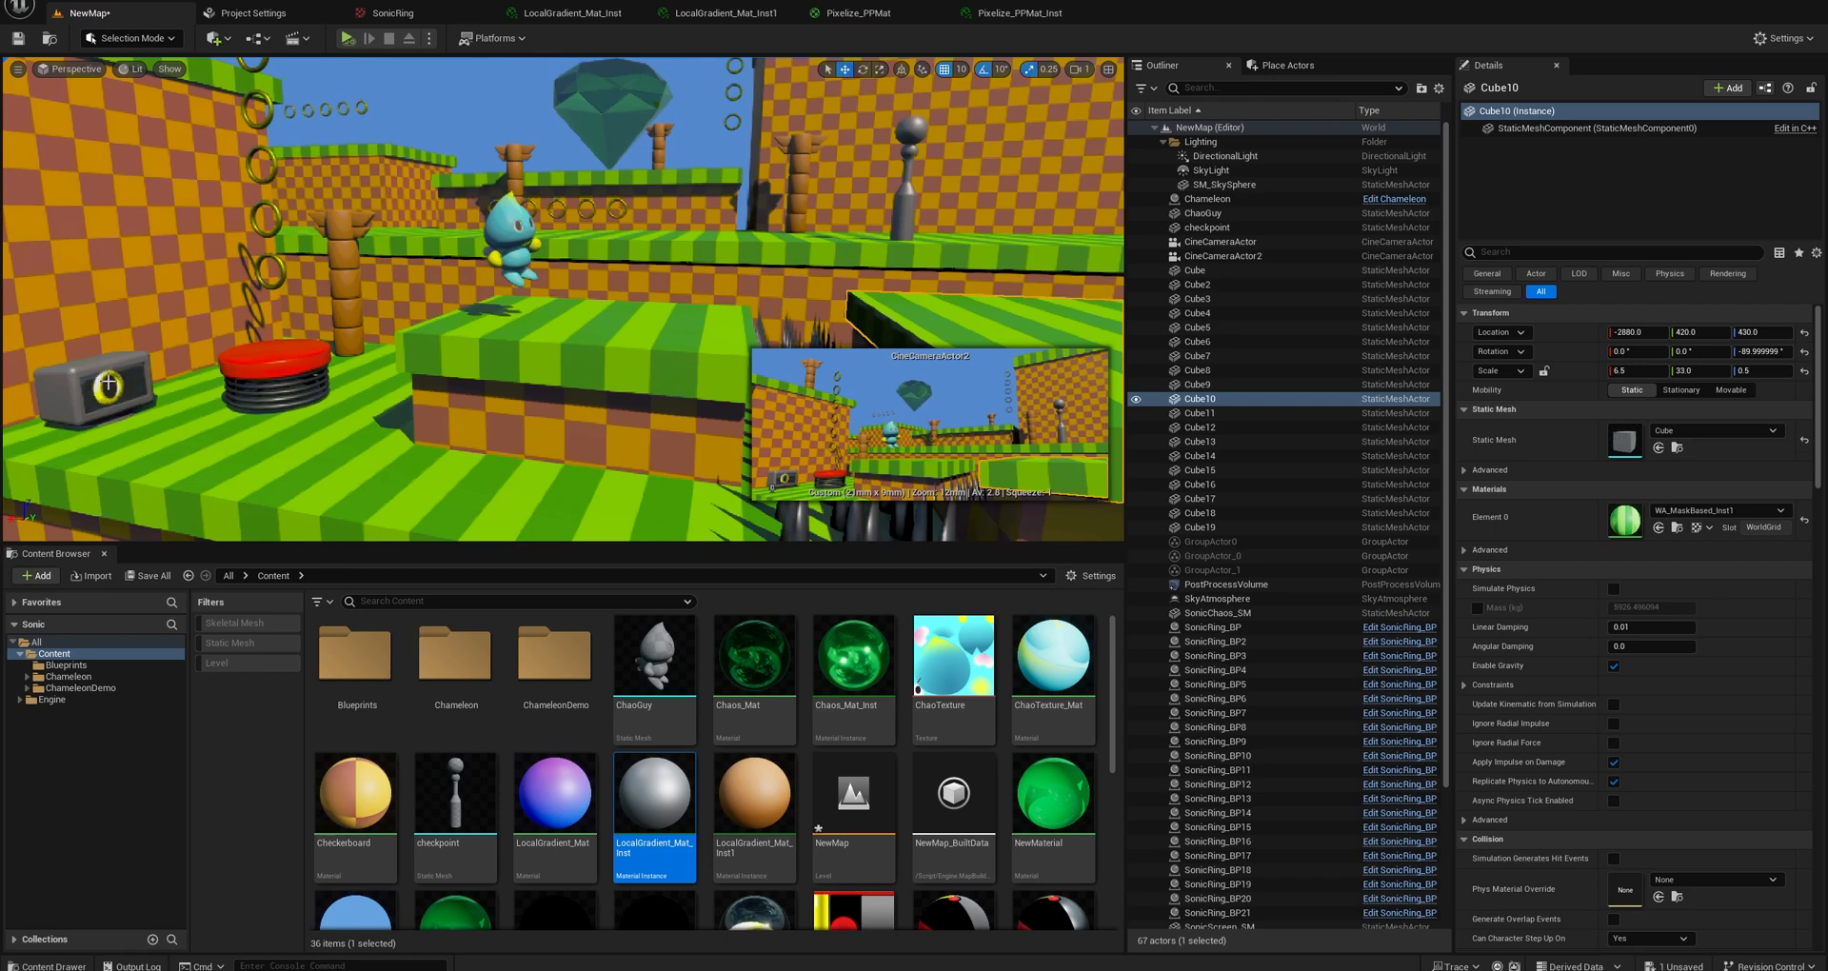
Play the level in the editor to look around the animated scene, and stop the play session.
click(347, 39)
right_drag(481, 312, 563, 312)
key(w)
key(s)
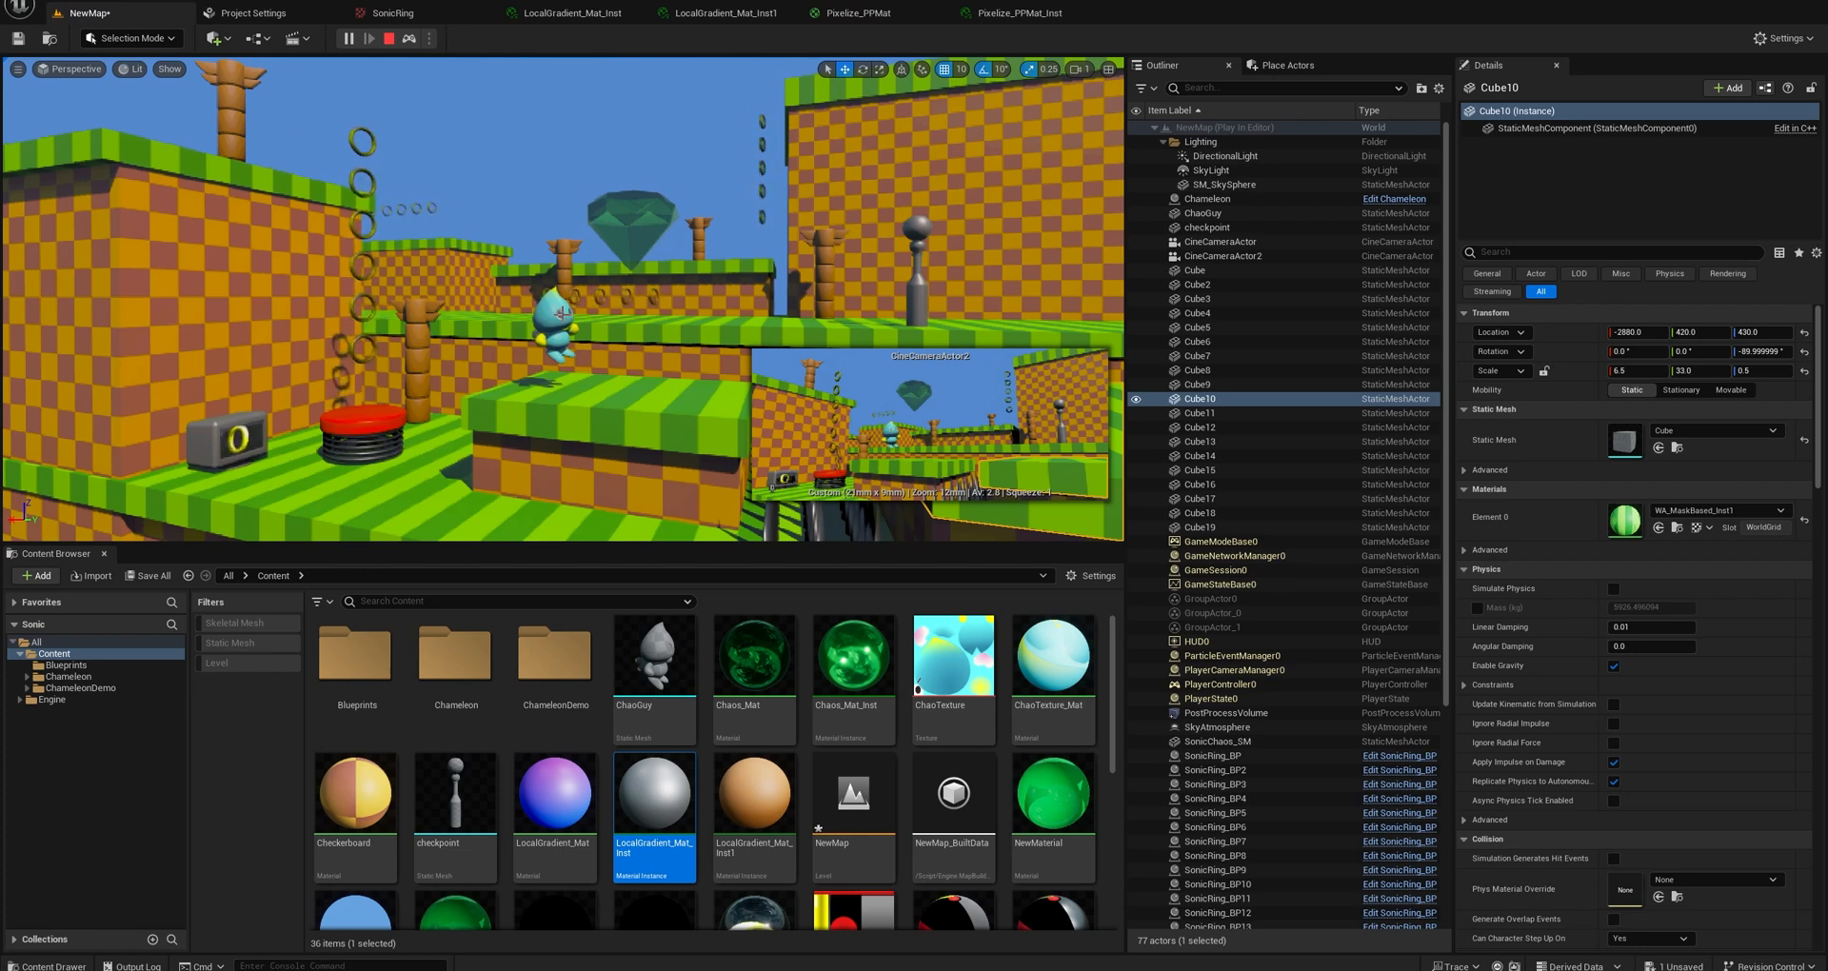
click(390, 40)
Inspect the ring monitor in the level up close and select its SonicScreen_SM mesh.
right_drag(539, 270, 286, 314)
key(w)
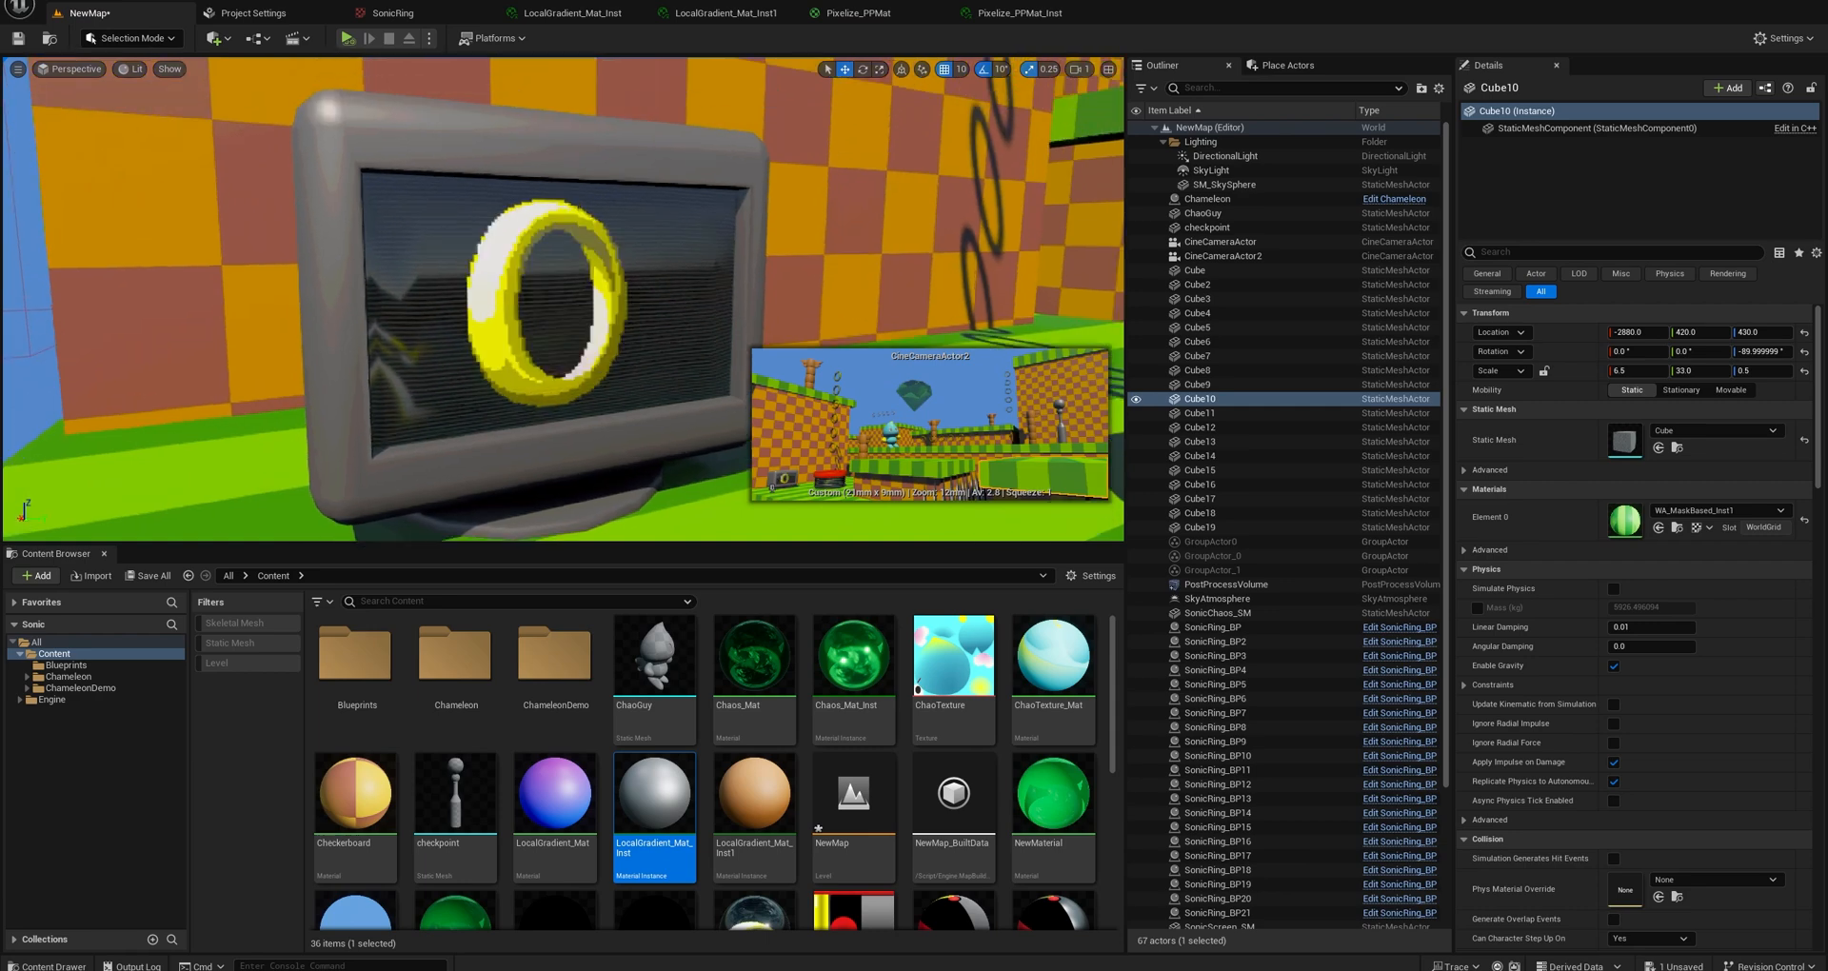
scroll(533, 288, up, 3)
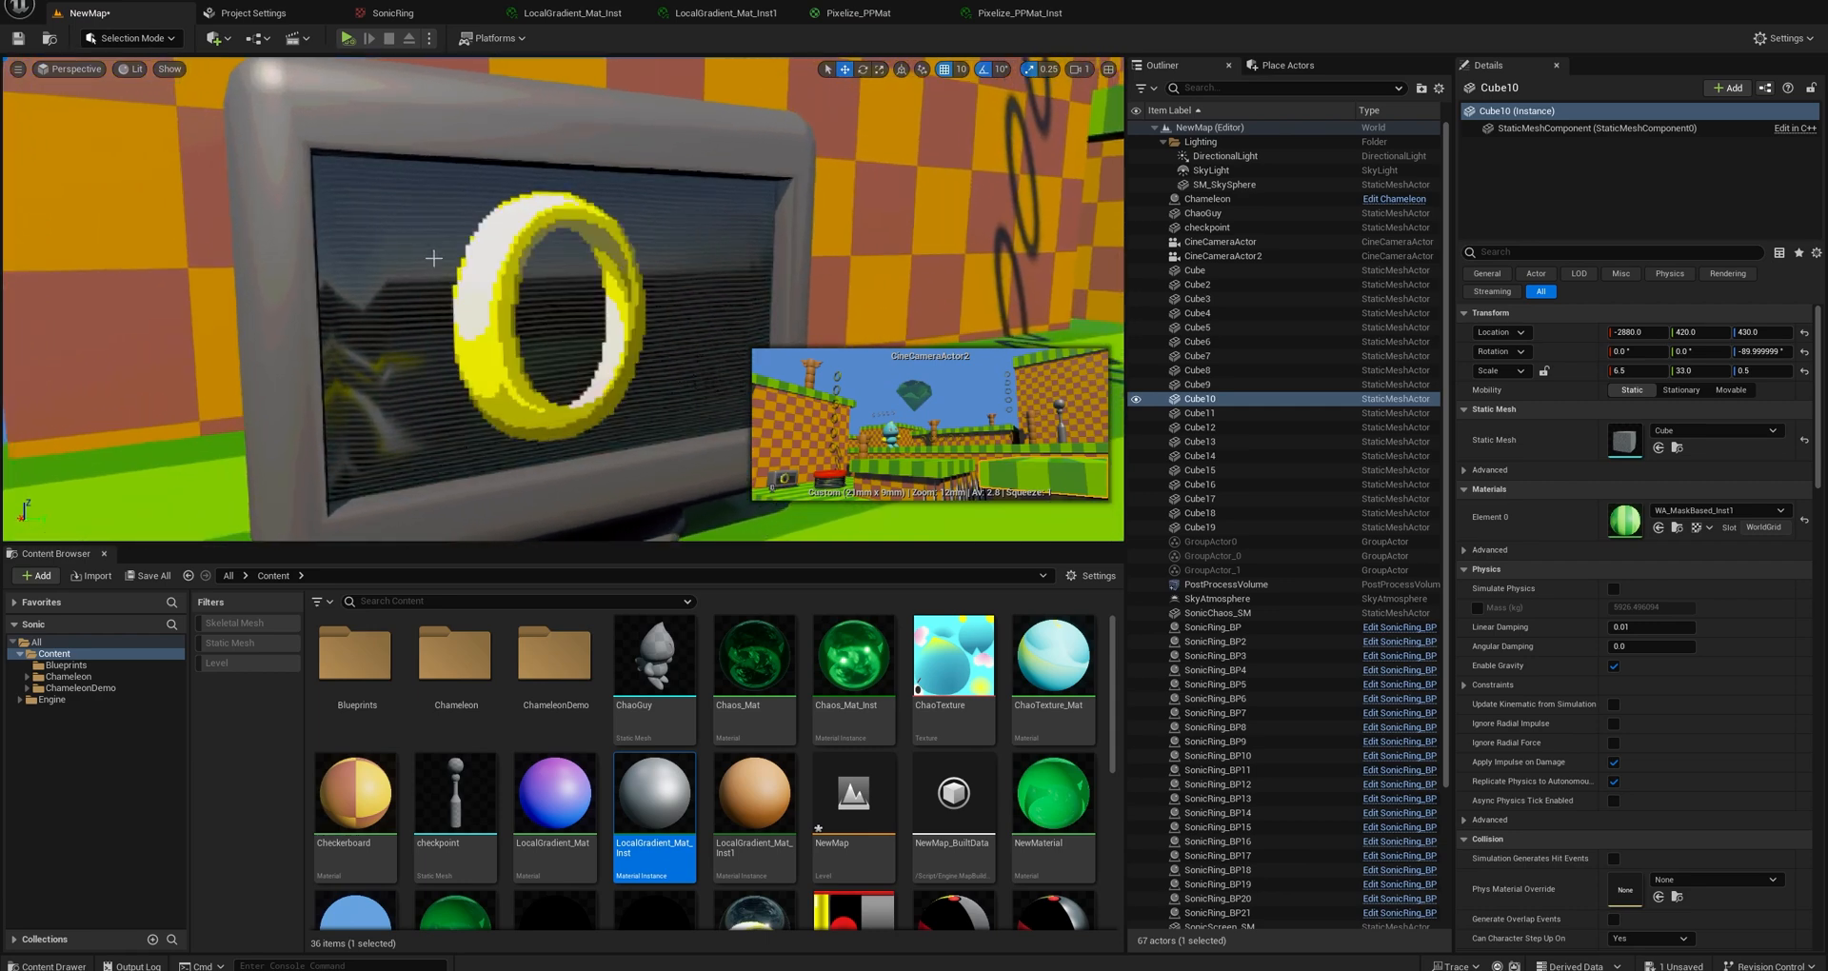
right_drag(602, 331, 593, 330)
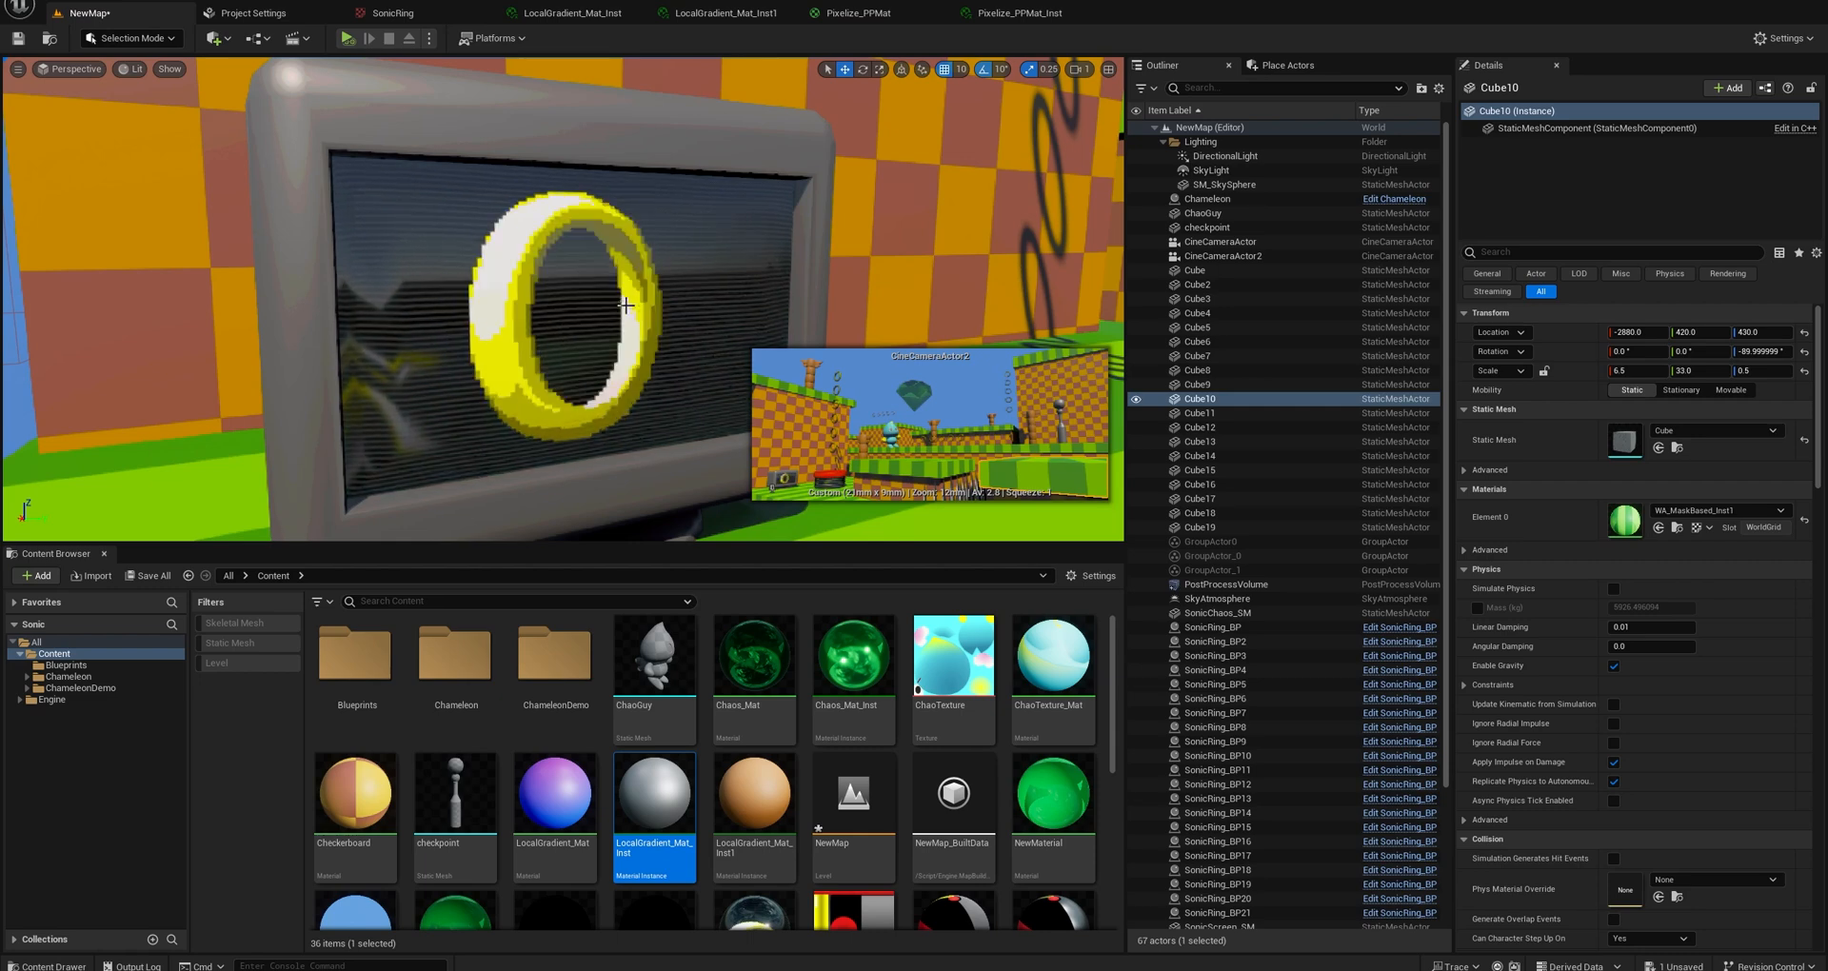
scroll(642, 346, down, 5)
click(552, 320)
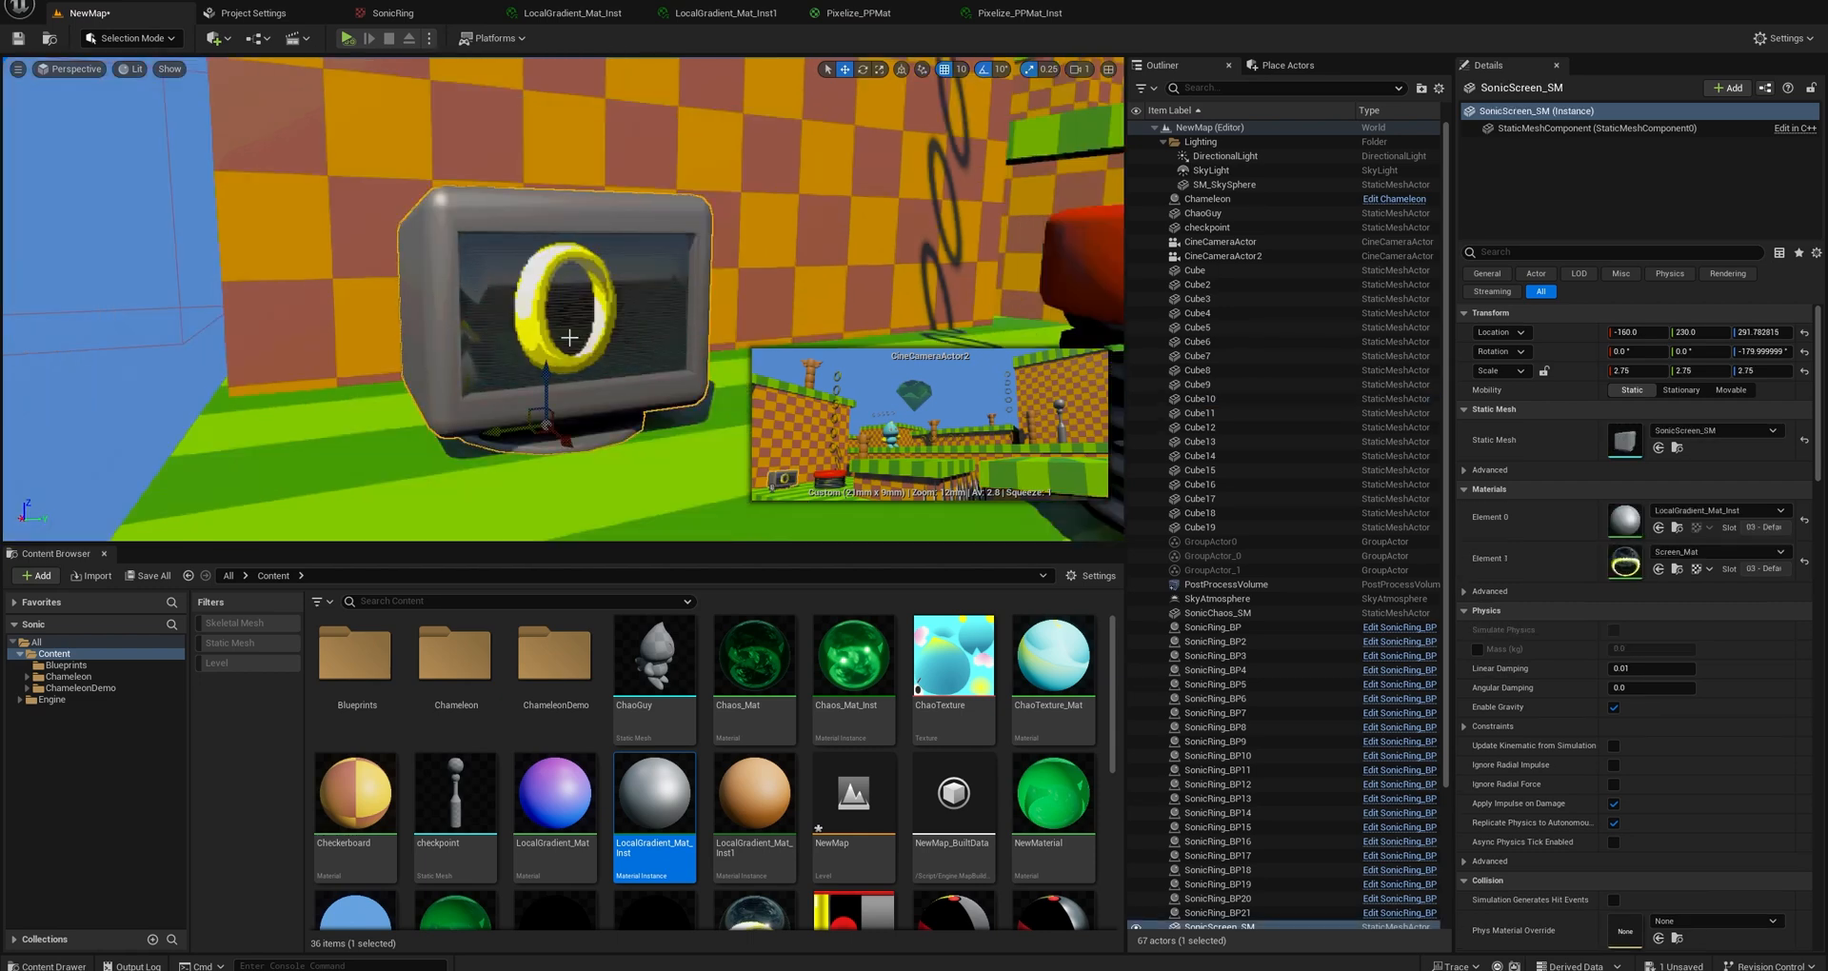
scroll(562, 329, up, 4)
scroll(576, 341, down, 1)
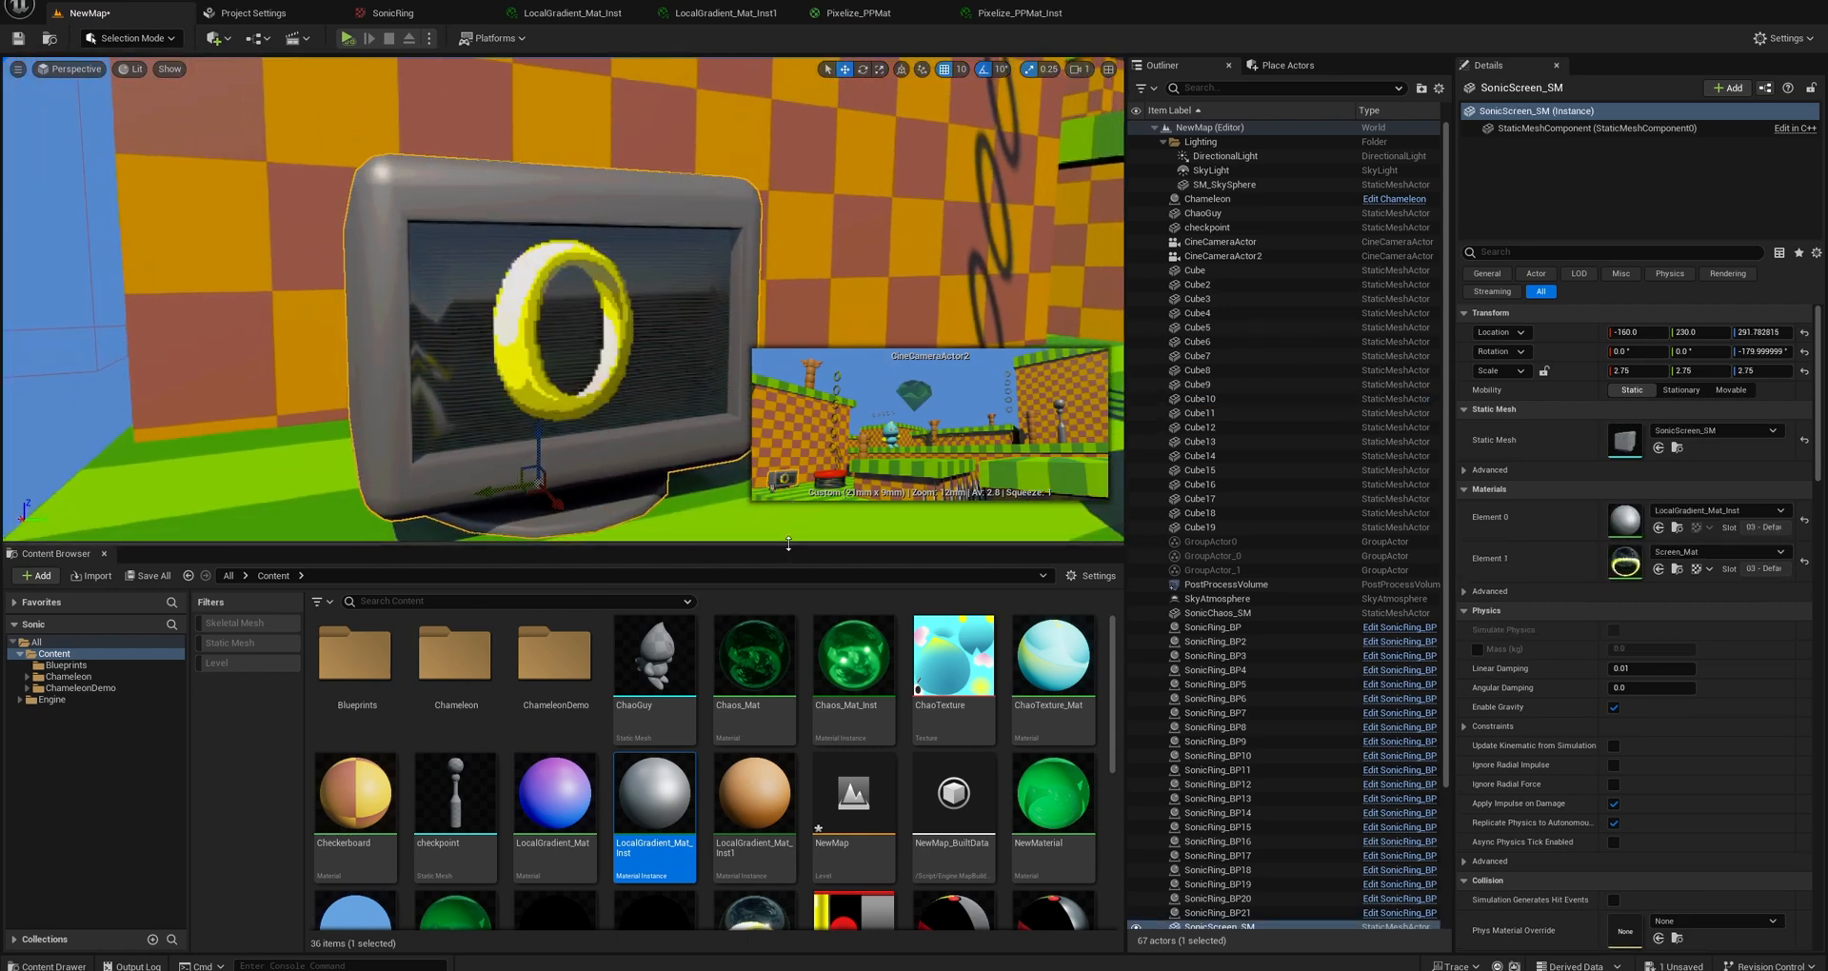
Locate the monitor's Screen_Mat material among the project assets and open it for editing.
drag(789, 544, 794, 514)
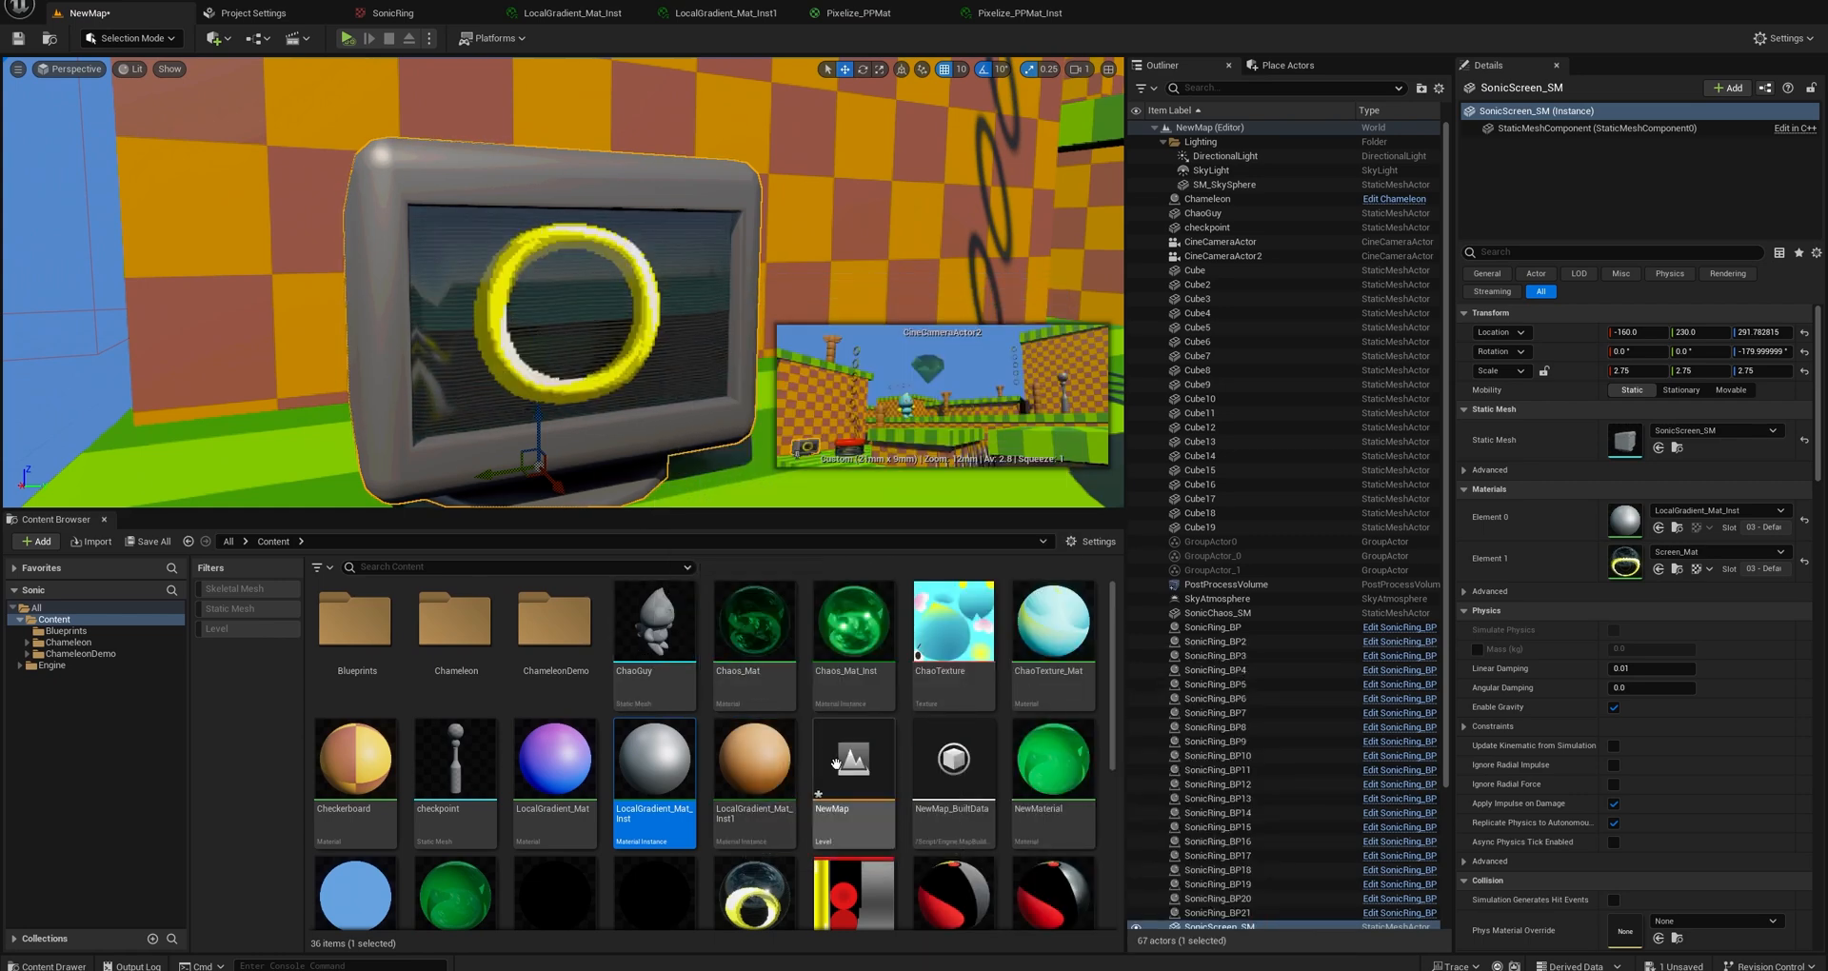
scroll(846, 742, down, 1)
scroll(857, 738, down, 1)
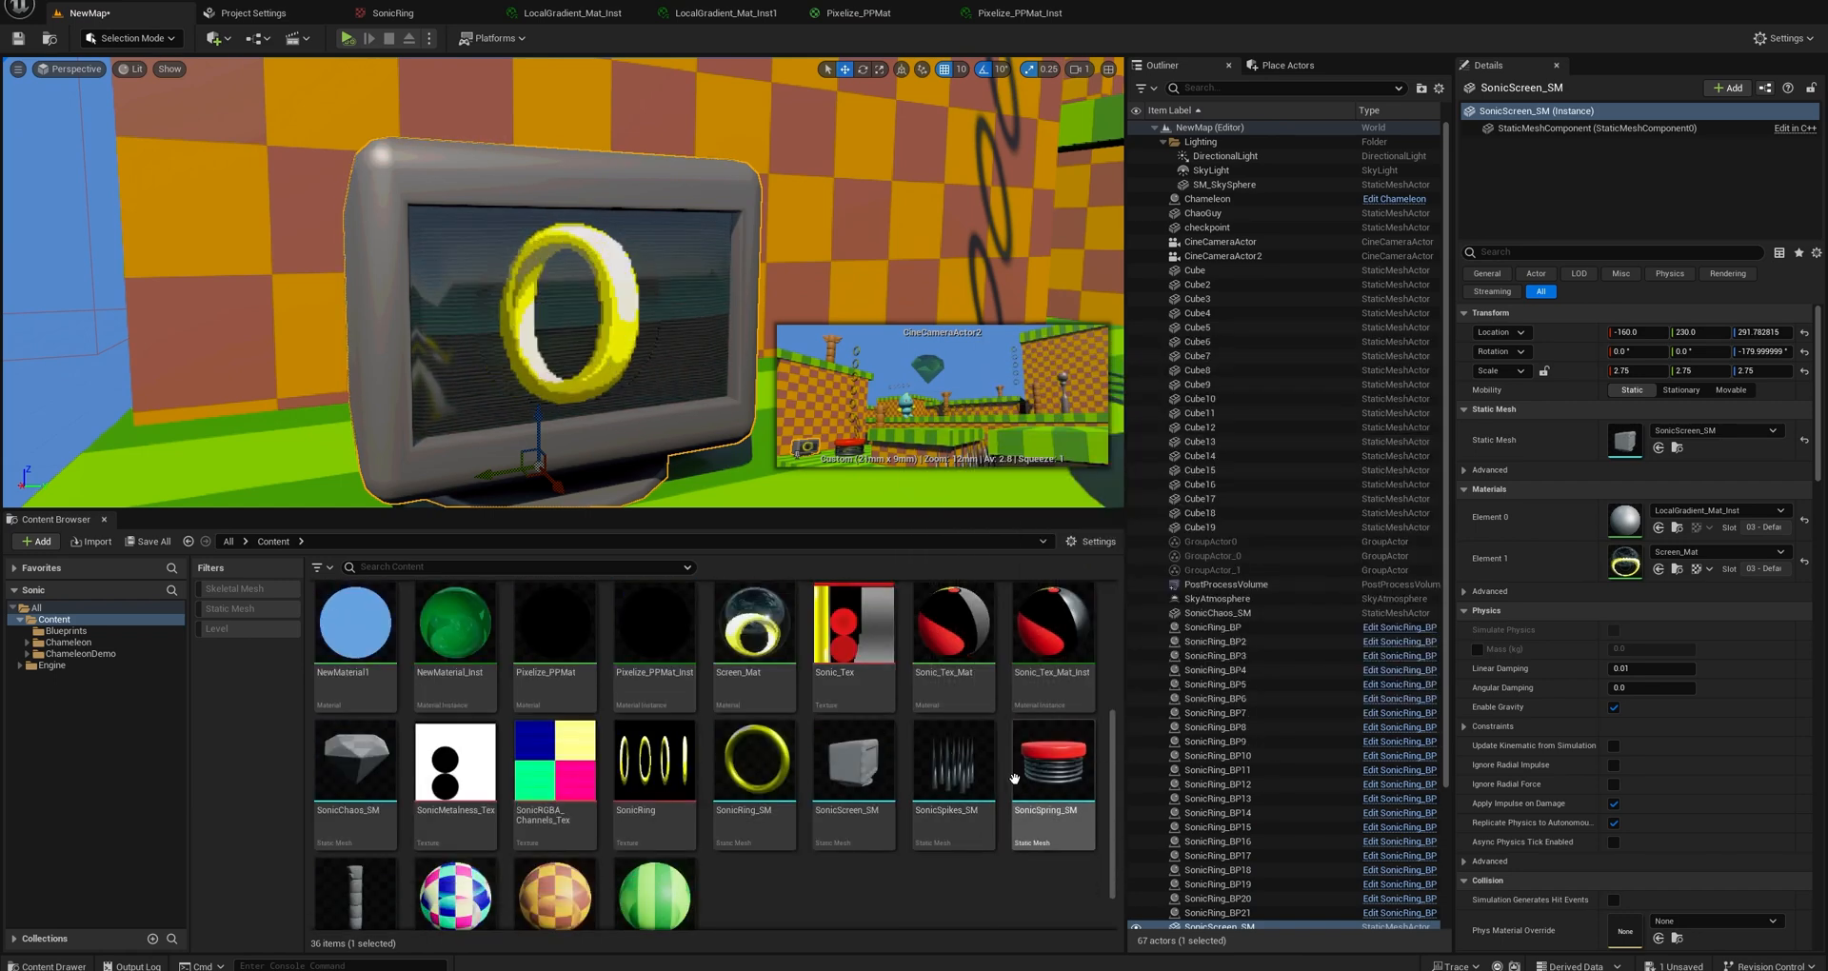
mouse_move(992, 773)
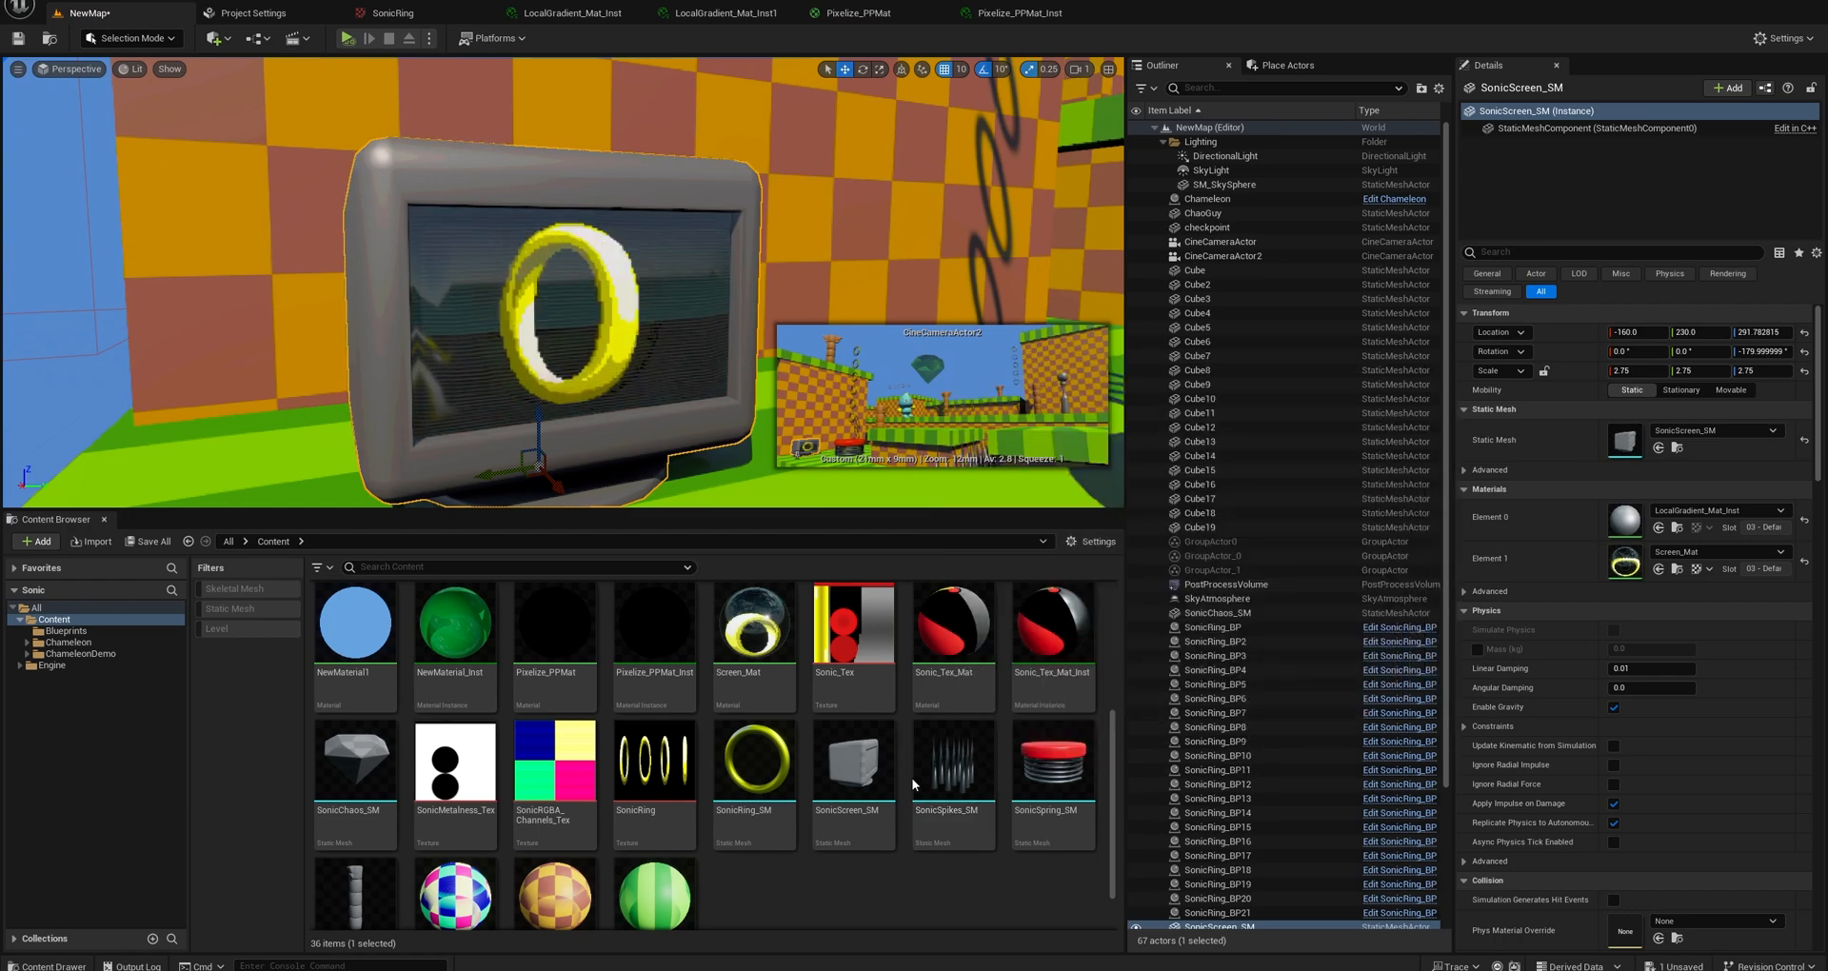
scroll(912, 776, up, 3)
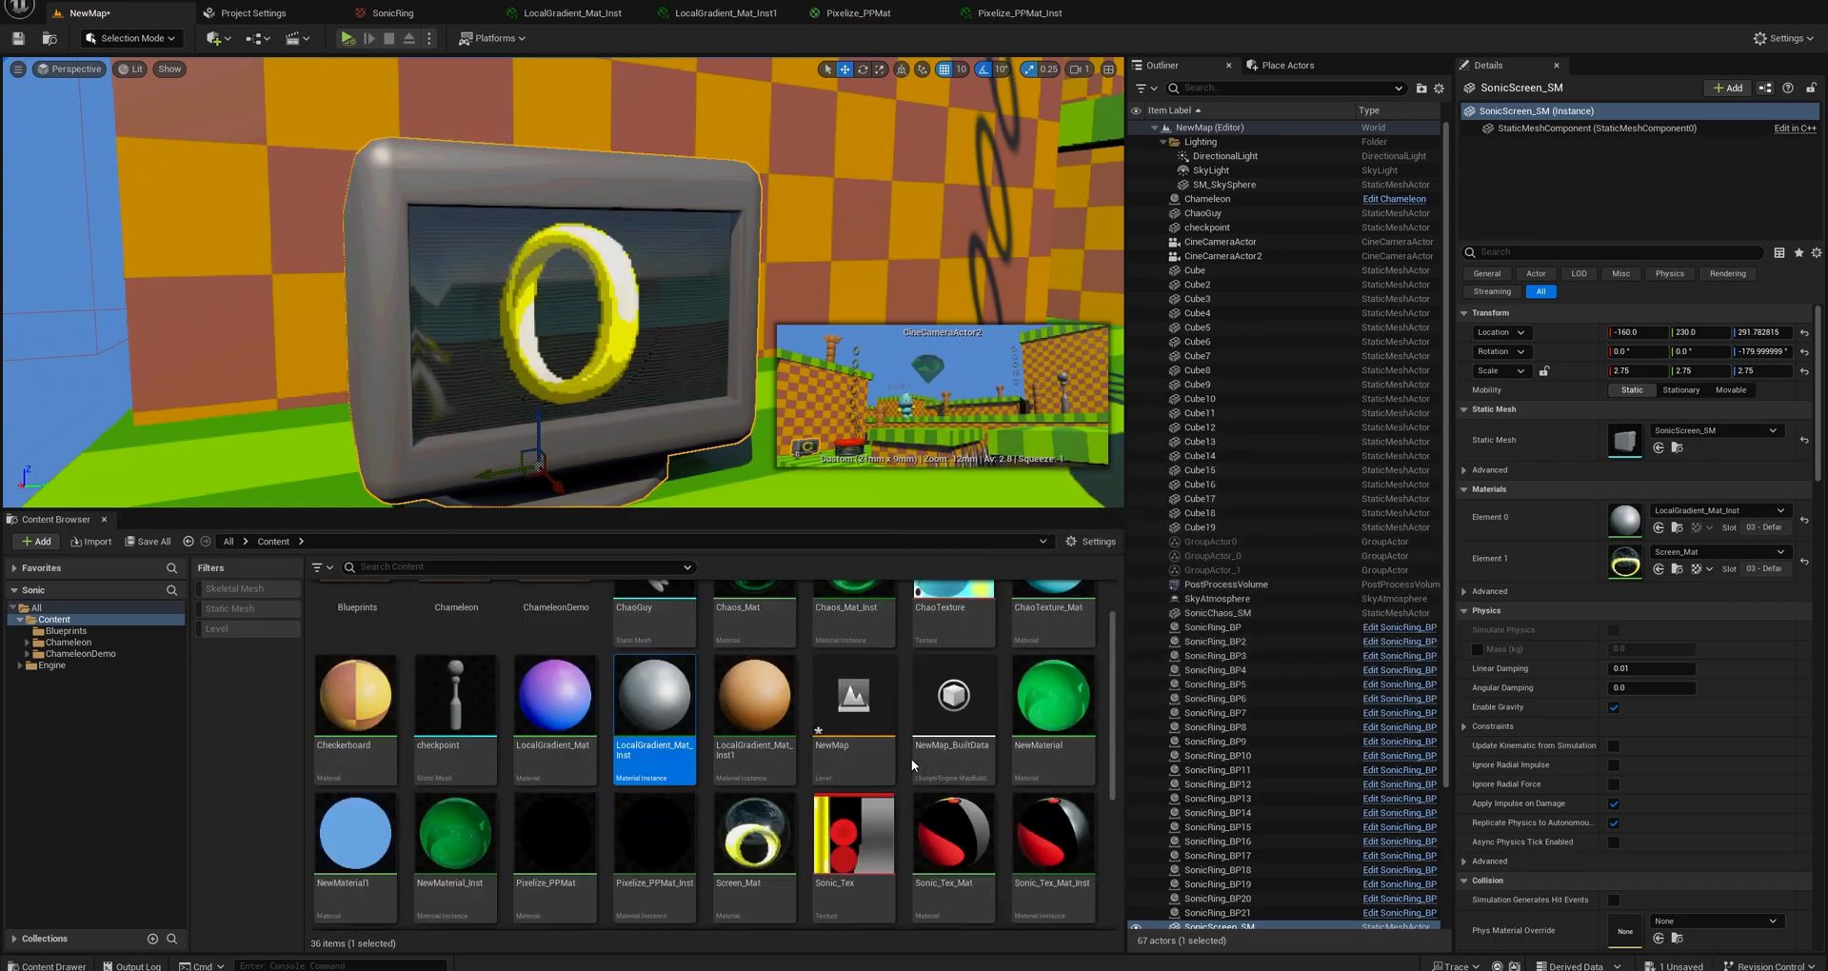
scroll(911, 758, up, 1)
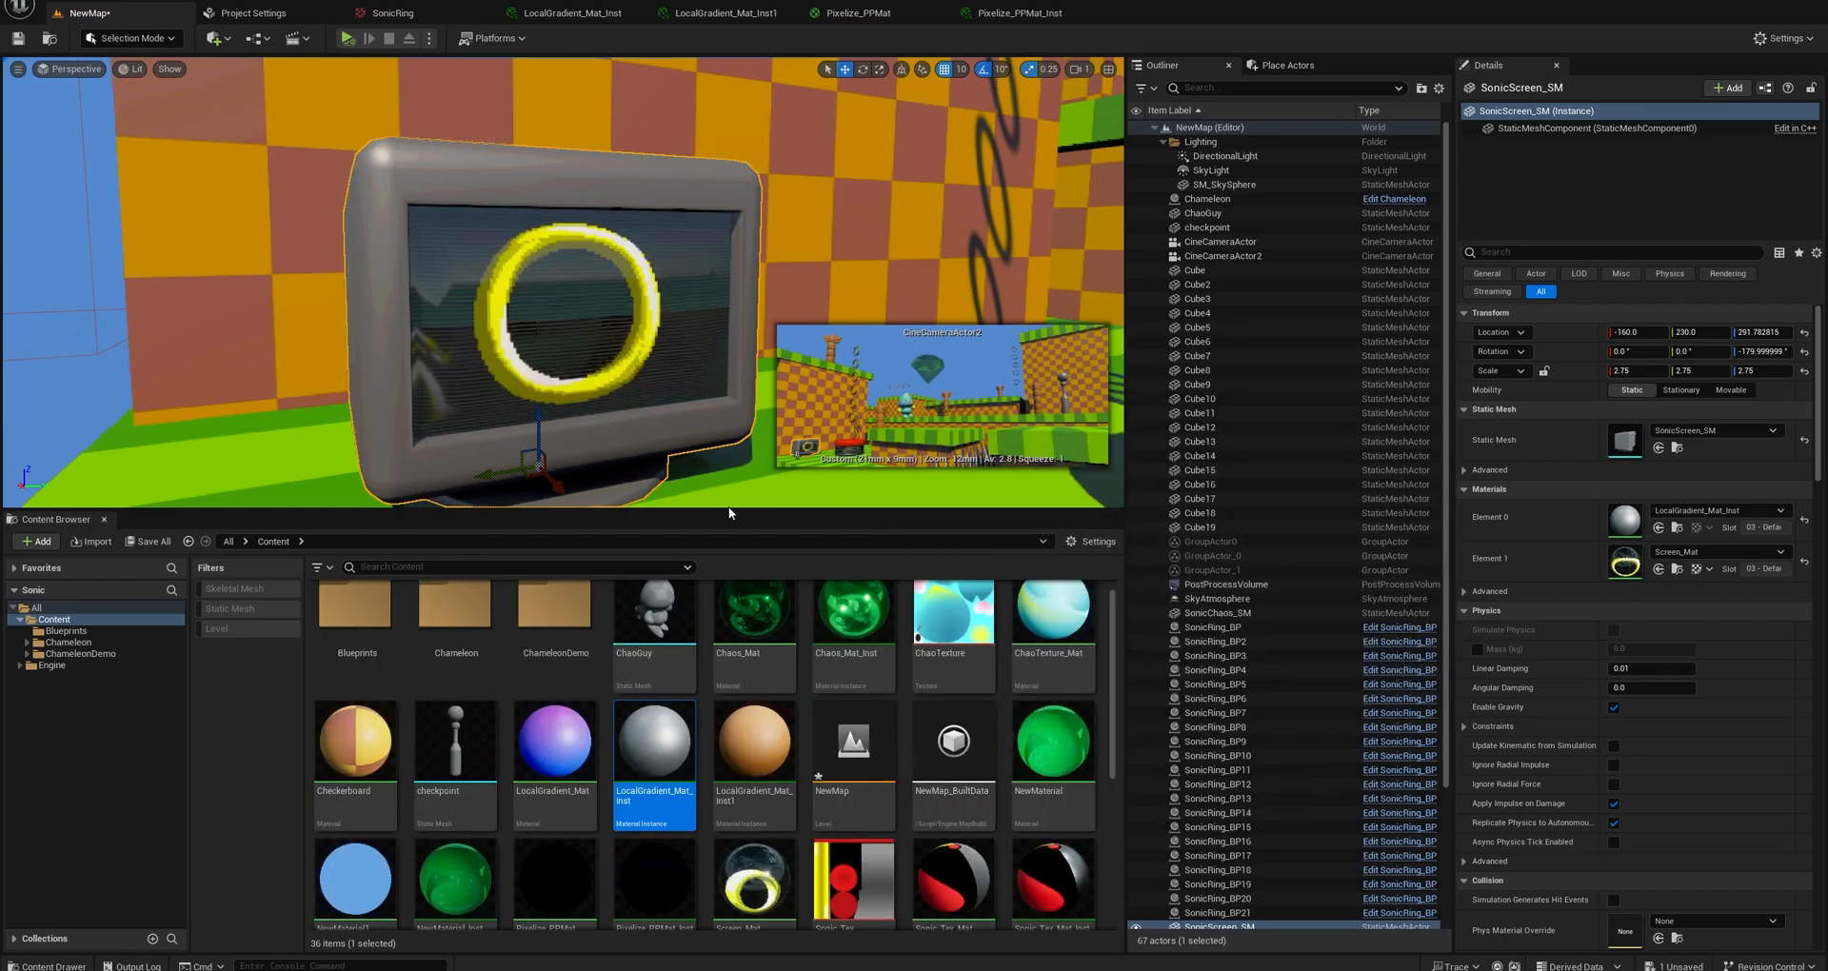
click(1678, 569)
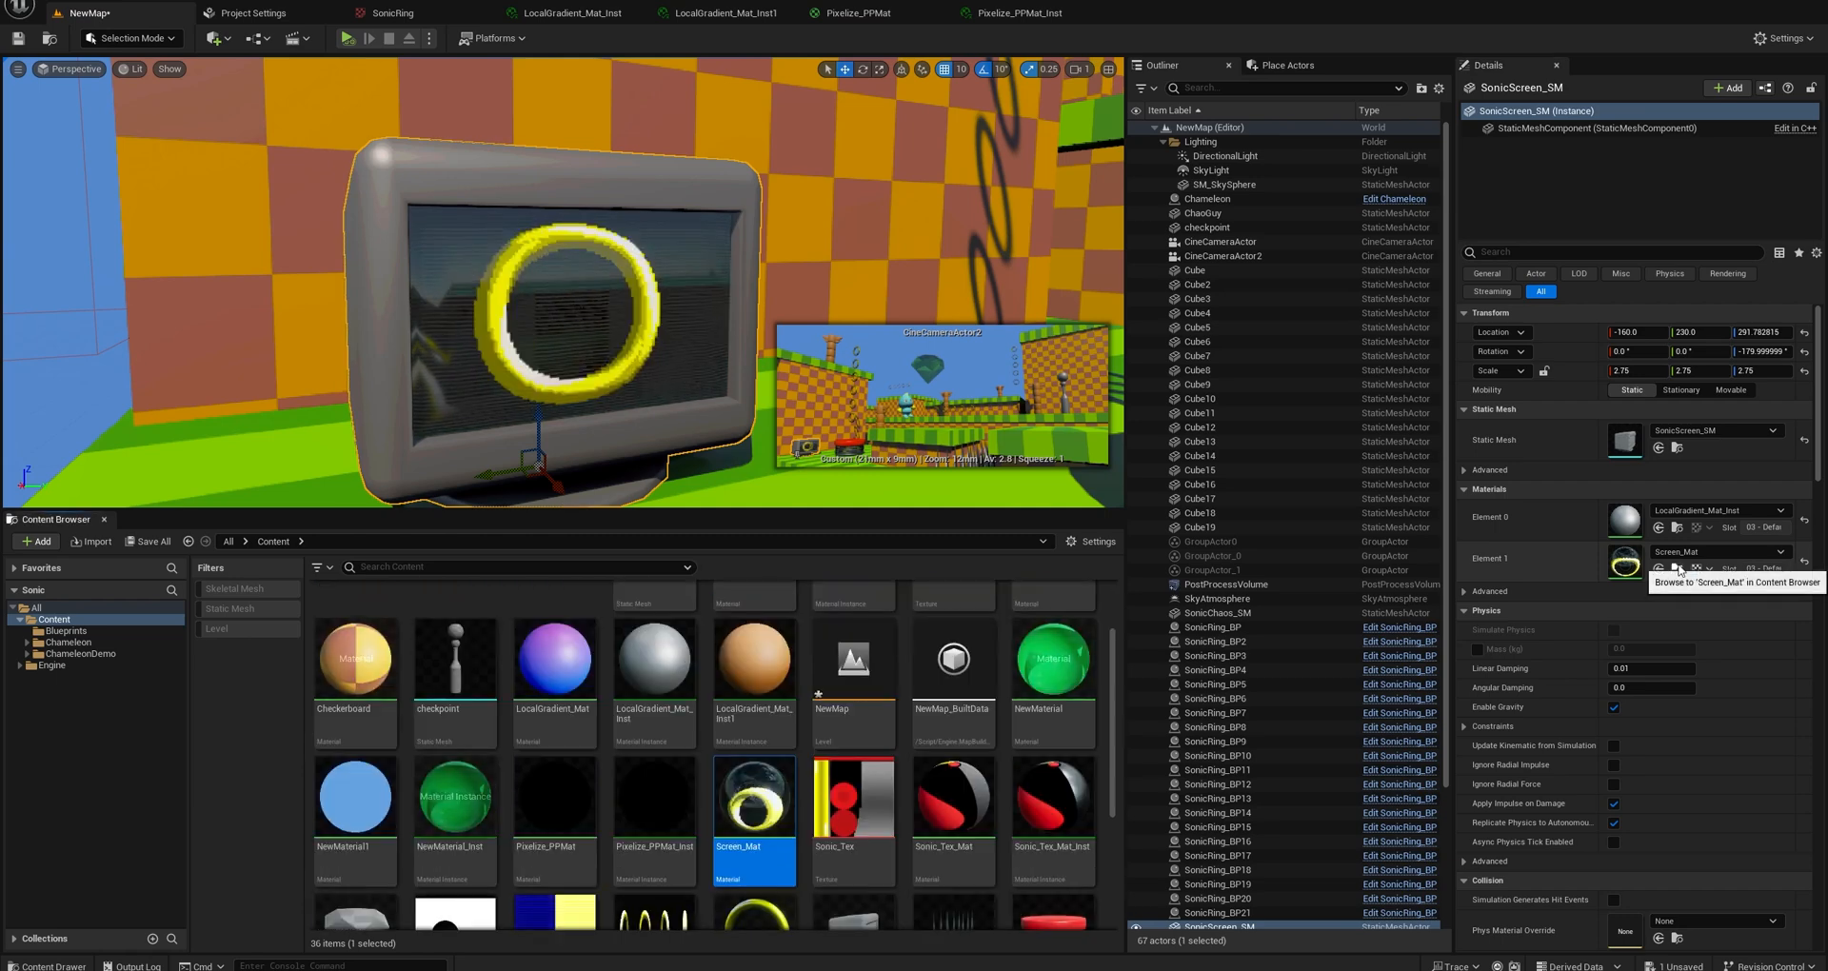
double_click(742, 794)
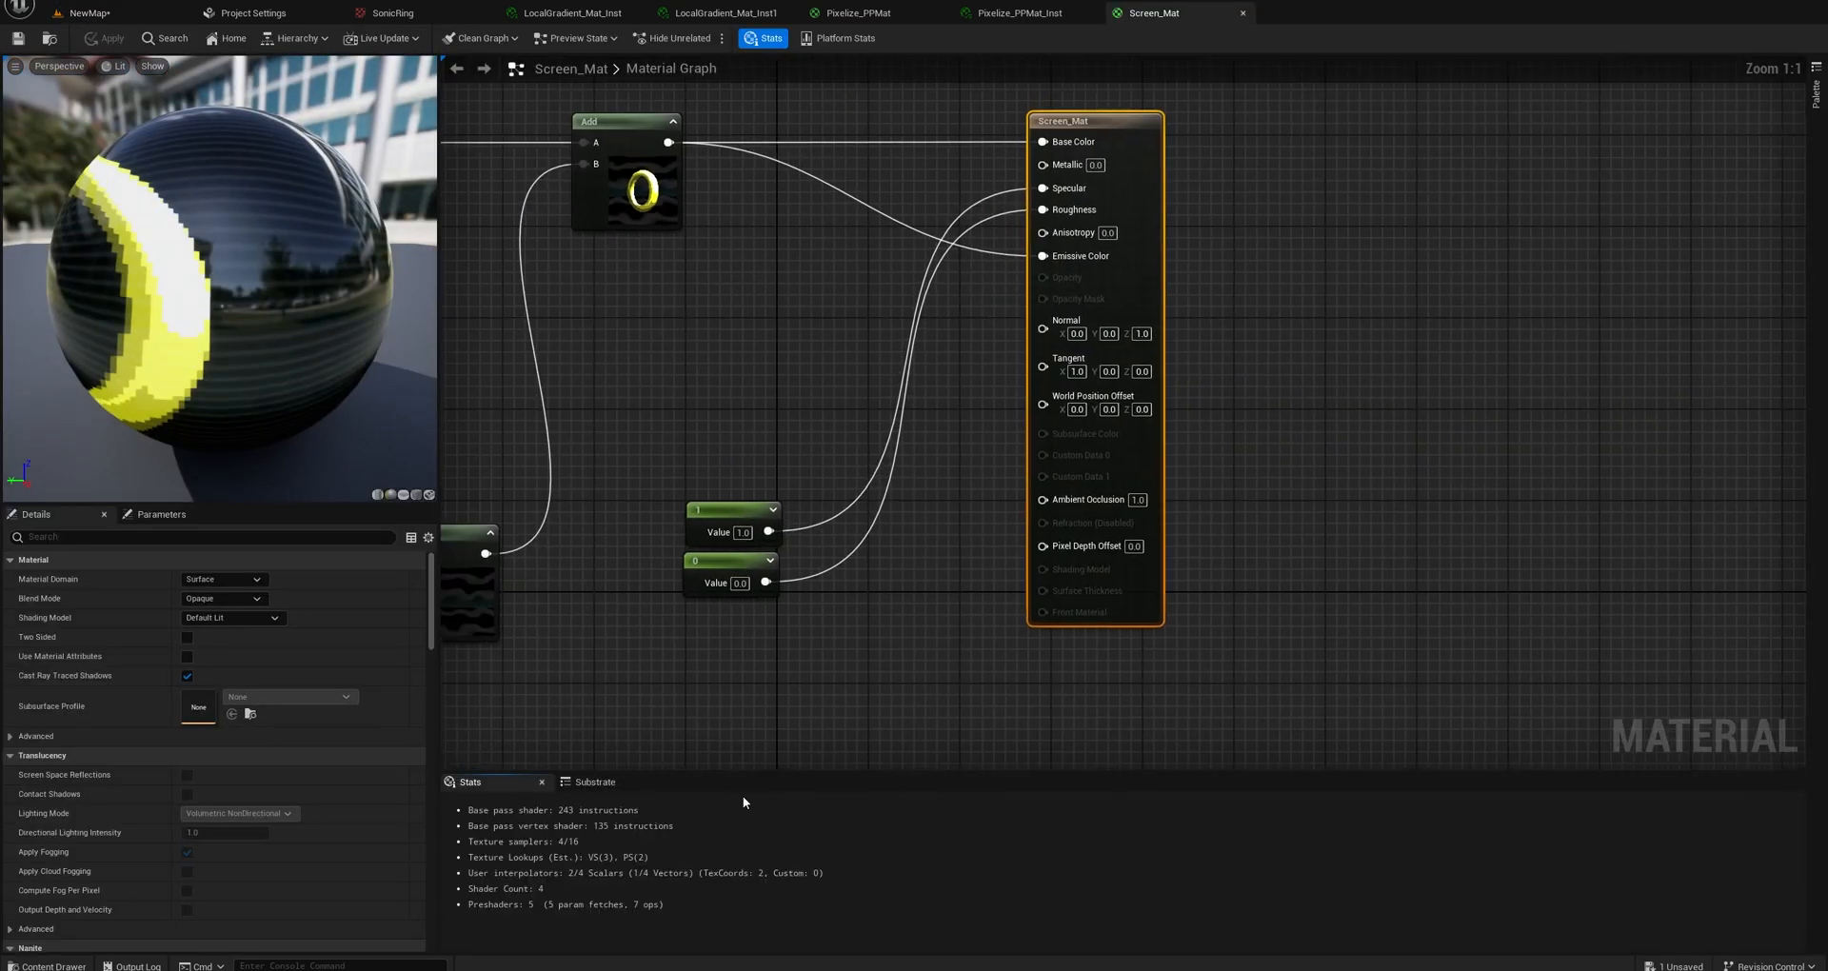
Examine the Screen_Mat graph, from the FlipbookOutput and Add nodes to the commented groups that hold the source networks.
right_drag(714, 478, 985, 429)
scroll(1061, 466, down, 3)
scroll(834, 419, up, 2)
right_drag(834, 419, 888, 464)
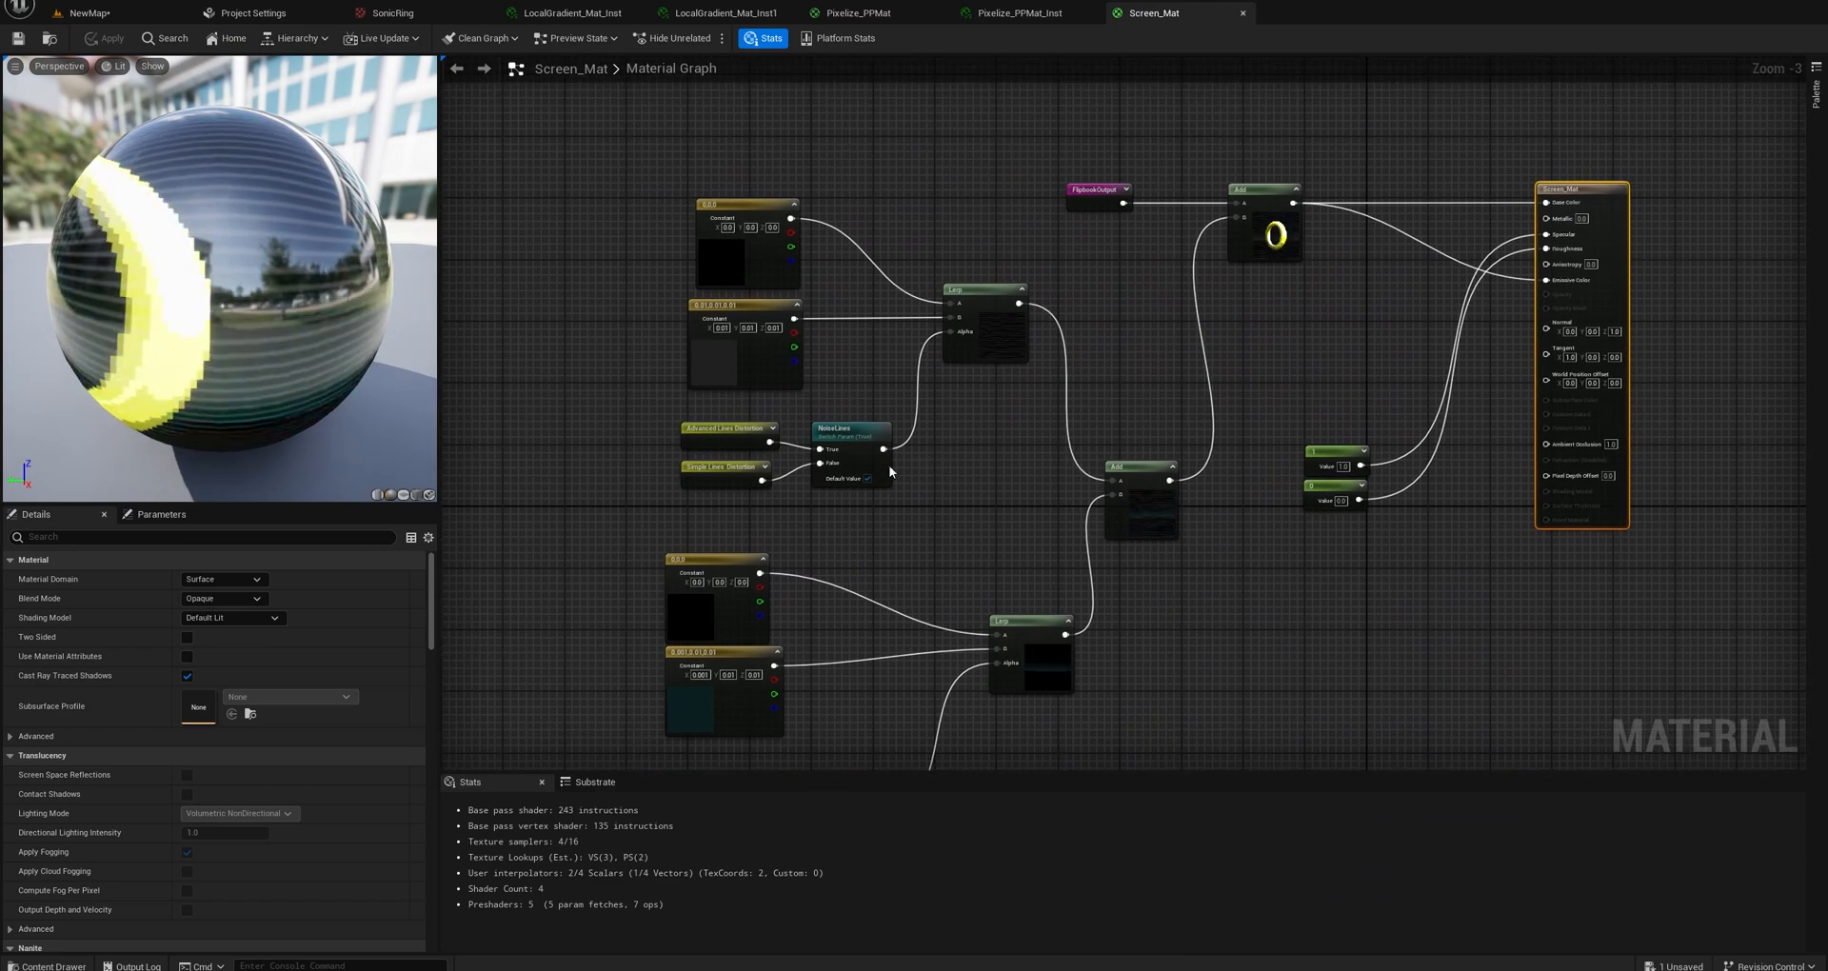
scroll(990, 350, up, 3)
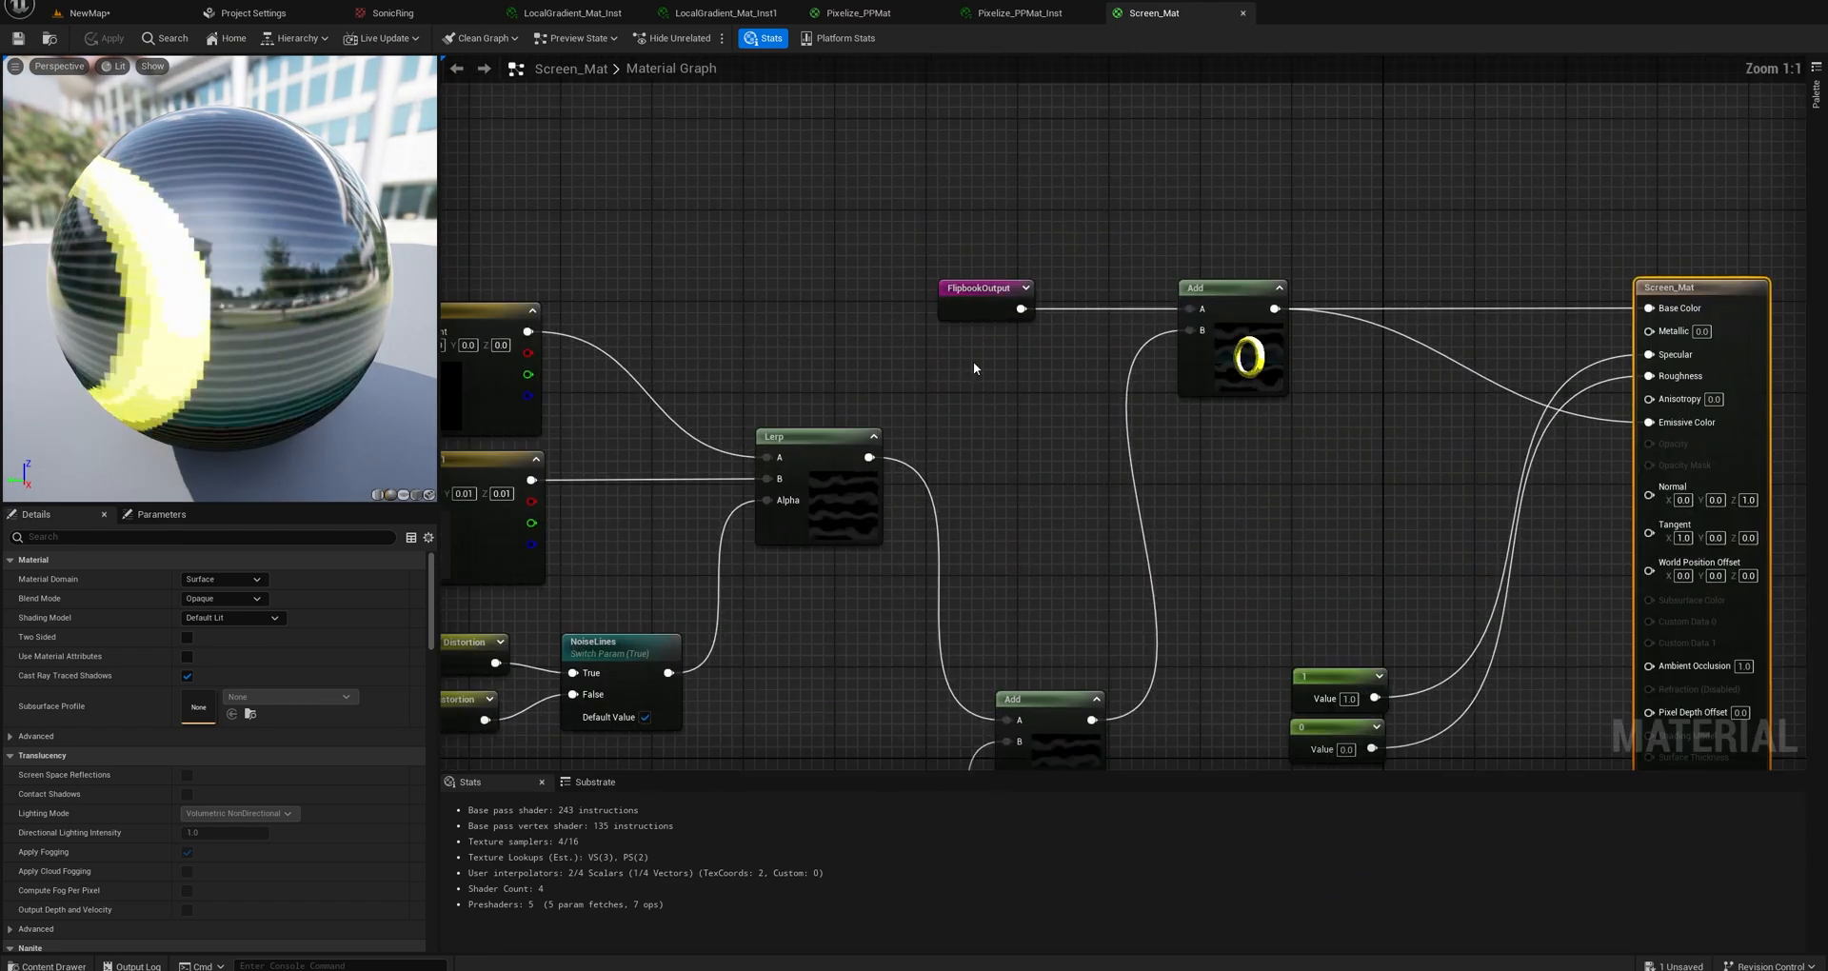
click(957, 296)
drag(1049, 340, 1049, 340)
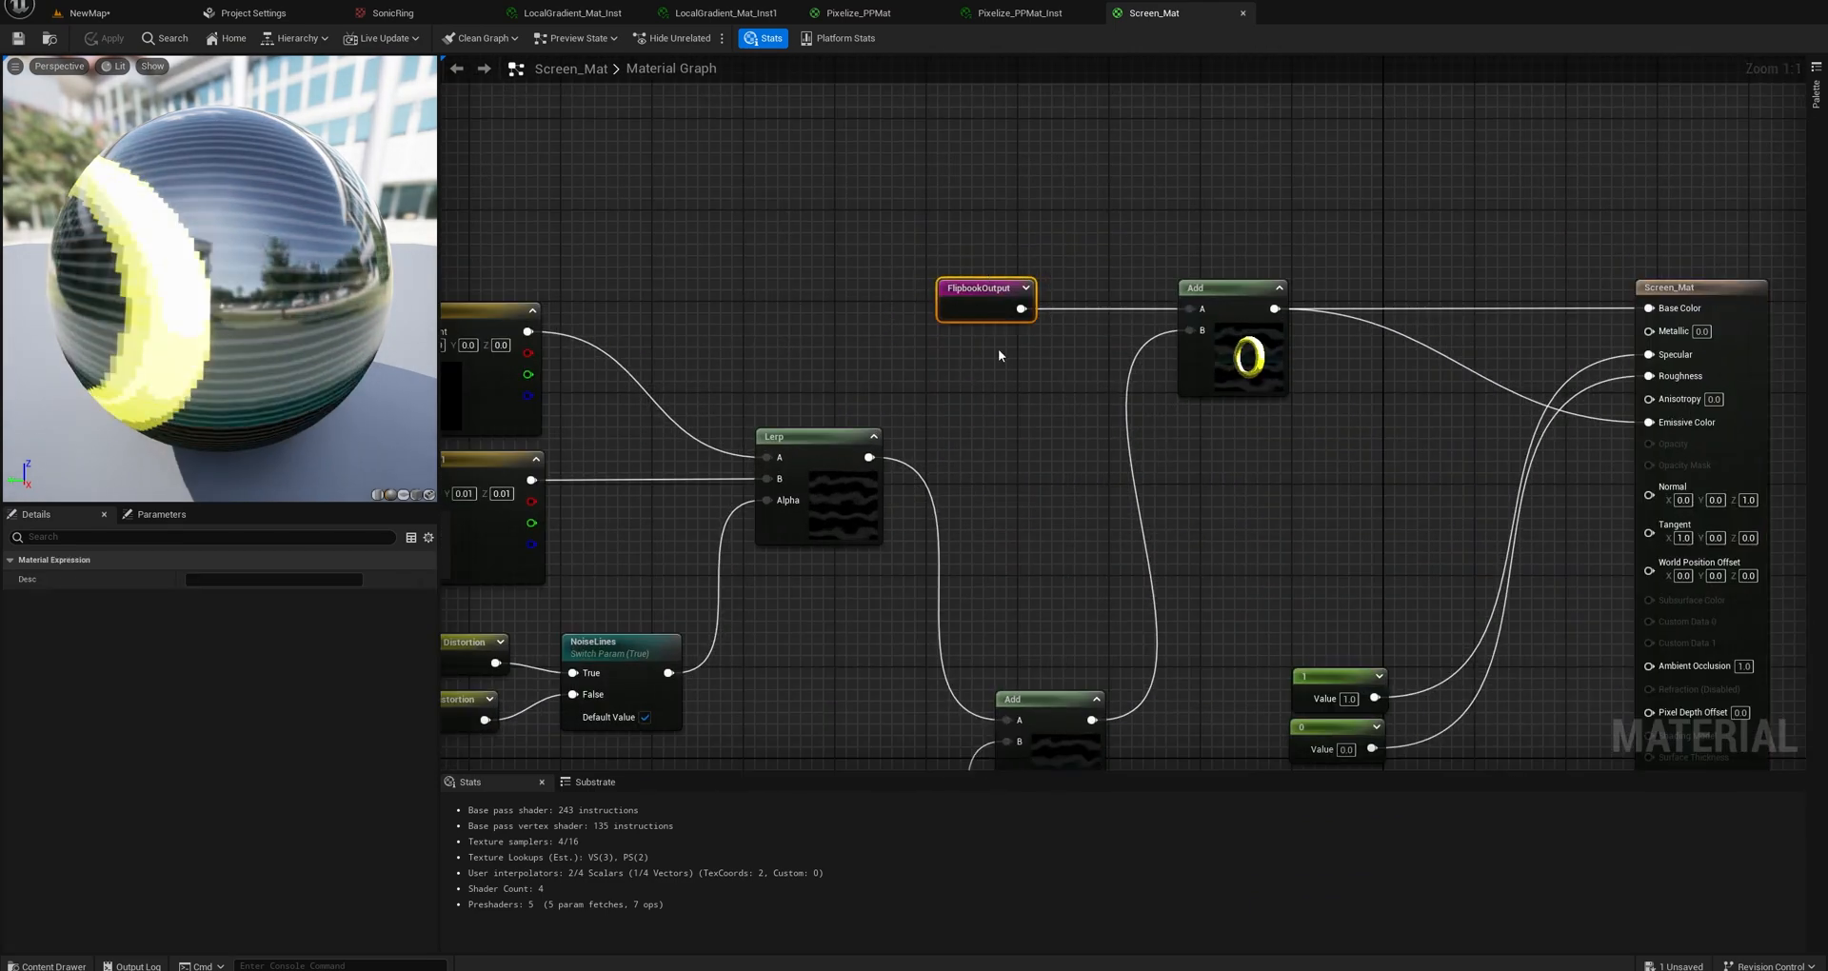
right_drag(878, 354, 1122, 447)
scroll(1122, 447, down, 6)
right_drag(870, 384, 1204, 400)
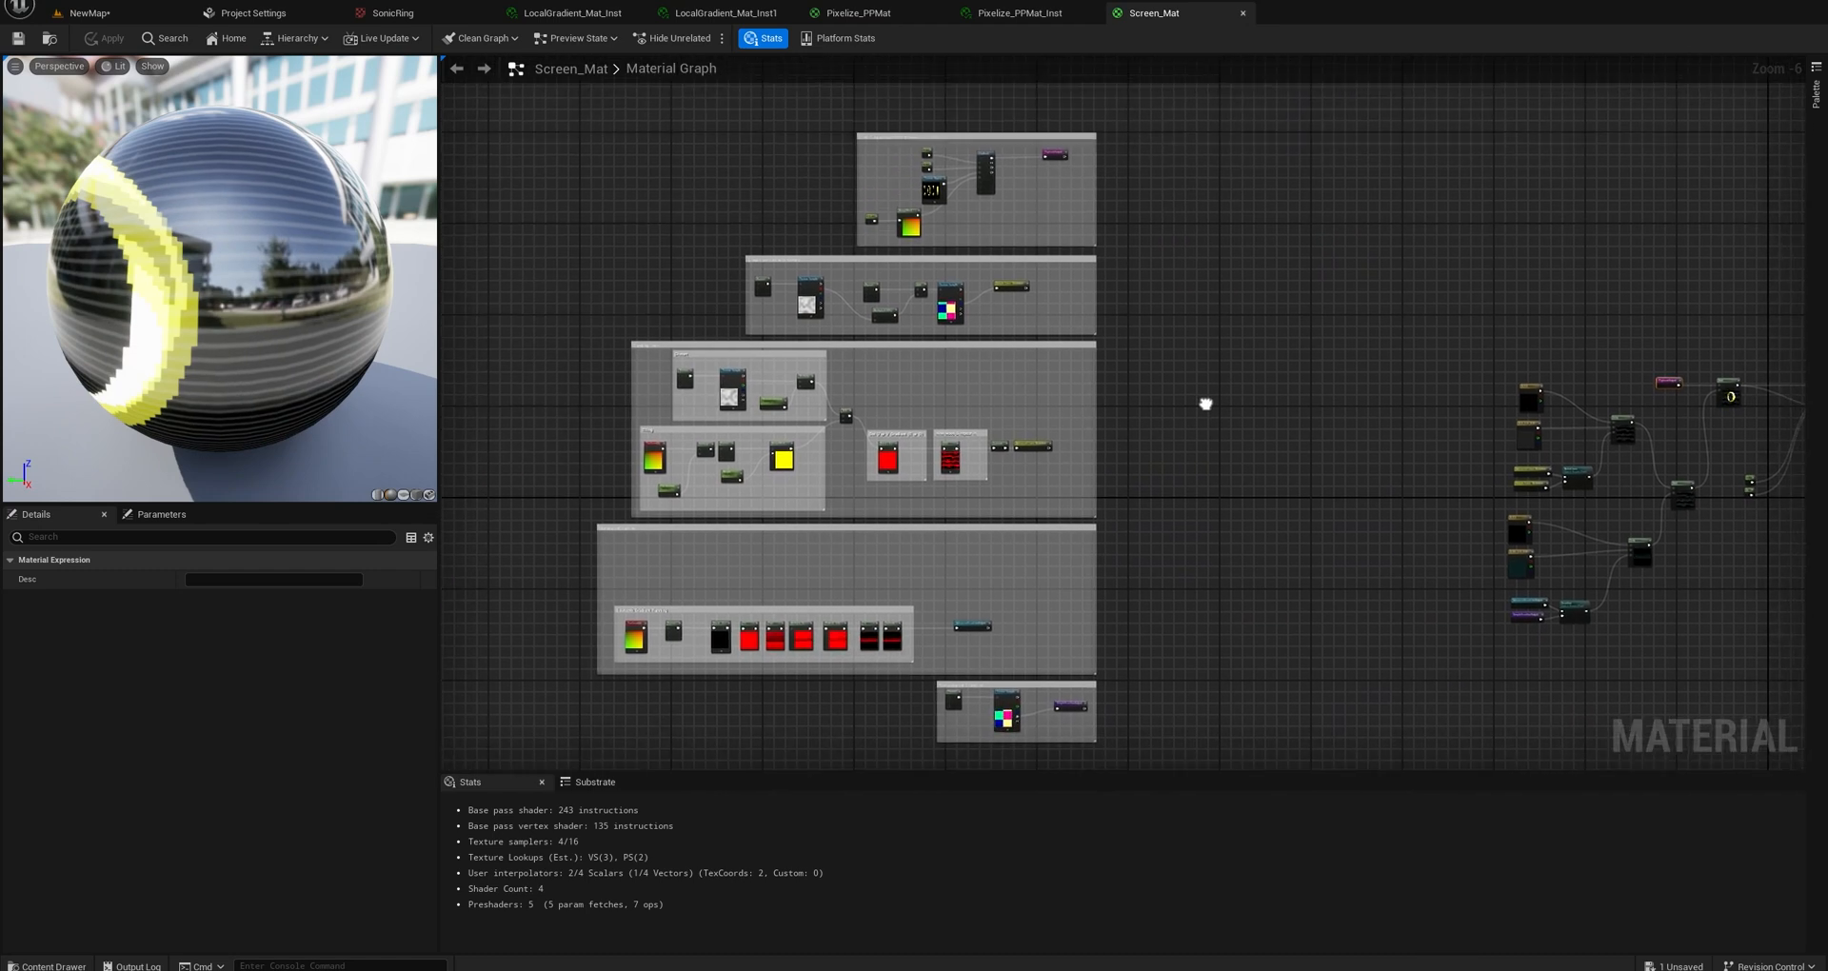
drag(618, 136, 1063, 650)
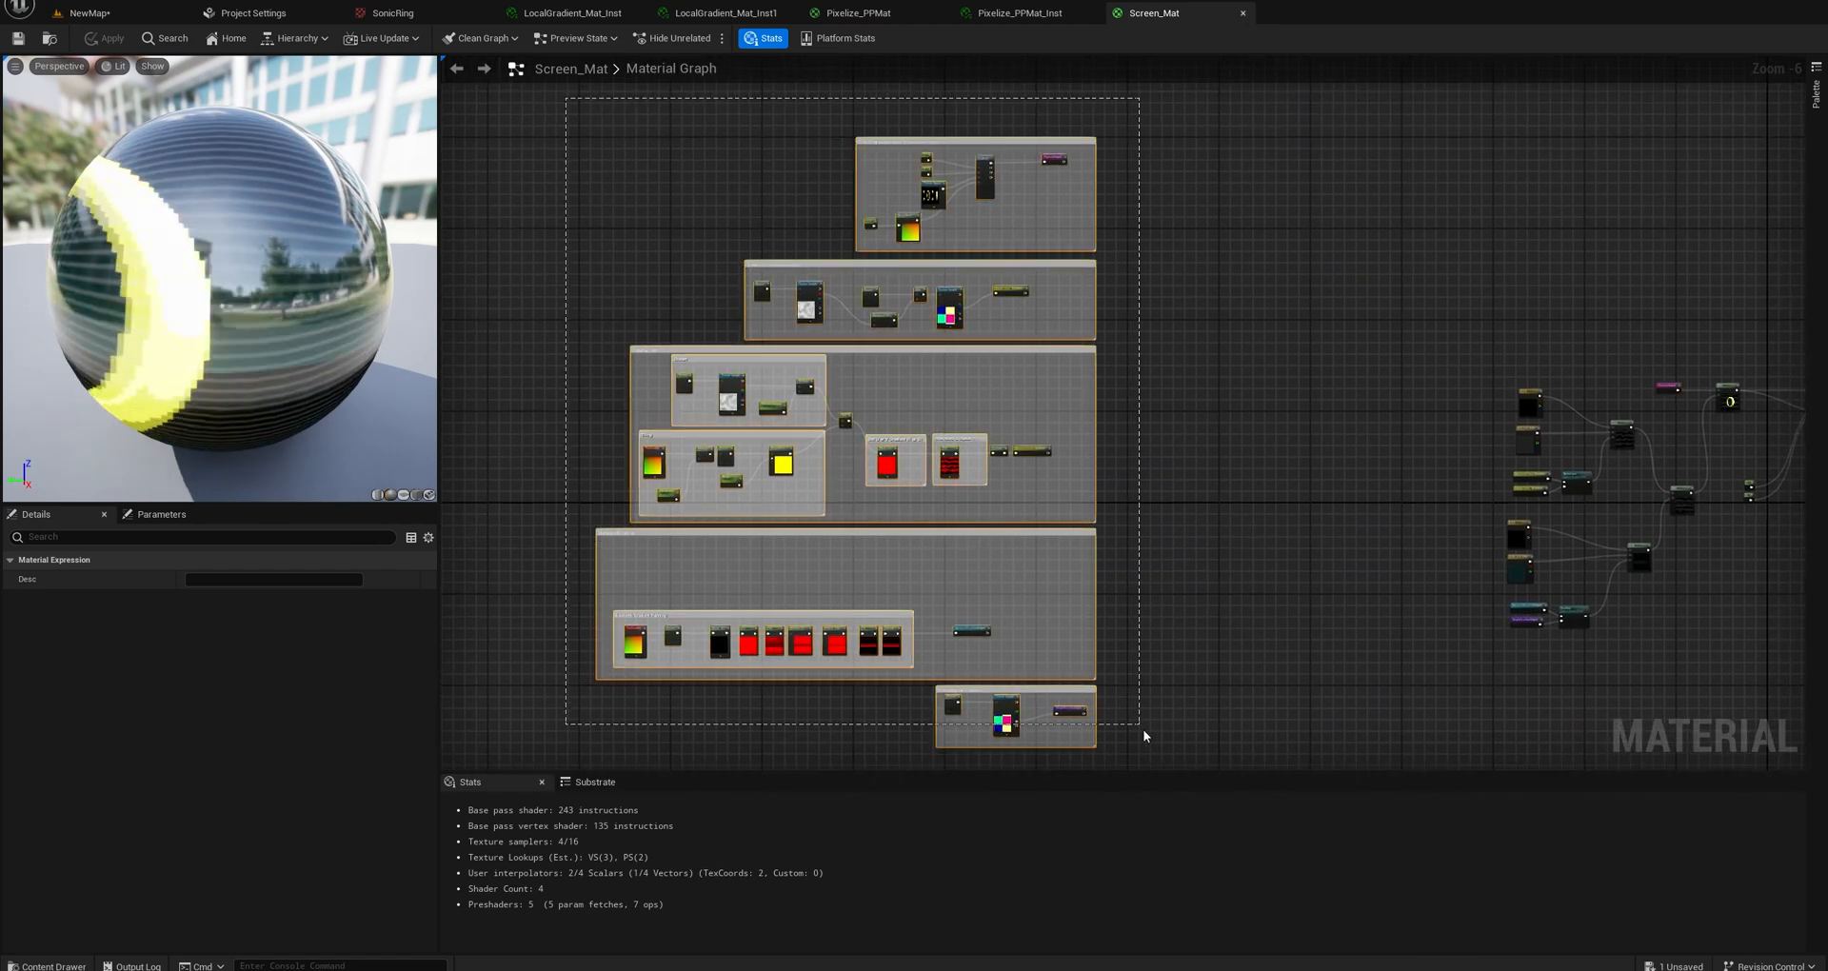
drag(1145, 736, 1178, 731)
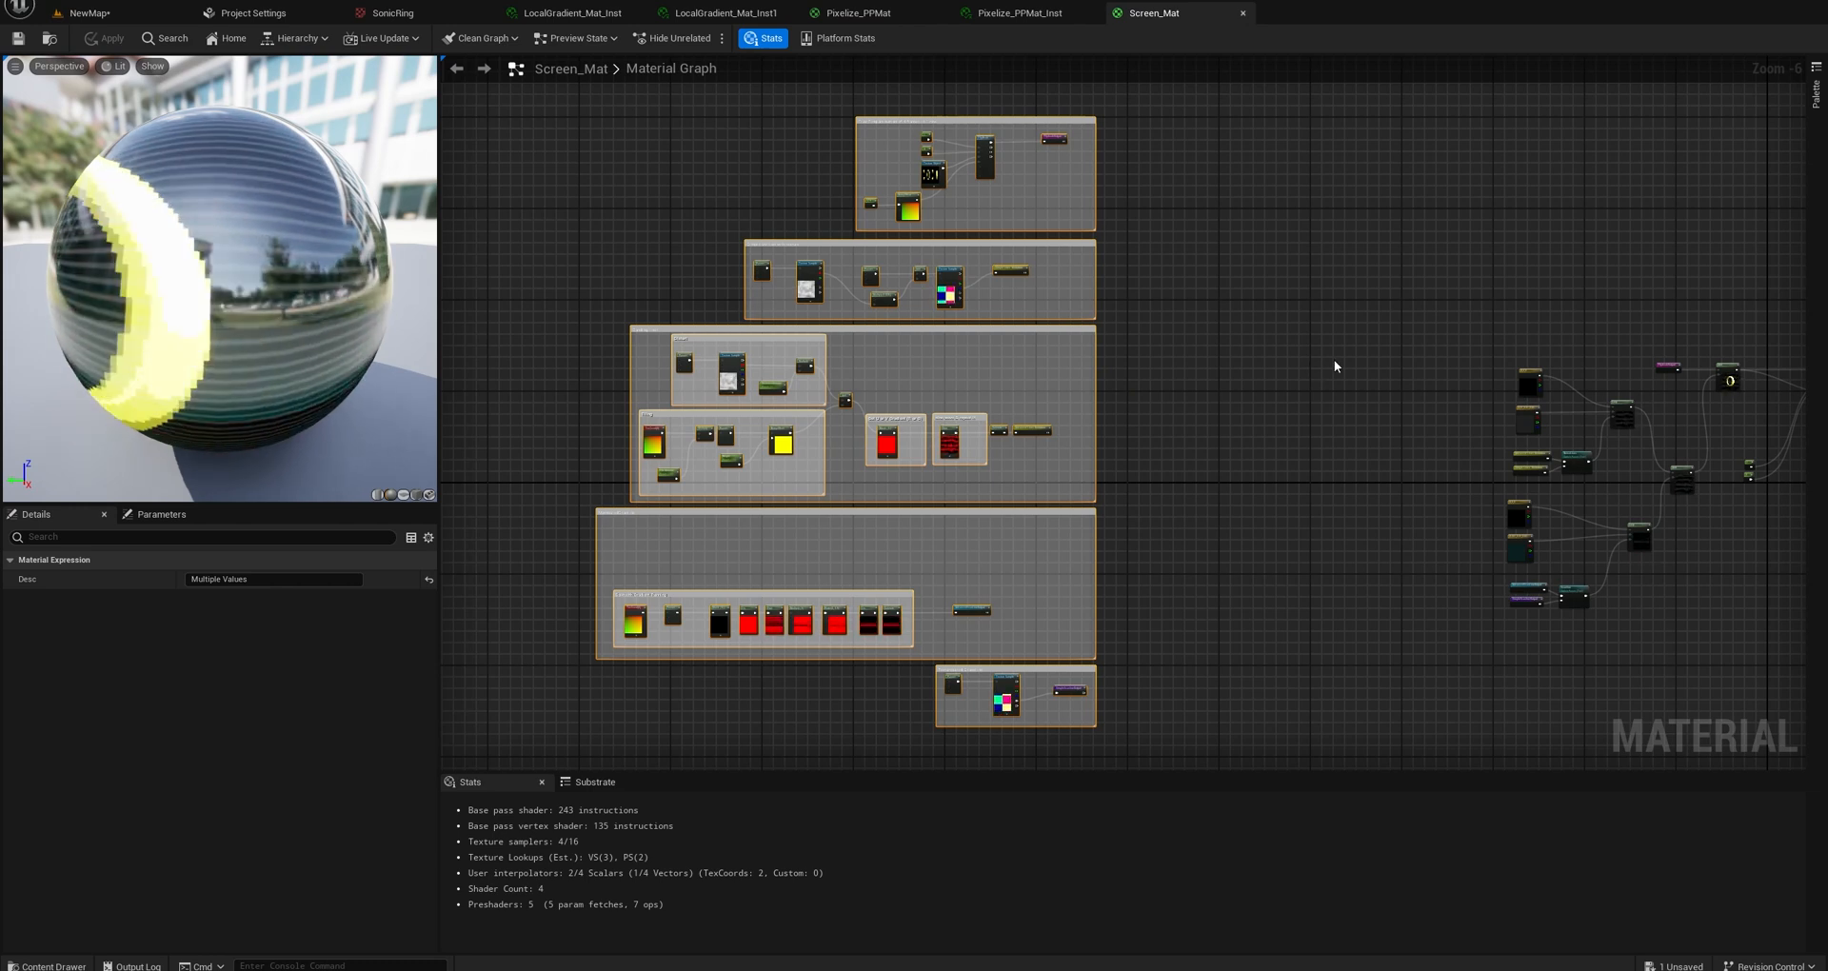
Switch the material preview mesh to a flat plane and orient it so the ring faces the view.
drag(301, 484, 377, 488)
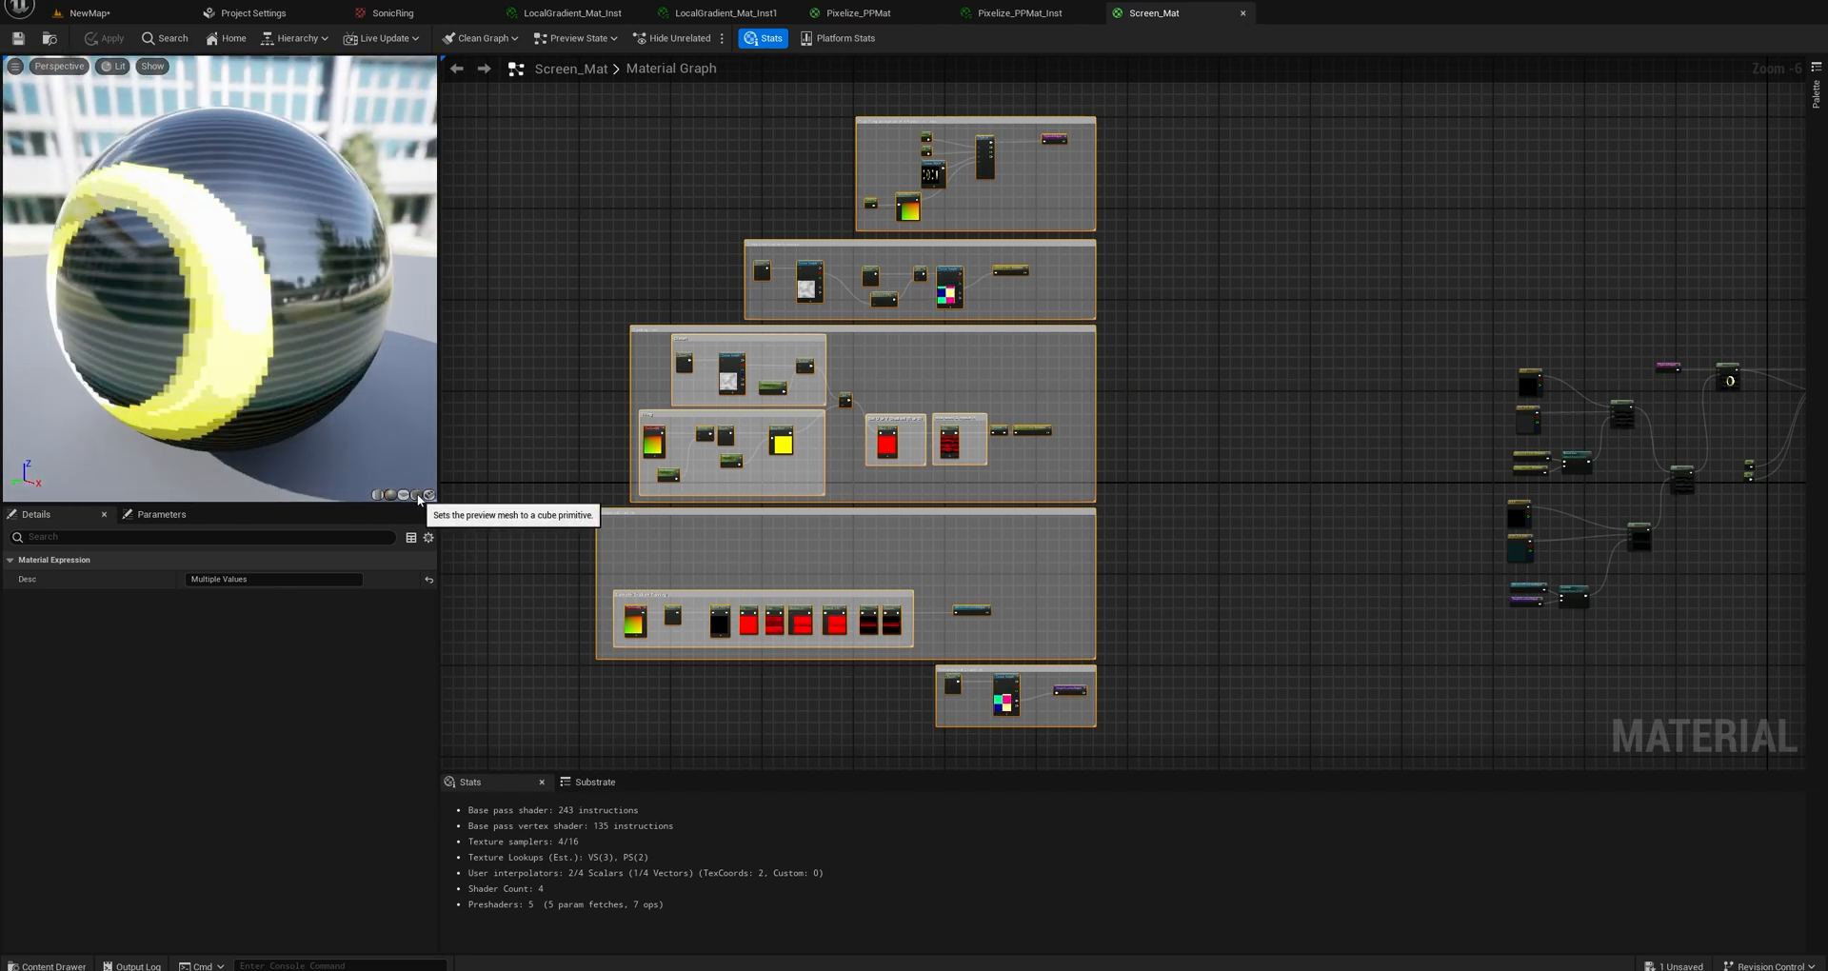
mouse_move(325, 419)
mouse_down()
mouse_move(229, 415)
mouse_move(299, 416)
mouse_up()
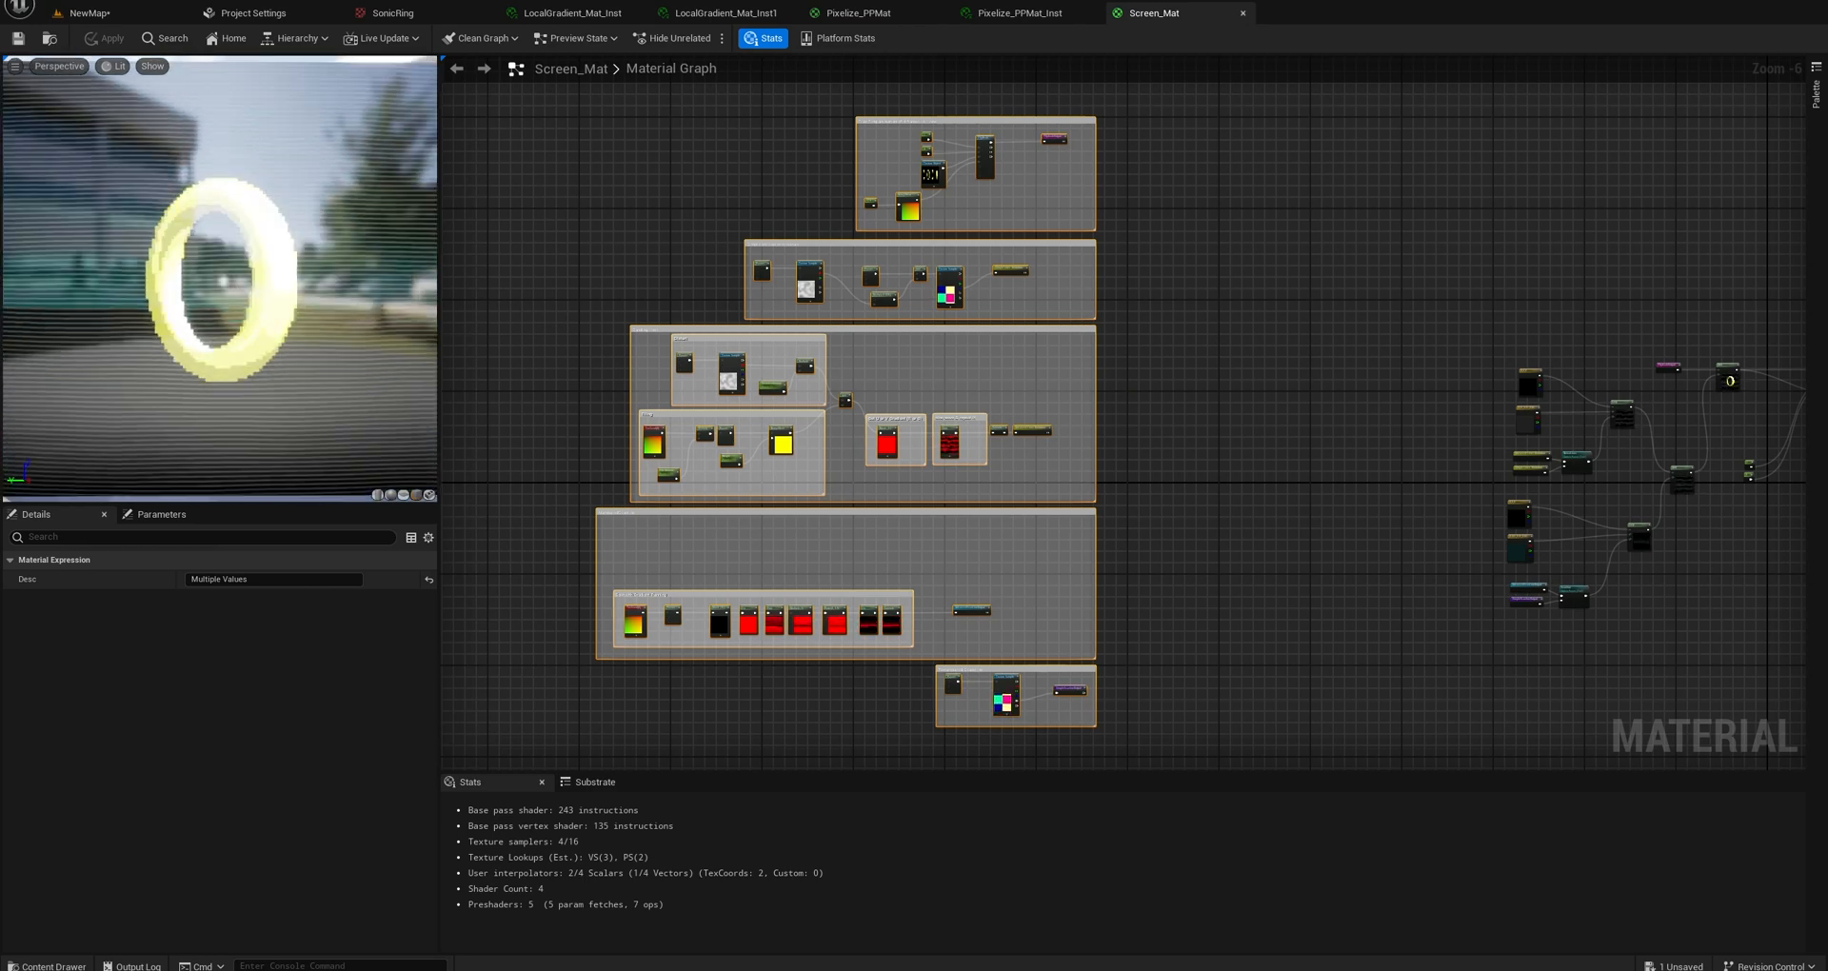
right_drag(300, 415, 295, 457)
Reposition the final Add node and move the Specular and Roughness constants closer to the material output, checking the preview at an angle.
scroll(1335, 403, up, 6)
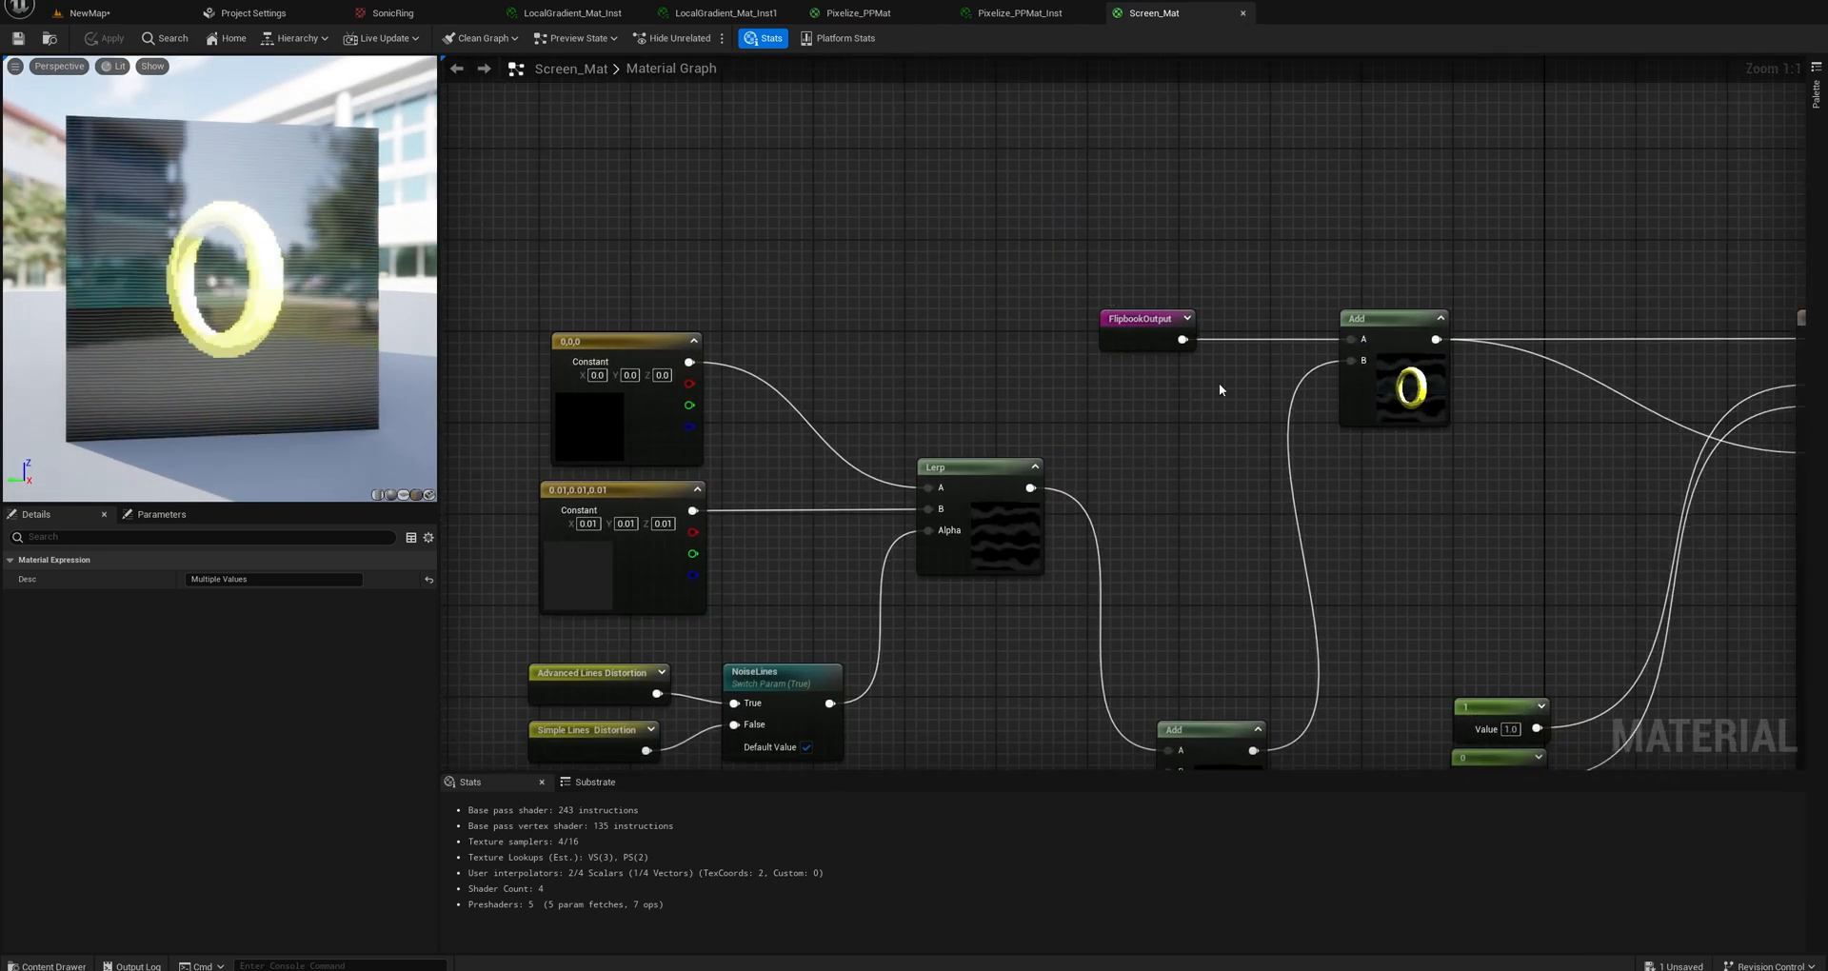
right_drag(1221, 389, 1010, 315)
drag(1132, 238, 1168, 240)
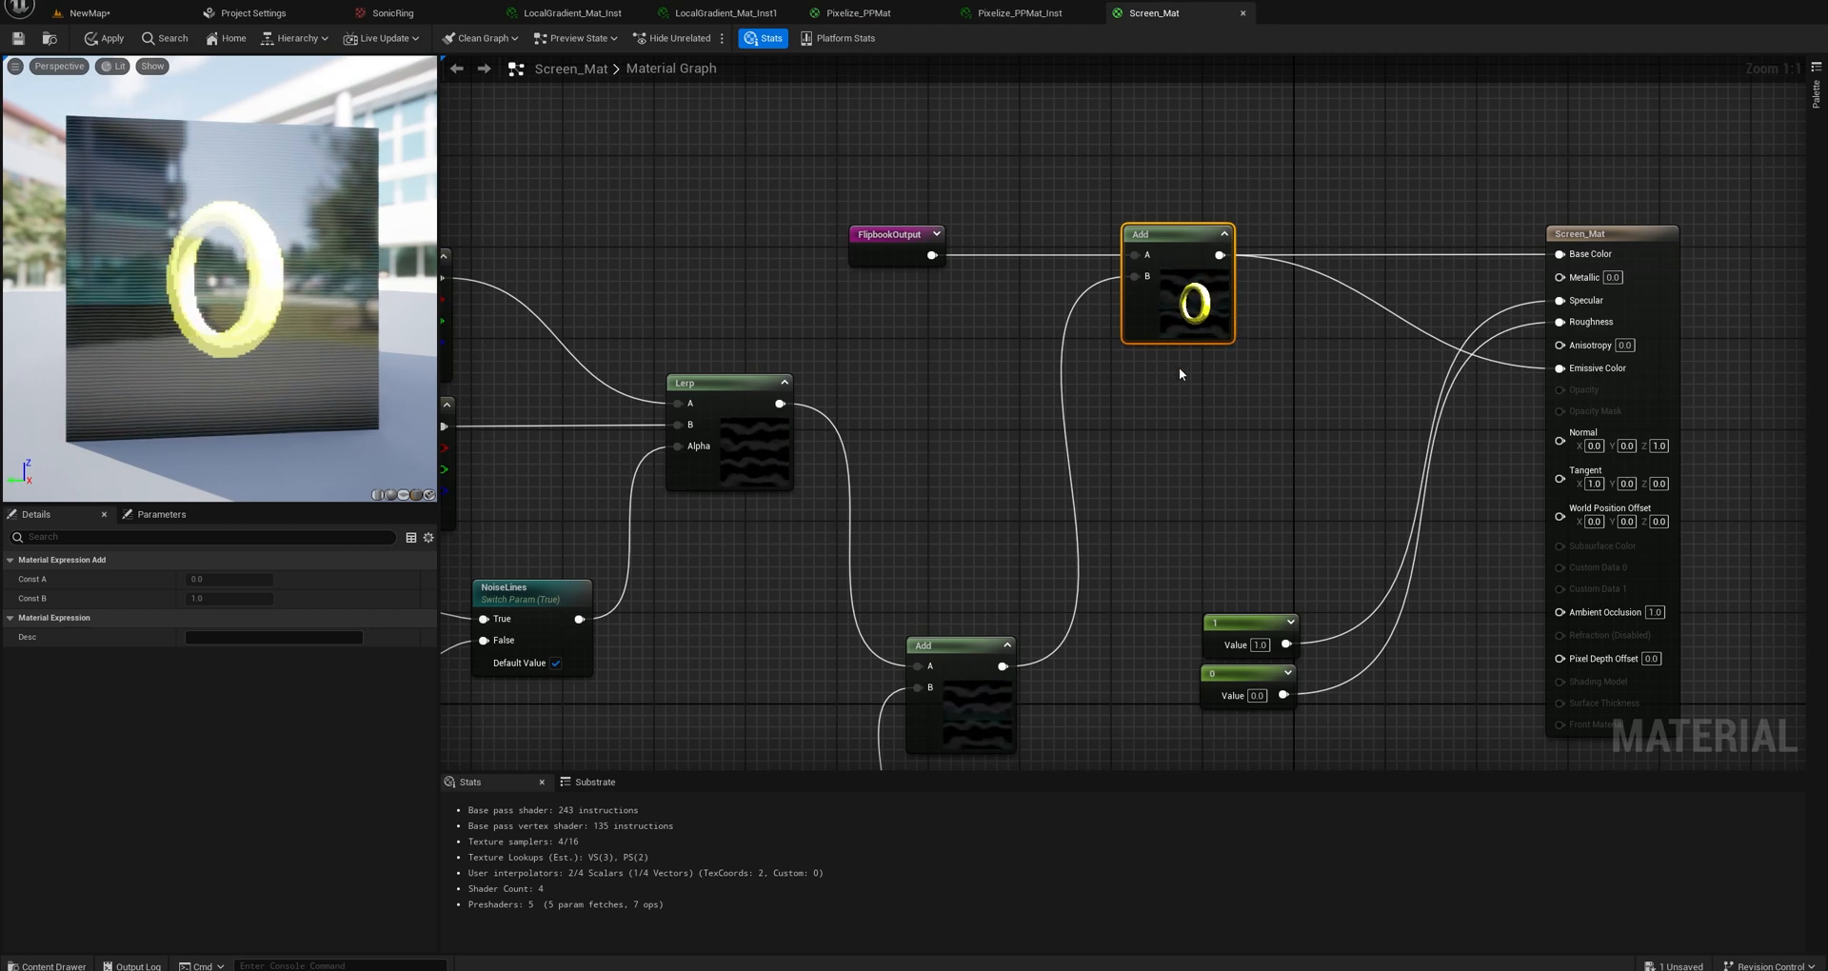
right_drag(1181, 372, 1209, 276)
right_drag(1347, 368, 1246, 415)
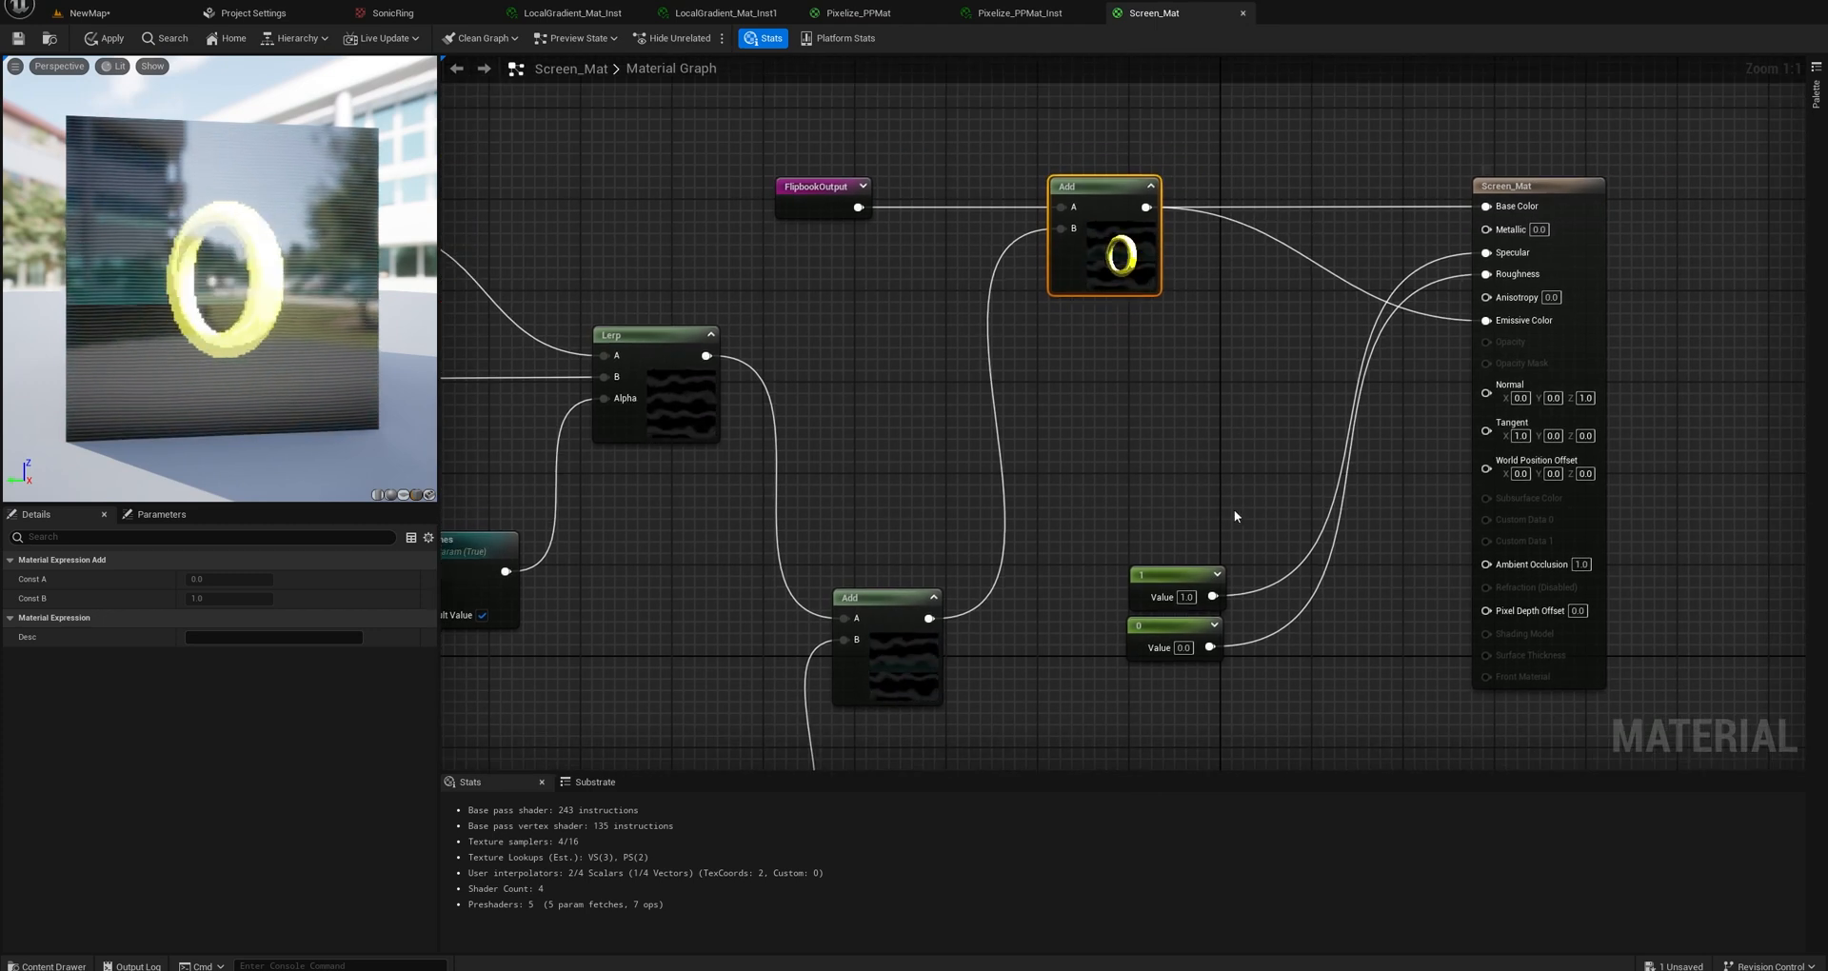
drag(1184, 569, 1264, 444)
drag(1185, 642, 1269, 523)
scroll(228, 285, up, 5)
drag(228, 286, 267, 285)
scroll(228, 285, down, 6)
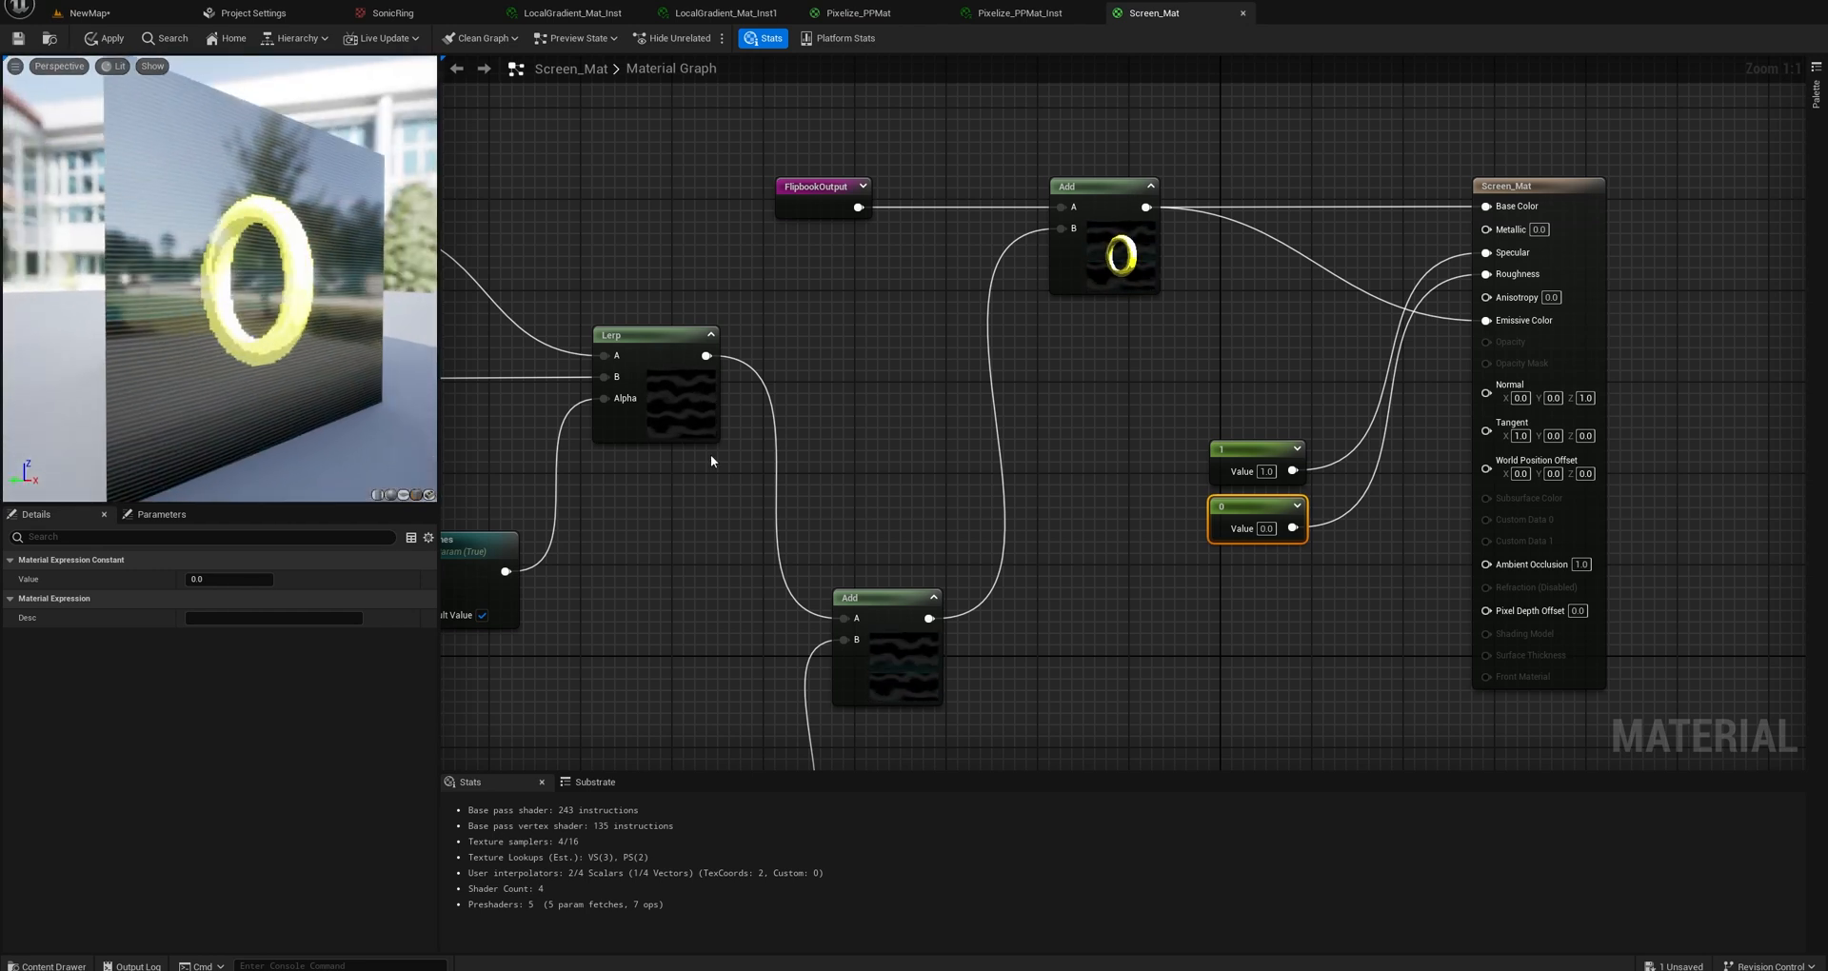
Review the constants feeding the upper Lerp and align the Advanced and Simple Lines Distortion nodes before the NoiseLines switch.
right_drag(981, 520, 1306, 361)
right_drag(980, 377, 1150, 499)
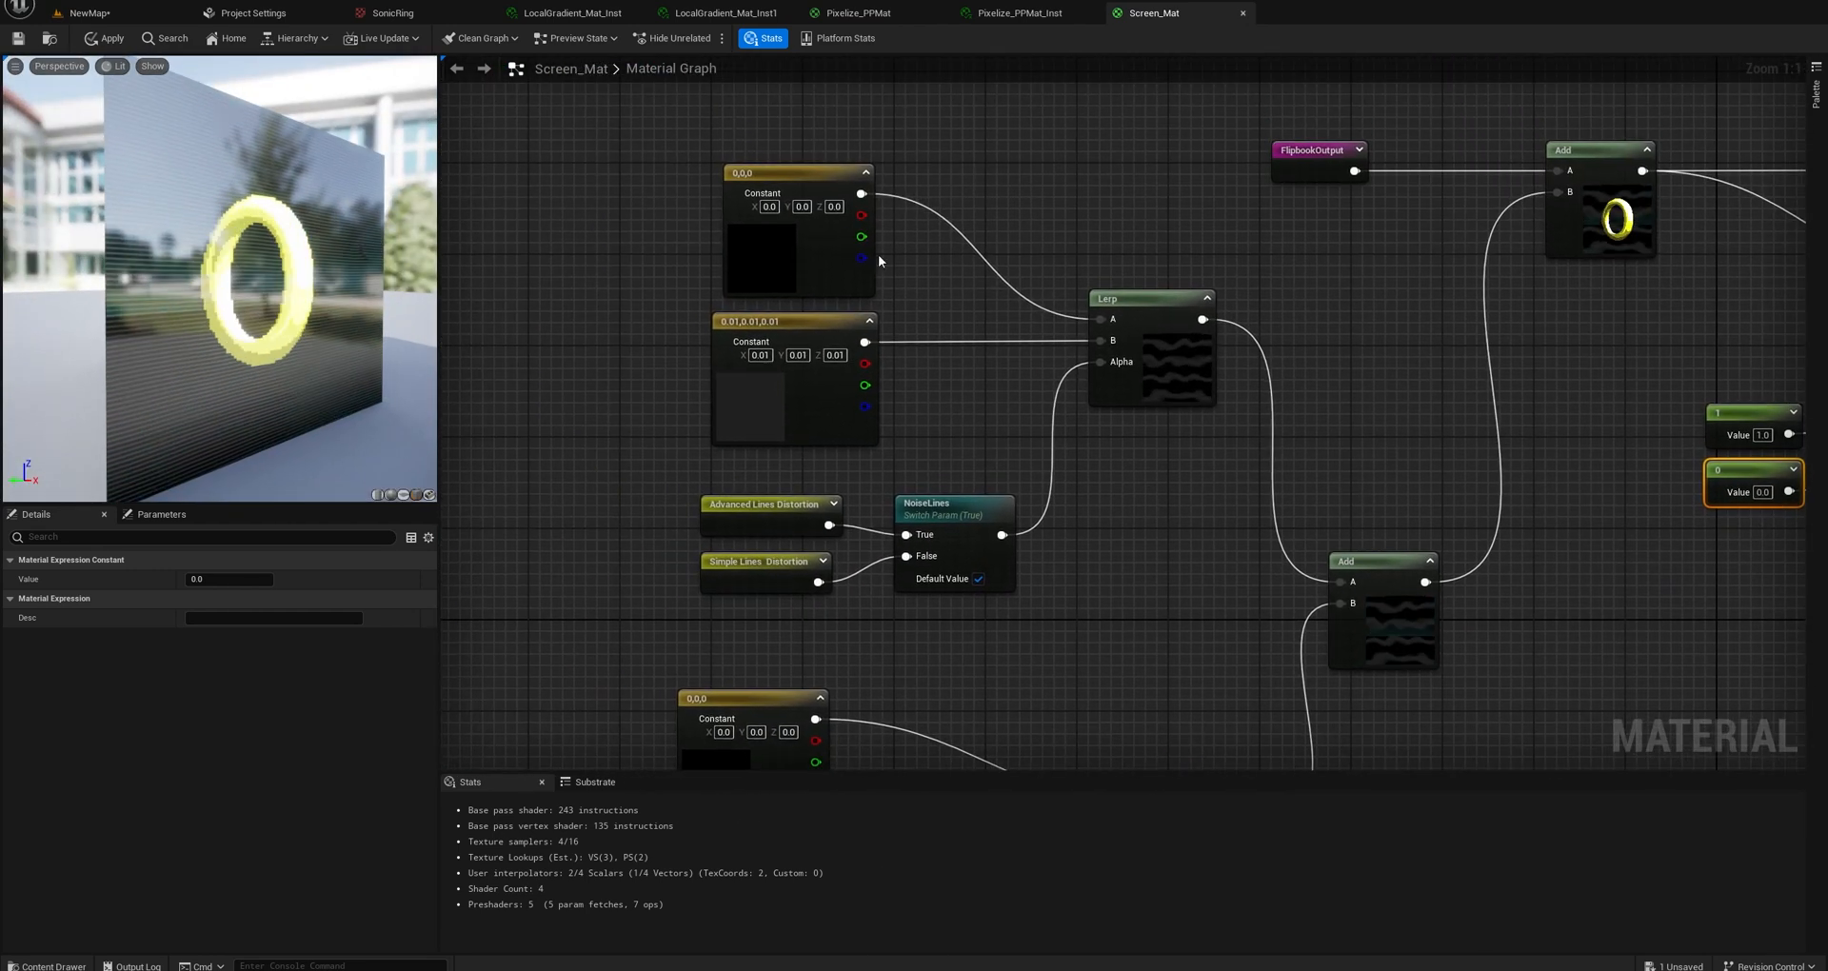
drag(644, 158, 794, 338)
drag(923, 432, 966, 453)
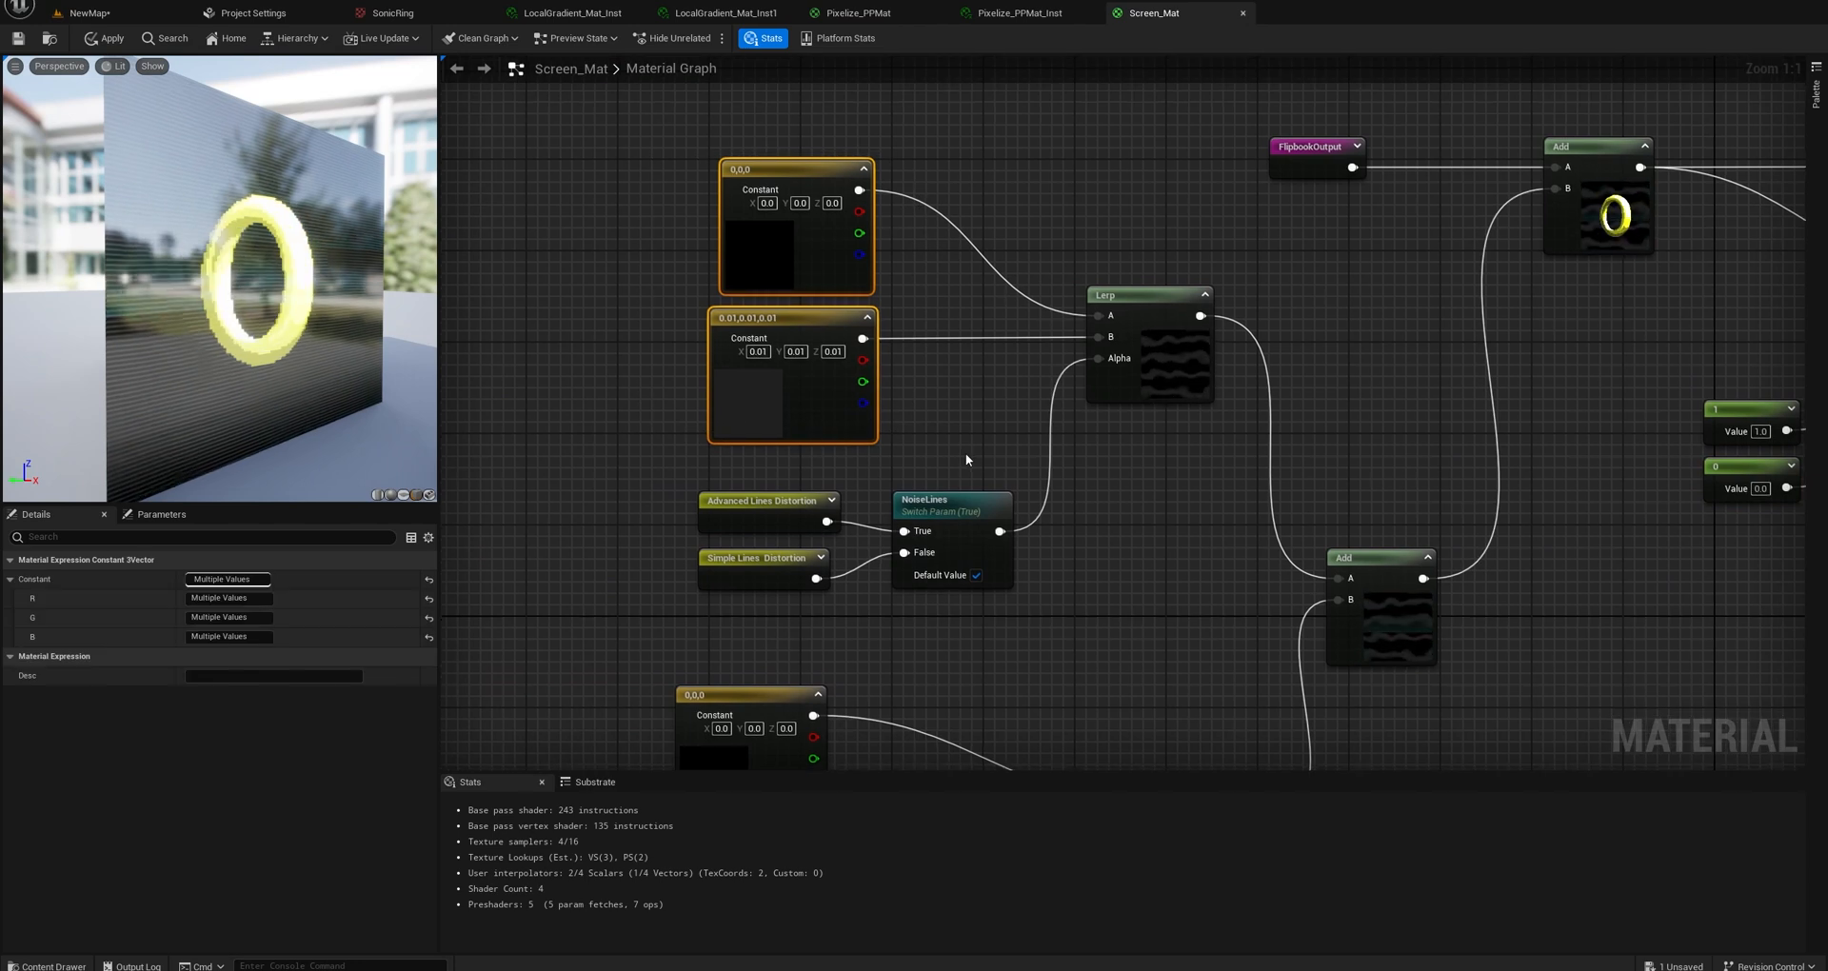
right_drag(966, 453, 968, 390)
click(741, 457)
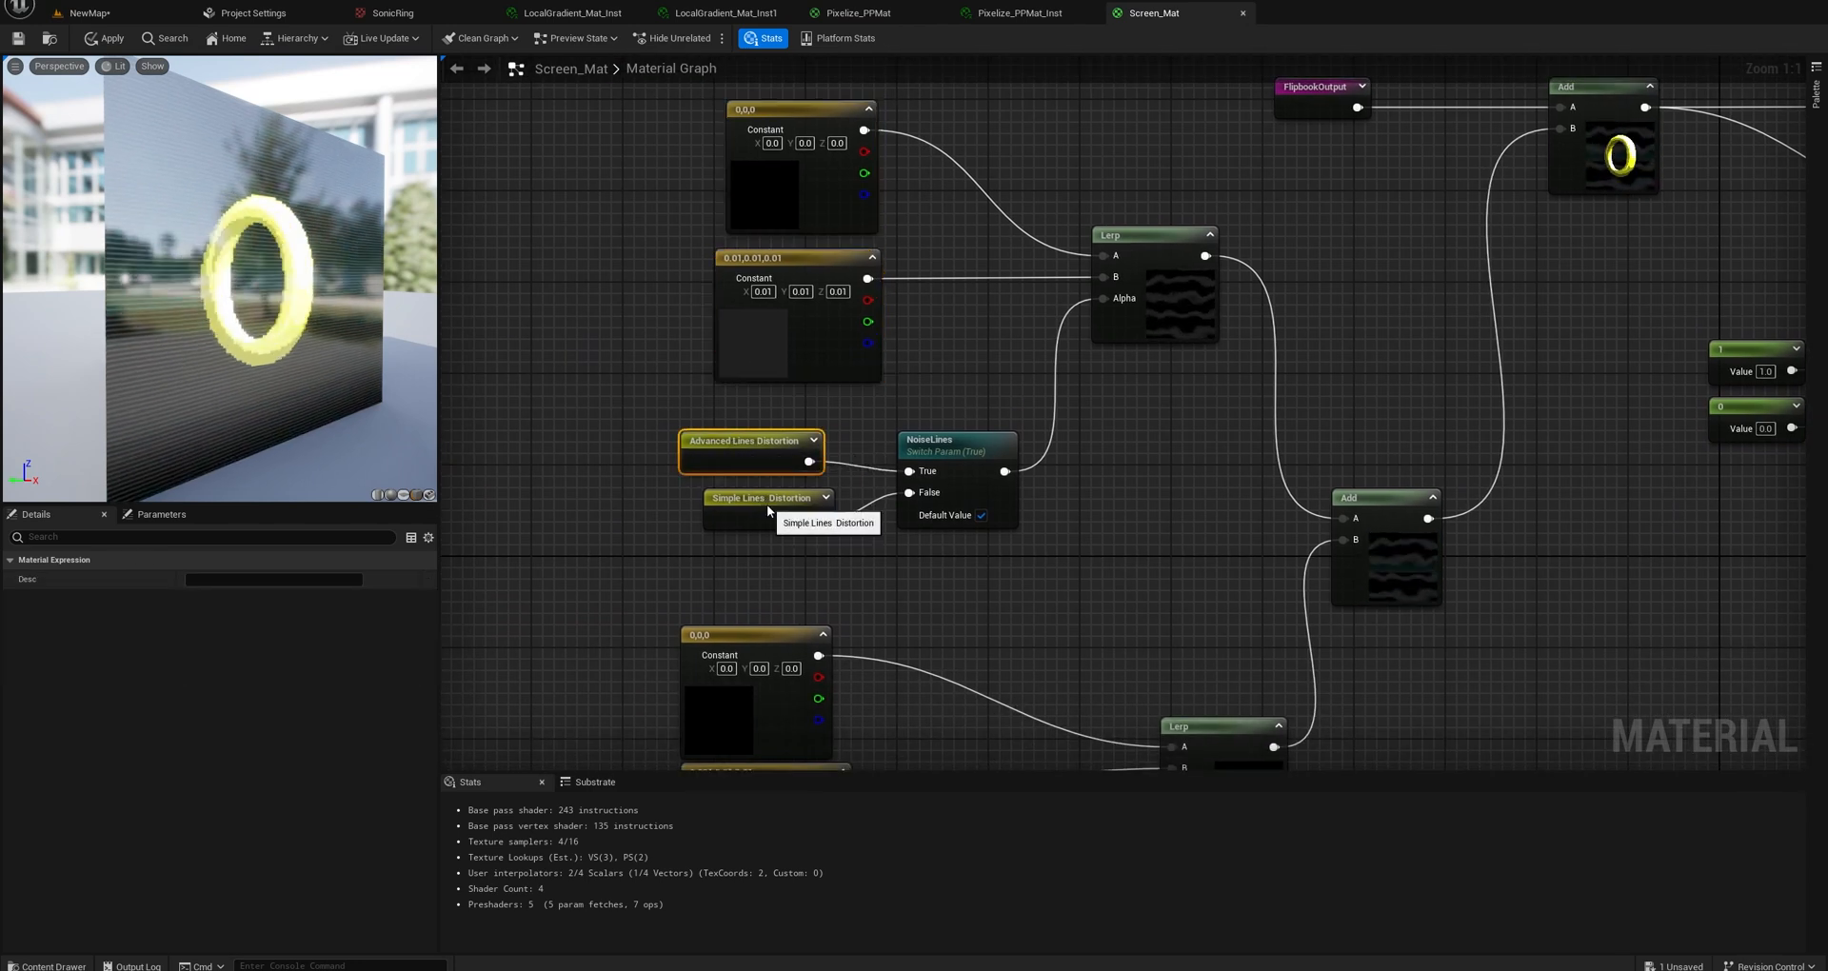
drag(768, 505, 744, 505)
Turn the NoiseLines switch's default value off and back on to compare simple and advanced line distortion.
click(982, 515)
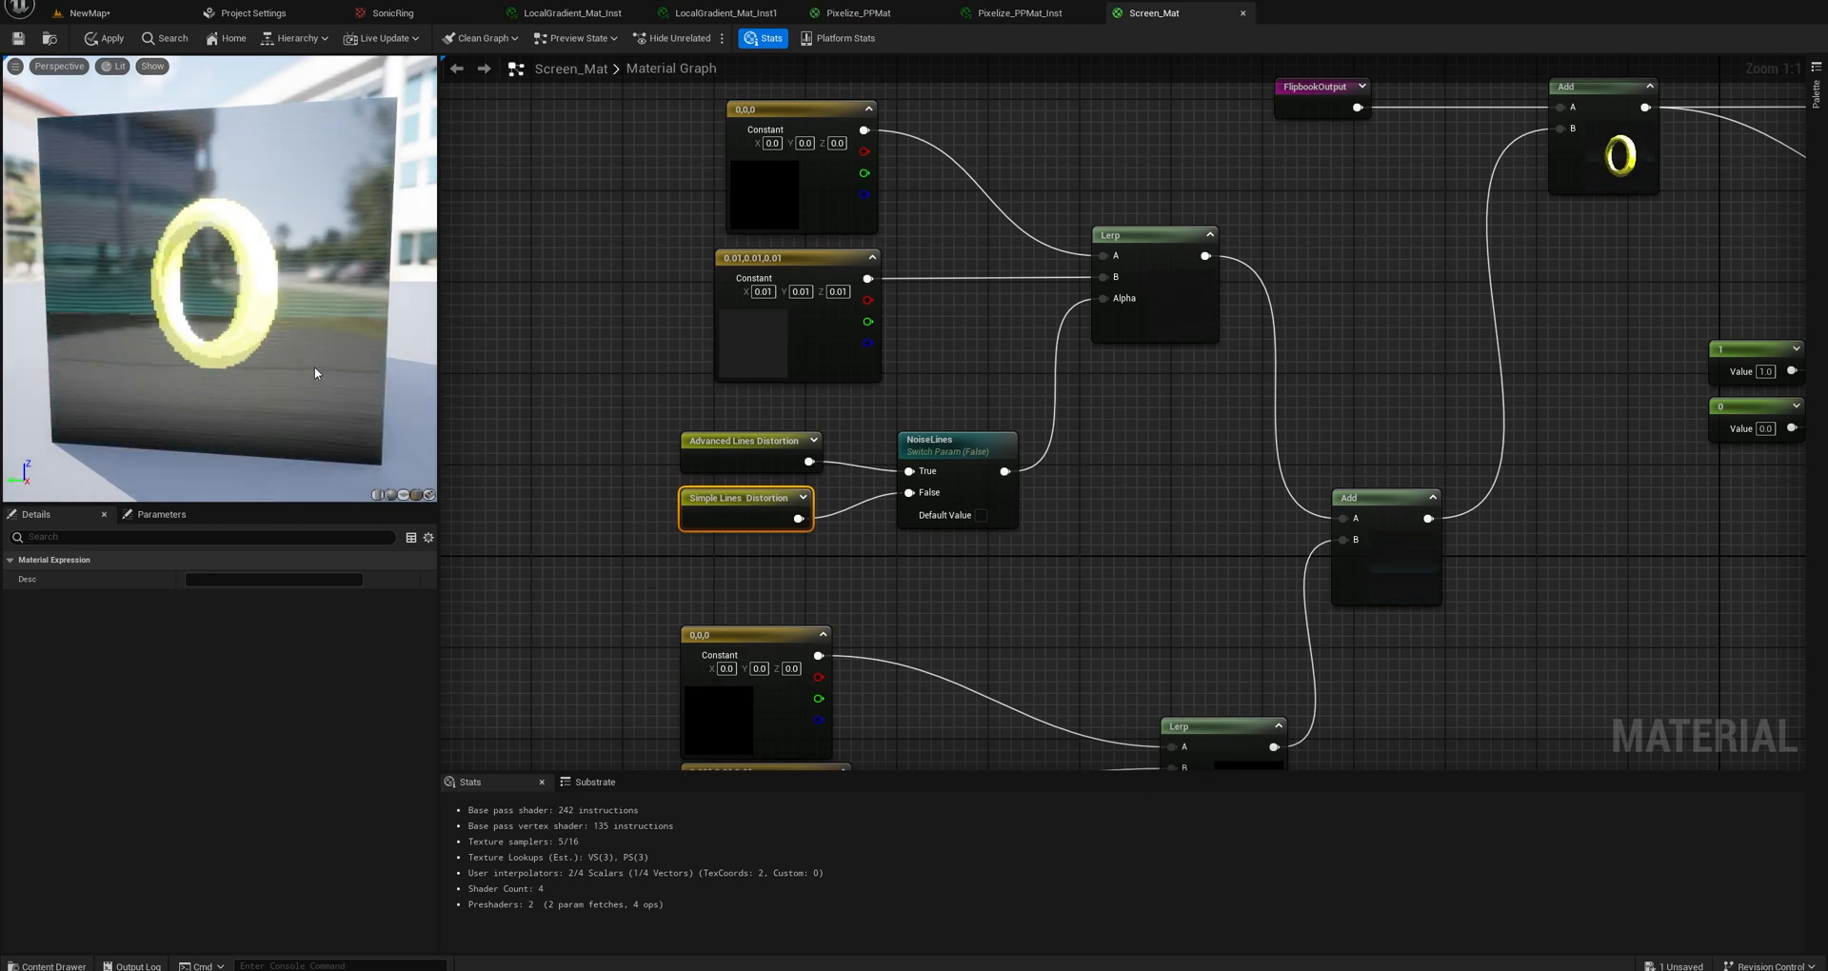
click(981, 515)
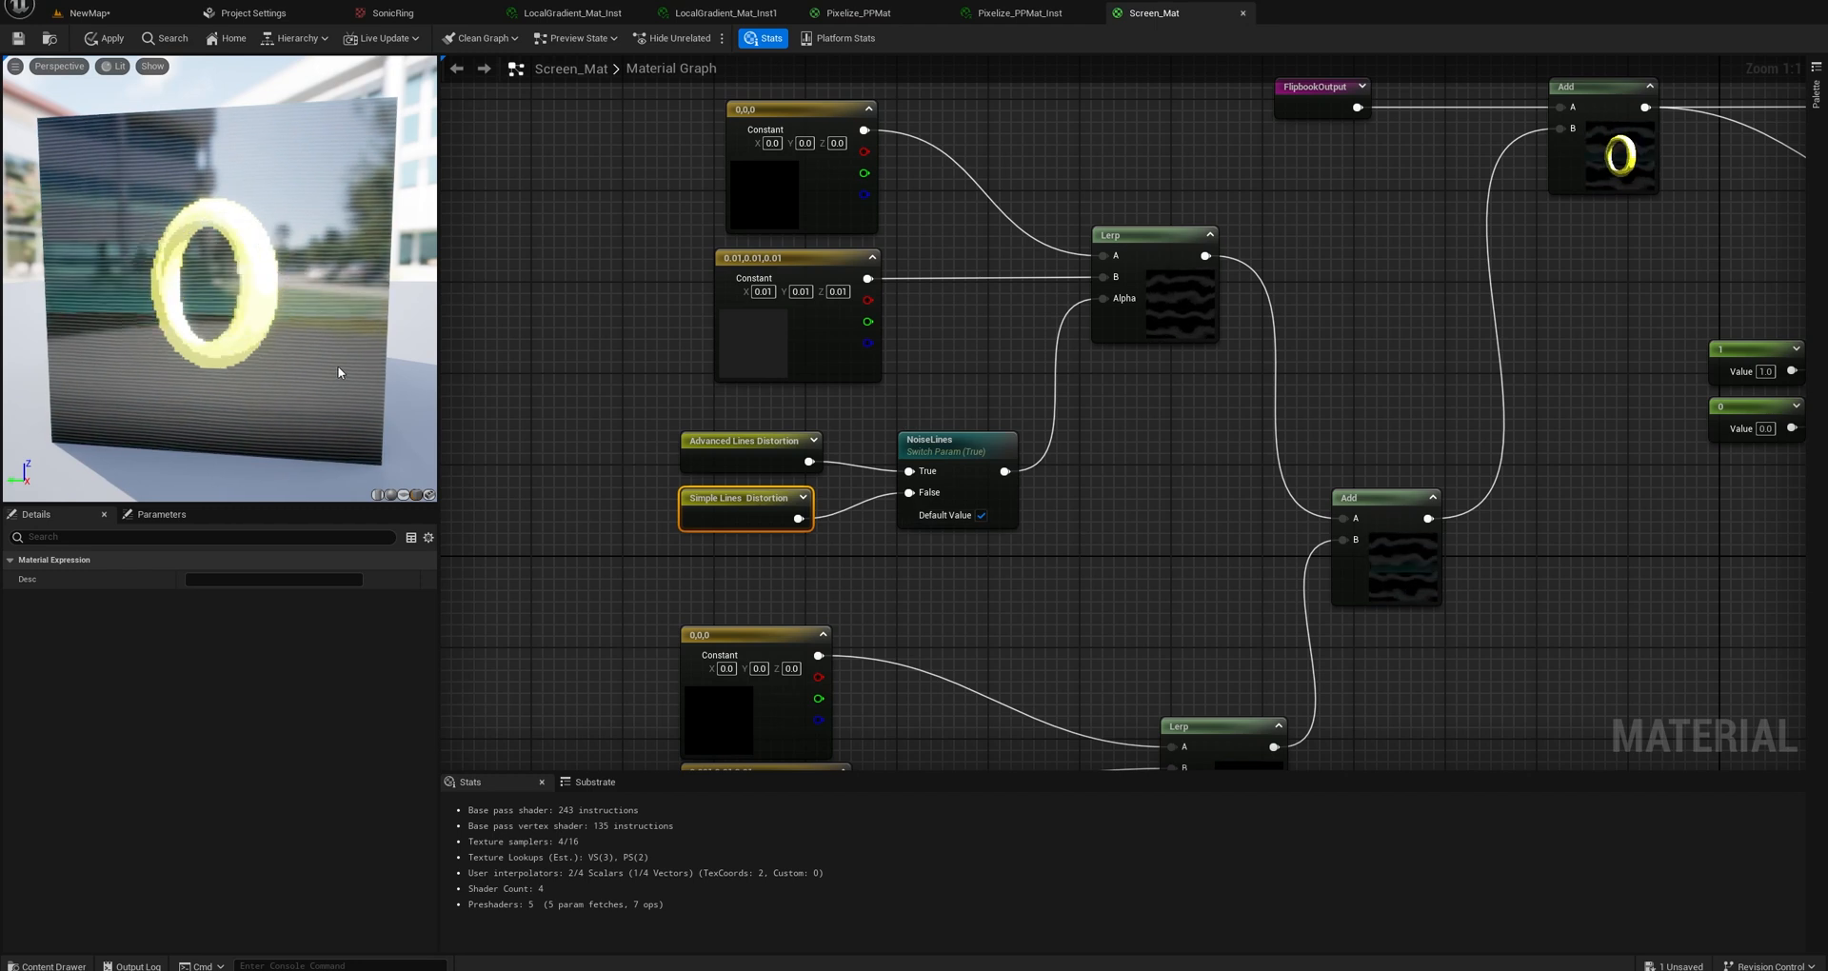
Turn the Scanline switch's default value off, preview the lower Lerp node, and turn the switch back on to compare both scanlines.
right_drag(1037, 590, 857, 283)
right_drag(964, 355, 1035, 295)
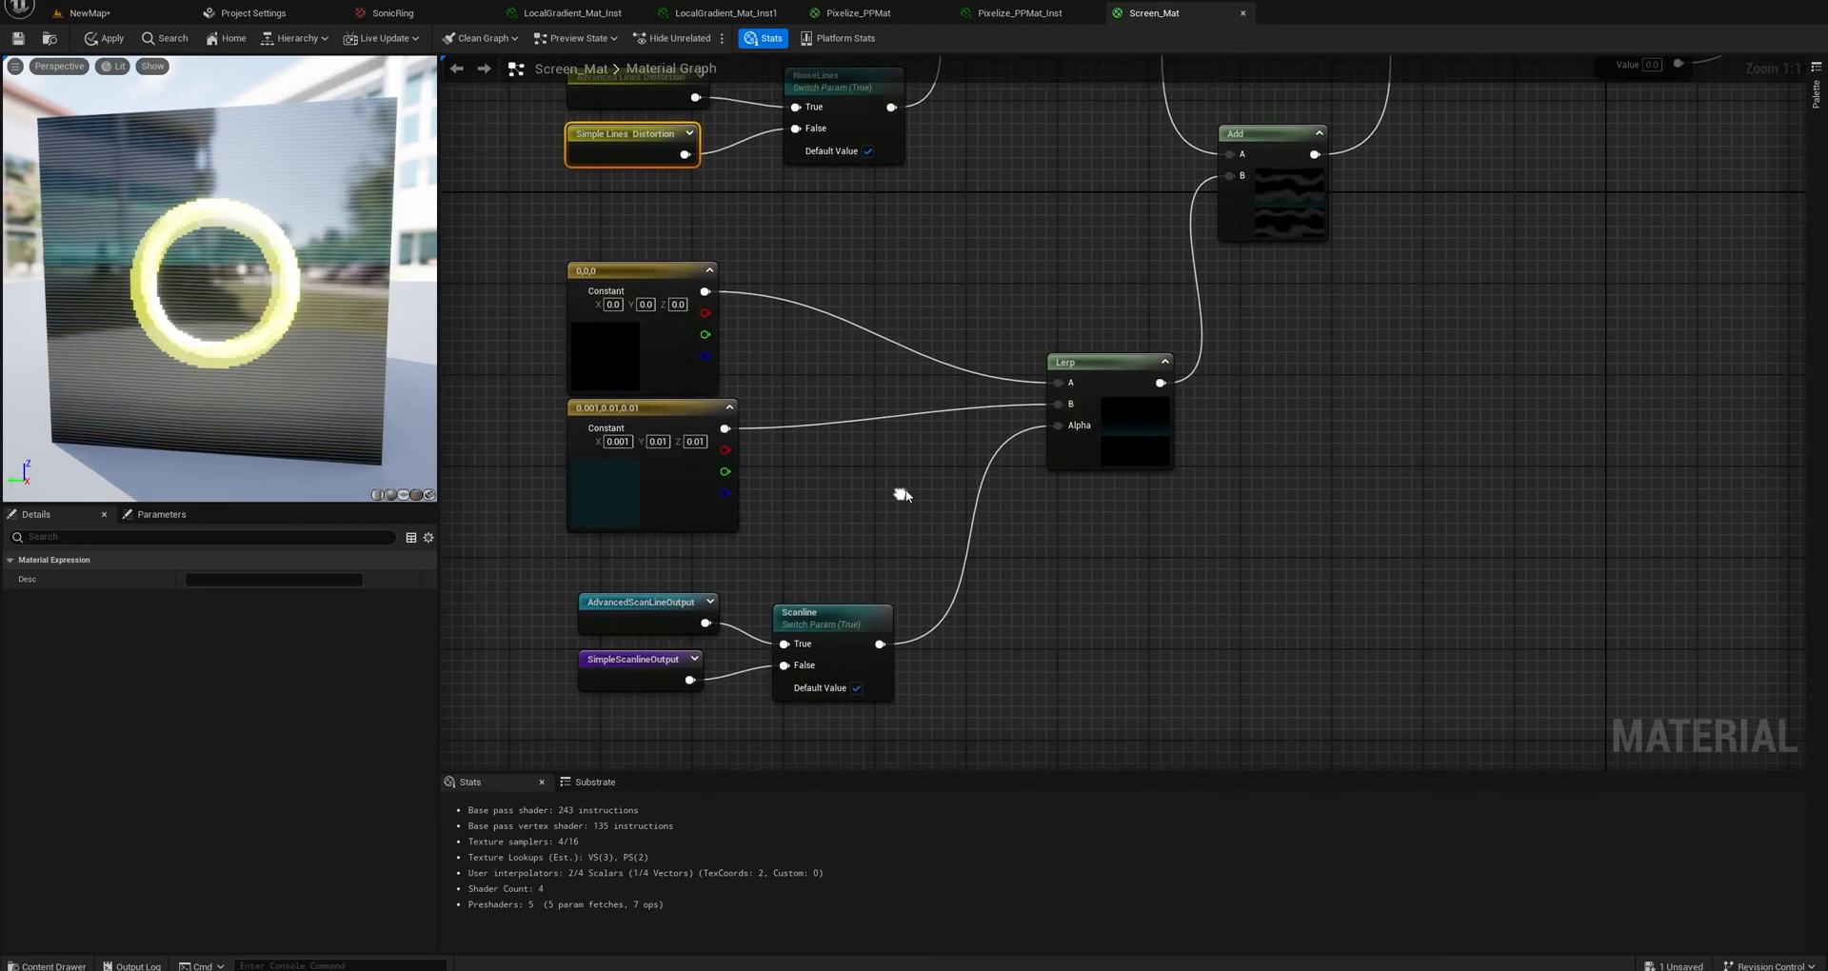
click(861, 685)
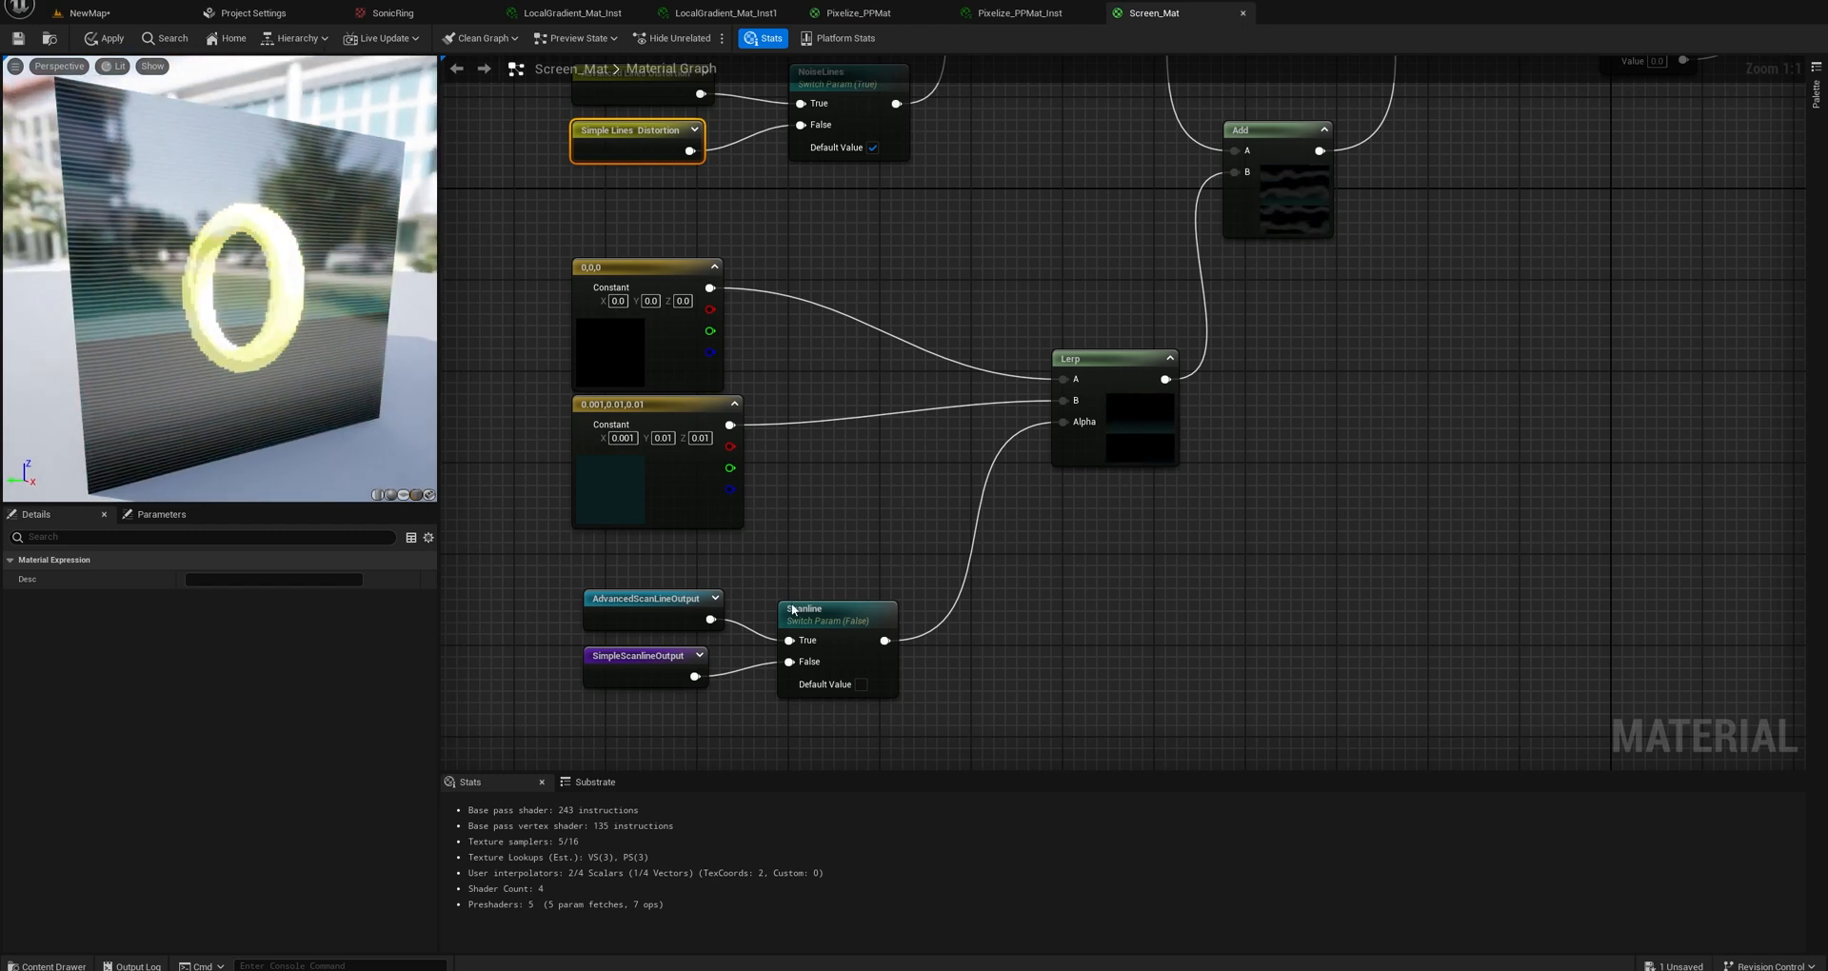
right_click(1104, 366)
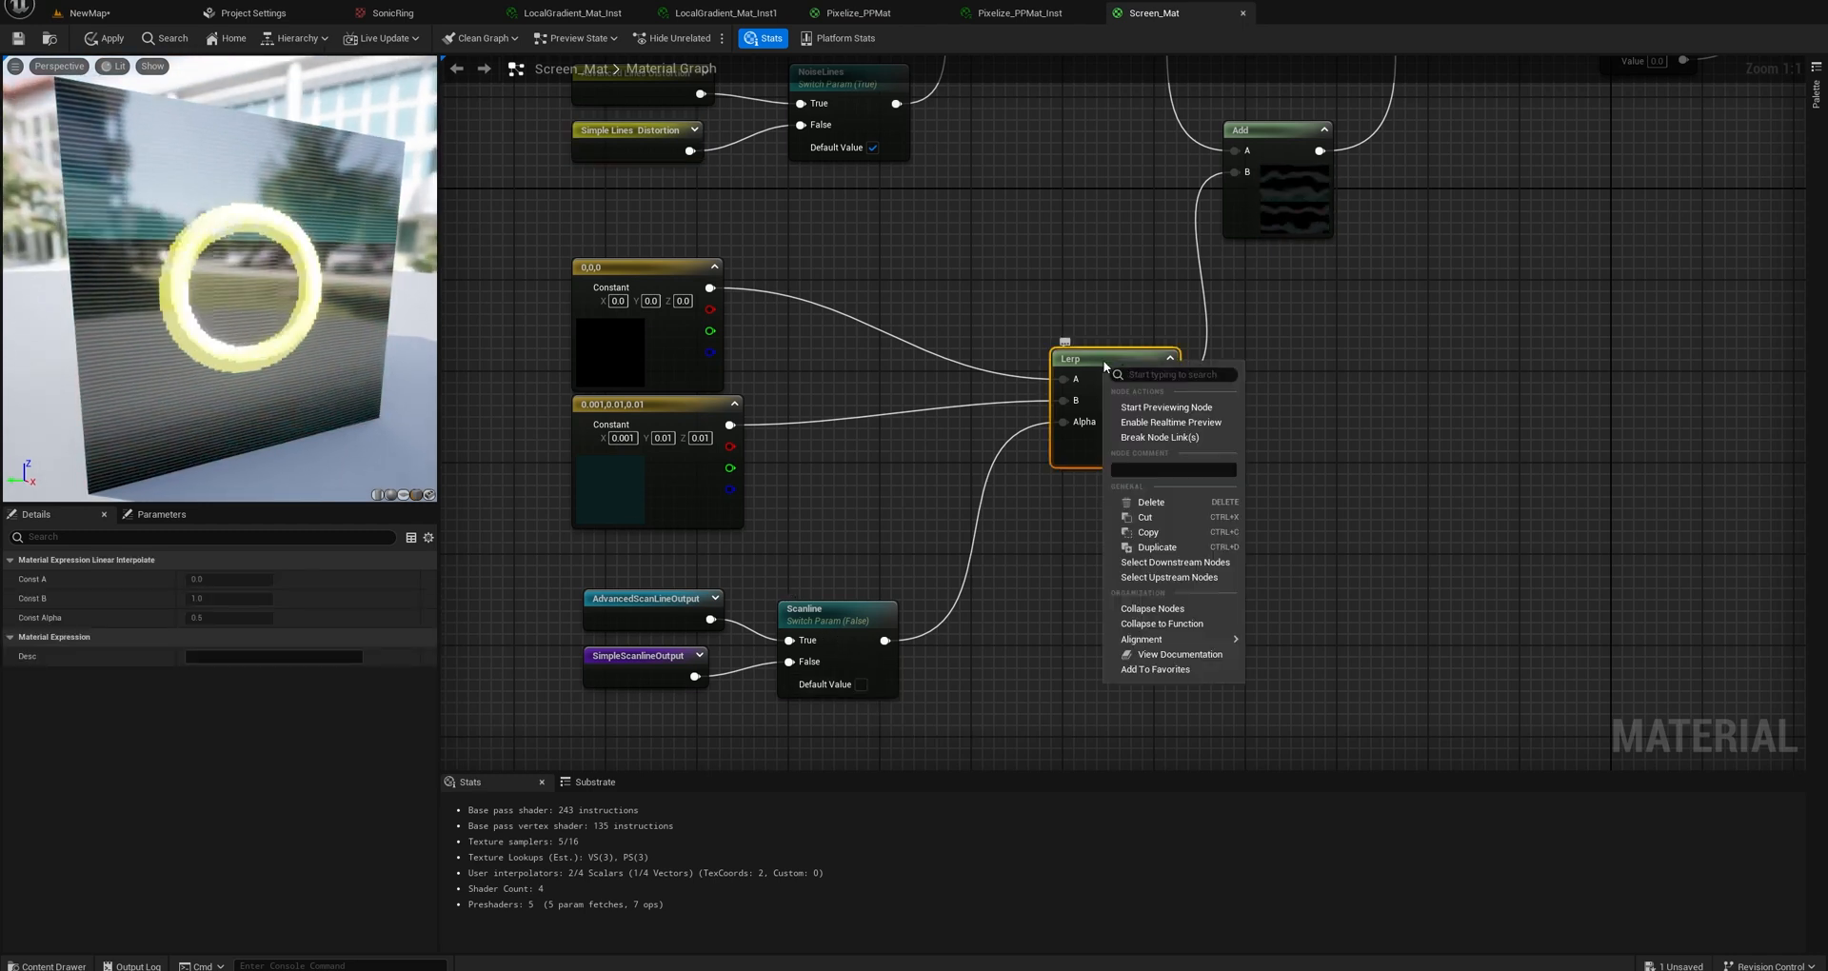
click(1180, 408)
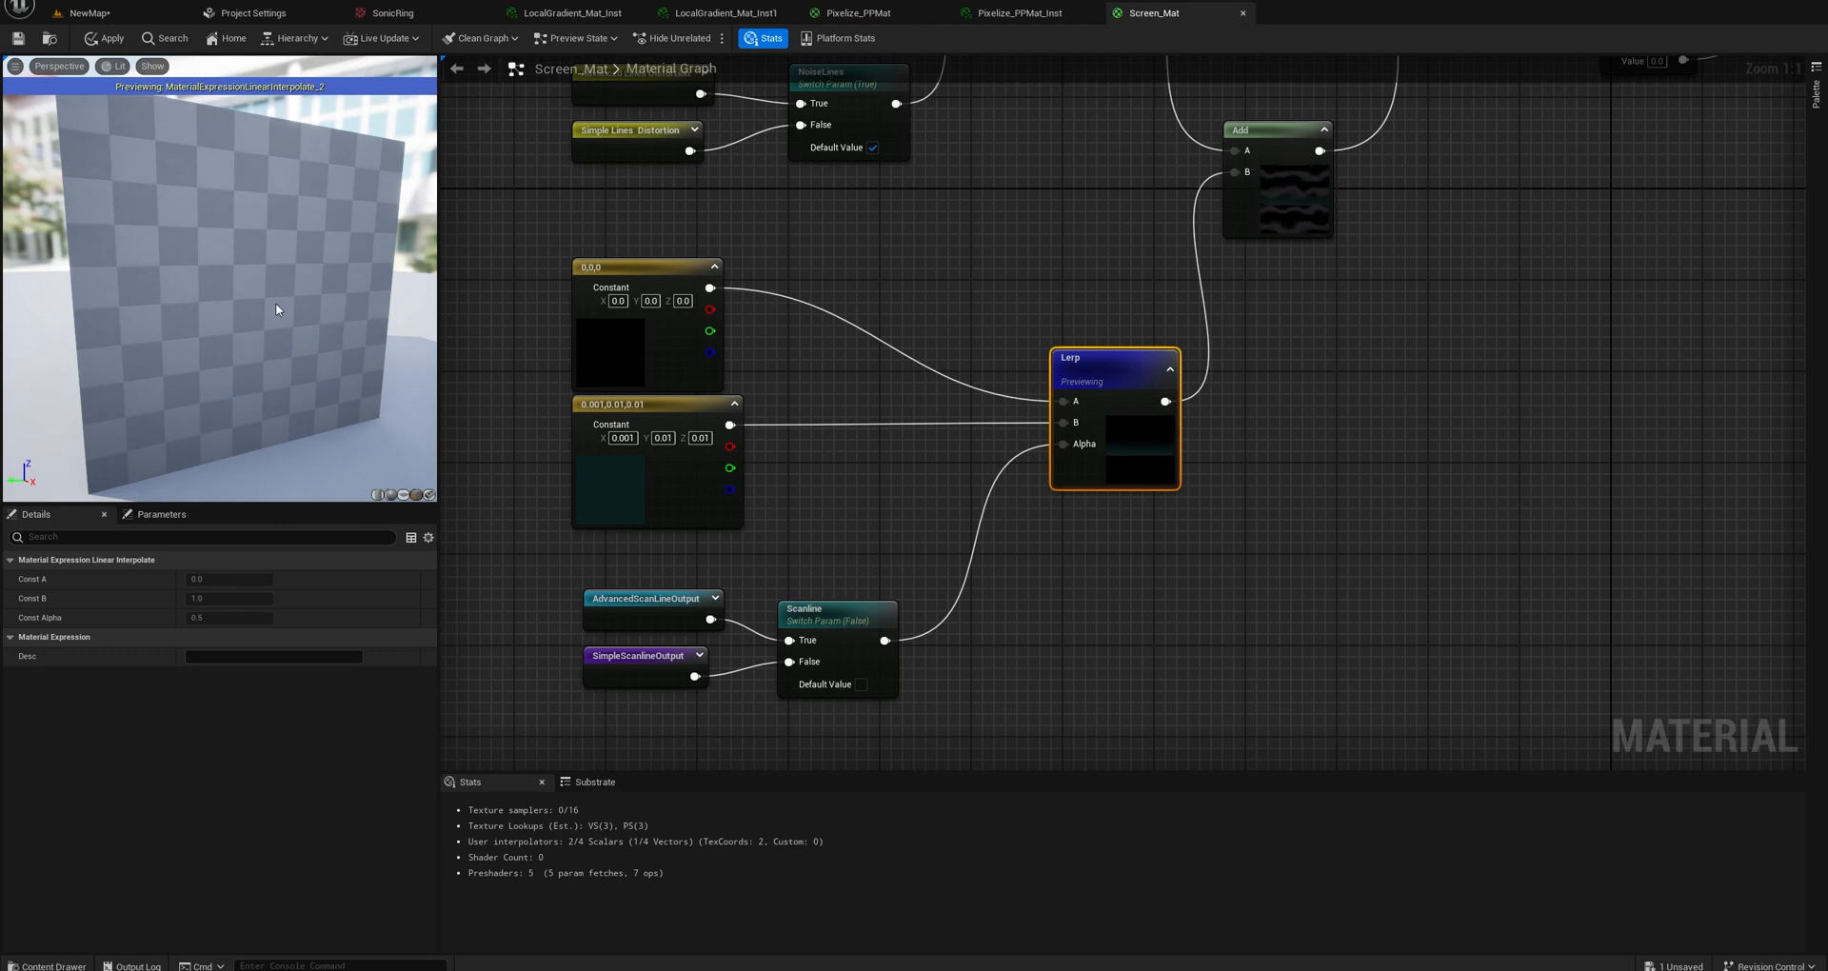
click(861, 684)
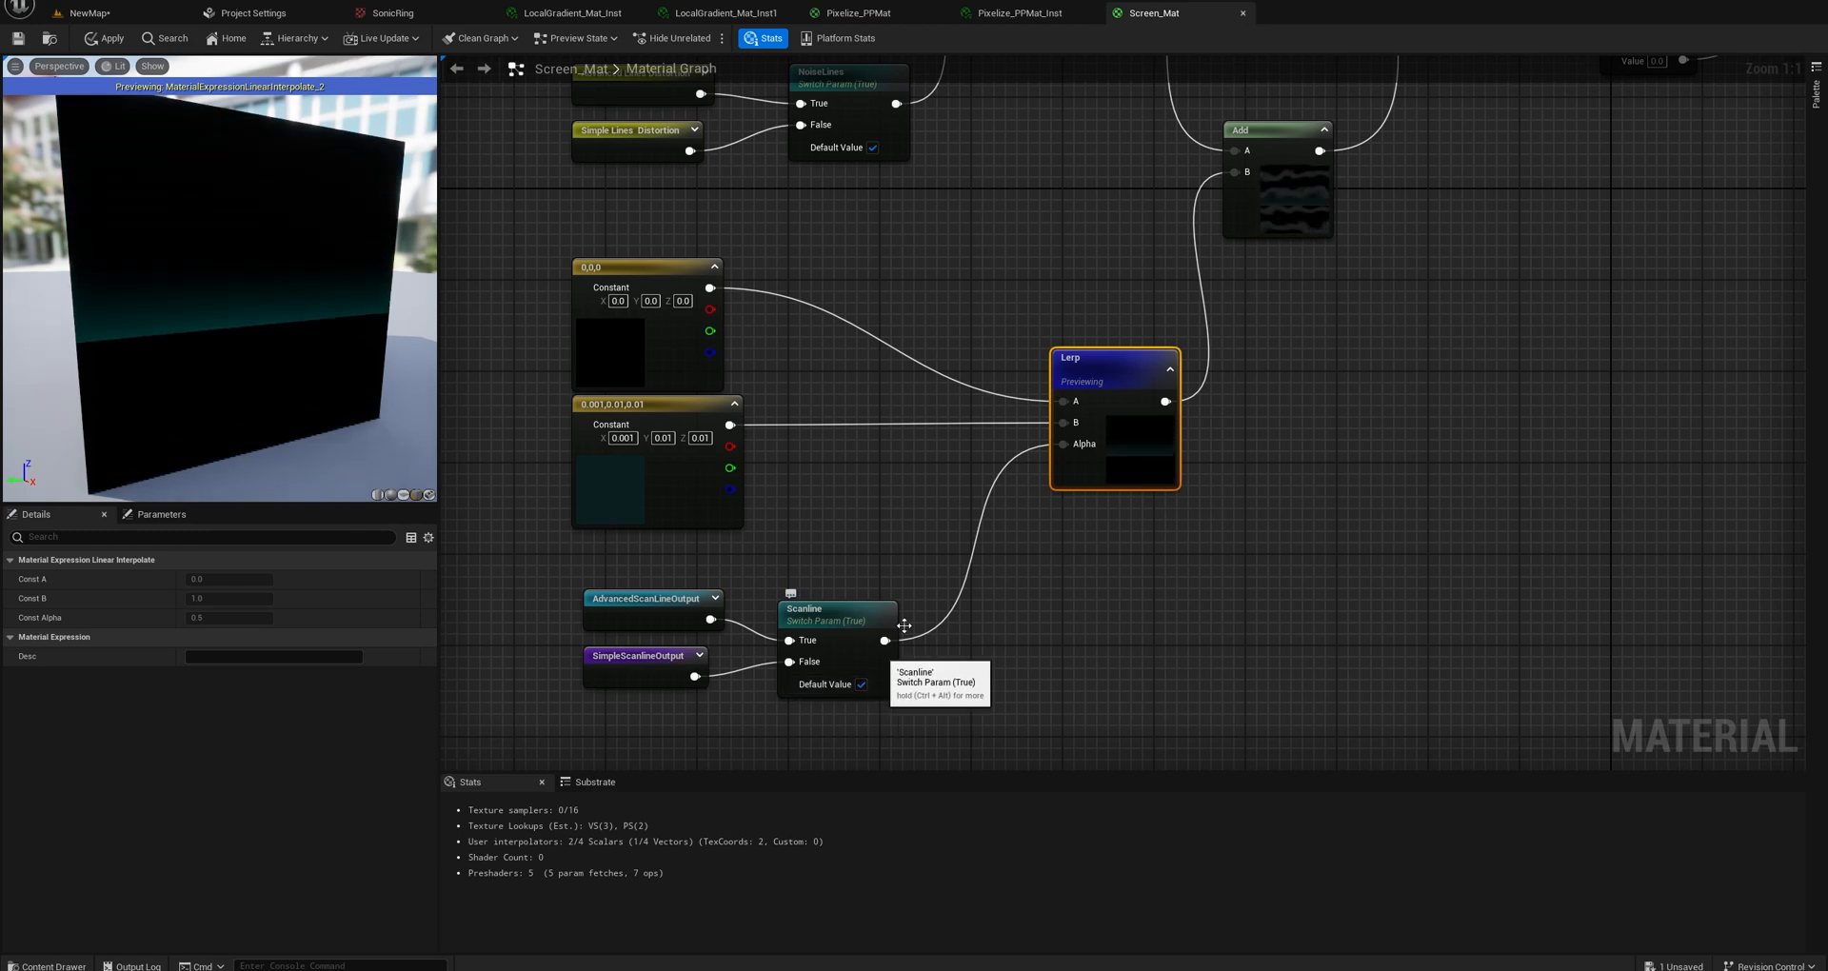
Stop previewing the lower Lerp node and examine the Panner and Texture Sample nodes in the Texturebased Scaneline group.
right_click(1088, 361)
click(1140, 408)
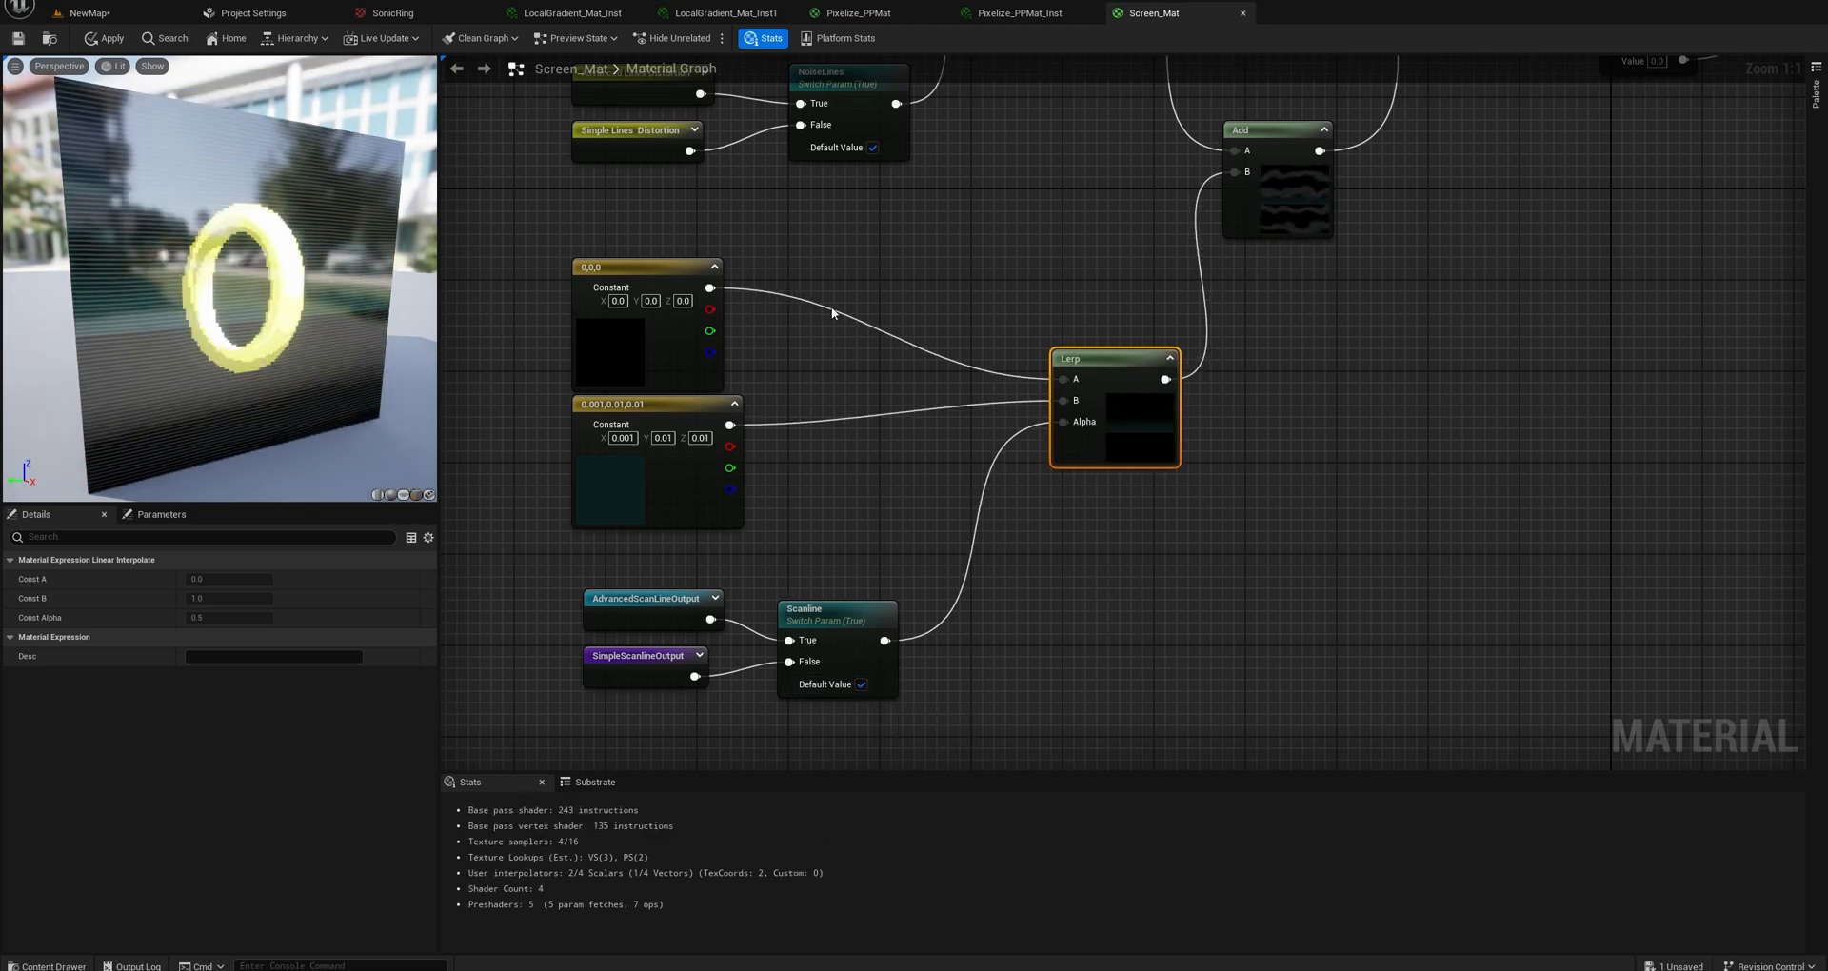
right_drag(831, 306, 998, 391)
scroll(998, 392, down, 2)
right_drag(775, 310, 1005, 384)
scroll(1006, 384, down, 3)
right_drag(689, 419, 1346, 417)
right_drag(1226, 537, 1363, 396)
scroll(1200, 500, up, 4)
right_drag(1180, 541, 1316, 389)
drag(1214, 354, 1112, 420)
scroll(958, 499, up, 1)
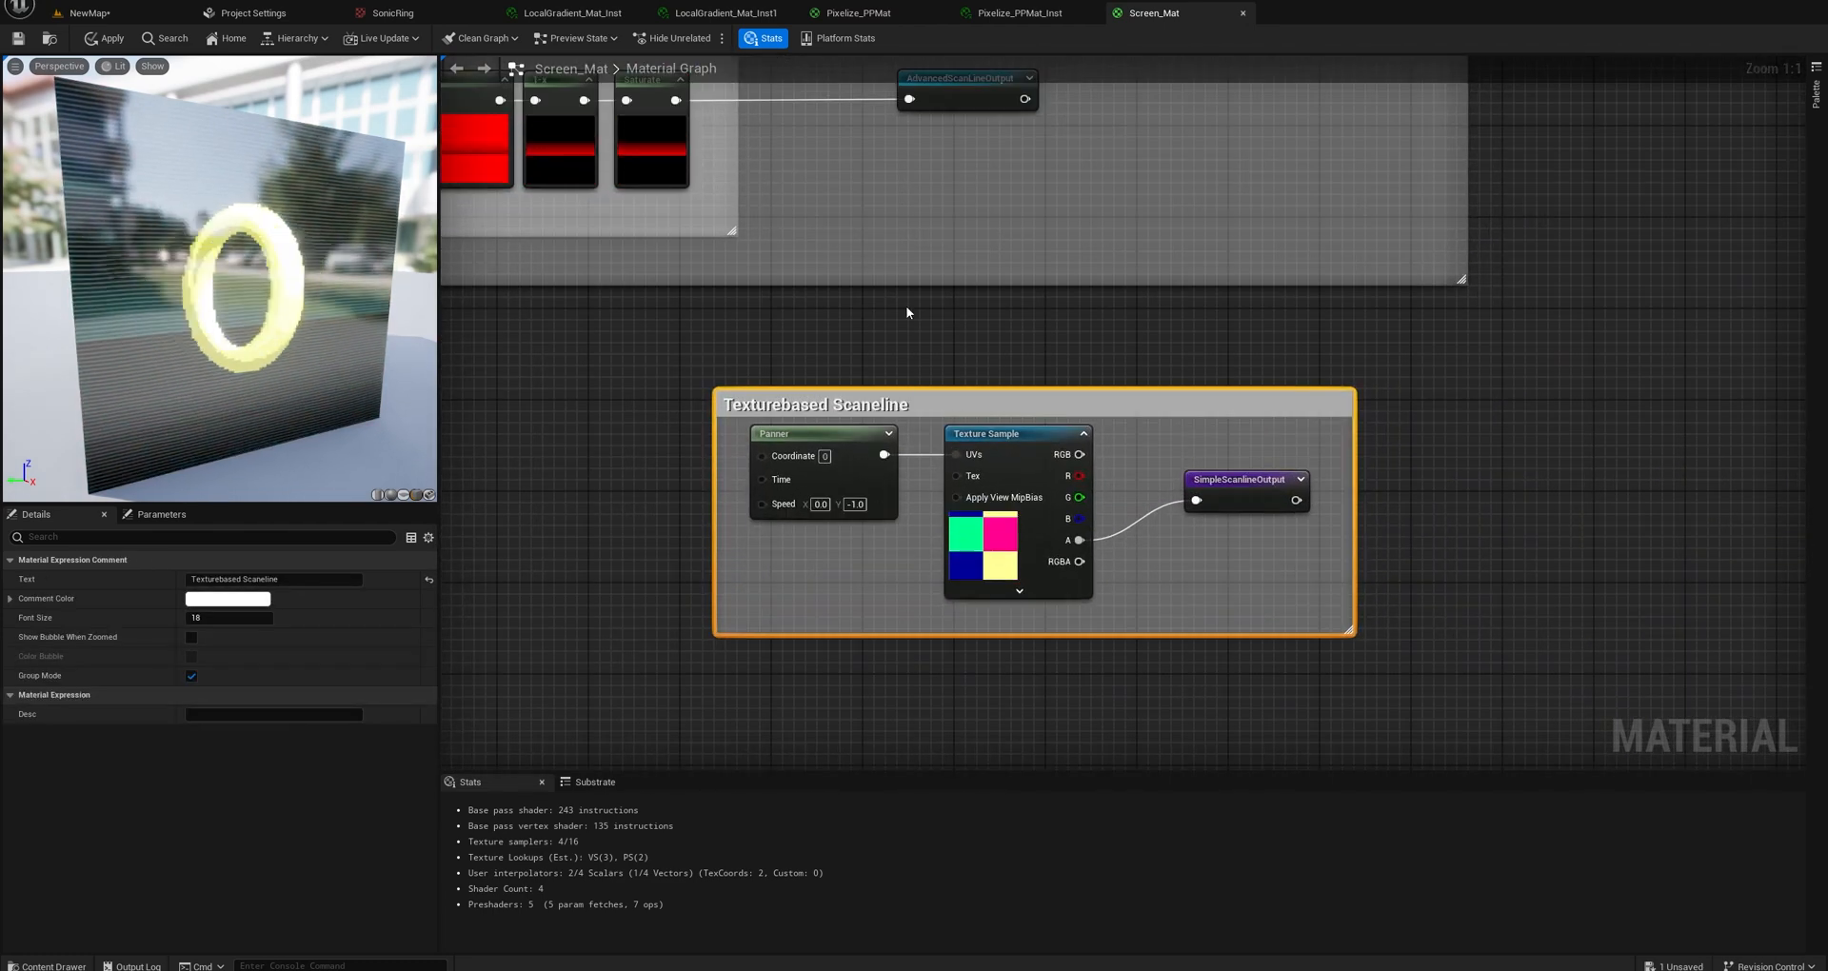
Examine the Mathbased Scanline group, selecting the Sawtooth Gradient Panning nodes that feed AdvancedScanLineOutput.
right_drag(905, 306, 1244, 575)
scroll(1244, 576, down, 3)
right_drag(1005, 550, 1239, 600)
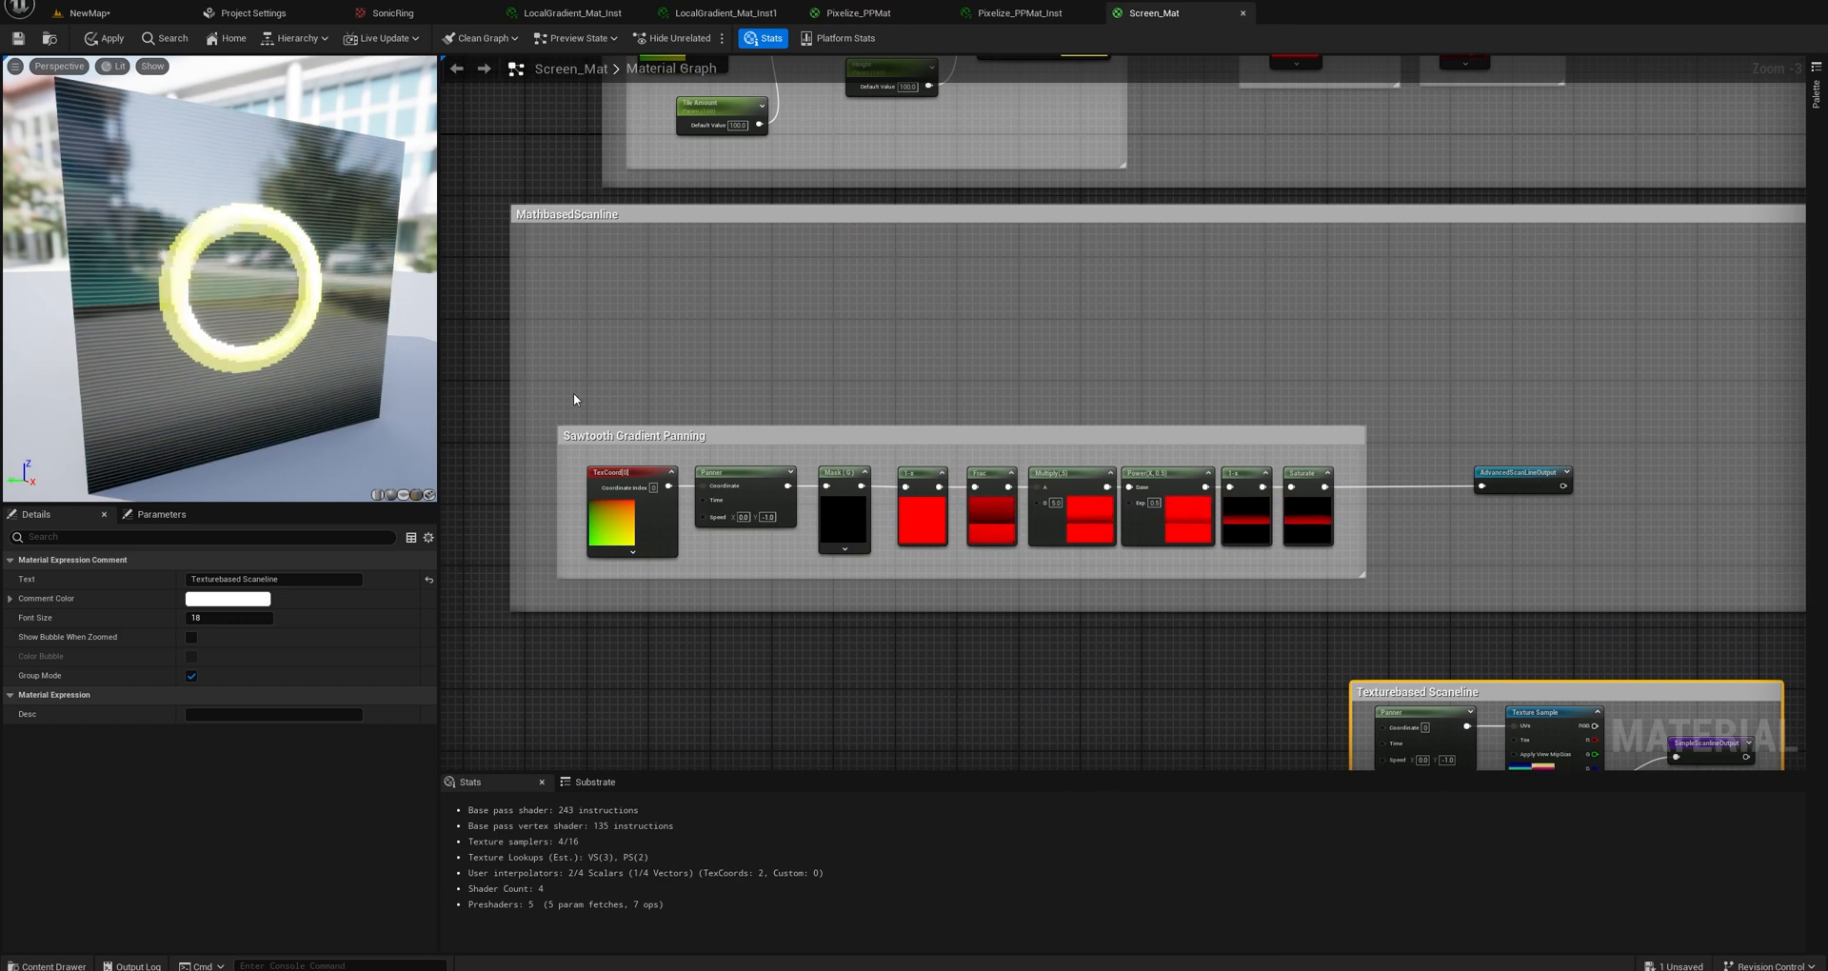
drag(574, 395, 1377, 590)
right_drag(1391, 549, 998, 492)
scroll(998, 490, down, 2)
scroll(1055, 504, up, 1)
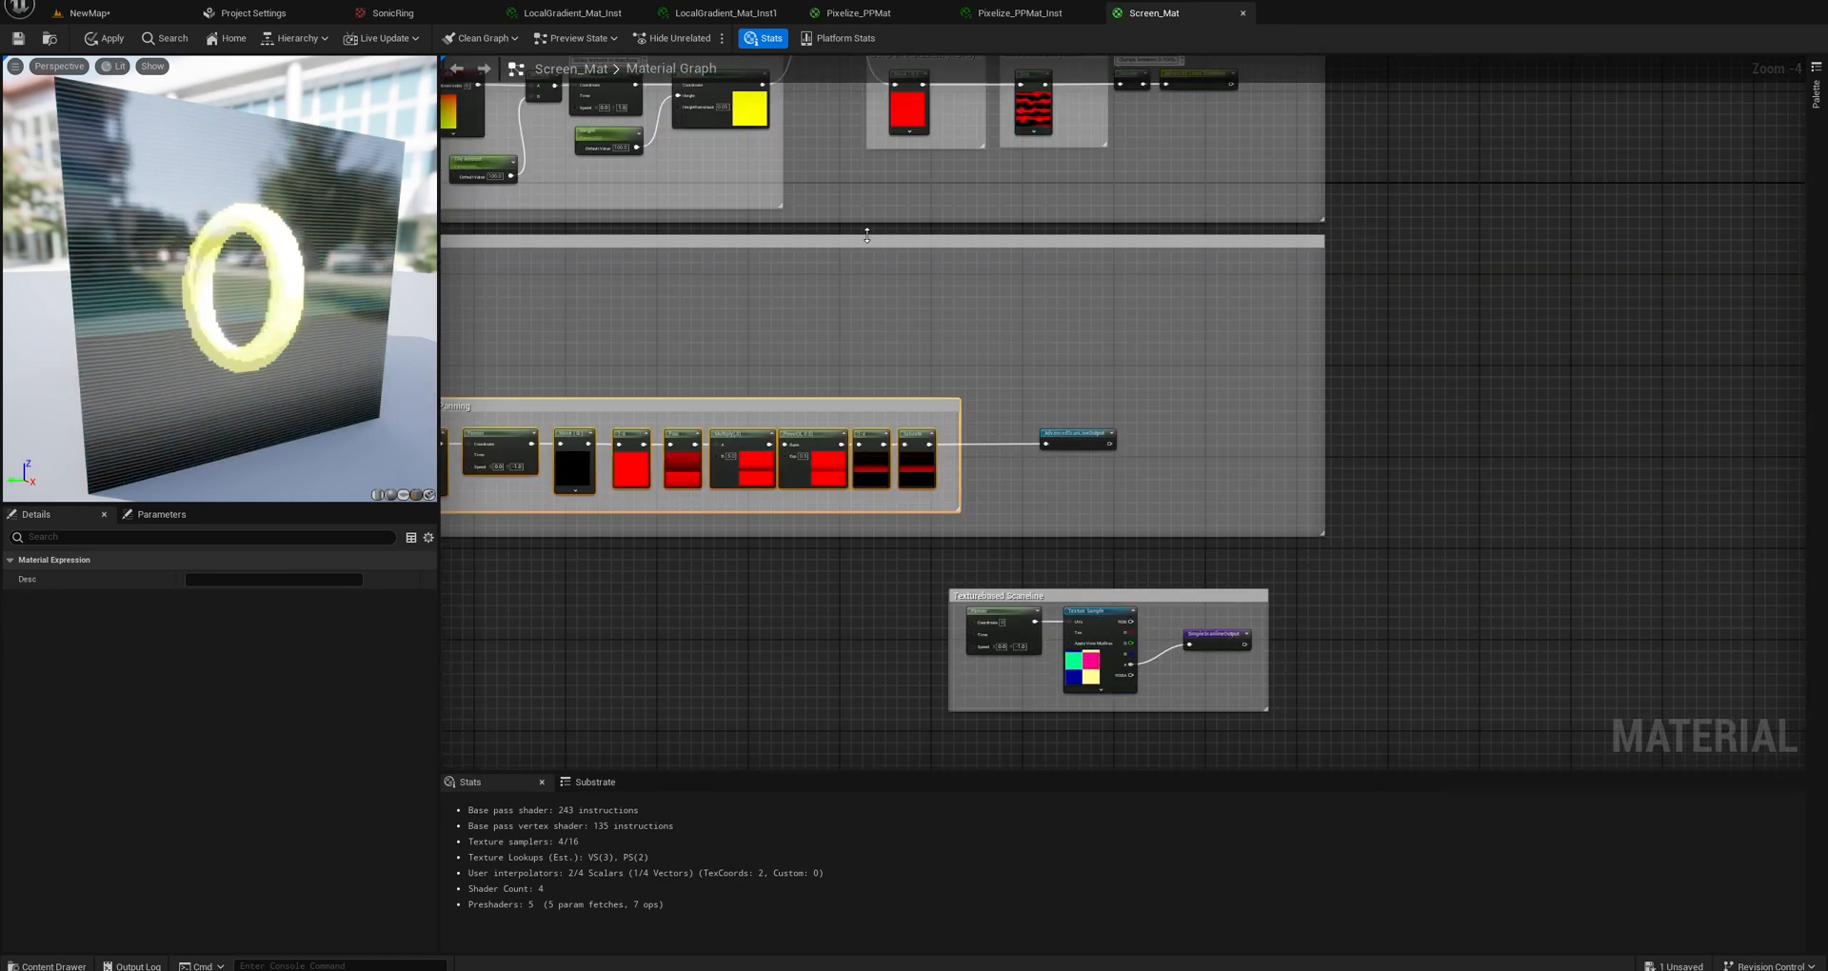
drag(866, 235, 1117, 335)
scroll(1118, 335, down, 5)
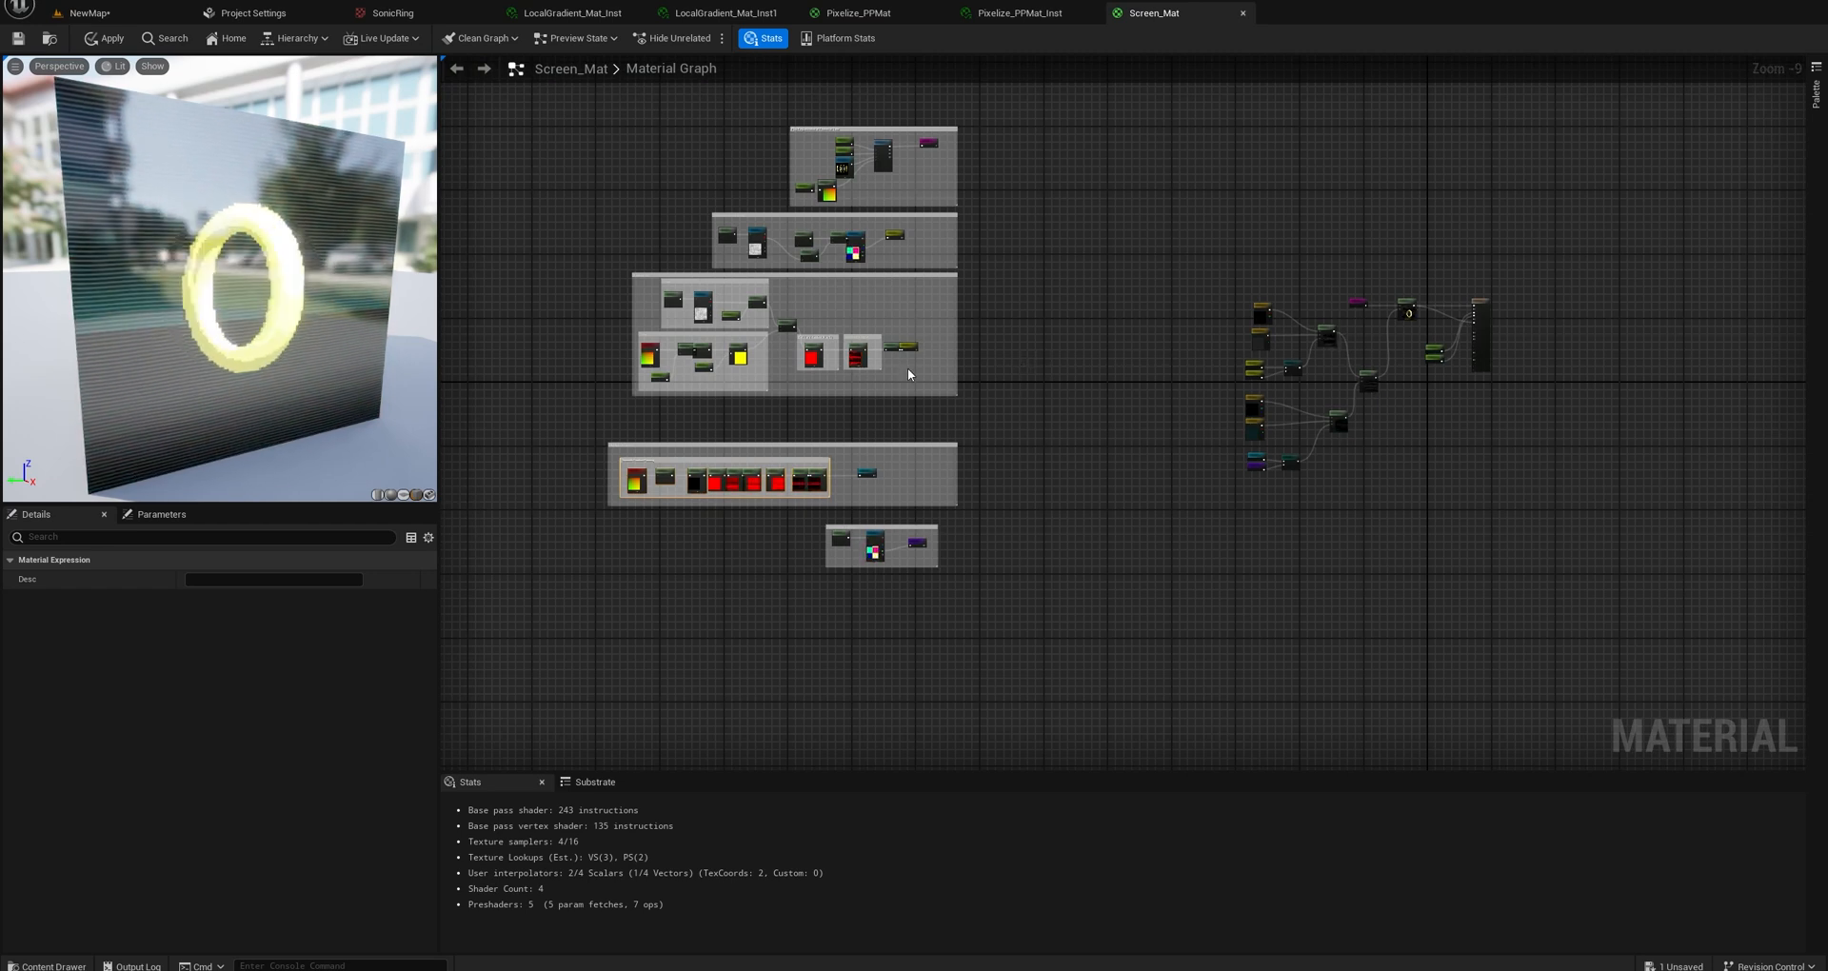
Preview the FlipbookOutput node in the "Play Ring animation of 4 frames in 1 row" group and turn the preview to a frontal view.
right_drag(1267, 376, 1081, 409)
right_drag(914, 256, 1041, 420)
scroll(861, 388, up, 7)
right_drag(924, 267, 1003, 297)
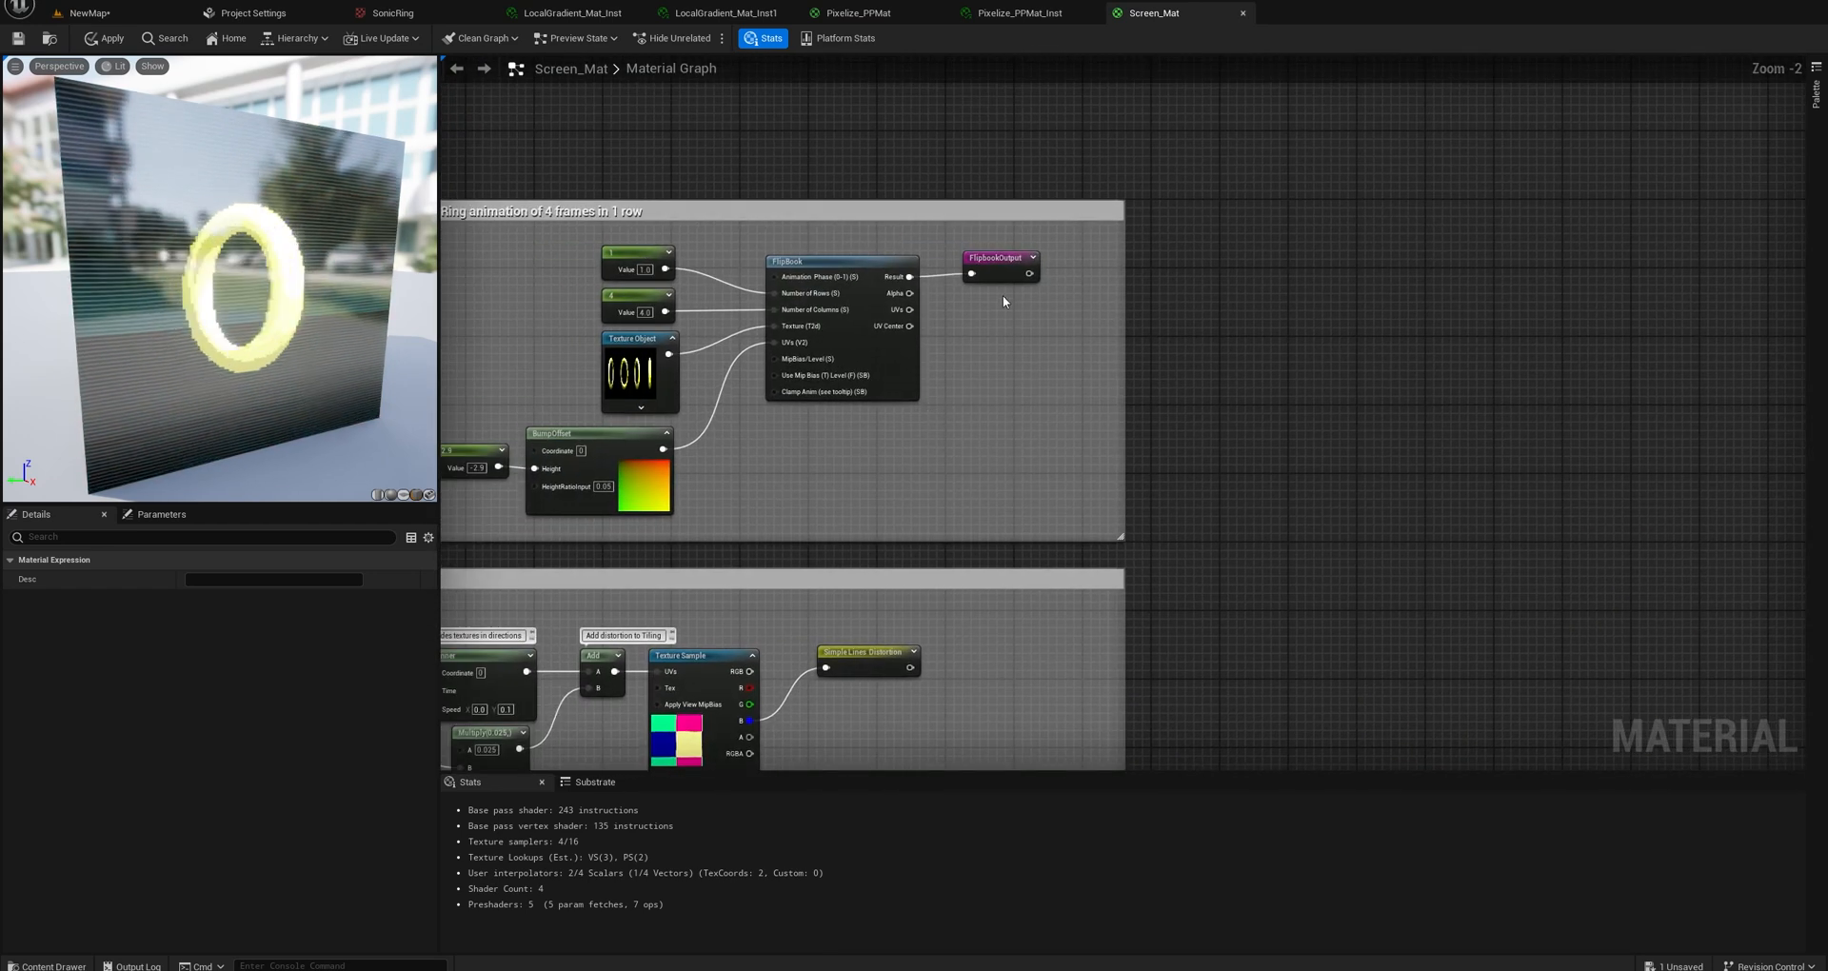
right_click(995, 267)
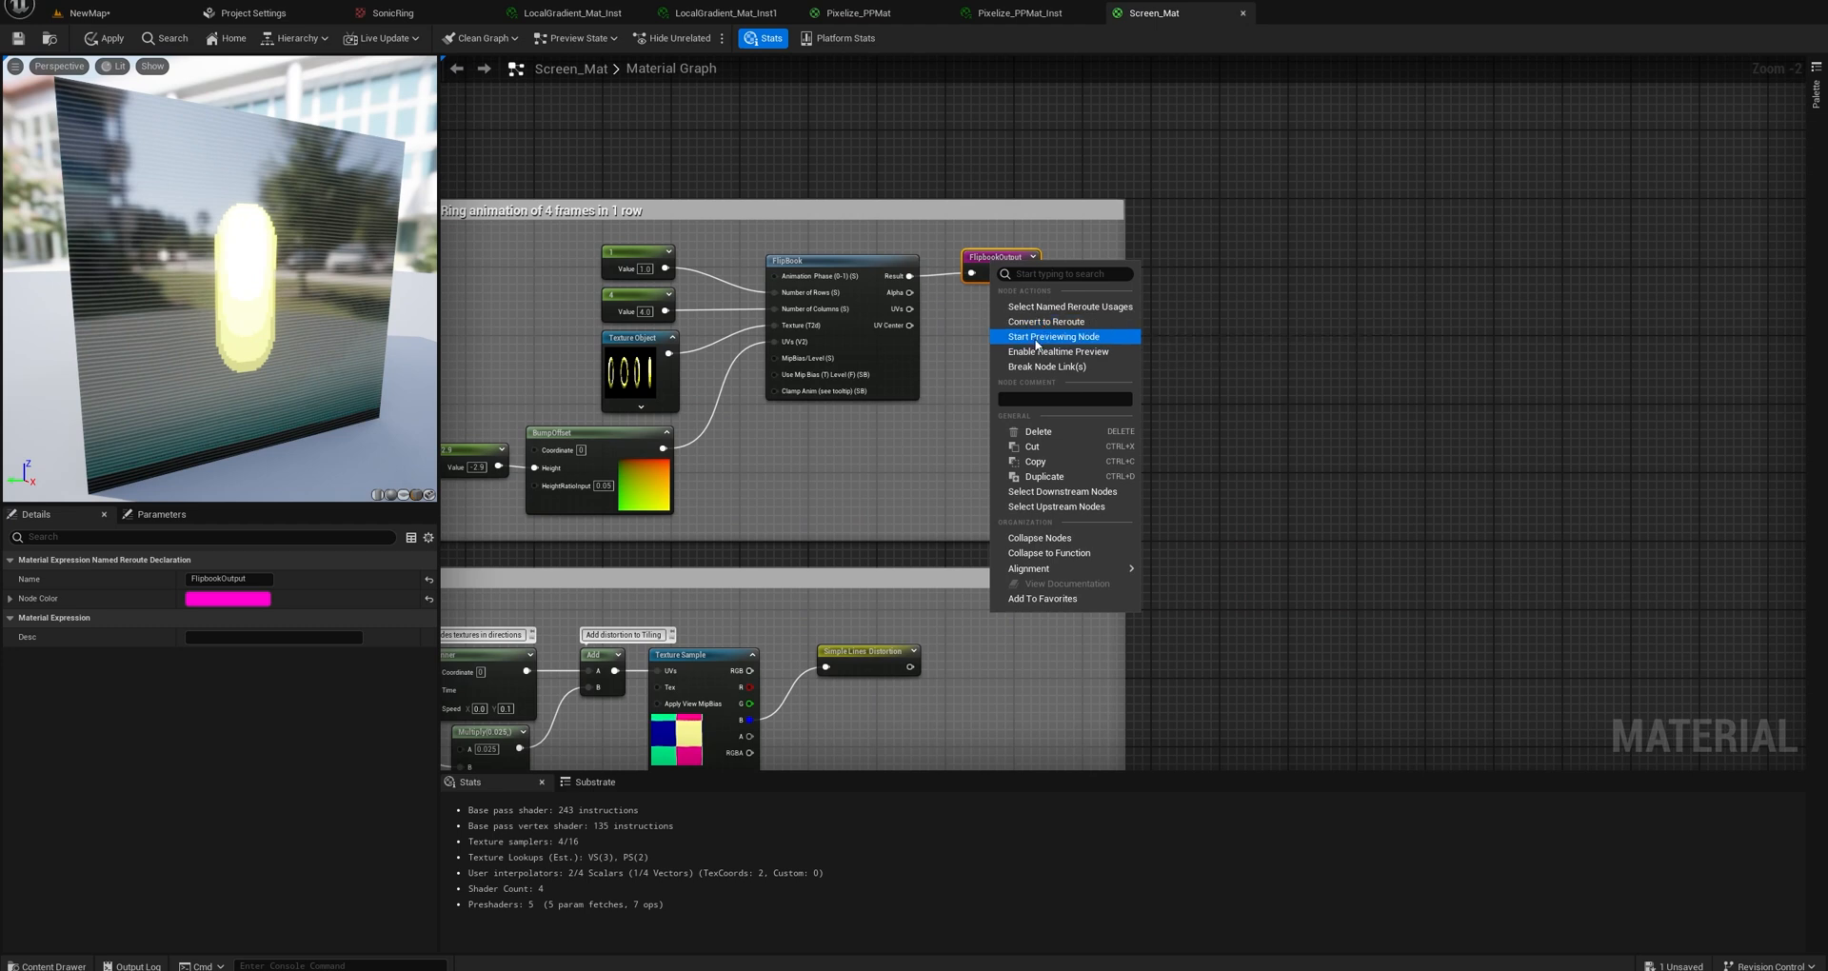
click(1047, 336)
drag(205, 285, 248, 323)
right_drag(735, 467, 918, 465)
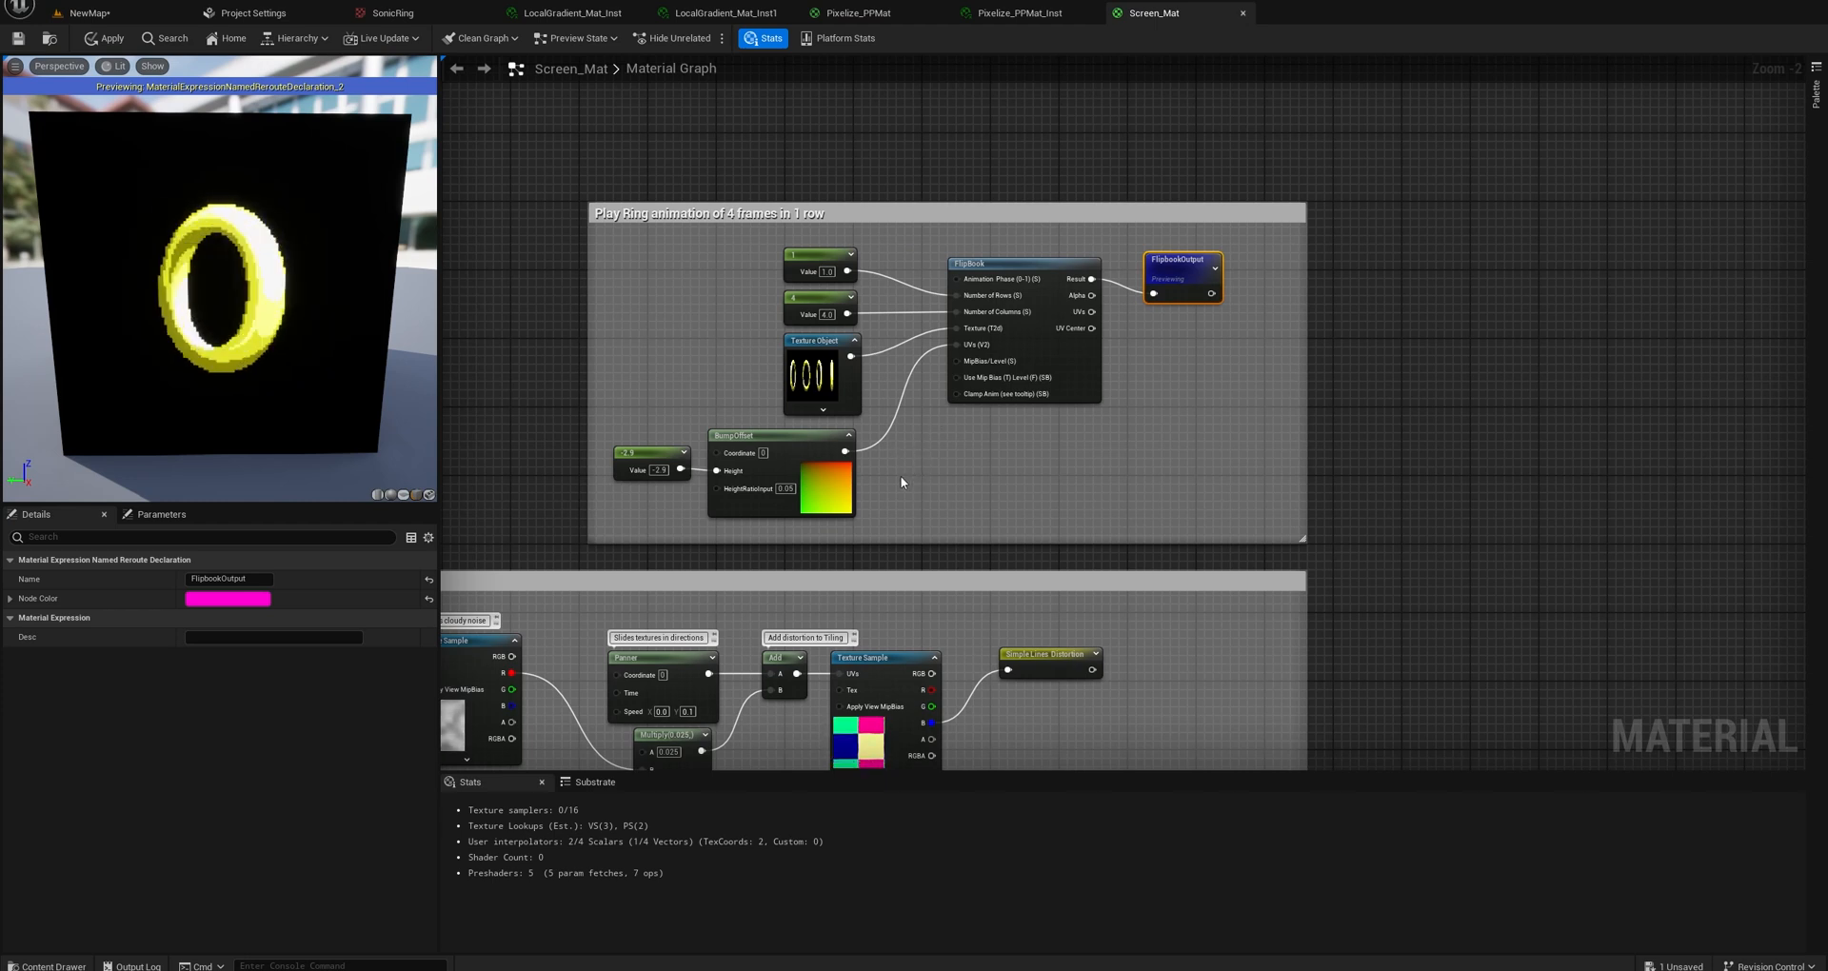
scroll(779, 259, up, 2)
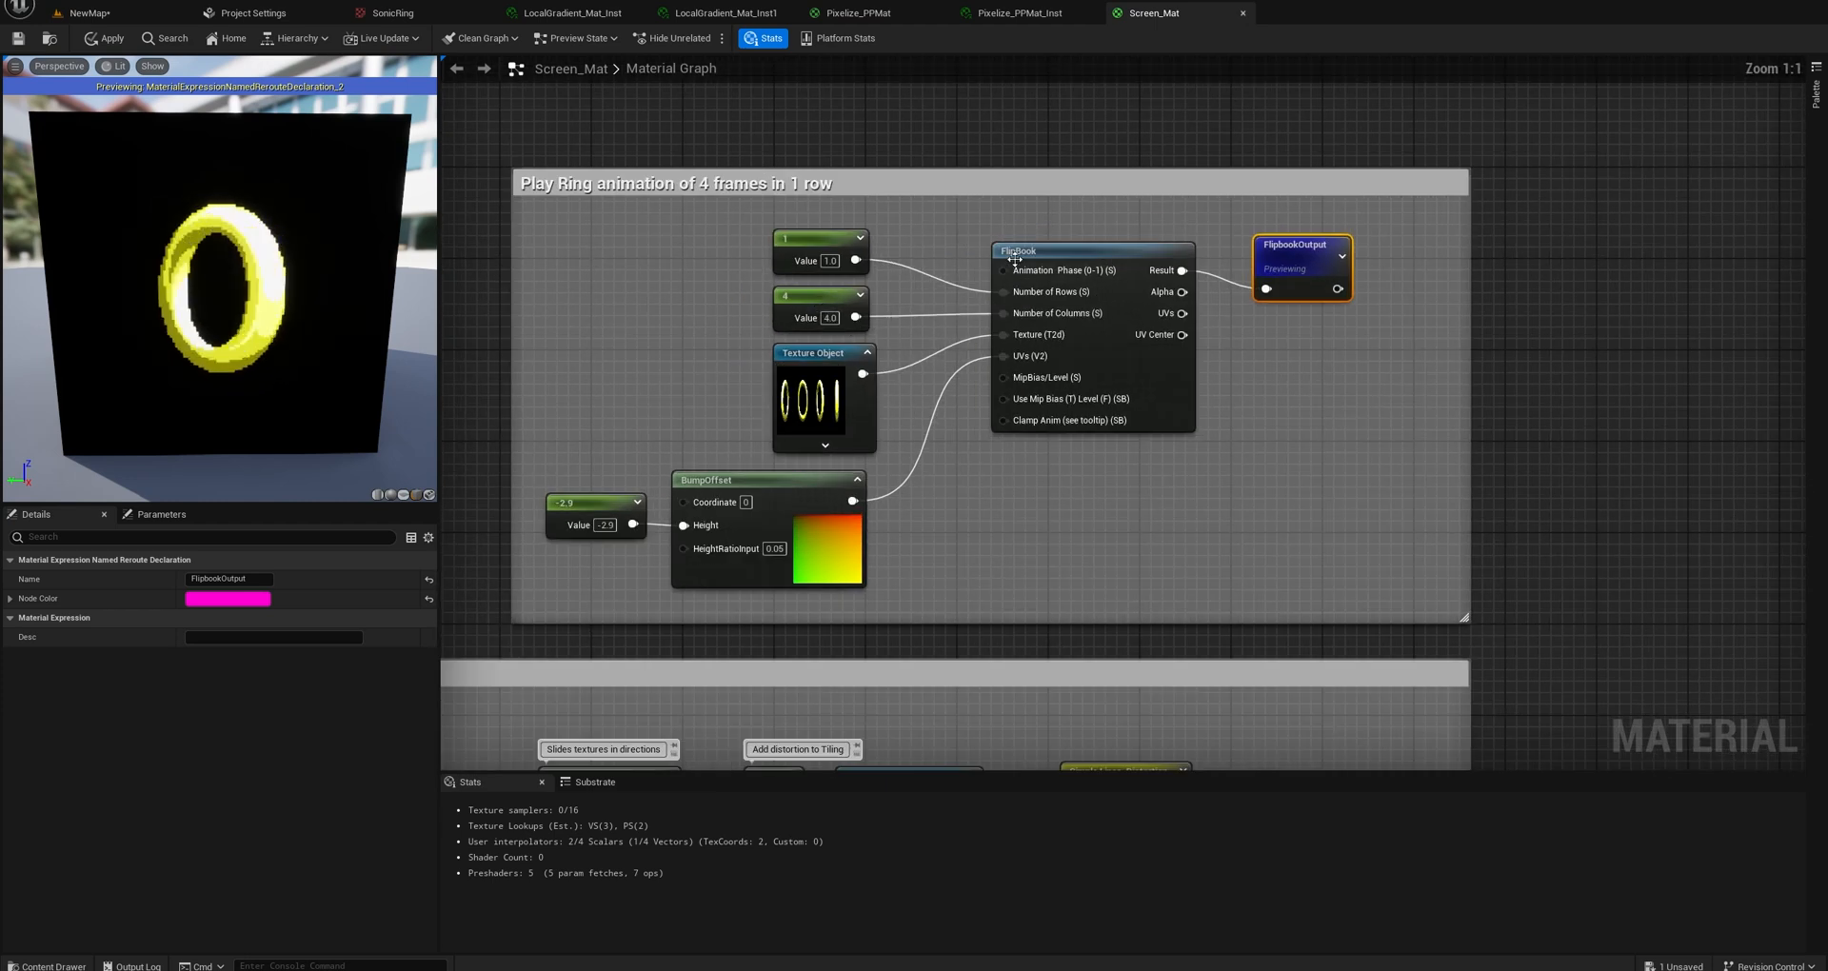
Shift the existing FlipBook node slightly and add a second, unconnected FlipBook node outside the ring animation group.
drag(1062, 251, 1040, 234)
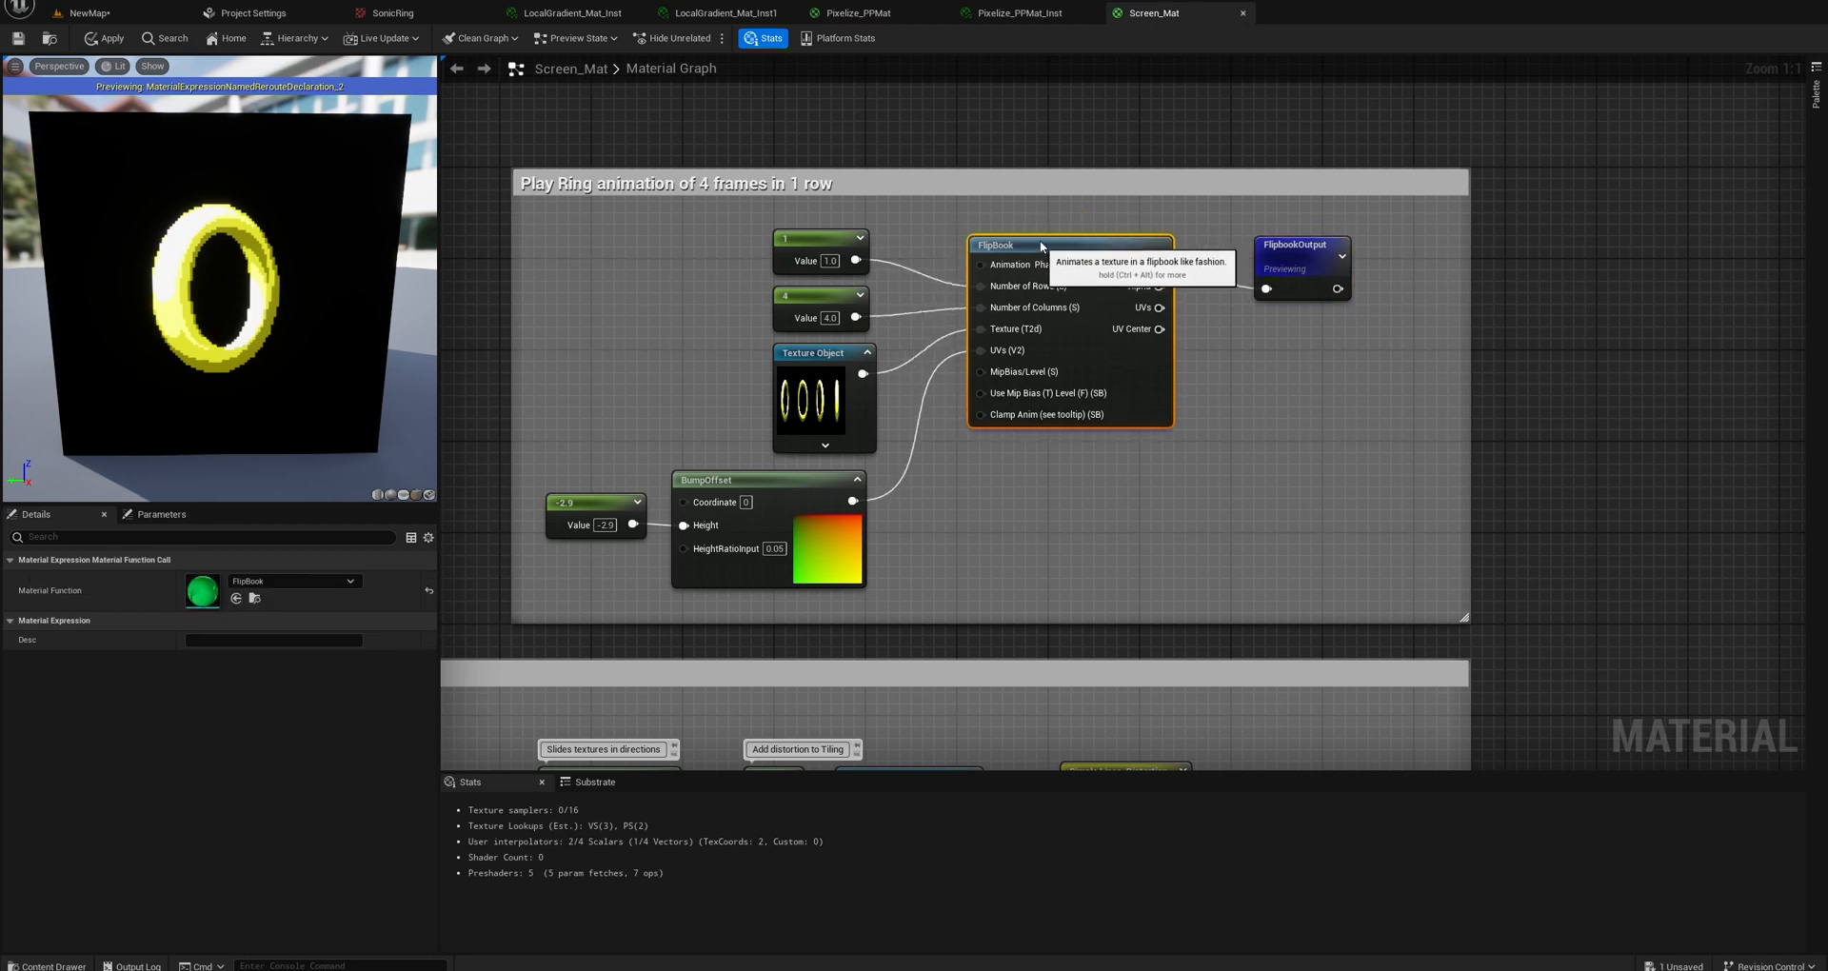
right_drag(1226, 402, 1119, 415)
right_click(1157, 464)
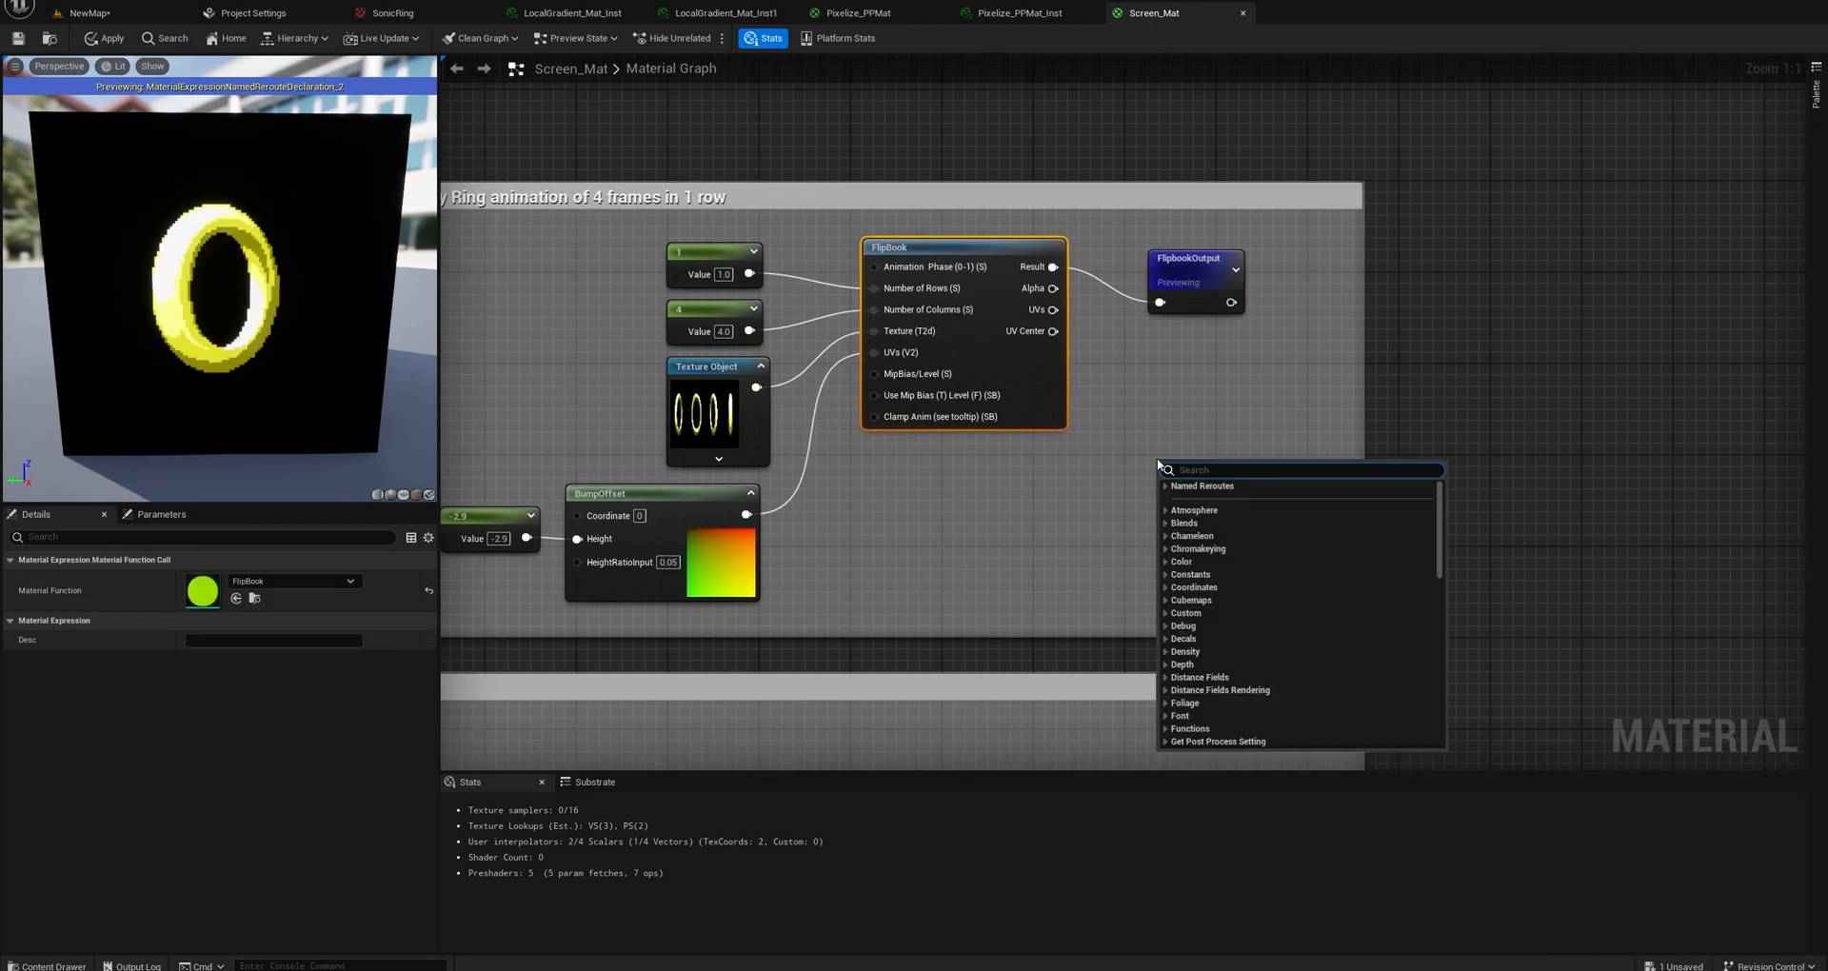
text(flip)
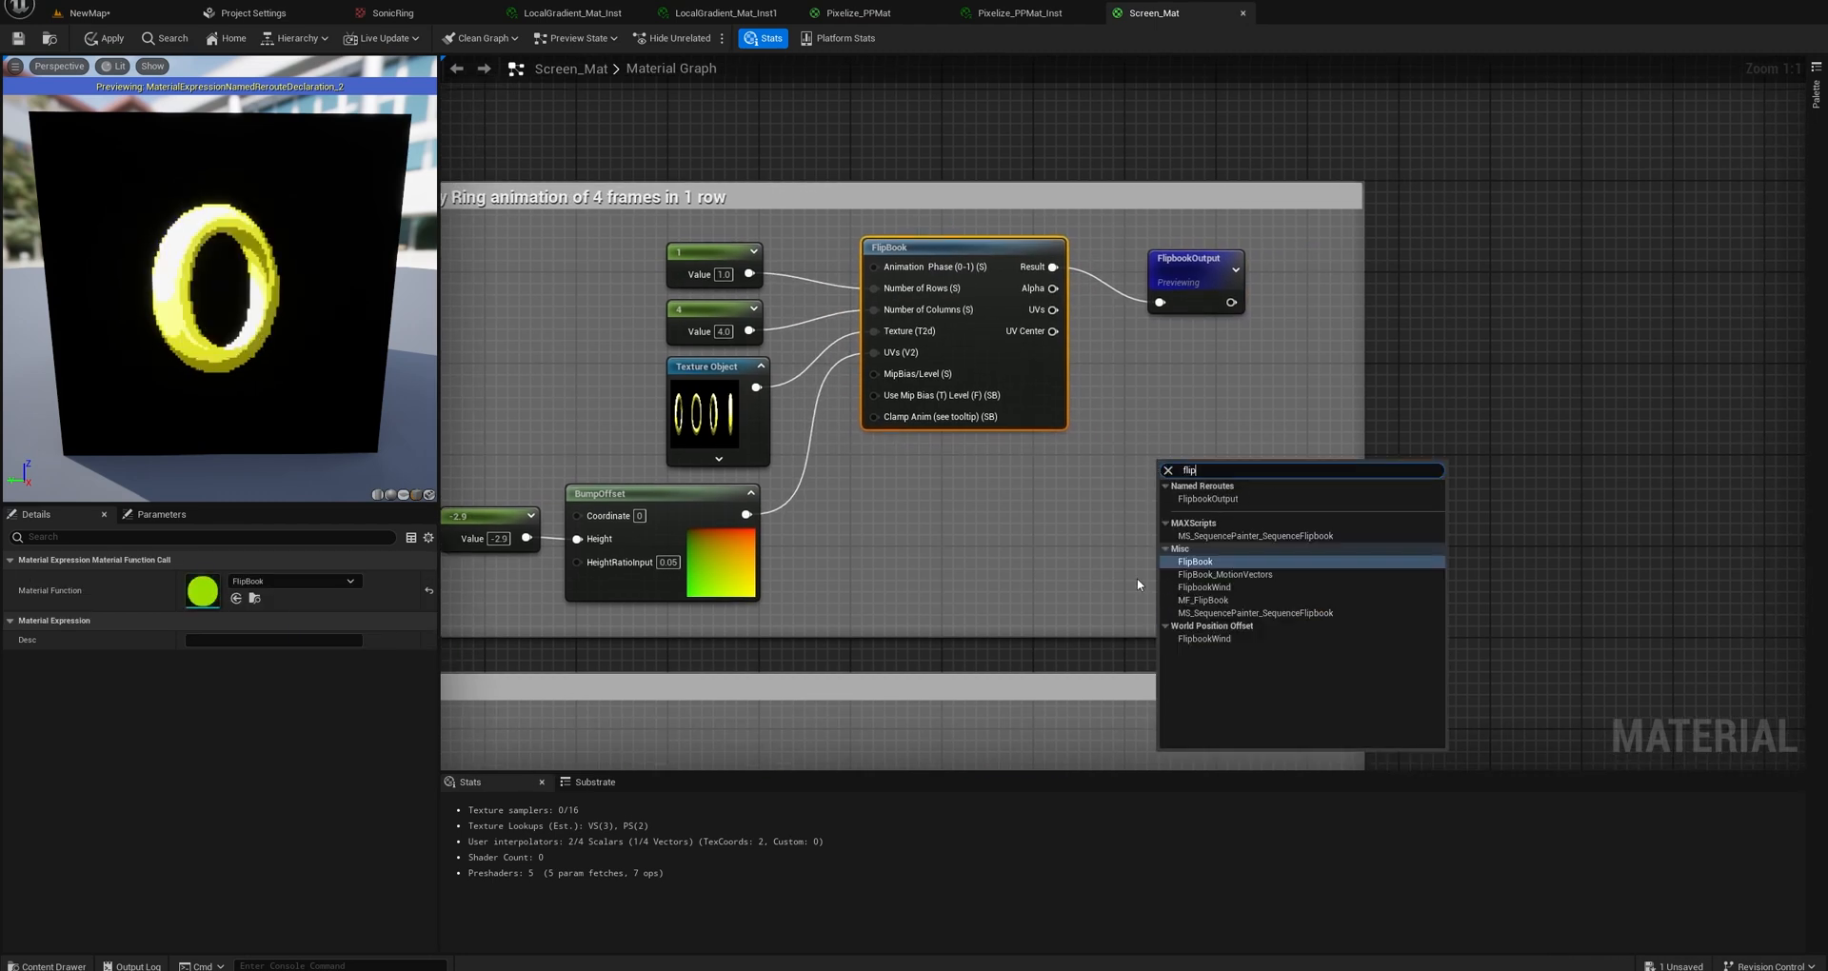
click(1191, 562)
drag(1225, 462, 1542, 292)
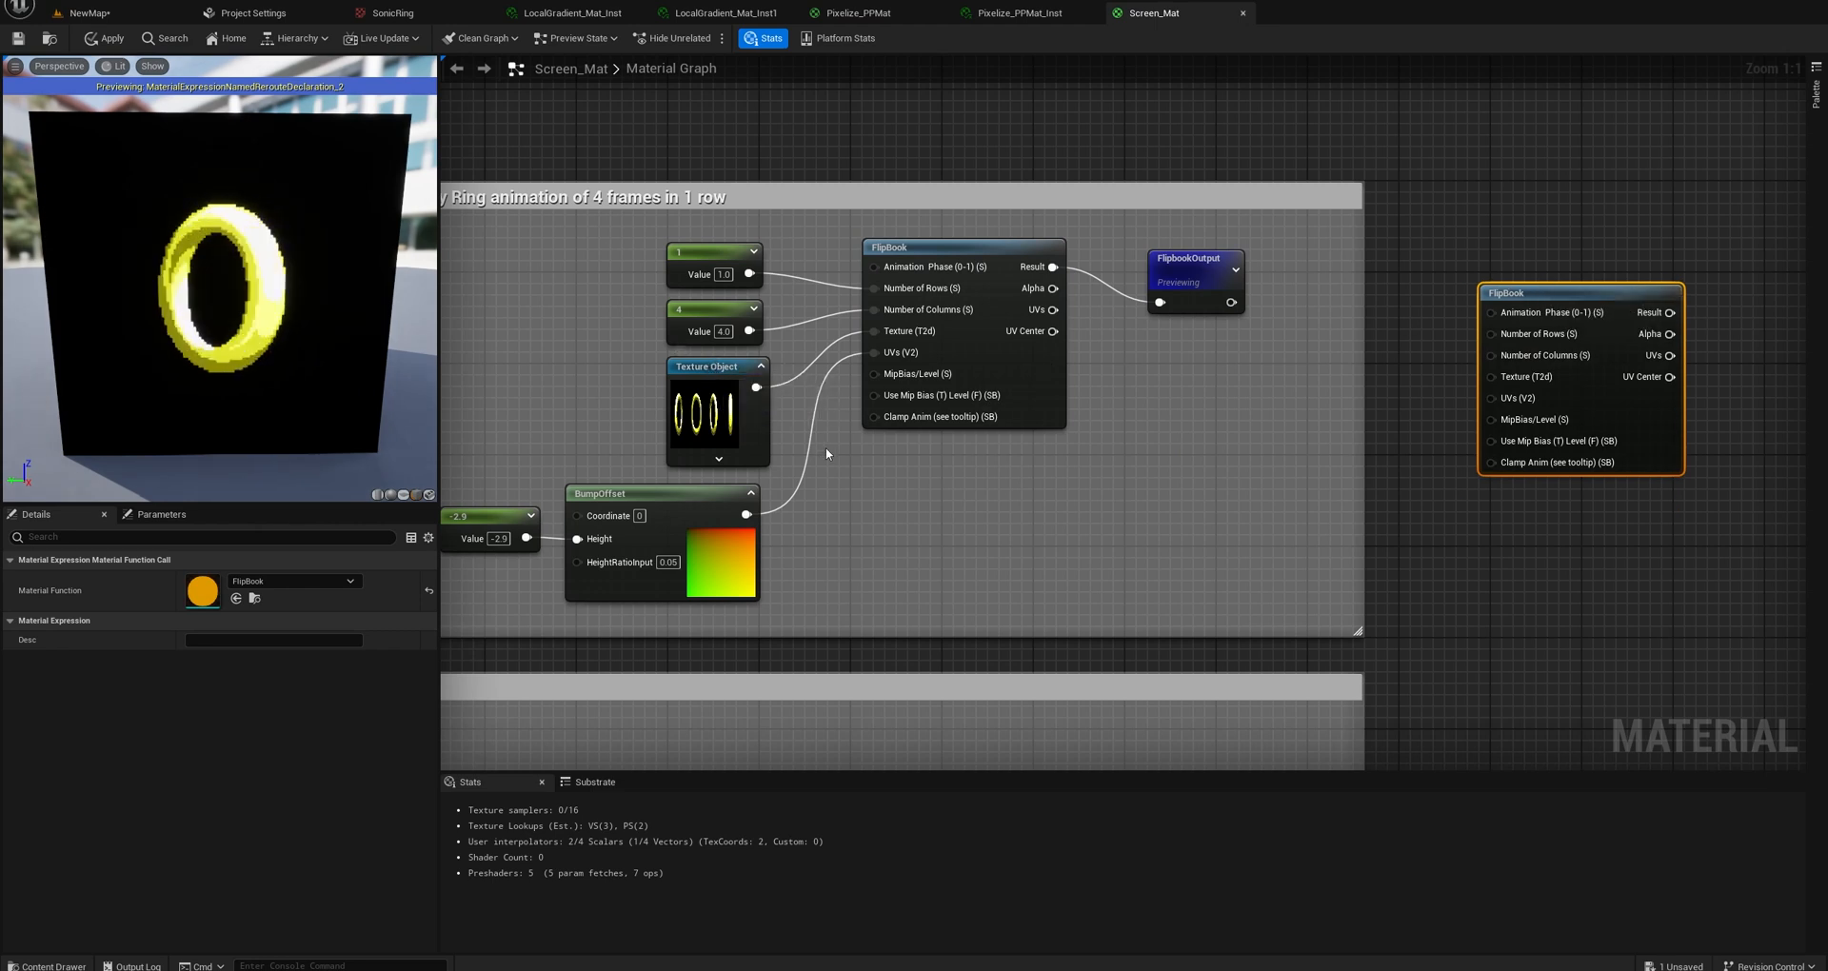
Select the BumpOffset node together with its -2.9 height constant and set the preview mesh to a plane.
right_drag(826, 447, 950, 417)
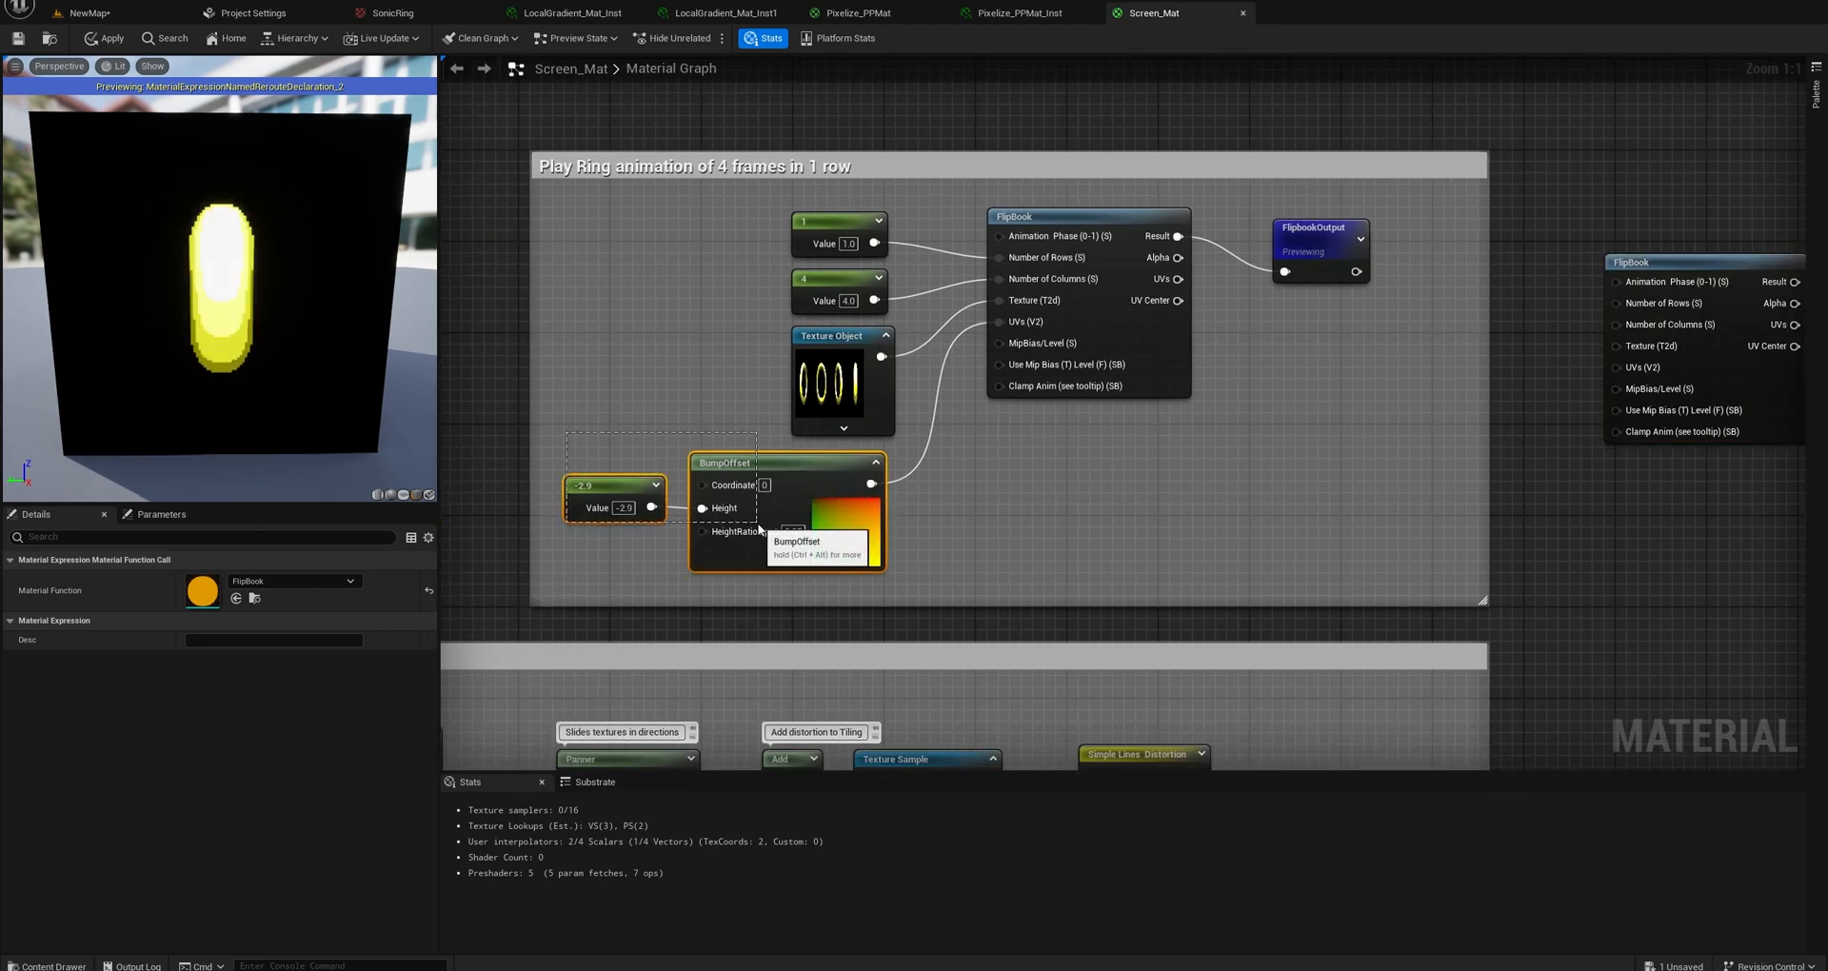
drag(838, 554, 731, 505)
click(636, 468)
drag(593, 432, 631, 466)
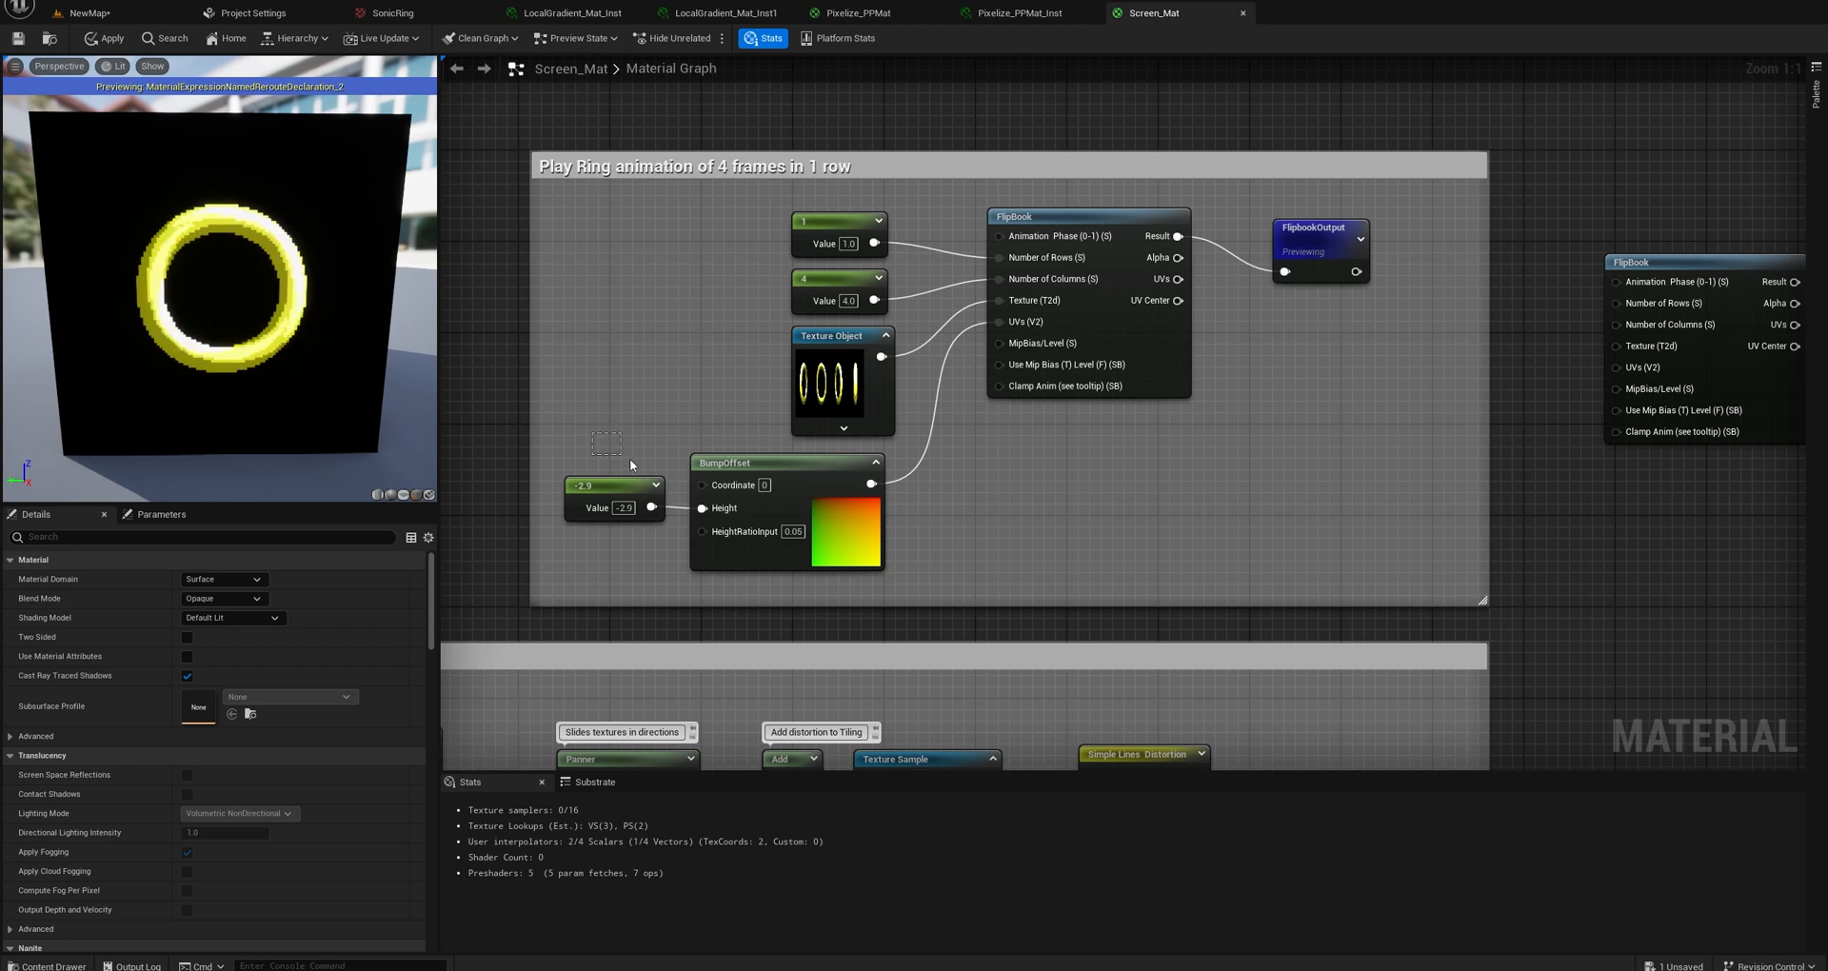
drag(758, 526, 759, 526)
drag(219, 285, 267, 285)
click(403, 495)
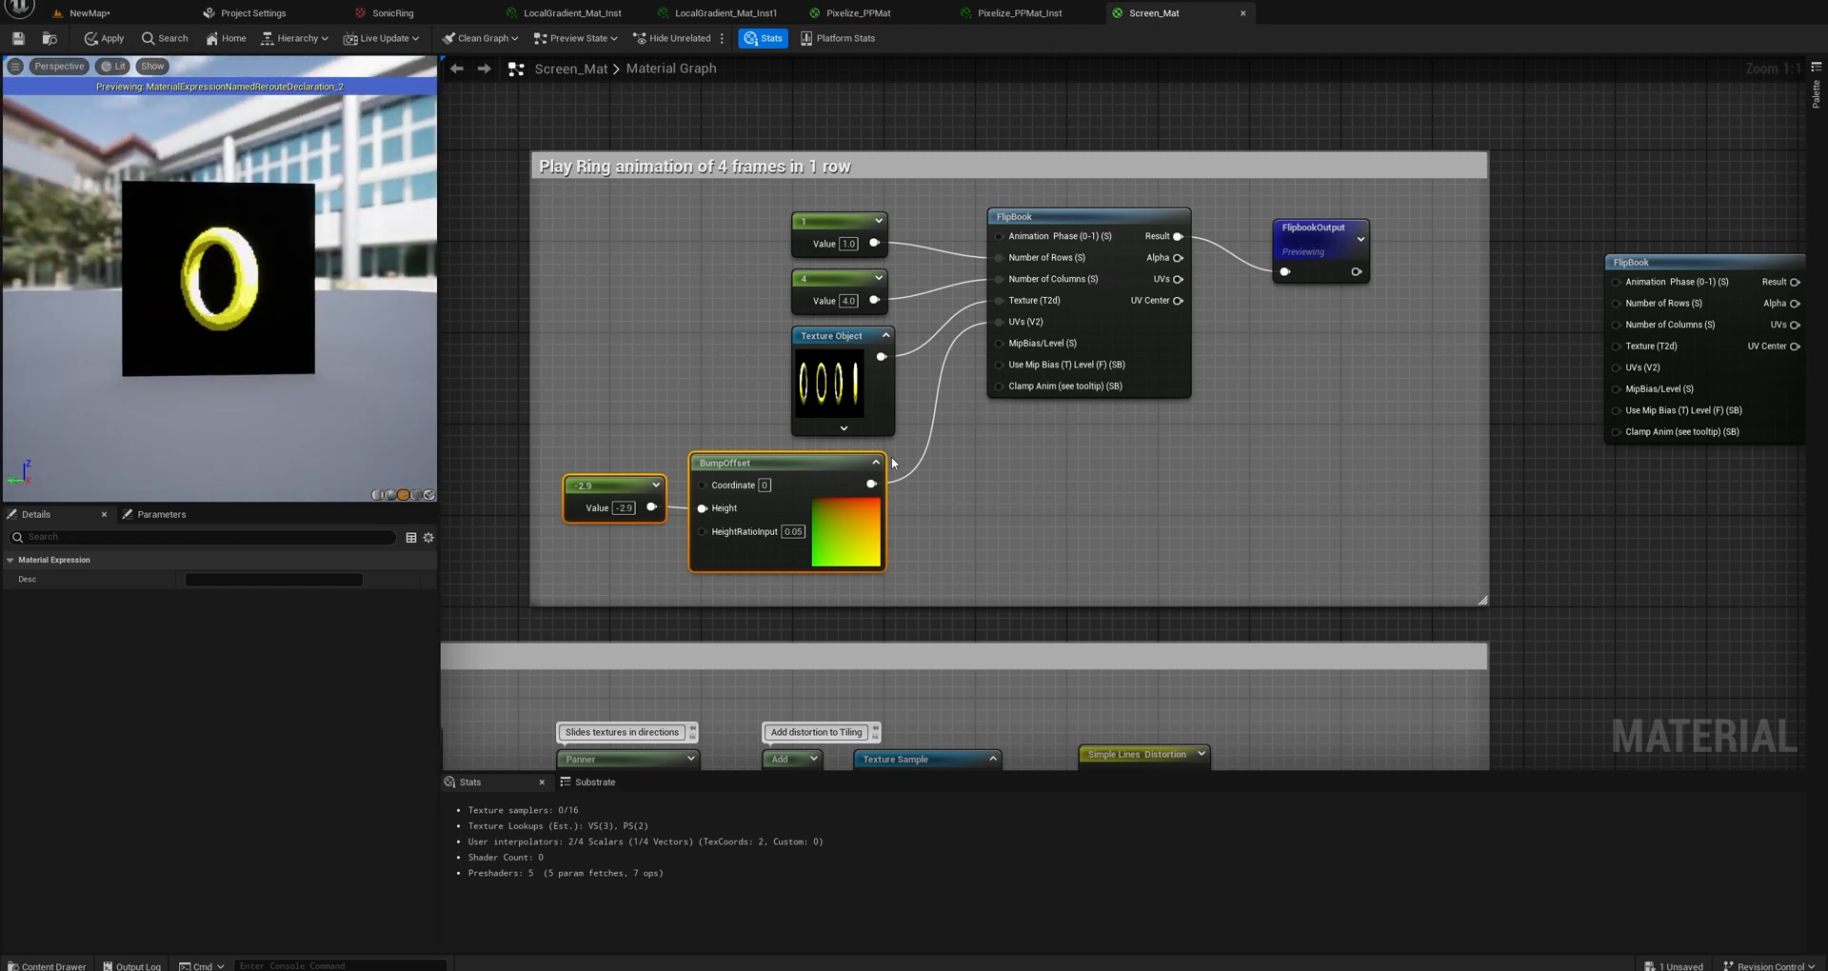
Disconnect BumpOffset from the FlipBook's UVs input, inspect the ring preview at an angle, and reconnect it to compare the depth effect.
alt+click(869, 484)
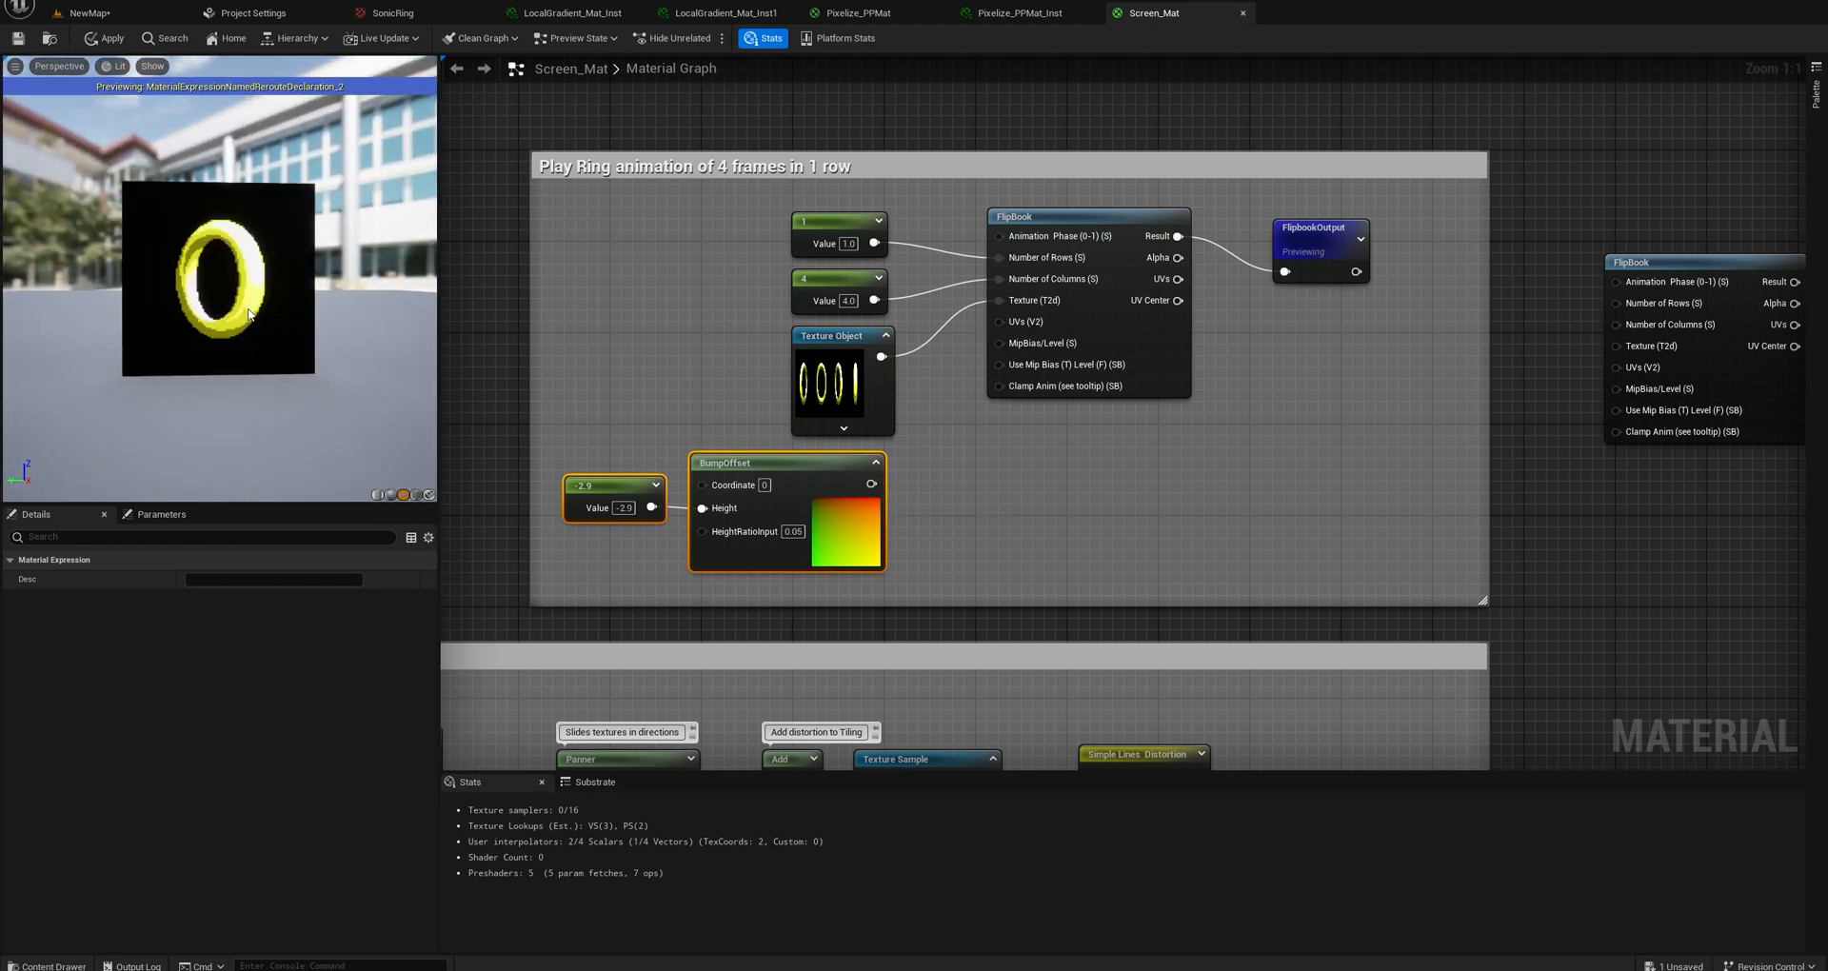
drag(250, 315, 343, 257)
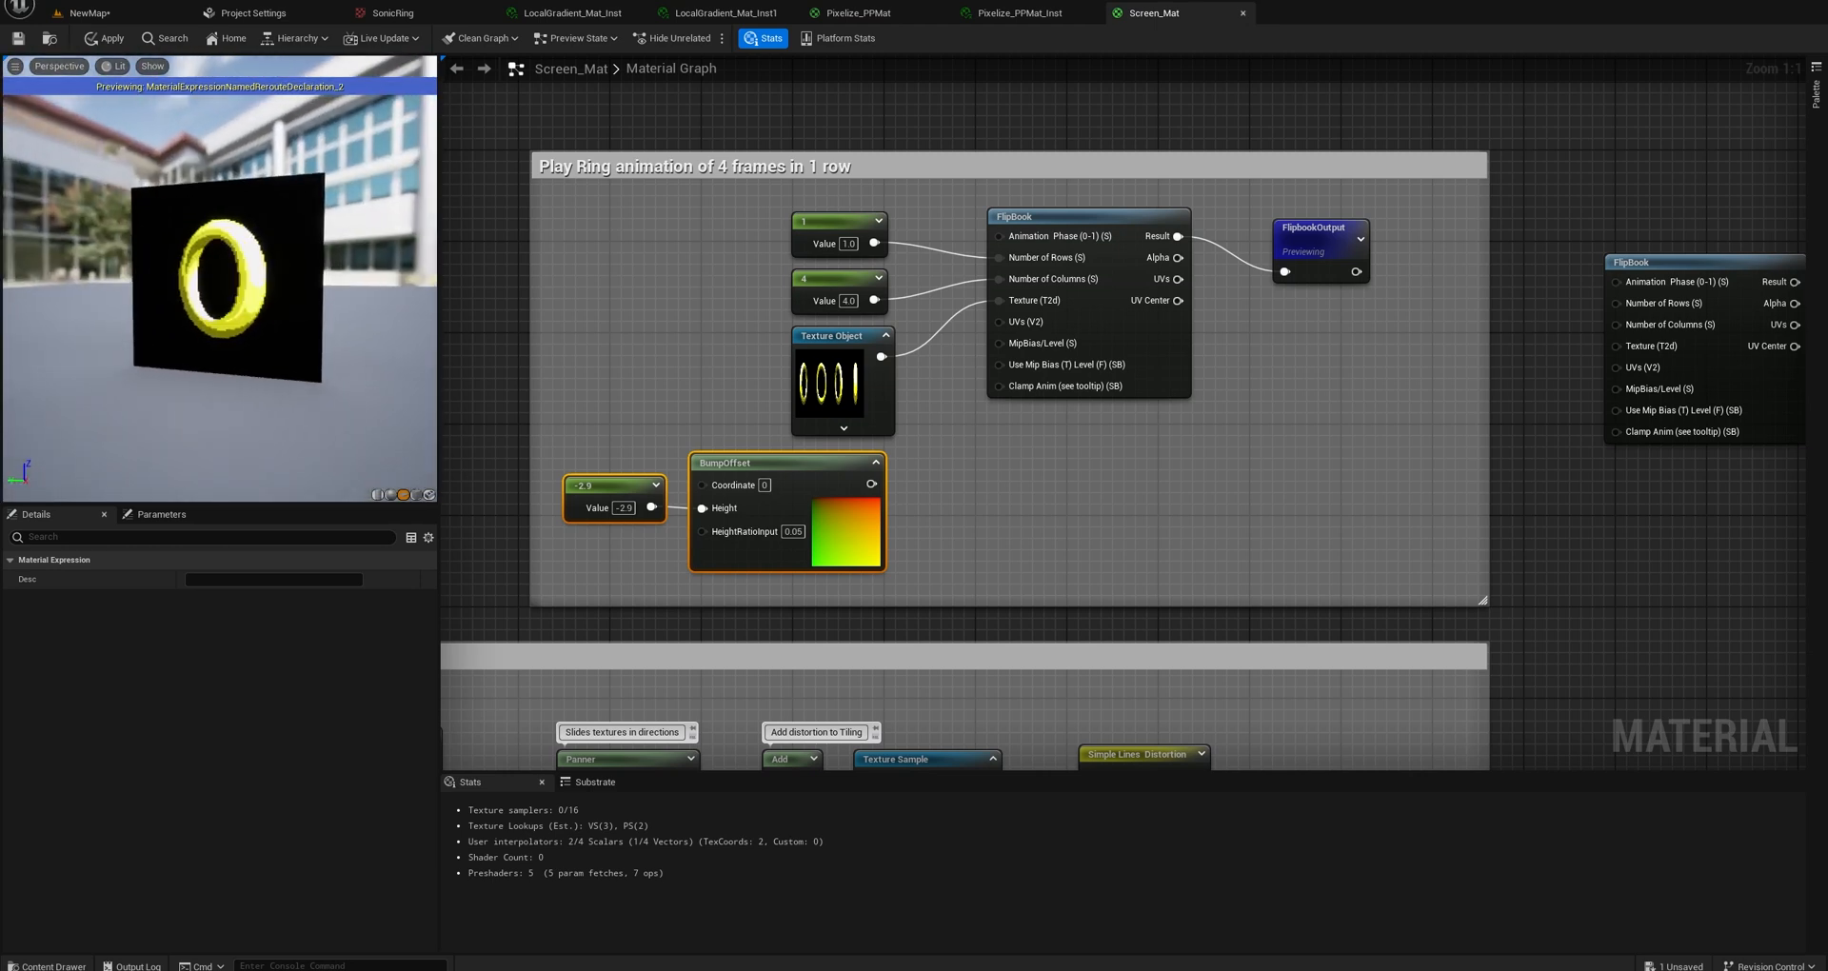
drag(869, 484, 975, 351)
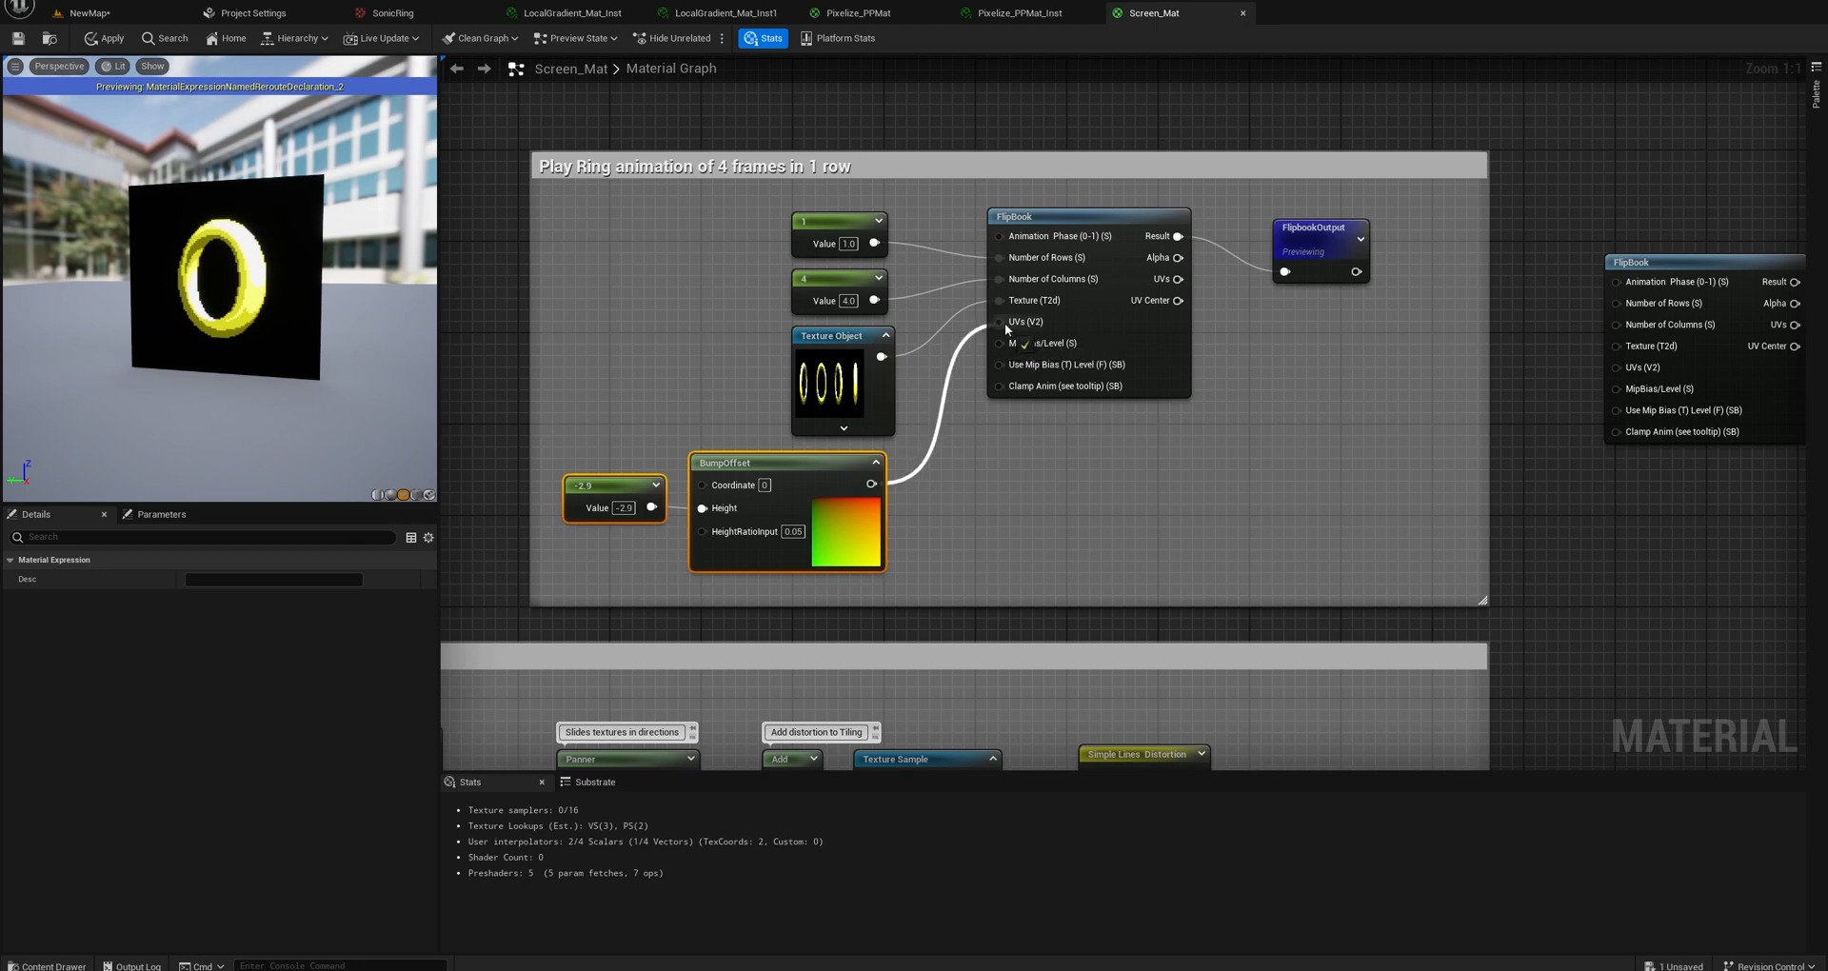
drag(219, 286, 256, 280)
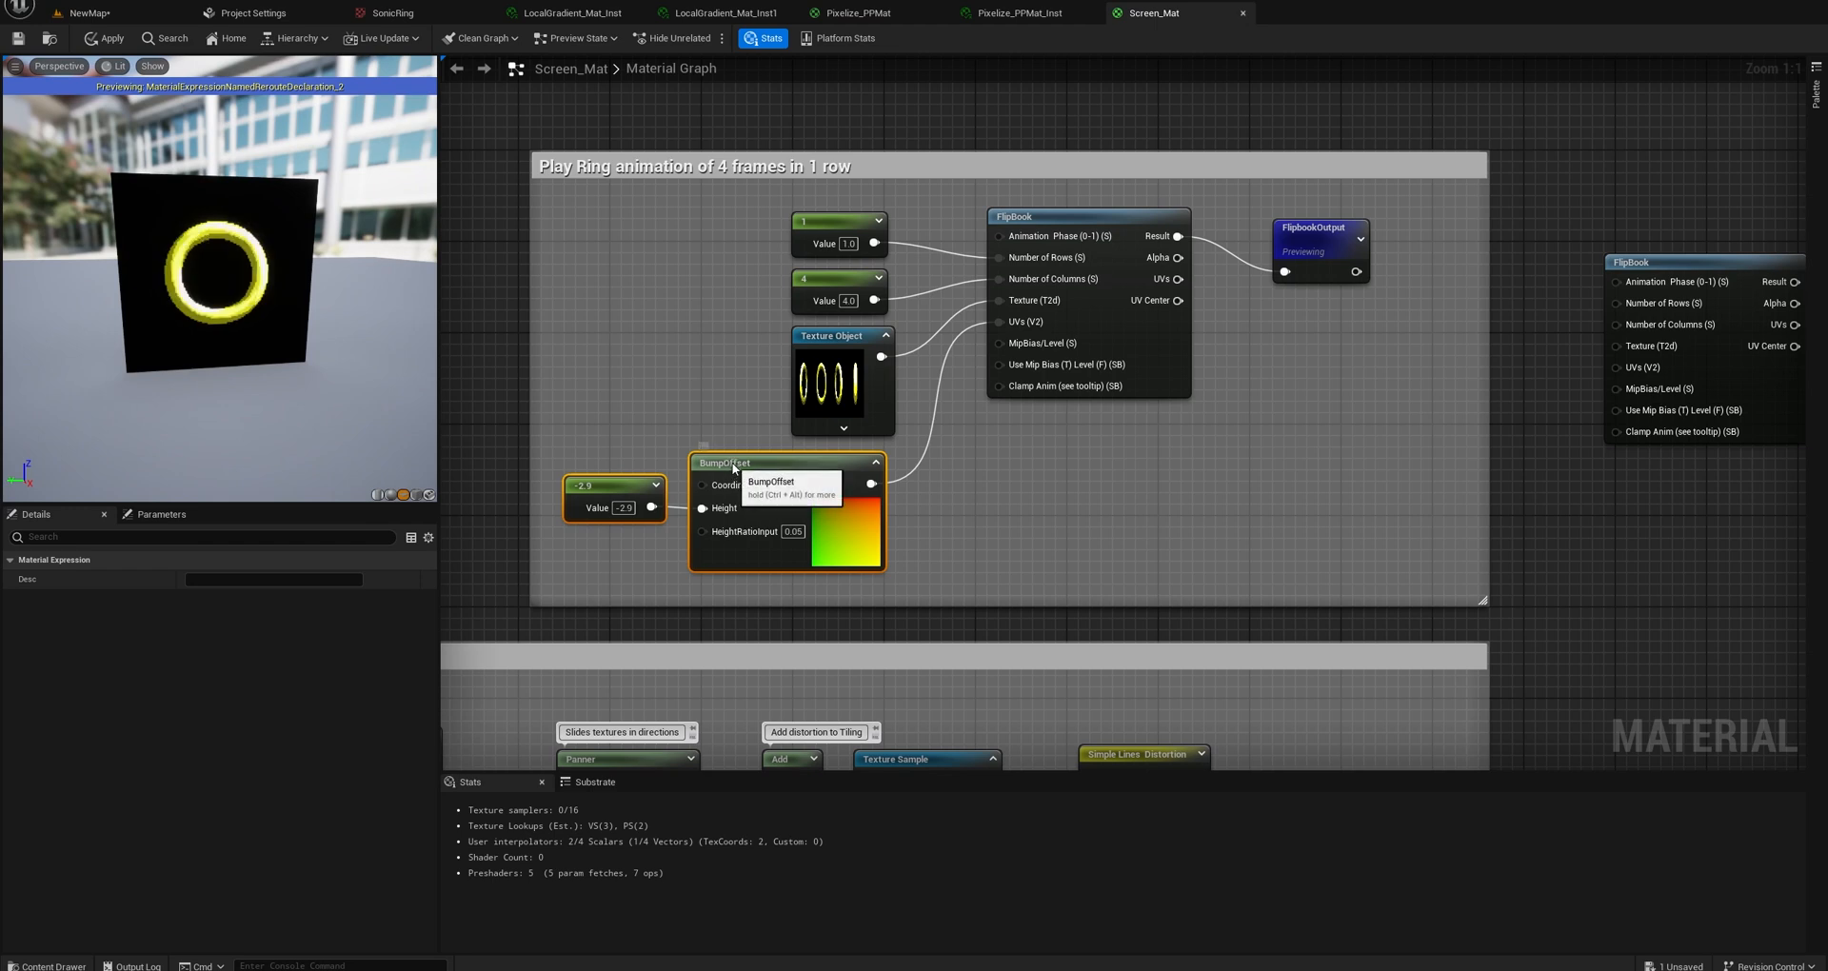
Nudge the BumpOffset nodes down, check the Texture Object's expanded options, and reposition the collapsed Texture Object above BumpOffset.
drag(734, 468, 729, 471)
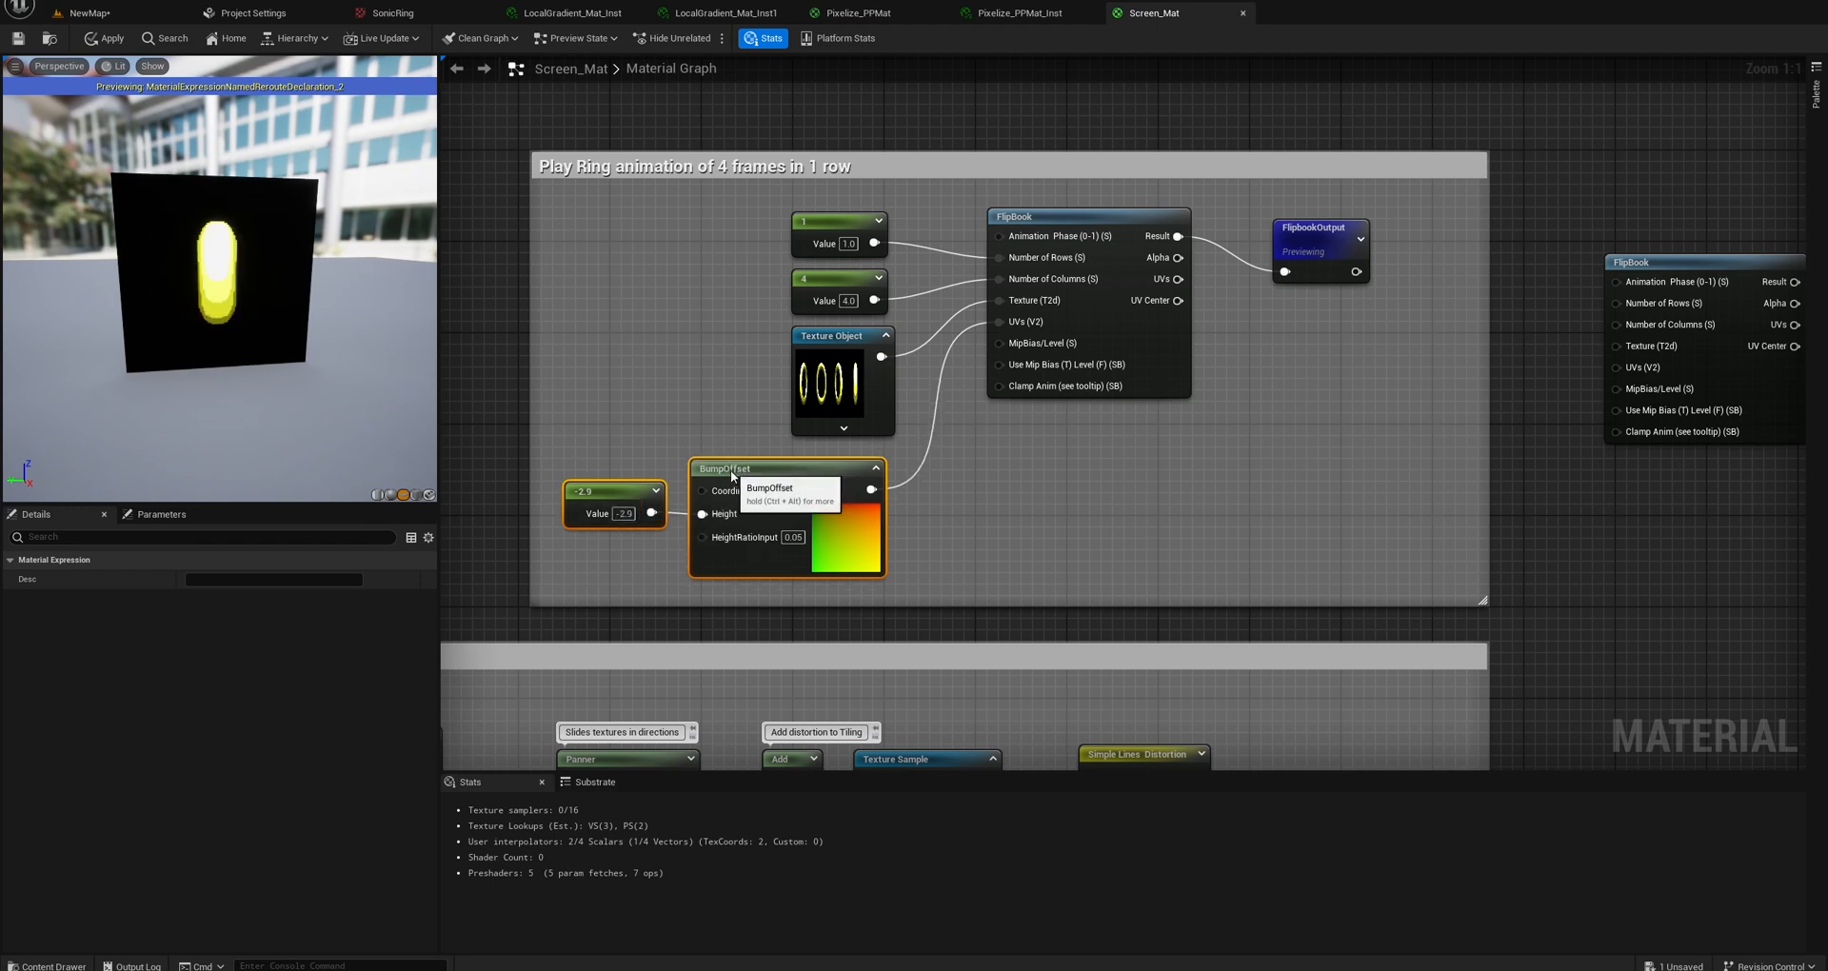
click(845, 430)
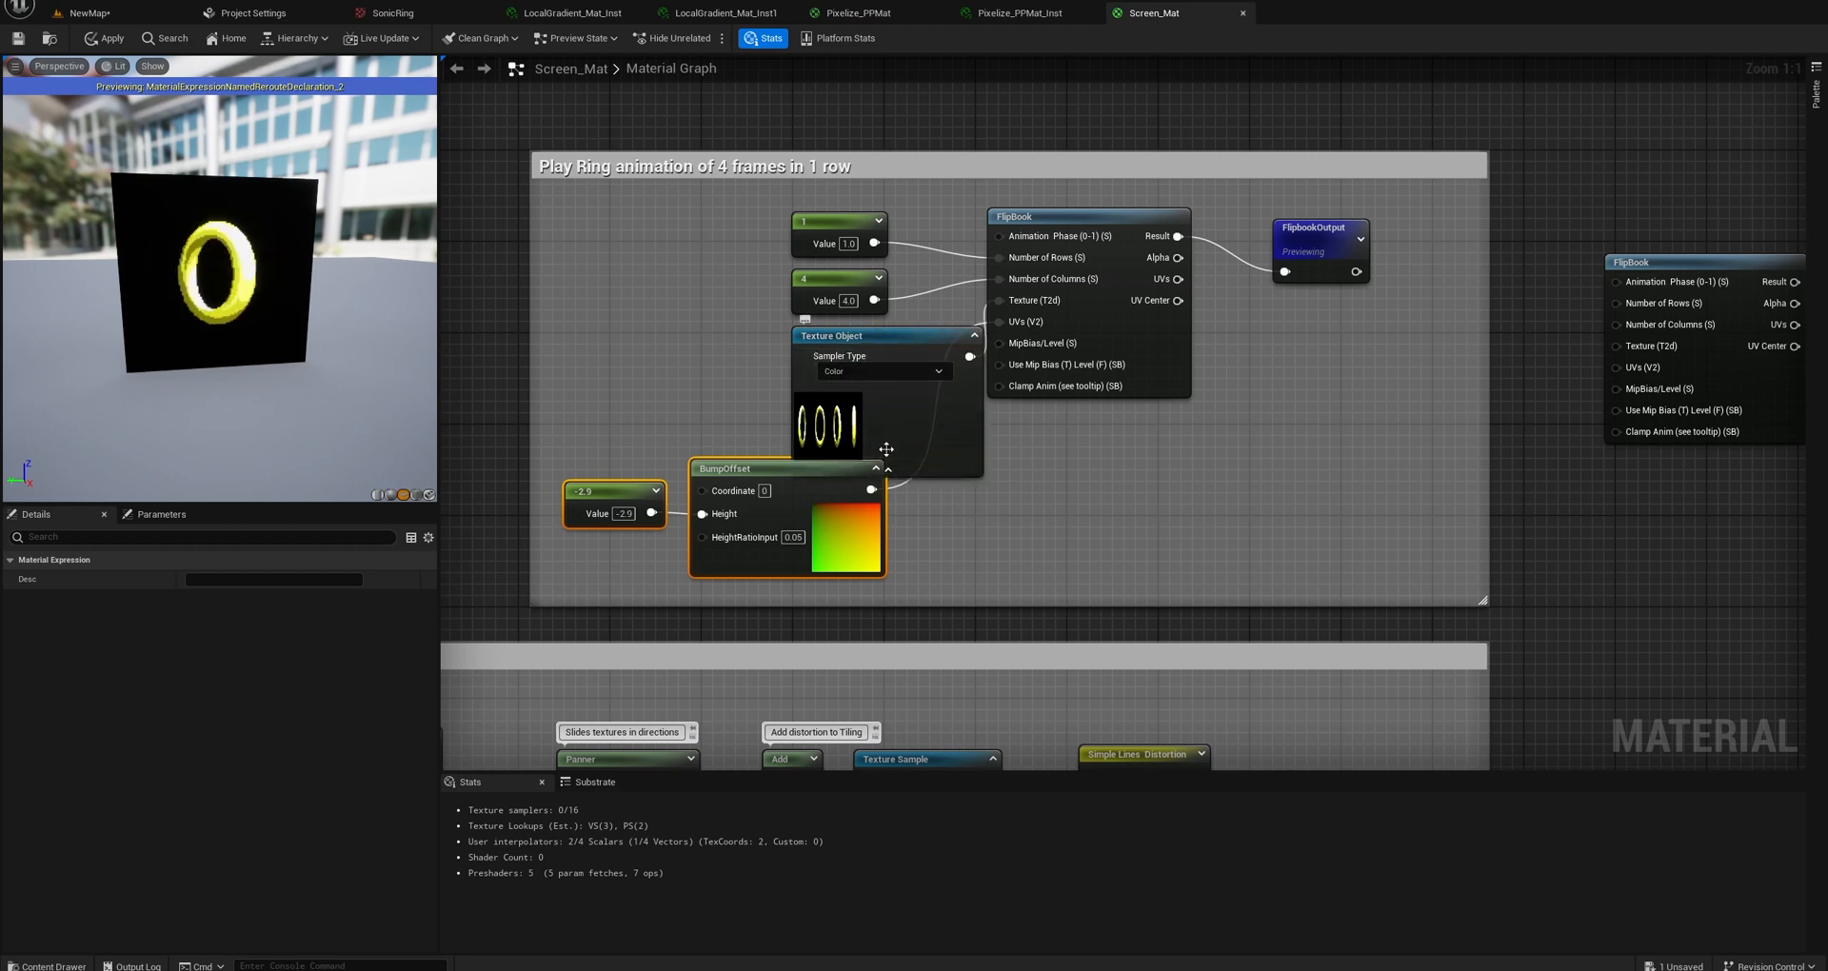
drag(893, 338, 707, 329)
click(730, 444)
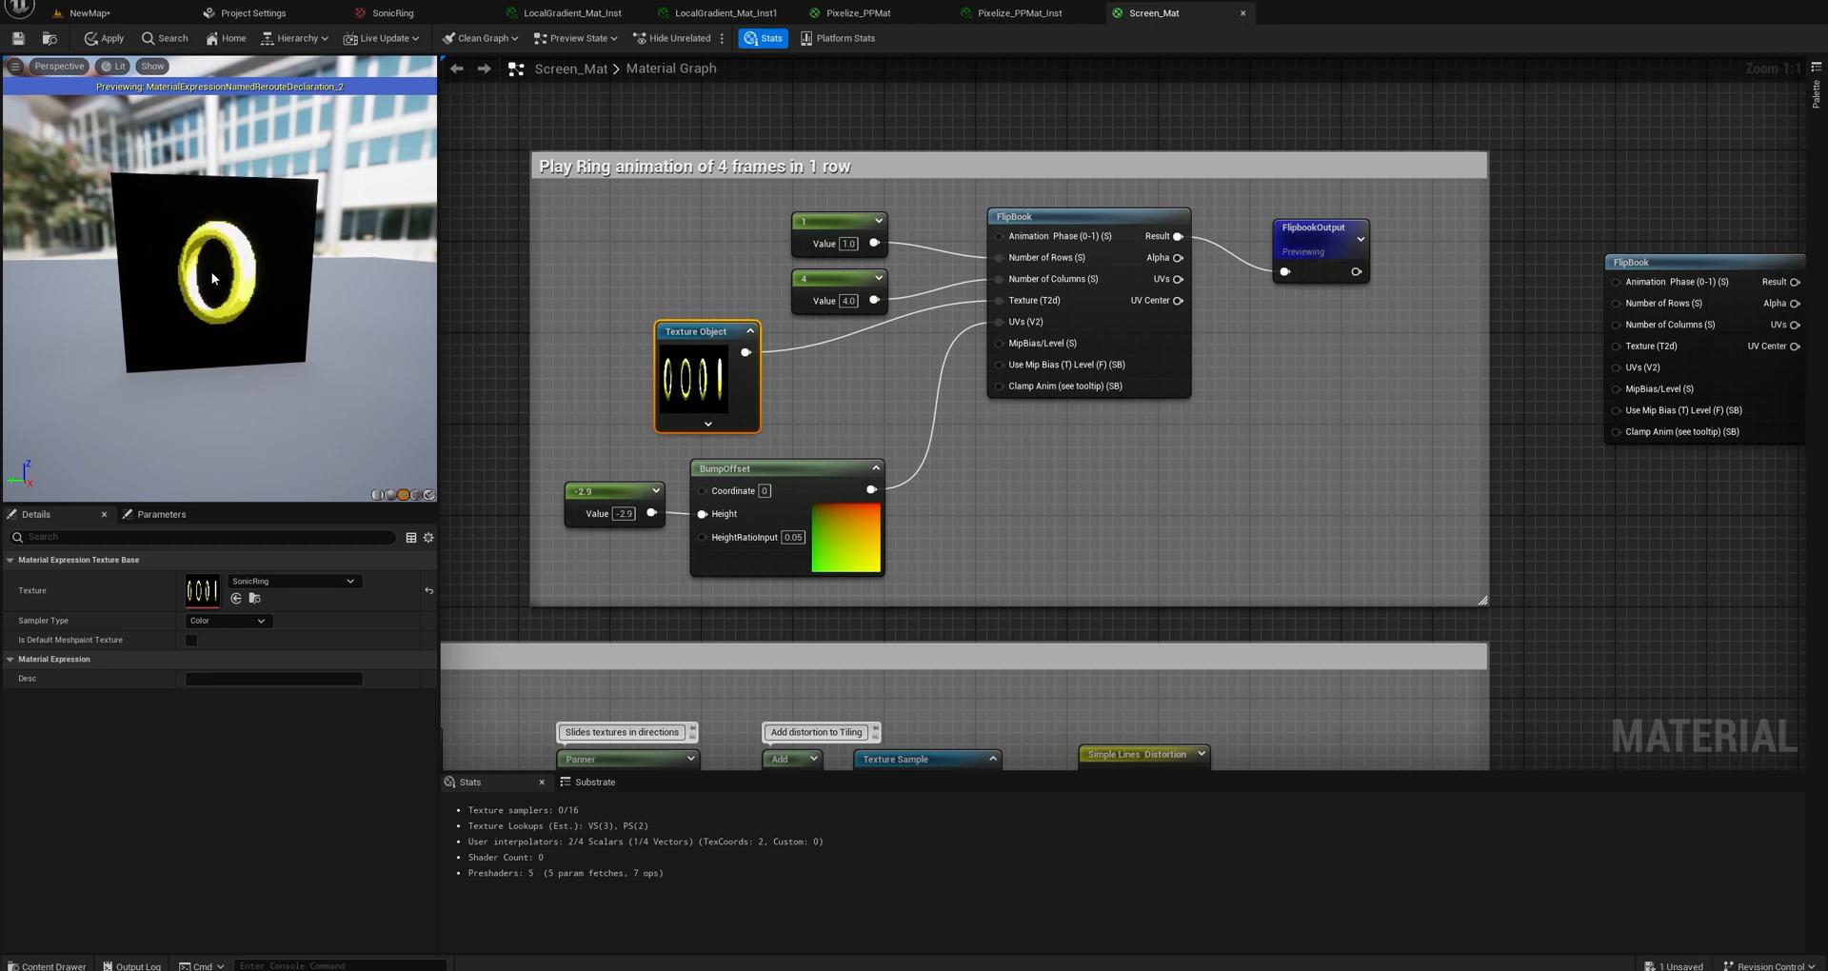
drag(682, 336, 748, 345)
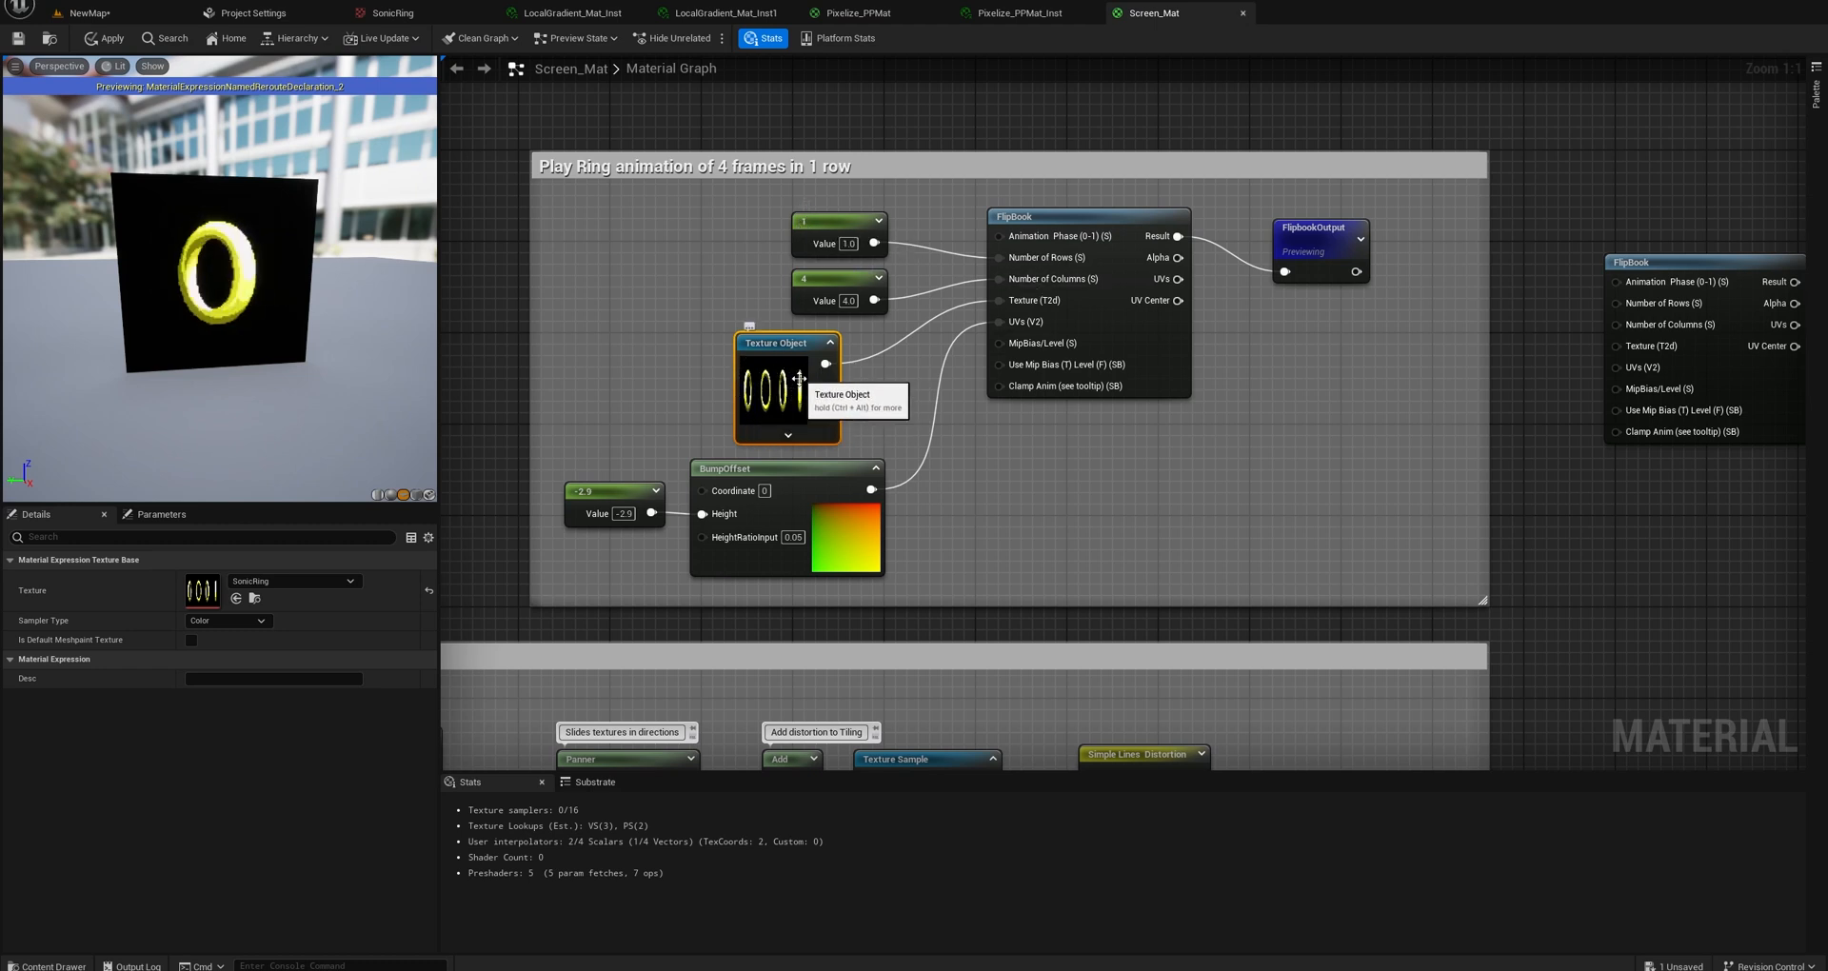
Locate the Texture Object's SonicRing texture in the project content, open it to inspect its four frames, and return to NewMap.
click(254, 598)
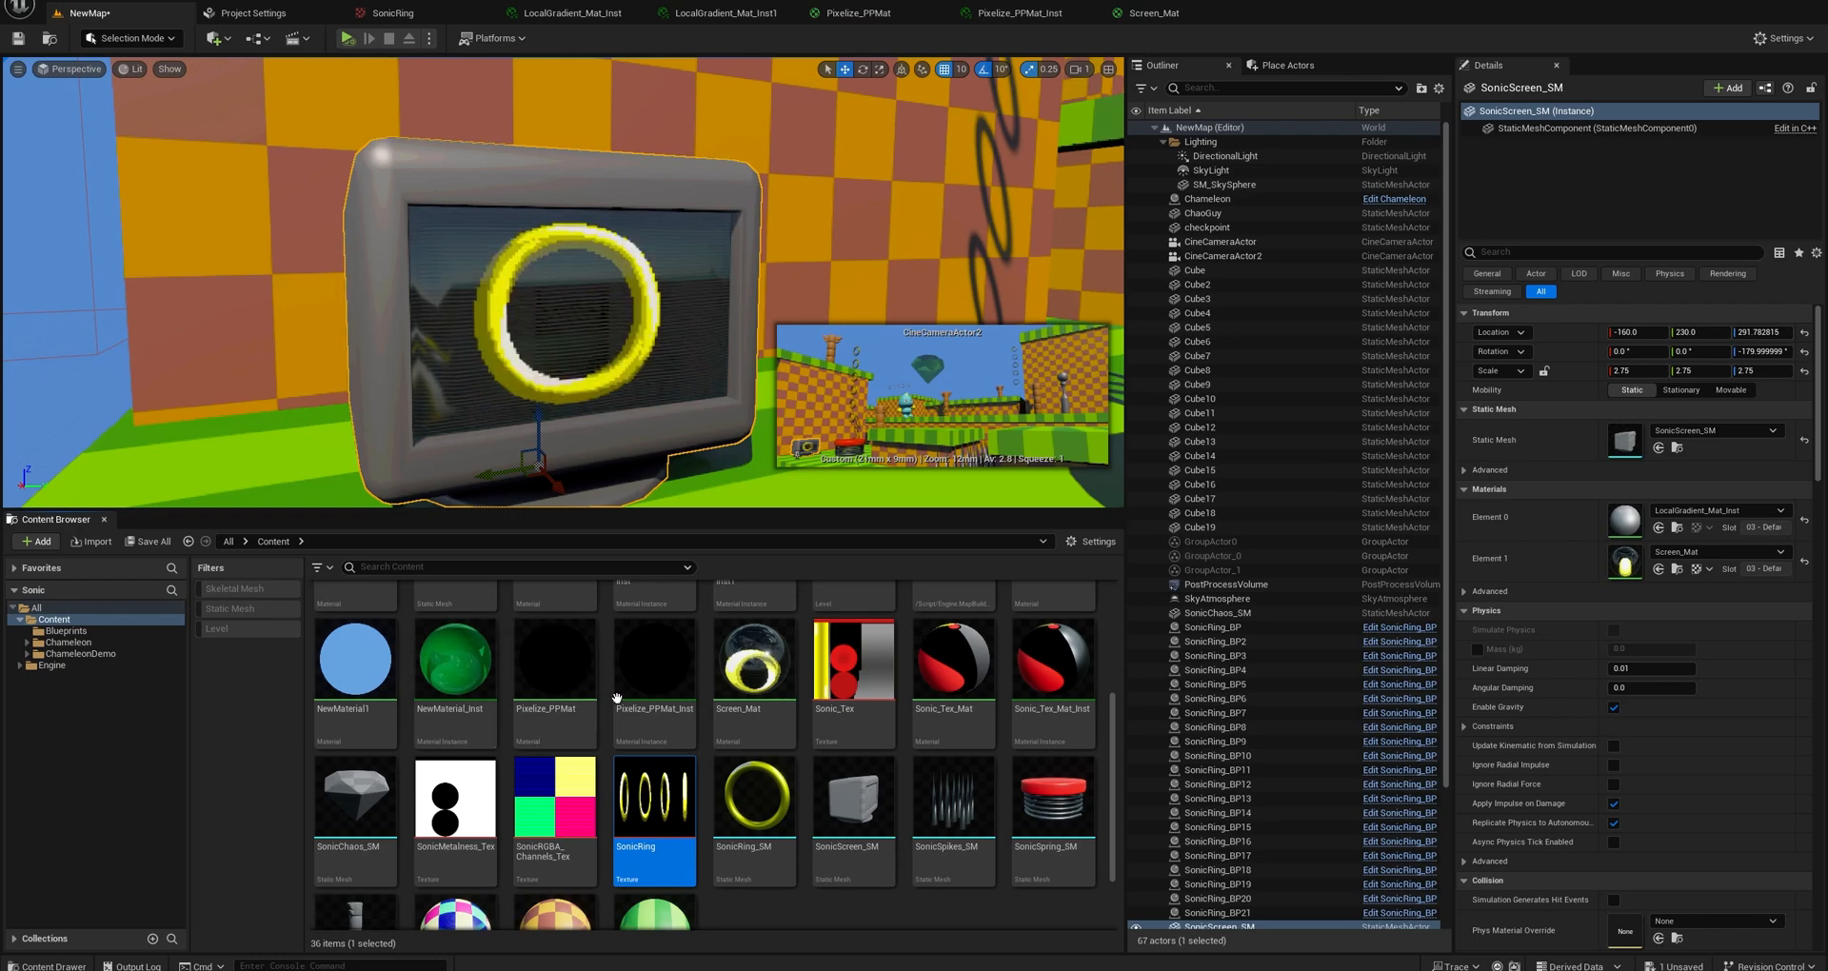
double_click(759, 787)
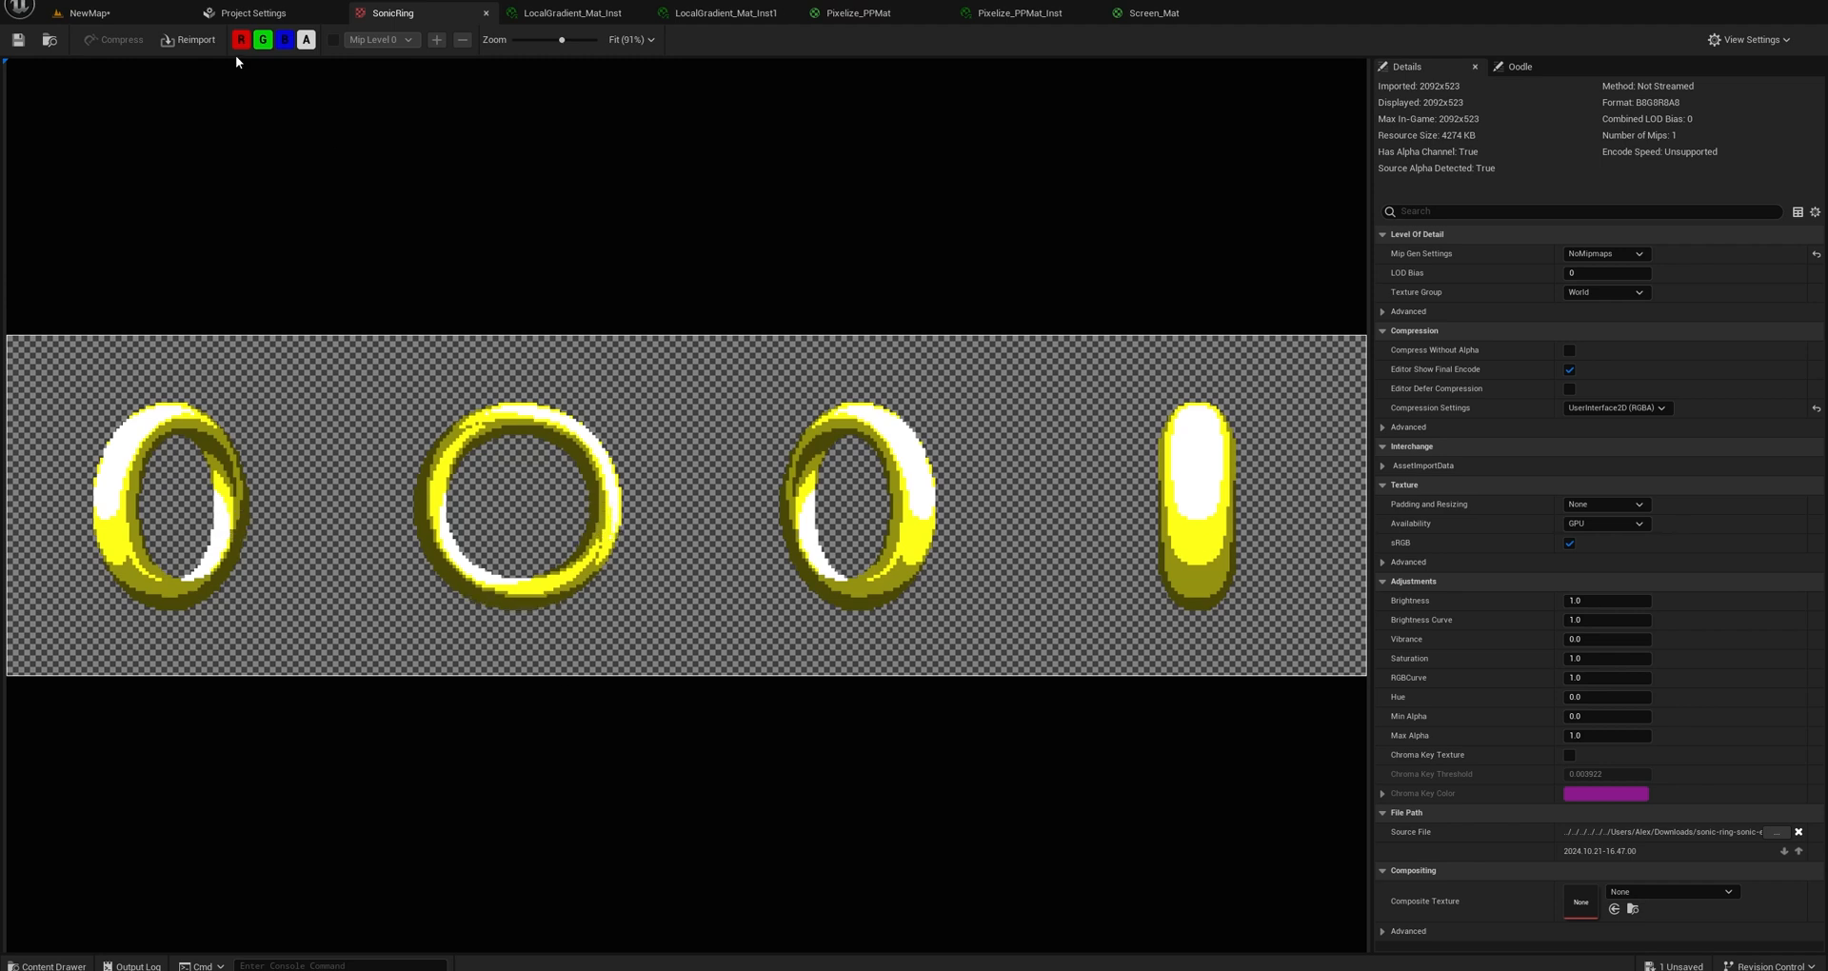
click(91, 12)
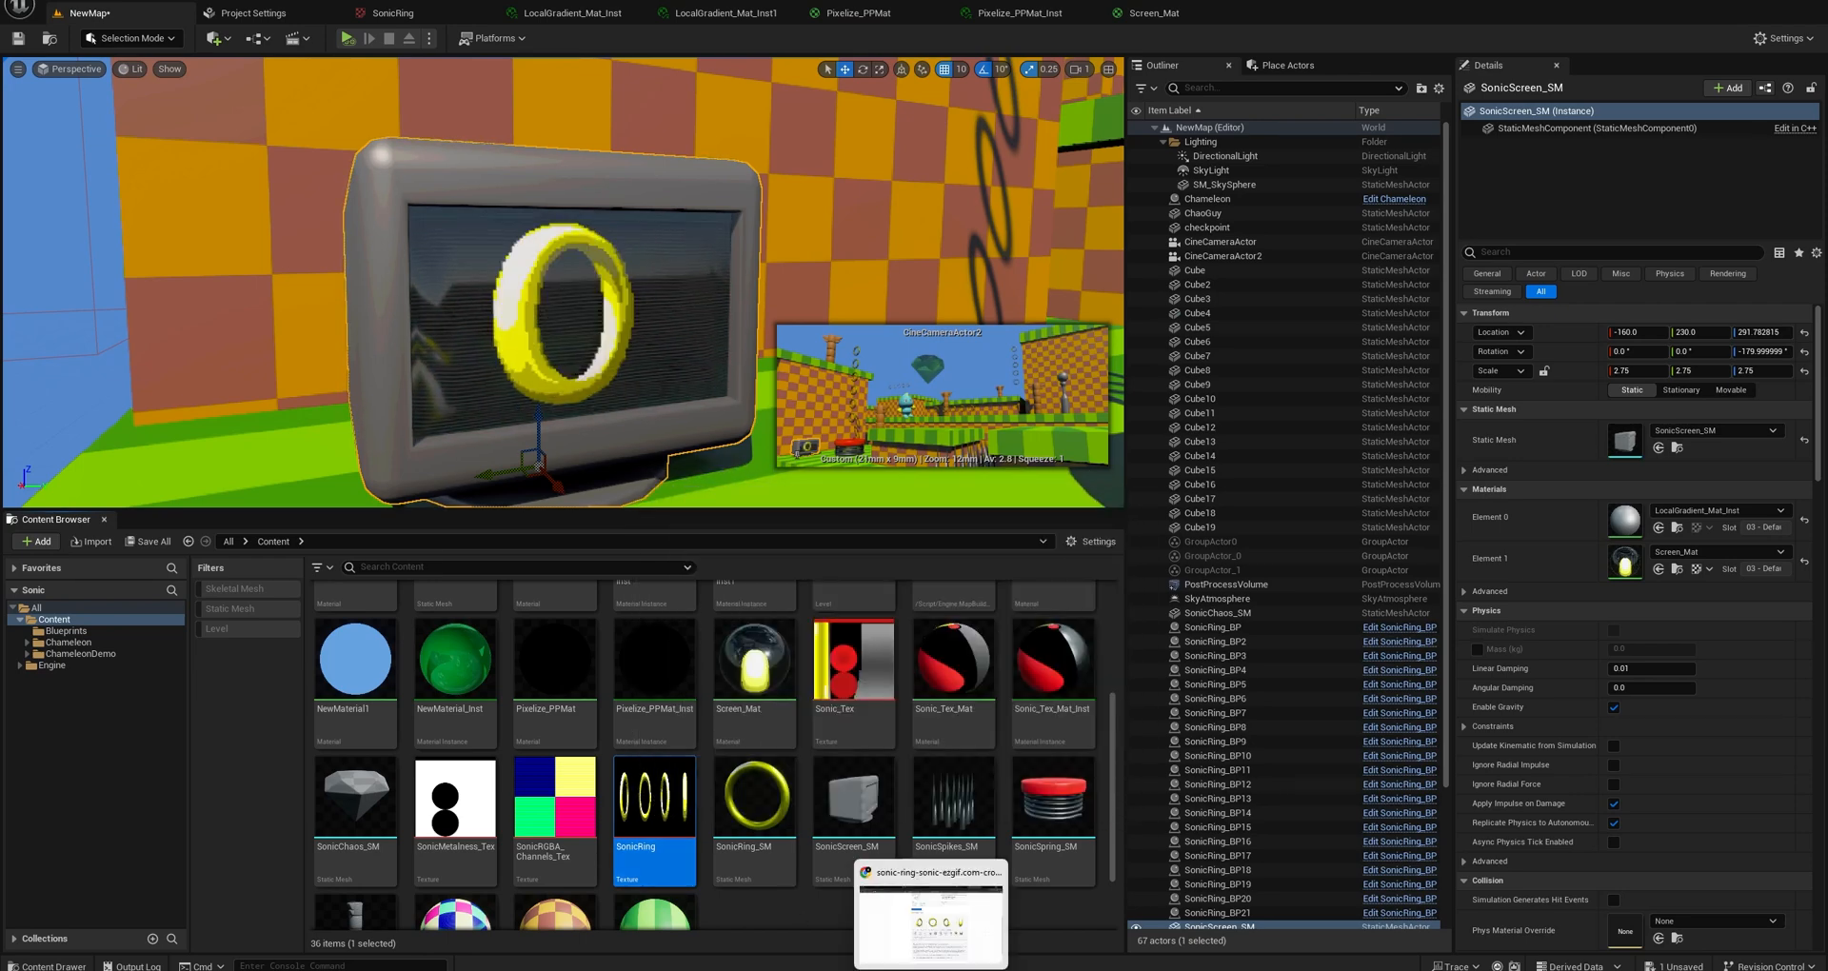
Switch to the browser's Ezgif GIF to Sprite Sheet converter and examine the ring GIF, custom grid, margin settings and sprite sheet output.
click(931, 970)
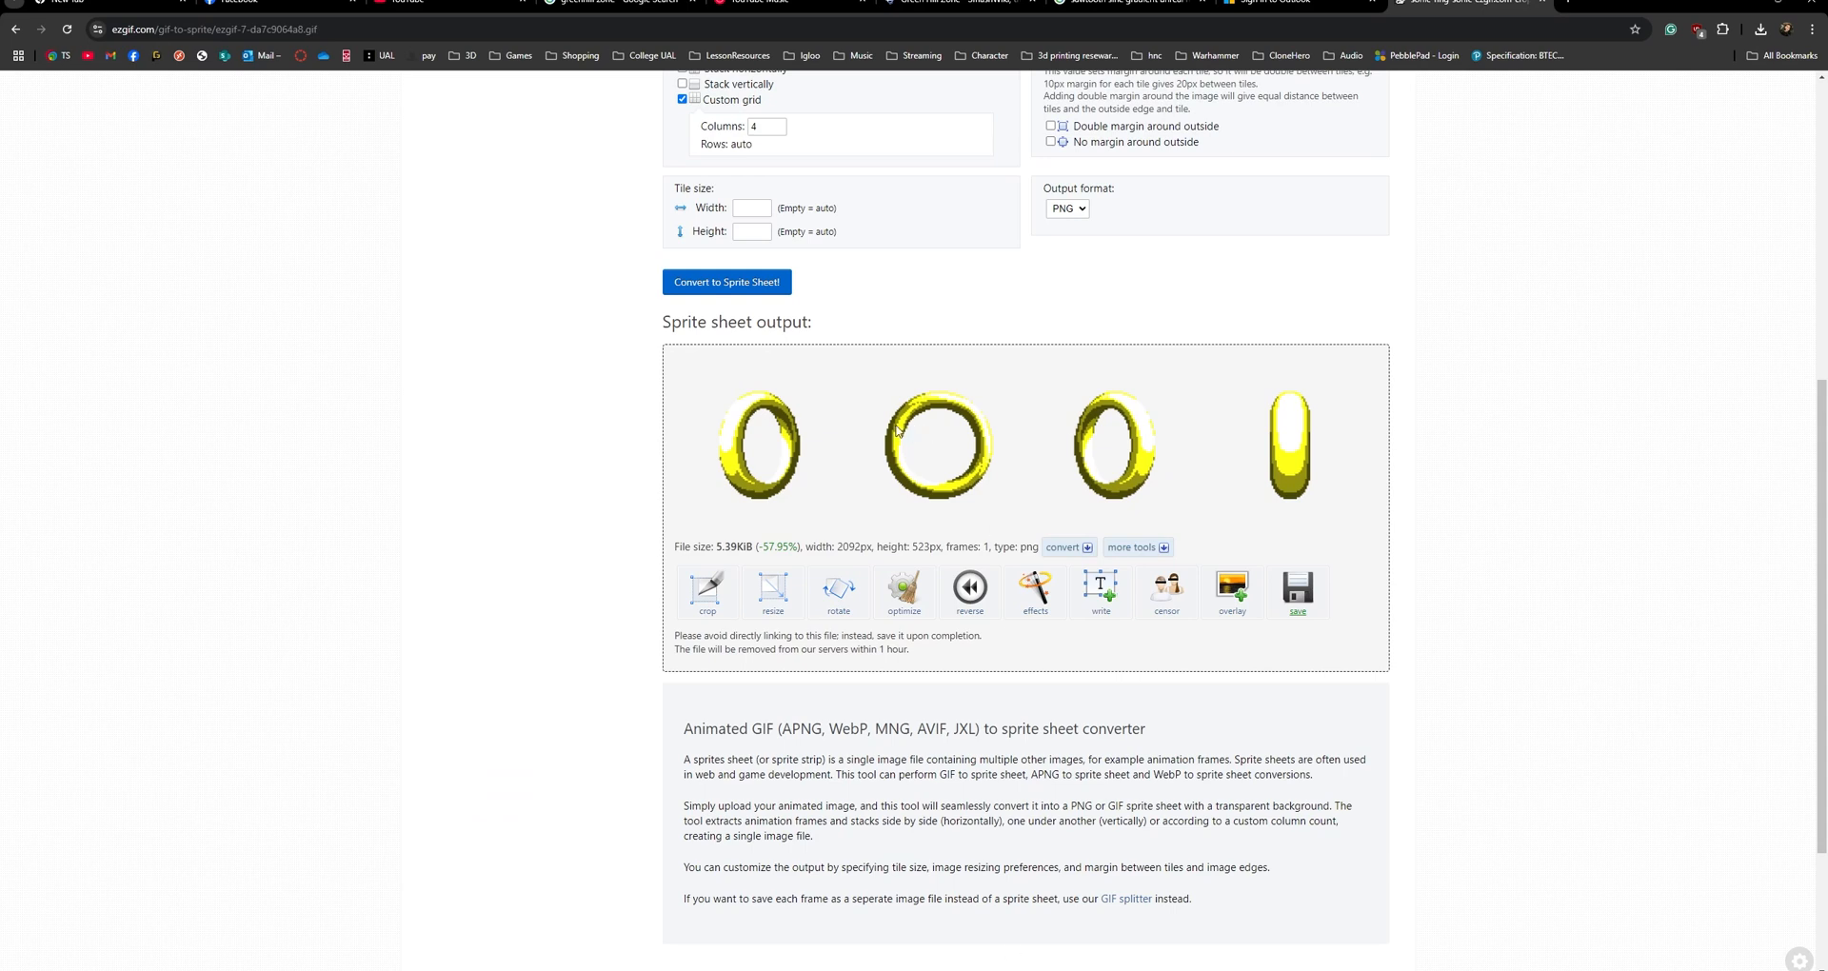
scroll(900, 490, up, 5)
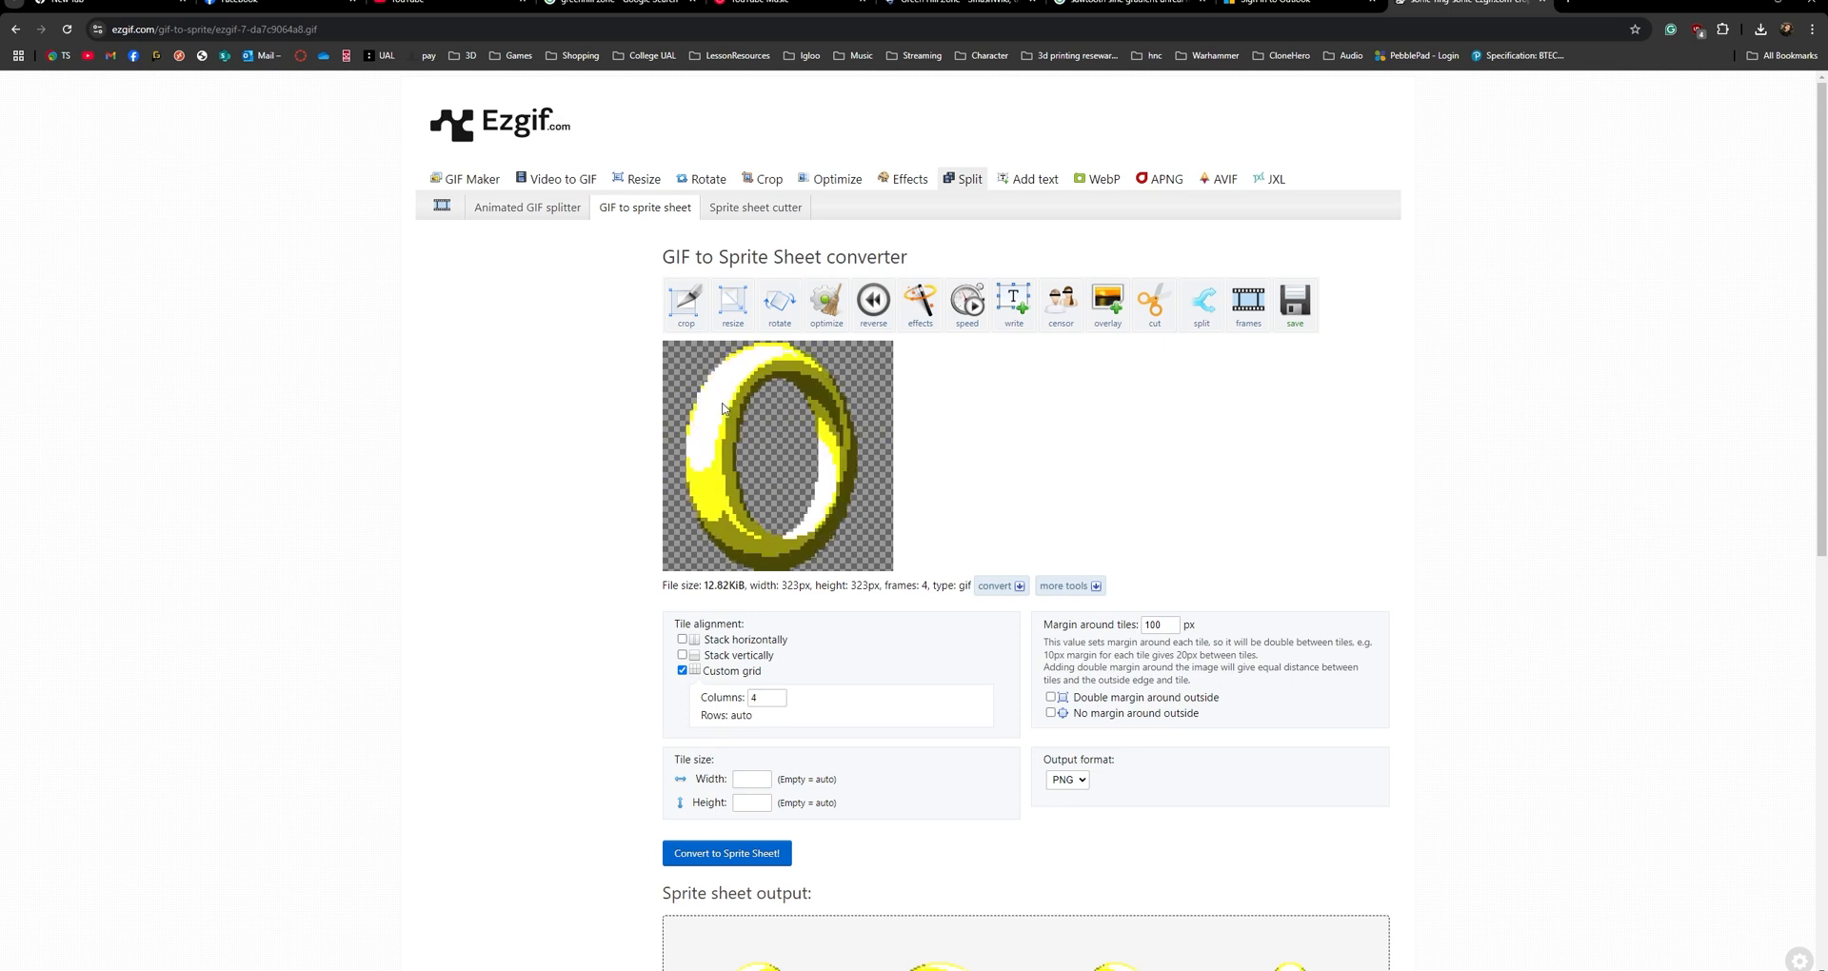
scroll(721, 420, down, 3)
scroll(805, 500, up, 3)
scroll(812, 499, down, 4)
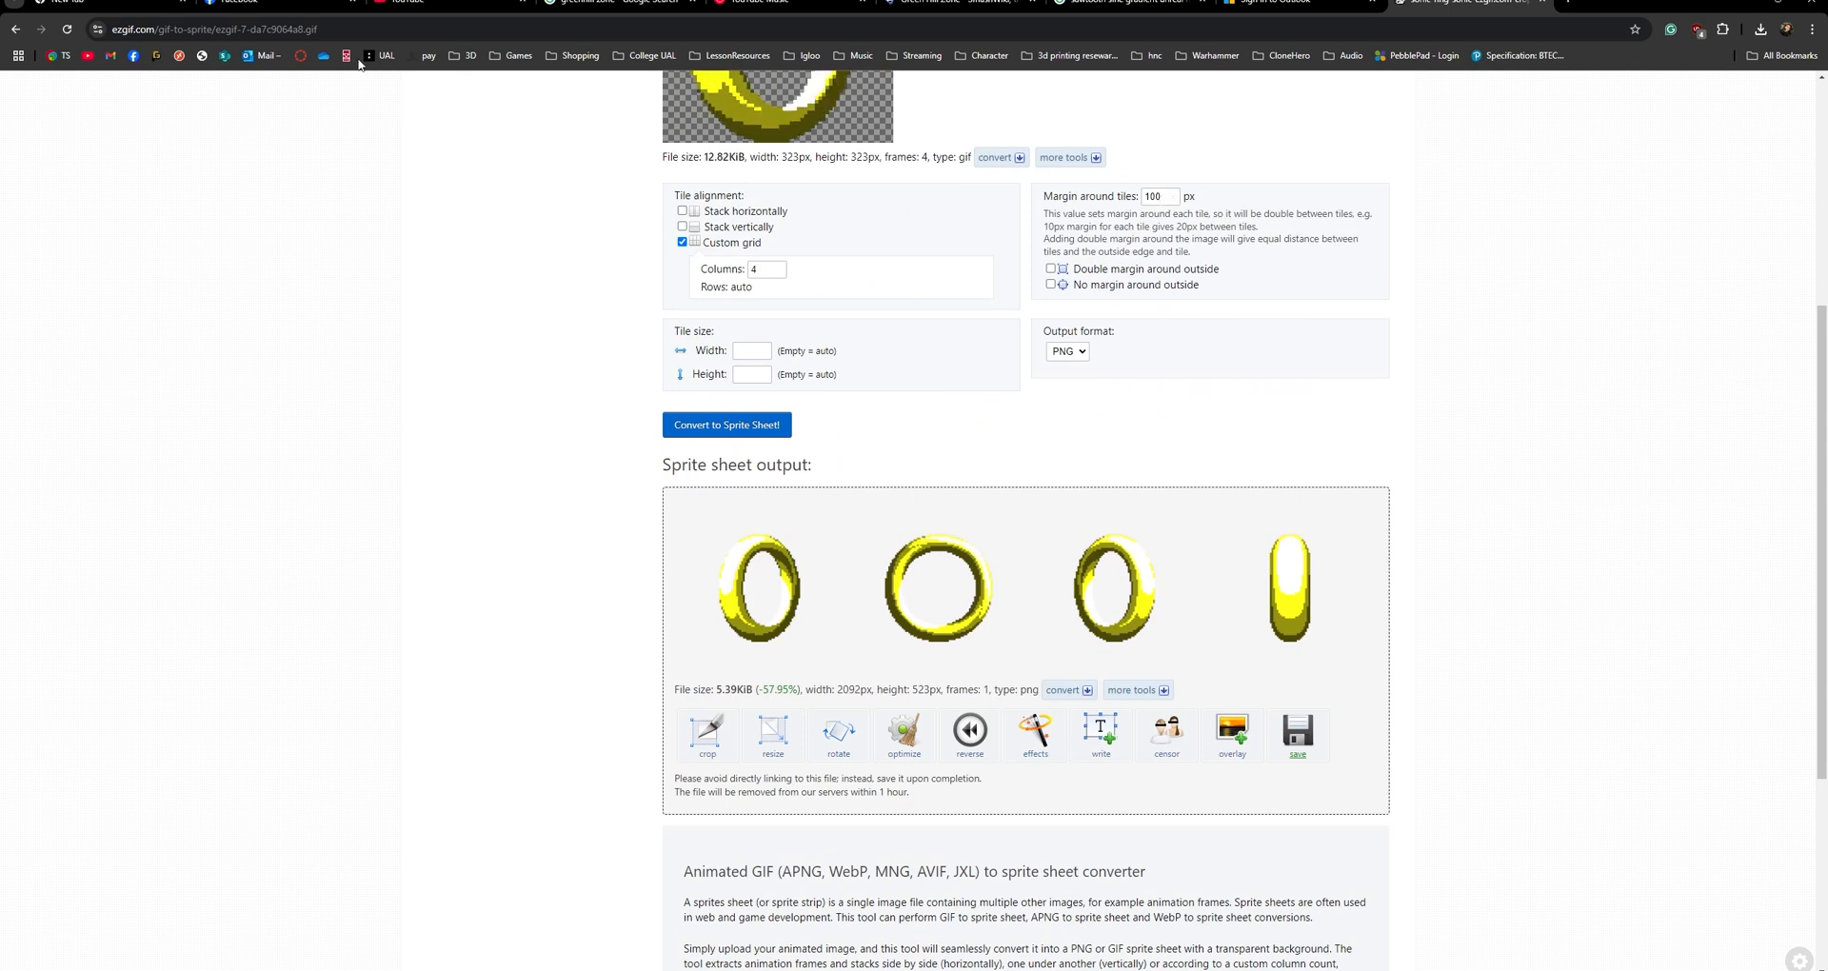
Highlight the ezgif.com site address, review the source ring GIF and conversion settings again, and return to the Unreal Editor.
double_click(151, 32)
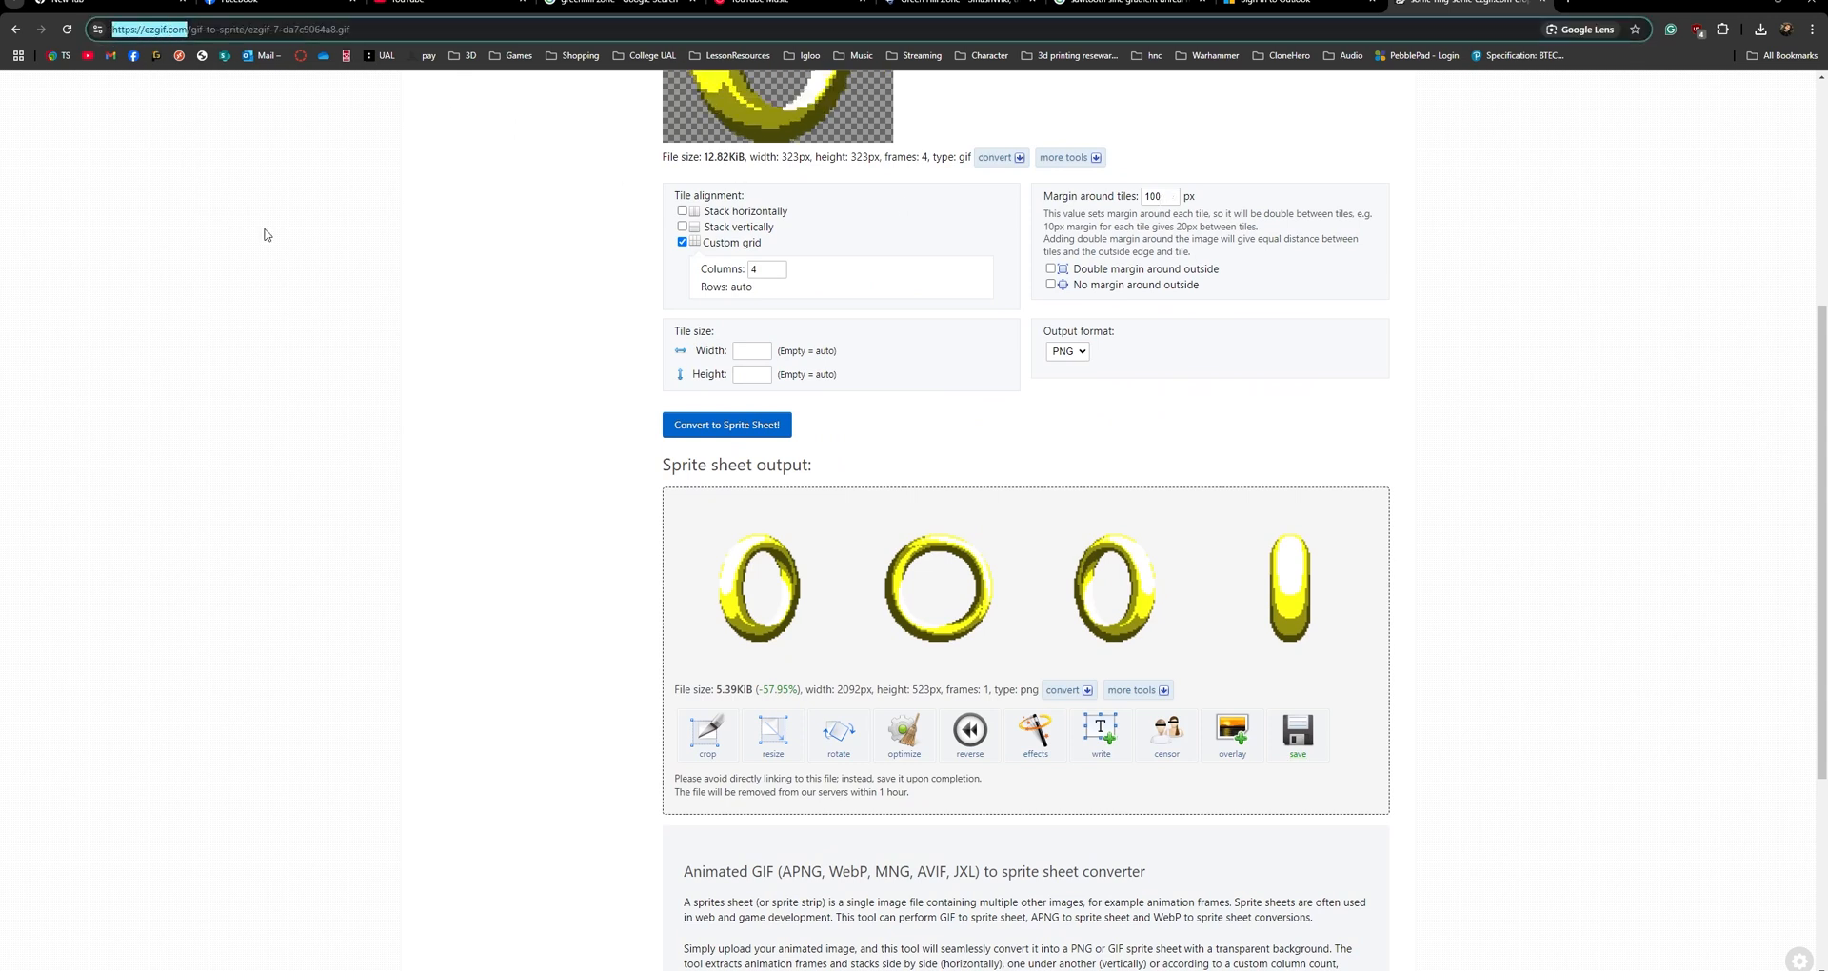
click(584, 357)
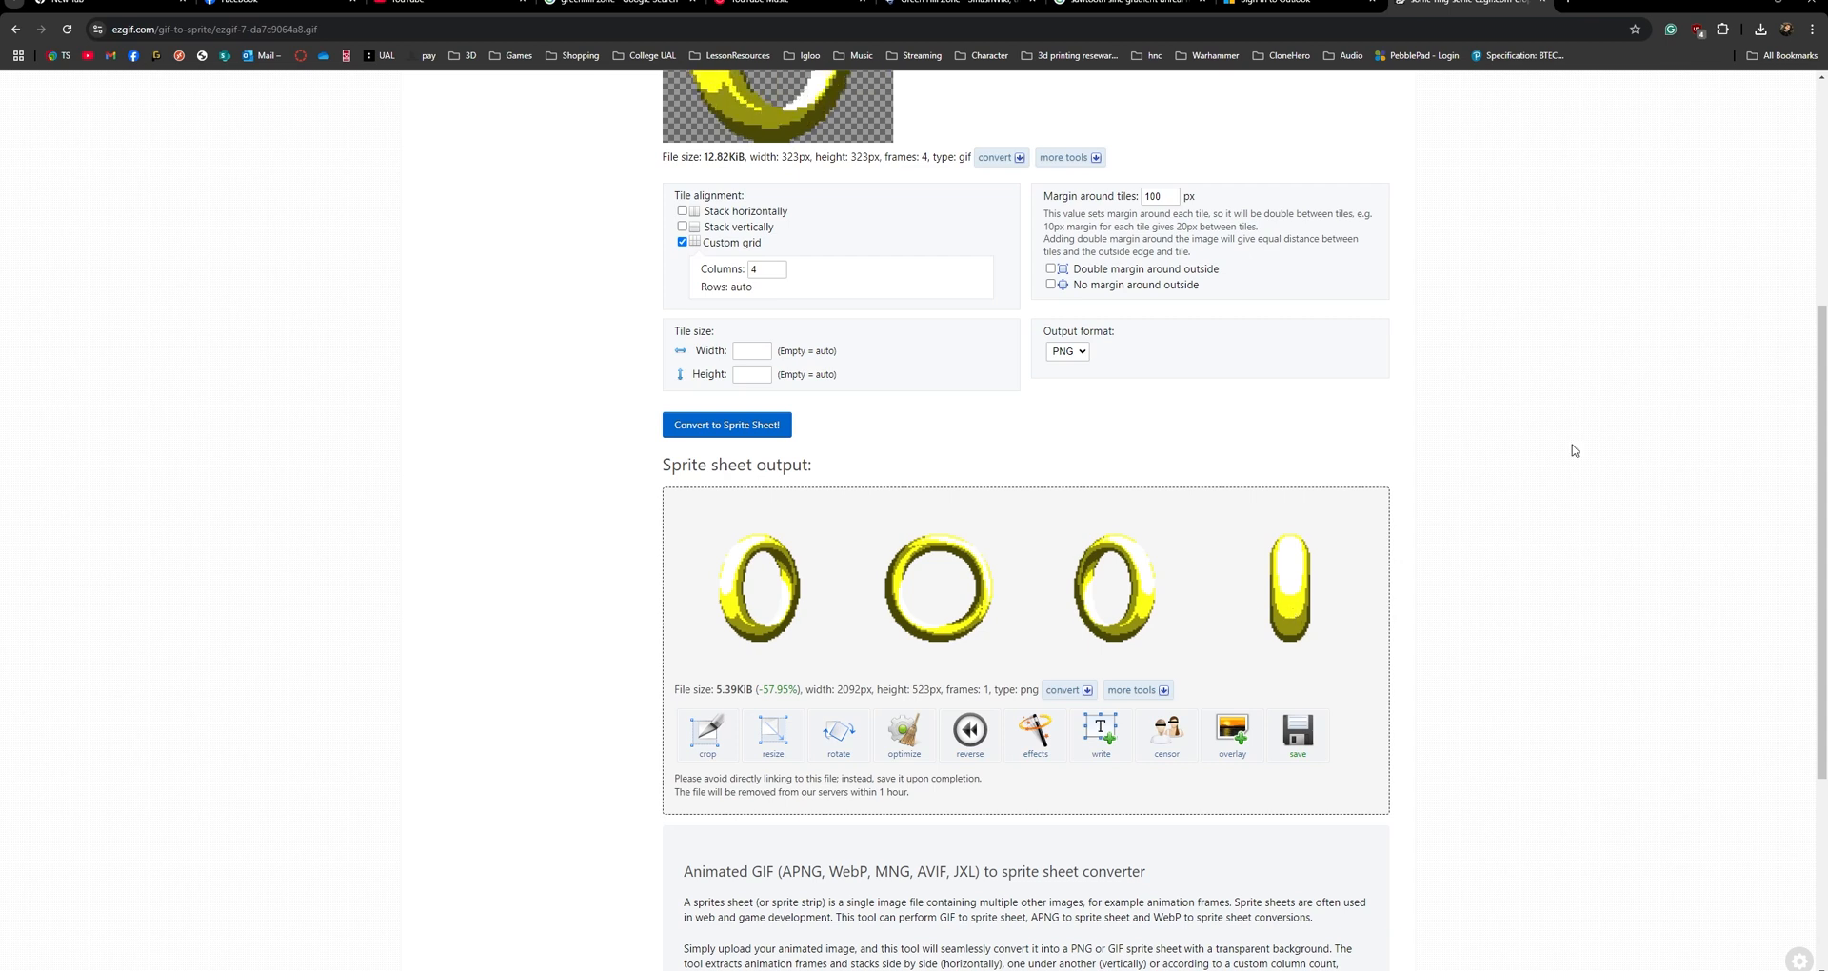
scroll(791, 384, up, 2)
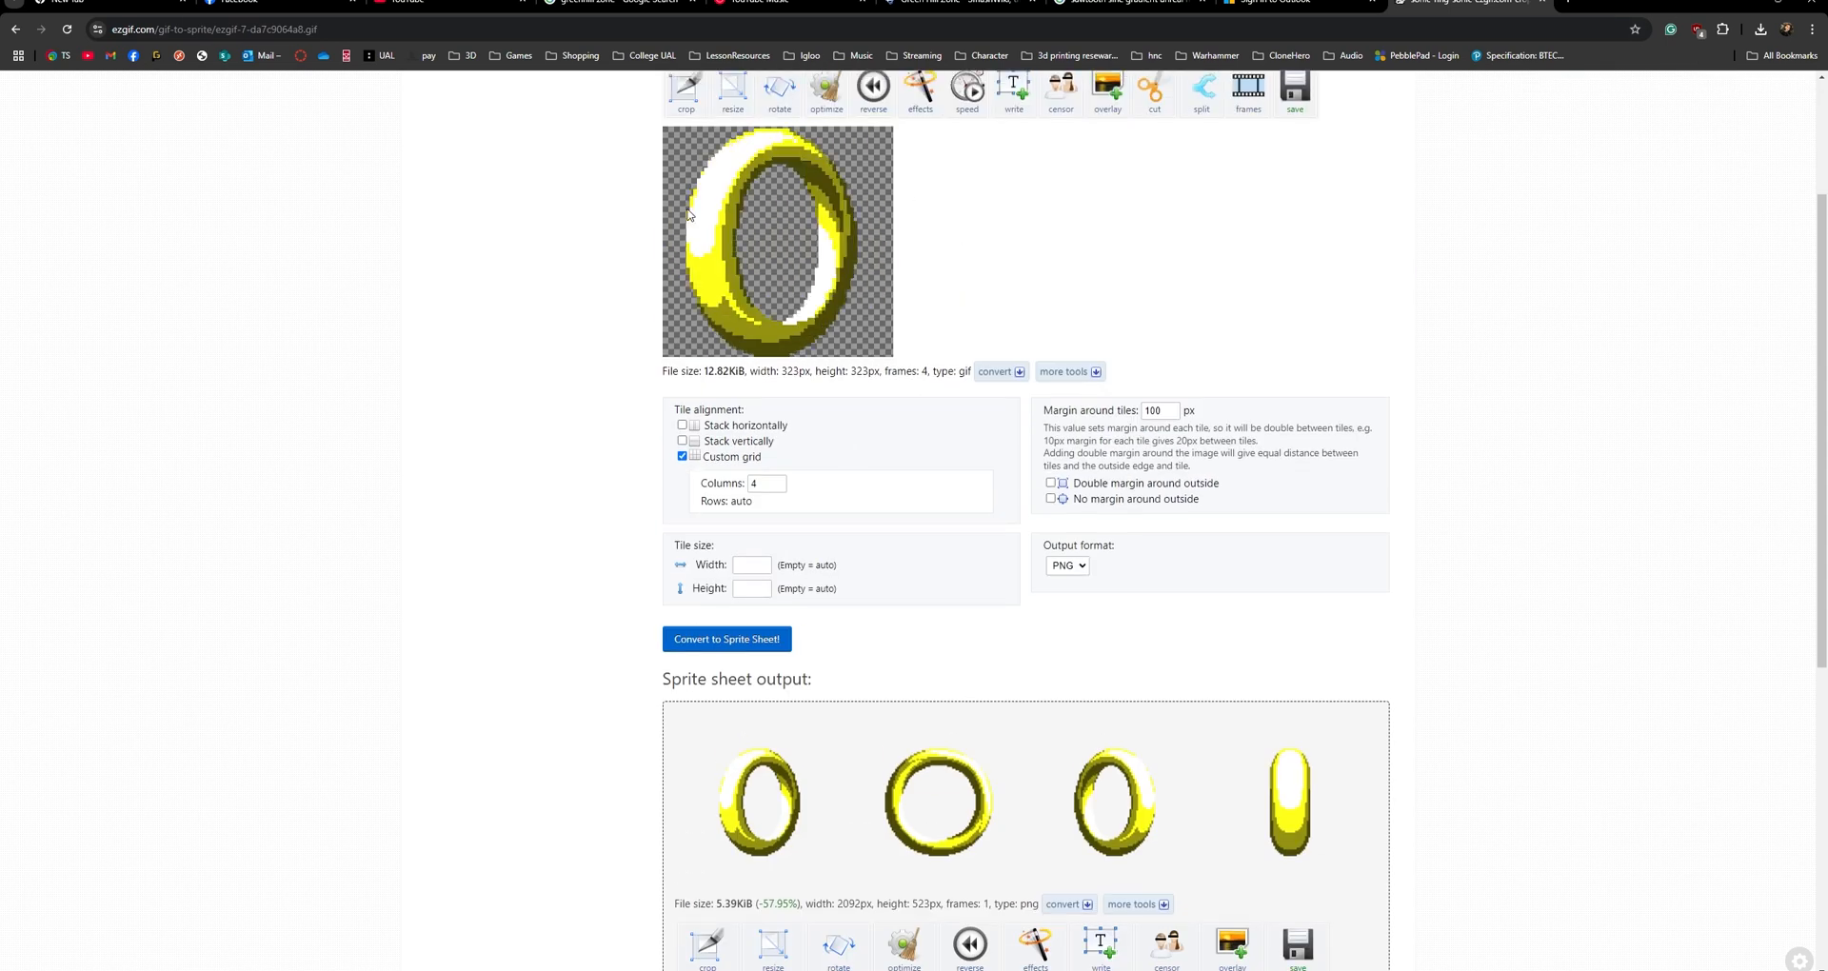
scroll(857, 229, up, 2)
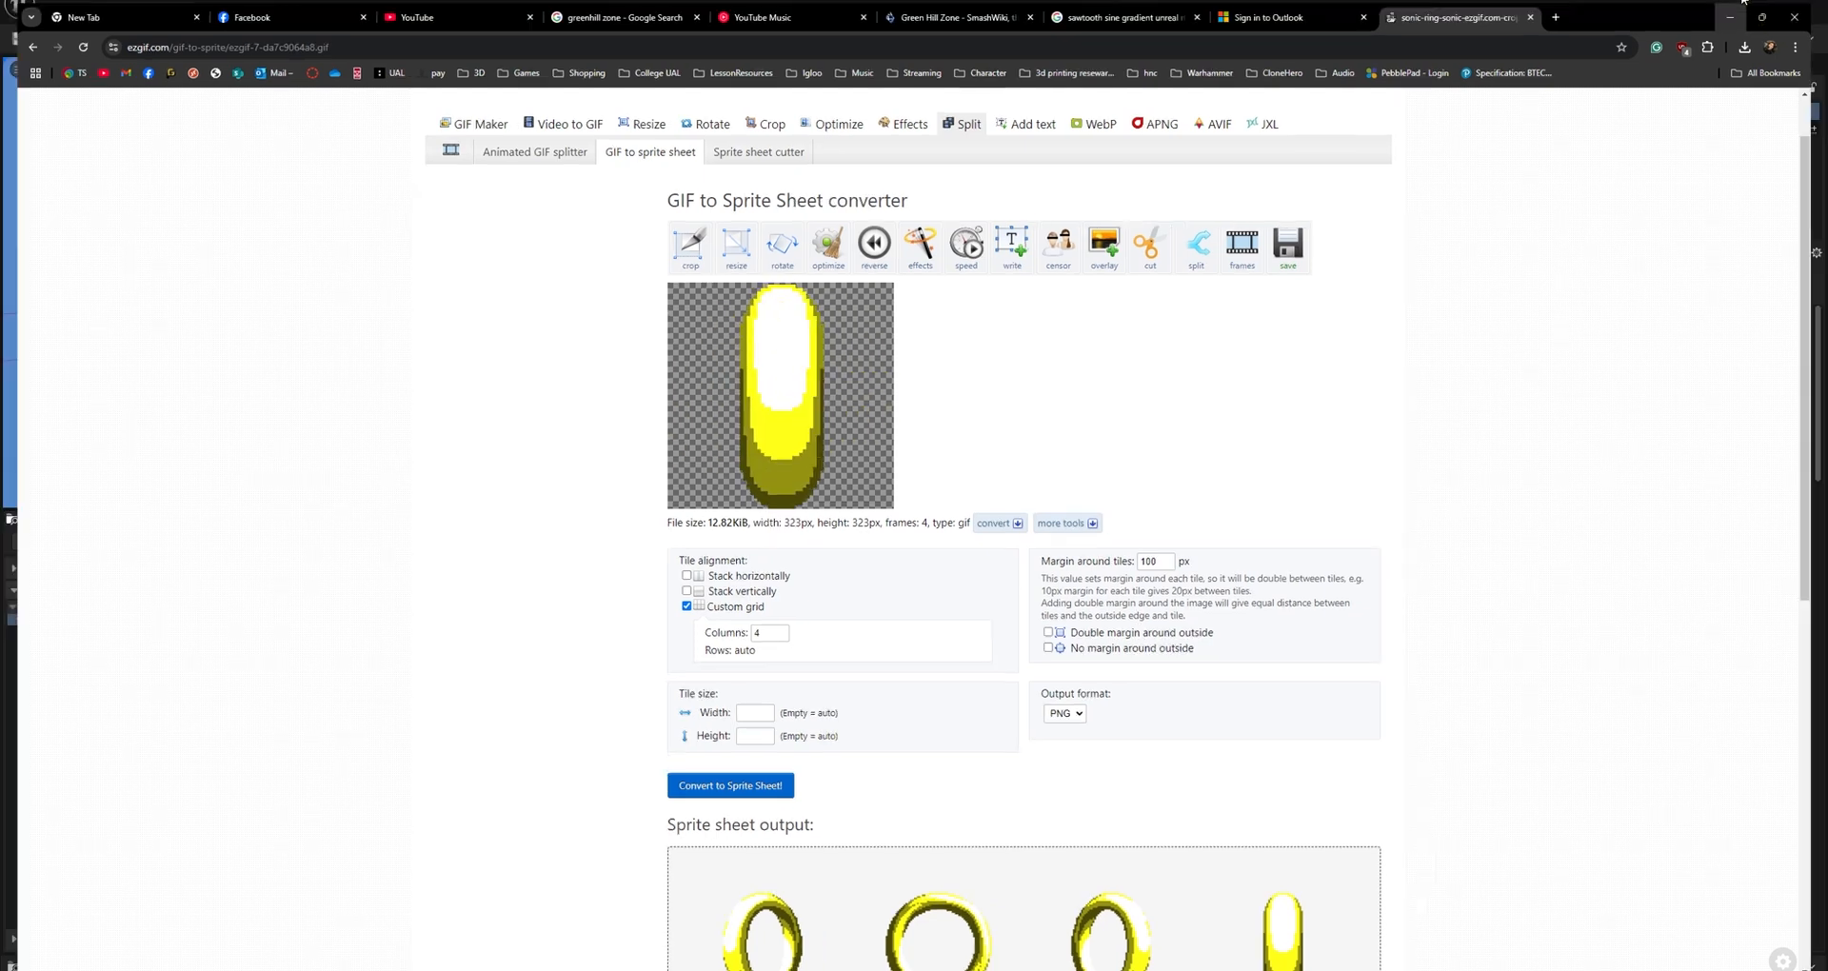
click(1729, 17)
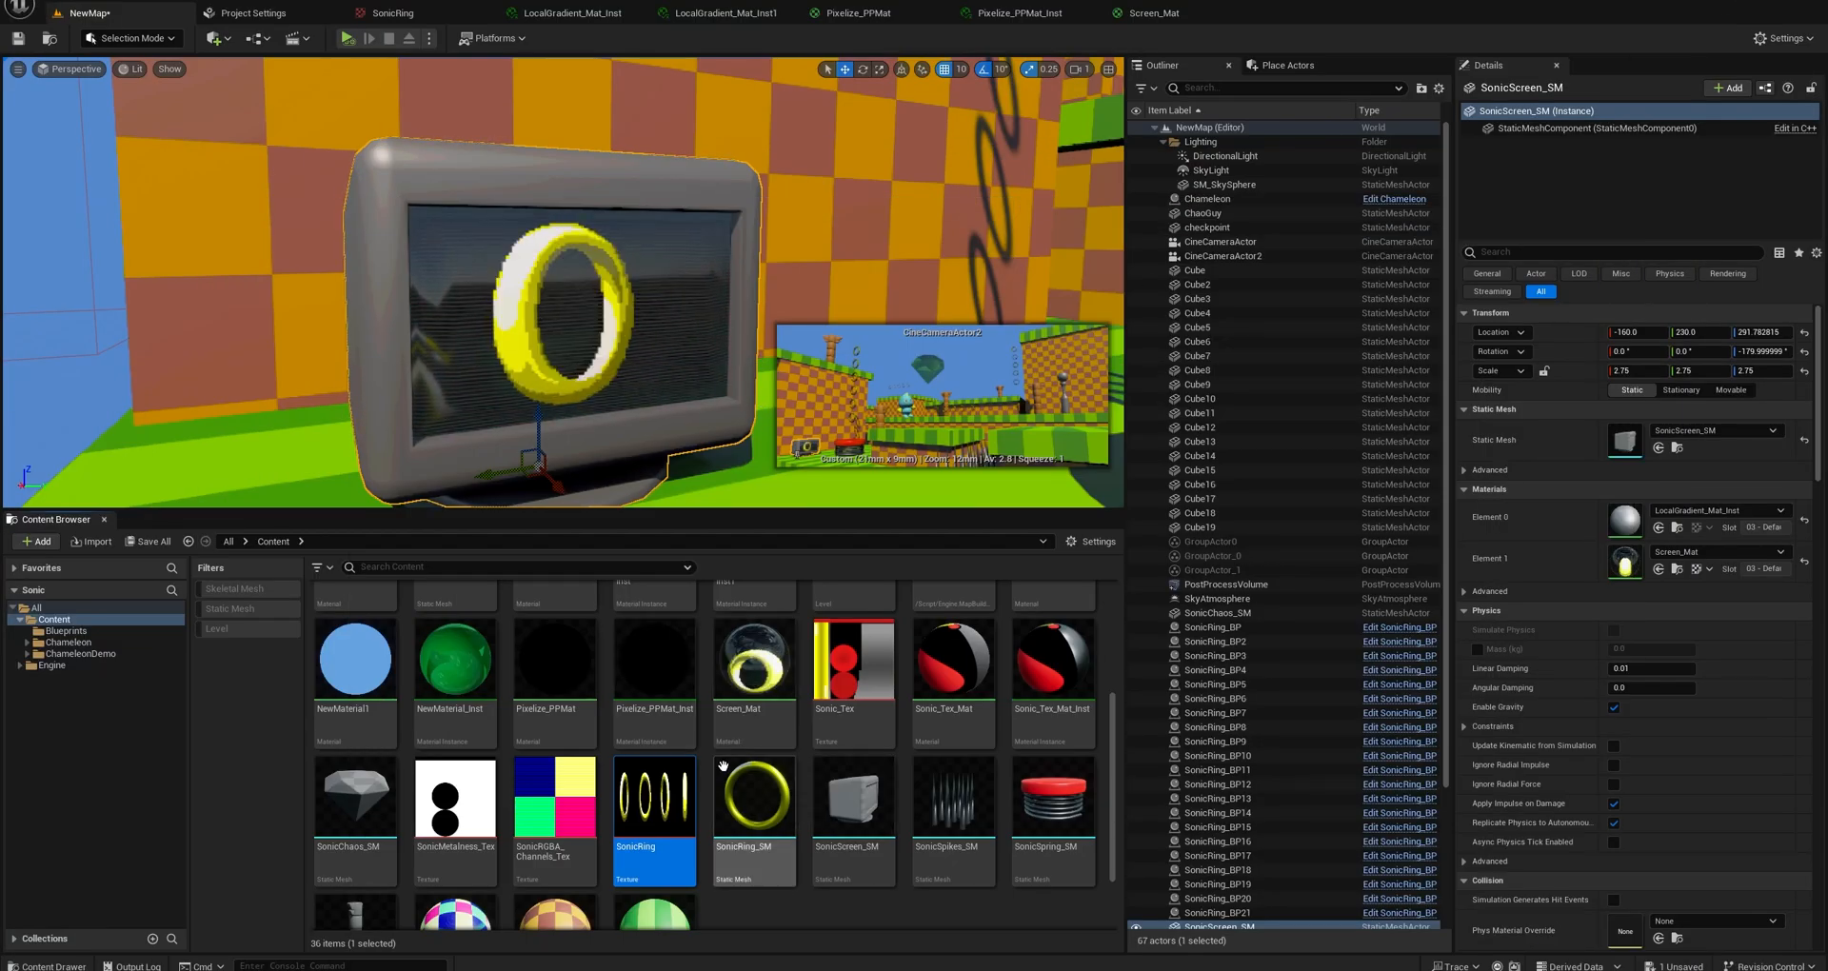
Return to the Screen_Mat graph and move the FlipbookOutput reroute up beside the FlipBook node's Result output.
click(1154, 12)
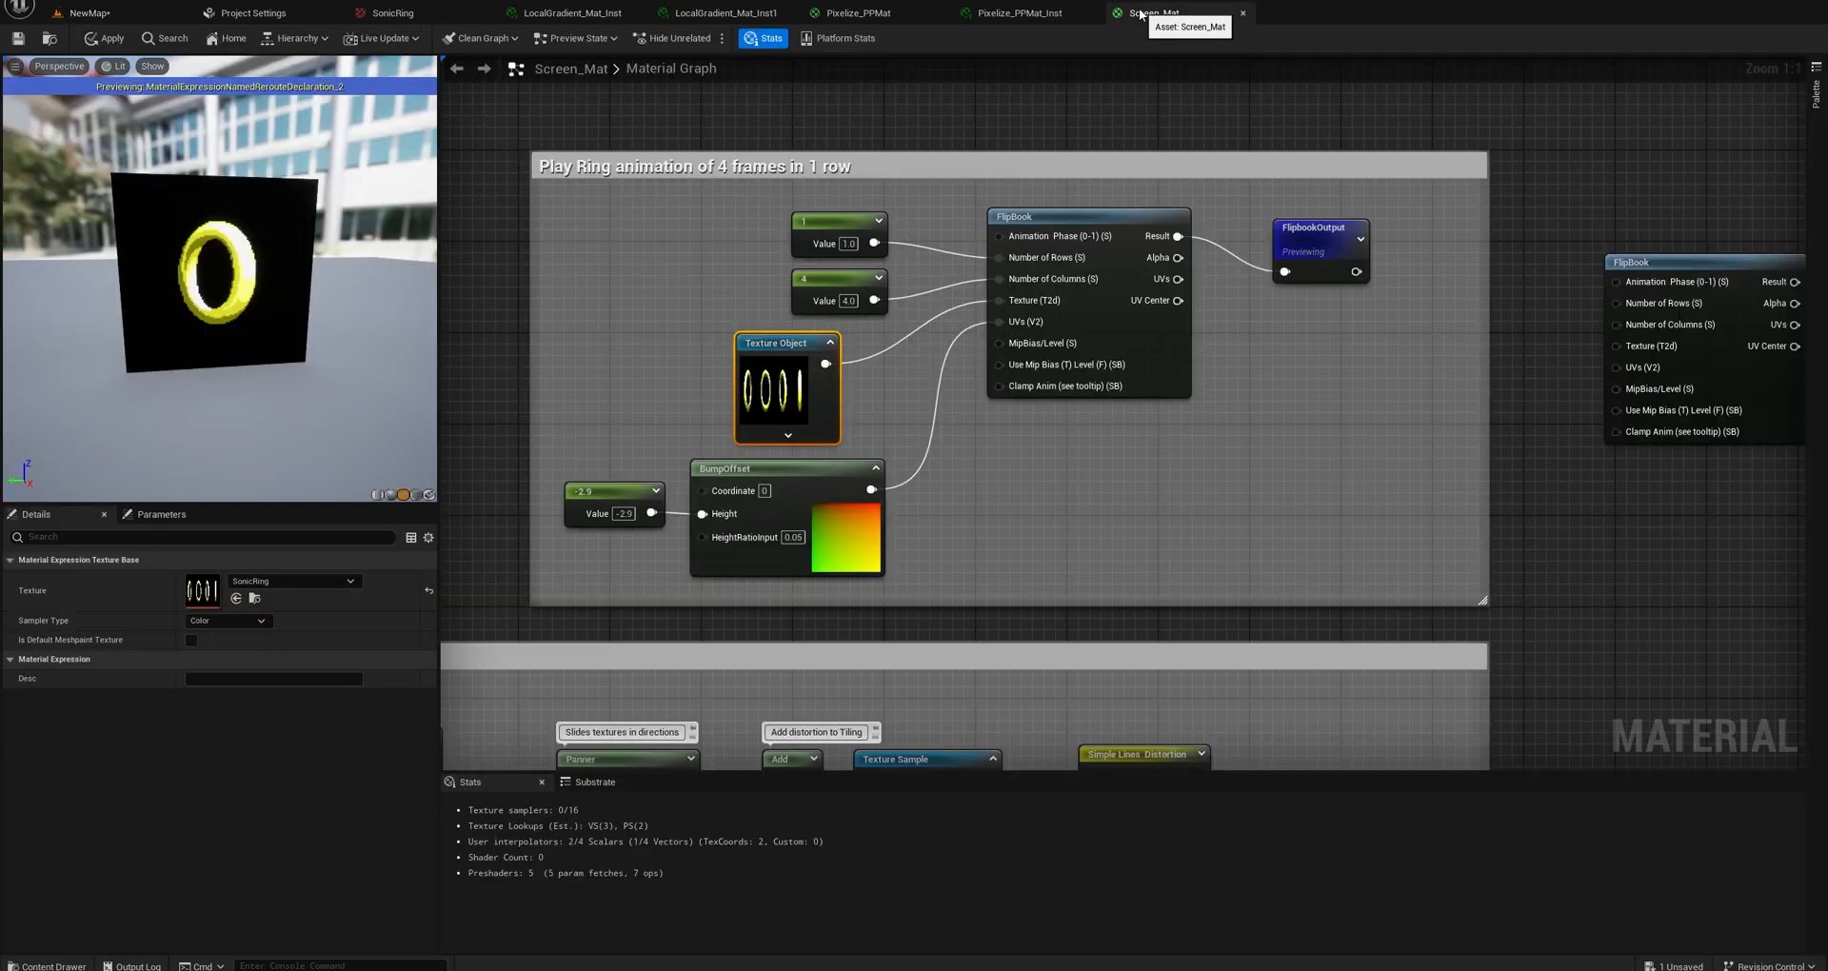
right_drag(1021, 471, 908, 472)
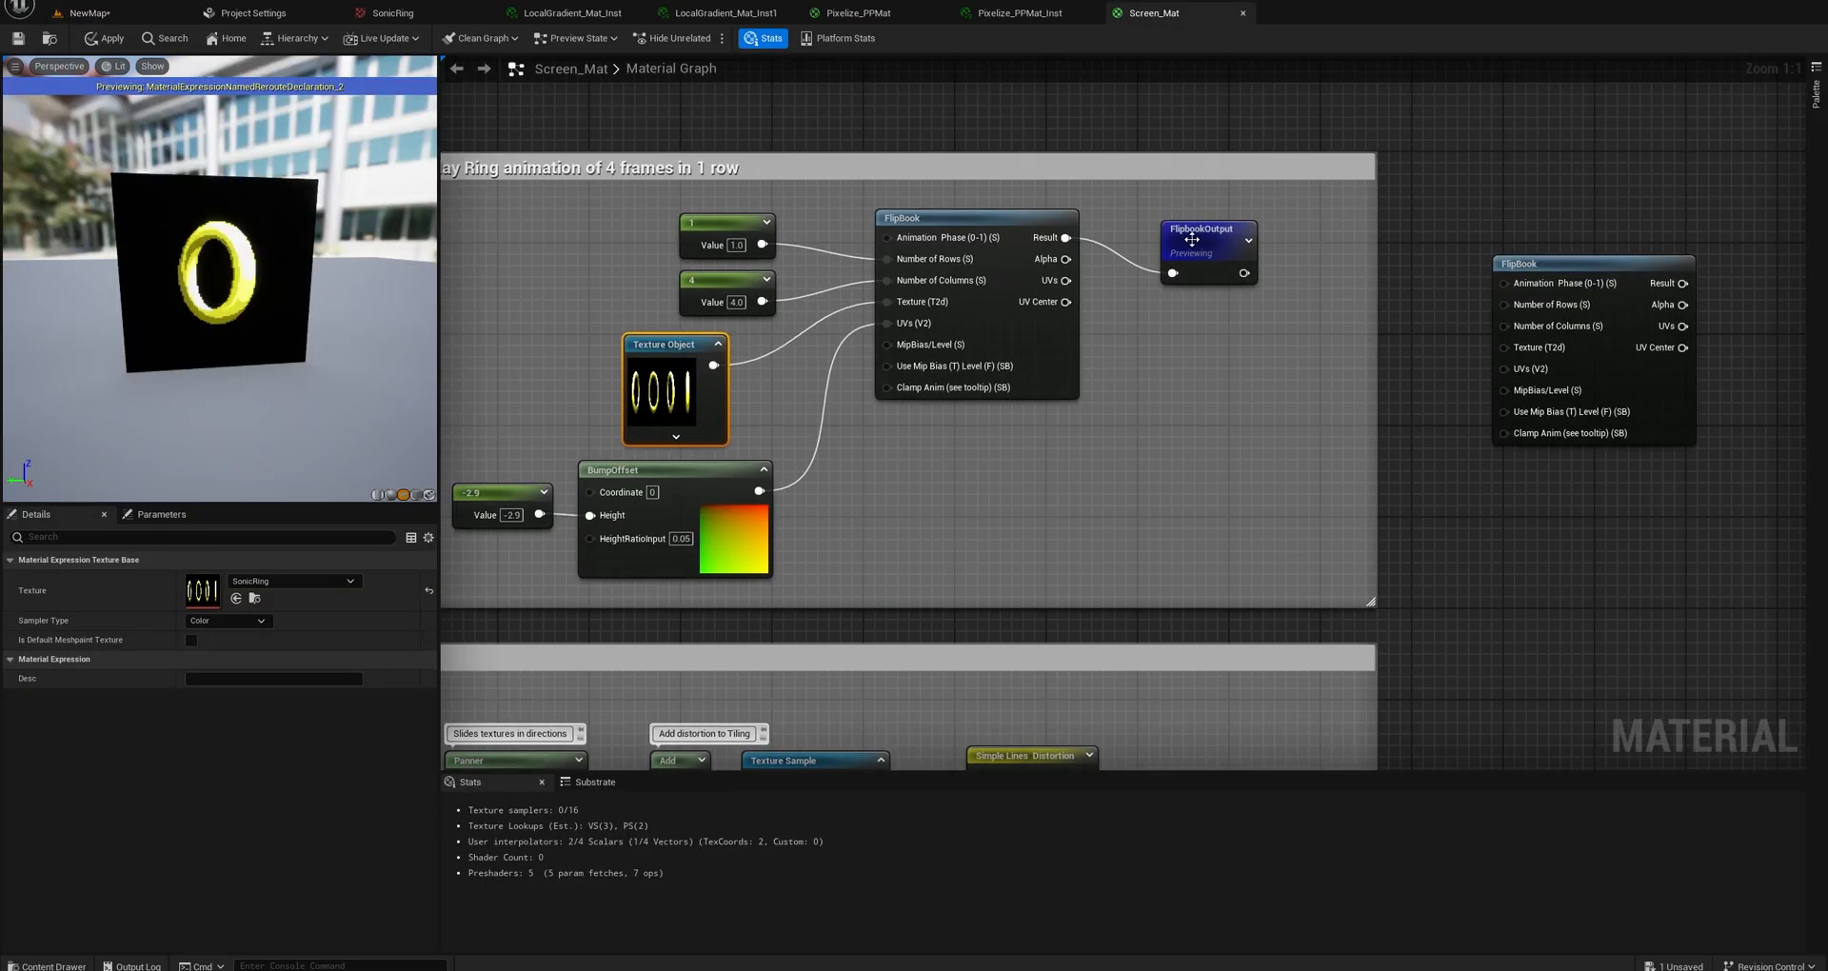
drag(1195, 252, 1160, 216)
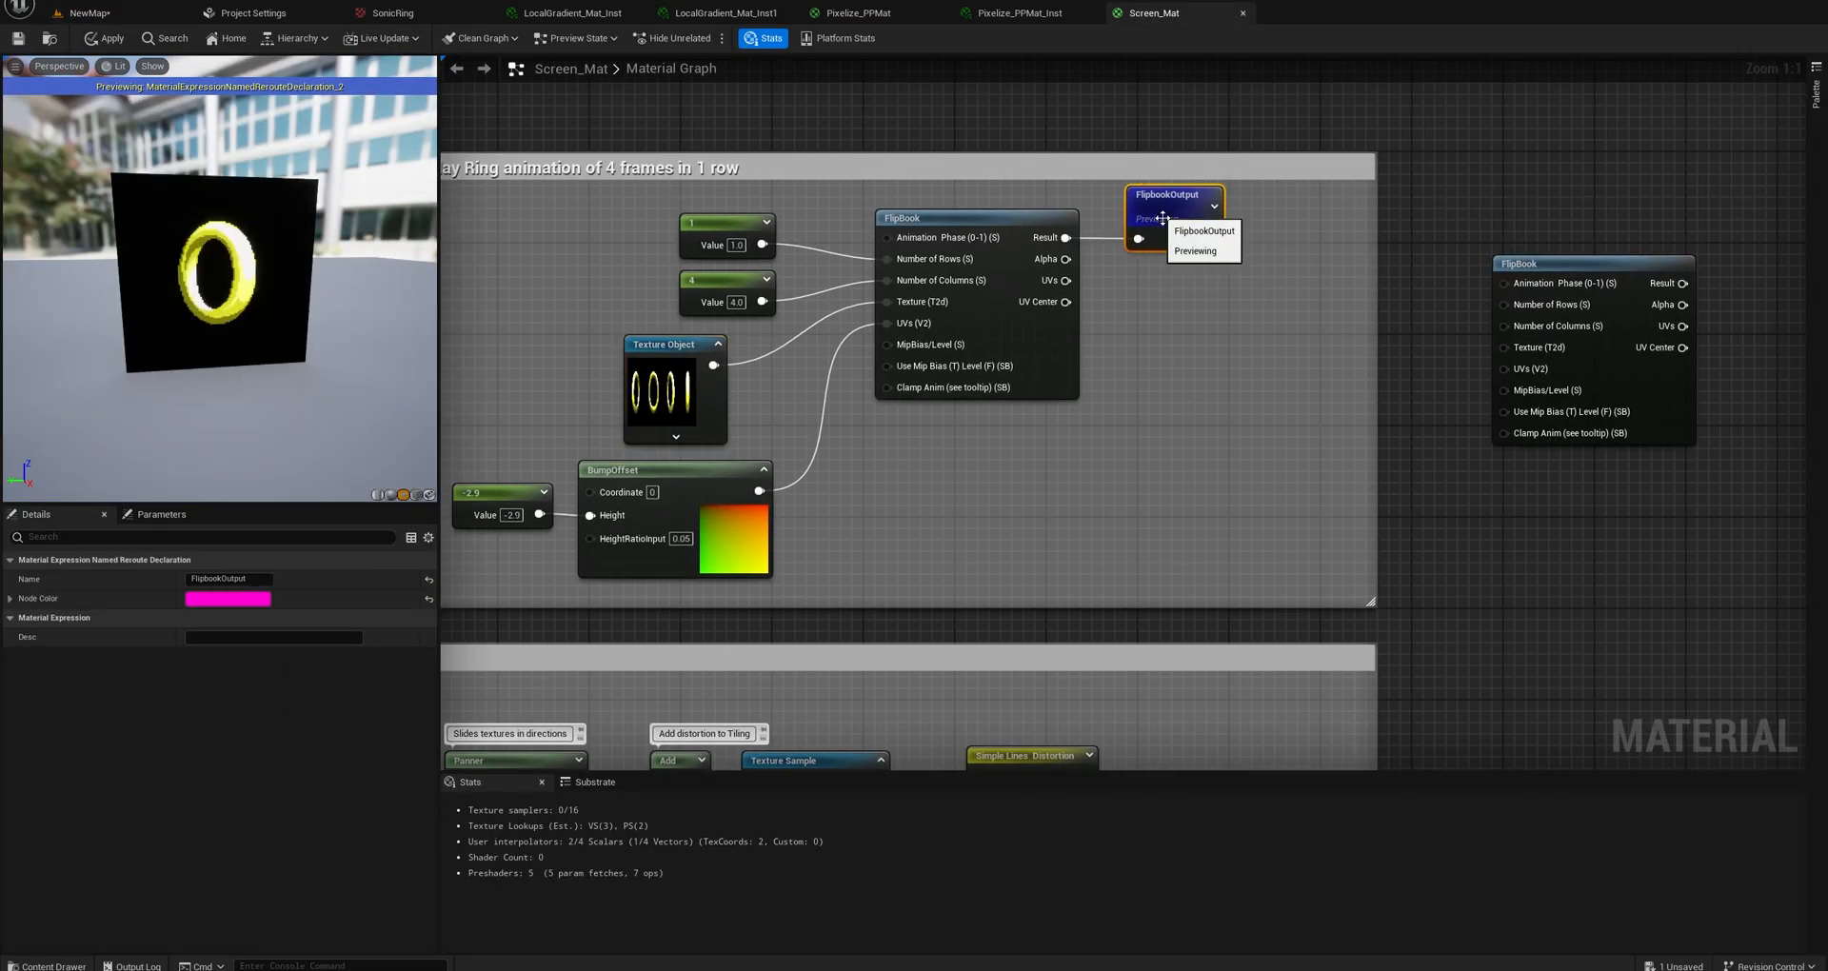
right_click(1159, 349)
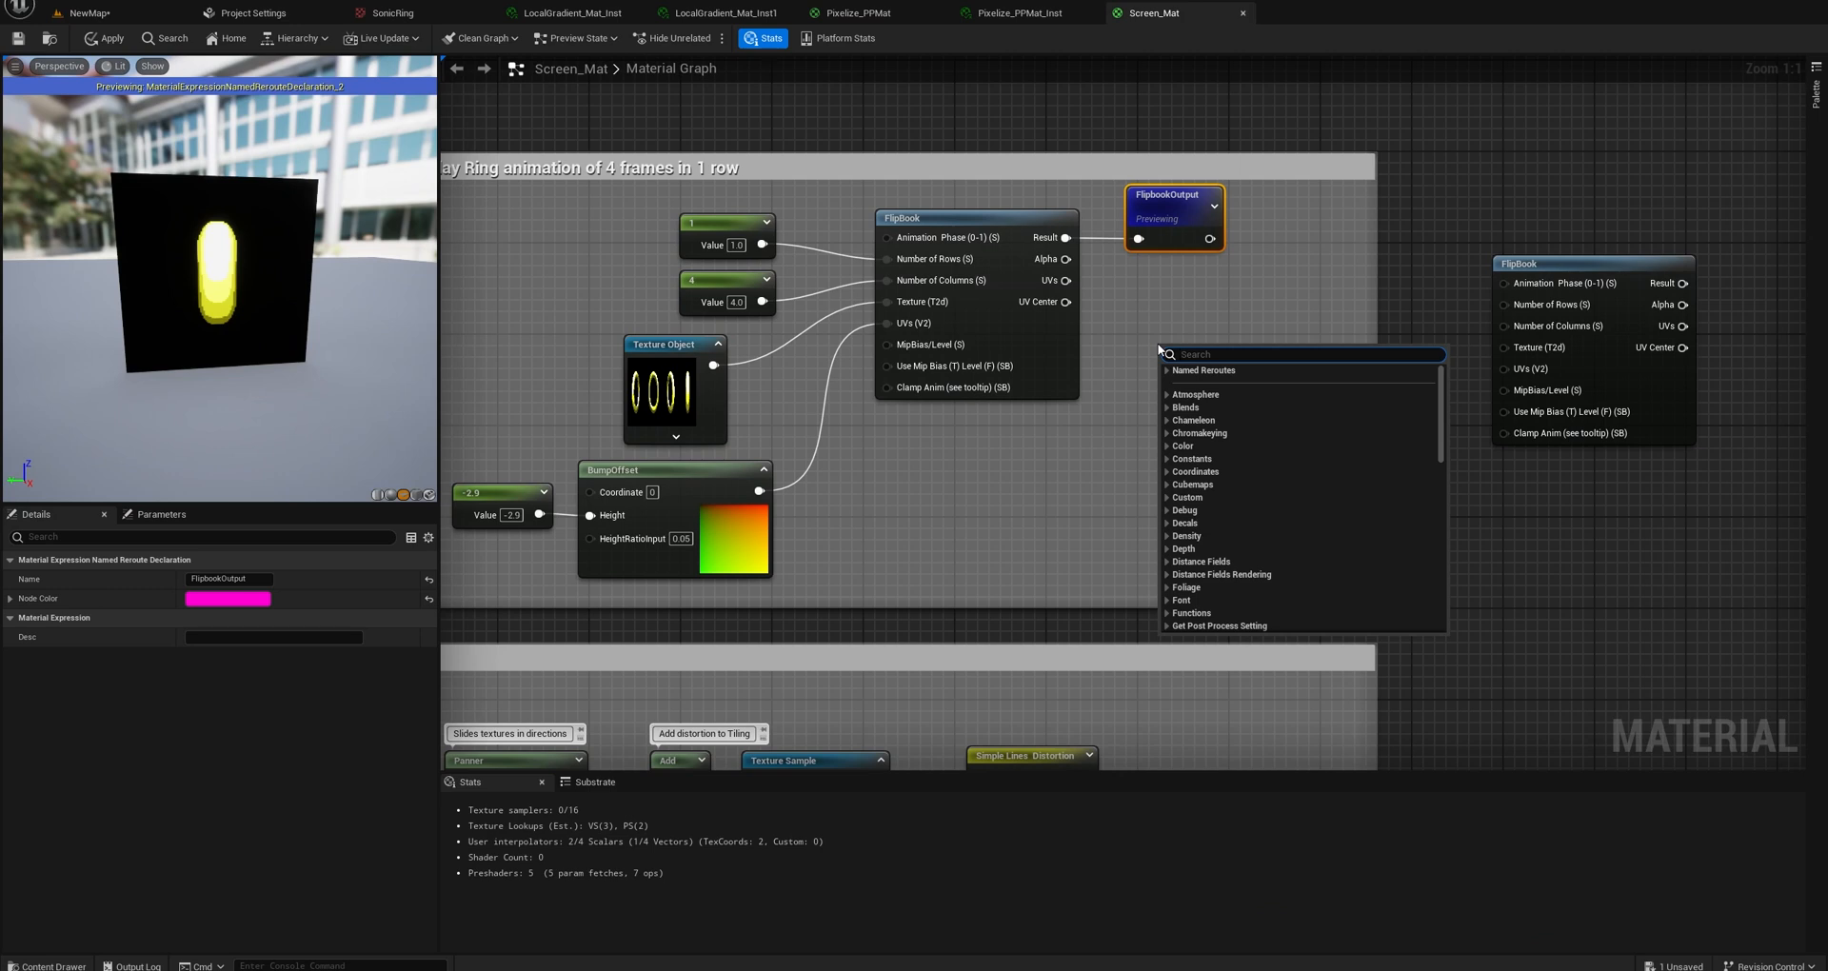
click(1152, 272)
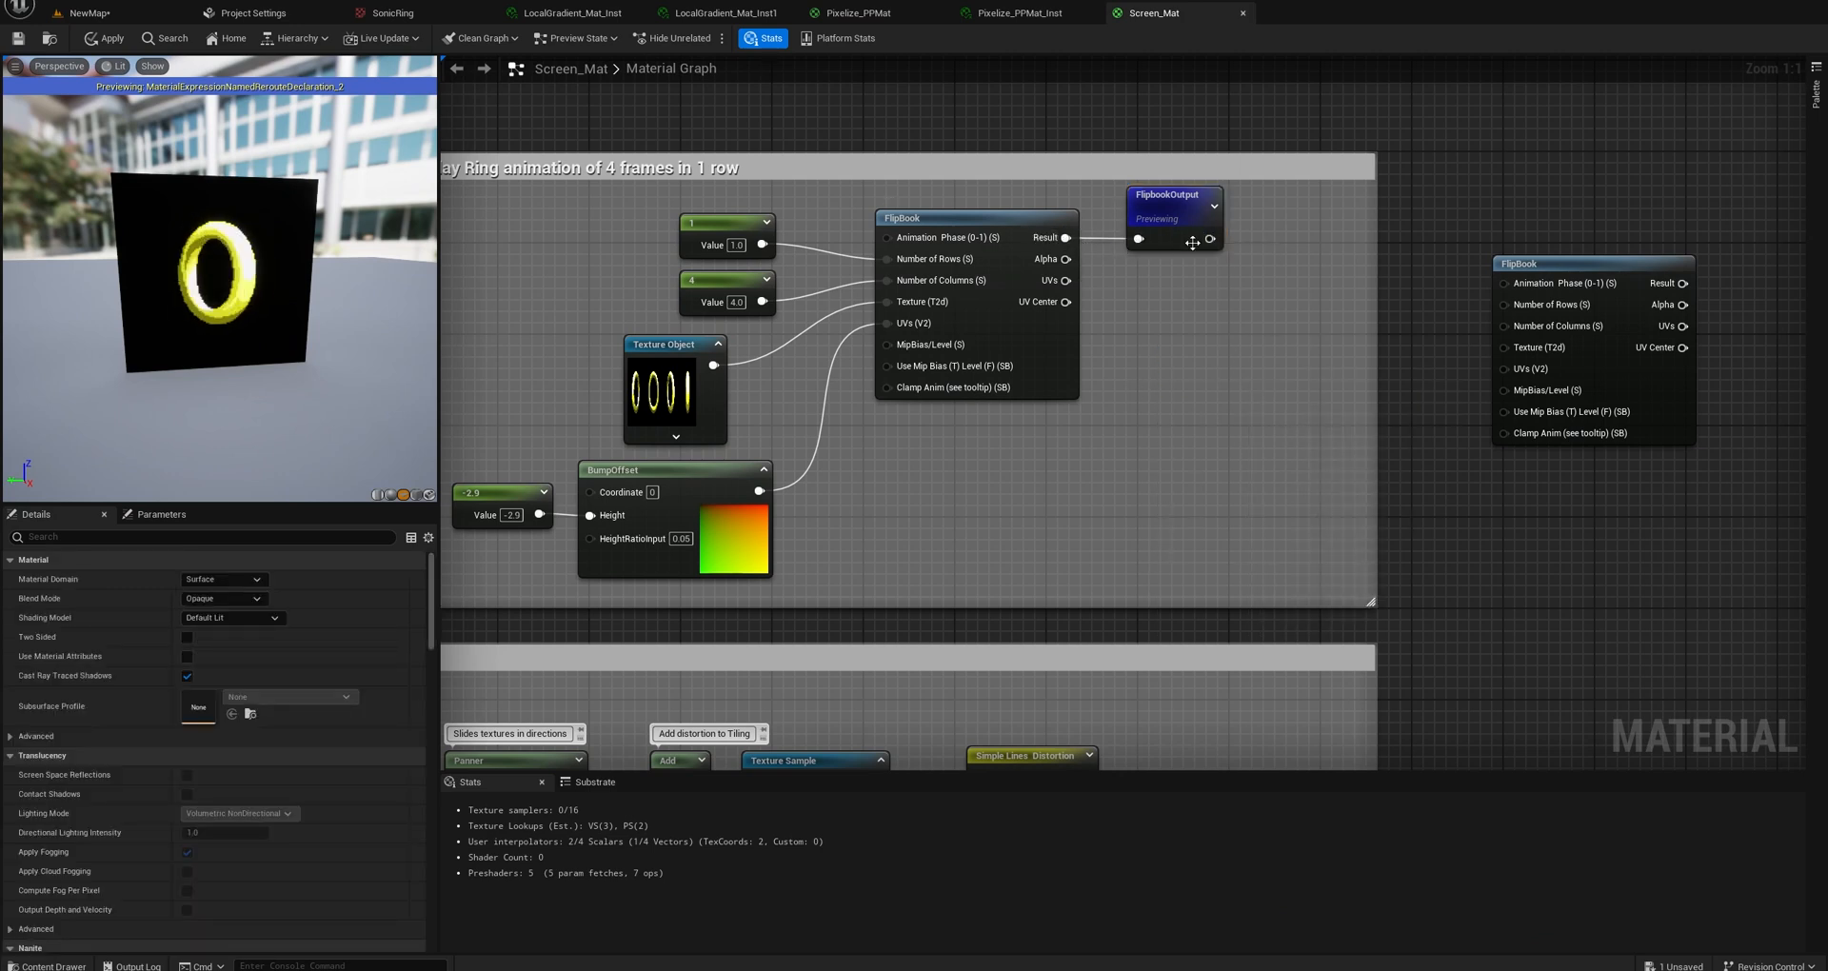
click(1165, 217)
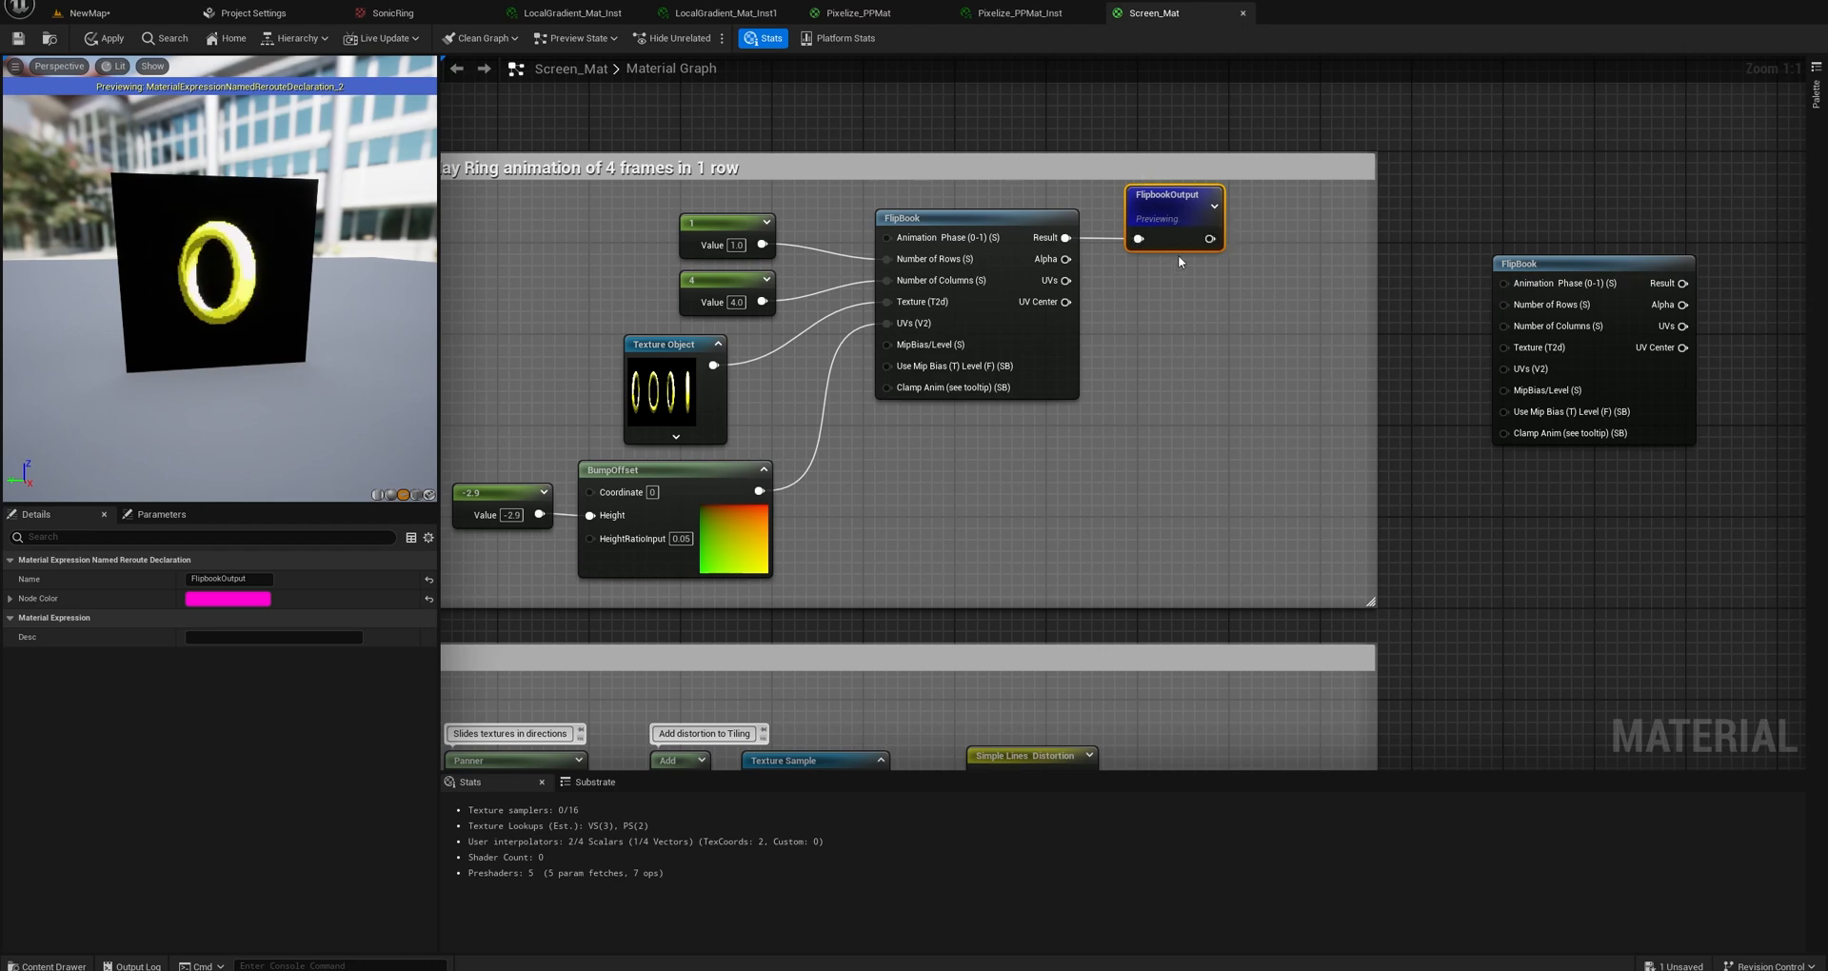
Examine where the FlipbookOutput reroute feeds the final Add node and the Screen_Mat output, and return to the ring animation group.
right_drag(1261, 340, 672, 314)
right_drag(1222, 434, 701, 351)
right_drag(1238, 419, 669, 437)
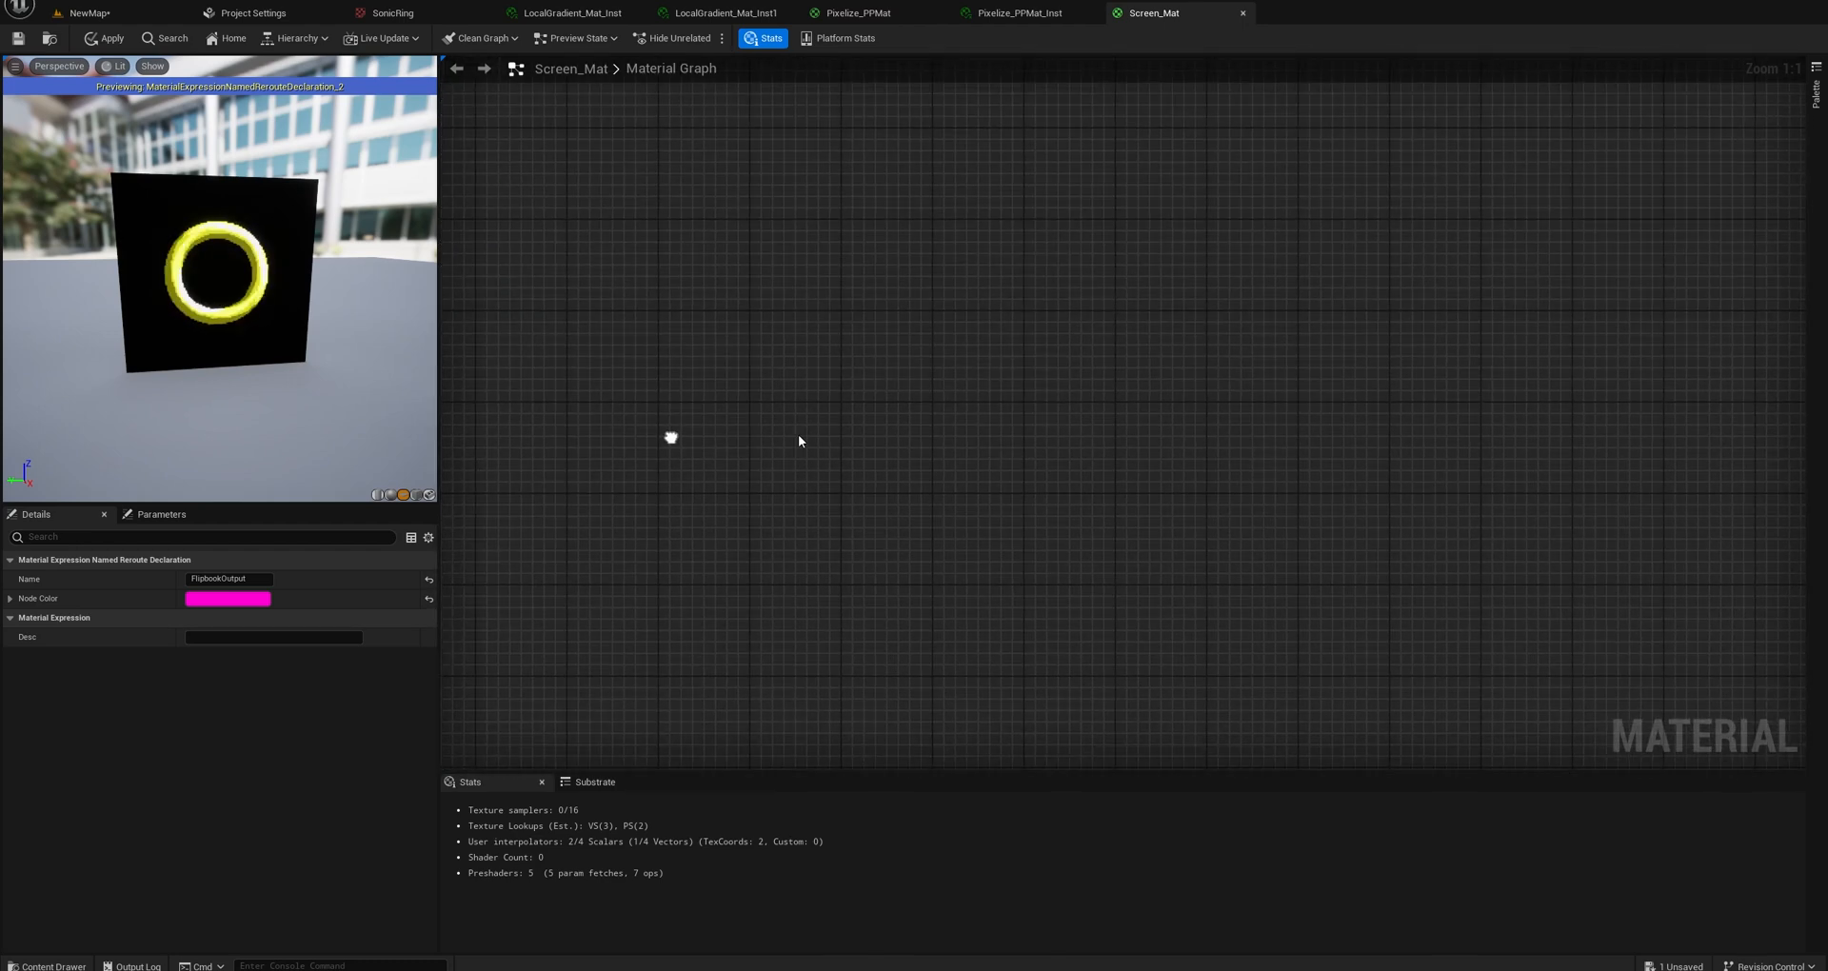
scroll(867, 382, down, 4)
scroll(866, 375, down, 1)
scroll(967, 403, up, 4)
right_drag(942, 457, 995, 394)
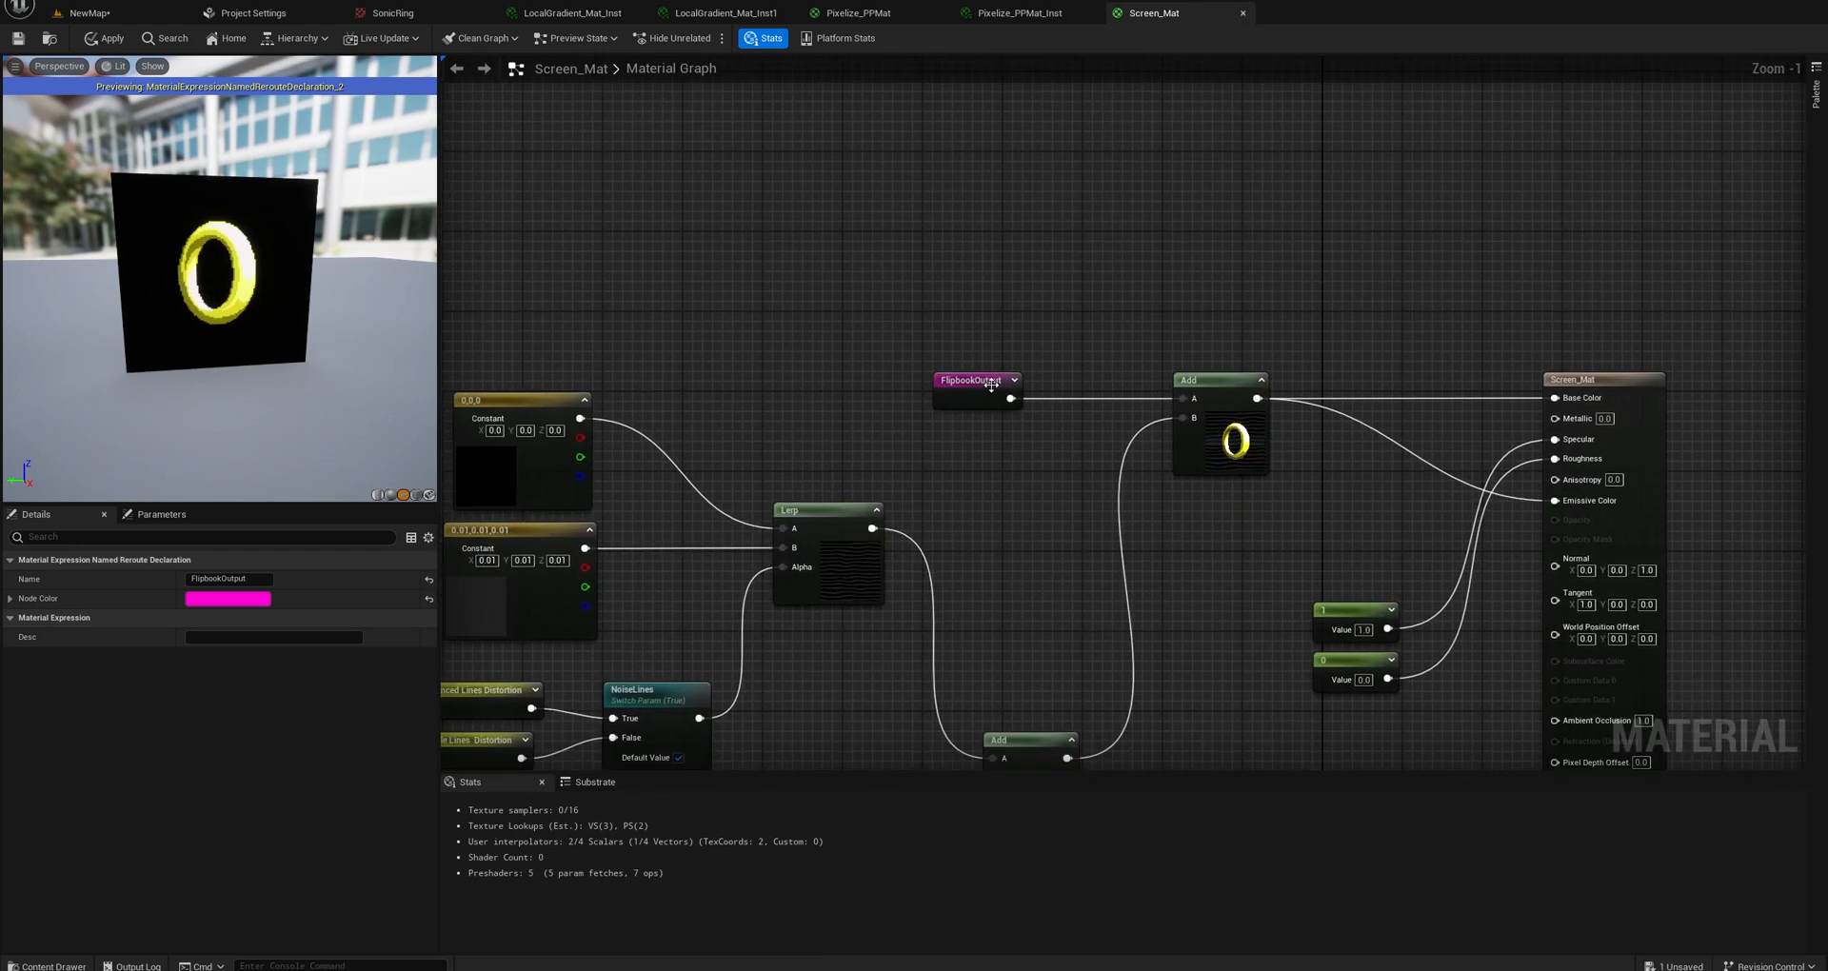
scroll(950, 346, down, 5)
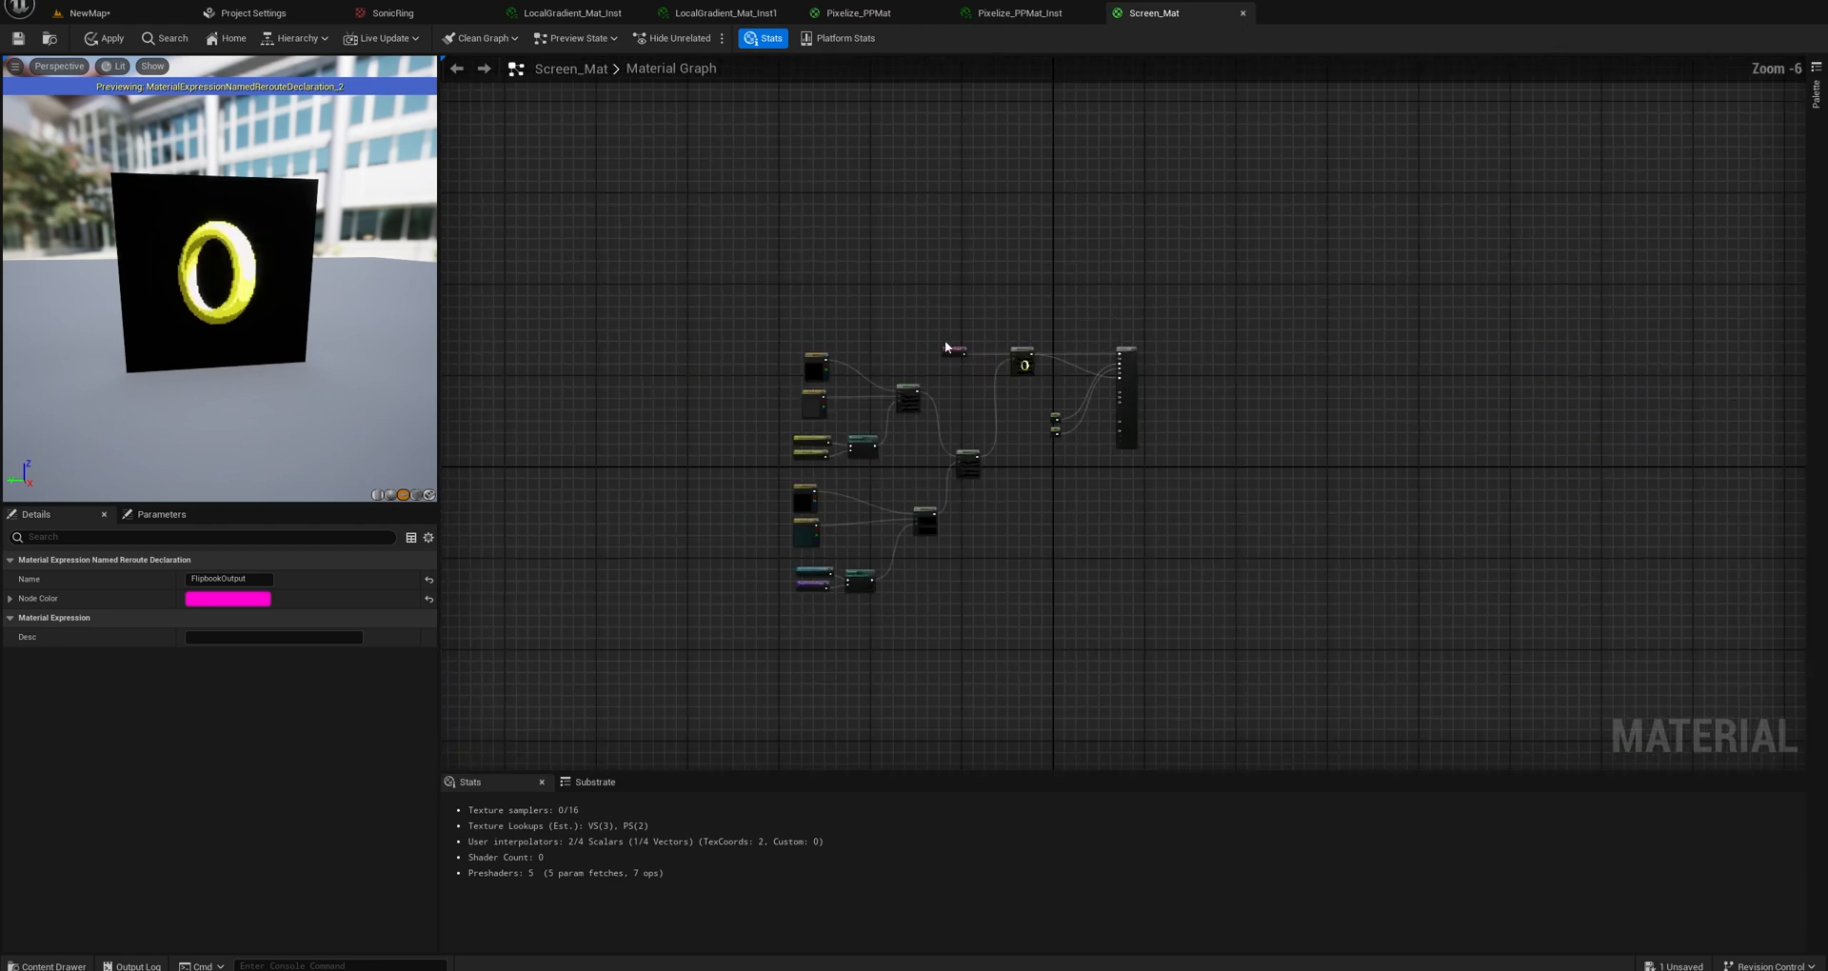
scroll(952, 347, up, 5)
scroll(1071, 373, down, 3)
scroll(1072, 374, up, 4)
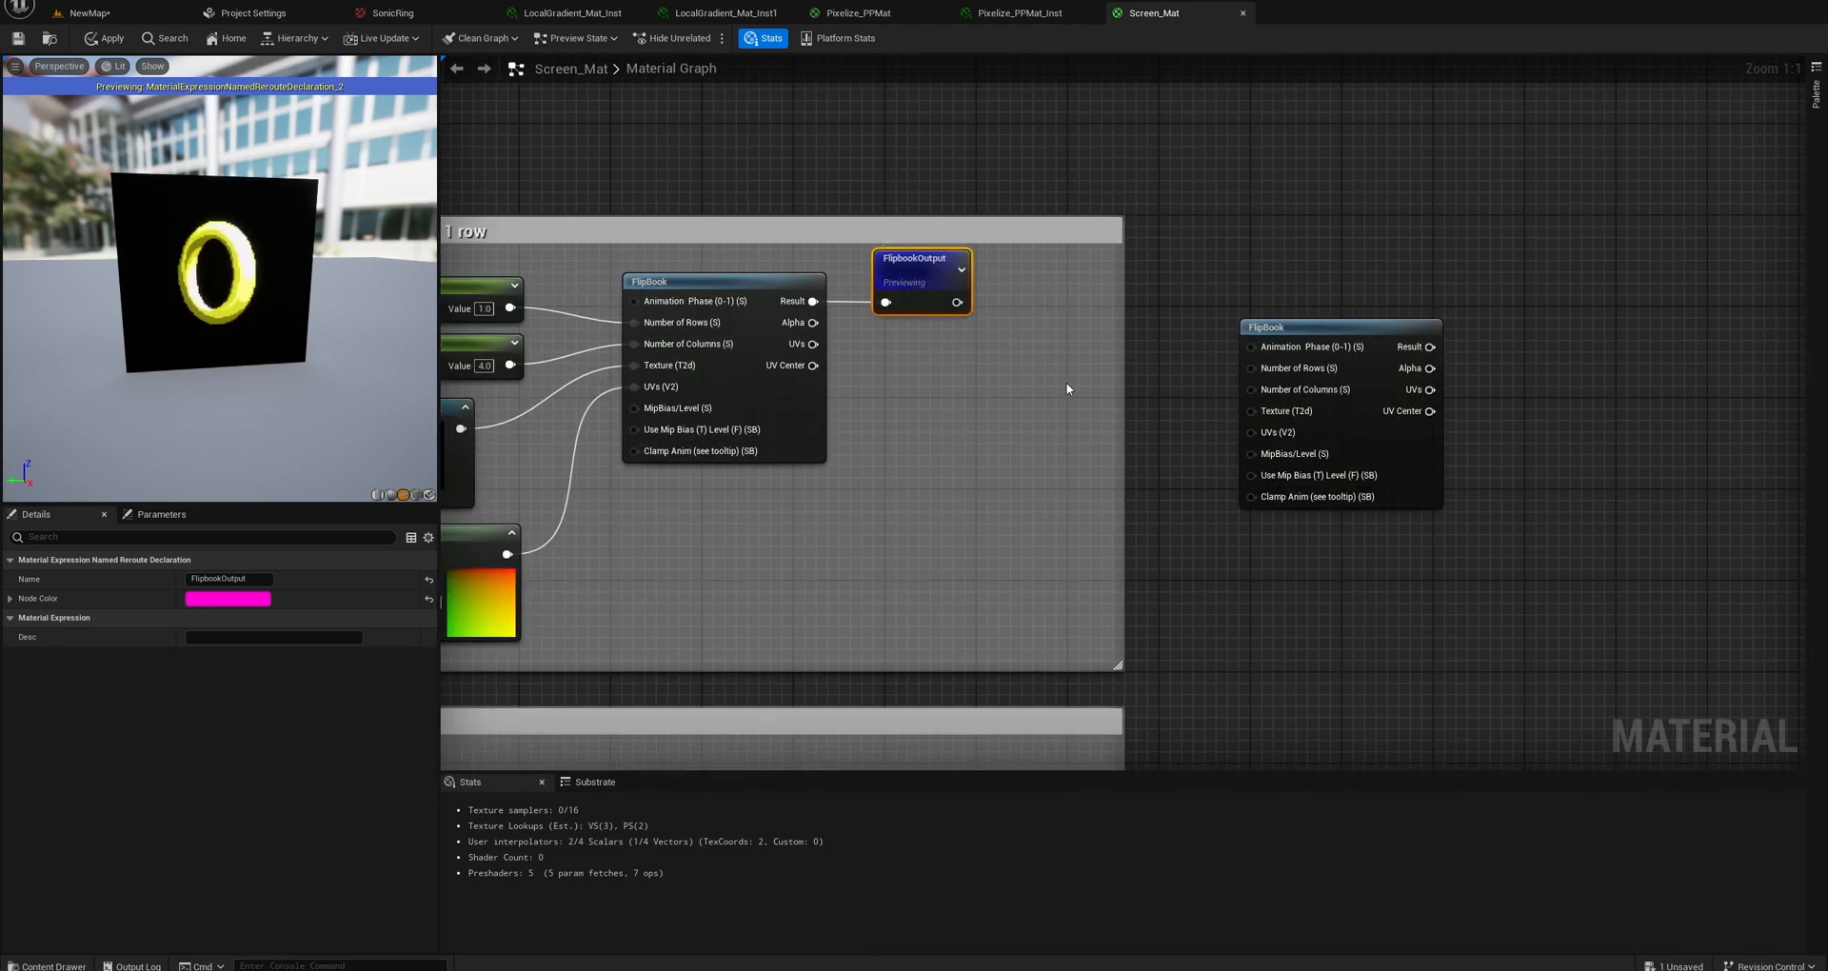
Stop previewing the FlipbookOutput node so the preview shows the full material.
click(1068, 388)
right_click(926, 286)
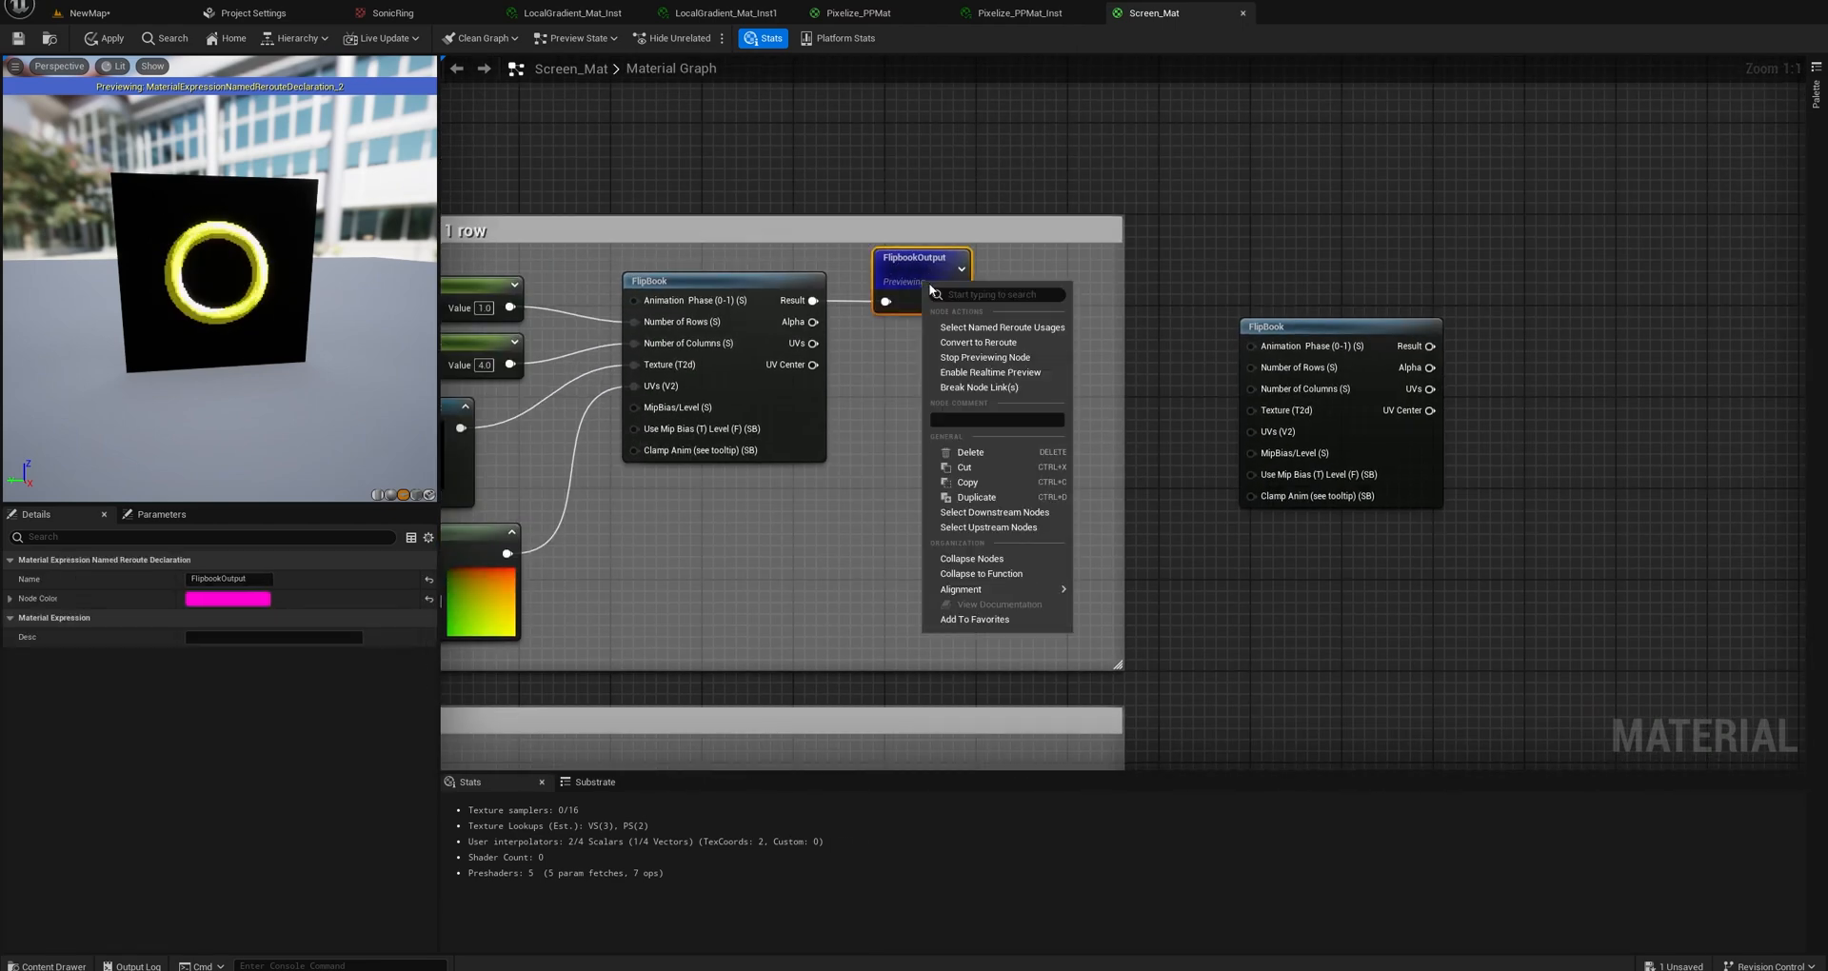
click(984, 358)
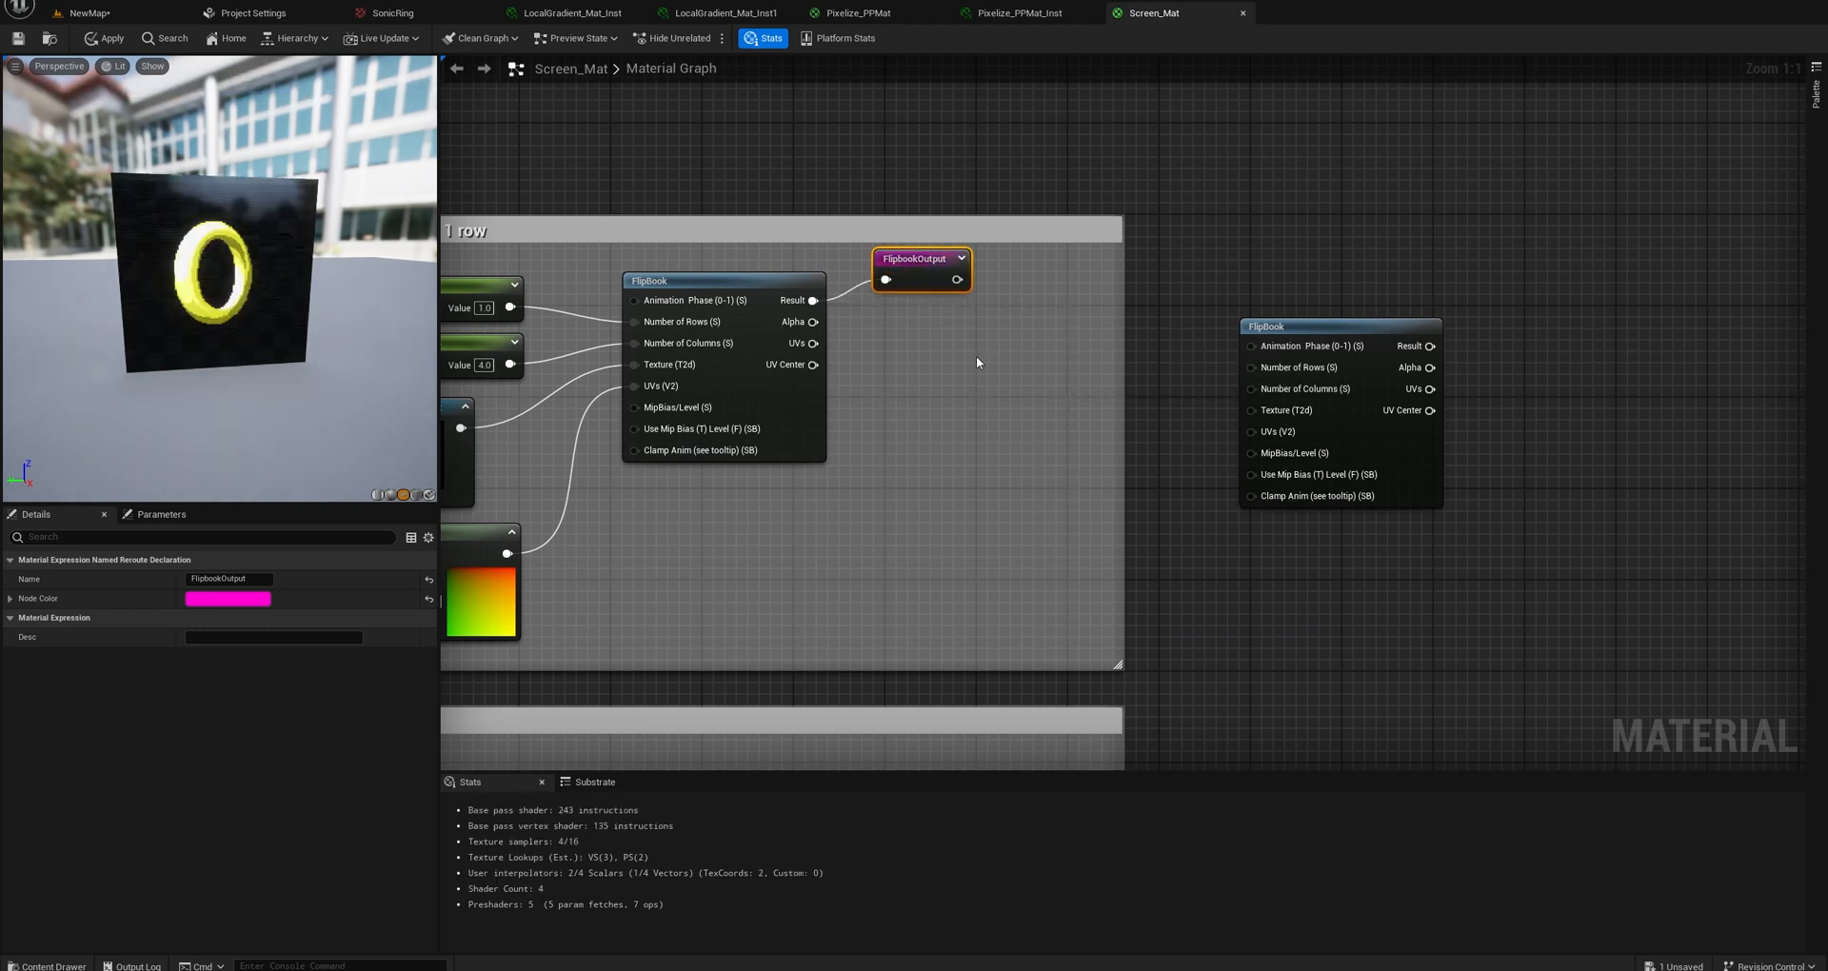
click(916, 276)
Delete the unconnected spare FlipBook node outside the ring animation comment box.
scroll(963, 339, down, 3)
click(1142, 380)
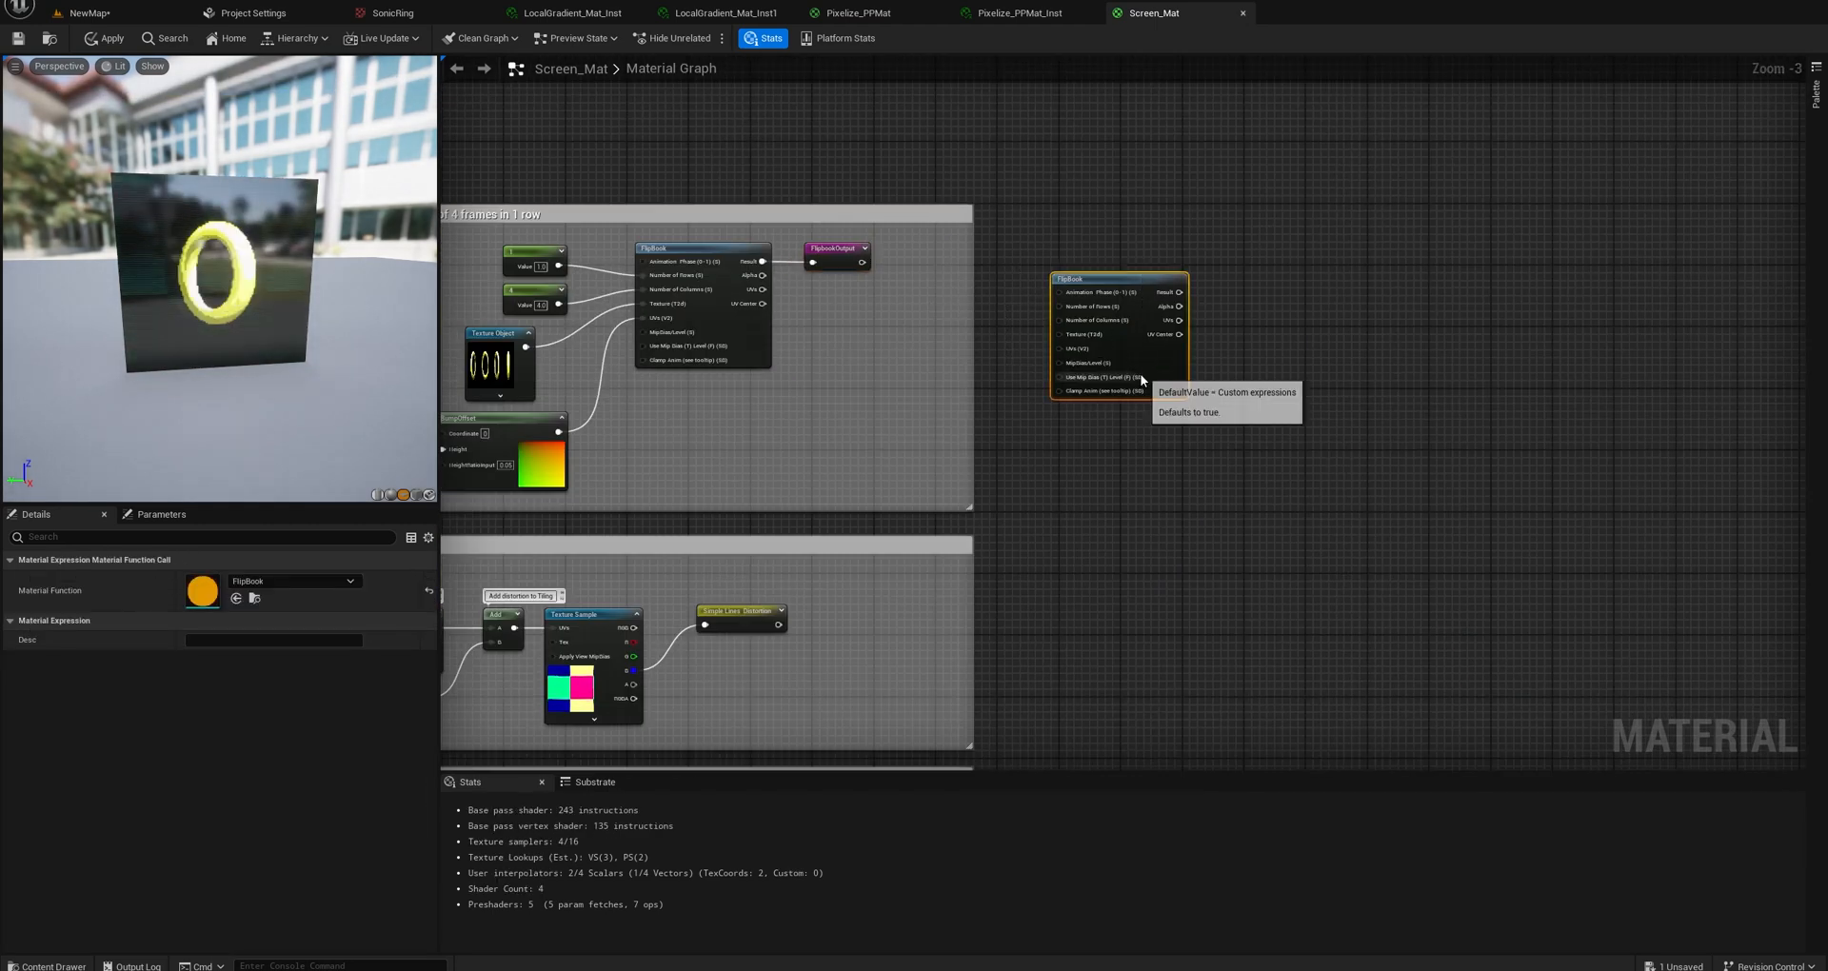
key(Delete)
right_drag(914, 362, 1238, 370)
scroll(930, 385, up, 3)
right_drag(982, 411, 1080, 370)
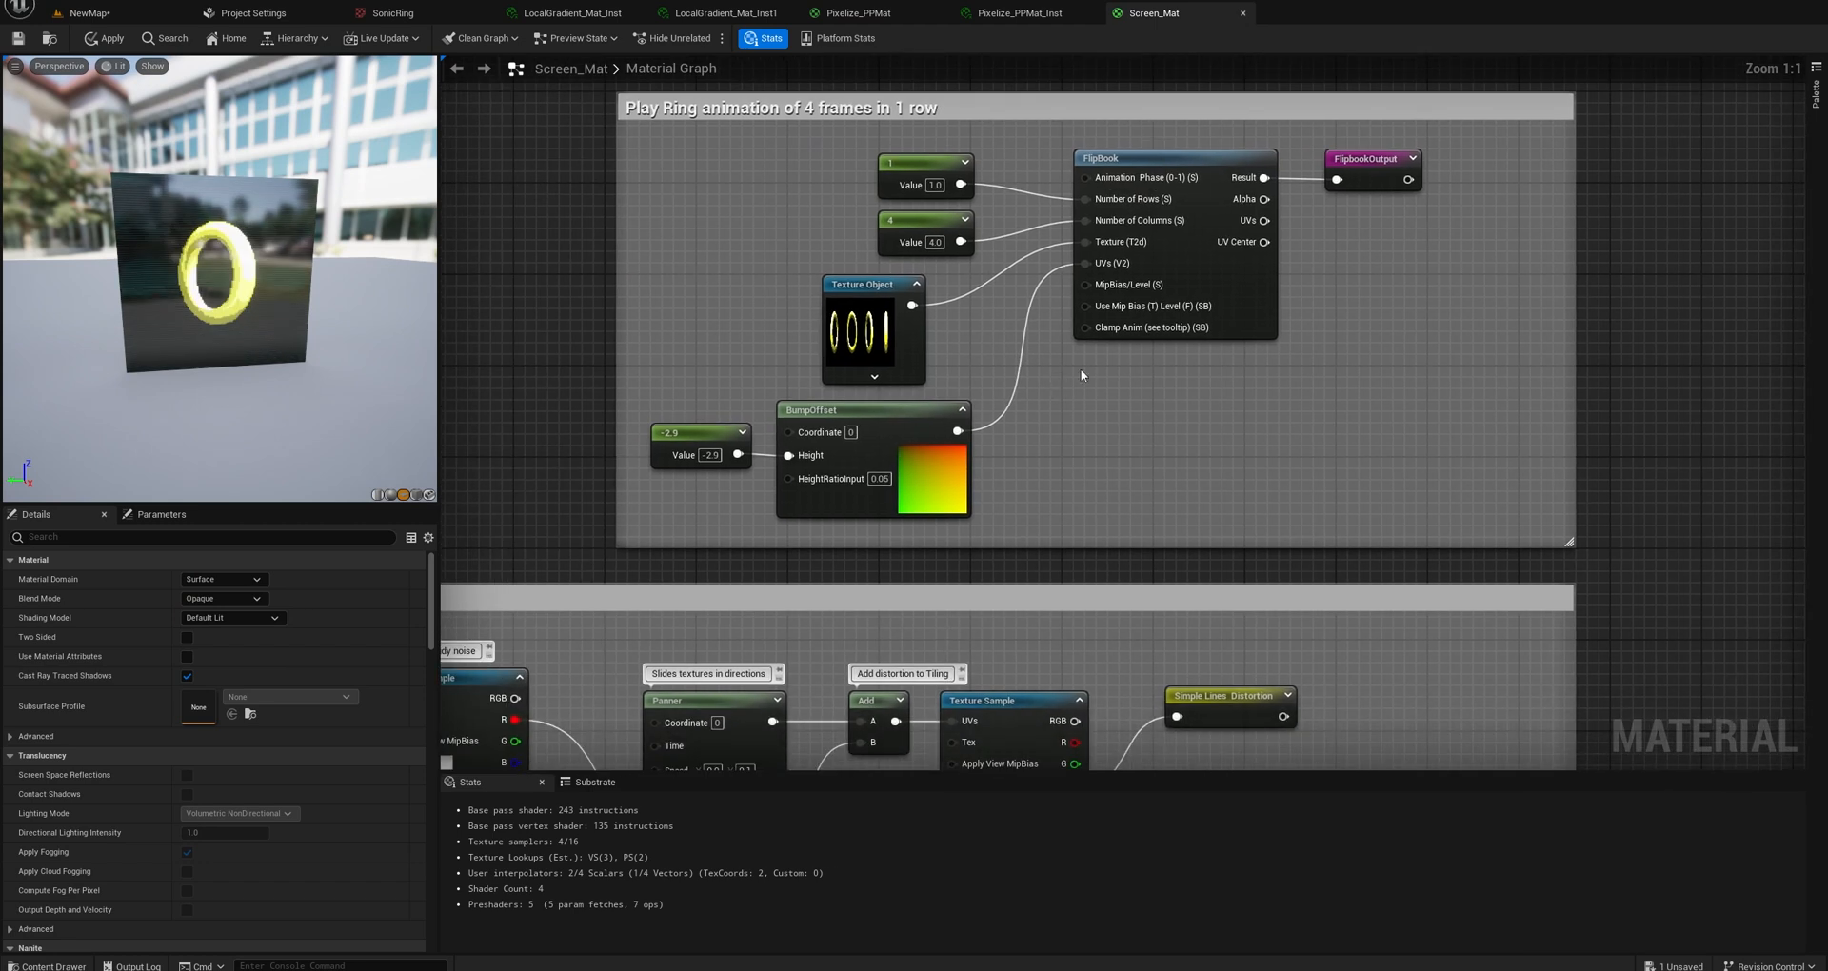
Start previewing the Simple Lines Distortion reroute node in the Simple version with texture group.
scroll(1017, 381, down, 3)
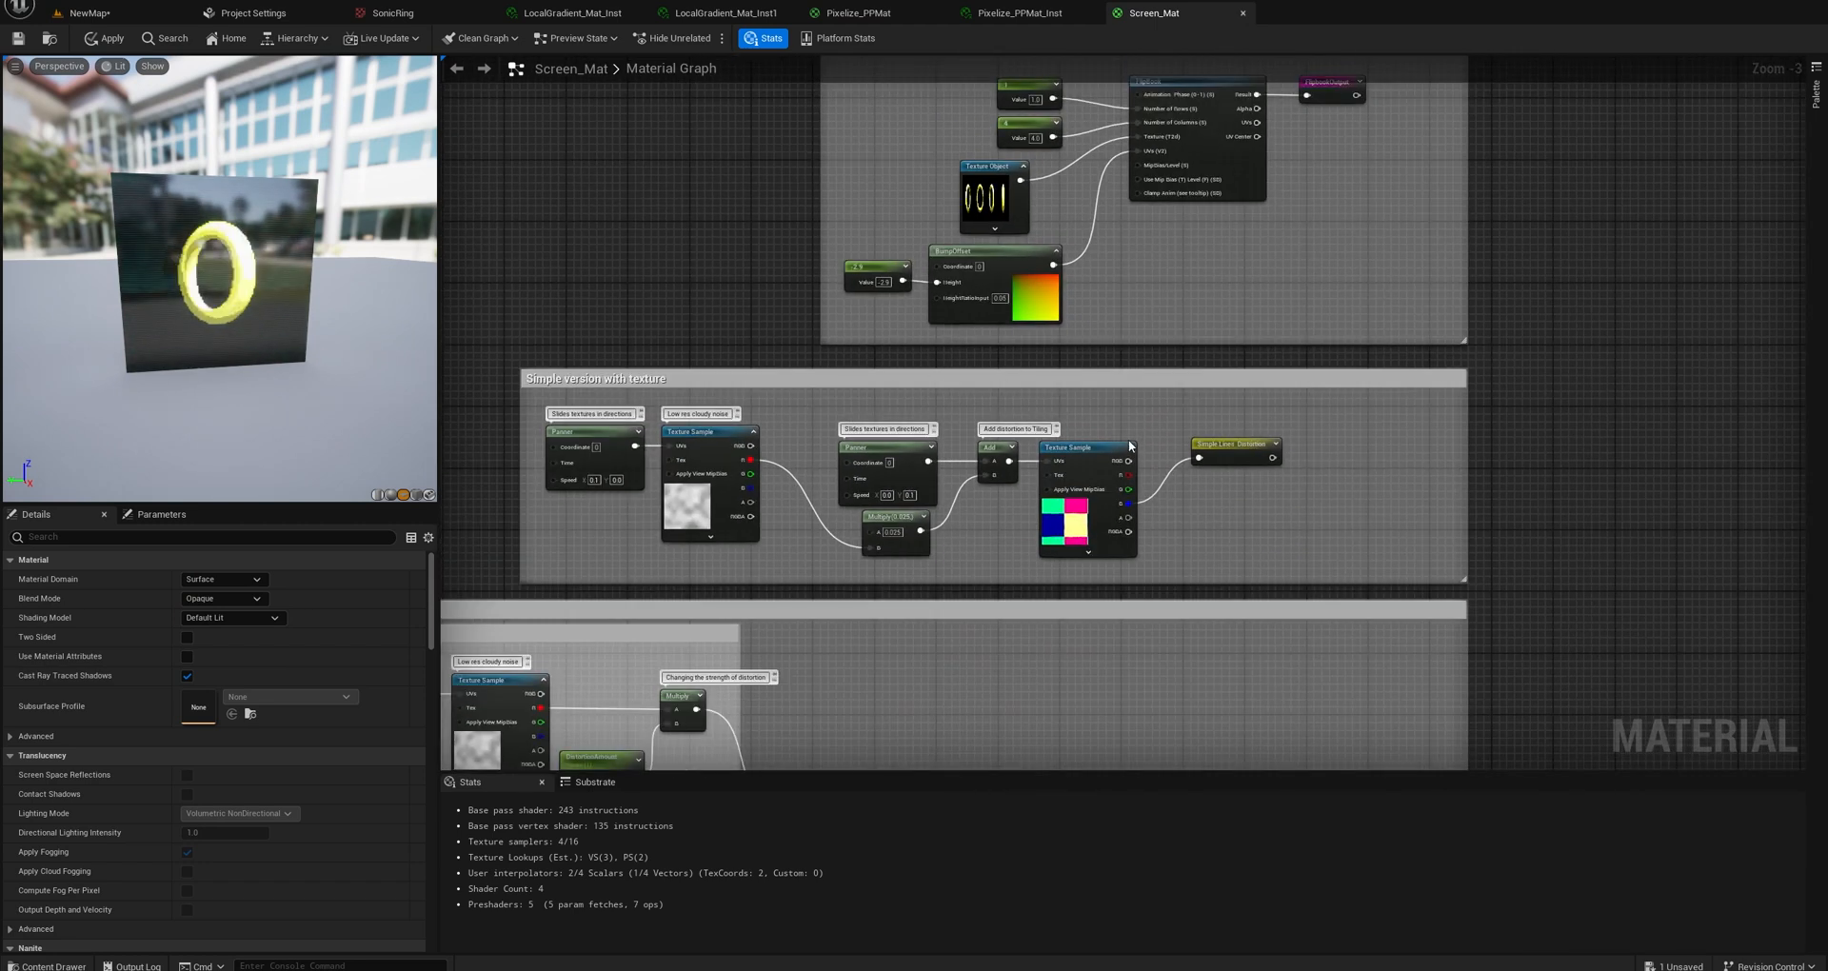
scroll(1229, 448, up, 3)
right_click(1238, 448)
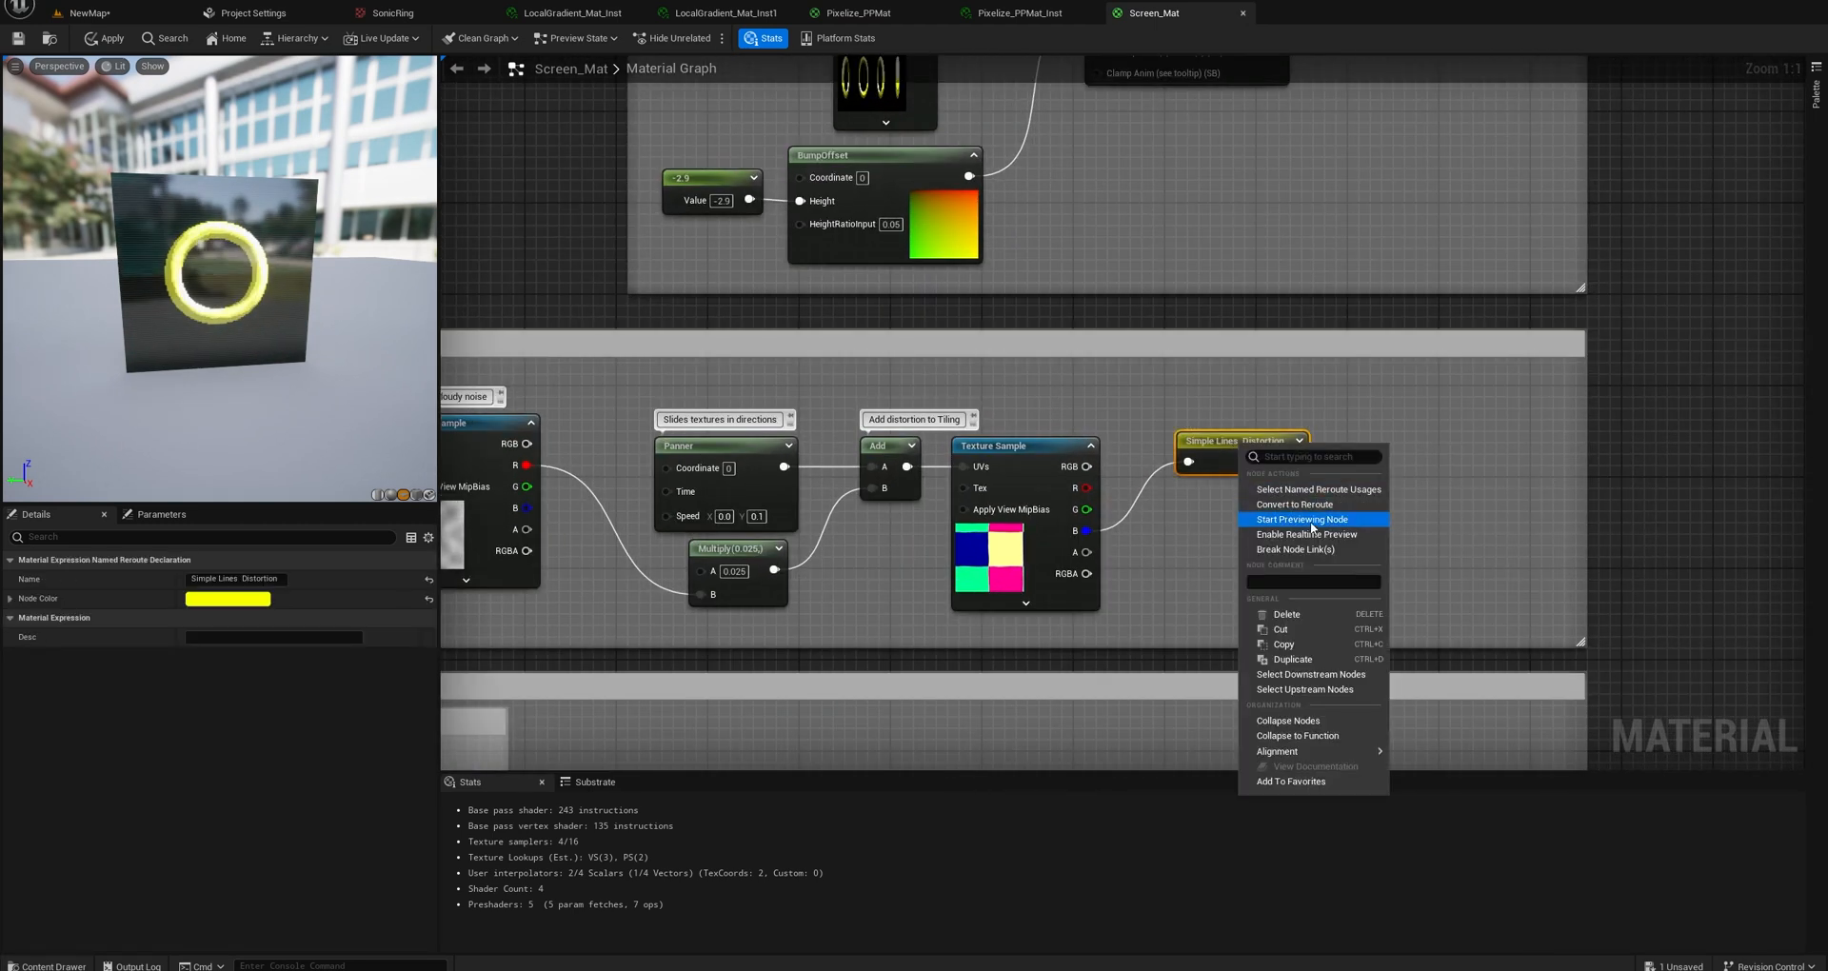
click(1311, 522)
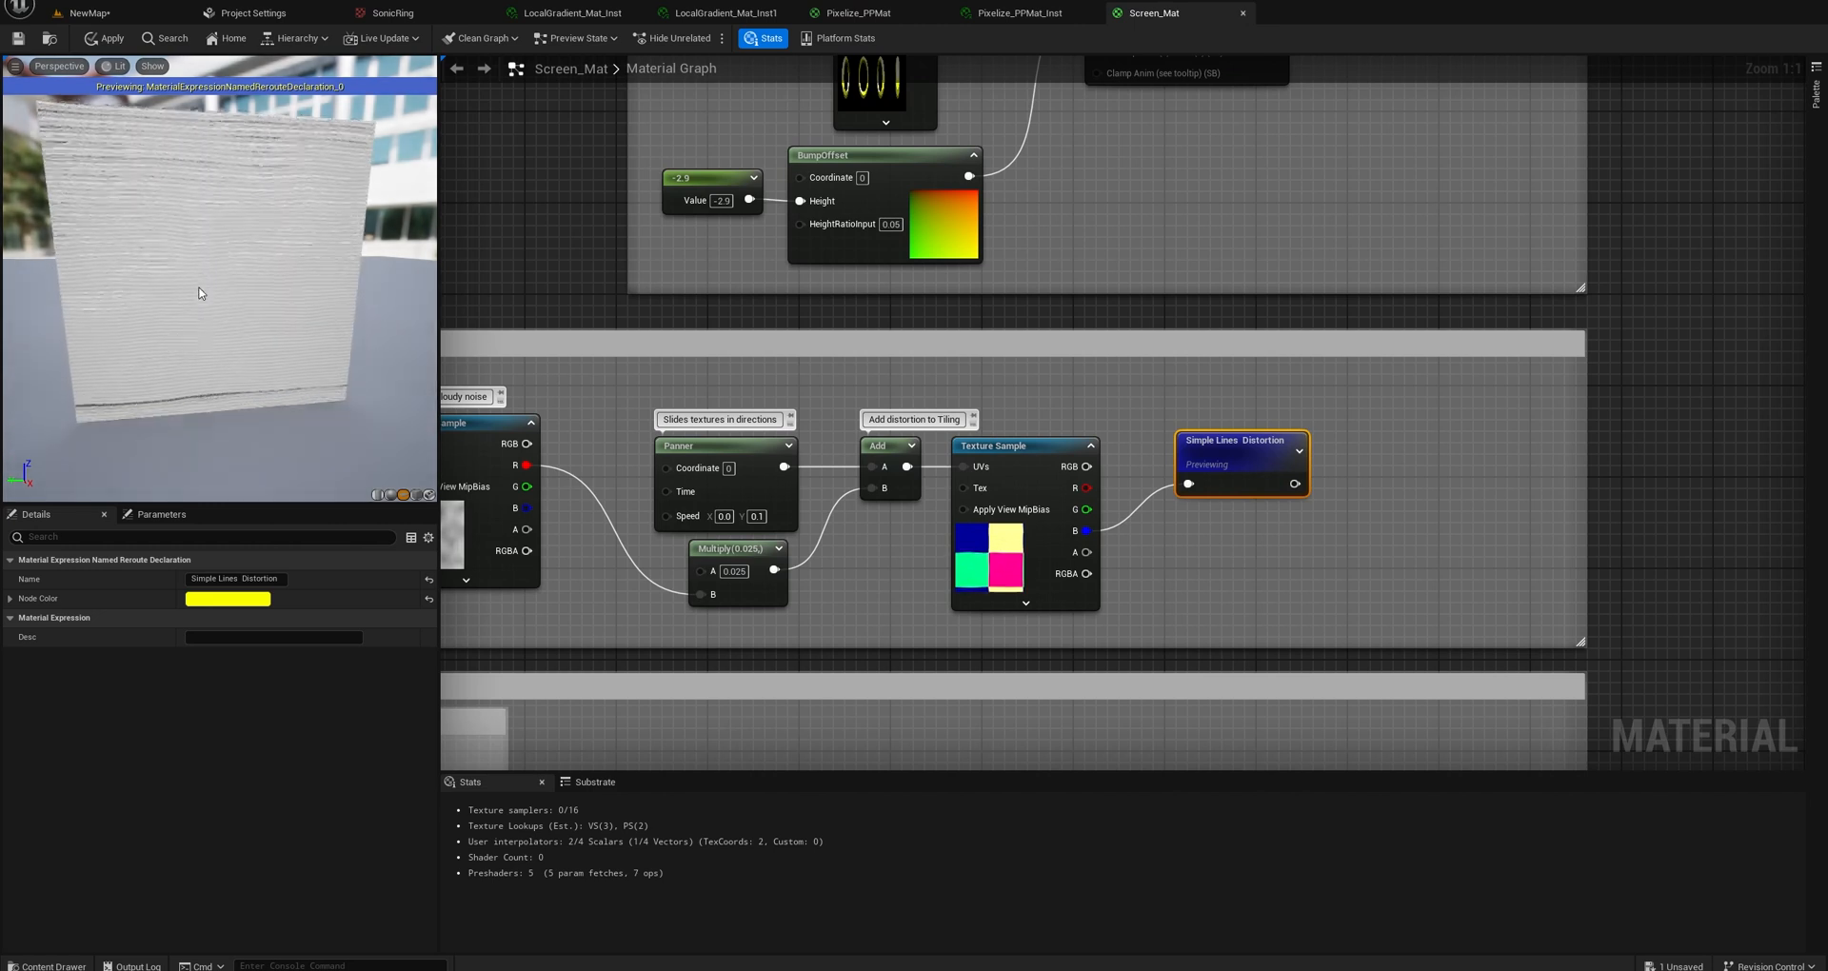
Examine the distorted lines on the preview plane up close and the Simple version with texture node chain.
drag(200, 293, 282, 301)
scroll(285, 341, up, 8)
scroll(285, 341, down, 9)
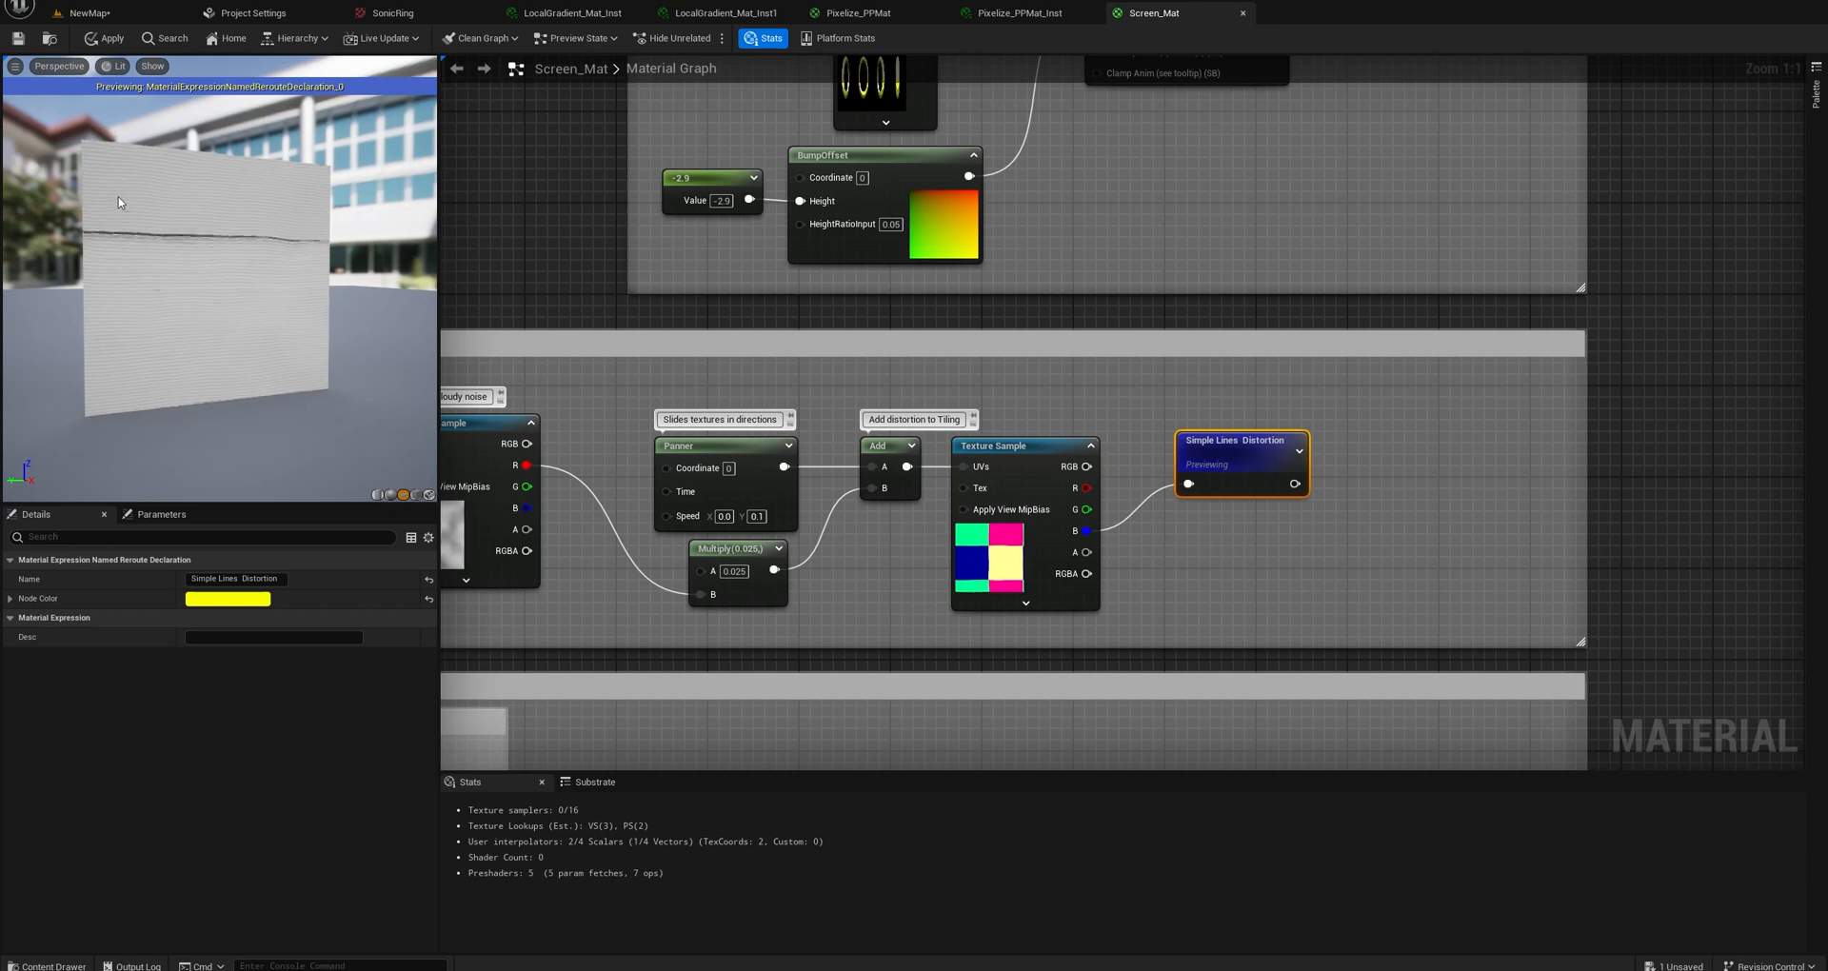
scroll(217, 266, up, 8)
scroll(217, 266, down, 7)
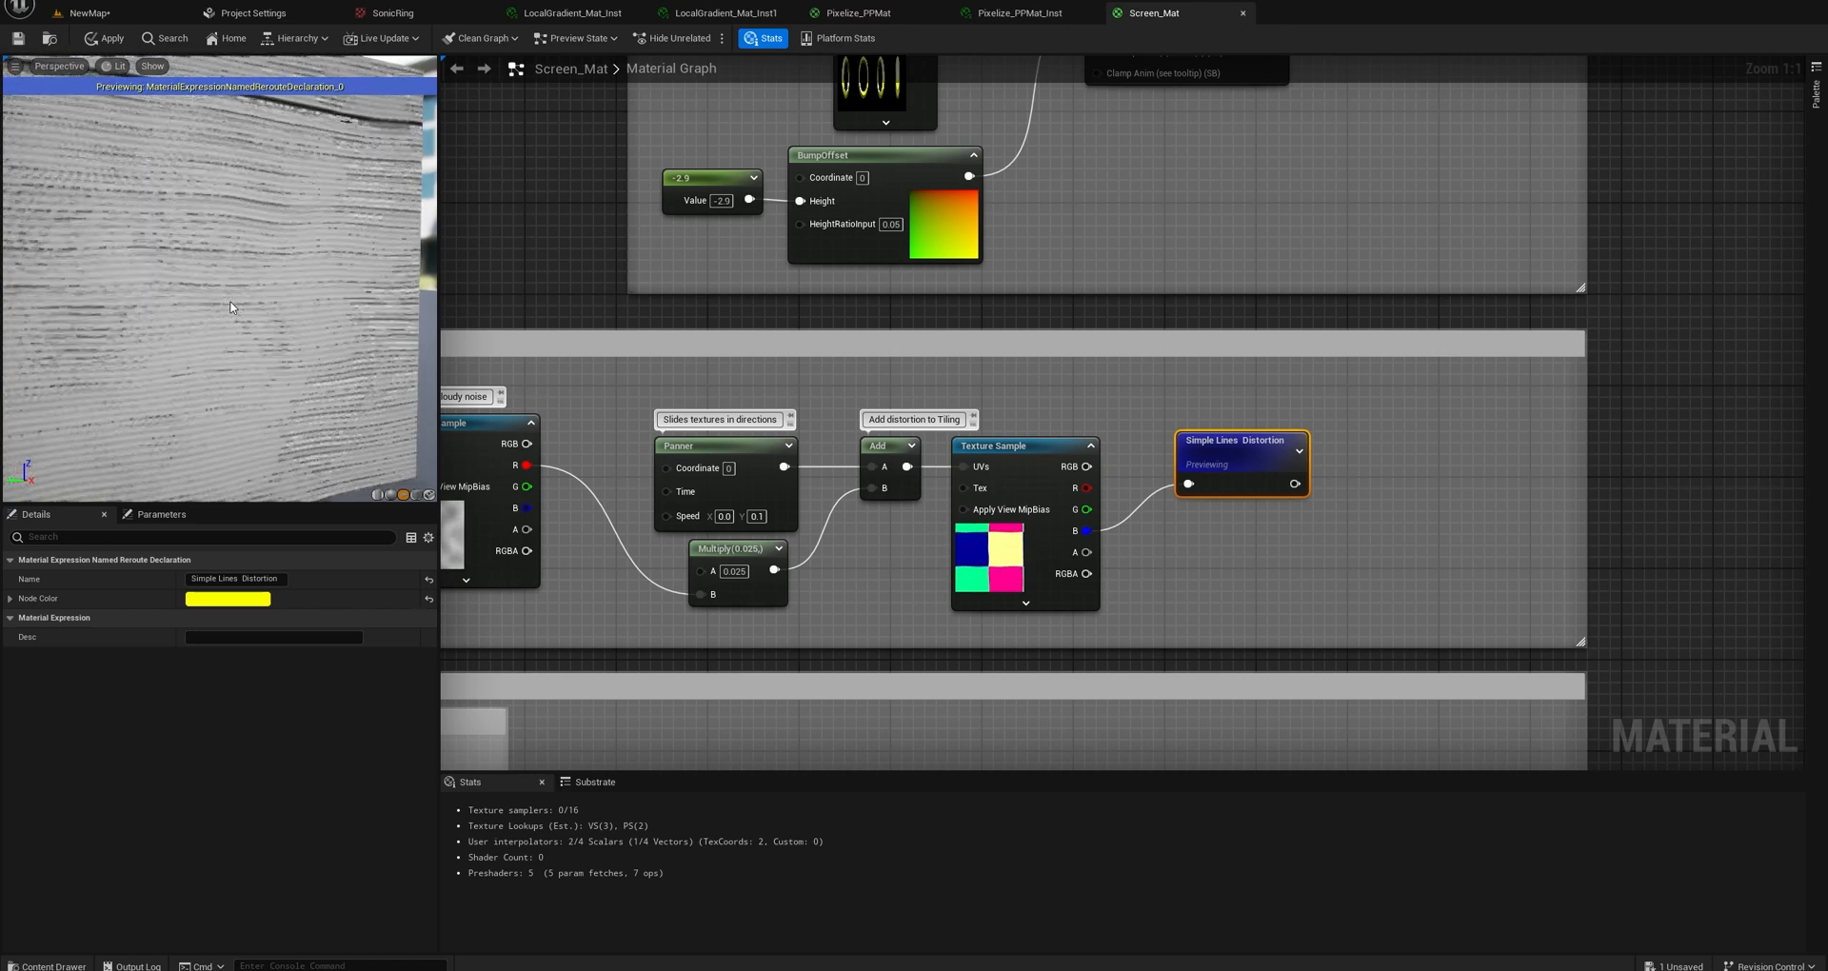
right_drag(617, 489, 819, 226)
scroll(894, 380, down, 2)
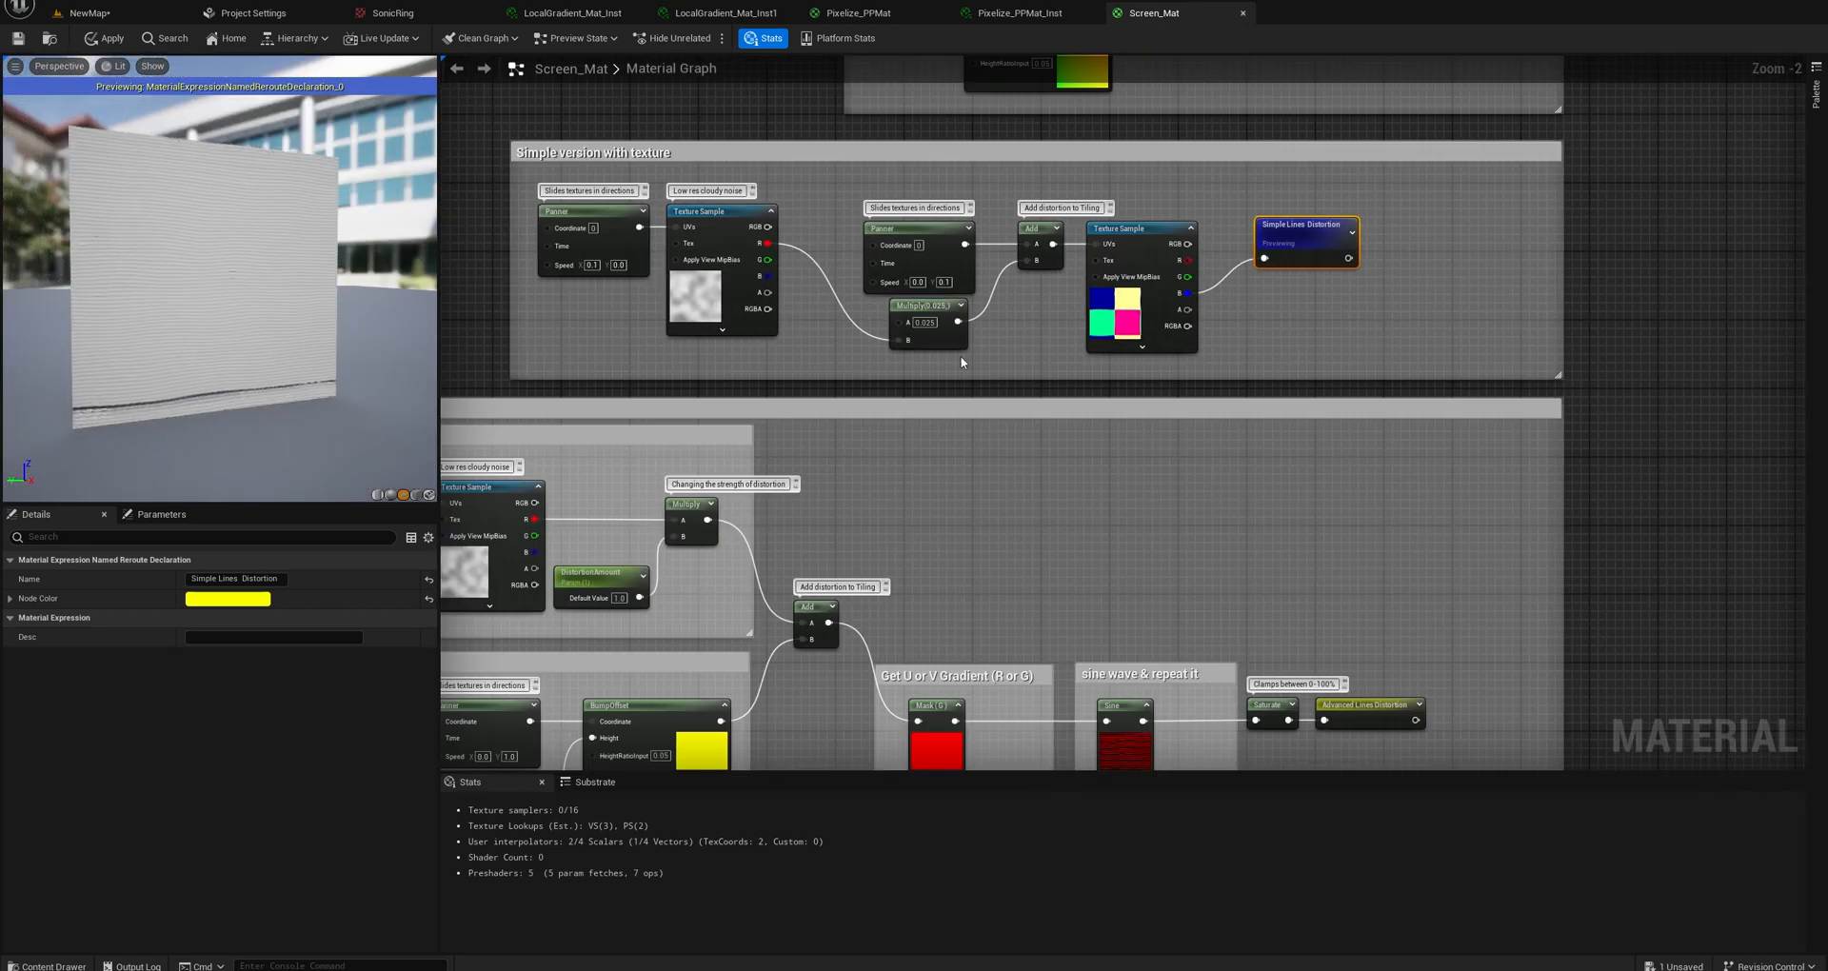
right_drag(960, 340, 992, 384)
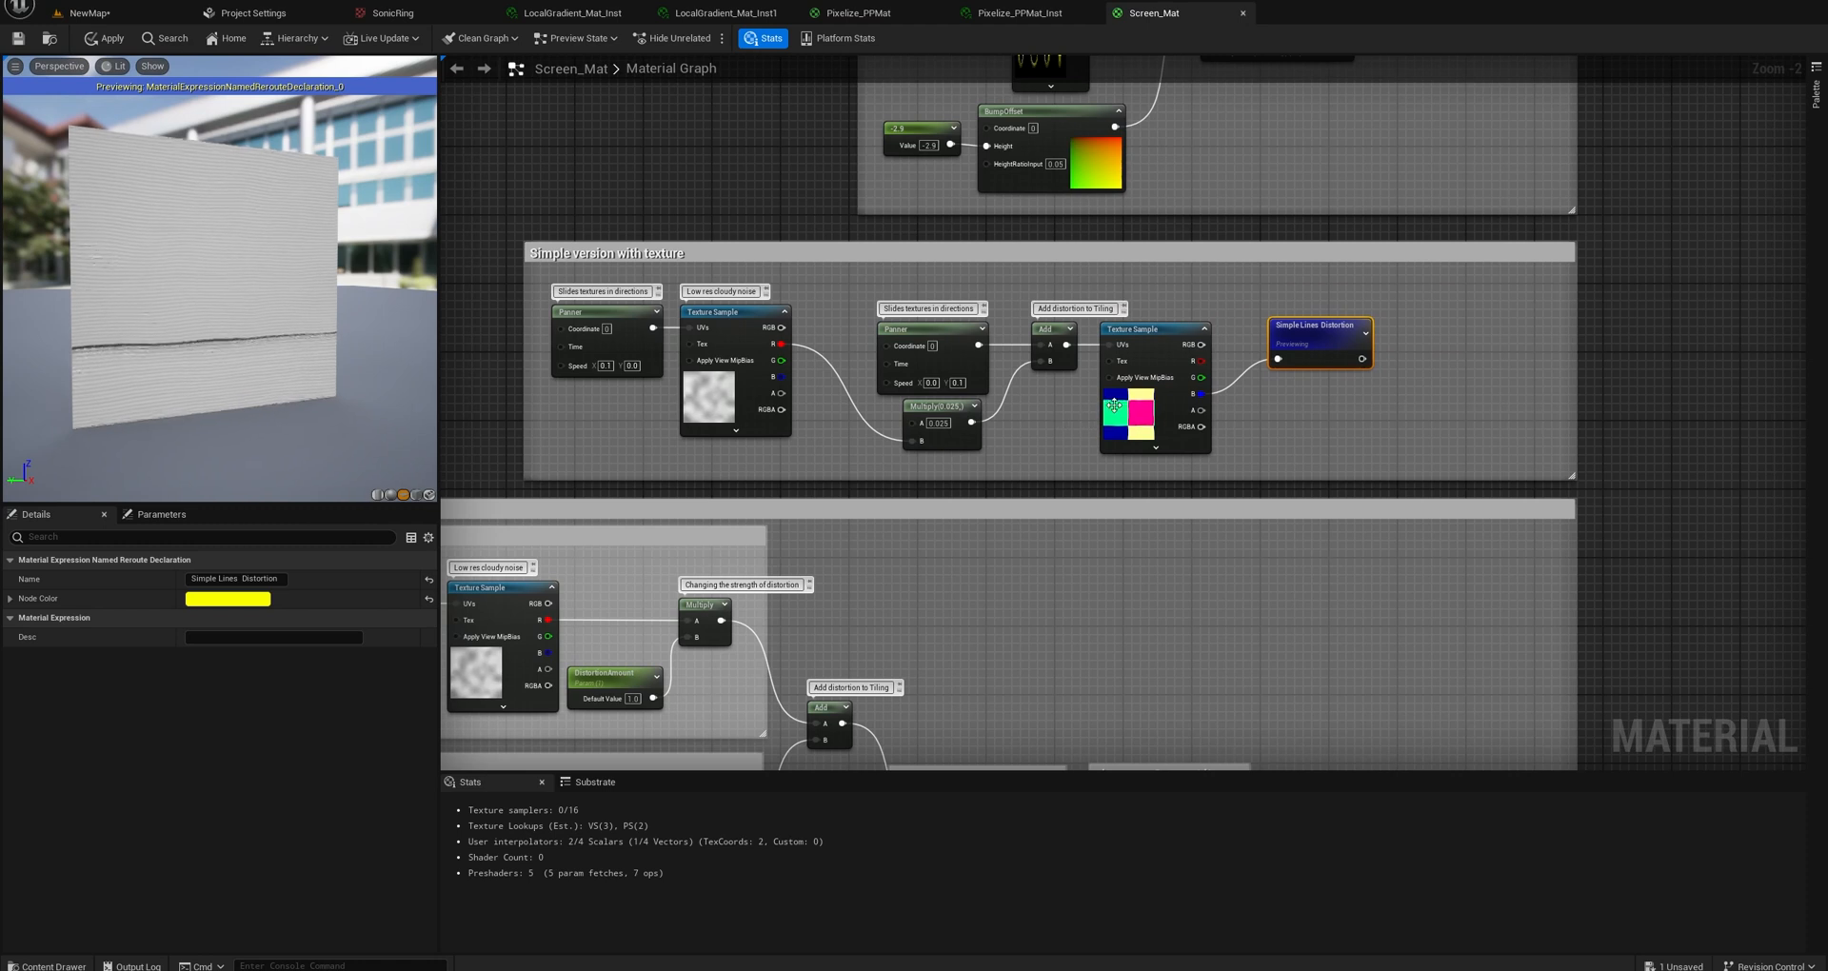
scroll(1116, 405, up, 2)
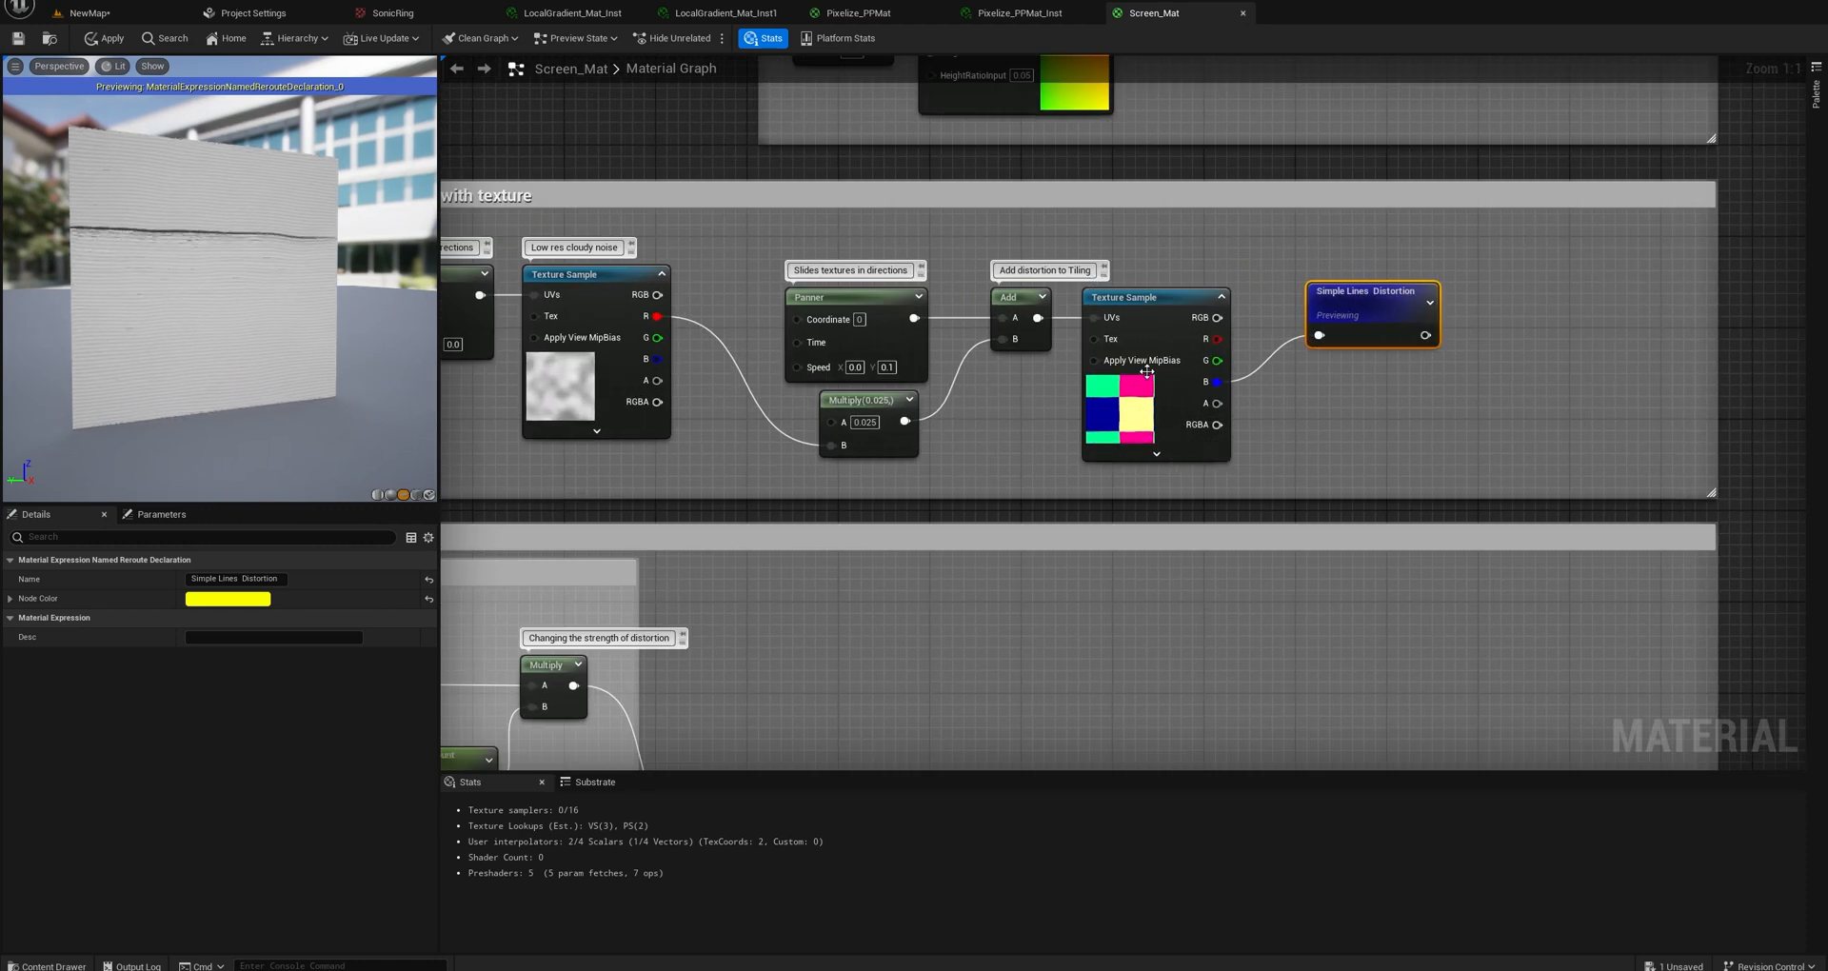
Select the Texture Sample feeding Simple Lines Distortion, locate its SonicRGBA_Channels_Tex texture, and open it in the texture editor.
click(1164, 295)
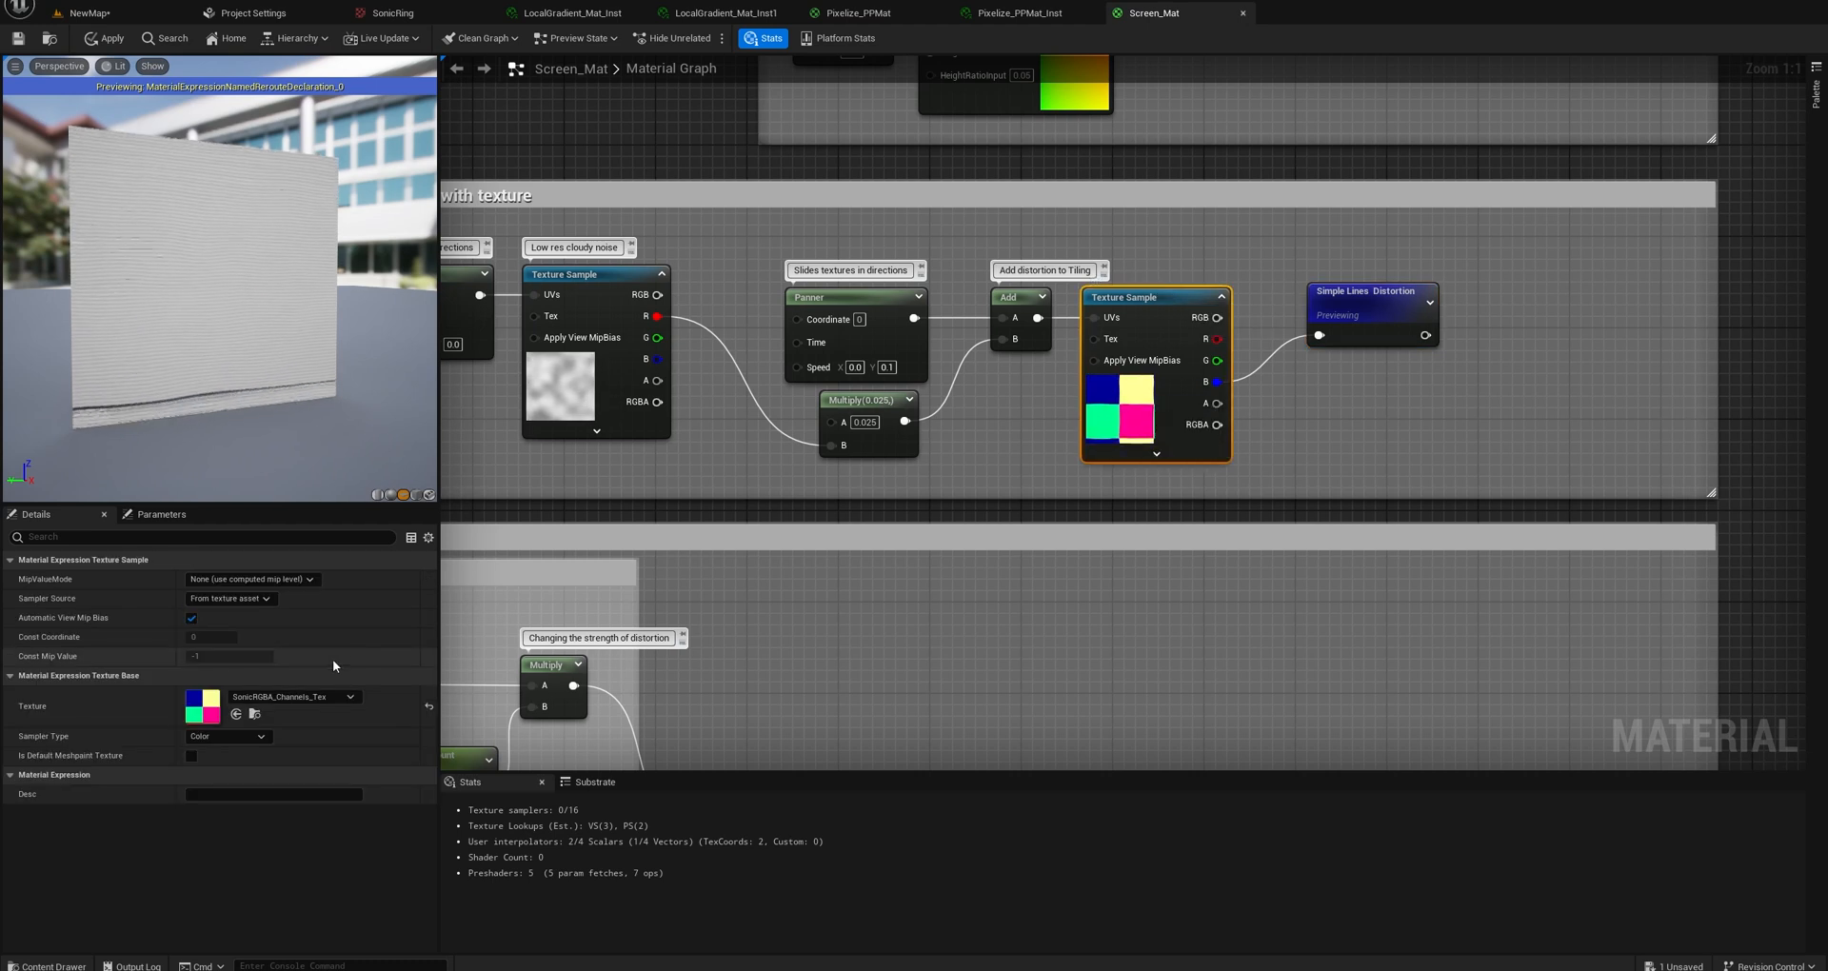
click(254, 713)
mouse_move(557, 816)
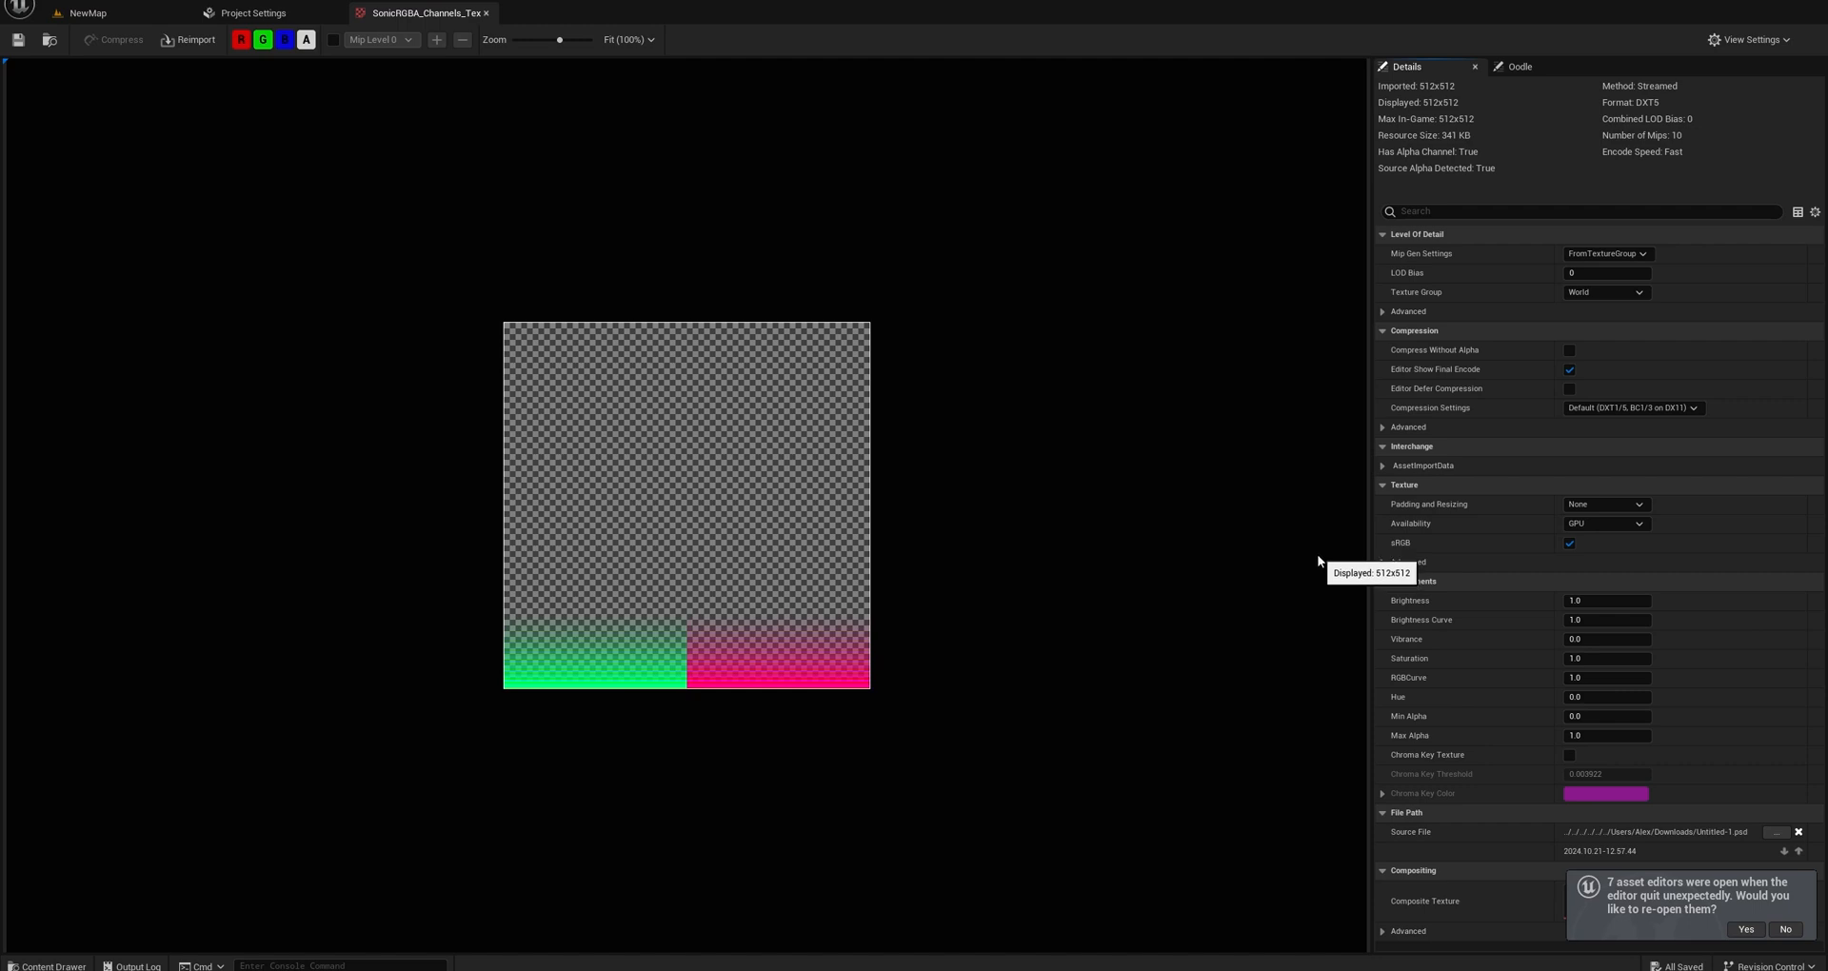
View the red, green, blue and alpha channels of SonicRGBA_Channels_Tex one at a time.
click(308, 41)
click(259, 42)
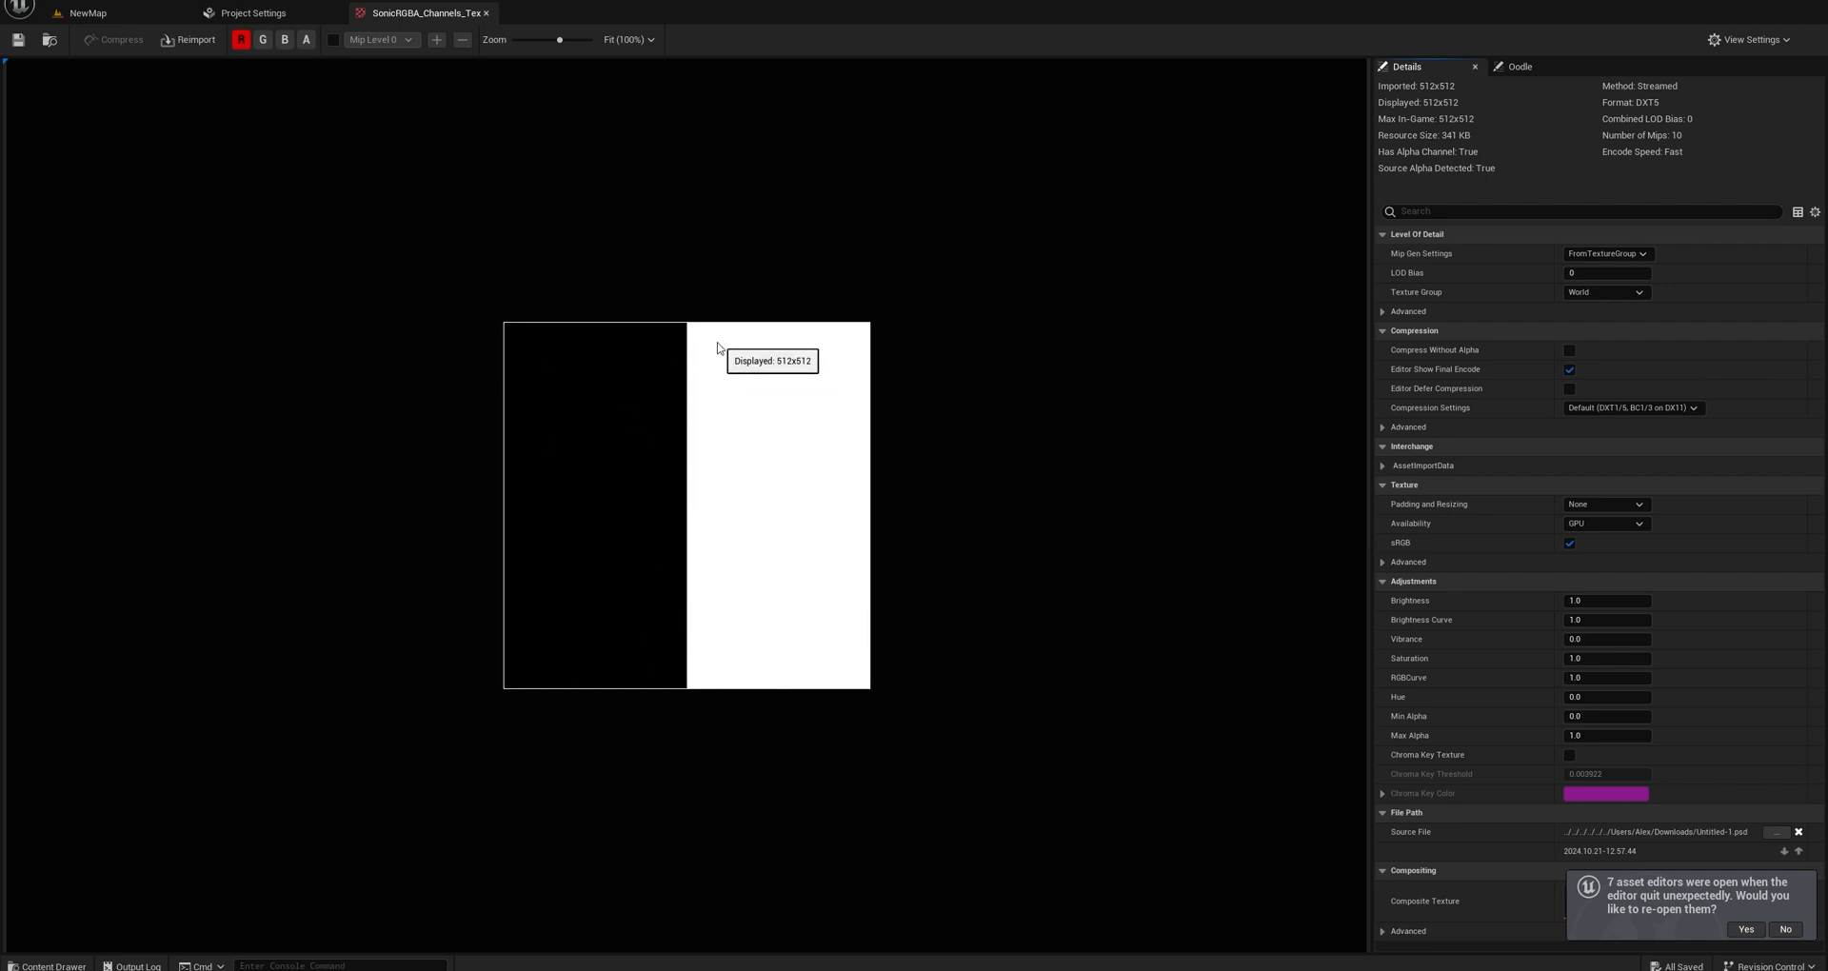
click(264, 40)
click(239, 42)
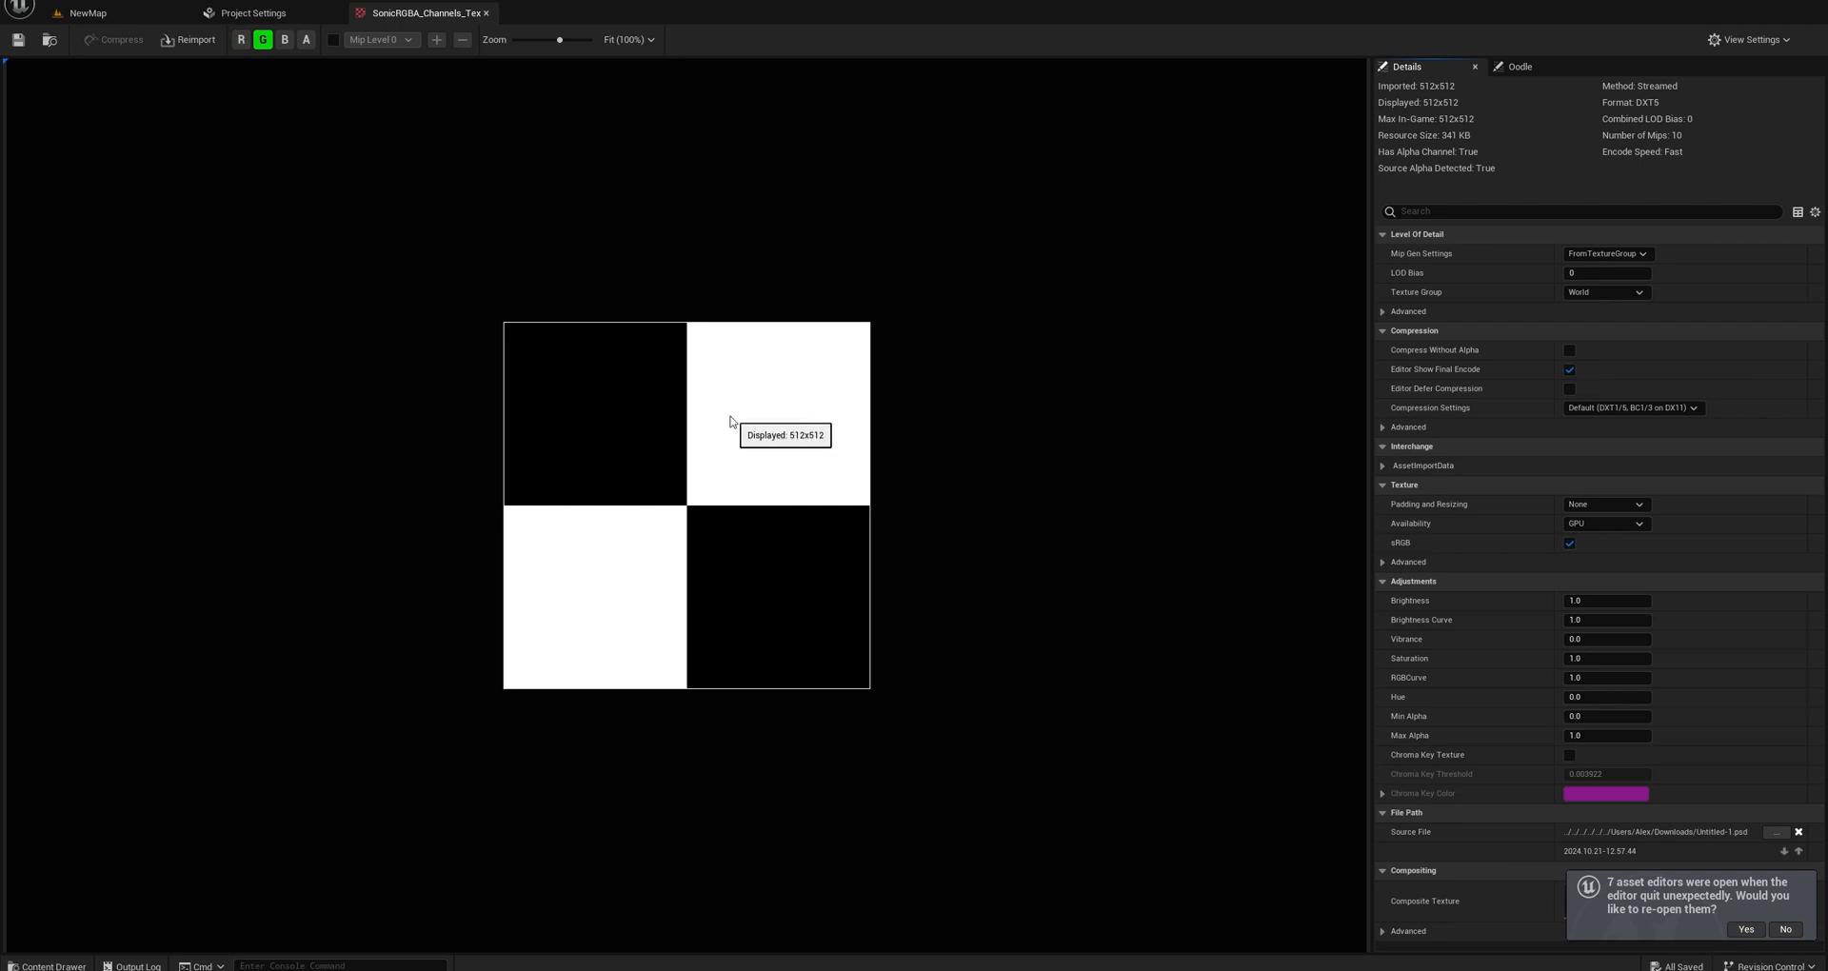
click(262, 39)
click(285, 39)
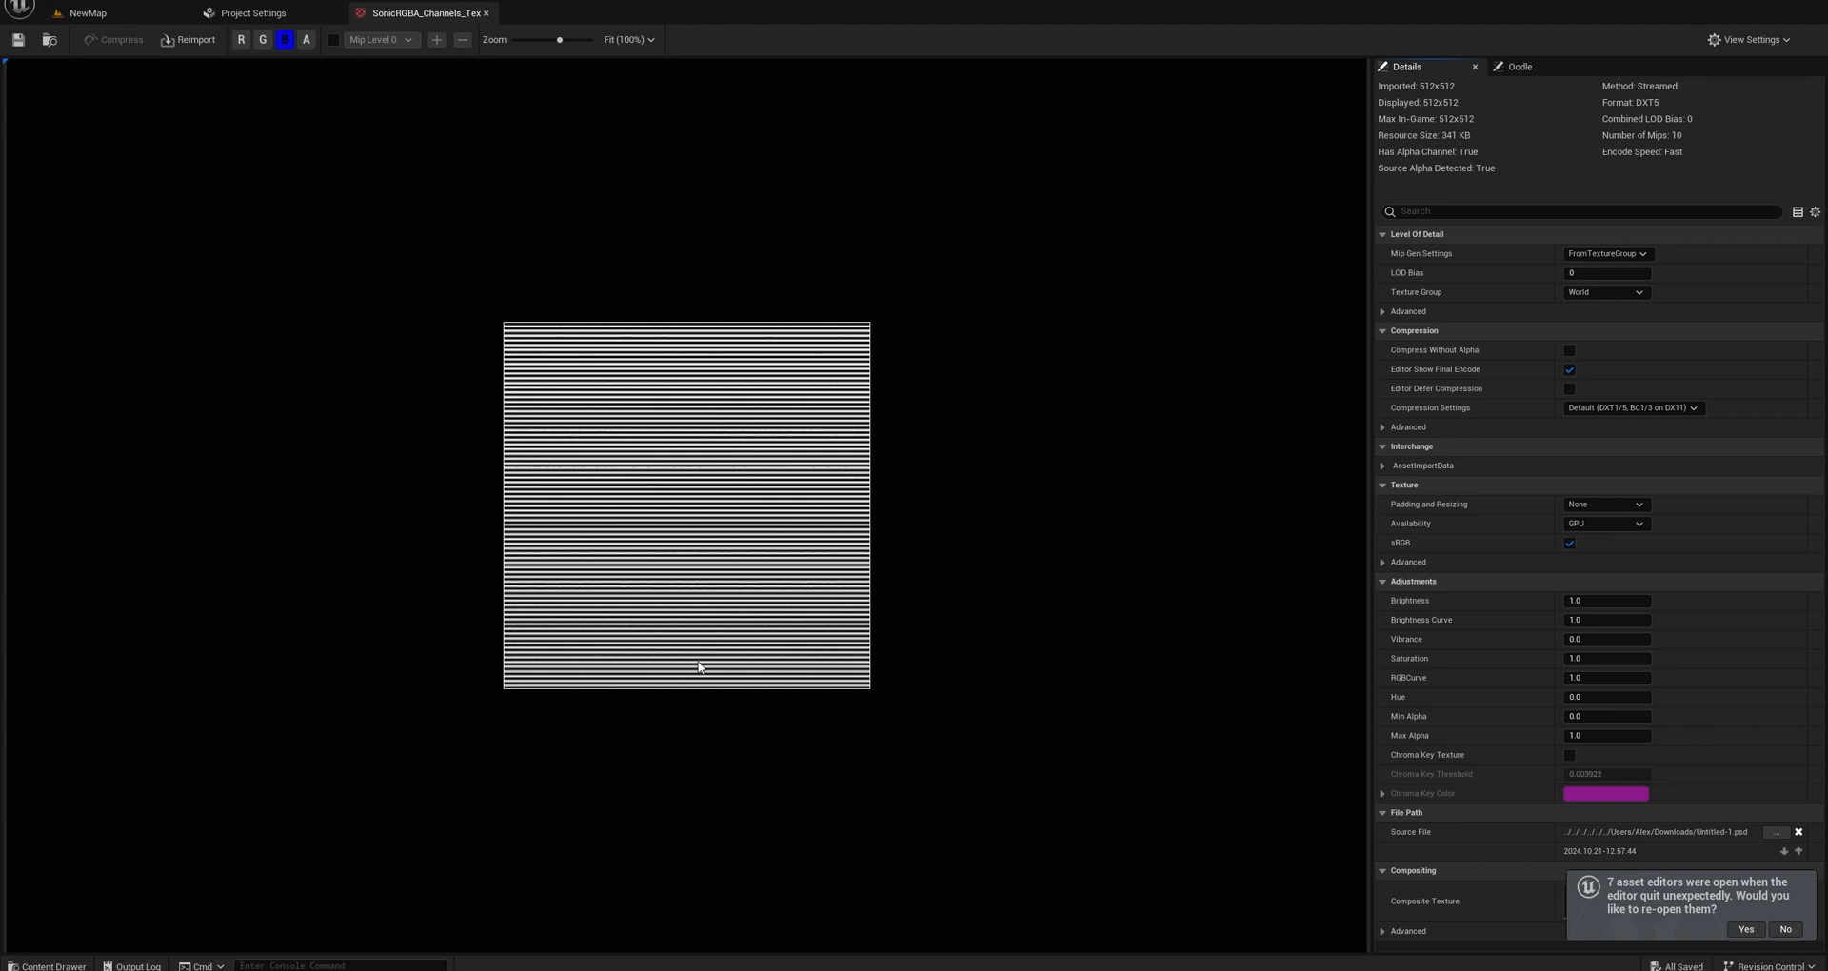
click(285, 39)
click(306, 39)
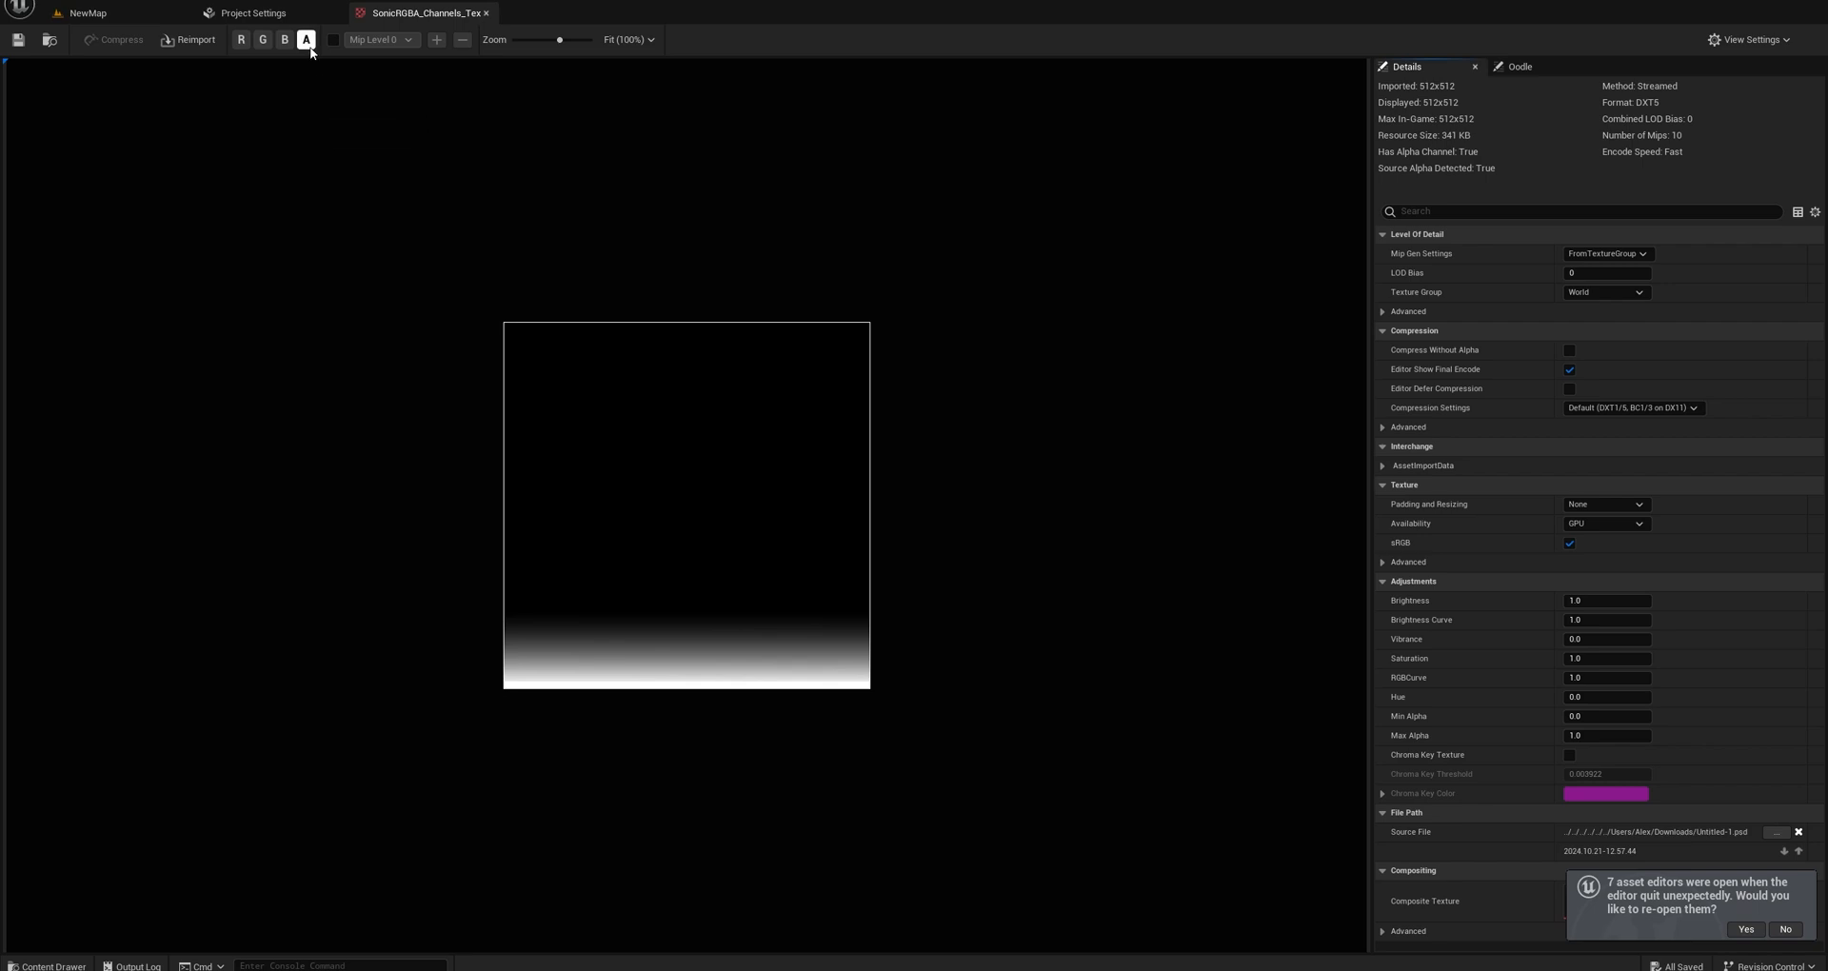
Turn the blue, green and red channels back on alongside alpha in the texture view.
click(285, 40)
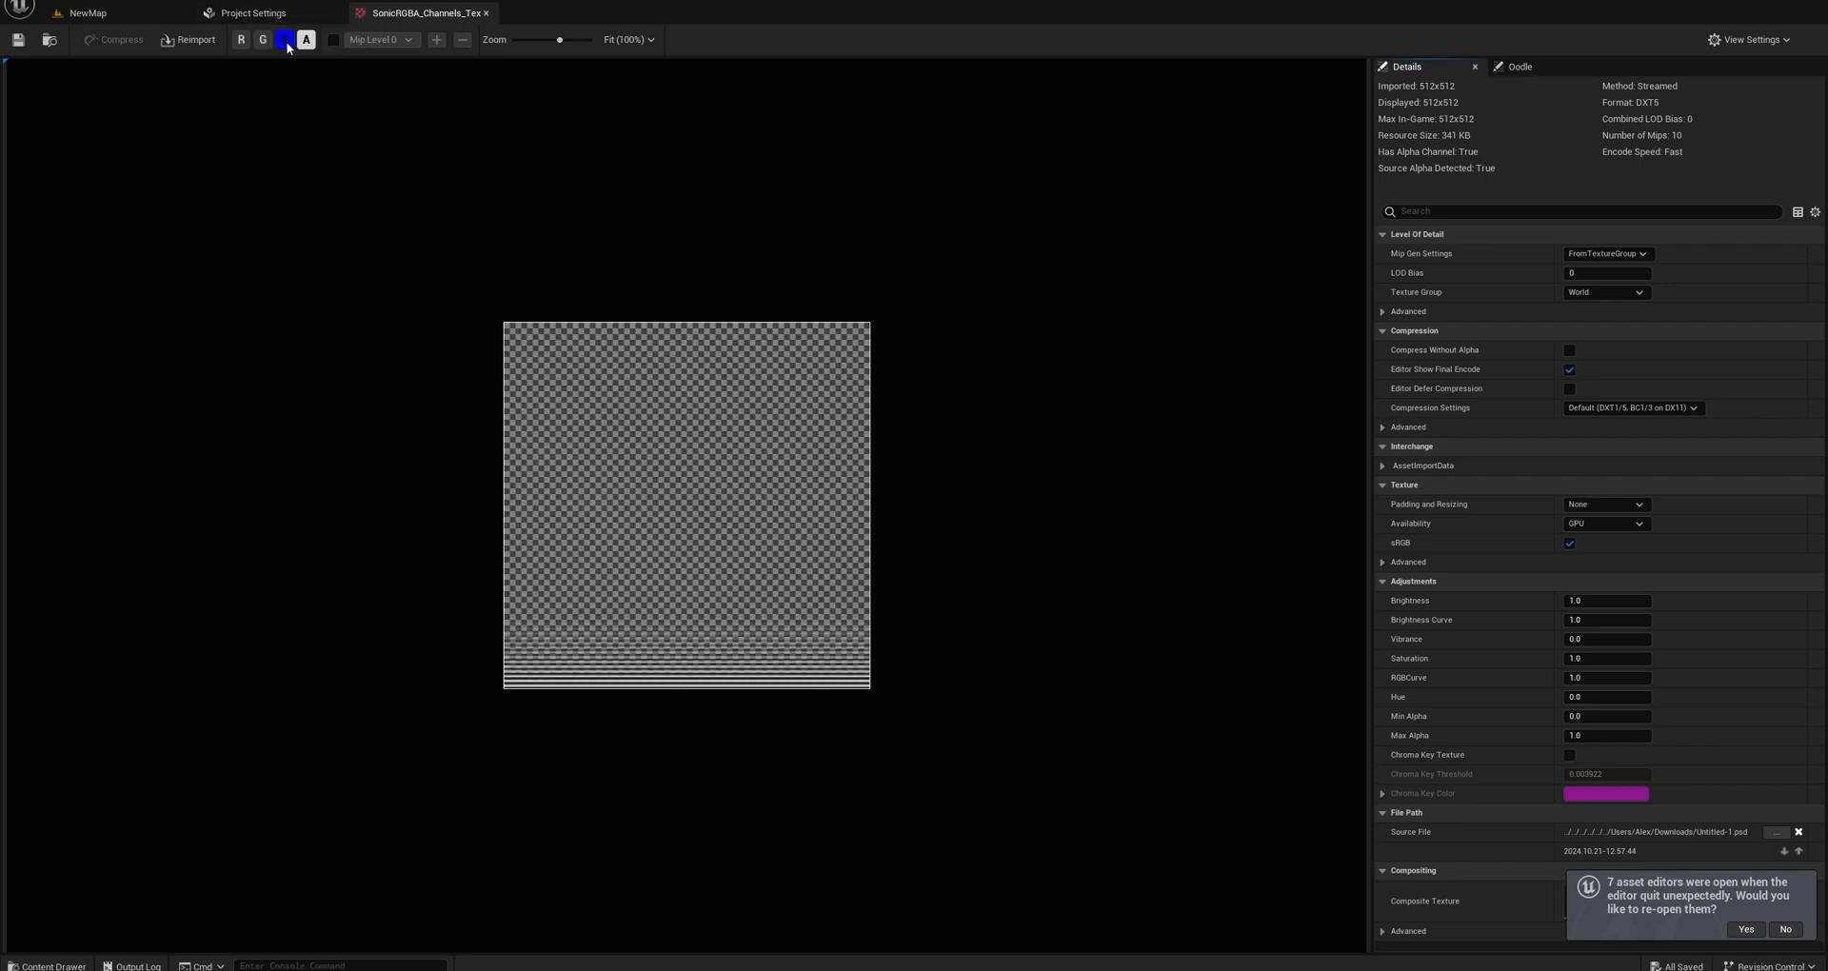
click(263, 40)
click(241, 40)
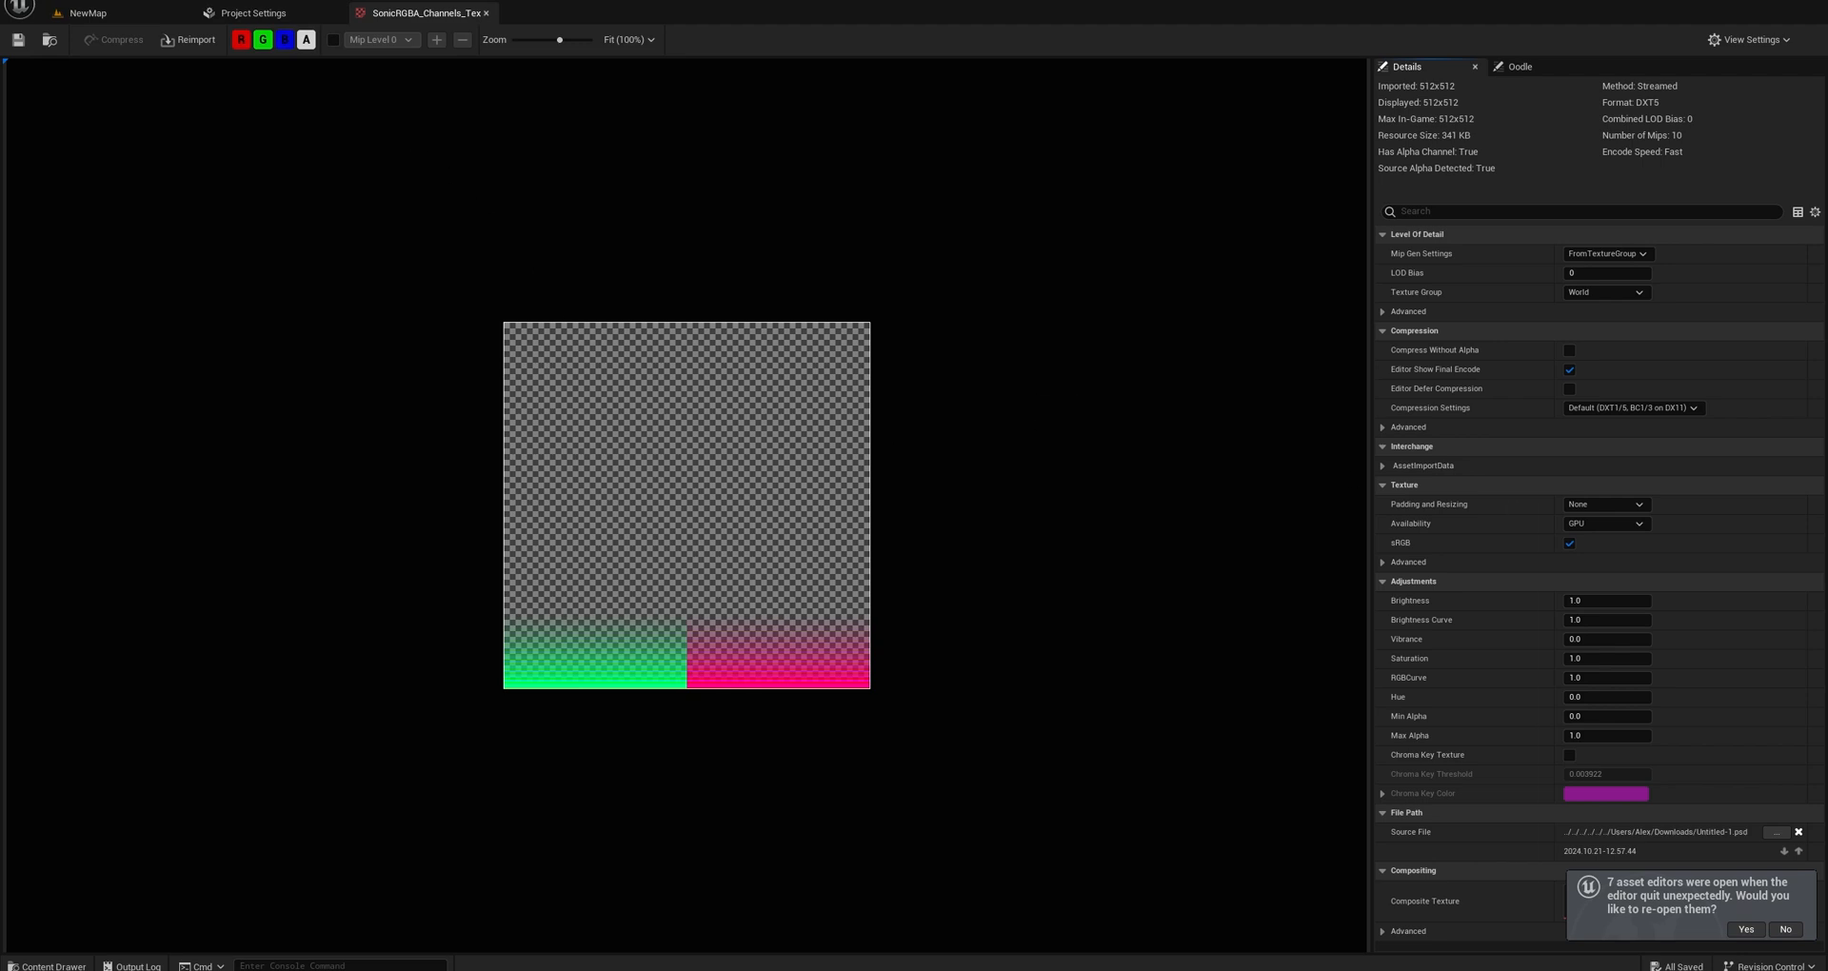
Switch to Photoshop and look at the layers of SonicChannels.png before returning to its channel list.
key(alt+Tab)
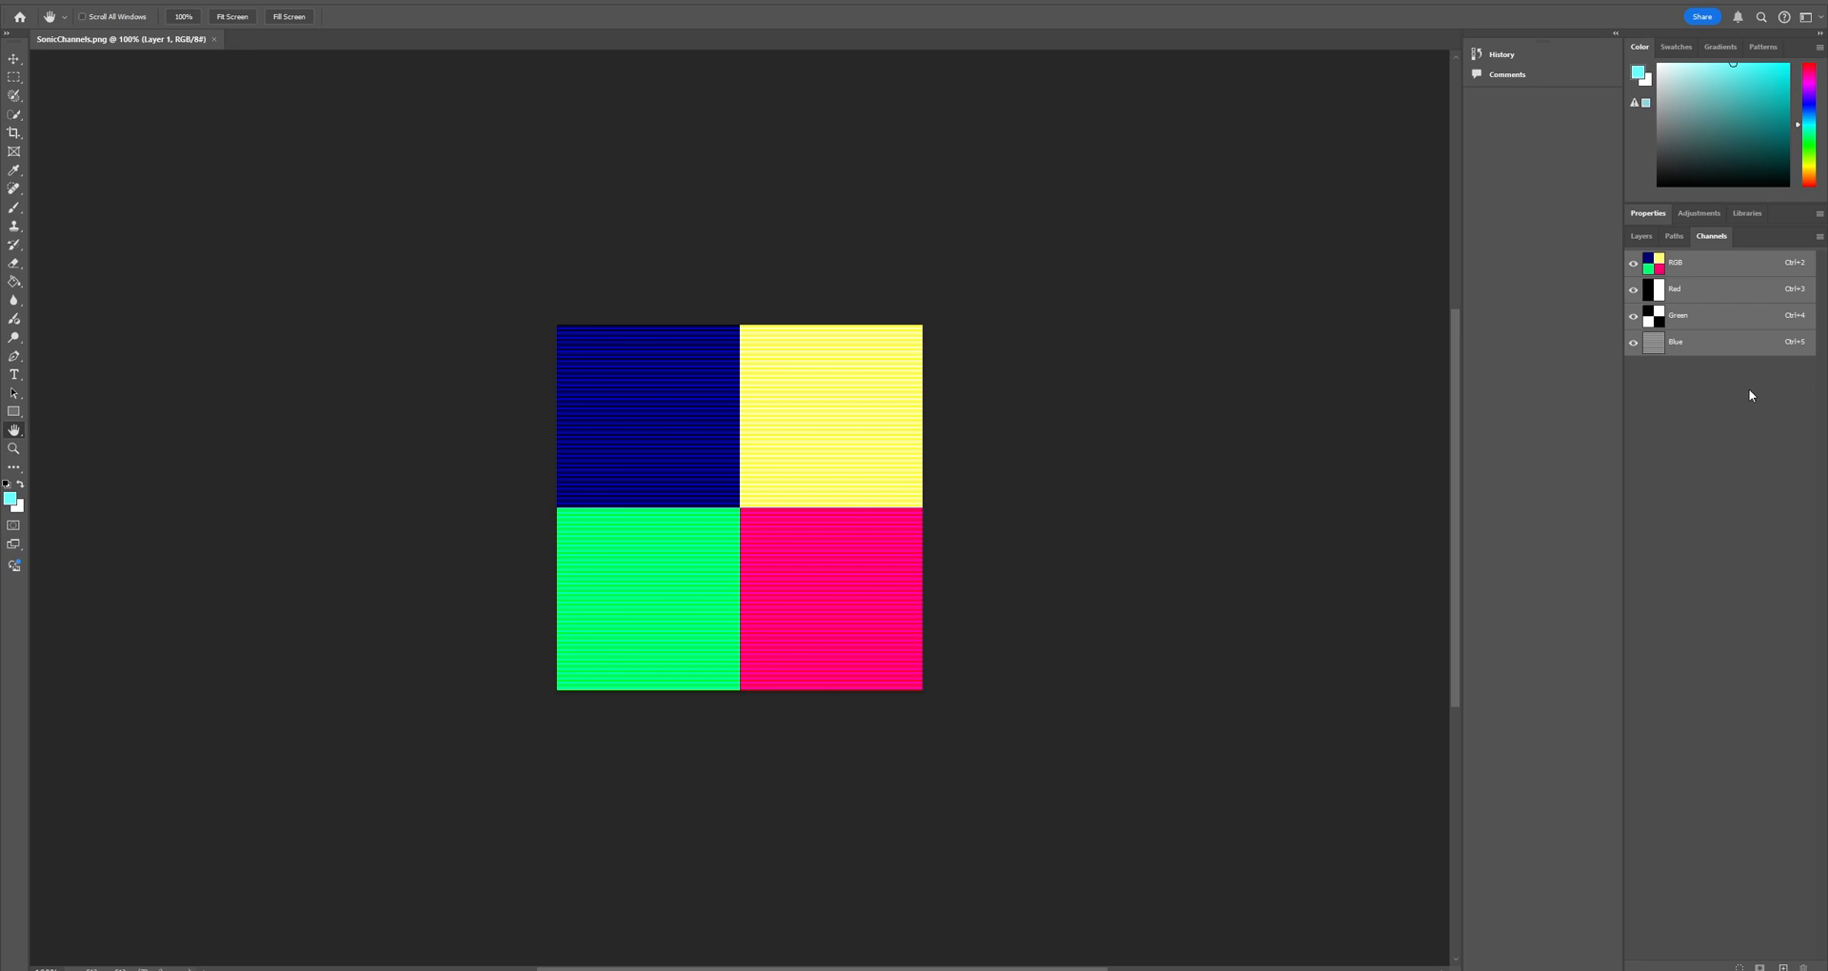
click(1641, 237)
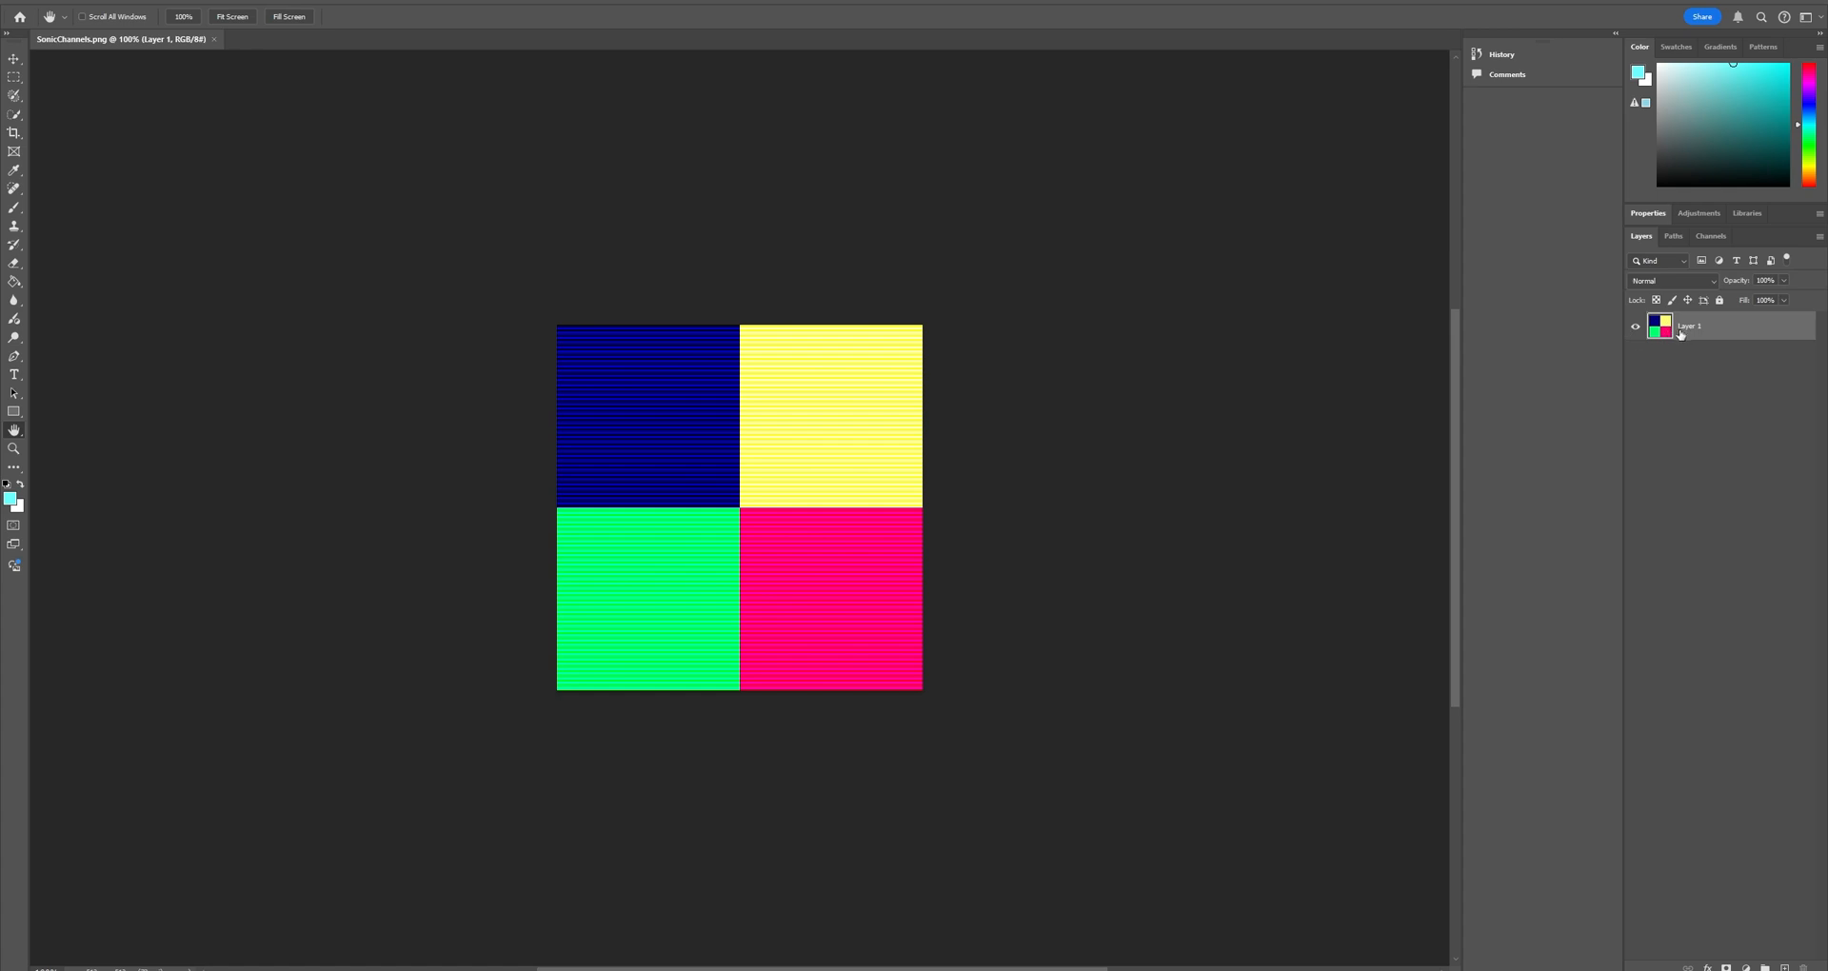
click(1711, 237)
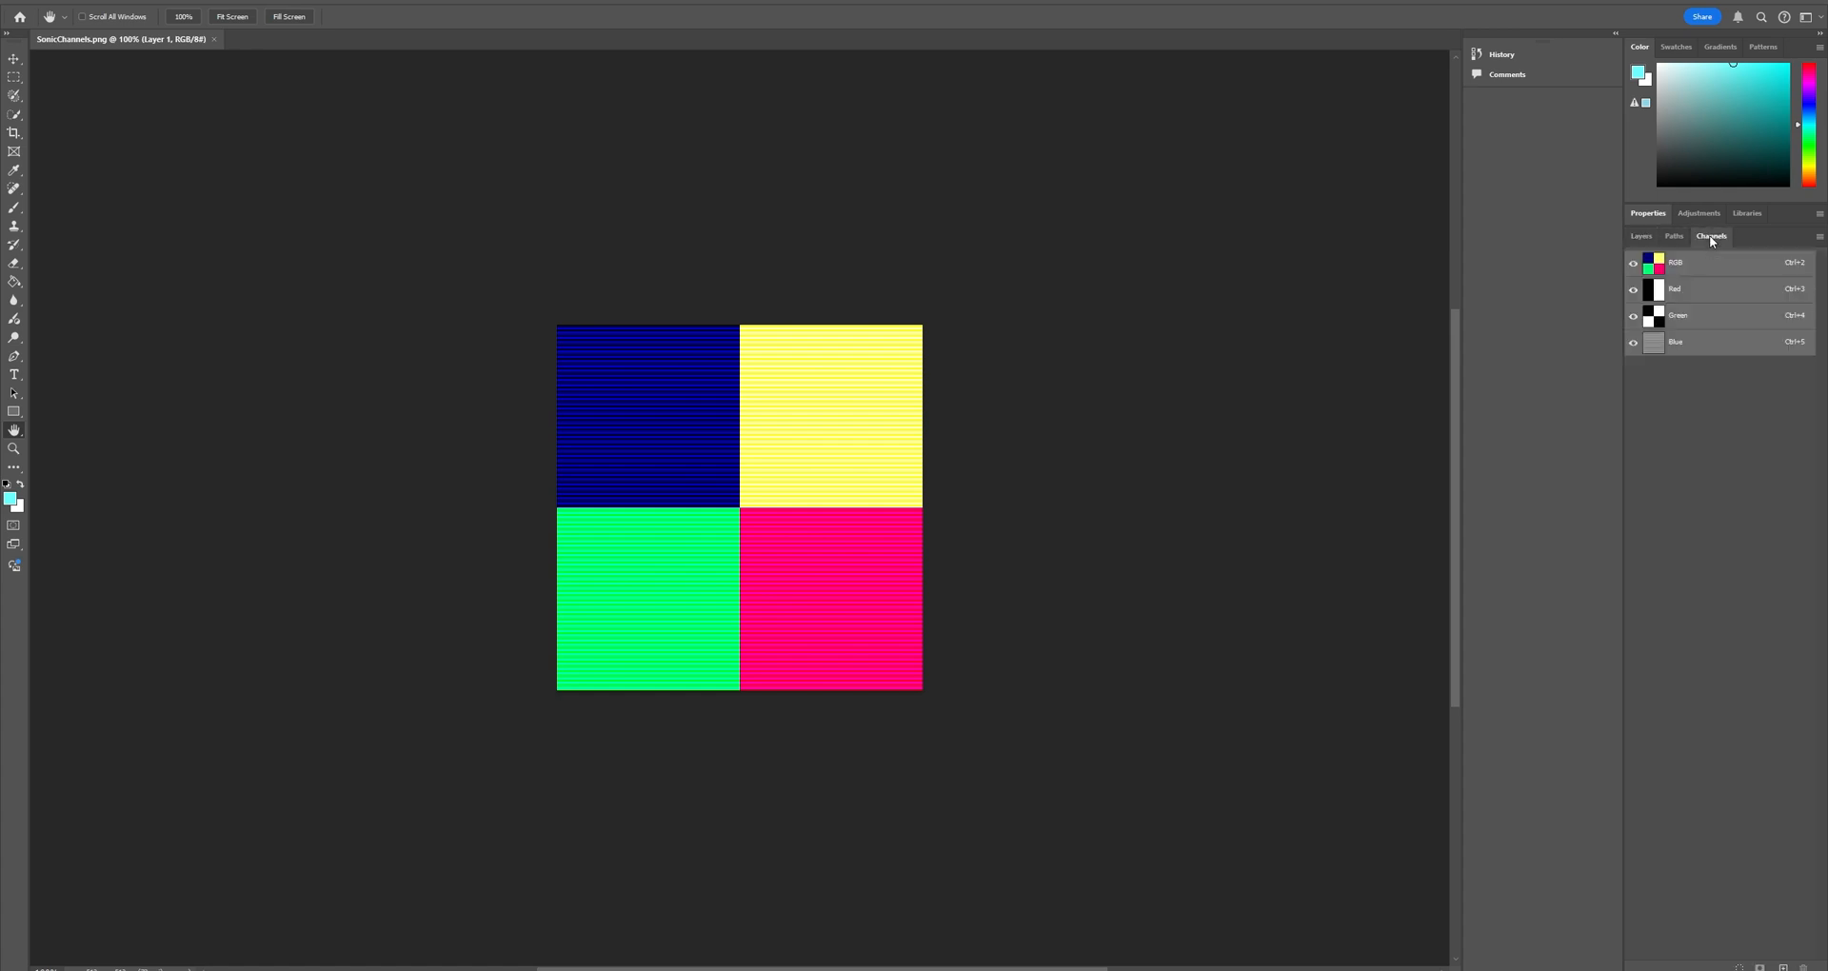
Isolate the blue, red and green channels of SonicChannels.png to see what each stores, ending with only blue shown.
click(1634, 289)
click(1634, 315)
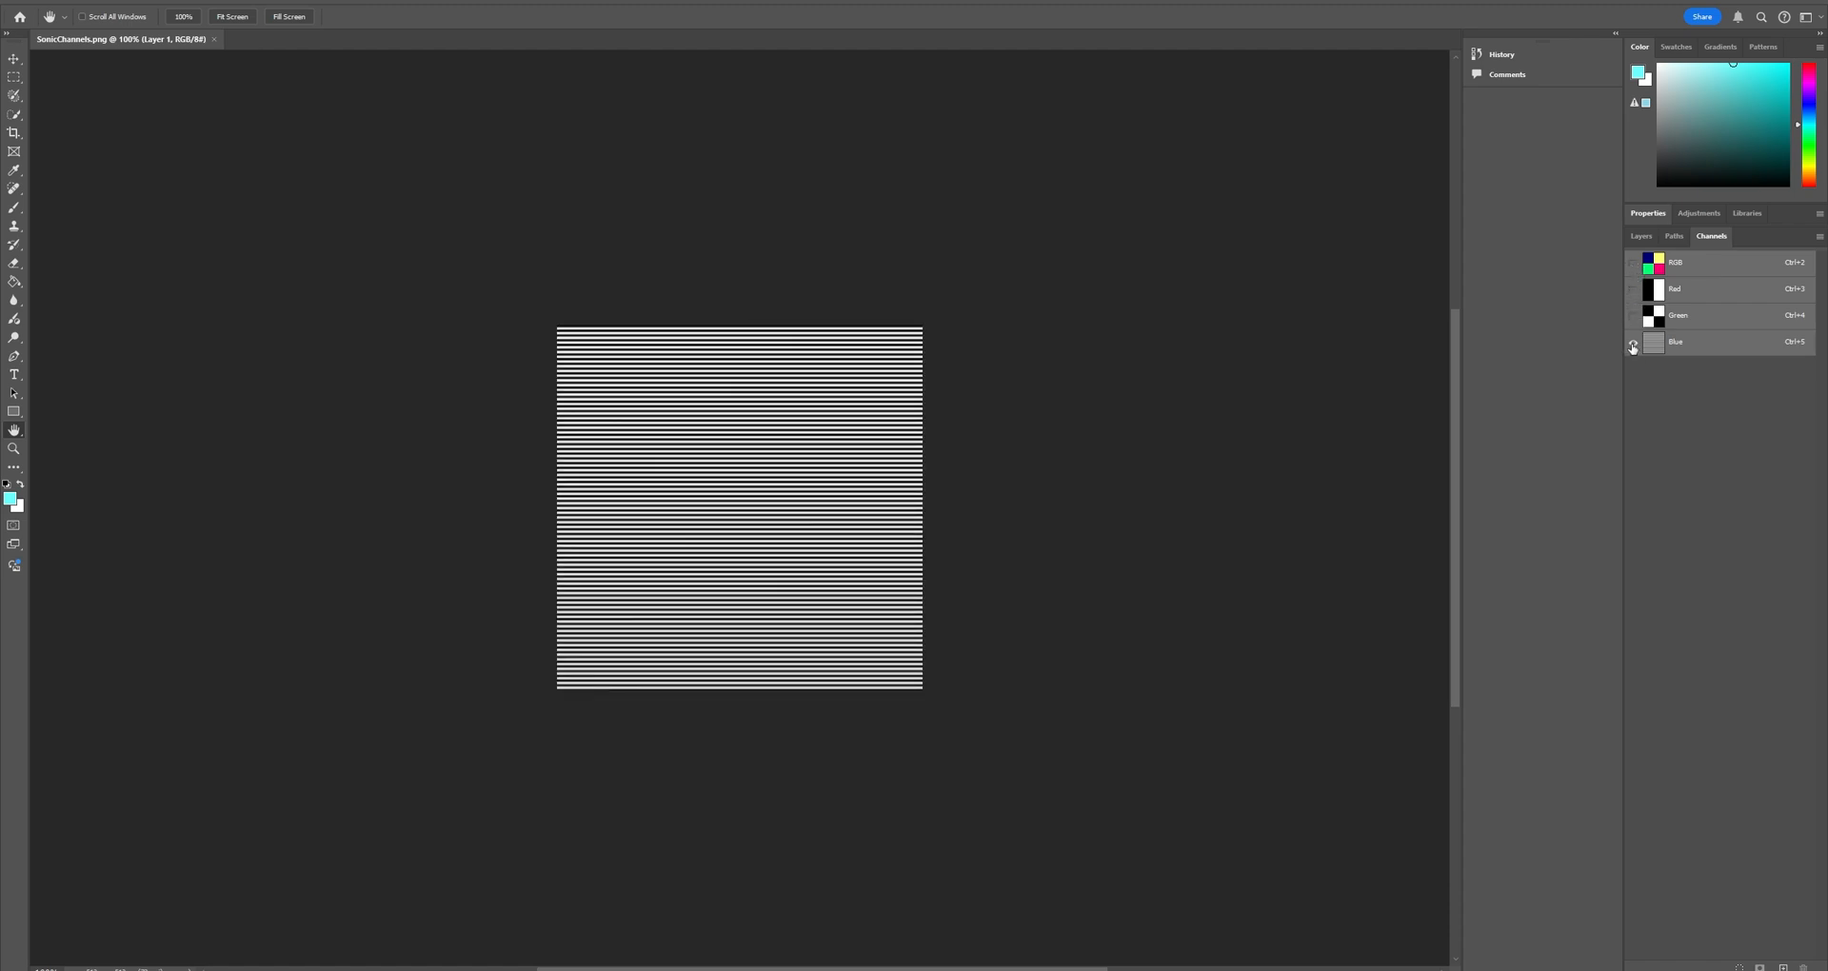
click(1633, 289)
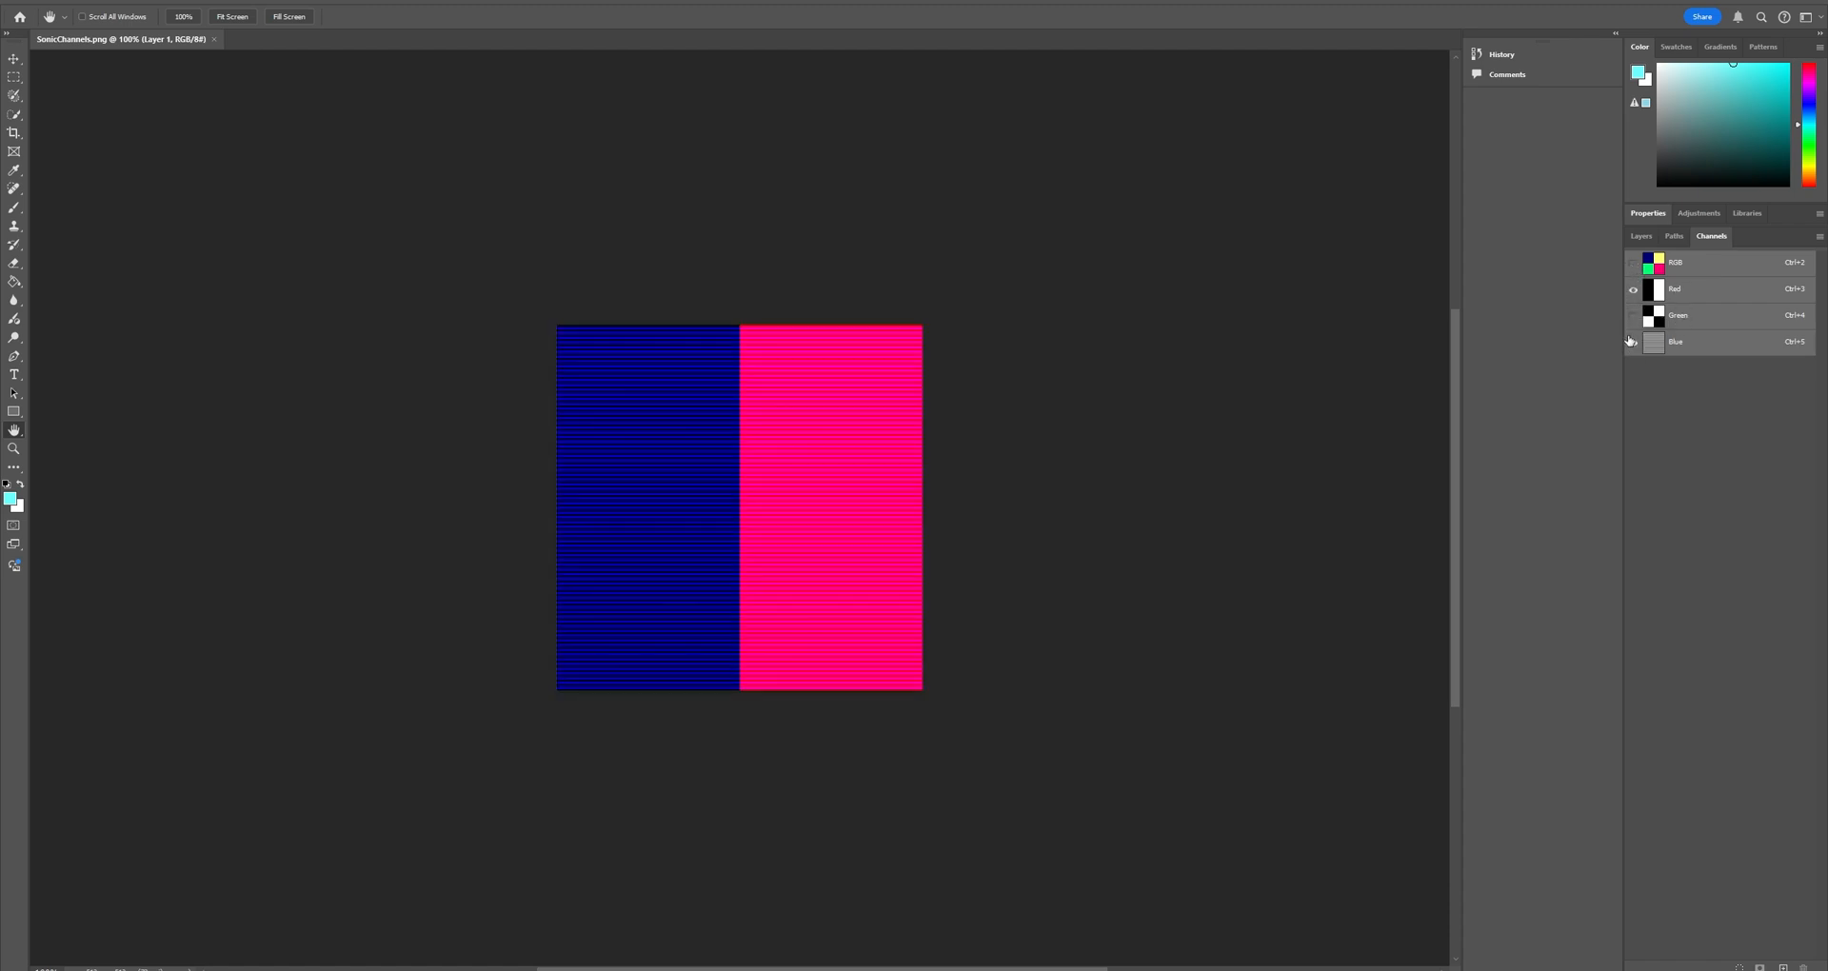
click(1634, 342)
click(1634, 315)
click(1634, 288)
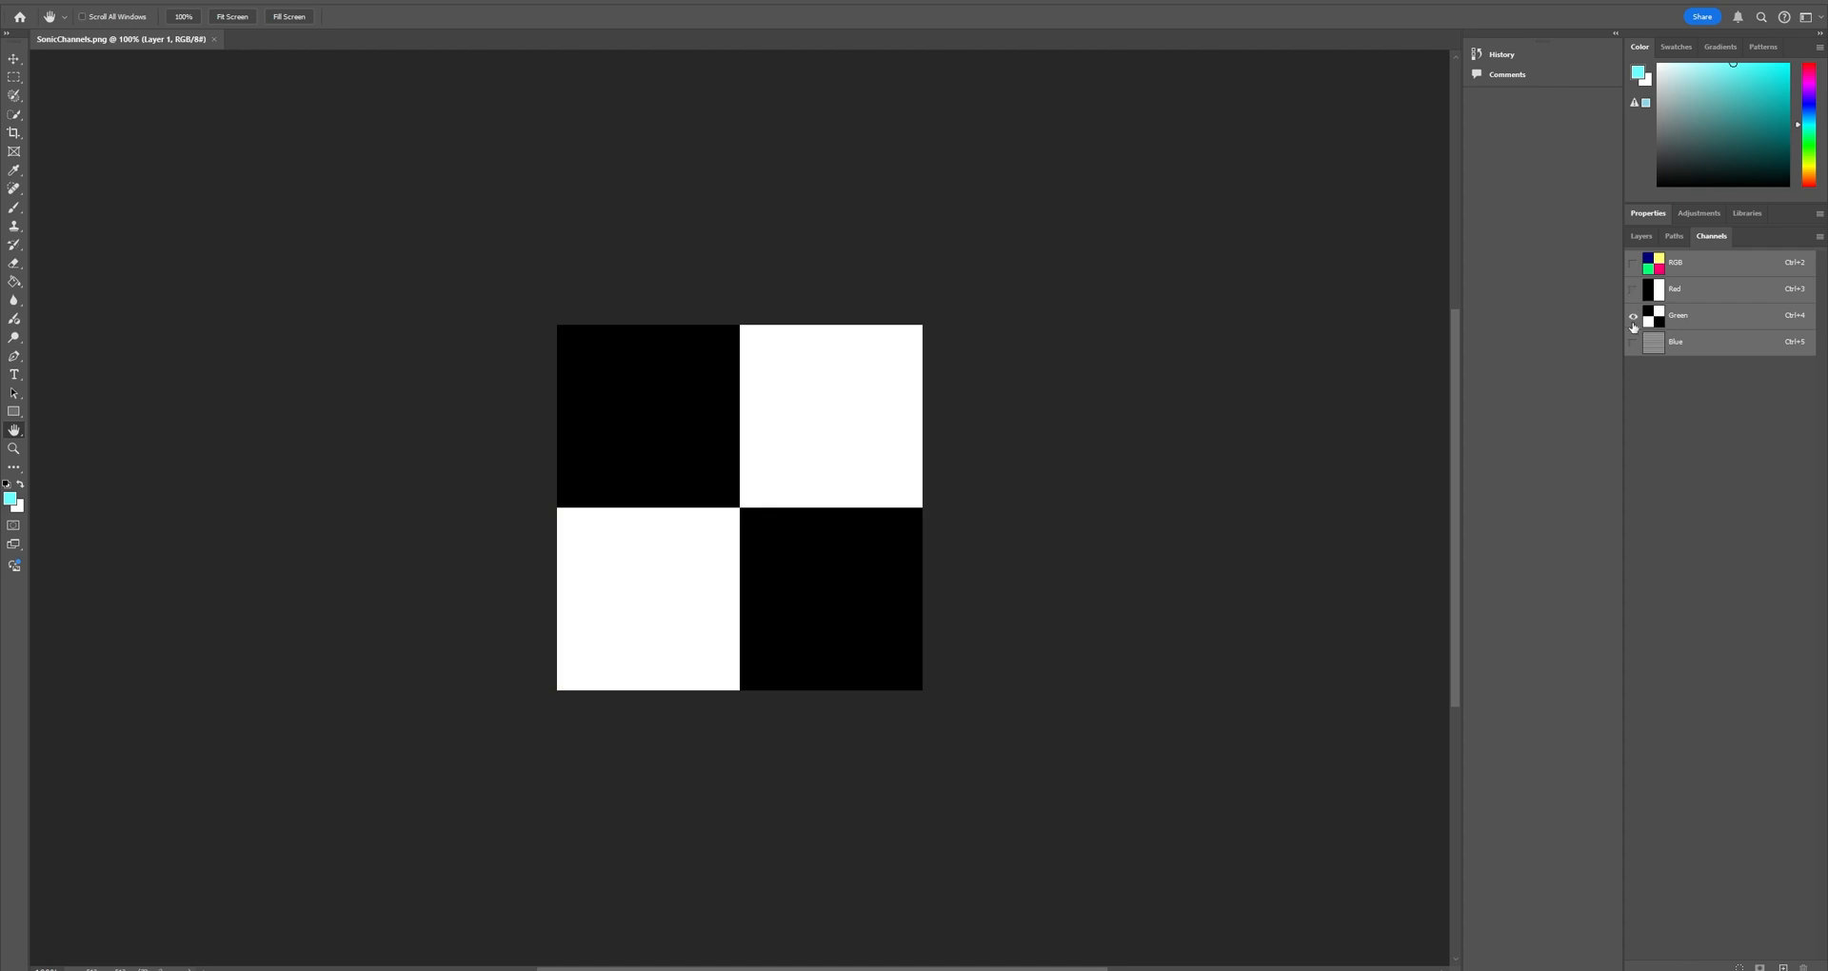
click(1634, 342)
click(1634, 315)
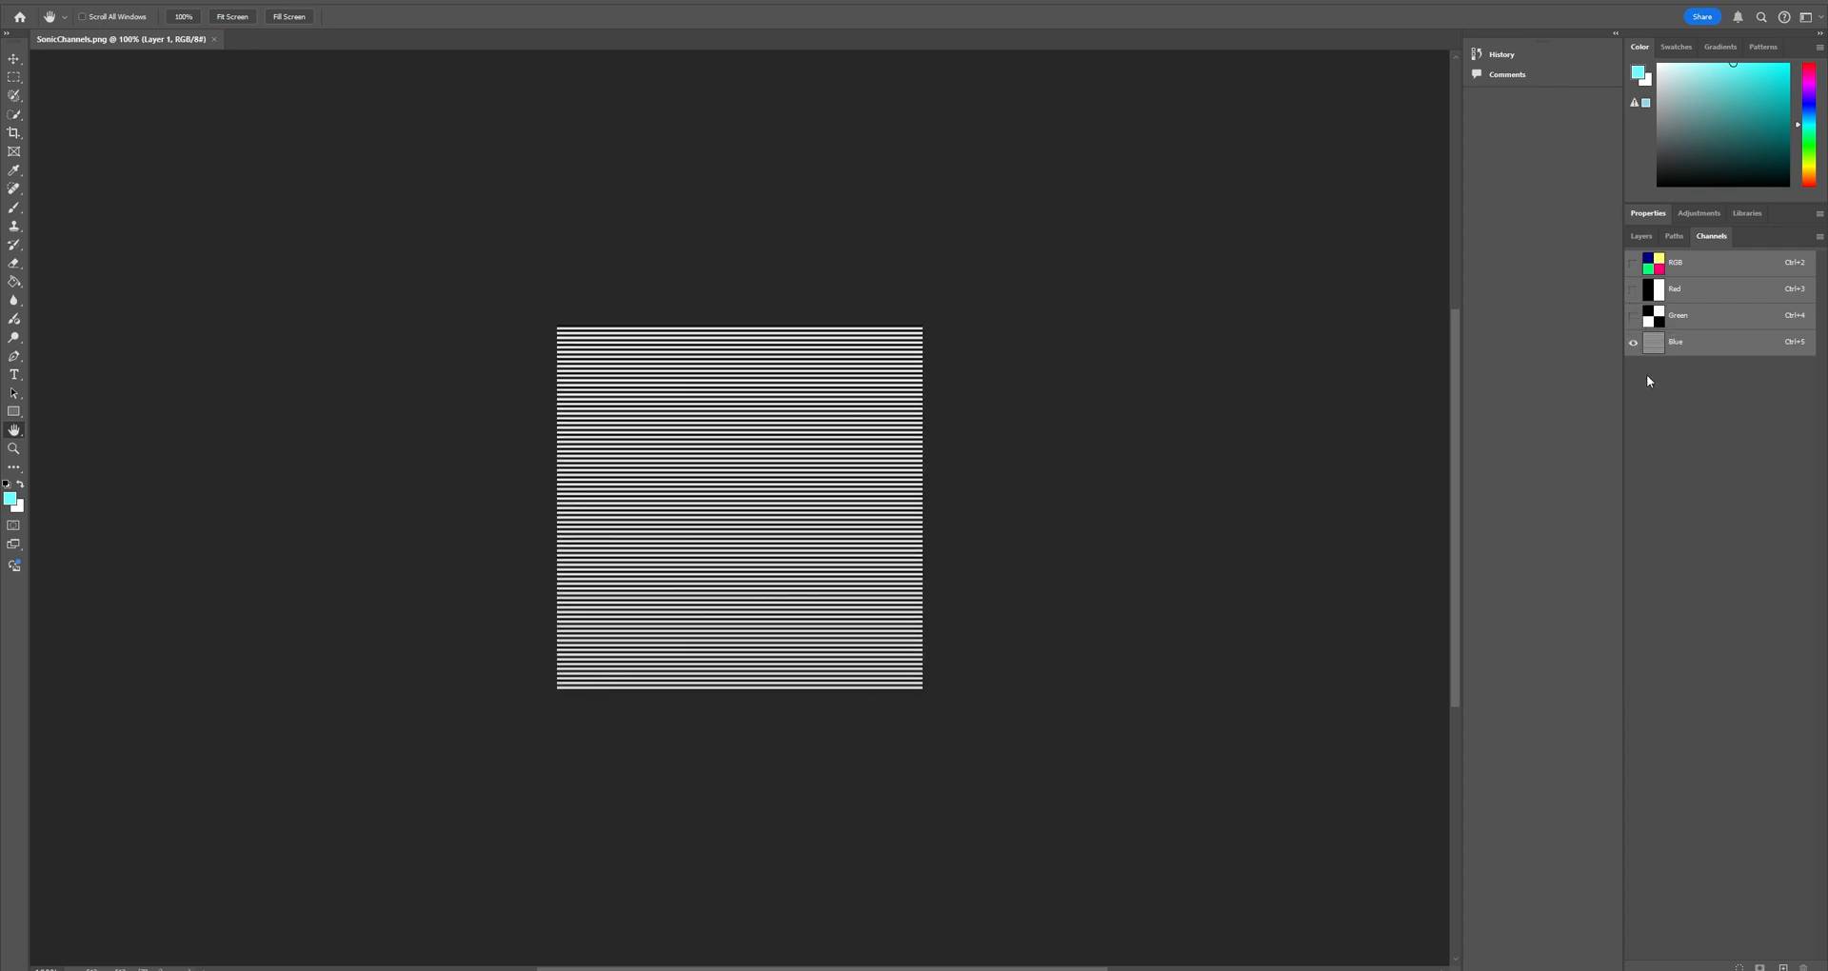
Add a new alpha channel to SonicChannels.png, hide it, and show the red, green and blue channels together.
click(1783, 967)
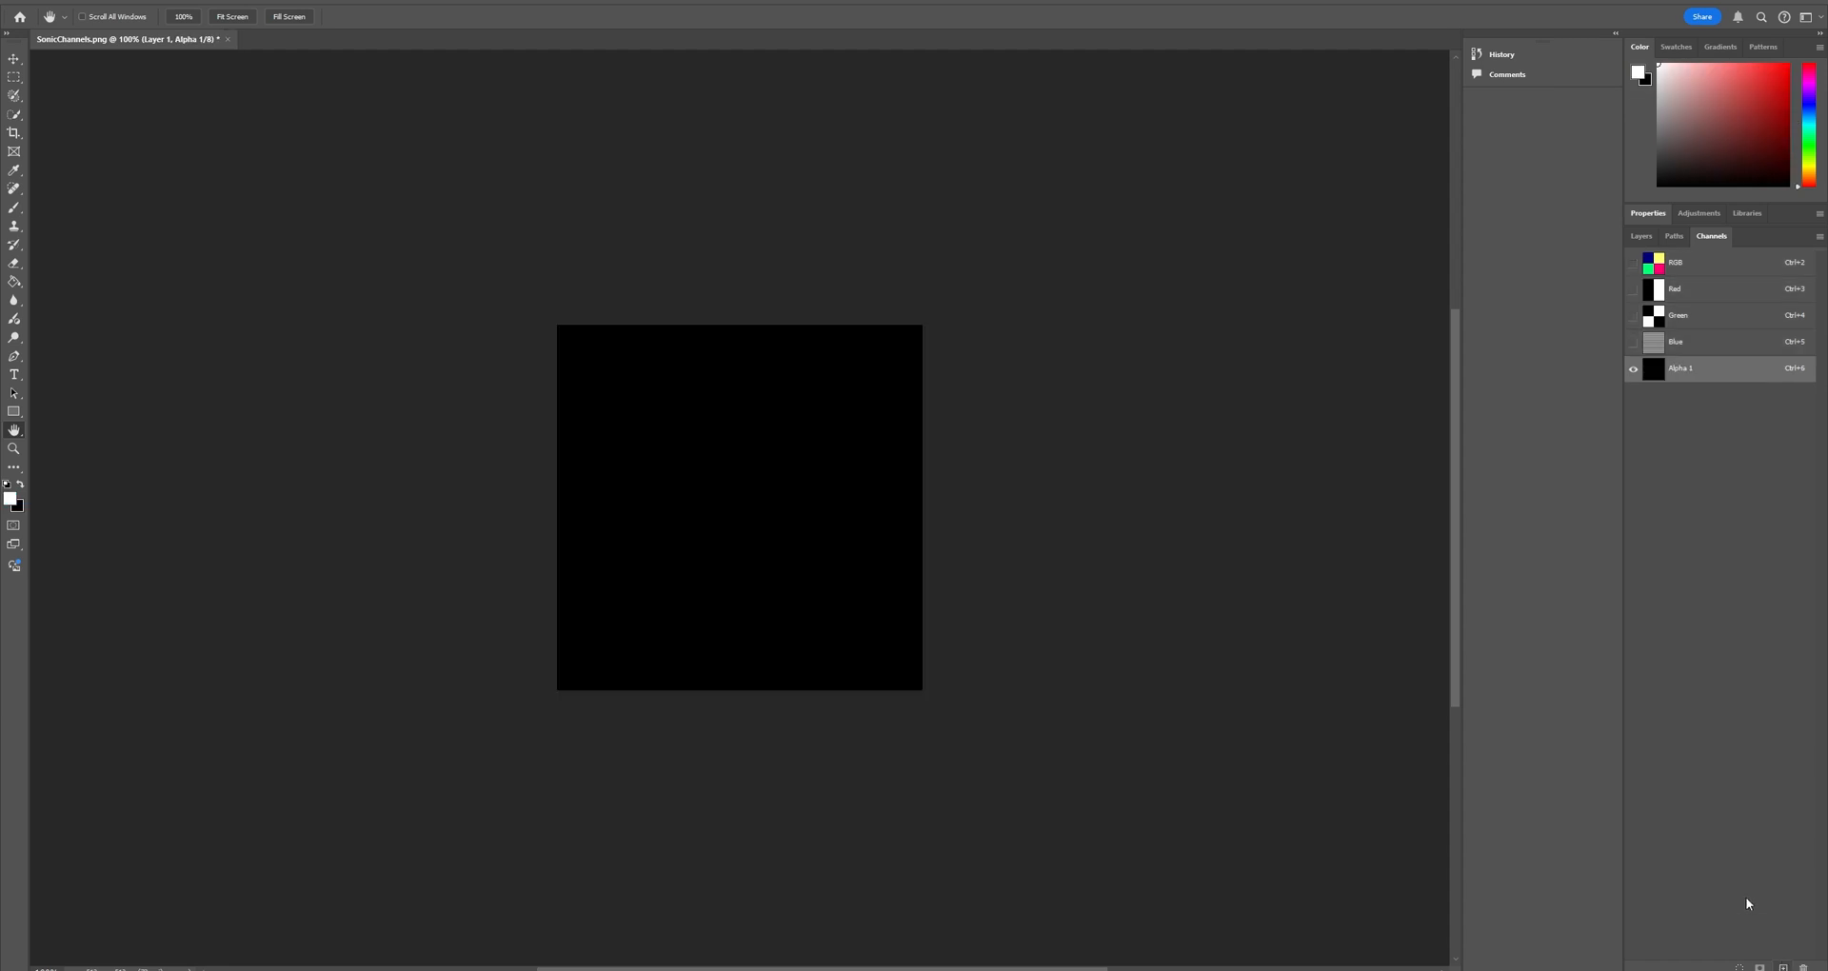
click(1634, 342)
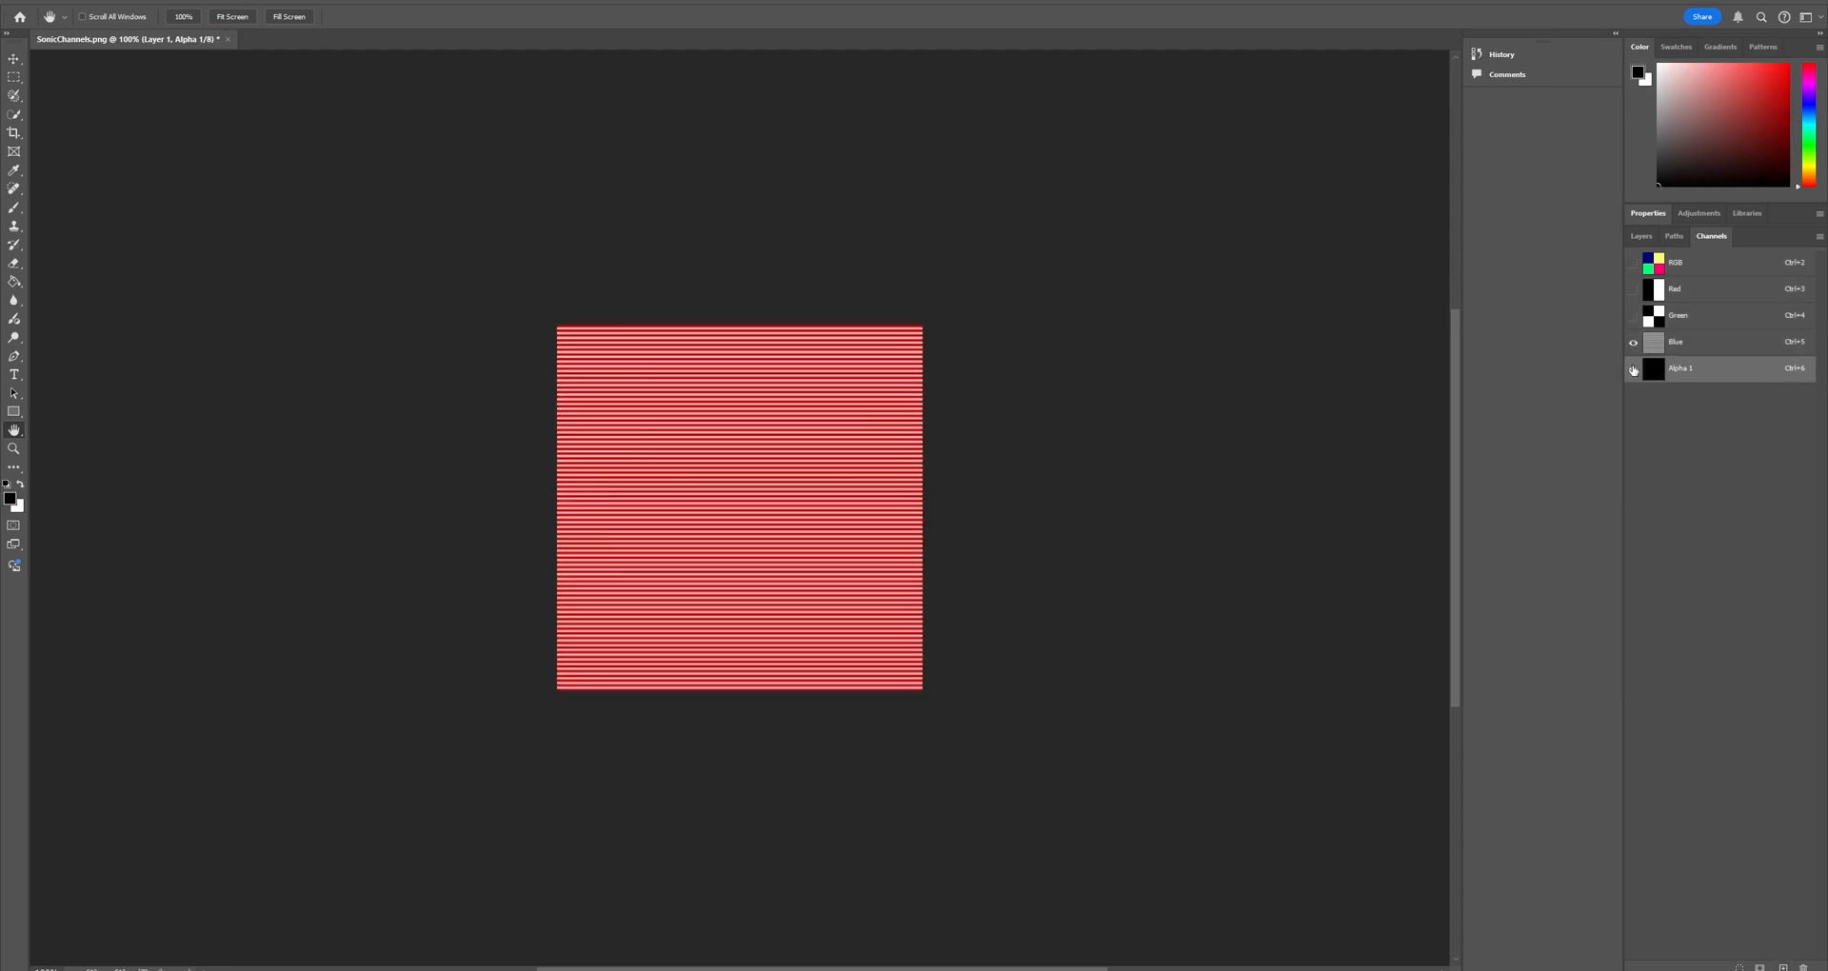
click(1634, 369)
click(1634, 316)
click(1634, 289)
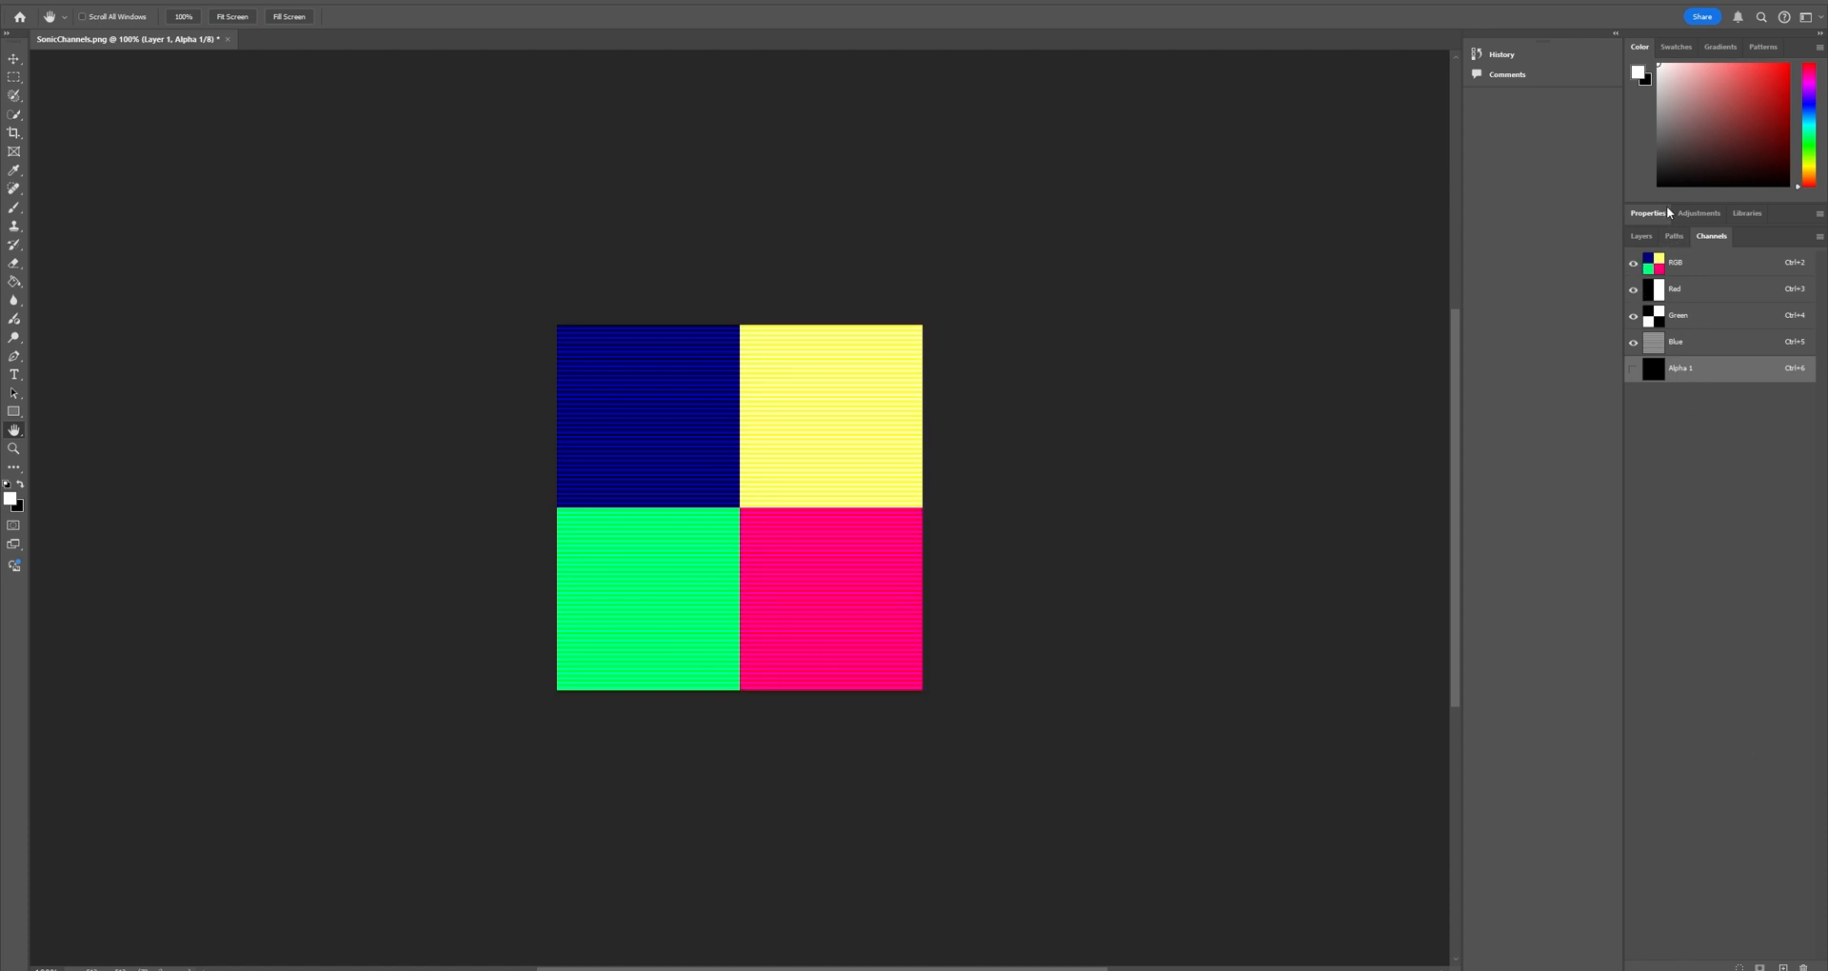
Compare the image's layer and path lists with its channel list.
click(1642, 237)
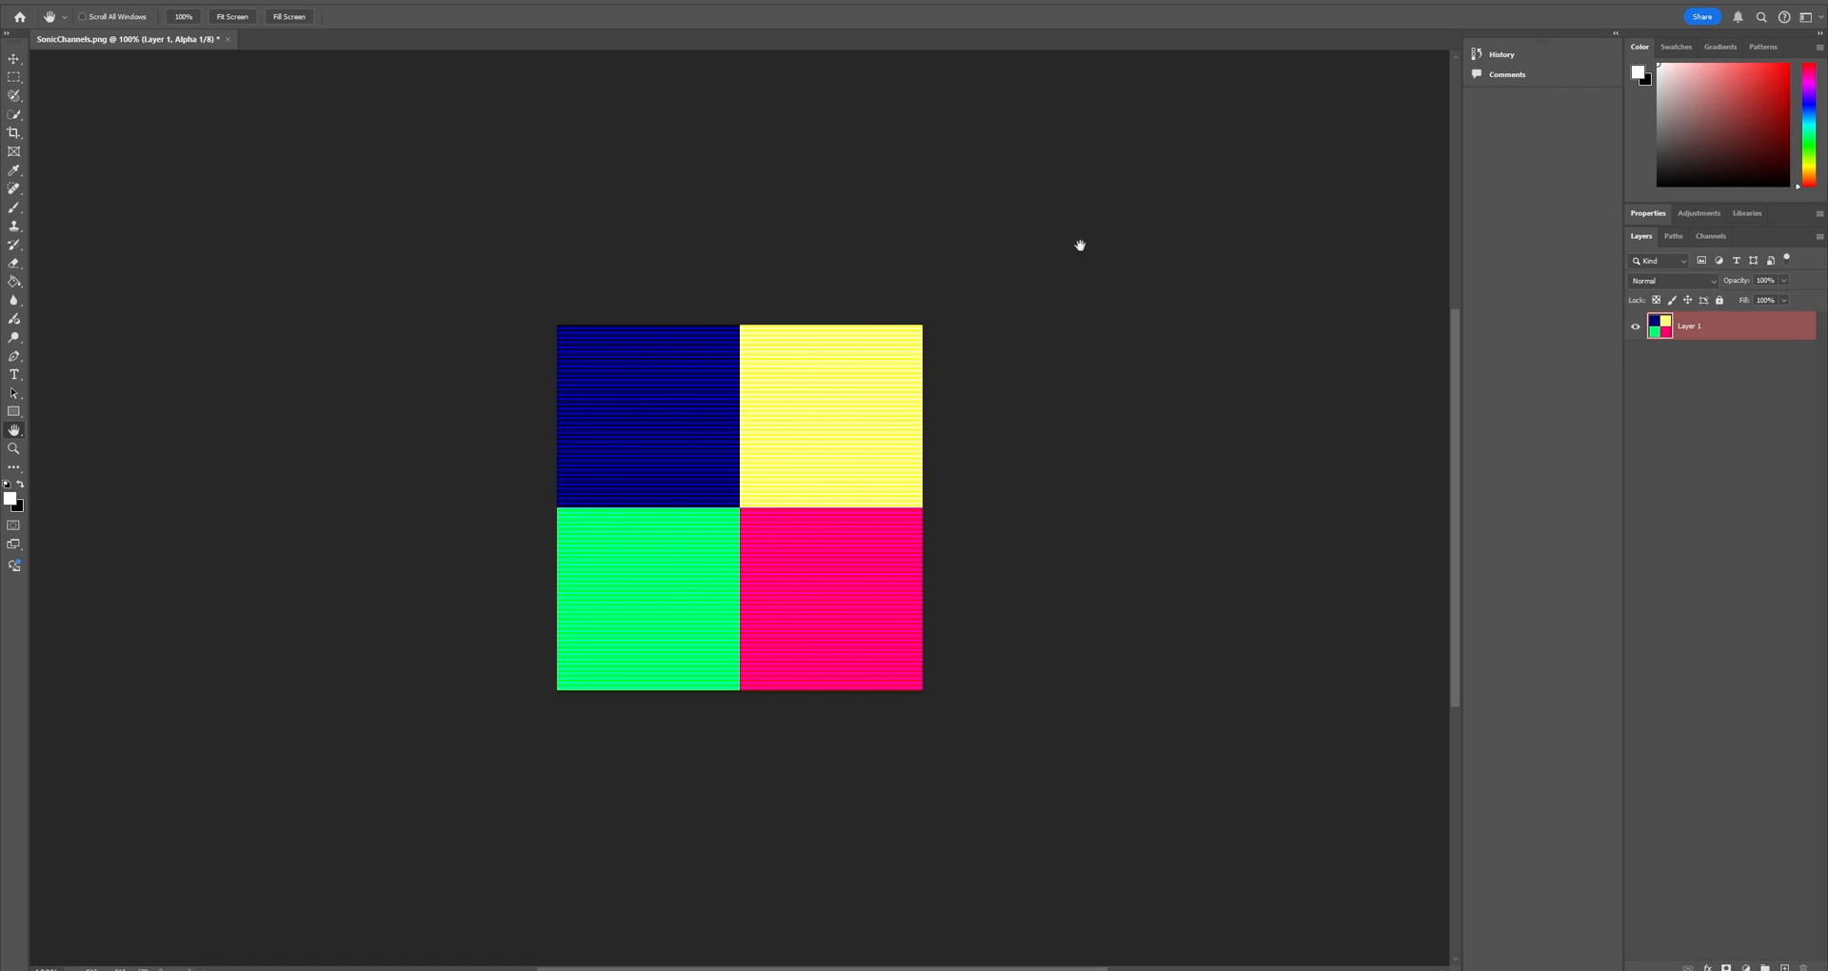
click(1675, 236)
click(1642, 236)
click(1704, 236)
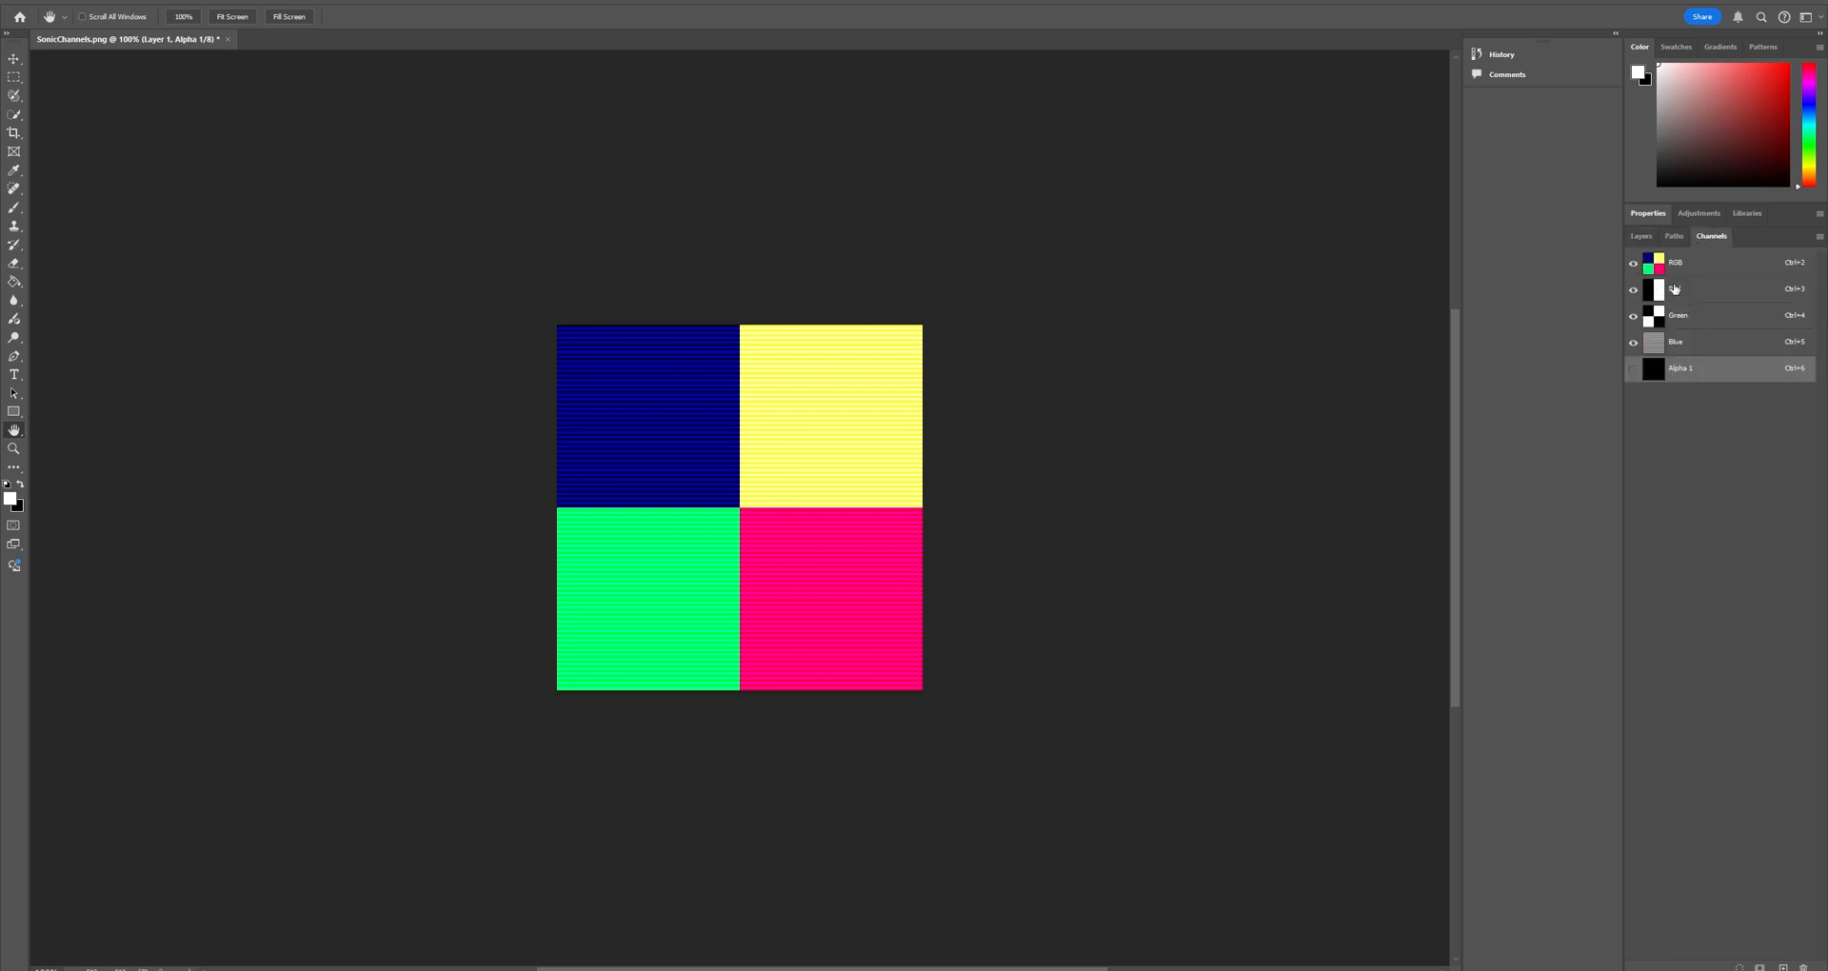
Switch back to Unreal Editor and open the Screen_Mat material from the NewMap level's content assets.
click(1809, 2)
click(920, 348)
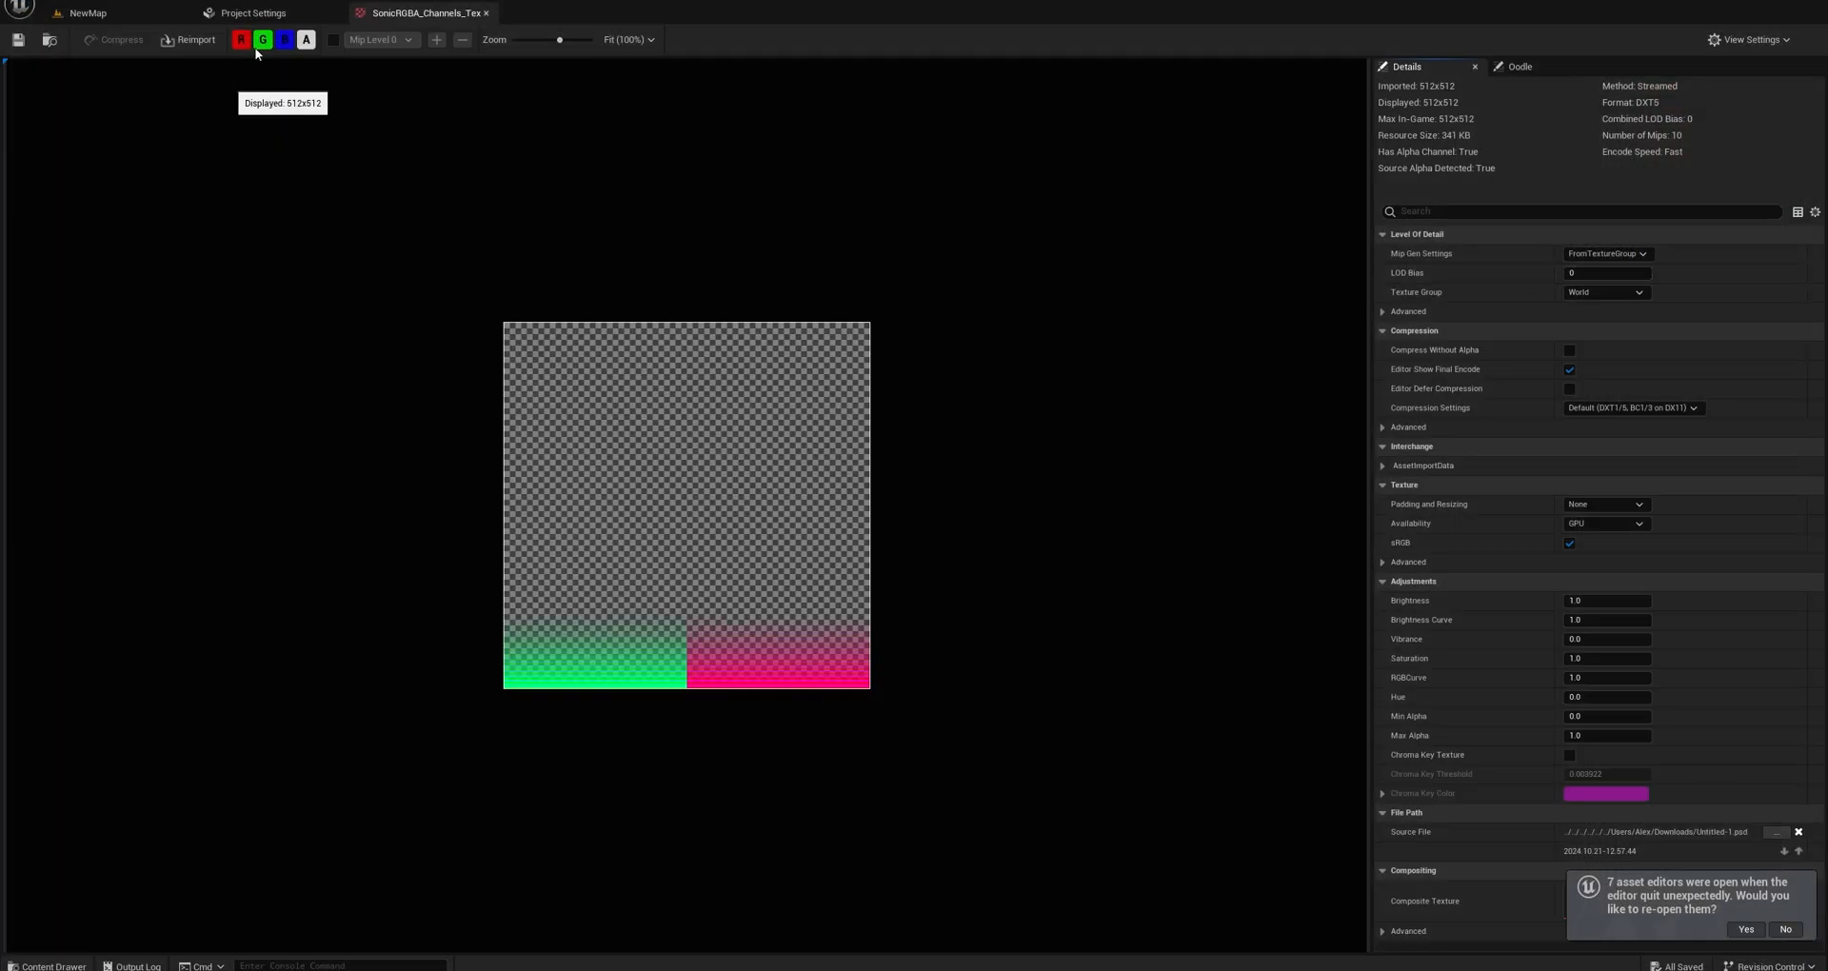
click(271, 11)
click(88, 13)
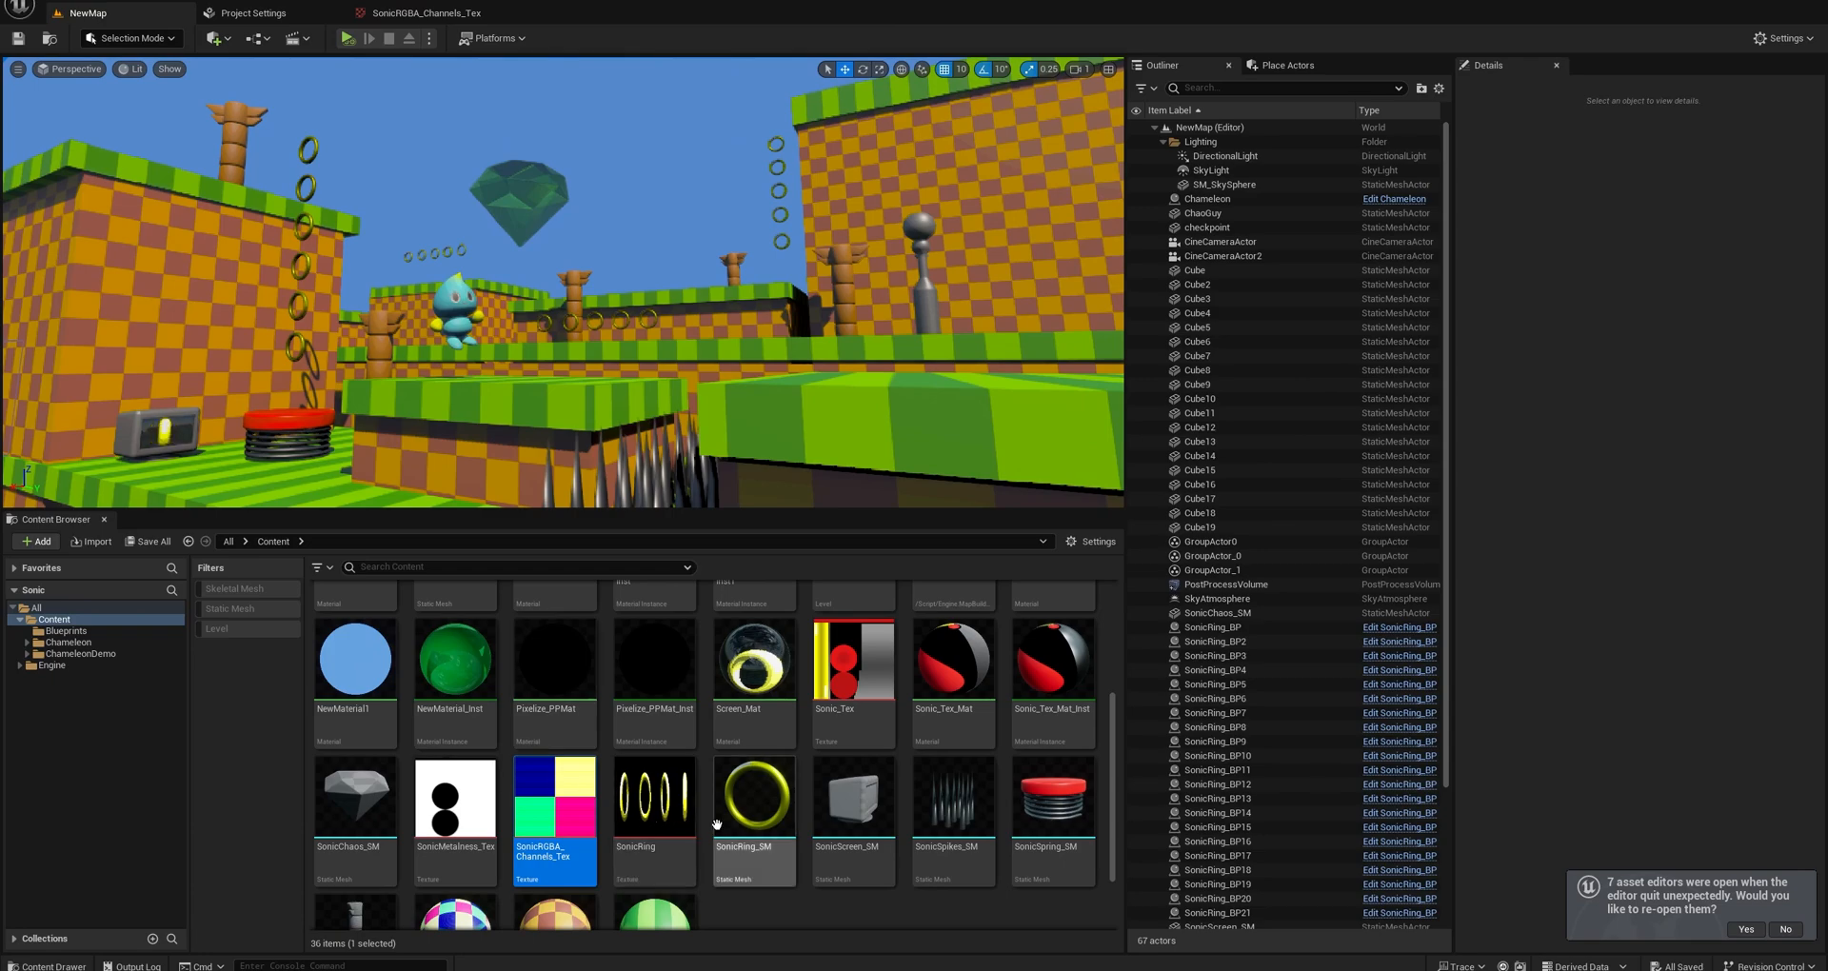
double_click(755, 672)
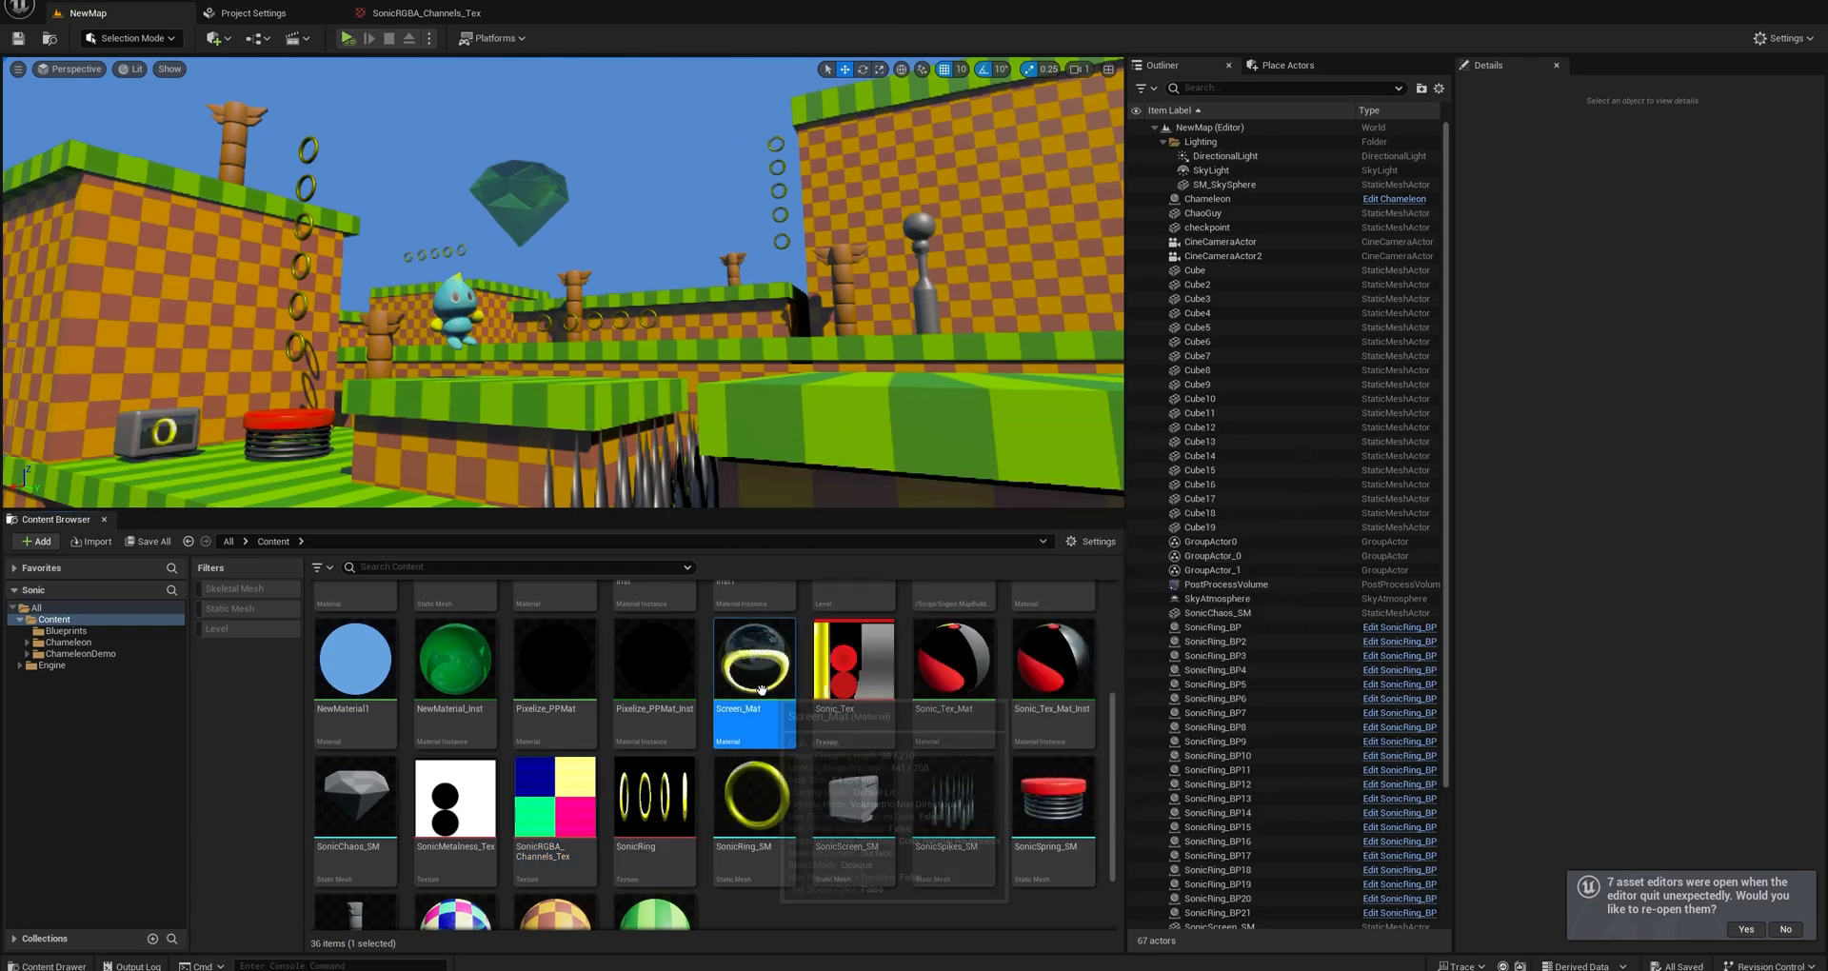
scroll(792, 402, down, 8)
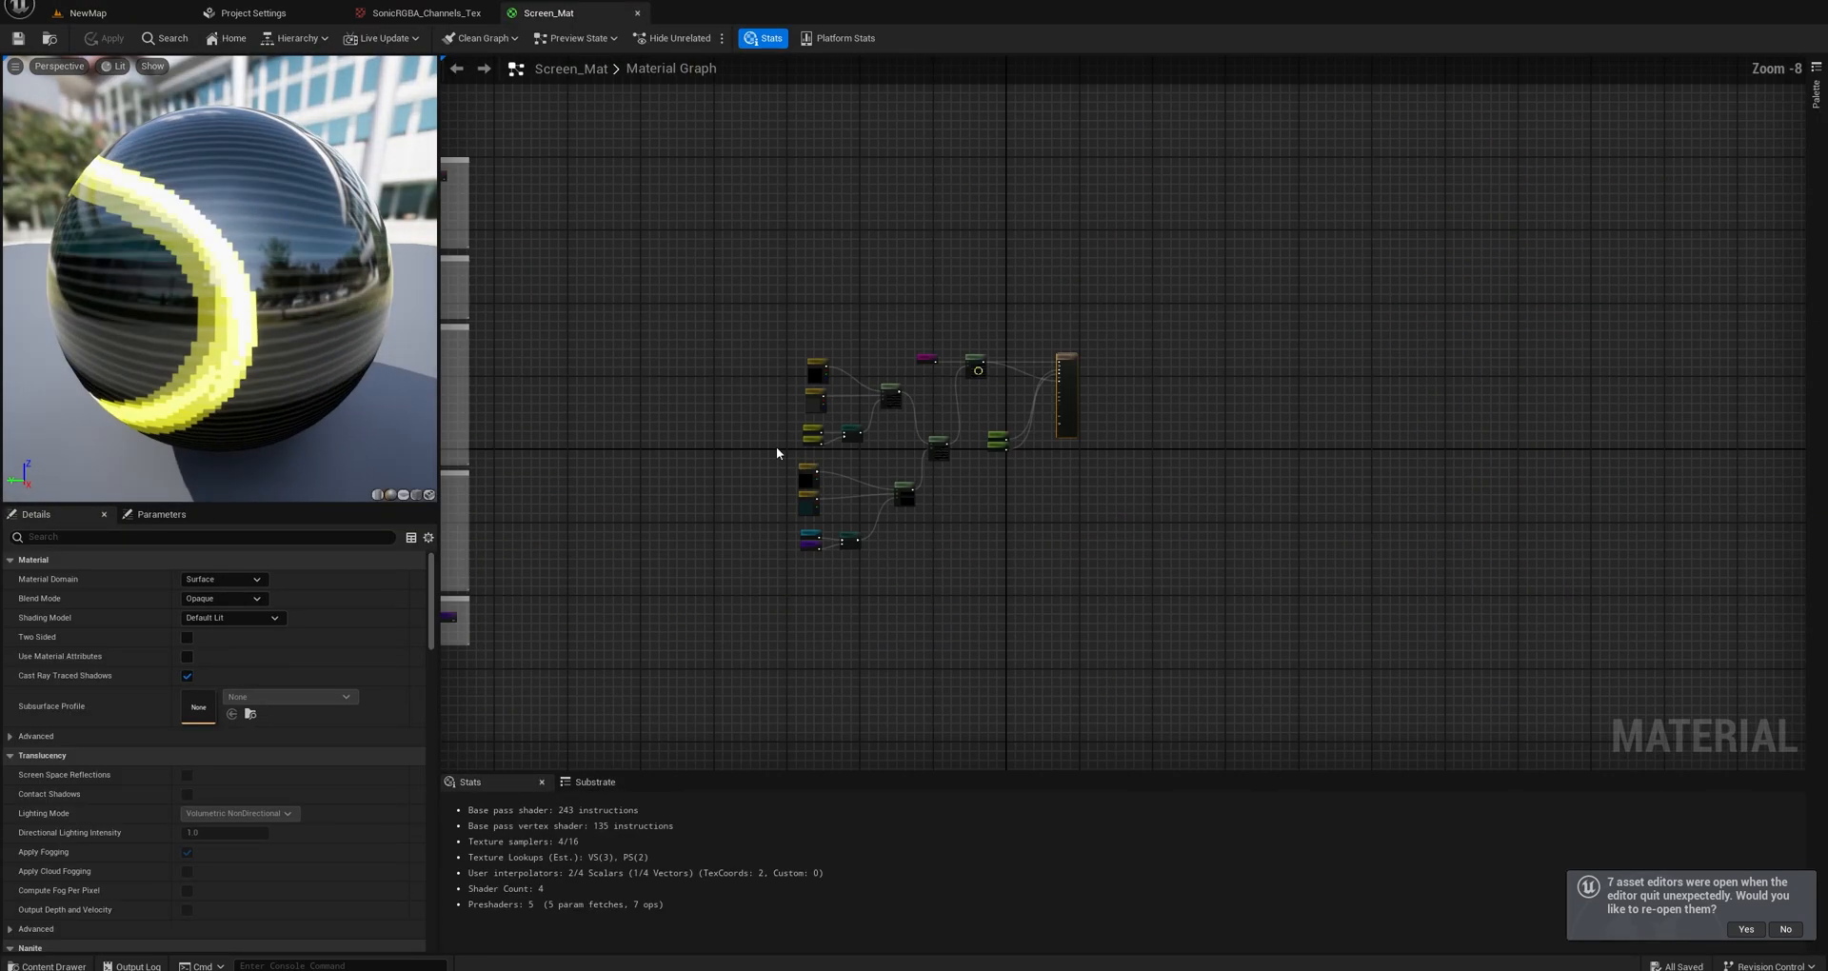
Move the Simple Lines Distortion node further away from the Texture Sample that feeds it.
scroll(900, 363, up, 6)
right_drag(831, 360, 1080, 643)
scroll(1036, 405, up, 2)
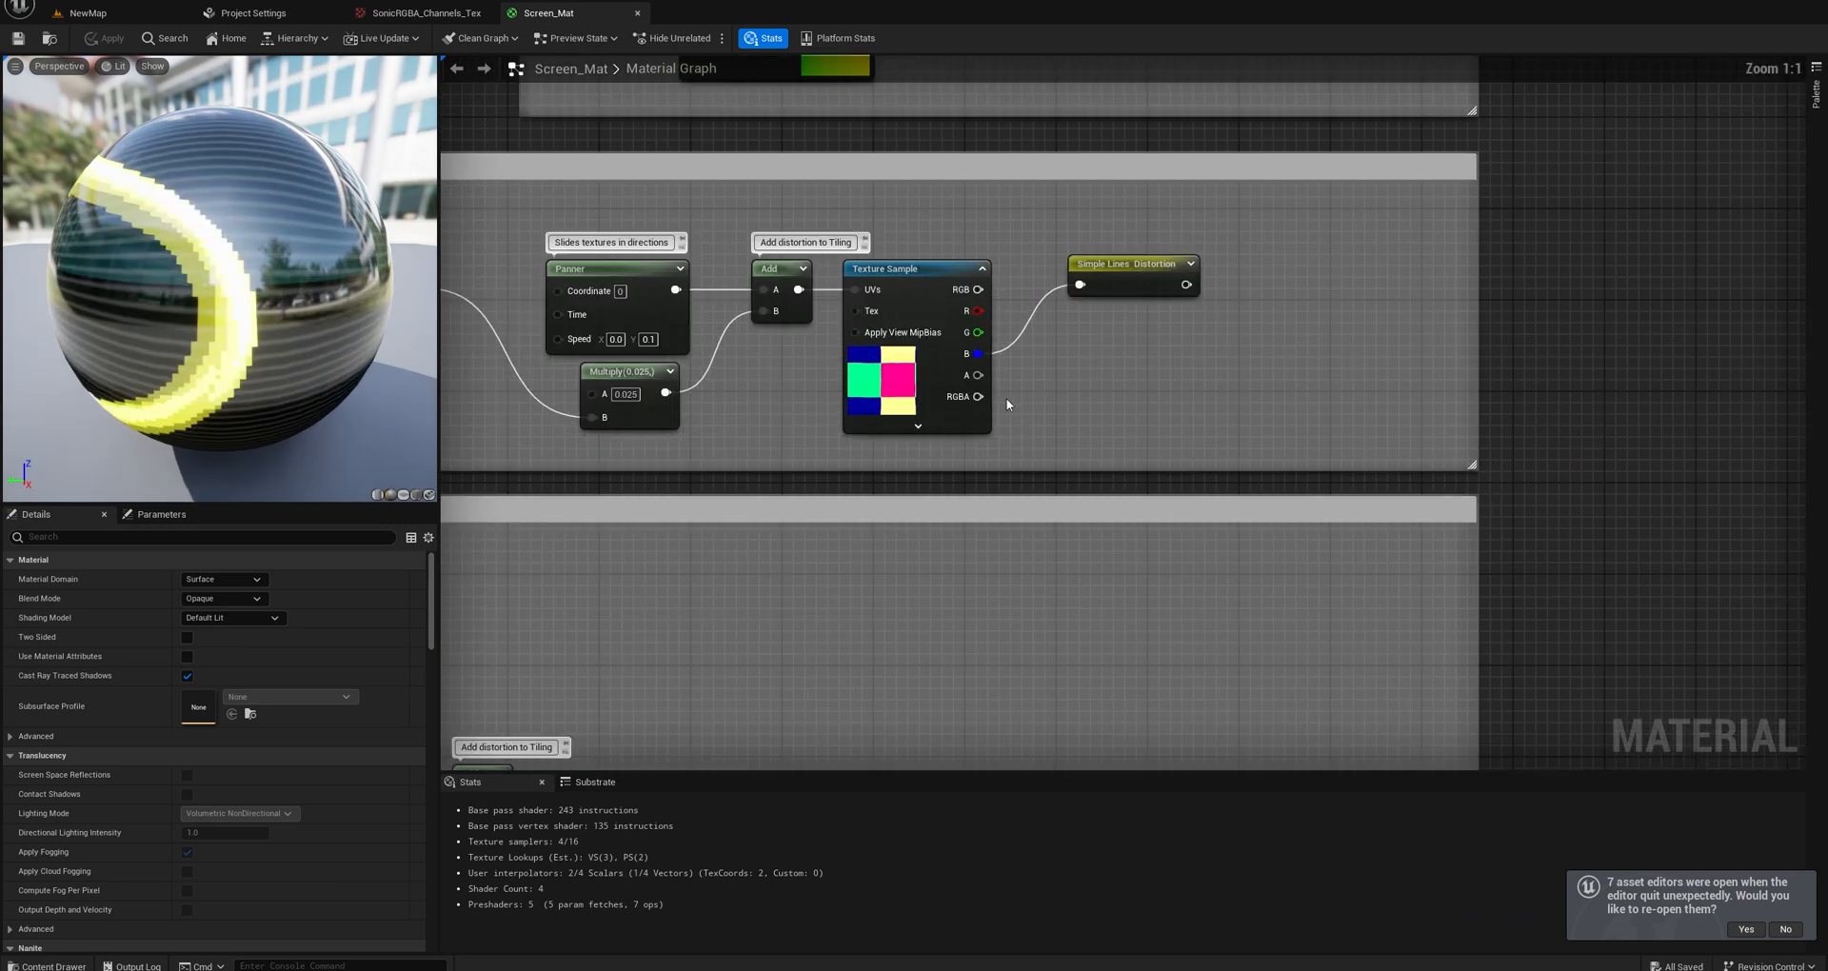
right_drag(1008, 400, 1085, 465)
drag(1200, 345, 1269, 322)
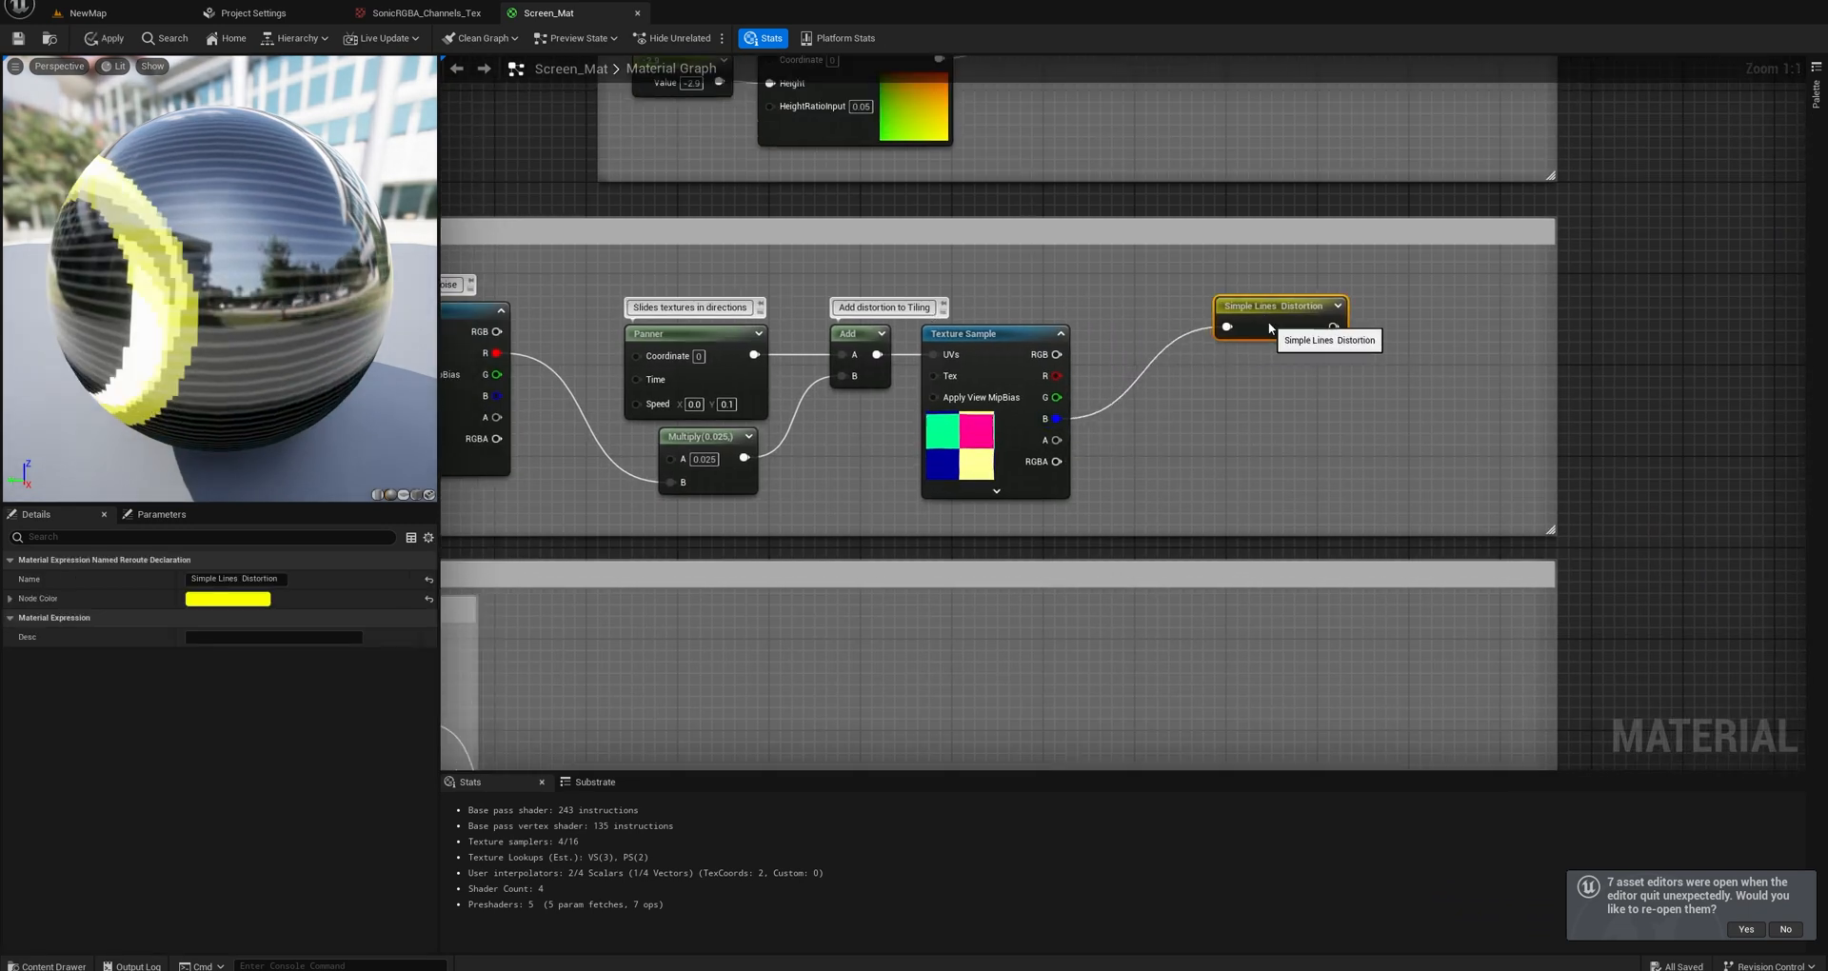
Add a ComponentMask node below Simple Lines Distortion and connect the Texture Sample's RGB output to it.
right_click(1203, 425)
text(mask)
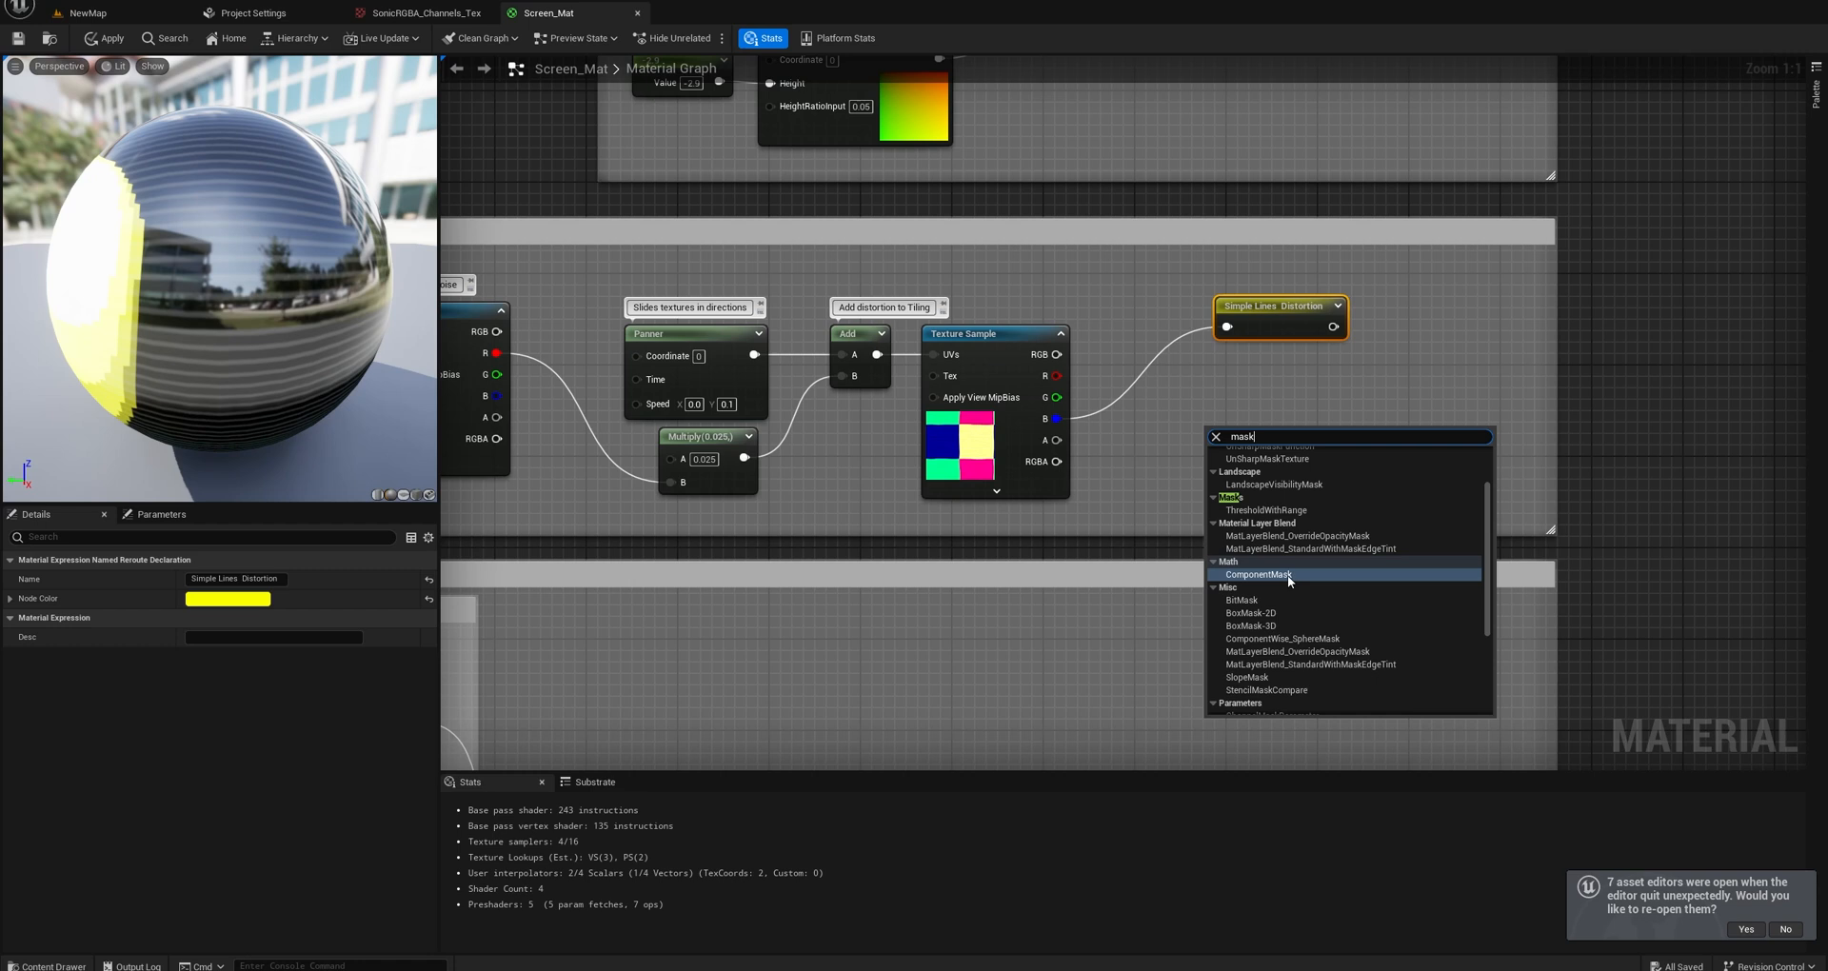
click(1288, 575)
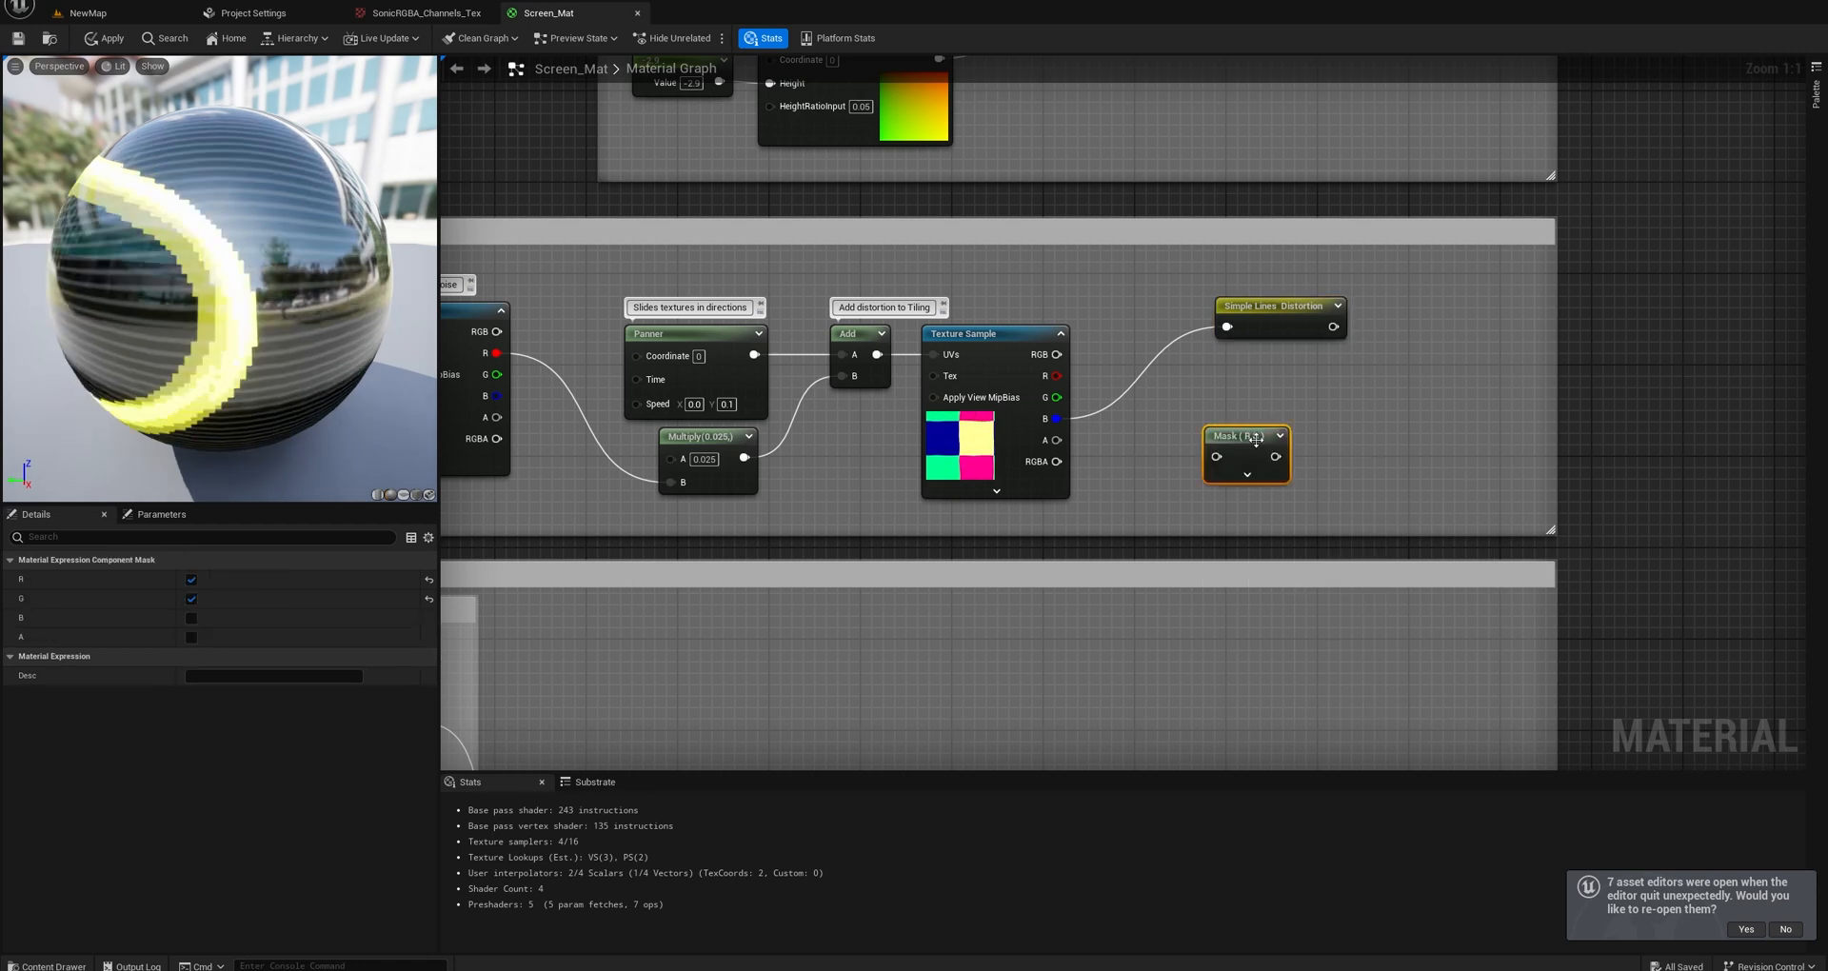
drag(1064, 423, 1110, 426)
drag(1056, 355, 1238, 441)
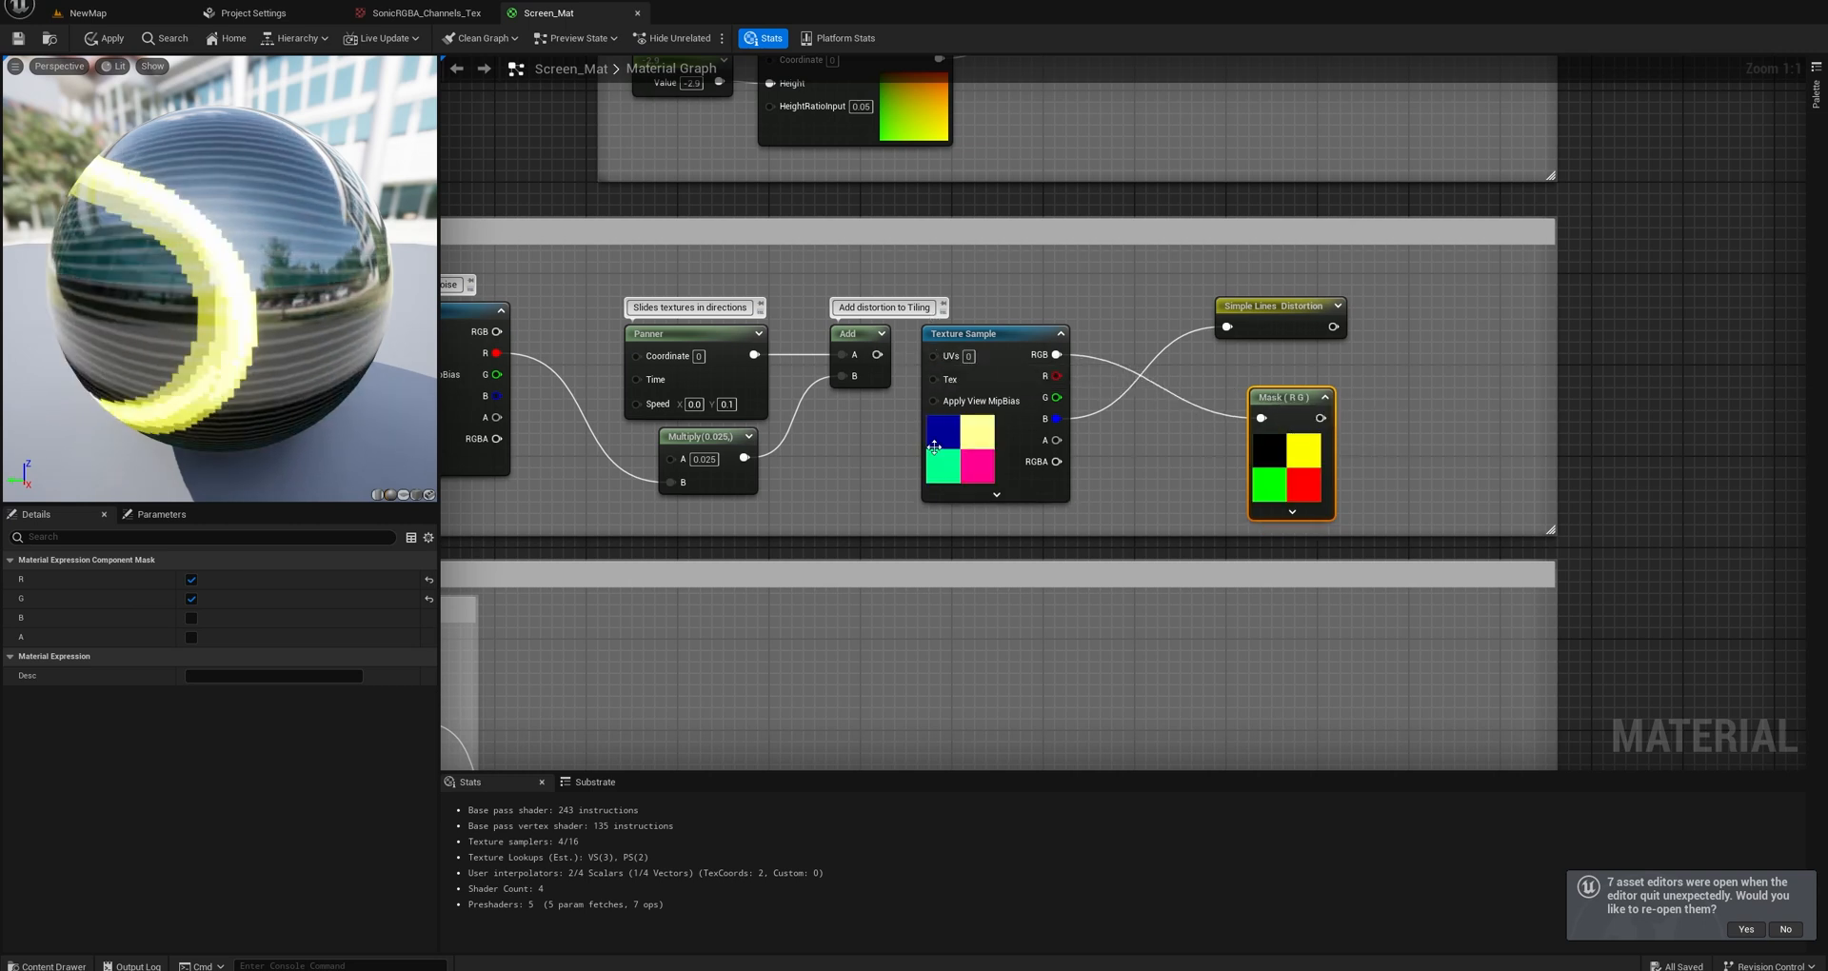
Restrict the component mask to the B channel only and place it closer to the Texture Sample.
click(191, 598)
click(191, 578)
click(191, 618)
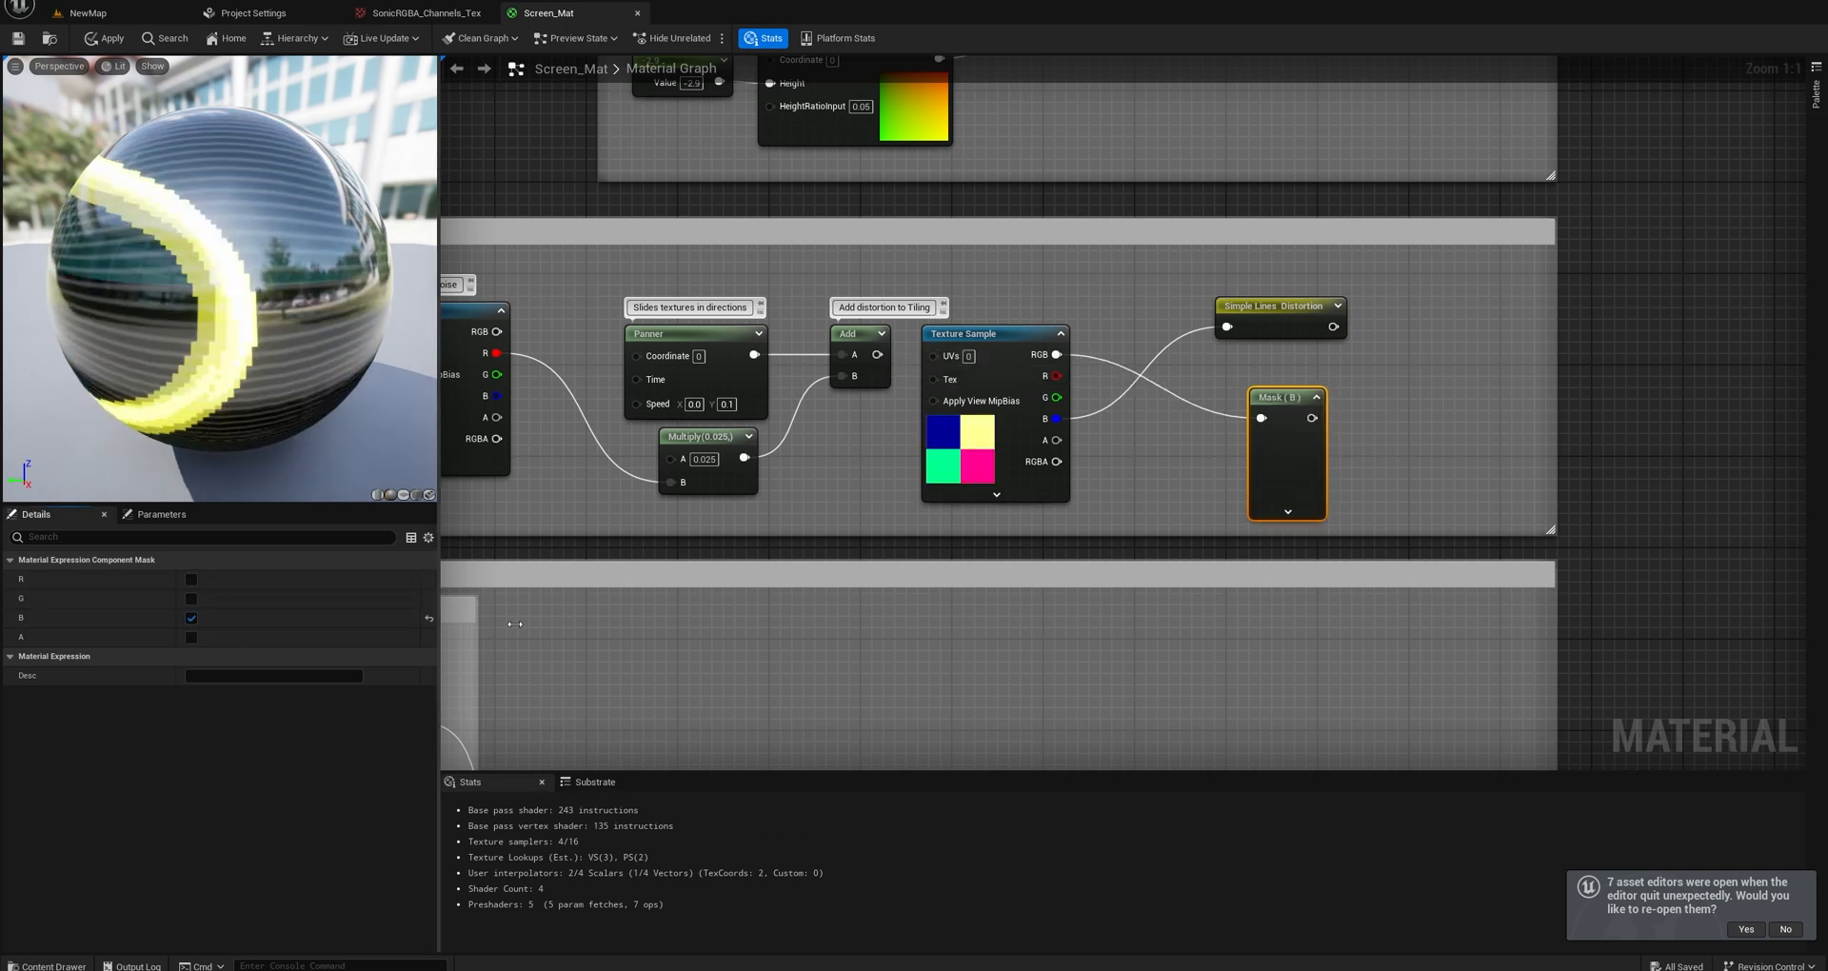
drag(1278, 398, 1233, 386)
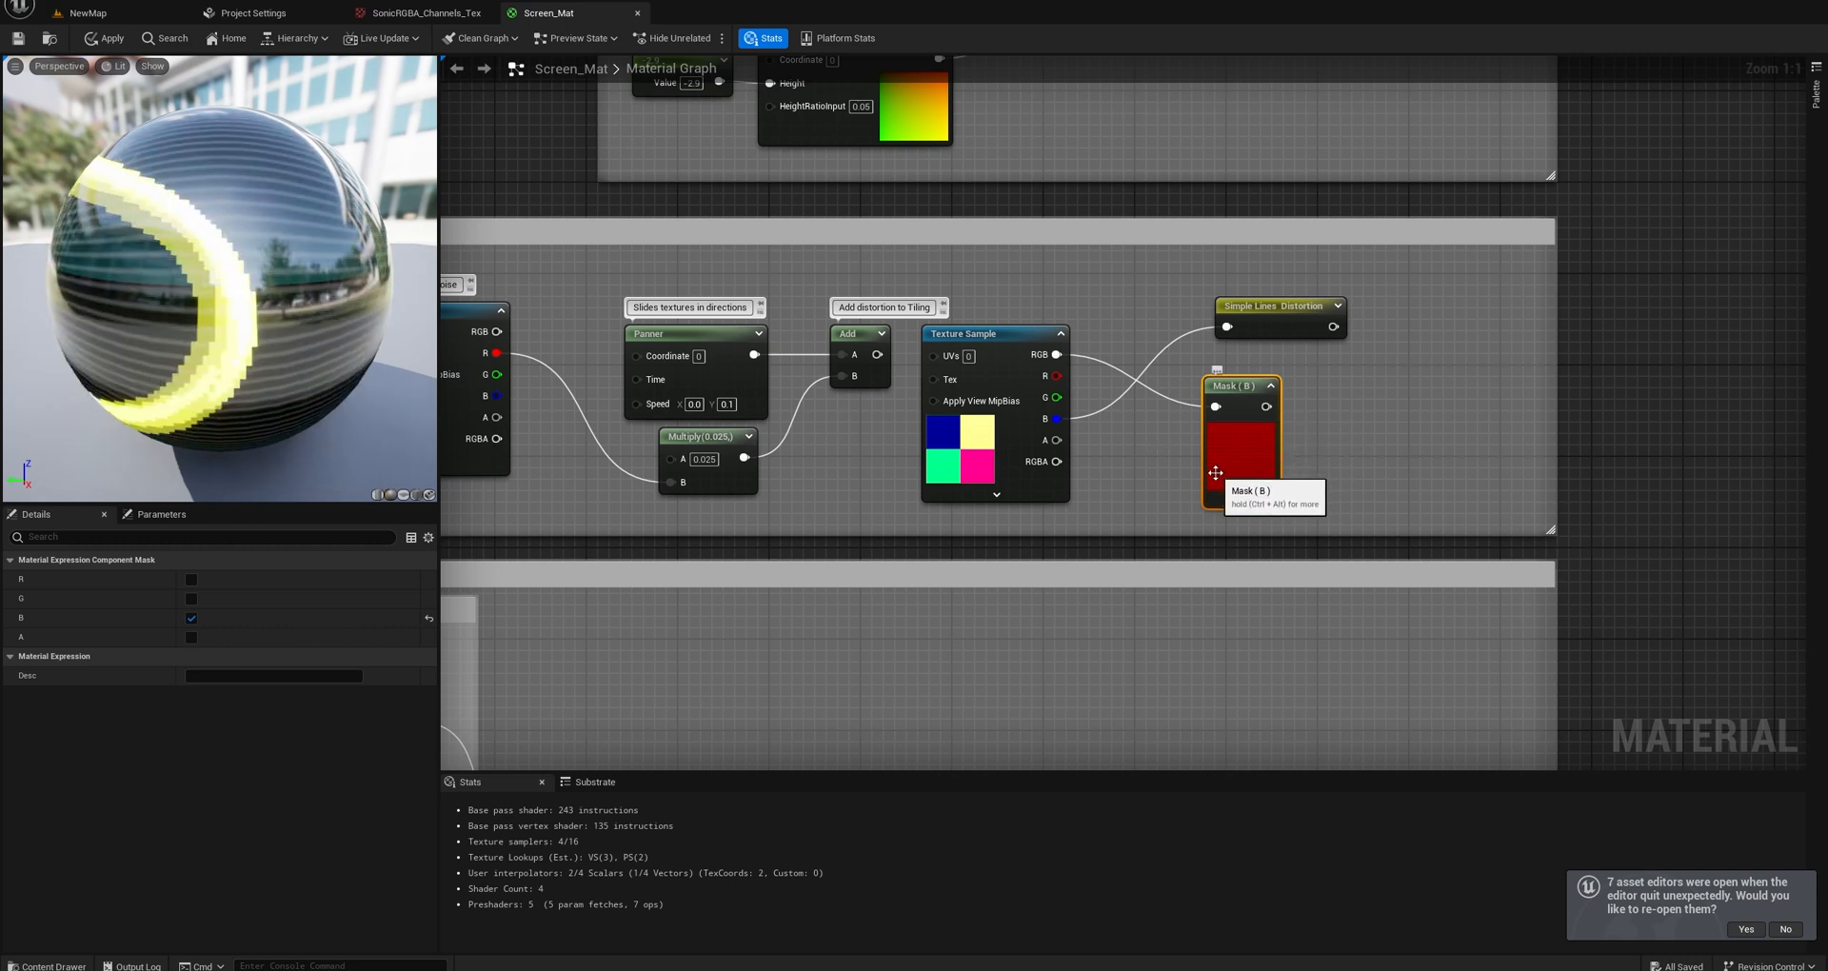
drag(1057, 419, 1216, 406)
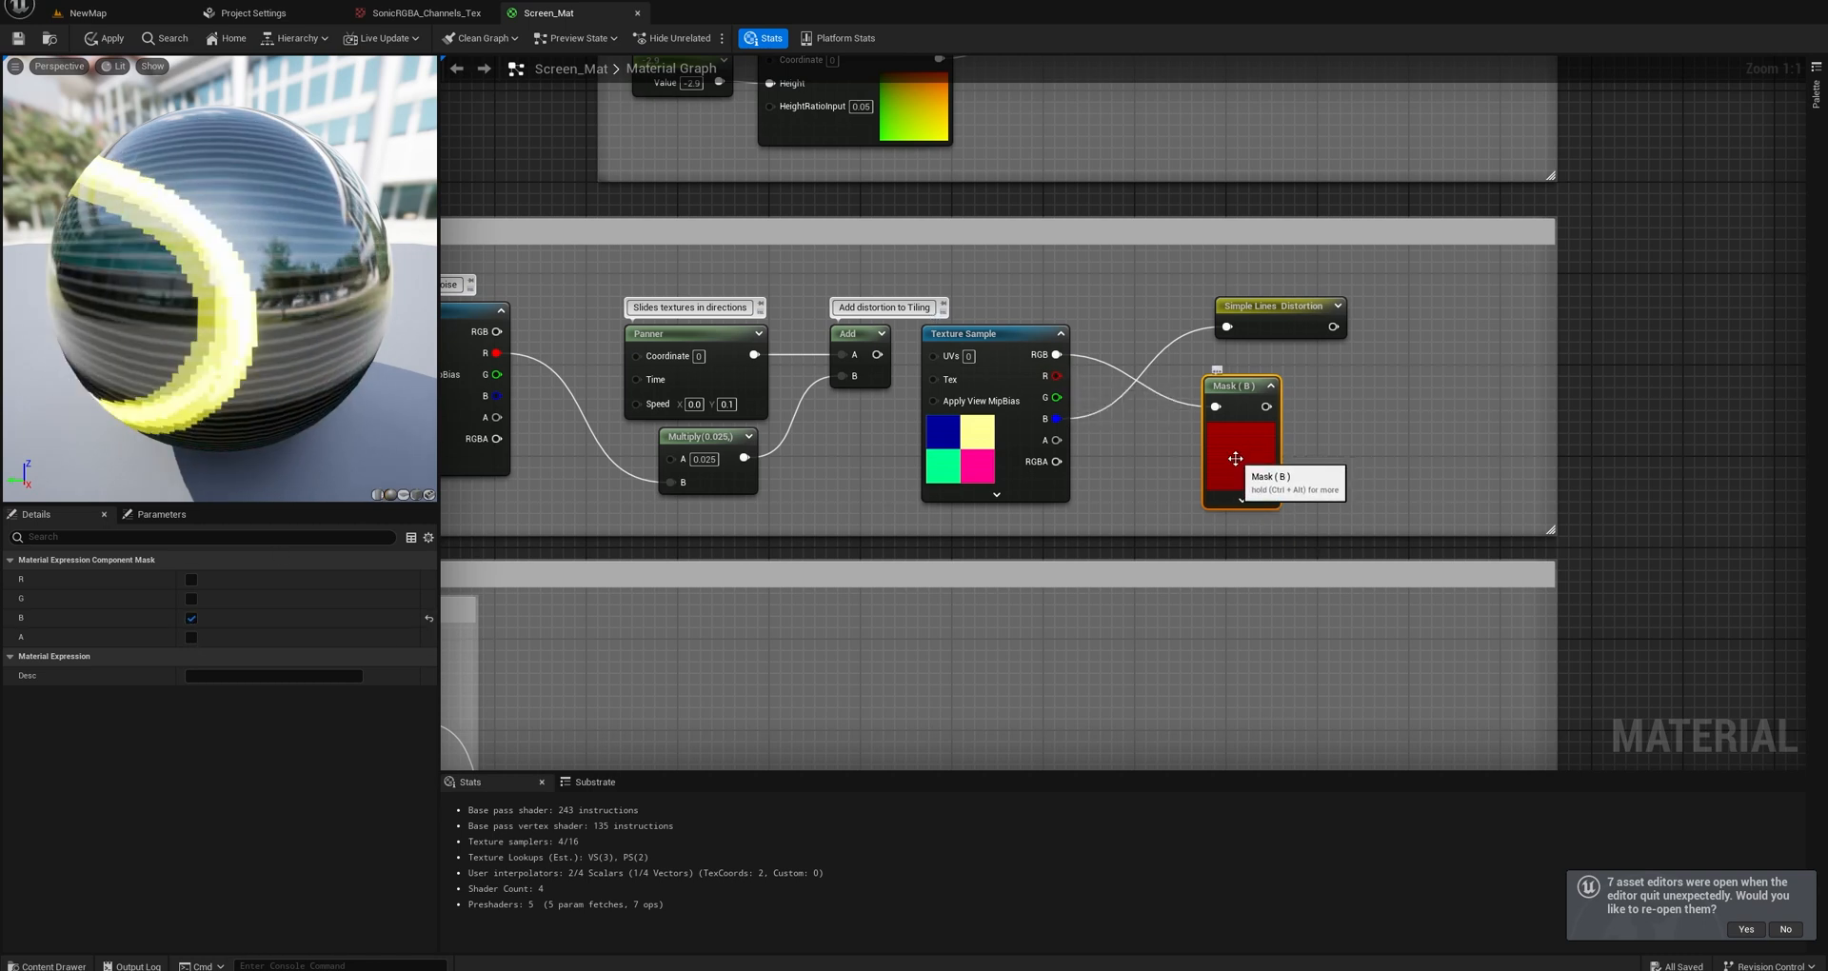
Switch the component mask to G only, then to R only, and delete the mask node.
click(191, 618)
click(192, 598)
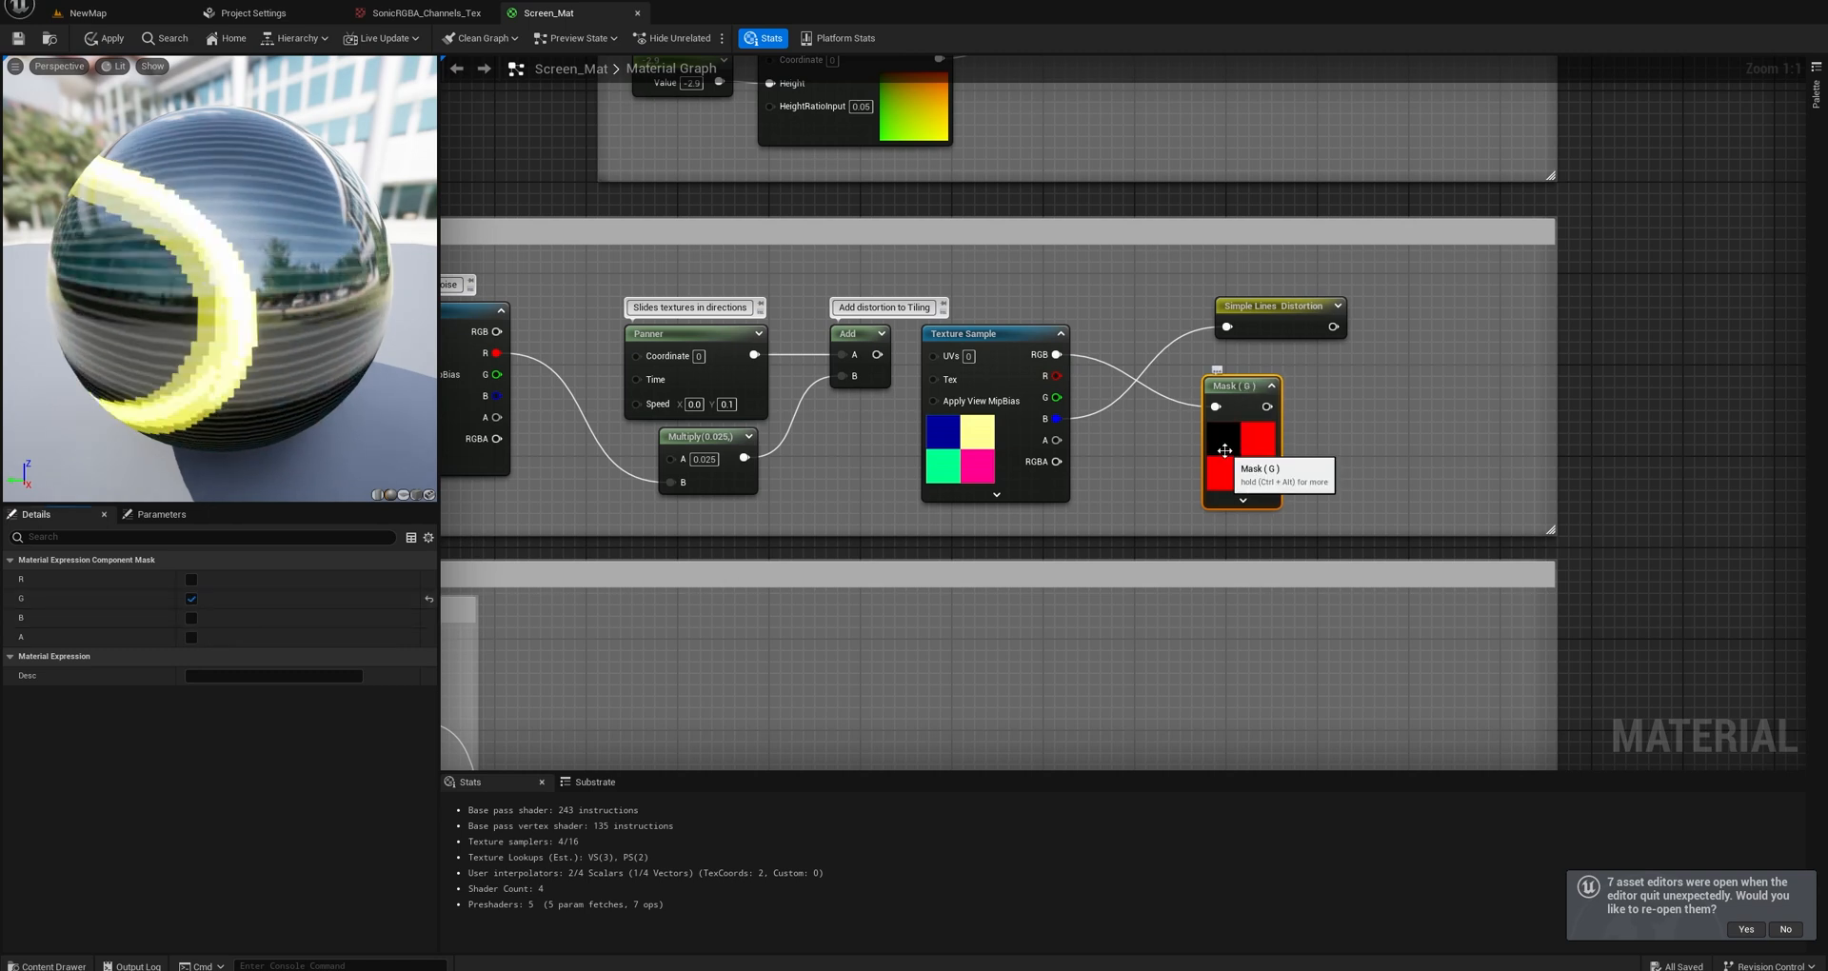
click(191, 599)
click(191, 579)
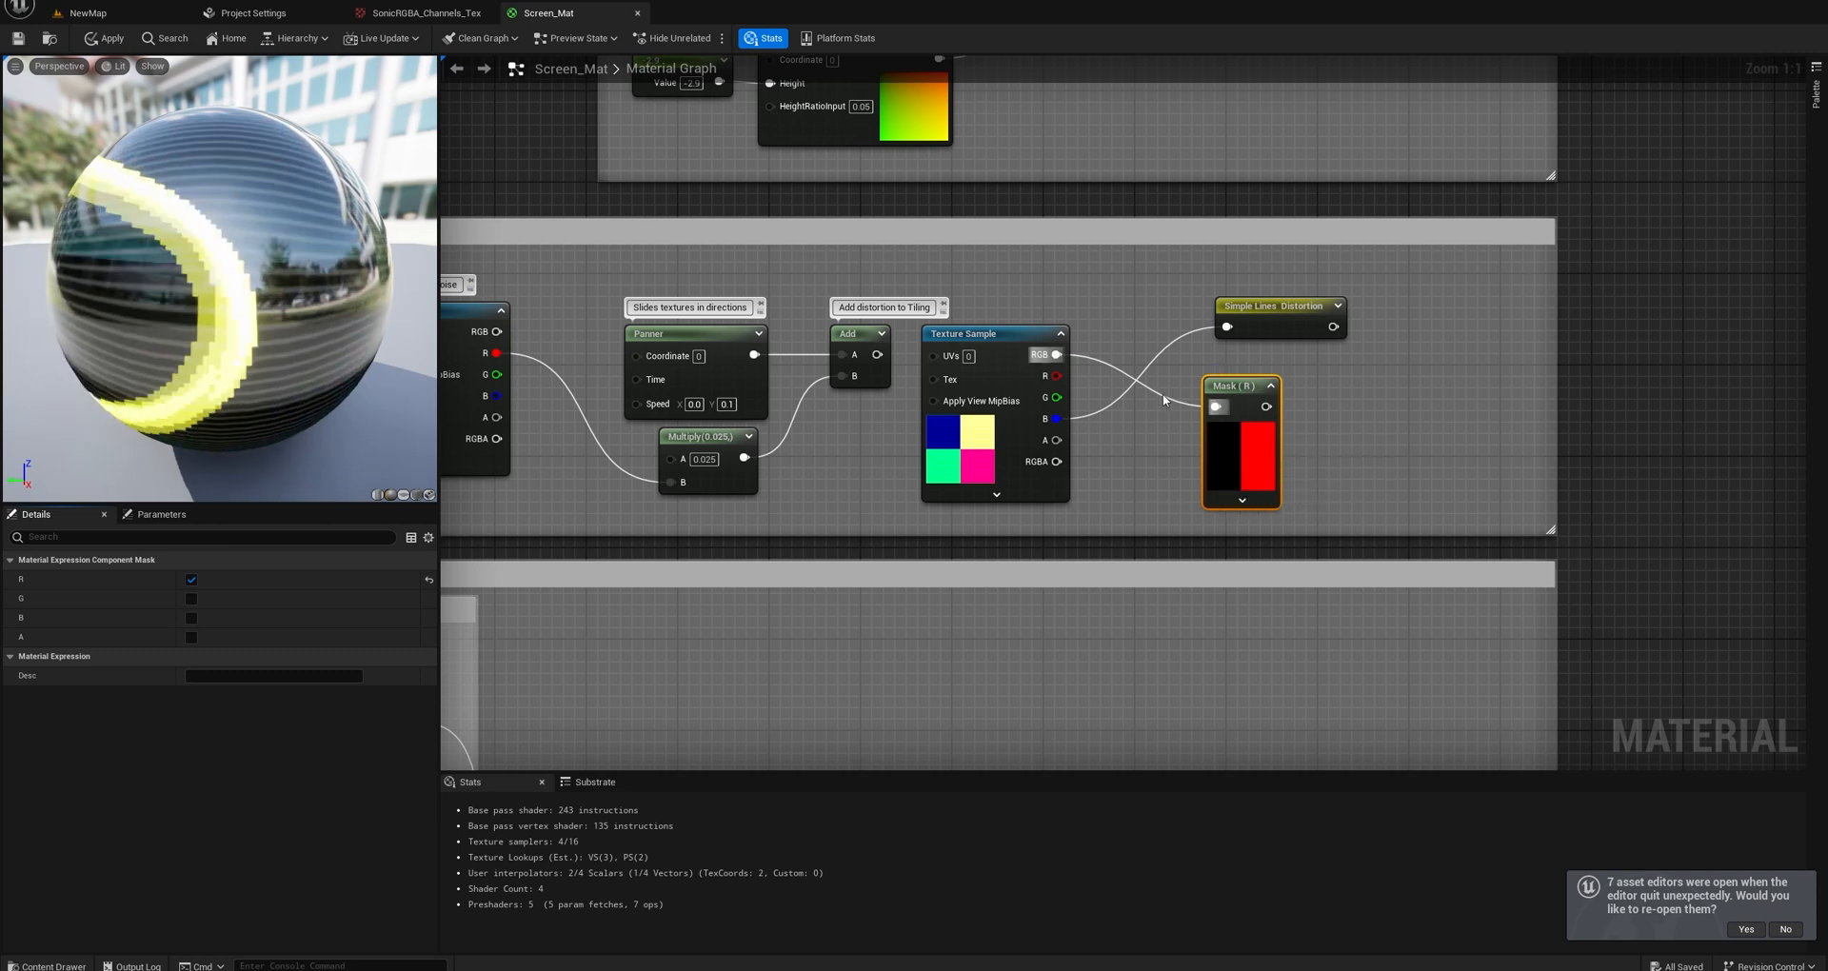
key(Delete)
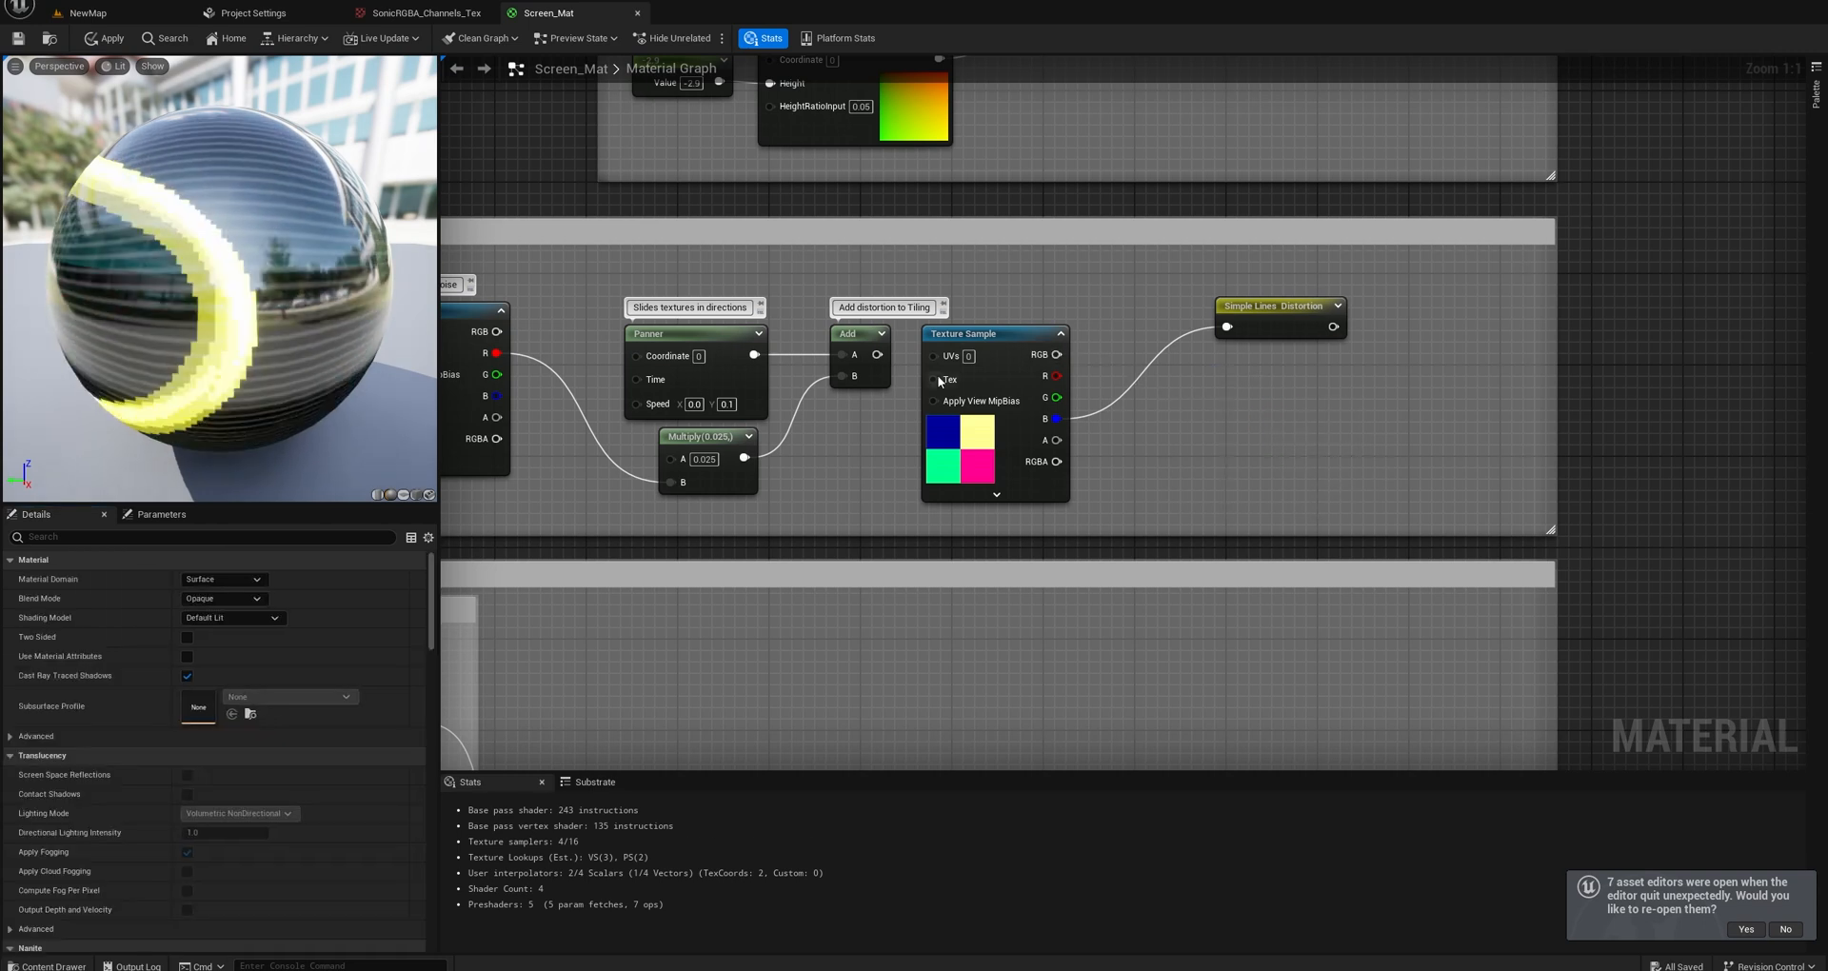
Reconnect the Add node to the Texture Sample's UVs and move the Panner feeding Add slightly upward.
right_drag(968, 318, 1079, 318)
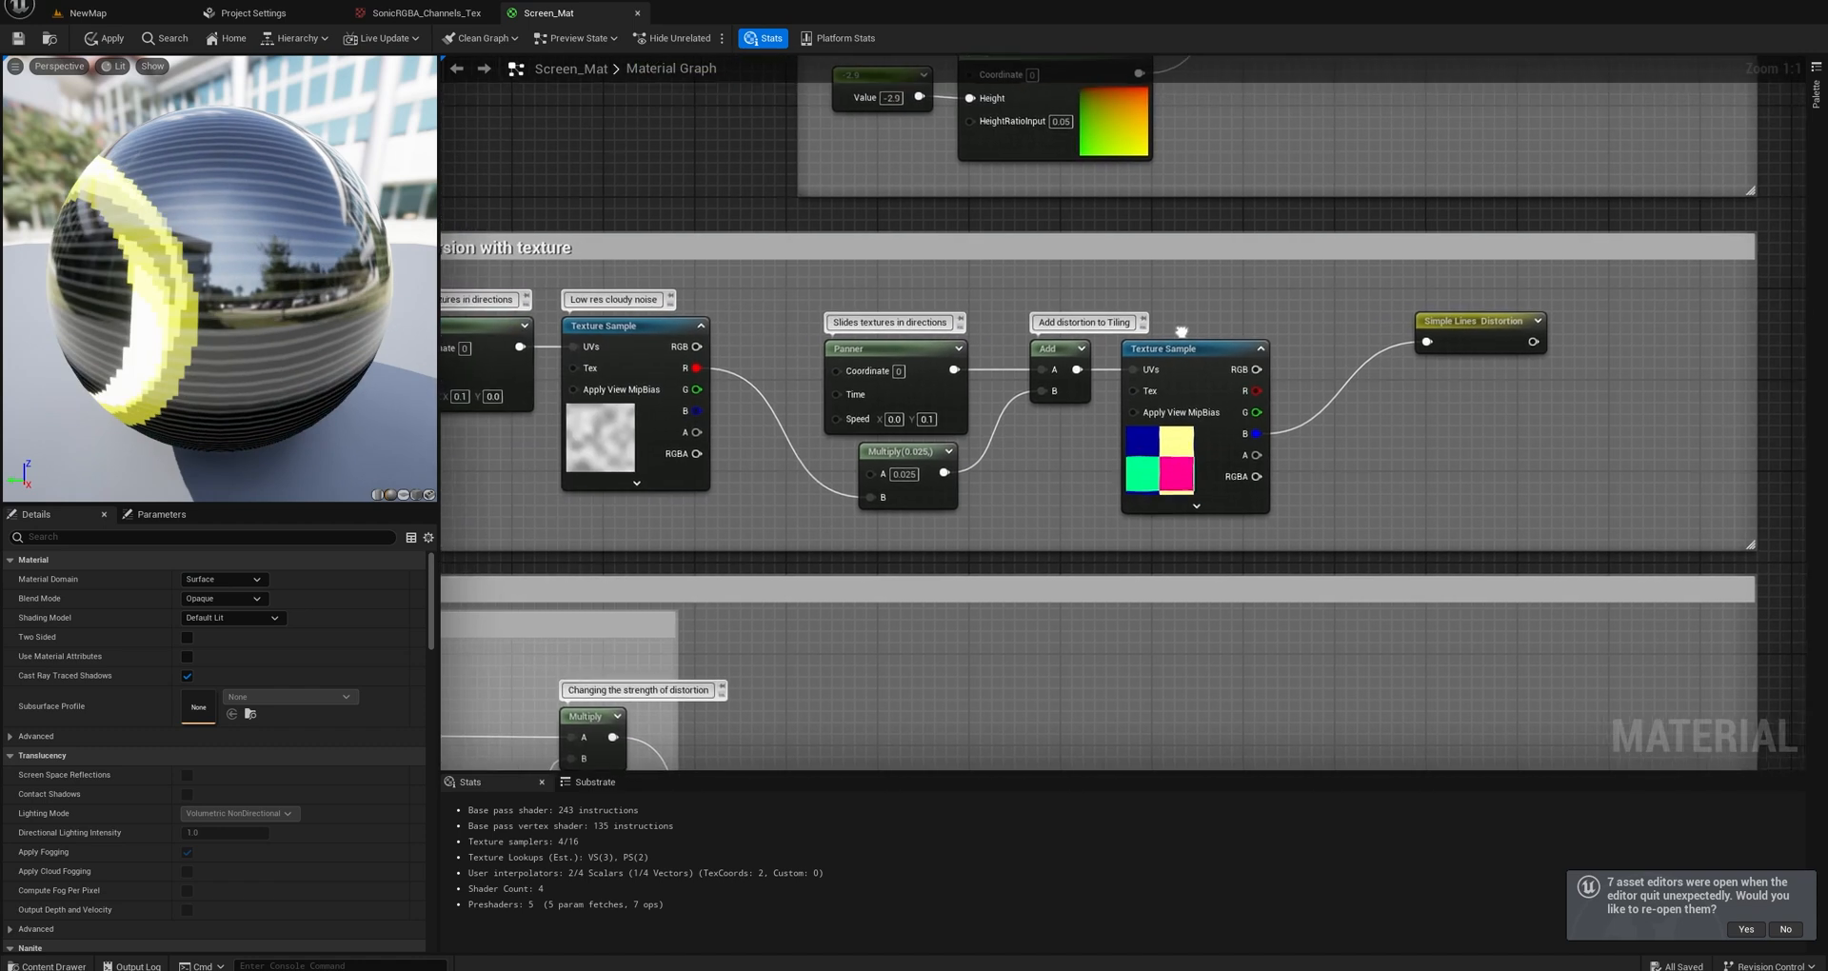
mouse_move(1194, 322)
right_down()
mouse_move(1400, 314)
mouse_move(1164, 314)
right_up()
drag(829, 341, 847, 310)
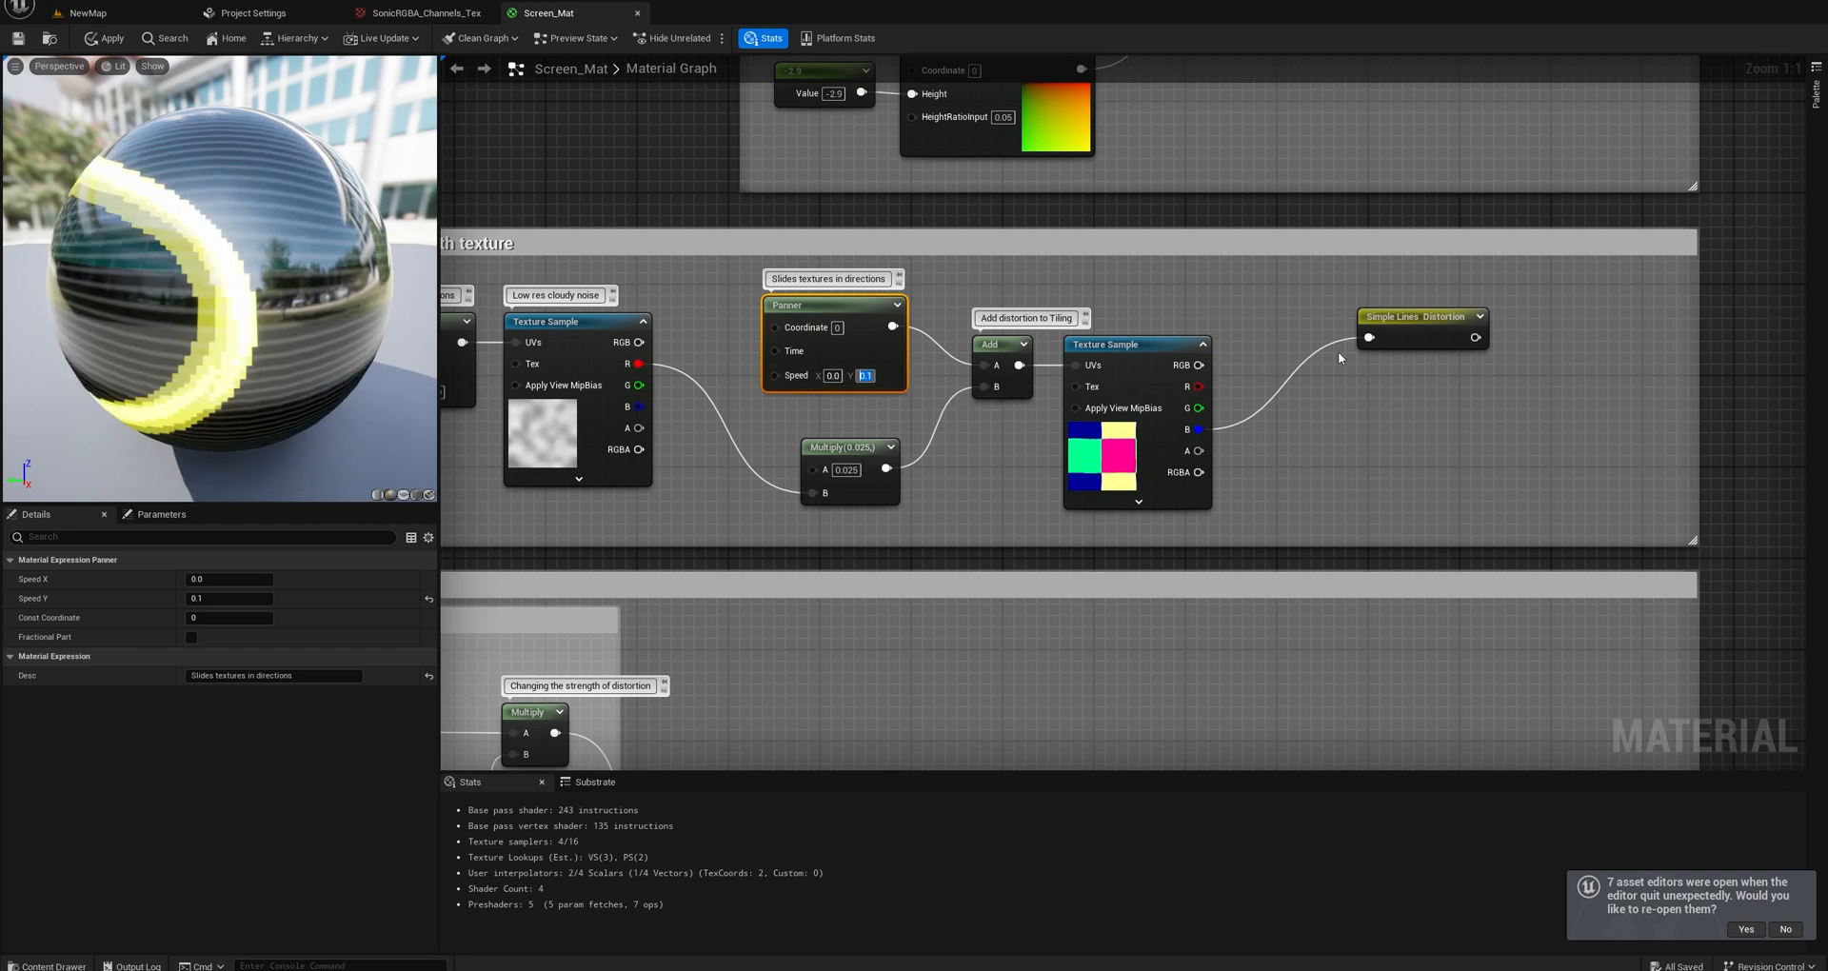
Start previewing the Simple Lines Distortion node and show the preview on a plane.
right_click(1156, 356)
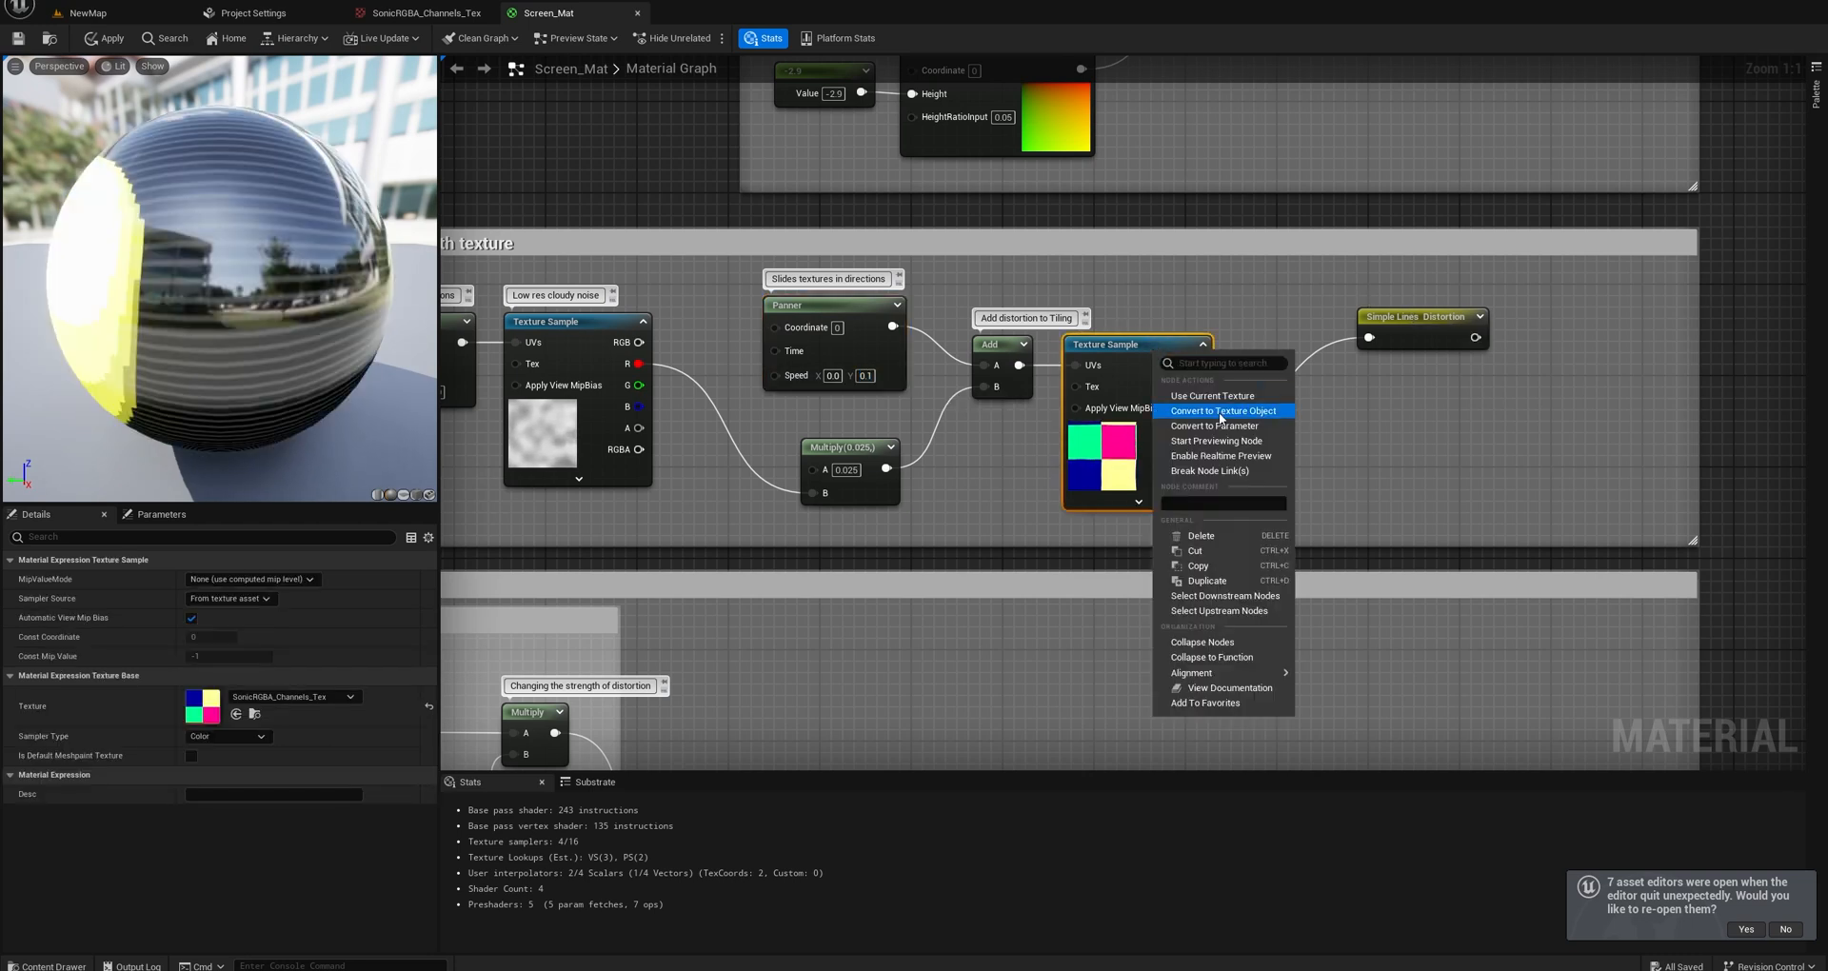
click(1407, 323)
right_click(1407, 323)
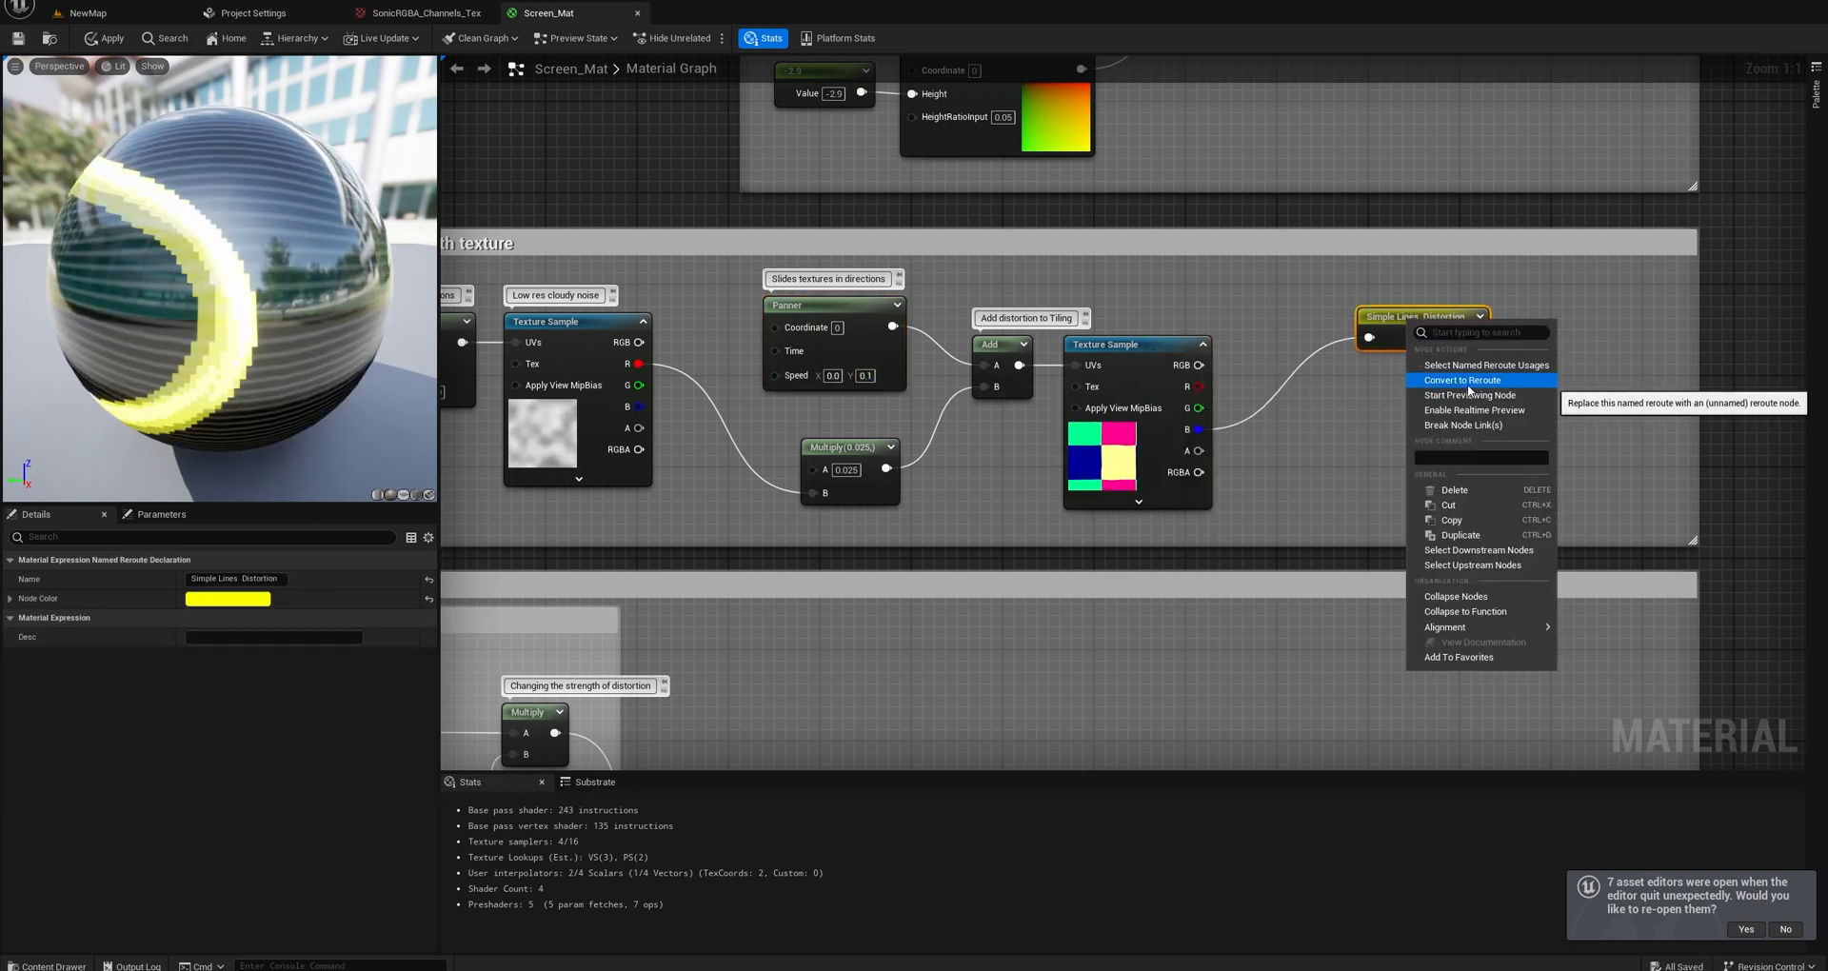
click(1470, 395)
click(416, 495)
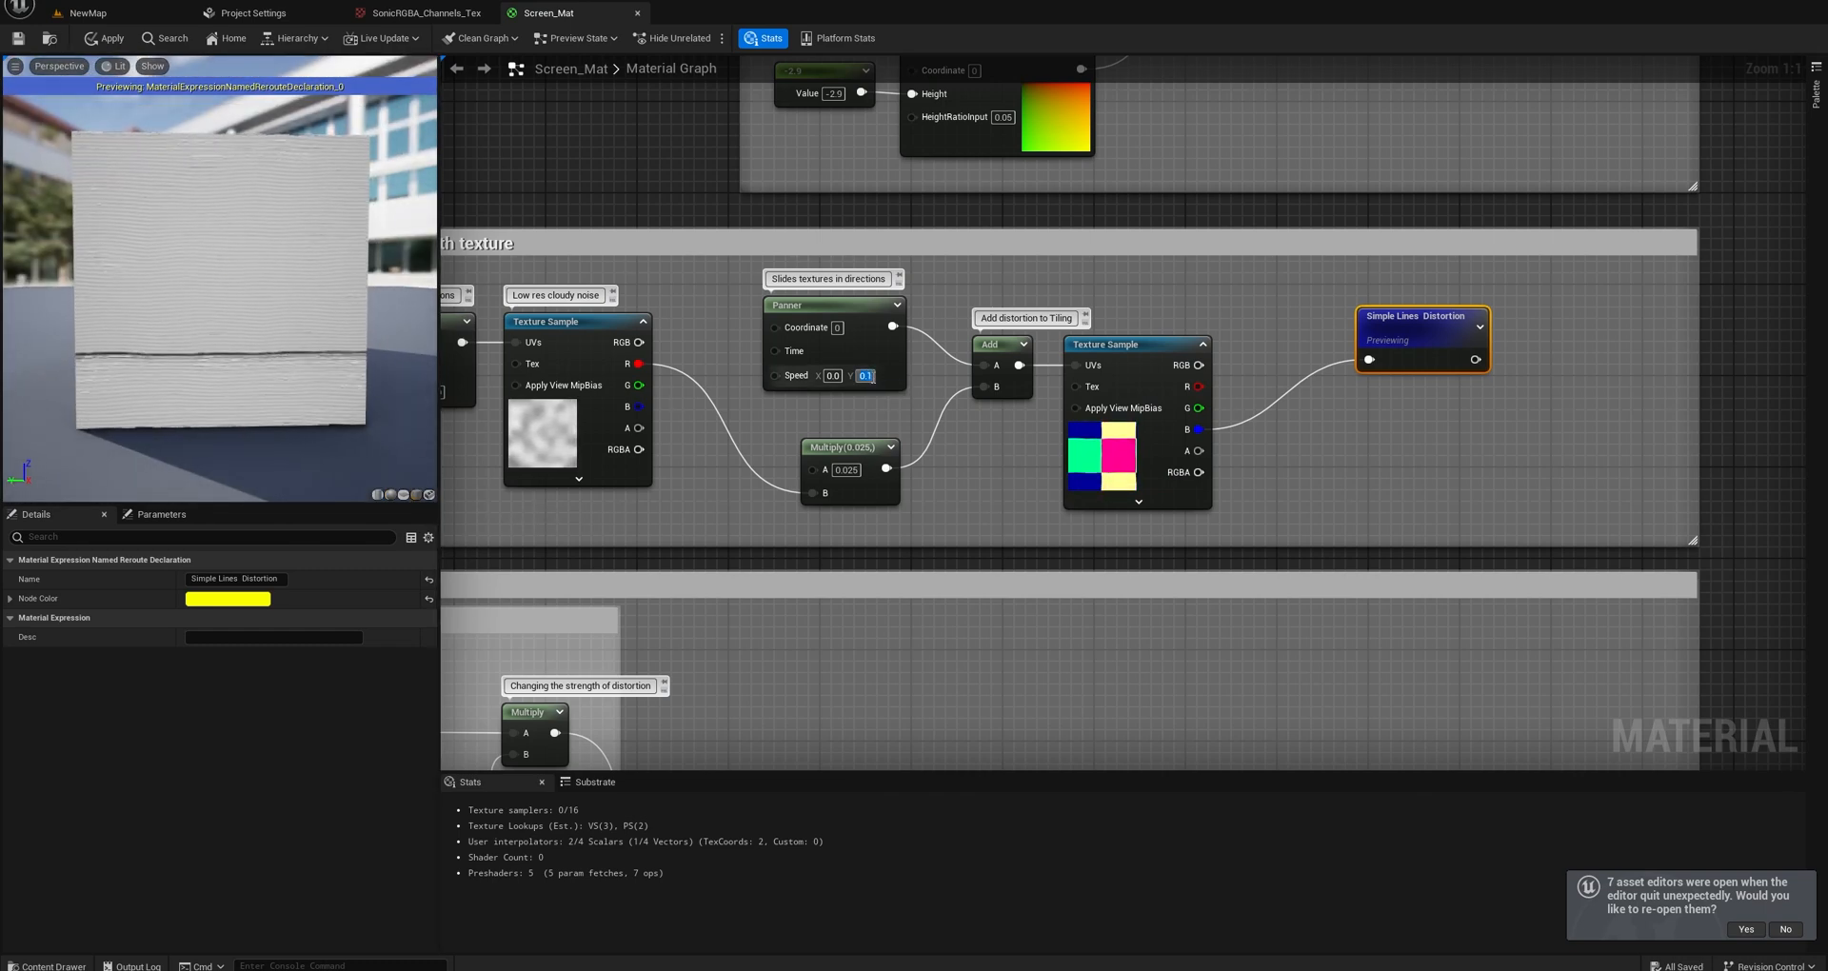
Try a Y speed of 1.0 on the Panner that scrolls the lines, then set it back to 0.1.
text(1.0)
key(Return)
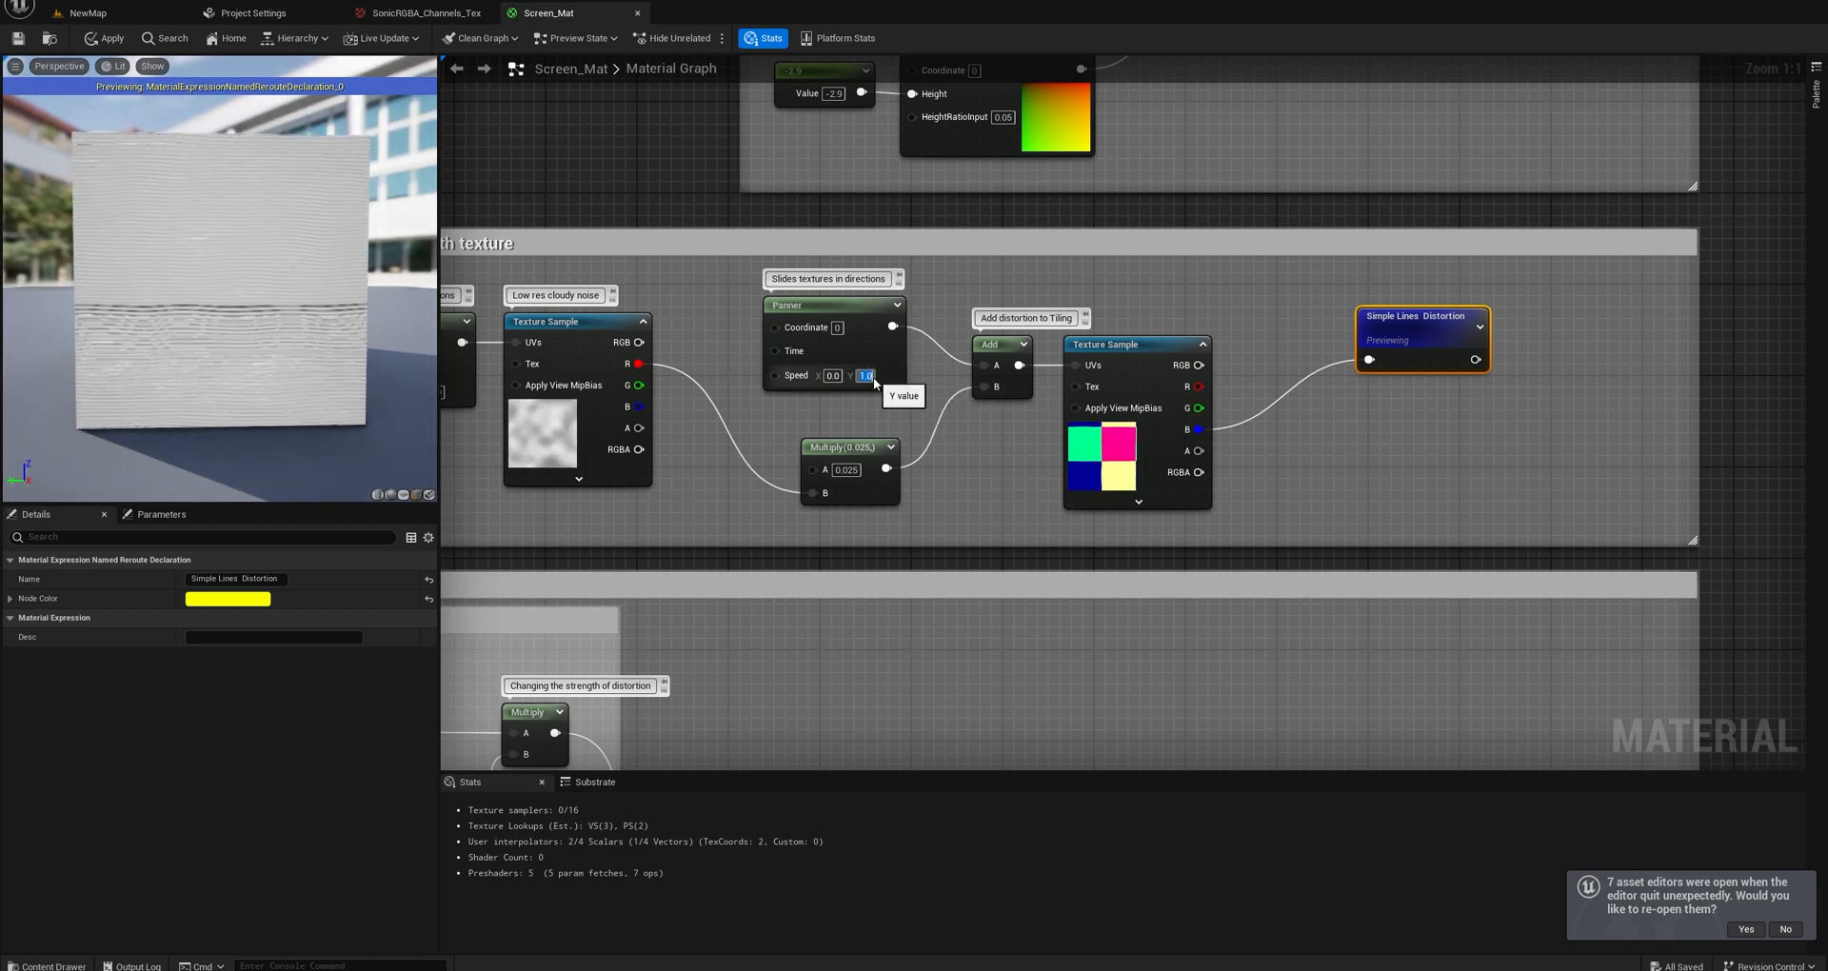
text(0.1)
key(Return)
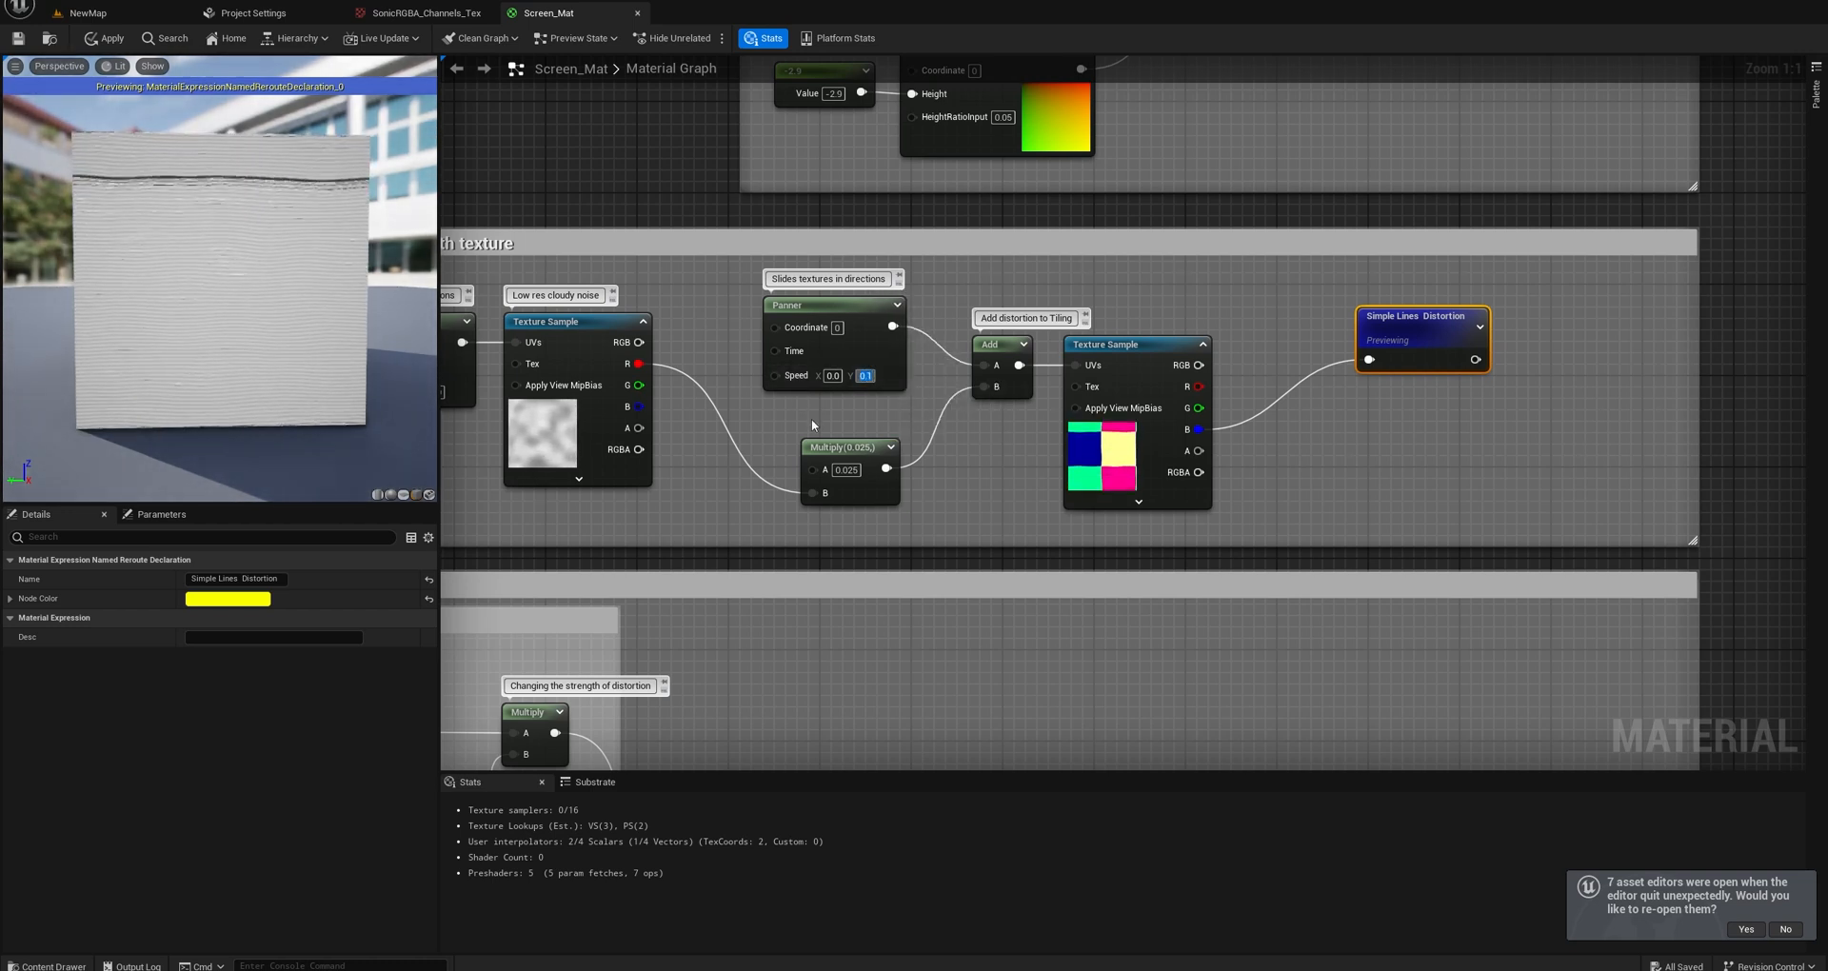
click(812, 420)
right_drag(813, 420, 1062, 422)
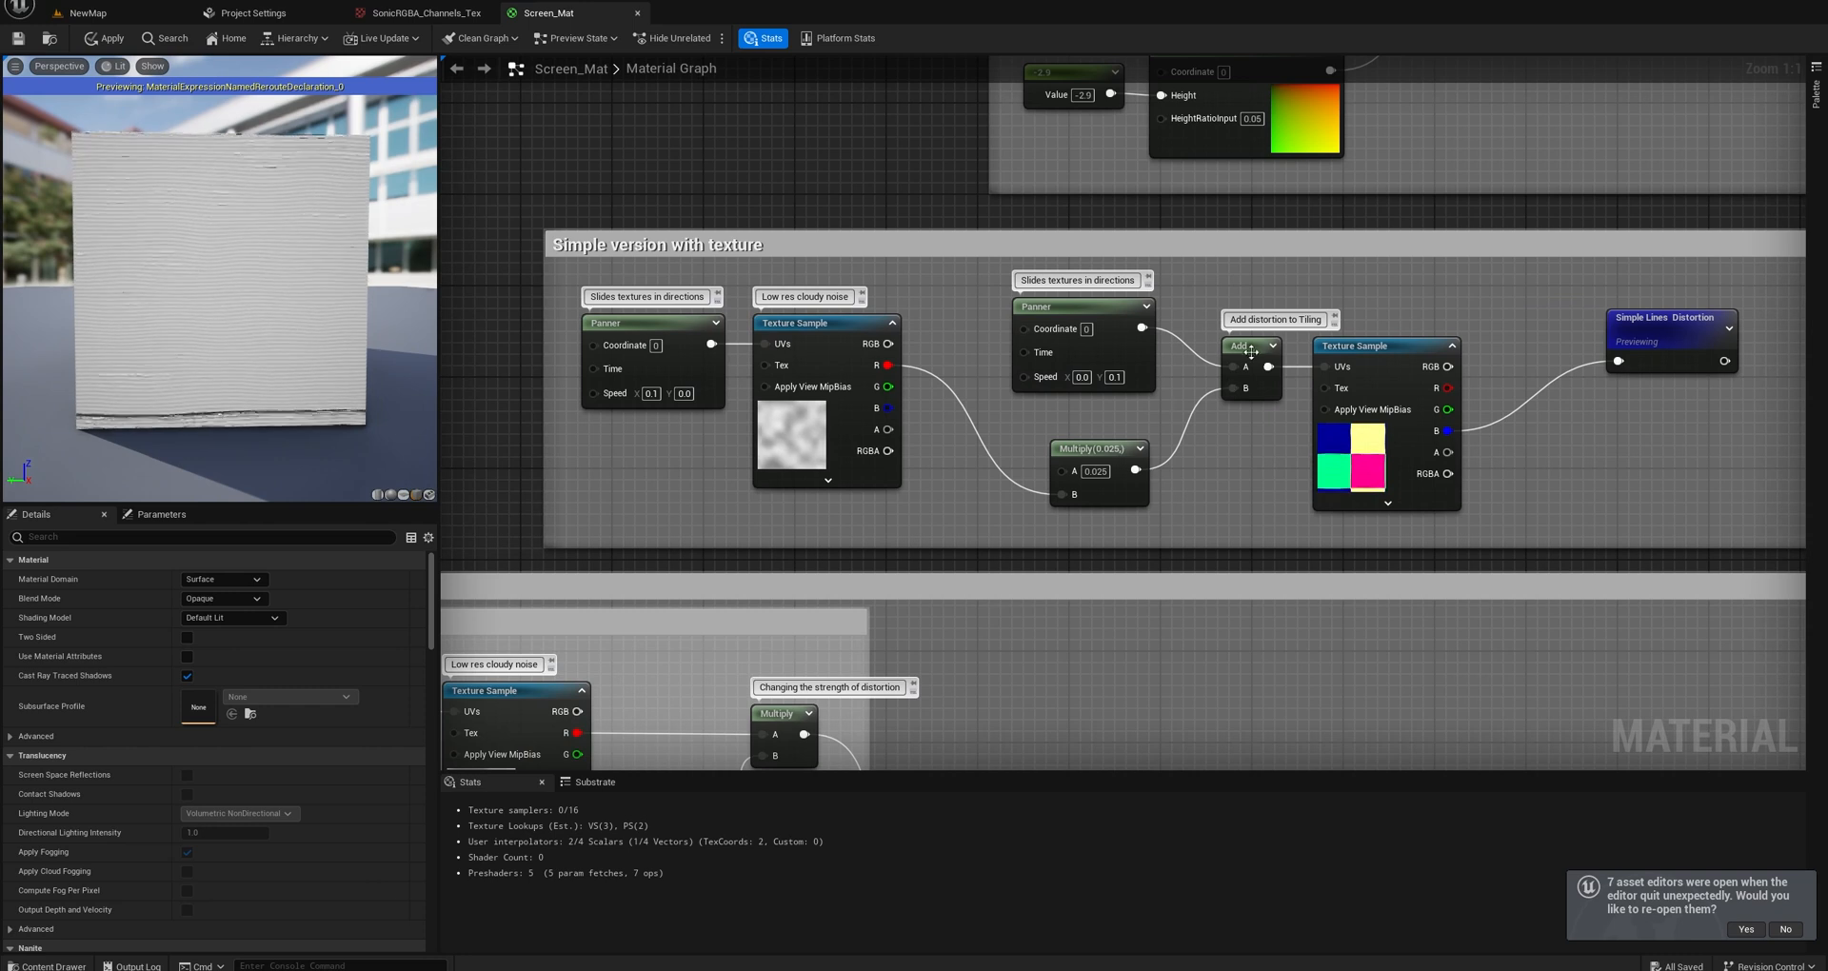
Inspect the Add node and the Multiply node that bring the cloudy noise distortion into the simple scanline texture's tiling.
drag(1251, 352, 1234, 346)
right_drag(975, 381, 1043, 403)
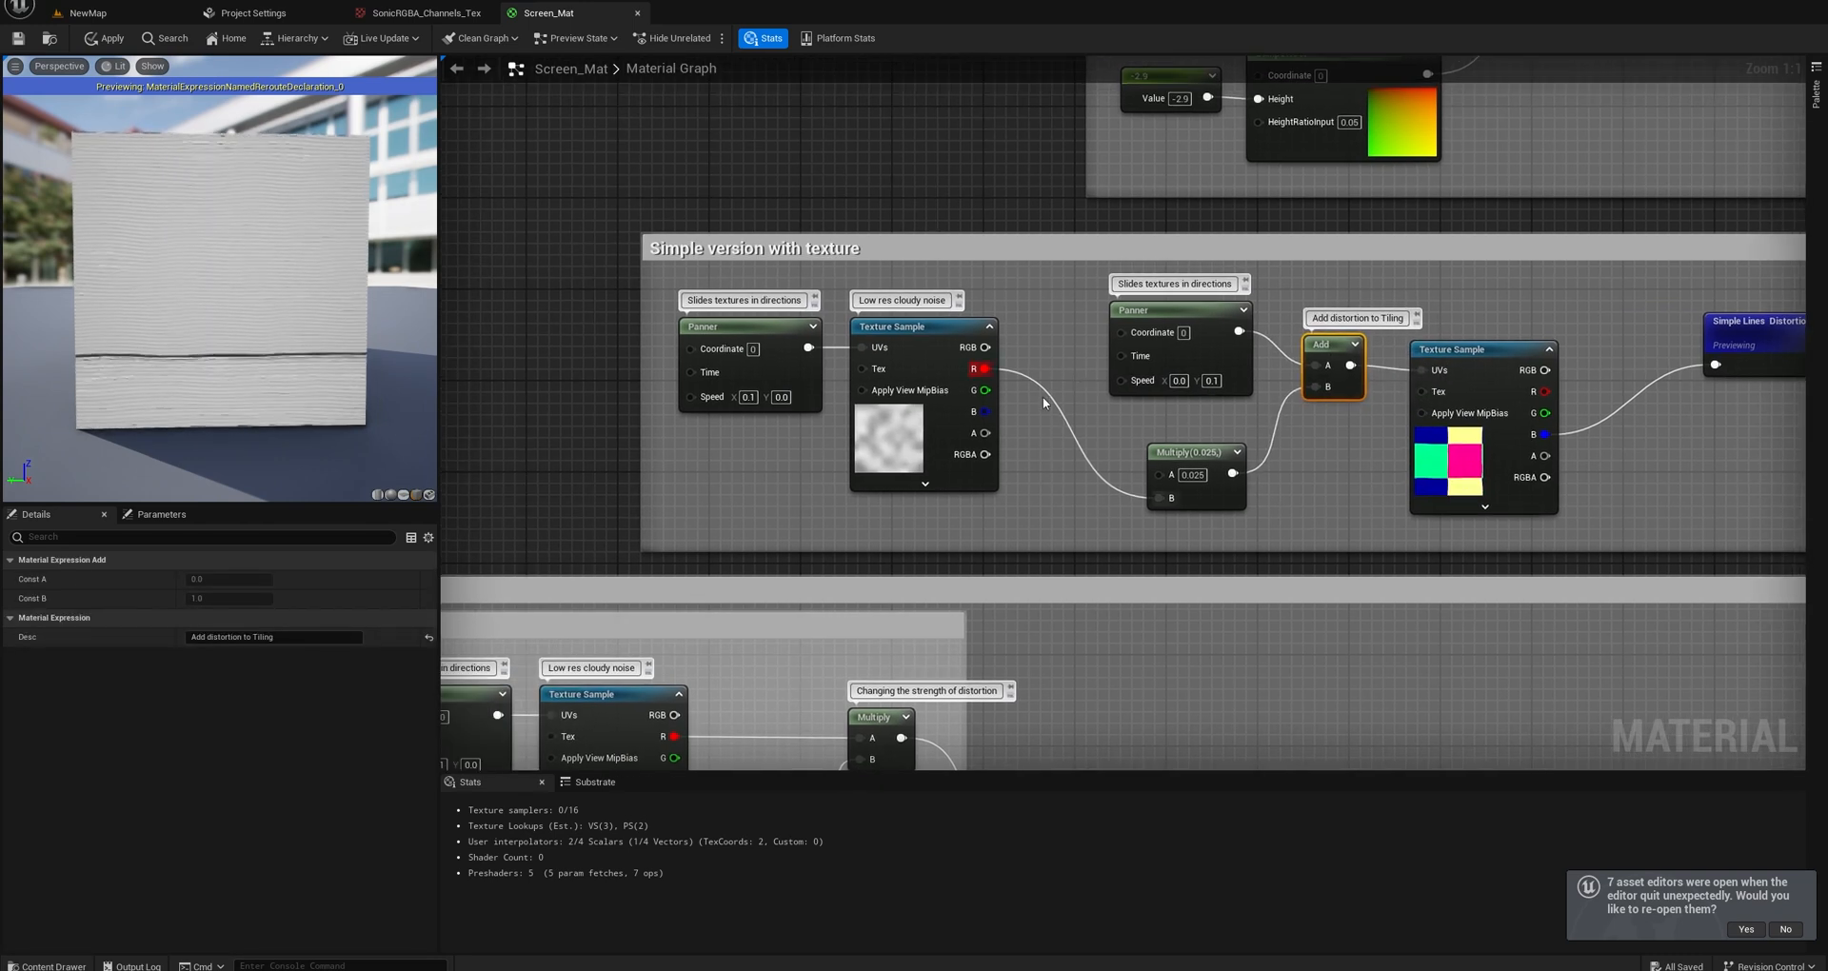
right_drag(982, 459, 919, 433)
drag(1112, 425, 1085, 419)
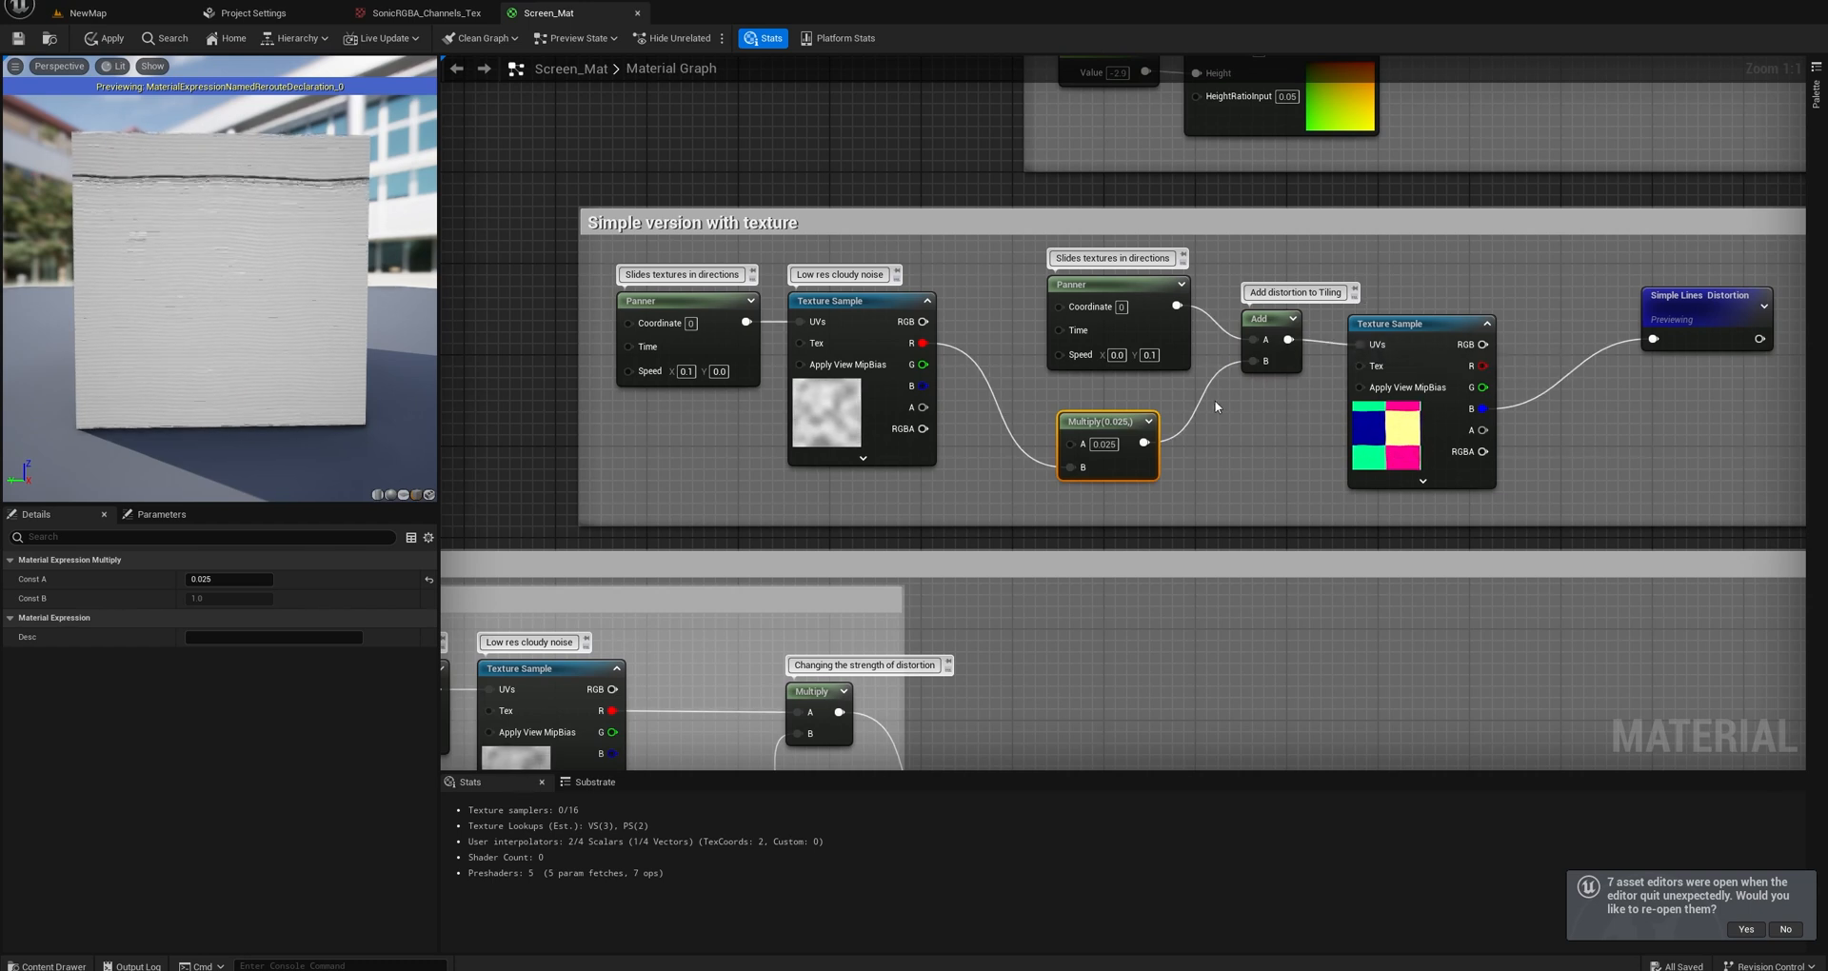
right_drag(1270, 354, 1229, 467)
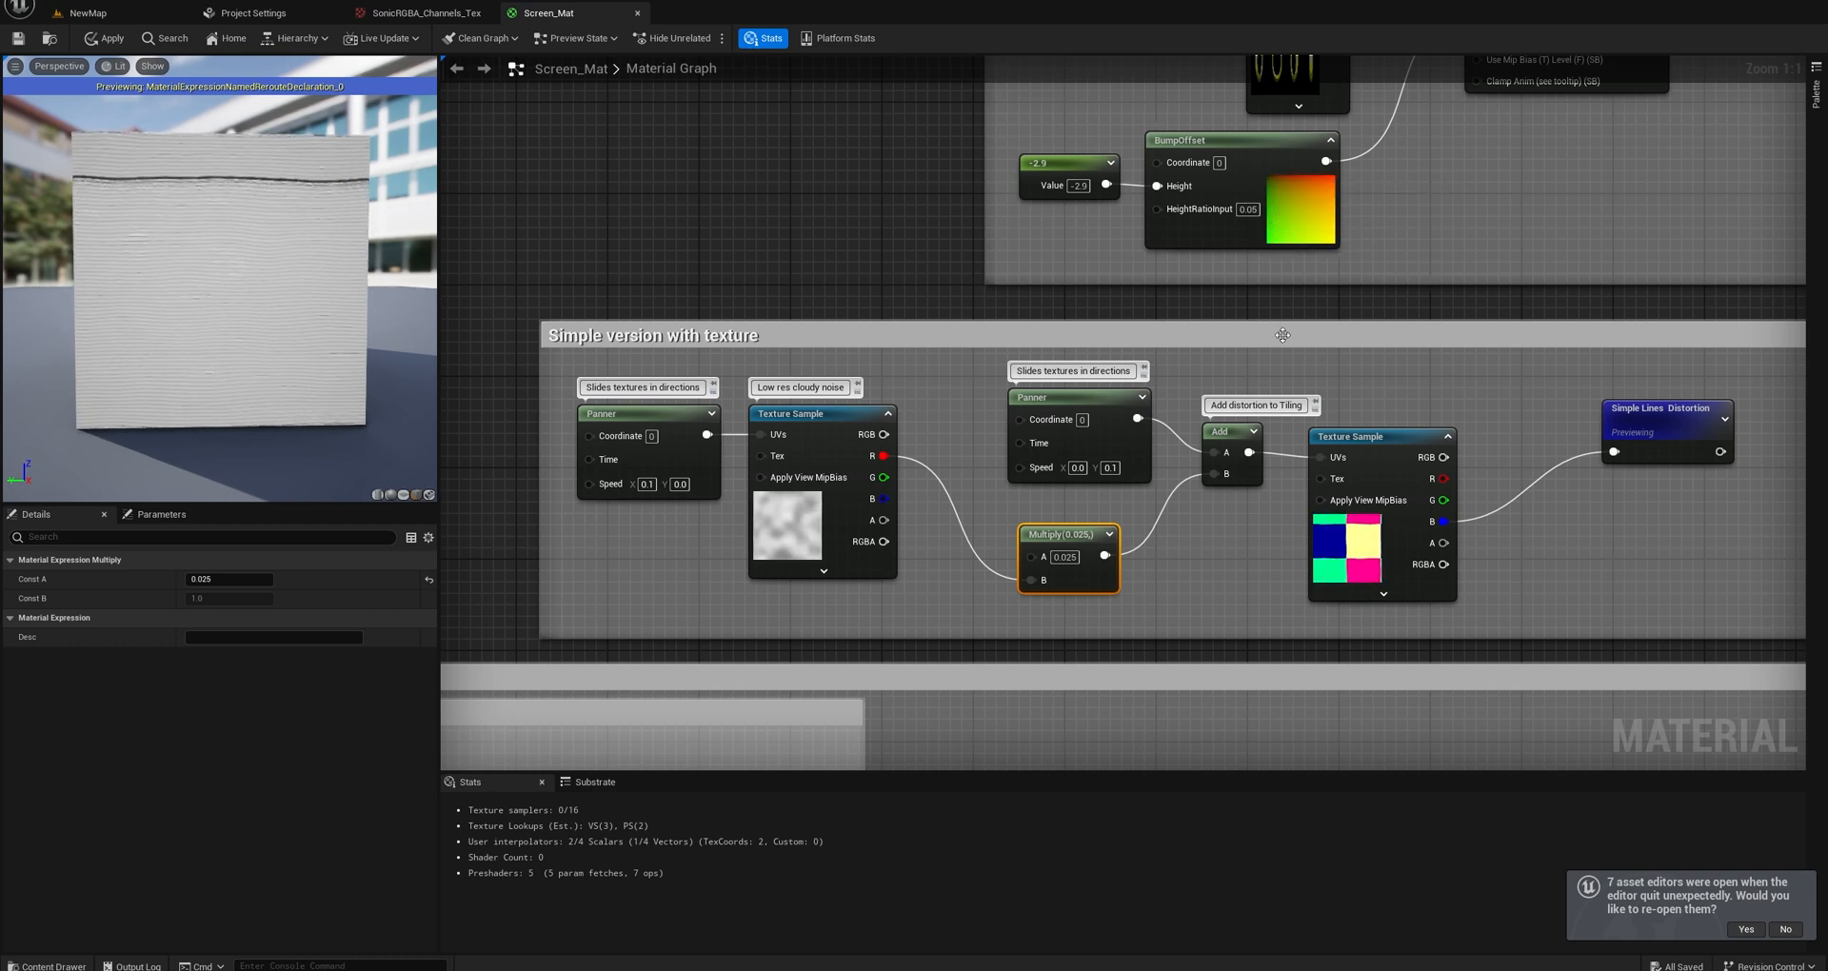
right_drag(1286, 333, 1344, 247)
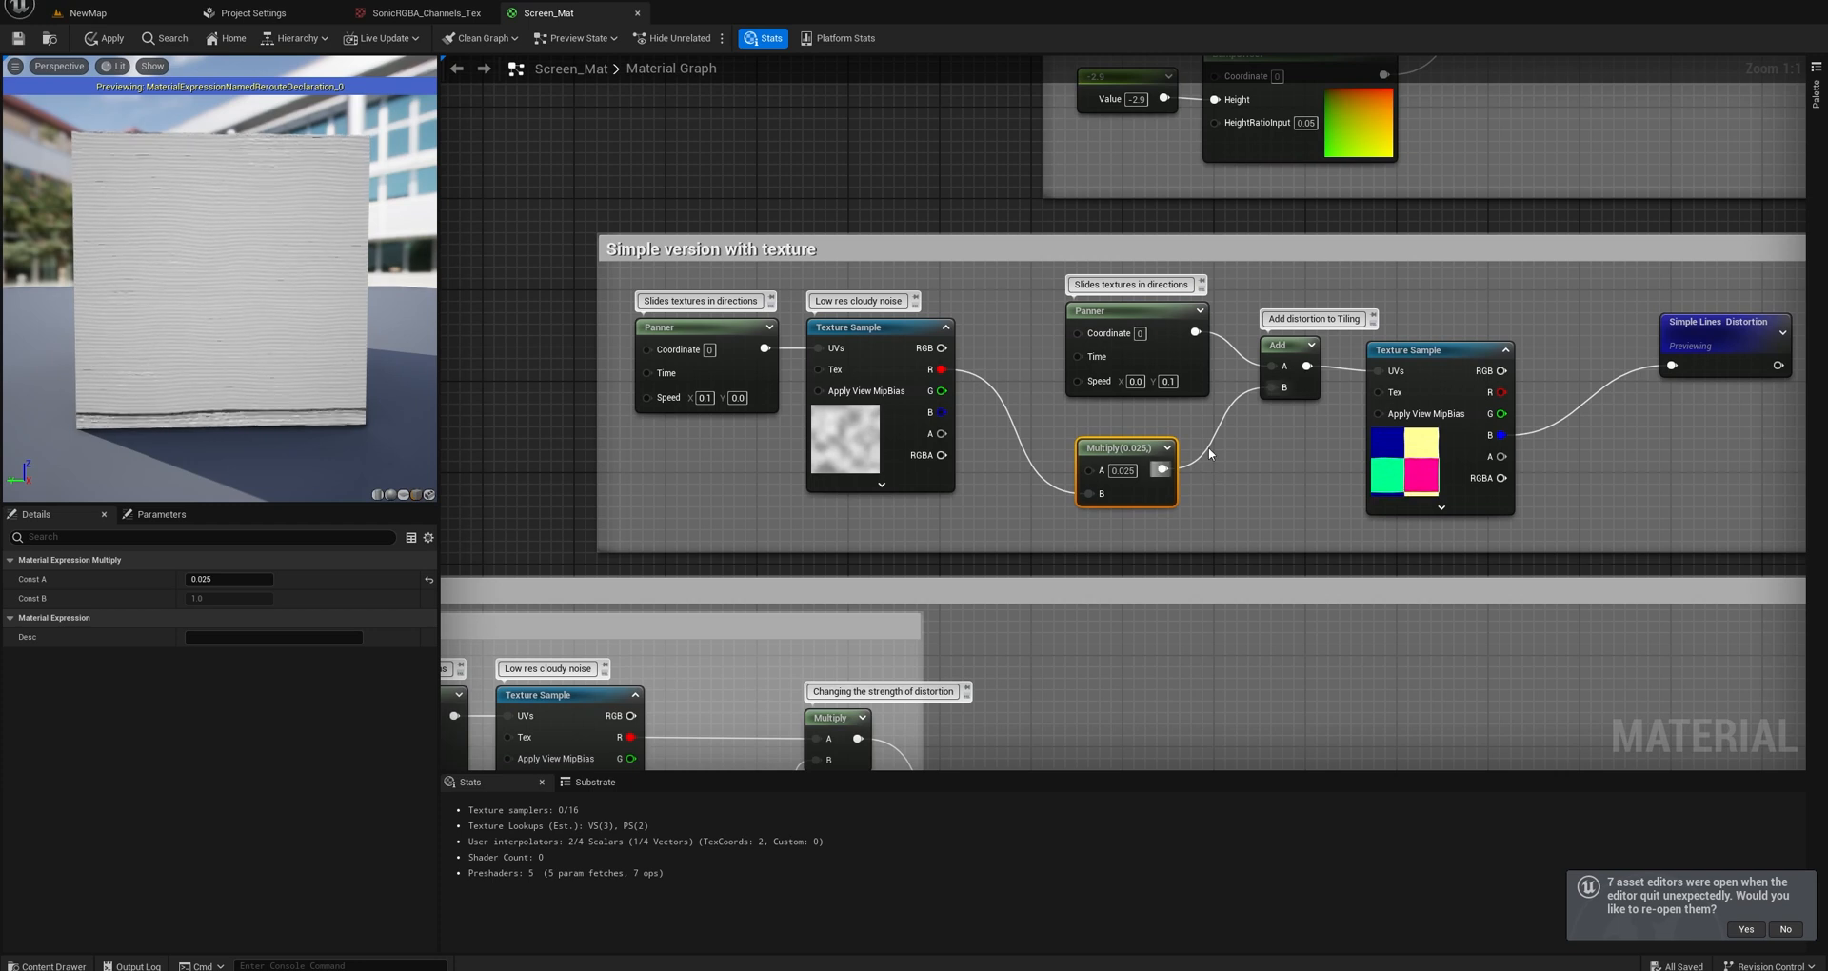
right_drag(1243, 457, 1272, 437)
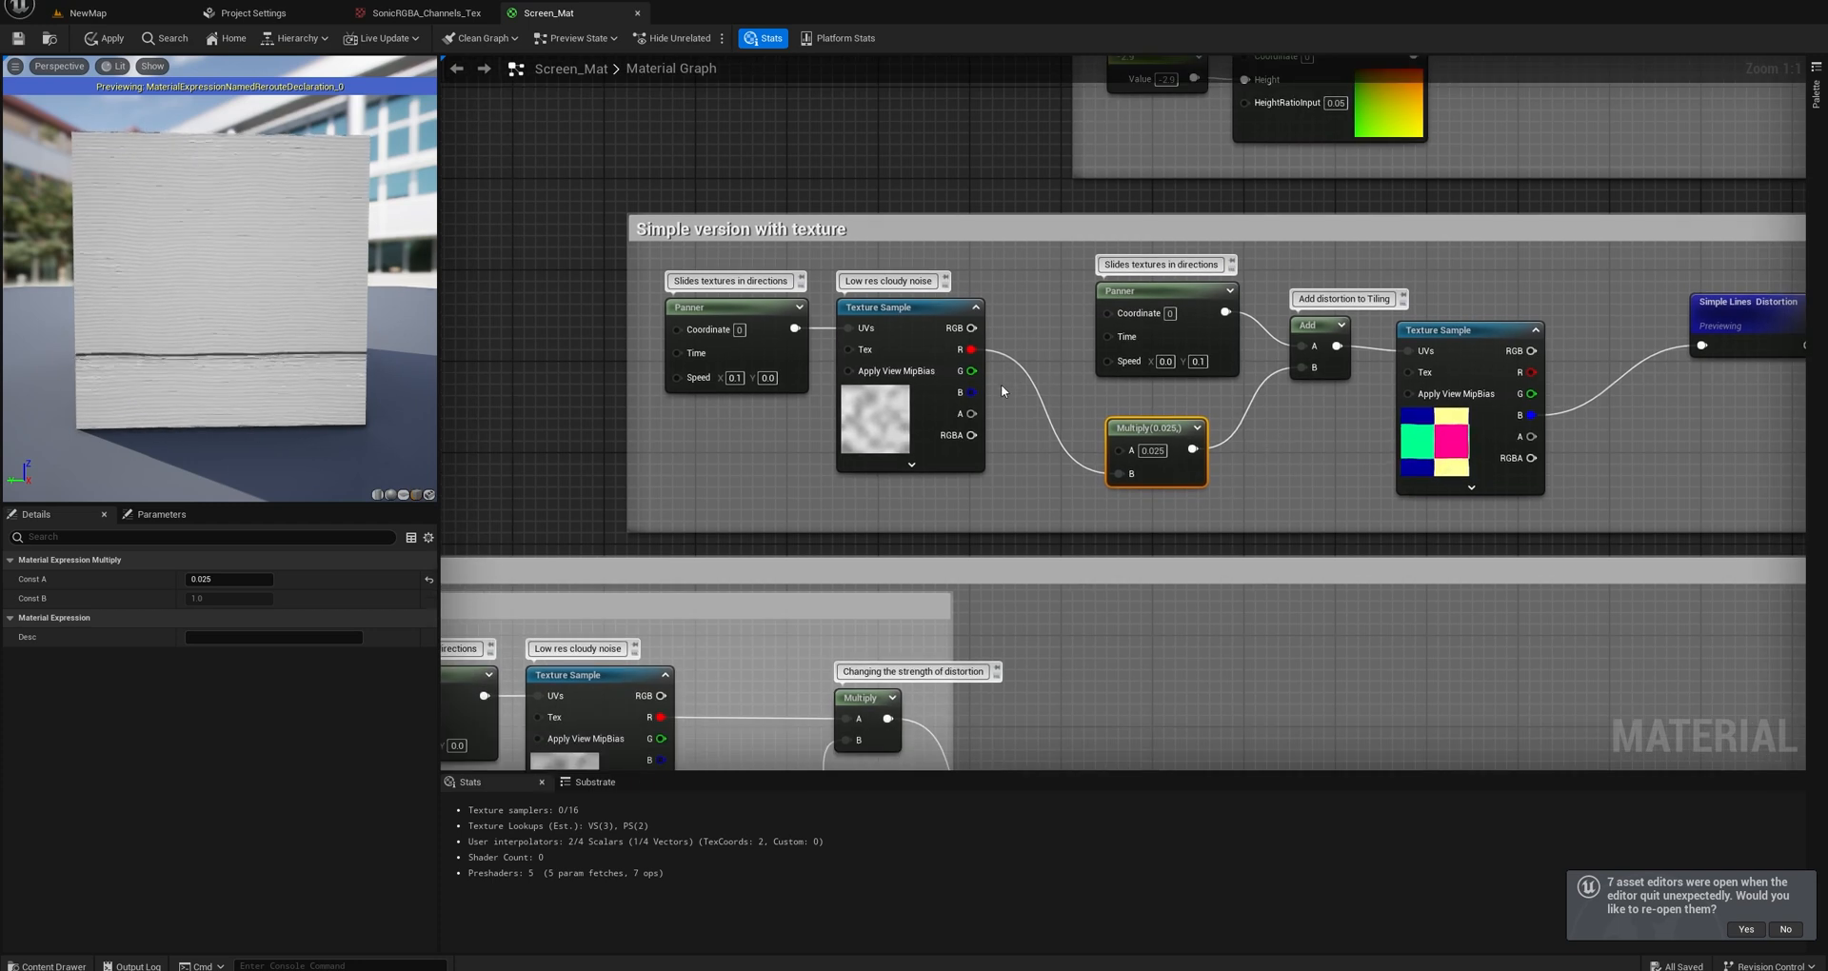
Try a value of 1.0 for the distortion Multiply node's A input and inspect the preview plane up close.
drag(1150, 427, 1139, 426)
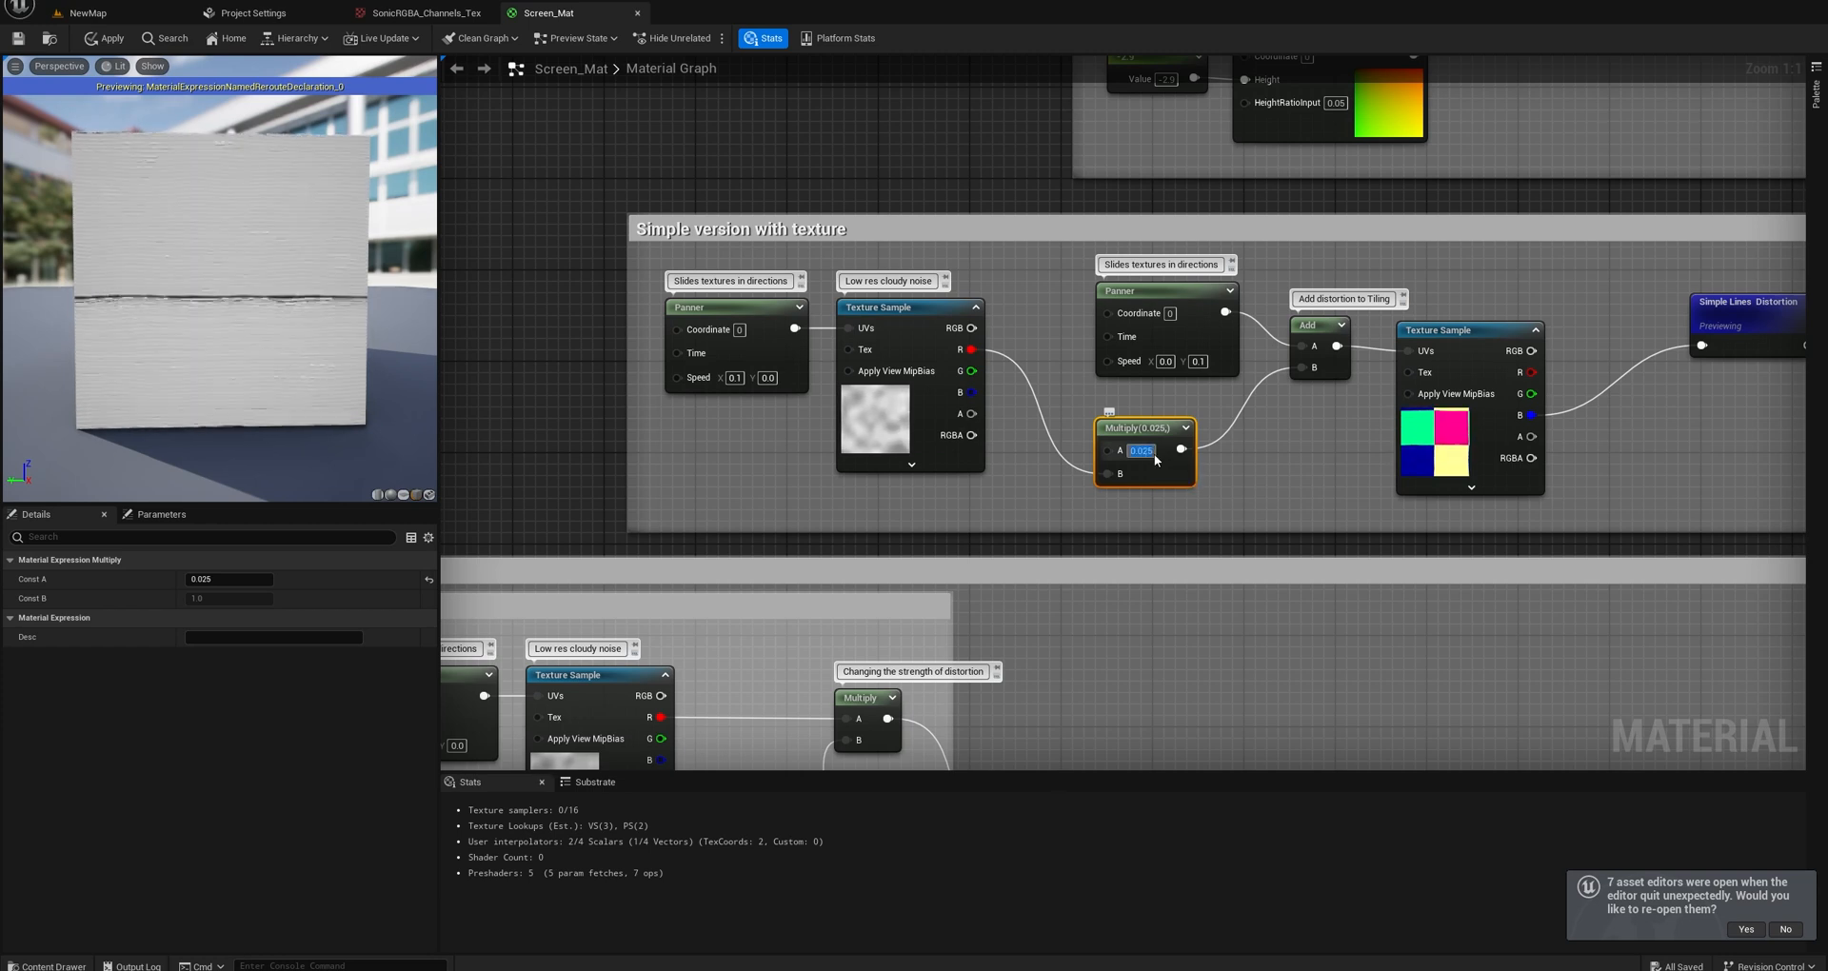
text(1)
key(Return)
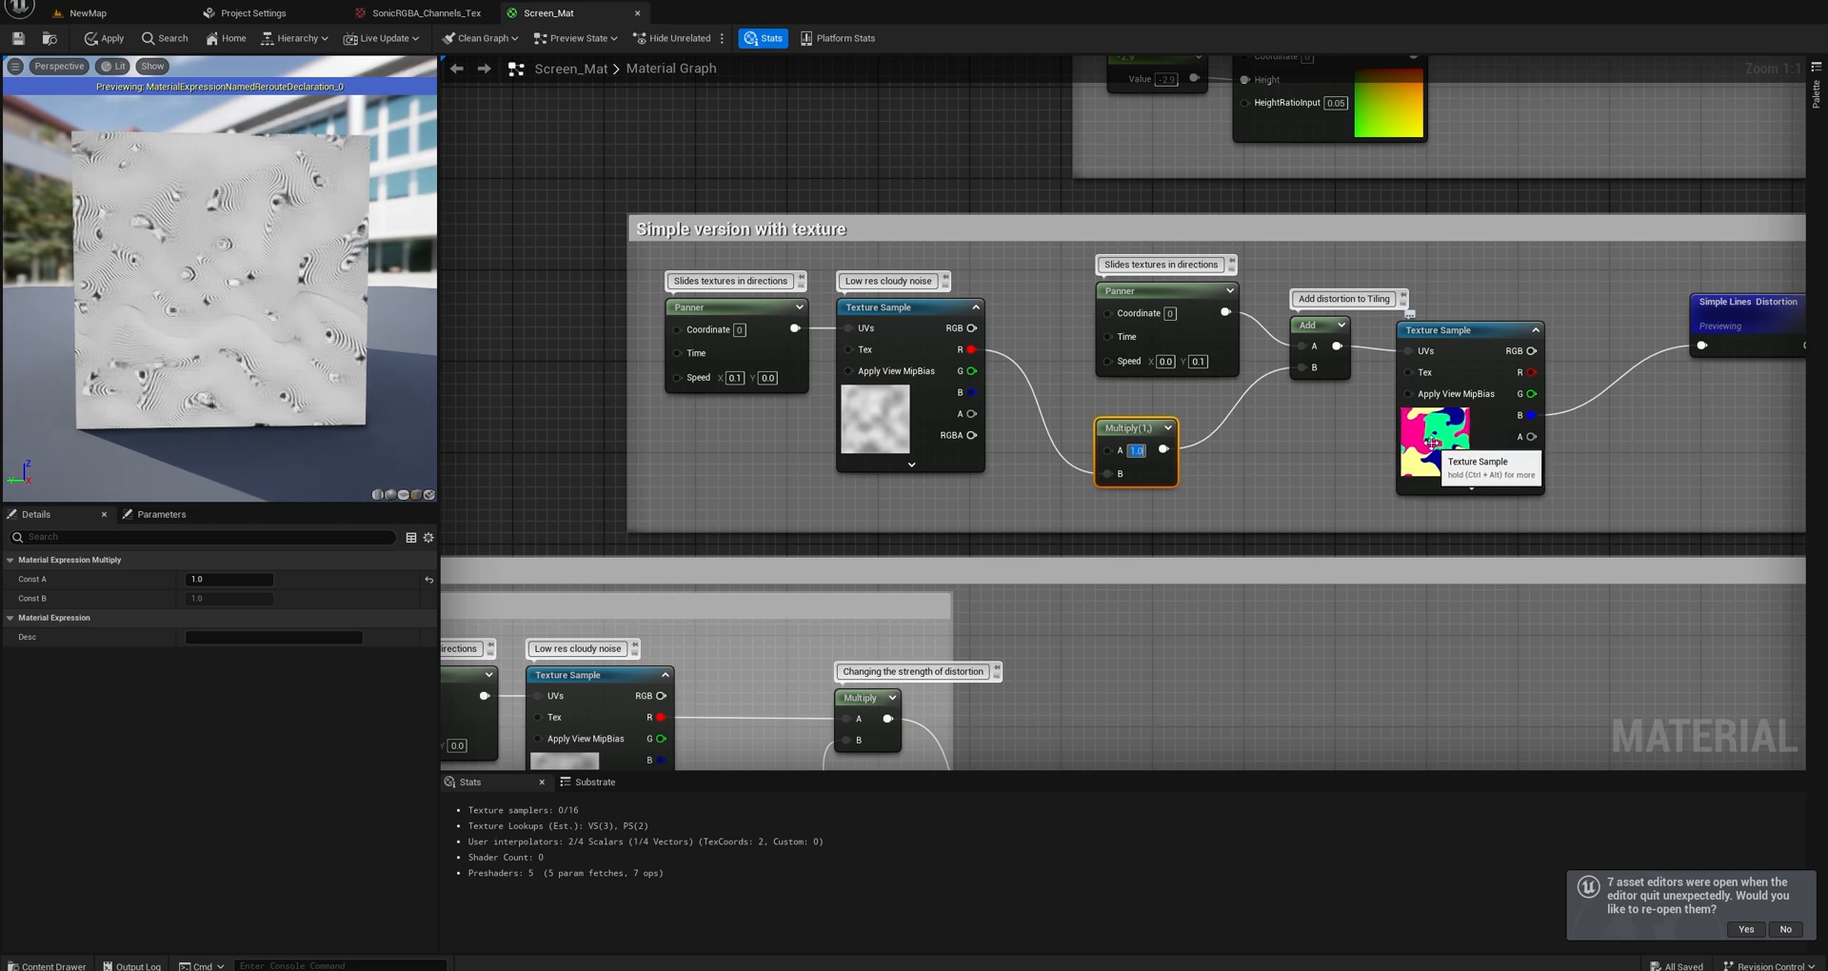
mouse_move(238, 305)
mouse_down()
mouse_move(324, 314)
mouse_move(229, 304)
mouse_up()
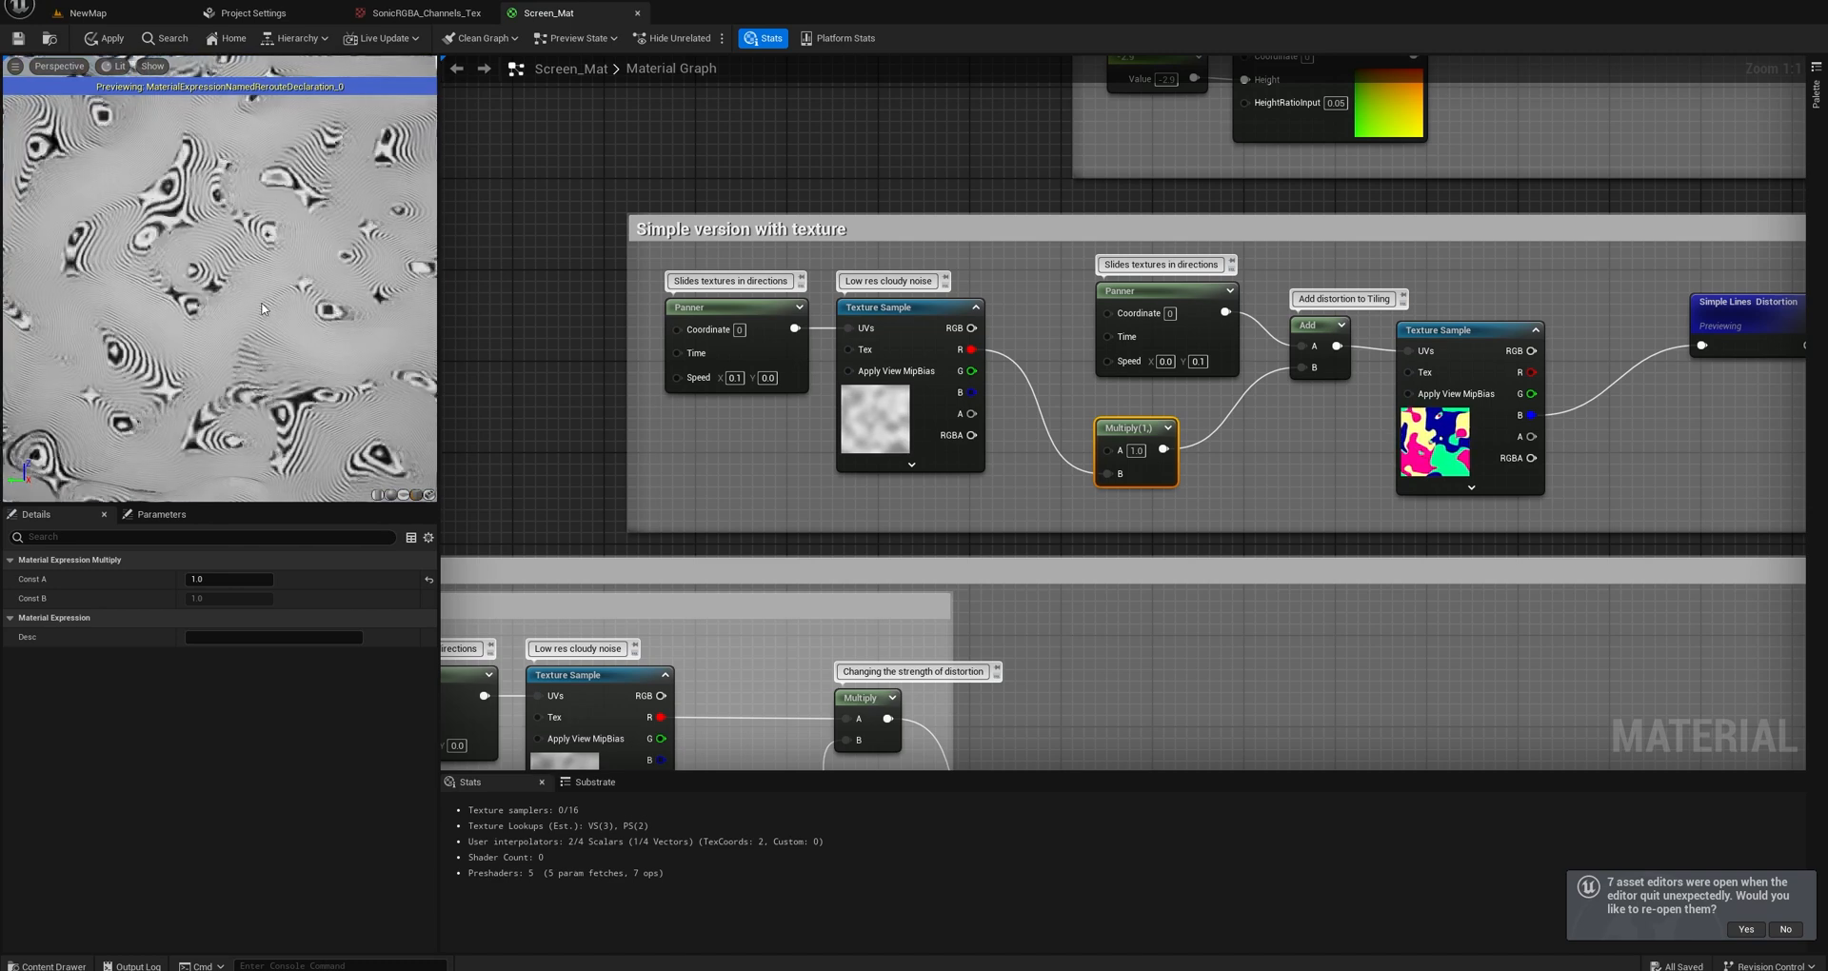
right_drag(271, 308, 271, 304)
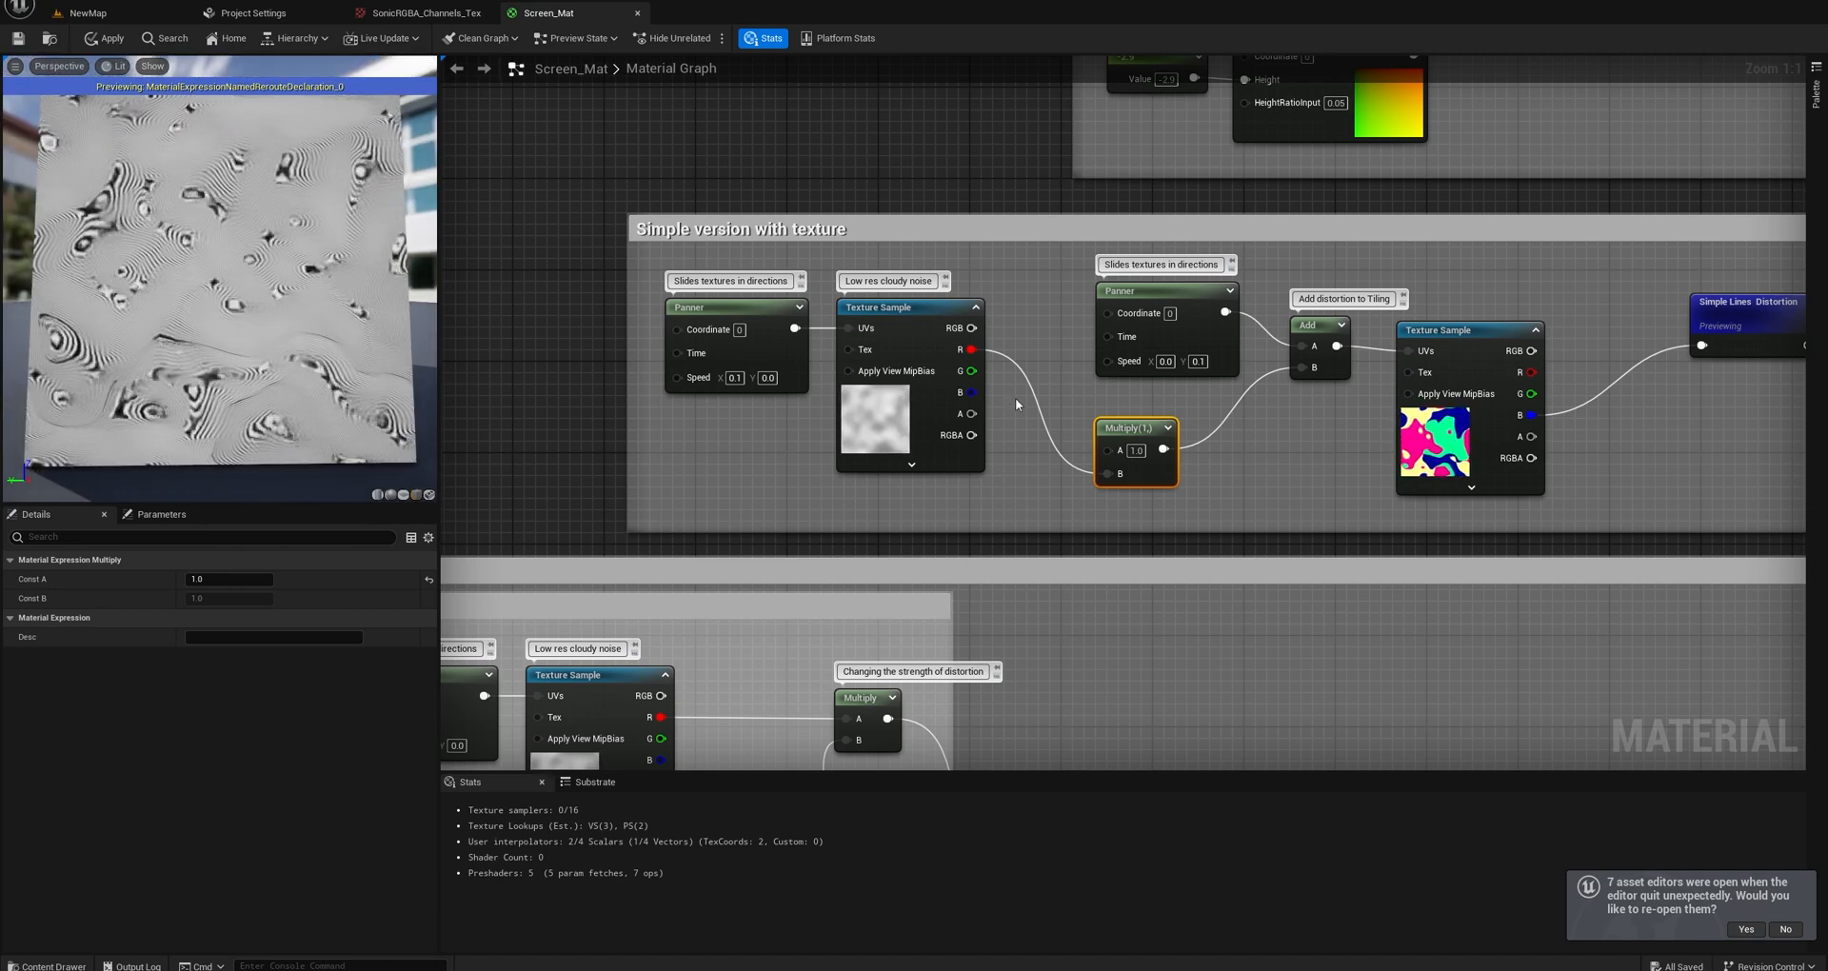
Temporarily disconnect both Panners, and reconnect them to the cloudy noise Texture Sample's UVs and the Add node's A input.
alt+click(791, 330)
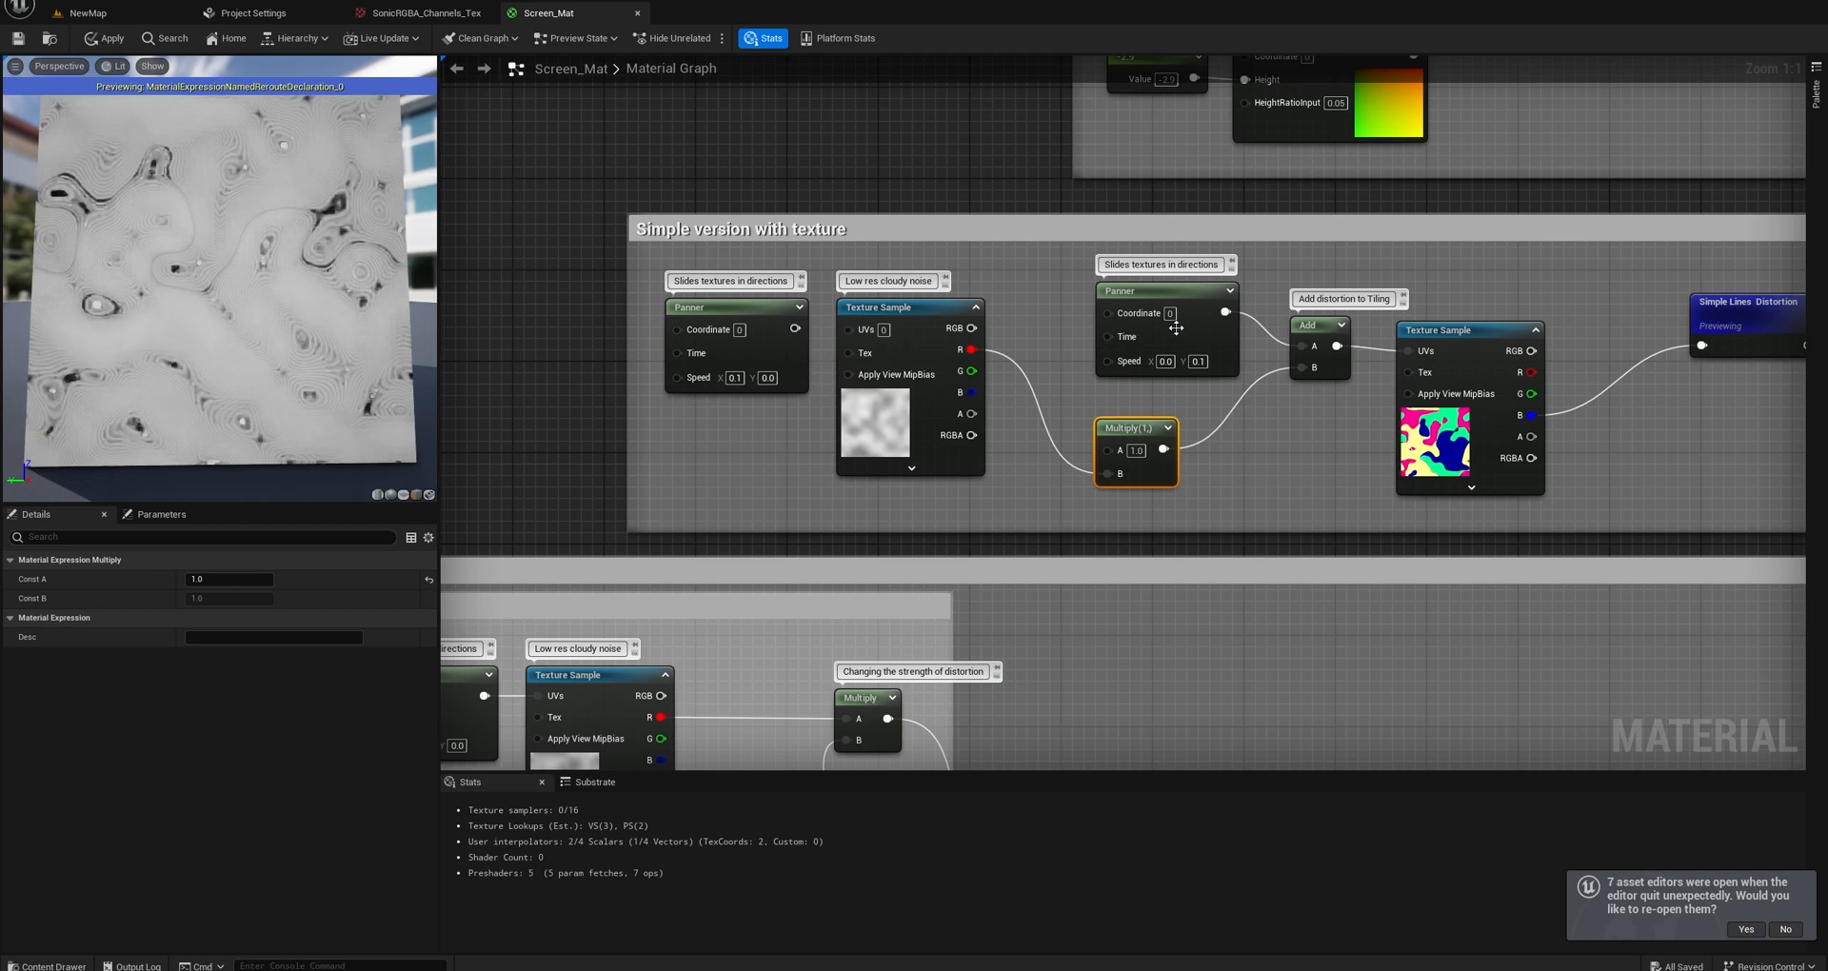
alt+click(1226, 313)
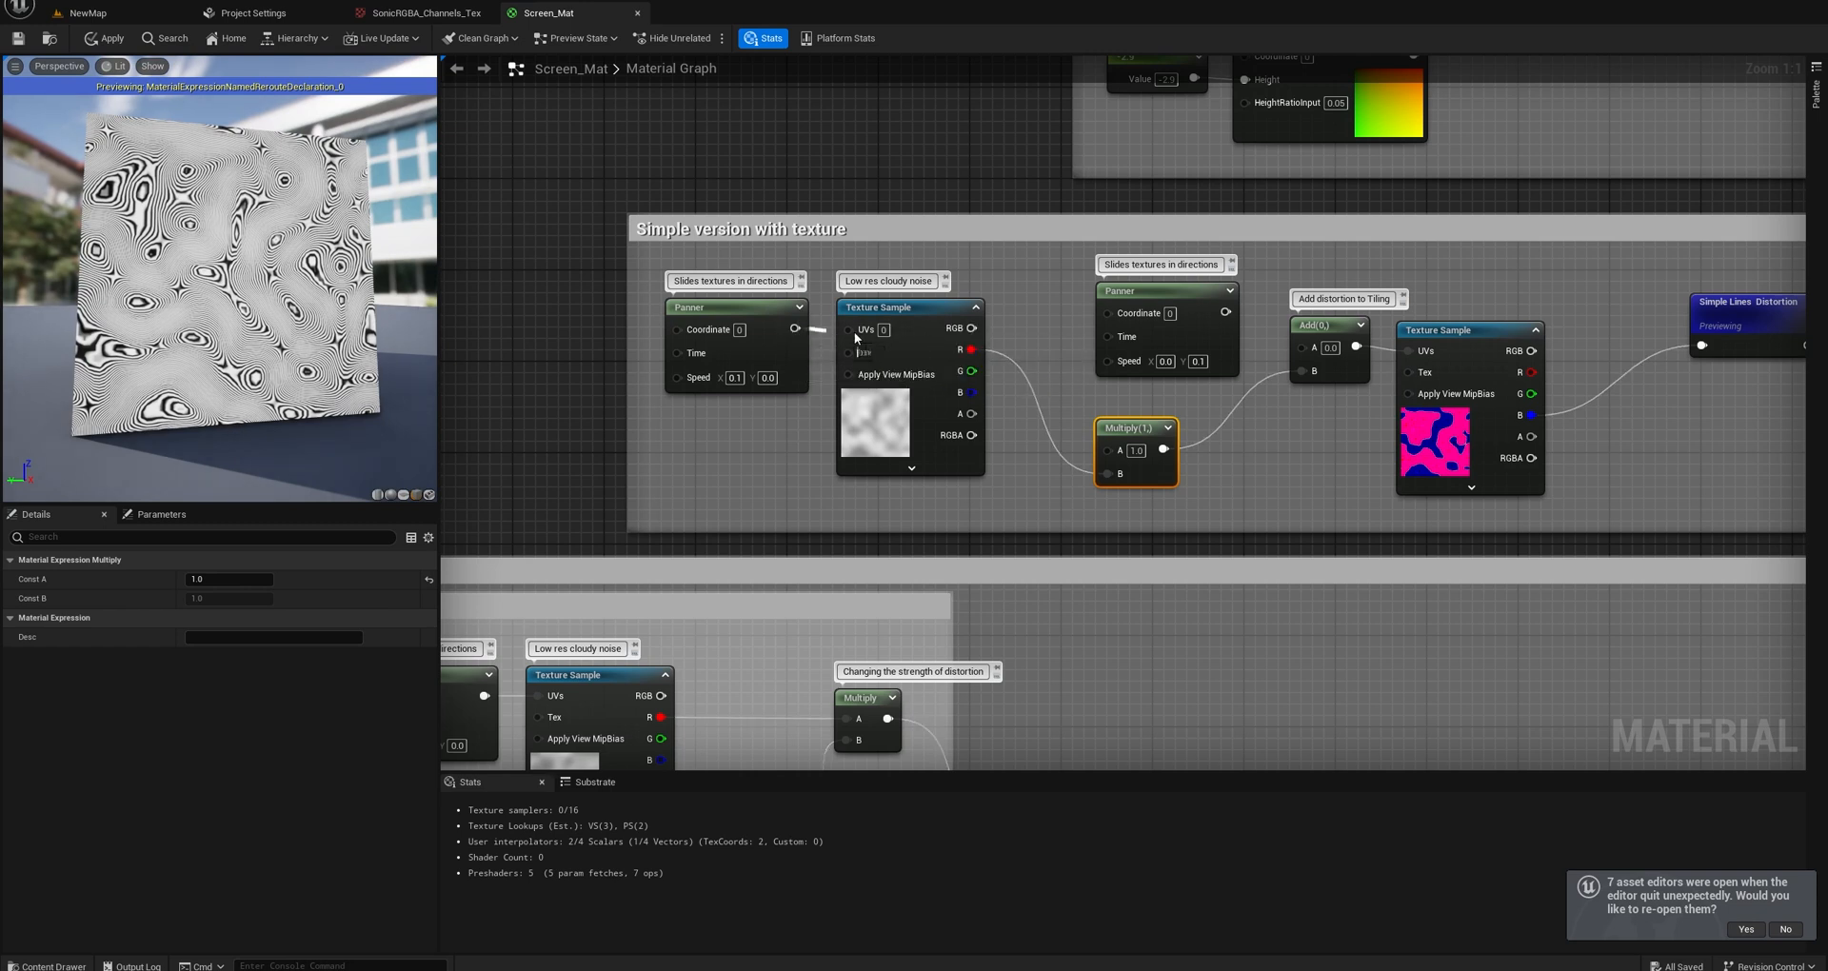
drag(795, 328, 849, 329)
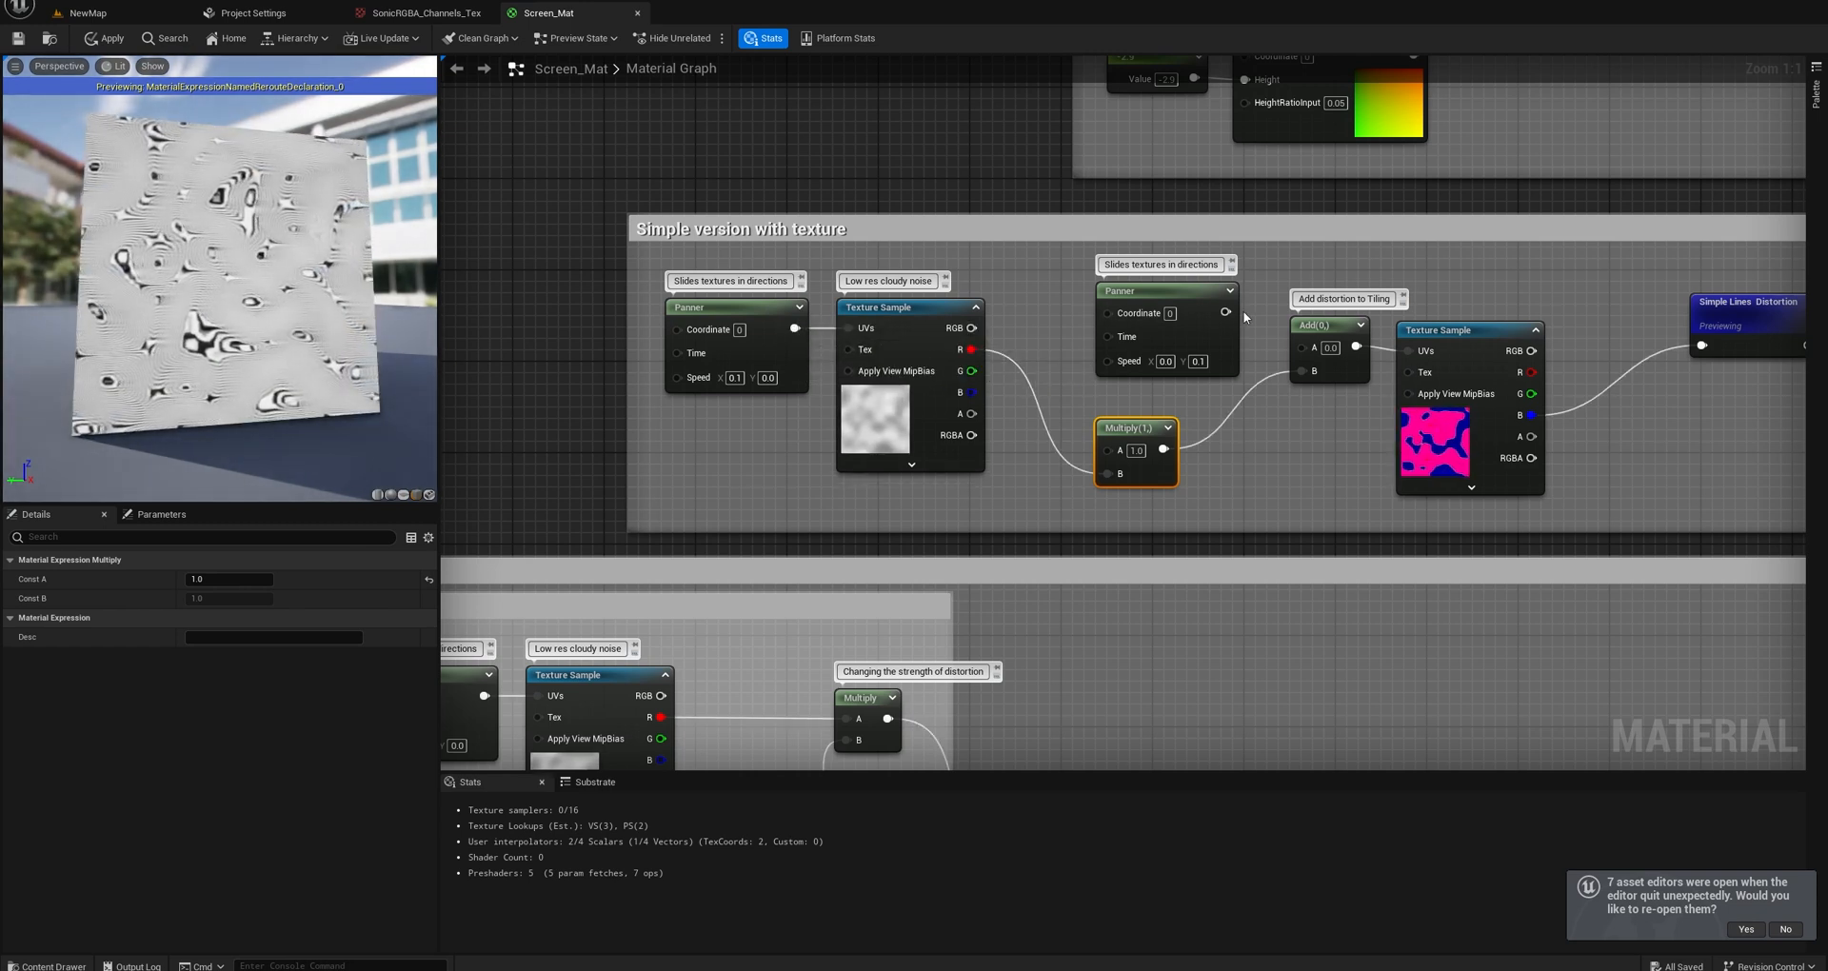
drag(1226, 312, 1302, 347)
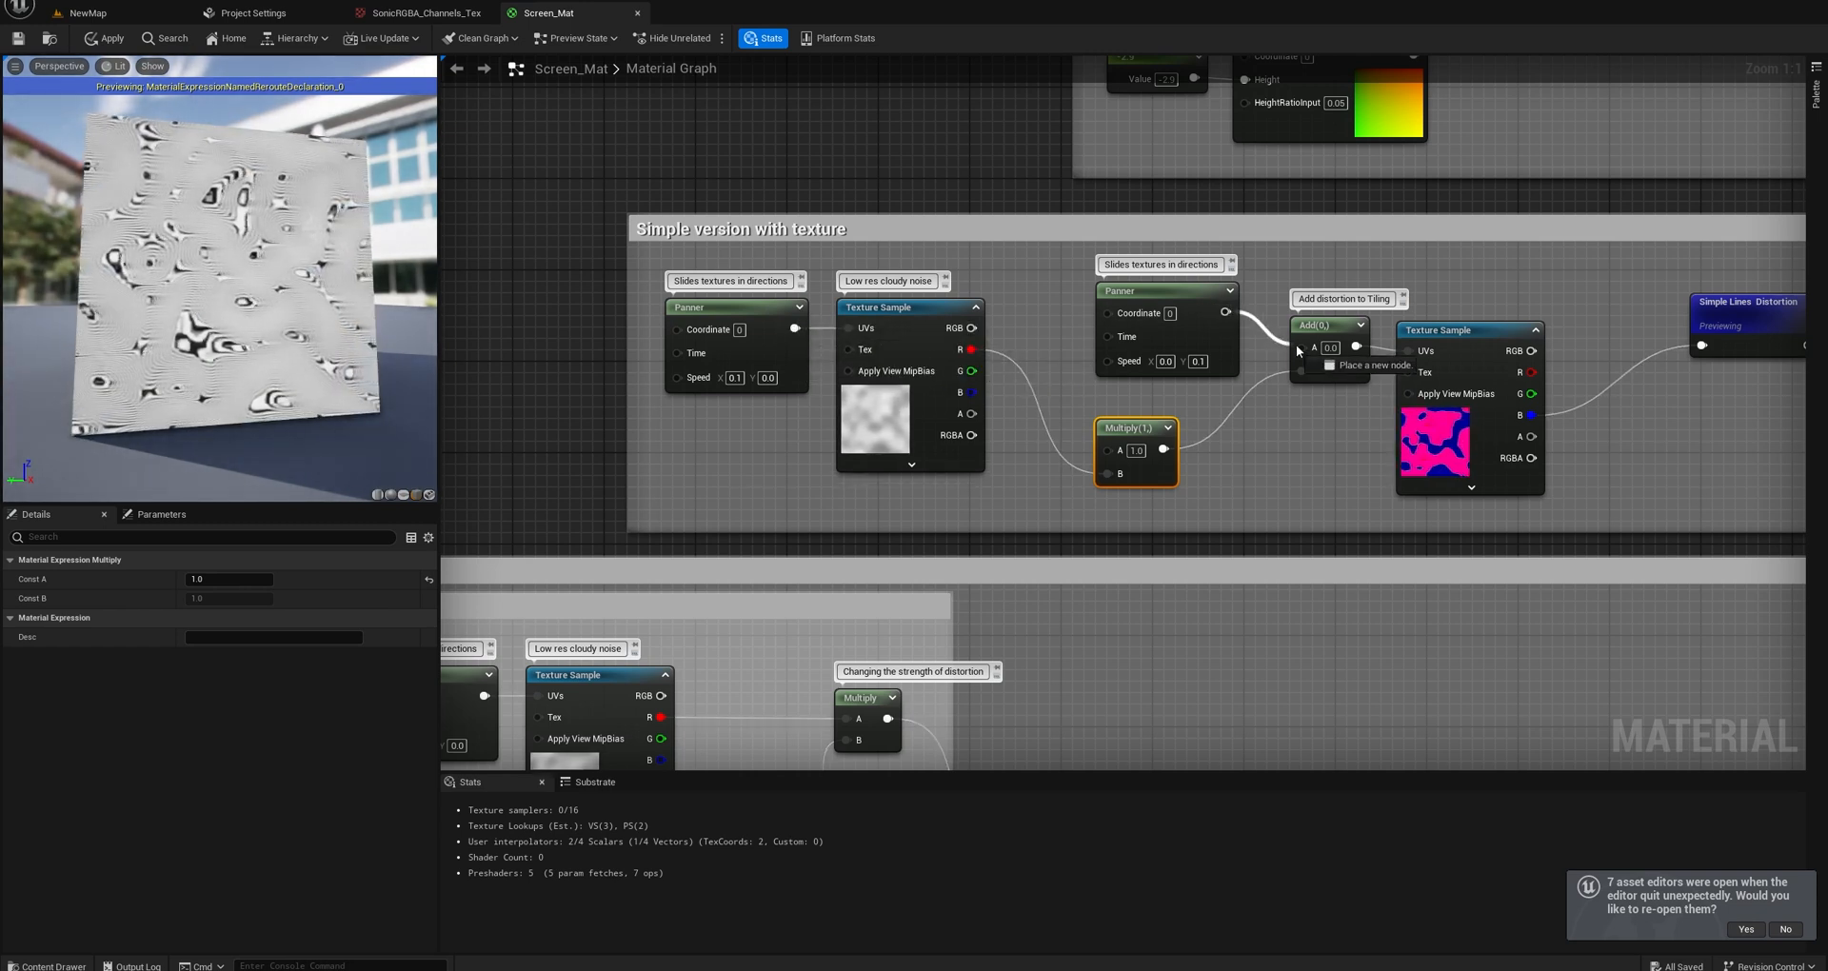
Try 0.5, 0.2 and 0.1 for the distortion Multiply node's A input, and set it back to 0.025.
click(1136, 451)
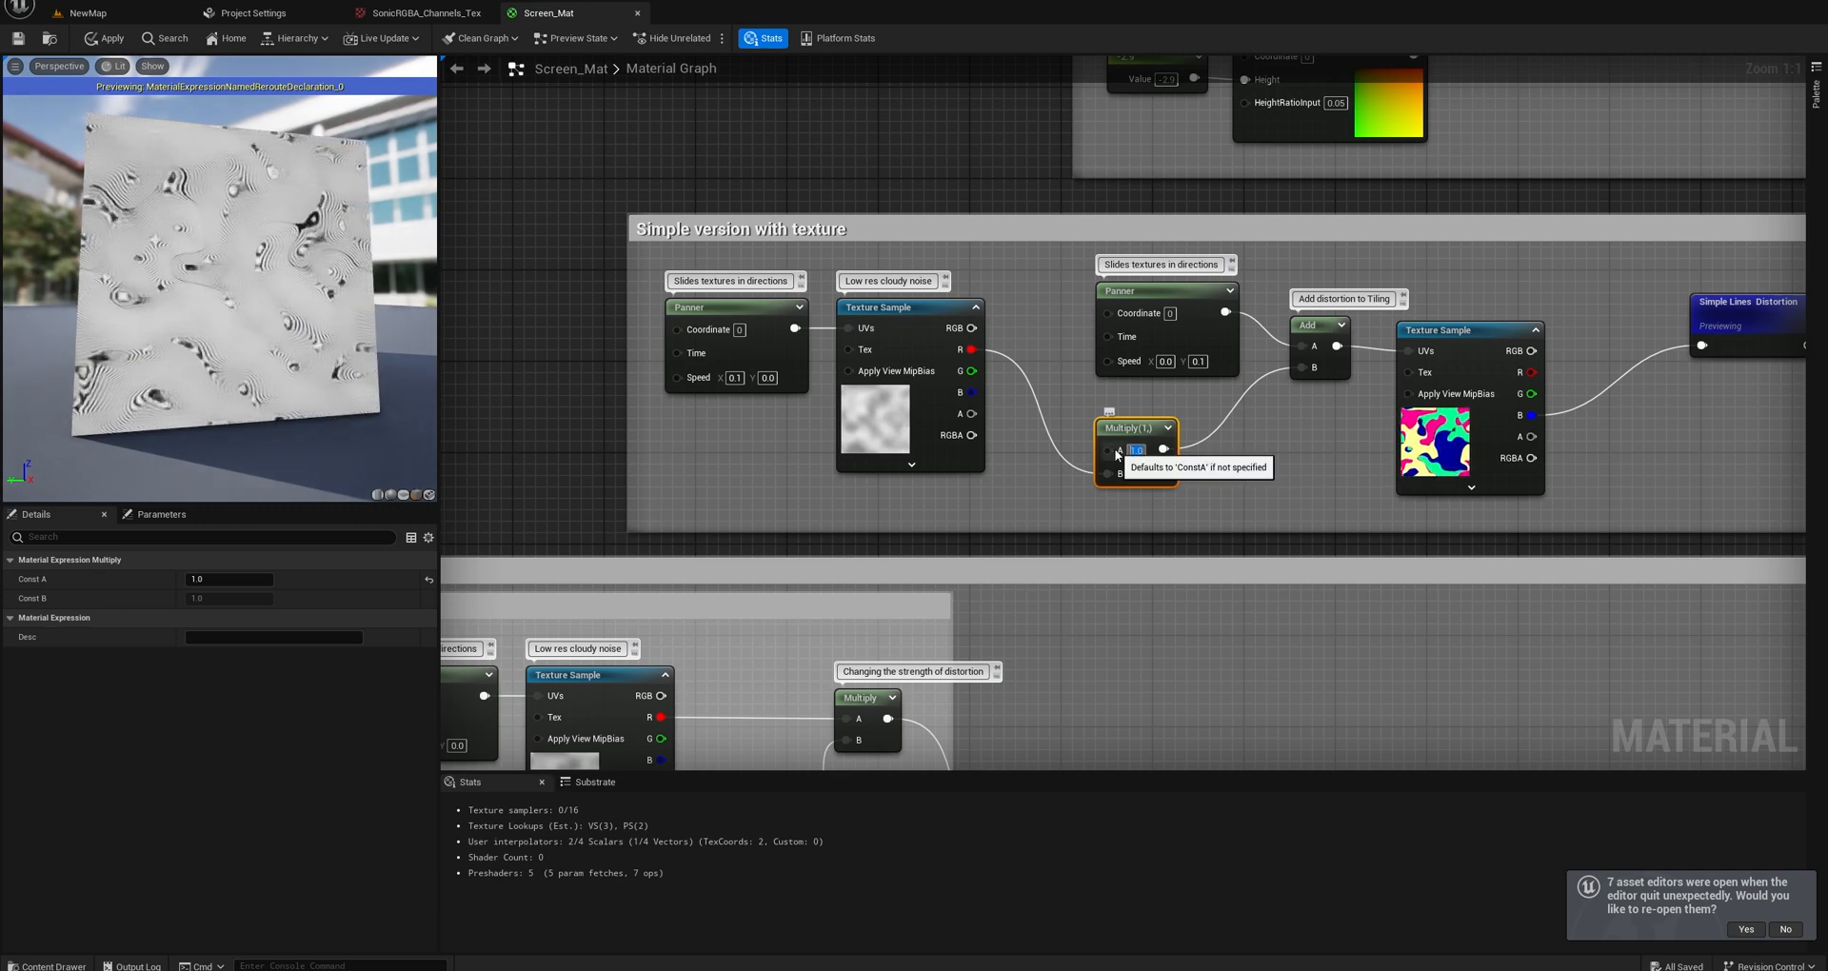
text(0.5)
key(Return)
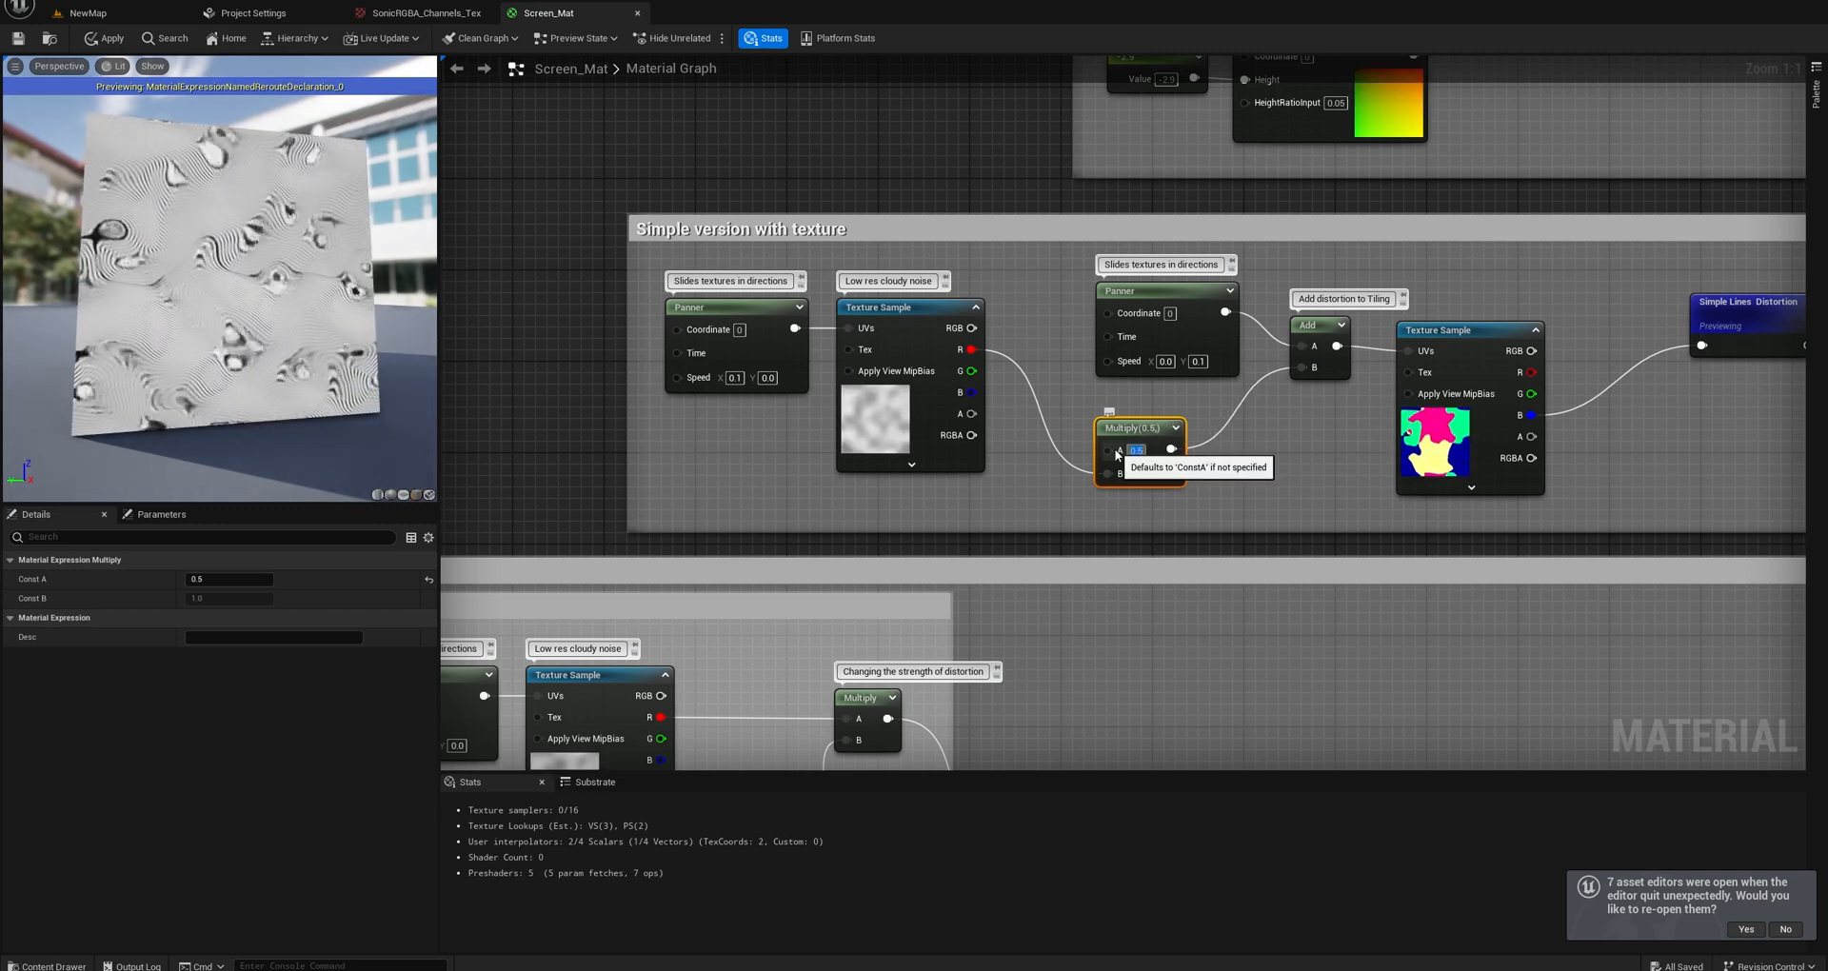
text(0.2)
key(Return)
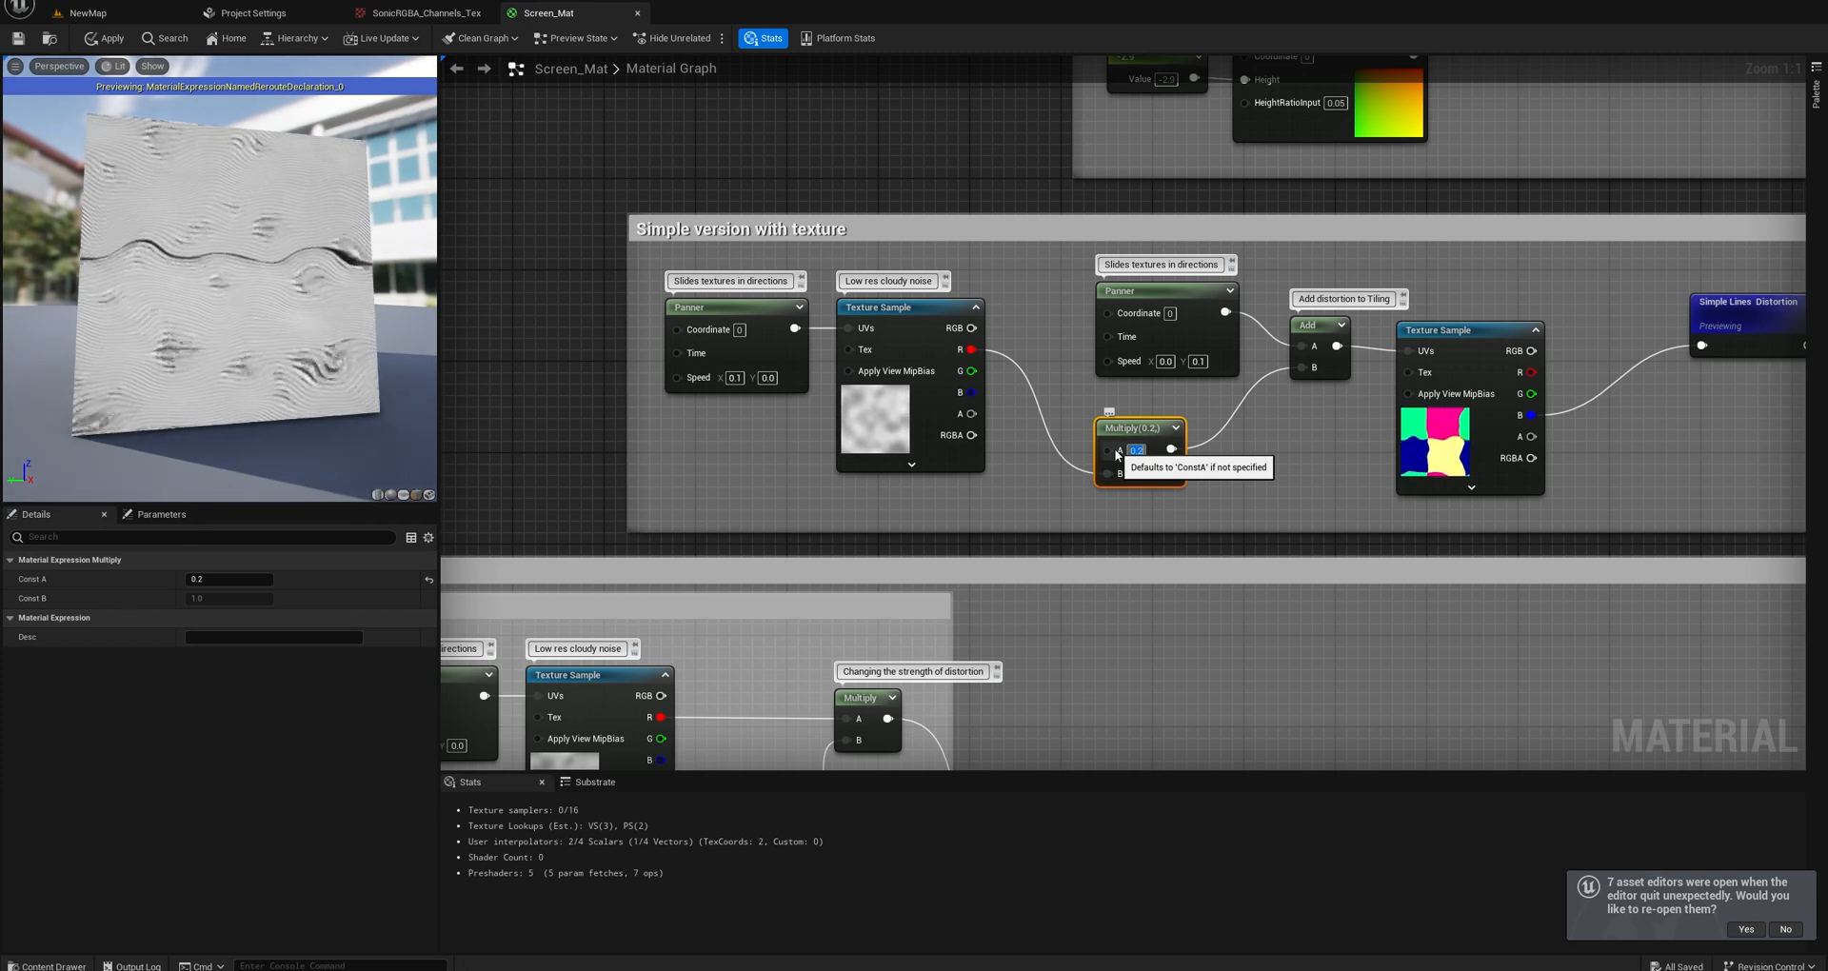
key(Return)
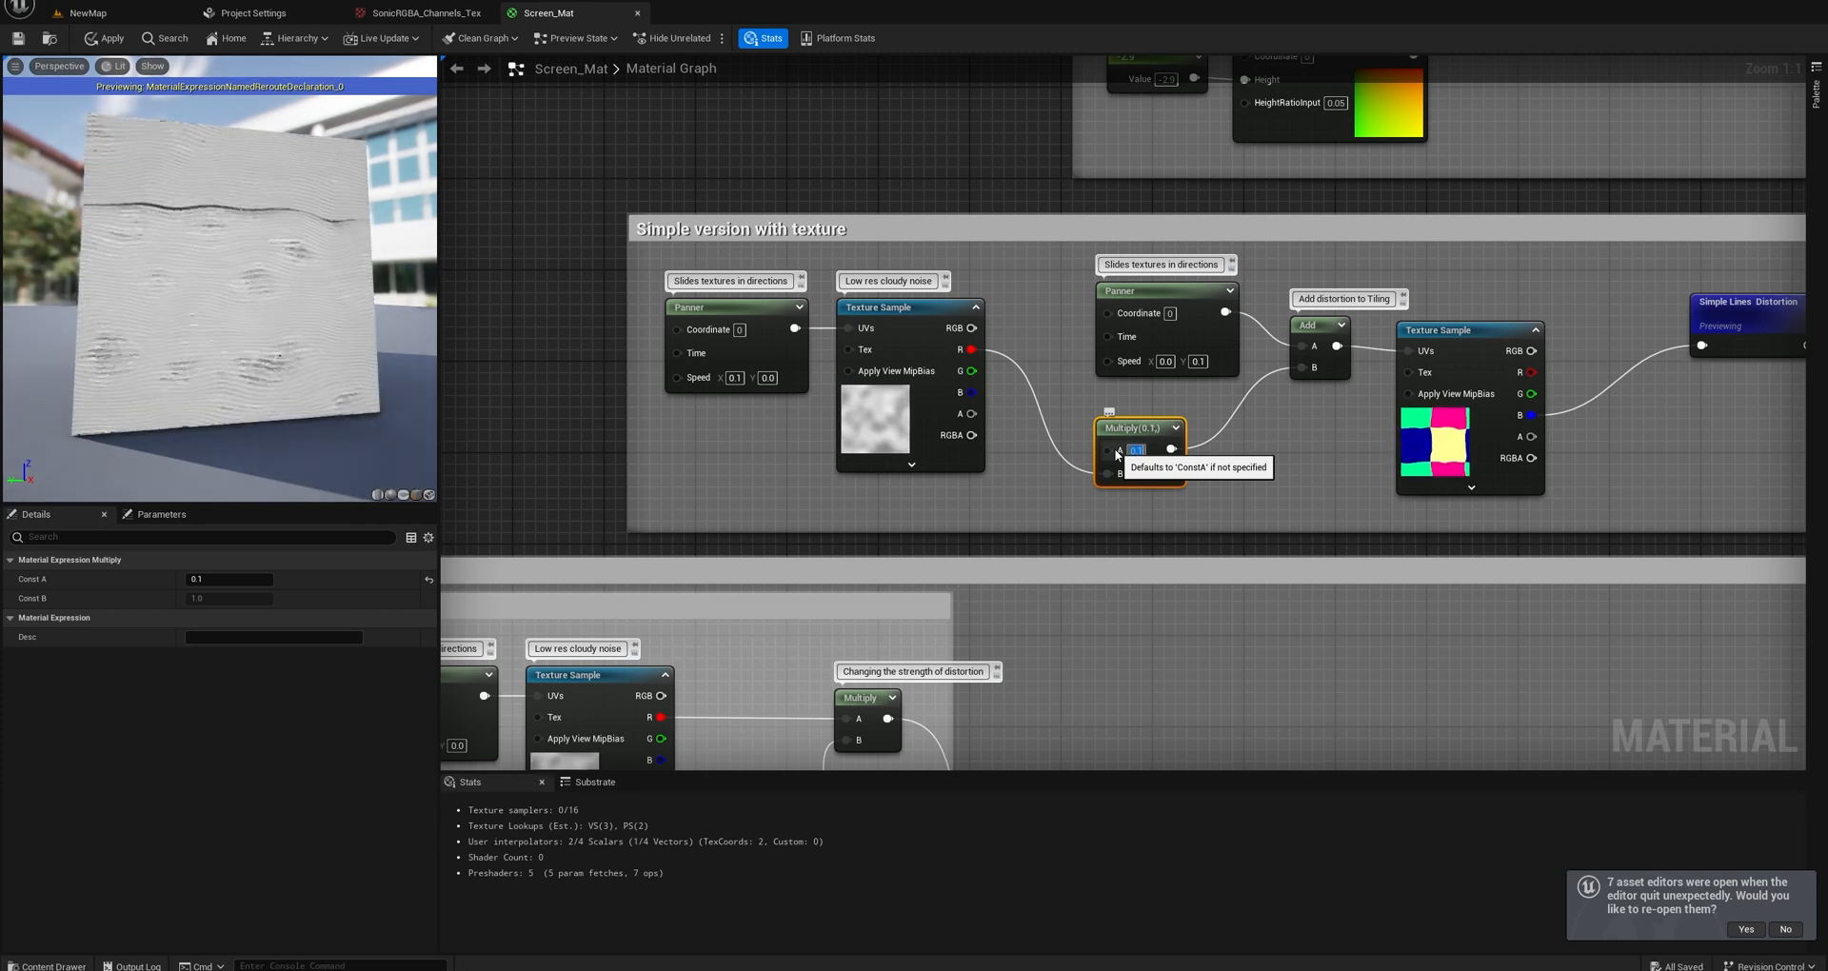
text(0.025)
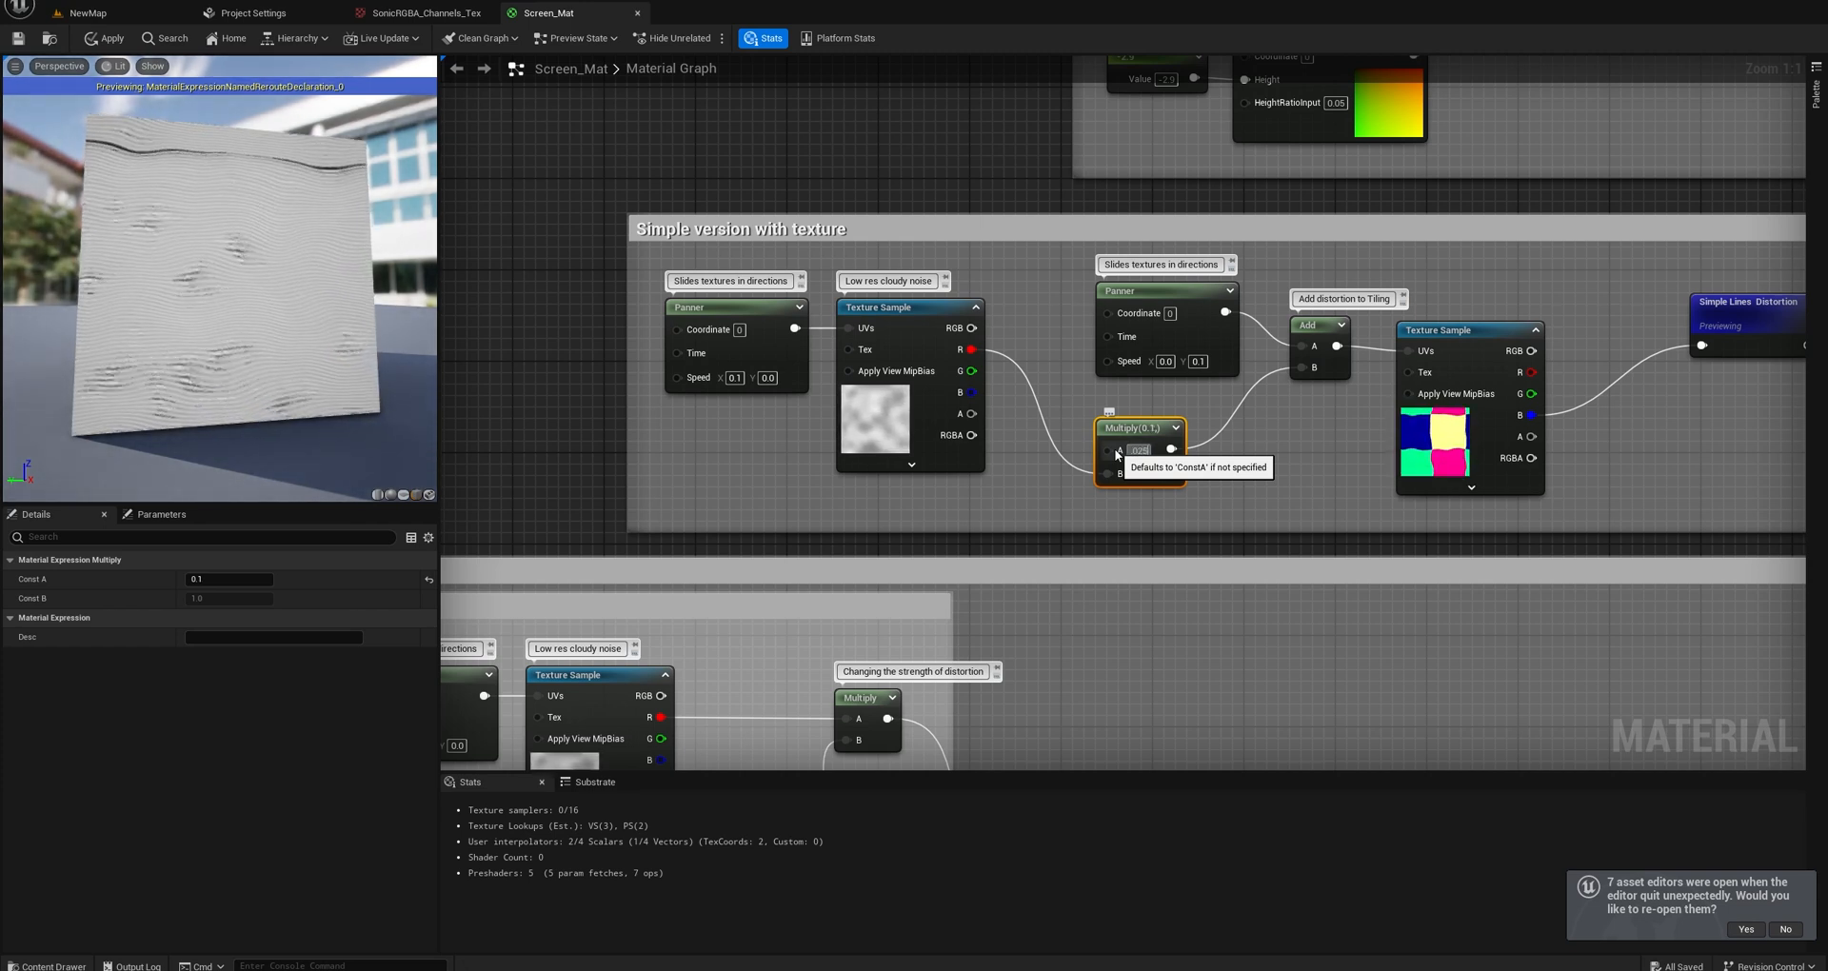
key(Return)
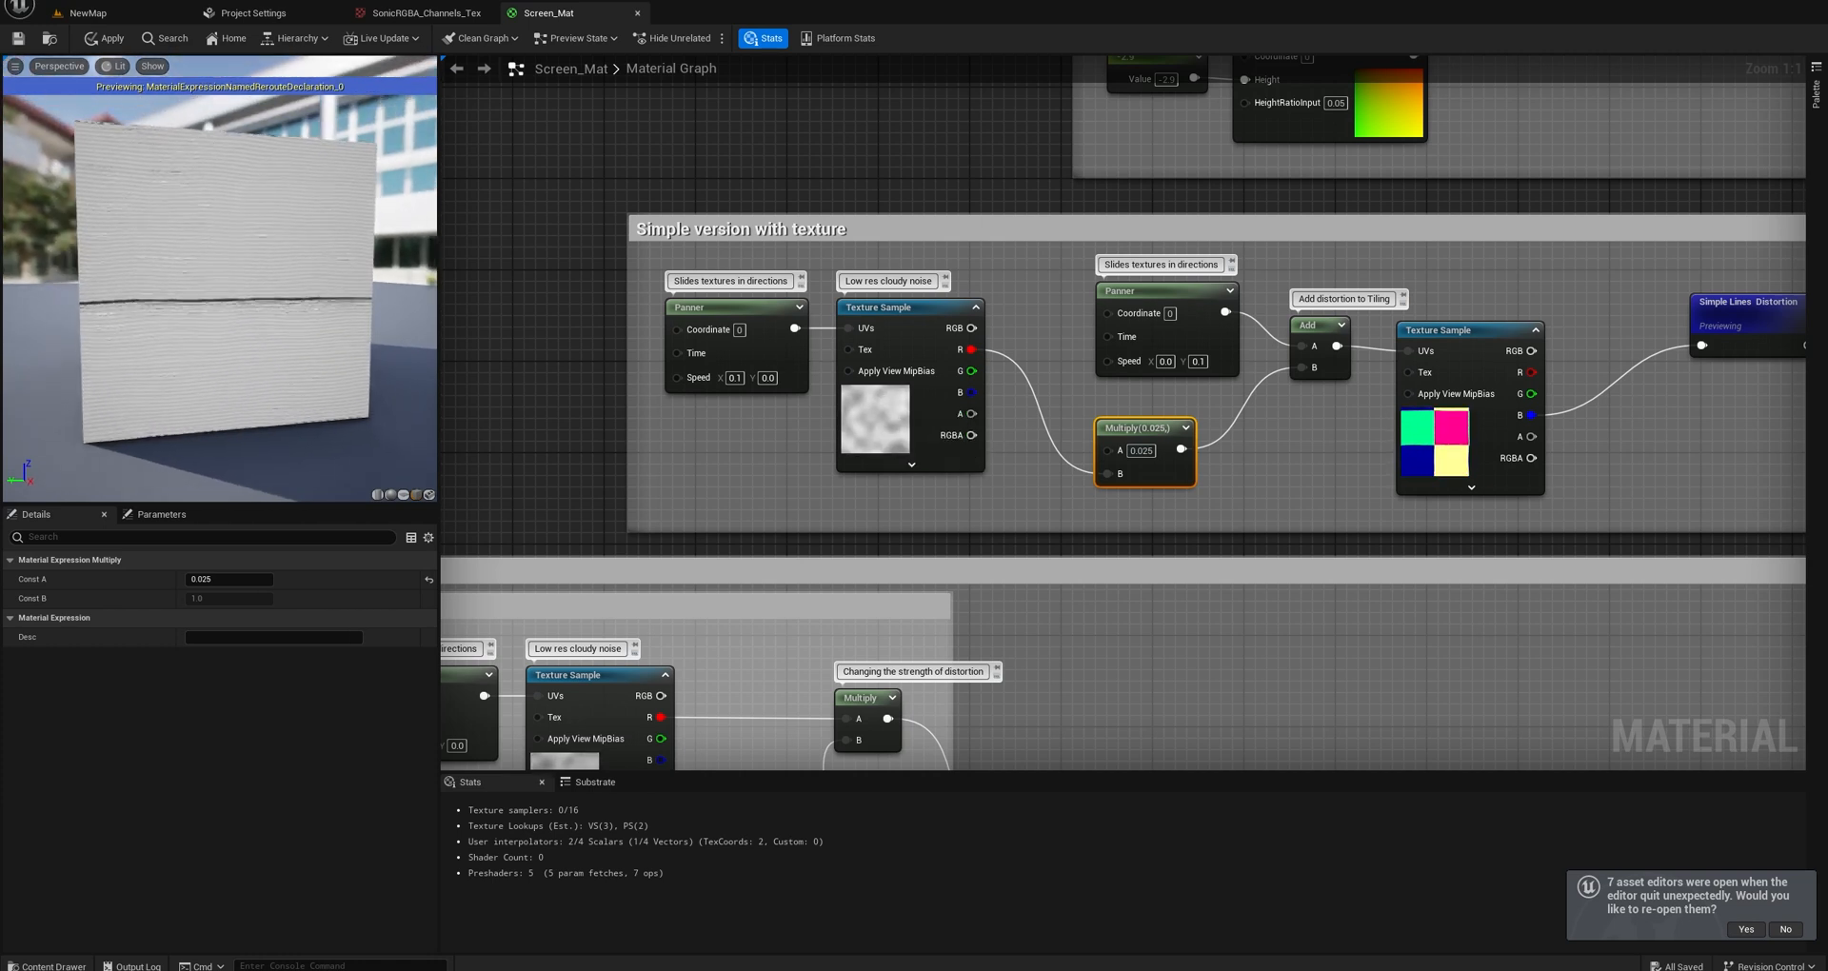
drag(238, 295, 196, 280)
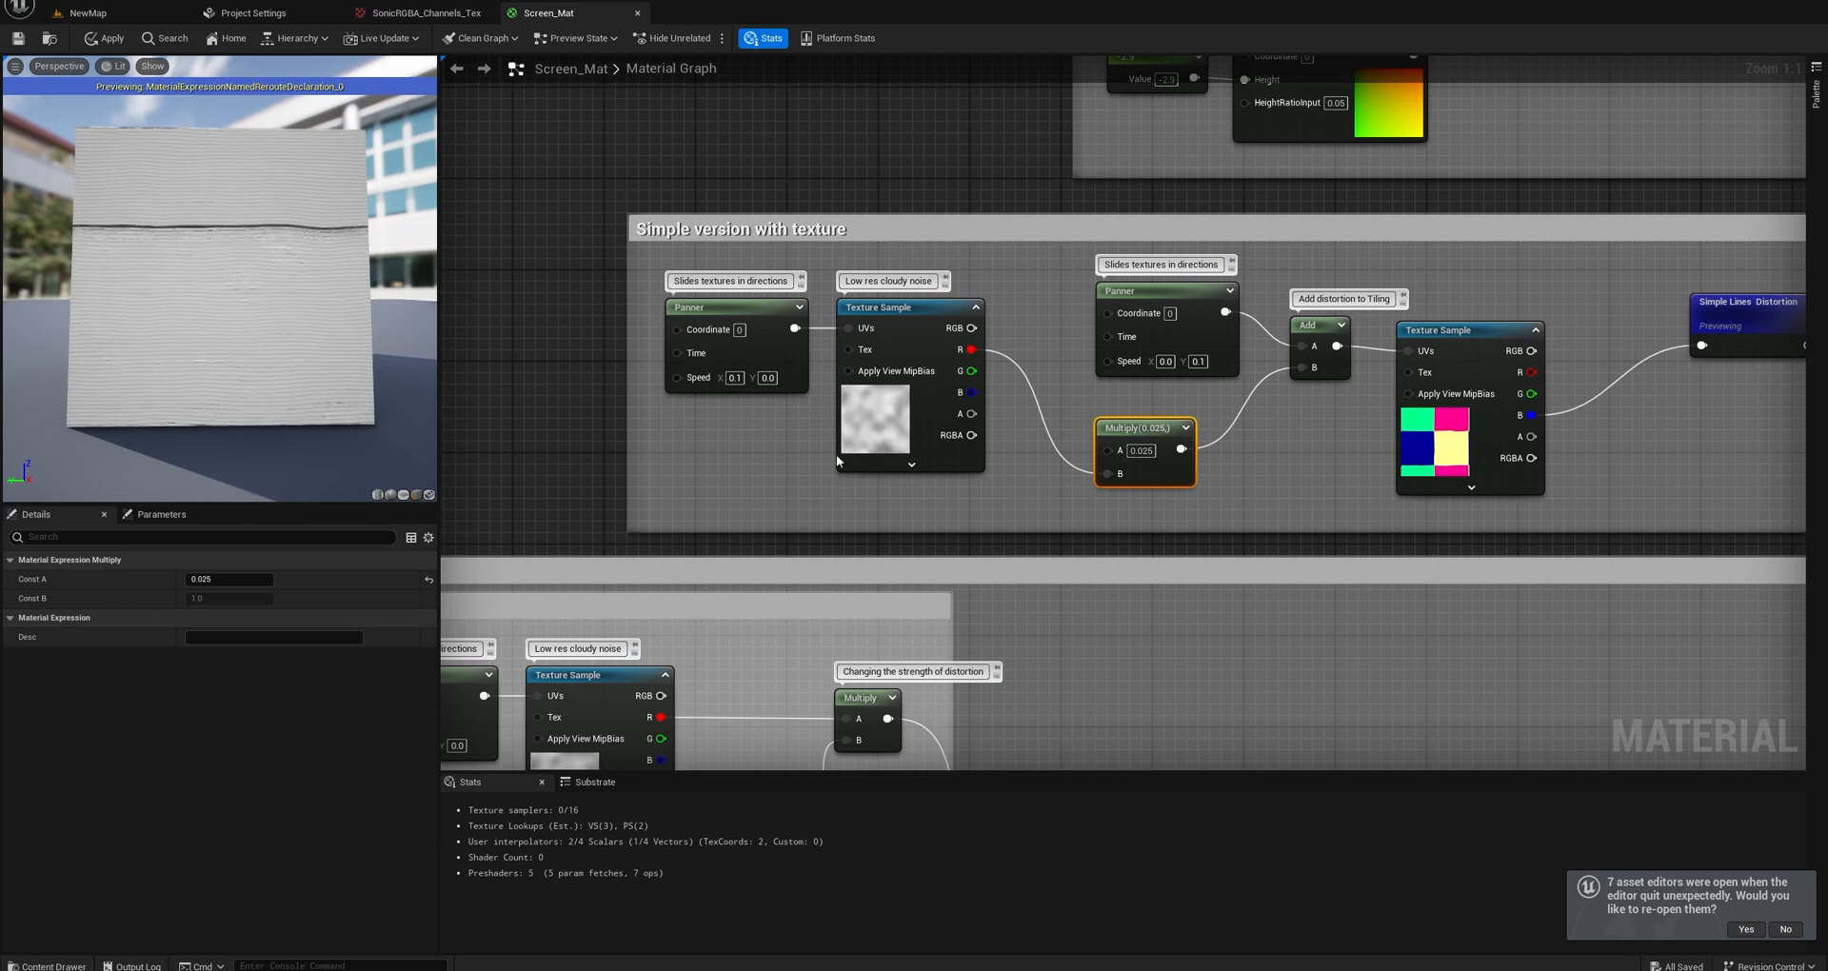
Look up which texture the low res cloudy noise Texture Sample uses and check the texture picker's content display options.
click(1048, 383)
right_drag(1156, 398, 1078, 387)
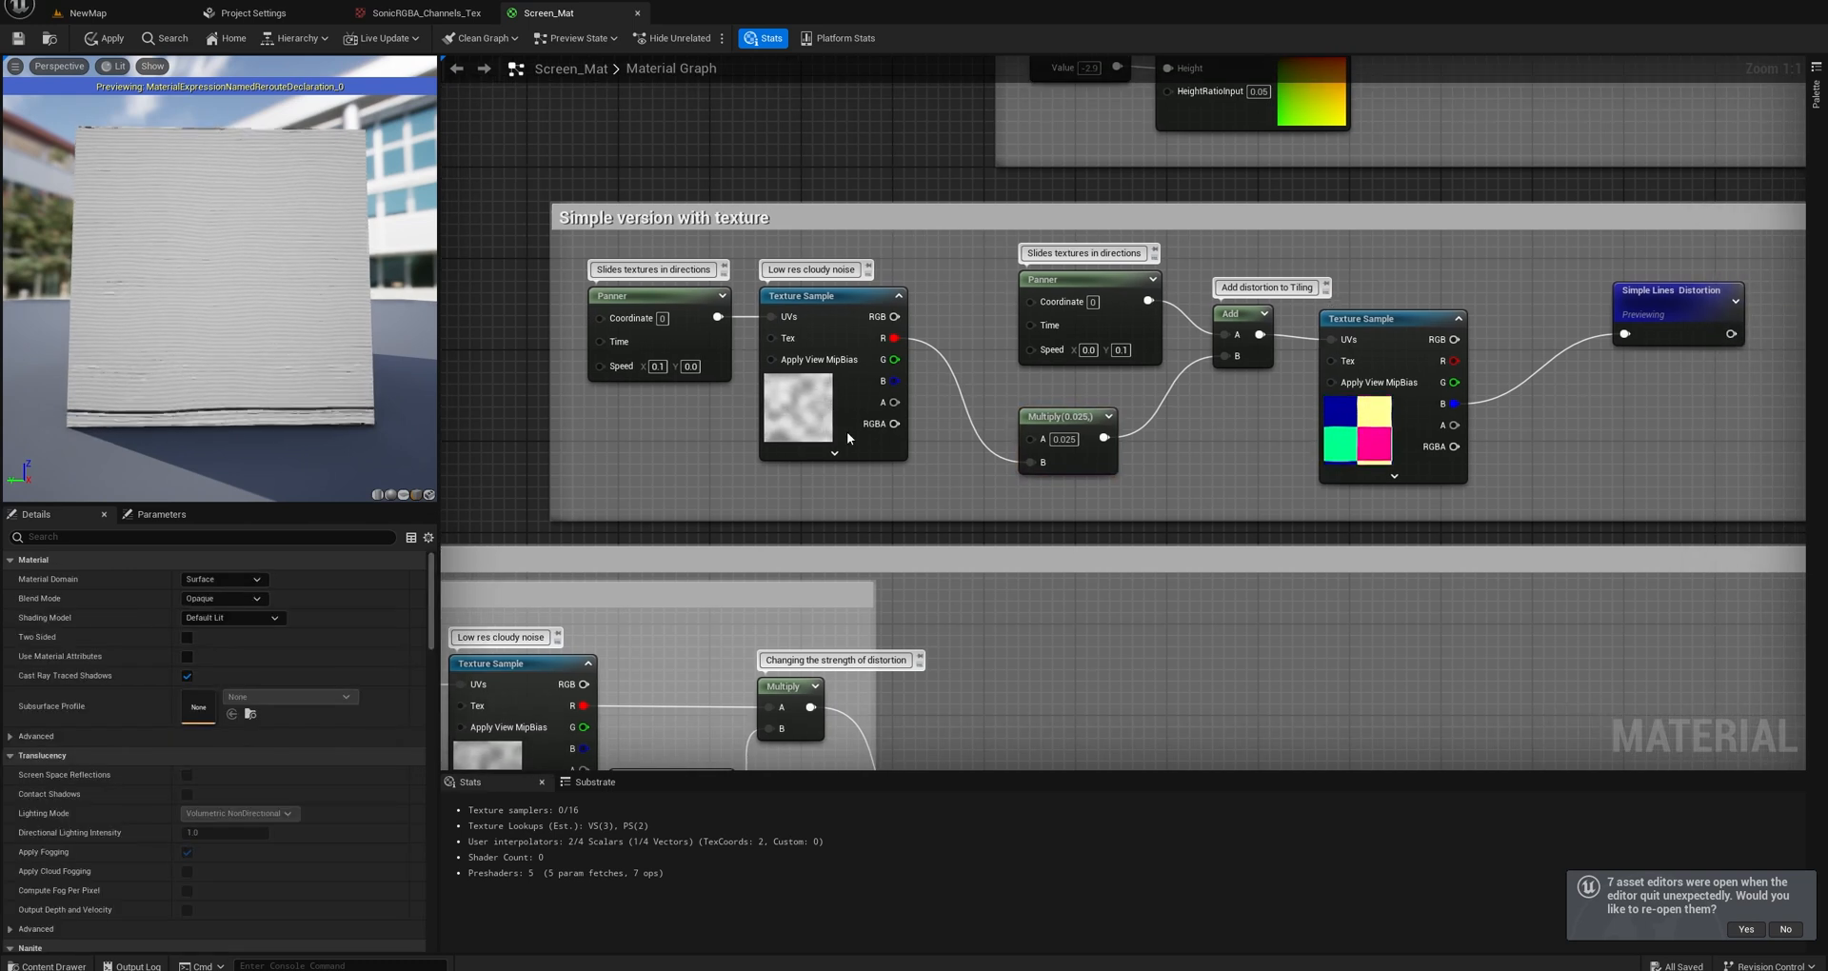
right_drag(988, 466, 940, 383)
scroll(941, 383, down, 2)
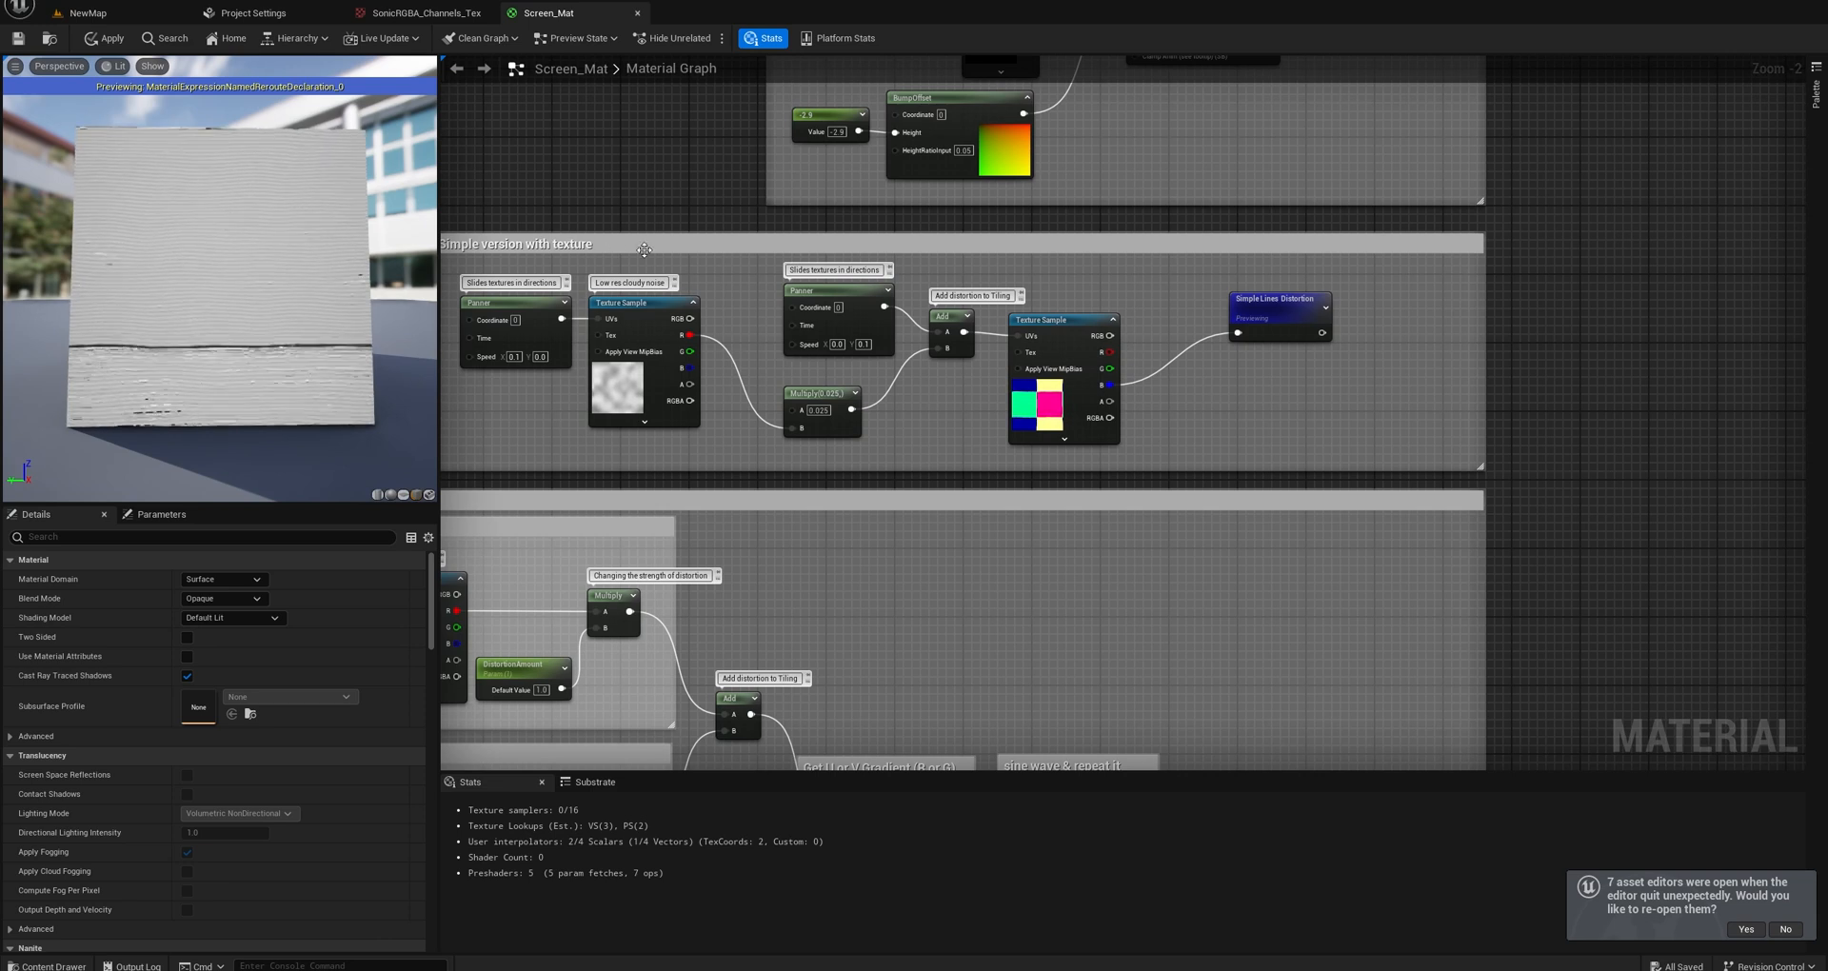
right_drag(645, 250, 816, 283)
scroll(849, 352, up, 2)
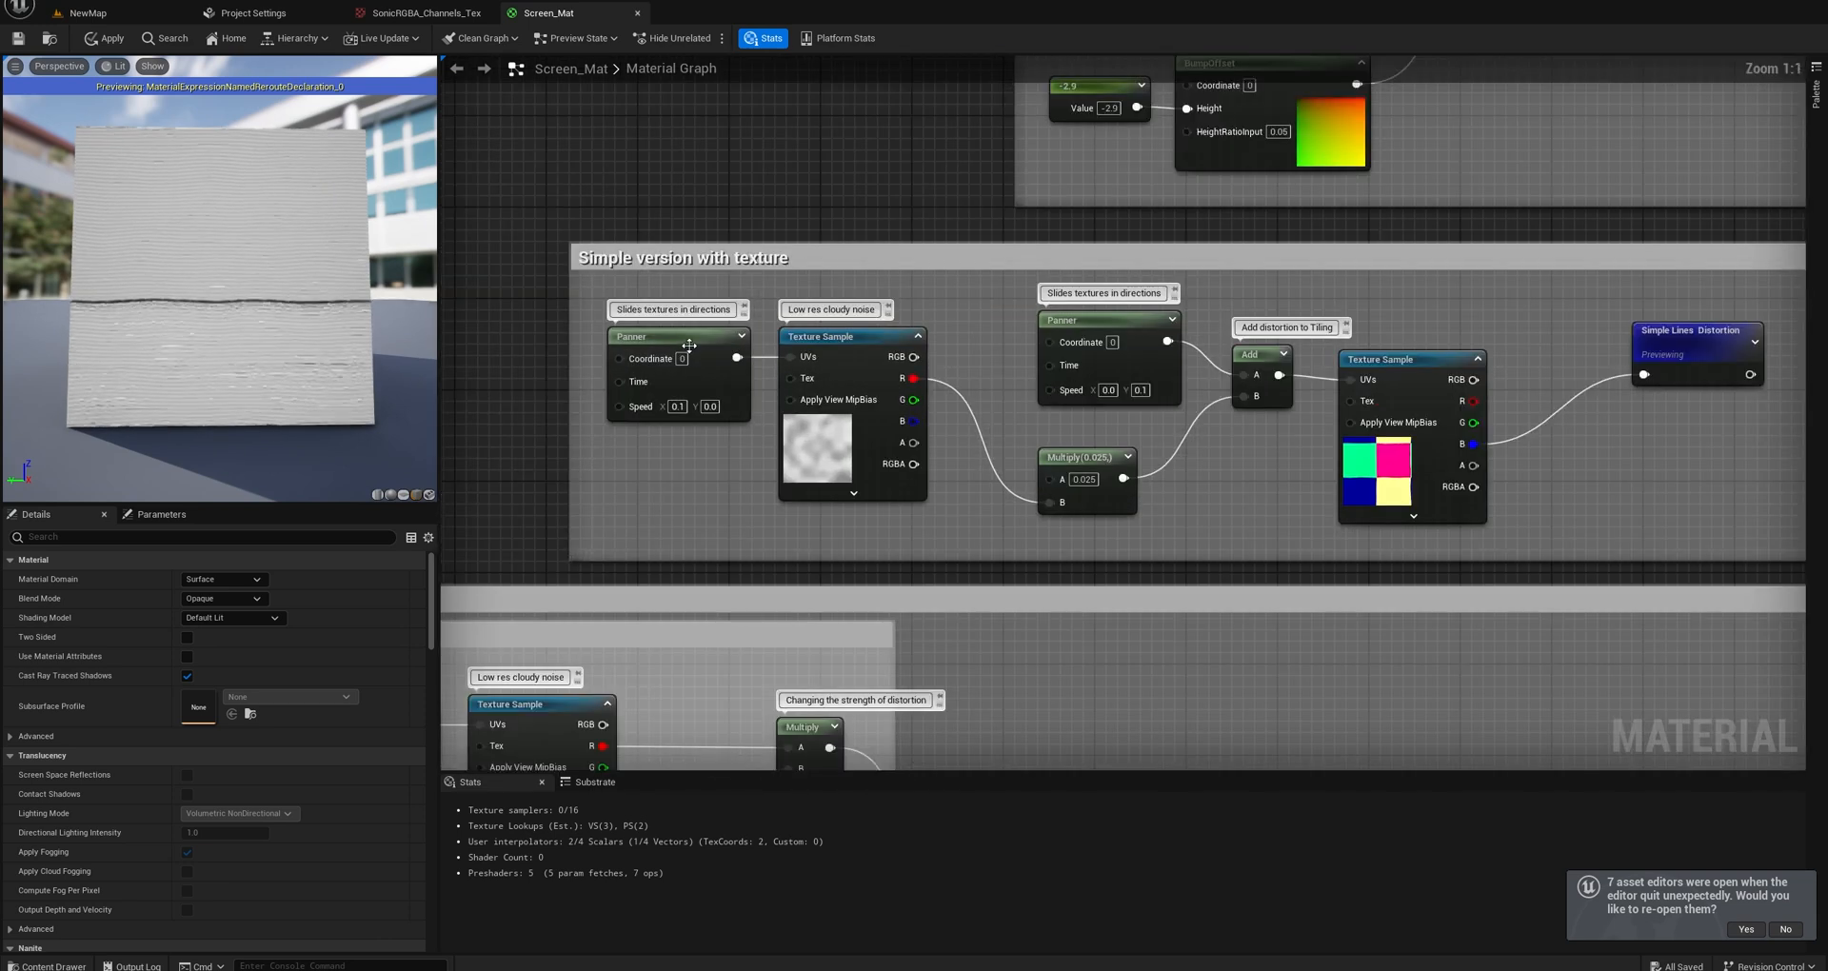
click(848, 352)
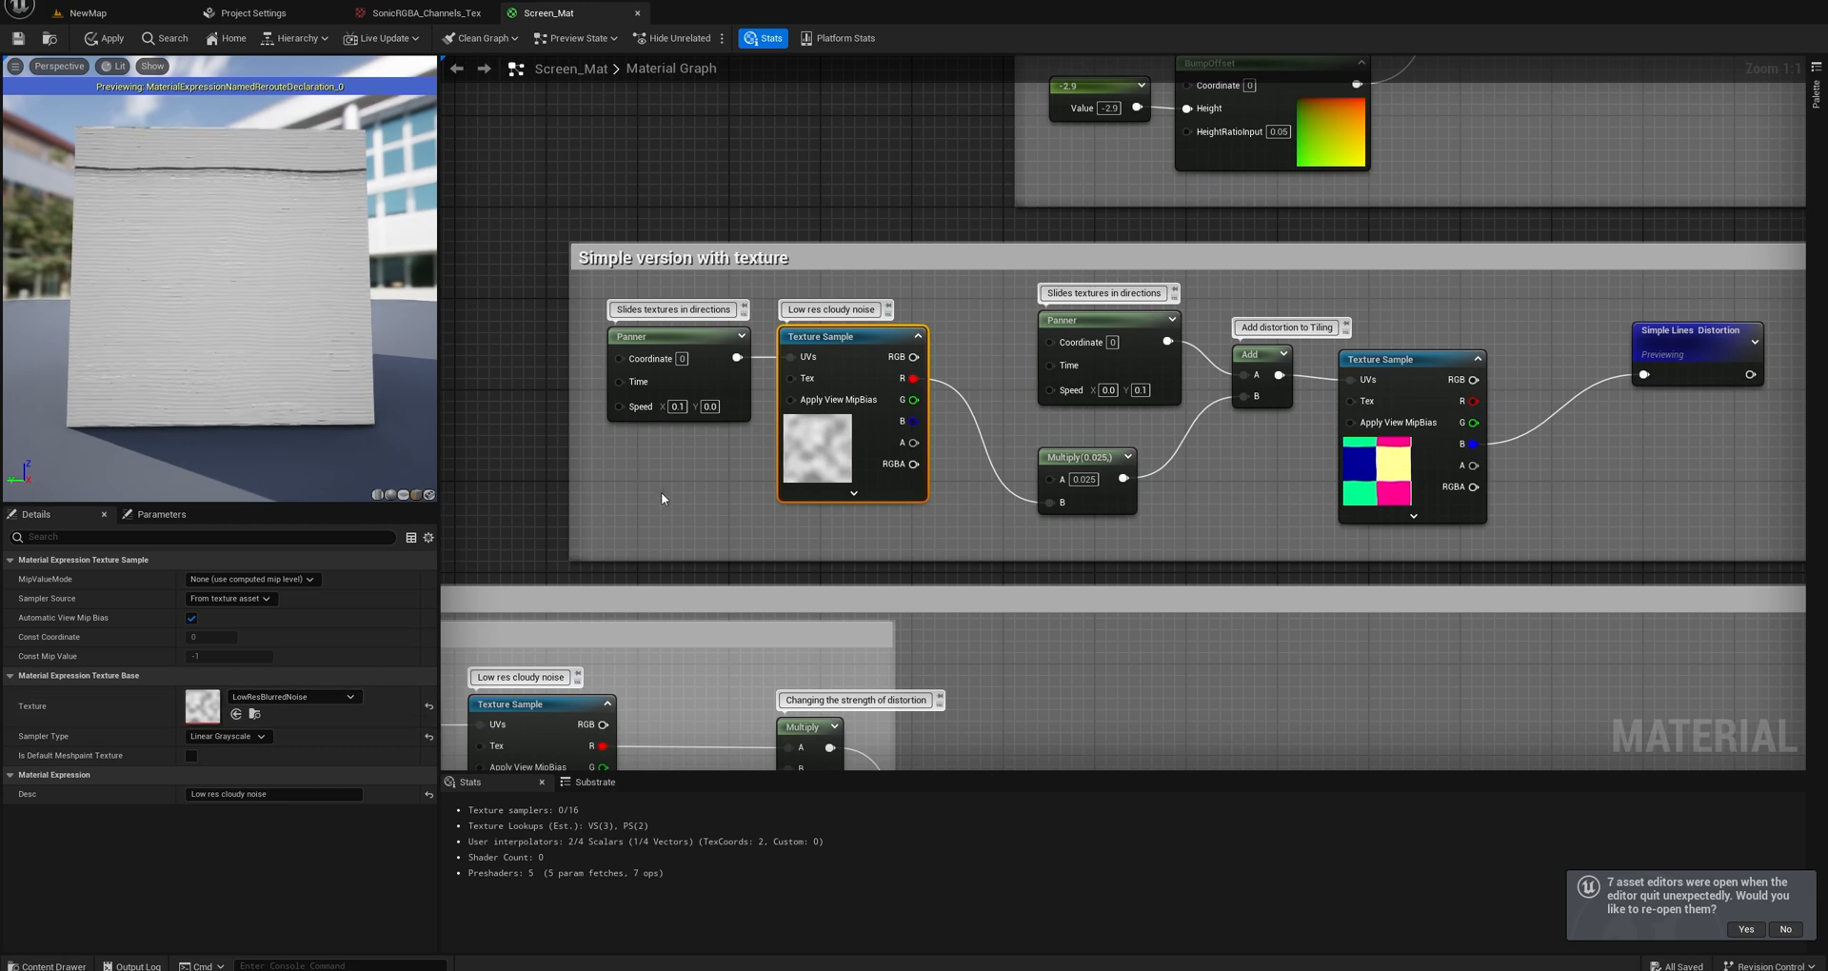
click(351, 697)
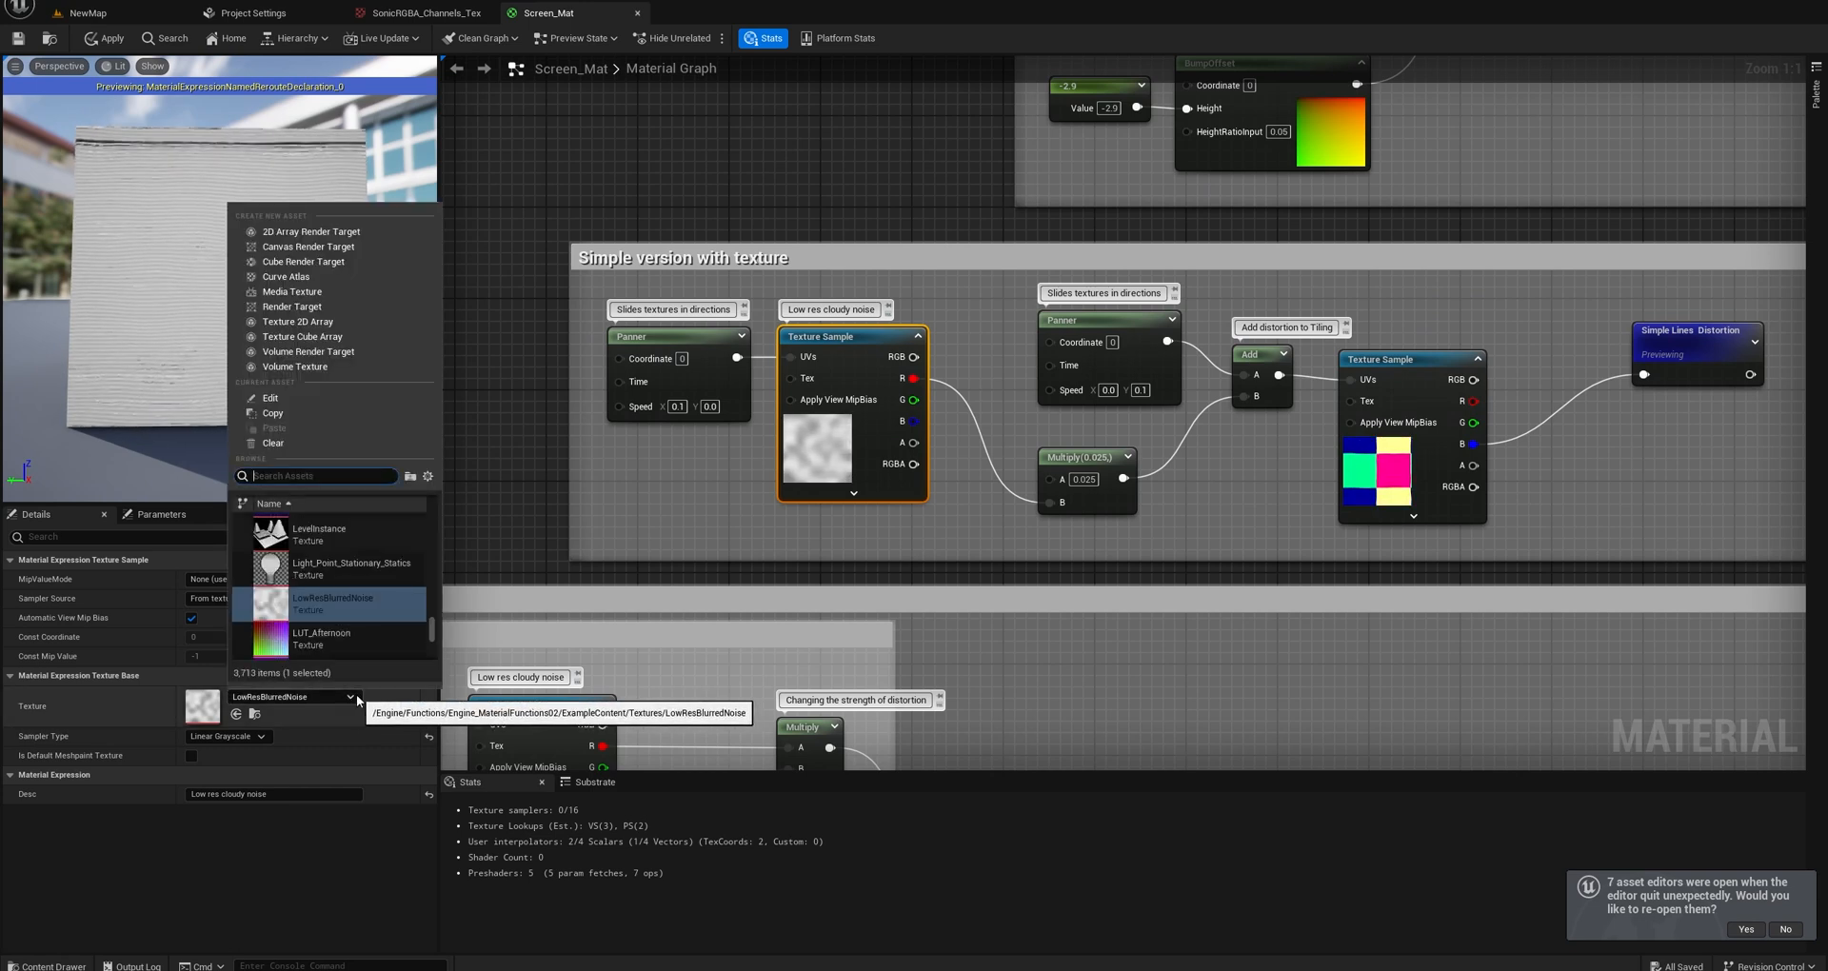
click(428, 477)
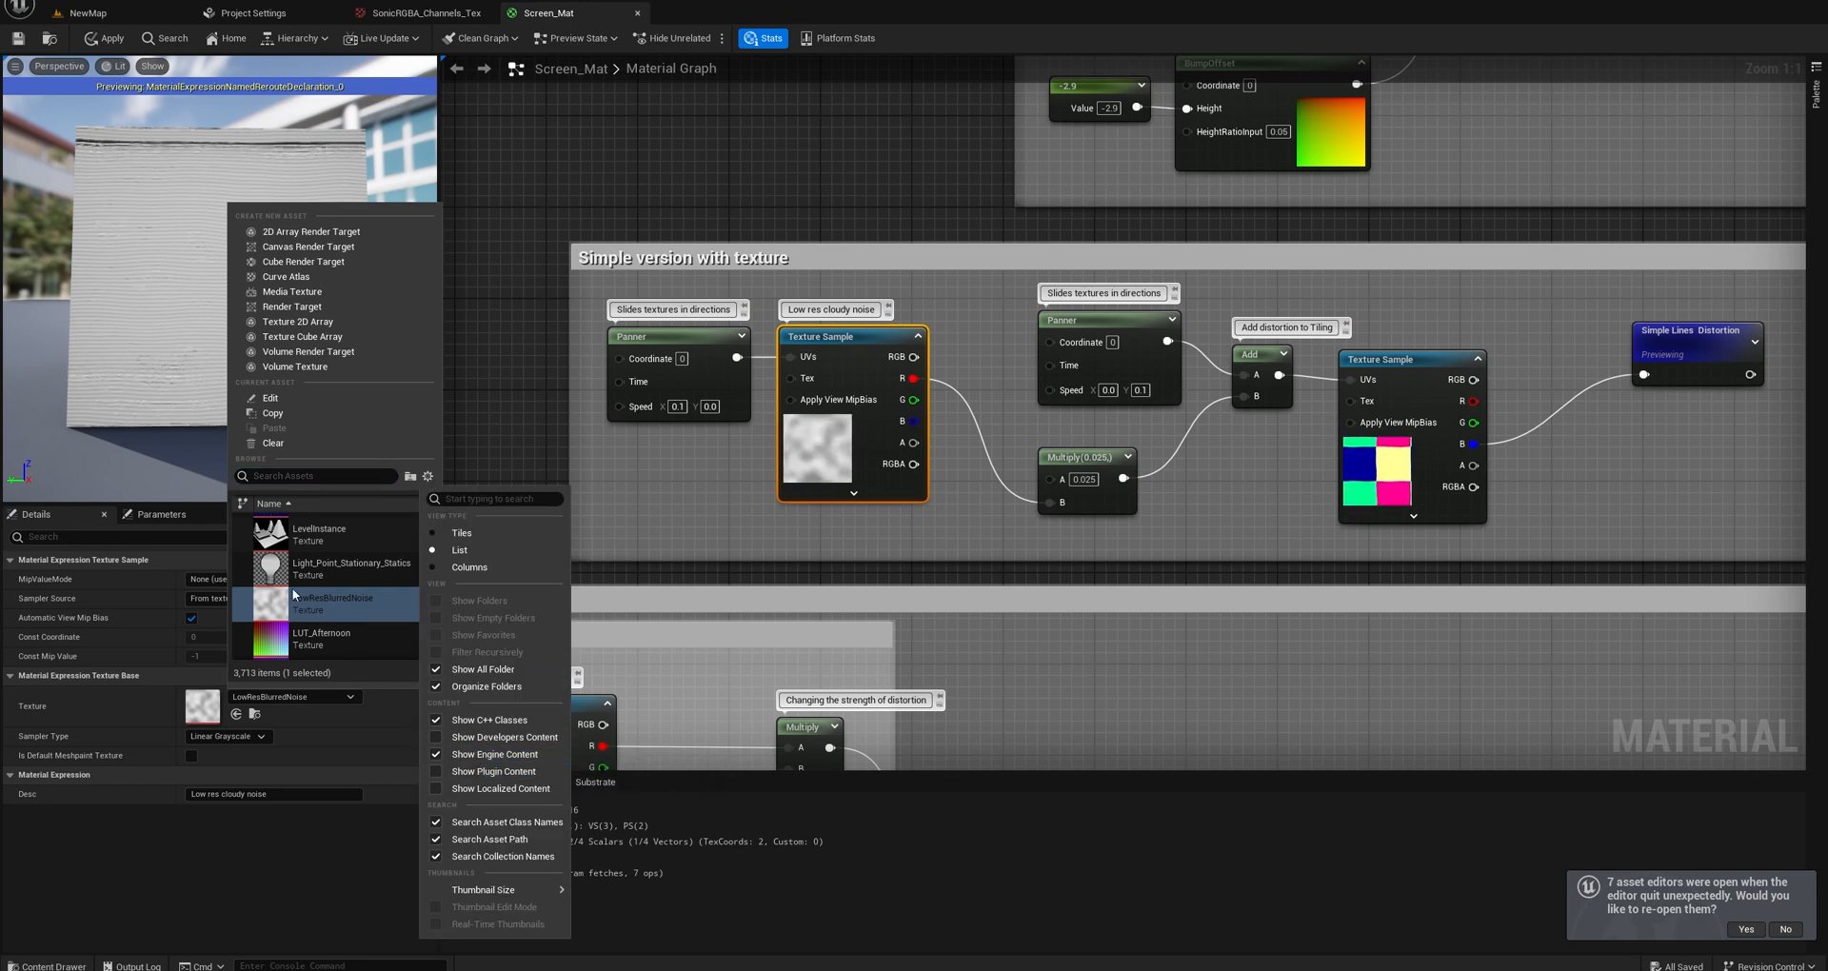
click(480, 460)
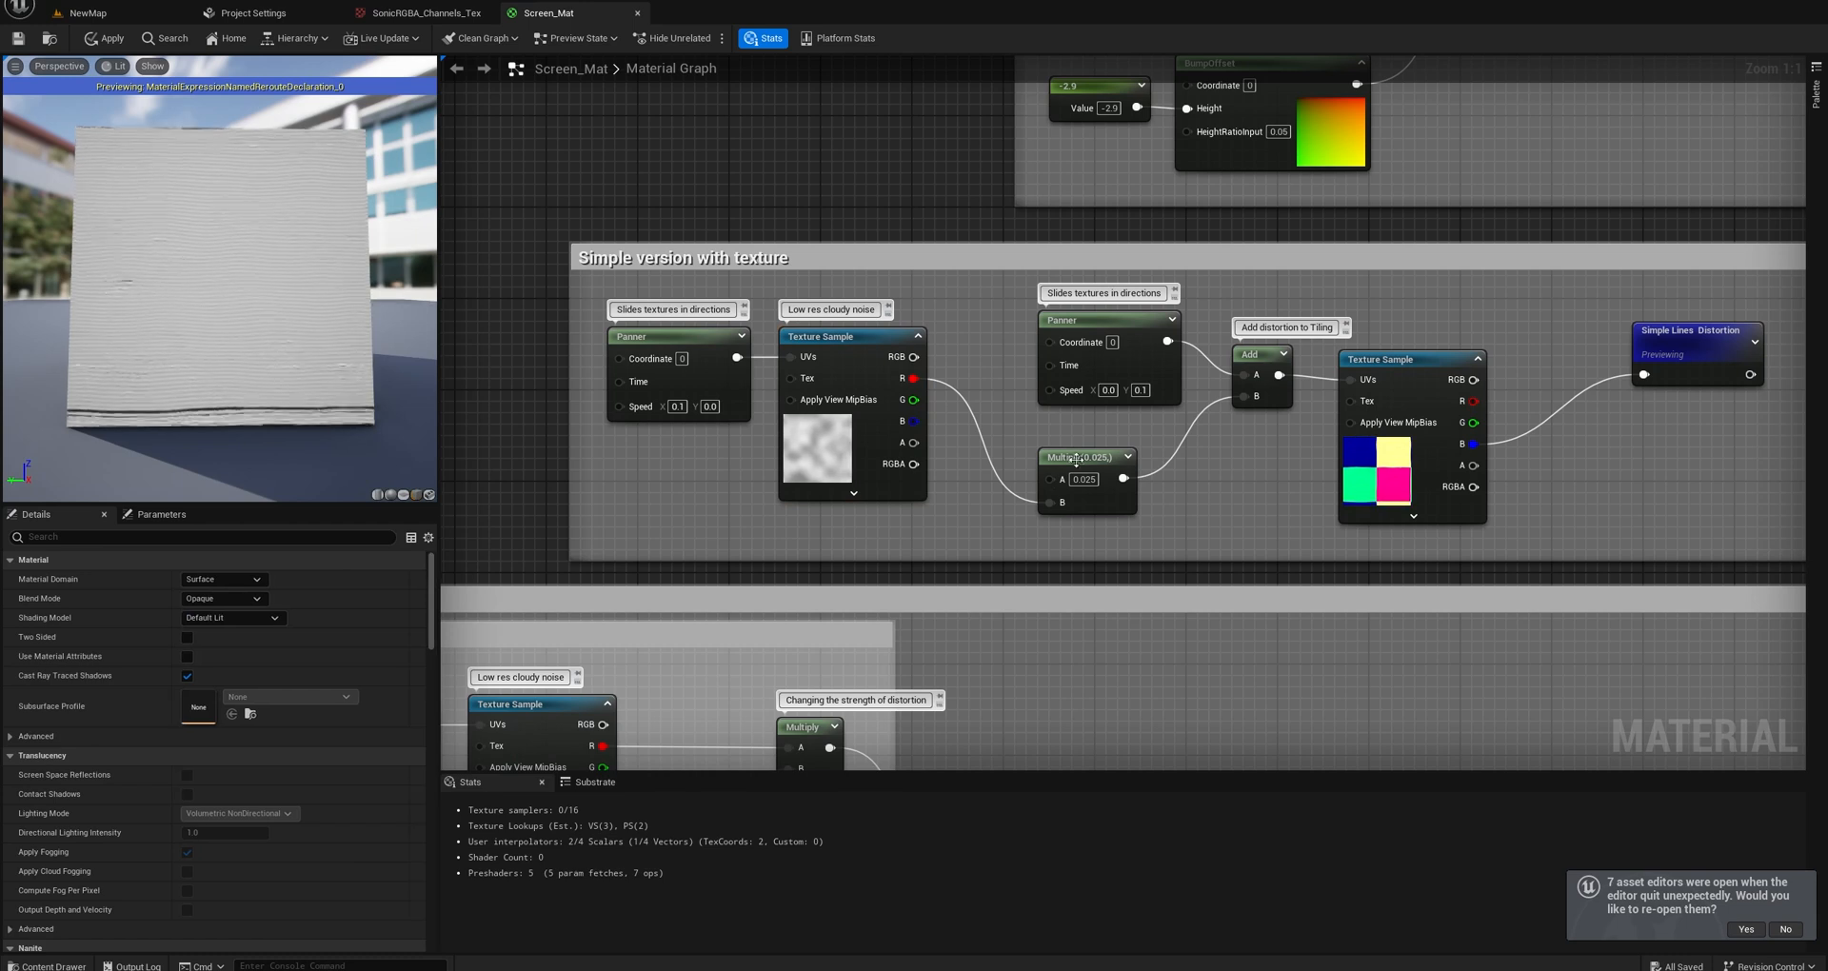
right_drag(1032, 449, 931, 455)
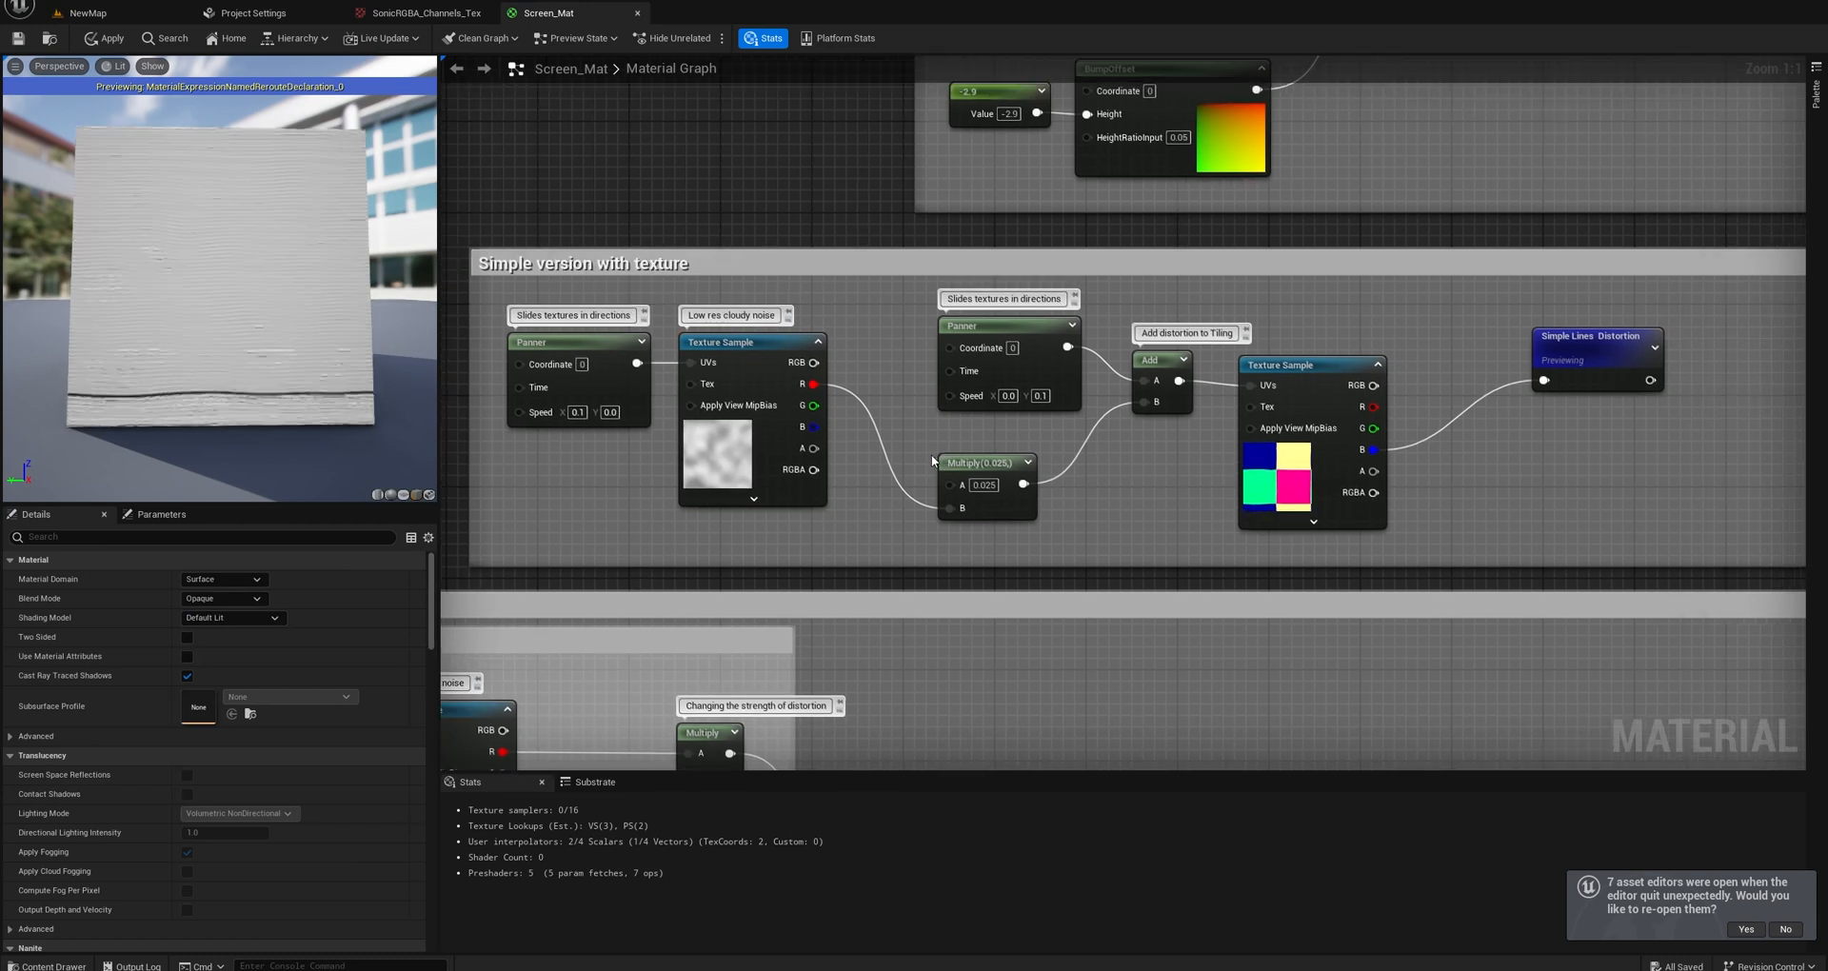
Stop previewing the Simple Lines Distortion node and inspect the full material on the preview plane.
right_click(1588, 353)
click(1640, 431)
right_drag(1451, 493, 1470, 379)
scroll(1470, 379, down, 2)
right_drag(1374, 462, 1188, 419)
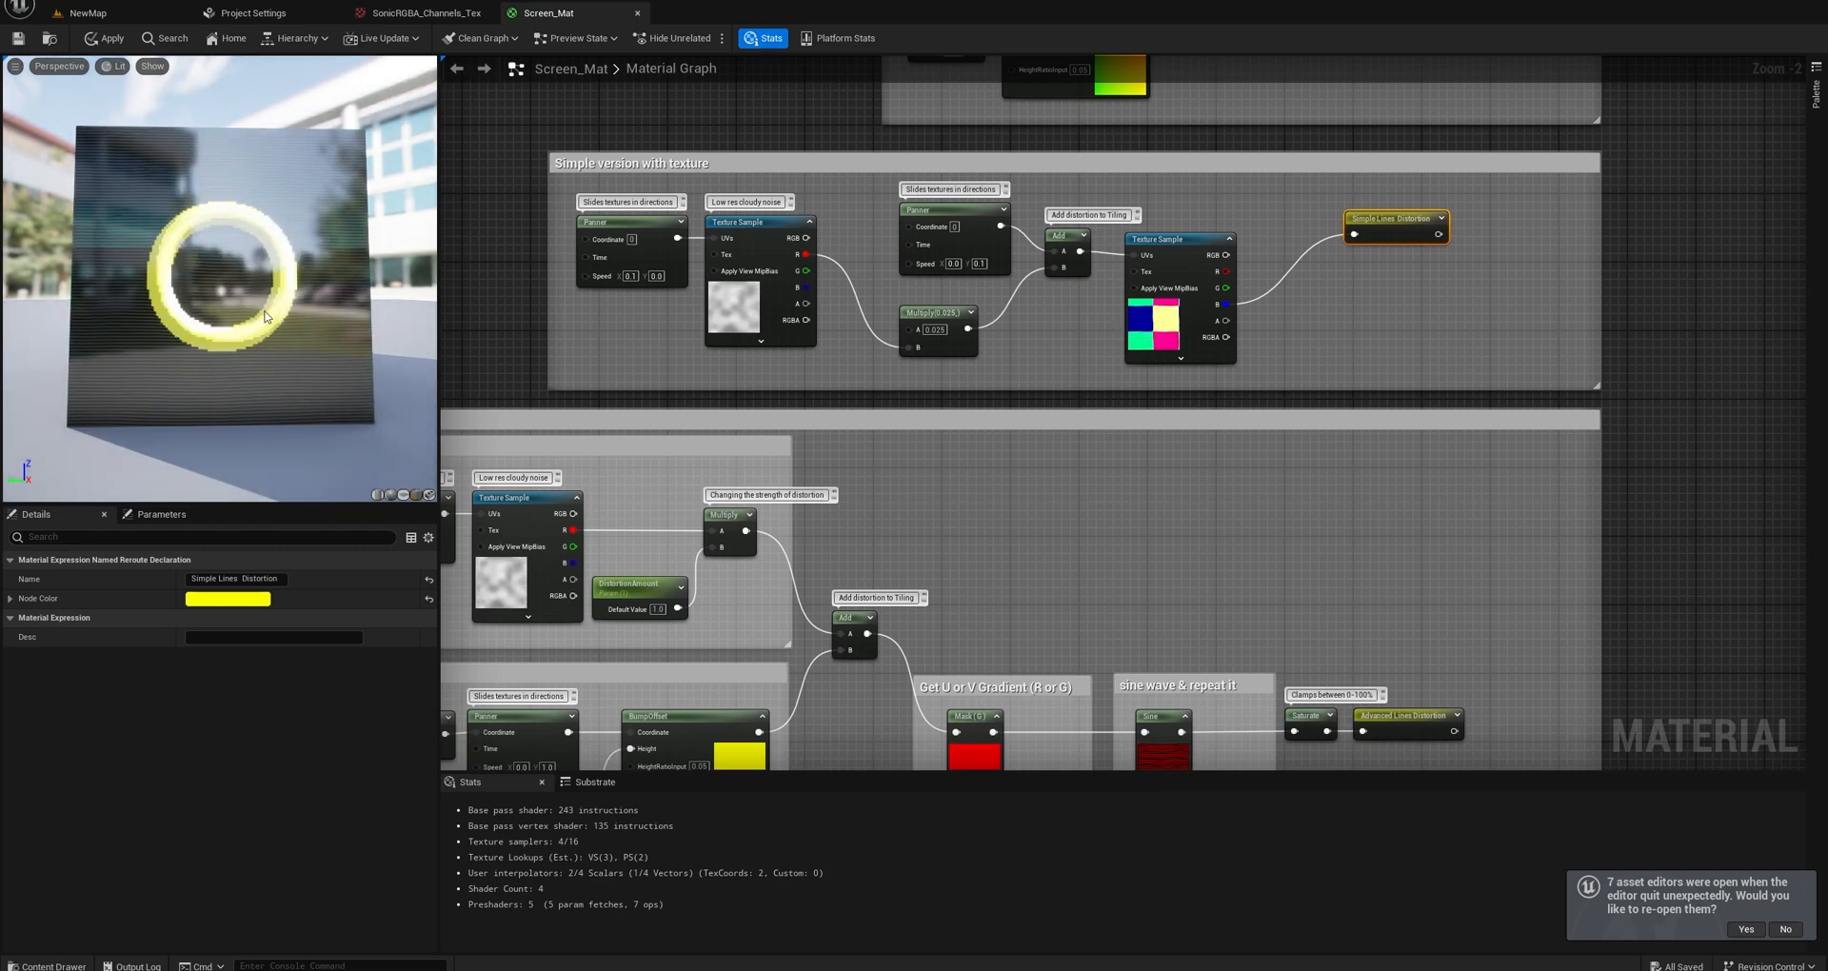
scroll(325, 289, up, 5)
scroll(329, 289, down, 5)
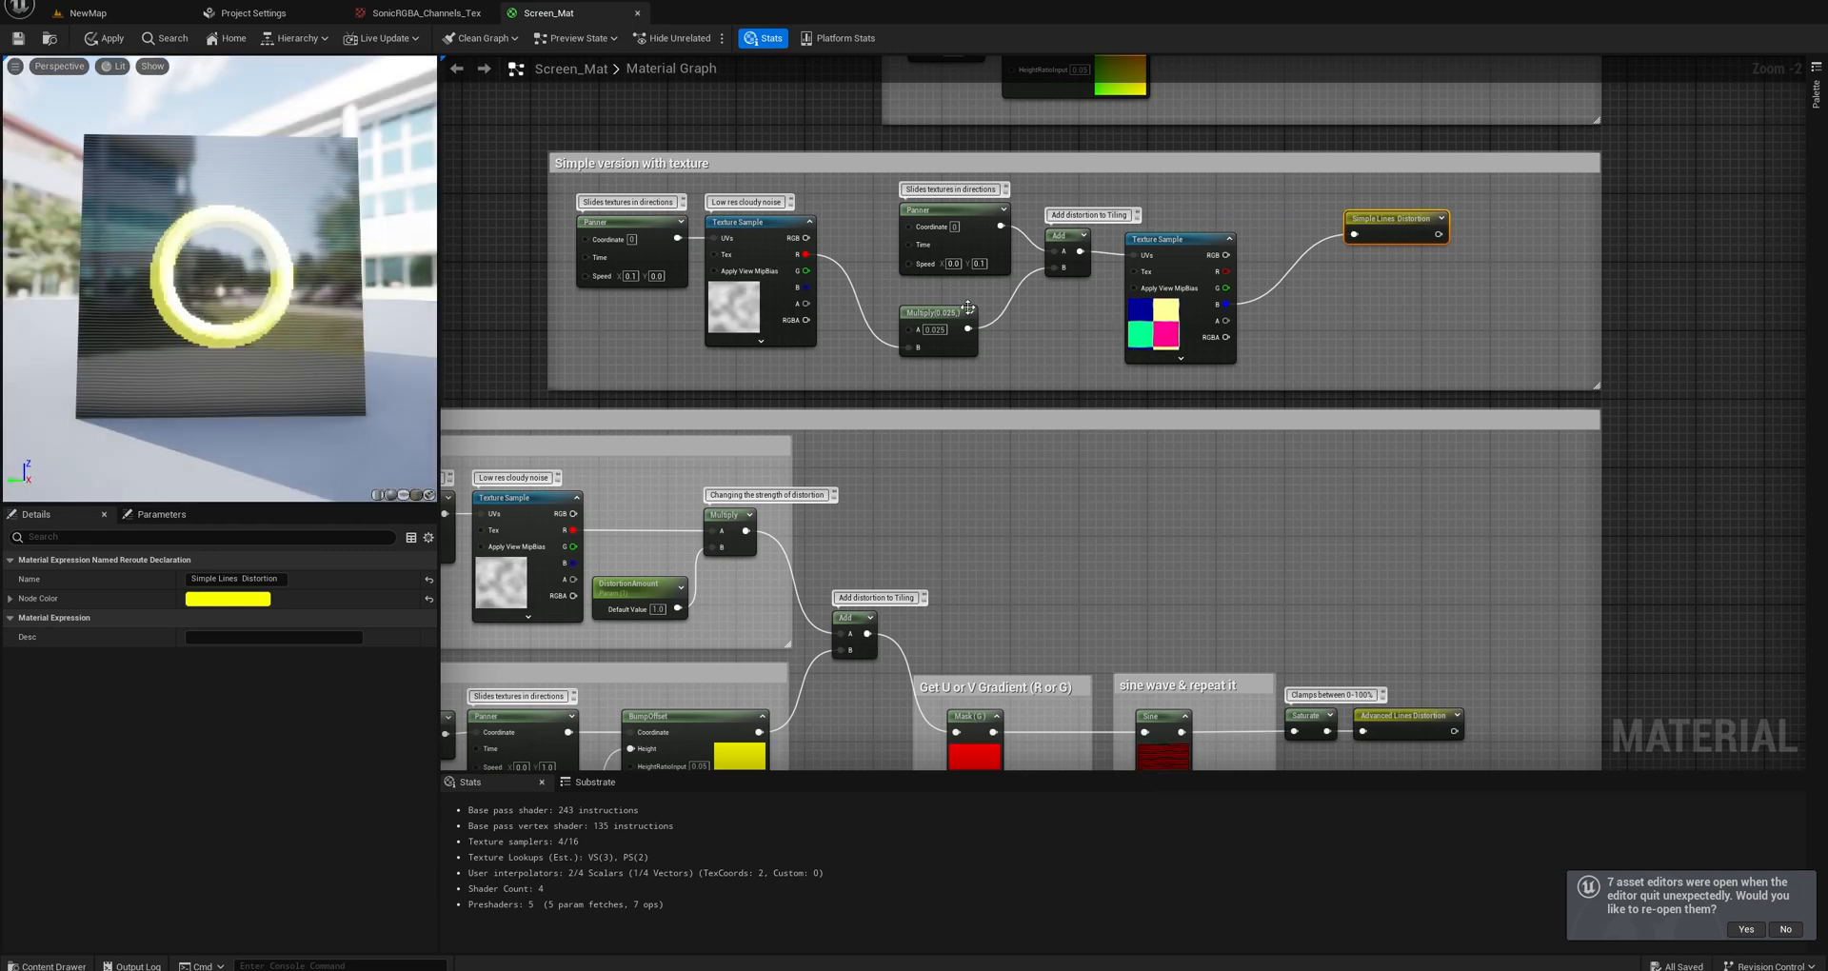
Start previewing the Advanced Lines Distortion node at the end of the Banding lines group.
right_drag(1104, 471, 1350, 379)
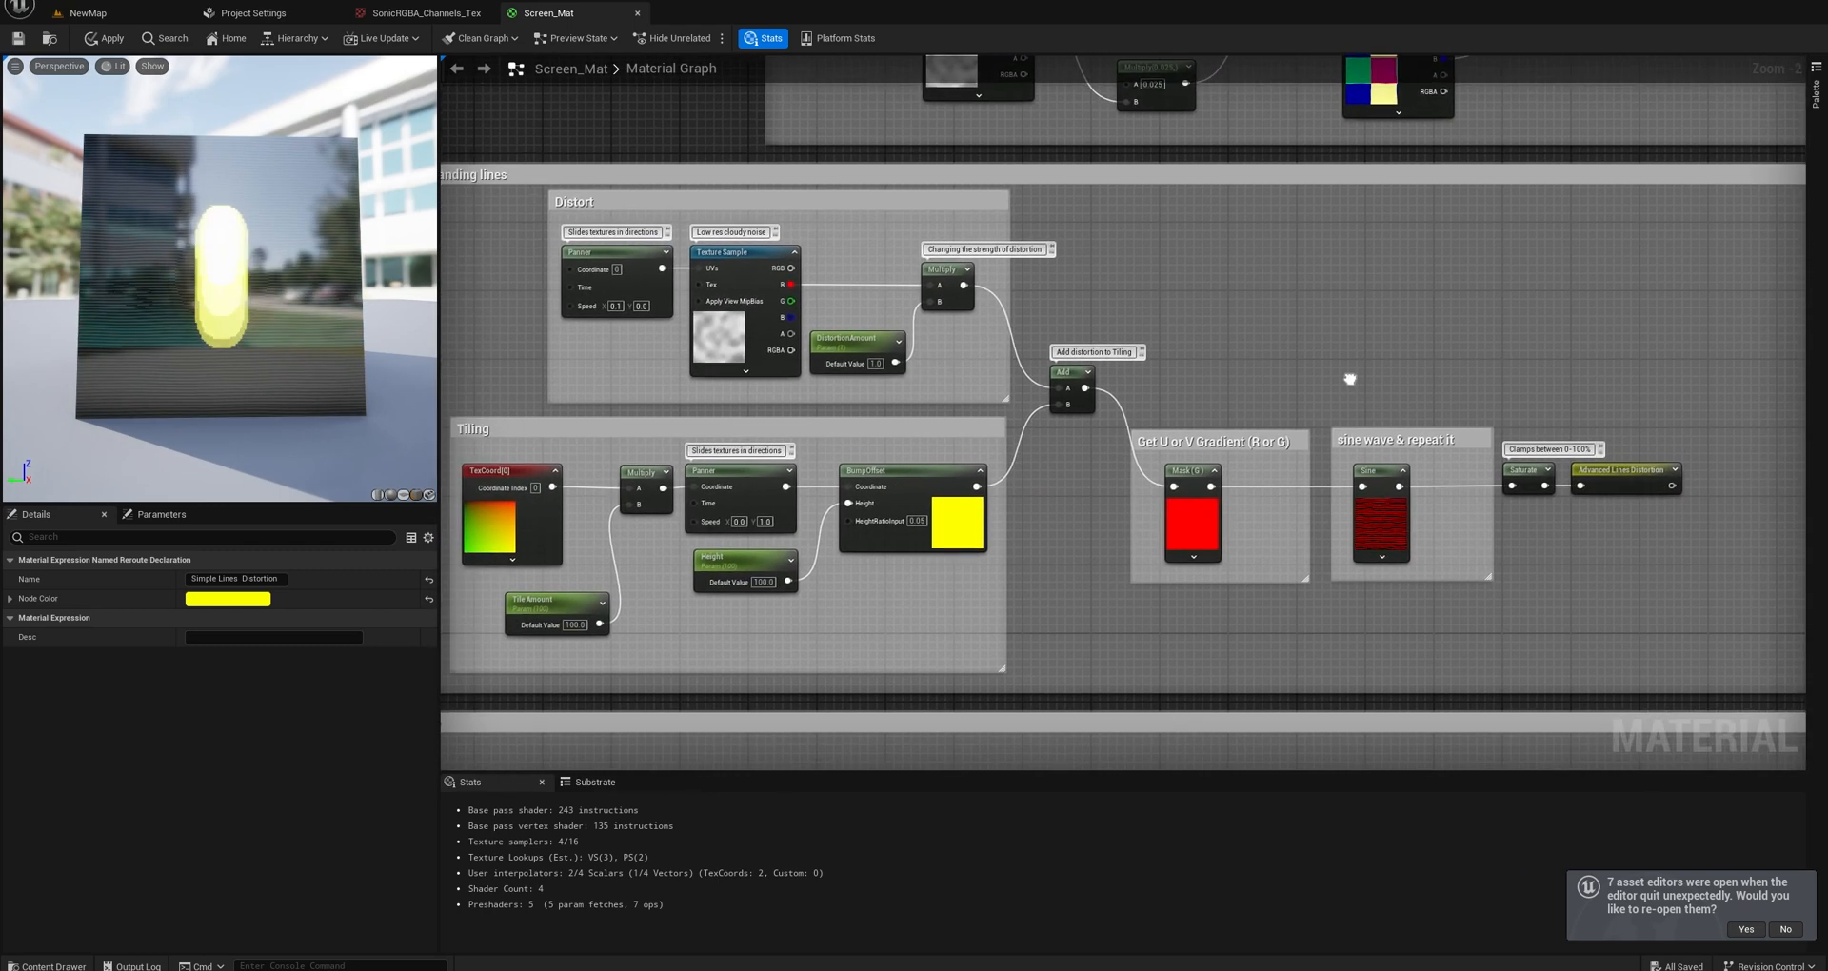
right_click(1636, 475)
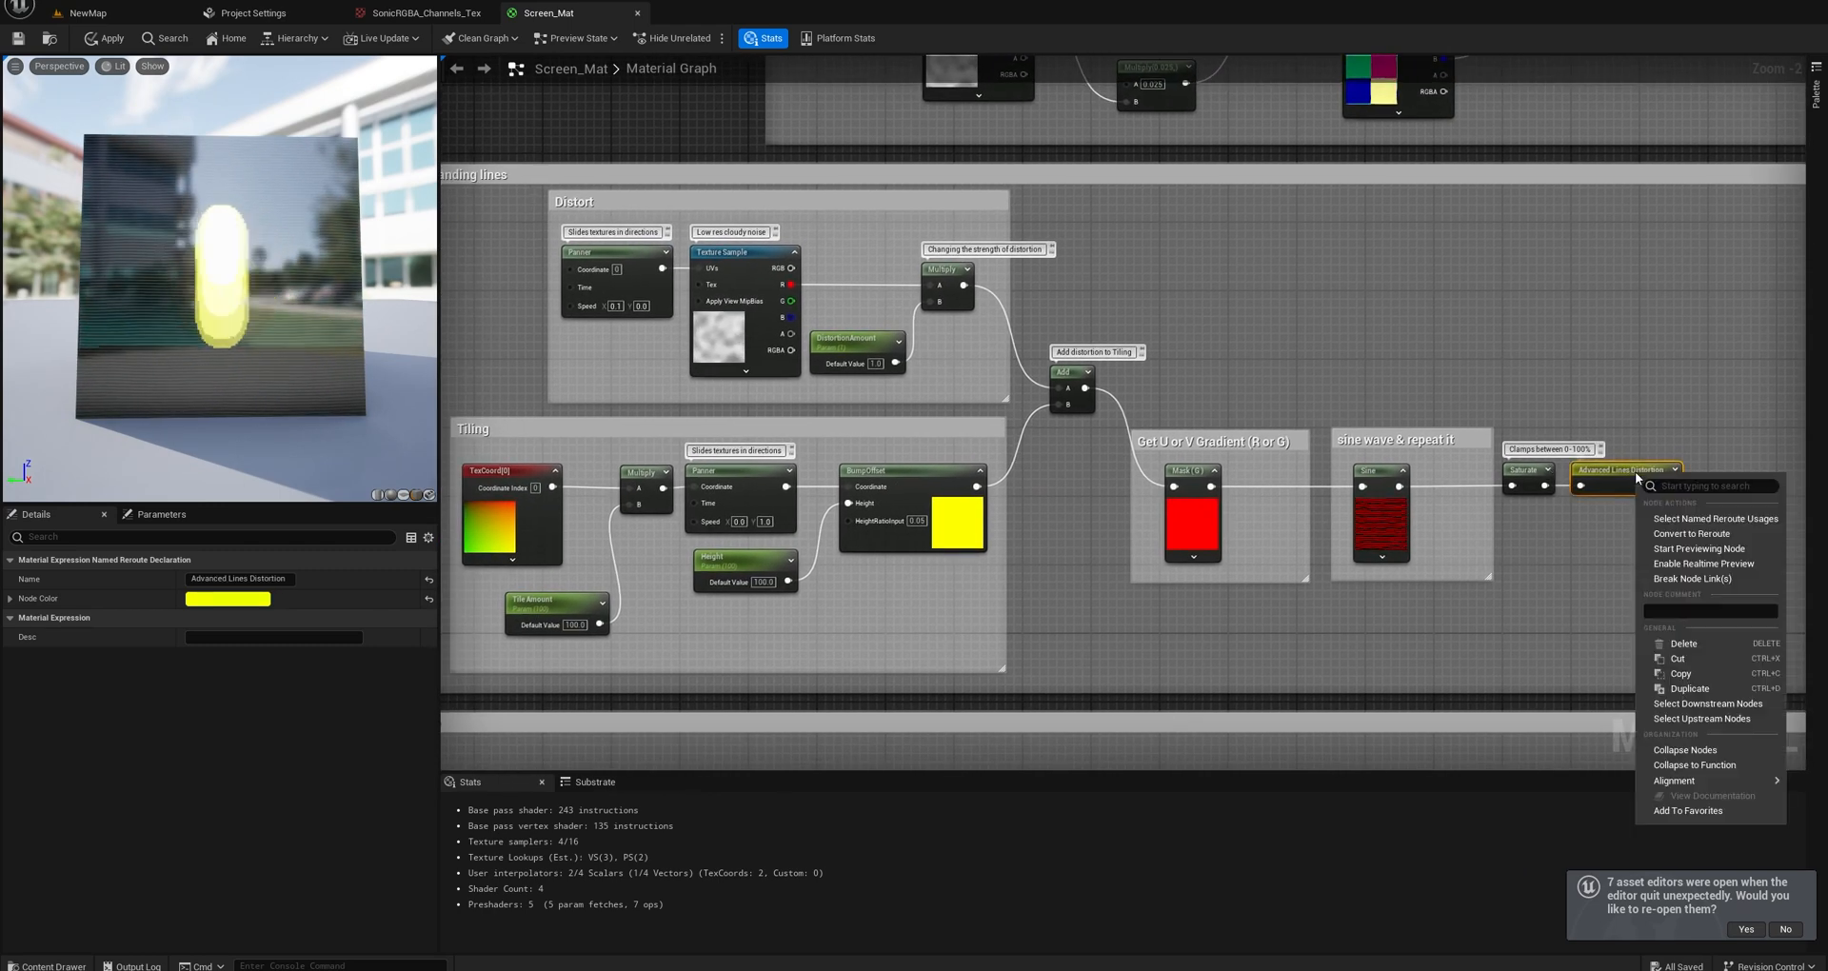
click(1702, 564)
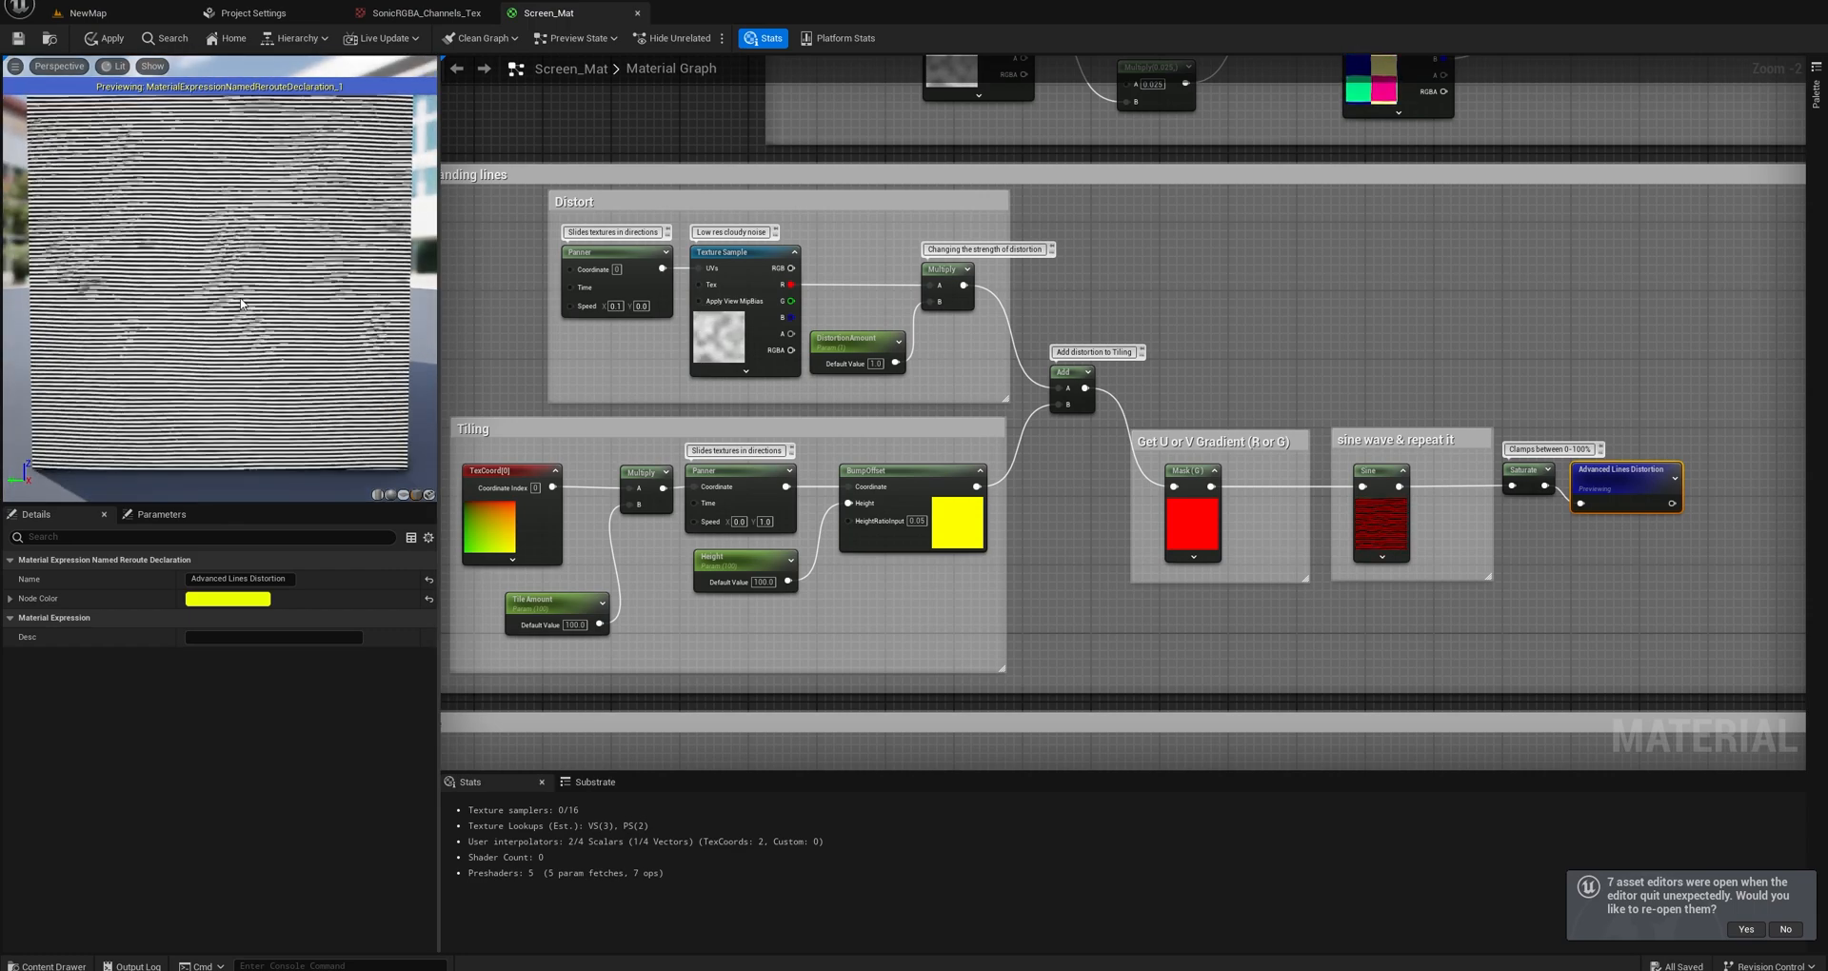
Set the Tile Amount parameter's default value to 2 in the Tiling group.
mouse_move(685, 523)
right_down()
mouse_move(712, 466)
mouse_move(708, 499)
right_up()
click(591, 581)
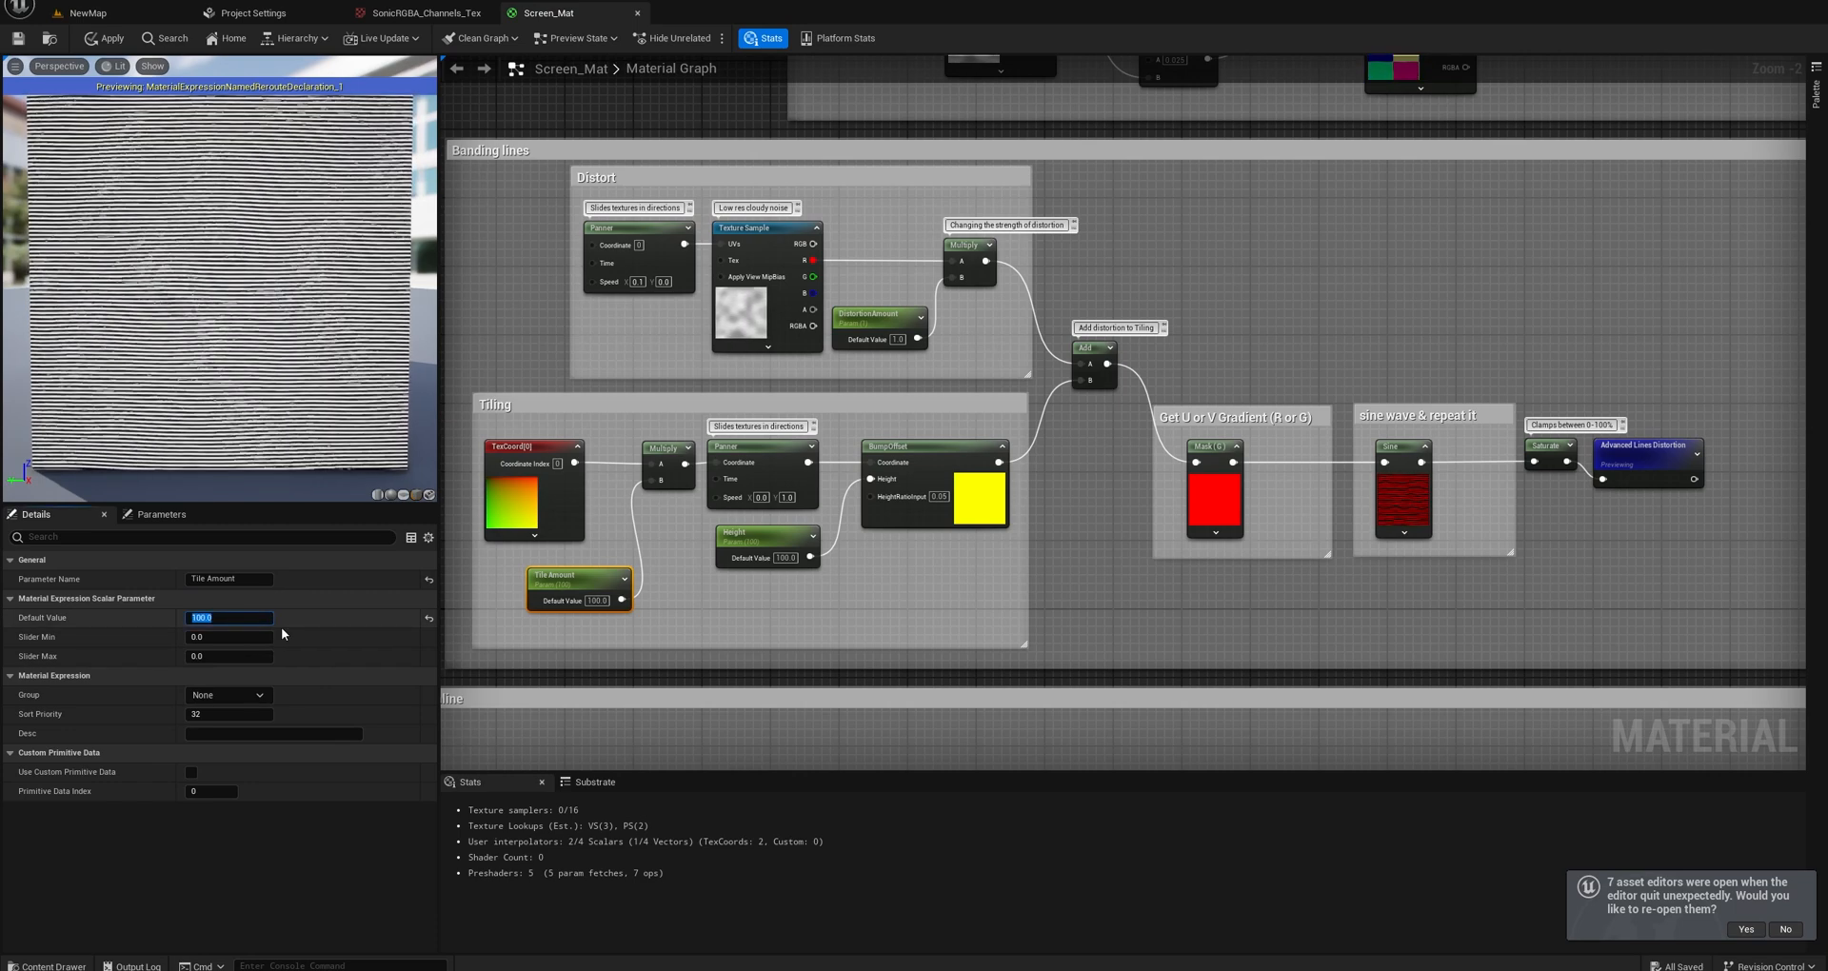
text(2)
key(Return)
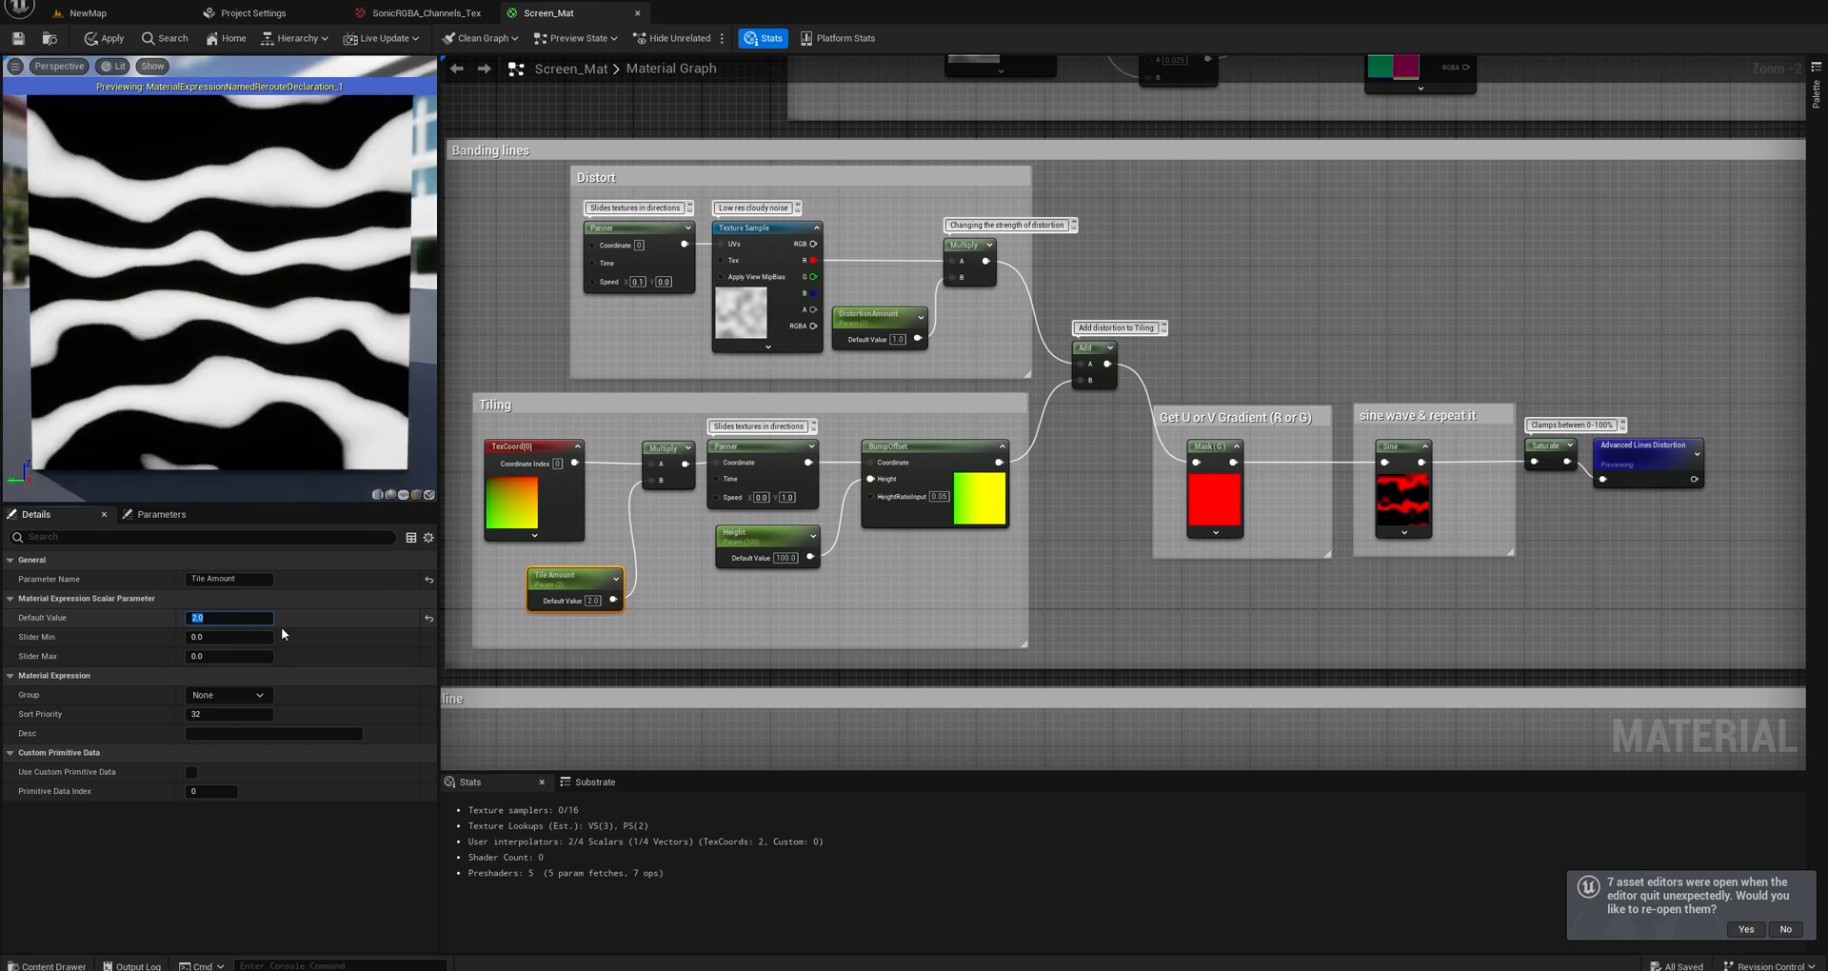
Try default values of 5, 10, 20 and 30 for the Tile Amount parameter in the Tiling group.
text(5)
key(Return)
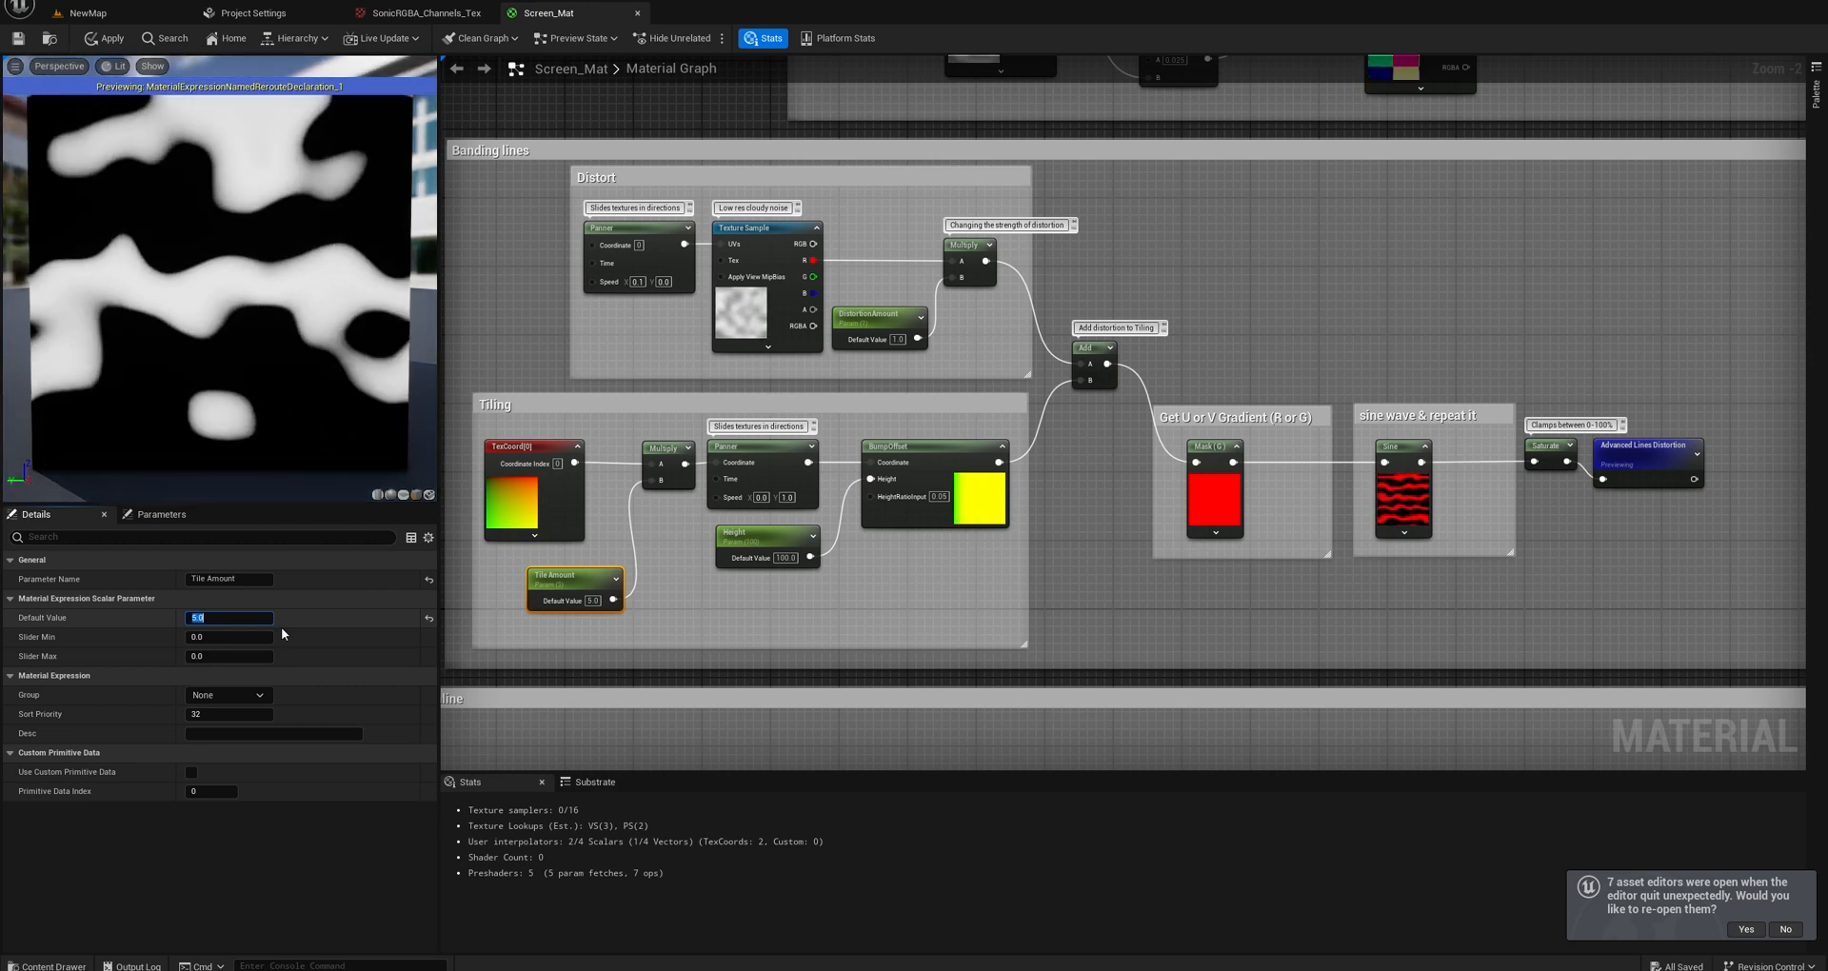
text(10)
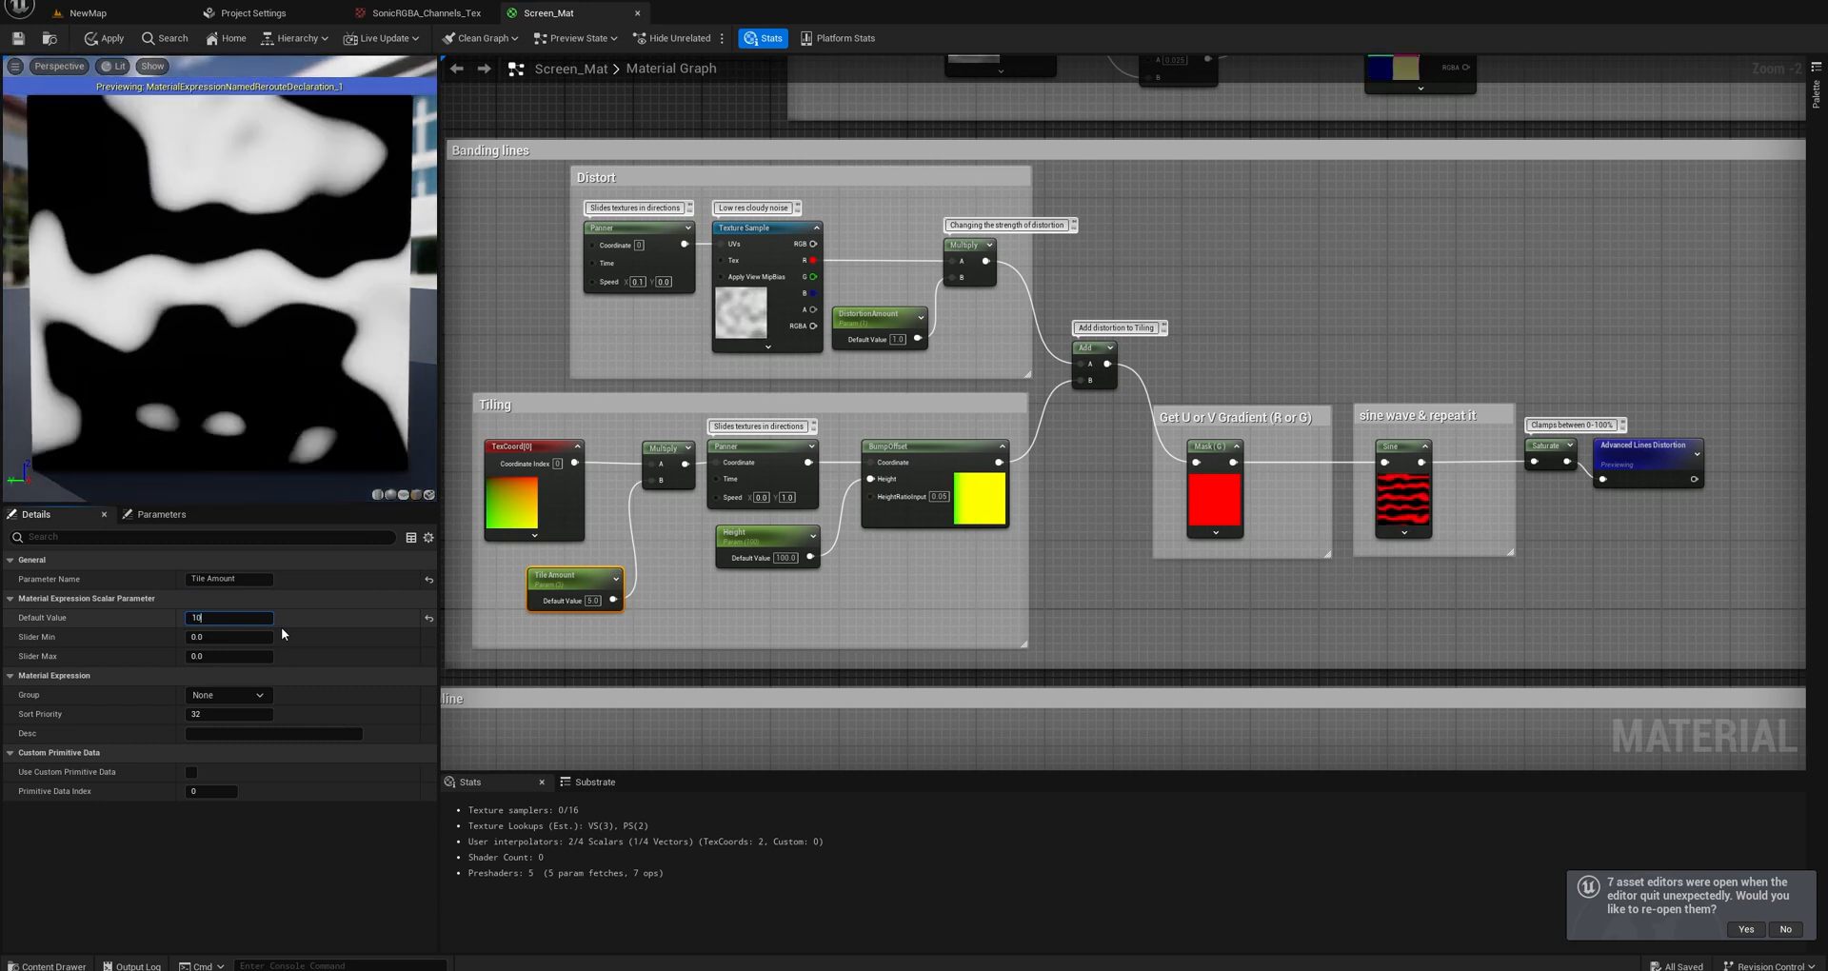
key(Return)
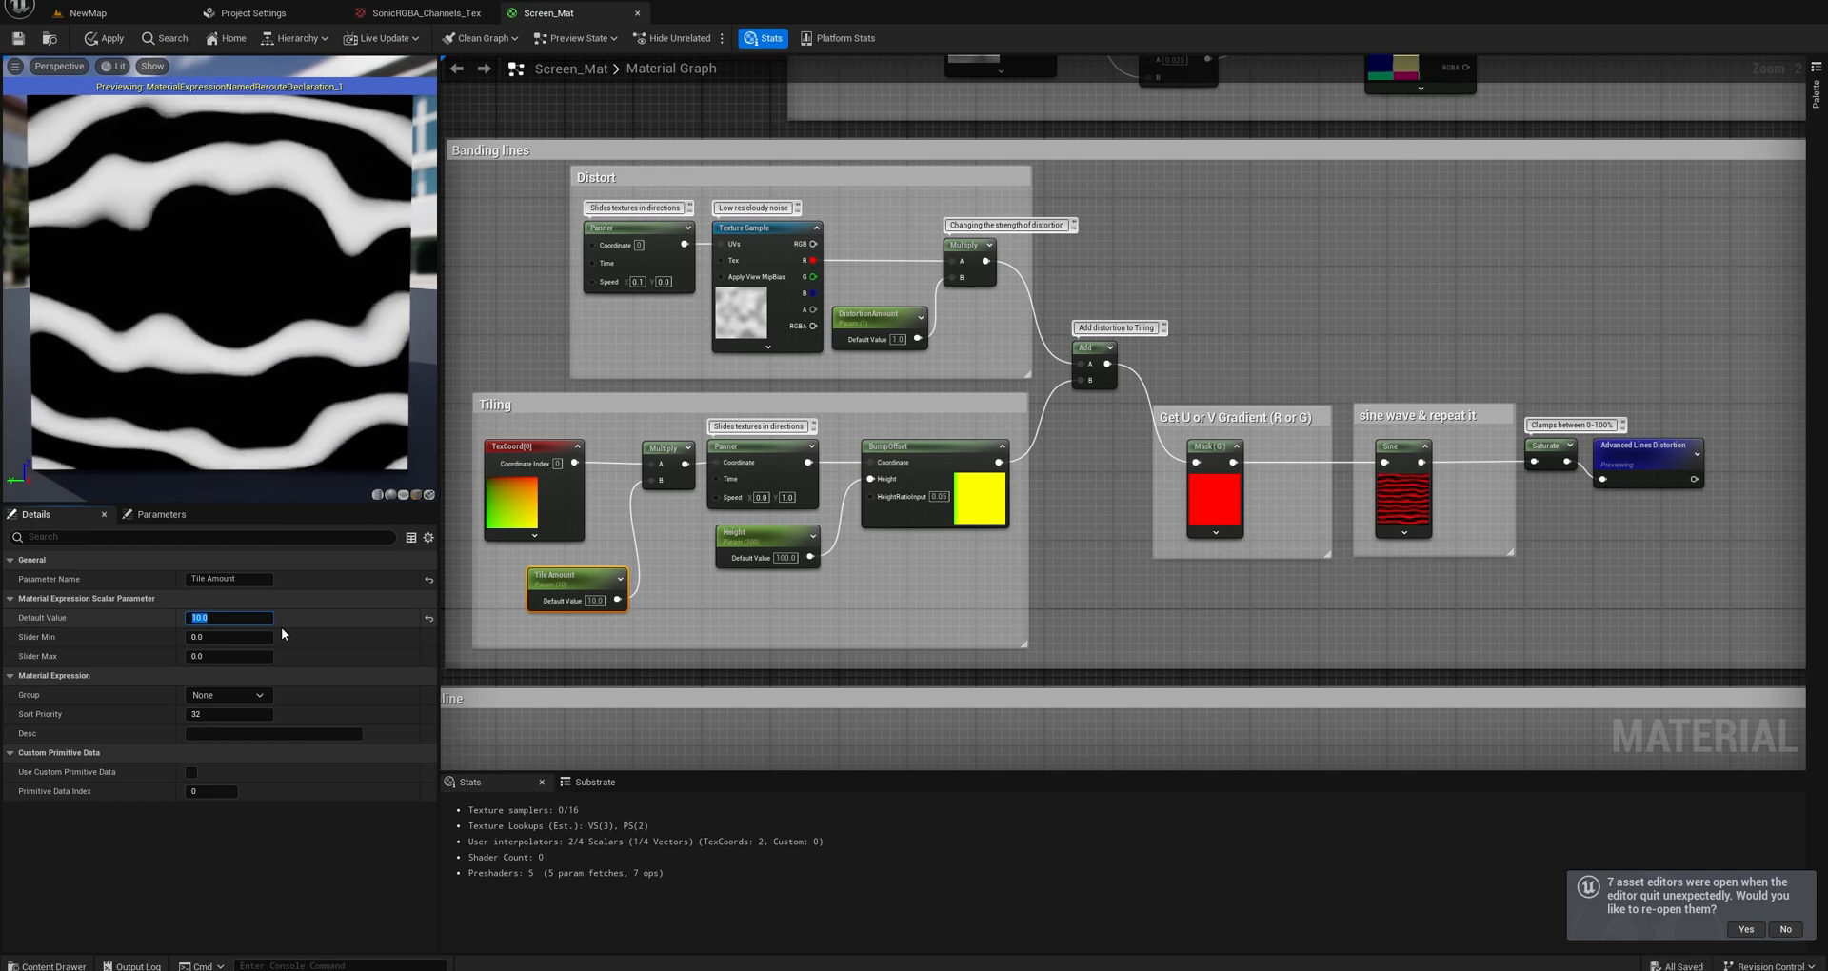
text(20)
key(Return)
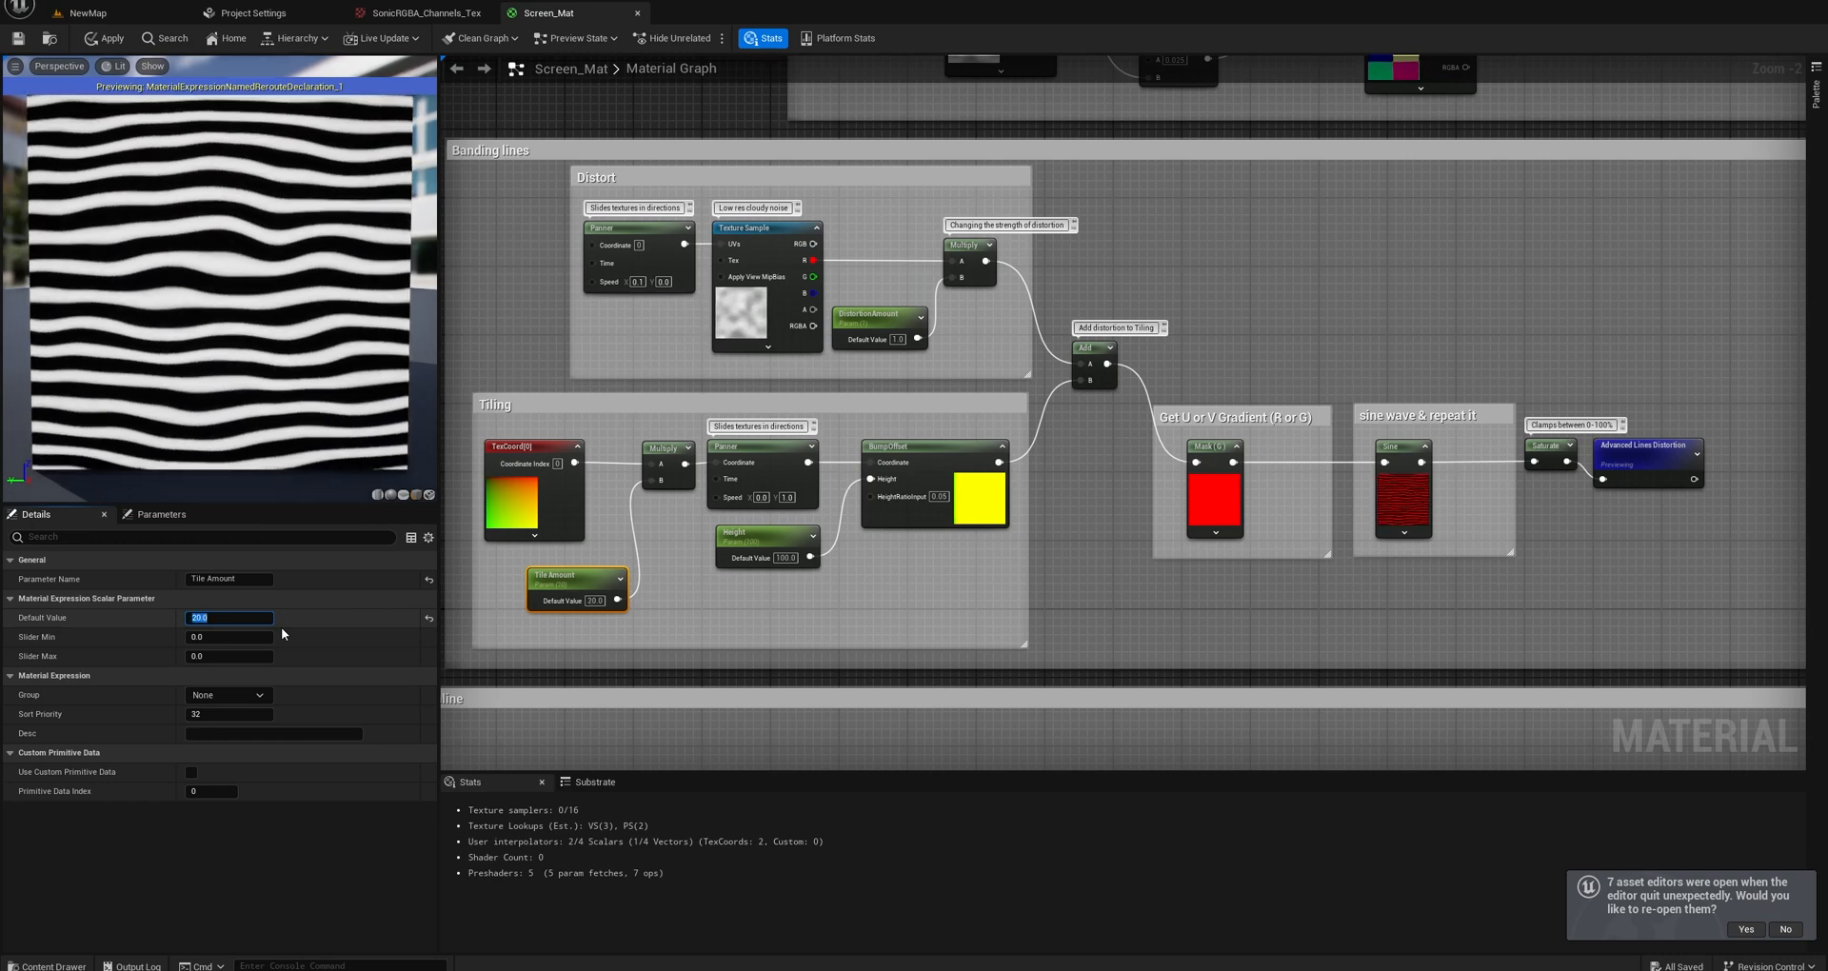
text(30)
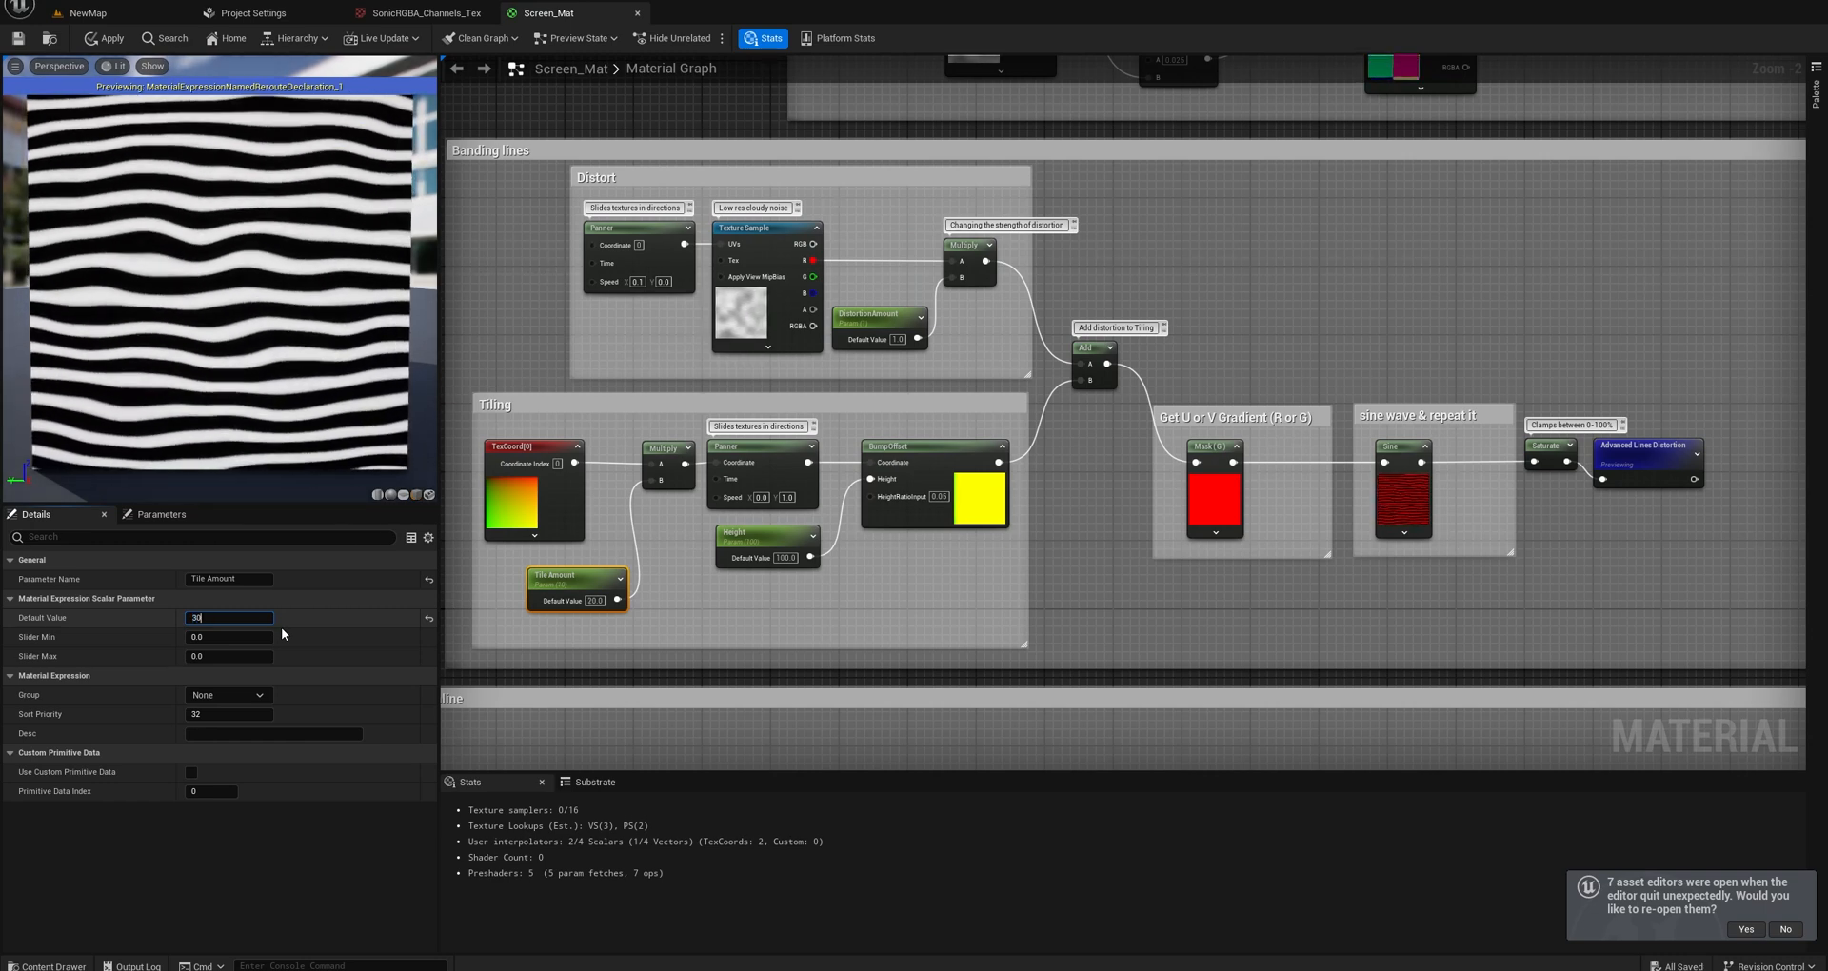
key(Return)
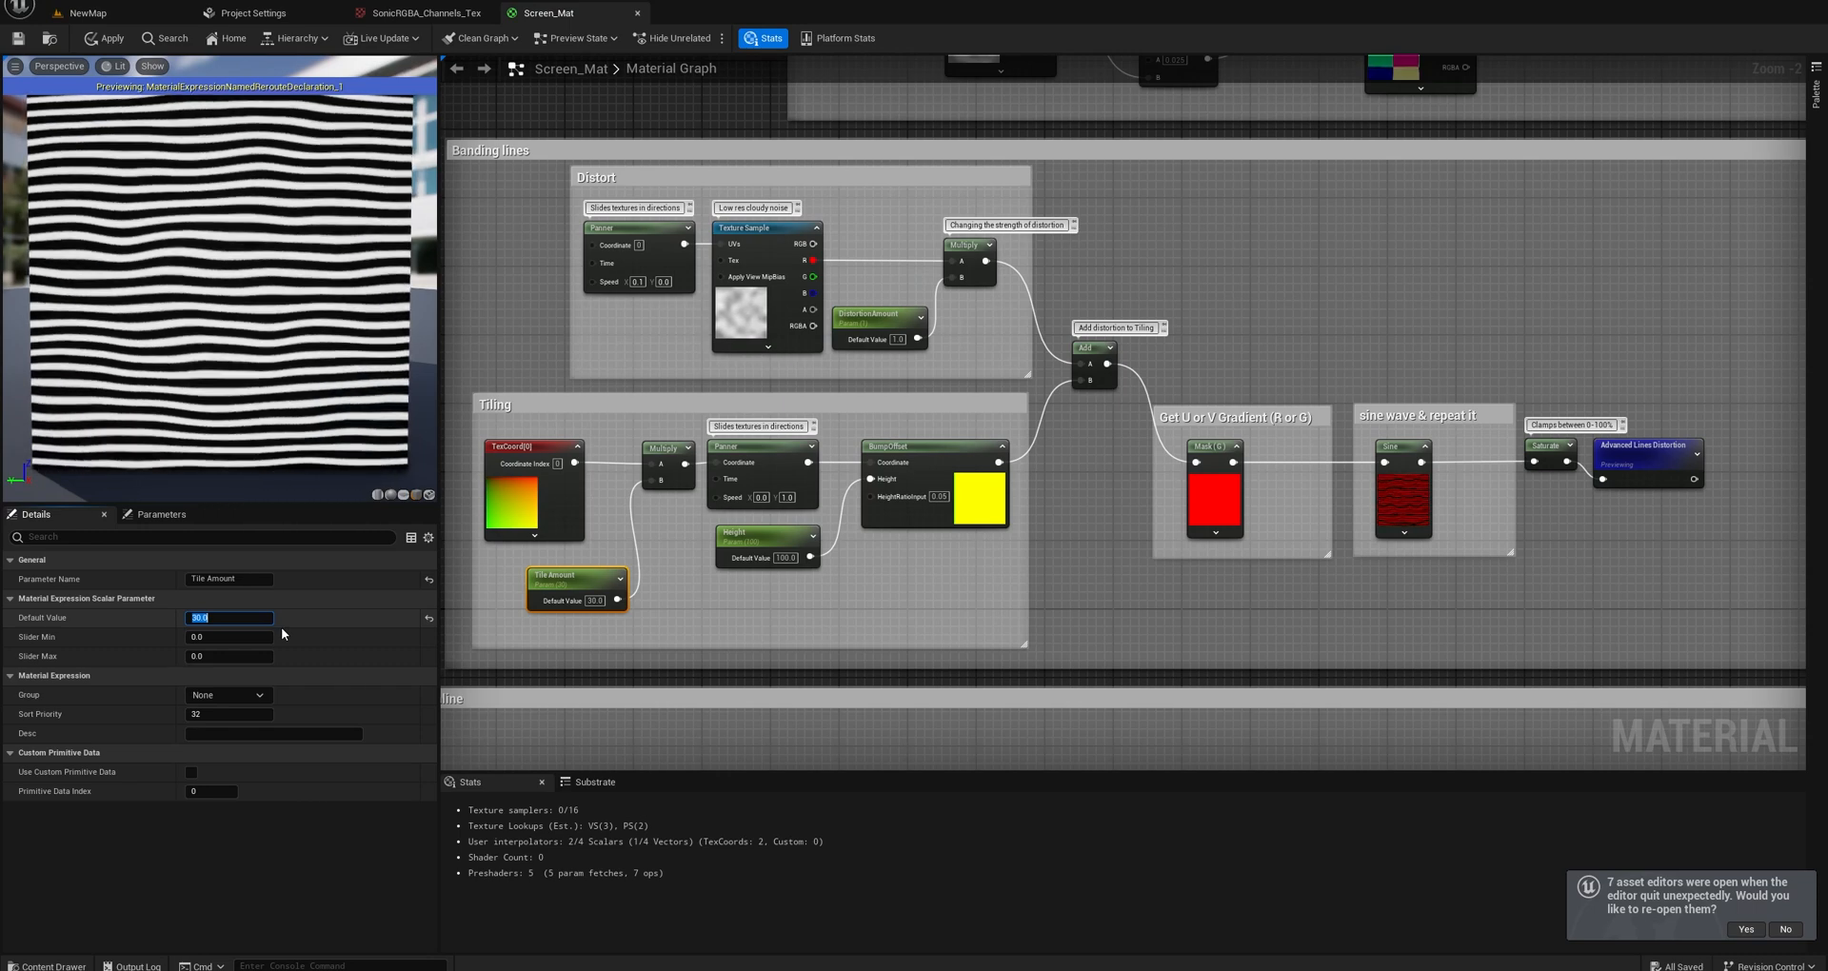
Set the Tile Amount parameter's default value to 75 and orbit the preview plane to inspect the fine lines.
text(75)
key(Return)
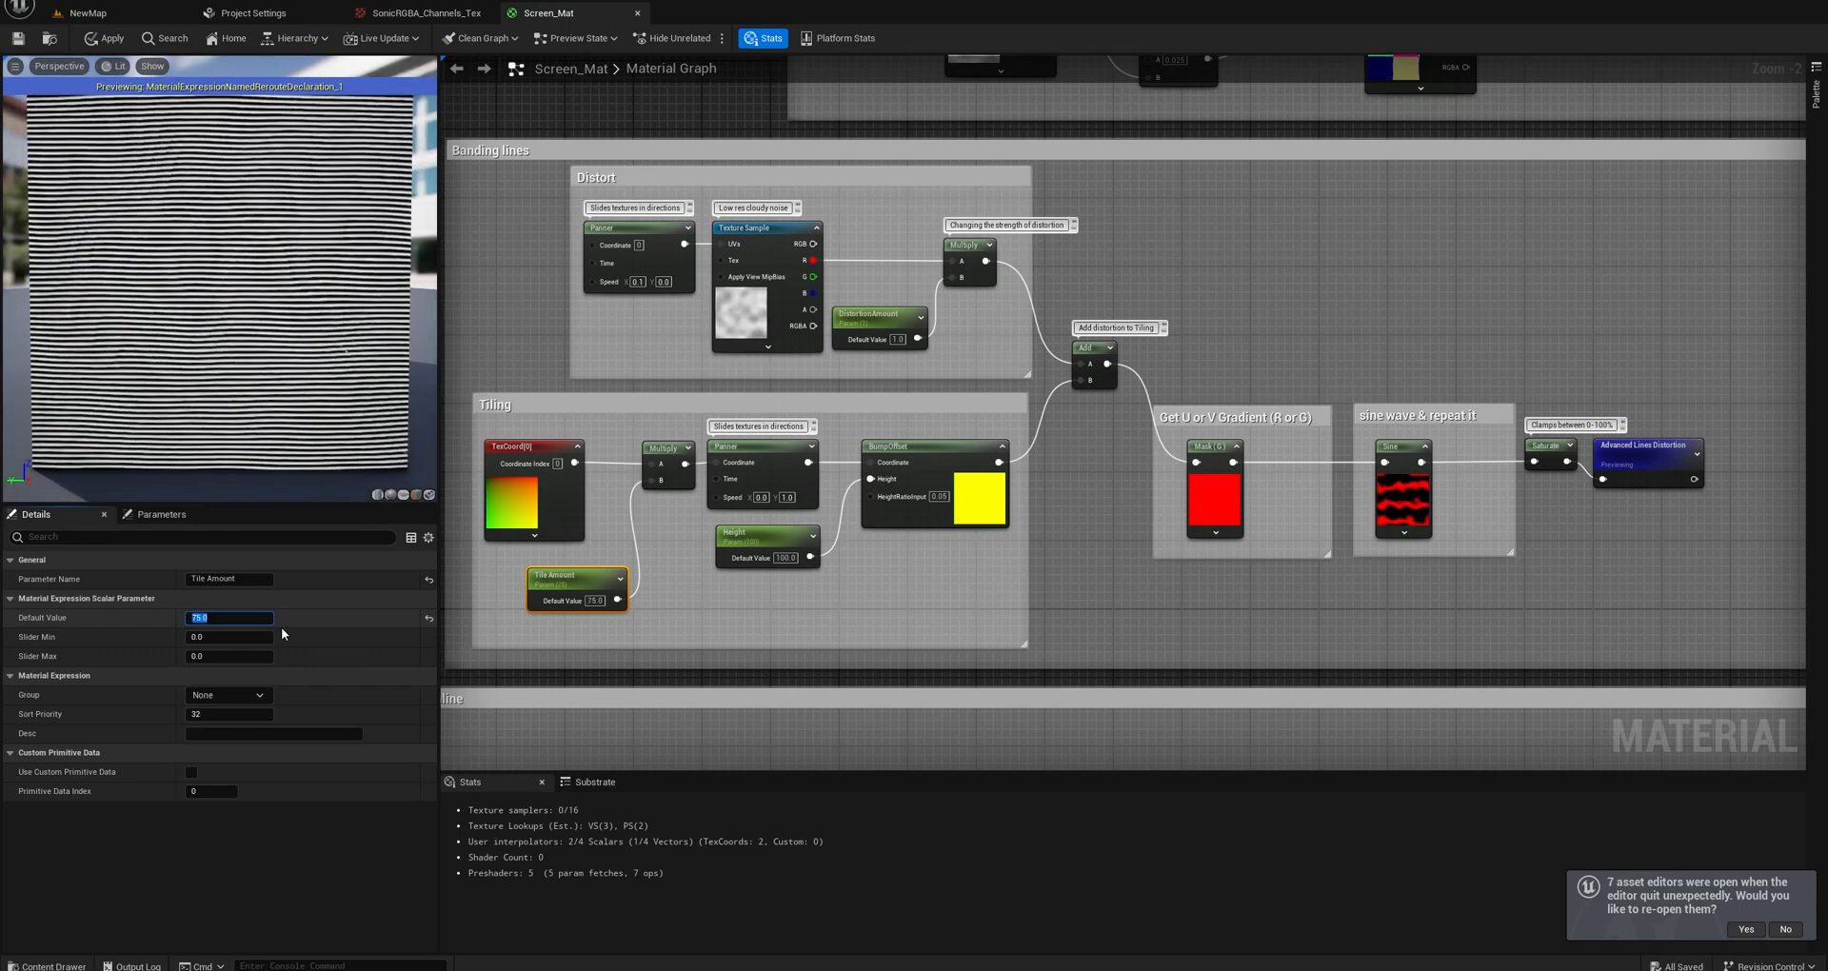
drag(229, 315, 327, 313)
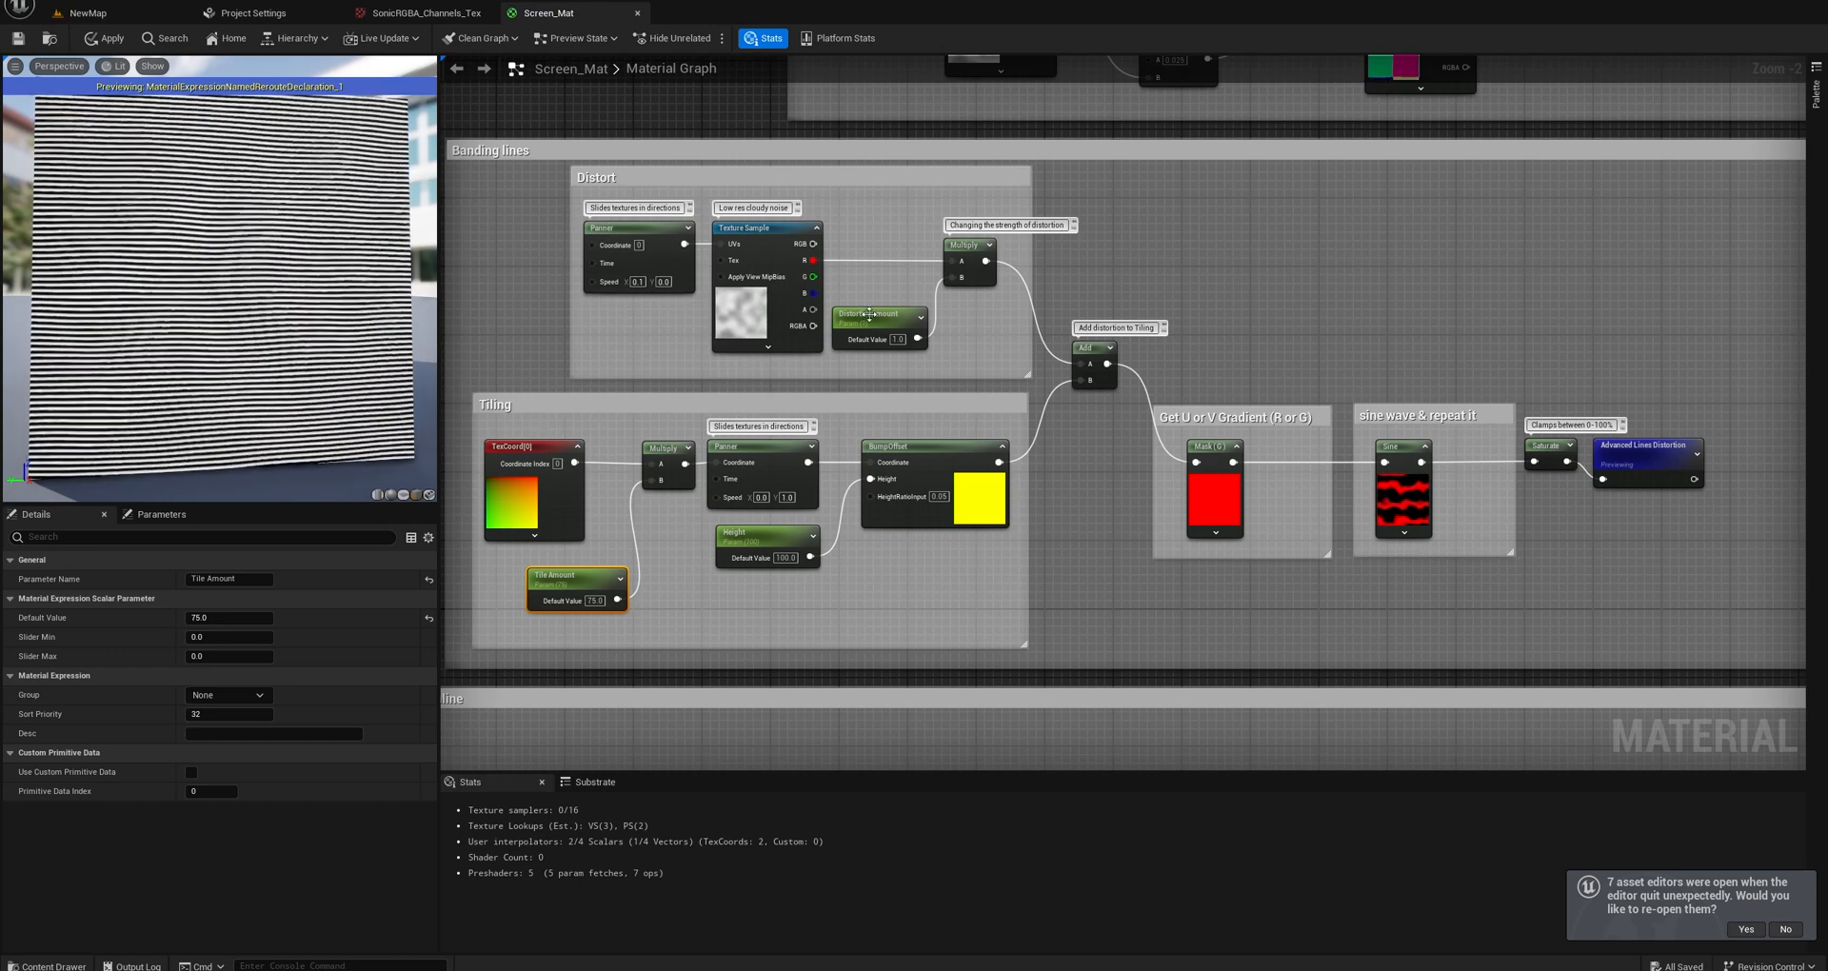
Duplicate the Tiling group's Height parameter and BumpOffset node together.
right_drag(1001, 364, 902, 482)
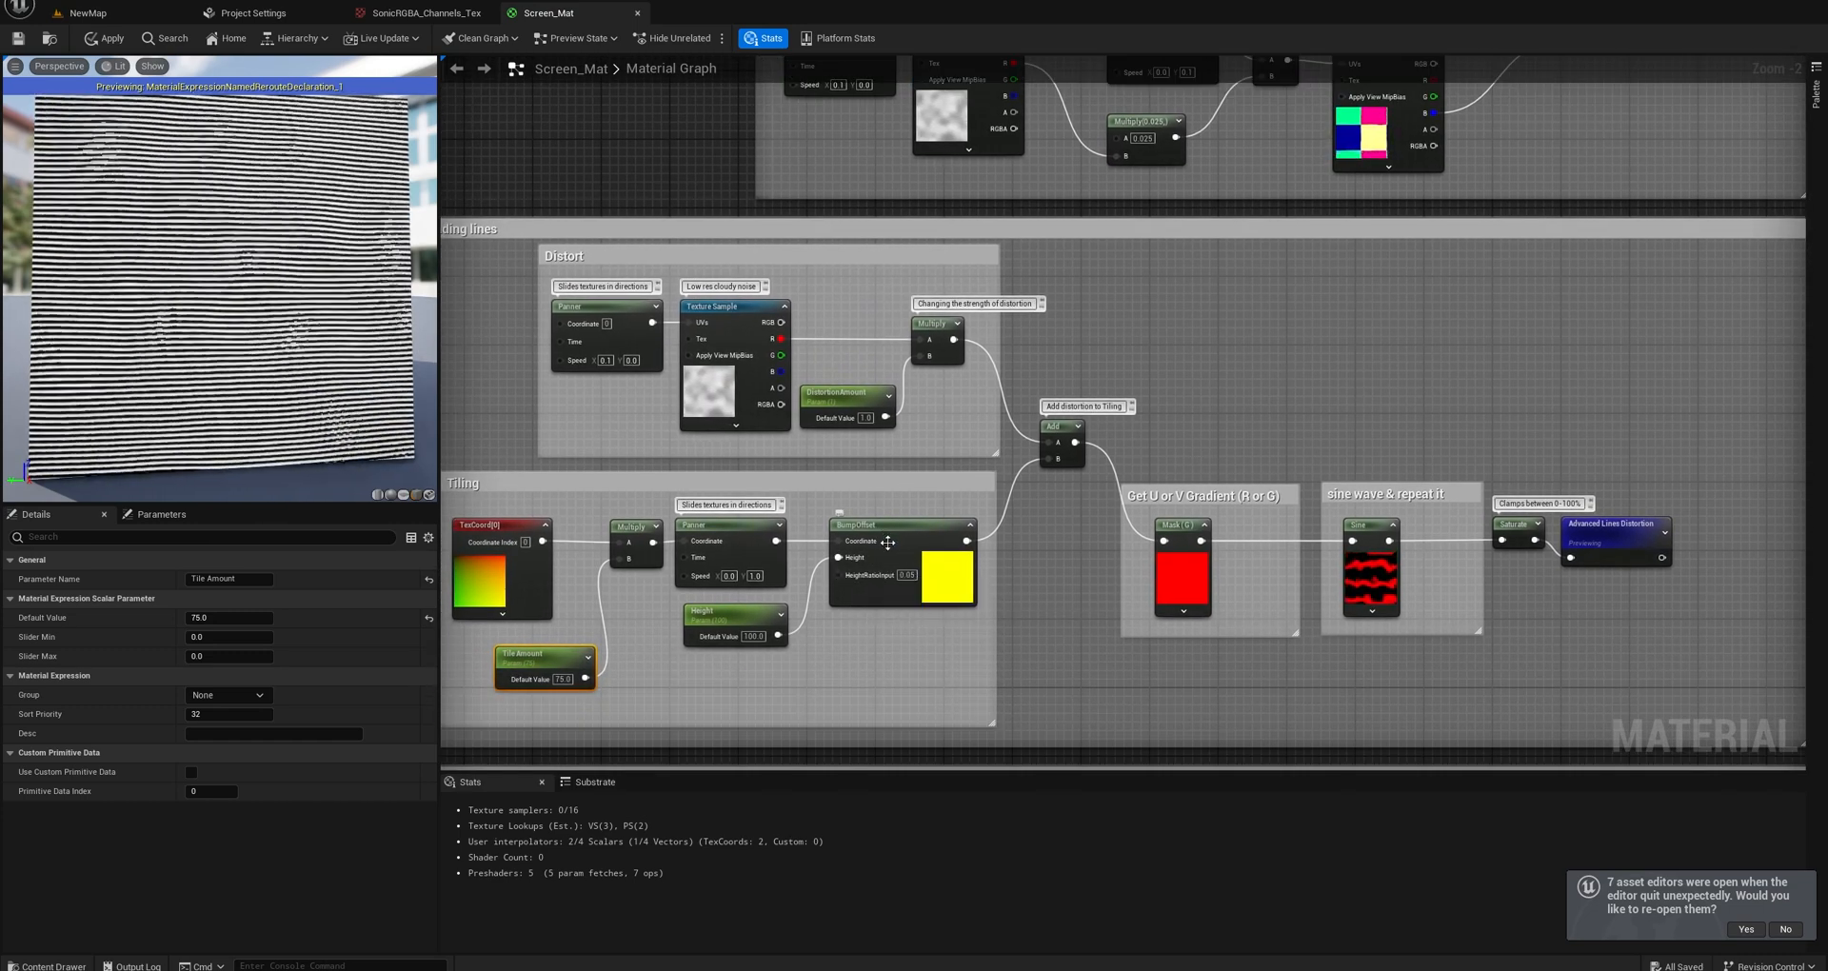
right_drag(1082, 240, 1045, 337)
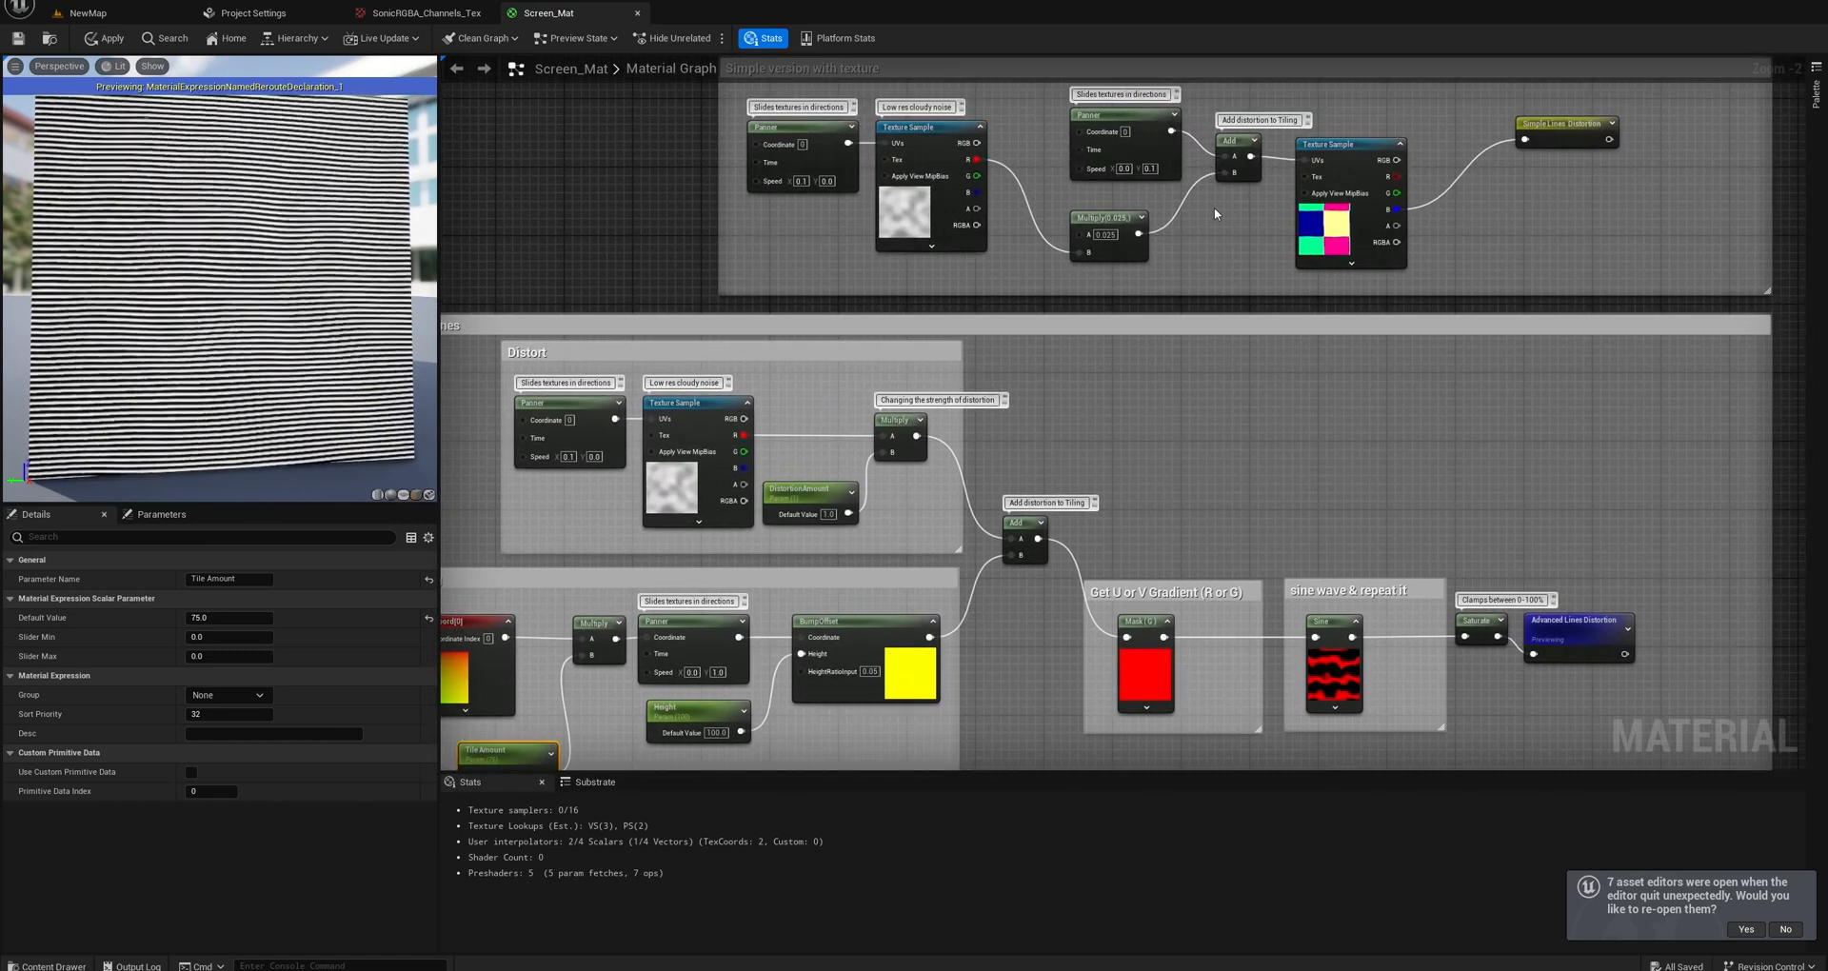
right_drag(1214, 207, 1146, 286)
right_drag(1116, 472, 1154, 337)
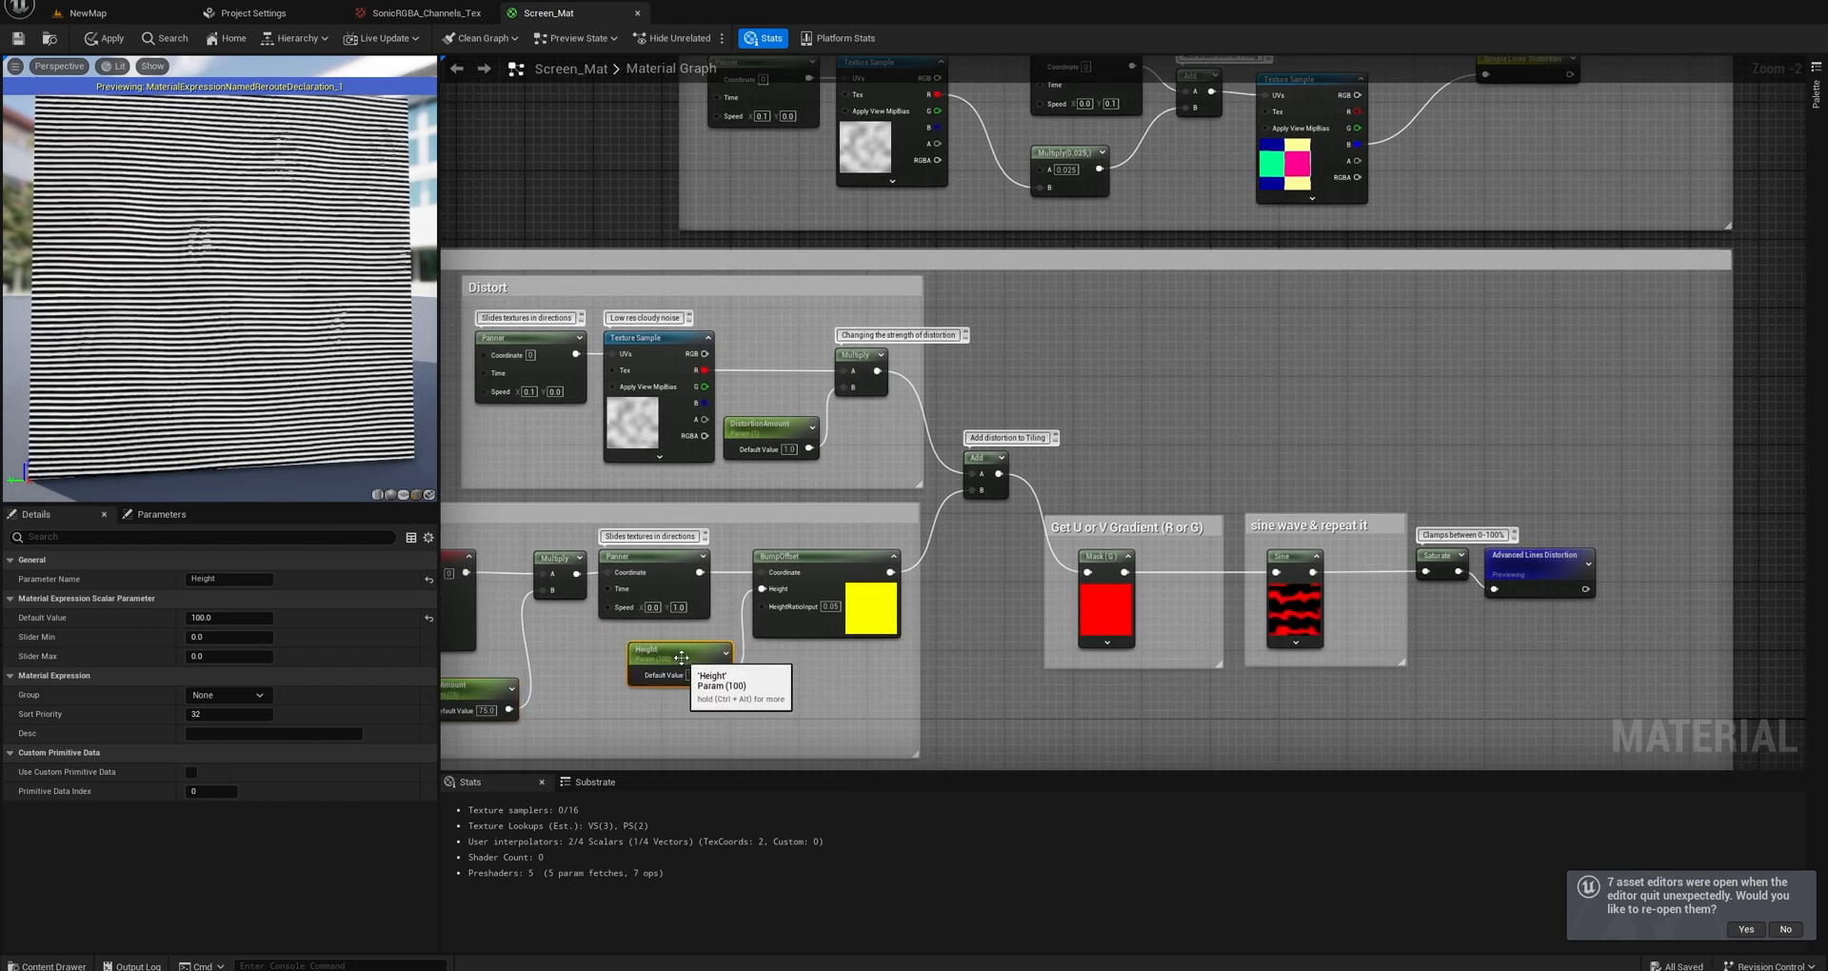
drag(686, 653, 707, 659)
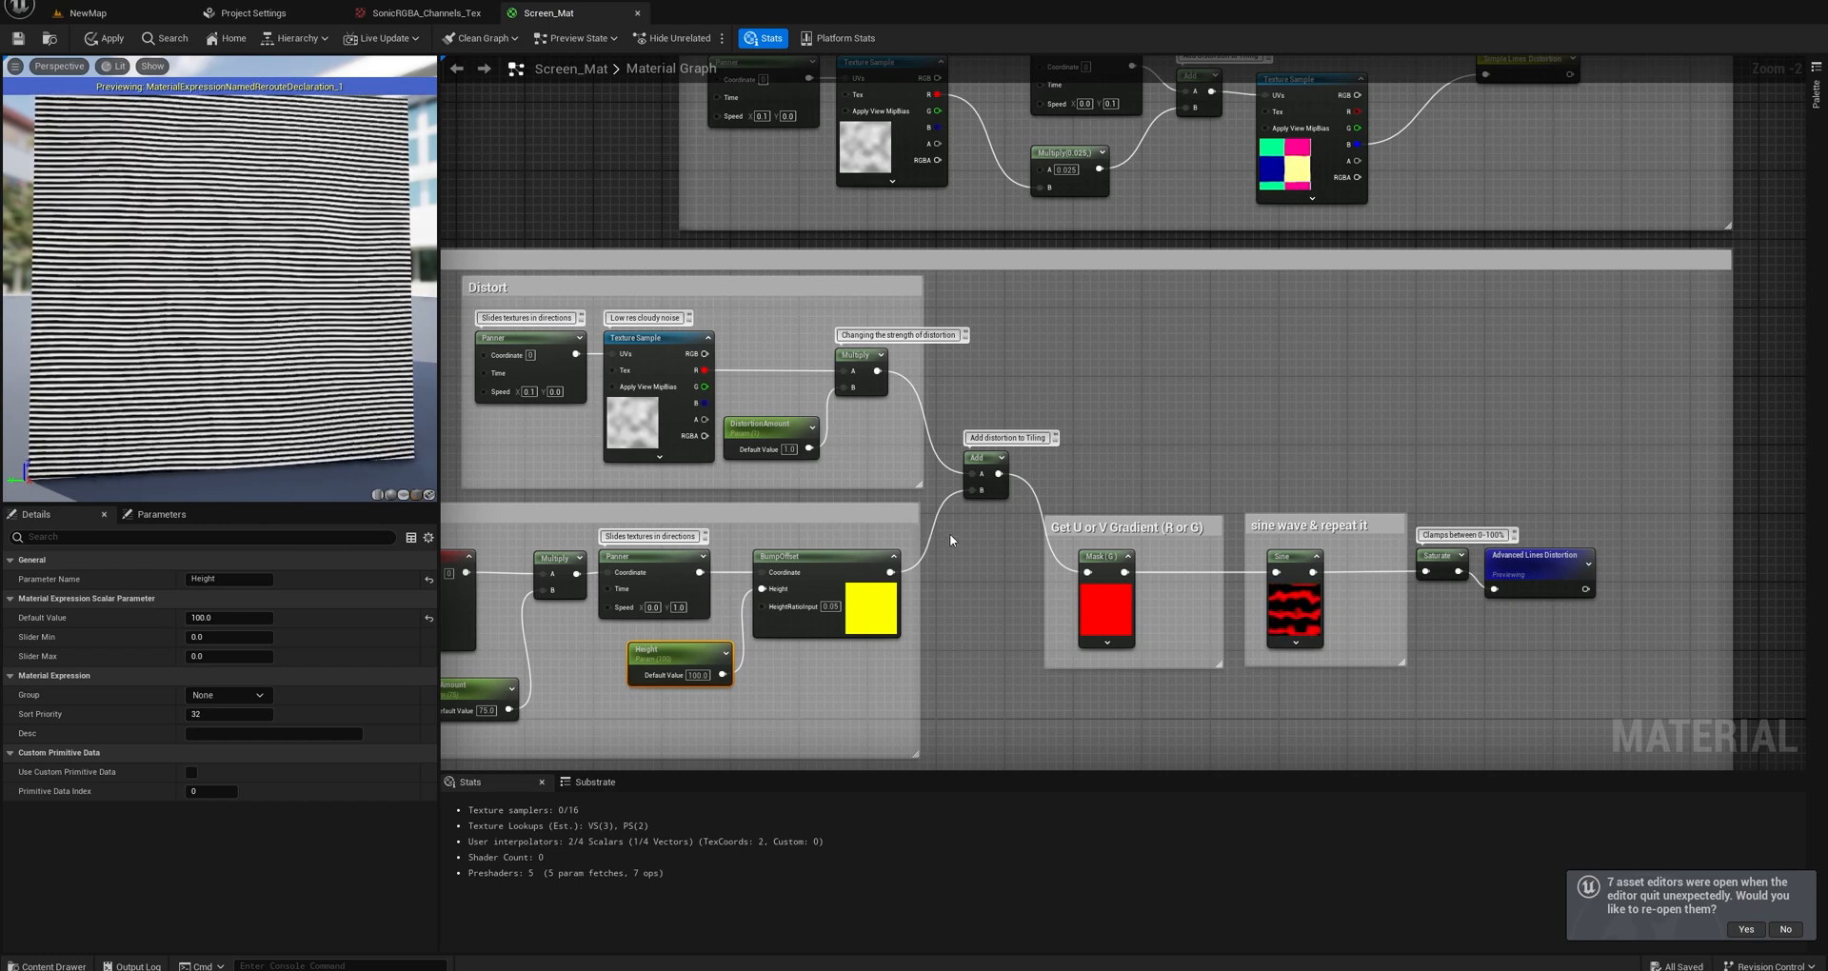
right_drag(922, 495, 861, 501)
ctrl+click(821, 535)
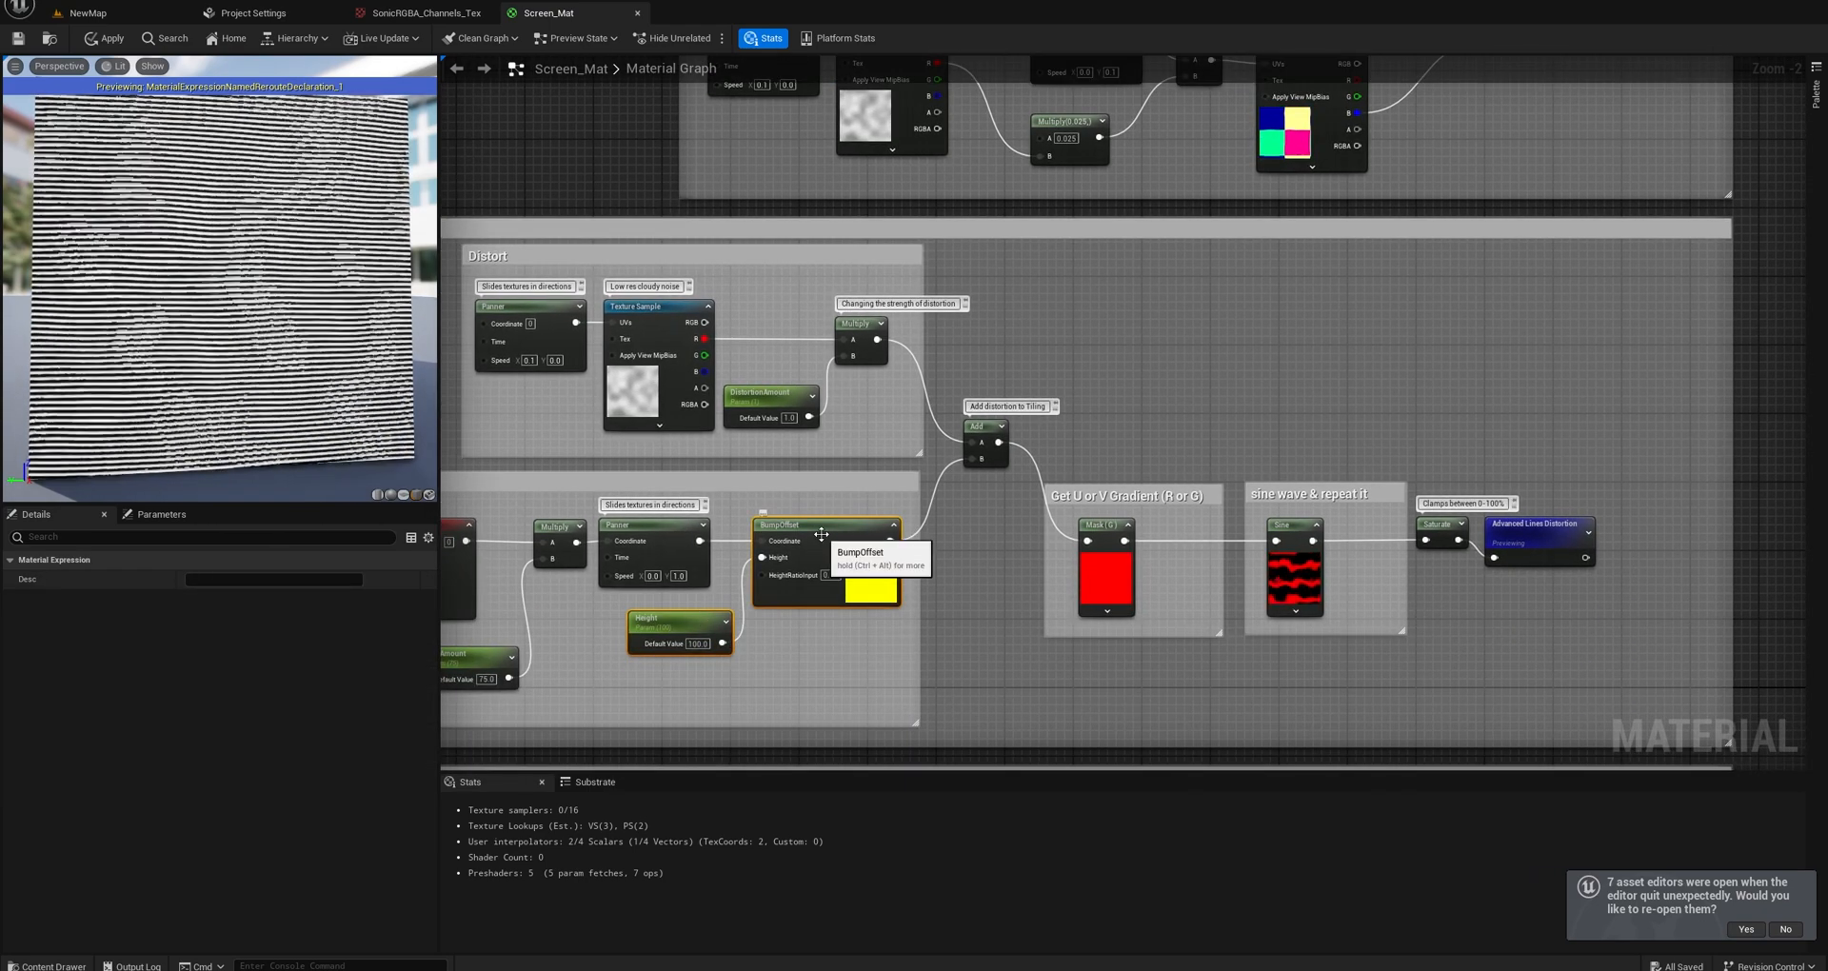
key(ctrl+c)
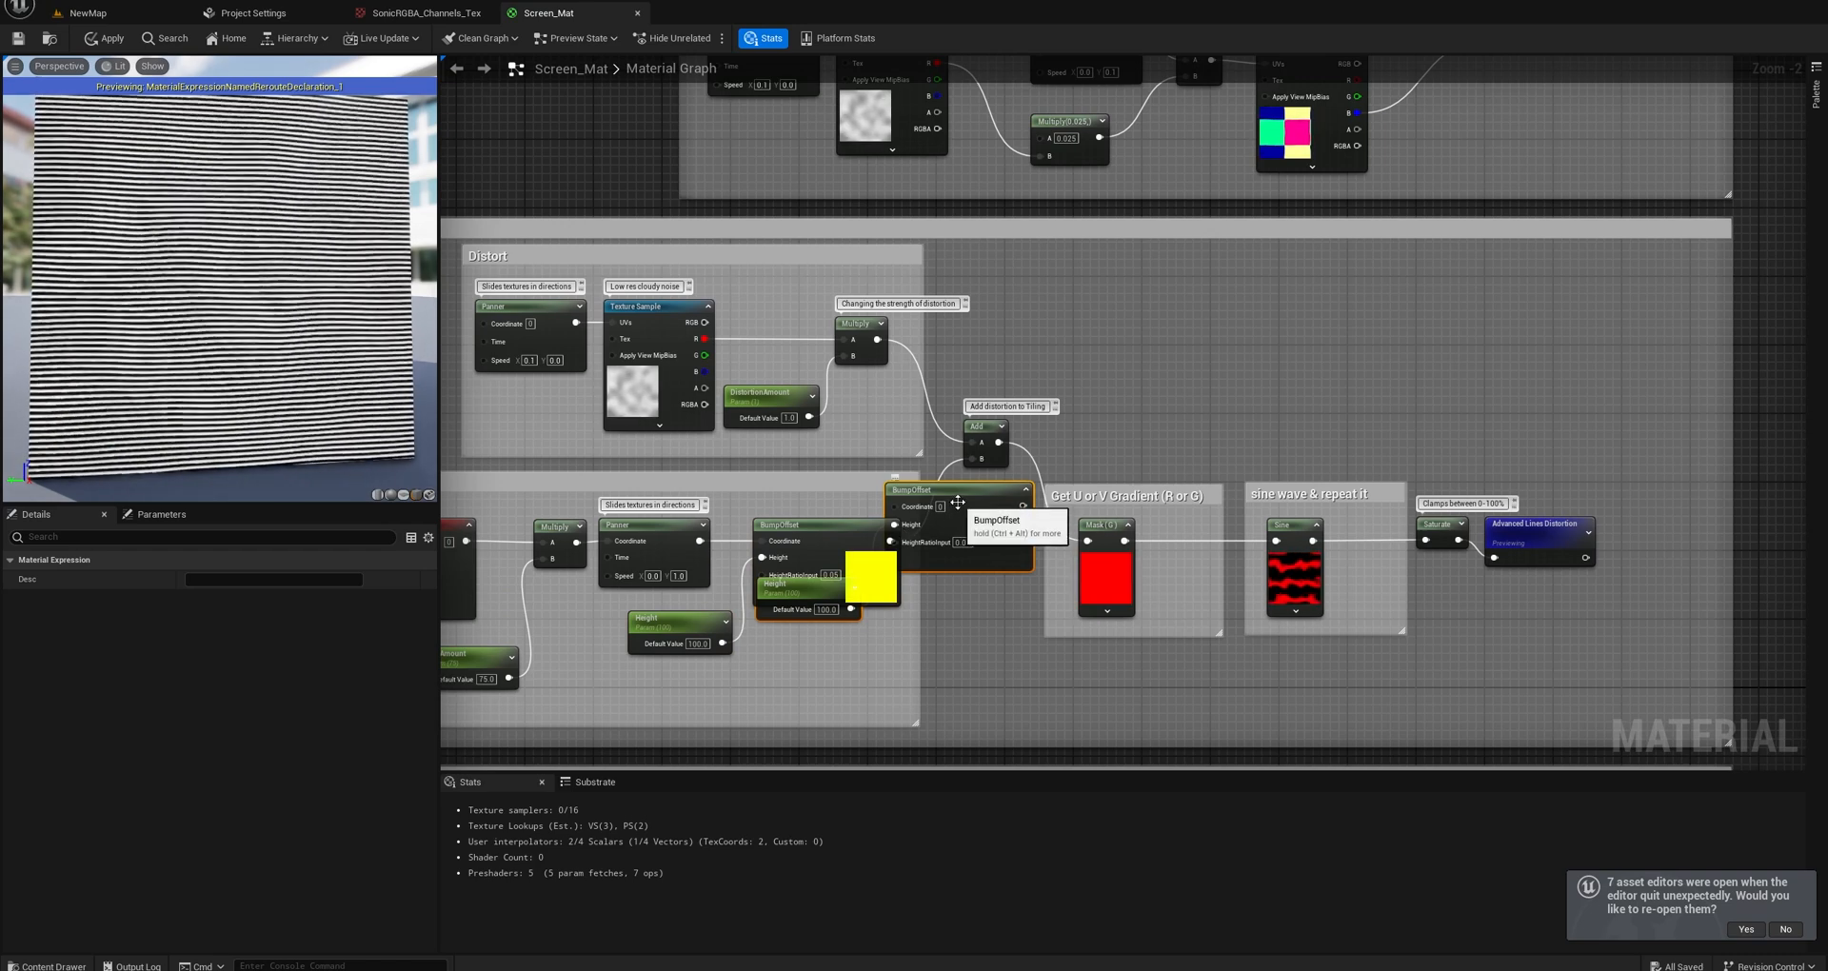
key(ctrl+v)
In the Simple version with texture group, route the Multiply output through the duplicated BumpOffset into the Add node's B input, making room for it.
right_drag(1154, 151, 1061, 296)
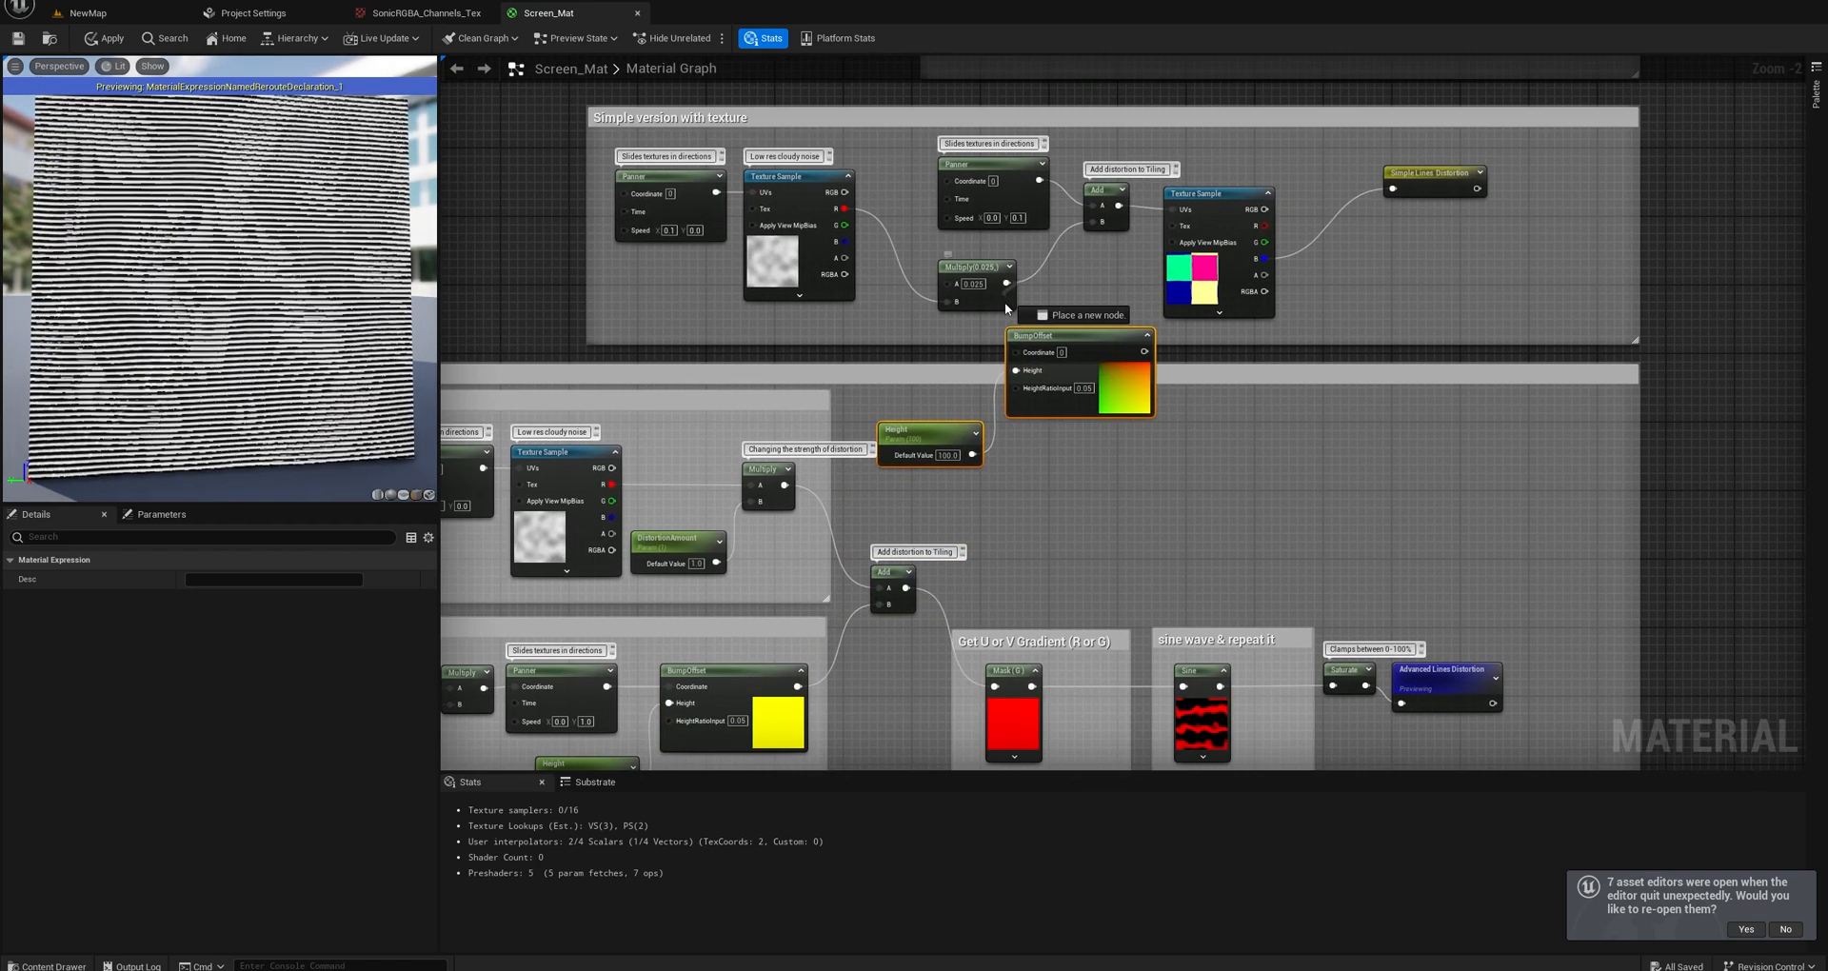
drag(1142, 350, 1096, 221)
drag(1215, 195, 1308, 194)
drag(1099, 190, 1142, 156)
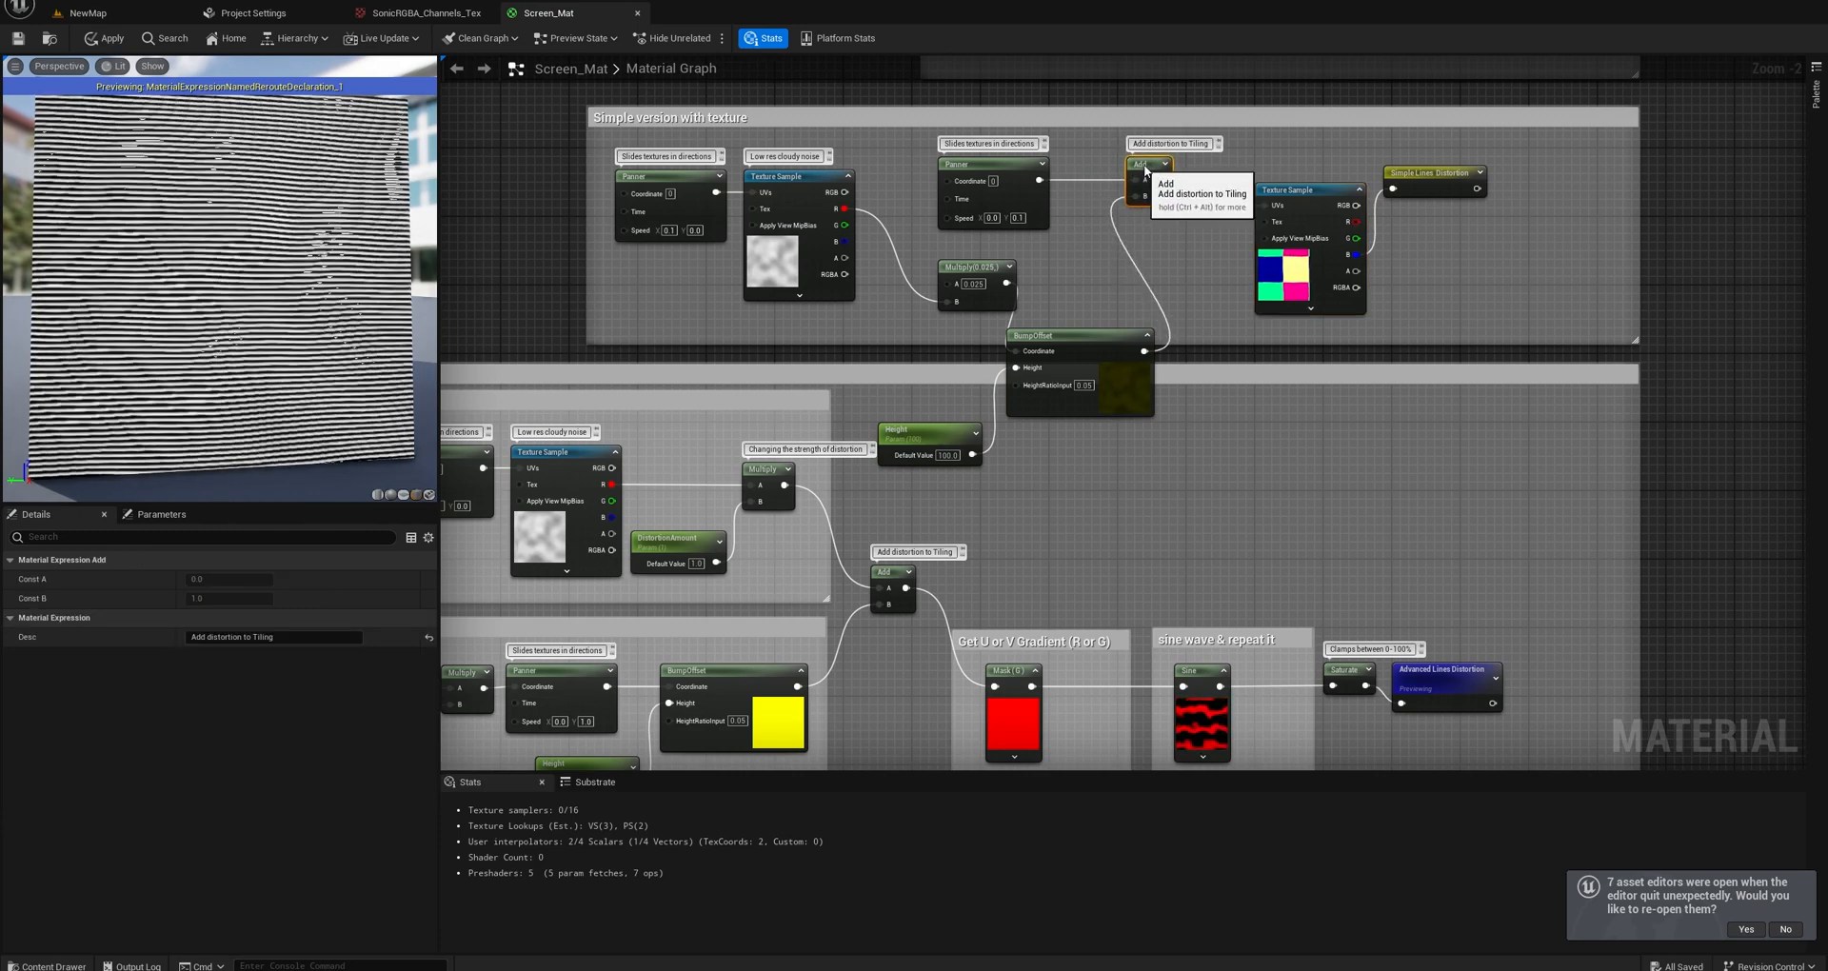
drag(1078, 339, 1129, 236)
Move the duplicated Height parameter into the simple version group and tidy the Multiply, Panner, Add and BumpOffset nodes around it.
drag(973, 267, 930, 250)
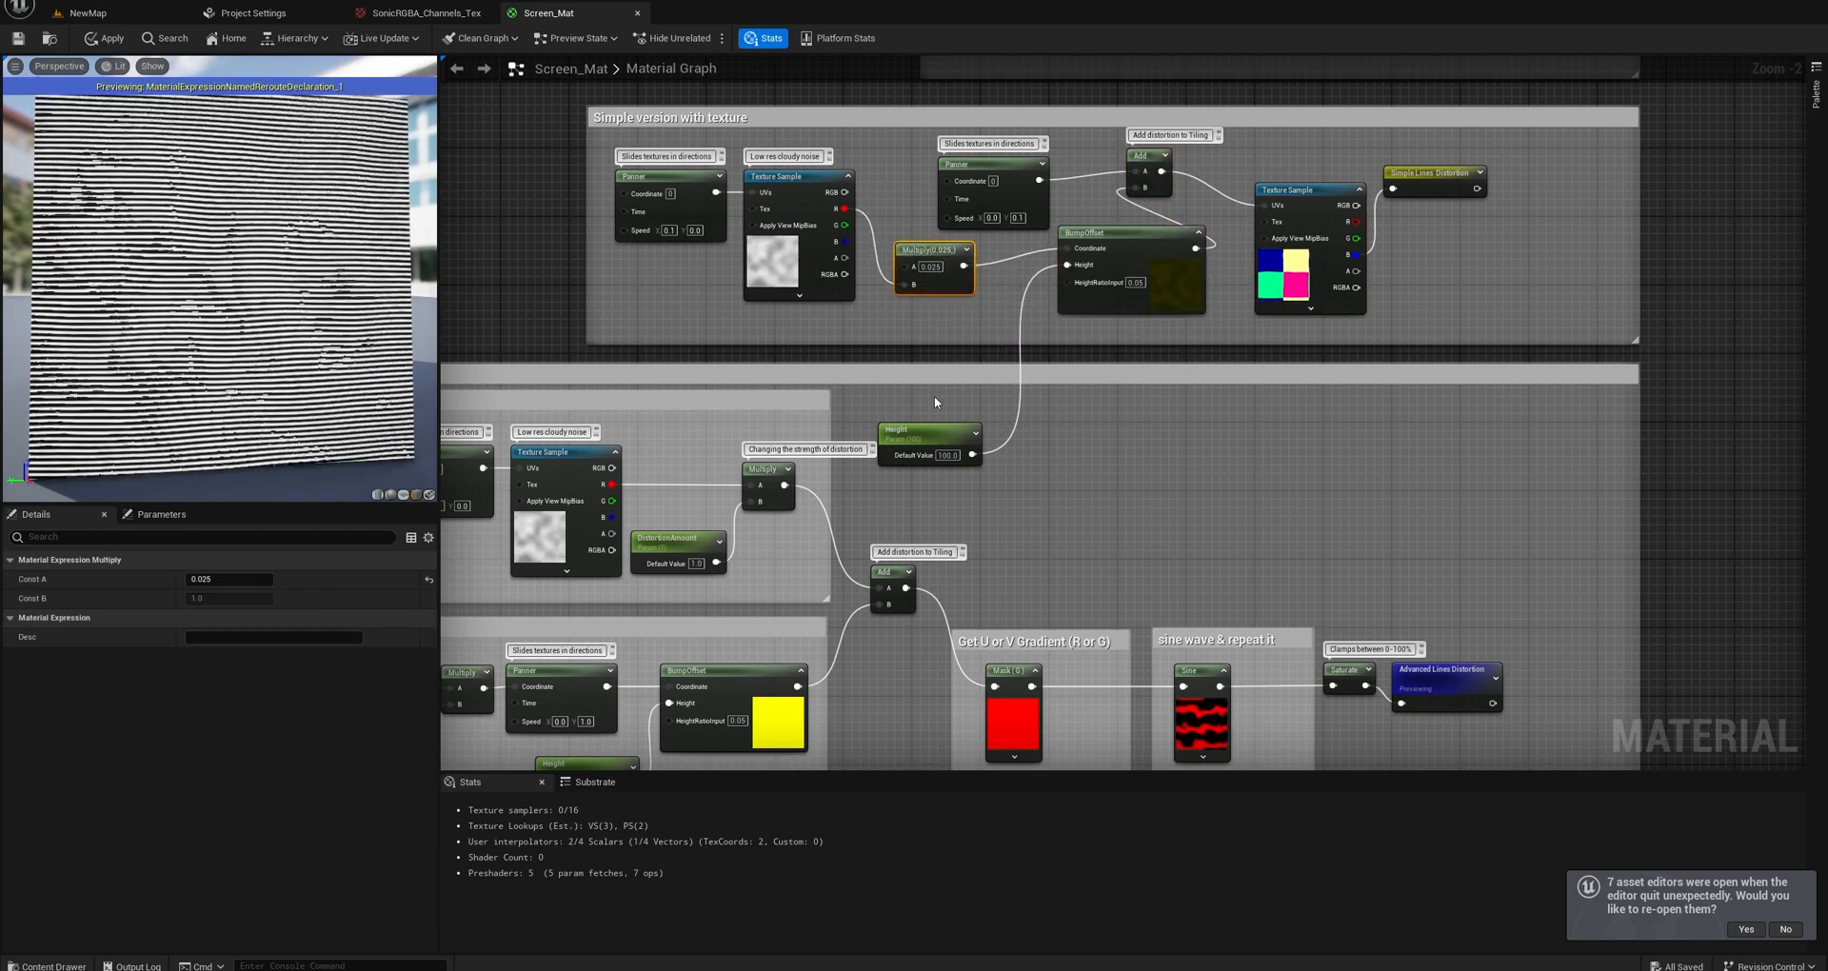
drag(938, 434, 938, 314)
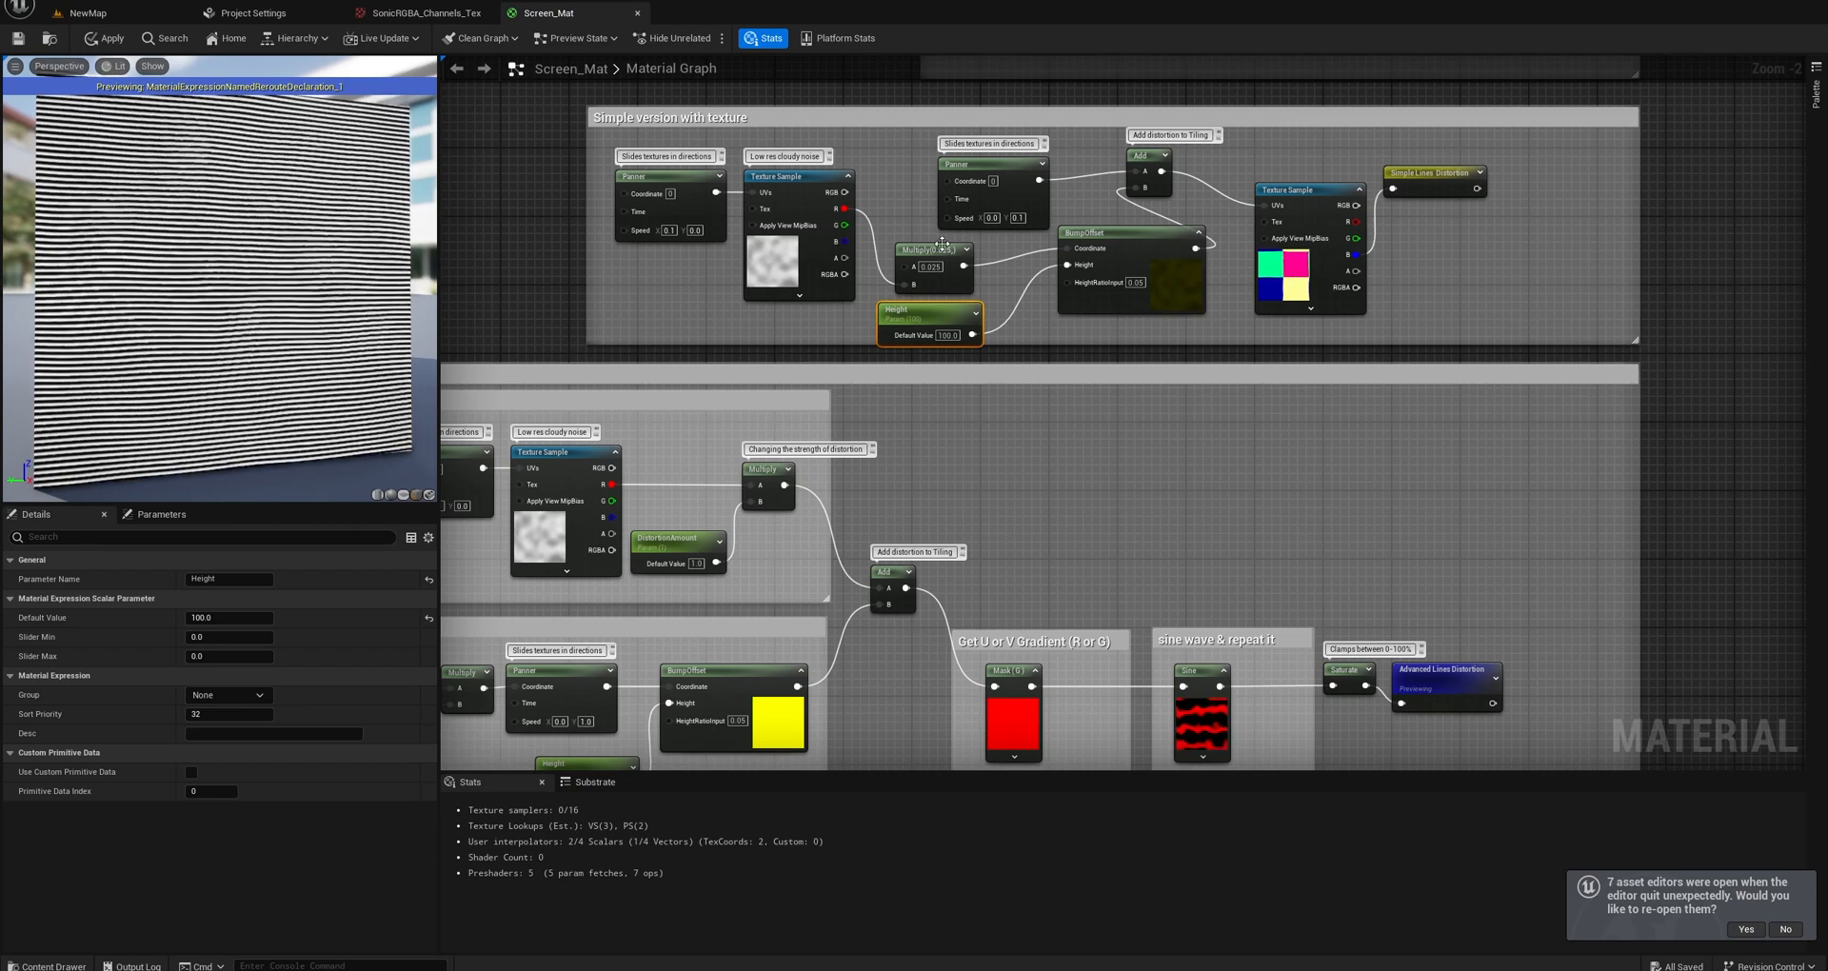
drag(942, 245, 941, 236)
drag(933, 305, 934, 297)
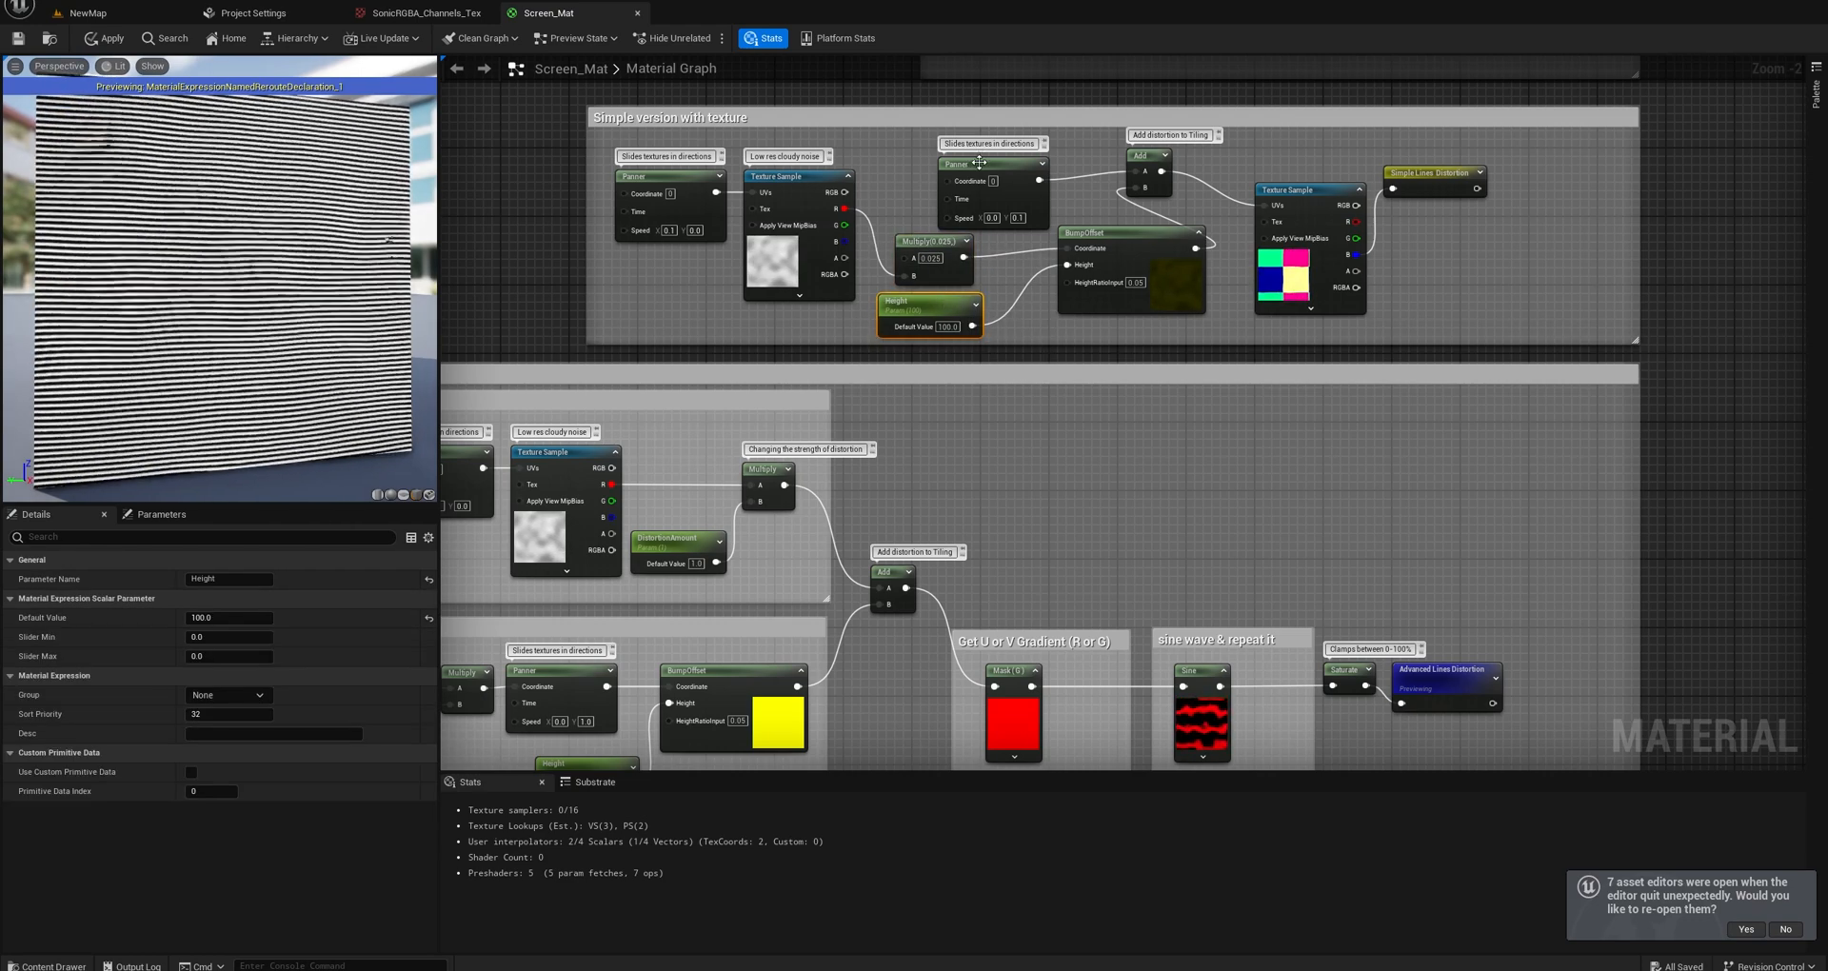
drag(979, 163, 960, 155)
drag(1140, 155, 1173, 155)
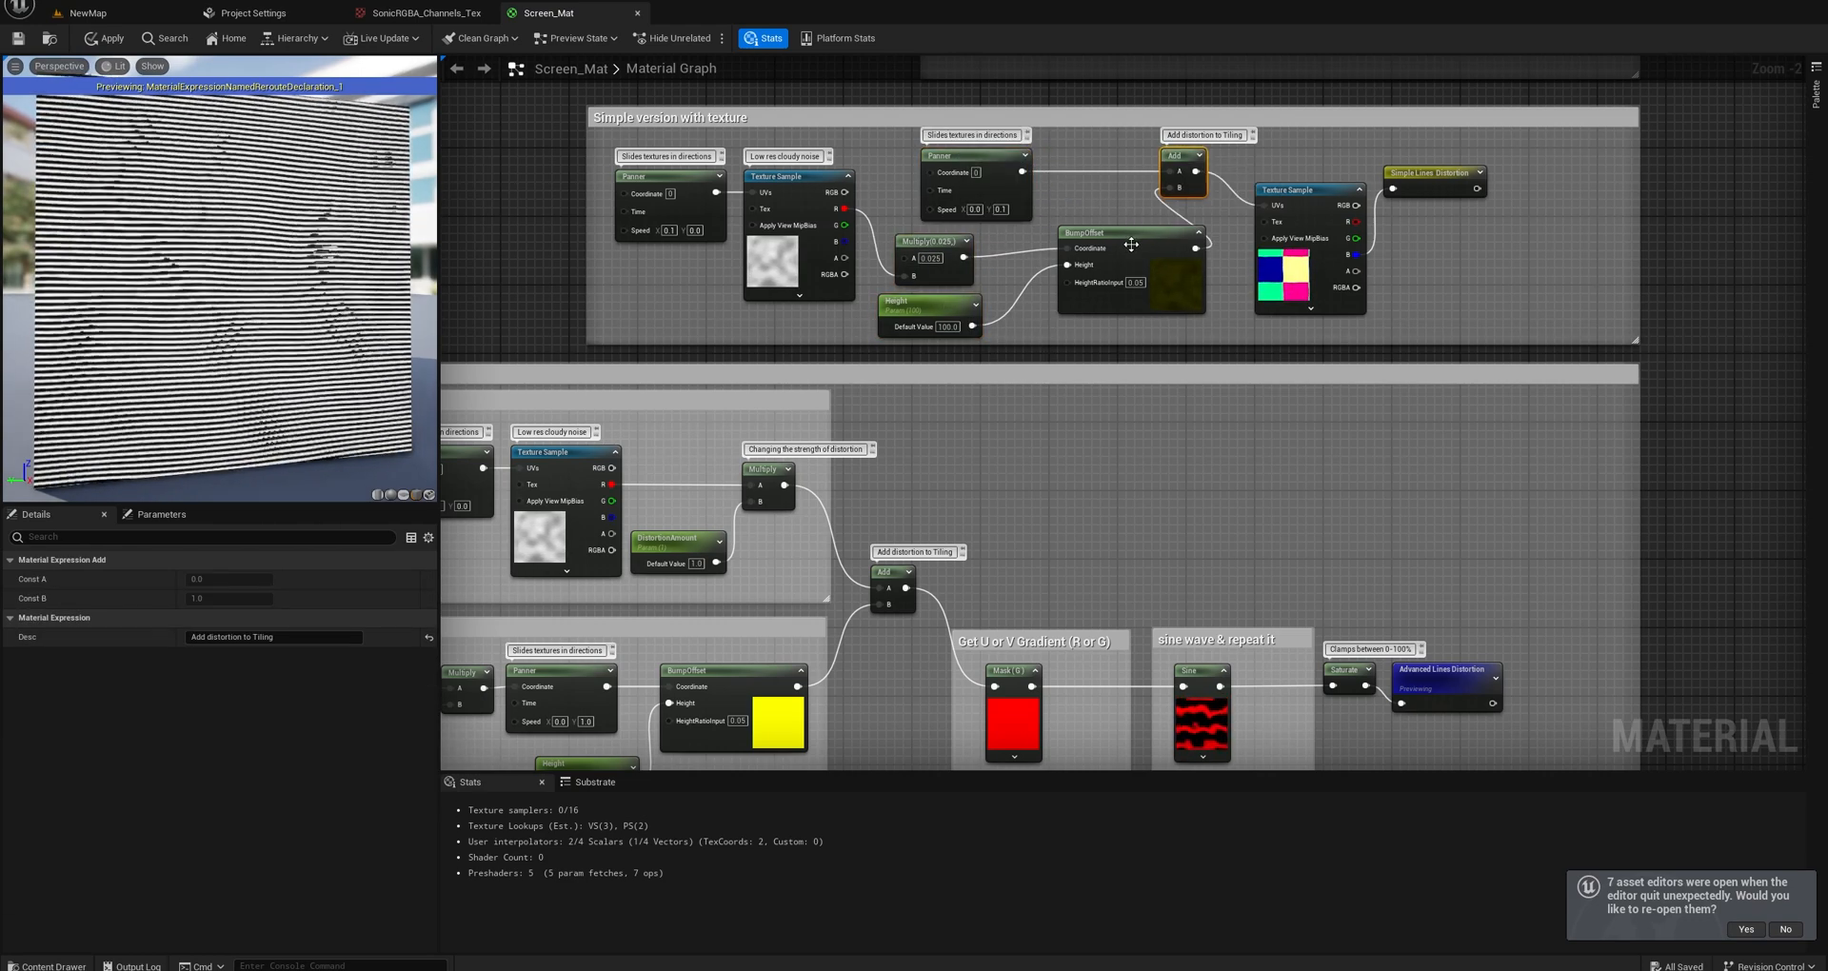
drag(1132, 245, 1114, 244)
Examine how the Distort and Tiling groups of the Banding lines section feed through the Add node into the gradient mask and sine wave.
right_drag(947, 477, 1201, 274)
right_drag(992, 558, 983, 518)
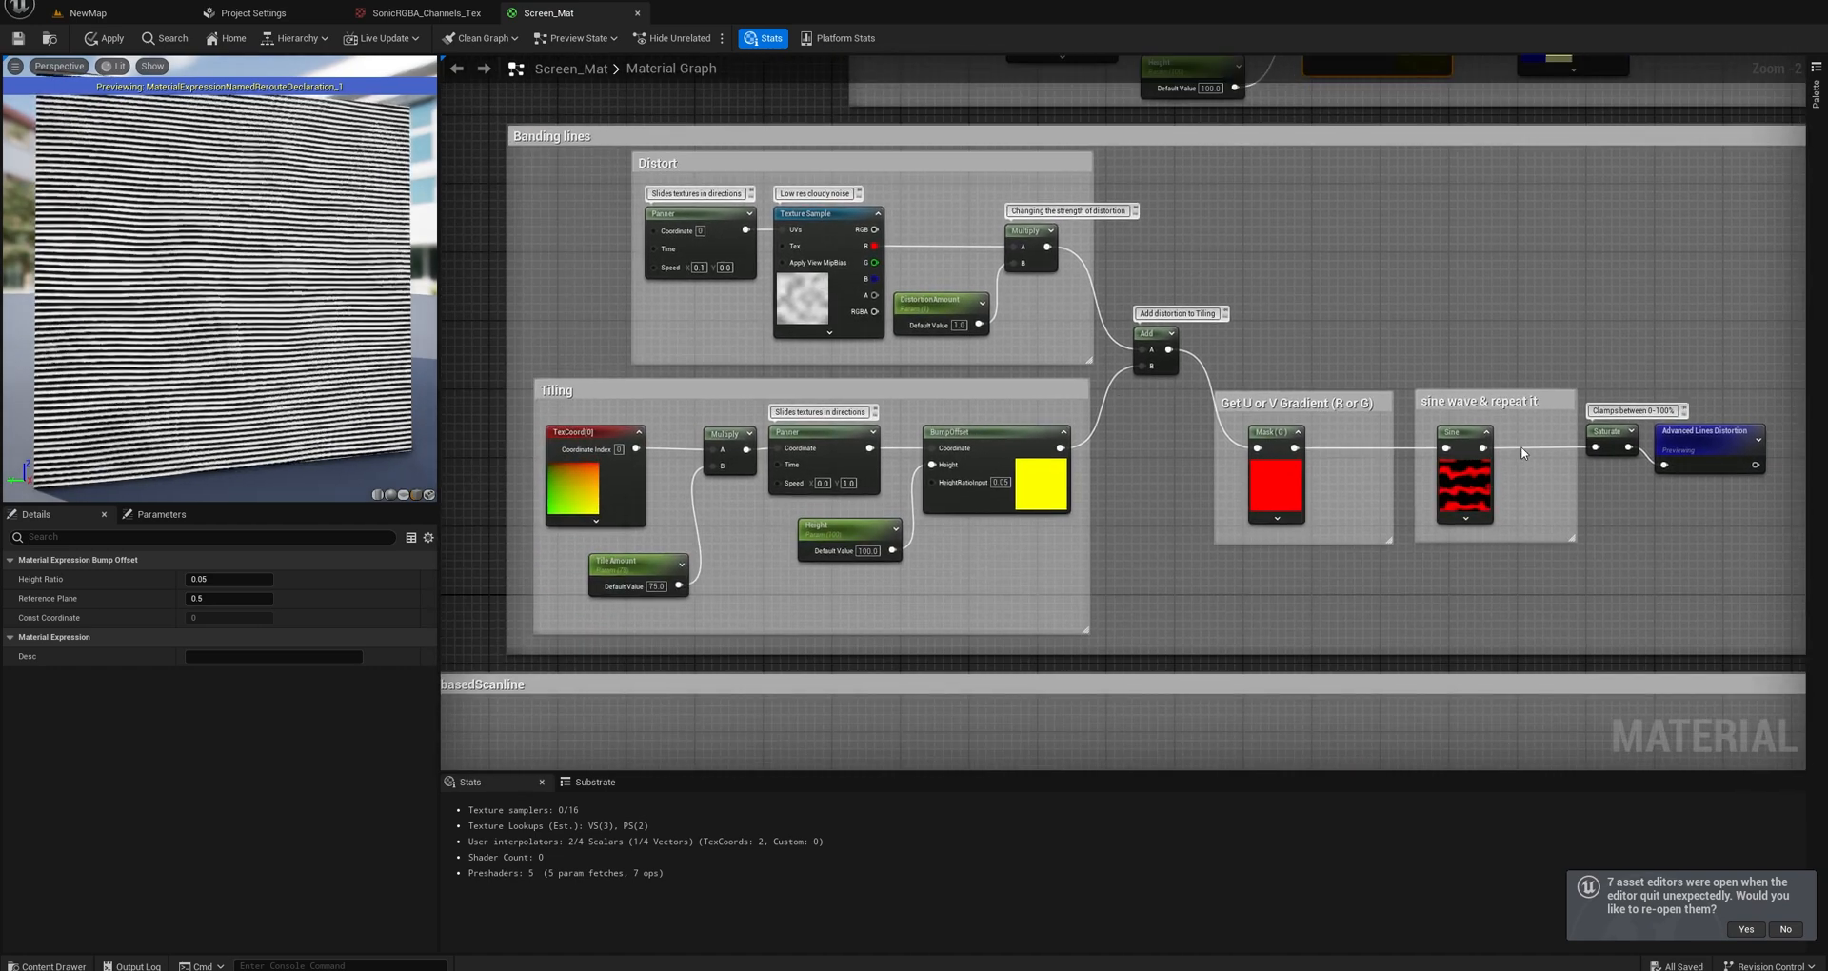
right_drag(1014, 440, 1031, 407)
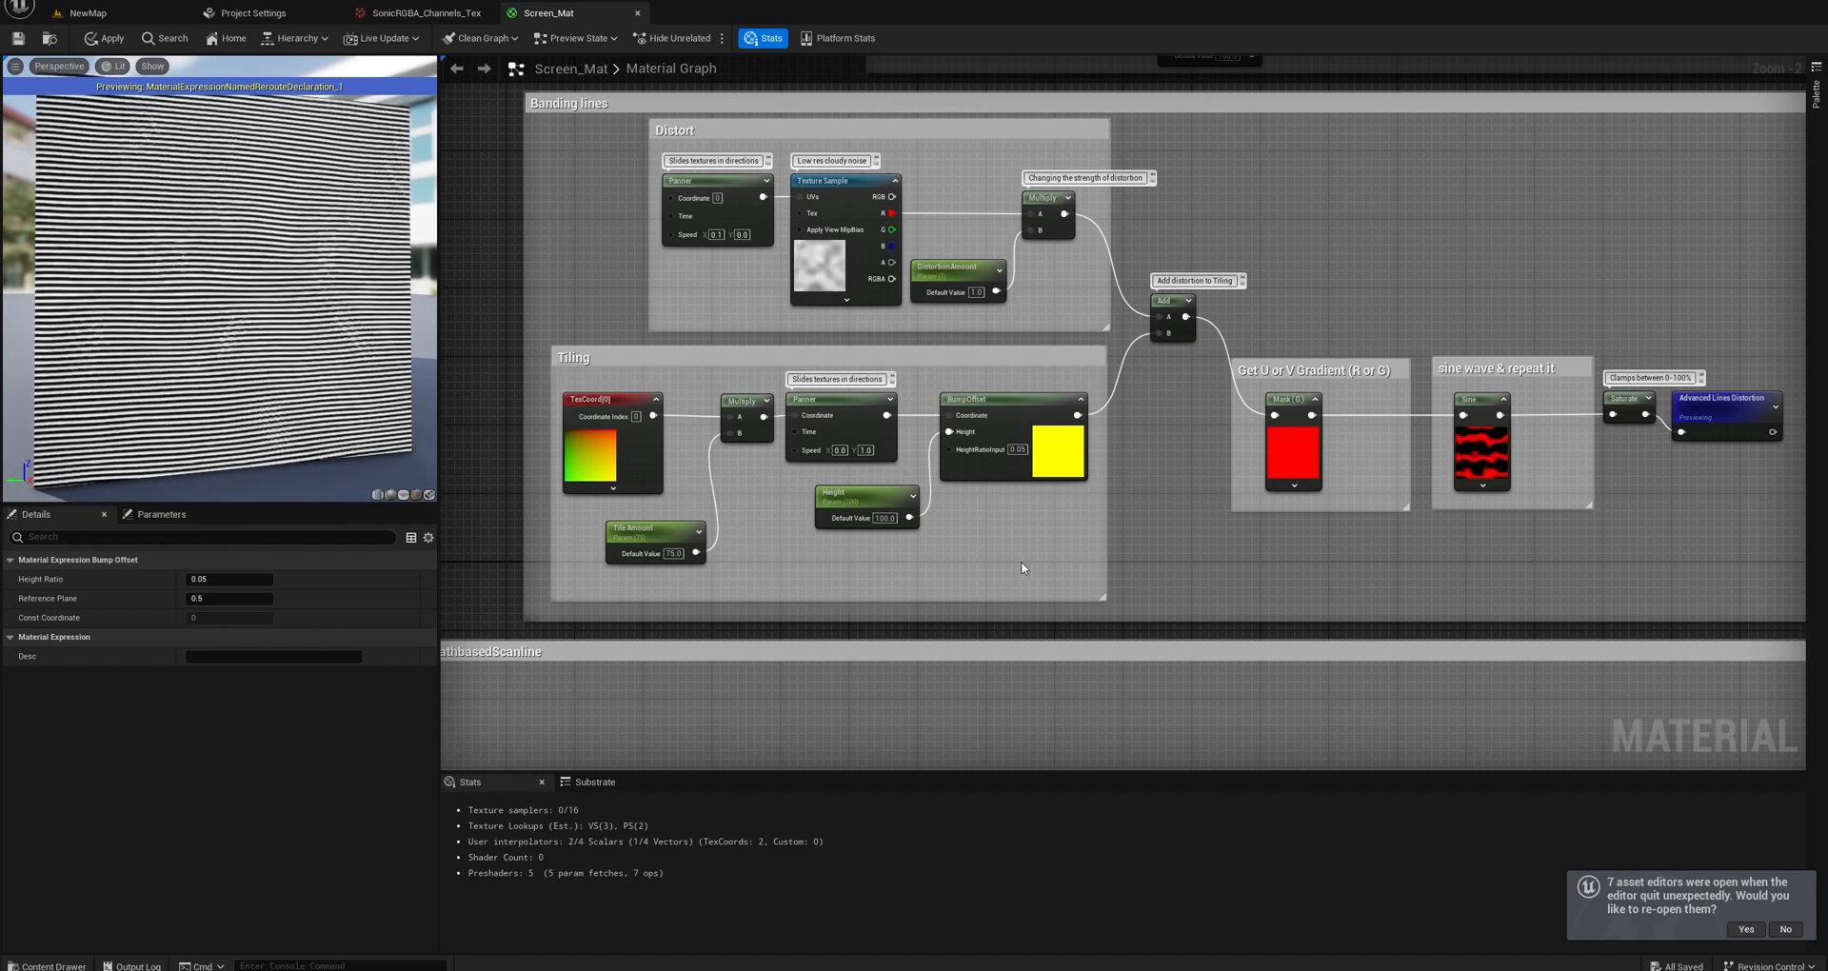
right_drag(1084, 546, 976, 525)
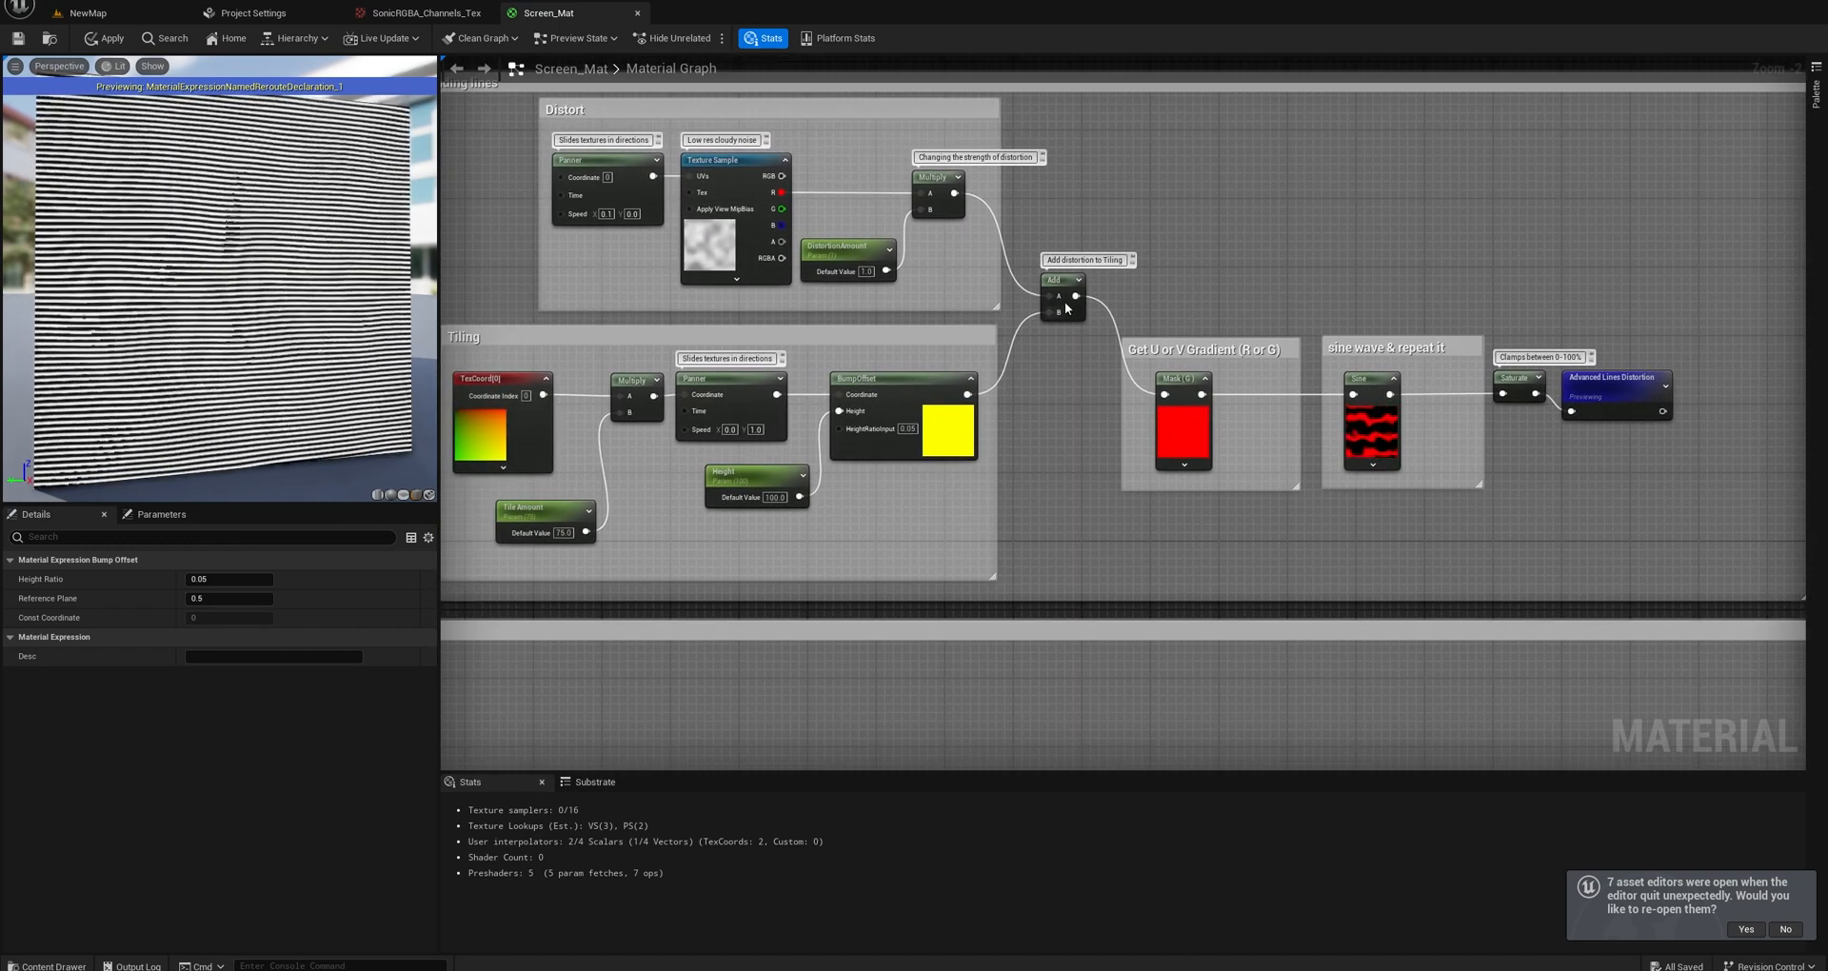
right_drag(1205, 388, 1115, 368)
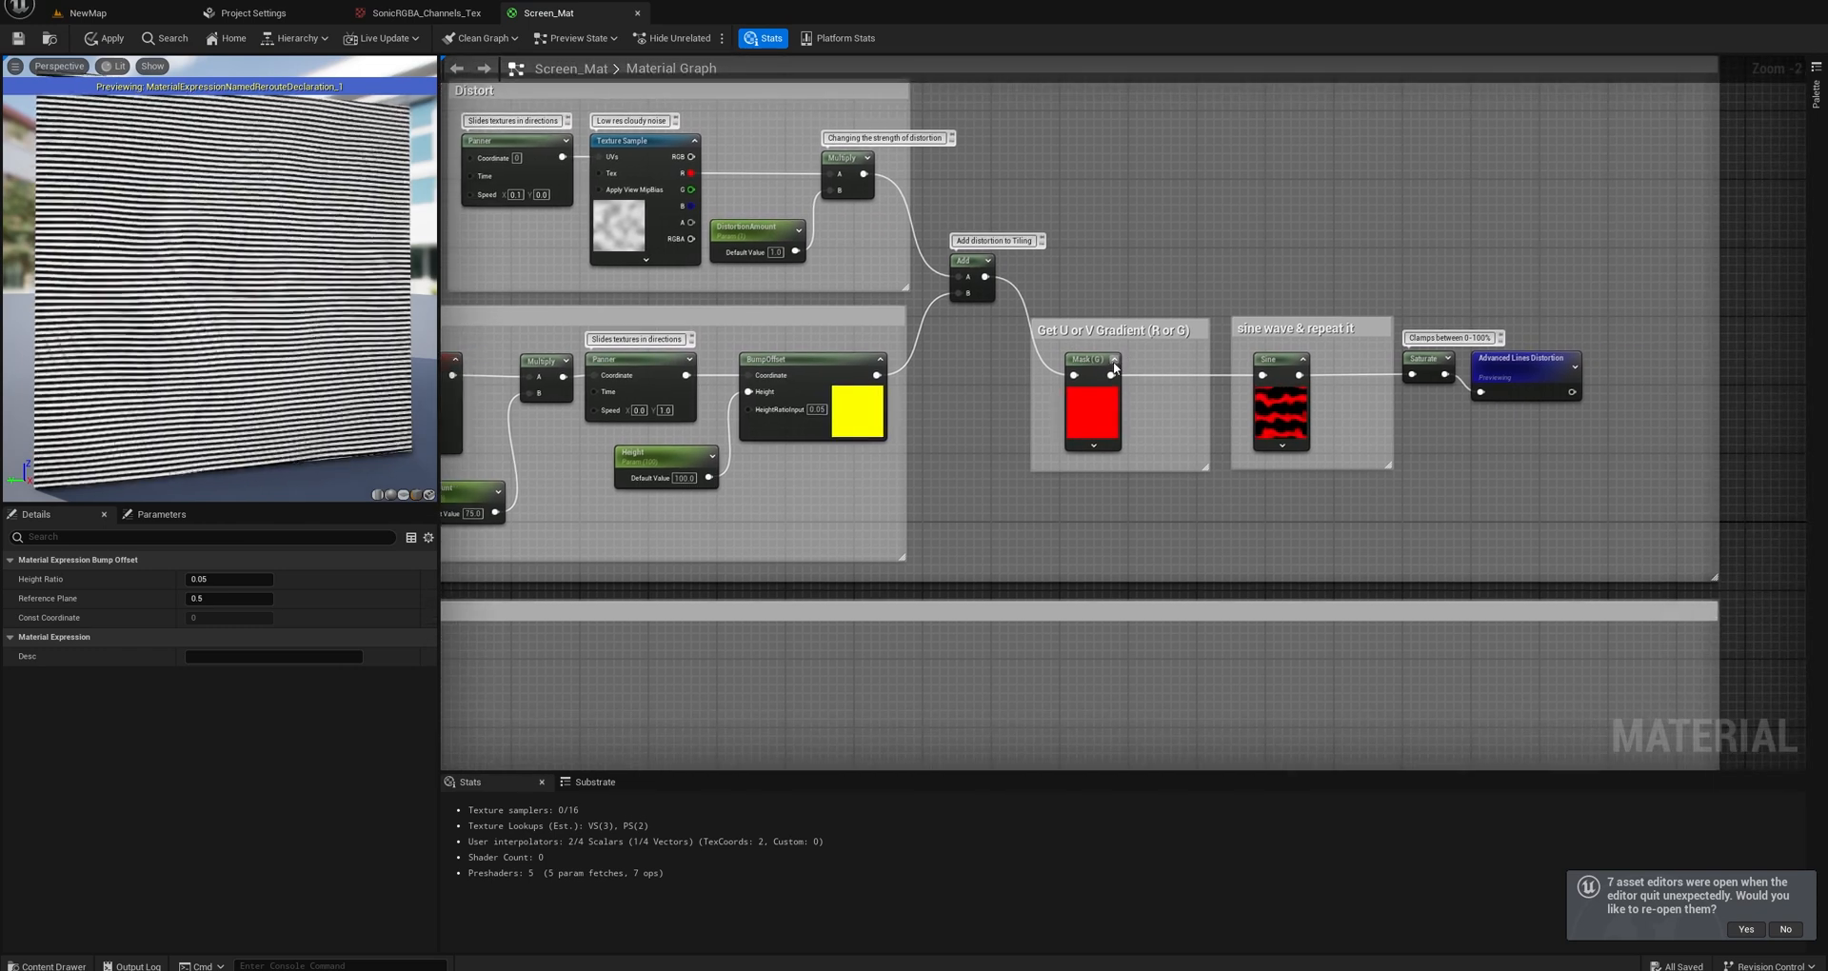
right_drag(961, 393, 1099, 400)
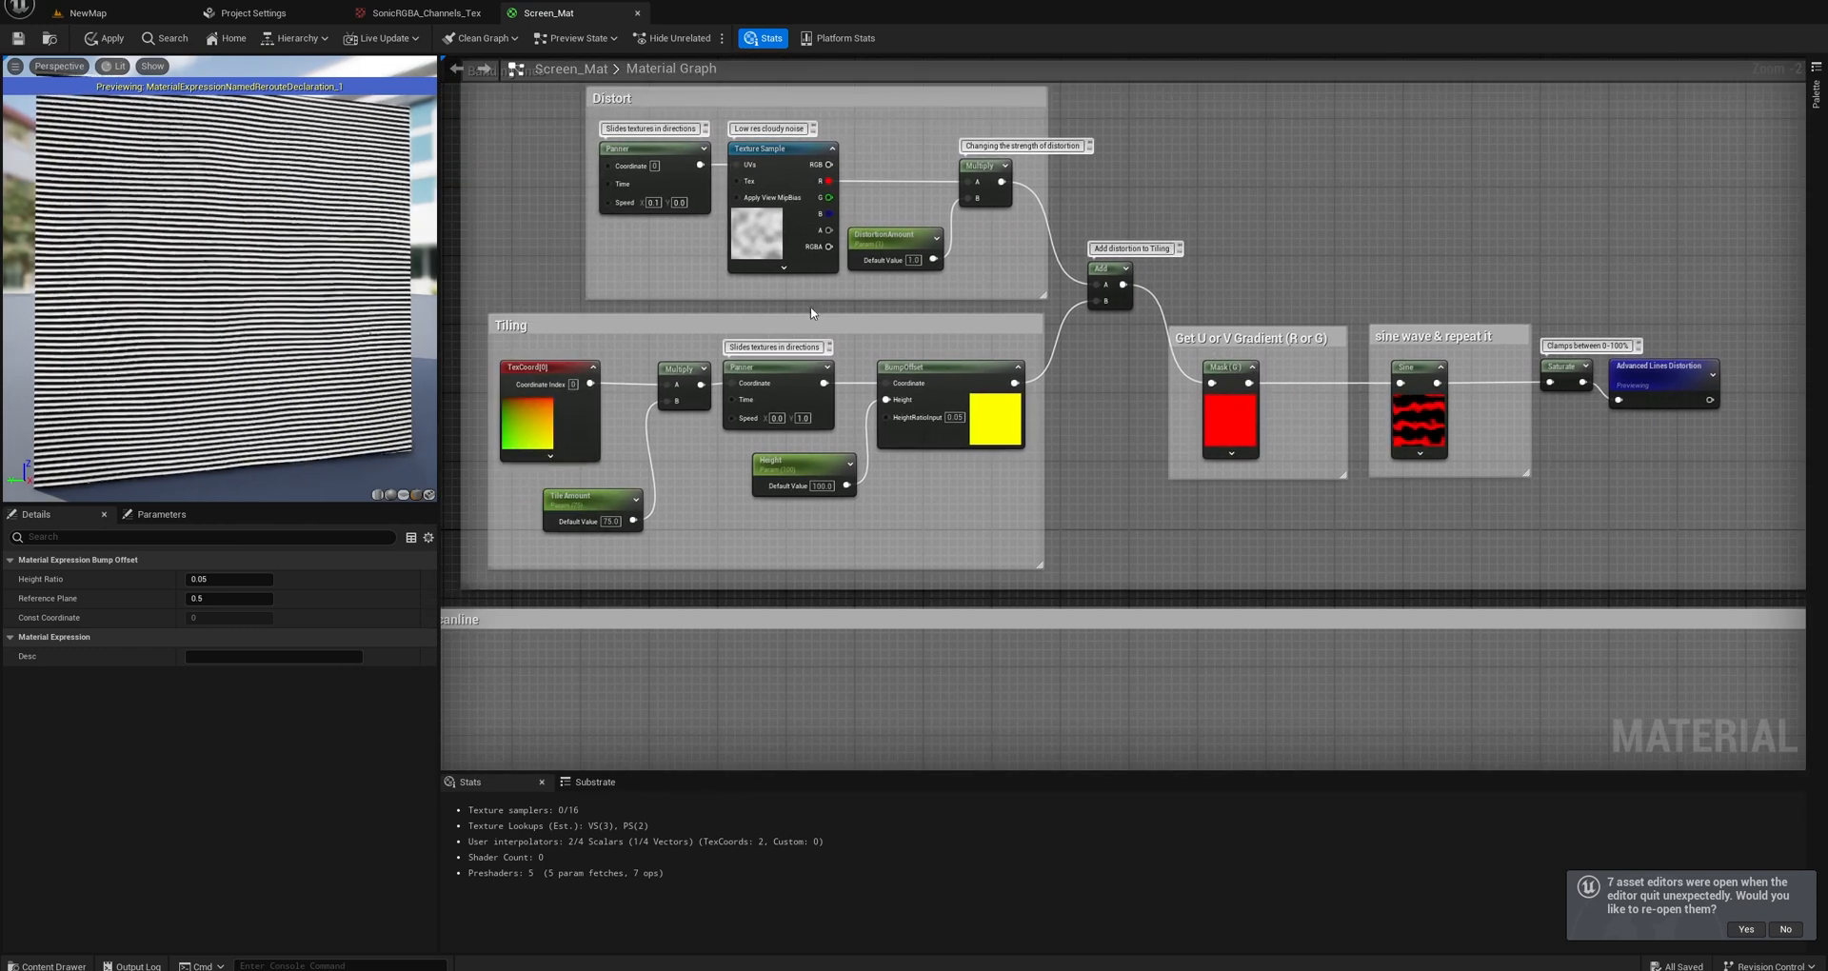
drag(515, 348, 954, 536)
right_drag(1022, 505, 897, 508)
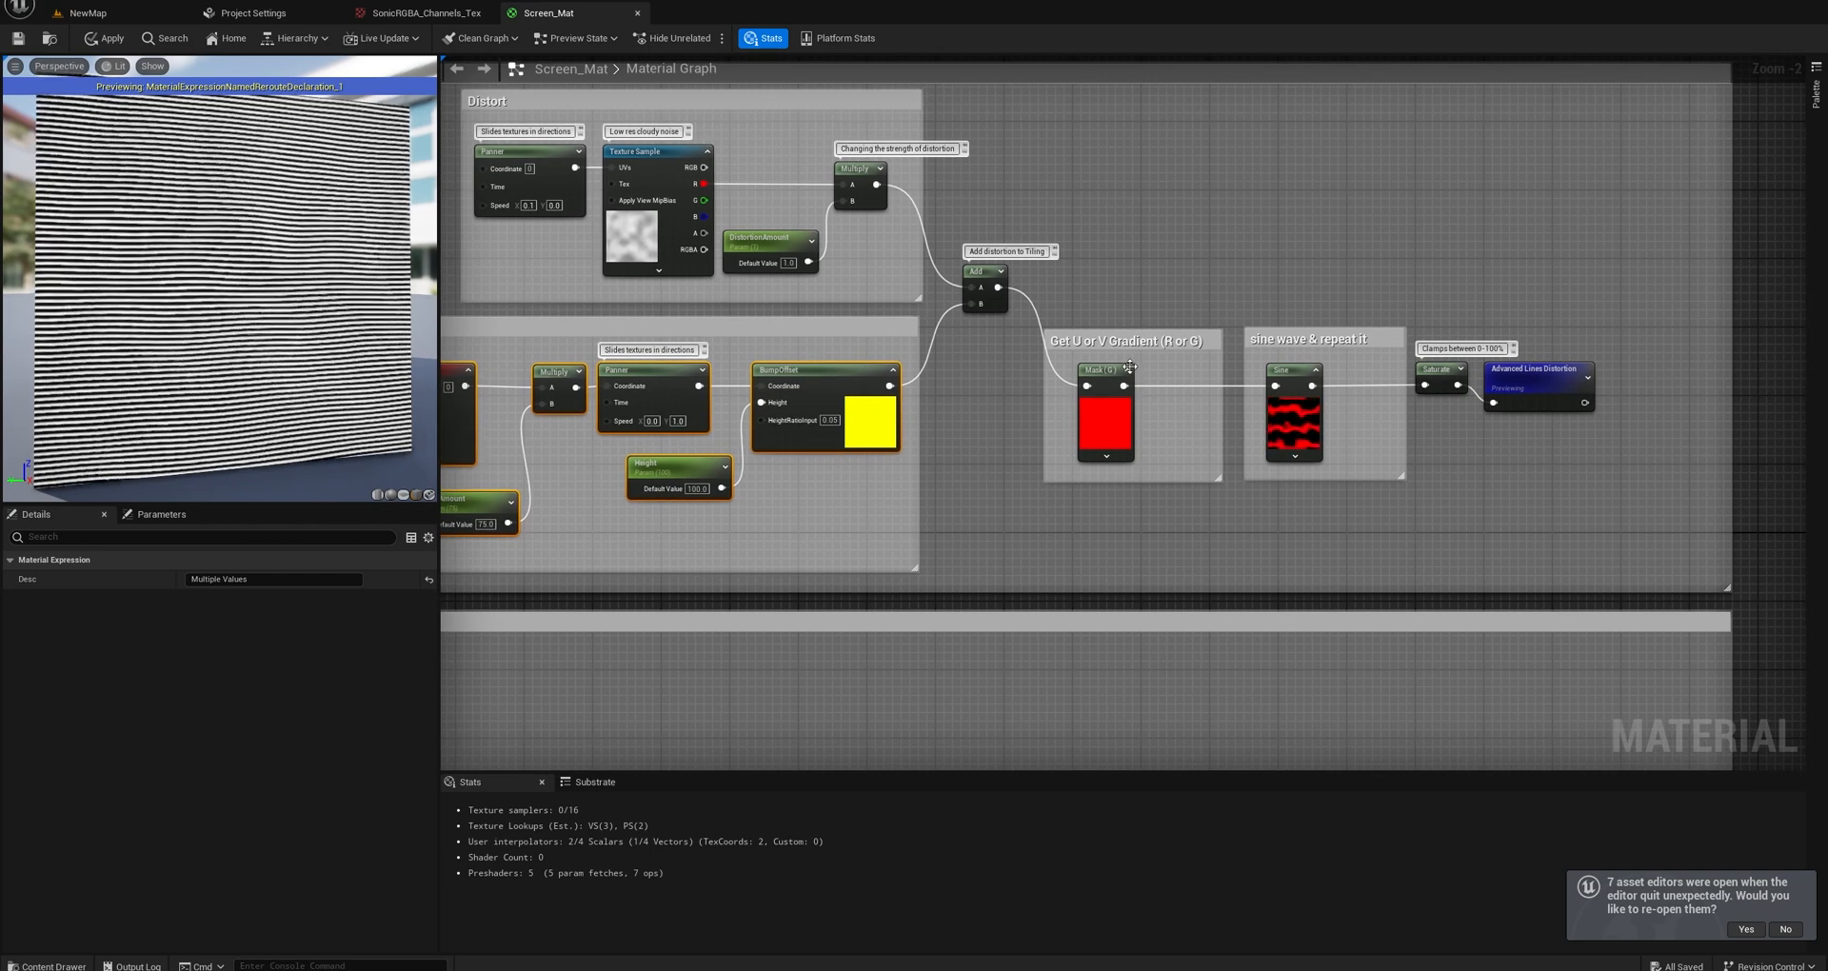
Add a TextureCoordinate node in the empty space above the Get U or V Gradient group and expand its preview.
right_drag(1132, 300, 1048, 375)
right_click(1060, 360)
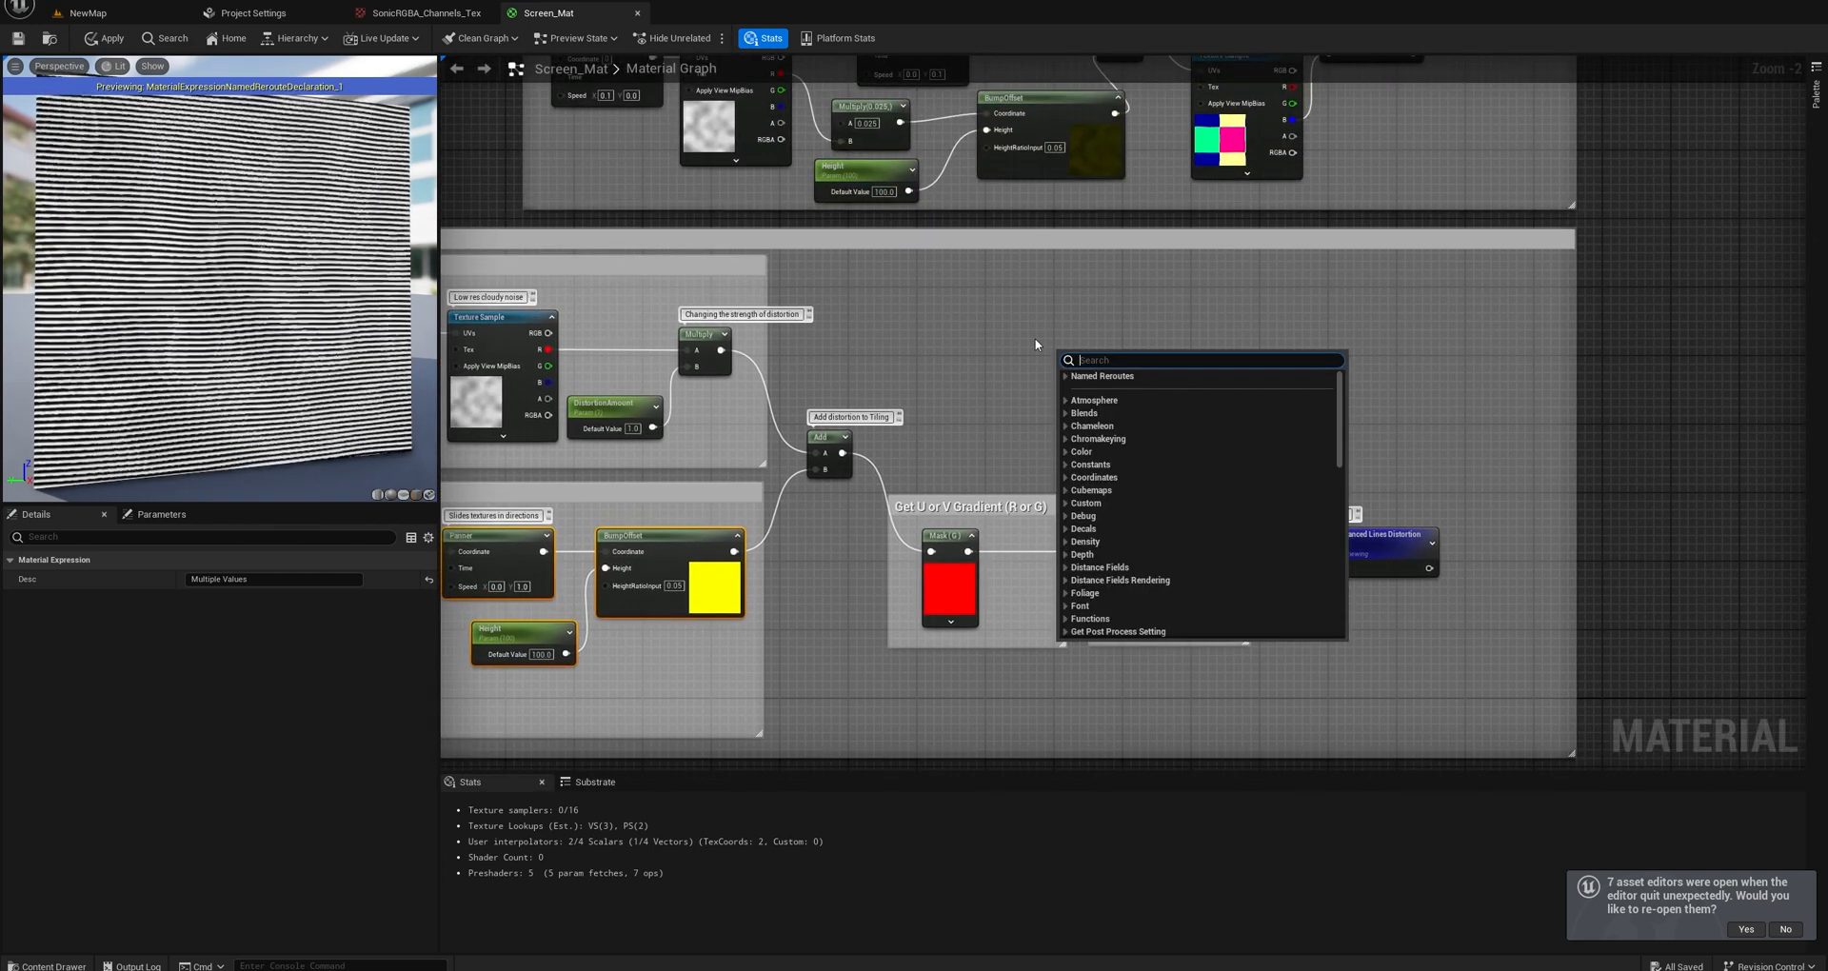
text(c)
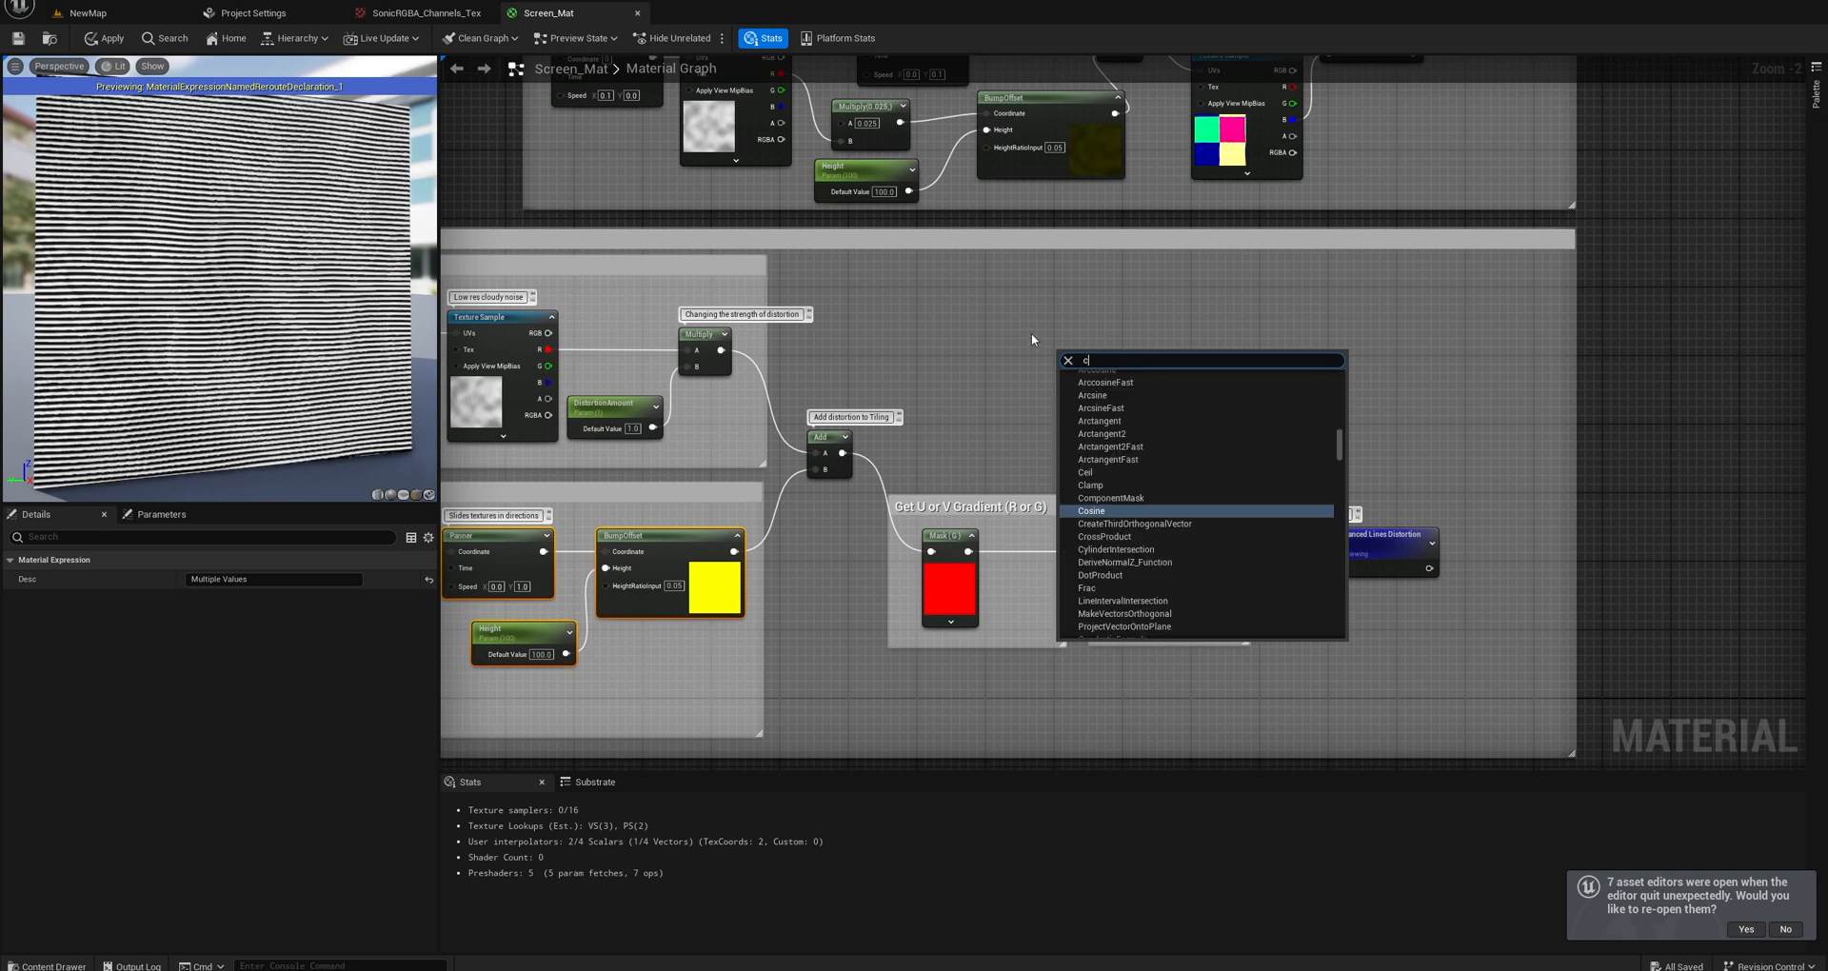
text(oord)
click(1123, 513)
drag(1109, 359, 1010, 340)
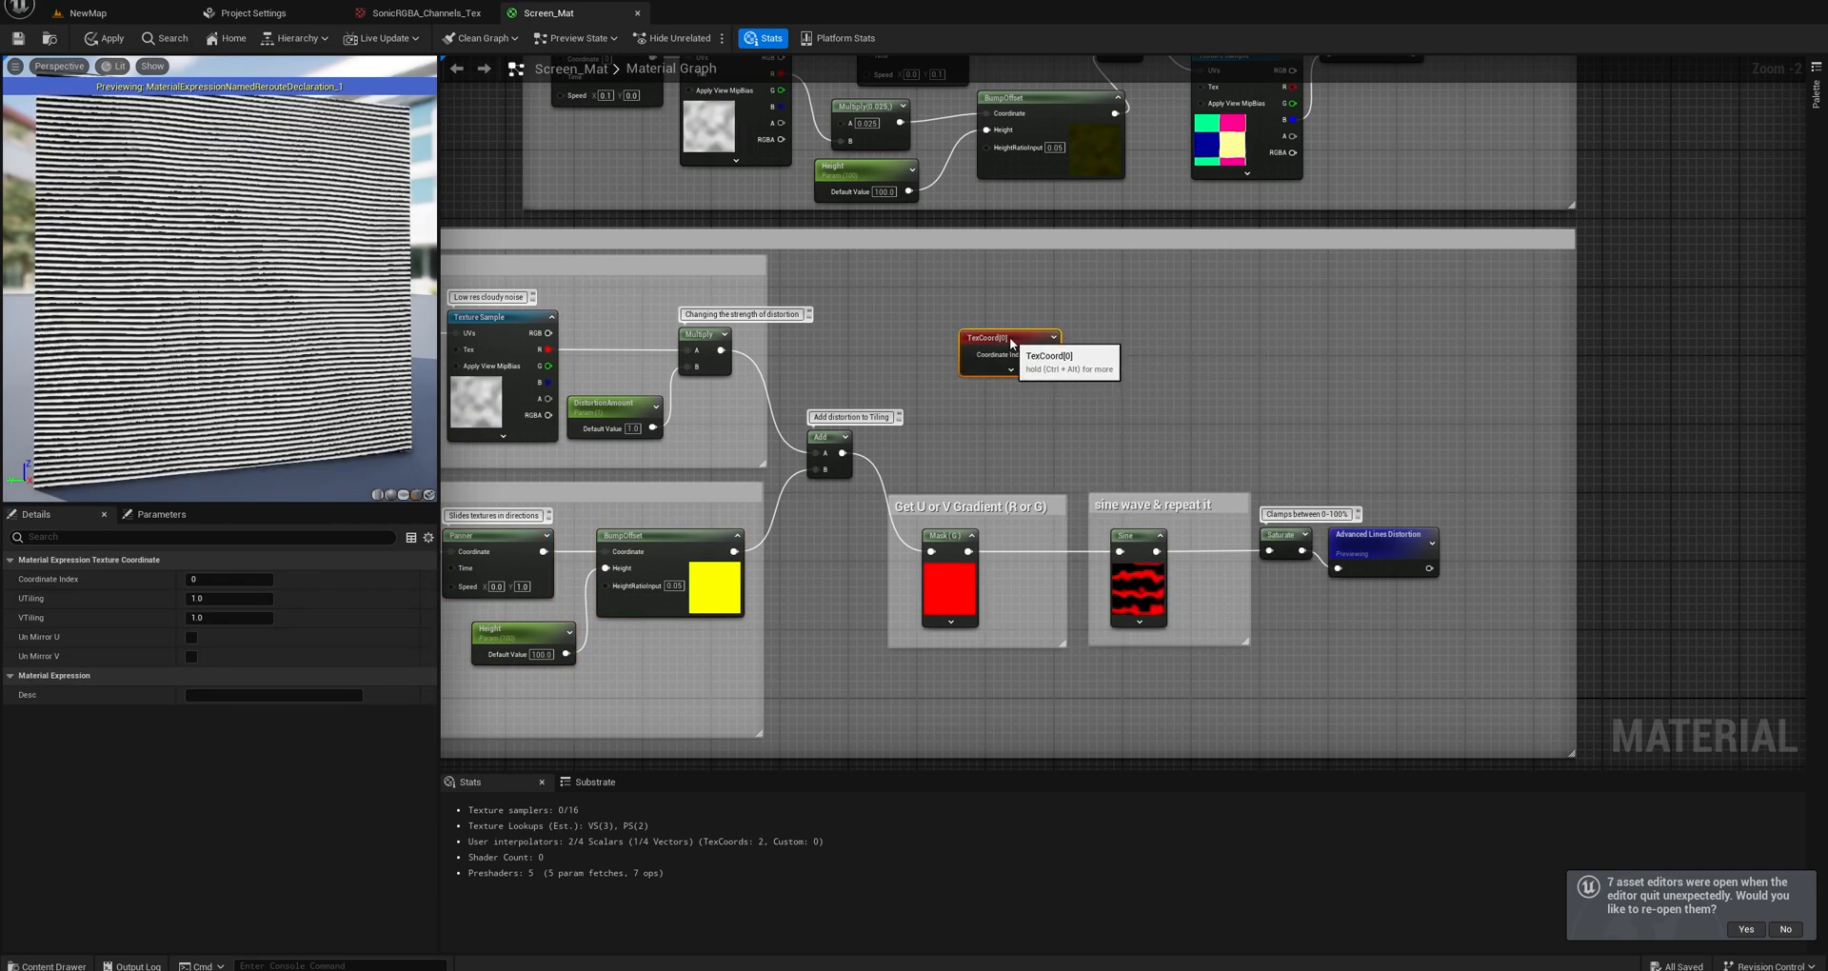
right_drag(1048, 369, 1111, 338)
click(1118, 307)
drag(1104, 308, 1087, 282)
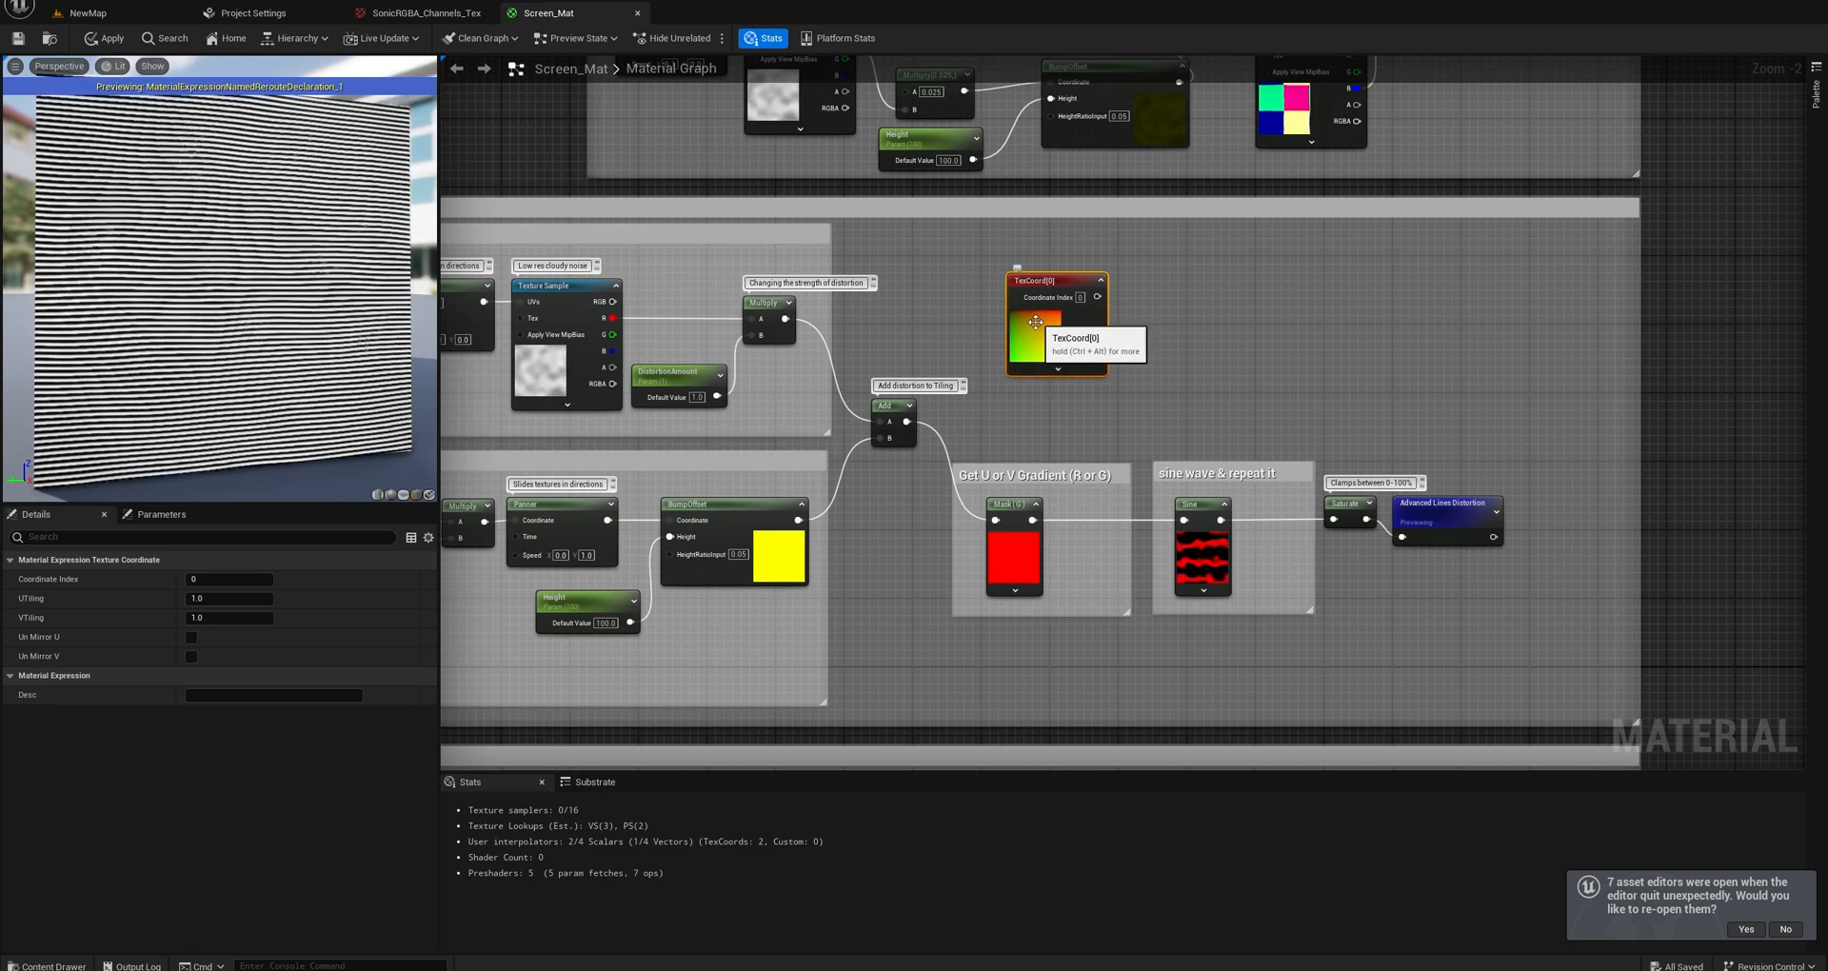
Add a ComponentMask node beside the new TexCoord node and connect the TexCoord output to it.
click(1164, 321)
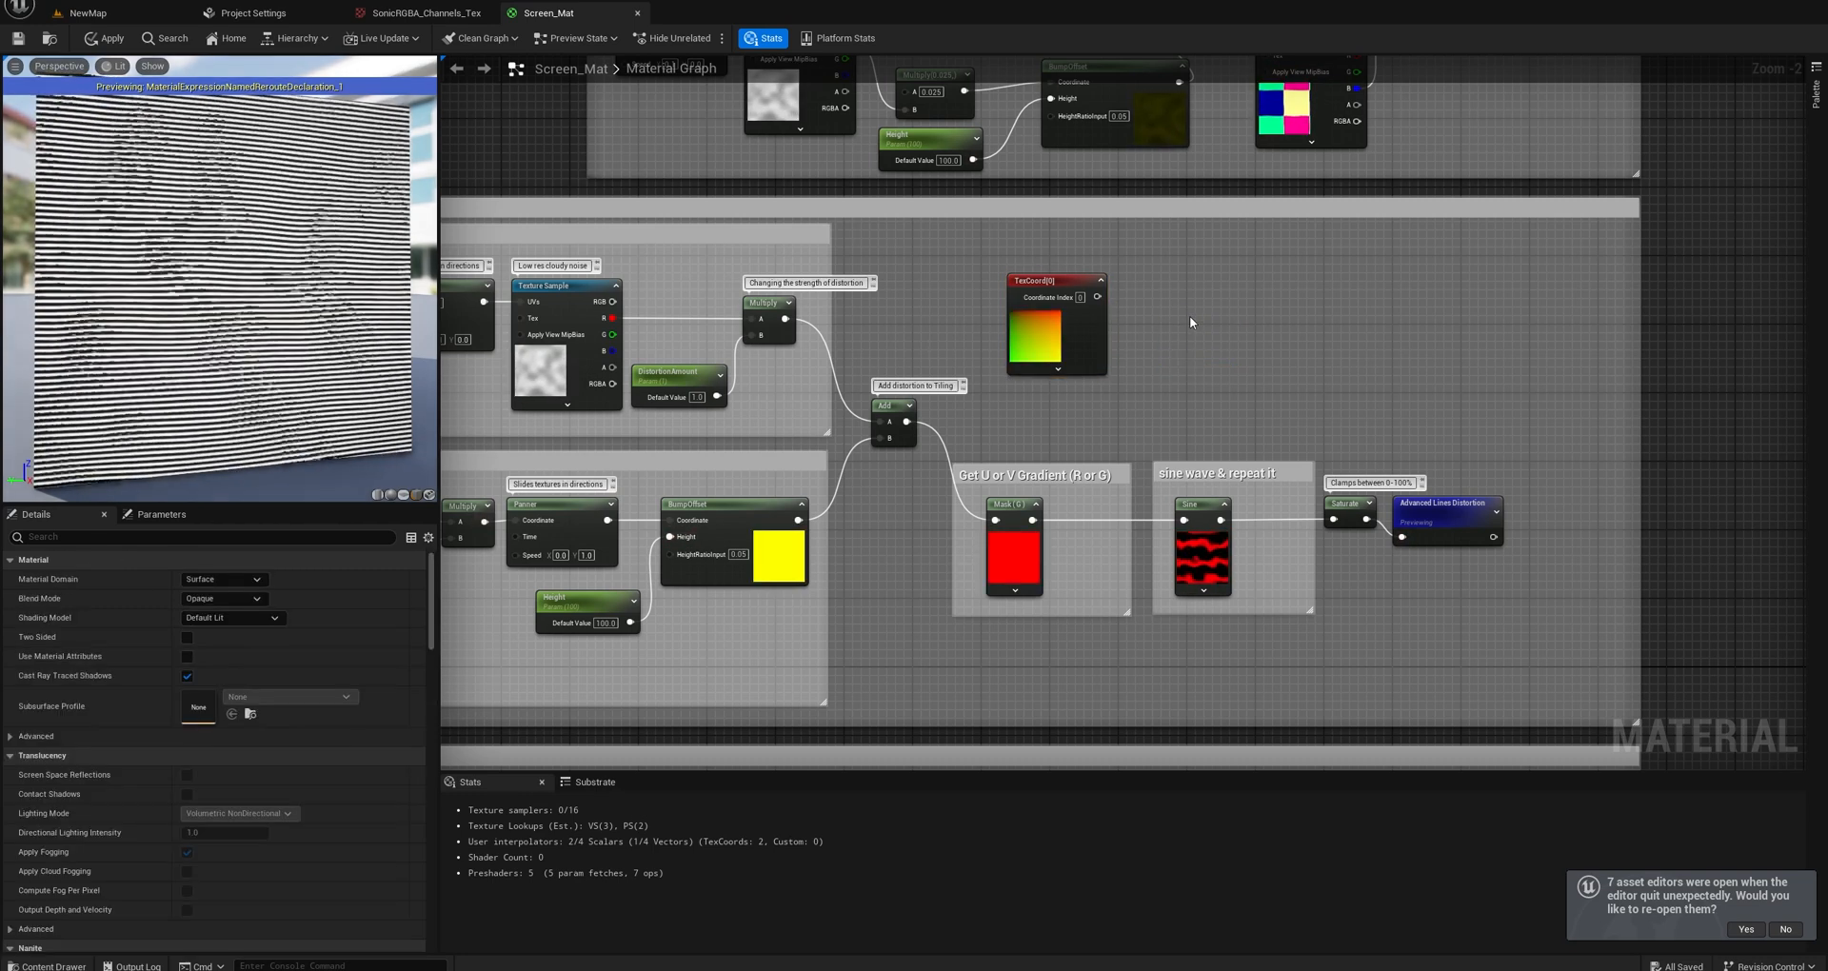
right_click(1190, 318)
text(comp)
click(1236, 398)
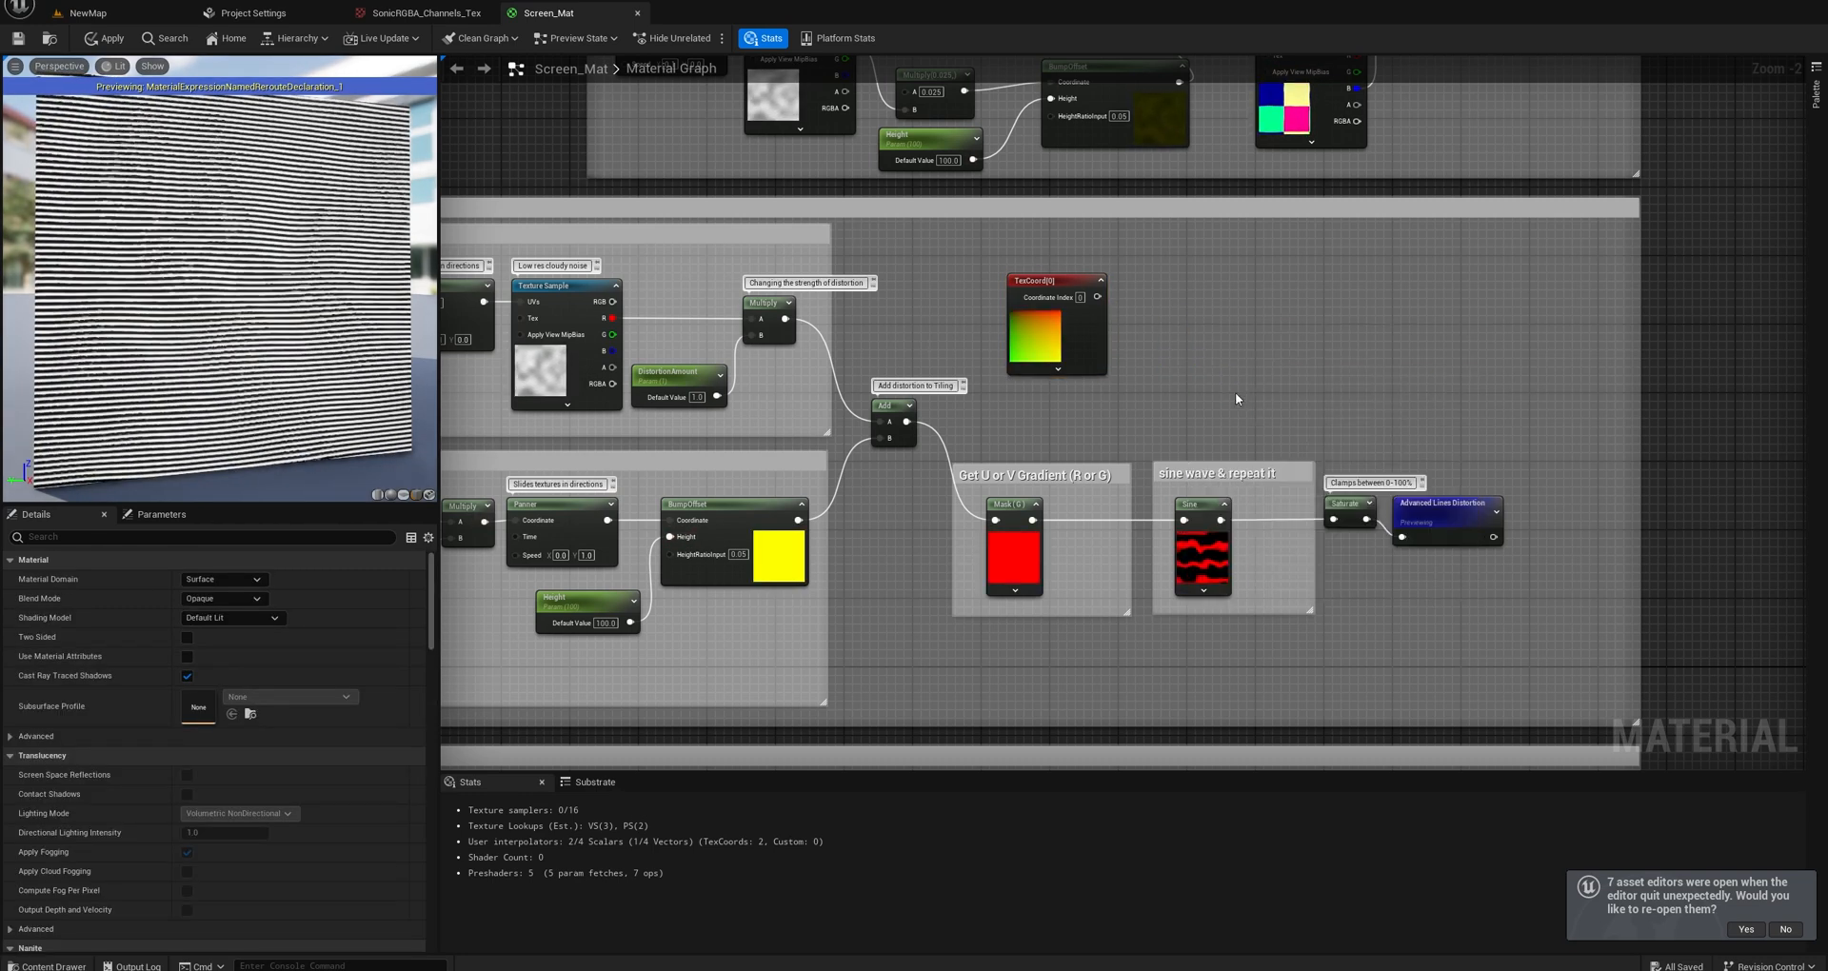
drag(1097, 297, 1189, 306)
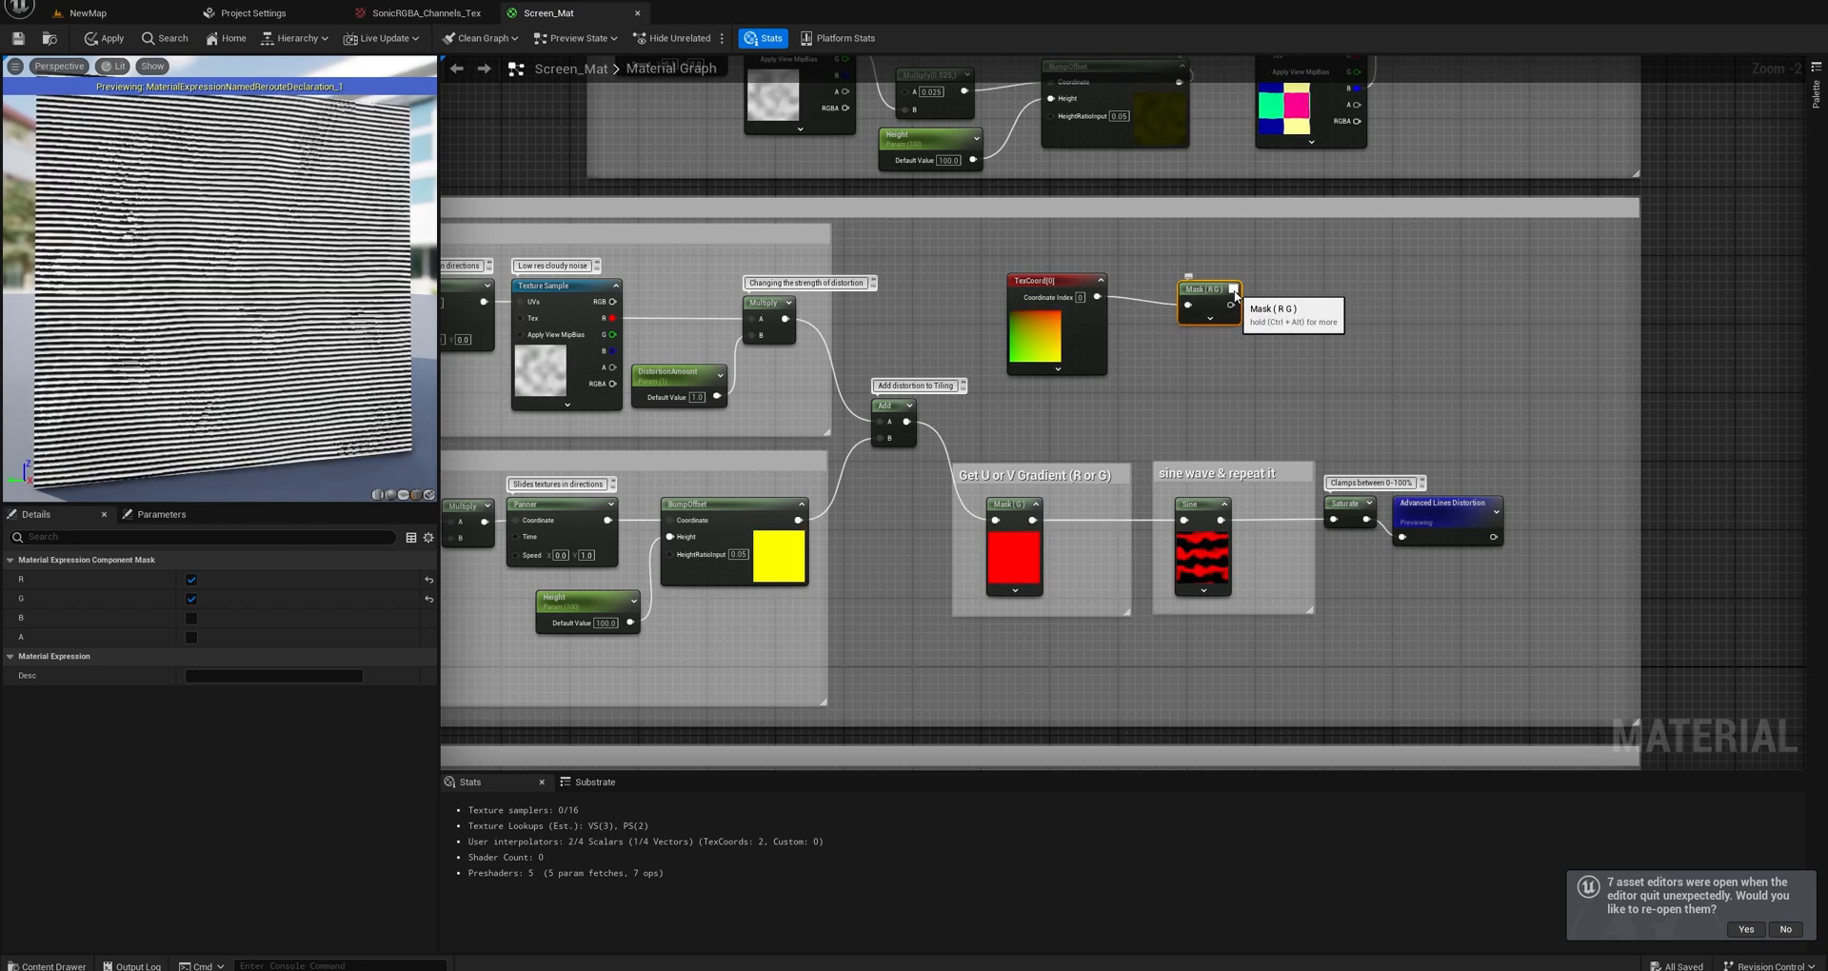
Limit the new ComponentMask to the R channel, then switch it to the G channel only.
click(191, 599)
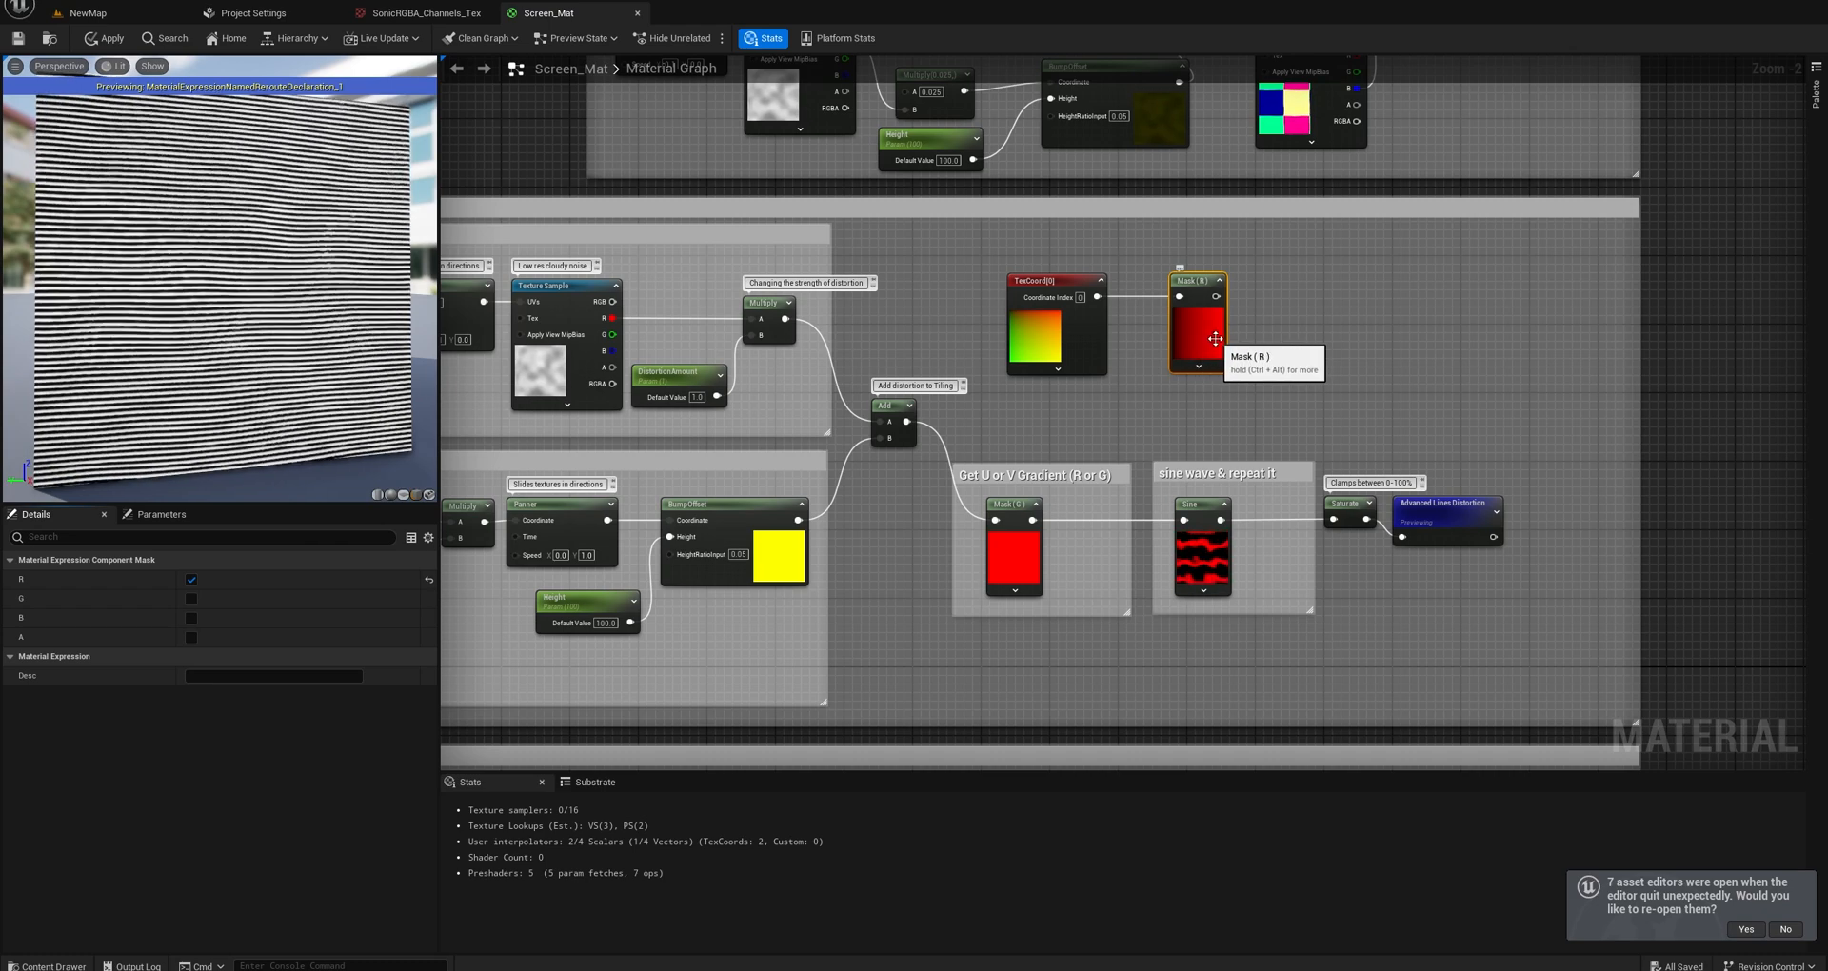
click(191, 579)
click(191, 599)
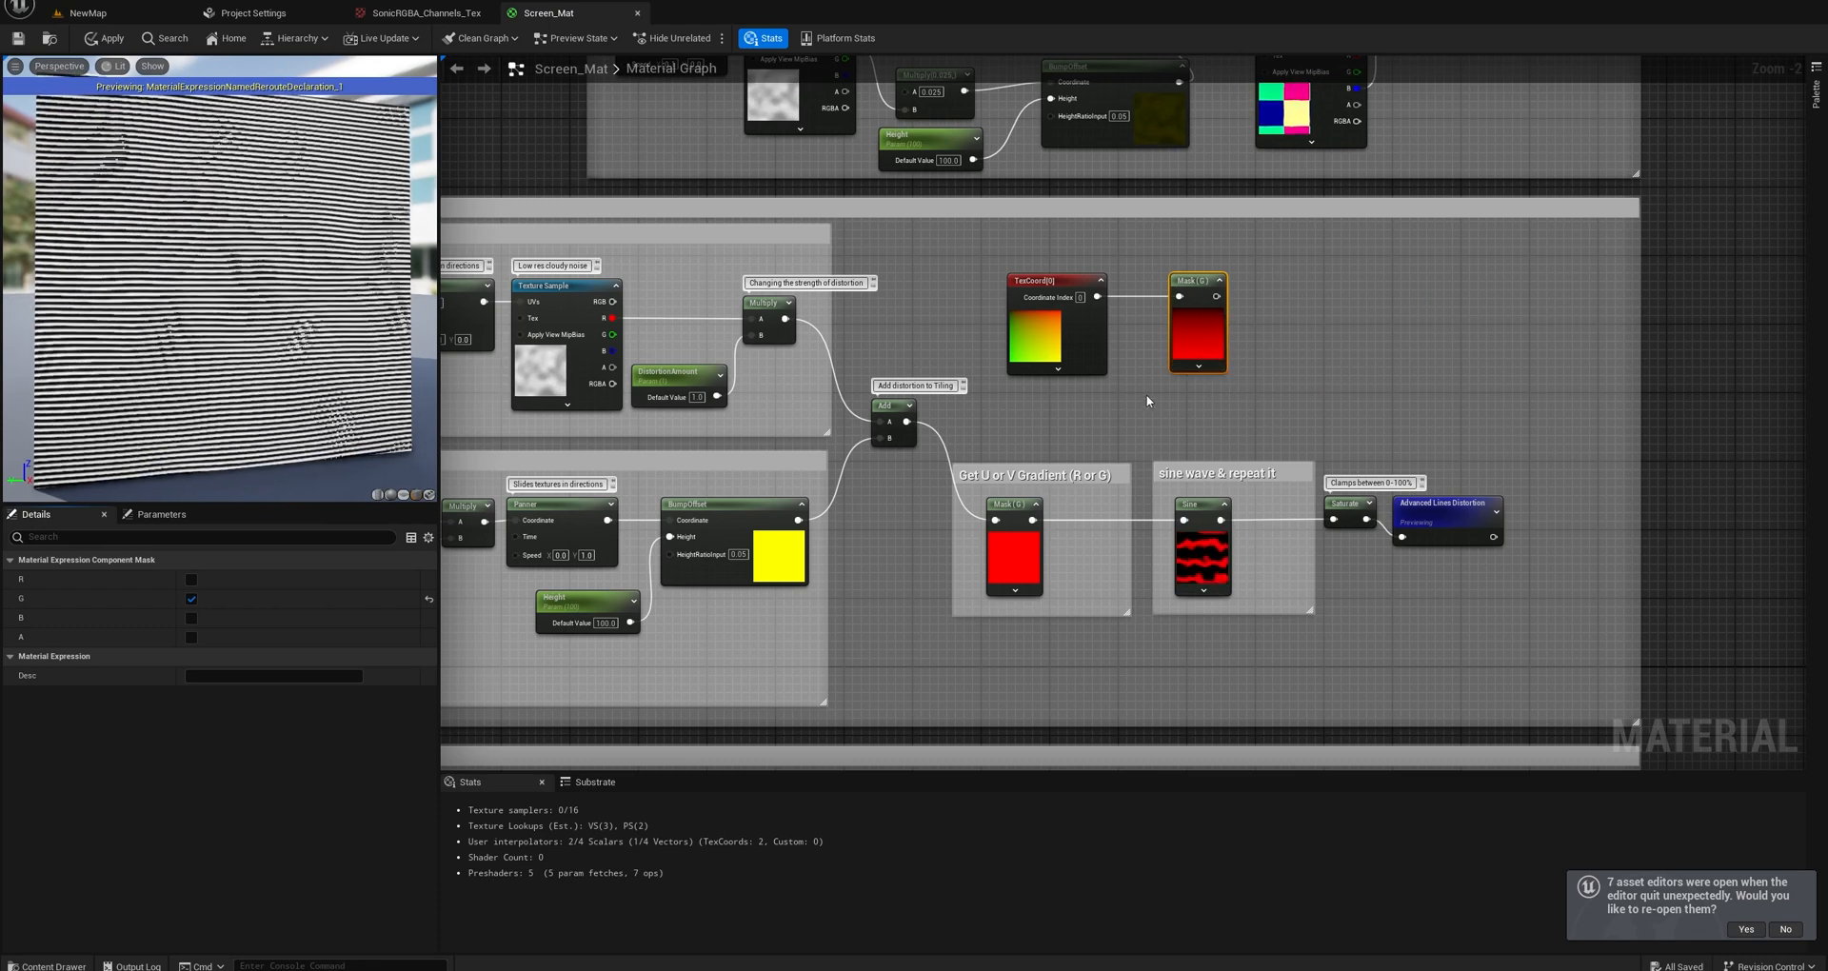
Add a Sine node fed by the new ComponentMask, expand its preview and align it with the mask.
right_drag(1146, 394, 1160, 313)
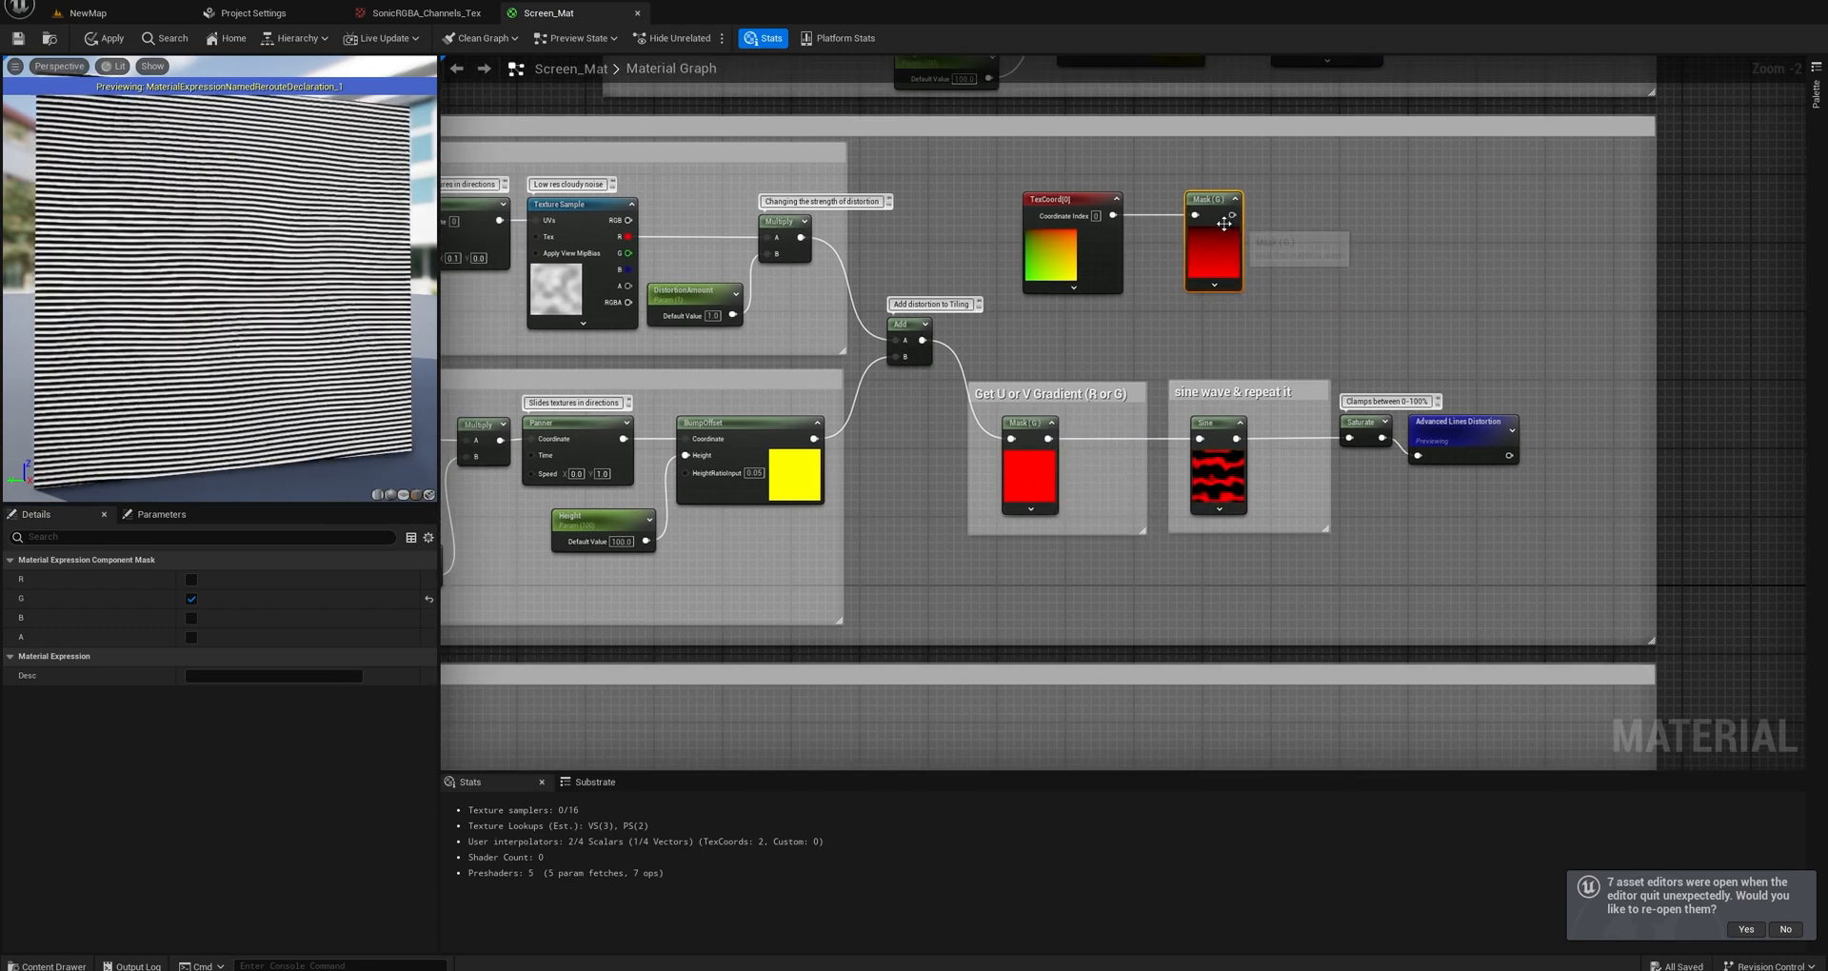
right_drag(1269, 285, 1198, 306)
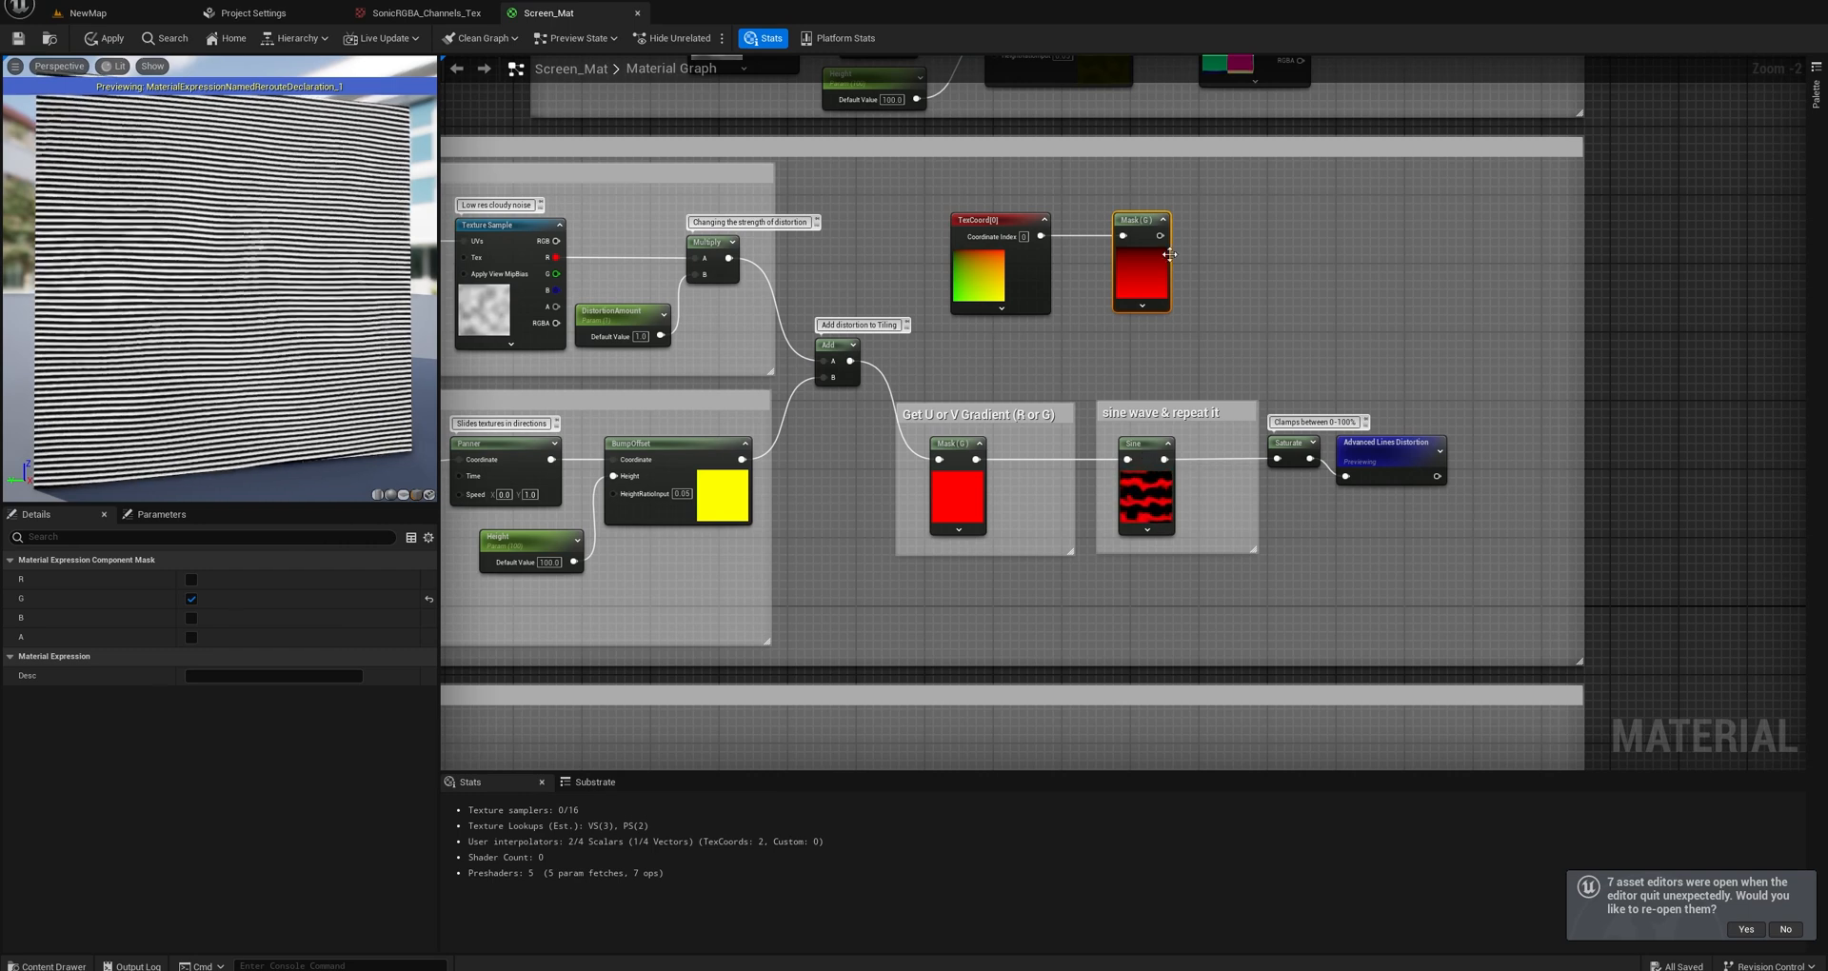
drag(1160, 235, 1207, 242)
text(sine)
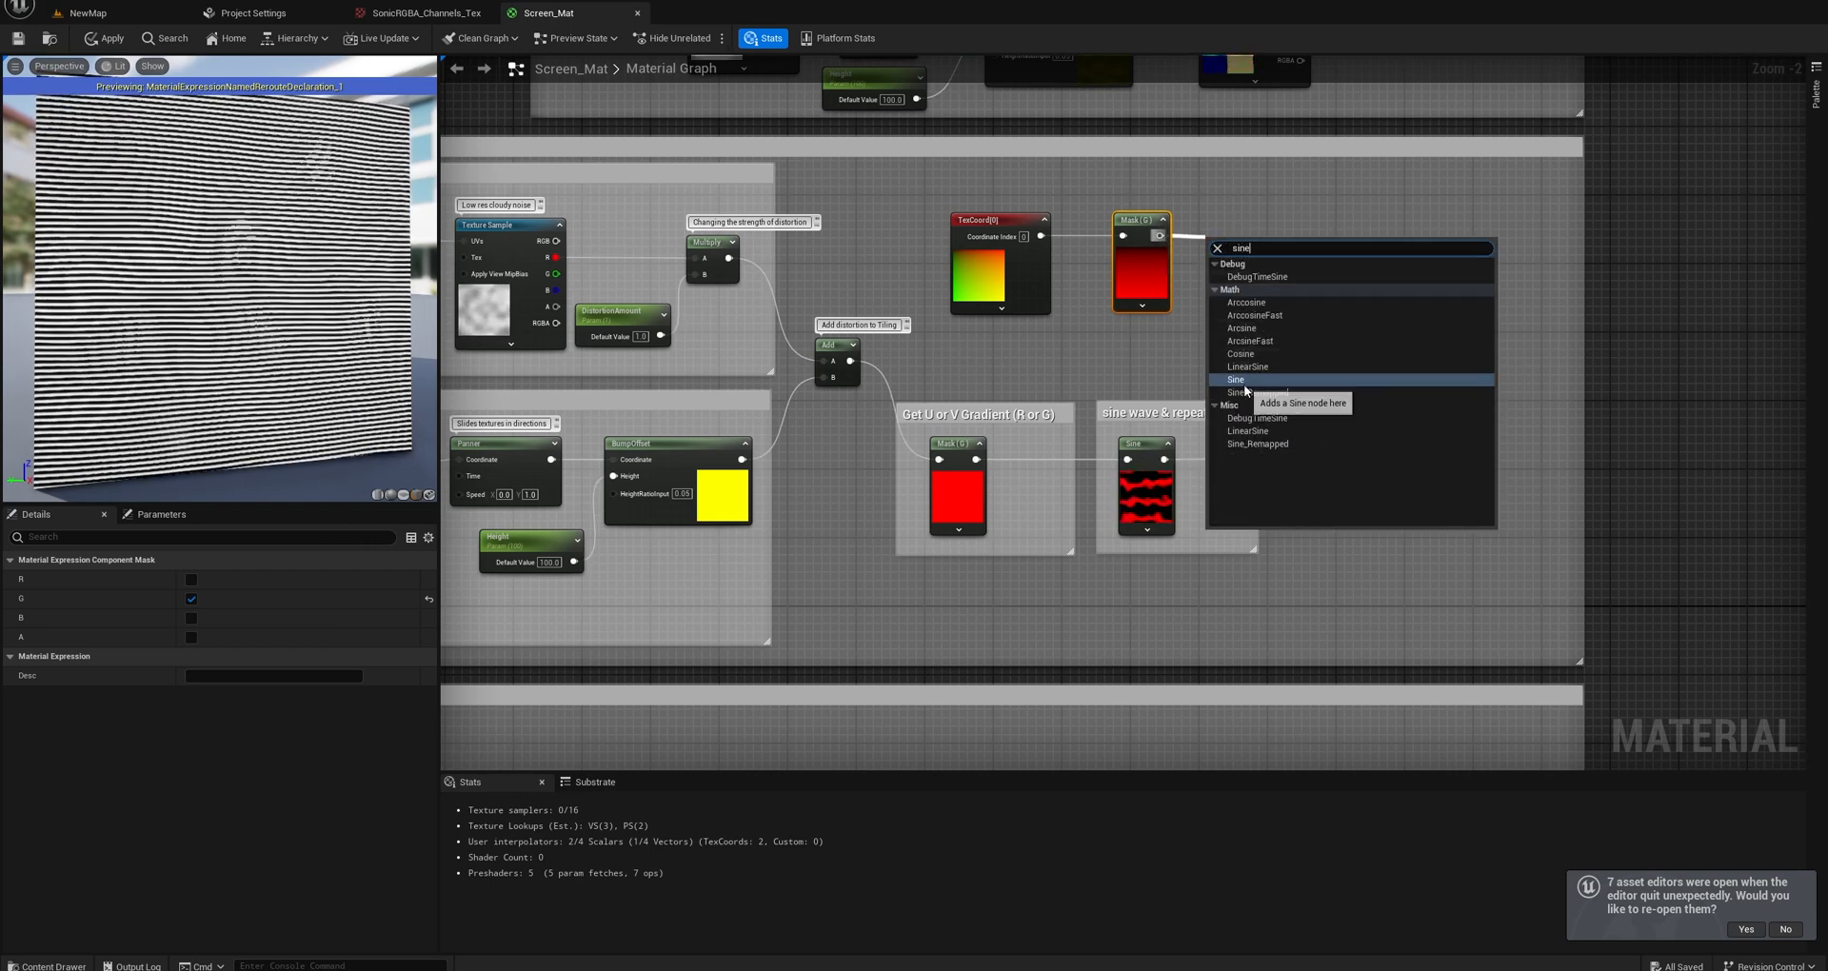
click(1238, 399)
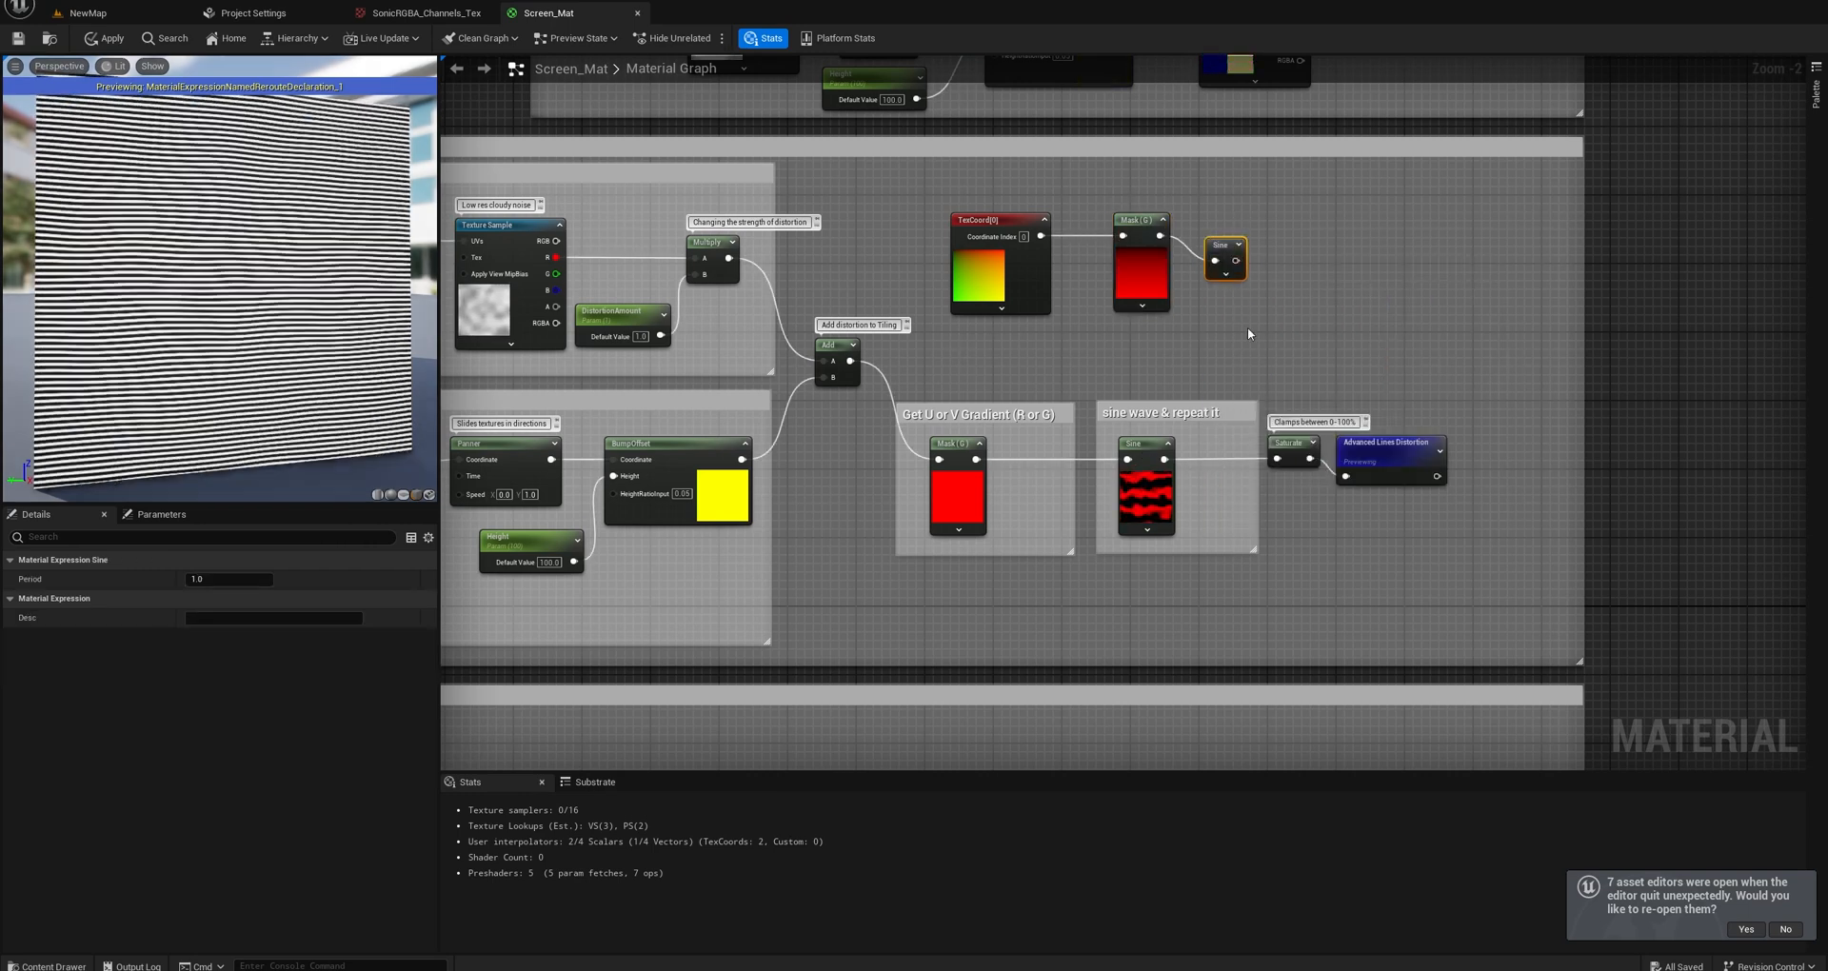
click(1239, 246)
drag(1232, 247, 1235, 222)
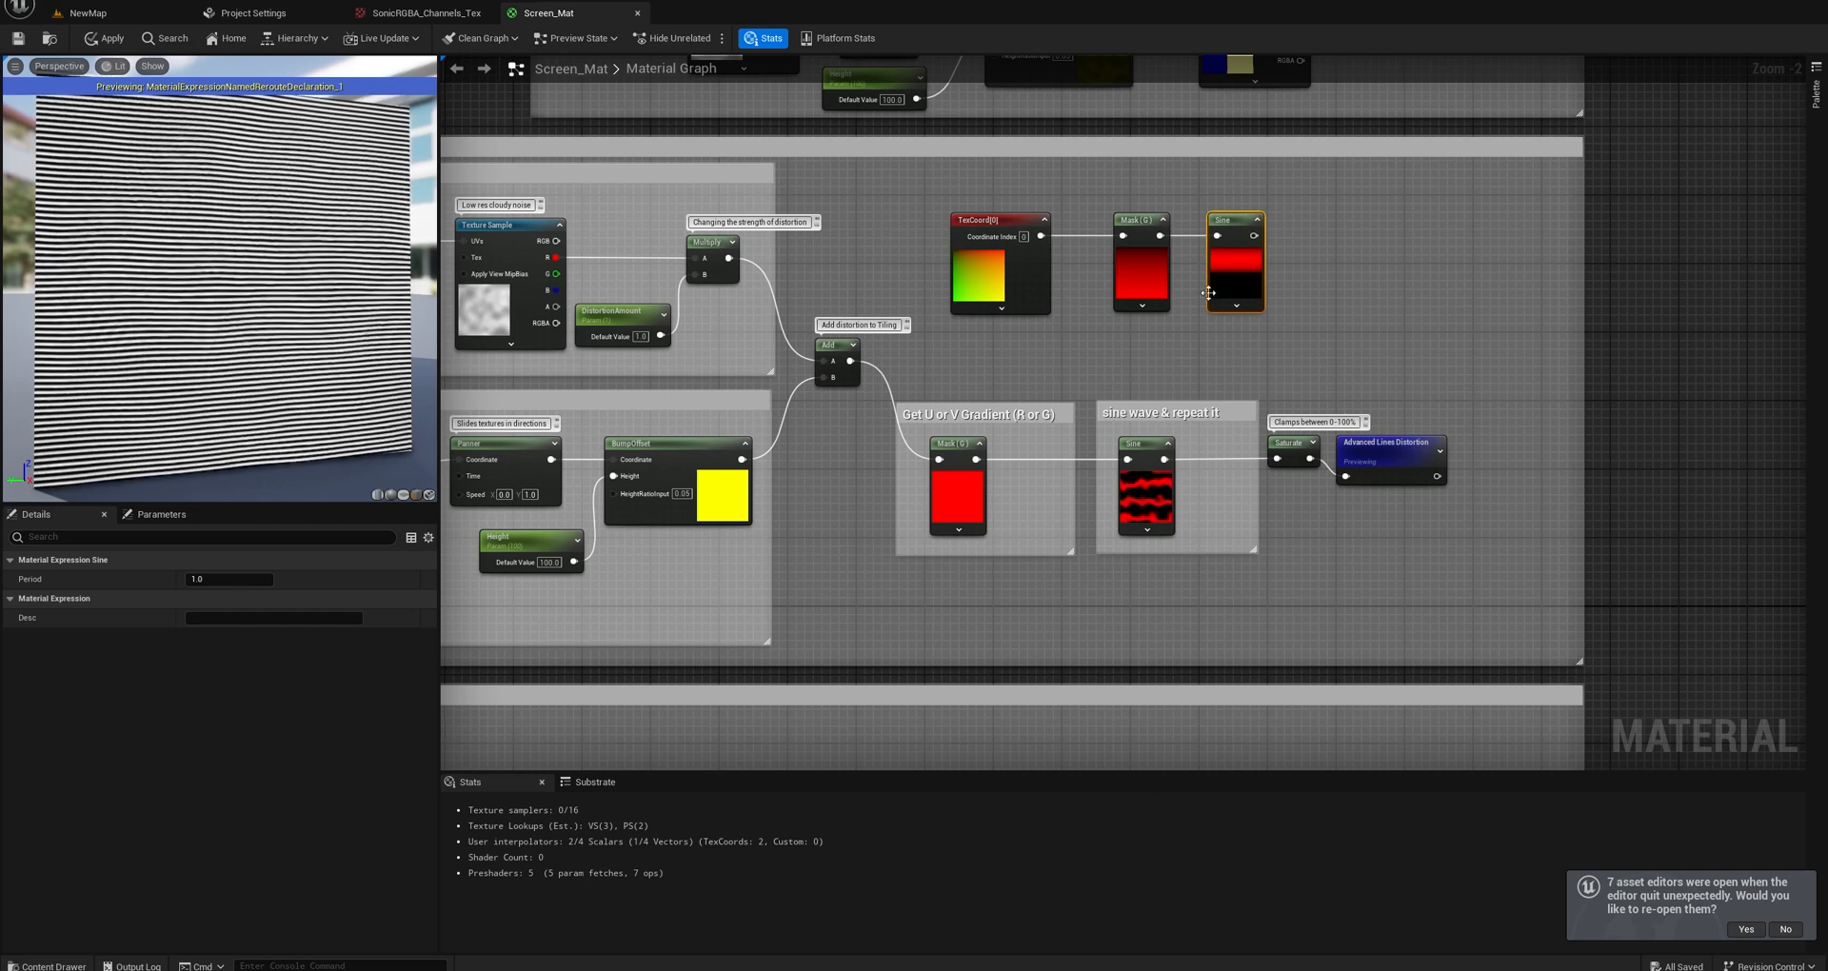
Move the new Mask and Sine nodes closer to the TexCoord node so the test chain sits compactly.
drag(1139, 226, 1104, 226)
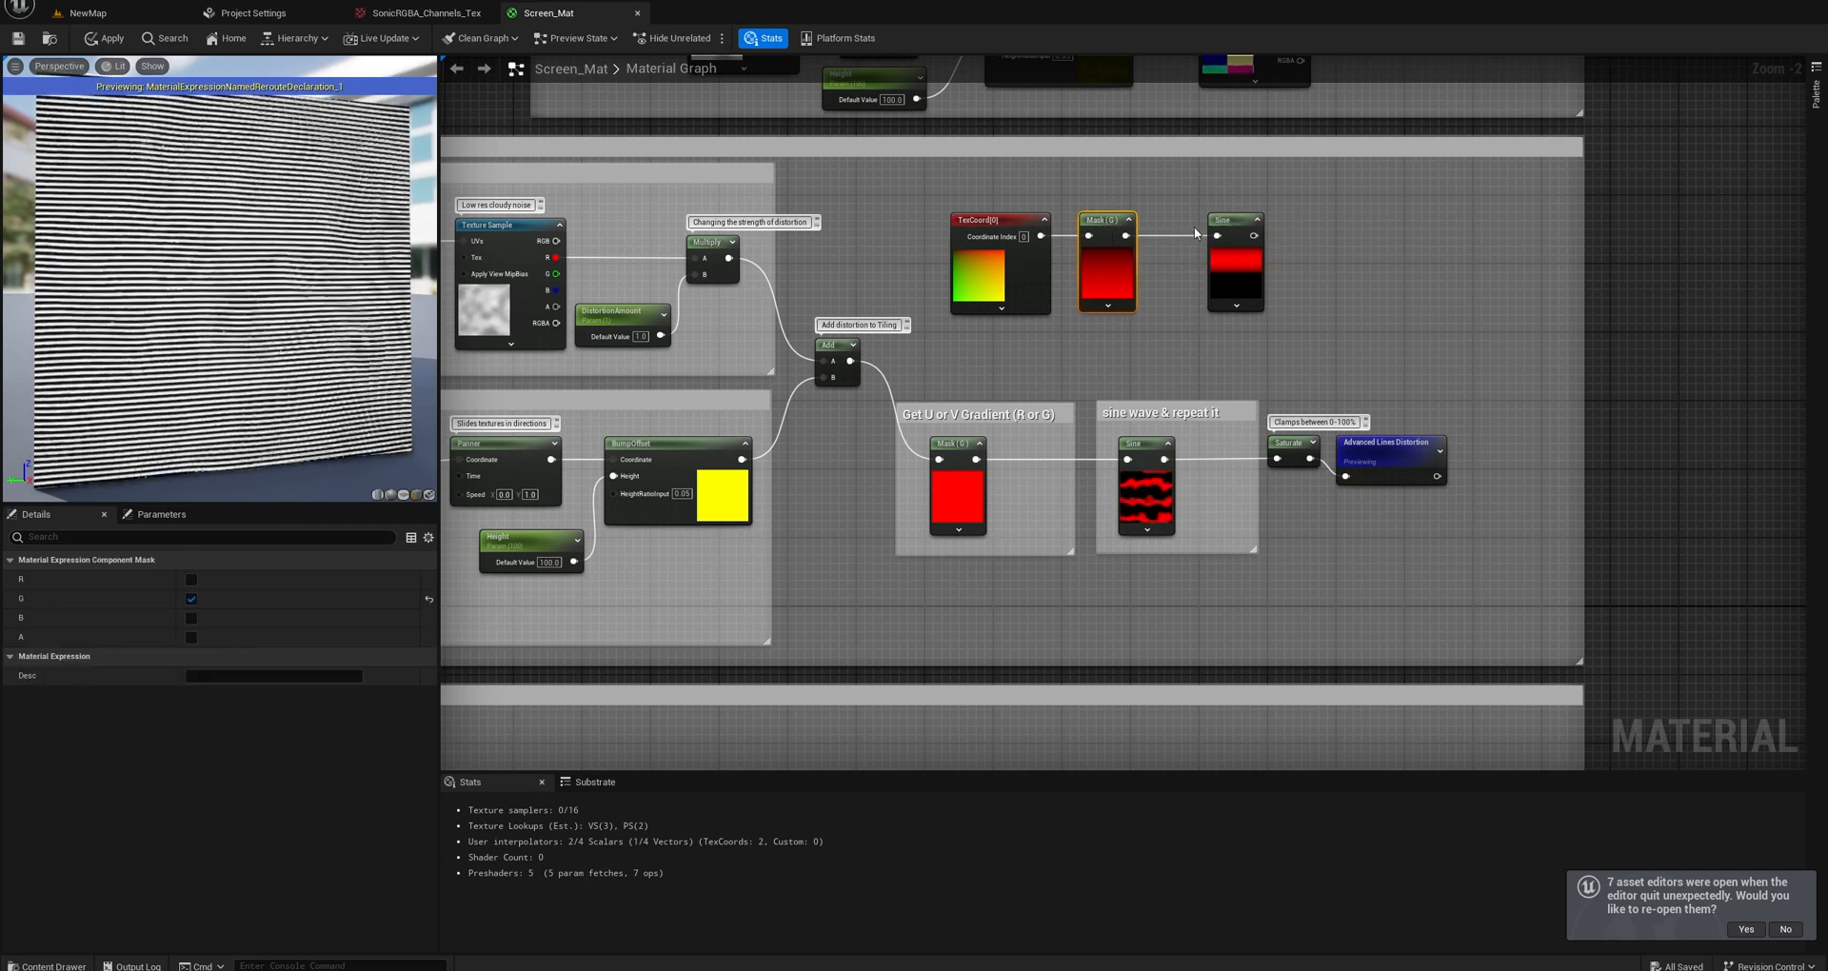
drag(1233, 219, 1190, 220)
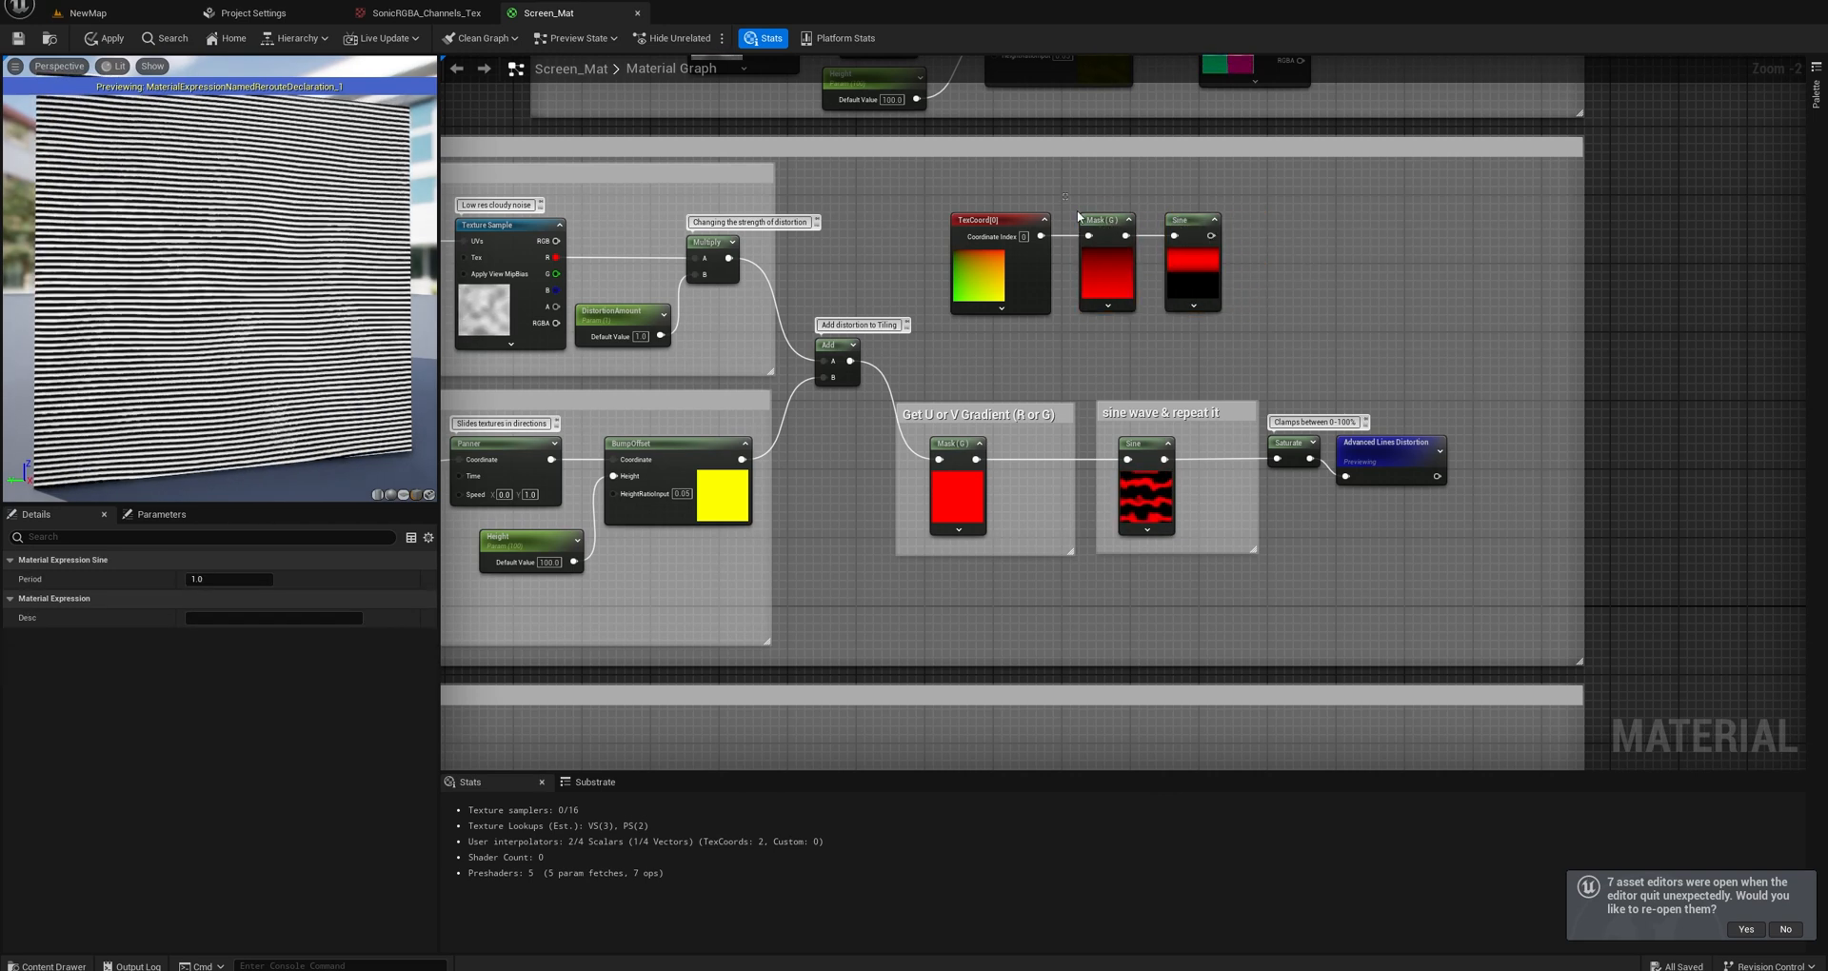
drag(1220, 322, 1219, 317)
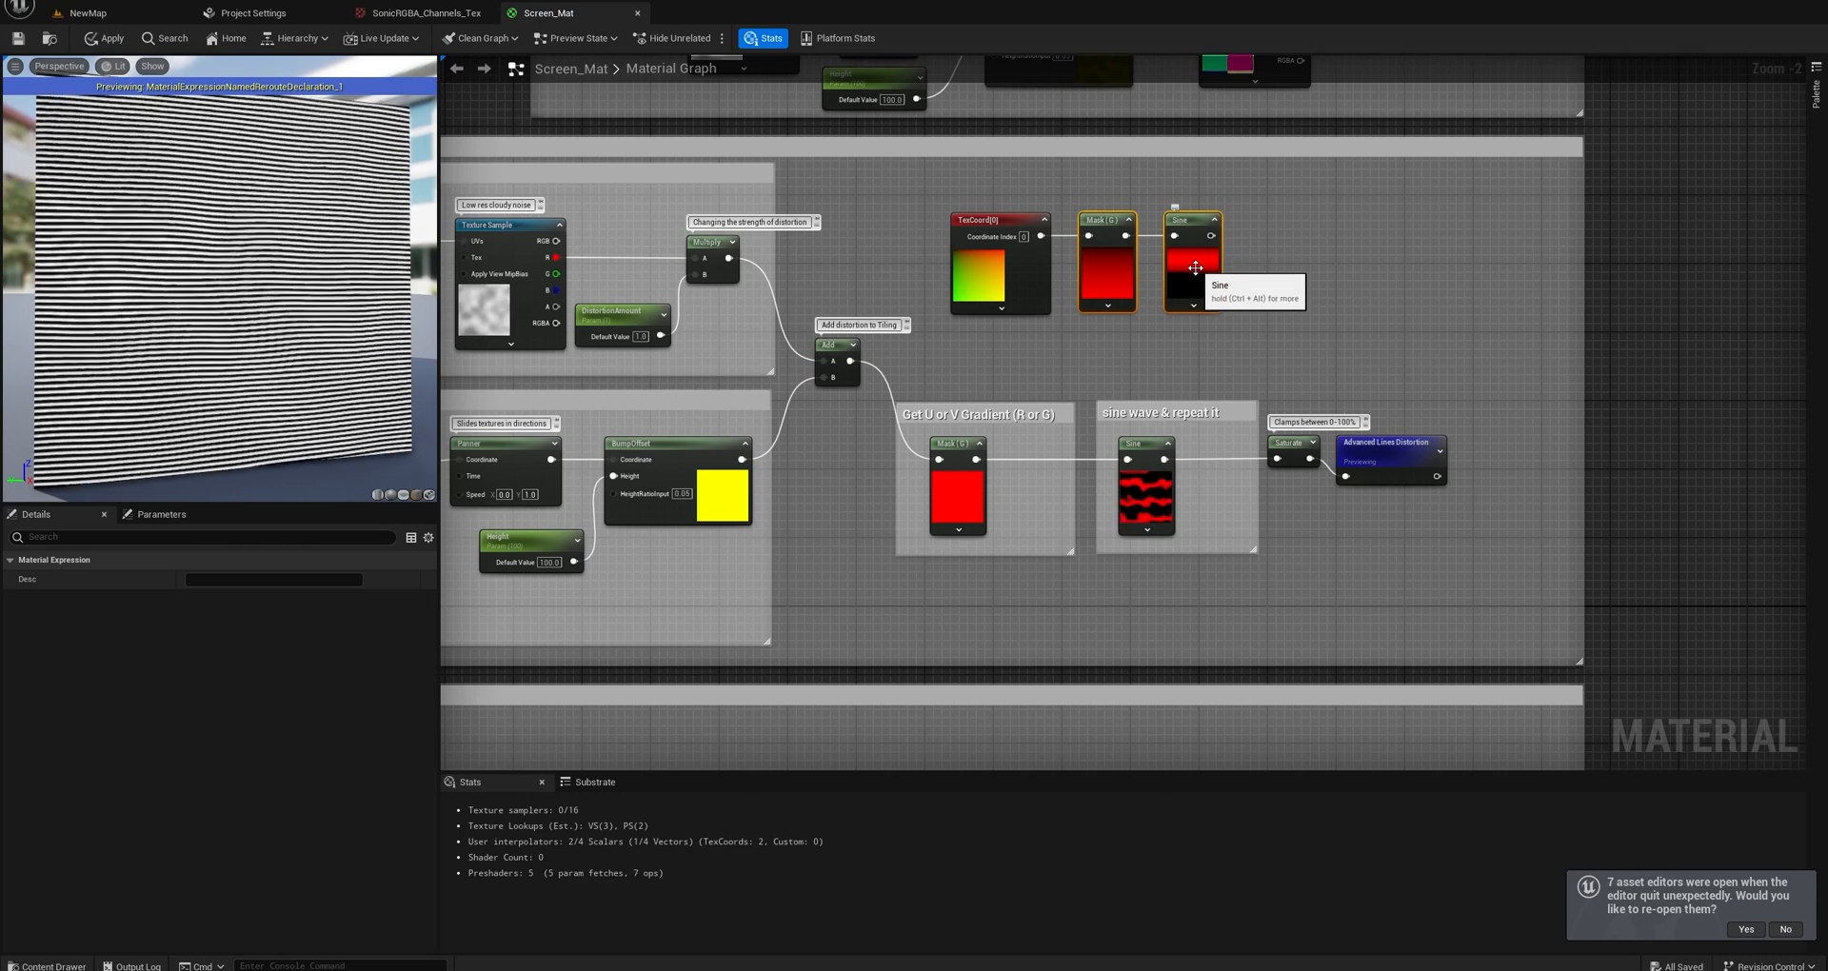
right_drag(1142, 321, 1374, 328)
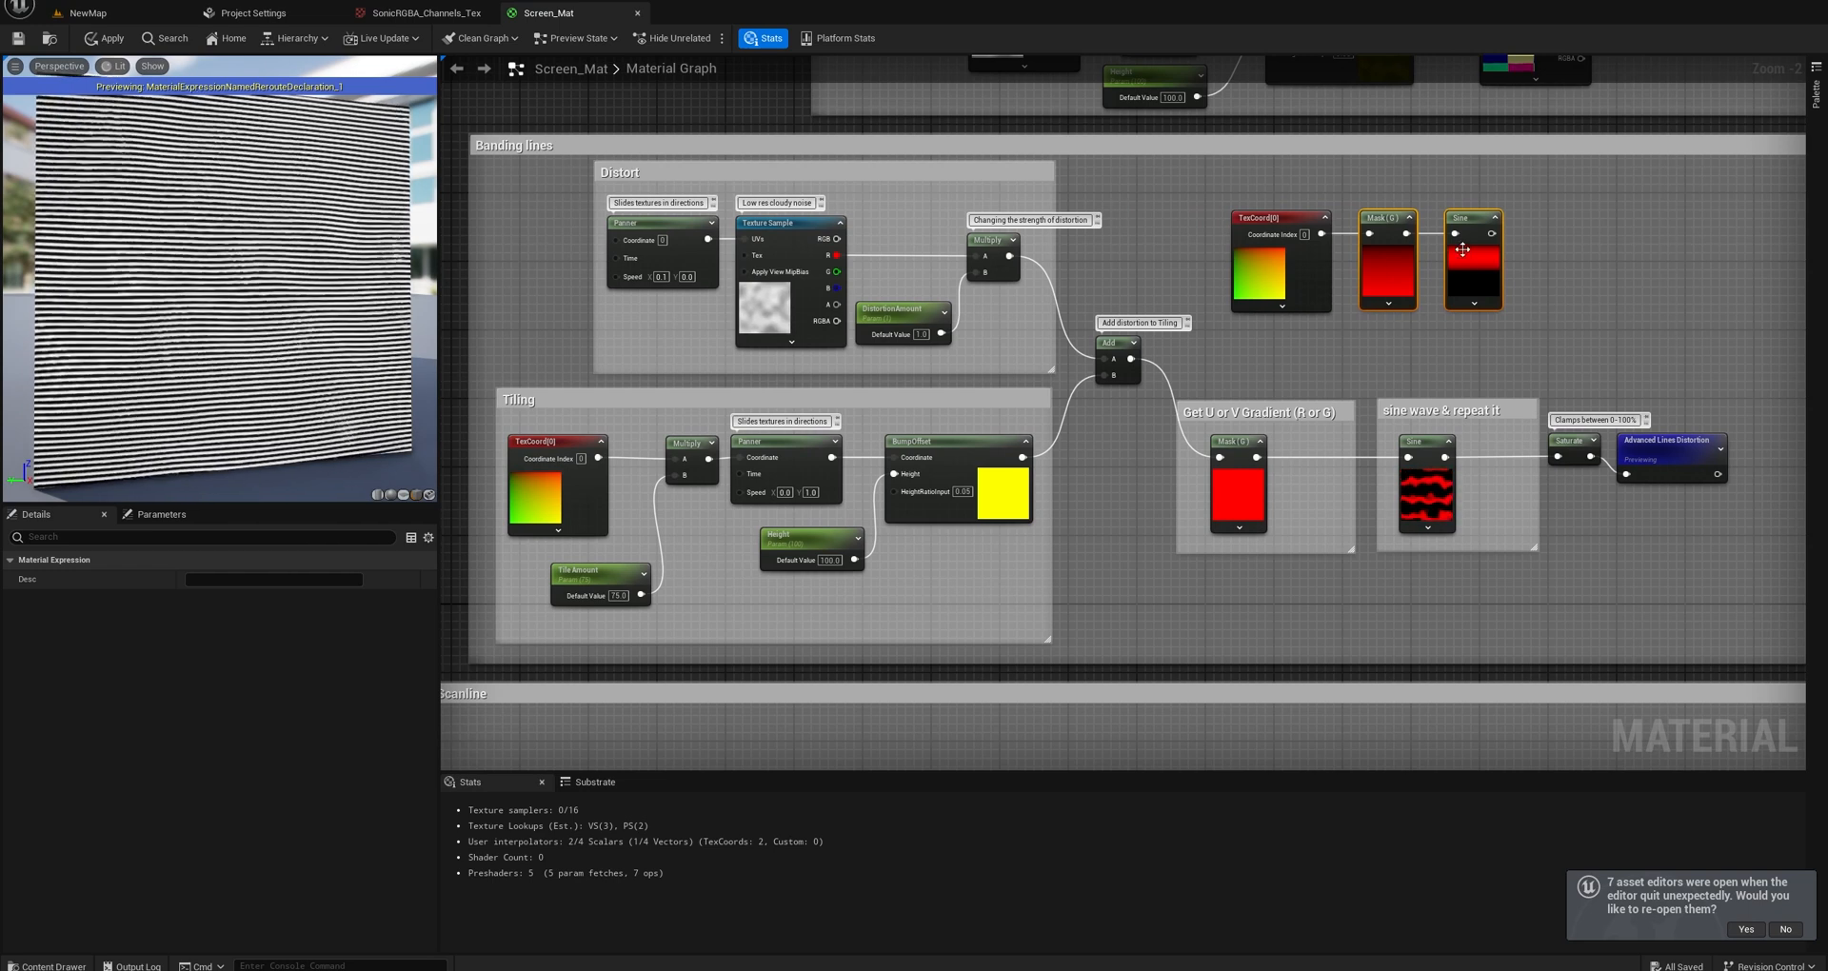
Set both UTiling and VTiling of the new TexCoord node to 10 and check the Sine preview.
click(1331, 244)
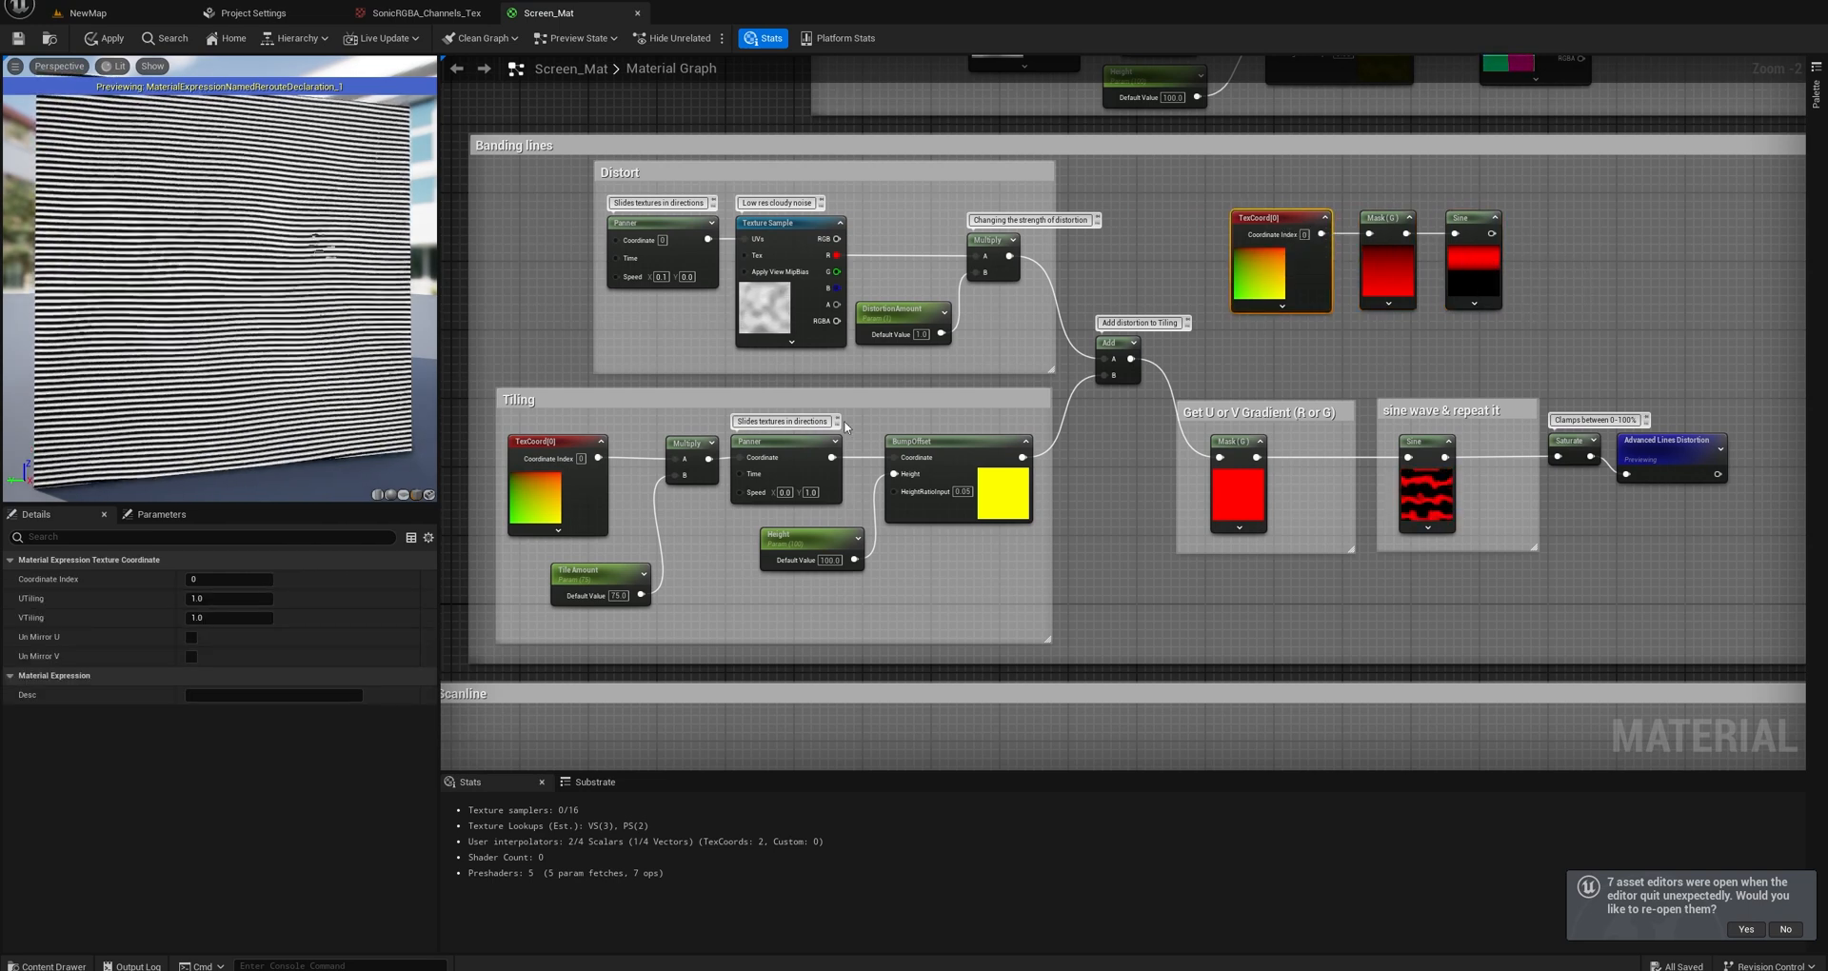
drag(616, 584, 612, 582)
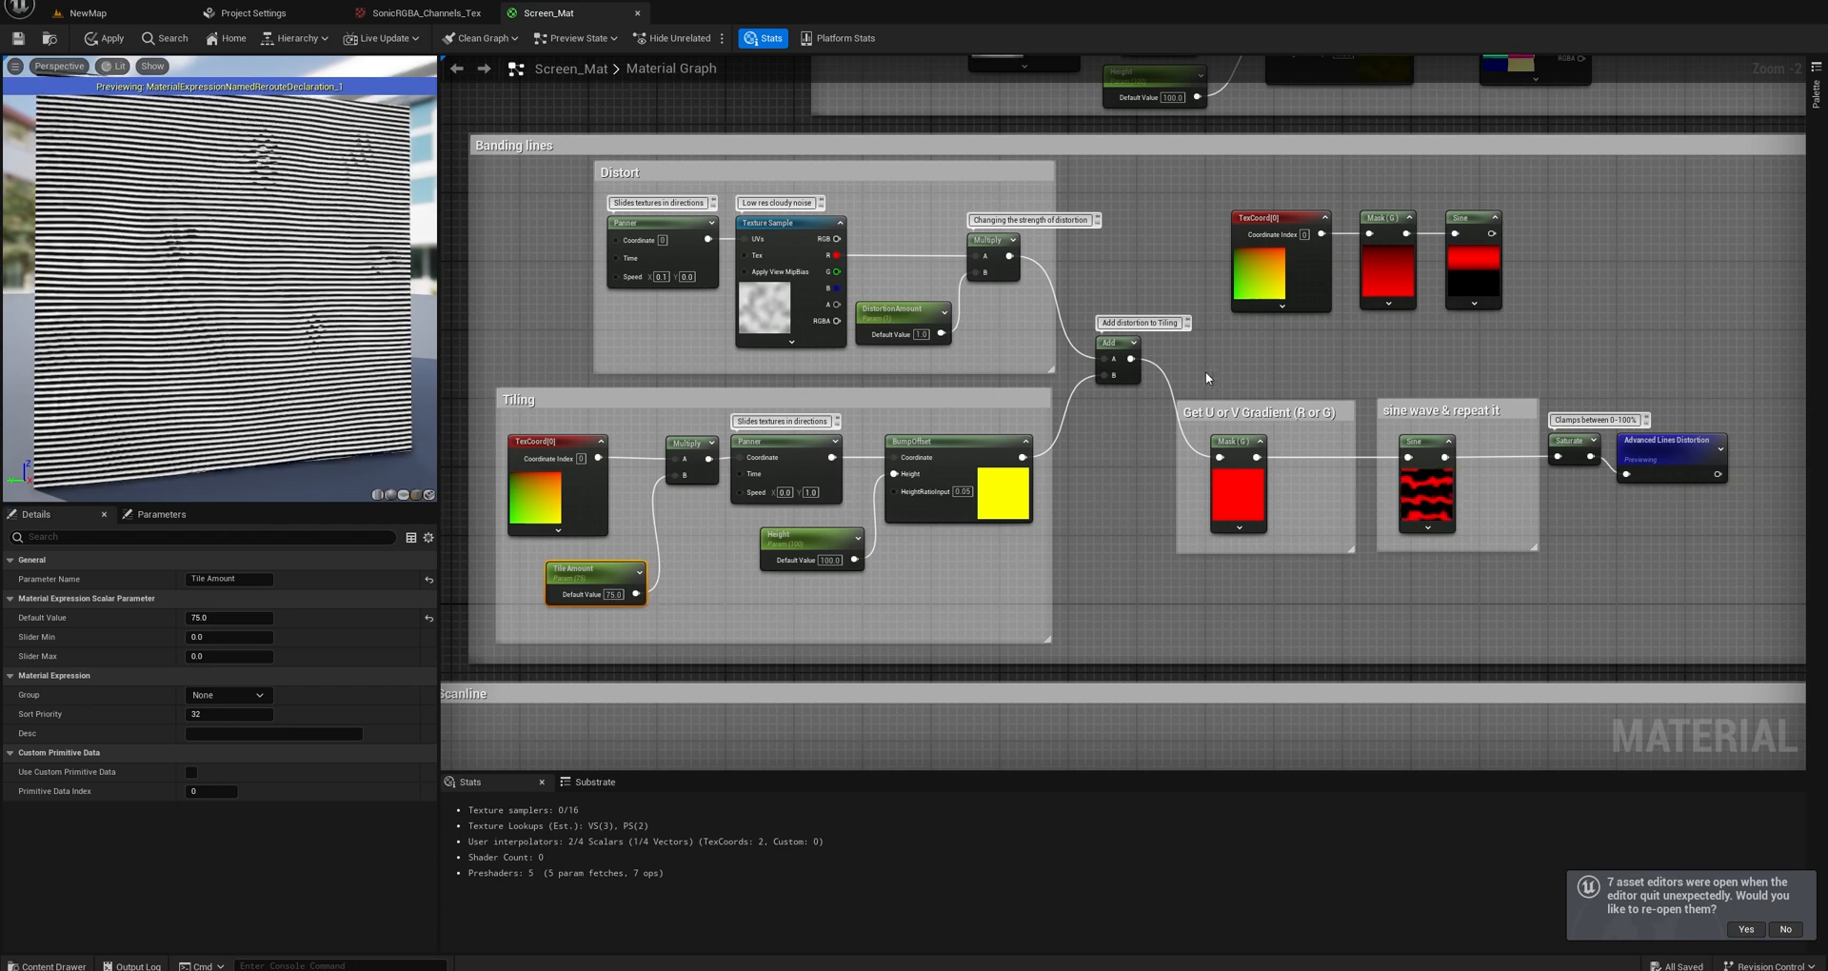
right_drag(1249, 296, 1119, 331)
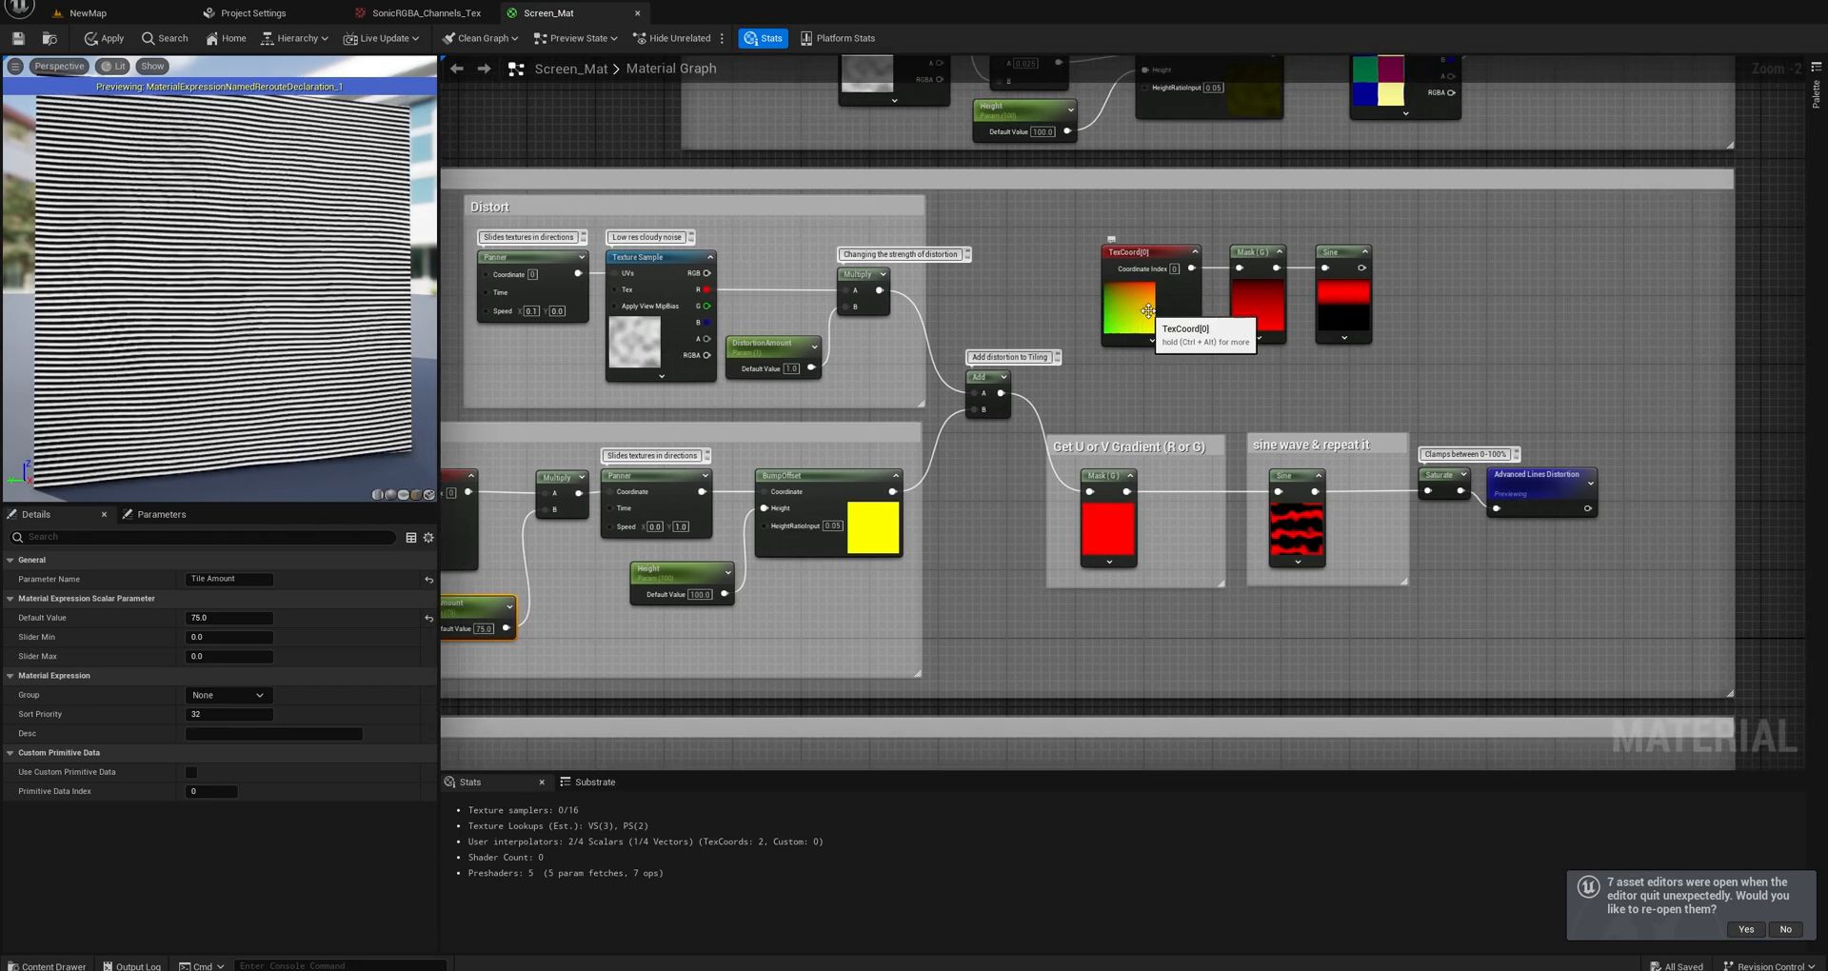
click(1156, 251)
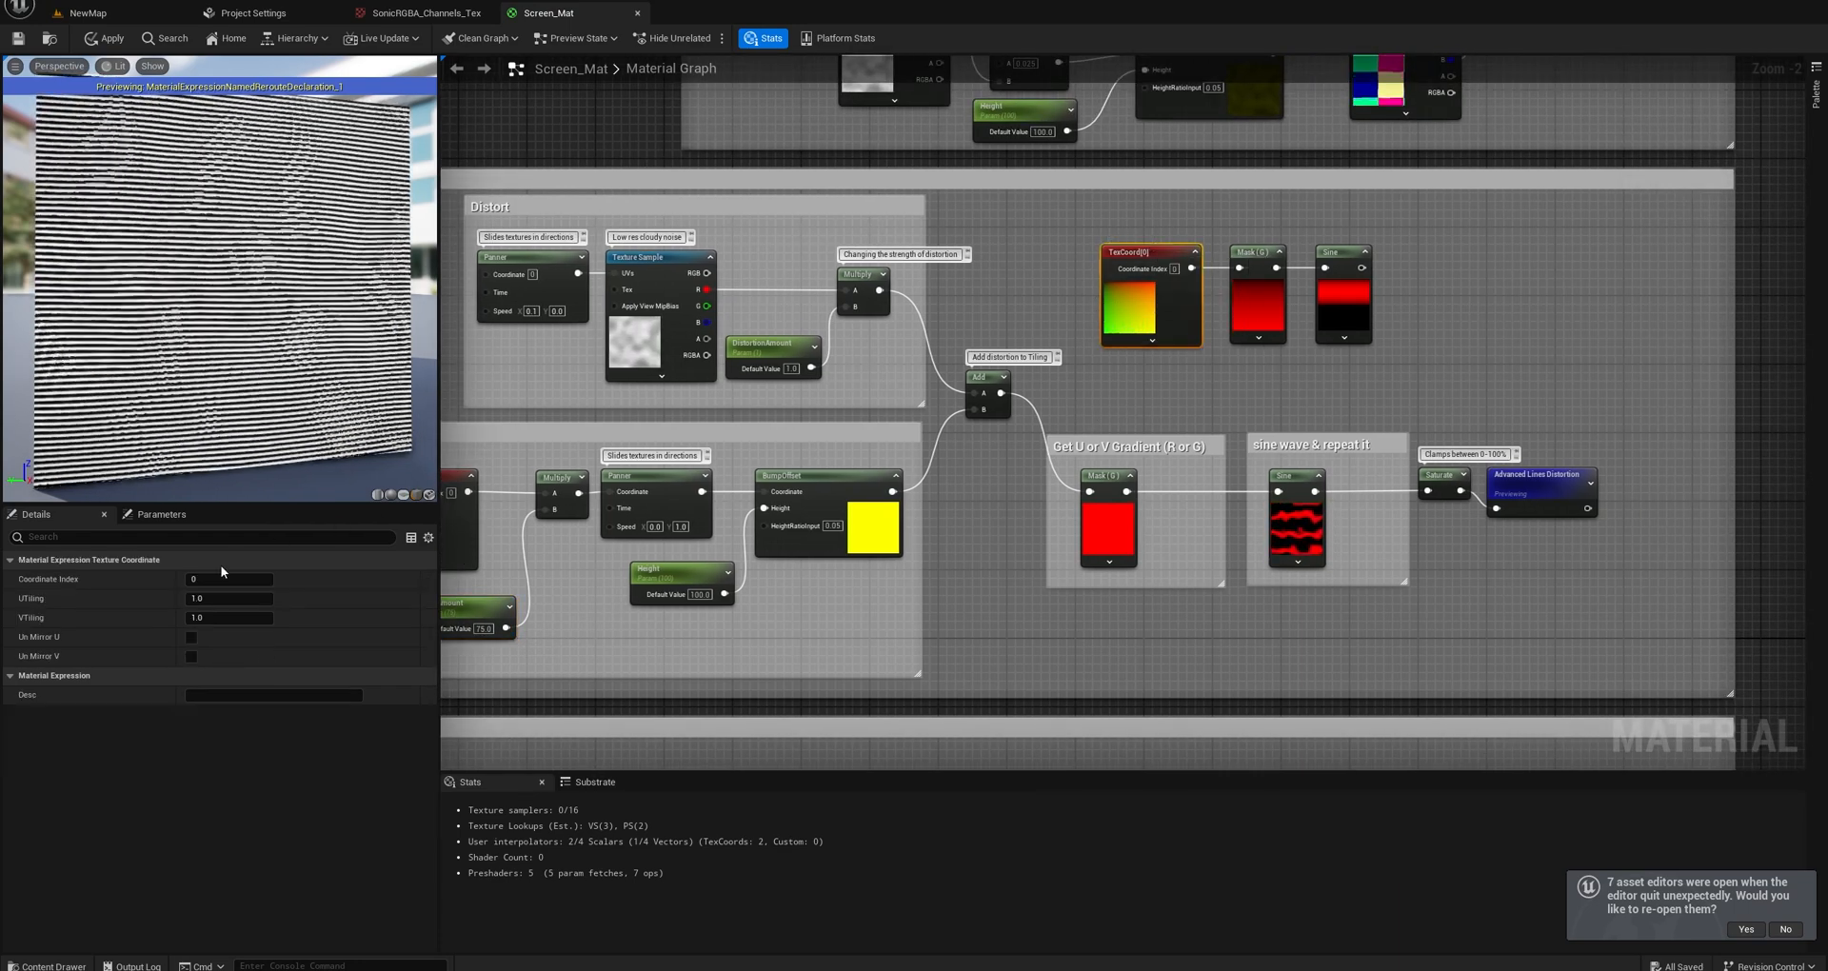
click(208, 618)
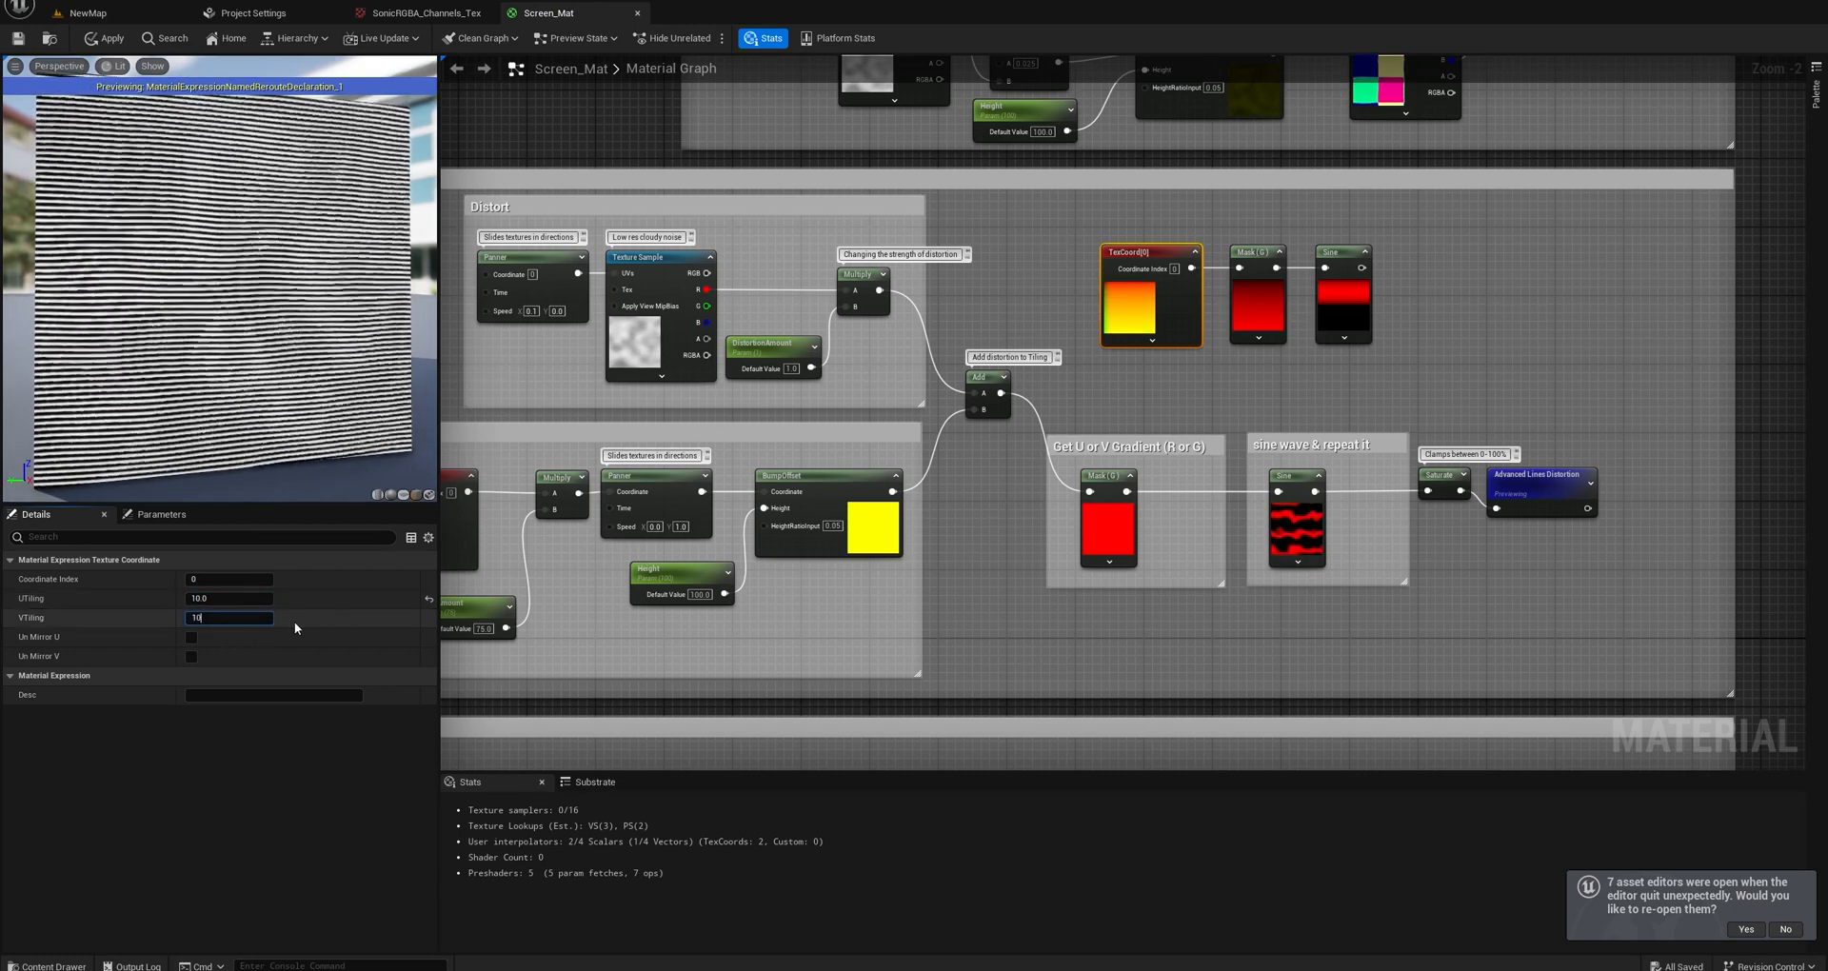
text(10)
key(Return)
click(1348, 270)
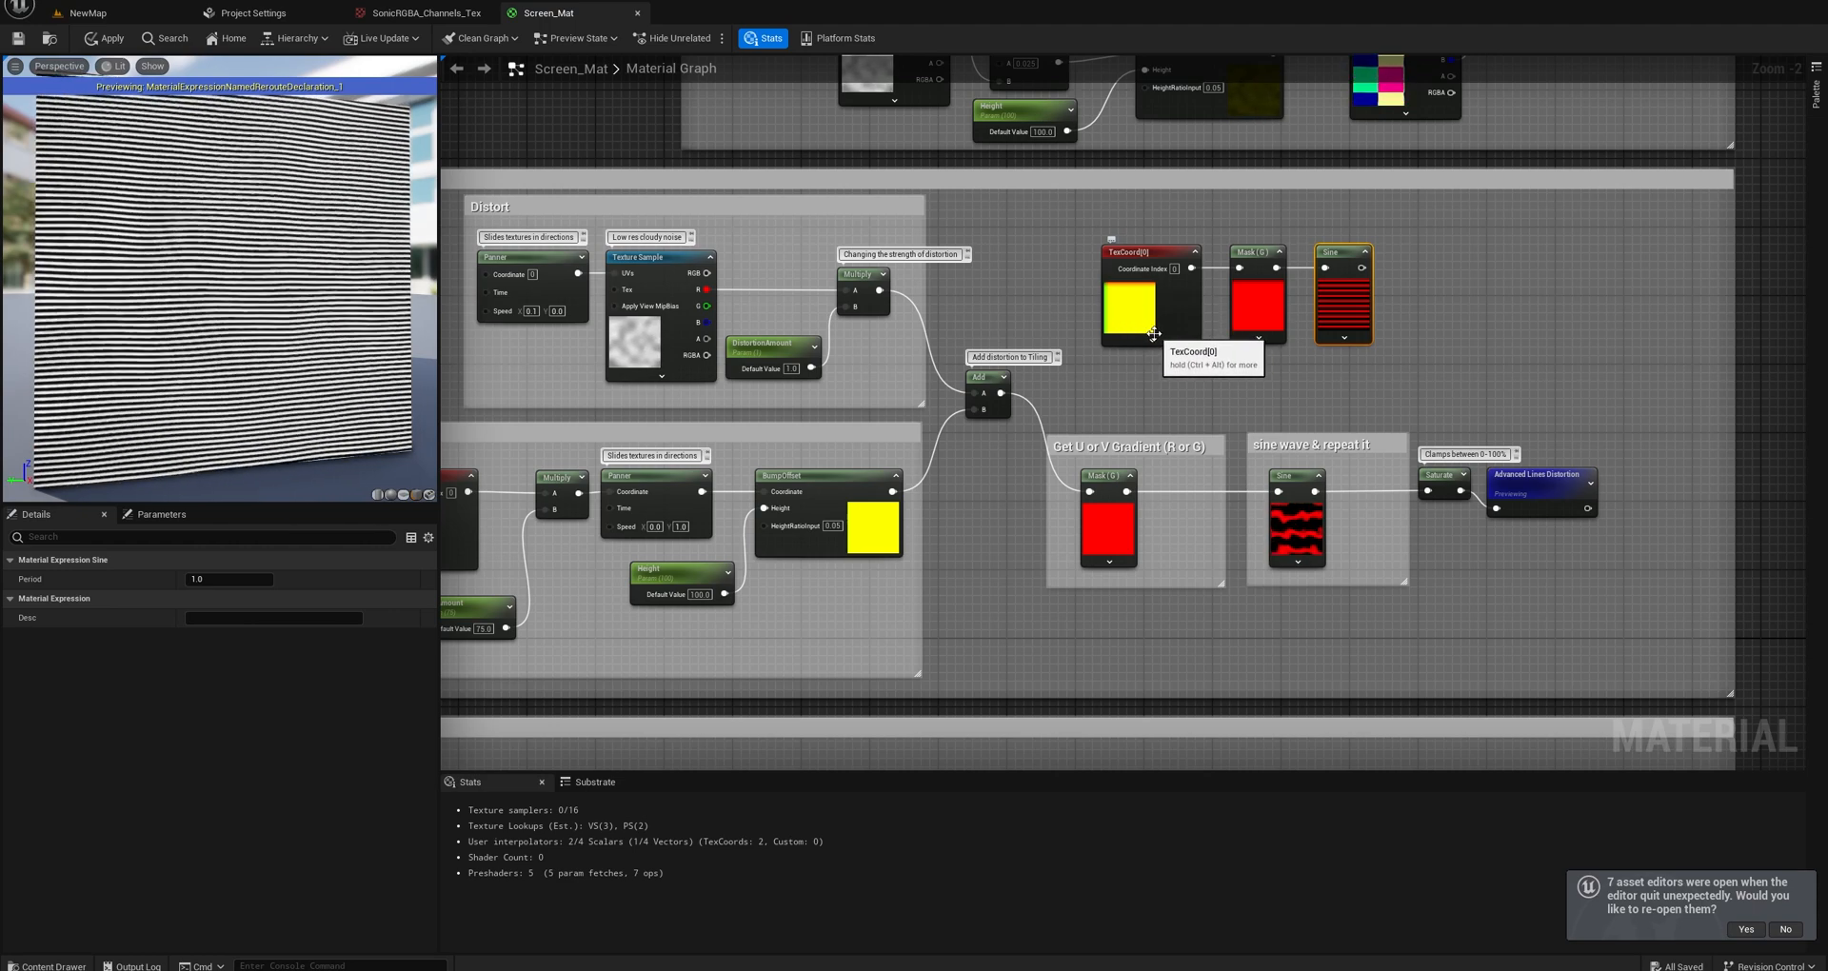
Expand the Saturate node's preview in the Banding lines section and move the Advanced Lines Distortion node clear of it.
right_drag(1368, 364, 1288, 361)
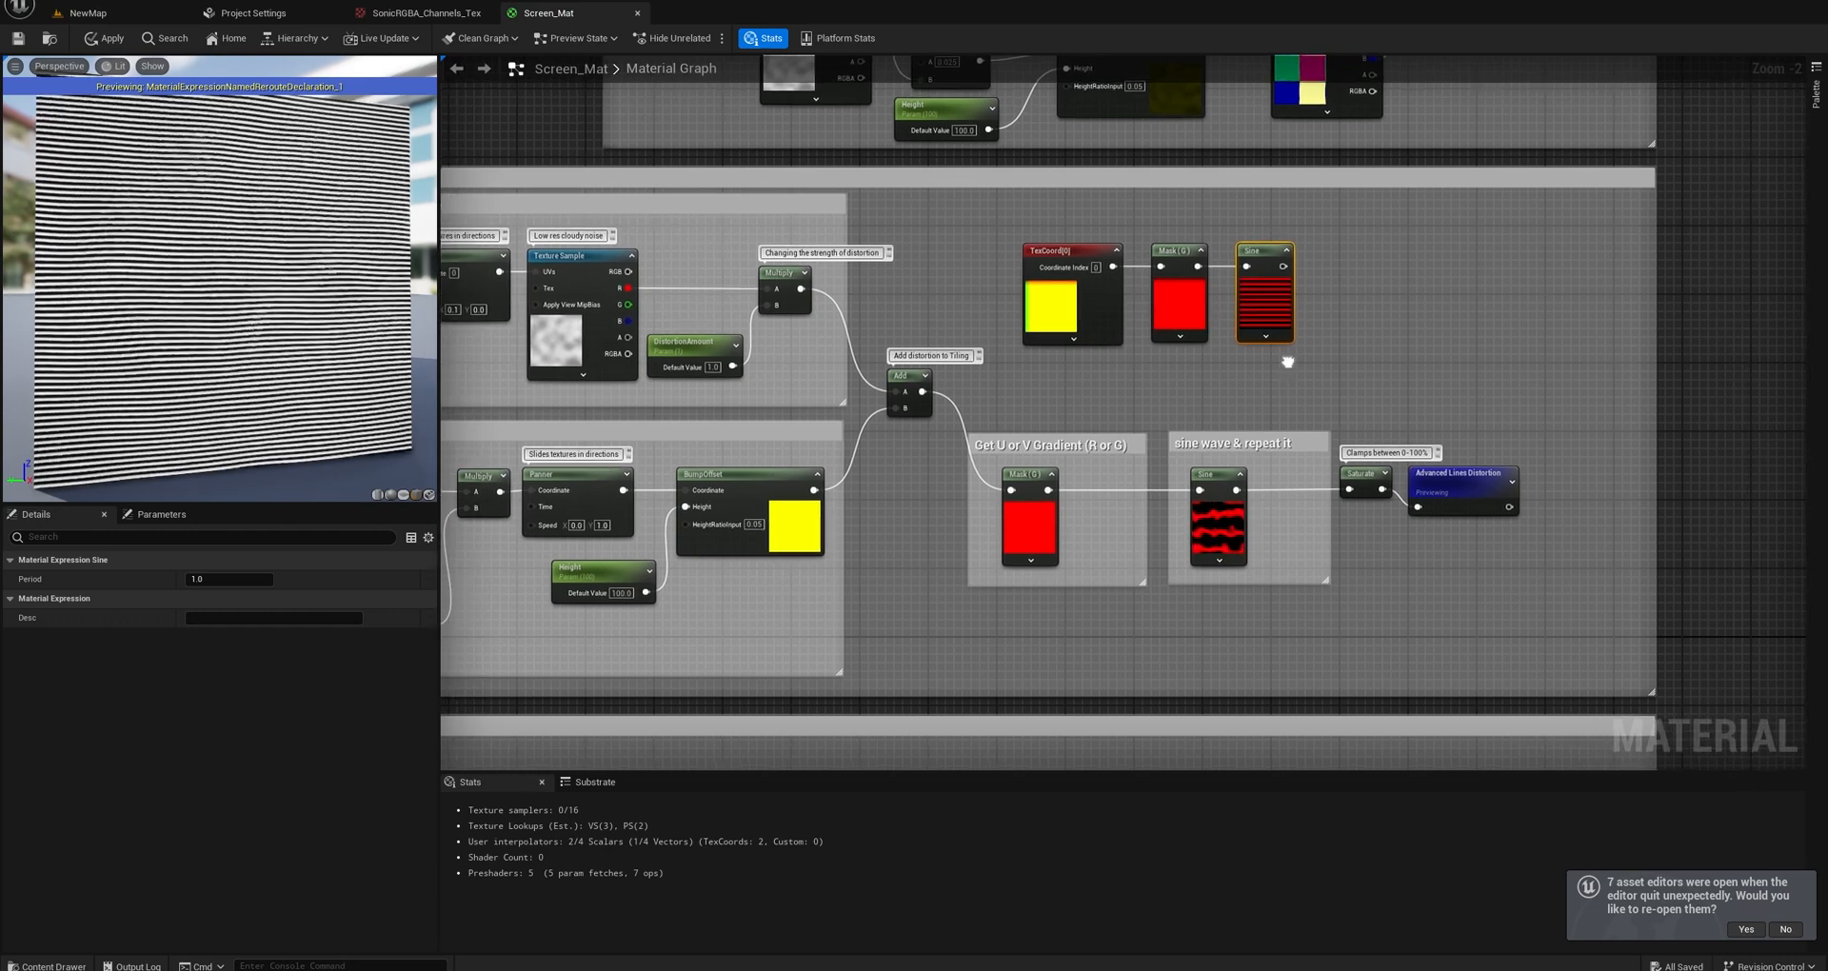
right_drag(1125, 438, 1008, 388)
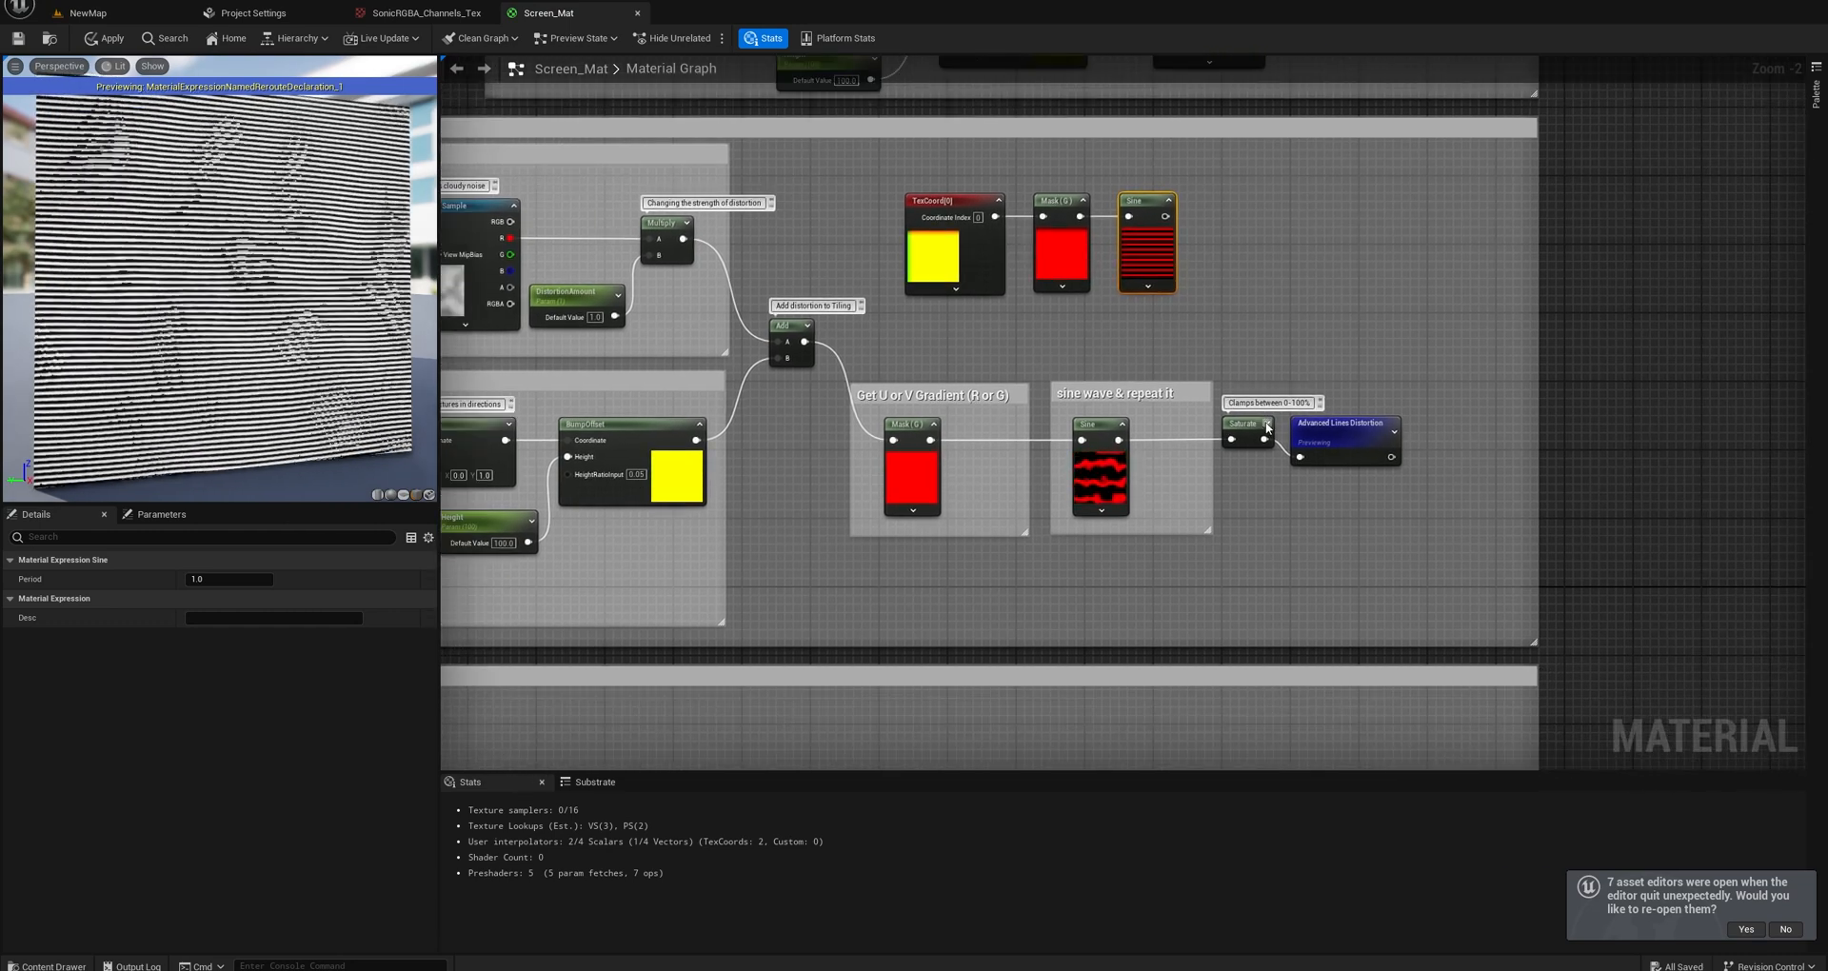
click(1352, 428)
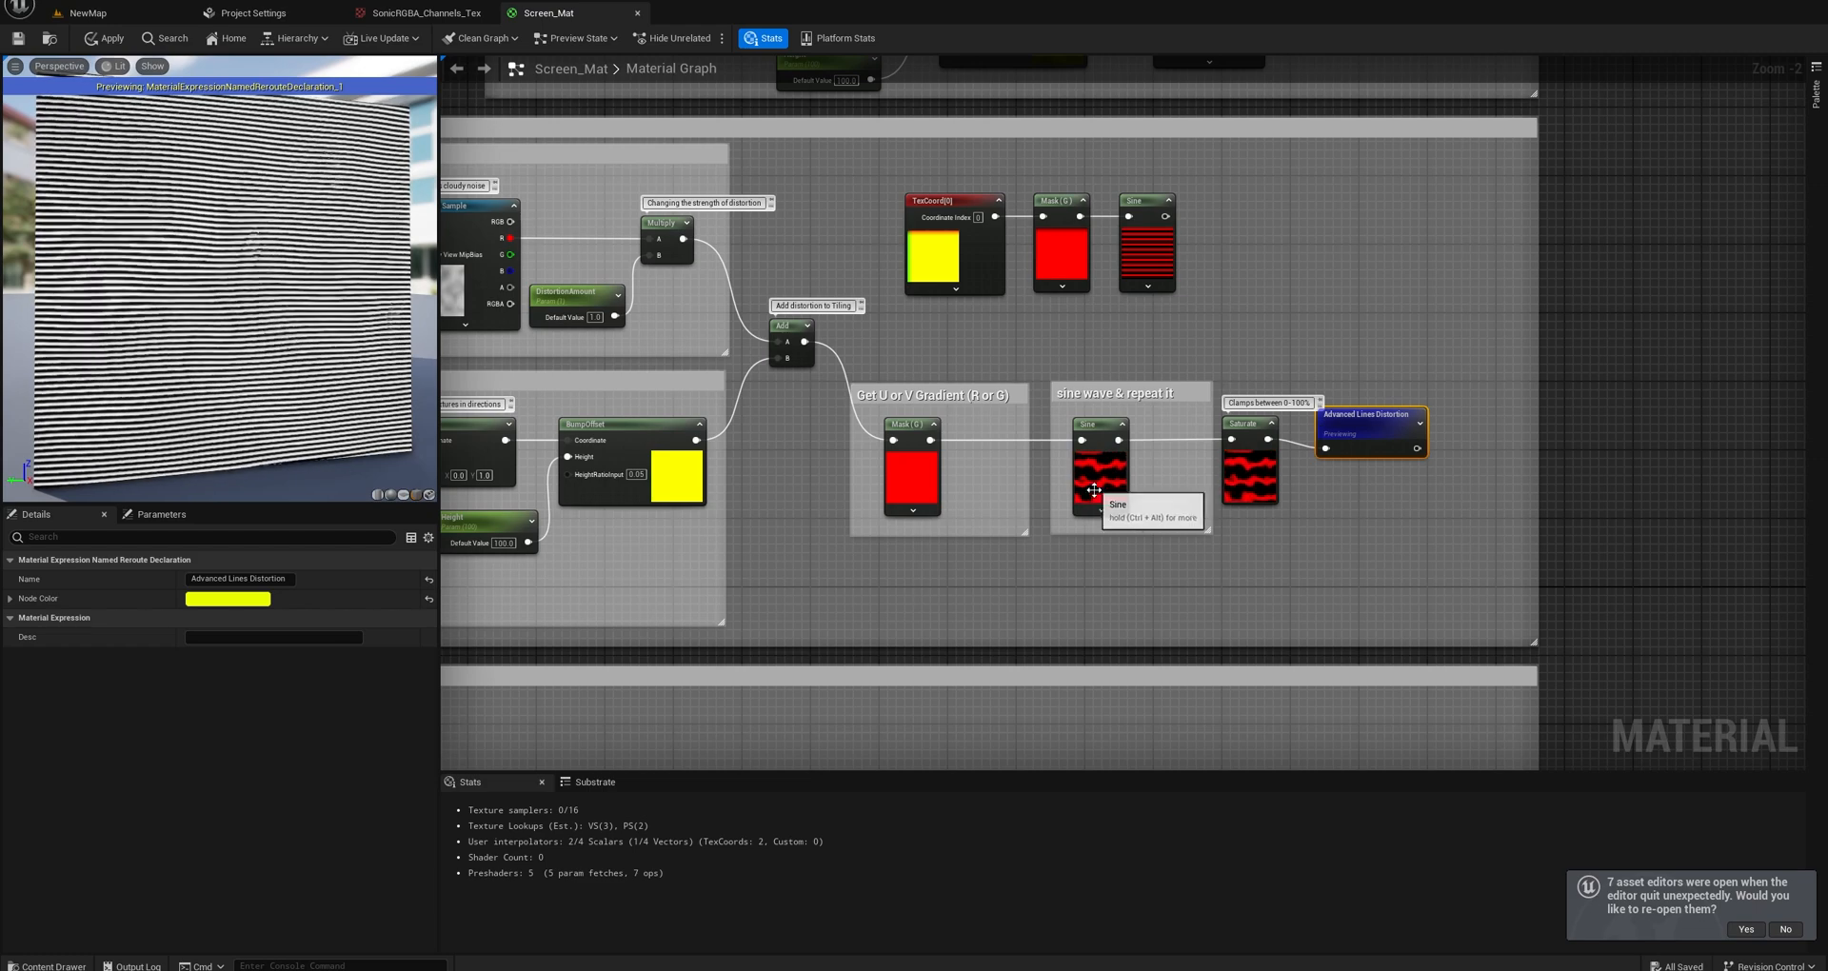
right_click(1349, 429)
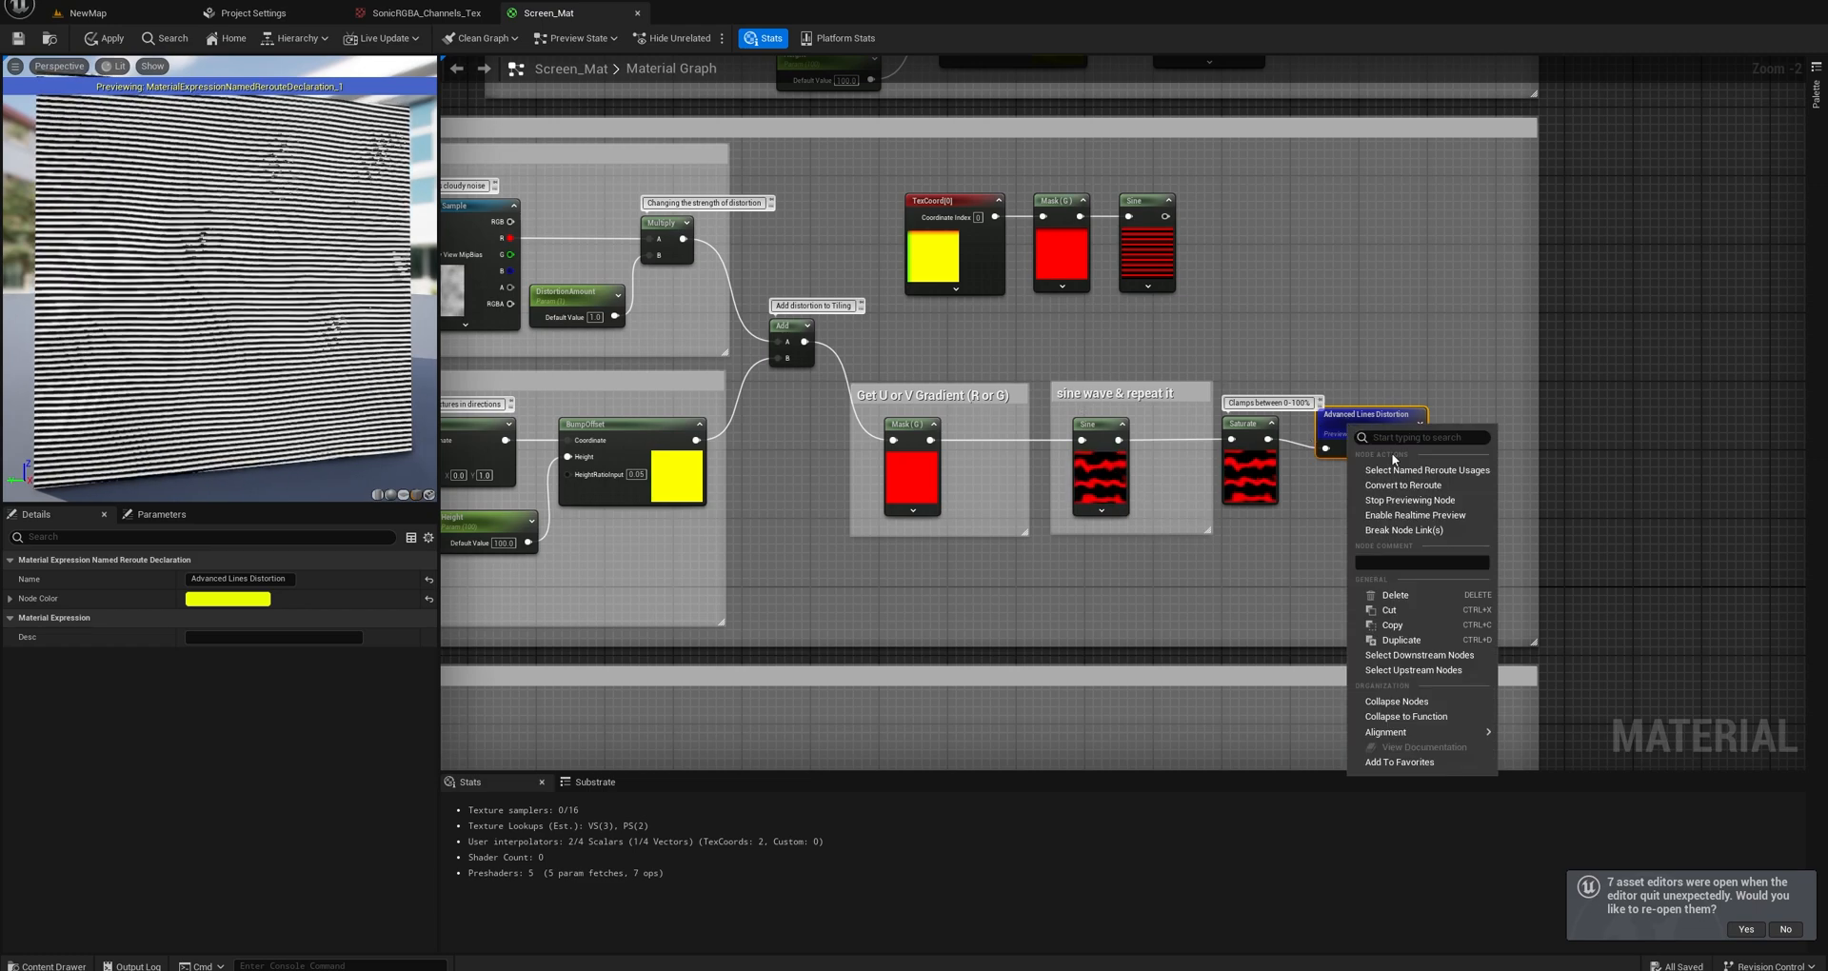
mouse_move(343, 291)
mouse_down()
mouse_move(419, 290)
mouse_move(319, 283)
mouse_up()
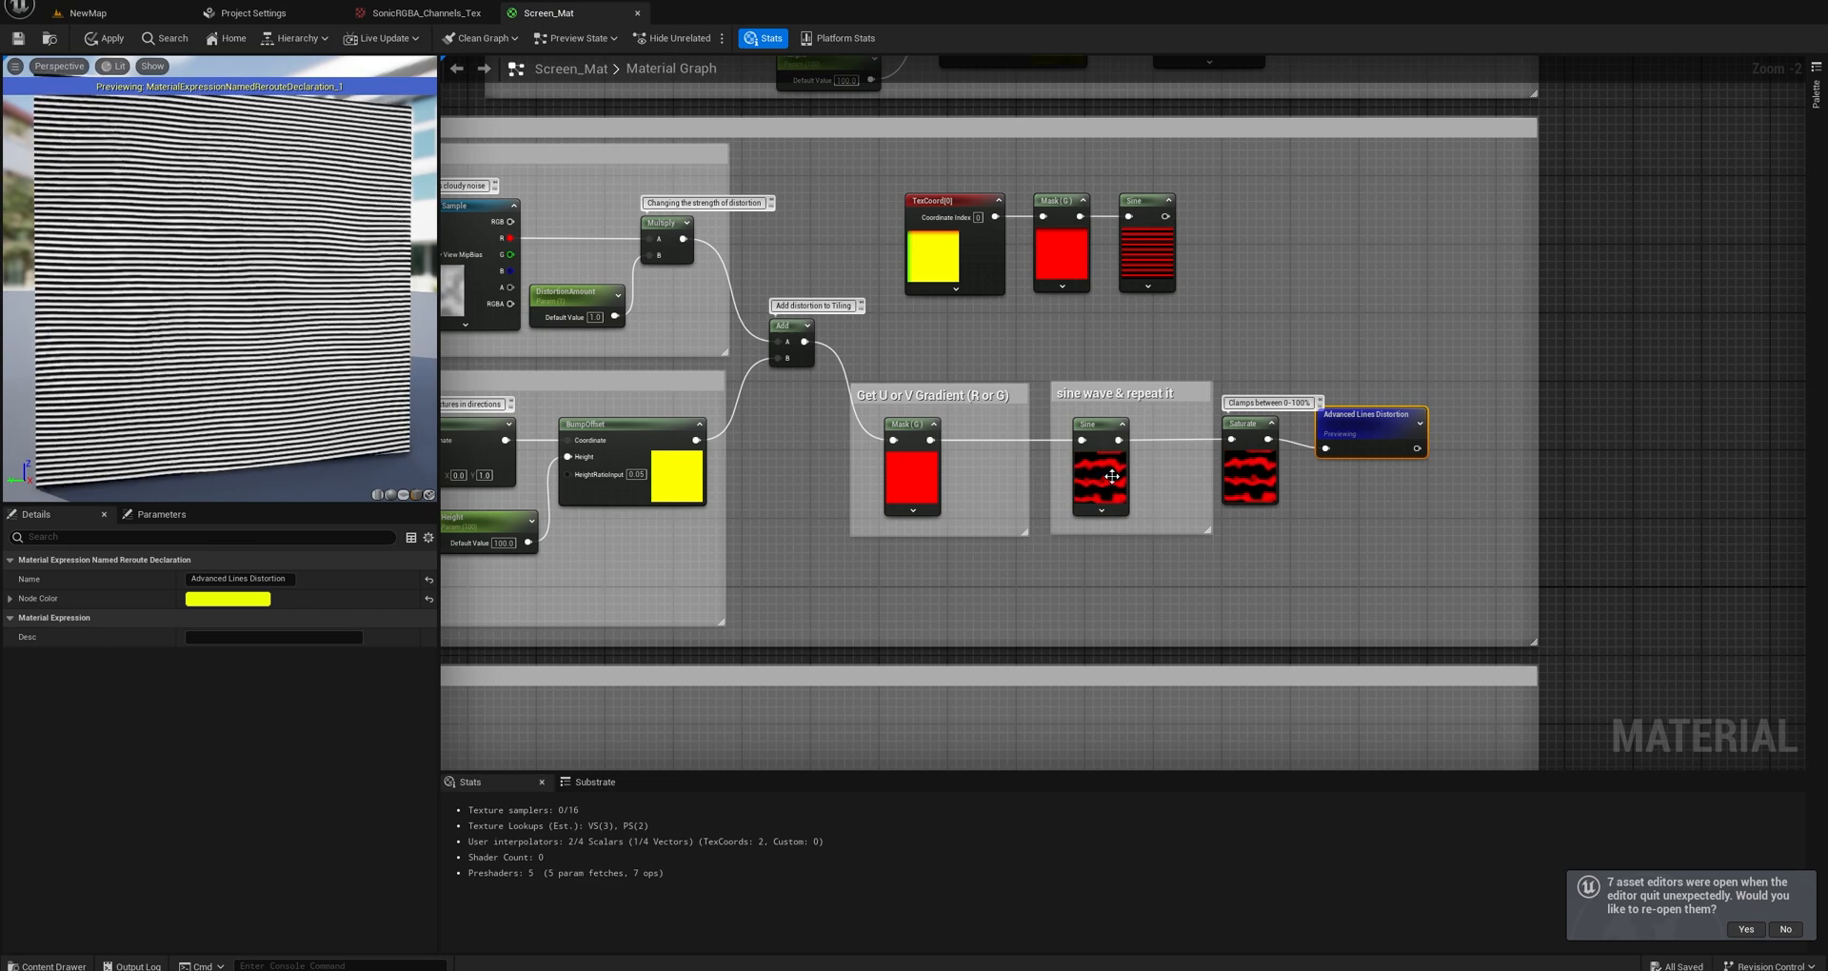
Delete the test chain of TexCoord, Mask and Sine nodes above the gradient and sine wave groups.
right_drag(1032, 375, 1098, 397)
drag(1276, 341, 1057, 244)
key(Delete)
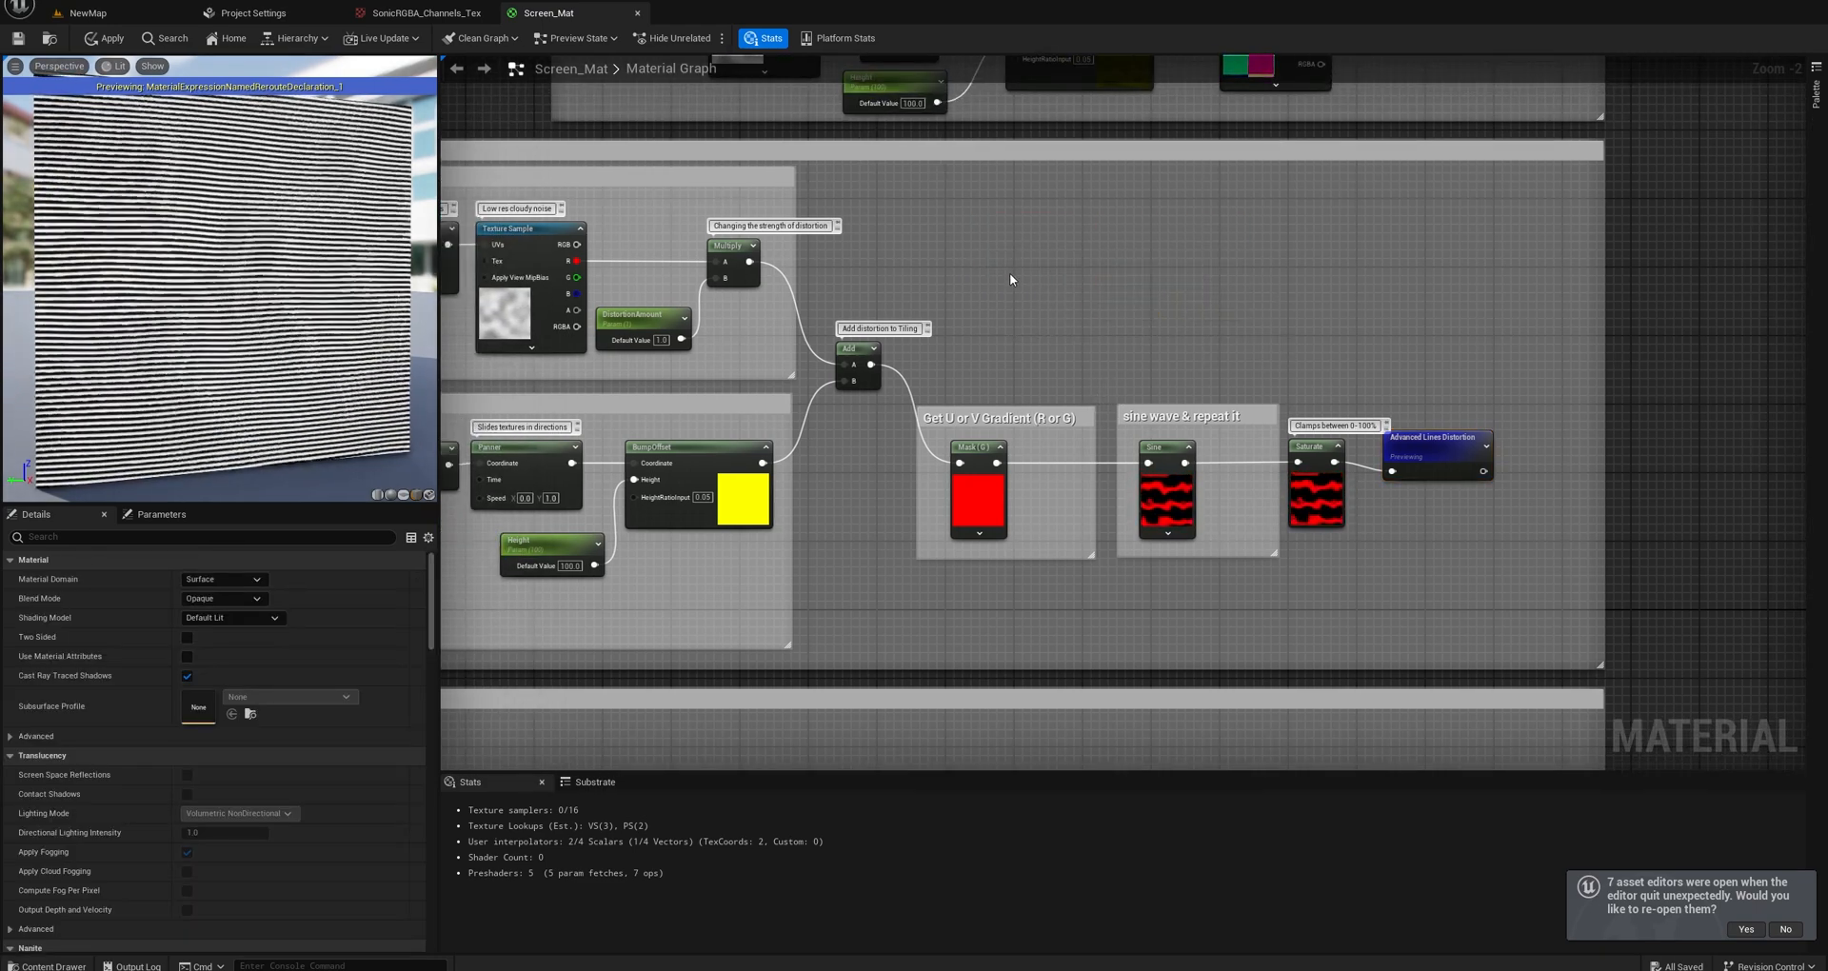
Try a Tile Amount default value of about 97.9 in the Tiling group and restore it to 75.
right_drag(1009, 273, 1102, 404)
scroll(1079, 331, down, 3)
scroll(1002, 360, up, 1)
scroll(1002, 362, up, 1)
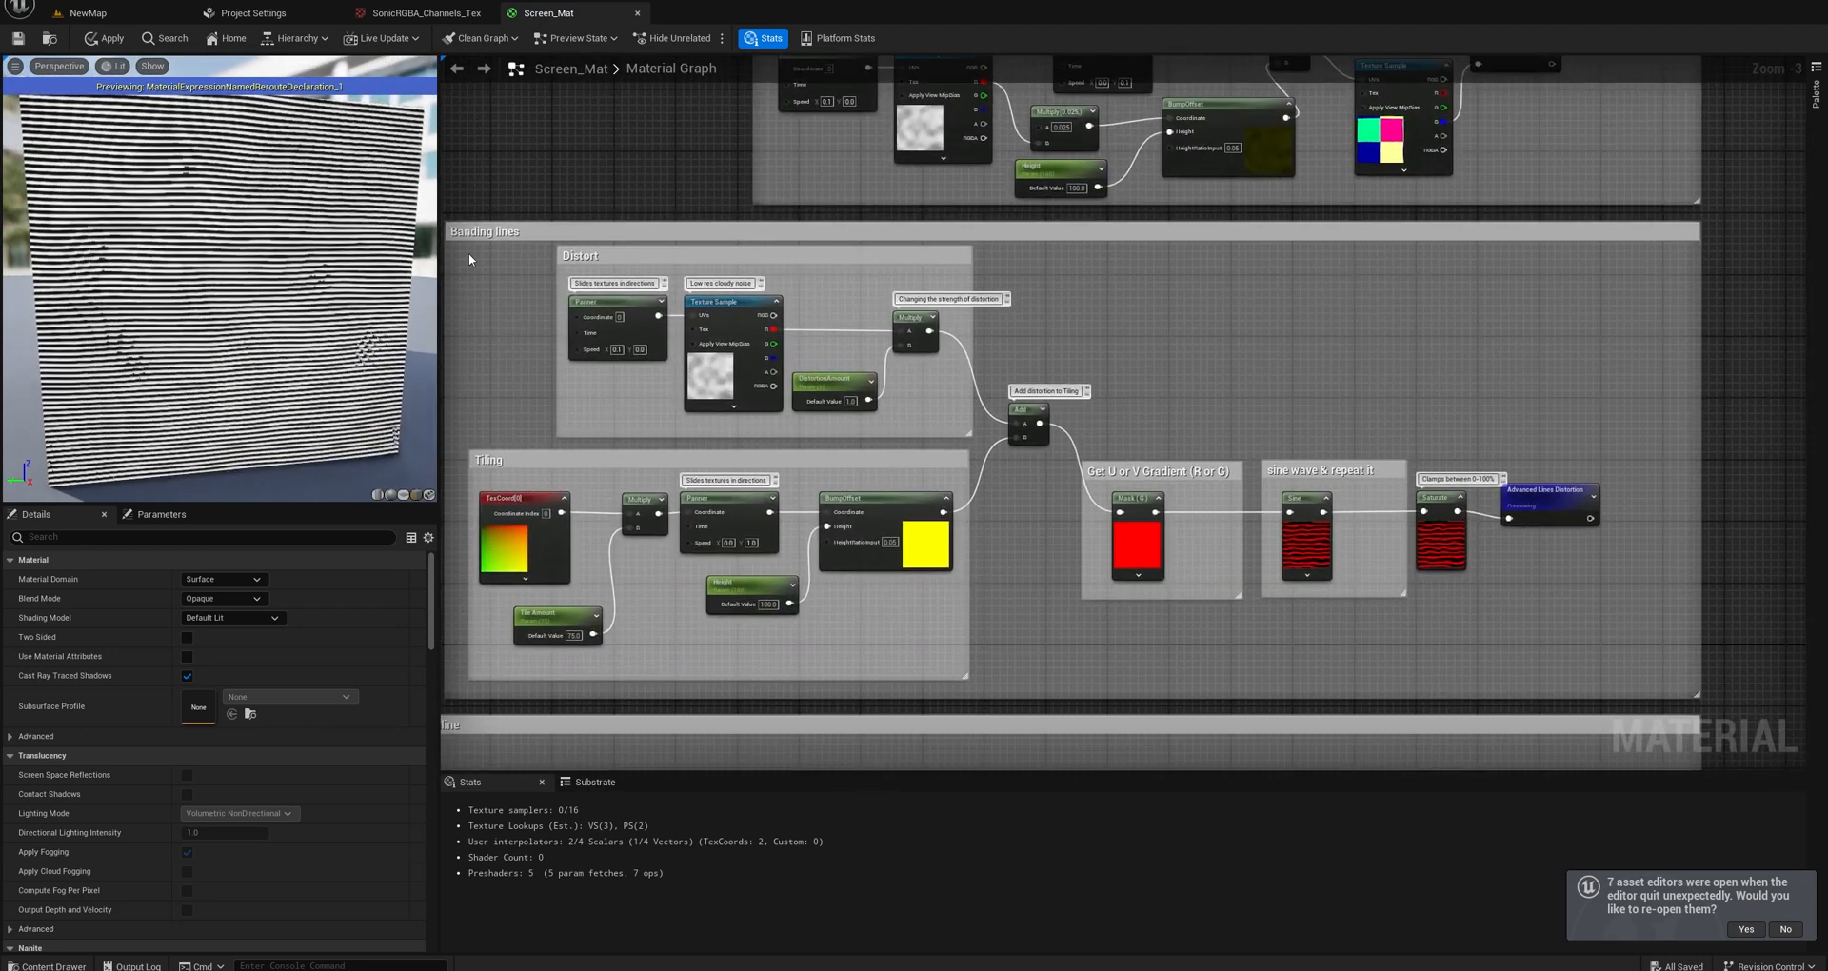
click(555, 643)
drag(555, 644, 585, 645)
drag(268, 619, 220, 619)
click(208, 619)
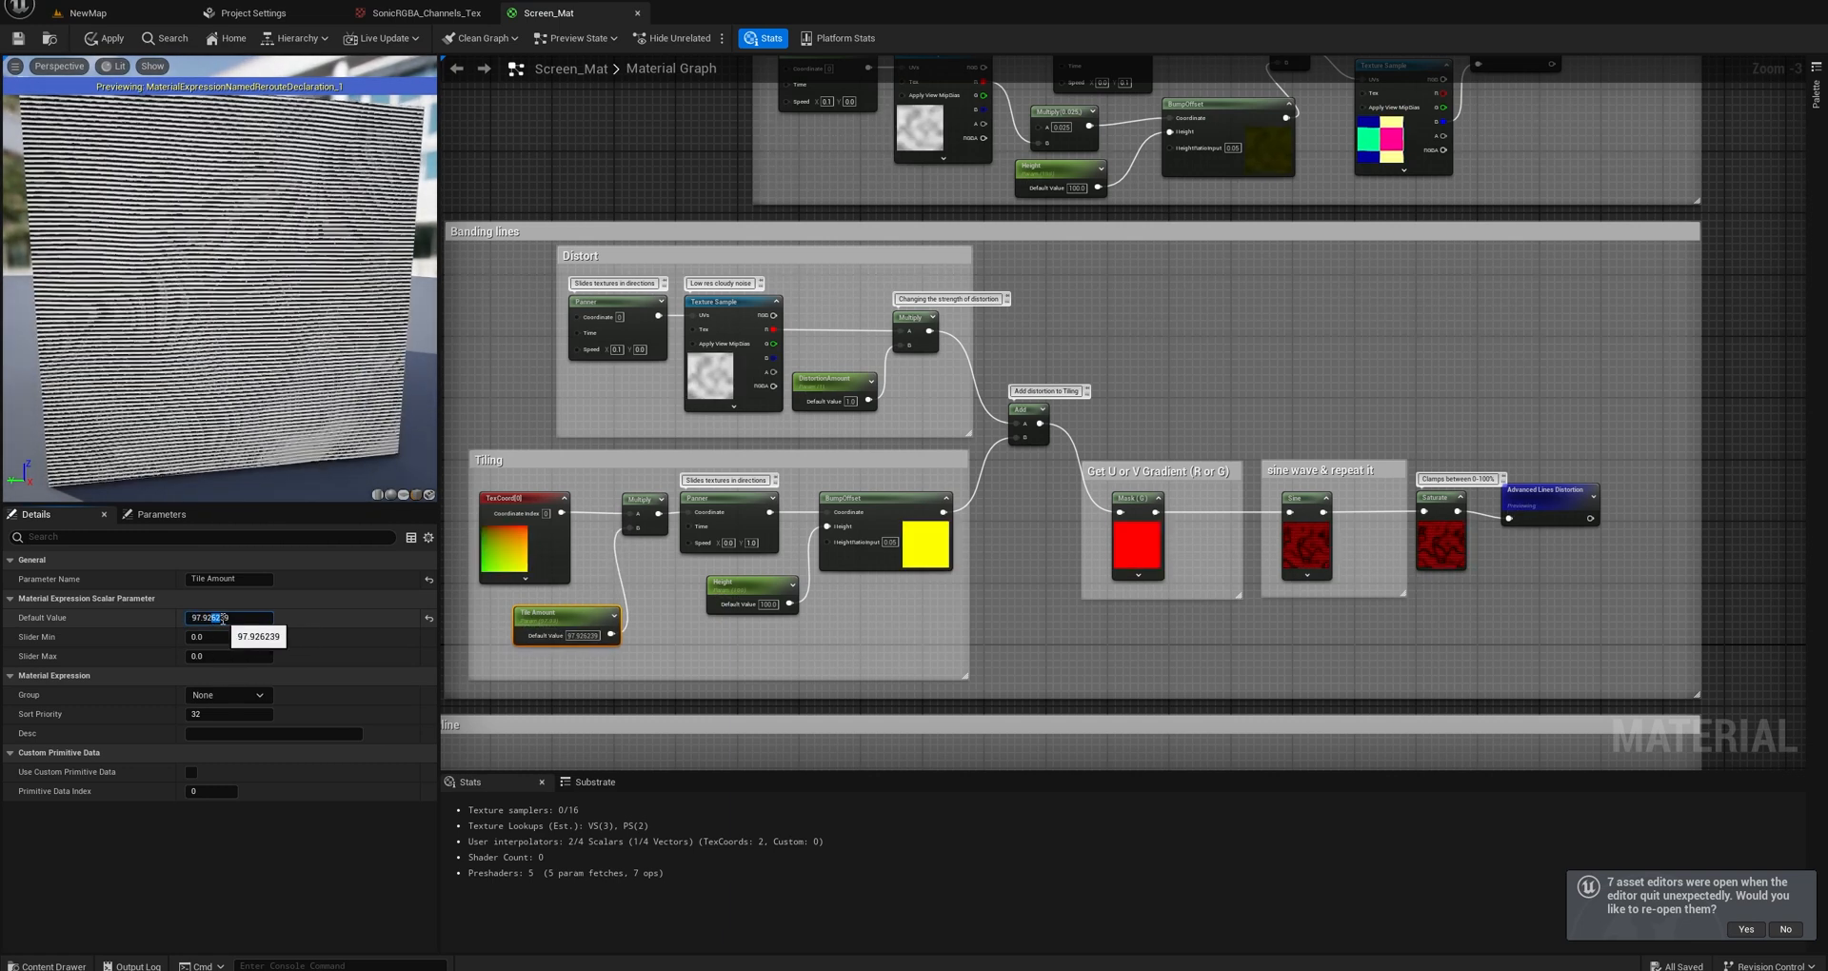
key(ctrl+a)
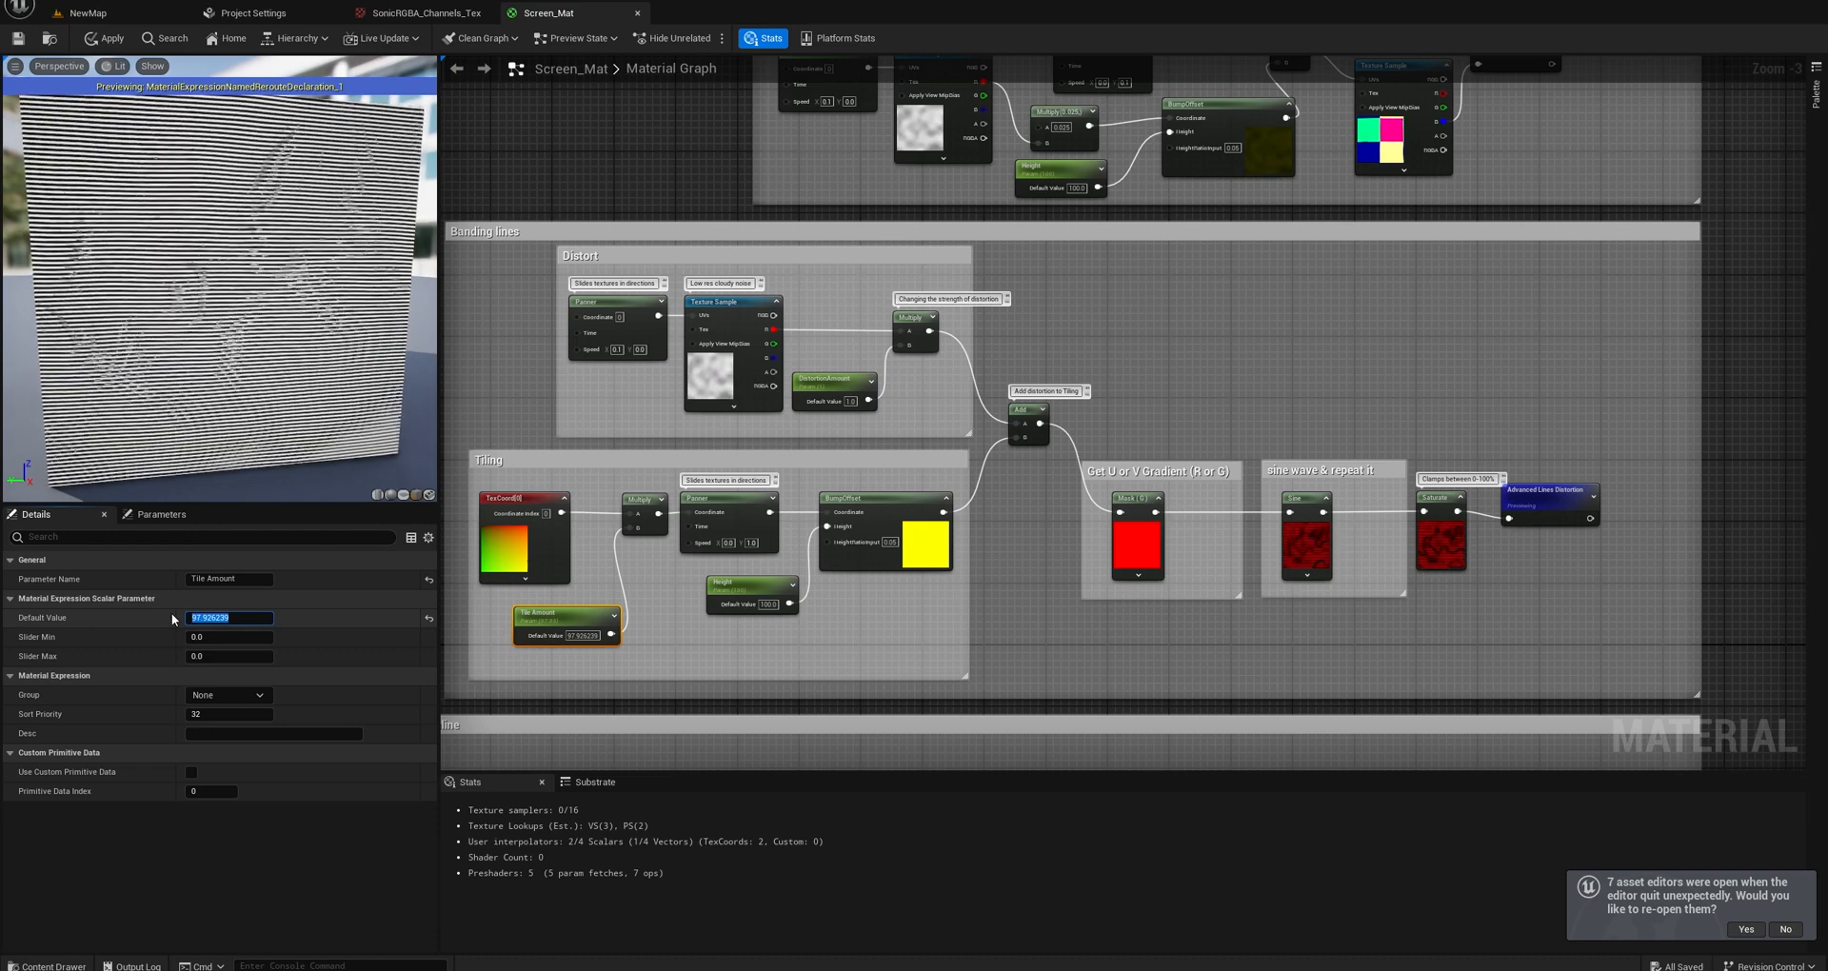
text(75)
key(Return)
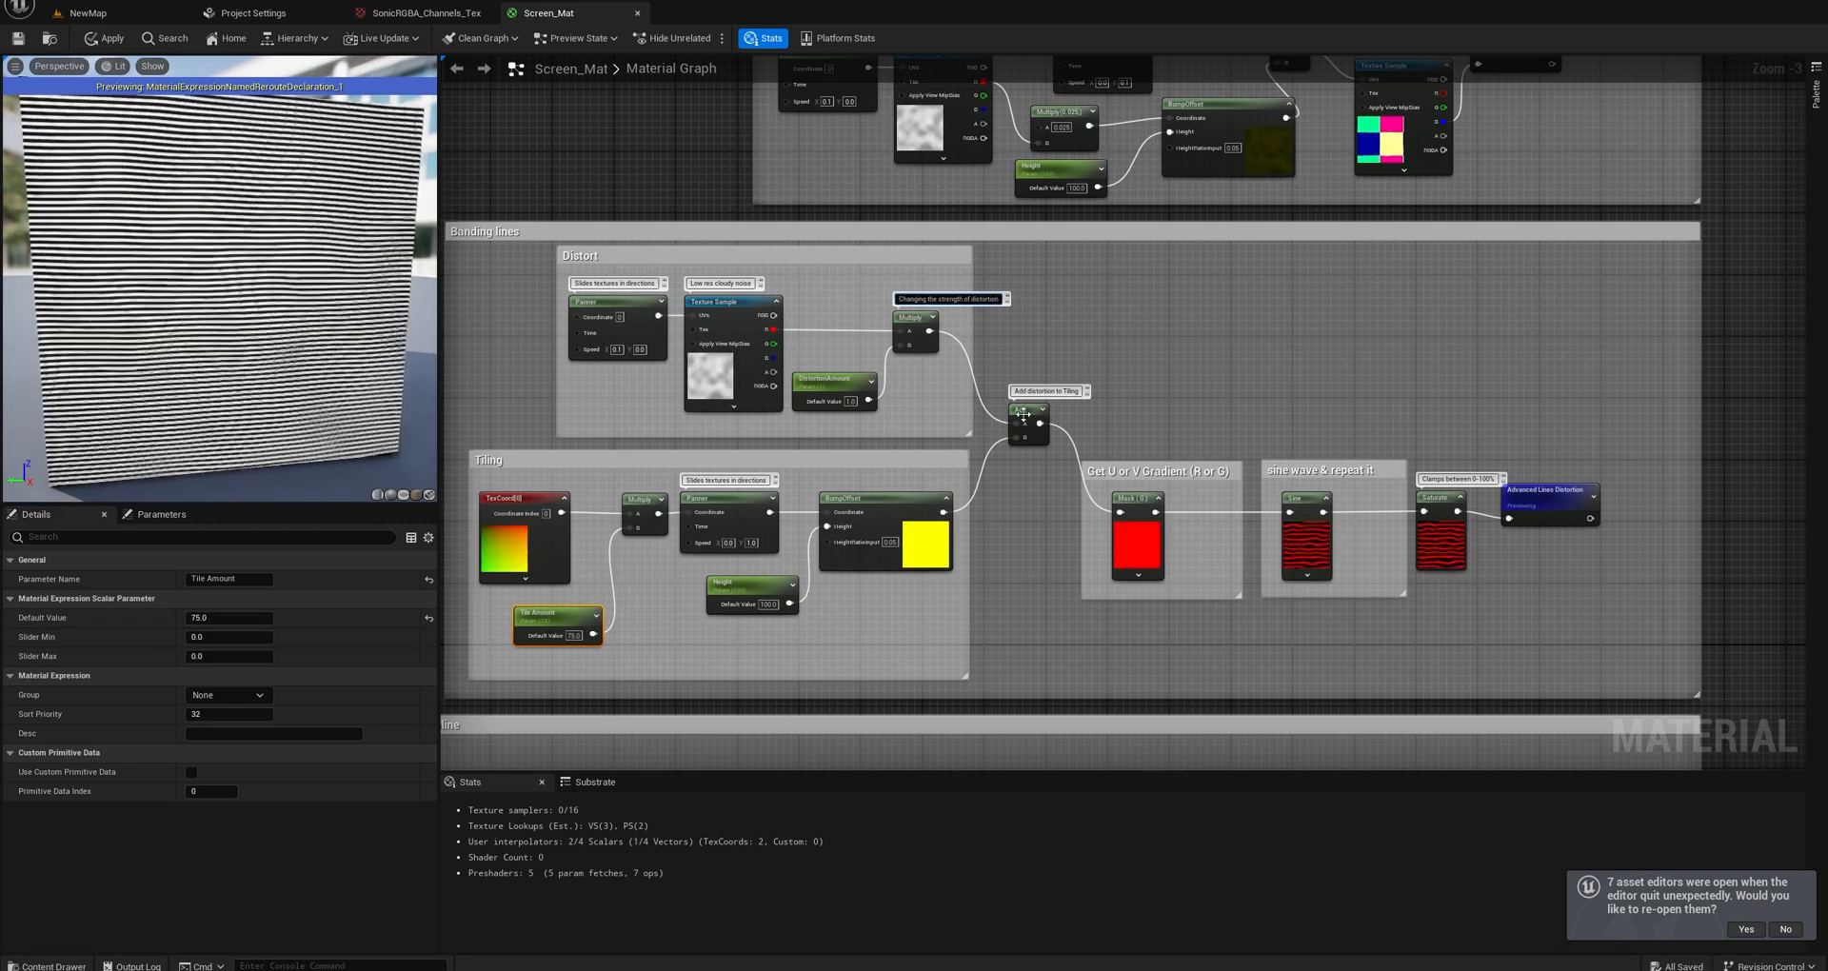
Compare the simple texture section with the Banding lines section, and examine how both distortion outputs feed the NoiseLines switch and Lerp.
right_drag(1144, 331, 1008, 524)
click(1271, 328)
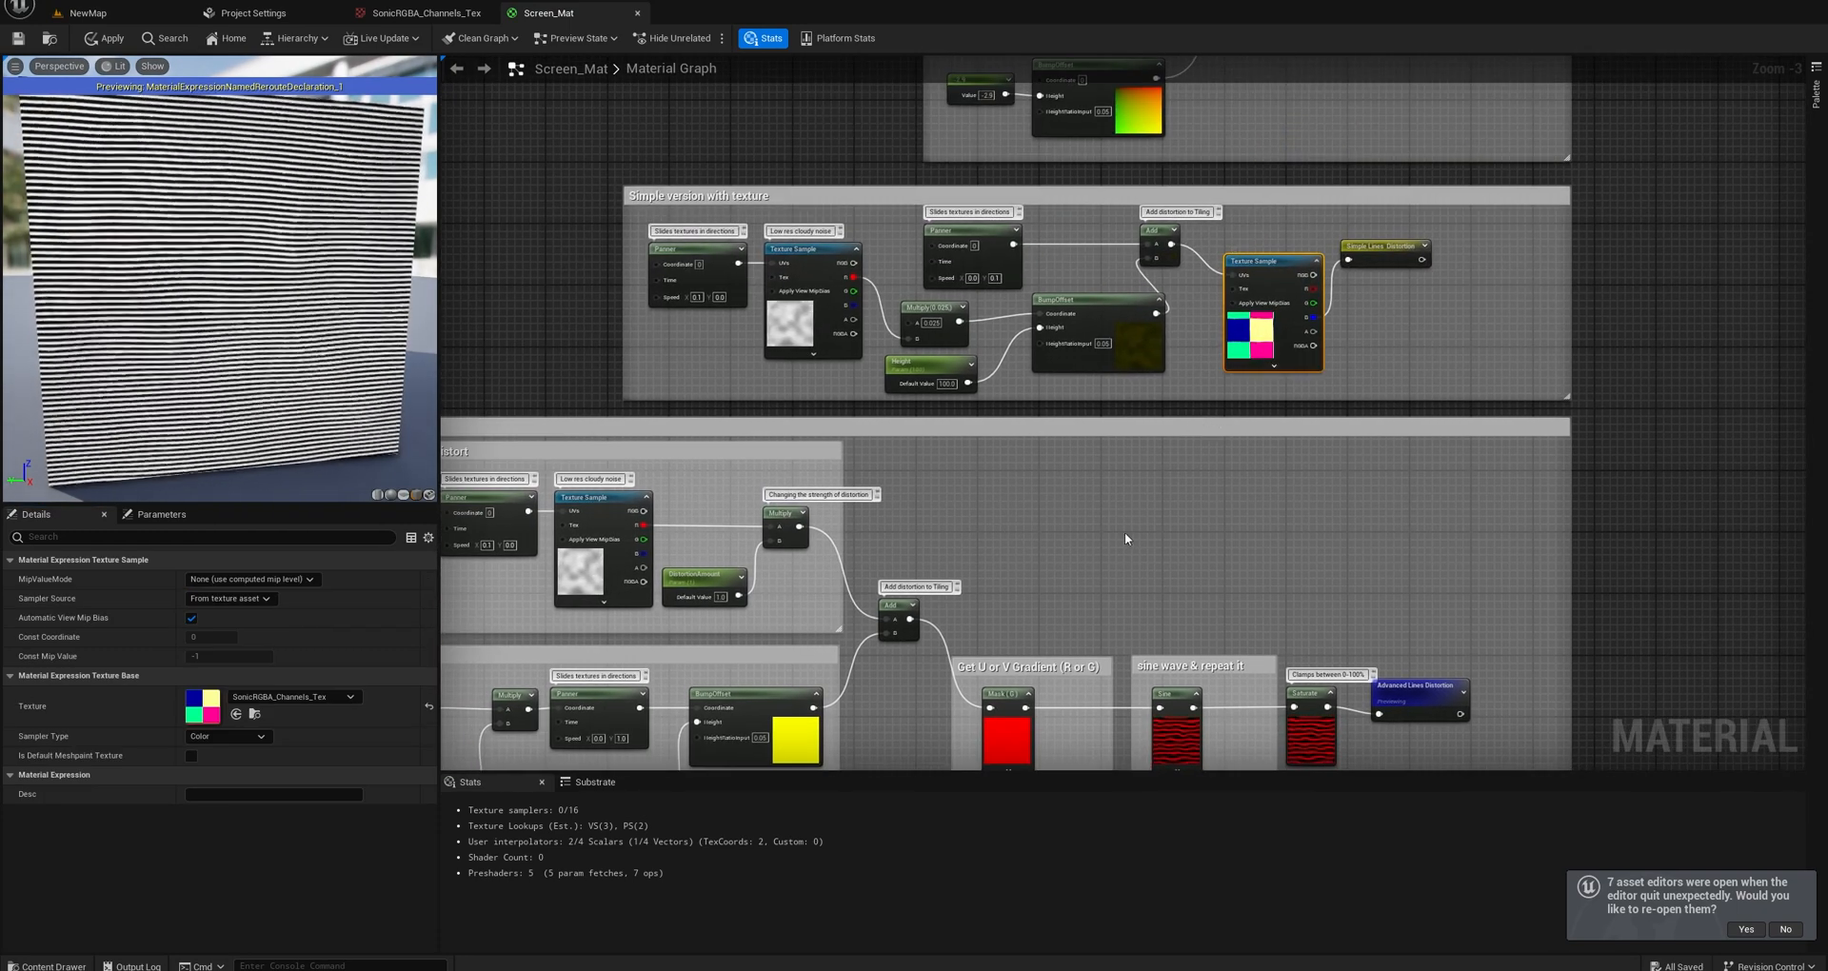
right_drag(1124, 522, 1122, 261)
scroll(1102, 501, down, 1)
right_drag(1046, 555, 1047, 388)
scroll(1049, 388, down, 2)
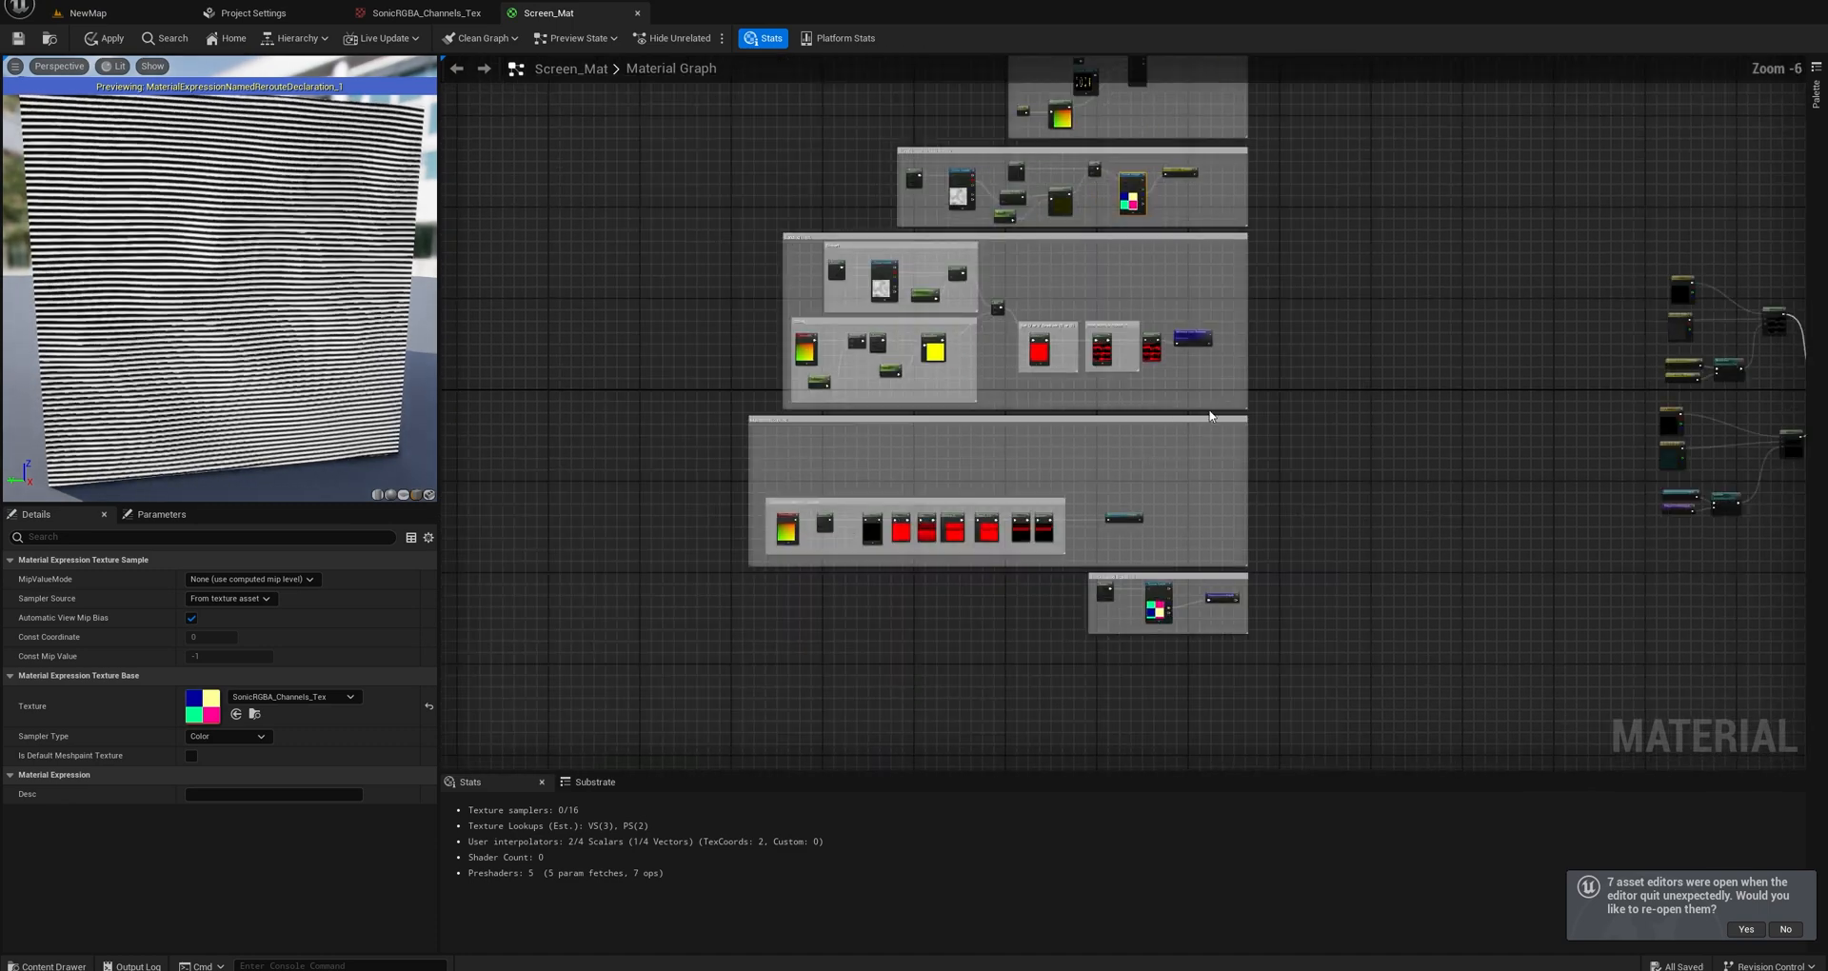
right_drag(1529, 417, 1072, 446)
scroll(1244, 460, up, 3)
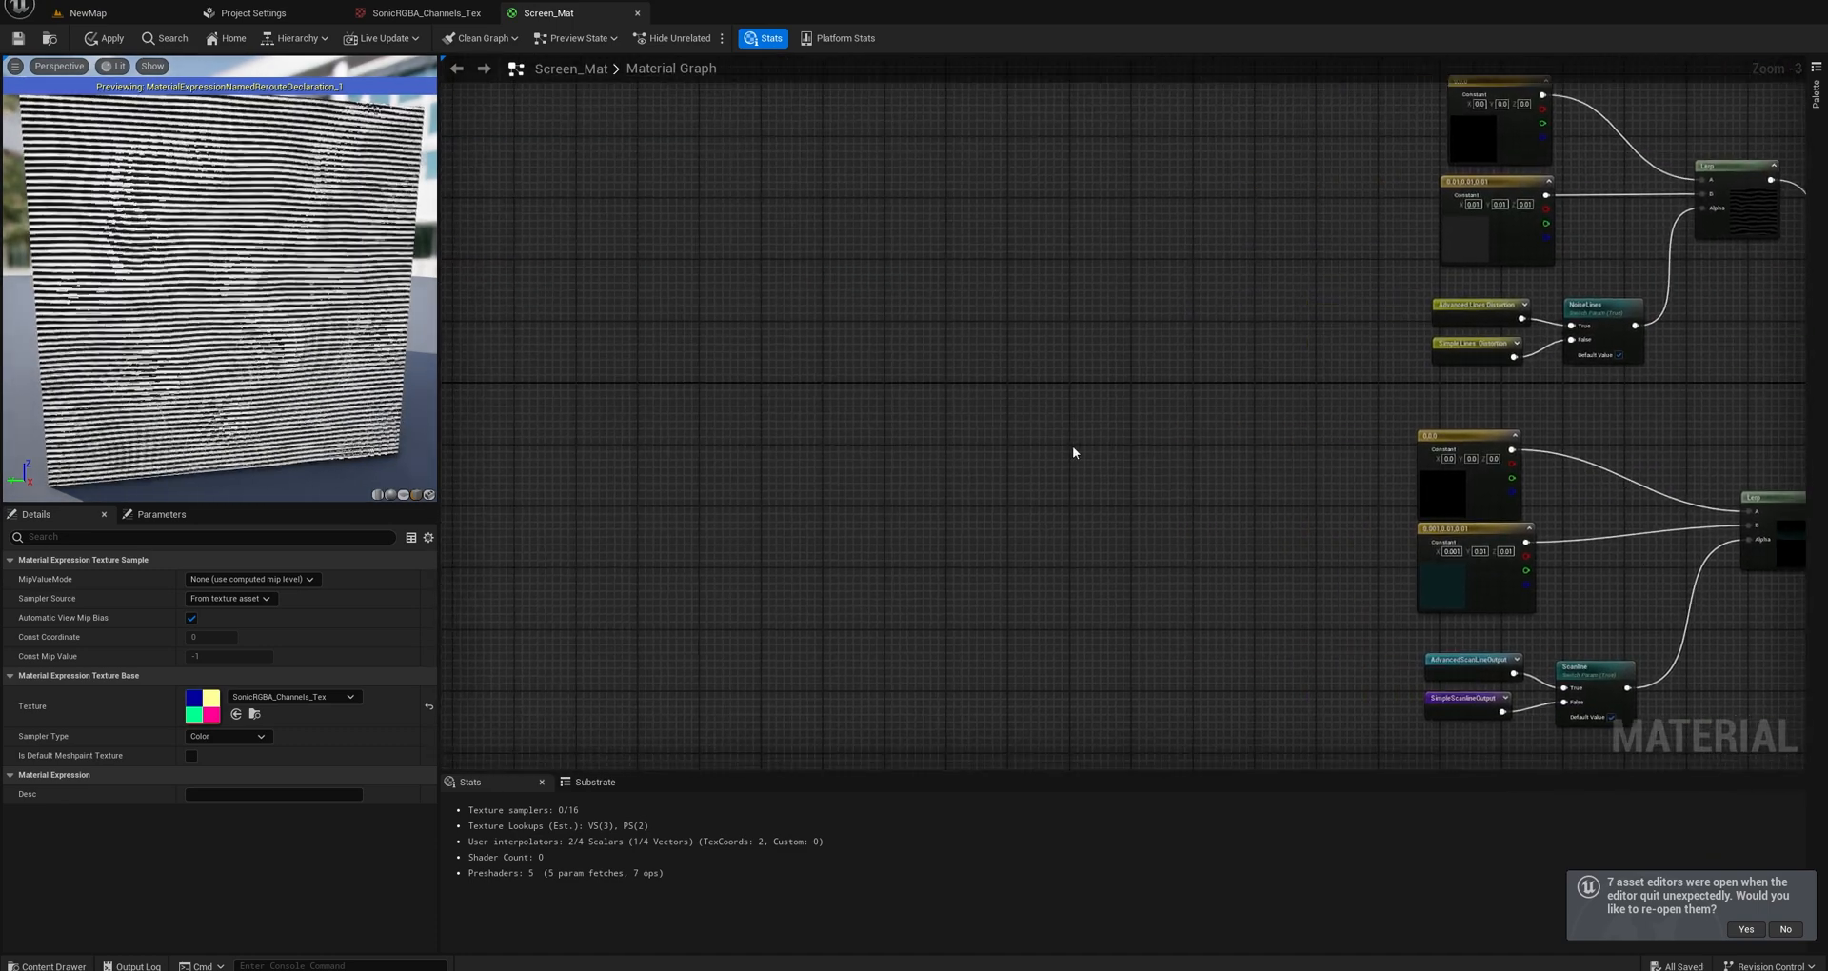
scroll(1072, 446, down, 3)
scroll(1221, 399, up, 3)
scroll(1221, 399, up, 3)
right_drag(1221, 399, 802, 522)
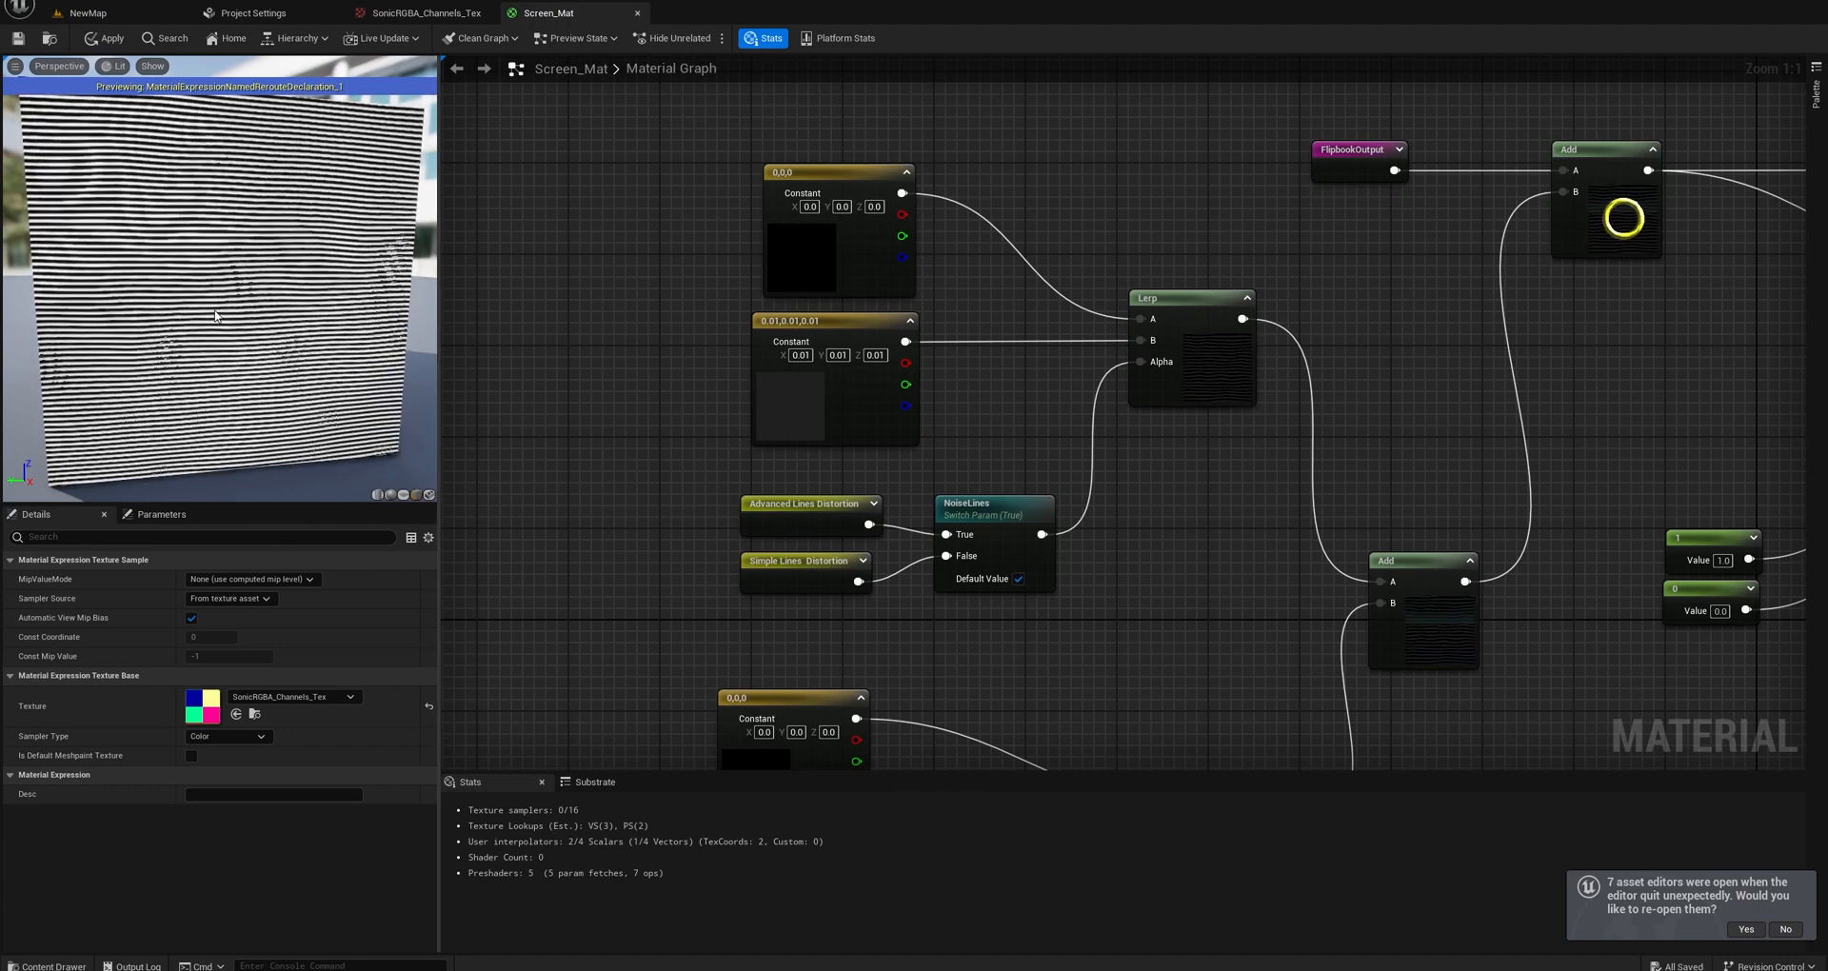
mouse_move(279, 258)
mouse_down()
mouse_move(333, 255)
mouse_move(310, 258)
mouse_up()
scroll(279, 258, up, 5)
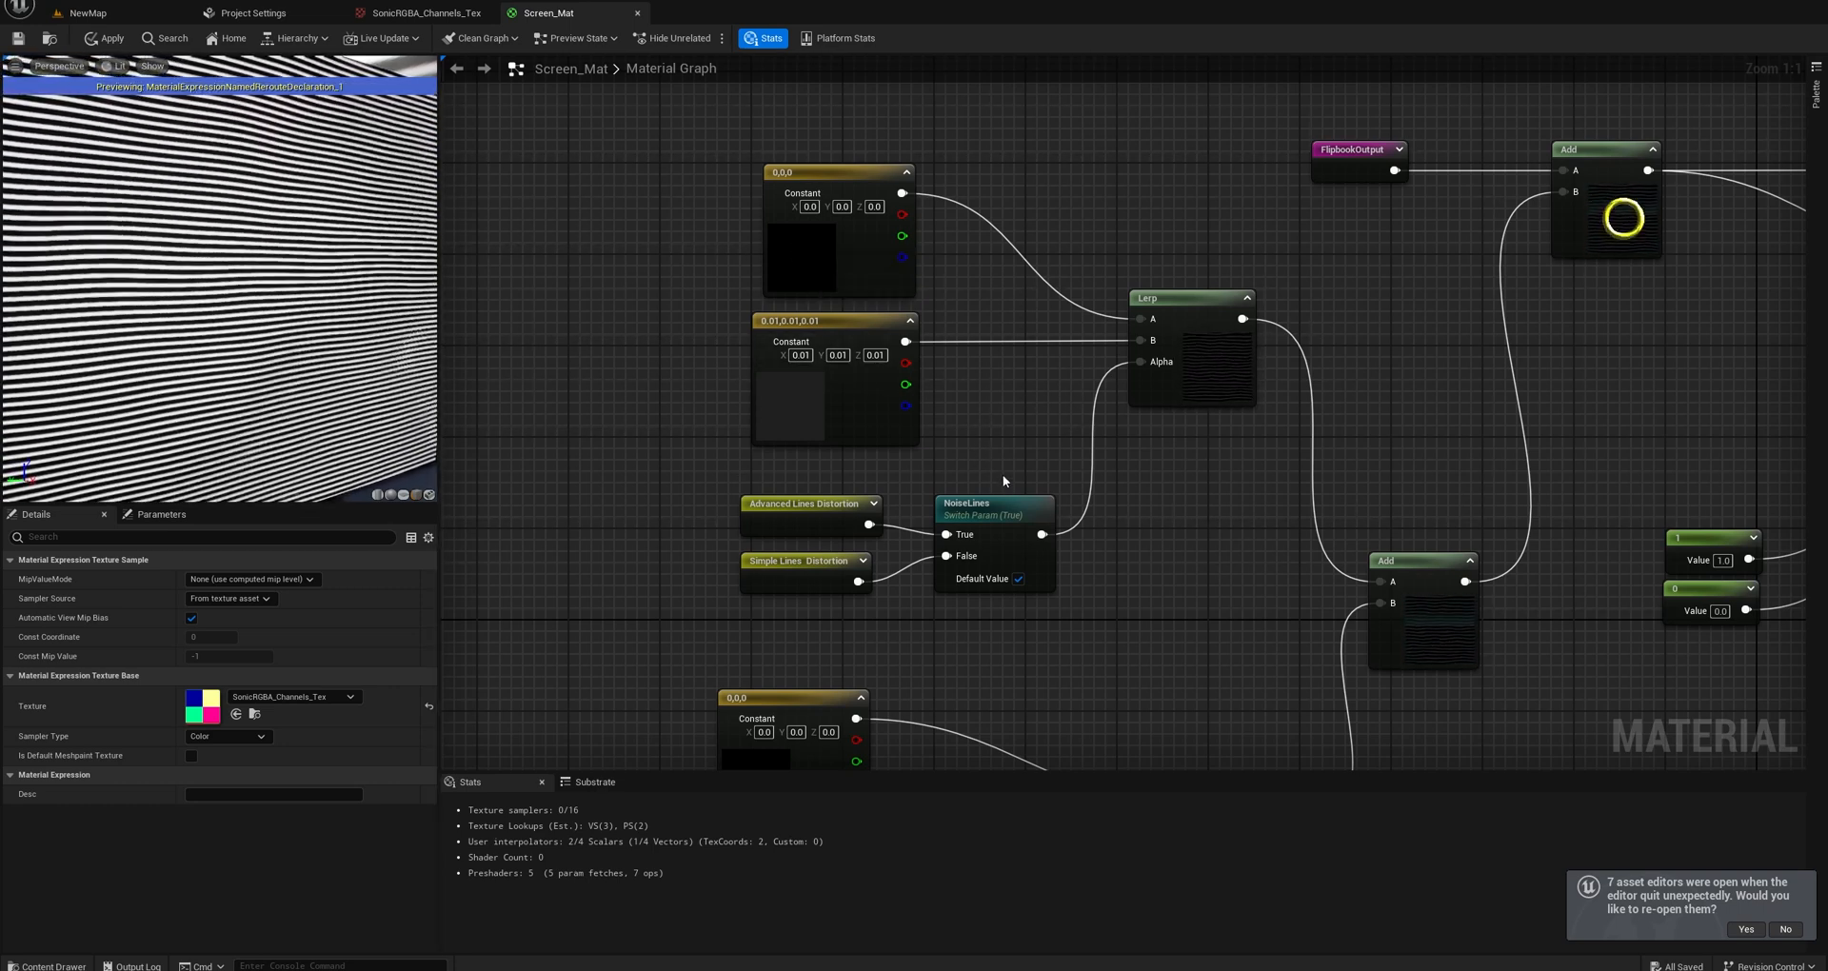
Preview the AdvancedScanLineOutput node on the plane and turn the preview to face it straight on.
scroll(1003, 475, down, 3)
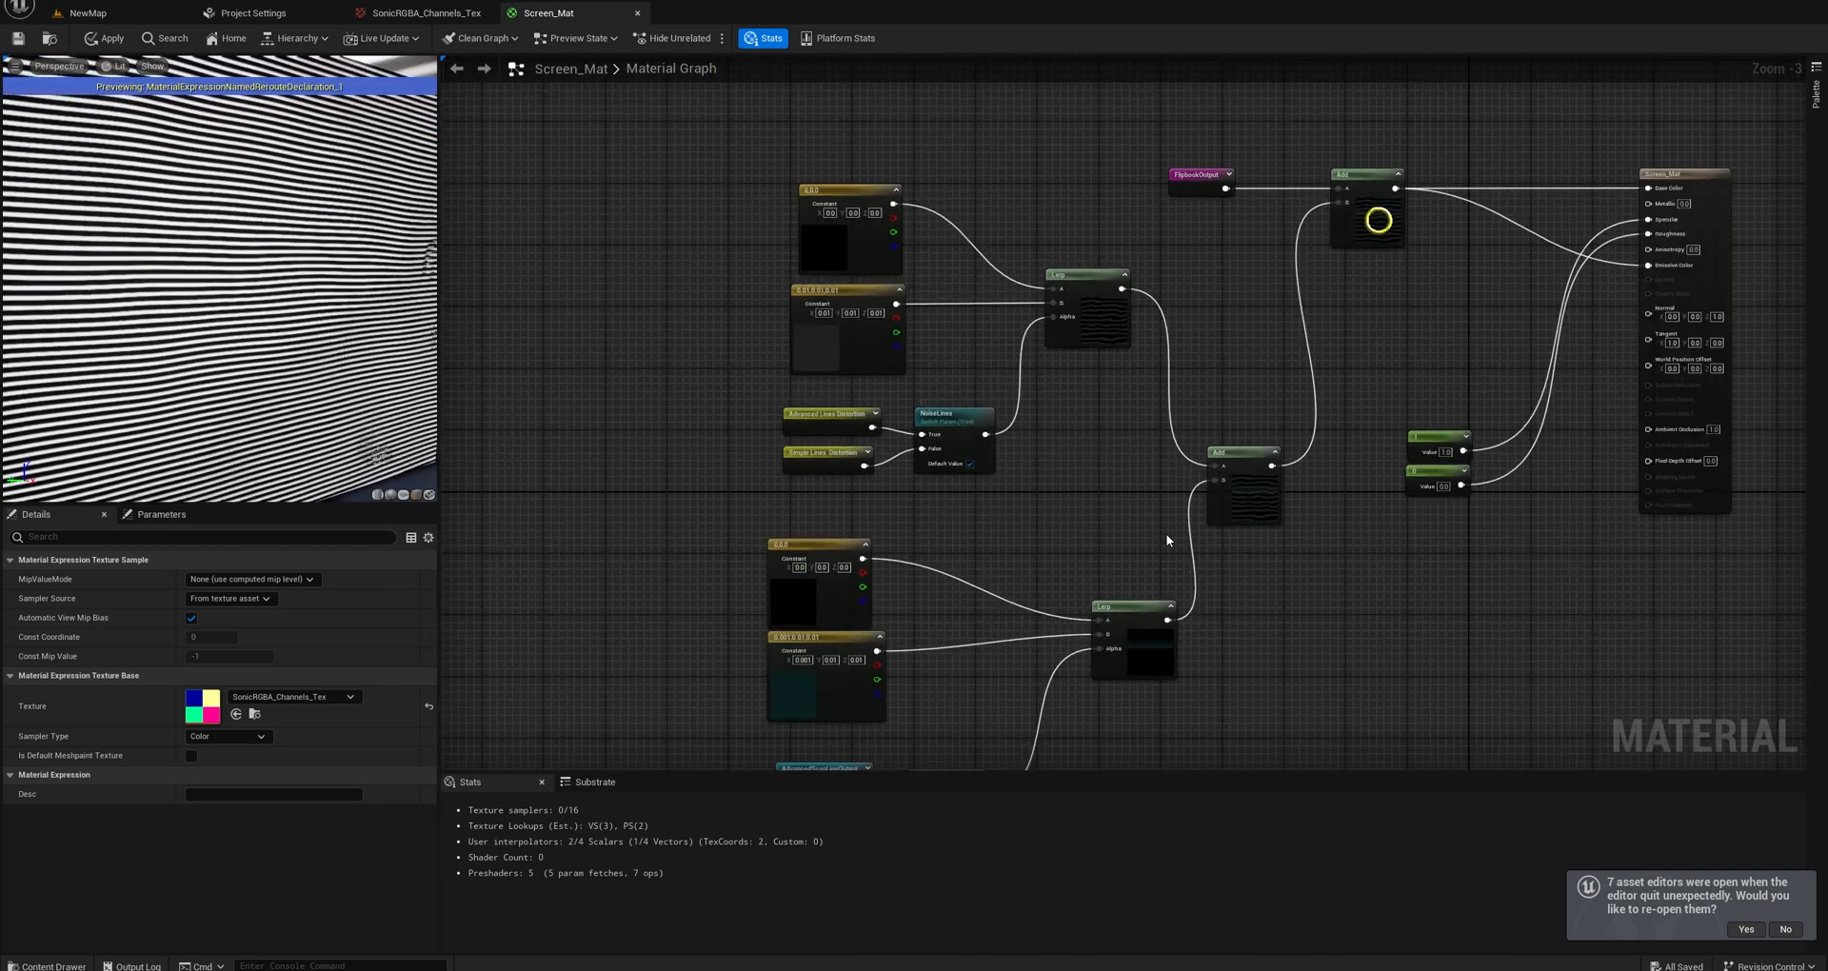
right_drag(1165, 533, 1154, 299)
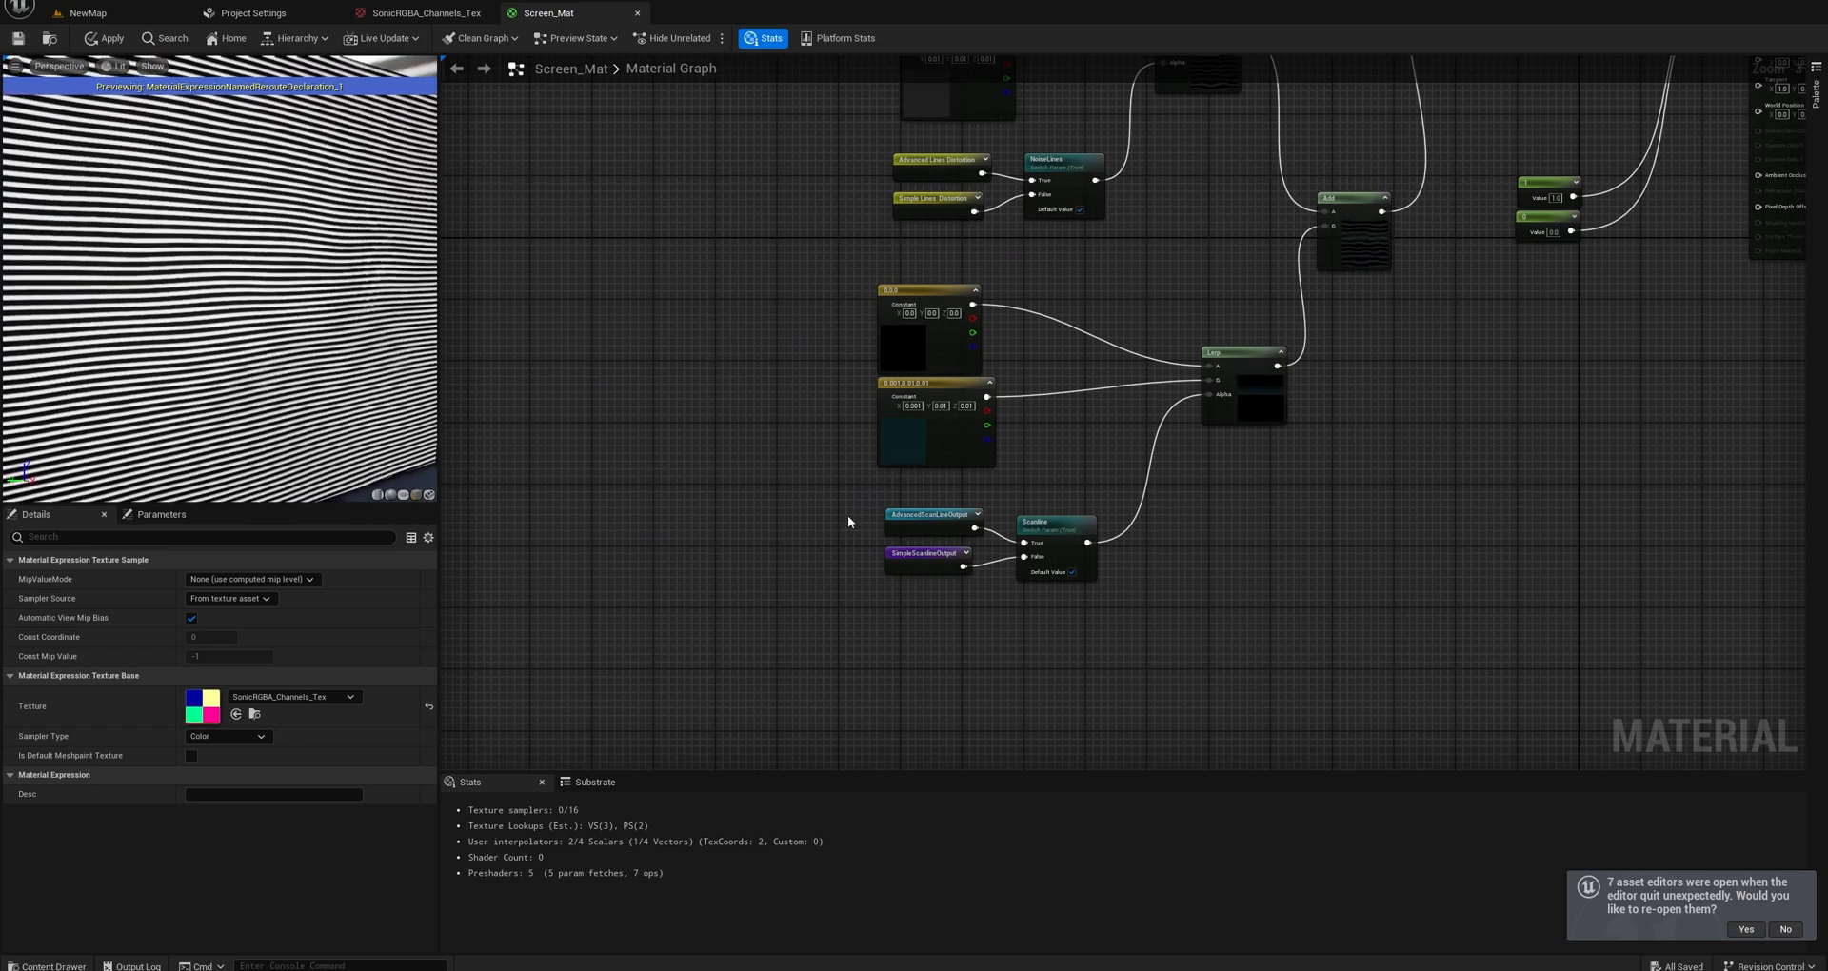
scroll(1120, 453, up, 3)
scroll(943, 536, down, 4)
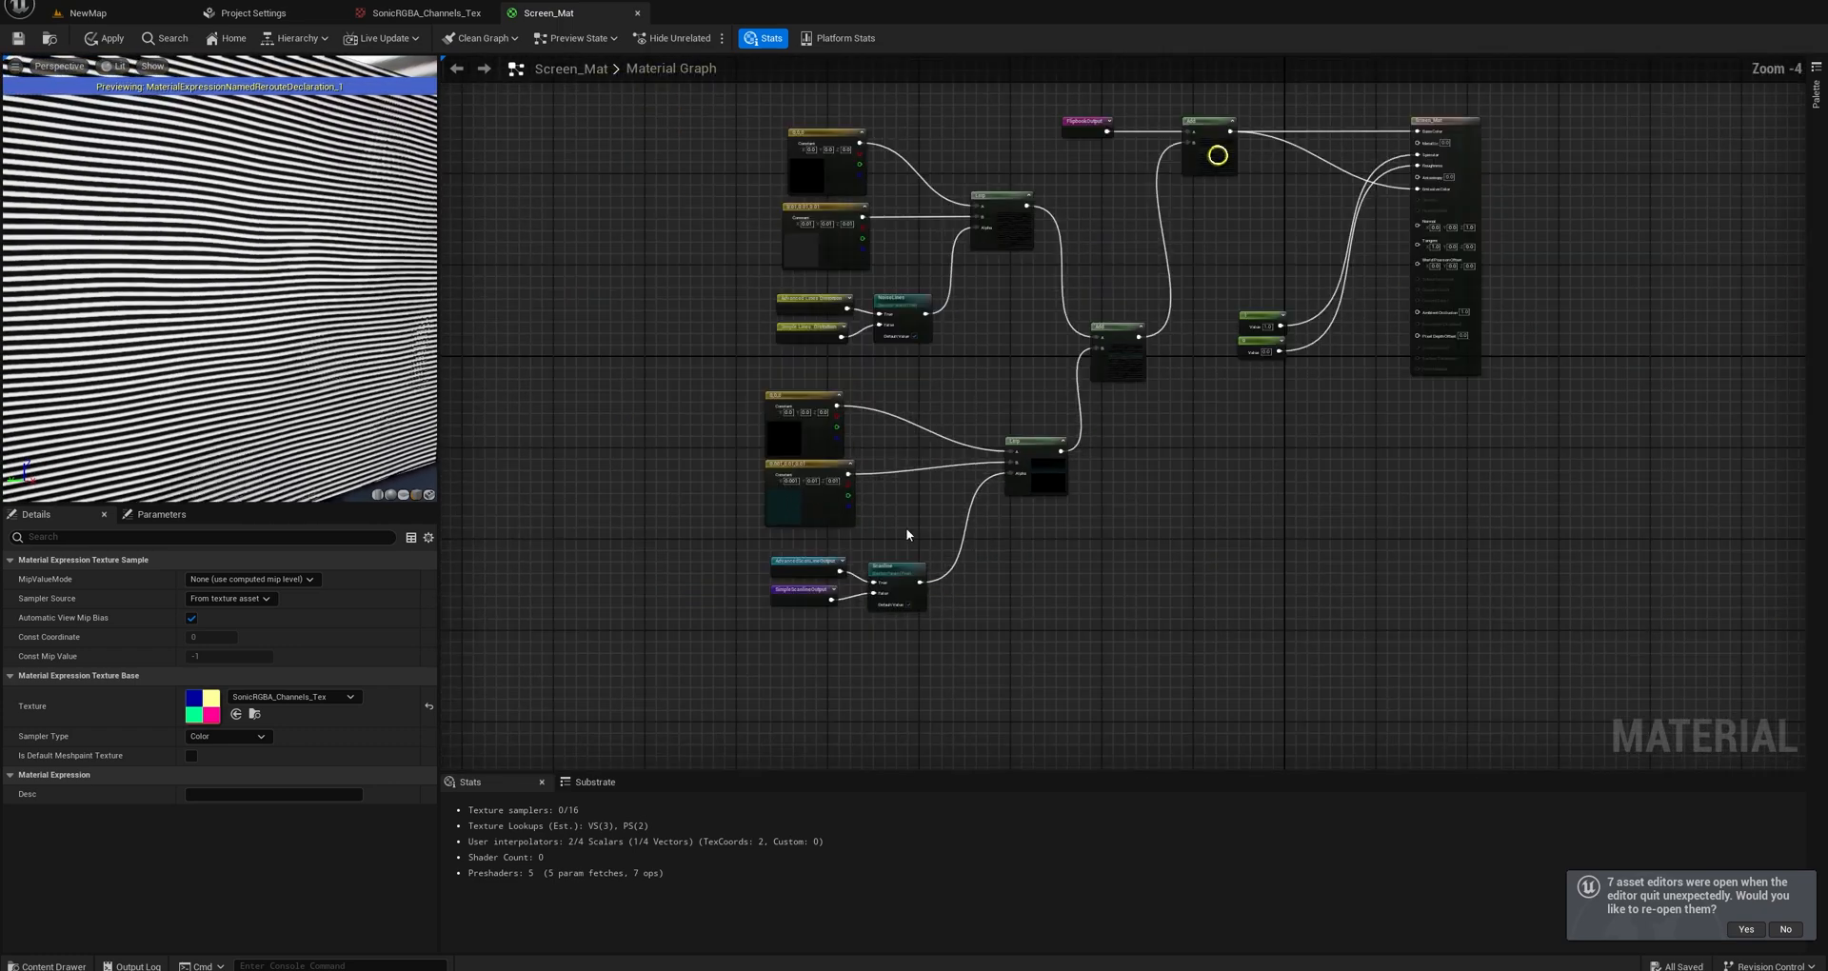
right_drag(844, 526, 1714, 466)
right_drag(989, 552, 1152, 404)
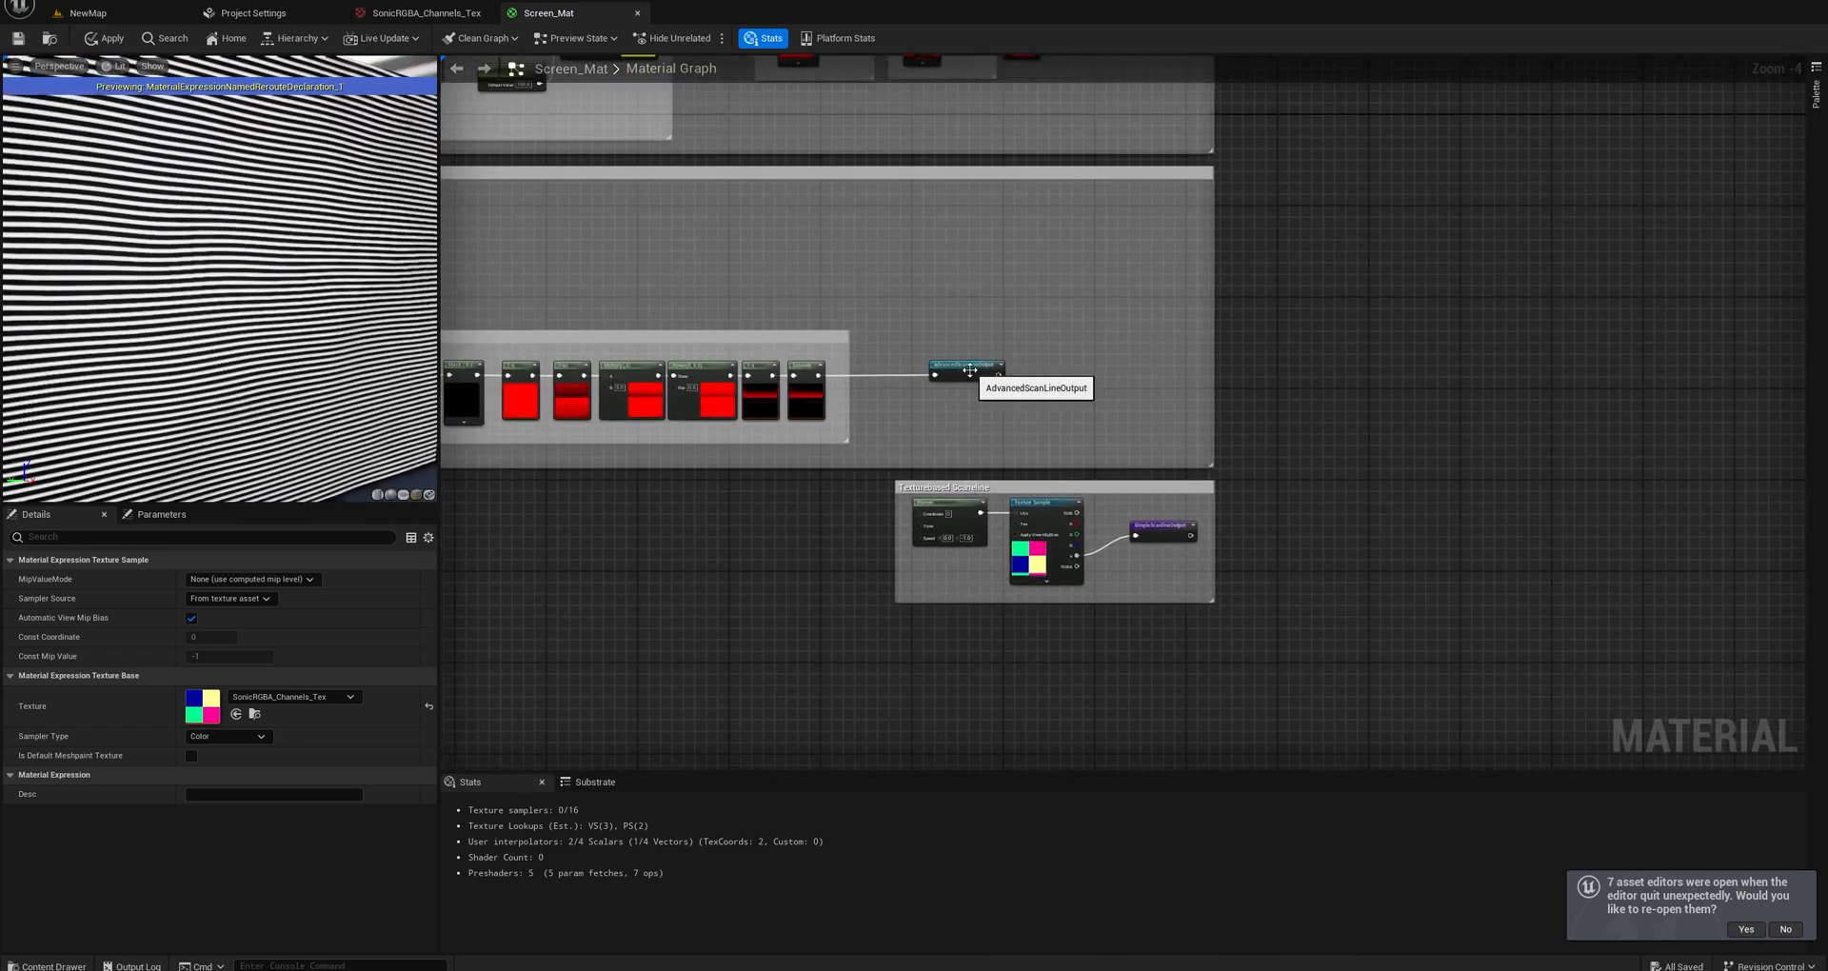
right_click(967, 370)
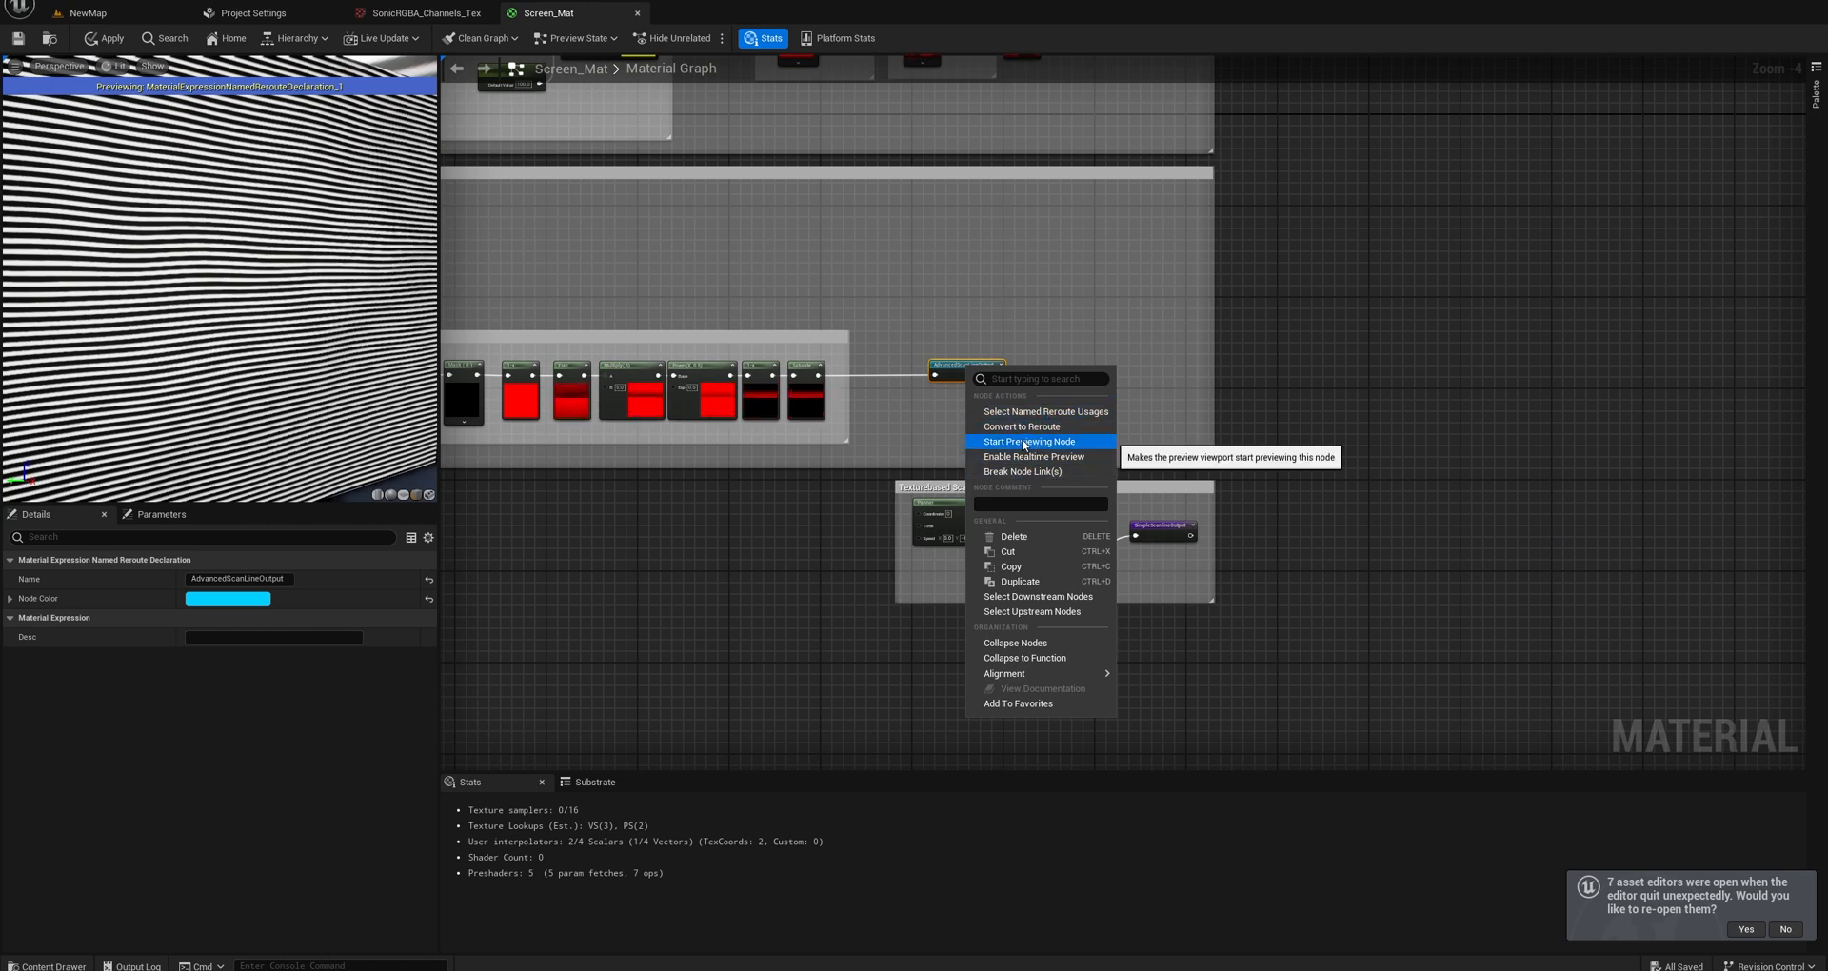
click(1023, 442)
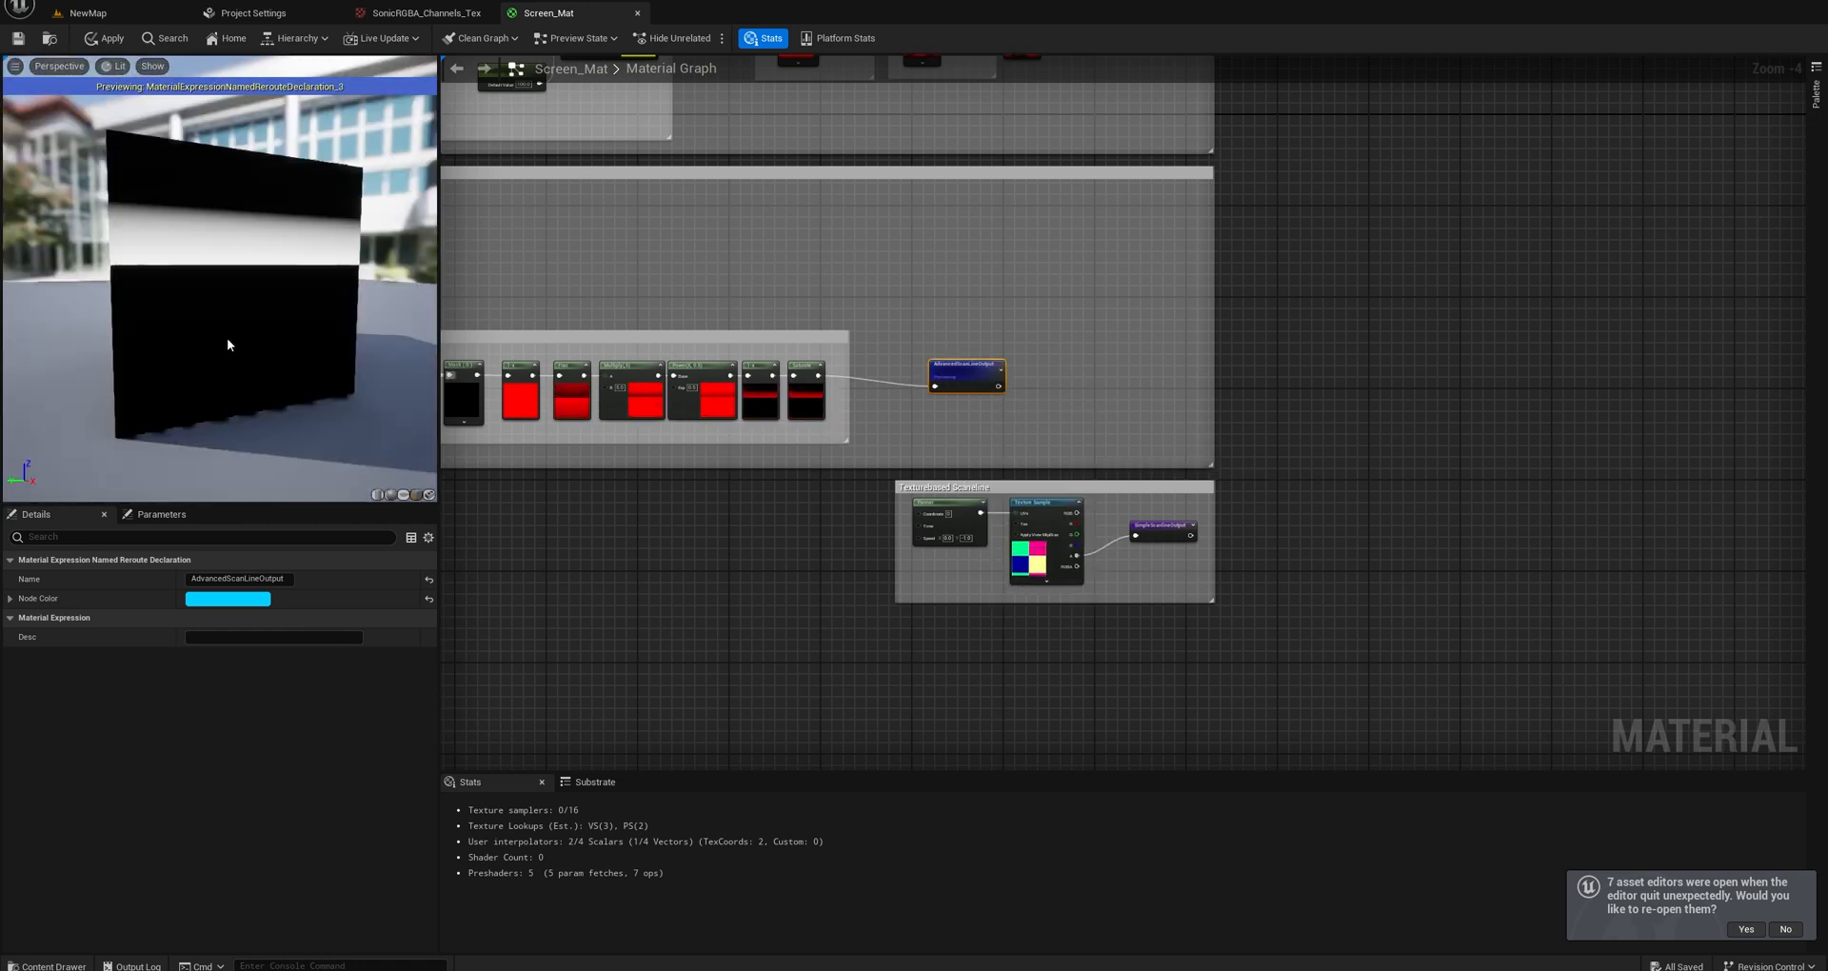
drag(227, 339, 256, 341)
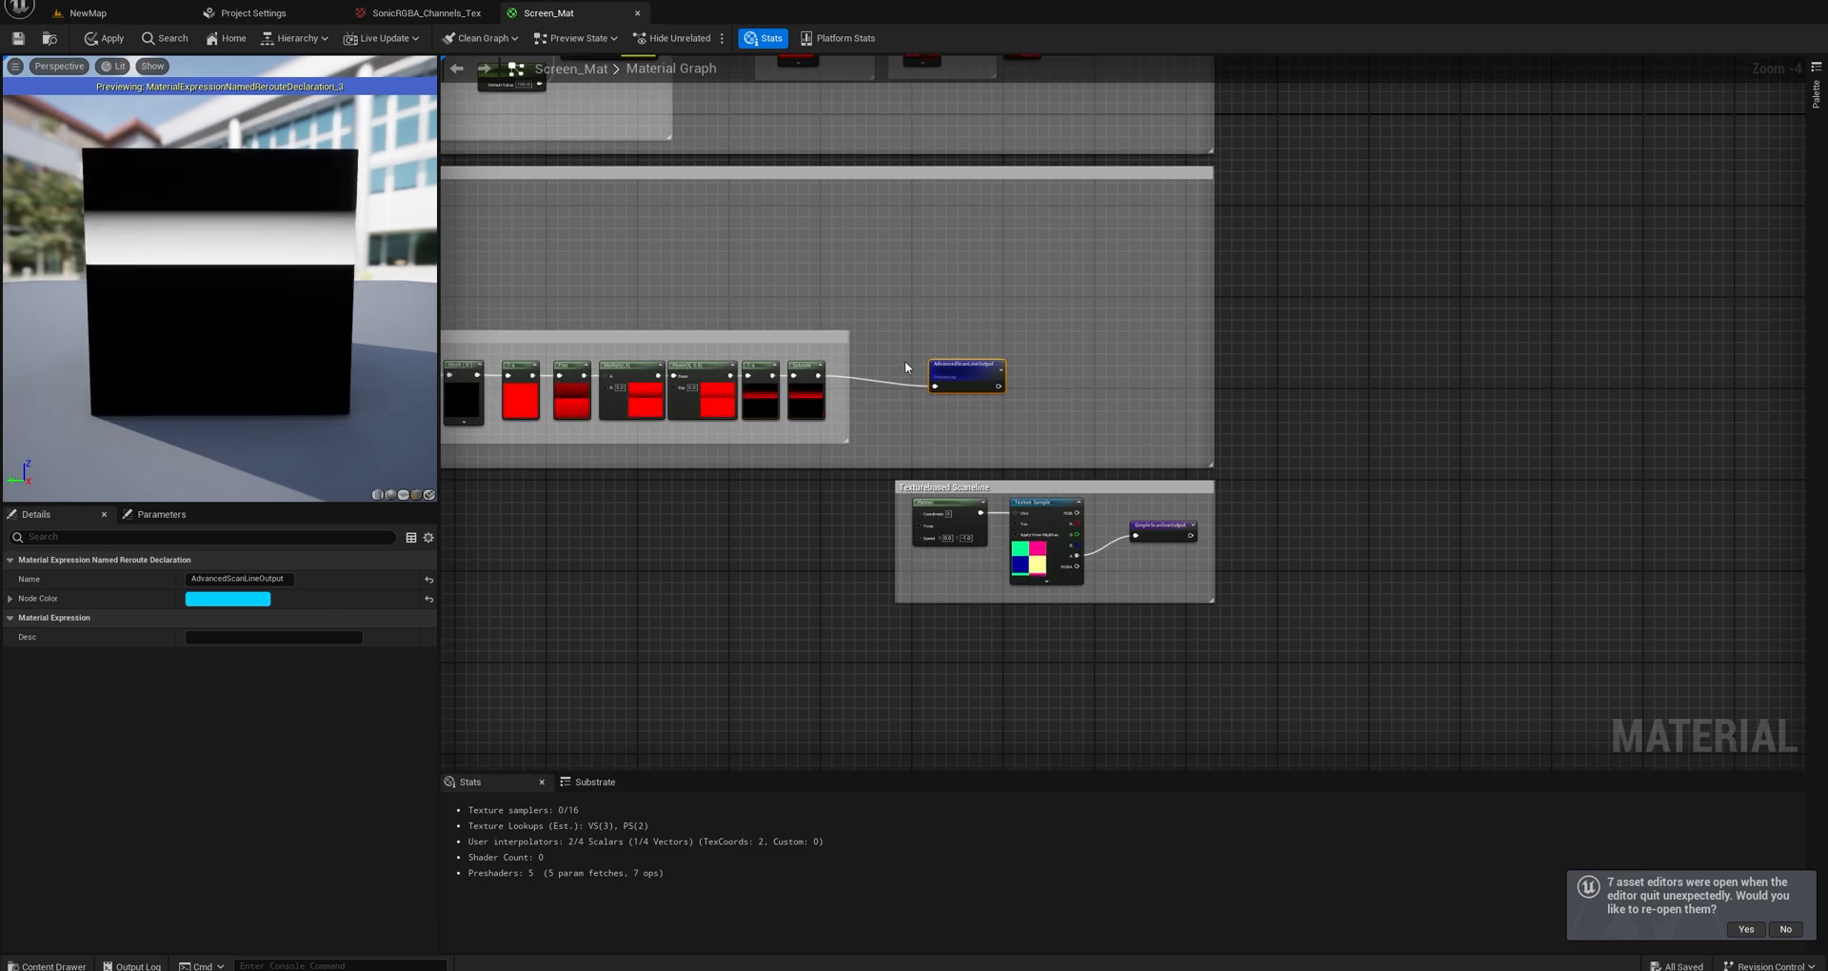
Go to where AdvancedScanLineOutput is used and preview the Lerp that tints the scanline with the 0.001, 0.01, 0.01 constant.
double_click(976, 379)
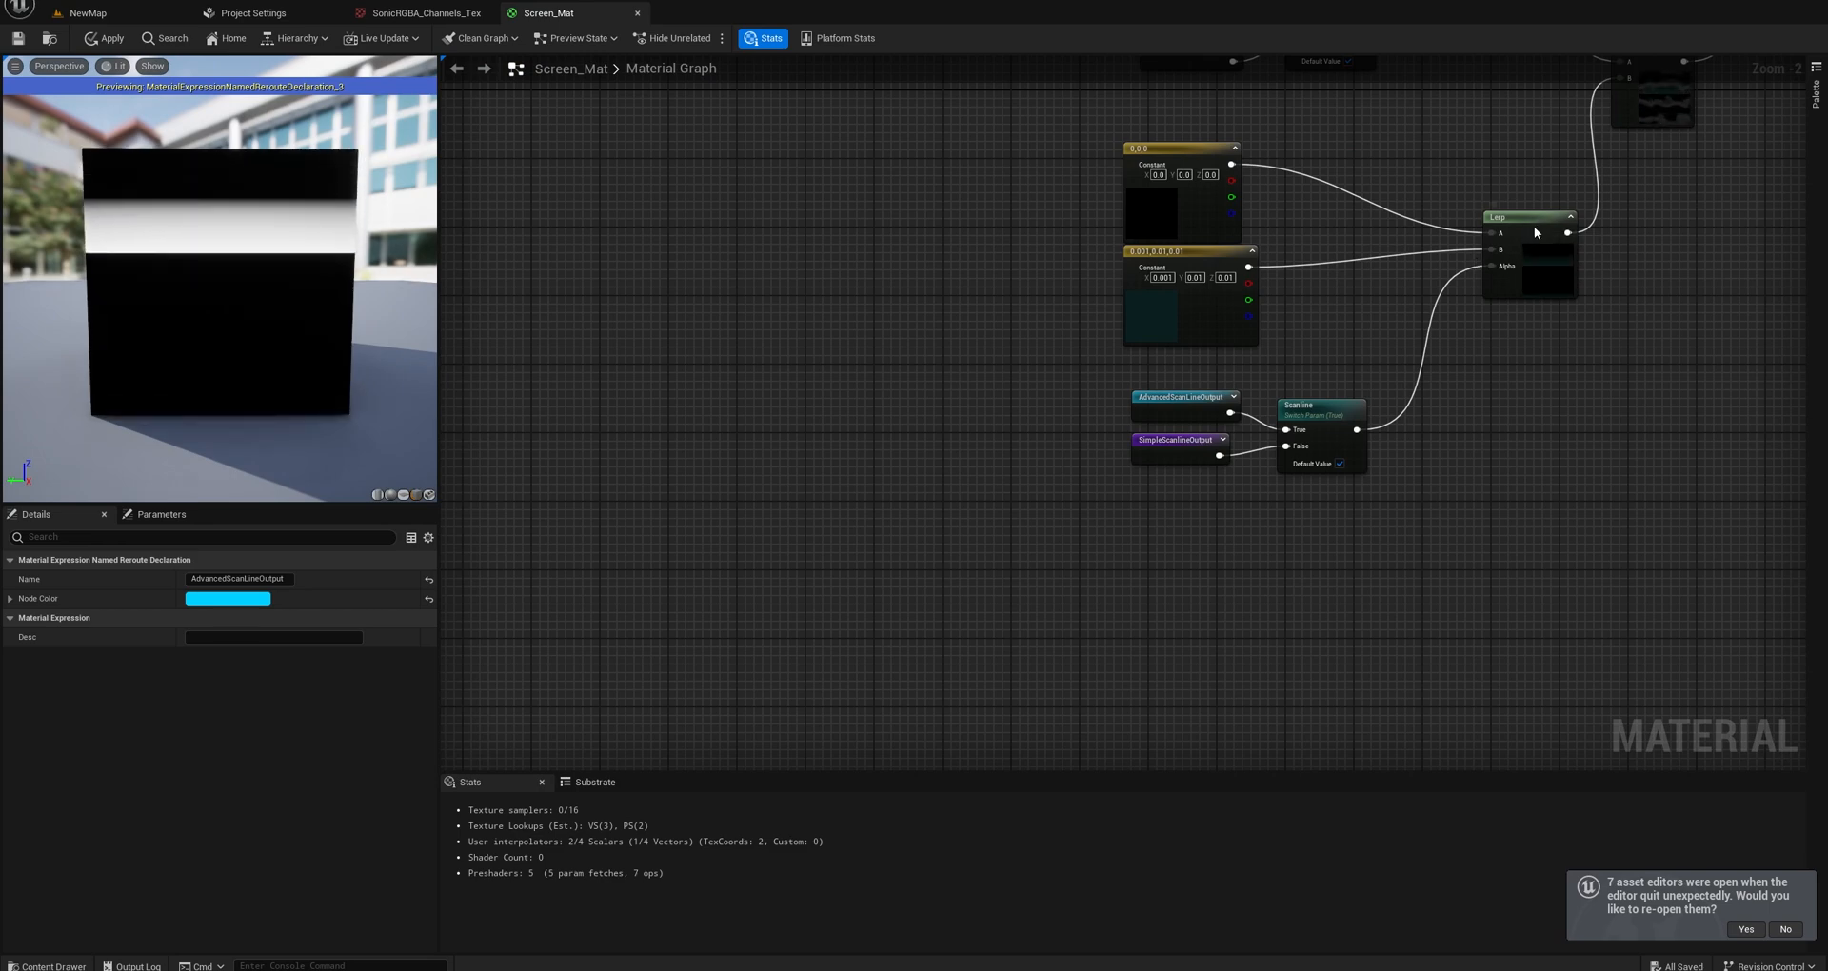
right_click(1535, 232)
click(1571, 276)
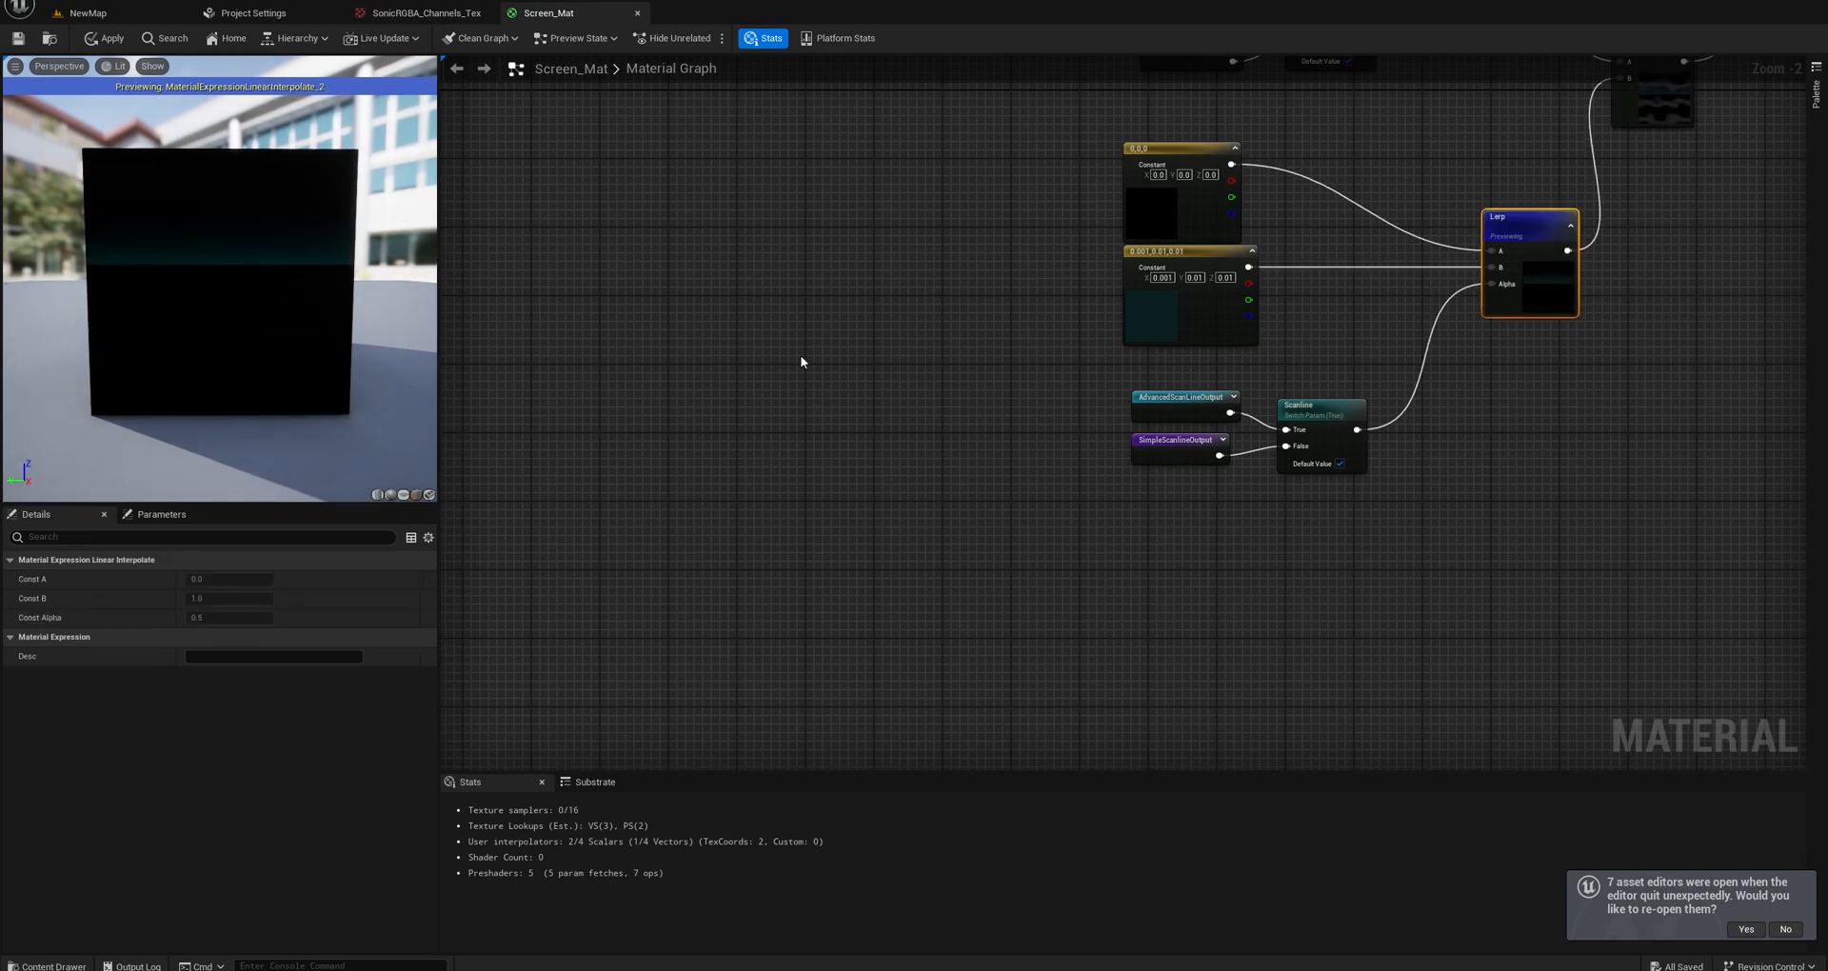
Preview the SimpleScanlineOutput node in the Texturebased Scaneline section.
right_drag(707, 372, 1164, 347)
scroll(1164, 348, down, 4)
scroll(829, 428, up, 6)
right_drag(1031, 271, 1094, 395)
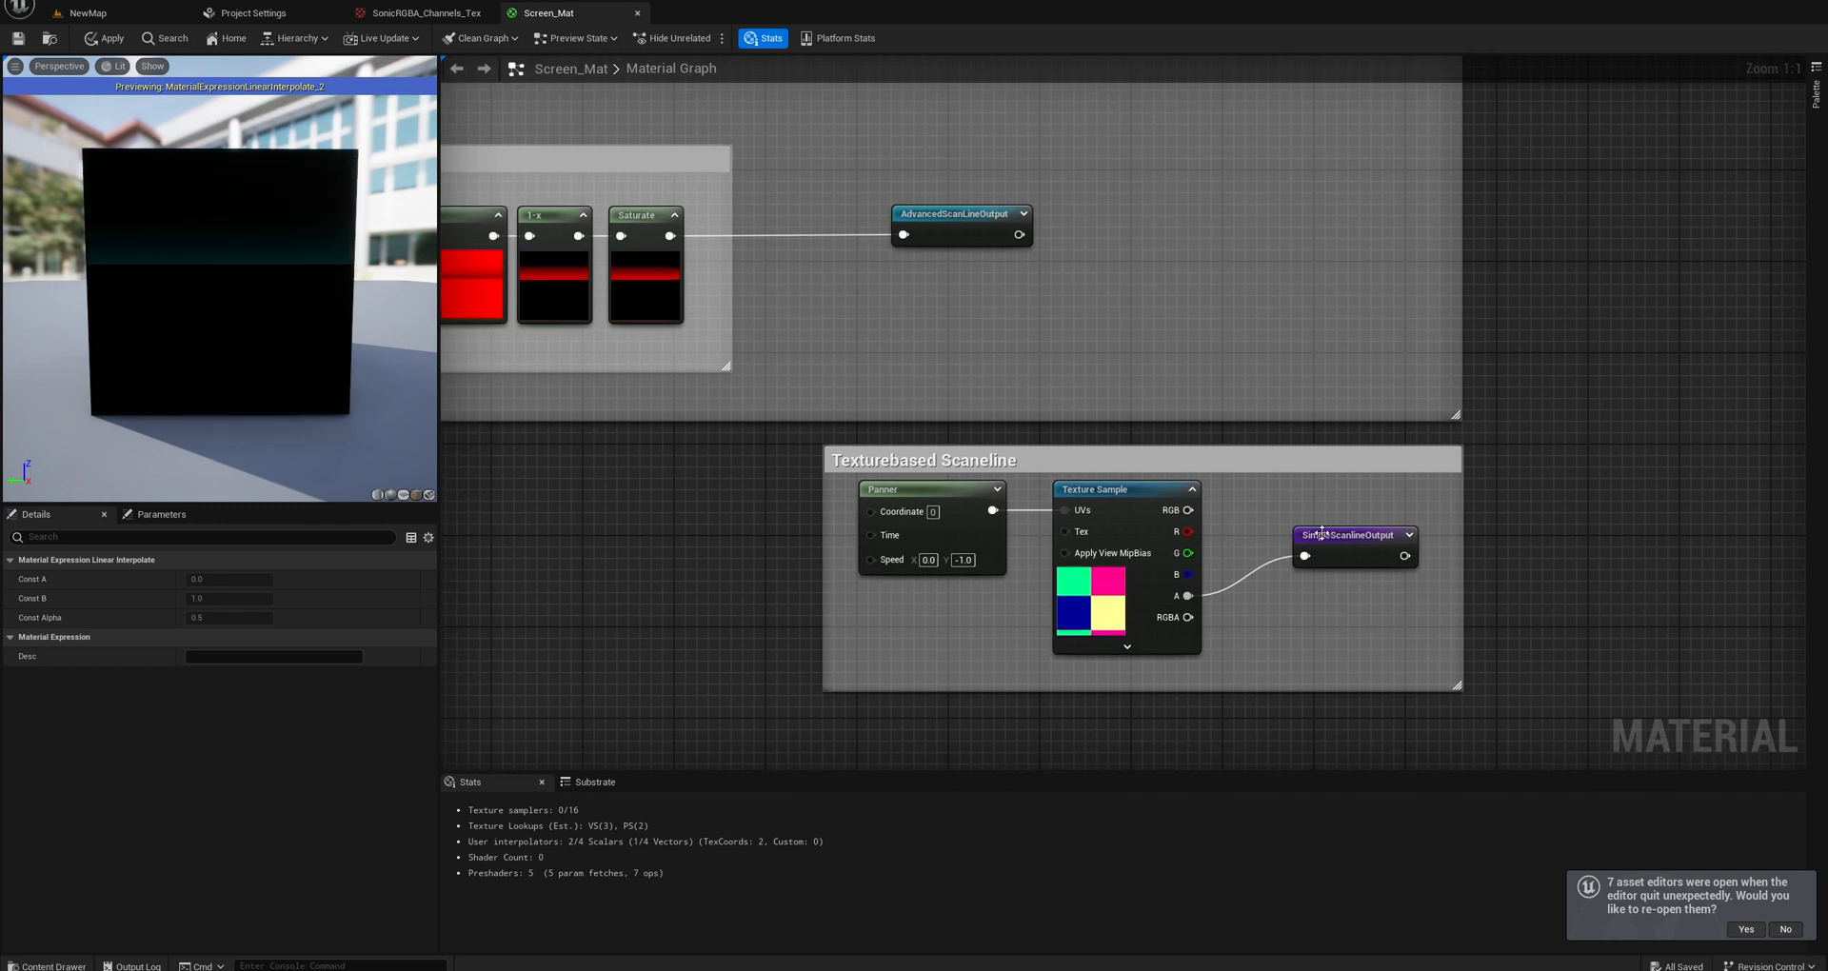
right_click(1362, 541)
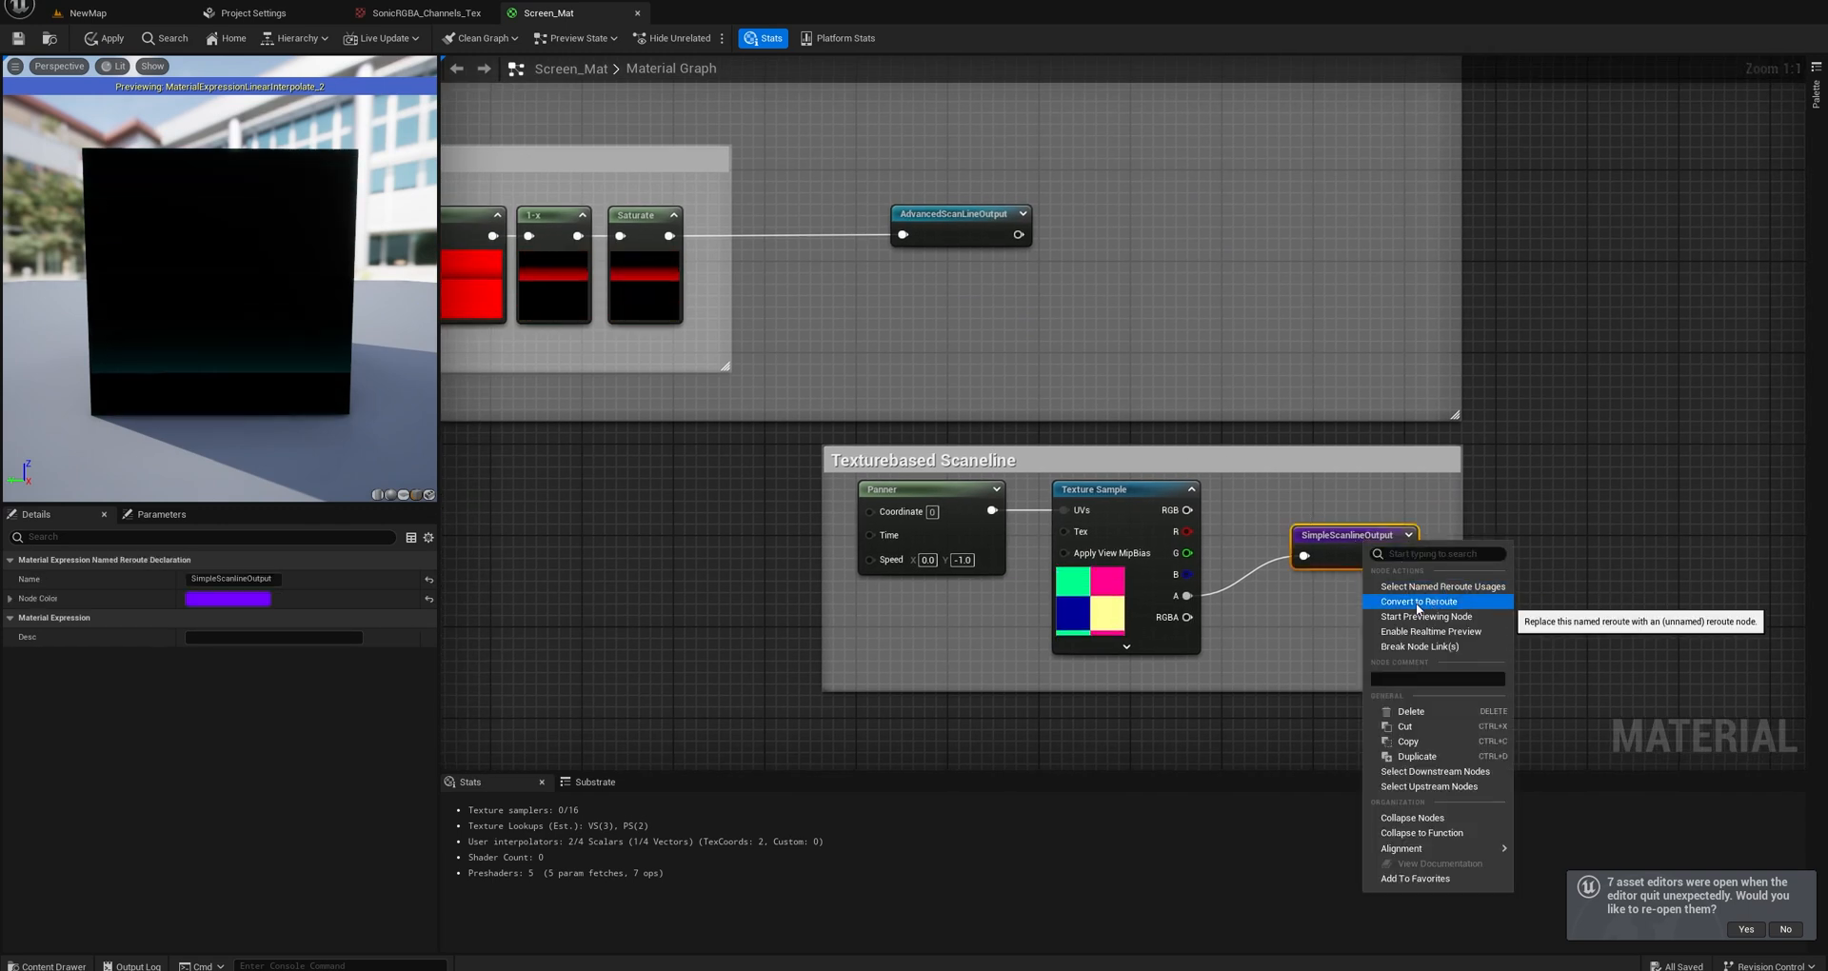
click(1415, 619)
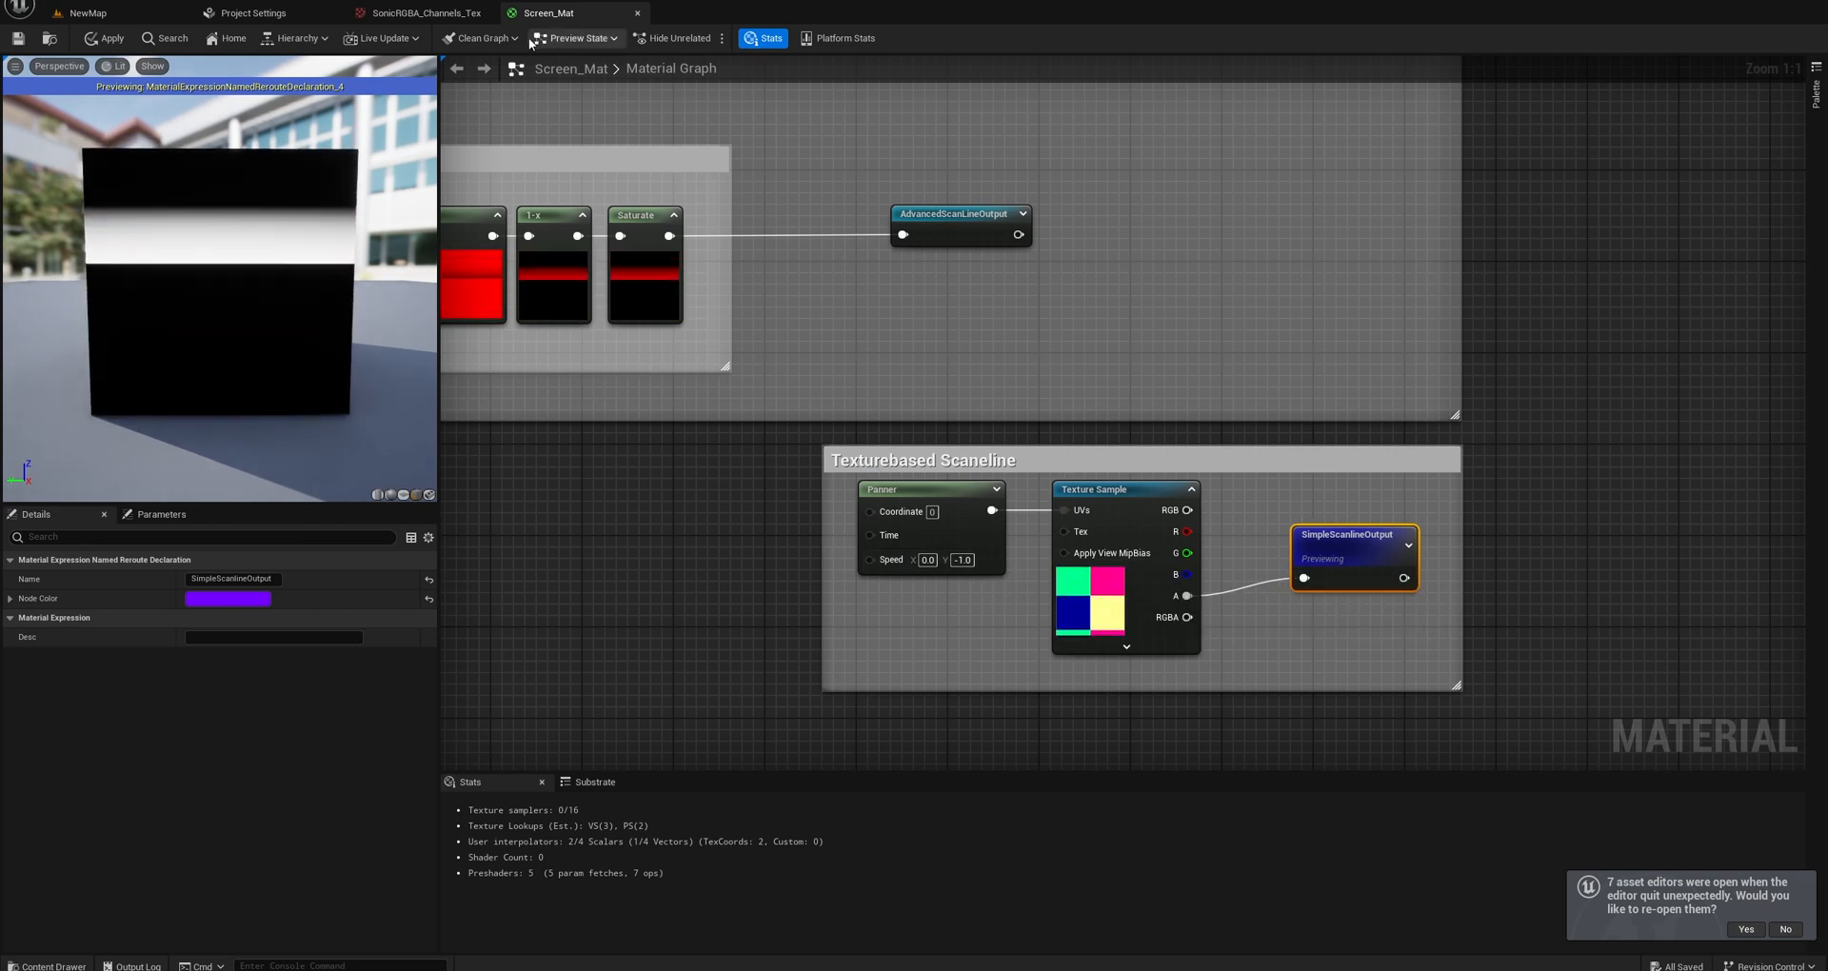
Isolate the alpha channel of the SonicRGBA_Channels_Tex texture, and show its red, green and blue channels again.
click(416, 13)
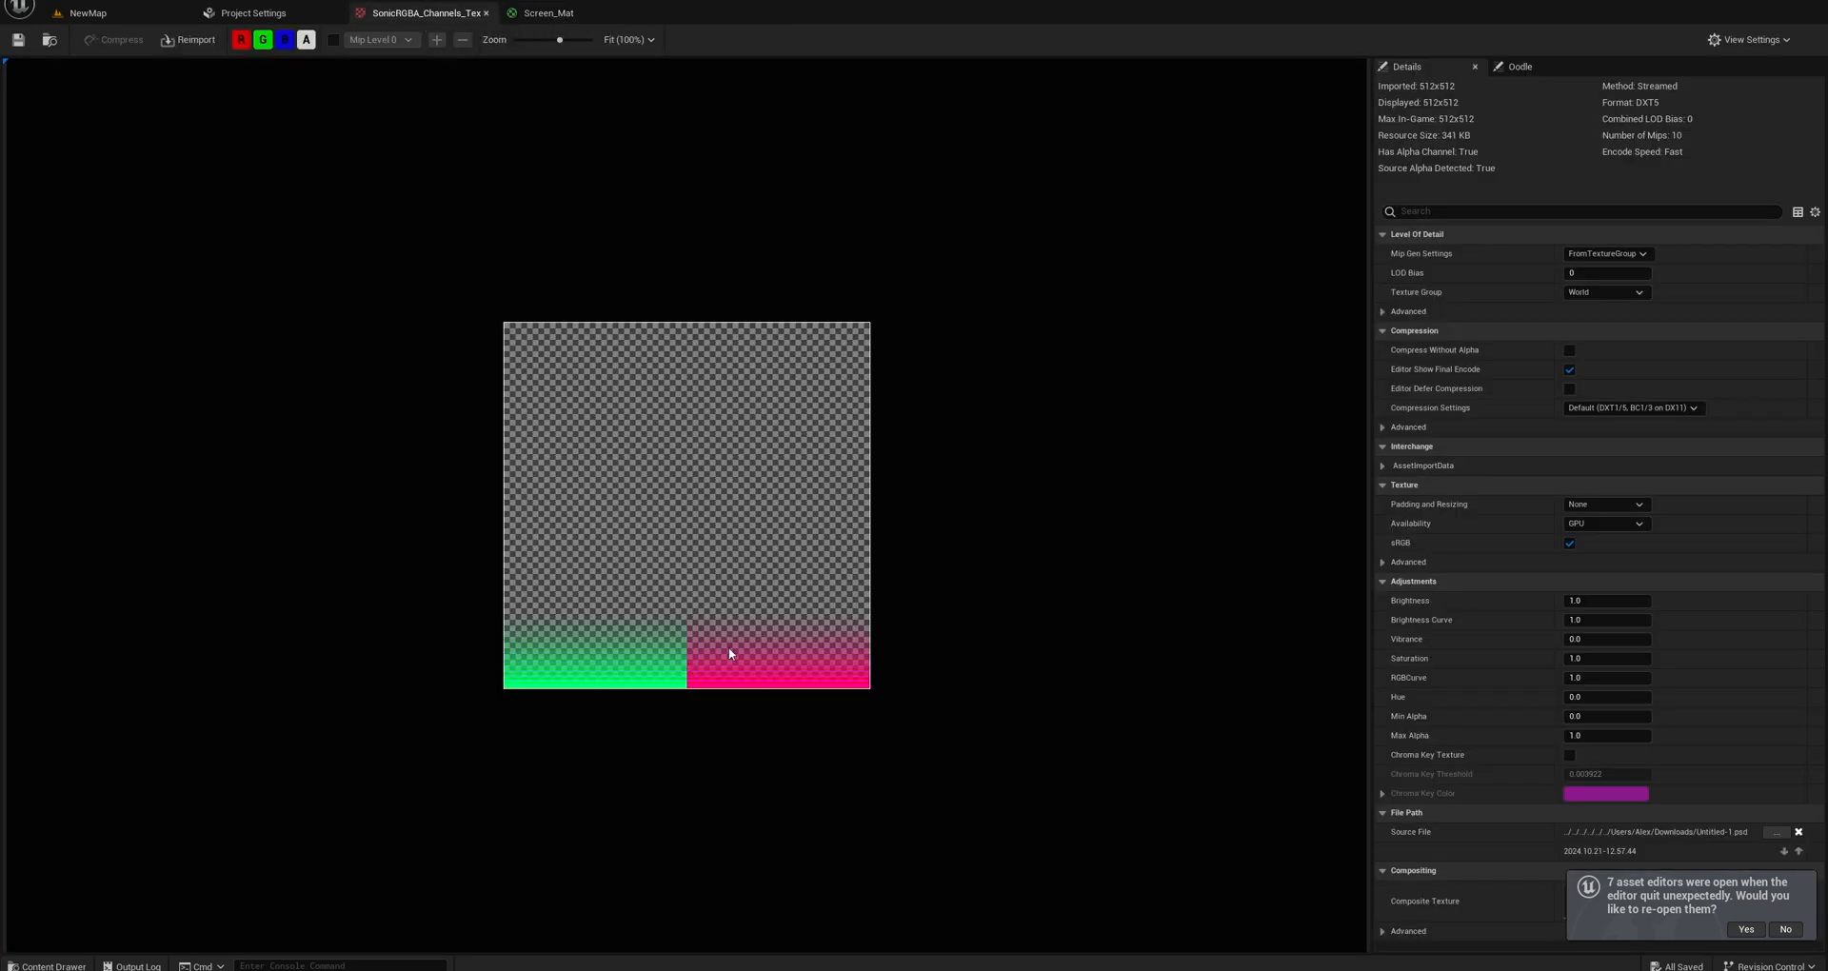
click(284, 40)
click(263, 40)
click(242, 40)
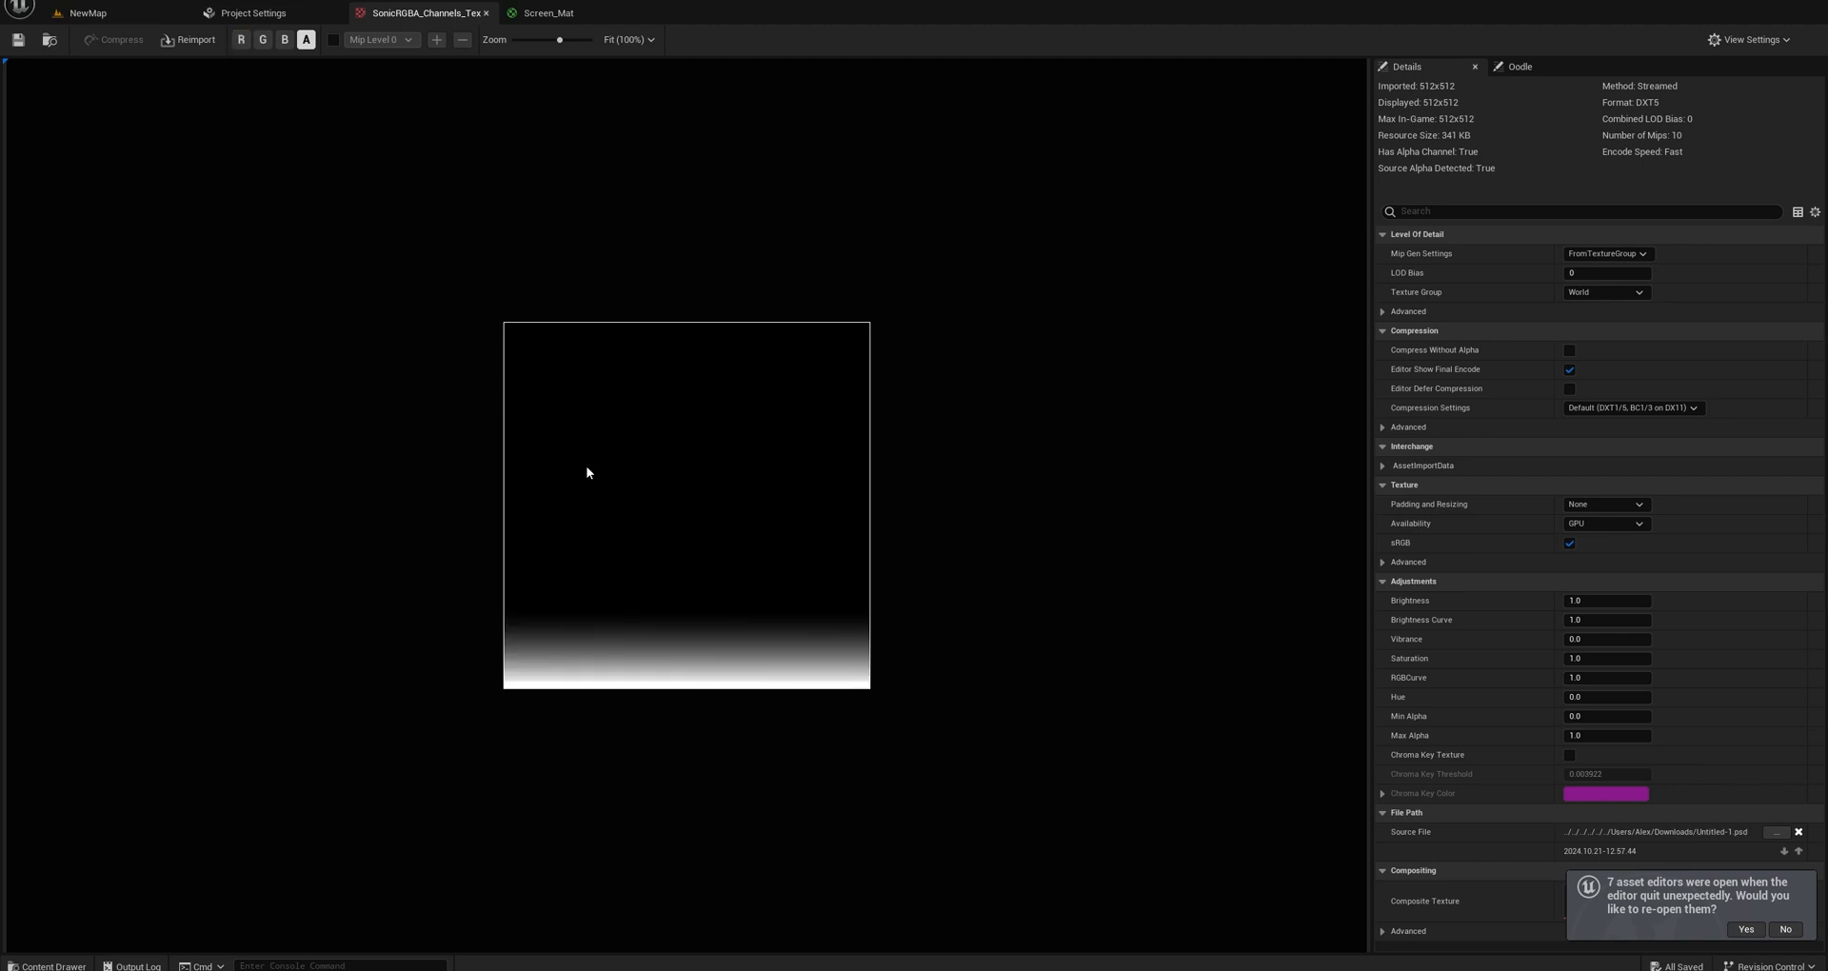
click(284, 40)
click(263, 40)
click(242, 40)
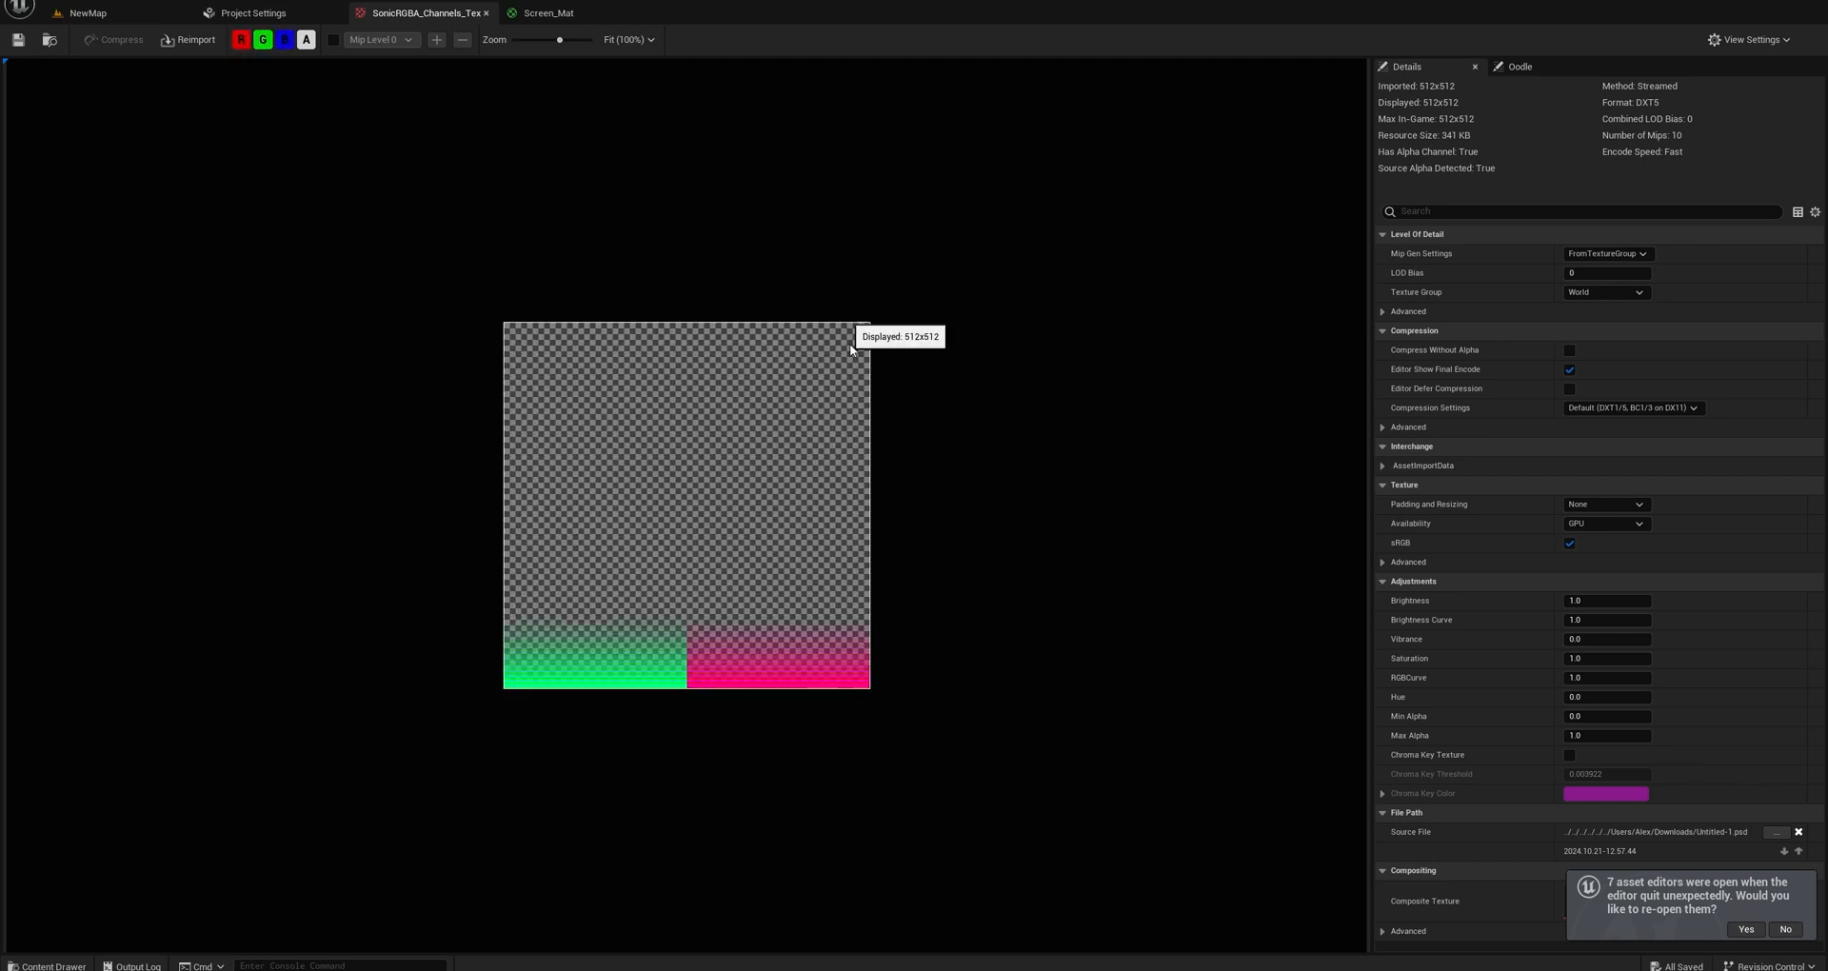
Return to Screen_Mat and examine the Sawtooth Gradient Panning chain, starting with the settings of its TexCoord node.
click(545, 15)
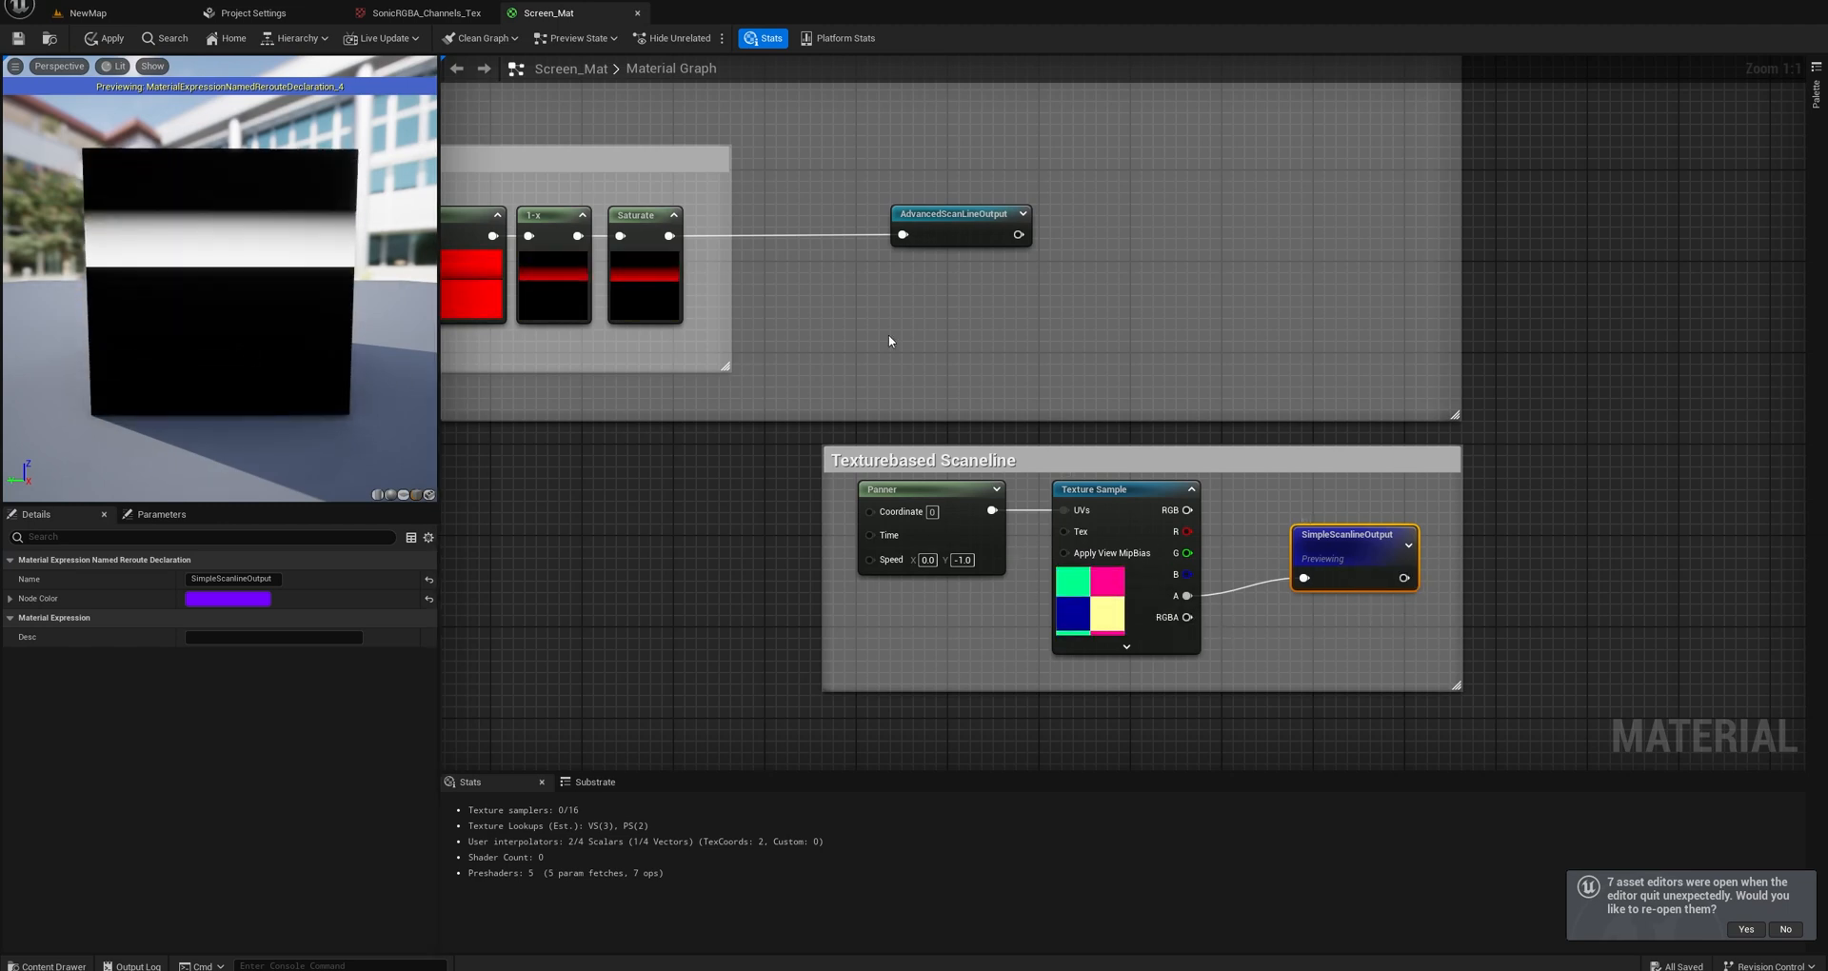
right_drag(905, 350, 1163, 384)
right_drag(1143, 295, 1368, 380)
right_drag(765, 350, 1154, 374)
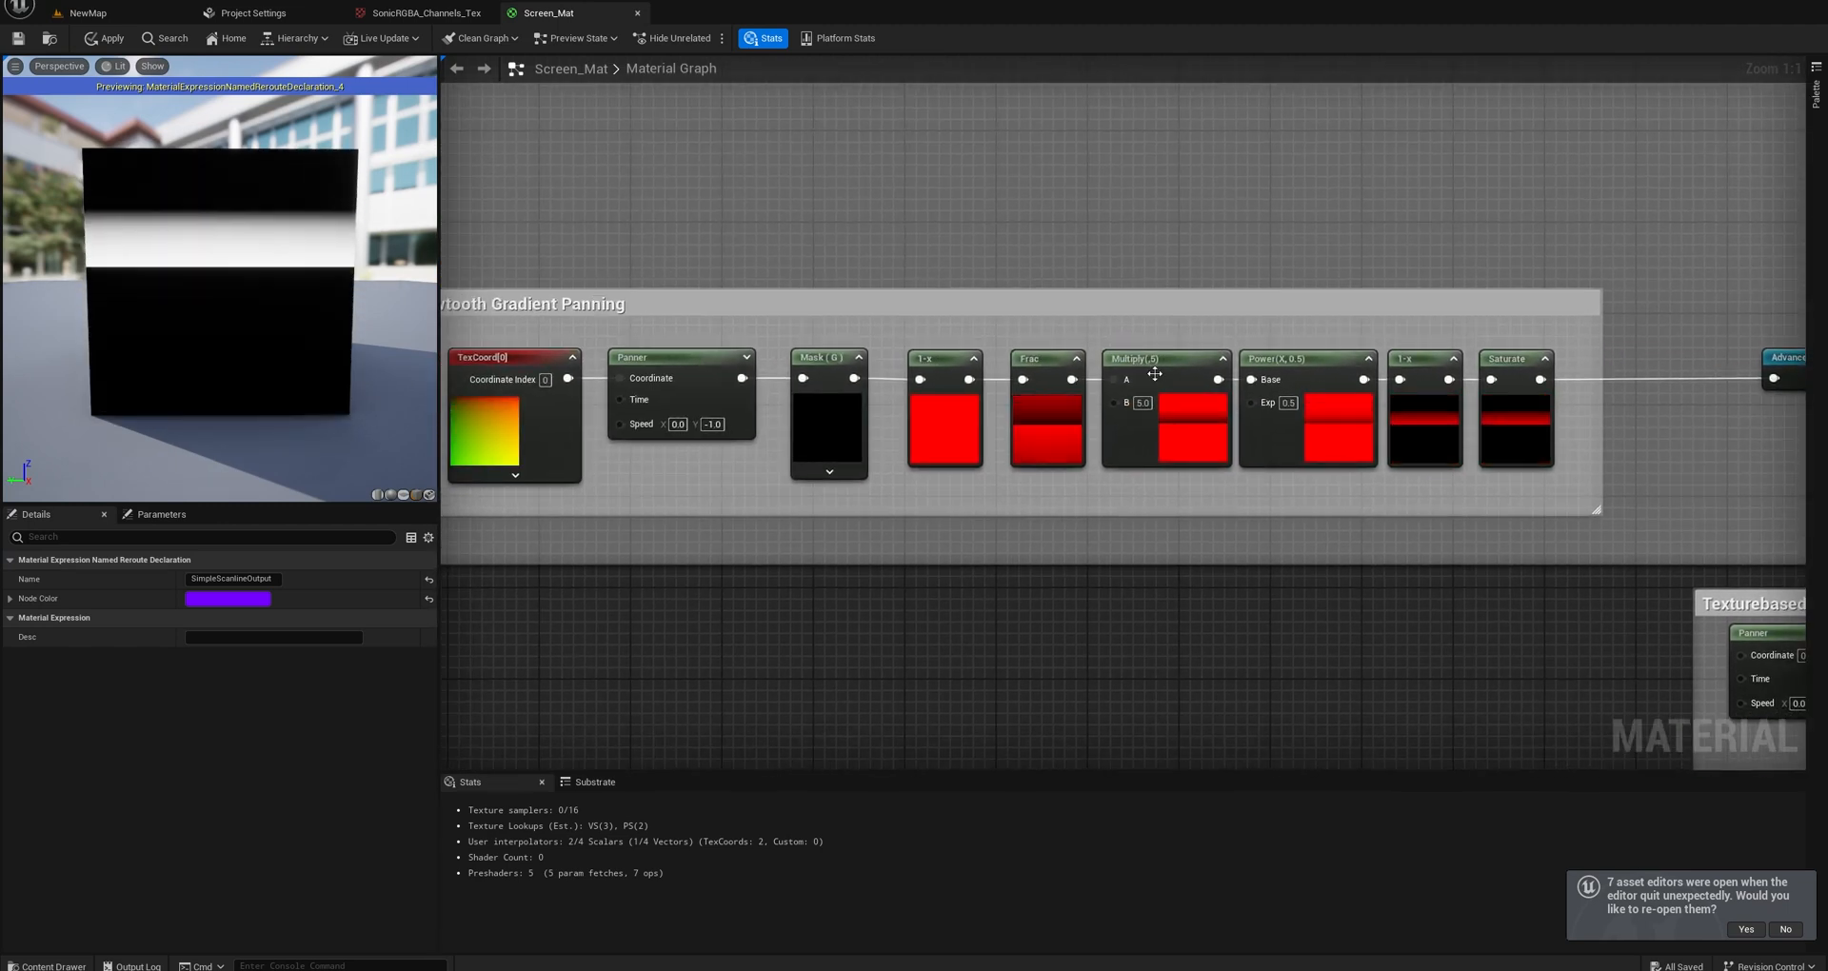
scroll(1154, 374, down, 2)
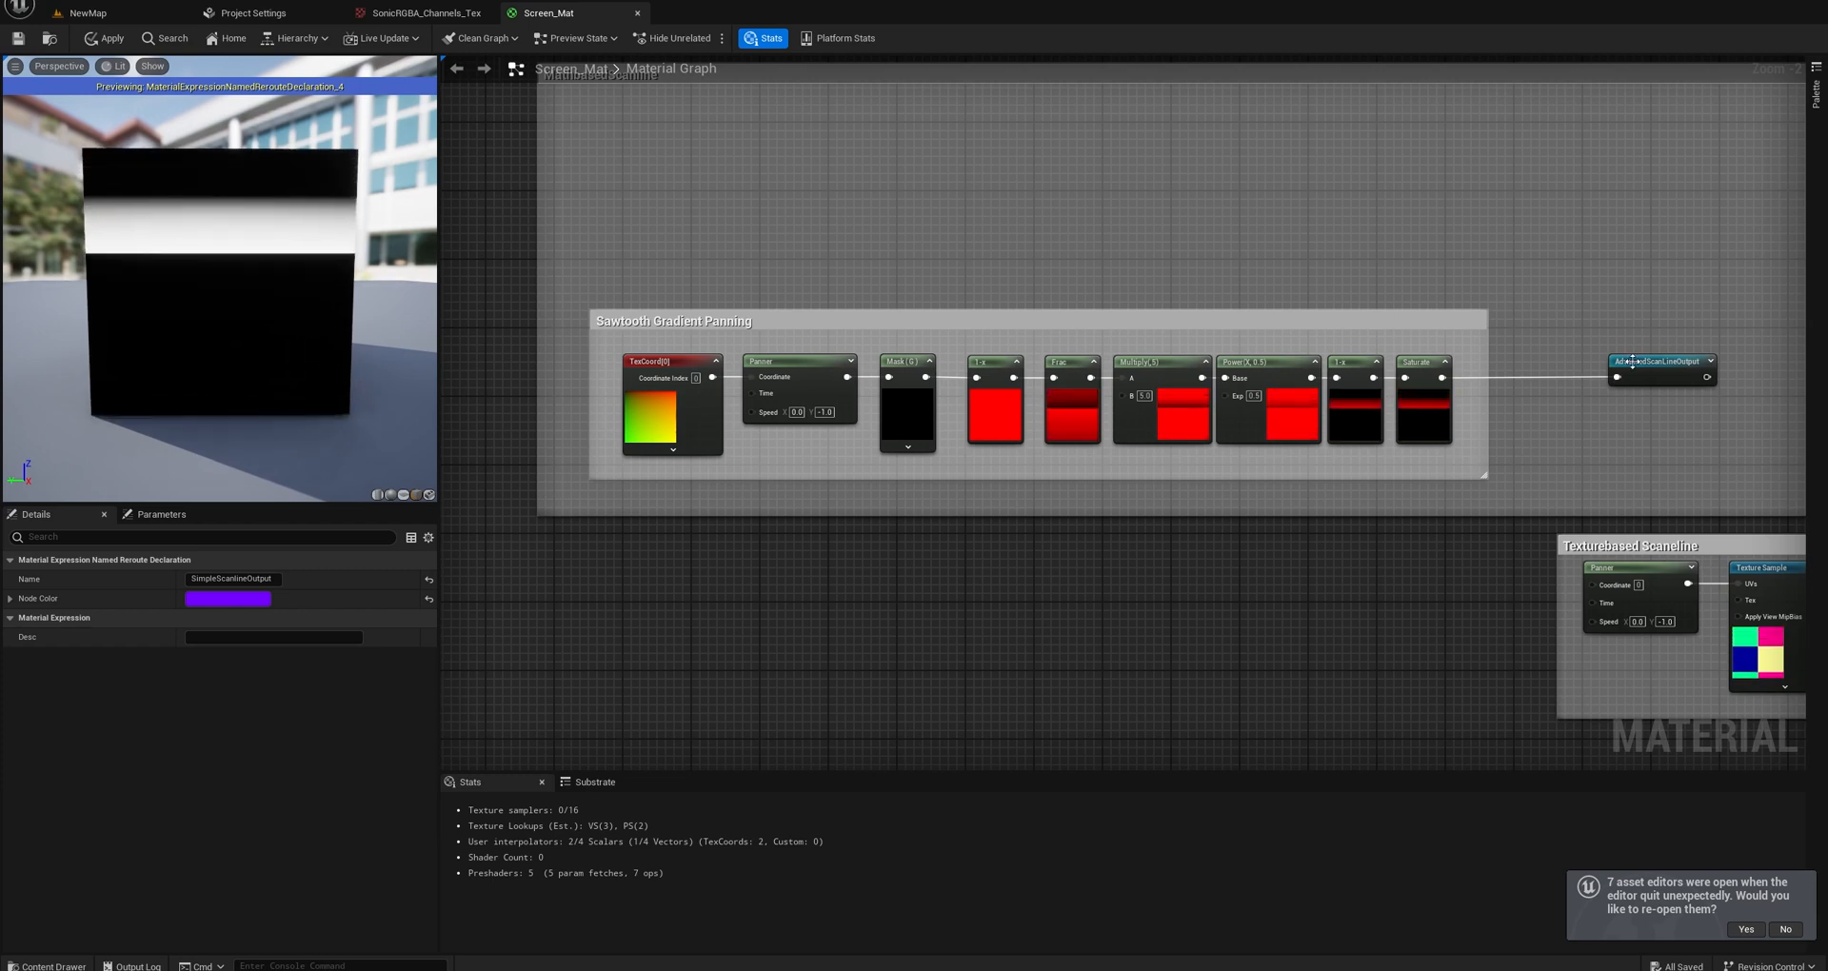
scroll(781, 448, up, 2)
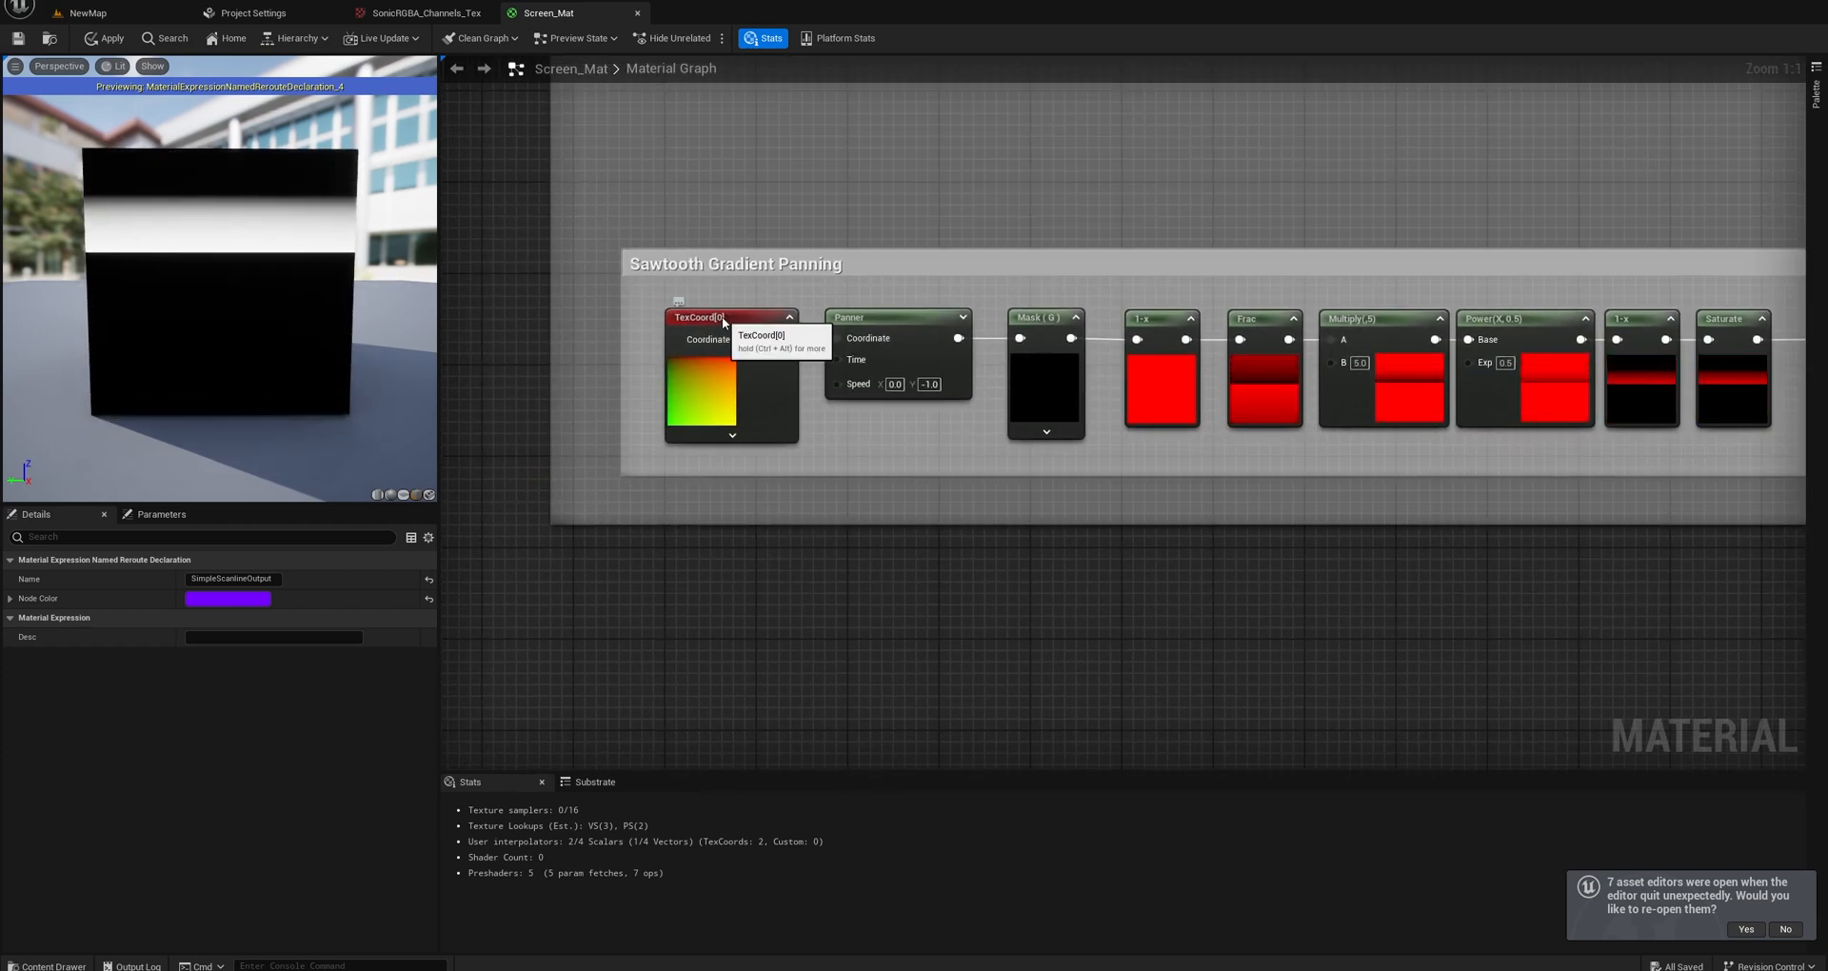
click(722, 360)
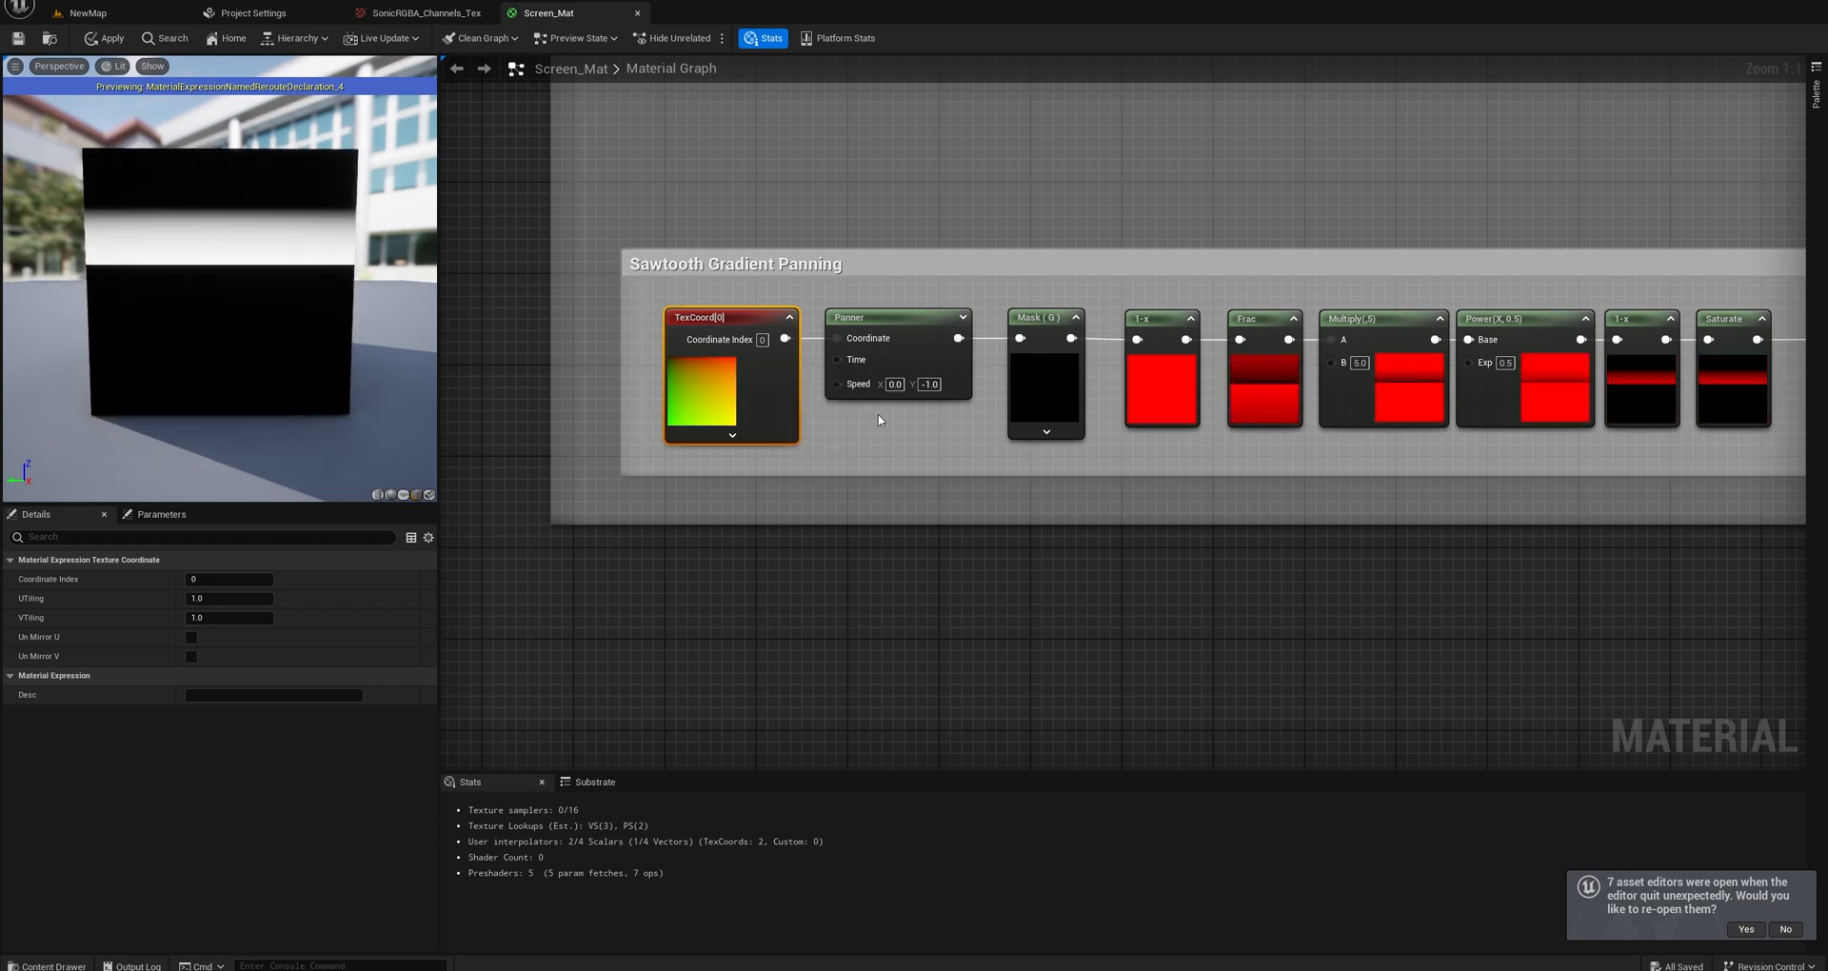
Try the R channel instead of G on the Mask node in the Sawtooth Gradient Panning group, and restore G.
right_drag(880, 420, 735, 375)
mouse_move(894, 305)
mouse_down()
mouse_move(905, 326)
mouse_move(895, 304)
mouse_up()
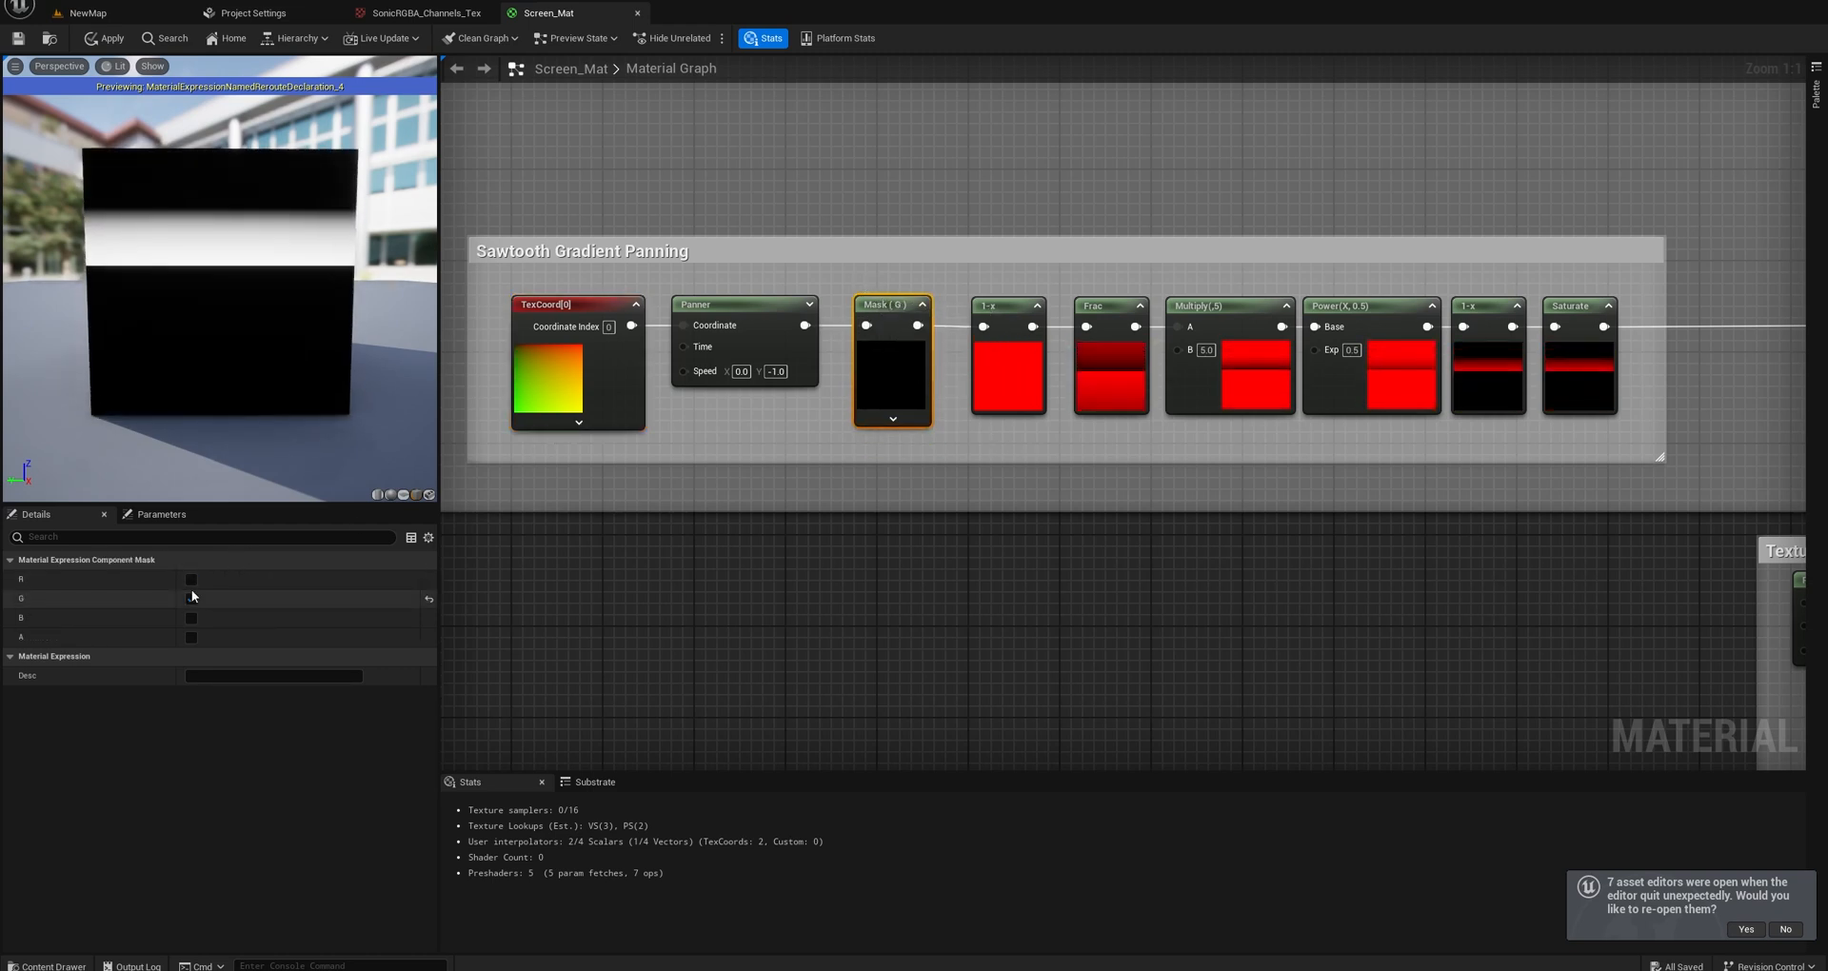
click(191, 579)
click(191, 598)
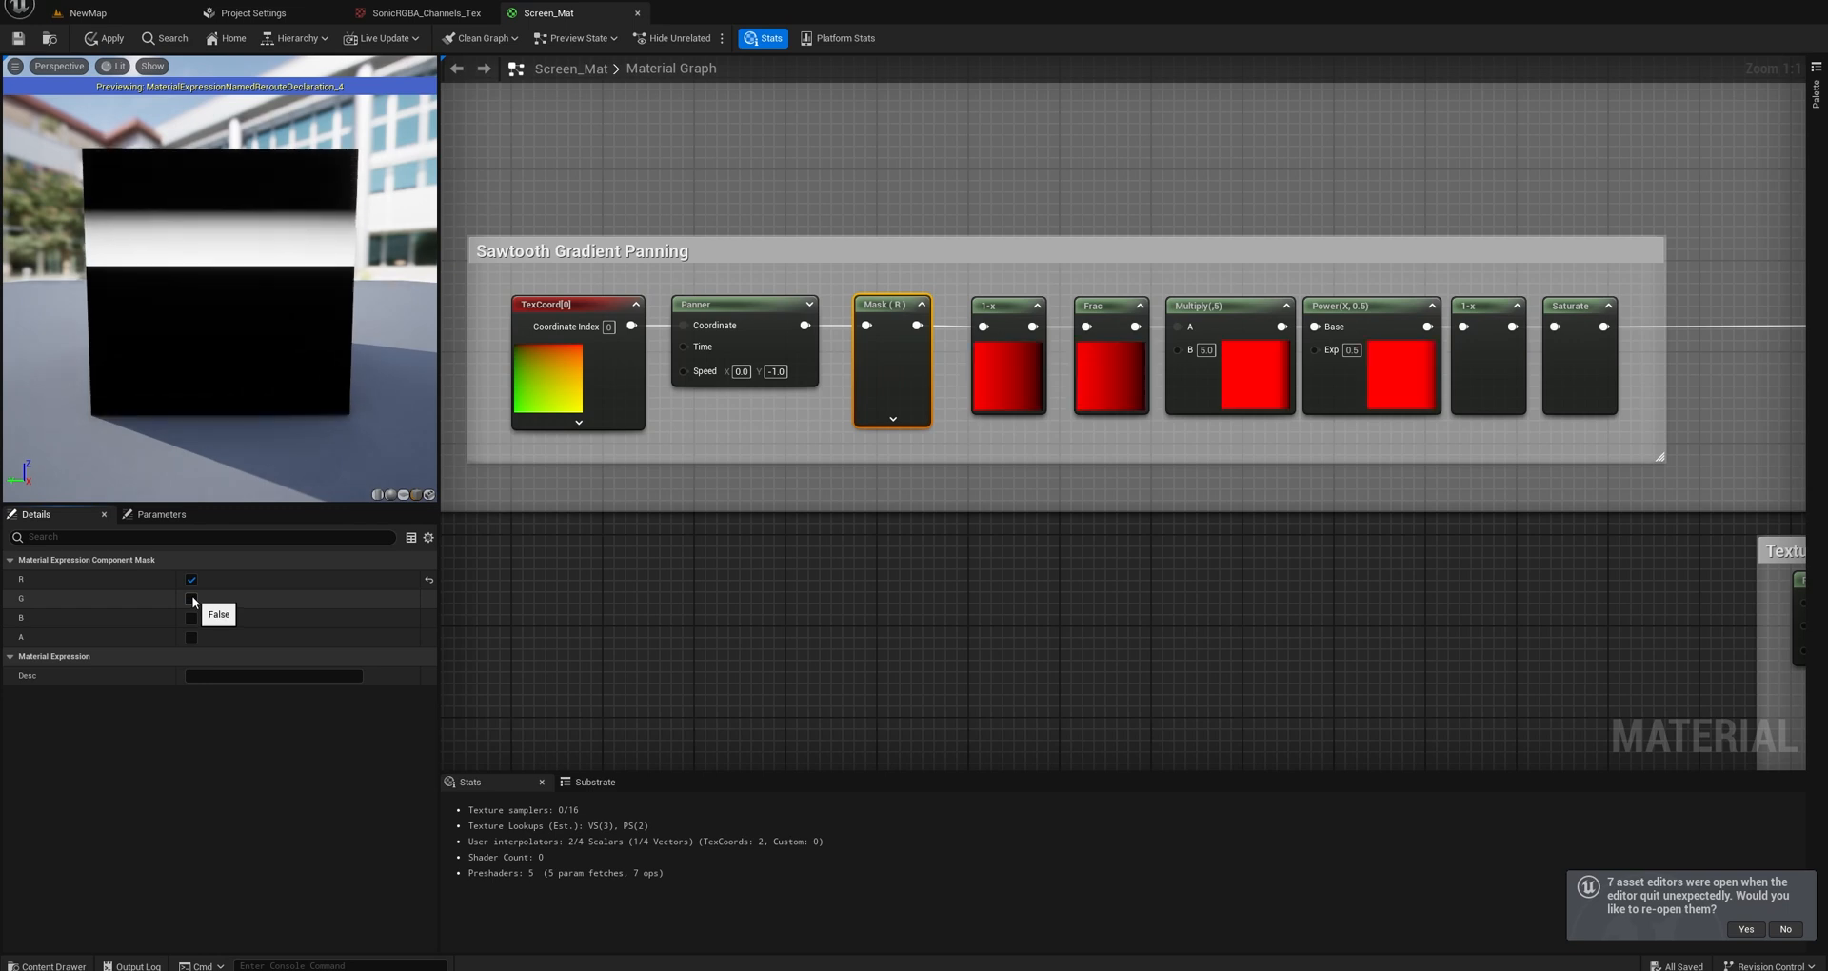
click(191, 579)
click(191, 597)
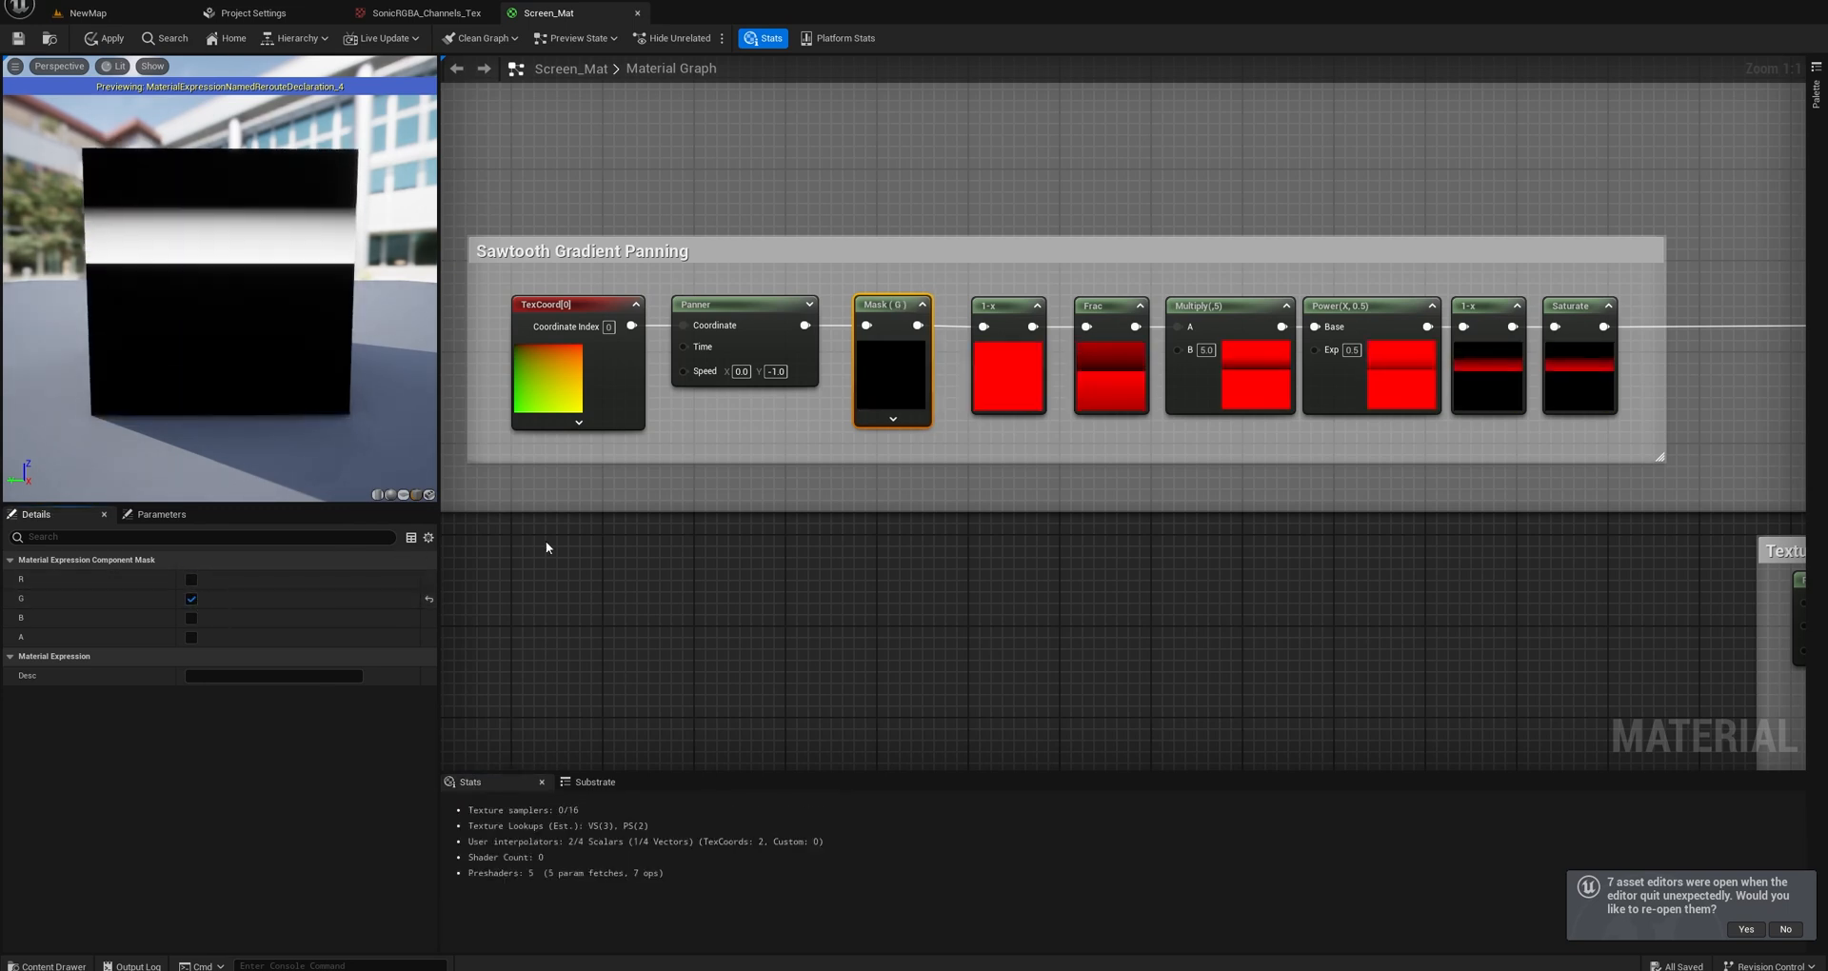
click(774, 428)
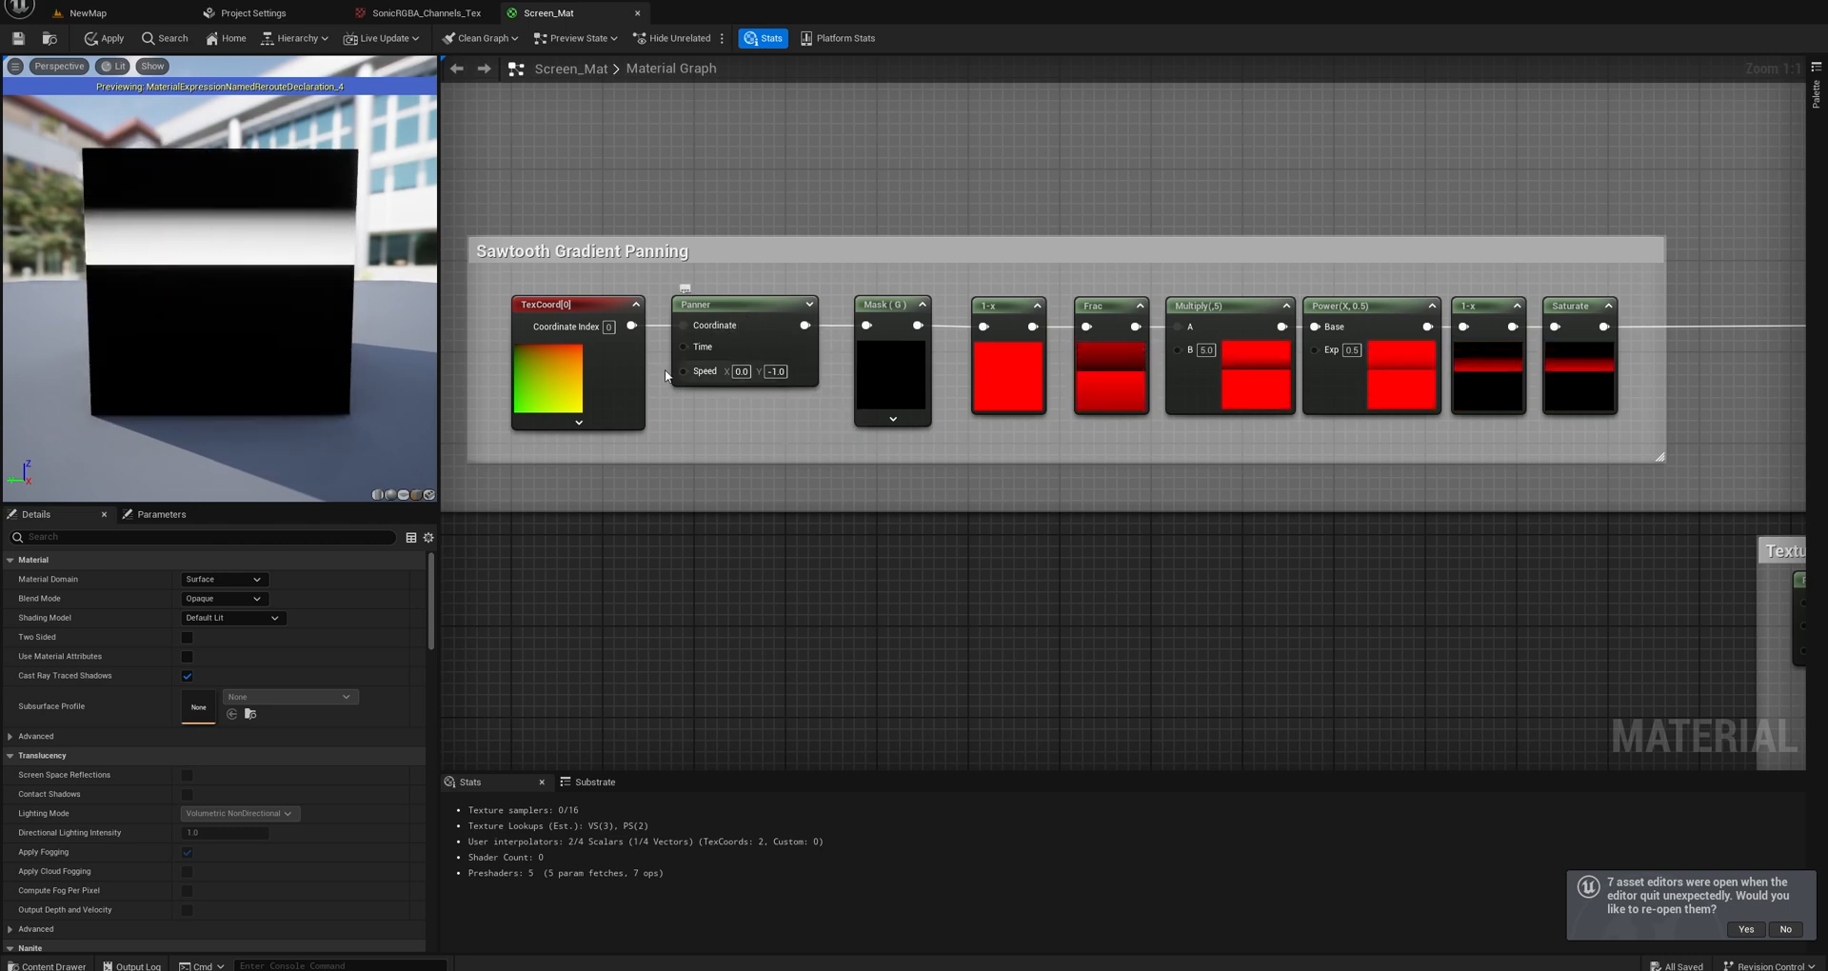
Preview the Panner node and the Mask (G) node of the Sawtooth Gradient Panning chain one after the other.
right_drag(801, 416, 734, 391)
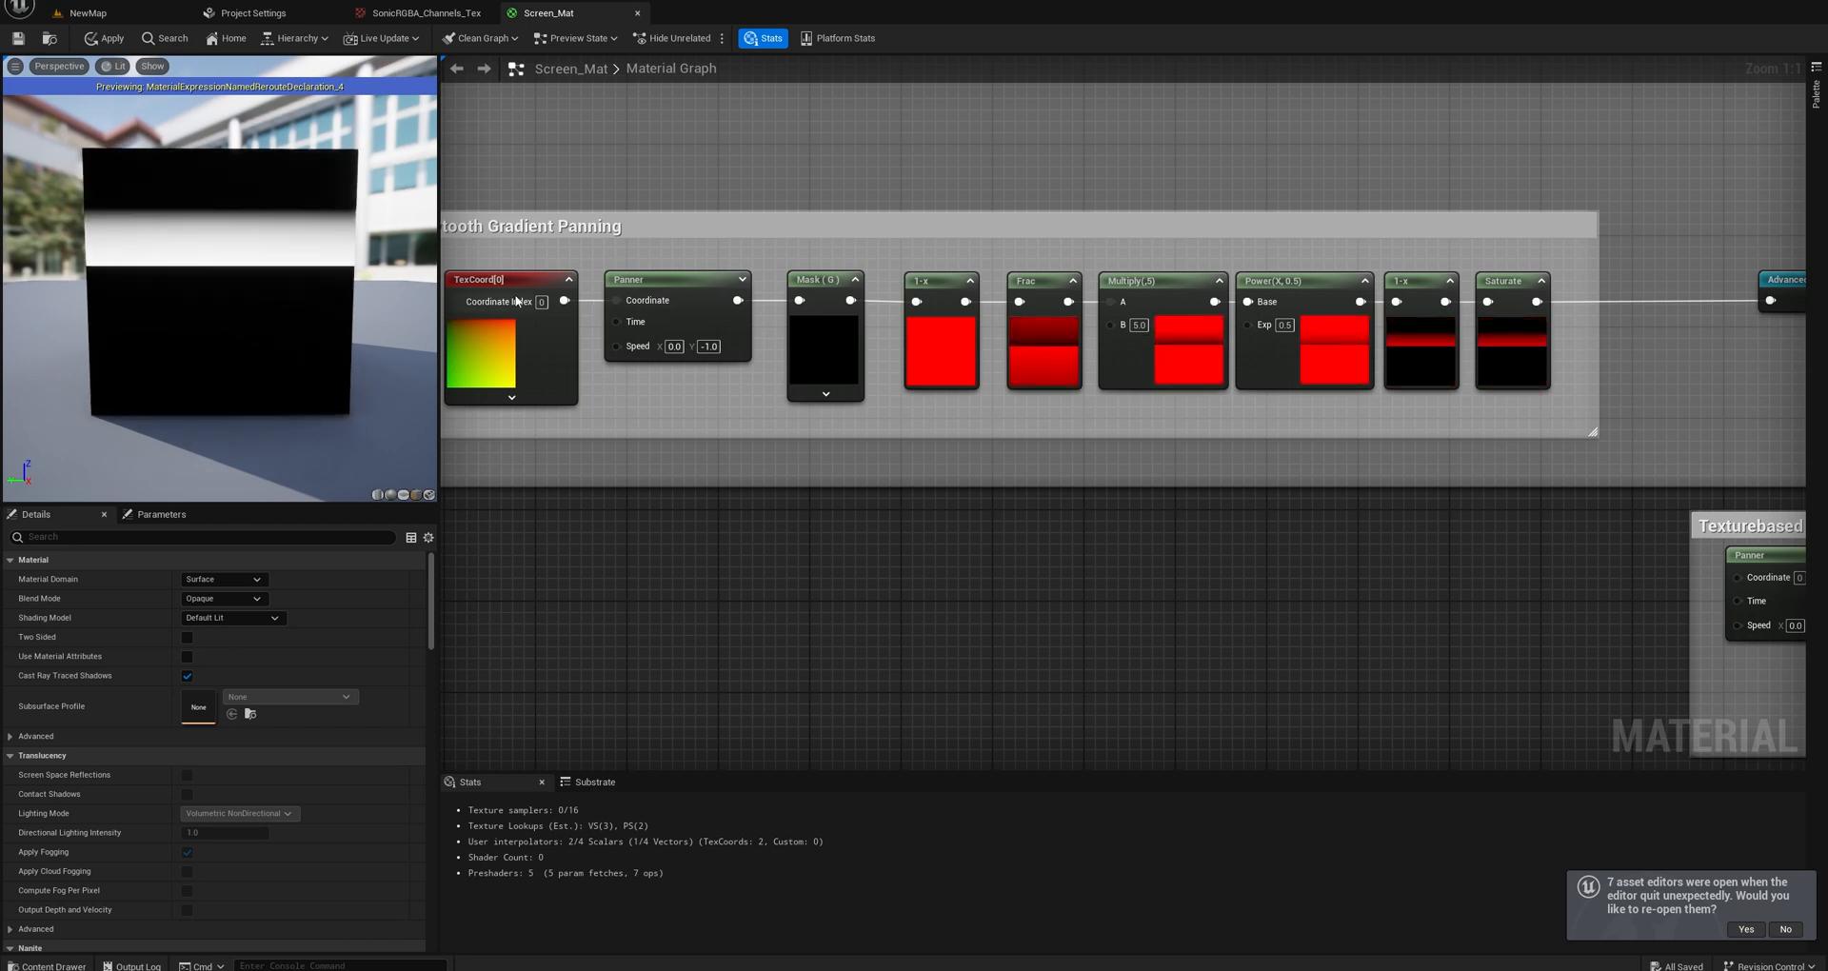
right_drag(518, 284, 658, 273)
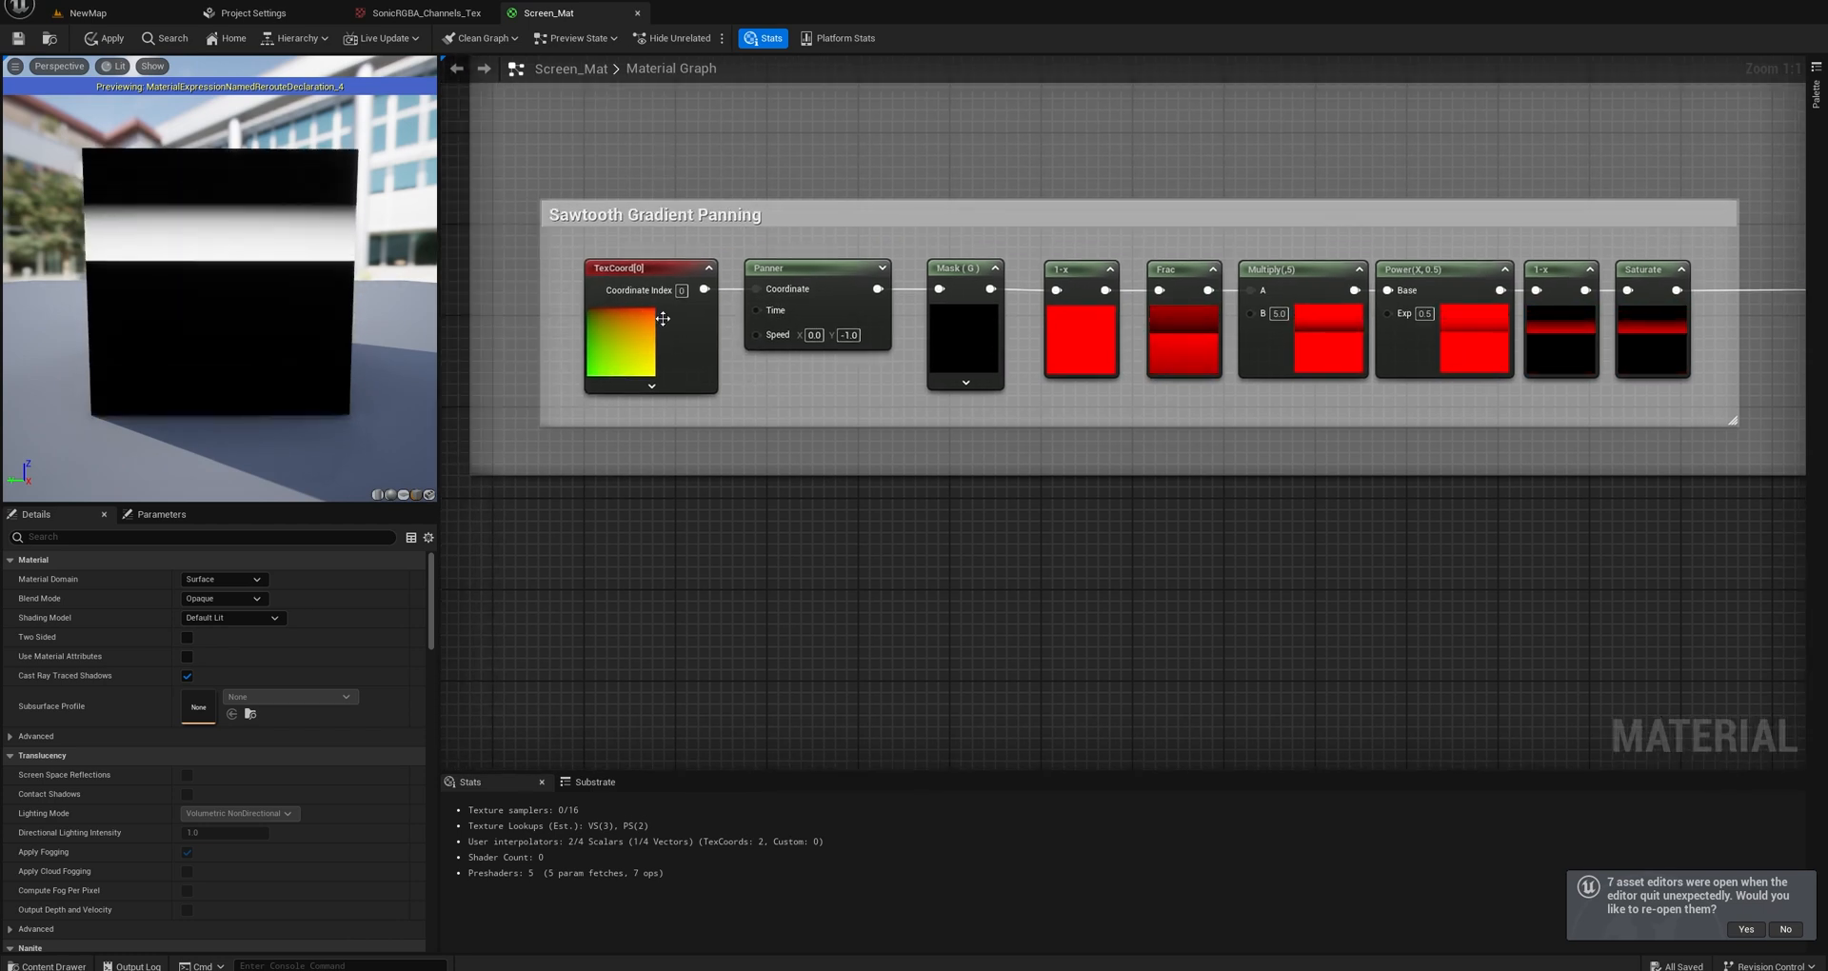
right_click(820, 266)
click(882, 313)
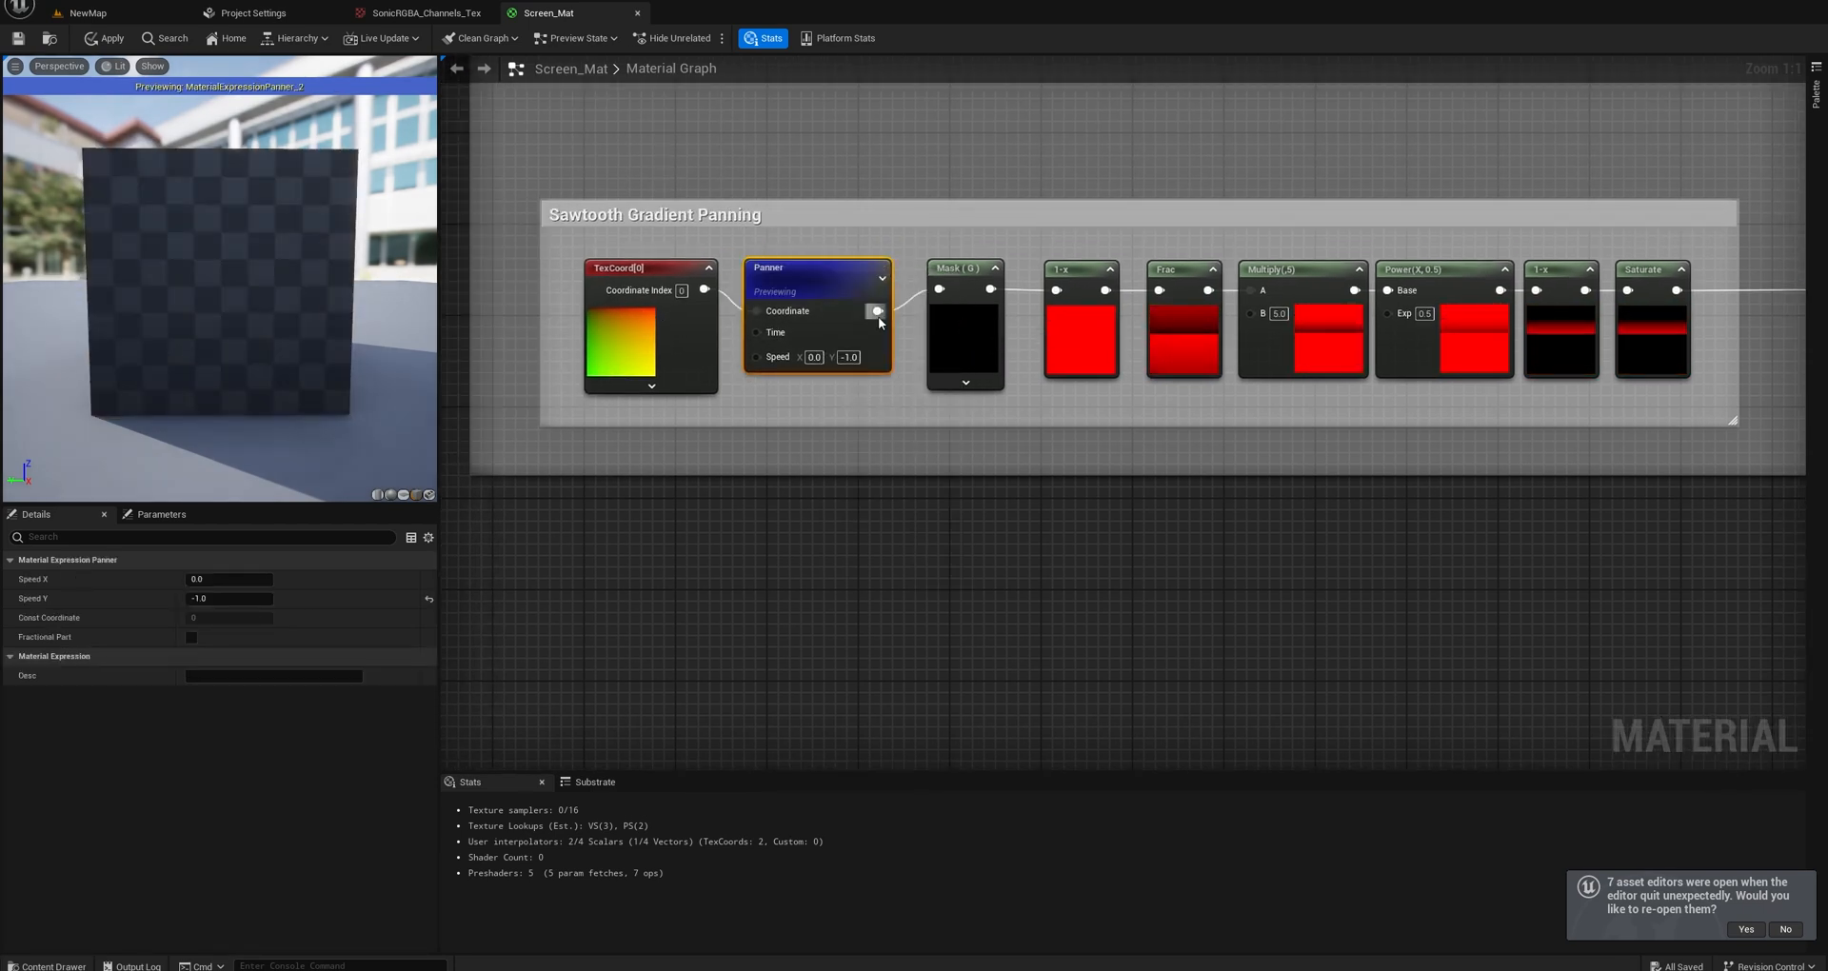
right_click(960, 276)
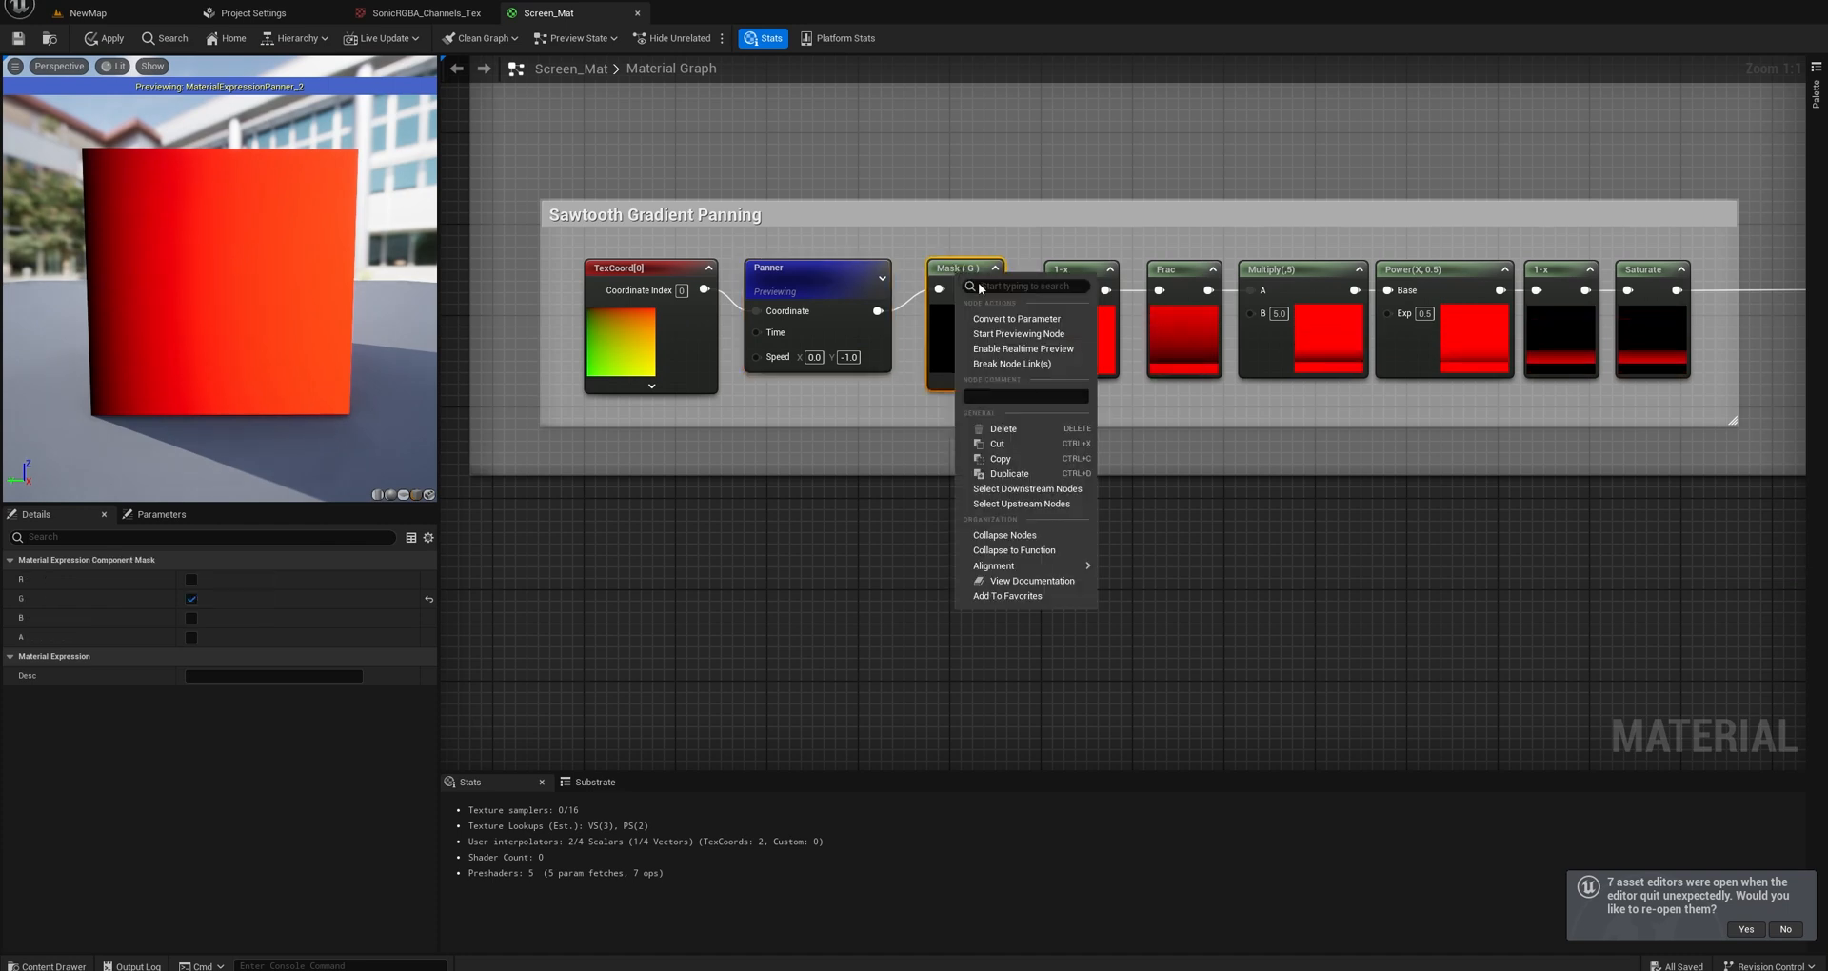
click(1000, 333)
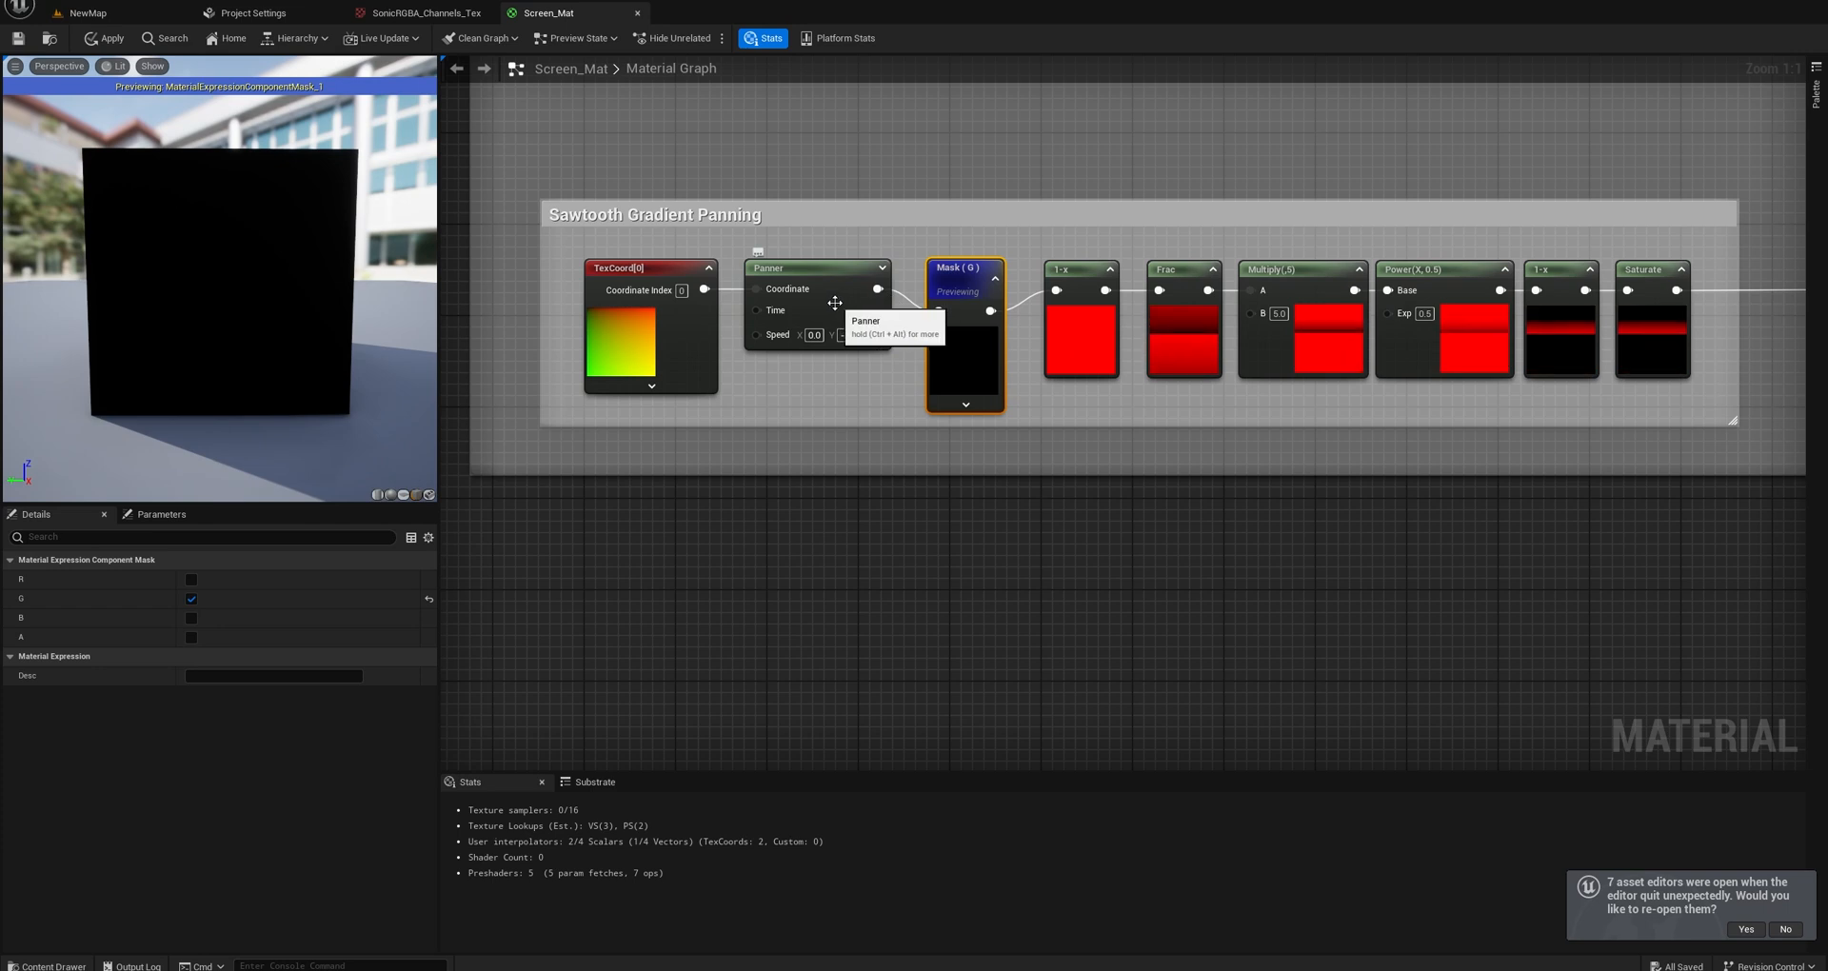
Connect the TexCoord output directly to the previewed Mask (G) node, bypassing the Panner.
right_click(660, 276)
click(858, 374)
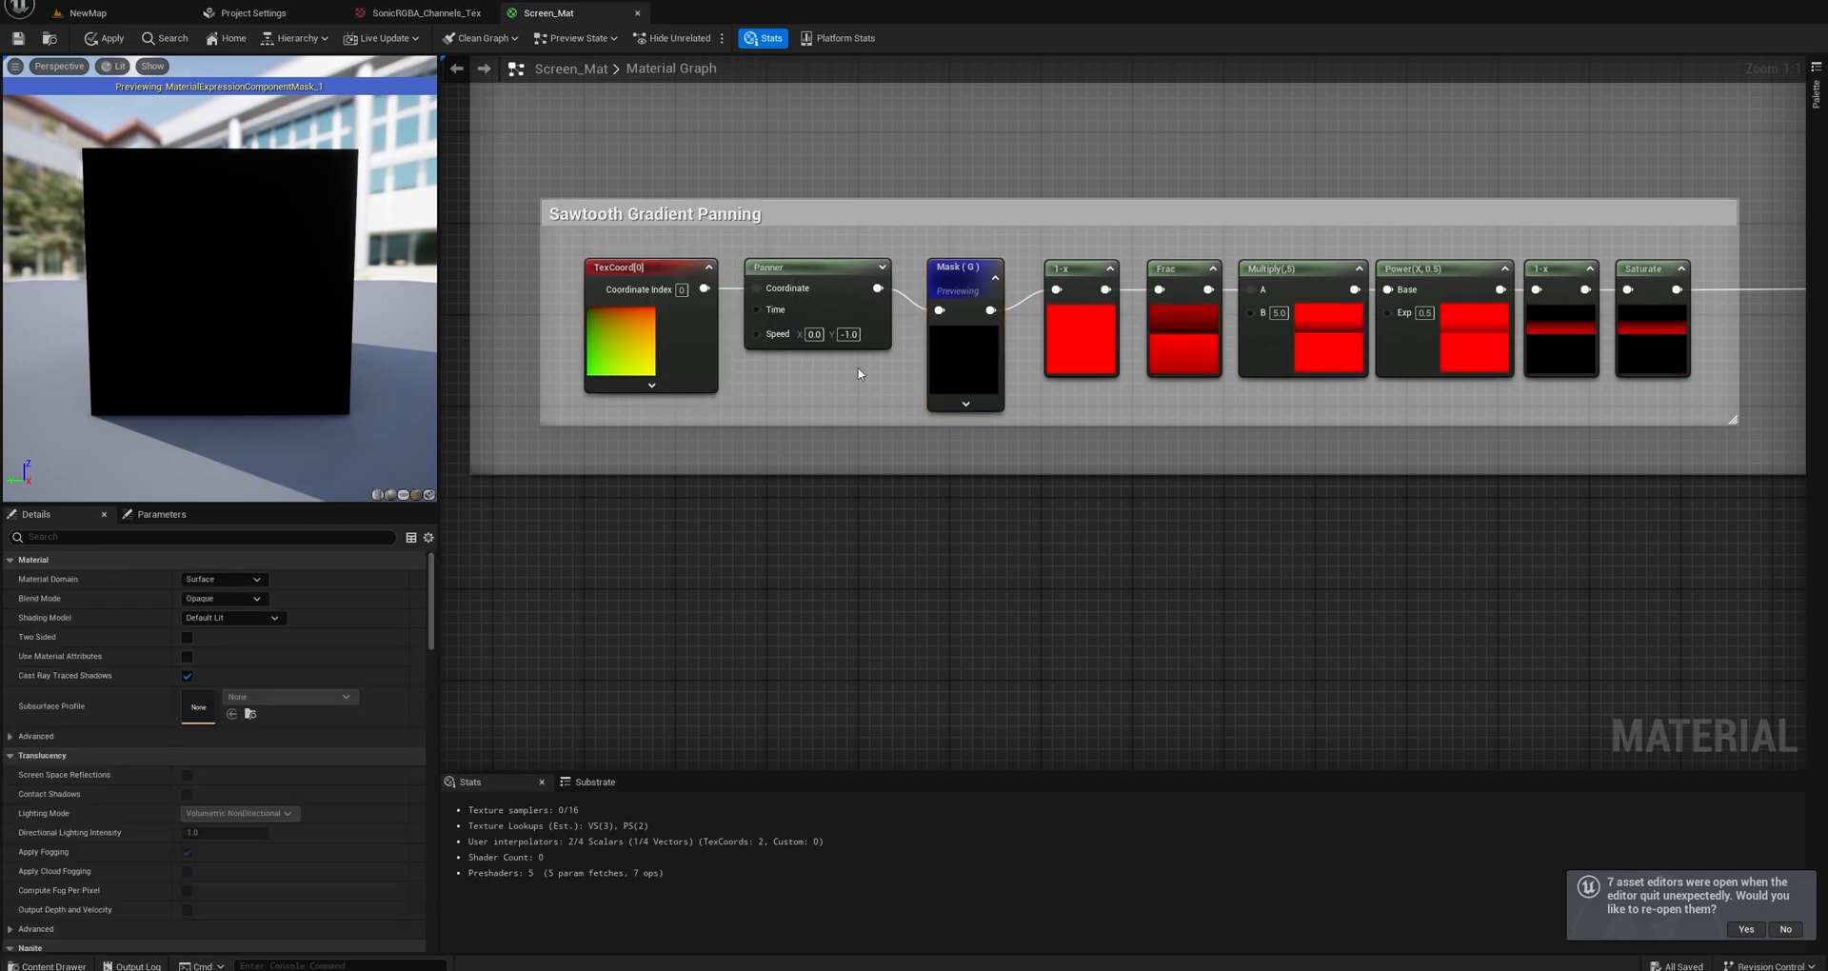
drag(702, 288, 939, 311)
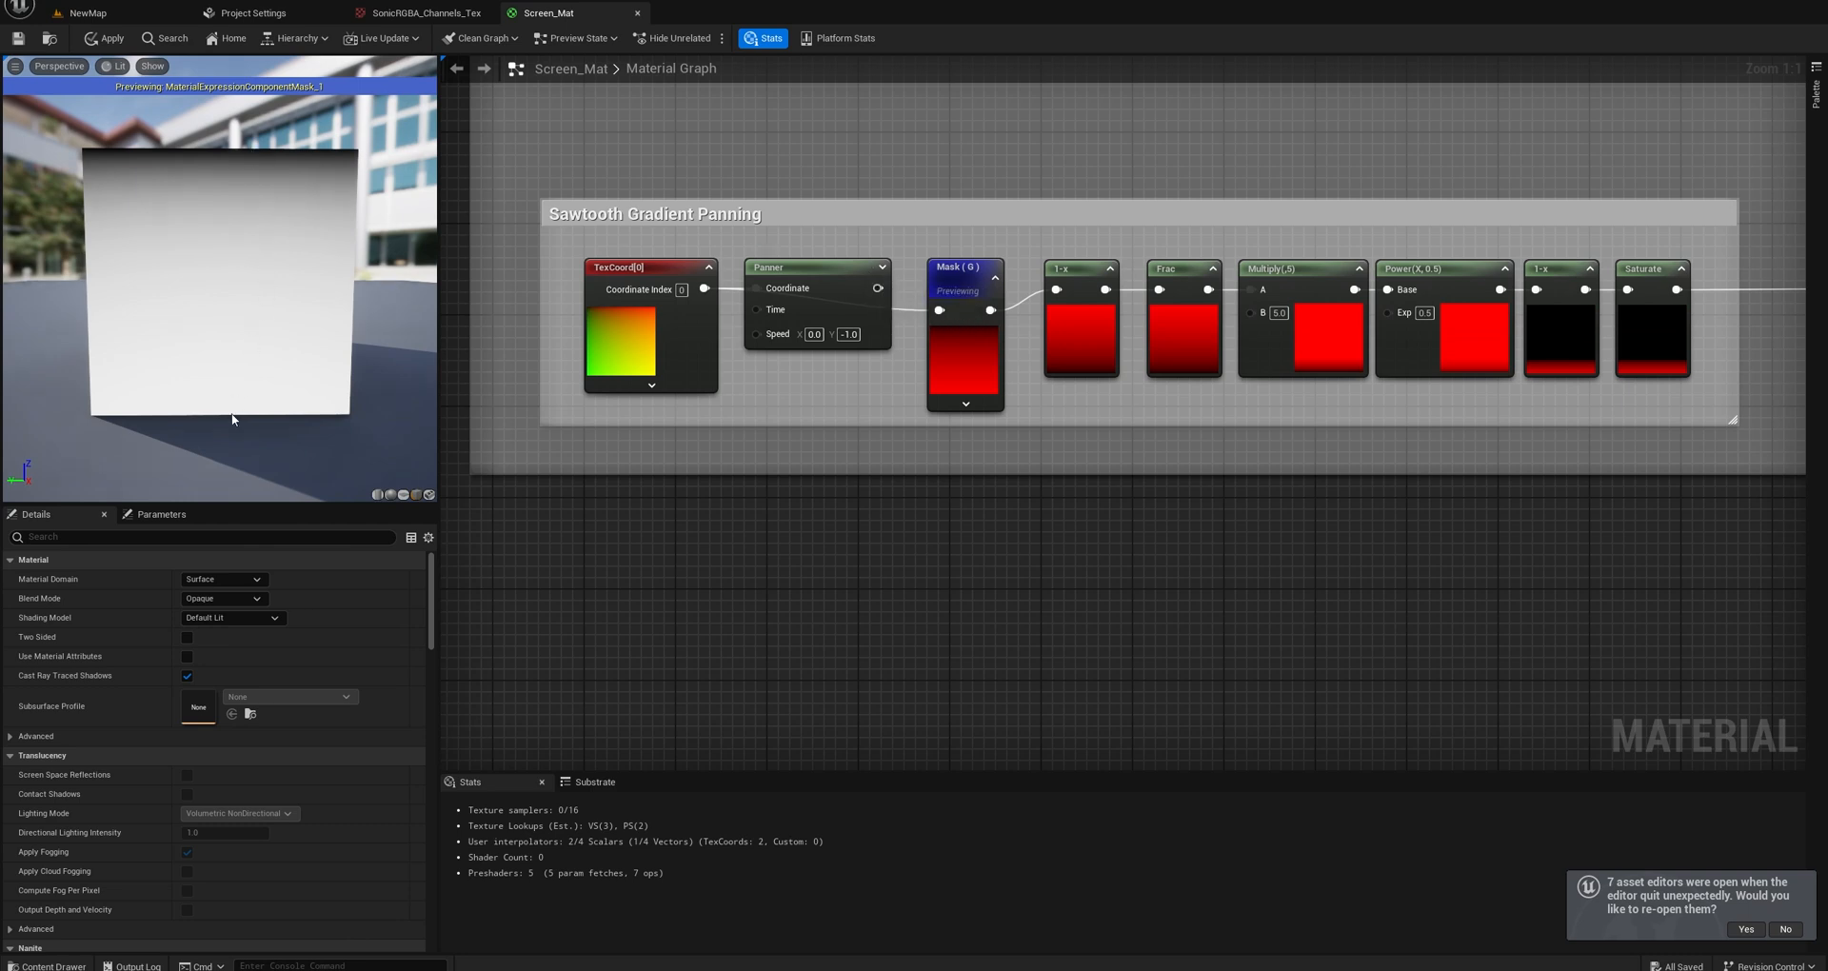
Inspect the chain from Mask to Saturate without panning, and reconnect the Panner's output to the Mask (G) node.
right_drag(1037, 401, 791, 340)
scroll(791, 341, down, 1)
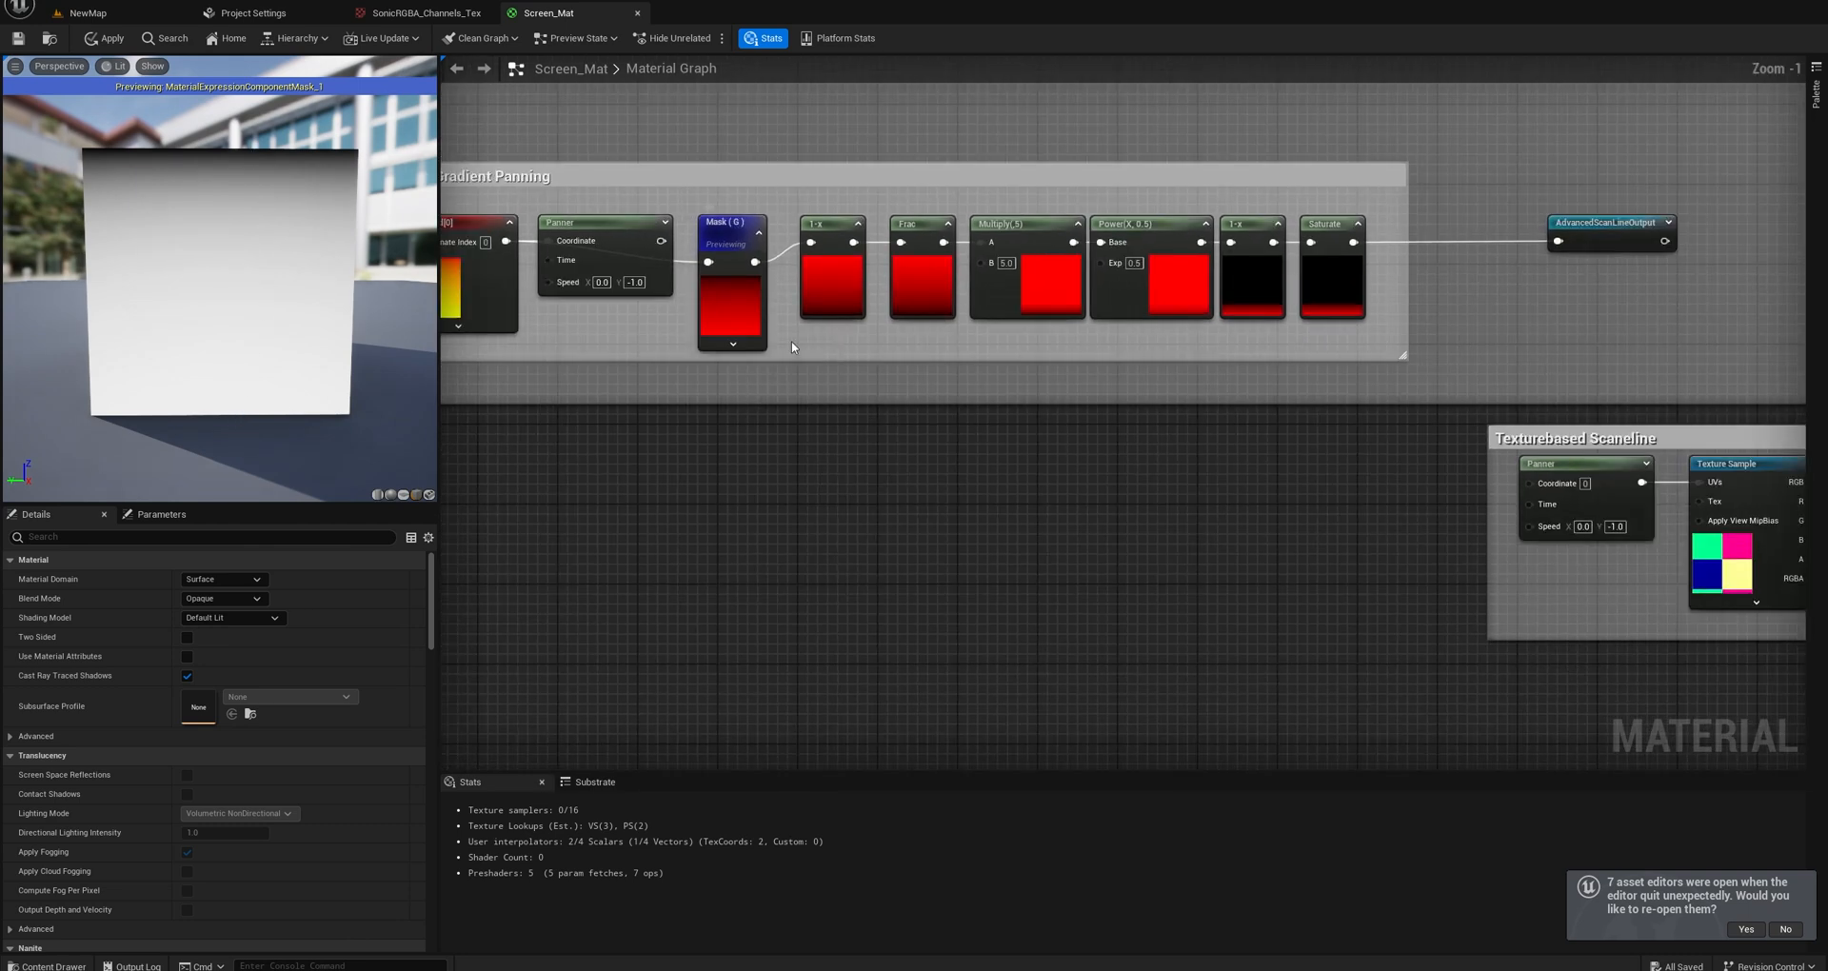
scroll(800, 341, up, 1)
scroll(809, 345, down, 1)
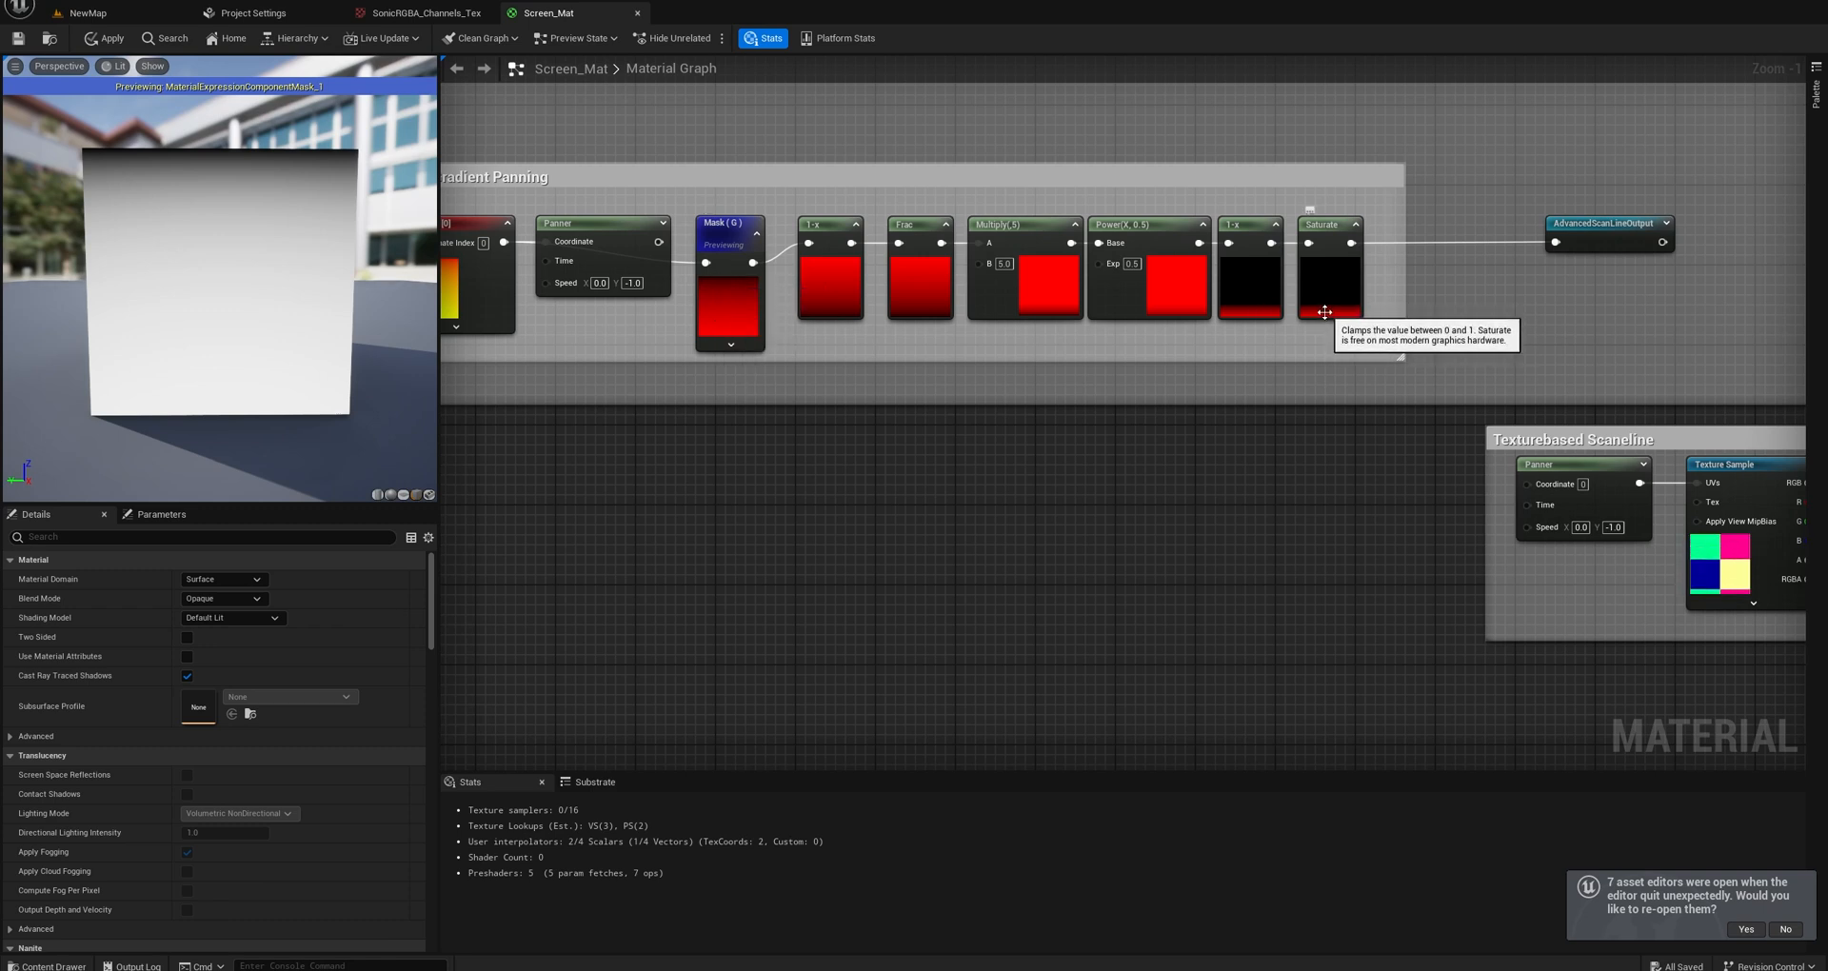
right_drag(663, 258, 867, 279)
scroll(867, 279, up, 1)
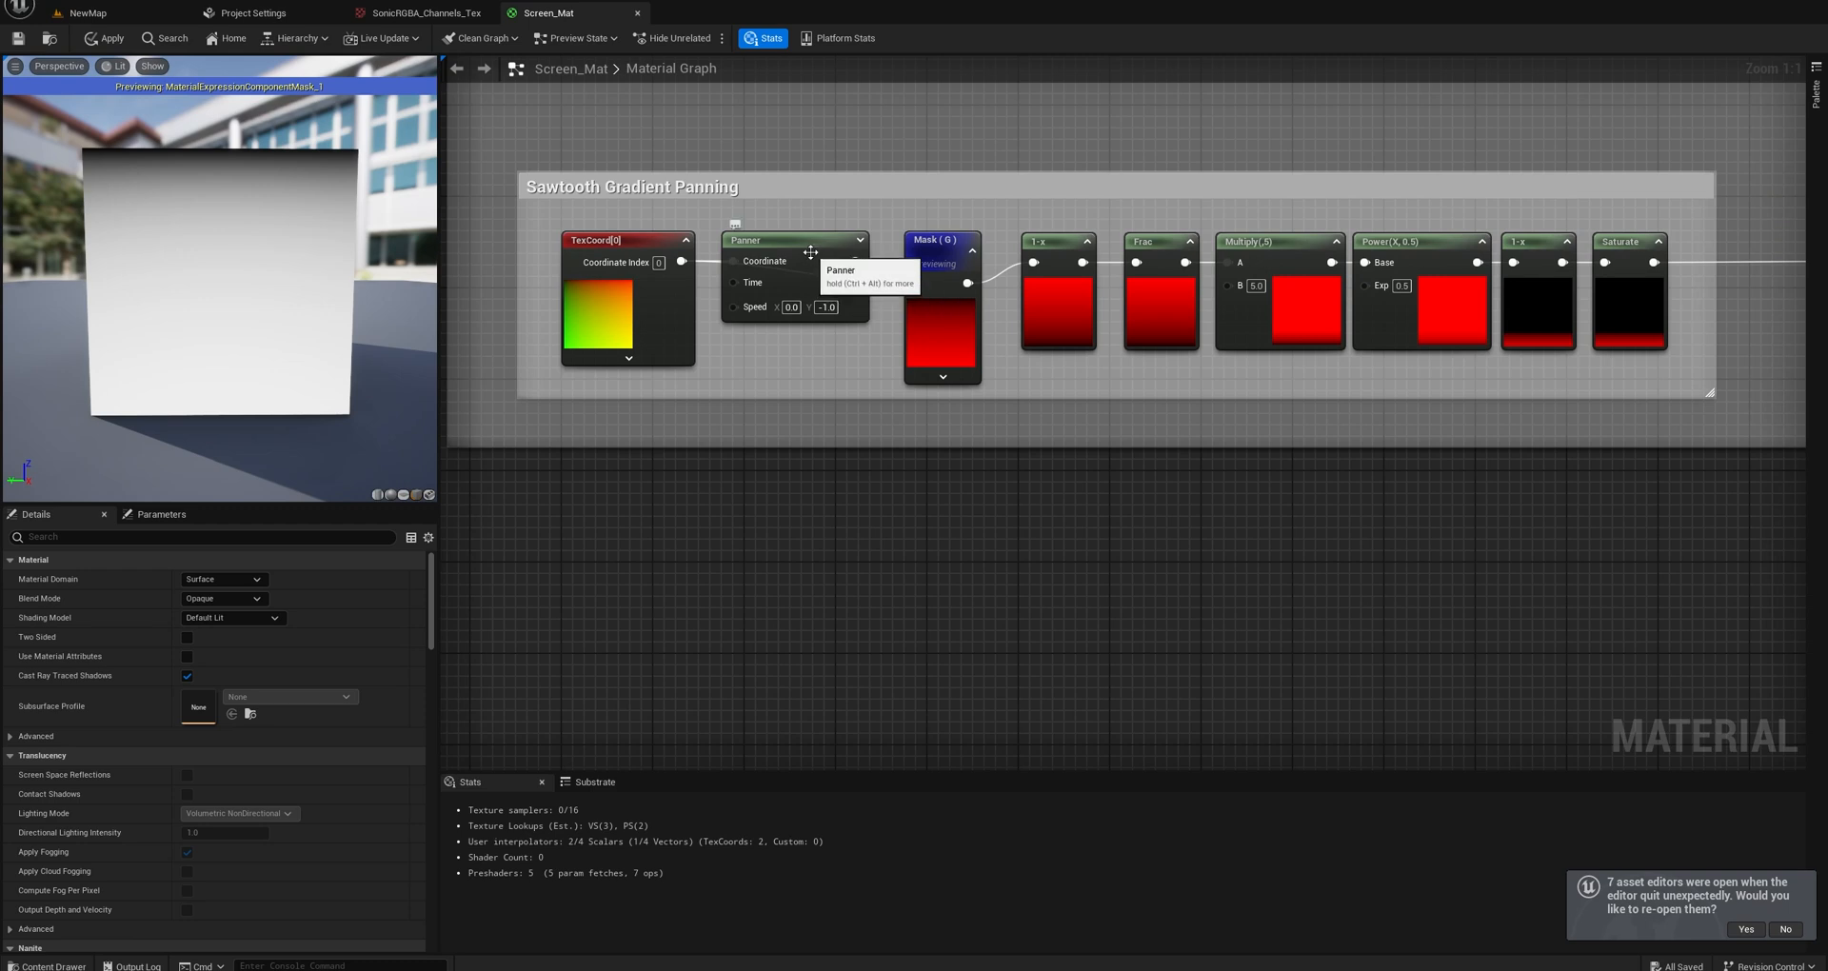
drag(860, 270, 829, 249)
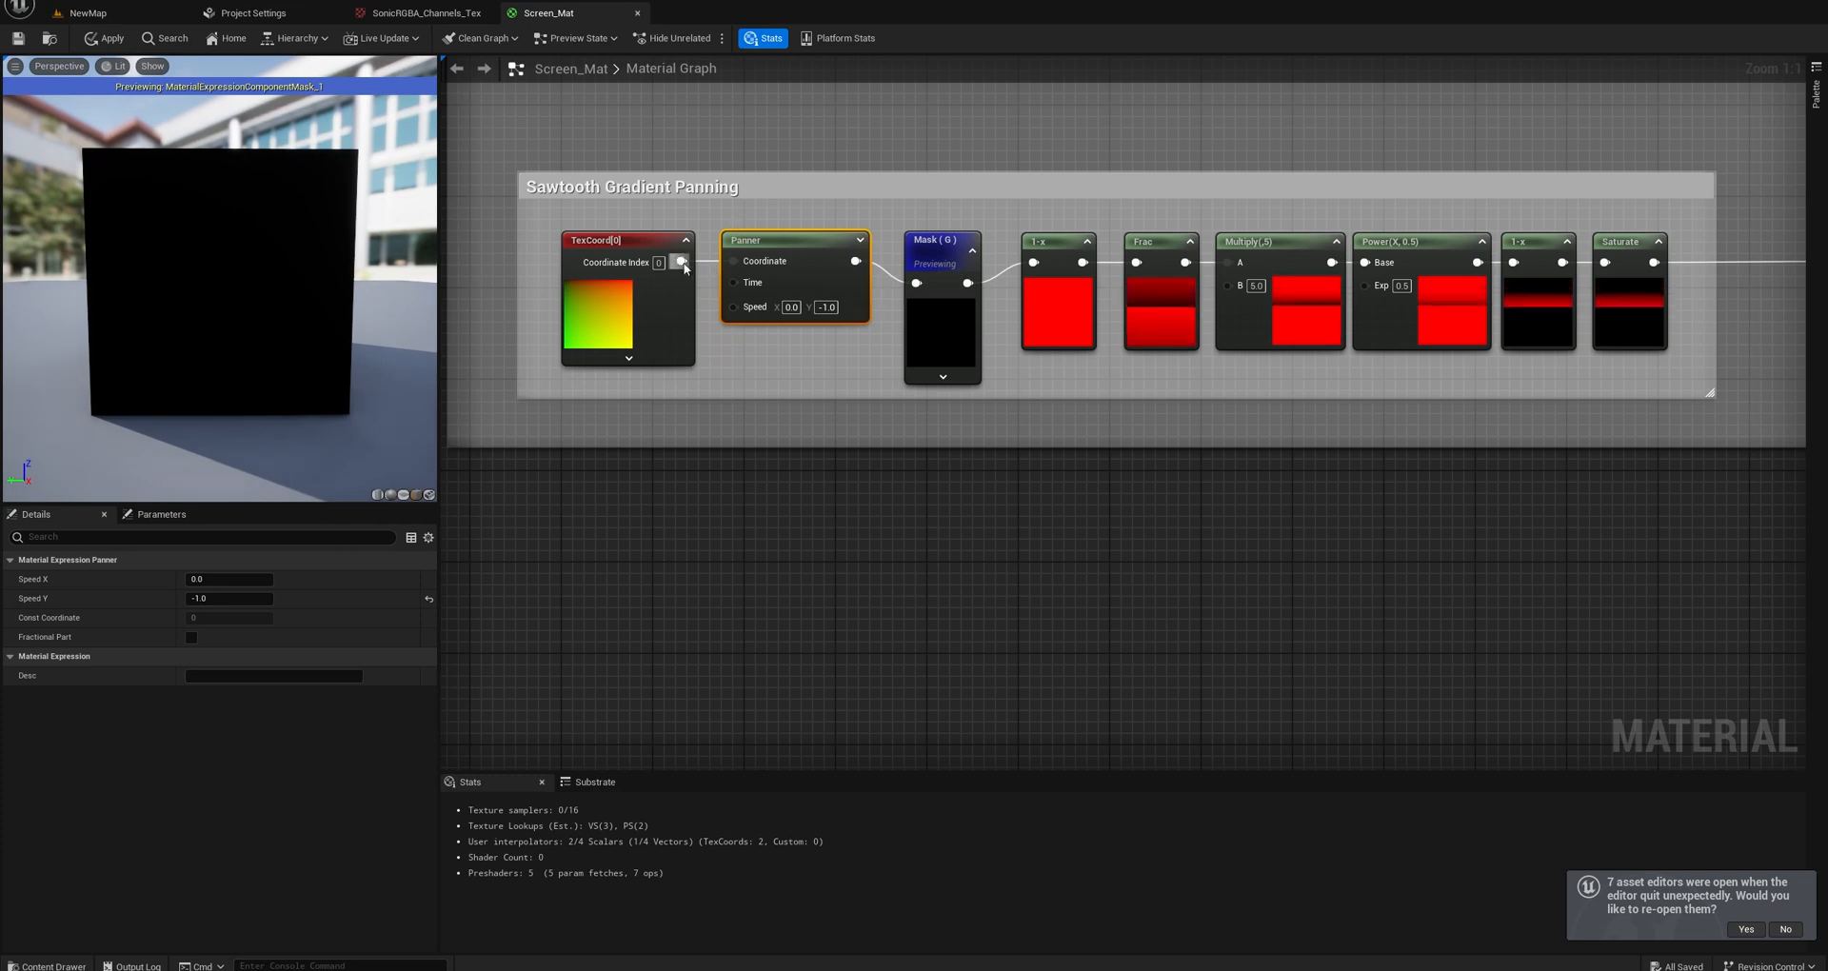
Wire TexCoord straight into the Mask (G) node again, skipping the Panner, and shift the Panner clear of the wire.
drag(682, 261, 917, 283)
drag(817, 254, 806, 232)
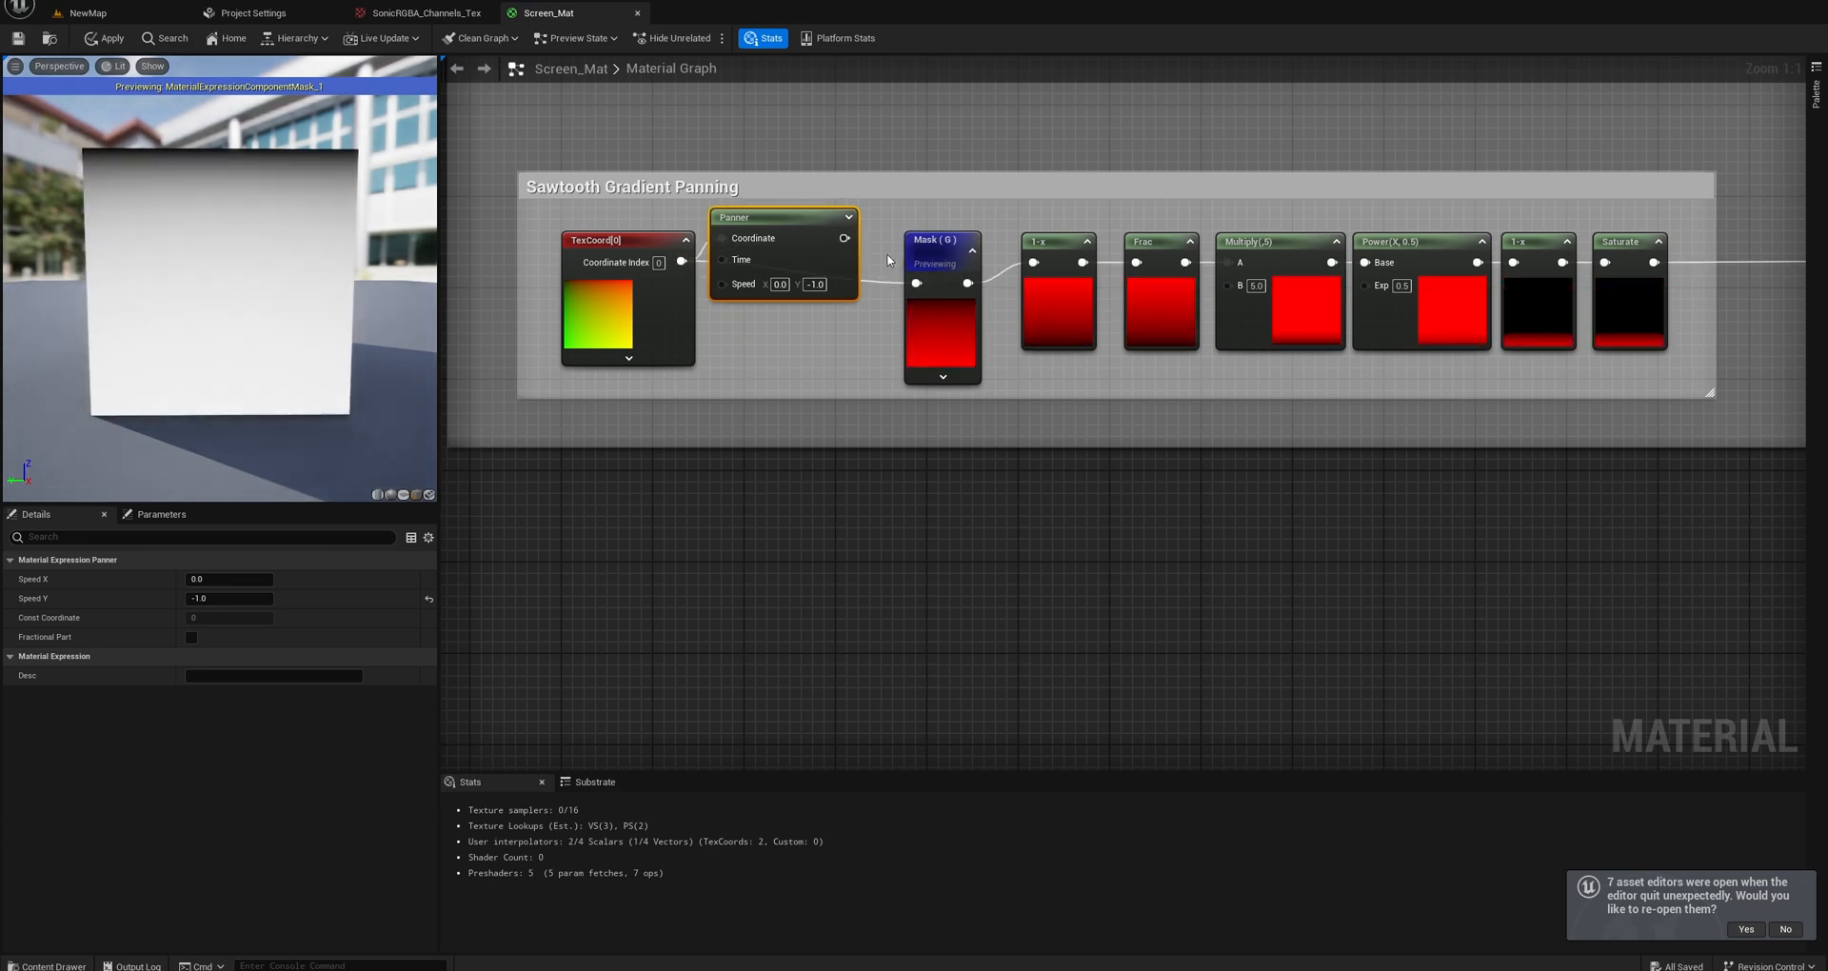
drag(944, 247, 944, 237)
right_drag(1020, 368, 918, 387)
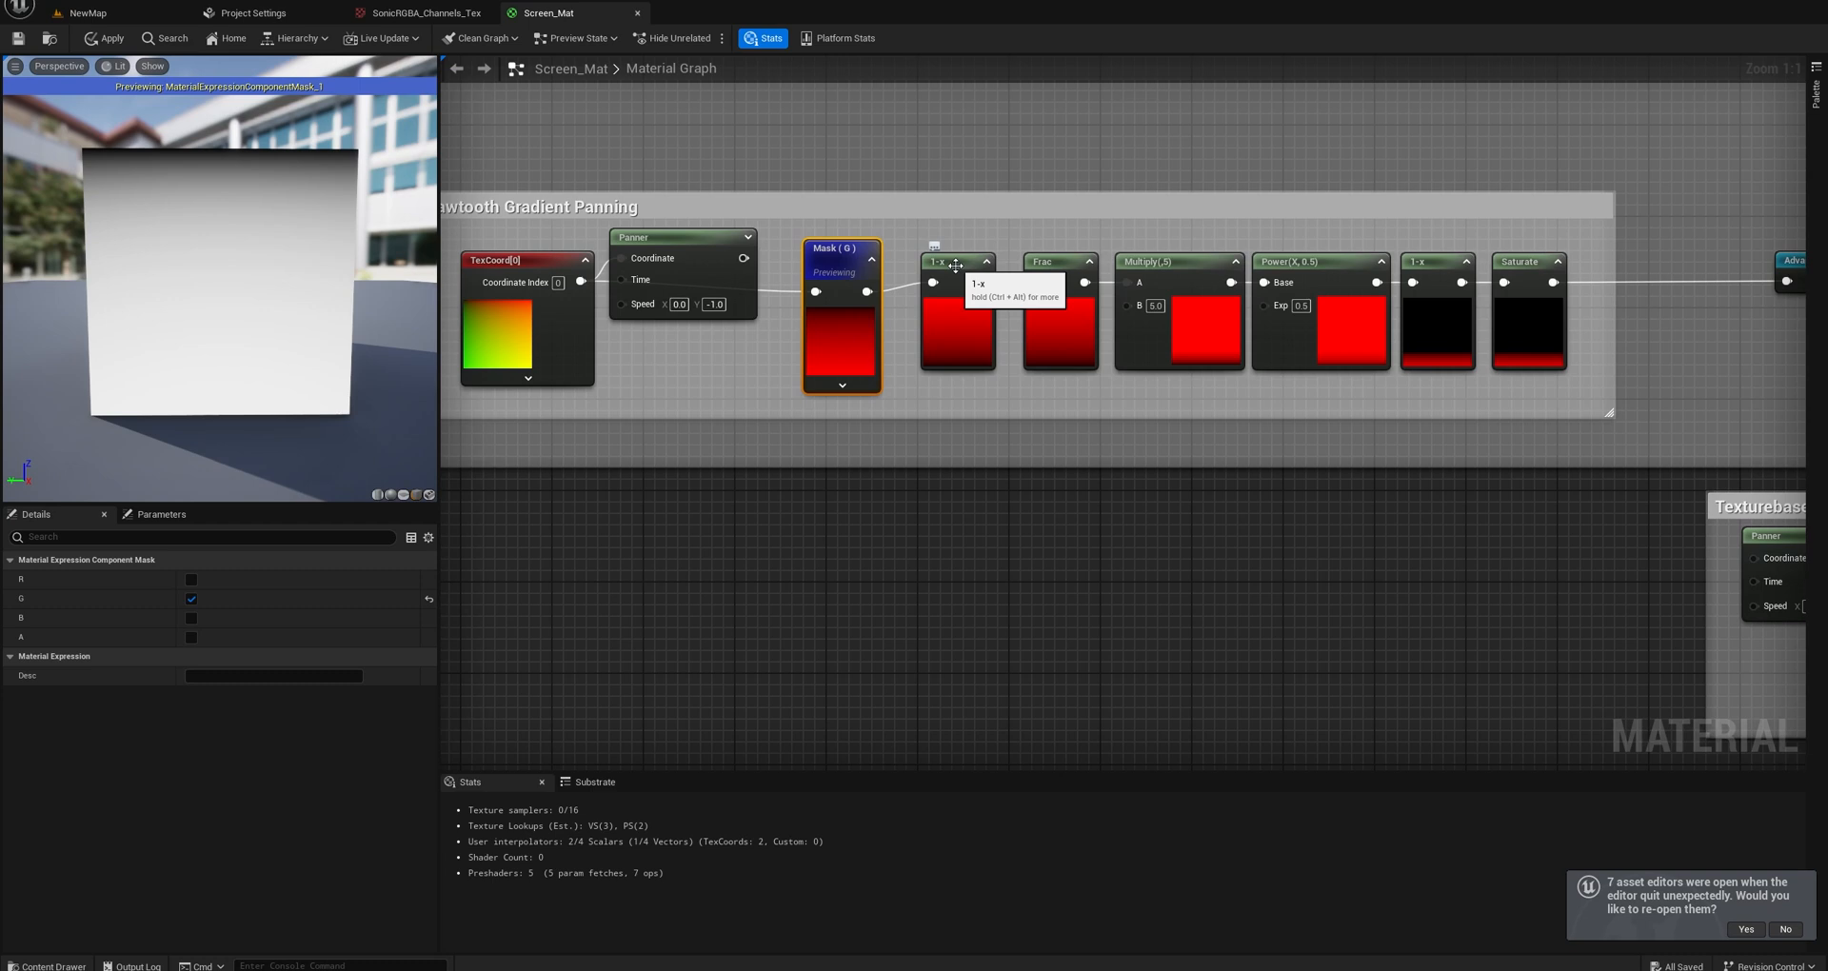
right_drag(1076, 362, 967, 370)
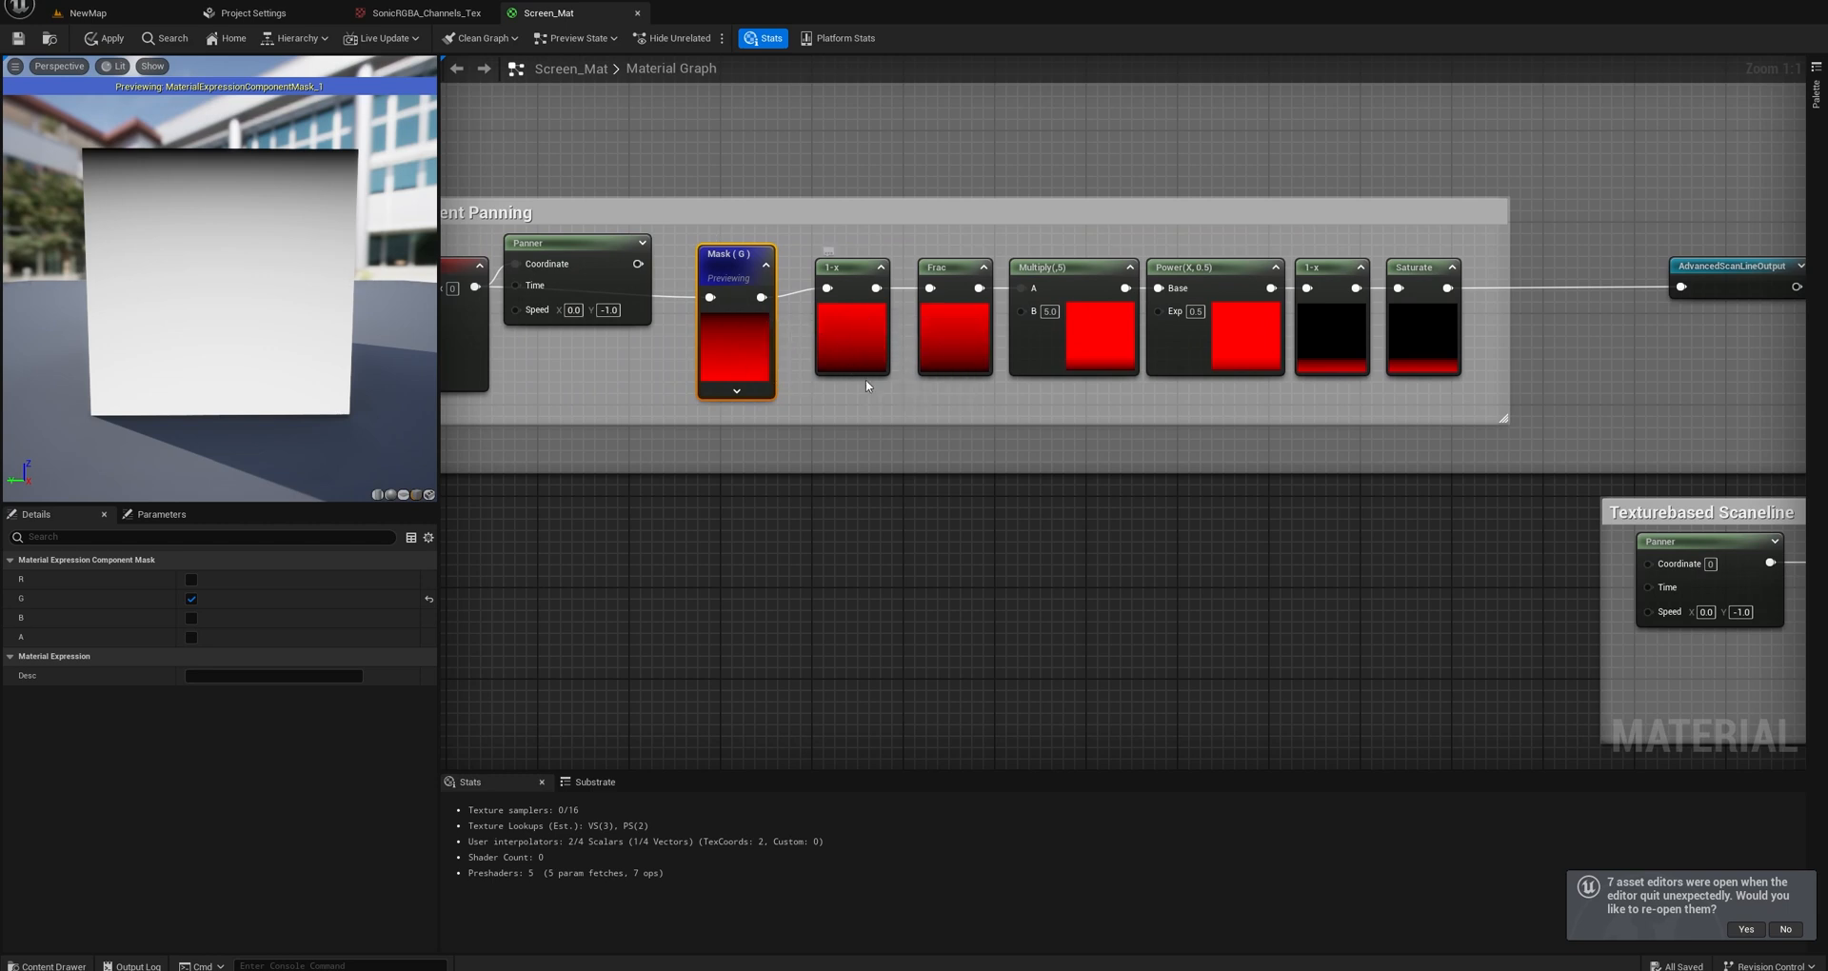
click(851, 440)
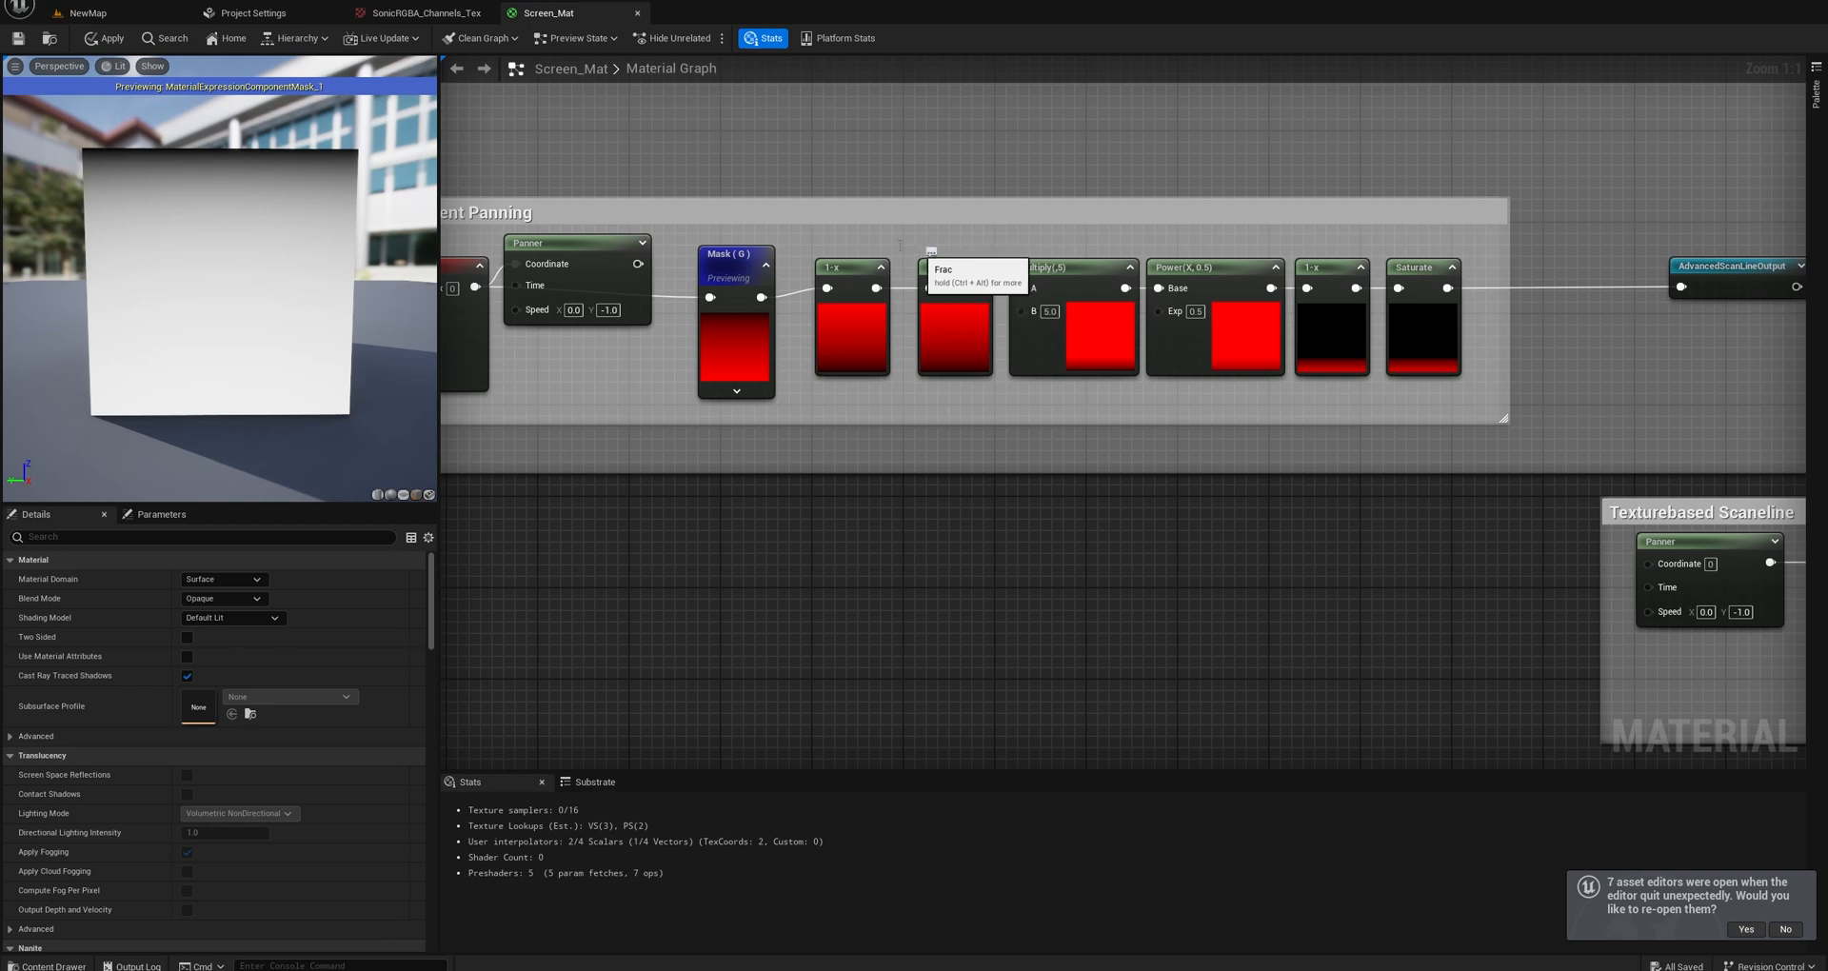
Connect the 1-x output directly to the Multiply node's A input and delete the bypassed Frac node.
drag(900, 245, 1005, 407)
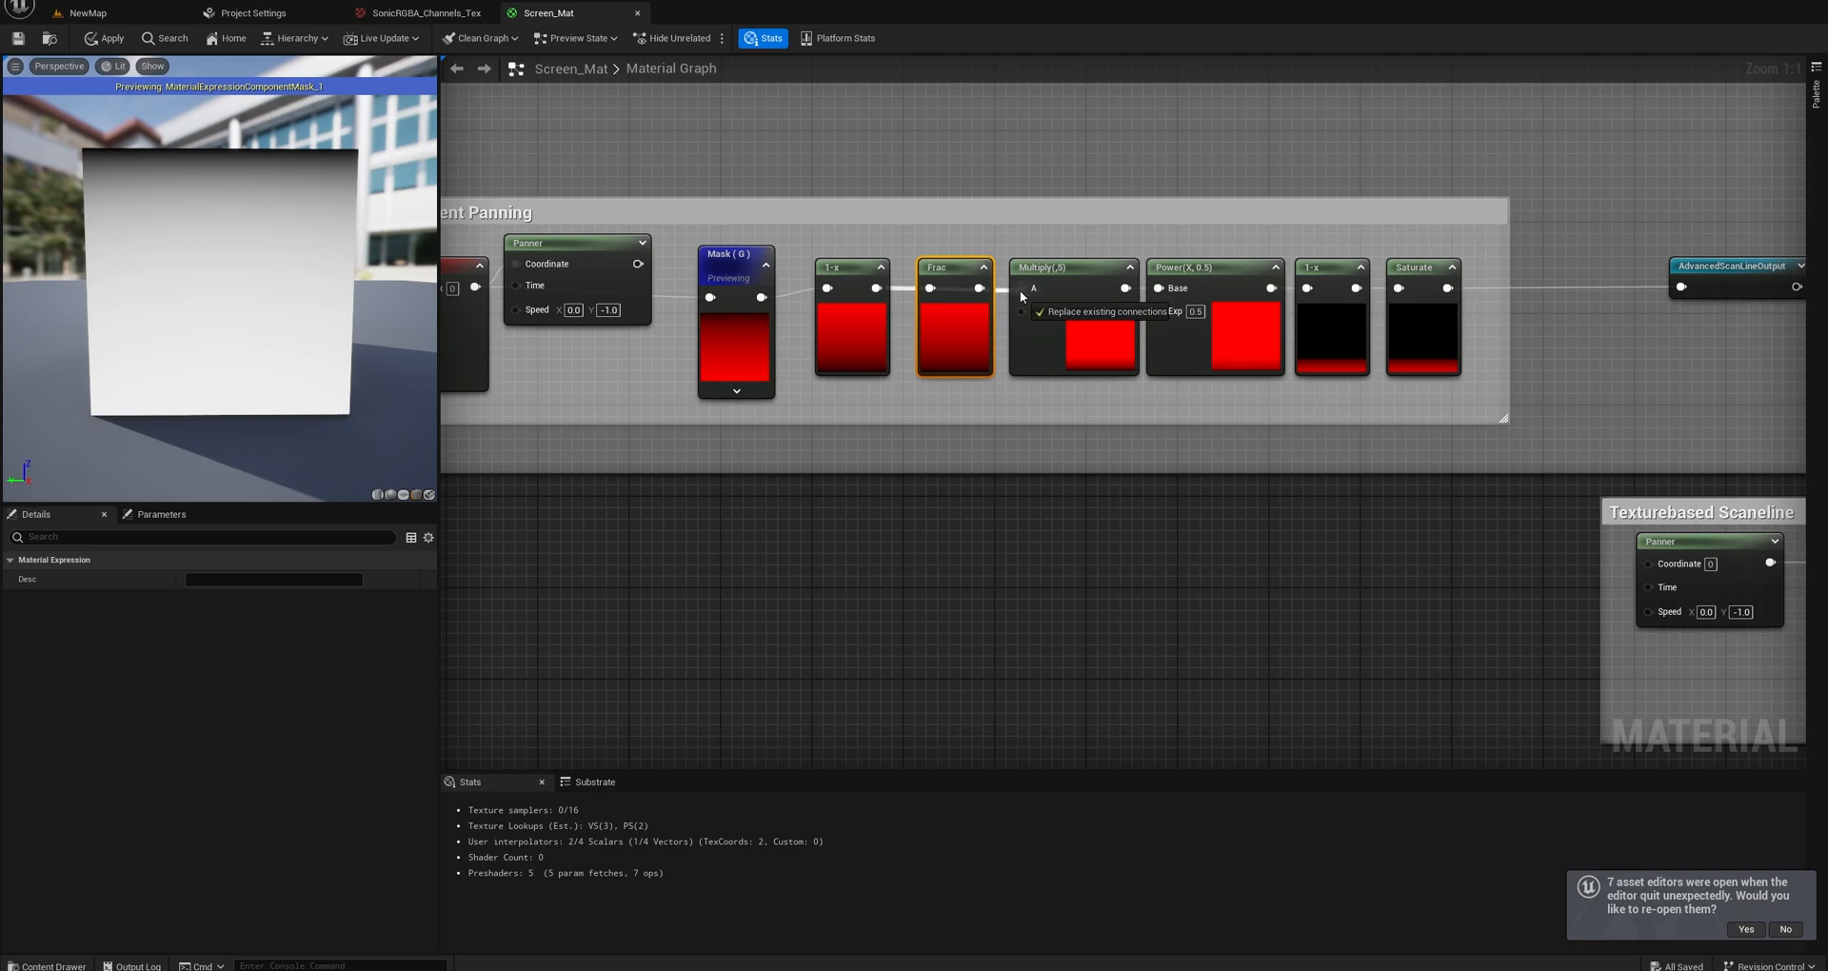
drag(1022, 296, 966, 451)
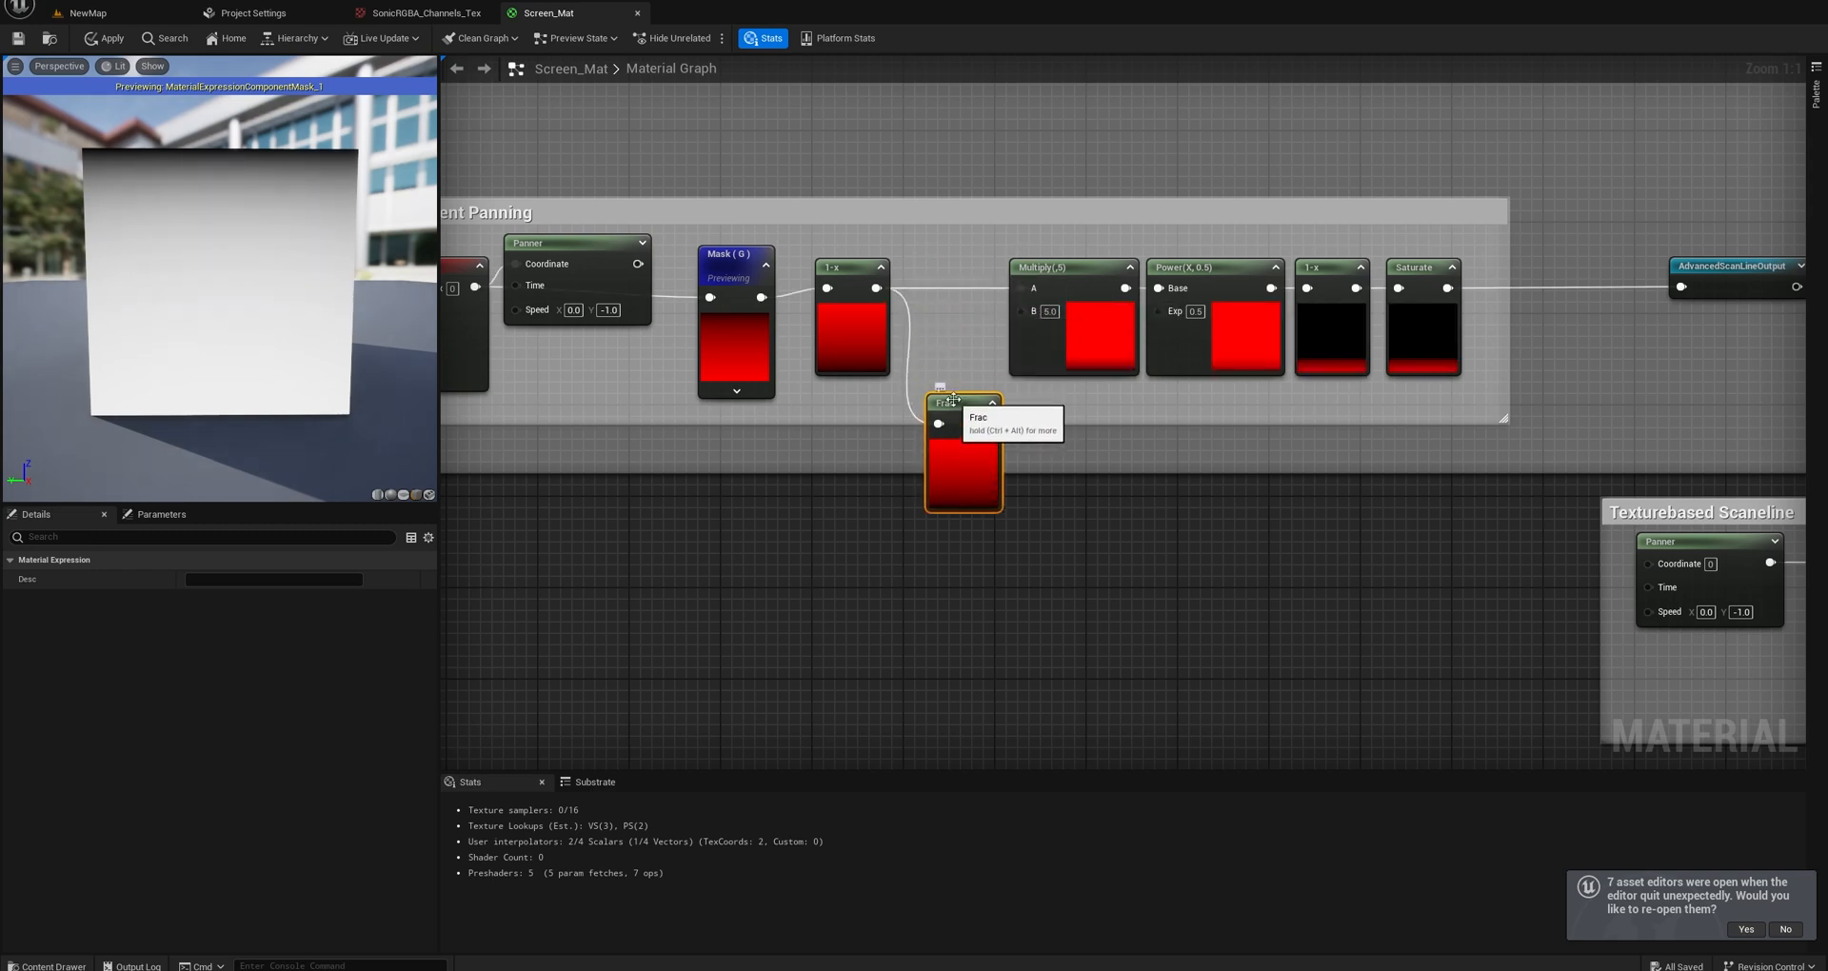
key(Delete)
Line up the Mask (G), 1-x and Multiply nodes and close the gap left between 1-x and Multiply.
right_drag(928, 344, 996, 362)
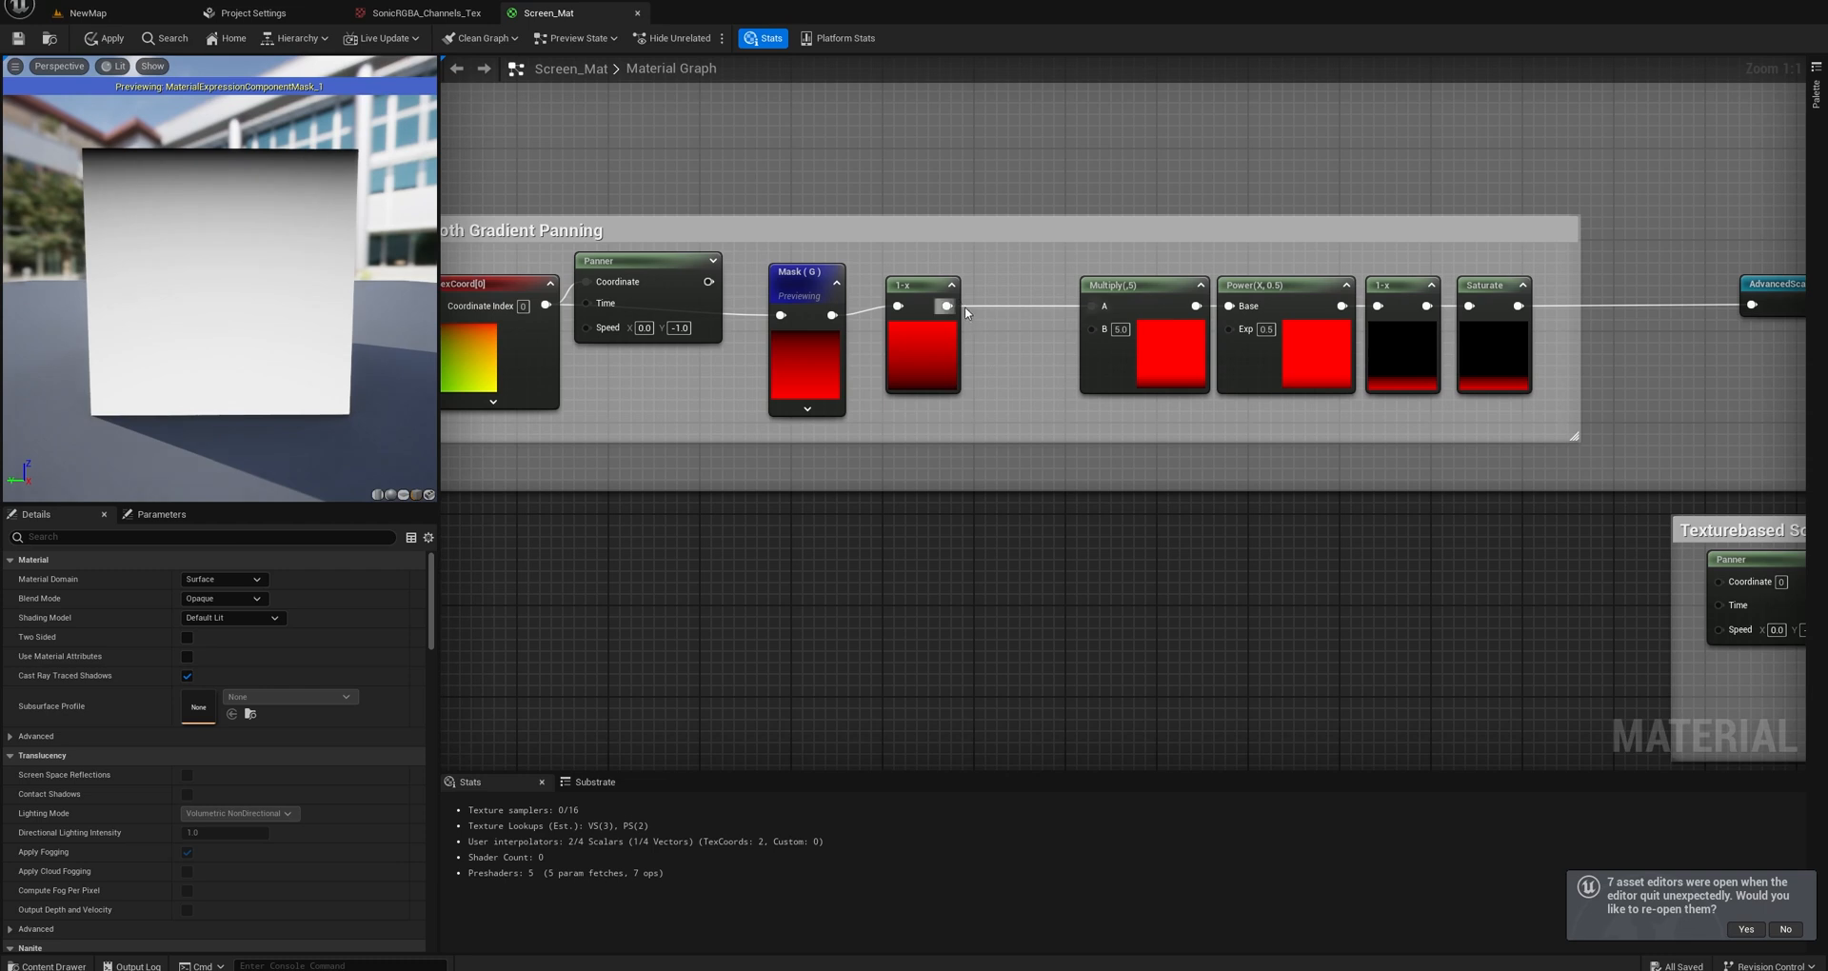
drag(913, 289, 966, 287)
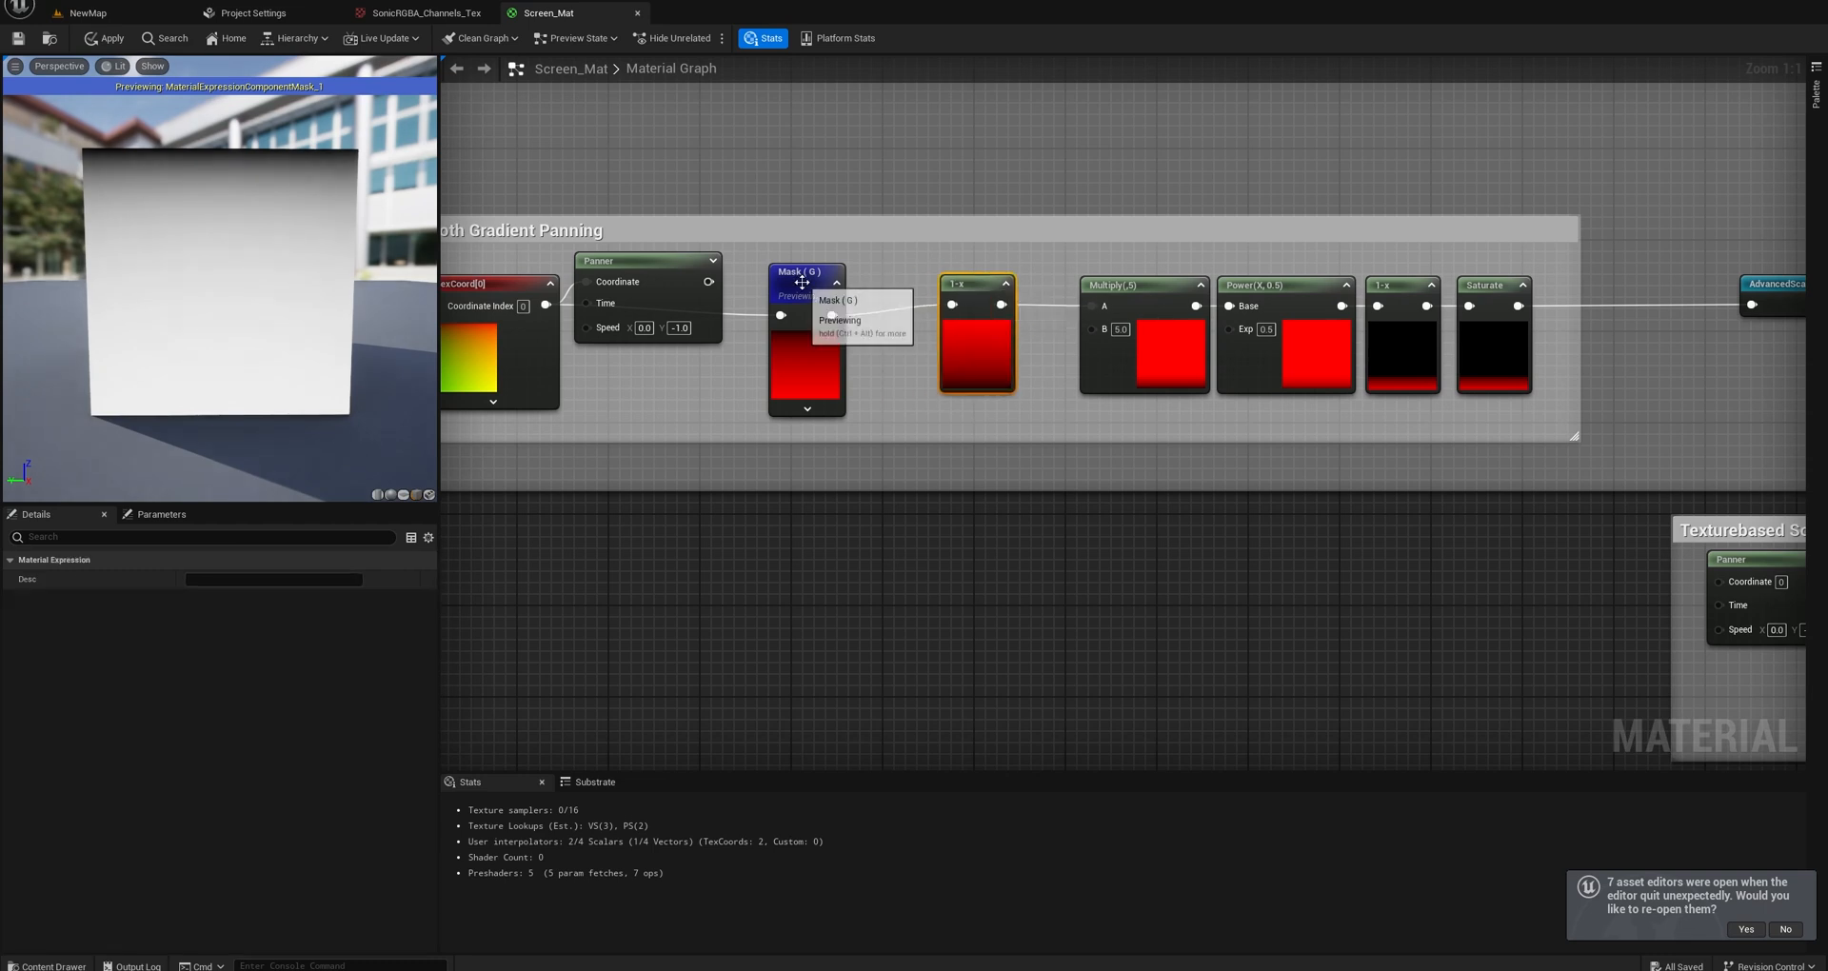
drag(804, 291, 816, 280)
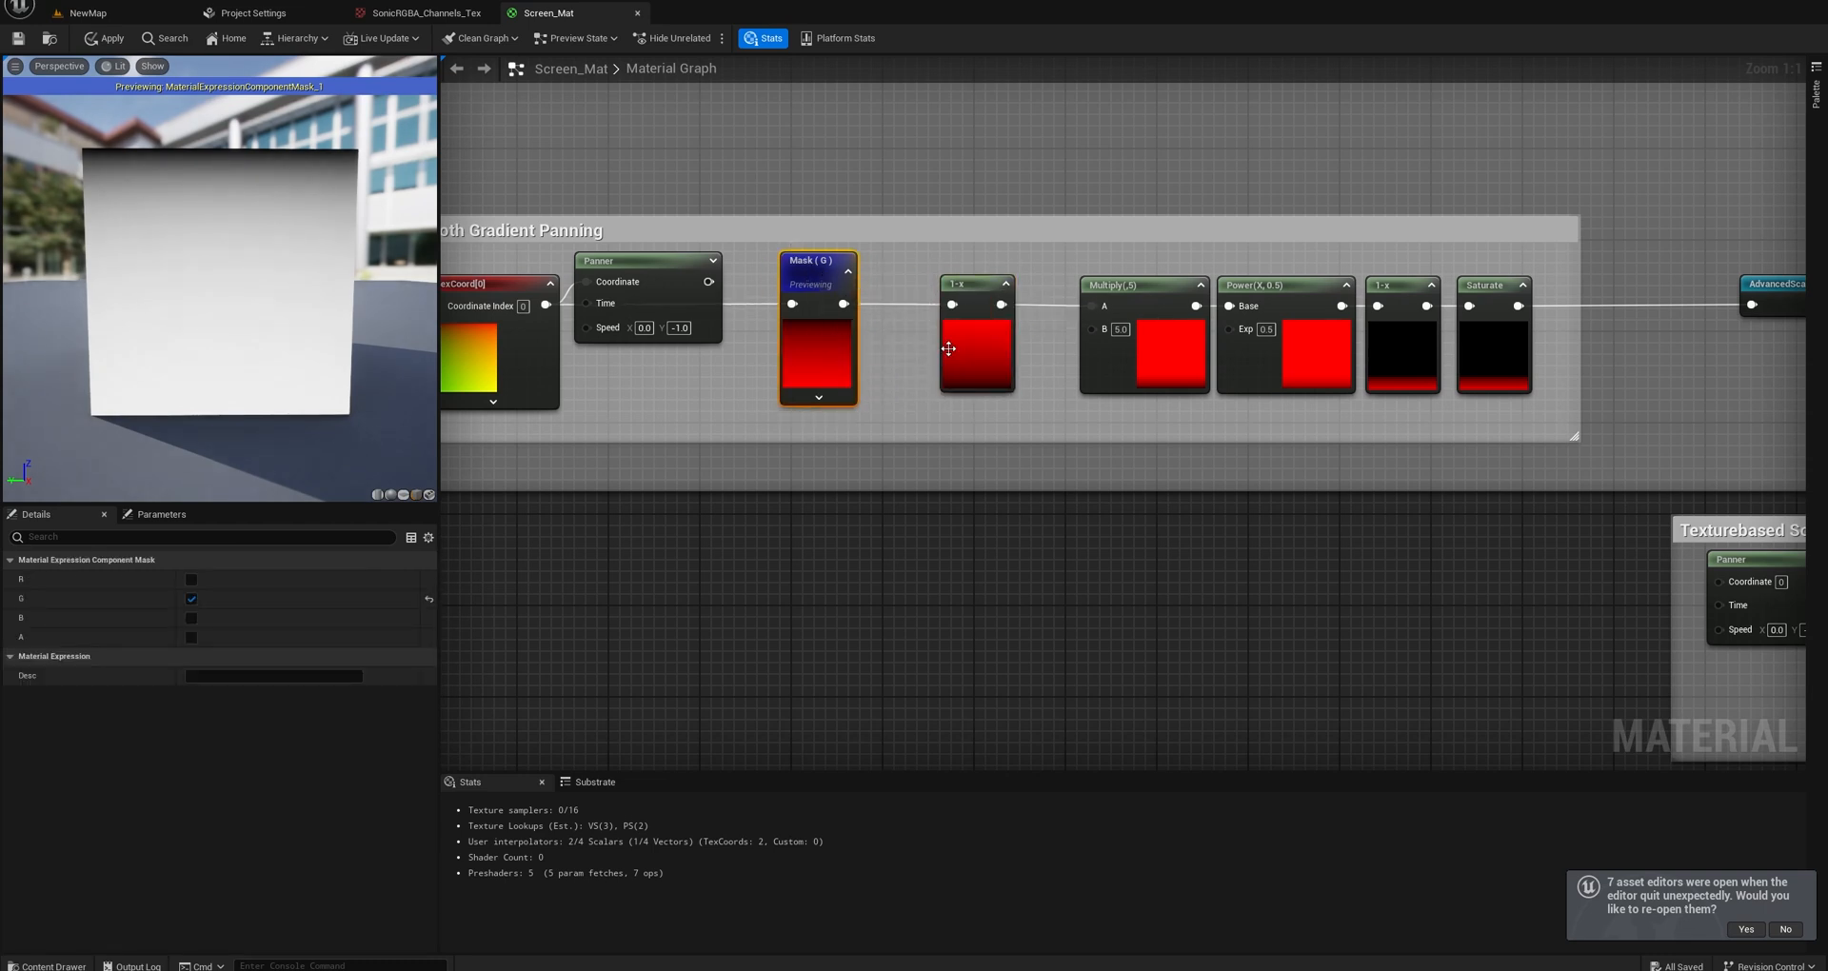
right_drag(984, 378, 817, 378)
drag(971, 294, 934, 294)
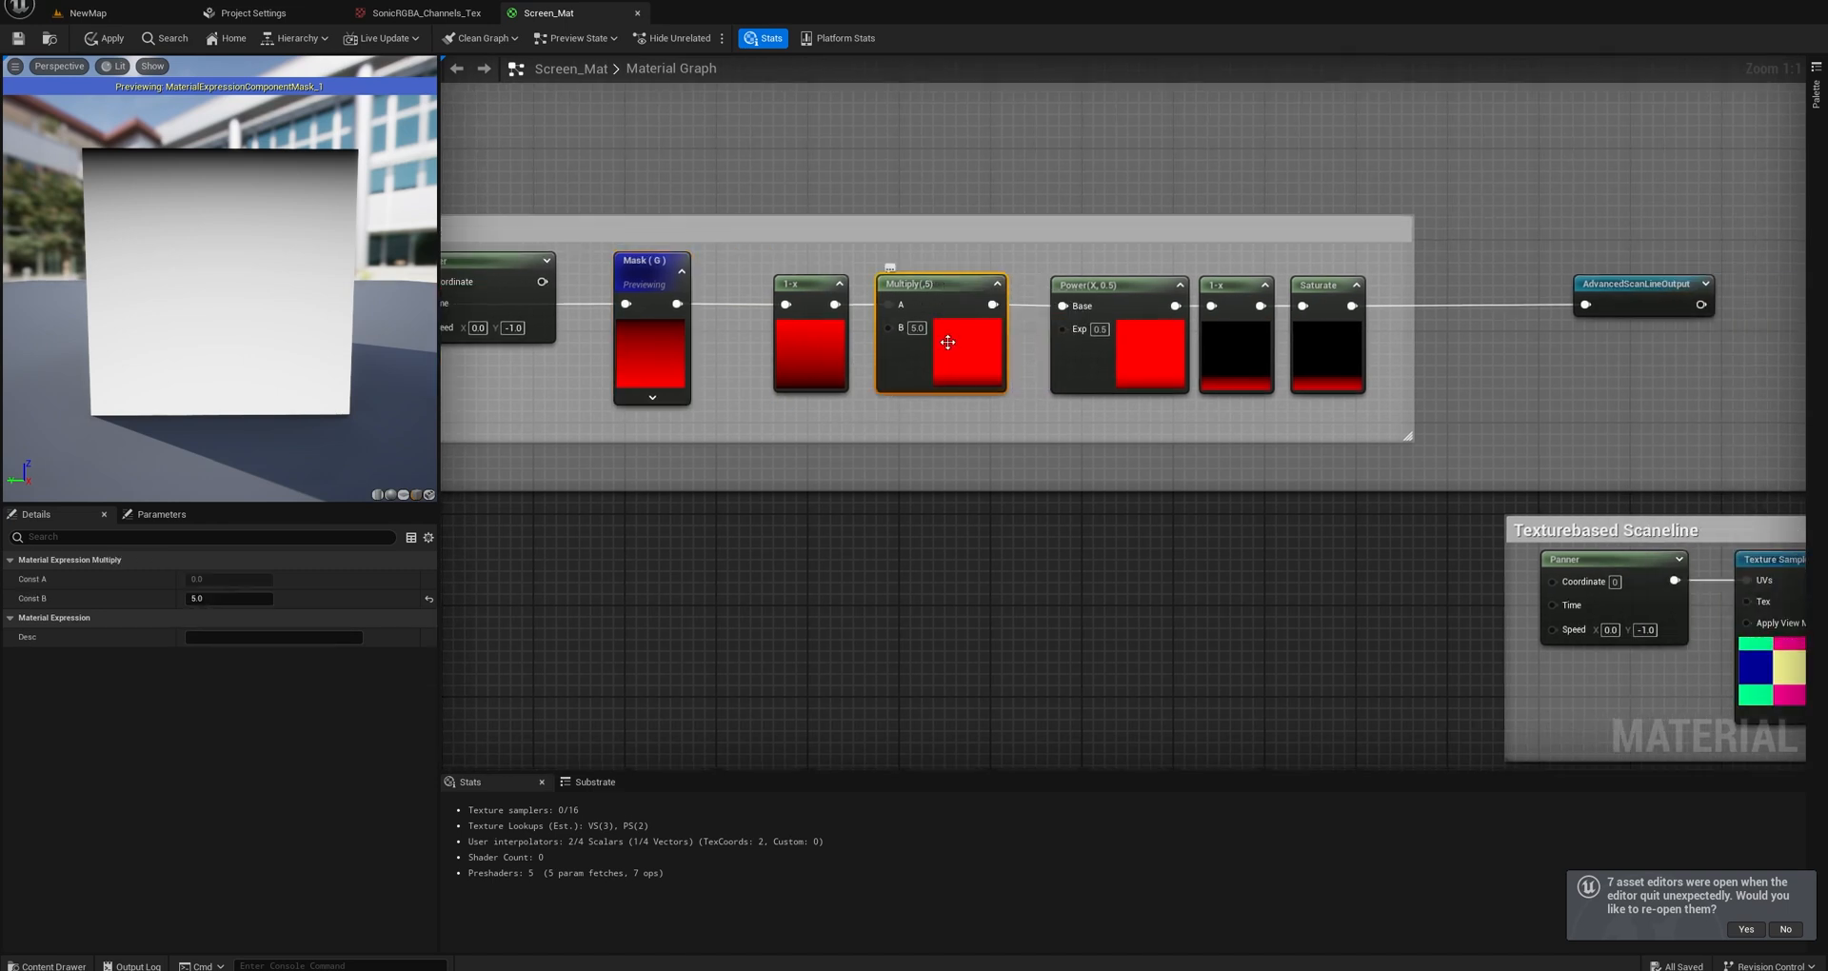
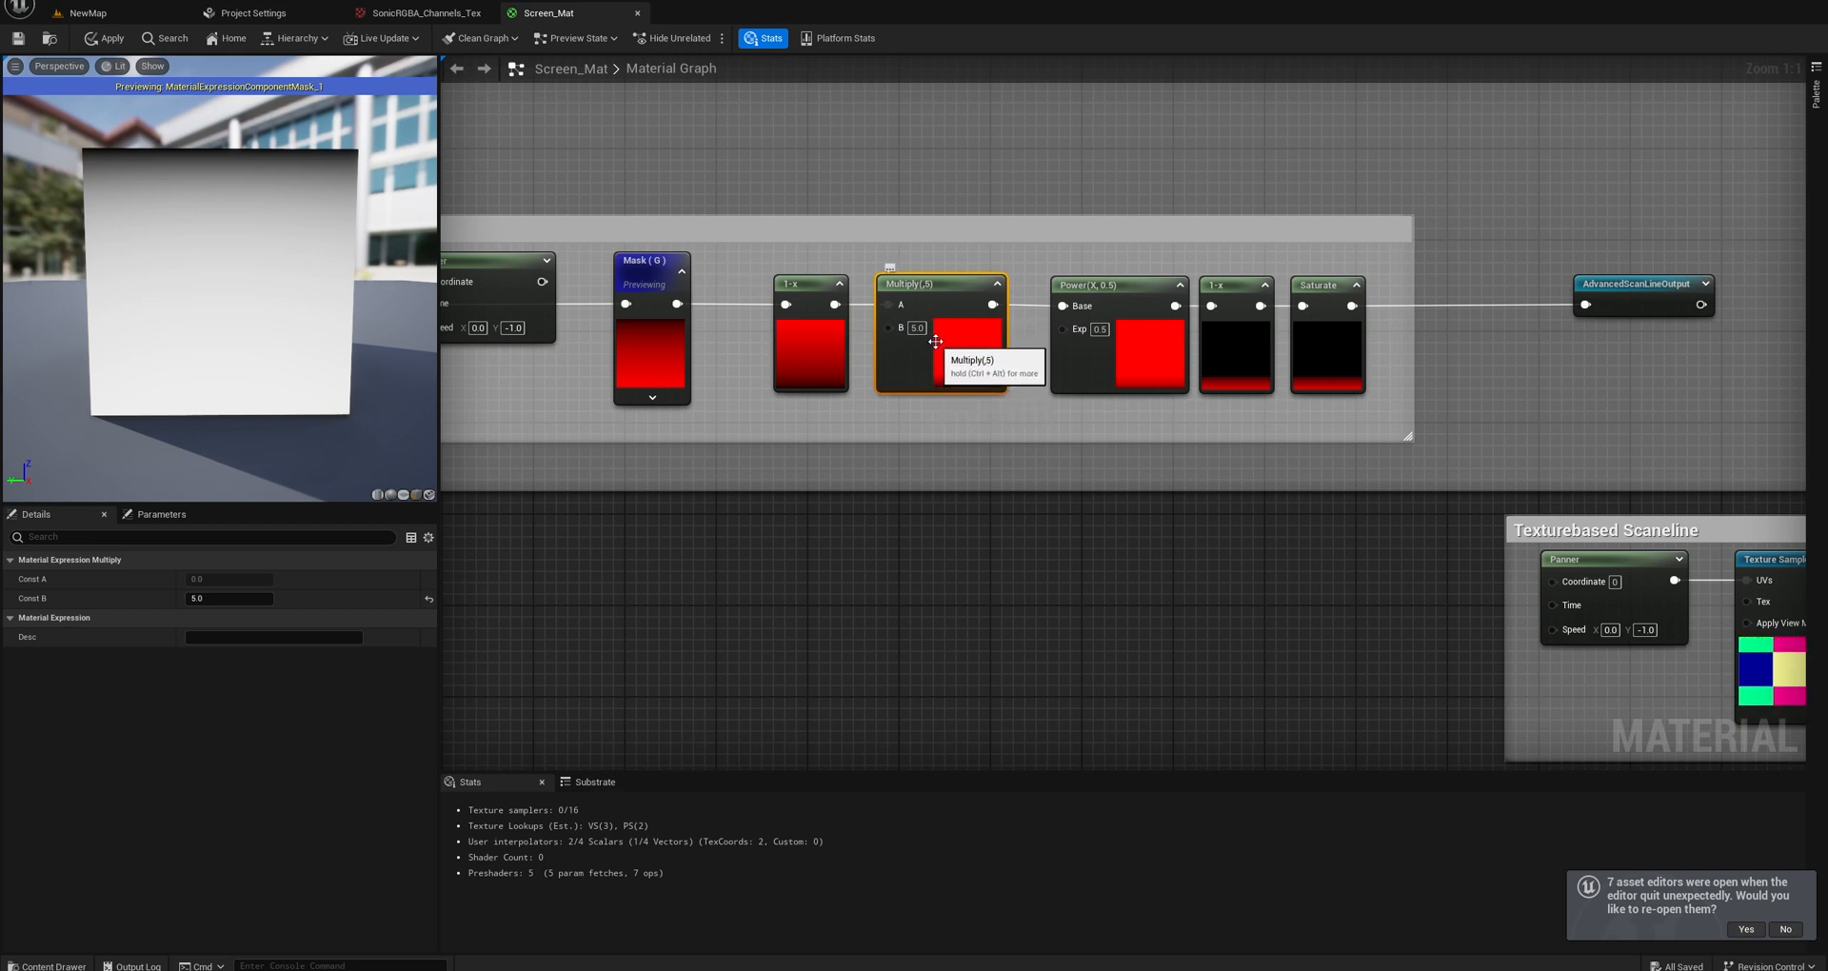
Move the Power node closer to the Multiply node in the sawtooth gradient chain.
right_drag(1007, 335, 931, 355)
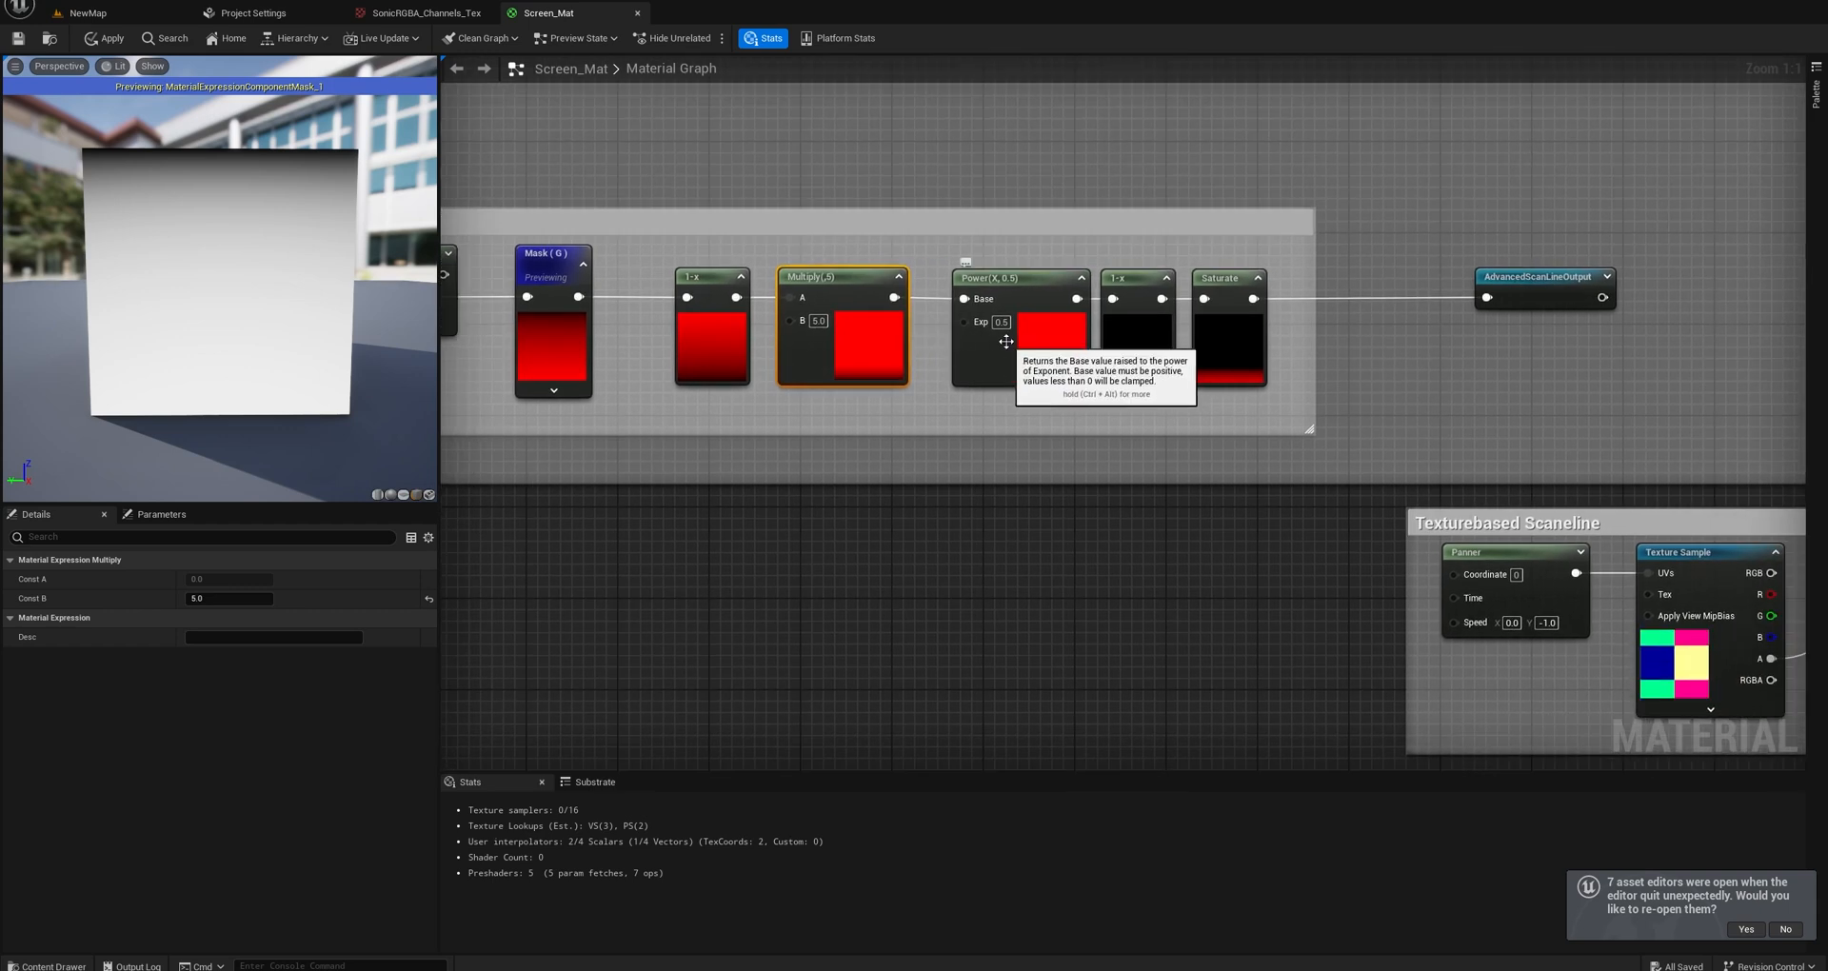
drag(1020, 280, 1006, 280)
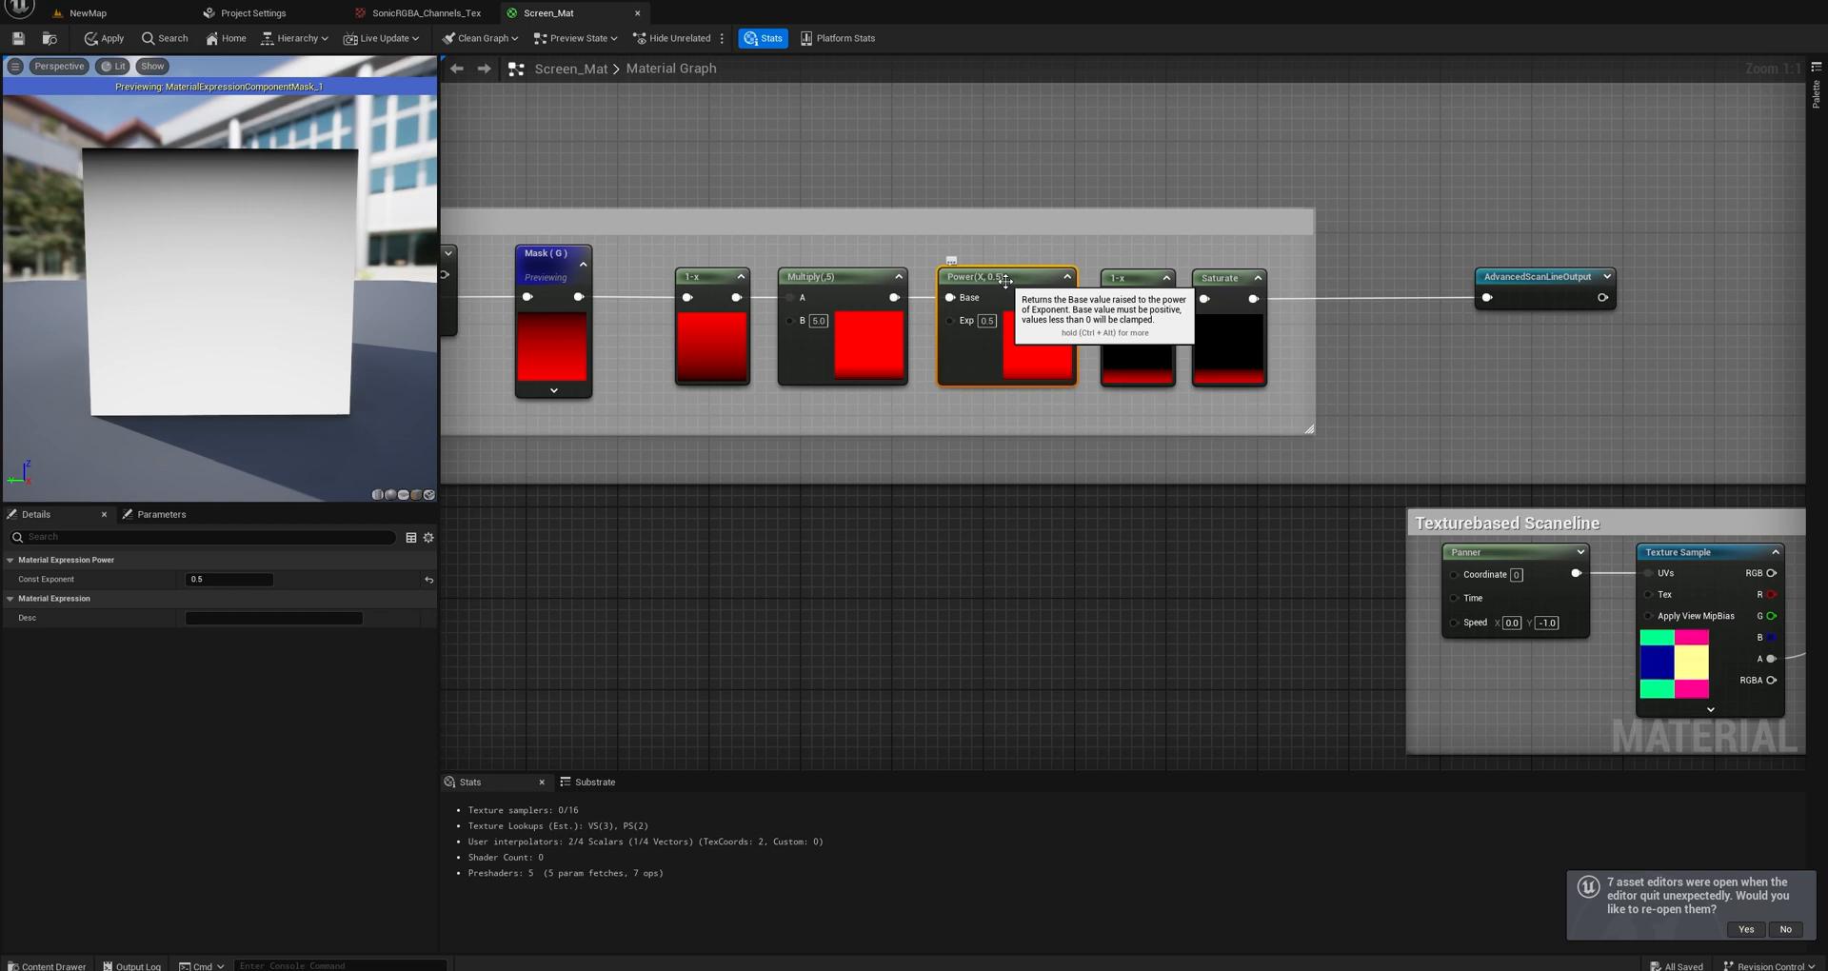
click(987, 321)
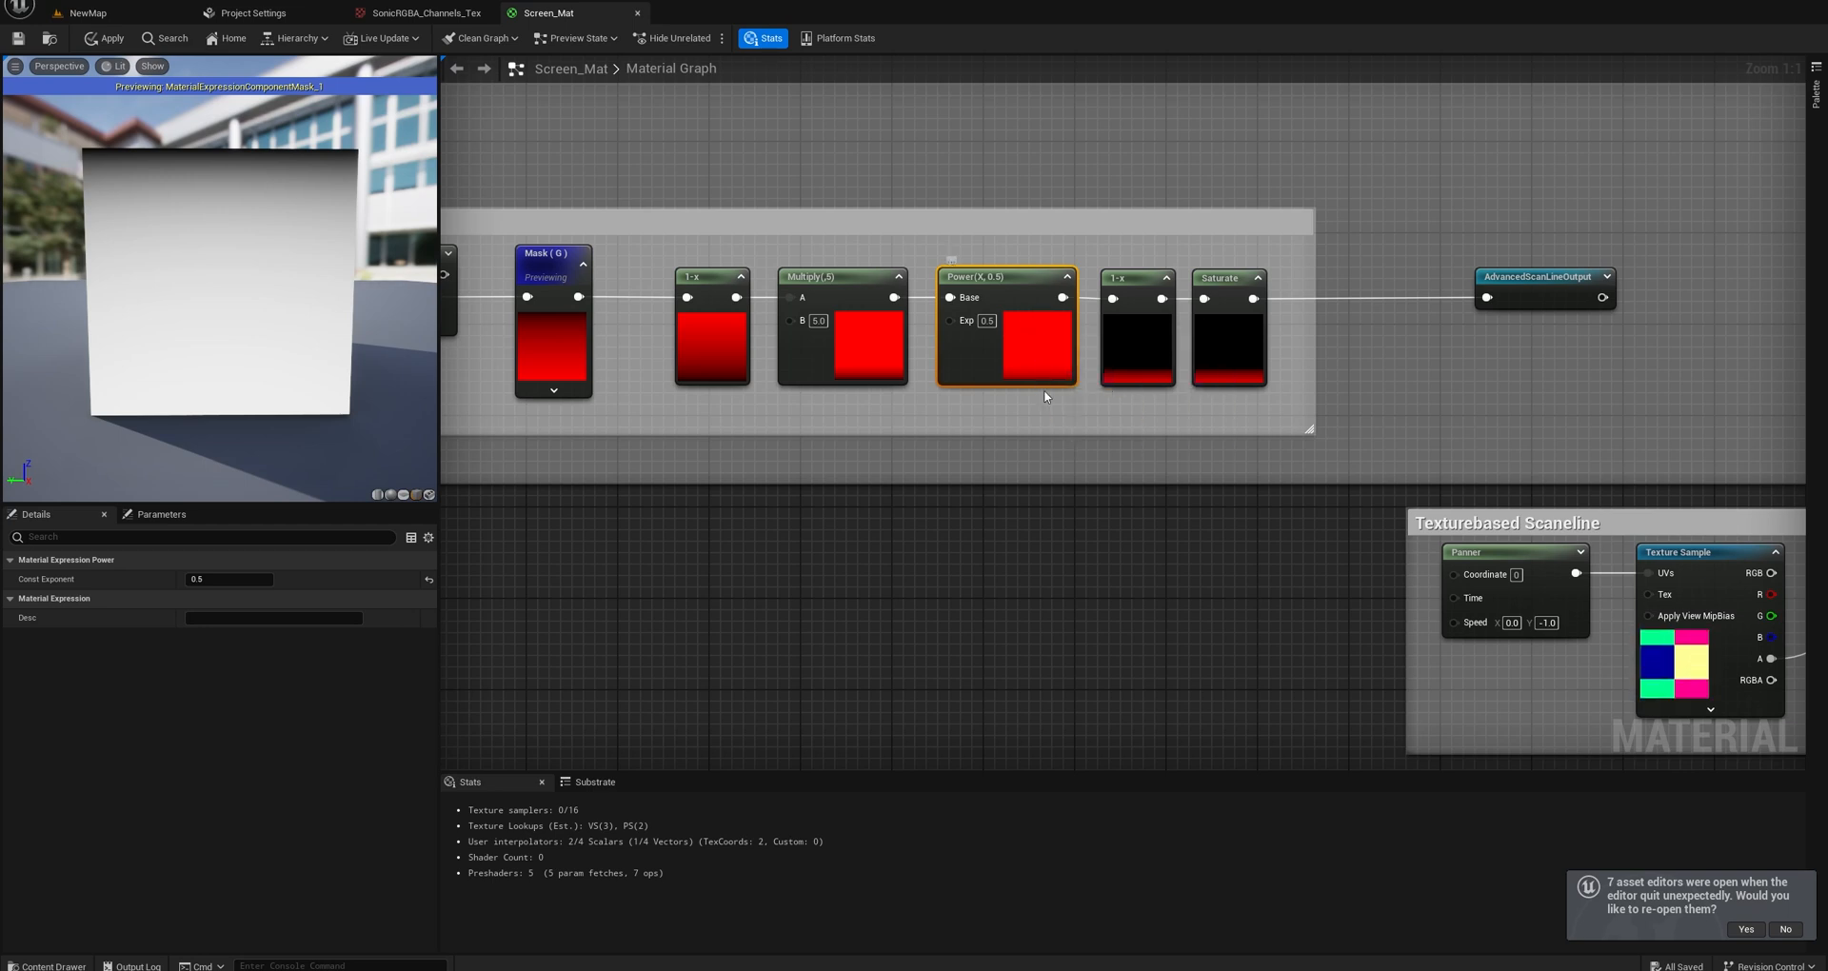
right_drag(1053, 385, 998, 378)
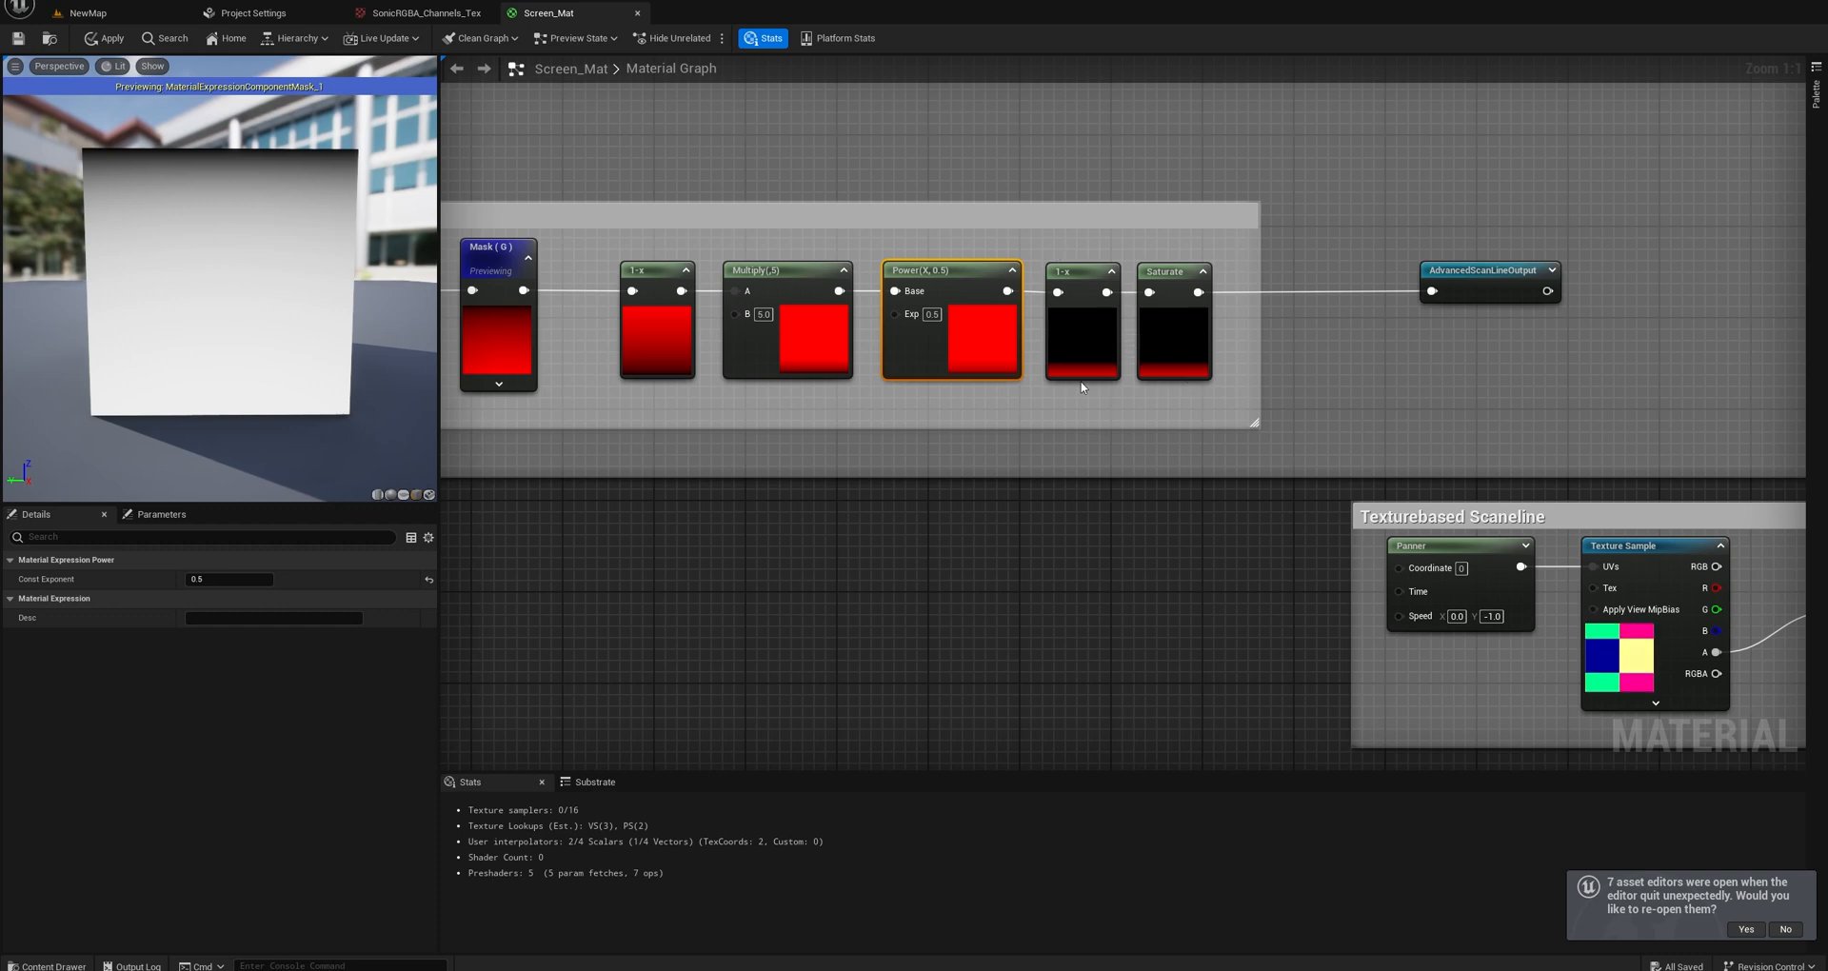
right_drag(1077, 394, 1042, 389)
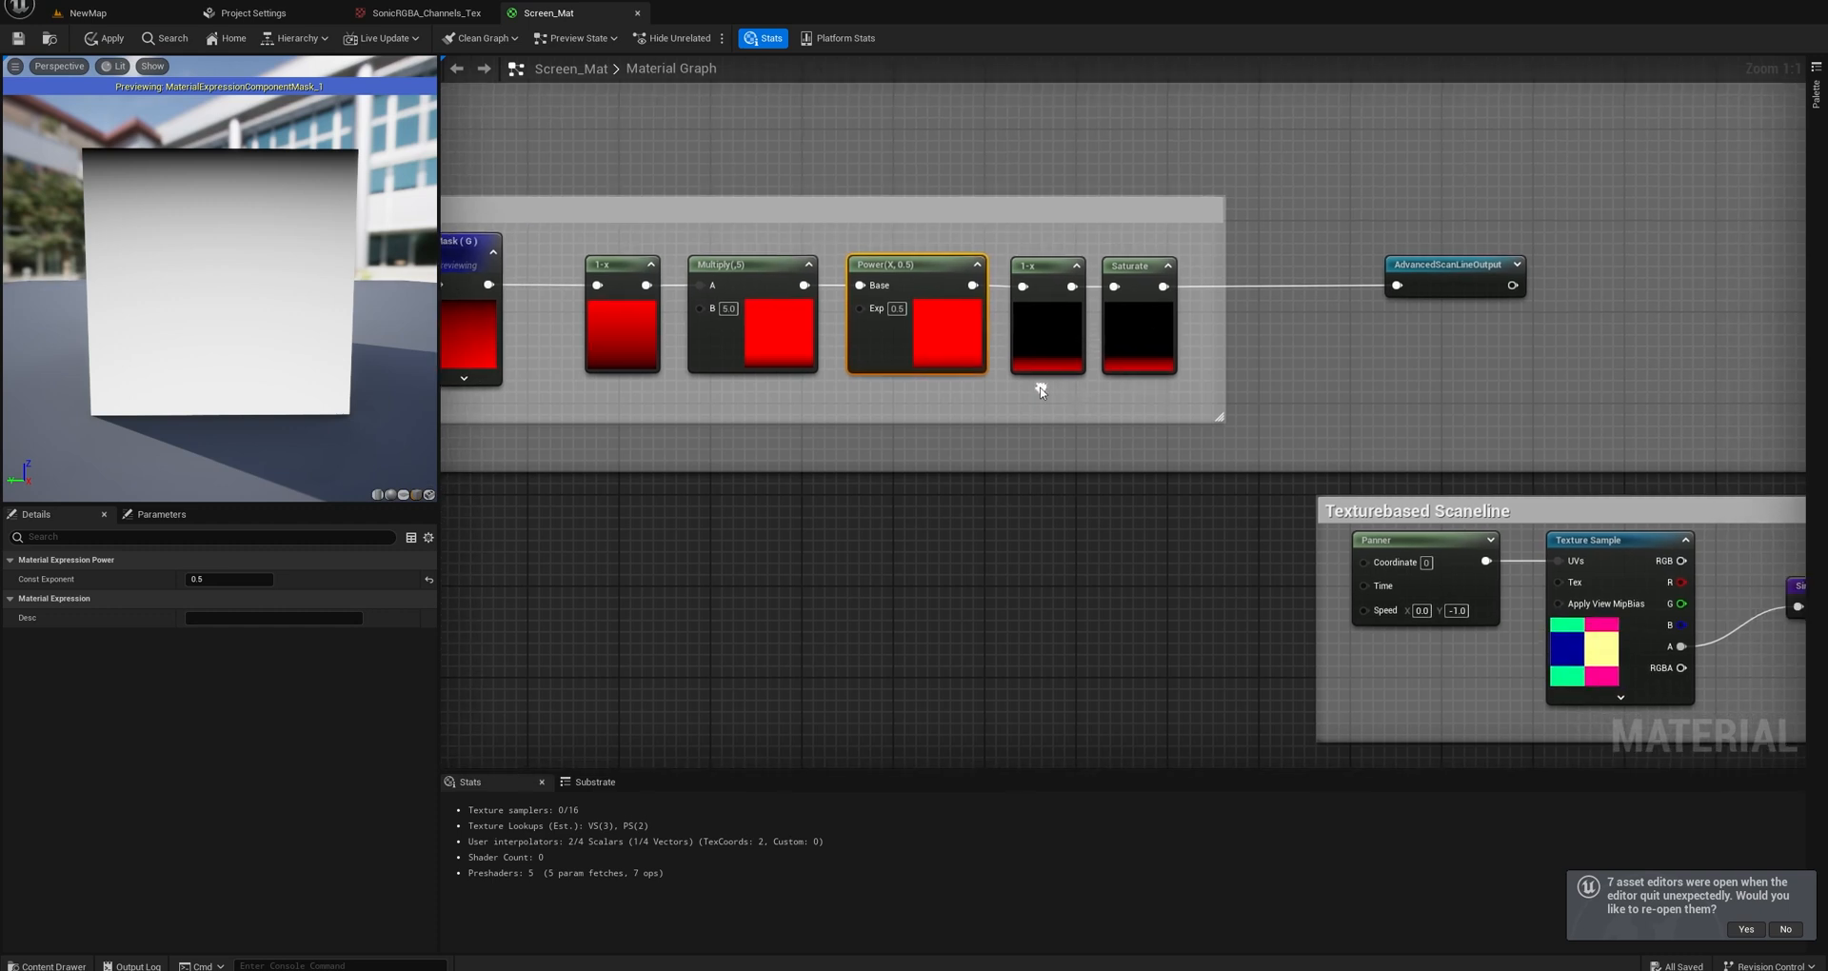
Try bypassing both 1-x nodes, wiring Mask (G) straight to Multiply and Power straight to Saturate.
right_drag(922, 379, 1219, 371)
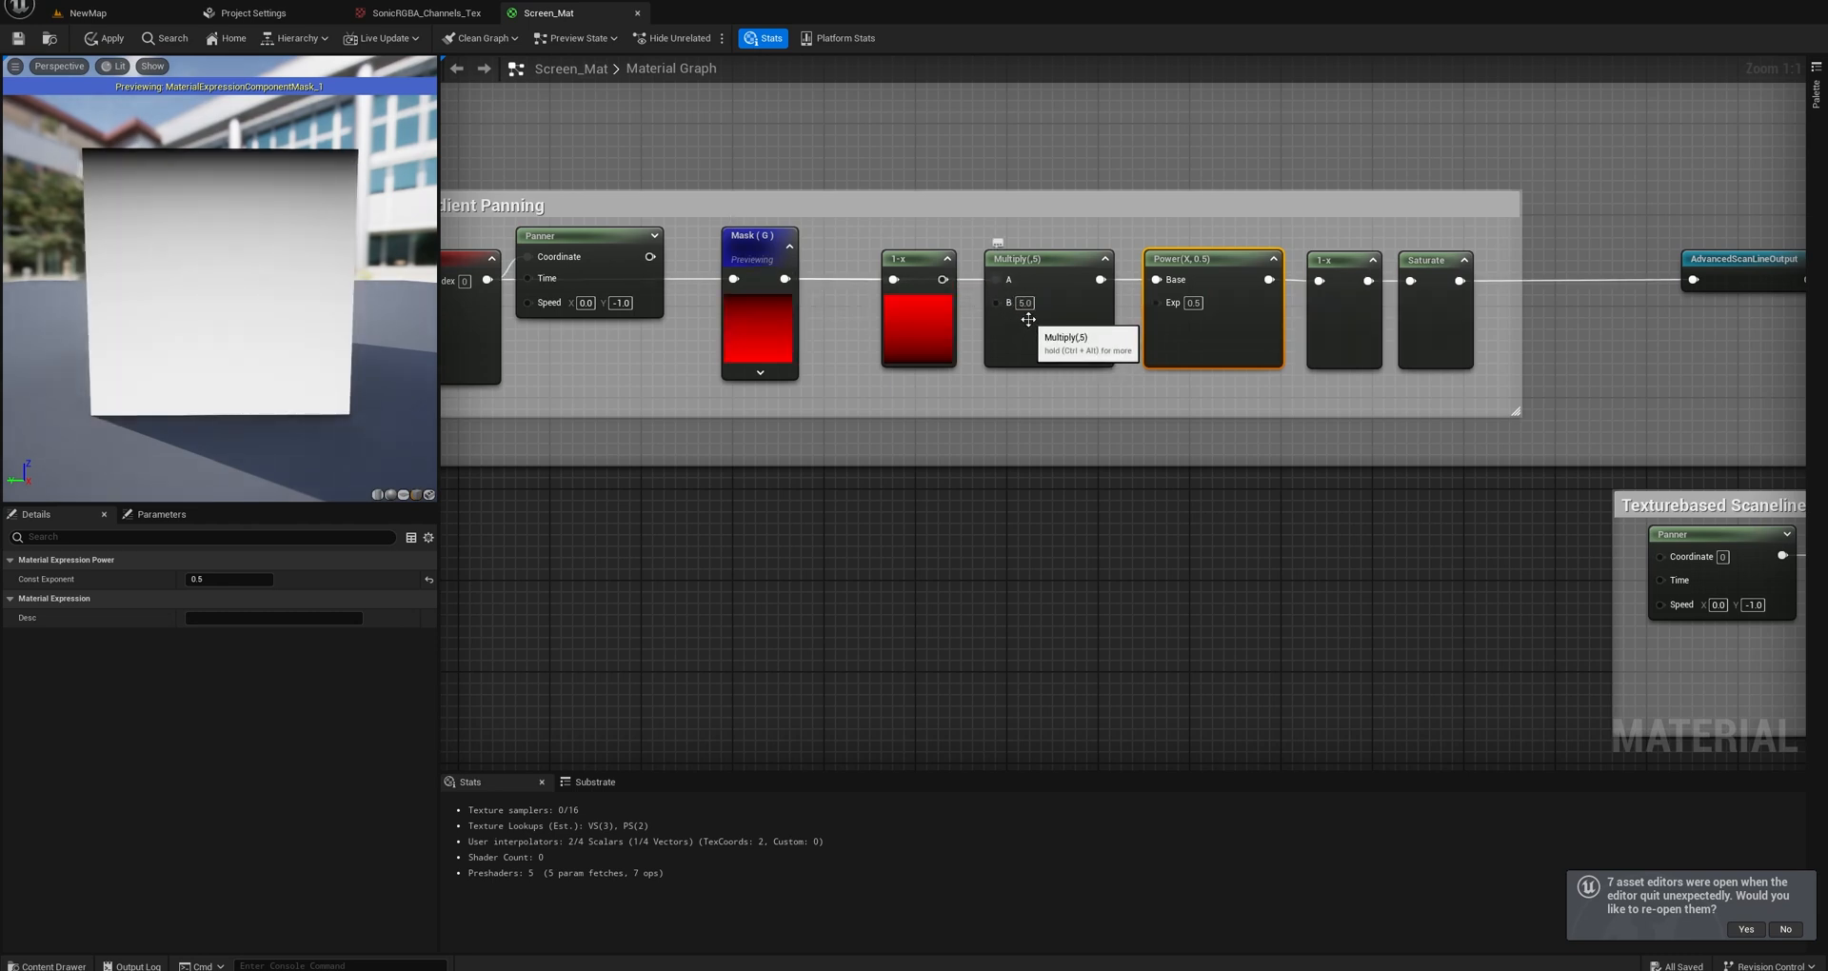
drag(920, 276, 908, 322)
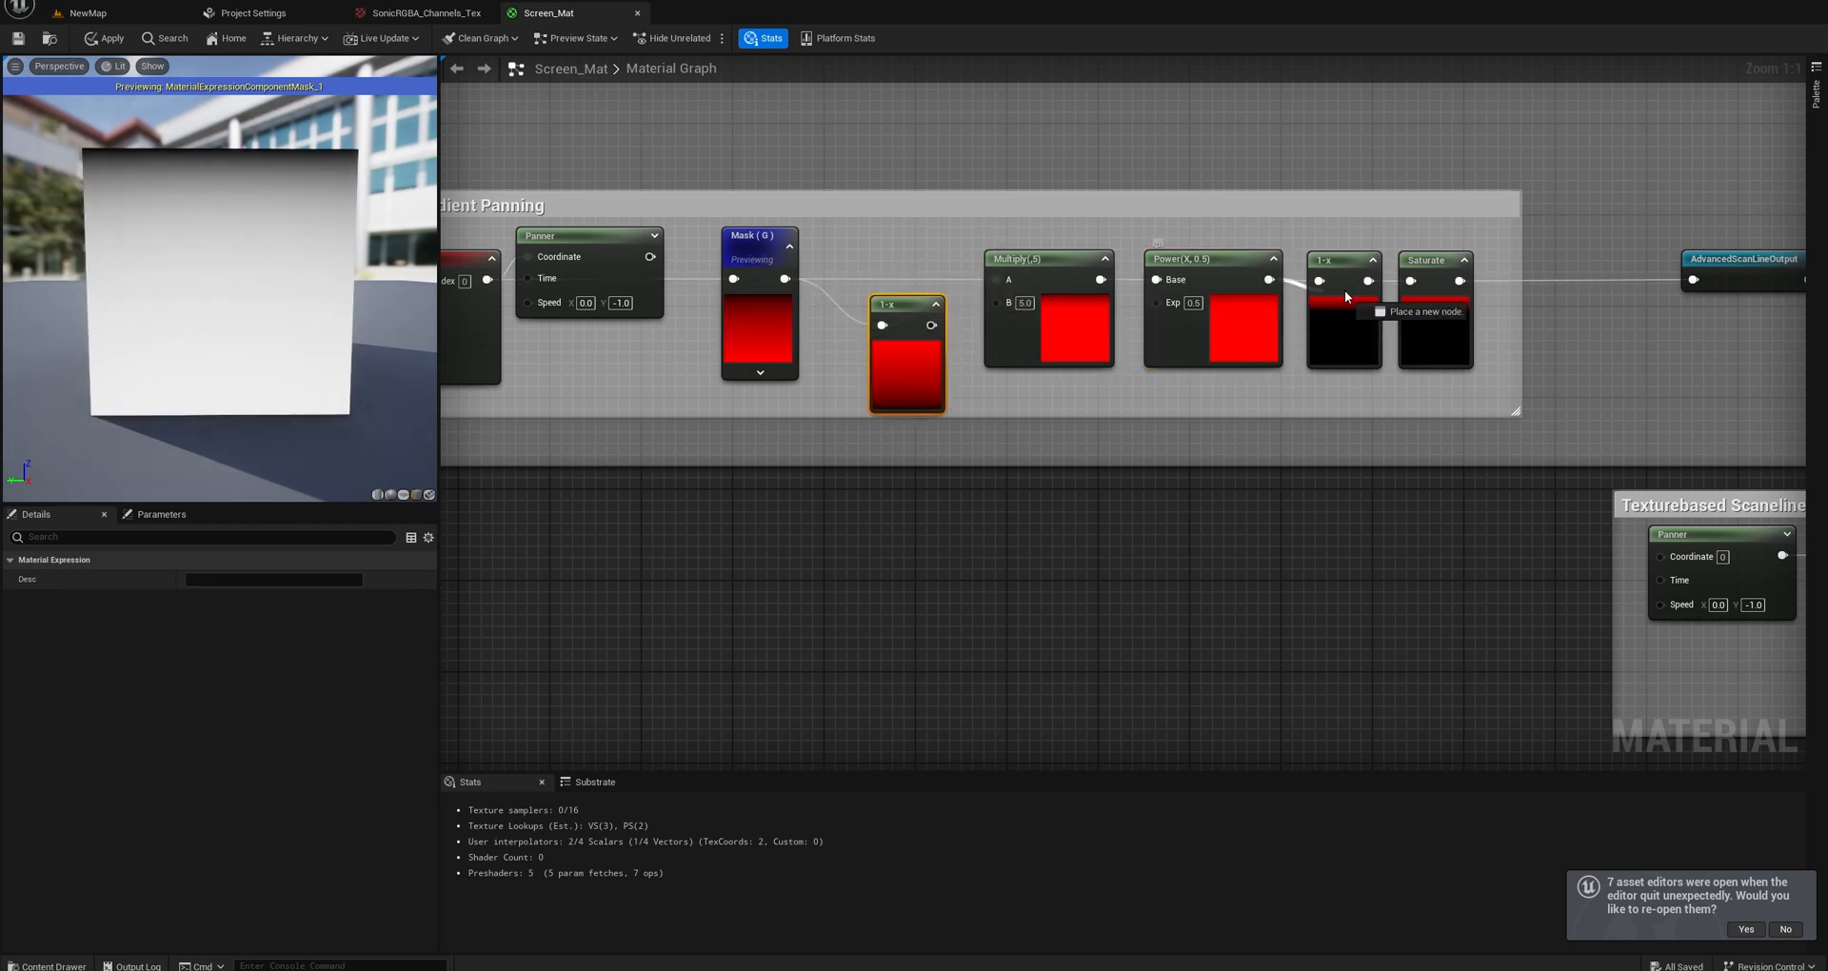
drag(1343, 259, 1340, 235)
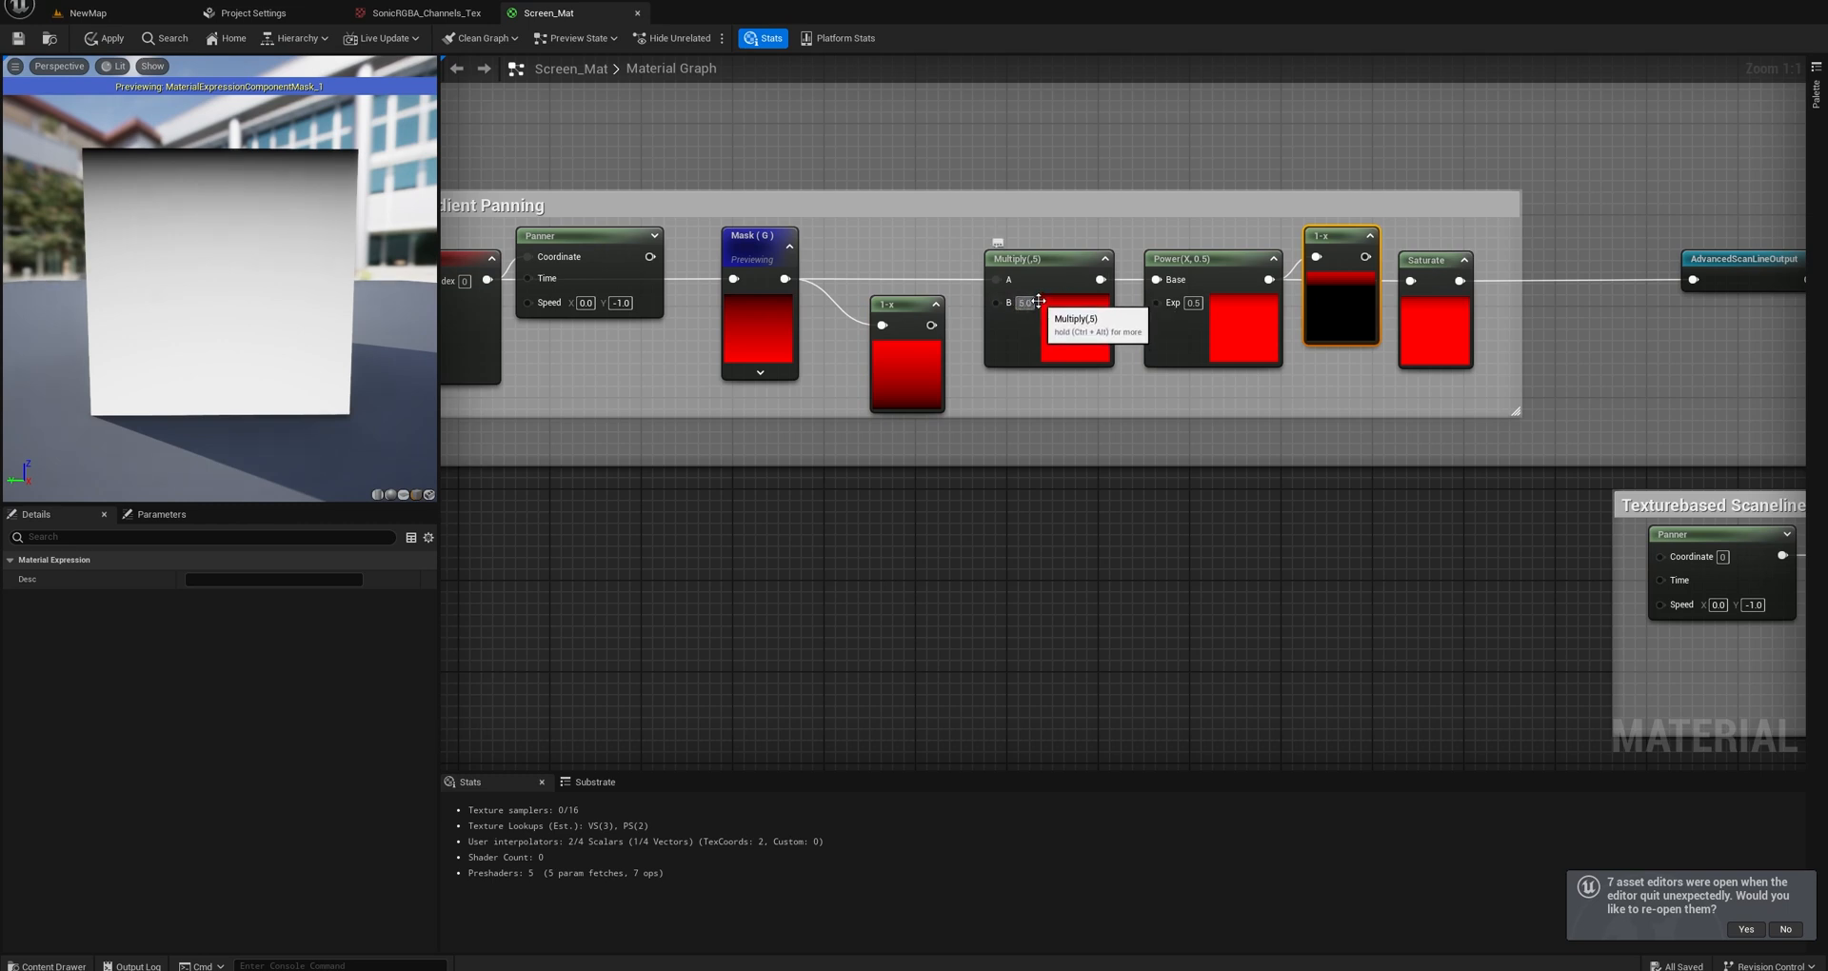
Try a B value of -5 on the Multiply node, and set it back to 5.
text(-)
key(Return)
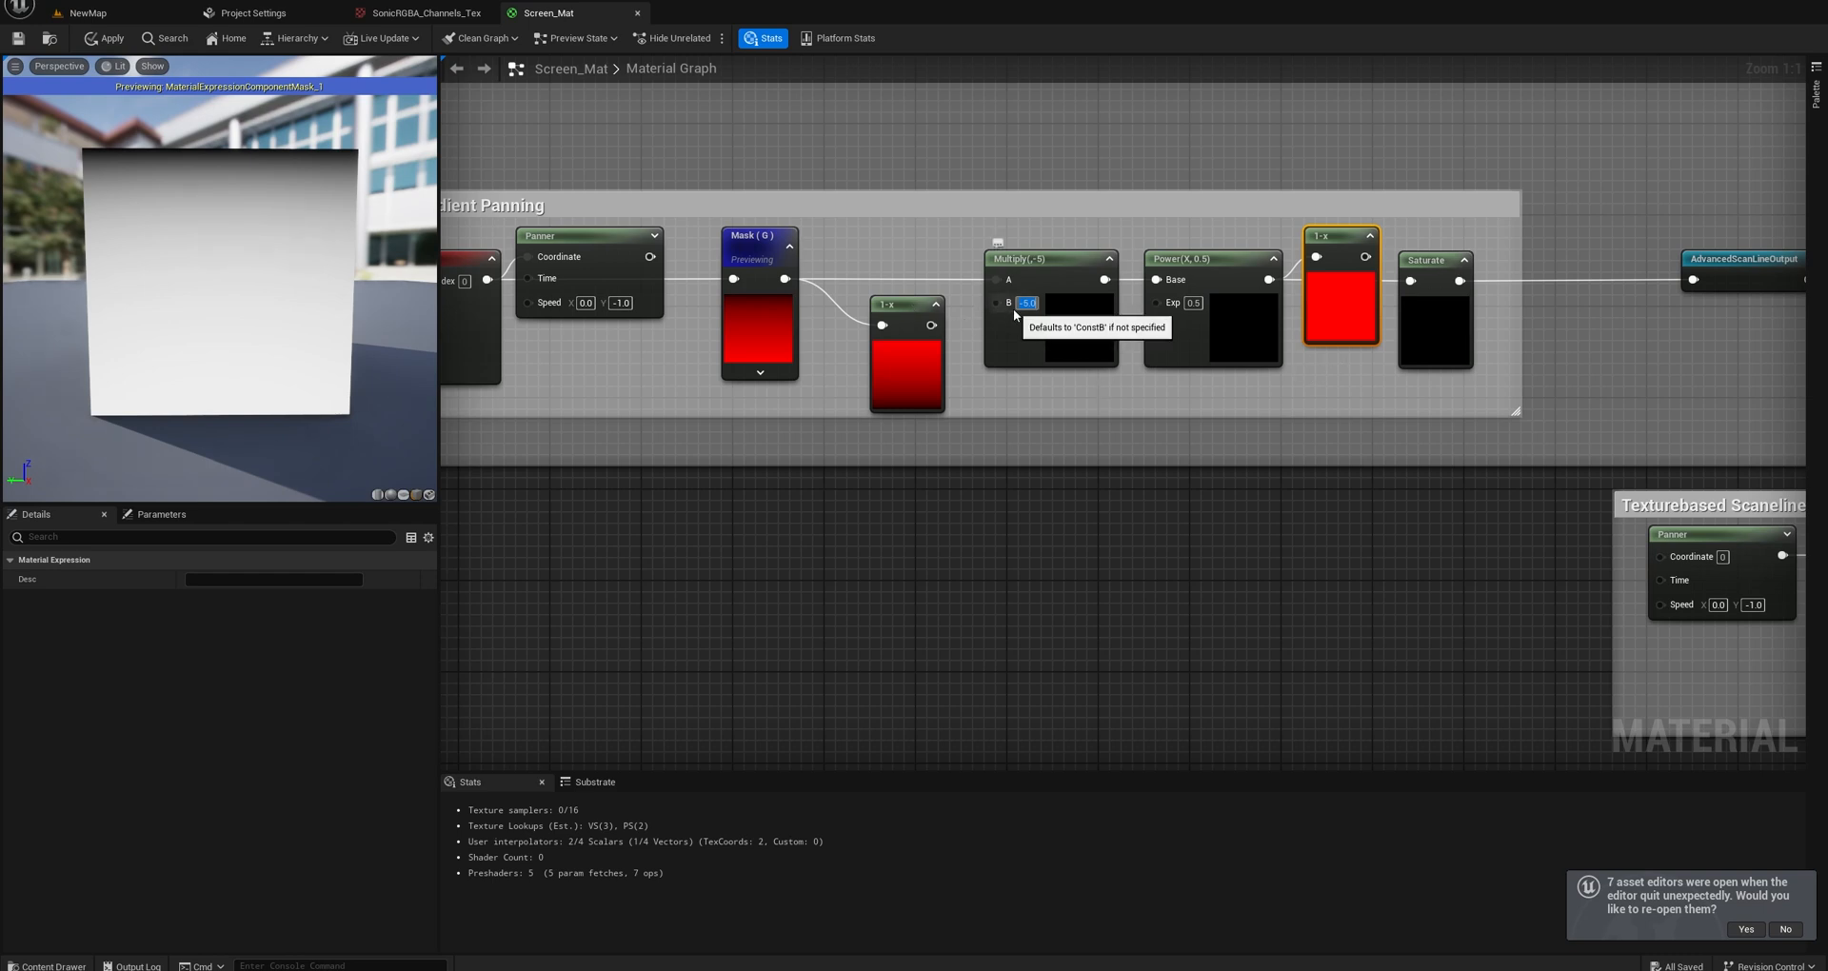
text(5)
key(Return)
Reconnect both 1-x nodes in the chain and line up the second one and Saturate with the Power node.
drag(933, 326, 911, 268)
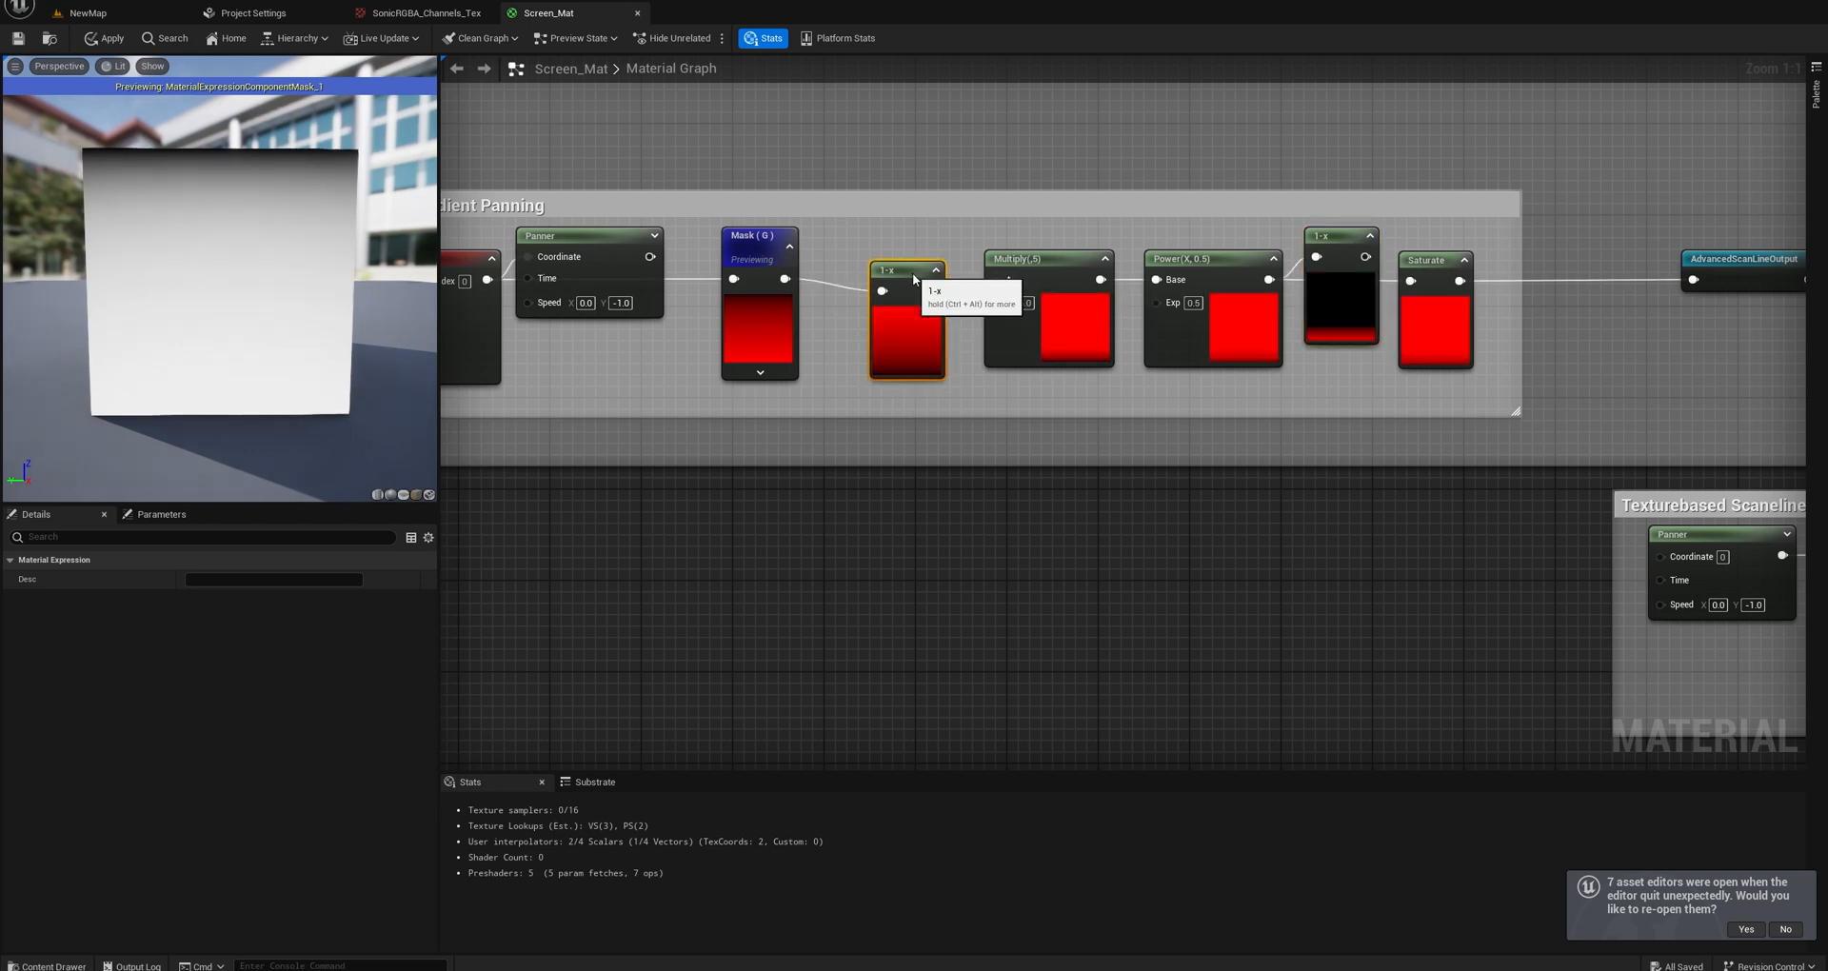
drag(1365, 257, 1424, 272)
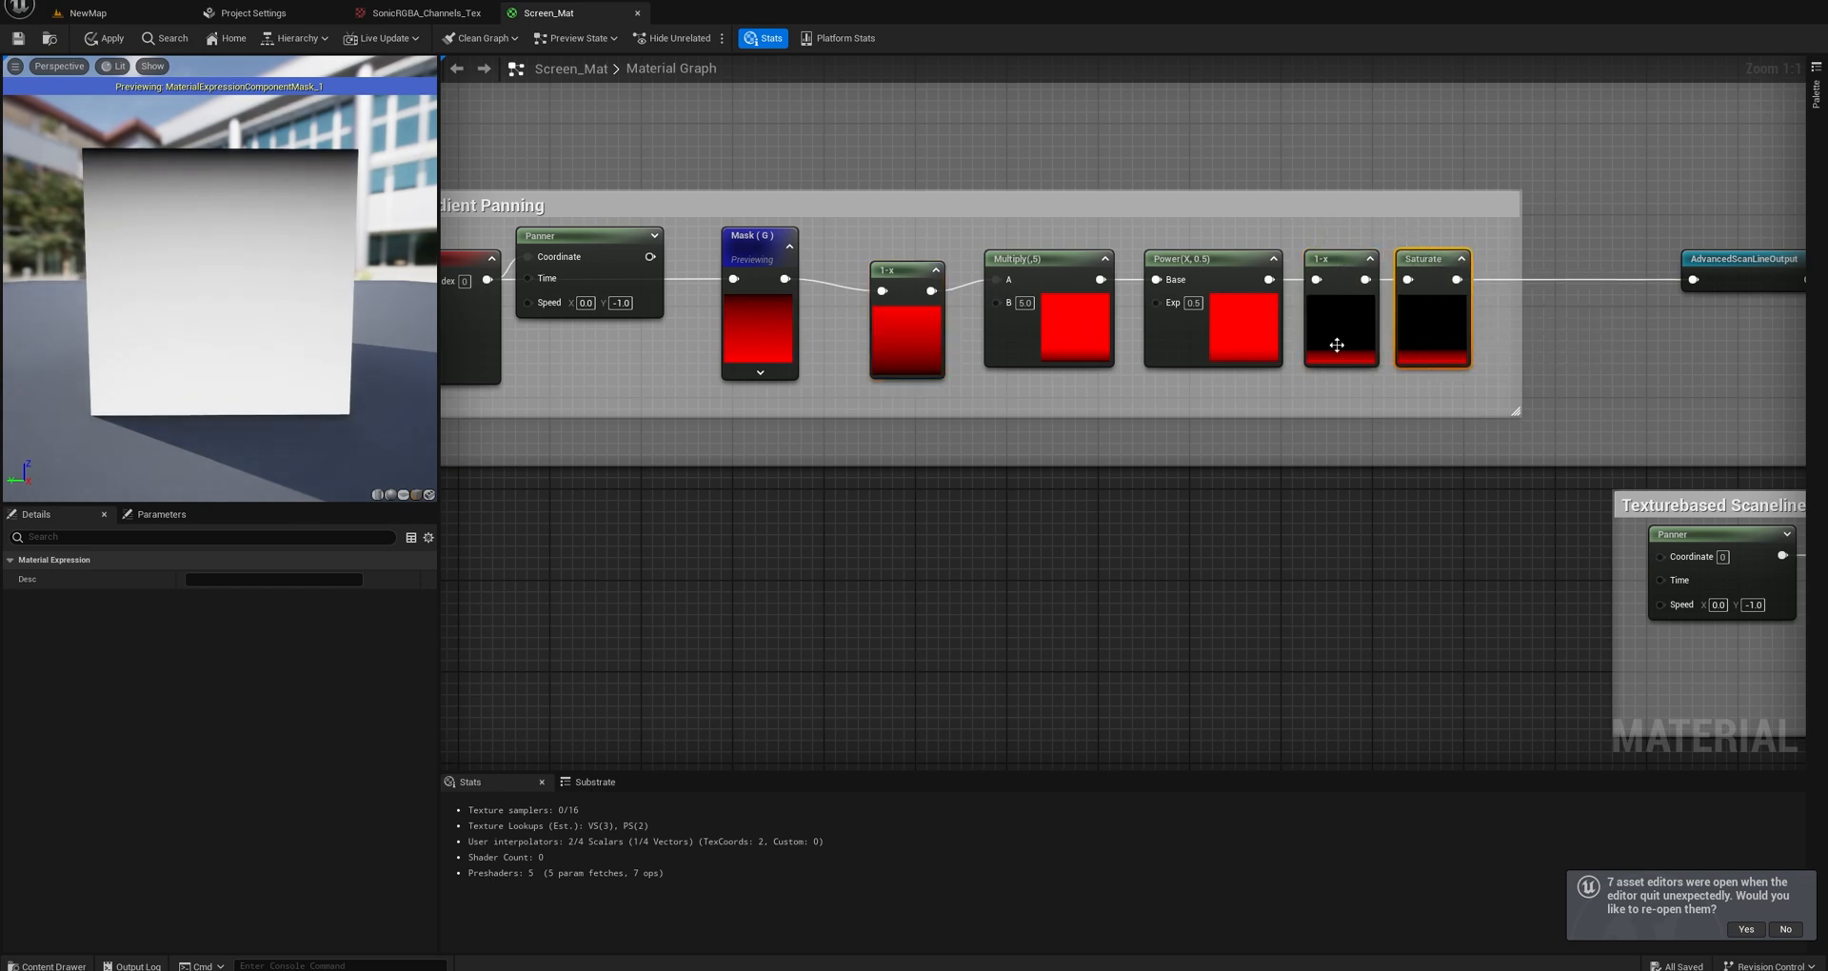
right_drag(1337, 344, 1255, 344)
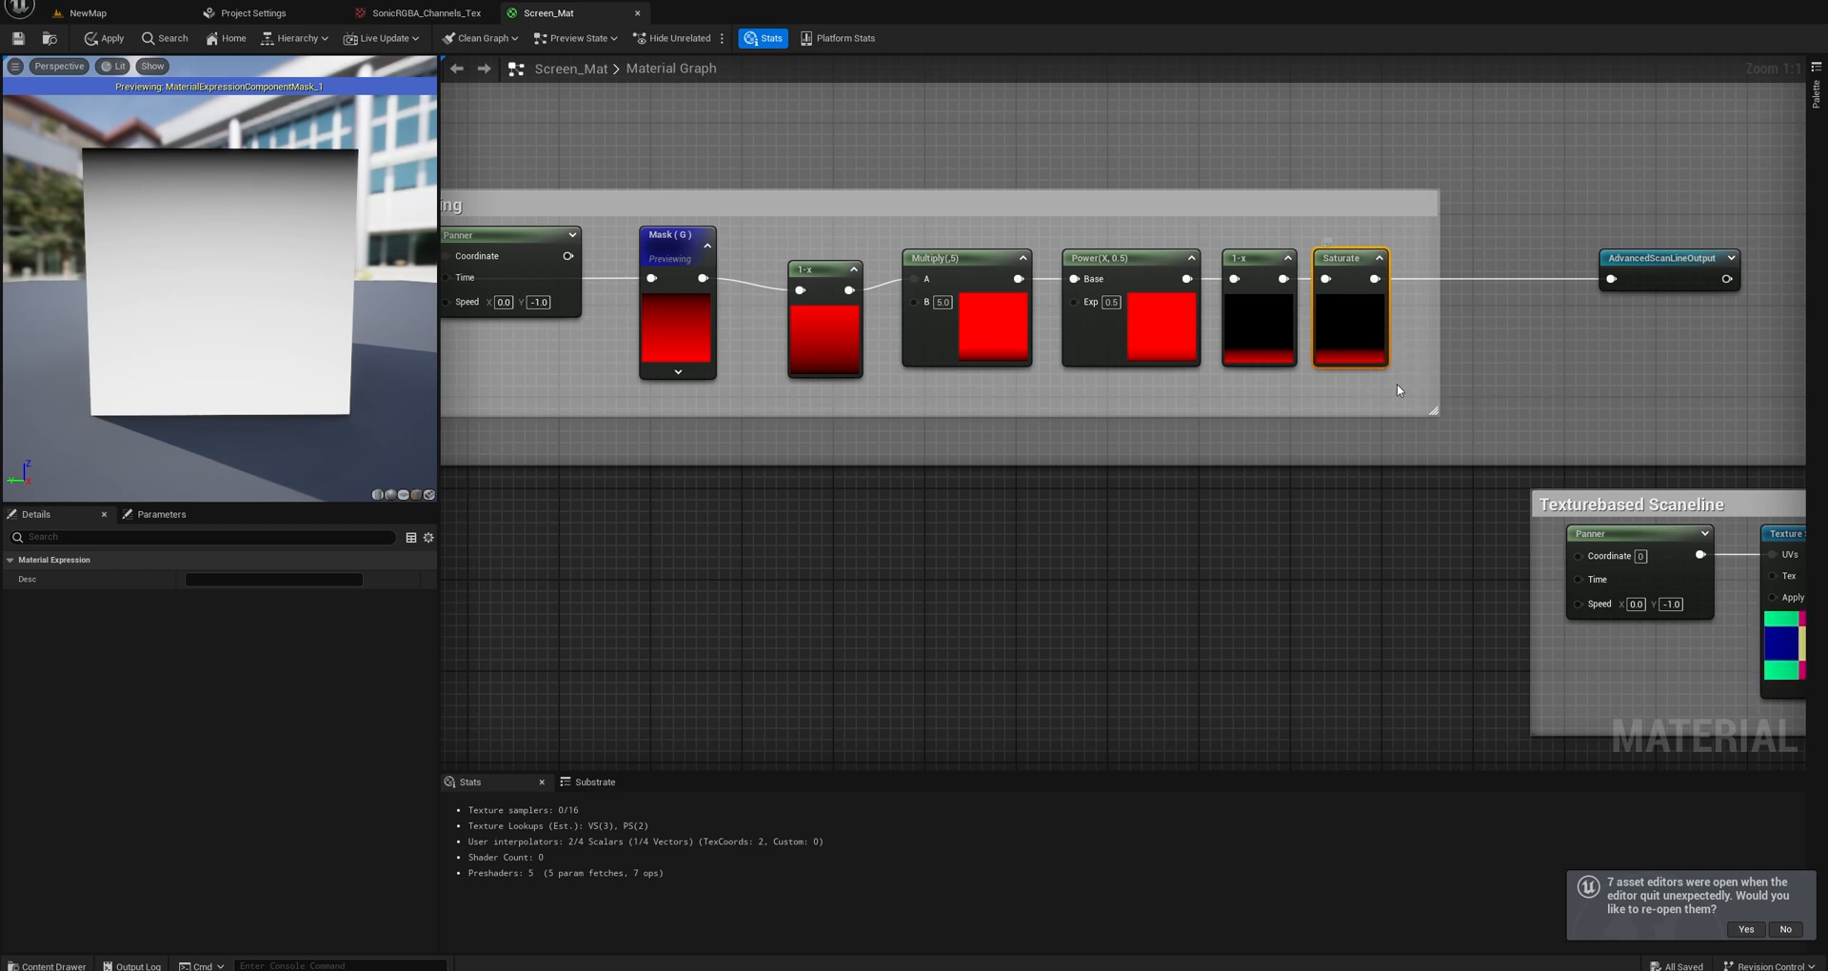
Try wiring AdvancedScanLineOutput directly into the scanline Lerp's Alpha, and reconnect the Scanline switch's output there instead.
right_drag(1397, 385, 1036, 402)
scroll(1133, 368, down, 3)
click(1196, 310)
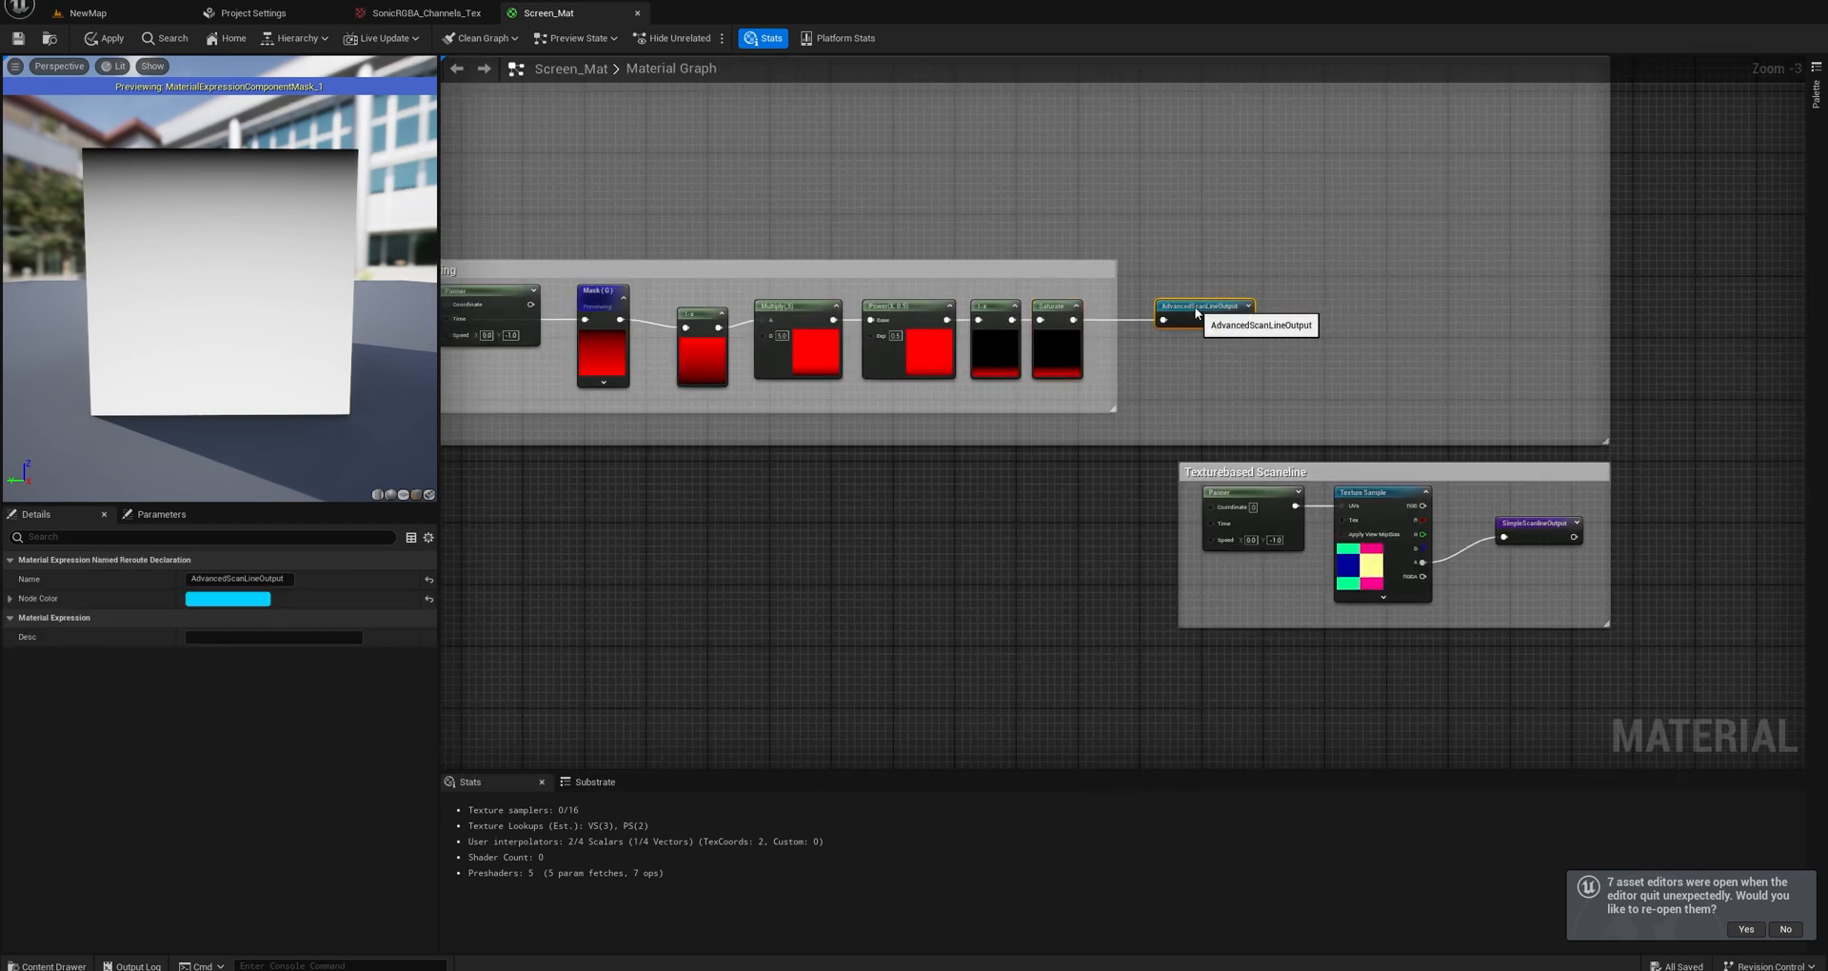
scroll(1255, 366, down, 4)
right_drag(1301, 366, 1110, 375)
right_drag(1487, 338, 1101, 370)
scroll(1105, 370, up, 7)
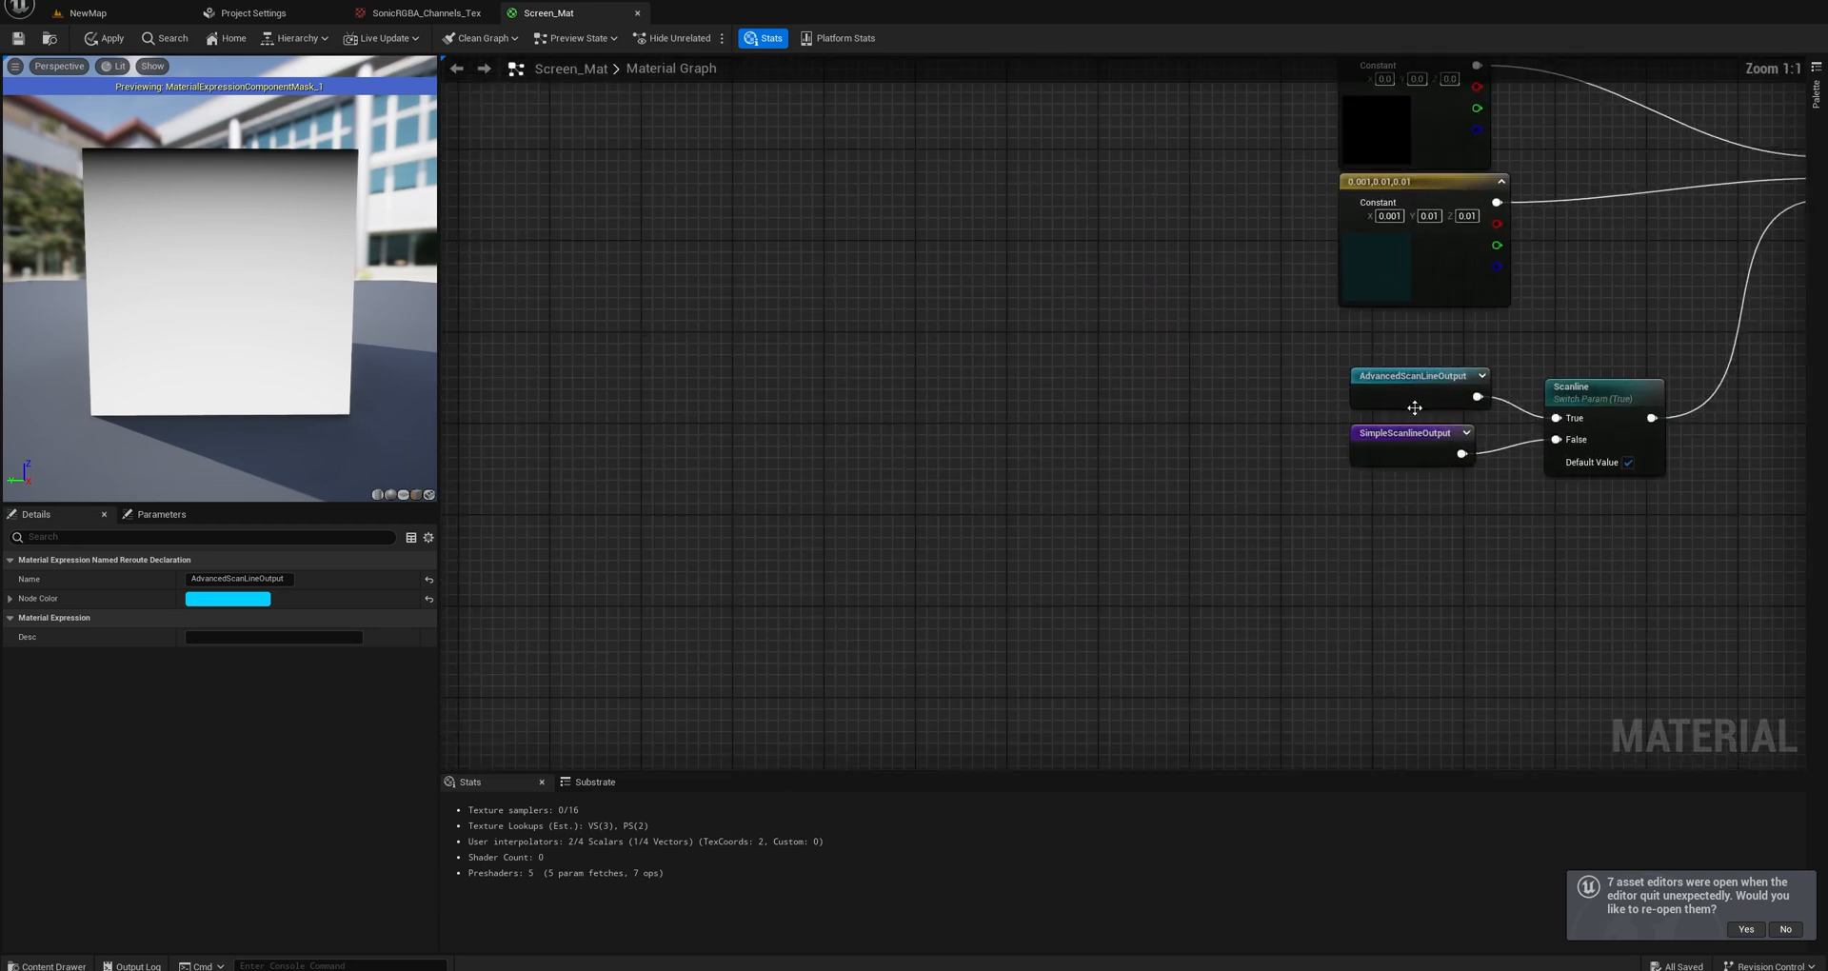
right_drag(1456, 375, 1151, 418)
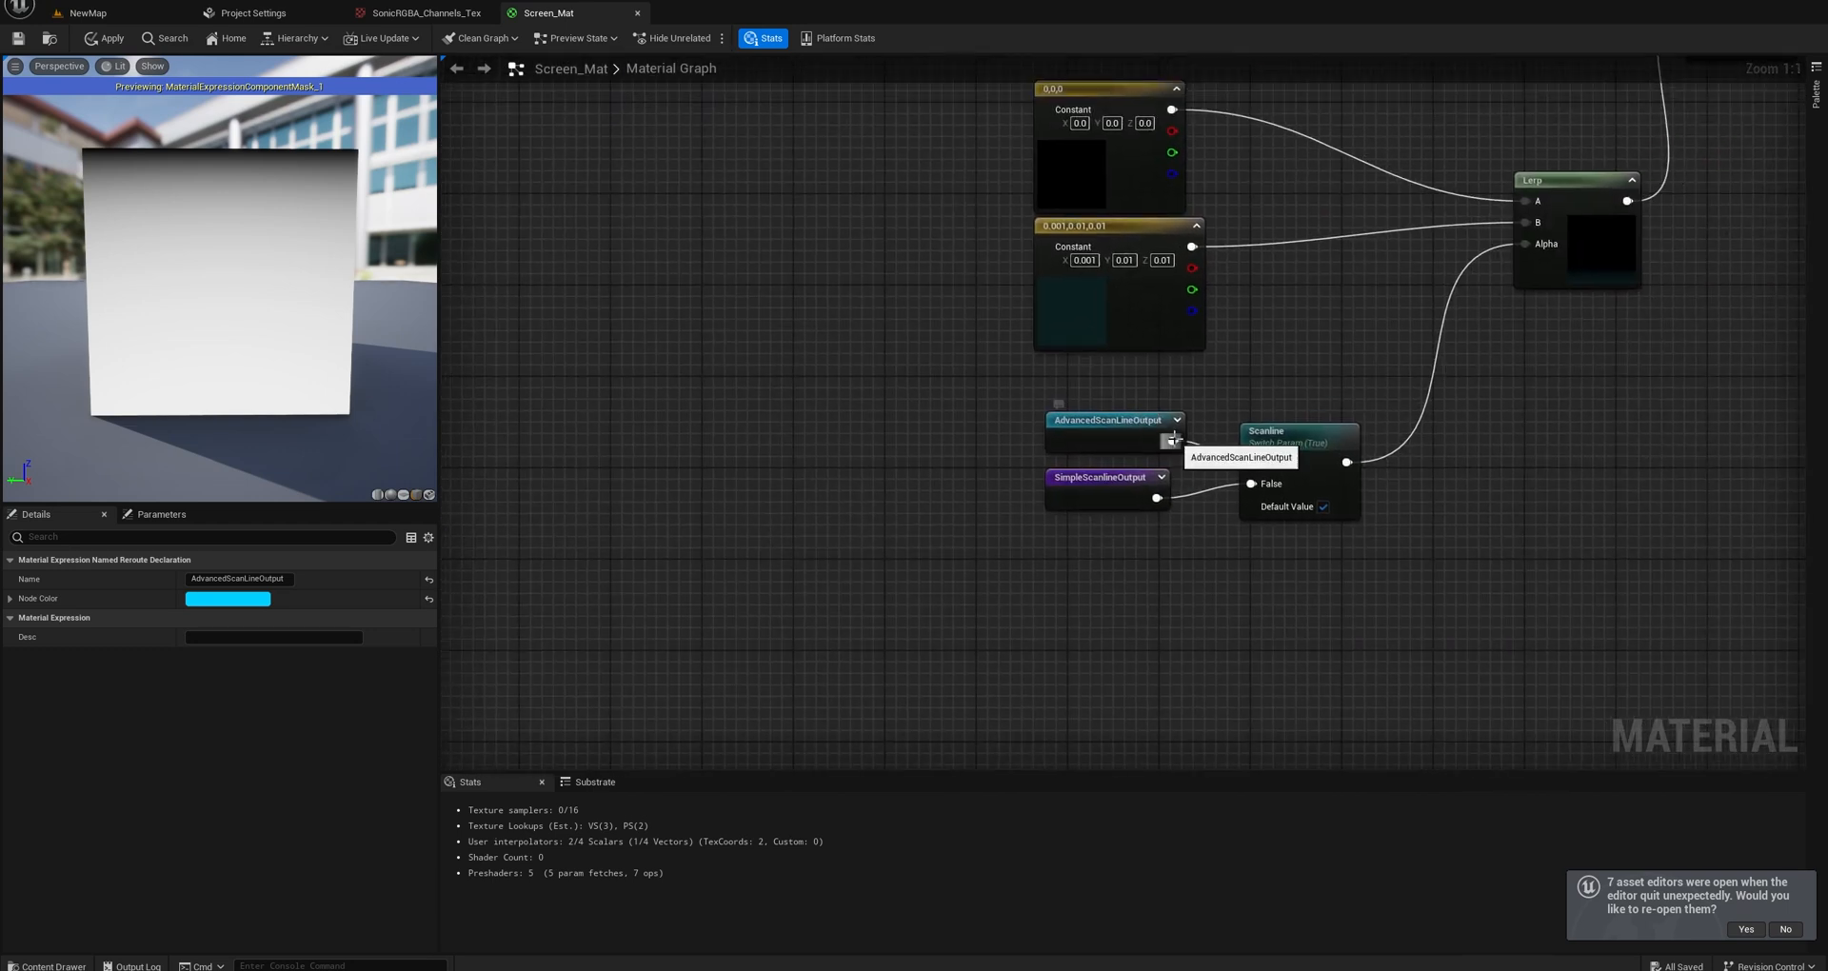
drag(1174, 439, 1525, 244)
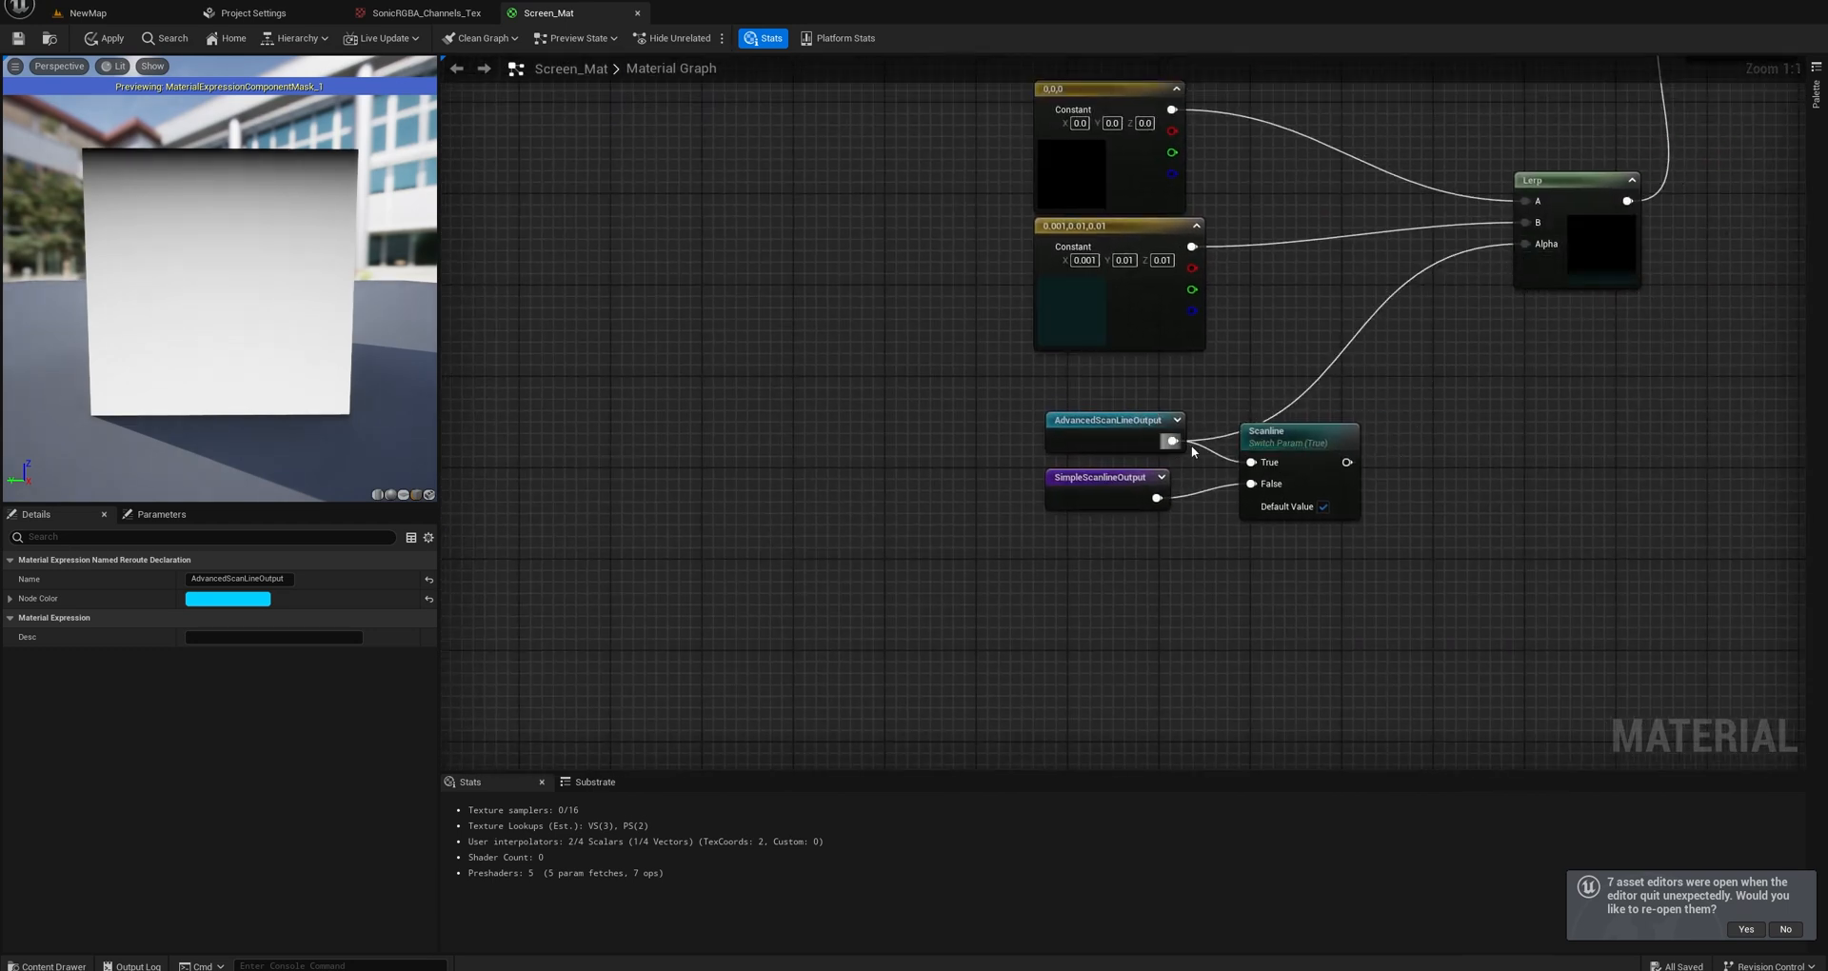
drag(1347, 462, 1525, 244)
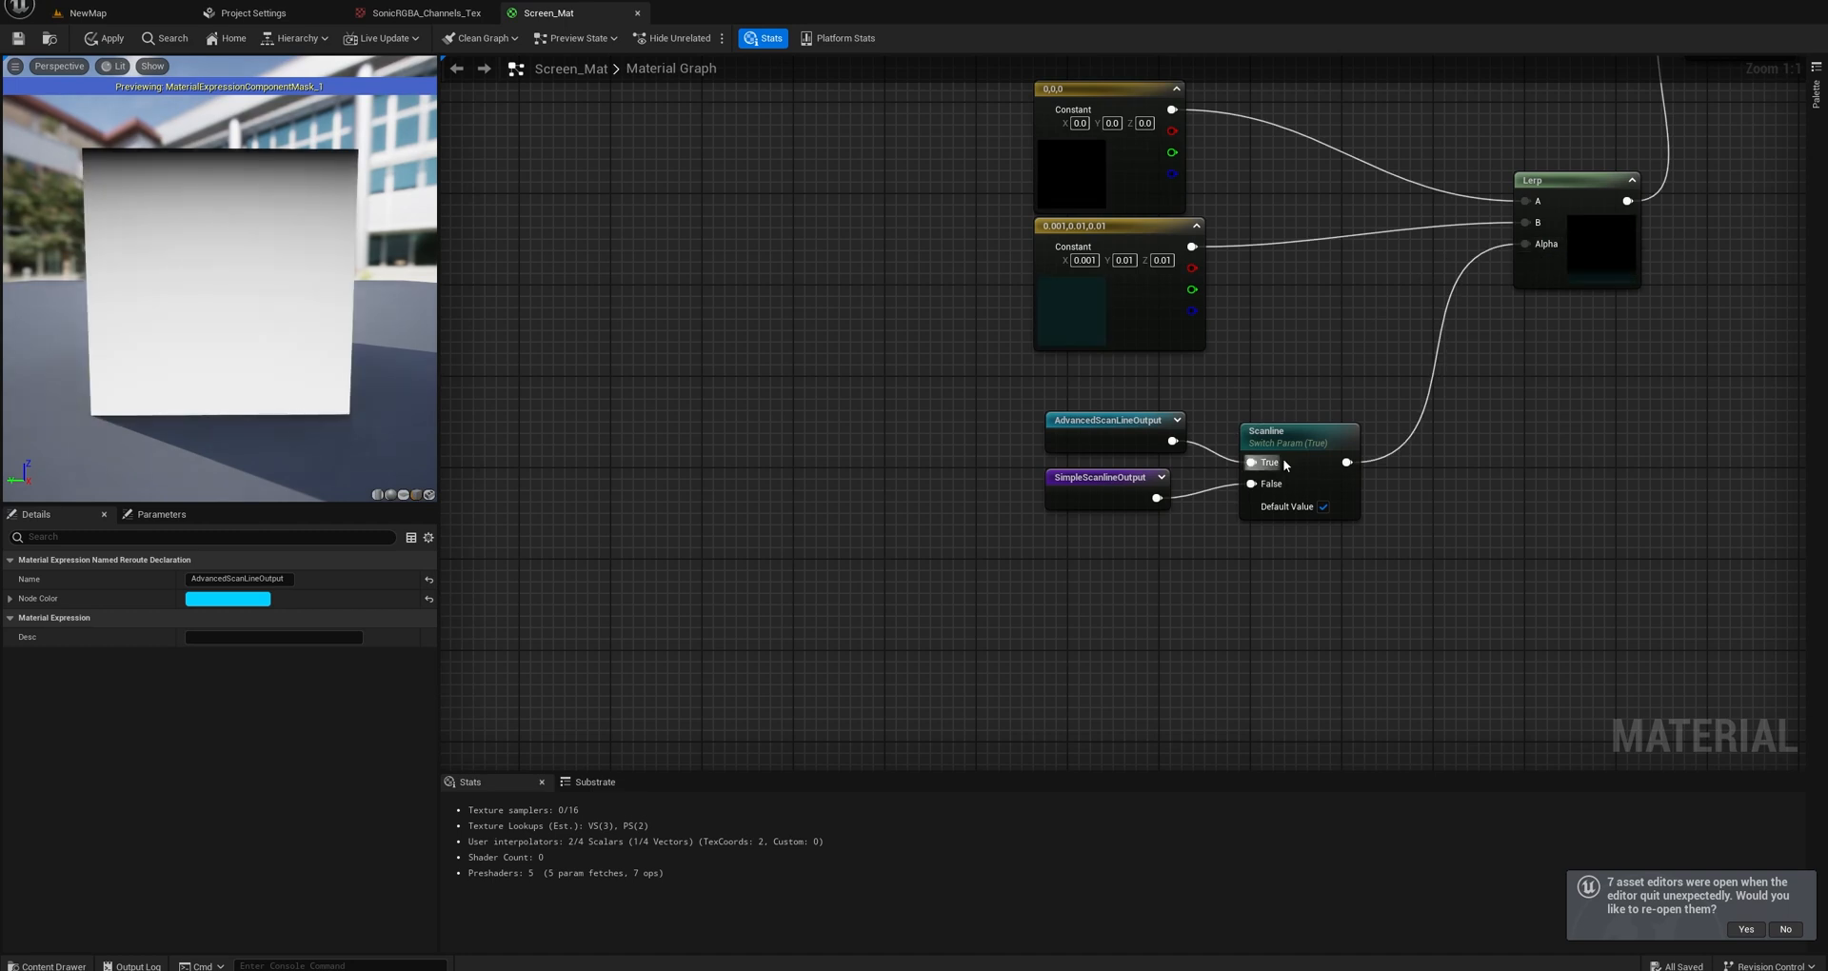
Return to the sawtooth gradient chain and stop previewing the Mask (G) node.
scroll(1196, 510, down, 6)
right_drag(935, 512, 1330, 482)
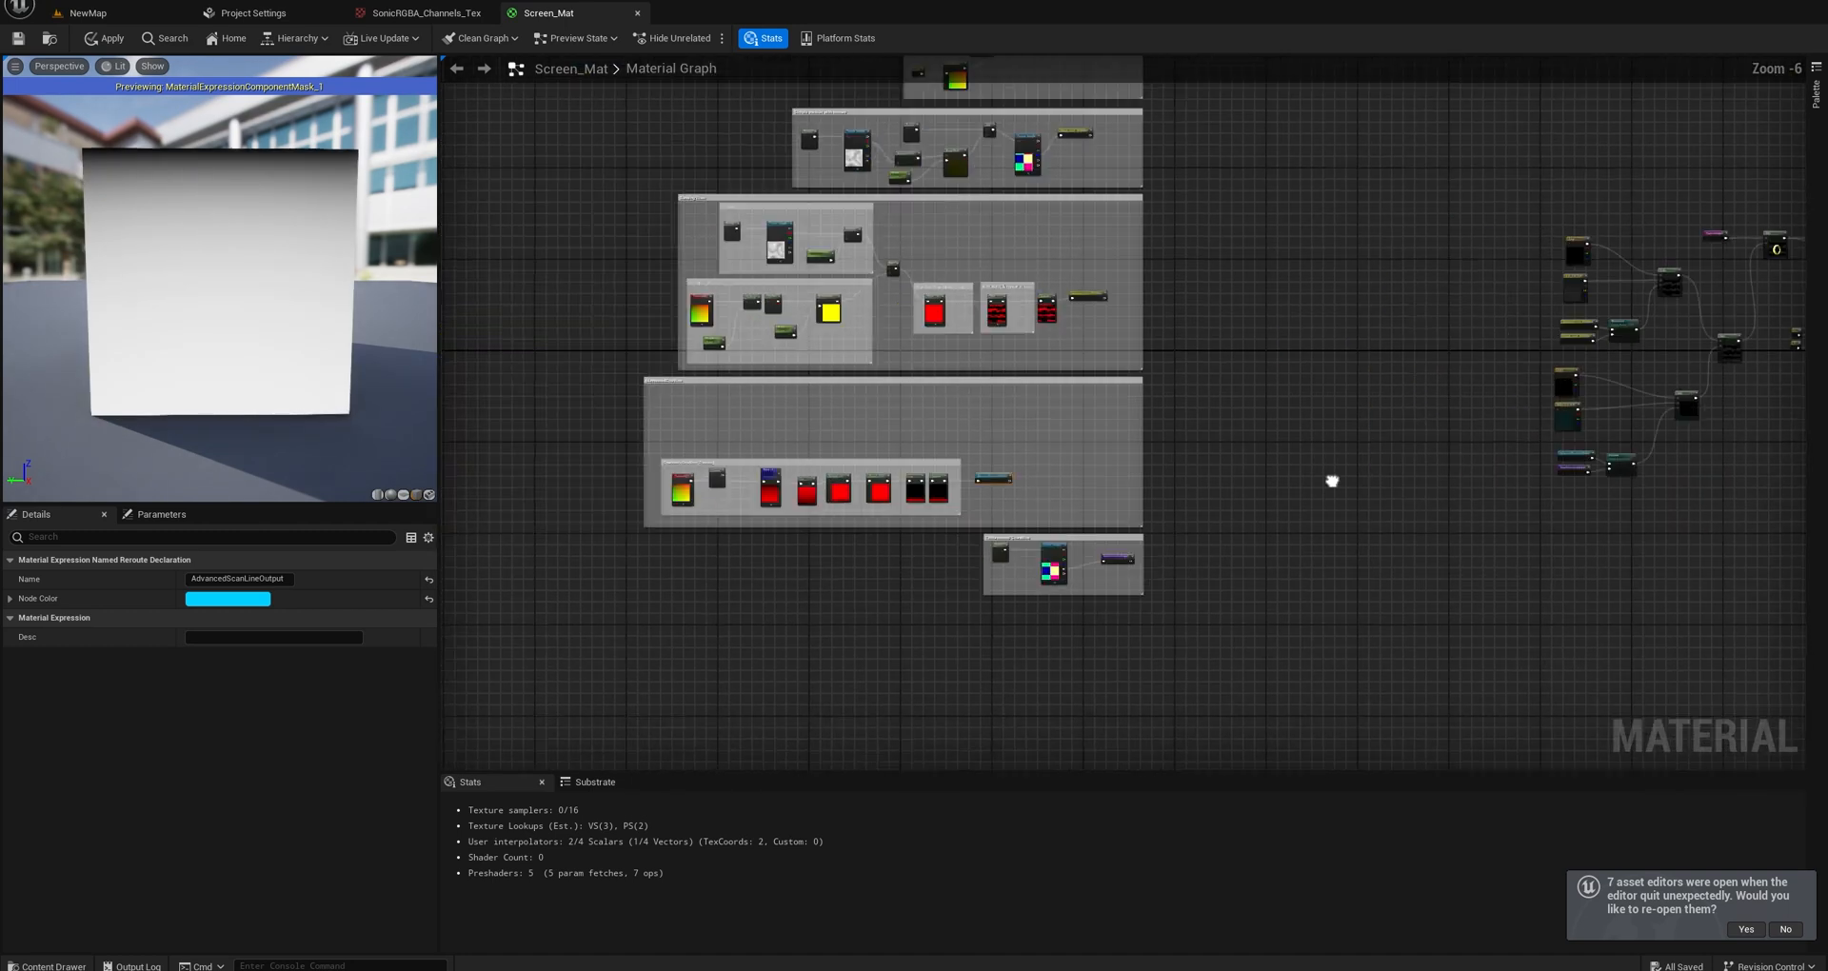
scroll(995, 487, up, 6)
right_click(843, 499)
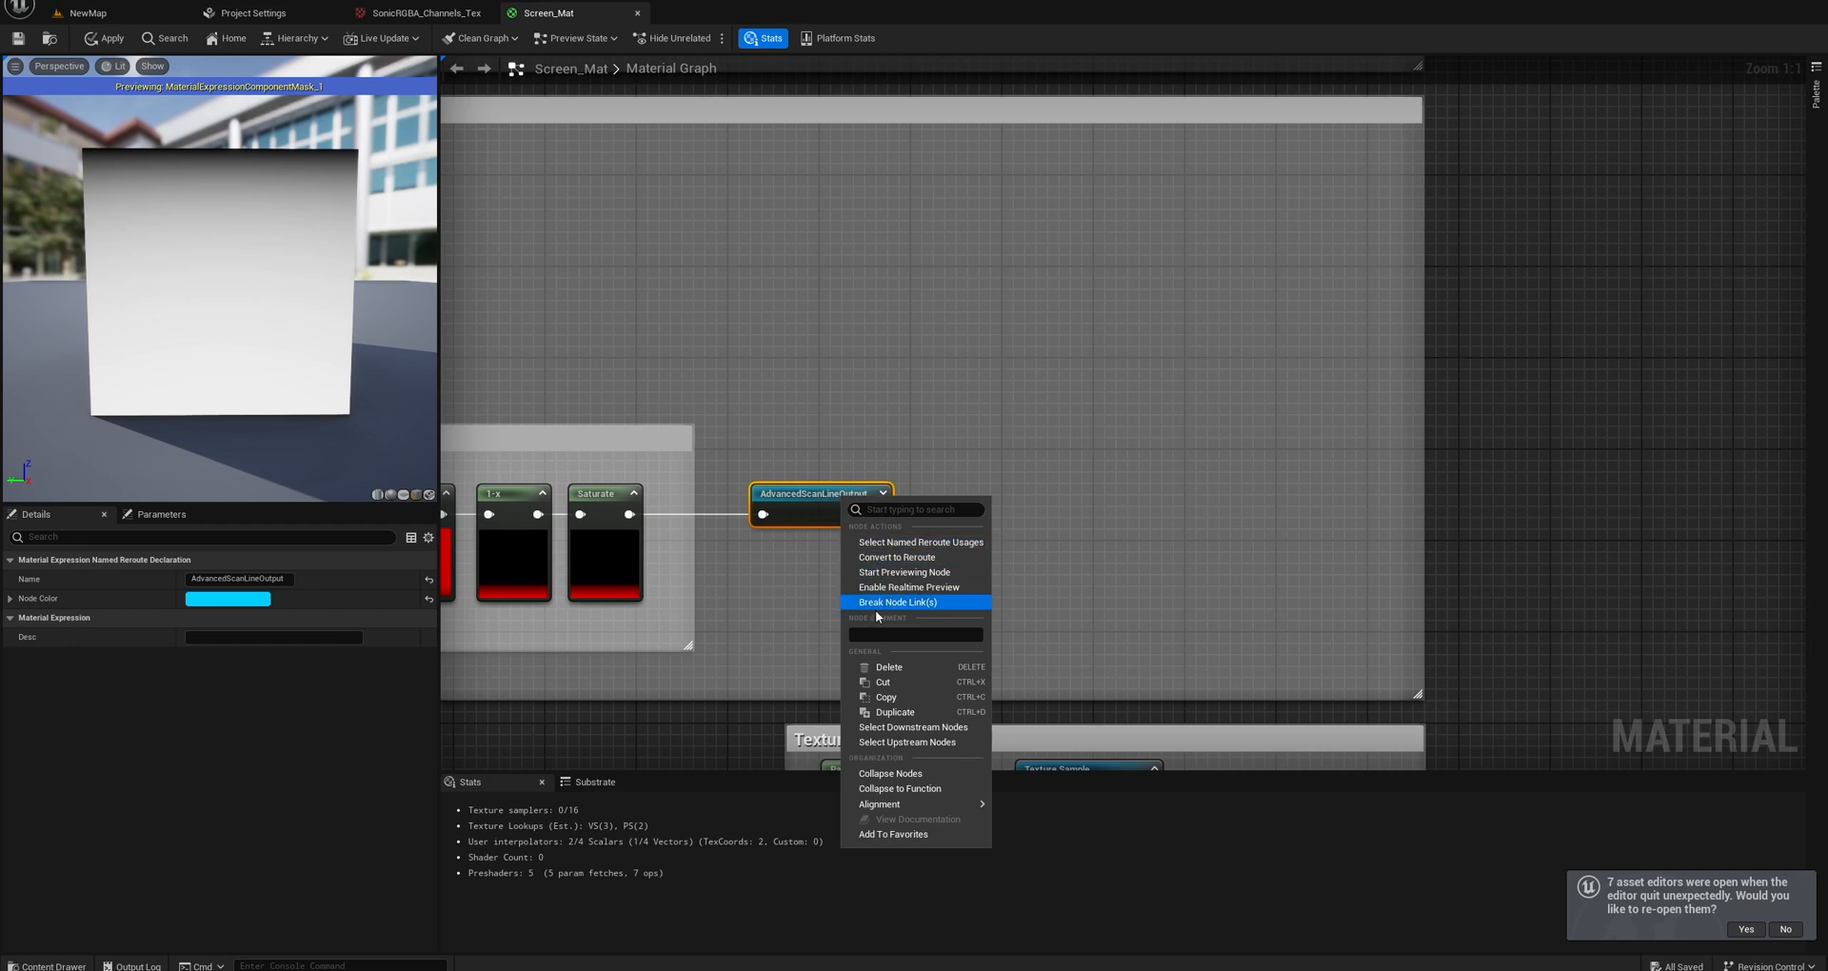
click(789, 575)
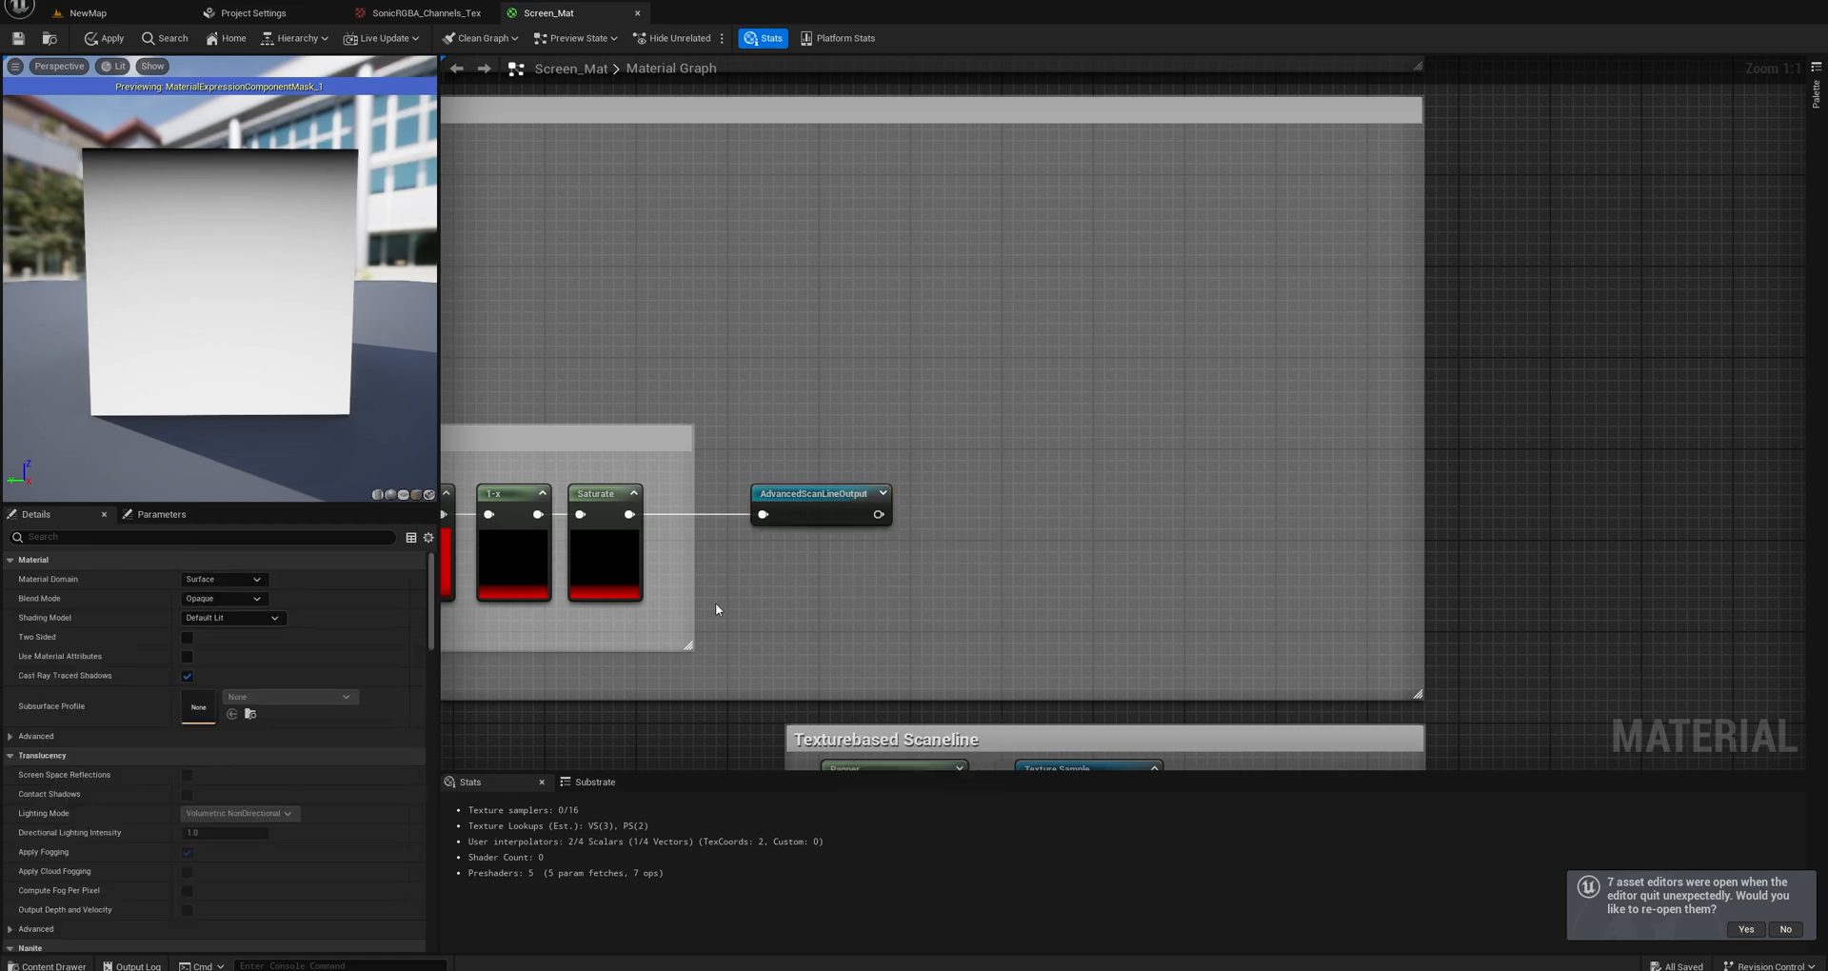
scroll(1091, 587, down, 3)
right_click(578, 506)
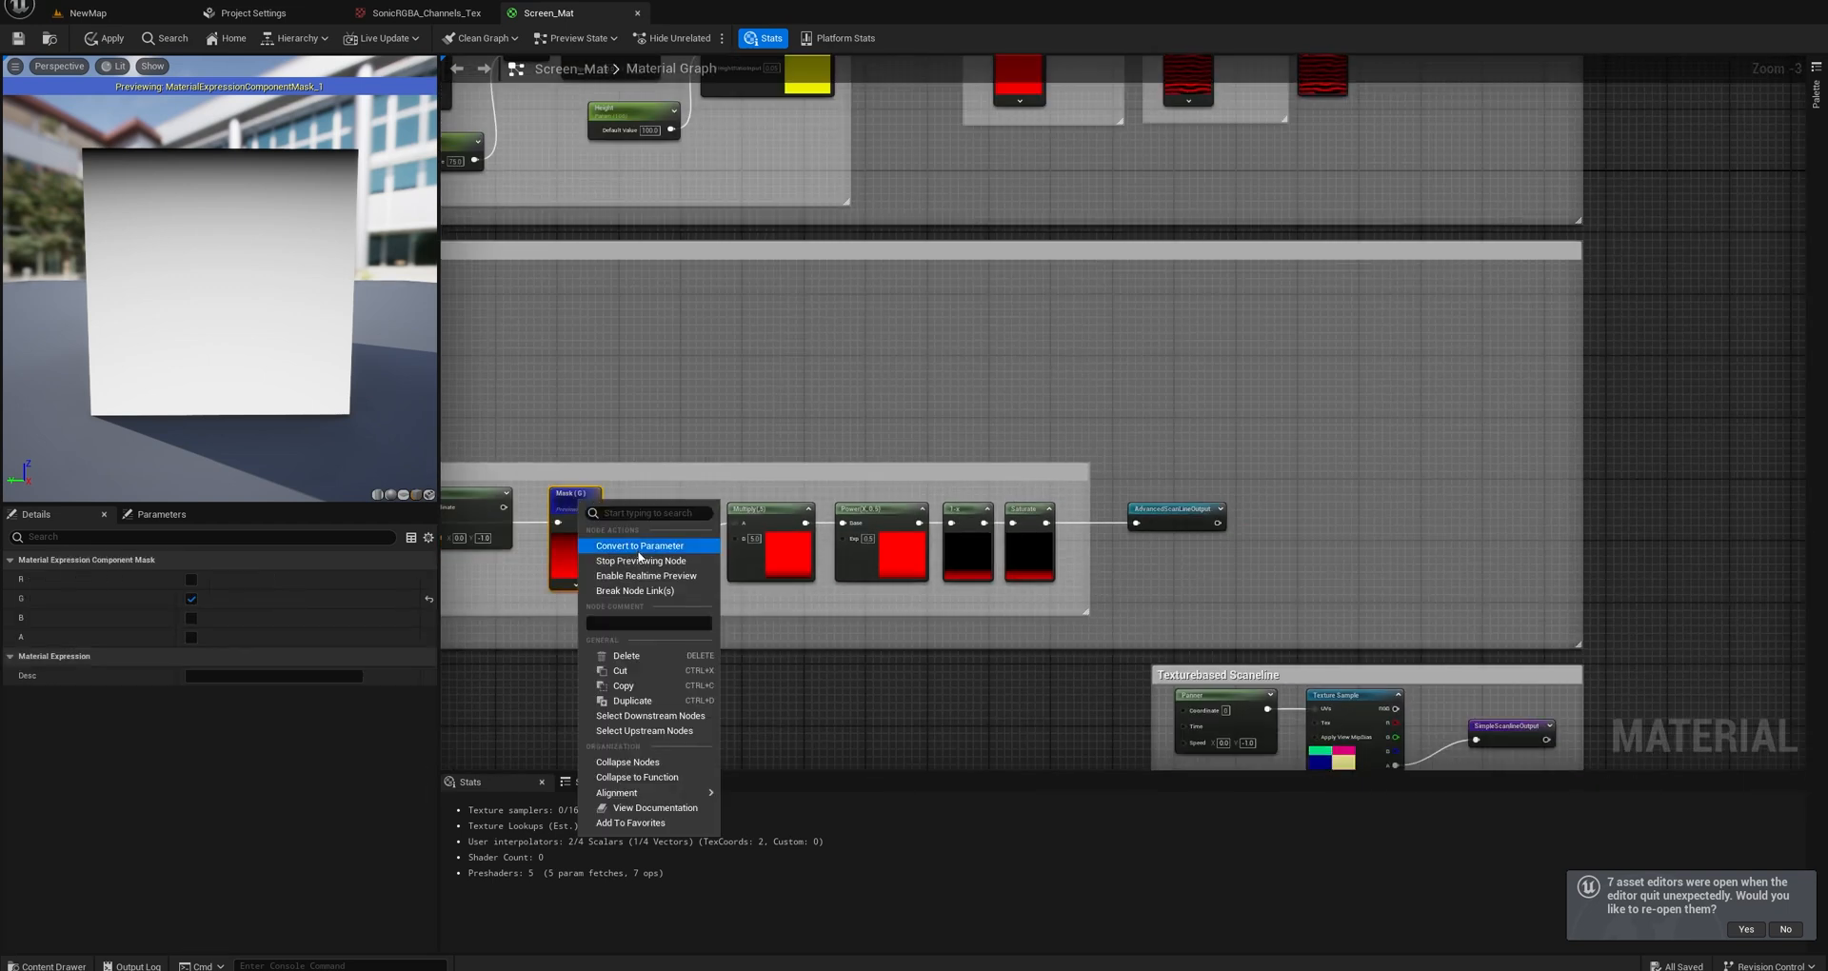
click(631, 562)
Examine the scanlines on the material preview and how the Scanline switch and its Lerp feed the final output.
right_drag(652, 442, 883, 458)
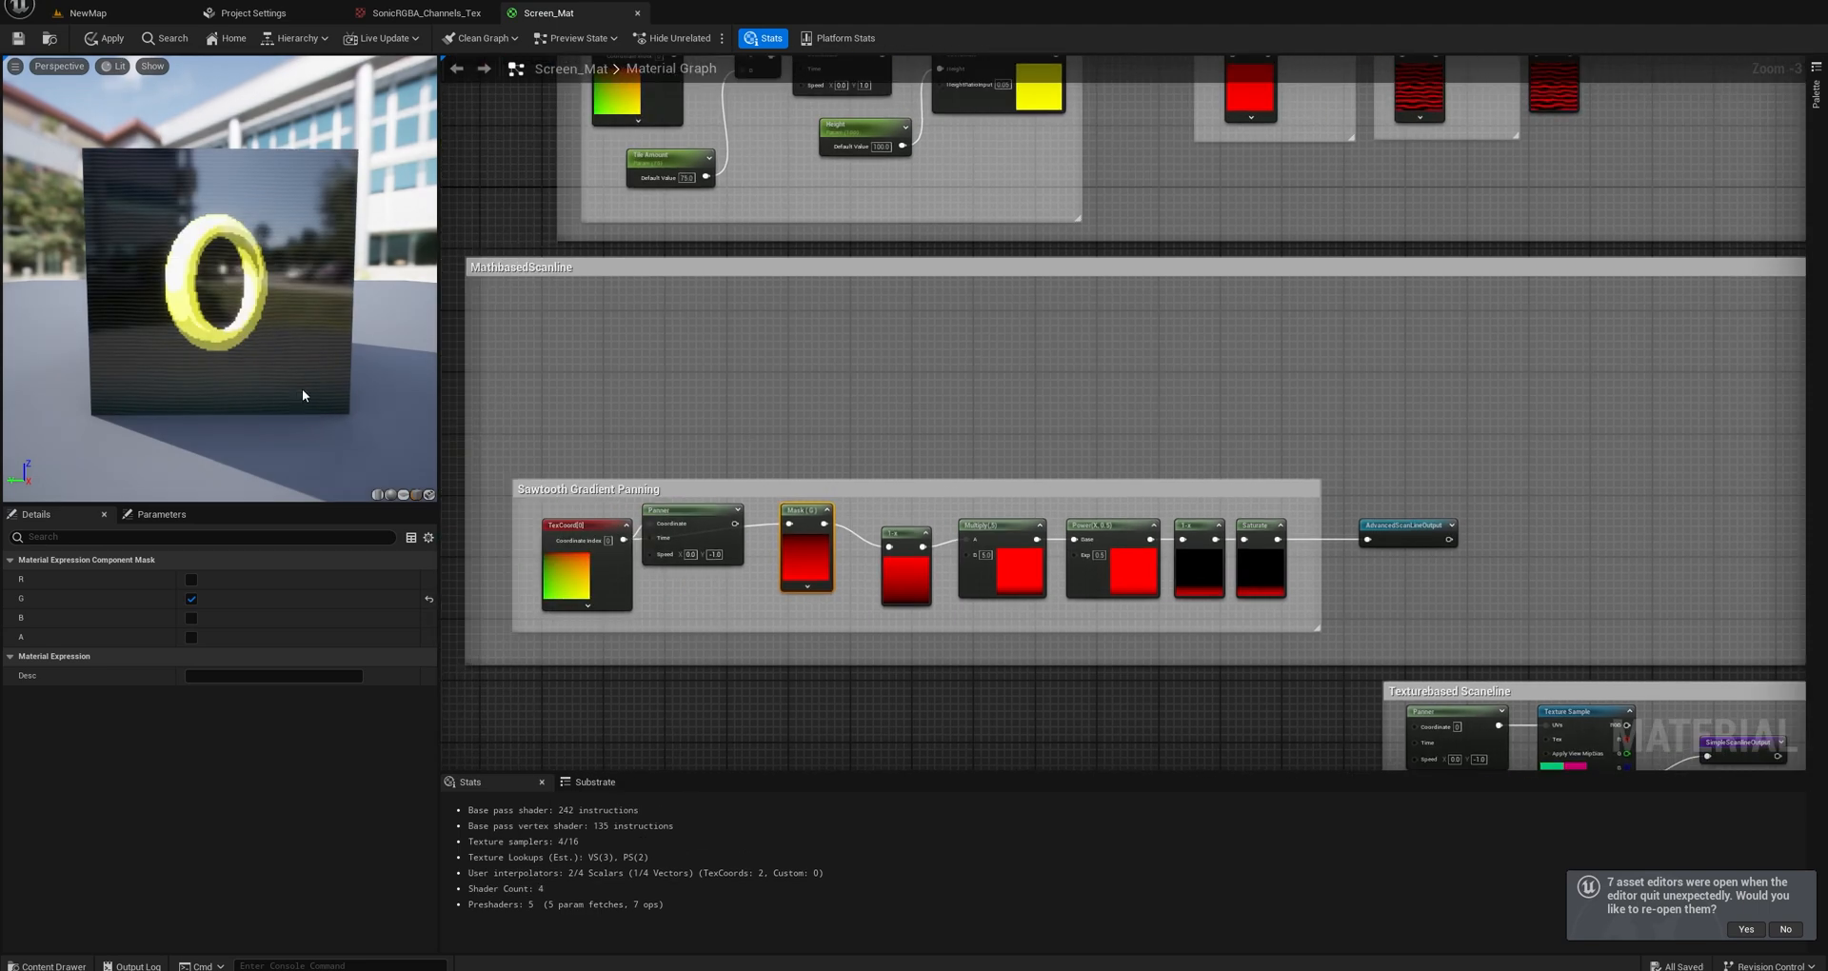
mouse_move(285, 370)
mouse_down()
mouse_move(410, 373)
mouse_move(285, 371)
mouse_up()
scroll(1257, 452, down, 2)
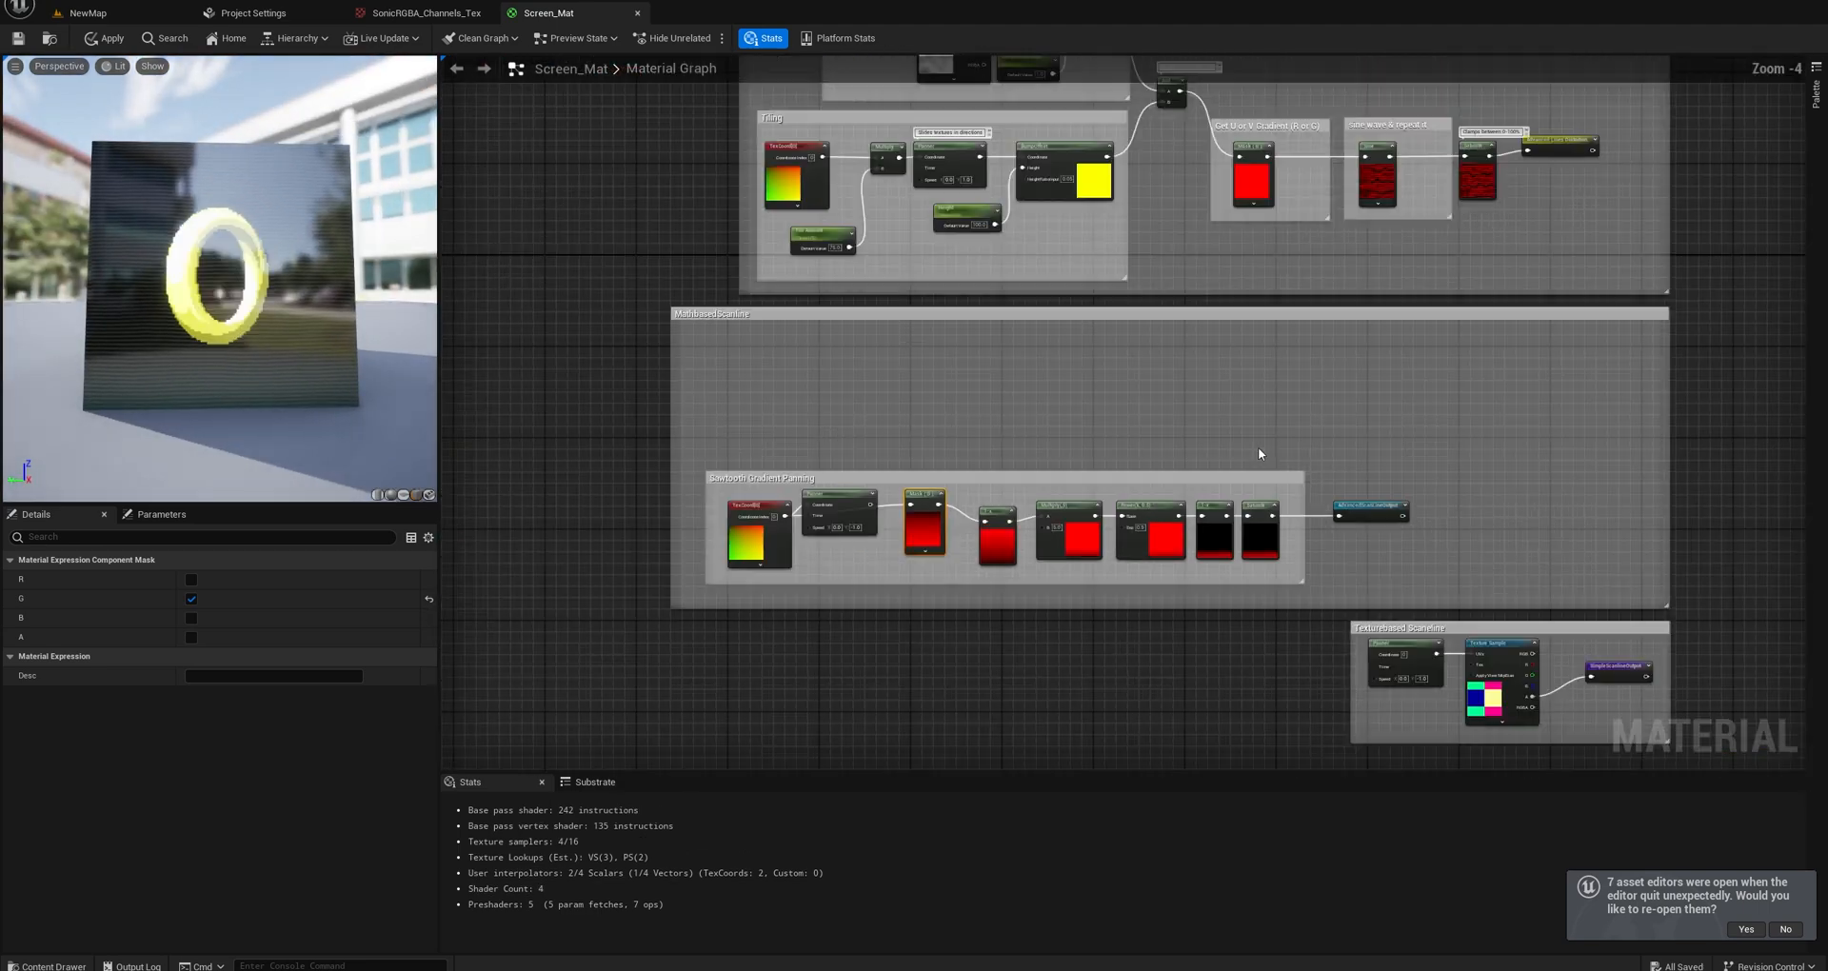
right_drag(1448, 463, 955, 518)
right_drag(1705, 539, 1183, 507)
scroll(1184, 506, up, 5)
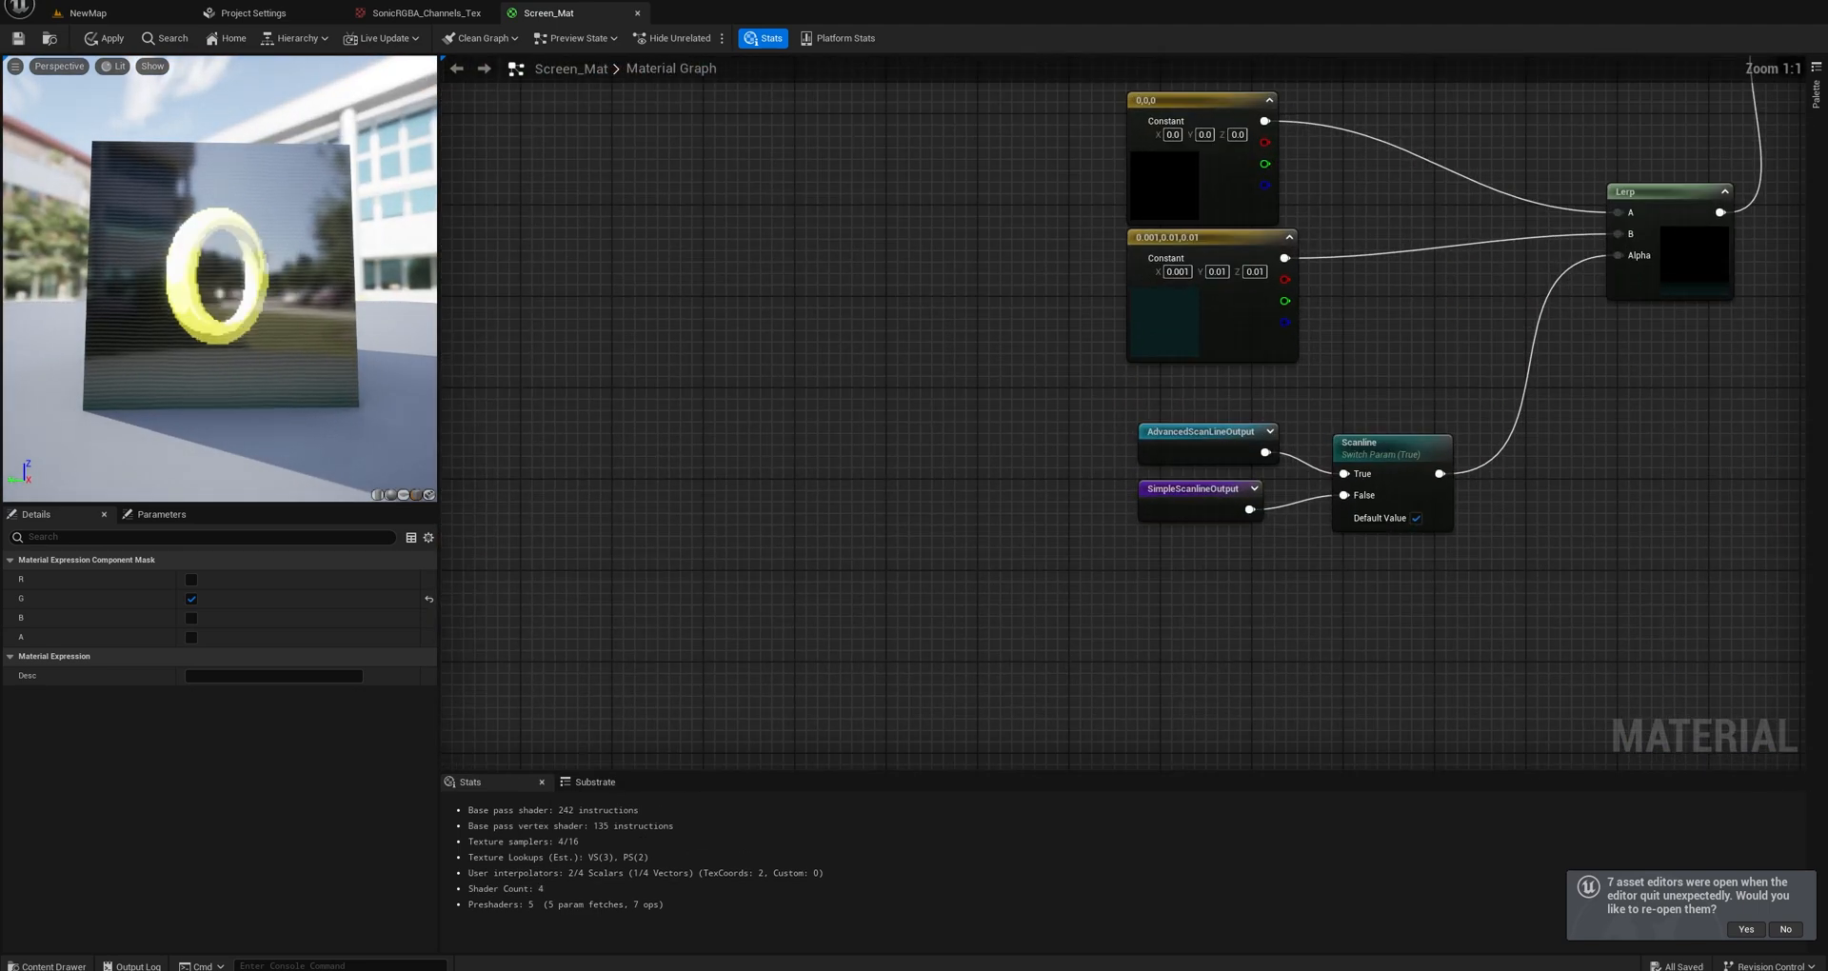
right_drag(1489, 360, 987, 616)
scroll(987, 616, down, 3)
mouse_move(276, 371)
mouse_down()
mouse_move(352, 373)
mouse_move(283, 388)
mouse_up()
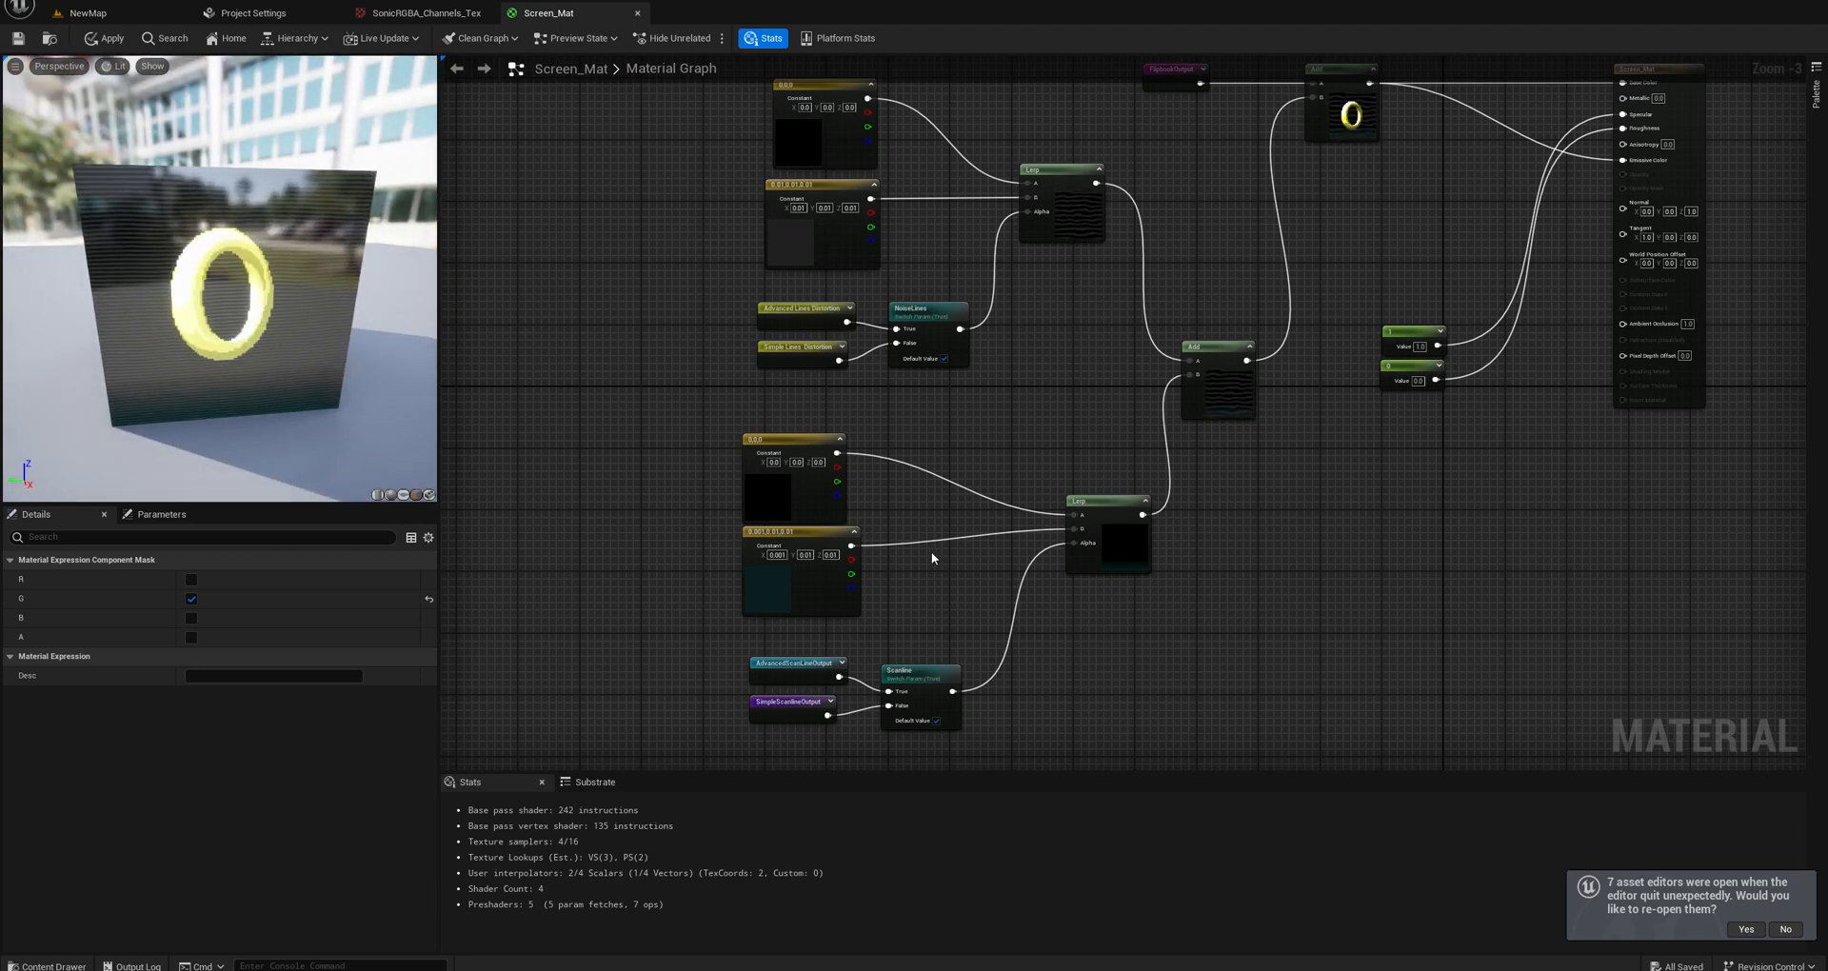
scroll(932, 554, up, 3)
right_drag(990, 638, 1215, 449)
scroll(1215, 449, down, 5)
Reinsert the Panner between TexCoord and Mask (G) and line it up with the TexCoord node.
right_drag(772, 523, 1377, 433)
right_drag(960, 471, 1216, 494)
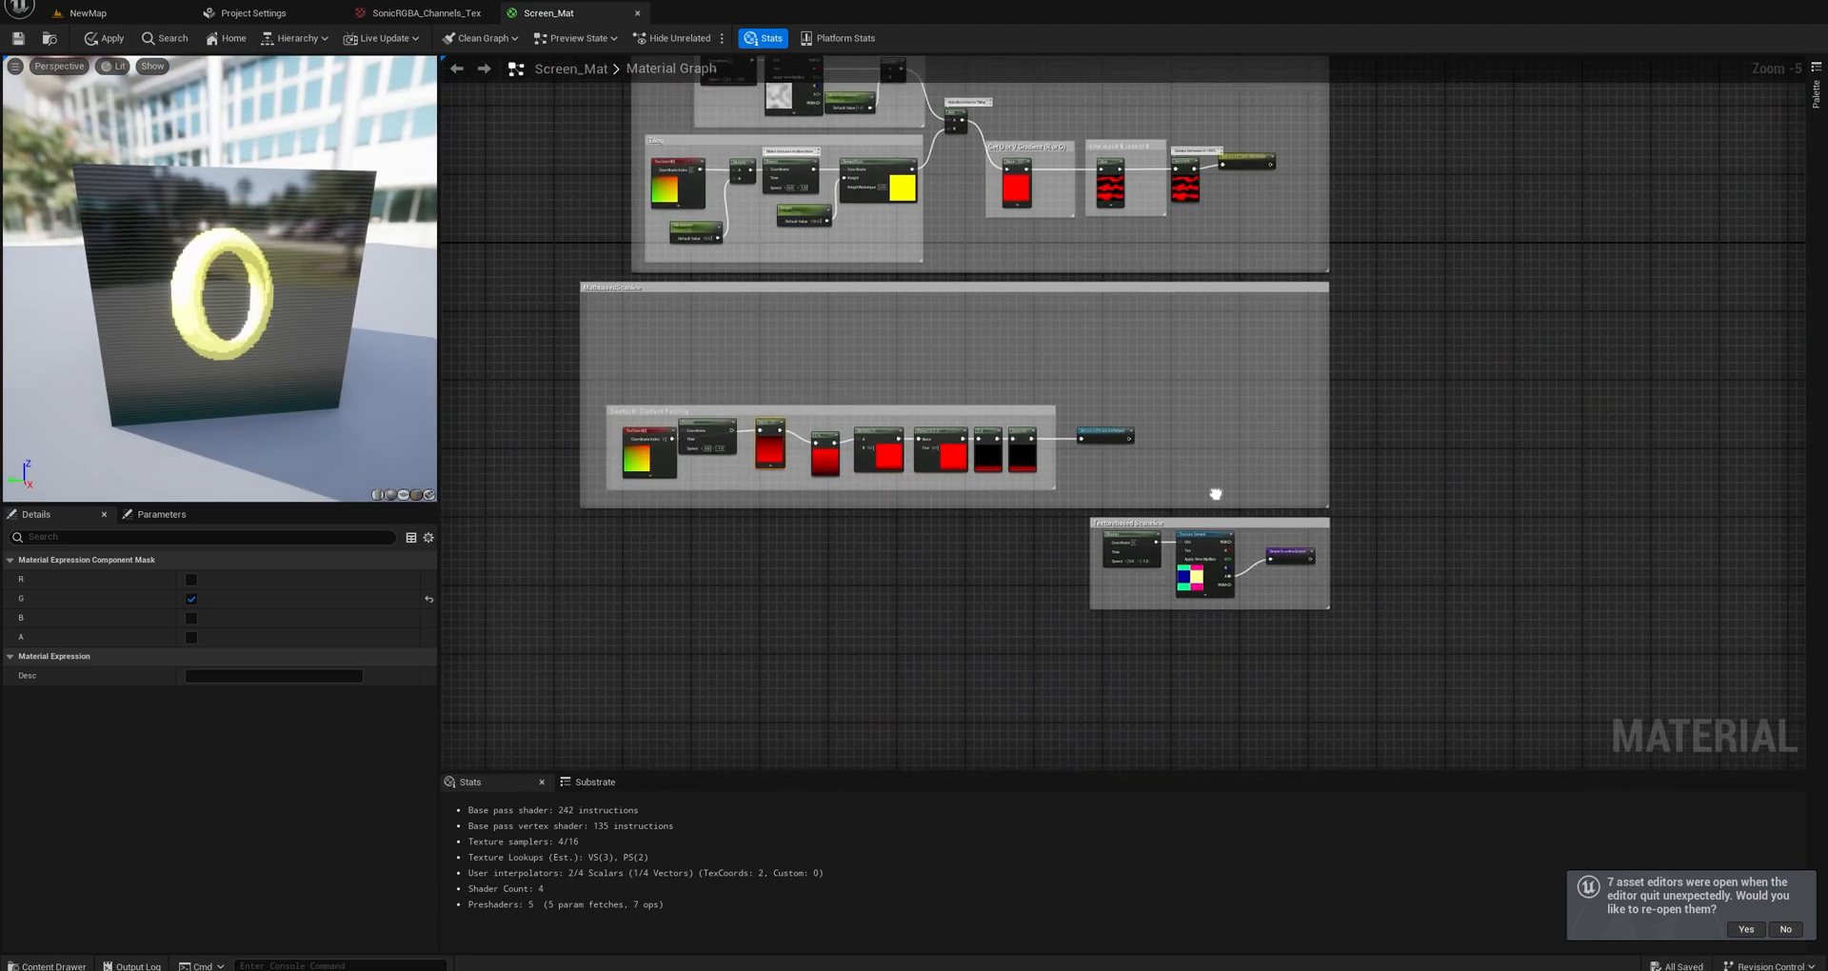
scroll(847, 465, up, 5)
drag(800, 377, 883, 379)
drag(733, 357, 745, 379)
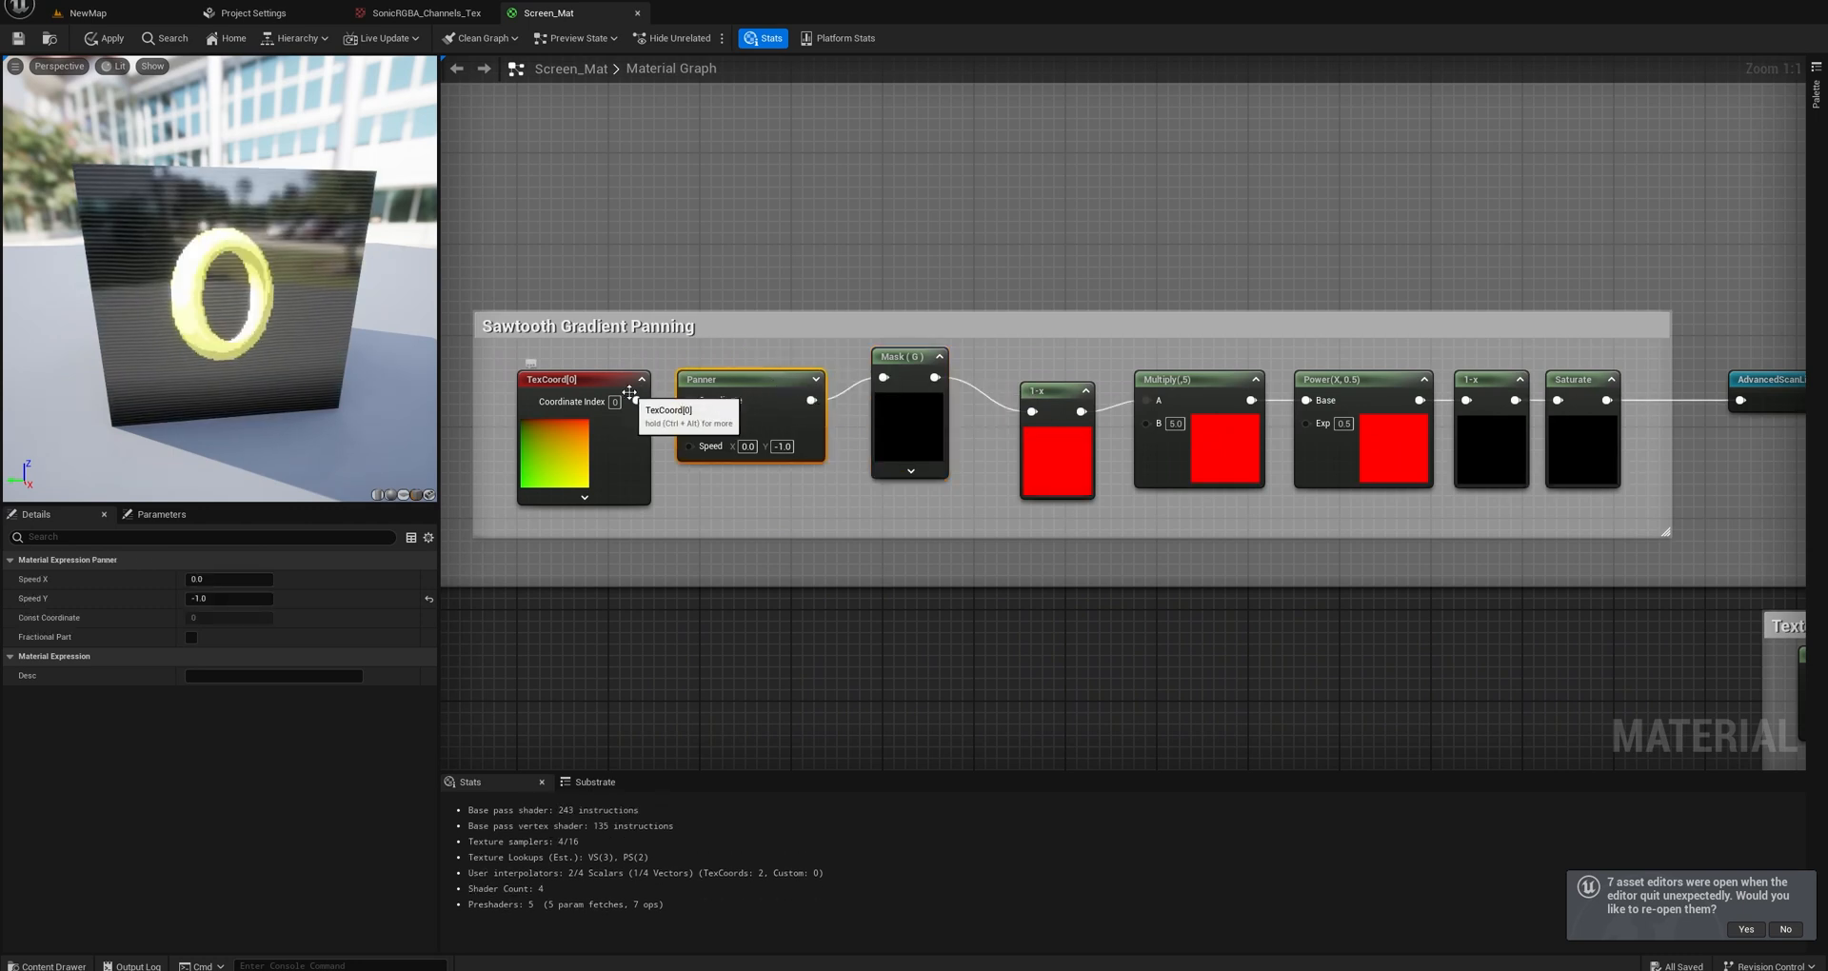
Line up the Mask (G) and first 1-x nodes with the chain and move the nodes through Saturate closer together.
drag(909, 358, 909, 381)
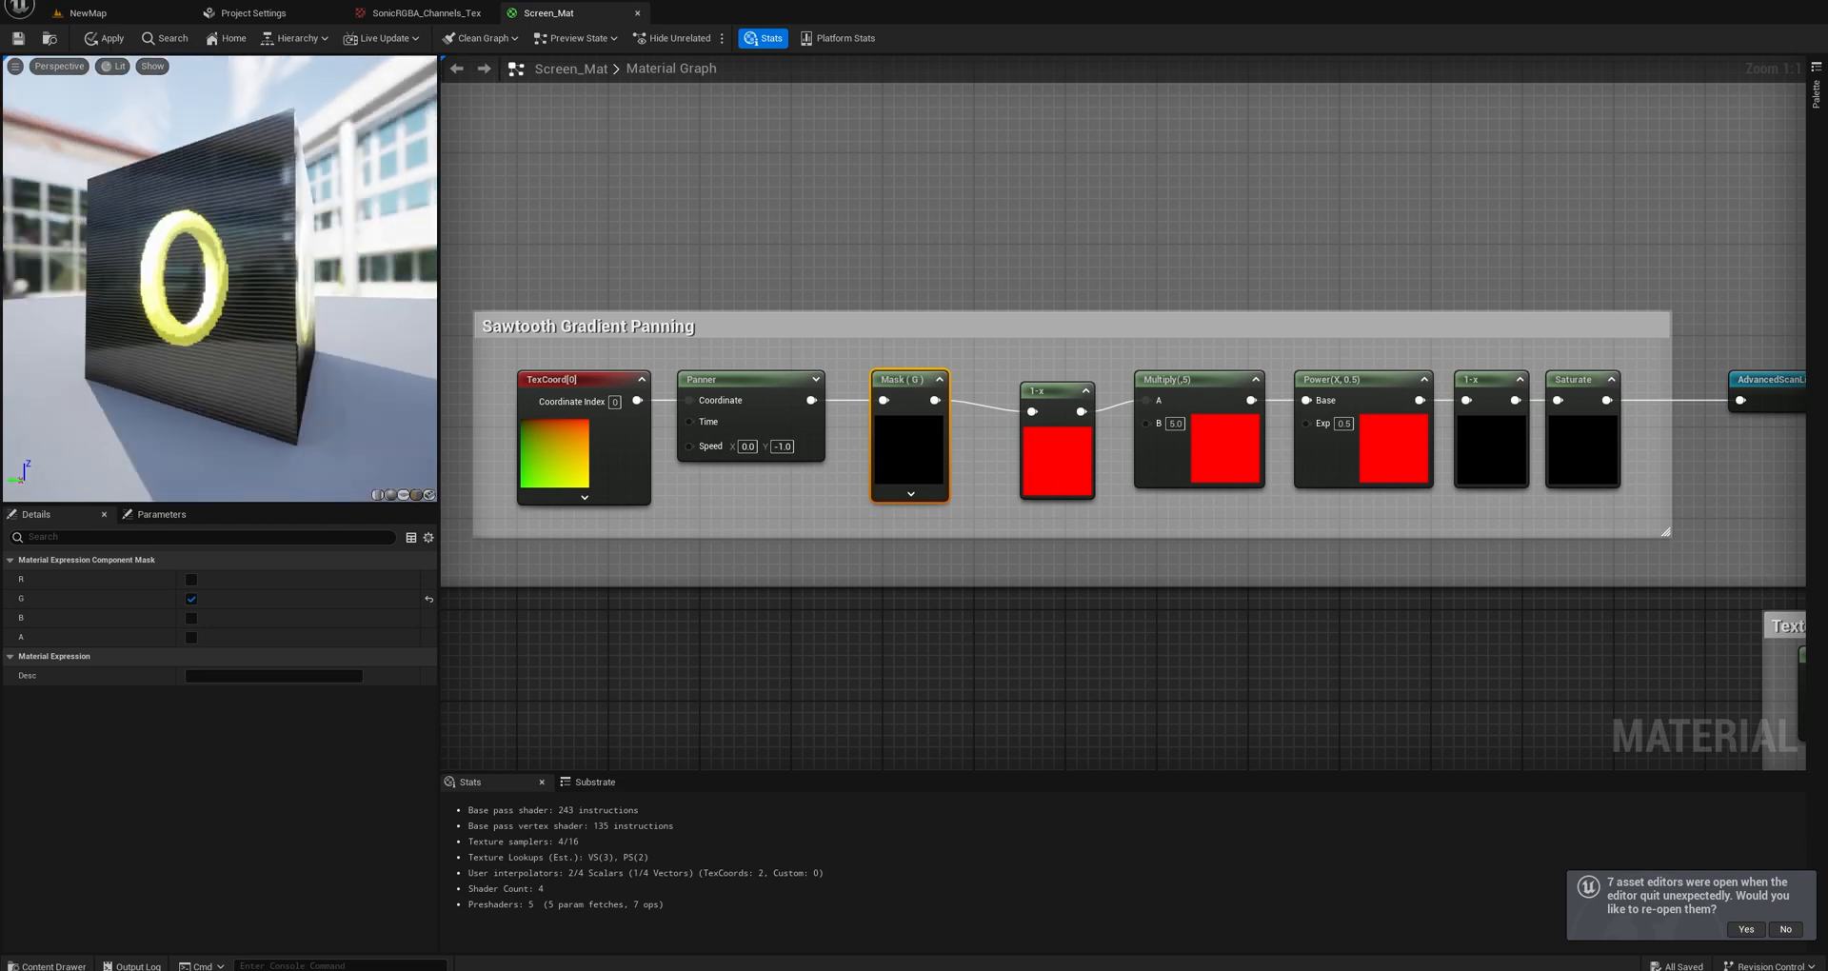
right_drag(1501, 510, 1431, 510)
drag(966, 390, 933, 379)
drag(1128, 379, 1094, 379)
drag(1263, 380, 1251, 380)
drag(1397, 380, 1475, 375)
right_drag(1475, 374, 1350, 371)
Turn off the Scanline switch's default value so it uses SimpleScanlineOutput.
right_drag(1552, 541, 640, 412)
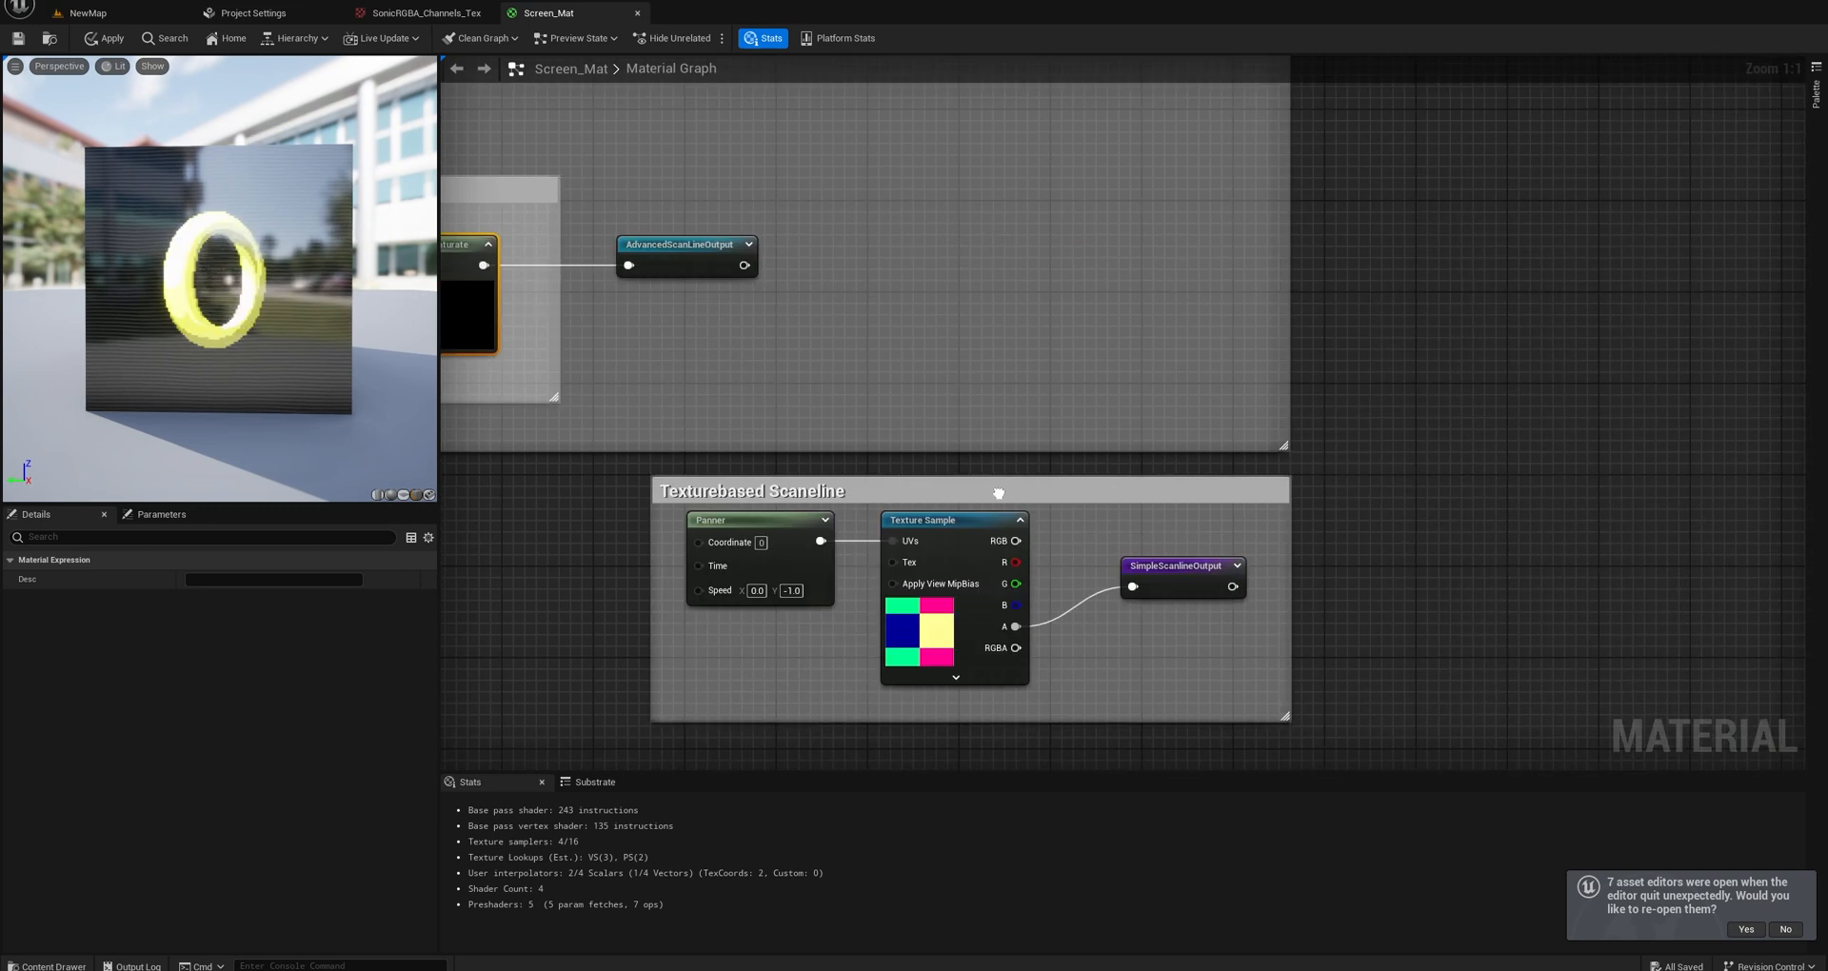
scroll(1363, 430, down, 4)
scroll(1174, 442, up, 4)
click(1363, 416)
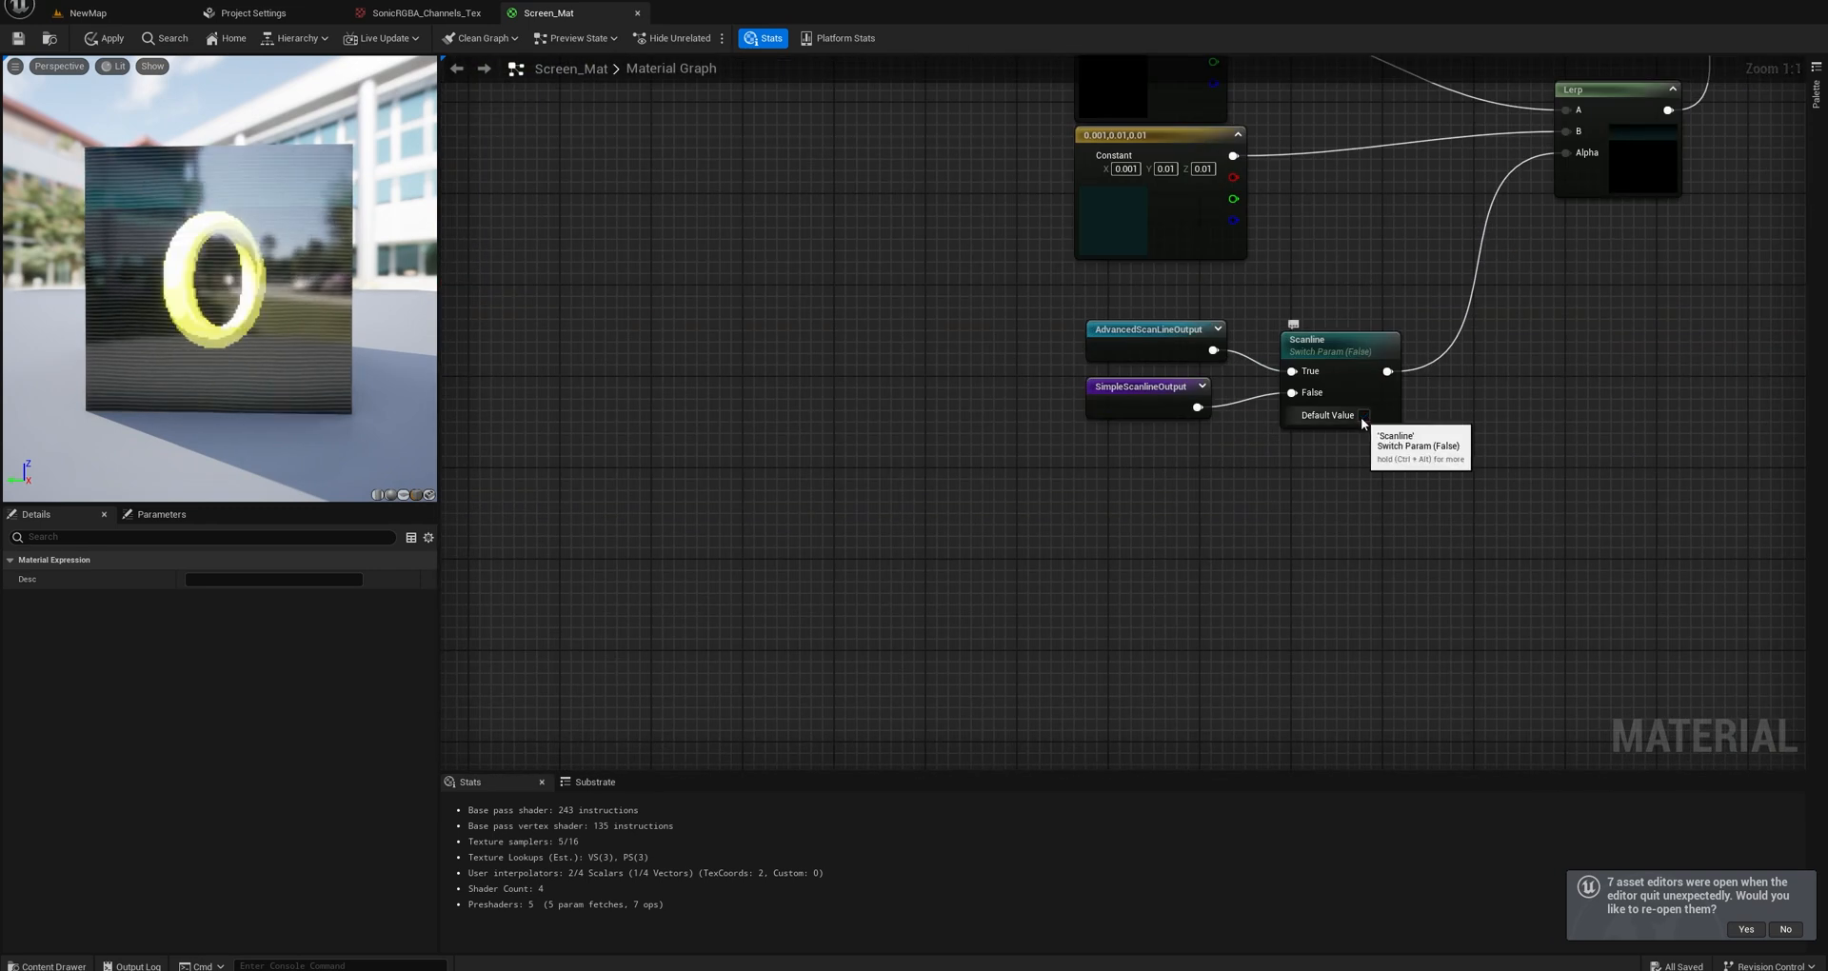
Return to the Sawtooth Gradient Panning group and adjust the spacing of its Panner and Mask (G) nodes.
scroll(926, 444, down, 3)
right_drag(741, 444, 1323, 462)
right_drag(747, 374, 1333, 391)
right_drag(809, 369, 1407, 389)
right_drag(996, 434, 1250, 396)
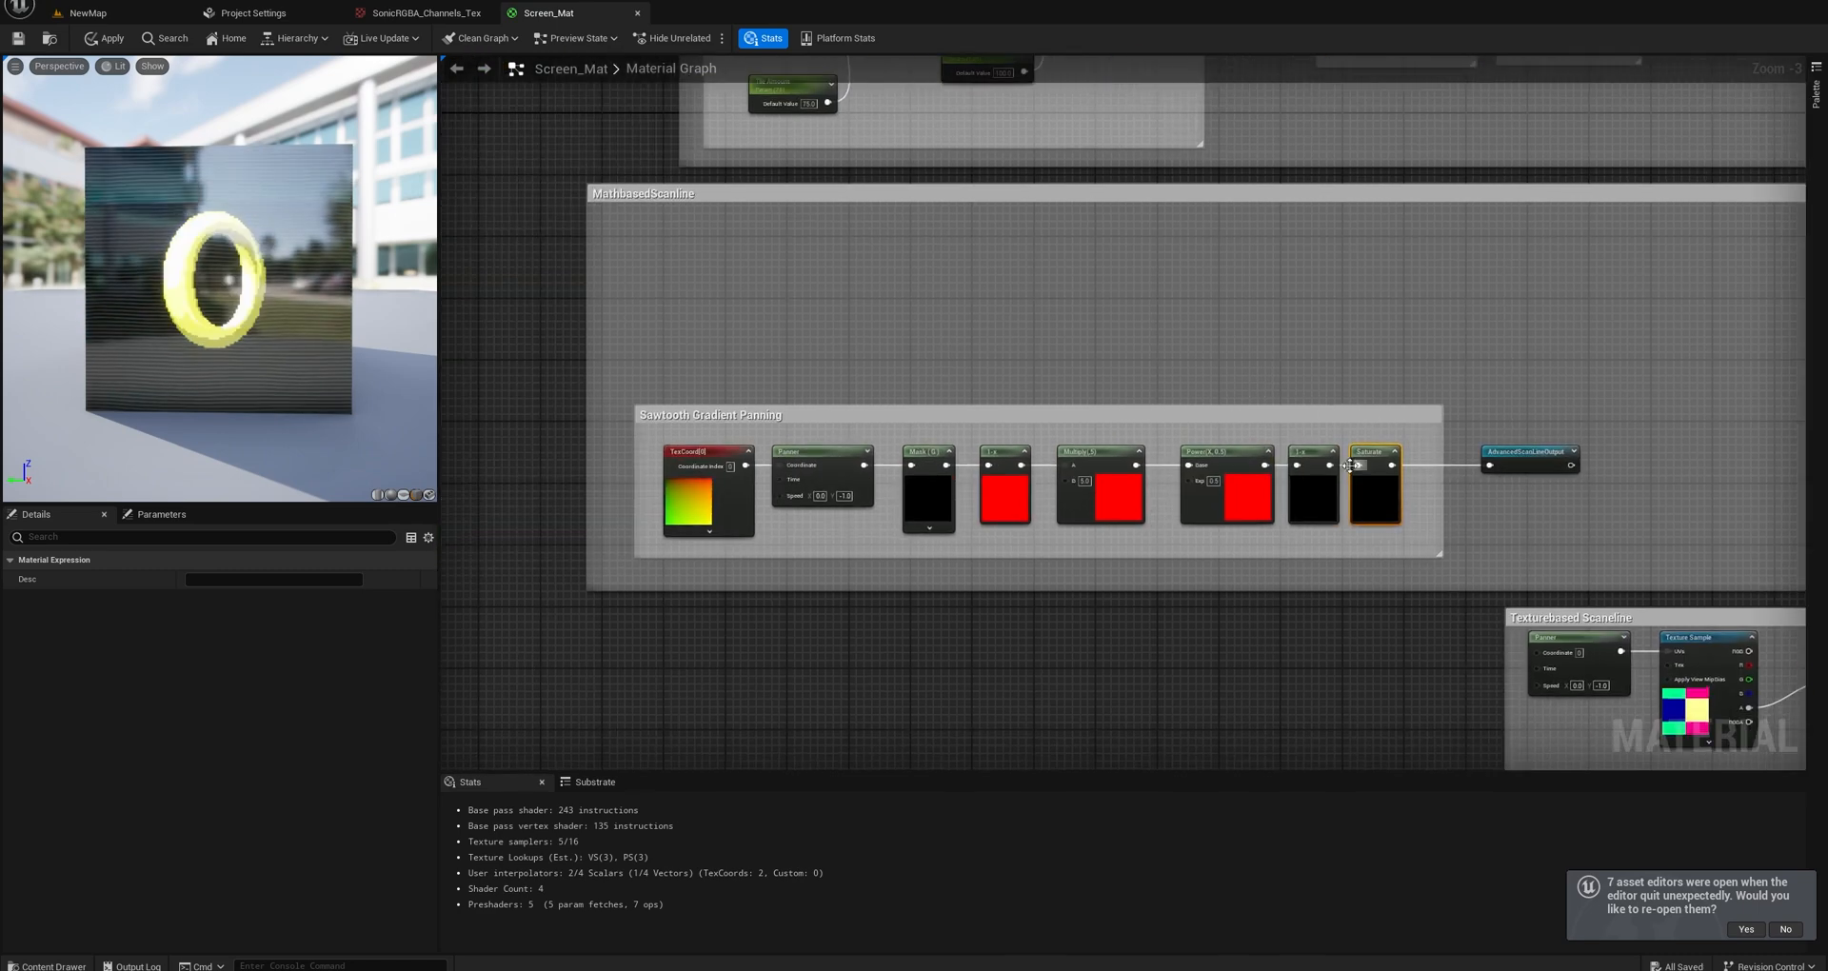
scroll(1324, 428, up, 3)
right_drag(1022, 498, 1222, 460)
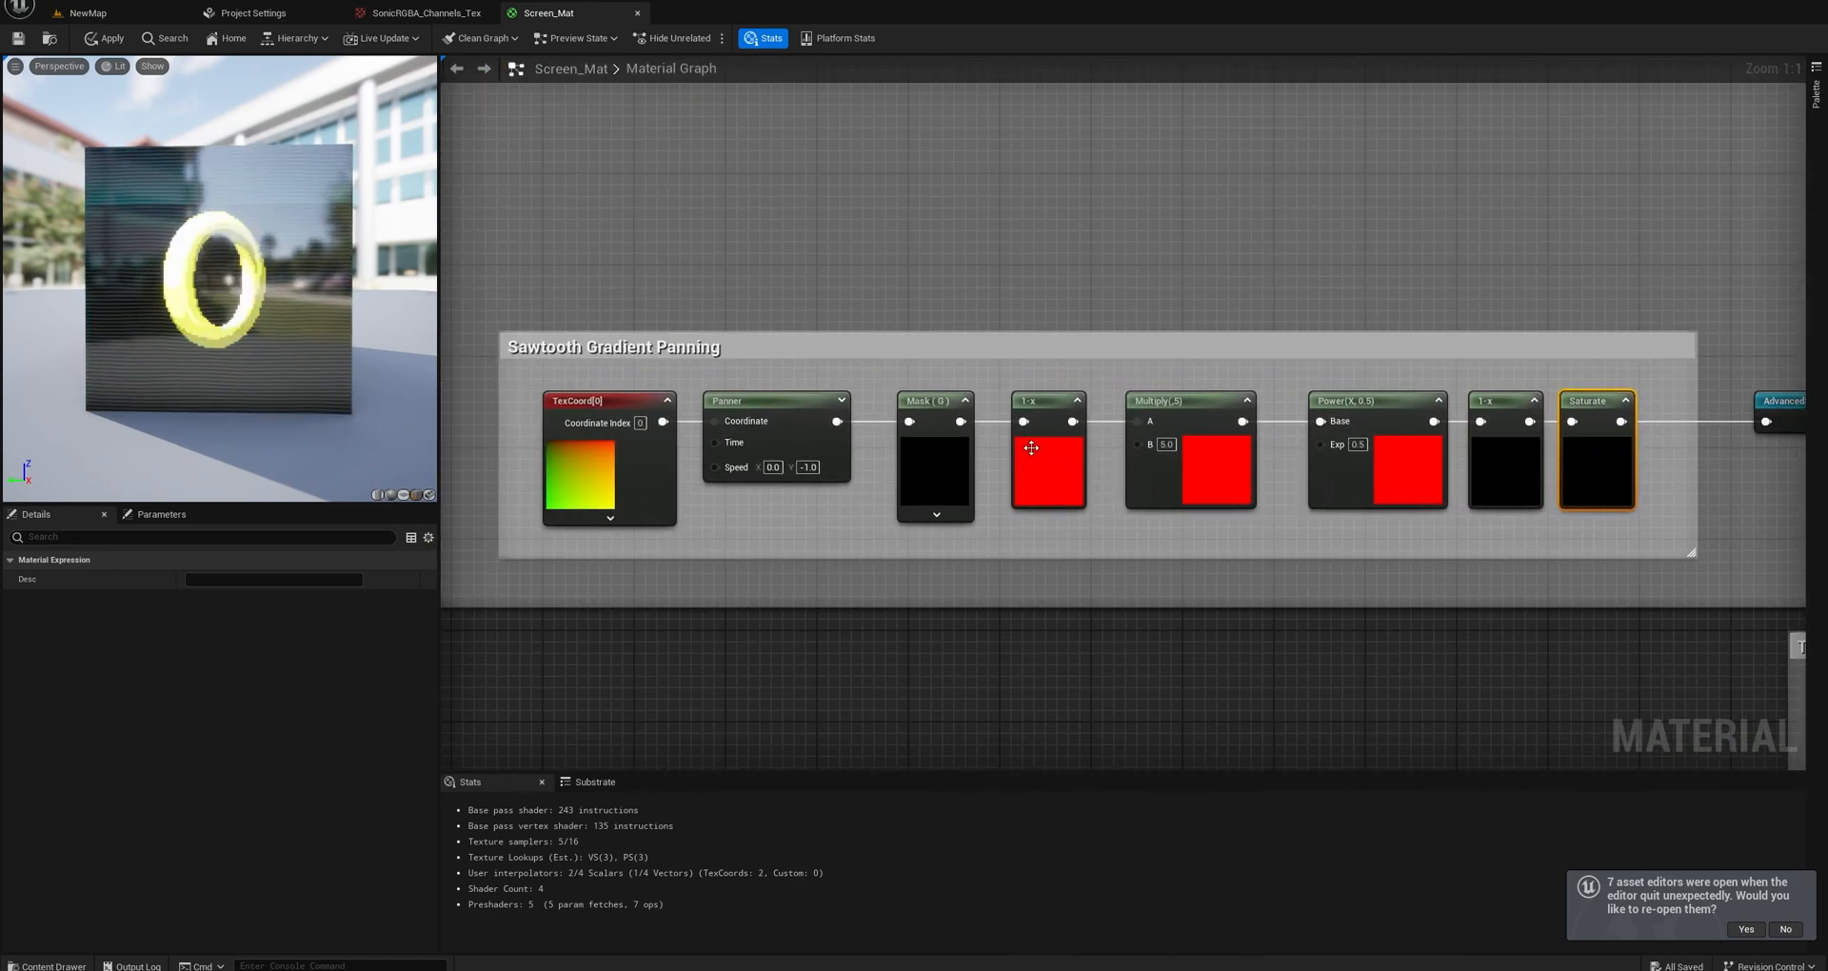
drag(776, 408, 790, 406)
right_drag(858, 510, 797, 471)
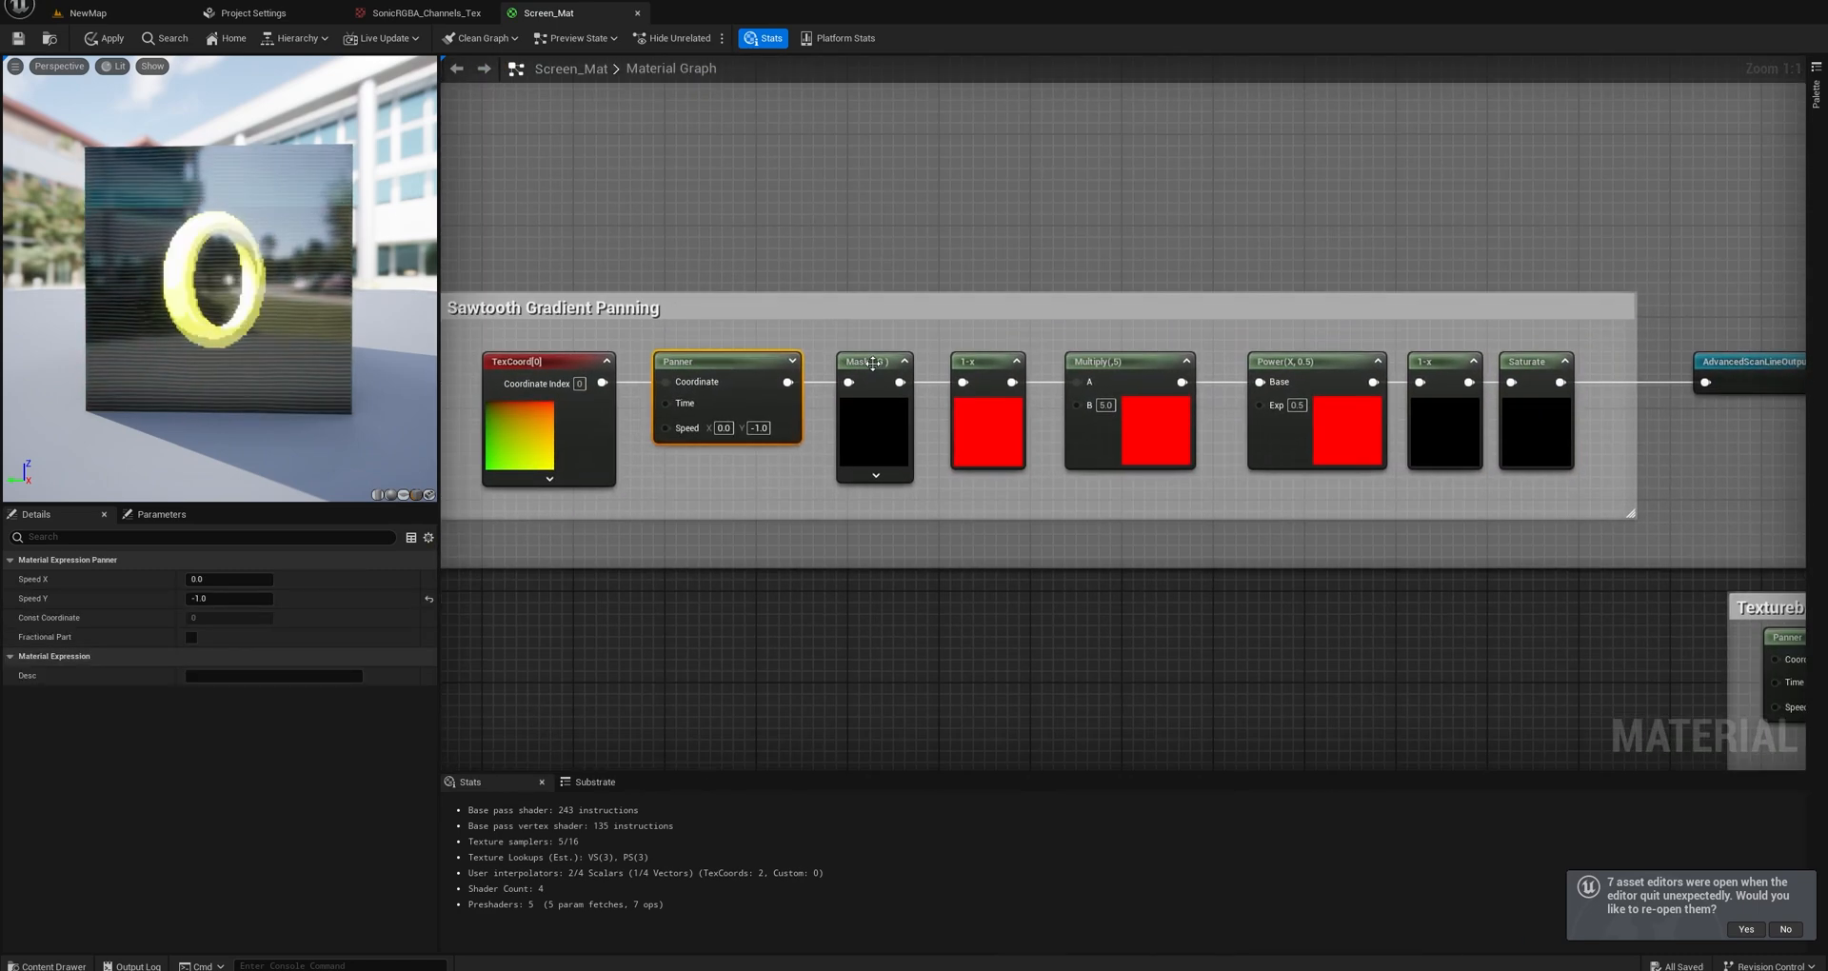
drag(873, 362, 866, 363)
Examine the Texturebased Scaneline group's Panner, Texture Sample and SimpleScanlineOutput nodes.
scroll(893, 457, down, 3)
right_drag(1122, 512, 947, 453)
right_drag(1492, 579, 1215, 547)
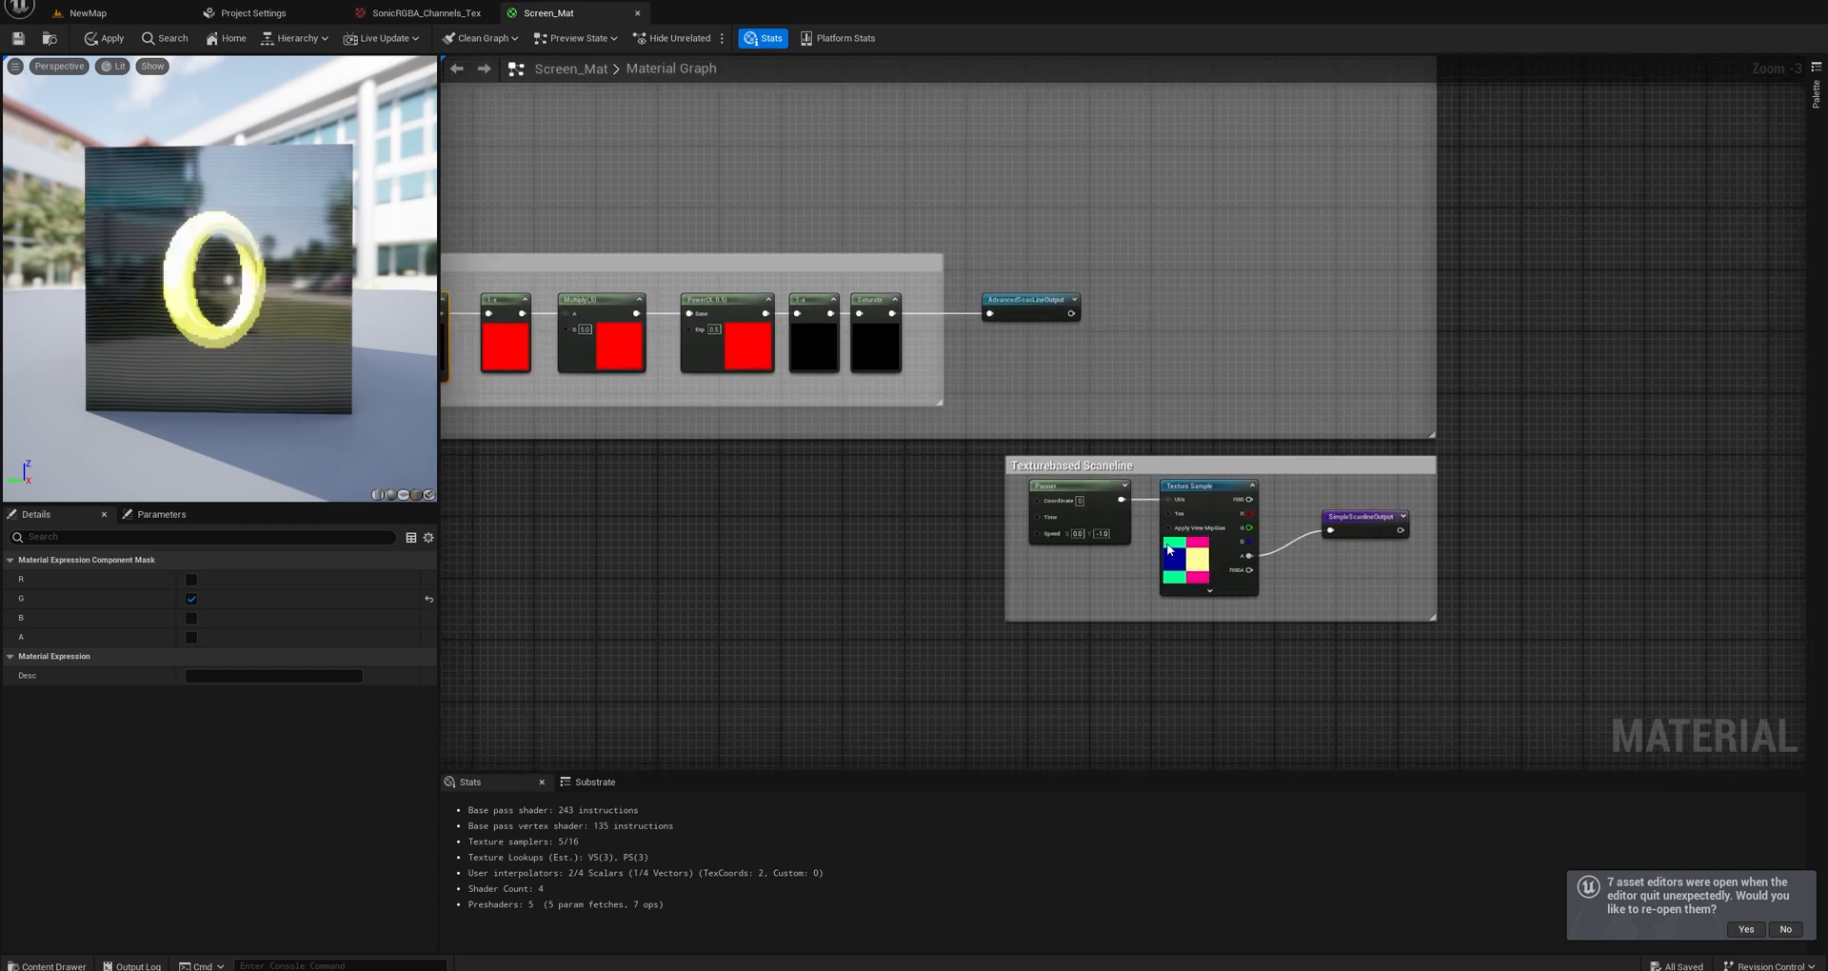
scroll(1215, 546, up, 3)
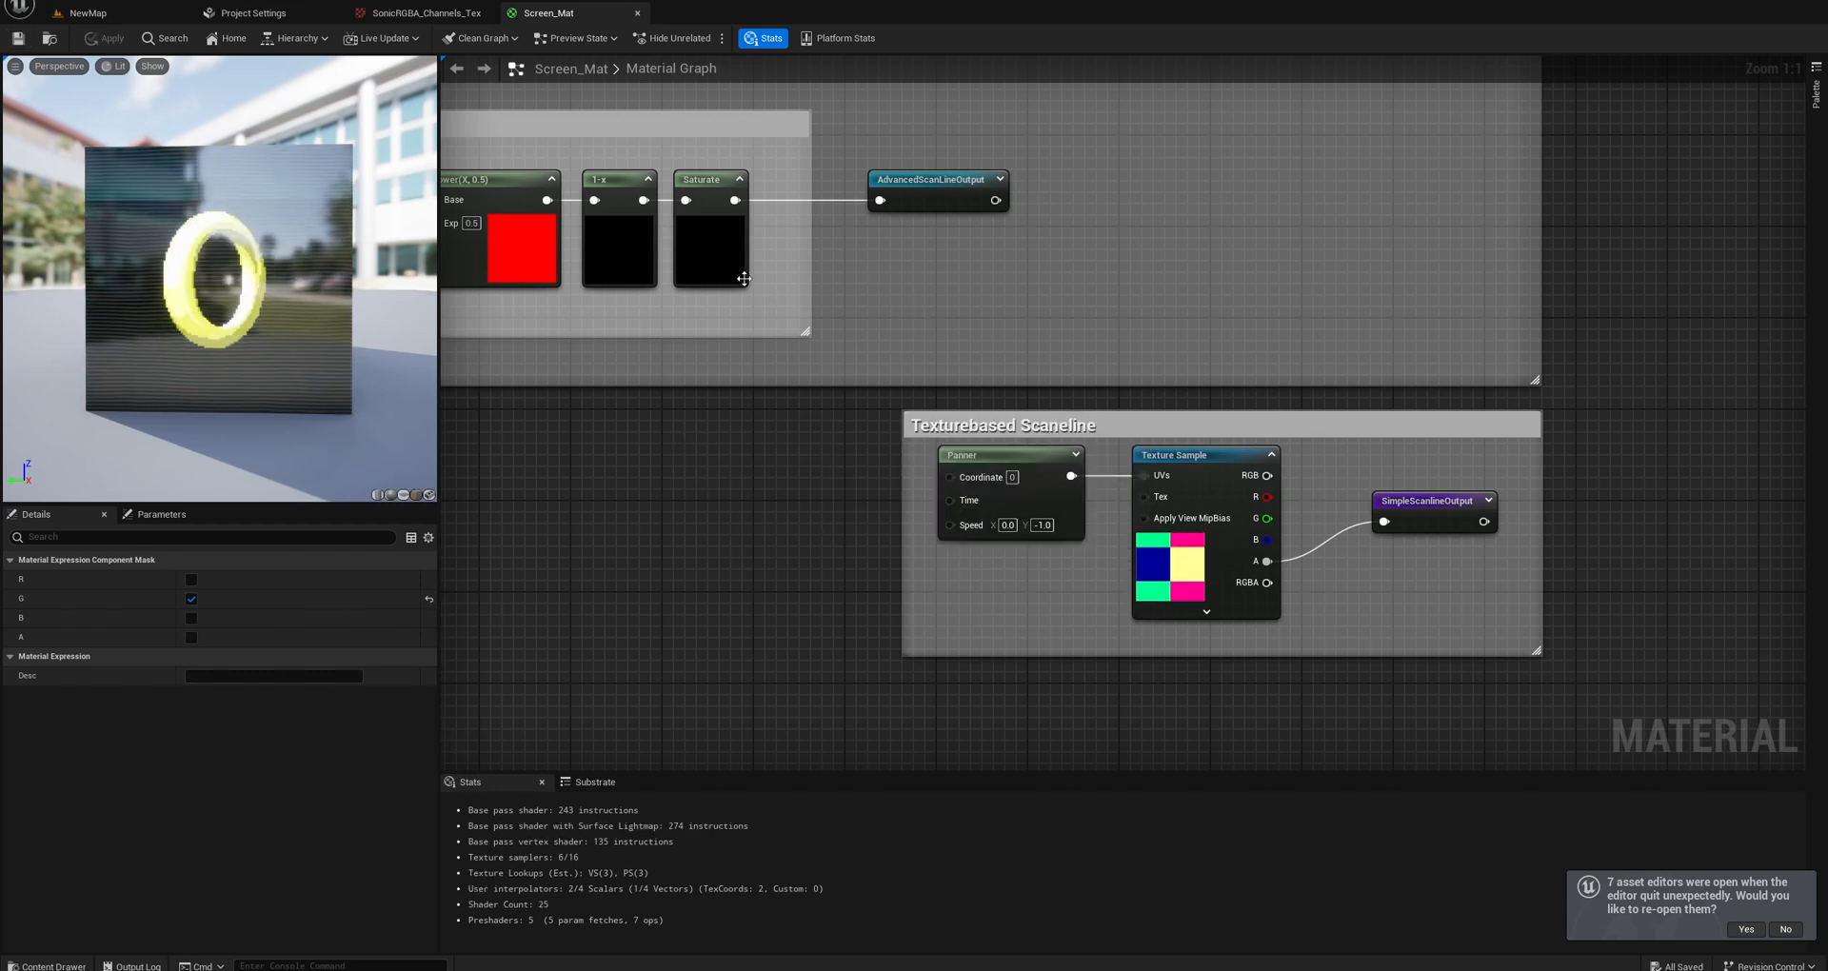
Return to the NewMap level and examine the monitor's ring display and scanlines up close.
scroll(1051, 343, down, 9)
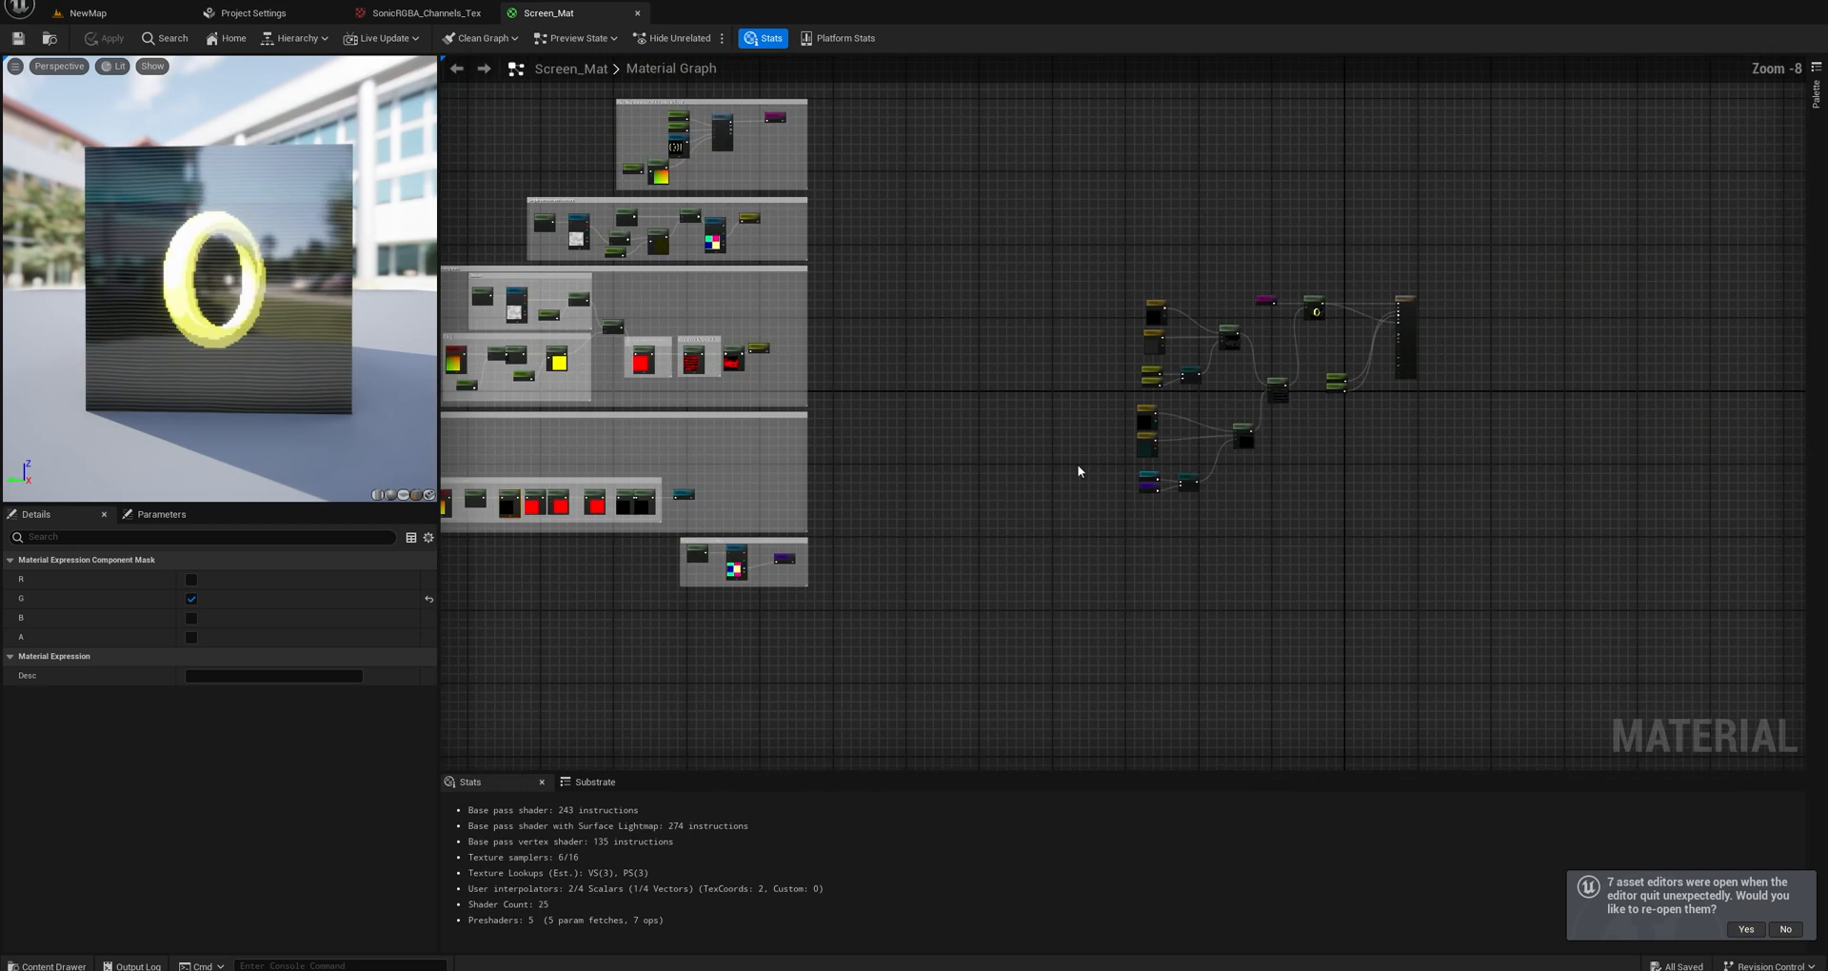
scroll(1220, 339, up, 3)
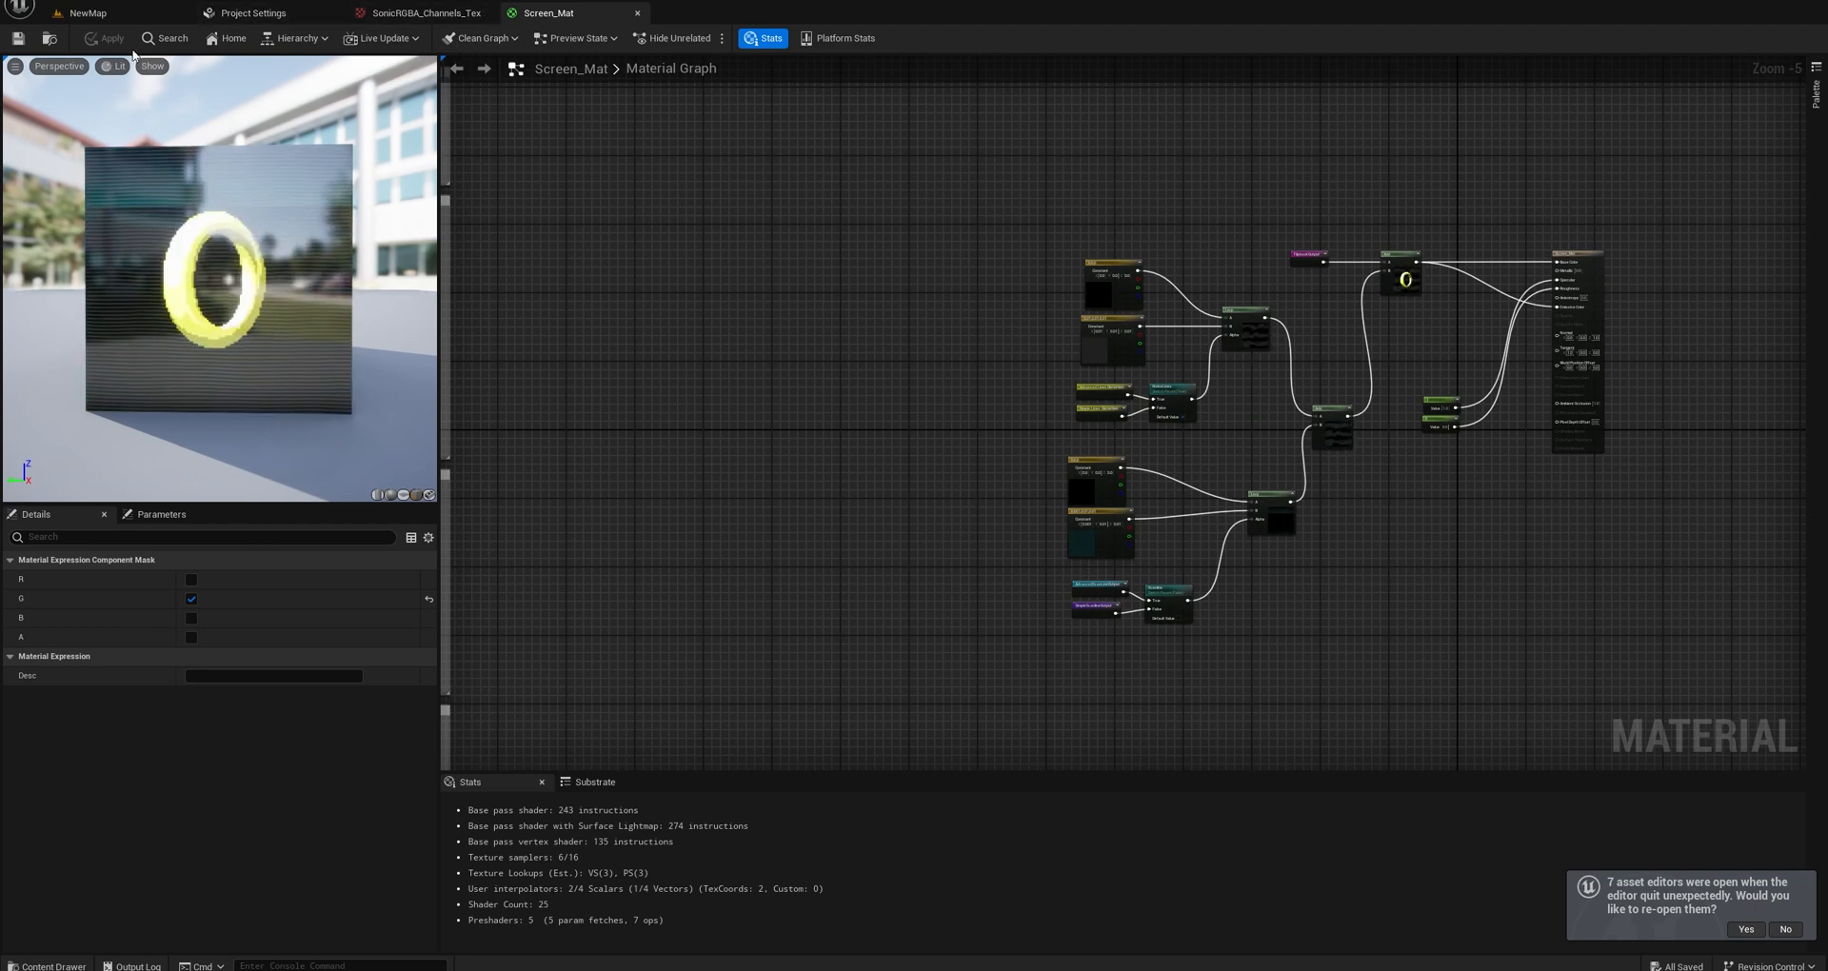
click(95, 12)
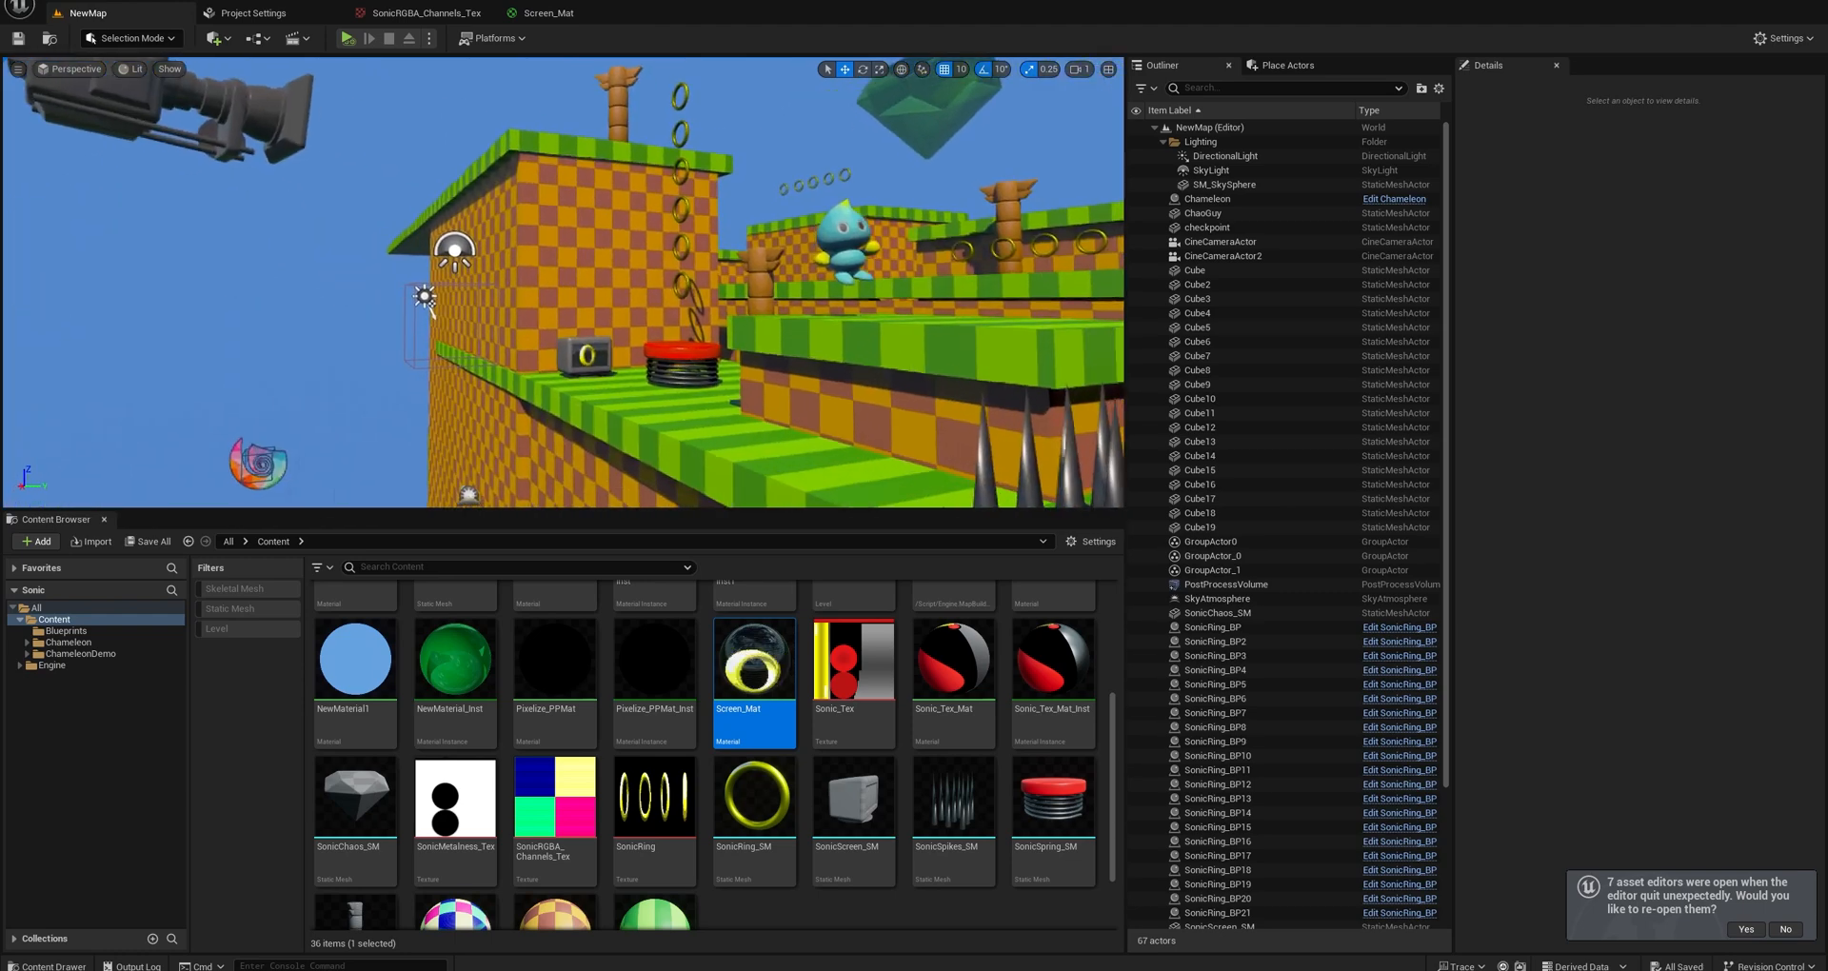
key(w)
right_drag(563, 283, 755, 254)
key(s)
key(s)
key(a)
scroll(428, 238, down, 4)
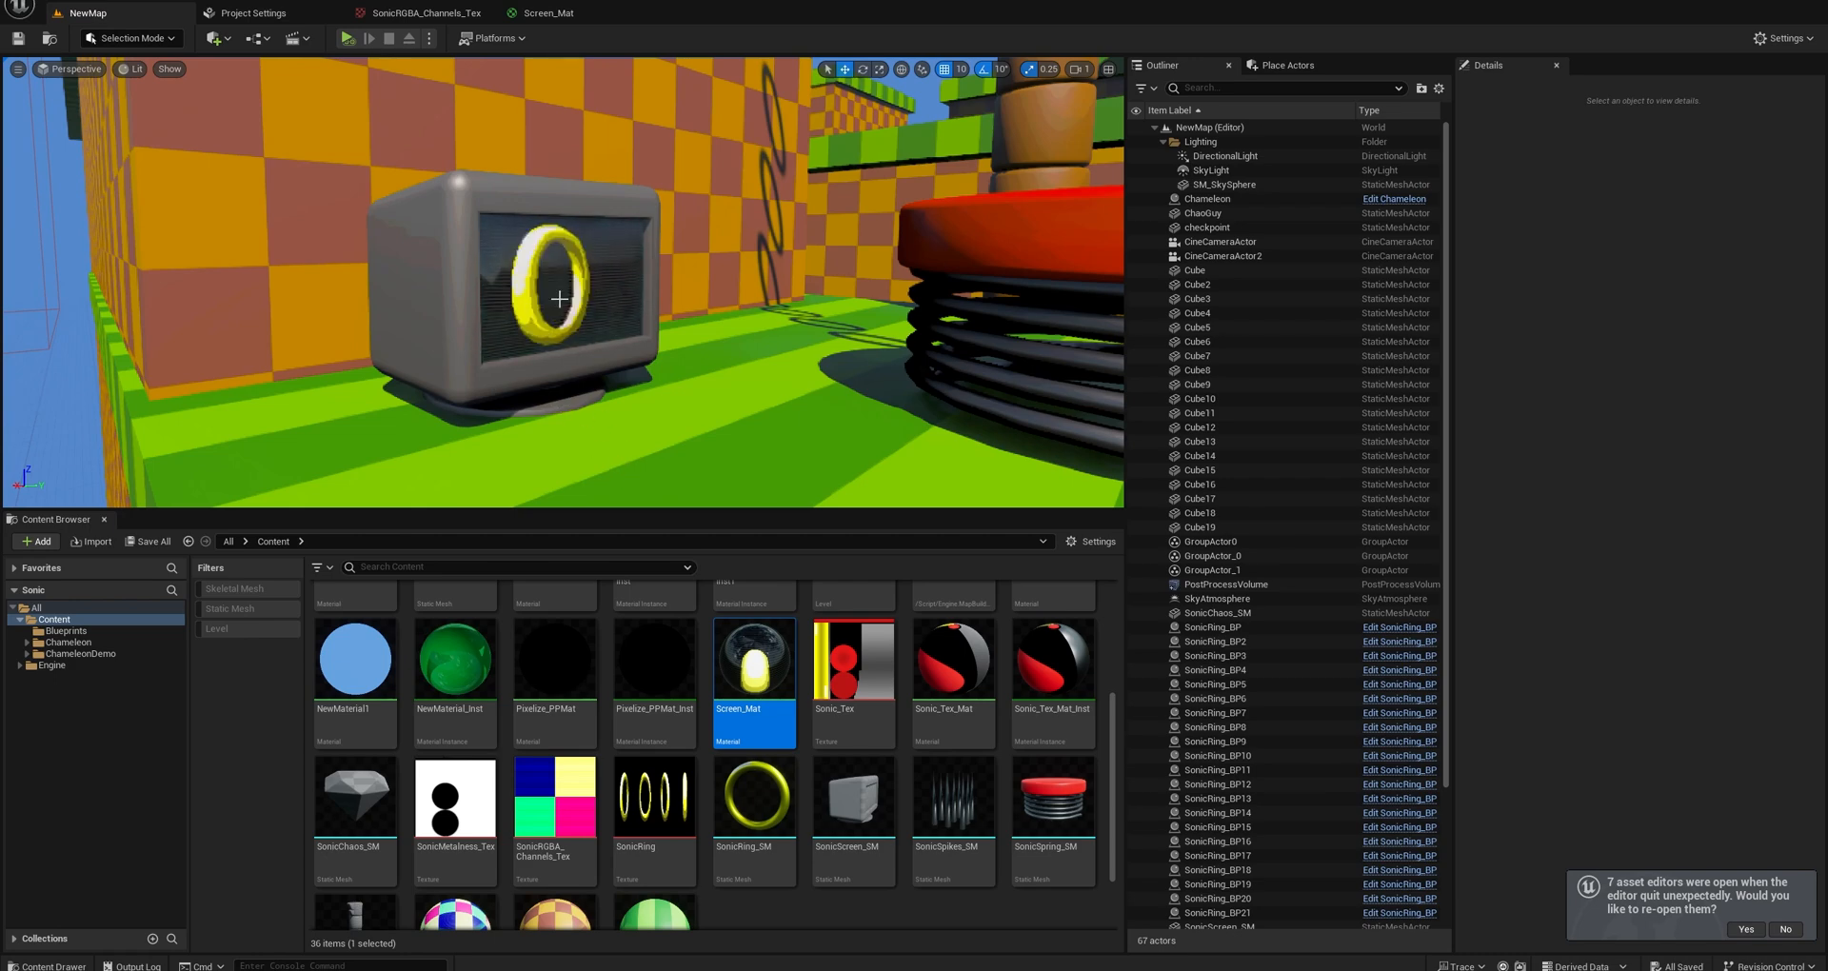
right_drag(559, 363, 554, 348)
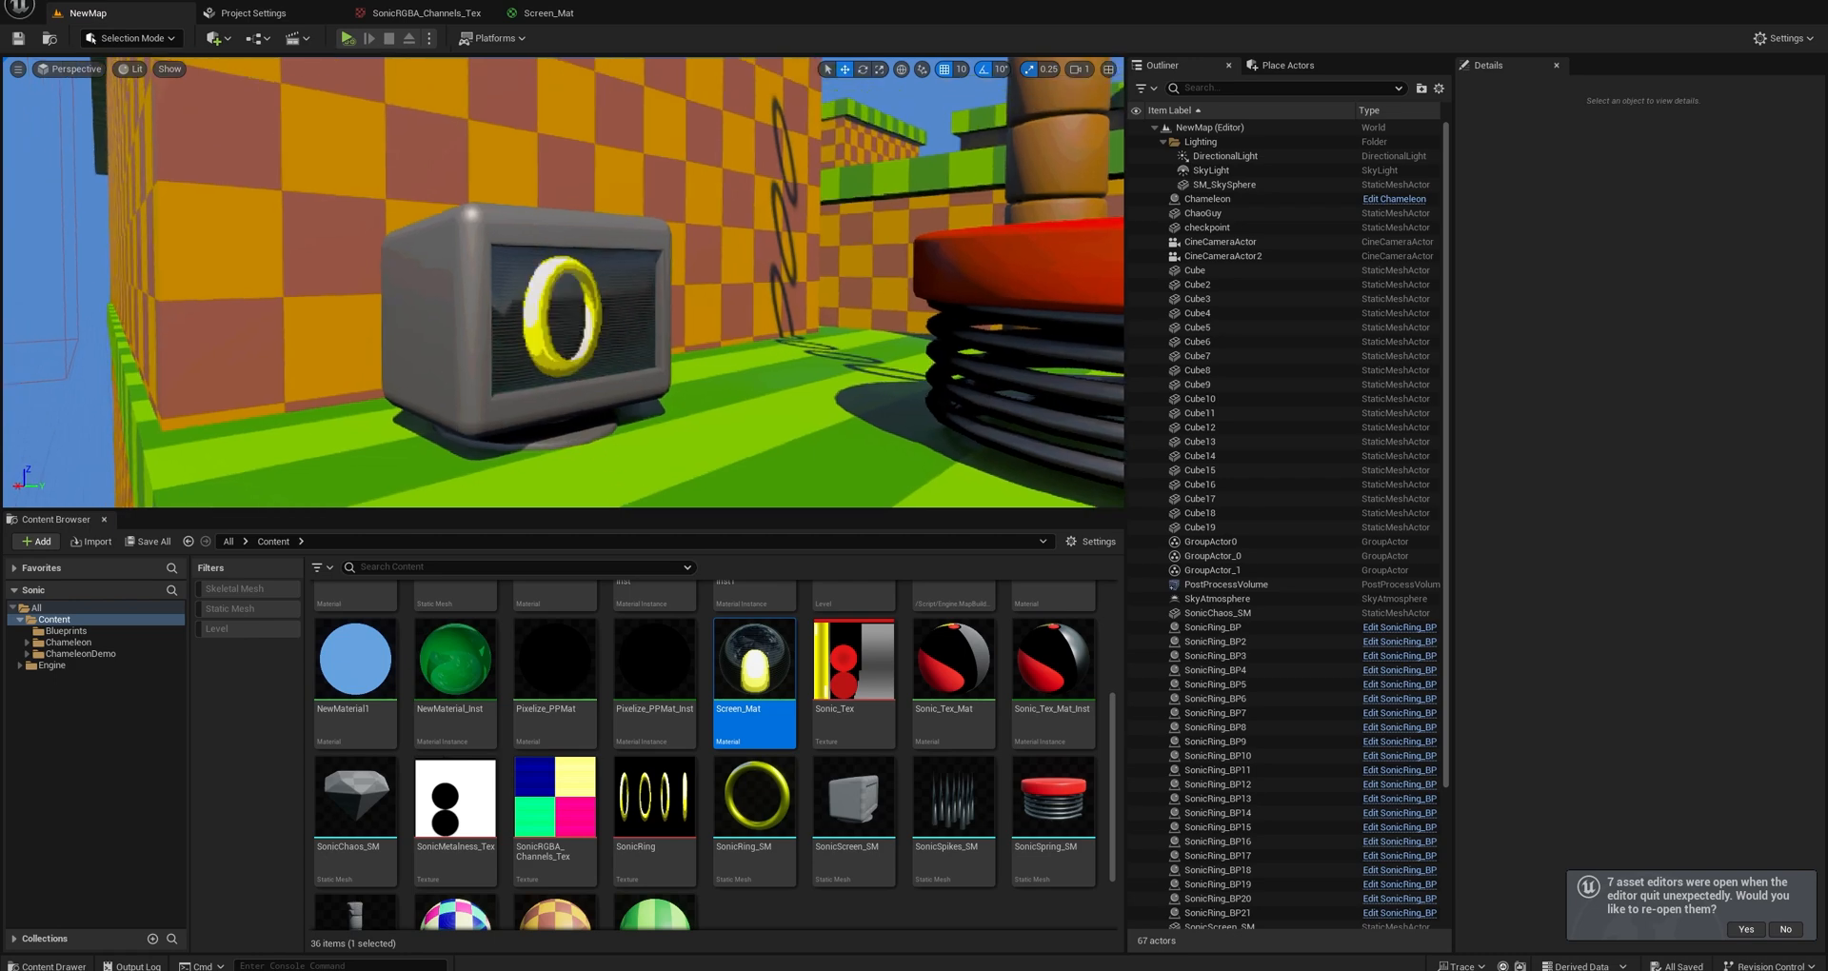
scroll(559, 363, up, 3)
scroll(559, 362, down, 3)
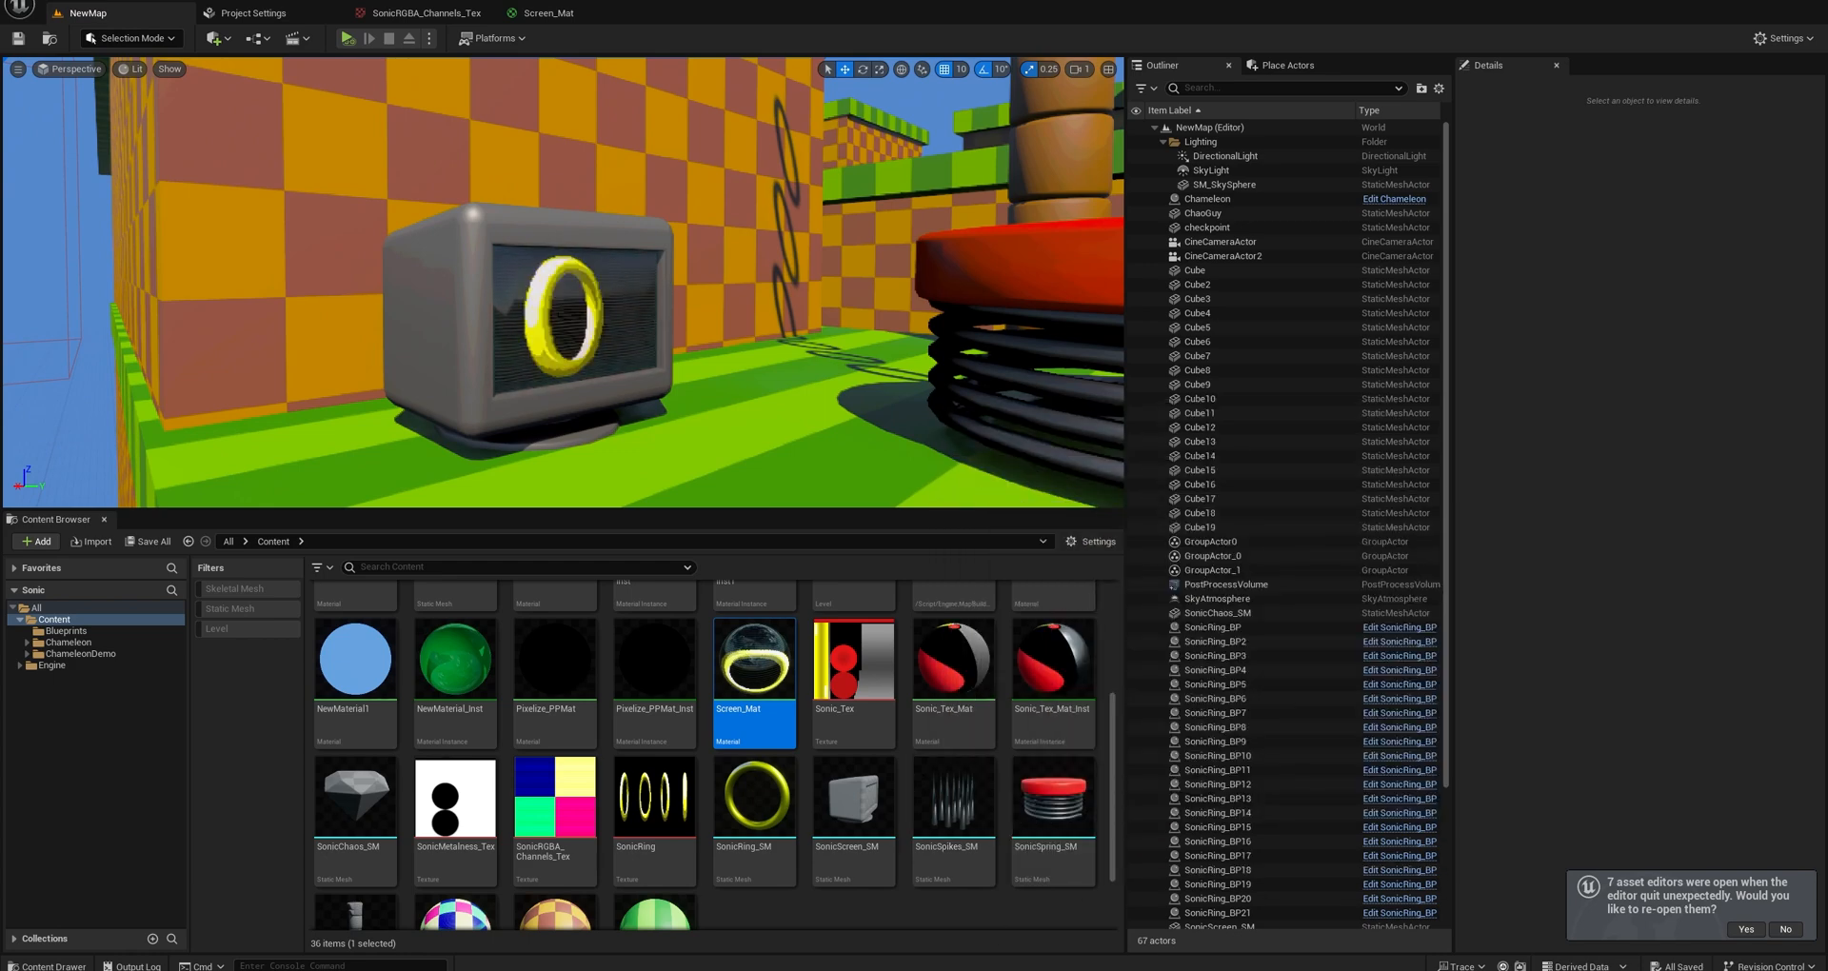
Switch to 3ds Max and open the recent scene Sanic01.max.
mouse_move(932, 970)
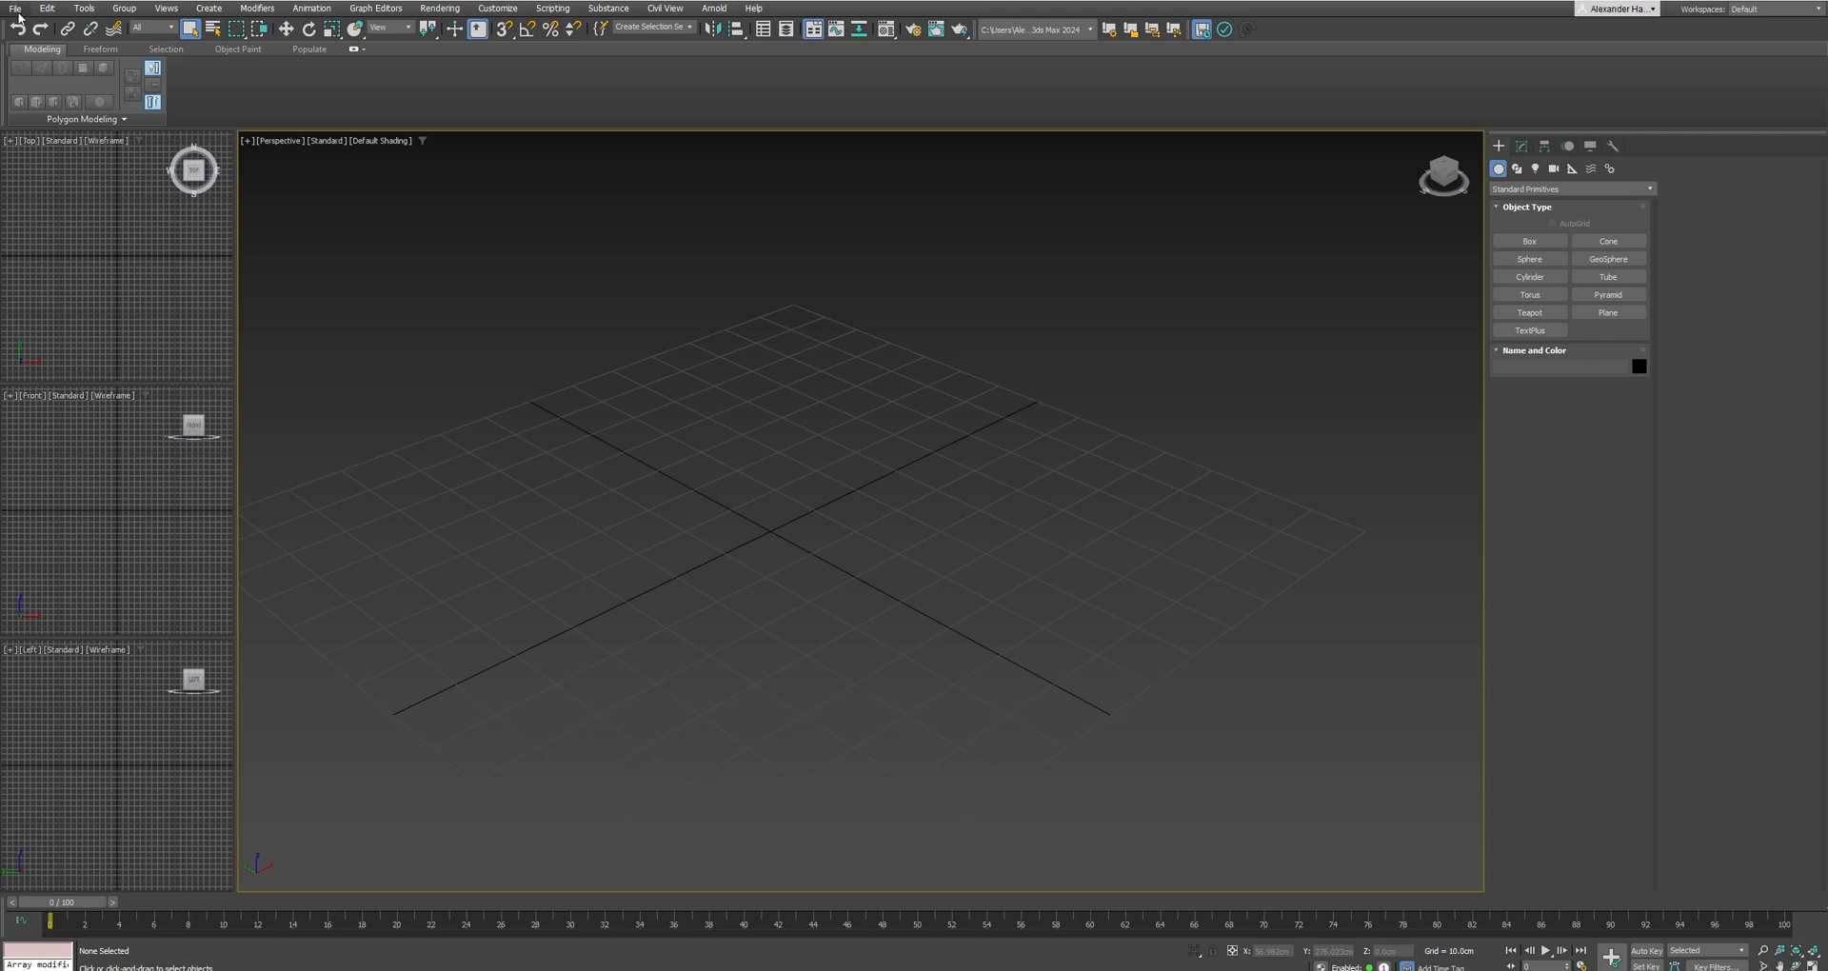
click(16, 9)
mouse_move(95, 81)
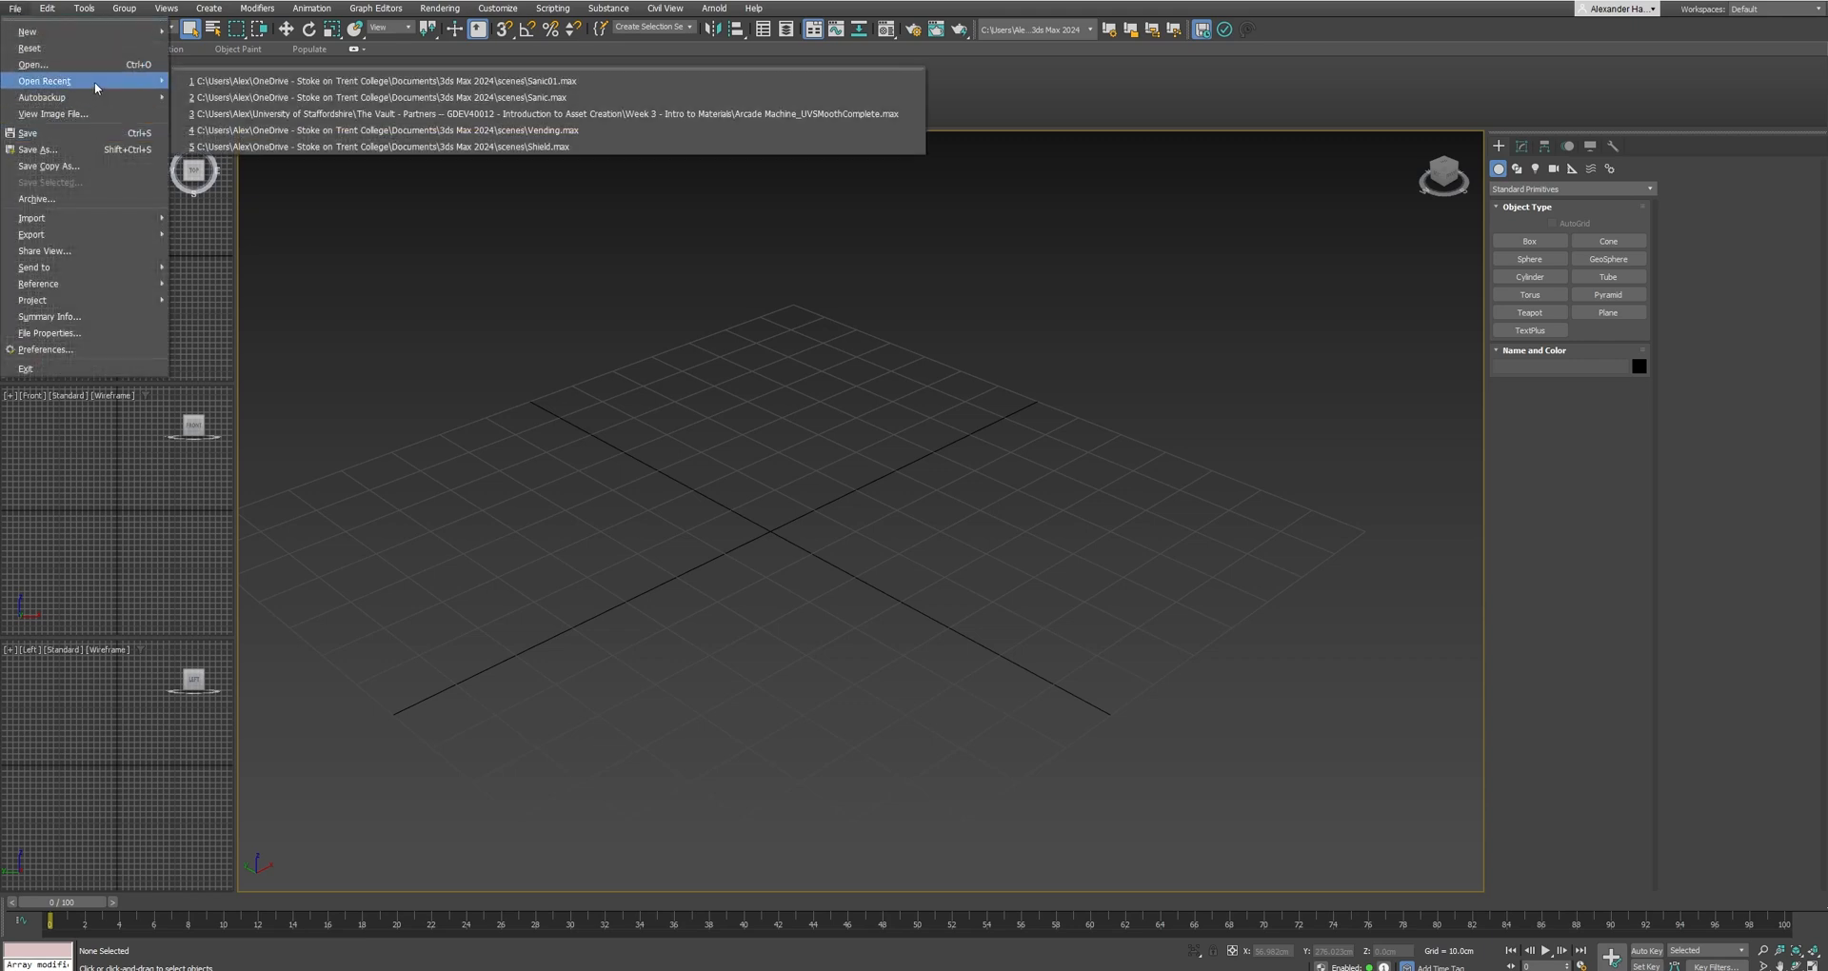
click(338, 81)
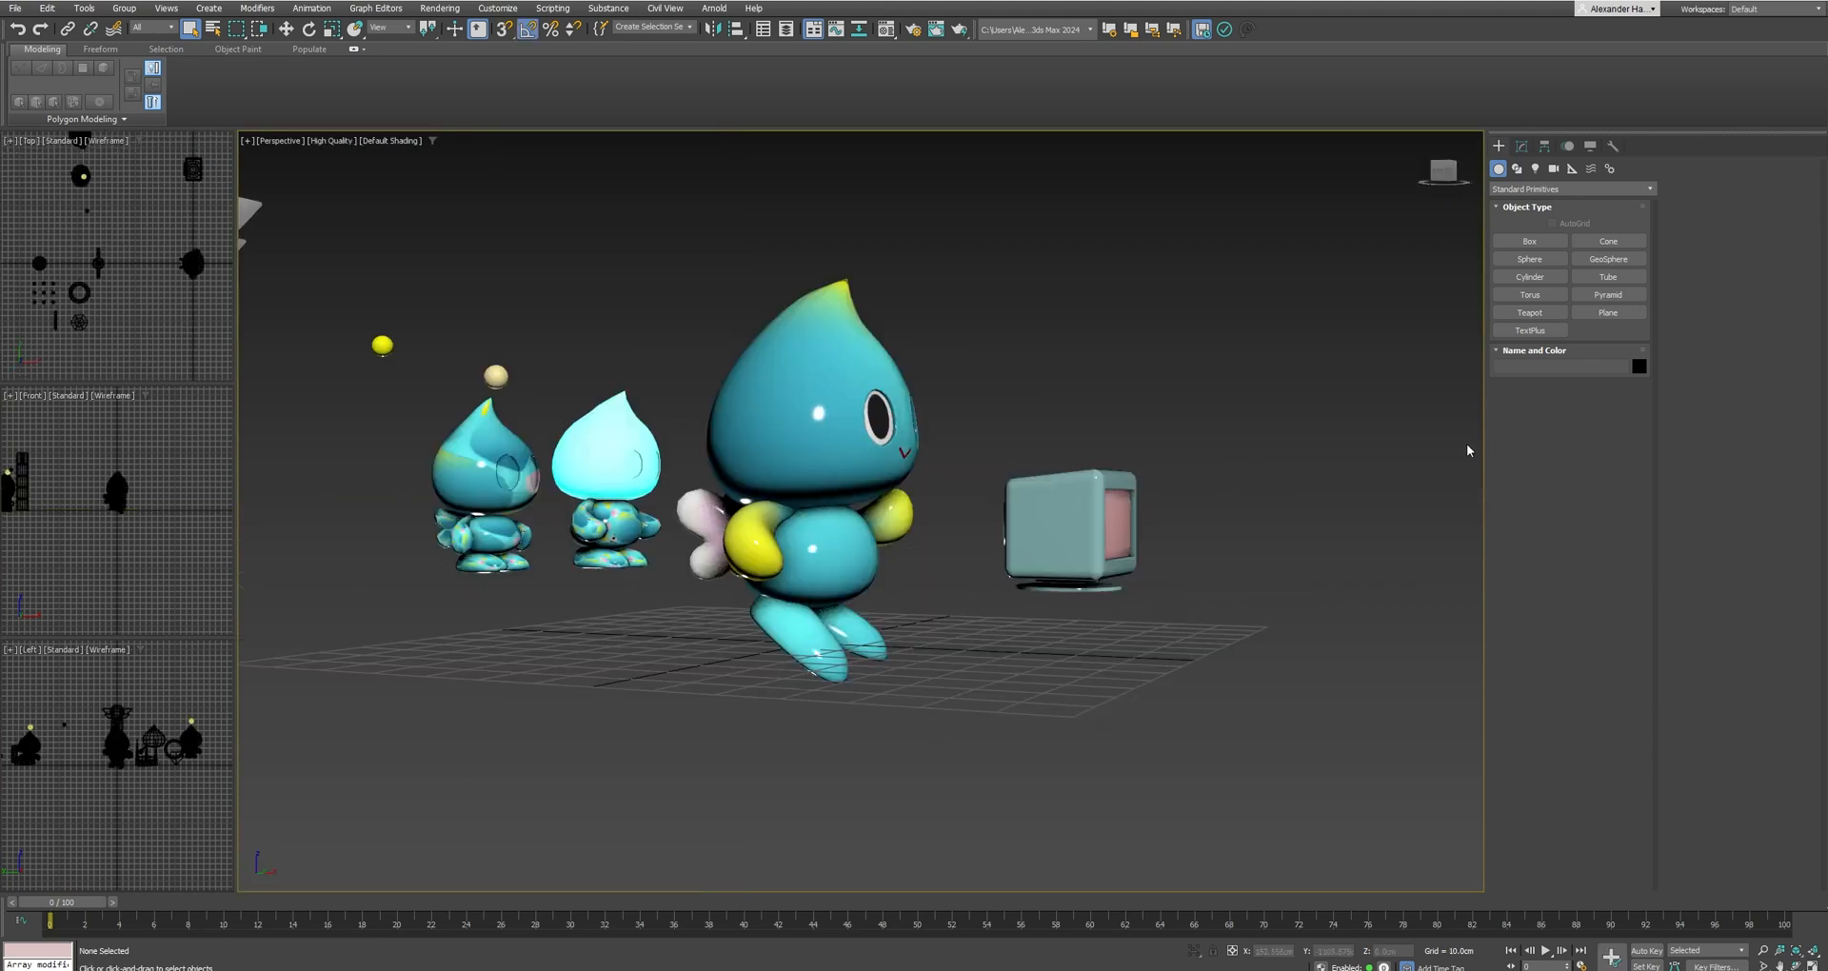
Move the large blue character along X away from the monitor and hide every object except the monitor.
alt+middle_drag(1178, 454, 1161, 477)
scroll(1160, 477, down, 7)
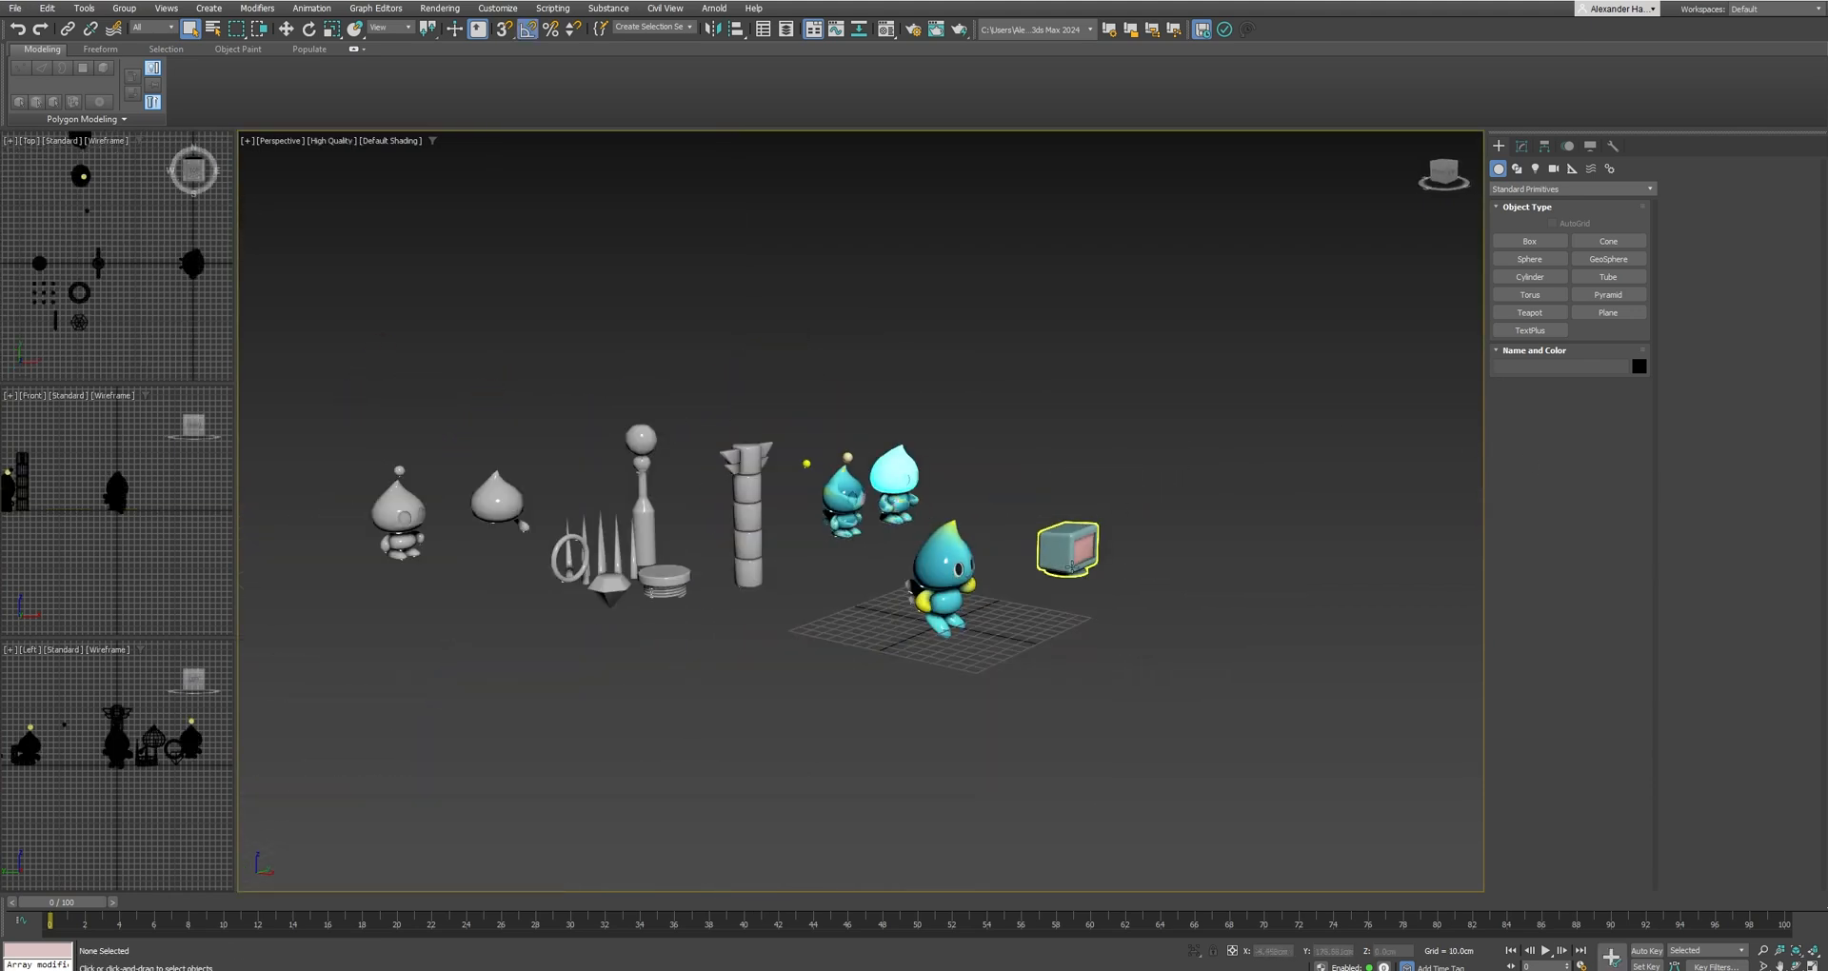
drag(1129, 611, 1033, 516)
click(968, 629)
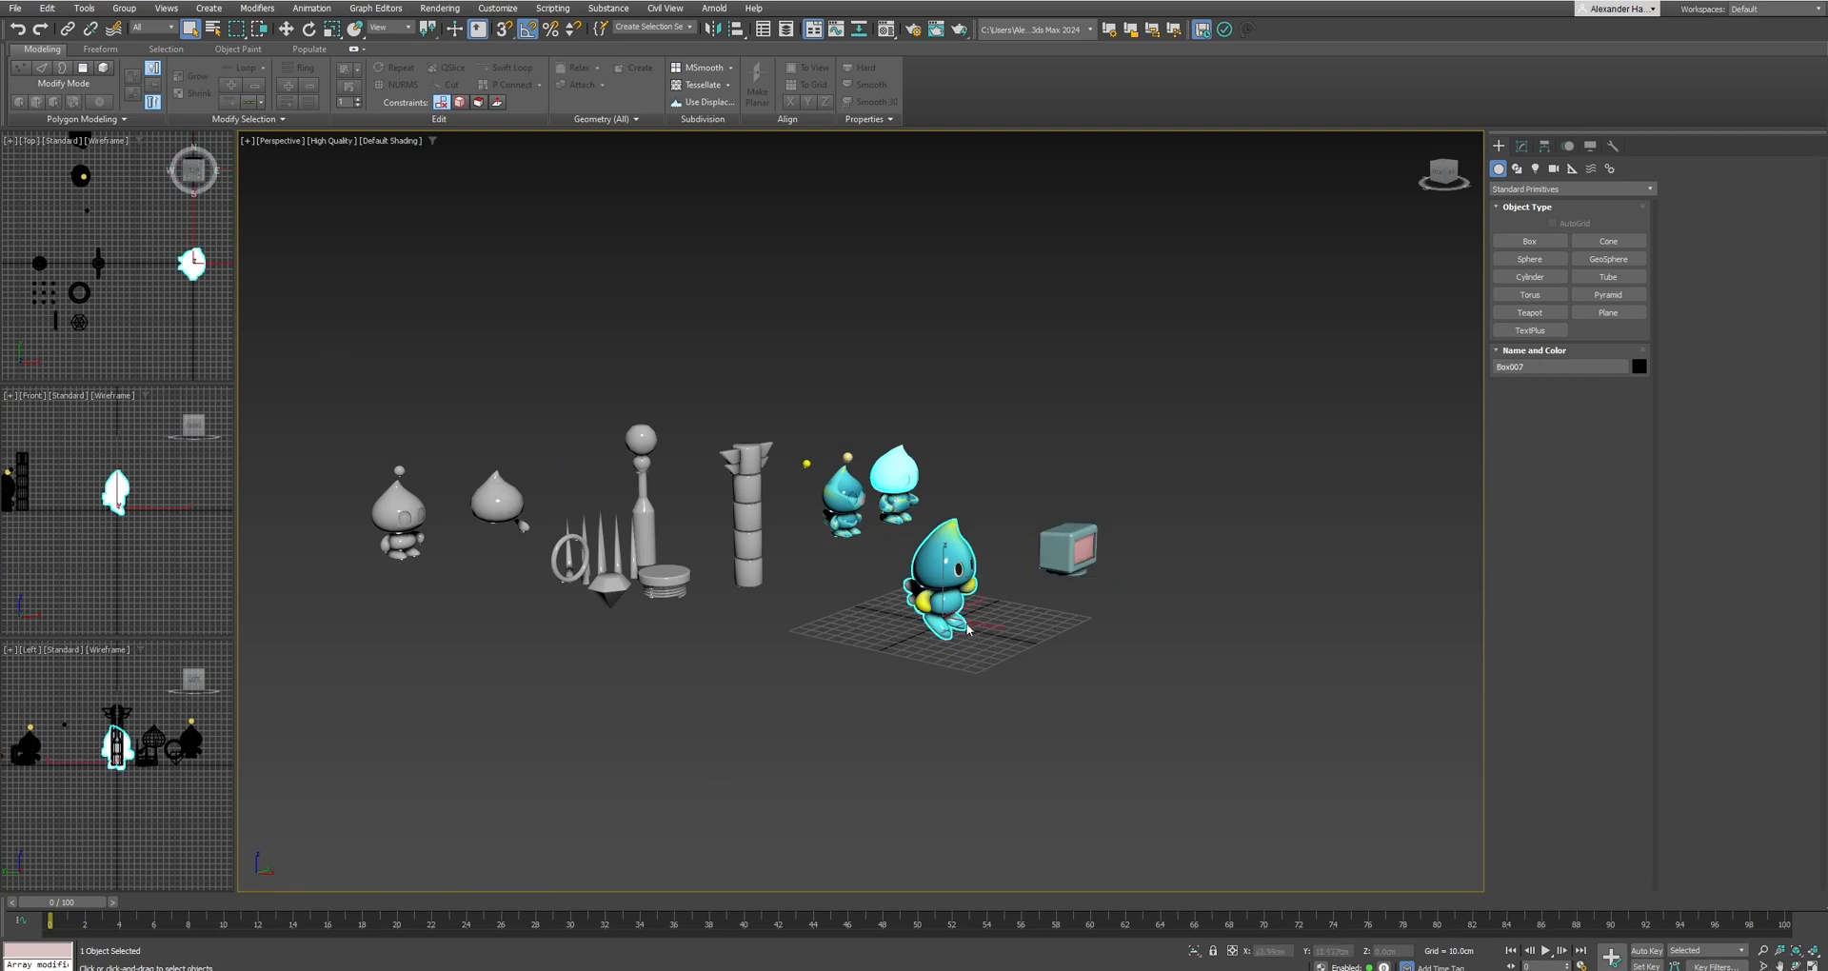
key(w)
drag(983, 625, 840, 598)
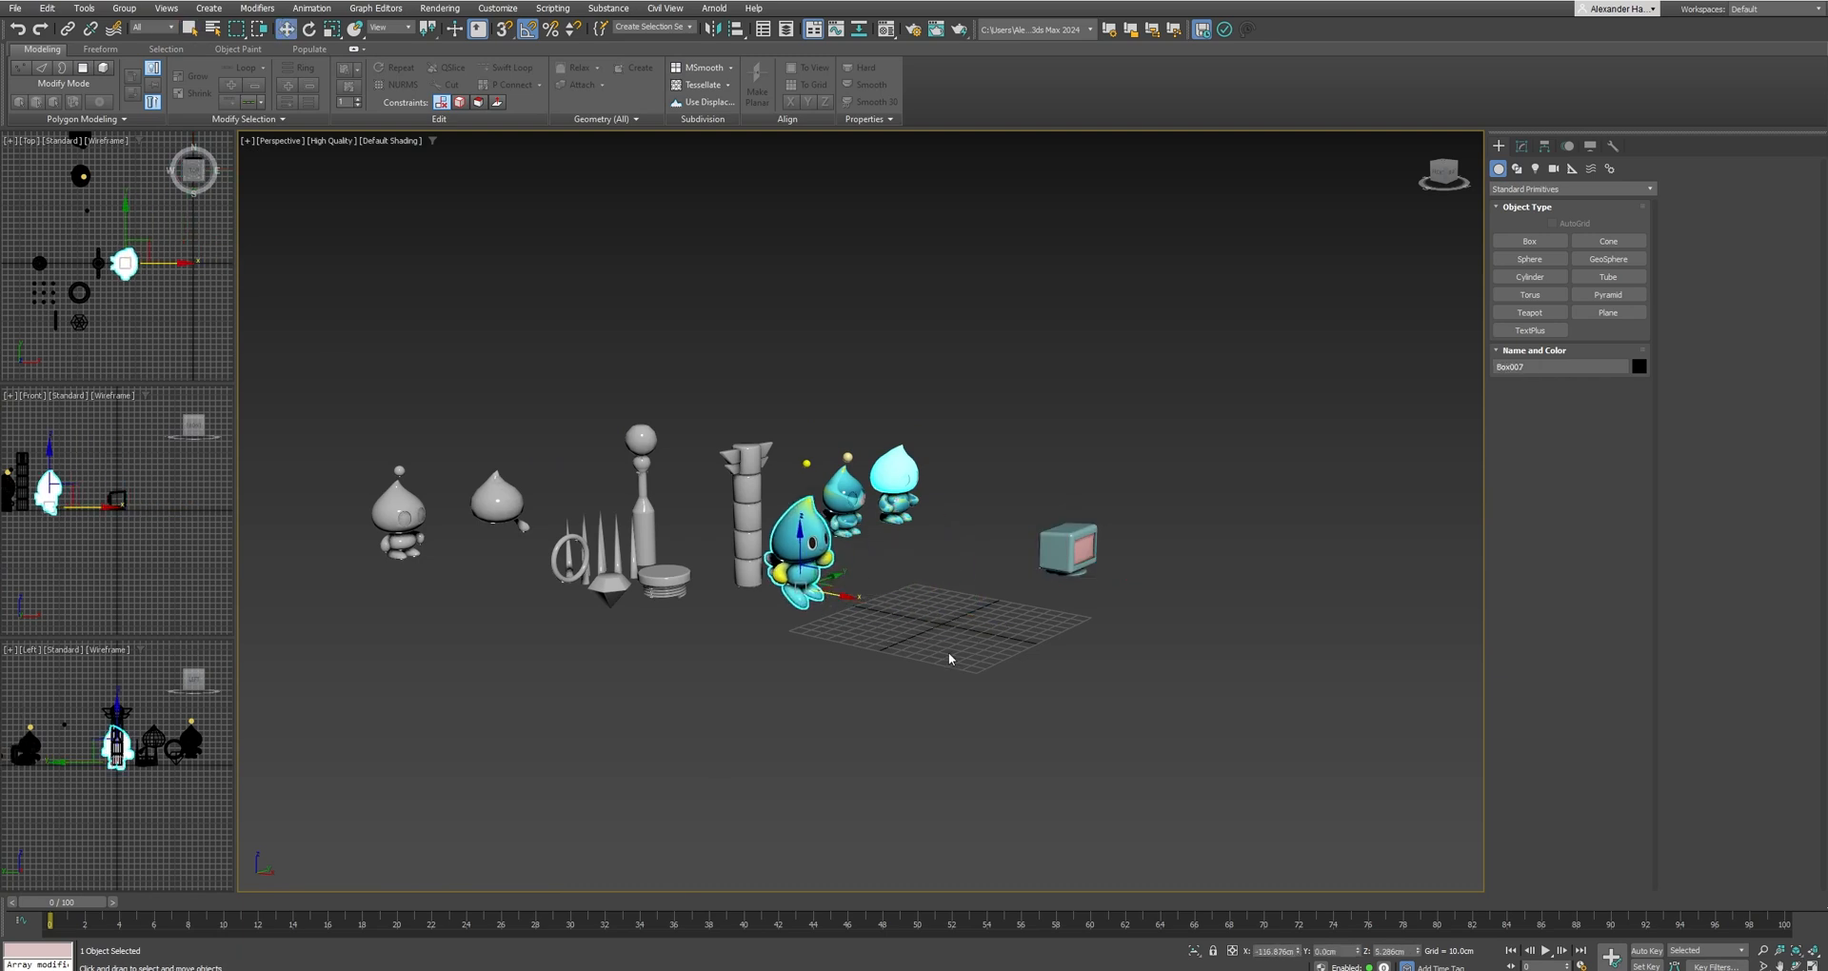
drag(335, 339, 335, 339)
right_click(888, 464)
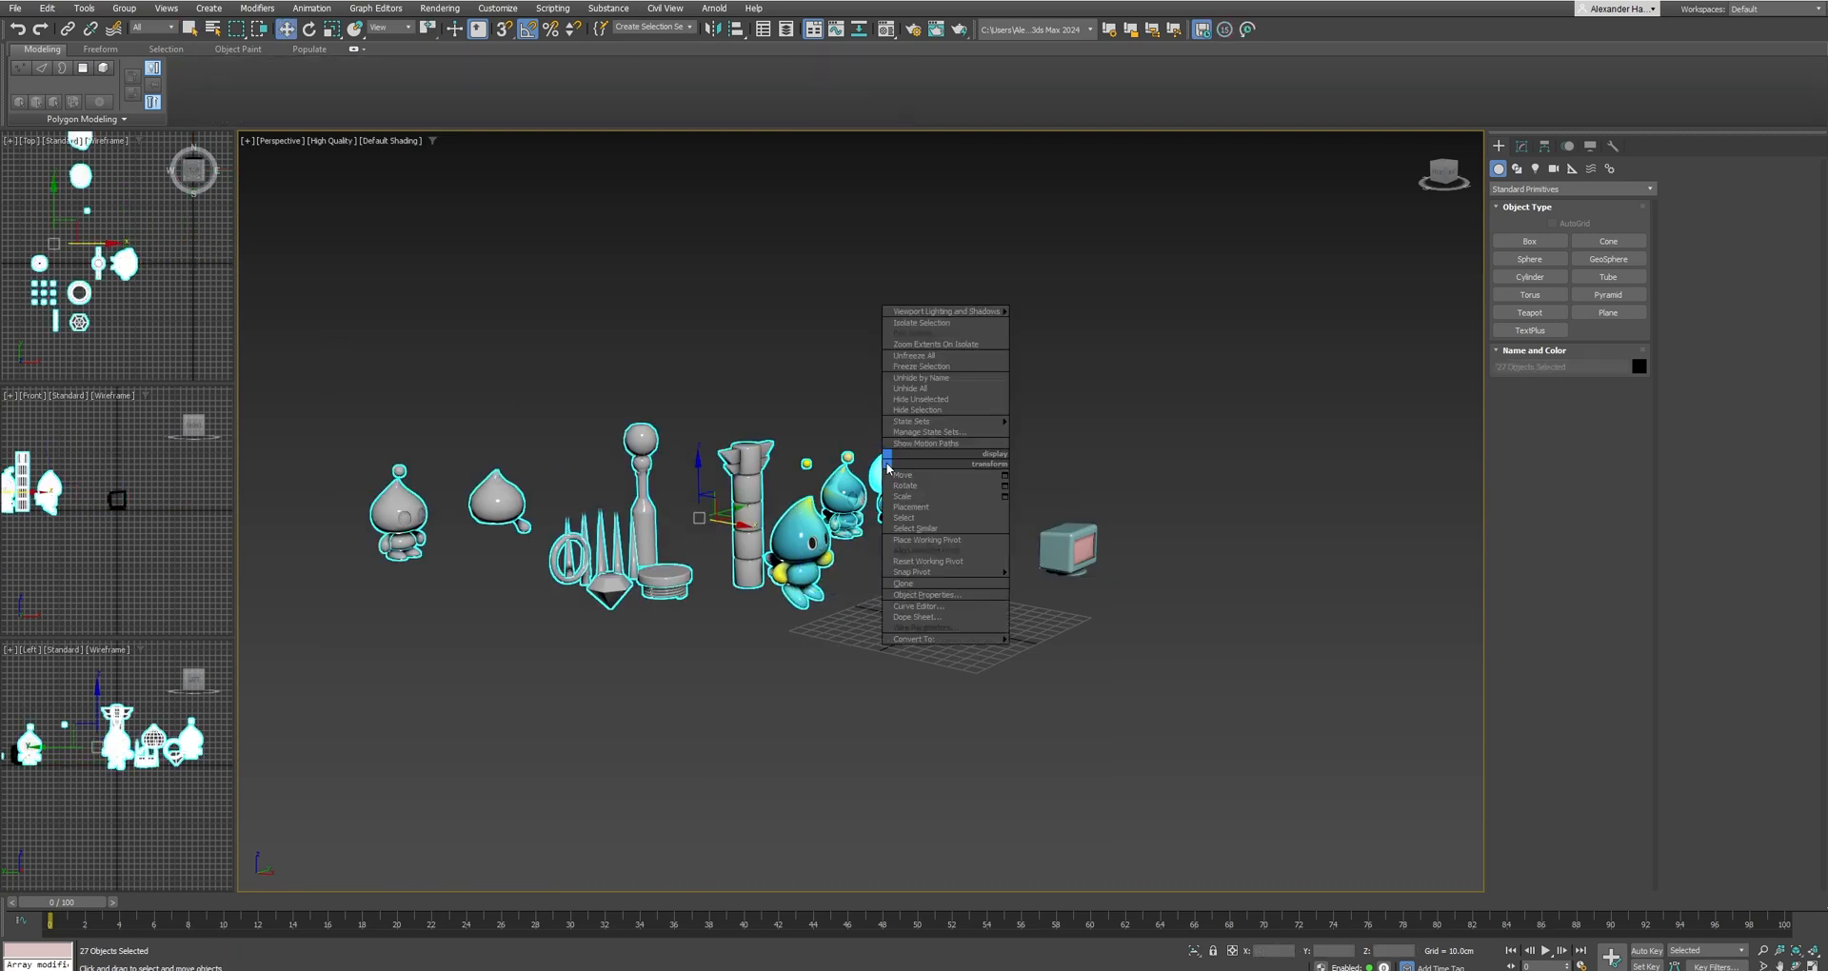
click(931, 410)
Select the monitor and reset its Y and Z position to 0.0 cm.
click(1079, 555)
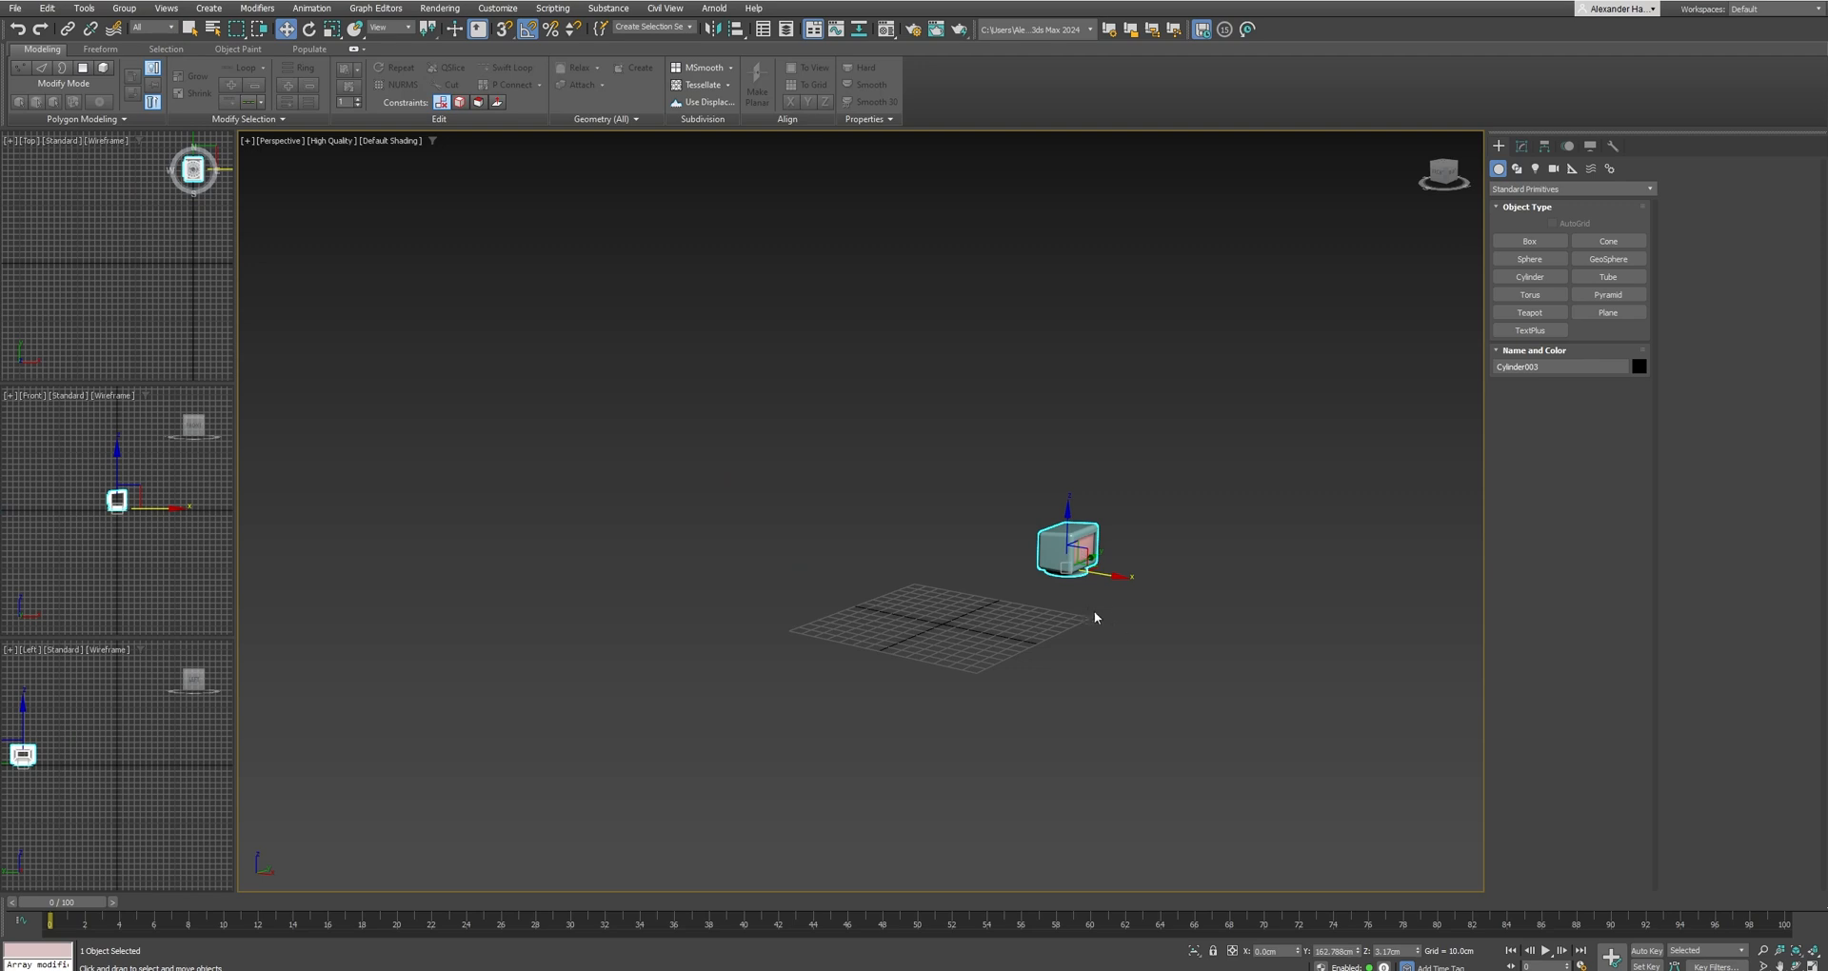
right_click(1359, 956)
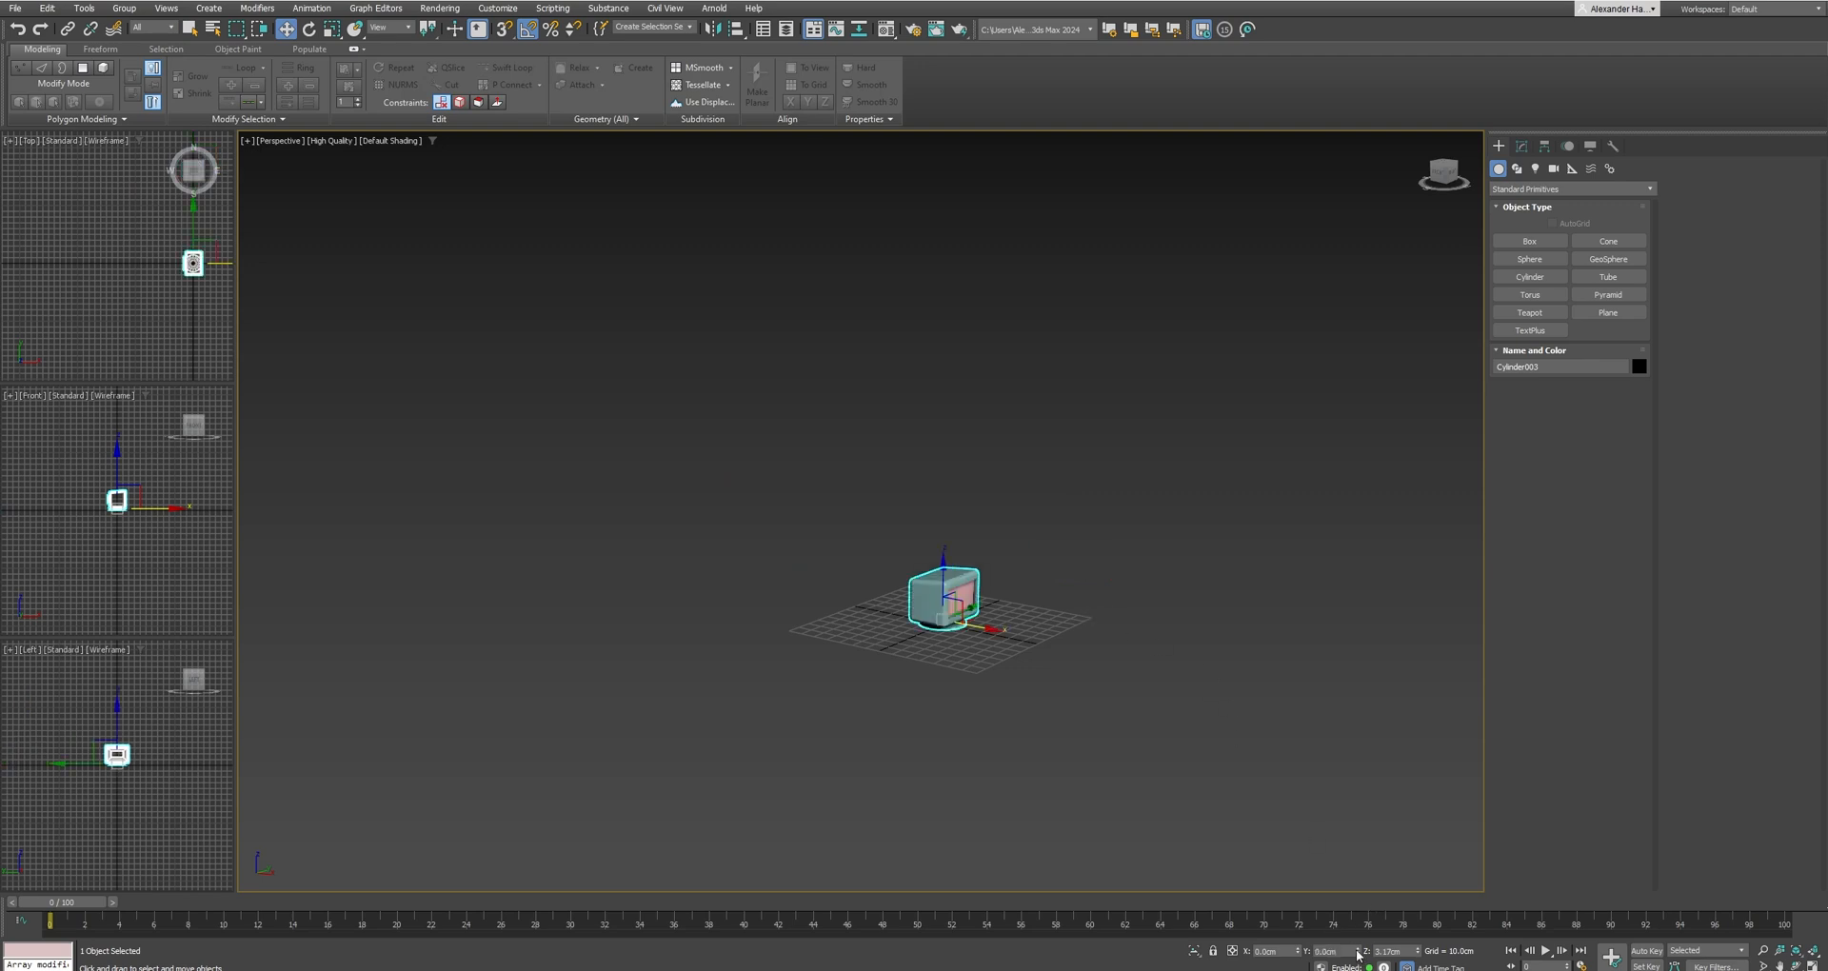
right_click(1417, 951)
Select the monitor's screen polygons using By Angle at 45.0 and detach them as a separate object.
scroll(990, 628, up, 10)
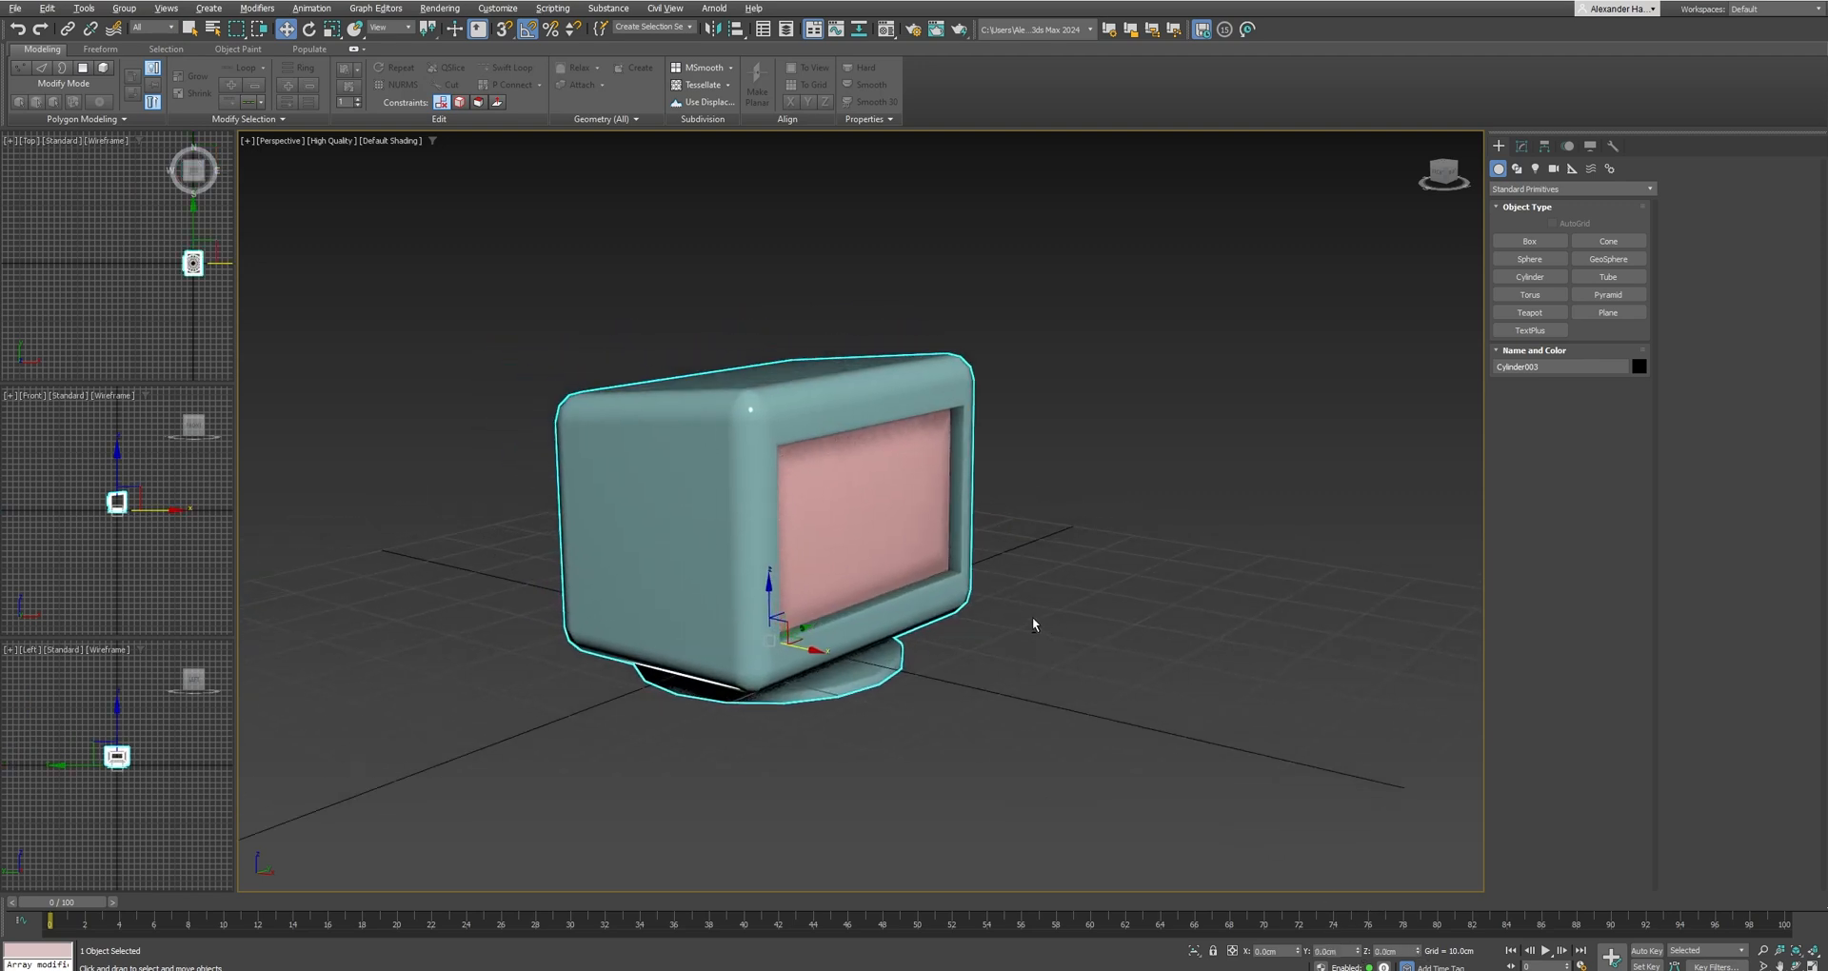
alt+middle_drag(1034, 625, 995, 600)
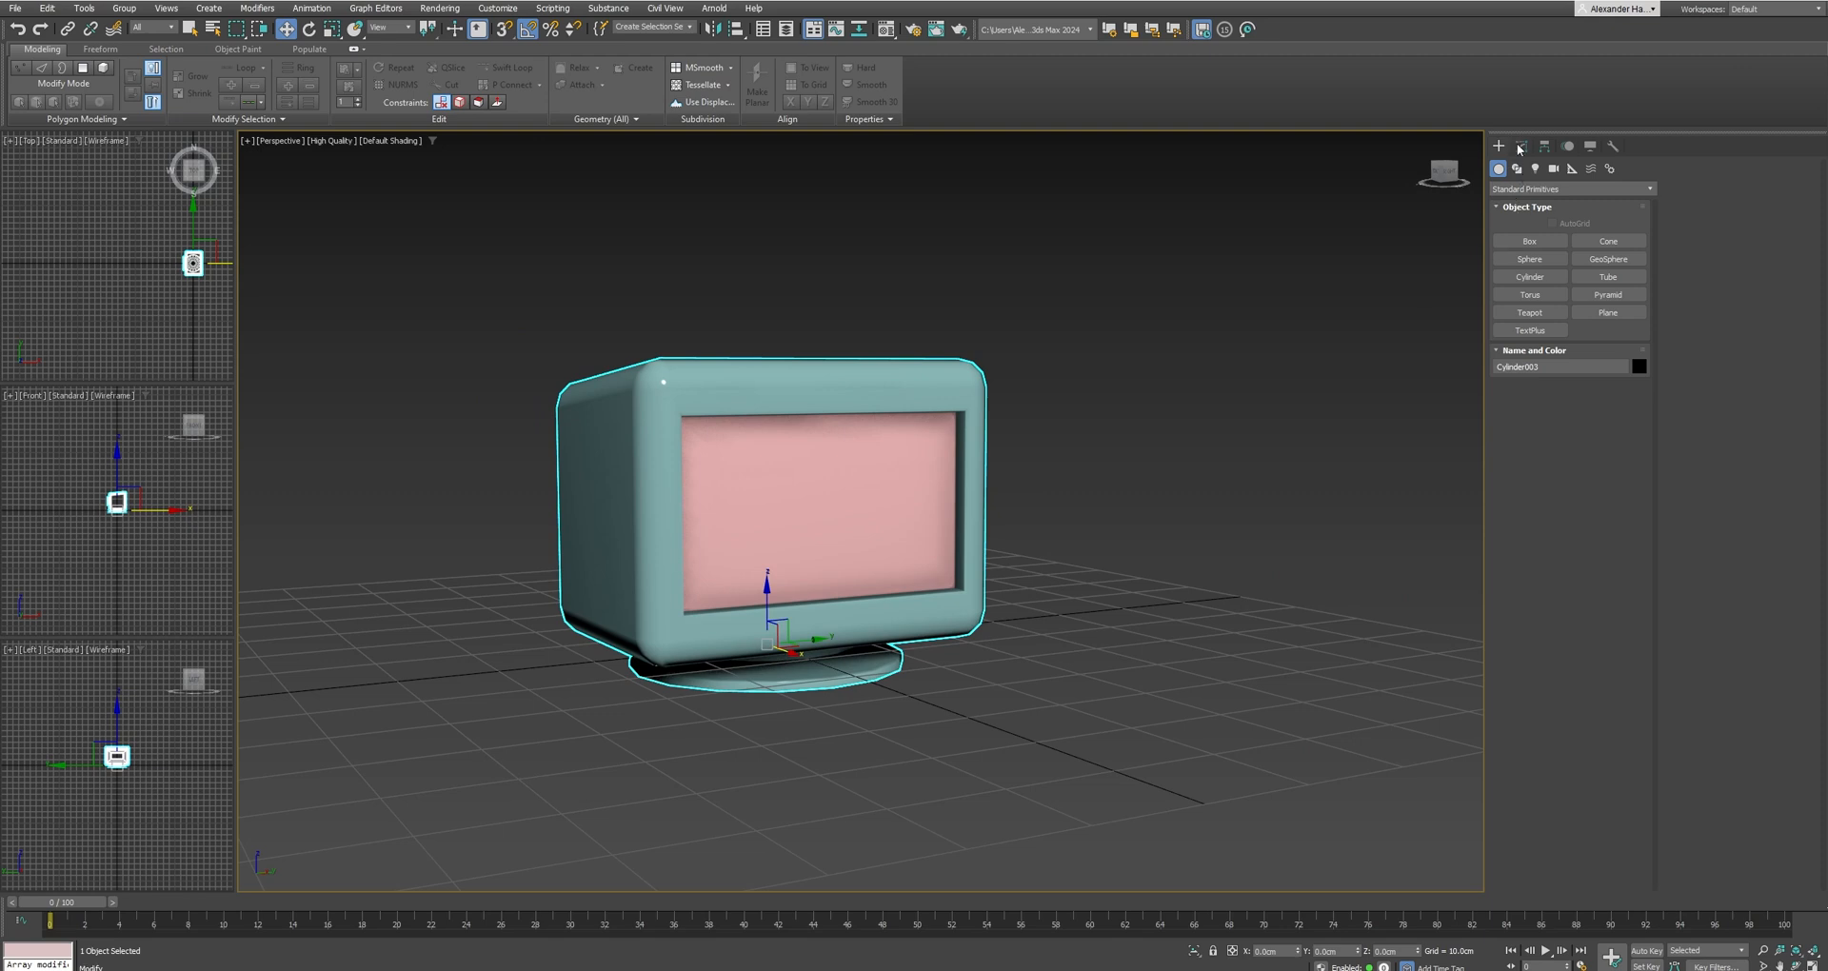
click(1521, 146)
key(4)
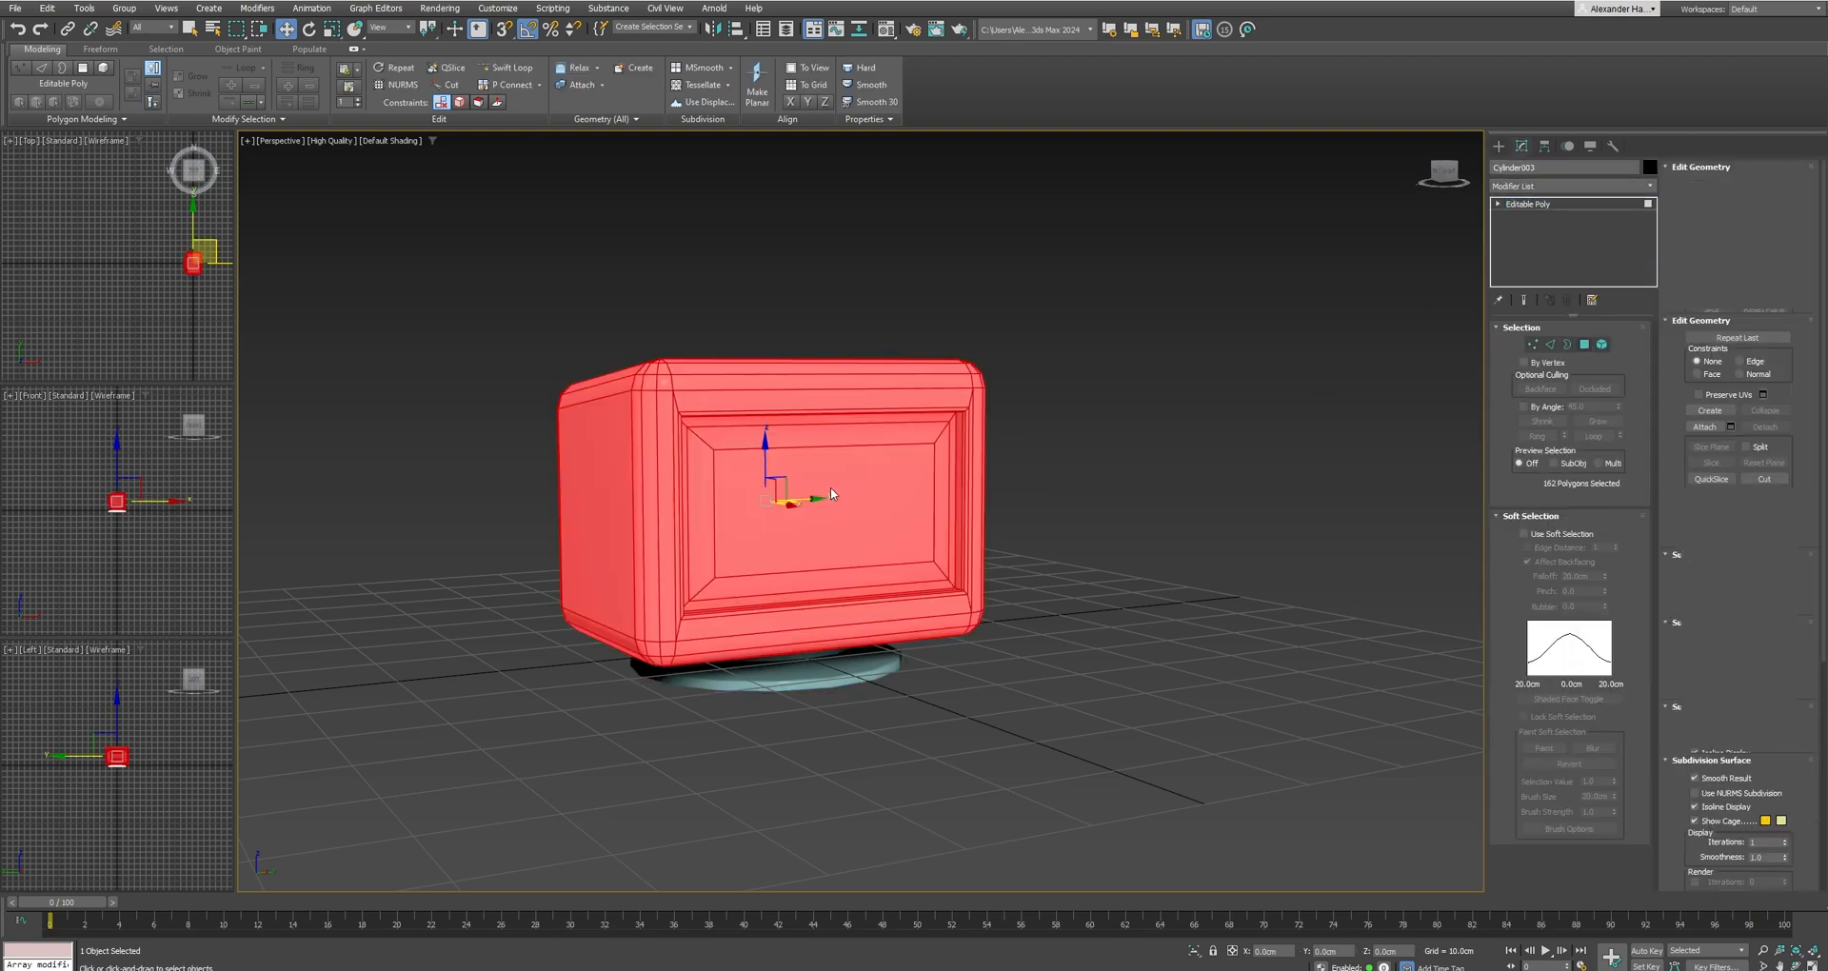
click(860, 523)
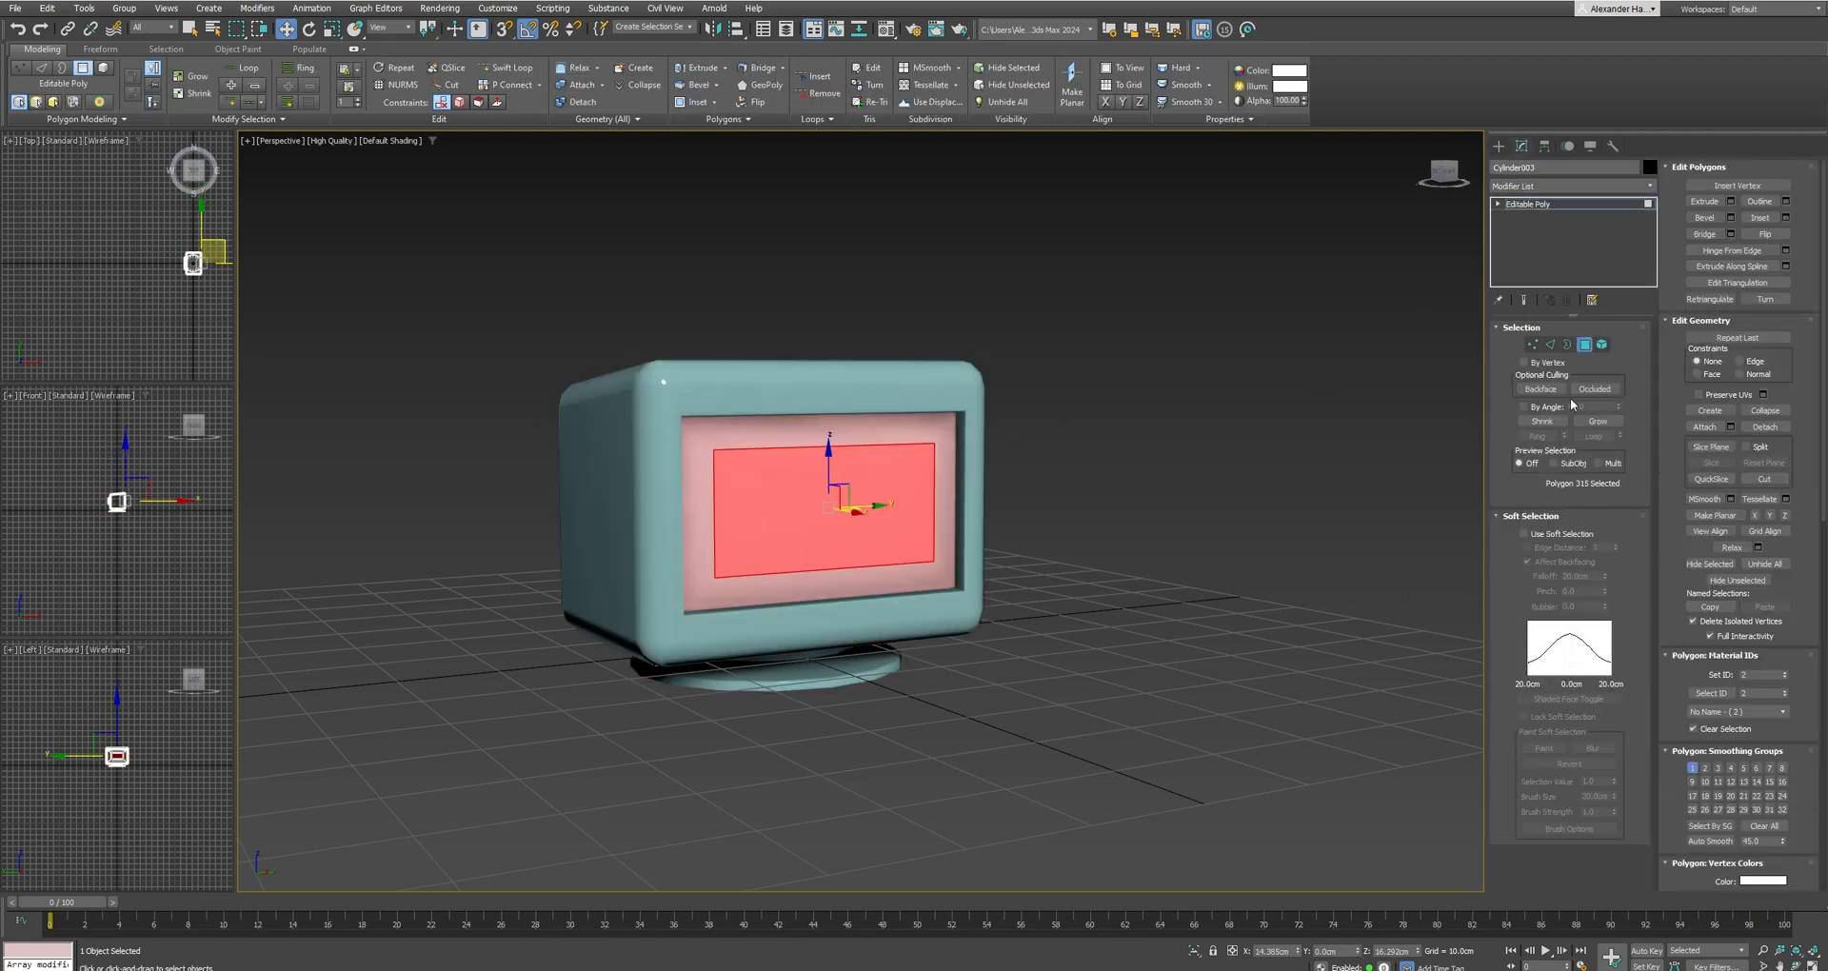
click(1141, 506)
click(881, 473)
mouse_move(975, 518)
alt+middle_down()
mouse_move(894, 498)
mouse_move(947, 502)
alt+middle_up()
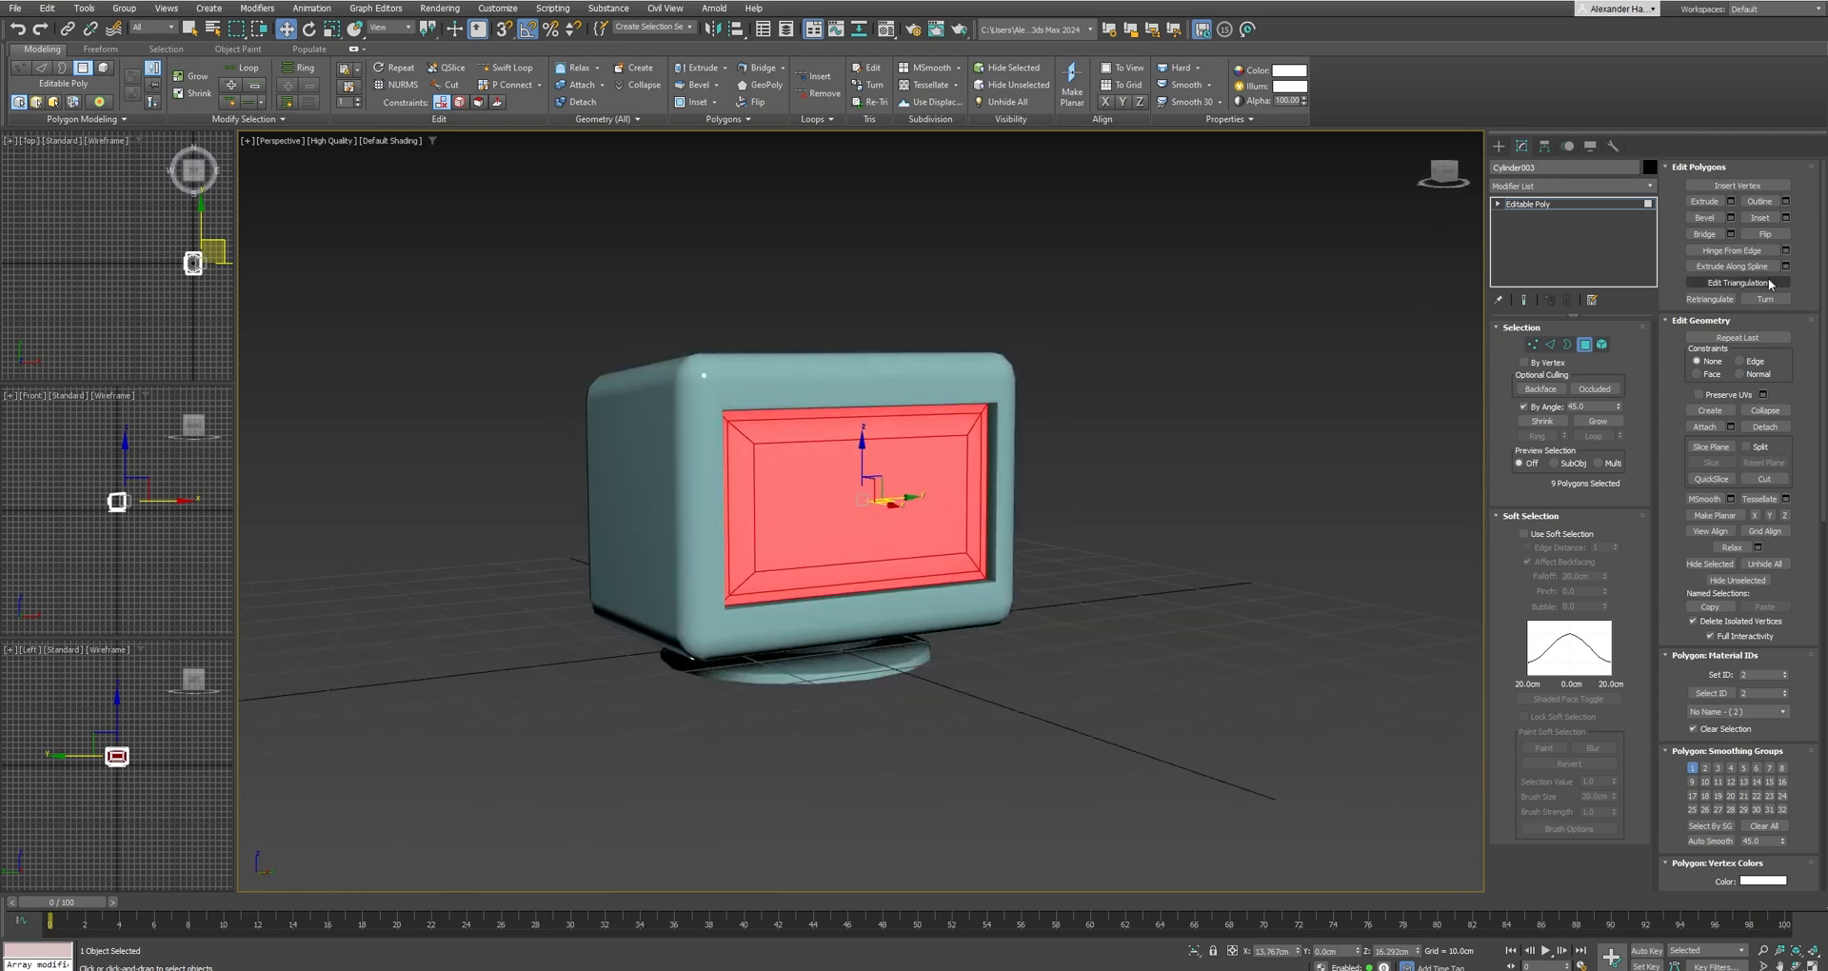
click(1766, 428)
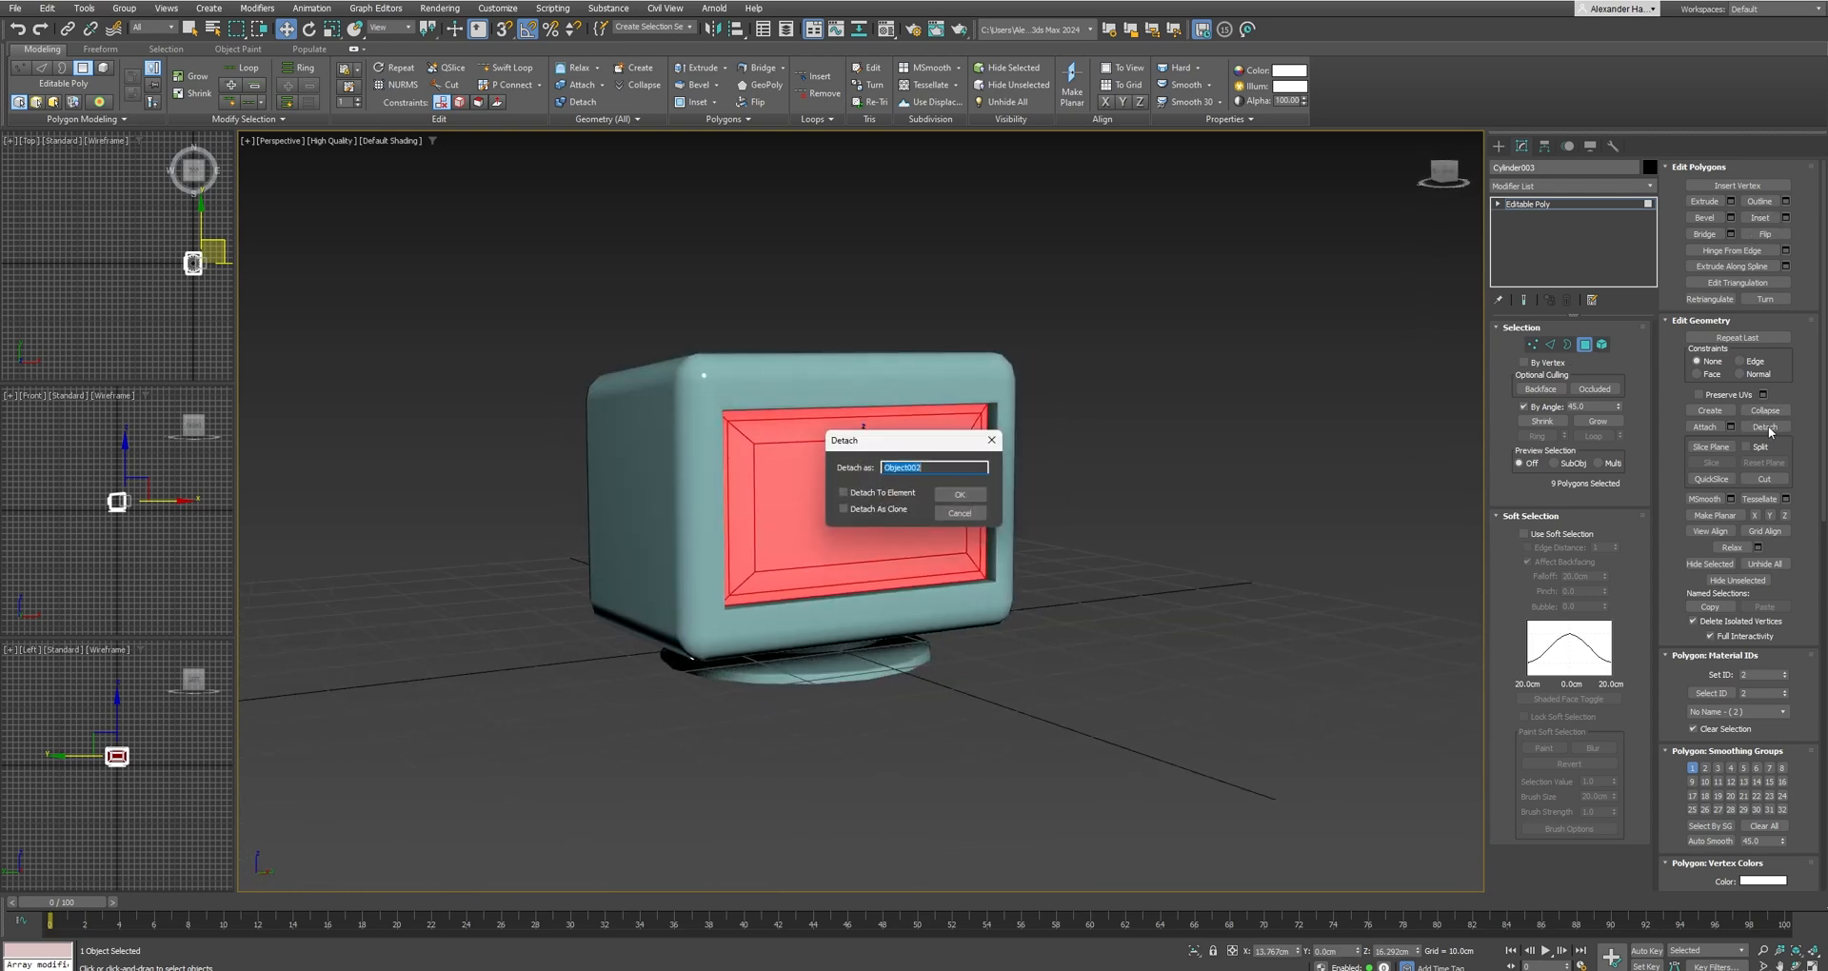
click(959, 494)
key(ctrl+a)
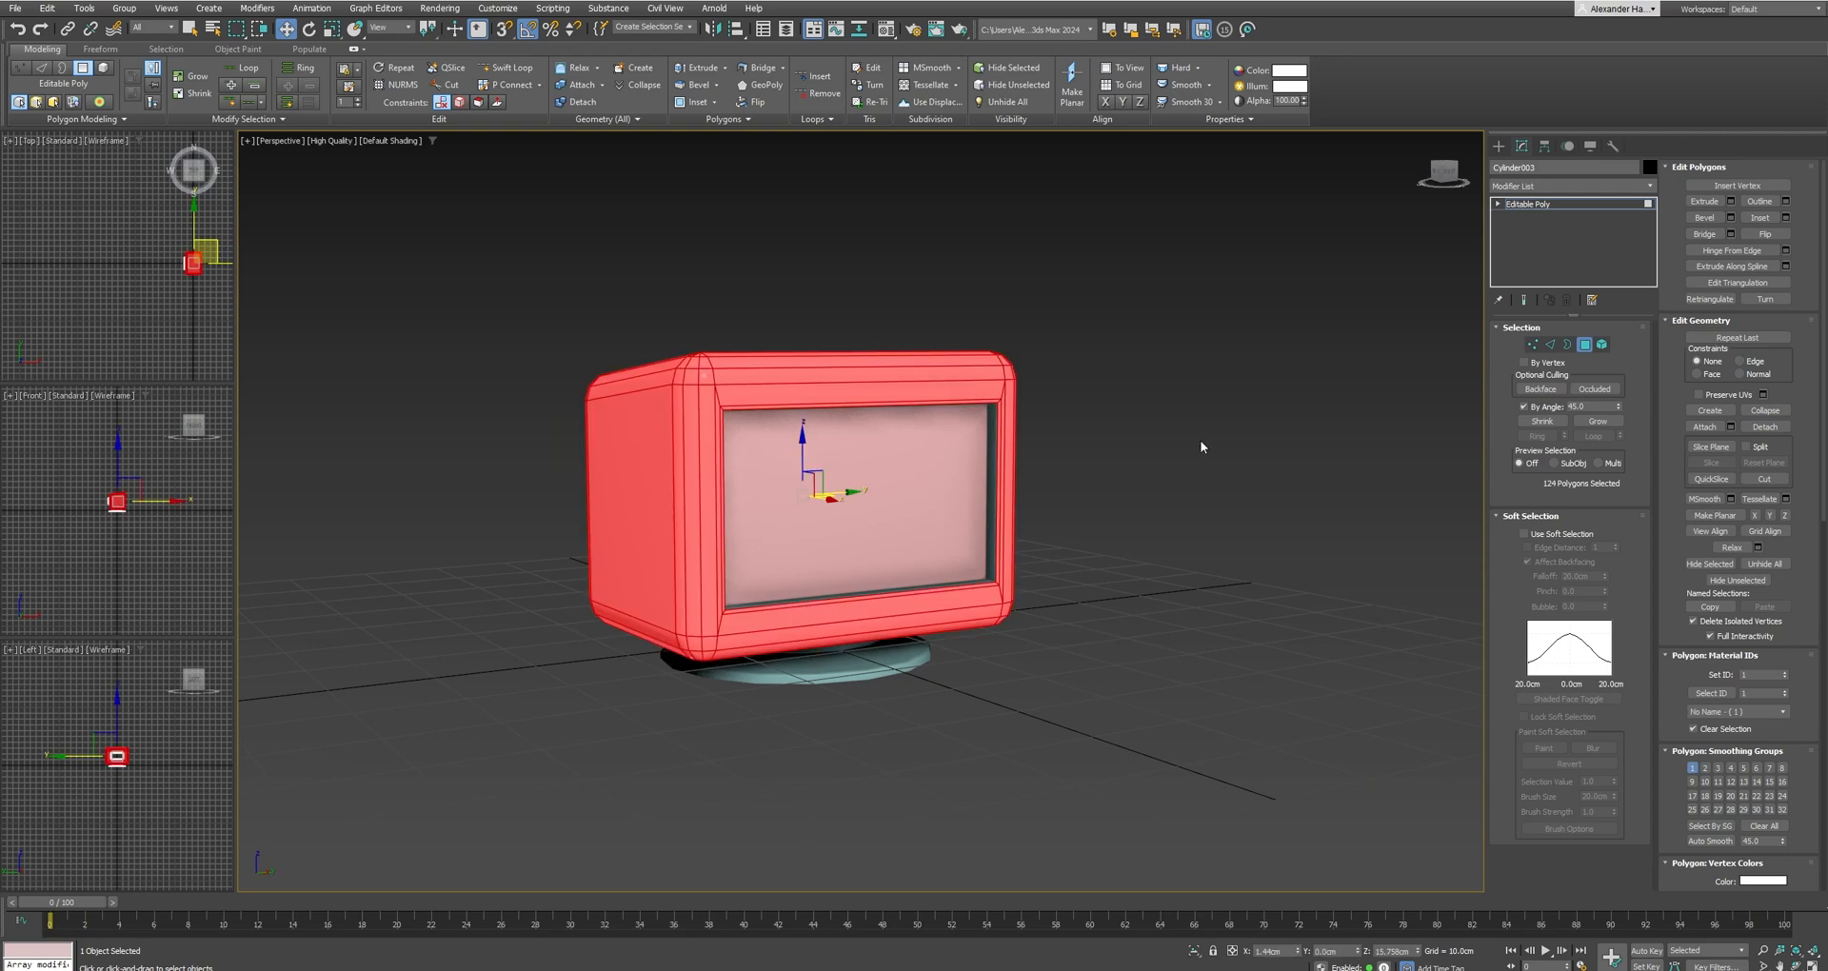
click(1608, 345)
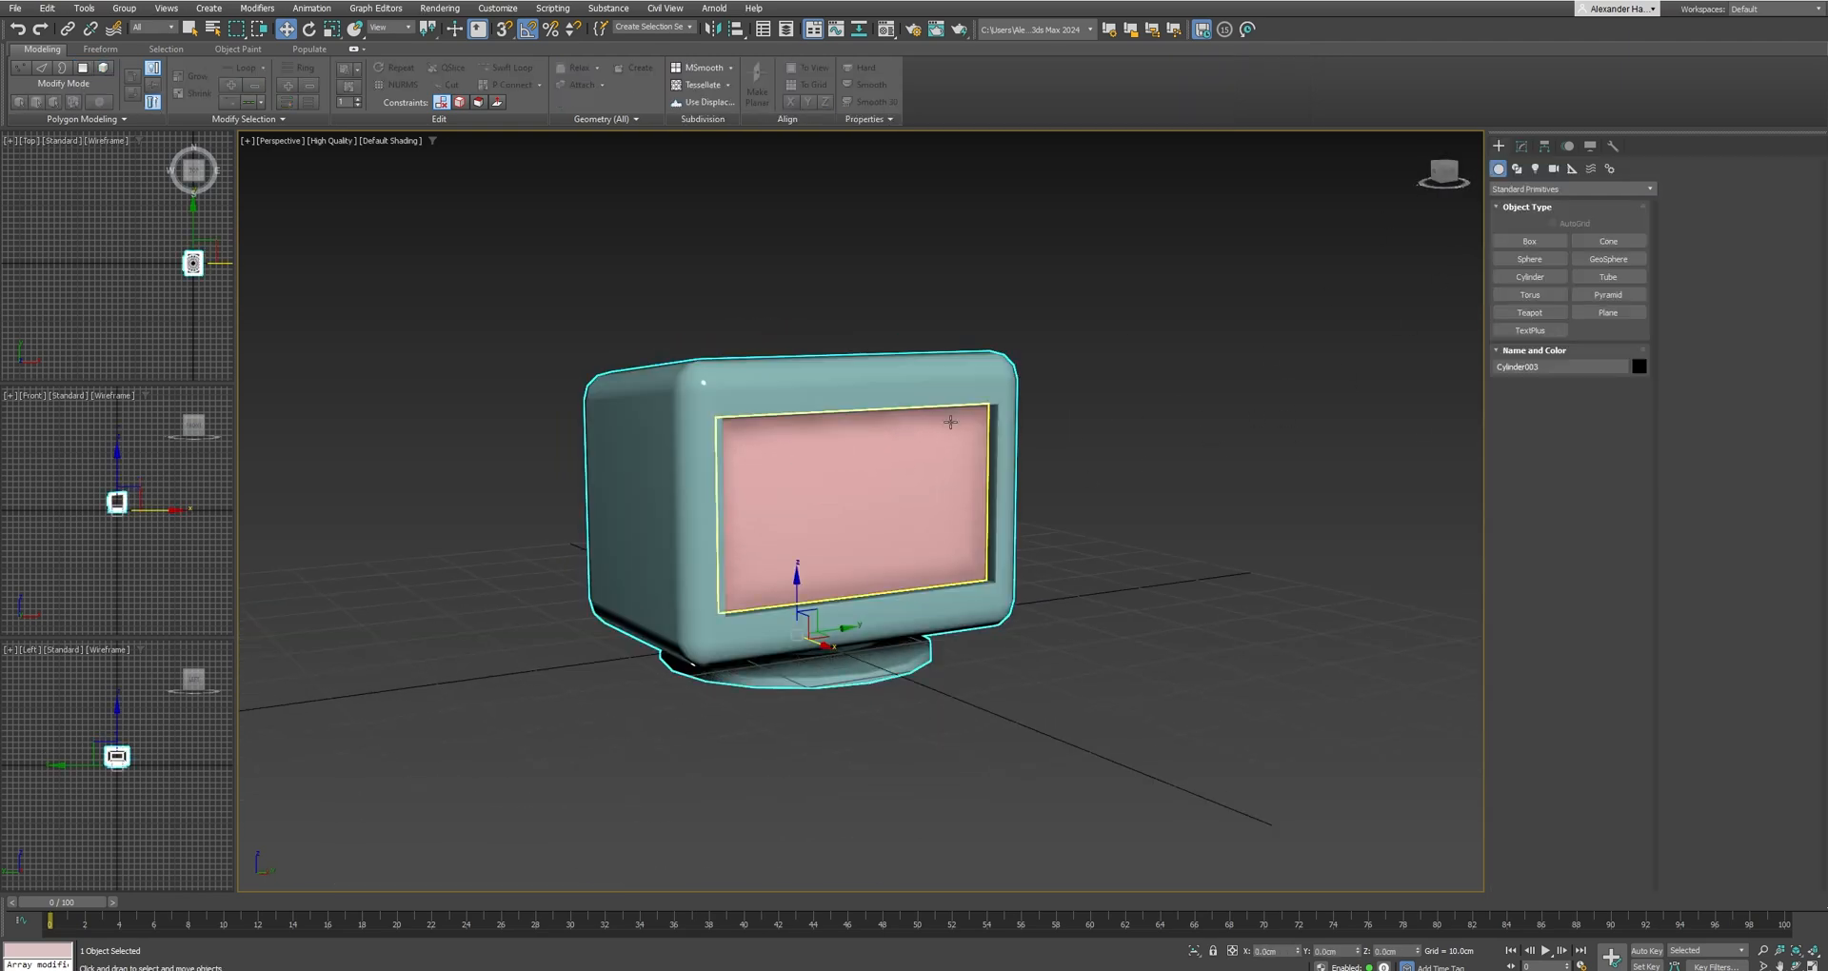
Add an Unwrap UVW modifier to the detached screen and open its layout in the UV editor with no faces selected.
click(1521, 146)
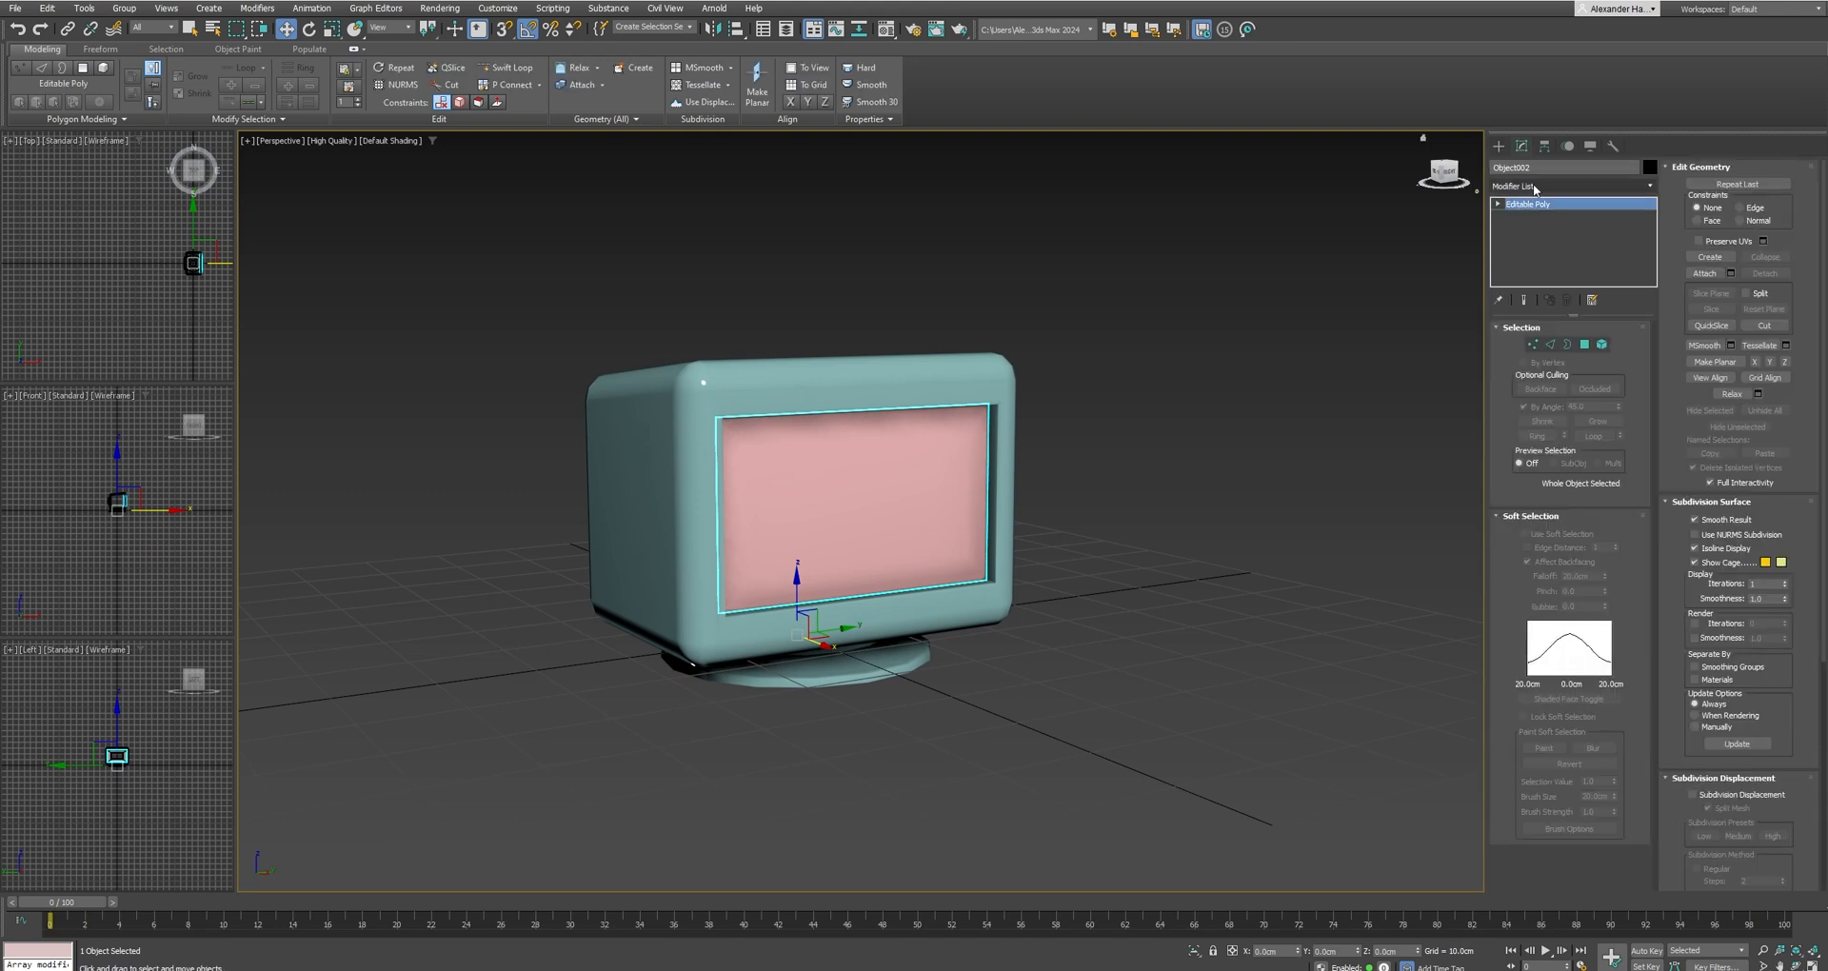
click(1535, 187)
text(un)
click(1548, 216)
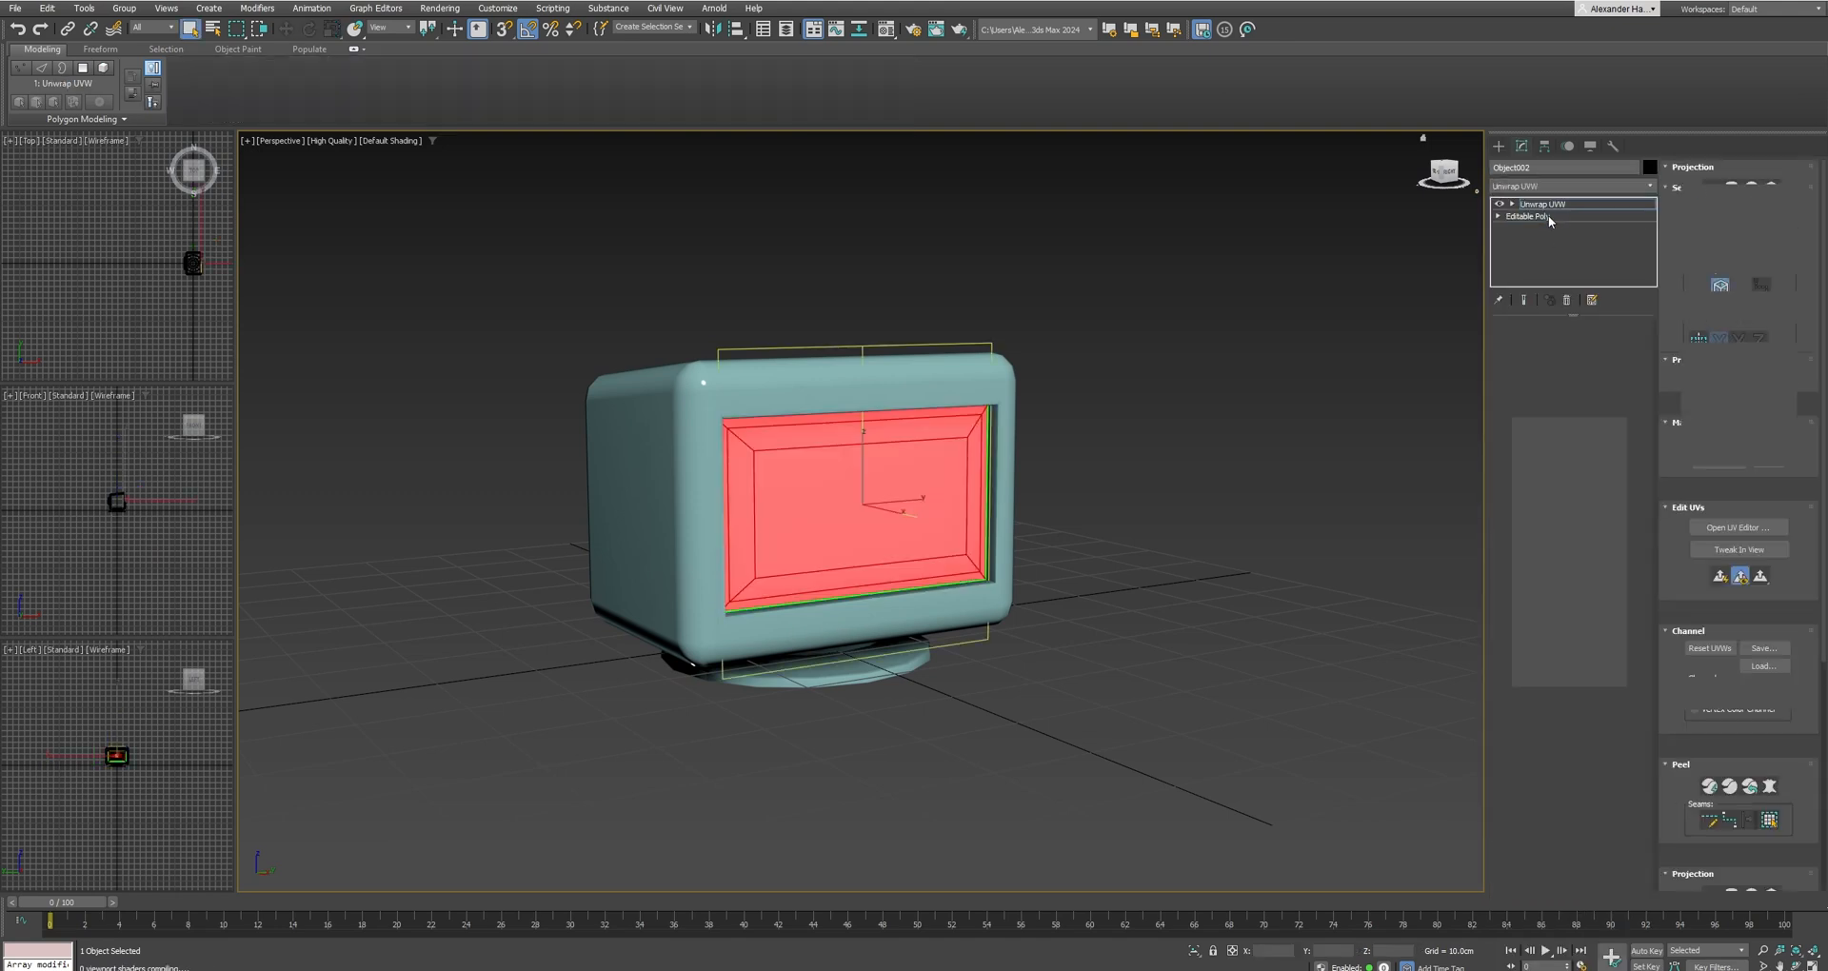
click(1563, 631)
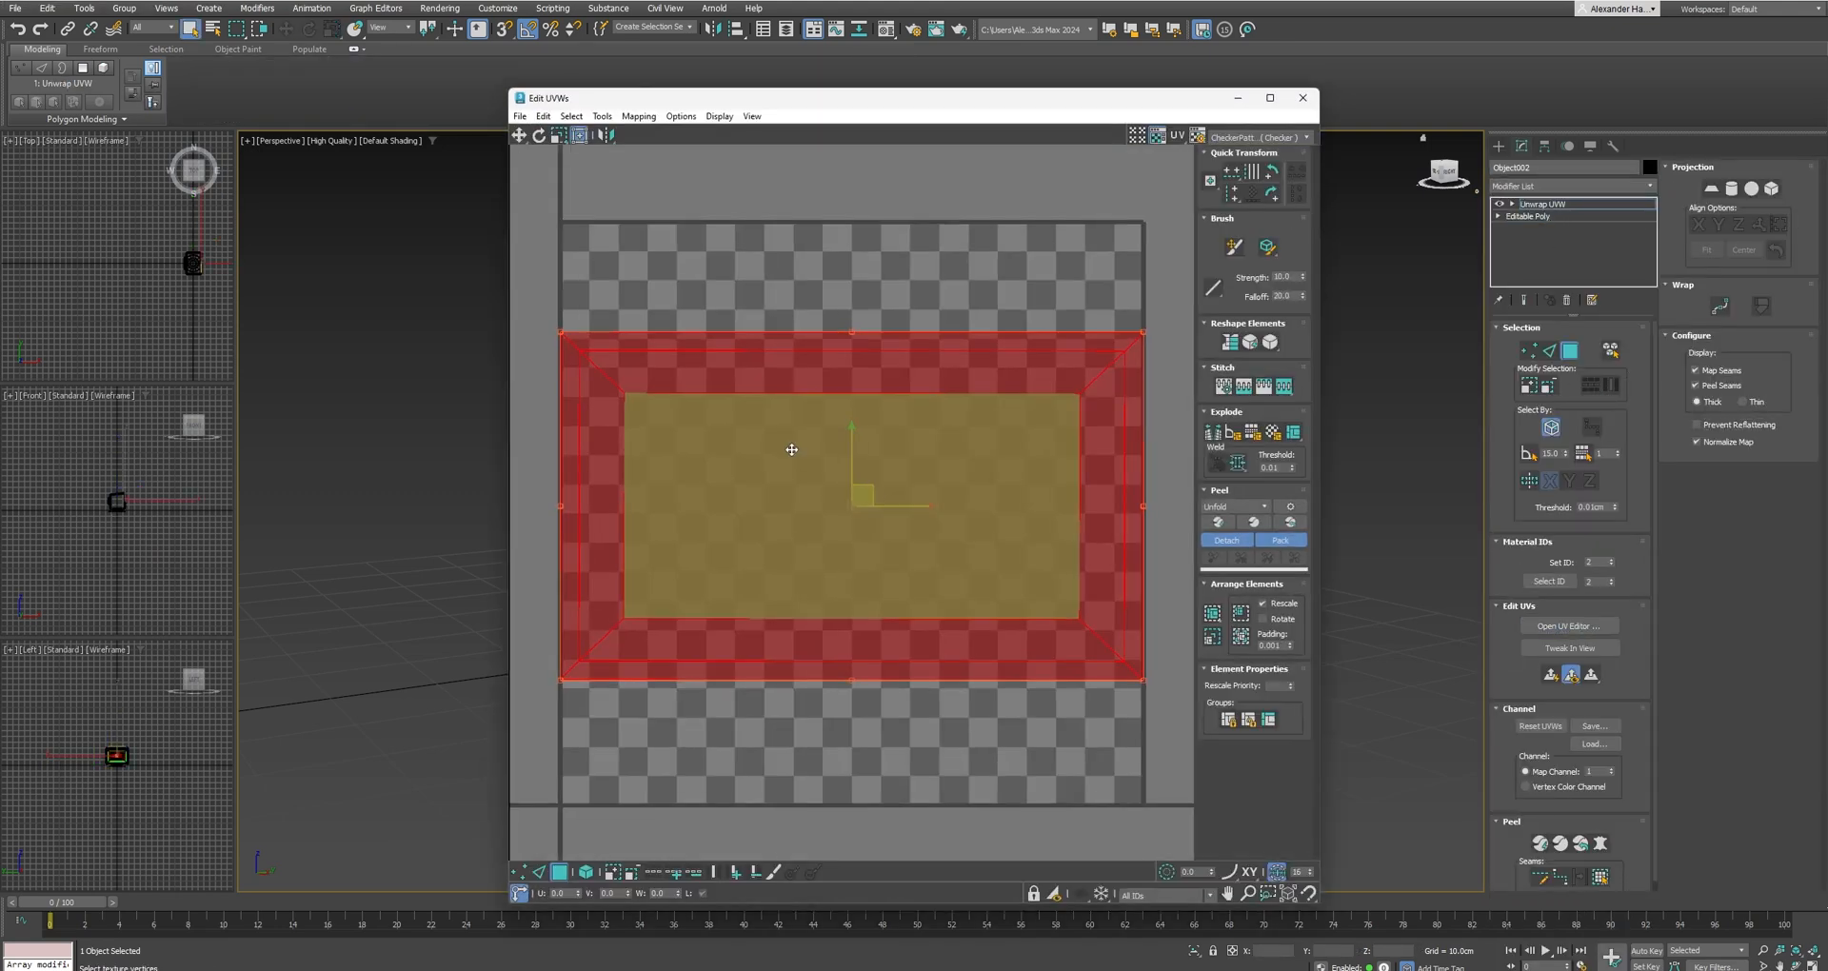
click(1014, 715)
scroll(926, 632, down, 3)
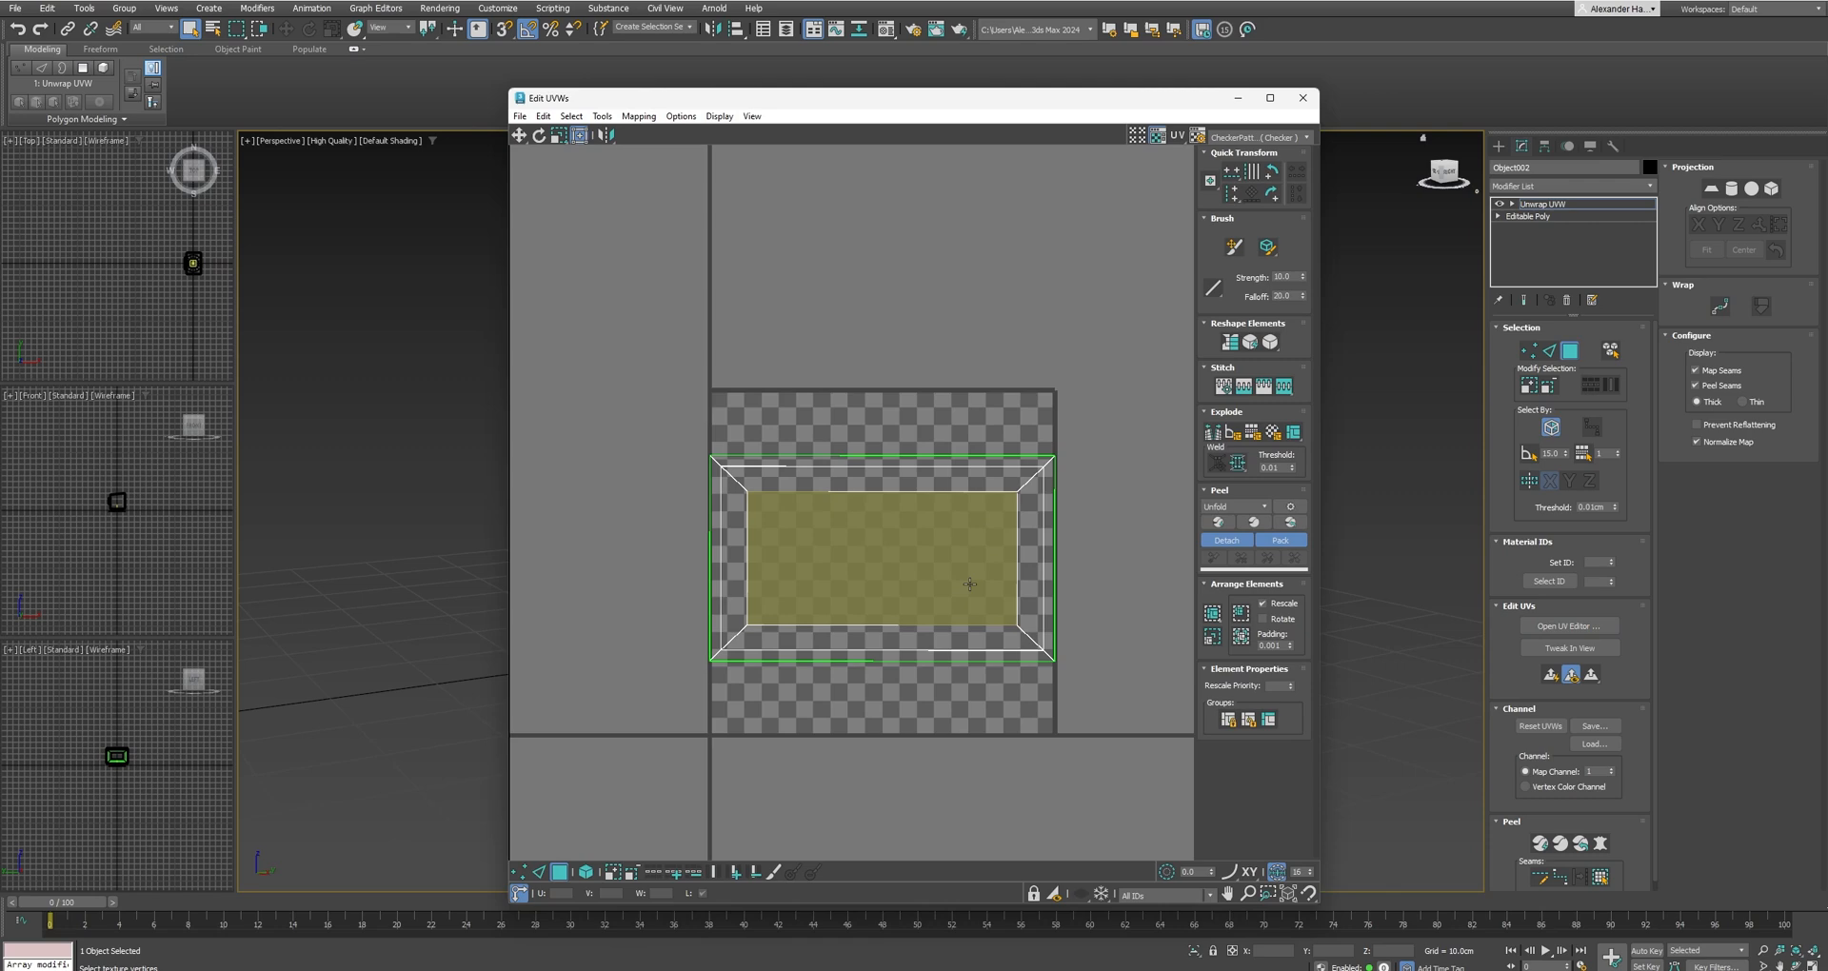
Display the Texture Checker image on the screen's UVs and examine how it maps across the monitor's screen before closing the editor.
click(1257, 138)
drag(1049, 102, 1543, 135)
scroll(1220, 457, up, 2)
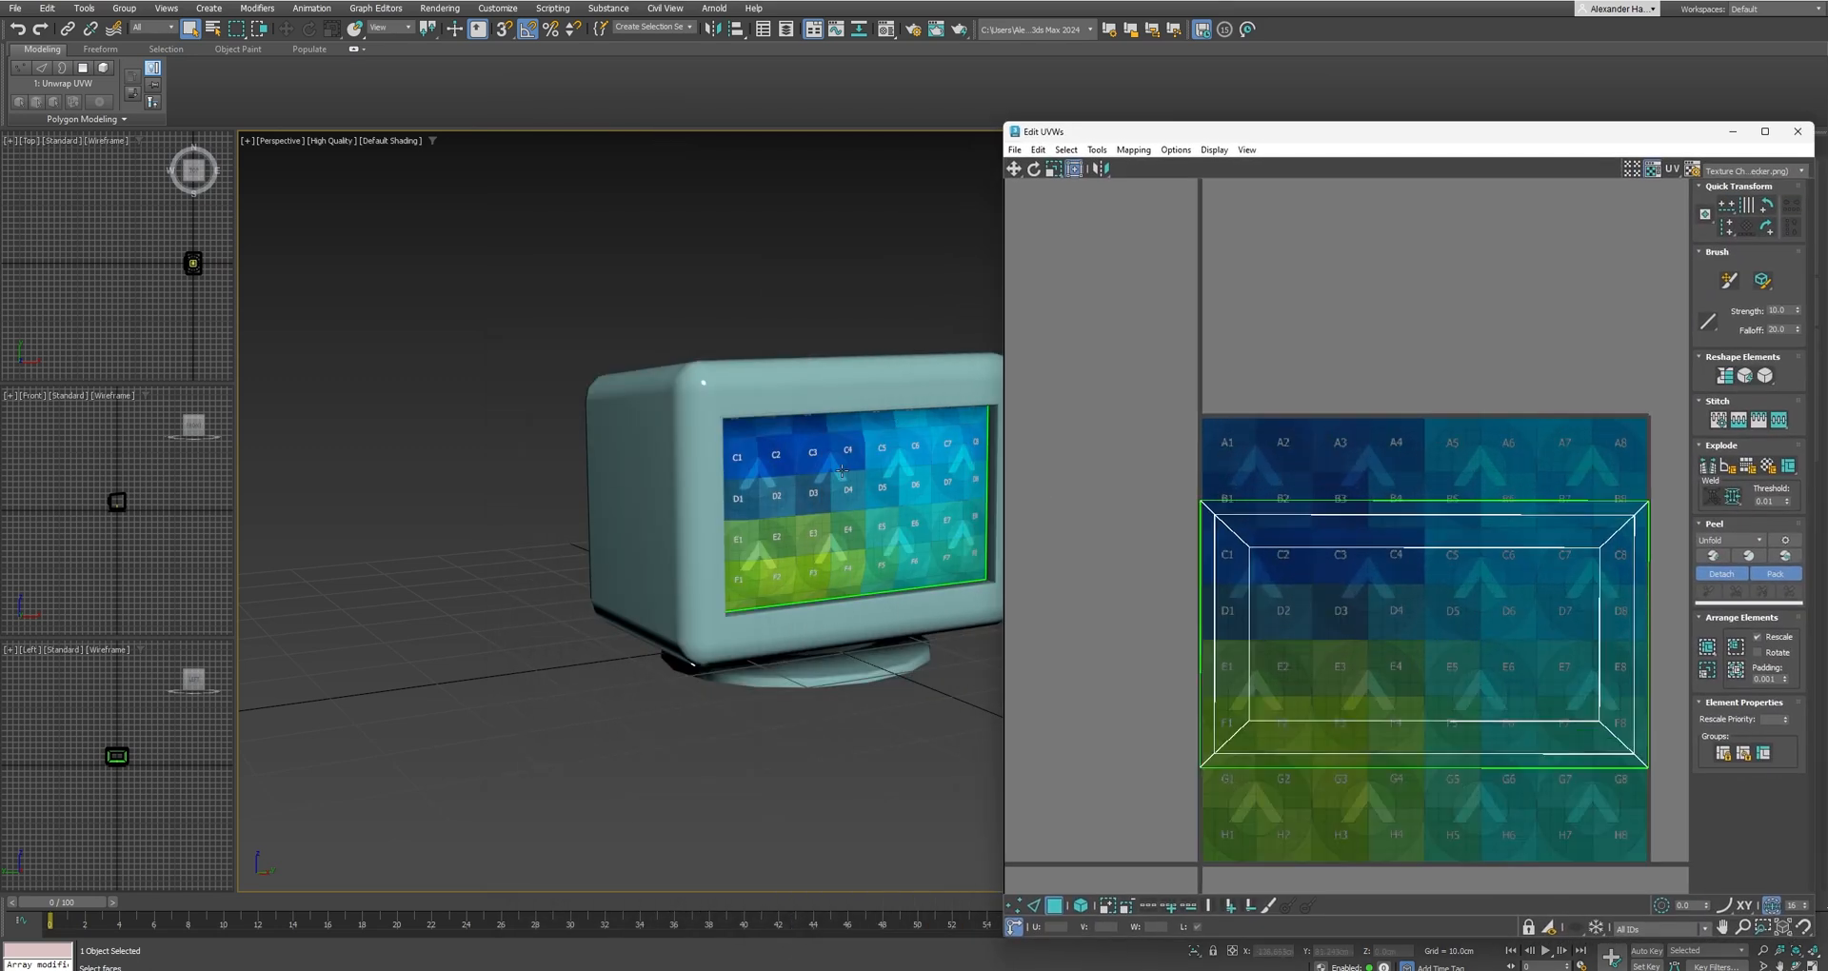
scroll(759, 449, up, 3)
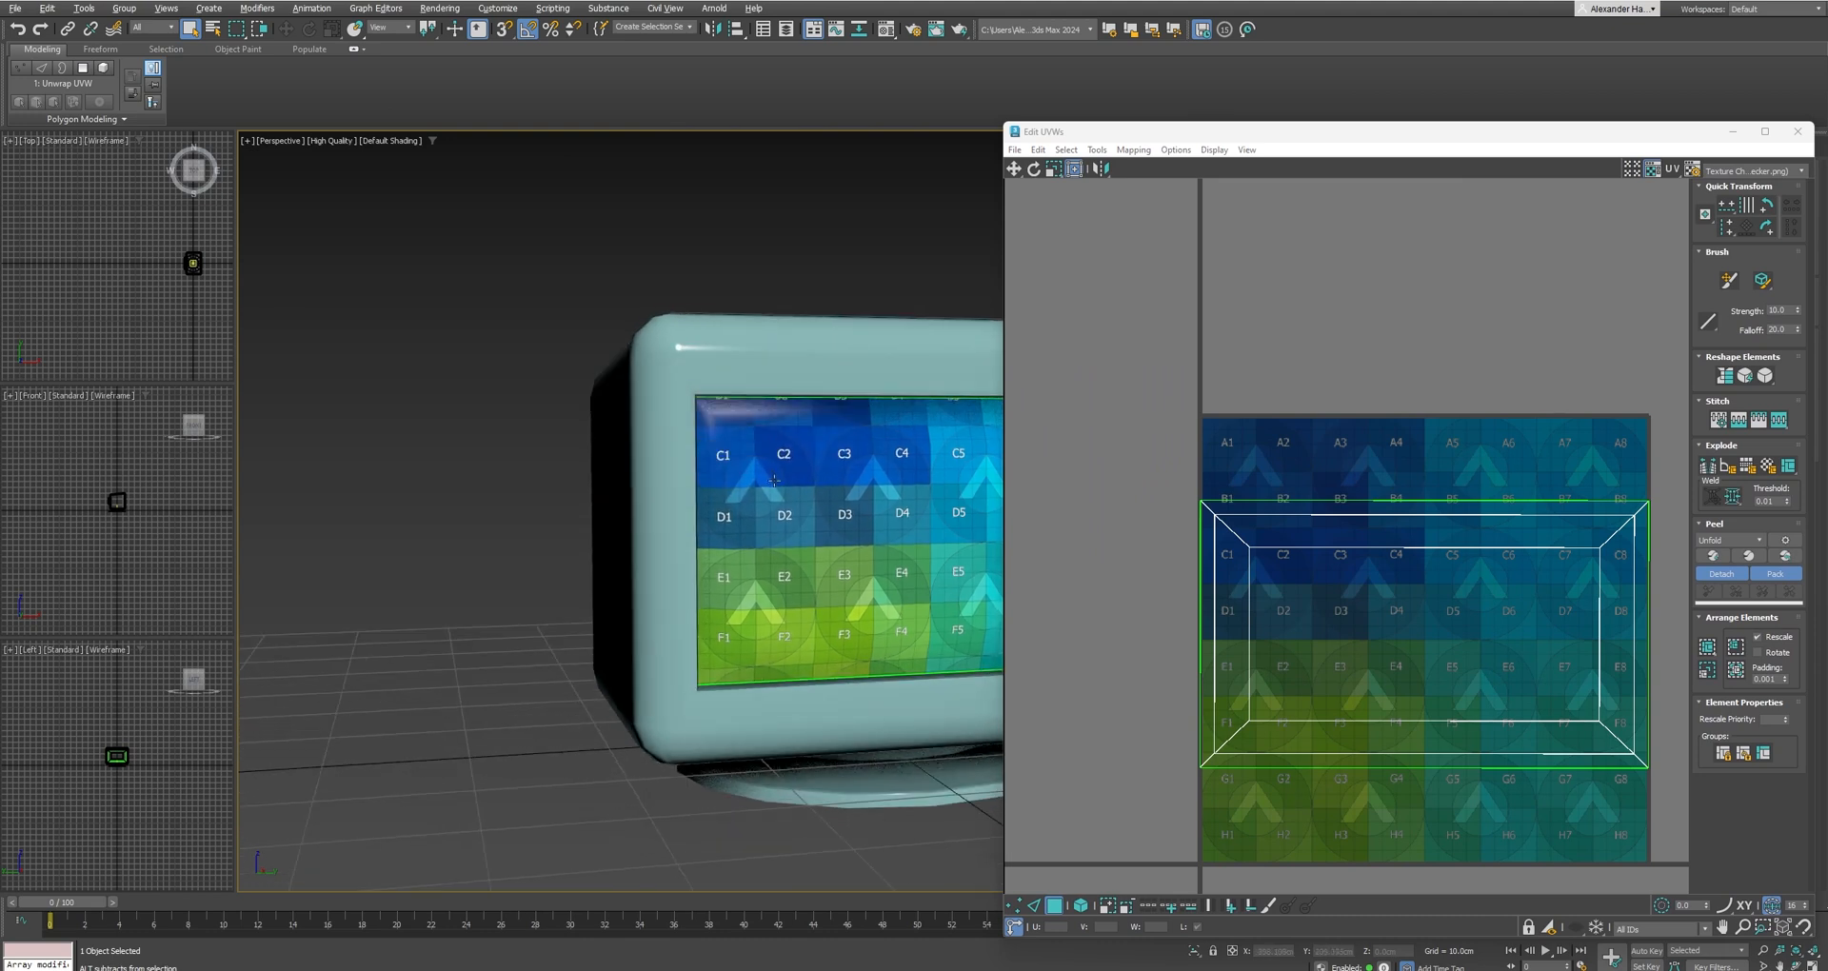
click(1318, 621)
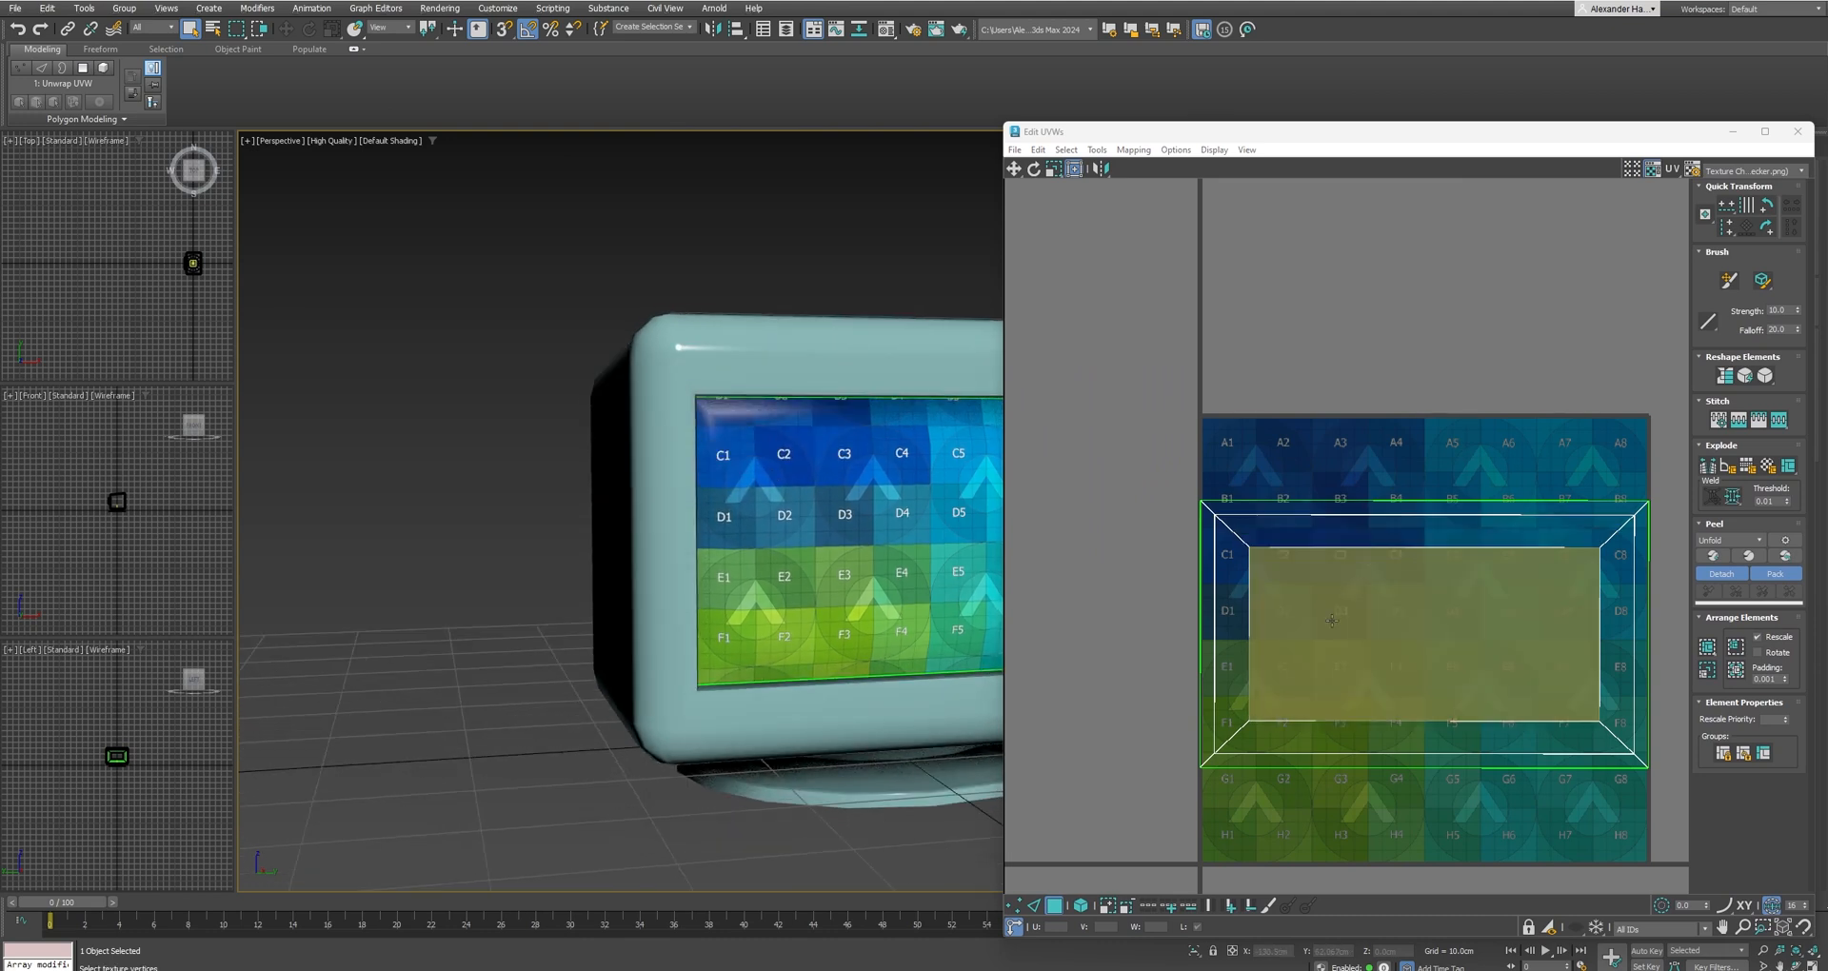
alt+click(1457, 701)
scroll(726, 555, down, 5)
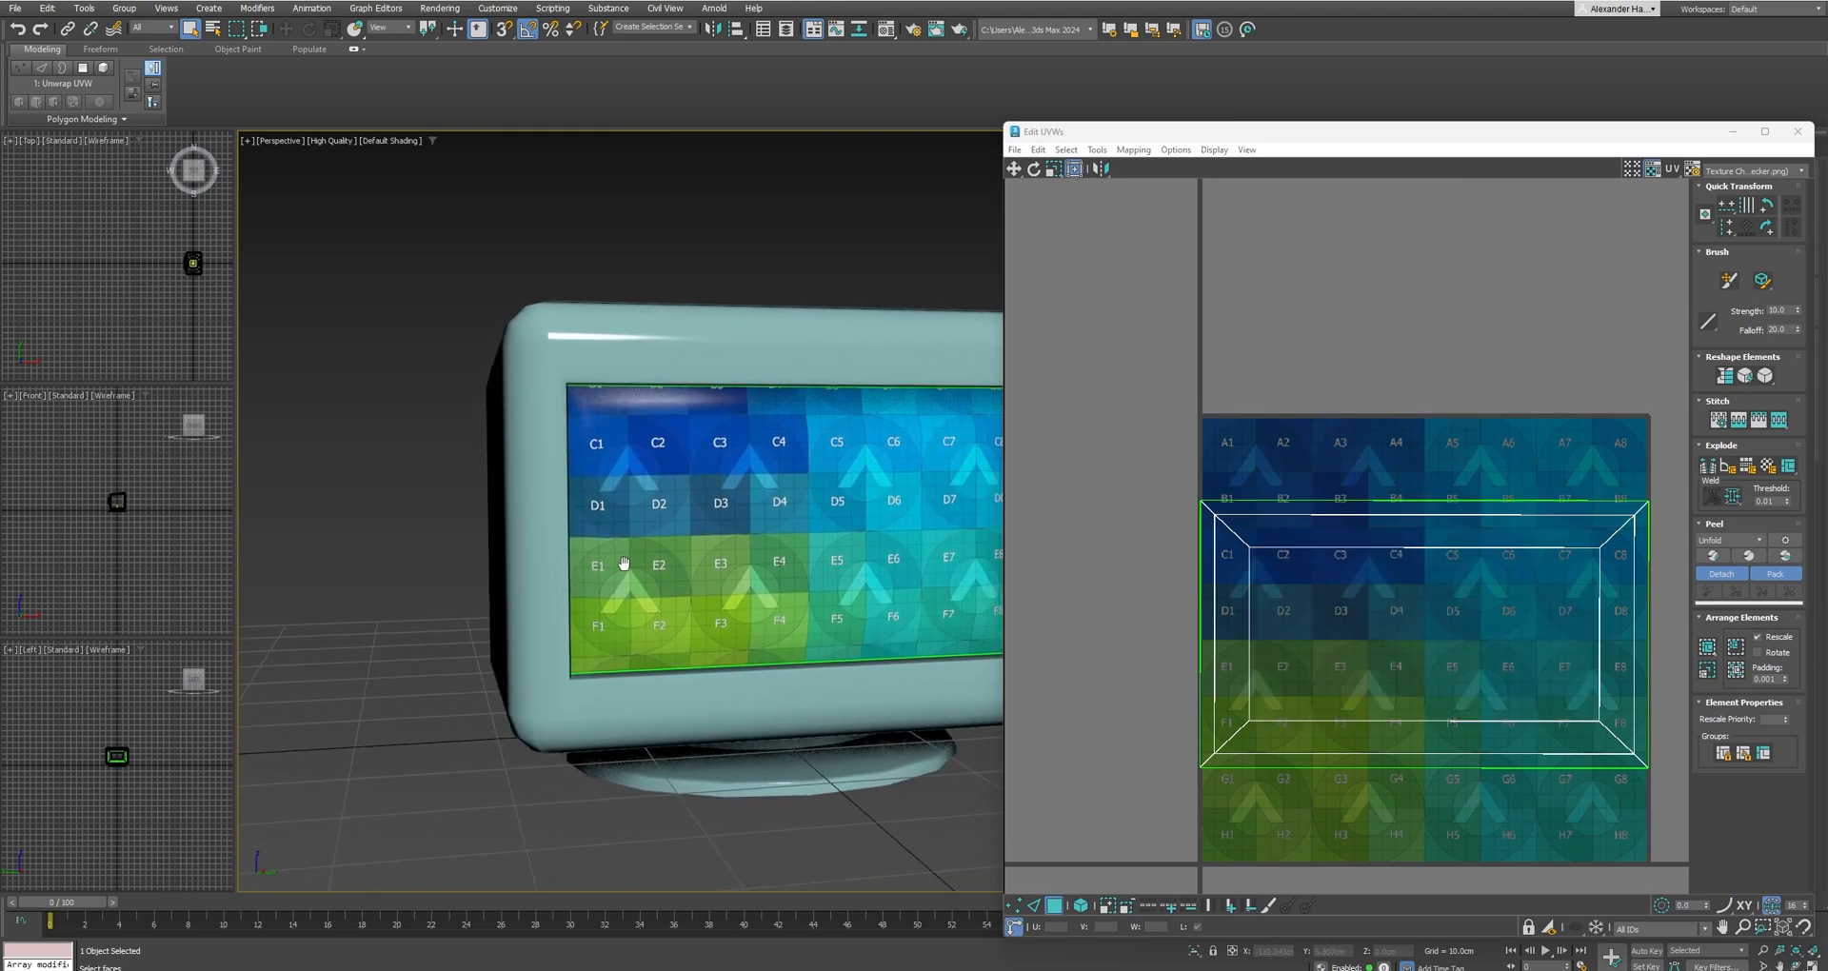
click(1798, 131)
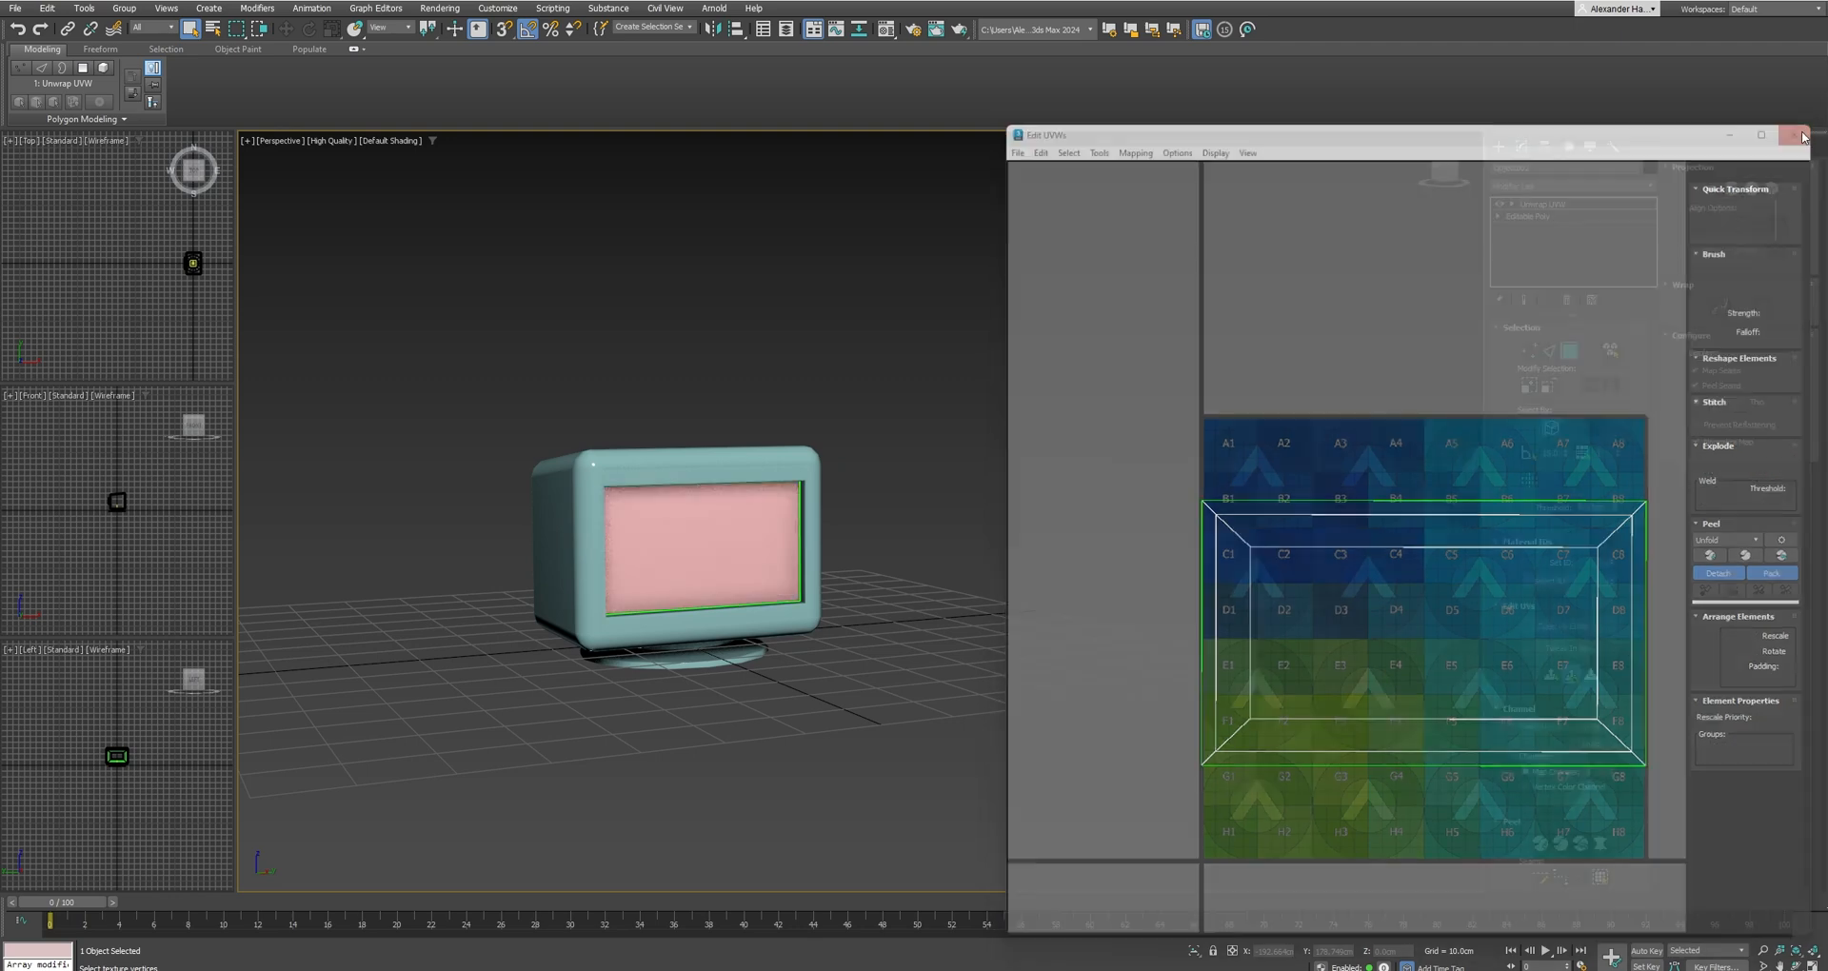
Select the monitor casing and attach the detached screen object back to it.
click(1499, 146)
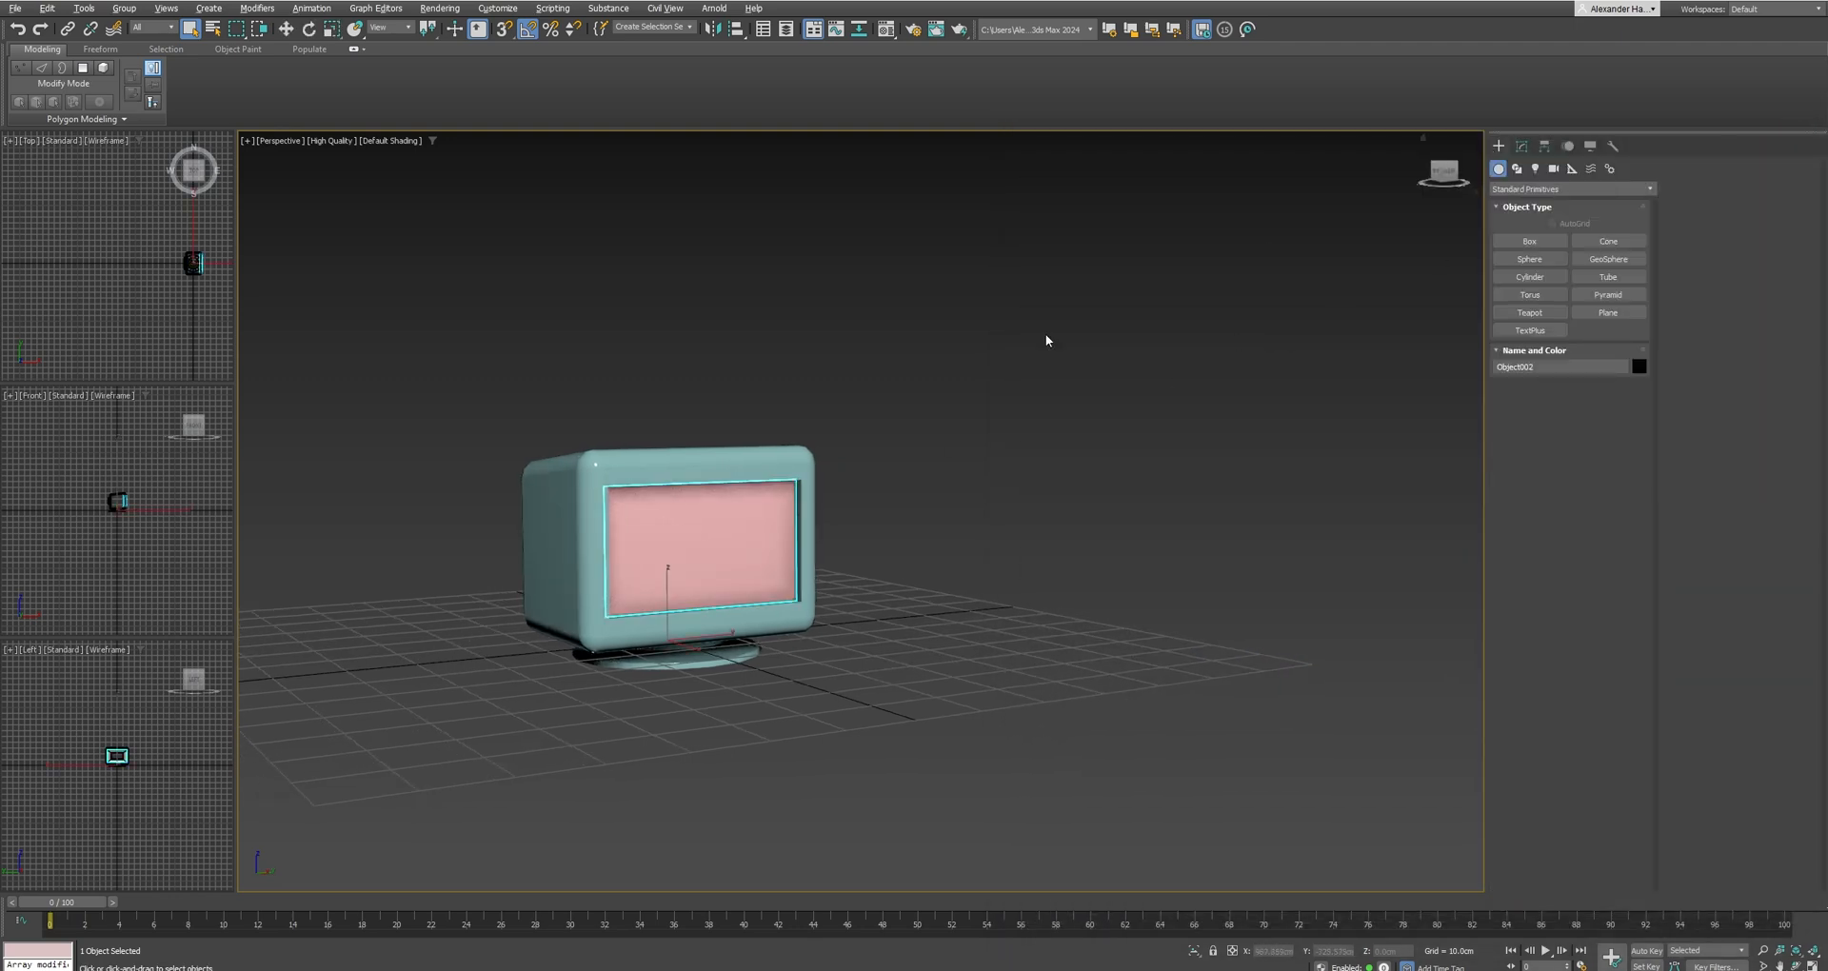
click(755, 457)
click(1521, 146)
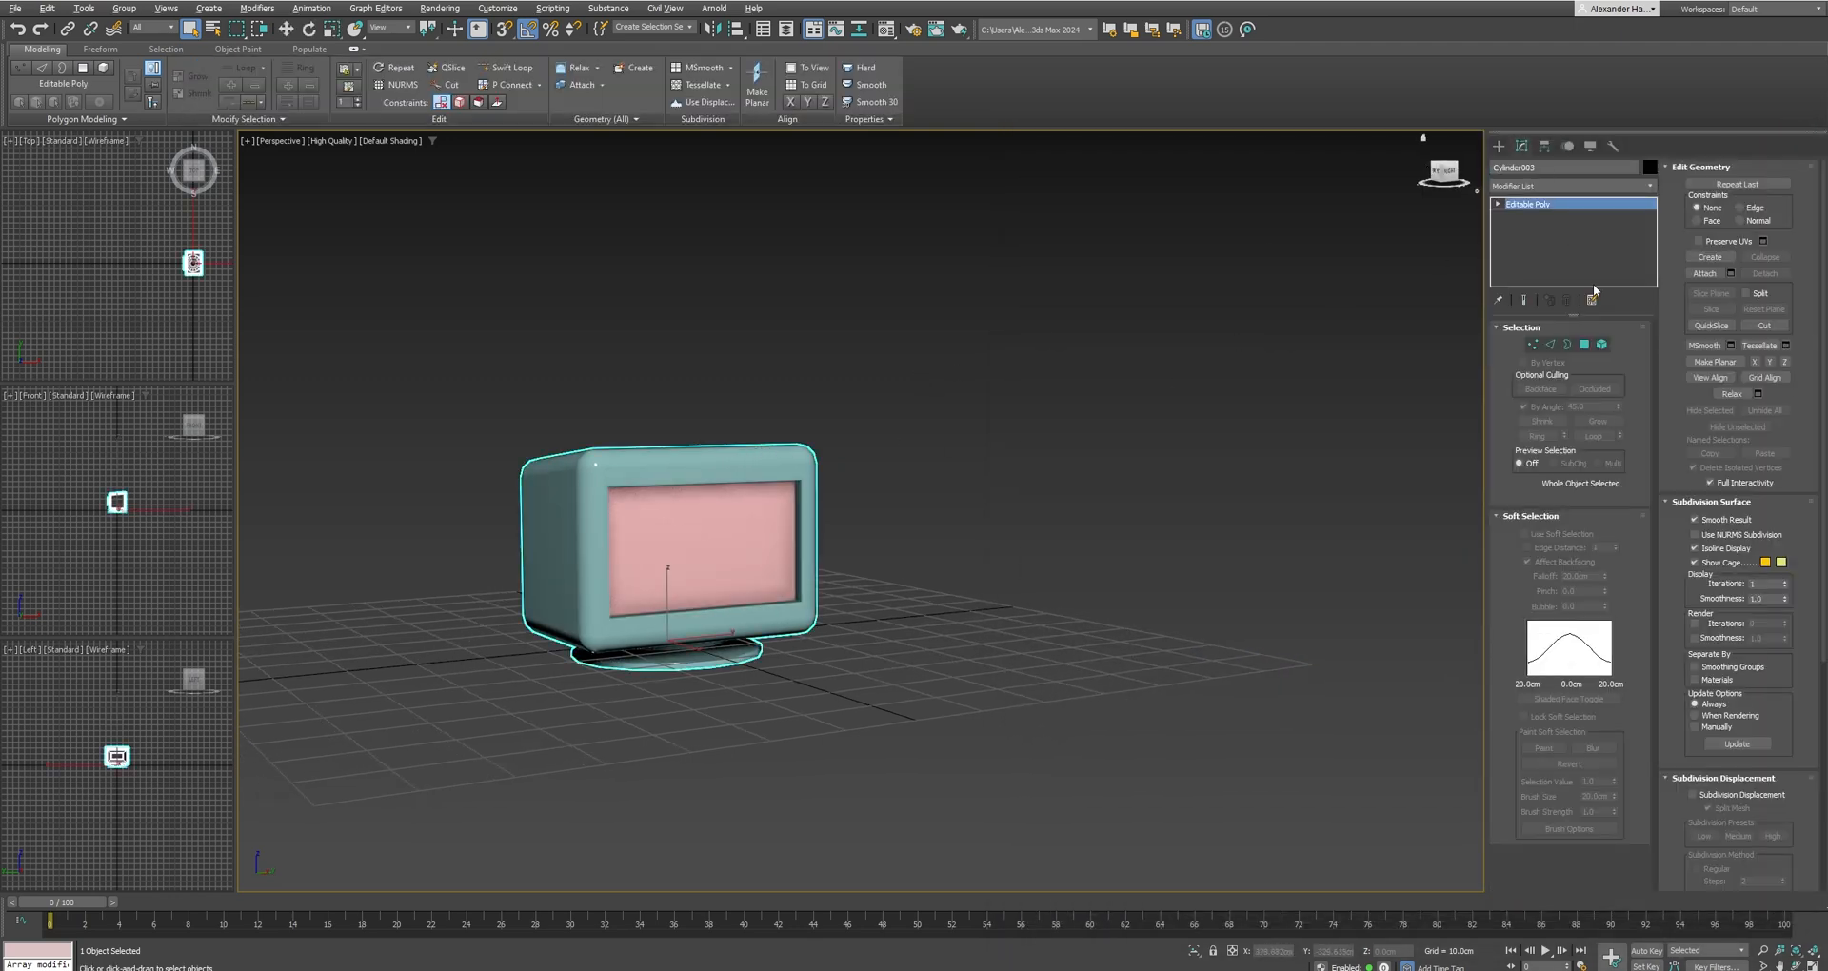
click(1700, 274)
middle_drag(750, 498, 934, 502)
scroll(888, 533, up, 5)
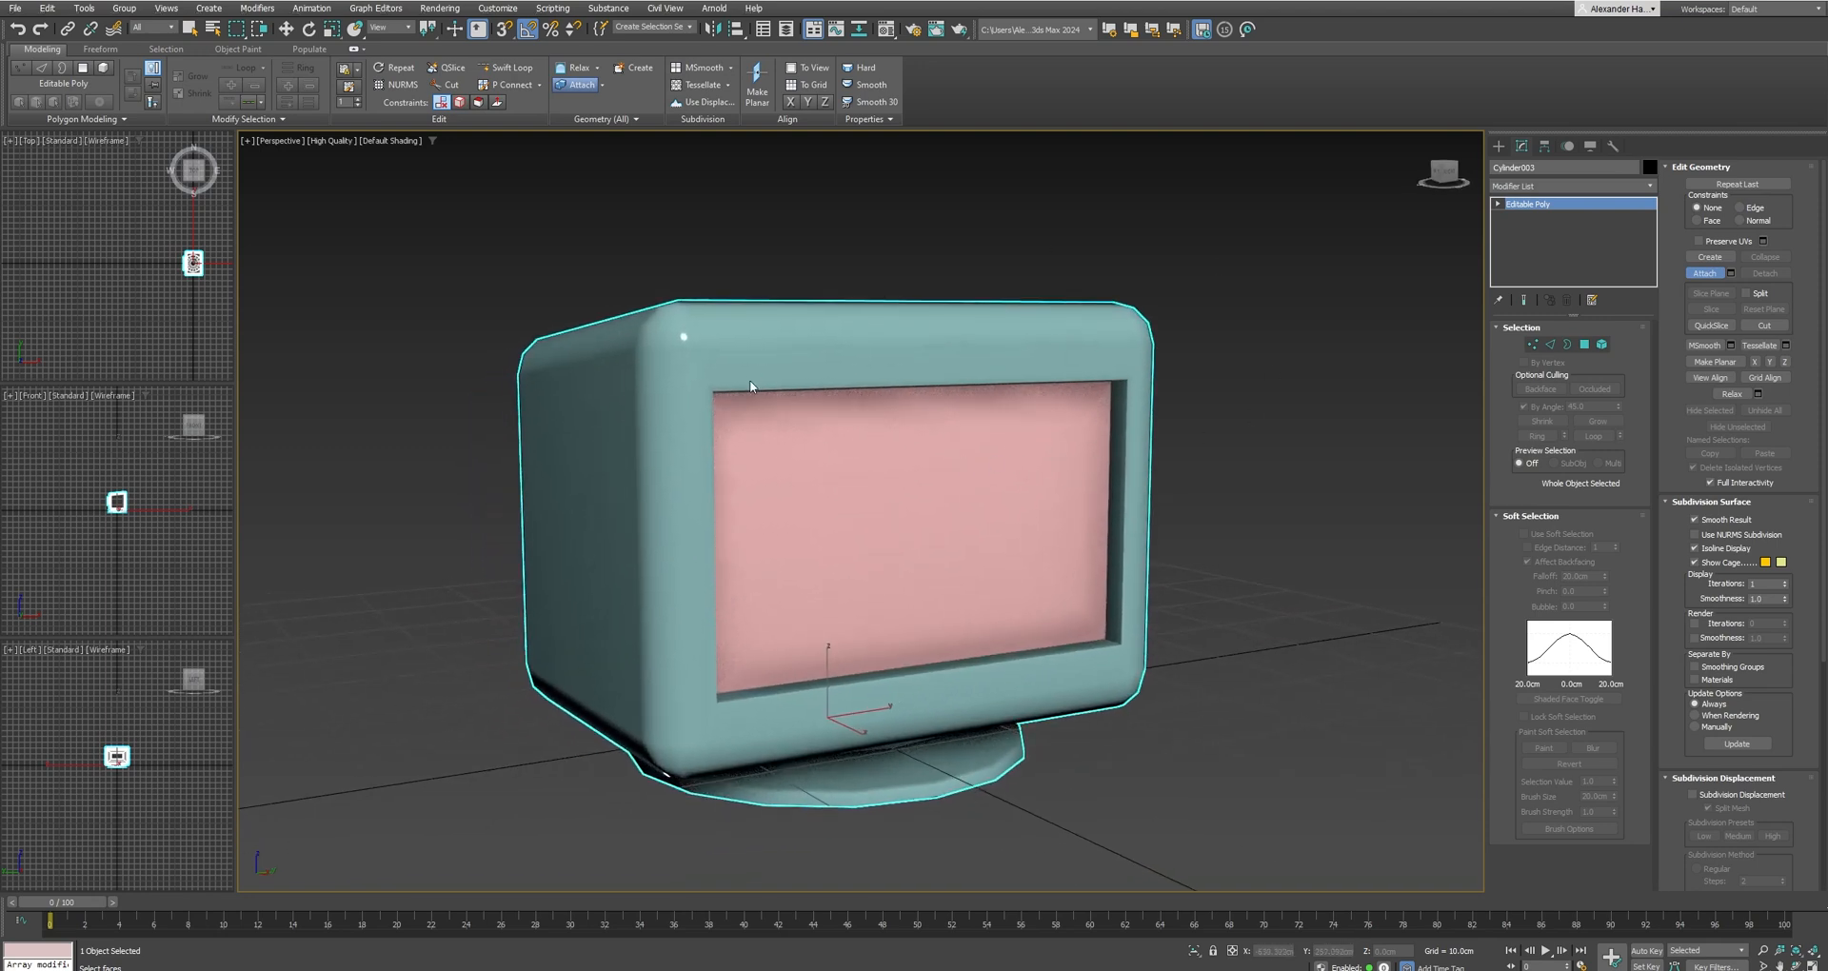
Assign the unused 09 - Default material to the selected monitor.
key(m)
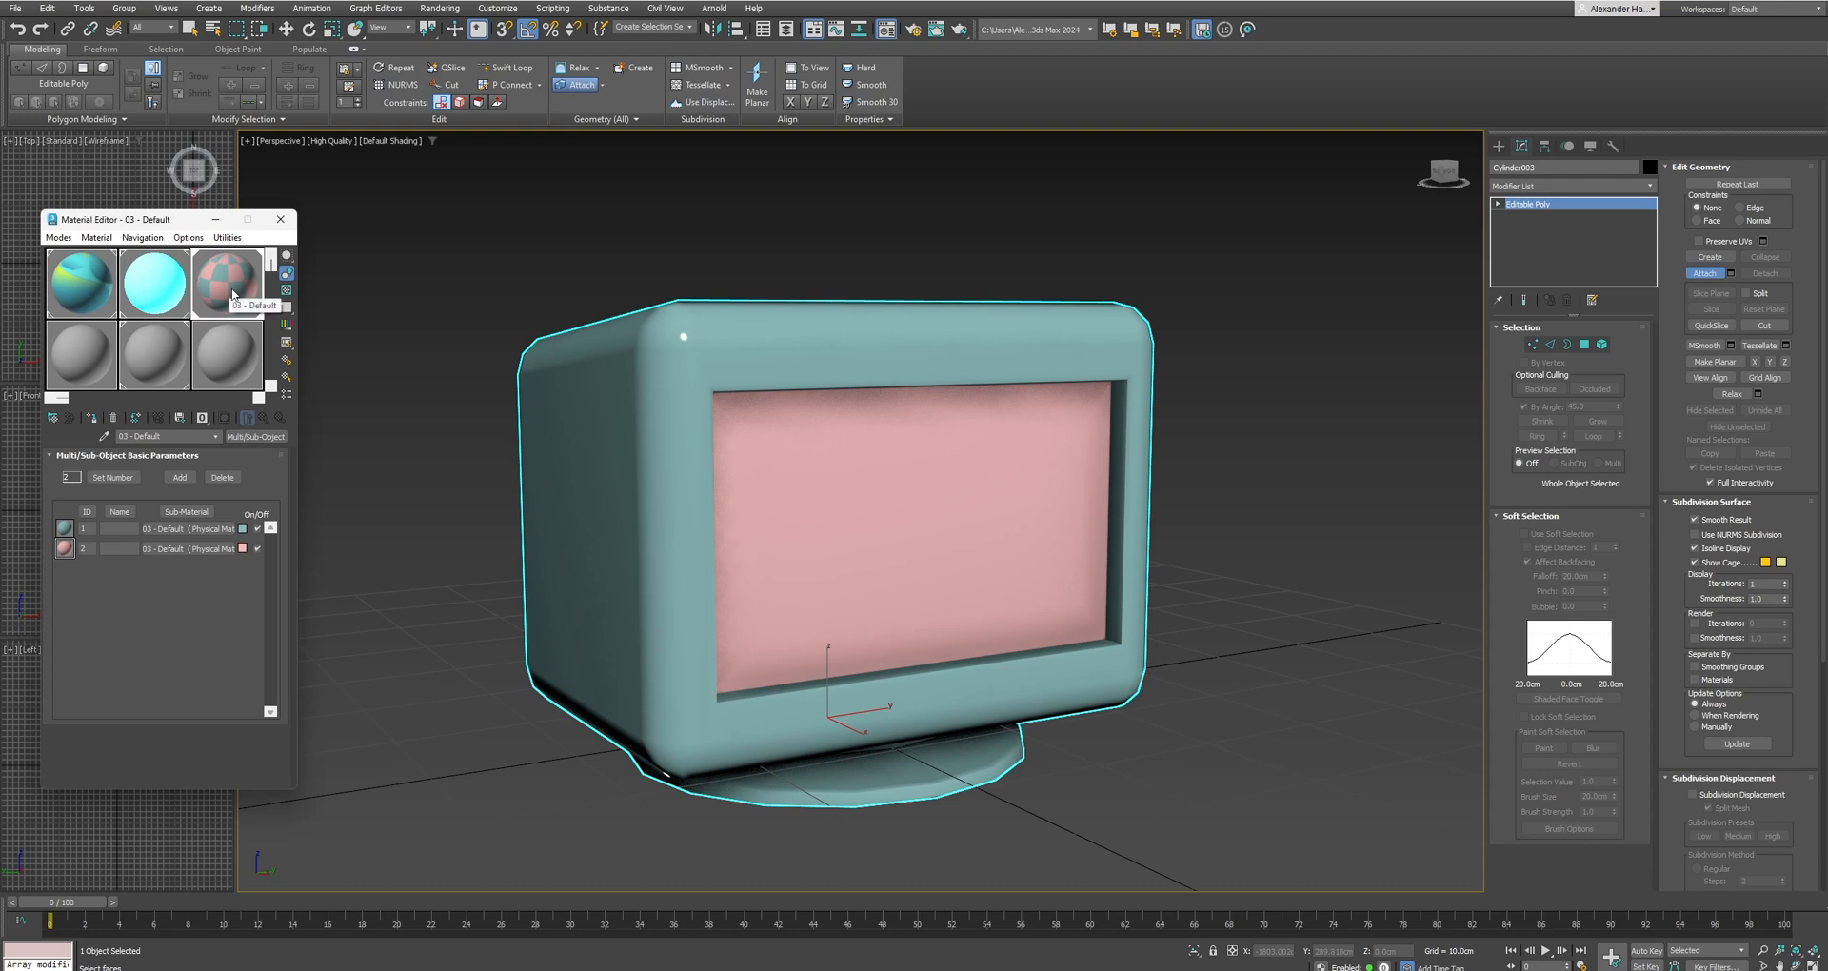
click(226, 354)
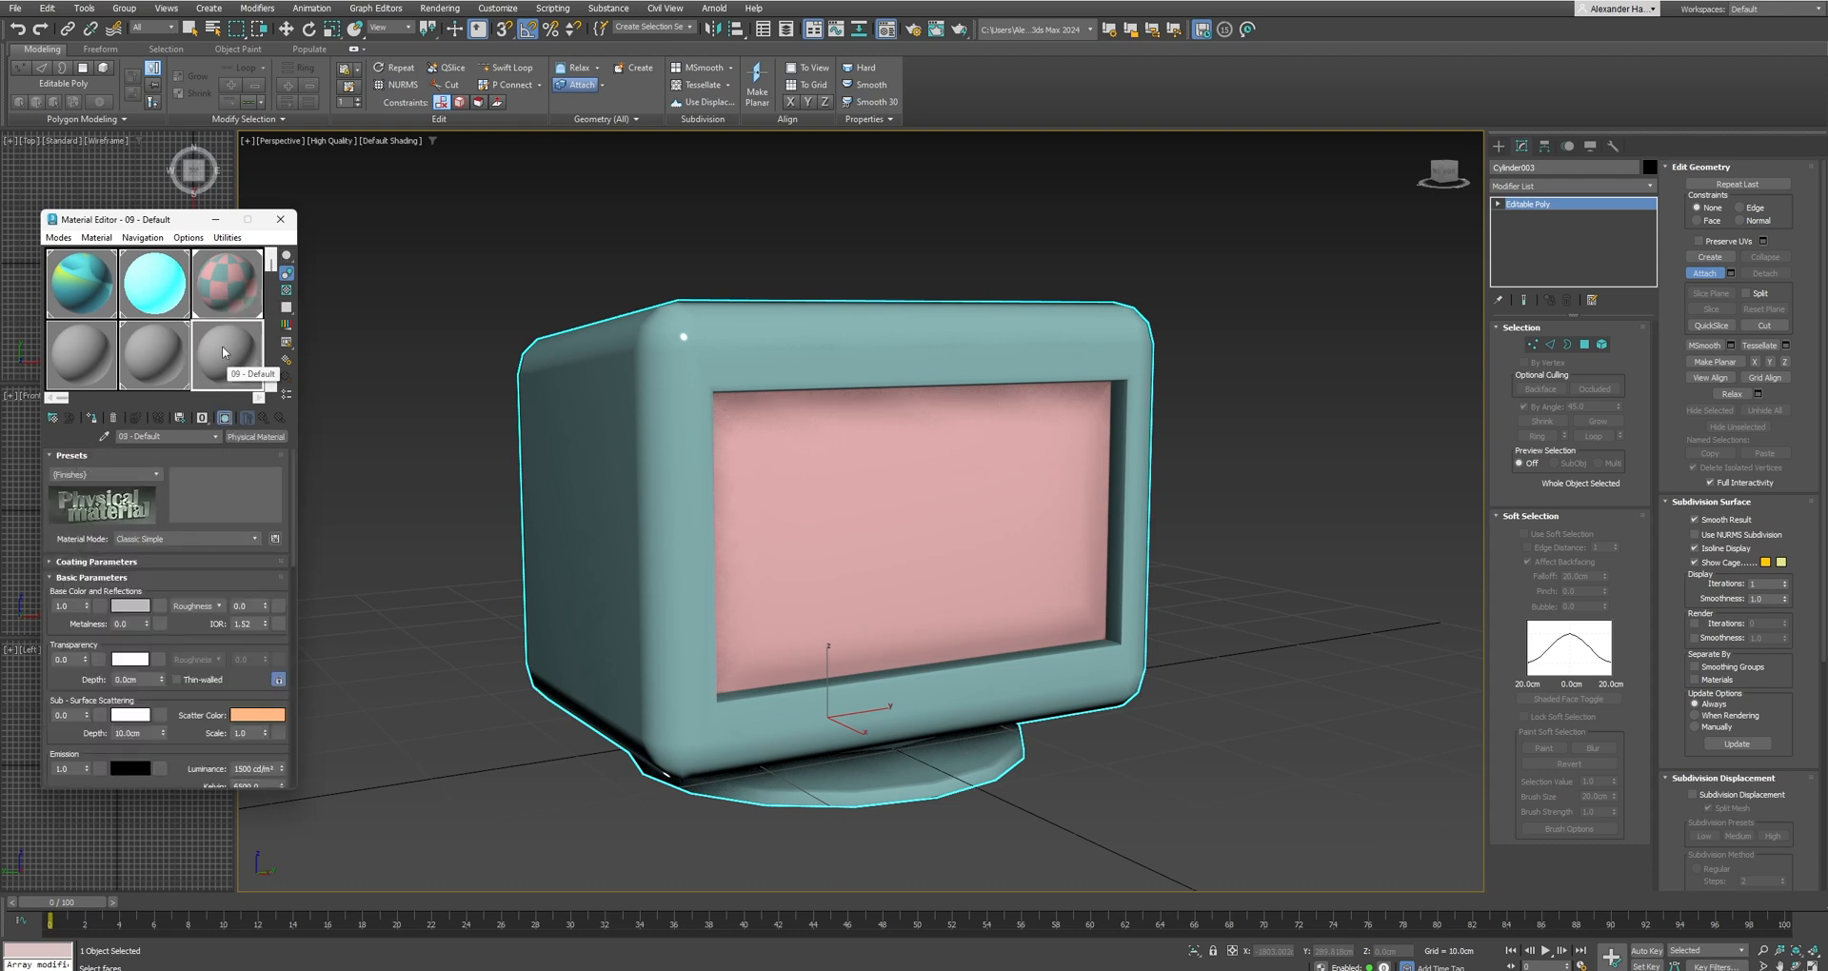
drag(679, 467, 678, 464)
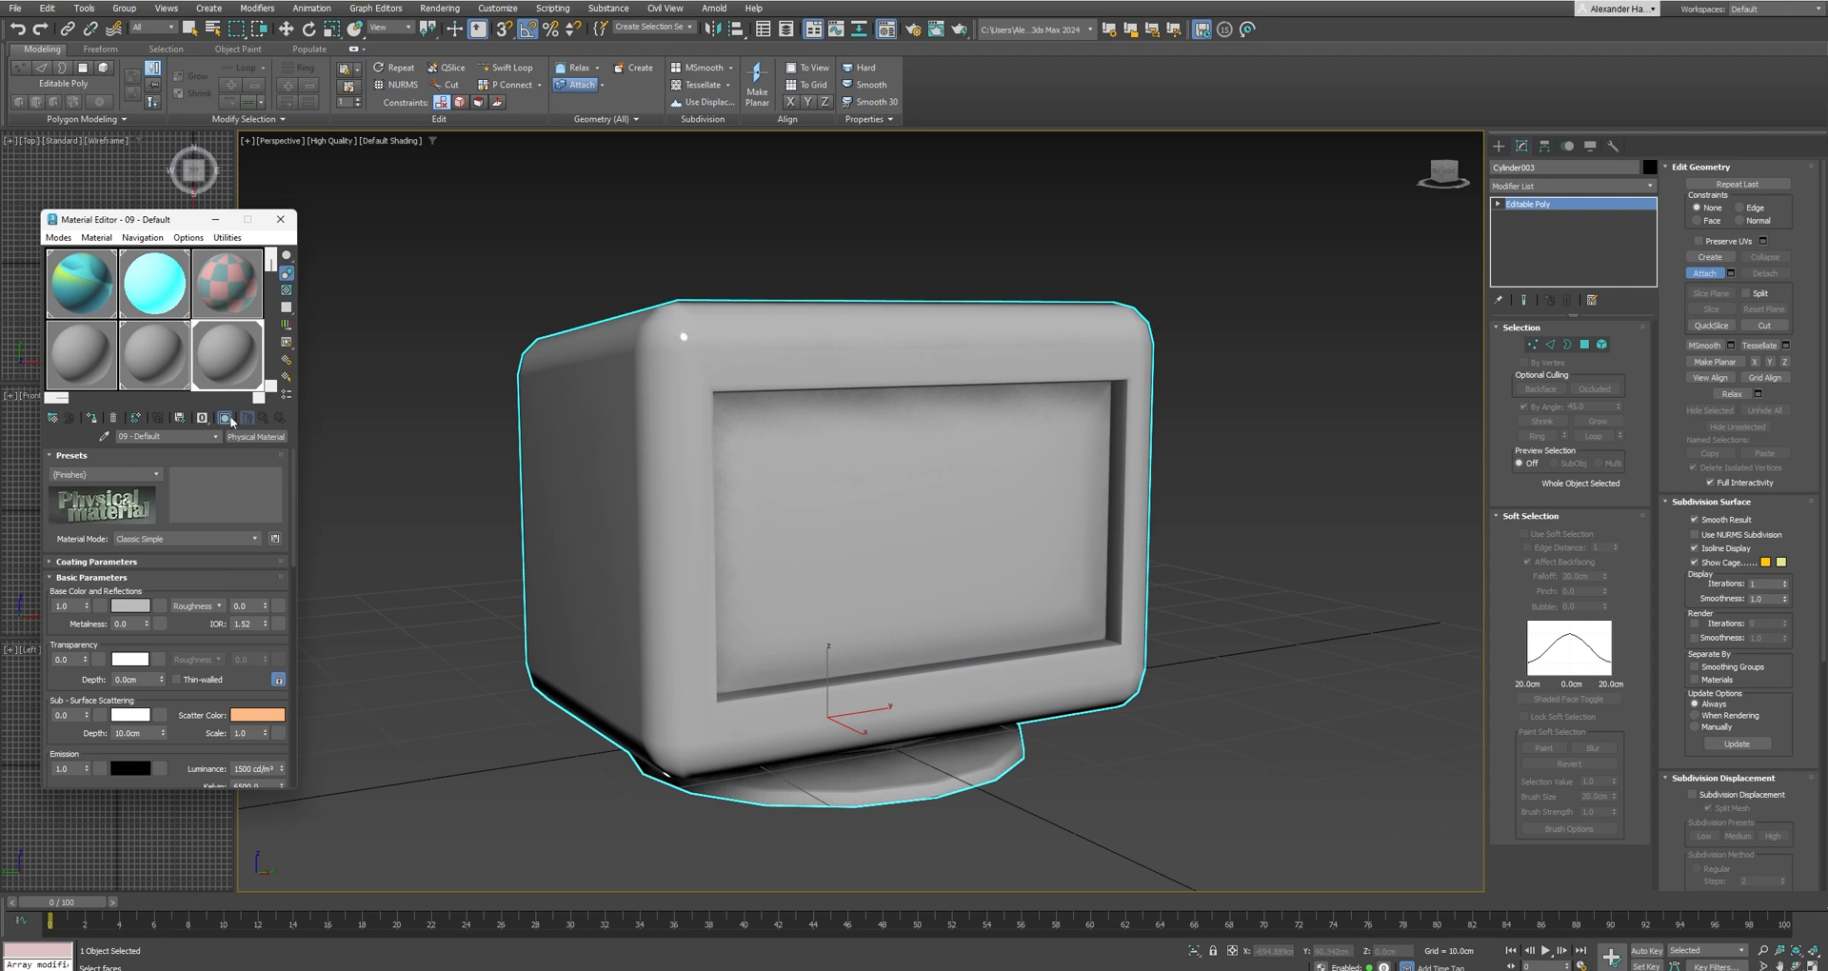
Change the 09 - Default material to the Multi/Sub-Object type, keeping the old material as a sub-material.
click(251, 437)
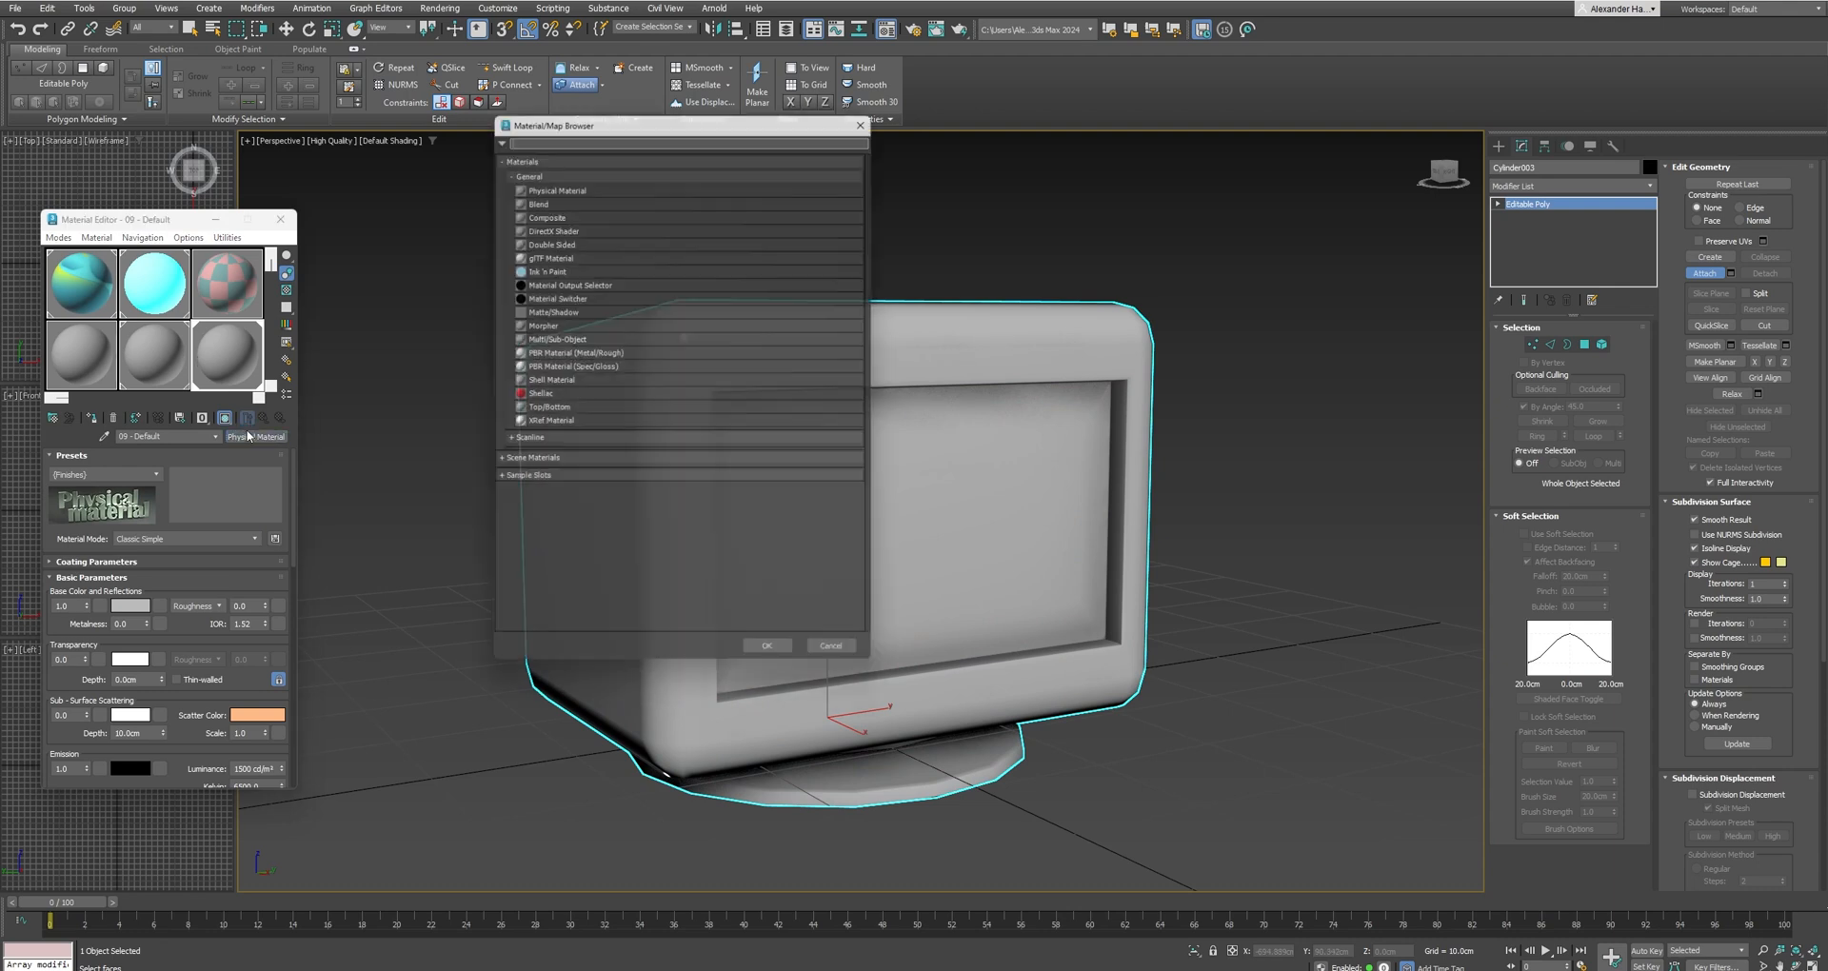
text(m)
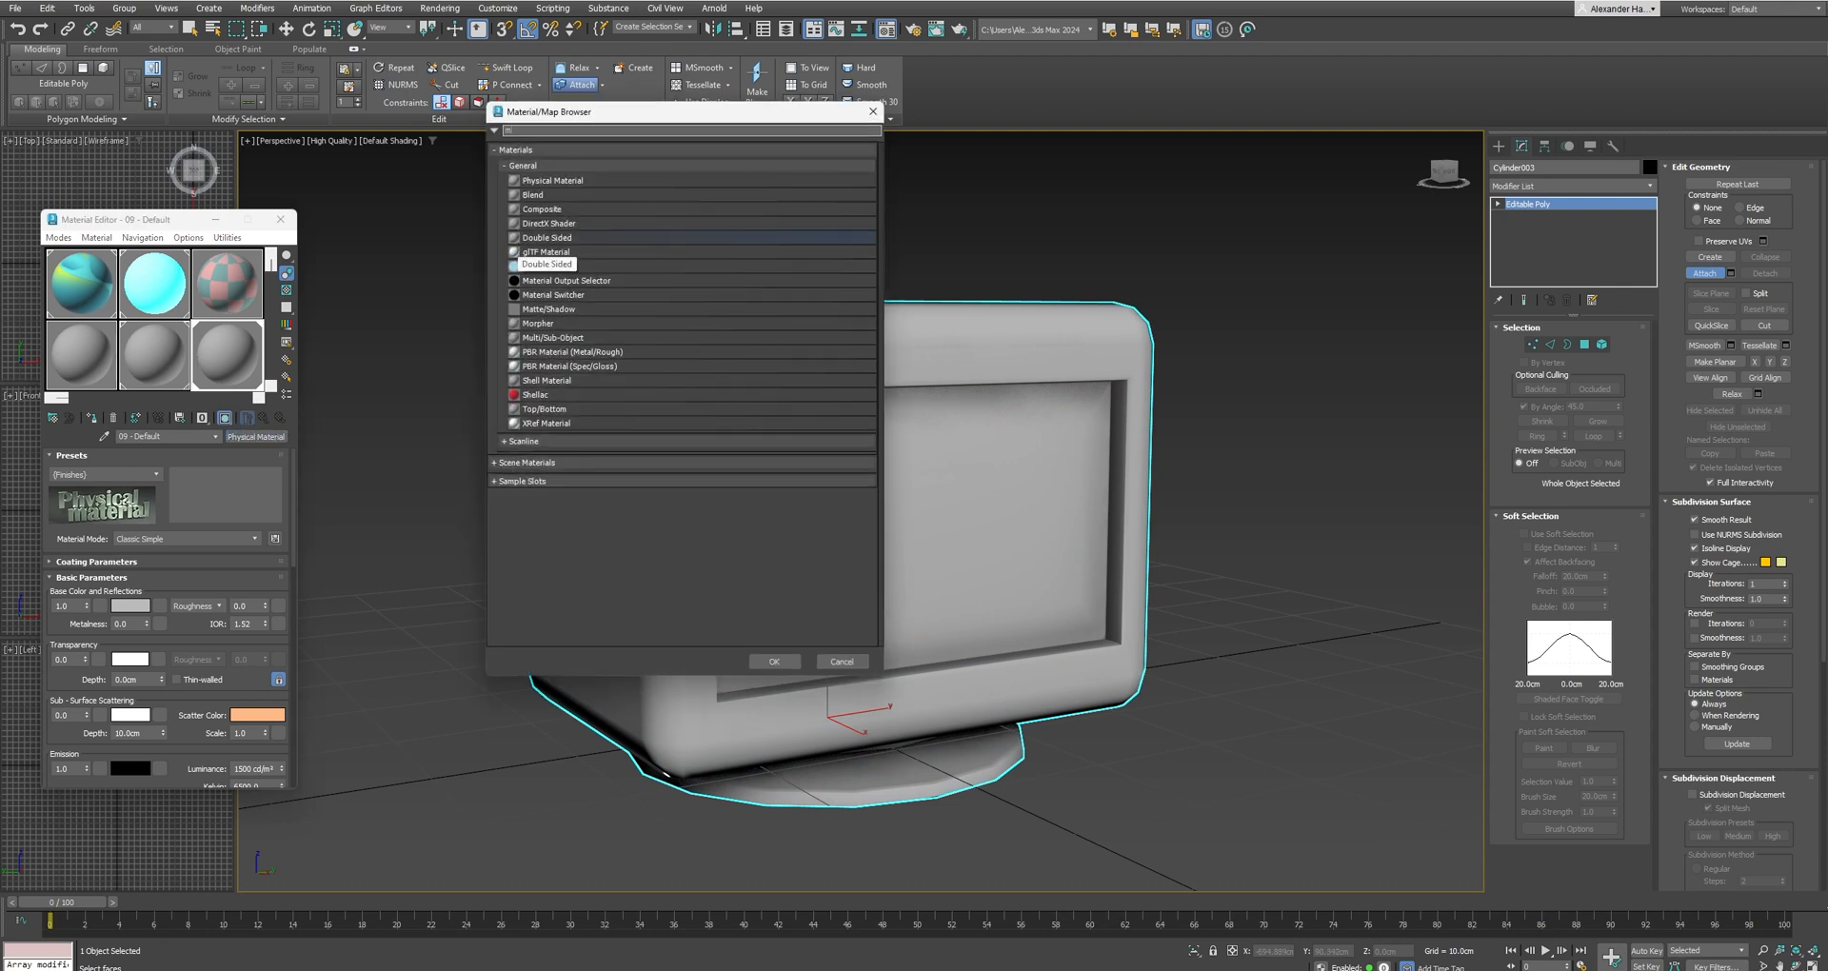
text(ulti)
click(550, 148)
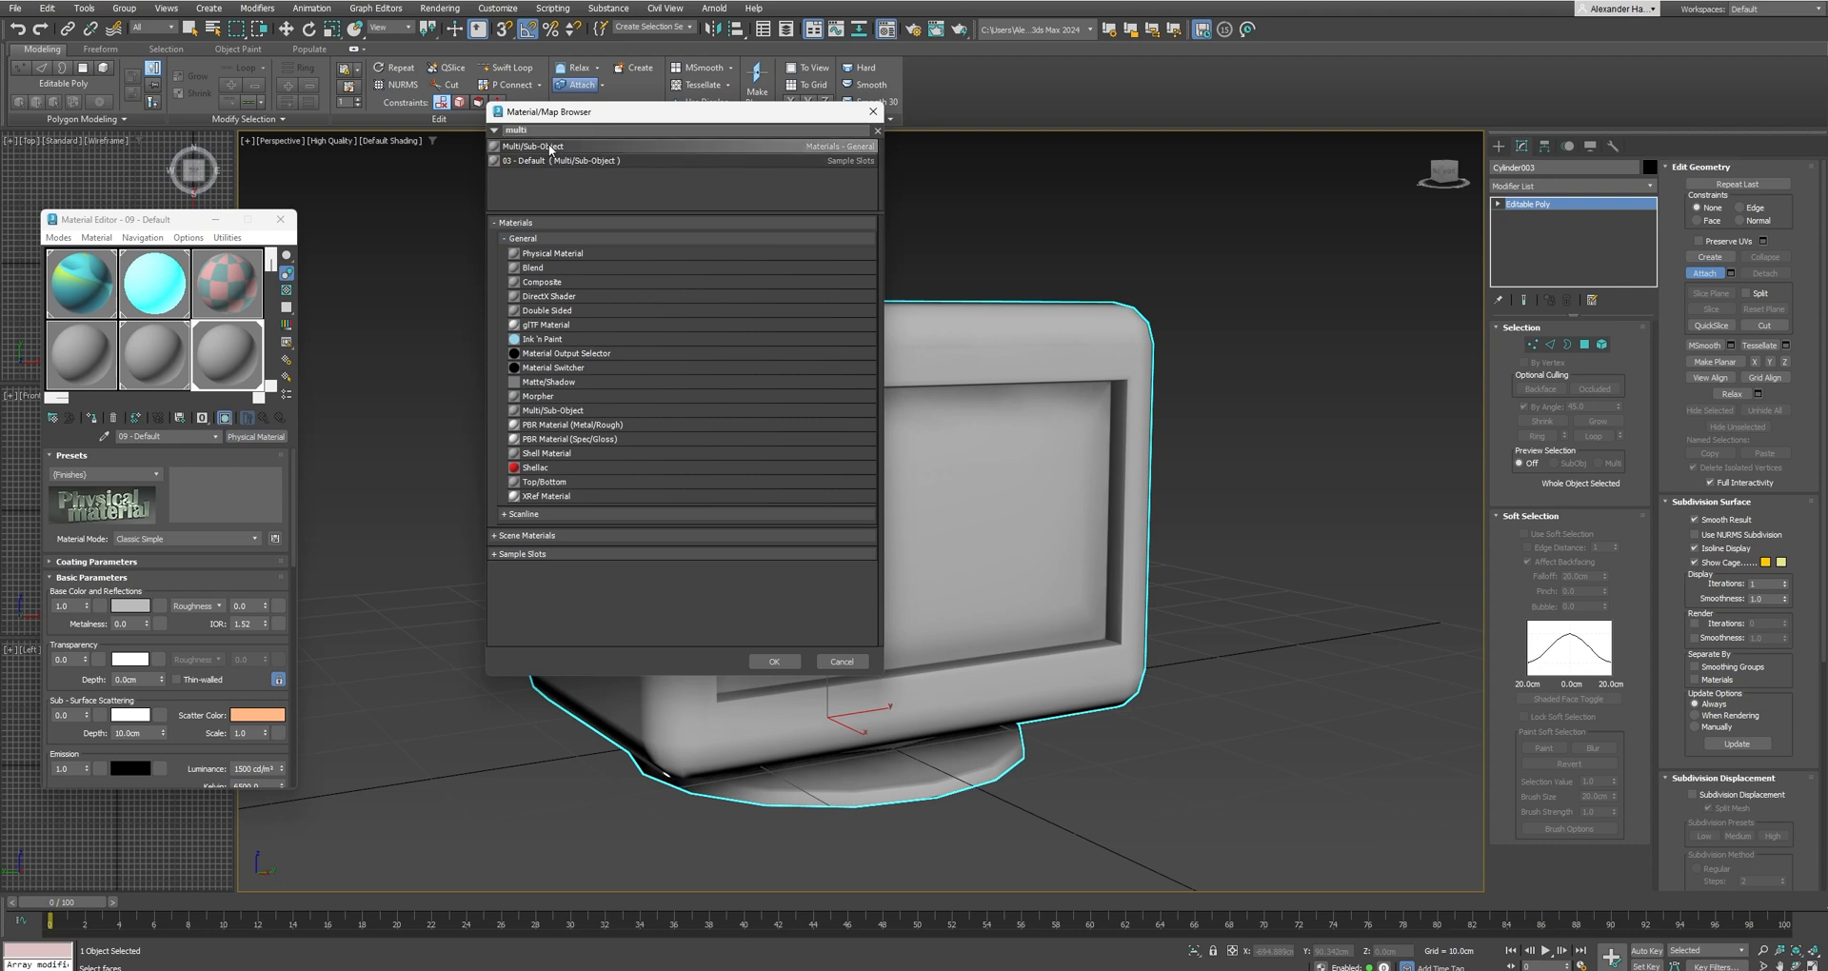
click(782, 663)
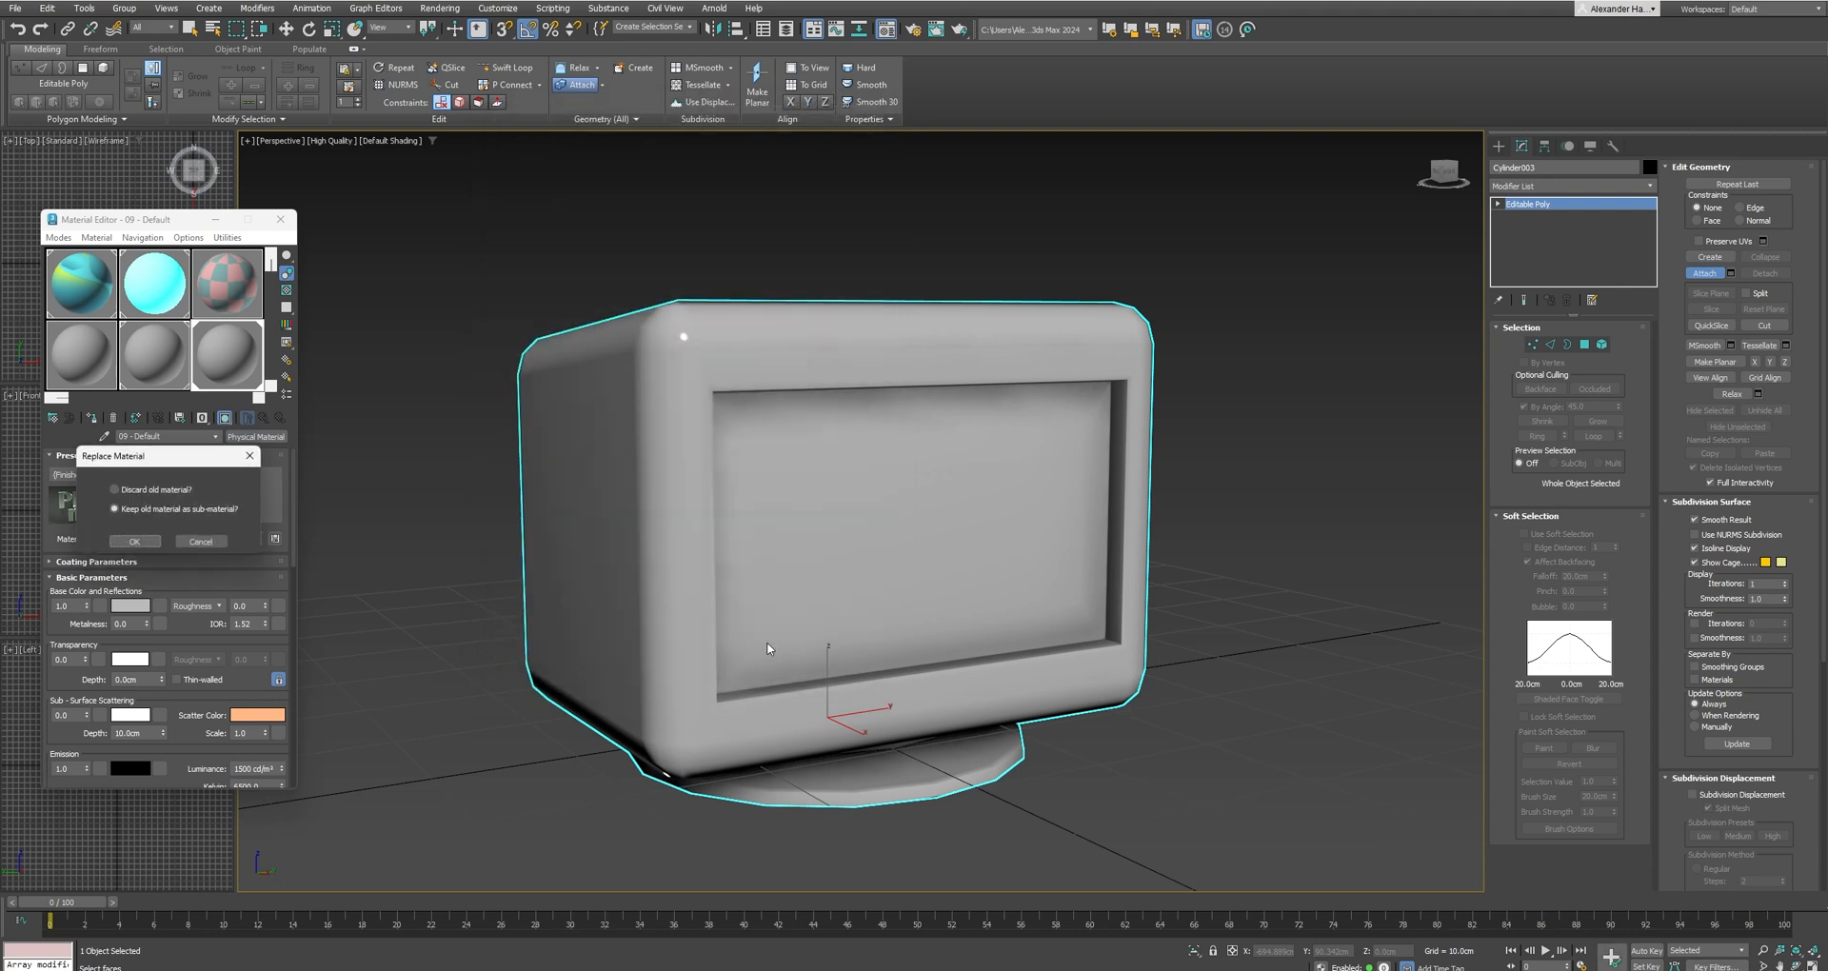
click(122, 541)
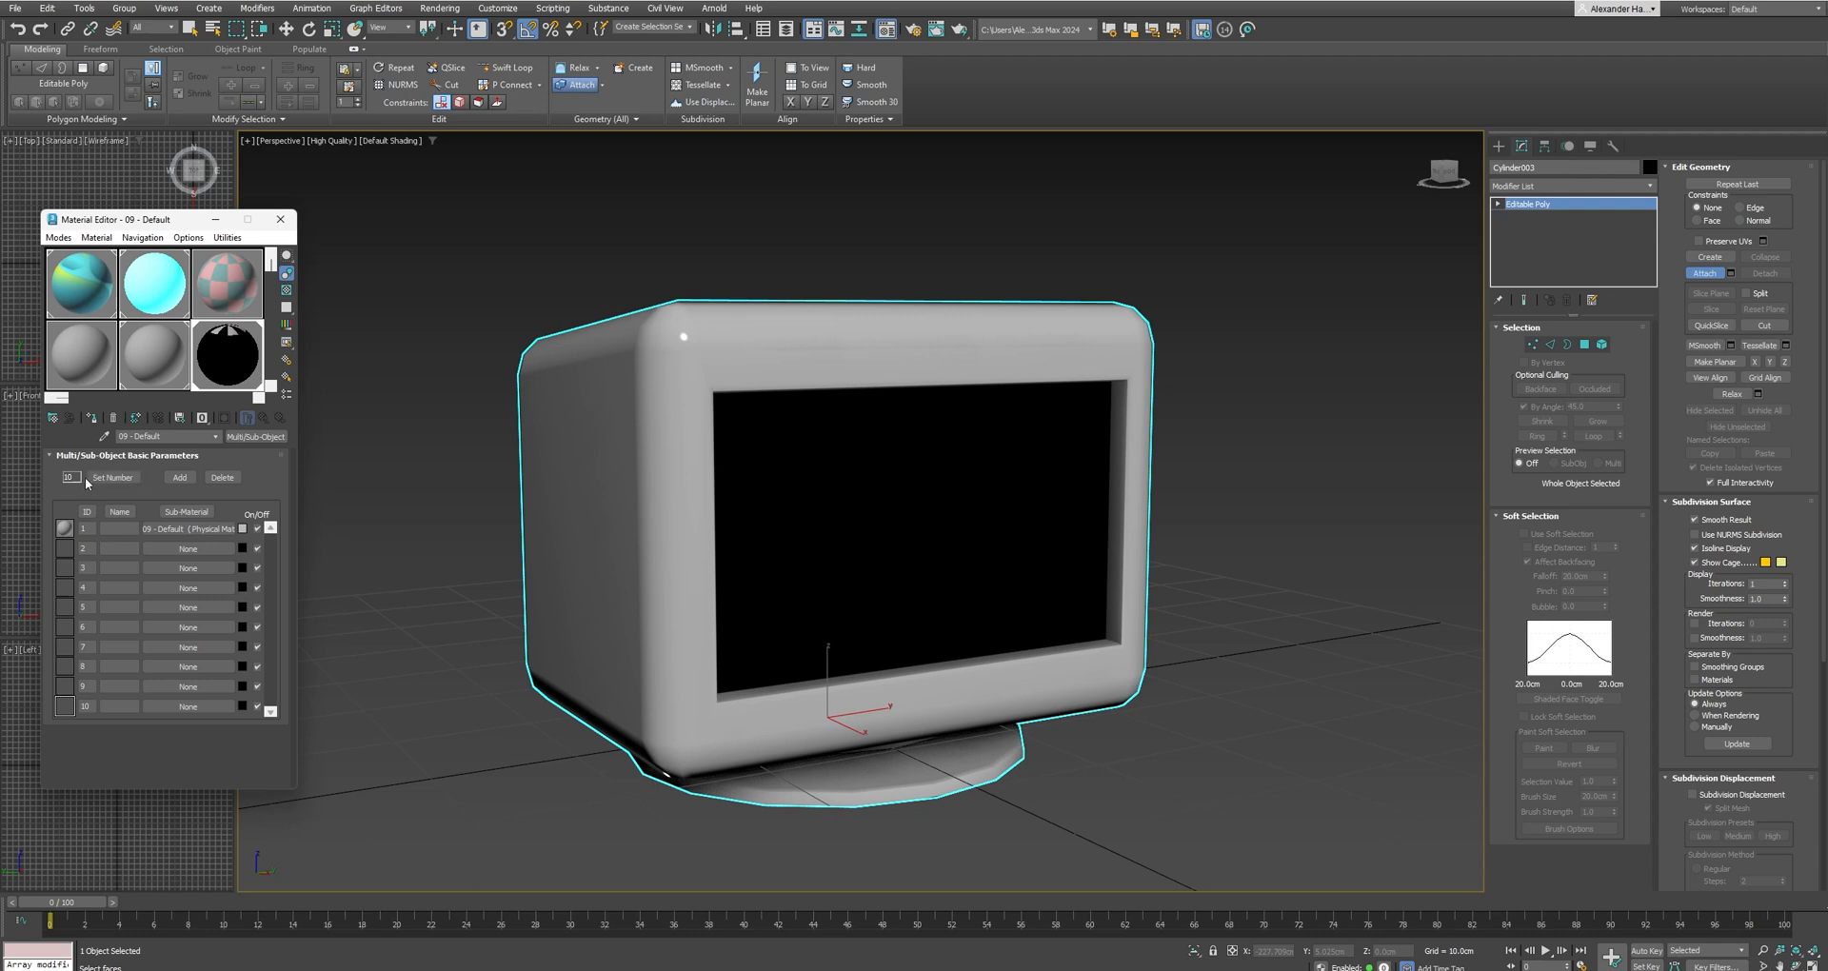
Set the number of sub-materials to 2 and place a copy of the first sub-material in slot 2.
click(115, 478)
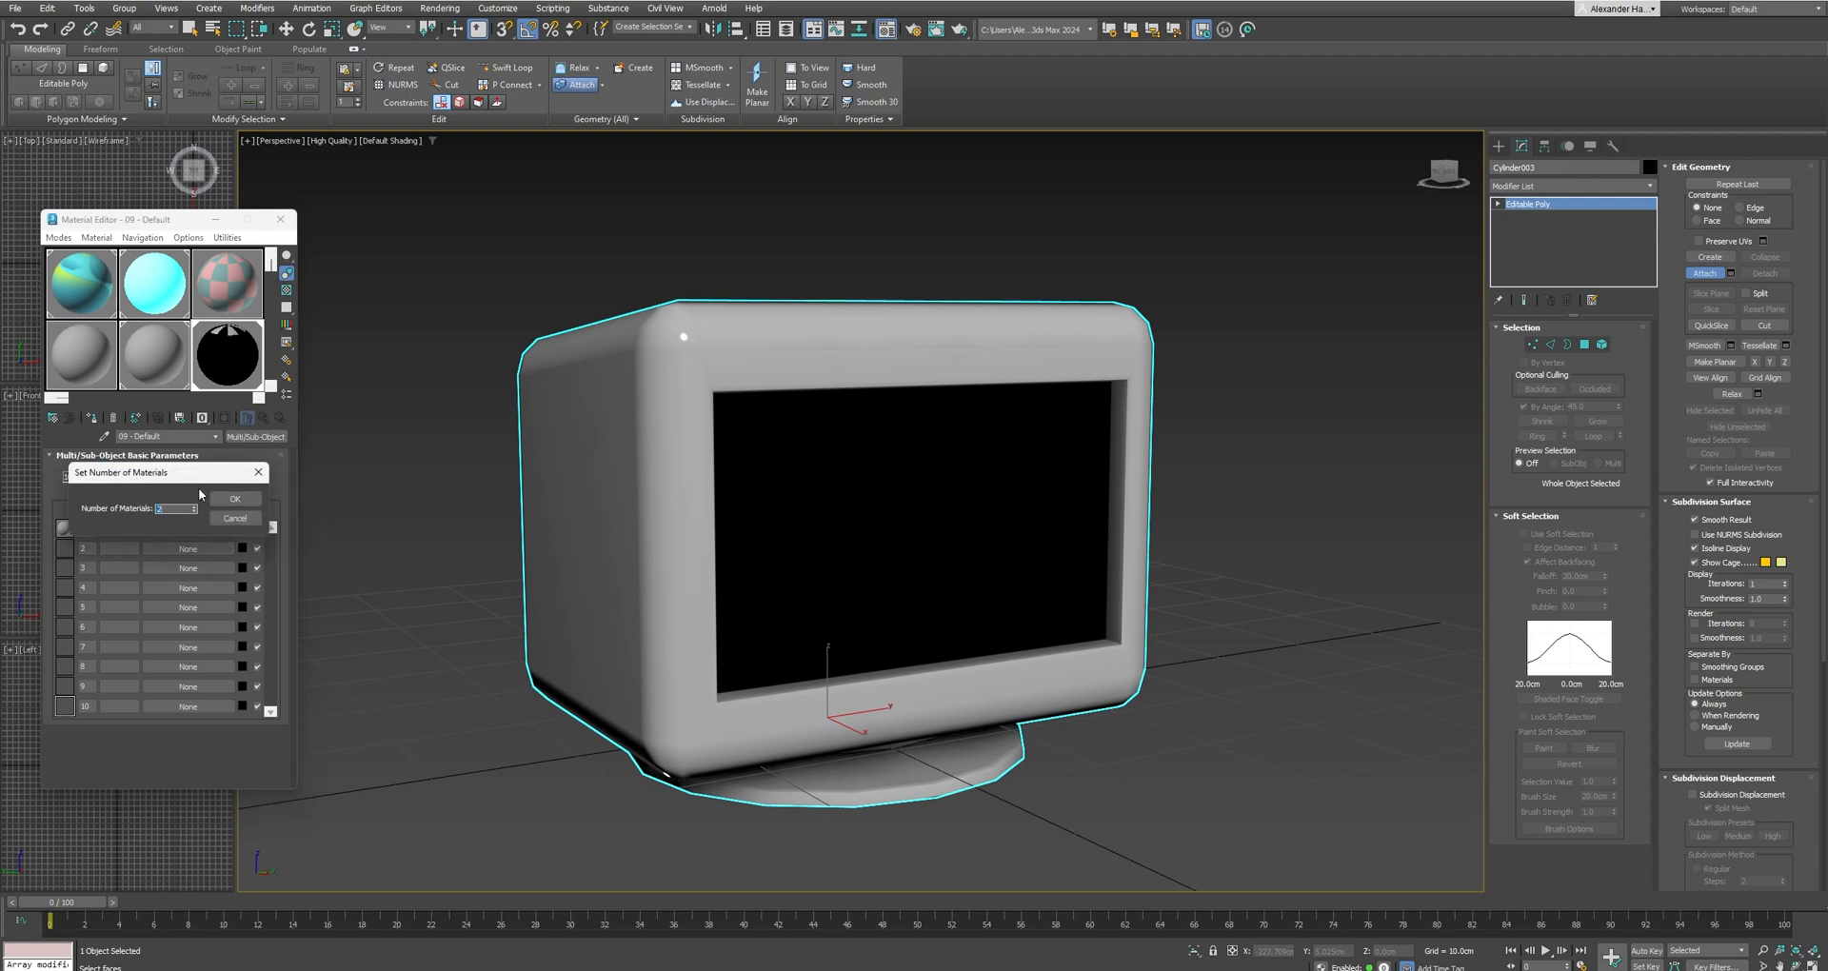
click(231, 499)
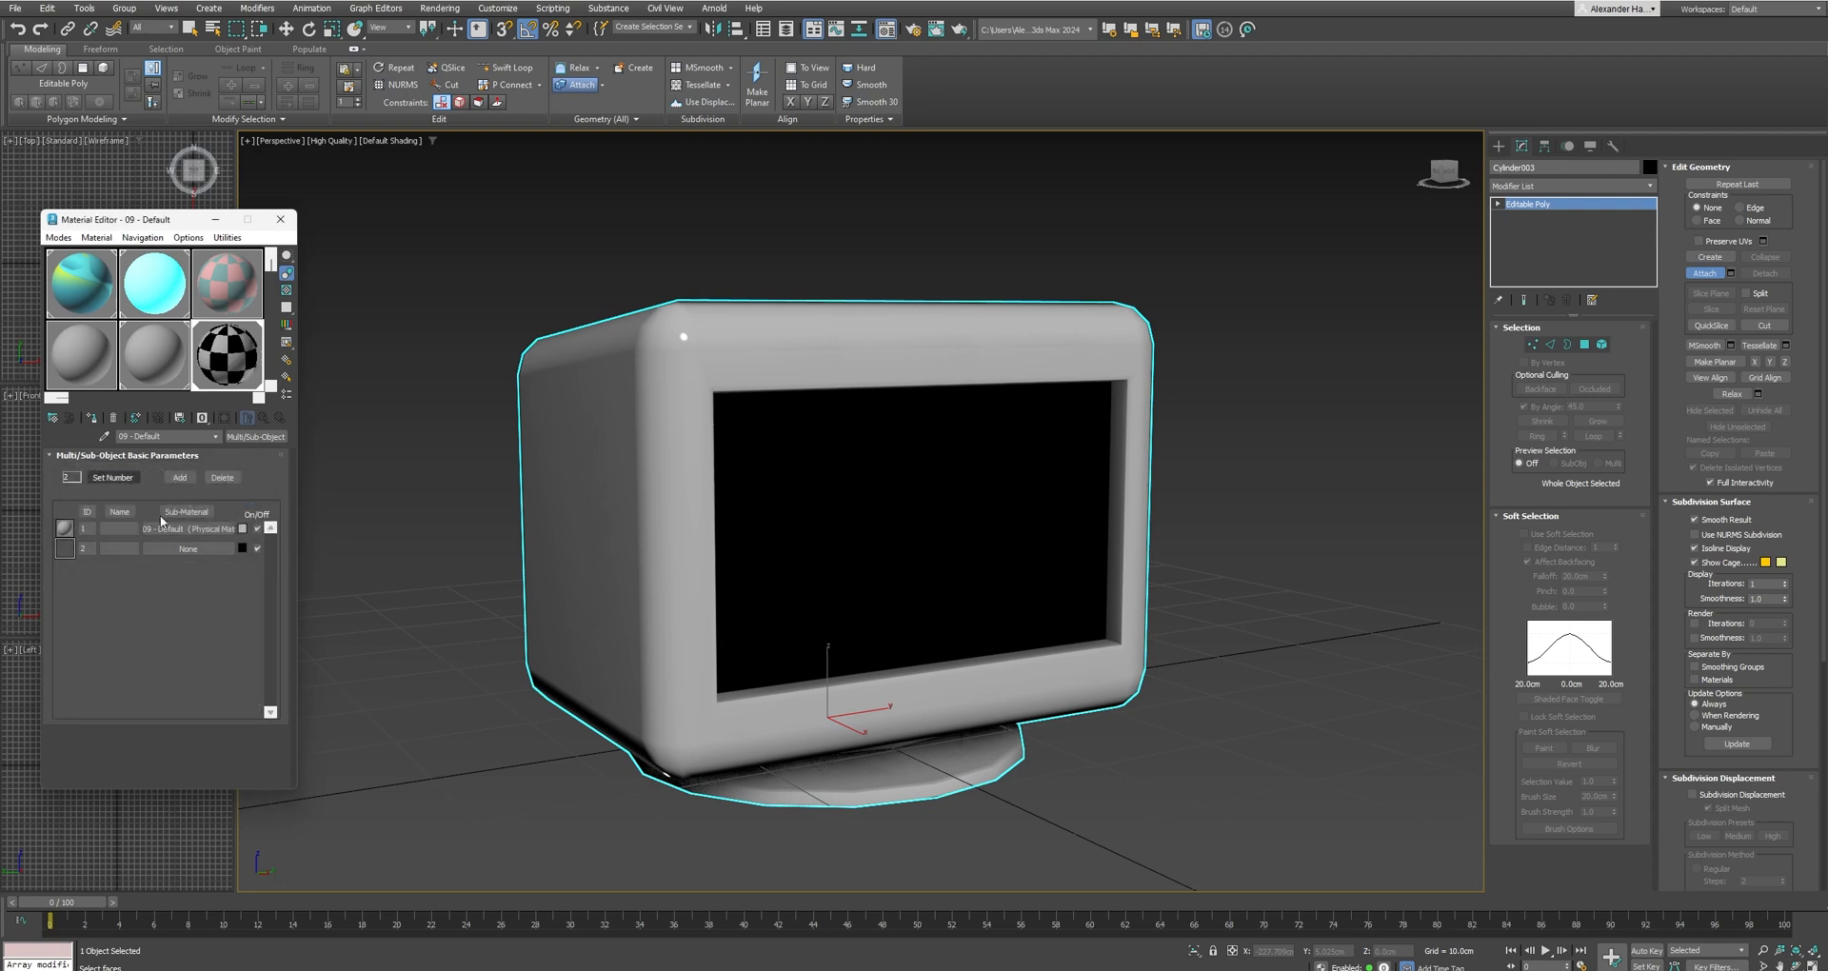
click(243, 529)
click(215, 529)
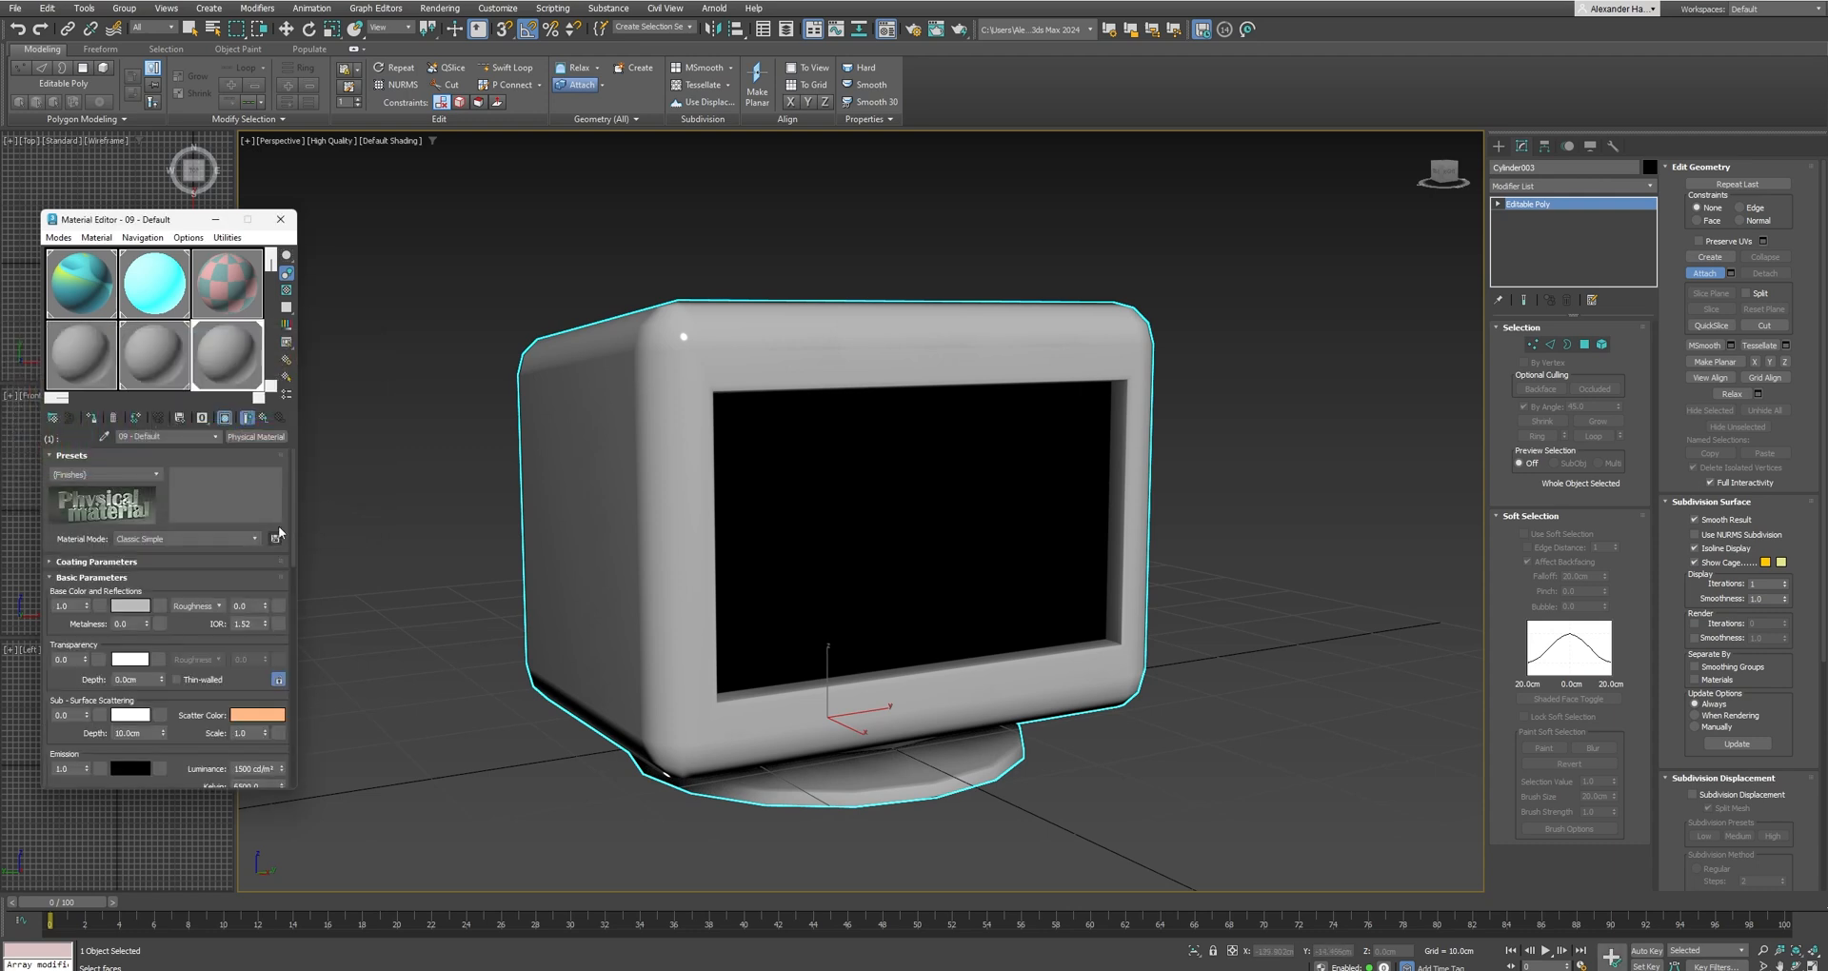
click(262, 421)
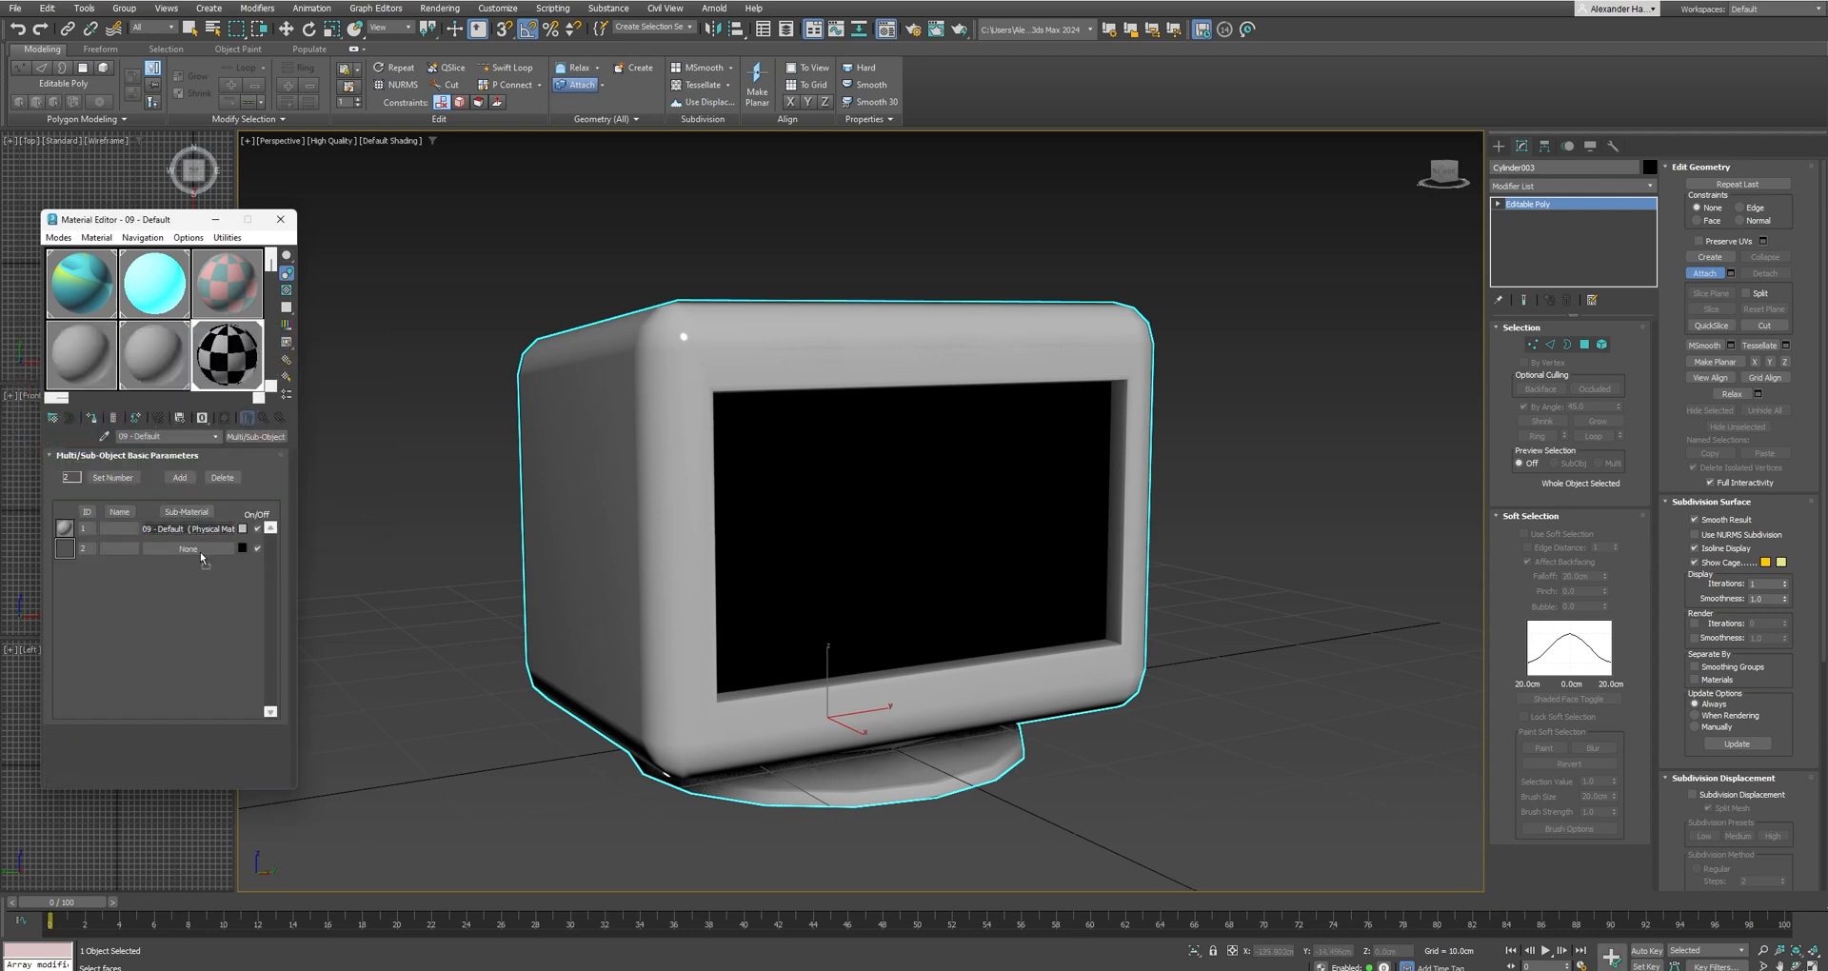
drag(202, 529, 204, 550)
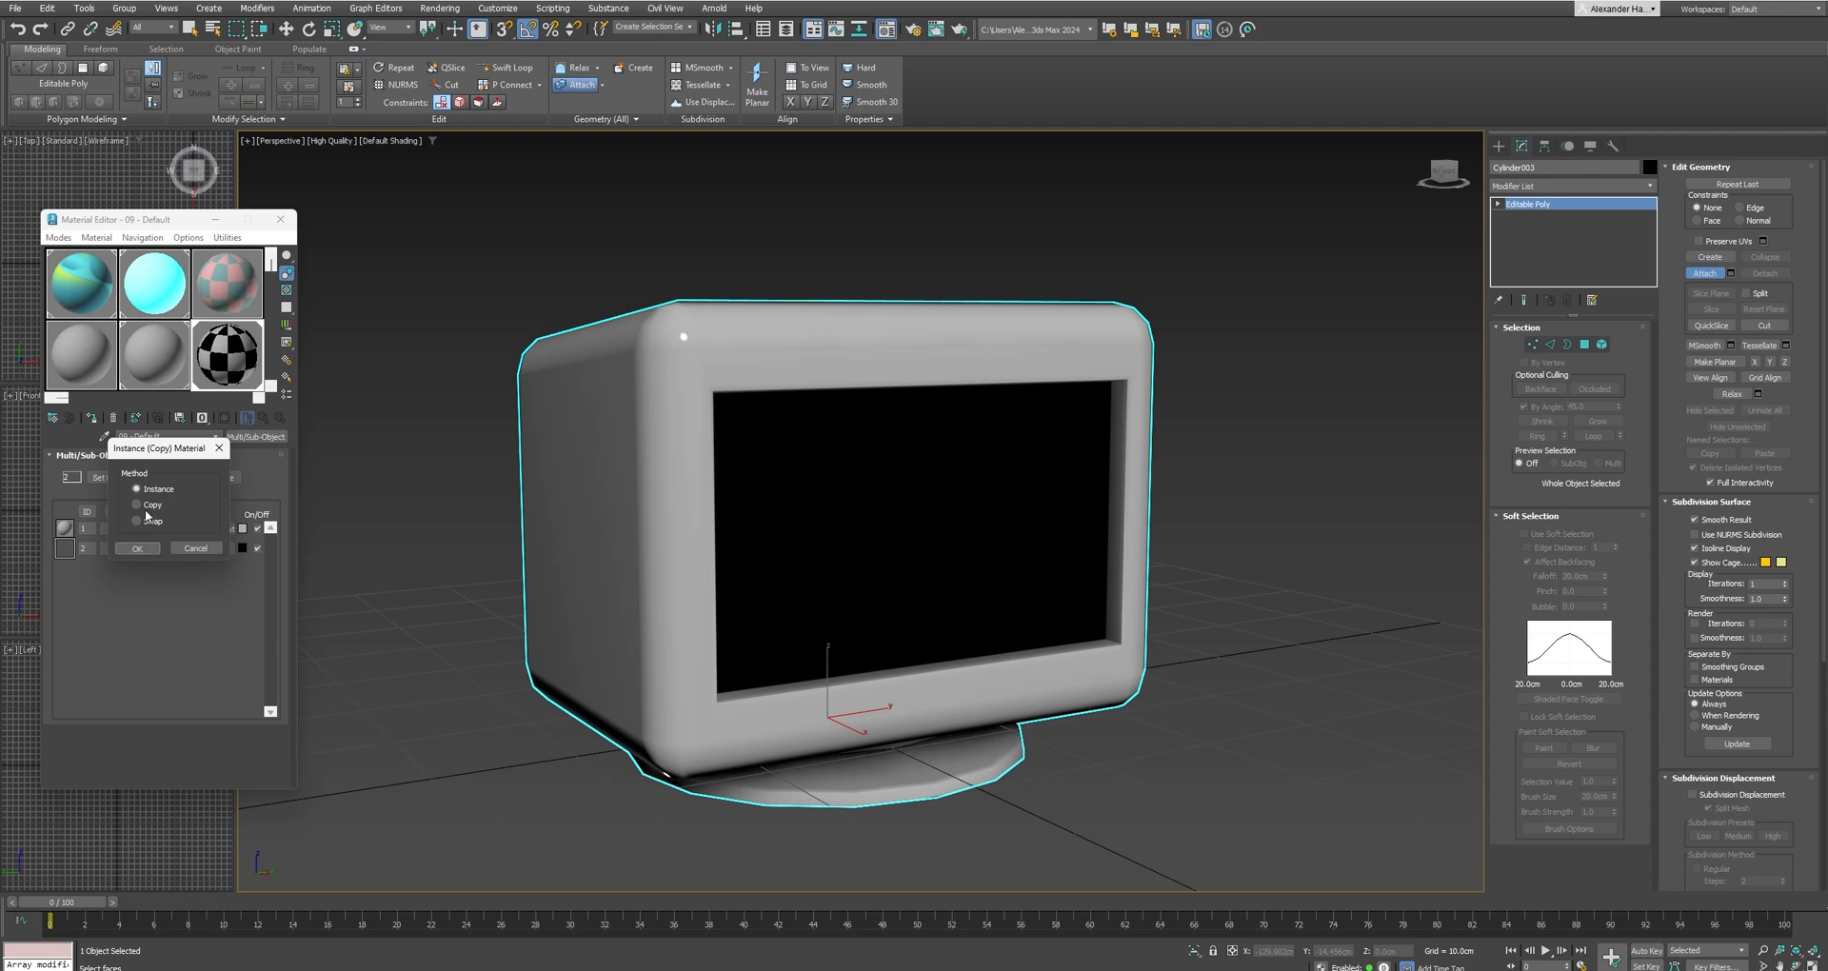
click(139, 549)
Colour sub-material 2 saturated red and sub-material 1 light lavender blue.
click(242, 550)
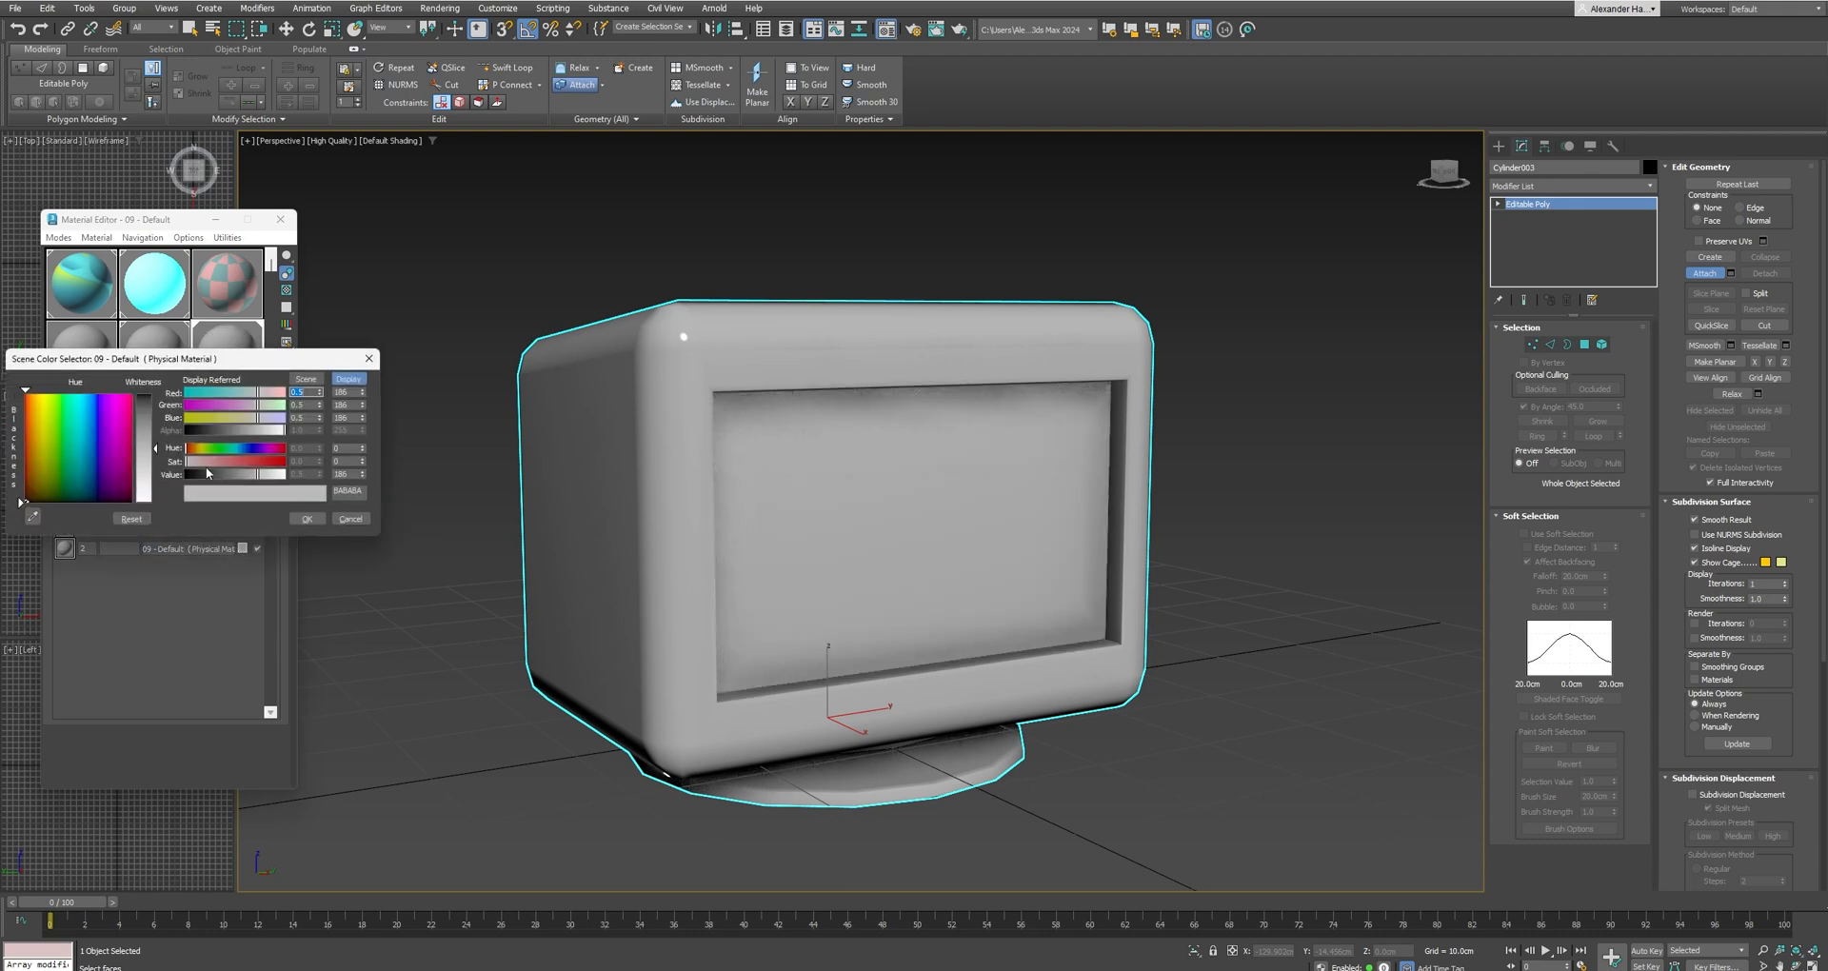
drag(244, 463, 292, 465)
click(305, 520)
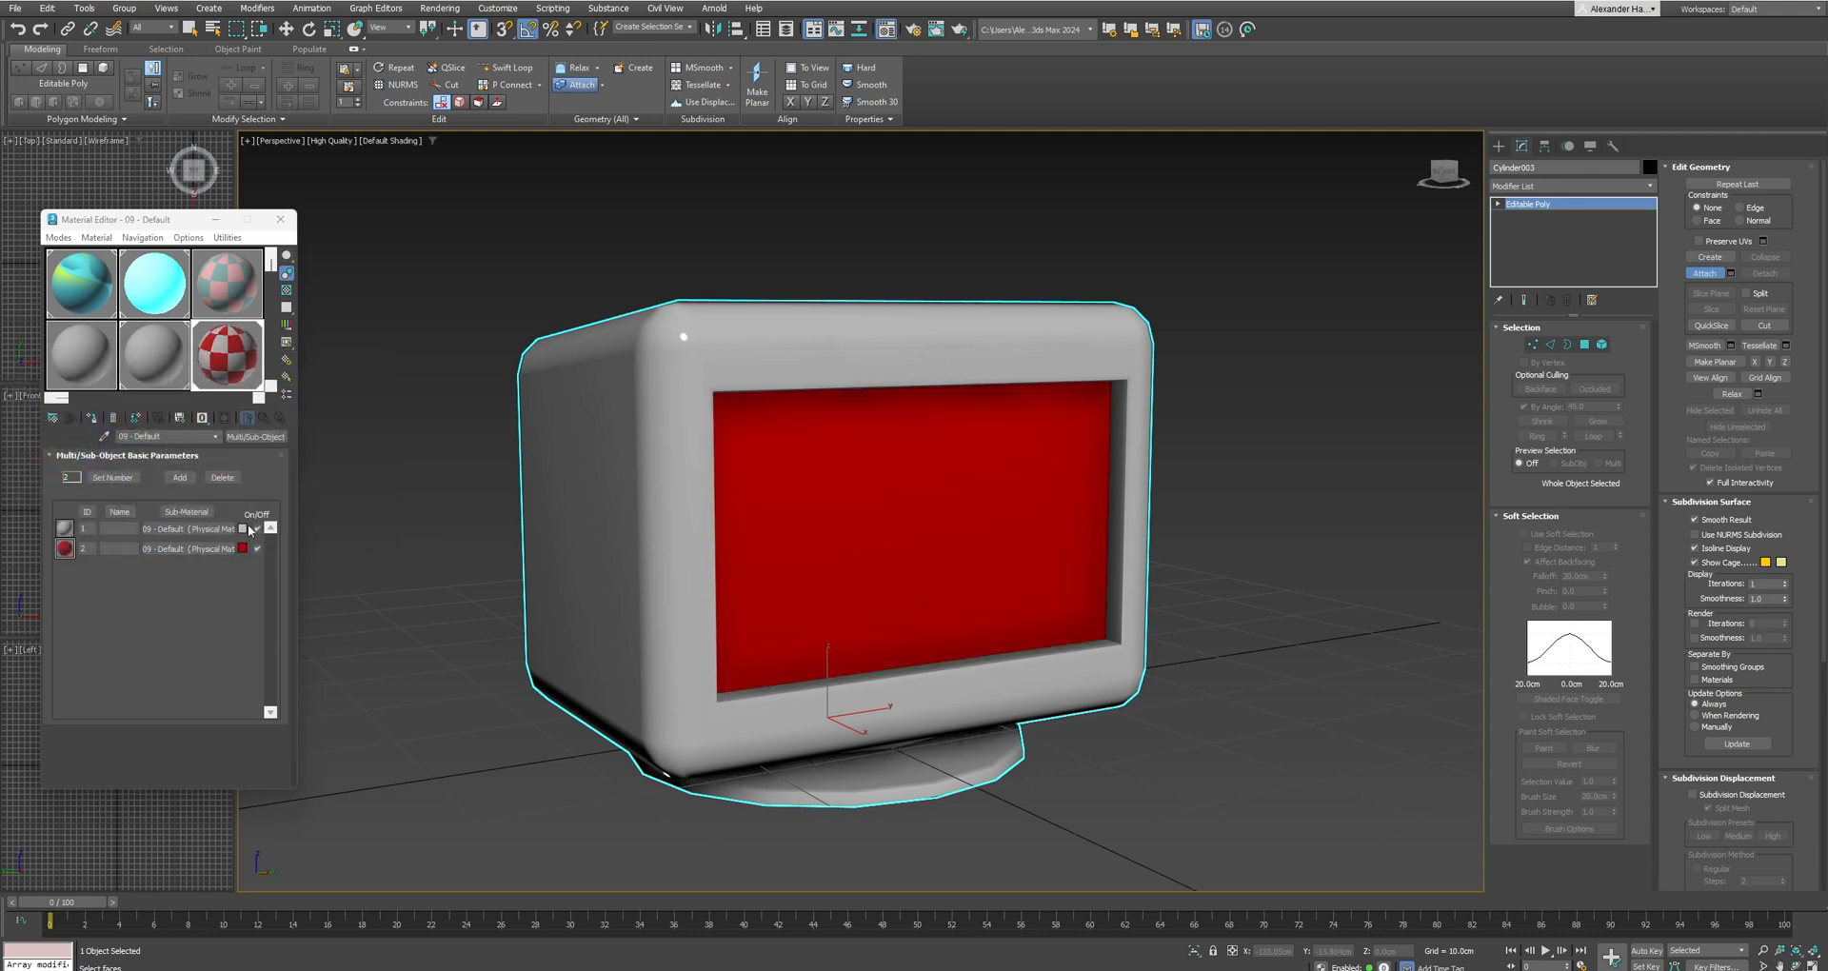
click(244, 528)
click(309, 499)
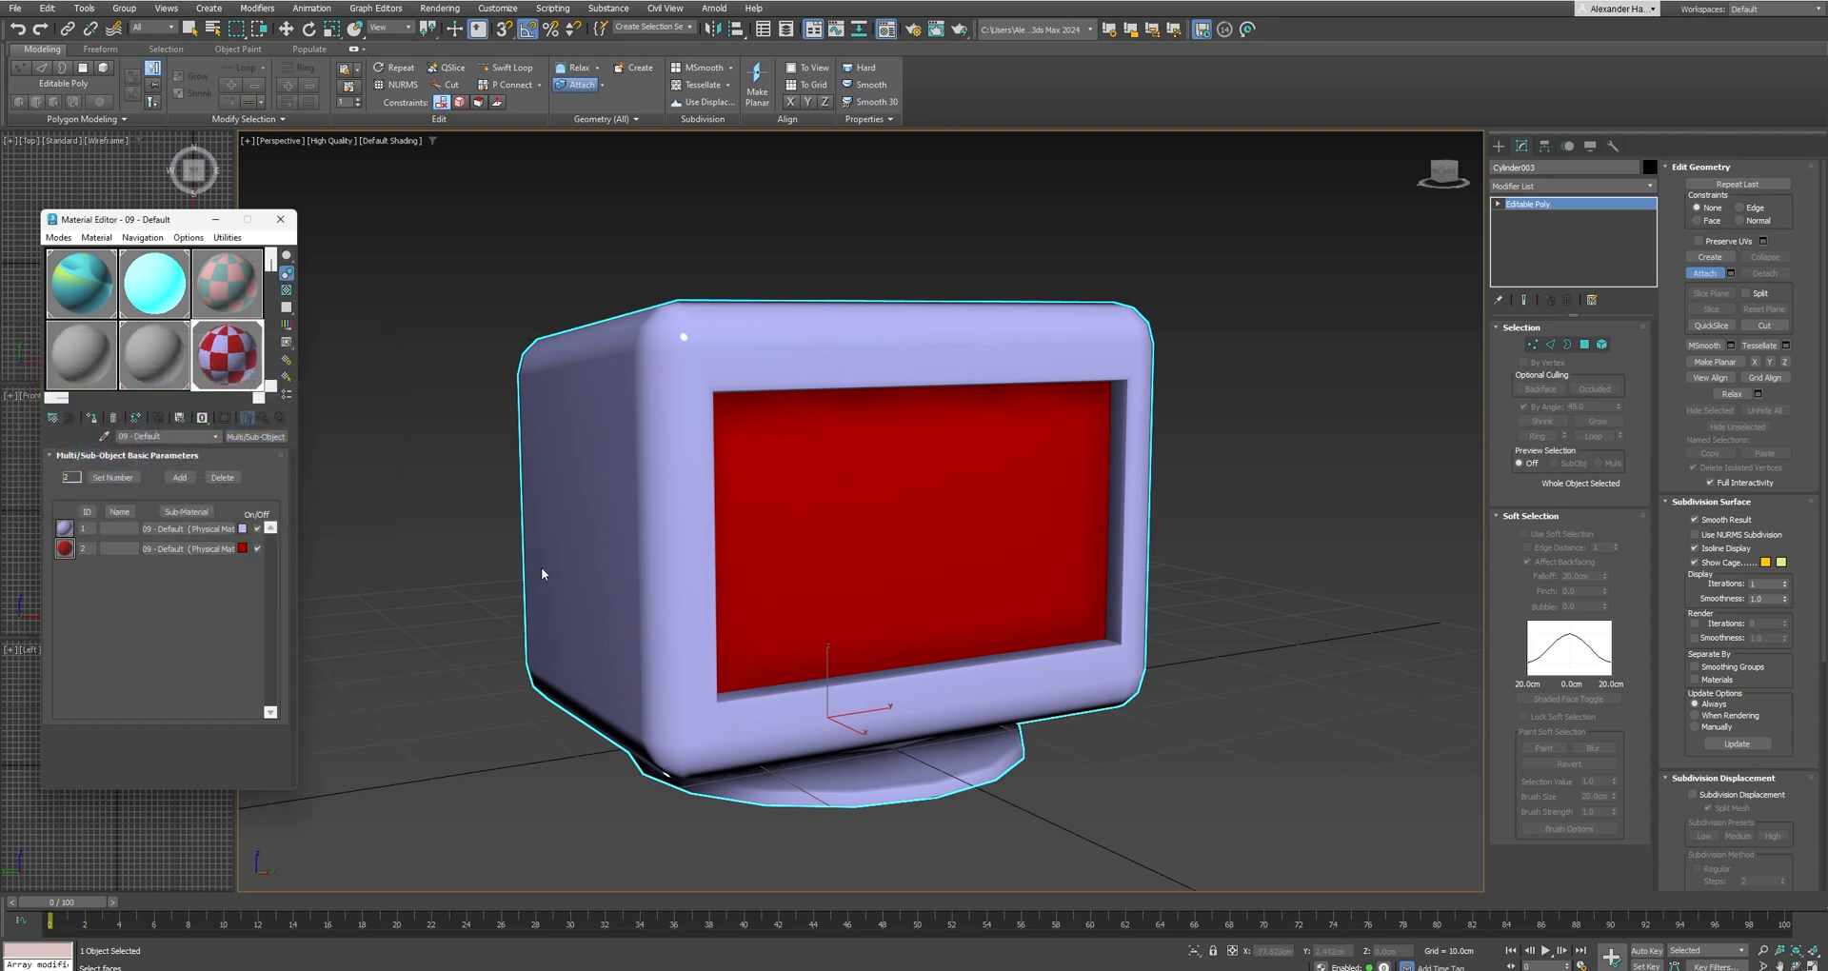
Select all elements of the monitor, set their material ID to 1 and clear the selection.
click(1601, 344)
click(1105, 590)
click(1184, 704)
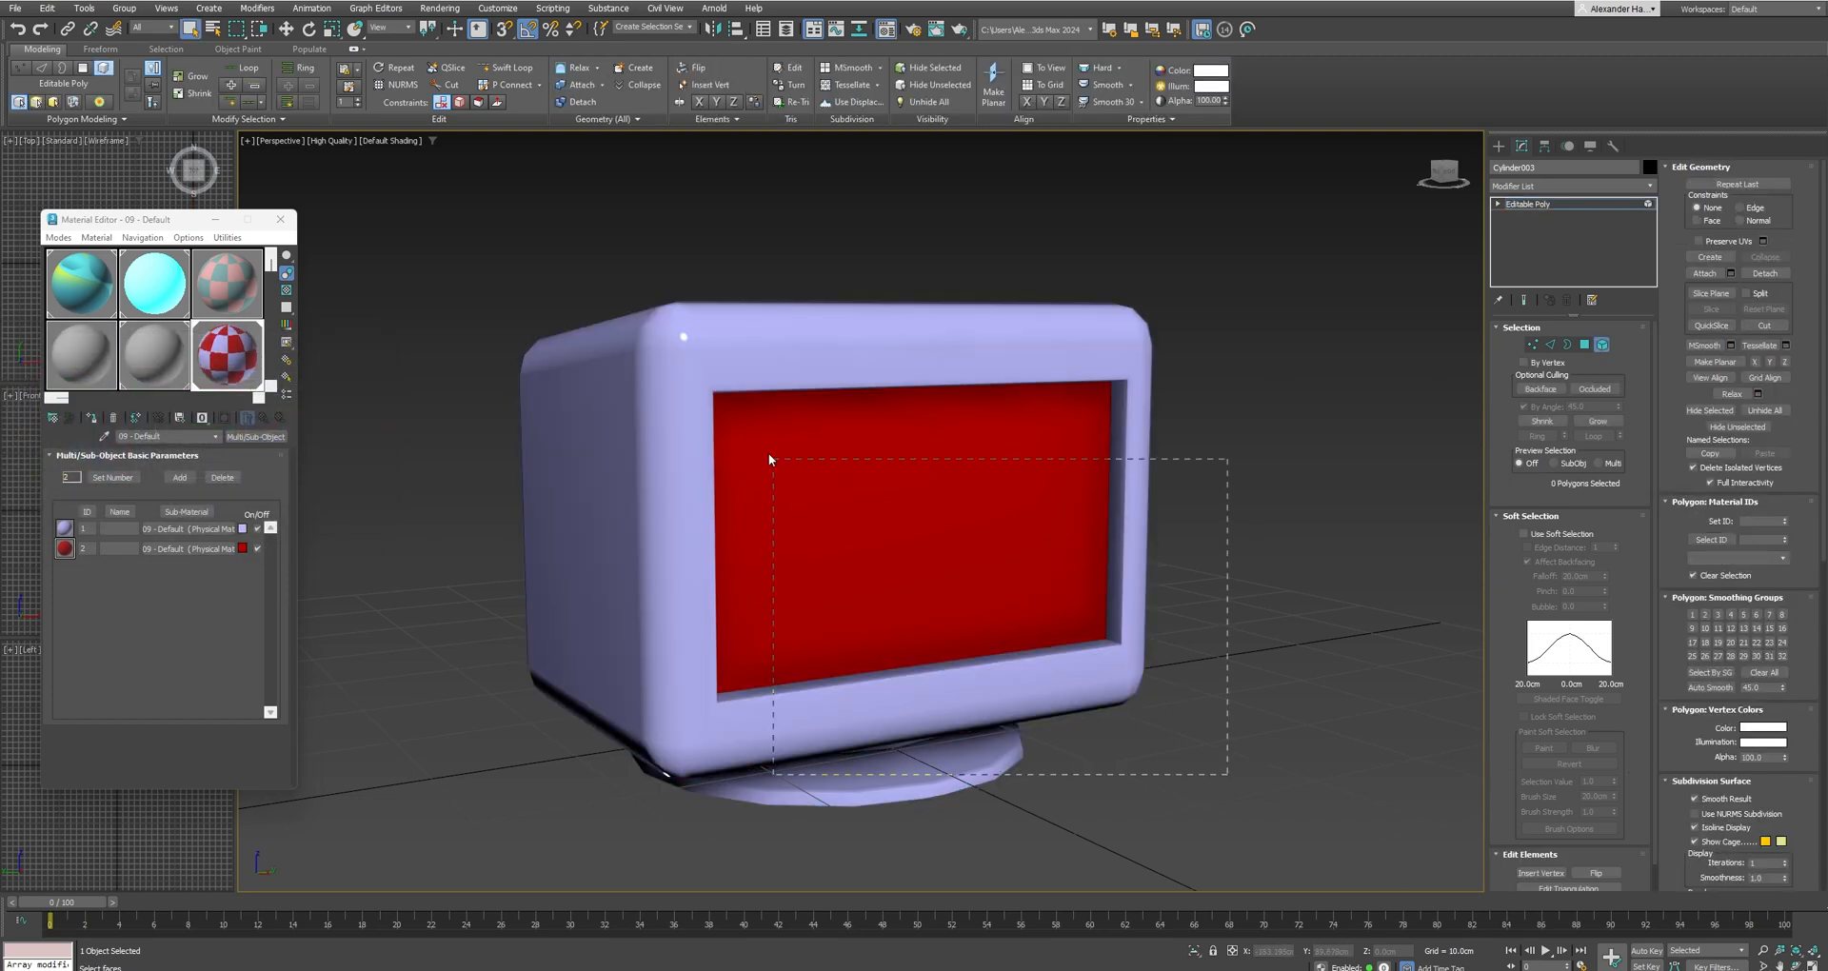
drag(770, 459, 637, 324)
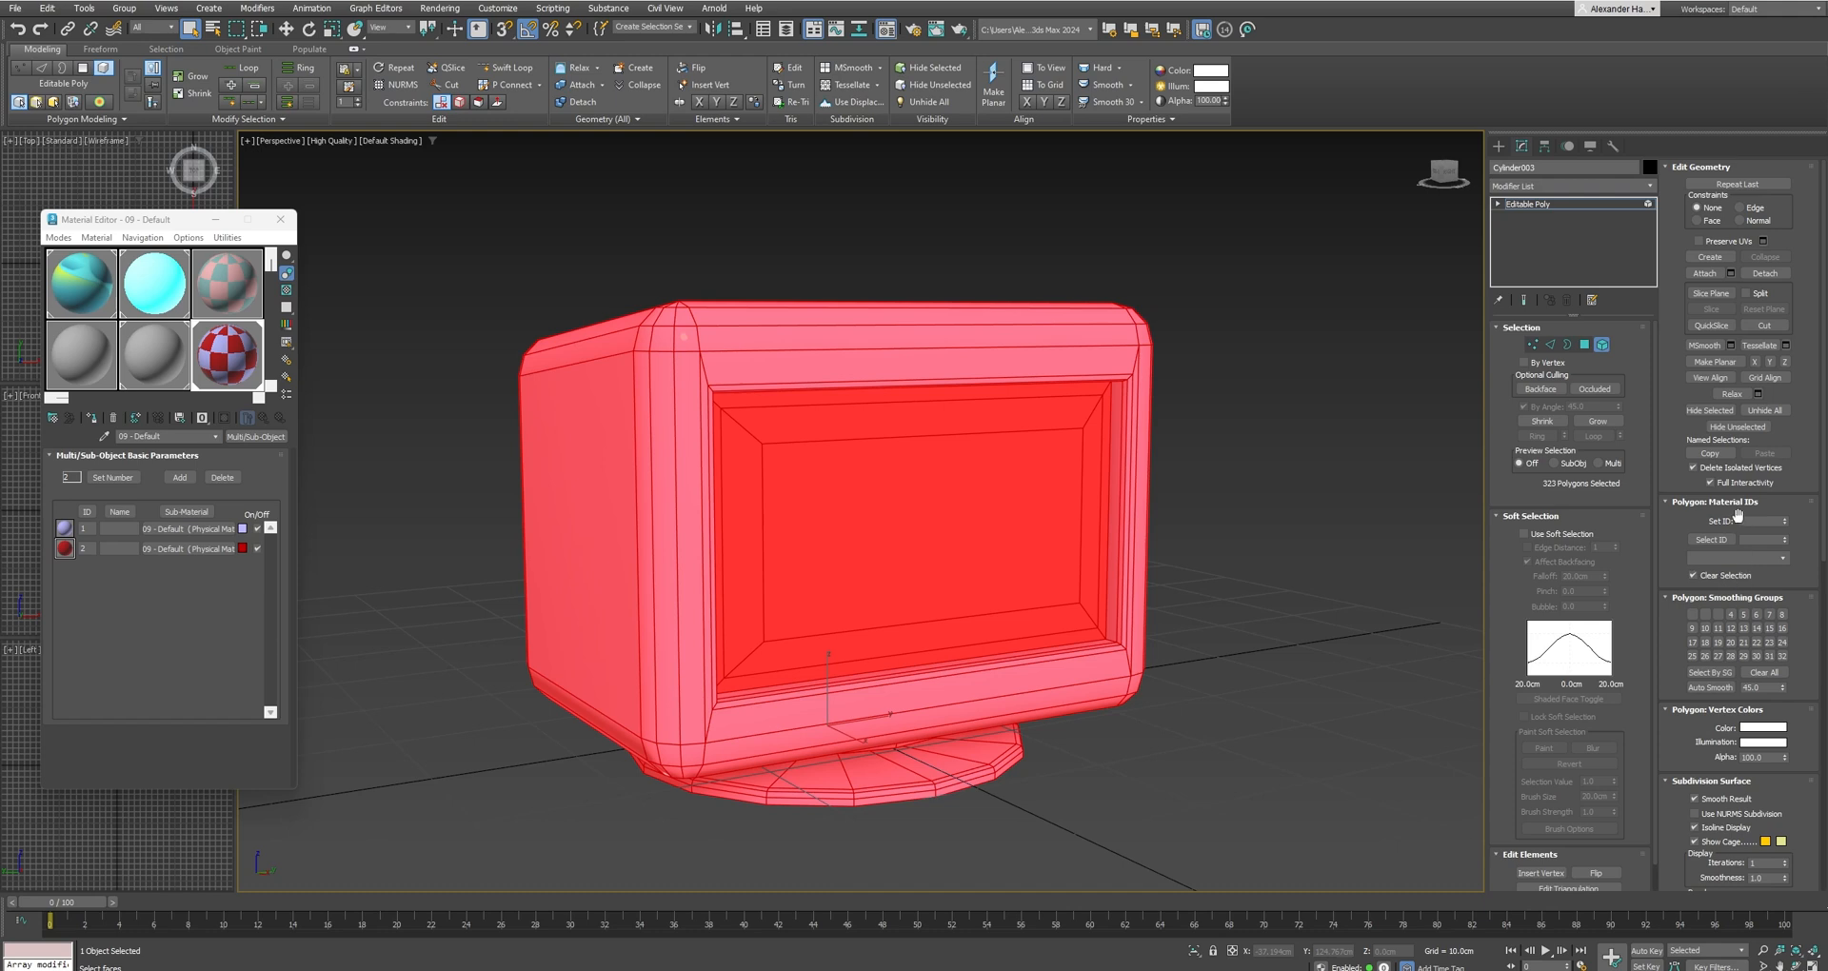
text(1)
key(Return)
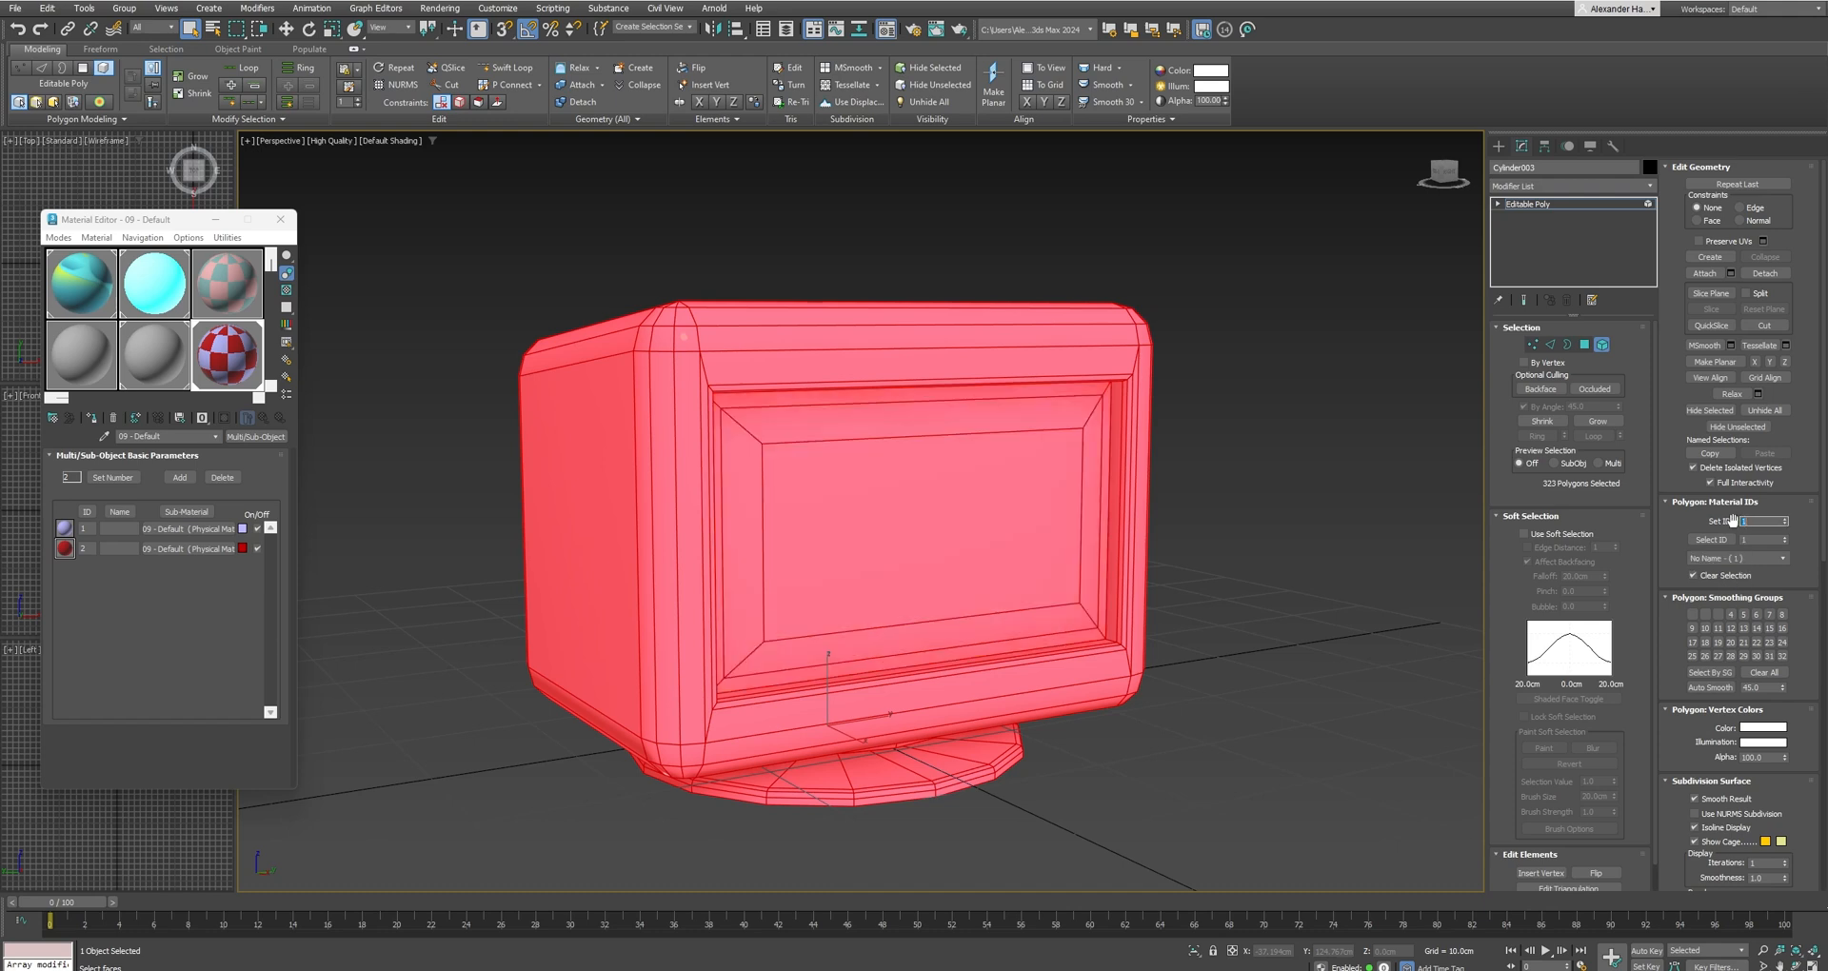
click(1202, 576)
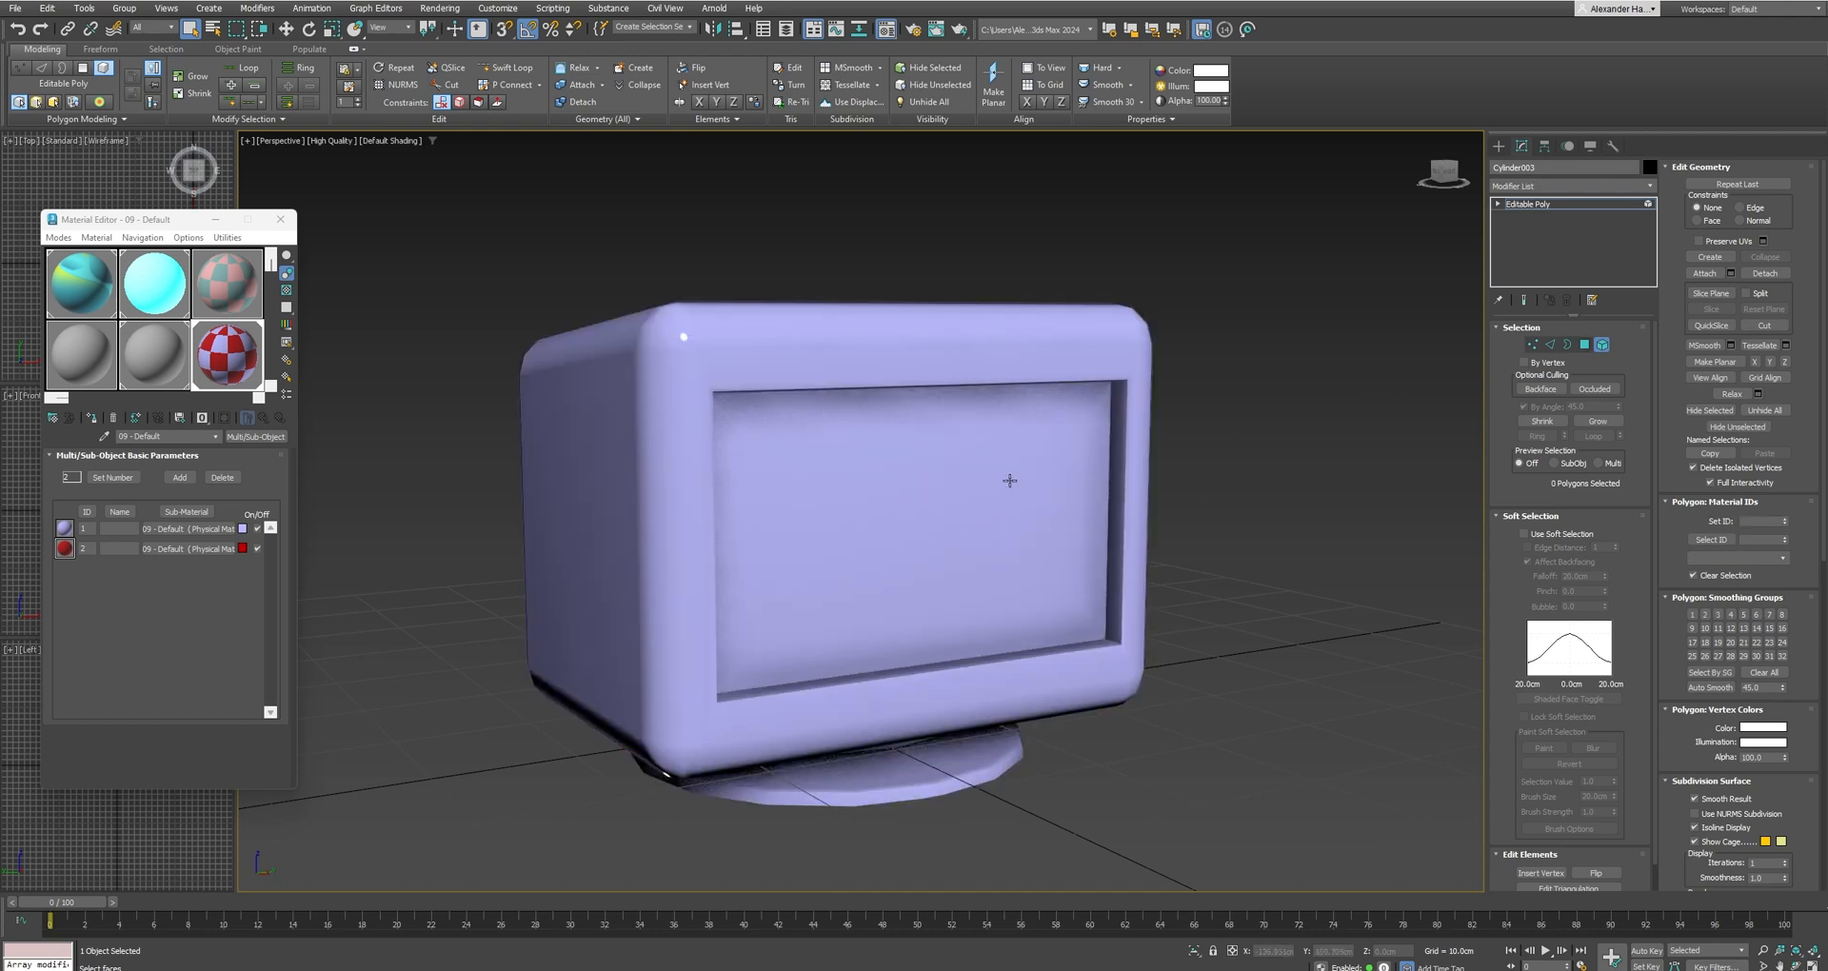
Select the monitor's screen element and set its material ID to 2.
click(1030, 481)
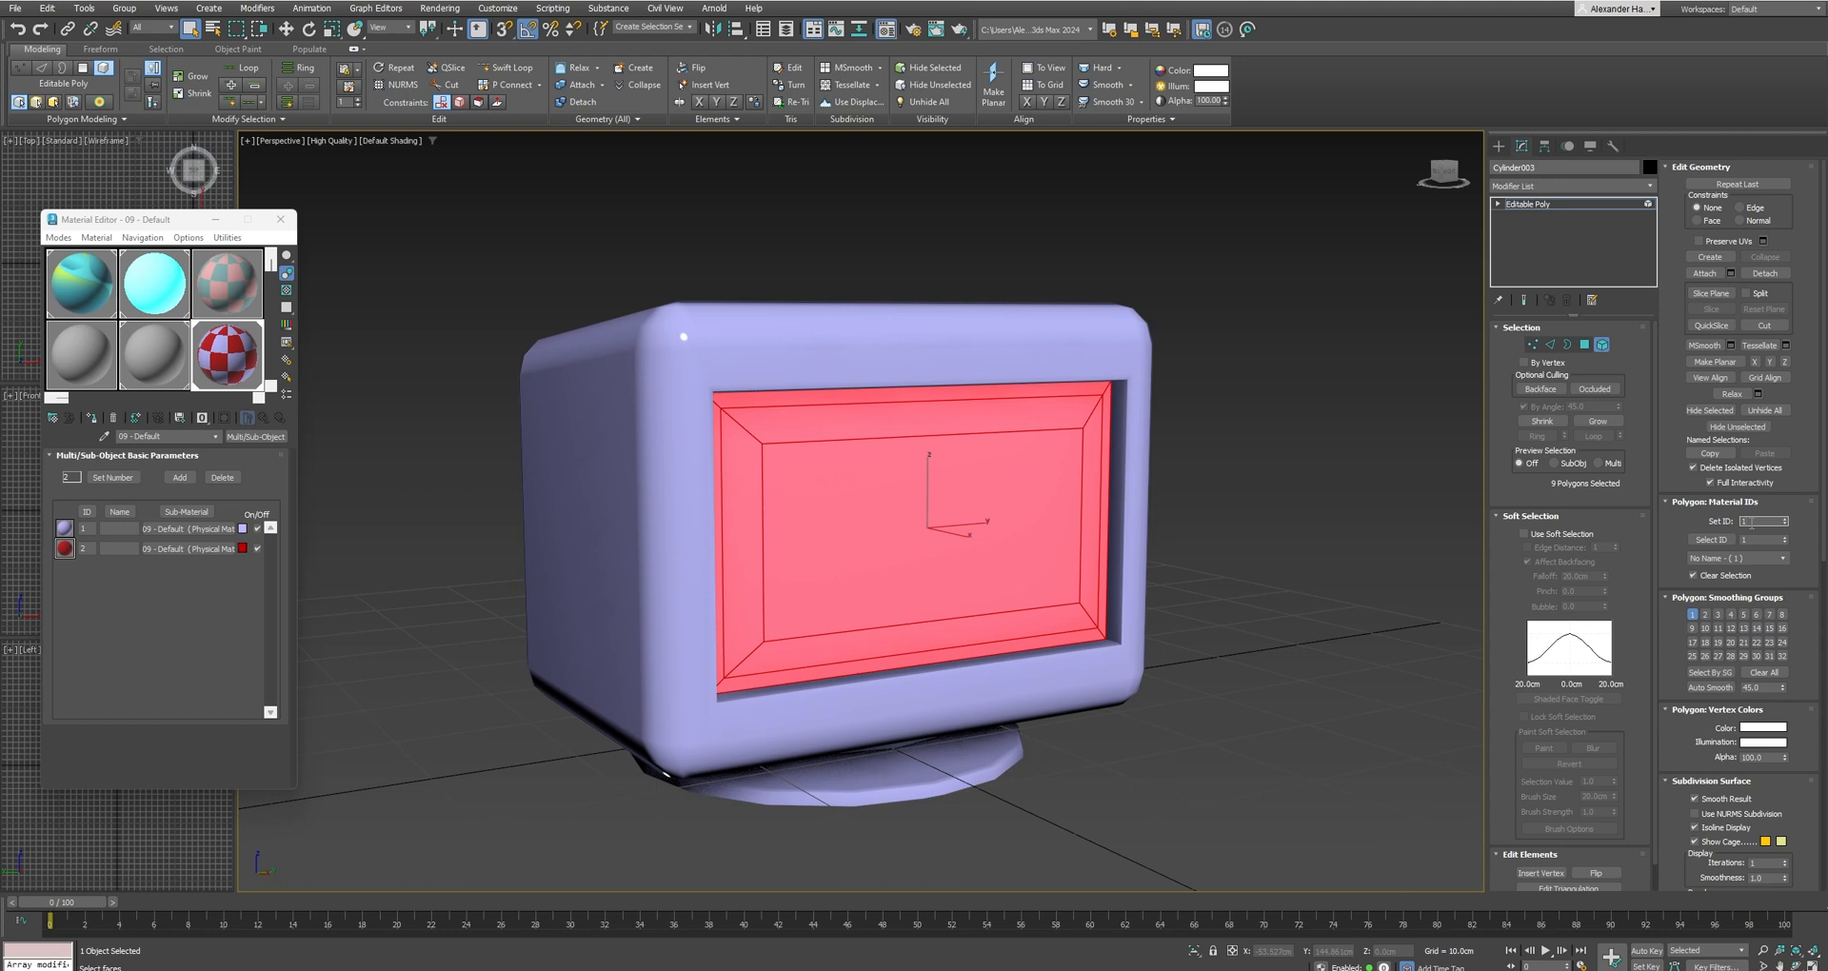
click(1752, 522)
text(2)
key(Return)
click(1308, 526)
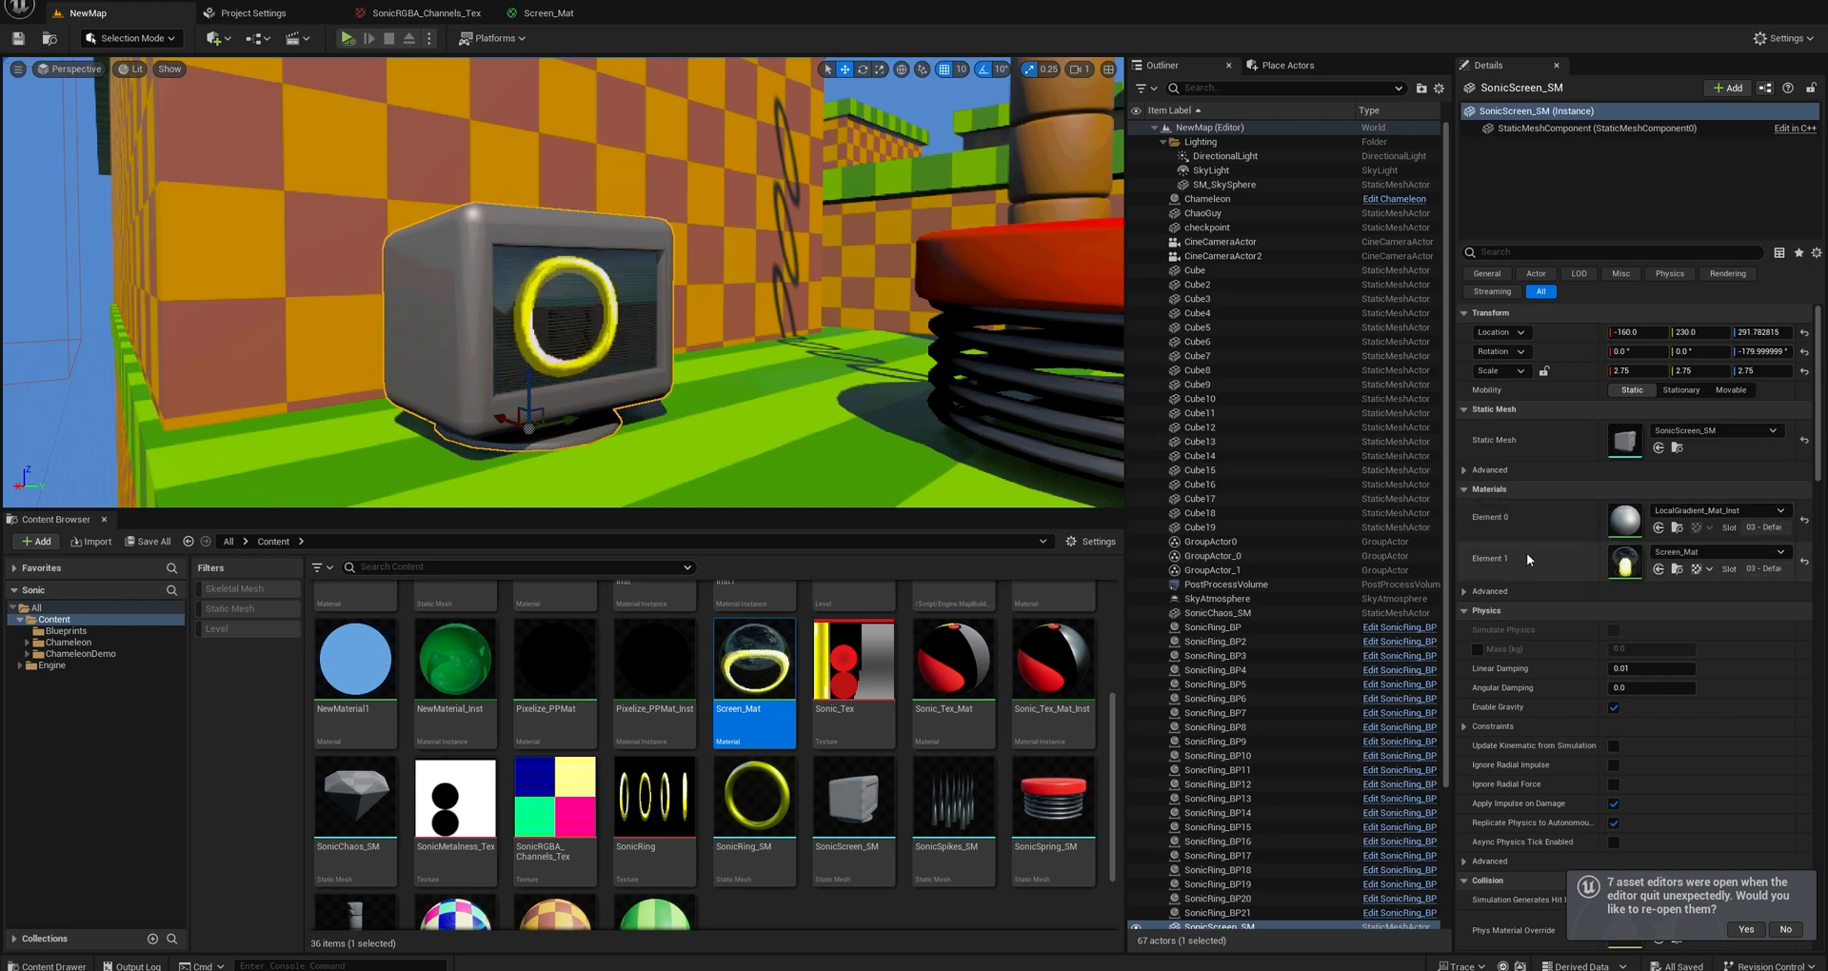
In Unreal Engine, assign LocalGradient_Mat to material Element 0 of the SonicScreen_SM monitor.
click(1714, 512)
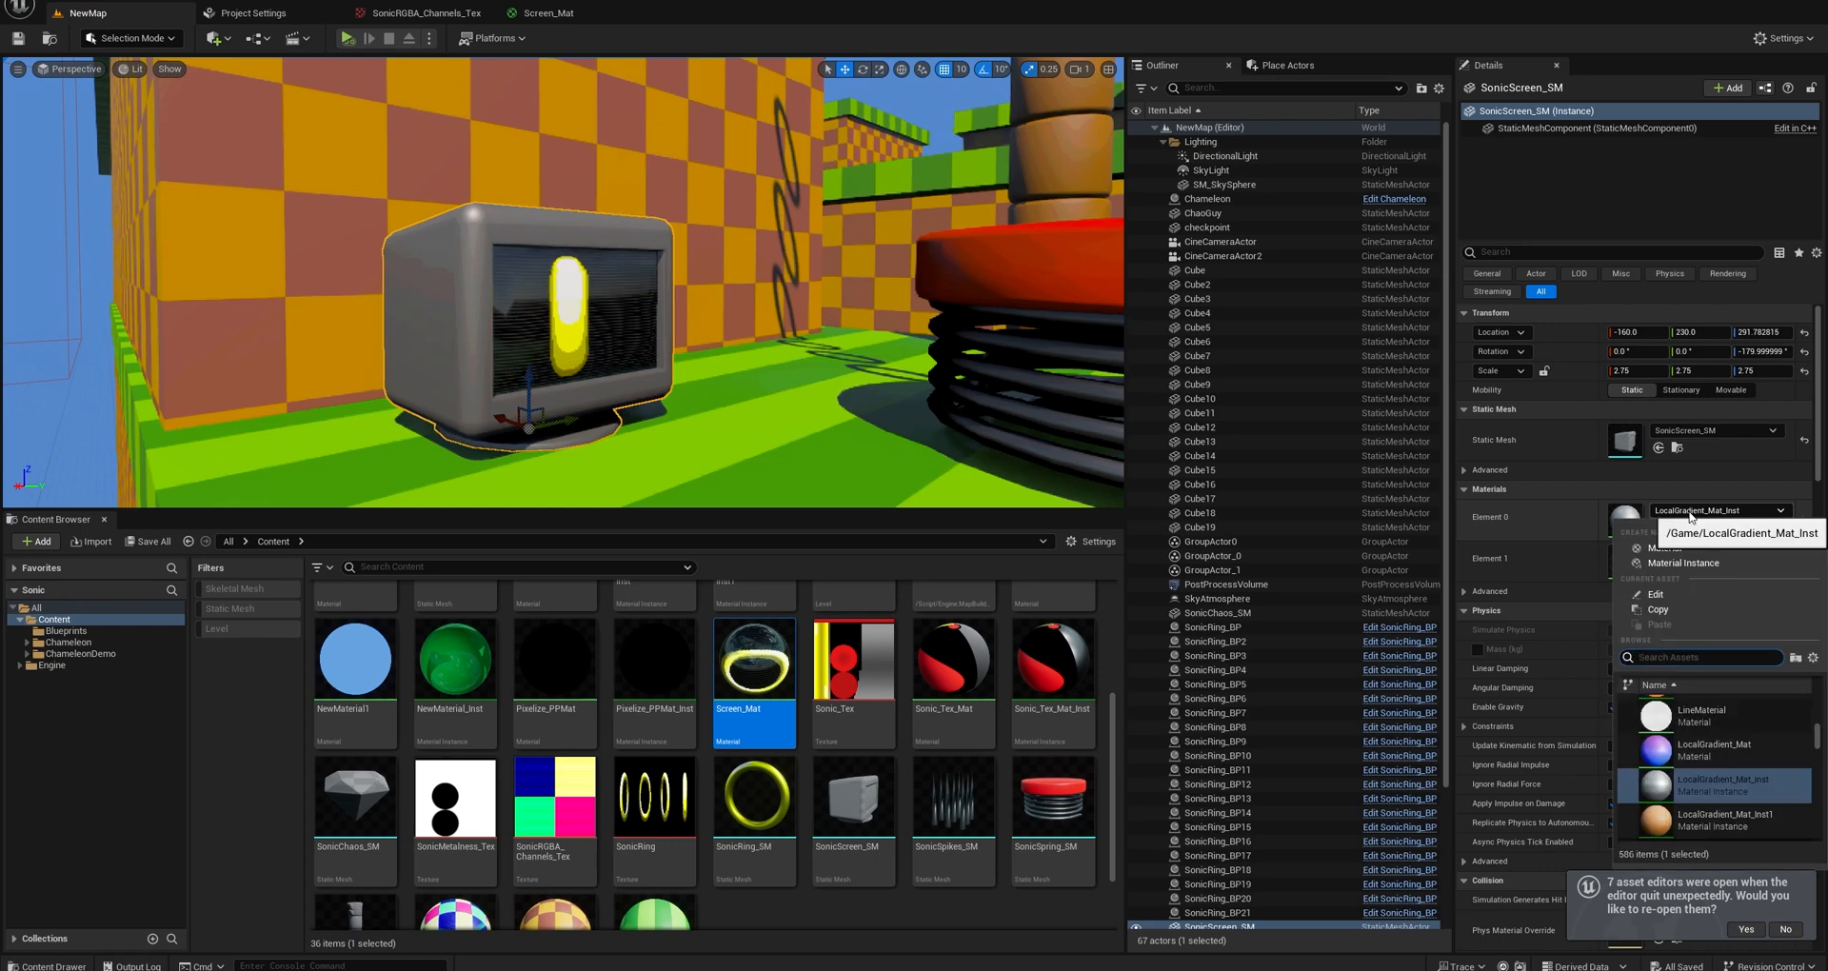
click(1719, 755)
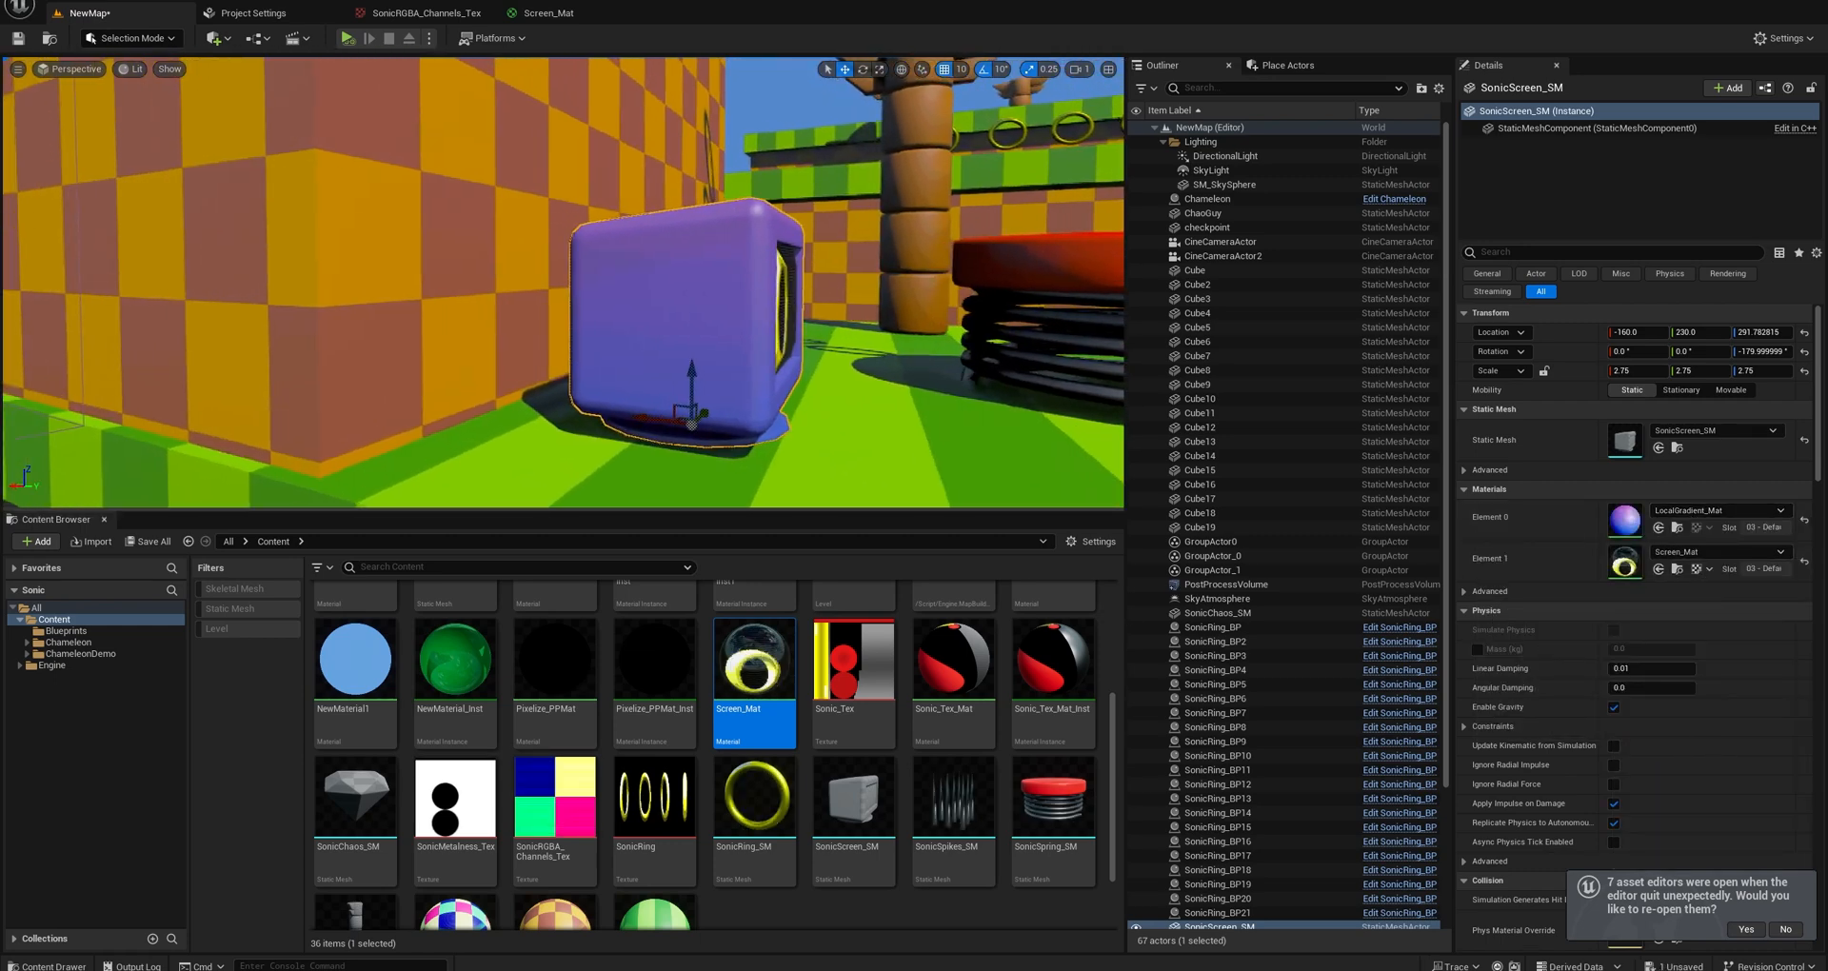
right_drag(562, 285, 429, 318)
Try Screen_Mat on the monitor's Element 0 and examine how it maps across the casing.
drag(754, 667, 1633, 522)
right_drag(571, 285, 609, 314)
right_drag(784, 382, 735, 366)
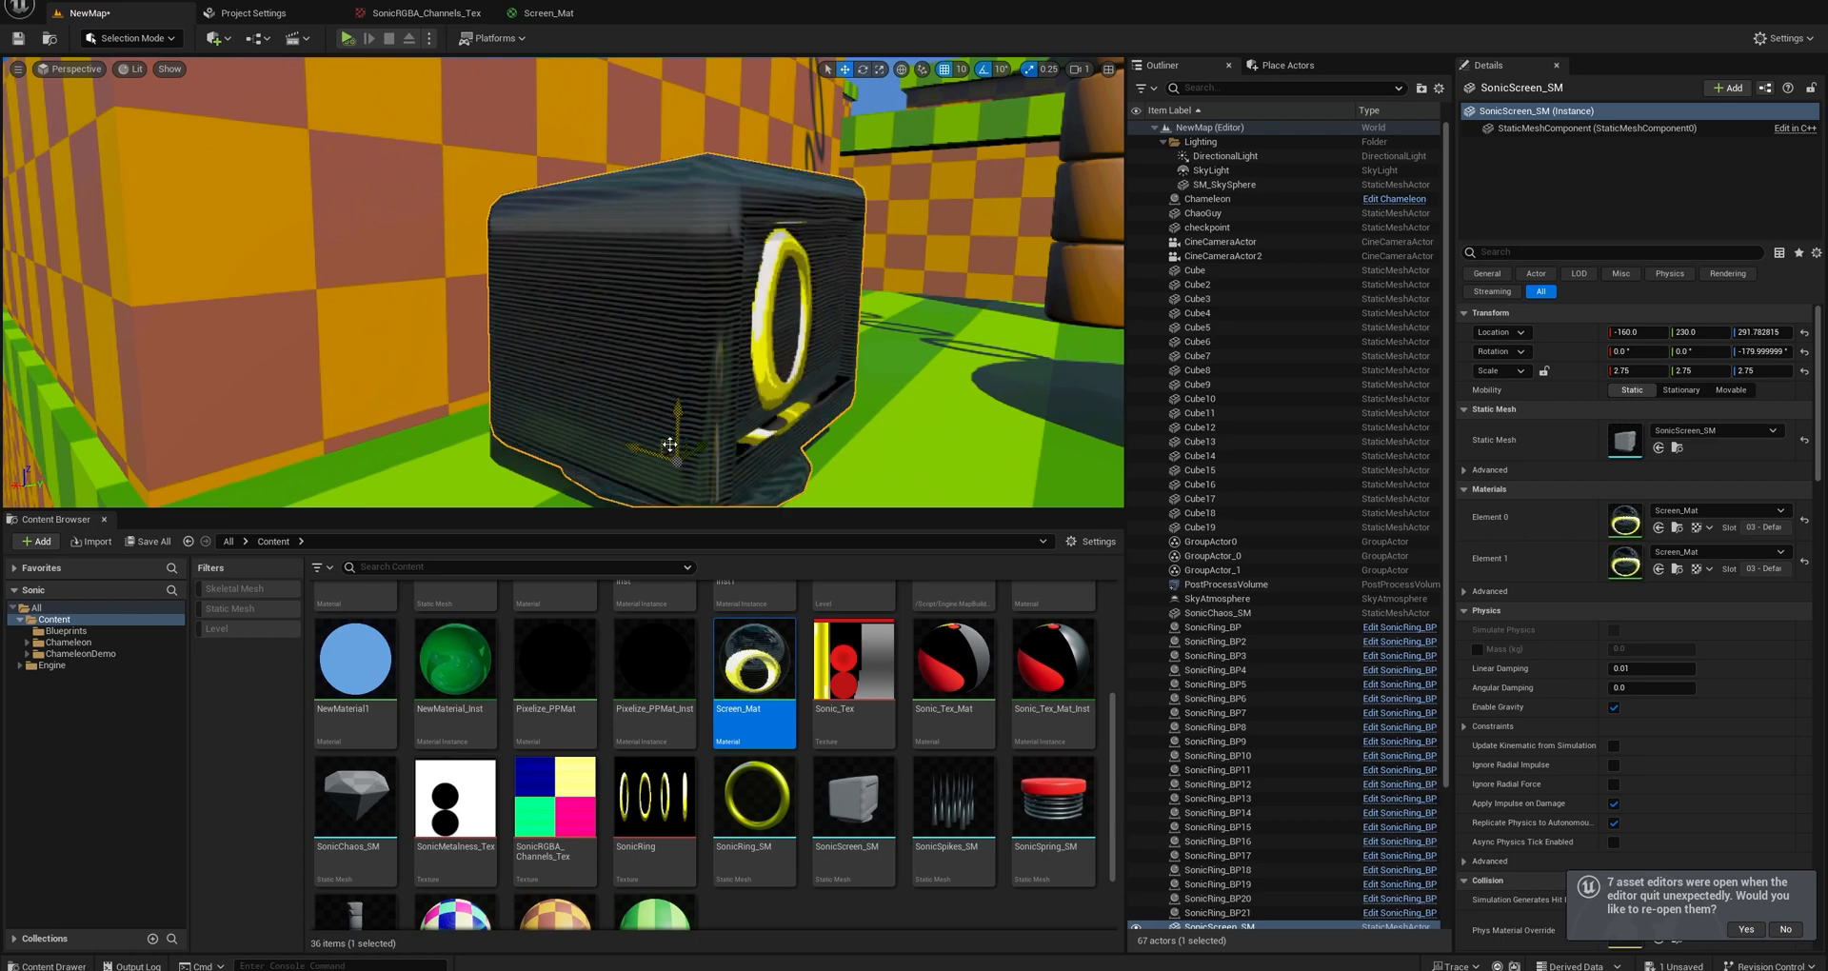
right_drag(670, 444, 666, 362)
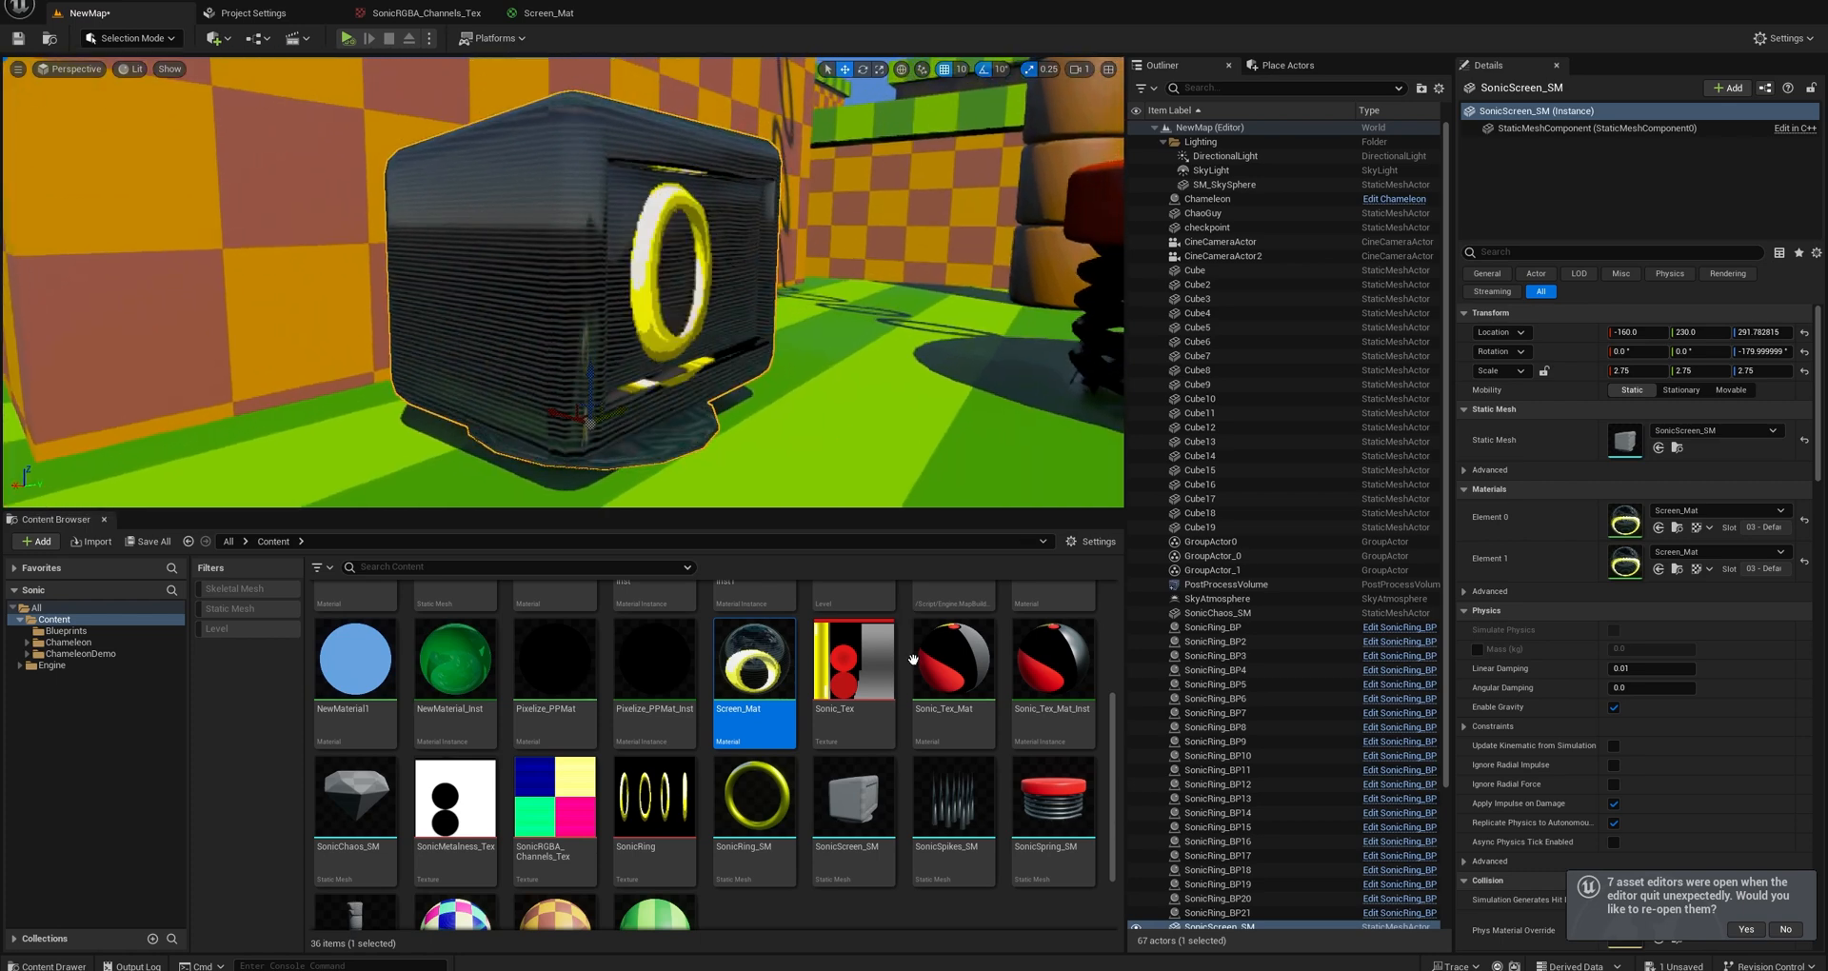
Reassign LocalGradient_Mat to the monitor casing's Element 0.
scroll(761, 722, up, 1)
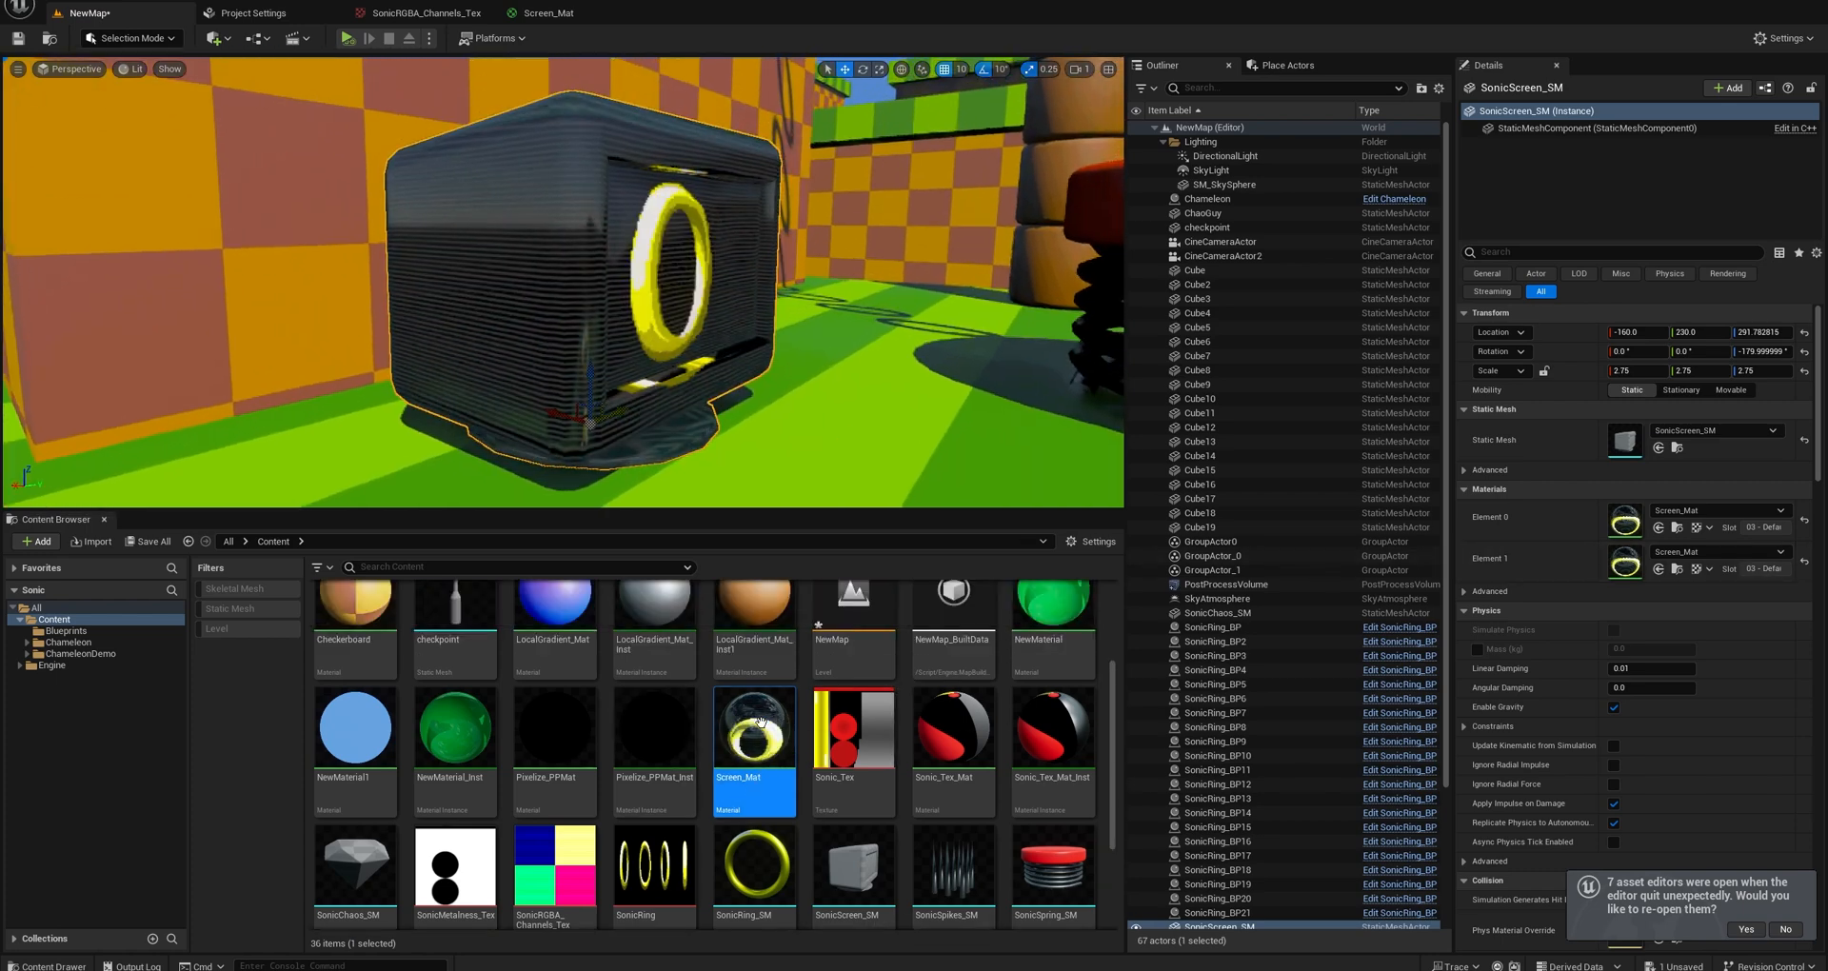
scroll(761, 721, up, 1)
drag(555, 705, 1622, 526)
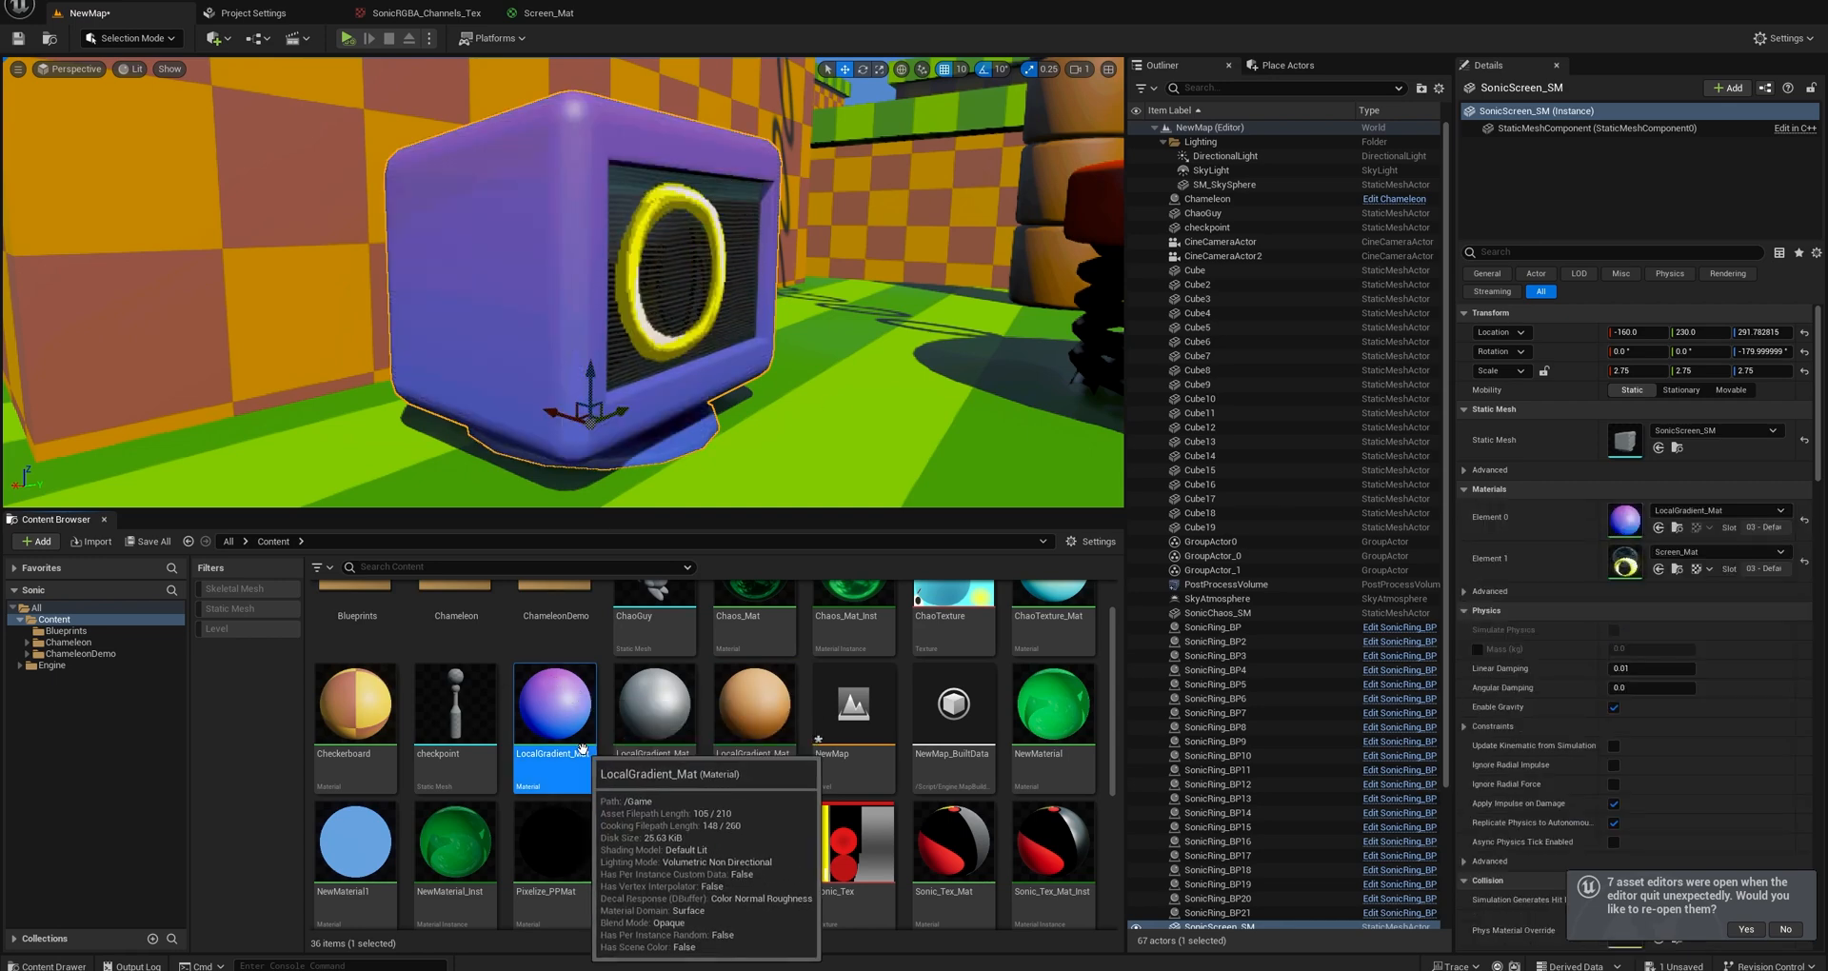
Place the ChaoGuy mesh in the level beside the red spring and apply LocalGradient_Mat to it.
key(s)
right_drag(595, 343, 686, 328)
key(w)
key(s)
key(w)
key(s)
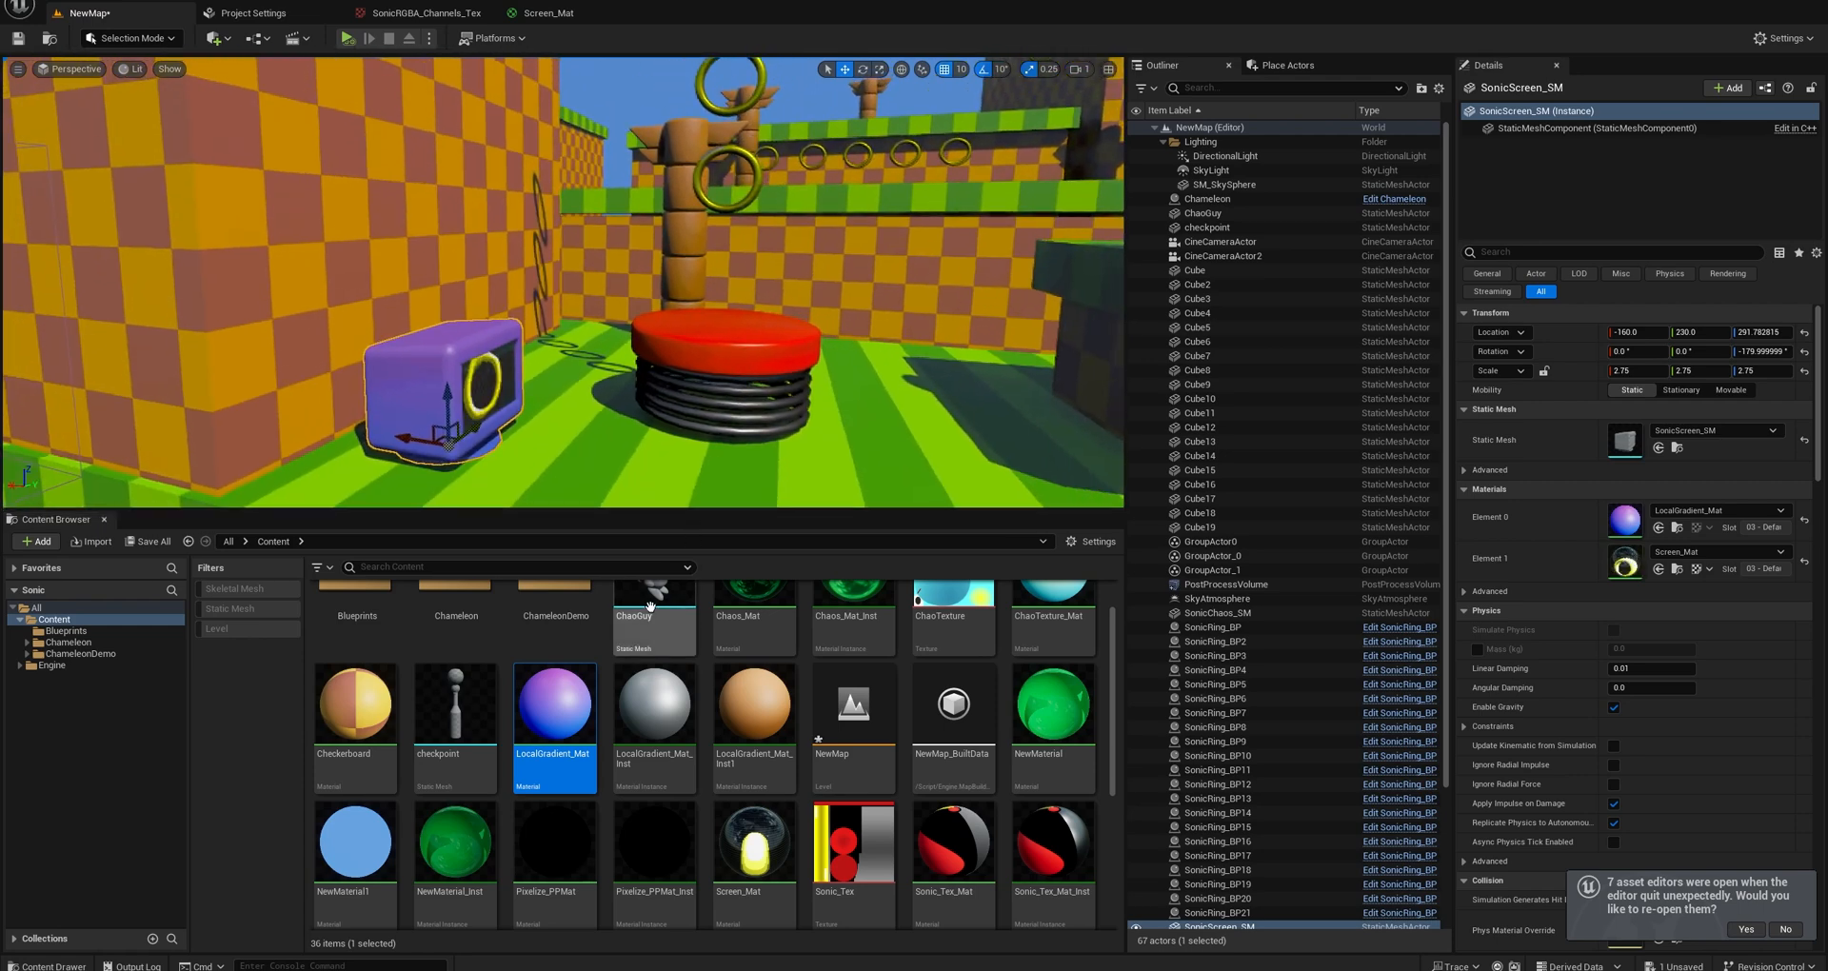
drag(654, 615, 819, 317)
drag(557, 721, 820, 307)
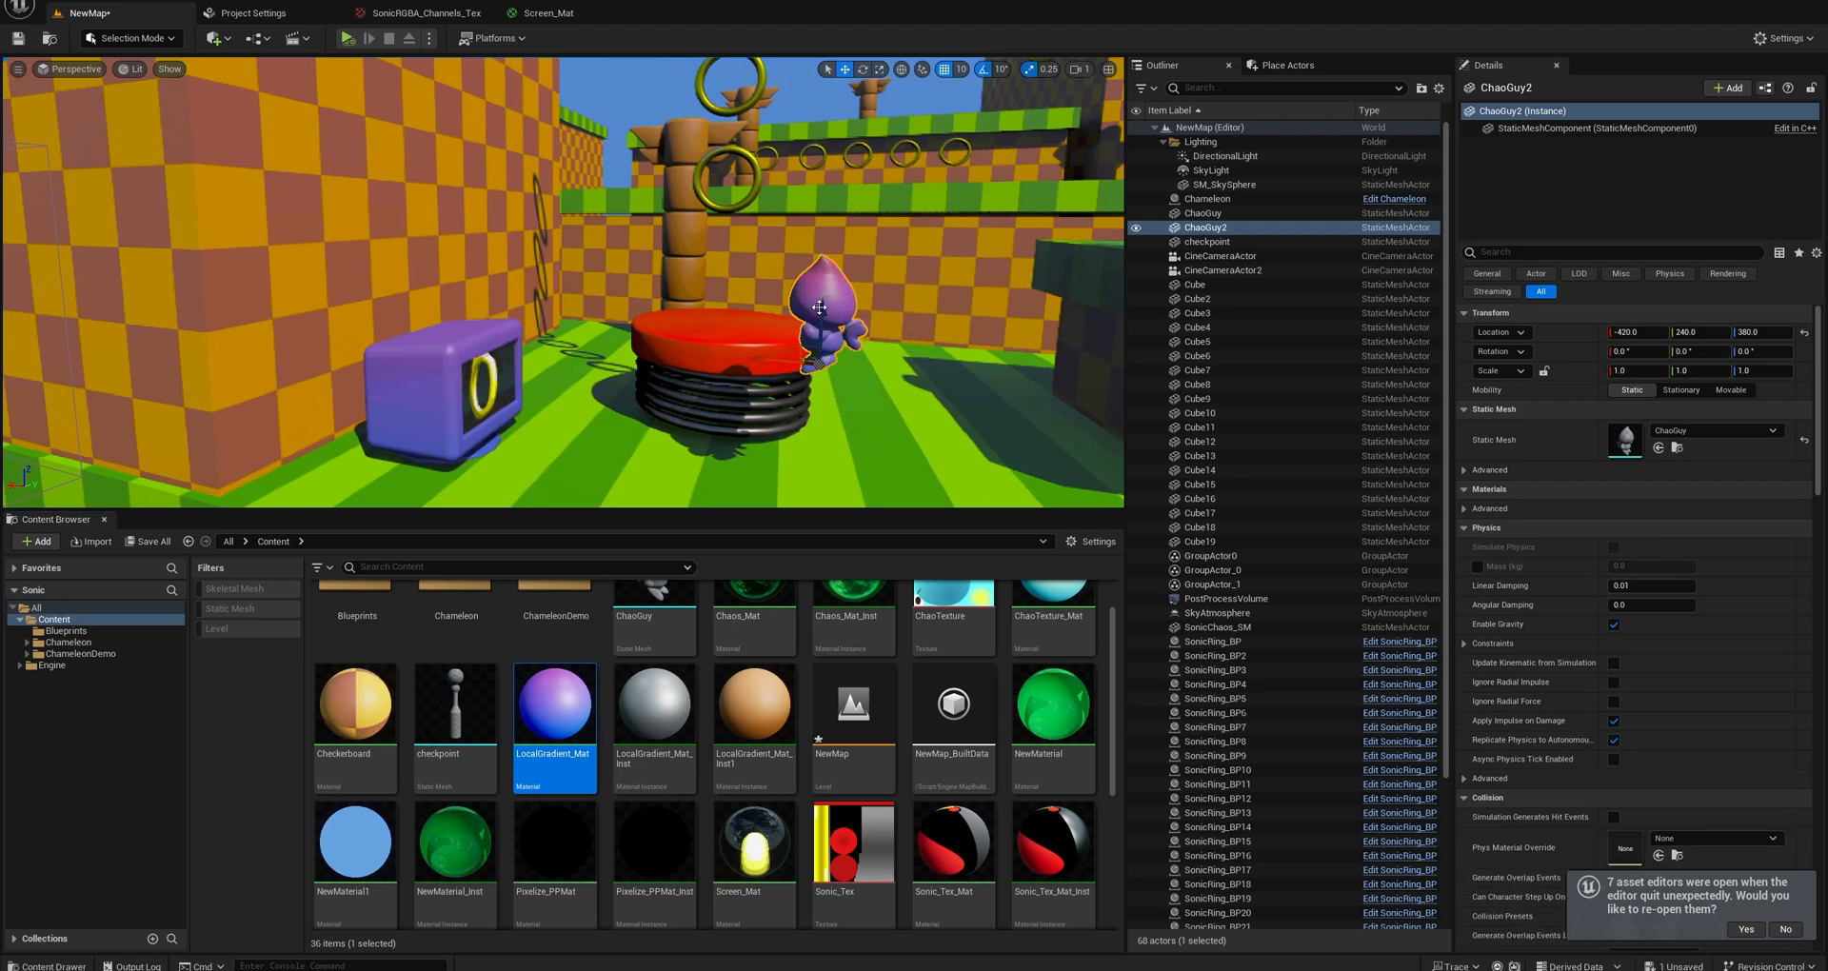
Examine the local gradient shading on the new ChaoGuy from close up and from farther away.
mouse_move(820, 308)
right_down()
mouse_move(895, 309)
mouse_move(814, 329)
right_up()
key(w)
key(d)
key(s)
key(a)
key(w)
key(s)
key(d)
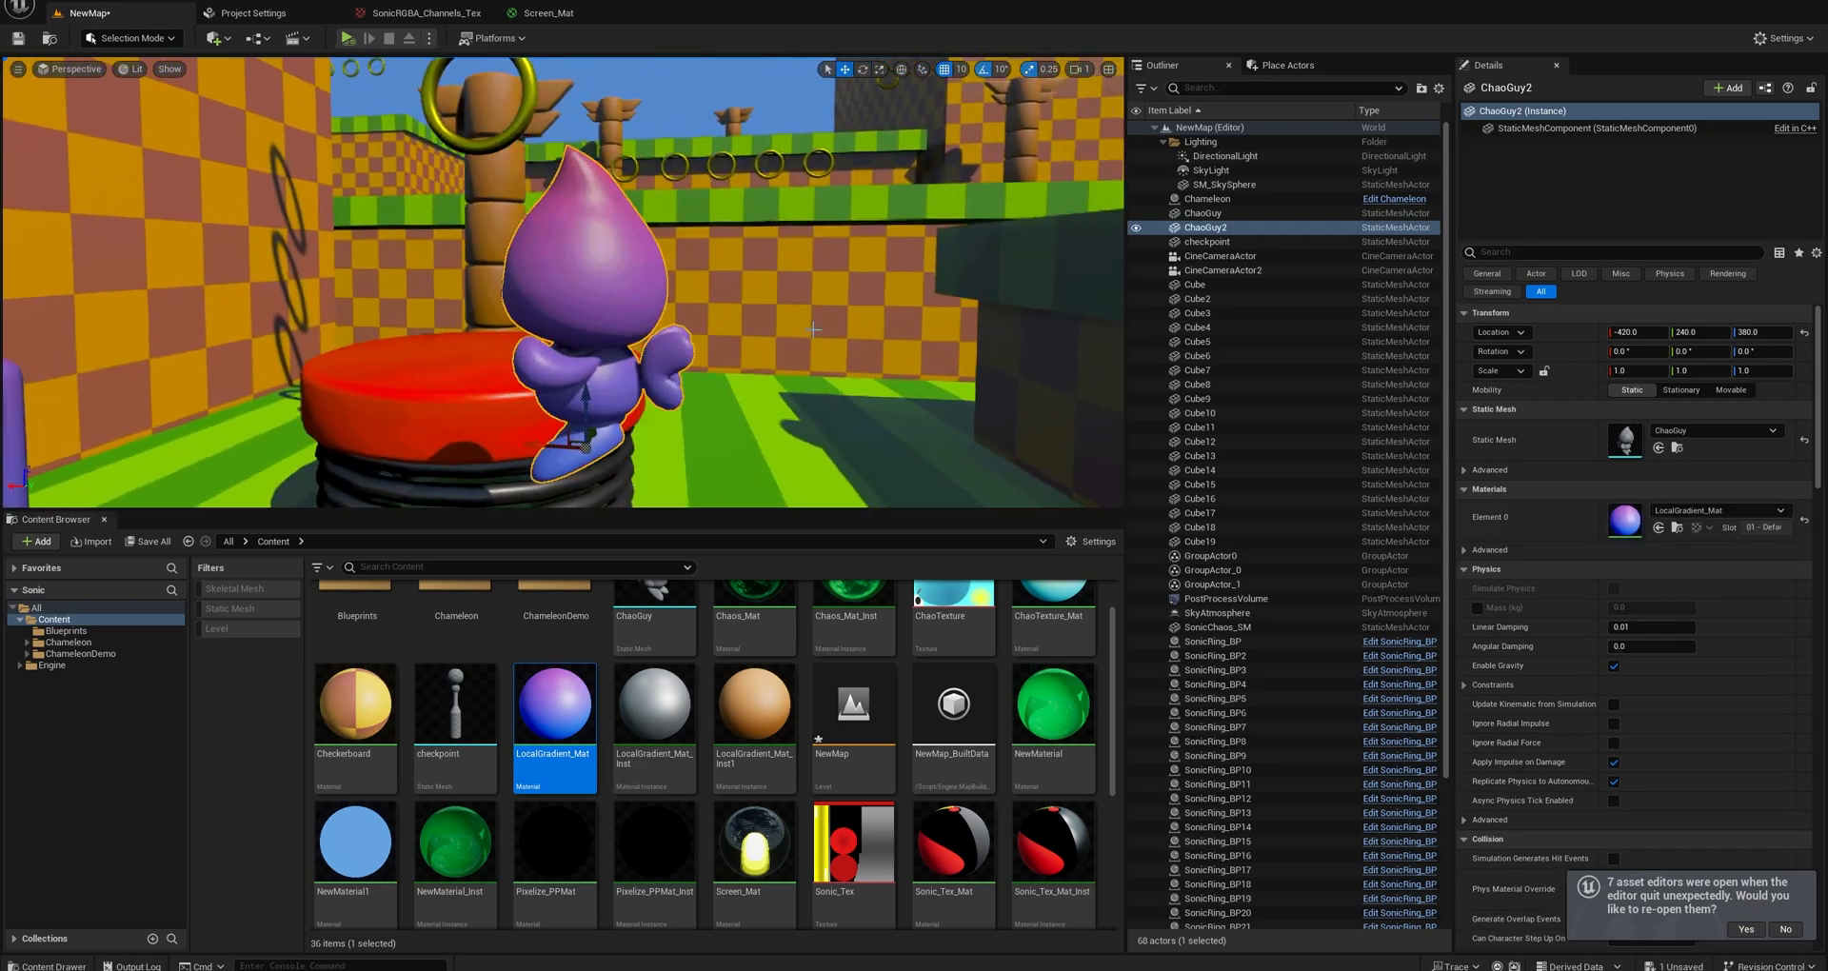
scroll(696, 445, down, 5)
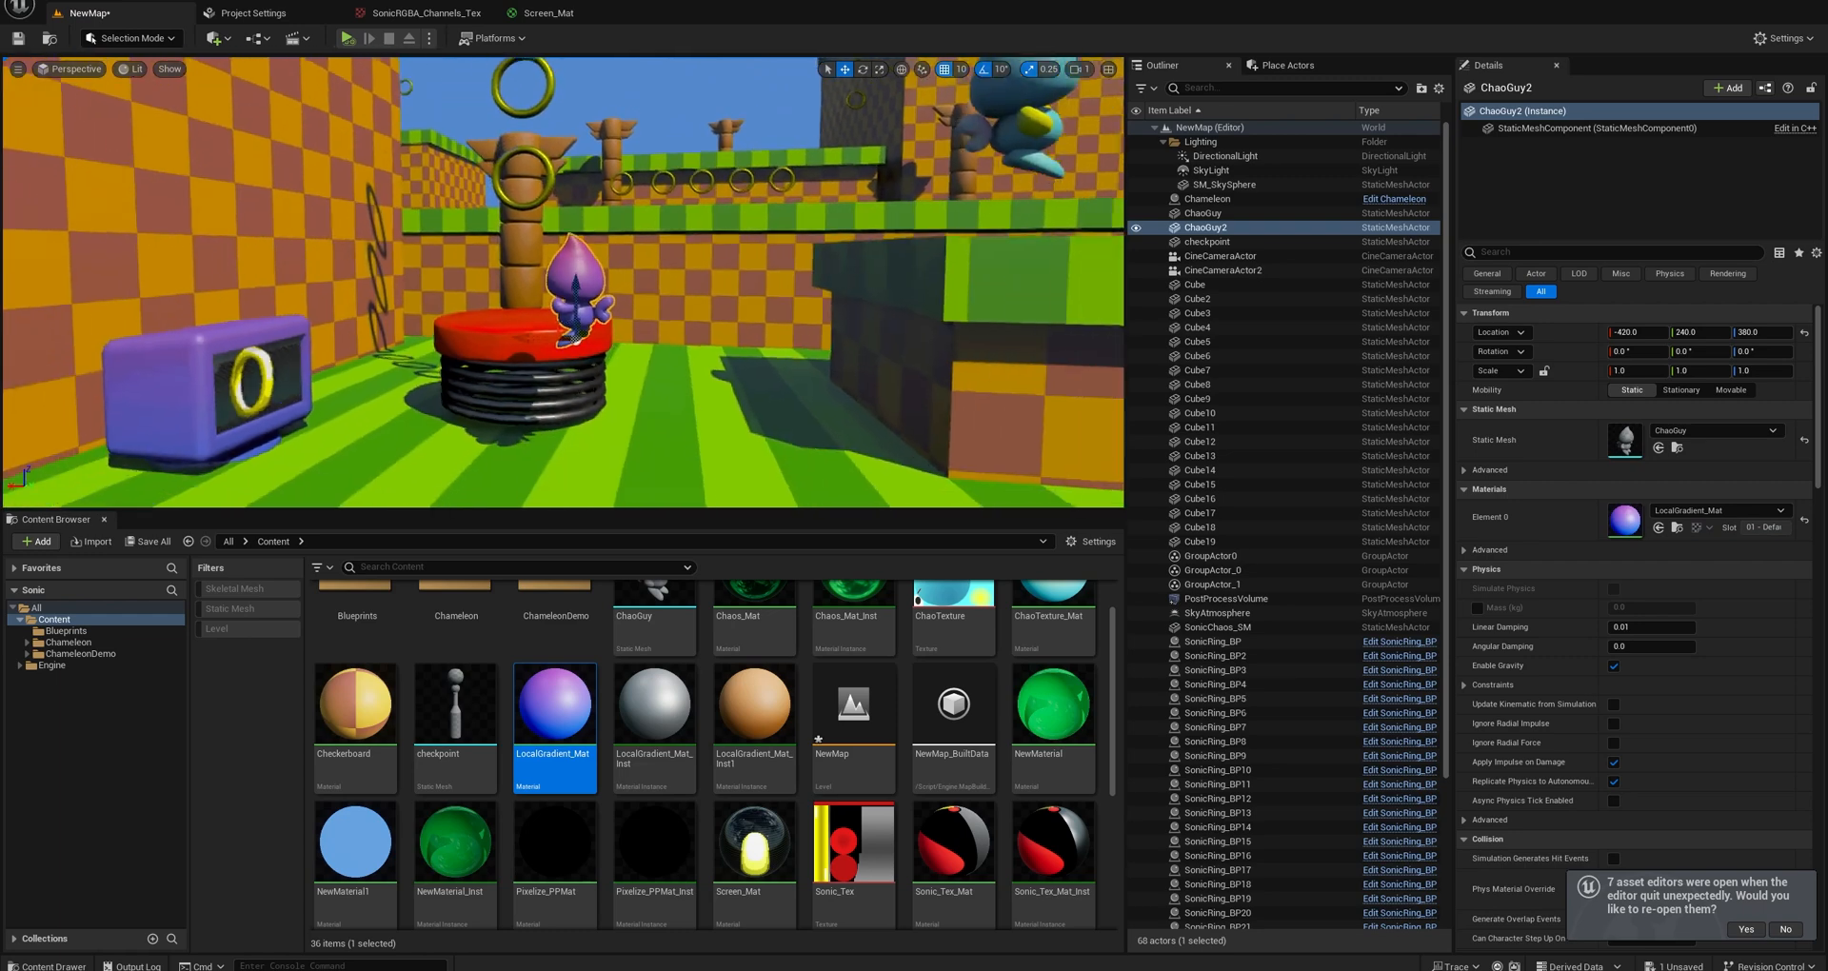
Filter the Engine content to skeletal meshes and place TutorialTPP on the grass near the red spring.
right_drag(409, 616, 408, 670)
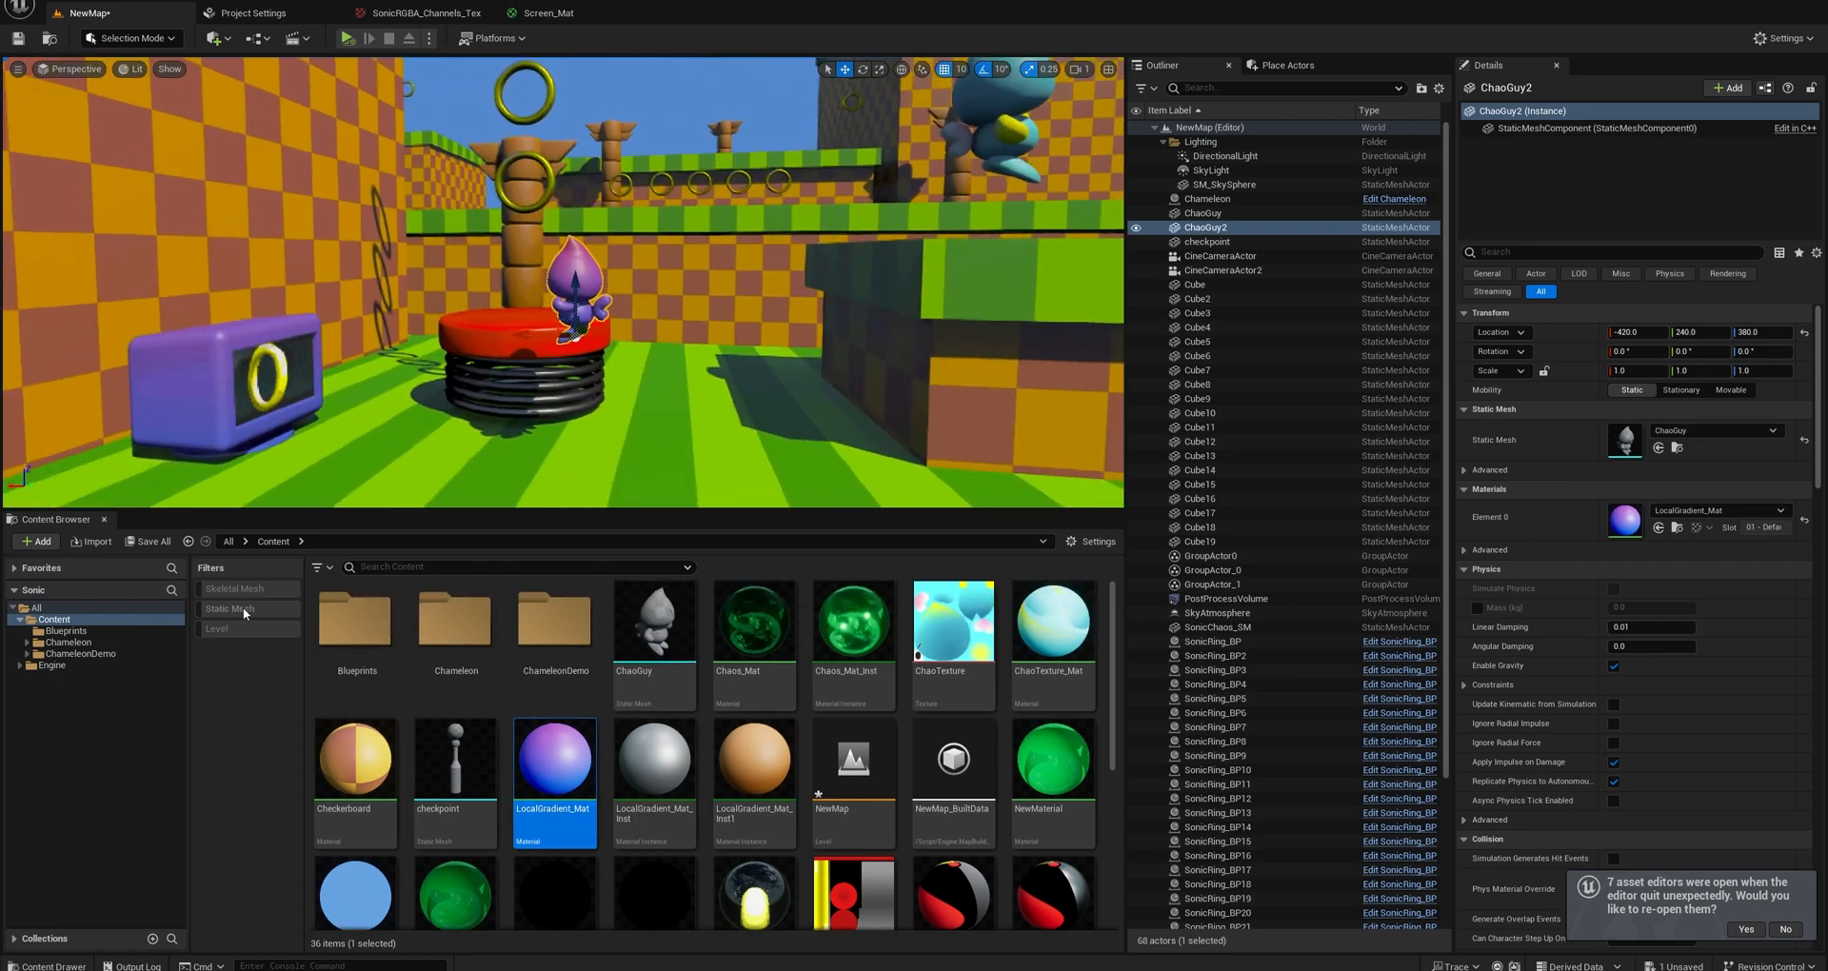
click(234, 589)
click(54, 666)
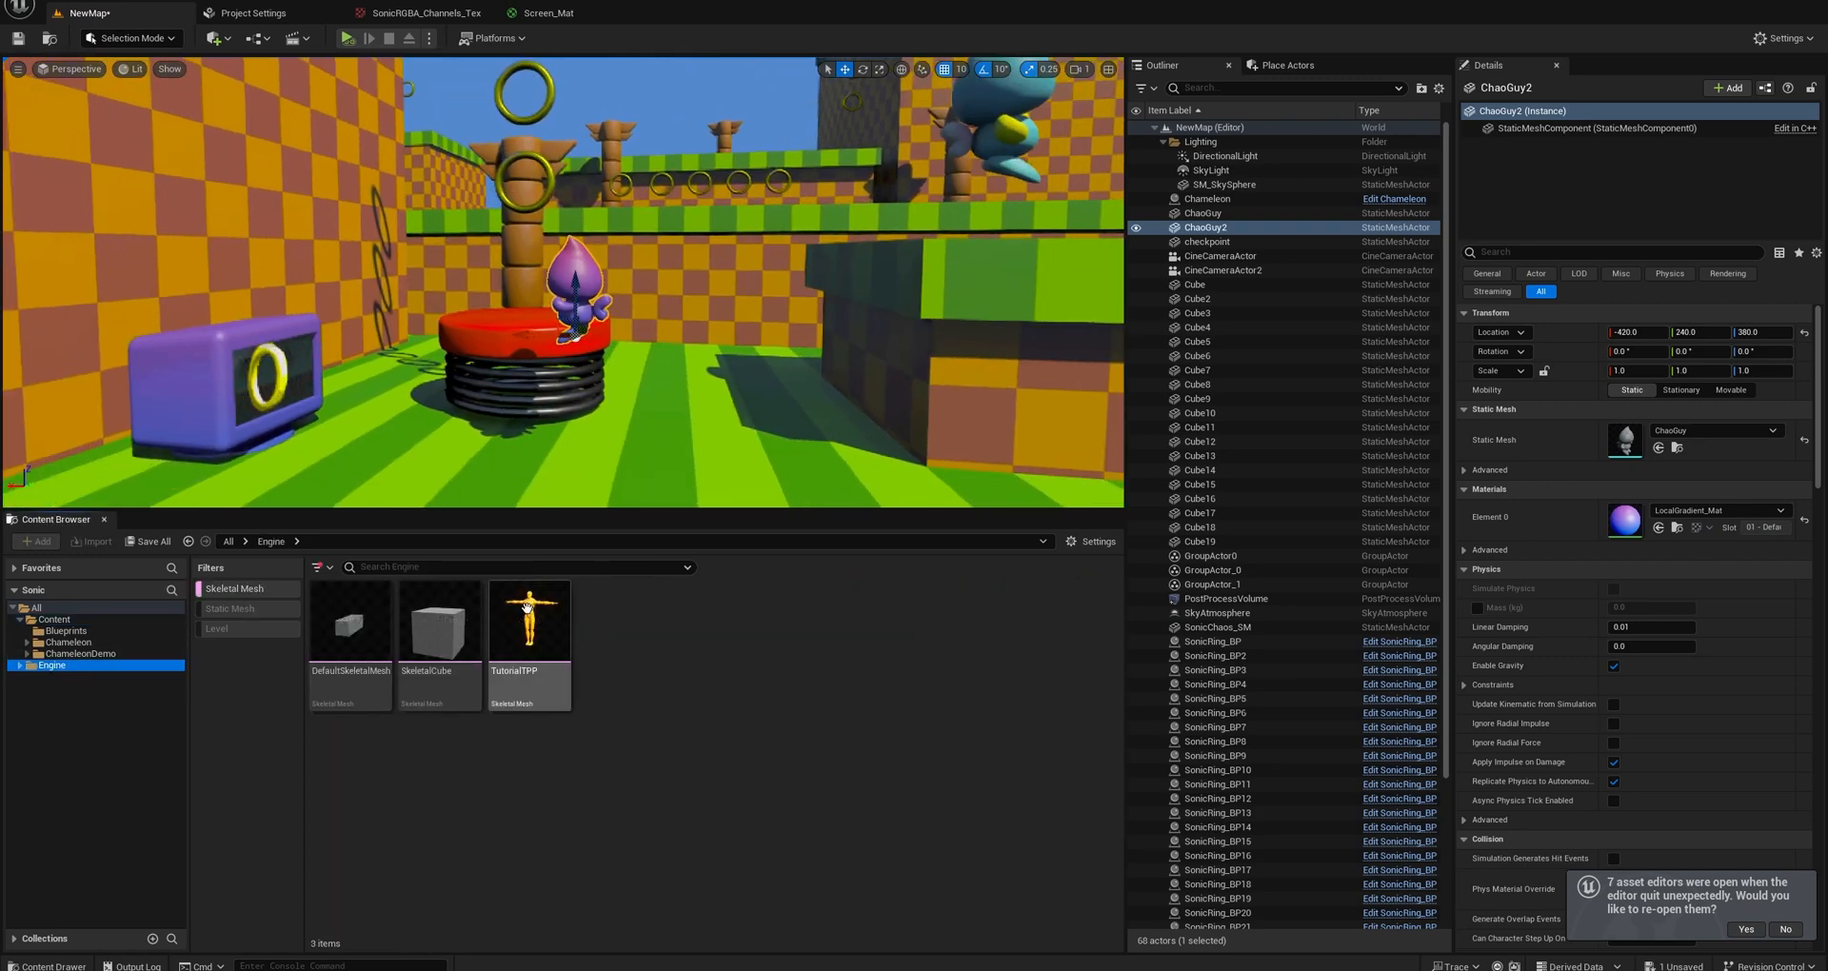
drag(529, 624, 695, 476)
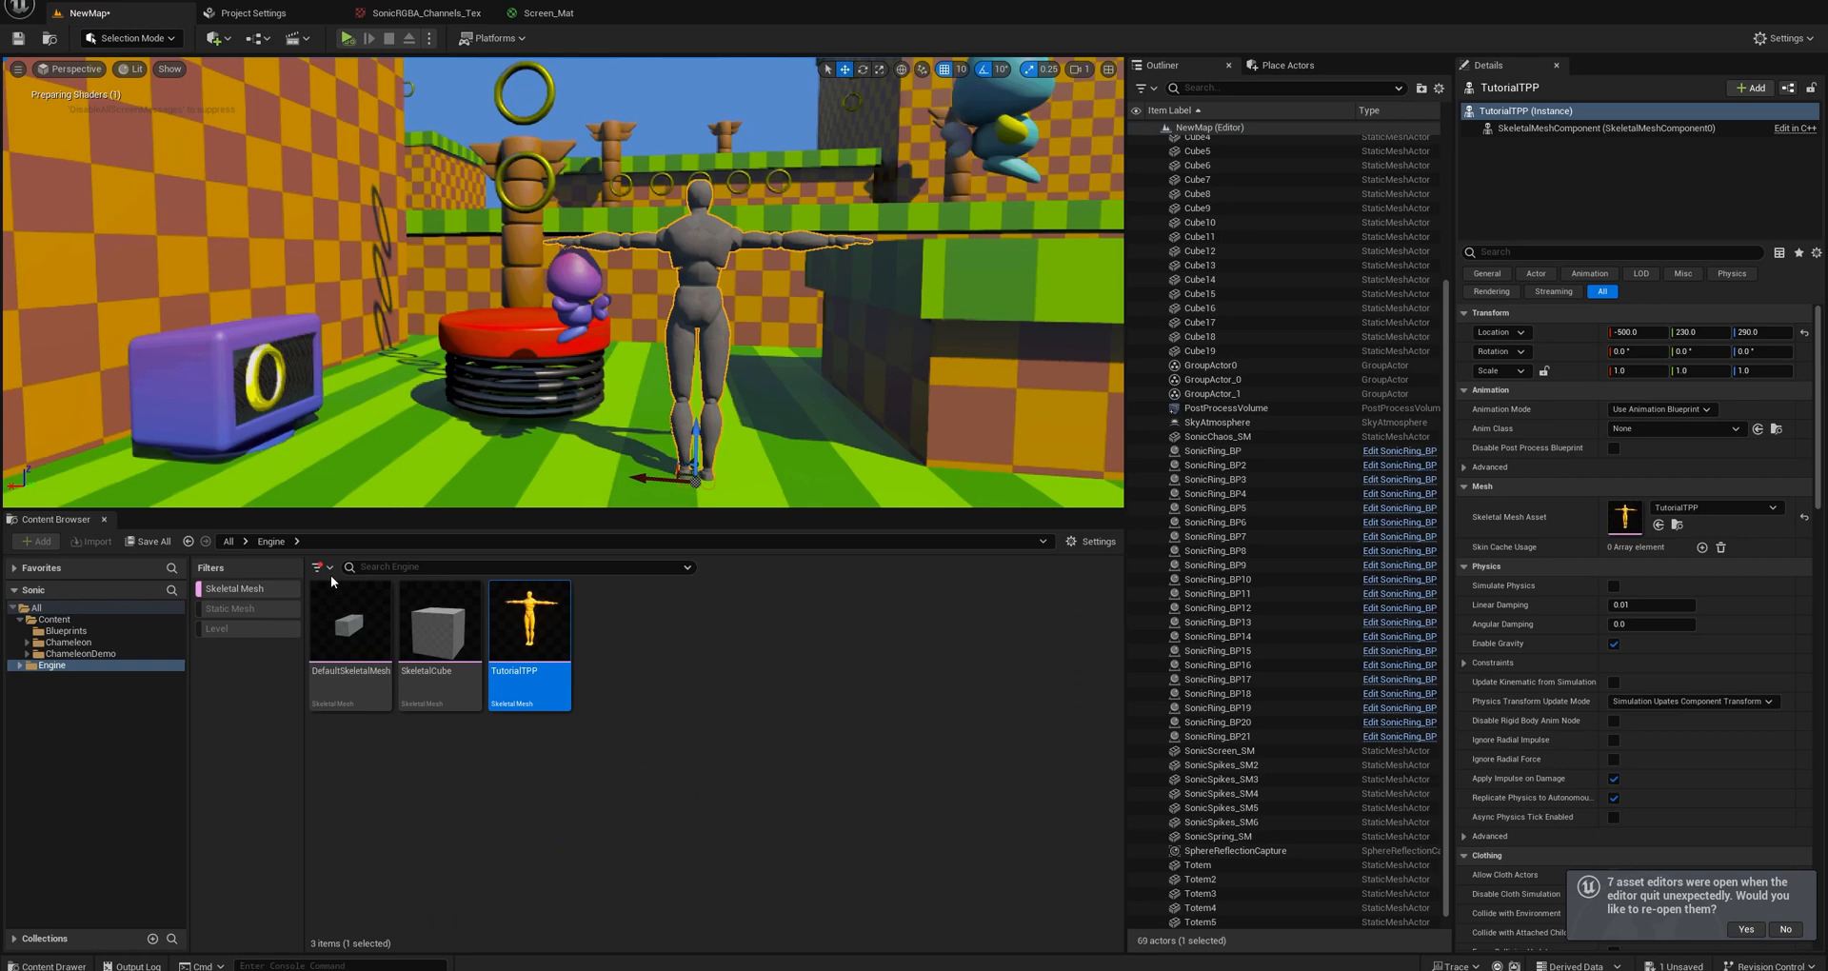
Apply LocalGradient_Mat from the Content folder to the TutorialTPP mannequin and raise the mannequin to a Z location of 320.
click(232, 591)
click(66, 632)
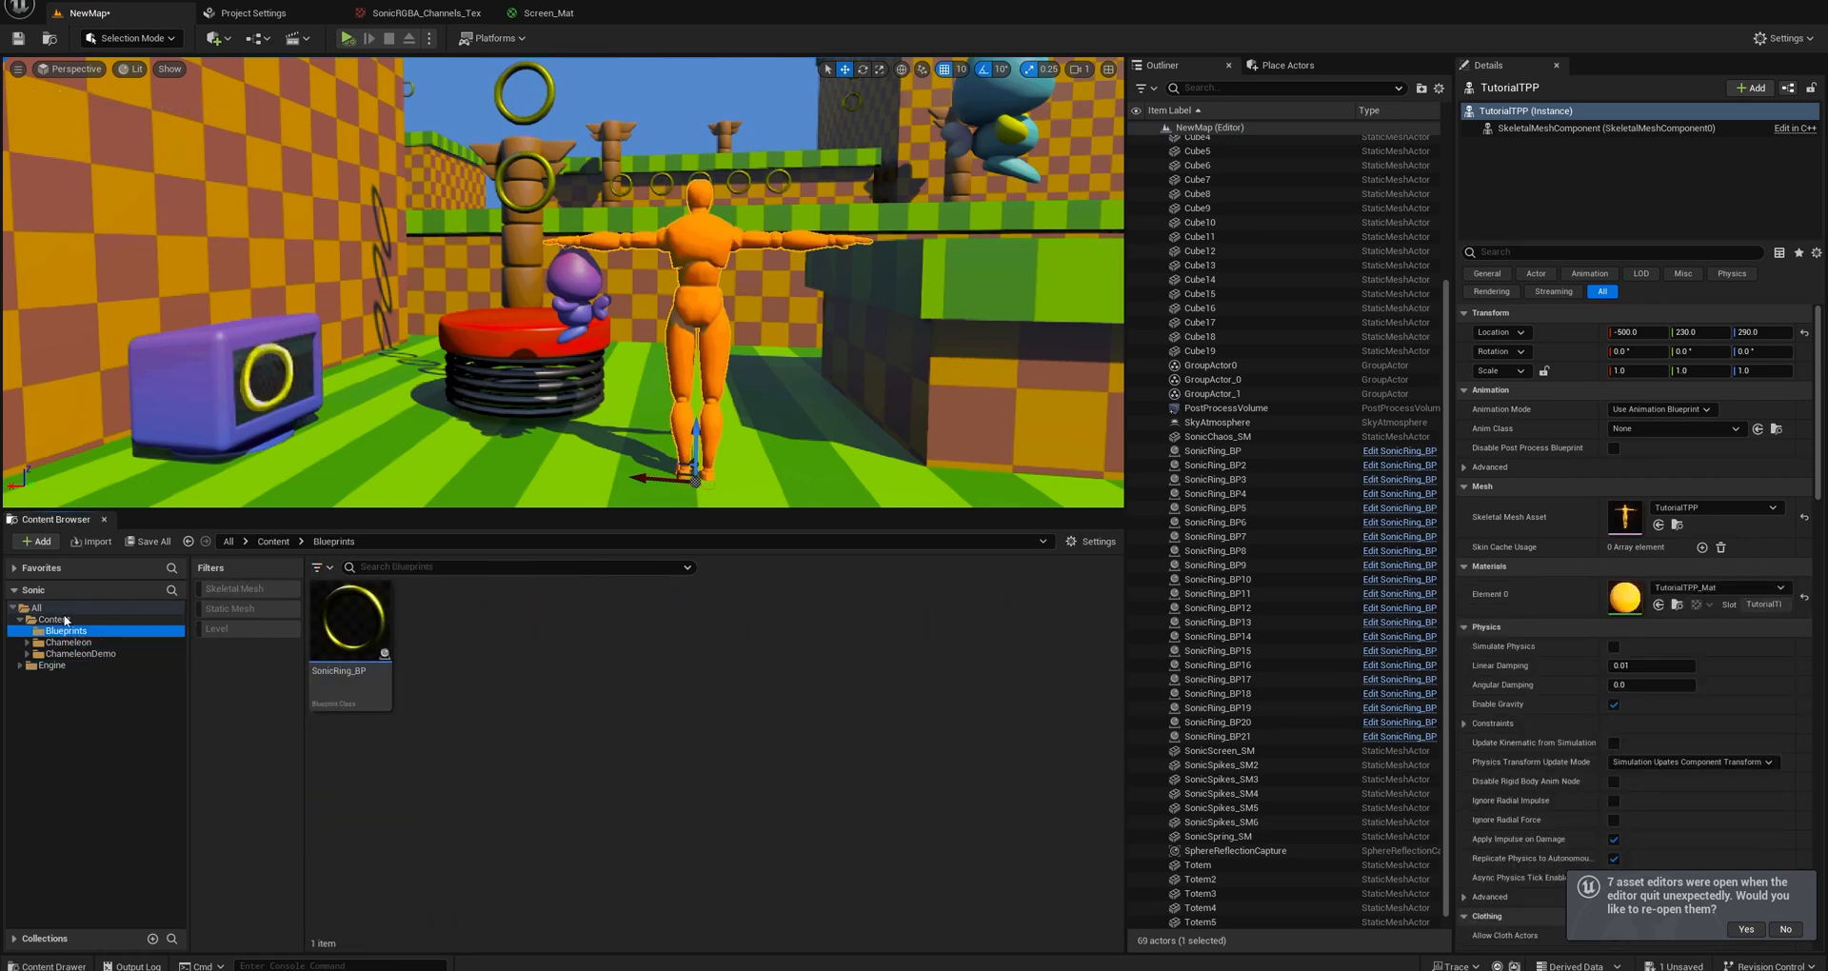
click(59, 620)
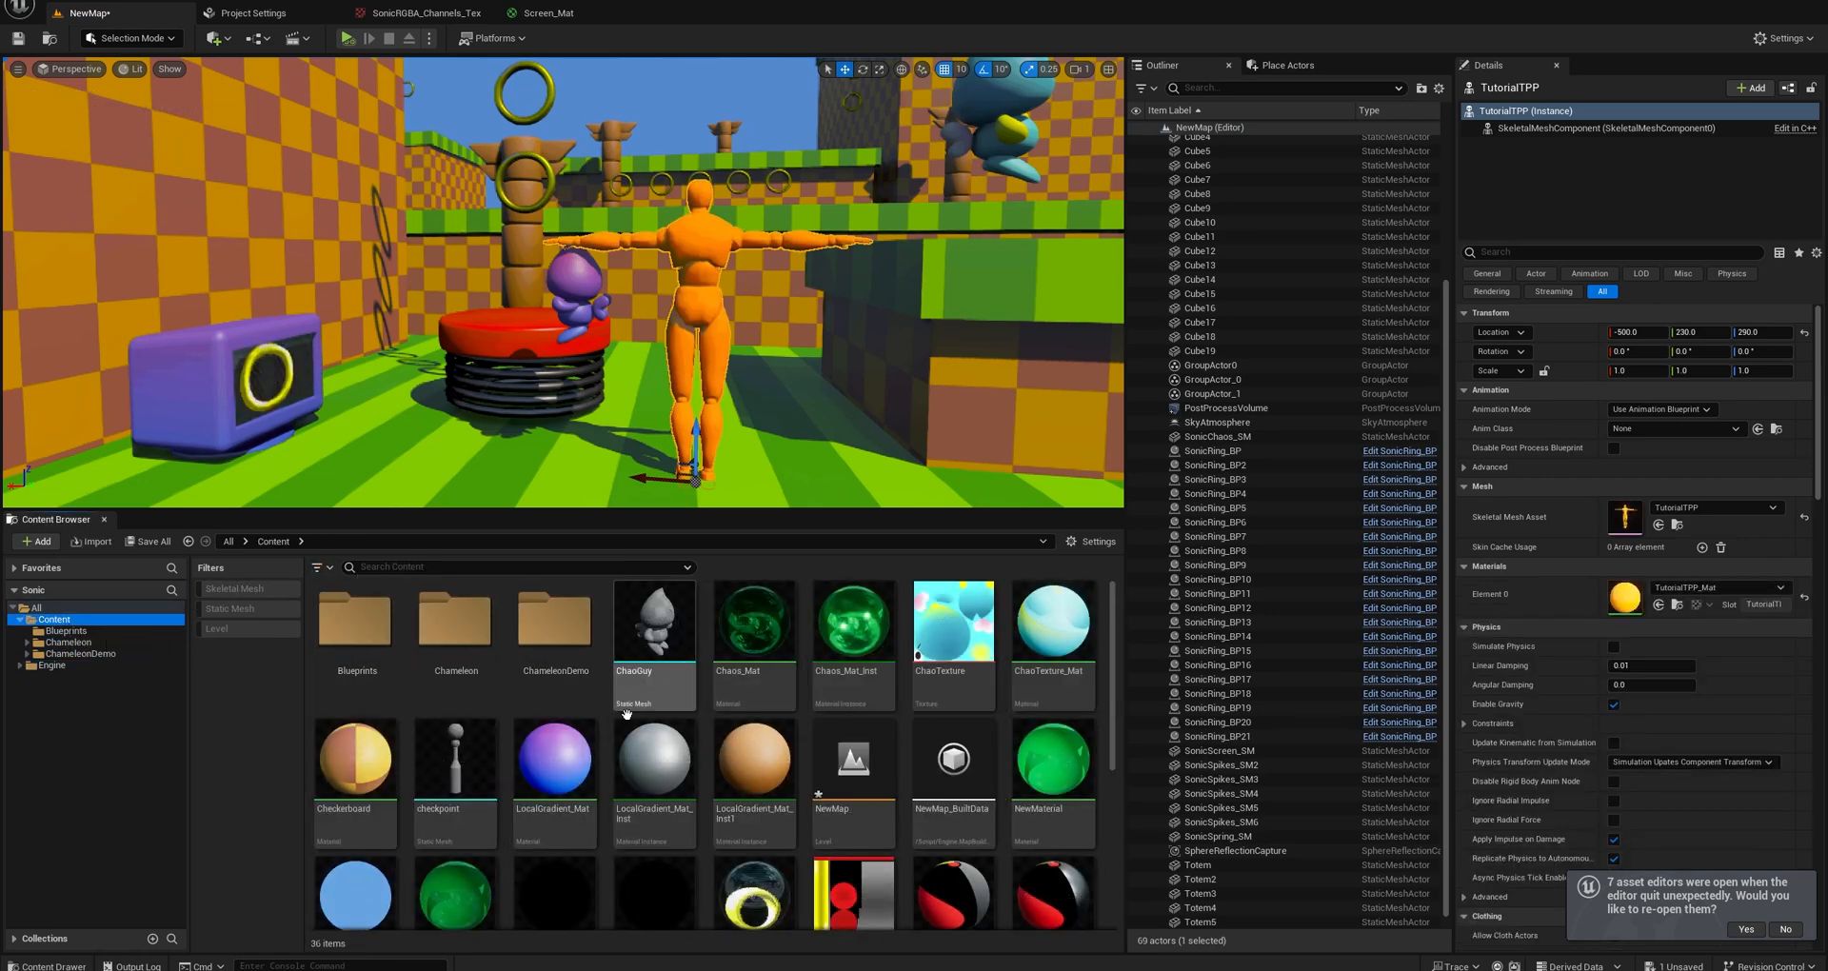
drag(555, 762, 679, 340)
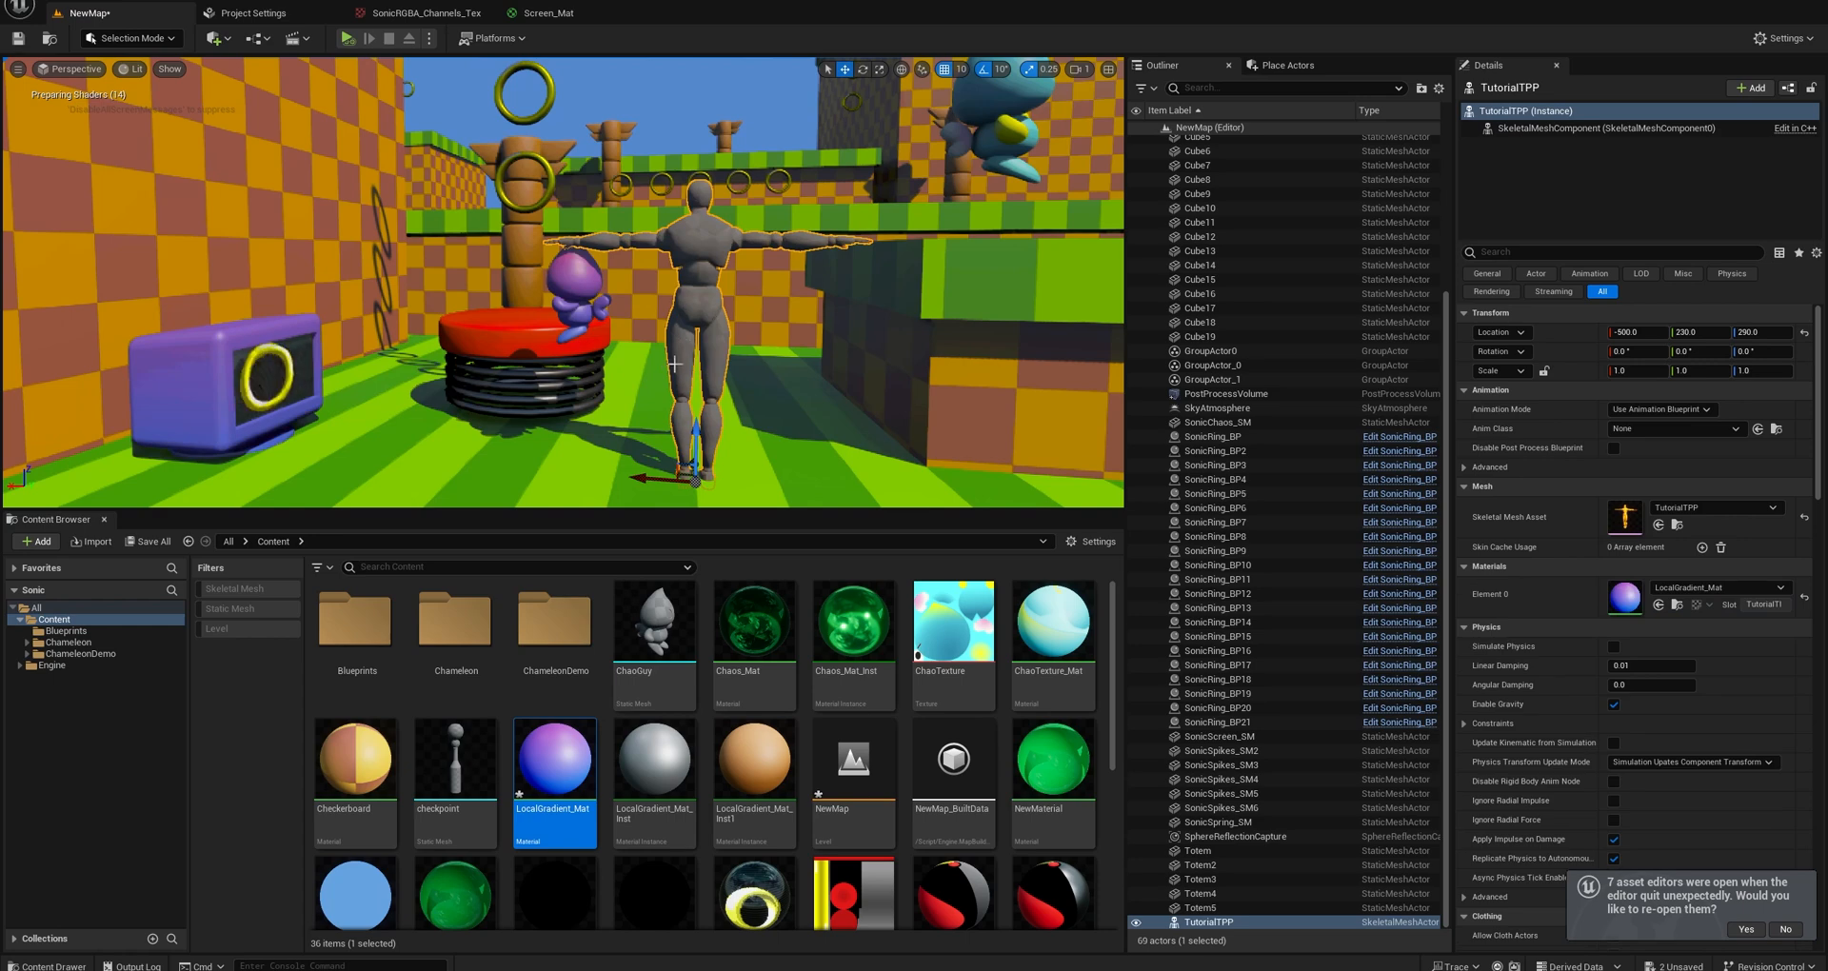
right_drag(677, 360, 614, 412)
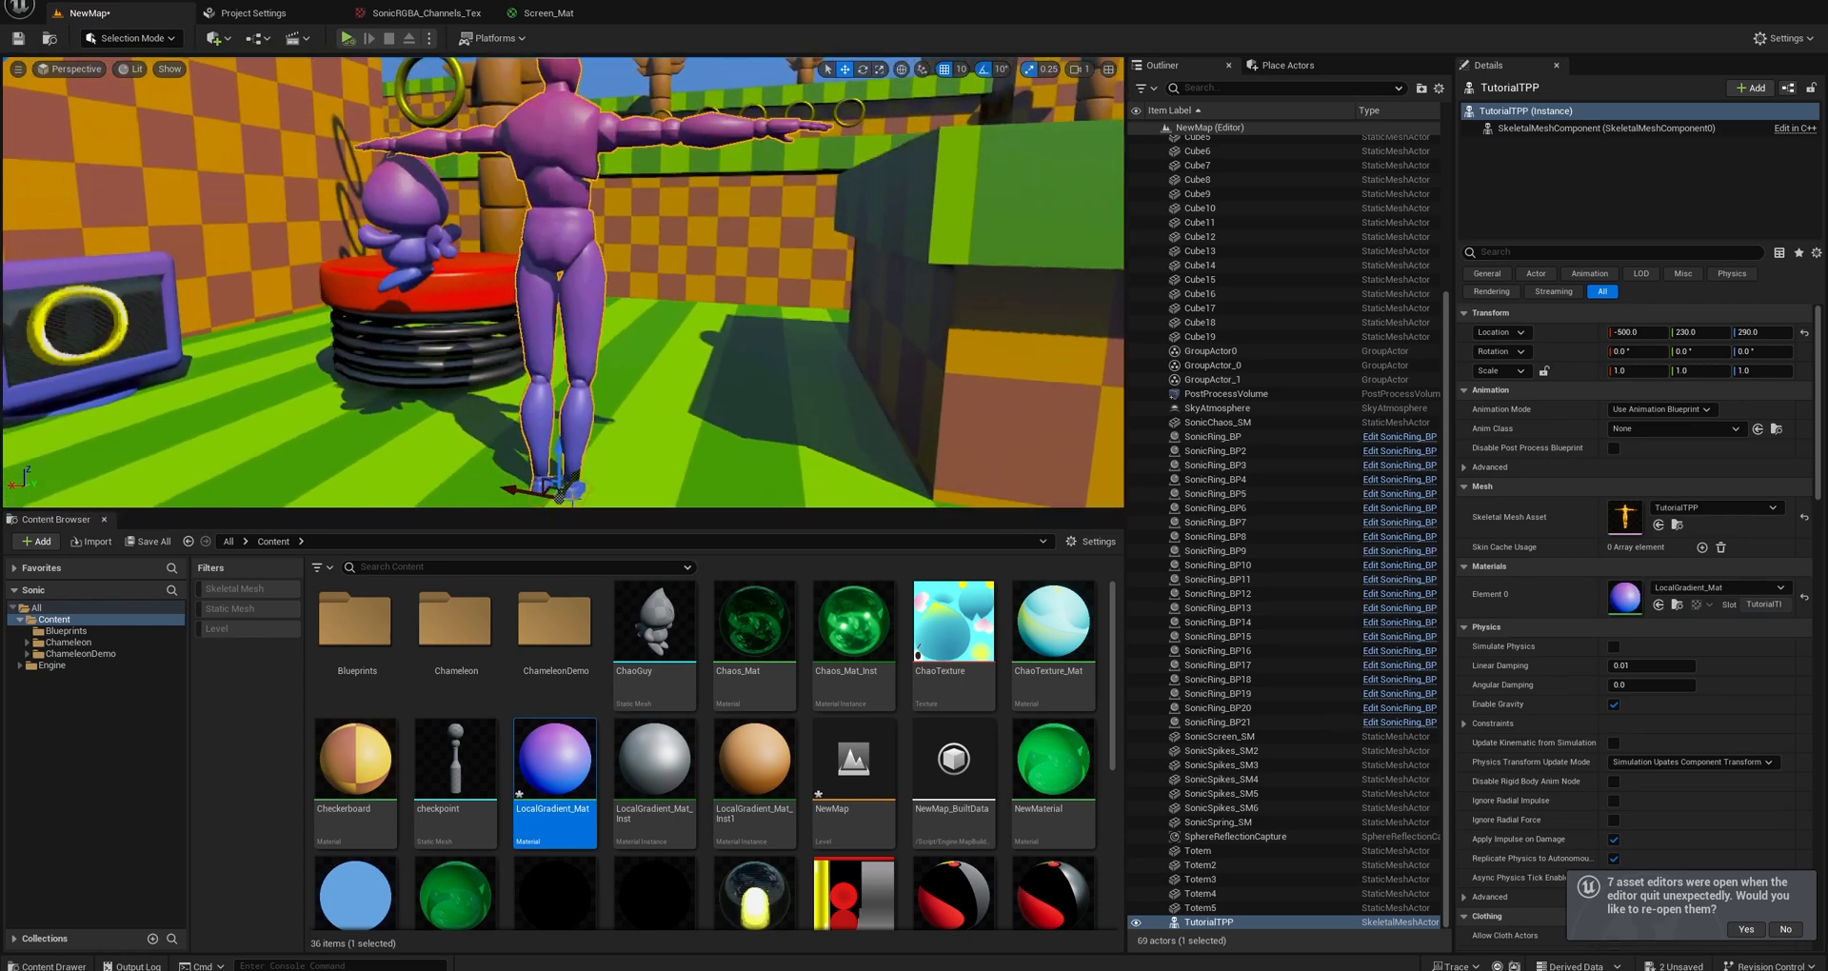
drag(560, 472, 560, 400)
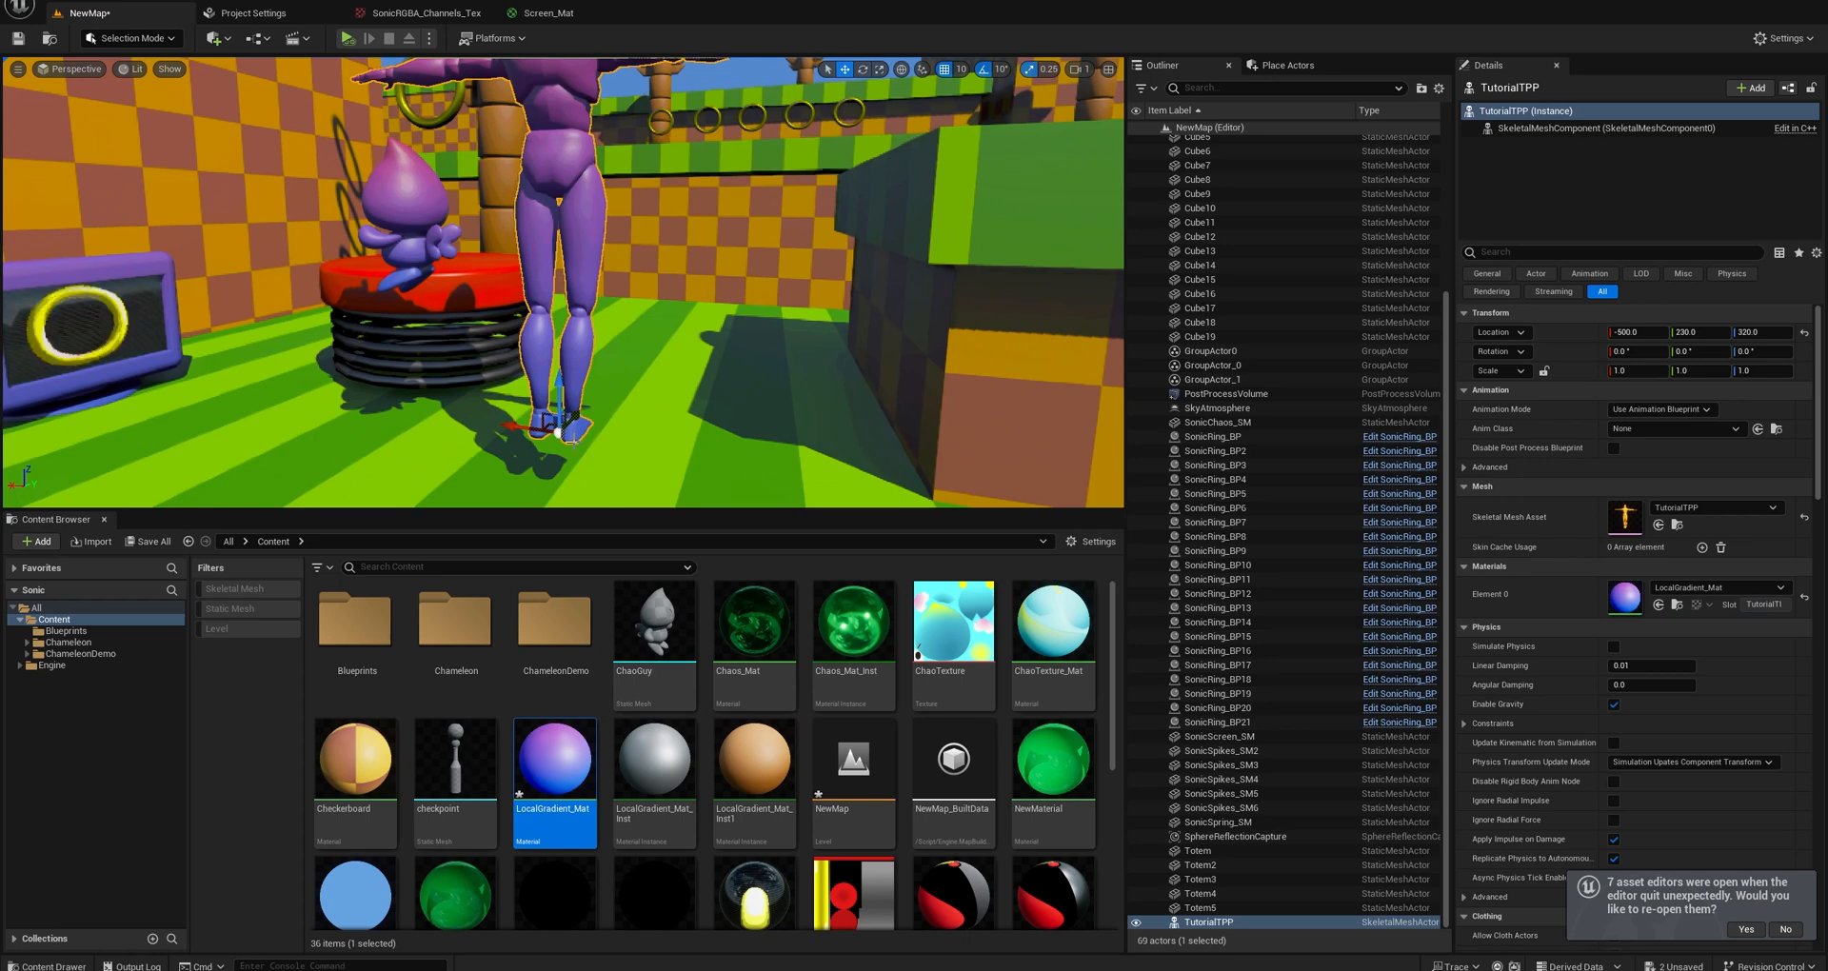
mouse_move(583, 391)
middle_down()
mouse_move(600, 305)
mouse_move(662, 233)
mouse_move(602, 309)
mouse_move(600, 371)
middle_up()
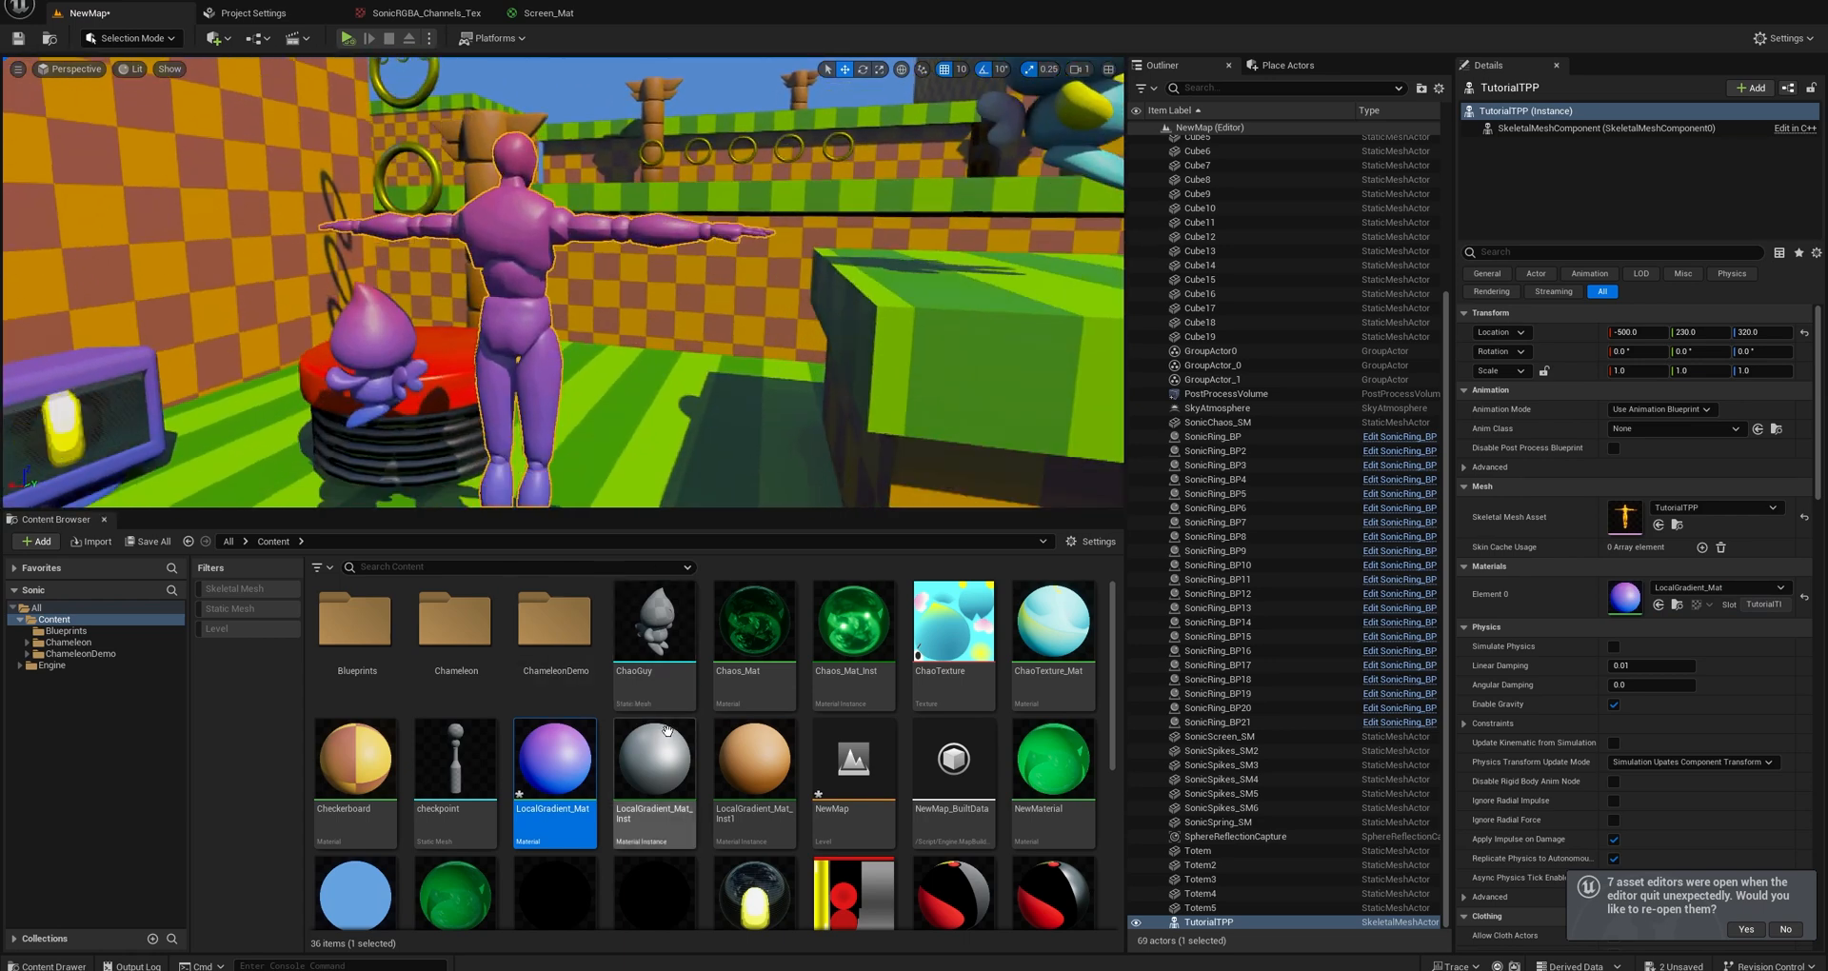
Apply LocalGradient_Mat_Inst1 to the mannequin and change that material instance's C1 color to bright blue.
drag(754, 762, 560, 471)
middle_drag(558, 470, 562, 543)
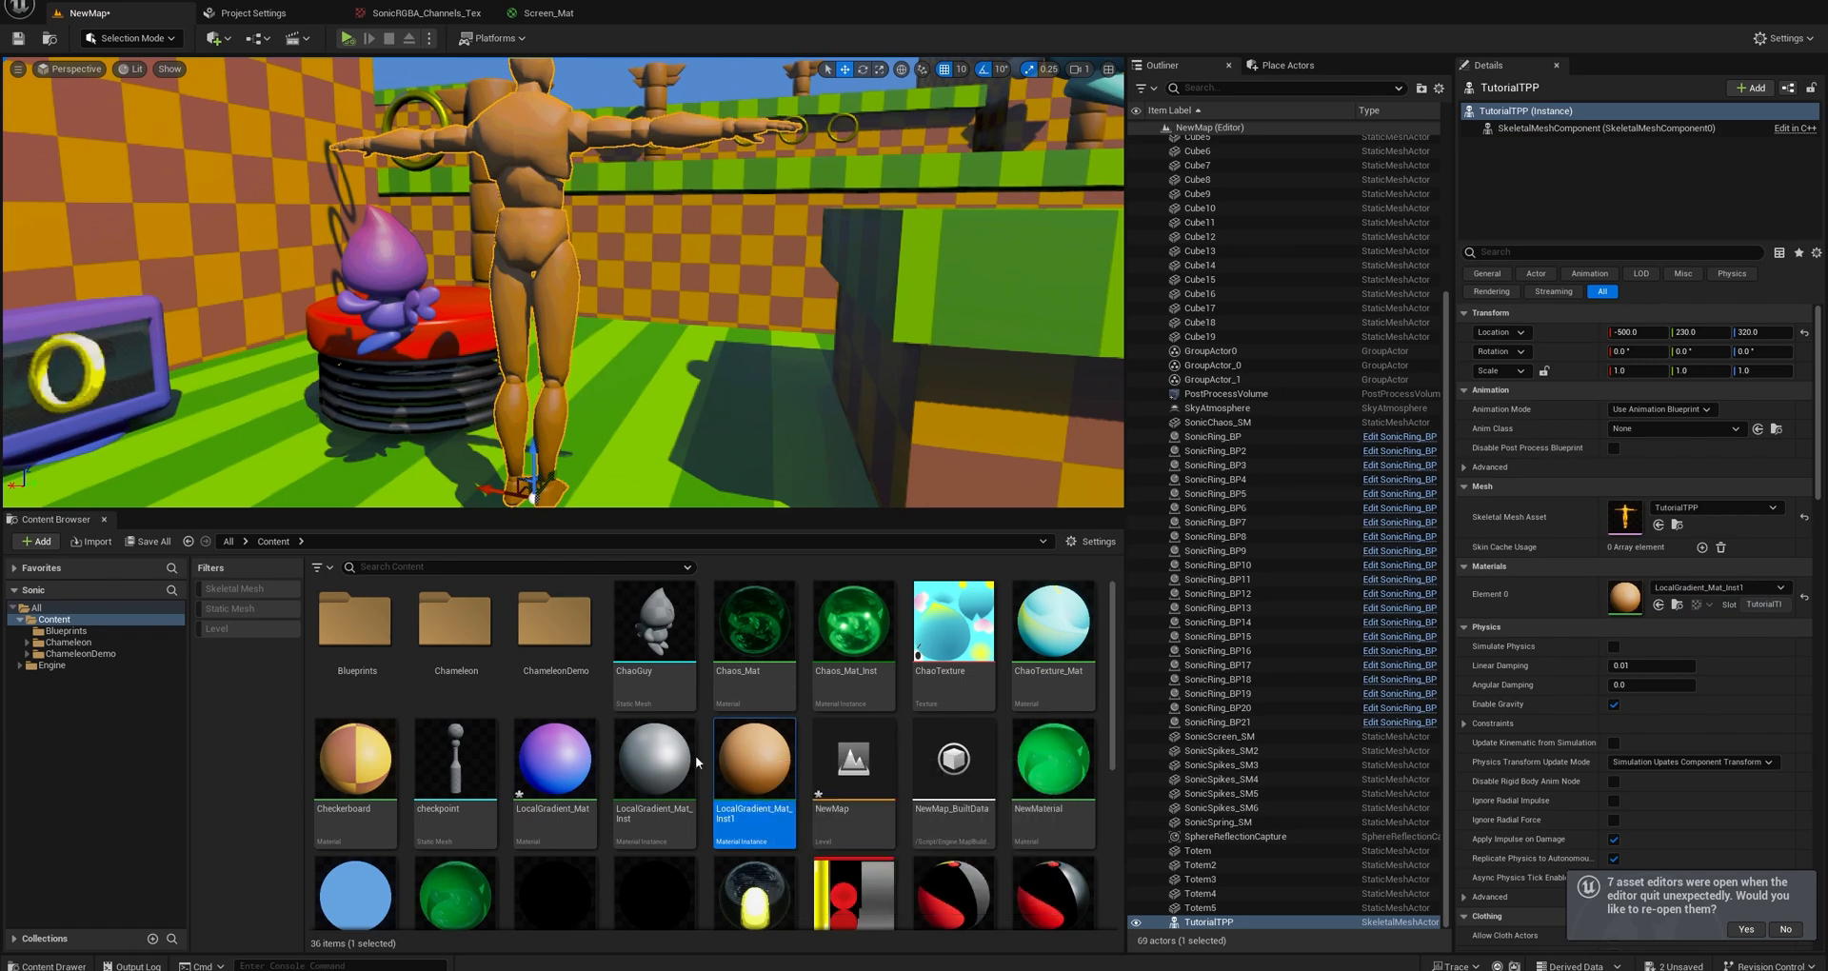
click(674, 756)
double_click(755, 762)
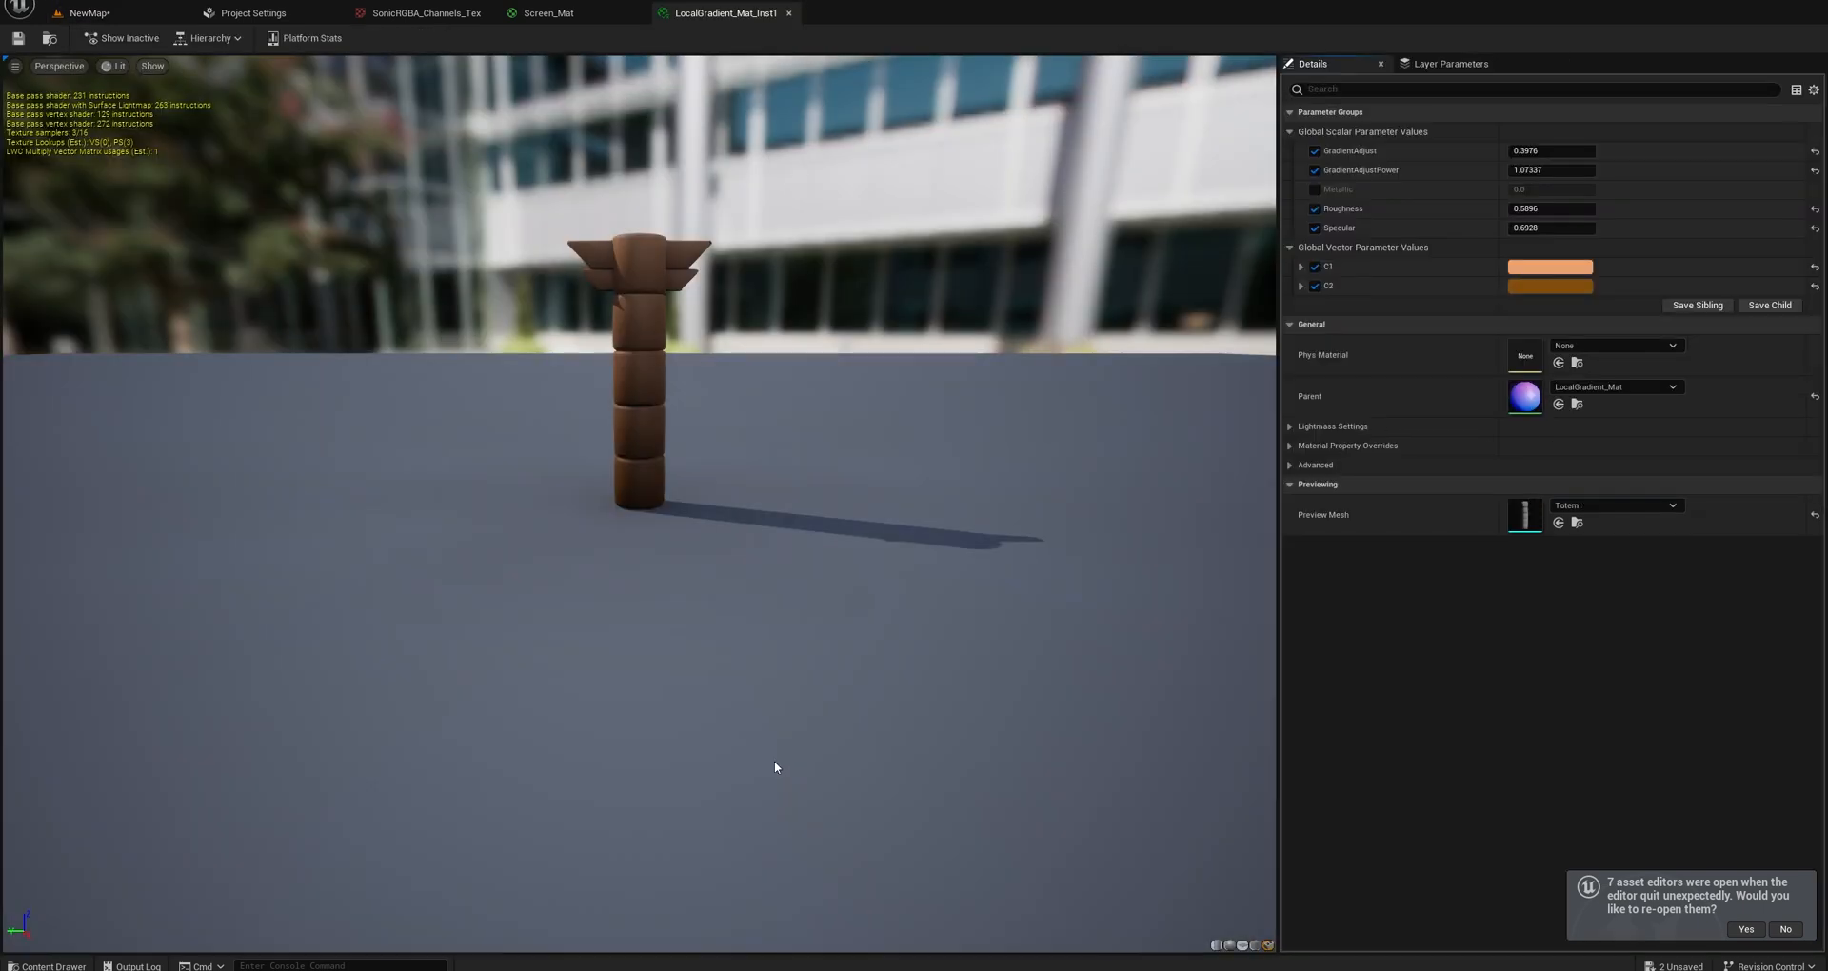
click(1520, 267)
drag(1293, 376, 1226, 368)
click(1432, 624)
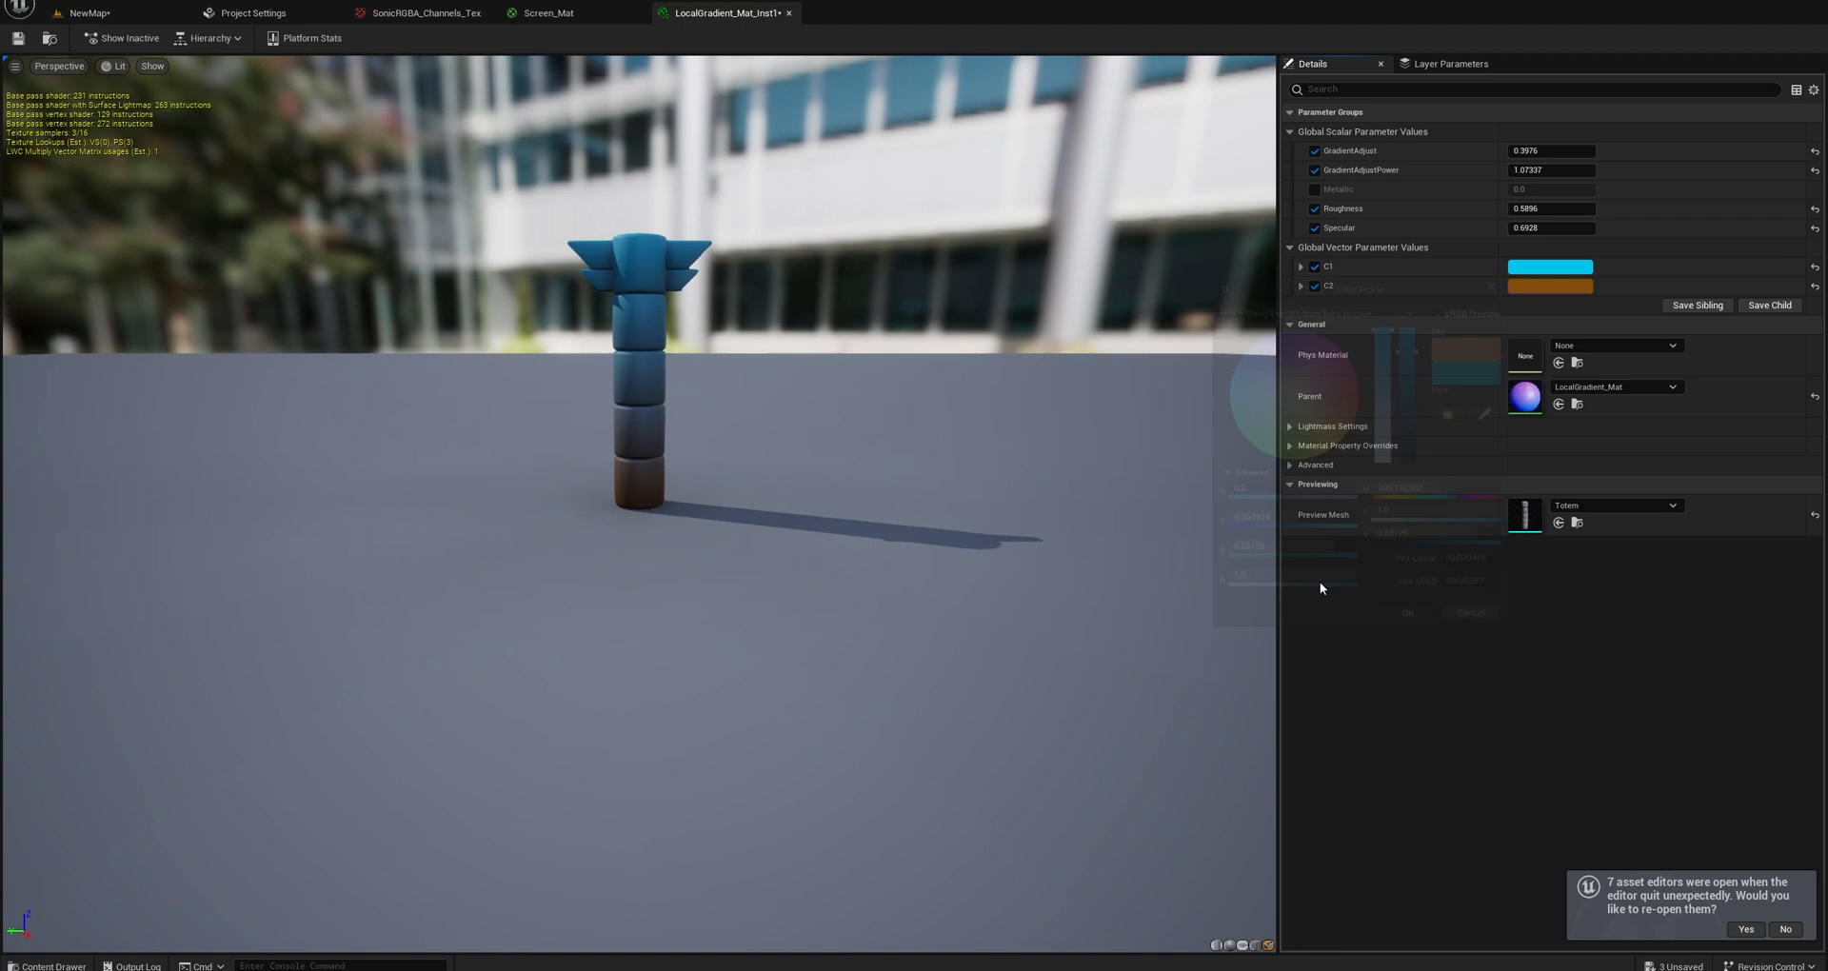
Inspect the recolored TutorialTPP mannequin in the NewMap level from several distances and delete it.
click(121, 17)
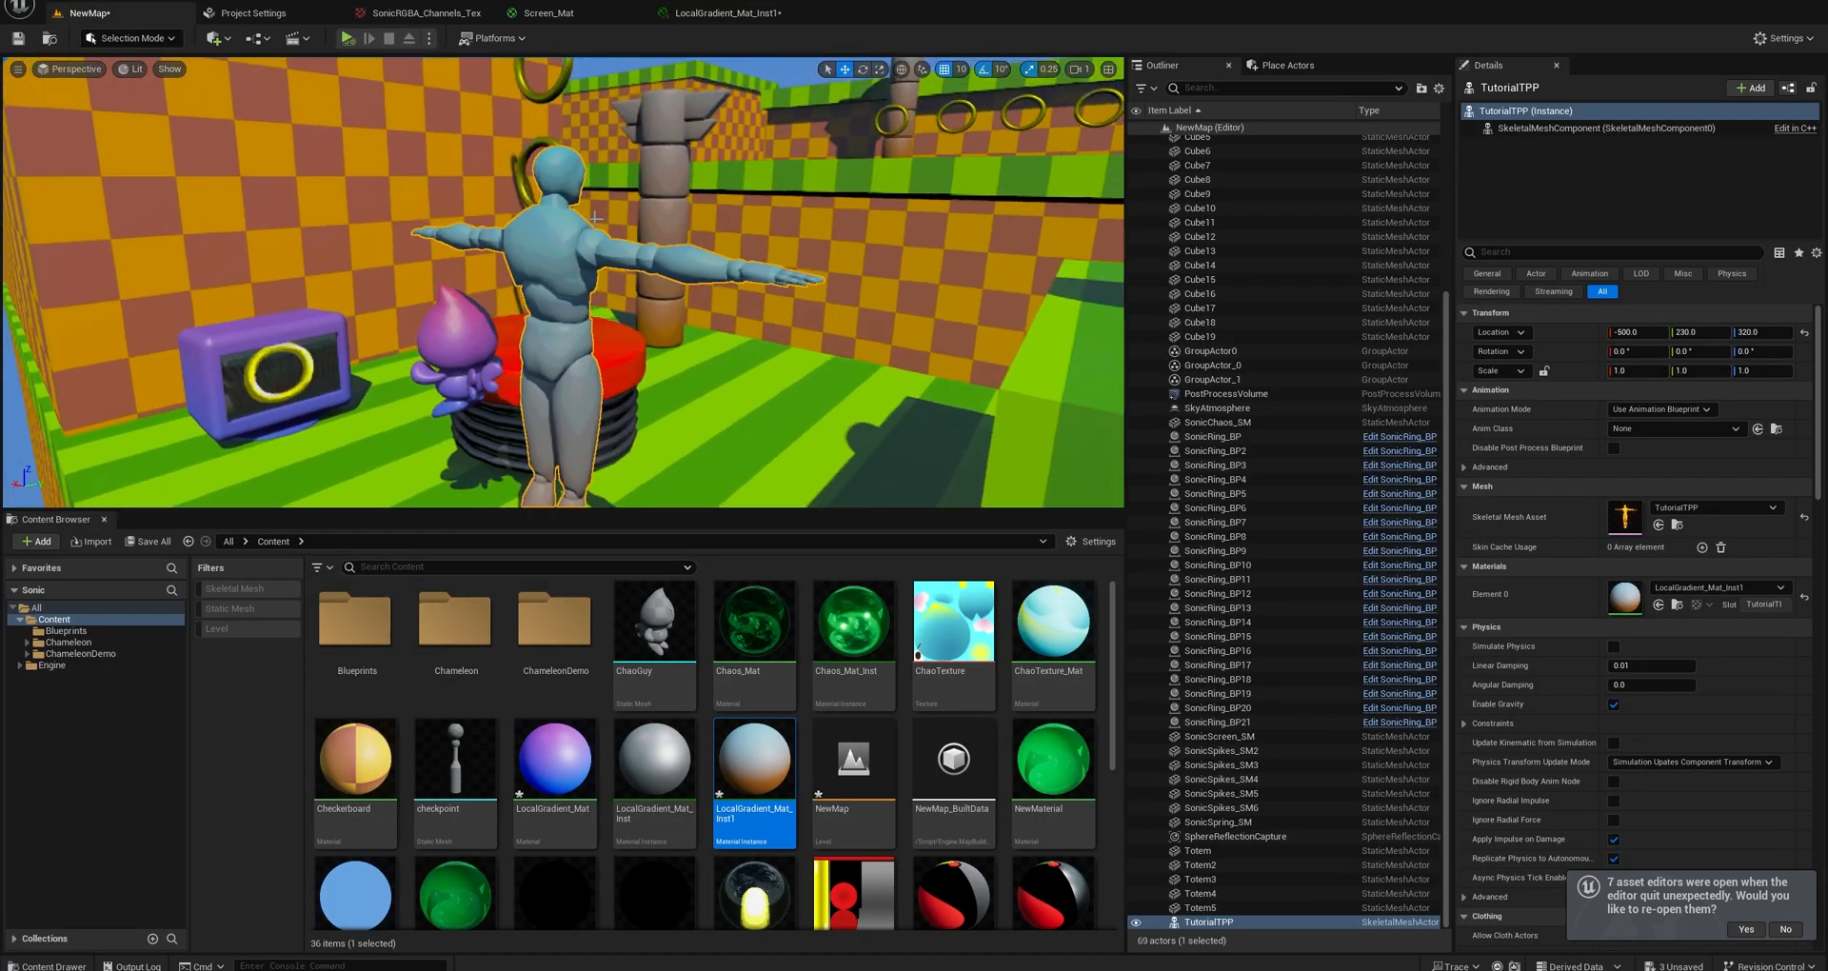
key(w)
right_drag(559, 281, 559, 281)
key(f)
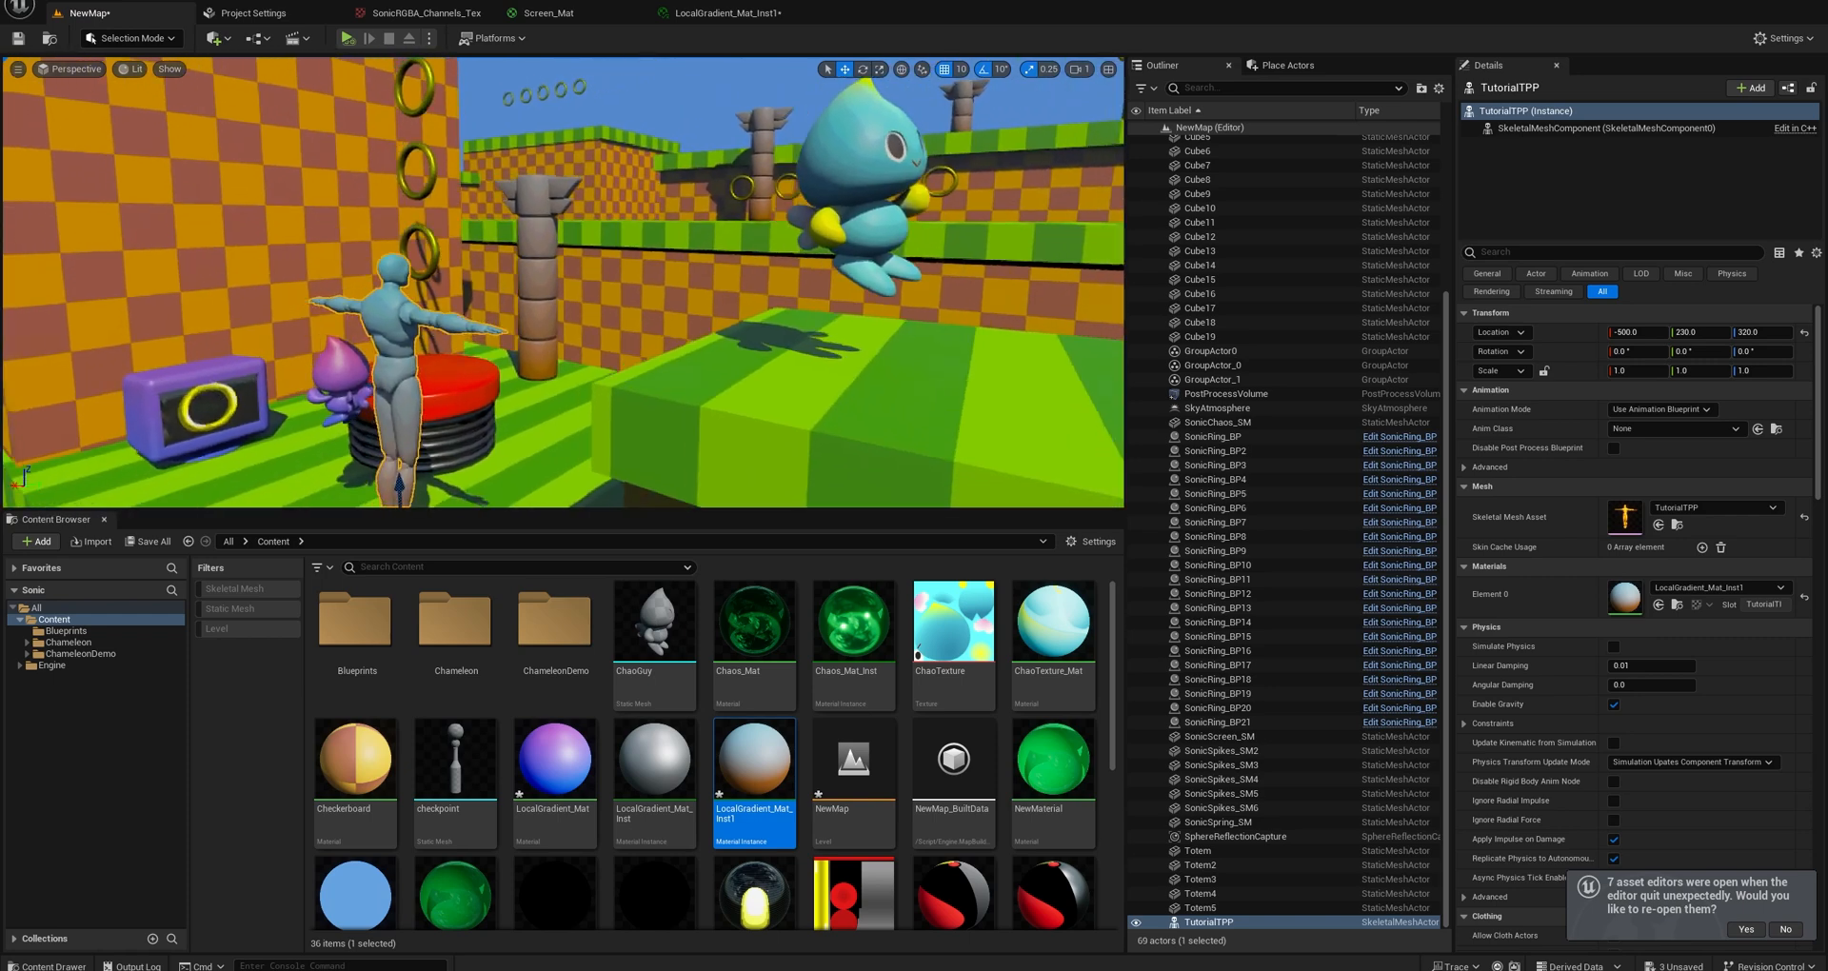
mouse_move(643, 376)
middle_down()
mouse_move(615, 400)
mouse_move(644, 376)
middle_up()
drag(612, 370, 659, 303)
key(e)
key(Delete)
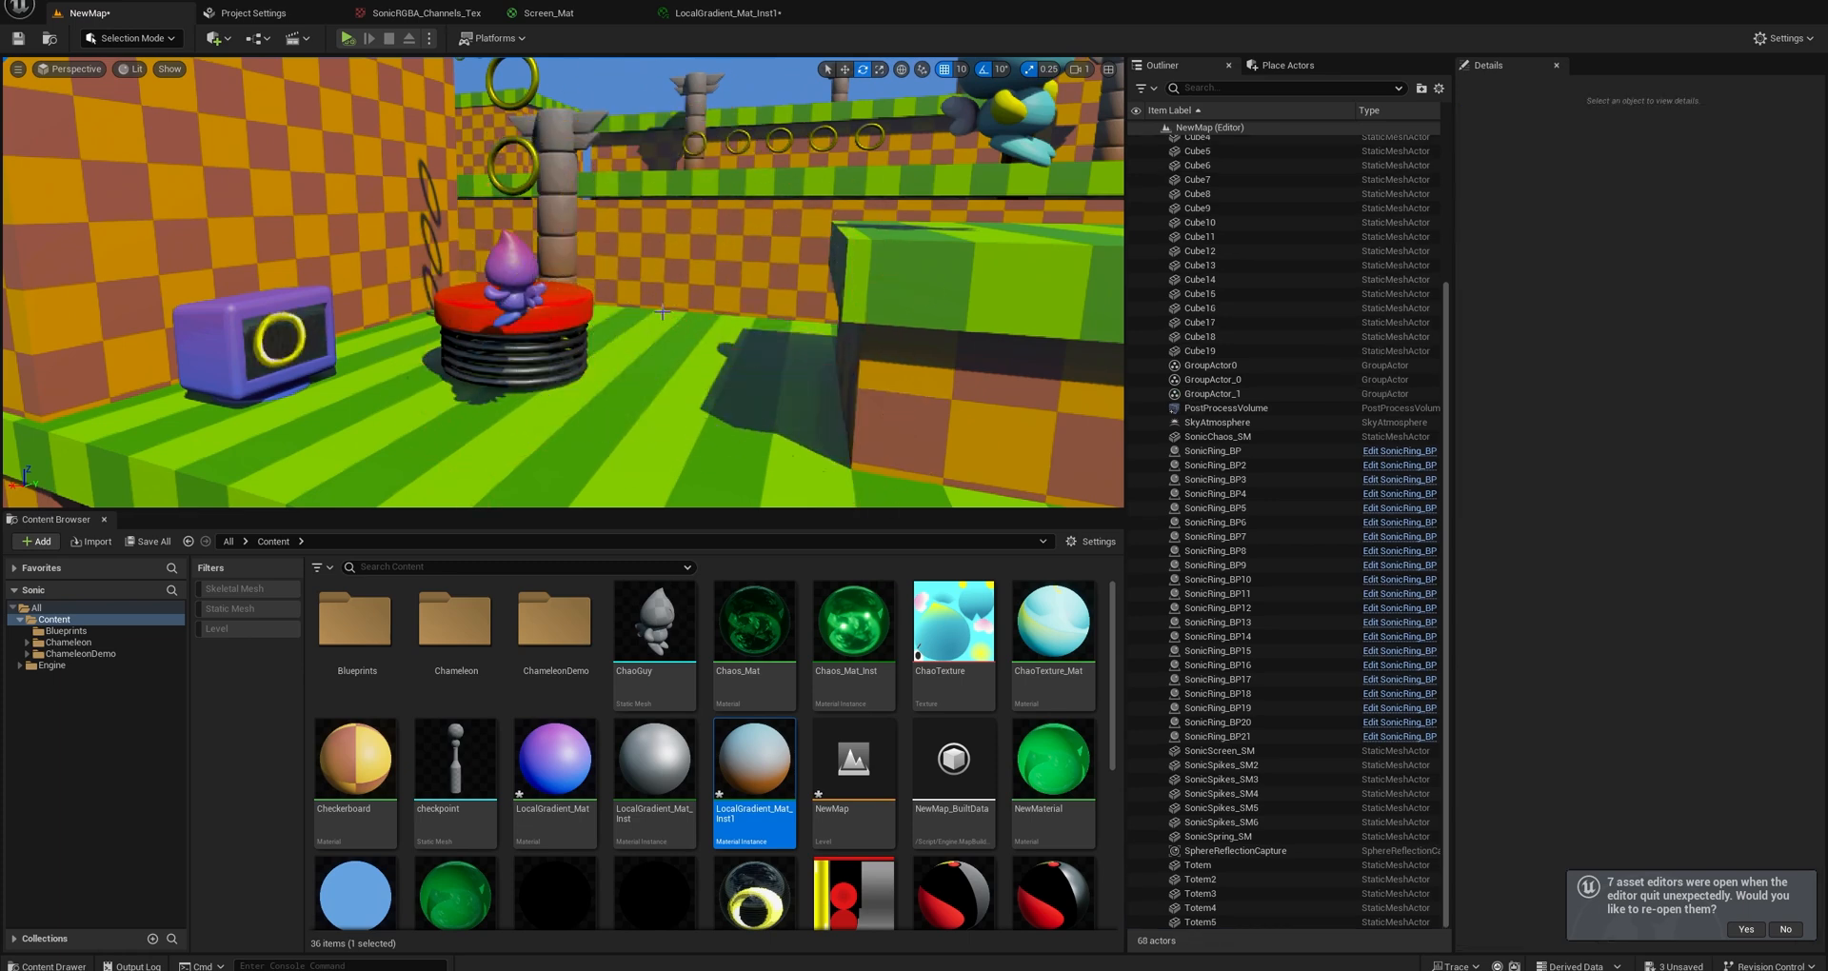
key(w)
right_drag(646, 270, 543, 286)
Open LocalGradient_Mat and move its Metallic, Specular and Roughness parameter nodes together to a lower spot beside the material output node.
click(553, 731)
double_click(553, 731)
scroll(722, 434, down, 2)
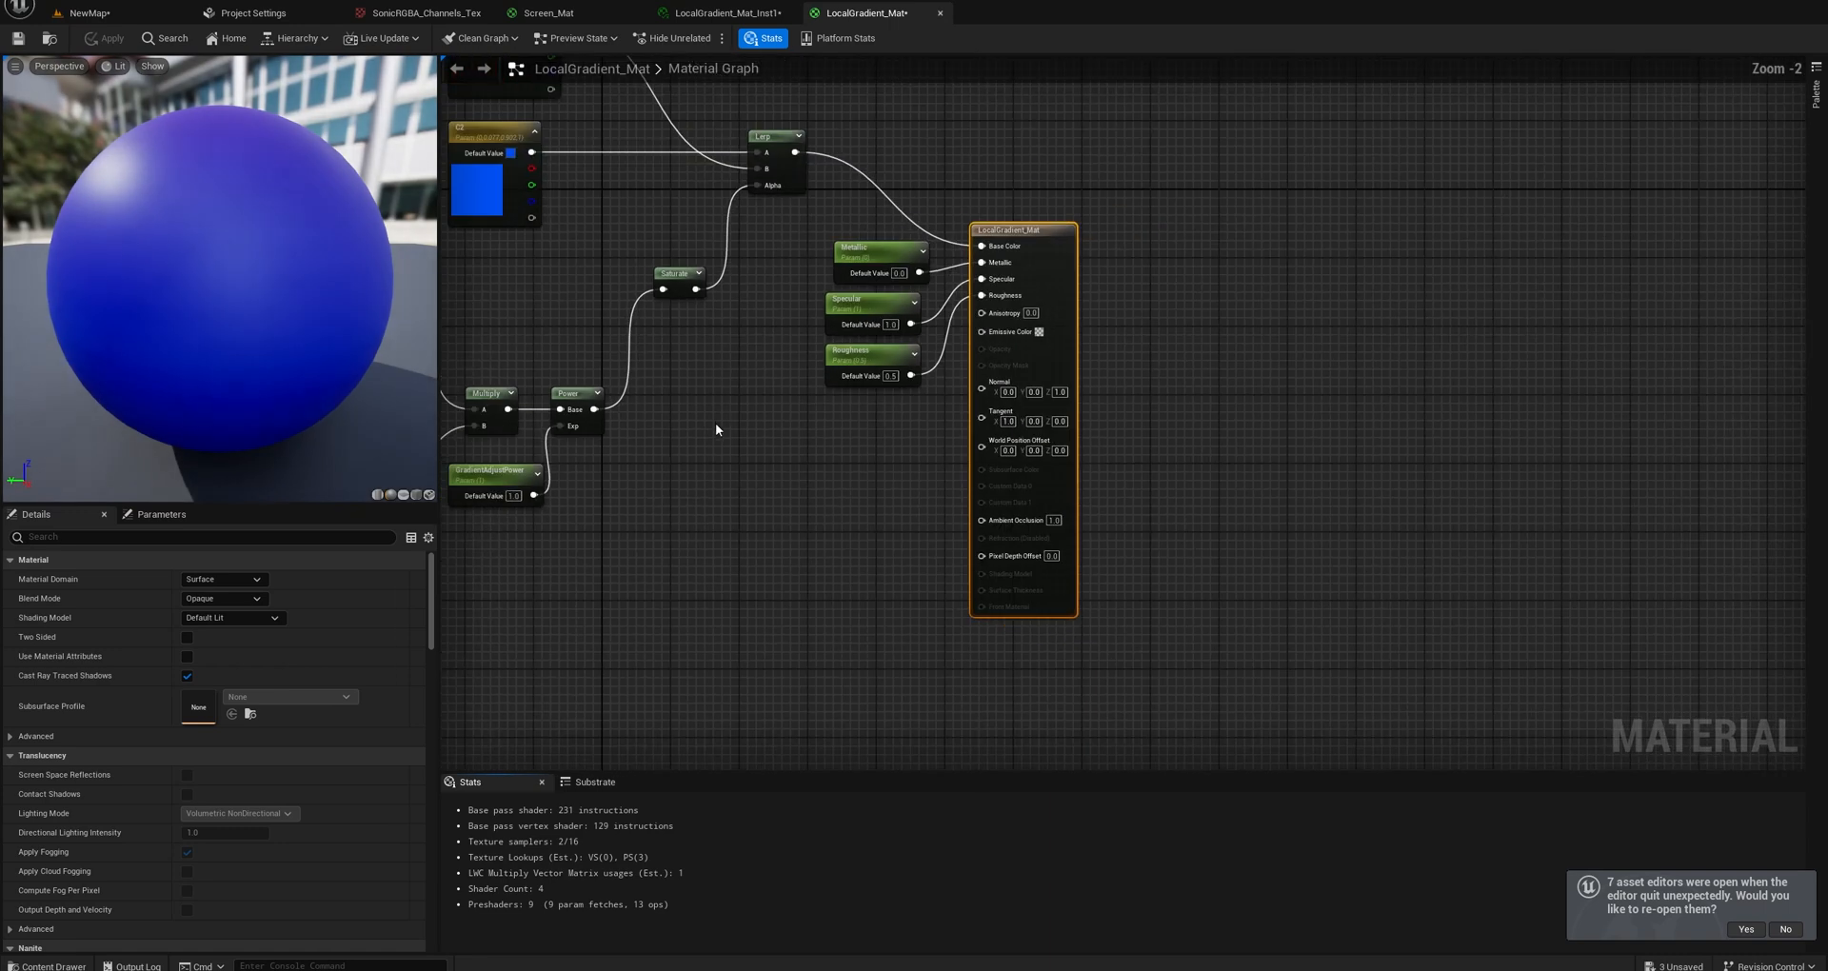
right_drag(716, 425, 944, 491)
scroll(1077, 434, up, 2)
right_drag(1077, 434, 928, 466)
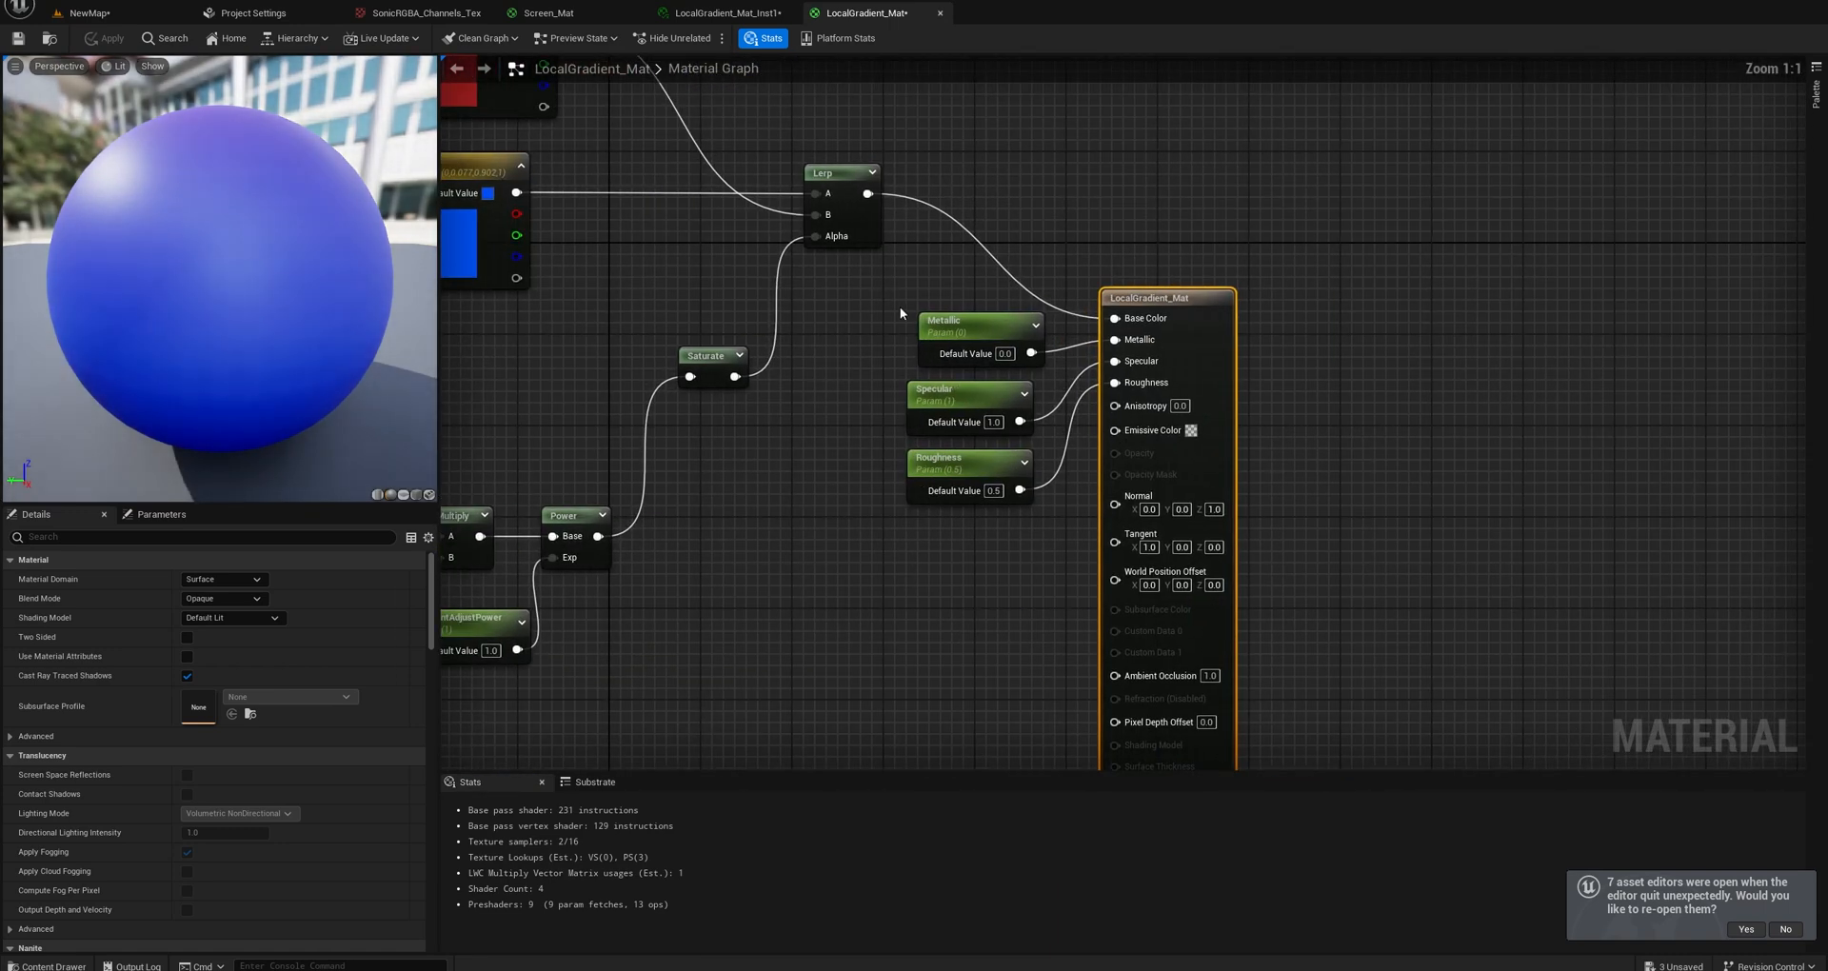
drag(901, 312, 1012, 516)
drag(962, 322, 961, 358)
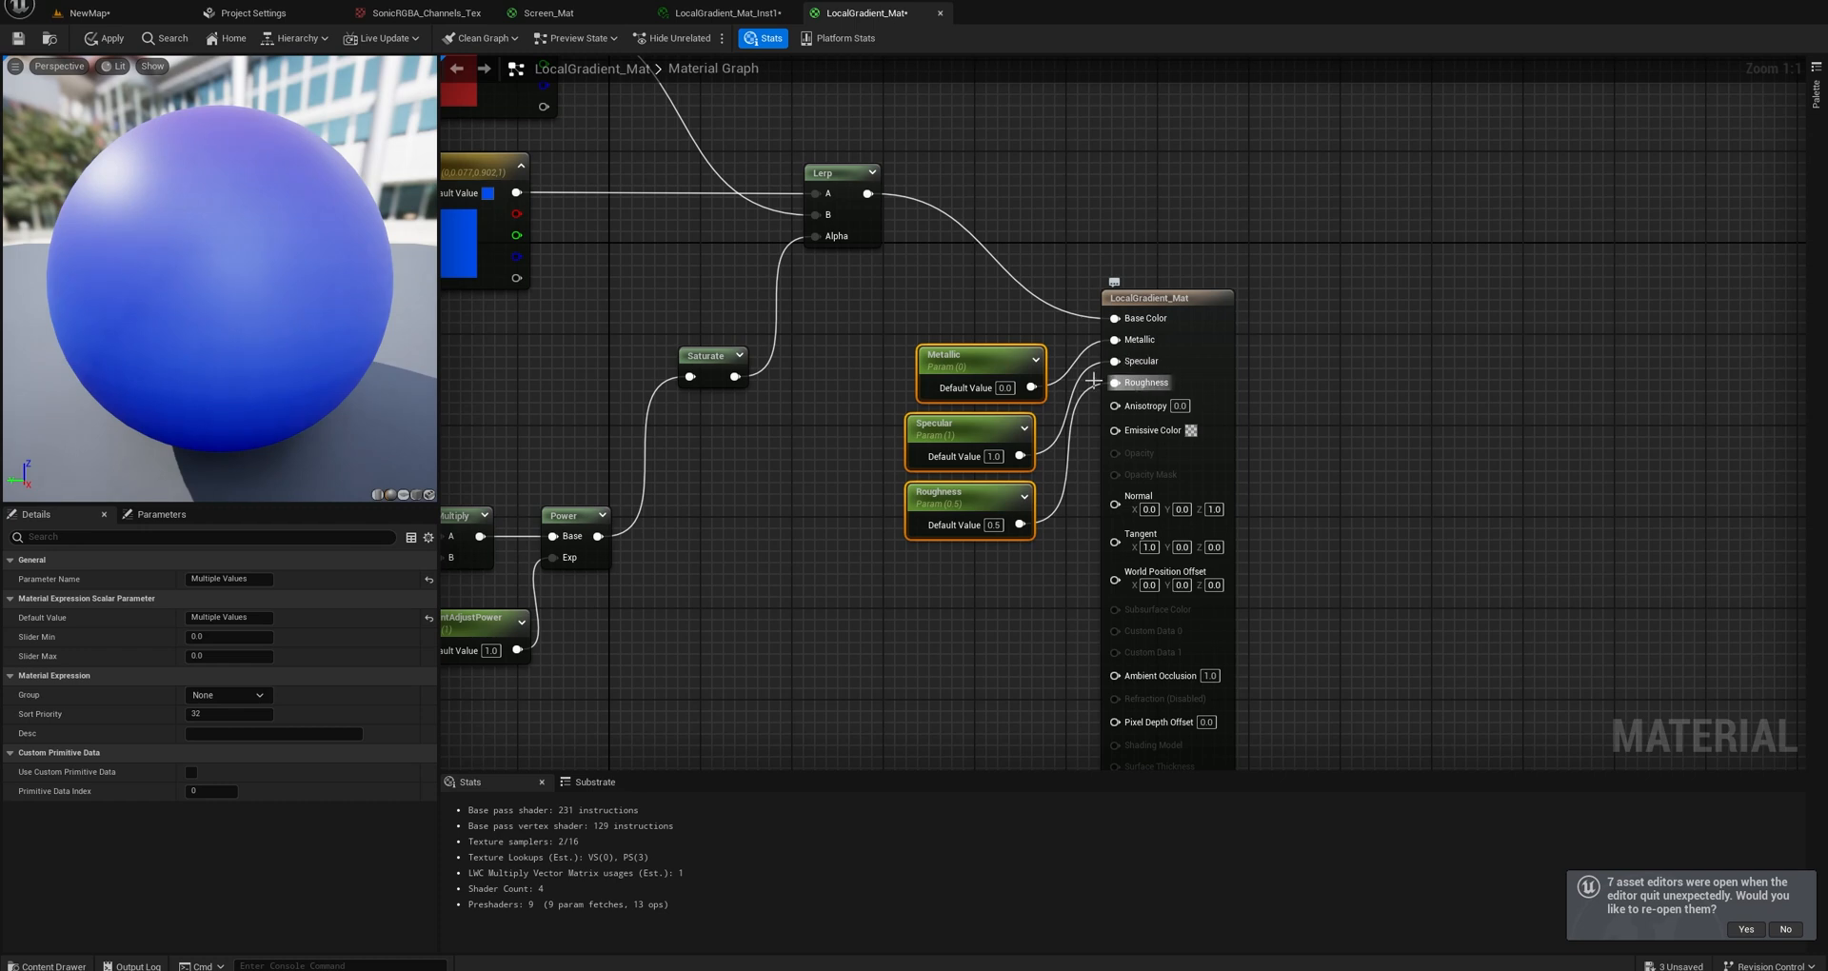
right_drag(885, 333, 932, 339)
drag(932, 341, 1038, 514)
drag(1022, 363, 1044, 545)
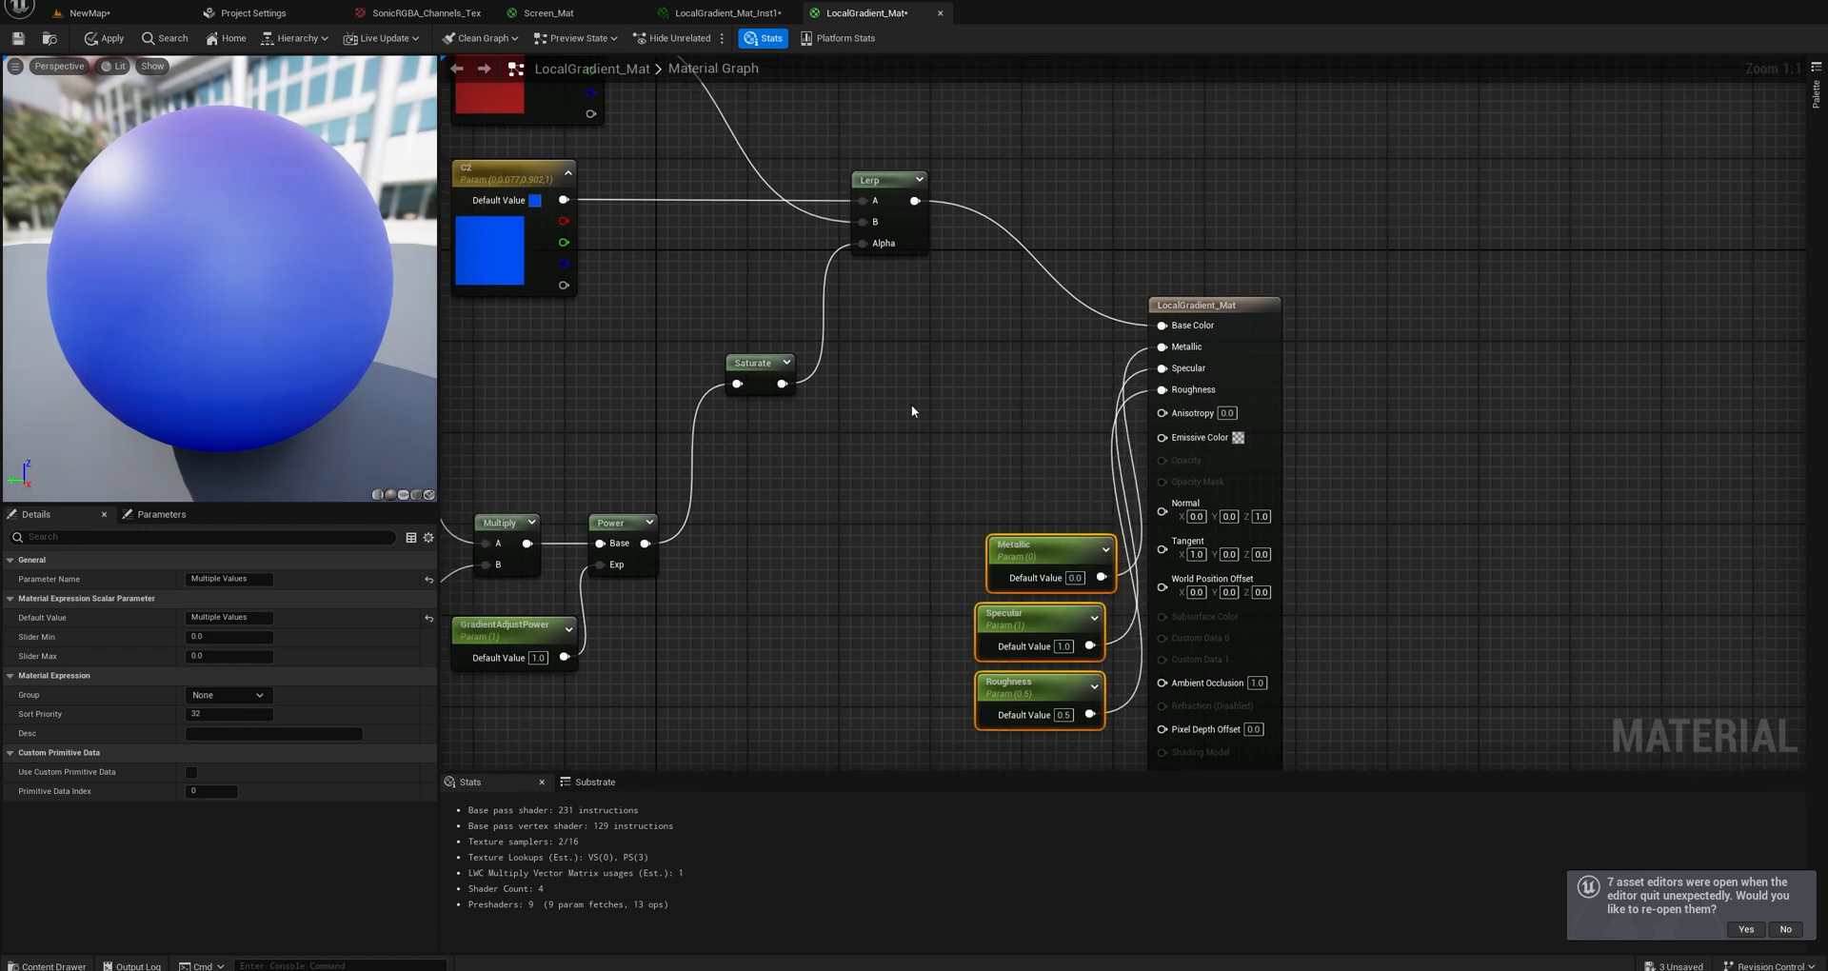
Stack the C1 and C2 color nodes closely, raise the Lerp node, and place Saturate beside its Alpha input.
right_drag(655, 189, 995, 431)
drag(877, 257, 879, 211)
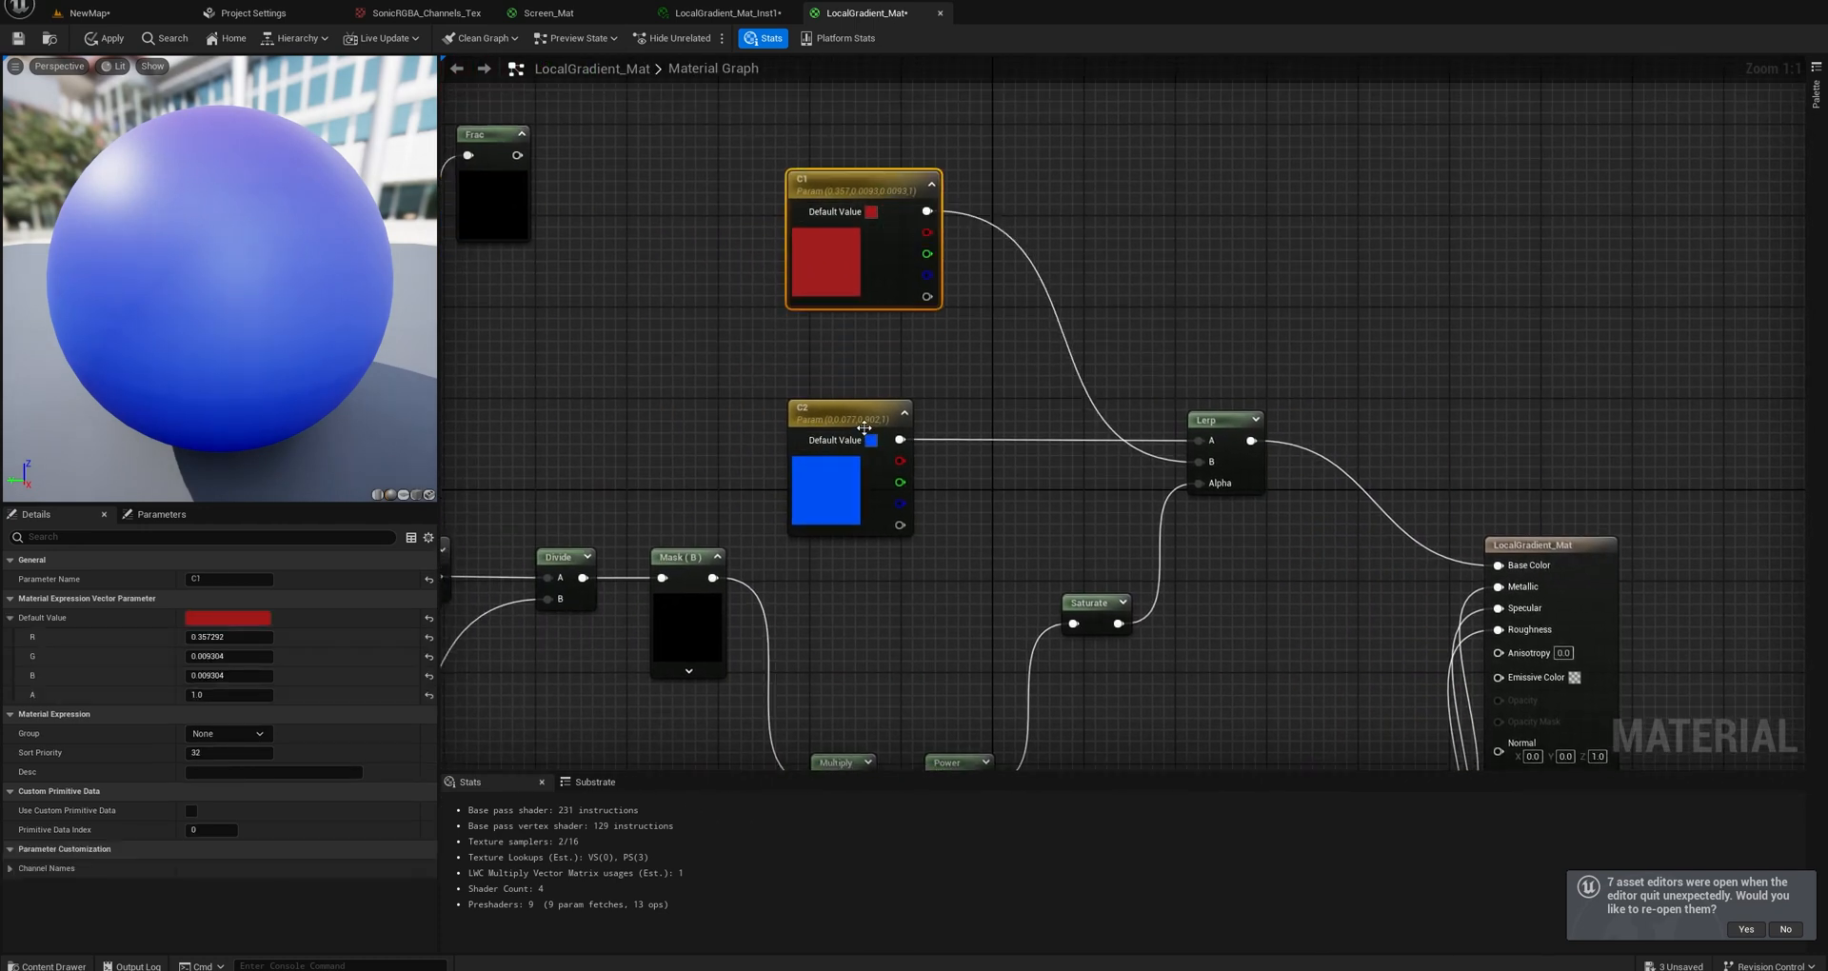
drag(863, 428, 868, 332)
drag(1244, 424, 1251, 372)
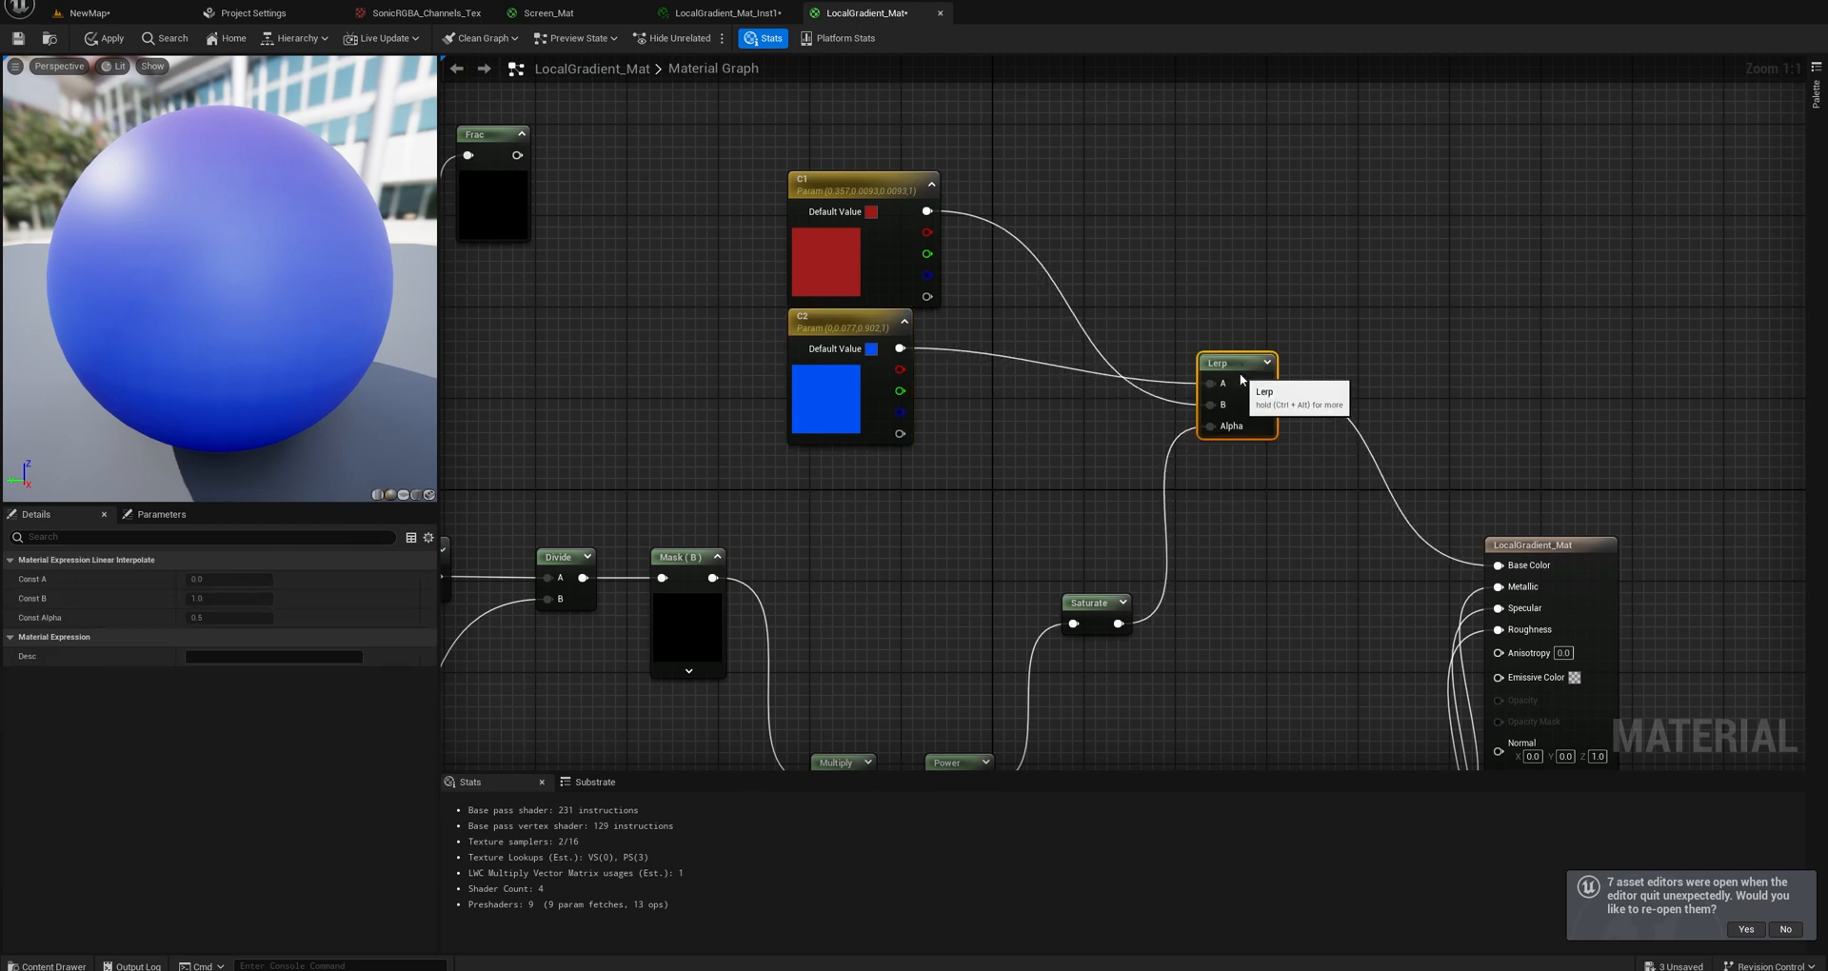
right_drag(1134, 515, 1257, 400)
drag(1213, 491, 1258, 306)
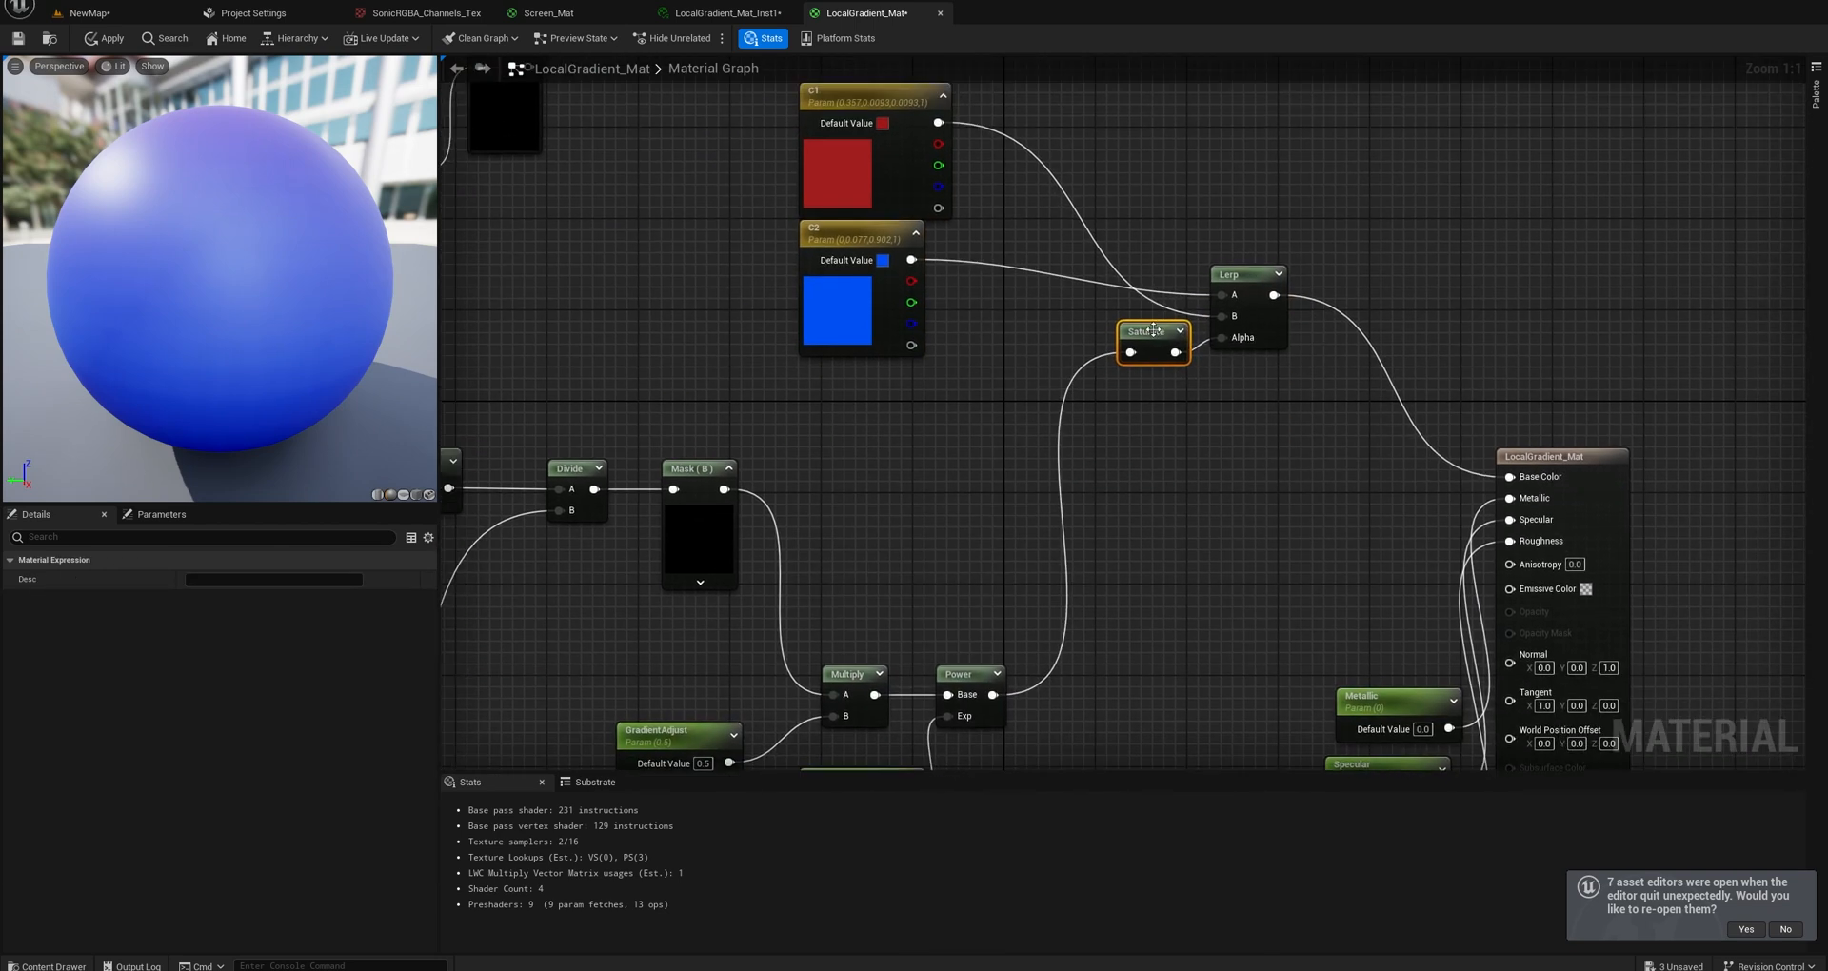
drag(1153, 331, 1132, 372)
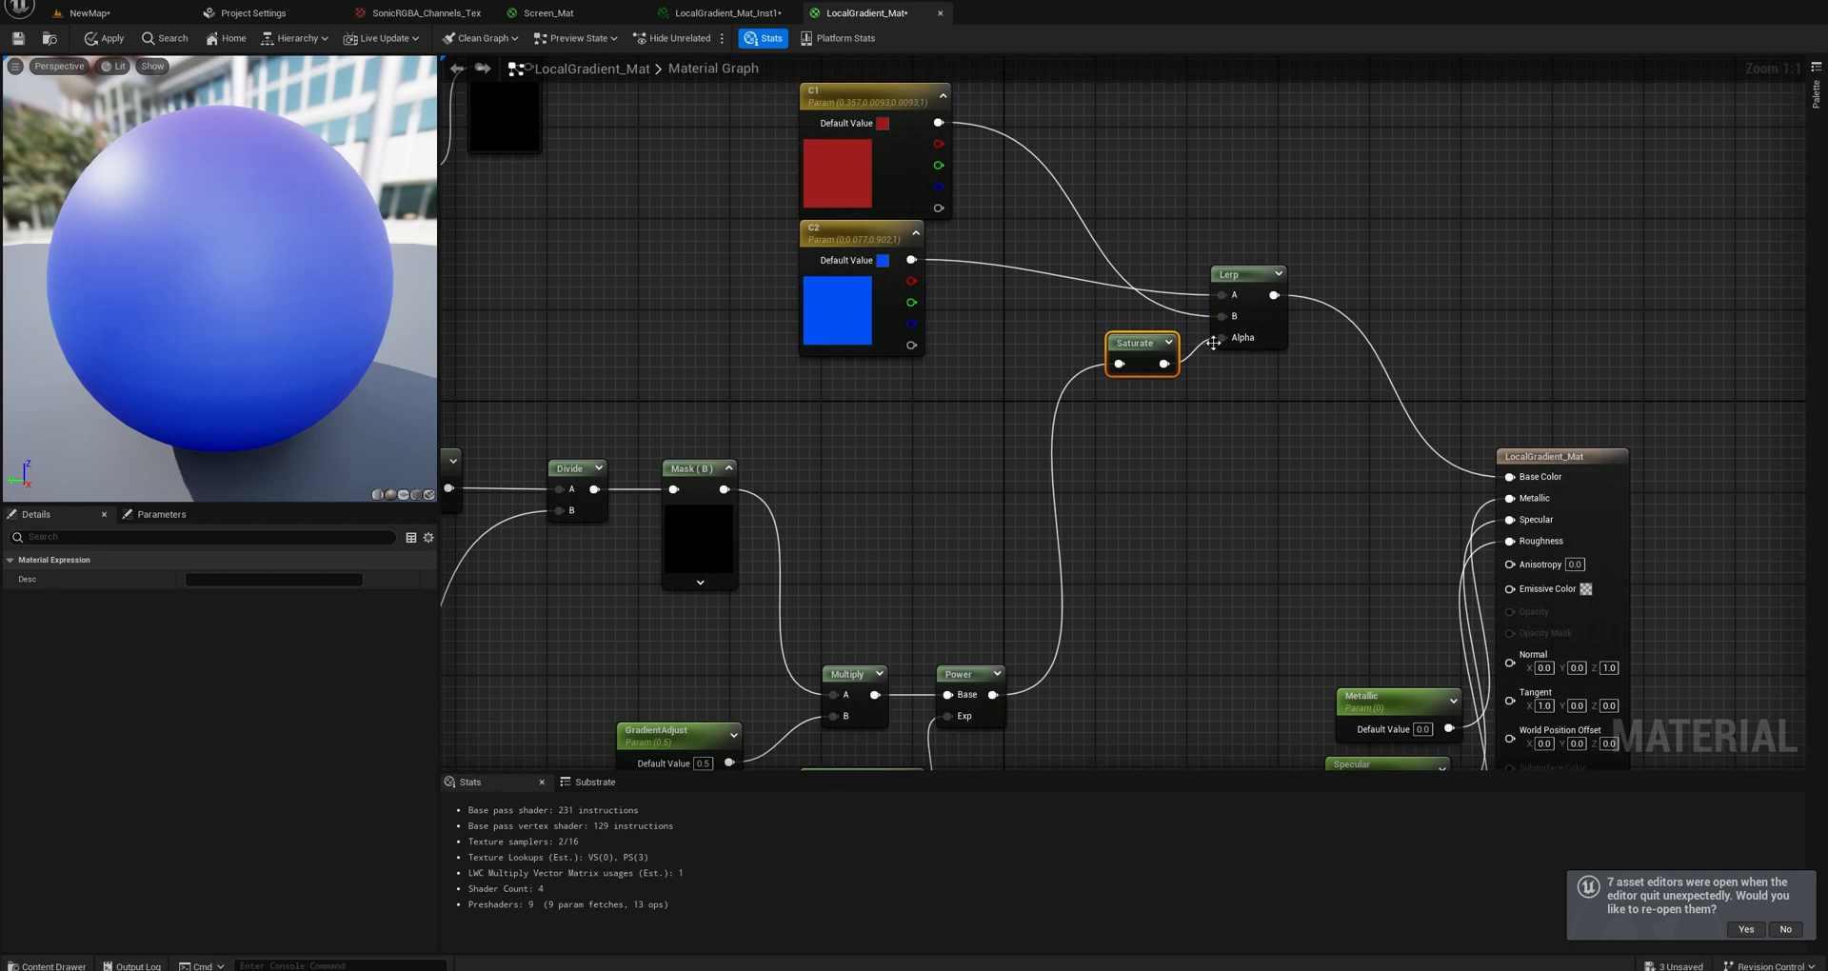
Delete the unused Object Local Bounds, Subtract and Frac node group above the gradient chain.
right_drag(775, 549, 1257, 371)
scroll(1257, 371, down, 2)
right_drag(786, 401, 810, 576)
drag(764, 662, 608, 540)
key(Delete)
drag(1116, 287, 846, 198)
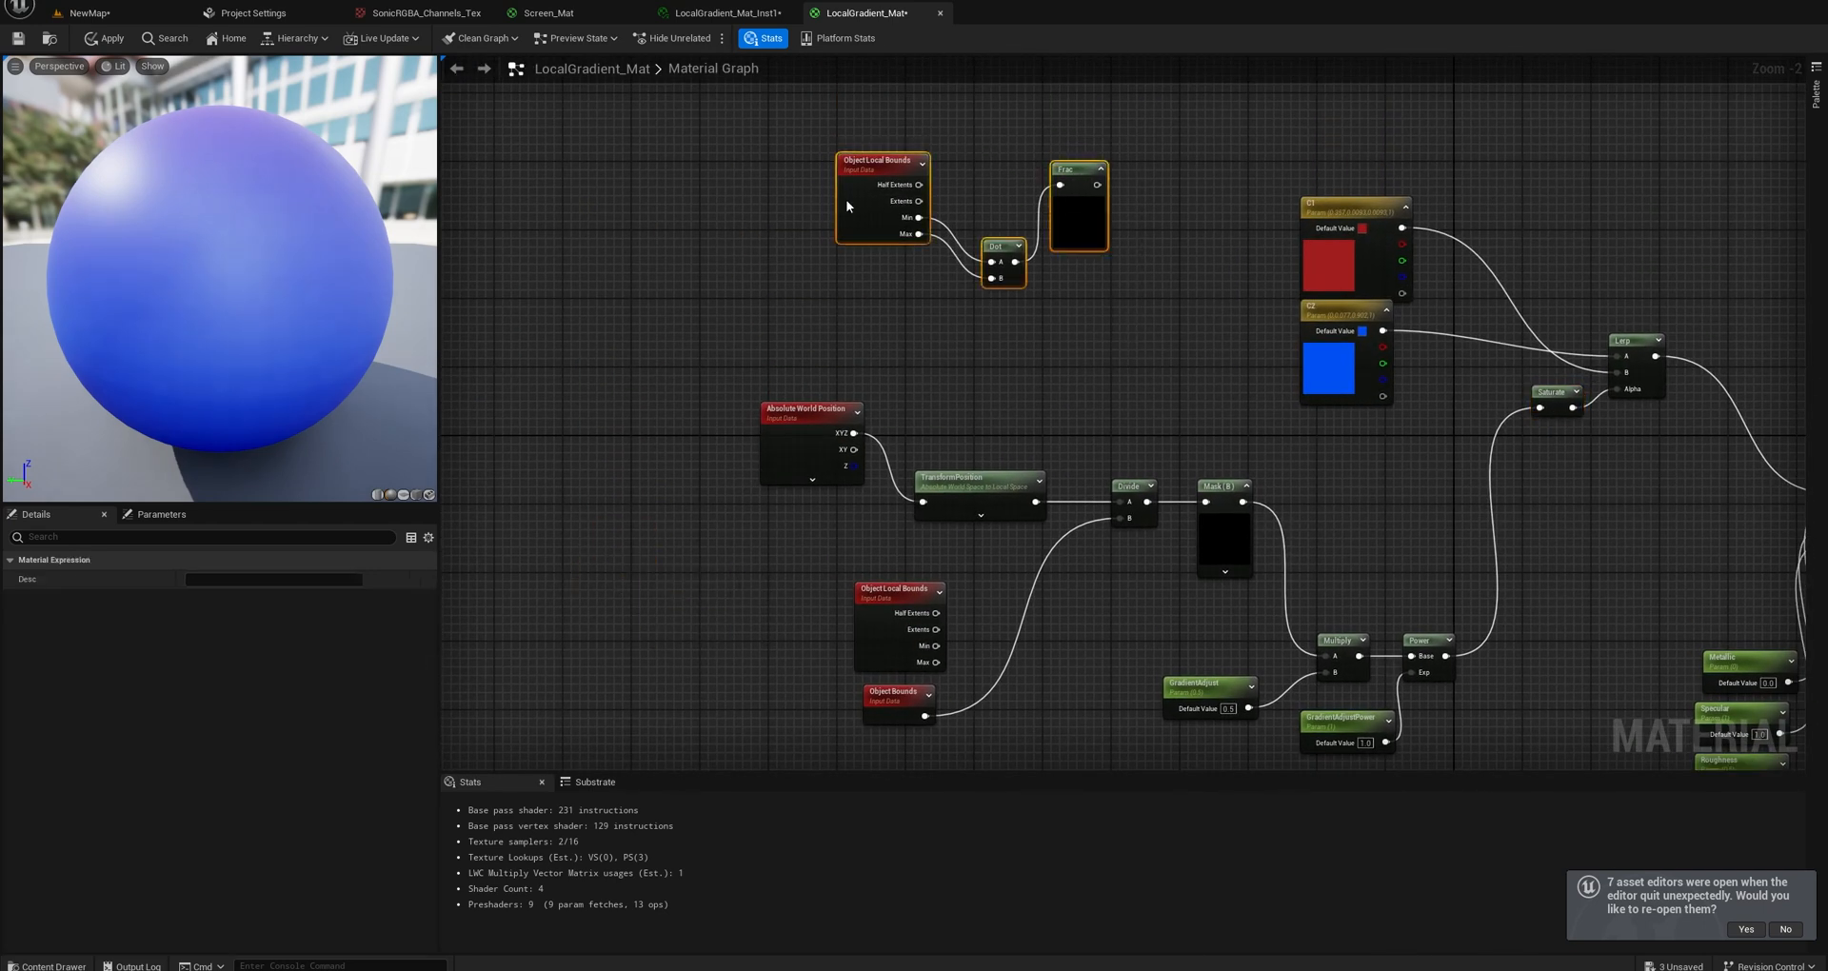
key(Delete)
Line up Absolute World Position and TransformPosition in one row and delete the unconnected Object Local Bounds node below them.
right_drag(1138, 409, 831, 191)
right_drag(1063, 449, 1310, 535)
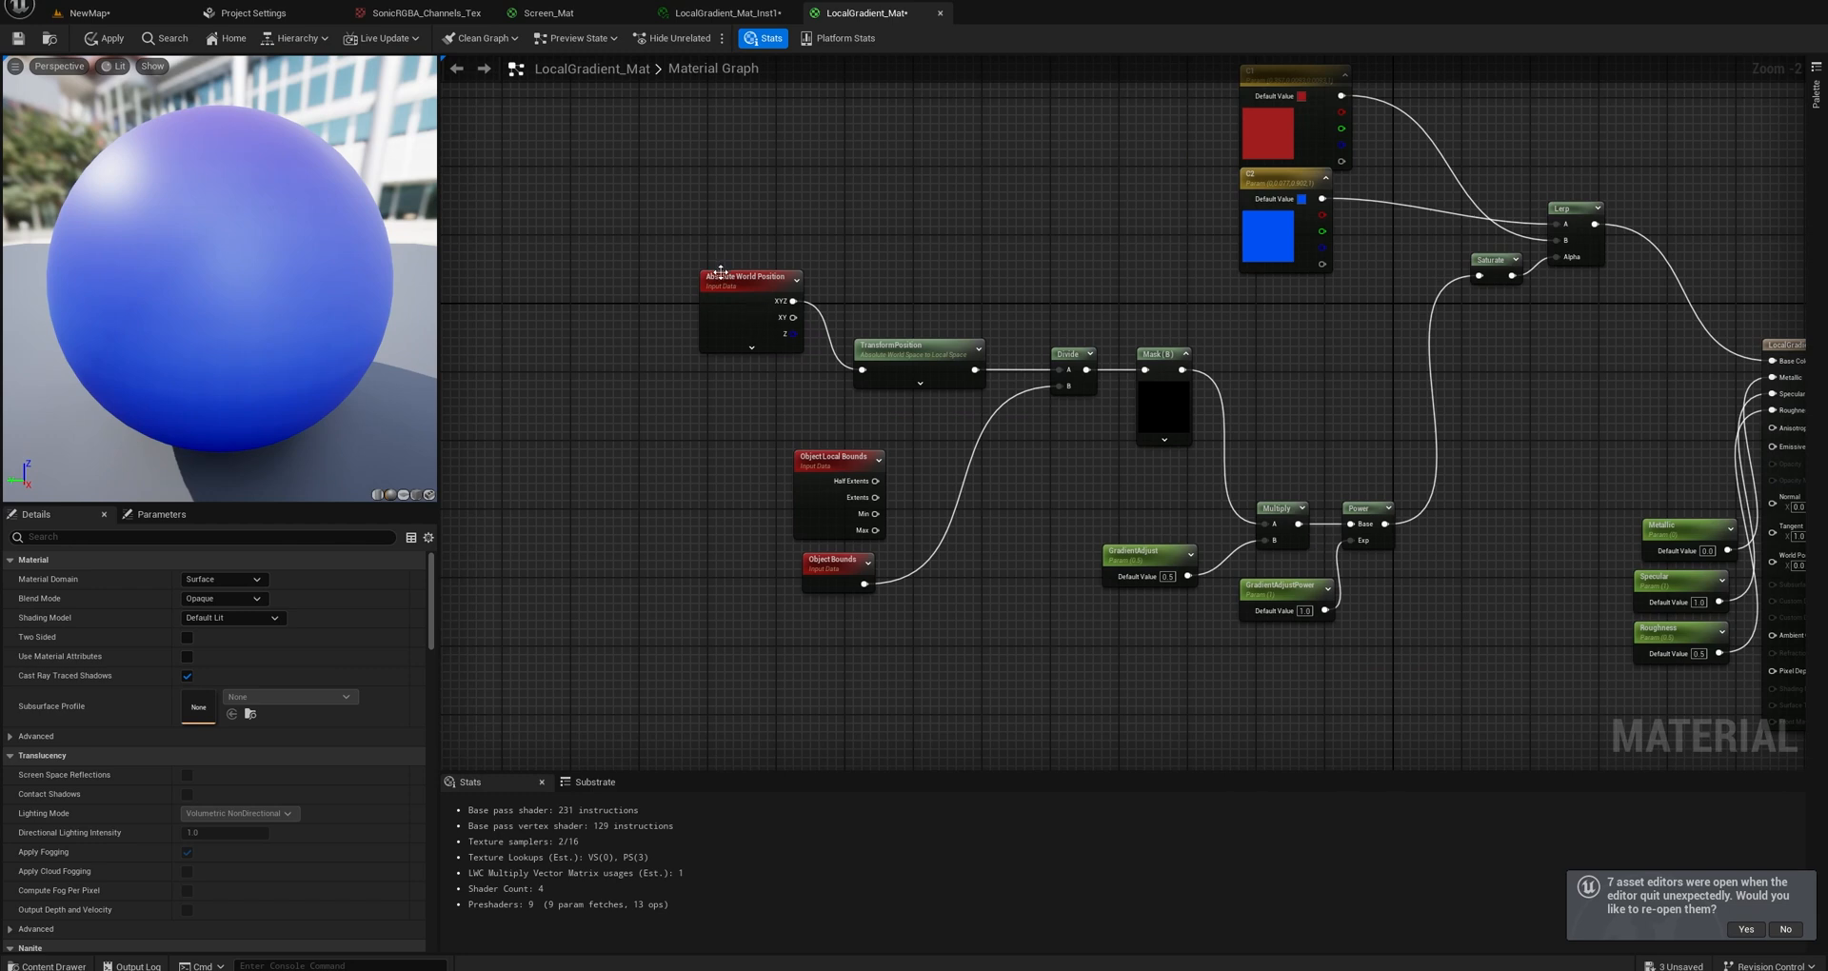
drag(721, 271, 644, 314)
drag(926, 361, 855, 335)
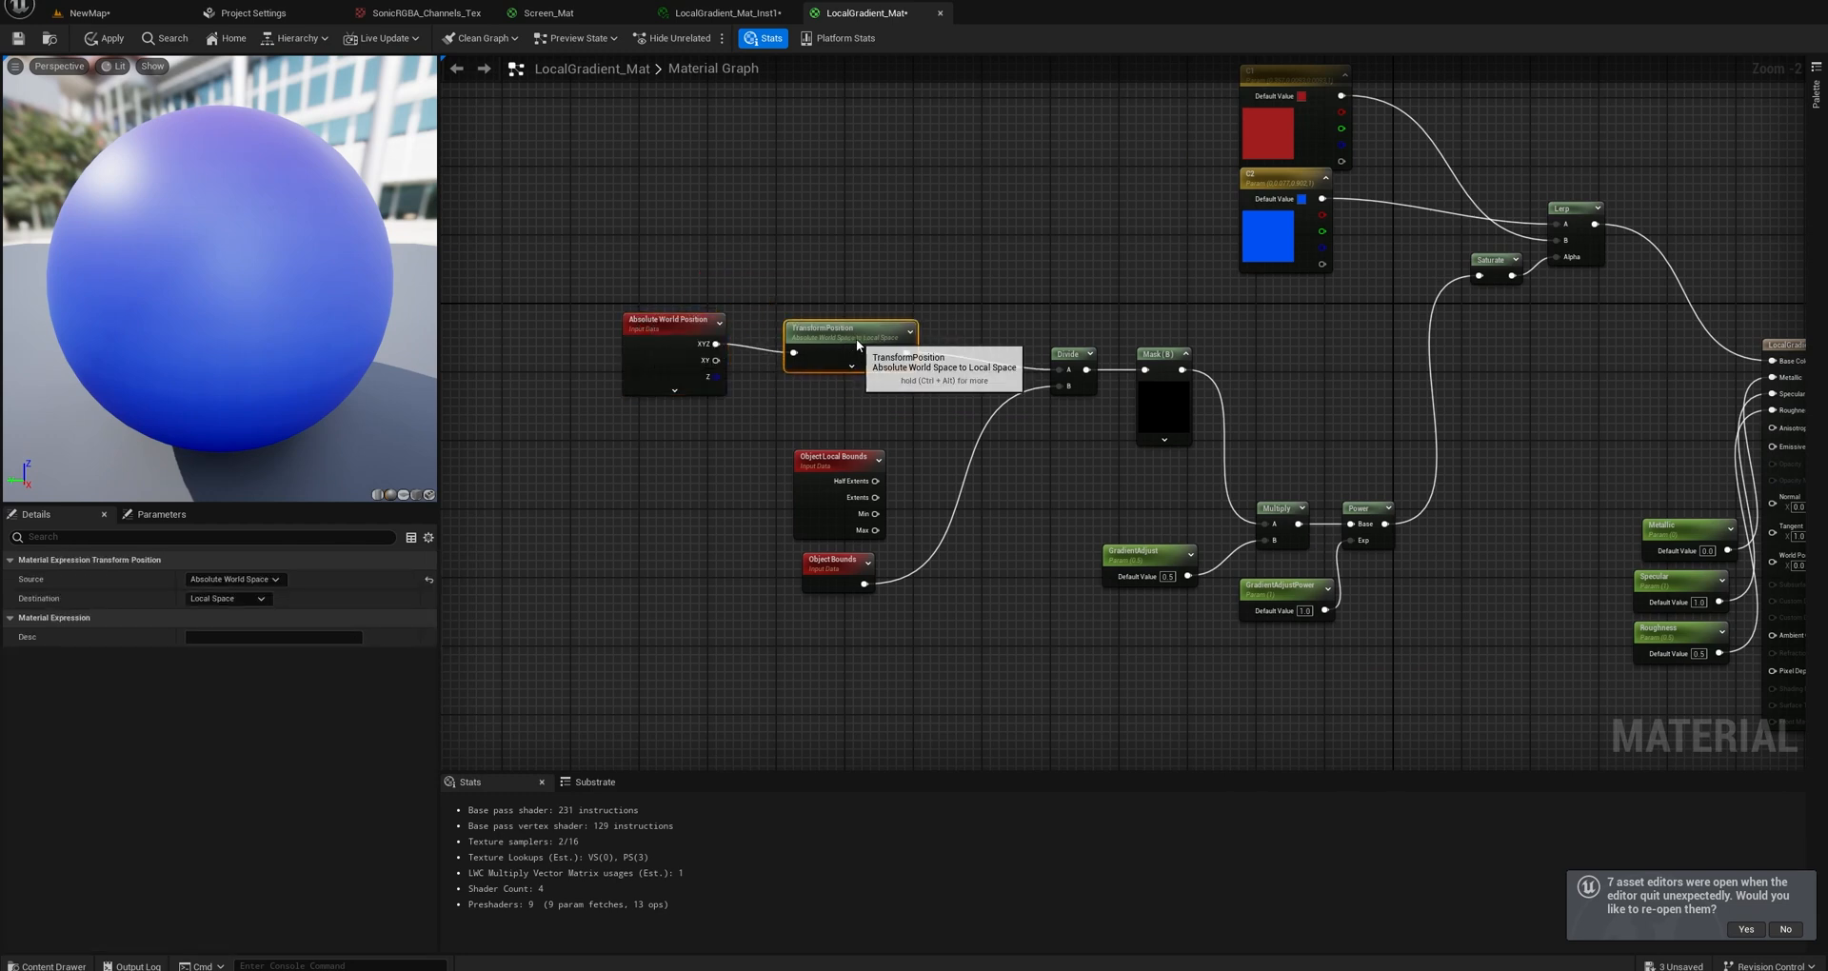
click(838, 464)
key(Delete)
Place Object Bounds under Absolute World Position and line up the Divide and Mask (B) nodes after TransformPosition.
drag(834, 561, 757, 510)
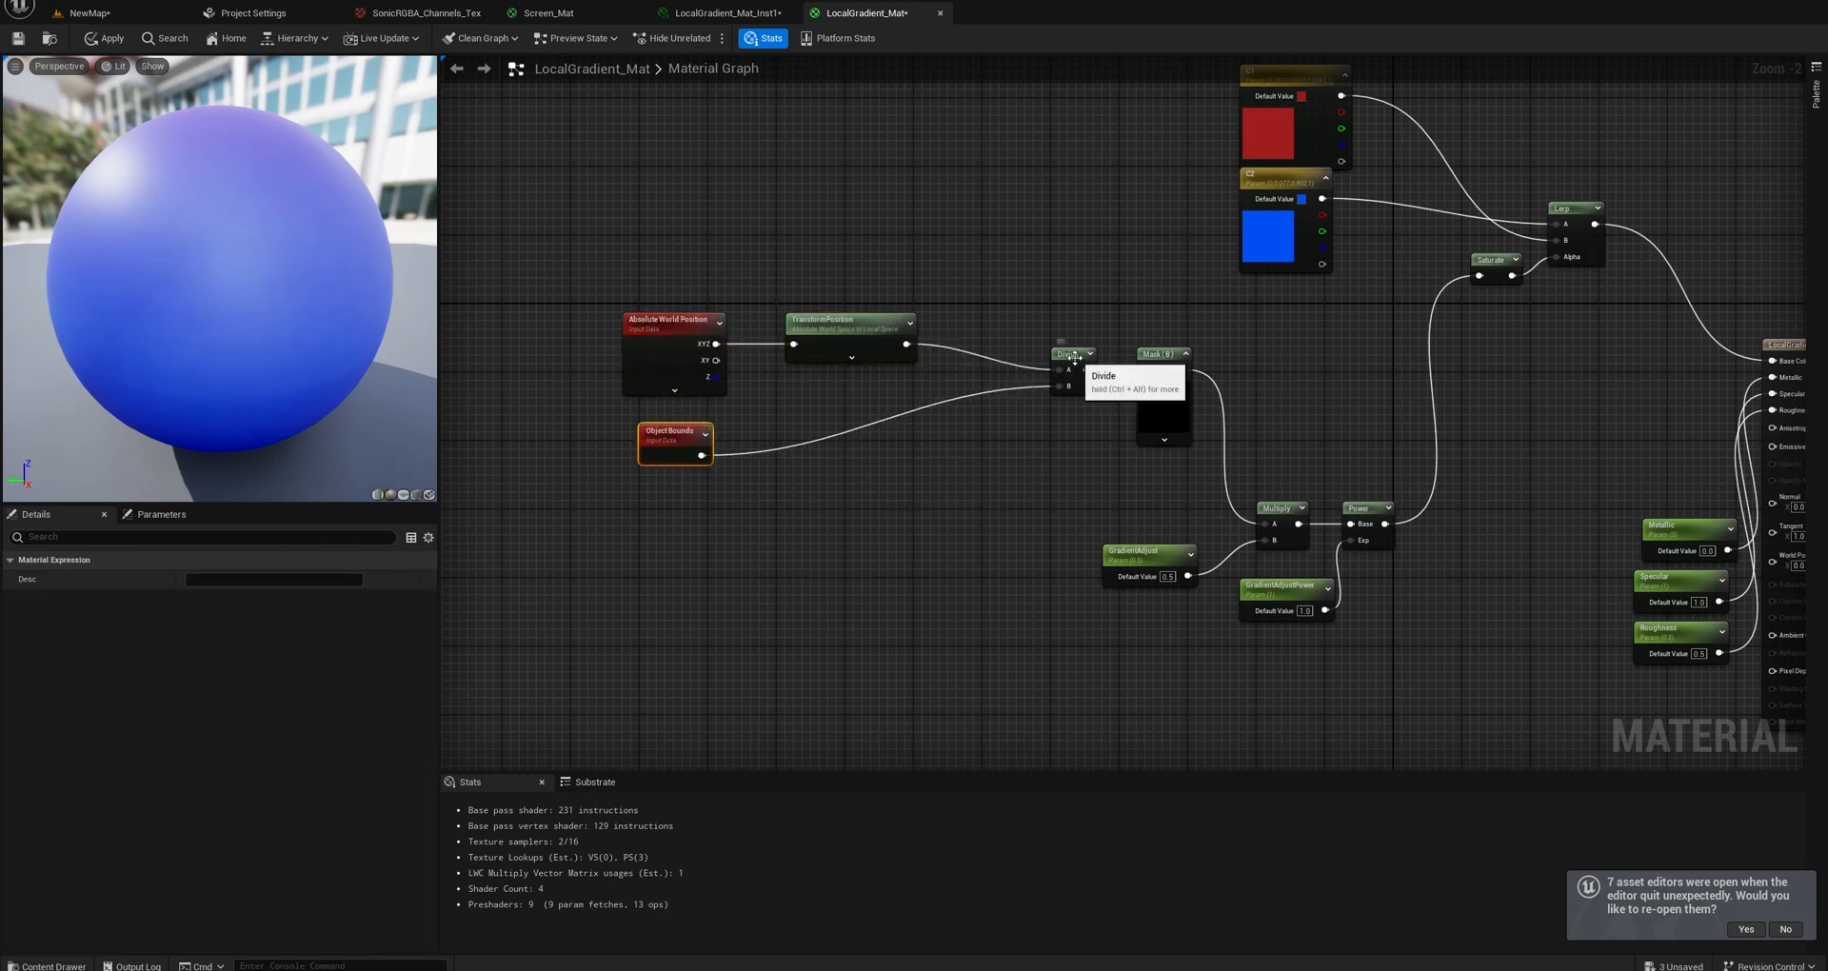
drag(1075, 358, 983, 338)
drag(1152, 354, 1042, 327)
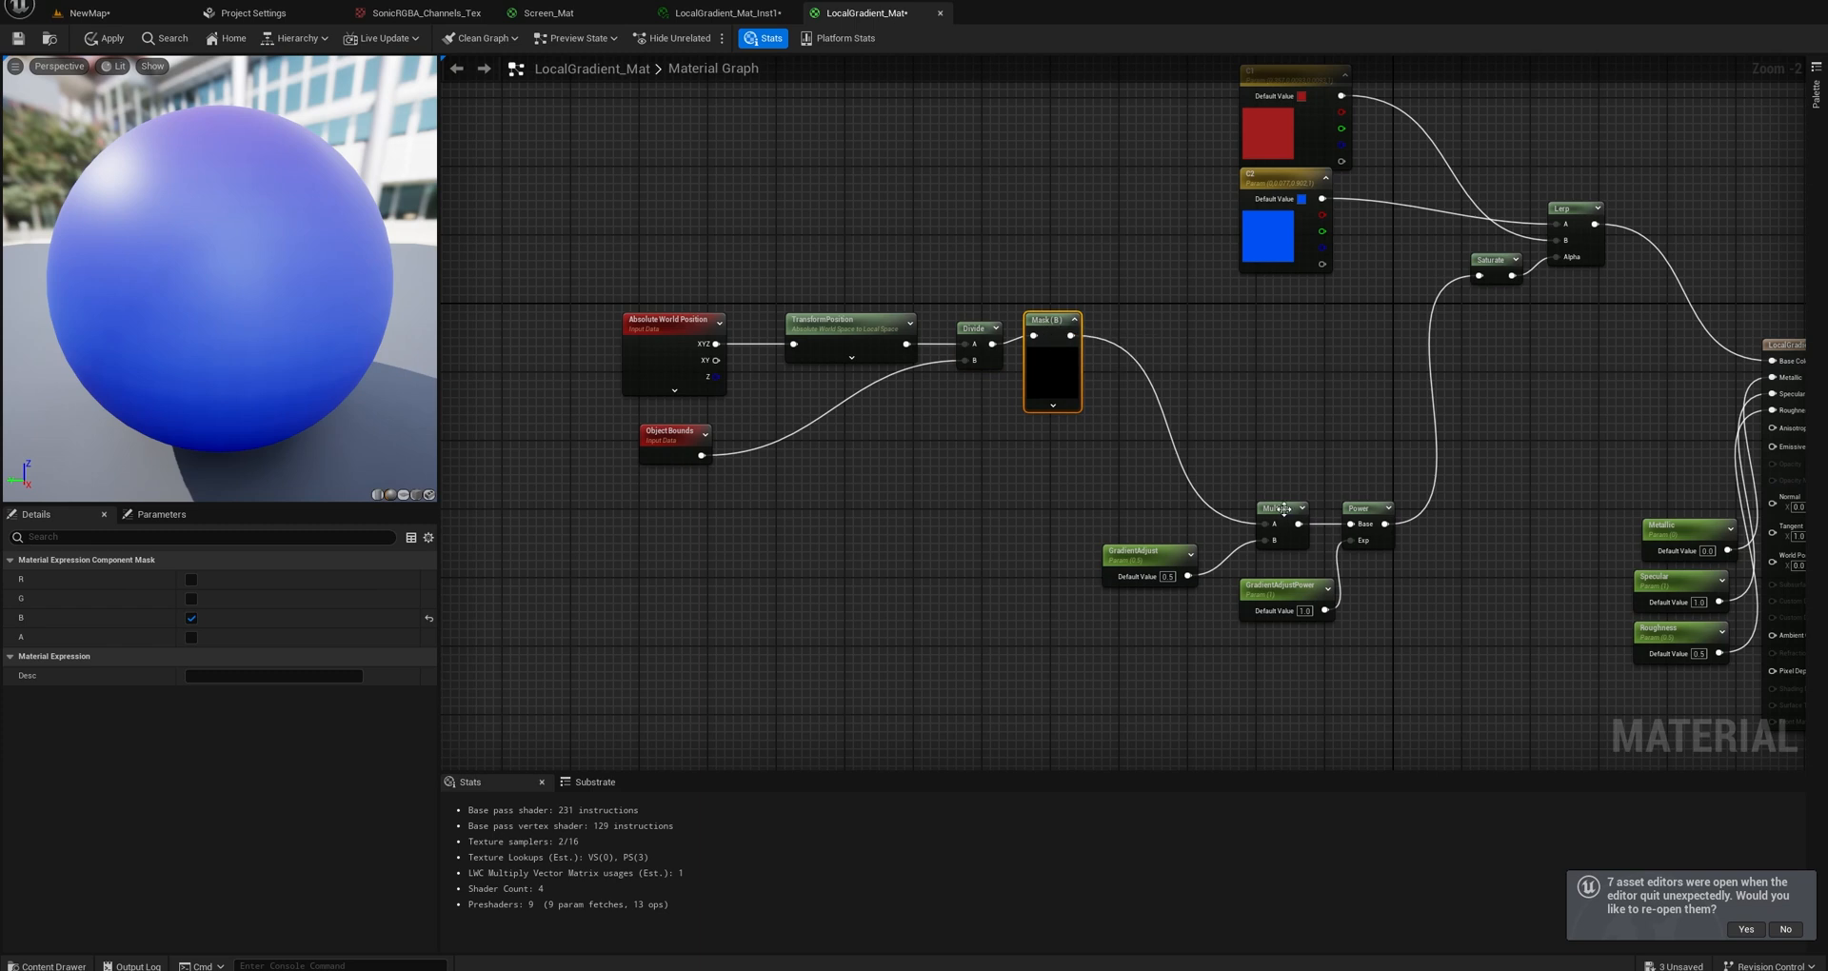
Line up Multiply and Power after the Mask (B) node, with GradientAdjust and GradientAdjustPower placed below the row.
drag(1284, 509, 1197, 325)
drag(1150, 555, 970, 430)
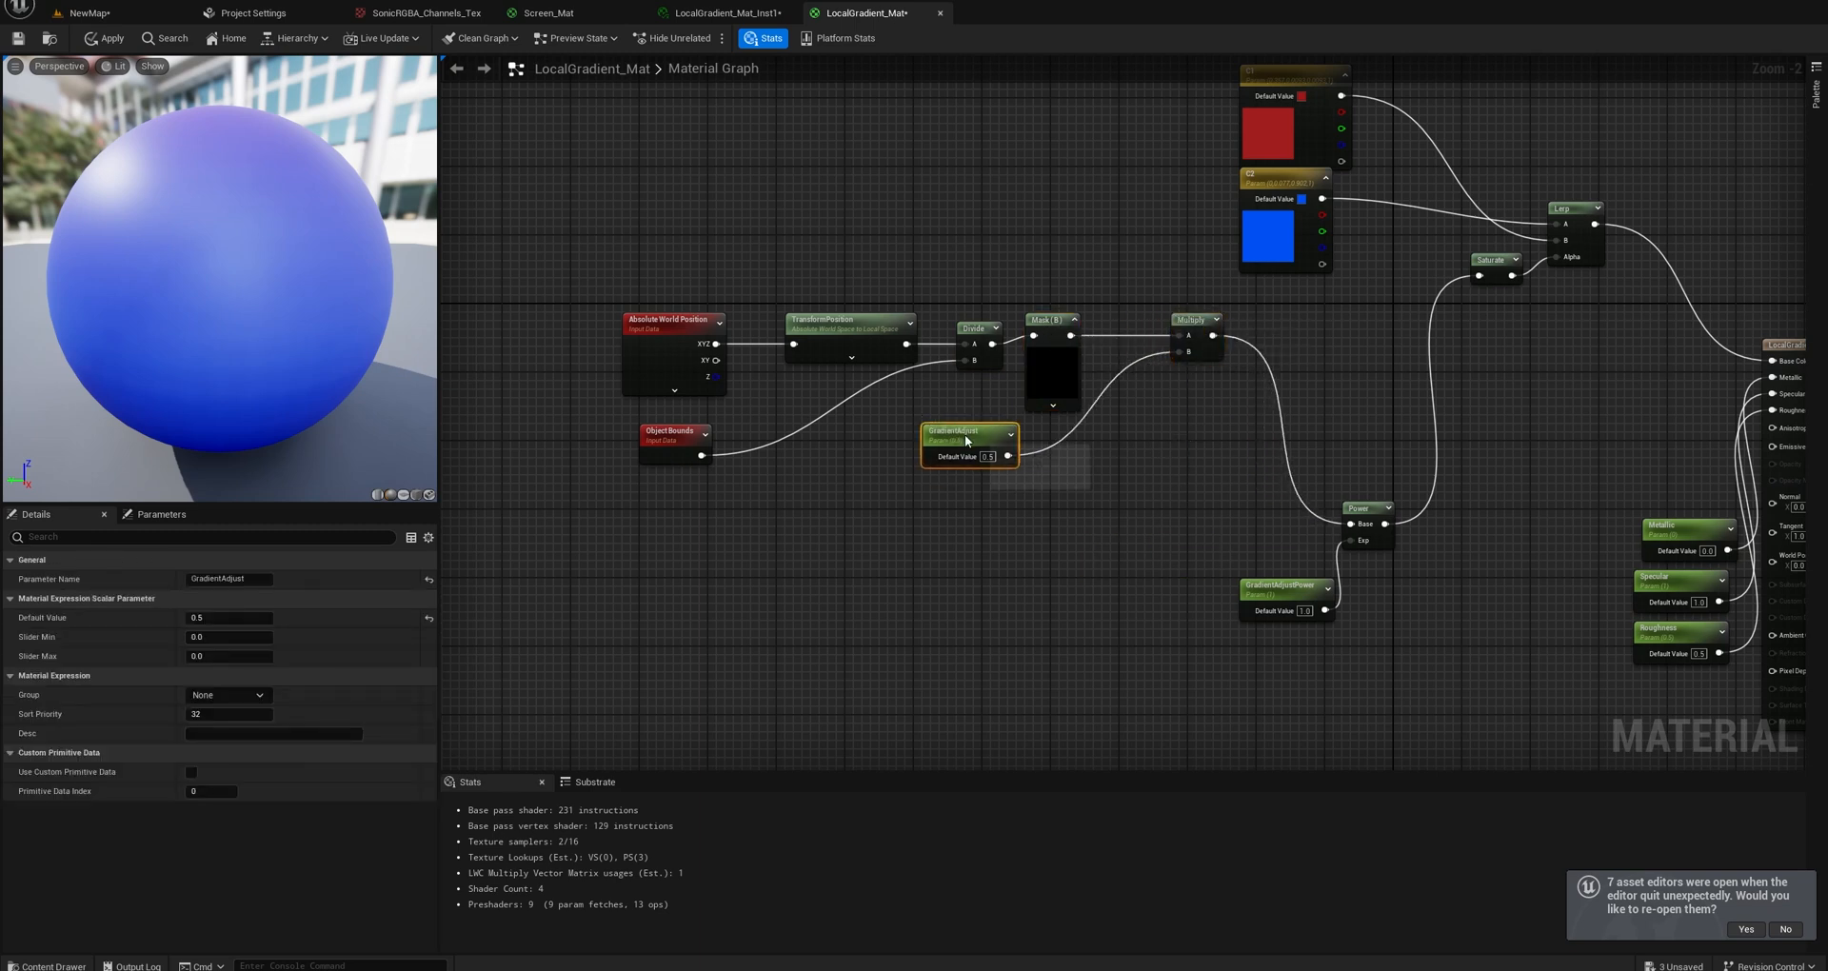
drag(1278, 587, 1111, 458)
drag(1383, 523, 1332, 334)
scroll(1118, 453, up, 2)
right_drag(1118, 453, 1263, 472)
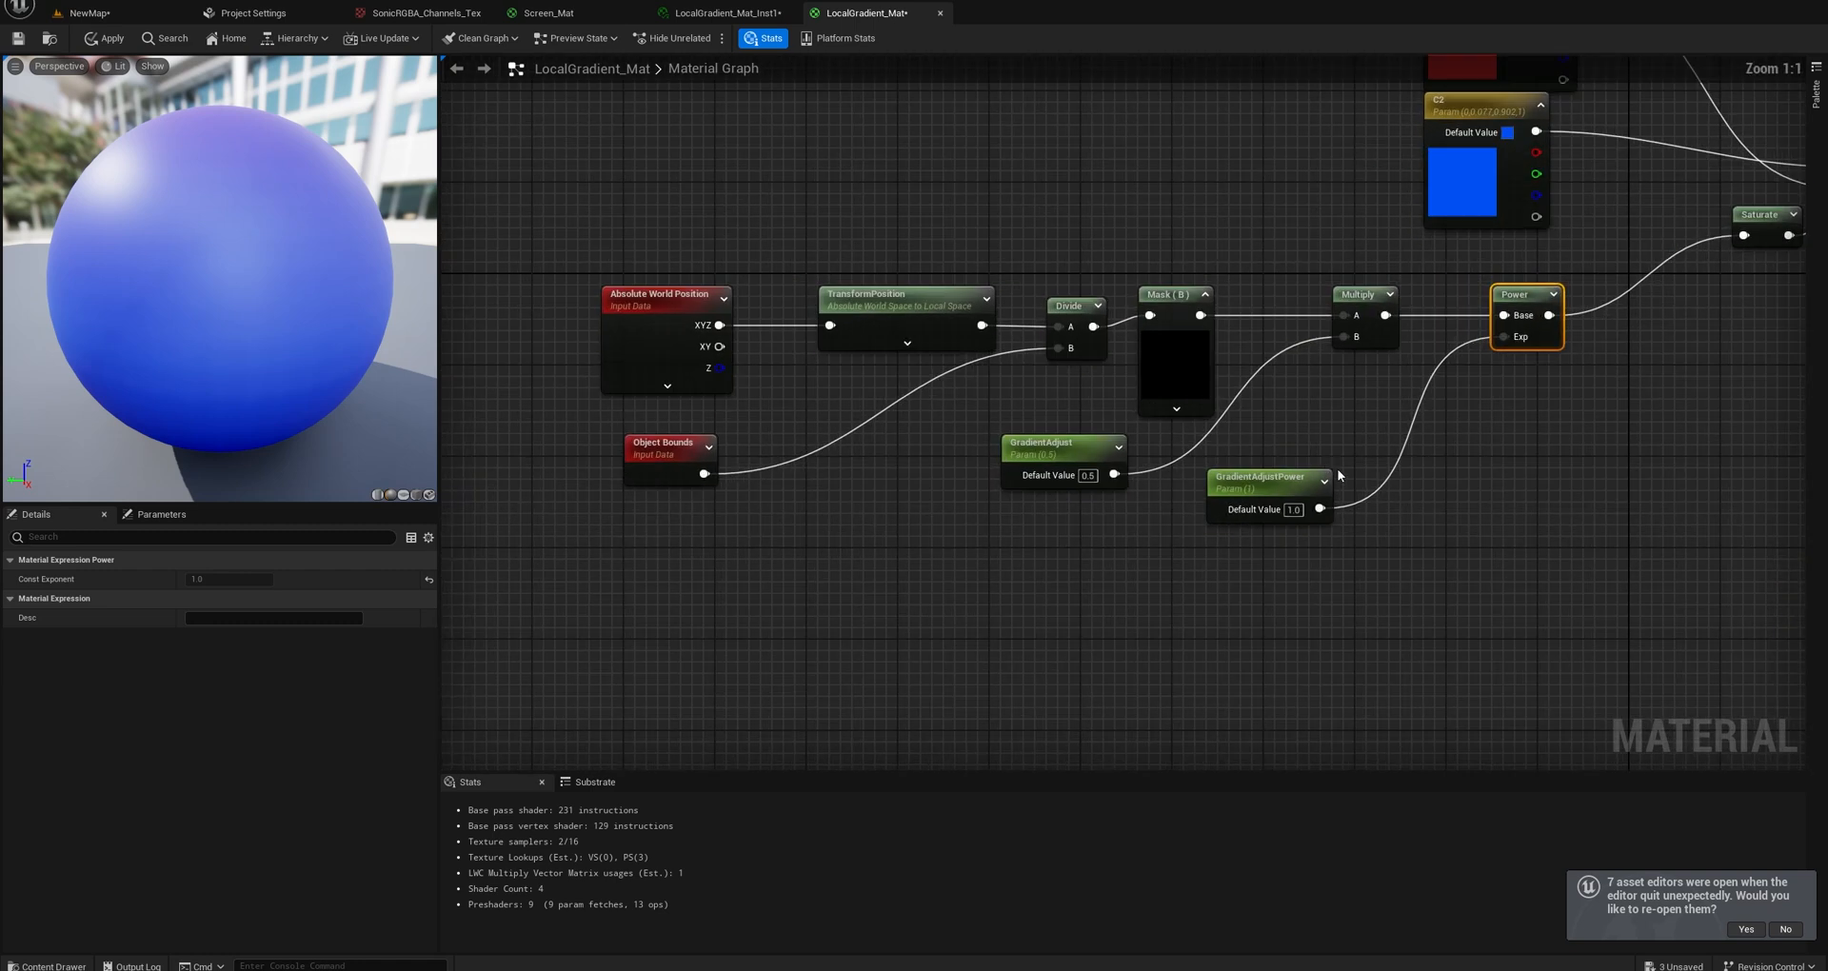
drag(1262, 472, 1328, 446)
Add a second WorldPosition node and place it above the existing Absolute World Position node.
right_drag(852, 410, 990, 441)
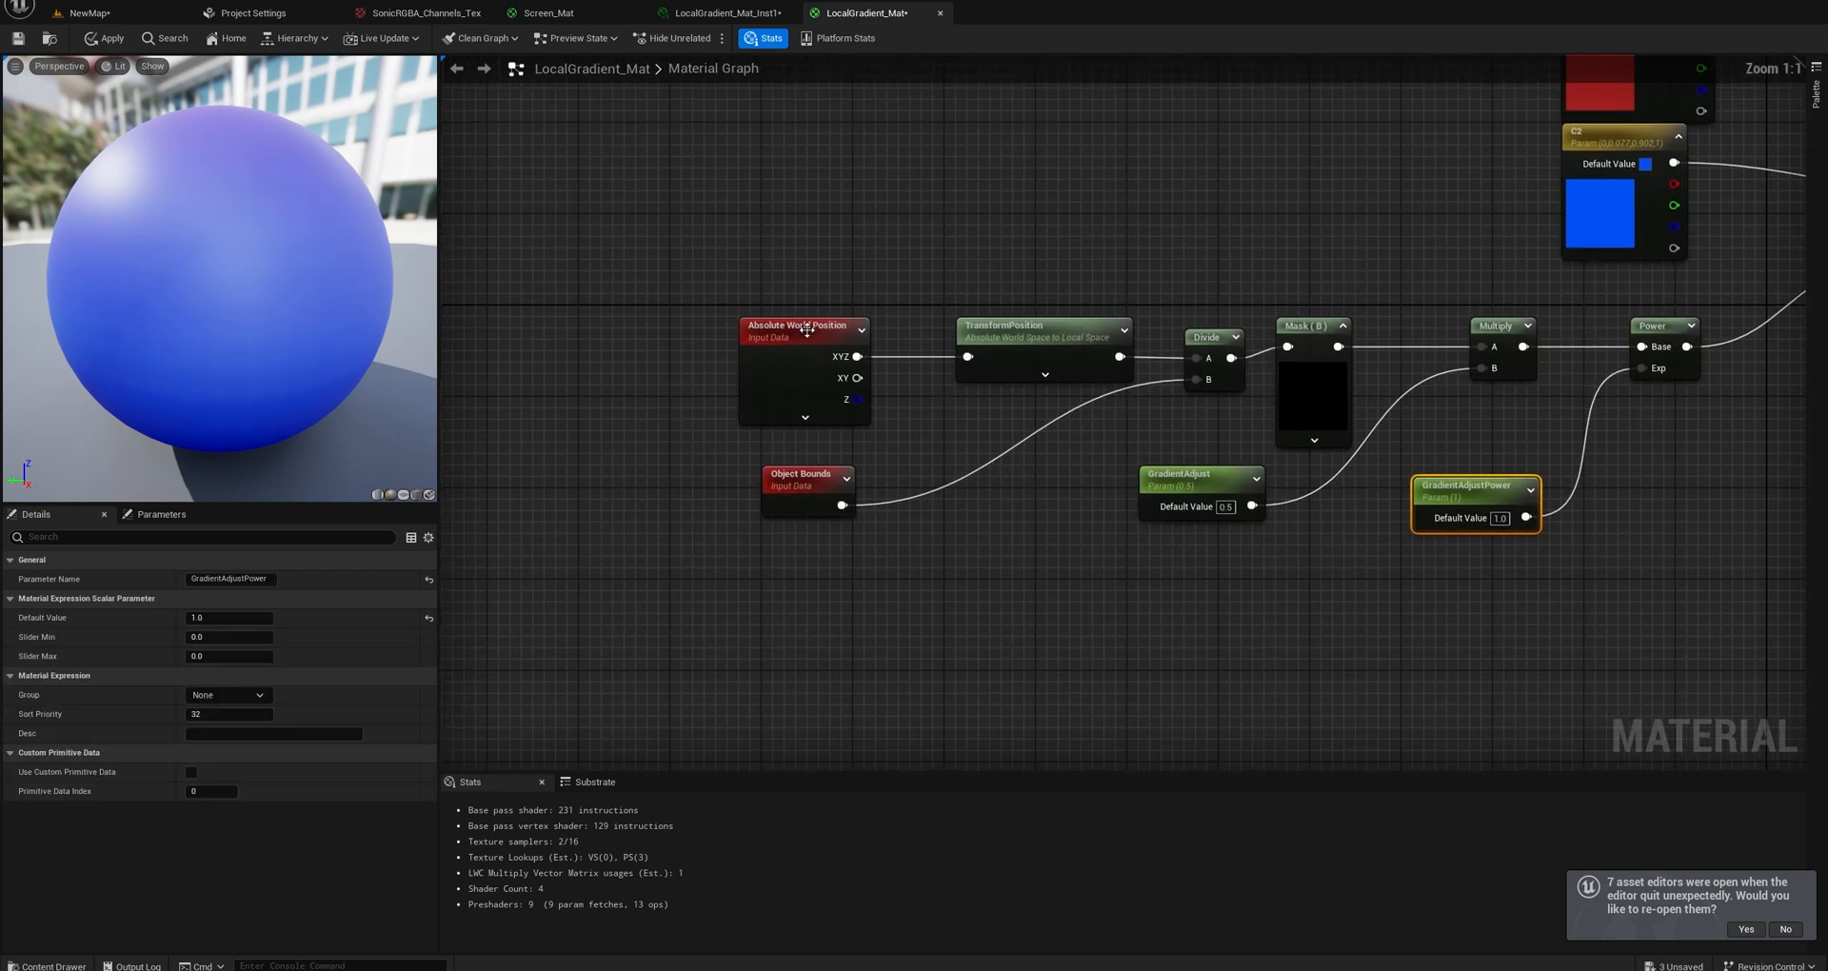
right_click(800, 261)
text(absol)
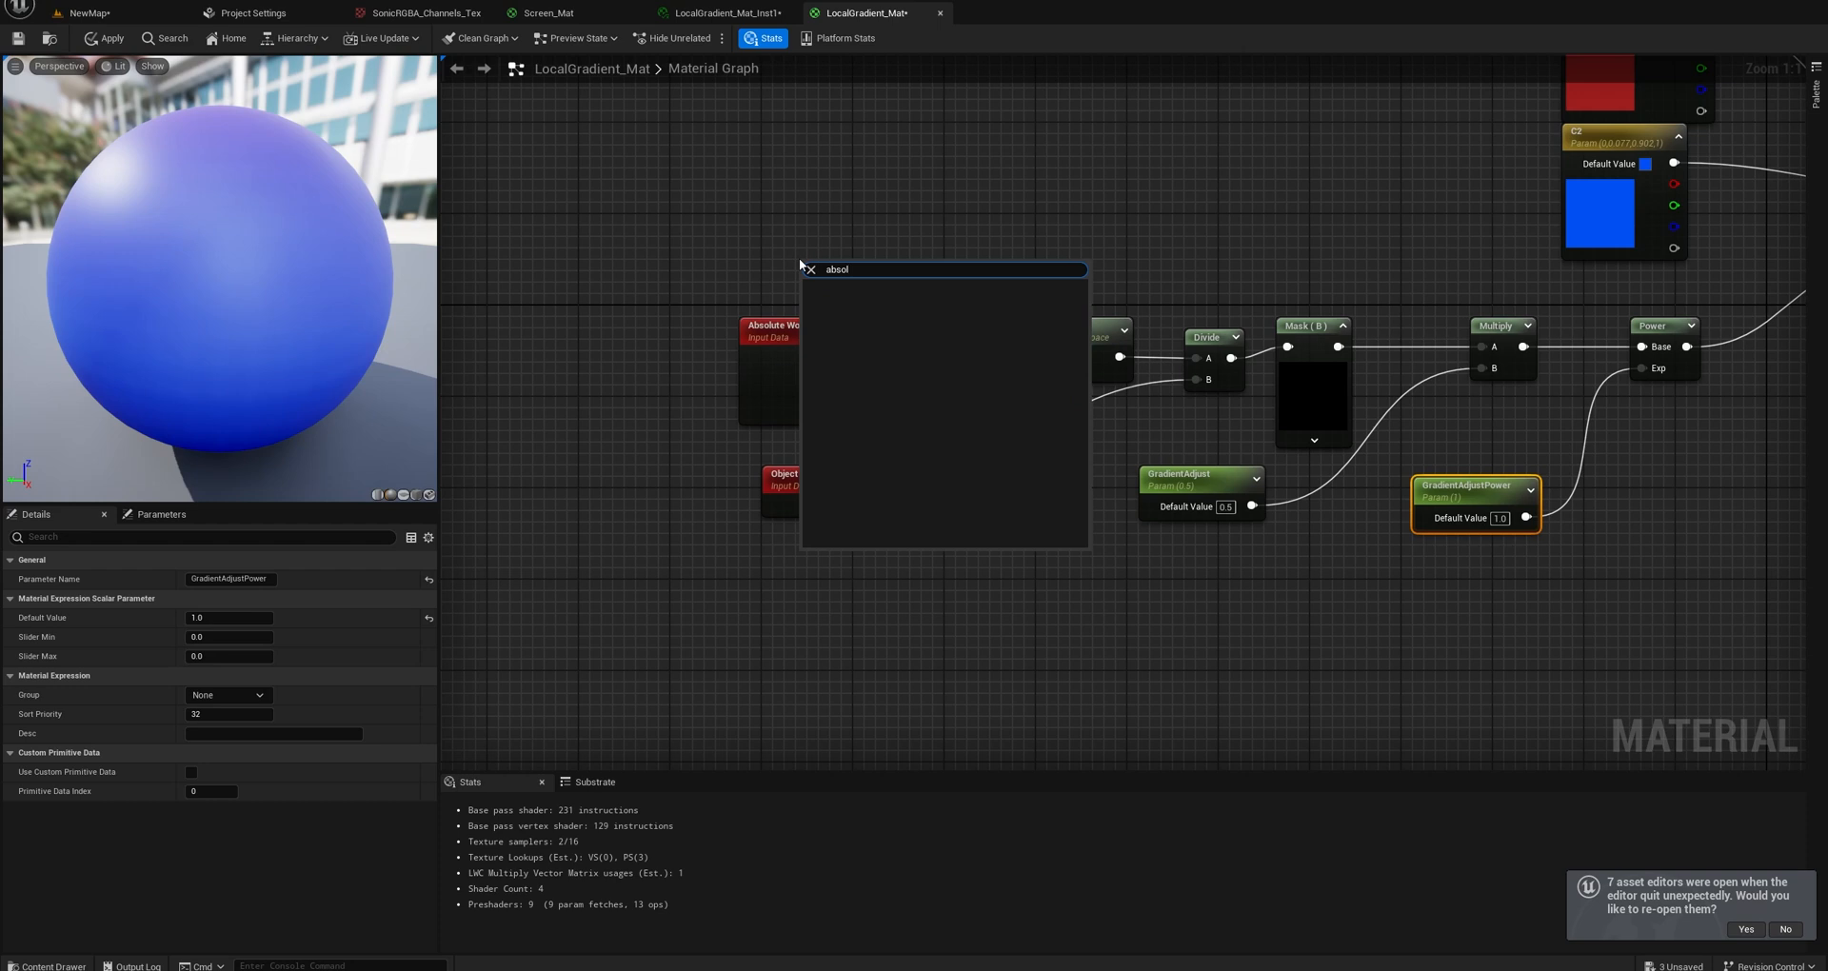
key(BackSpace)
key(BackSpace)
key(BackSpace)
key(BackSpace)
key(BackSpace)
text(world)
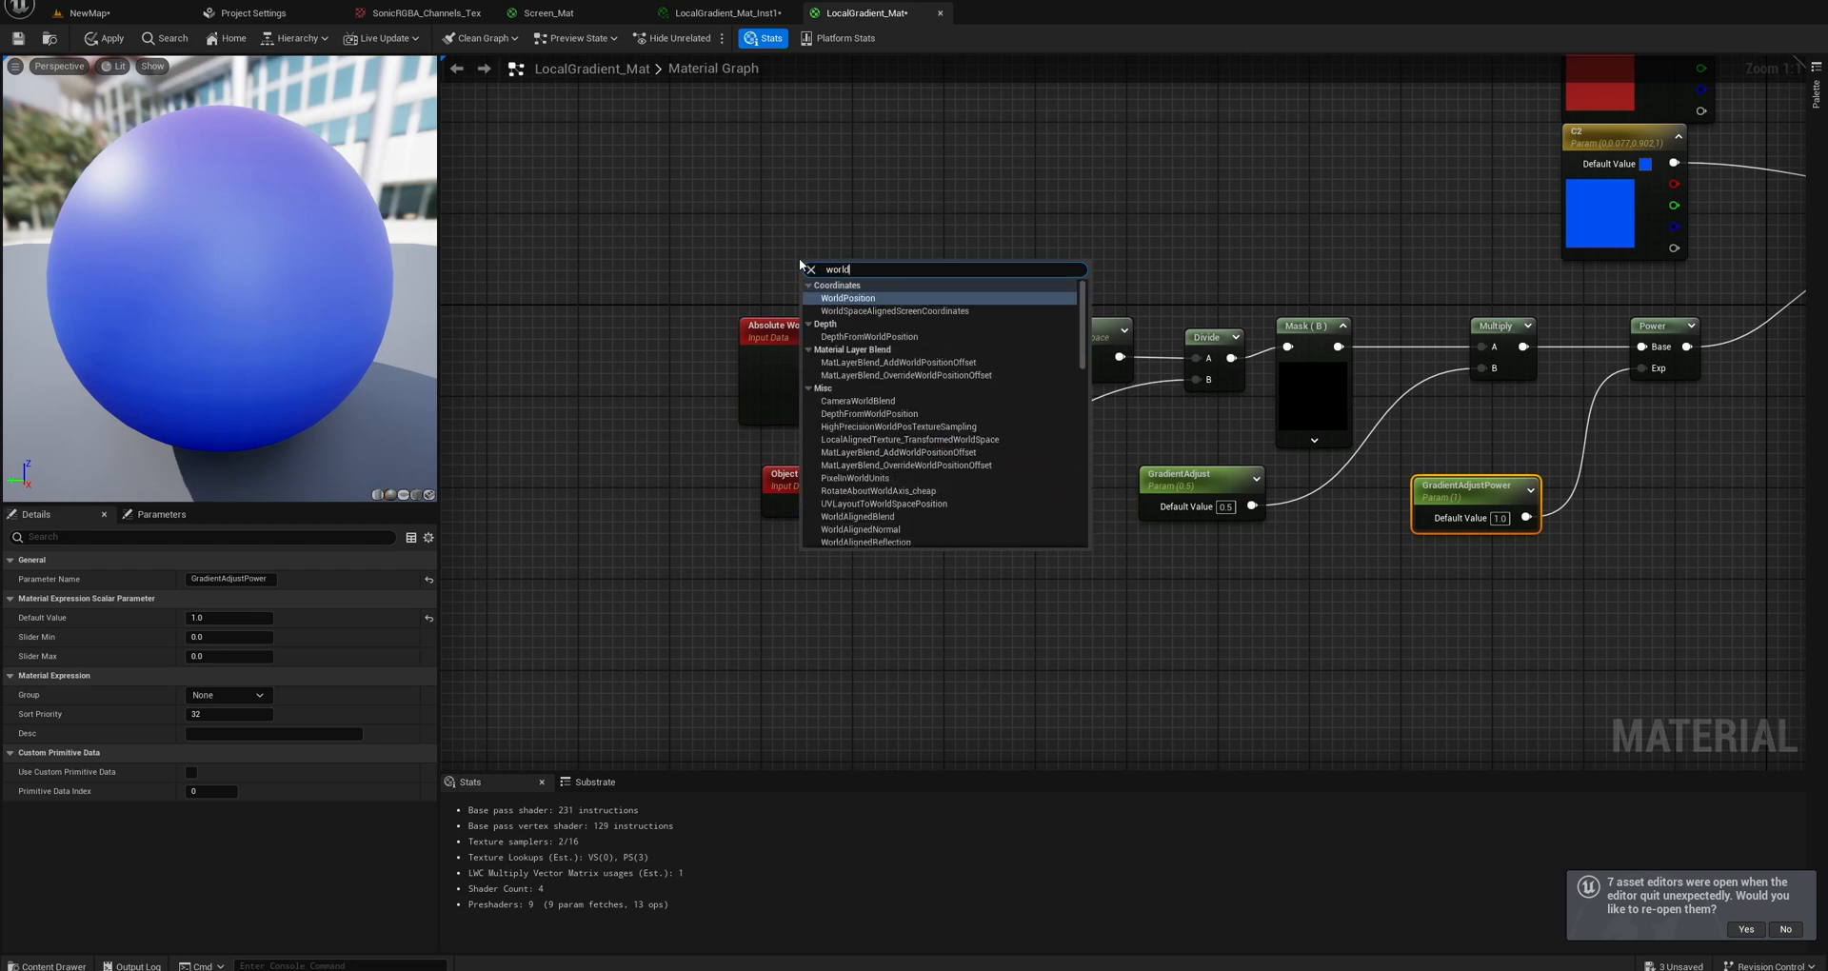
click(848, 298)
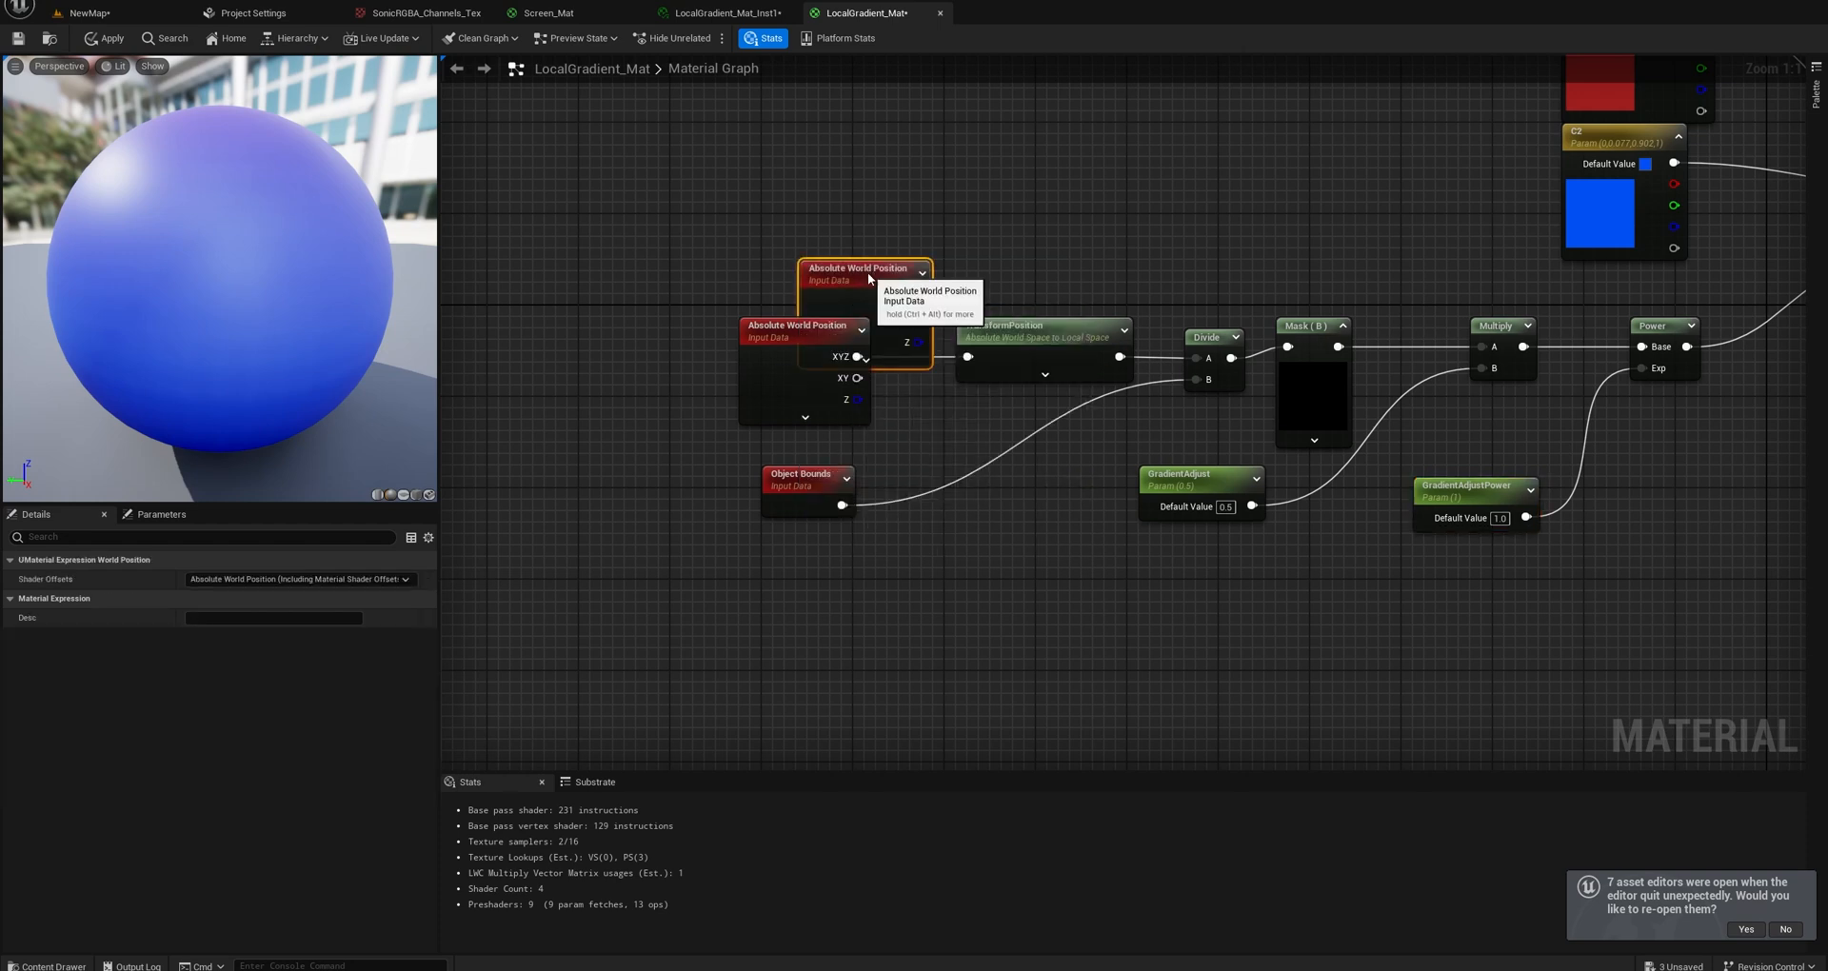
drag(926, 352, 901, 249)
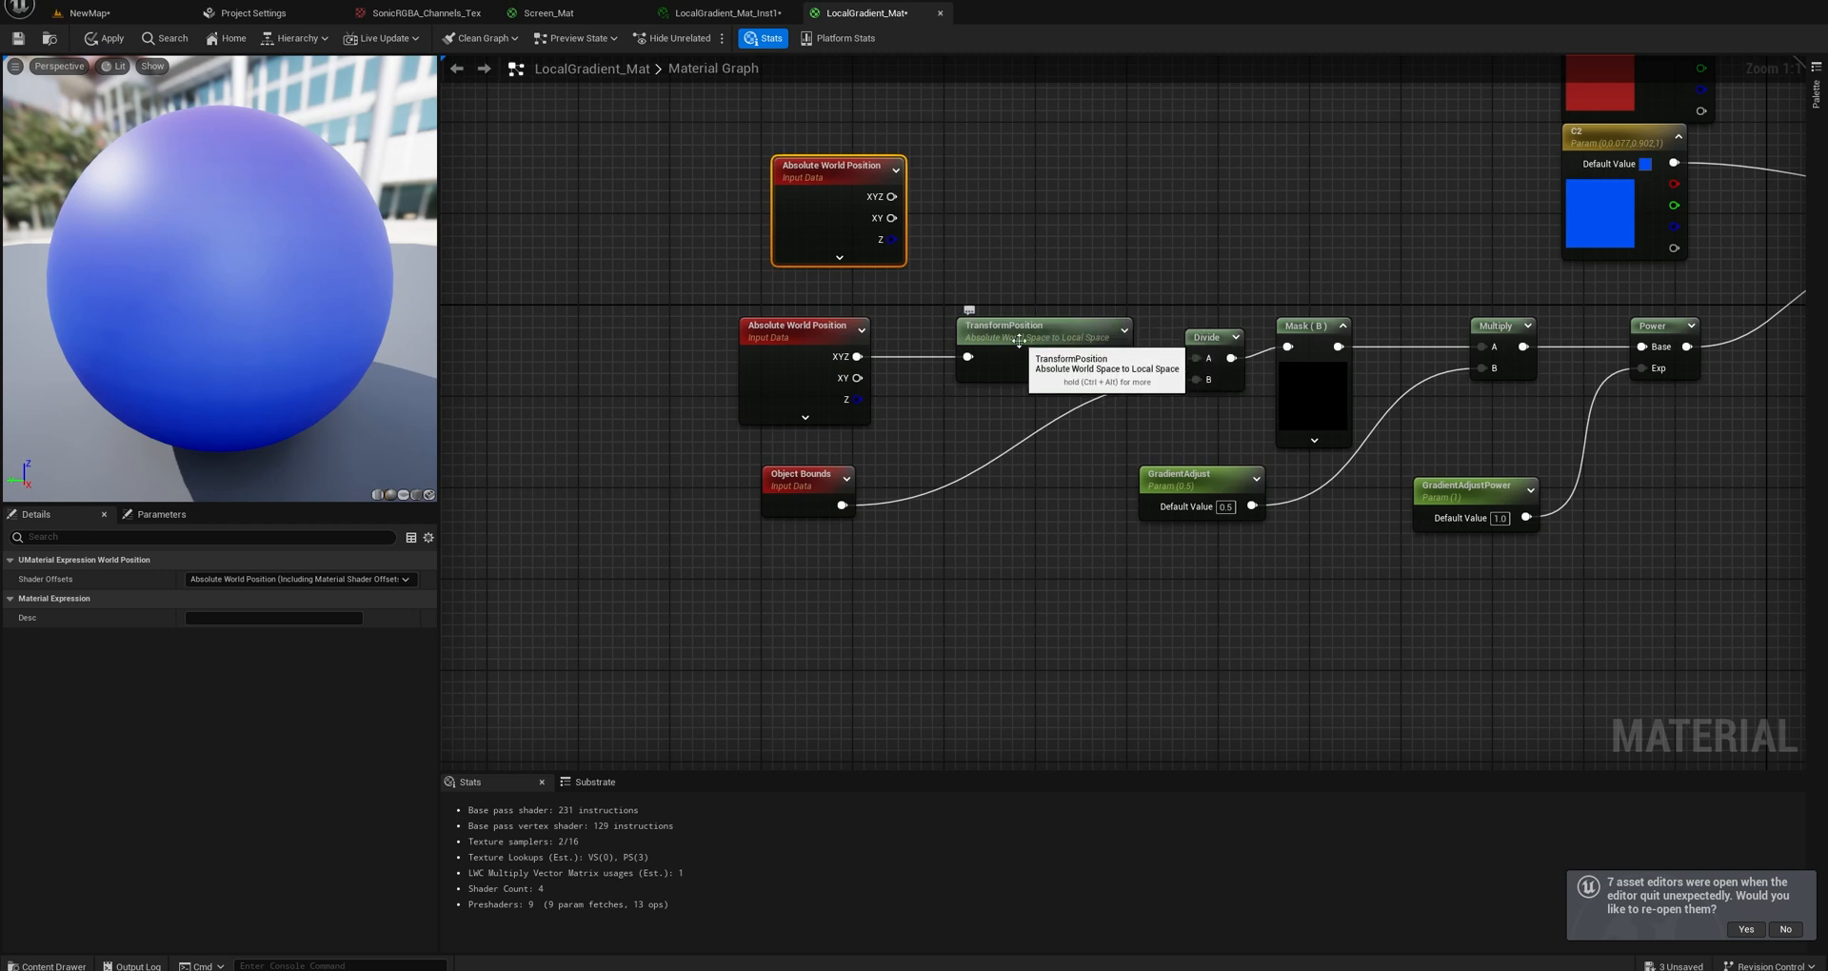
Move TransformPosition closer to the connected Absolute World Position node and delete the extra, unconnected Absolute World Position node.
drag(1028, 340, 980, 340)
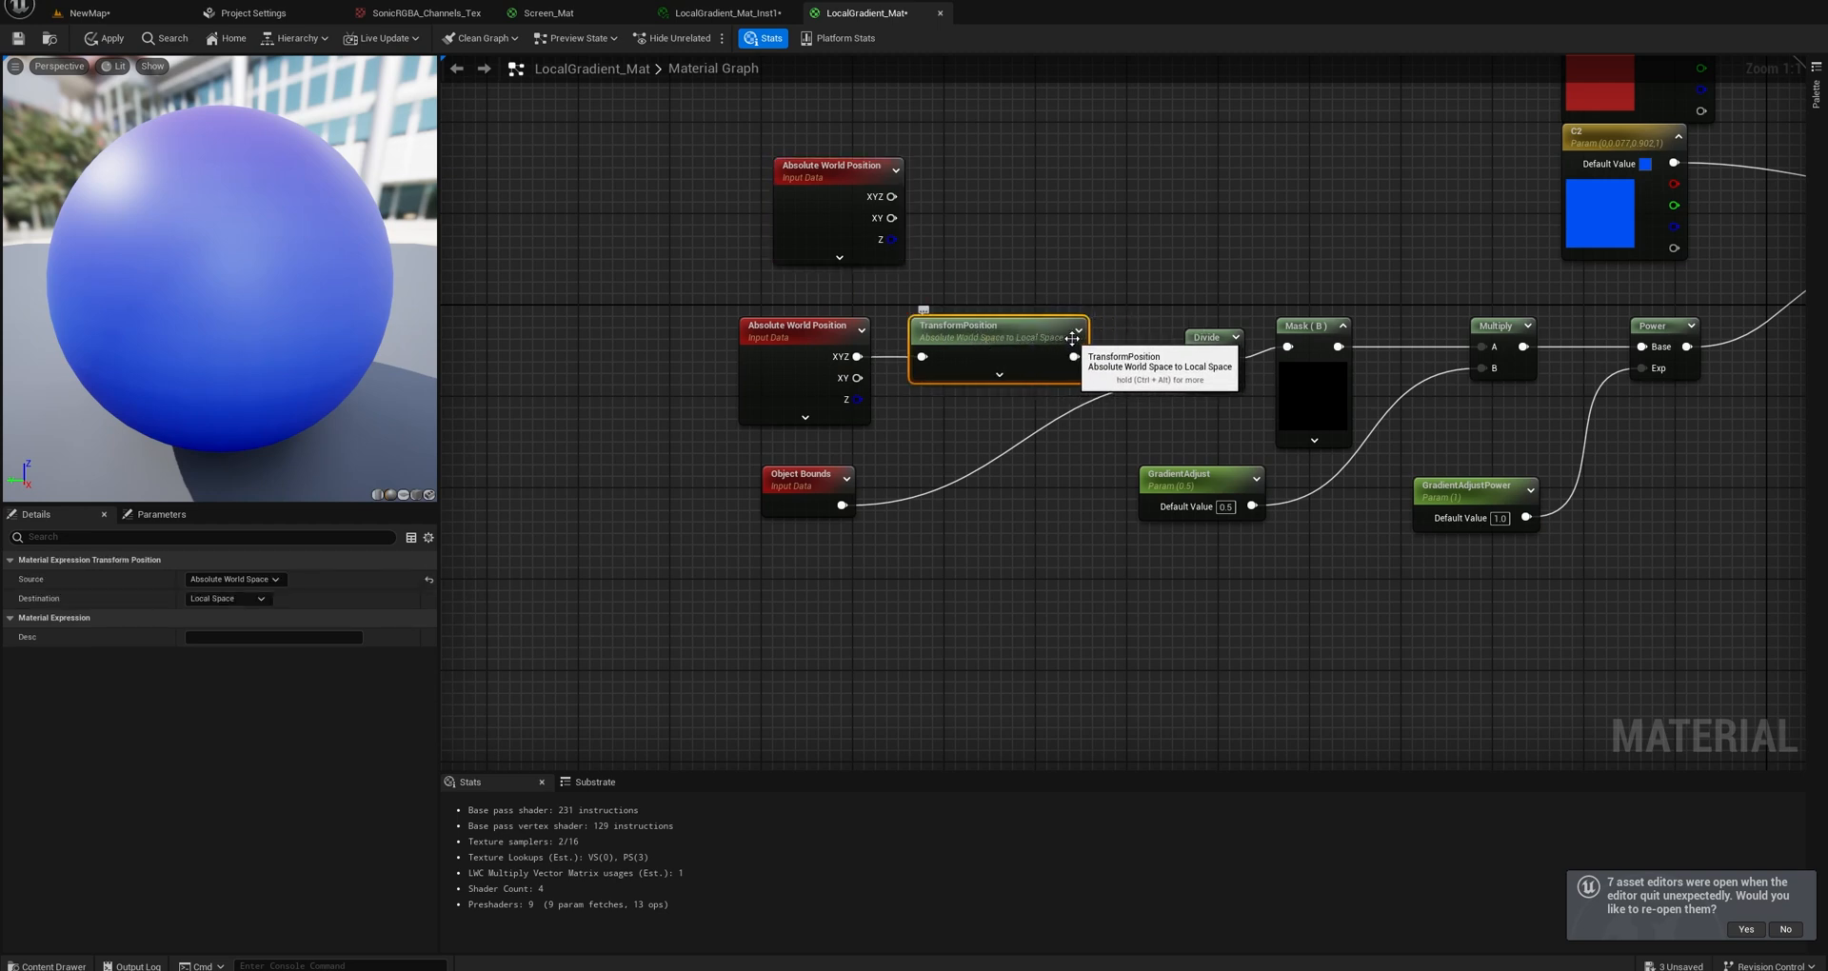
click(838, 173)
key(Delete)
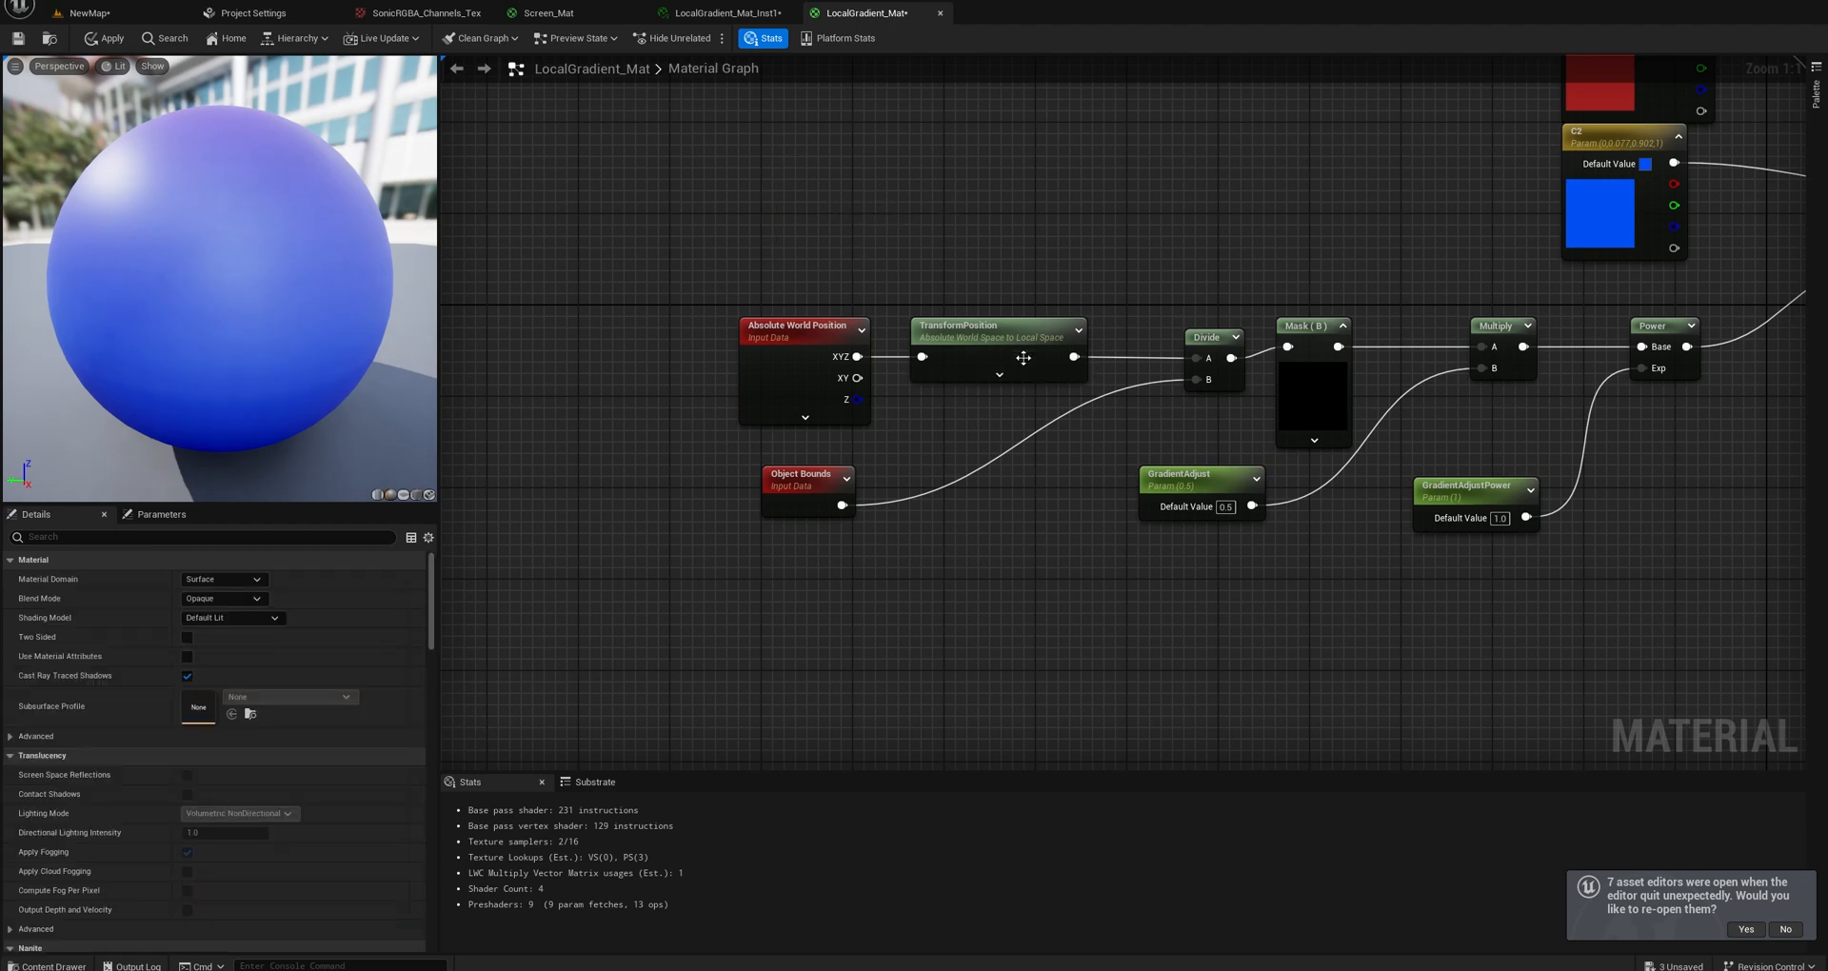
drag(1026, 348, 1014, 348)
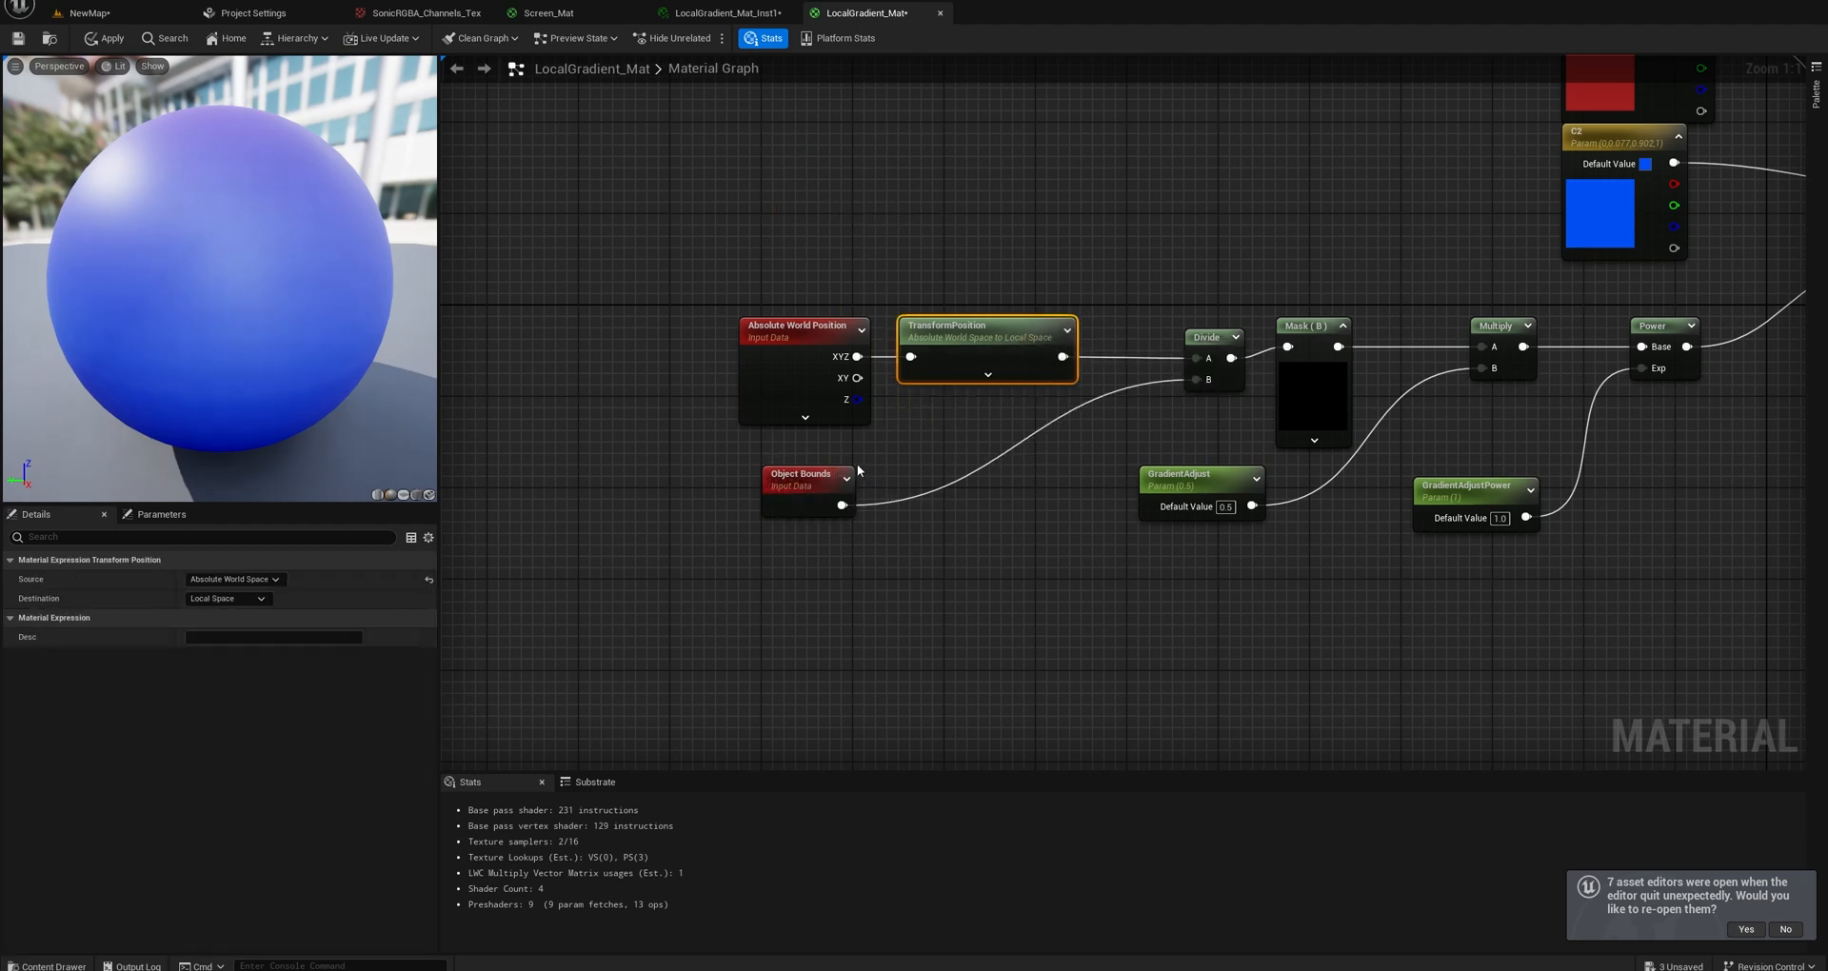
Preview the Divide node's output on the sphere and move Divide closer to TransformPosition.
right_click(1211, 340)
click(1238, 391)
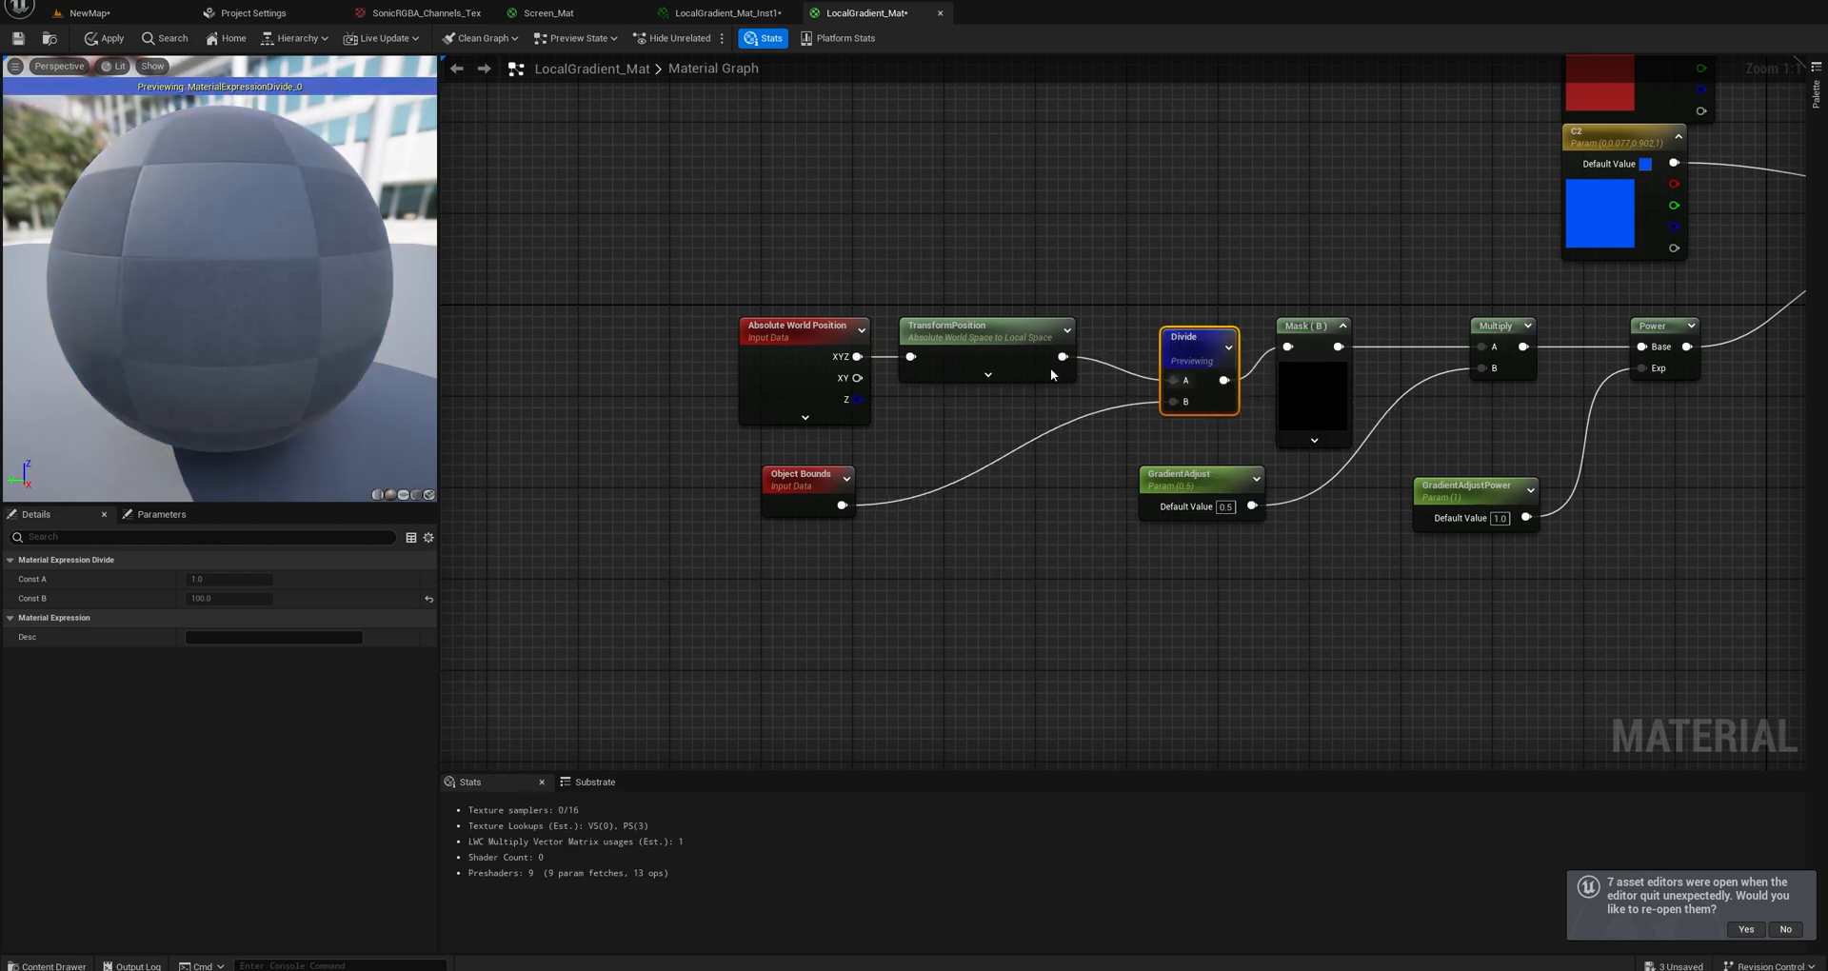
scroll(217, 307, down, 5)
drag(217, 307, 395, 300)
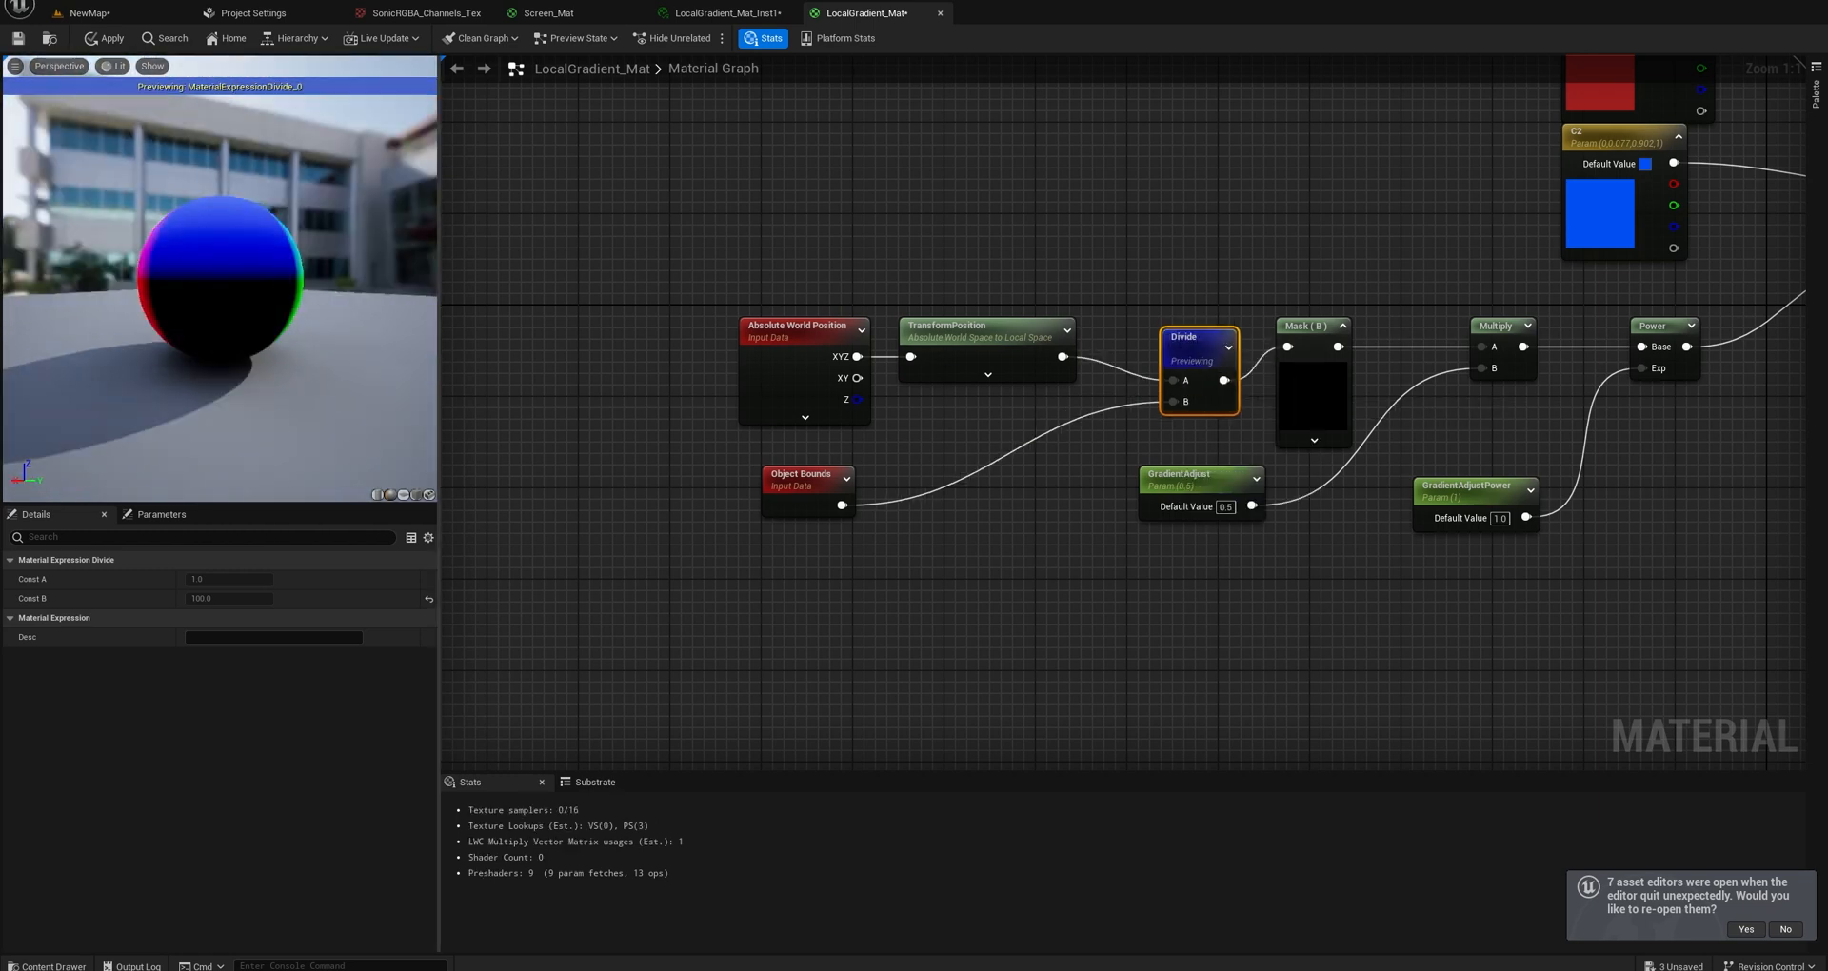
drag(1202, 350, 1157, 328)
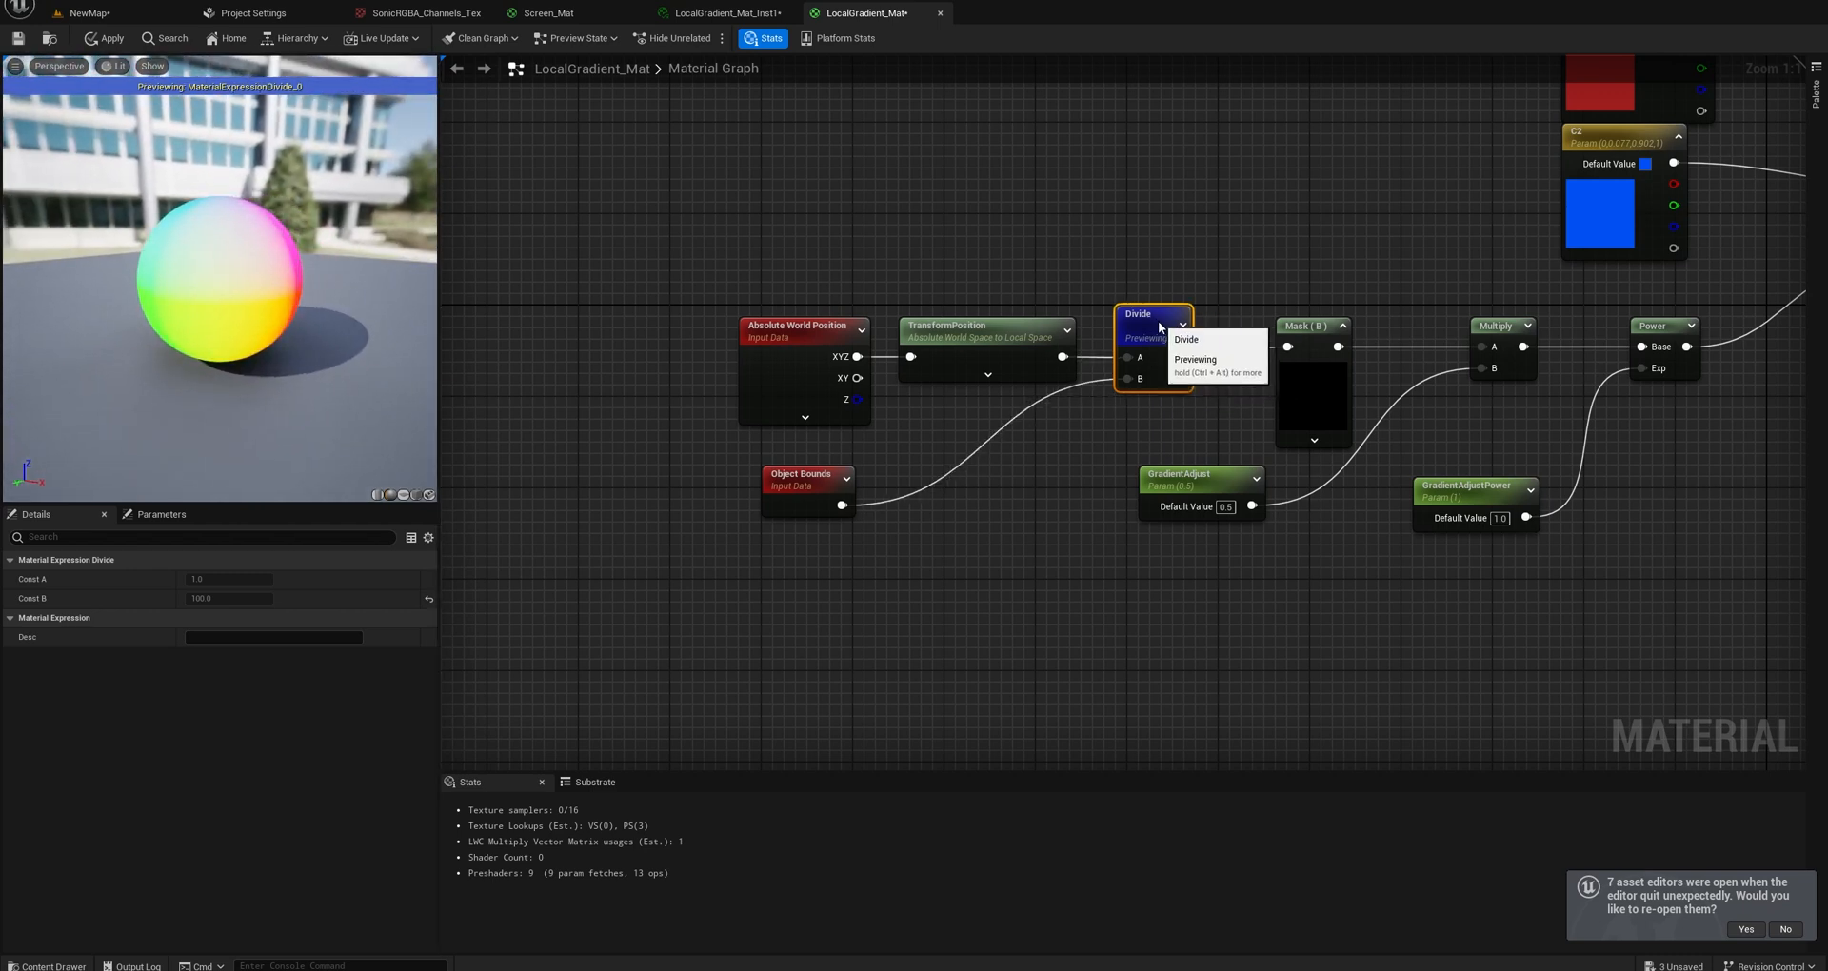
Preview the Mask (B) node's output on the sphere and realign the Divide node with TransformPosition.
right_click(1309, 335)
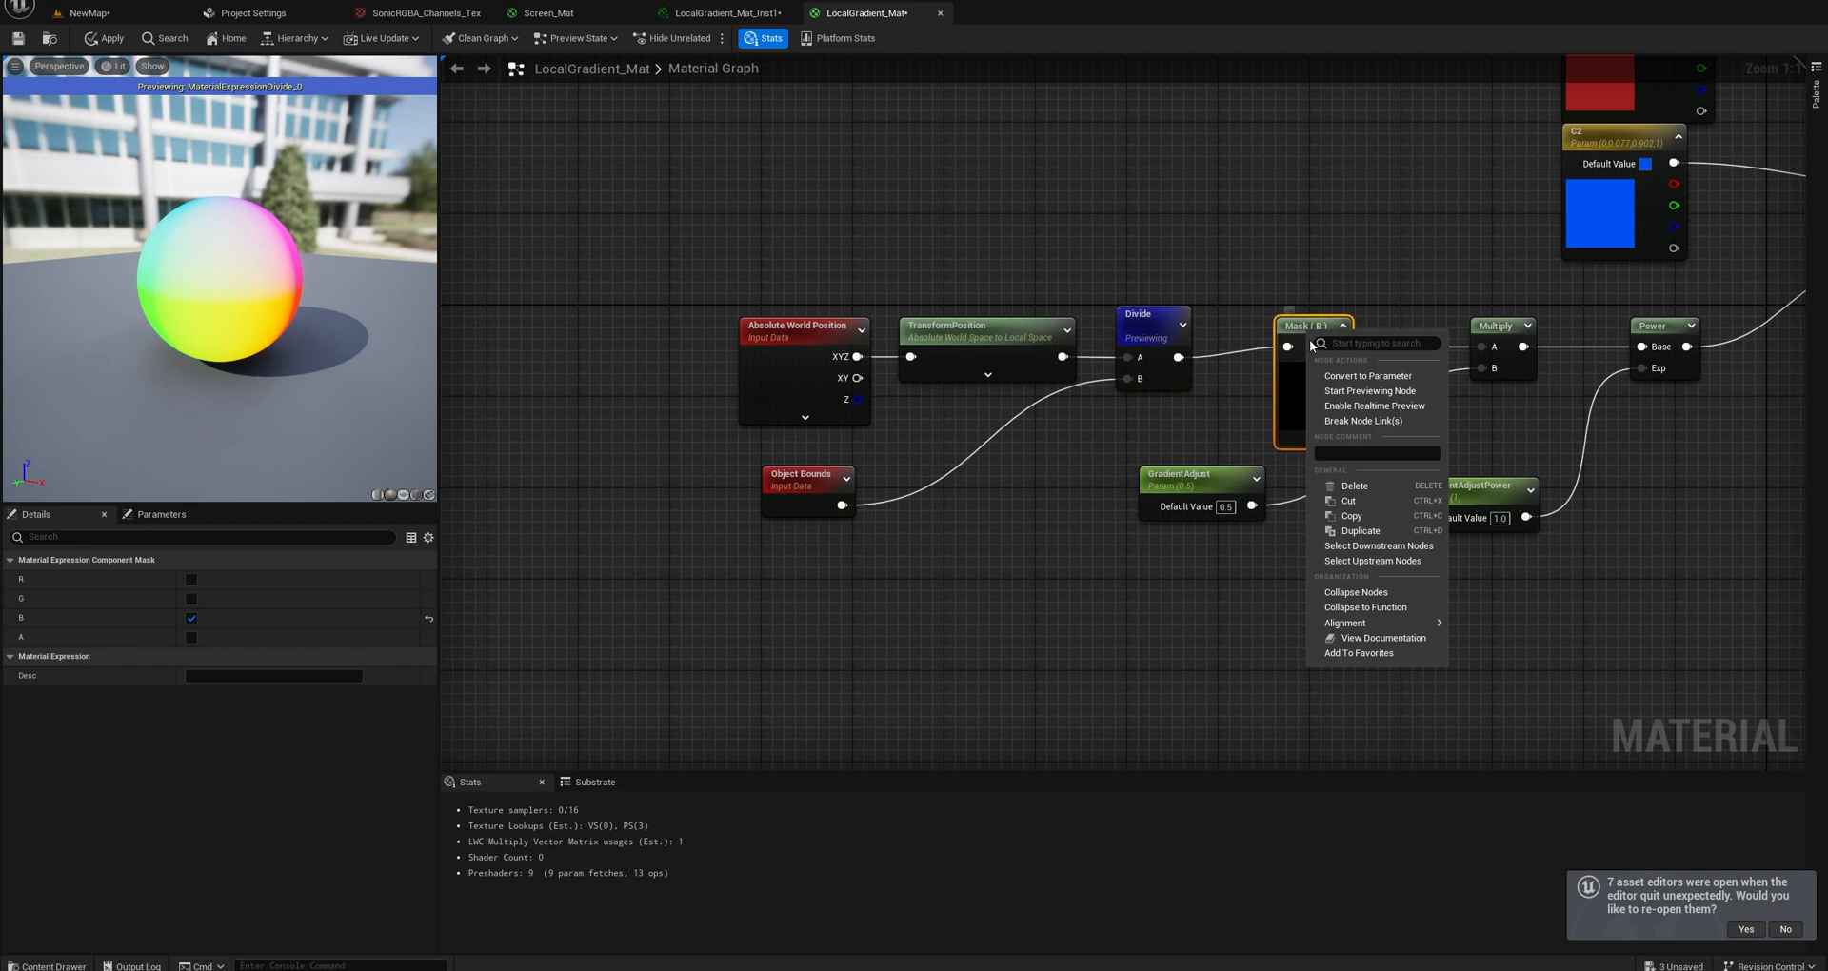
click(1352, 391)
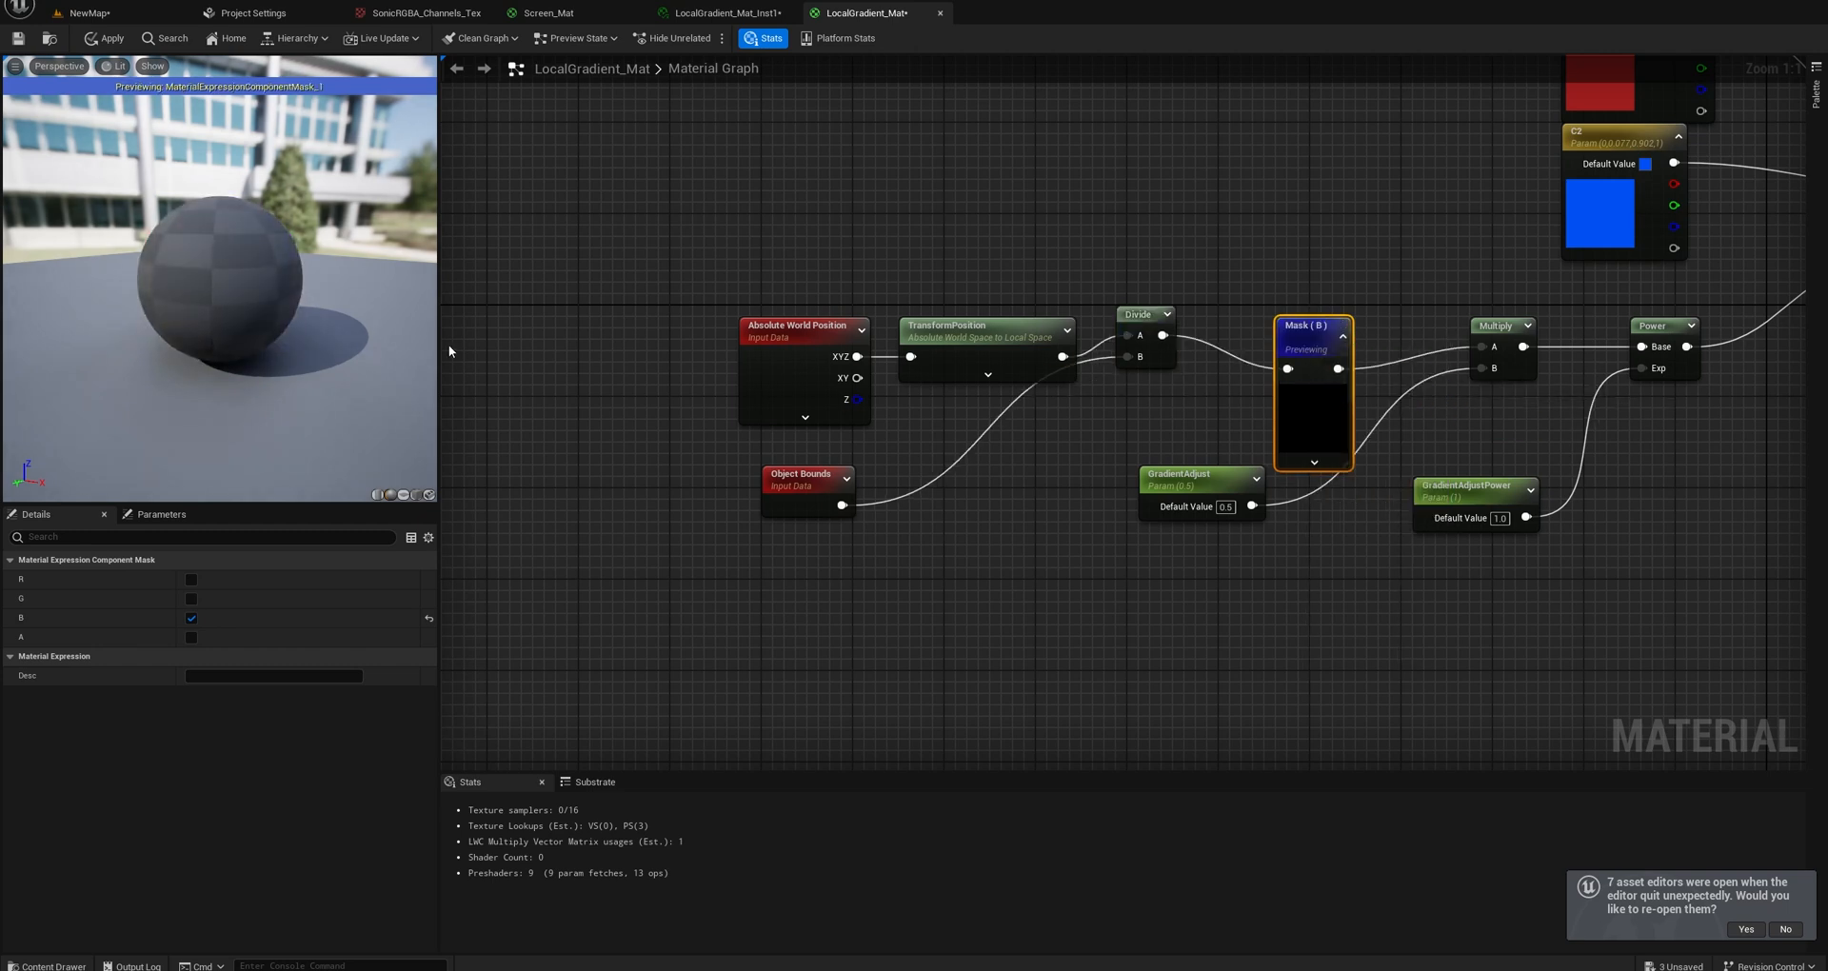
drag(179, 302, 138, 329)
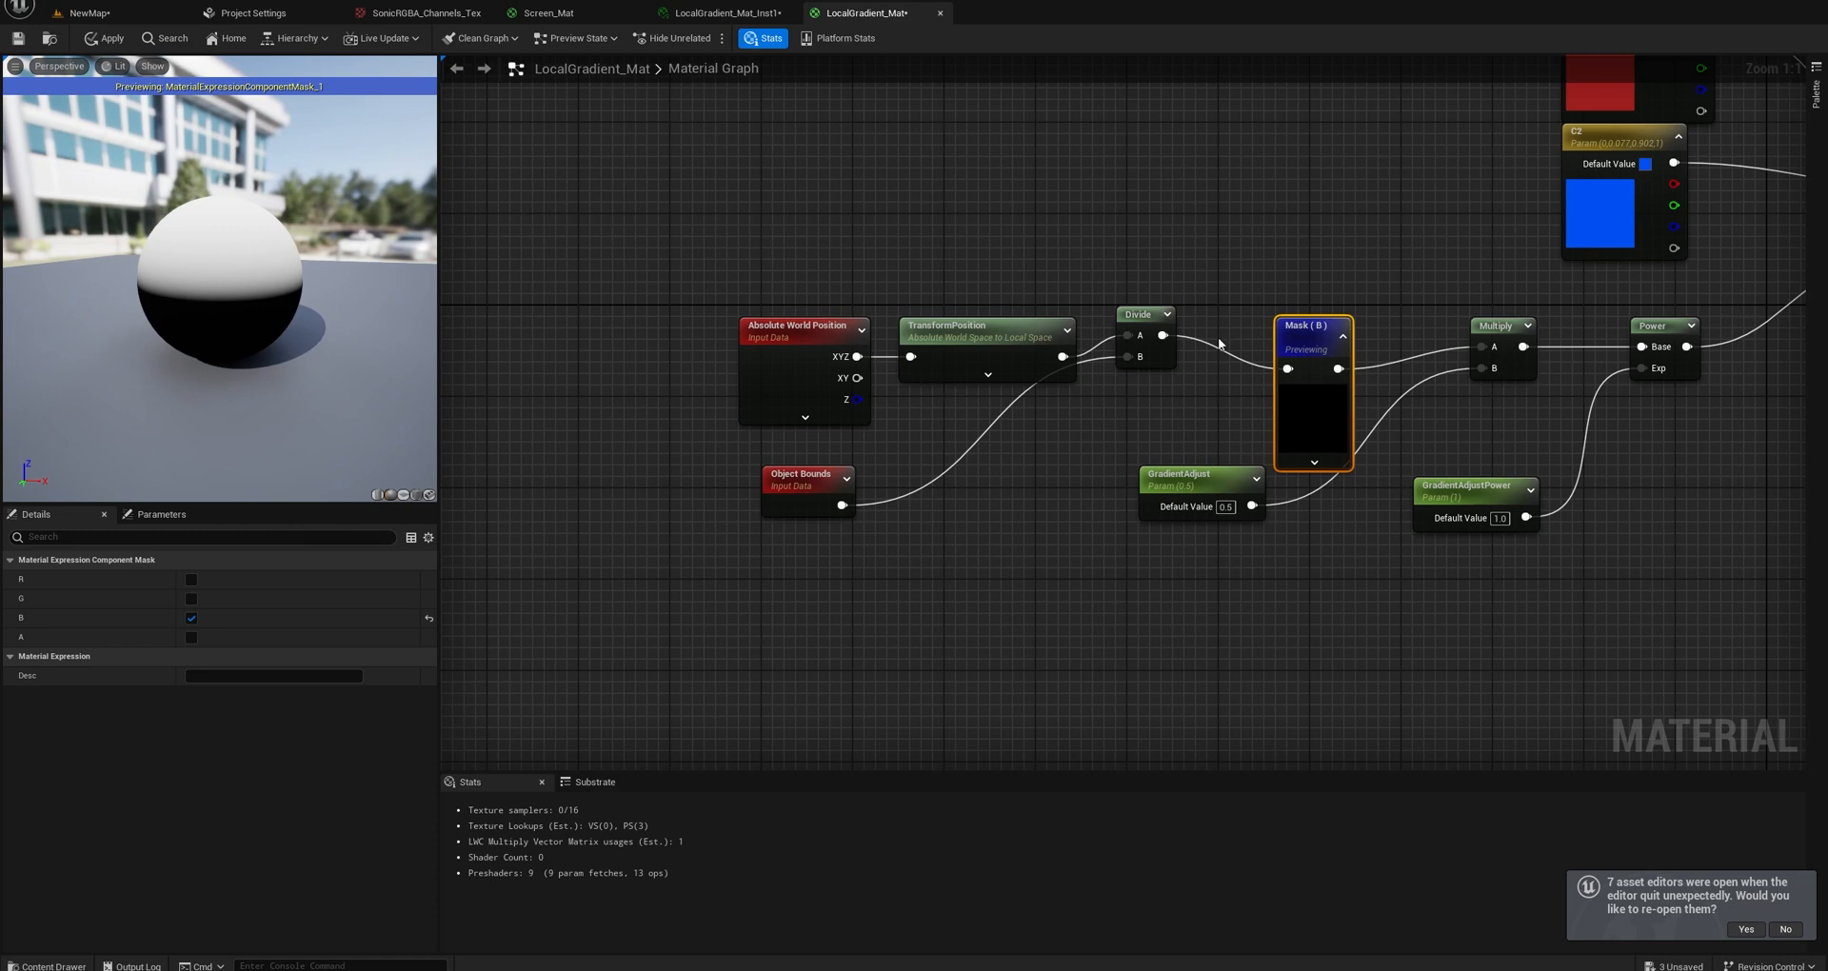
drag(1129, 321, 1143, 343)
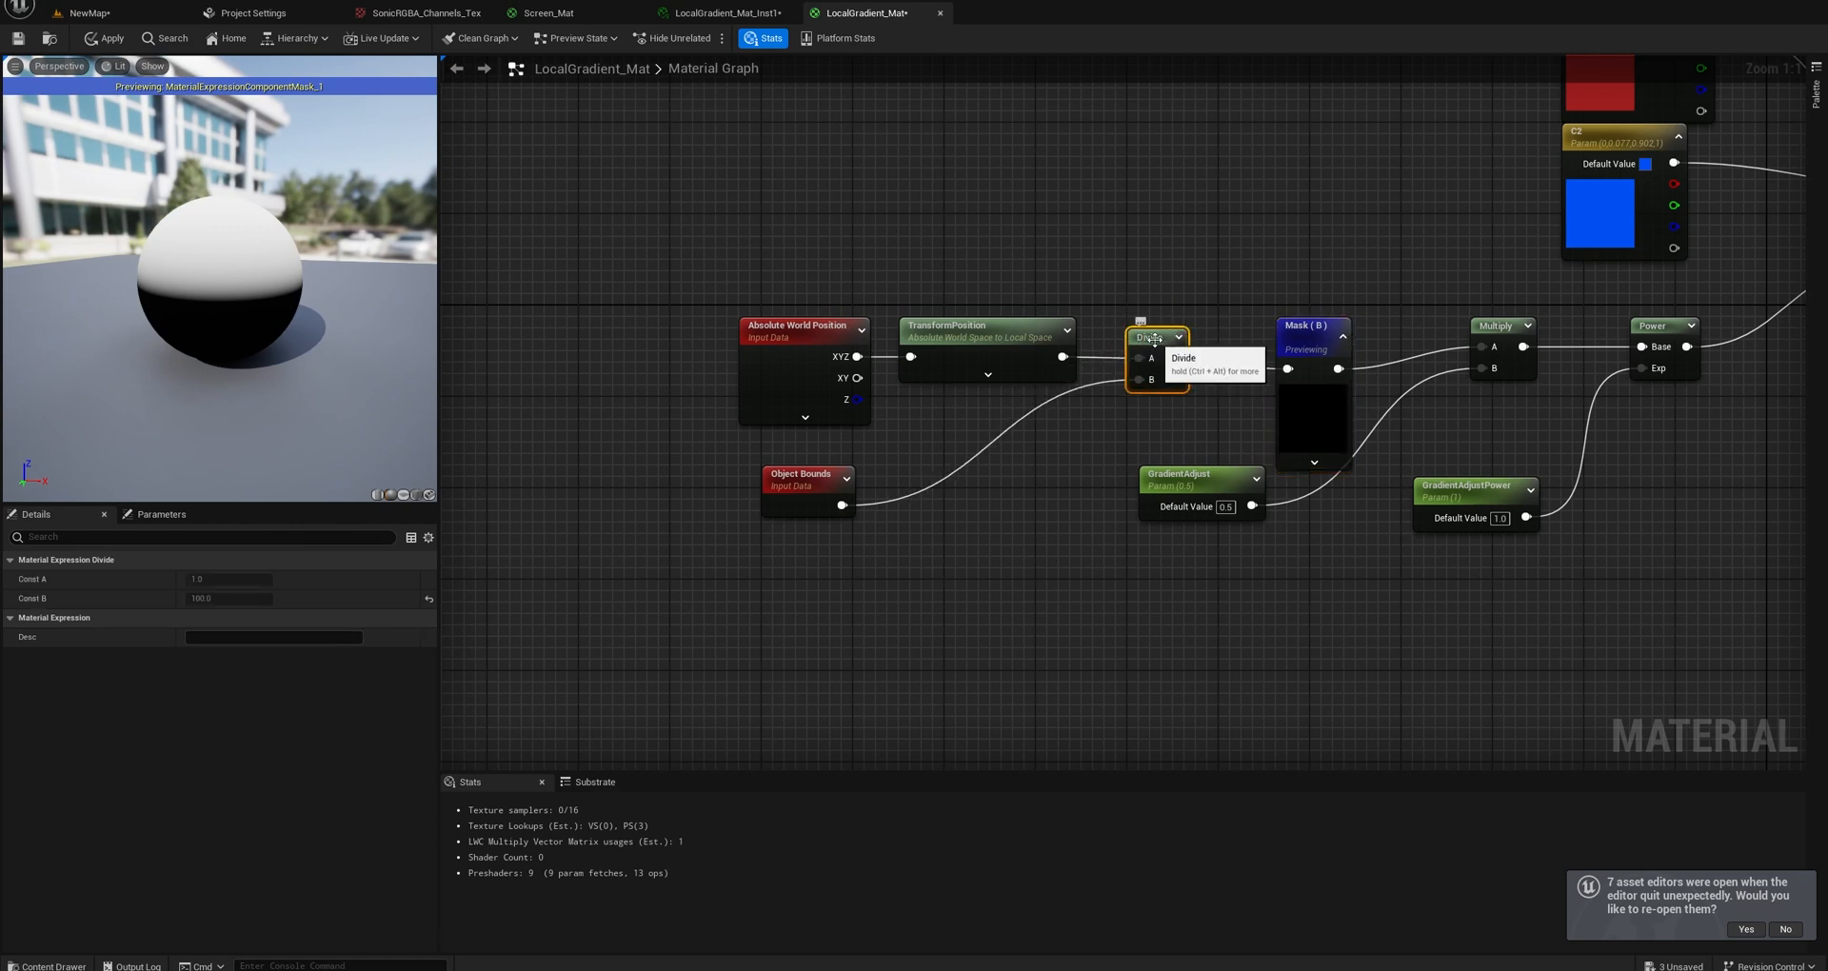
right_drag(1260, 378, 1000, 333)
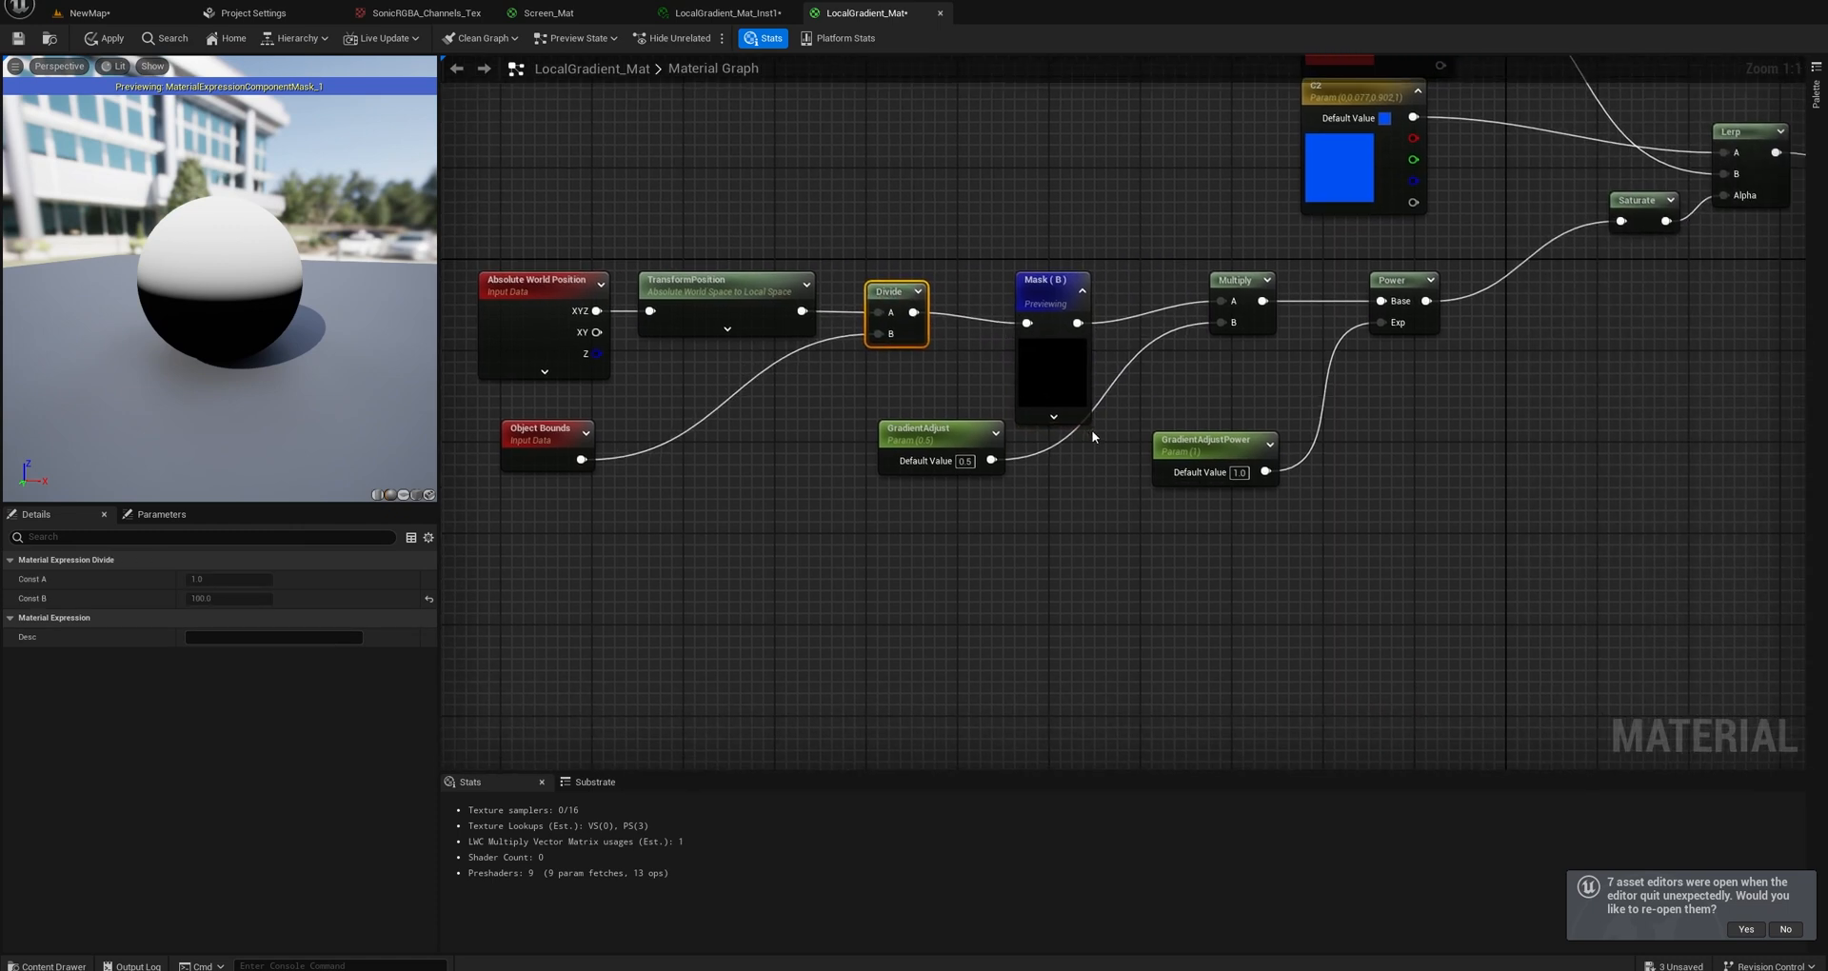
Move Mask (B) closer to Divide and stop previewing it, then shift GradientAdjust beneath it.
drag(1044, 283, 1000, 285)
right_click(1034, 303)
click(1086, 339)
drag(997, 464, 1016, 462)
Preview the Multiply node and test GradientAdjust with a default value of 10 before setting it to 1.
right_click(1231, 299)
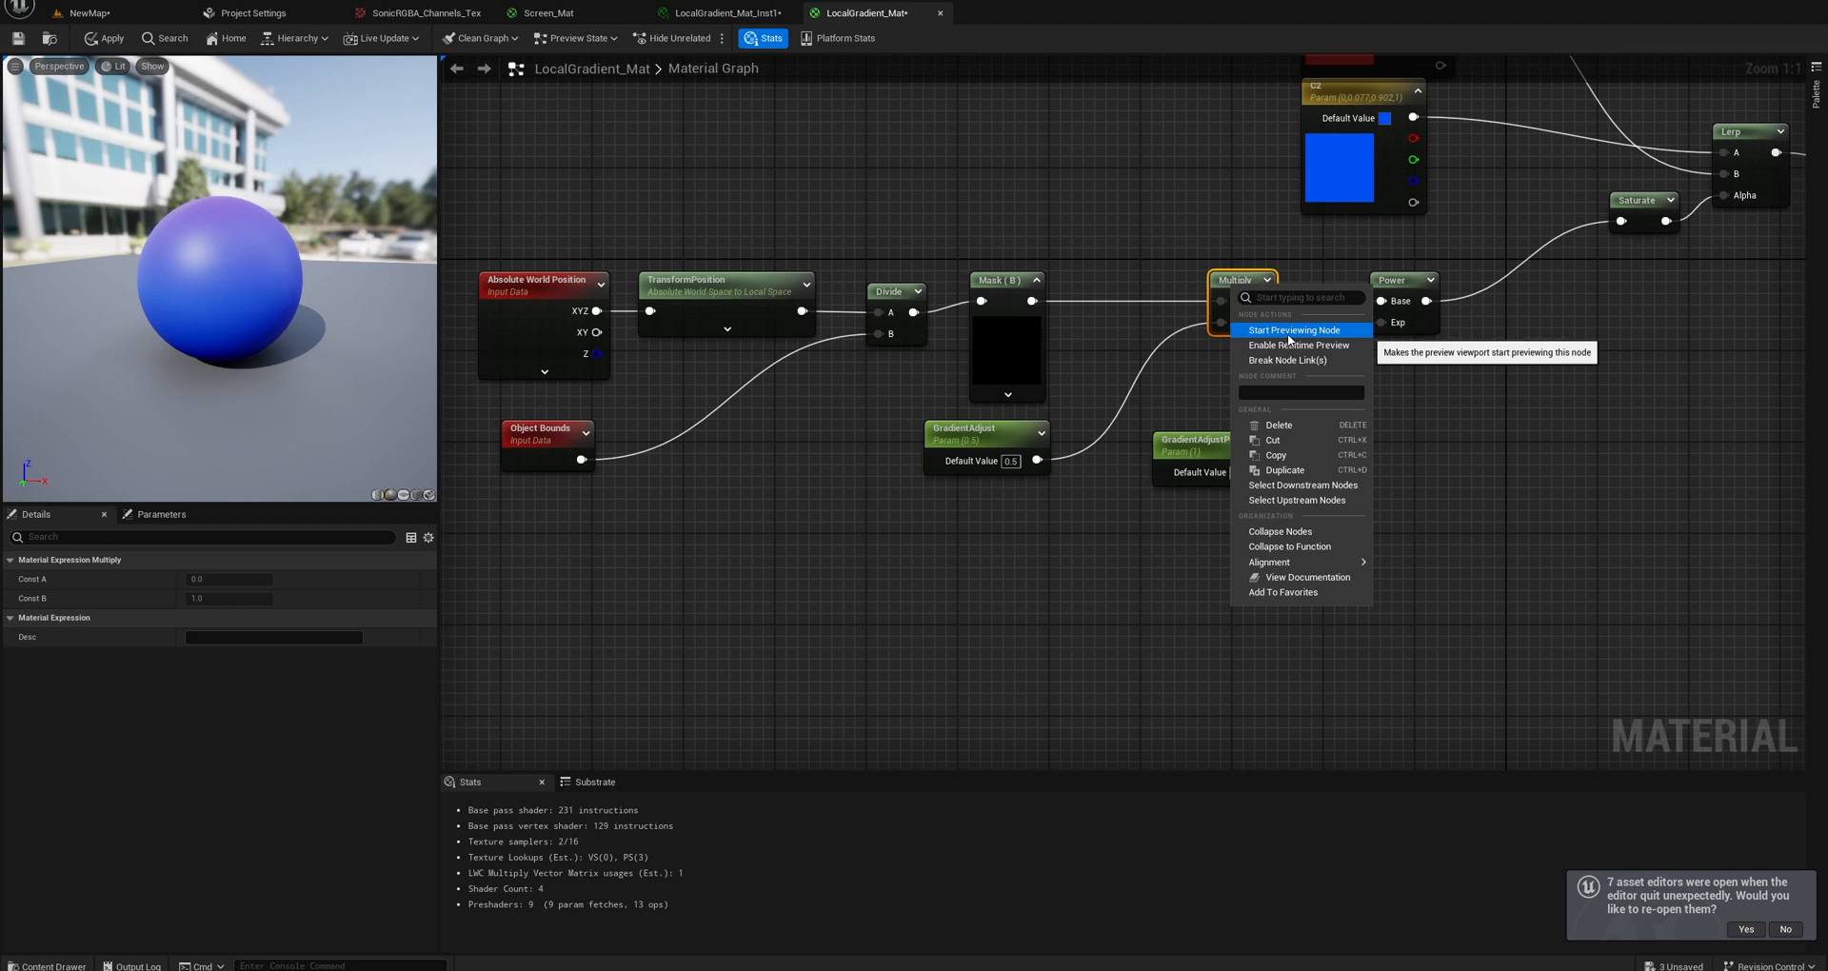
click(1288, 330)
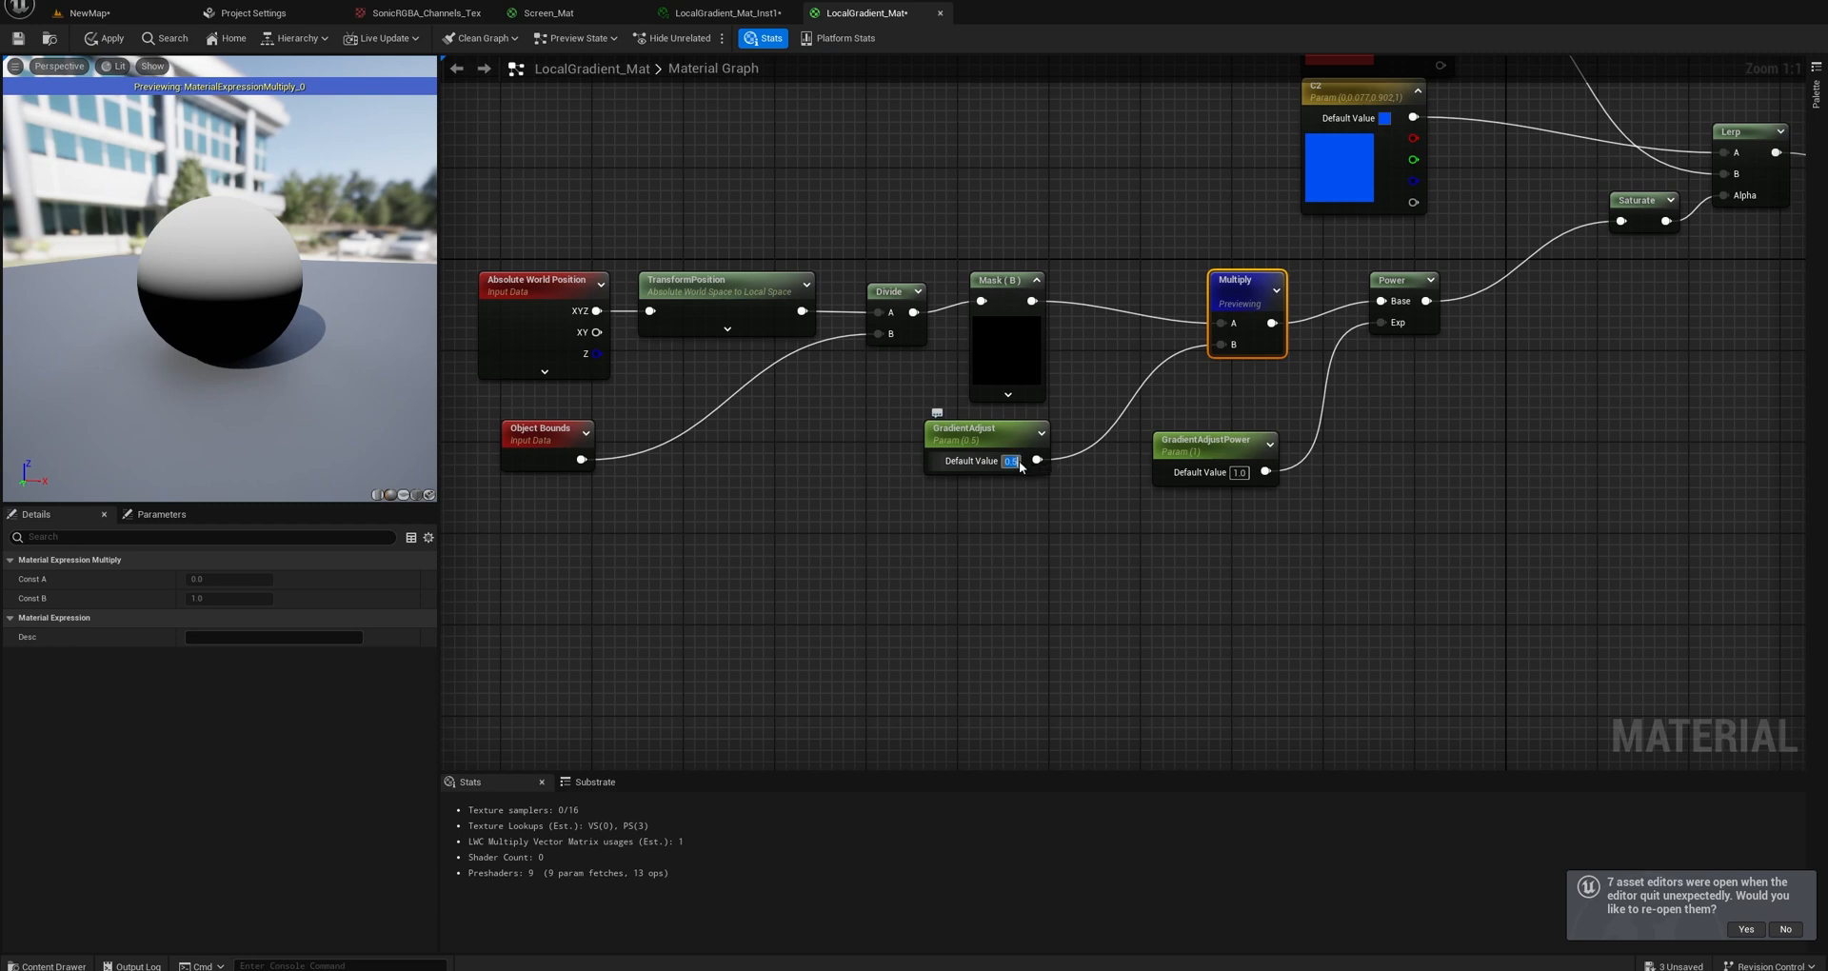
click(1023, 462)
text(10)
key(Return)
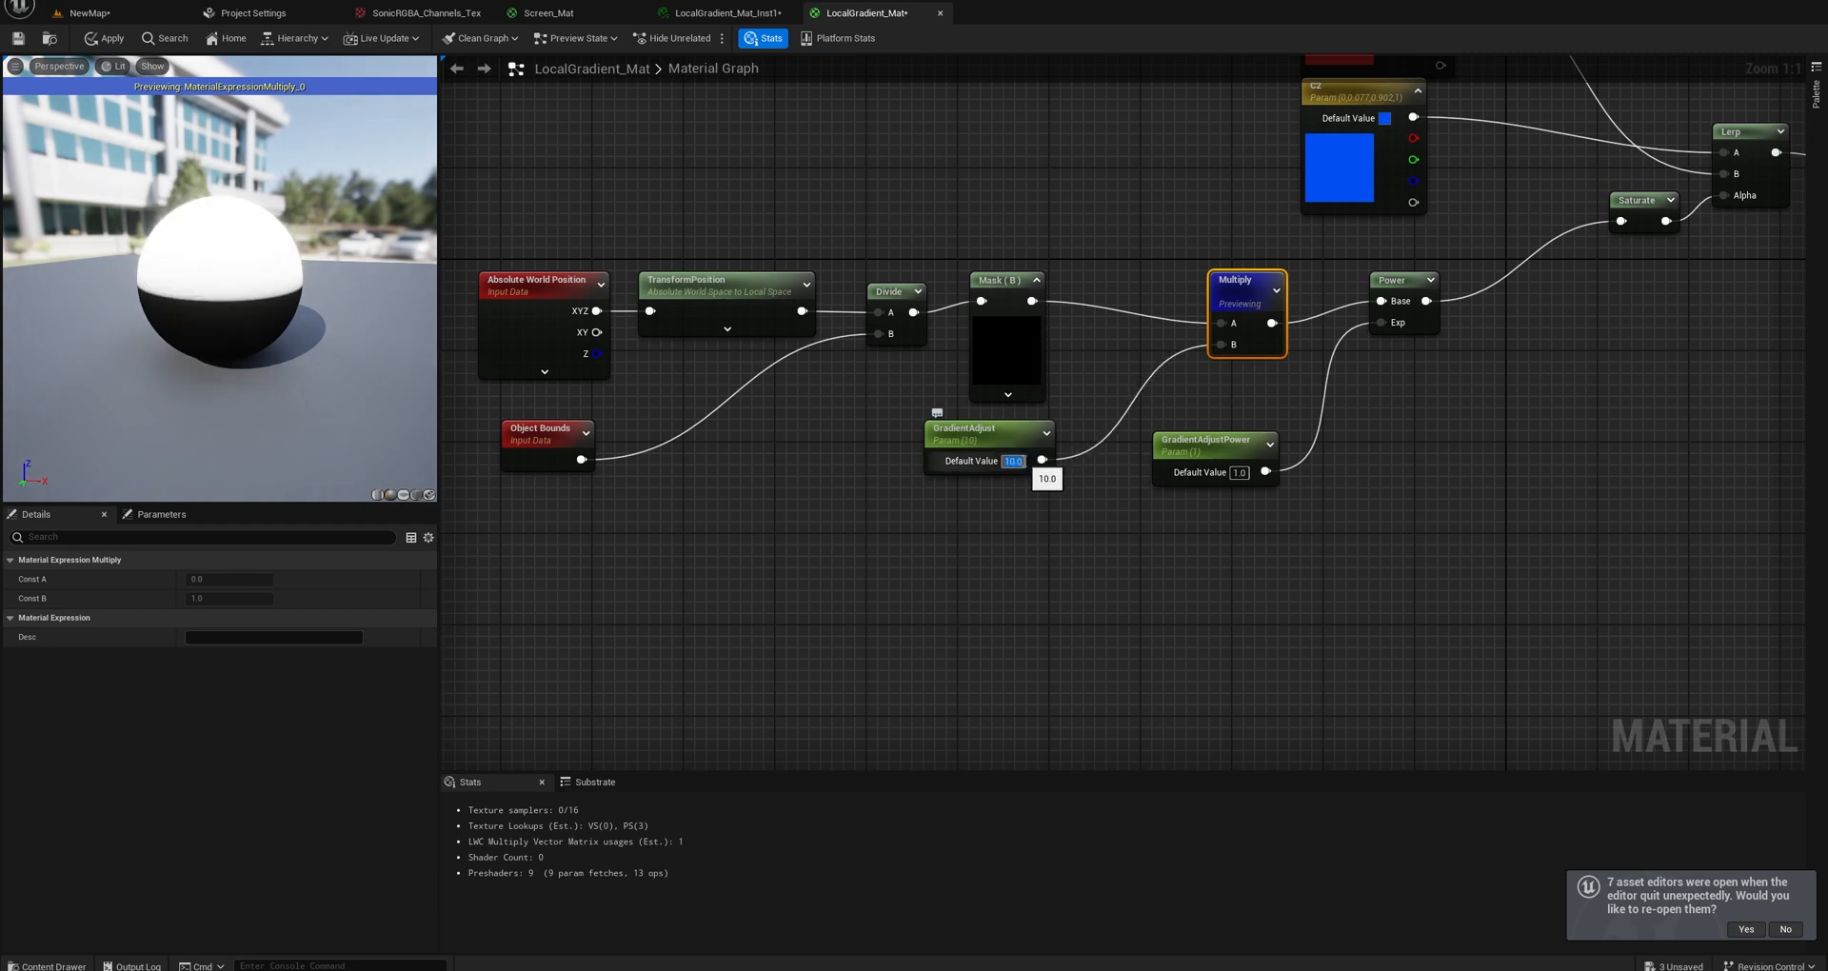
text(1)
key(Return)
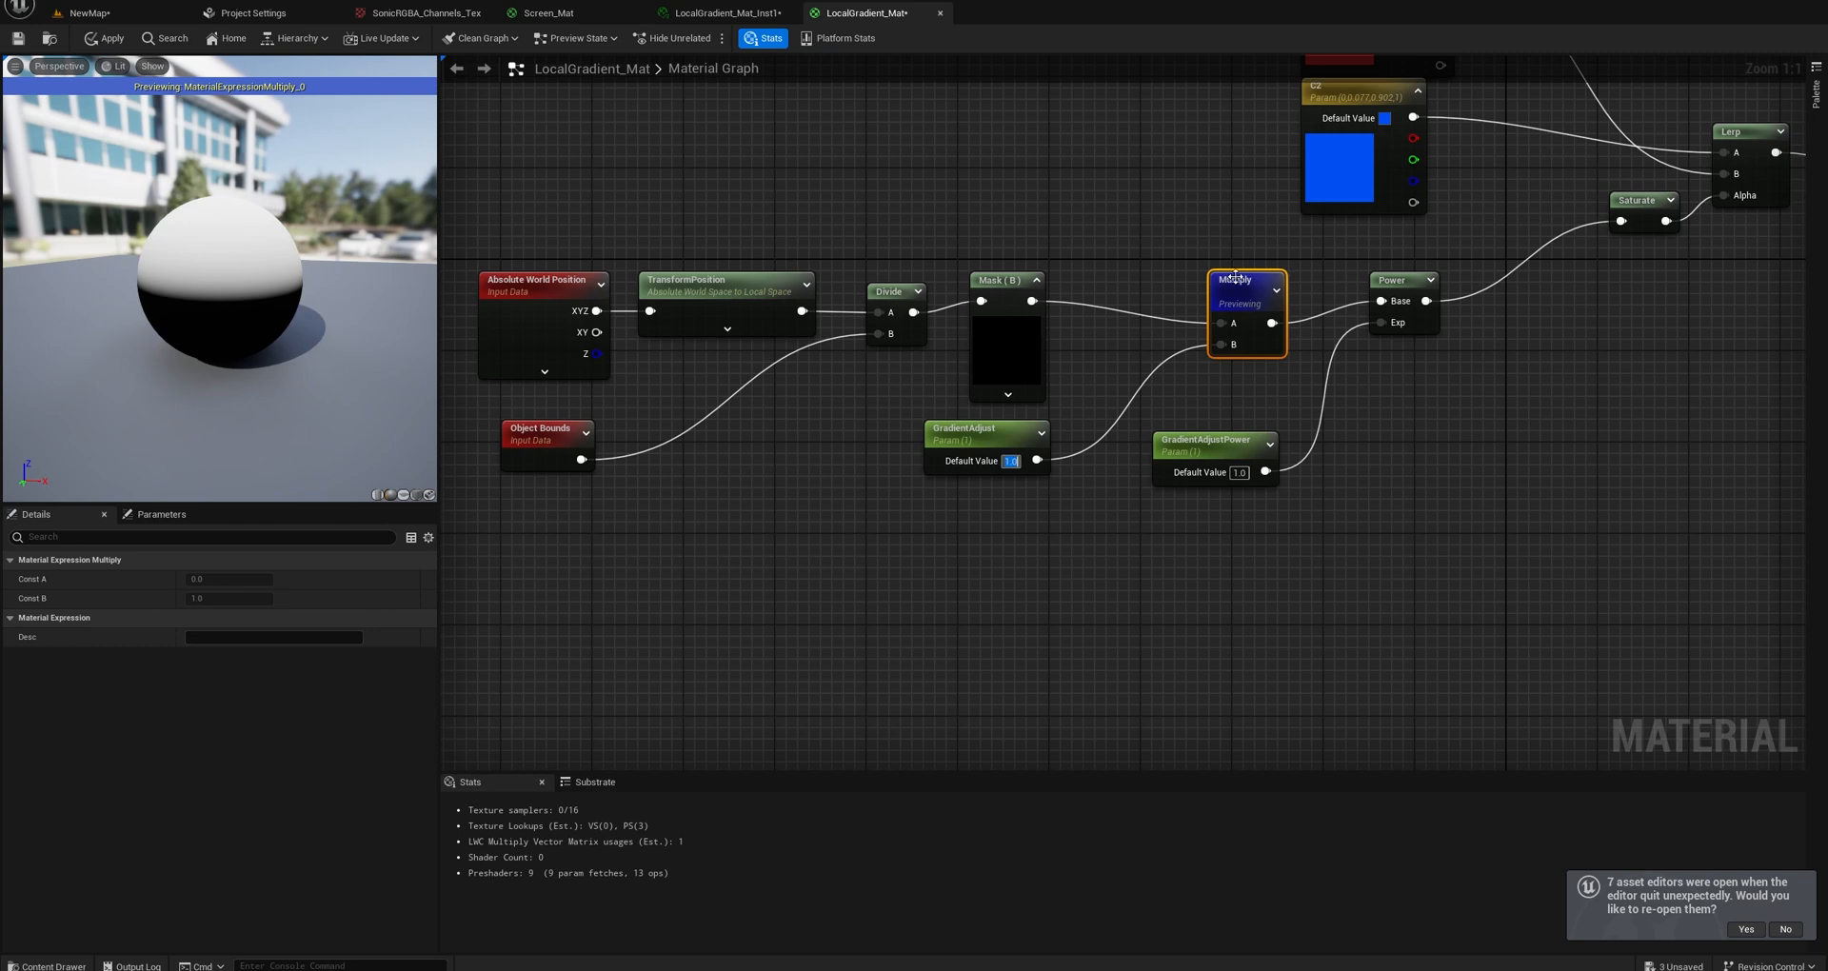
Move Multiply closer to Mask (B) and stop previewing it.
drag(1235, 277, 1178, 254)
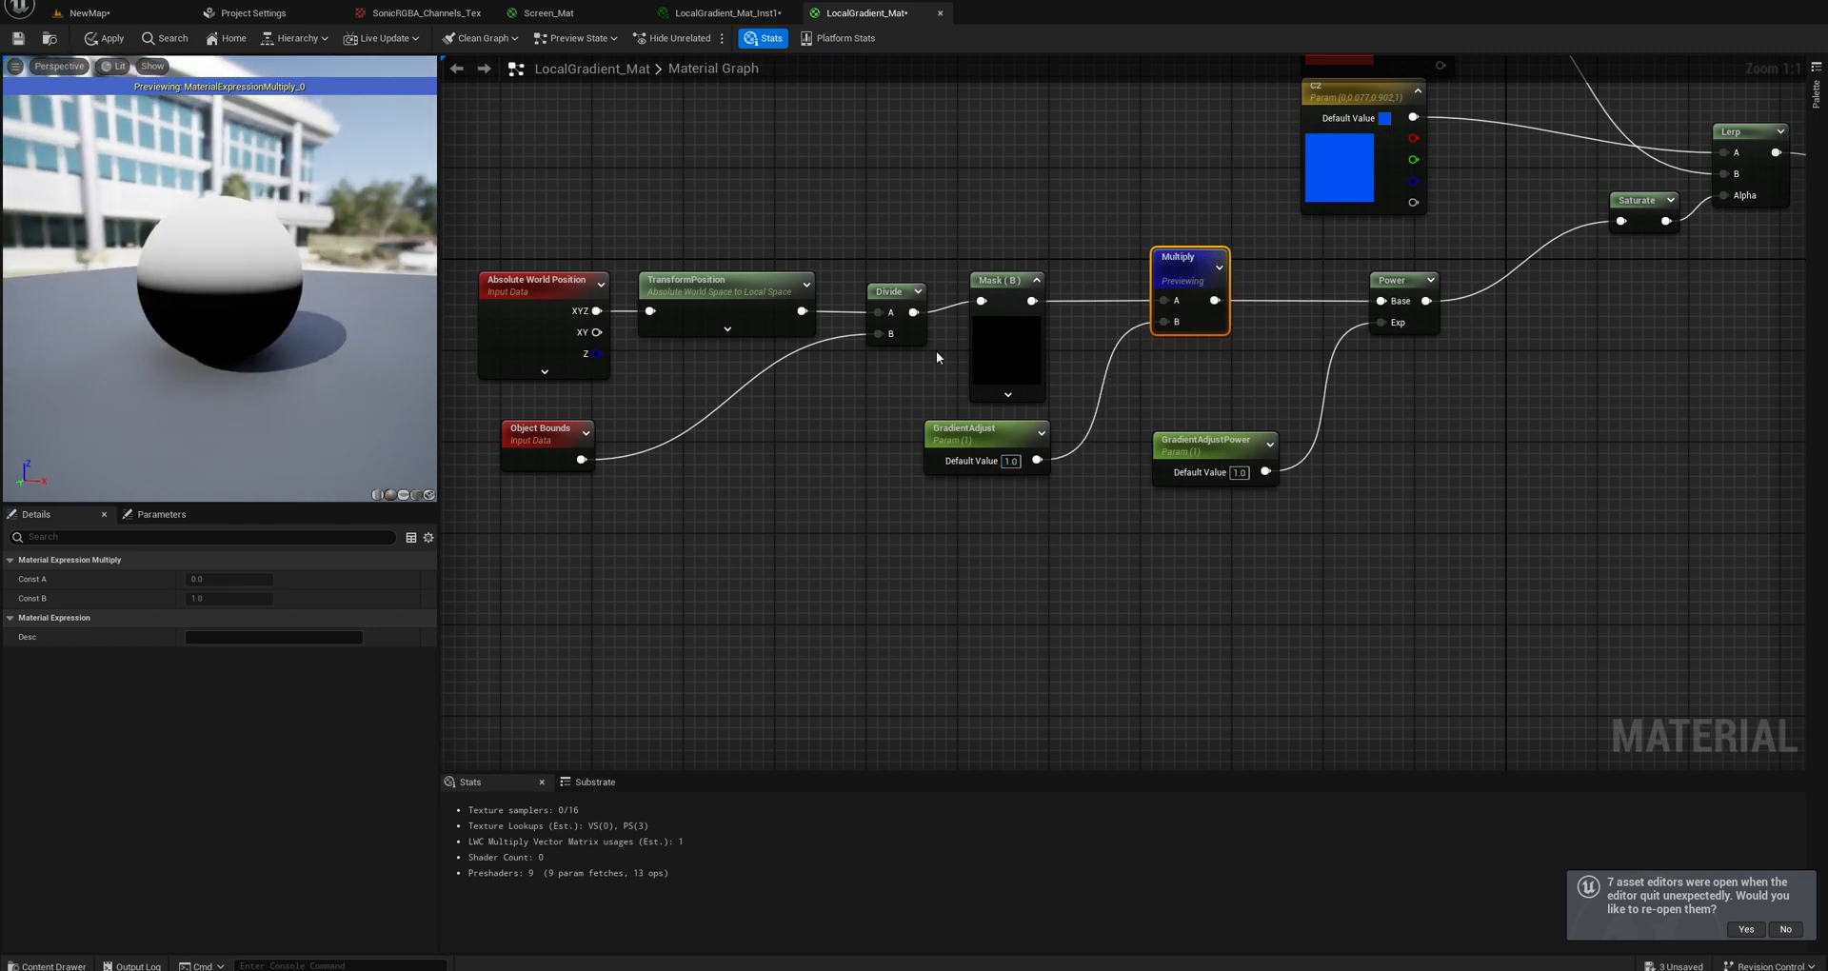
right_click(1174, 264)
click(1236, 316)
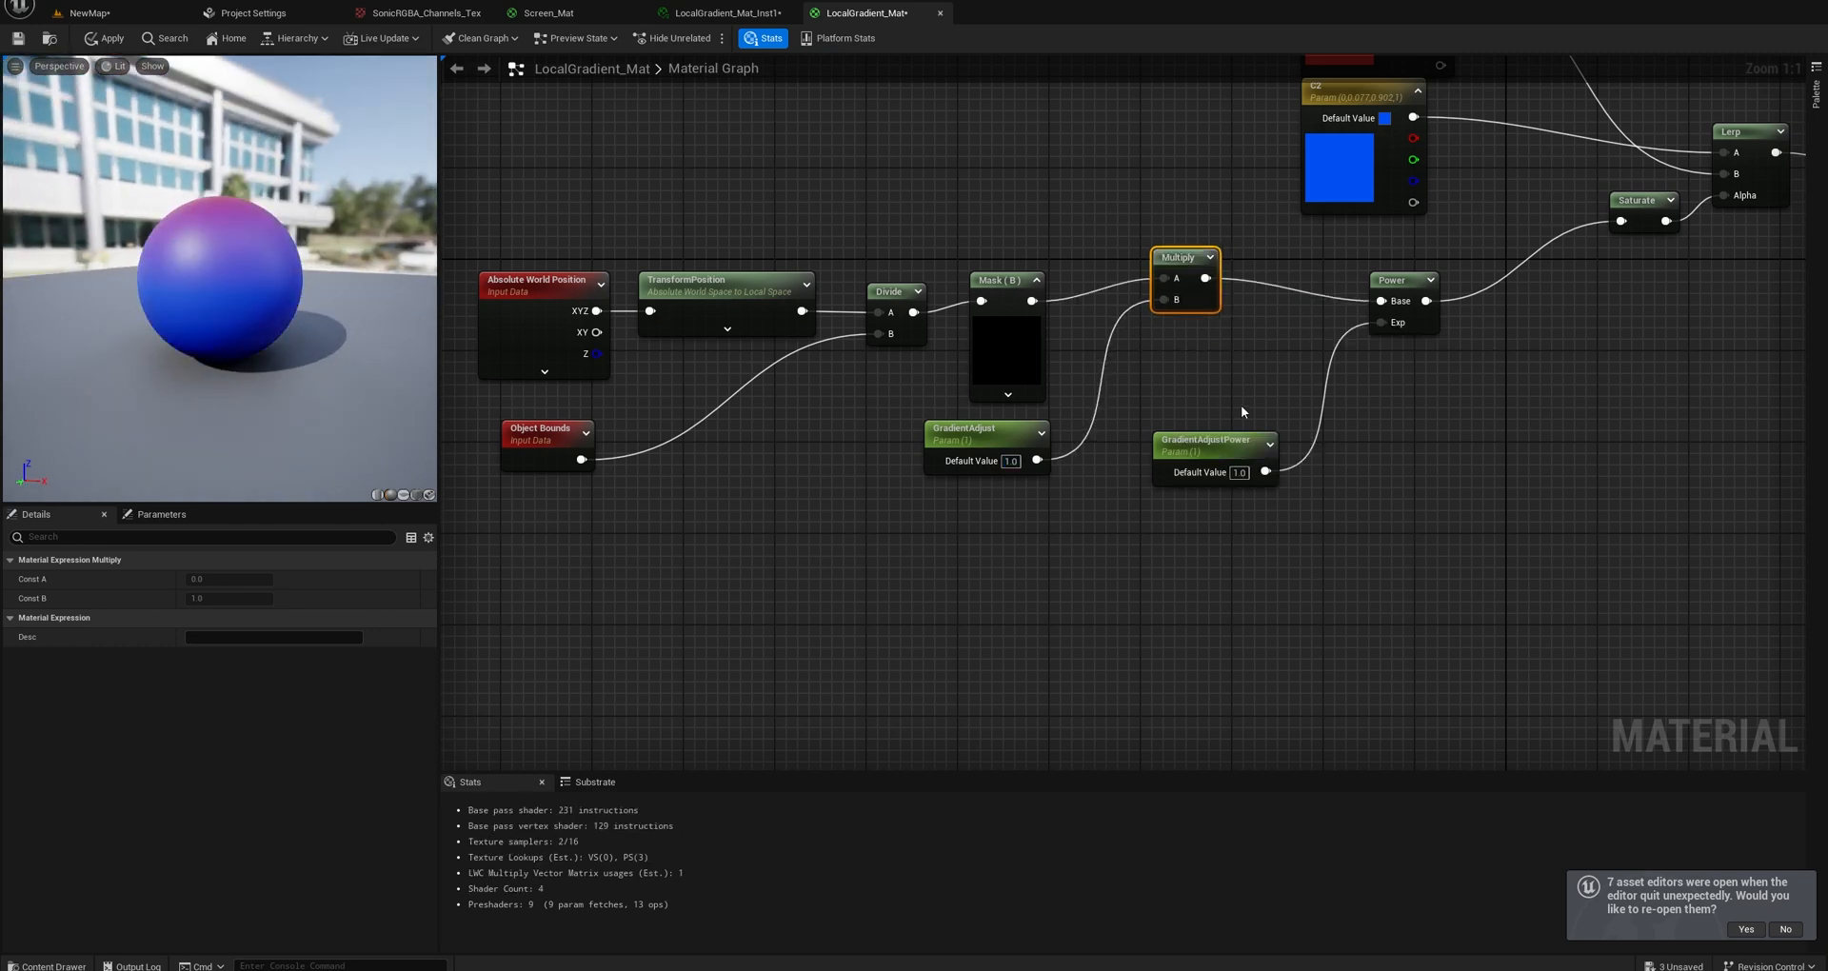
Line up Multiply between Mask (B) and Power, and level GradientAdjust and GradientAdjustPower beneath the row.
right_drag(1194, 306, 1053, 339)
drag(1069, 486, 1136, 474)
drag(858, 470, 870, 470)
drag(1085, 454, 1050, 453)
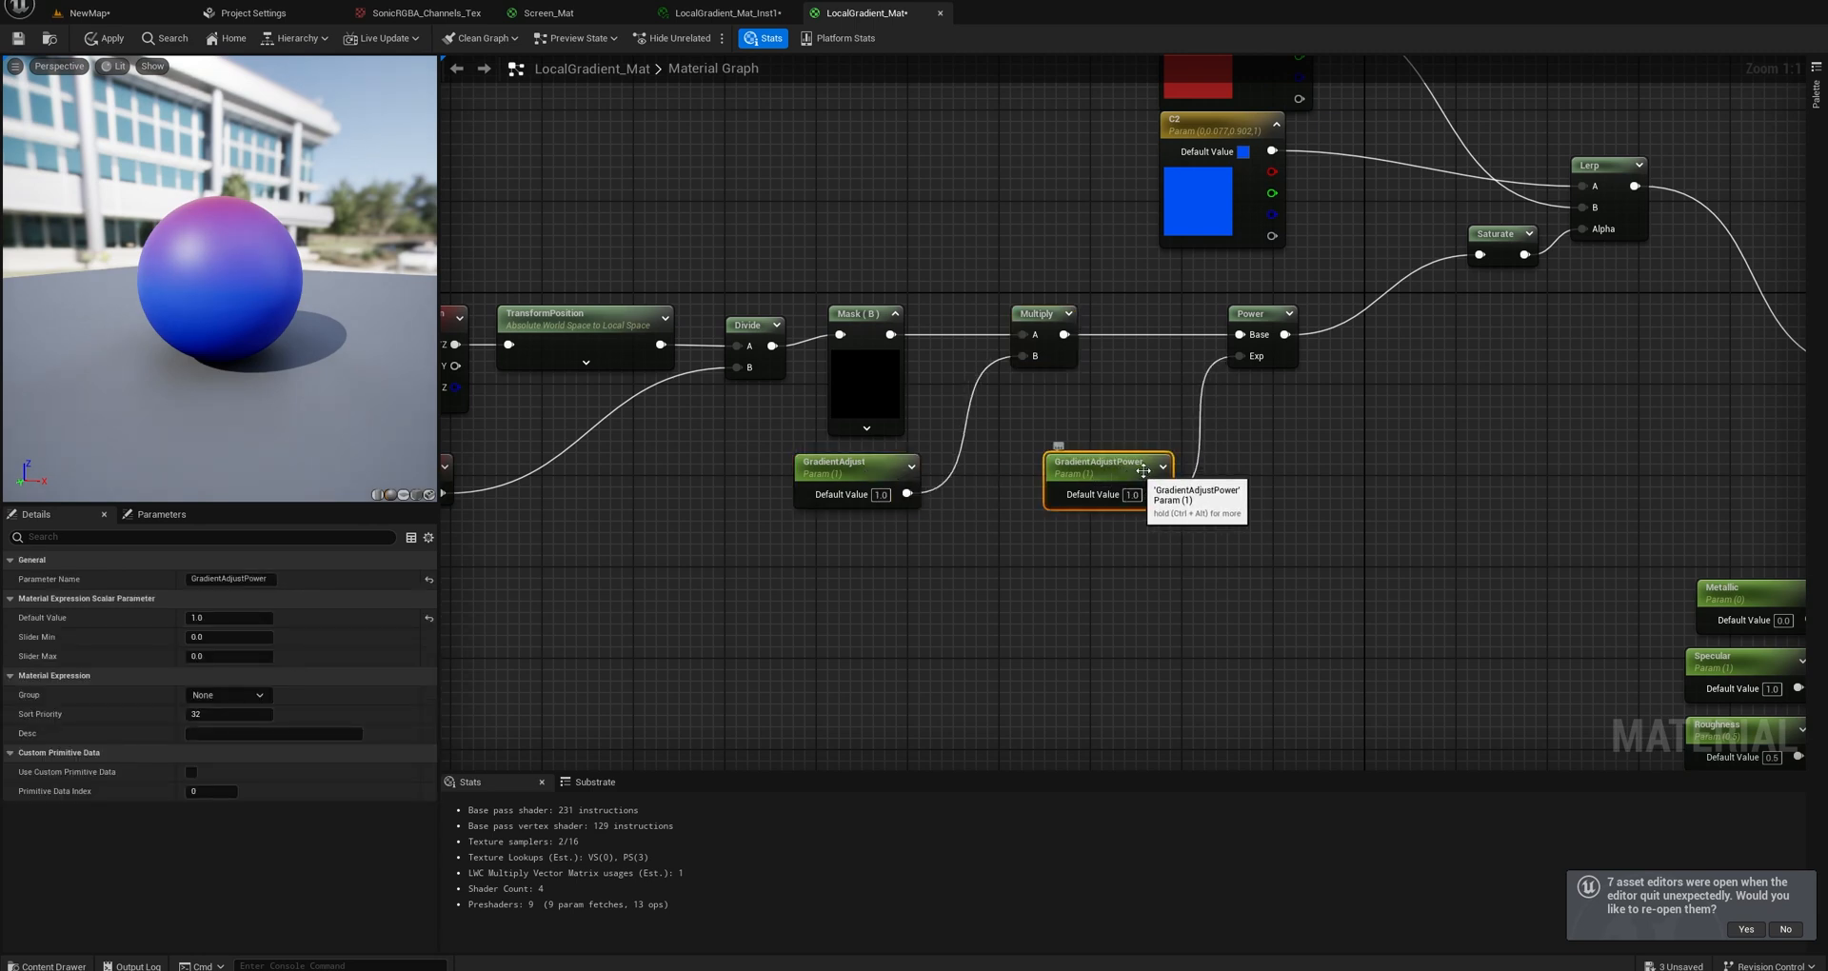
Connect Power directly to Lerp's Alpha, inspect the preview sphere from below, and reconnect Saturate to Alpha.
right_drag(1214, 392, 907, 540)
drag(1186, 386, 1148, 409)
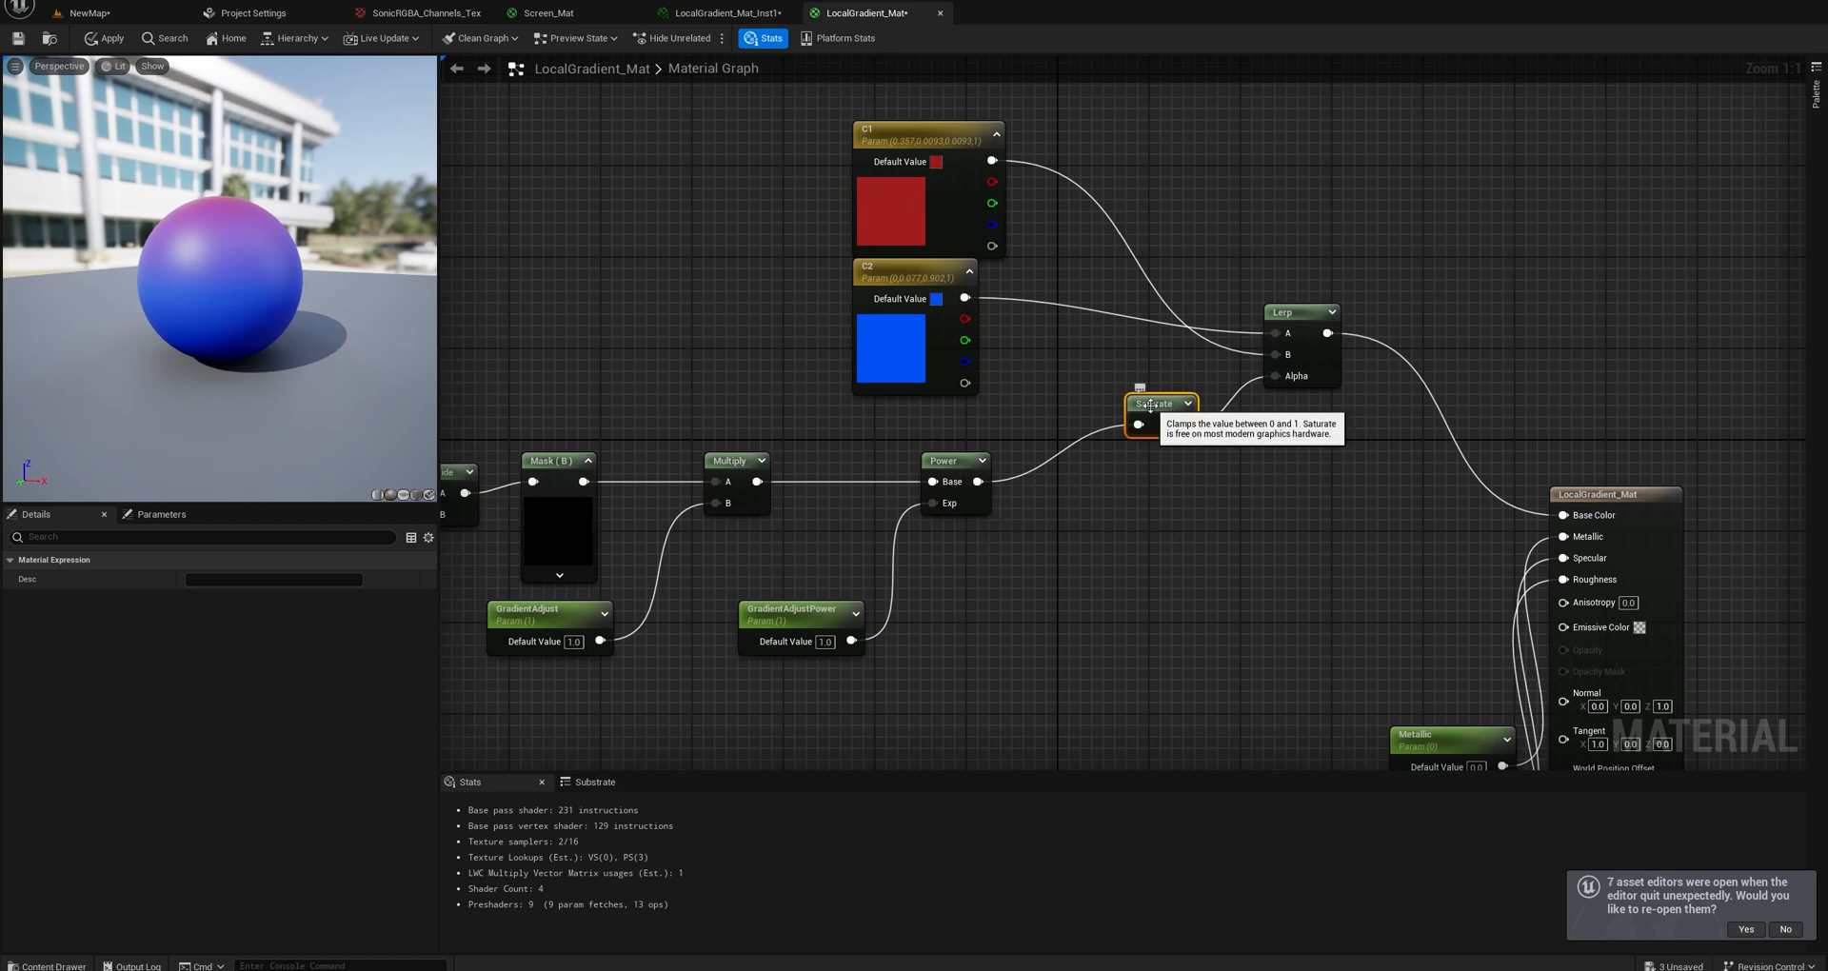
drag(978, 482, 1276, 377)
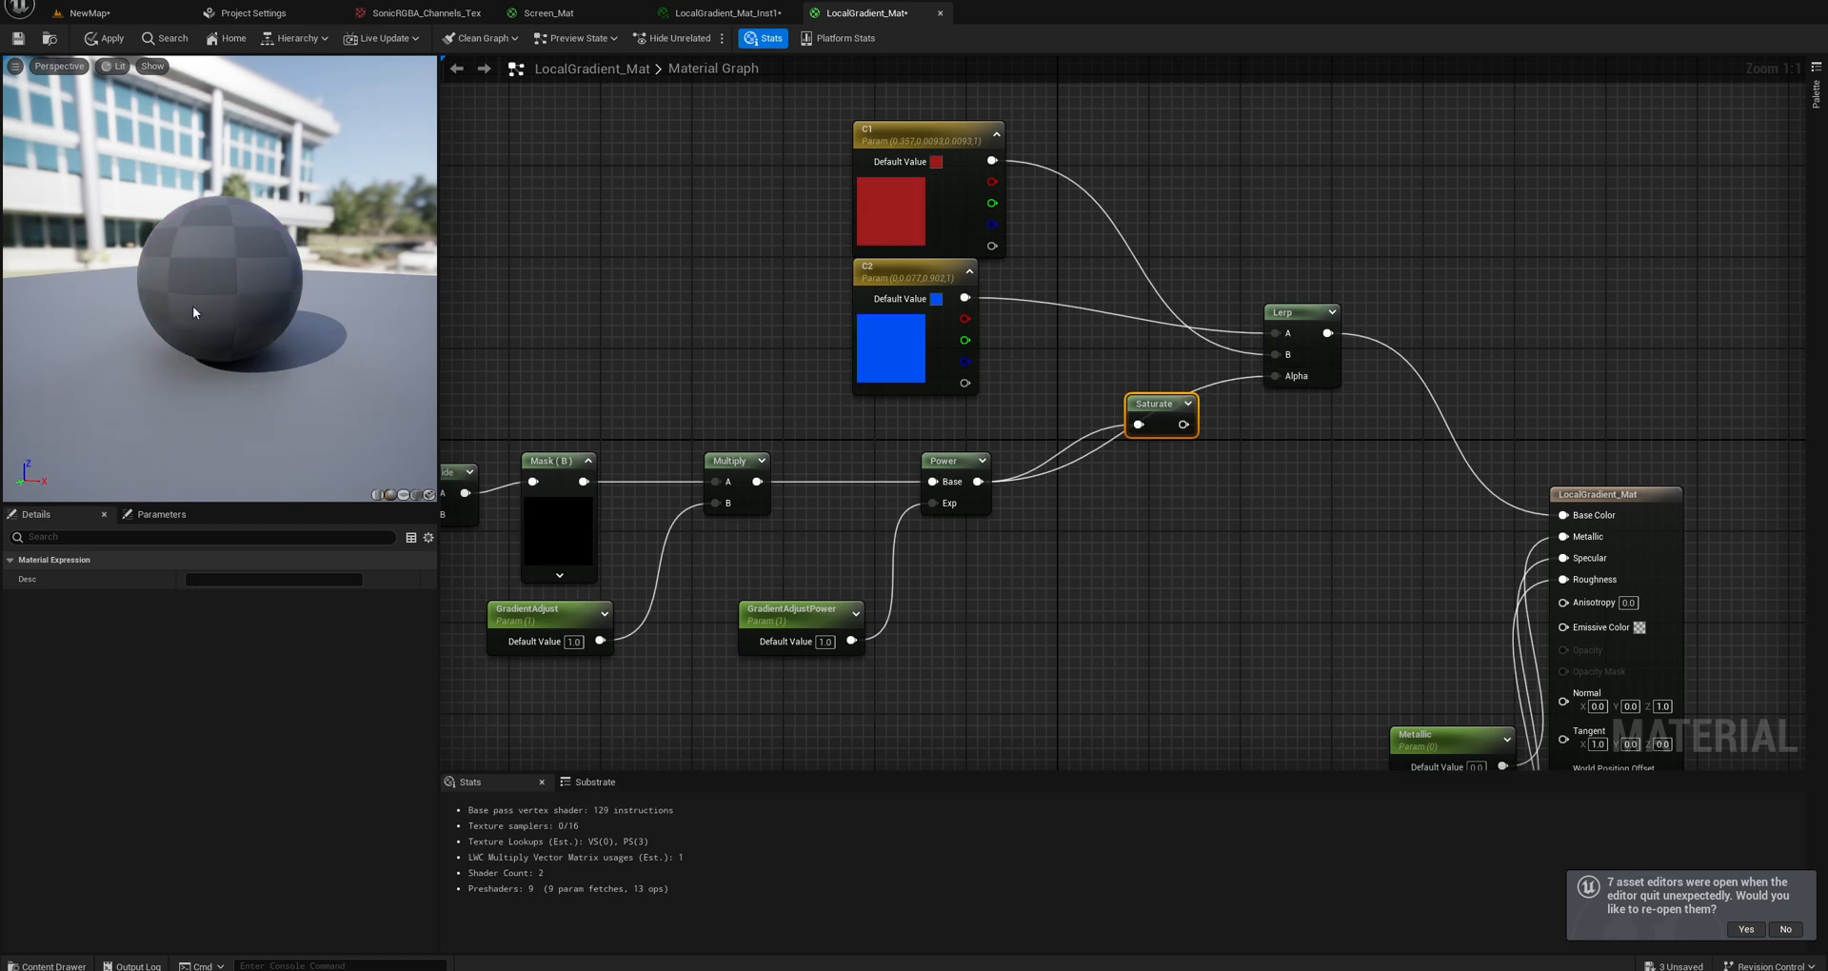
drag(197, 307, 231, 170)
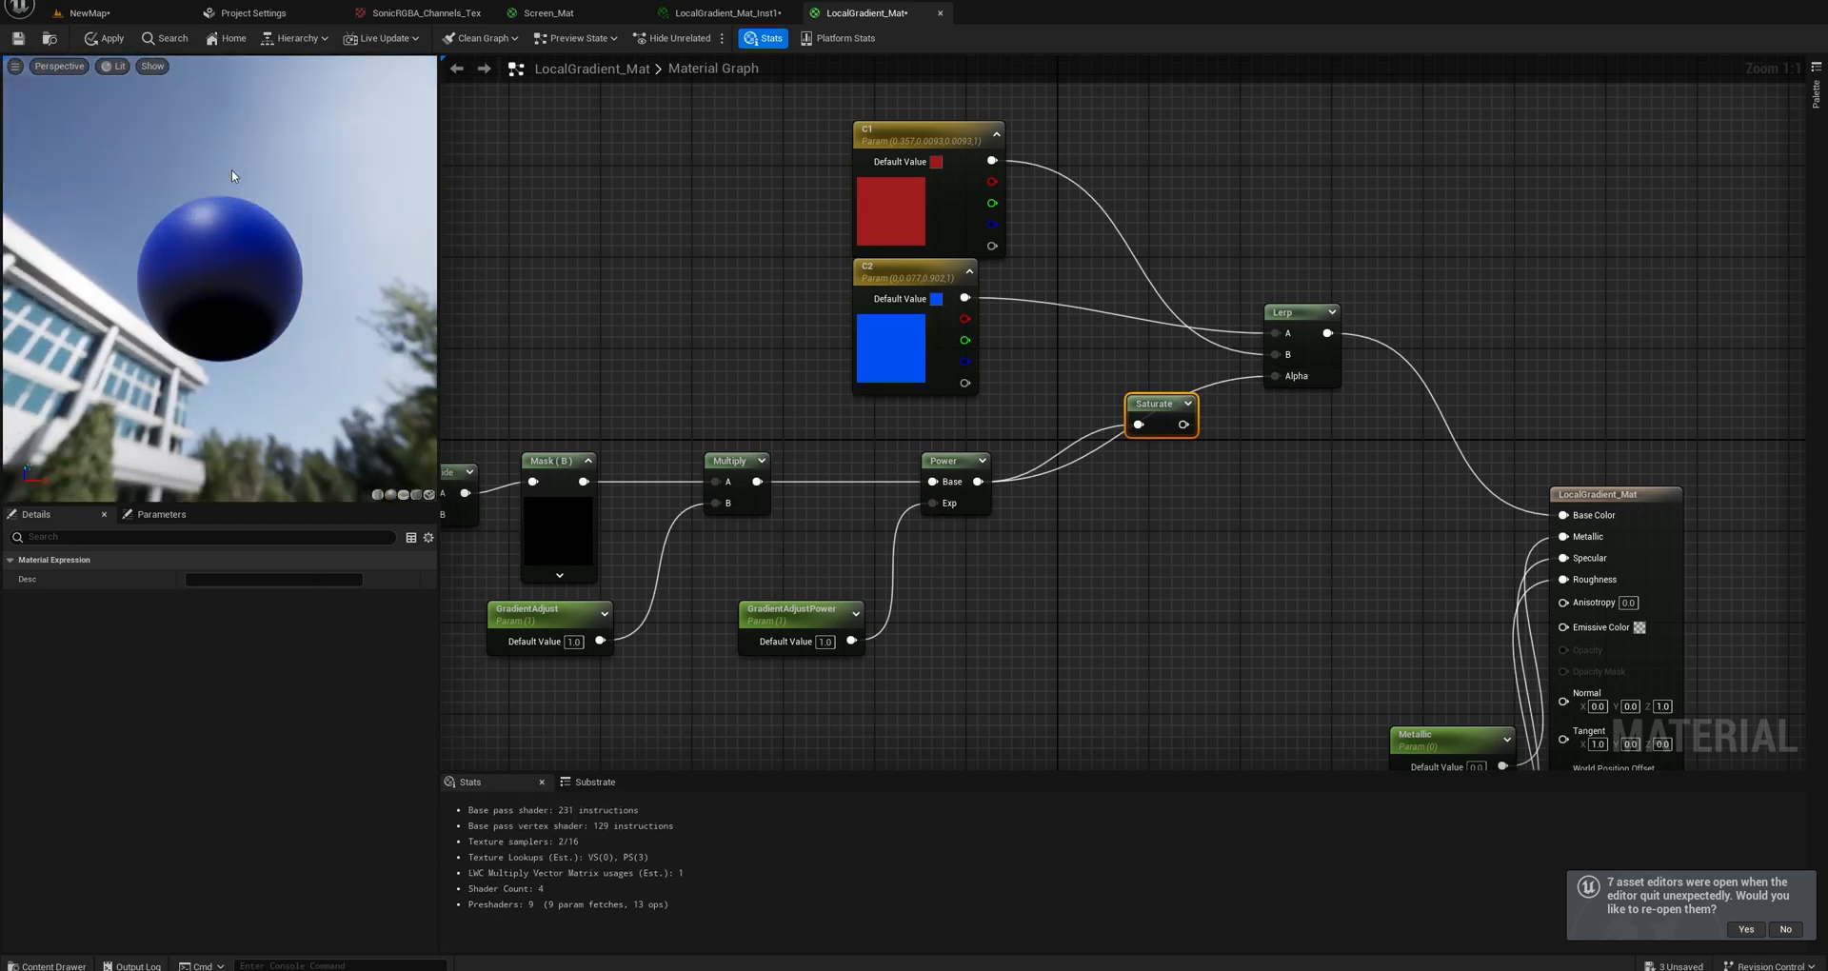
drag(1187, 432, 1276, 379)
drag(307, 260, 334, 364)
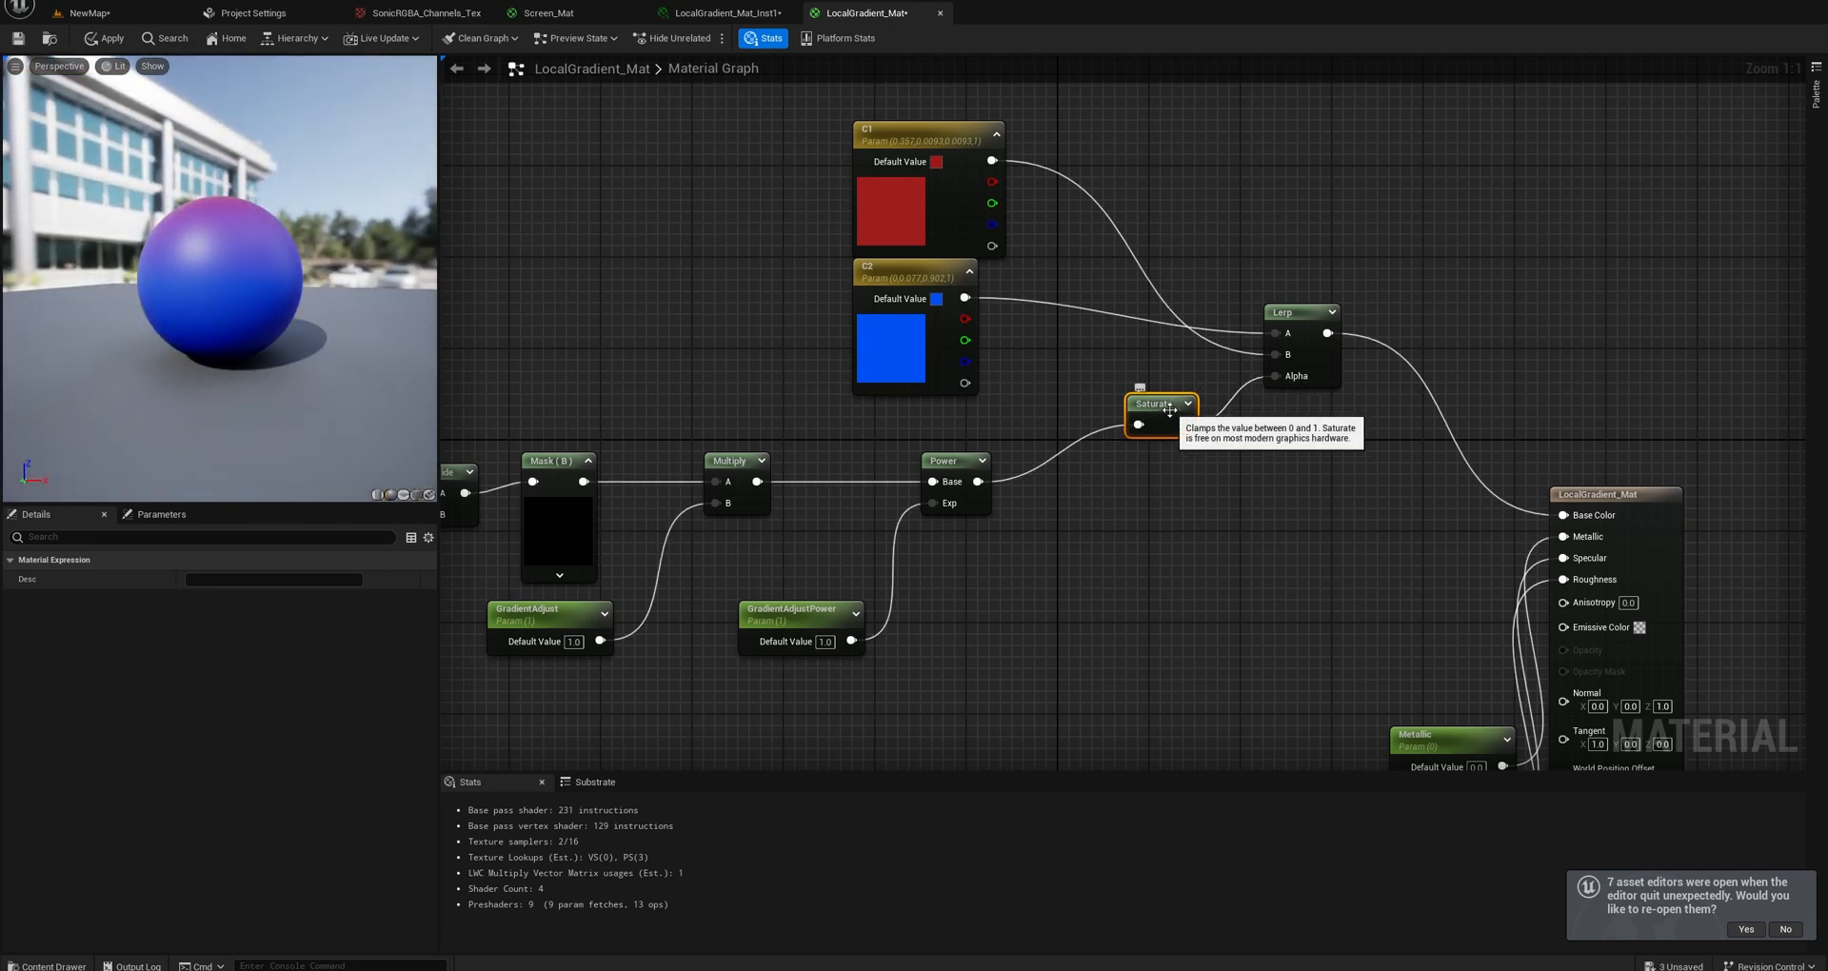
Place Saturate directly after the Power node and save LocalGradient_Mat.
drag(1166, 428, 1155, 428)
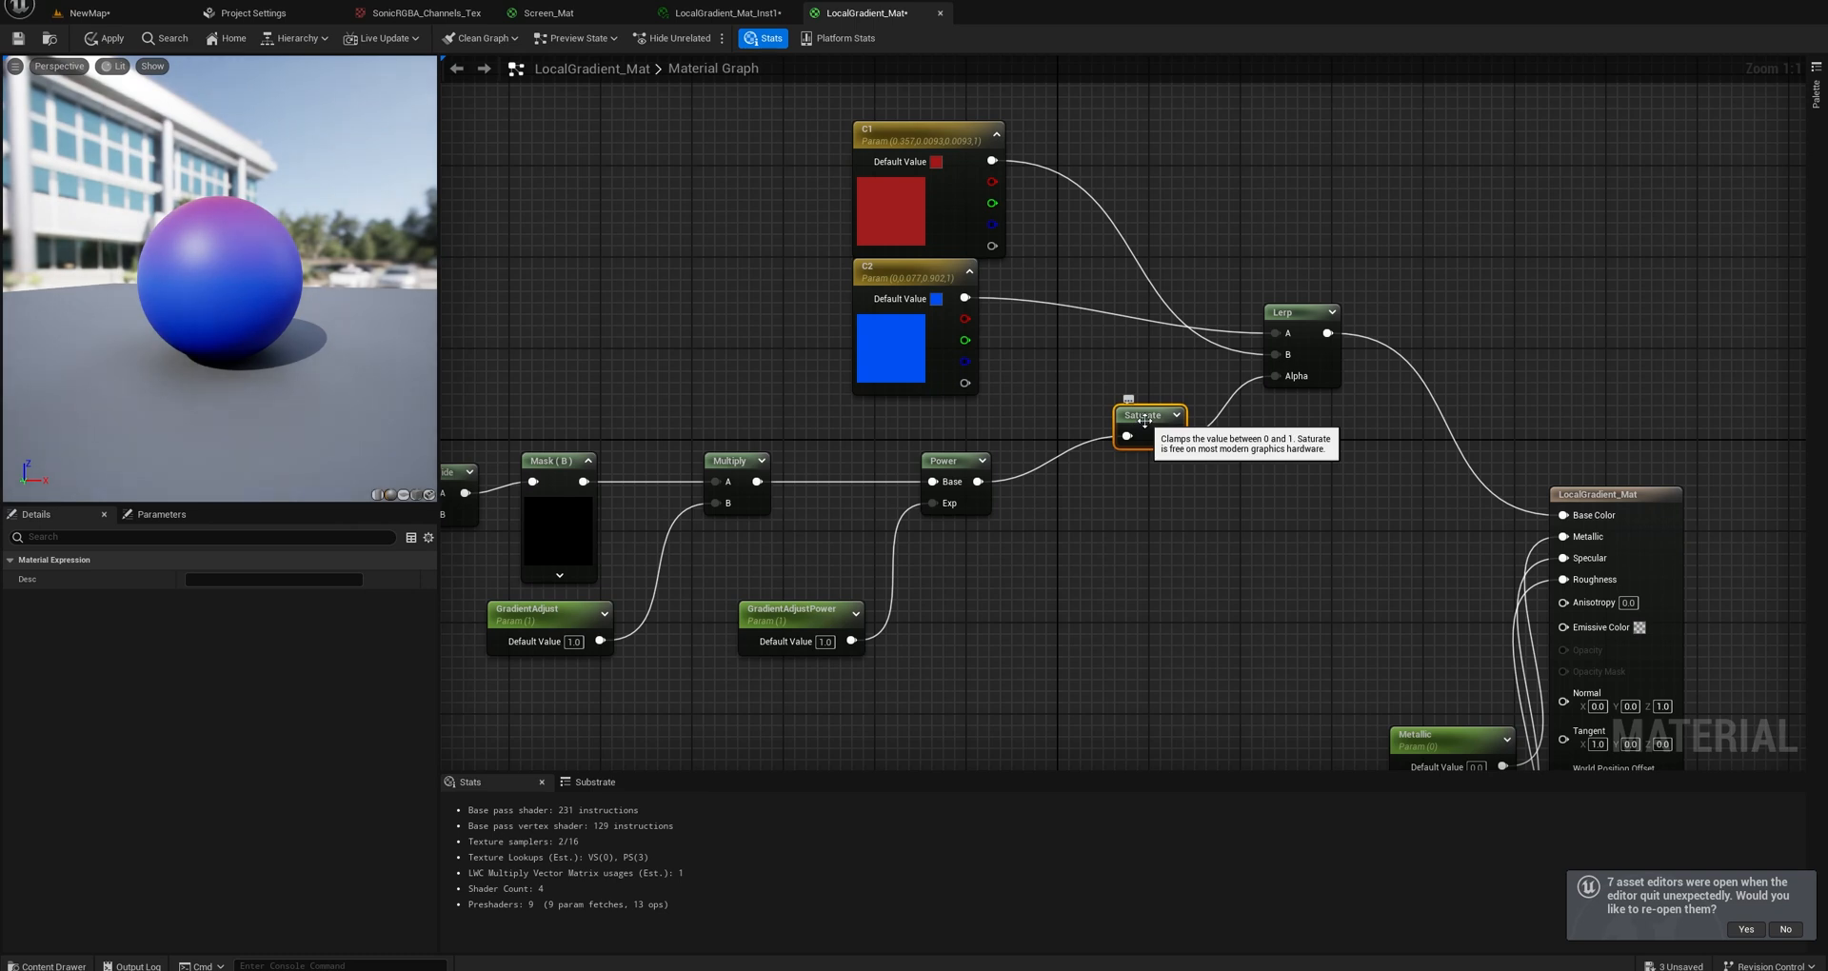
drag(1143, 420, 1104, 443)
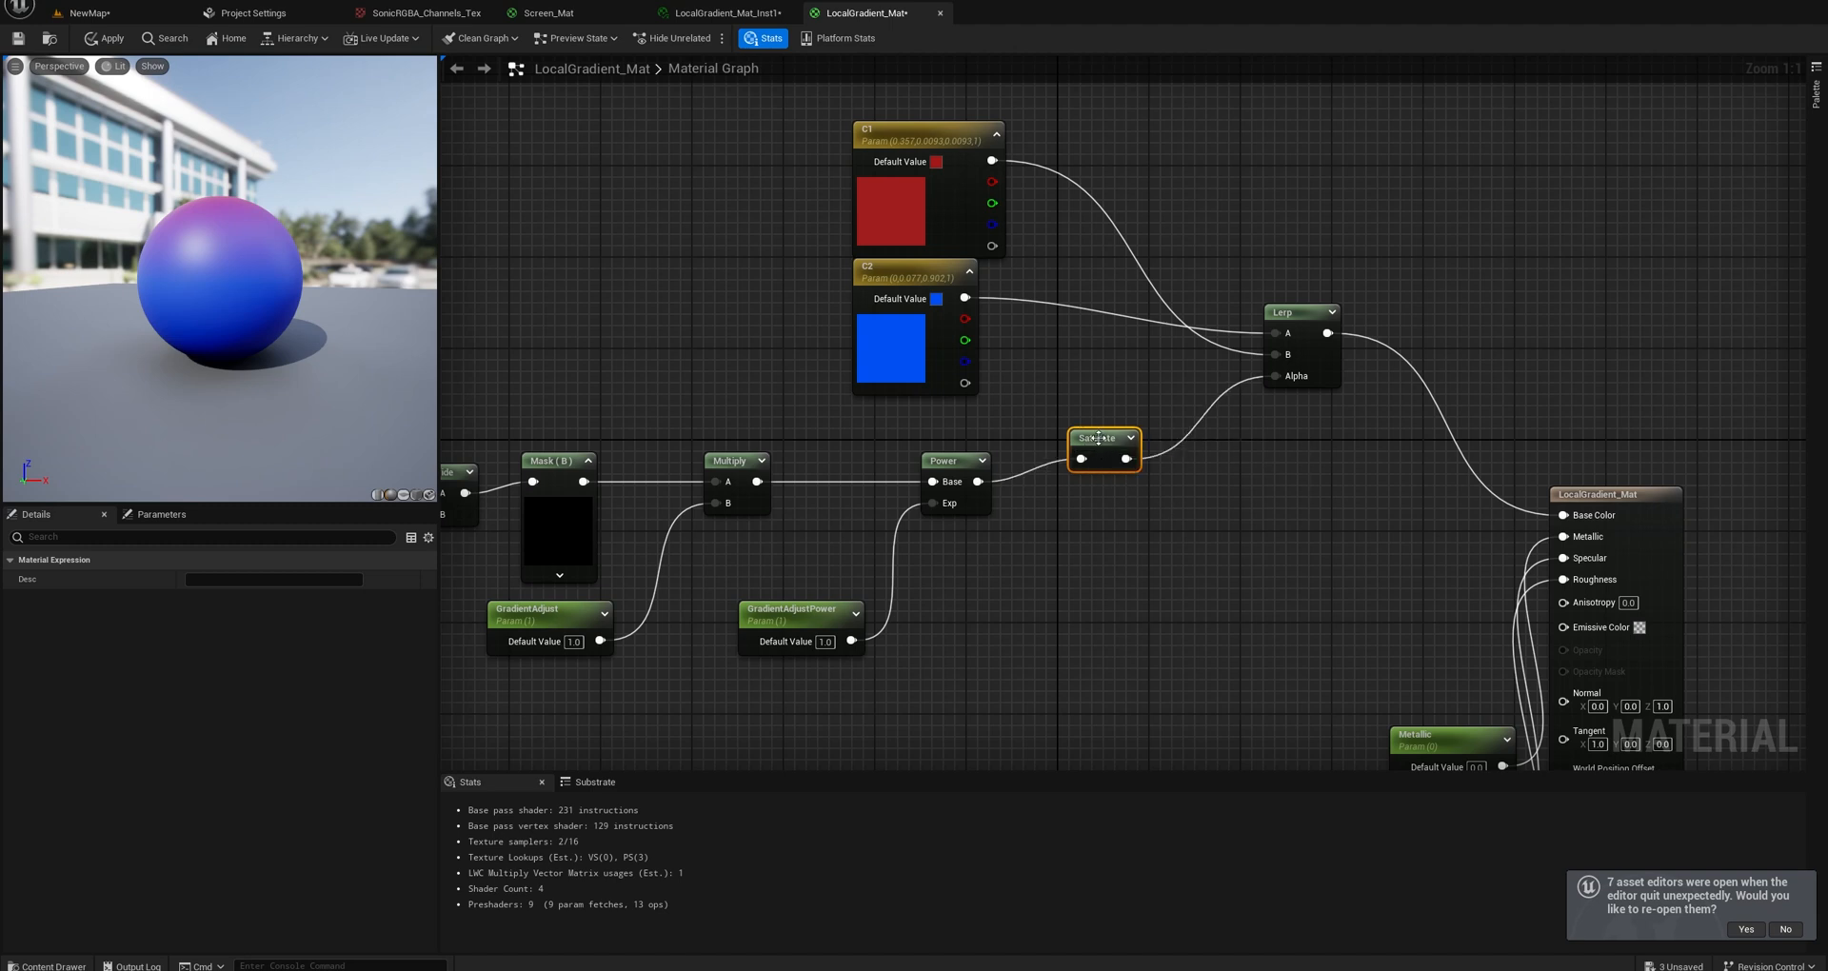
scroll(1127, 424, down, 3)
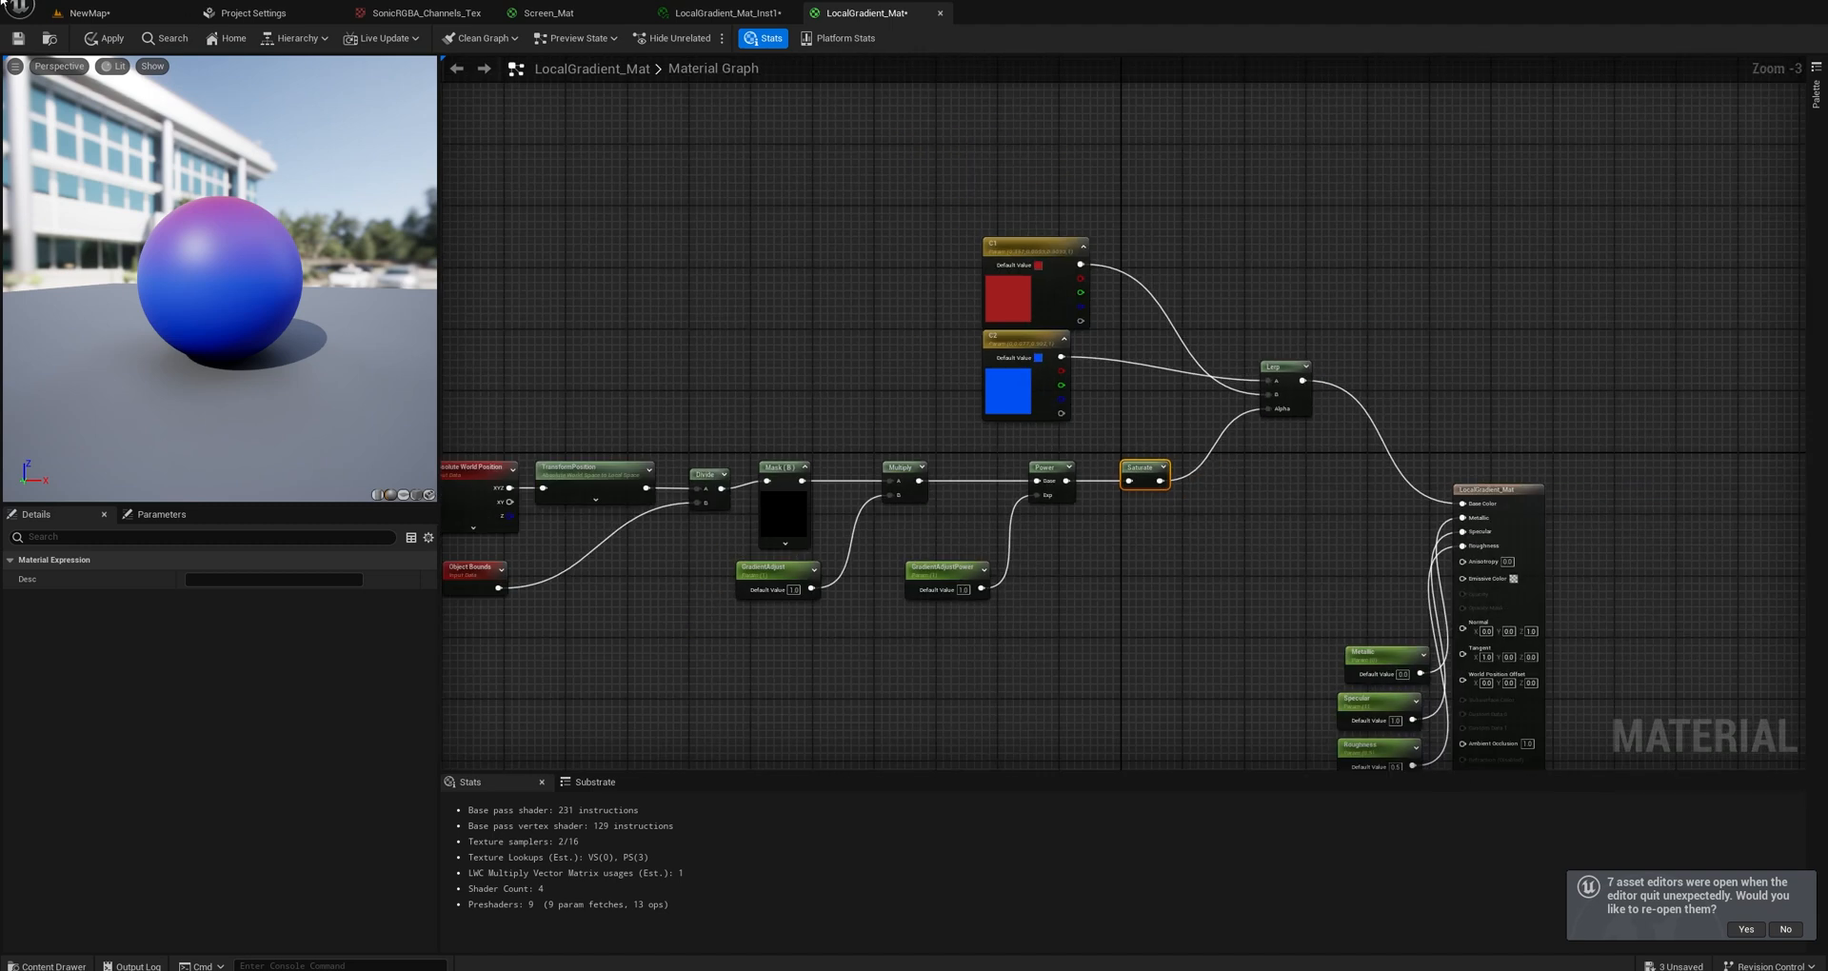
click(16, 39)
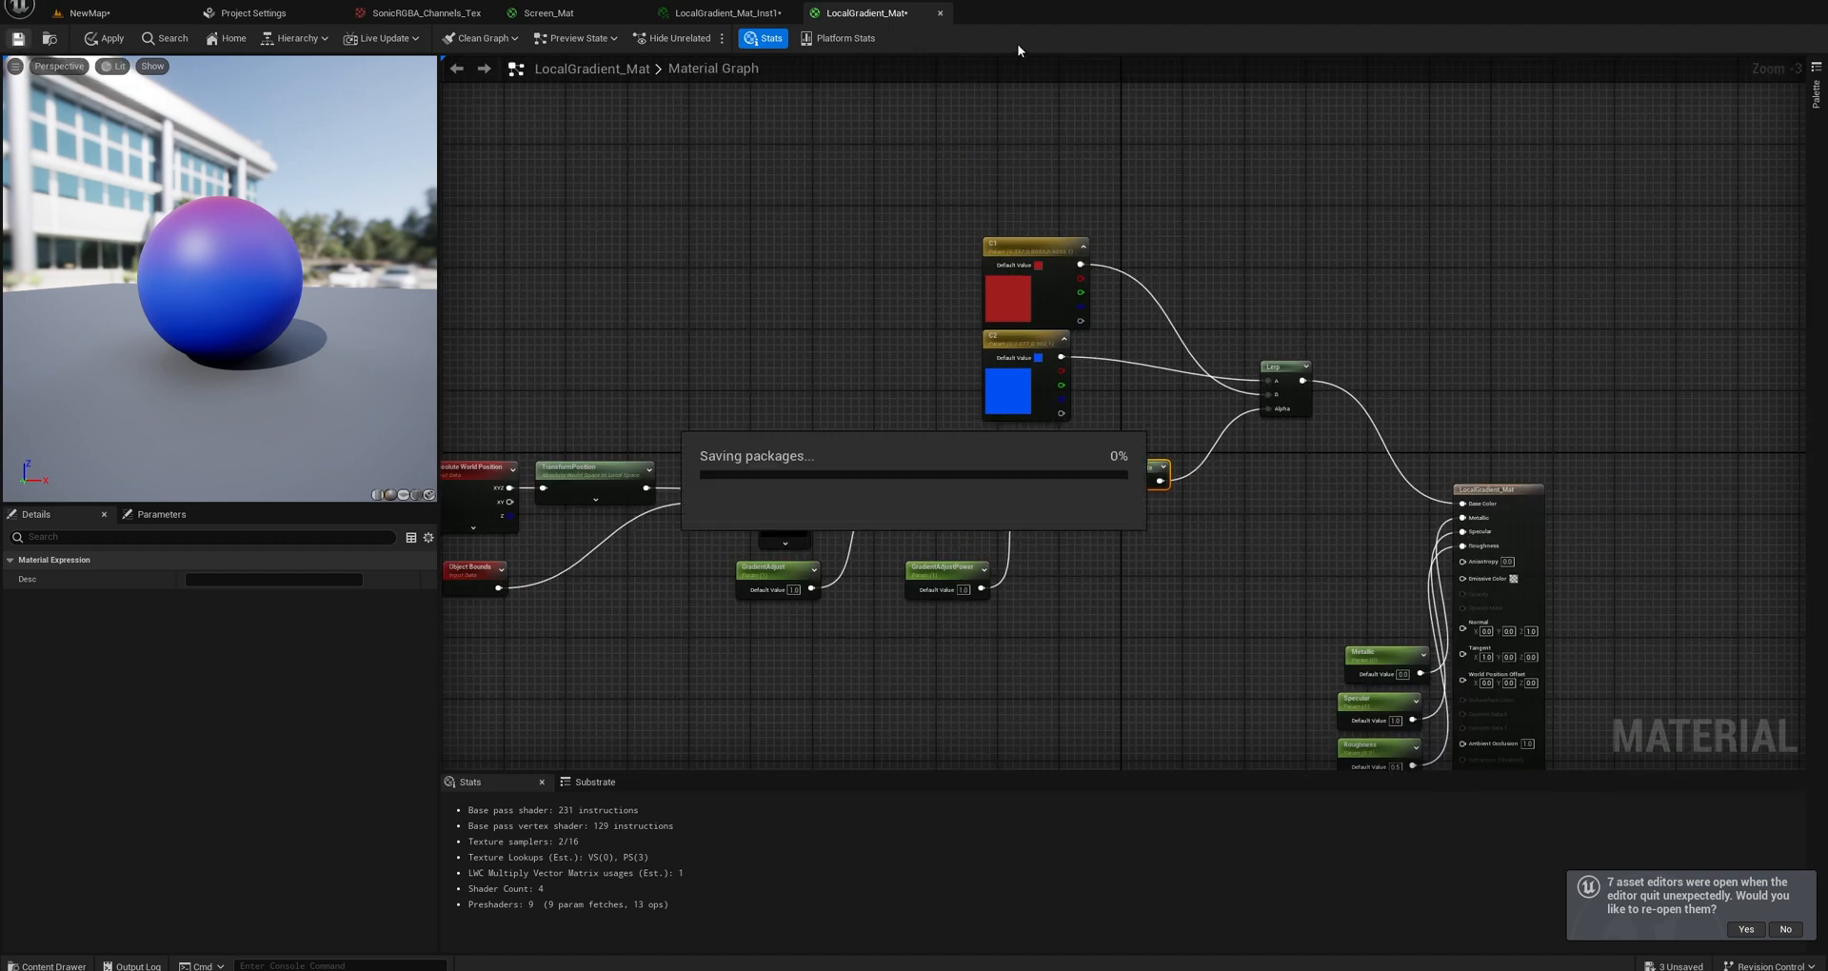
Return to the NewMap level and examine the materials on the monitor, spring, Chao figures and checkered blocks.
click(108, 17)
drag(655, 762, 488, 375)
right_drag(488, 375, 497, 423)
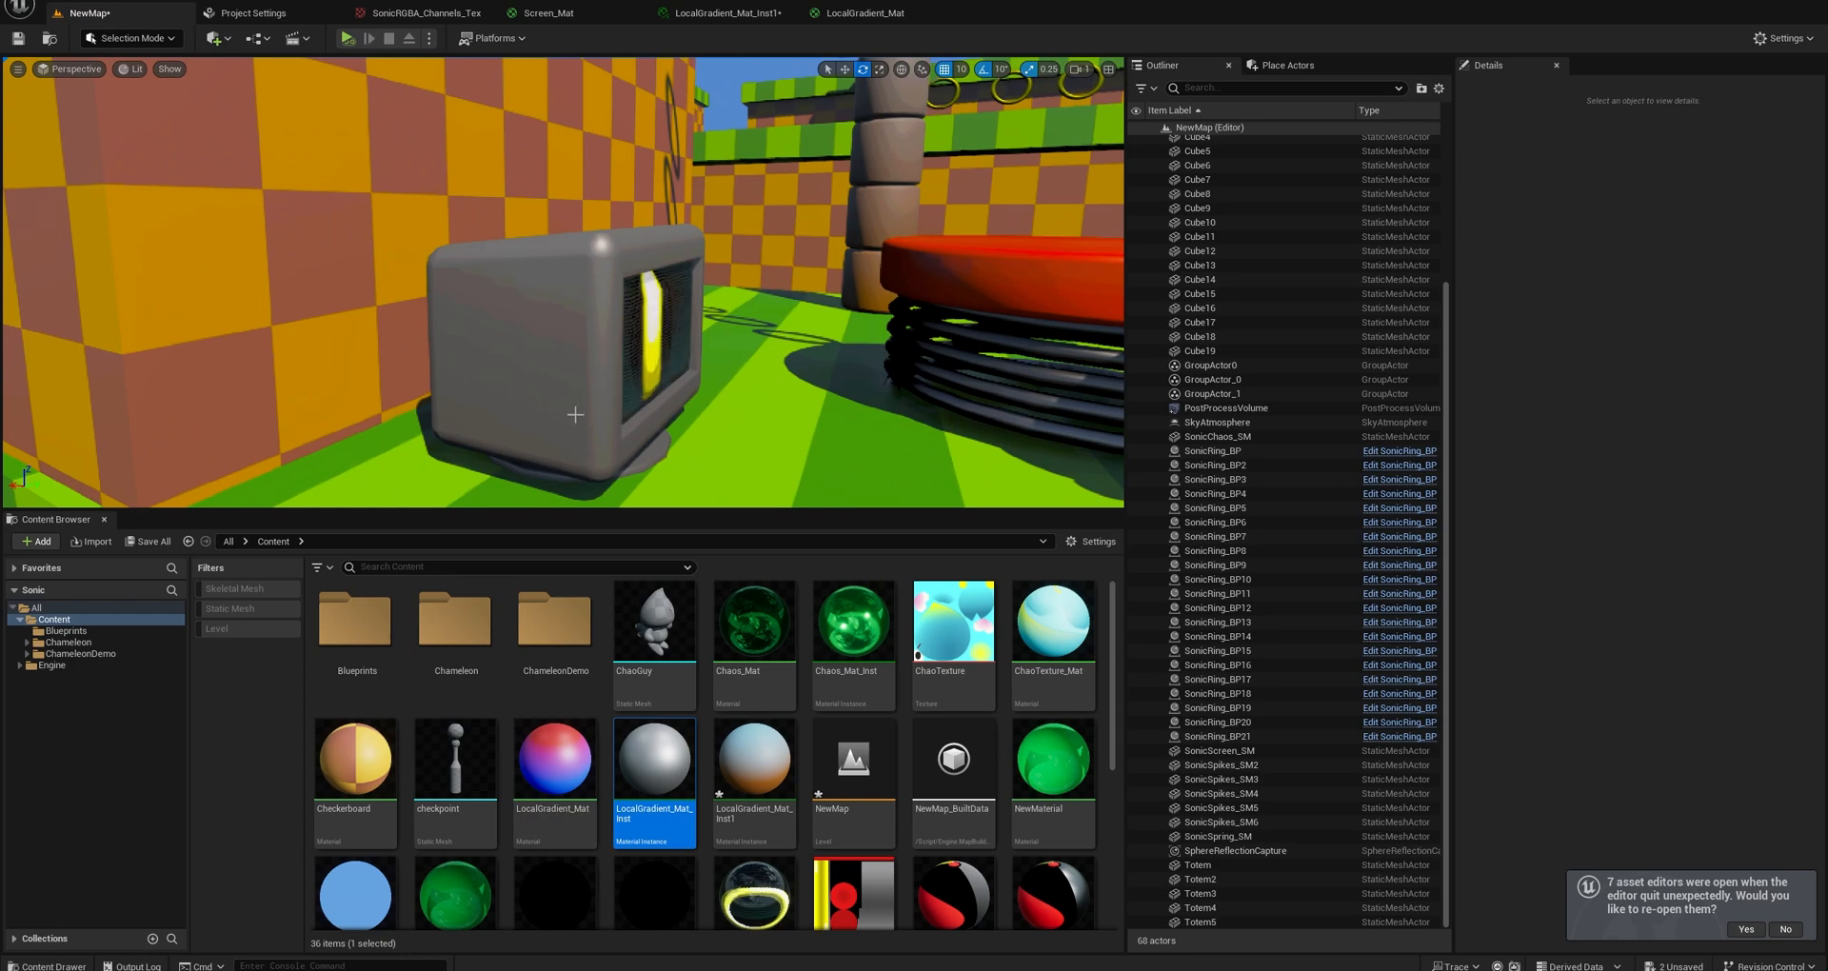
scroll(591, 286, down, 5)
mouse_move(591, 286)
right_down()
mouse_move(619, 286)
mouse_move(586, 286)
right_up()
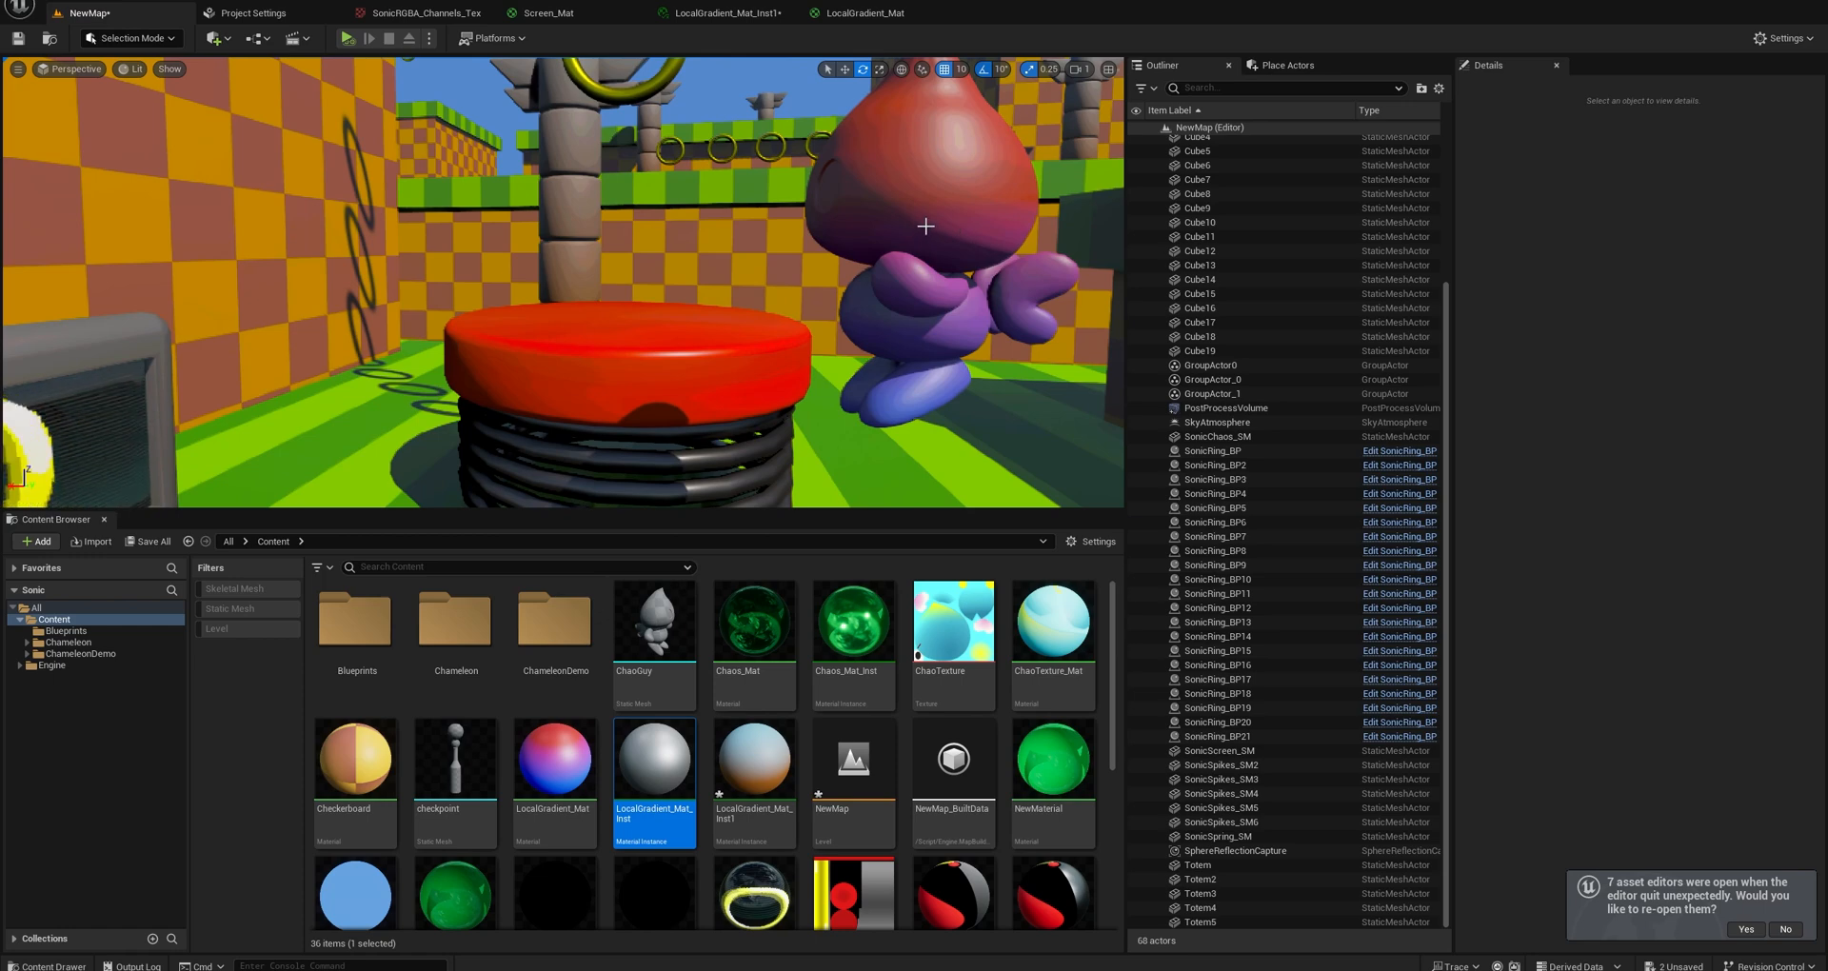
right_drag(863, 249, 861, 267)
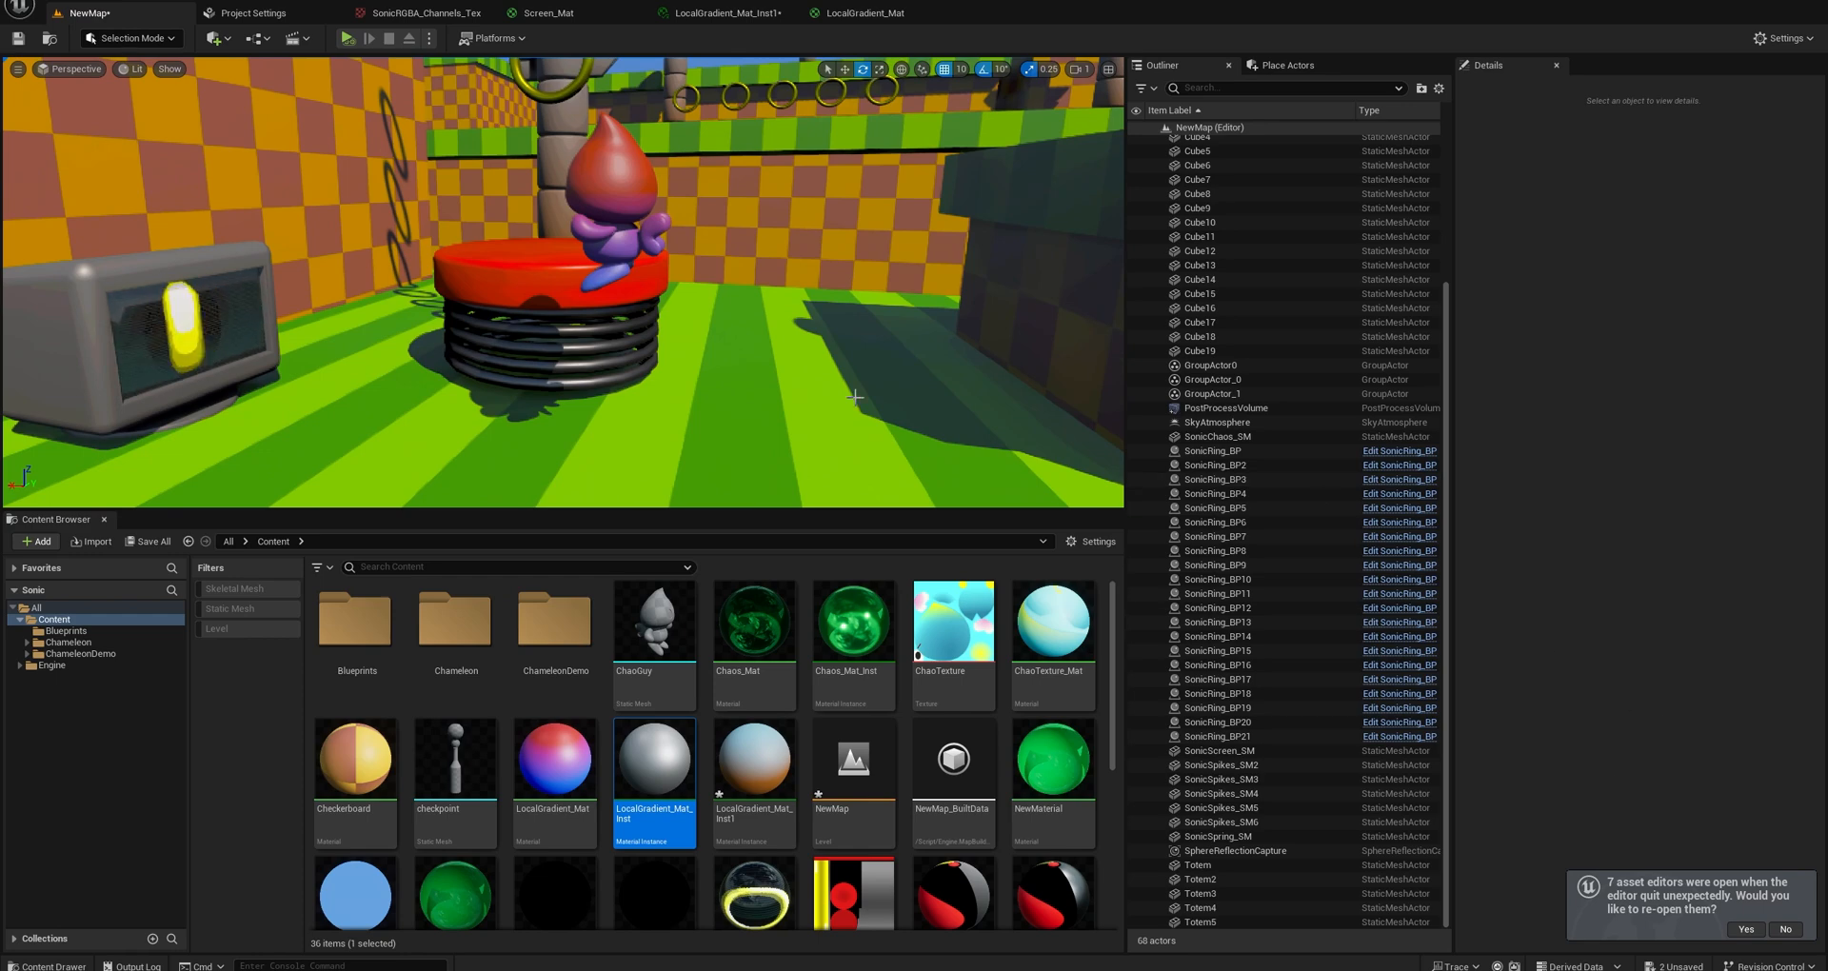
mouse_move(855, 397)
right_down()
mouse_move(845, 386)
mouse_move(862, 392)
right_up()
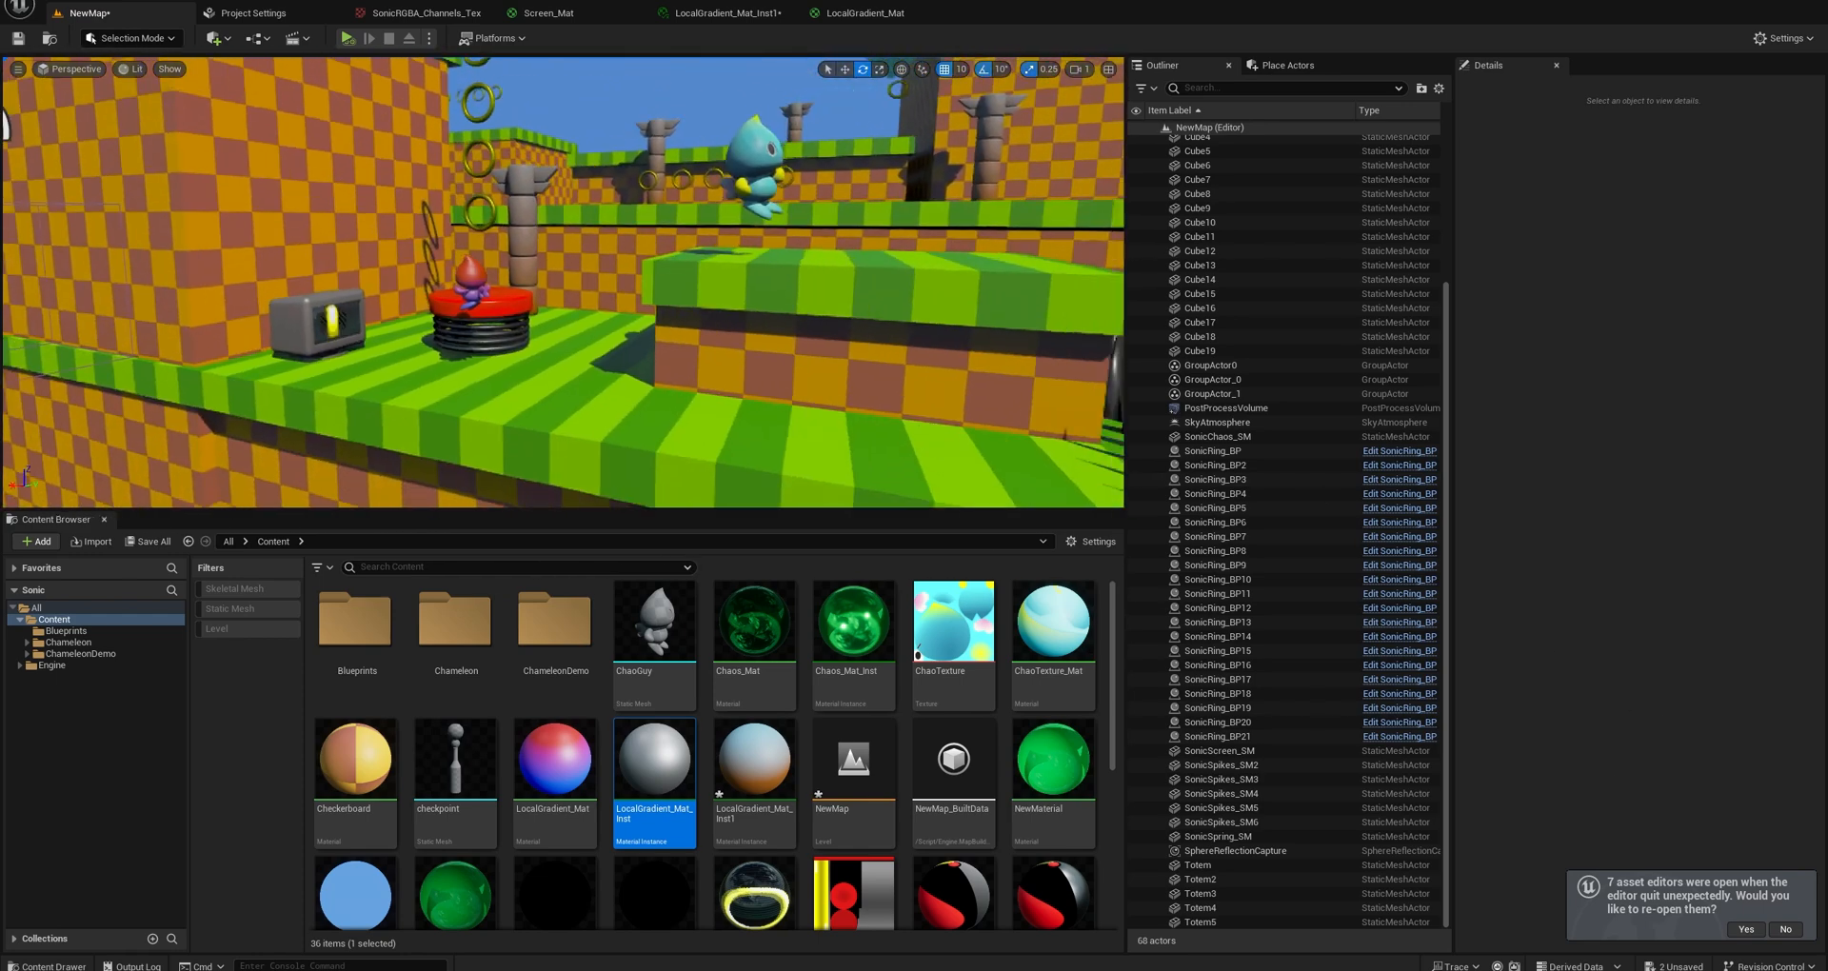
right_drag(609, 333, 666, 308)
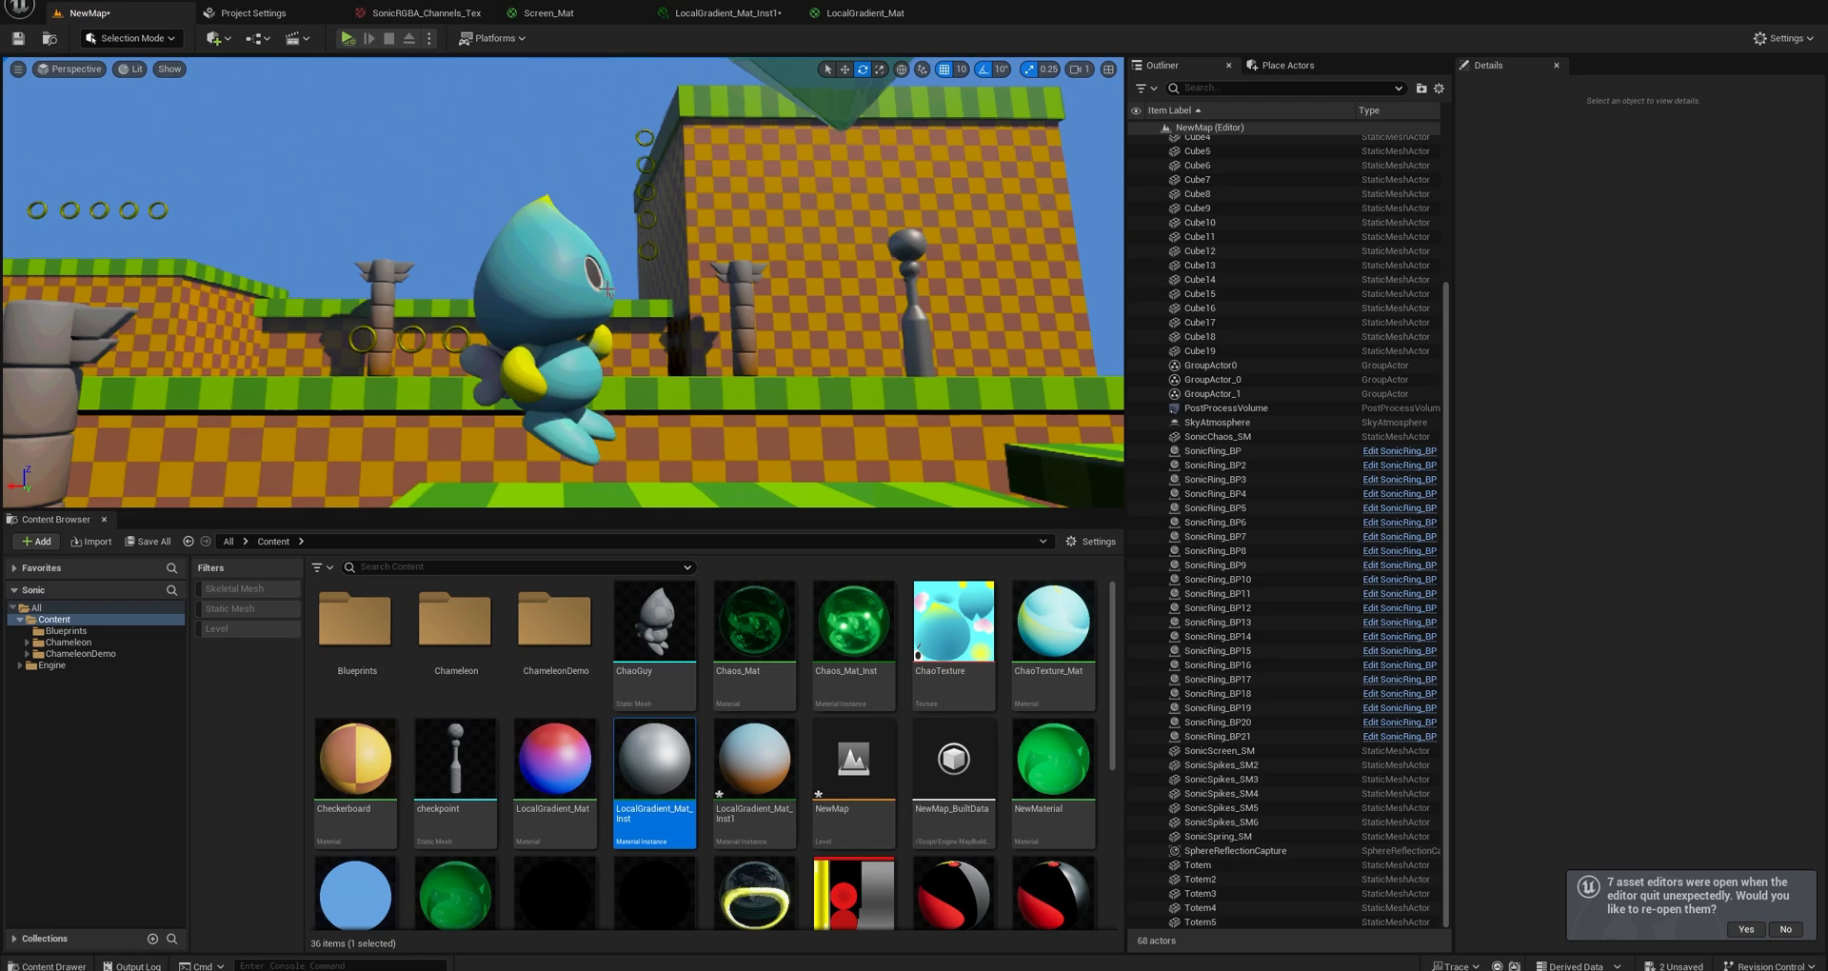
scroll(607, 288, down, 1)
right_drag(607, 289, 576, 314)
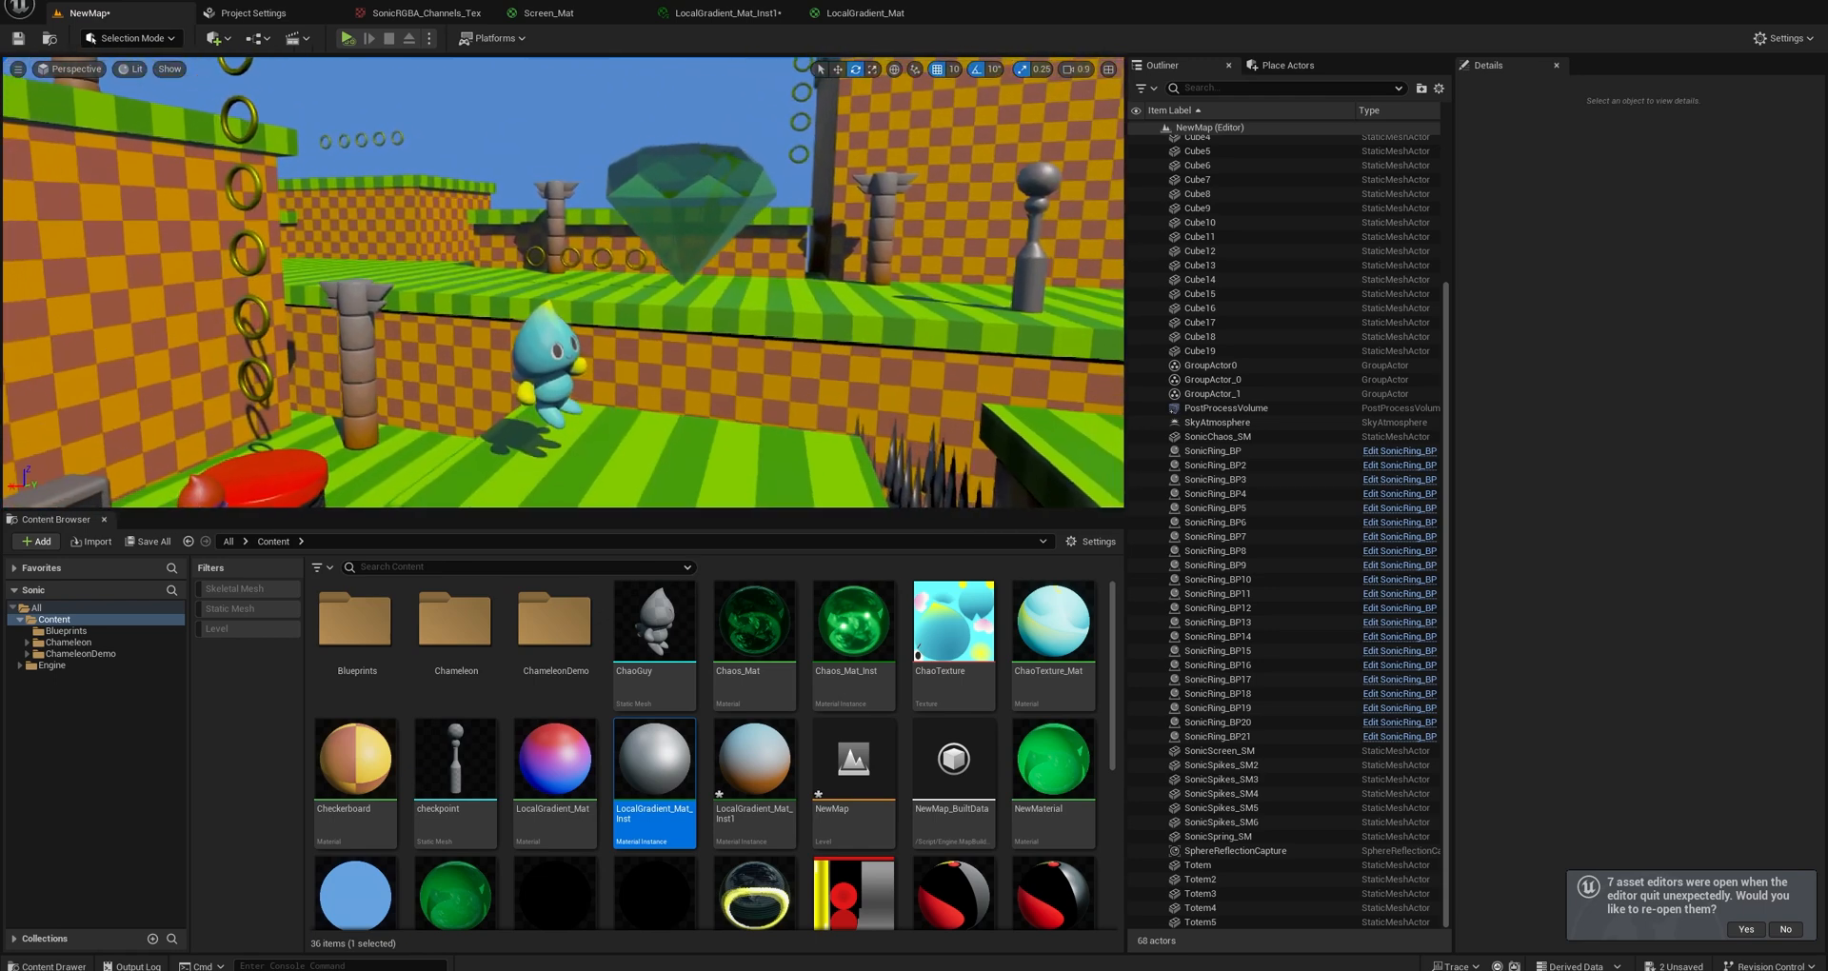
right_drag(542, 216, 542, 215)
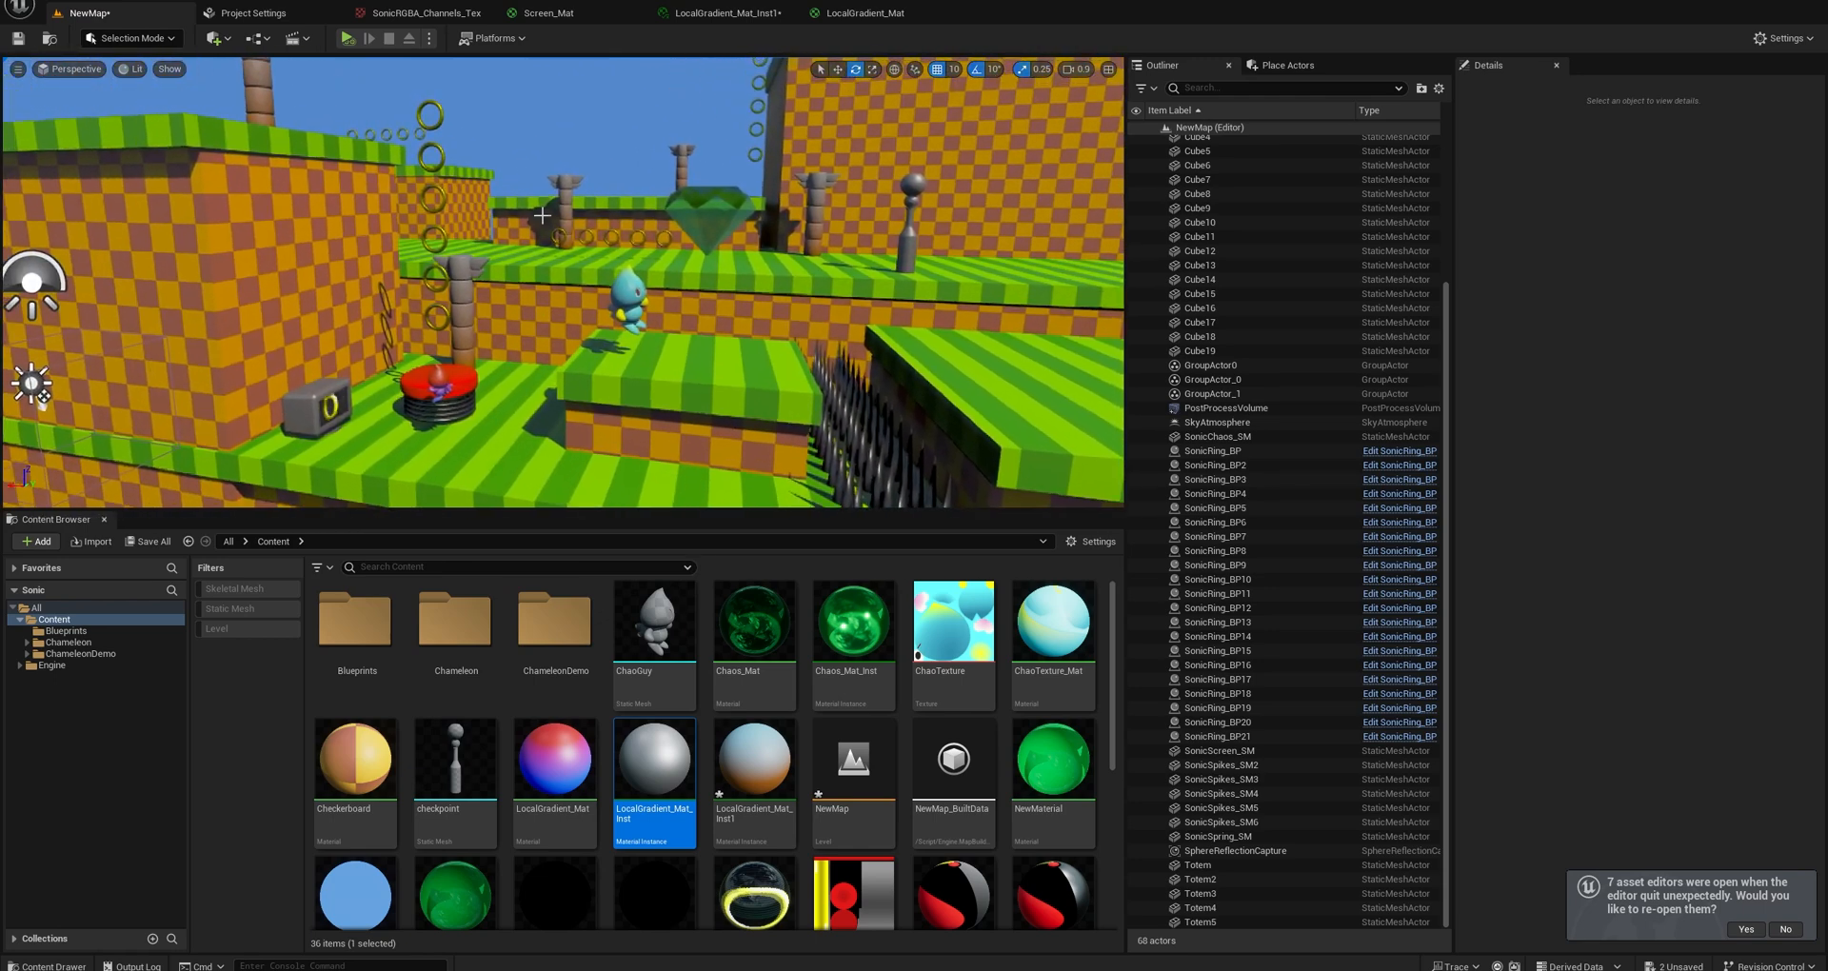
right_drag(694, 288, 693, 295)
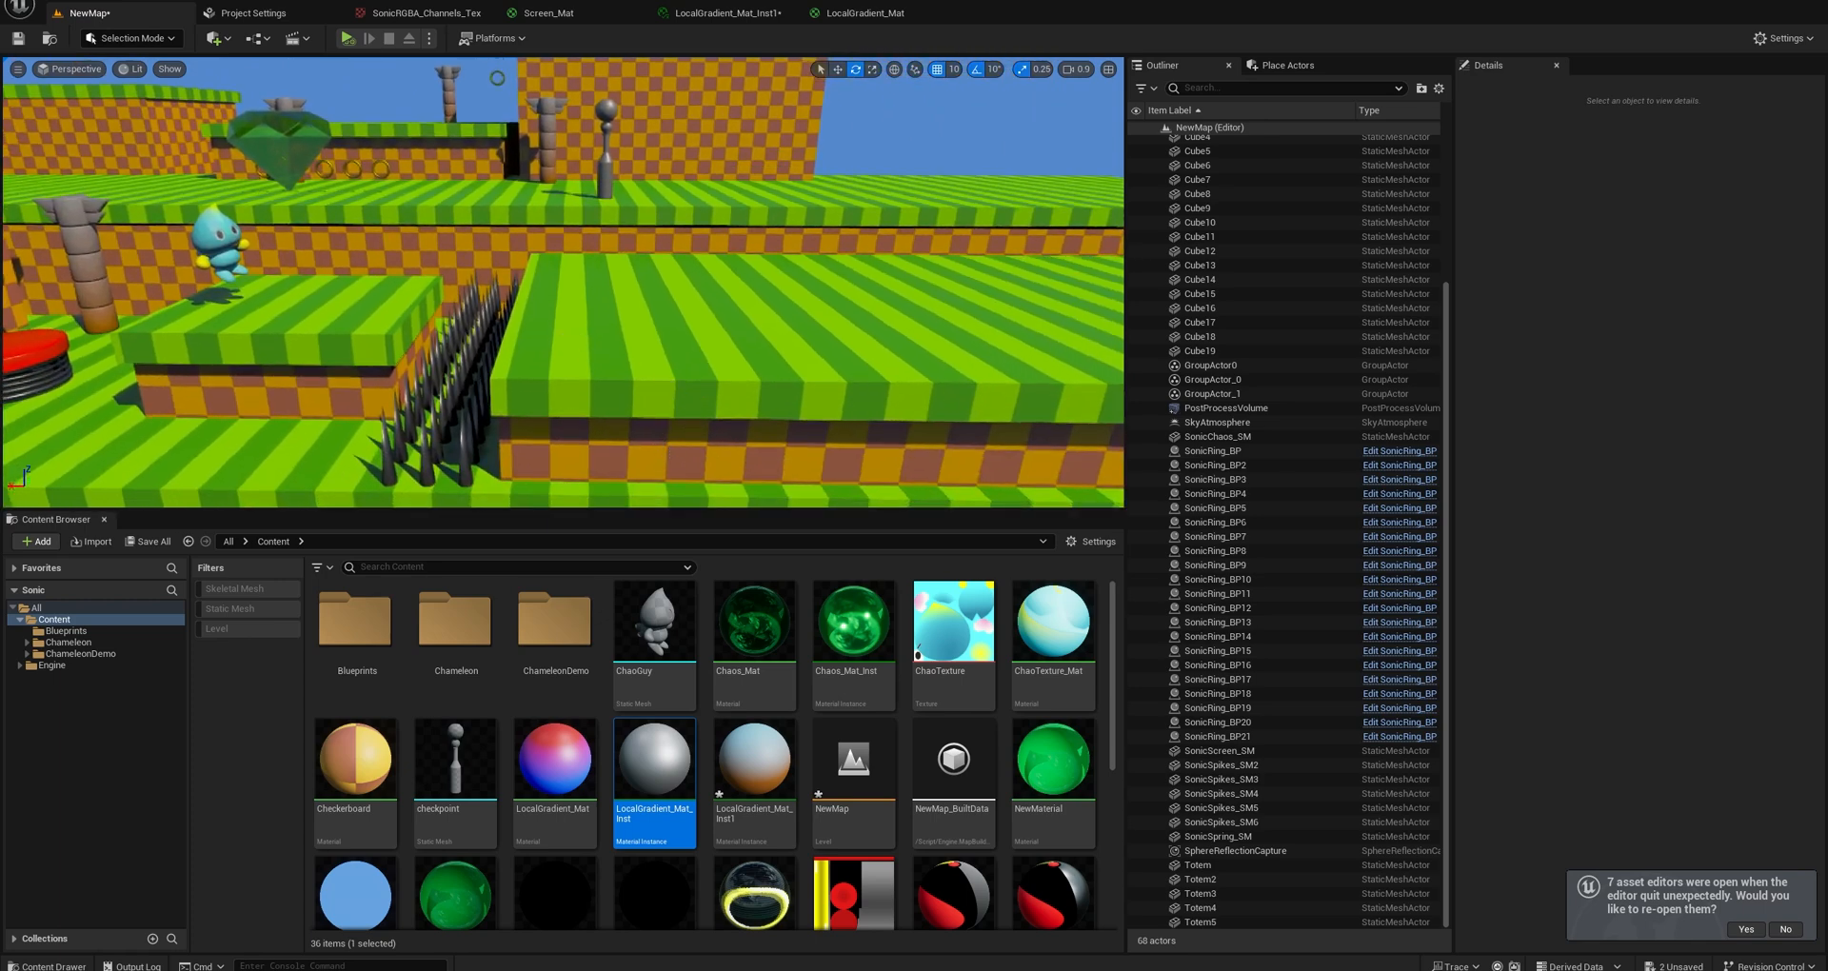
right_drag(631, 443, 624, 447)
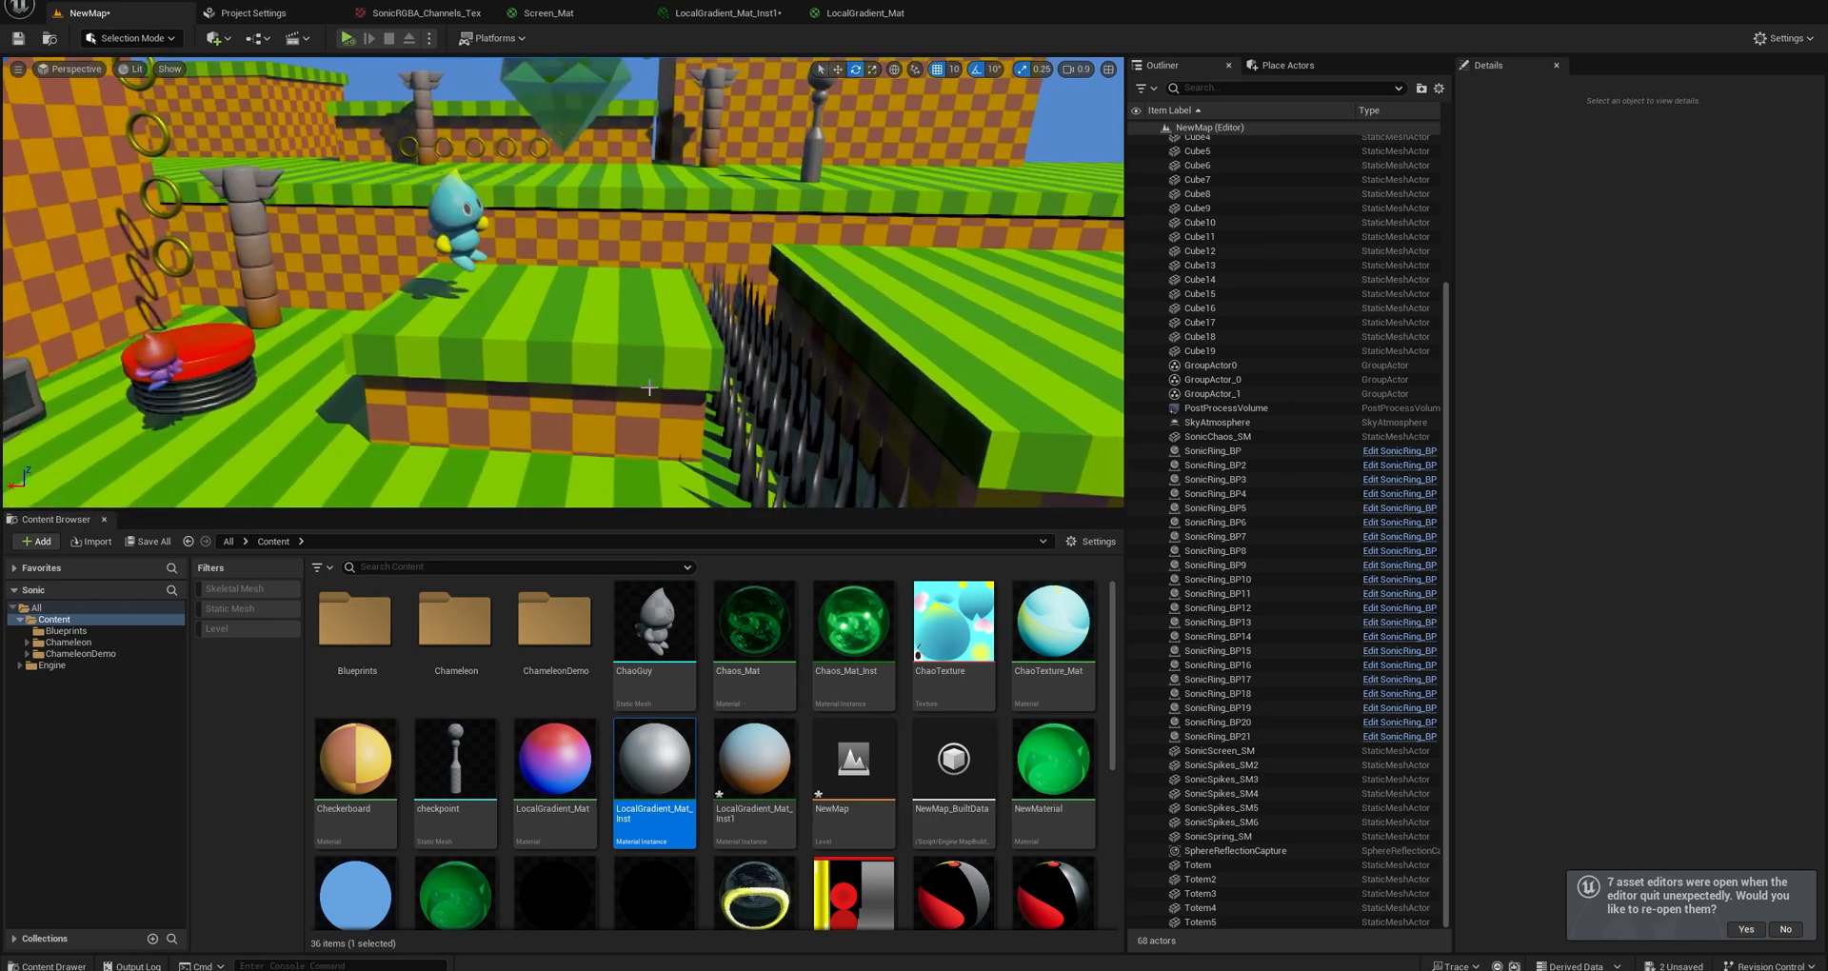
Locate the material instance used by the checkered block below the Chao and open the WA_MaskBased parent material's graph.
click(609, 430)
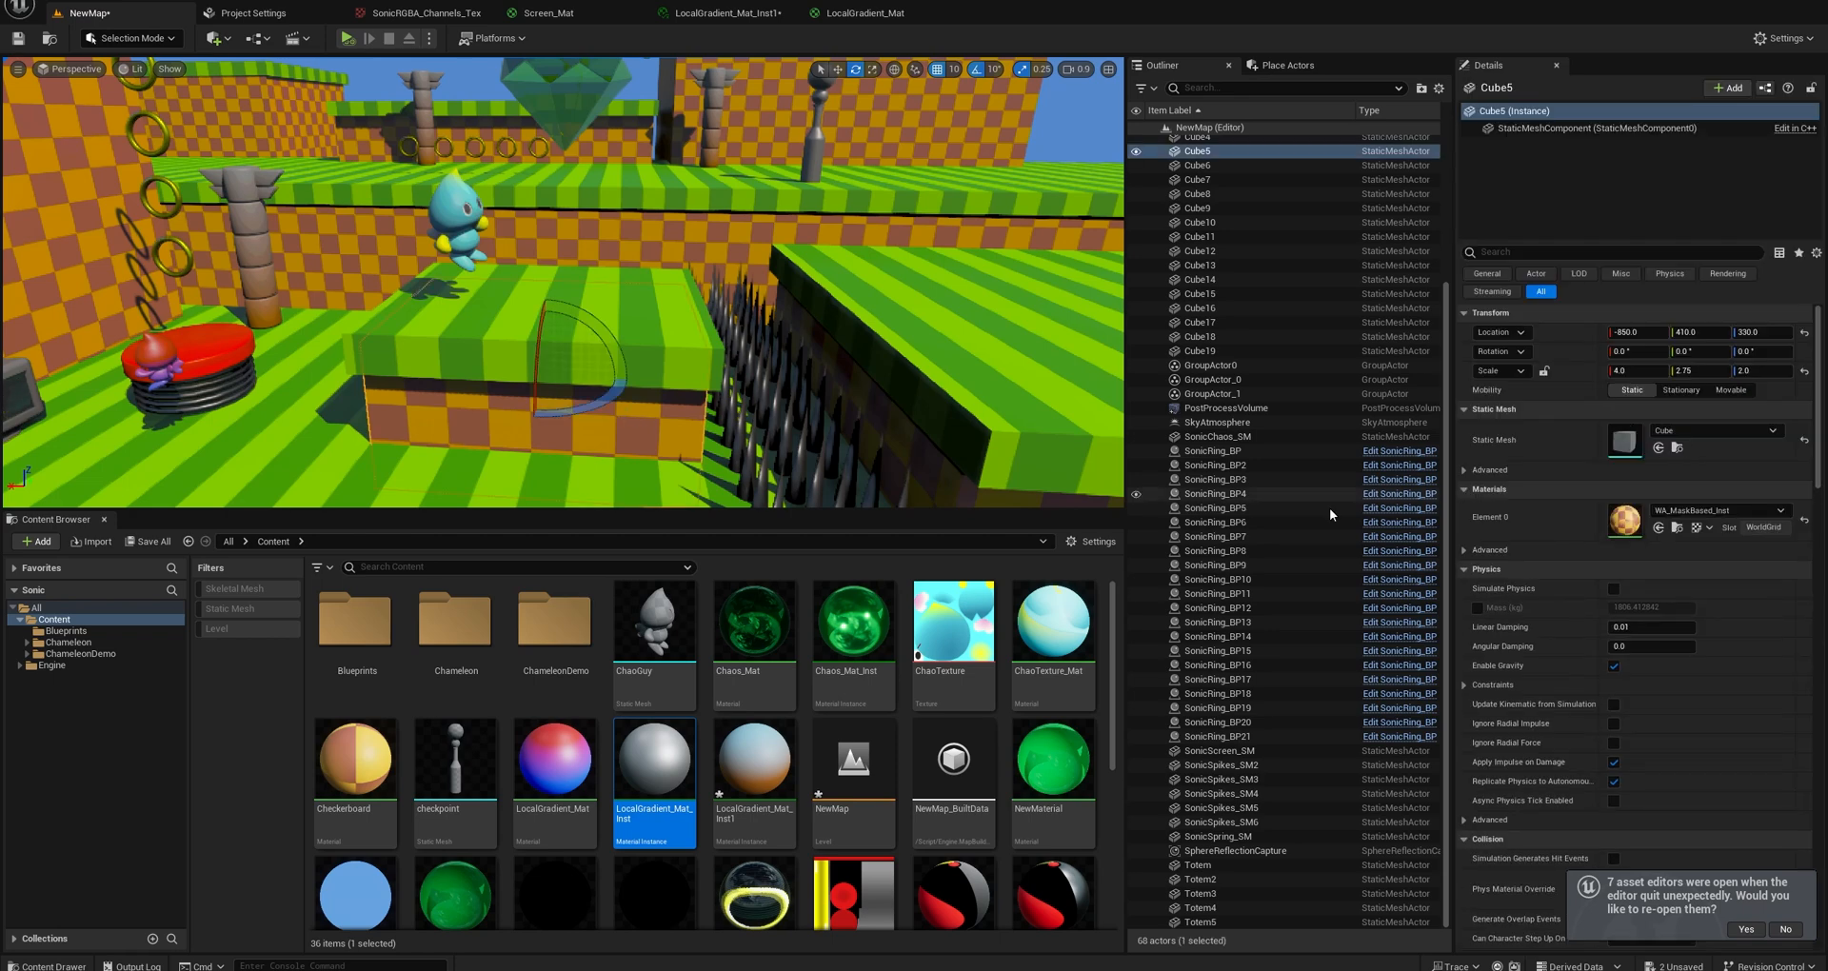
click(1677, 528)
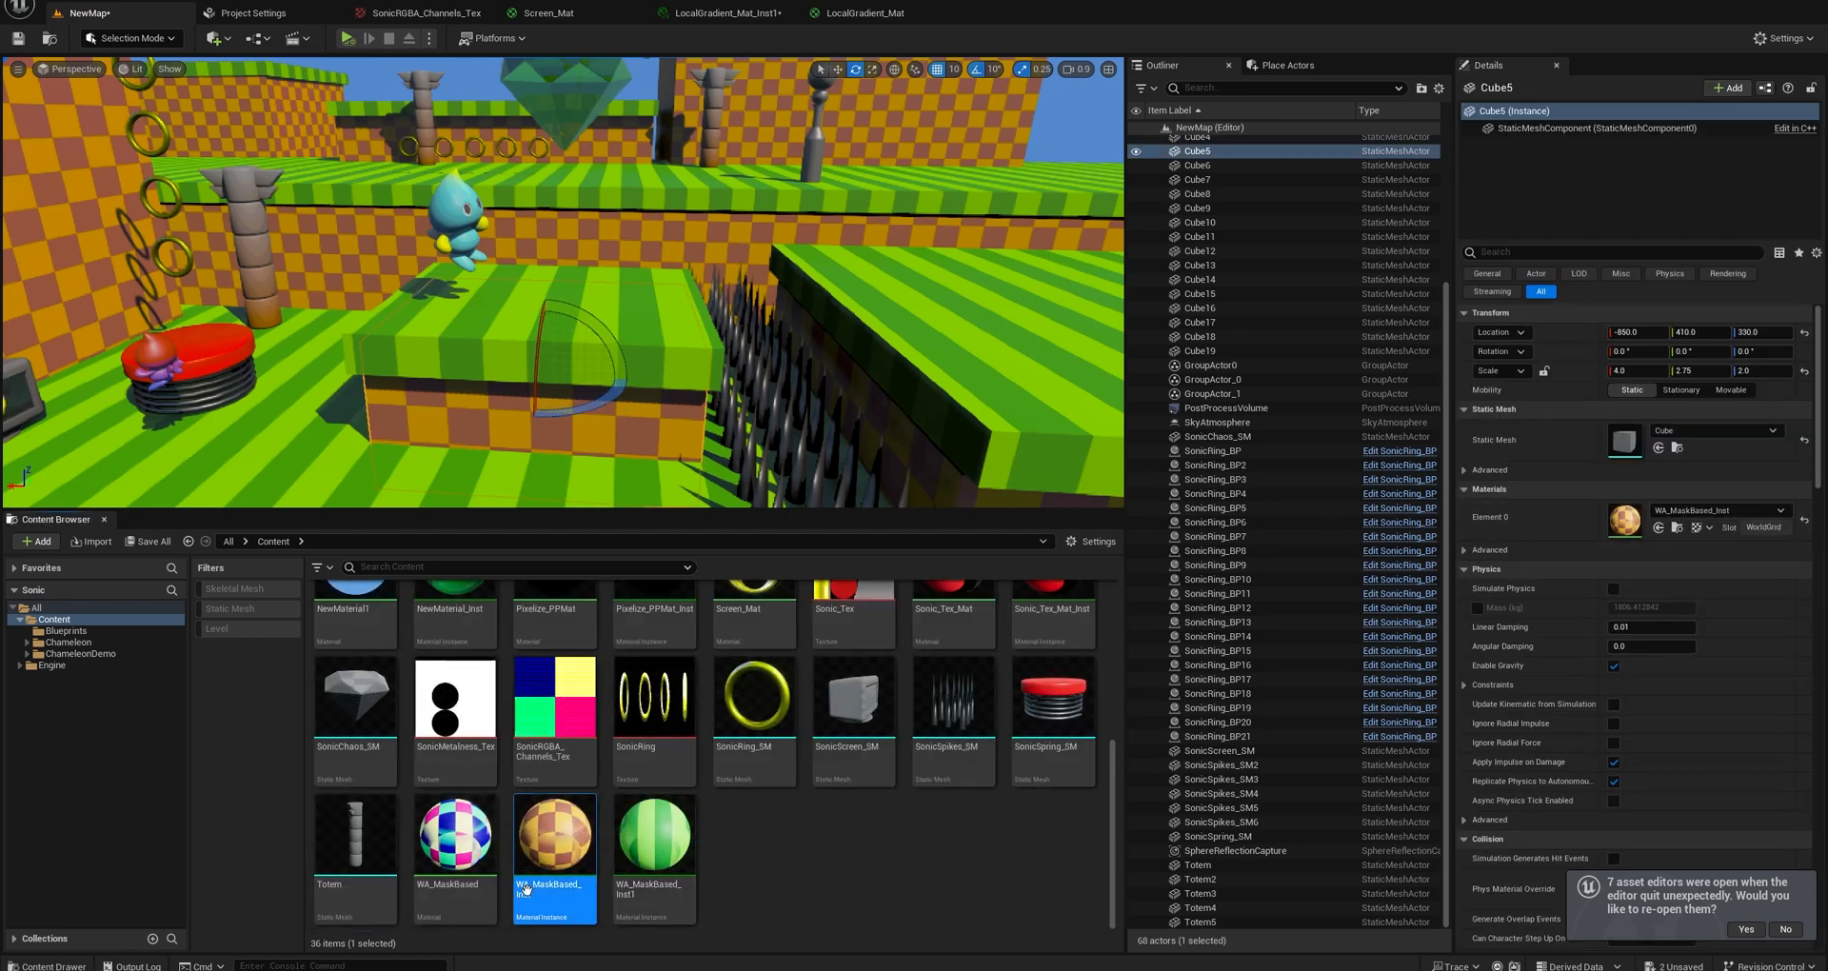
double_click(442, 847)
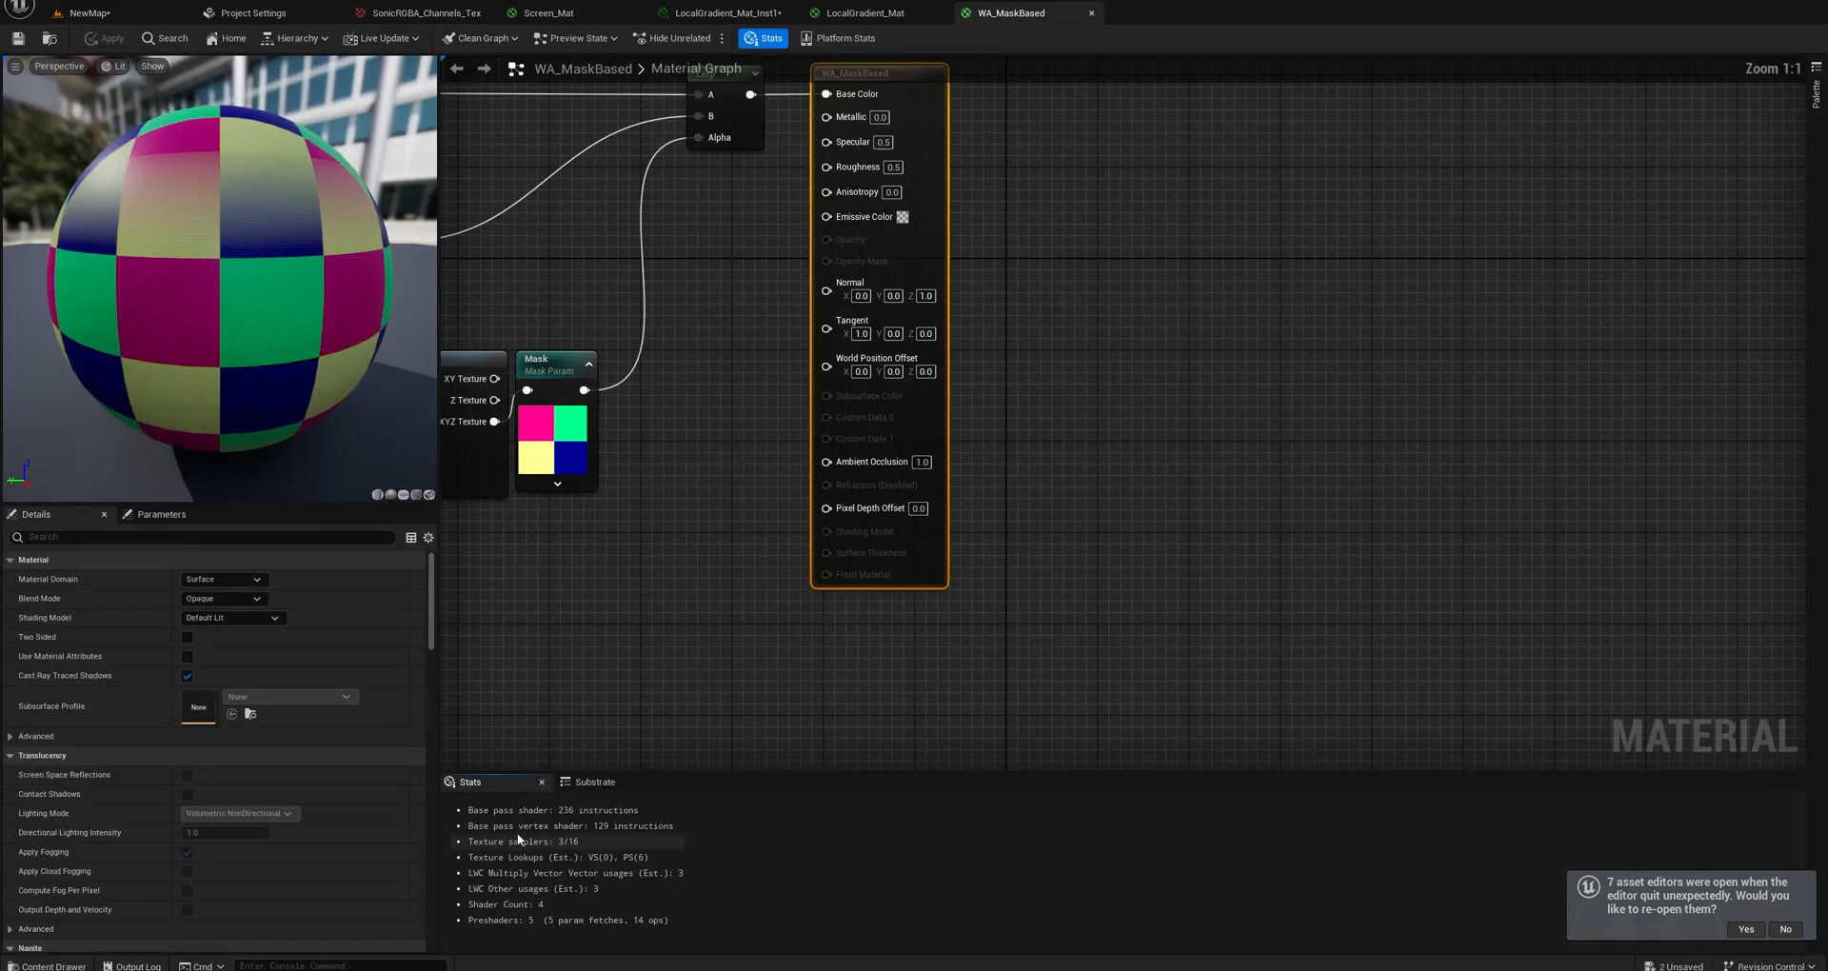
click(830, 198)
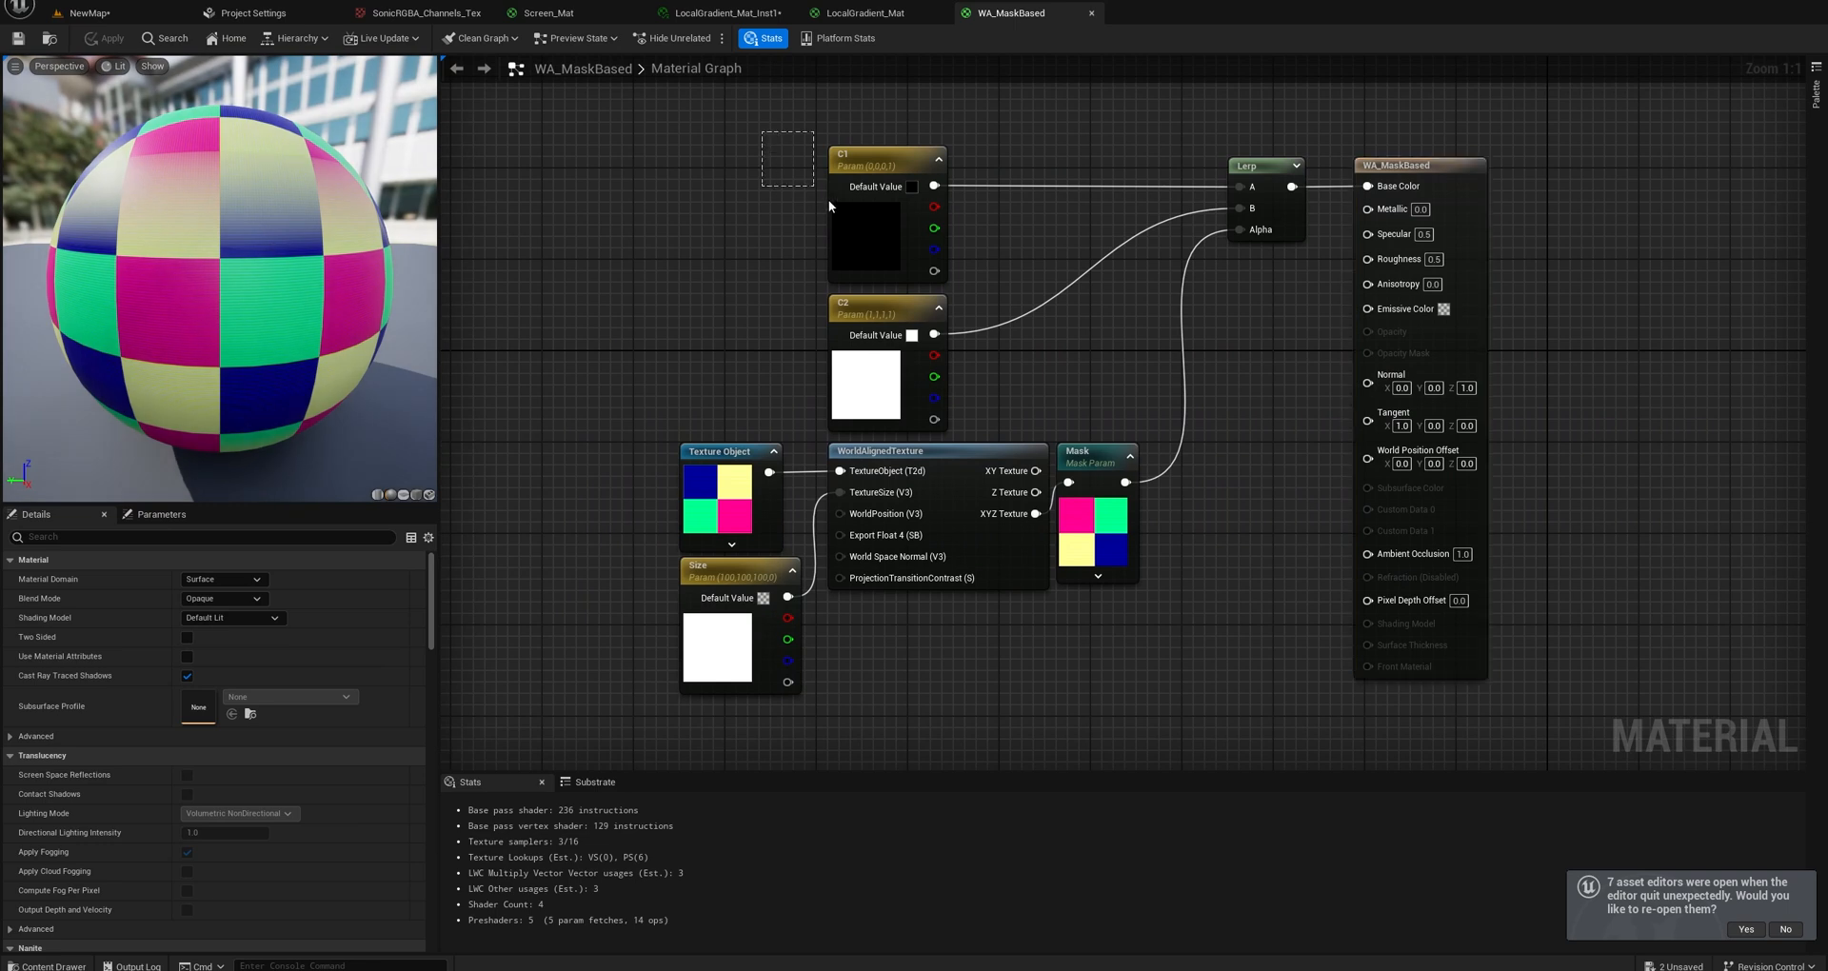
Spread the graph out by moving C1, C2, Lerp and the result node upward and placing Mask below Lerp.
click(875, 311)
drag(743, 132, 759, 217)
drag(1257, 176, 1118, 86)
drag(1417, 174, 1428, 91)
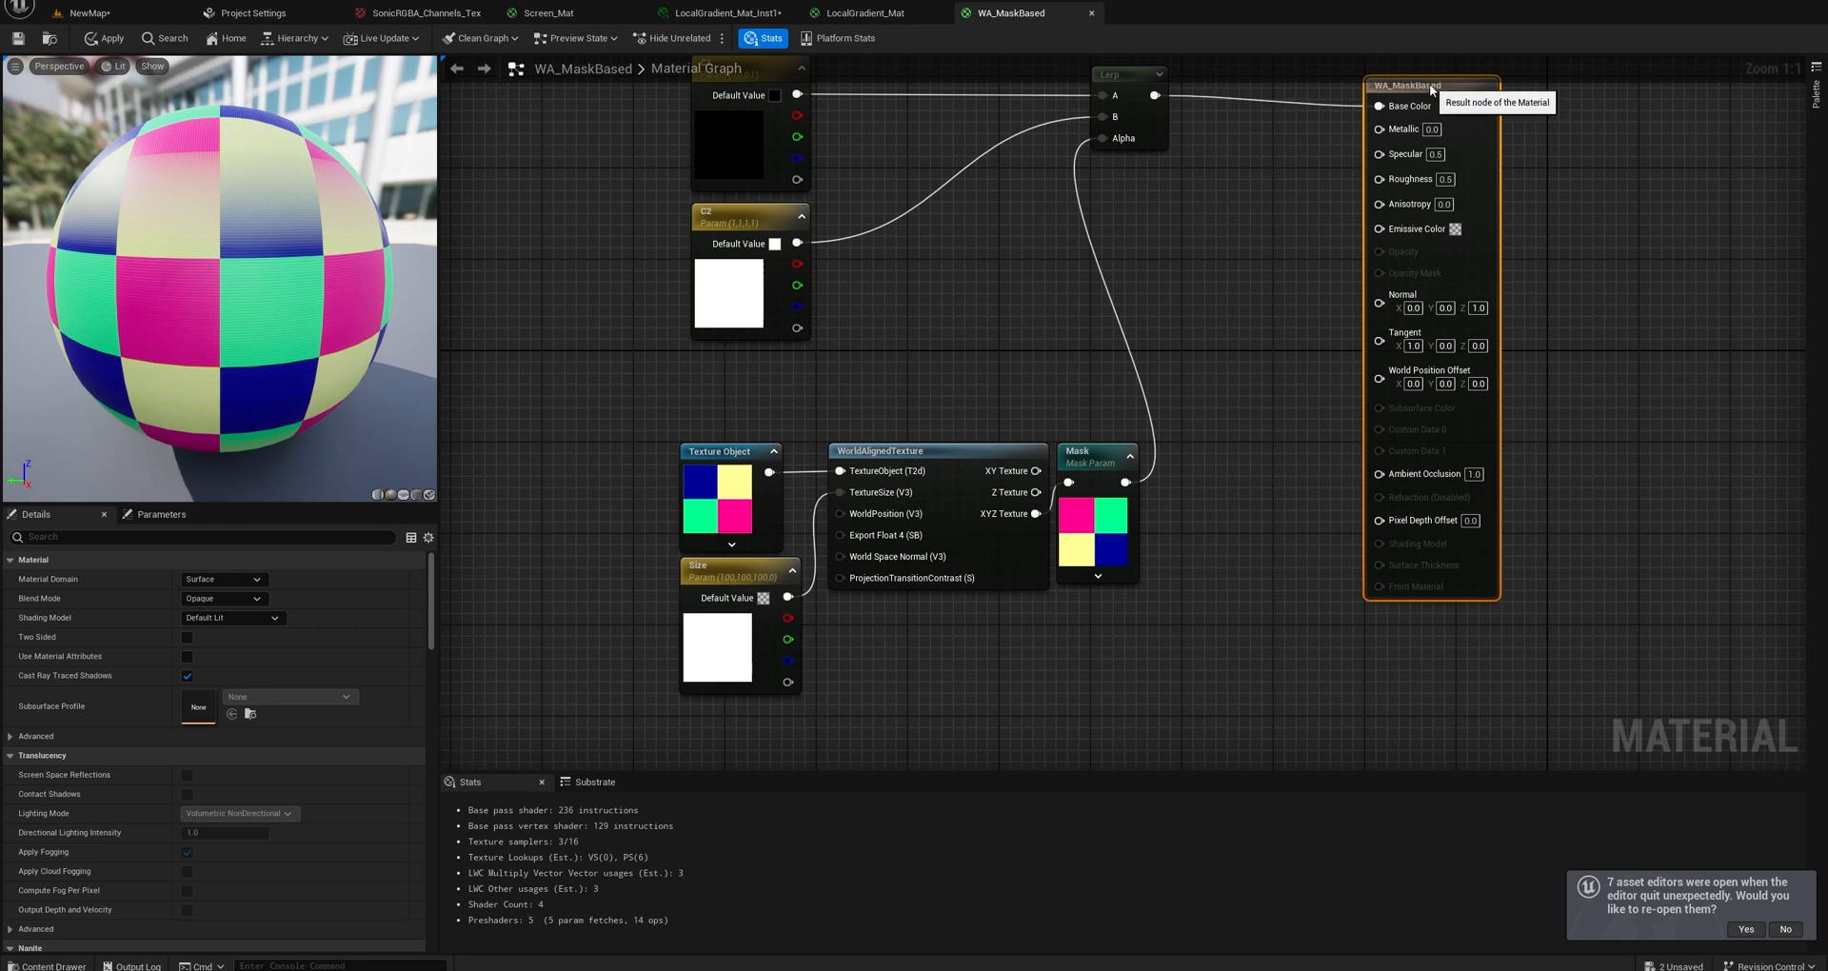
click(1207, 281)
drag(1105, 444, 1123, 336)
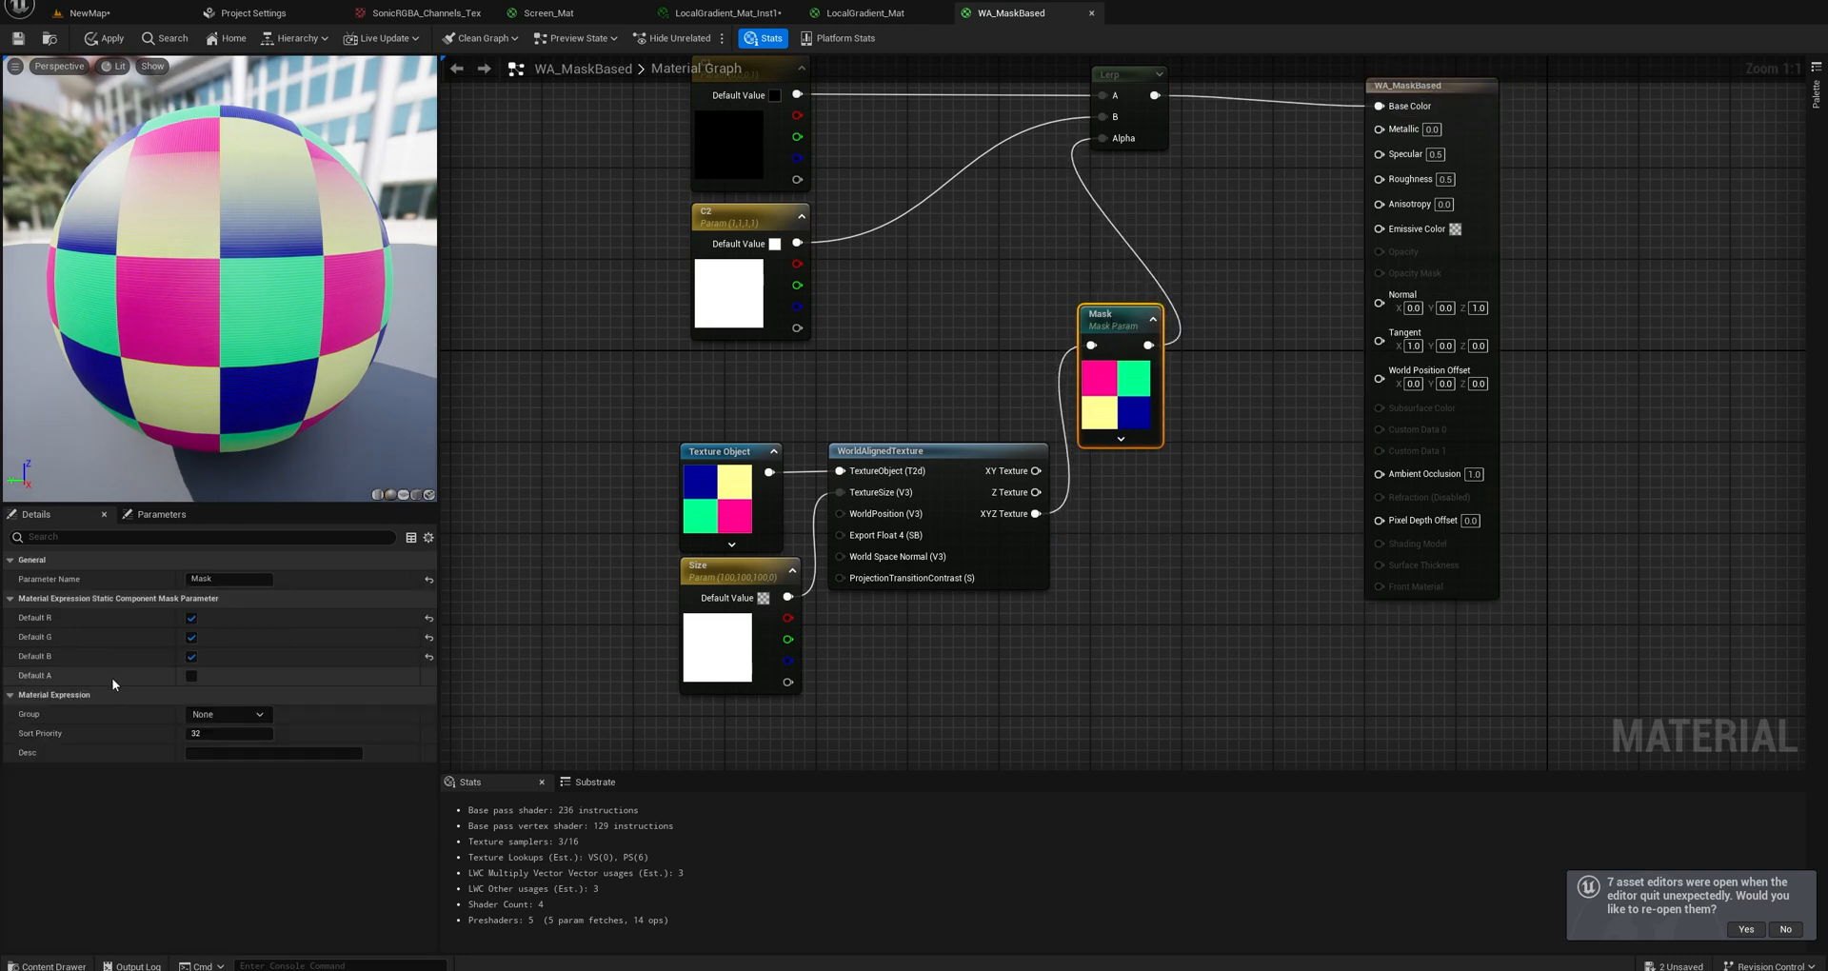
Limit the Mask parameter to its red channel and preview the material on a cube.
click(191, 618)
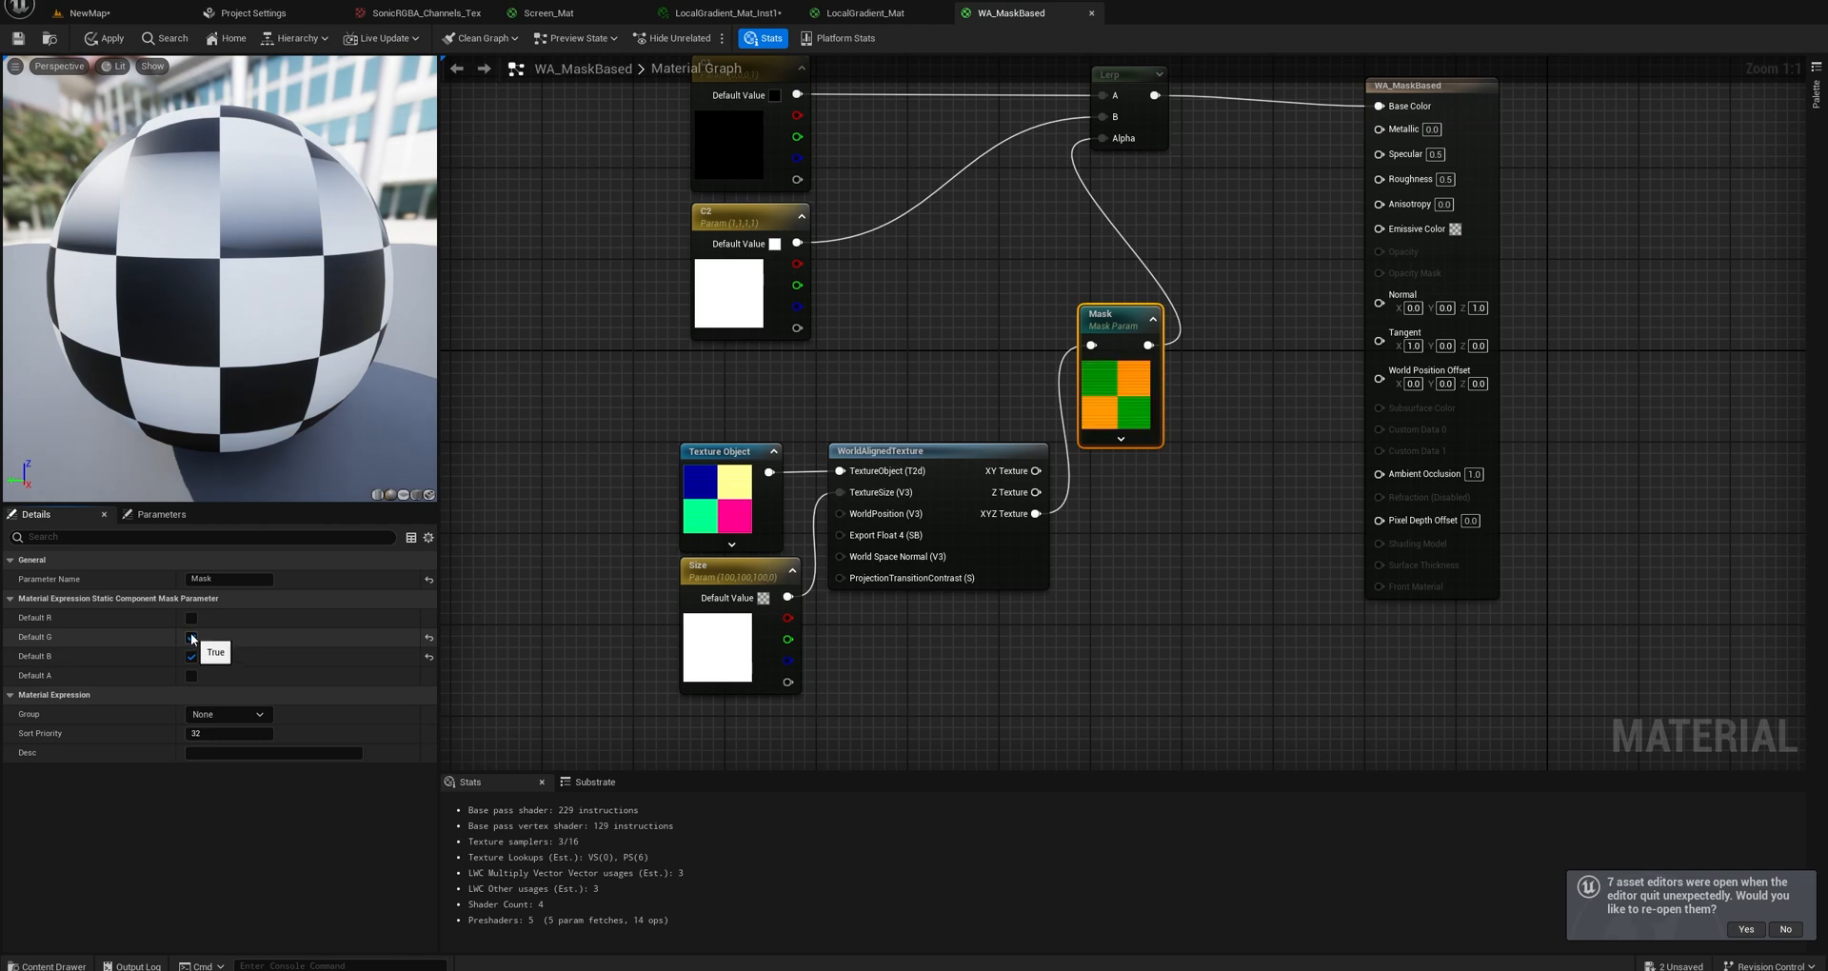
click(191, 639)
click(191, 657)
click(191, 618)
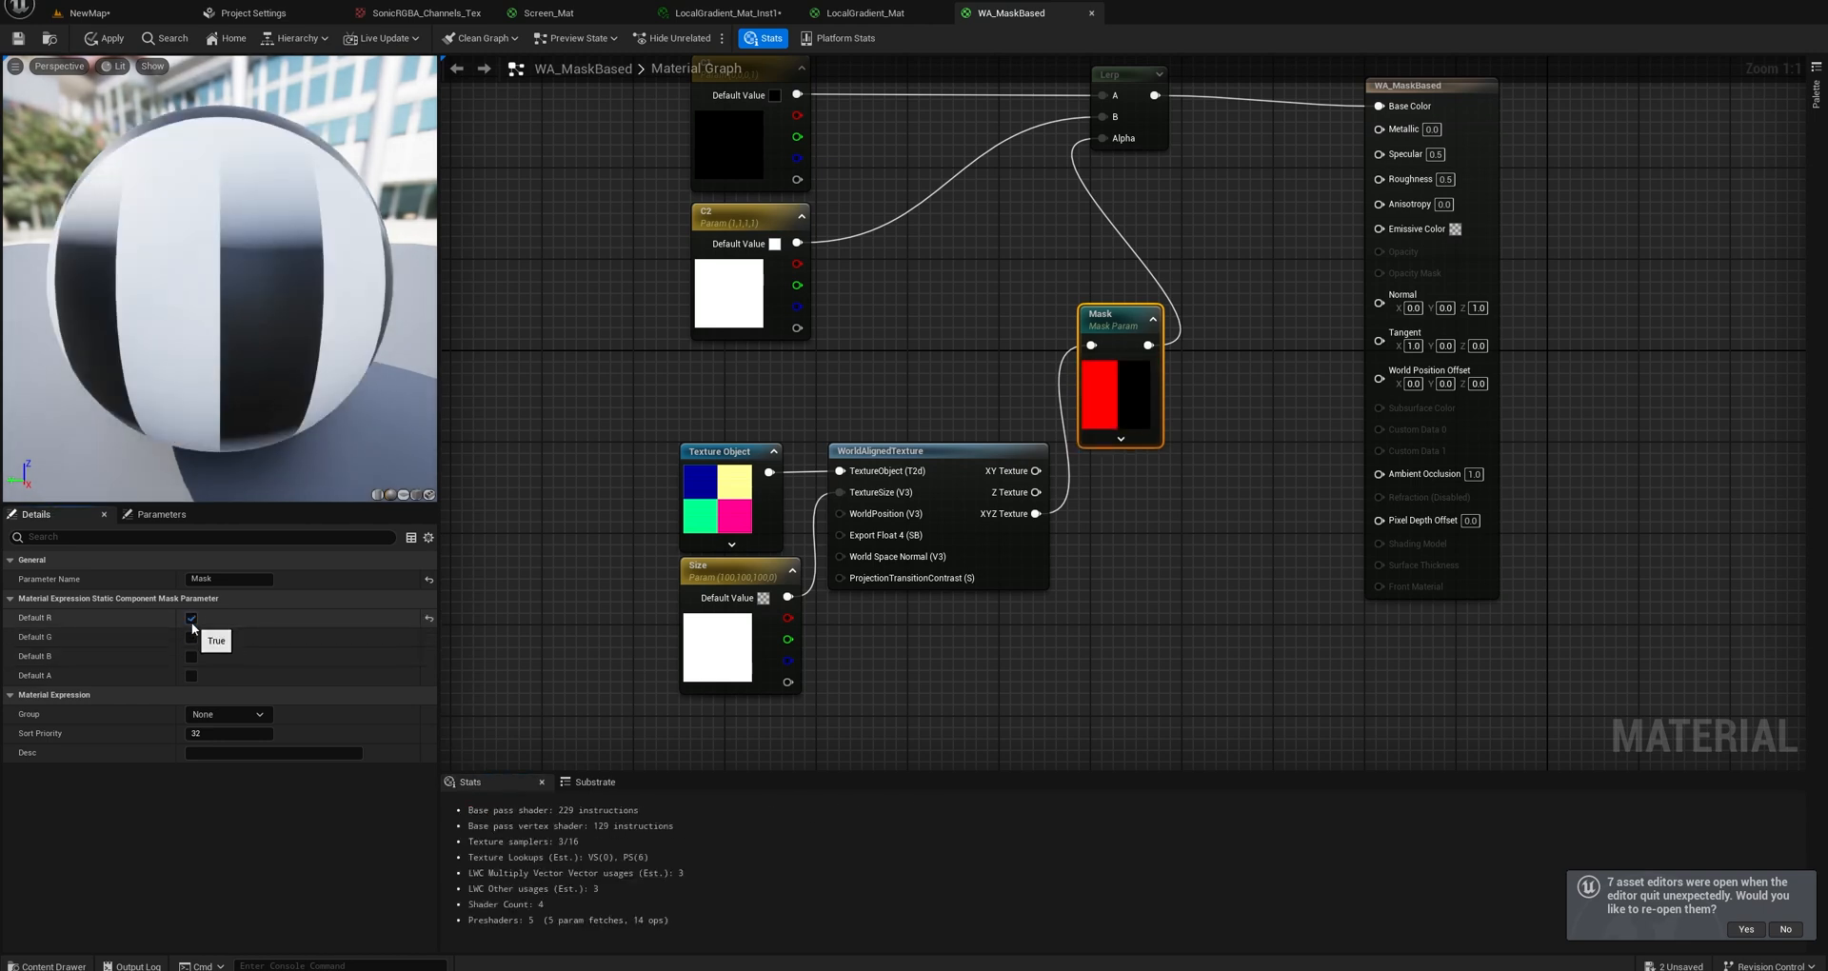
drag(277, 376, 373, 411)
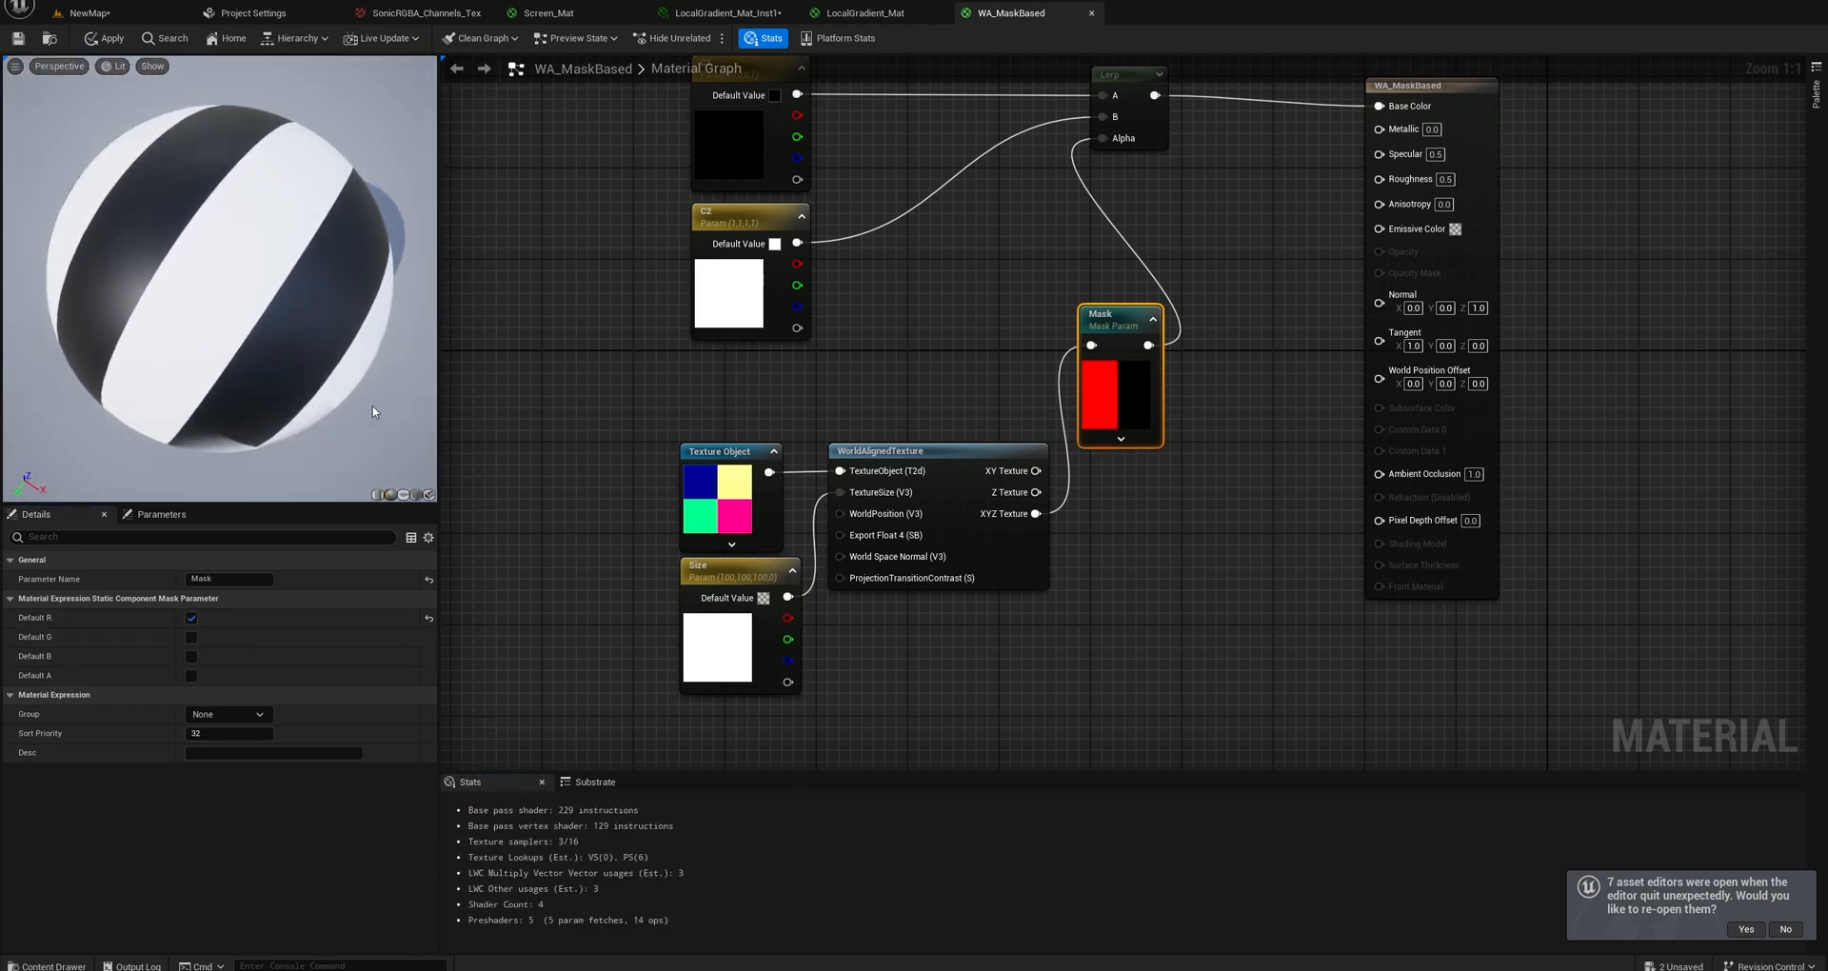
click(414, 494)
Switch the Mask parameter to green only, then to blue only, comparing the pattern on the preview cube.
click(191, 618)
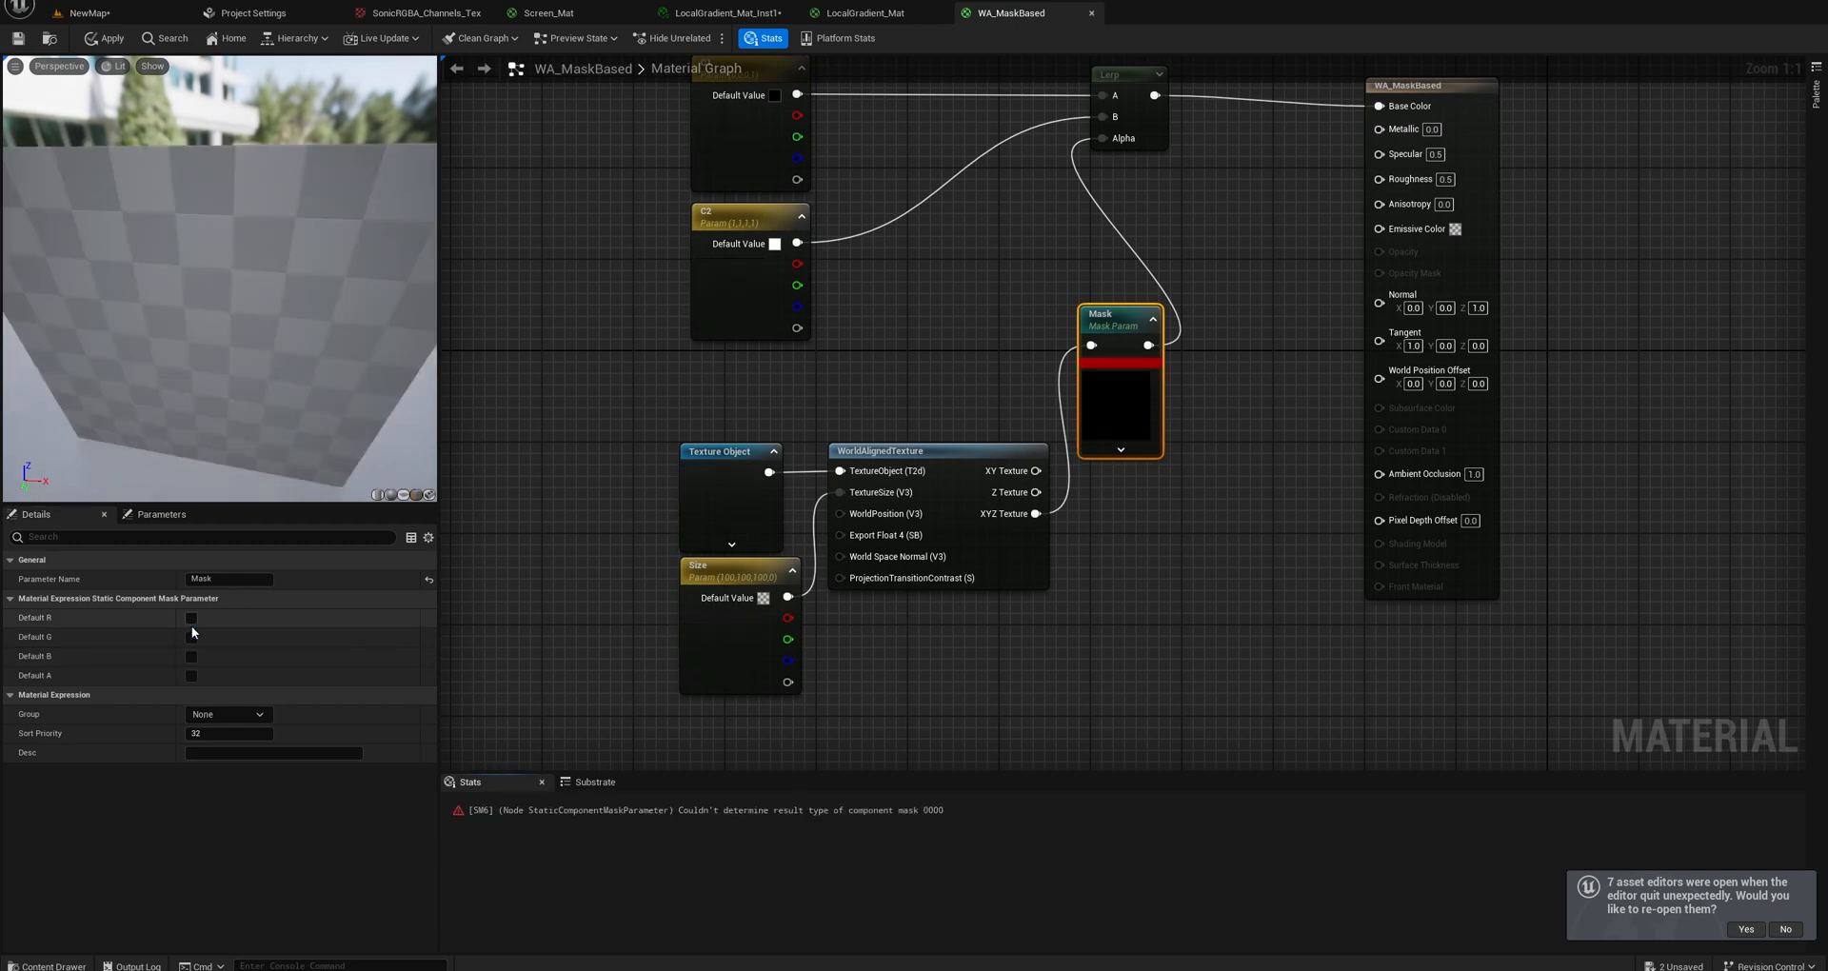
click(192, 637)
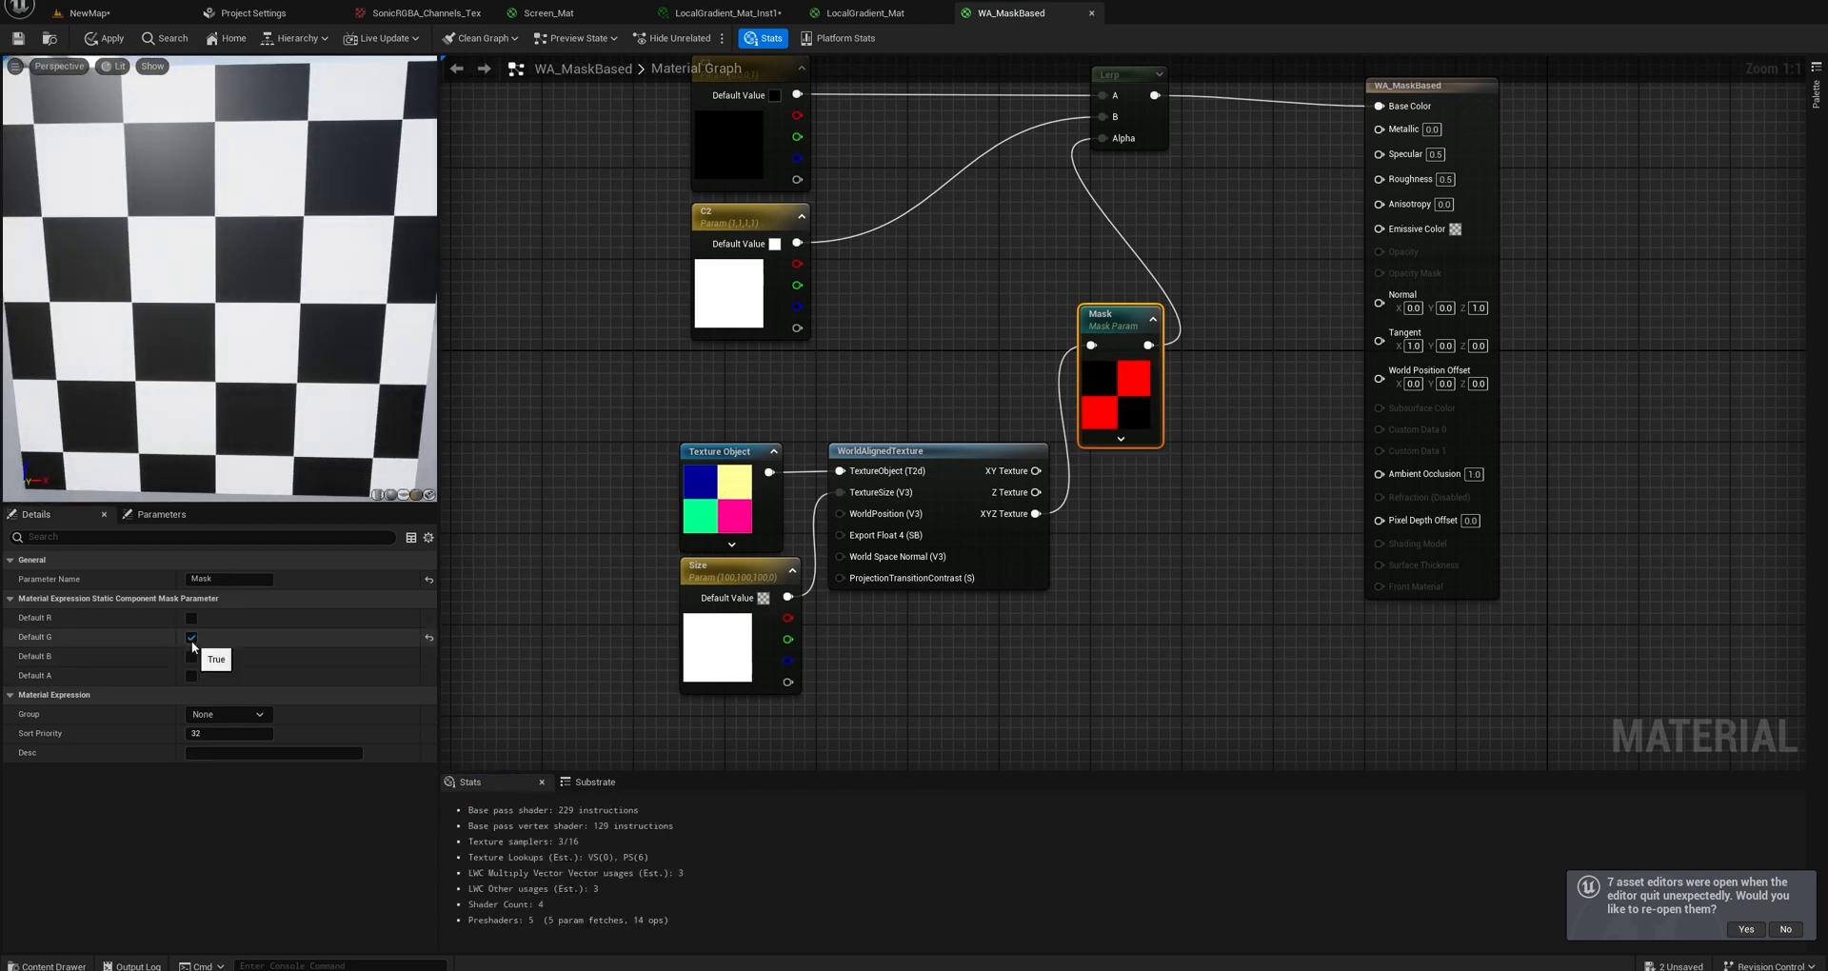
click(192, 637)
click(192, 656)
drag(227, 417, 236, 537)
Try the Mask parameter with only its alpha channel enabled, and switch alpha off again.
click(192, 656)
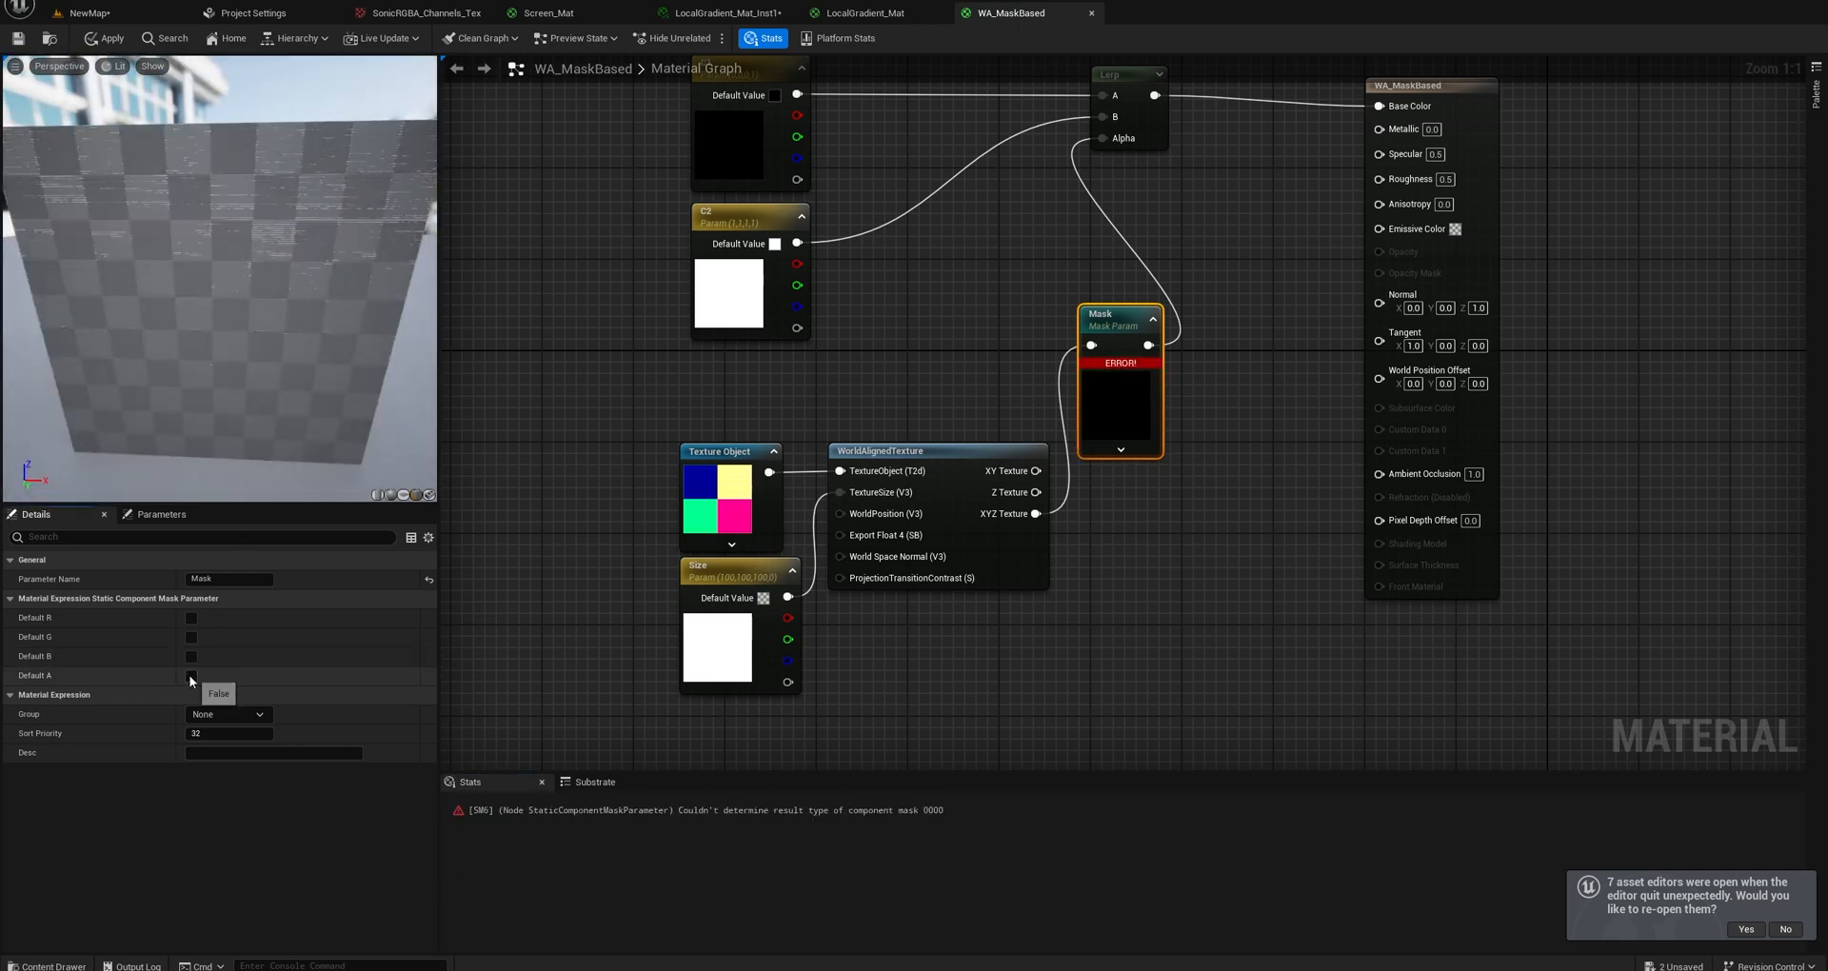
click(191, 675)
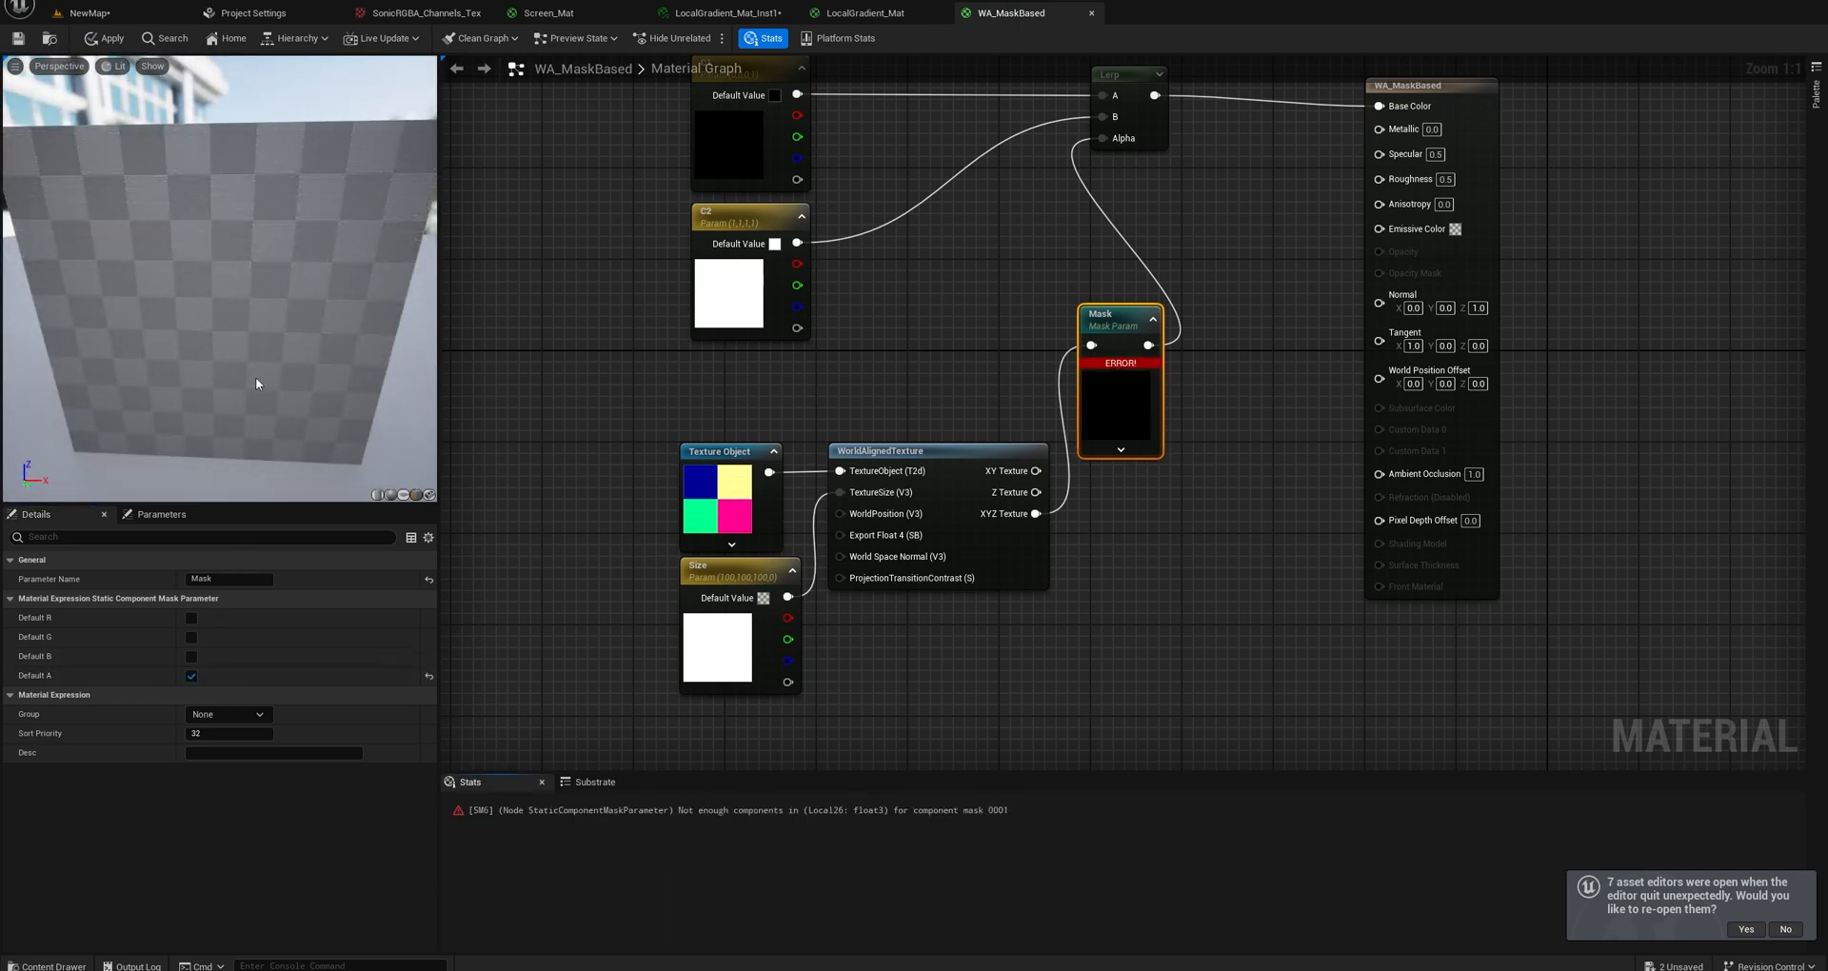
click(190, 676)
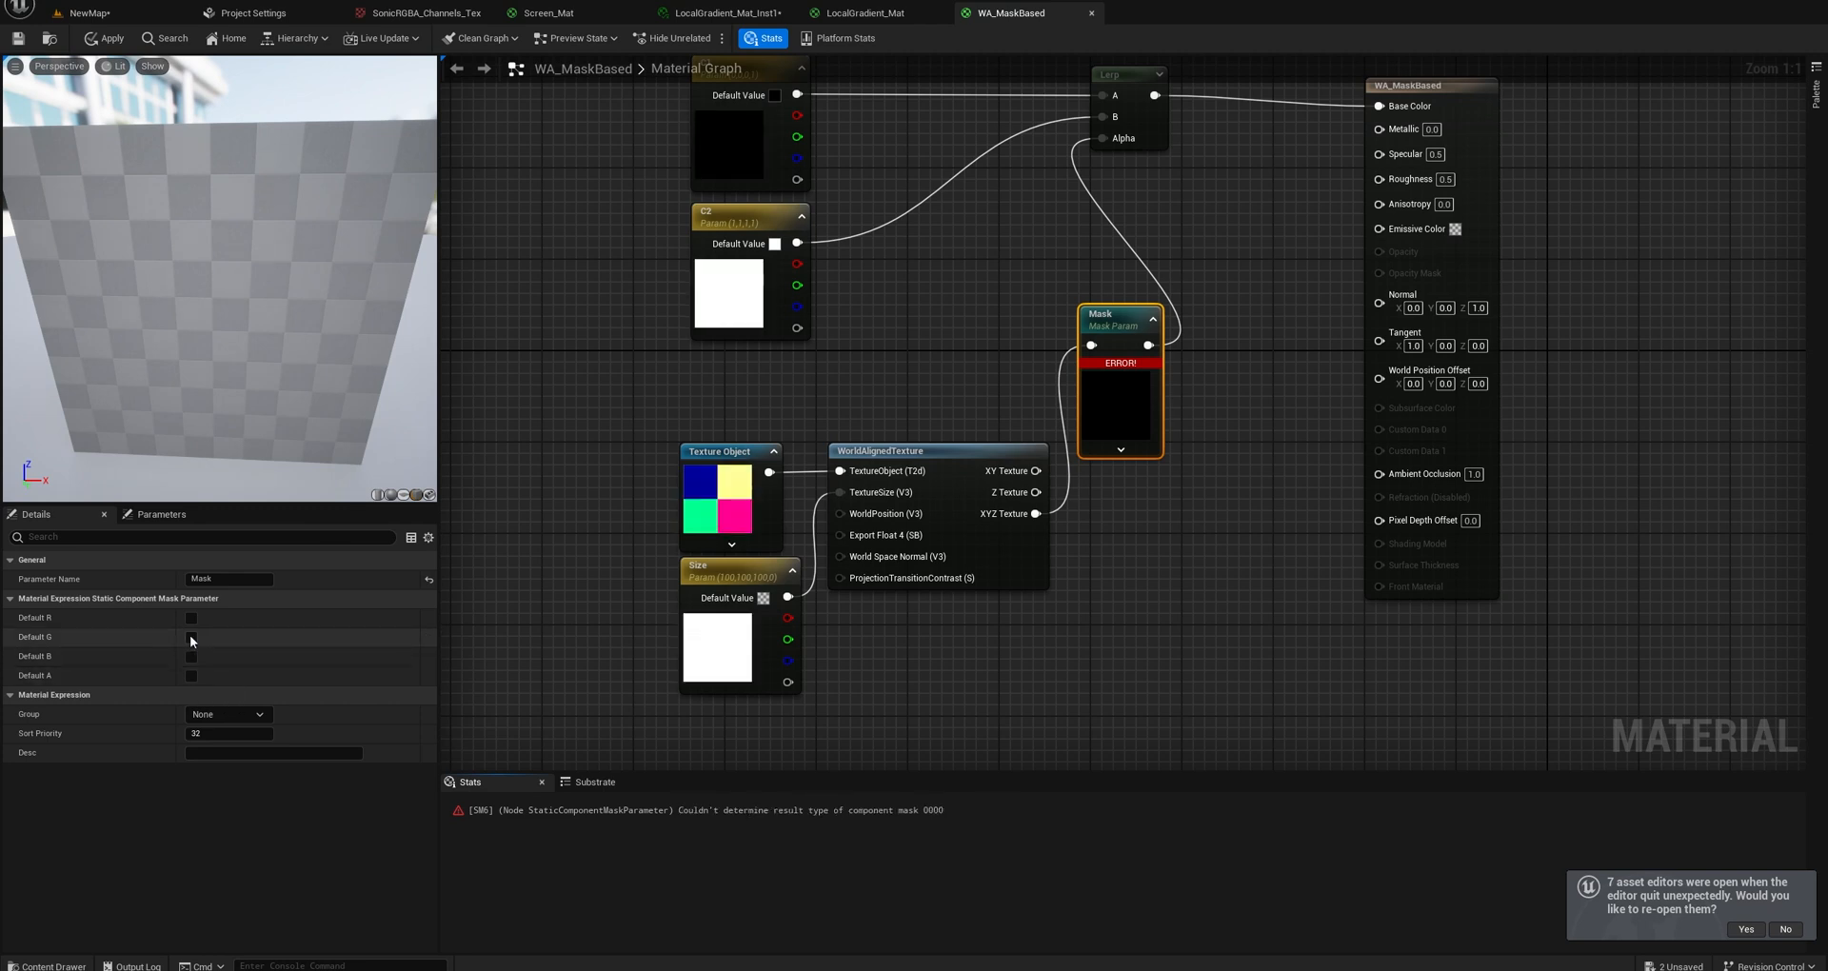
Enable the Mask parameter's red, green and blue channels, testing alpha as well before switching it off.
click(192, 618)
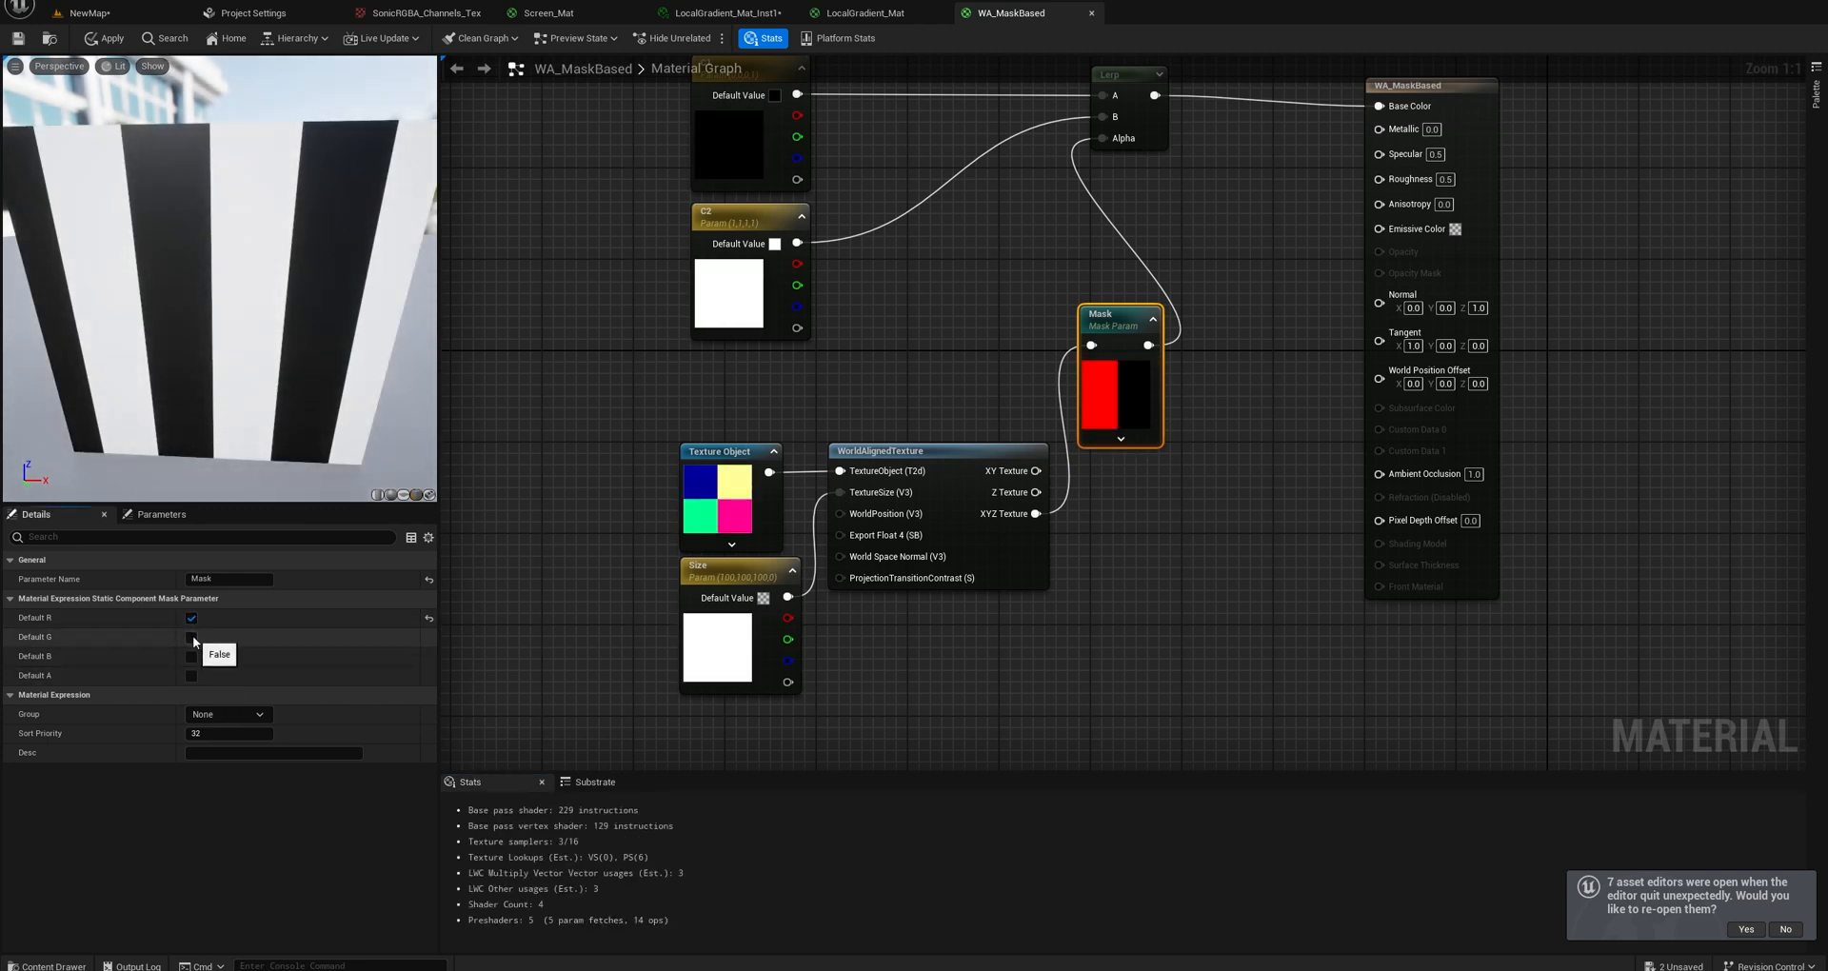
drag(272, 436, 271, 436)
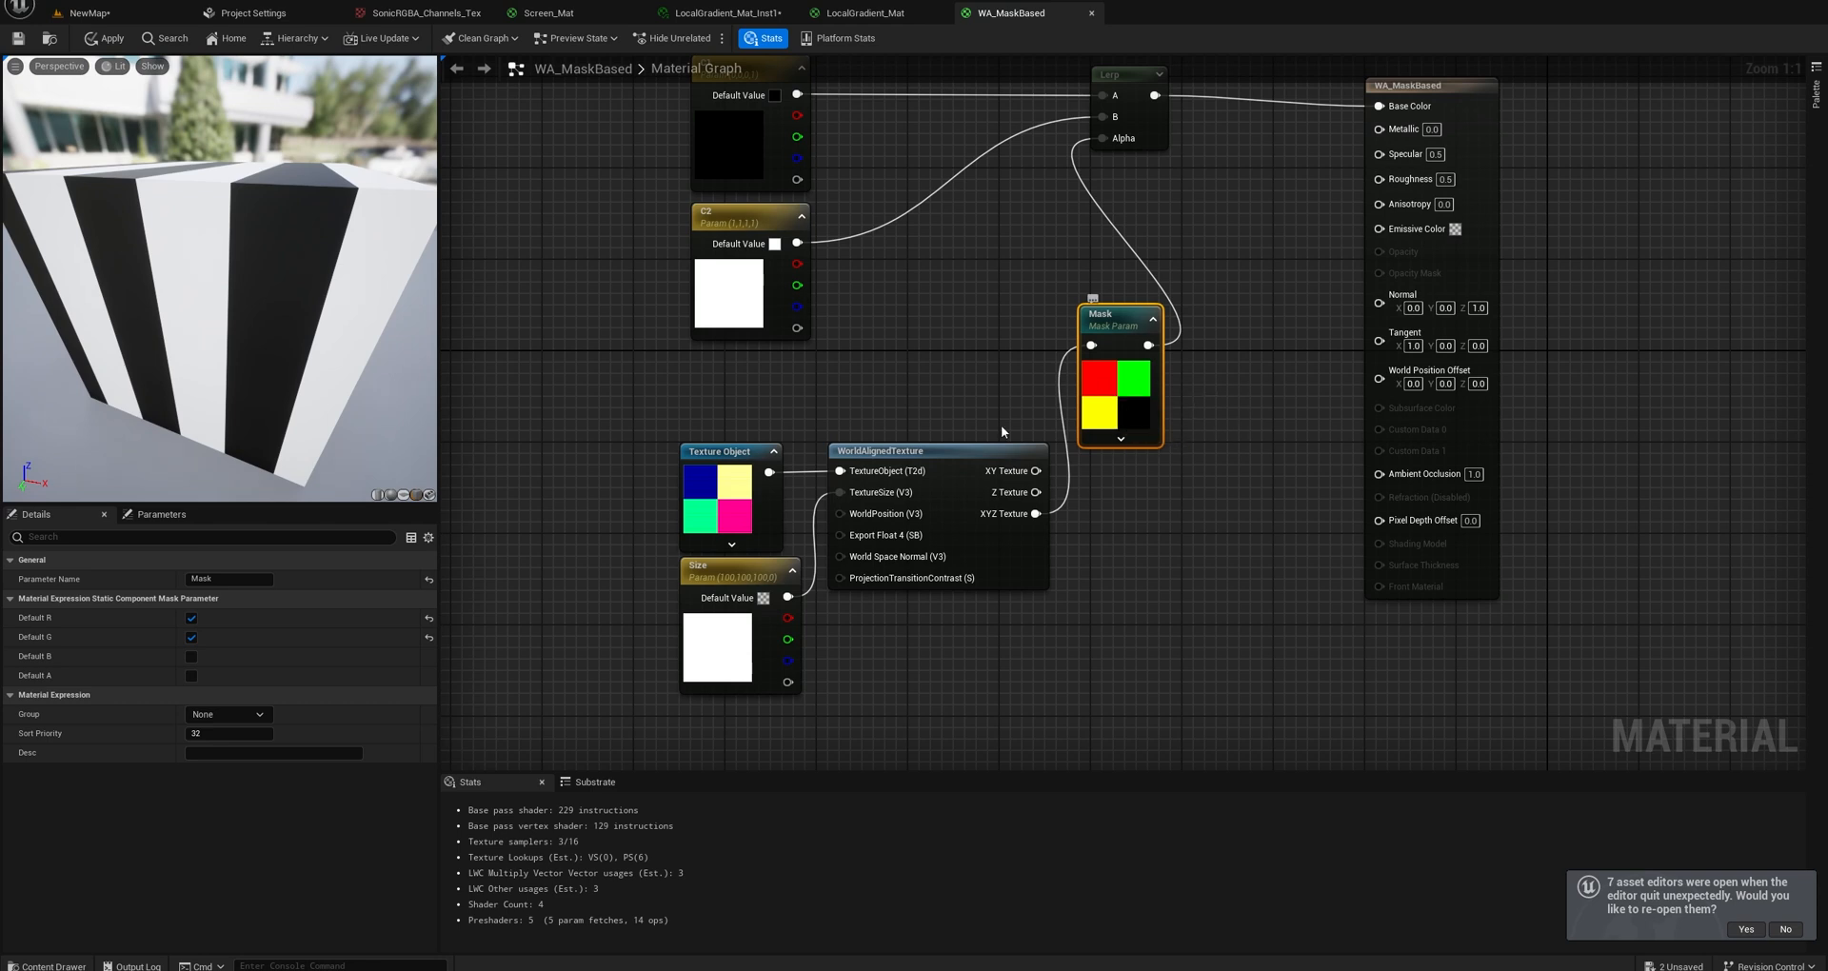
click(192, 619)
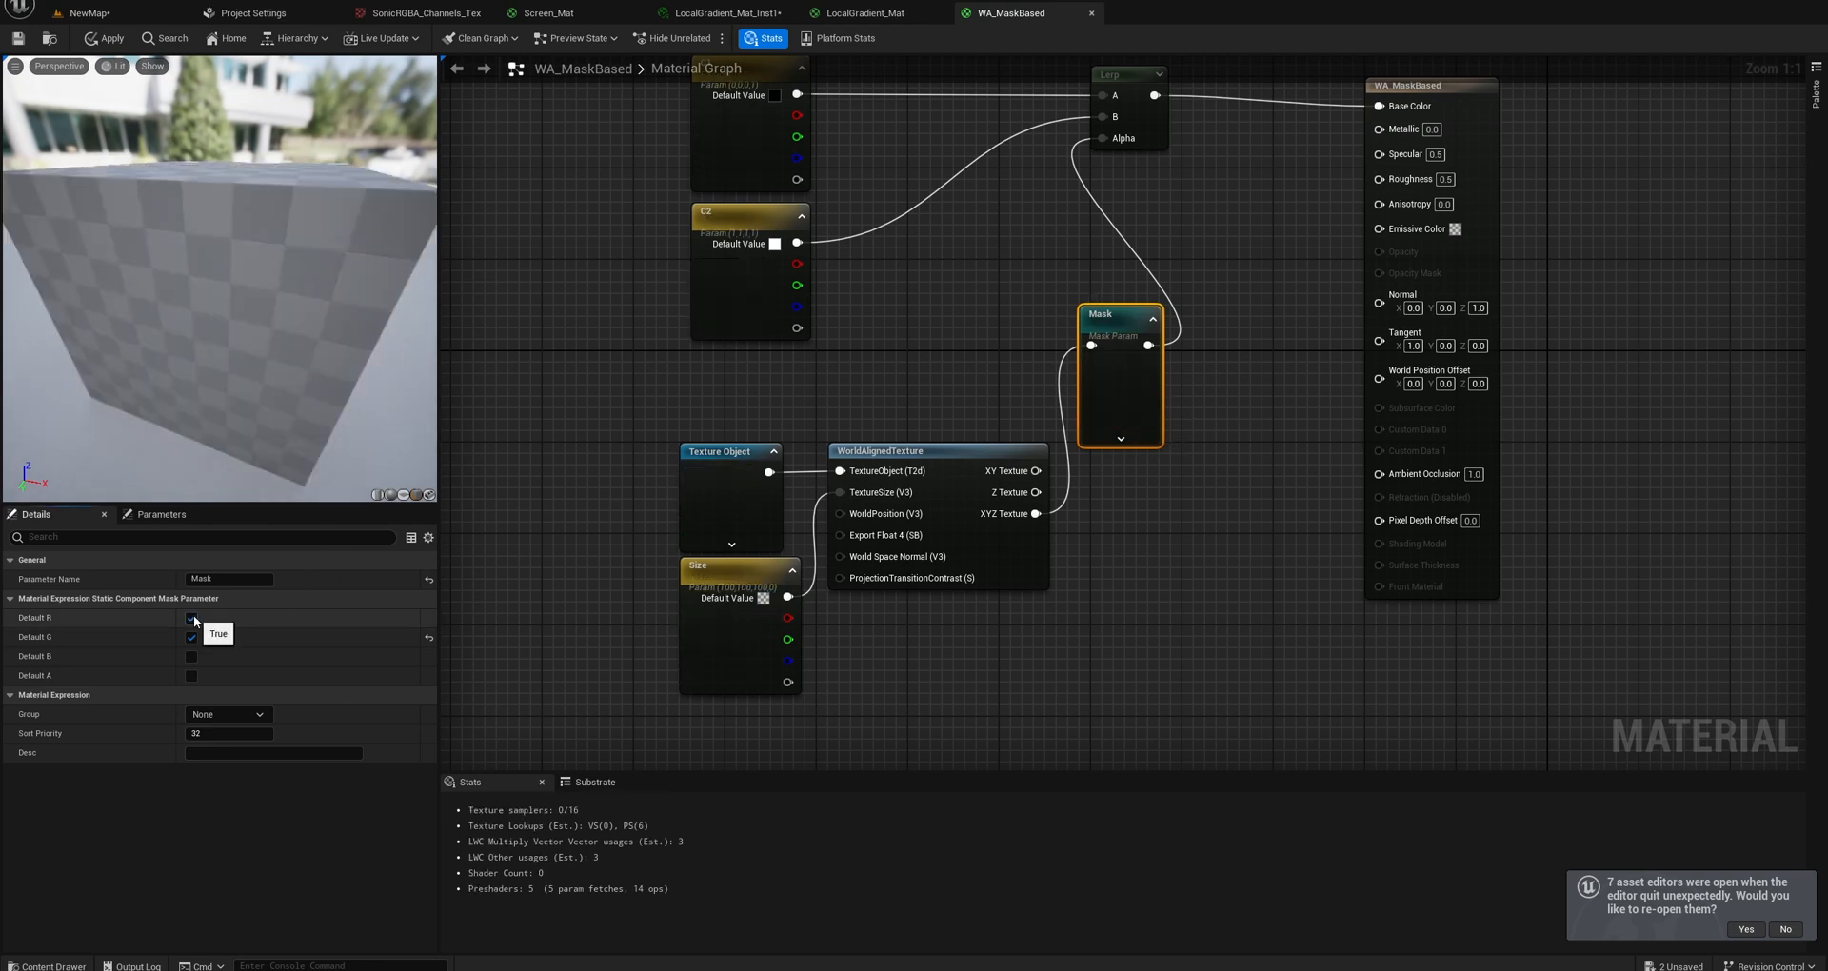
click(192, 619)
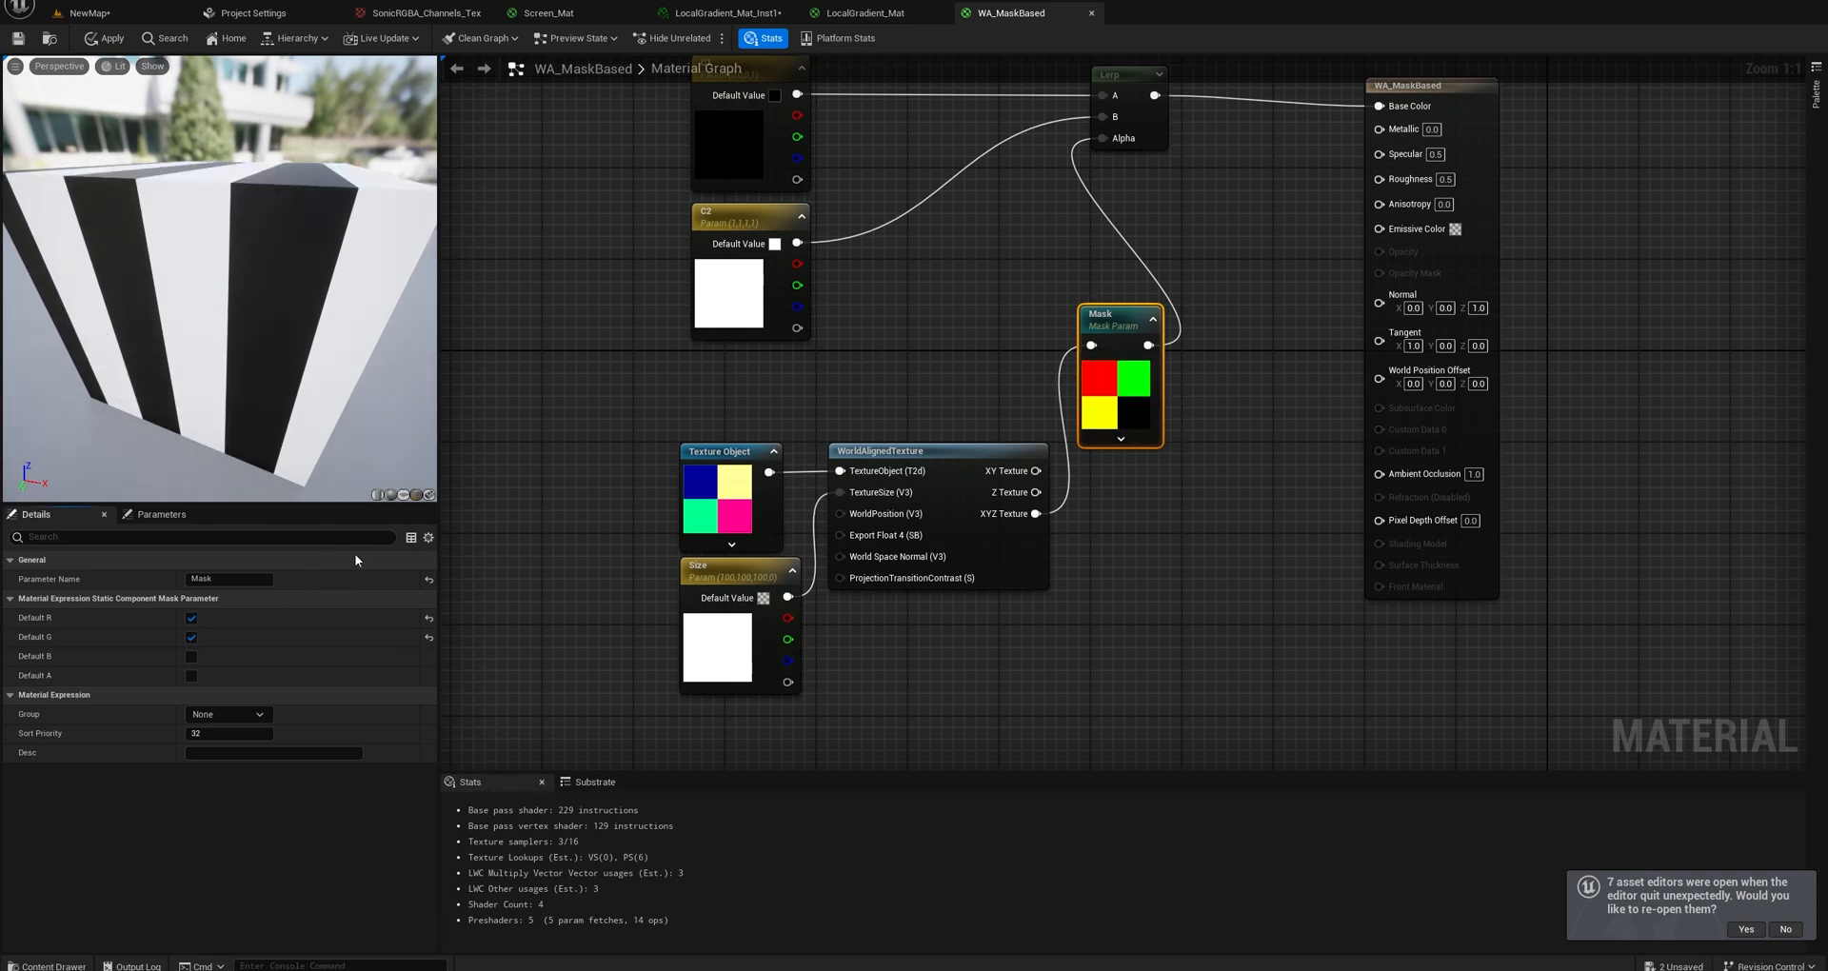
click(191, 656)
click(191, 675)
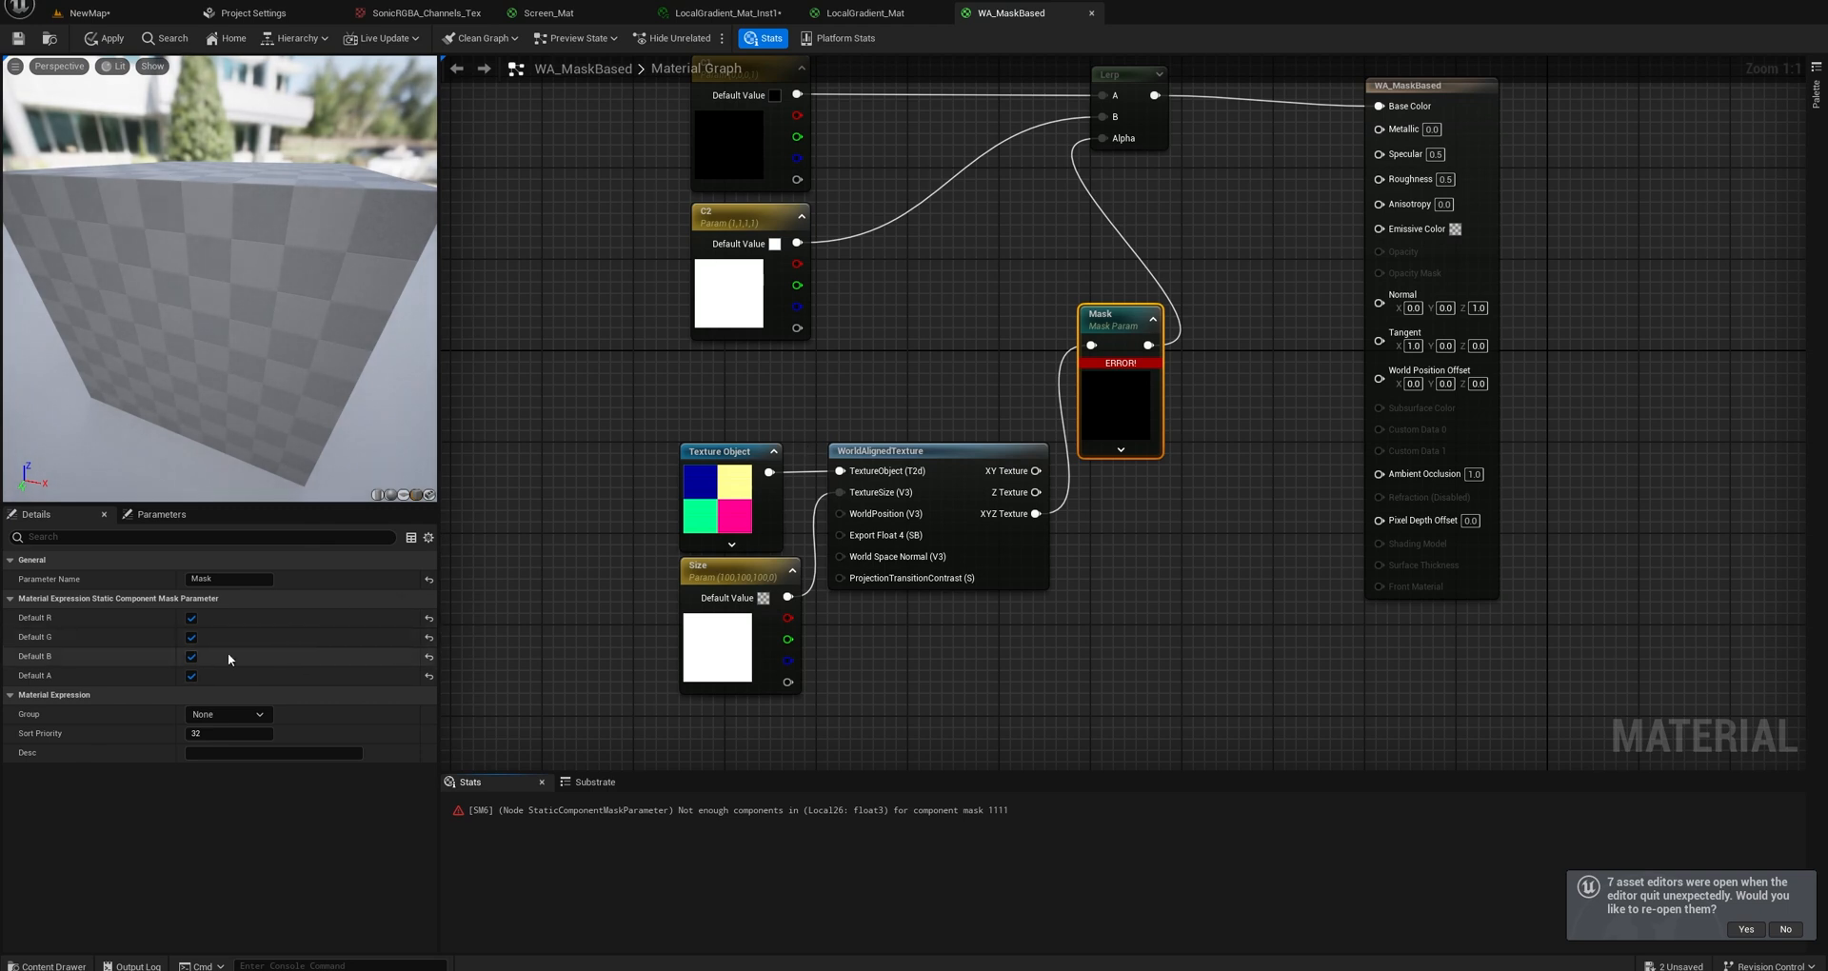
click(192, 675)
Move the Texture Object, Size and WorldAlignedTexture nodes together farther away from the Mask node.
right_drag(859, 442, 855, 350)
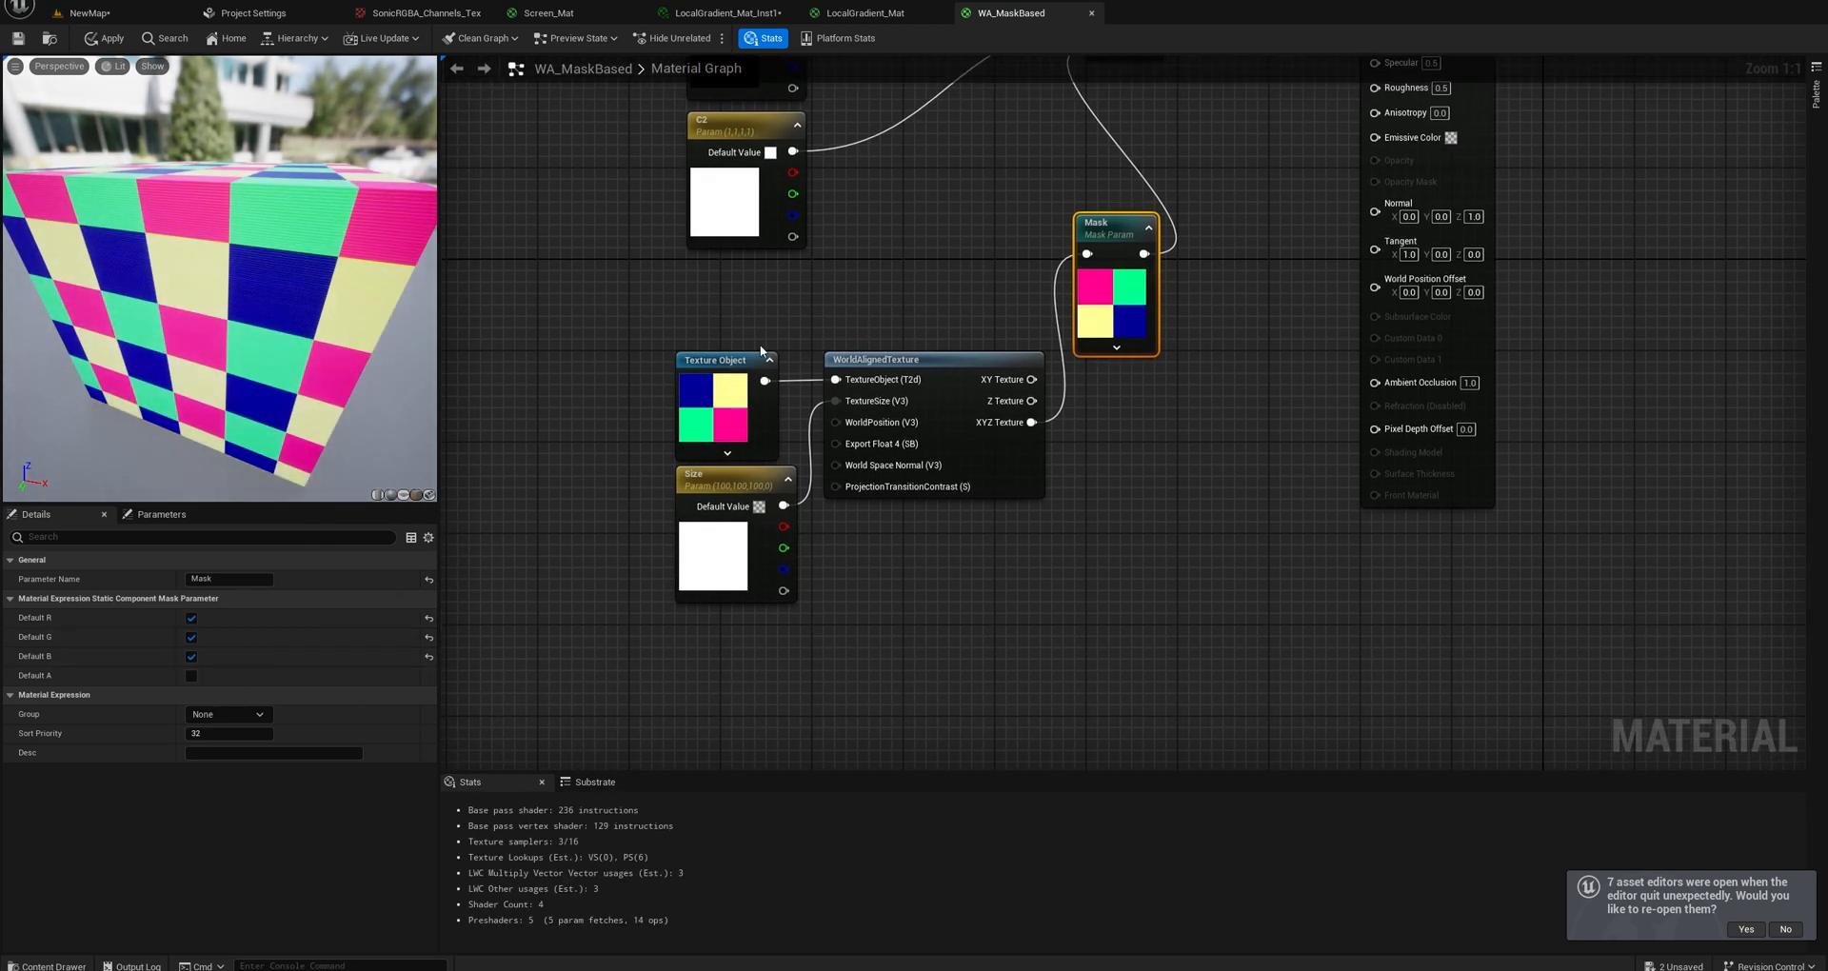
drag(762, 350, 931, 480)
drag(910, 357, 795, 357)
click(884, 321)
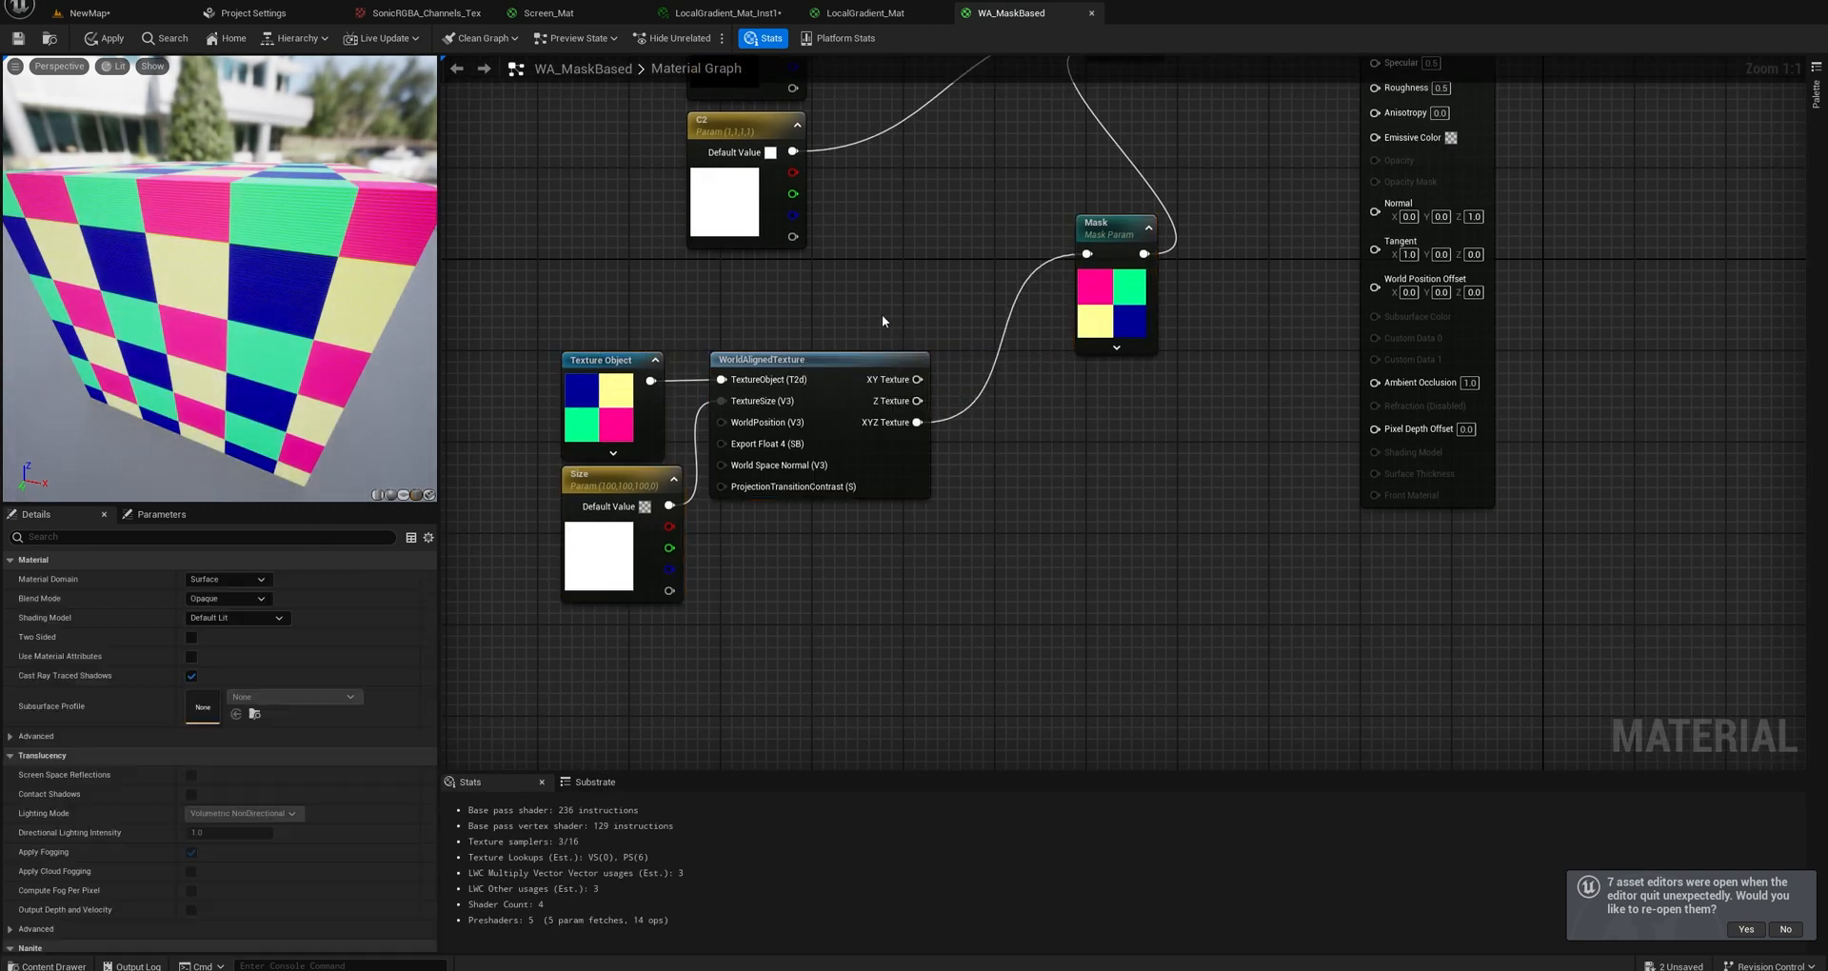
Set the Size parameter's default B value to 200 and inspect the pattern on the cube's side.
click(614, 484)
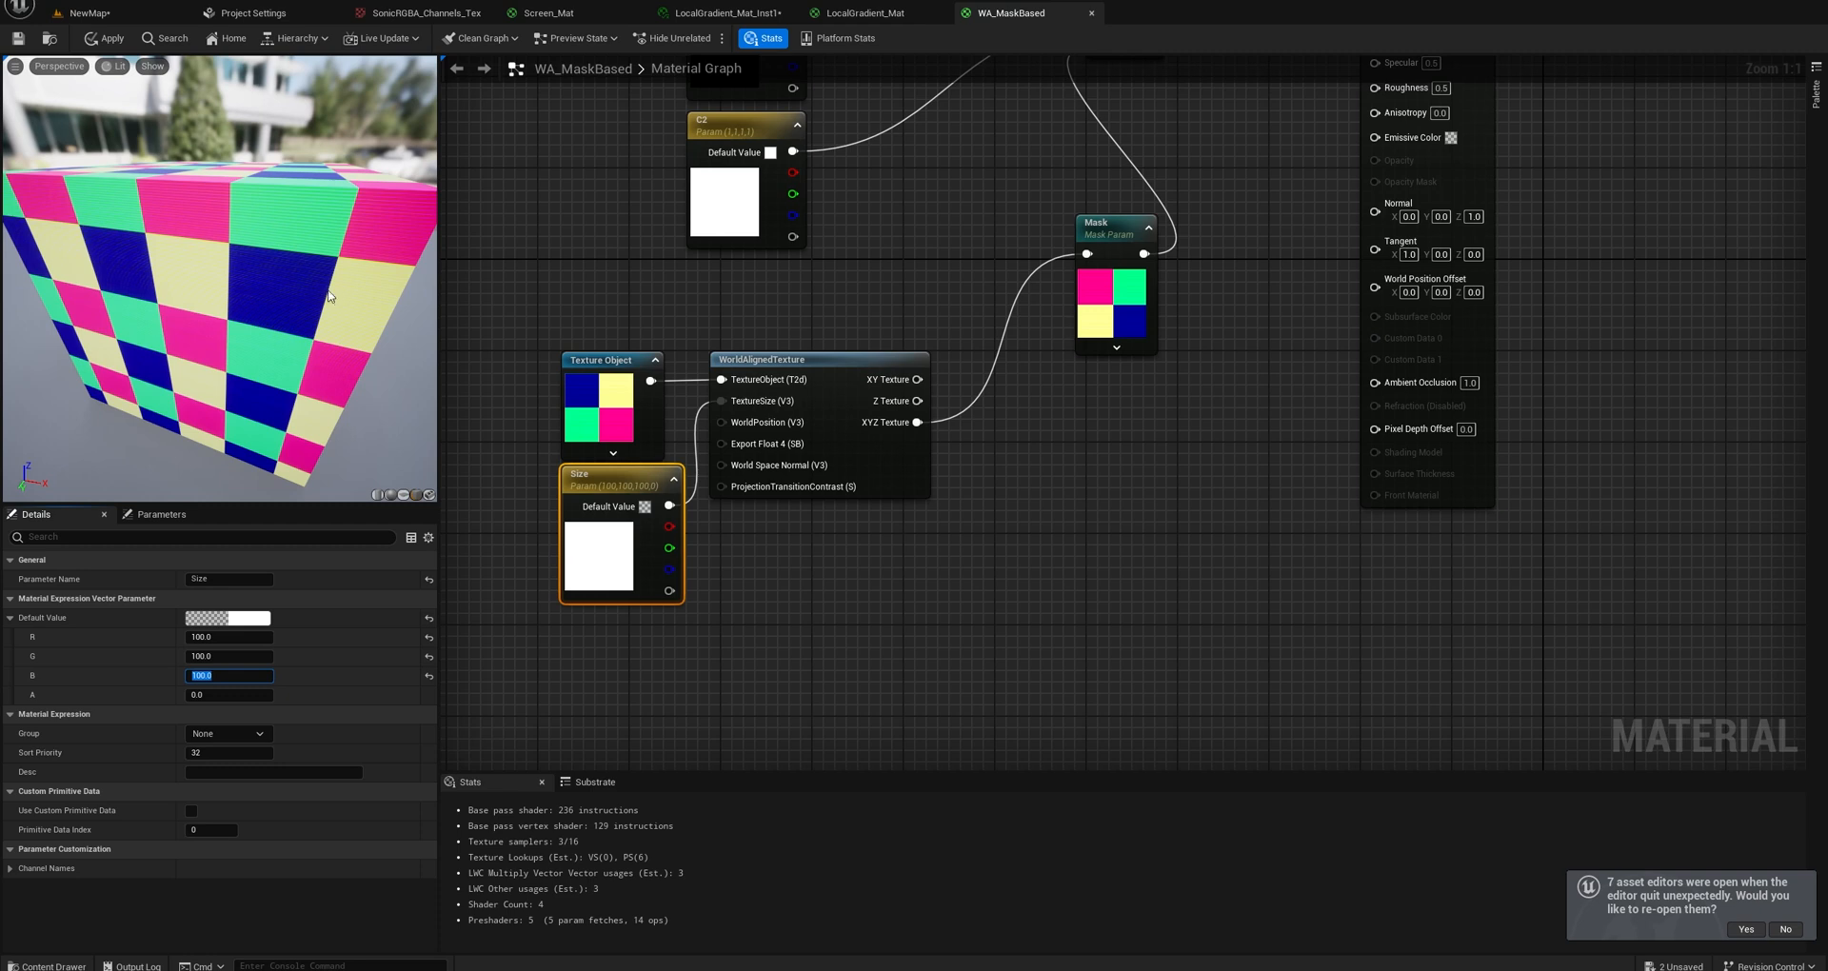
drag(330, 296, 327, 378)
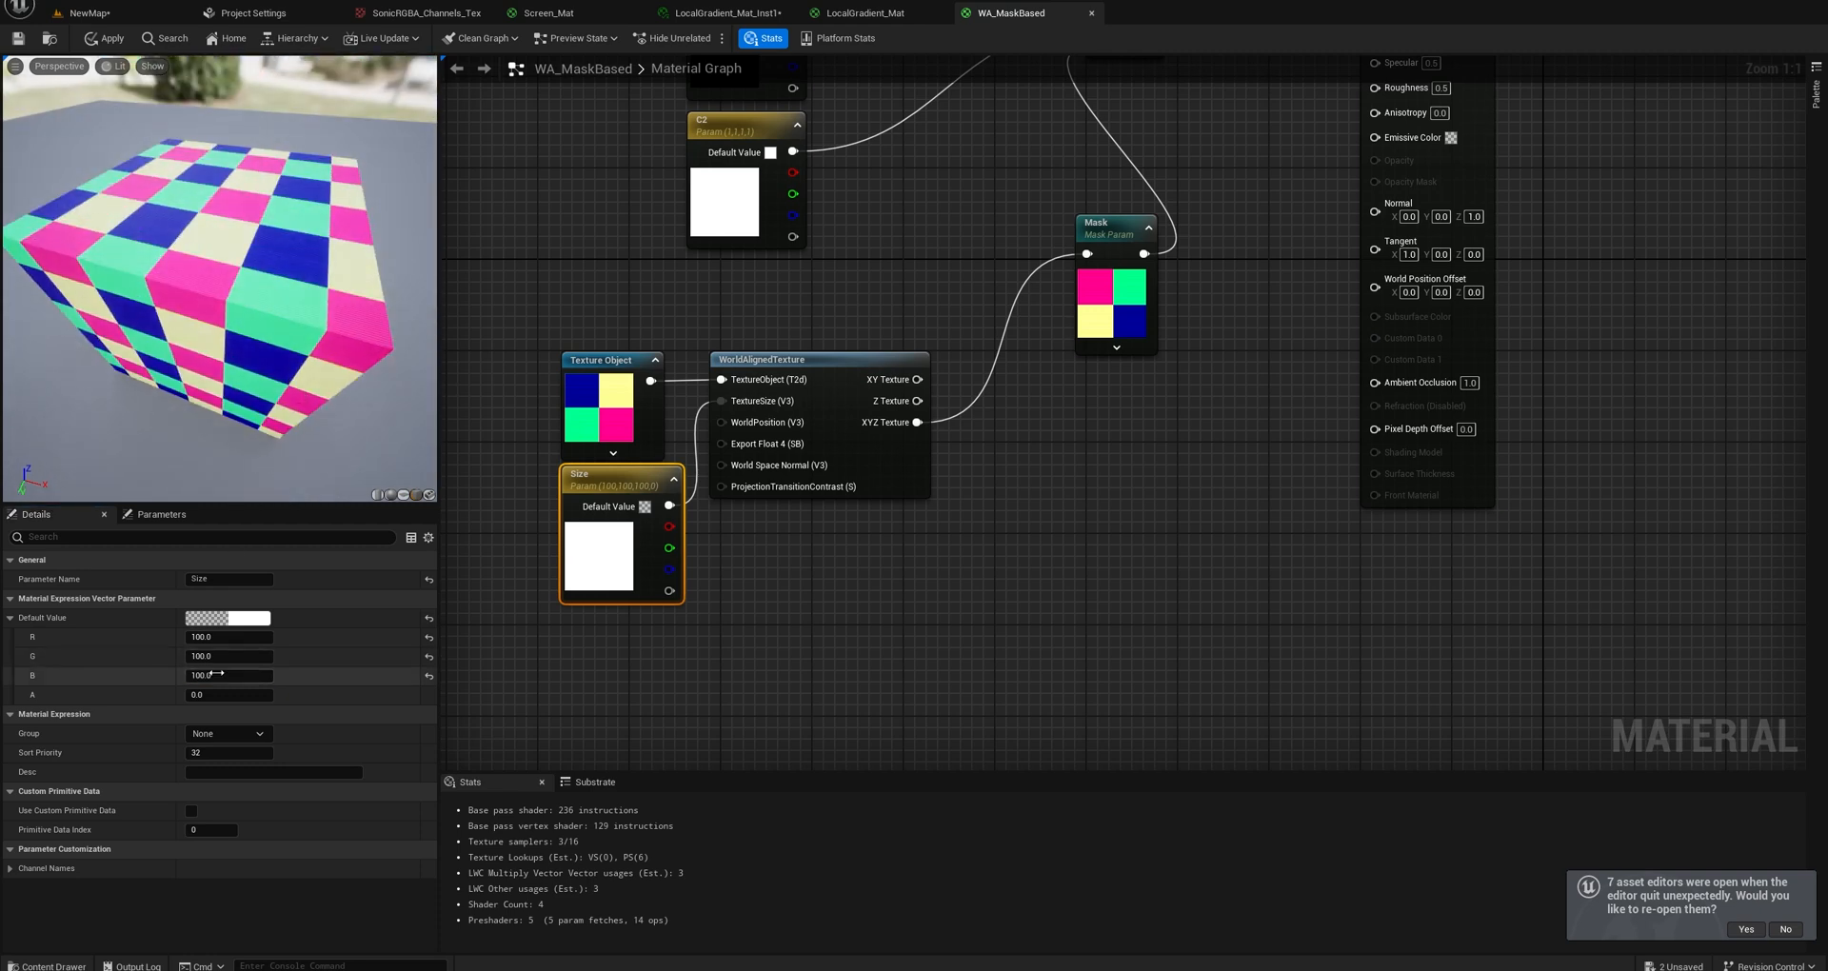
key(Return)
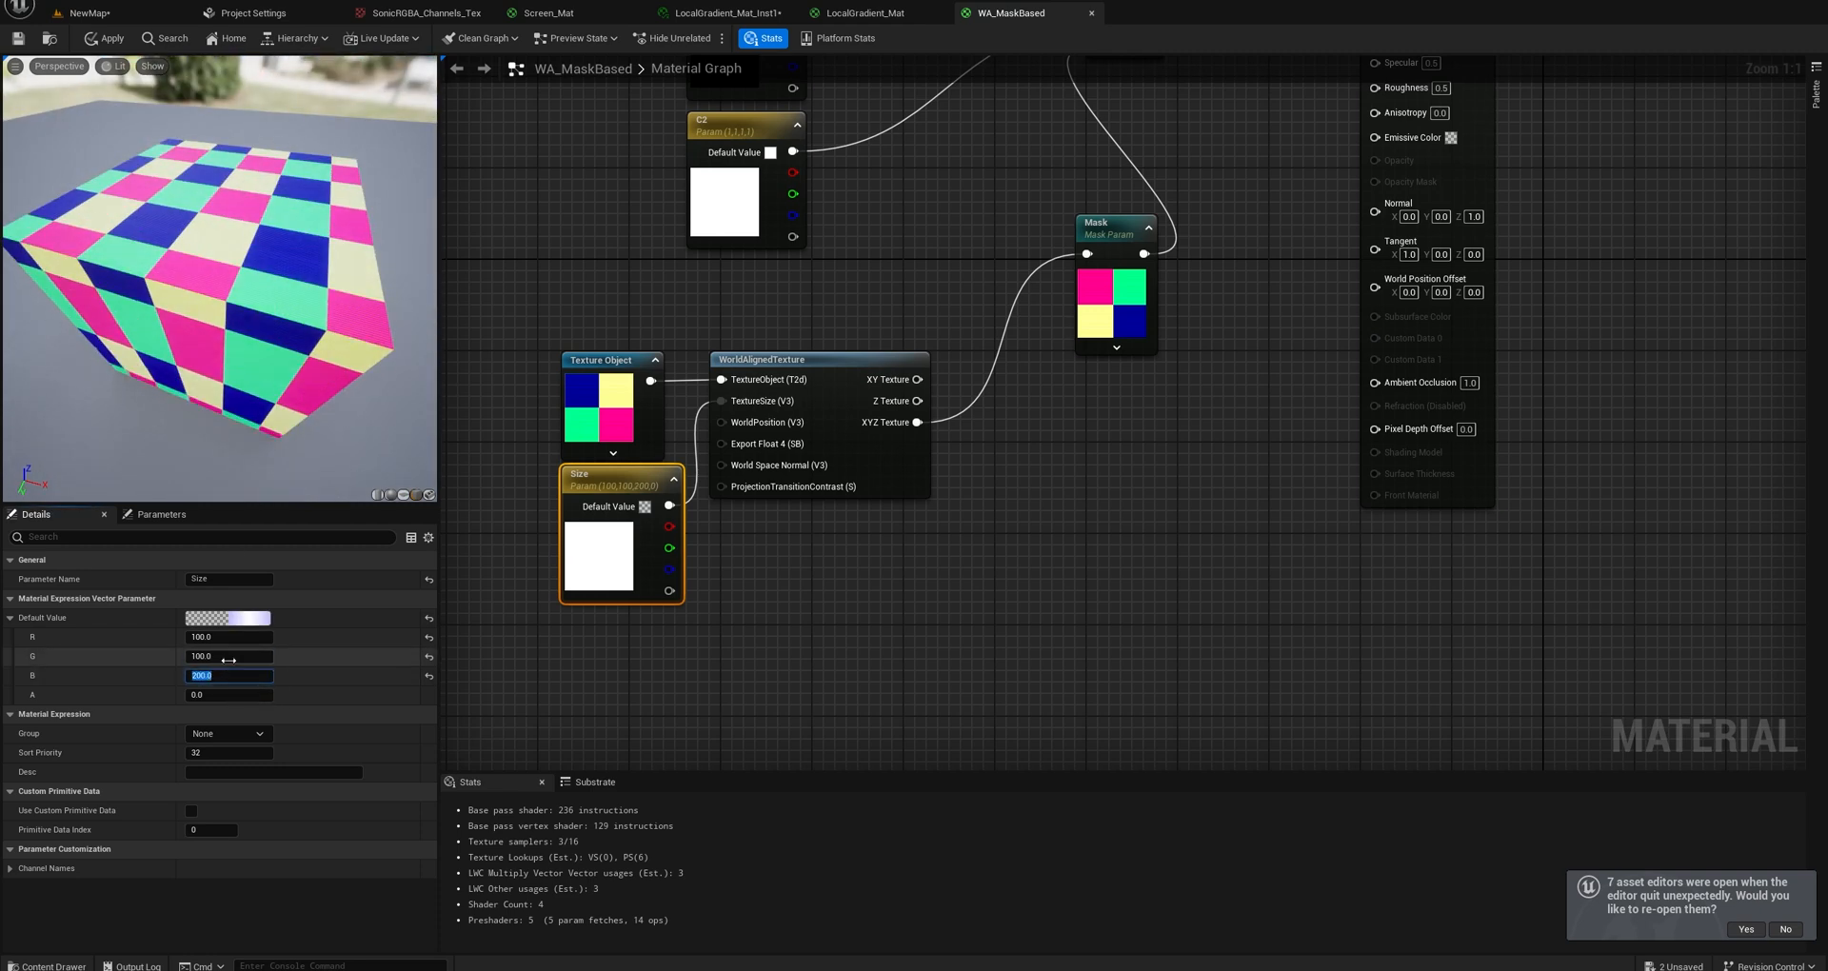
drag(187, 424, 167, 263)
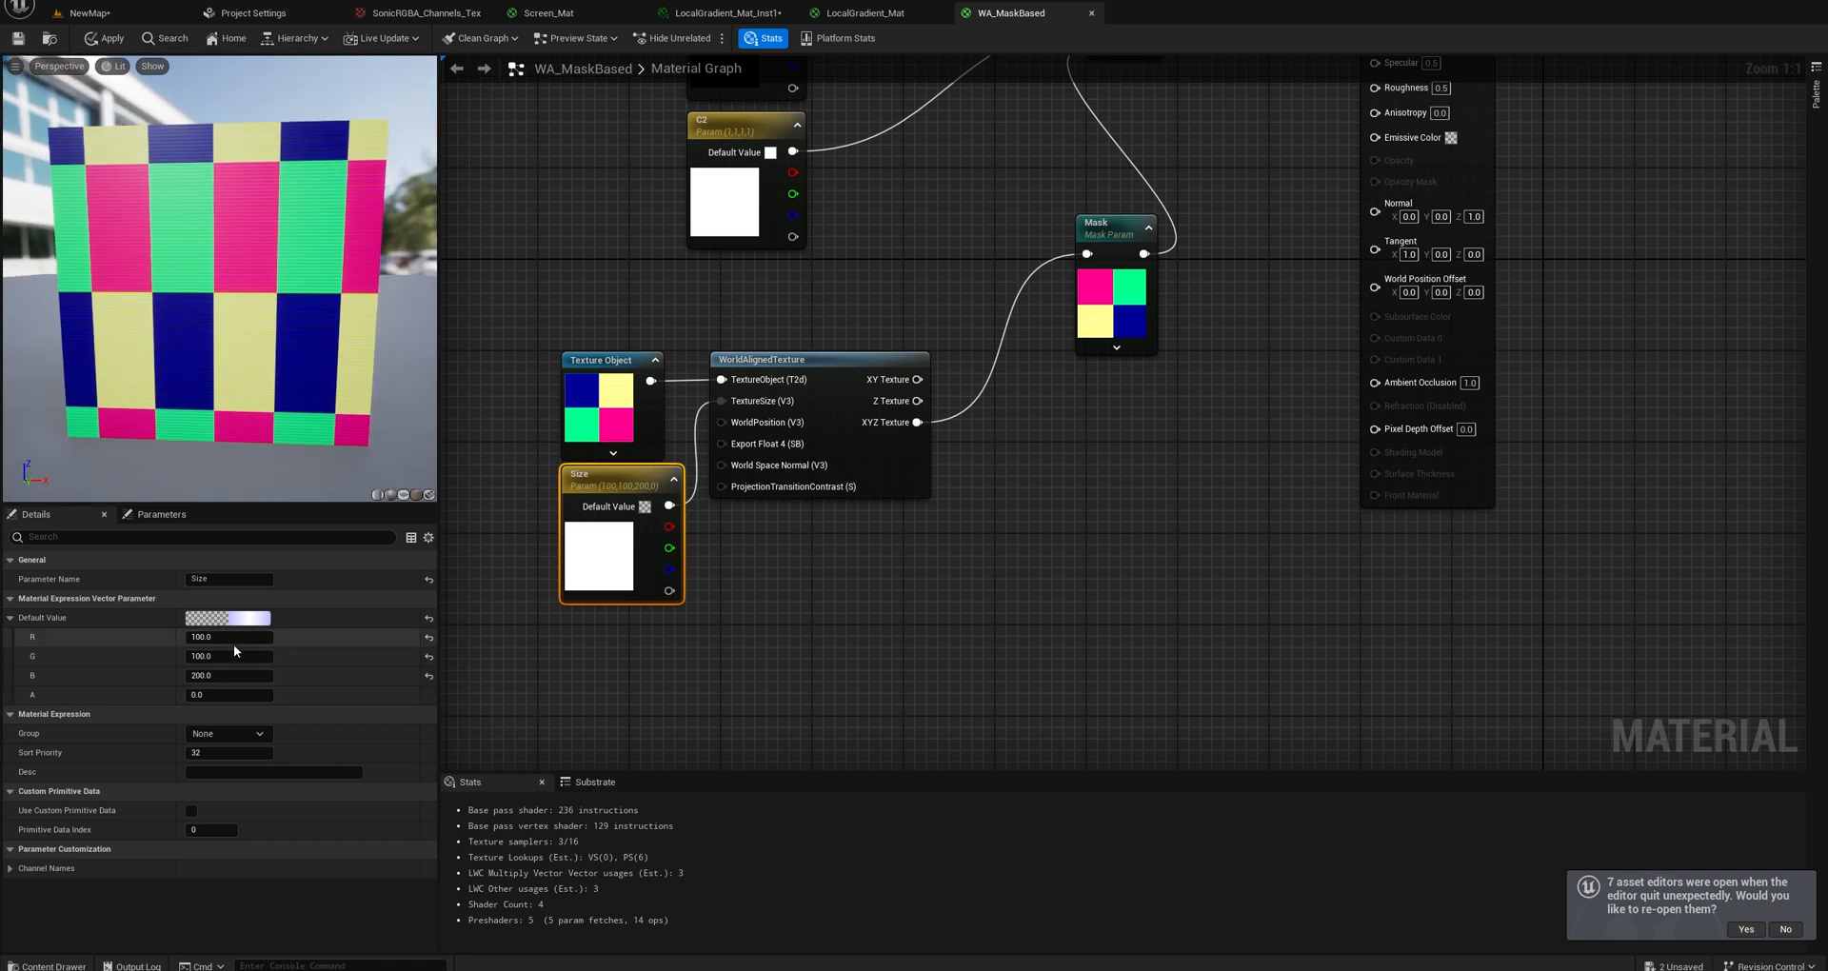
Raise Size's B value much further, reset it to 100, and view the cube from above.
drag(213, 675, 213, 675)
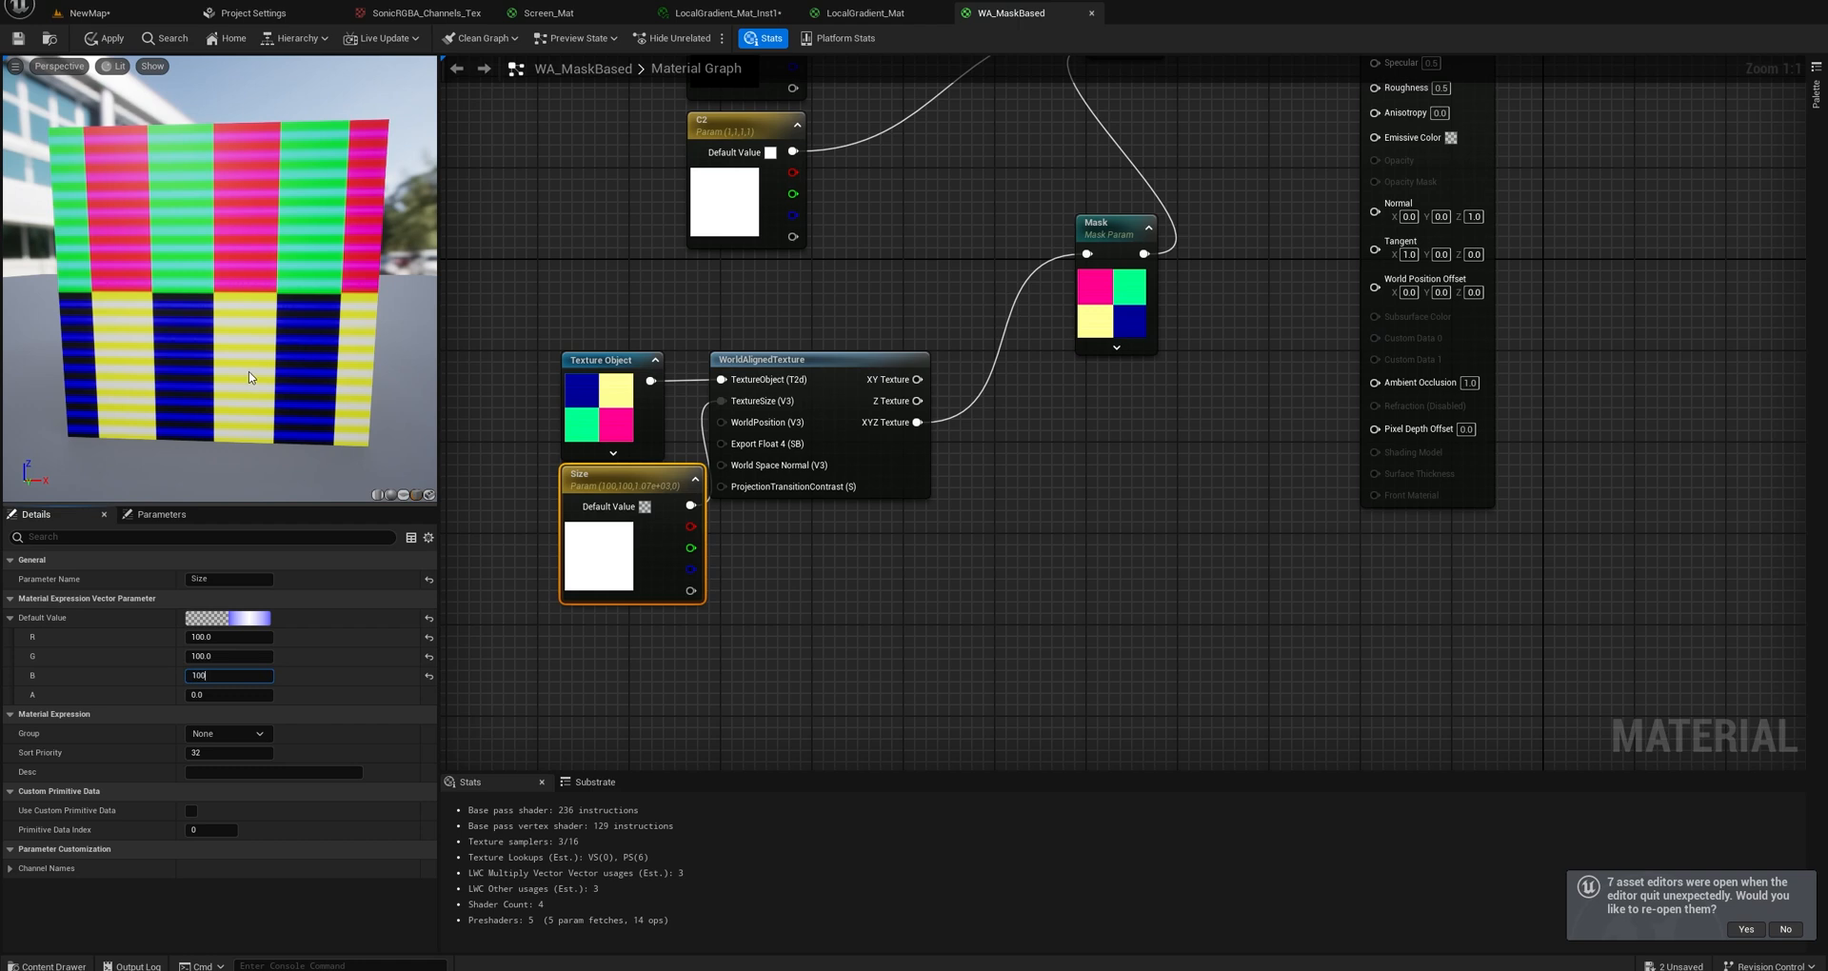
key(Return)
drag(257, 493, 262, 609)
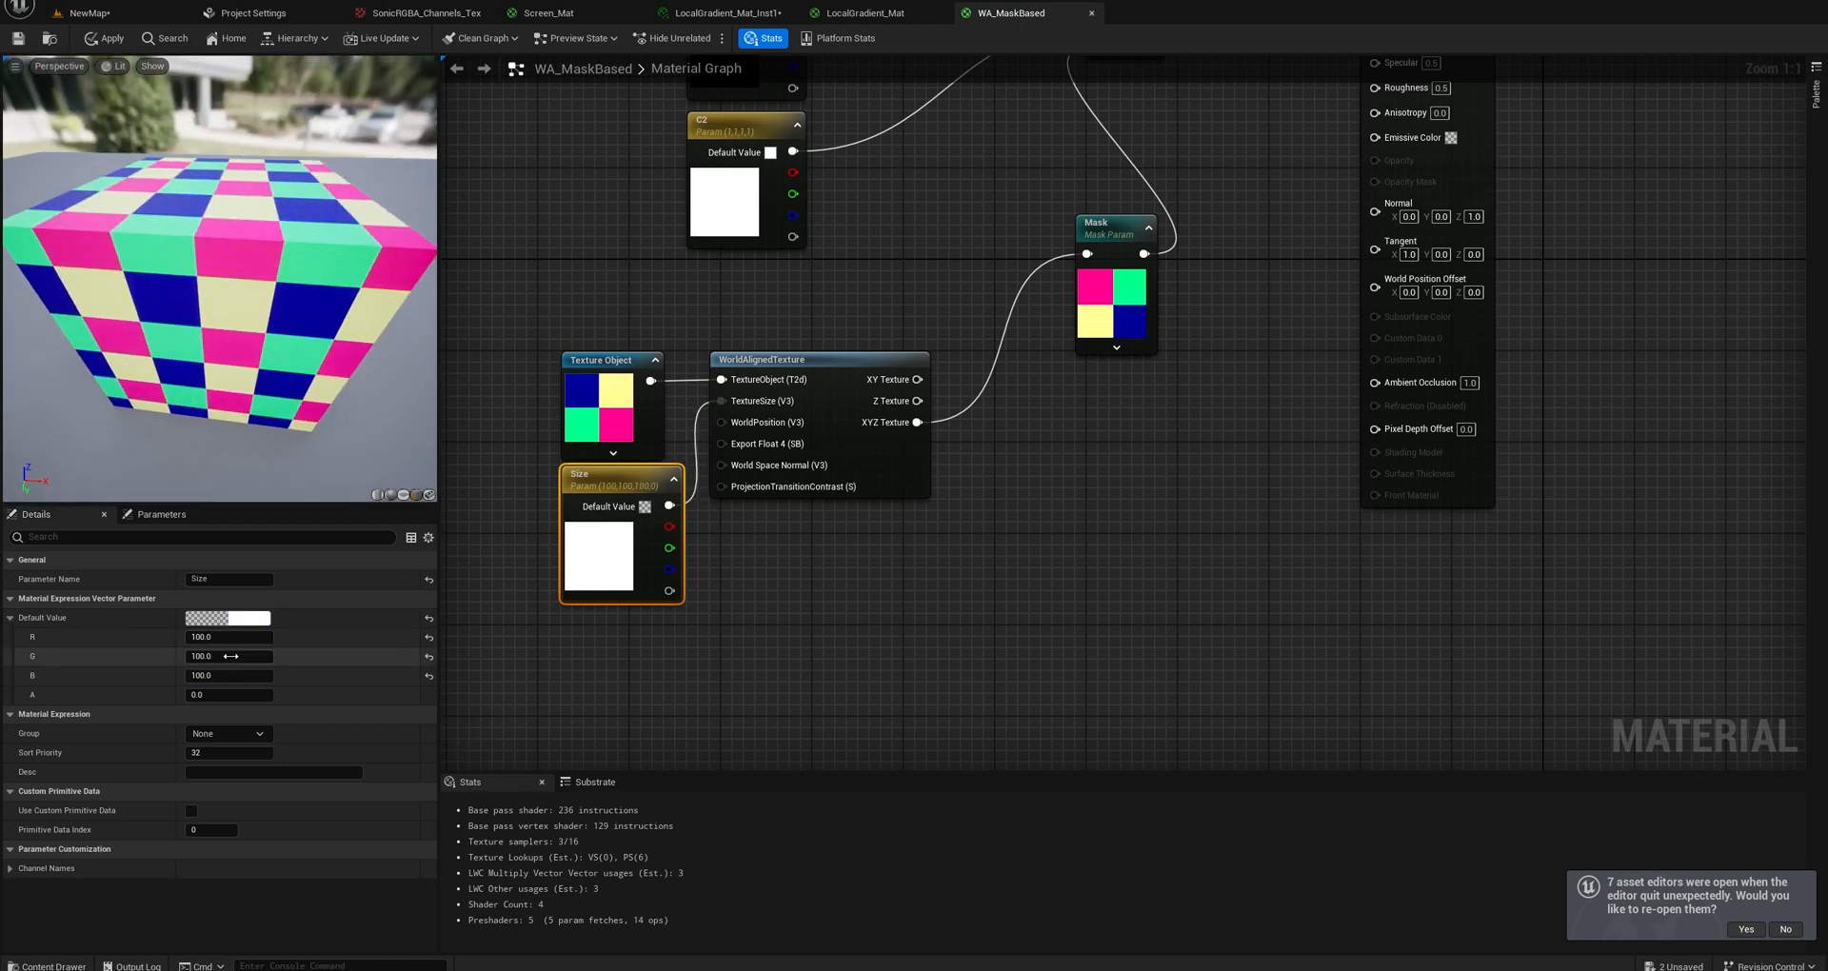
Stretch the pattern on the cube's top by setting Size's G value to 1000 and its R value to 11000.
text(1)
key(Return)
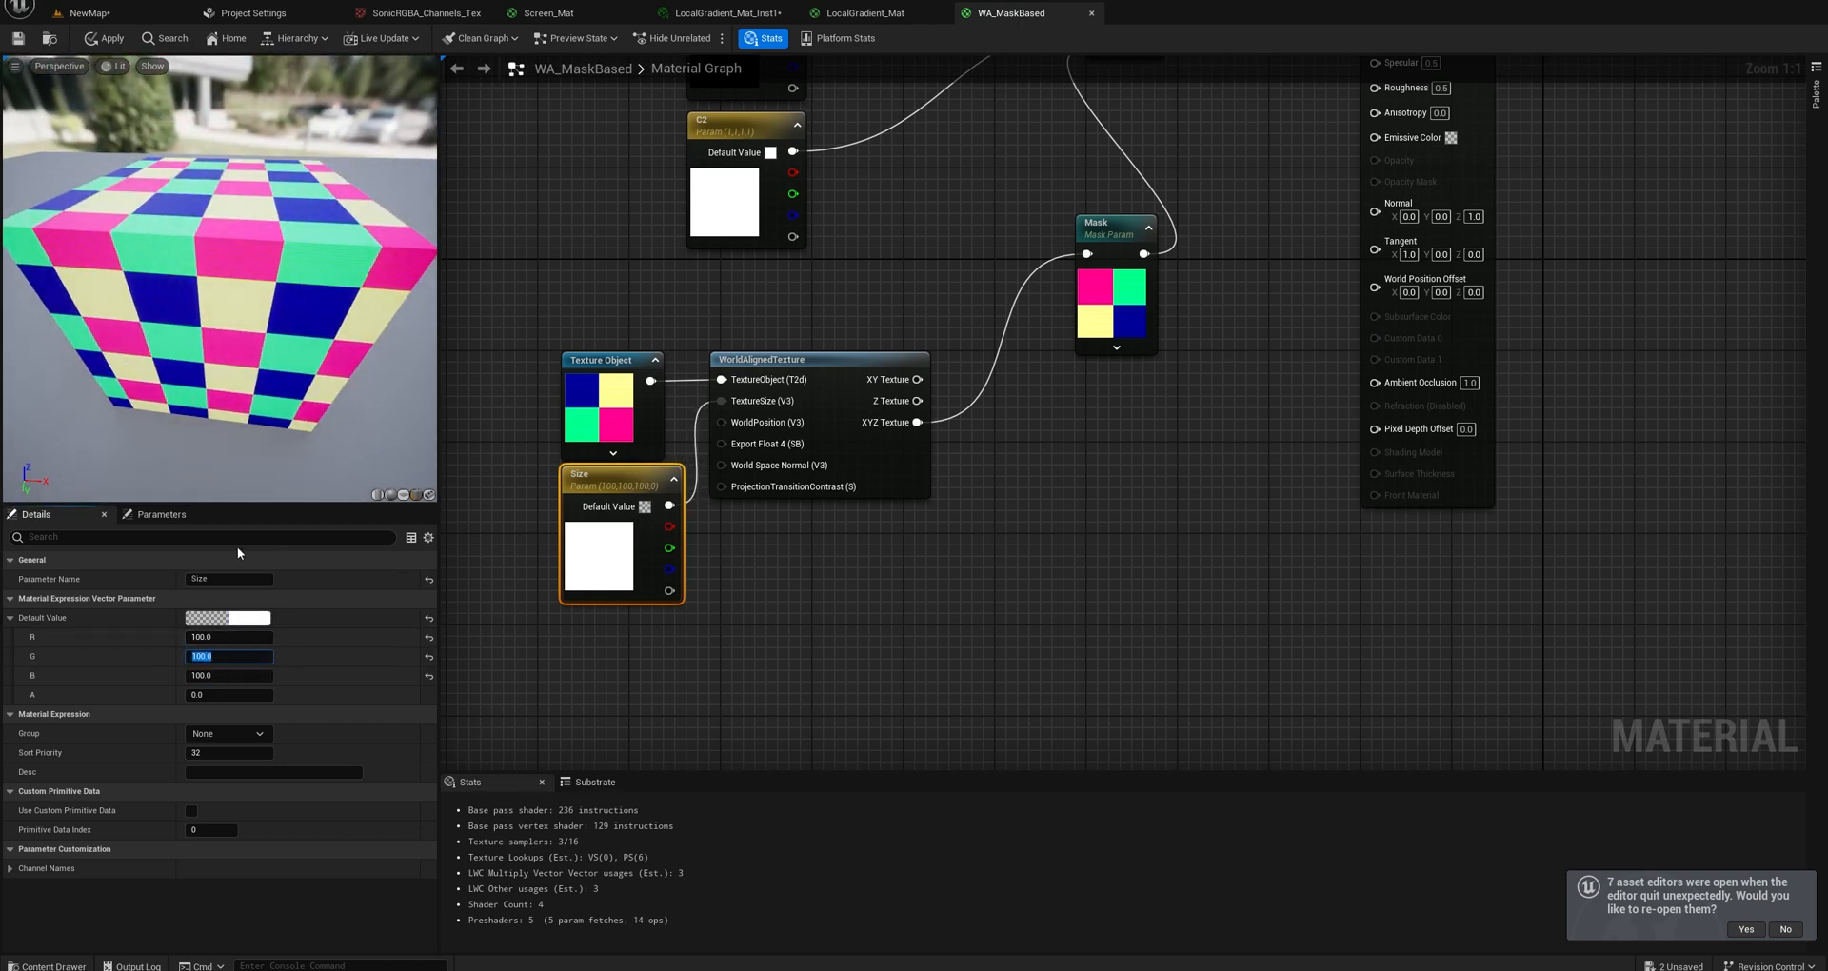
text(1000)
key(Return)
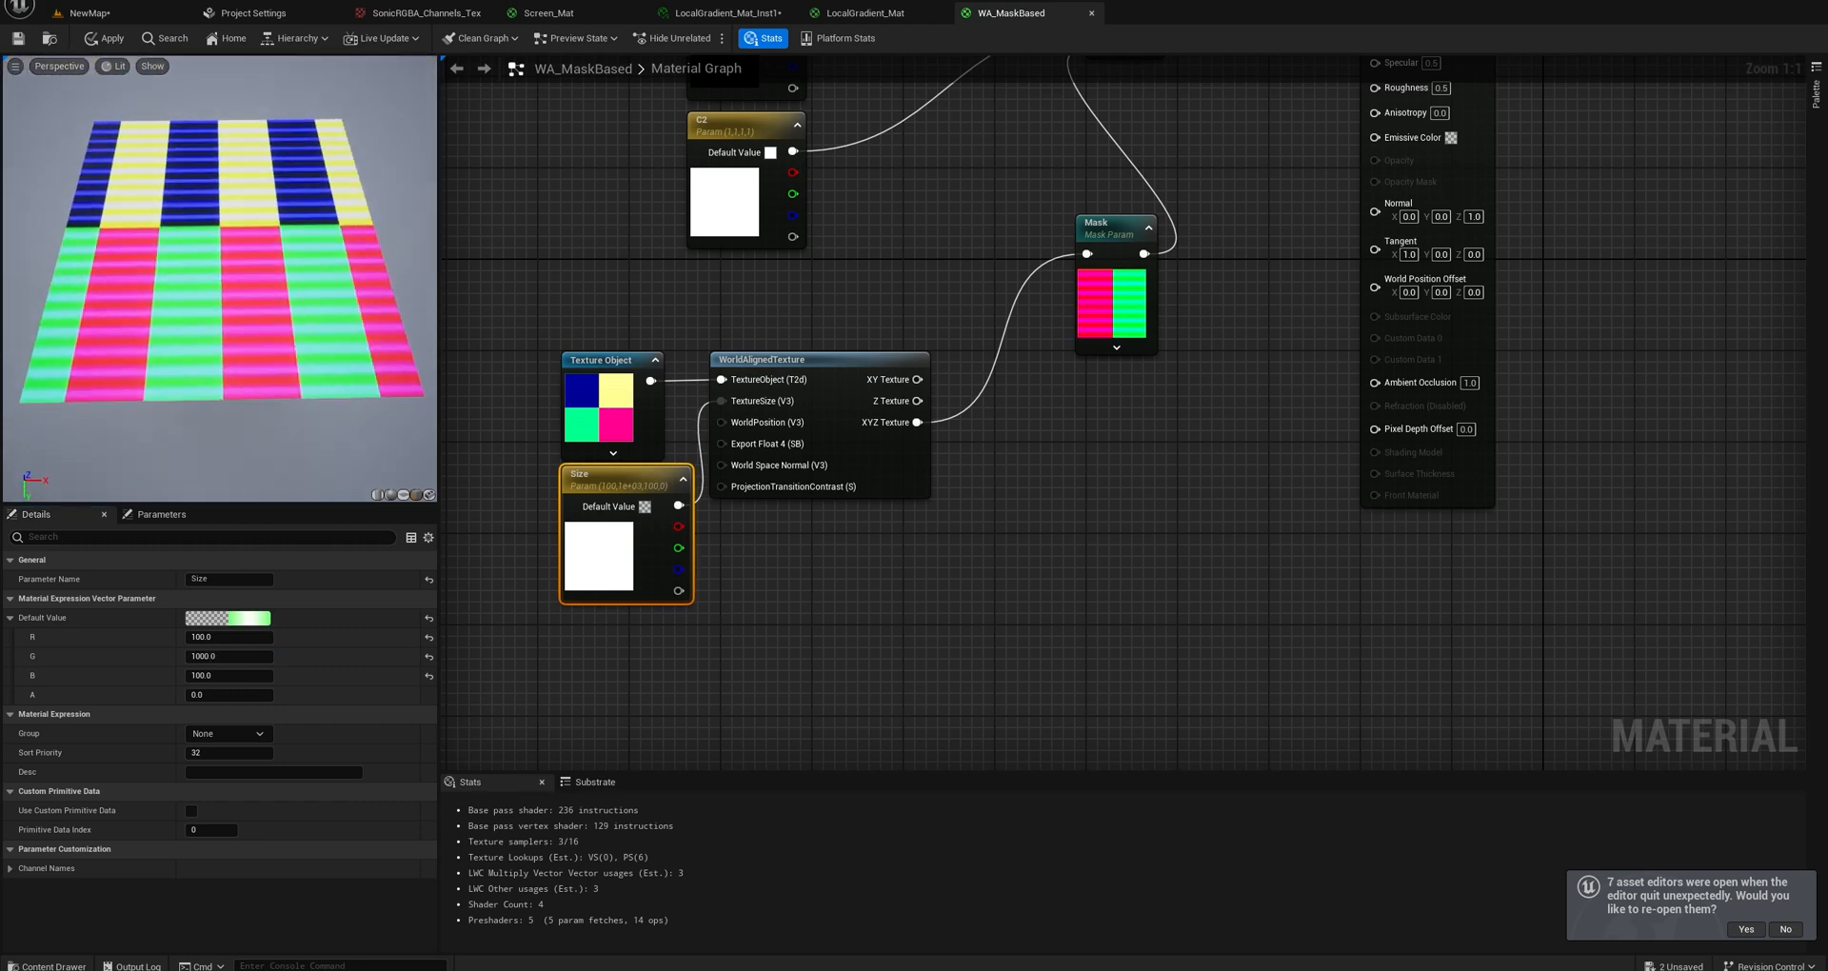
click(218, 633)
text(11000)
key(Return)
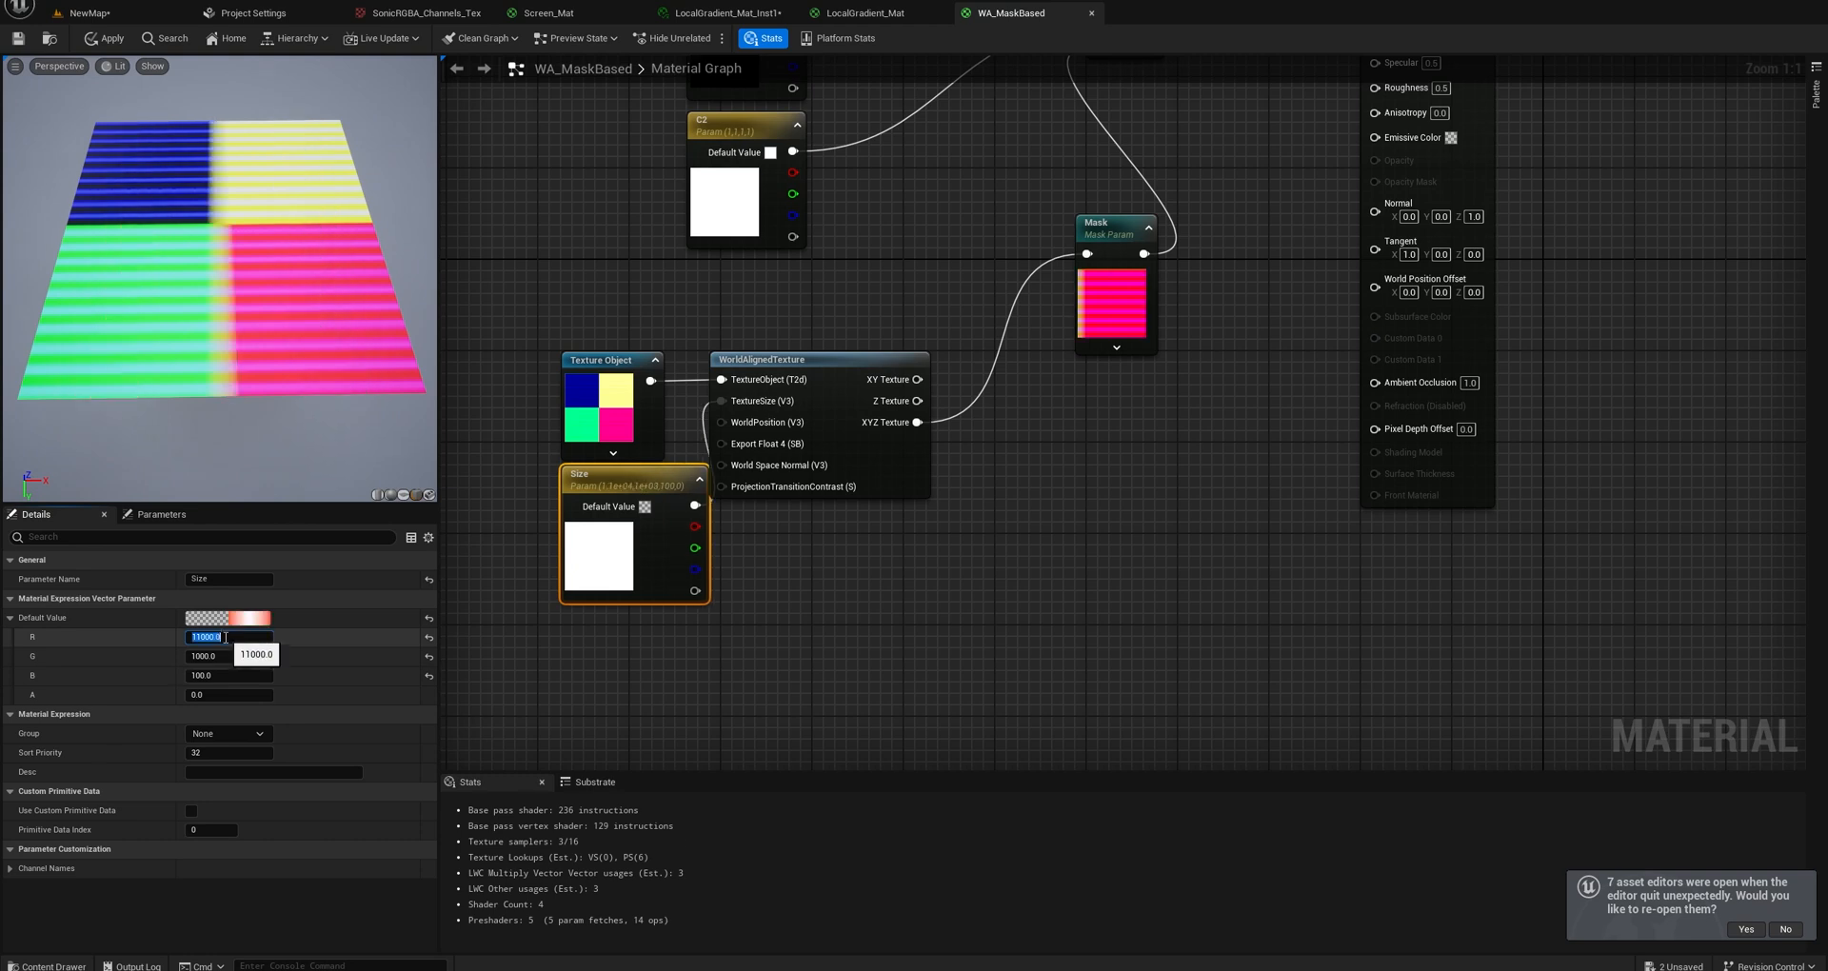
Reset Size's G and R values to 100 and inspect the cube's side.
click(216, 651)
text(1)
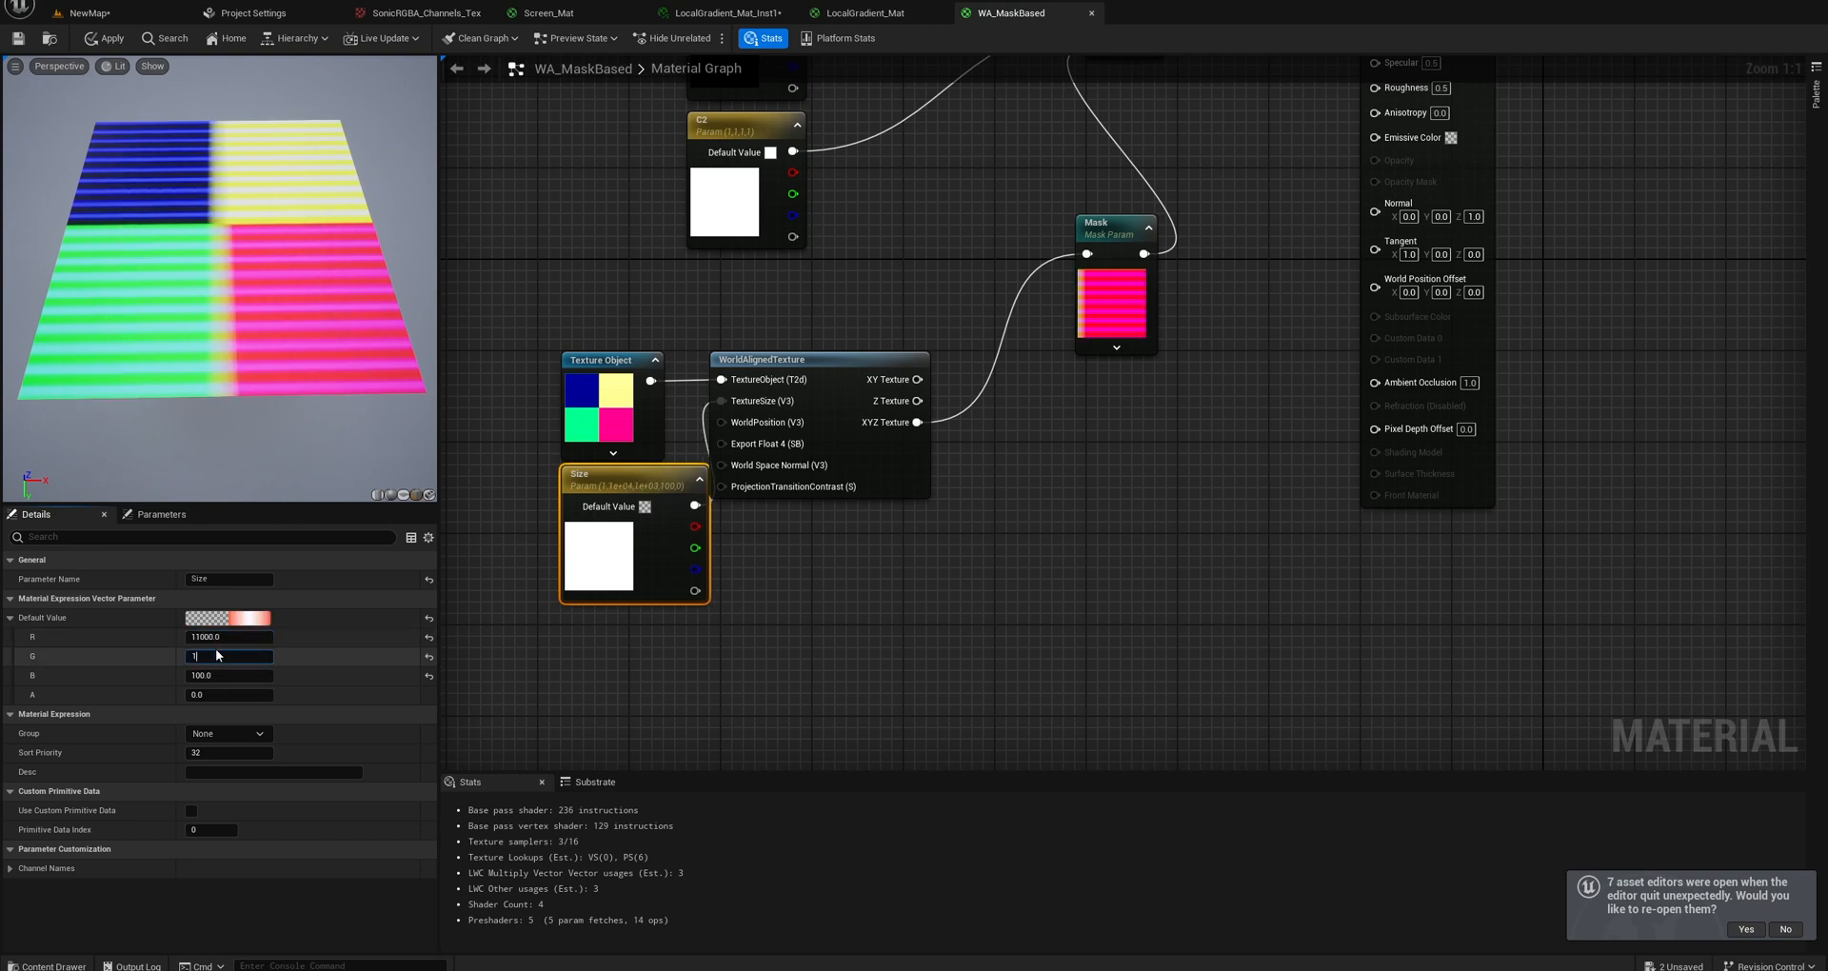
text(00)
key(Return)
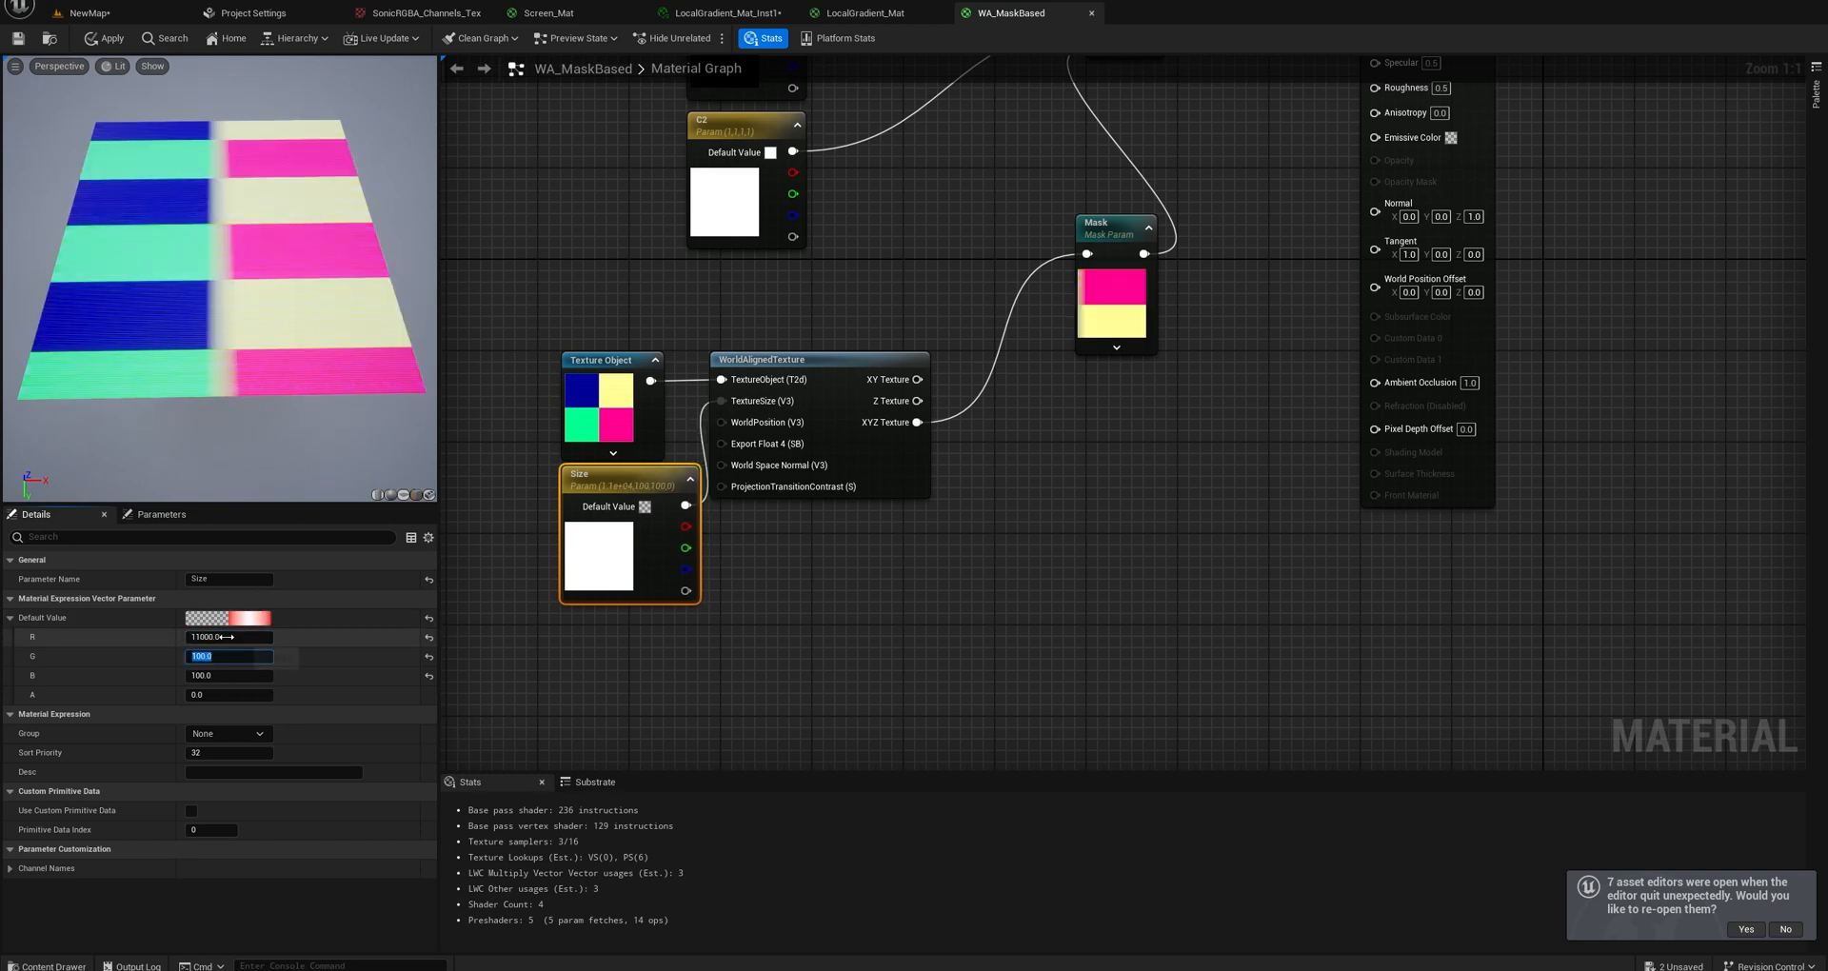
key(Return)
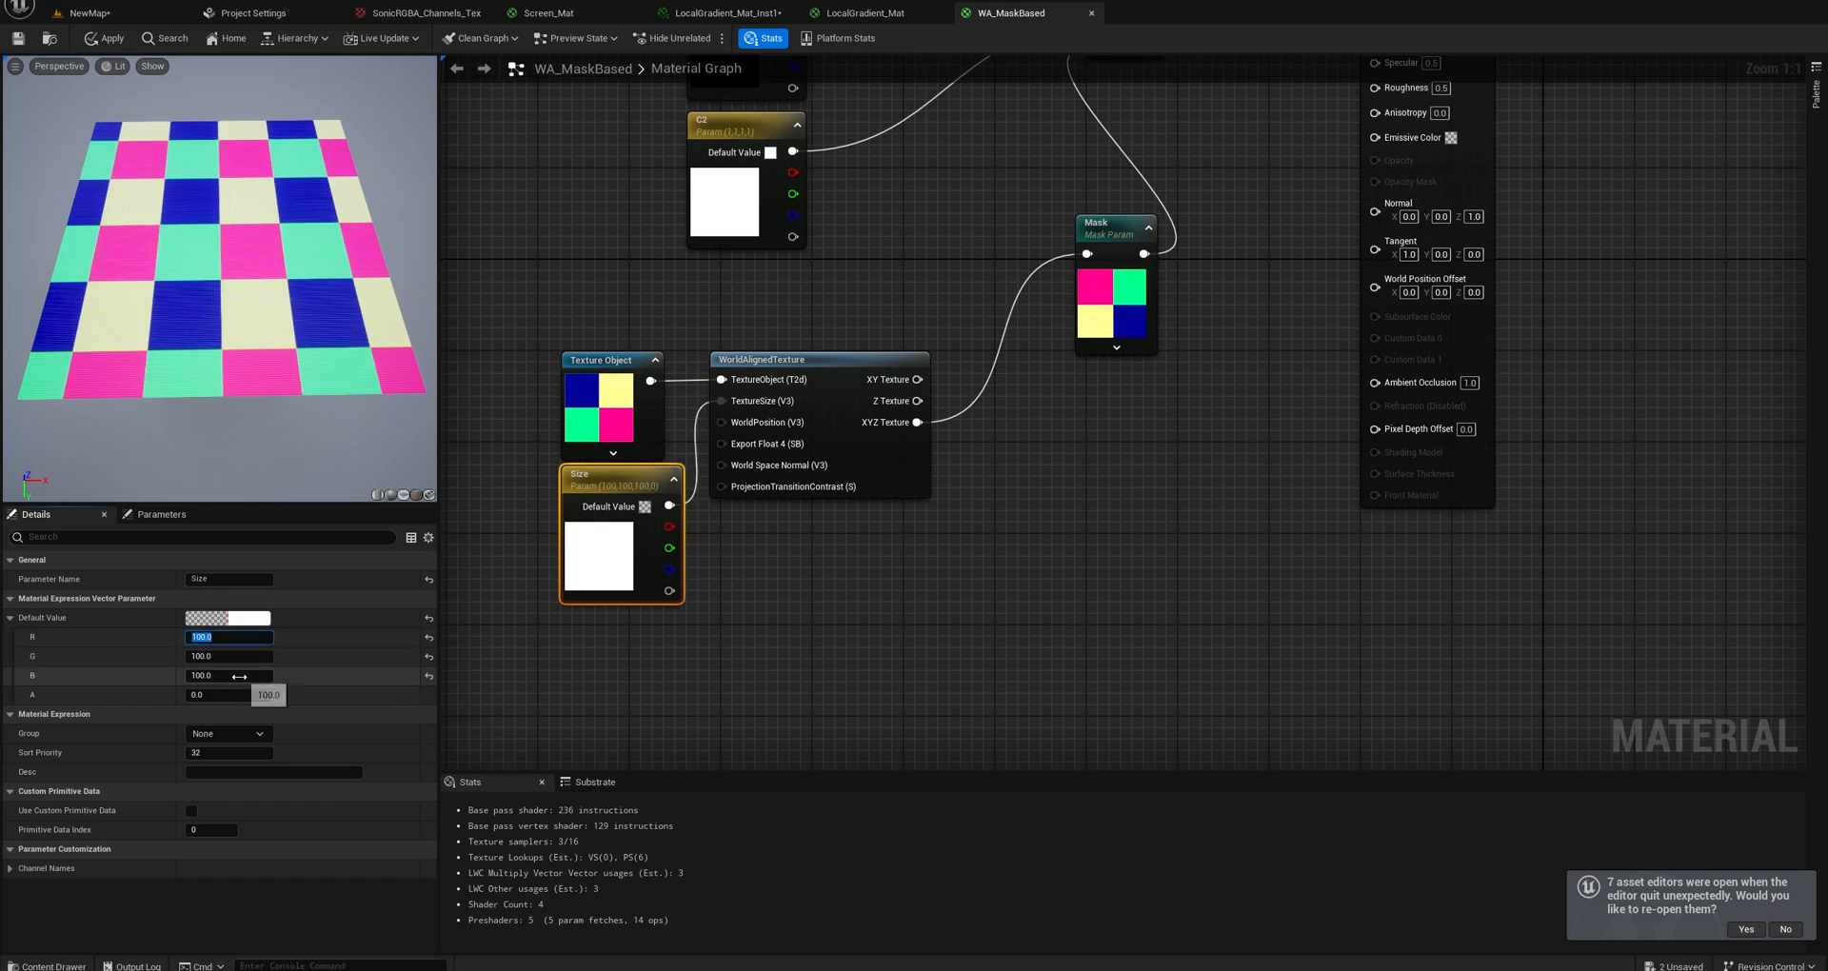
drag(279, 396, 234, 250)
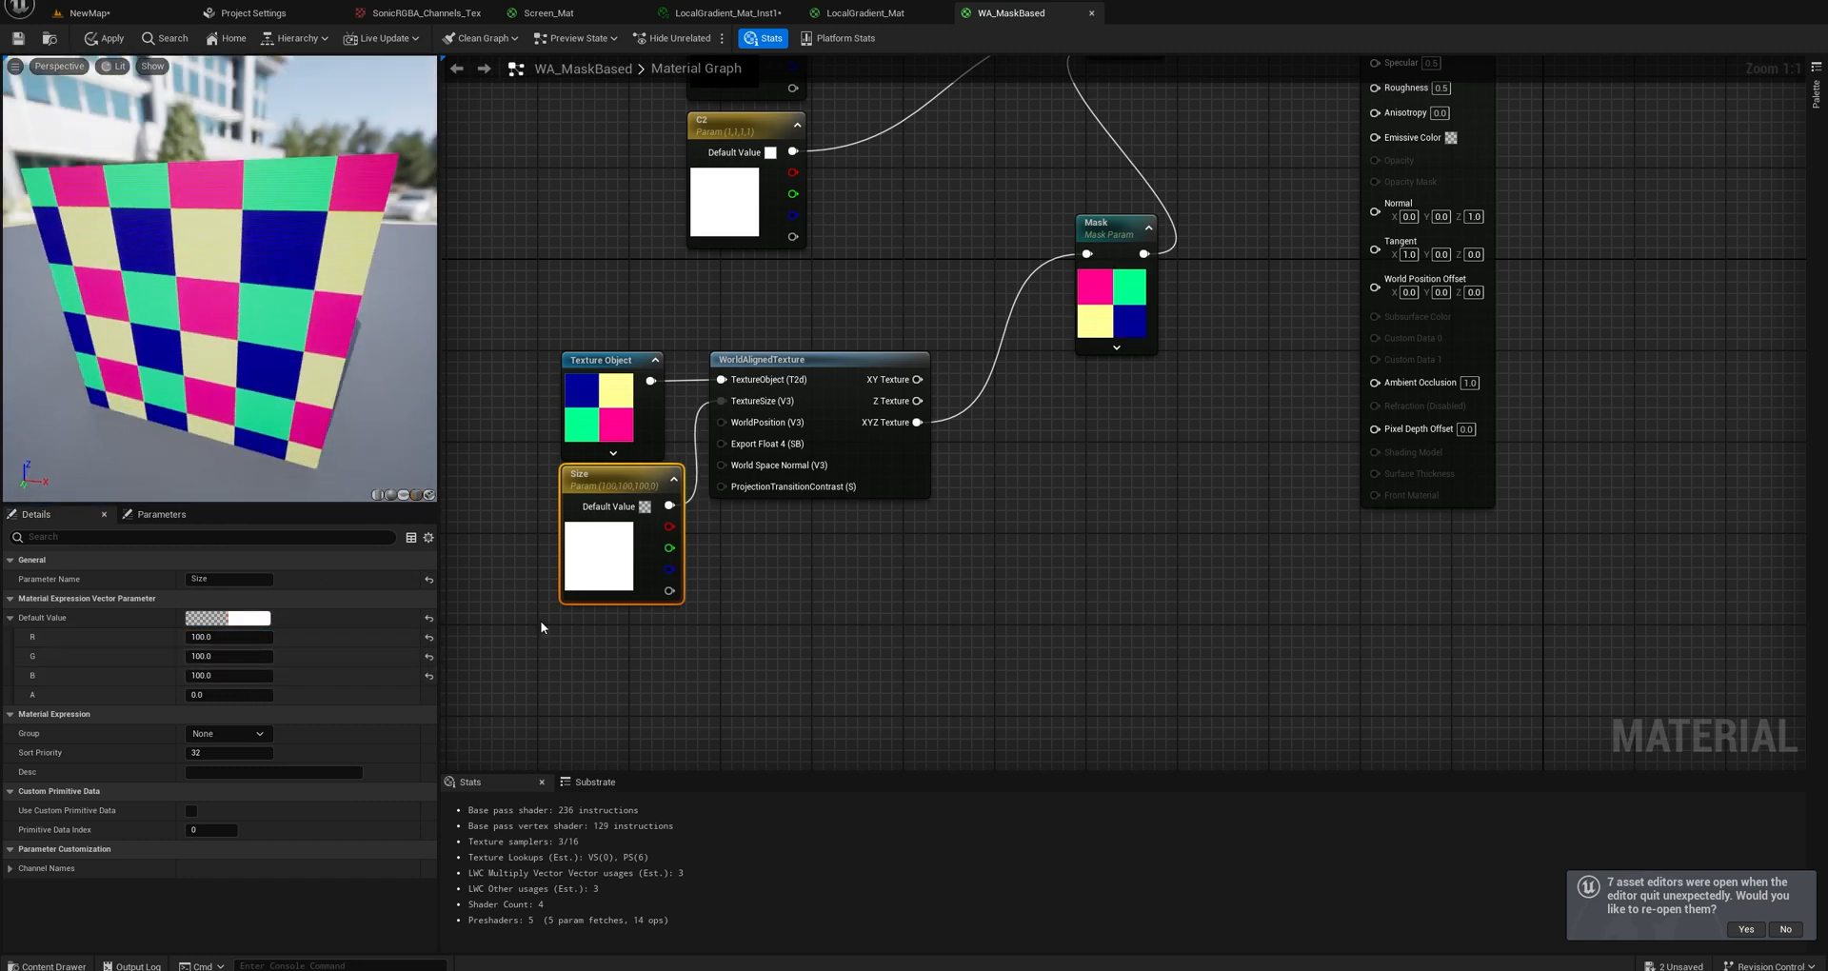
Move the Size node aside and drive WorldAlignedTexture's TextureSize with a new Constant node set to 100.
click(704, 692)
drag(592, 478, 500, 500)
right_drag(662, 589, 791, 570)
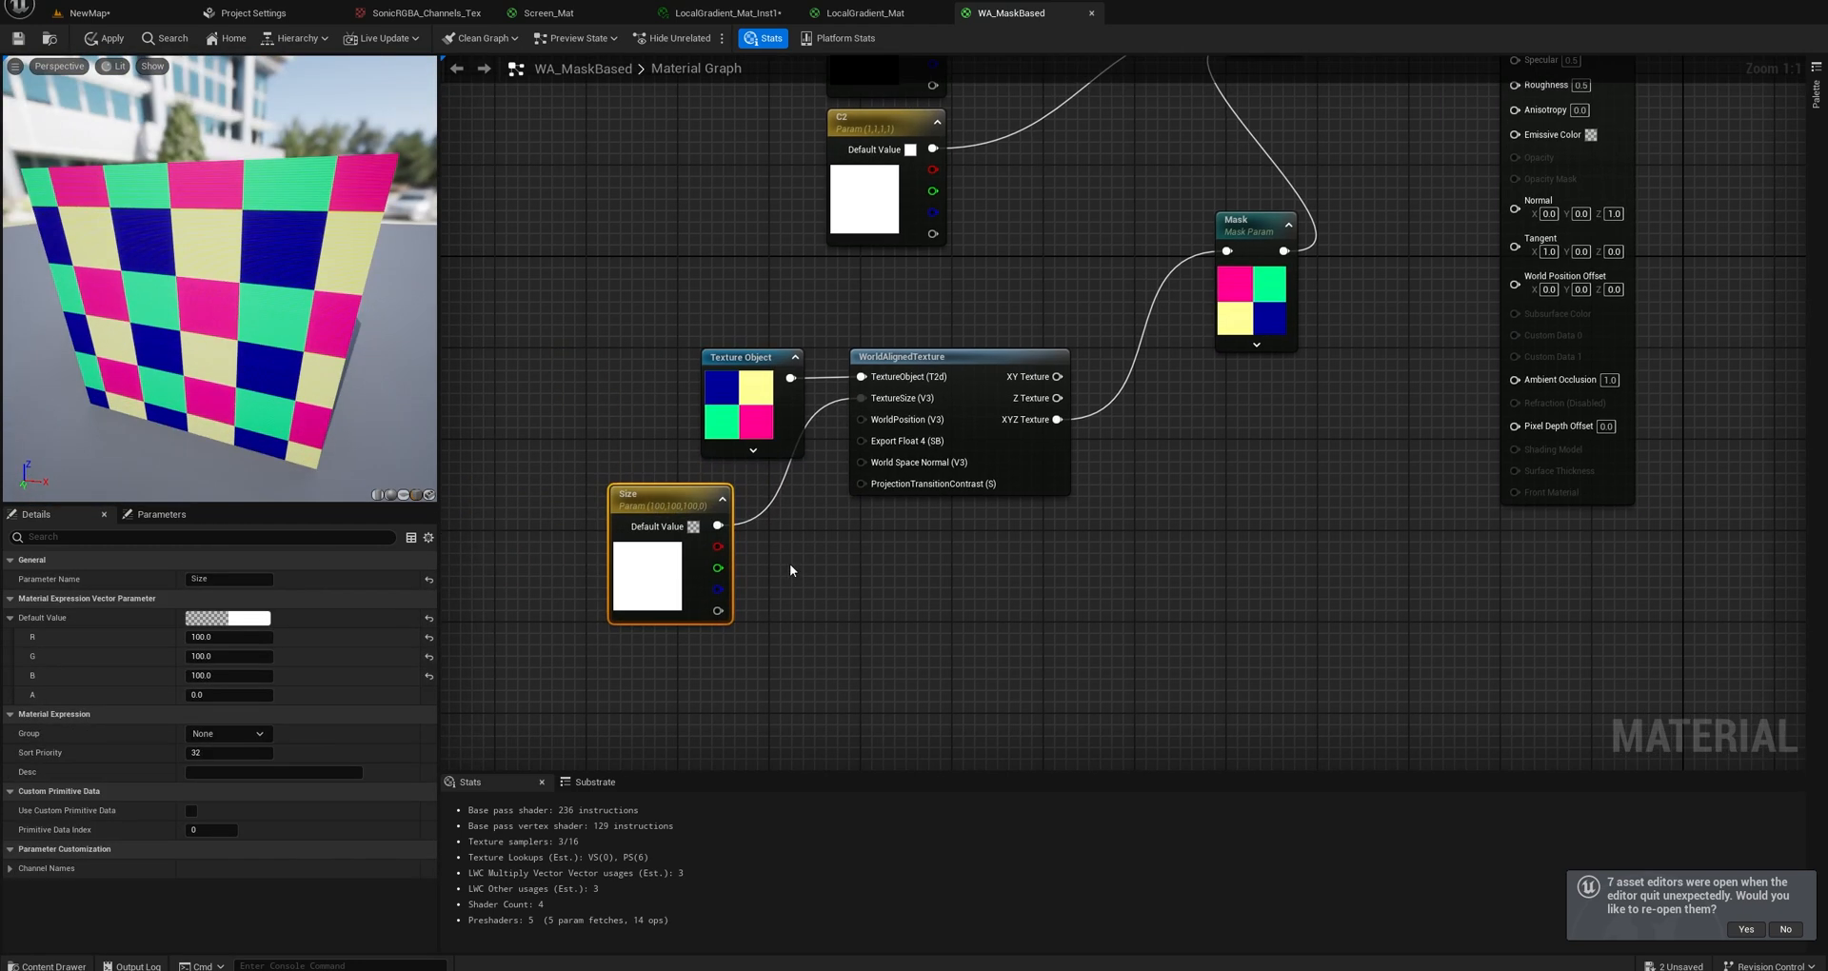
click(774, 562)
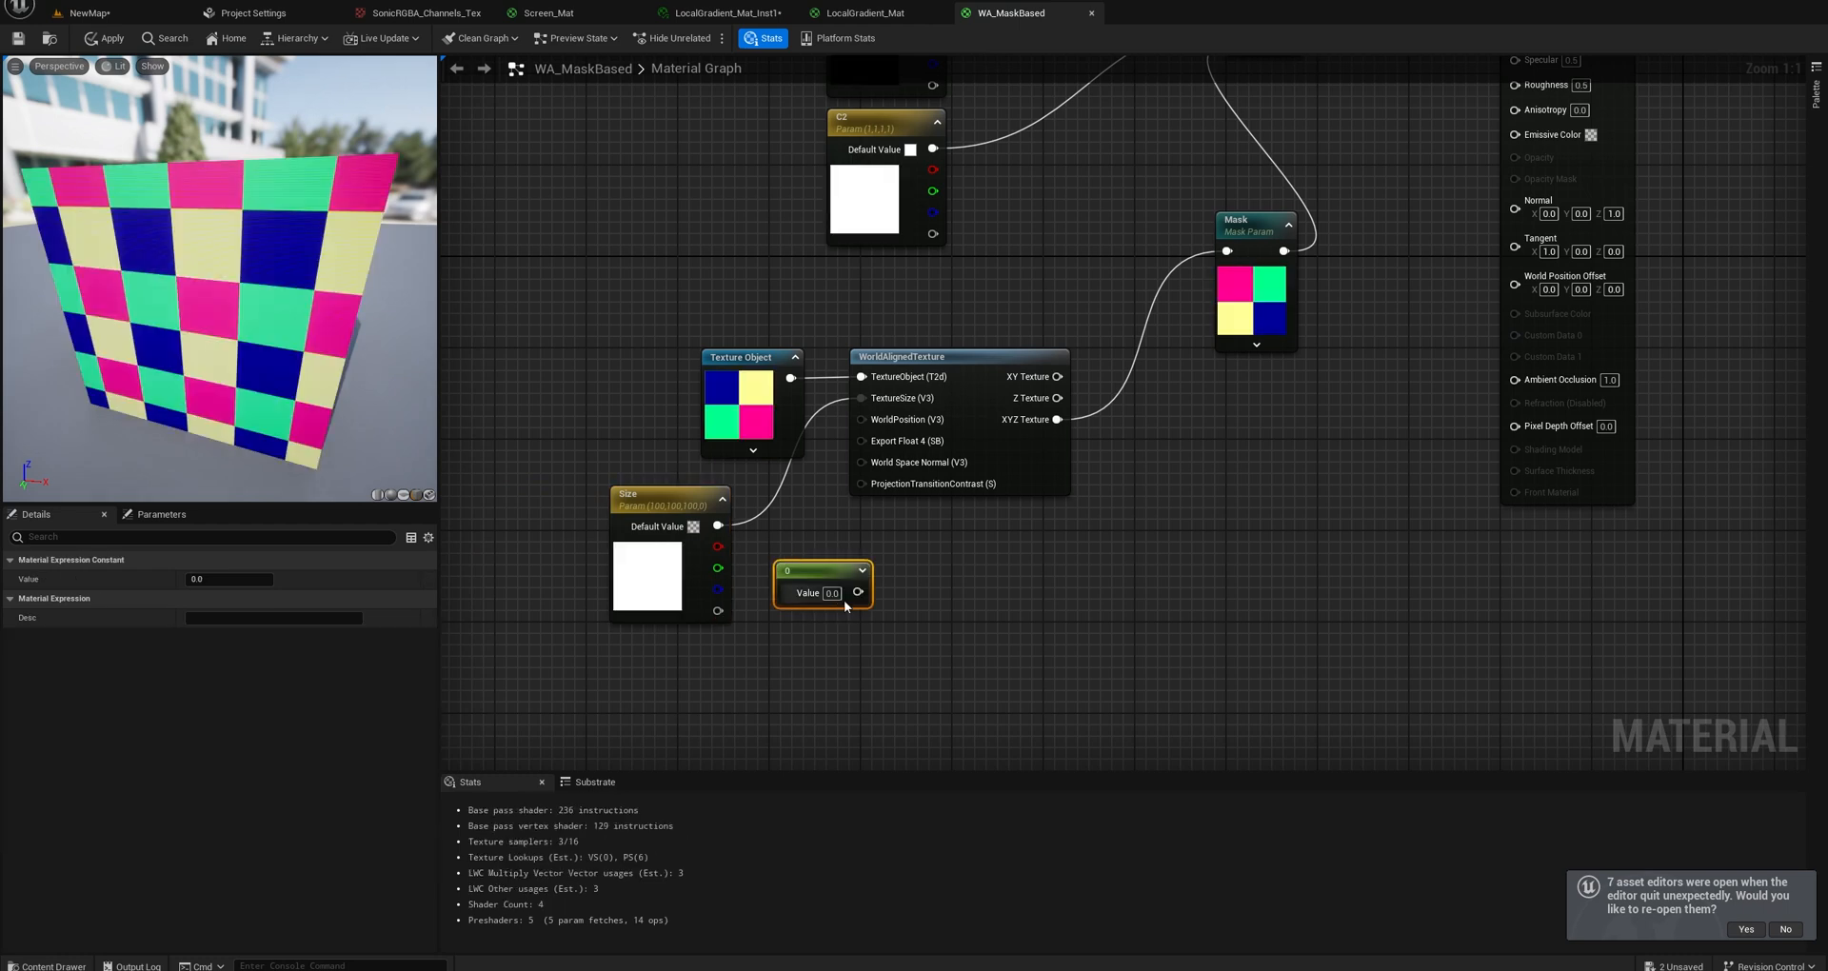
drag(858, 592, 864, 399)
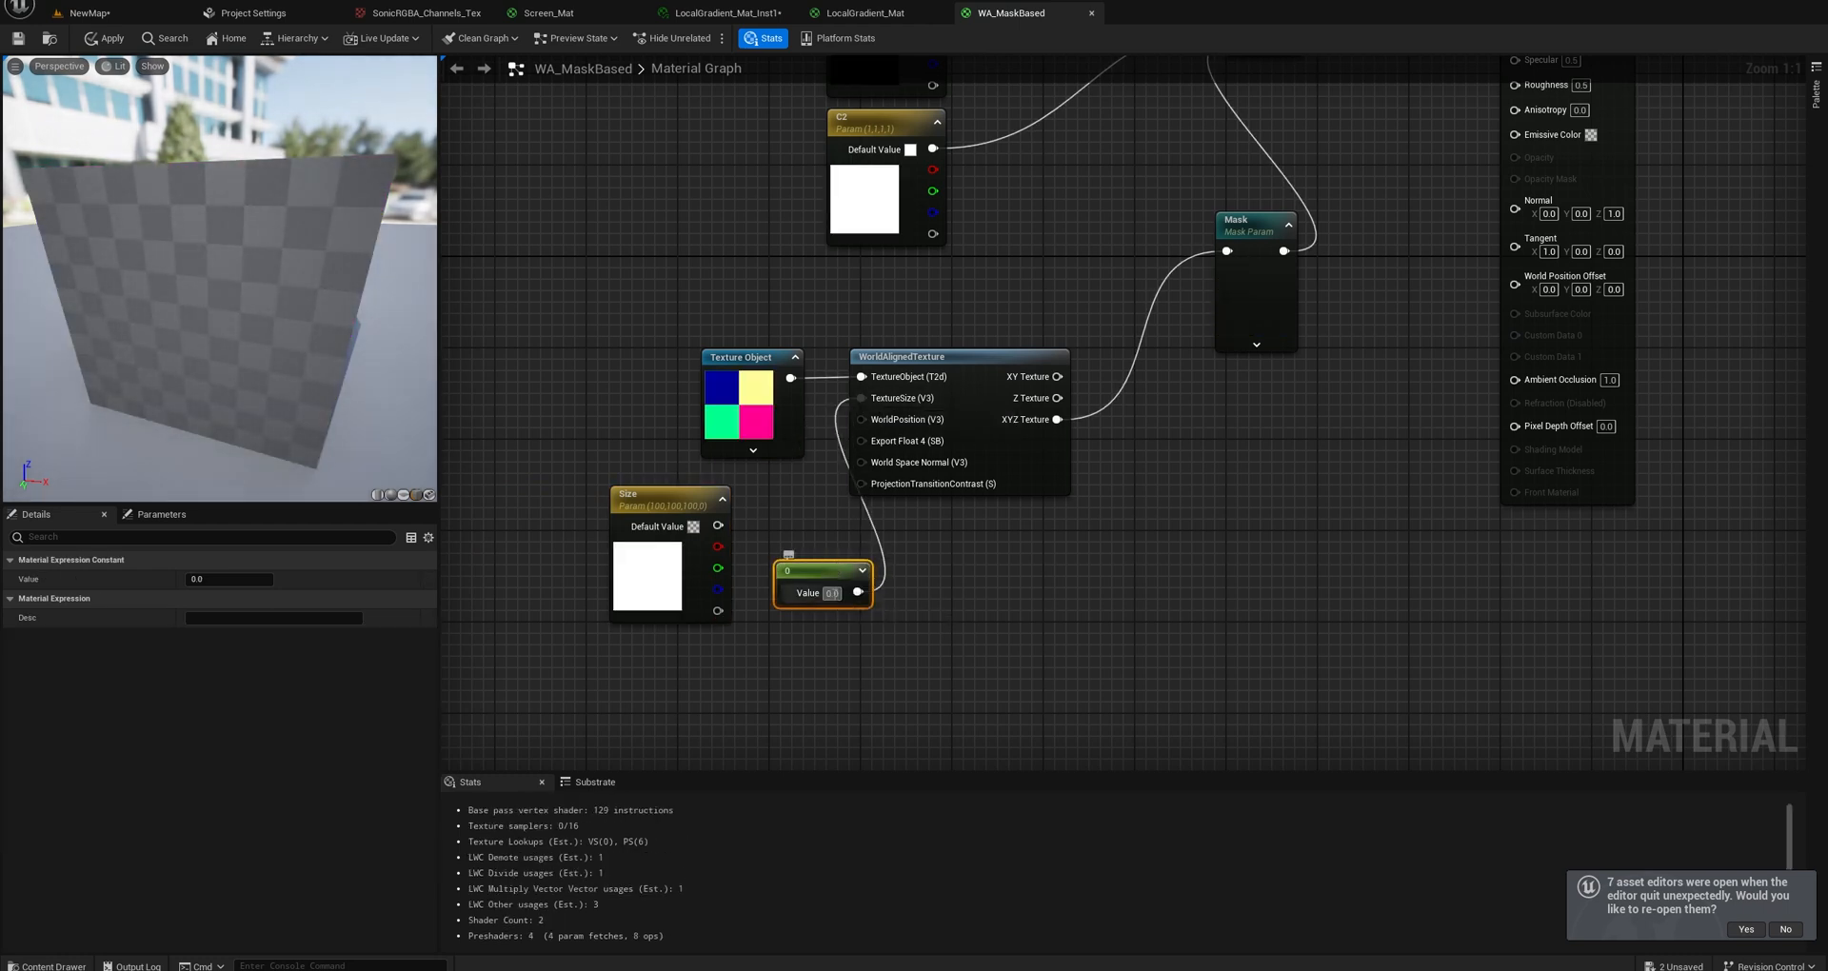
click(832, 594)
text(100)
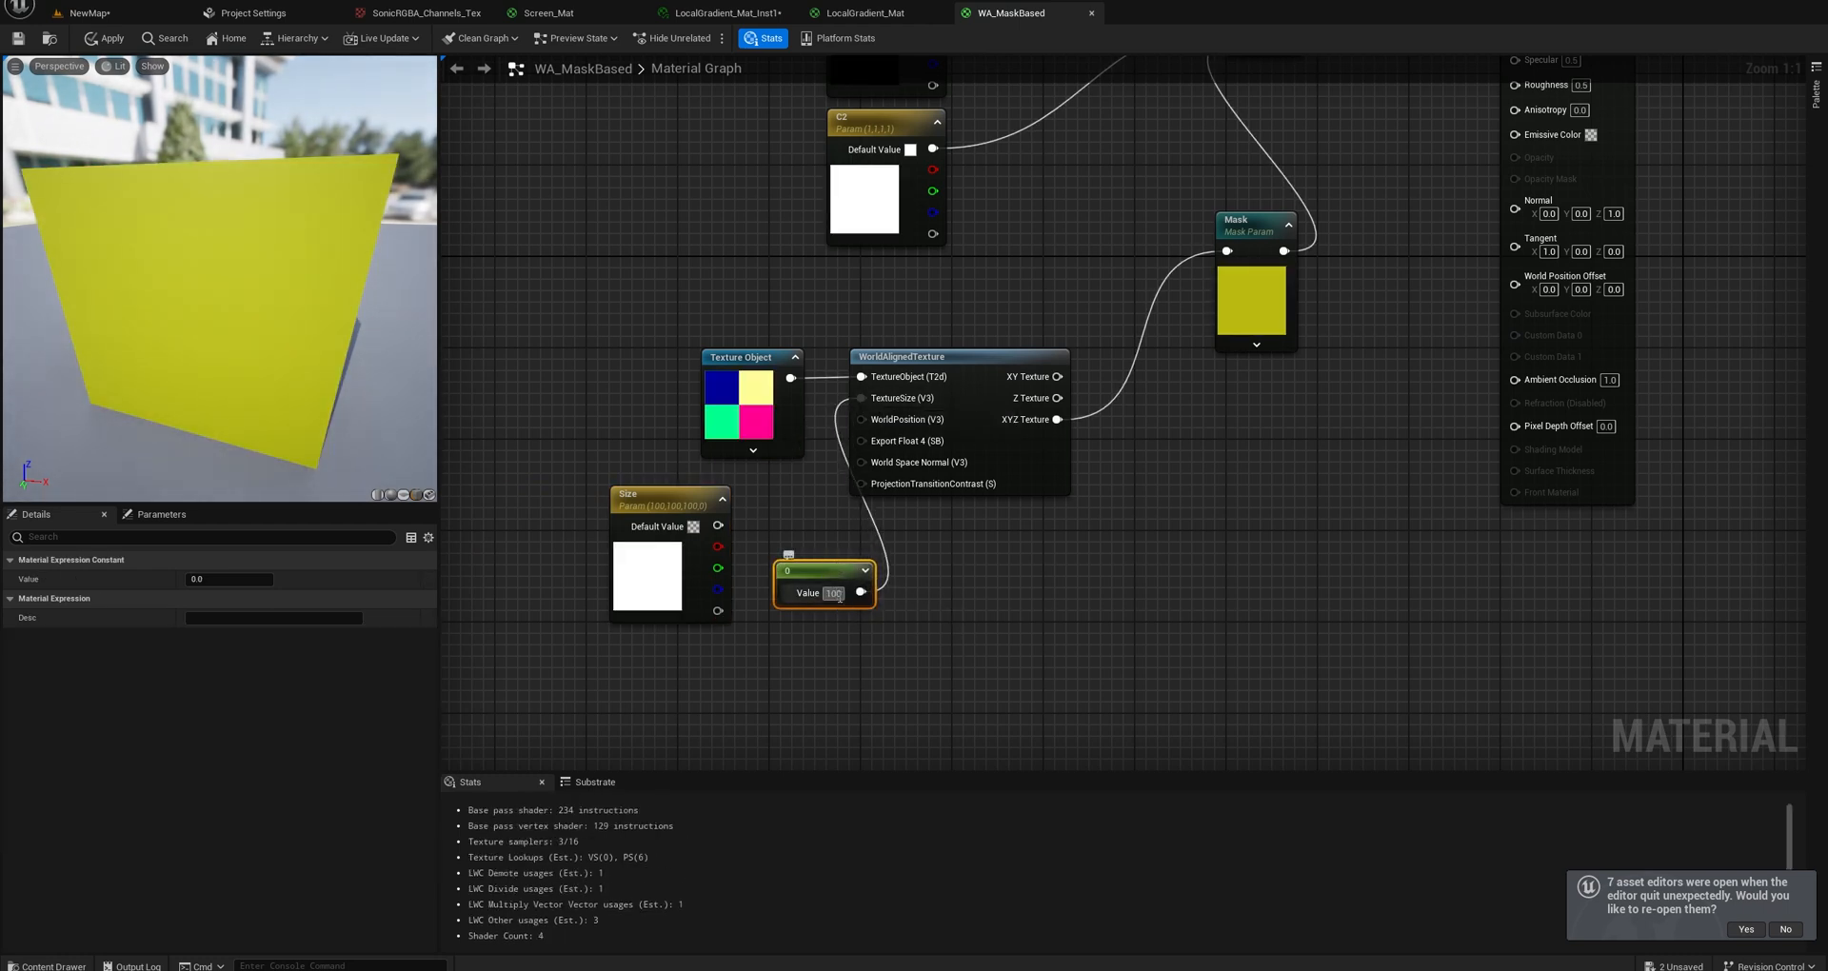
key(Return)
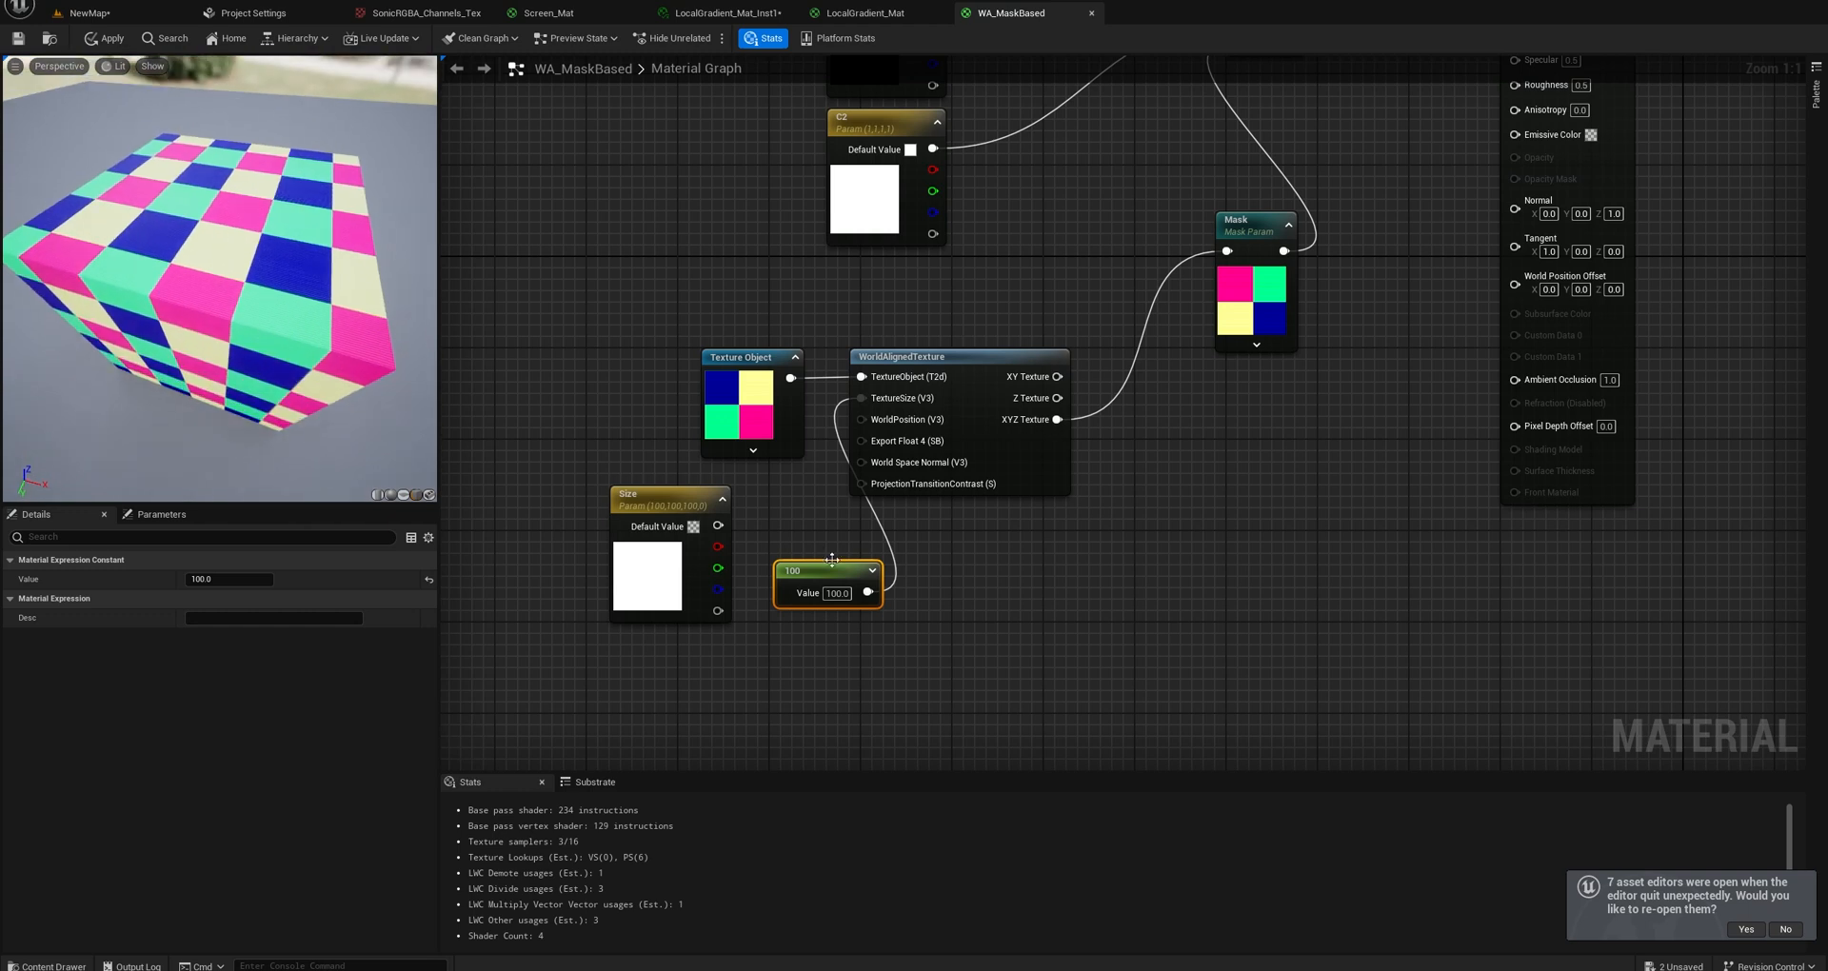
Convert the Constant node feeding TextureSize into a scalar parameter and delete the unused Size vector parameter.
drag(819, 573, 769, 543)
right_click(777, 539)
click(850, 589)
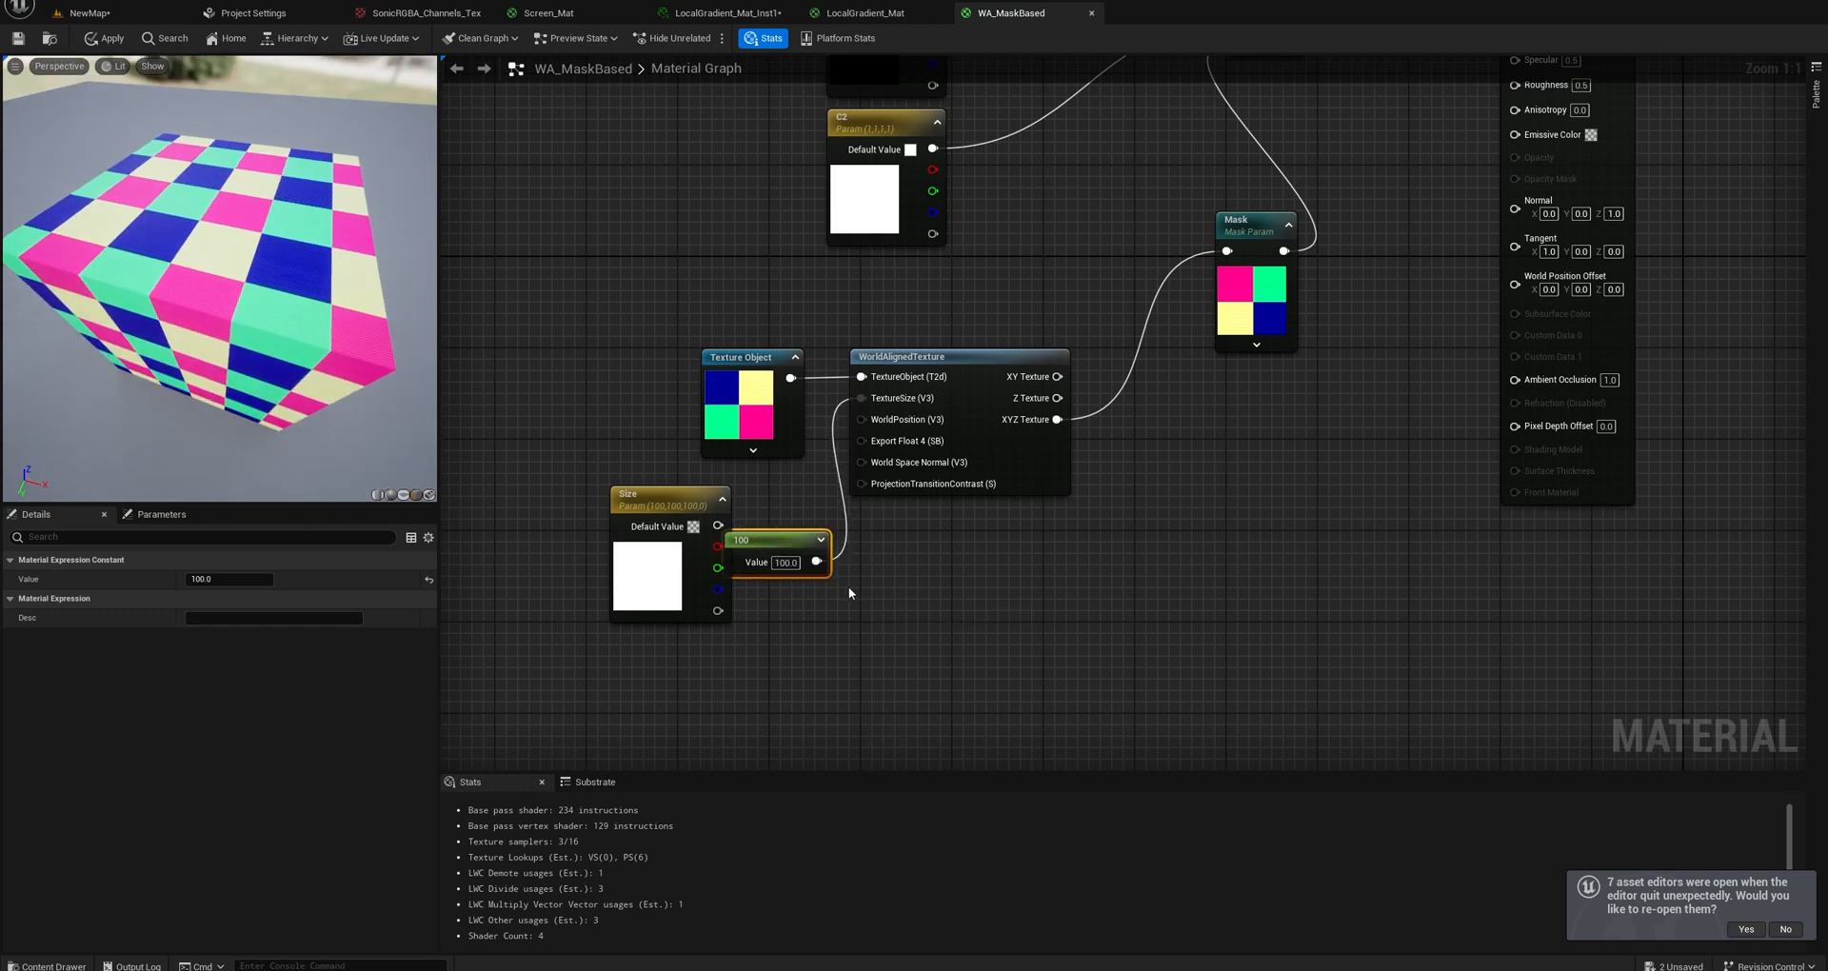
click(849, 594)
click(699, 512)
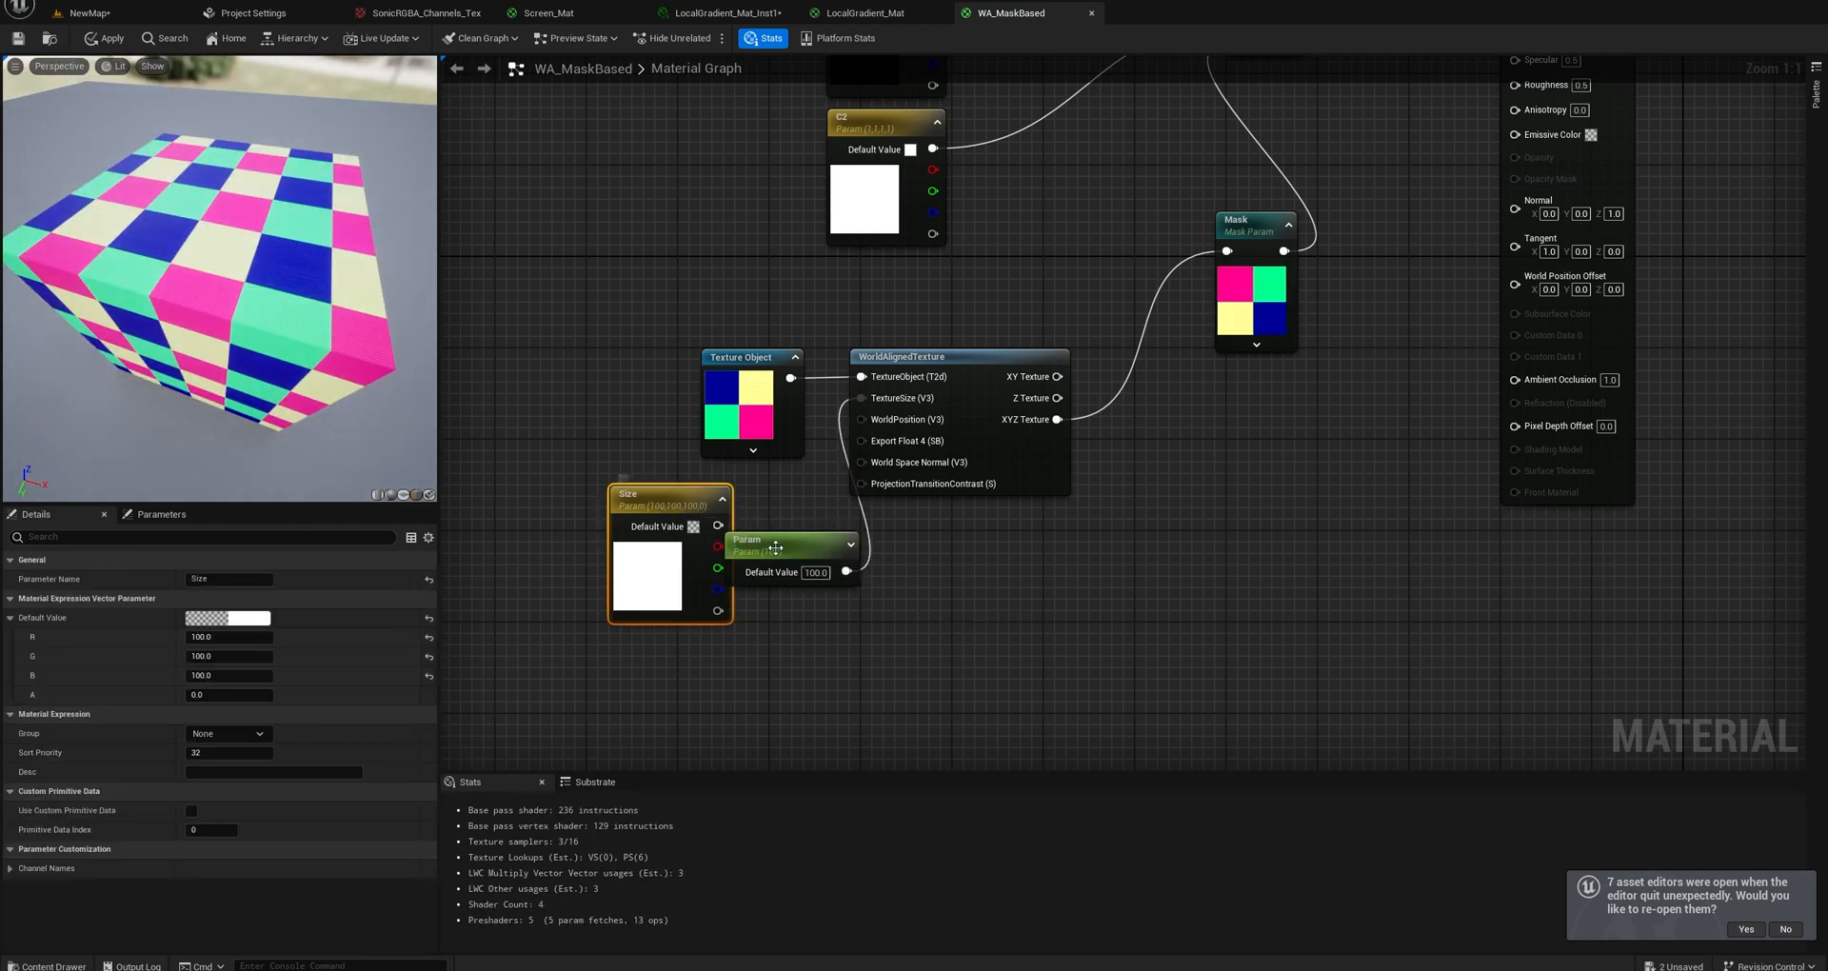
key(Delete)
Place the new scalar parameter below the Texture Object node and name it Scaling.
drag(776, 548, 731, 507)
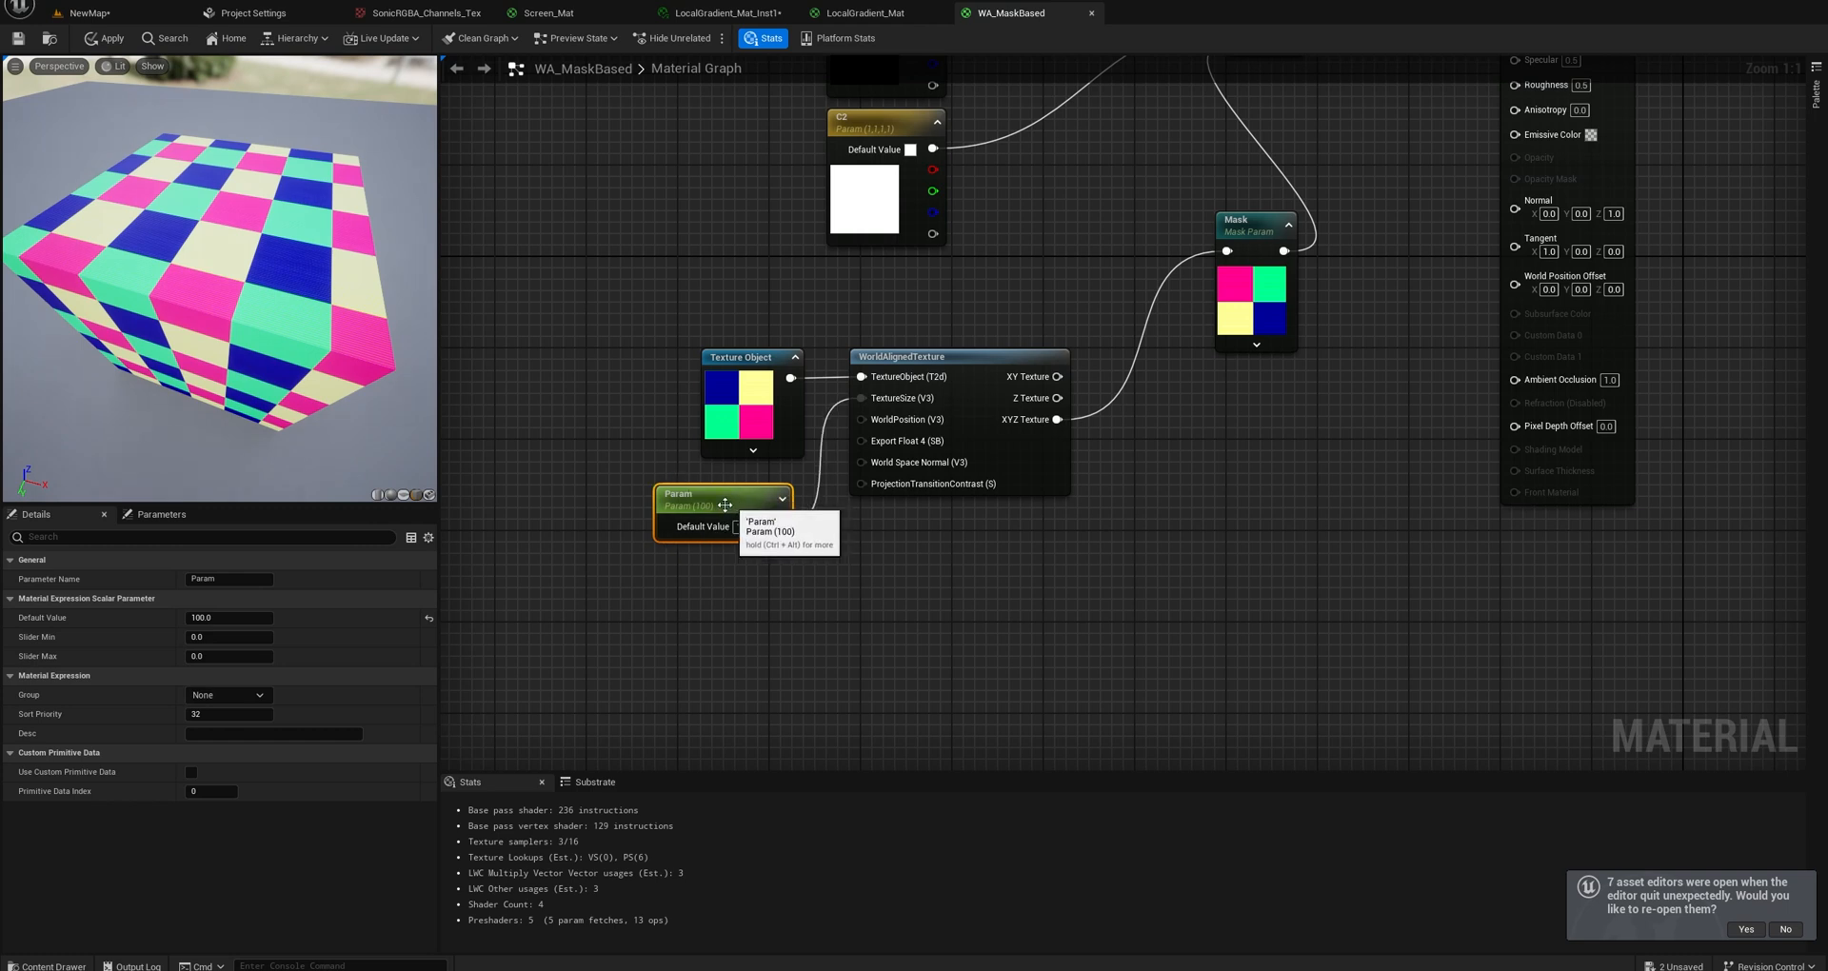
click(194, 579)
text(Sc)
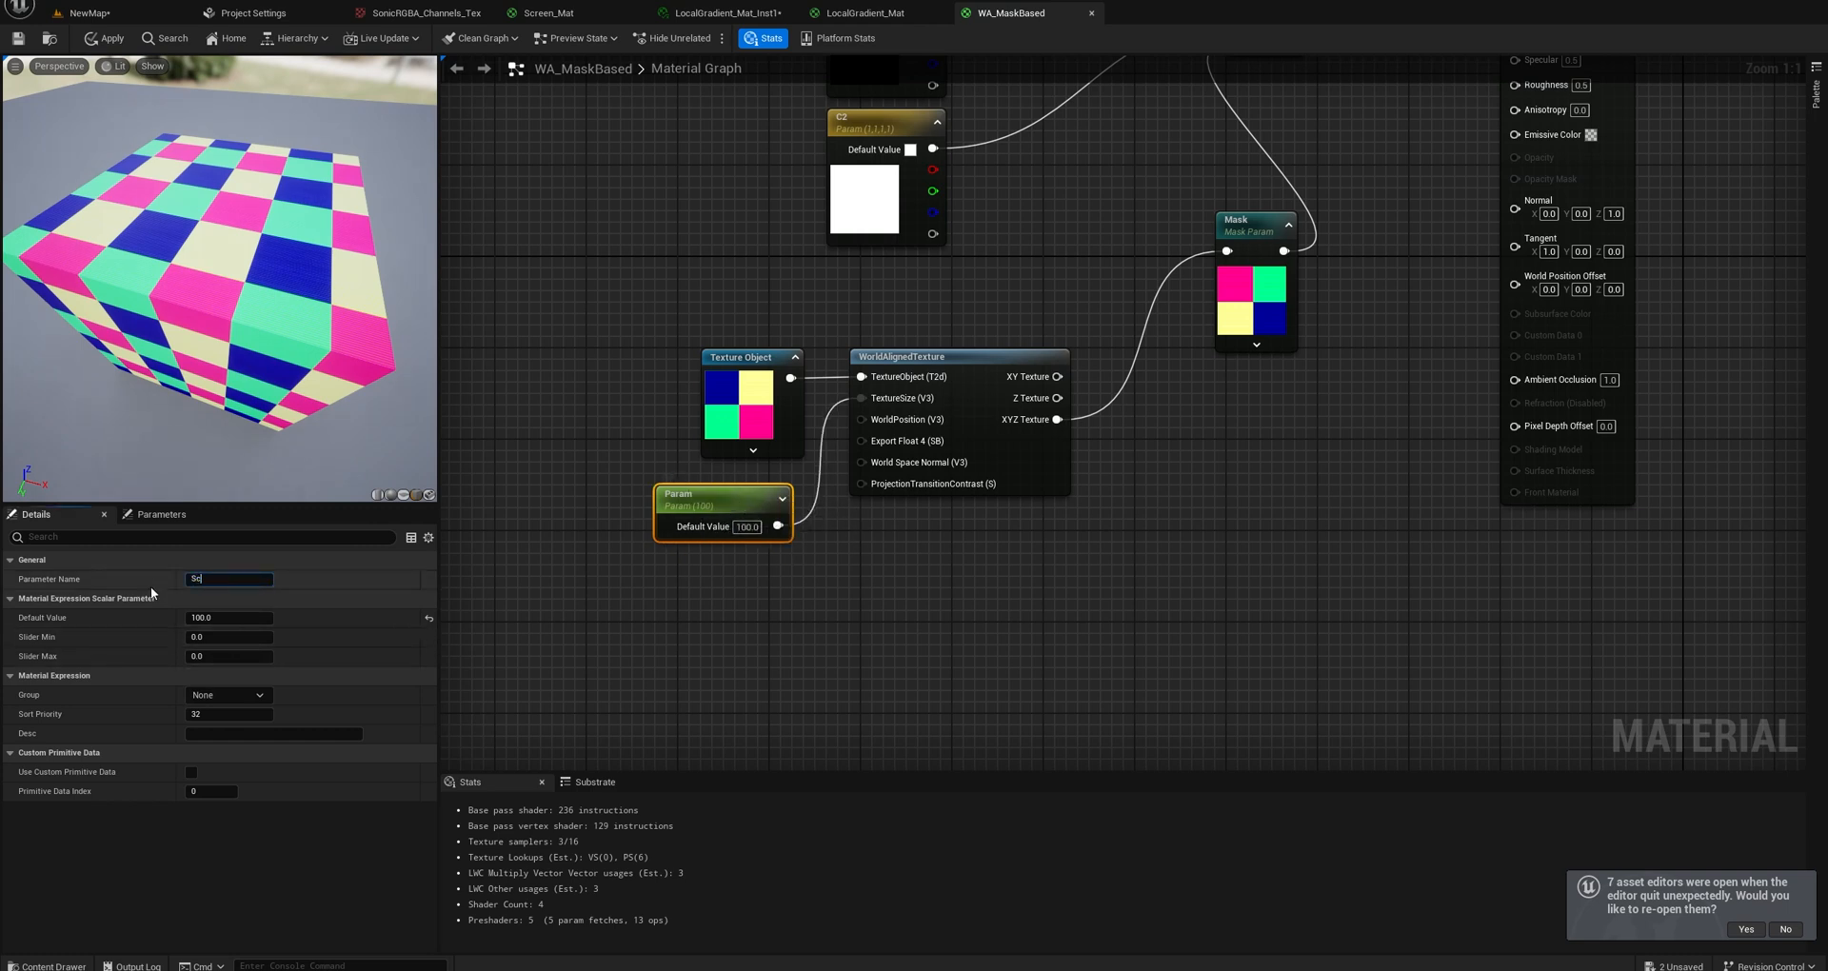
text(aling)
key(Return)
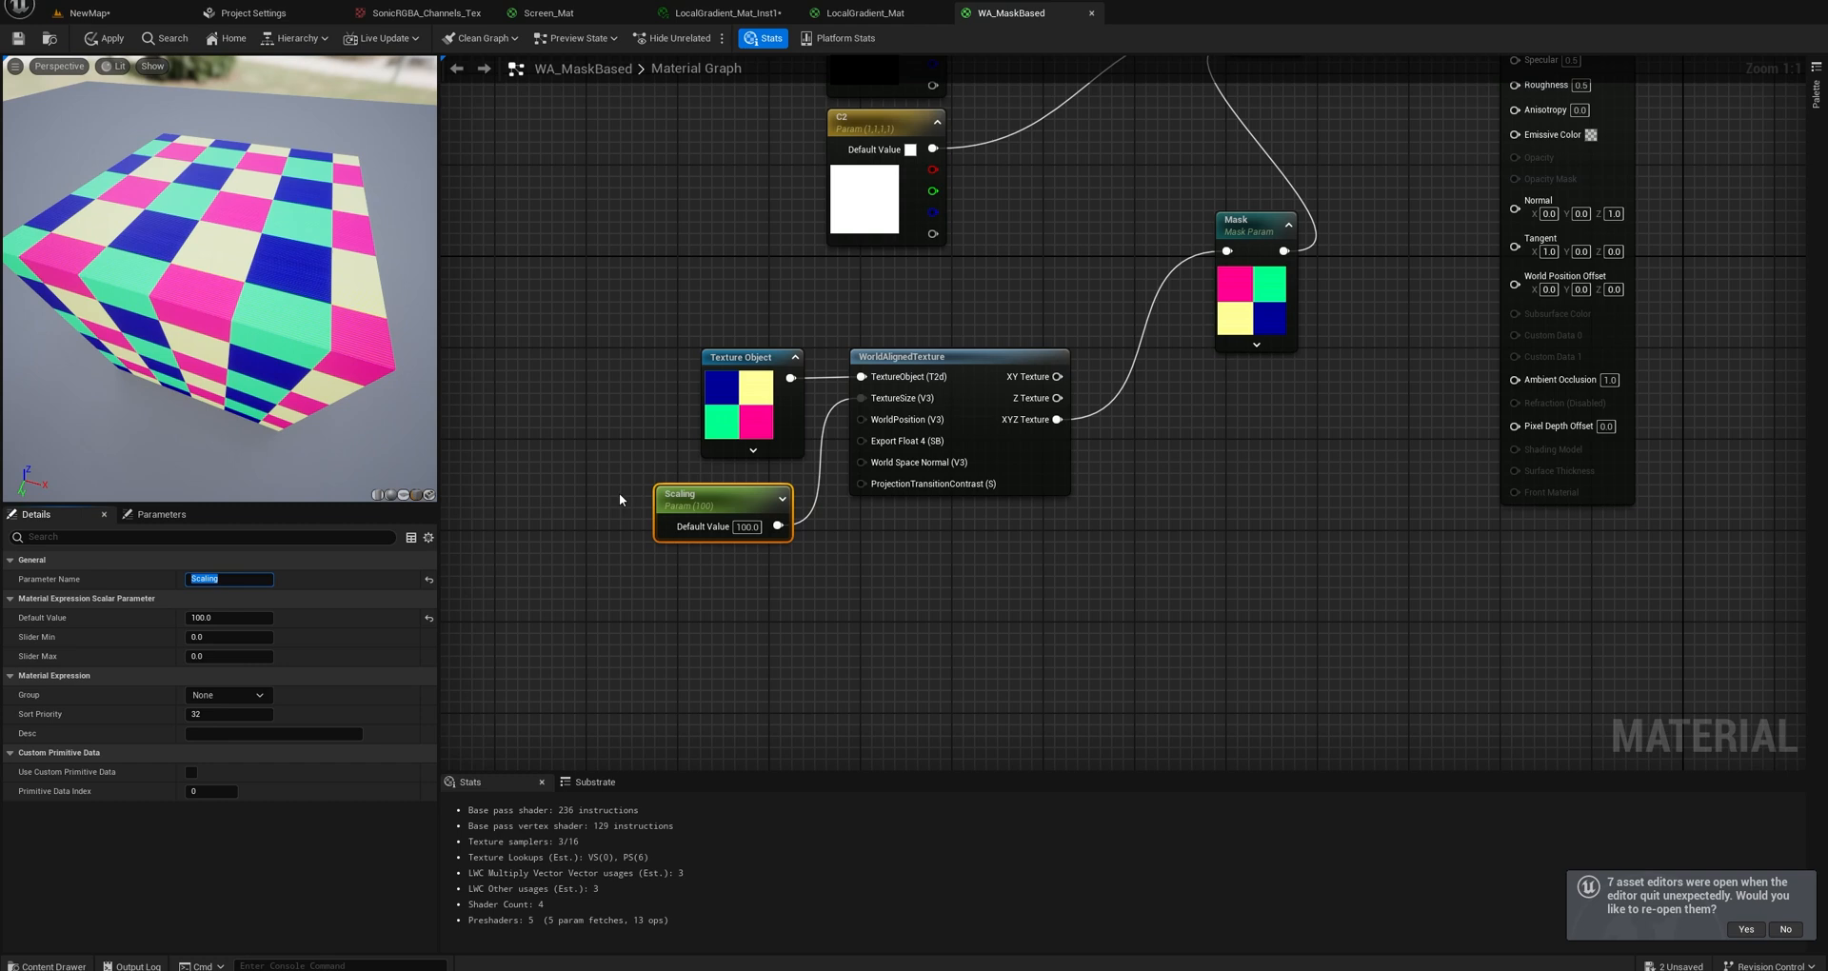
Shift the WorldAlignedTexture node slightly closer to the Texture Object node and save the WA_MaskBased material.
click(770, 473)
right_drag(1165, 365, 1048, 405)
drag(268, 404, 285, 262)
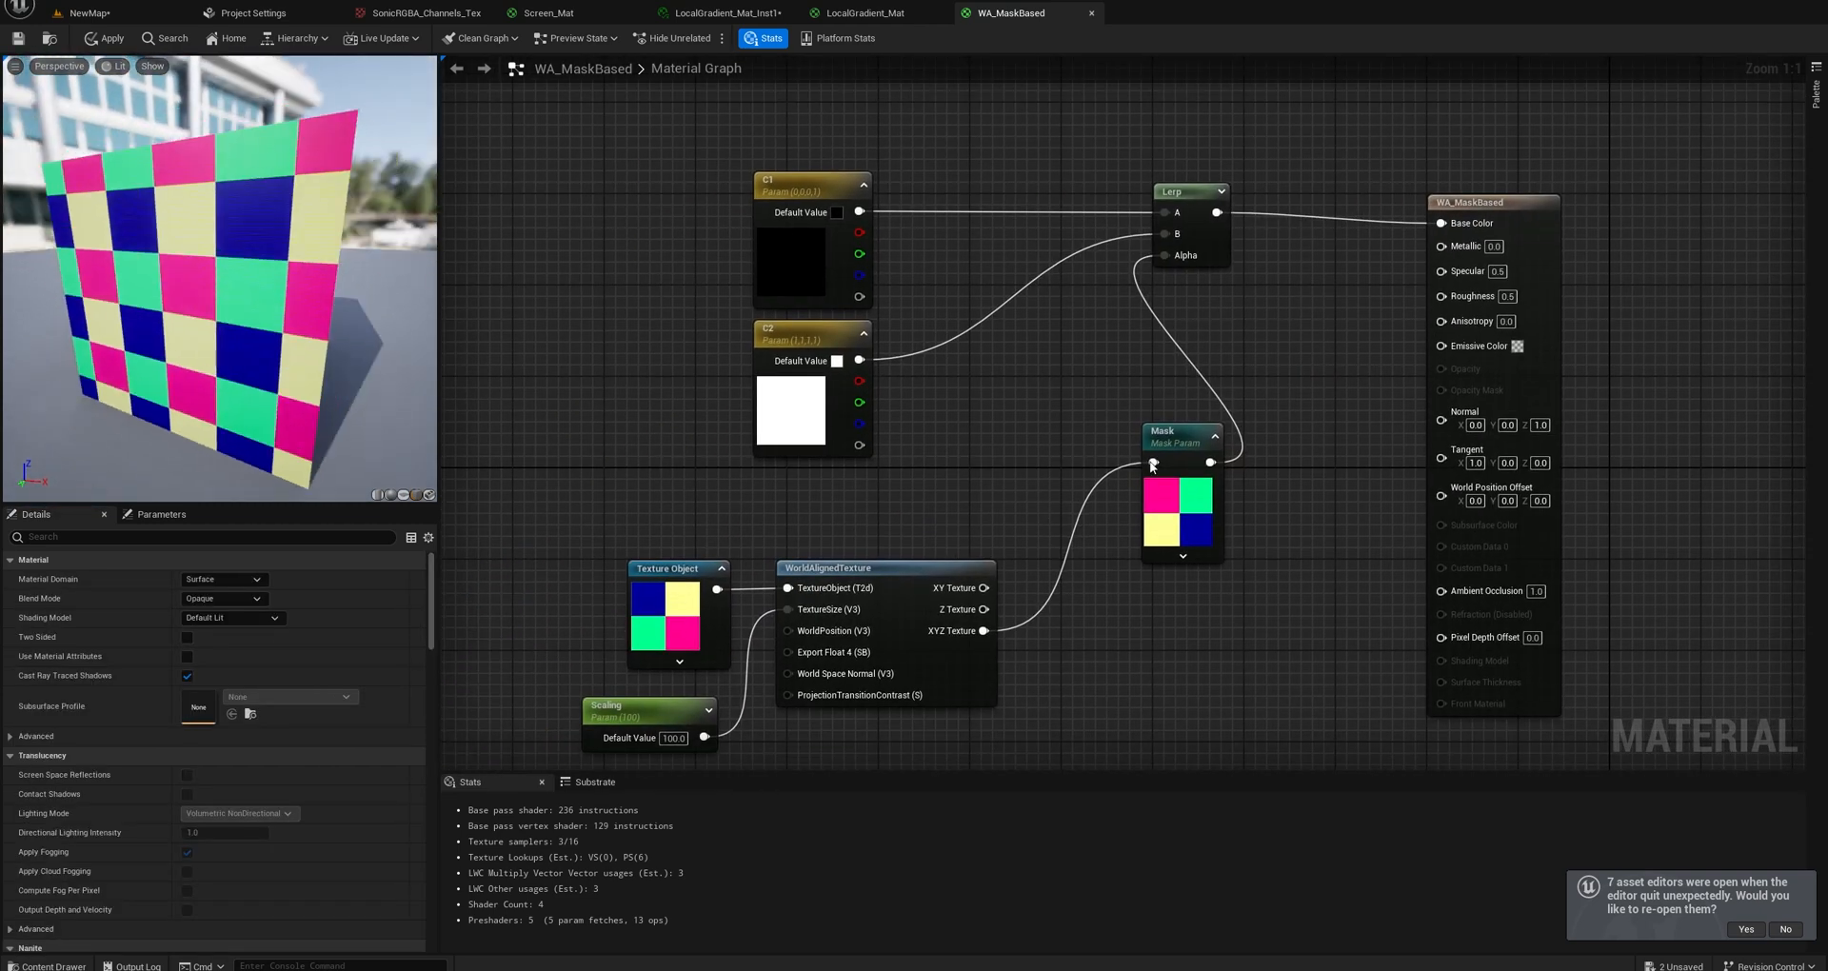
drag(923, 575, 911, 577)
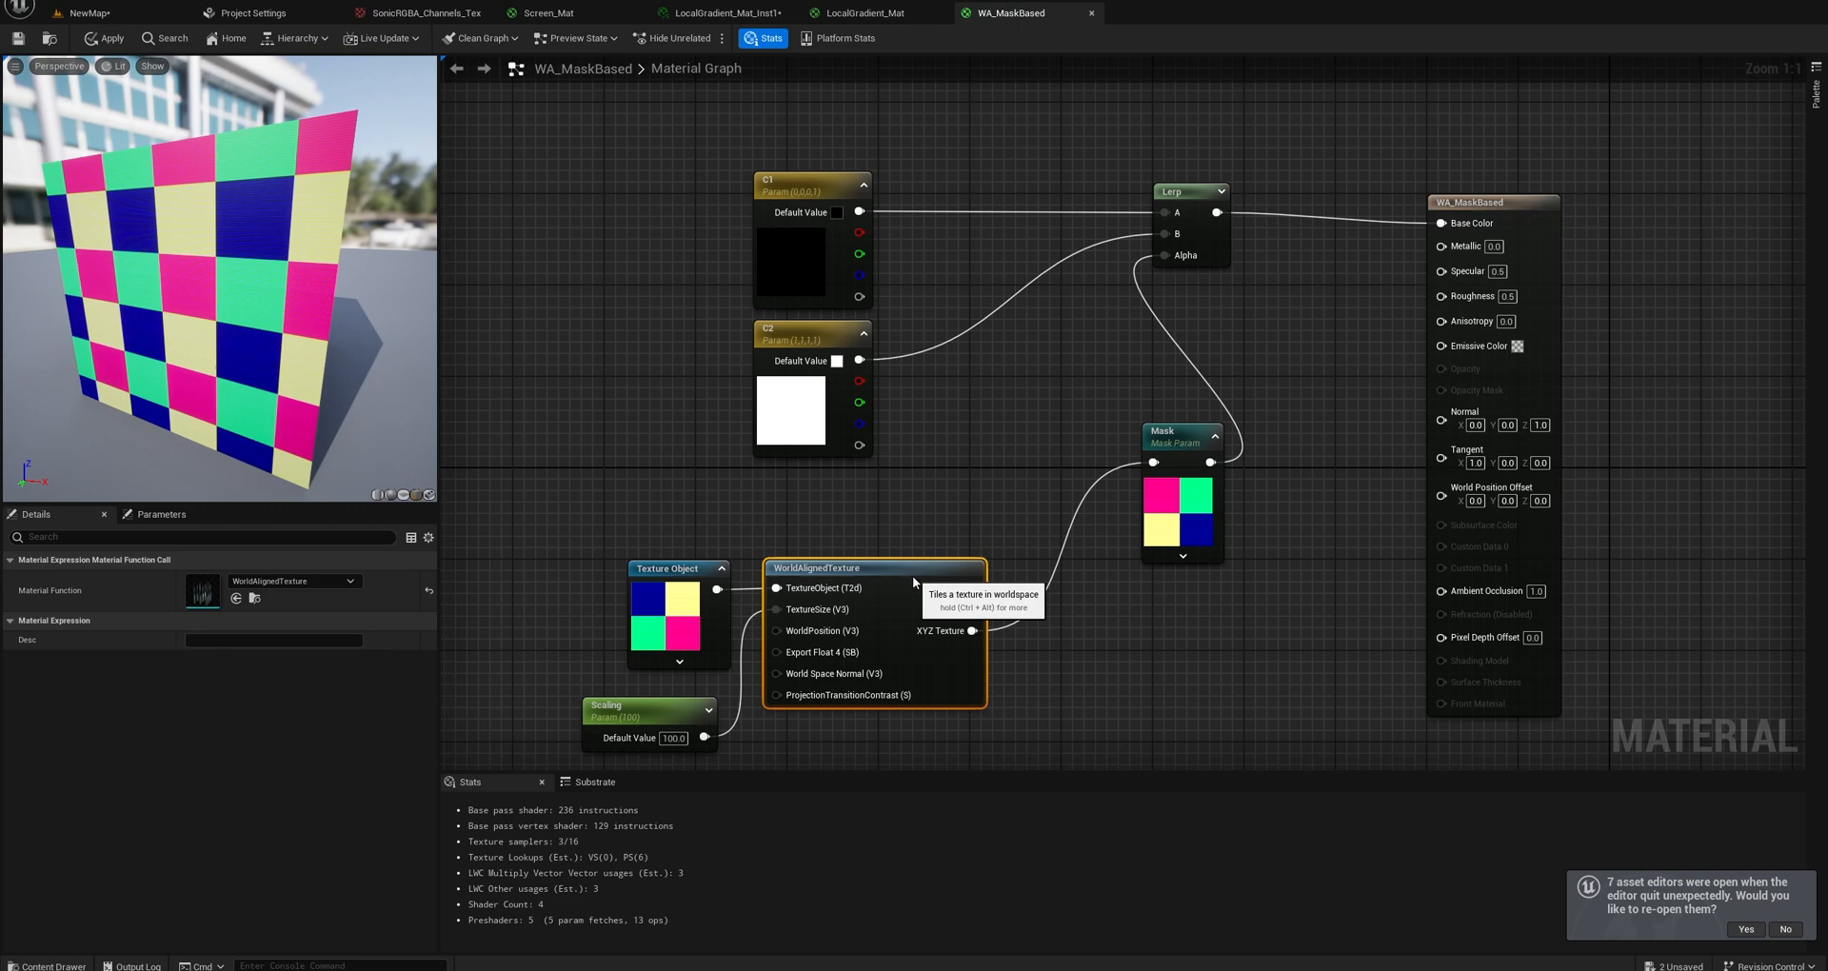
click(679, 599)
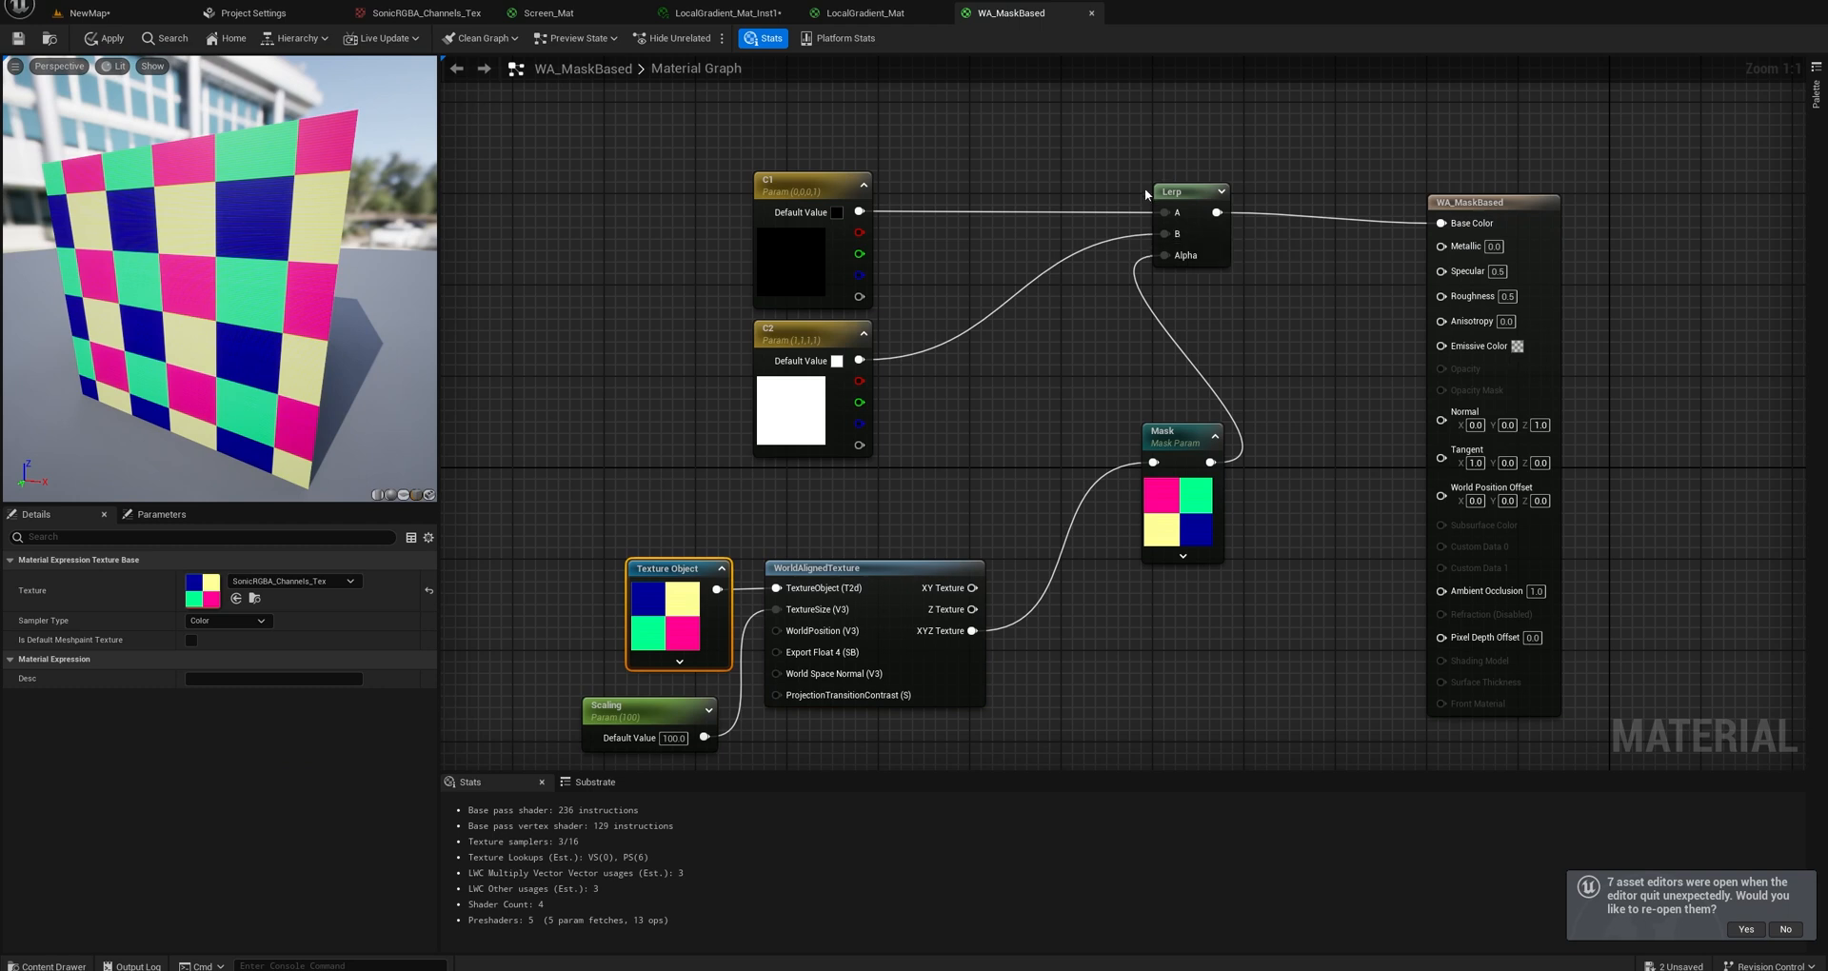
click(18, 39)
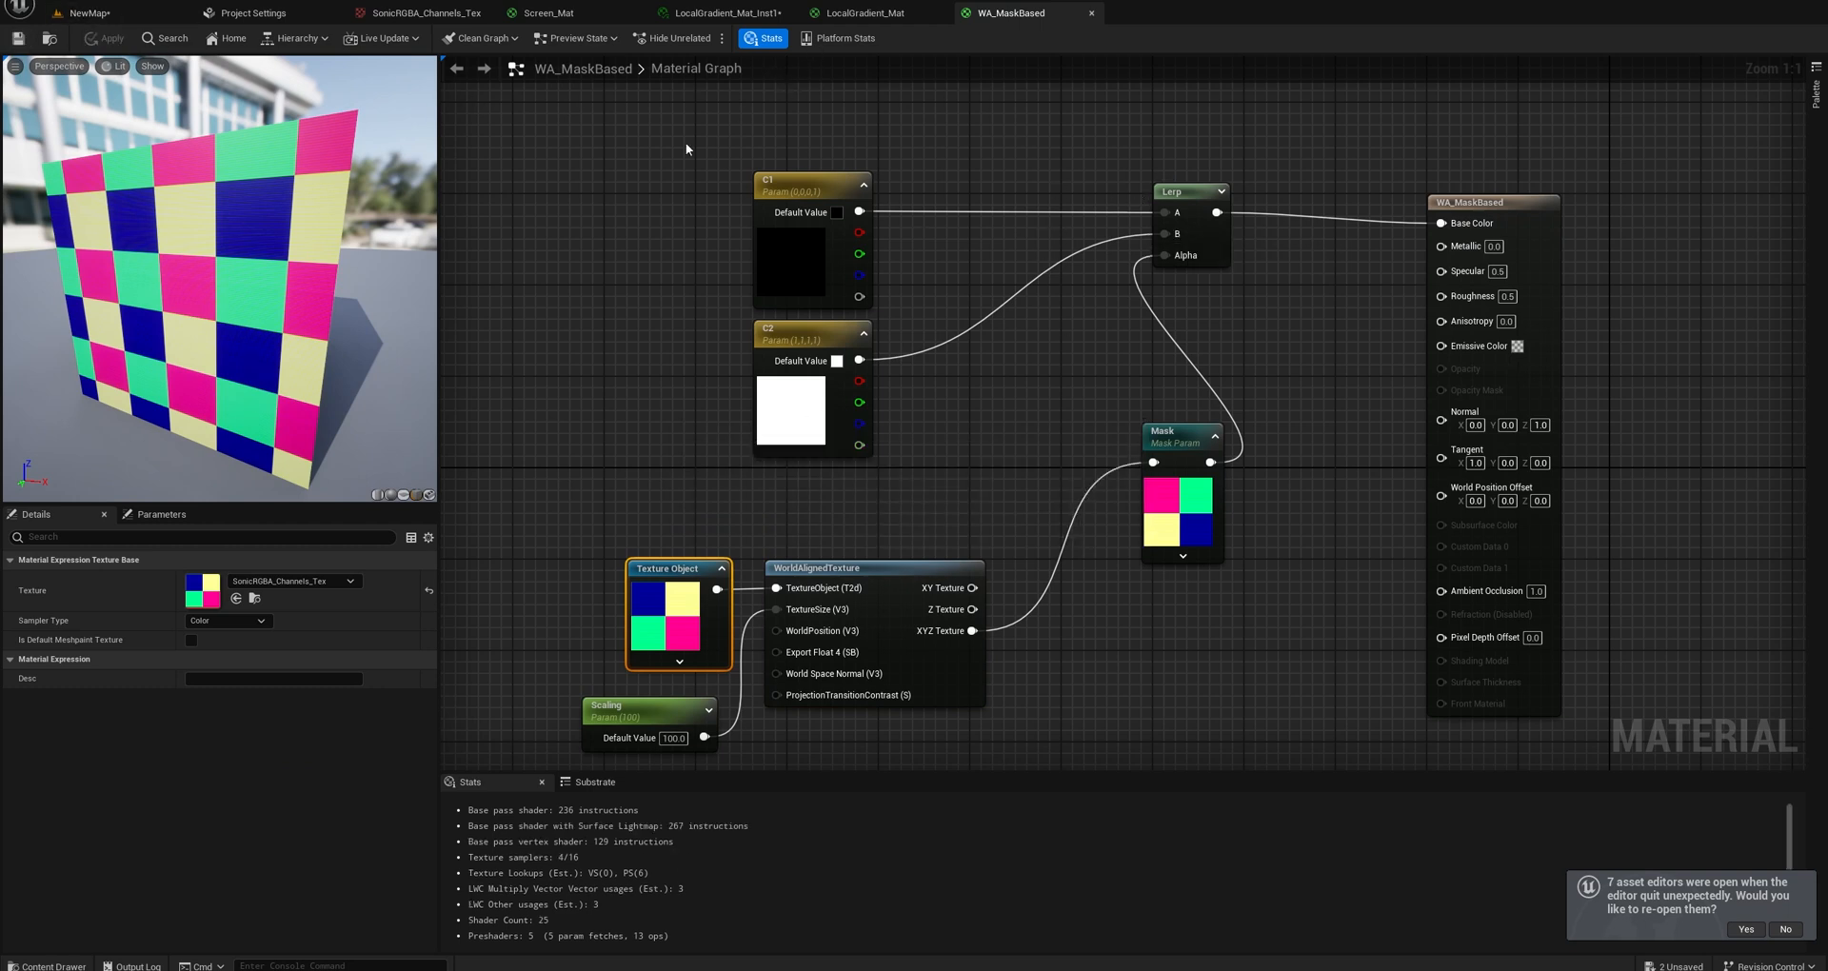
Return to the NewMap level, view the checkered blocks, and inspect WA_MaskBased_Inst's parameters and C1 color.
click(96, 15)
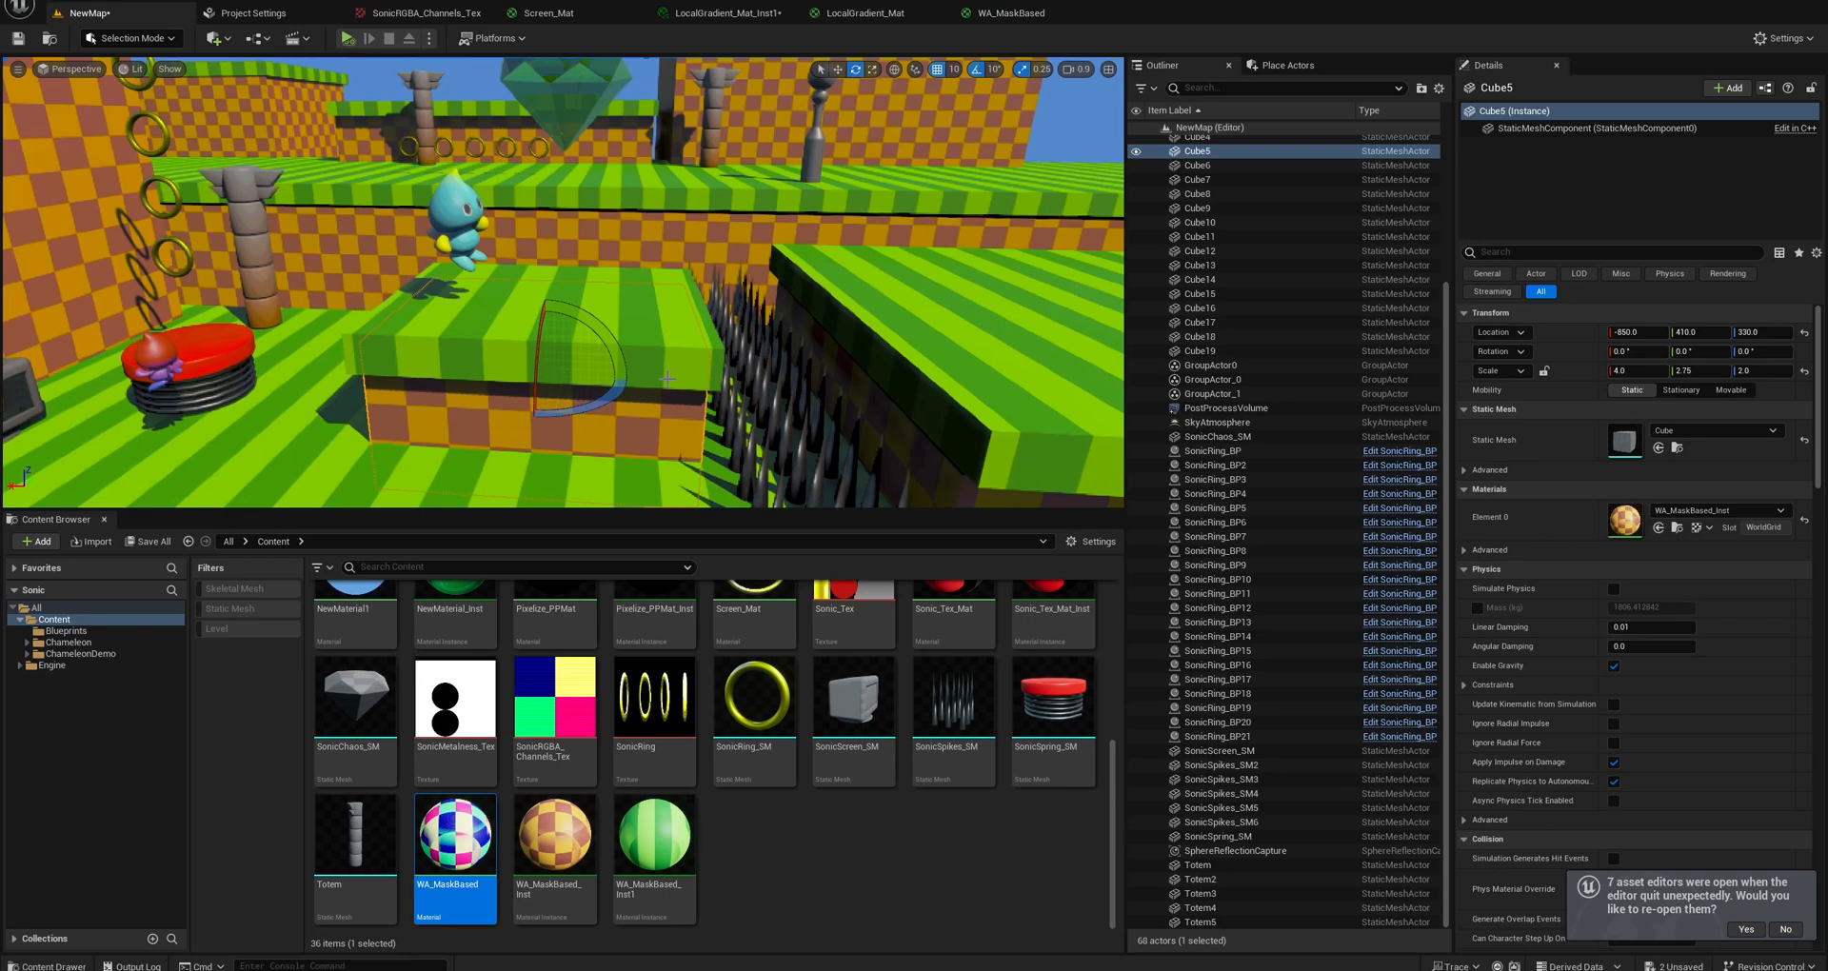
key(s)
right_drag(668, 379, 712, 372)
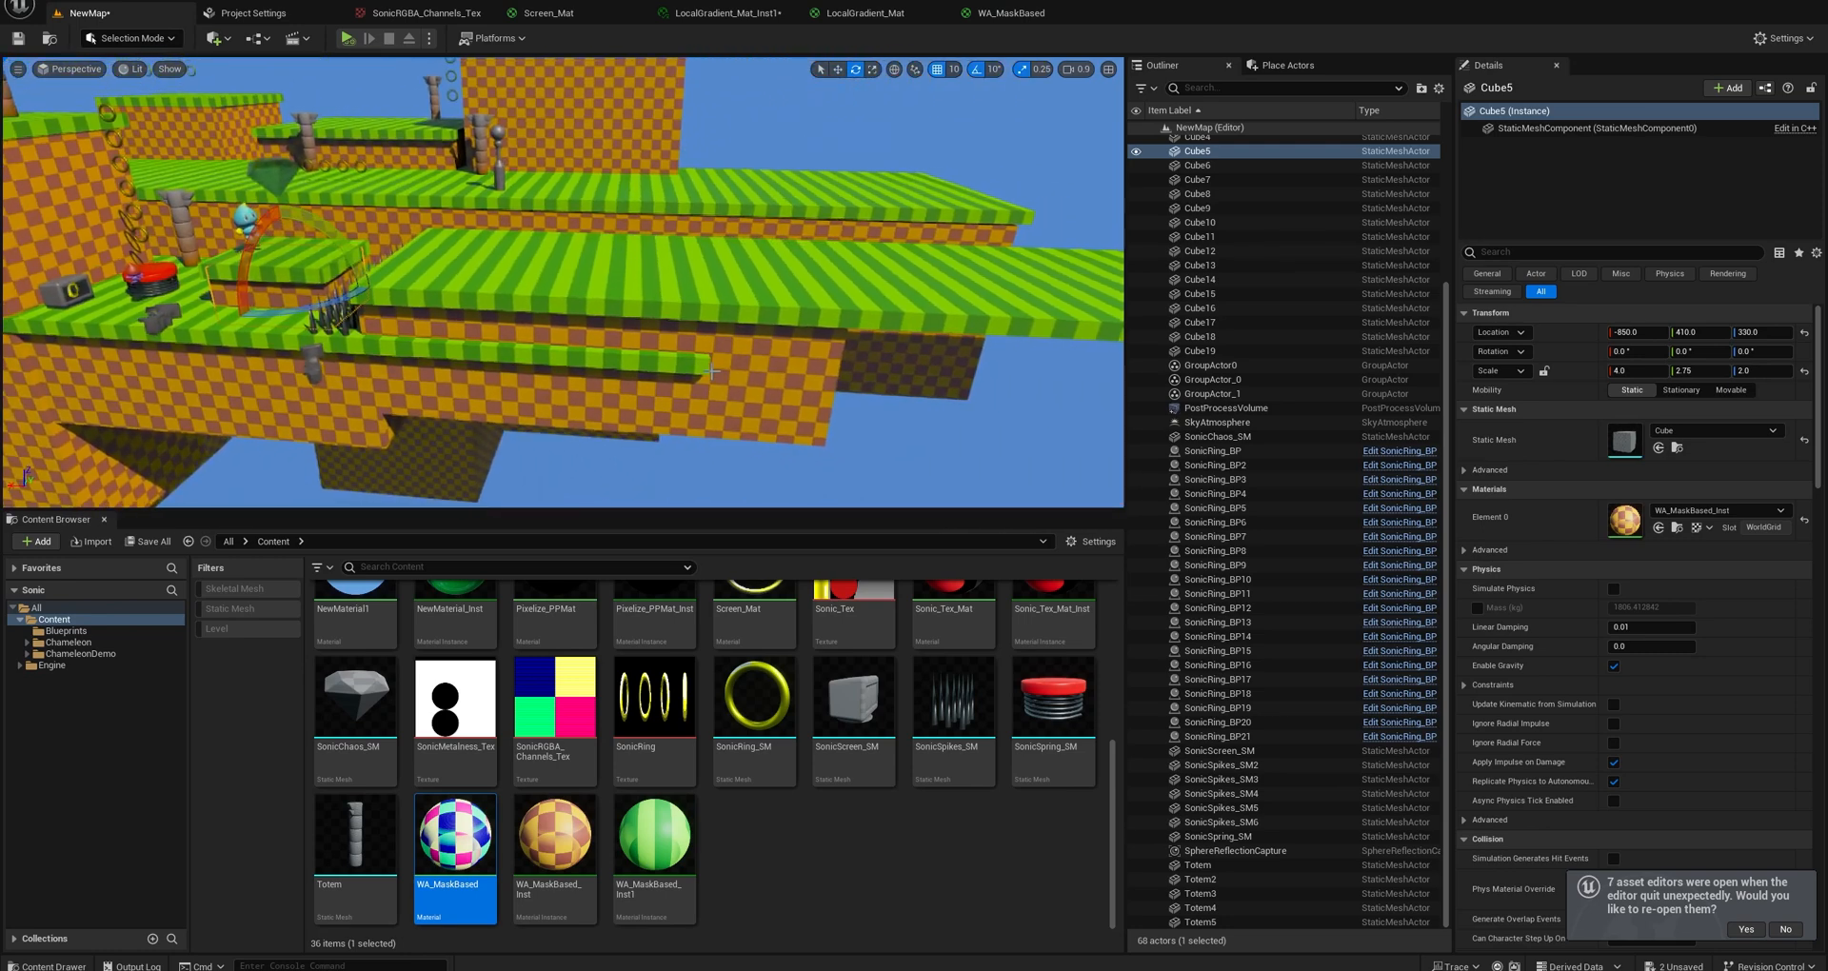
click(764, 393)
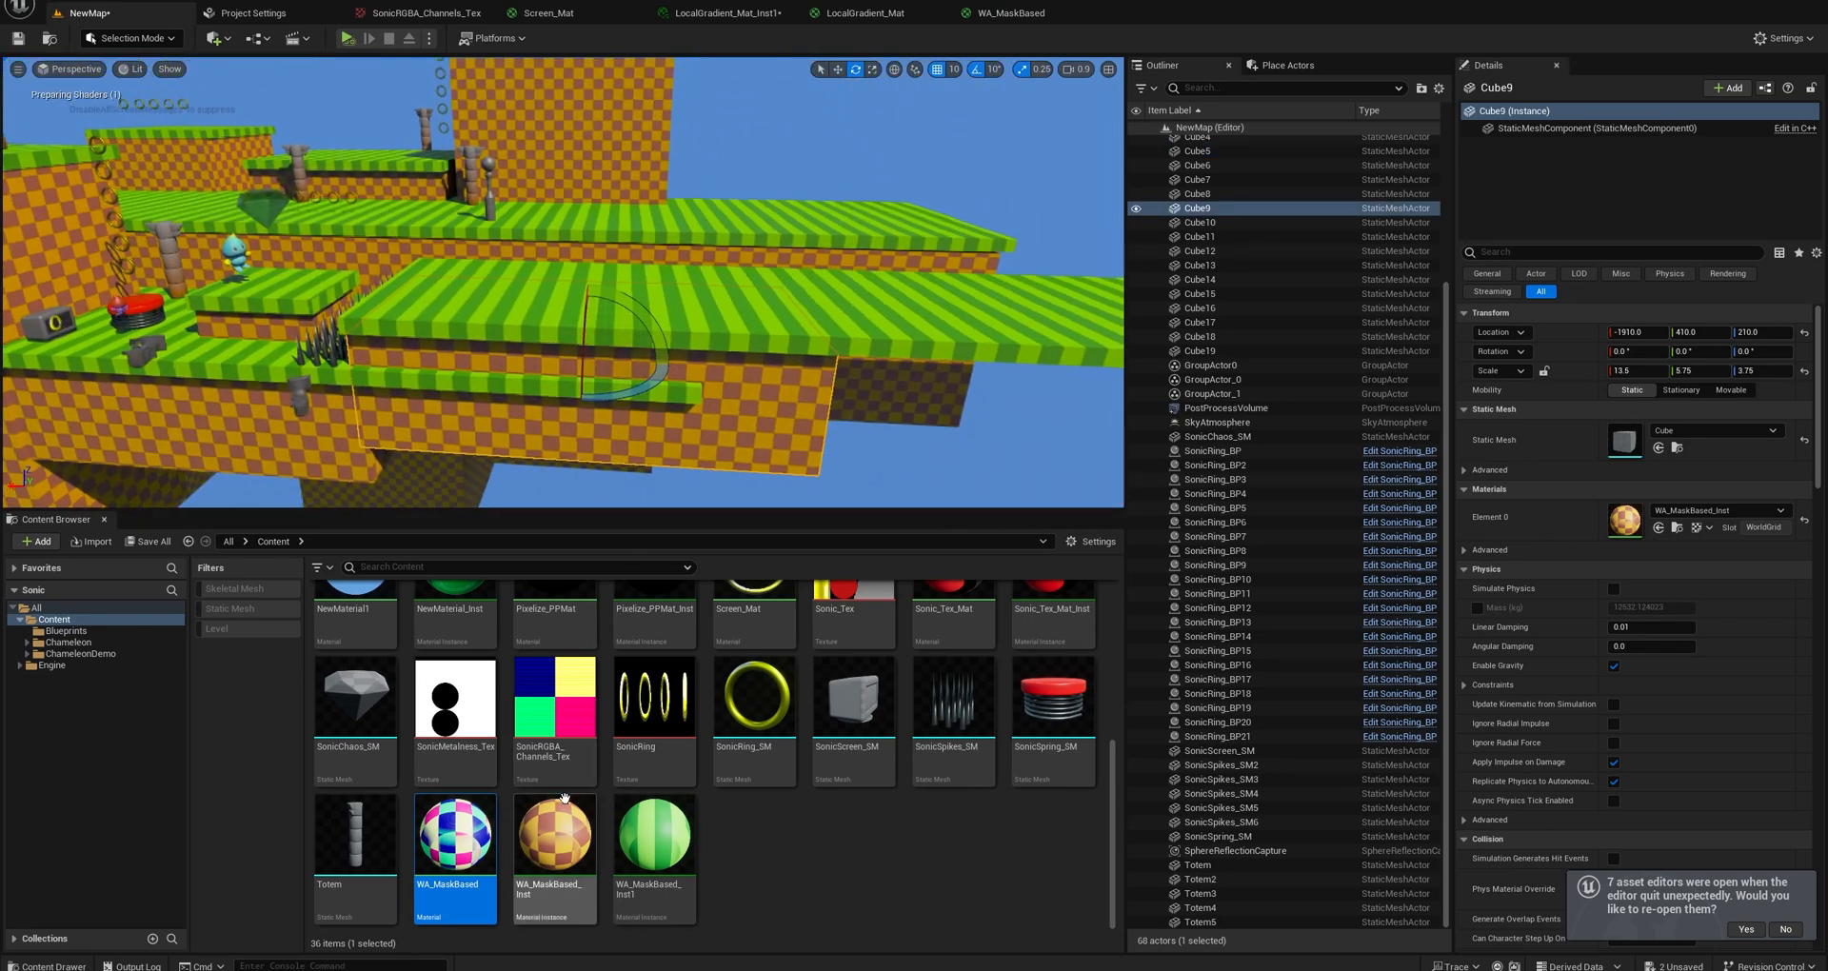
double_click(555, 833)
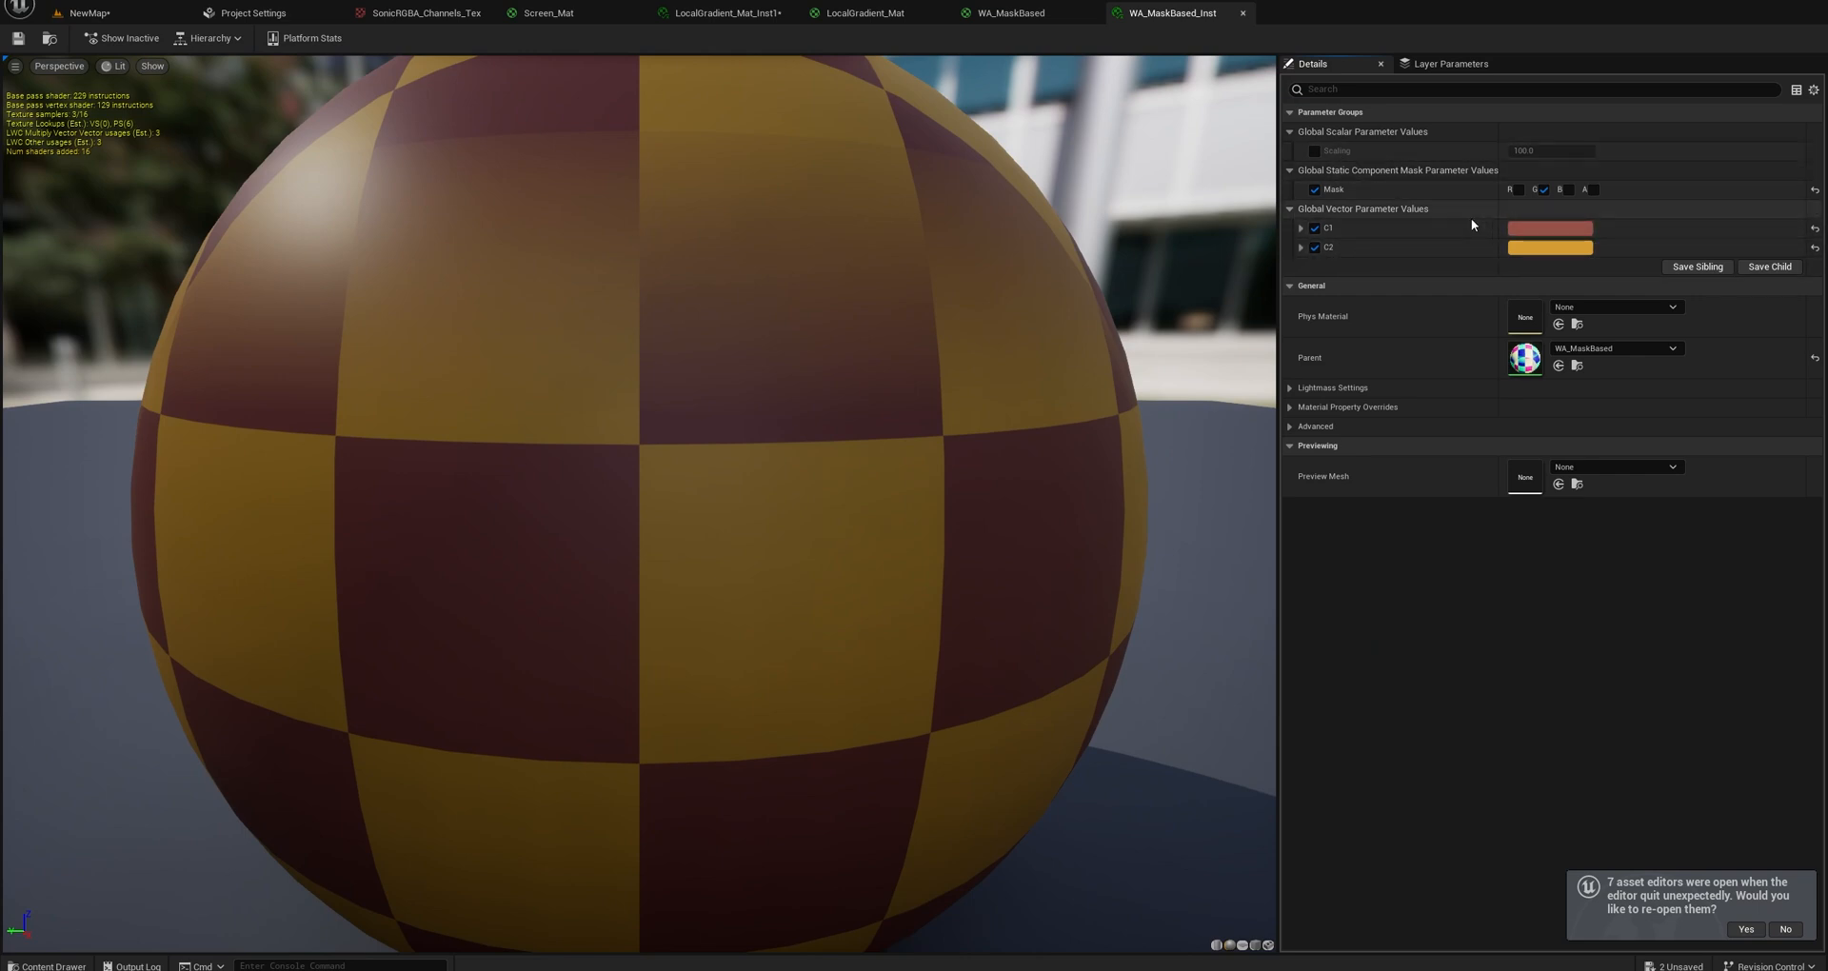
click(1531, 238)
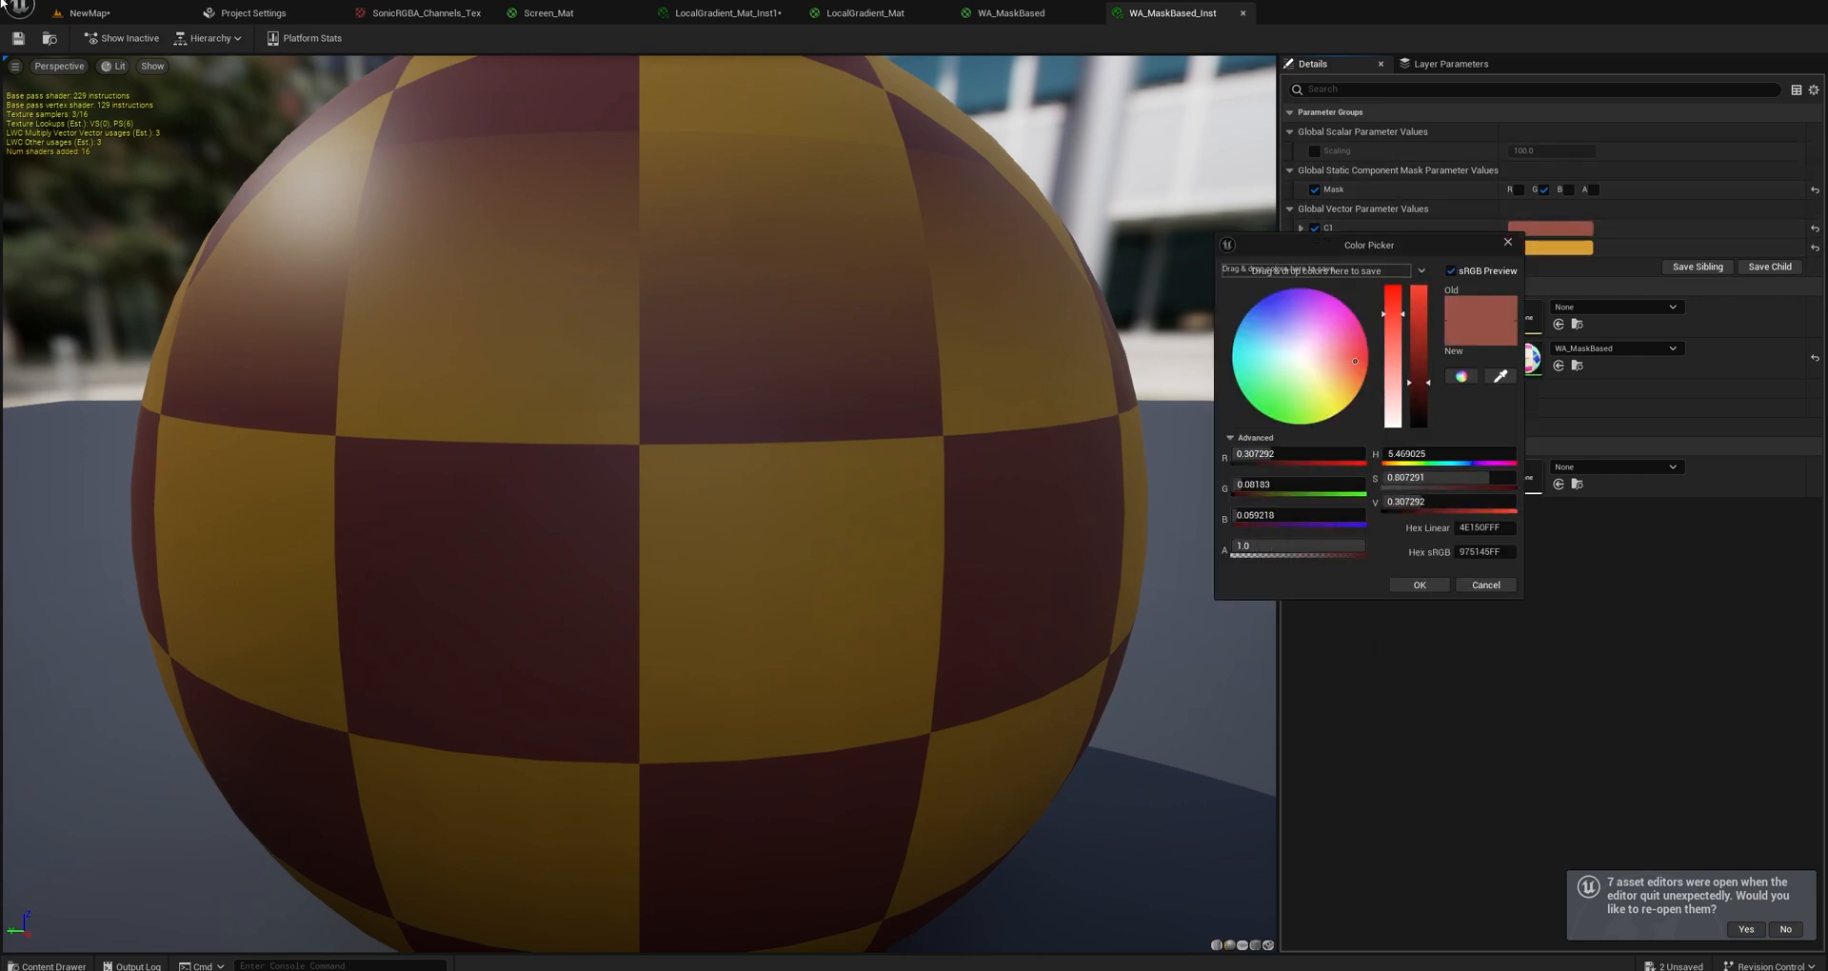
Create another material instance from WA_MaskBased in the NewMap project's content folder.
click(87, 12)
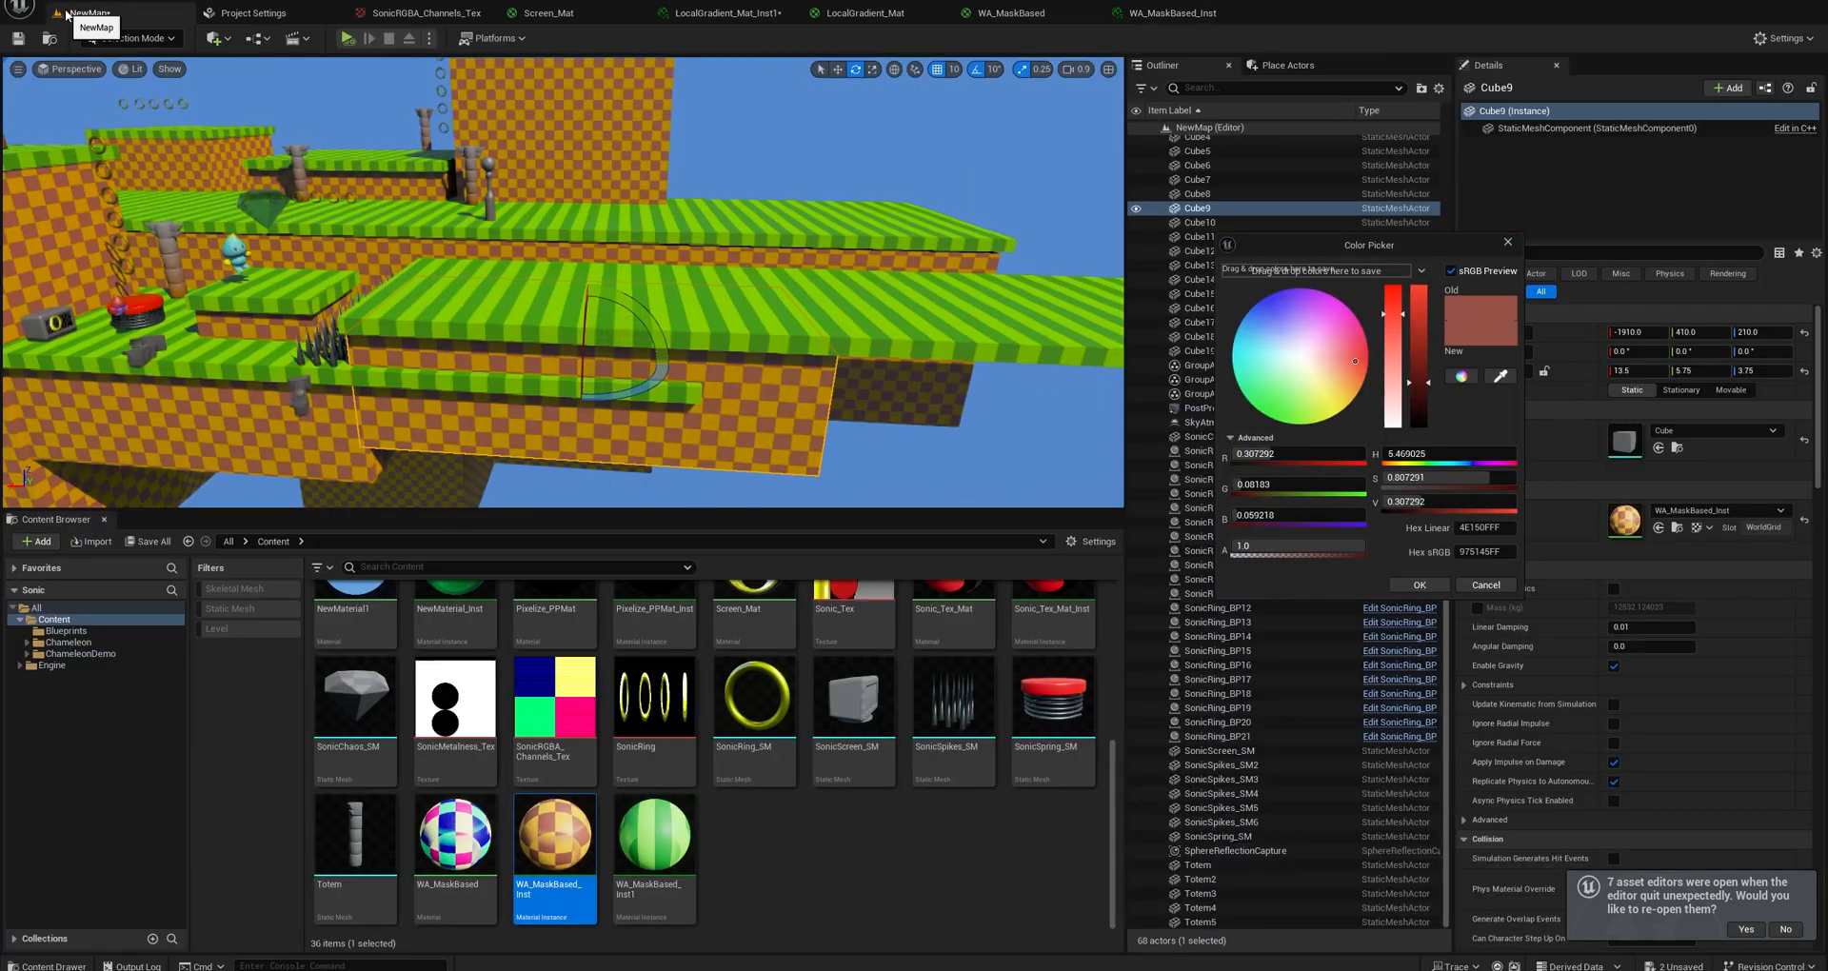
right_click(457, 840)
click(541, 530)
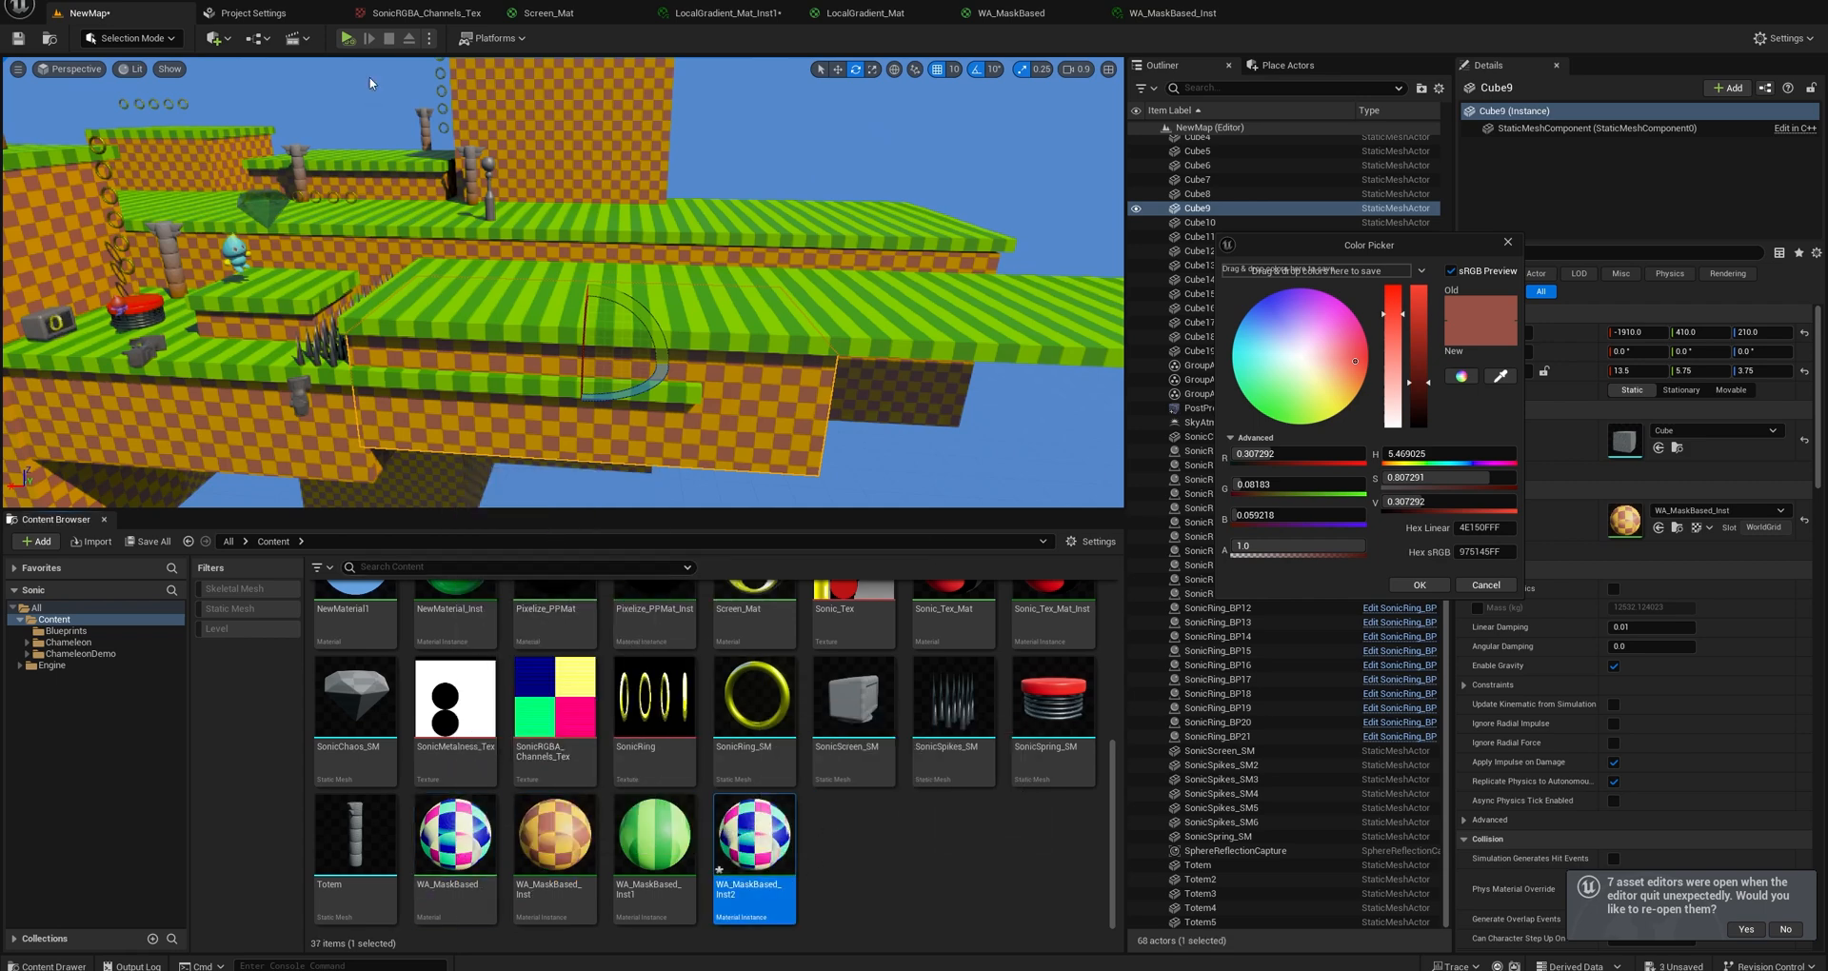
Duplicate the selected checkered block, place the copy above the platforms, and apply WA_MaskBased_Inst2 to it.
key(w)
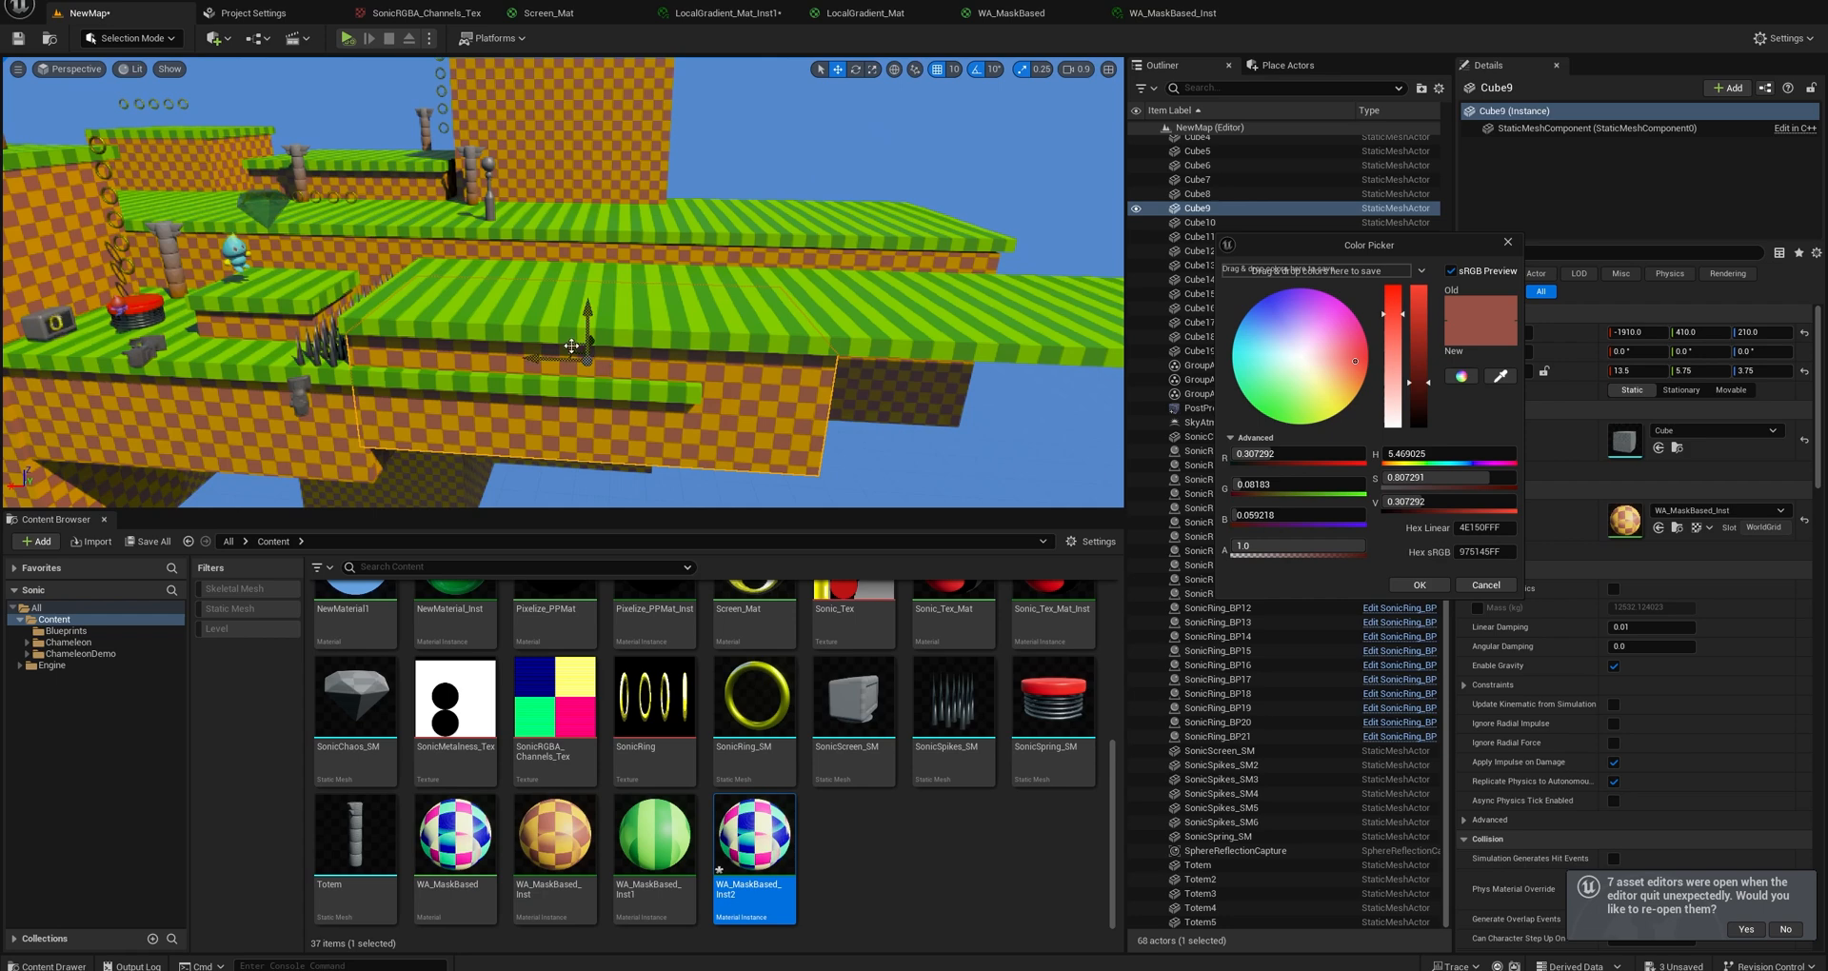
alt+drag(571, 345, 791, 157)
drag(754, 836, 838, 210)
key(f)
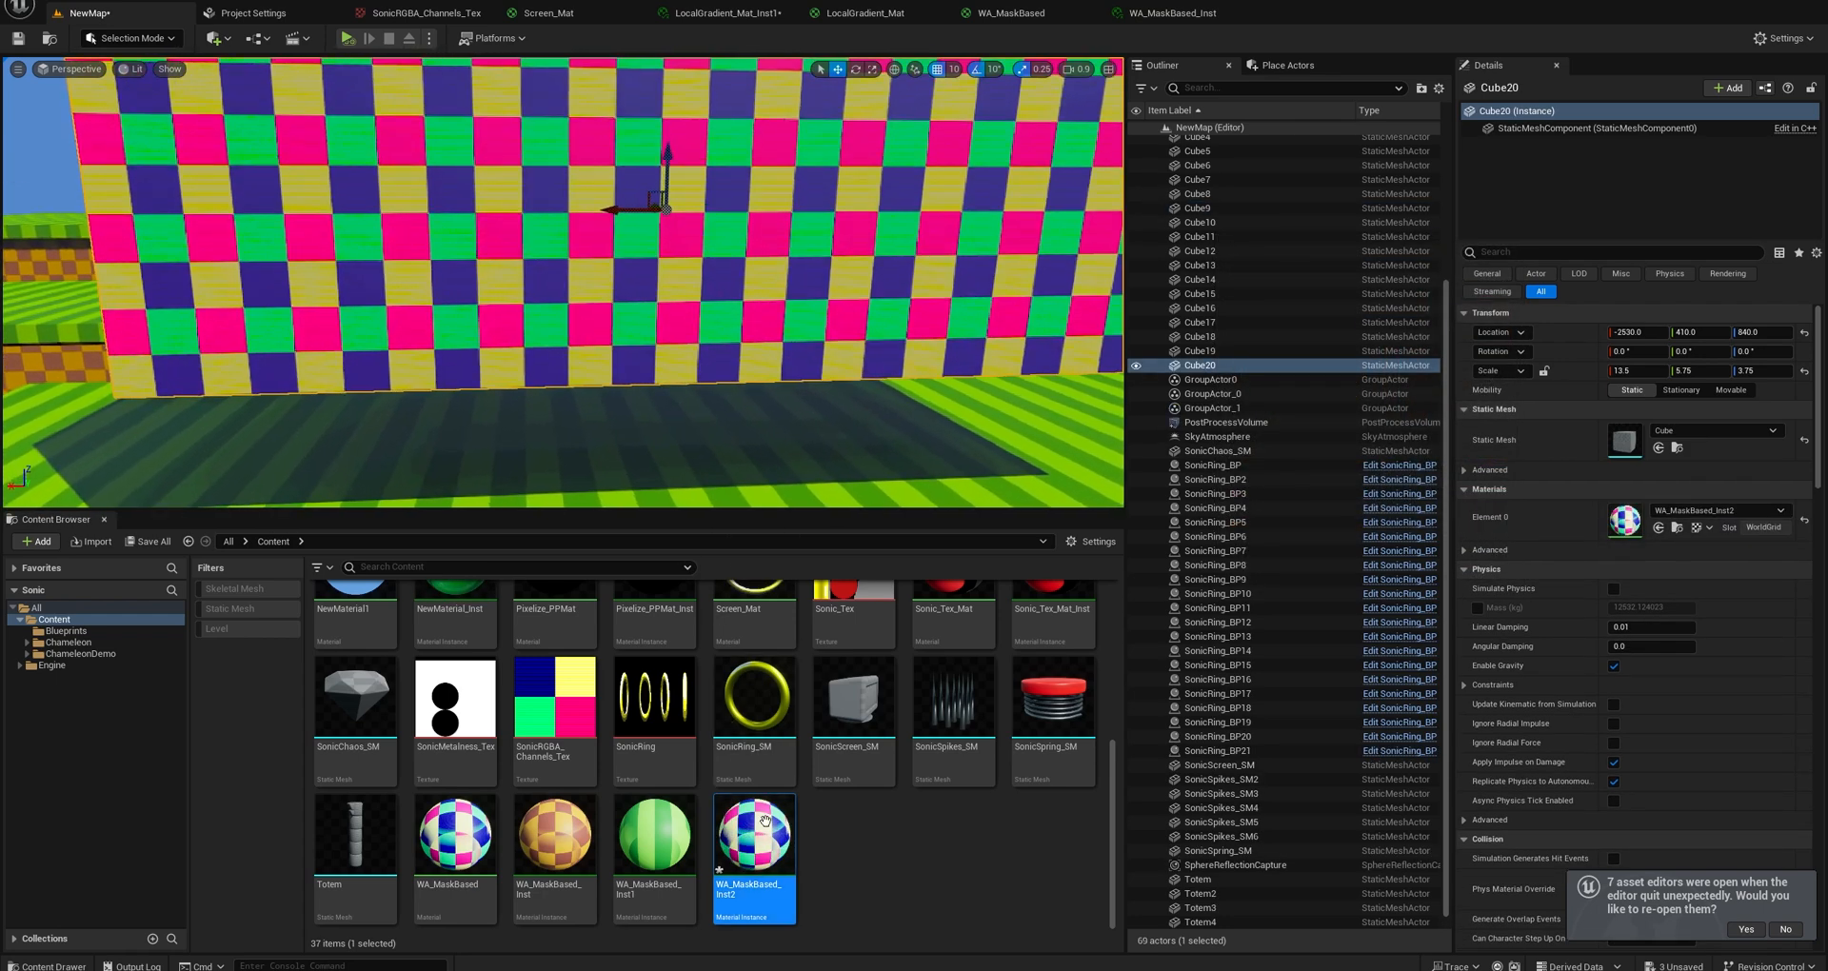
Override the Mask parameter in WA_MaskBased_Inst2 so that only the G channel is used.
double_click(764, 821)
click(802, 192)
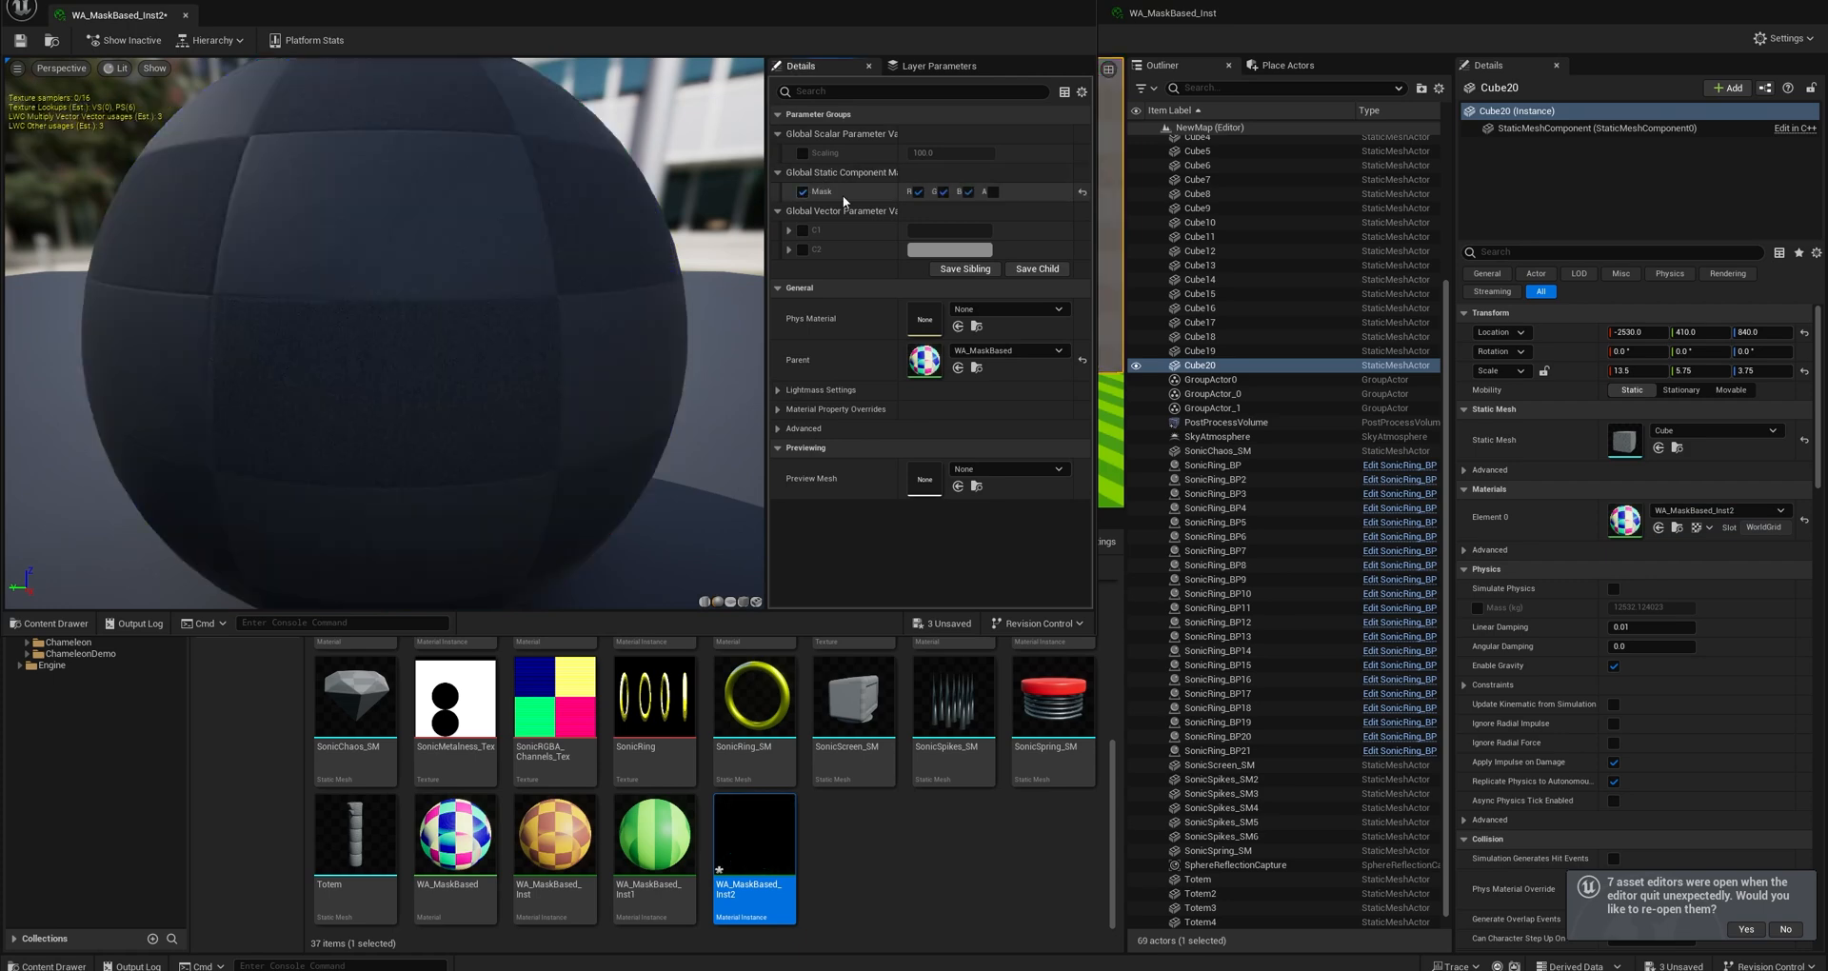
click(918, 192)
click(967, 191)
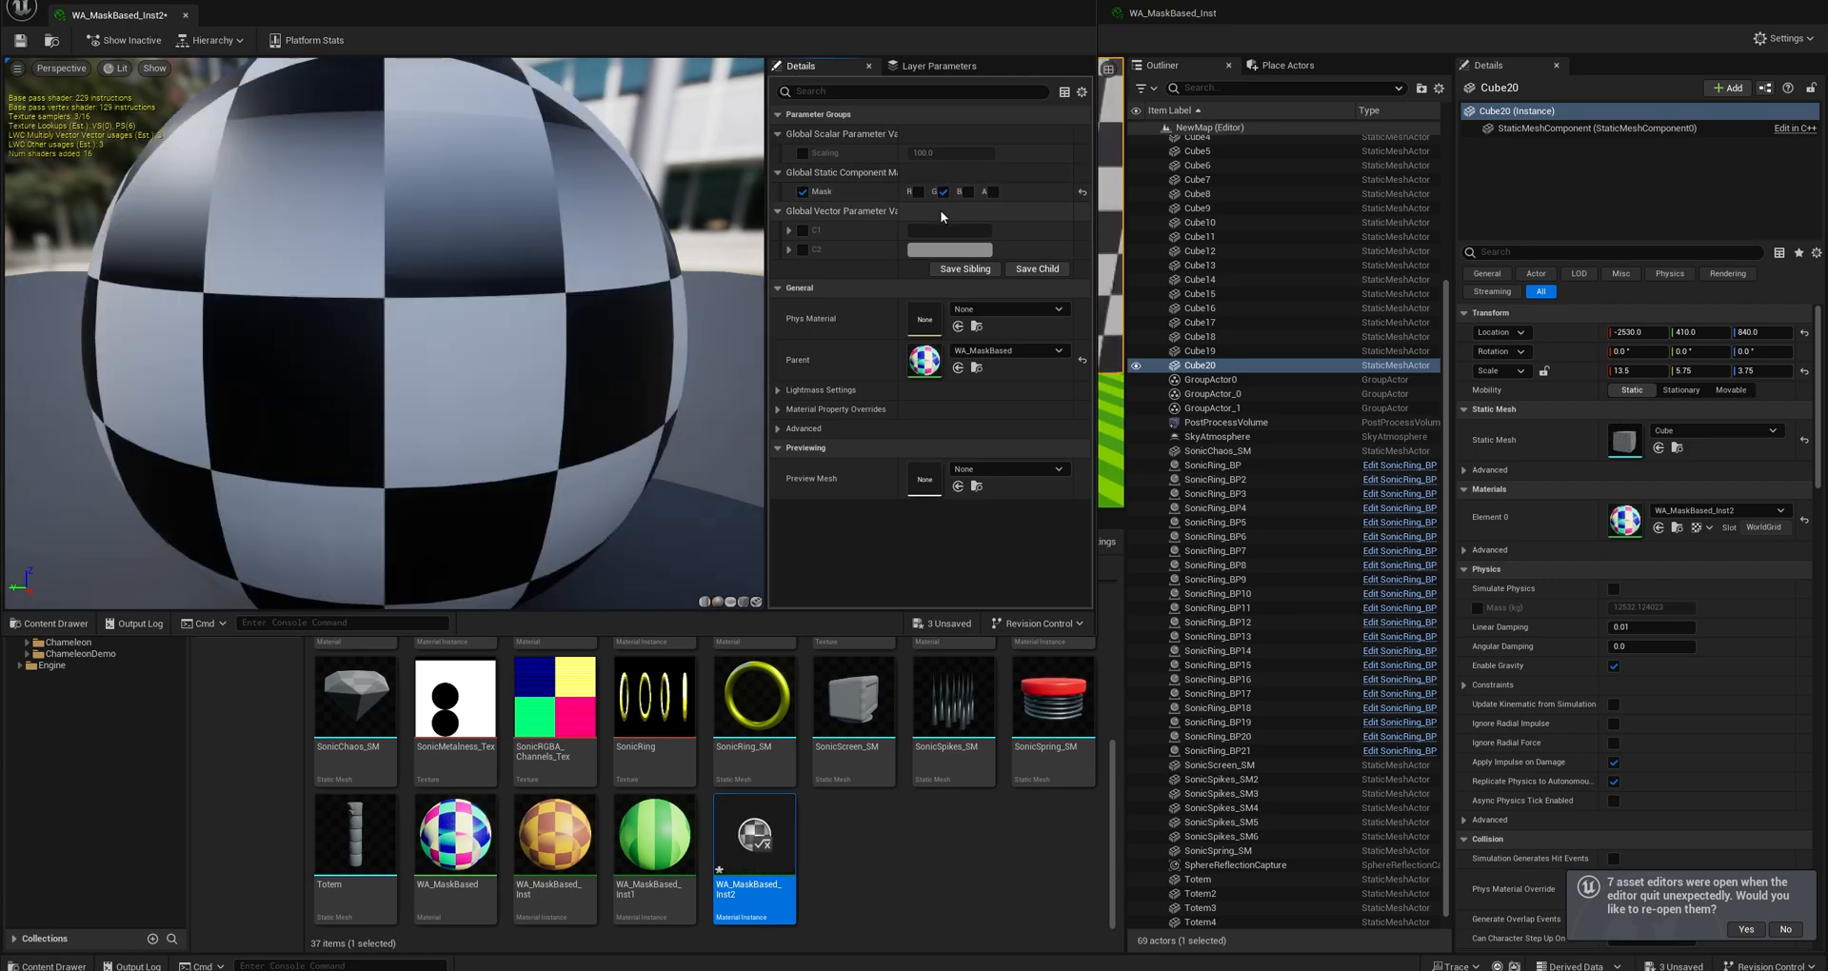
drag(555, 268, 724, 257)
scroll(451, 302, down, 5)
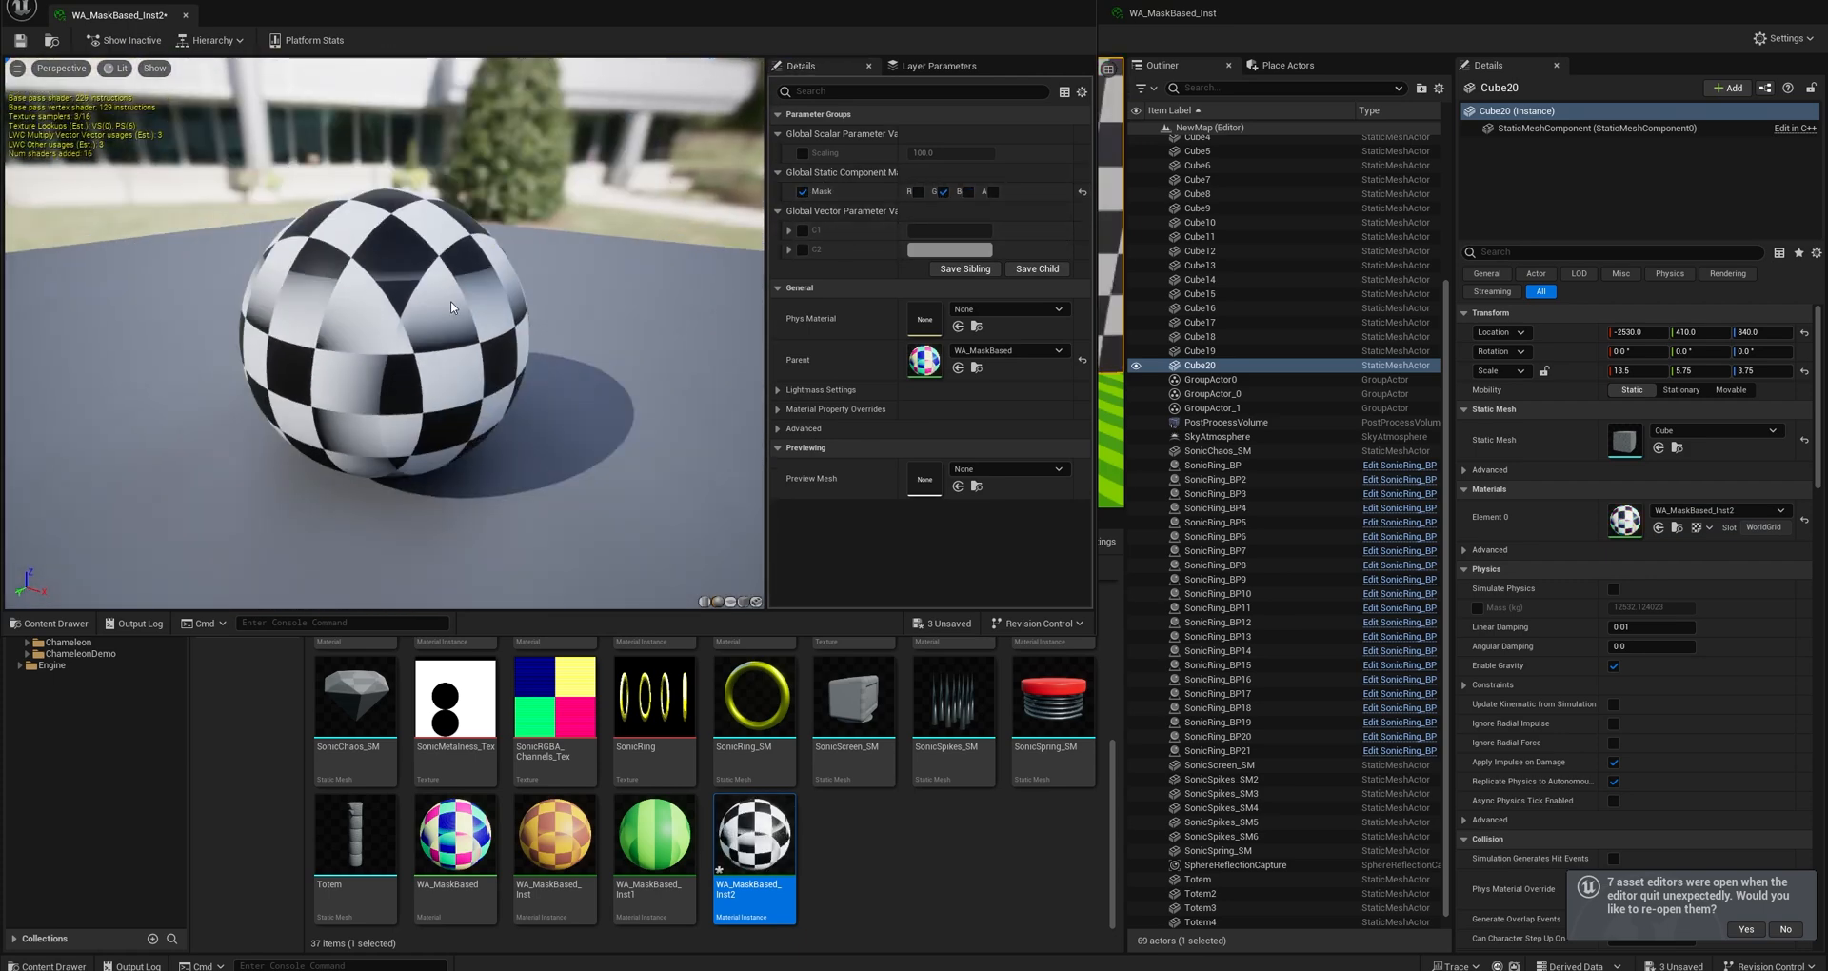
Enable the C1 and C2 color overrides in WA_MaskBased_Inst2 and set C1 to a saturated blue.
click(802, 231)
click(803, 250)
click(933, 228)
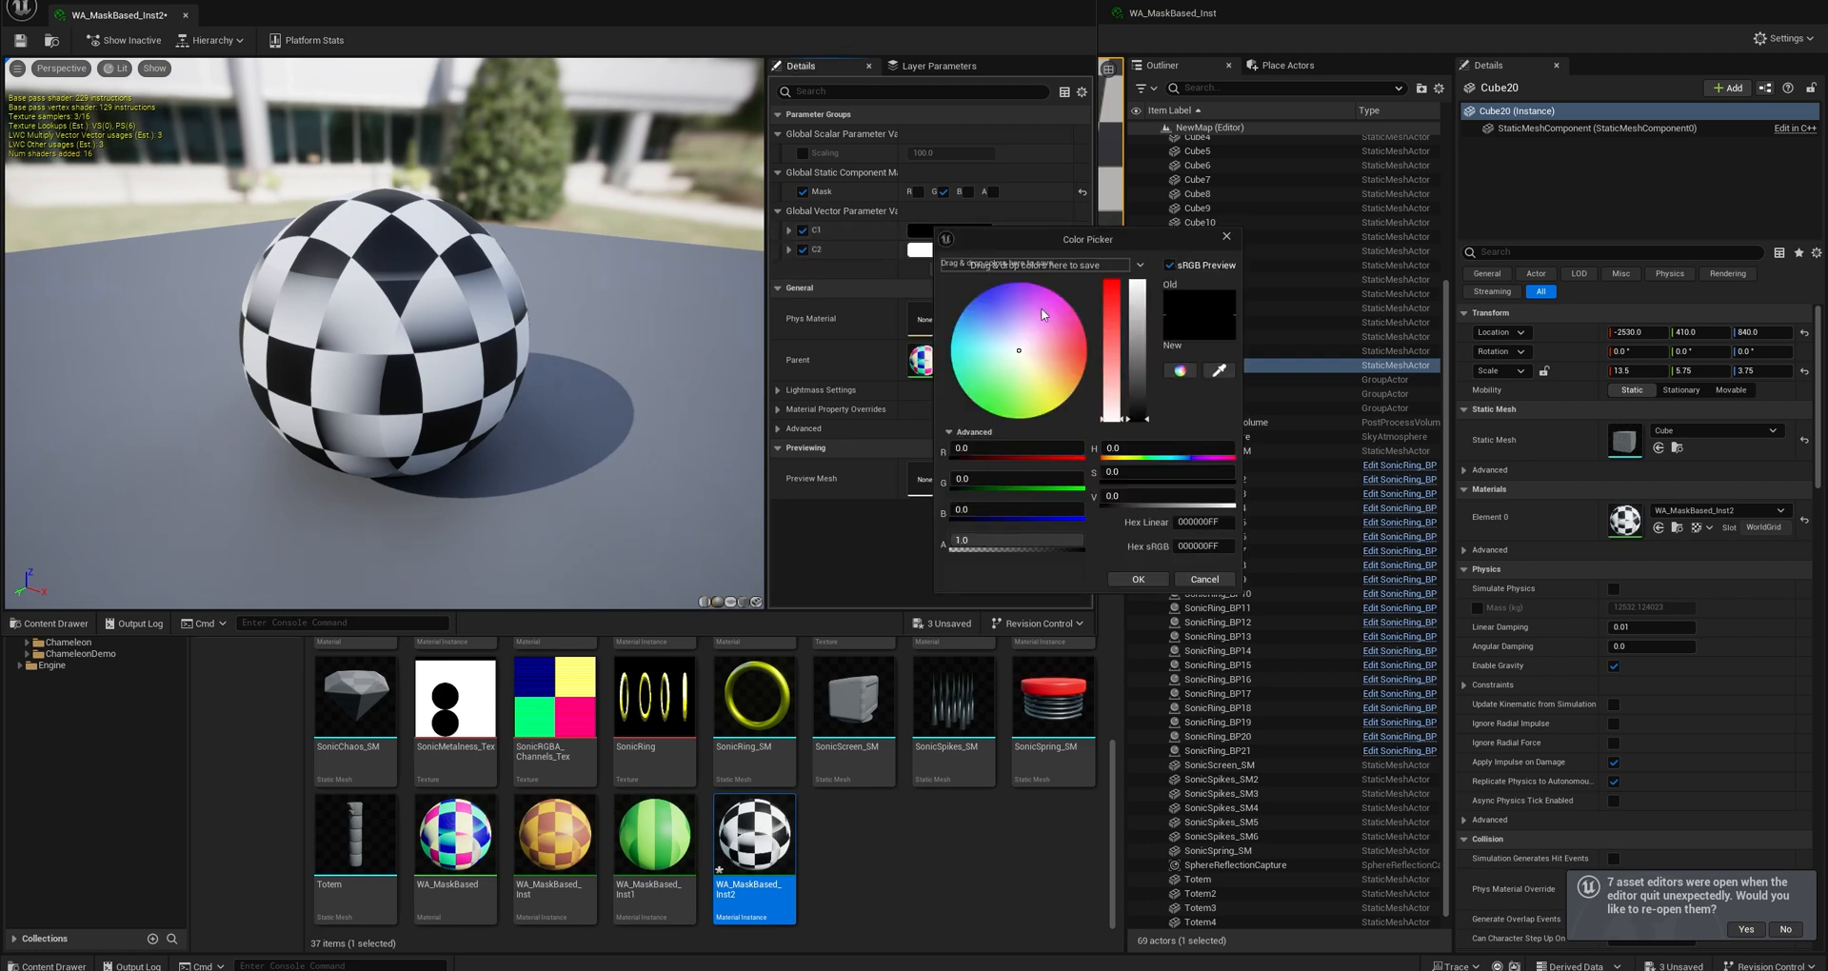
drag(997, 306, 984, 292)
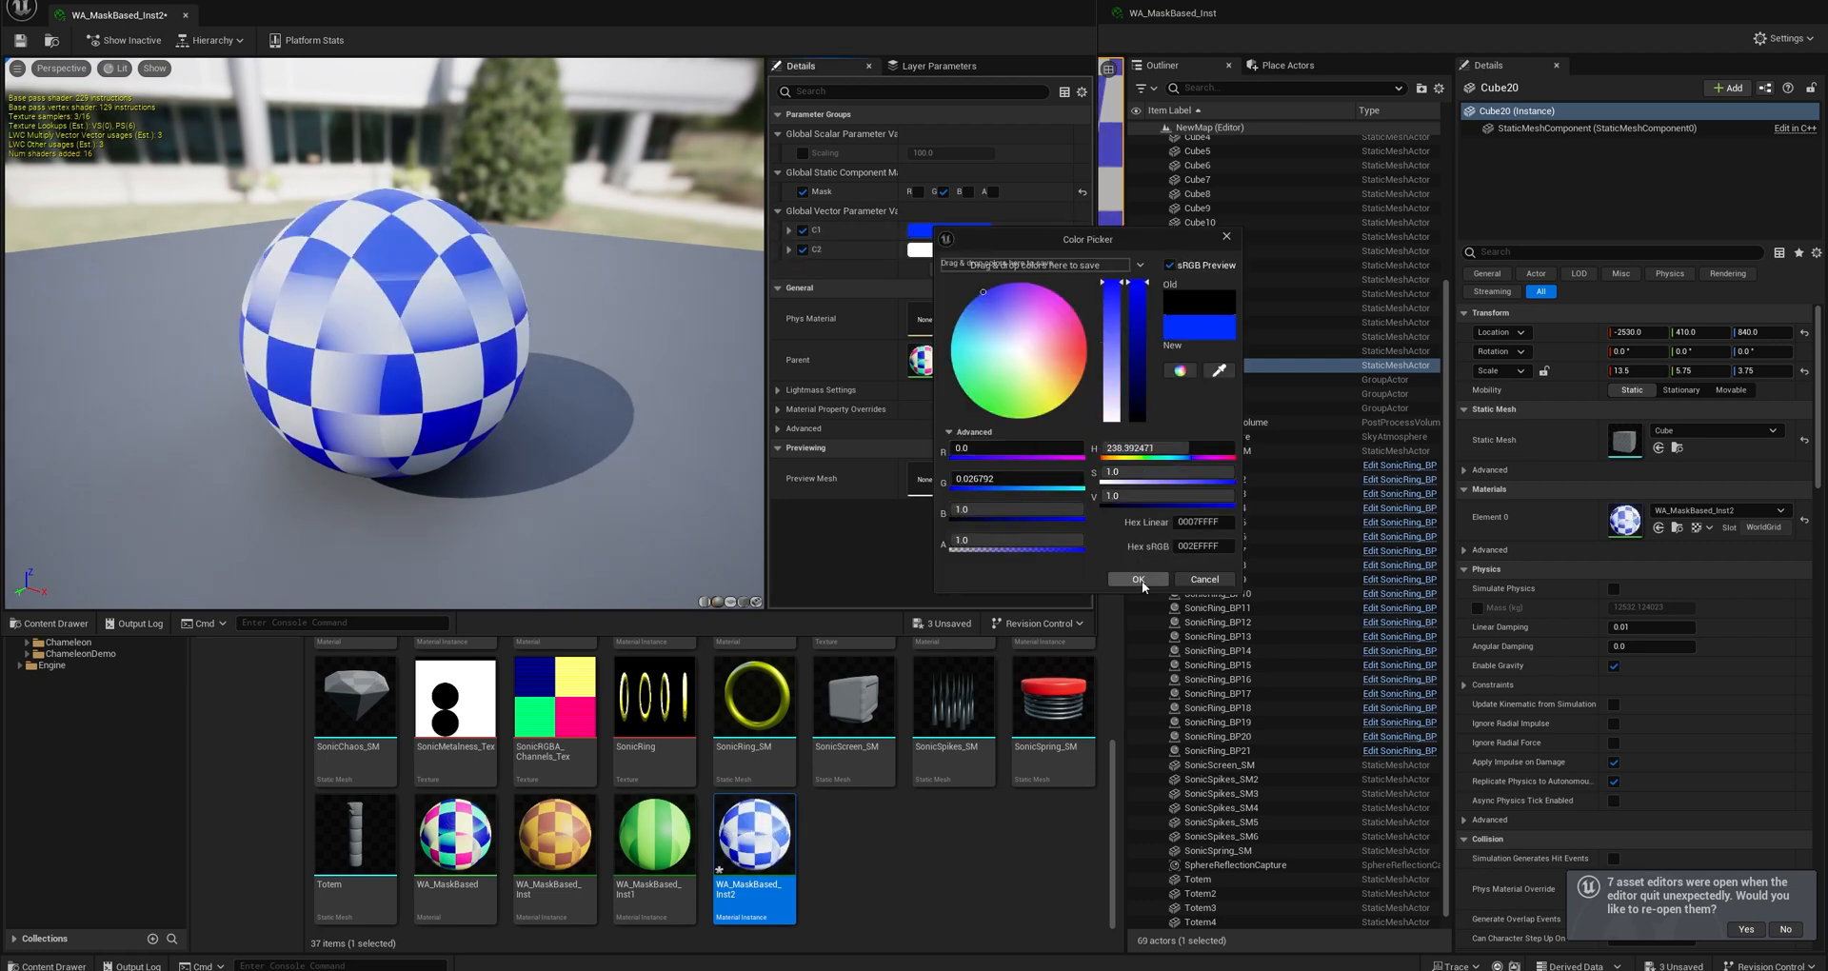
click(1139, 580)
Set C2 to magenta-pink, then save and close WA_MaskBased_Inst2.
click(788, 250)
click(950, 249)
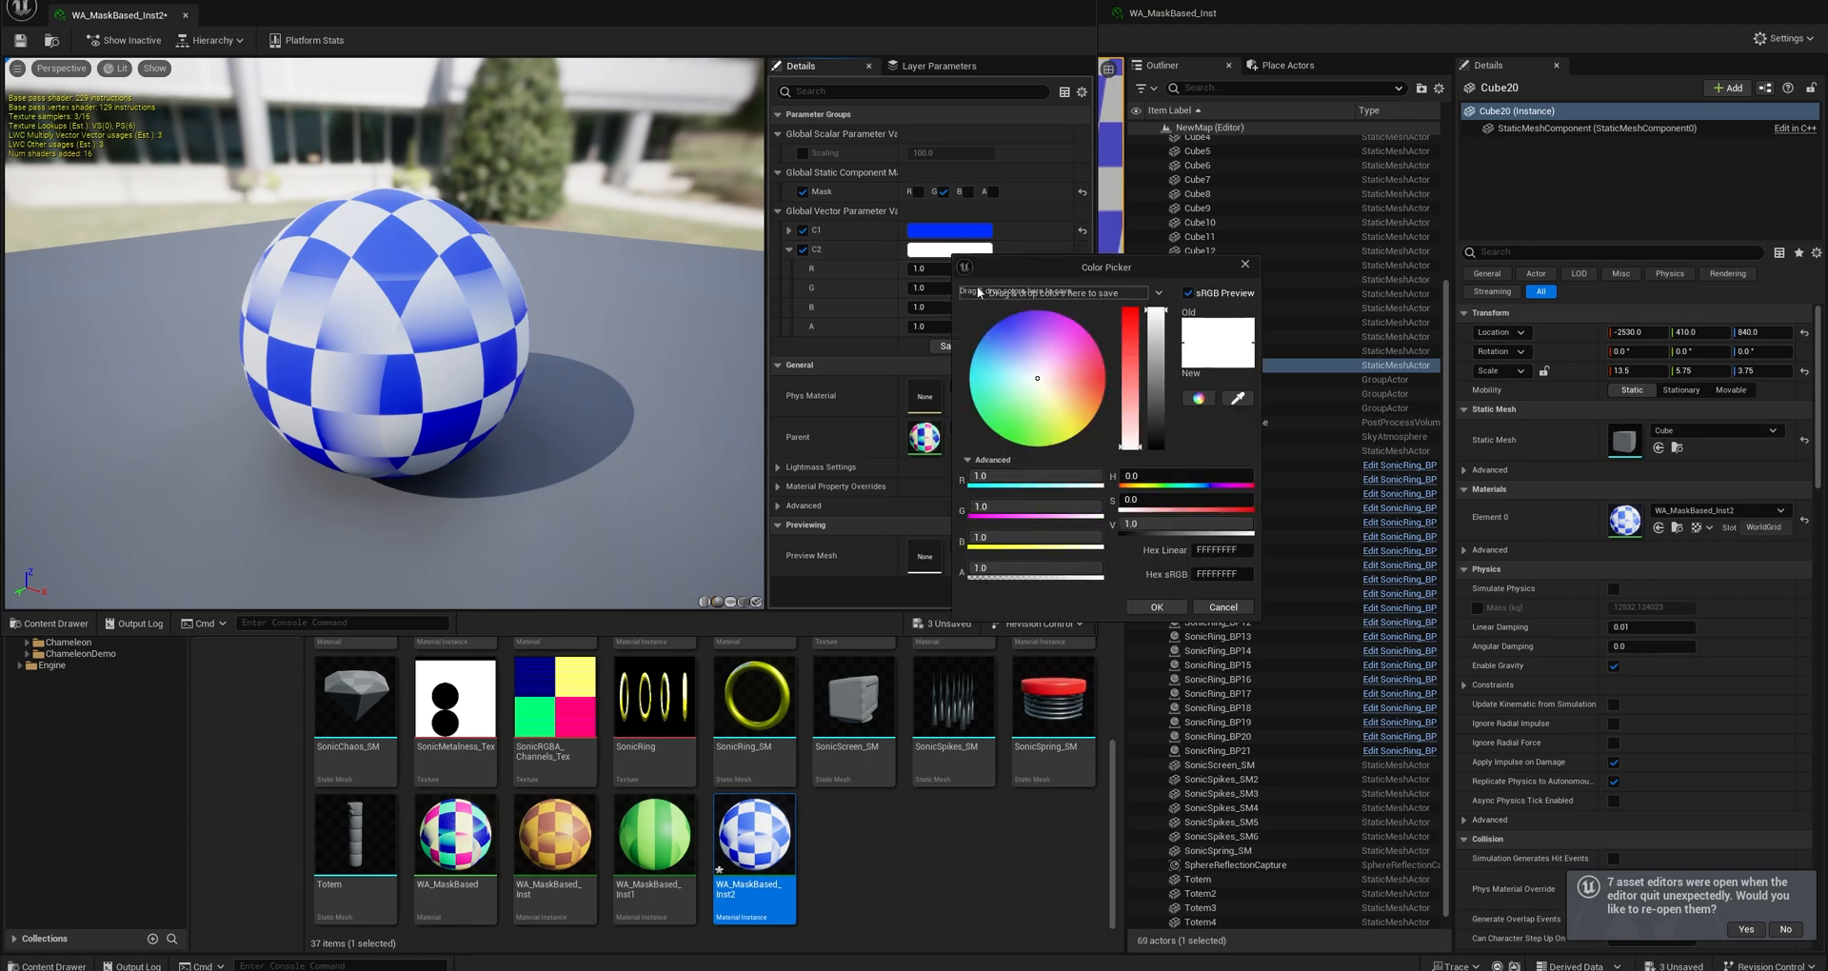
click(1068, 324)
click(1157, 607)
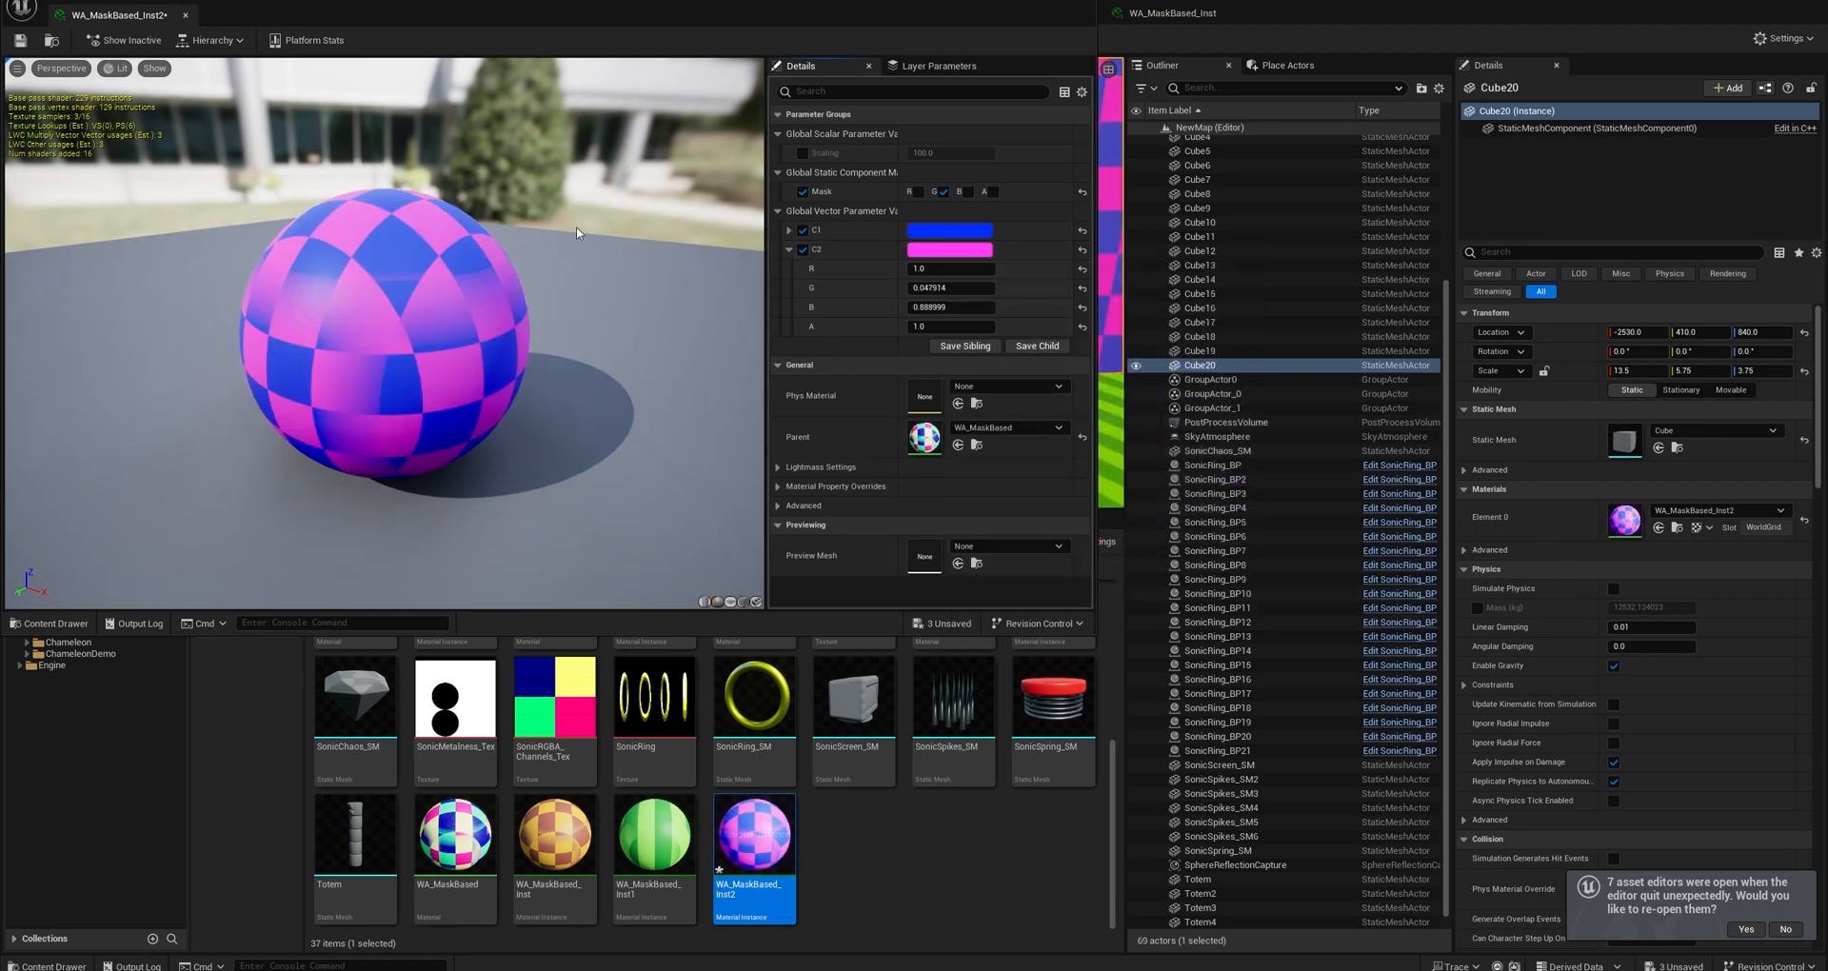
click(20, 41)
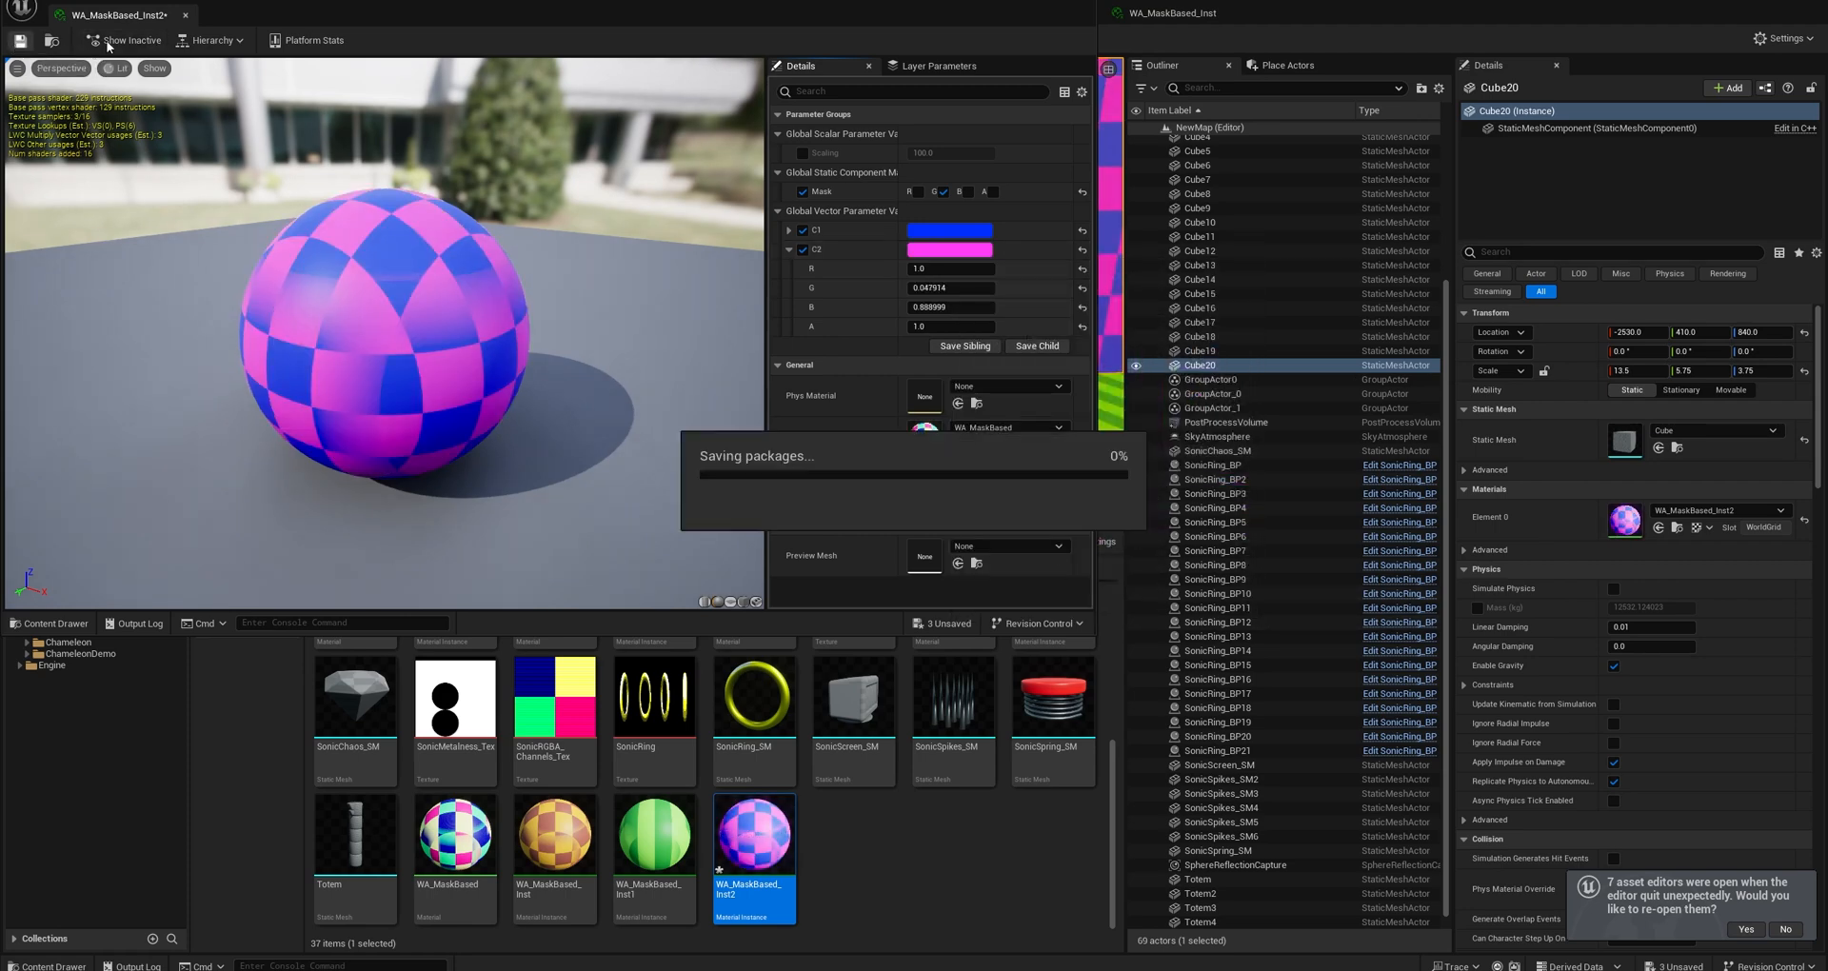
click(187, 18)
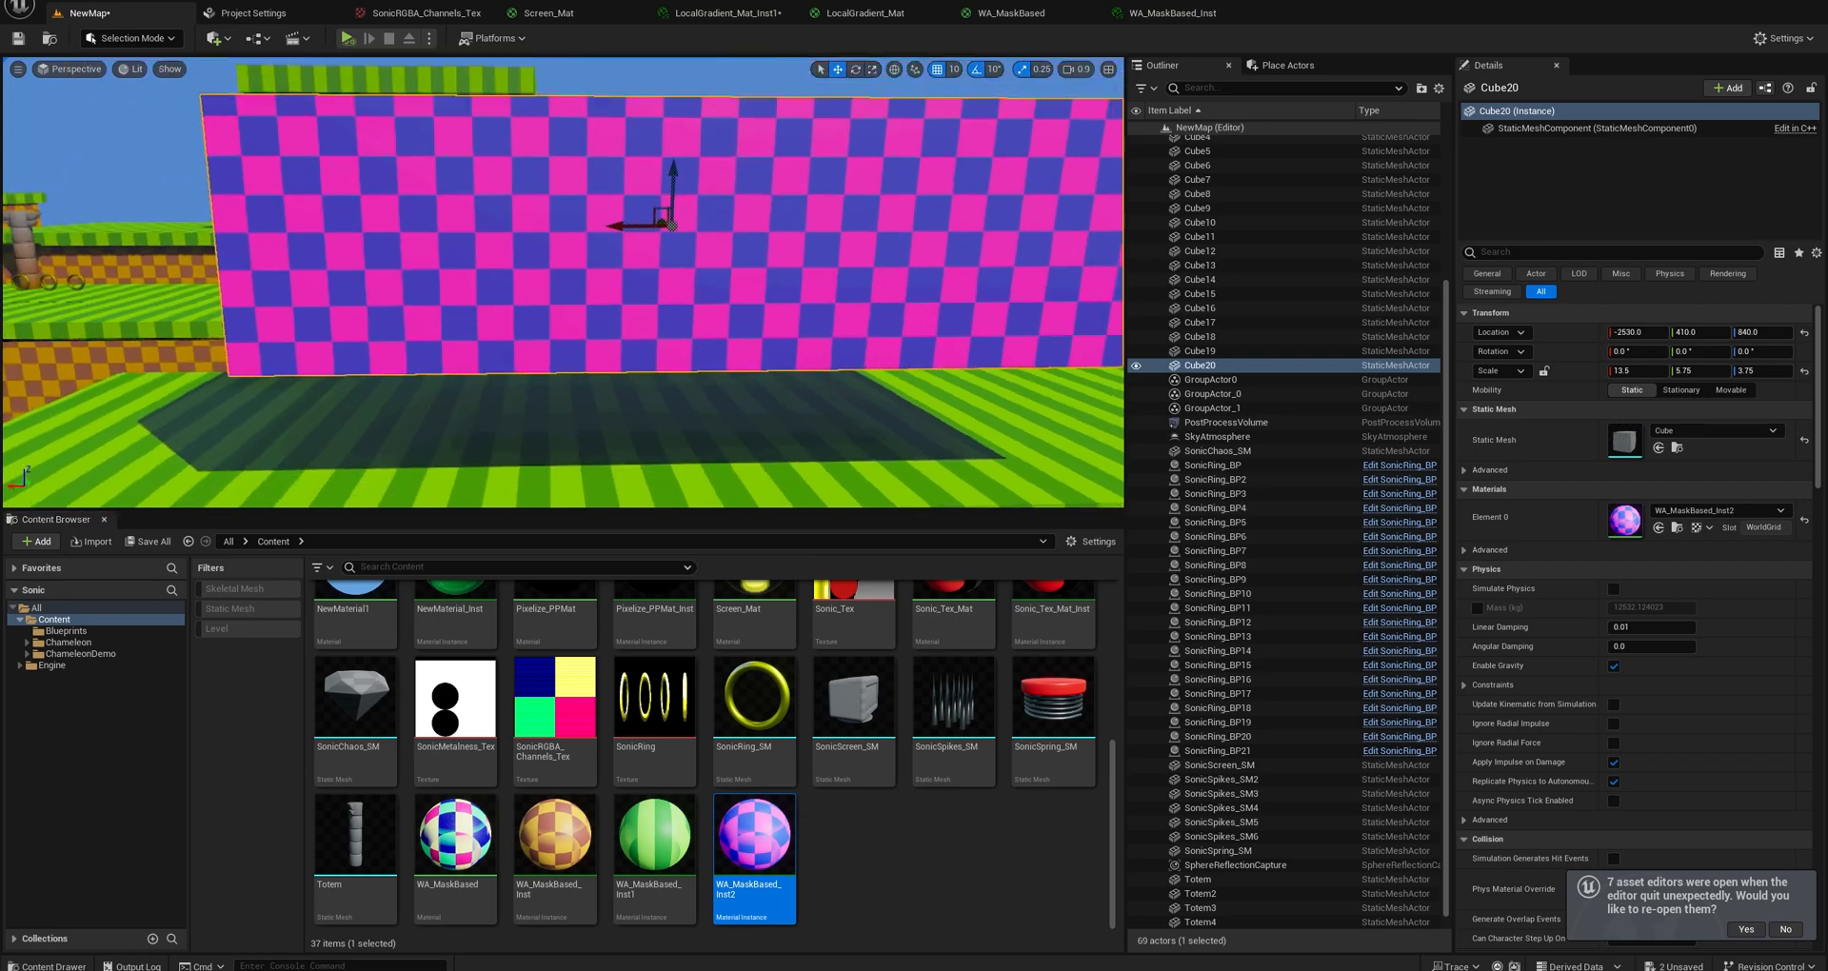
Move the pink and blue block to about X -3210, Z 870 and rotate it 50° to demonstrate the world-aligned pattern.
key(s)
right_drag(619, 269, 619, 257)
drag(617, 254, 517, 251)
key(a)
right_drag(518, 250, 705, 253)
key(e)
drag(429, 245, 452, 334)
key(d)
right_drag(547, 308, 400, 307)
Scale the rotated pink and blue block to 3.75 in X and 15 in Z.
key(r)
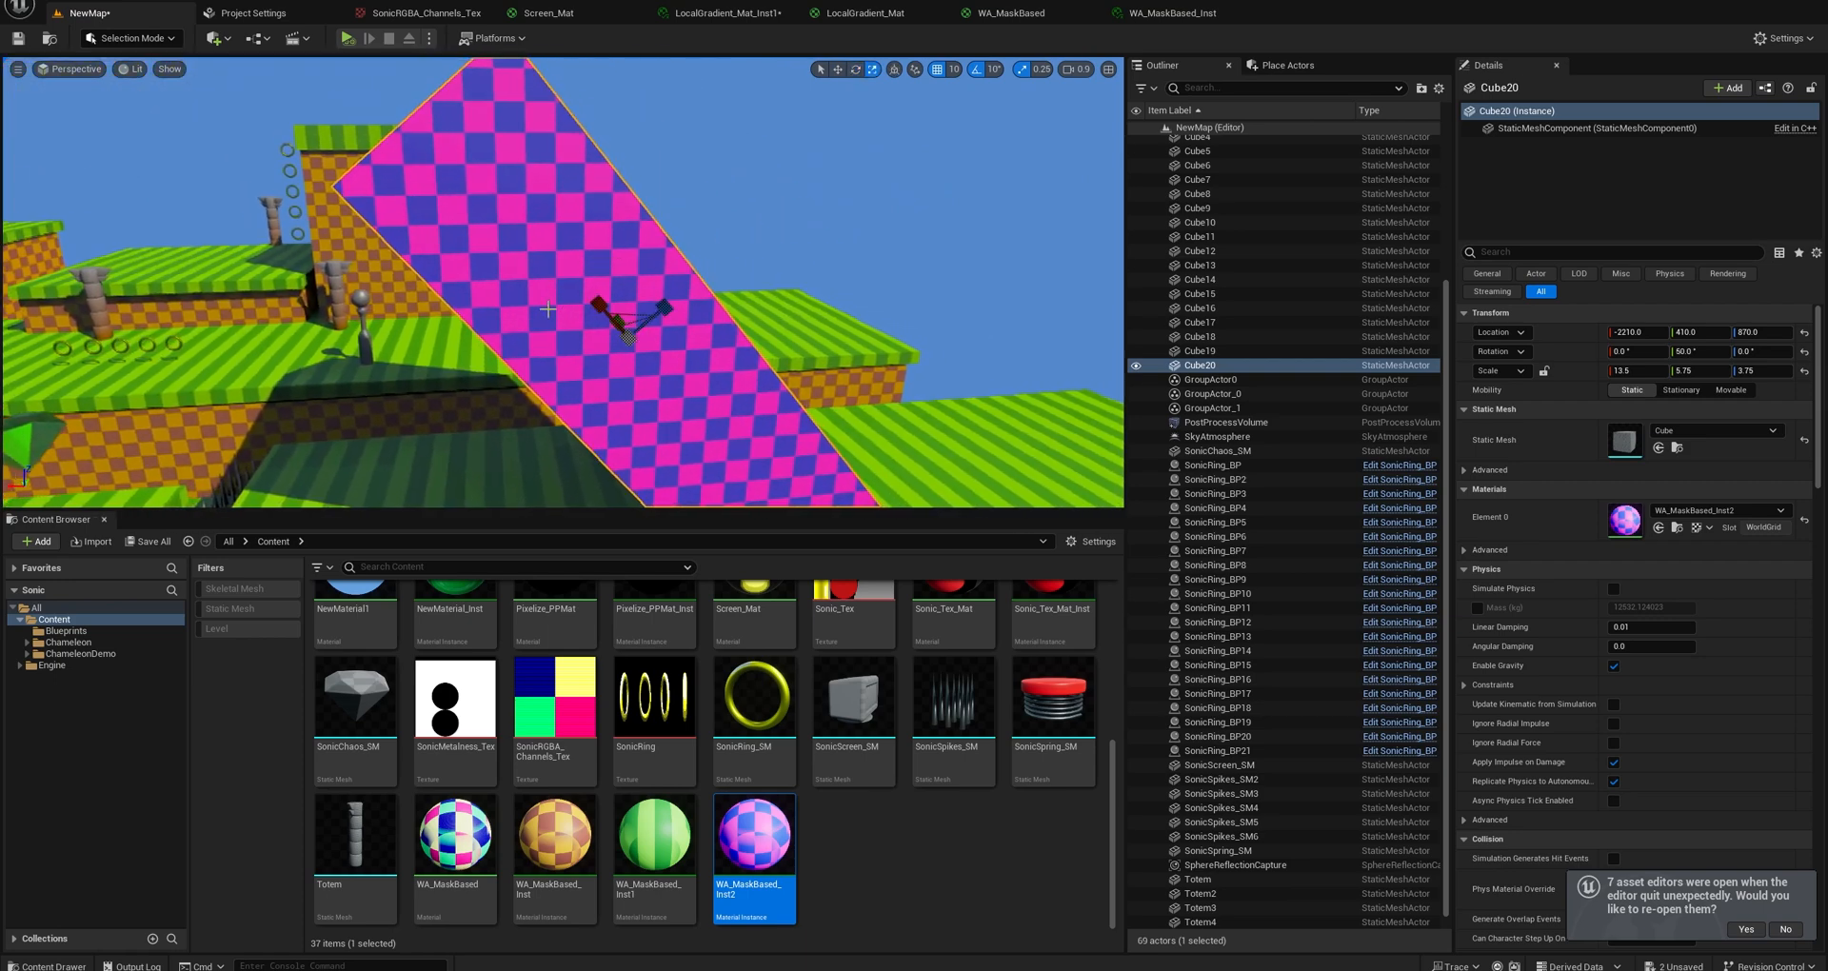
key(w)
drag(606, 303, 688, 287)
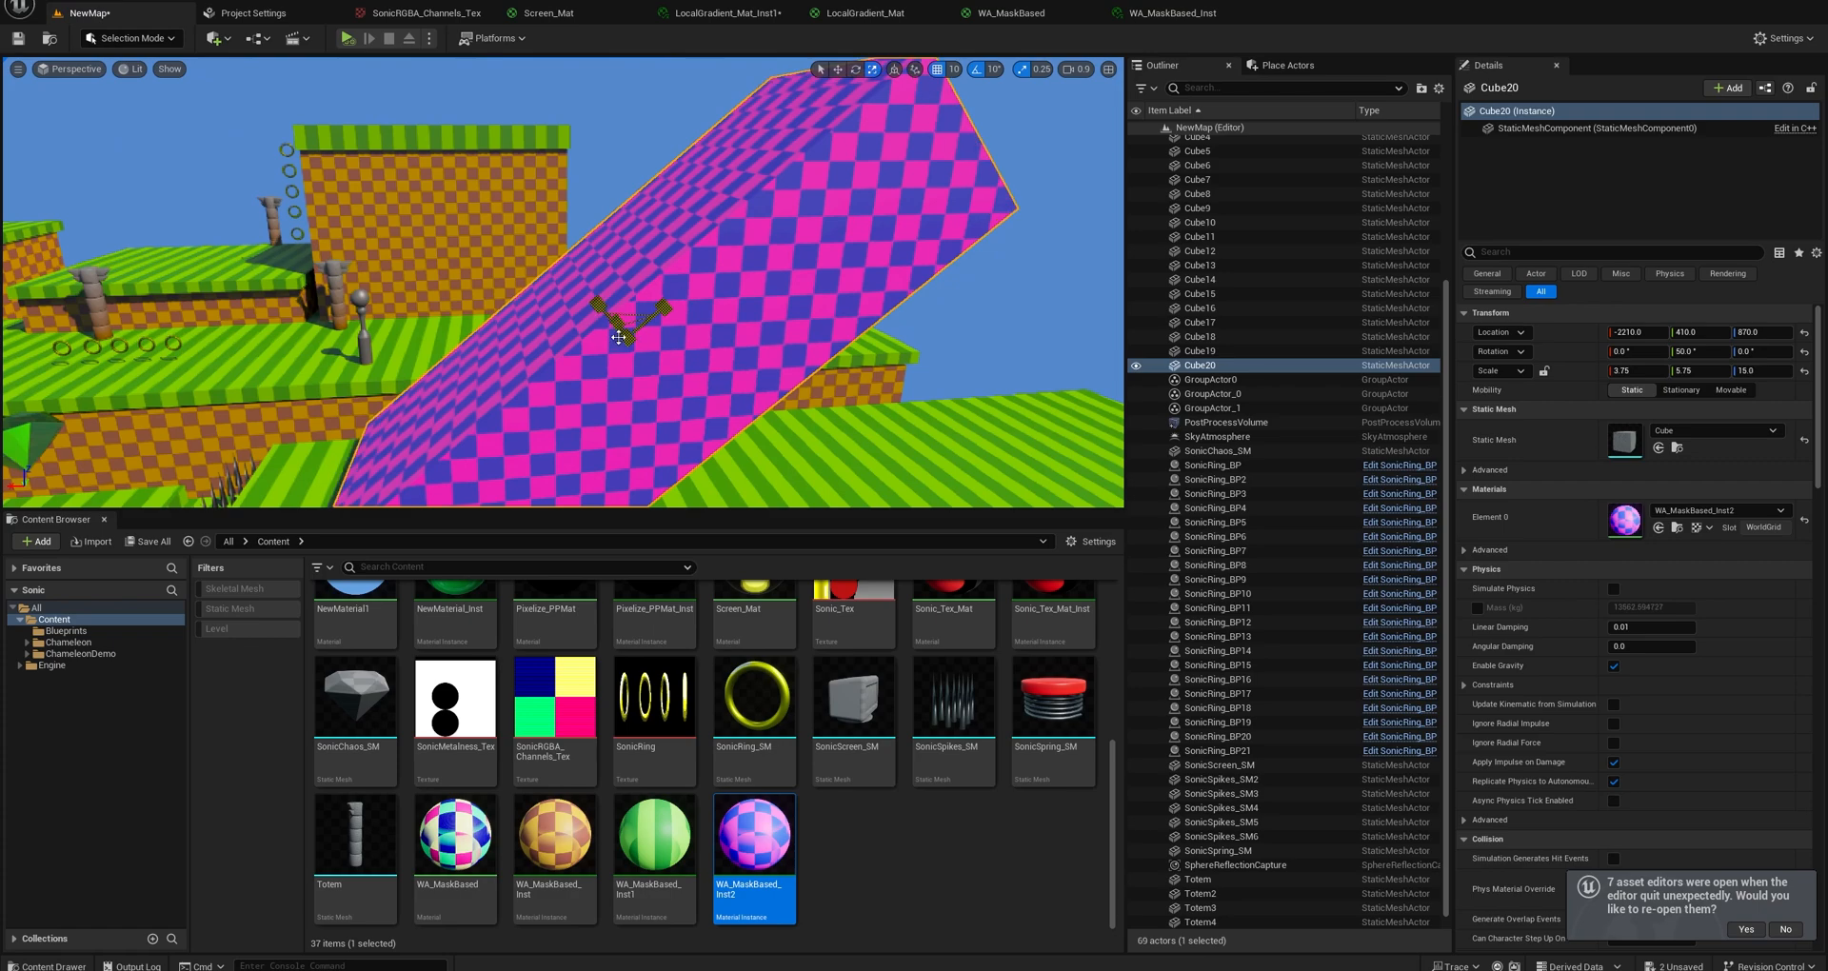
Delete the pink and blue demonstration block and view the whole level.
key(s)
right_drag(612, 341, 571, 440)
key(a)
key(w)
key(s)
key(w)
key(Delete)
key(s)
key(w)
key(s)
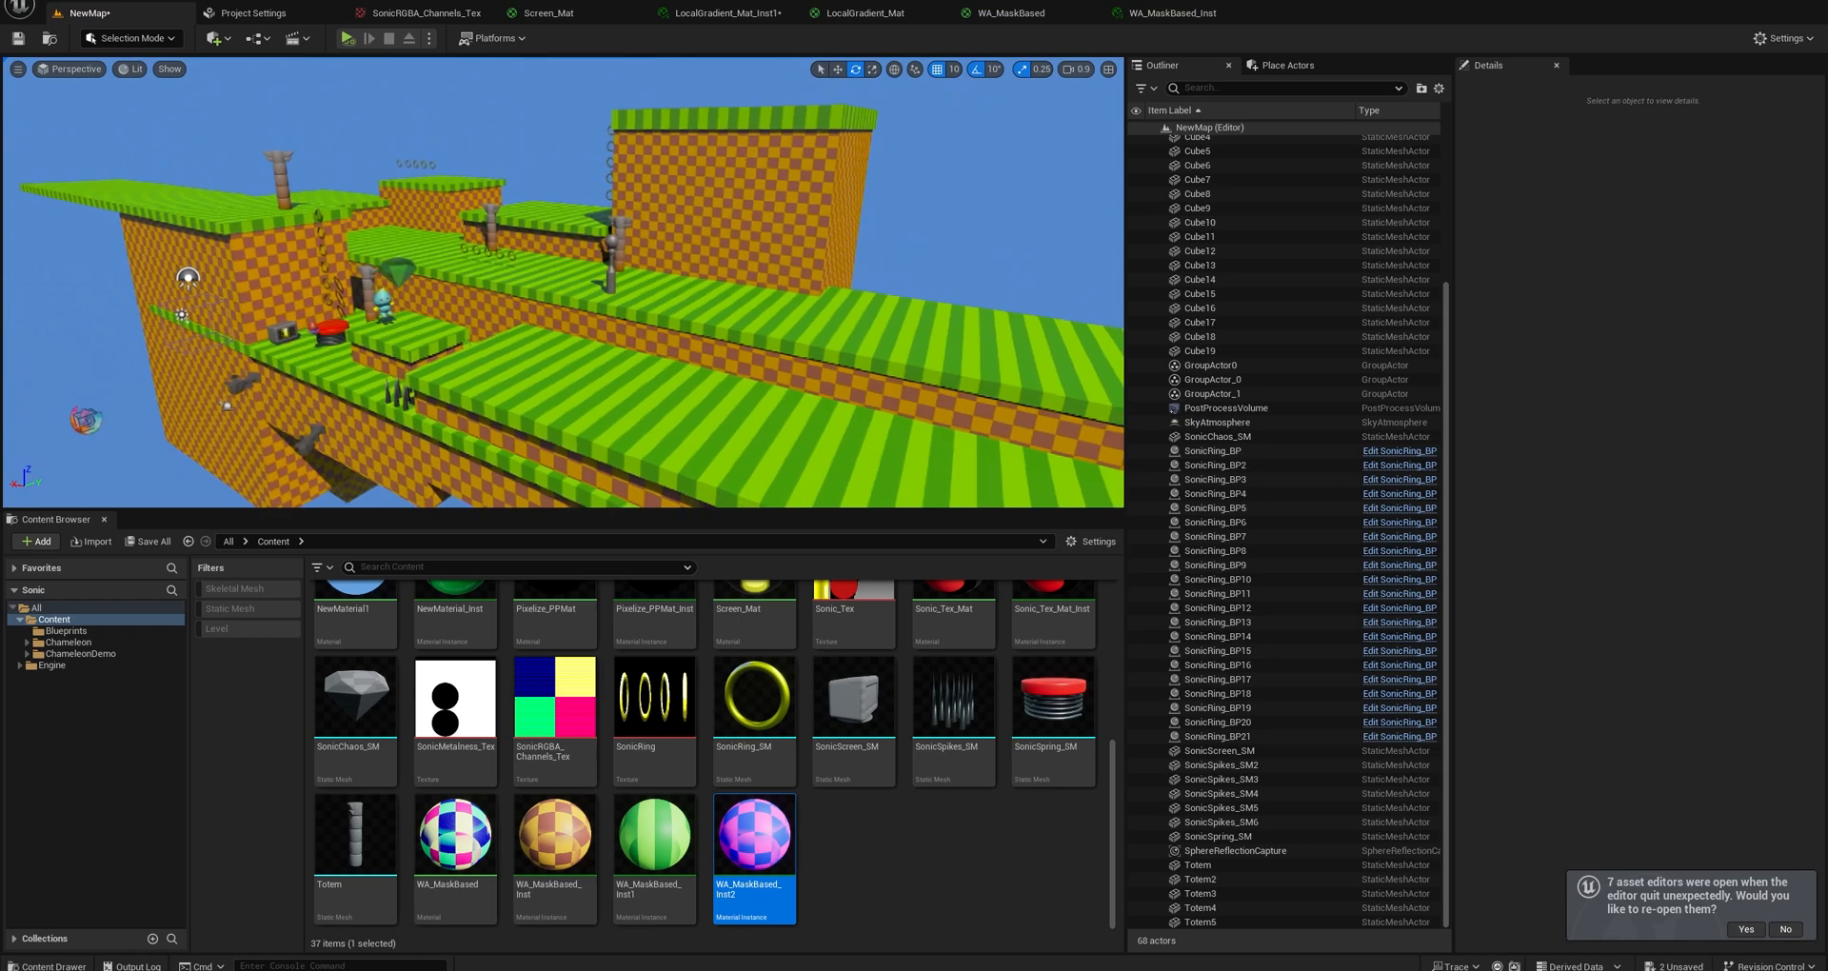
Extend the tall checkered back wall and its striped grass top by placing duplicated blocks alongside them.
click(725, 195)
right_drag(628, 282, 687, 285)
key(r)
alt+drag(506, 290, 862, 309)
mouse_move(798, 311)
right_down()
mouse_move(838, 307)
mouse_move(786, 310)
right_up()
key(w)
scroll(798, 310, up, 4)
key(s)
key(s)
click(511, 199)
alt+drag(445, 196, 780, 207)
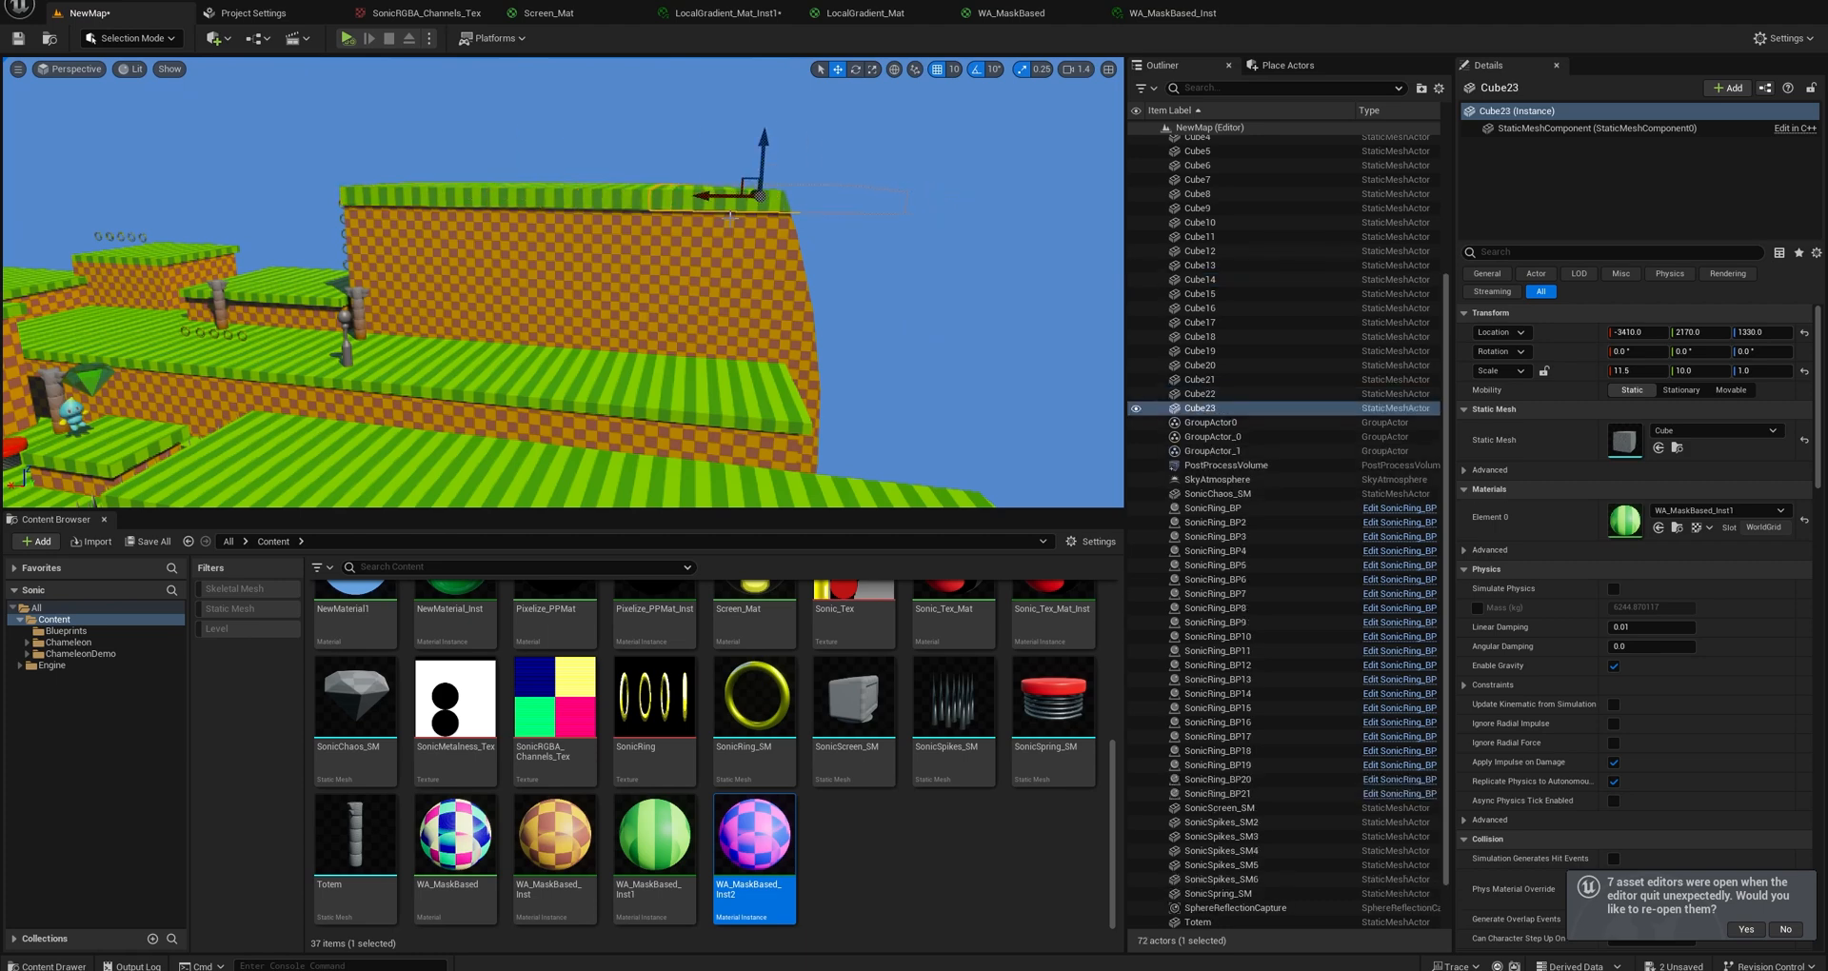
View the extended wall, select the sky sphere, and locate its static mesh in the project's assets.
key(w)
right_drag(730, 217, 681, 221)
key(s)
click(731, 217)
key(w)
key(w)
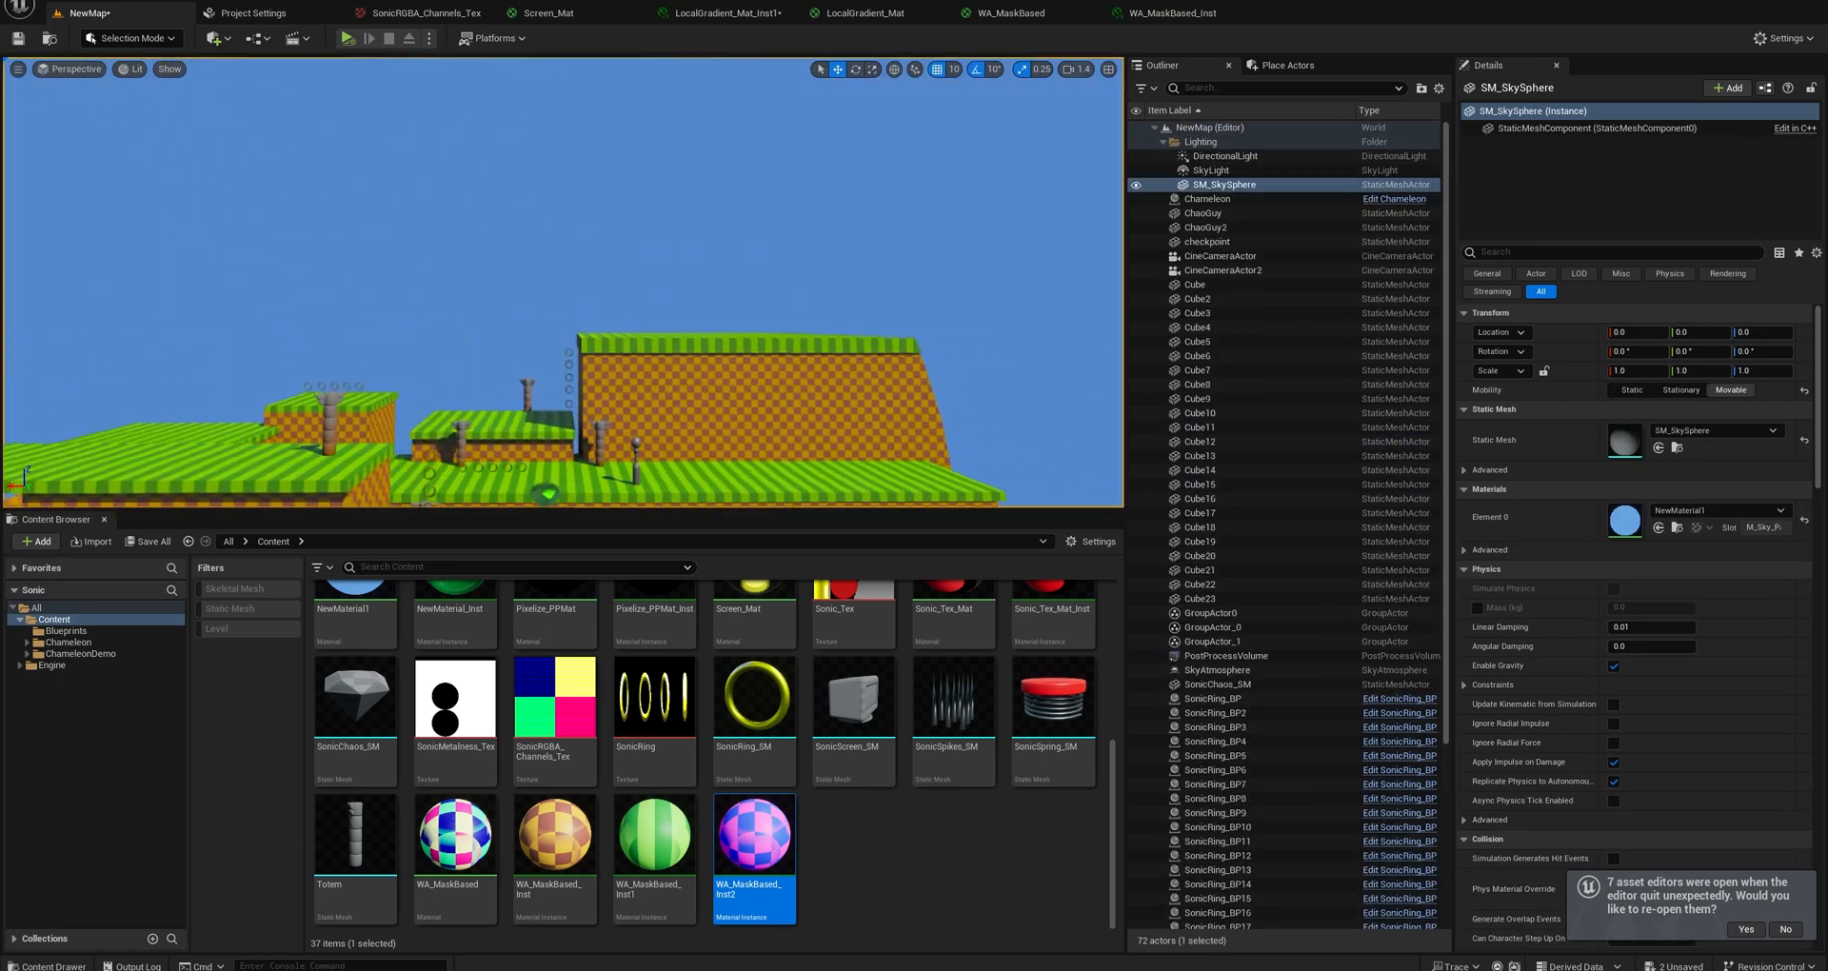
click(1678, 447)
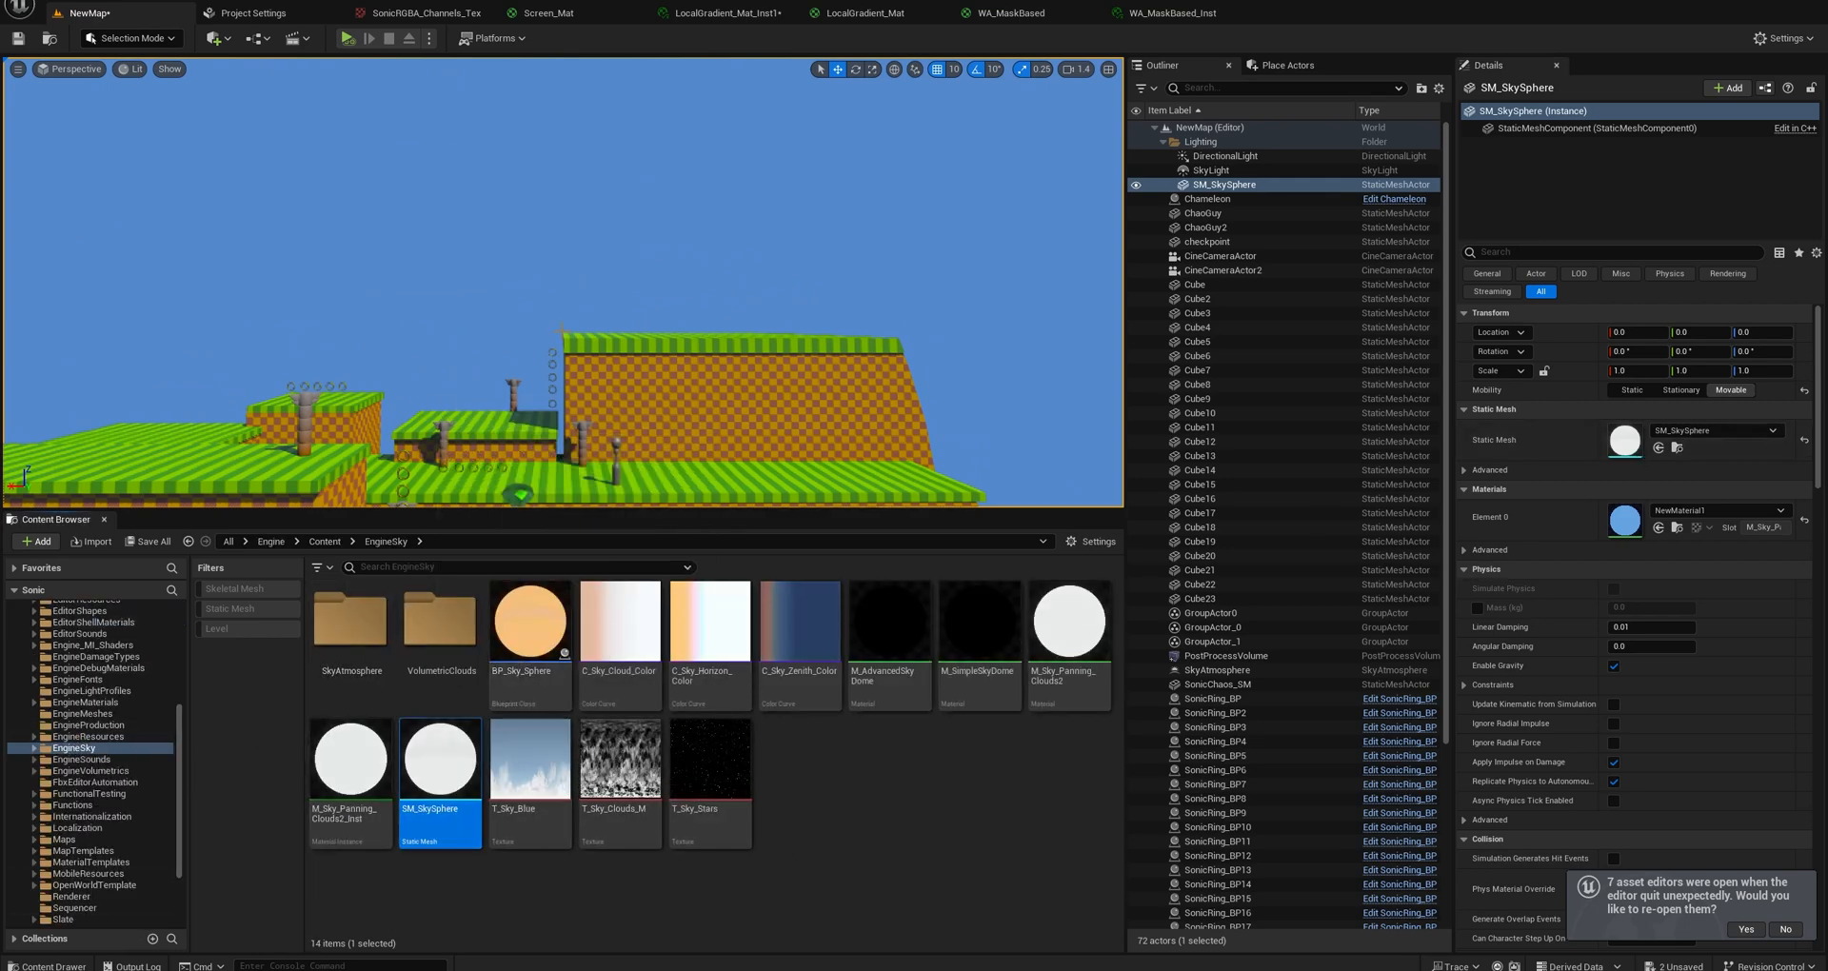
Examine the level from several viewpoints and check its SkyLight, DirectionalLight and SM_SkySphere actors.
right_drag(670, 321, 571, 372)
key(w)
key(s)
right_drag(812, 457, 826, 501)
key(w)
right_drag(751, 373, 653, 272)
key(s)
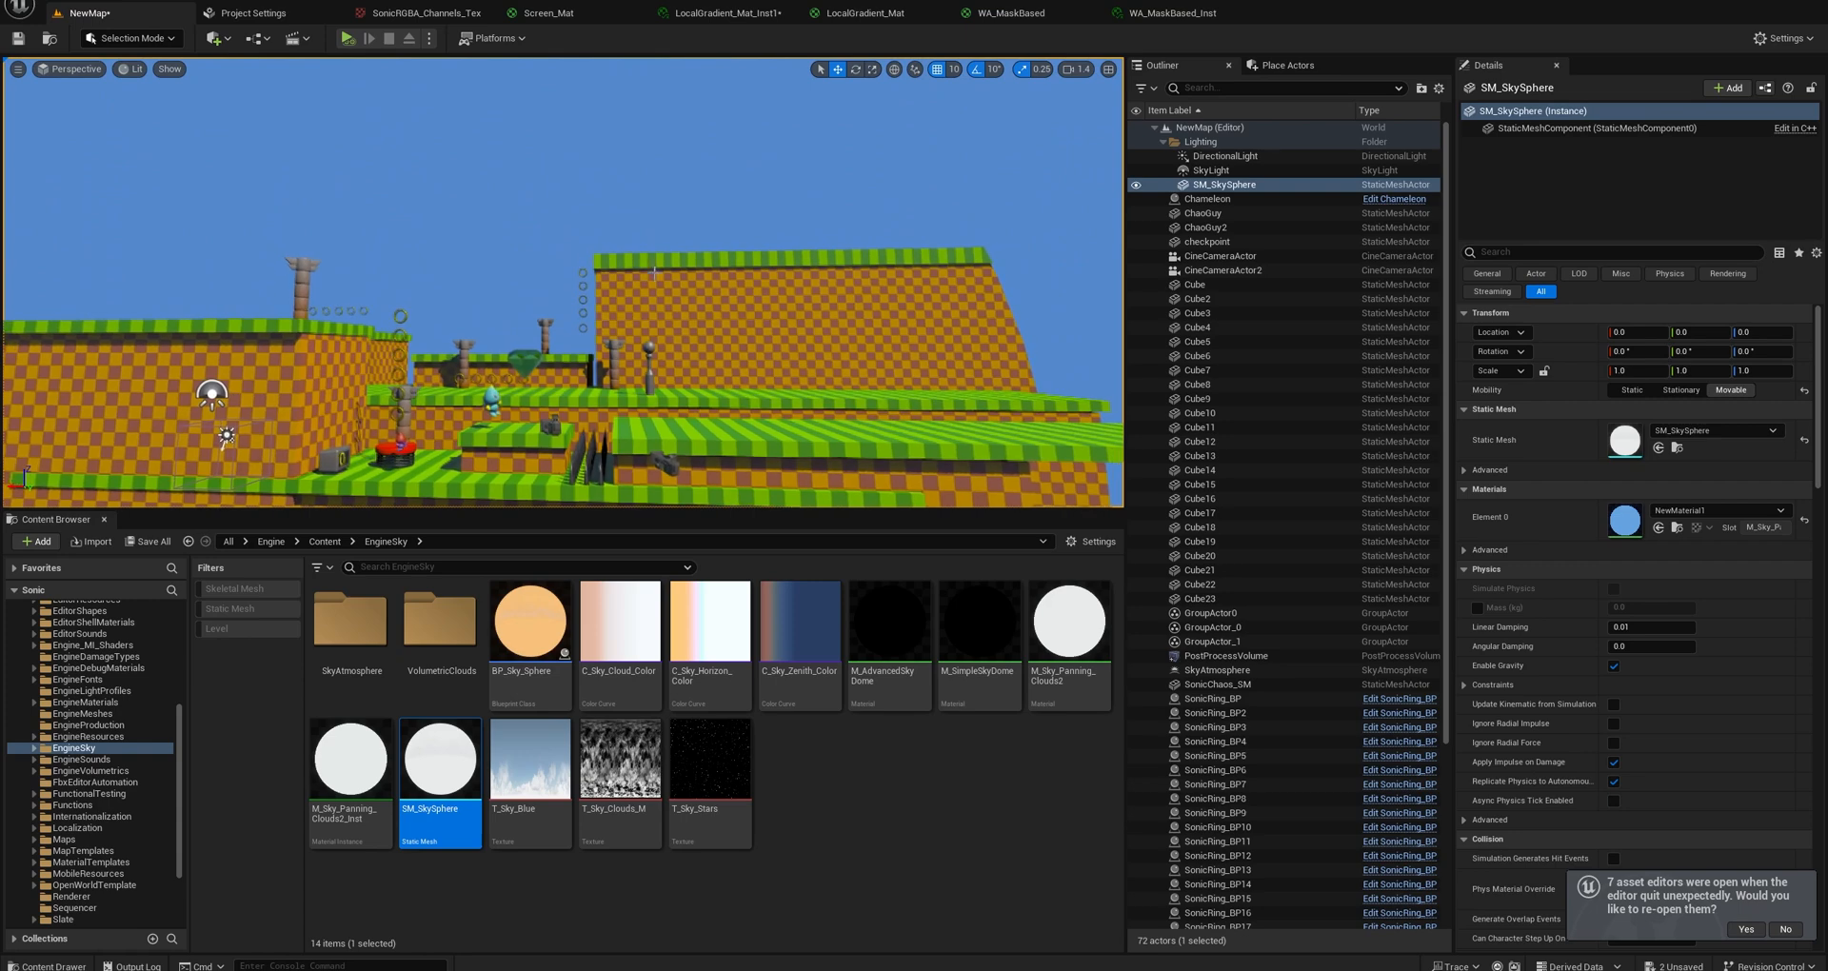
click(1214, 172)
click(1218, 157)
click(1215, 184)
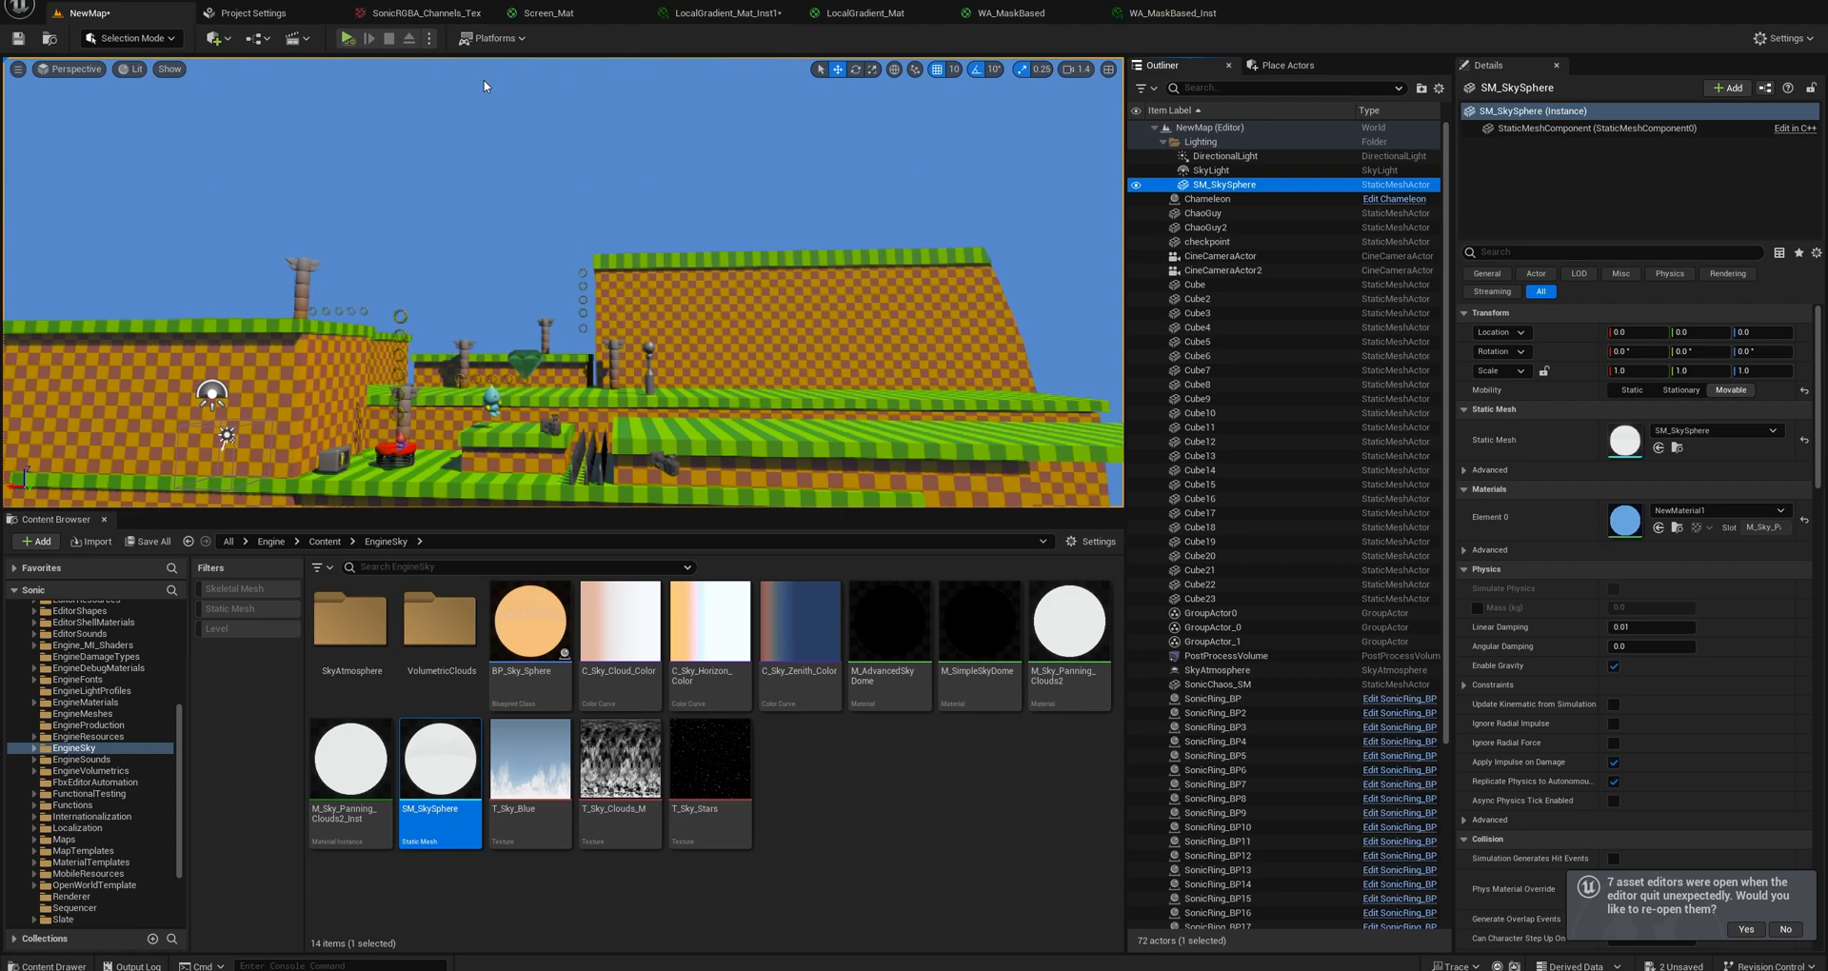
Open the Project Settings and search them for "lumen".
click(108, 4)
click(164, 231)
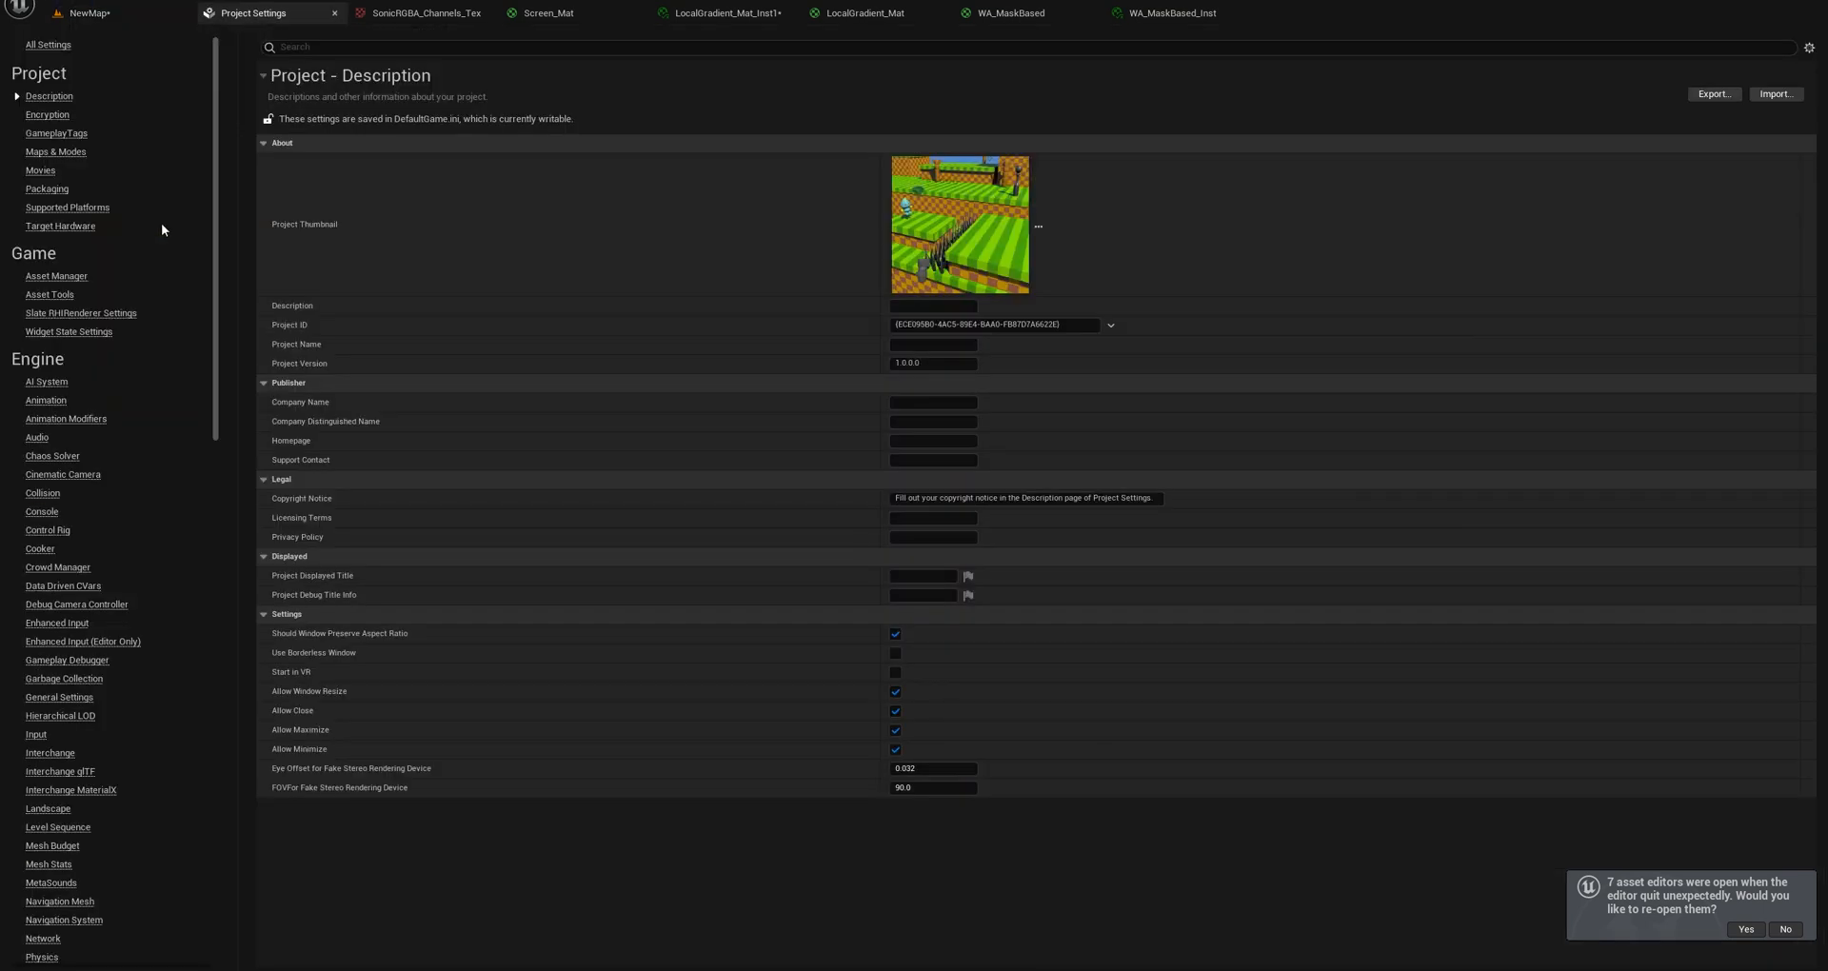
click(350, 47)
text(lume)
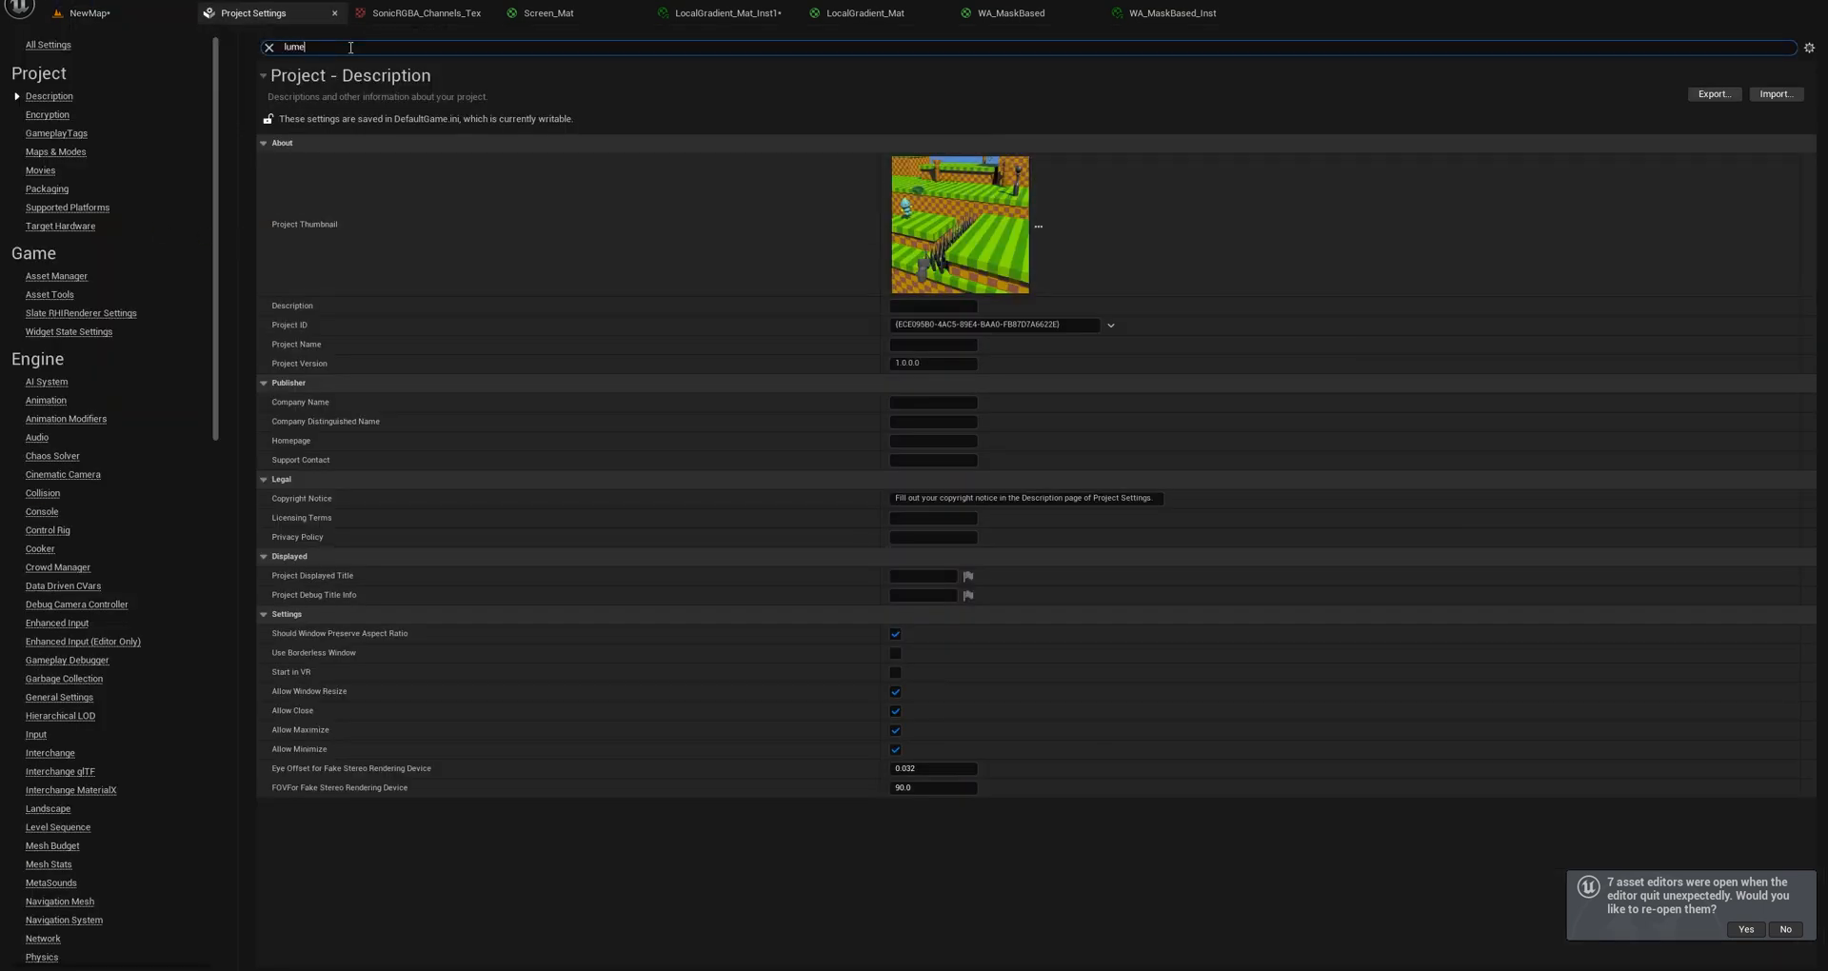
text(ng)
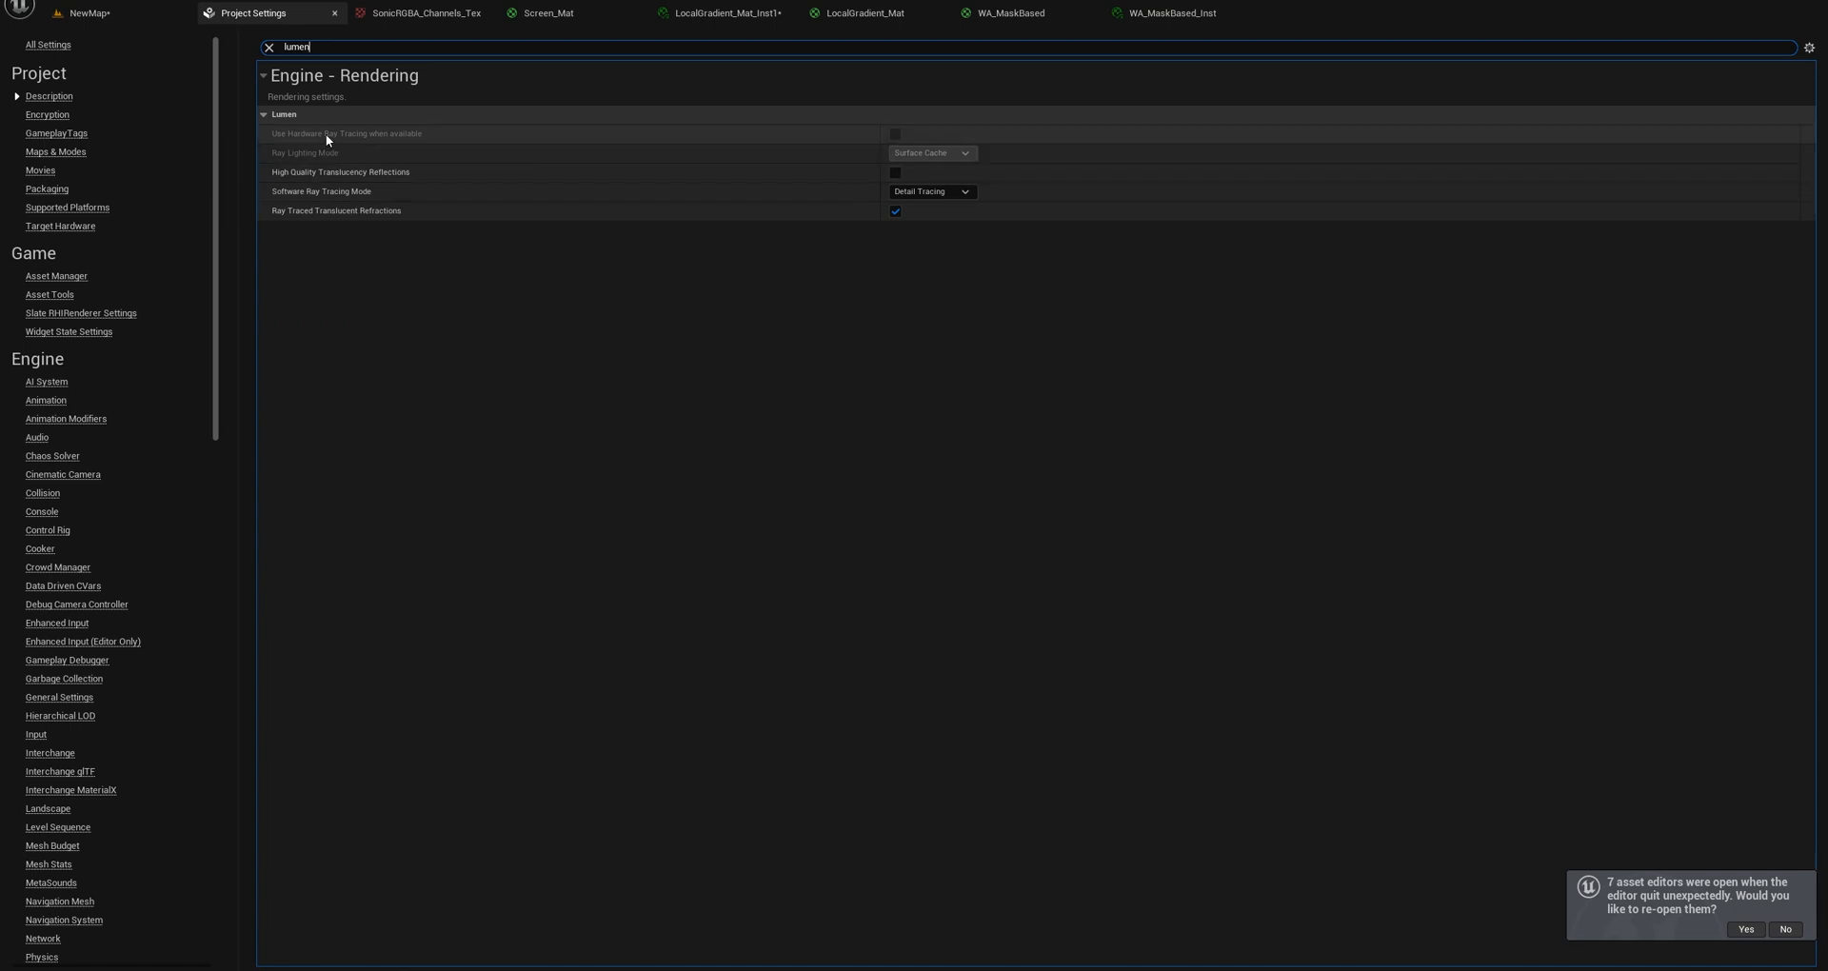
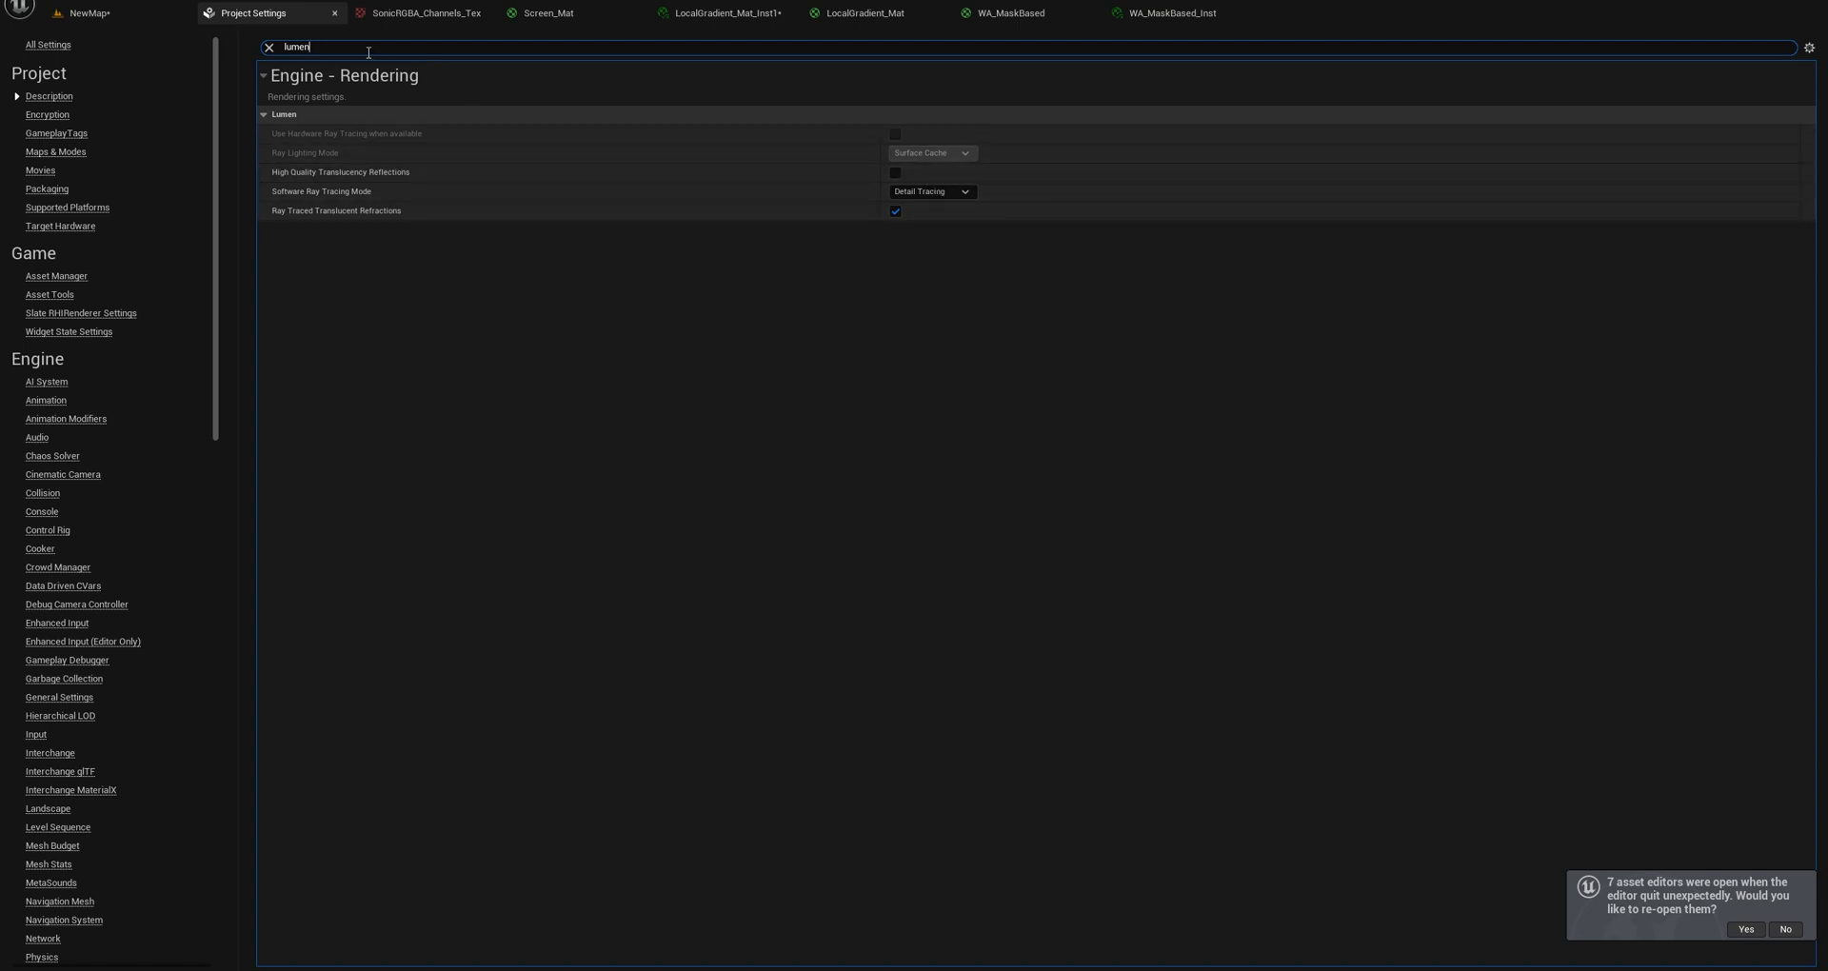
Search the Project Settings for "lighting" and the Editor Preferences for "lumen".
text(lighting)
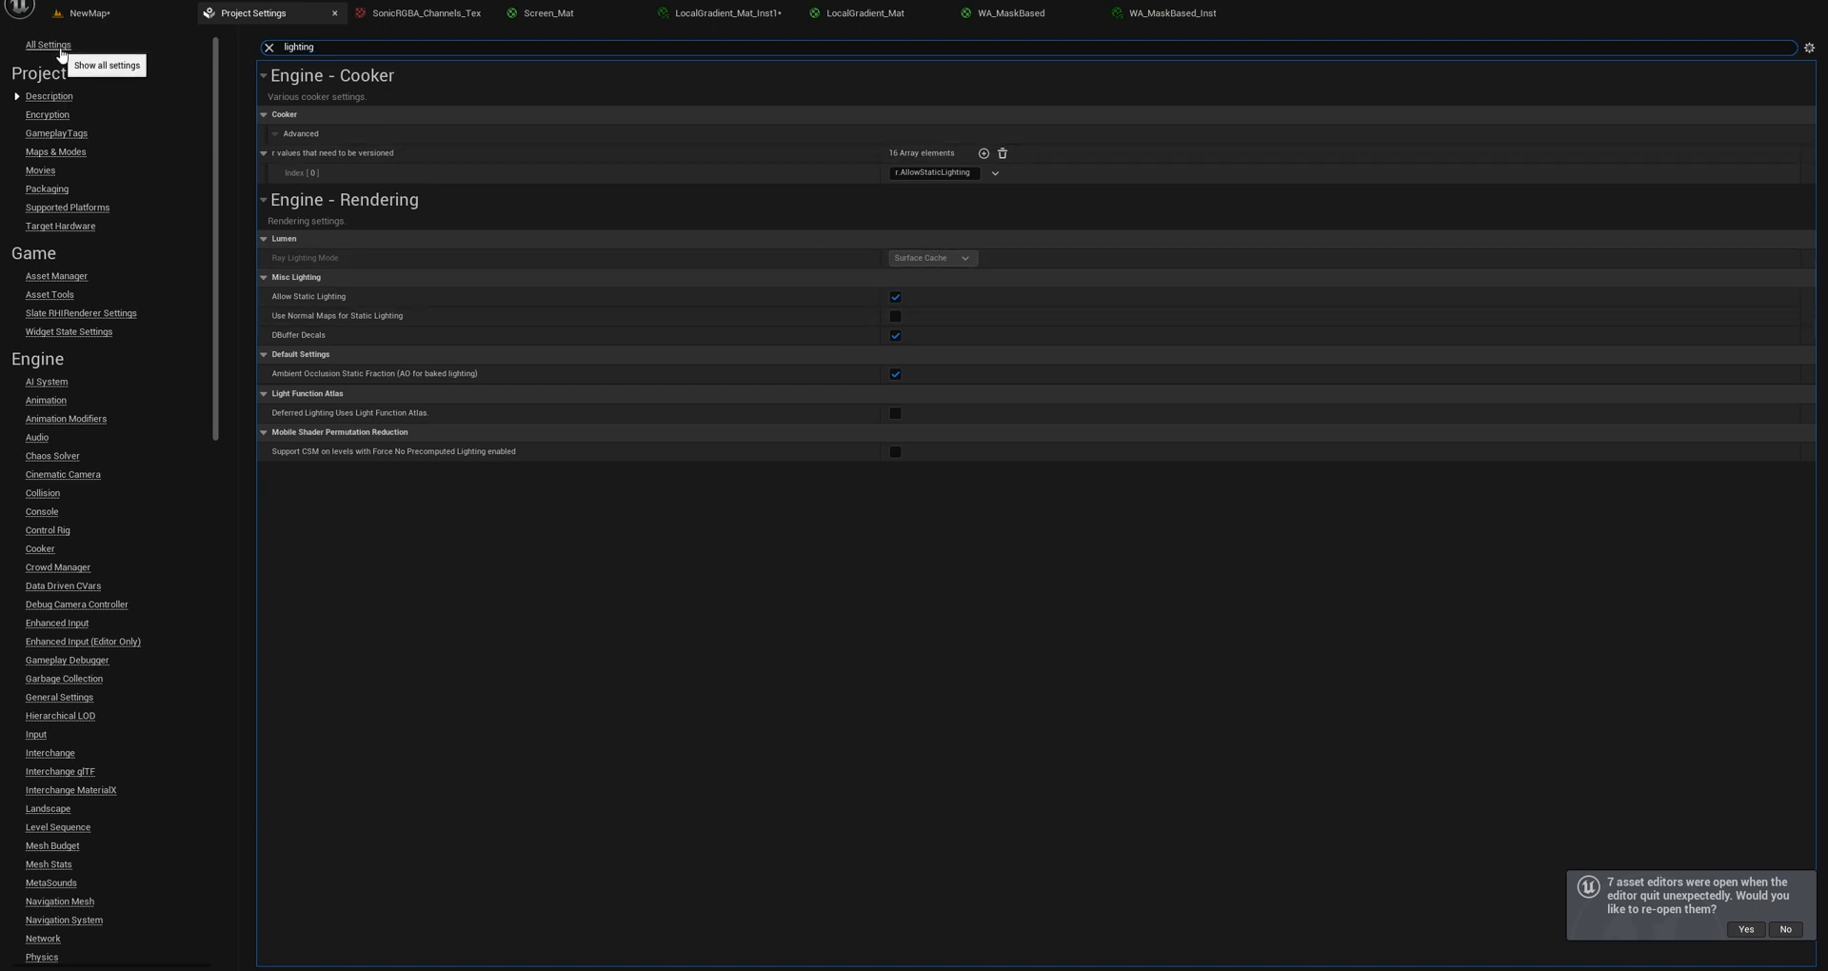
click(90, 15)
click(84, 1)
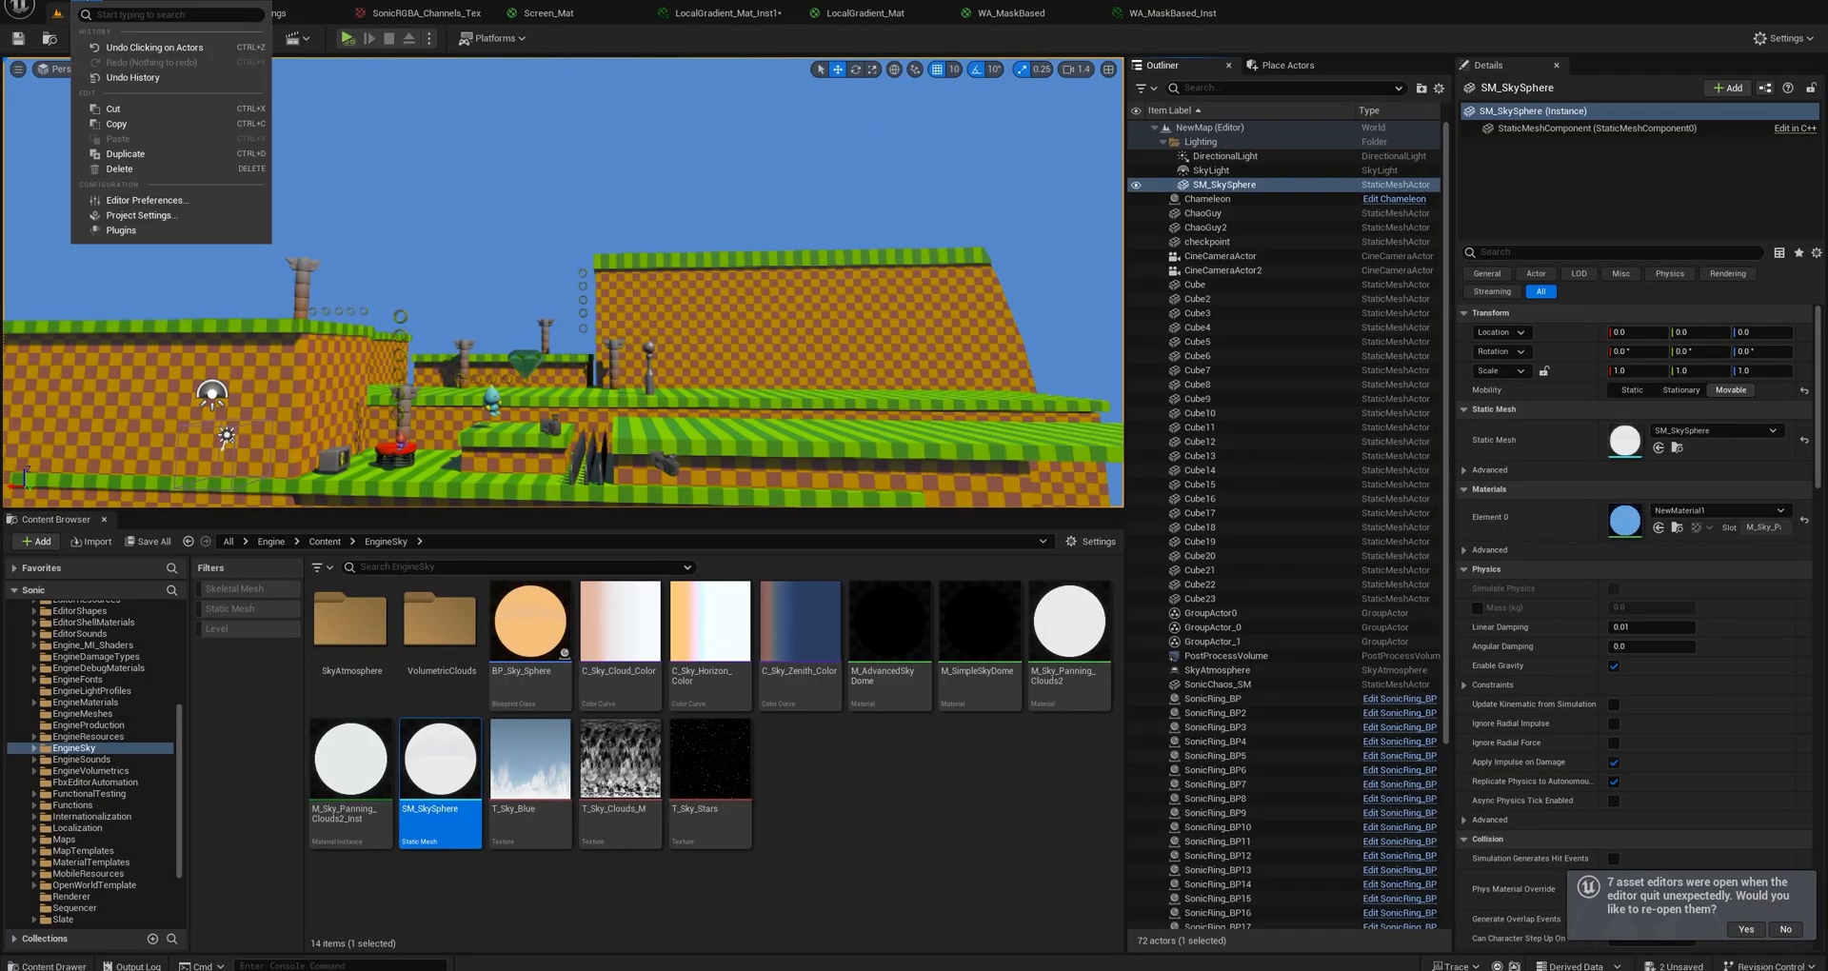
click(134, 200)
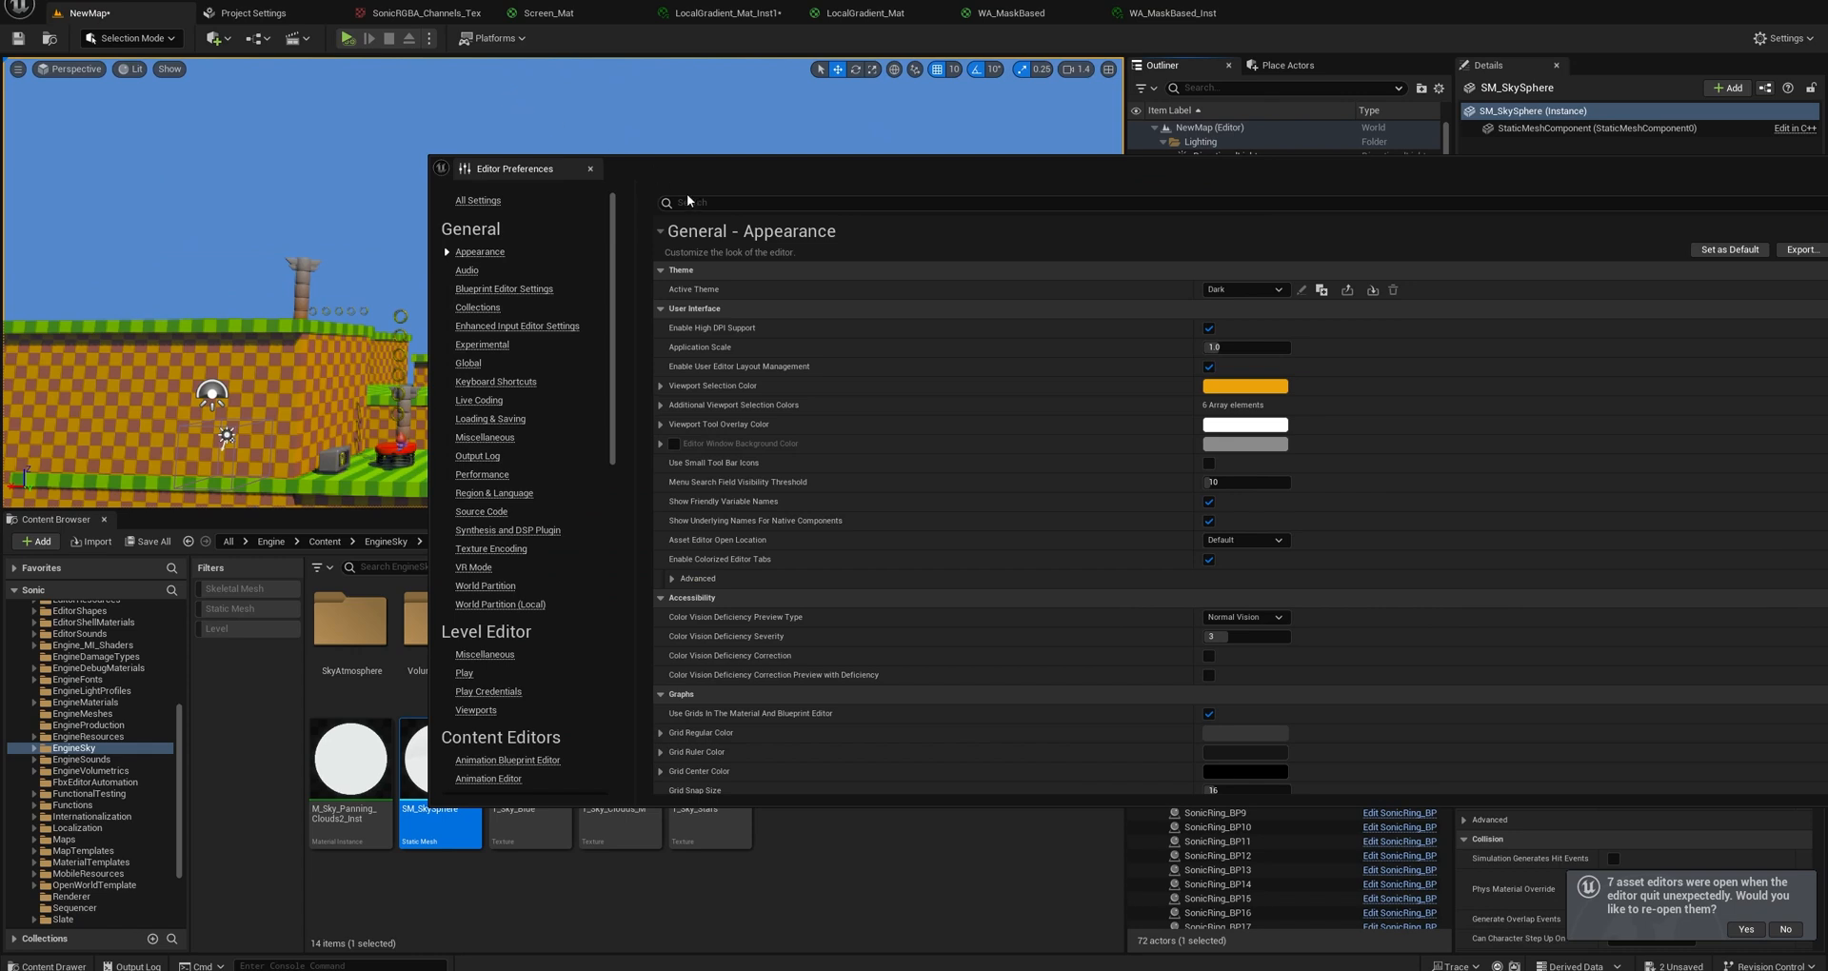
click(691, 201)
text(lumen)
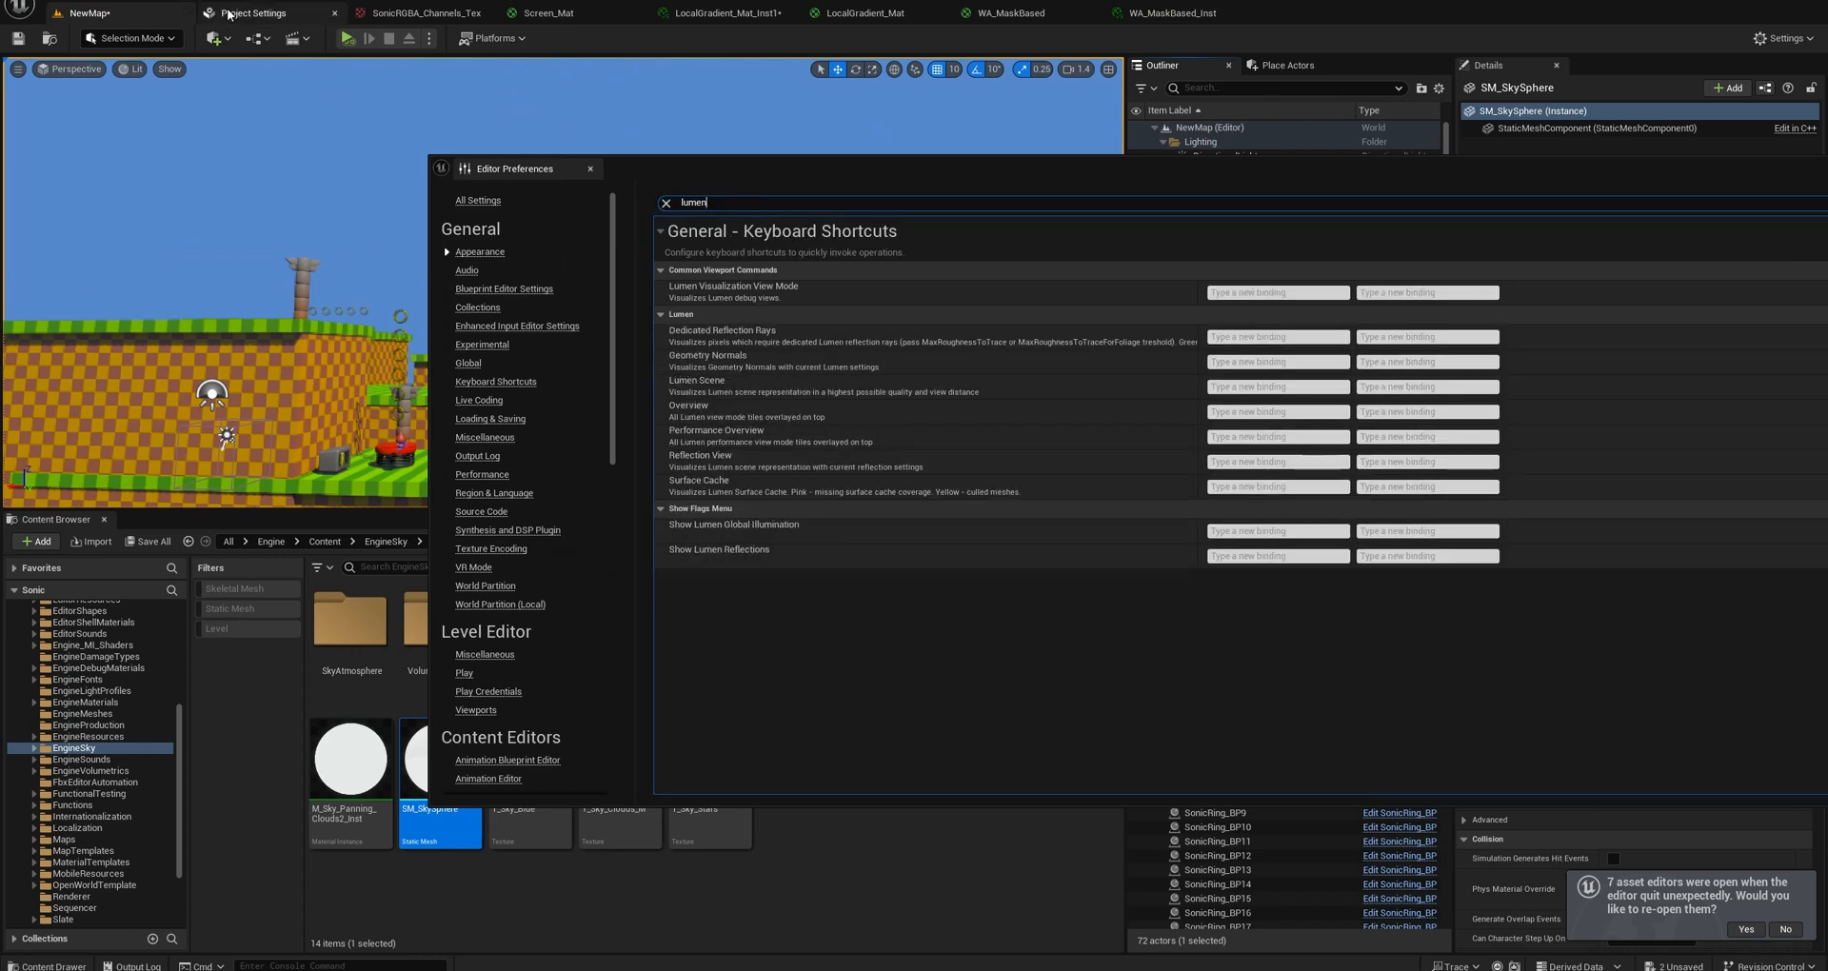
Search the Project Settings for "lumen" again and close the Editor Preferences window.
click(253, 12)
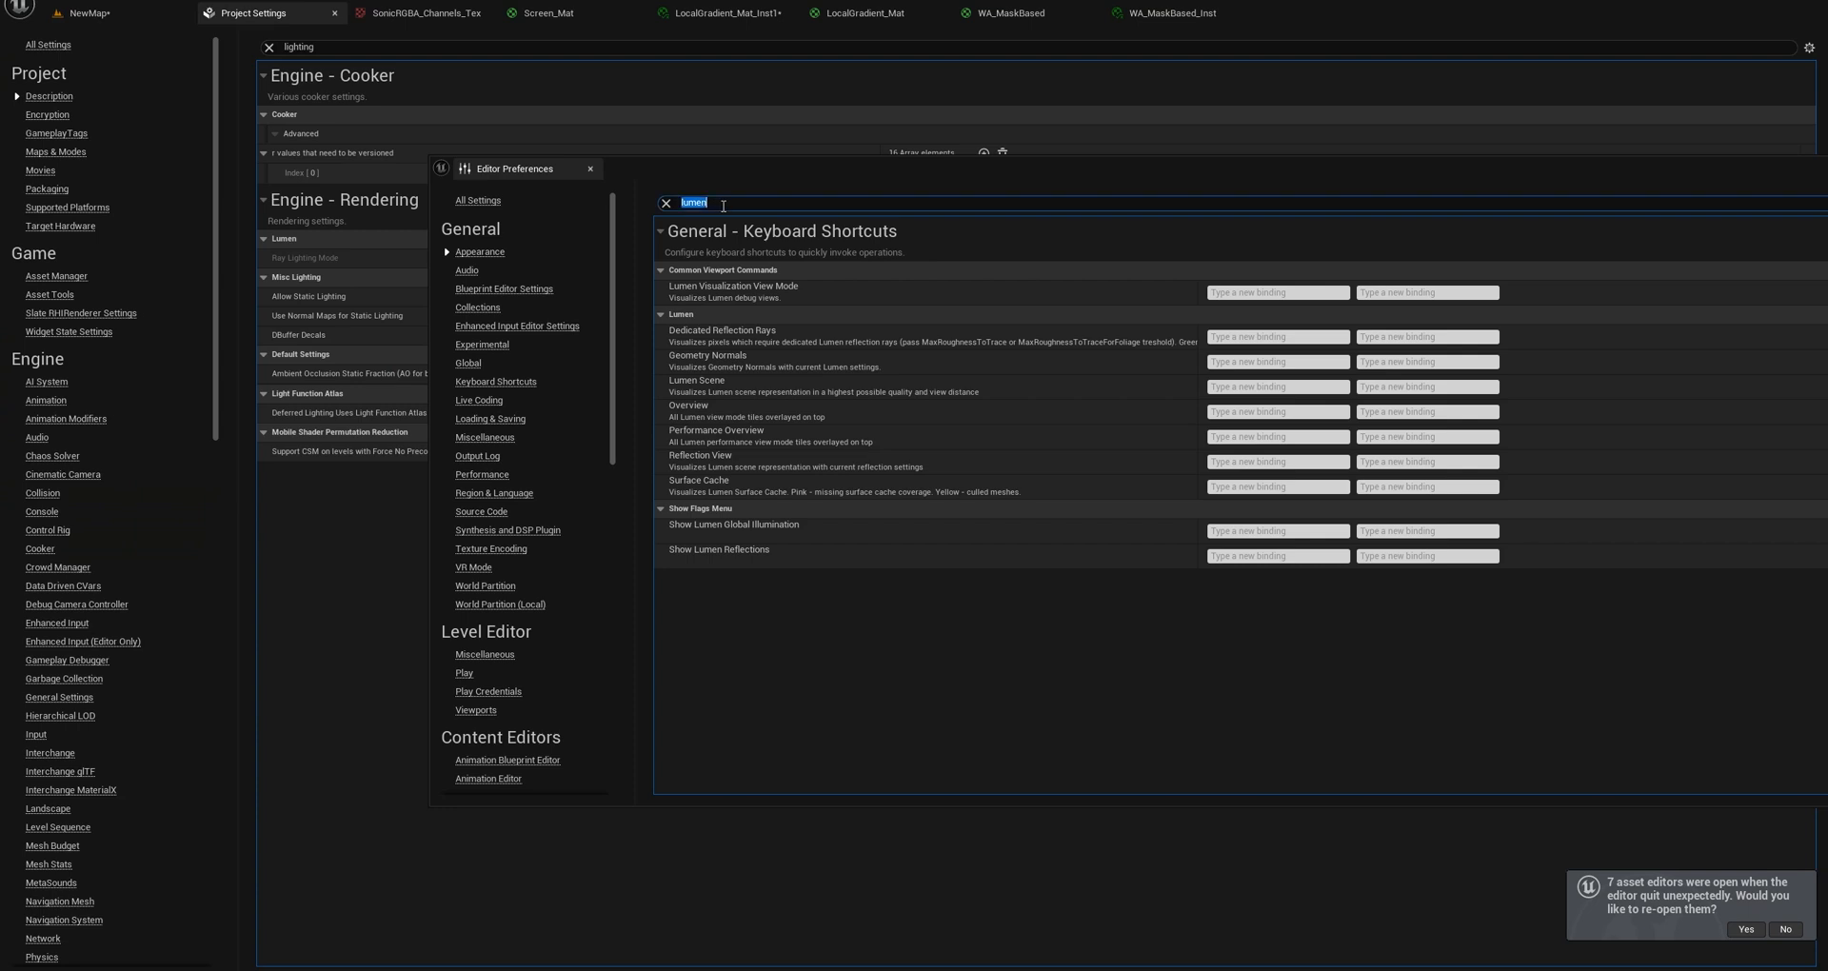
click(344, 47)
text(lumen)
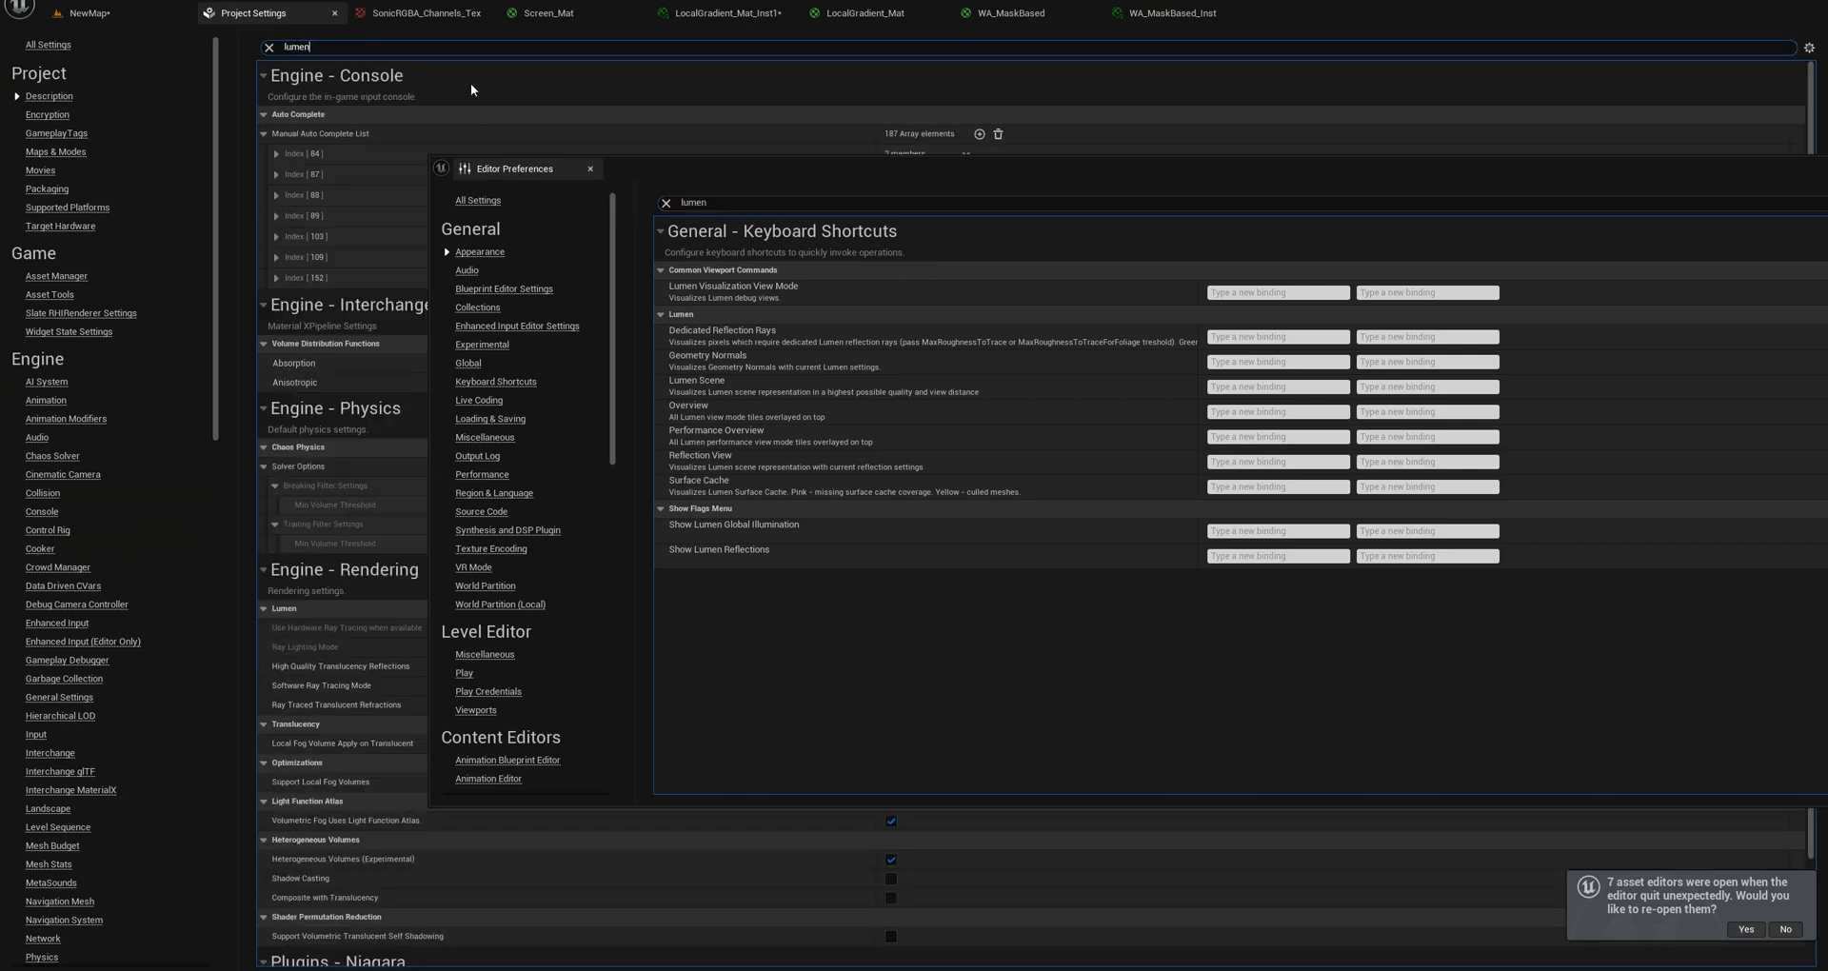
drag(1706, 181, 1101, 211)
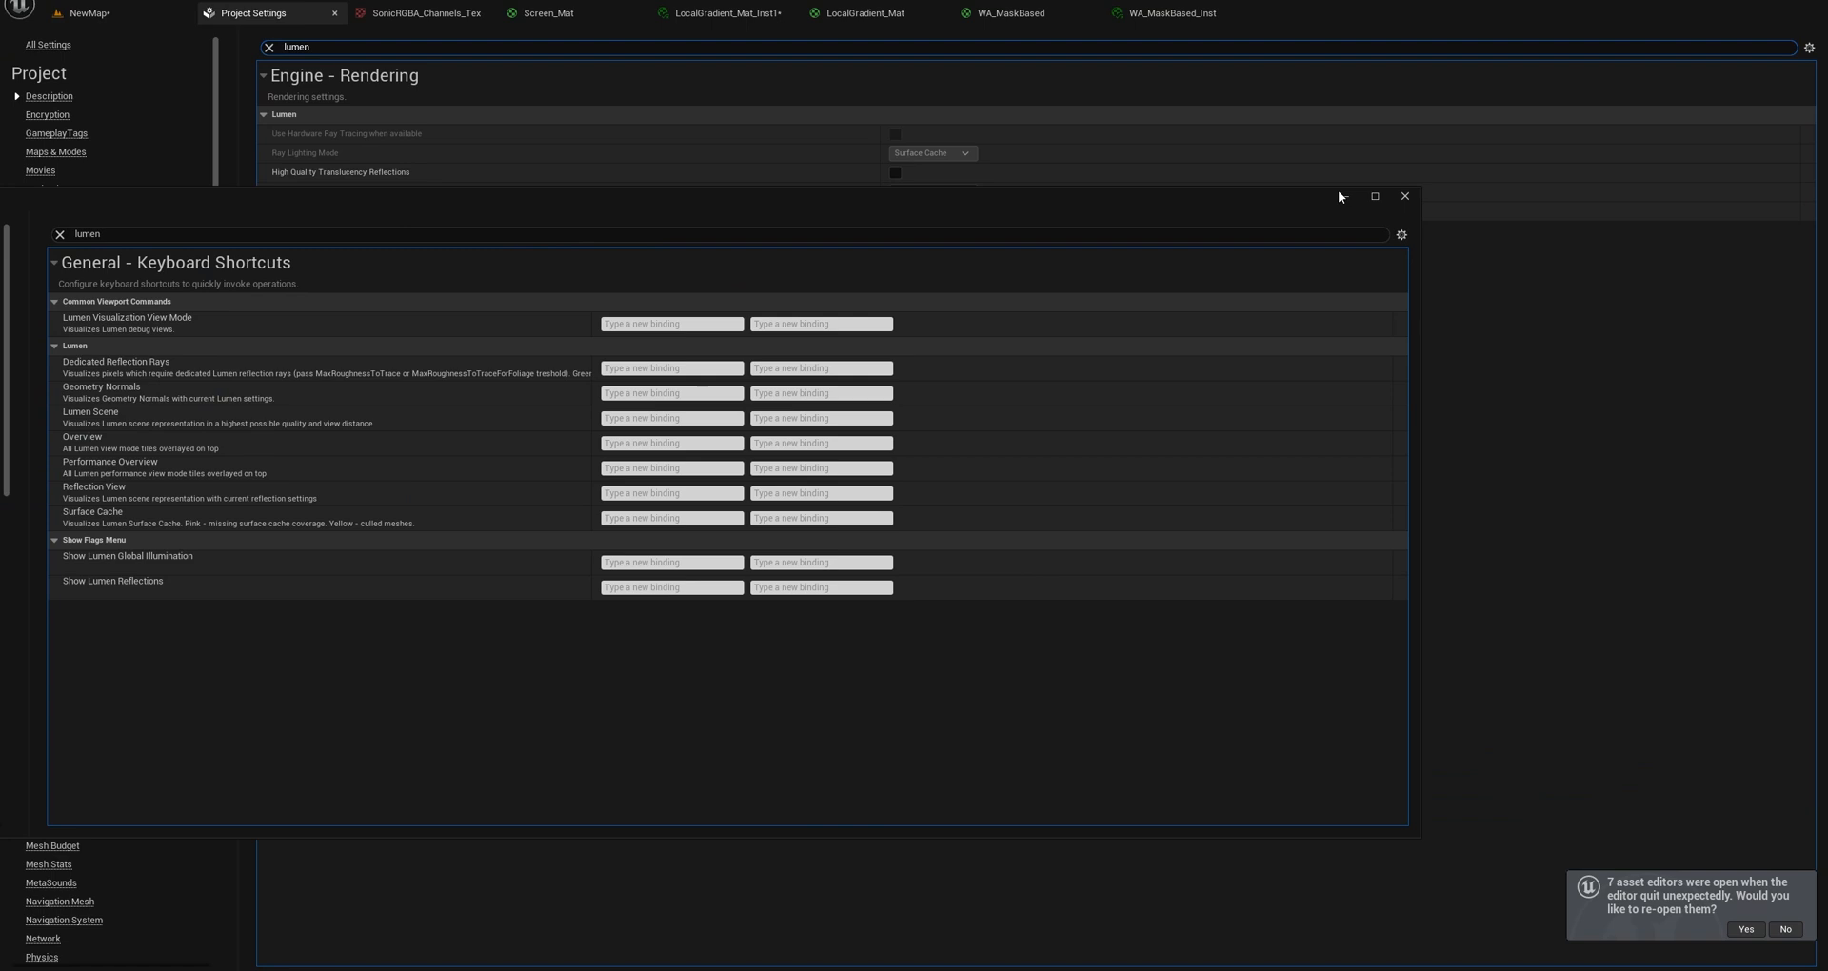
click(1403, 196)
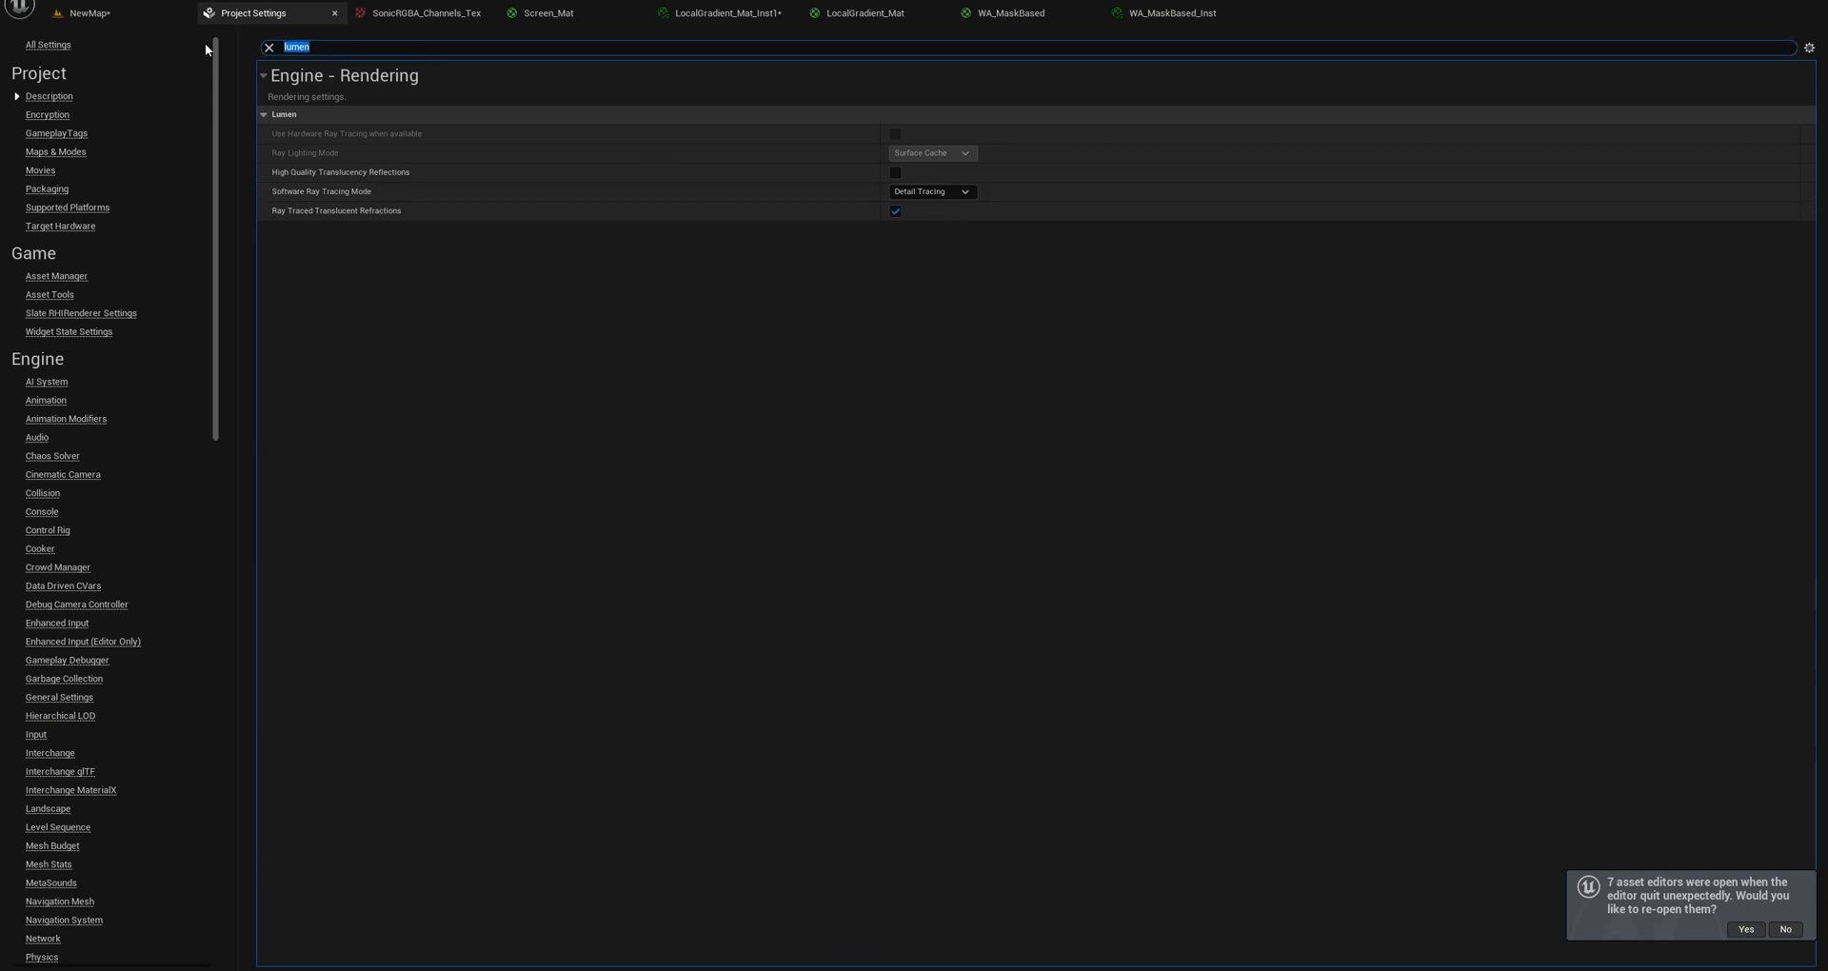
Search the Project Settings for "light" and look through the matching rendering options.
text(light)
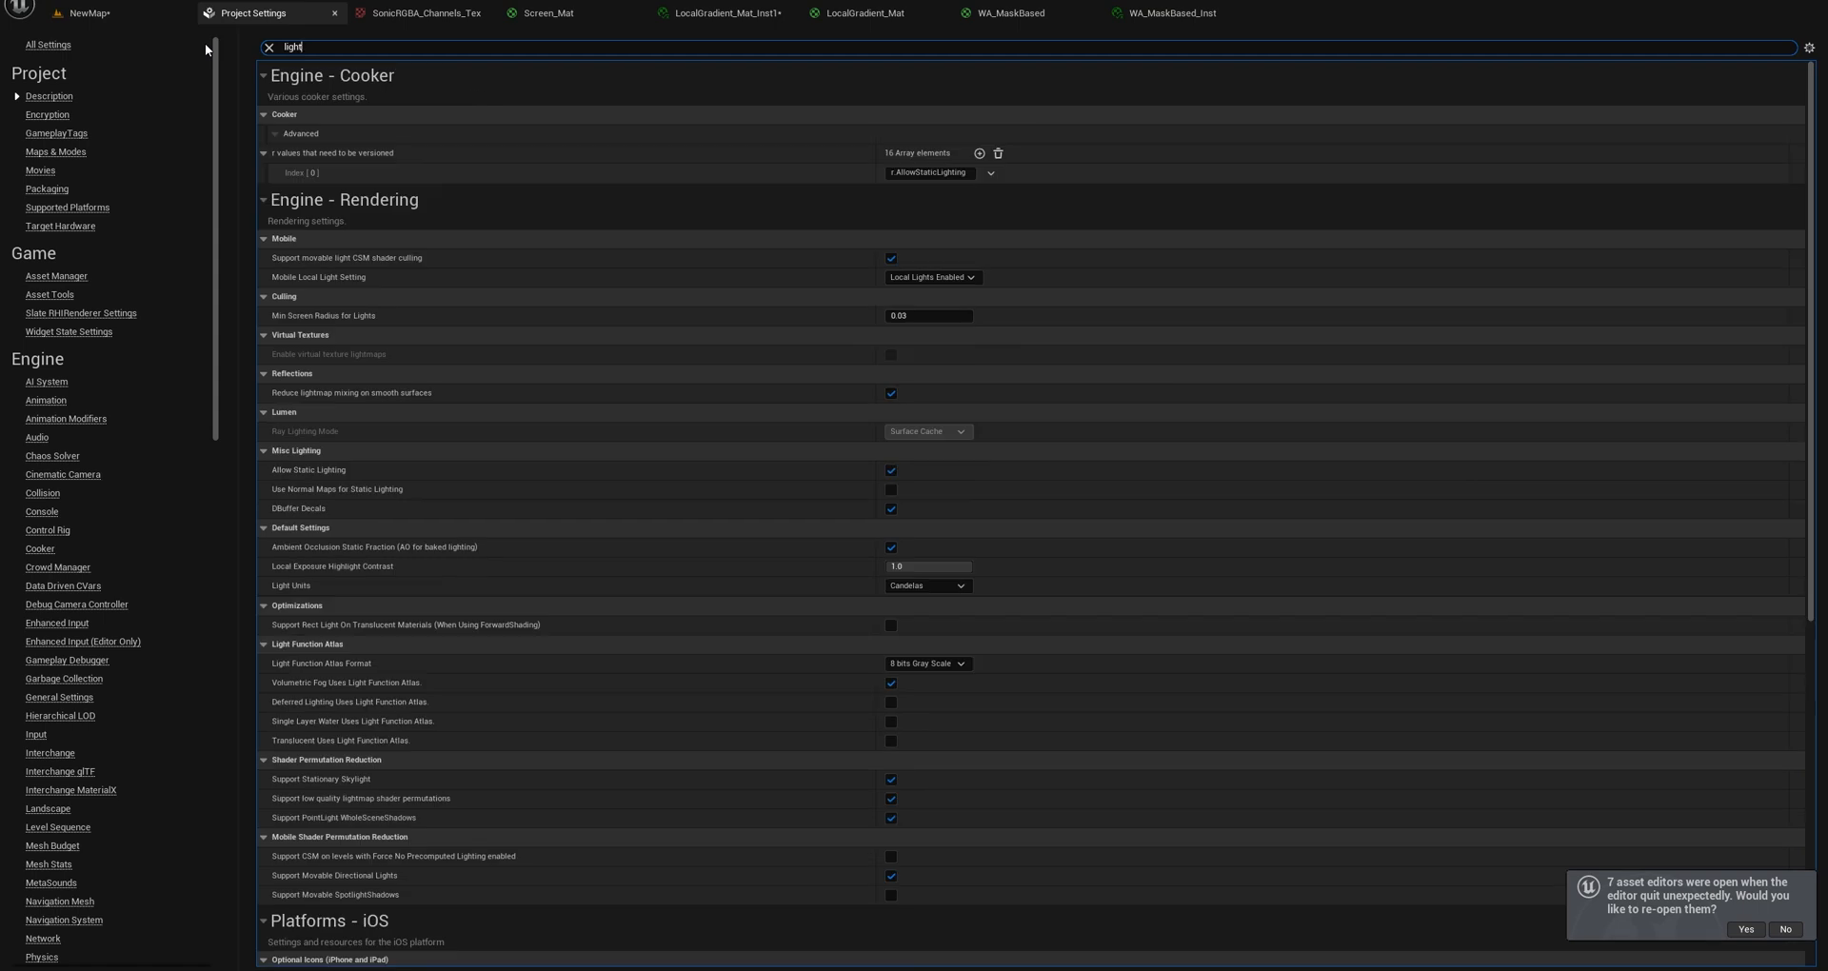
scroll(712, 352, down, 3)
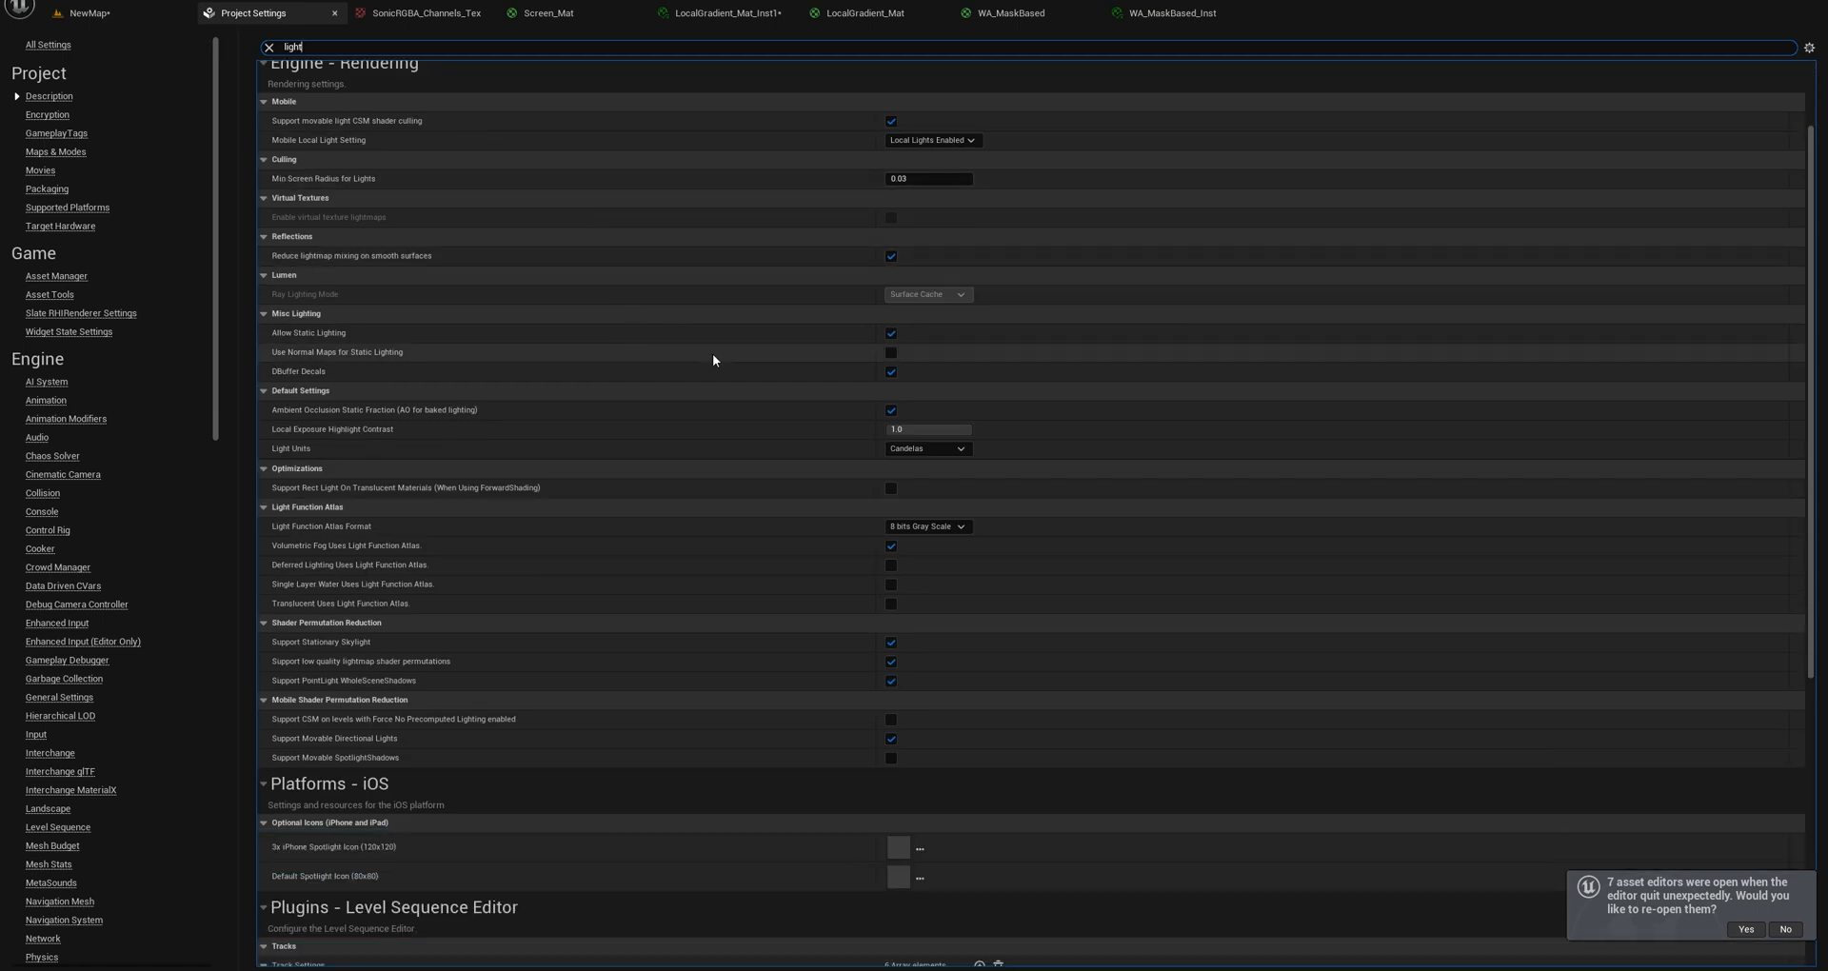
scroll(781, 448, down, 6)
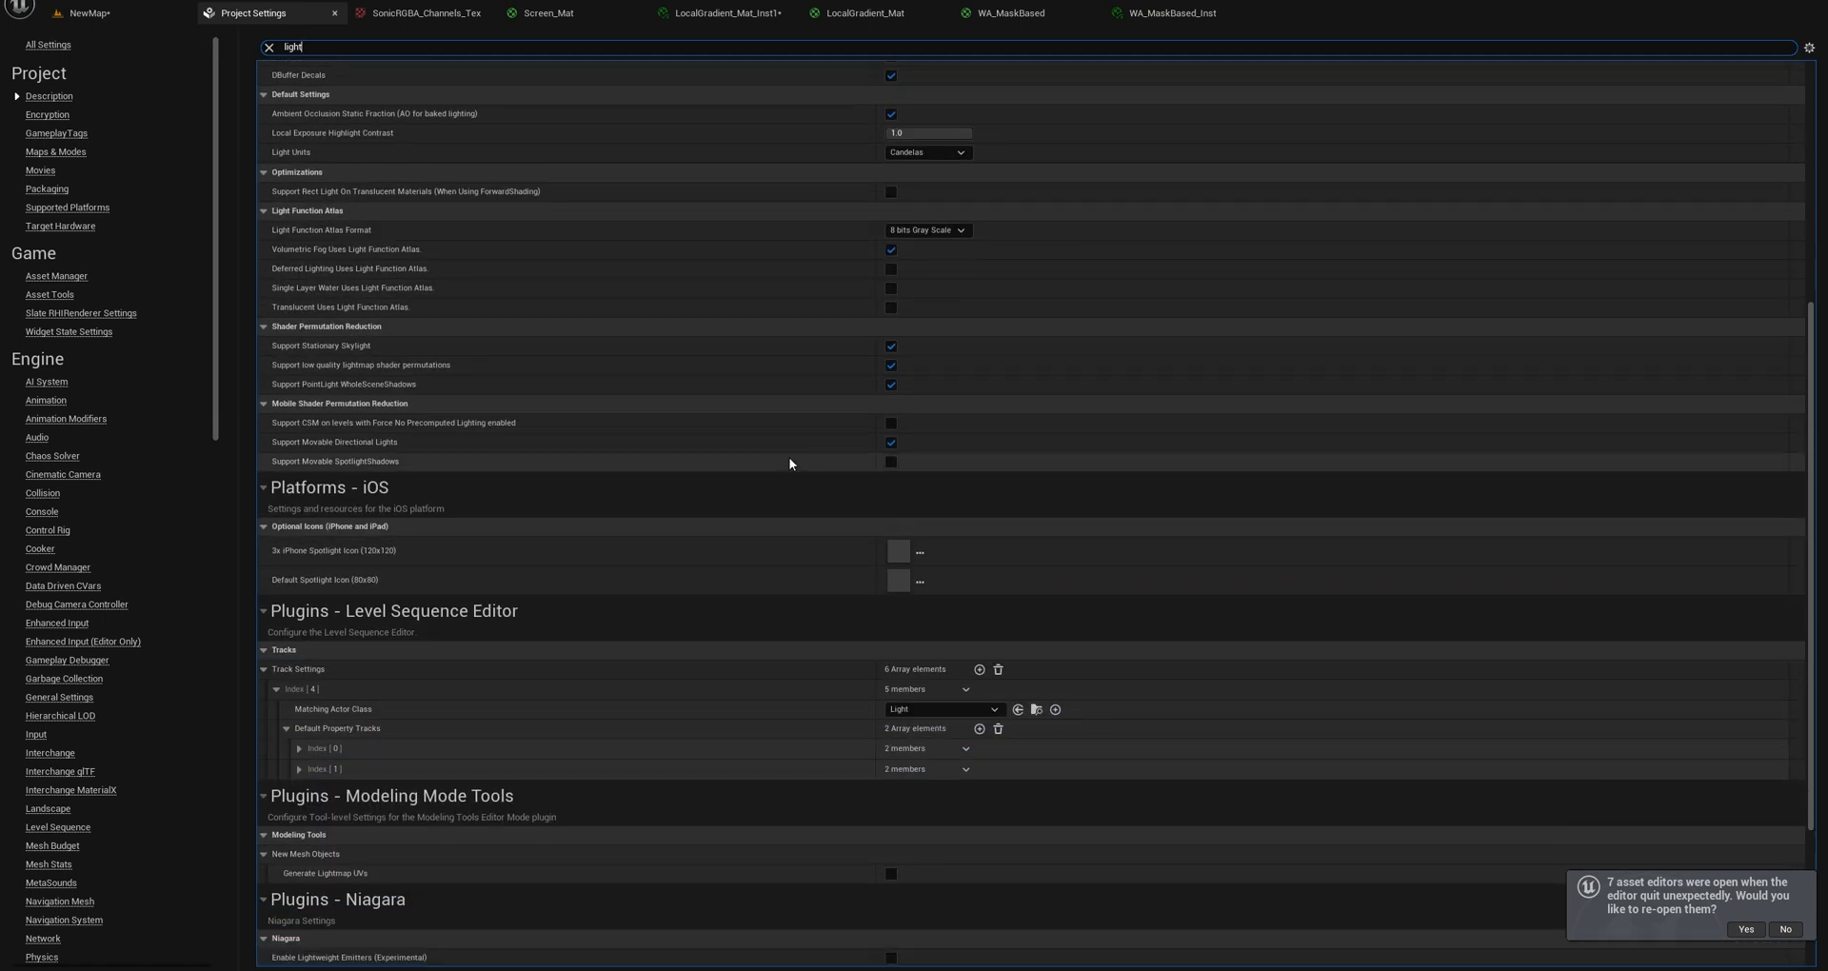
scroll(782, 443, up, 5)
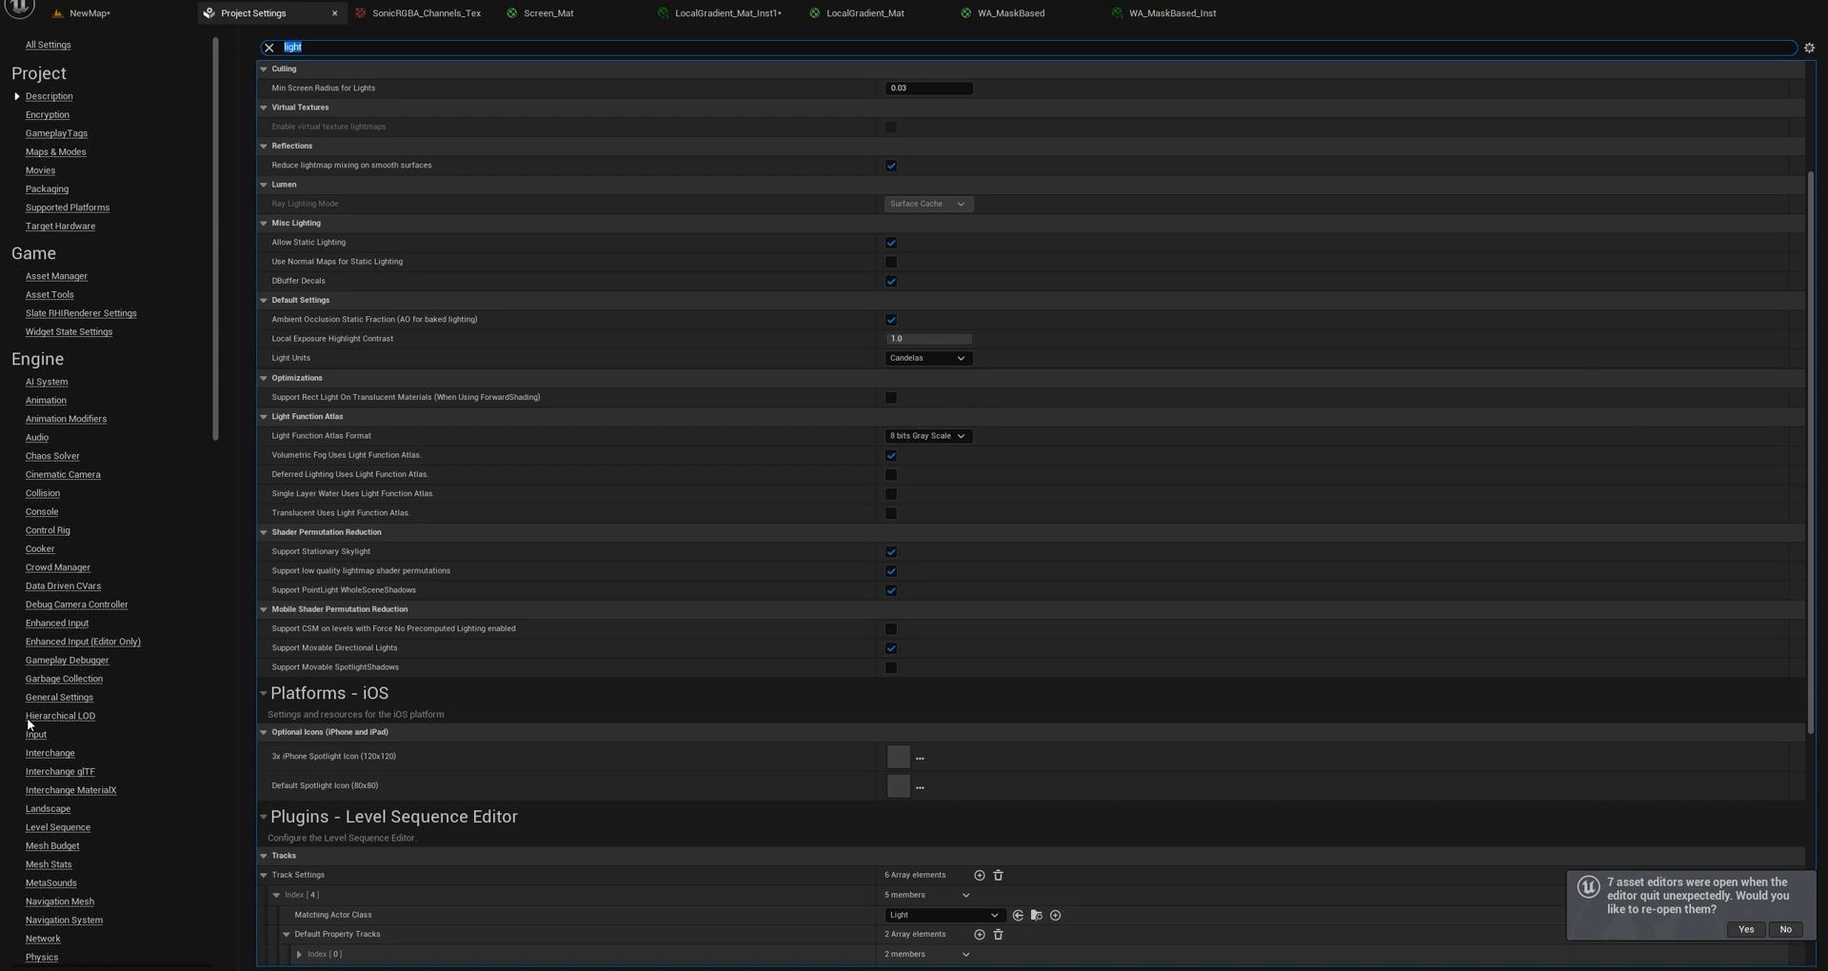
Open the engine's Rendering settings and review them from Mobile through Global Illumination, Lumen, Default Settings and Optimizations.
scroll(38, 752, down, 5)
click(44, 771)
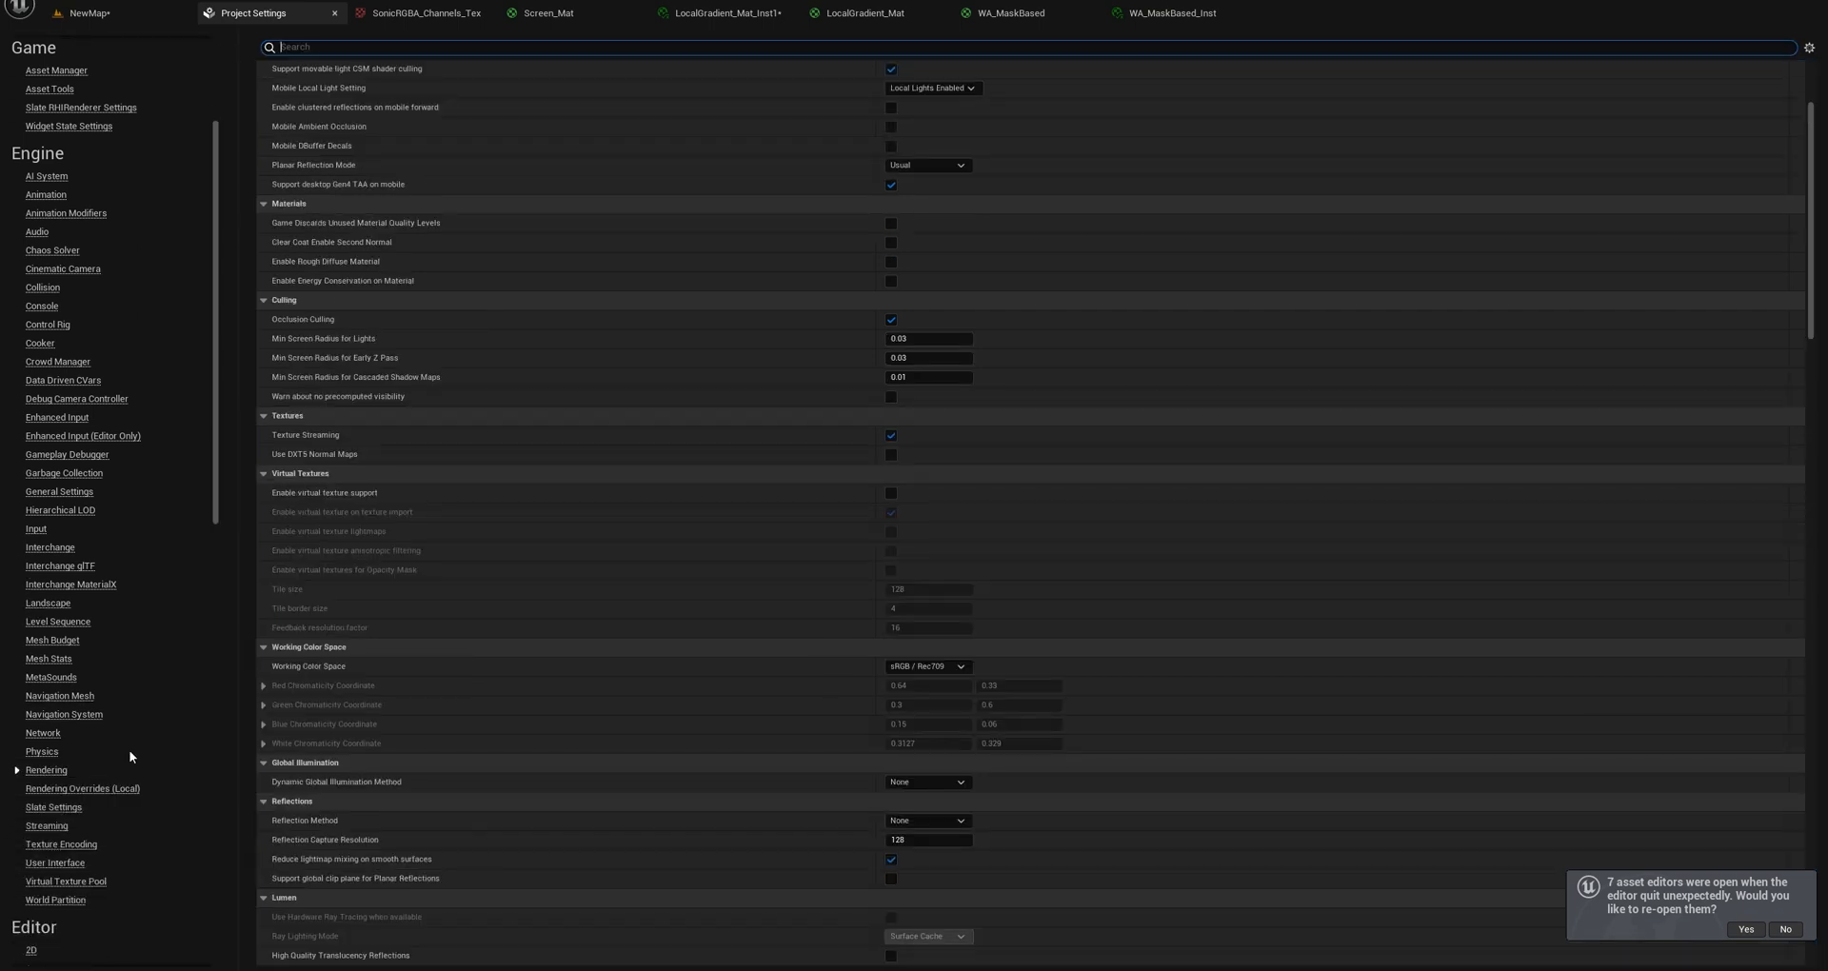
scroll(672, 219, up, 6)
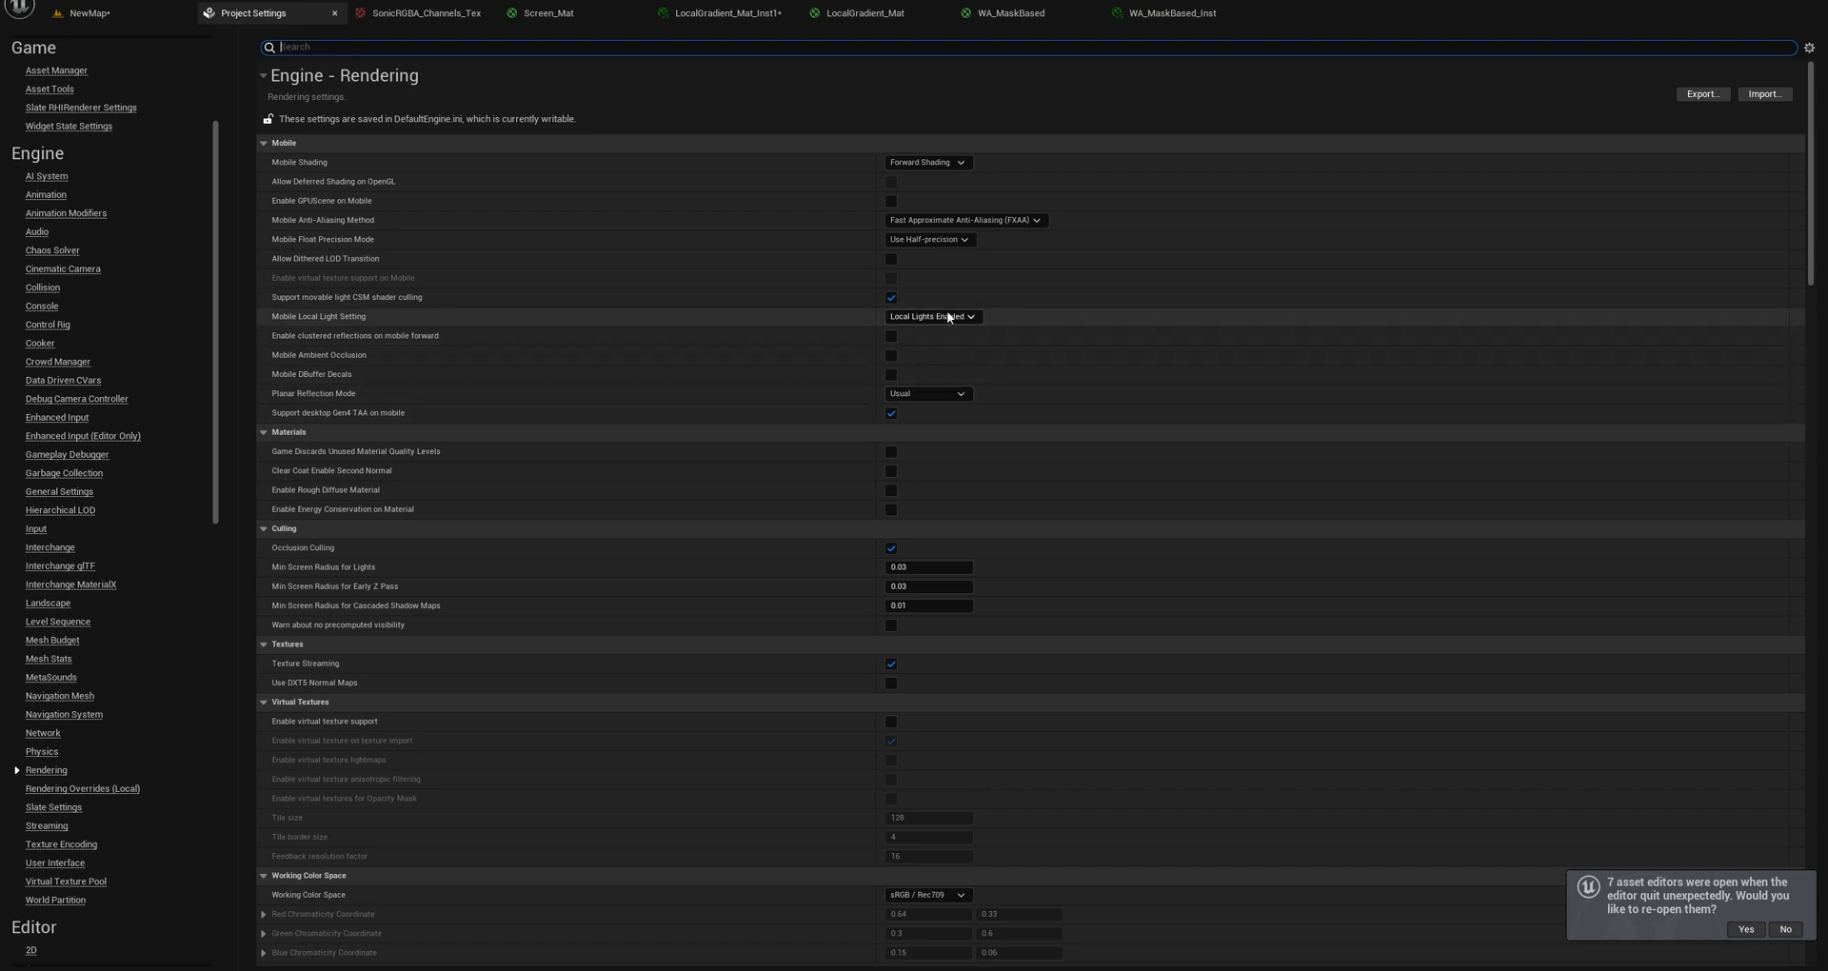
scroll(994, 568, down, 4)
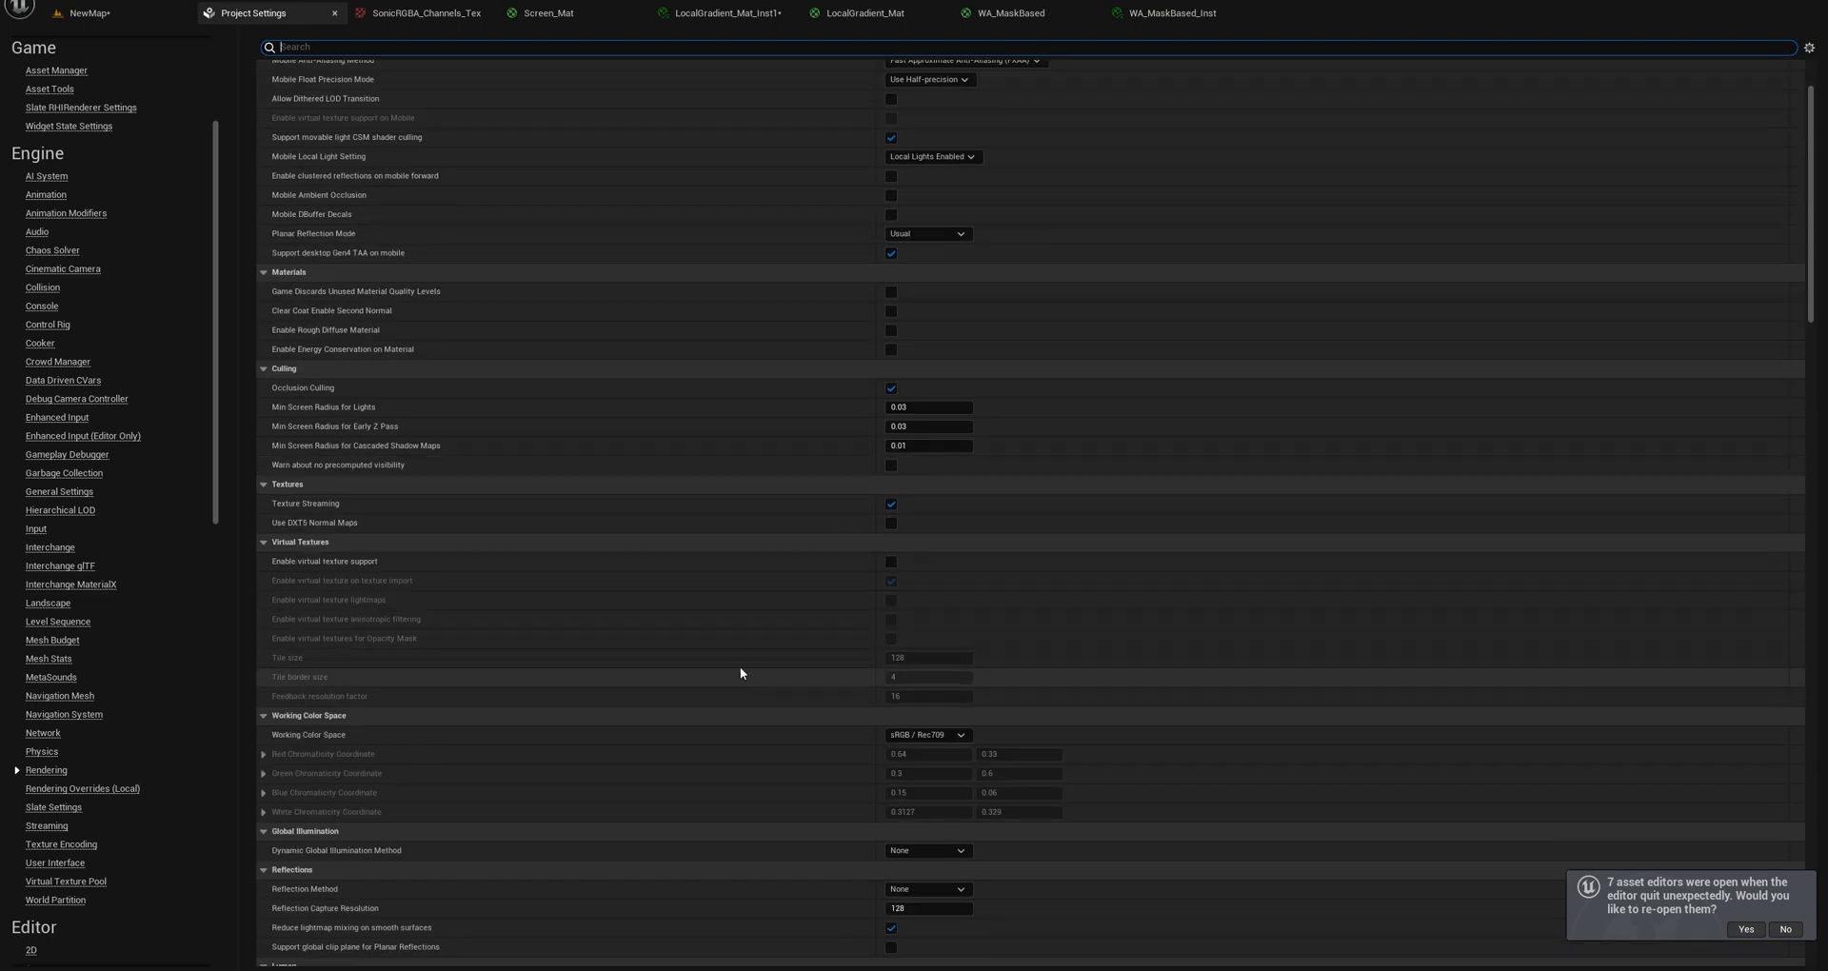
scroll(796, 600, down, 15)
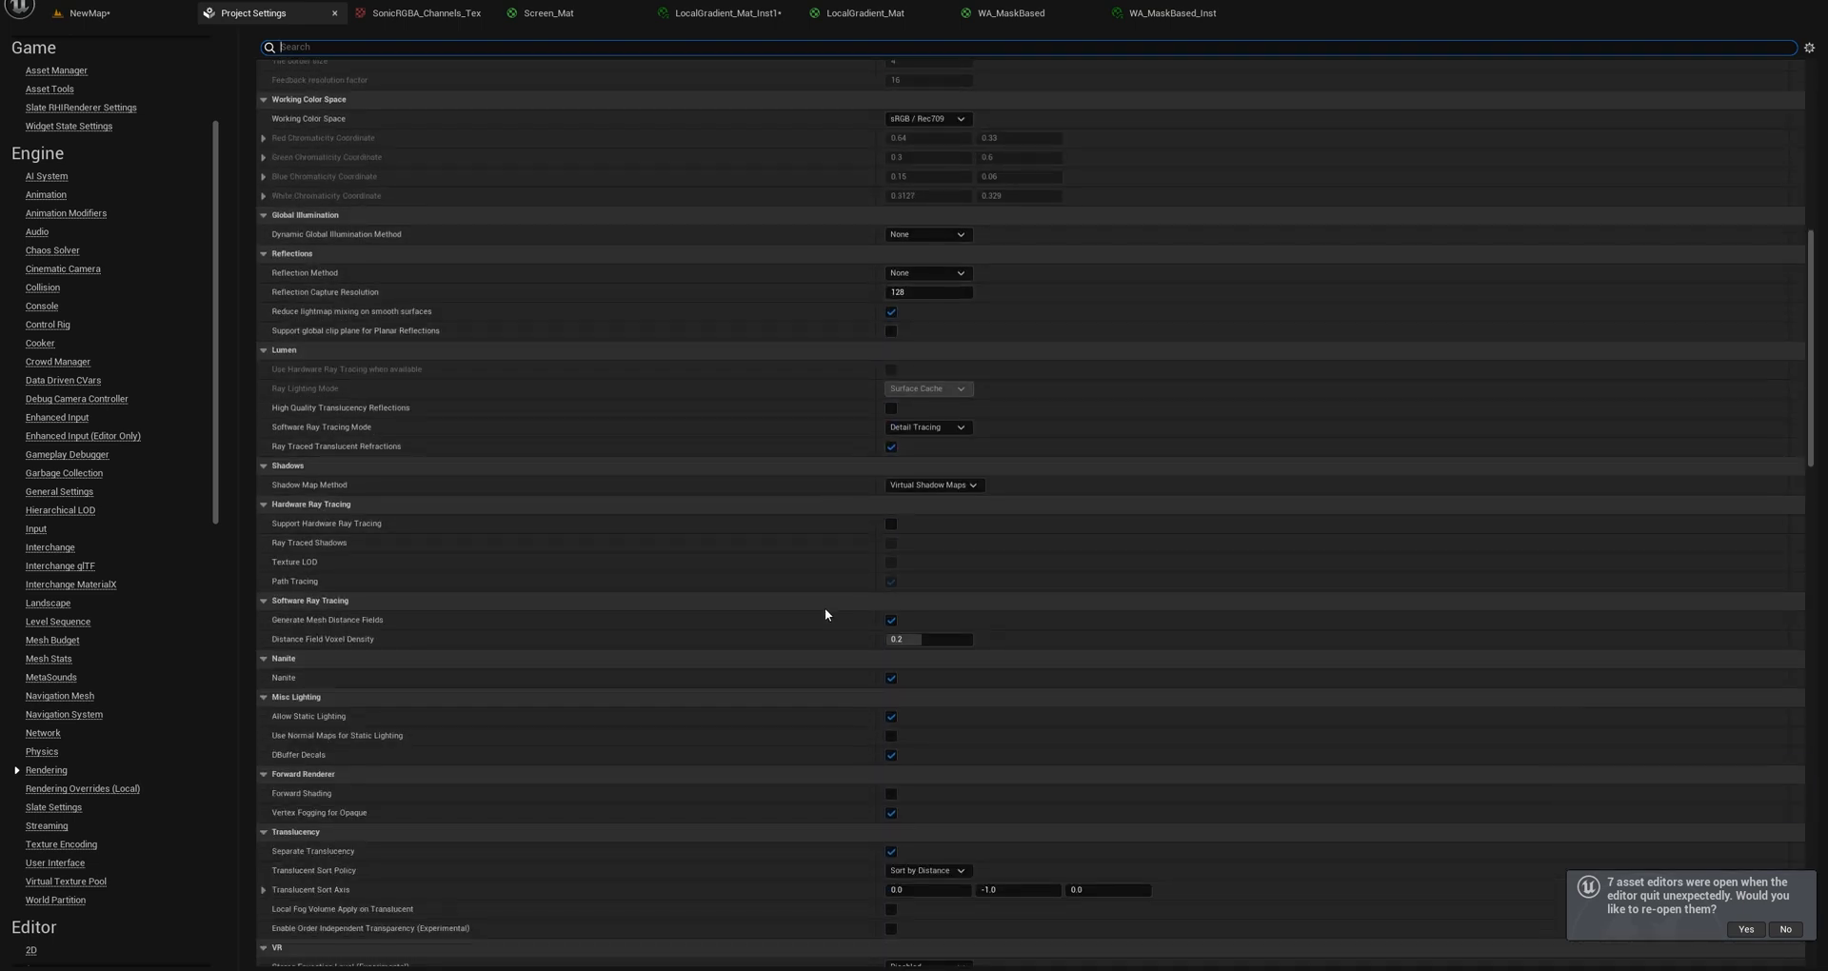
scroll(825, 614, down, 7)
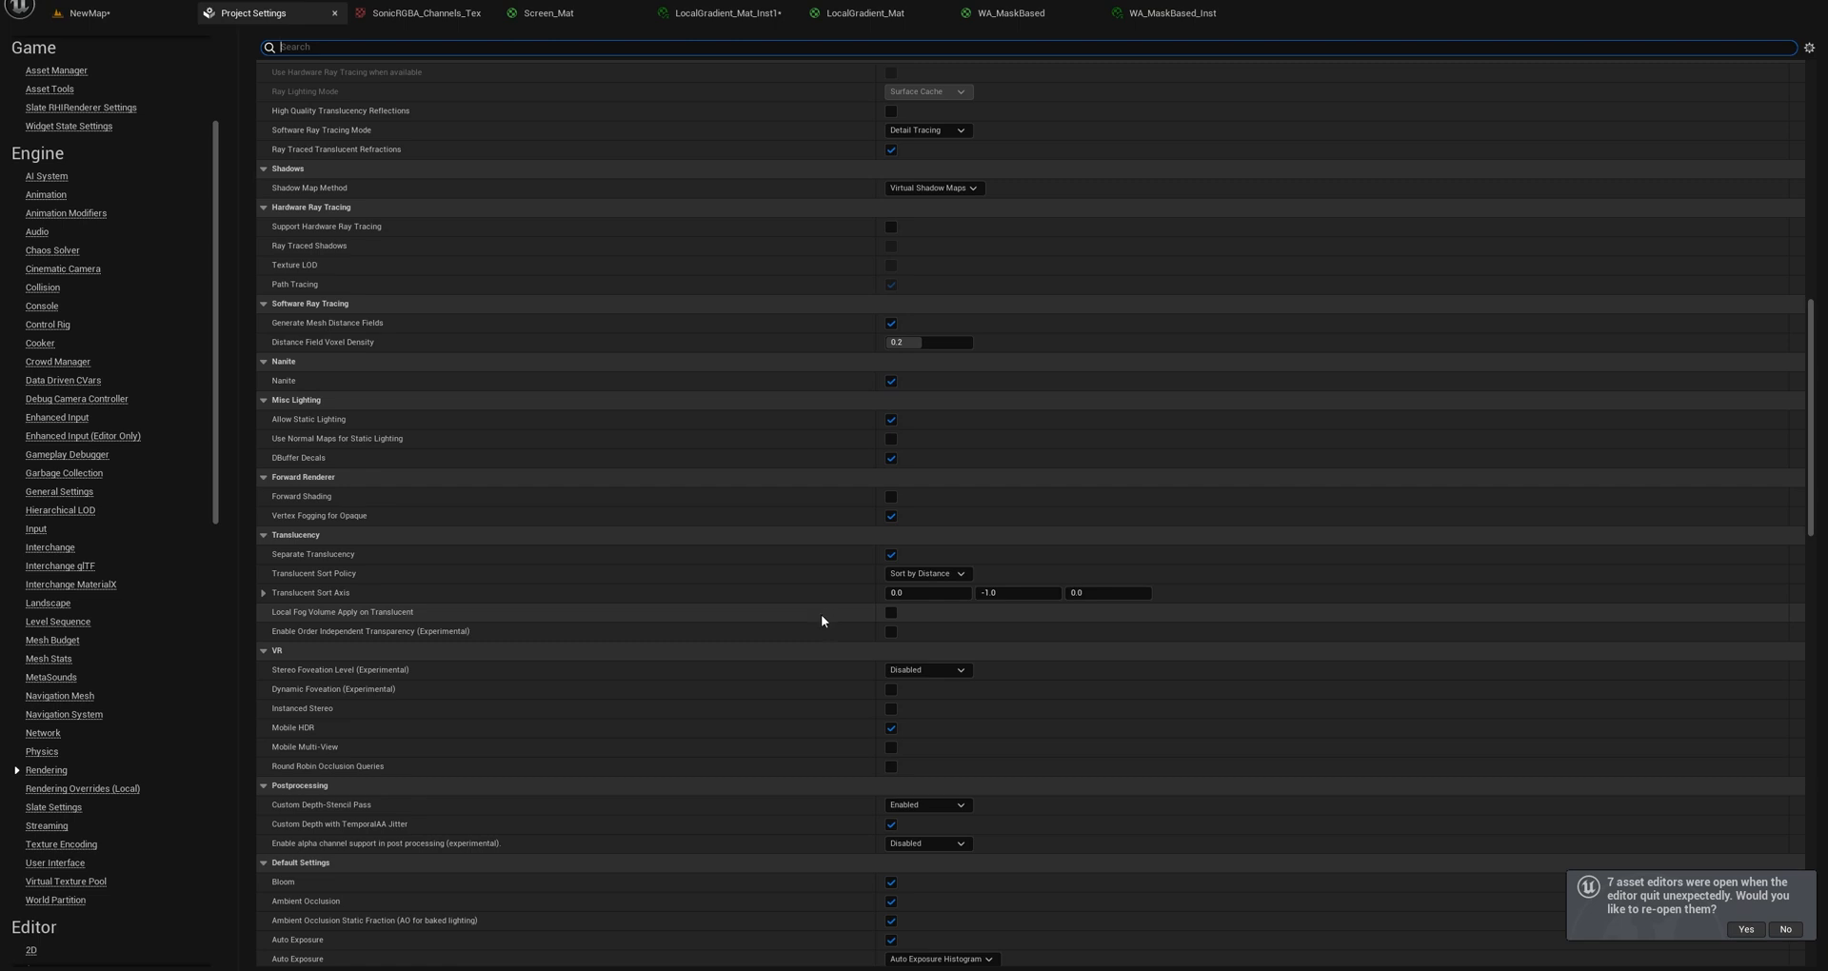
scroll(805, 671, down, 4)
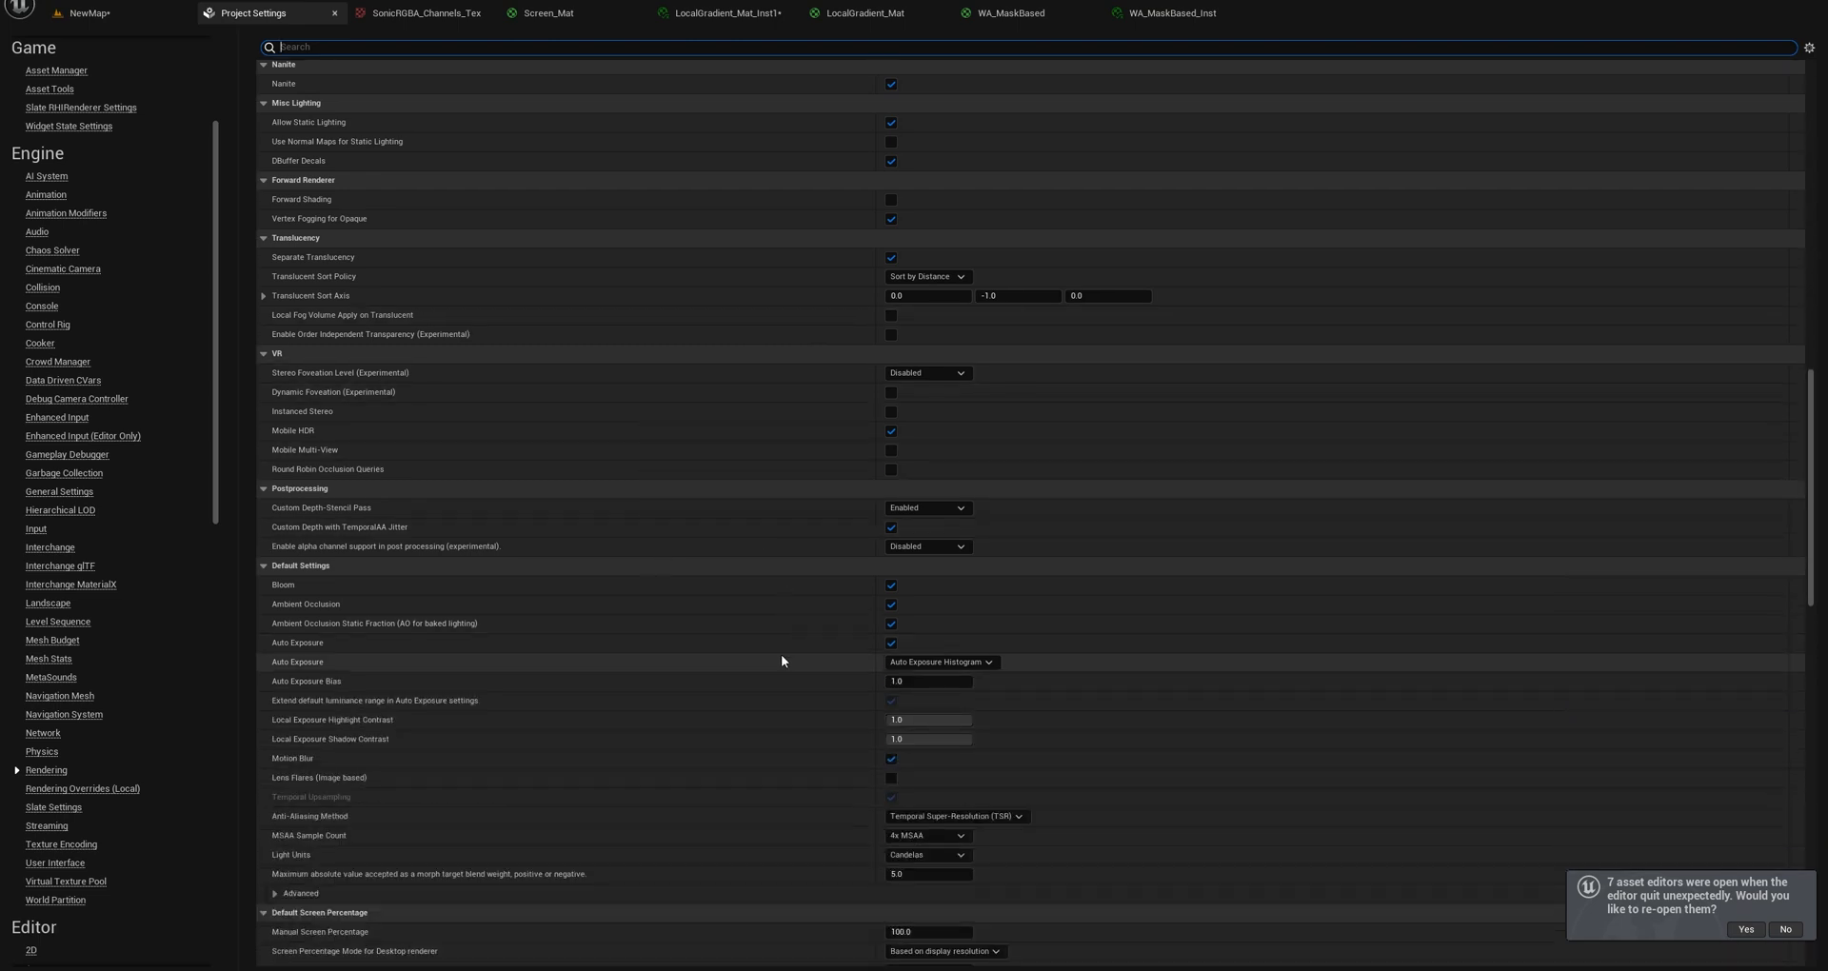
scroll(781, 654, down, 5)
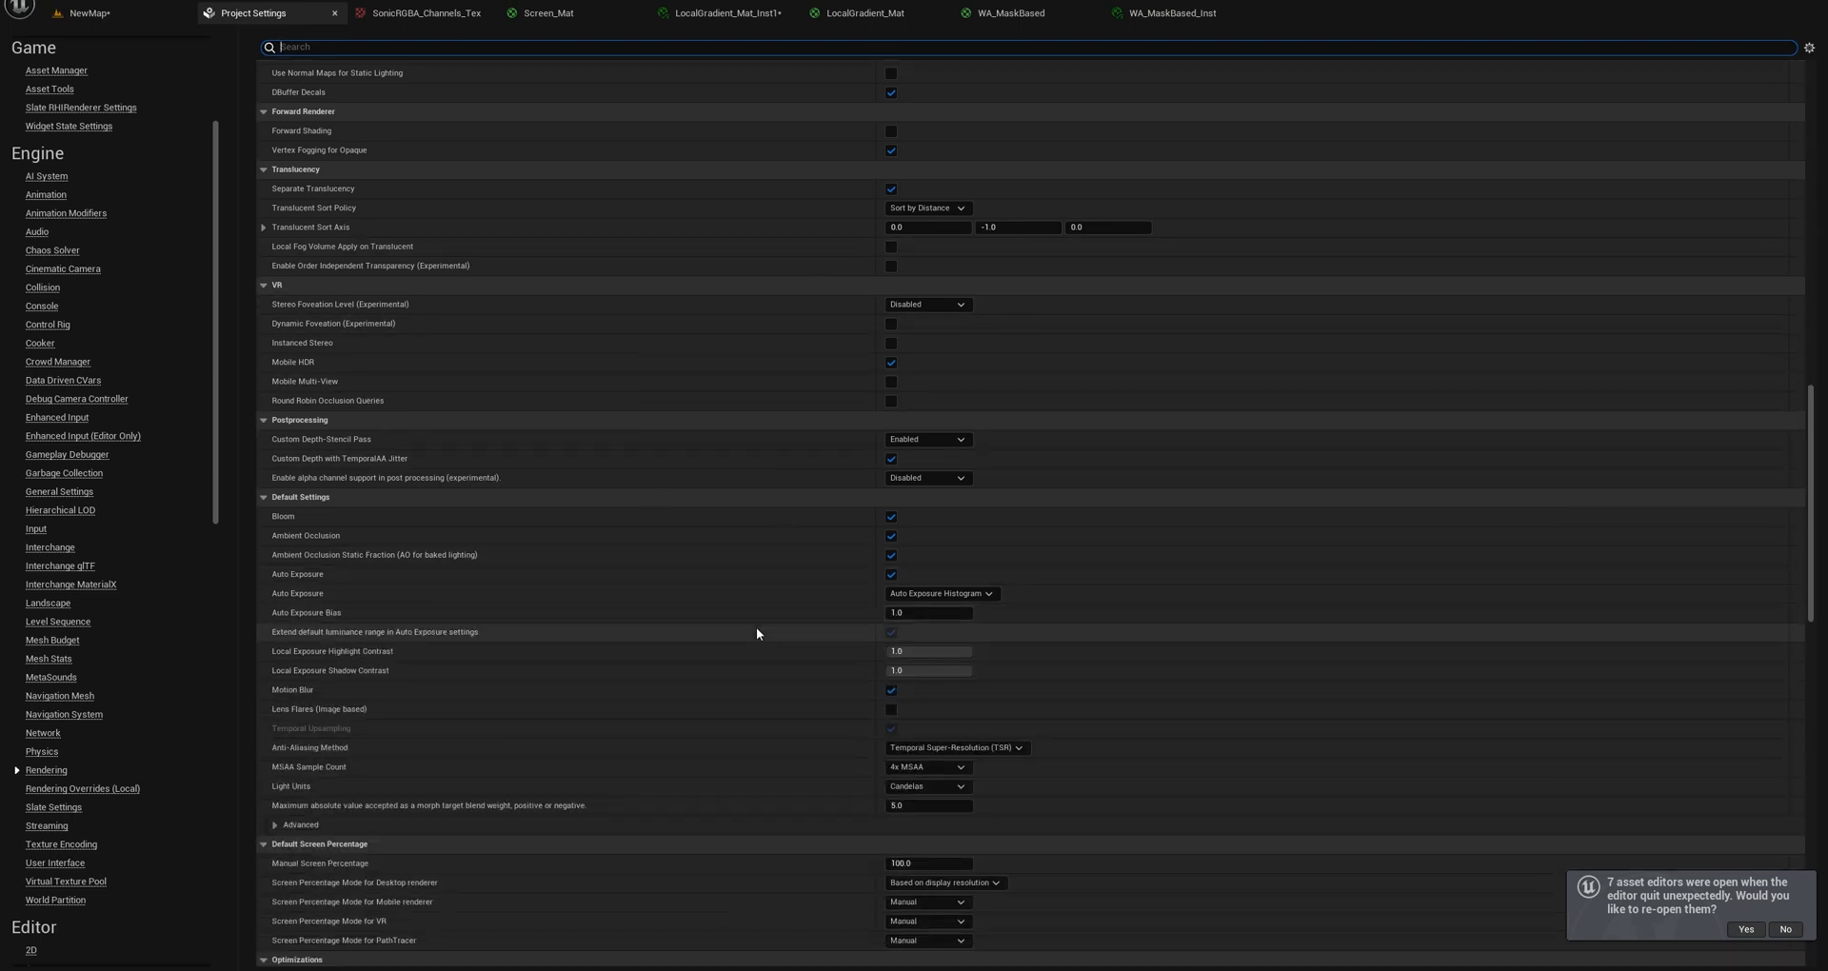
scroll(757, 628, down, 15)
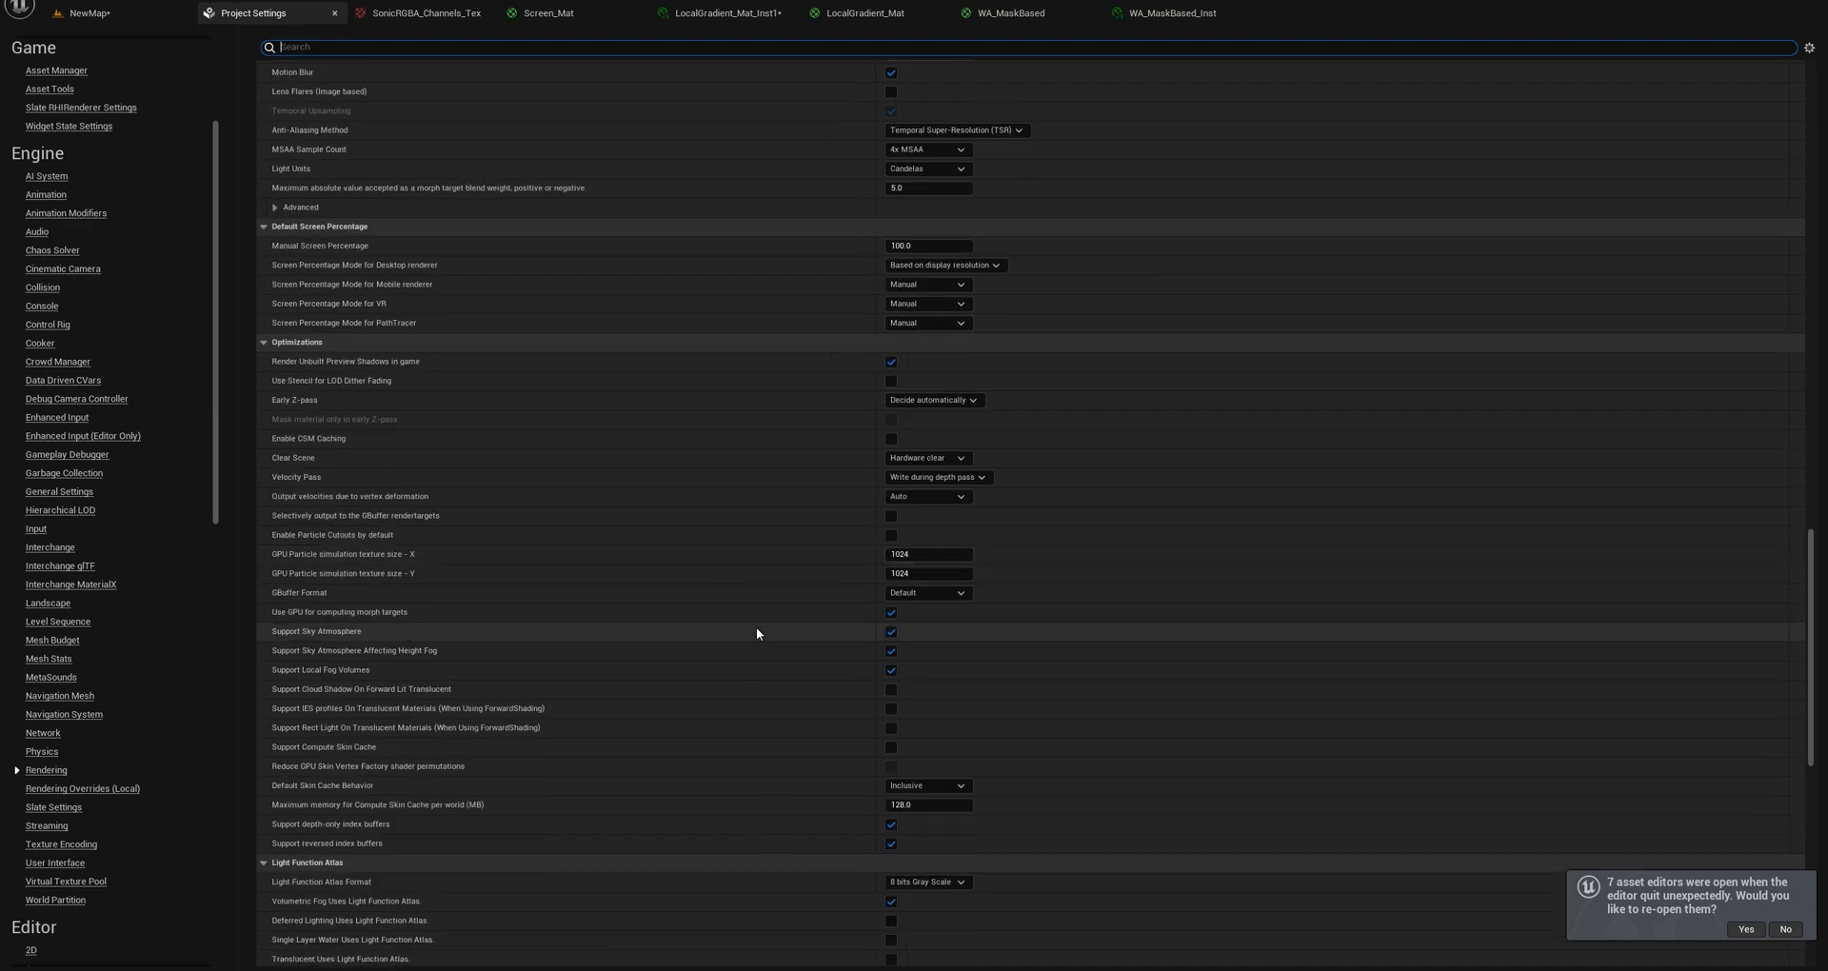
scroll(756, 633, down, 3)
Return to the NewMap level and examine the lighting around the blue character and spring from closer up.
click(131, 19)
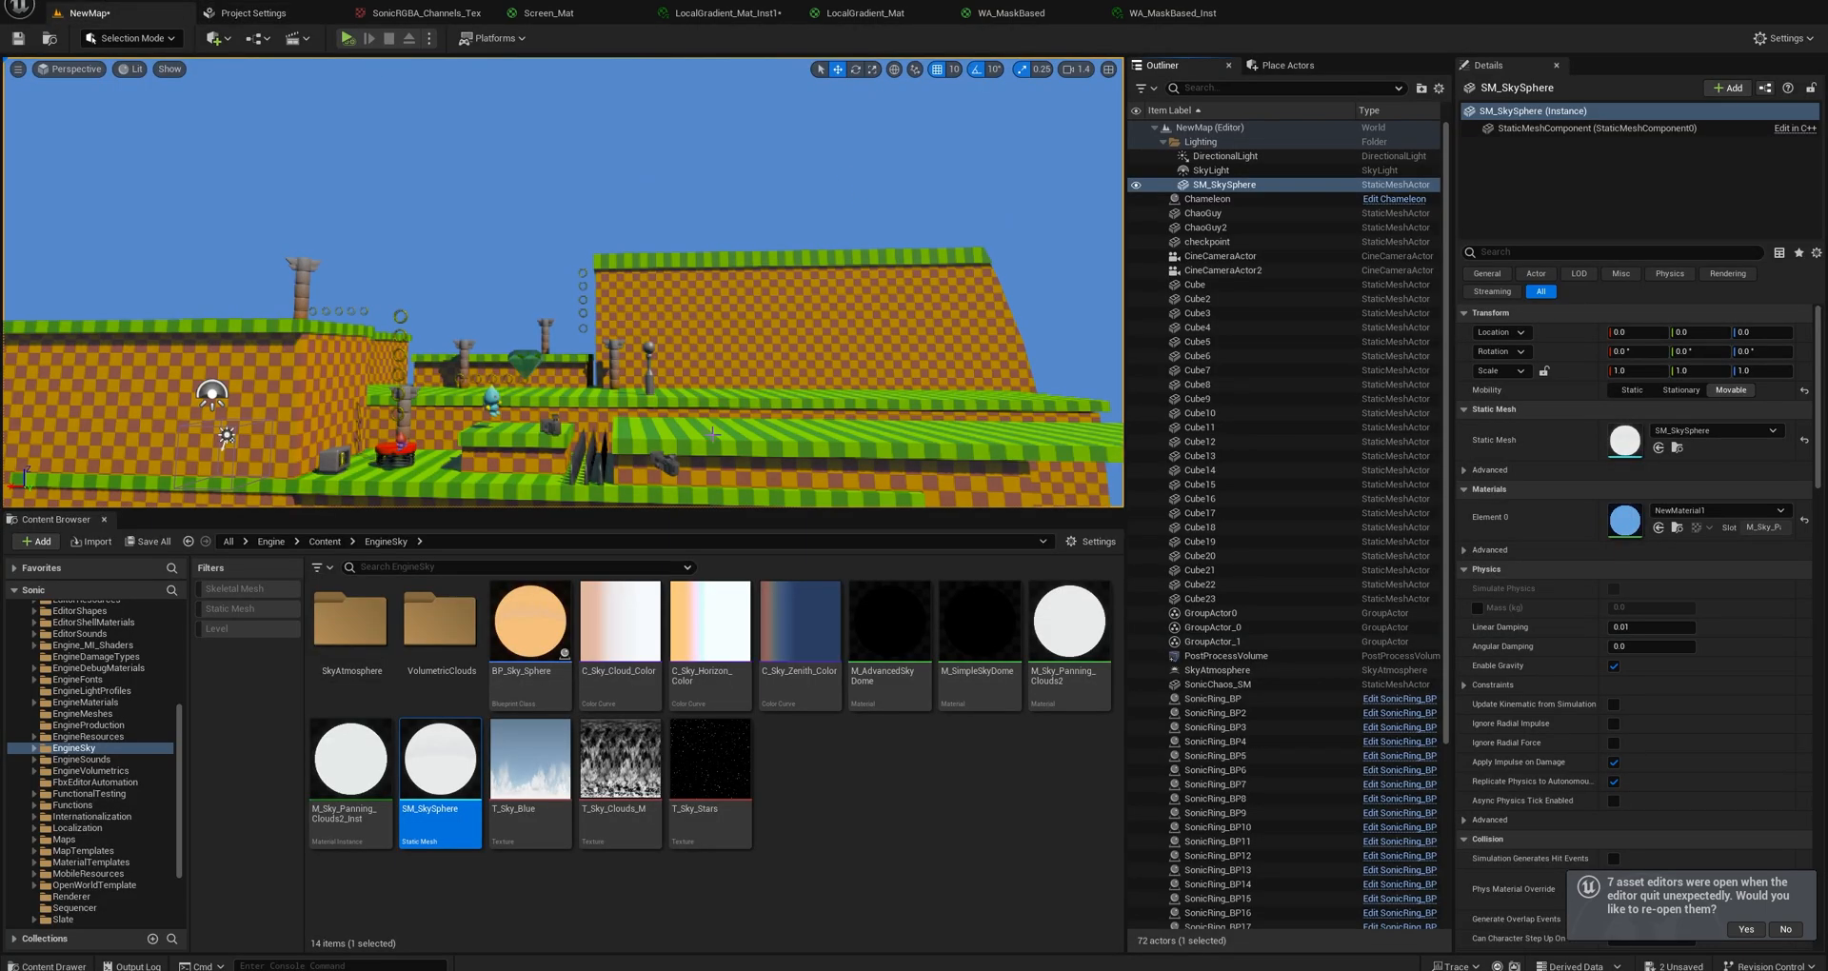
key(w)
right_drag(713, 434, 691, 386)
key(s)
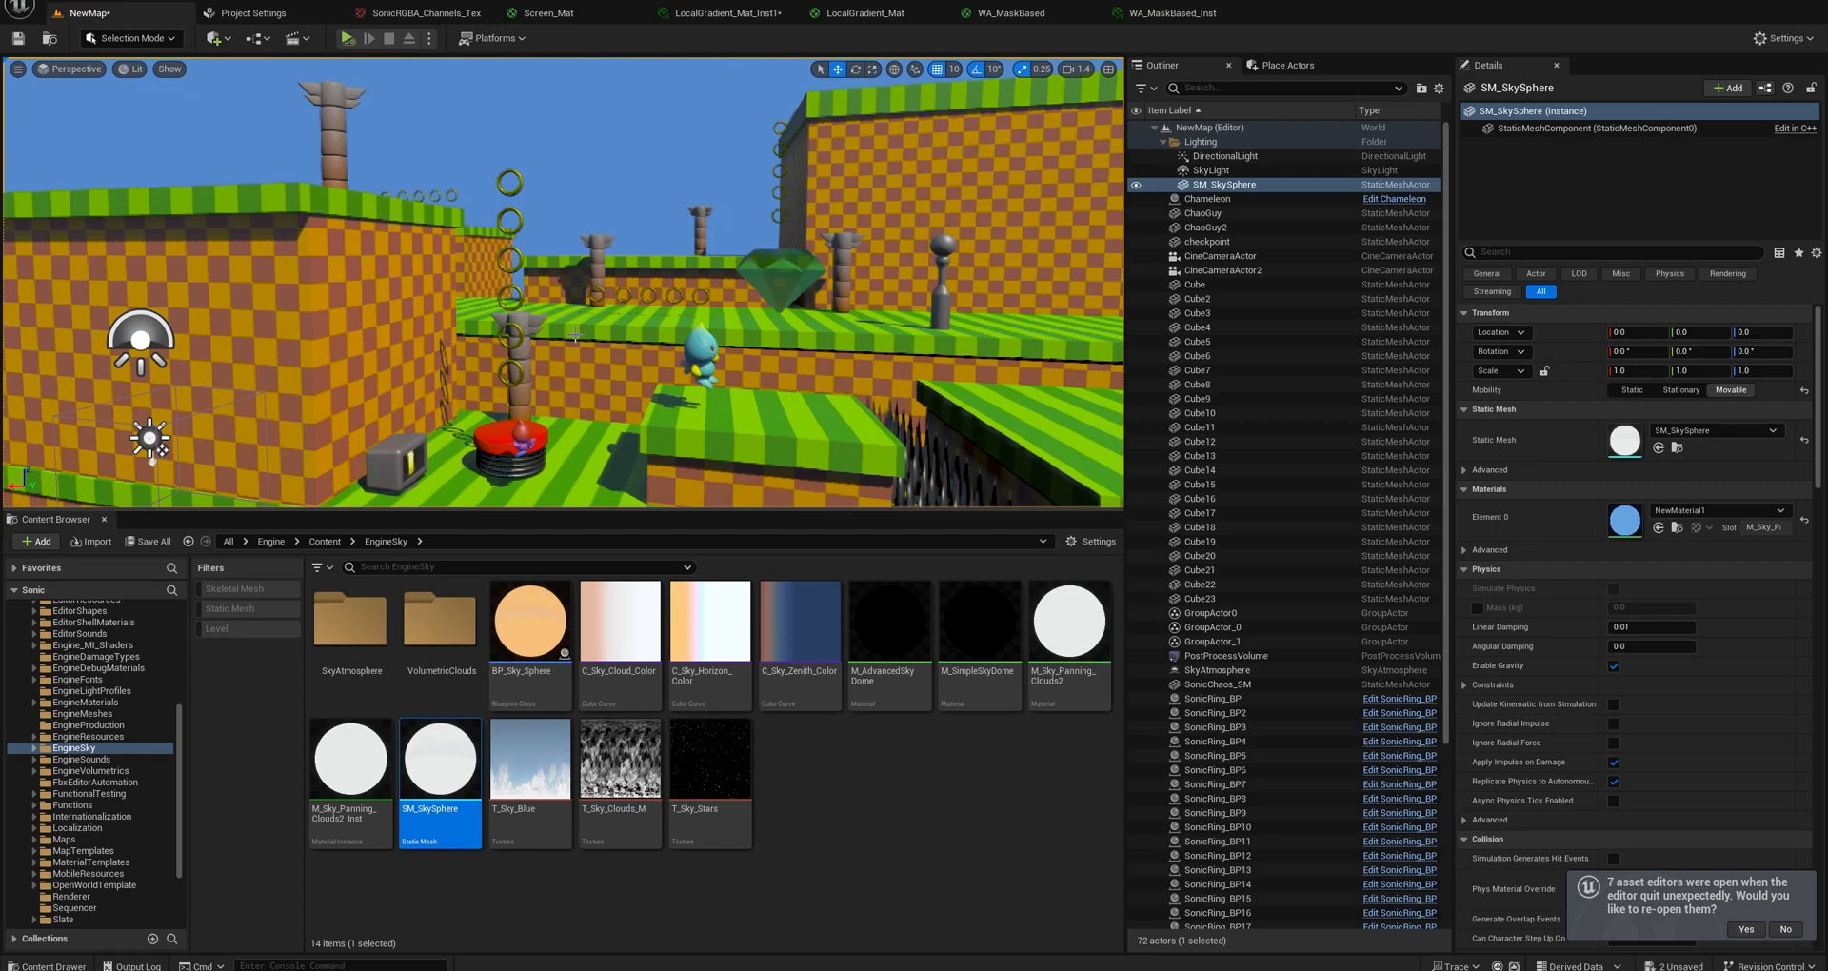
right_drag(575, 336, 596, 331)
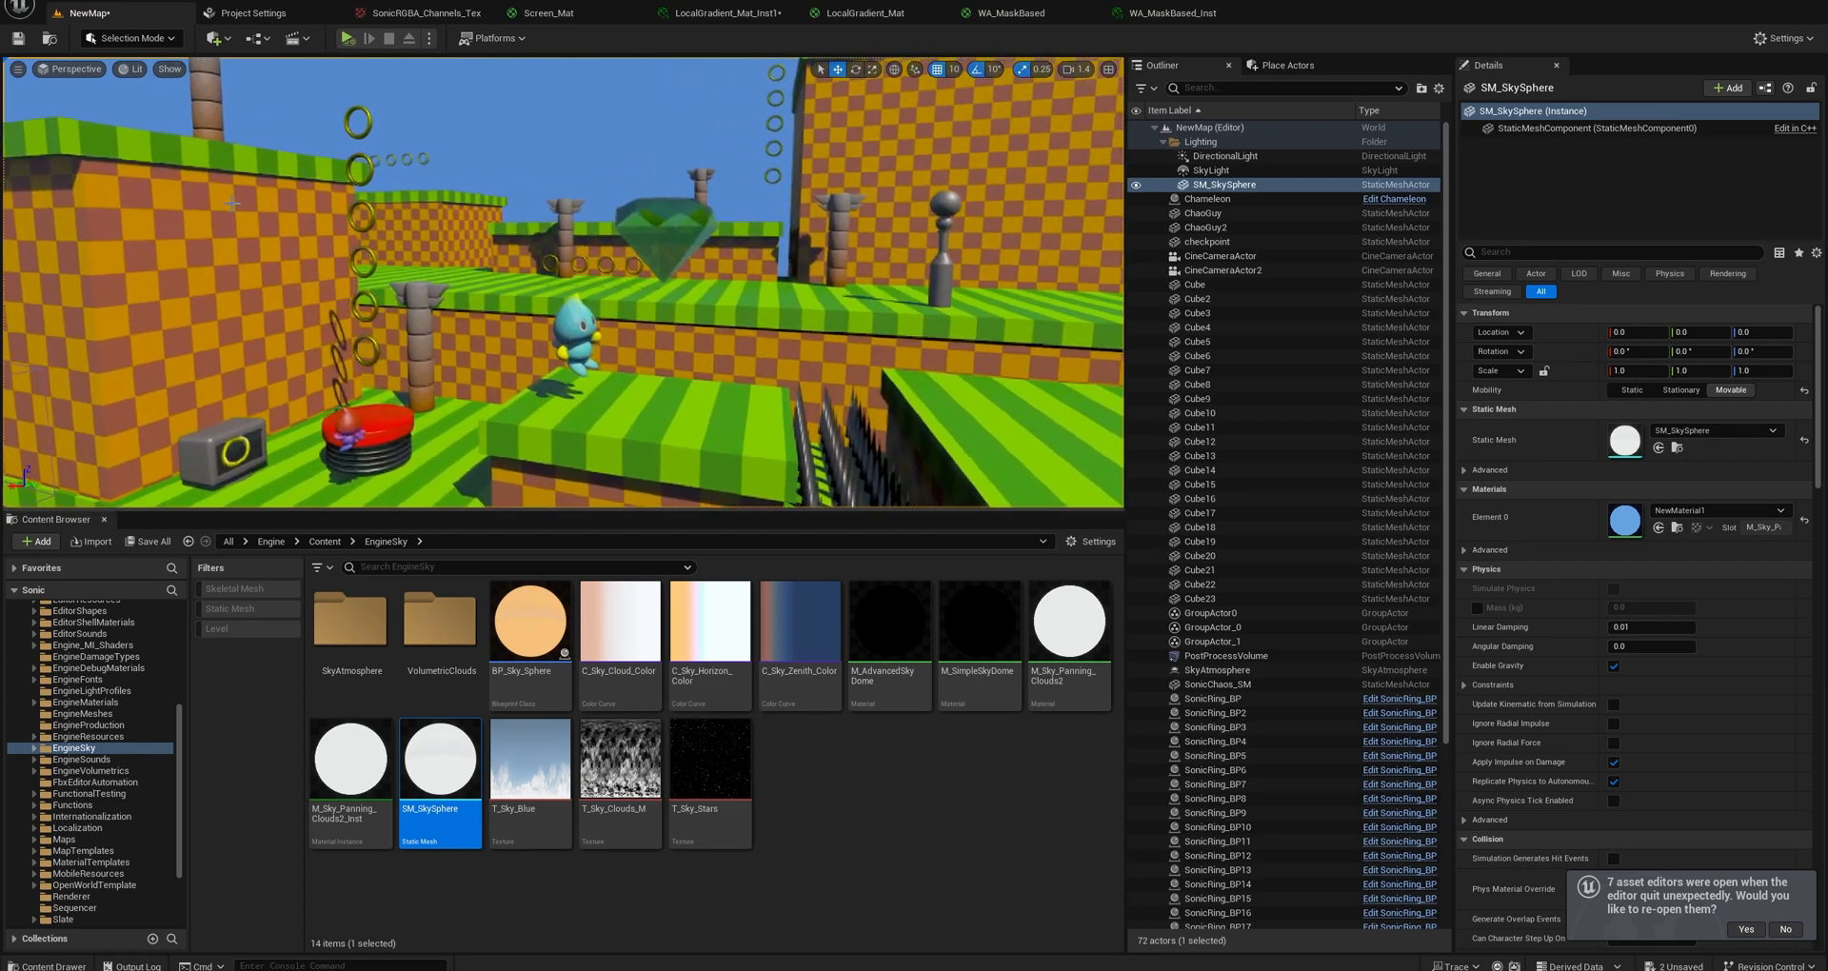
Search the Project Settings for "lumen" and check the Software Ray Tracing Mode options, keeping Detail Tracing.
click(232, 19)
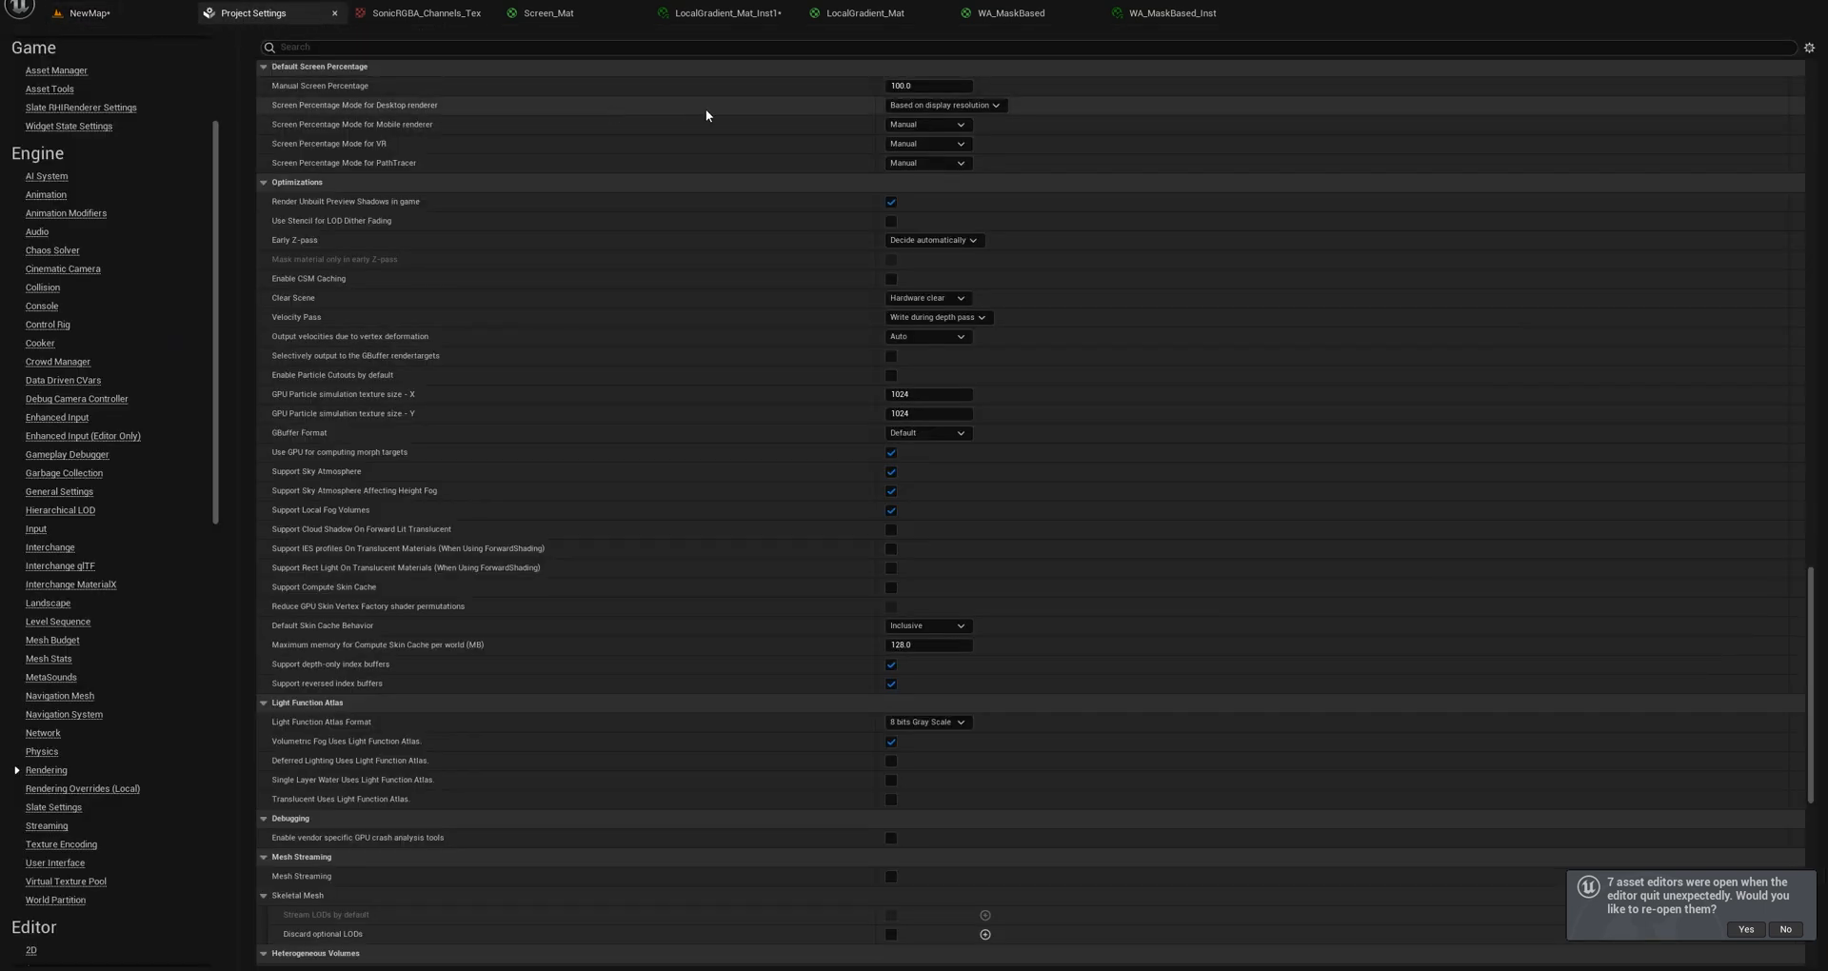
click(343, 45)
text(lumen)
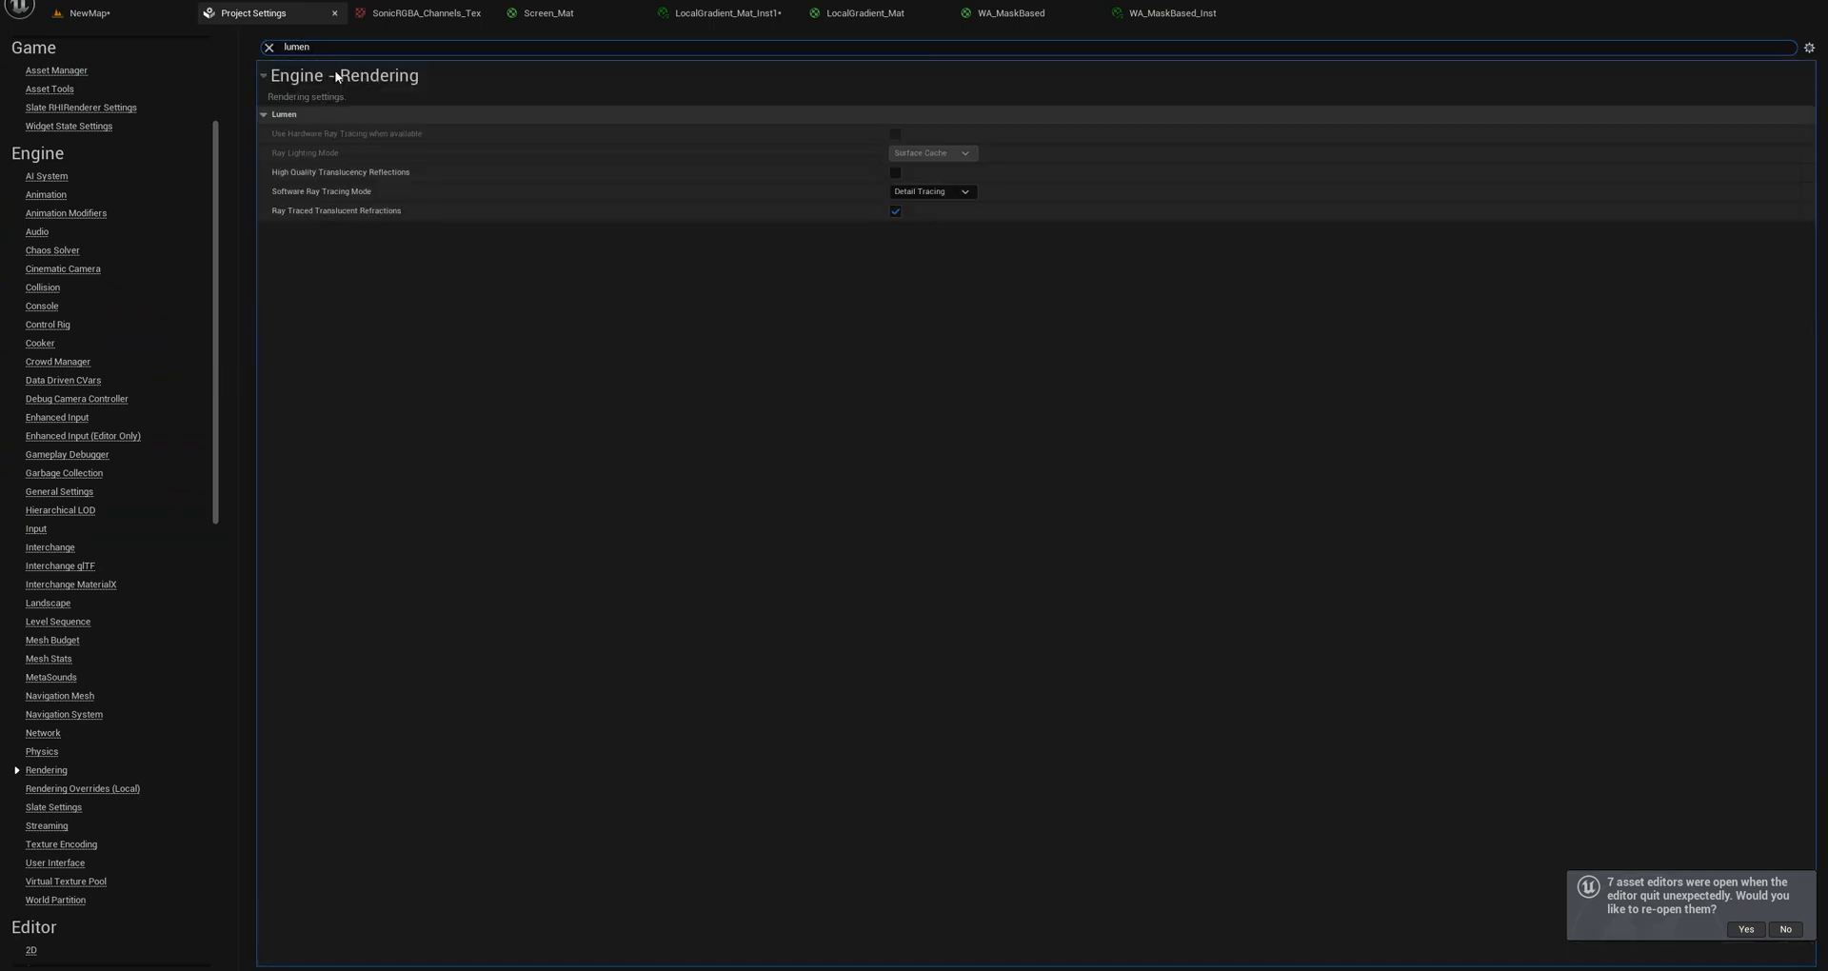
click(928, 192)
click(929, 198)
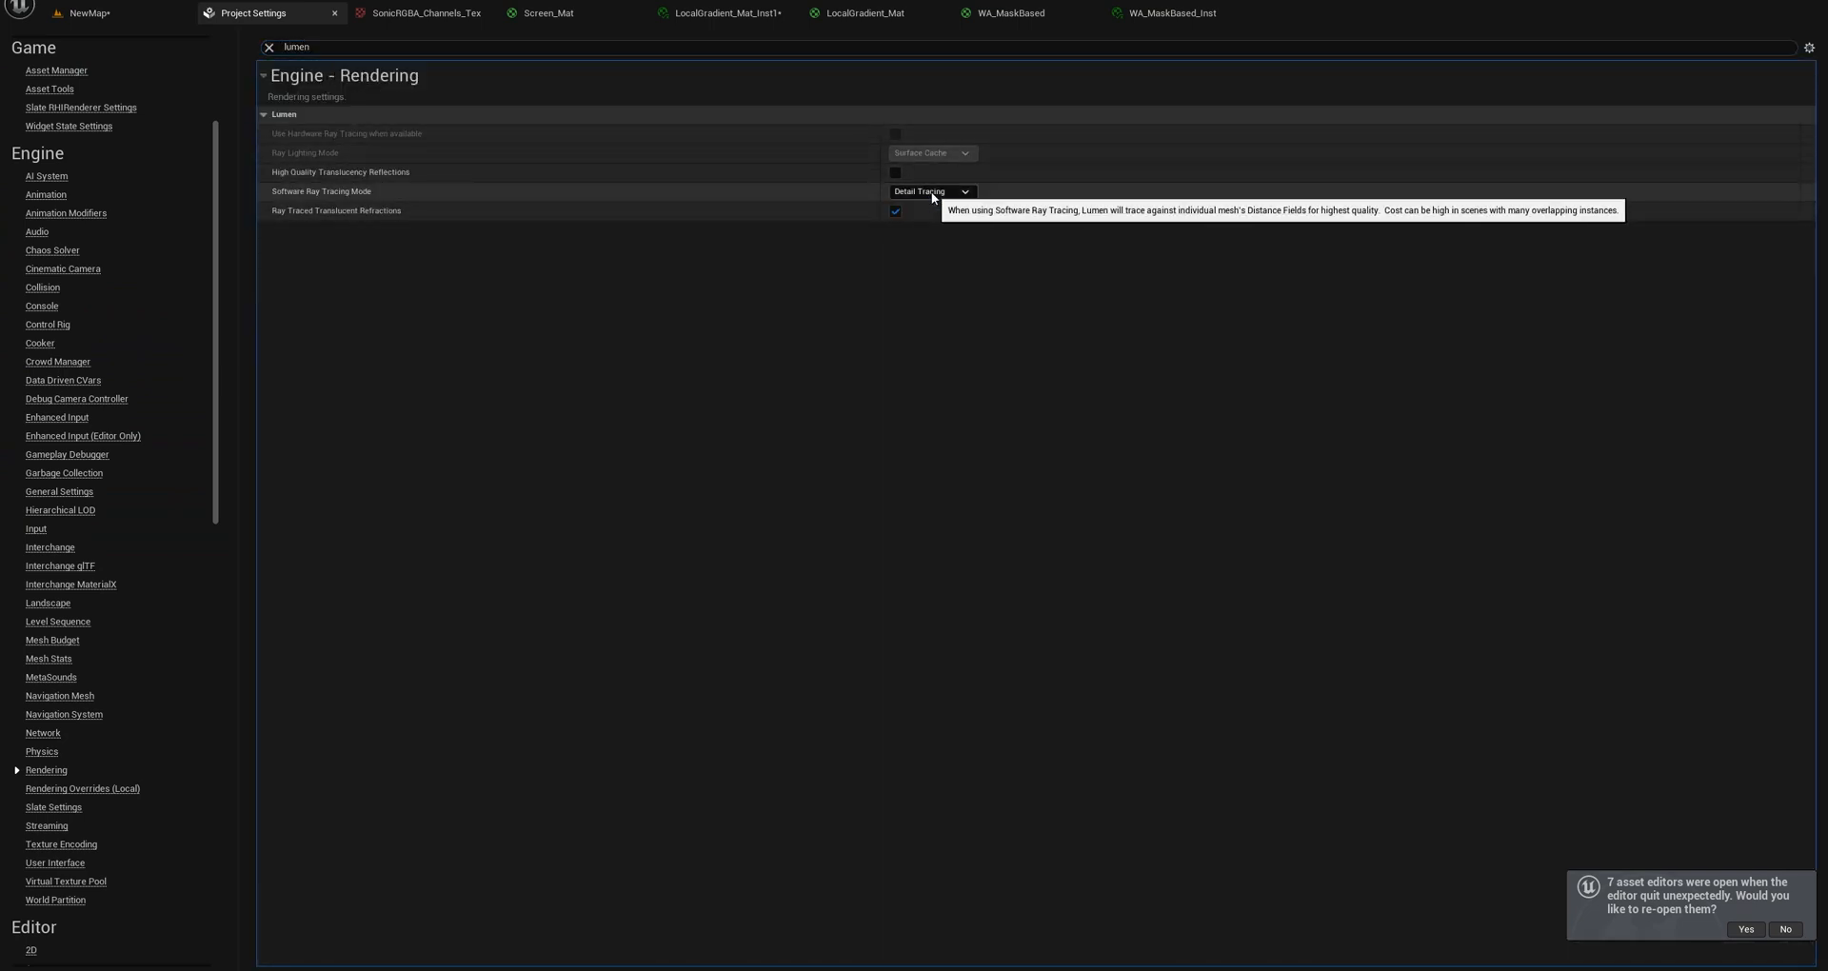
Return to the NewMap level and decline re-opening the seven asset editors.
click(95, 14)
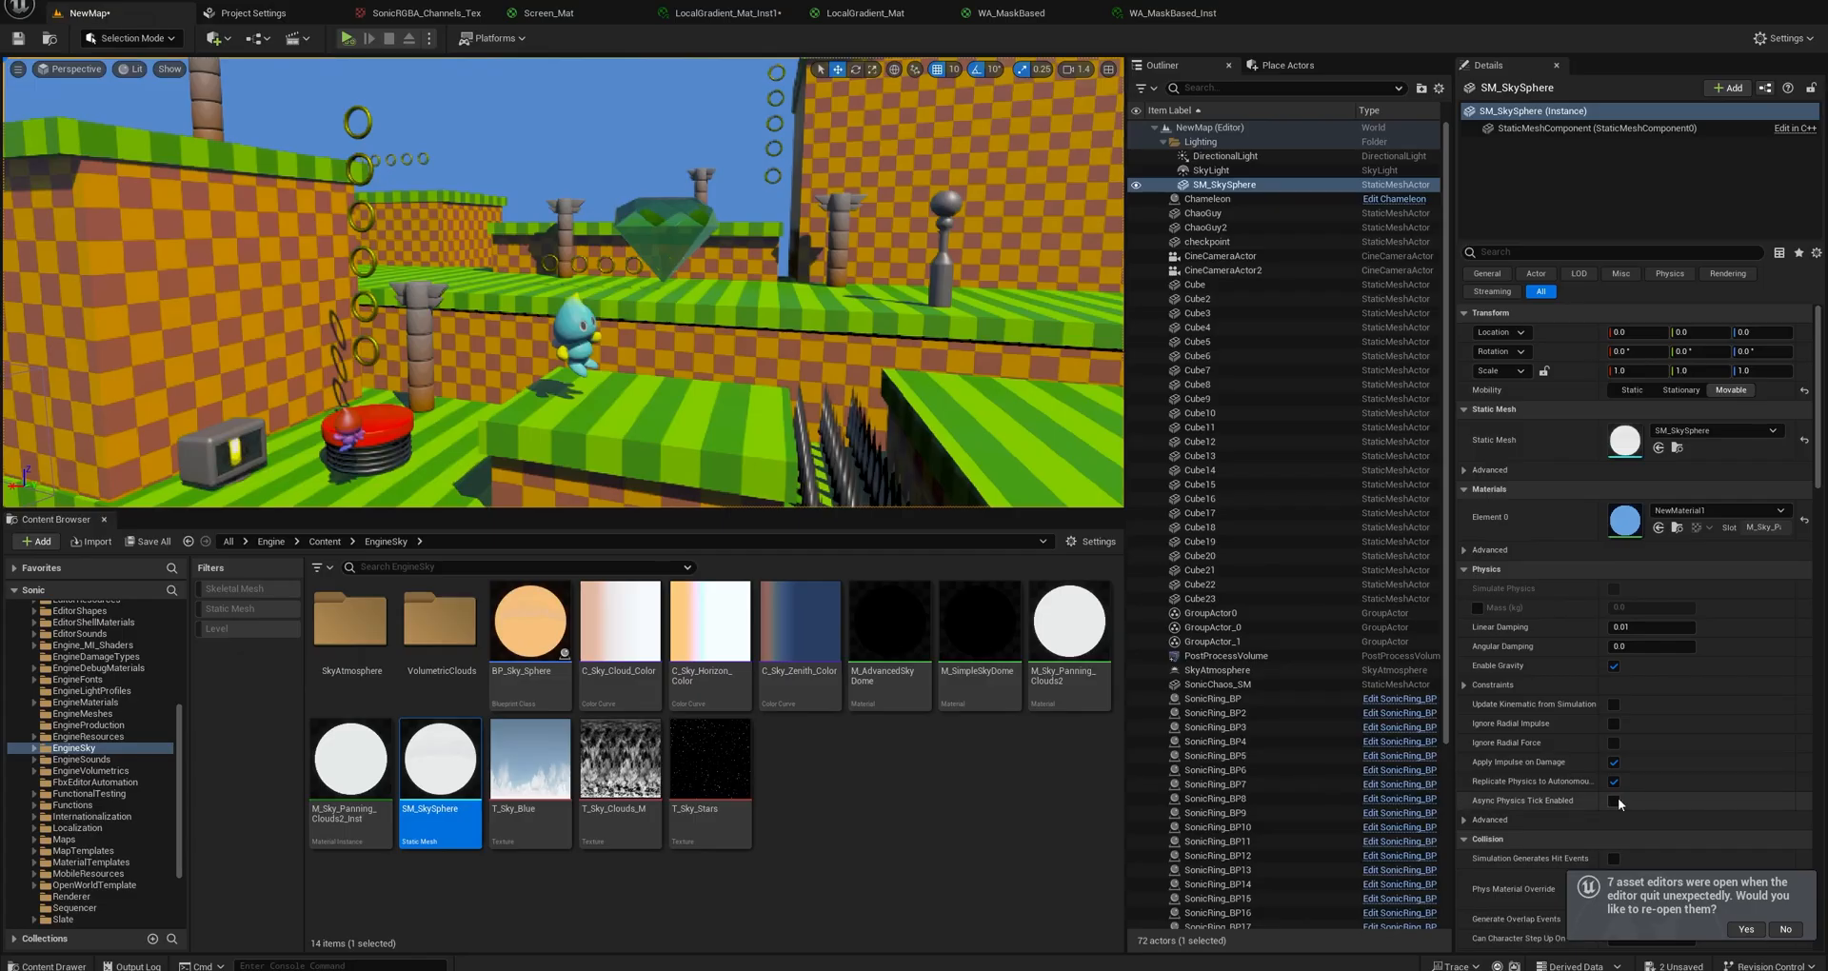
click(1789, 930)
right_drag(914, 286, 1131, 206)
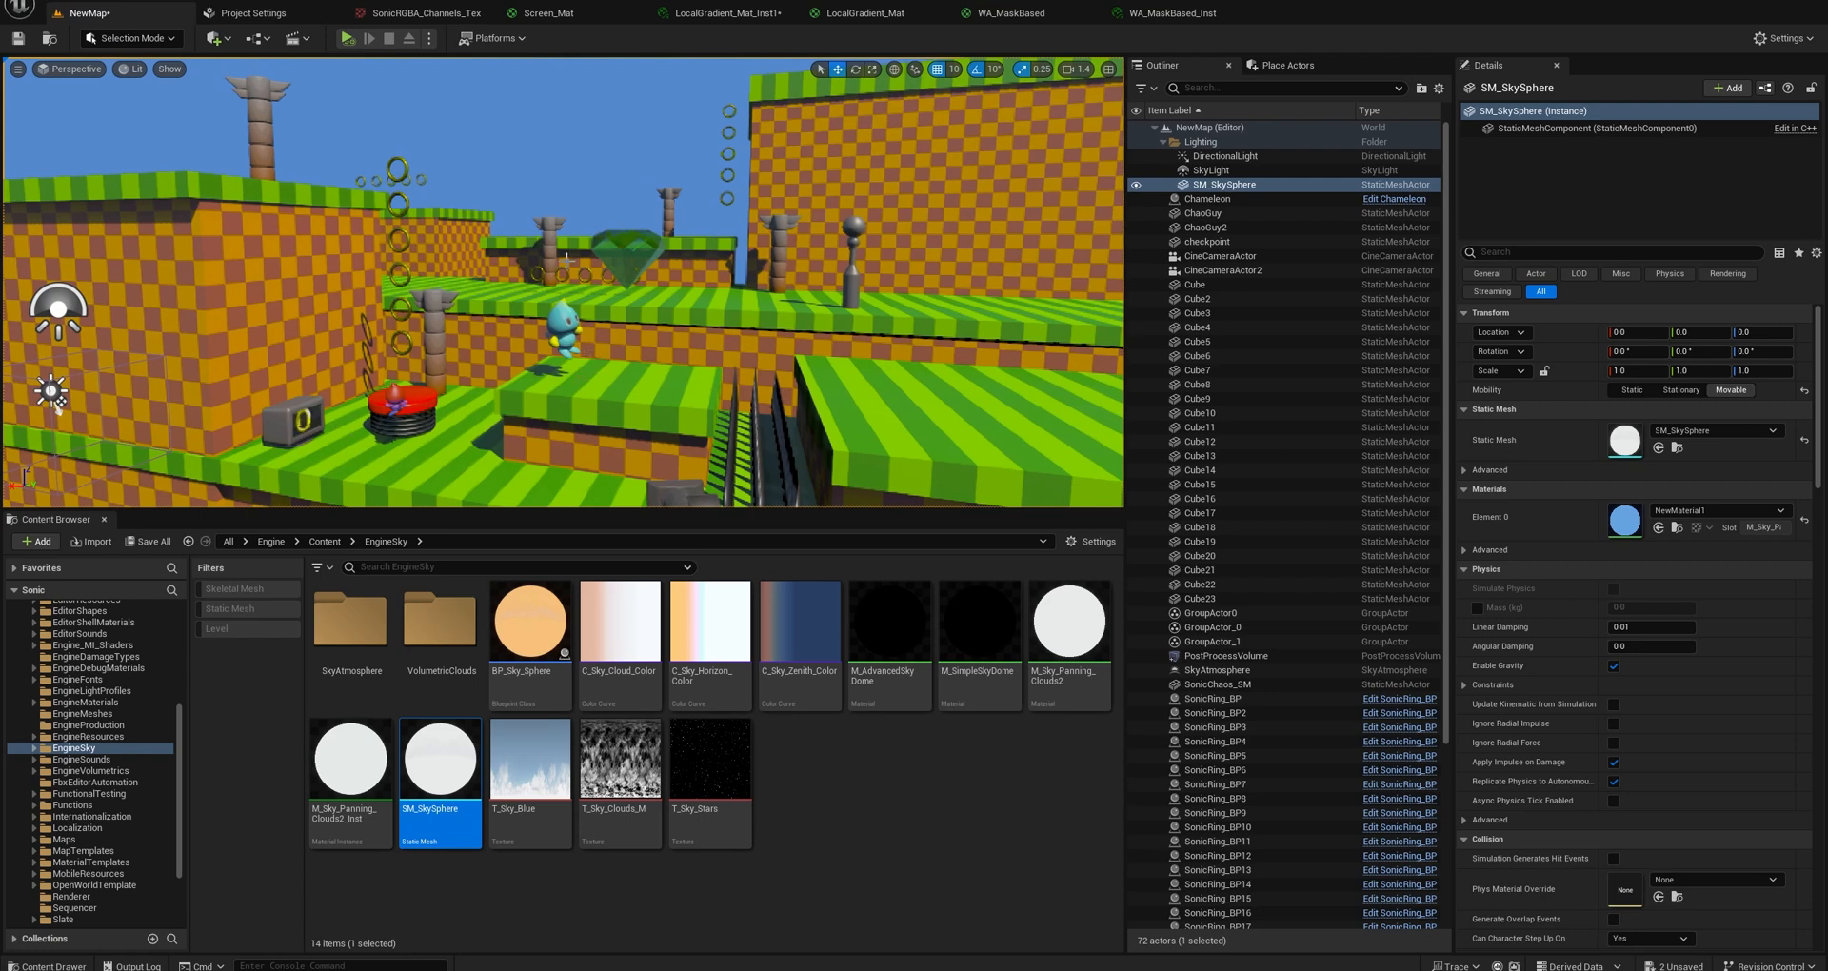
Search the level's actors for "post" and select the PostProcessVolume.
click(1189, 88)
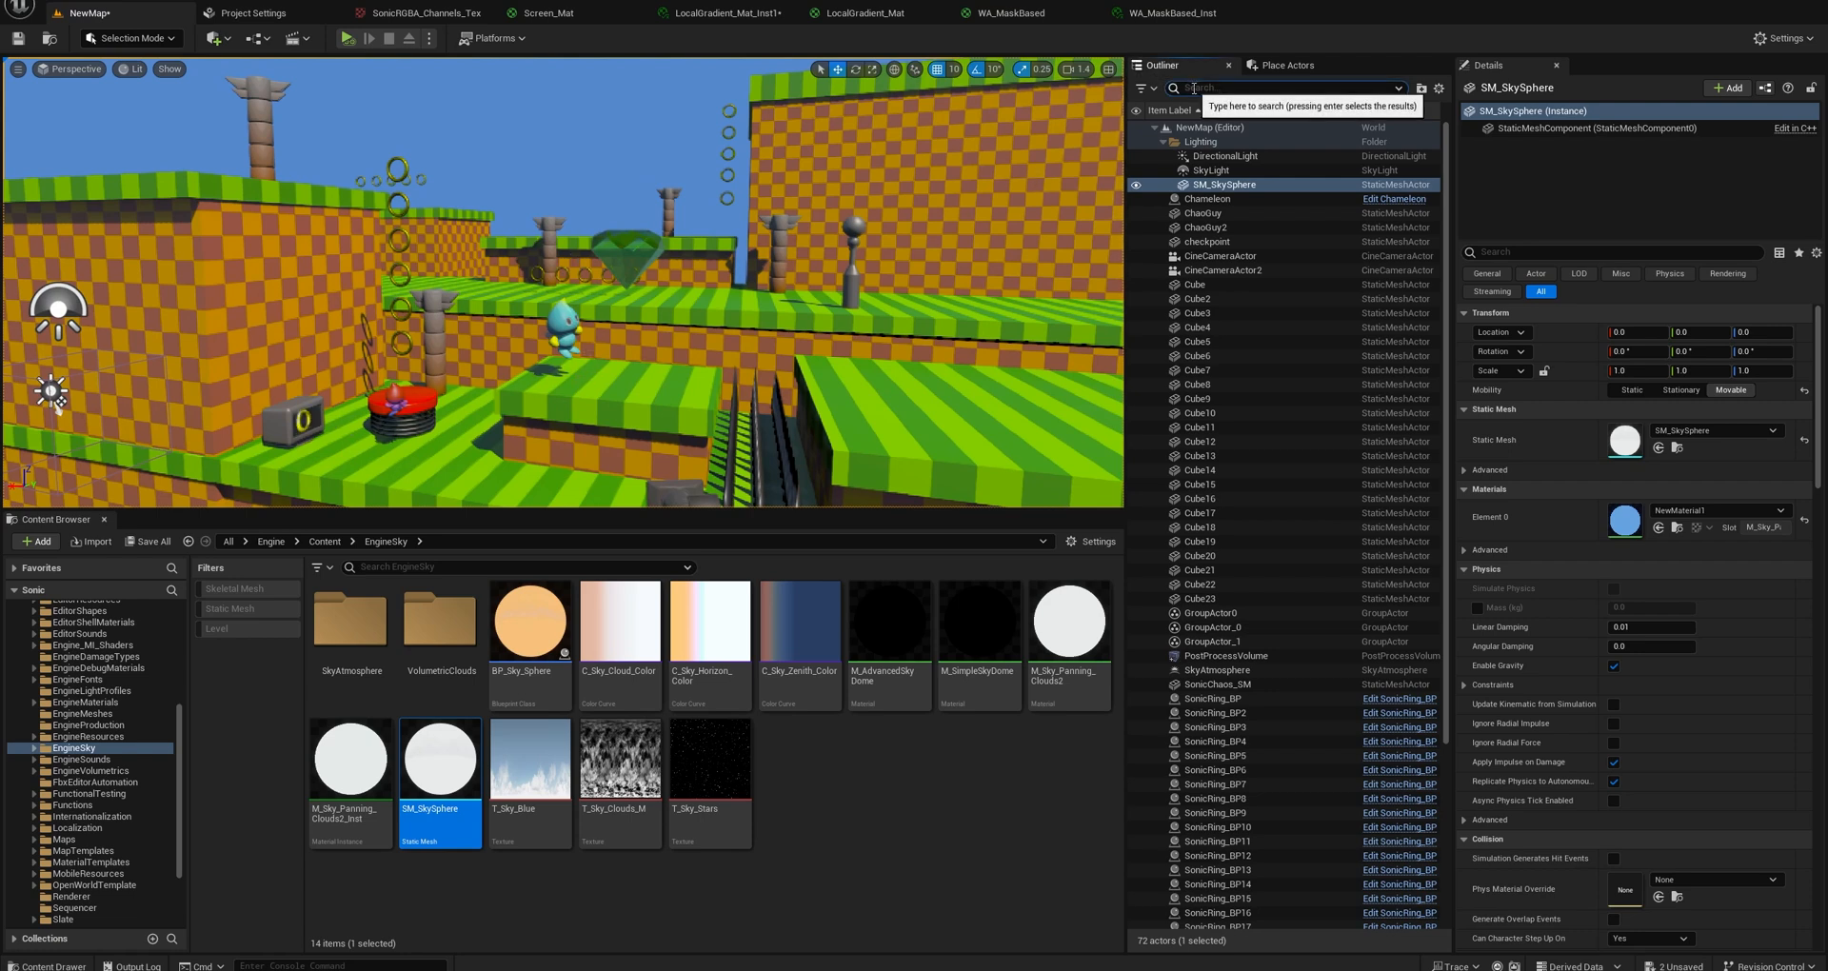
text(post)
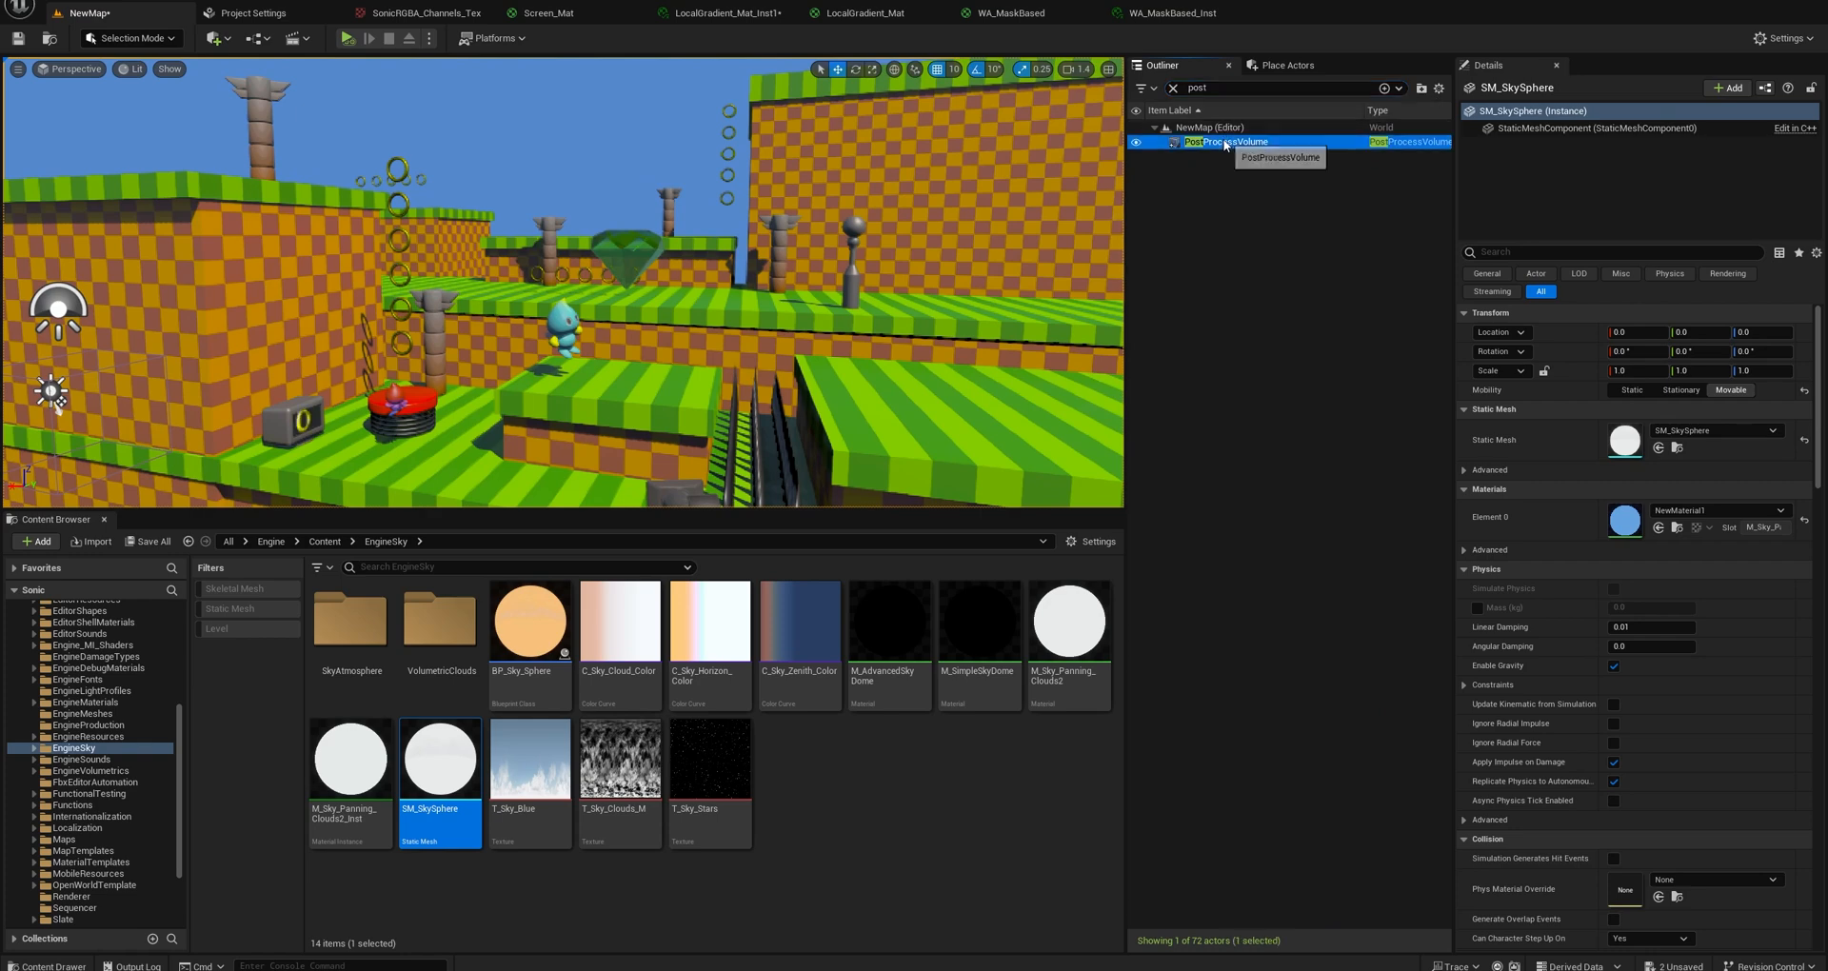
click(1228, 142)
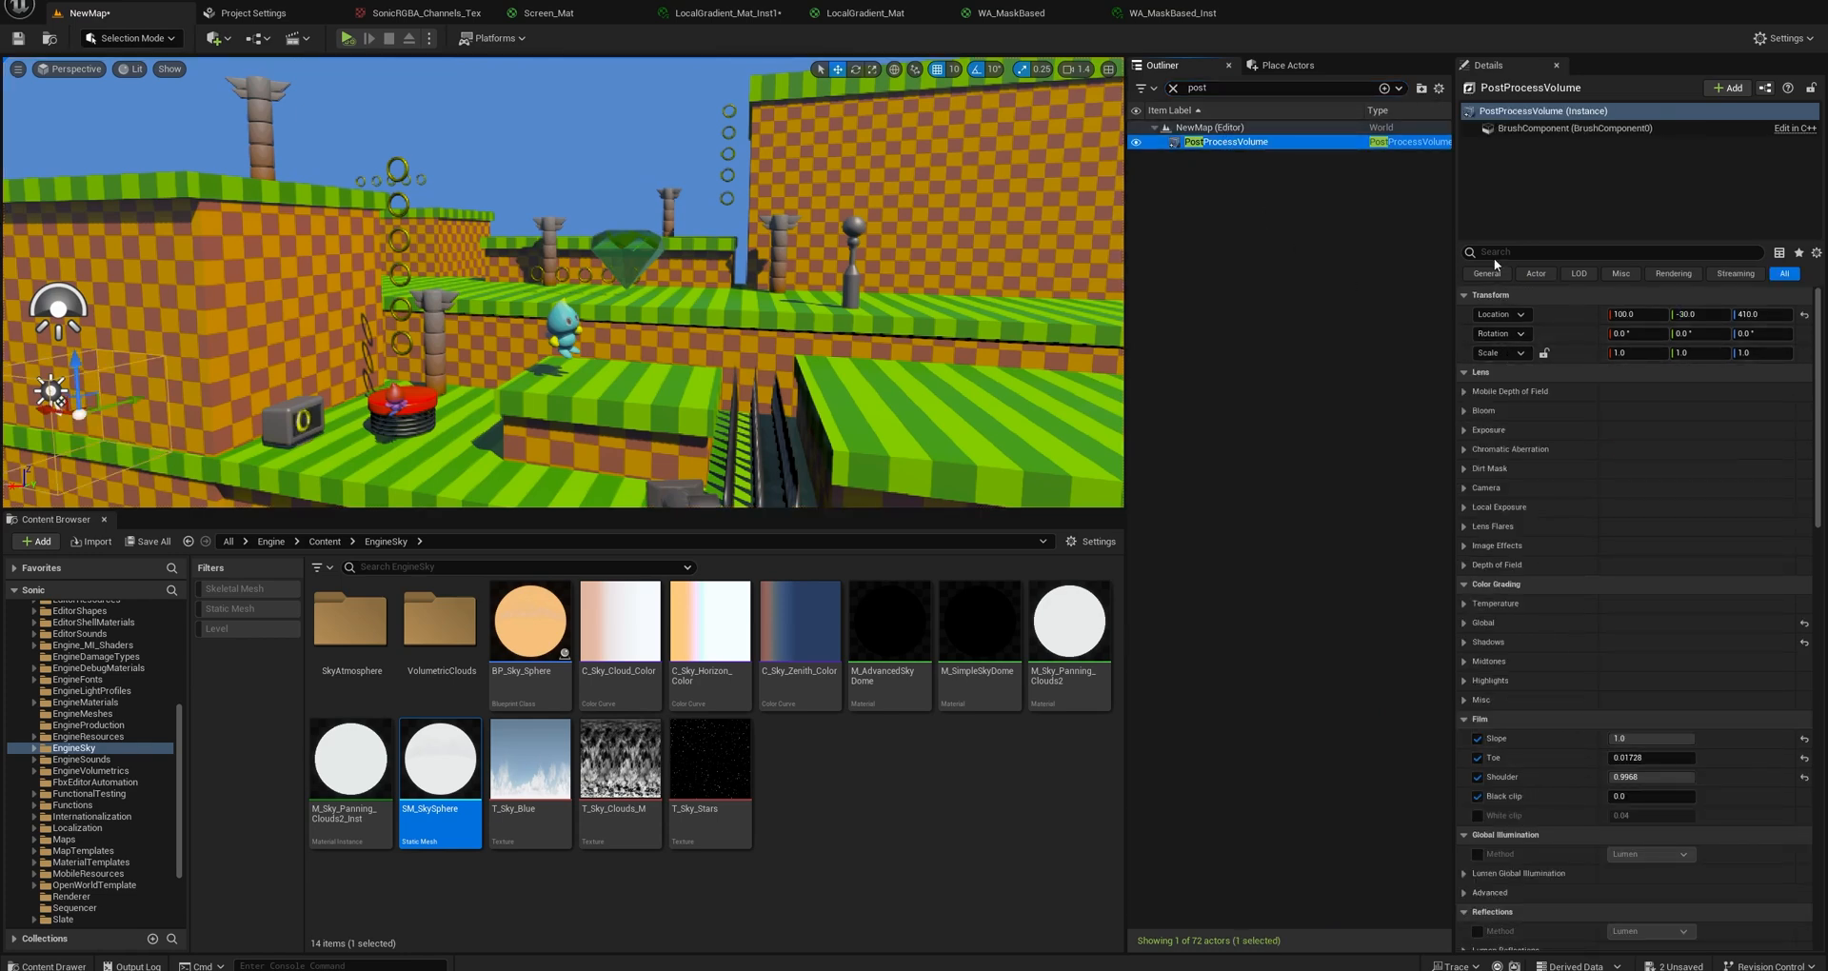
right_drag(776, 314, 836, 318)
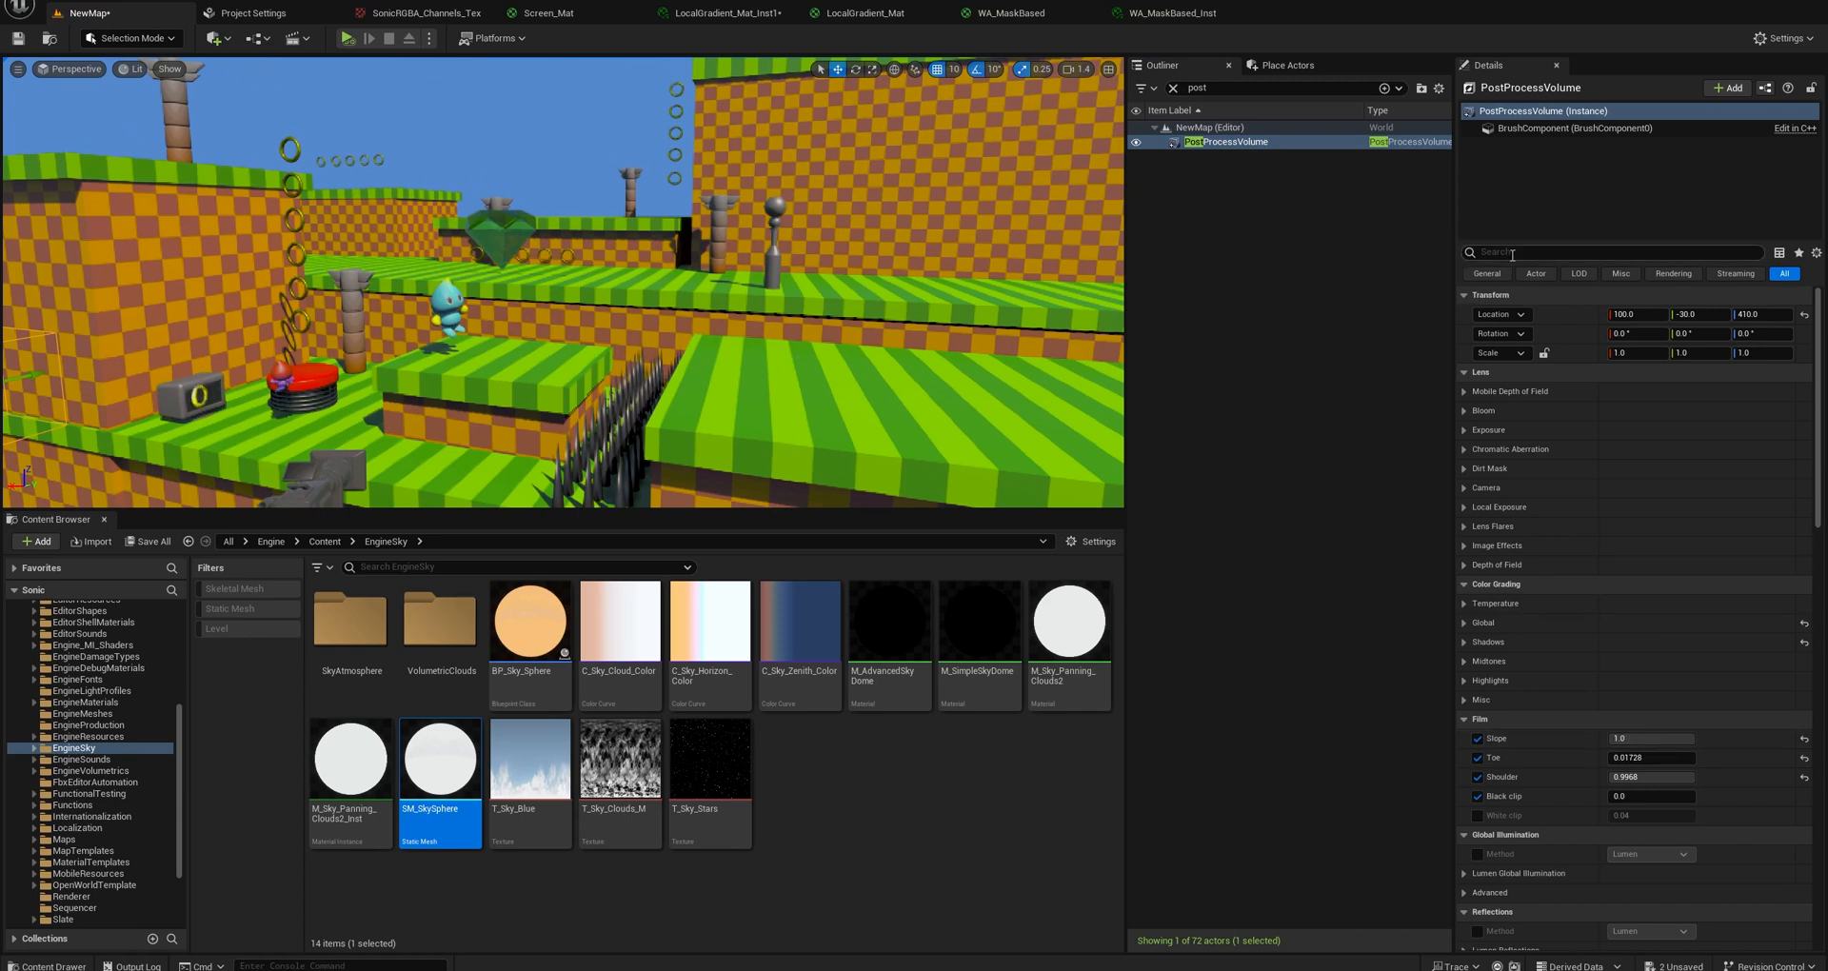
Check the PostProcessVolume's exposure, infinite extent and film settings by filtering its properties for "bright", "unboun" and "film".
click(1524, 255)
text(bright)
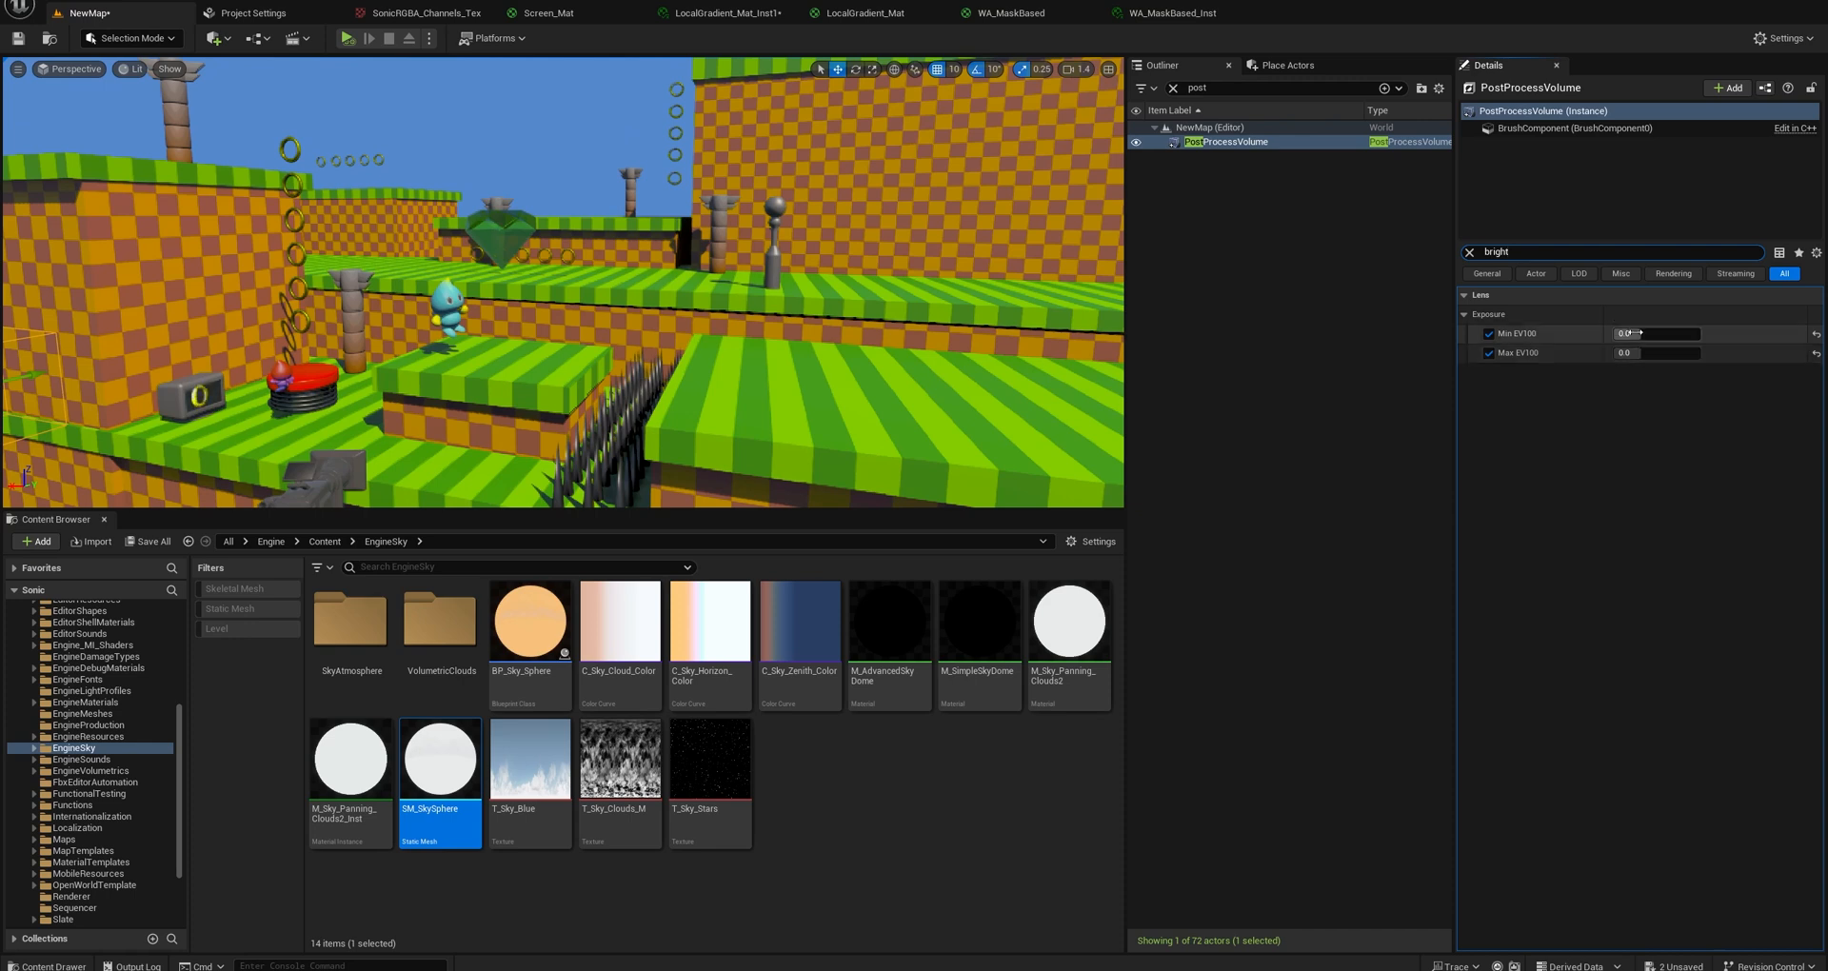
text(unboun)
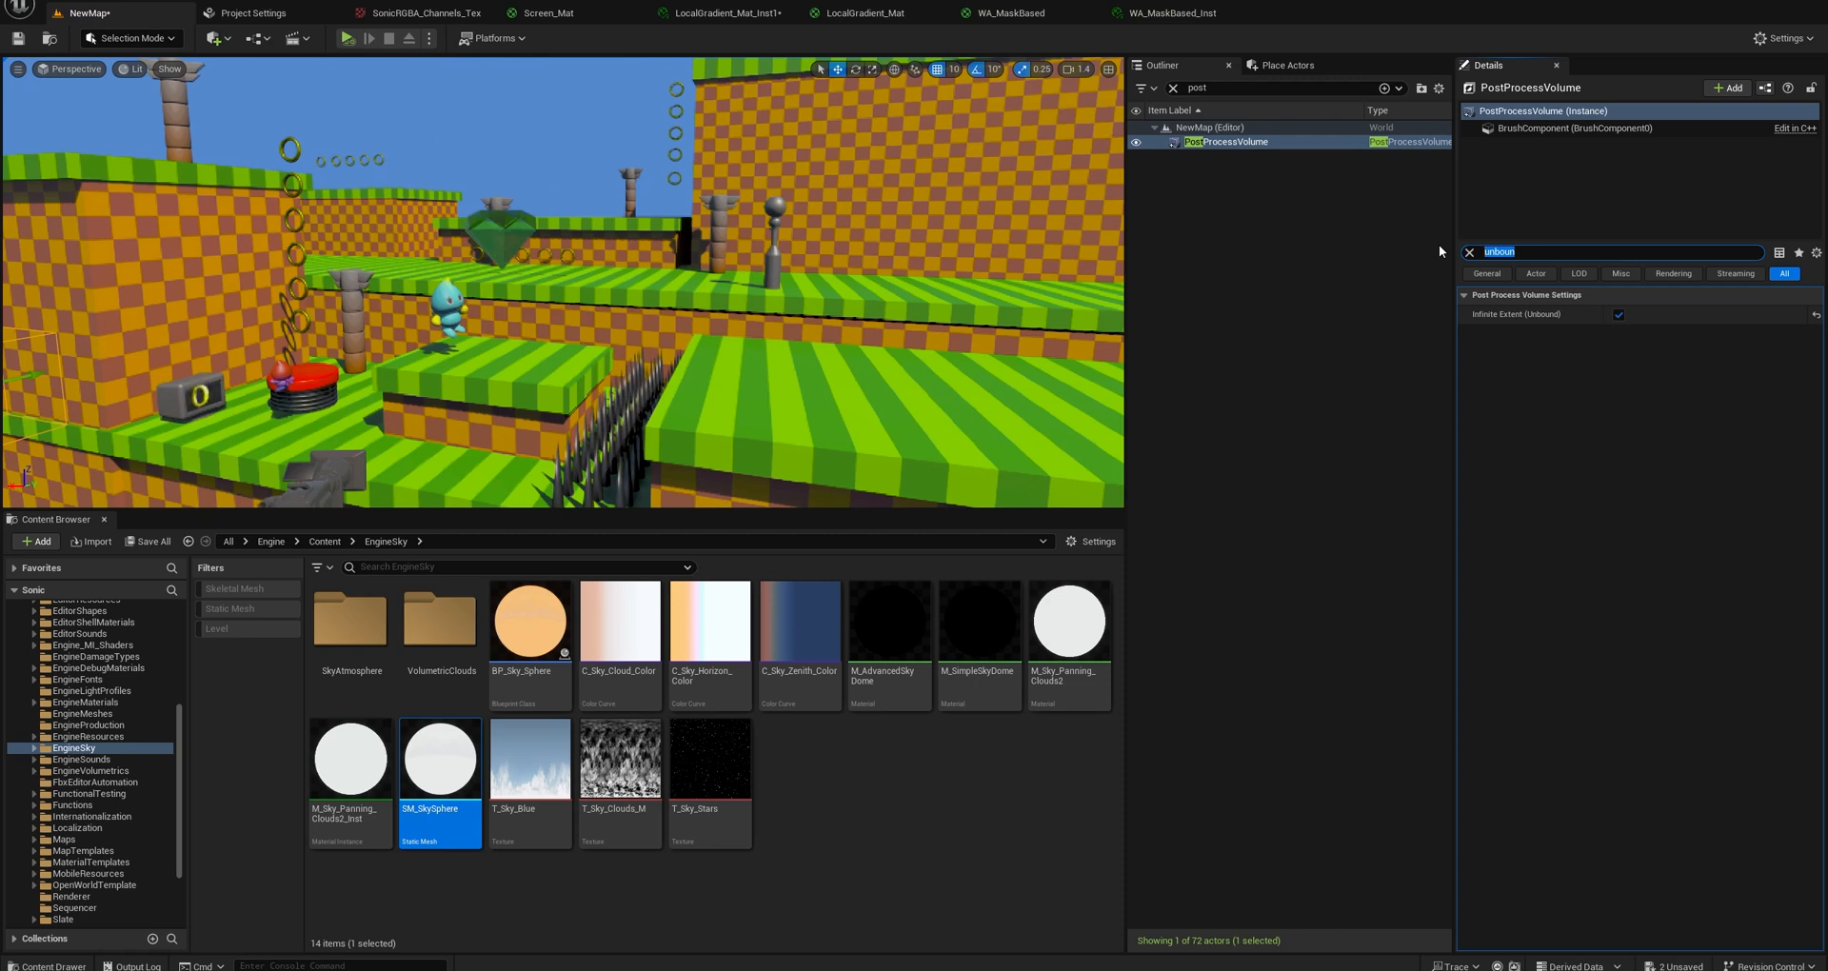
text(film)
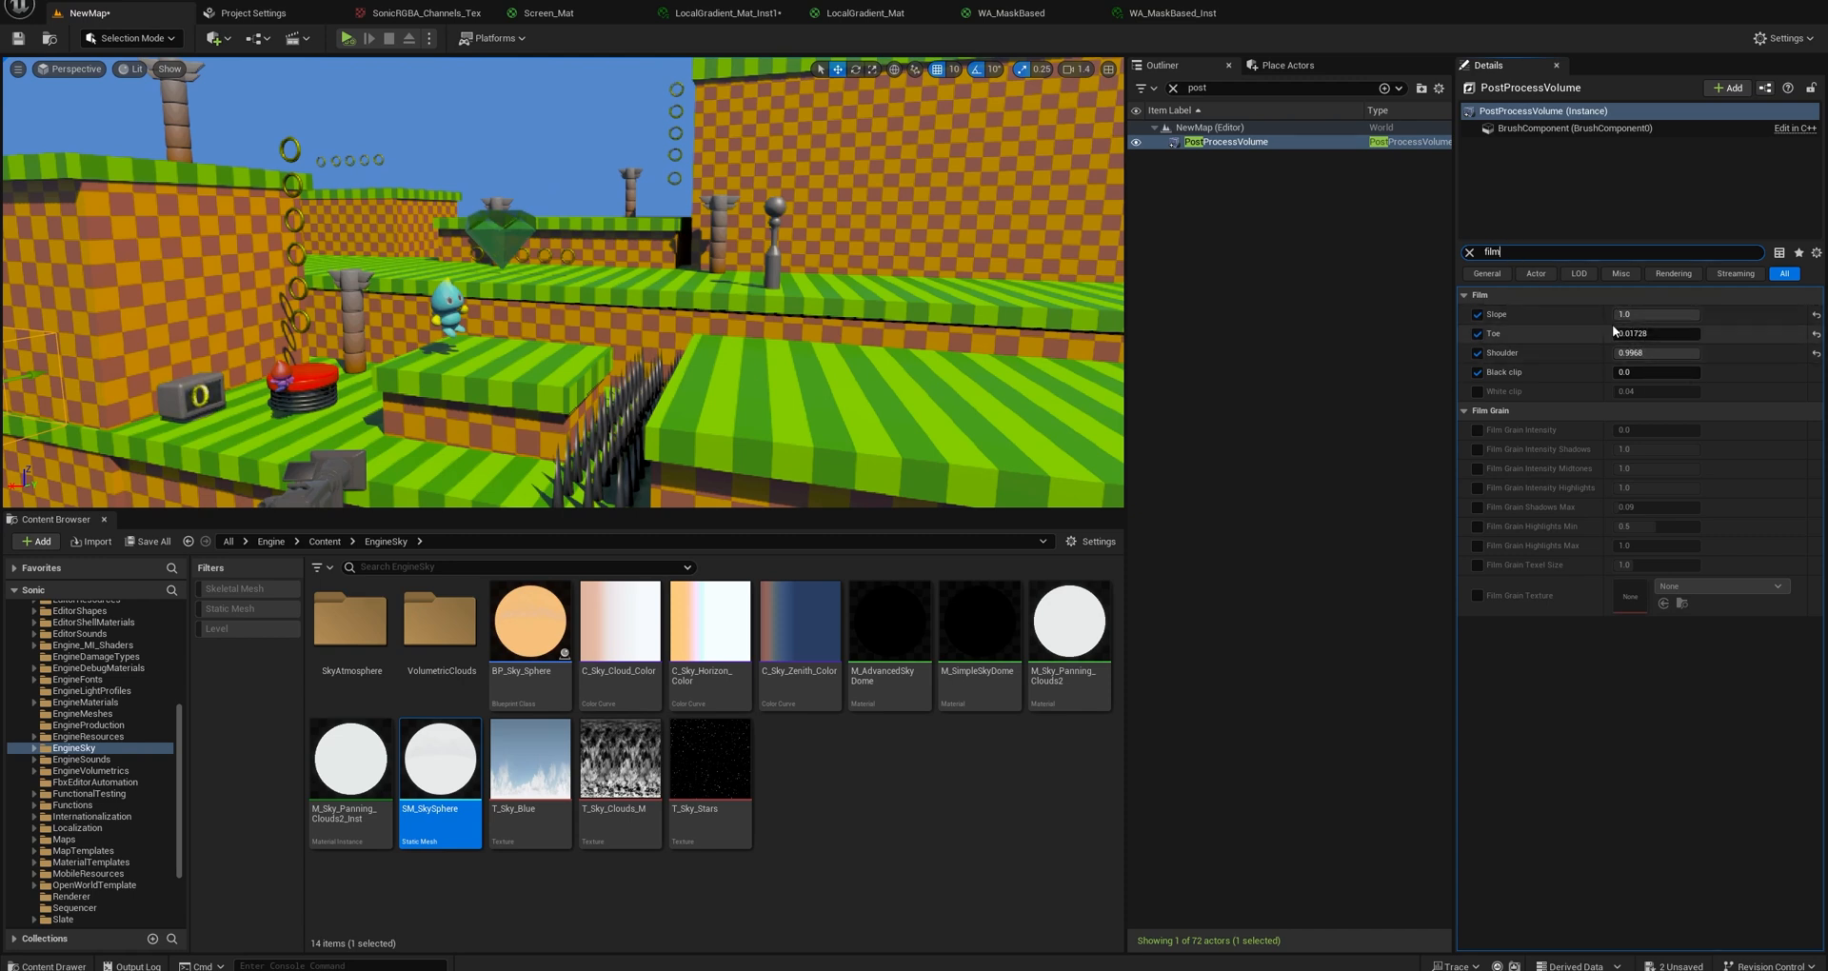
Toggle the PostProcessVolume's Shoulder and Black clip film overrides to compare the image, leaving Shoulder enabled and Black clip disabled.
click(1478, 353)
click(1476, 354)
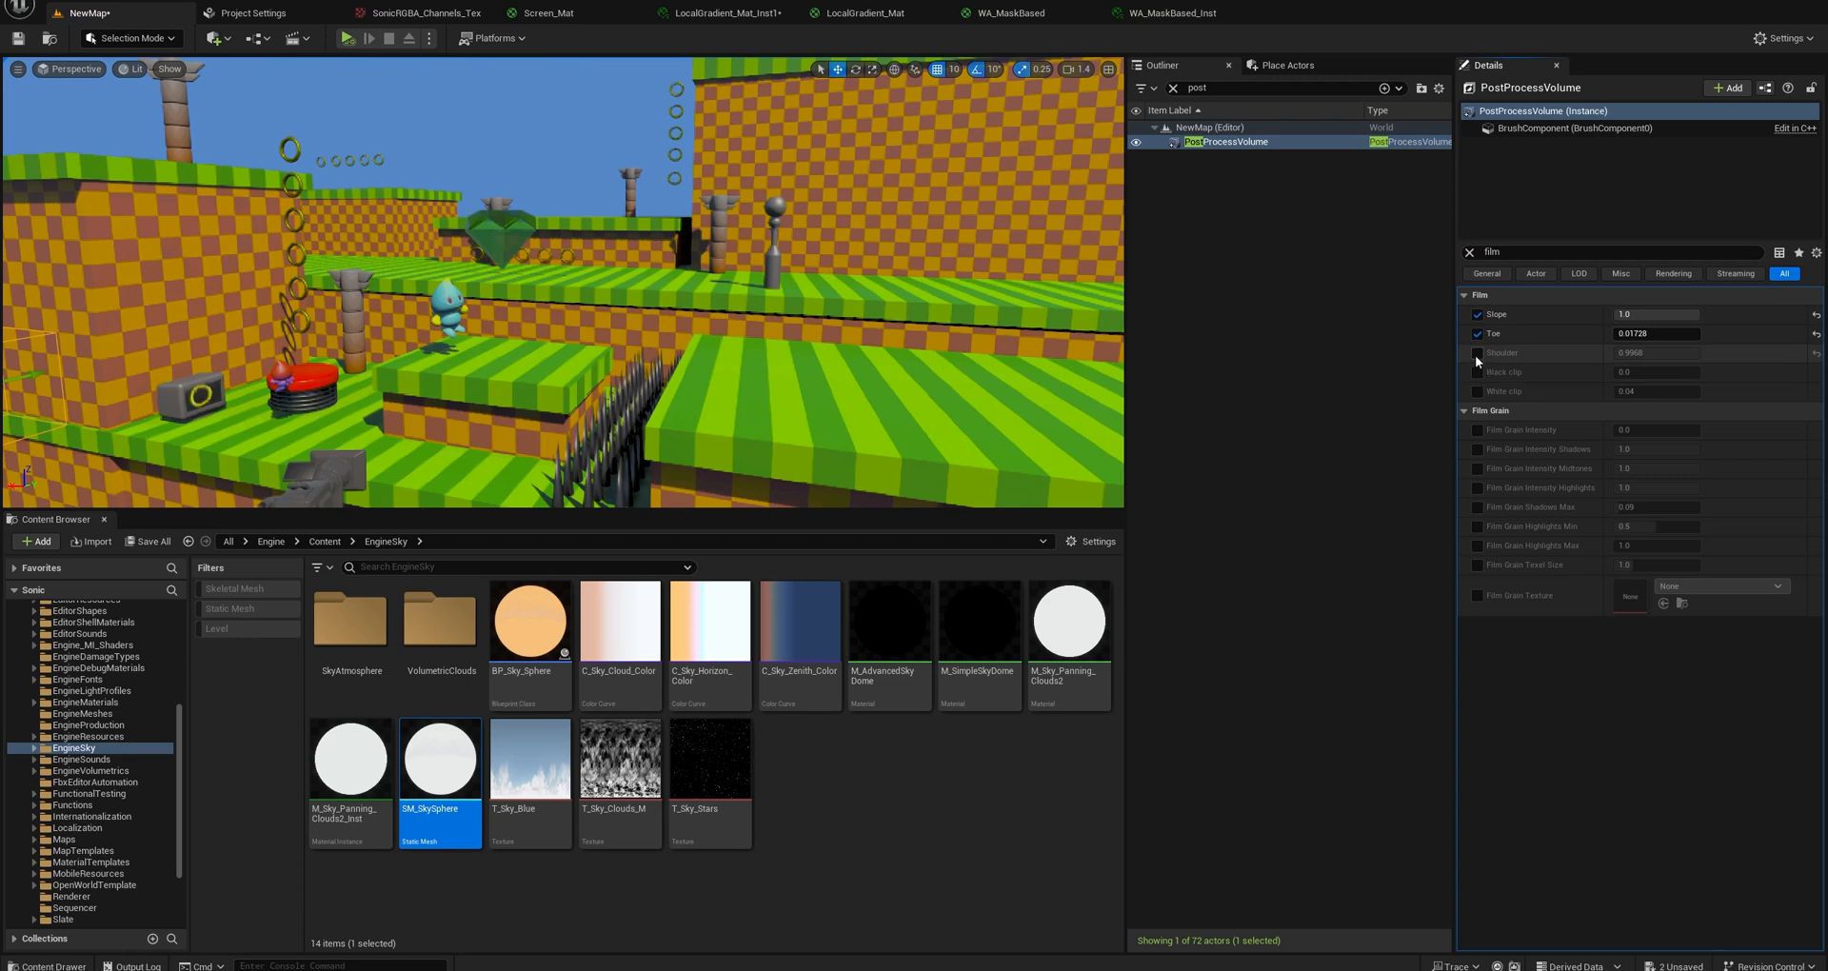
click(1477, 355)
click(1477, 358)
click(1477, 355)
click(1477, 370)
click(1477, 354)
click(1477, 353)
click(1473, 353)
Switch the Toe and Slope film overrides off and back on to compare their effect on the level.
click(1476, 333)
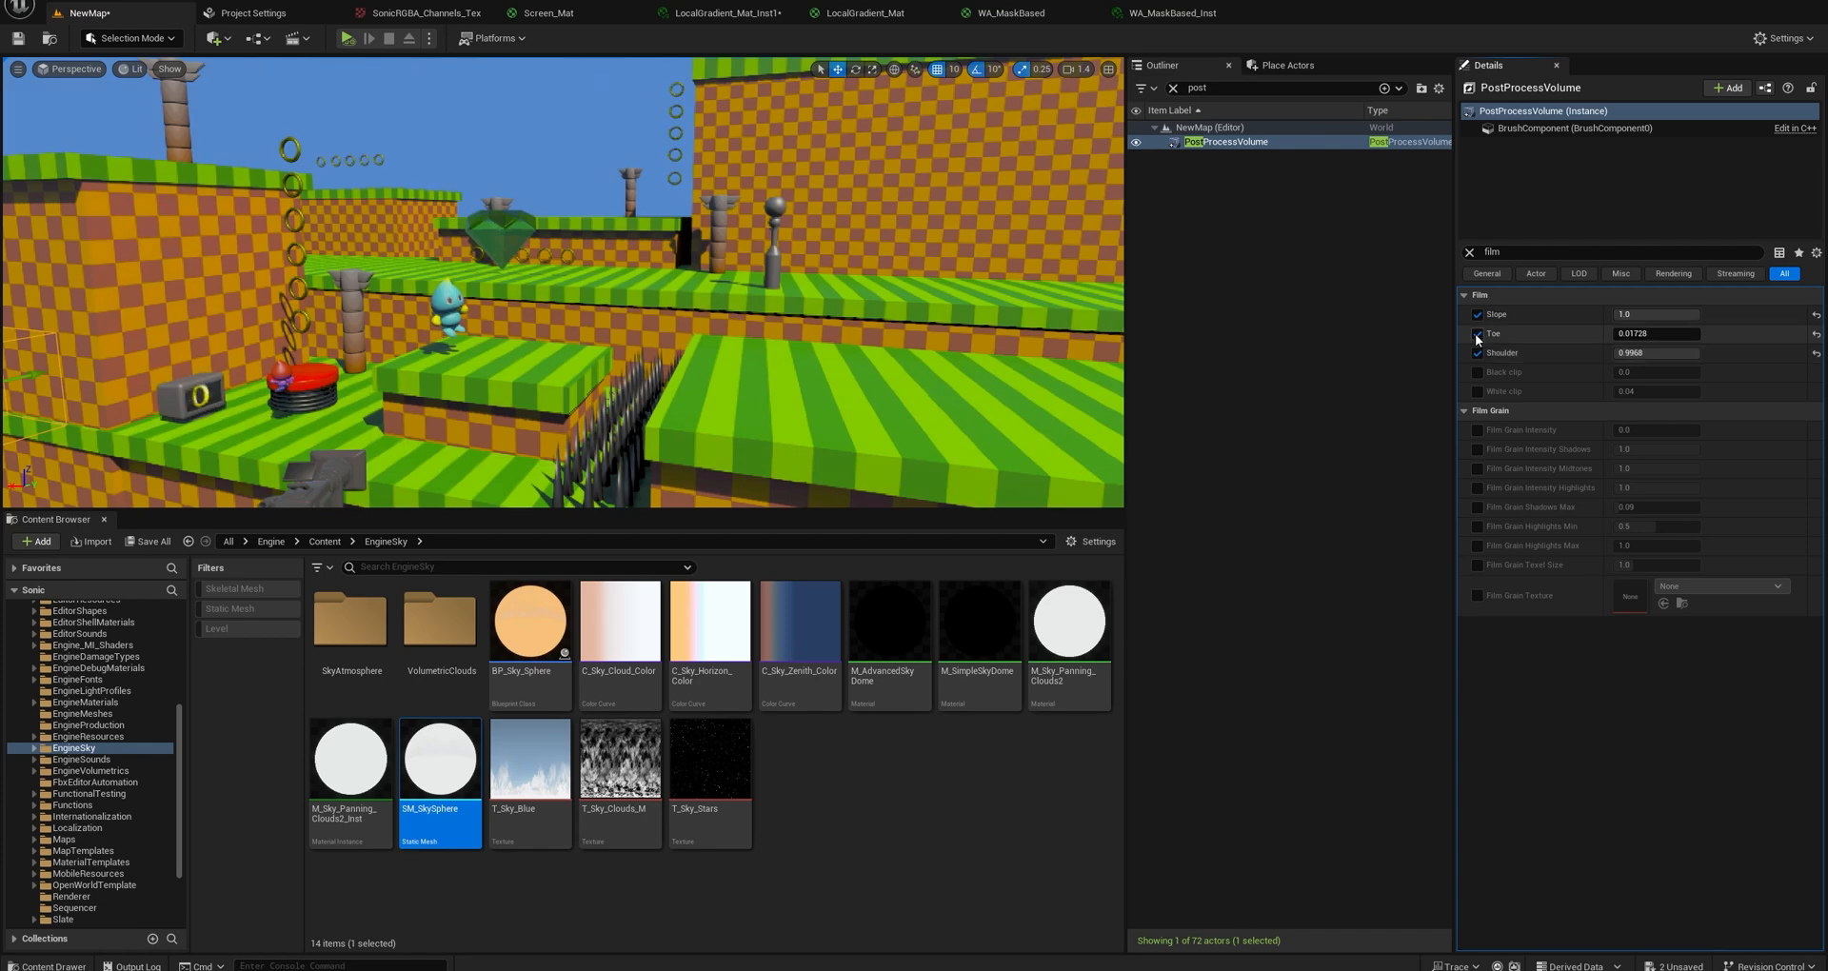
click(1476, 333)
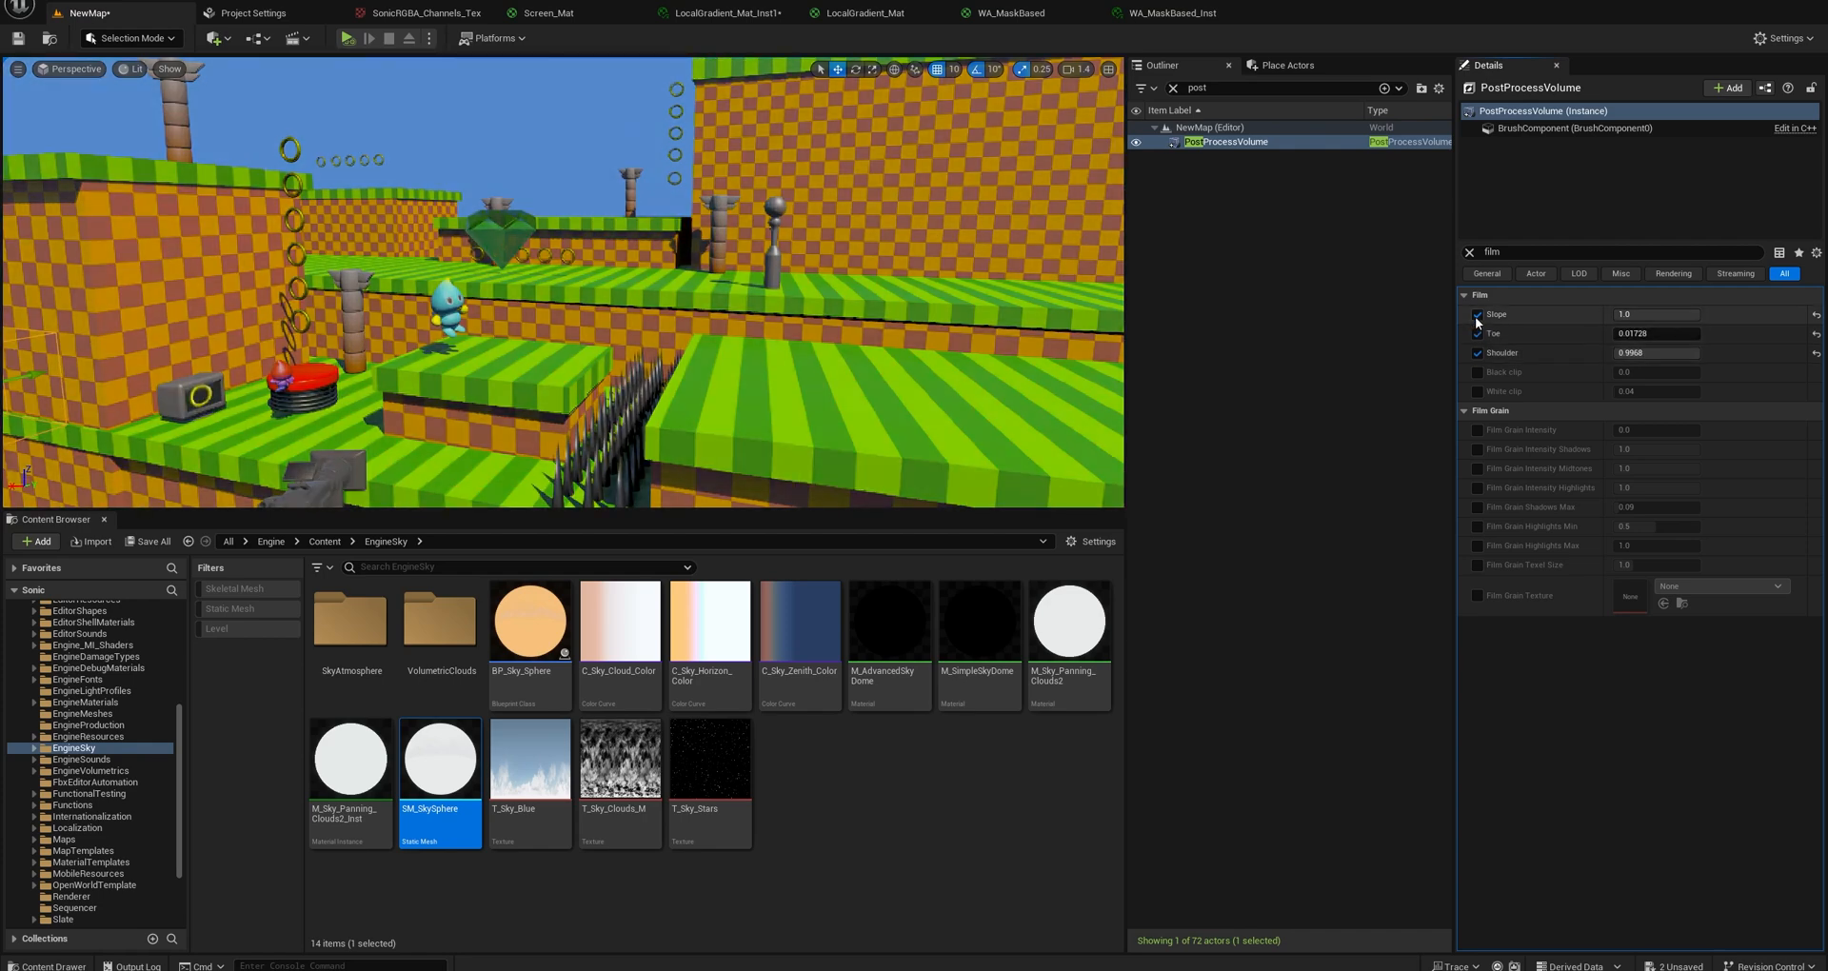
click(1476, 316)
click(1476, 316)
click(1476, 316)
click(1477, 316)
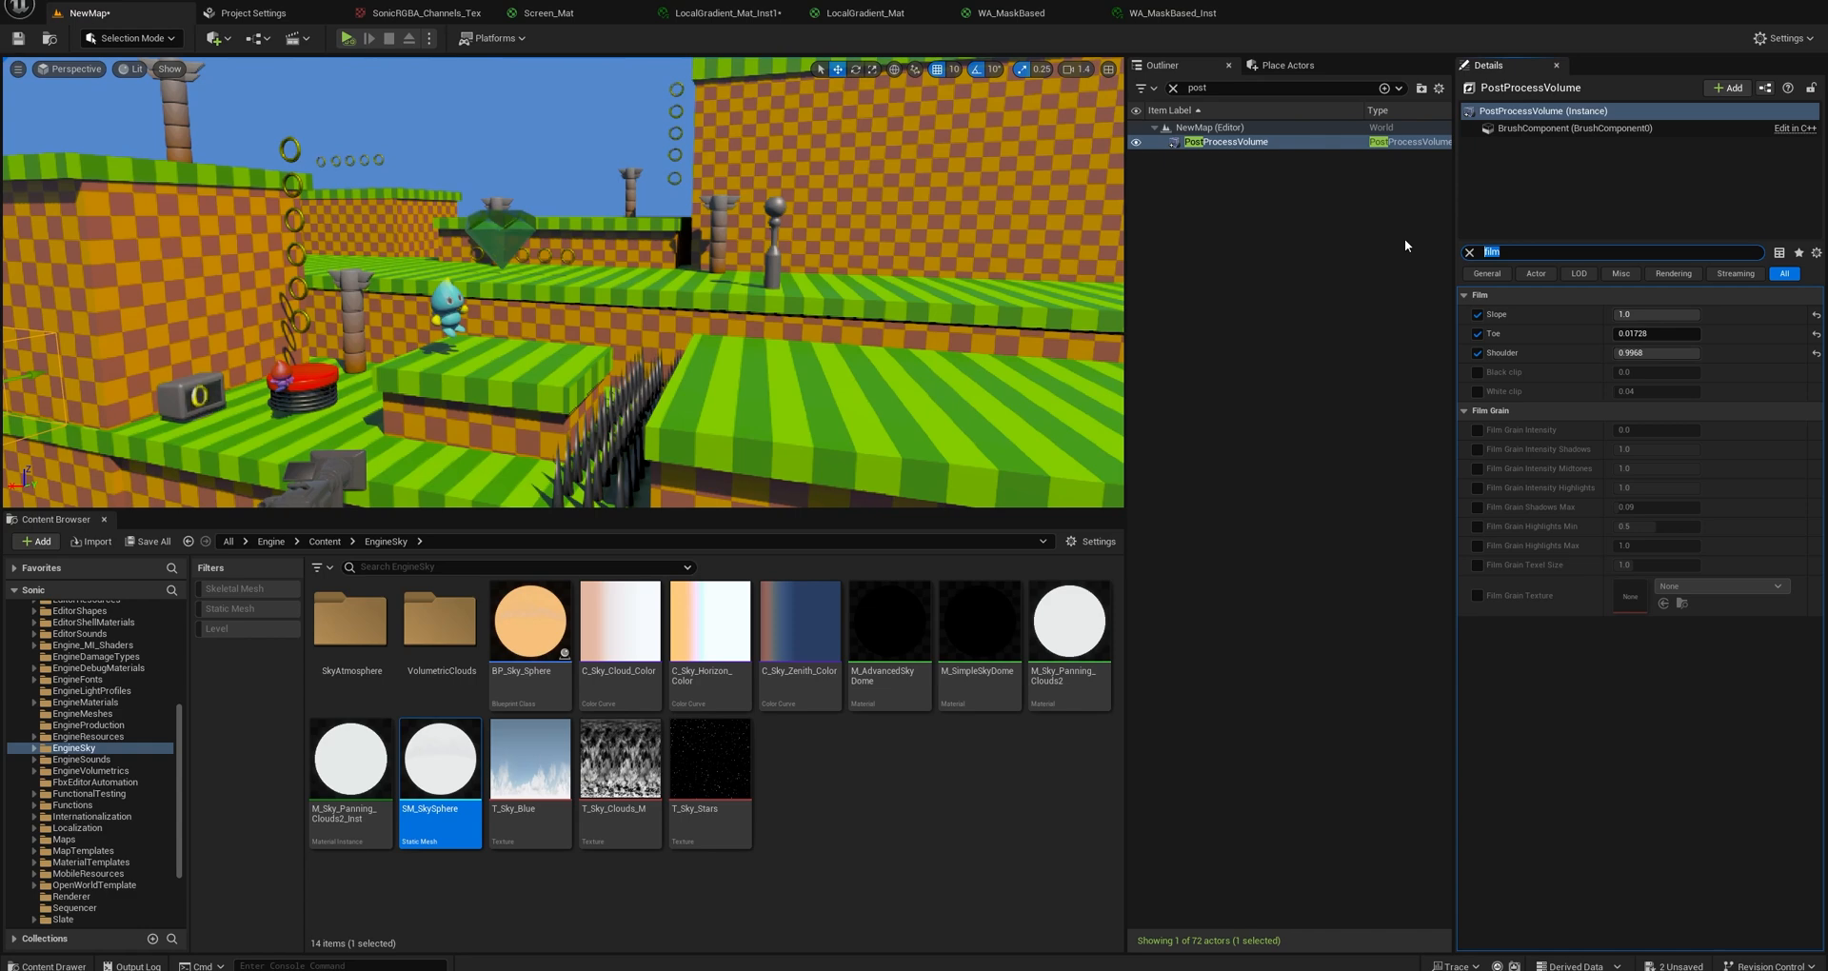
Filter the PostProcessVolume's properties for "bloom" and check the bloom method and intensity, clearing the filter when done.
key(BackSpace)
scroll(1553, 634, down, 6)
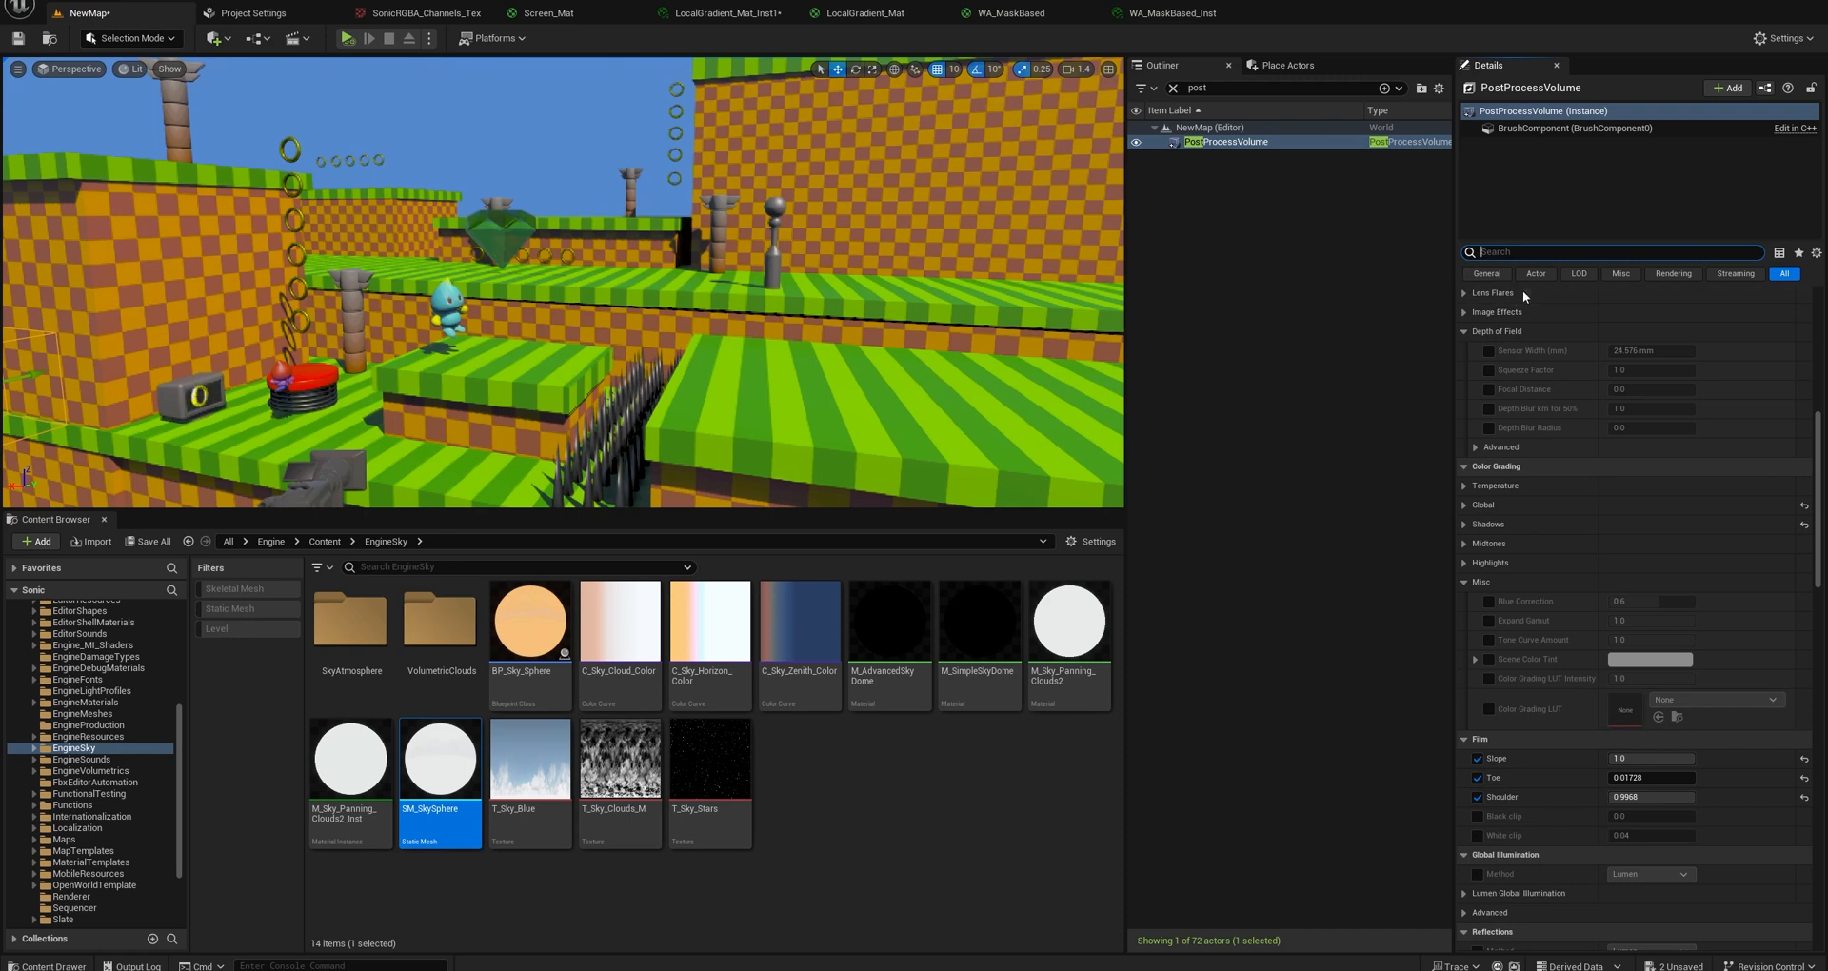
text(bloom)
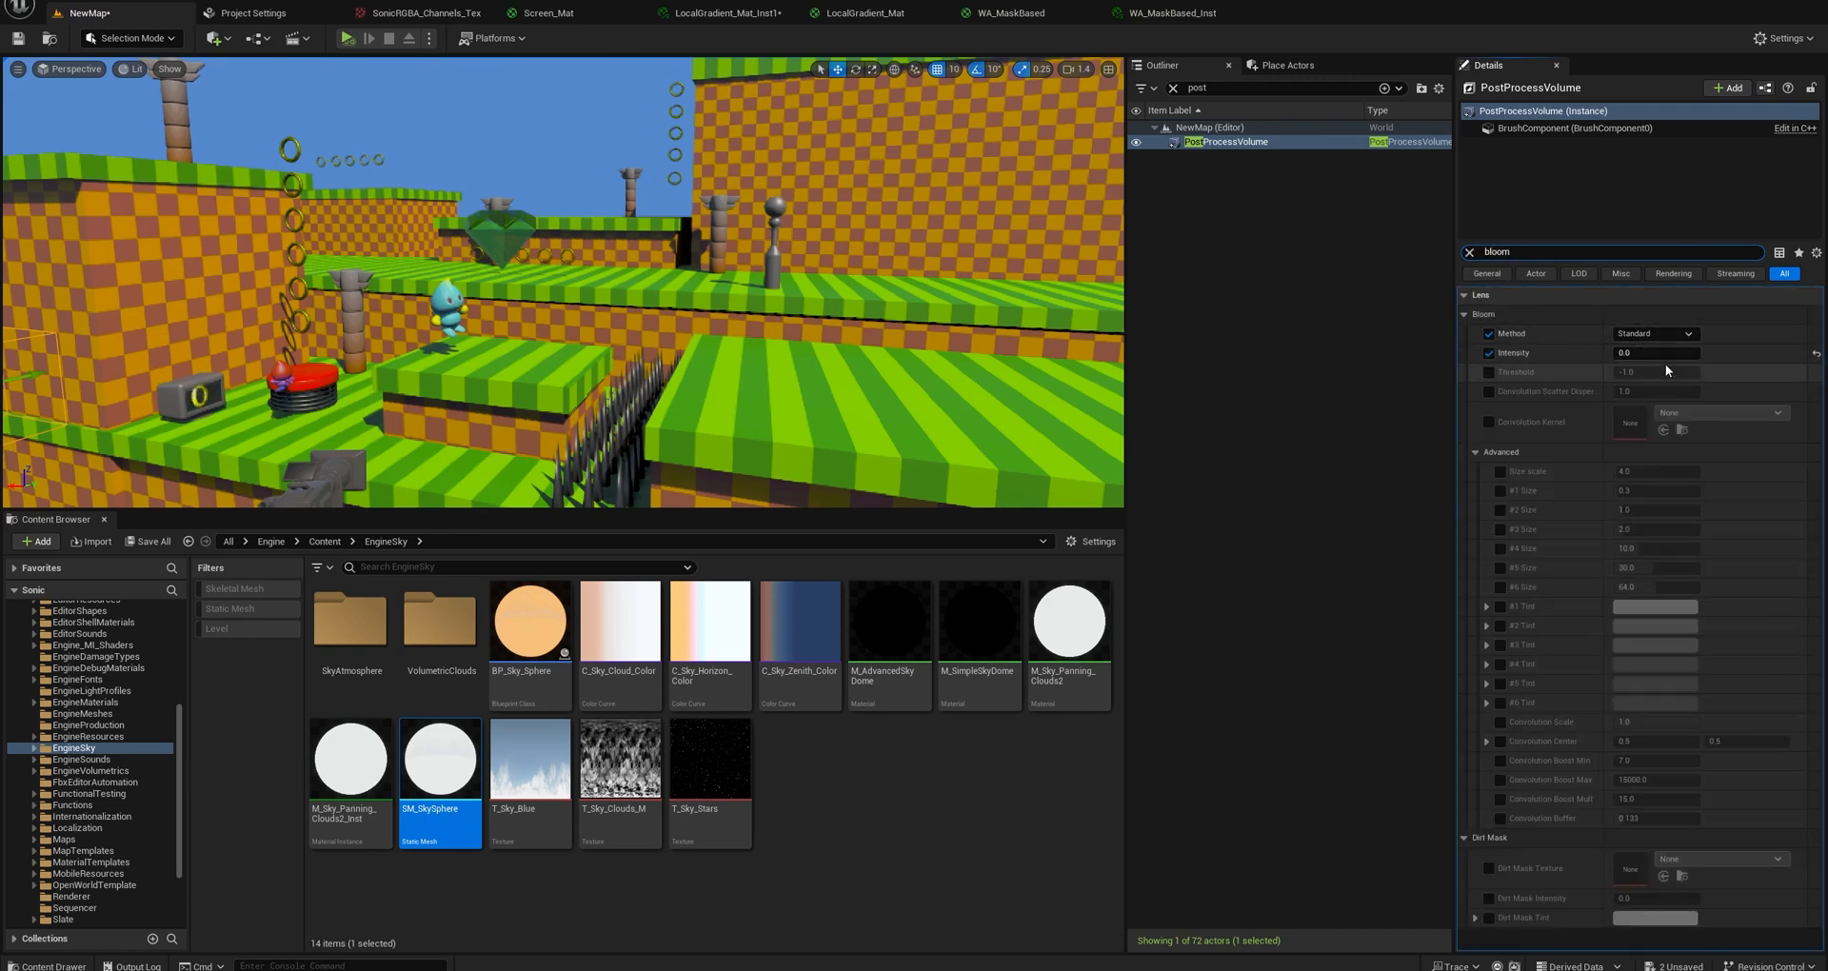
click(1469, 252)
Filter the properties for "motion", enable the Motion Blur Amount override and set it to 0.0.
scroll(1512, 301, down, 8)
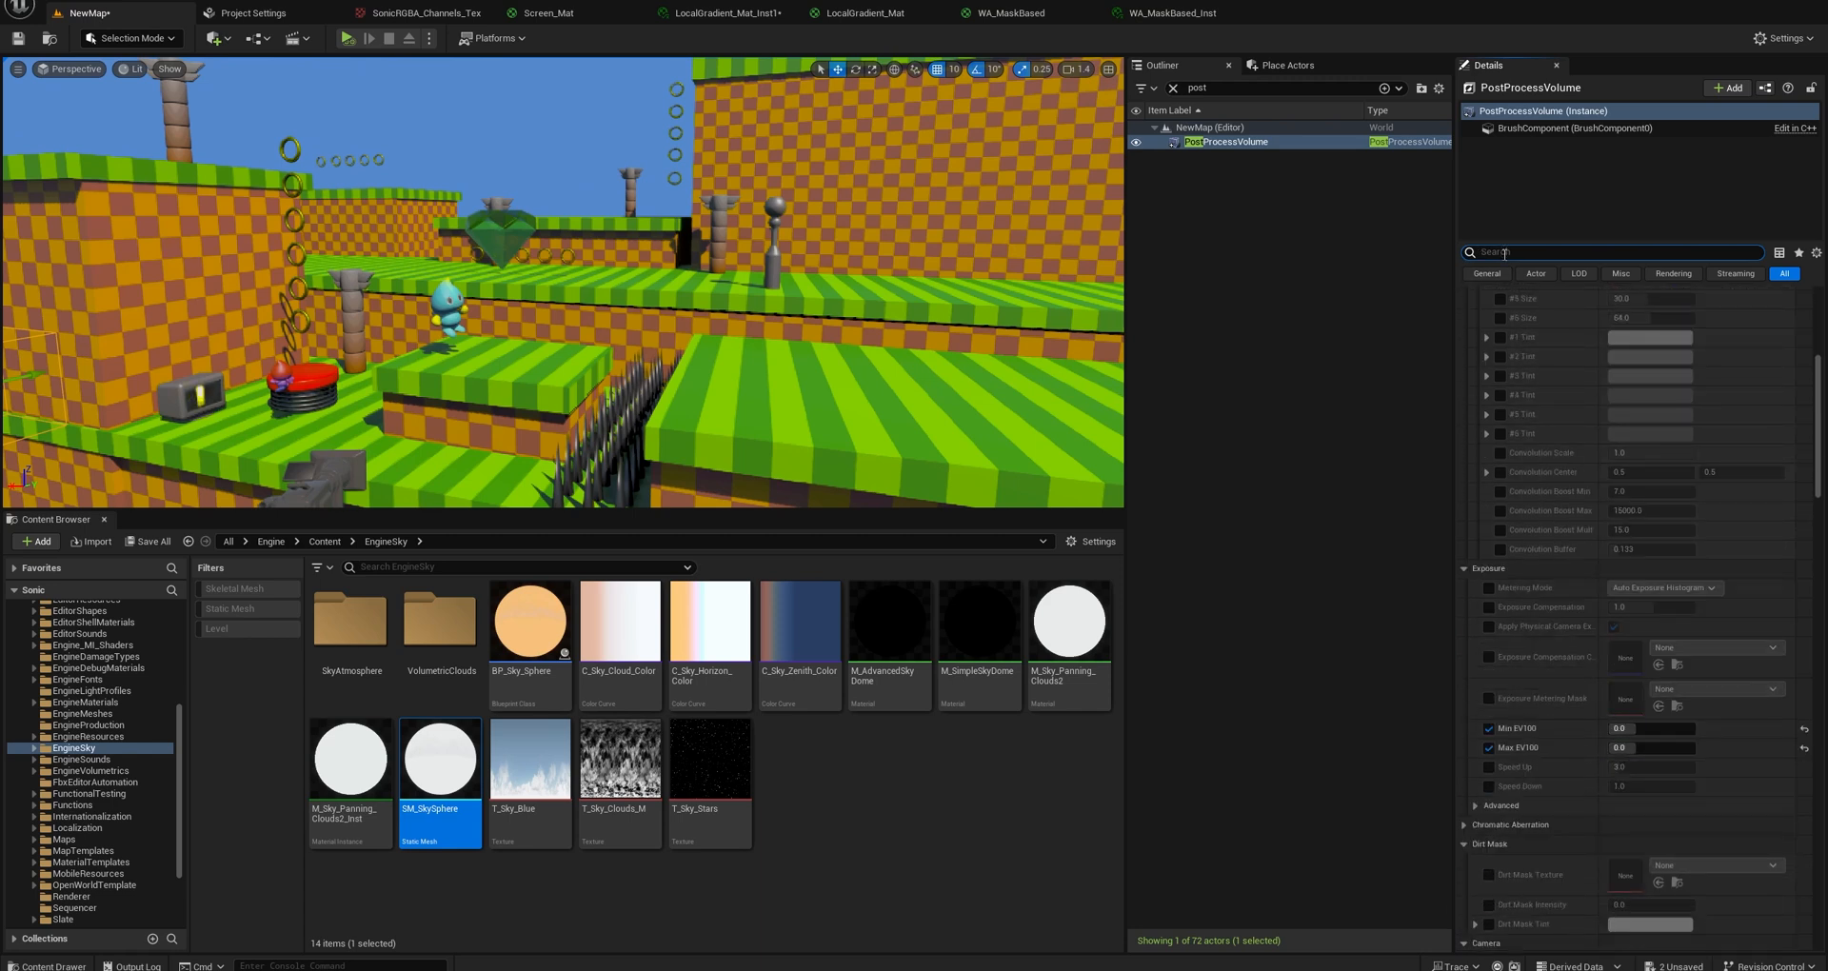
click(1489, 334)
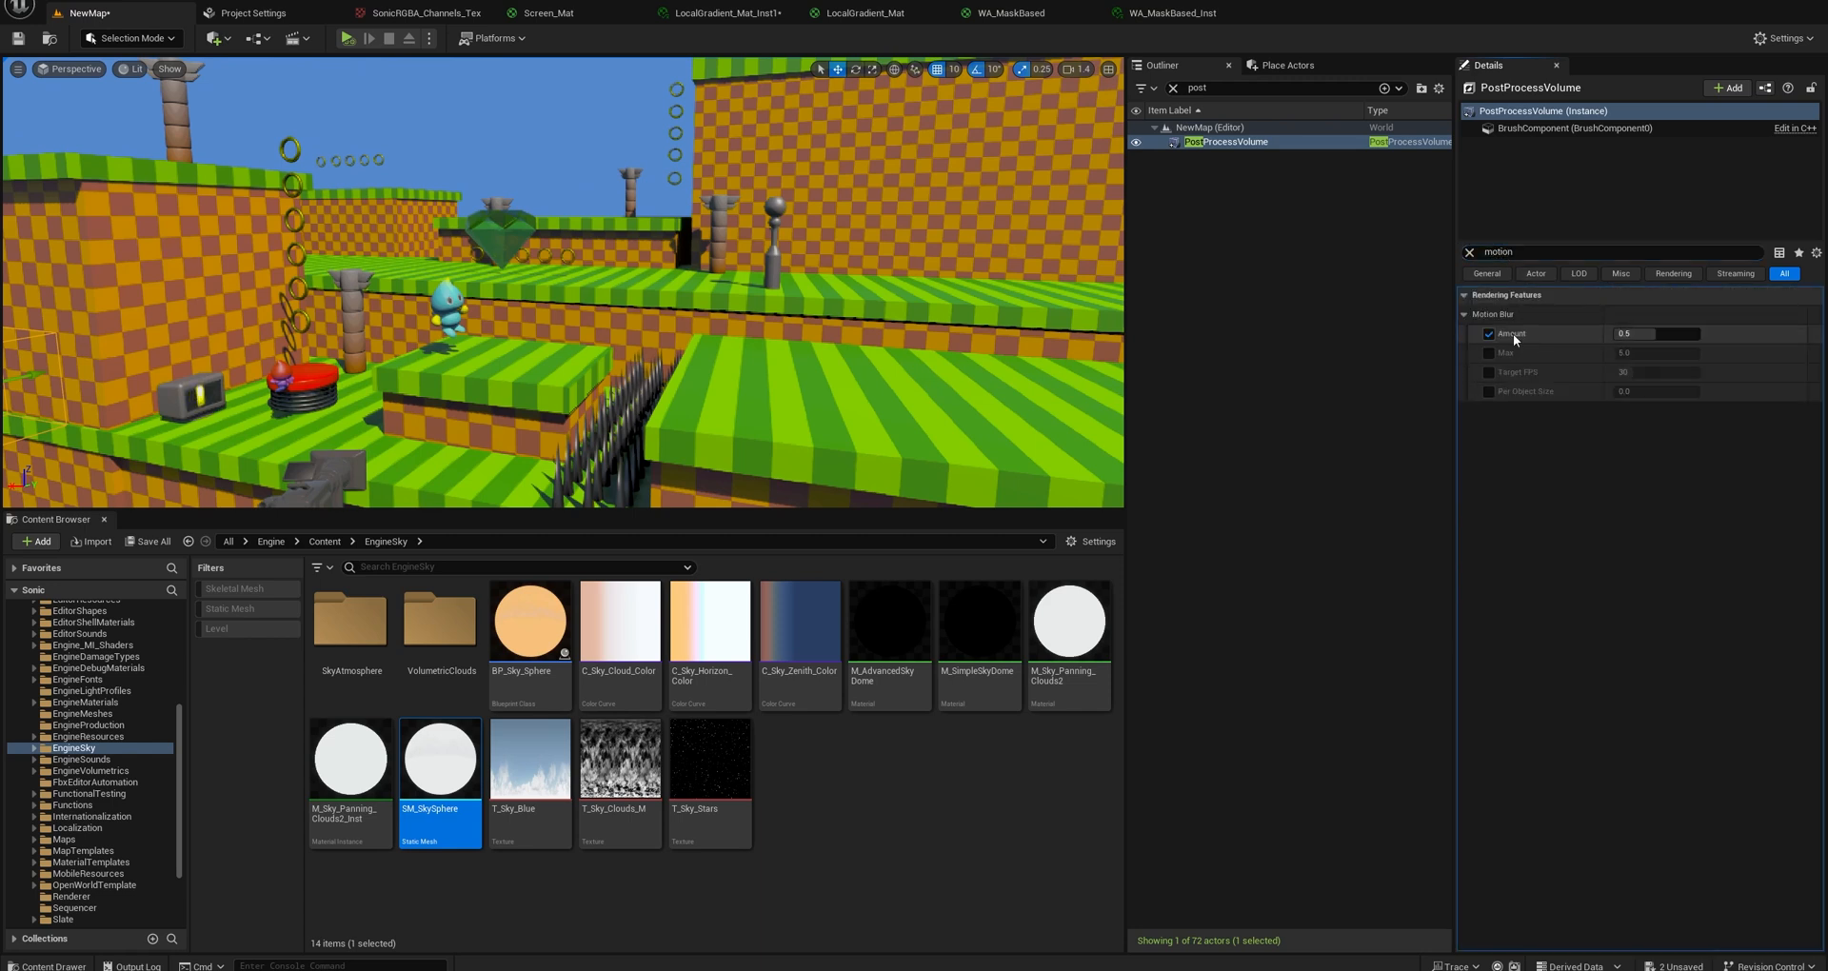
drag(1659, 333, 1596, 340)
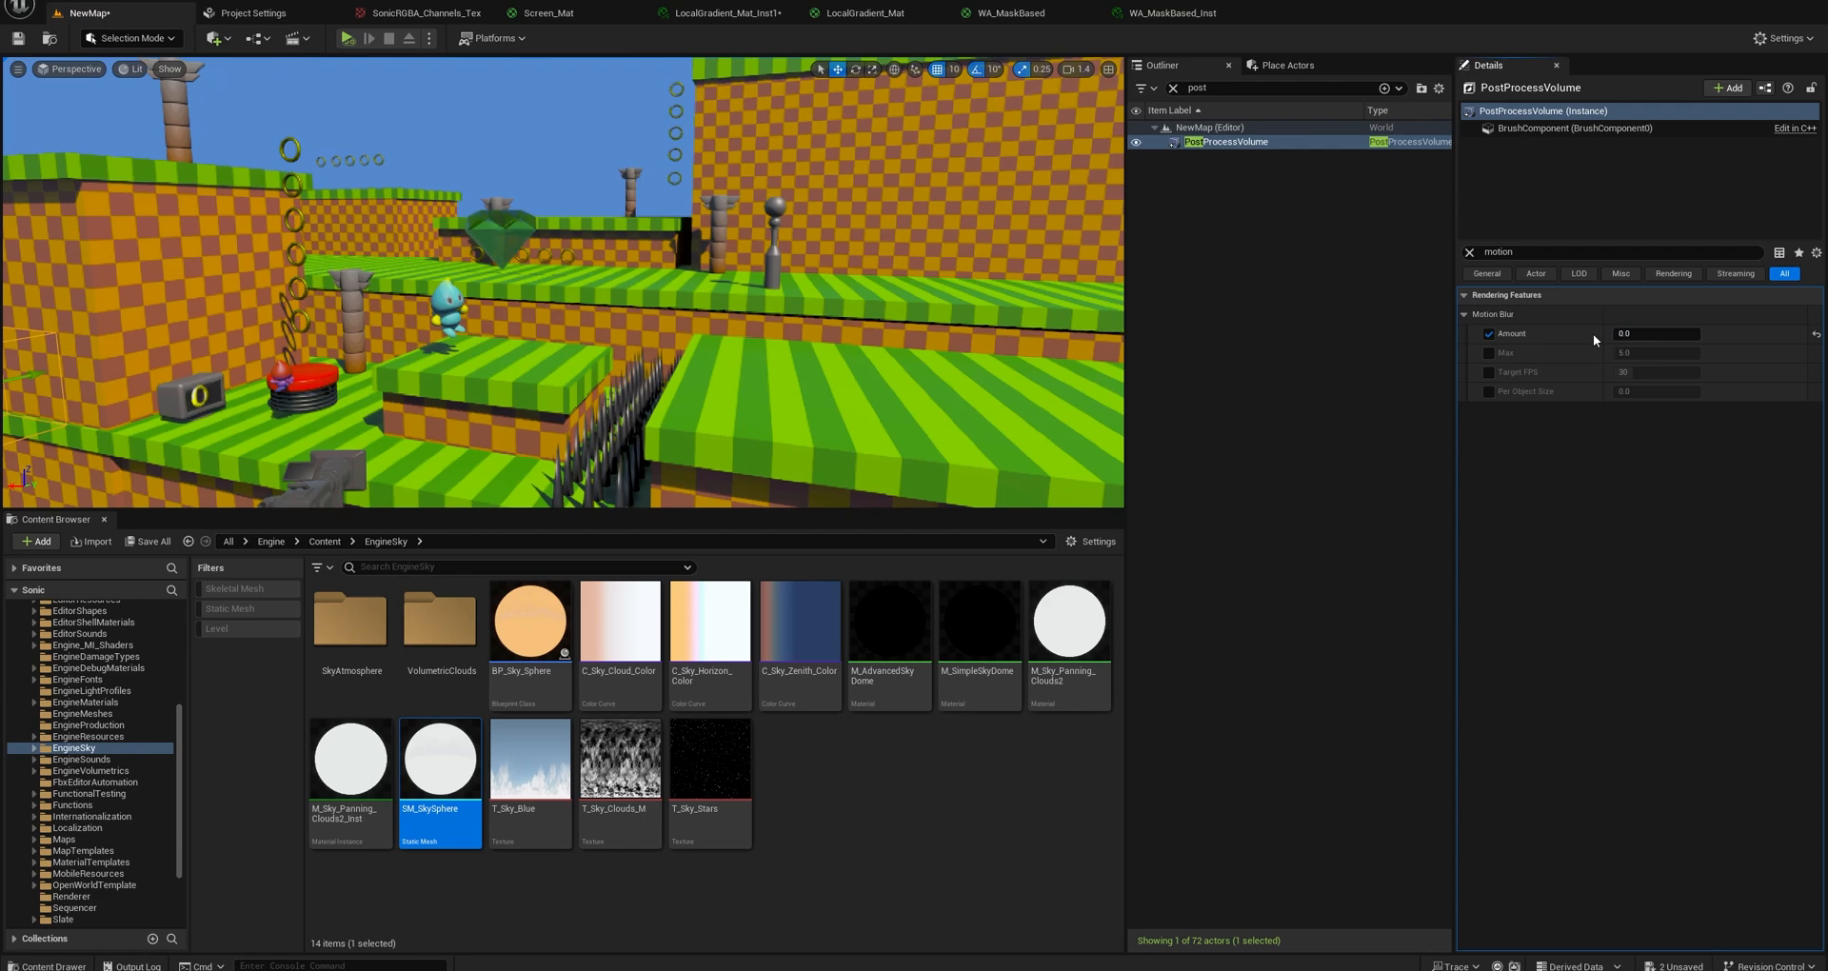
click(1470, 255)
Filter the PostProcessVolume's properties for "material" and add another element to the Post Process Materials array.
right_drag(724, 285, 609, 240)
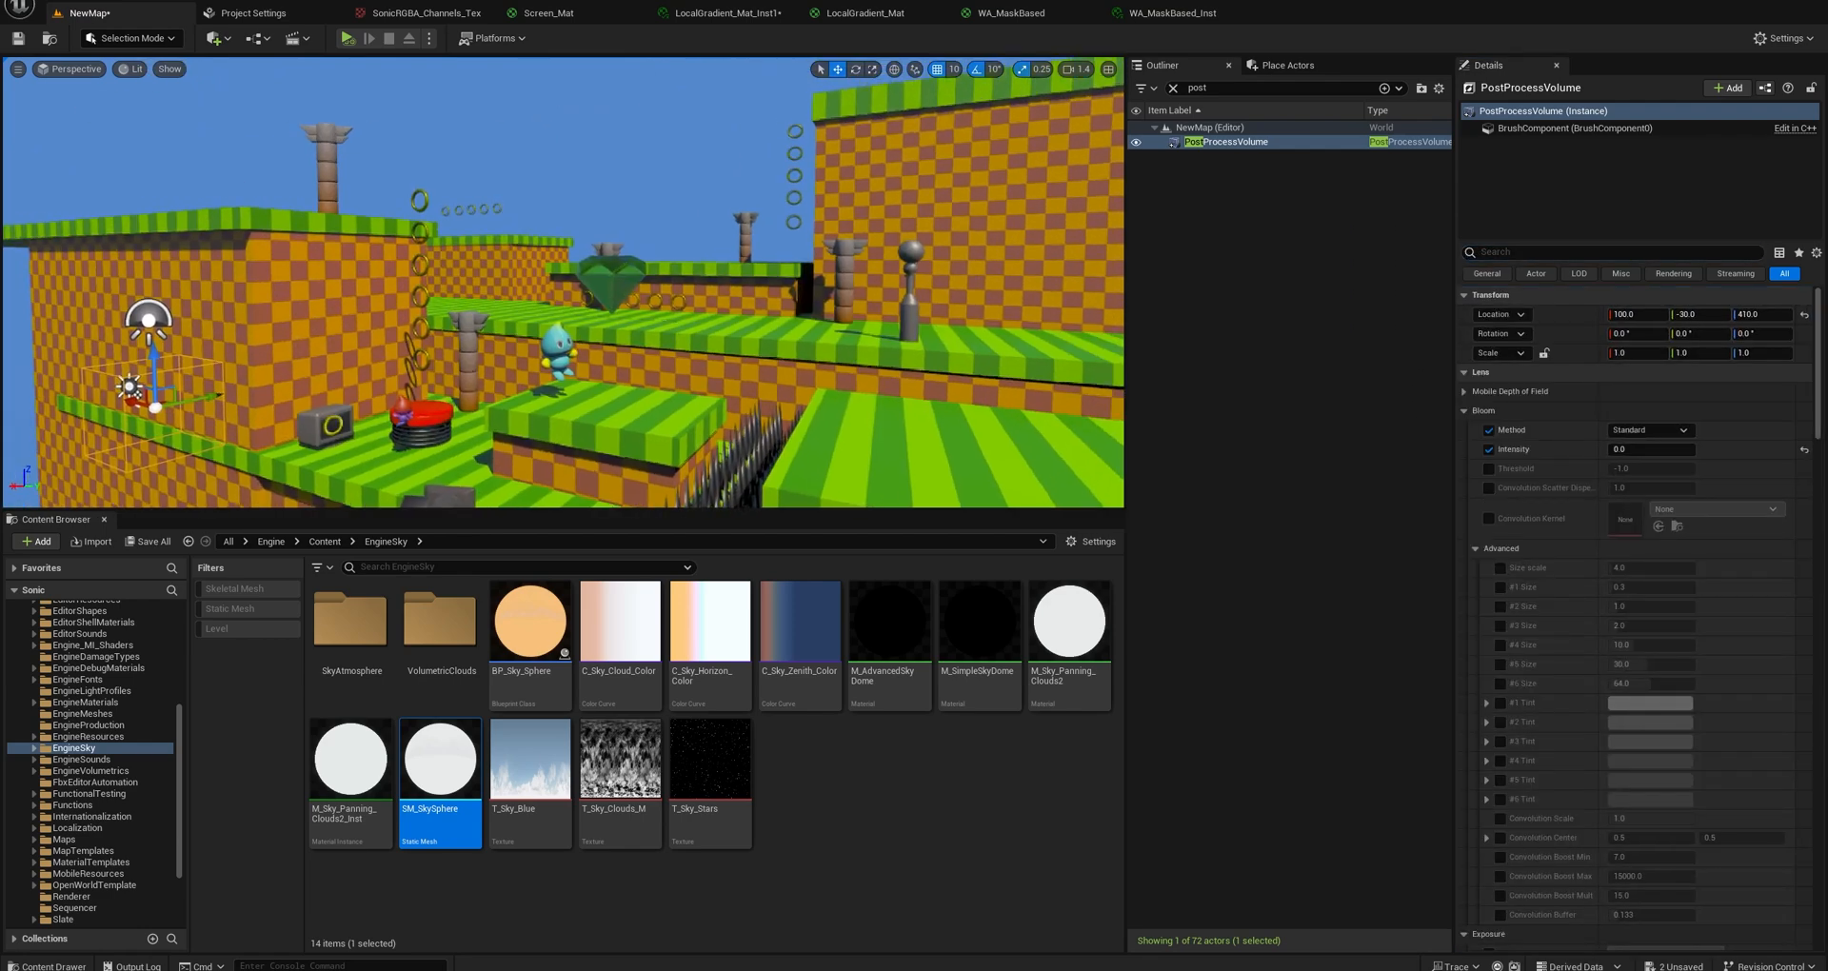
scroll(1569, 464, down, 10)
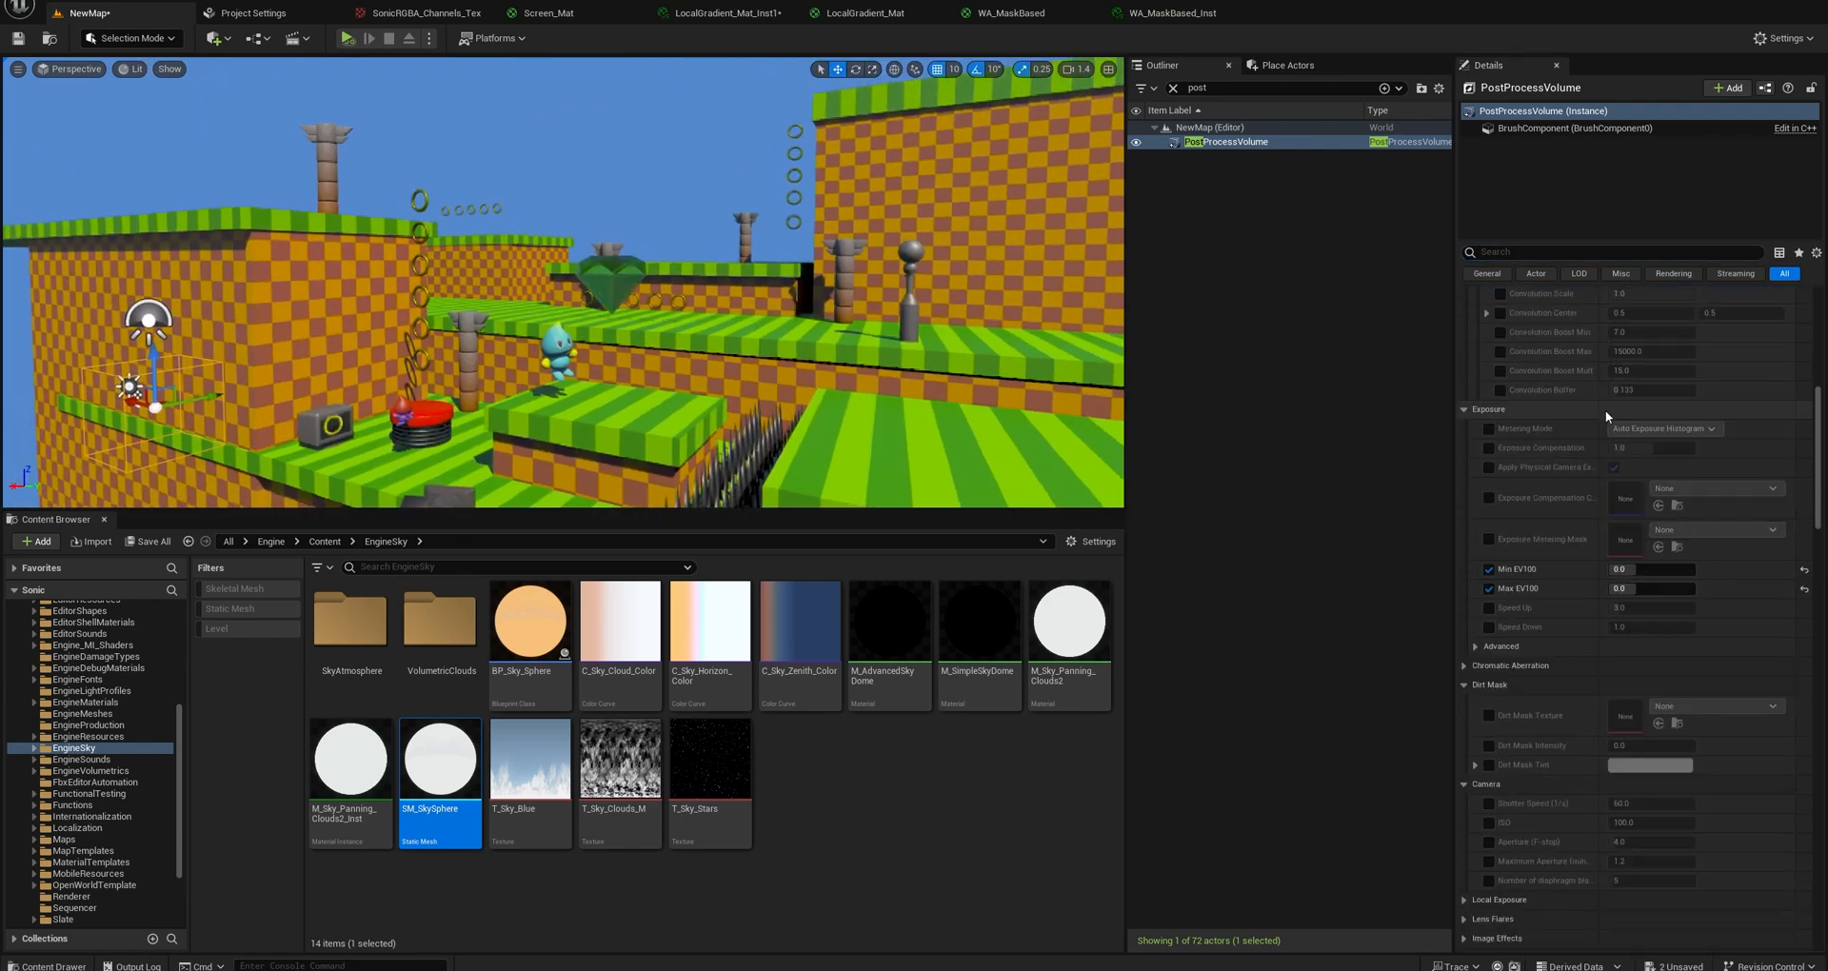
scroll(1595, 432, down, 4)
click(1523, 251)
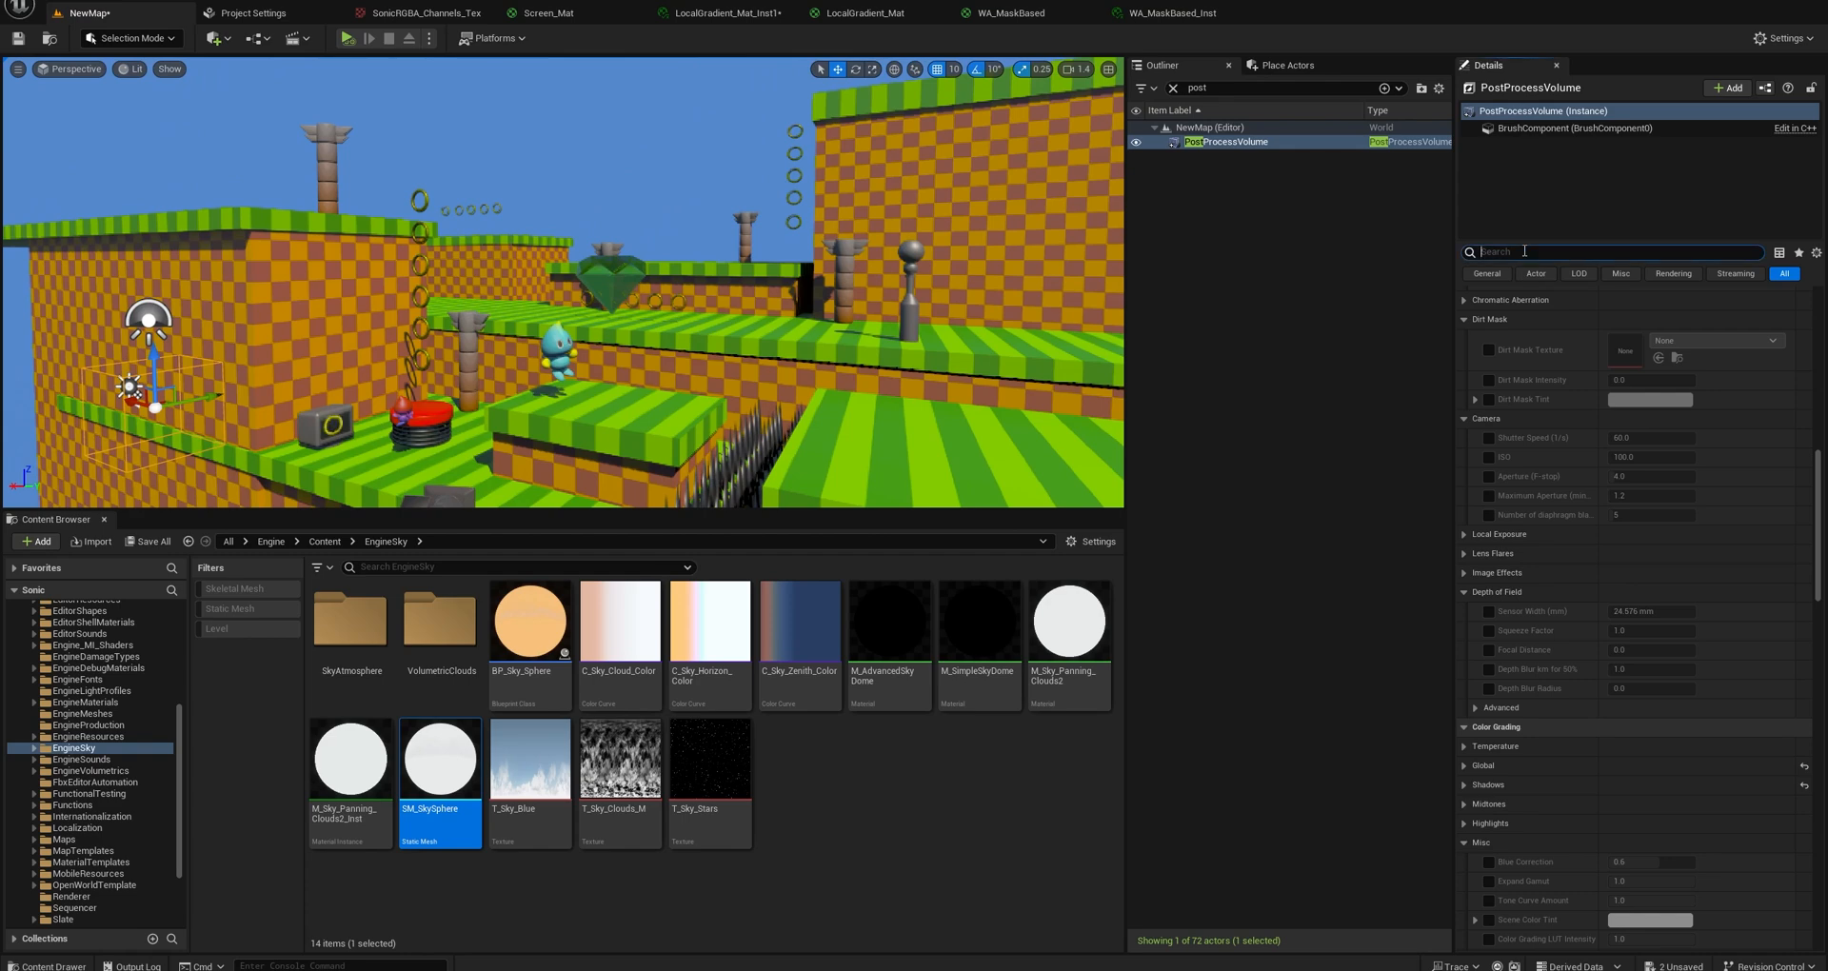
text(material)
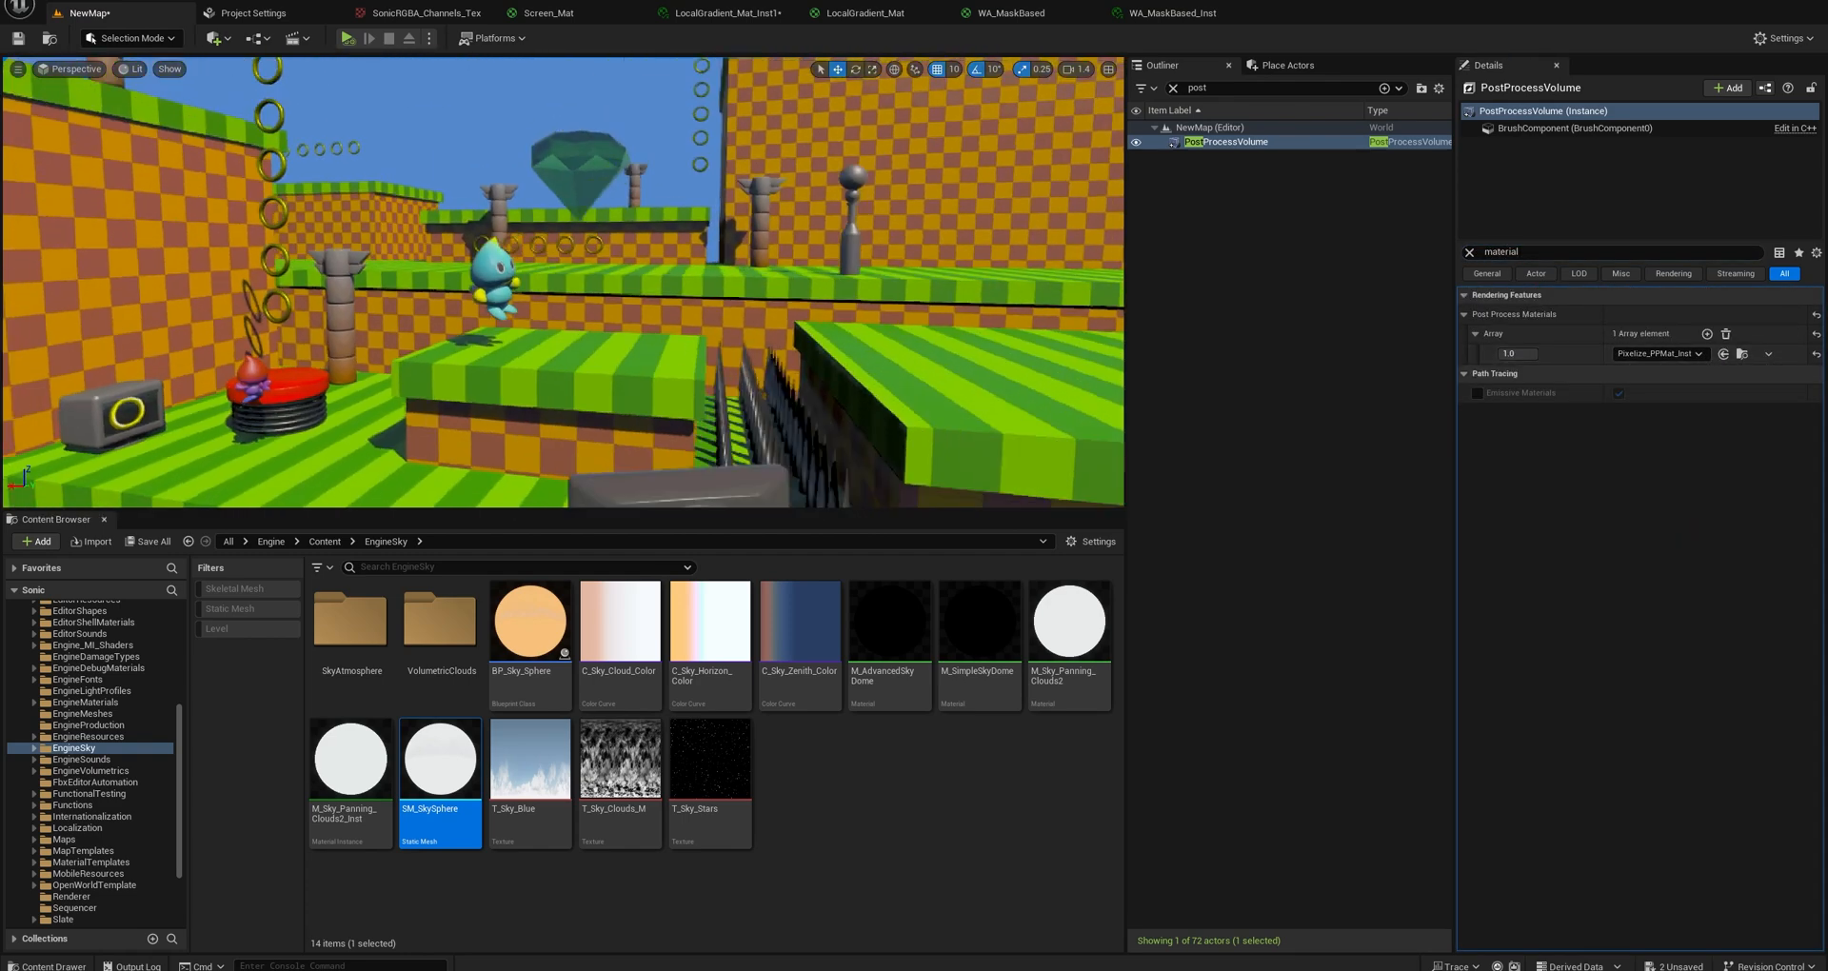
click(1706, 334)
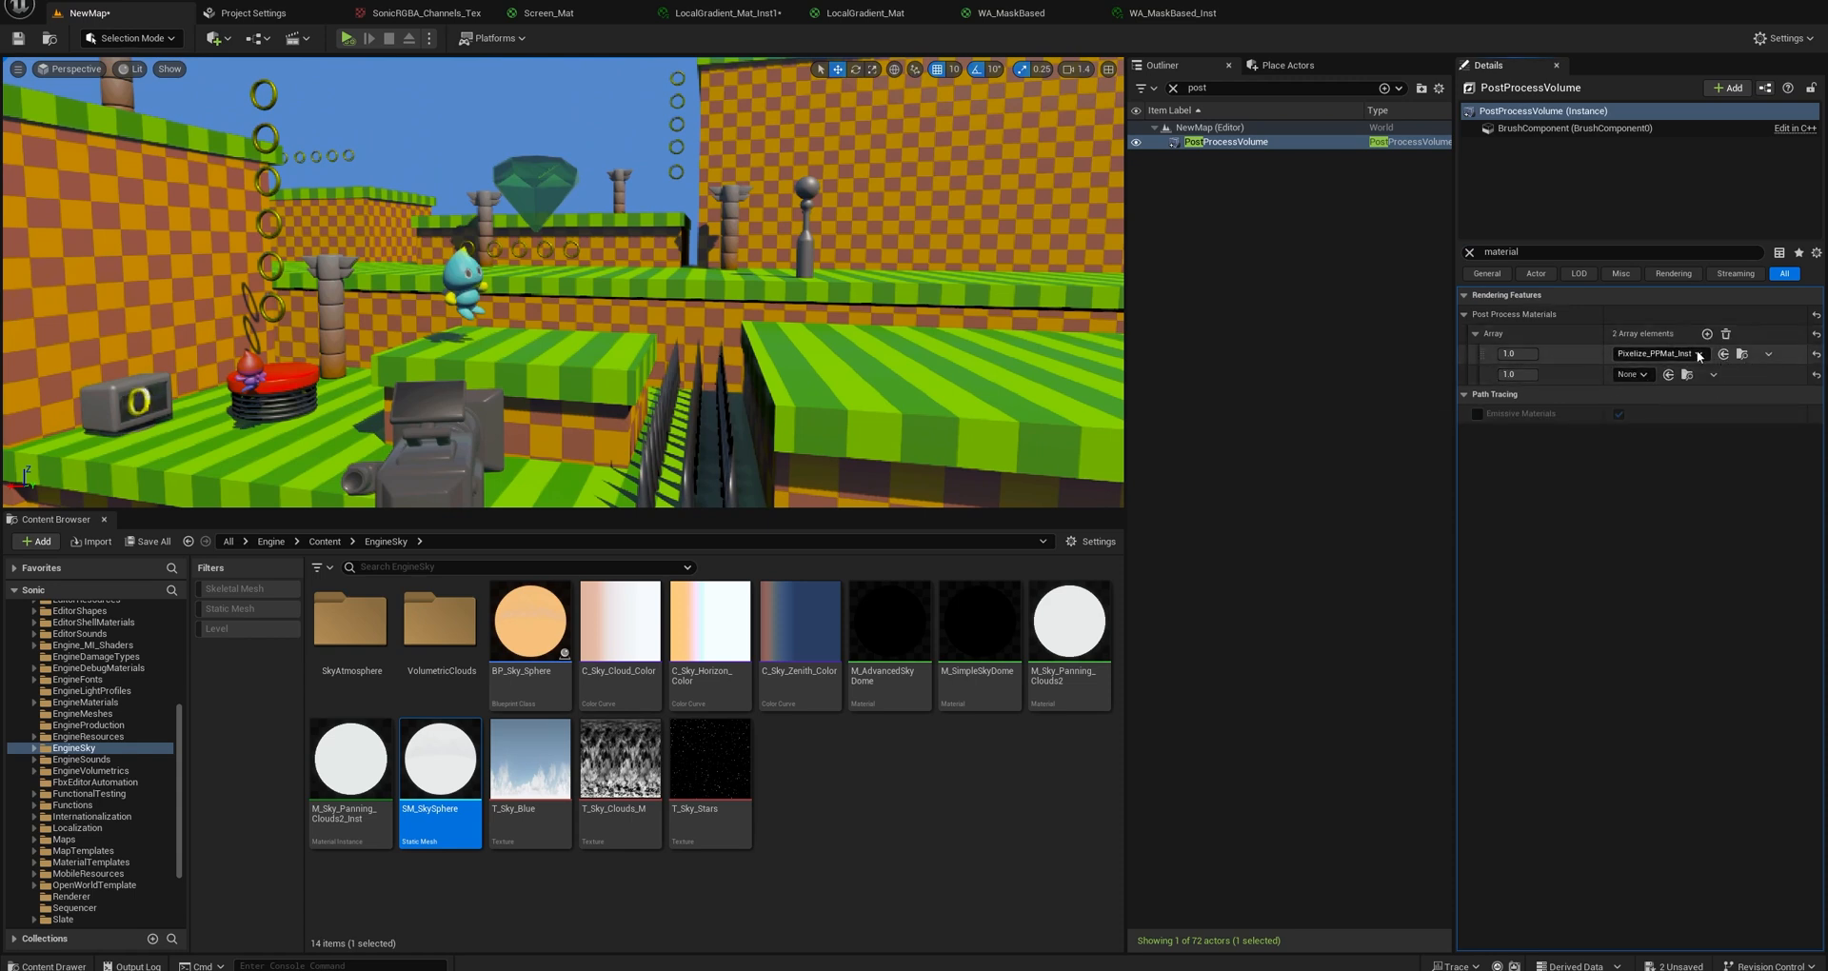
Locate the assigned Pixelize_PPMat_Inst asset in the project content and open its parent material Pixelize_PPMat.
click(1743, 355)
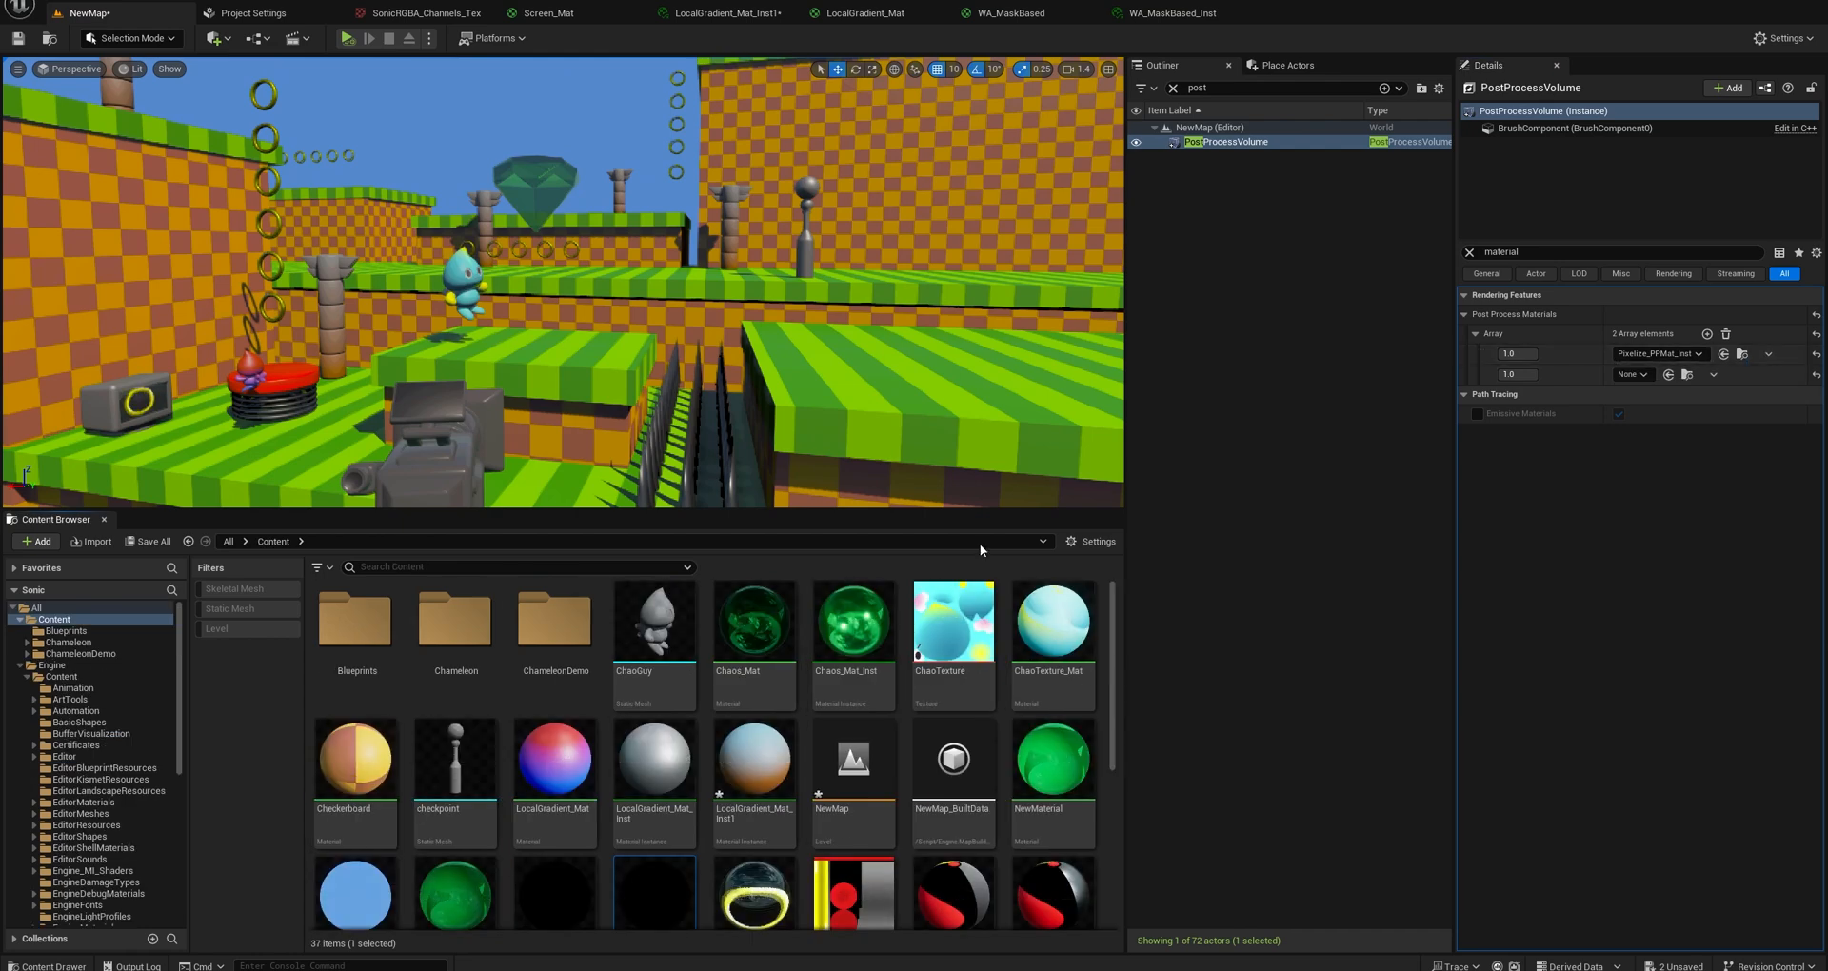
scroll(813, 701, down, 2)
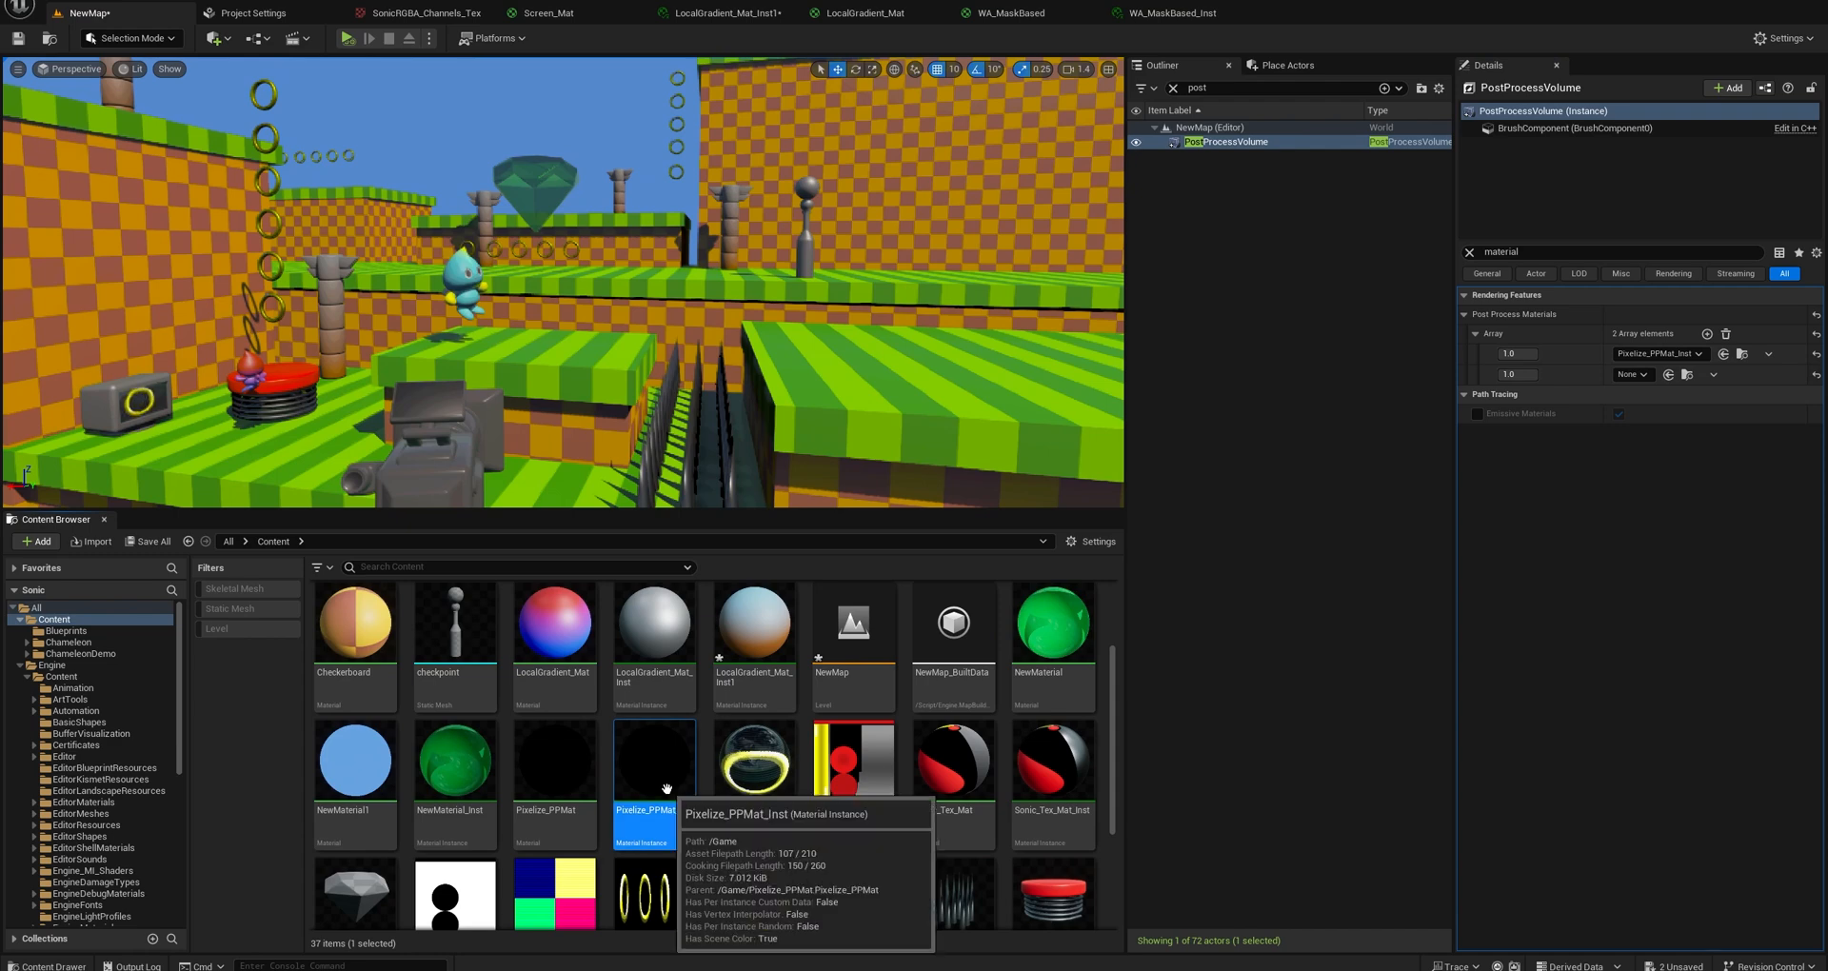
double_click(572, 776)
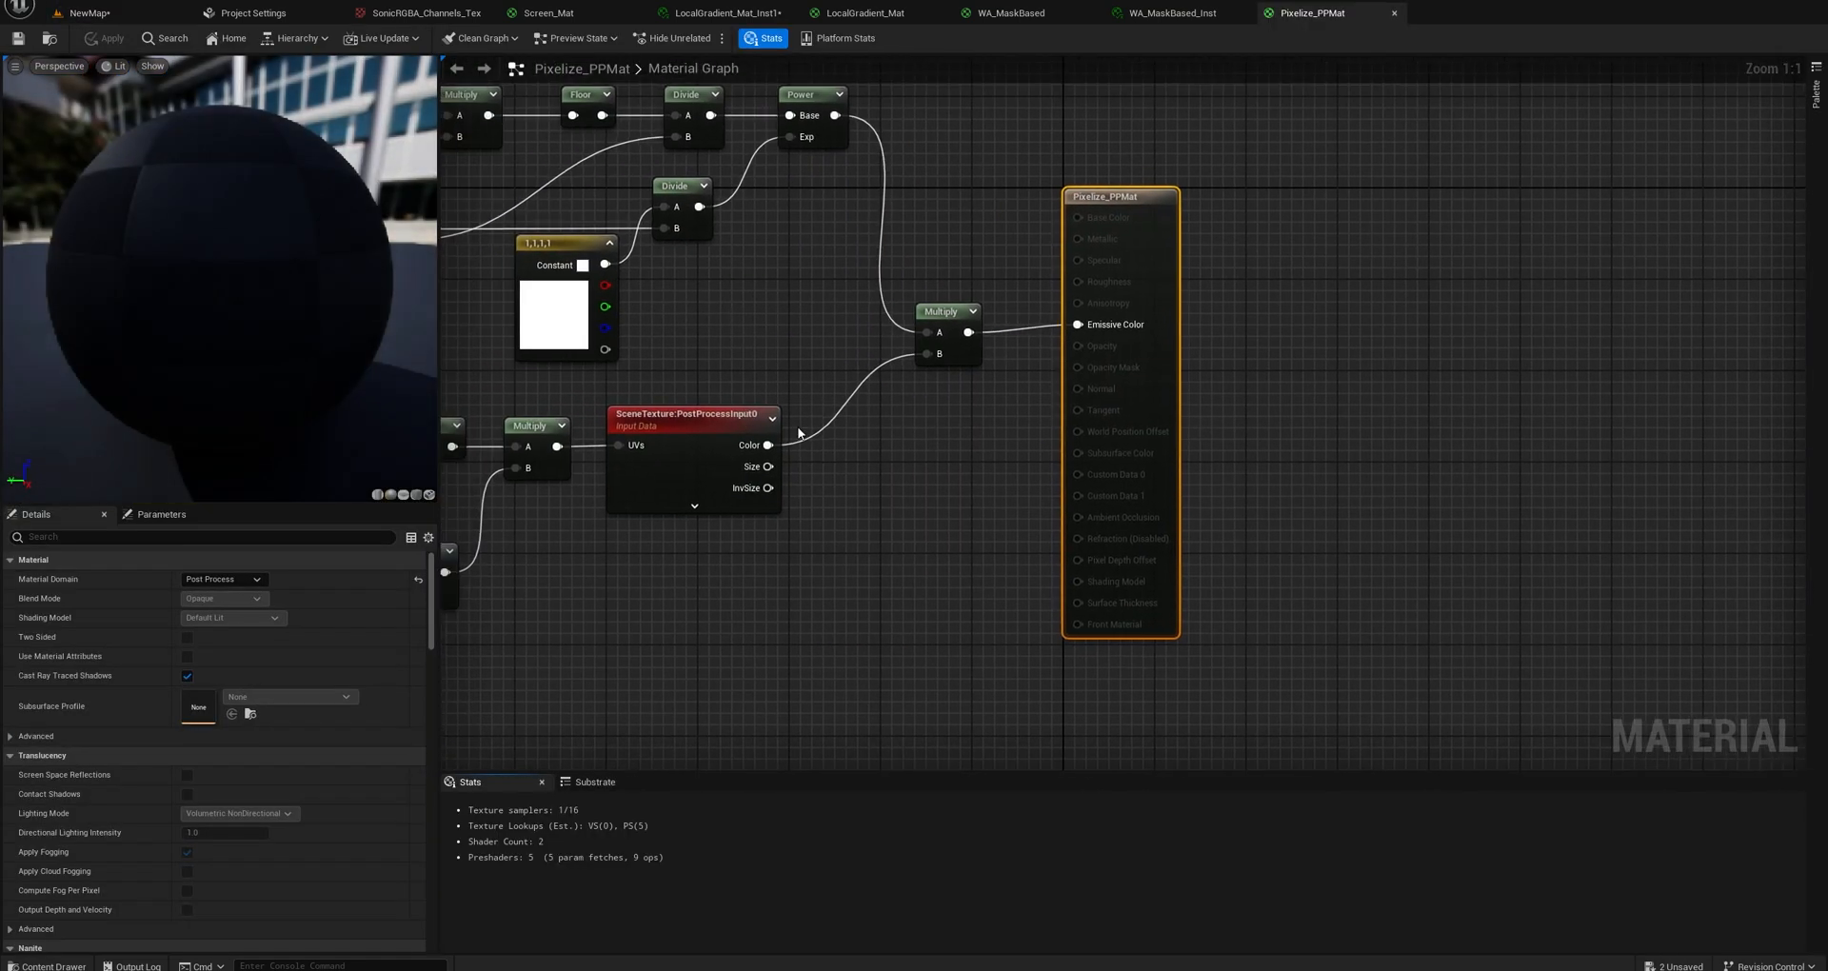
Examine the Pixelize_PPMat graph: the upper colour-reduction branch, the lower pixelation branch and the Multiply node joining them.
drag(666, 205, 1186, 546)
drag(1152, 393, 975, 269)
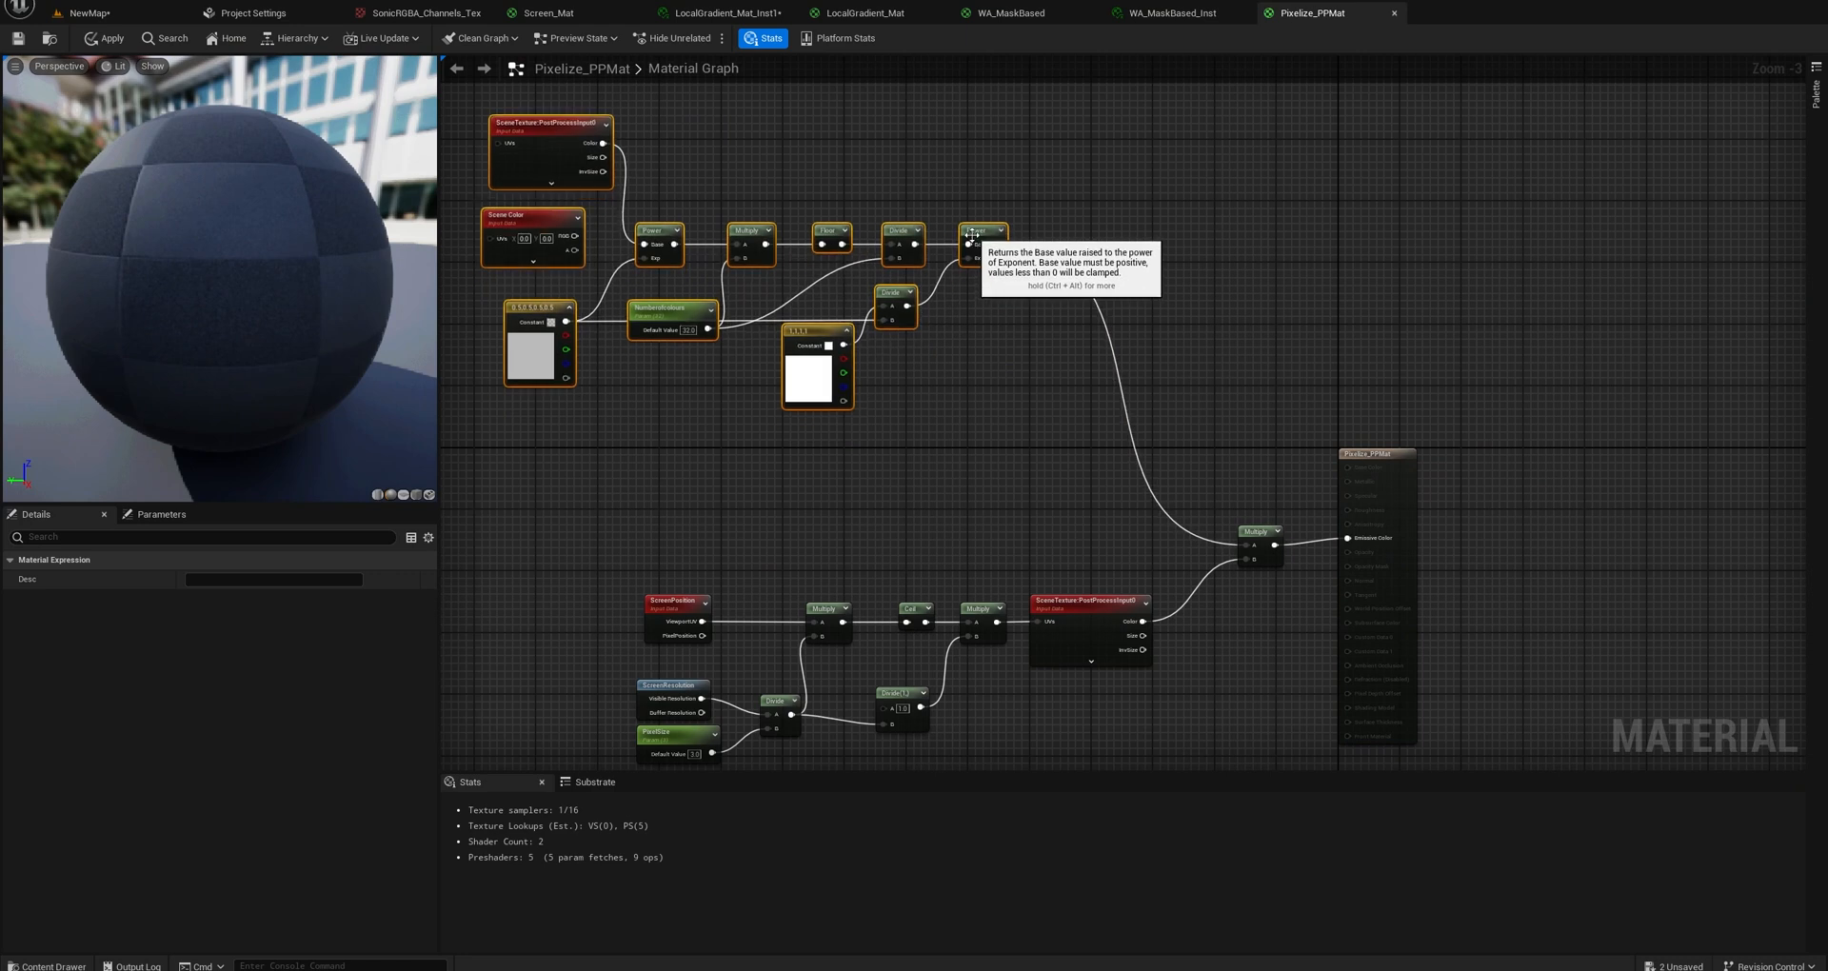
right_drag(941, 480, 979, 310)
drag(665, 405, 1102, 609)
drag(1118, 446, 934, 539)
click(1143, 457)
click(1303, 363)
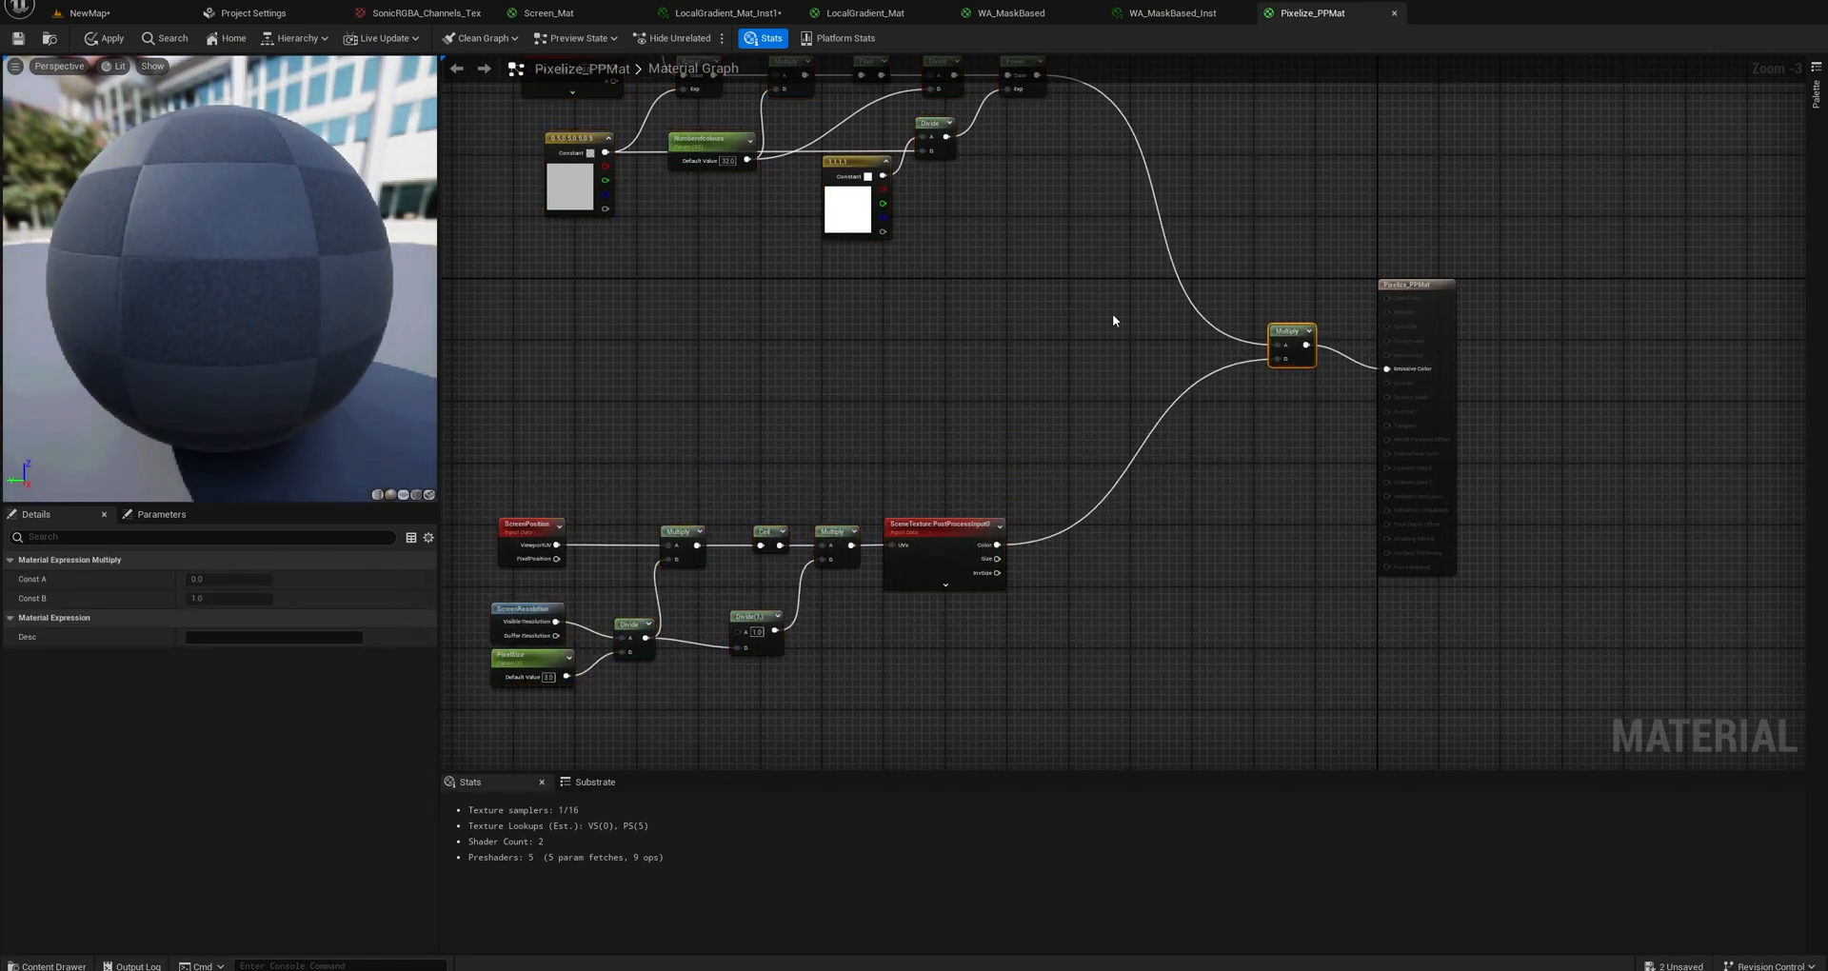
right_drag(1032, 320, 1141, 385)
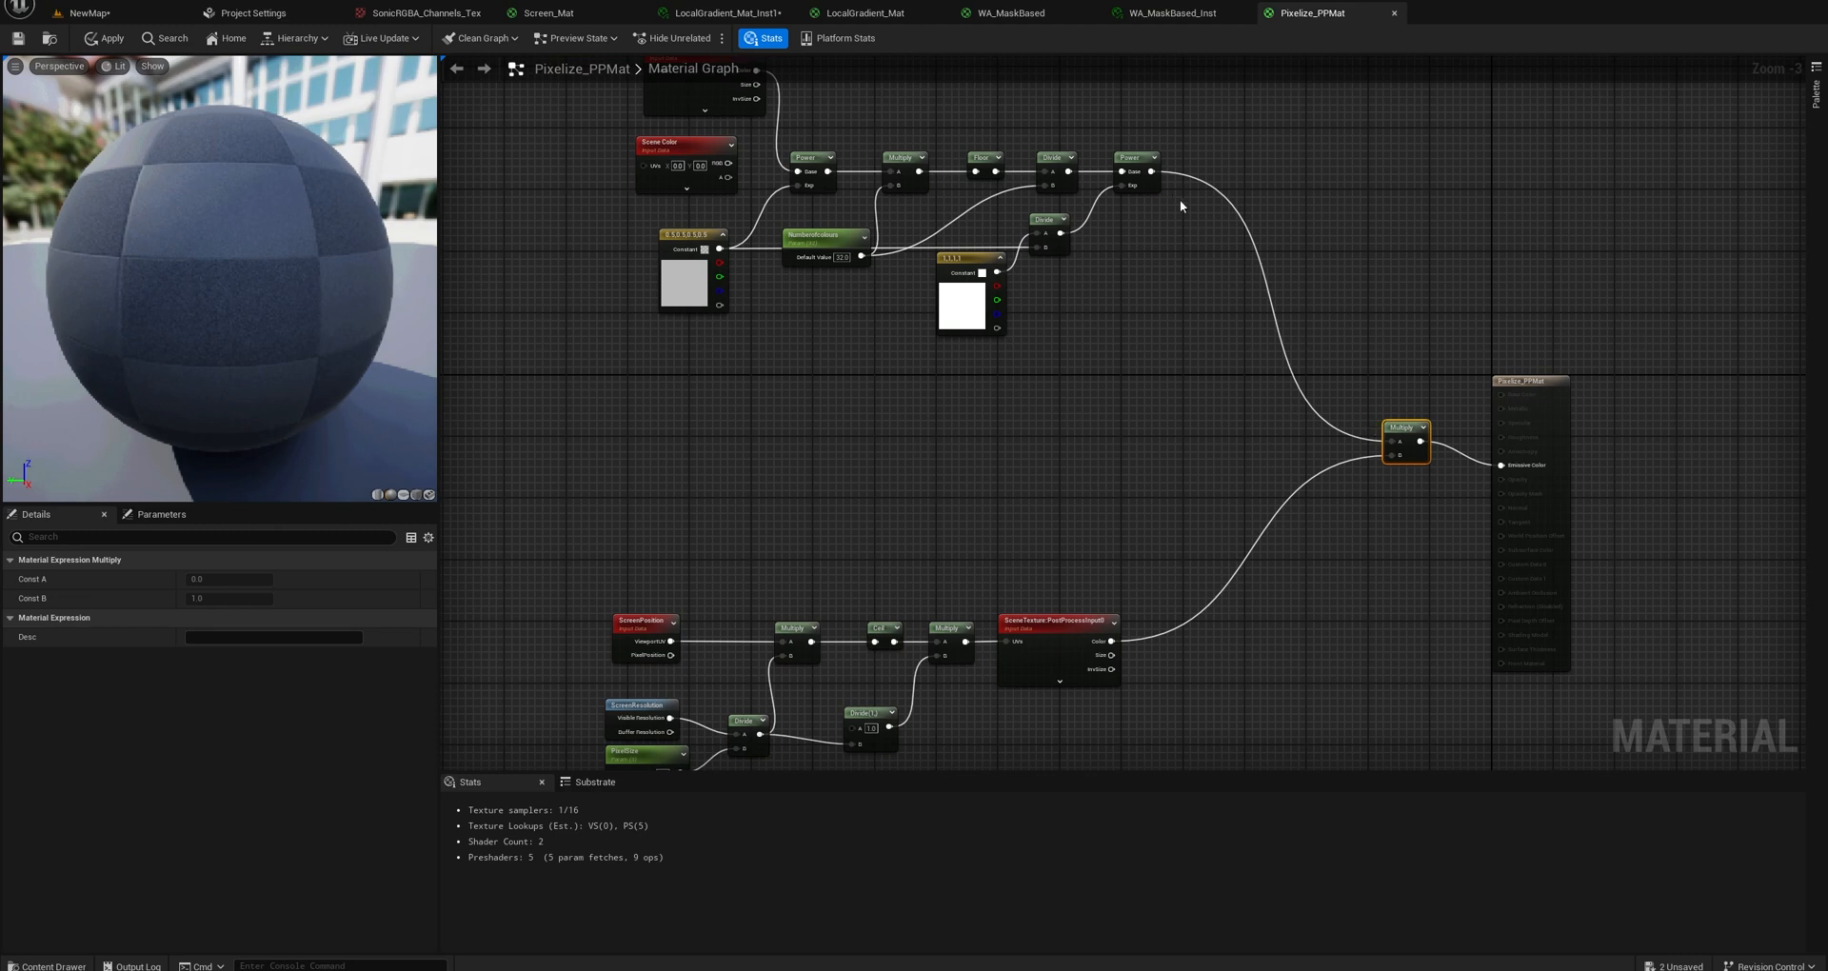
Connect the final Power node directly to Emissive Color, move the Multiply node aside and check the preview sphere.
drag(1151, 172, 1377, 535)
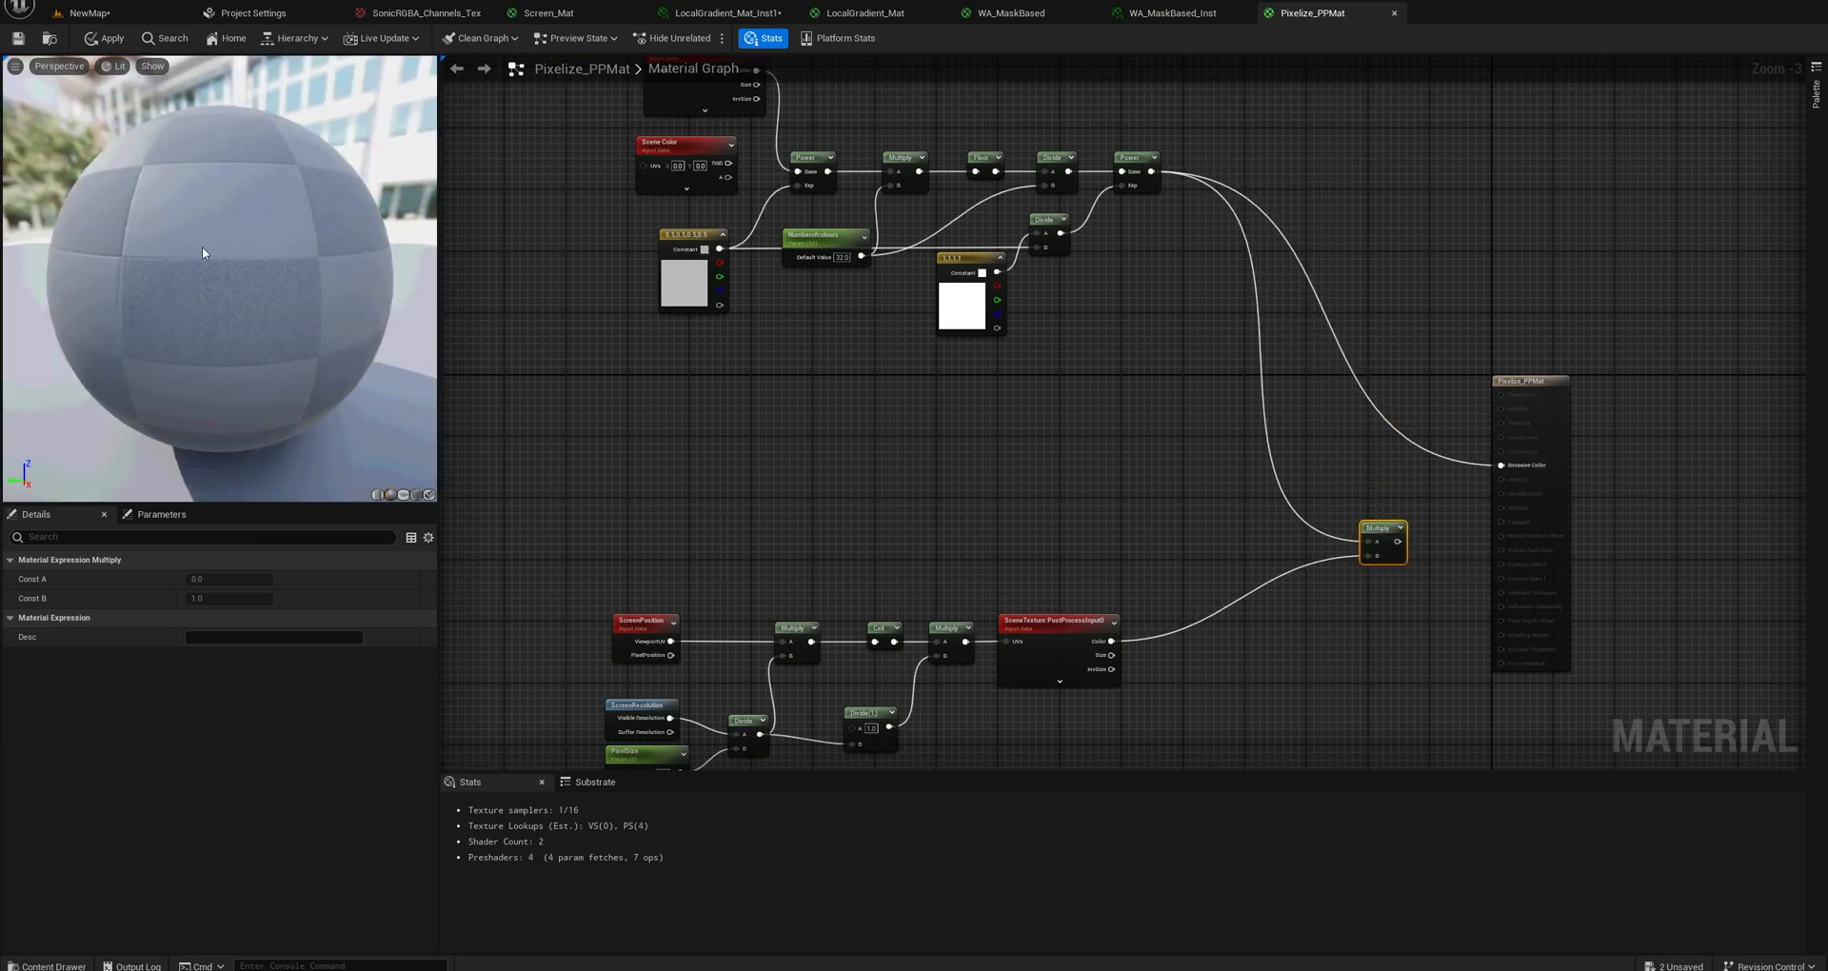
drag(202, 247, 261, 277)
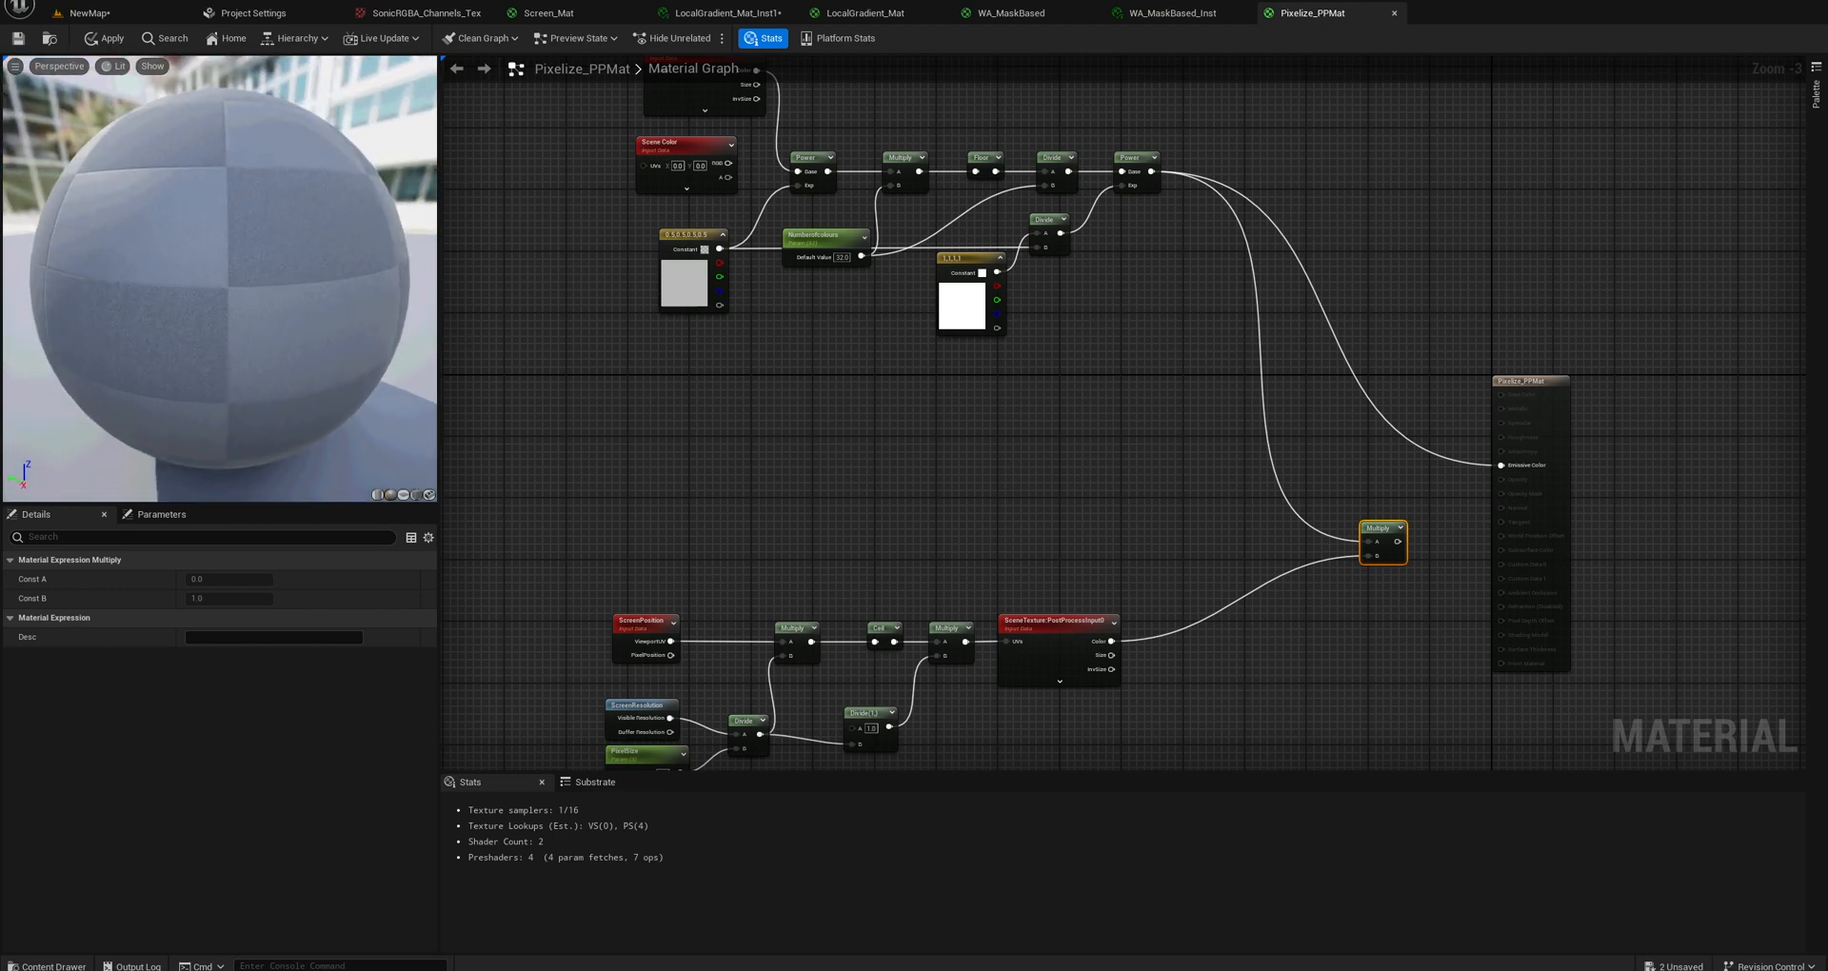
Set the Numberofcolours parameter's default value to 8 and check the preview sphere.
scroll(762, 263, up, 3)
drag(857, 250, 846, 325)
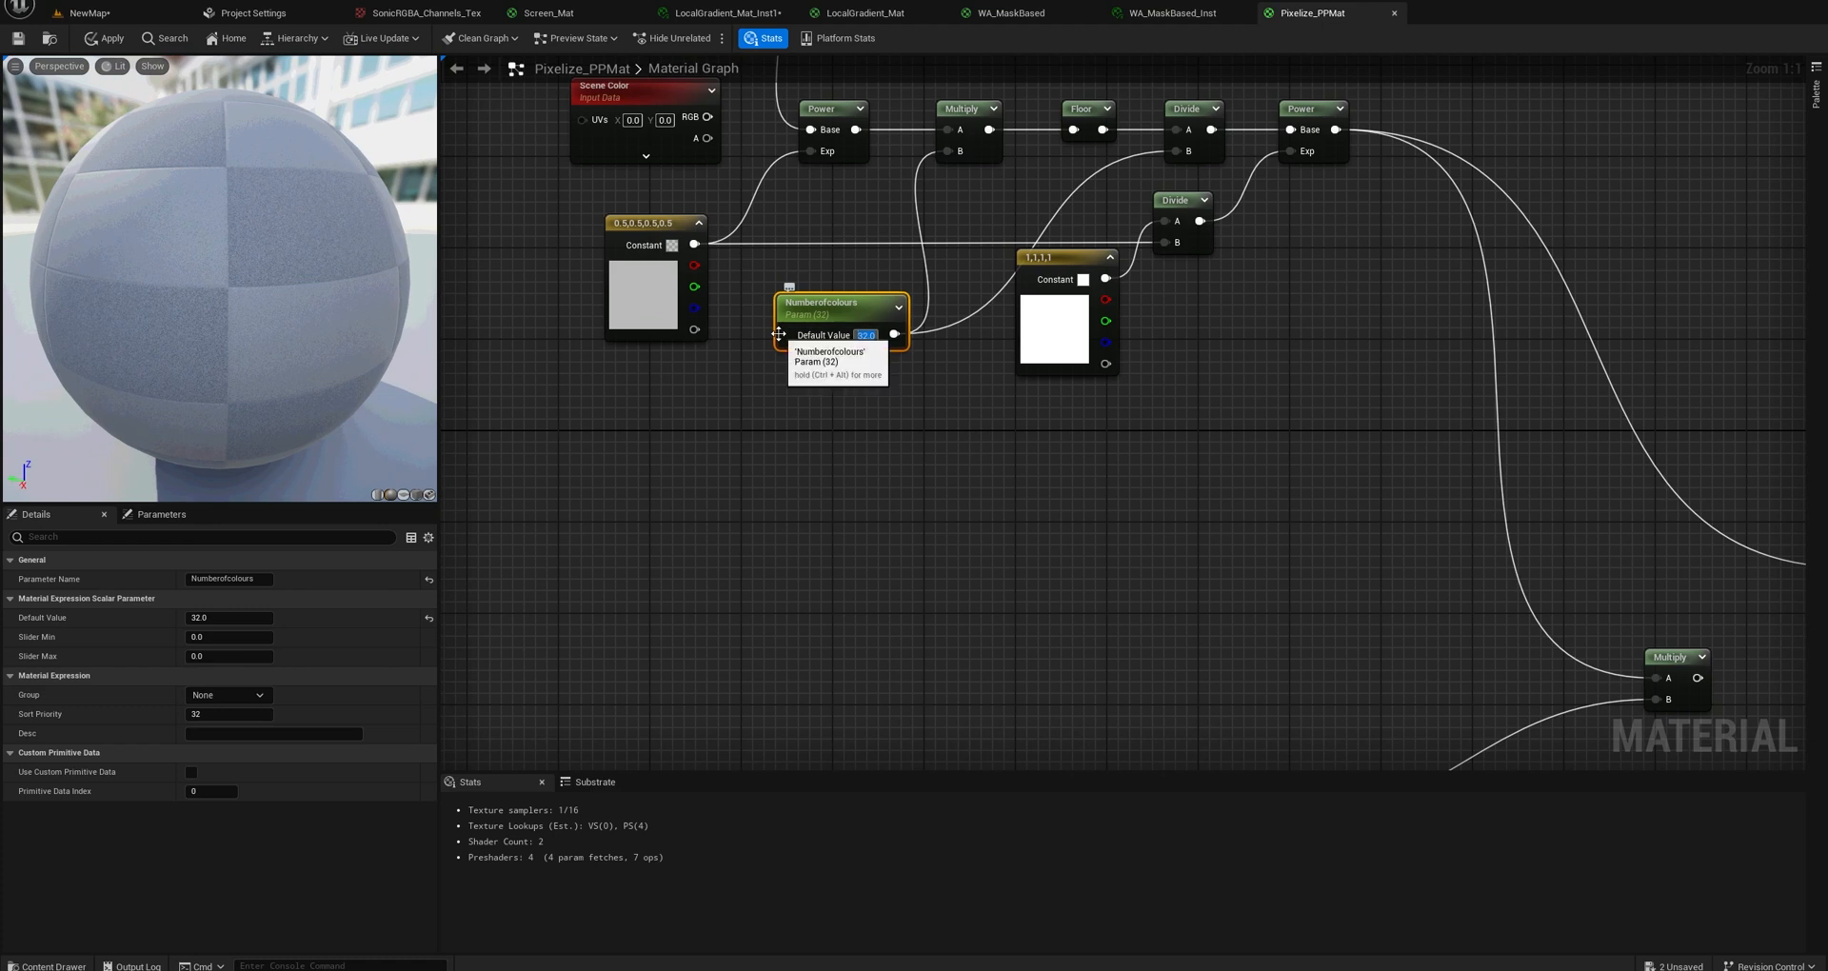
text(8)
key(Return)
mouse_move(377, 283)
mouse_down()
mouse_move(286, 290)
mouse_move(377, 276)
mouse_up()
Check the SceneTexture node's PostProcessInput0 setting and delete the unconnected Scene Color node below it.
right_drag(741, 300, 815, 478)
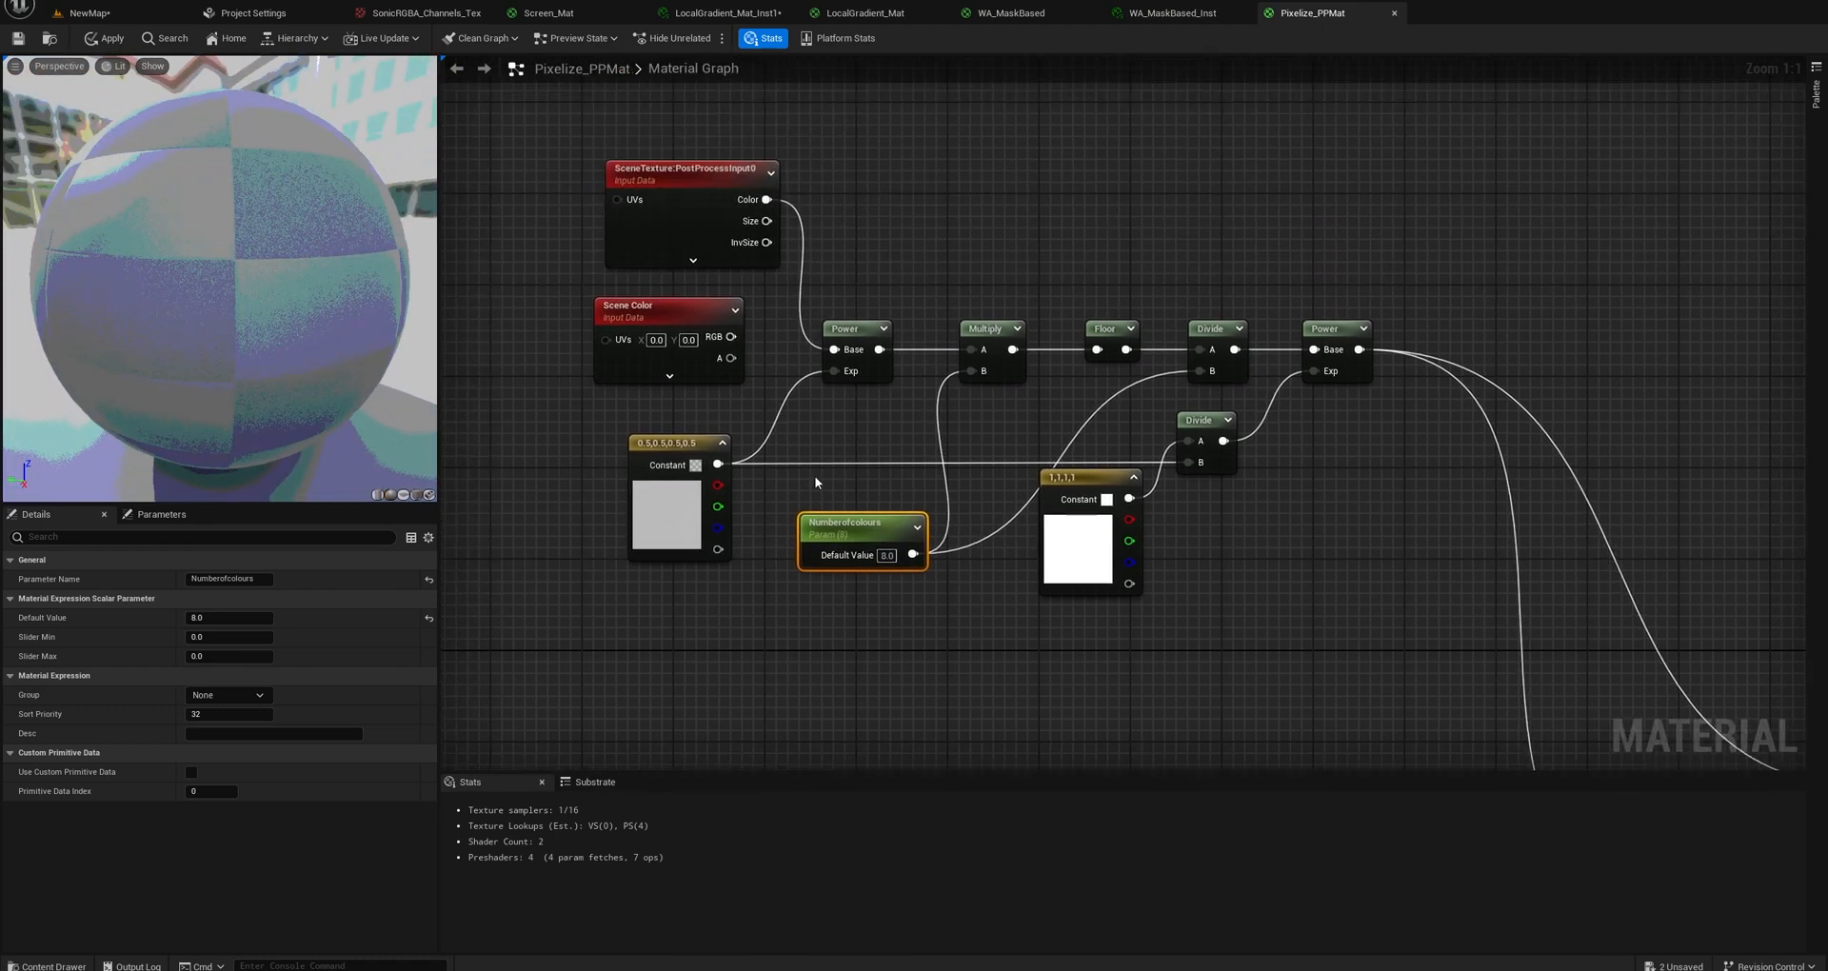
drag(678, 187, 655, 176)
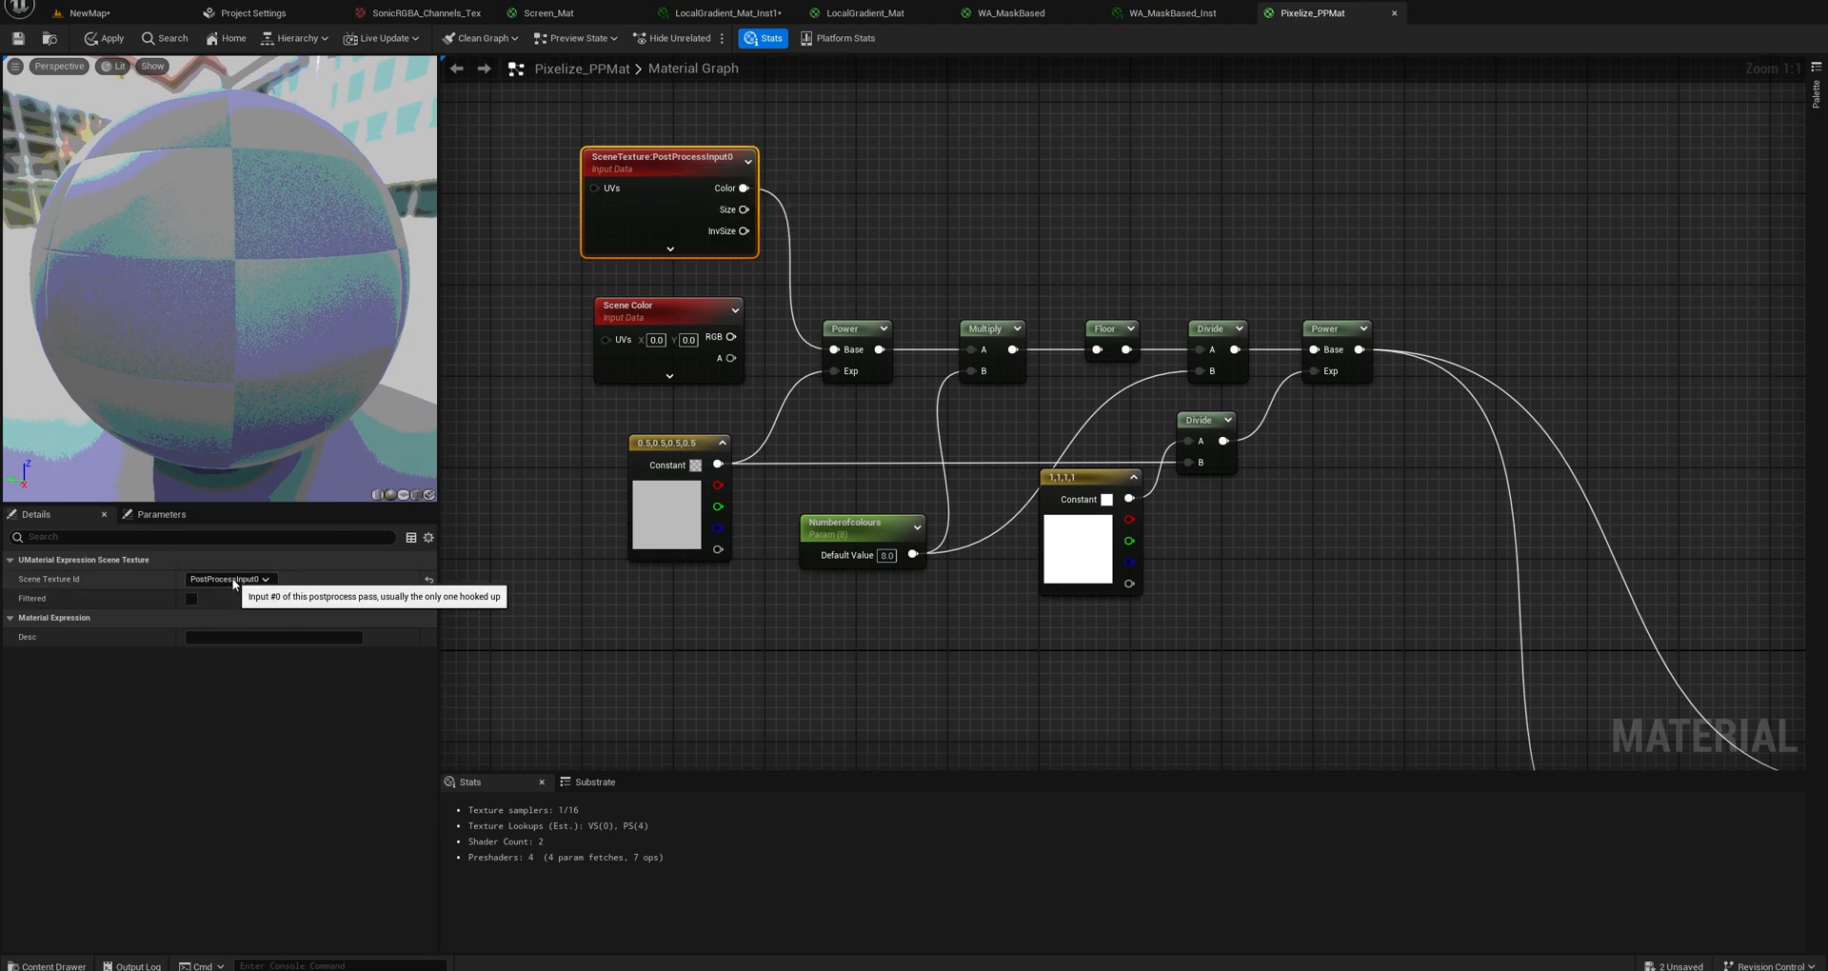
click(691, 320)
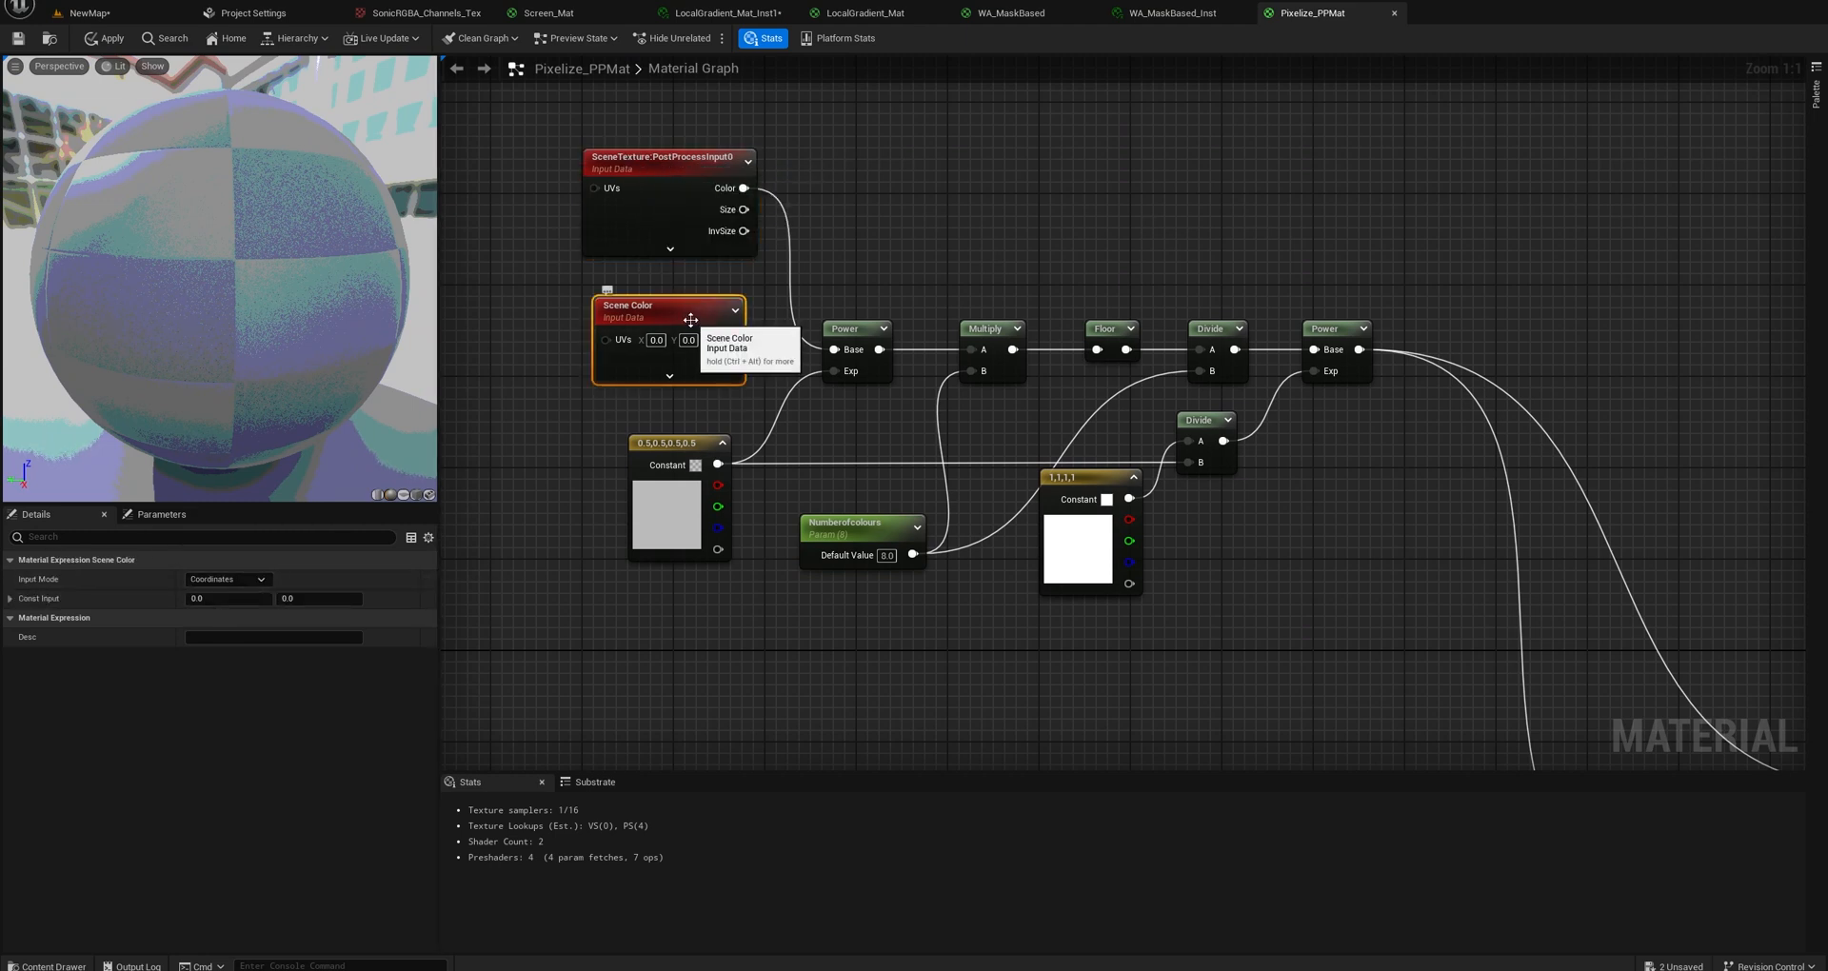
key(Delete)
Examine the colour-reduction chain node by node: Power, the 0.5 and 1 constants, Numberofcolours, Multiply, Floor and Divide.
click(845, 332)
click(667, 448)
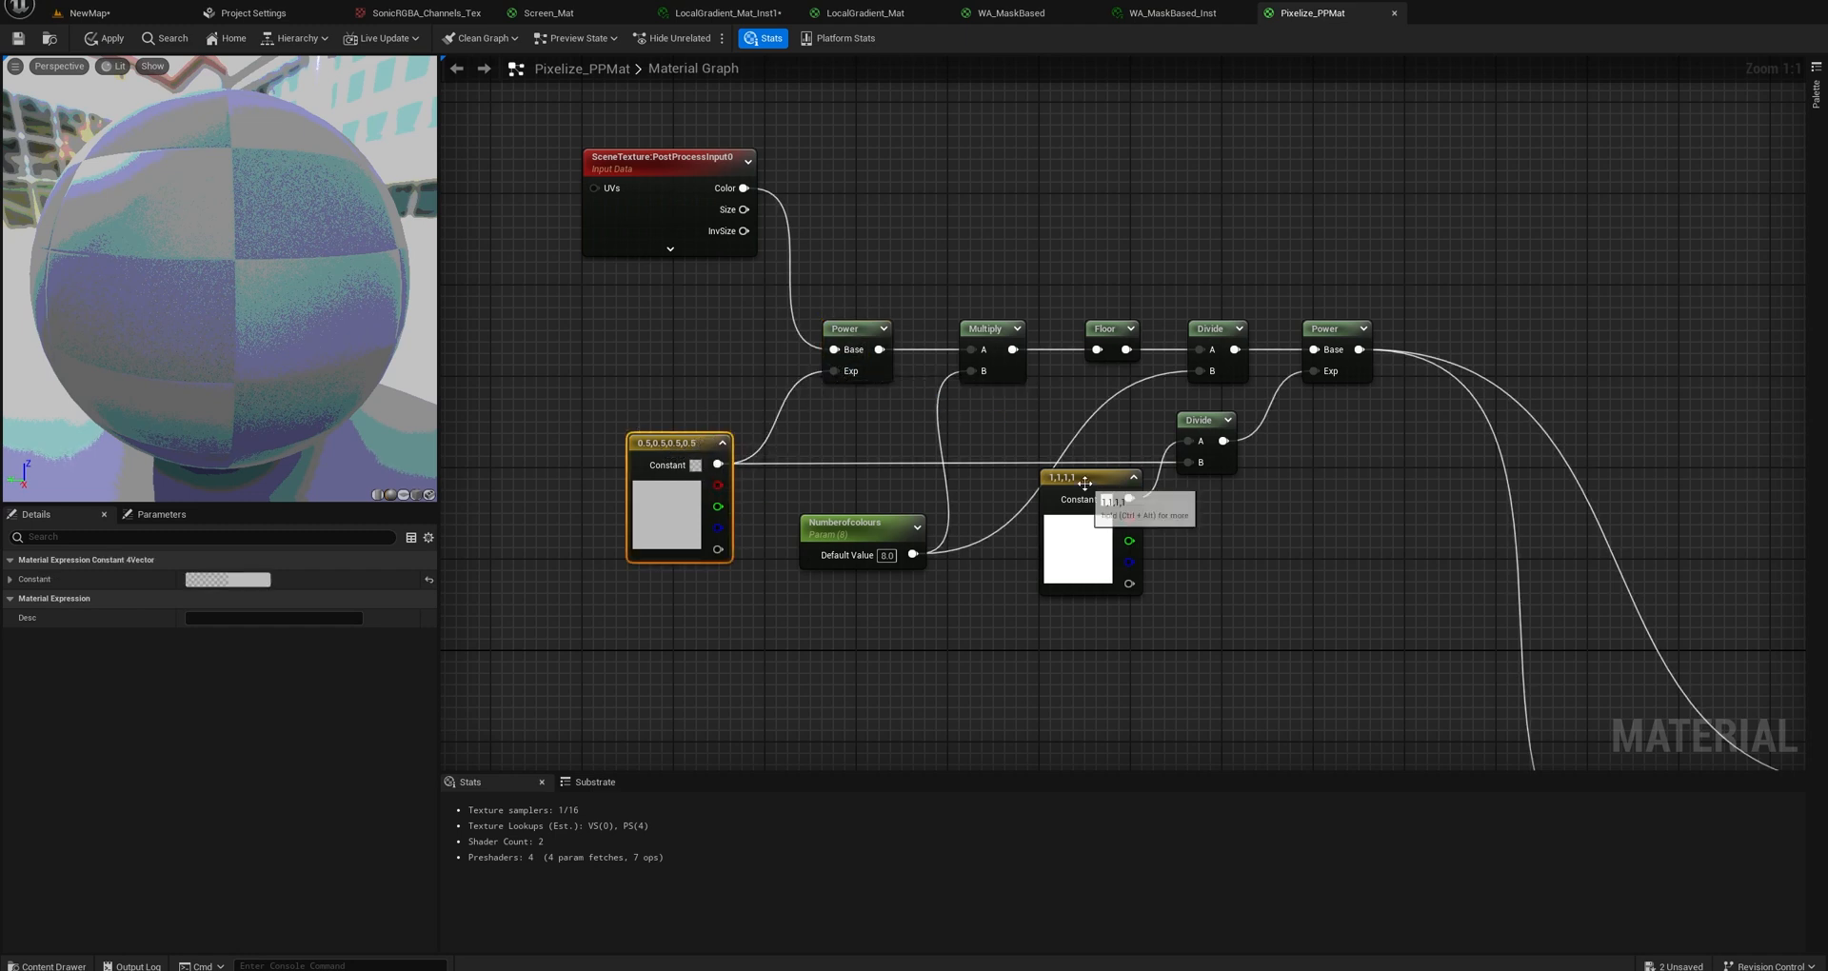
drag(1082, 486, 1093, 509)
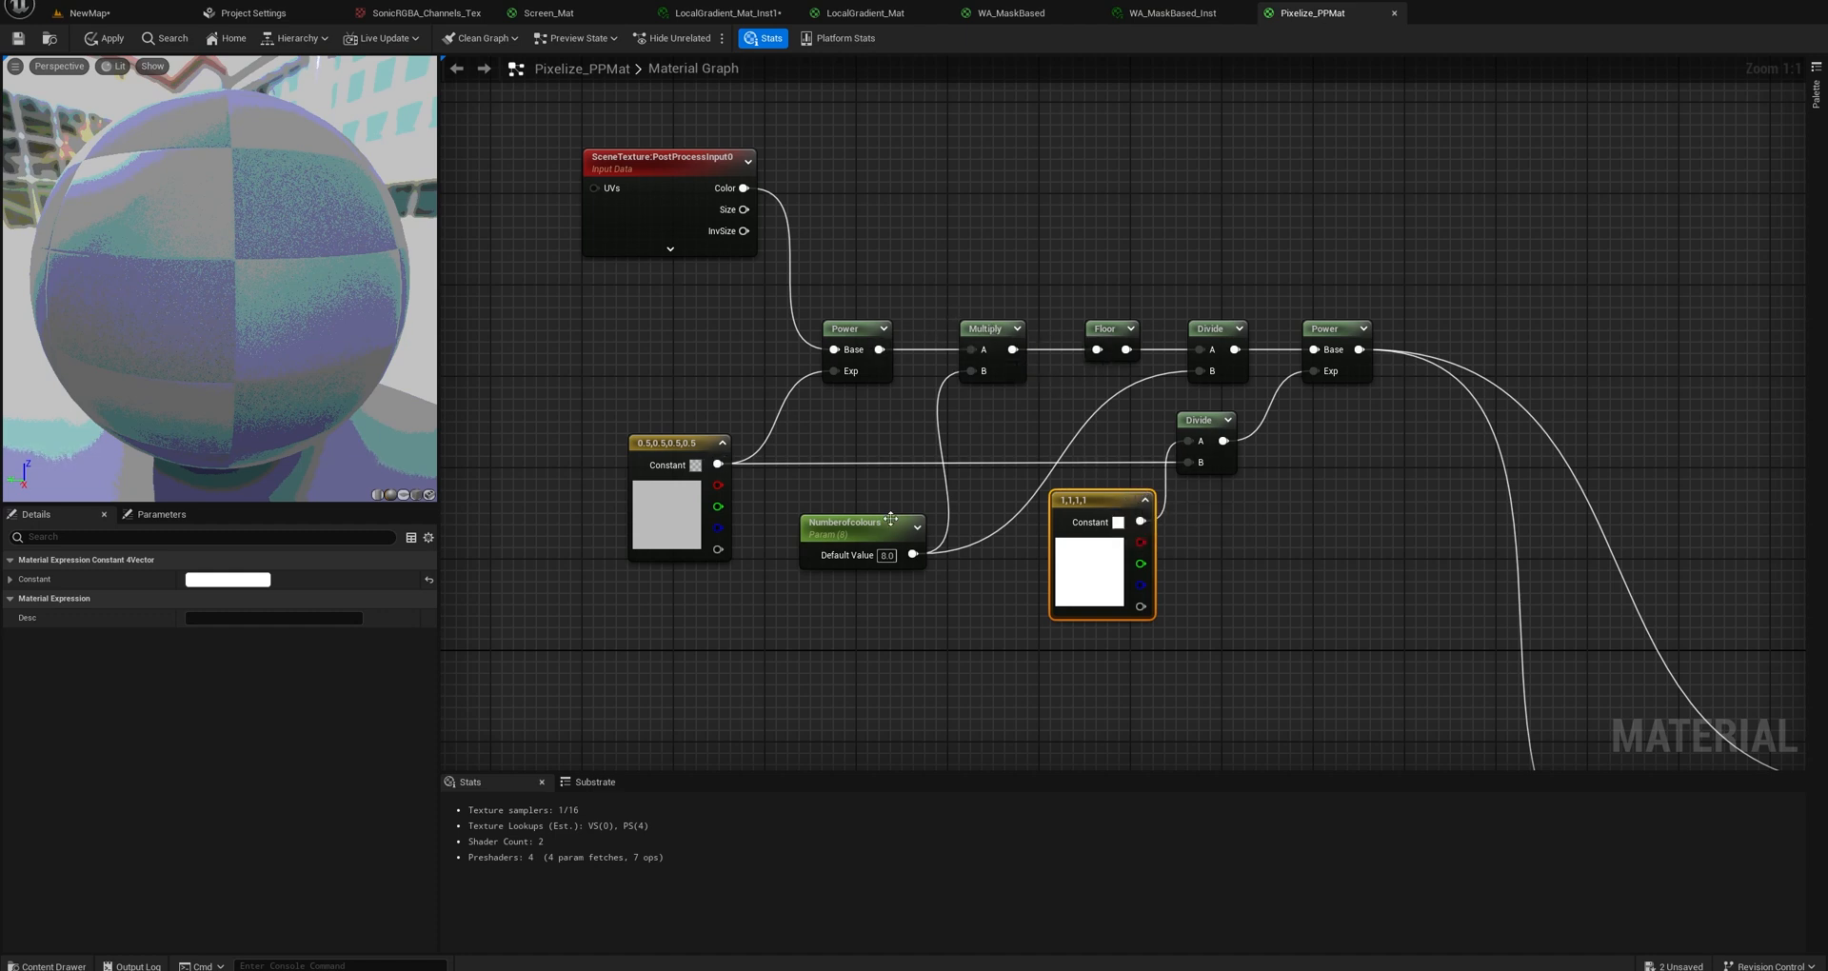
drag(880, 529, 857, 518)
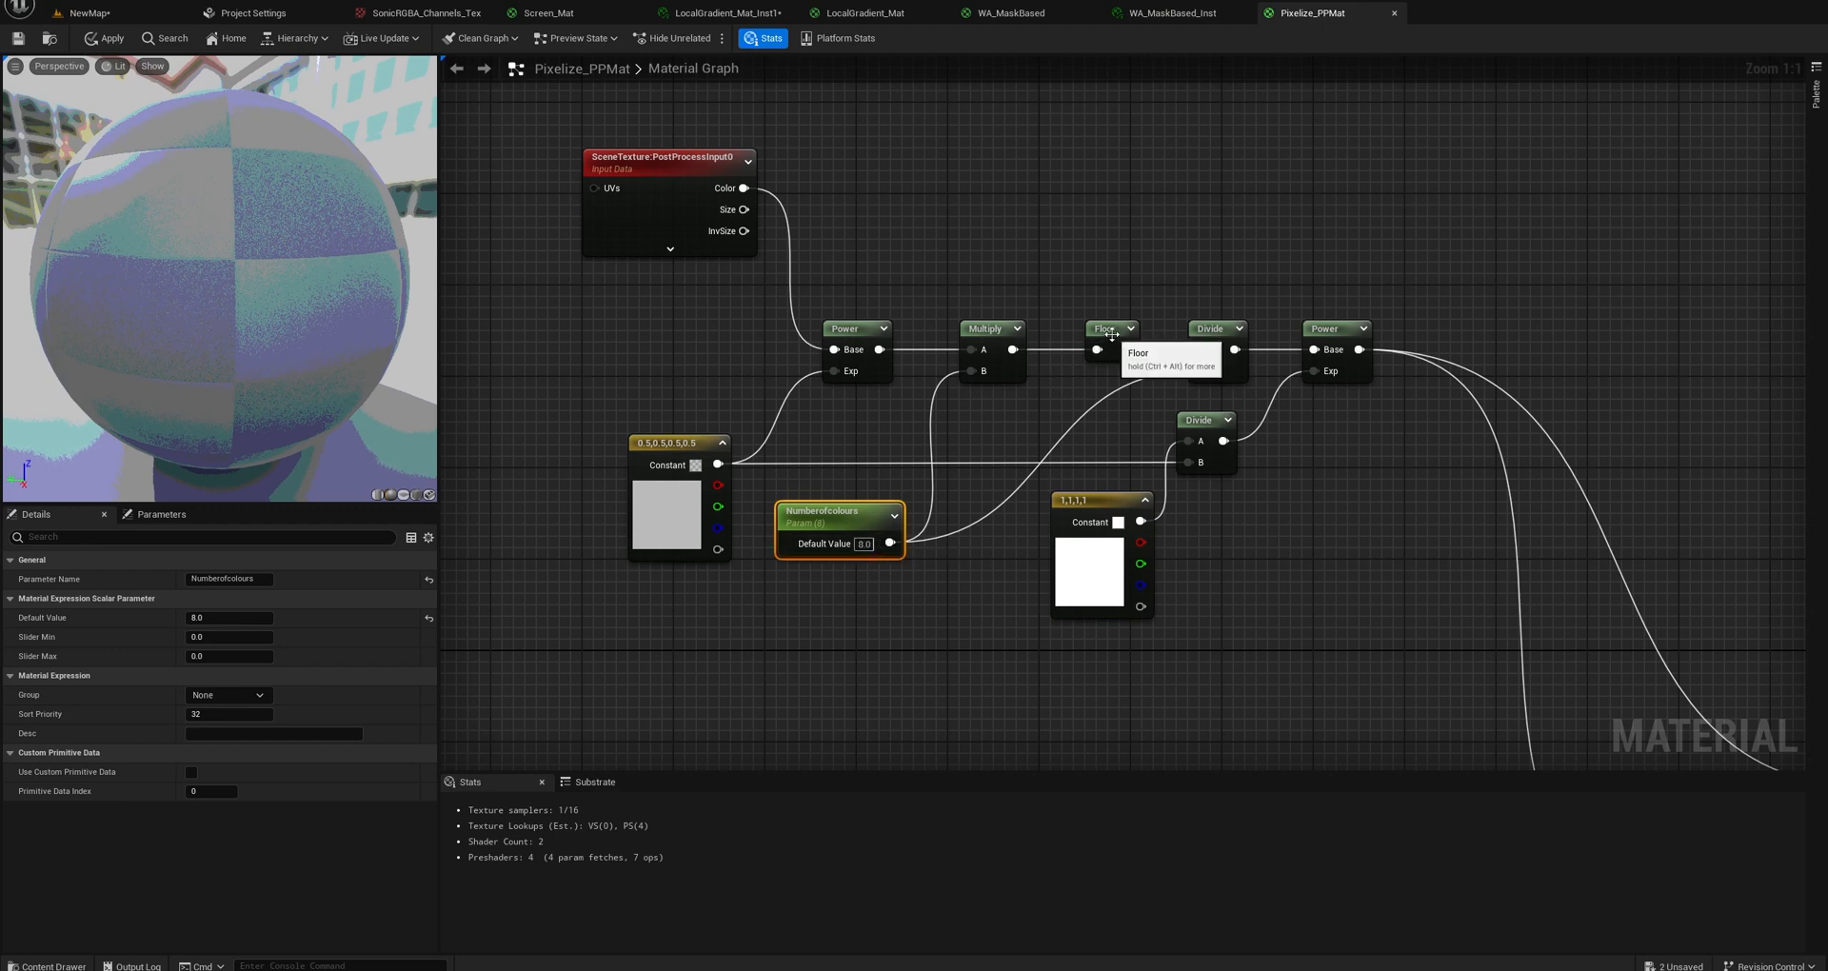
drag(1111, 350, 1098, 350)
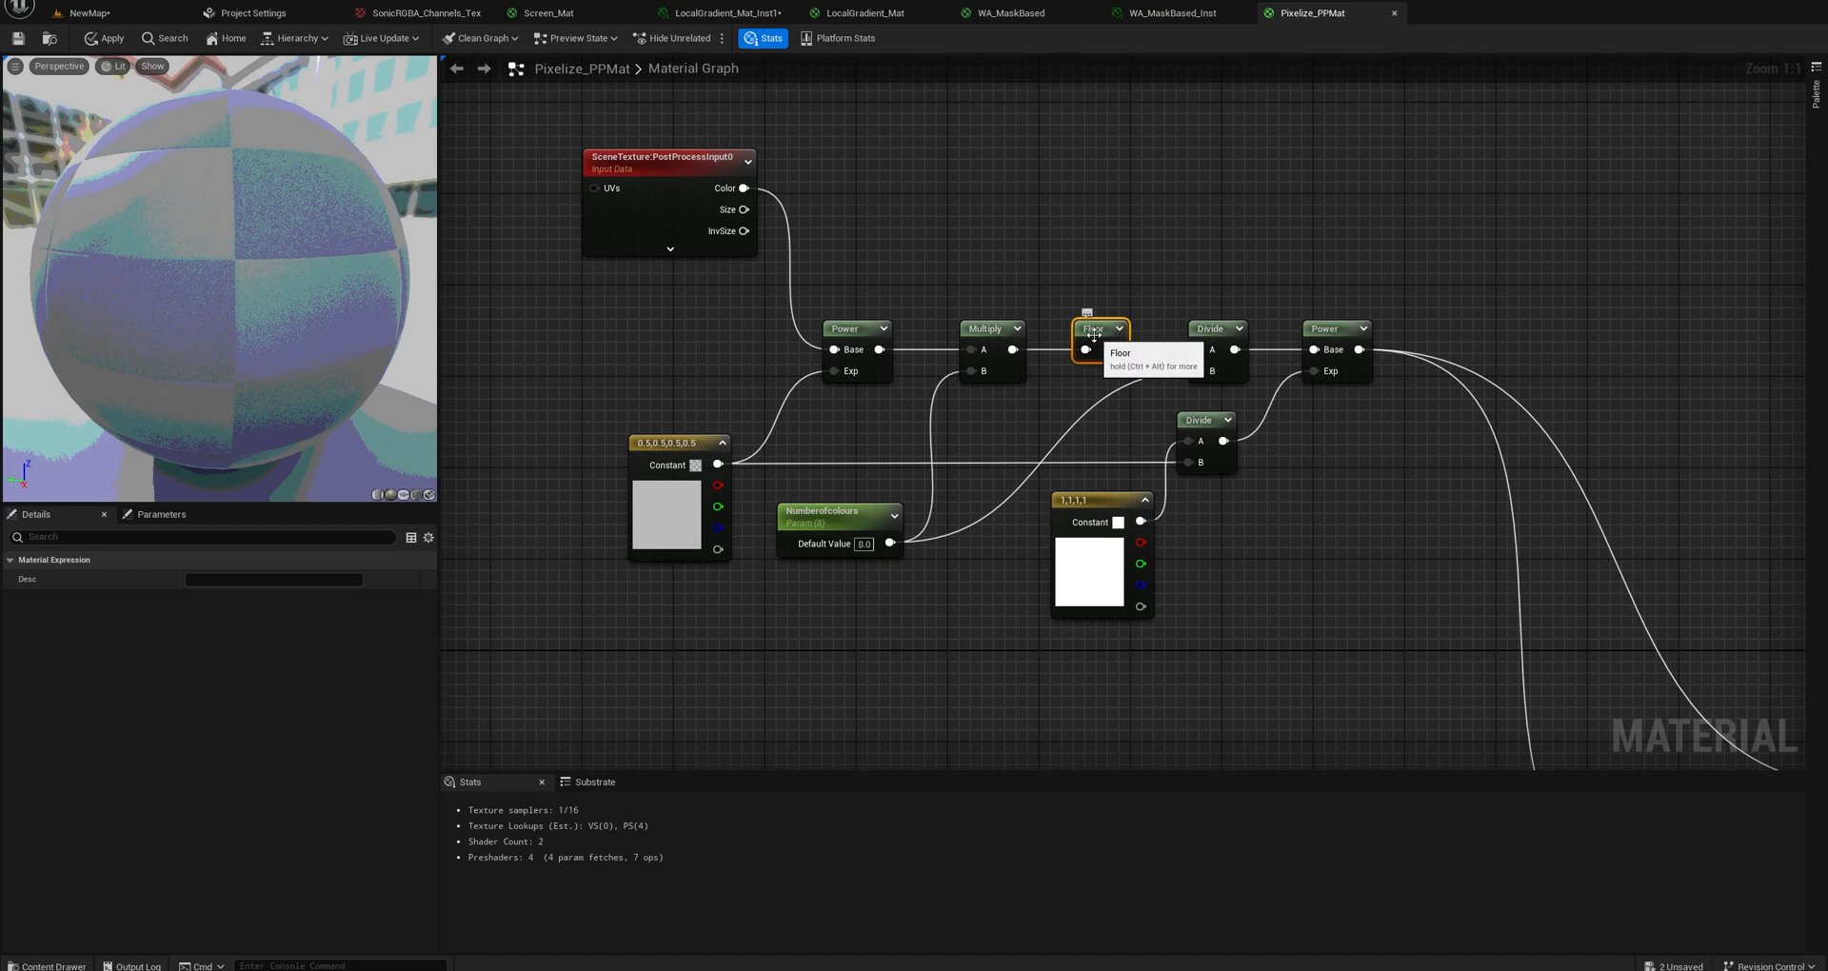
drag(1125, 338, 1113, 338)
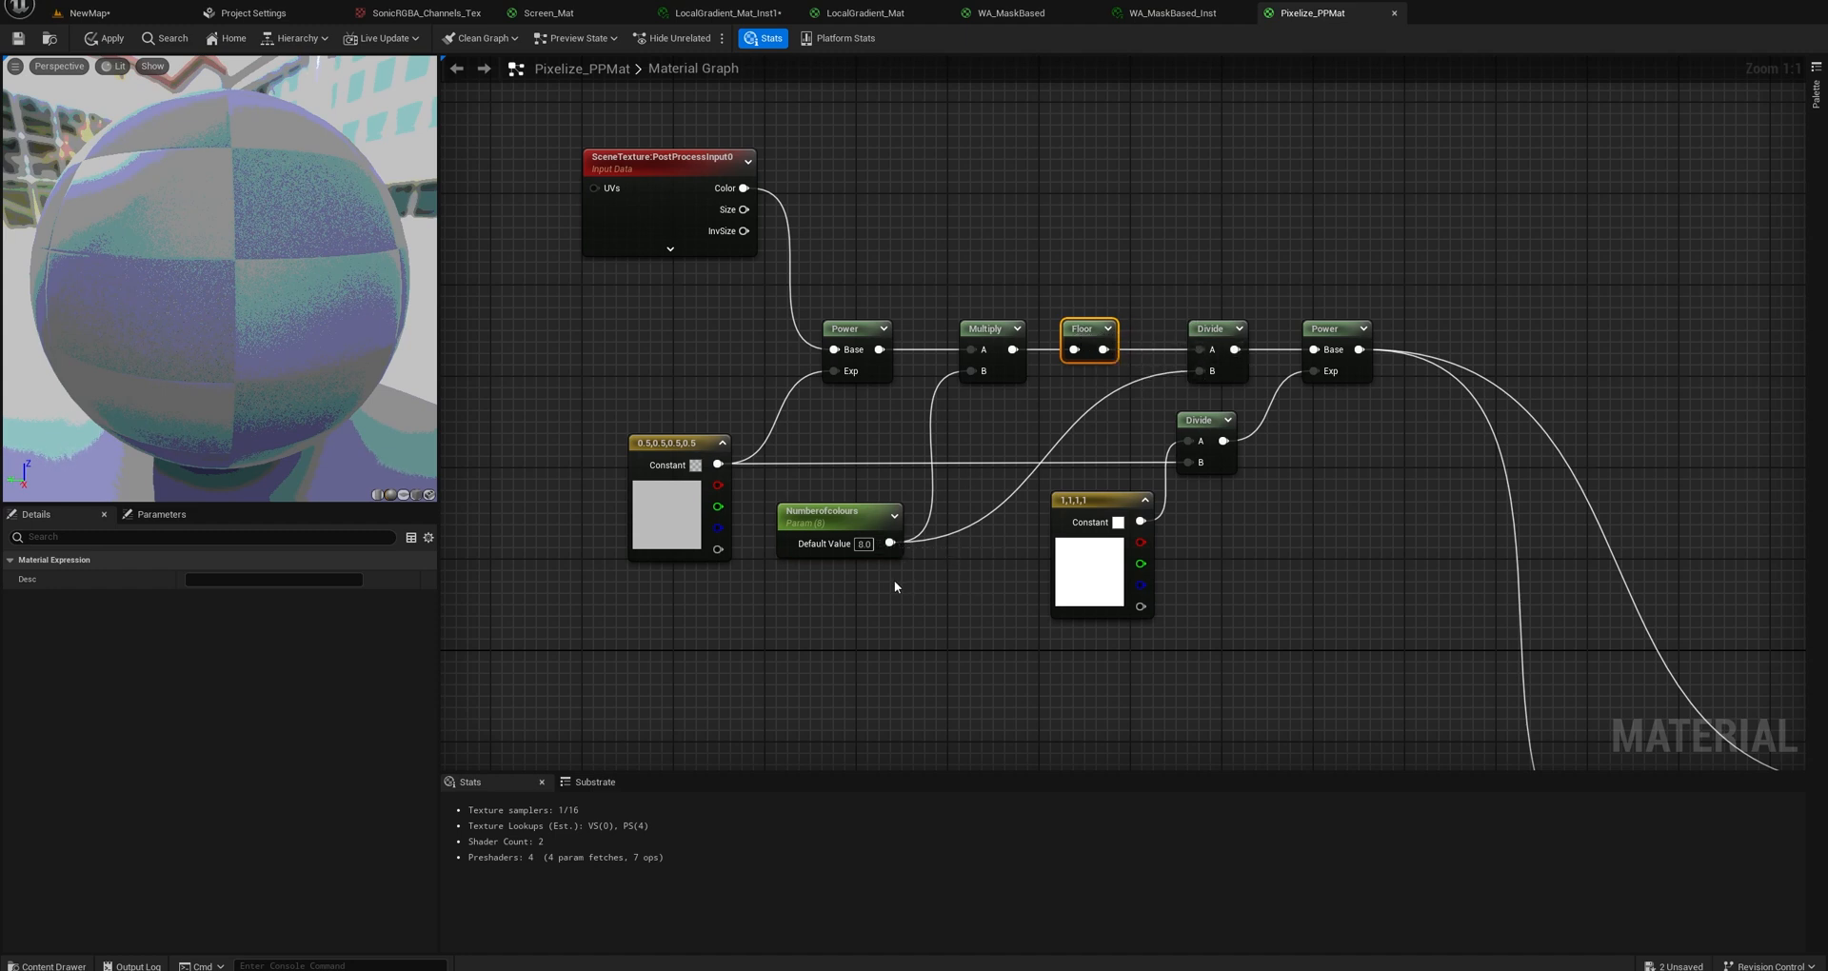
right_drag(1132, 420, 1044, 437)
right_drag(1181, 498, 1092, 450)
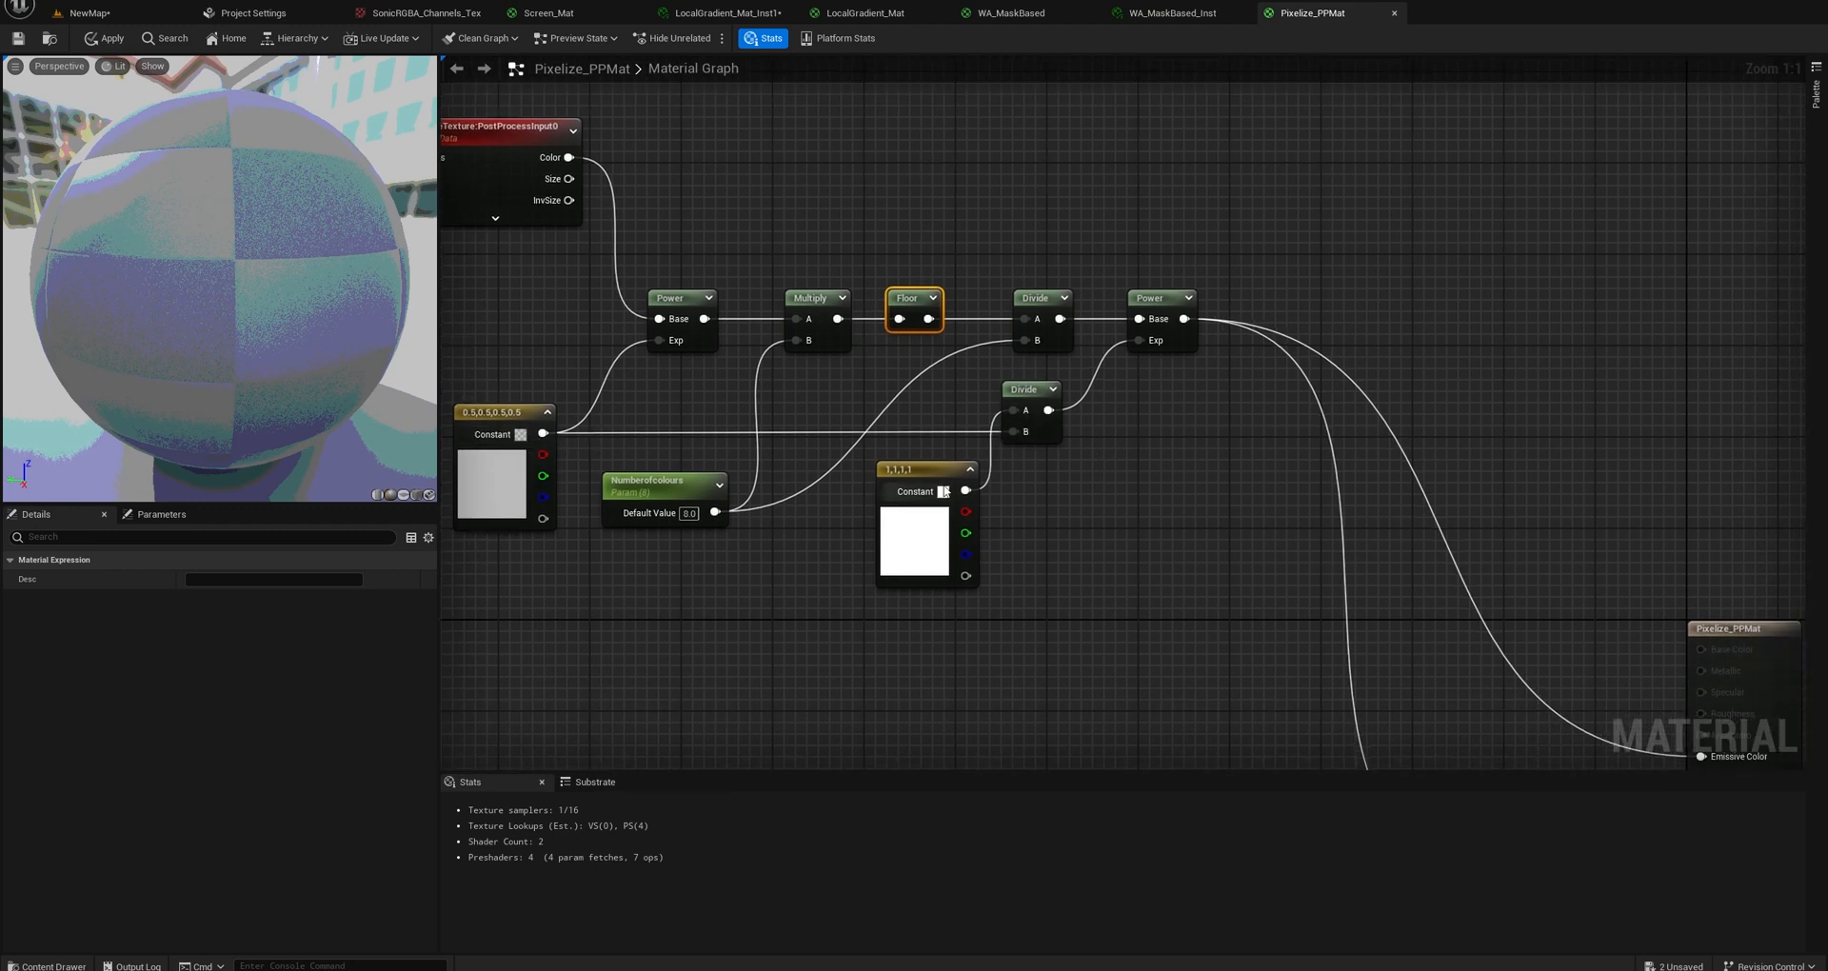
drag(942, 488, 931, 488)
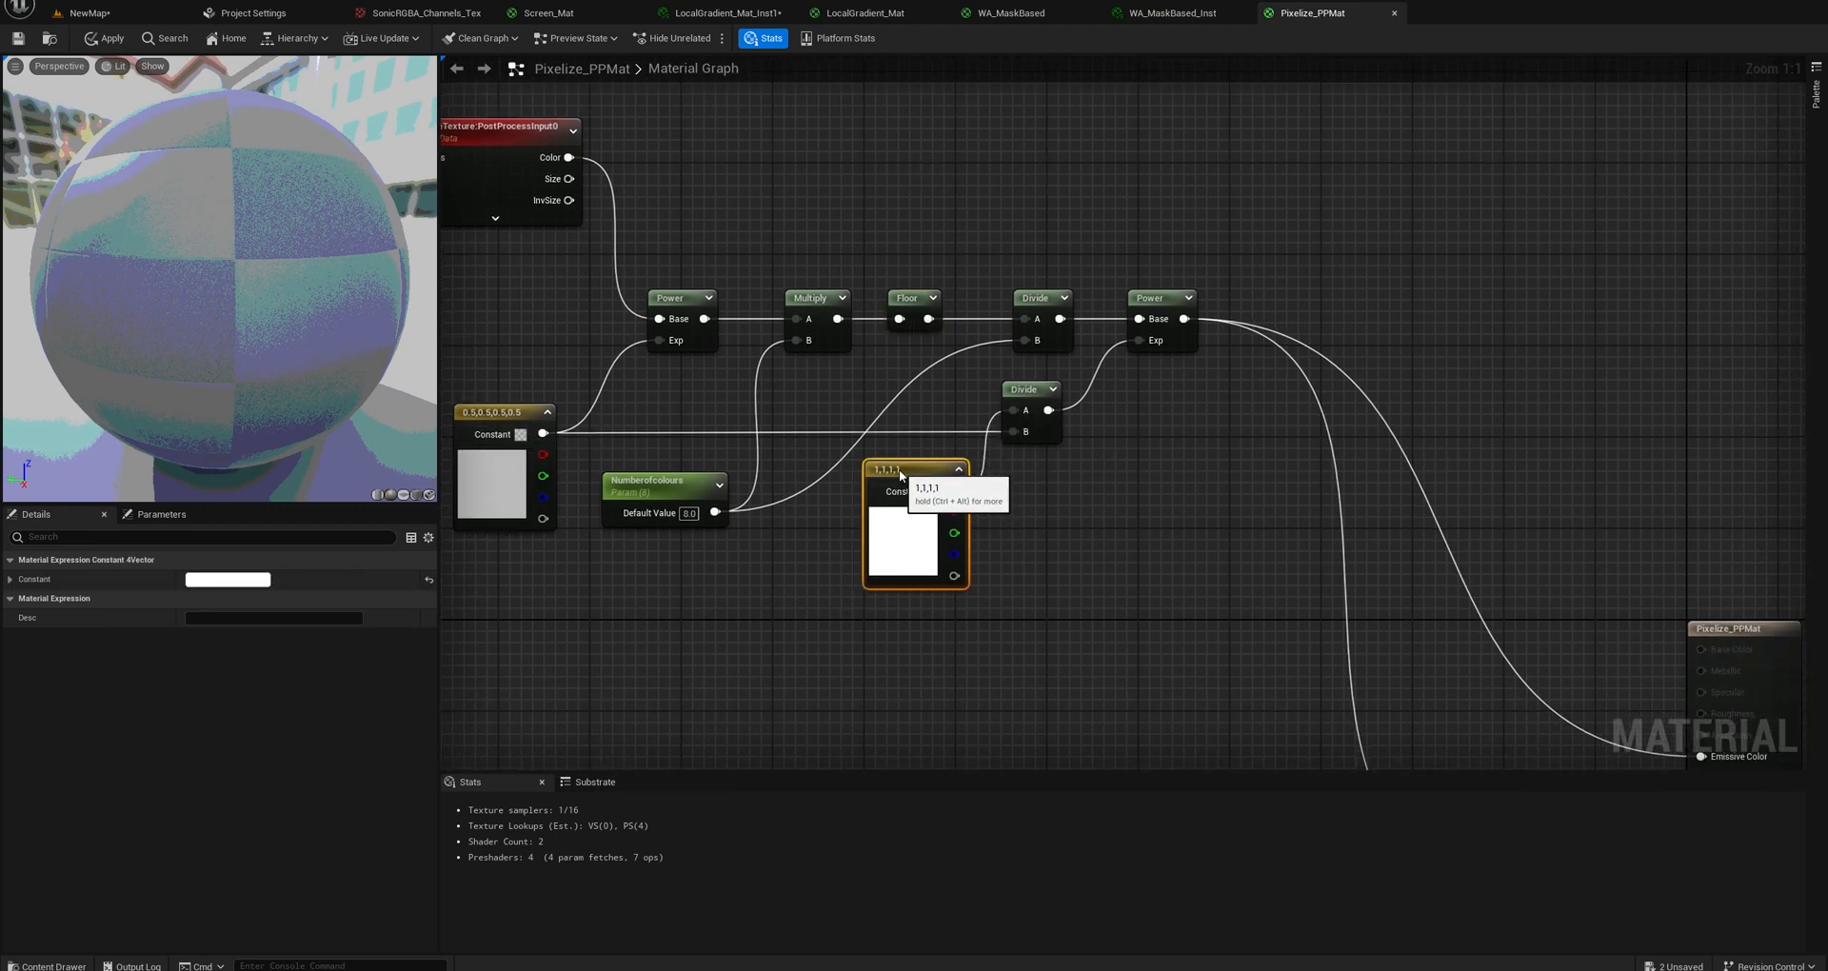
click(462, 434)
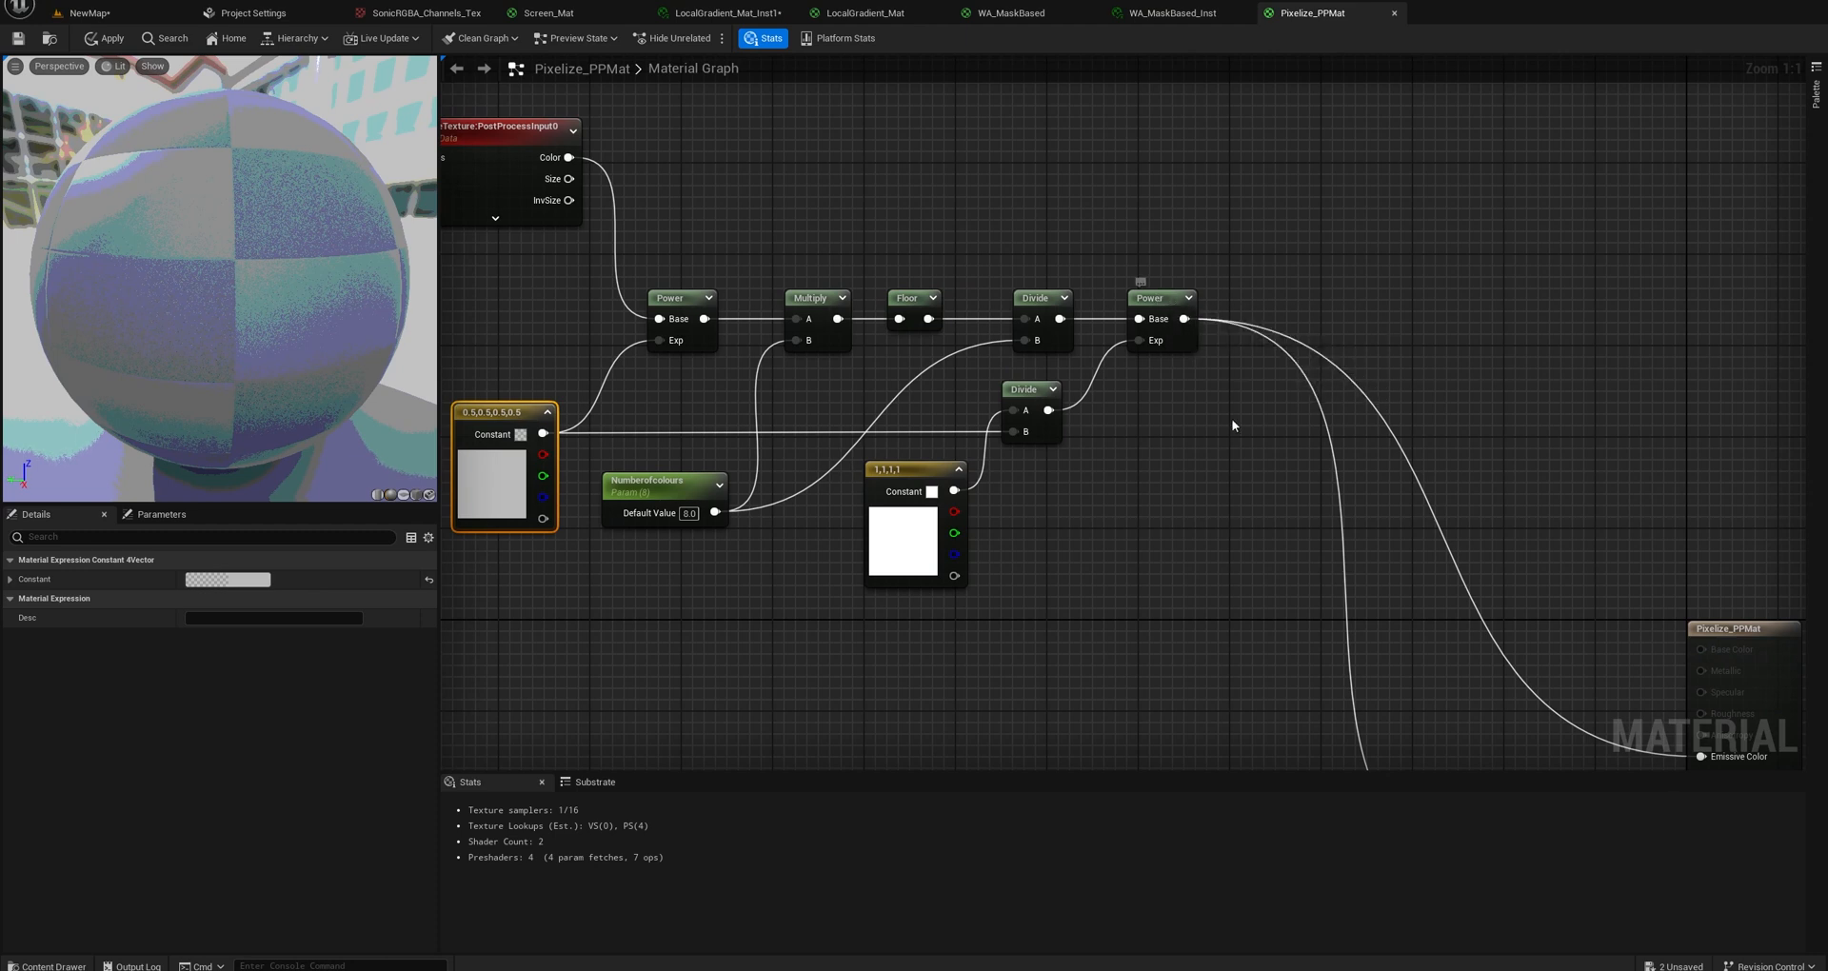
scroll(1233, 426, down, 1)
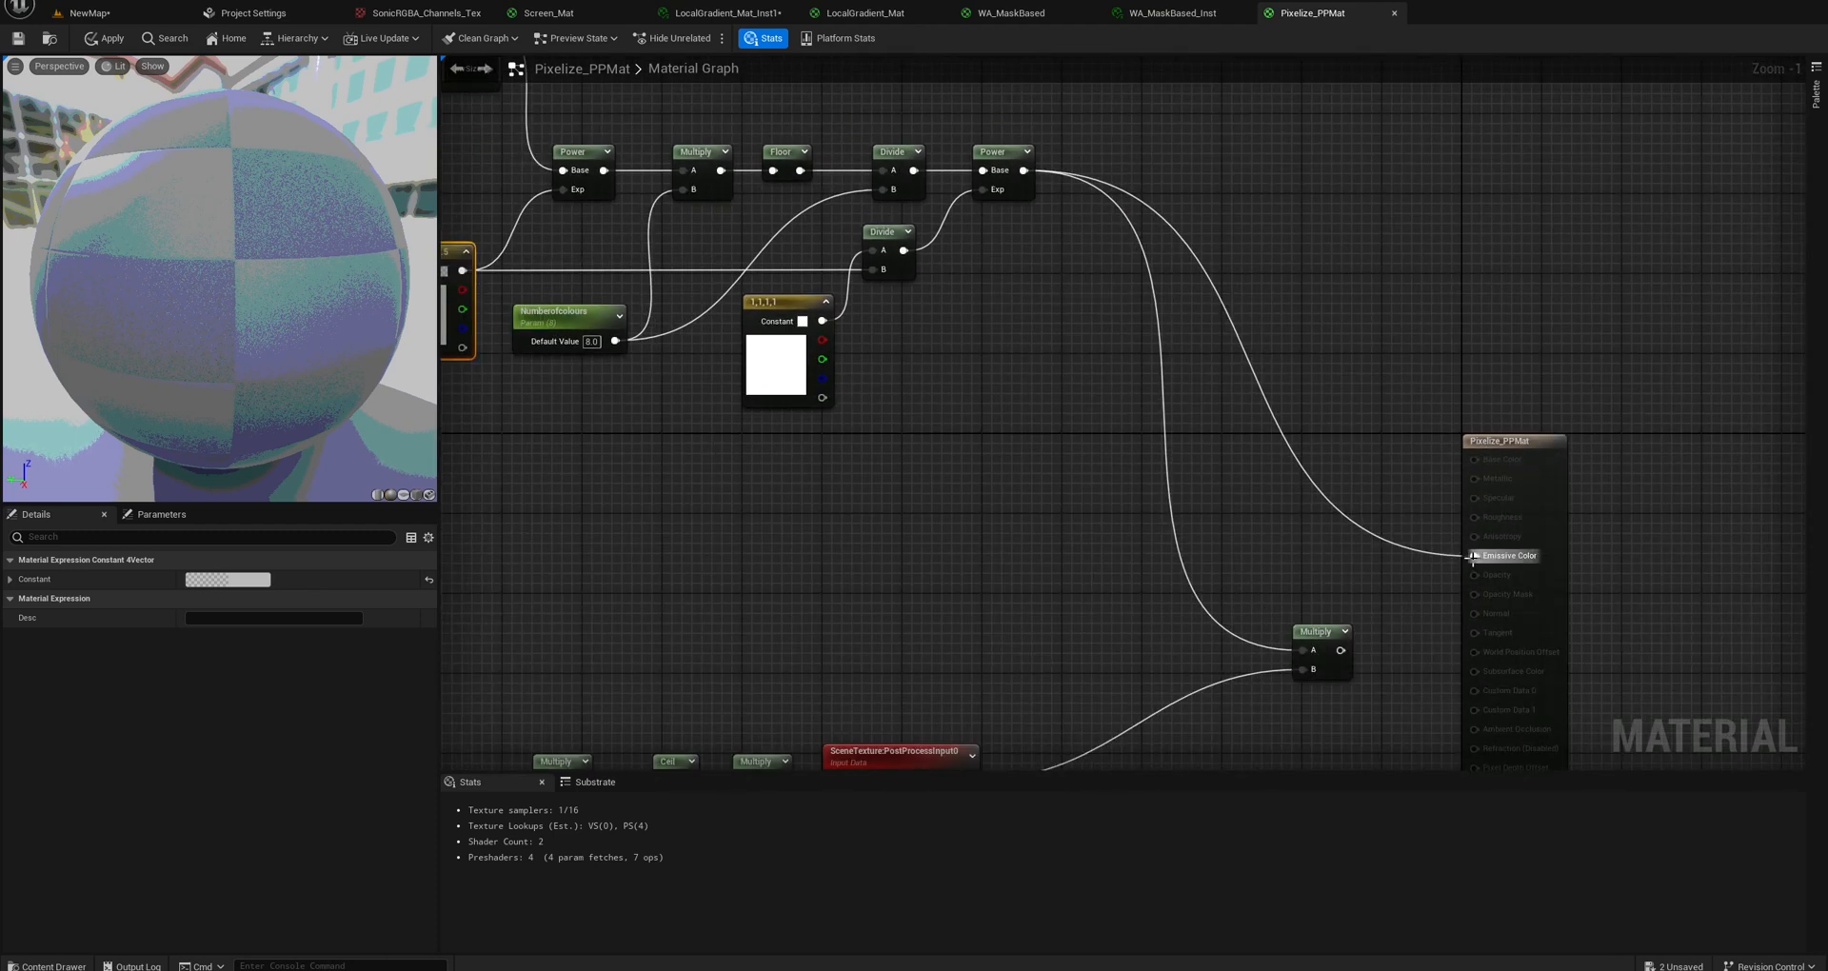
Set the Numberofcolours parameter's default value to 16 and inspect the result on the preview sphere.
right_drag(545, 341, 641, 360)
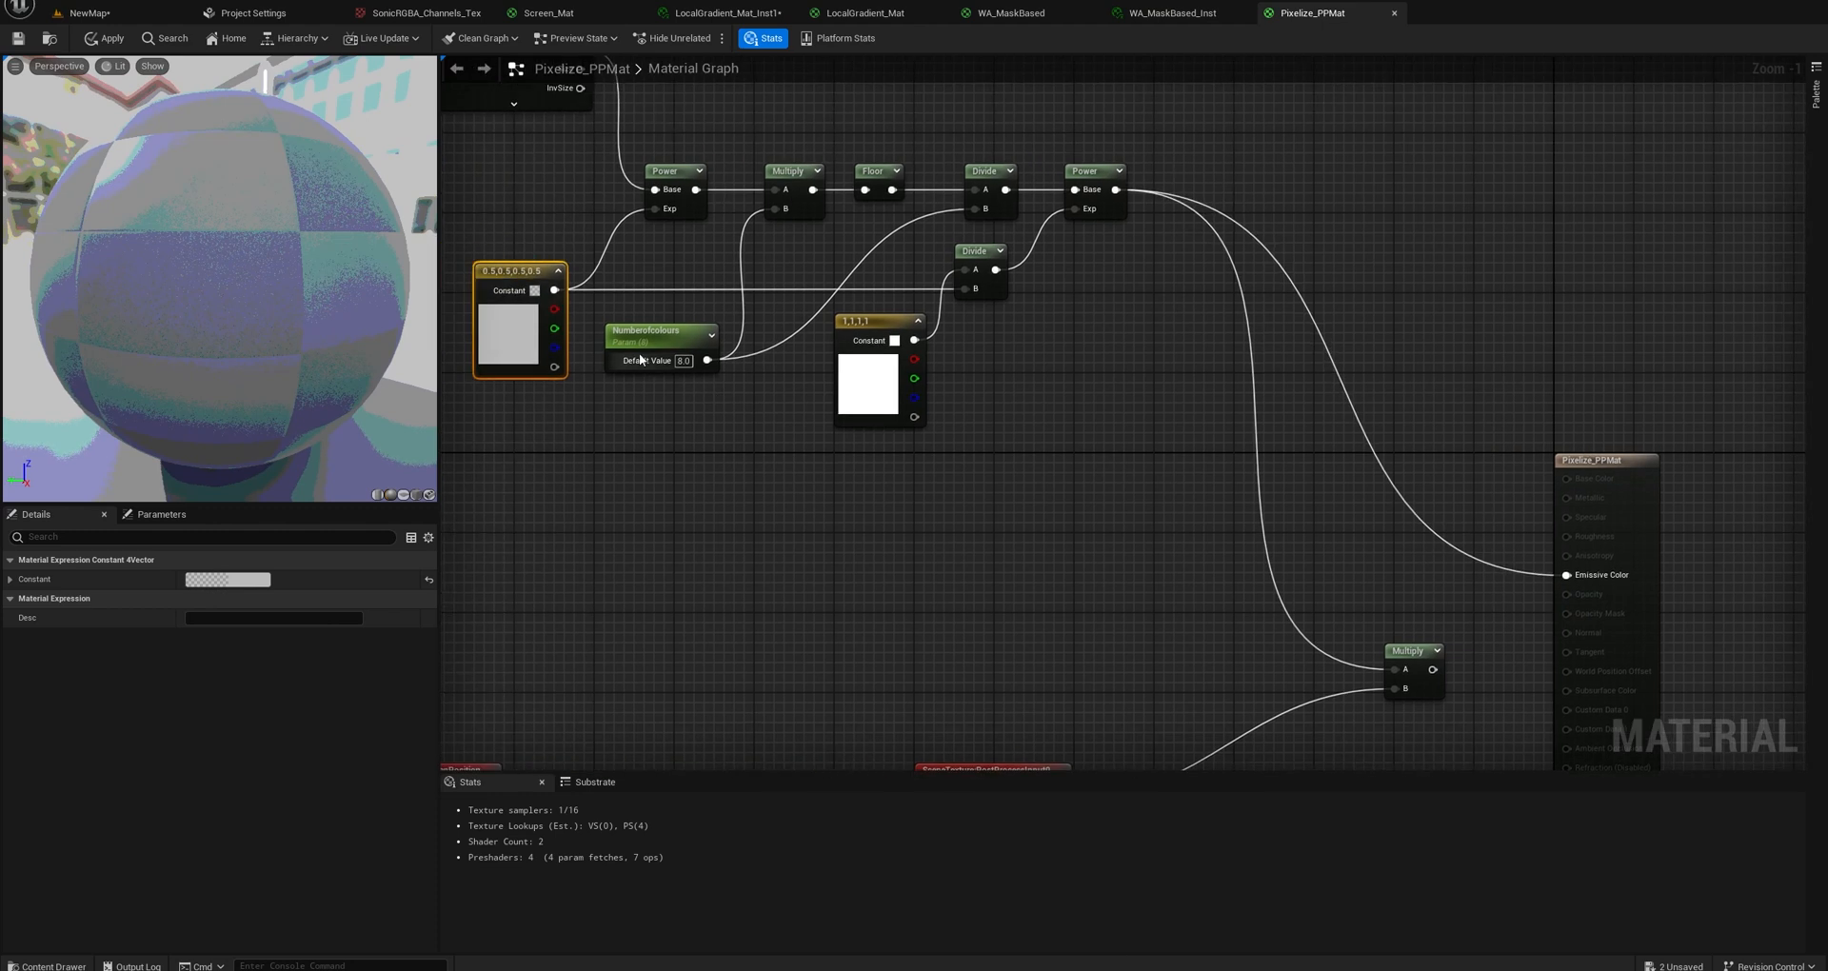
click(641, 360)
click(223, 616)
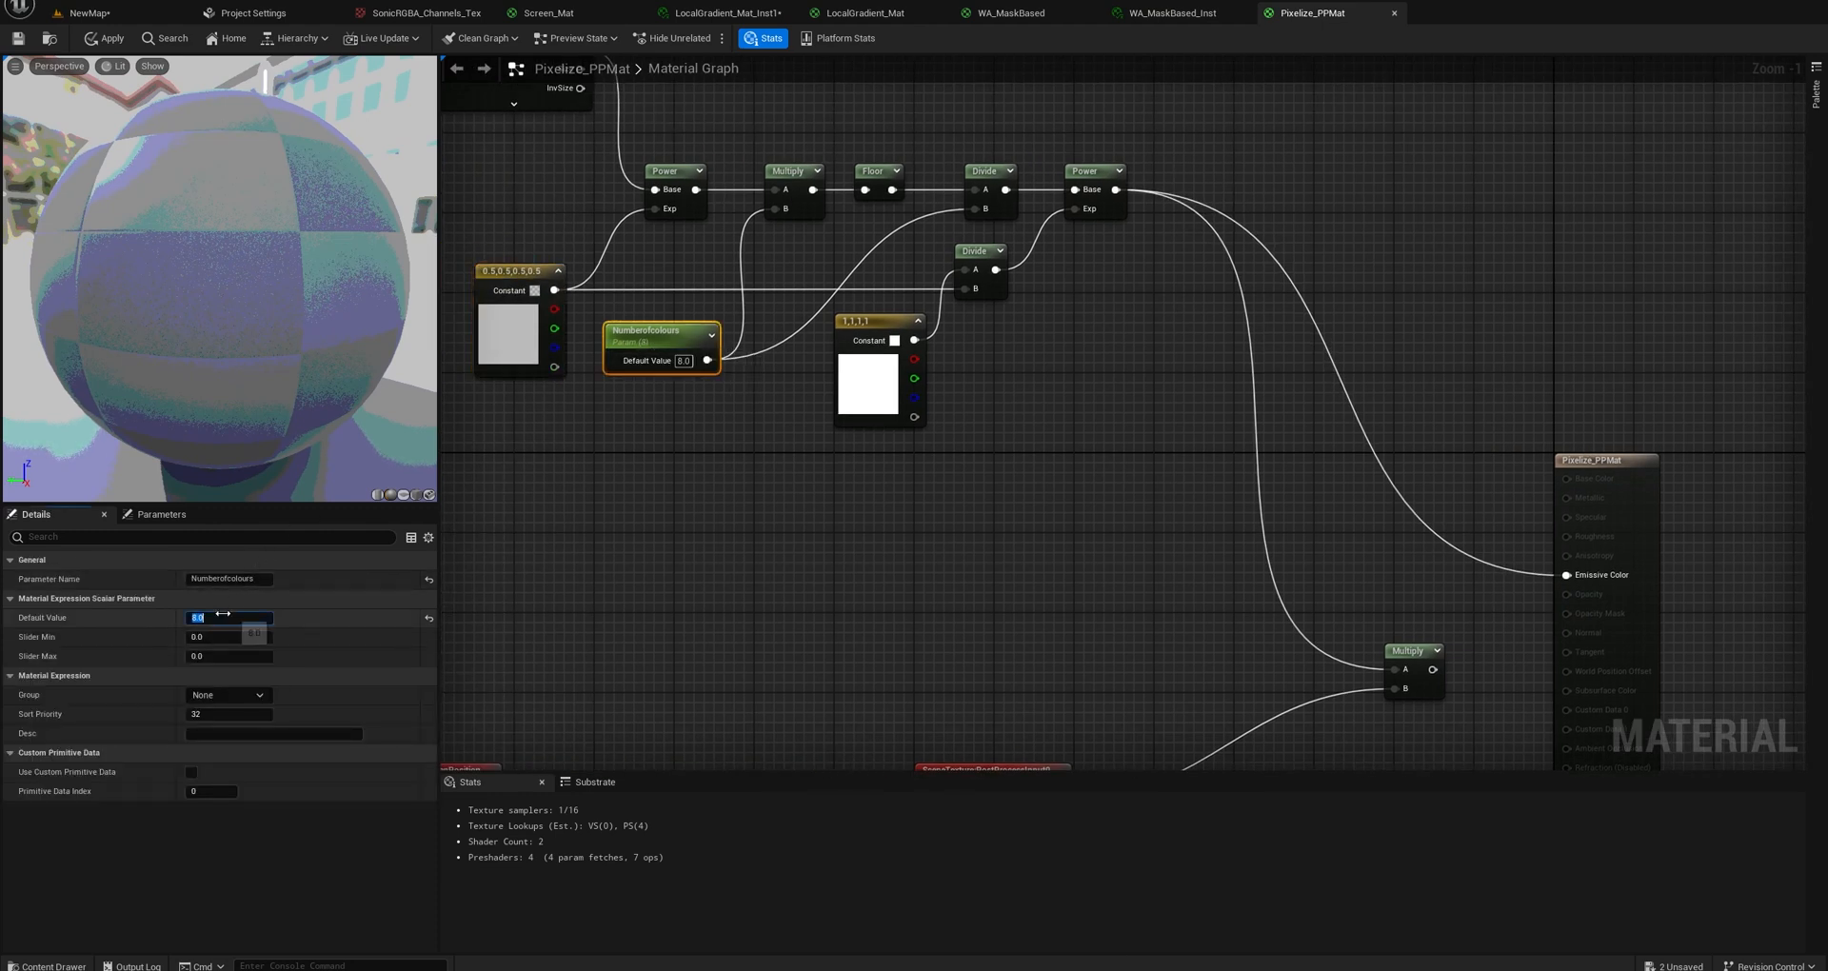
text(16)
key(Return)
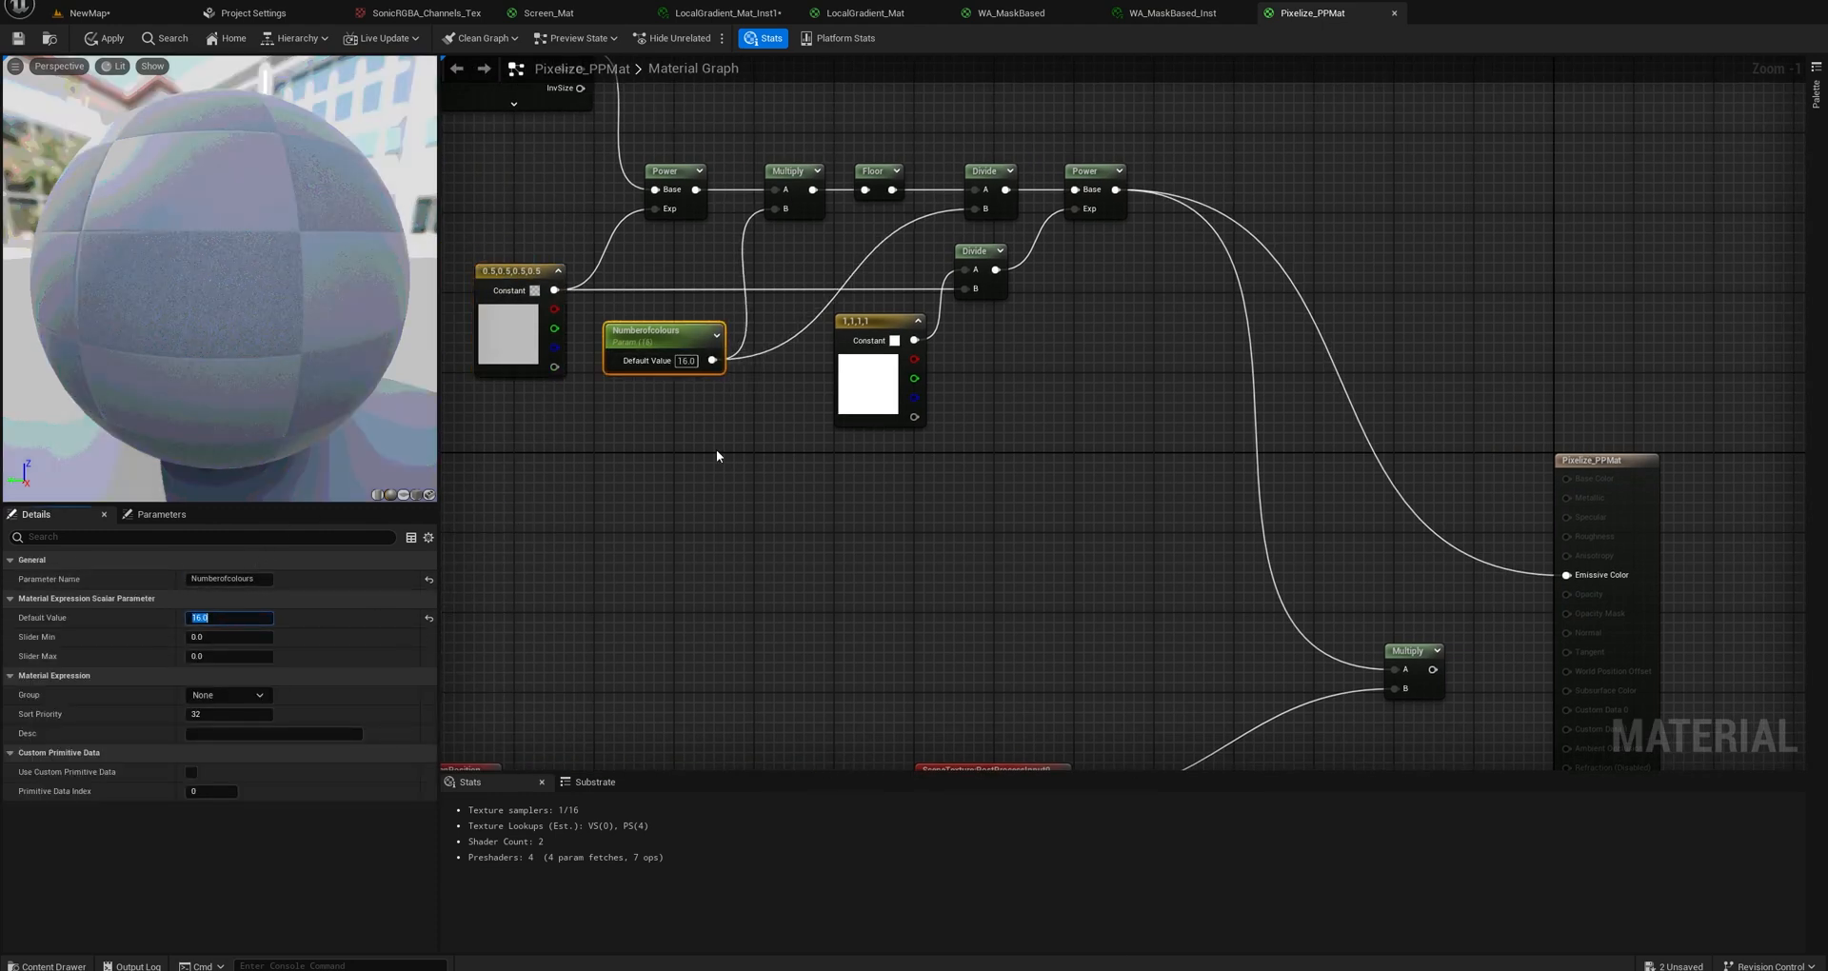
right_drag(716, 456, 836, 503)
click(997, 402)
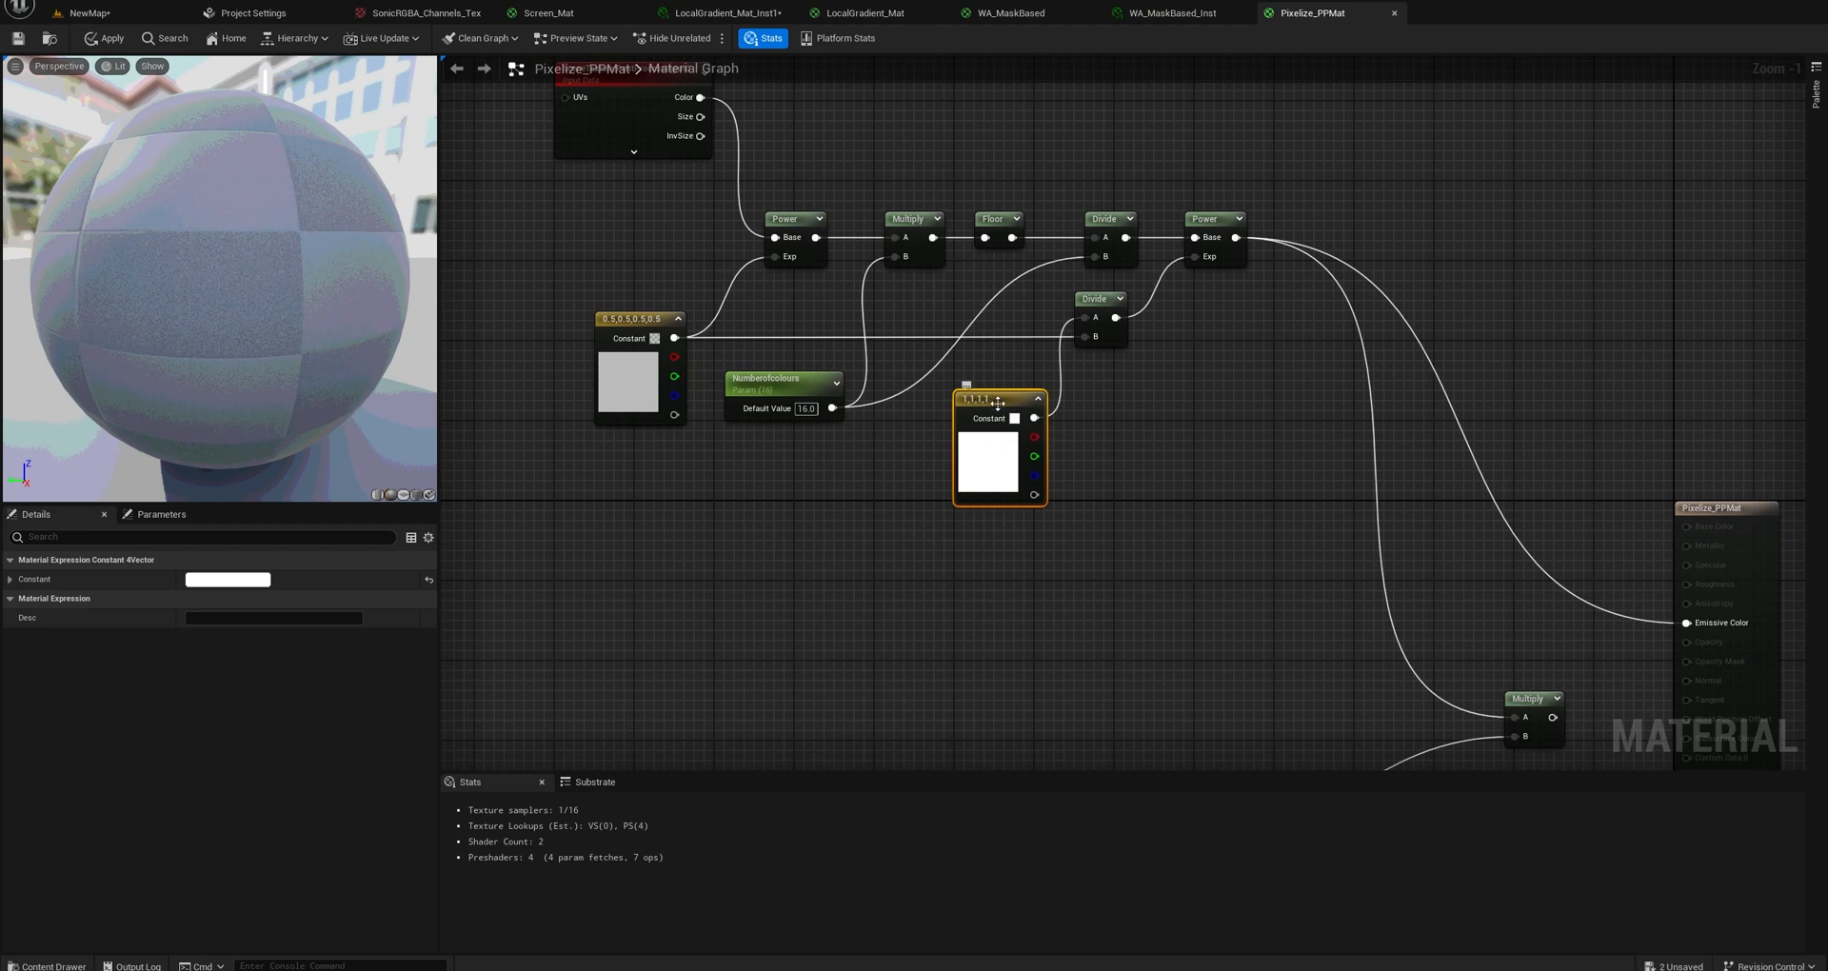
drag(230, 266, 319, 309)
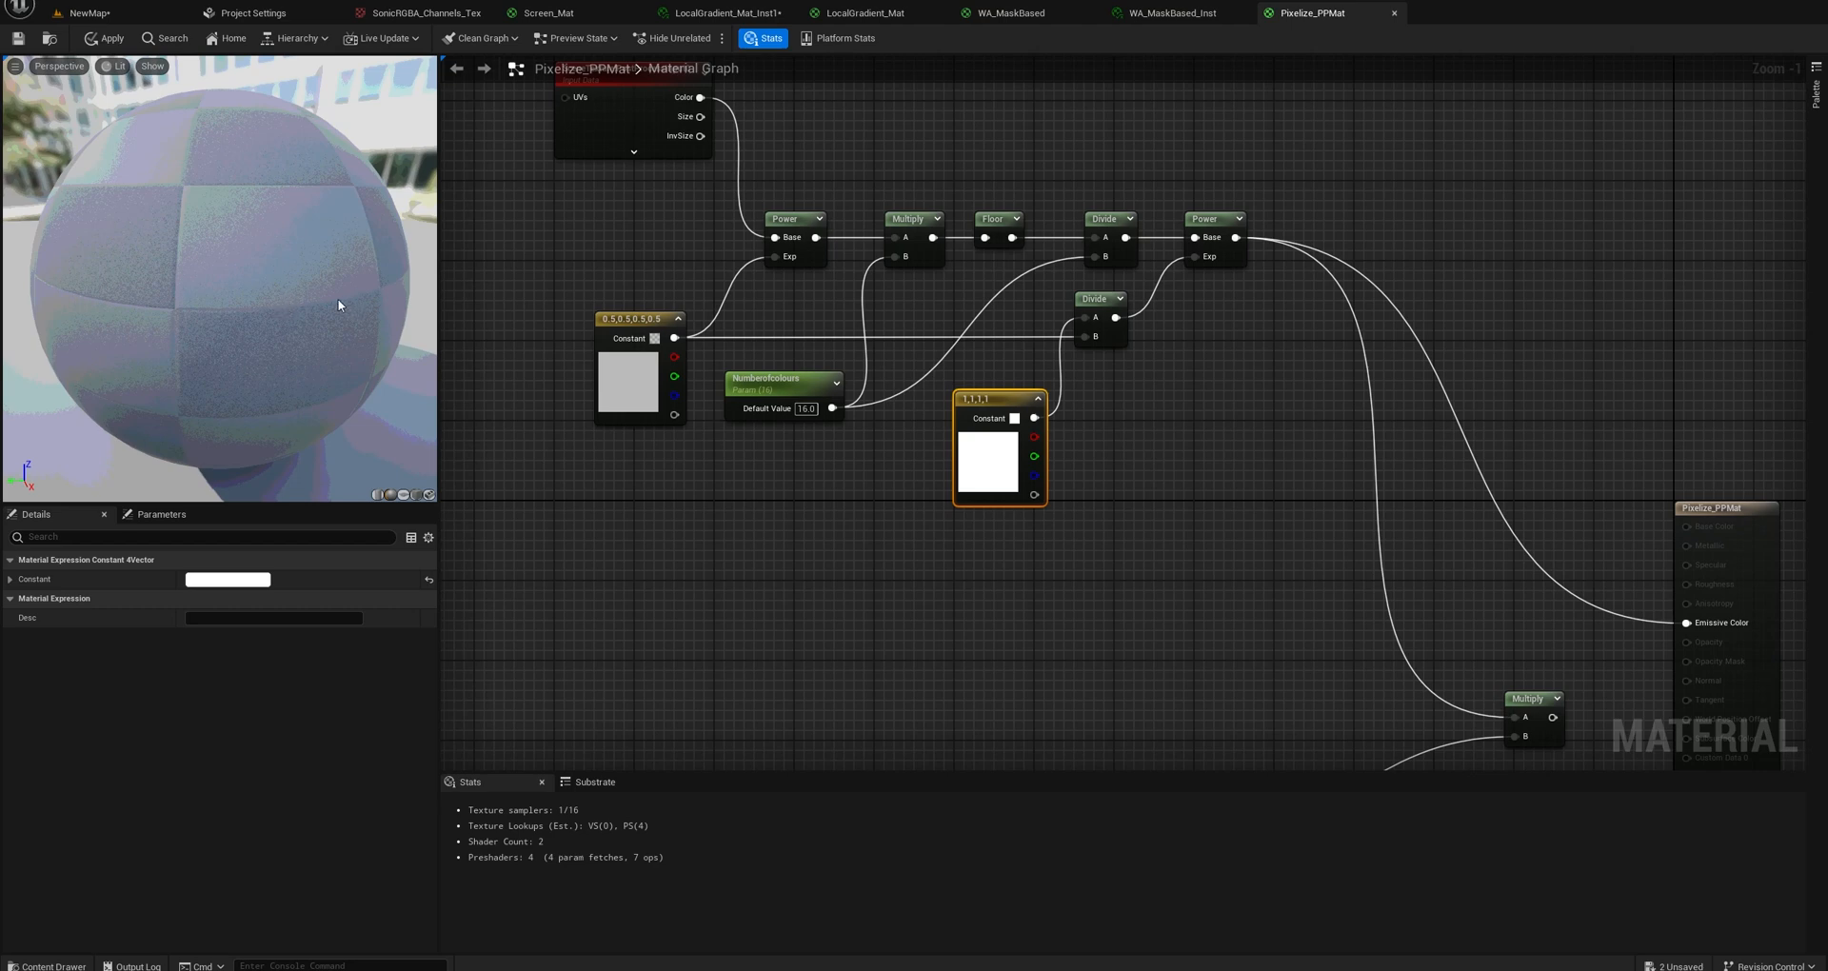
View the blue character up close in the NewMap level viewport and return to the Pixelize_PPMat graph.
click(89, 12)
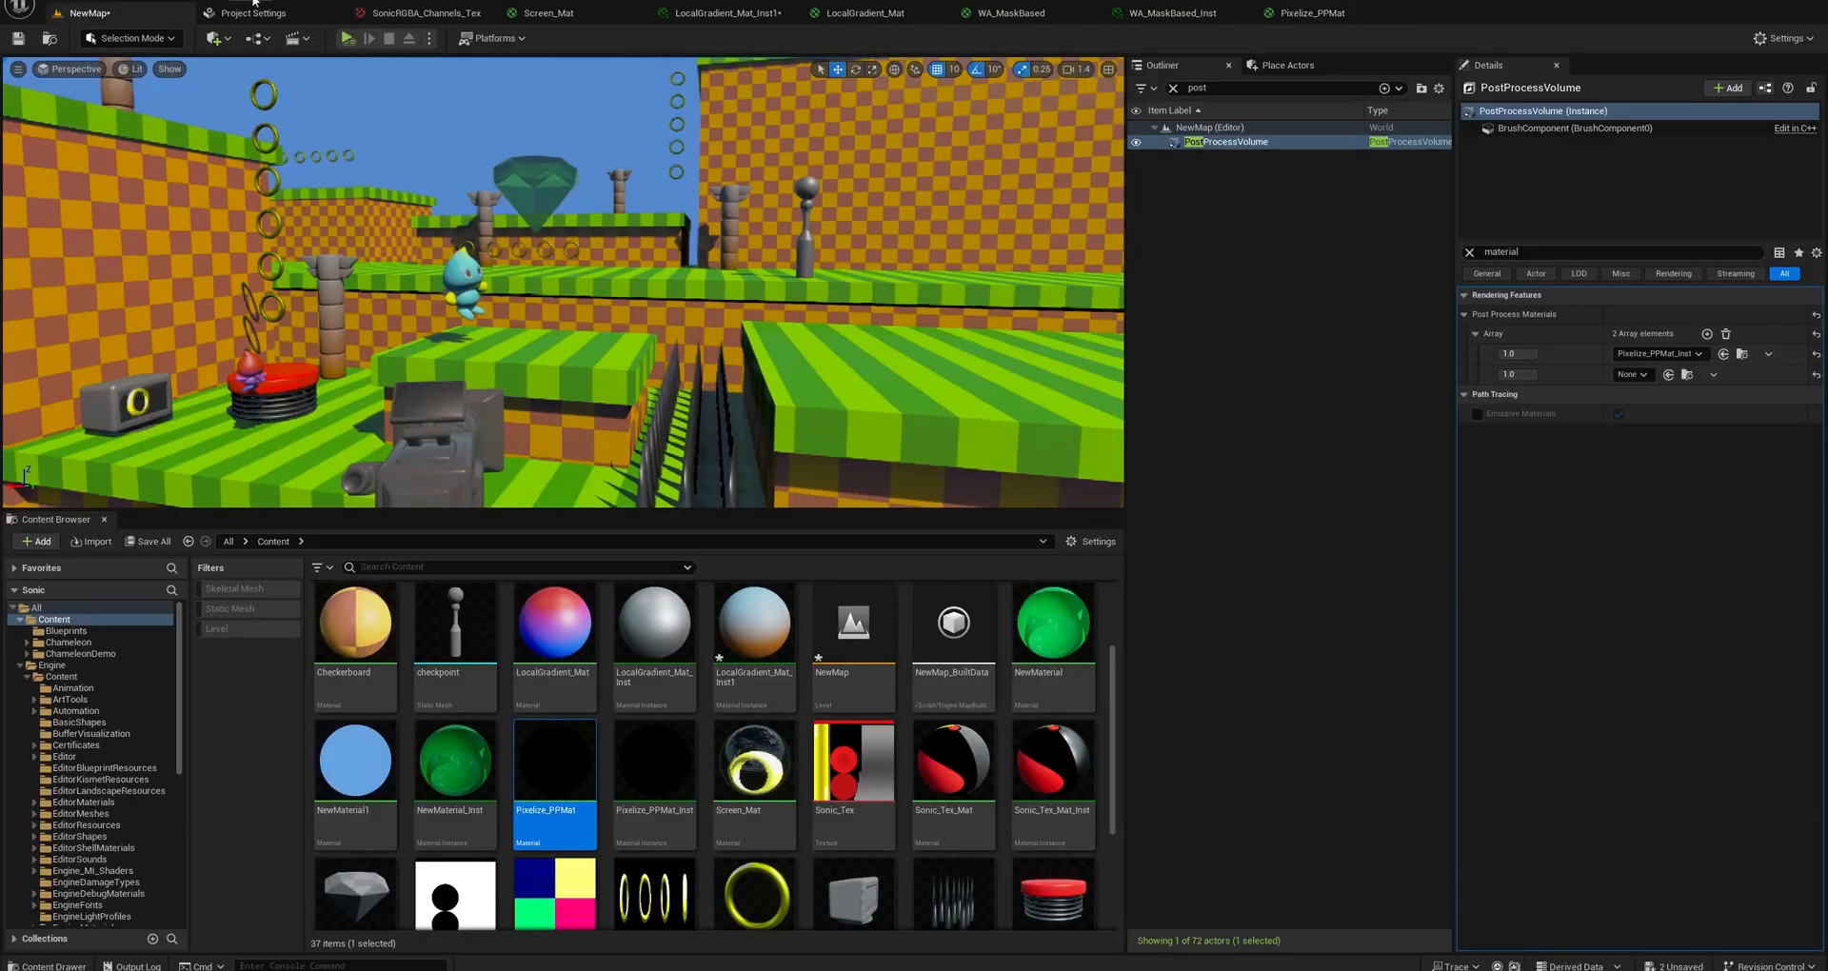
mouse_move(515, 321)
right_down()
mouse_move(429, 321)
mouse_move(515, 320)
right_up()
key(w)
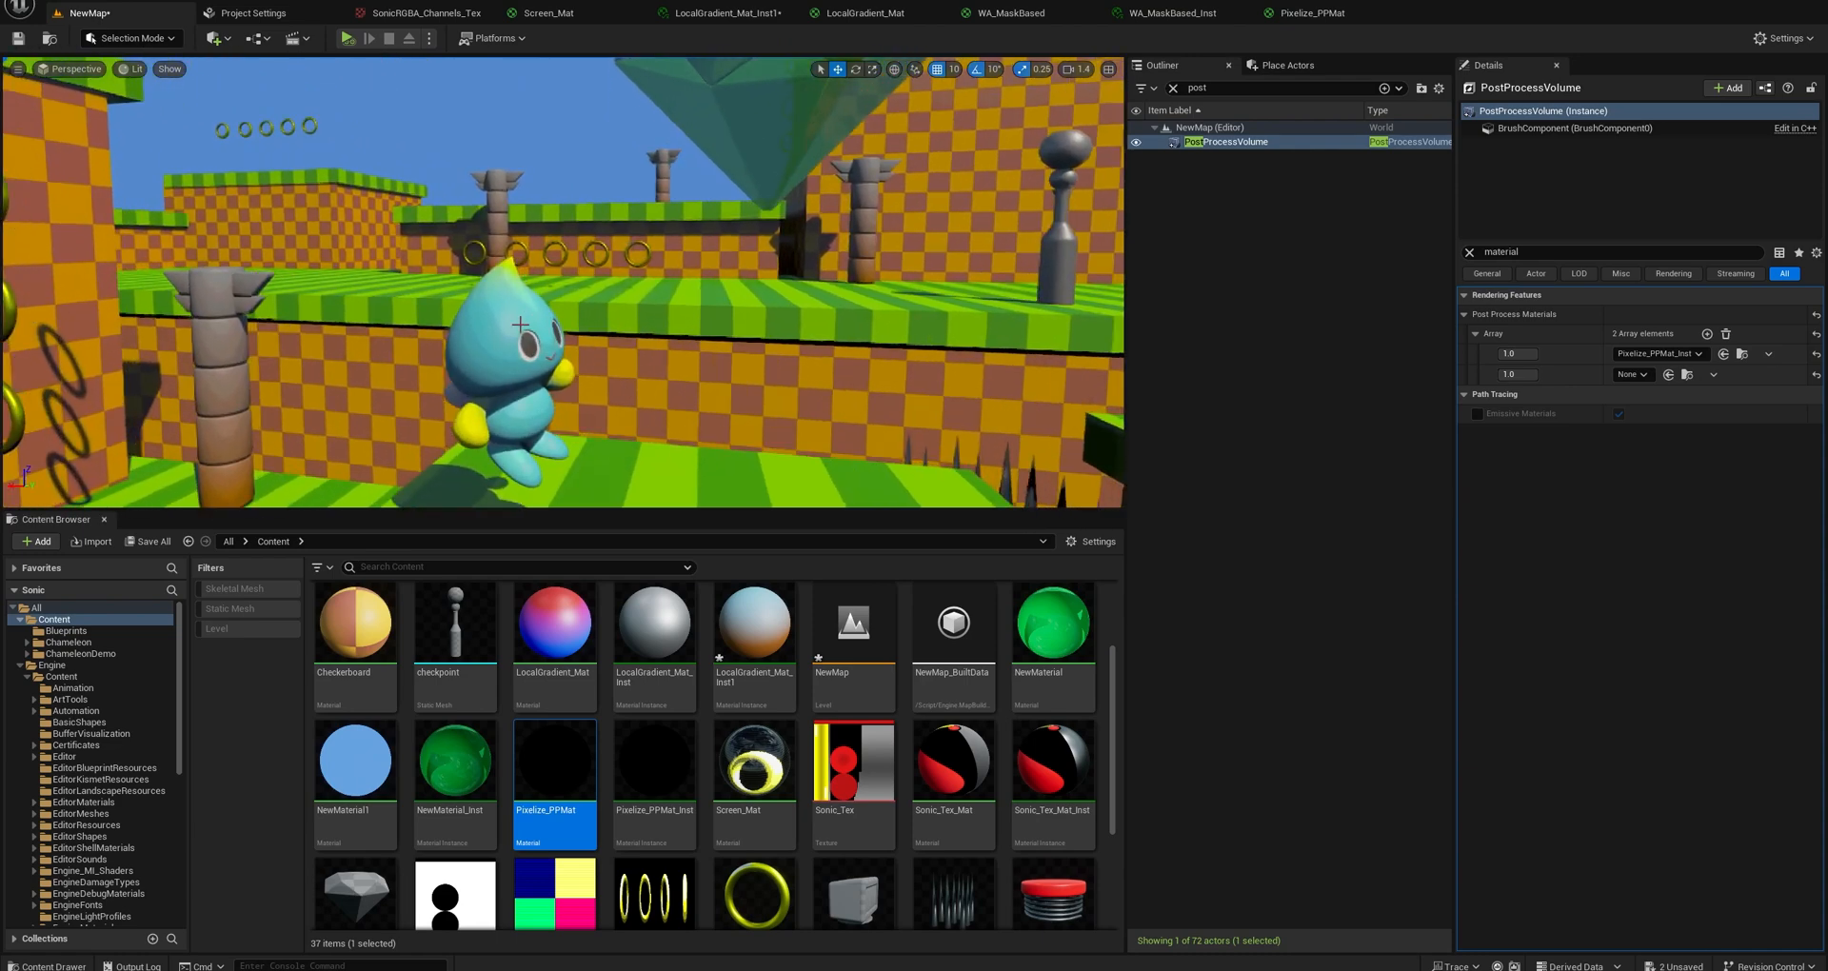
click(1306, 12)
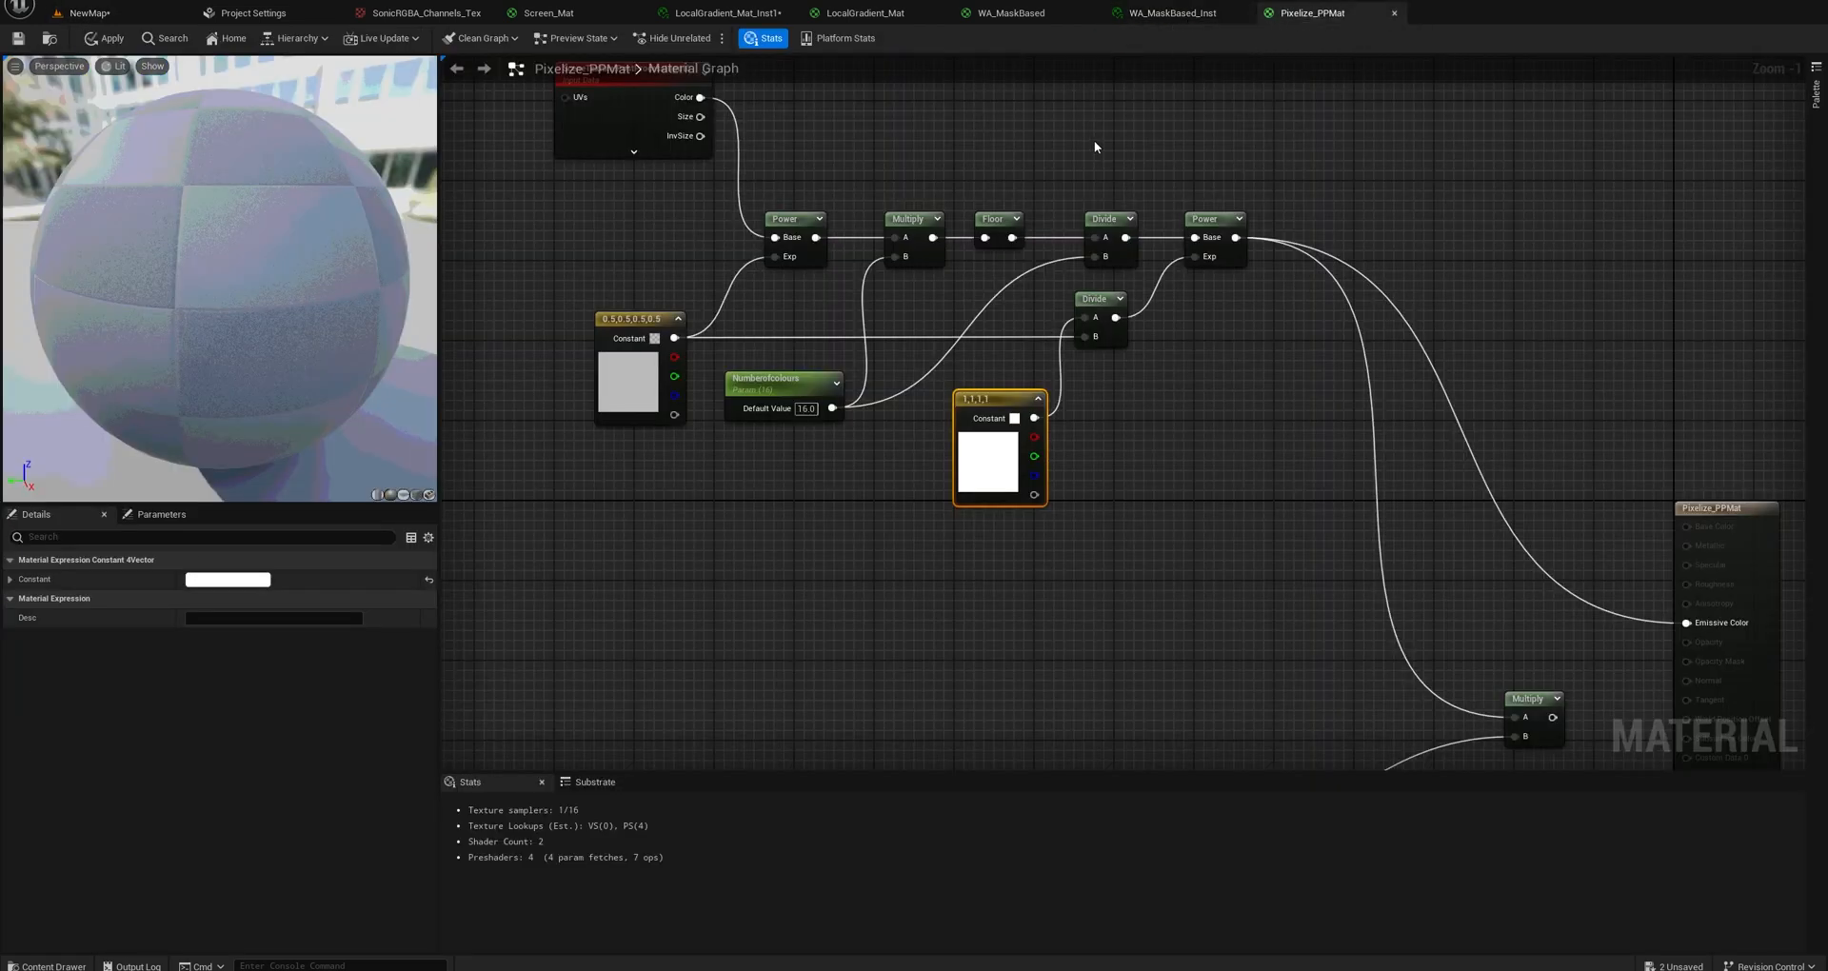
Connect the lower SceneTexture node's Color output directly to Emissive Color to preview only the pixelation branch.
right_drag(1126, 455, 1131, 249)
scroll(1130, 249, down, 2)
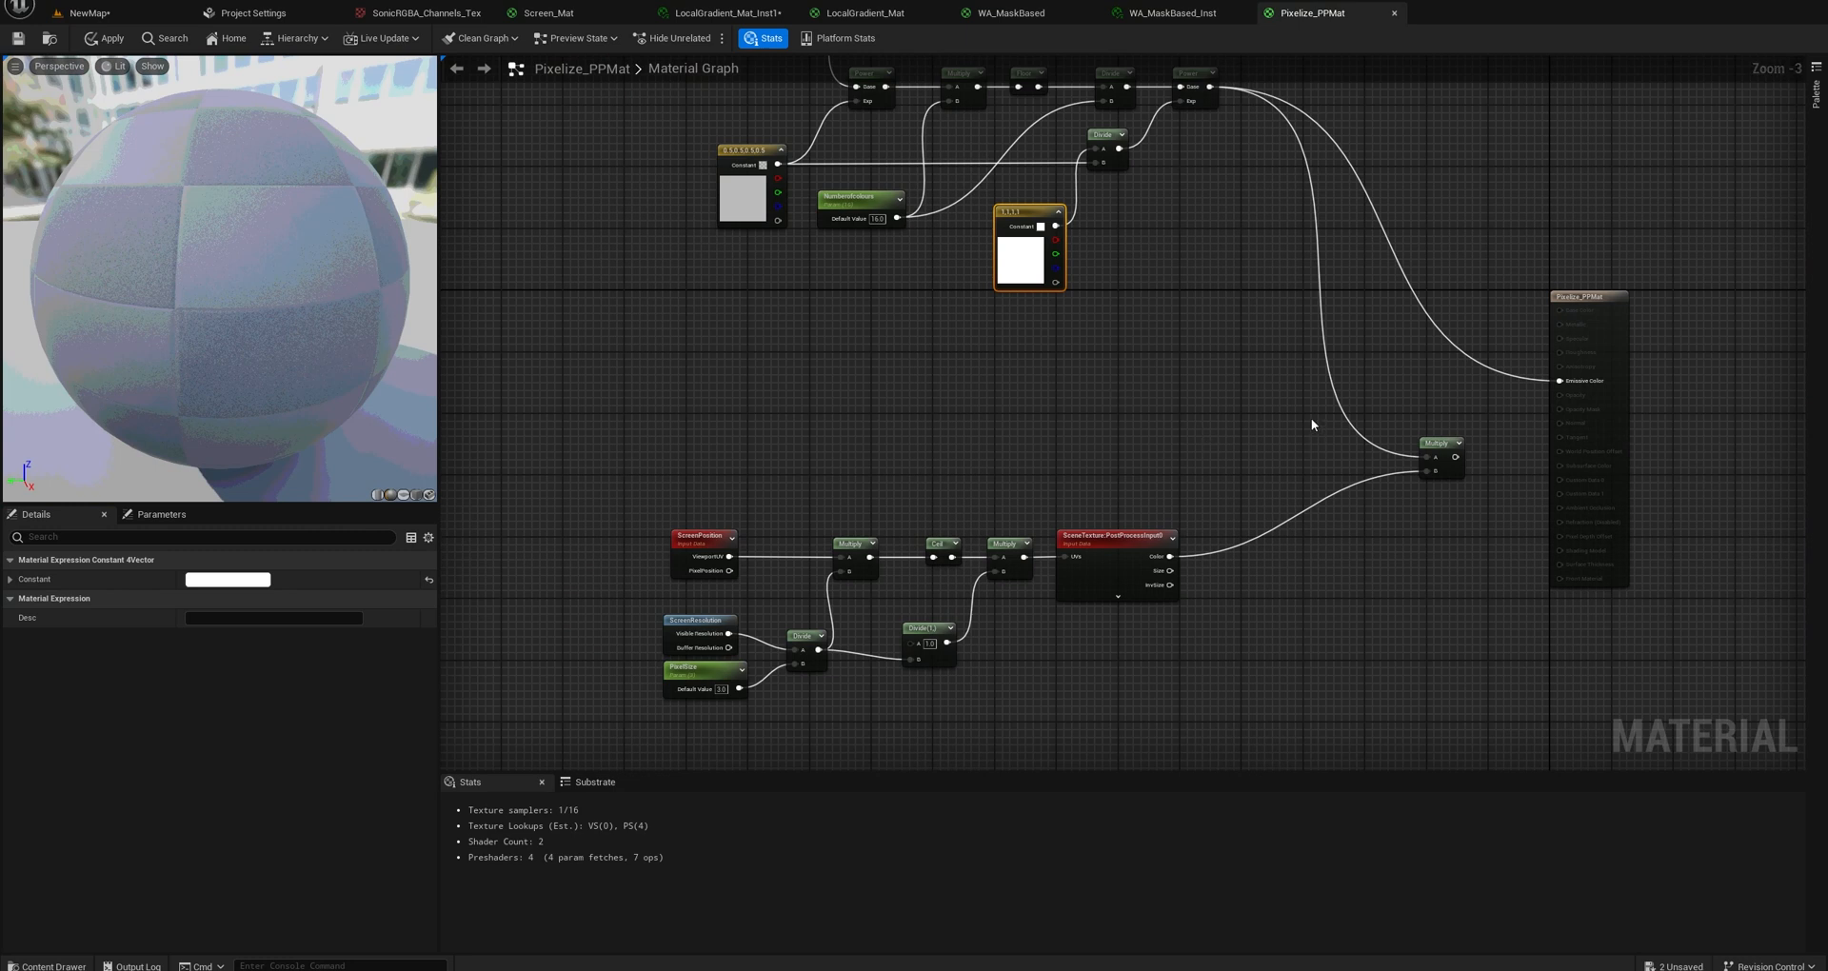
right_drag(1482, 449, 1249, 493)
scroll(1249, 493, up, 2)
drag(844, 633, 1352, 409)
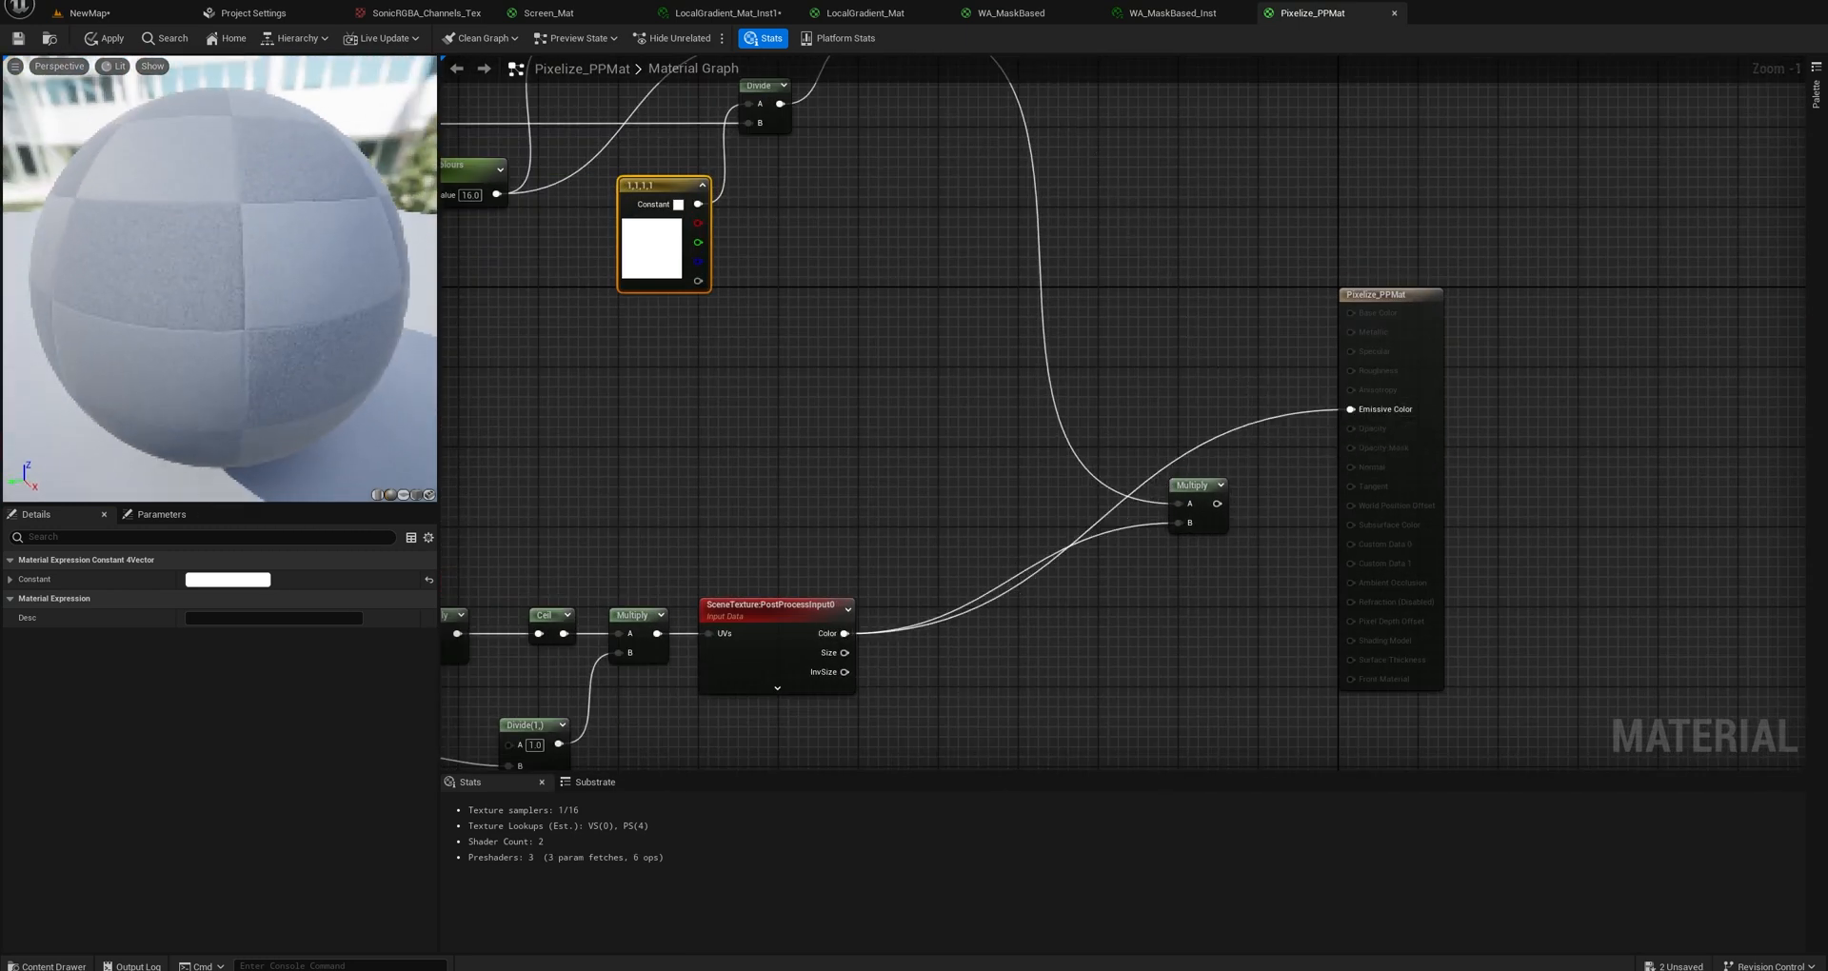
Move the ScreenPosition, first Multiply, Divide, ScreenResolution and PixelSize nodes upward to regroup the start of the pixelation branch.
right_drag(474, 596, 951, 442)
scroll(752, 454, up, 1)
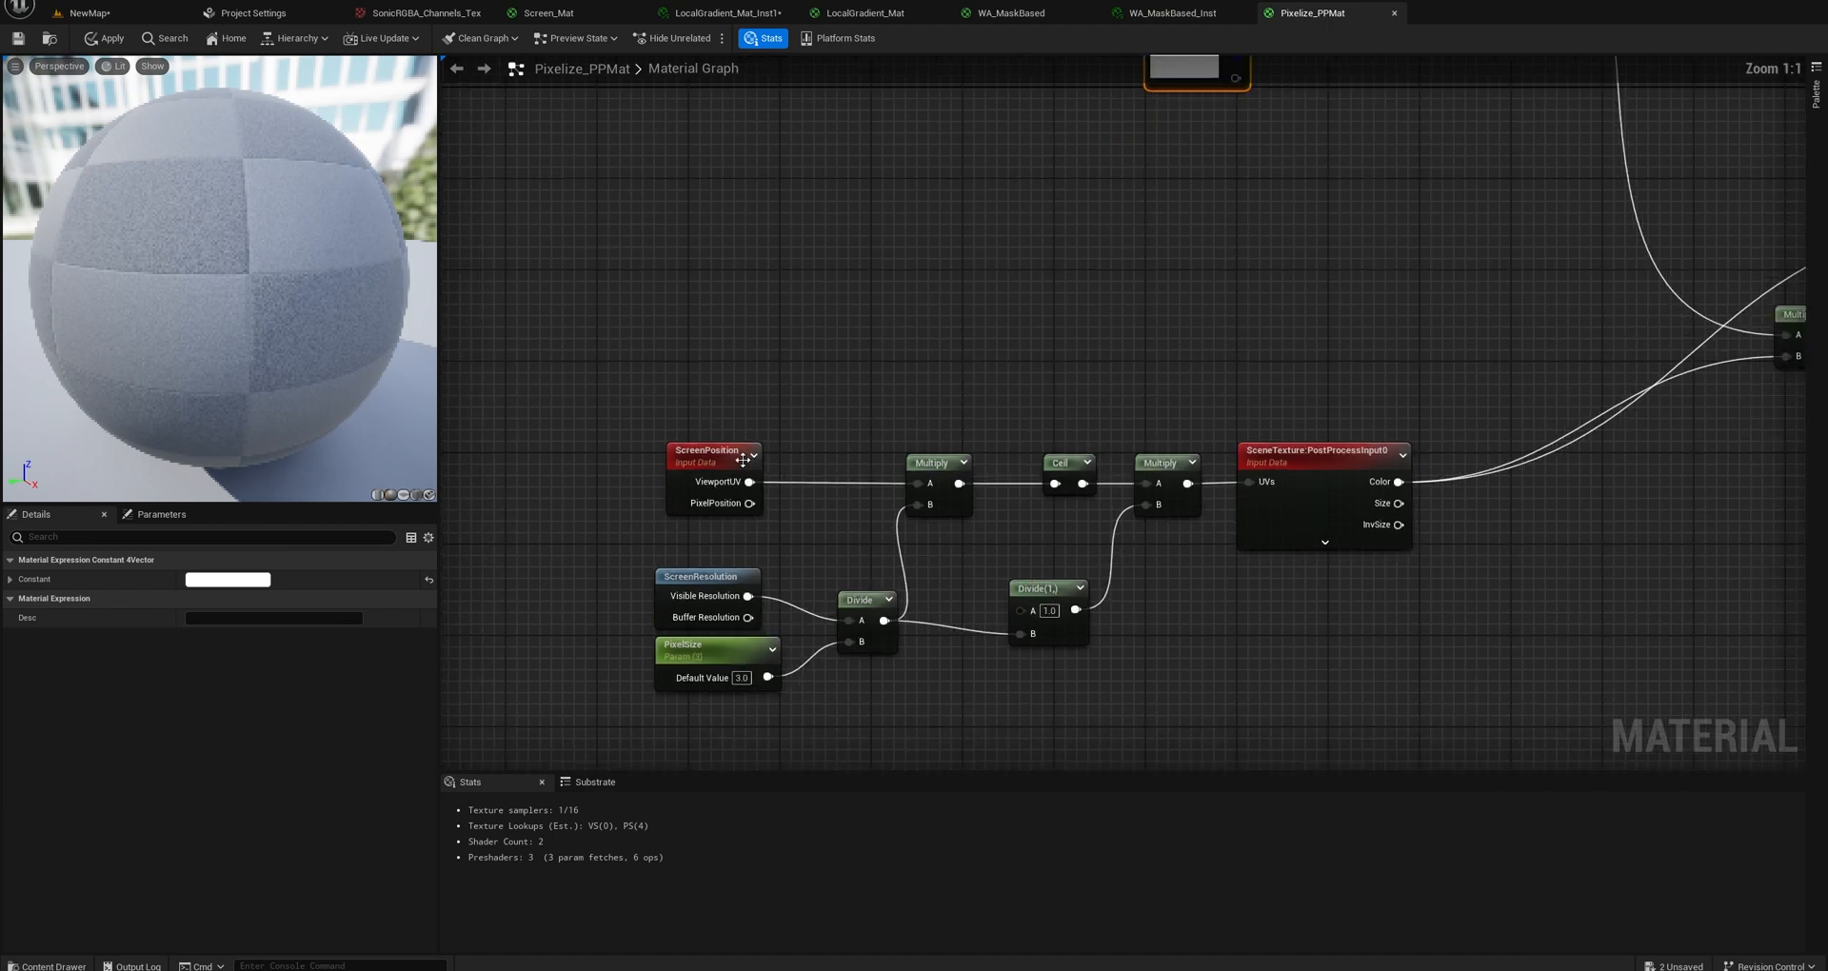
drag(687, 459, 653, 315)
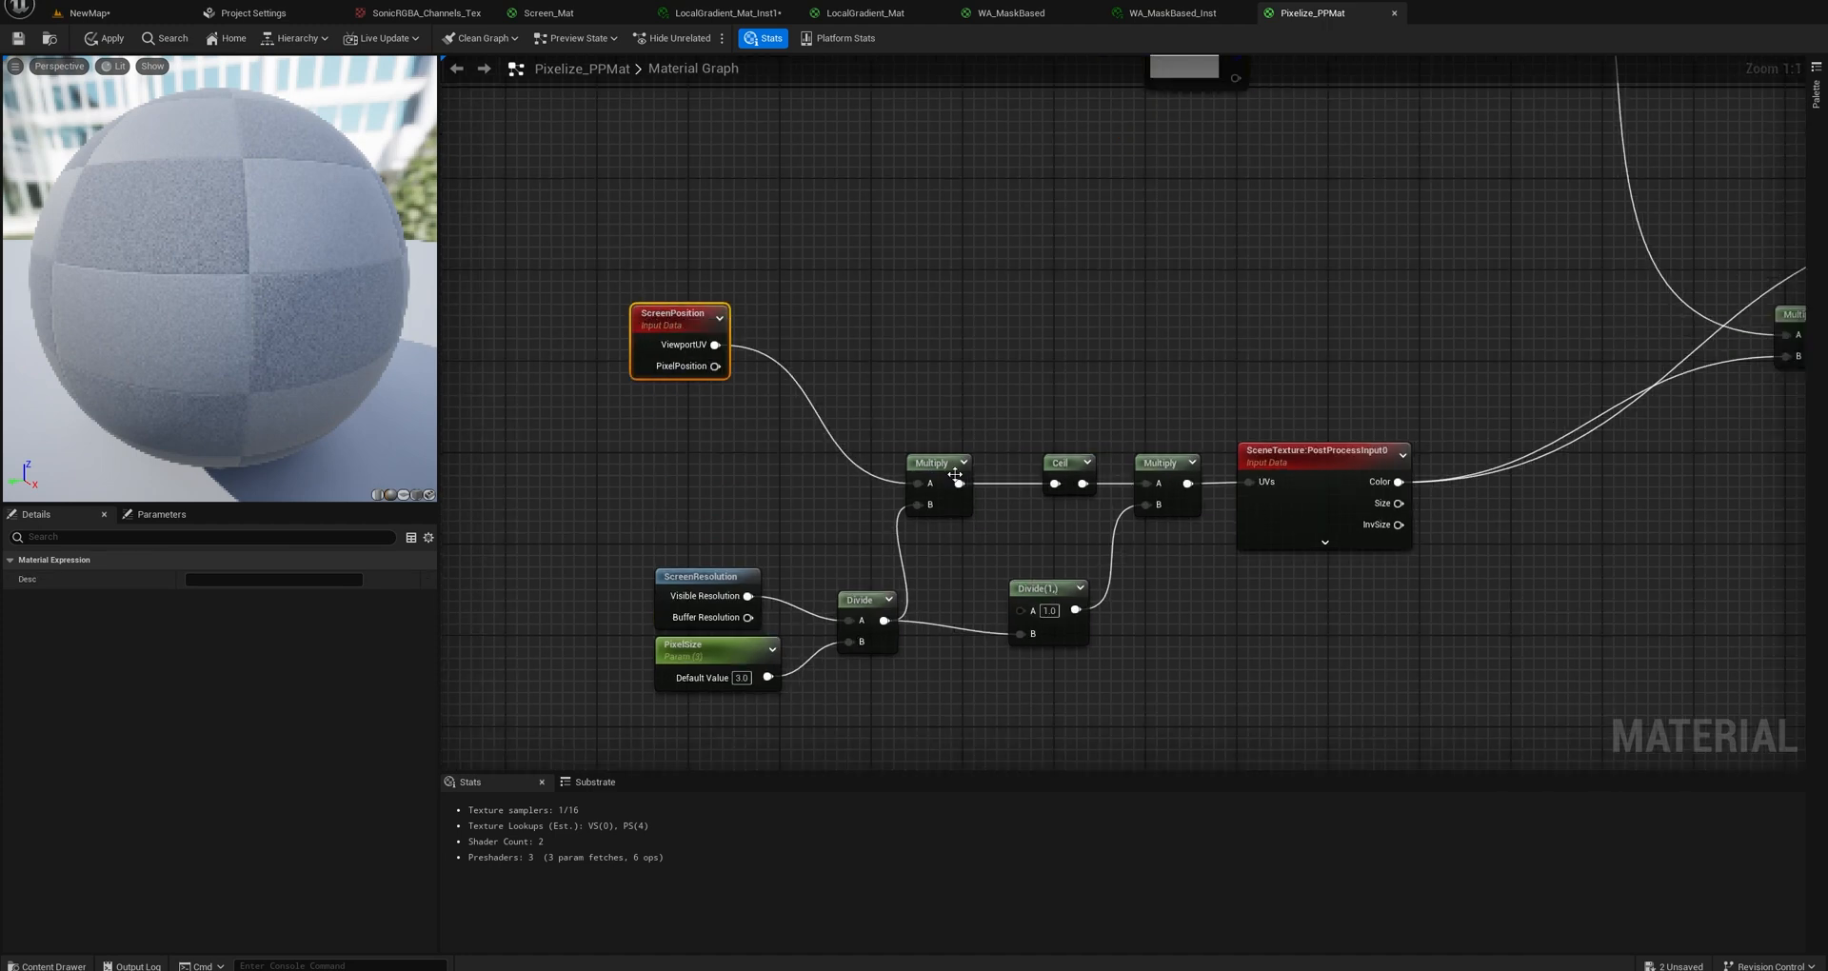
drag(955, 474, 942, 400)
drag(868, 591, 852, 464)
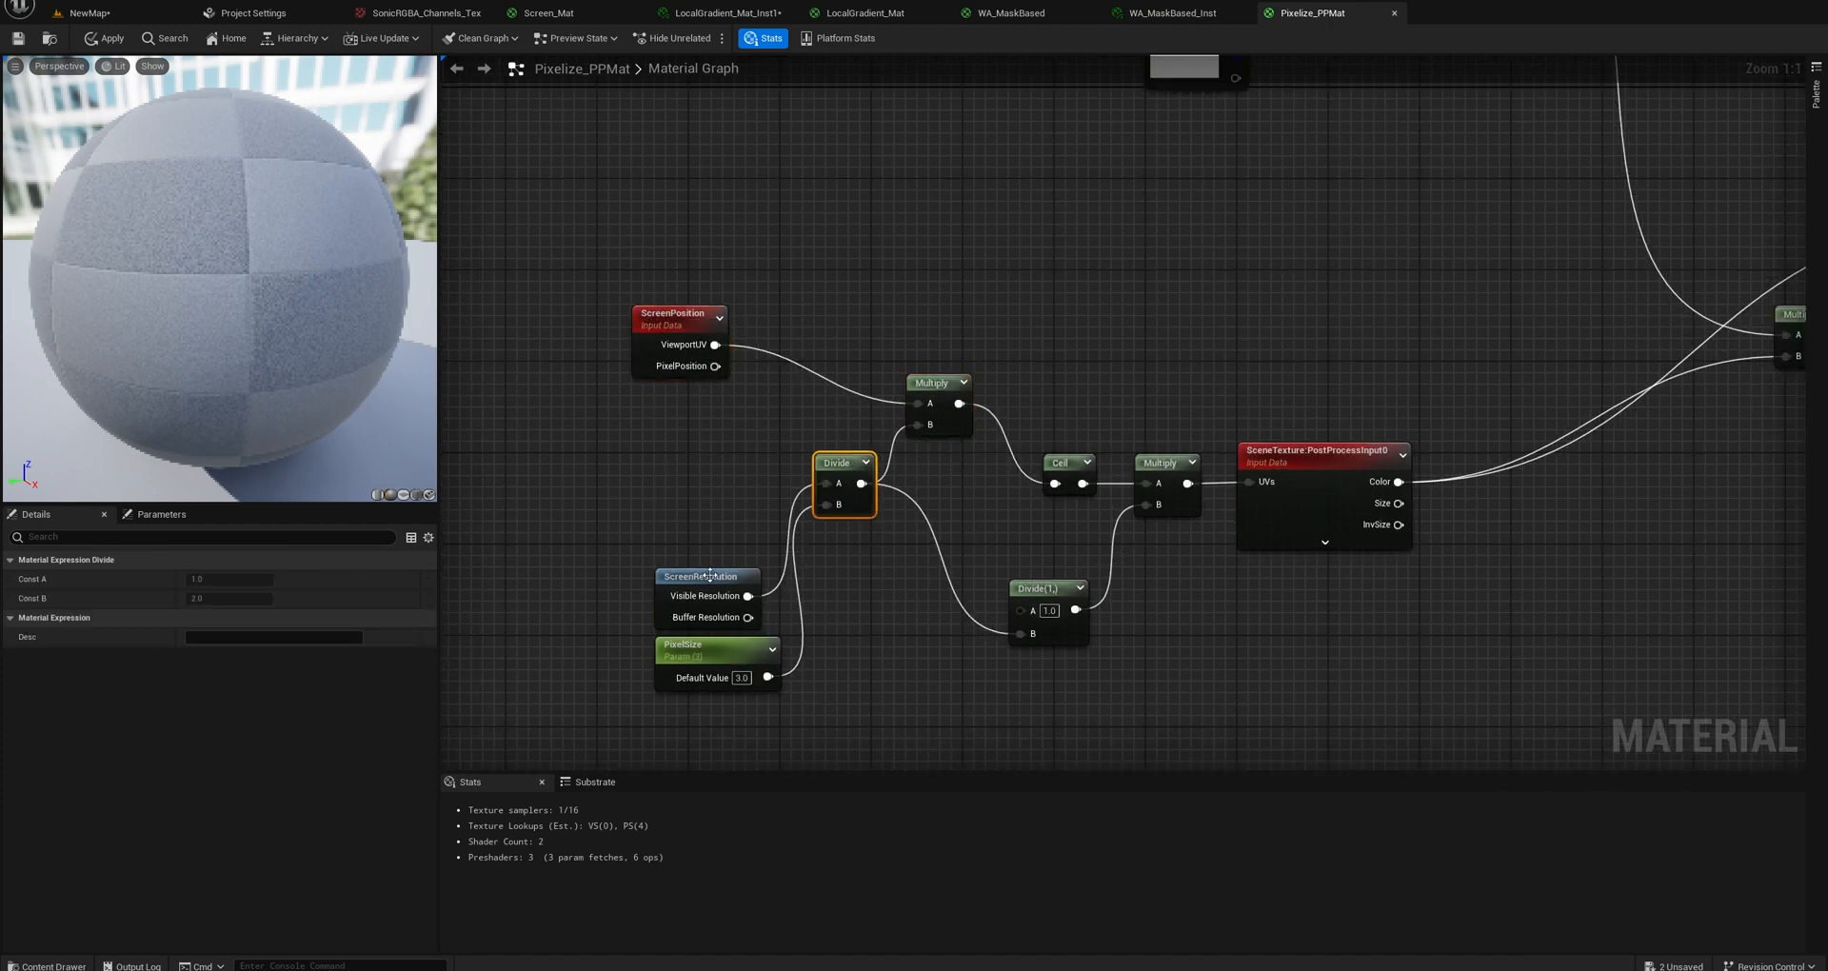
drag(710, 575, 669, 443)
drag(726, 636, 689, 510)
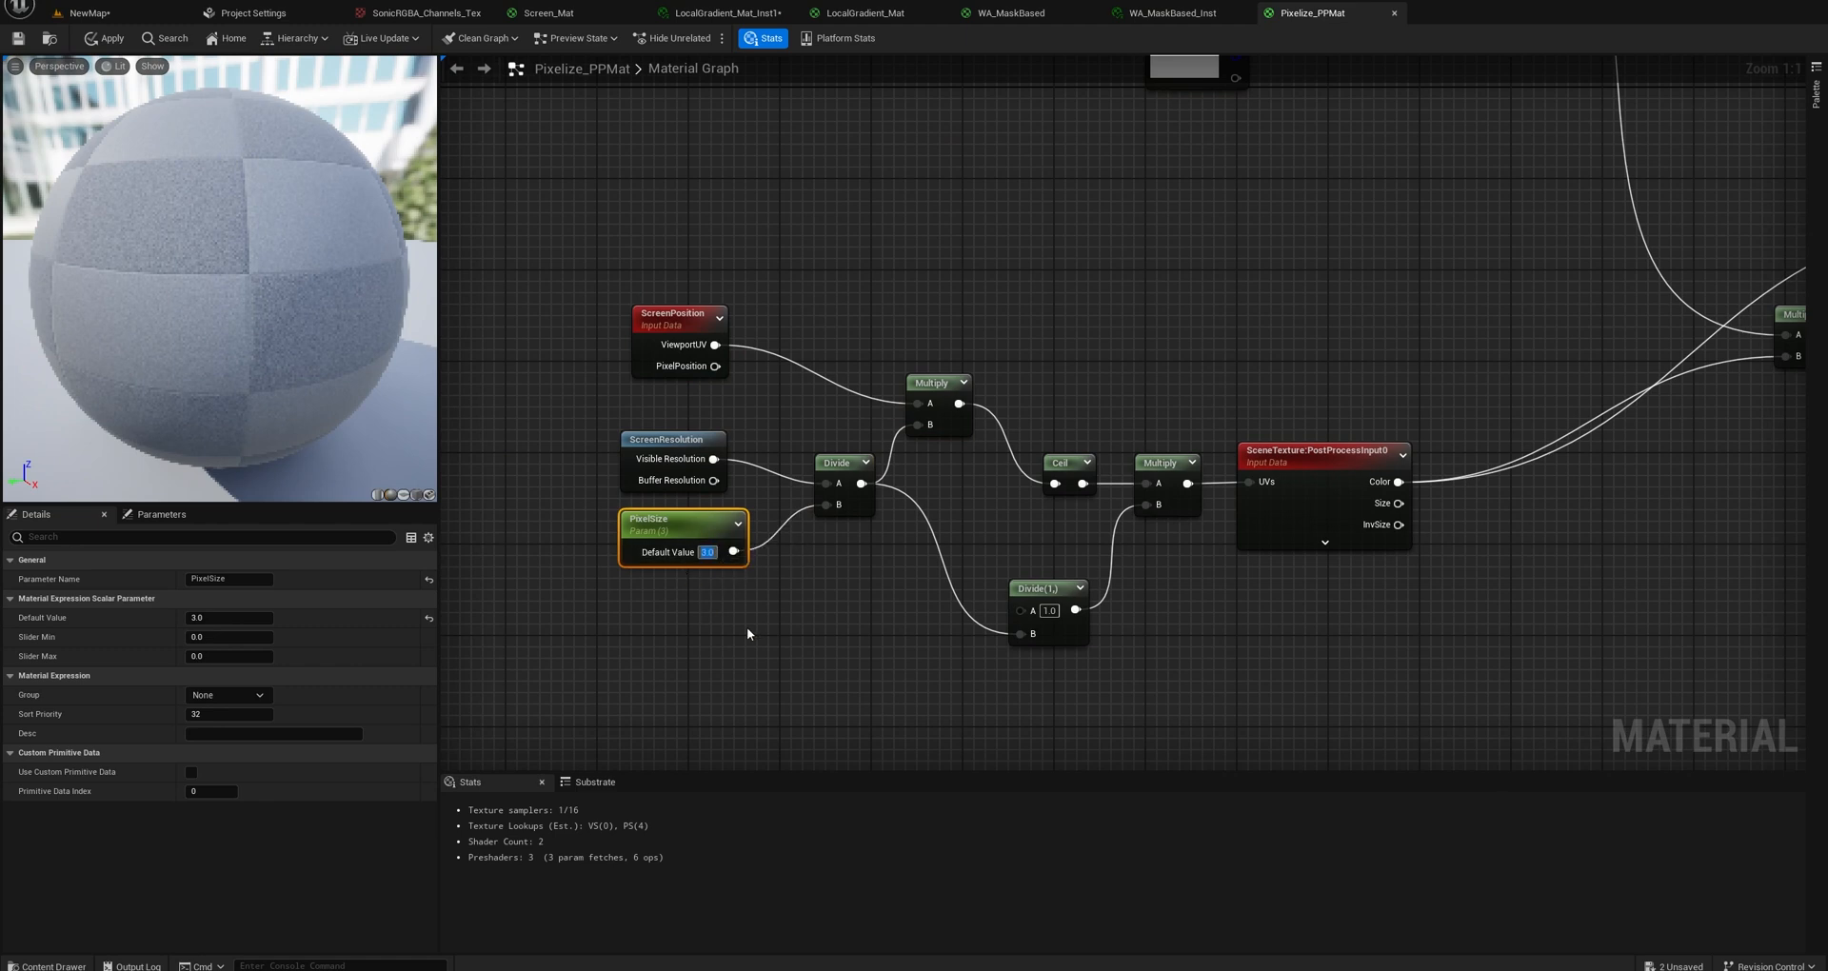
Try a PixelSize default value of 1, set it to 8 and inspect the preview sphere from another angle.
text(1)
key(Return)
text(8)
key(Return)
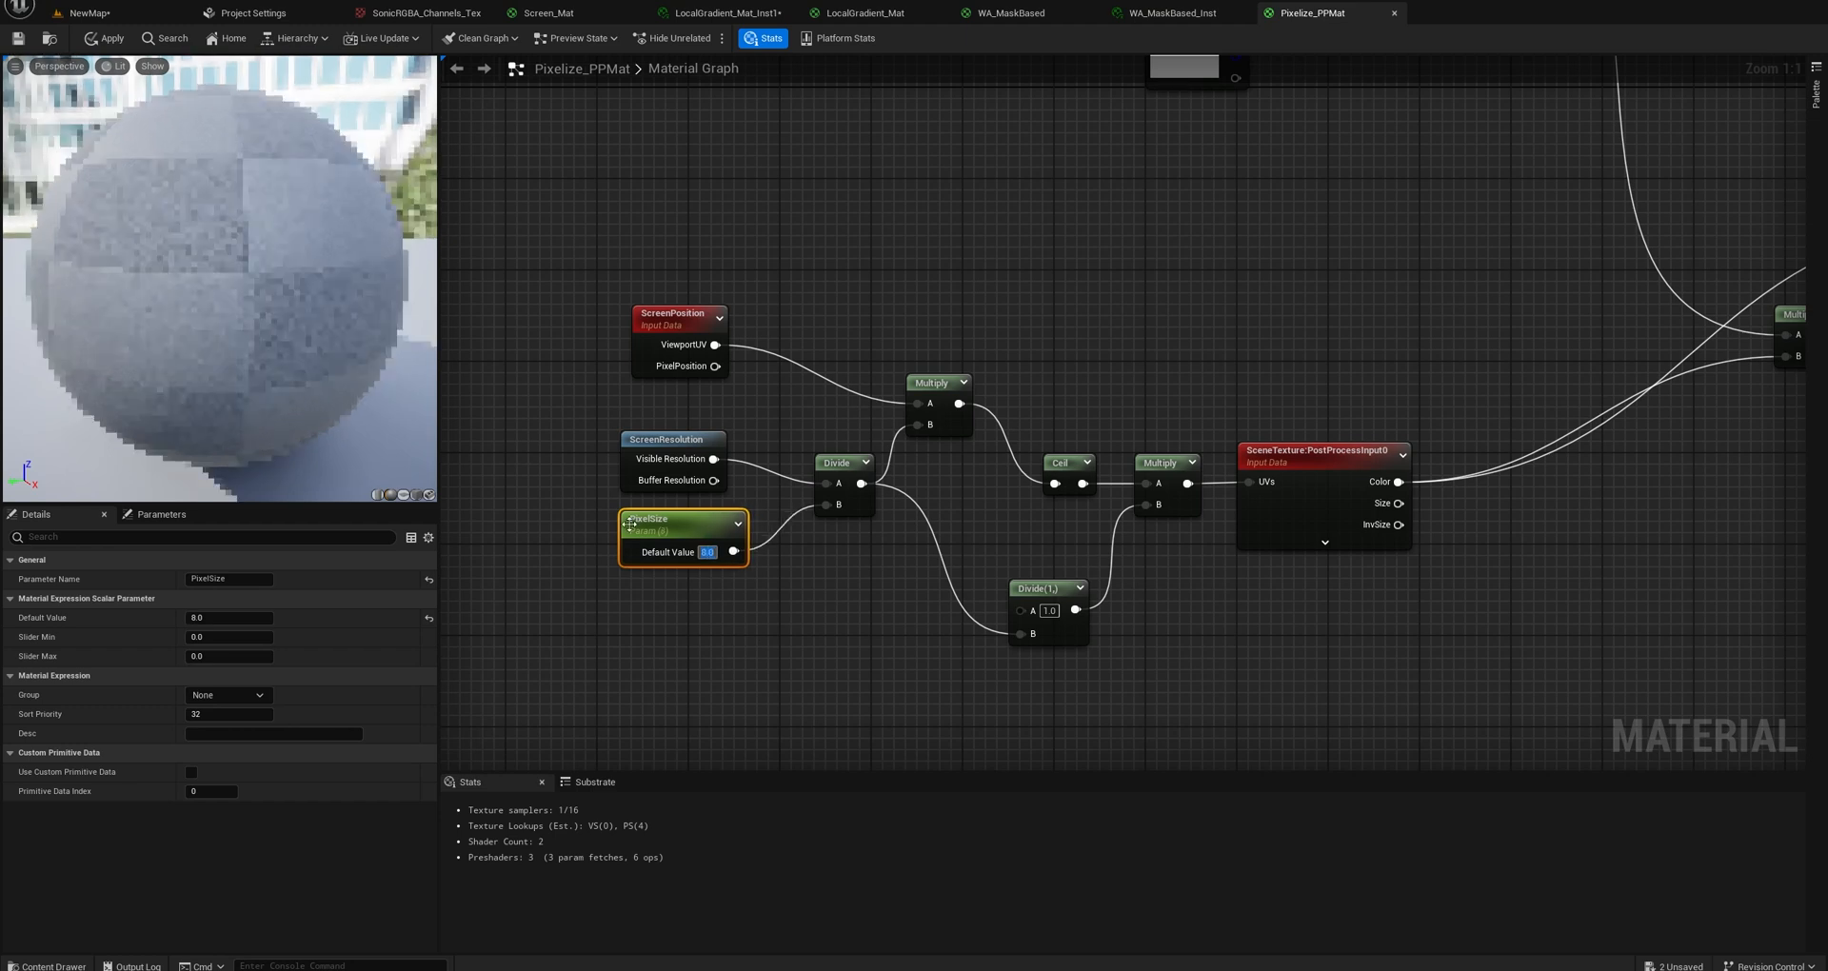
drag(285, 210, 355, 239)
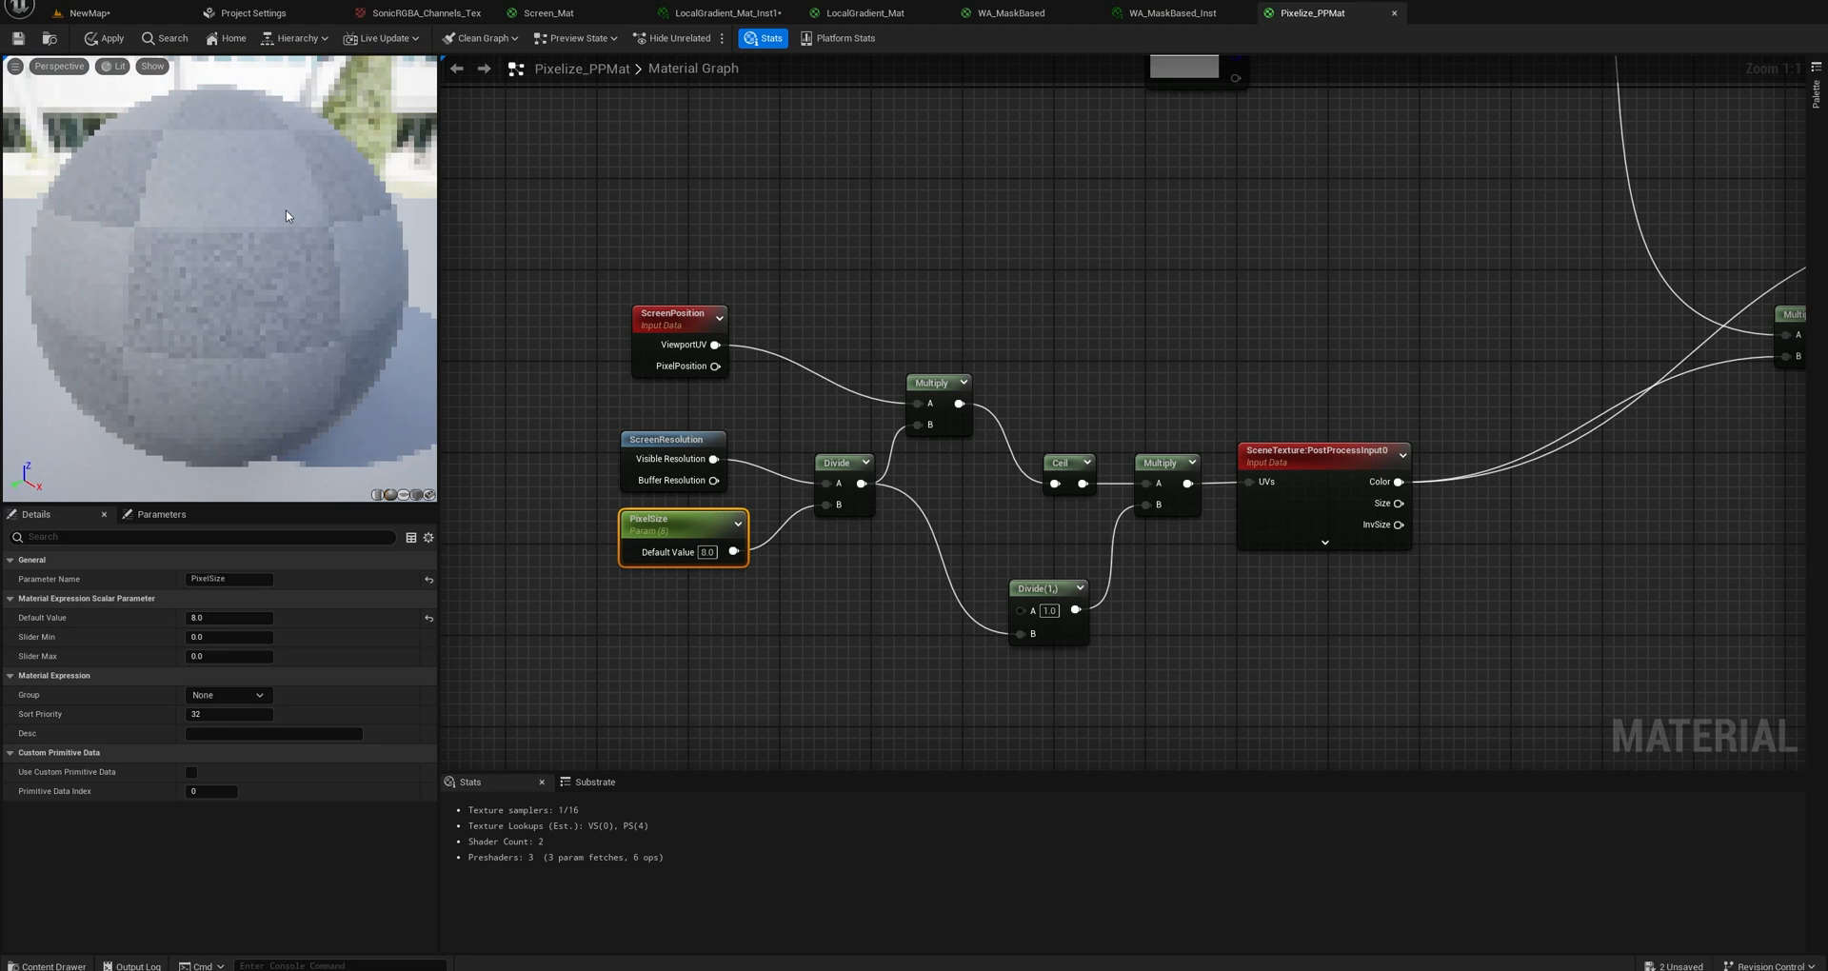
Align the Divide, Multiply and Ceil nodes in a row layout beside ScreenPosition and ScreenResolution, with Divide(1,) below them.
click(817, 473)
drag(817, 473, 794, 450)
drag(925, 395, 925, 338)
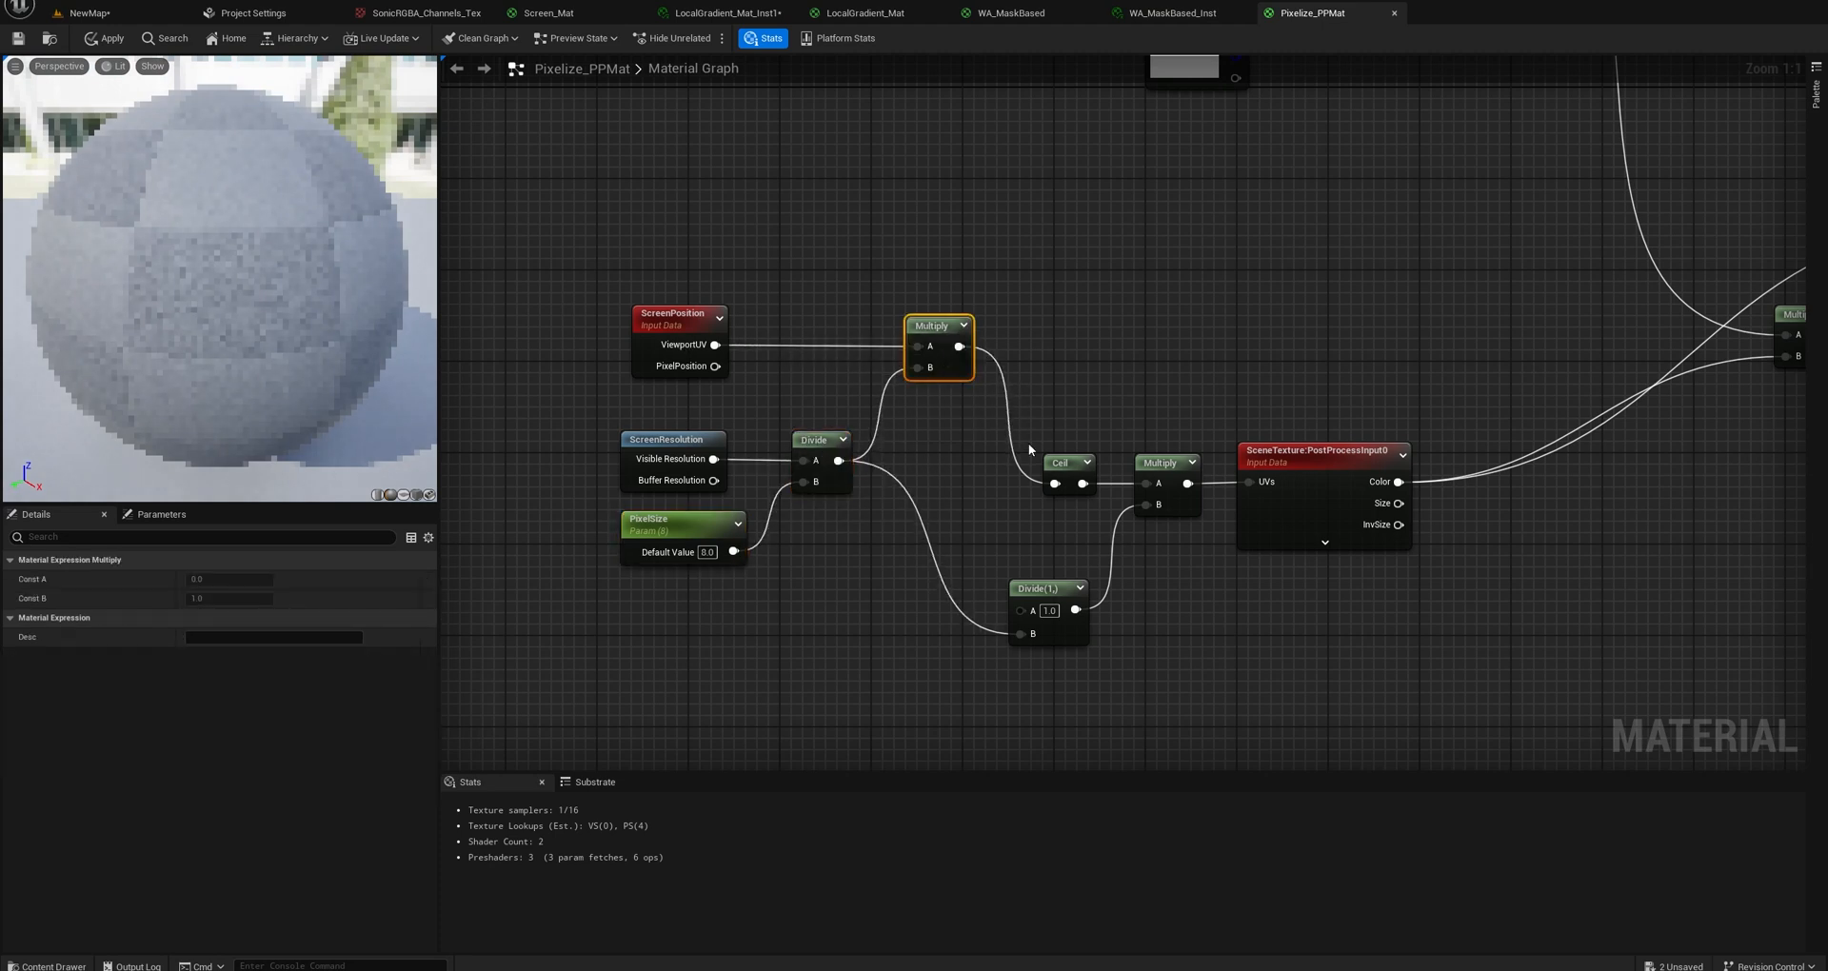
drag(1061, 472, 1017, 336)
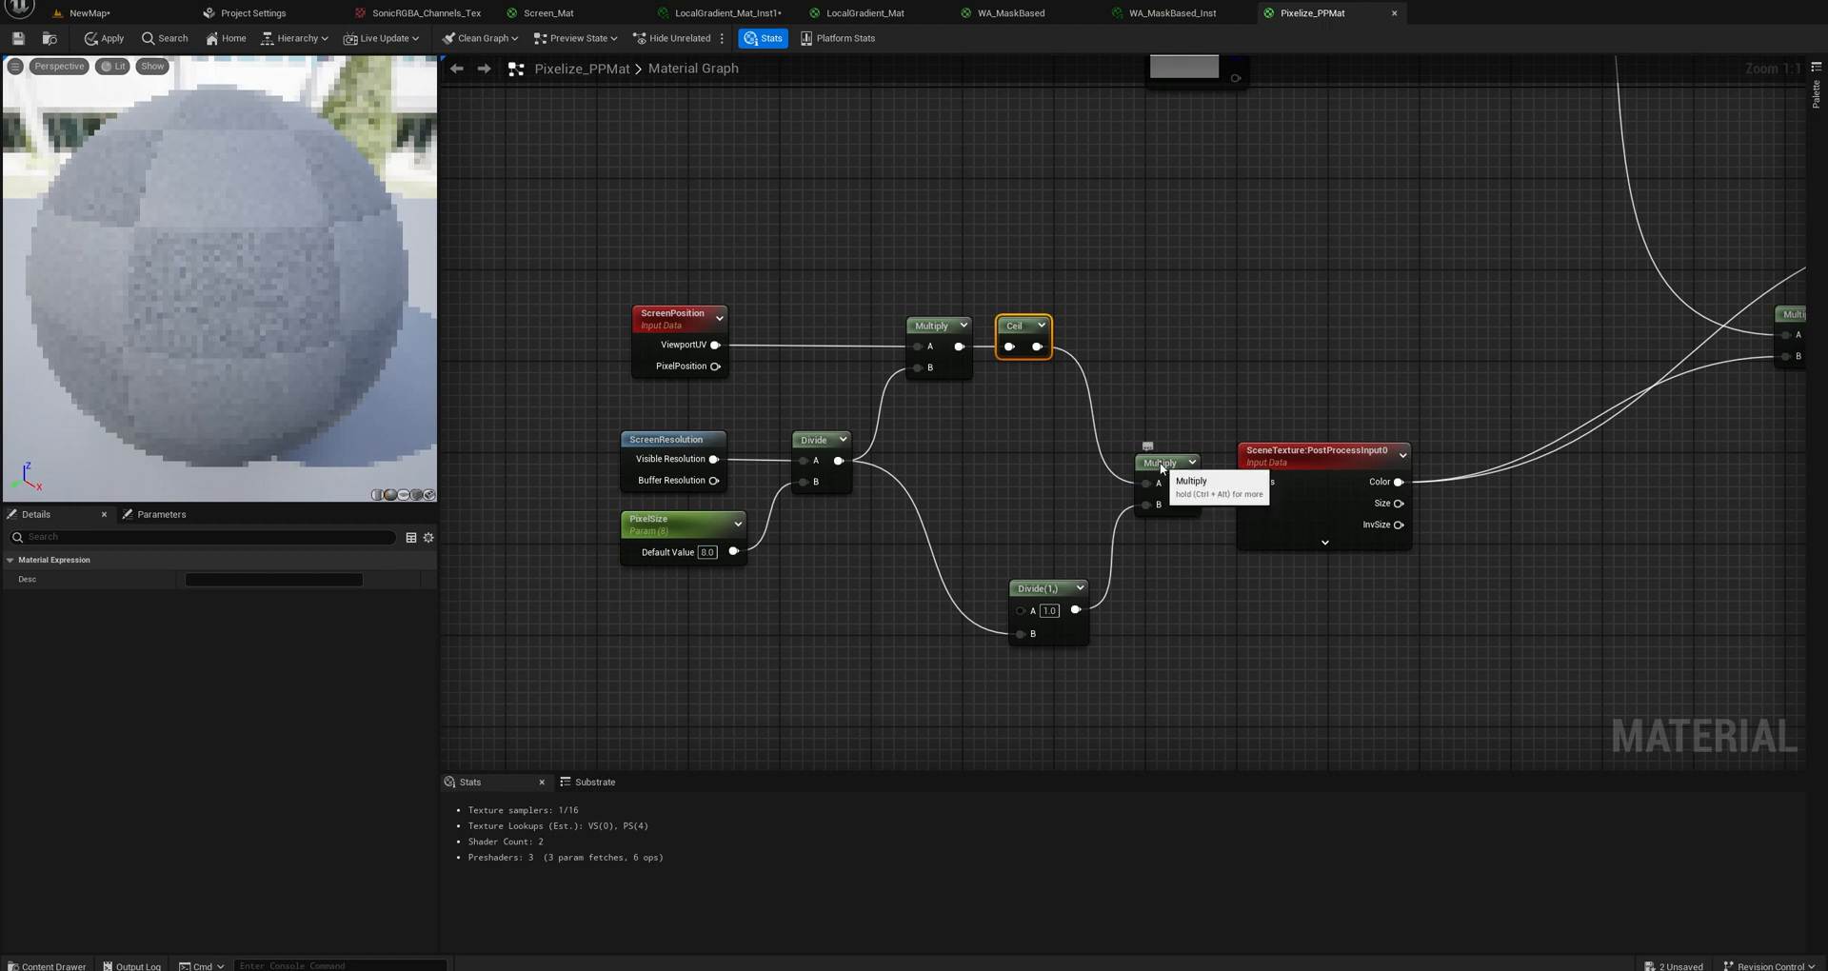
drag(1162, 468, 1140, 333)
drag(1046, 591, 986, 502)
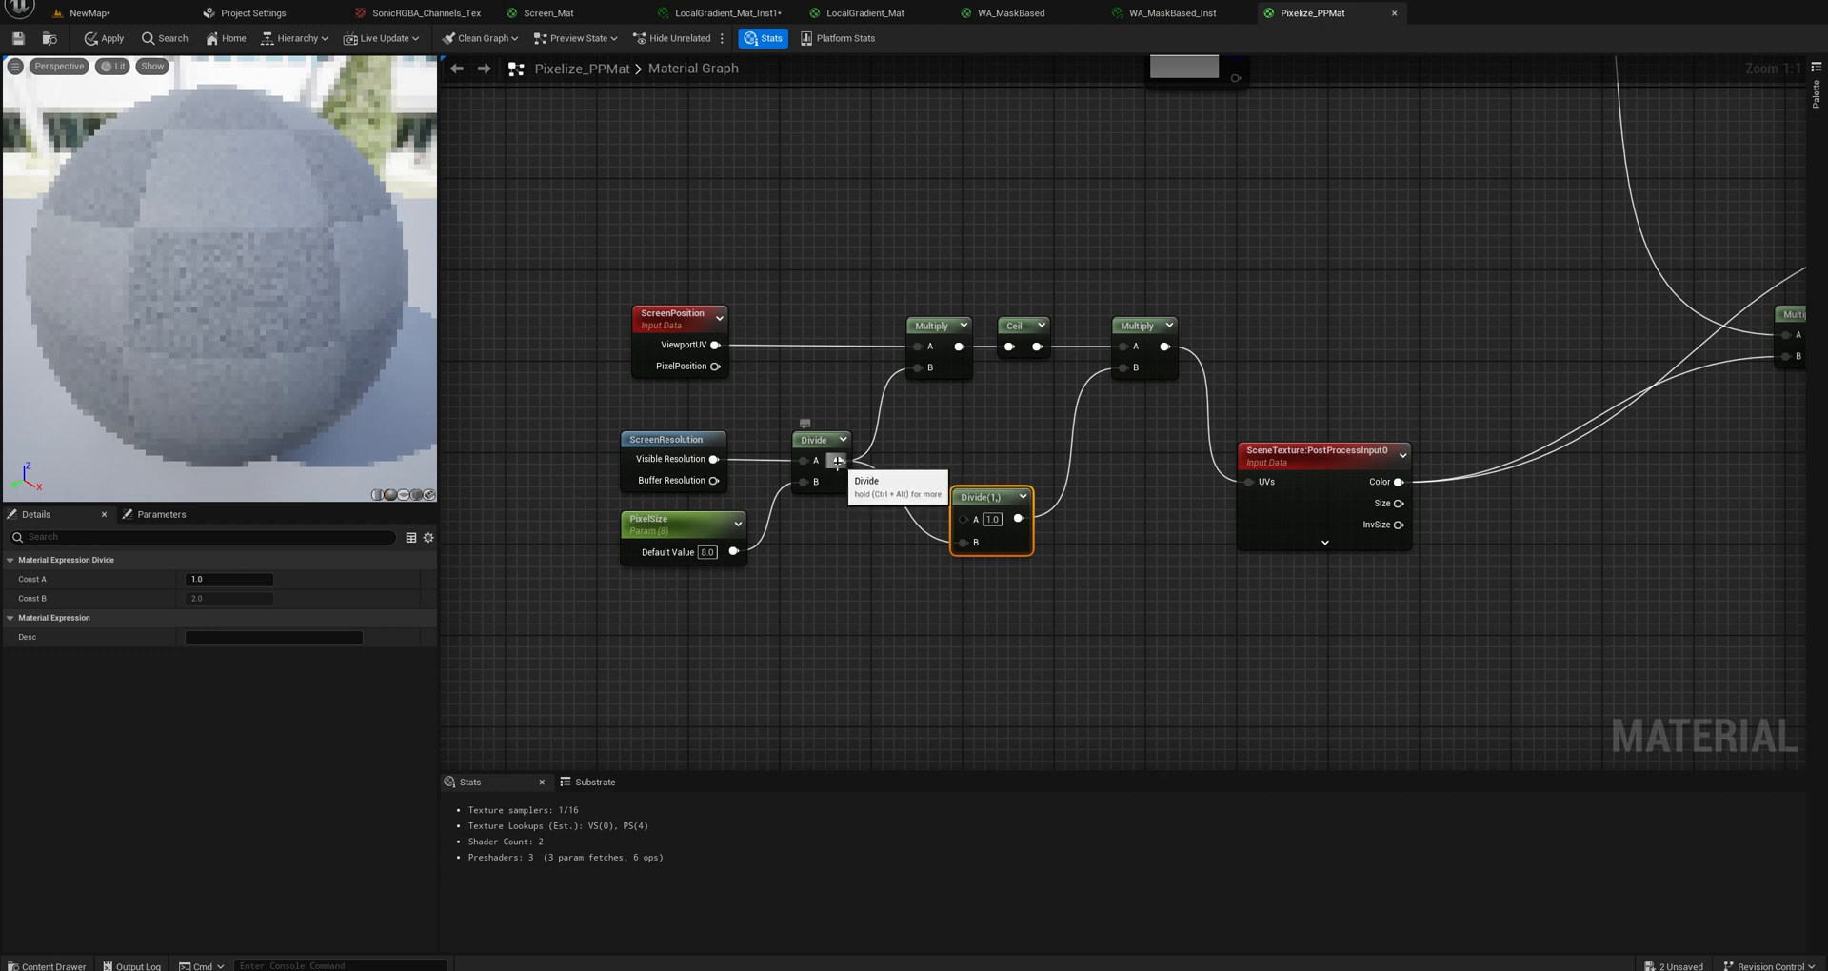
Try feeding the first Divide straight into the second Multiply's B input, restore the Divide(1,) link and reposition the lower SceneTexture node.
drag(838, 461, 1124, 369)
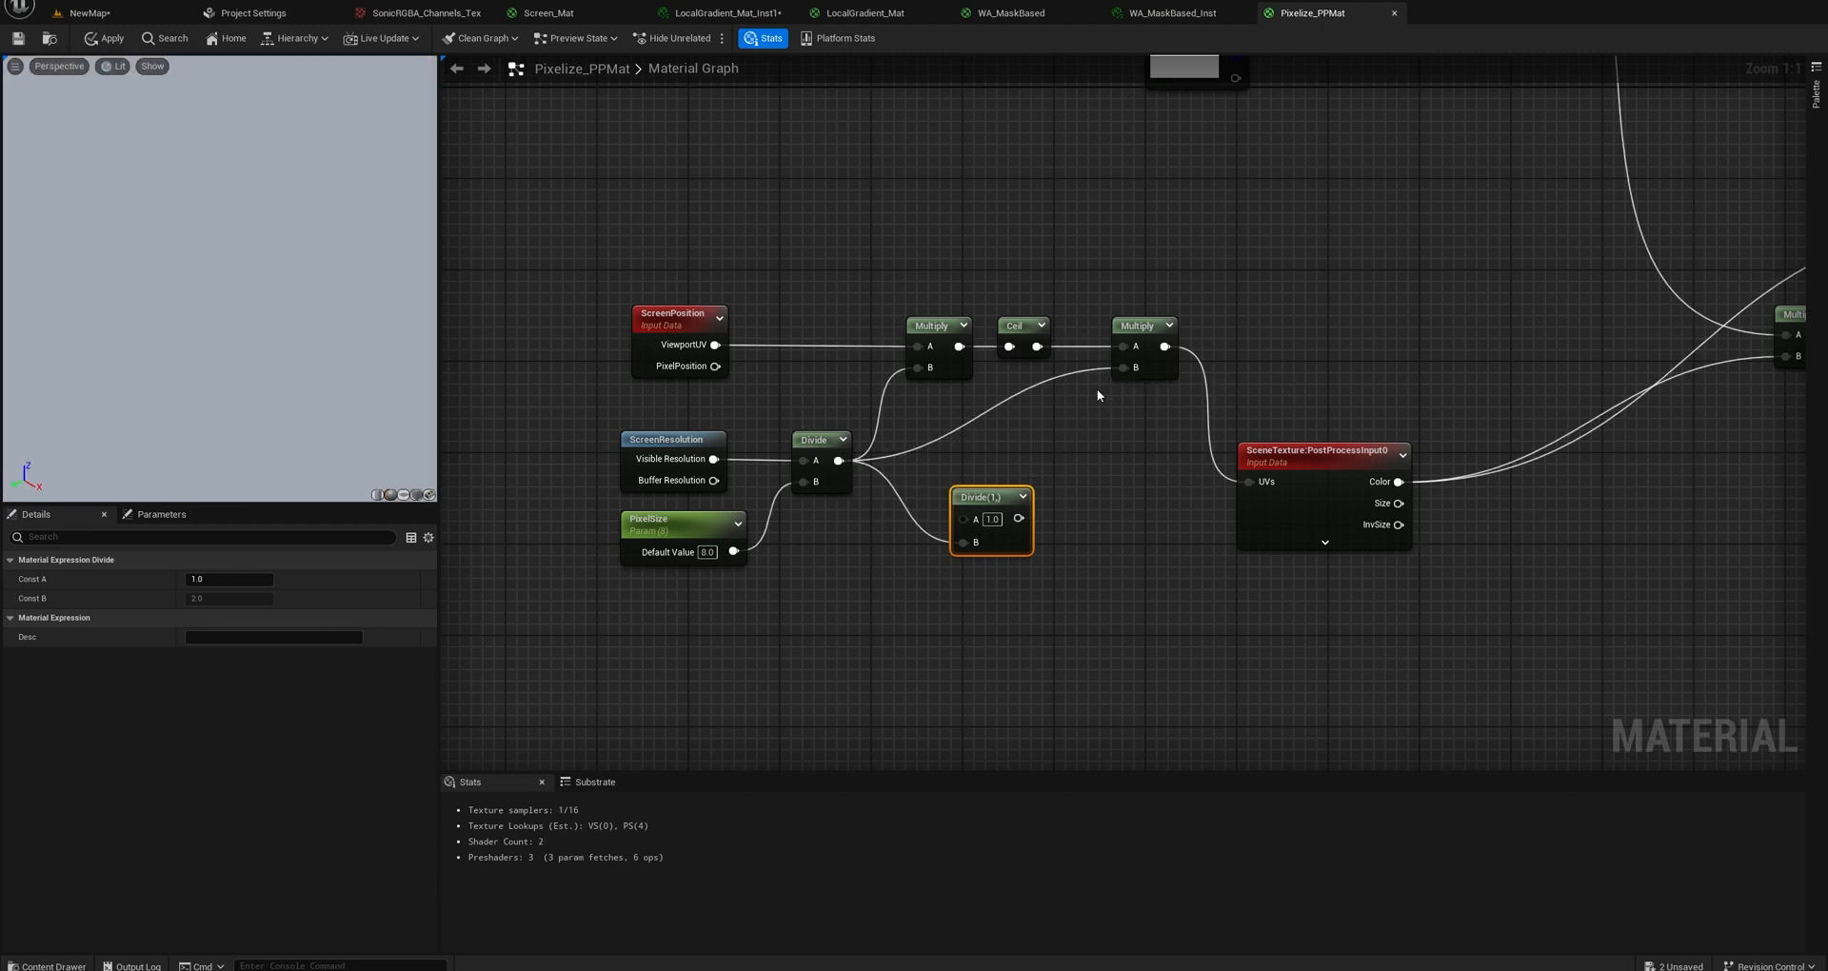
drag(1018, 519, 1128, 364)
right_drag(1322, 451, 1032, 444)
drag(1032, 444, 1019, 421)
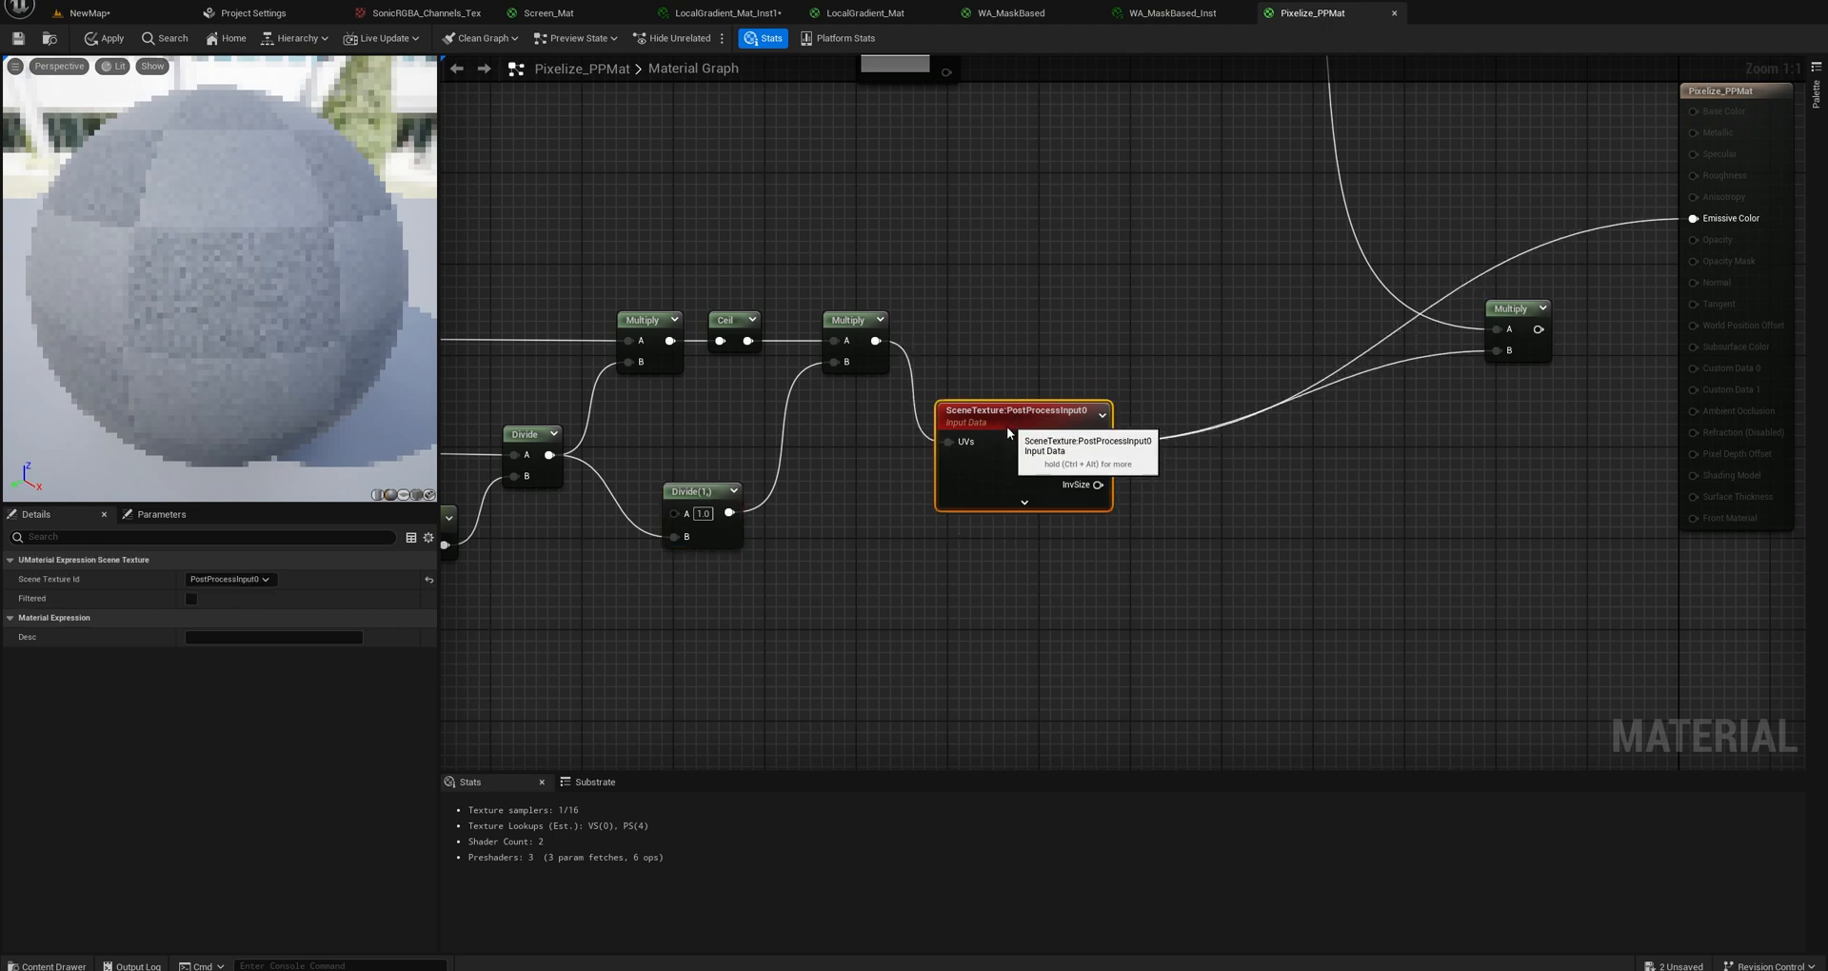
right_drag(1086, 413, 1097, 488)
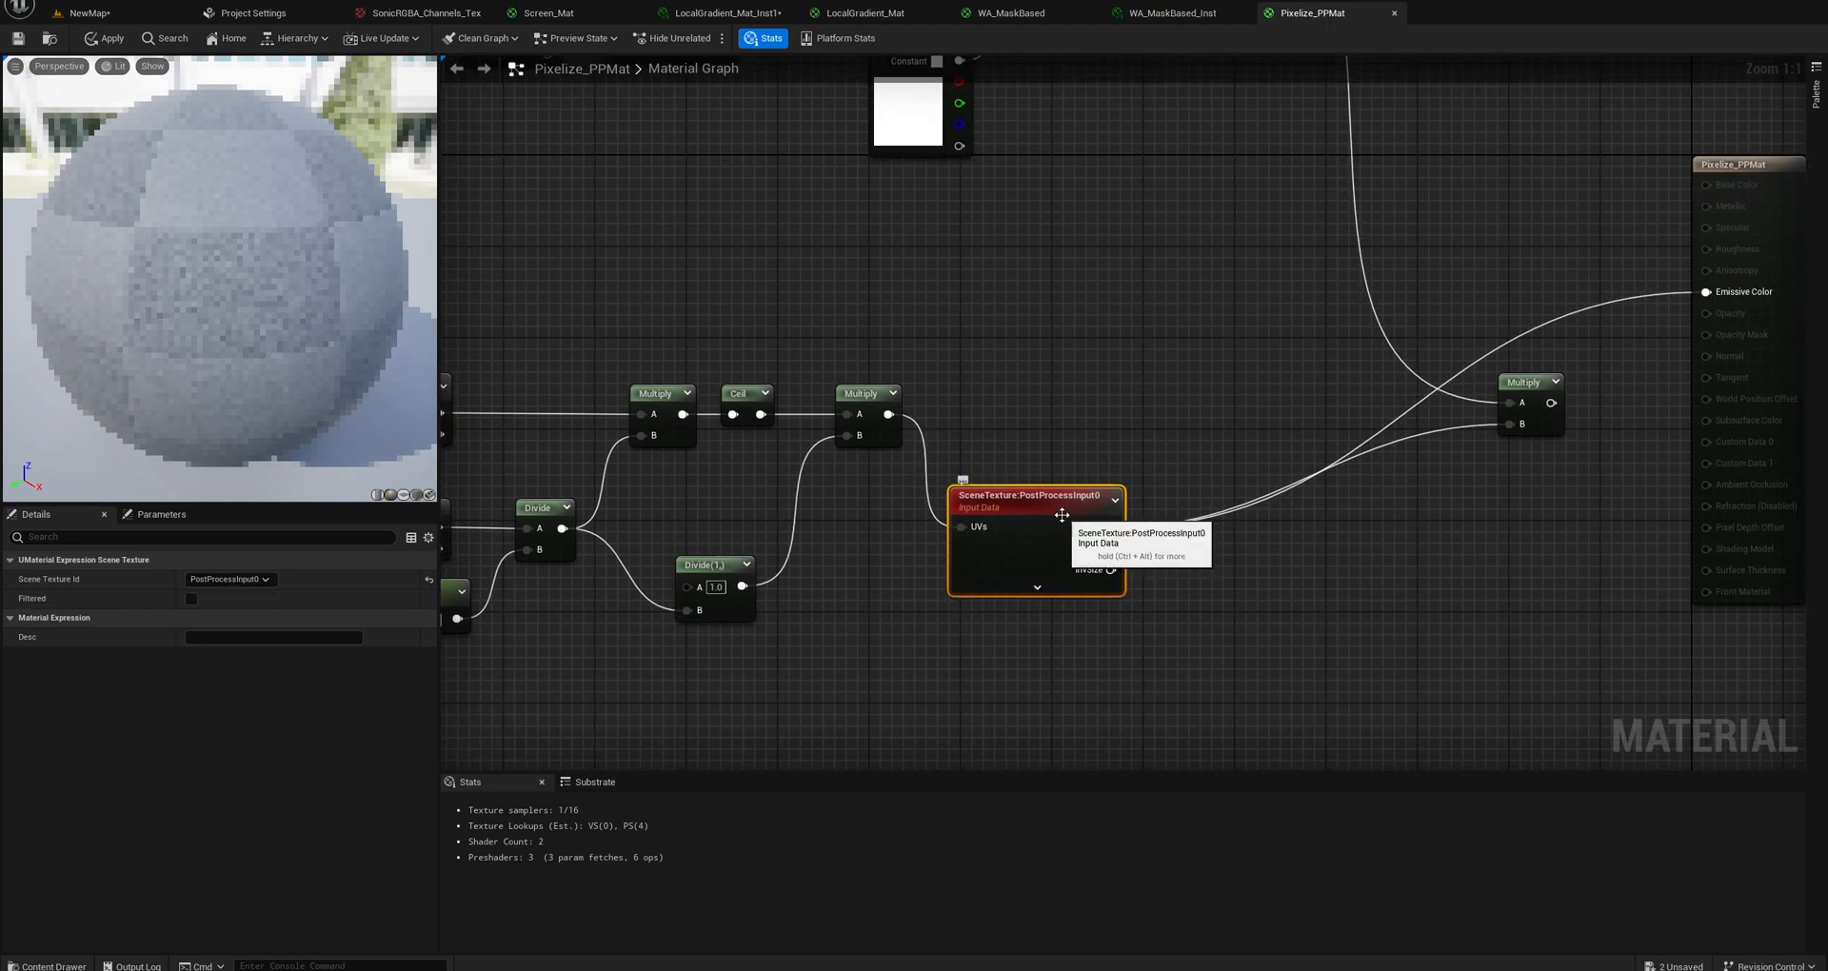
Connect the final Multiply, which combines the colour and pixelation branches, to Emissive Color and review both branches.
scroll(1098, 444, down, 4)
right_drag(1082, 391, 1139, 471)
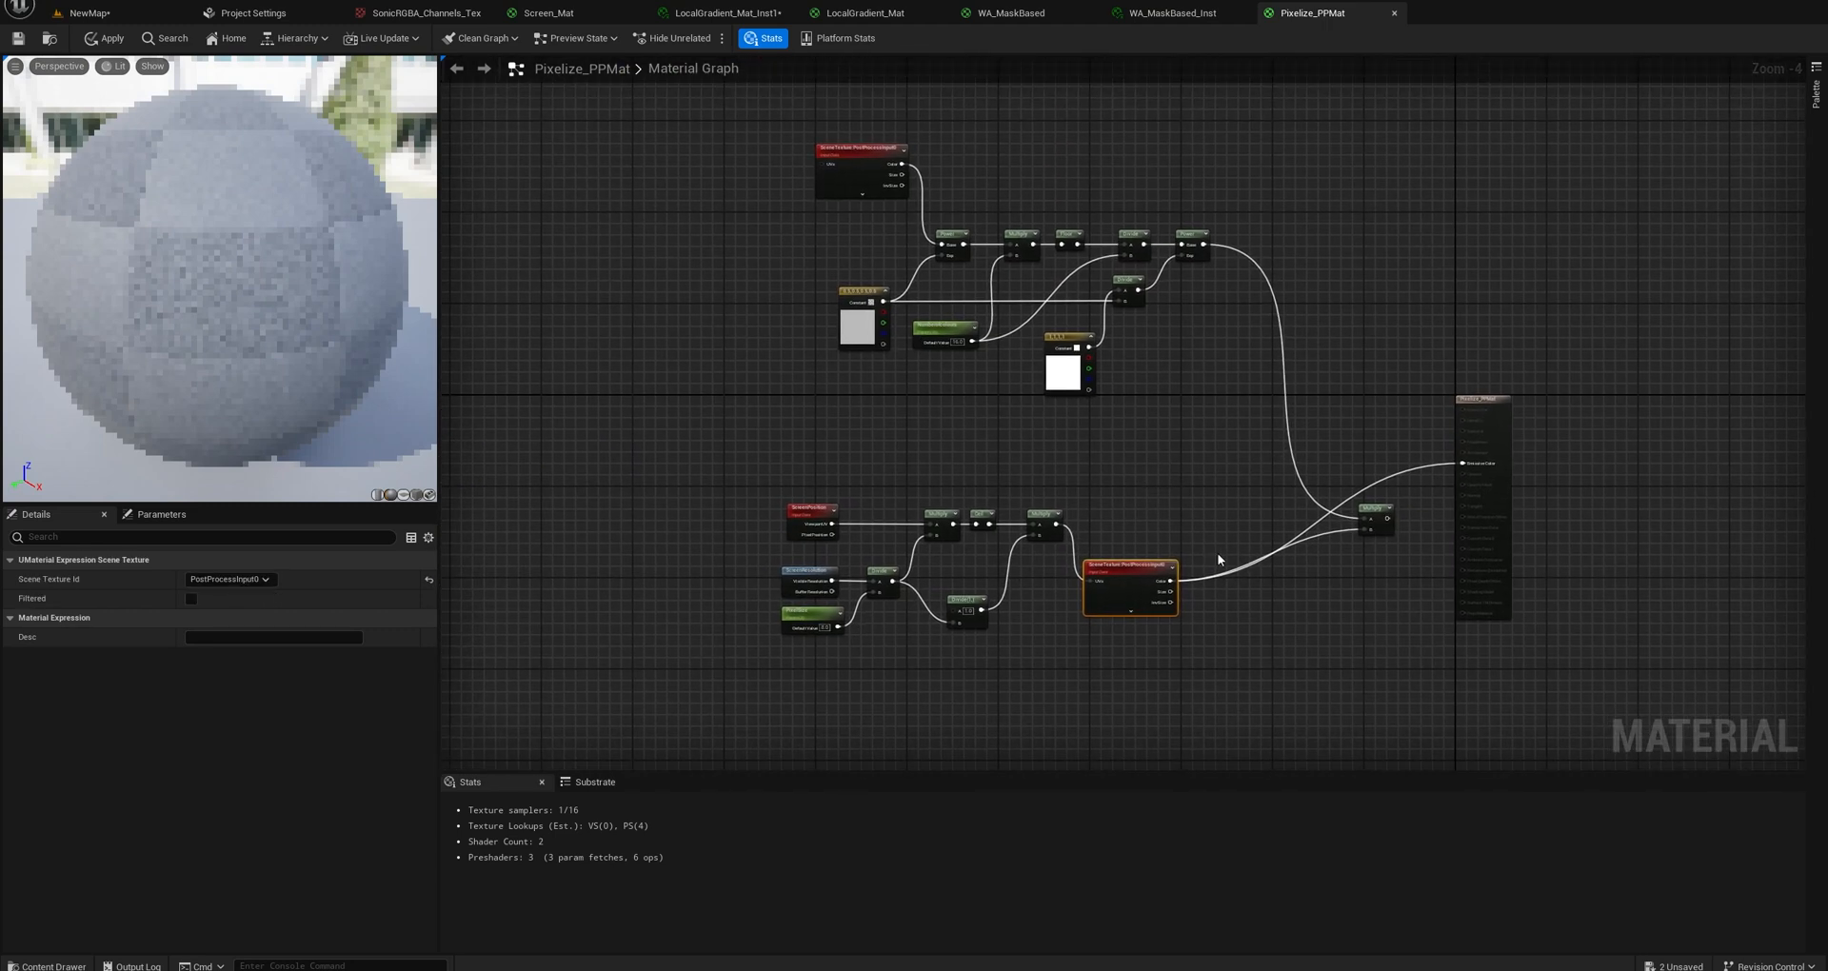
scroll(1345, 535, up, 4)
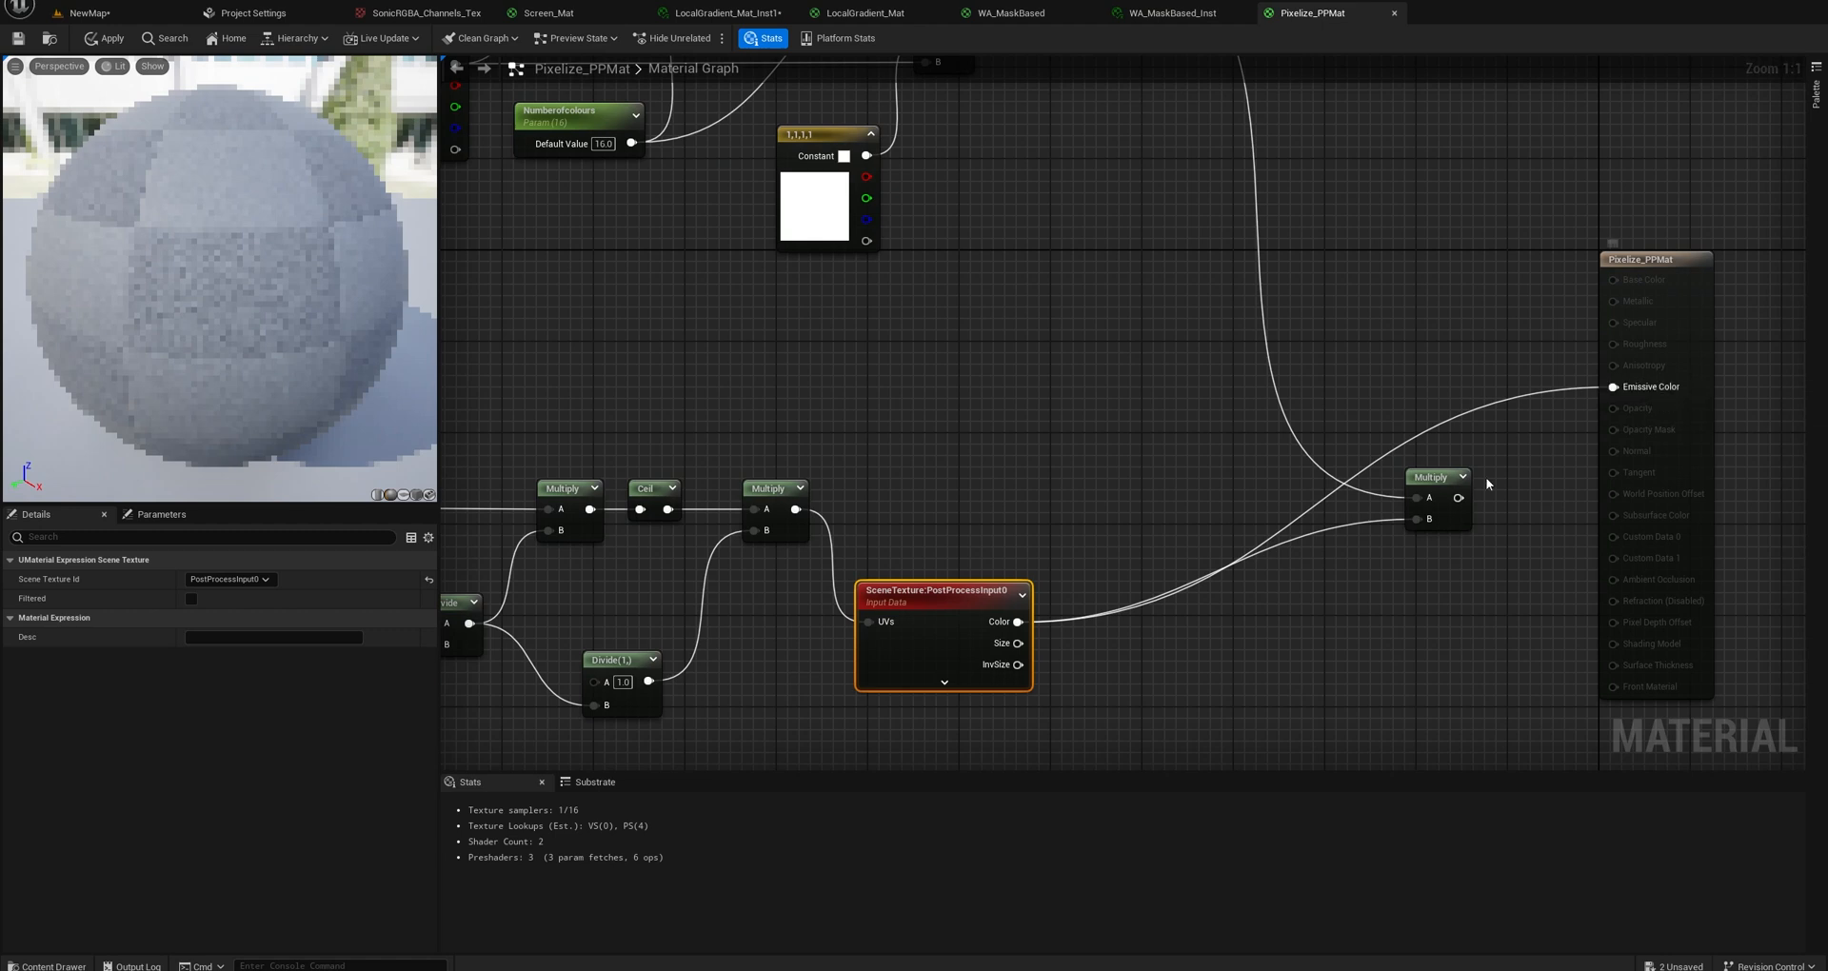
drag(1457, 497, 1613, 386)
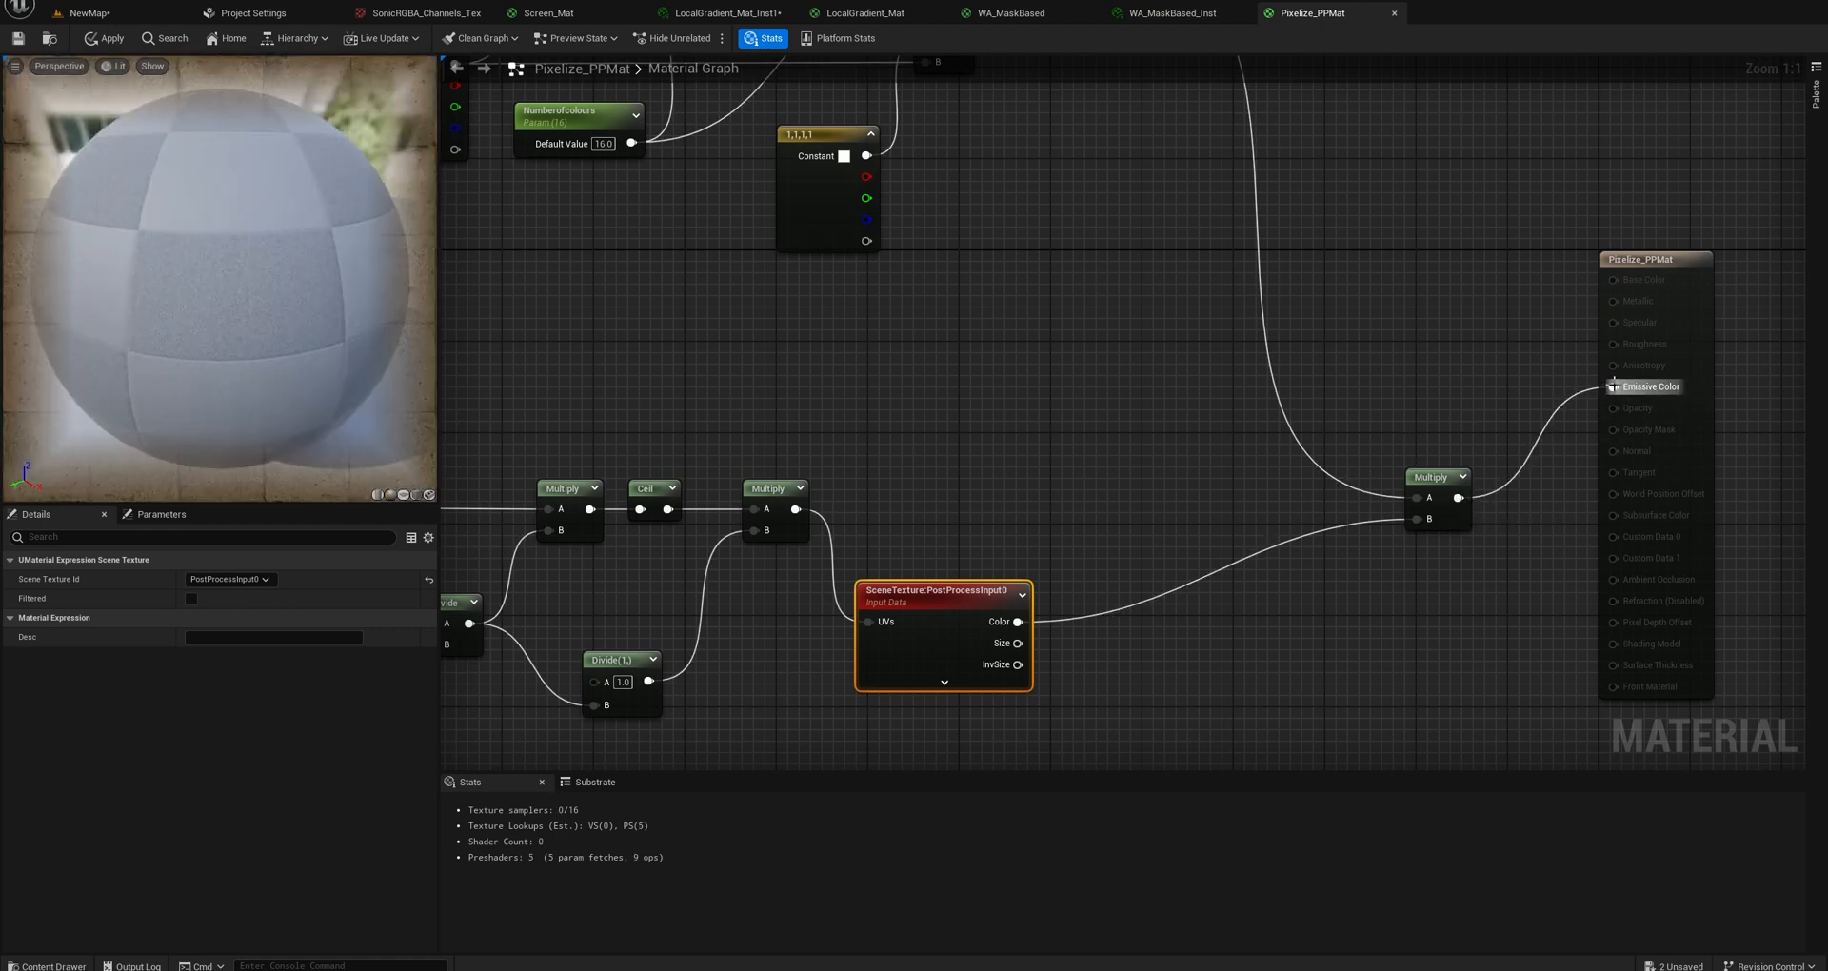
scroll(1057, 459, down, 3)
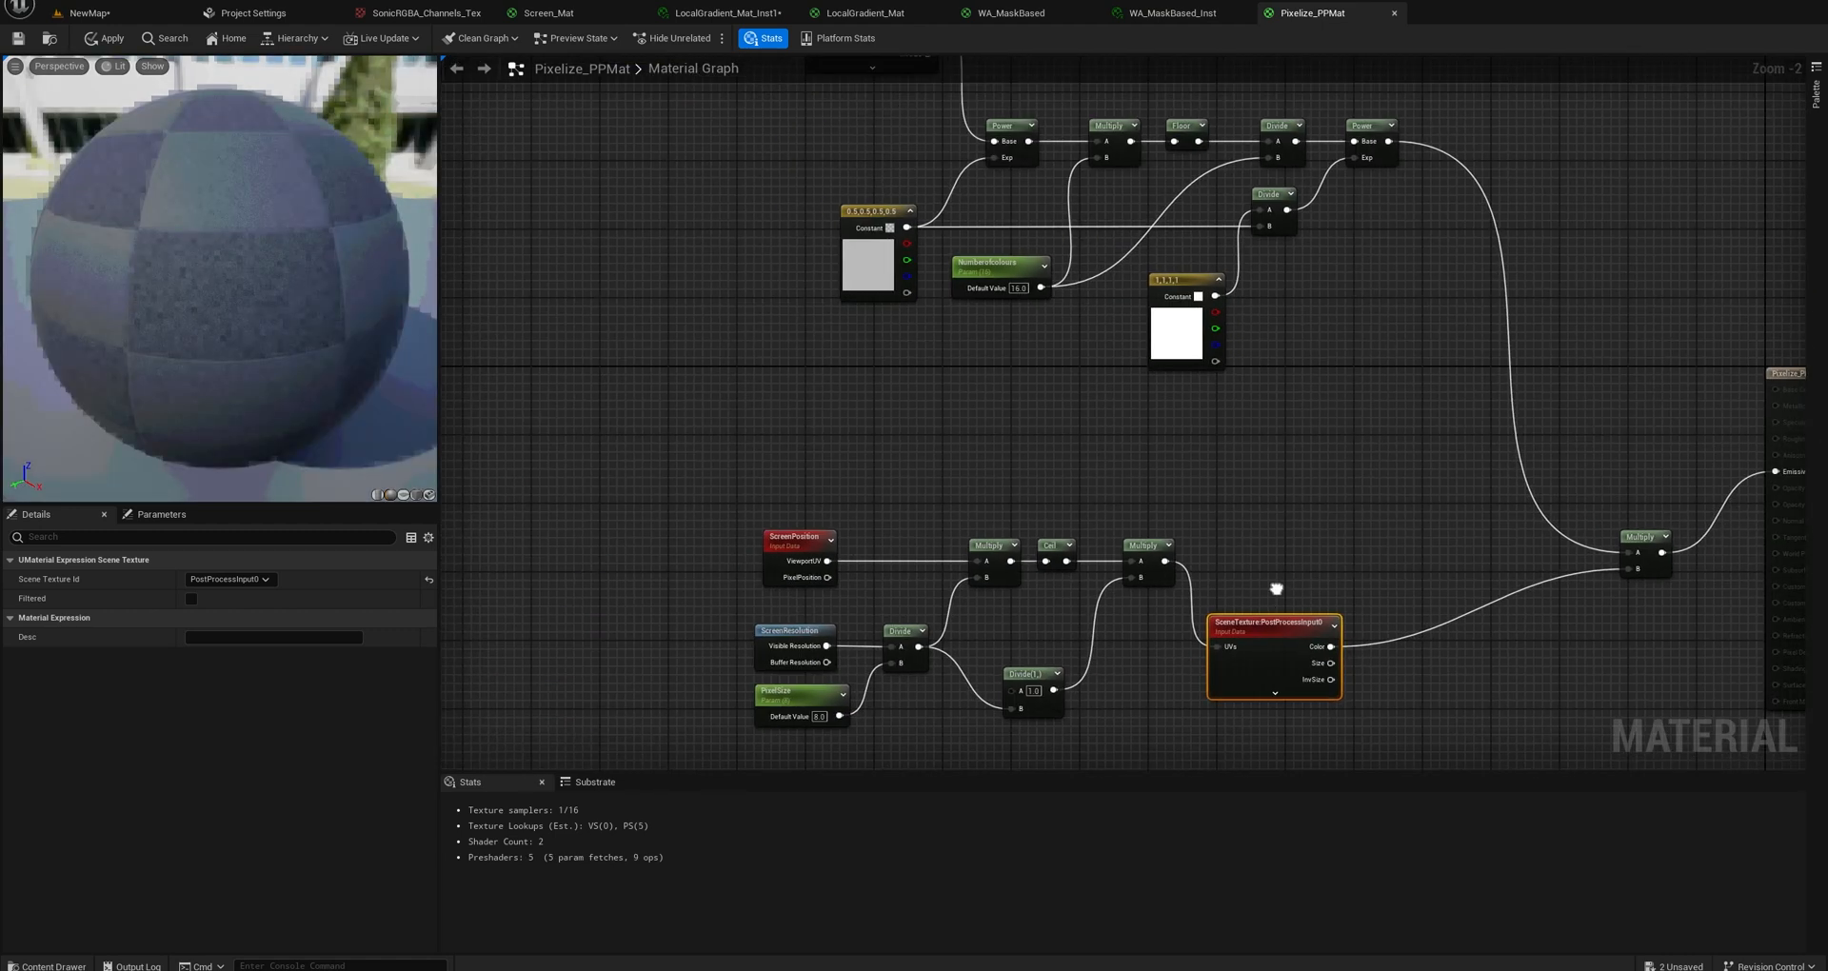
right_drag(1216, 578, 1270, 598)
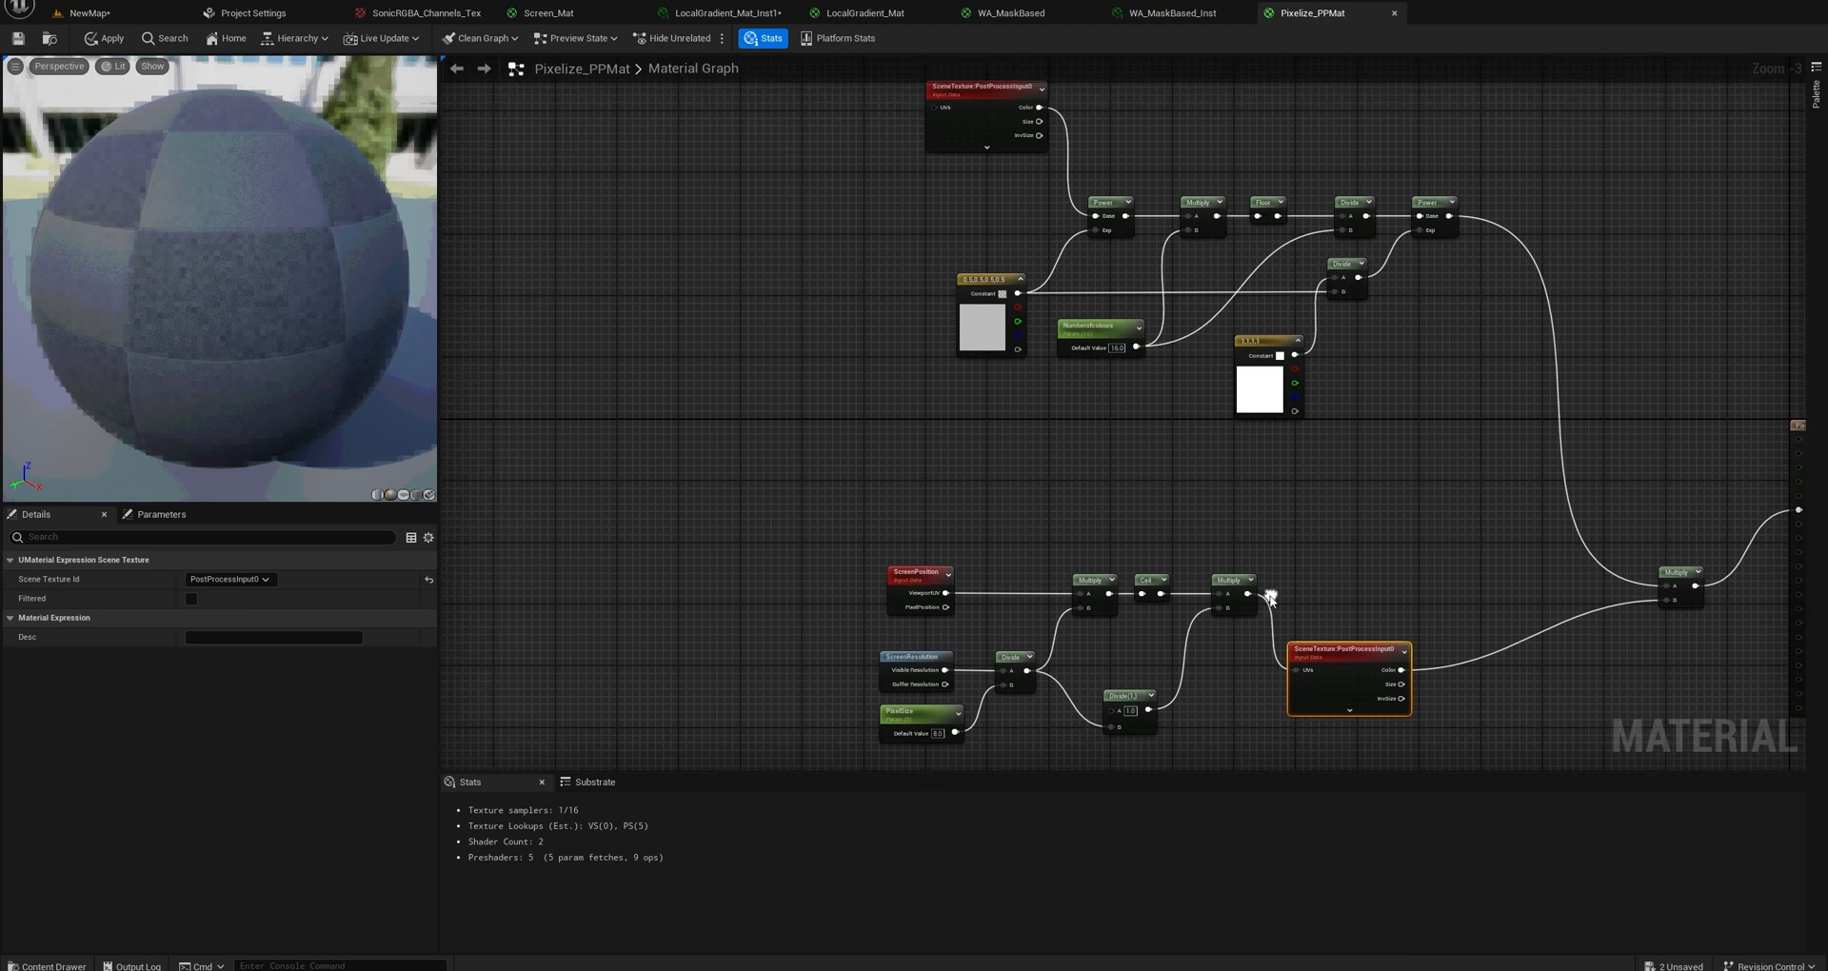
Move the pixelation nodes beside the colour-reduction chain and connect their last Multiply to the upper SceneTexture's UVs input.
drag(1237, 723, 874, 557)
drag(1230, 583, 937, 108)
right_drag(1424, 636, 1218, 583)
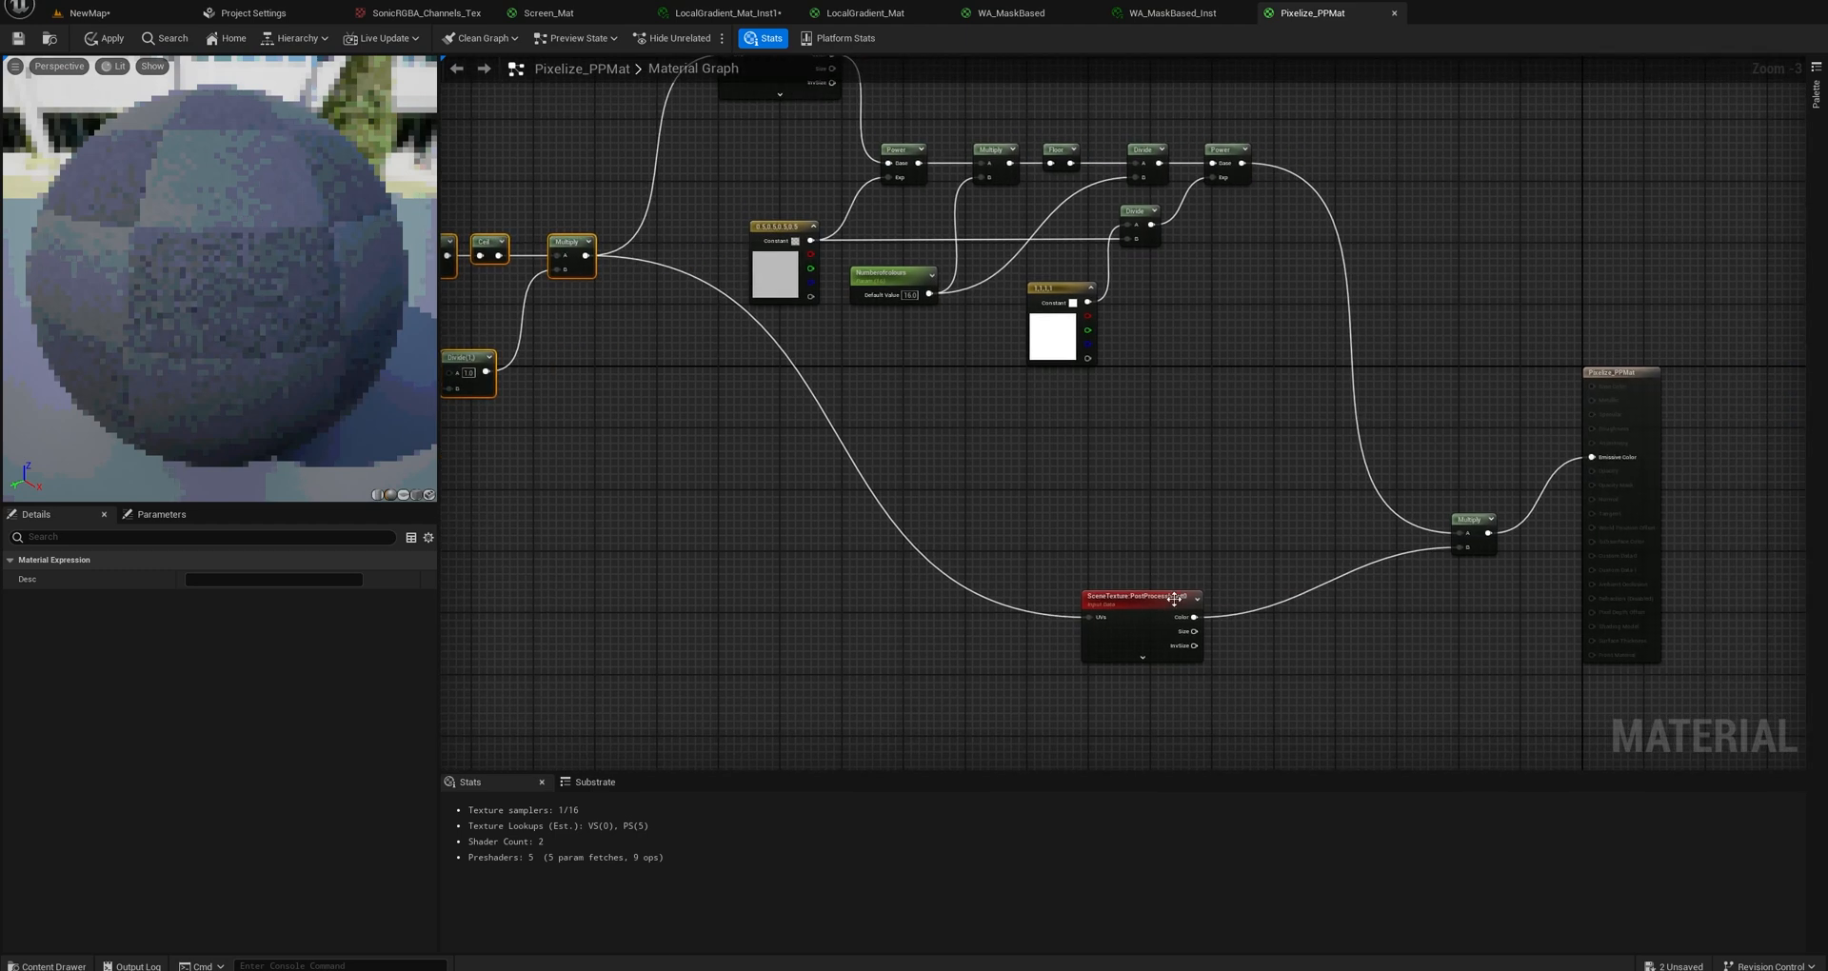
Delete the lower SceneTexture and the final Multiply node, and connect the last Power node directly to Emissive Color.
click(1150, 644)
key(Delete)
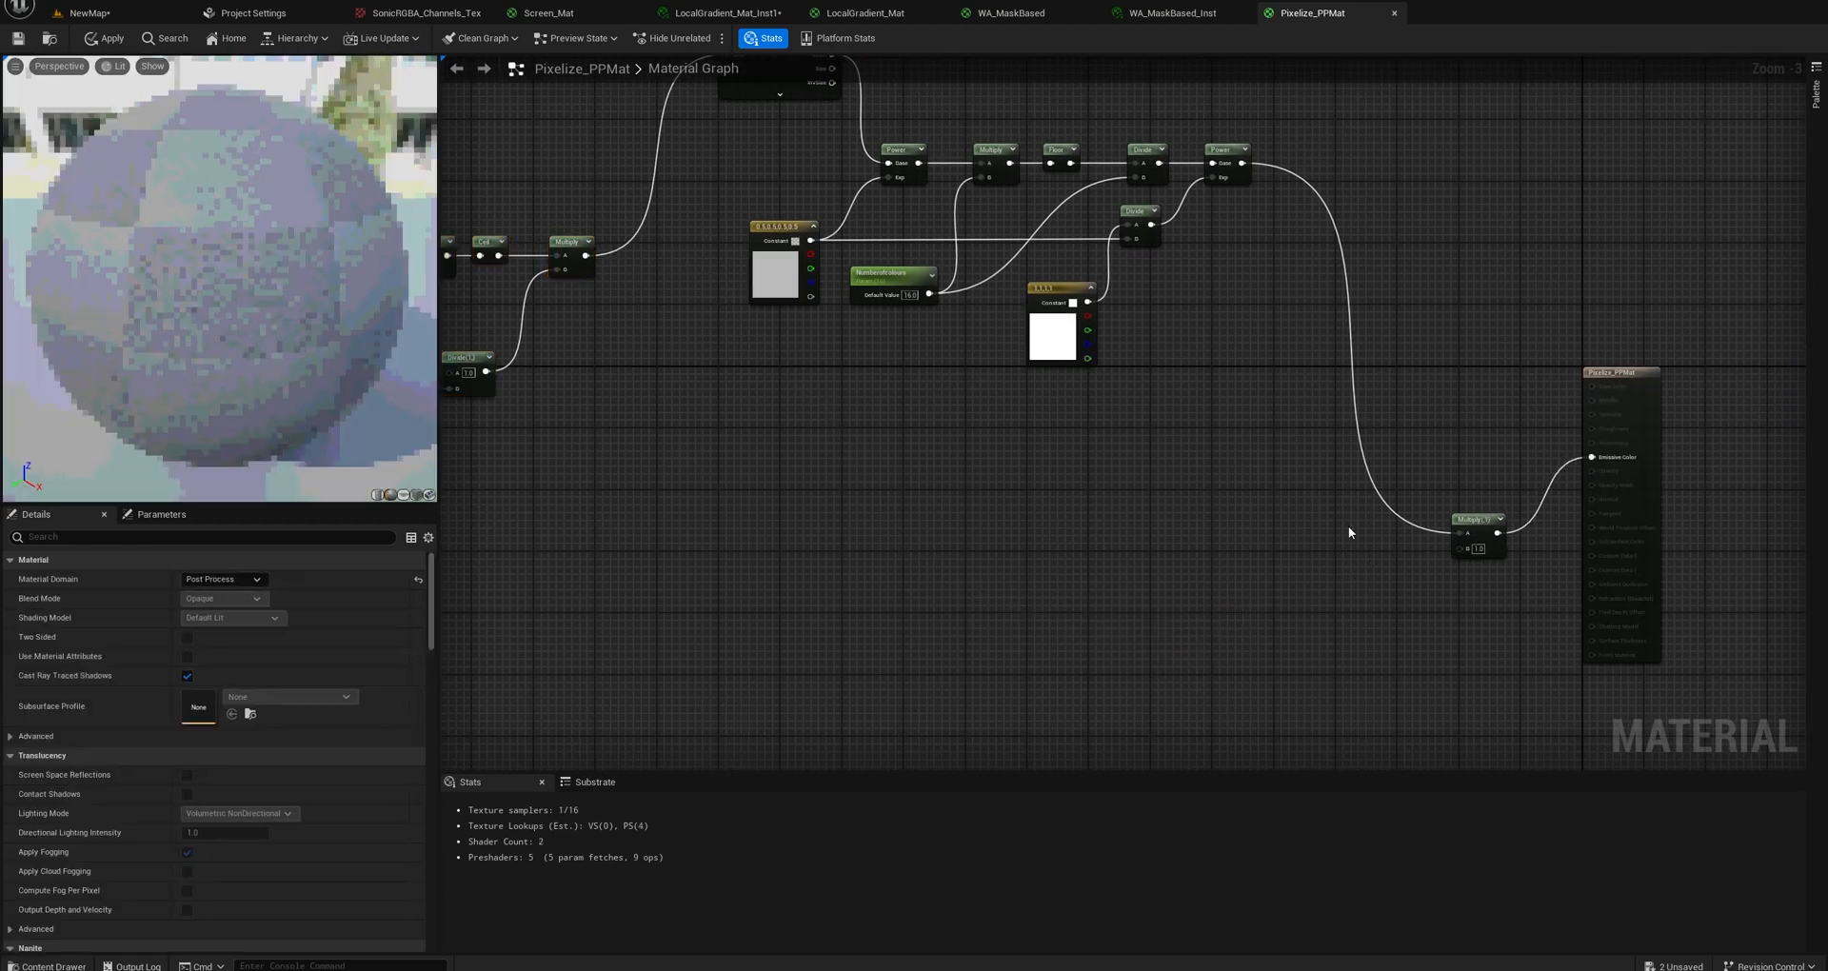
drag(1242, 164, 1592, 457)
click(1484, 545)
key(Delete)
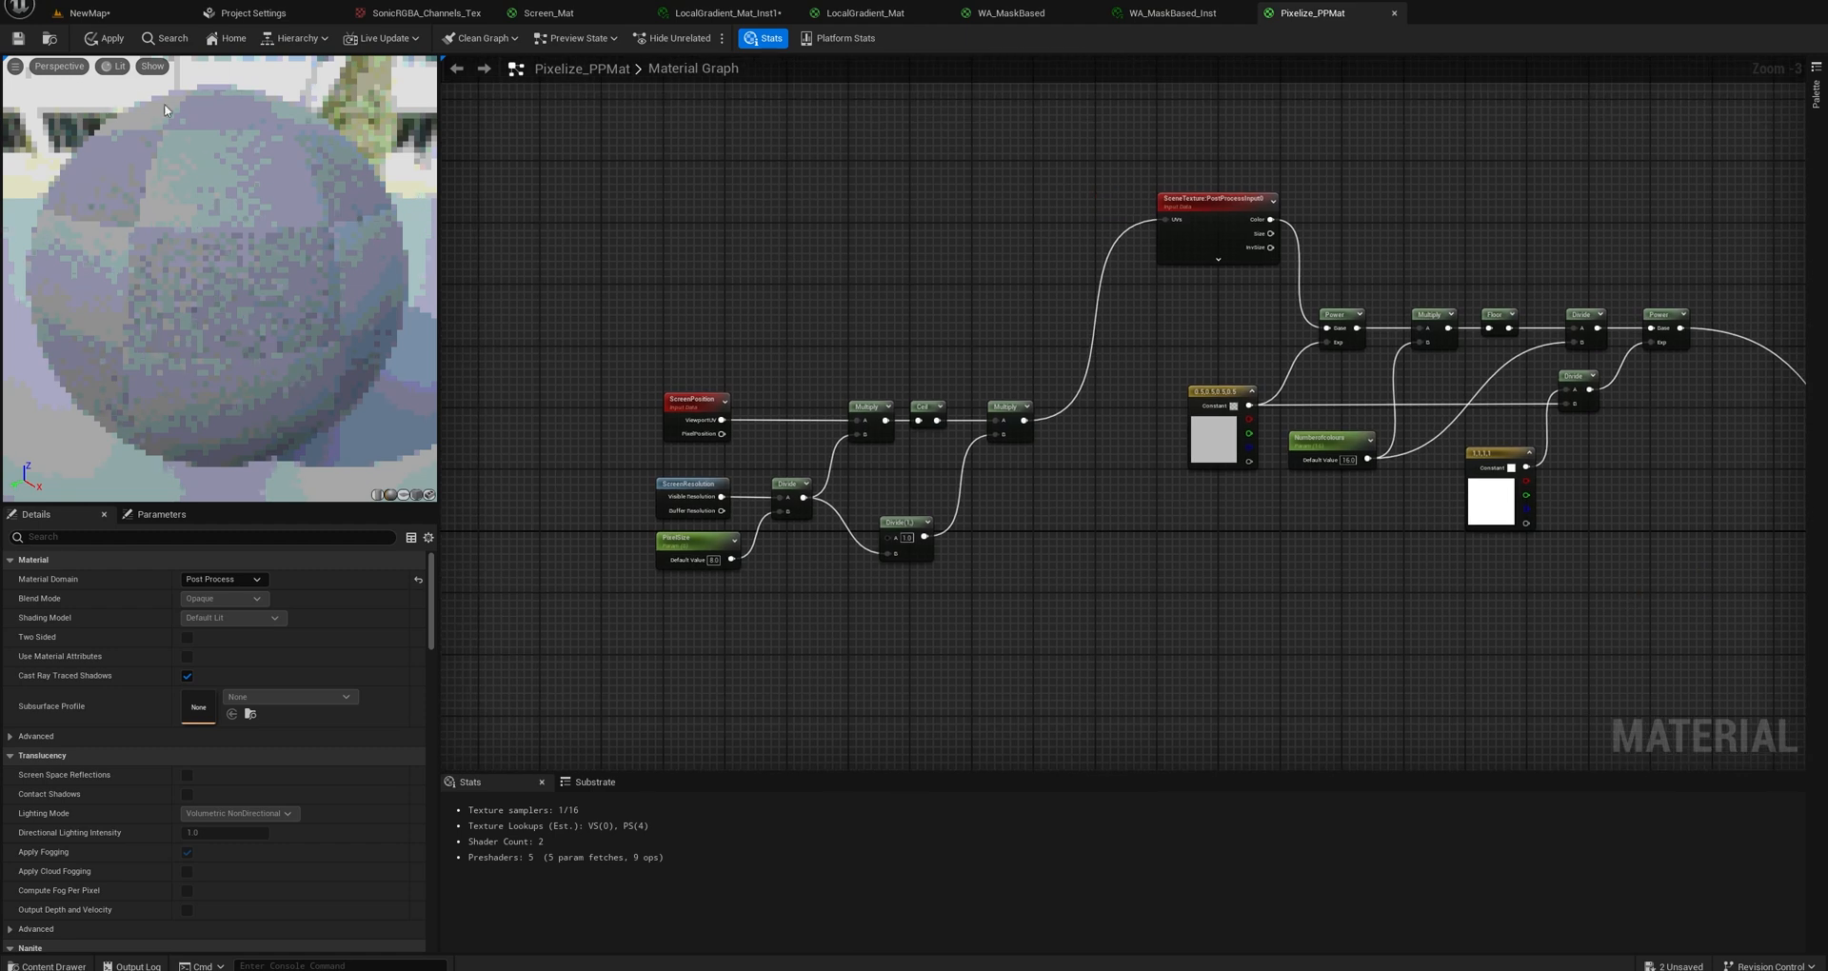
Check the PixelSize parameter's settings, and apply and save the changes to Pixelize_PPMat.
scroll(781, 544, up, 3)
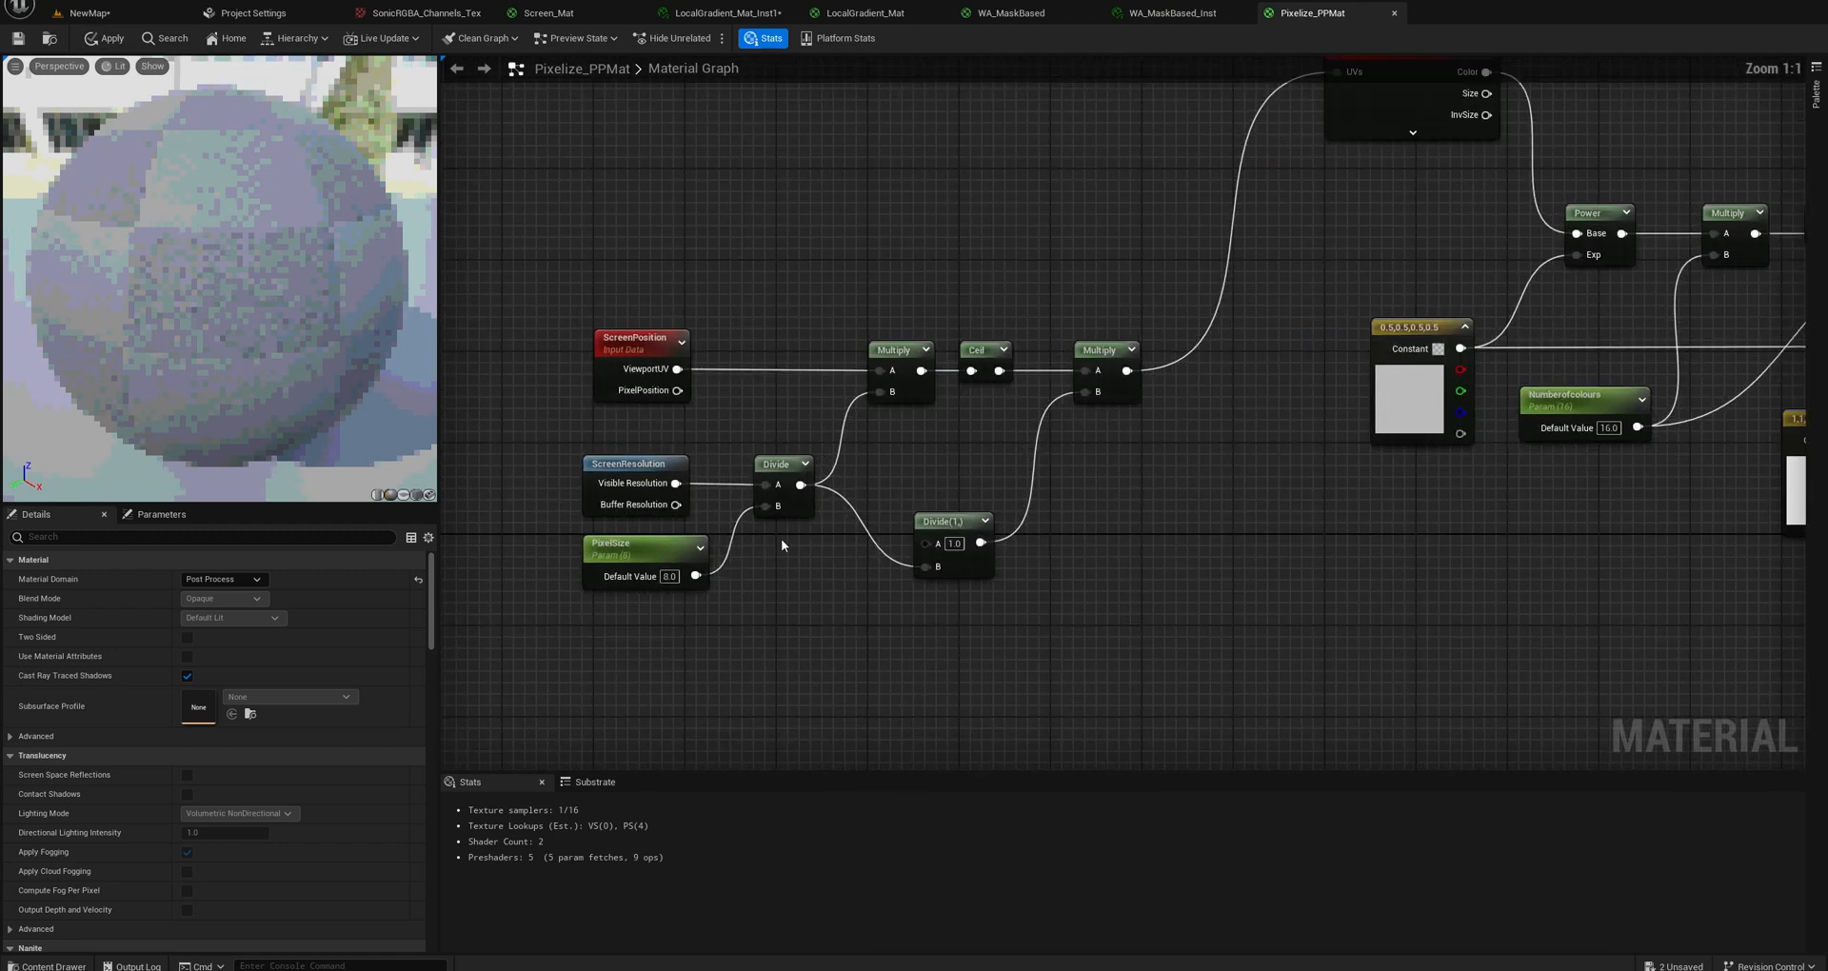
click(645, 552)
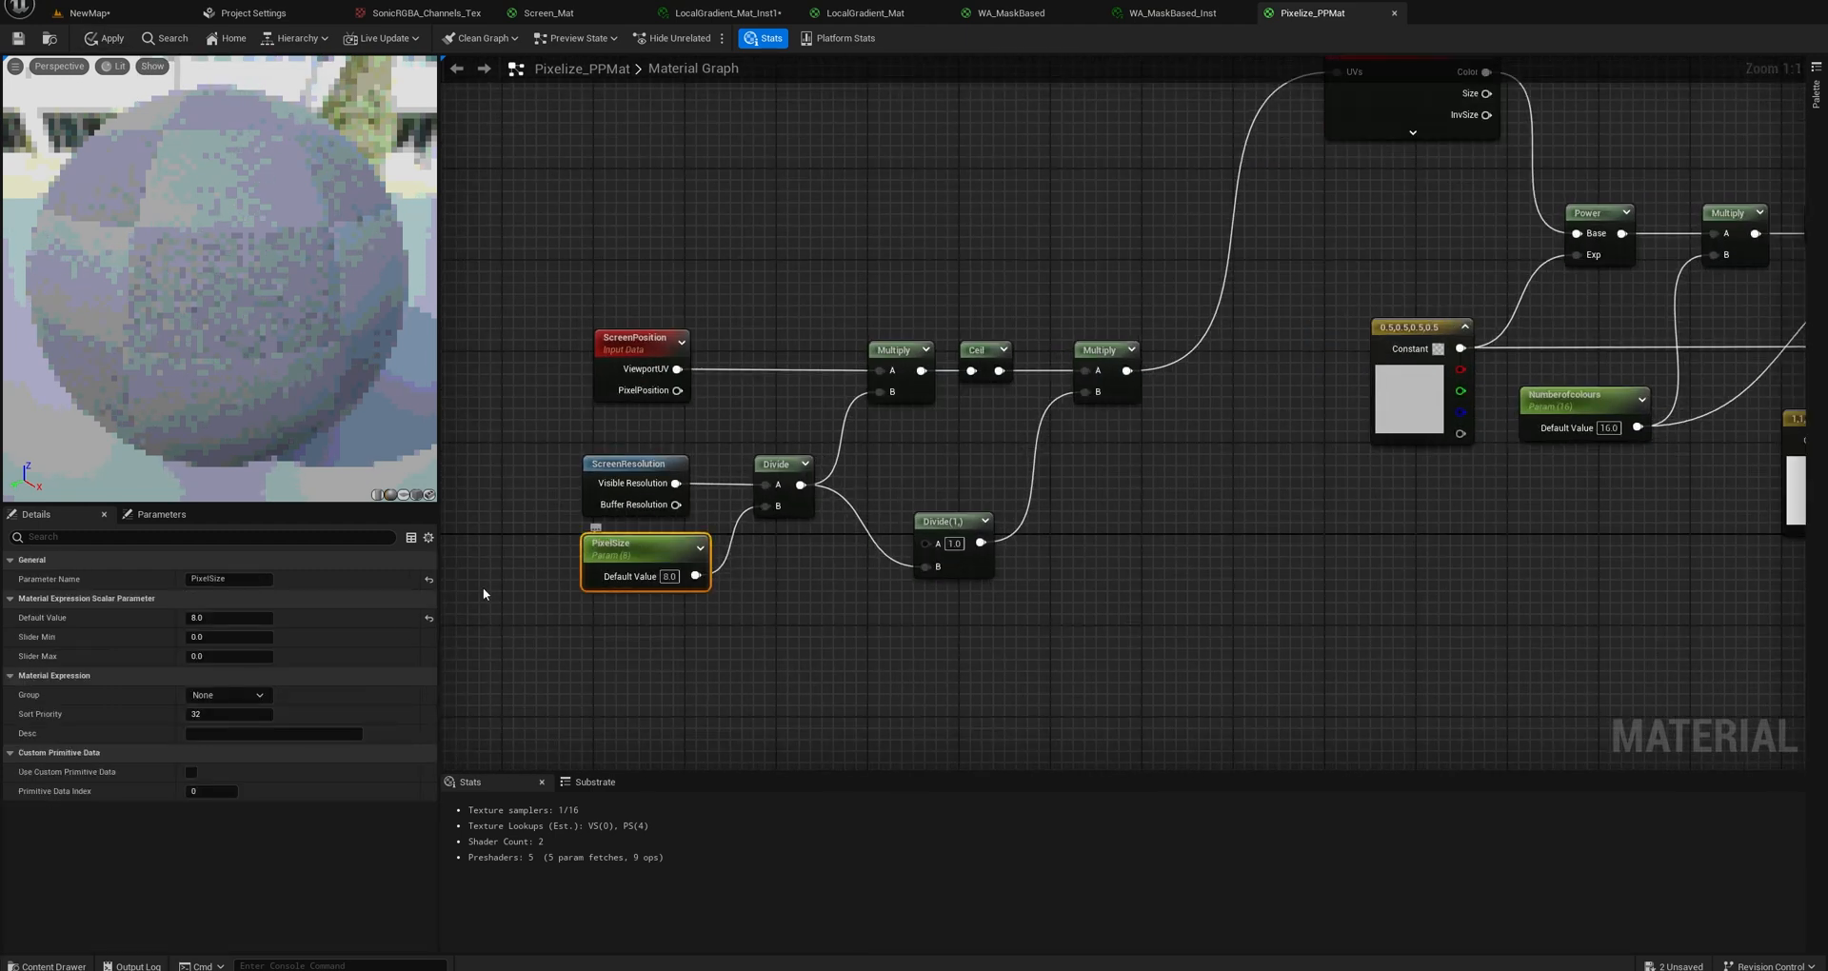
click(104, 40)
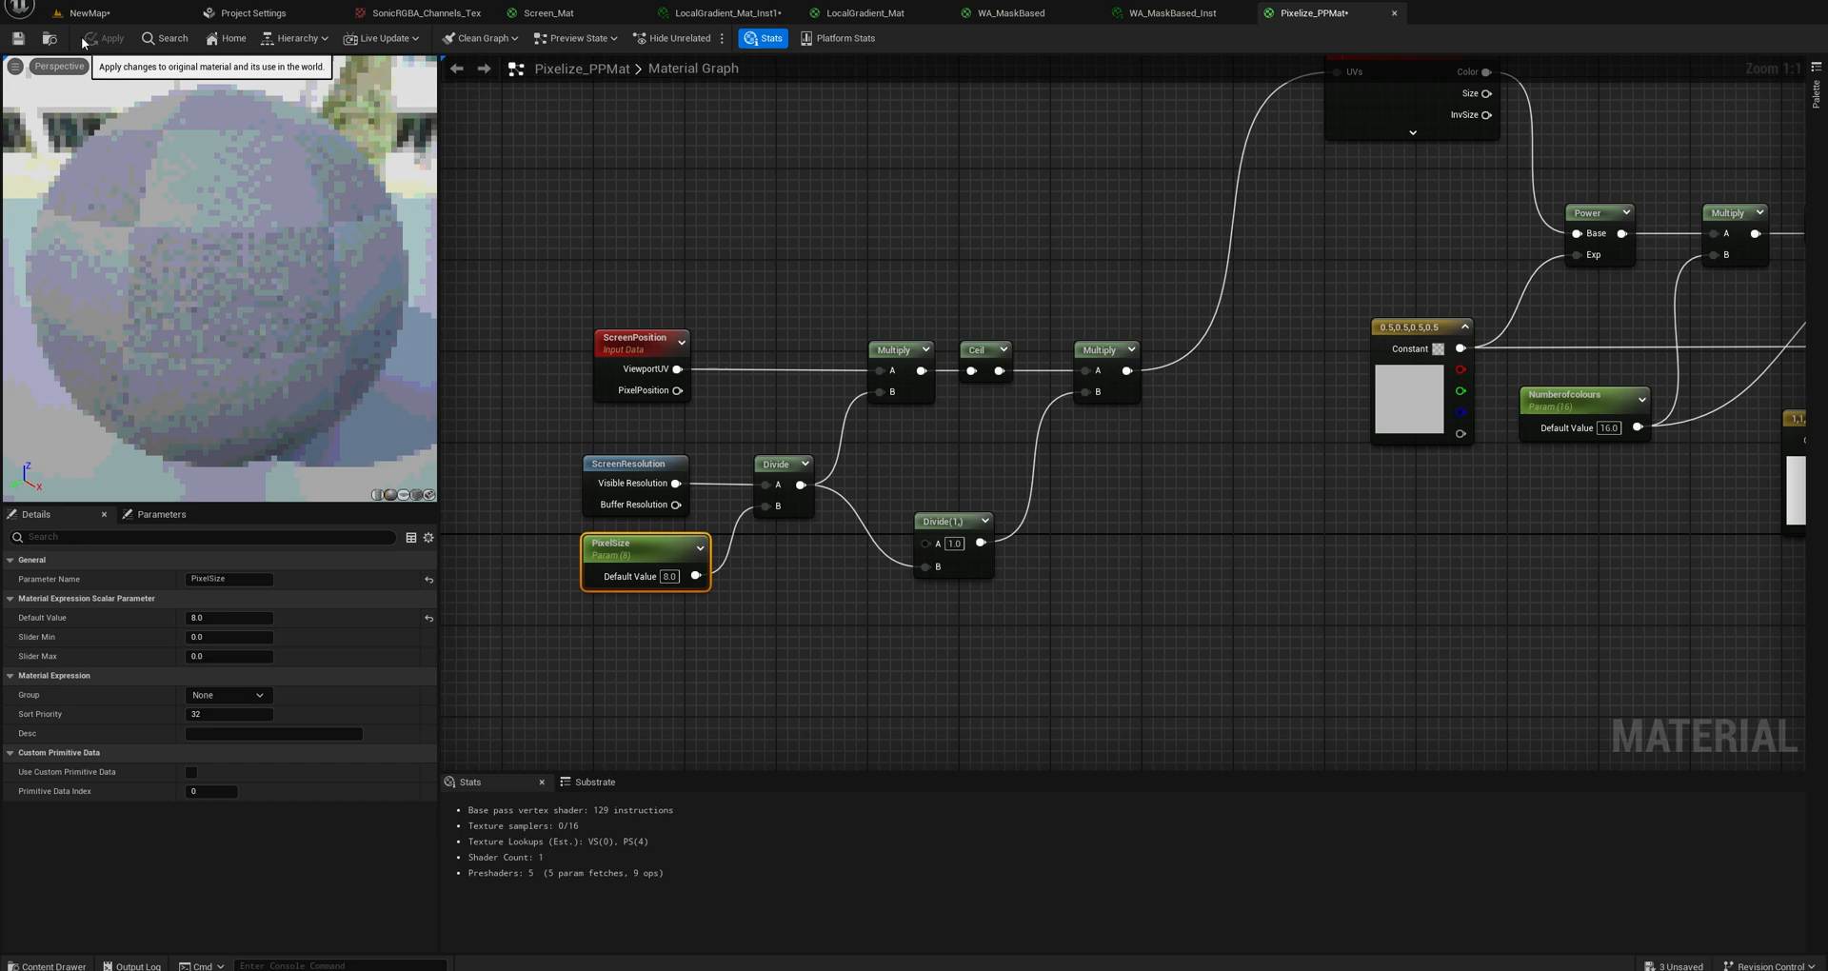
Return to the NewMap level and fly around the scene to examine the updated post-process effect.
click(139, 19)
key(s)
mouse_move(640, 343)
right_down()
mouse_move(617, 343)
mouse_move(630, 366)
mouse_move(619, 354)
right_up()
key(w)
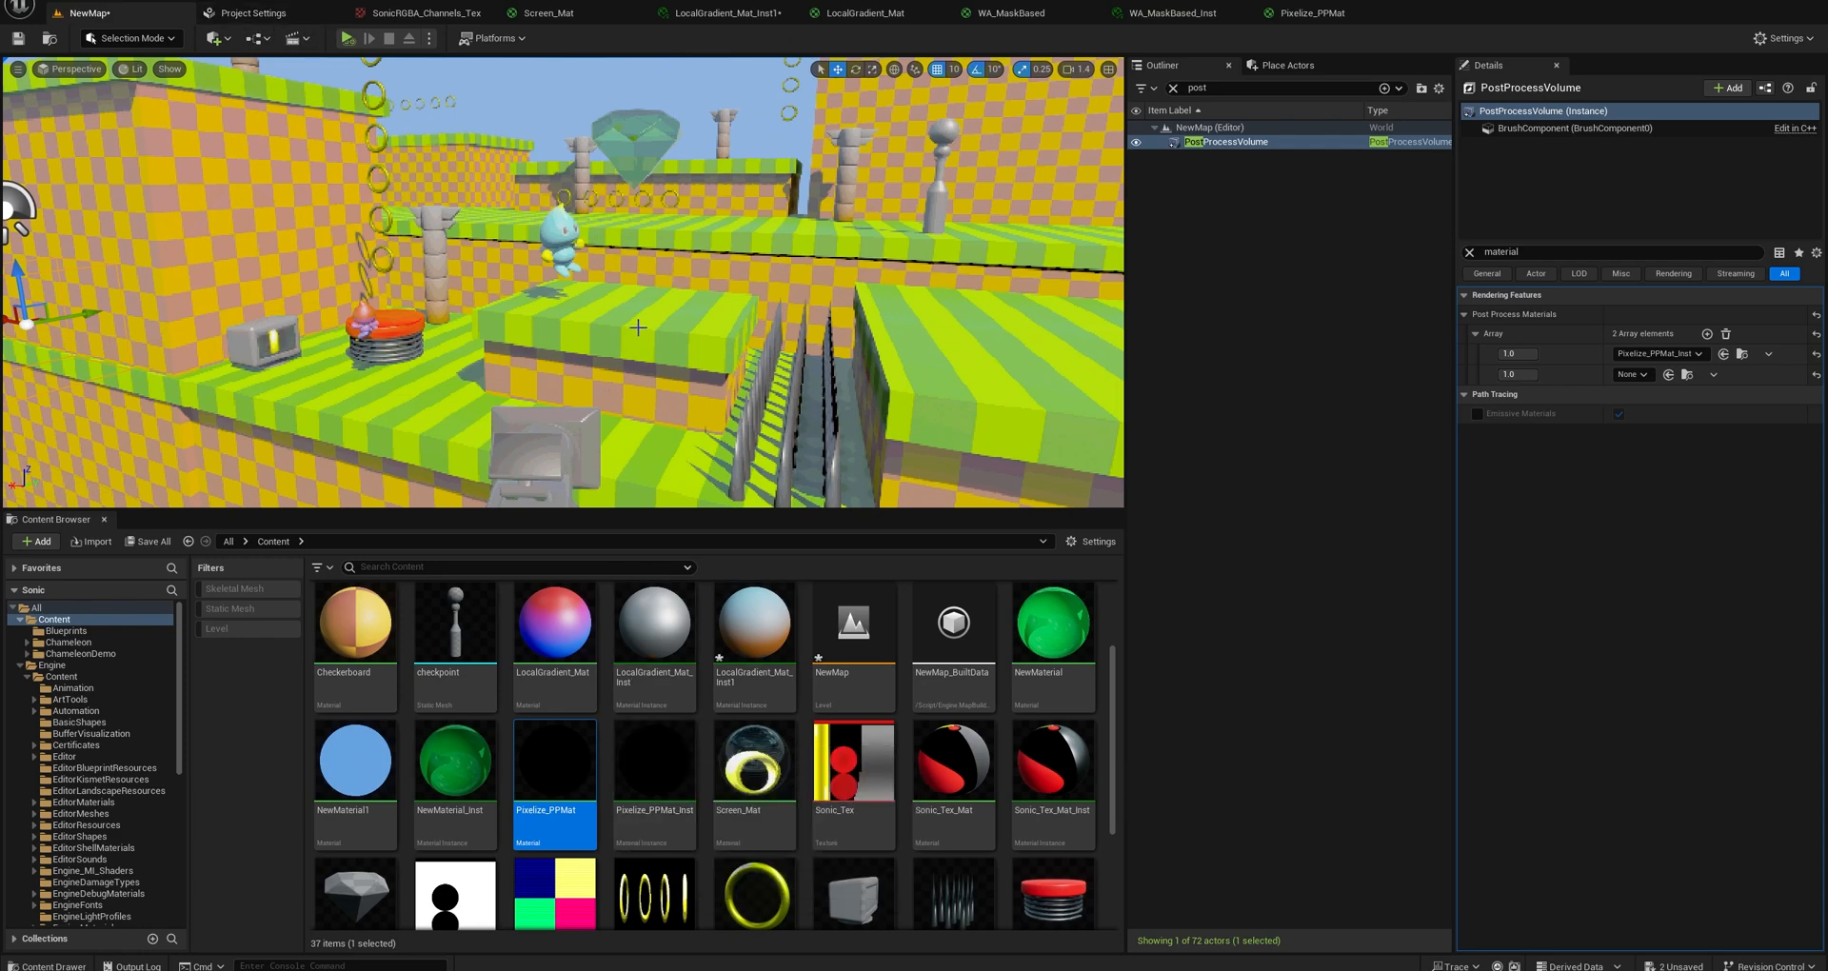
key(a)
mouse_move(638, 326)
right_down()
mouse_move(672, 322)
mouse_move(657, 324)
right_up()
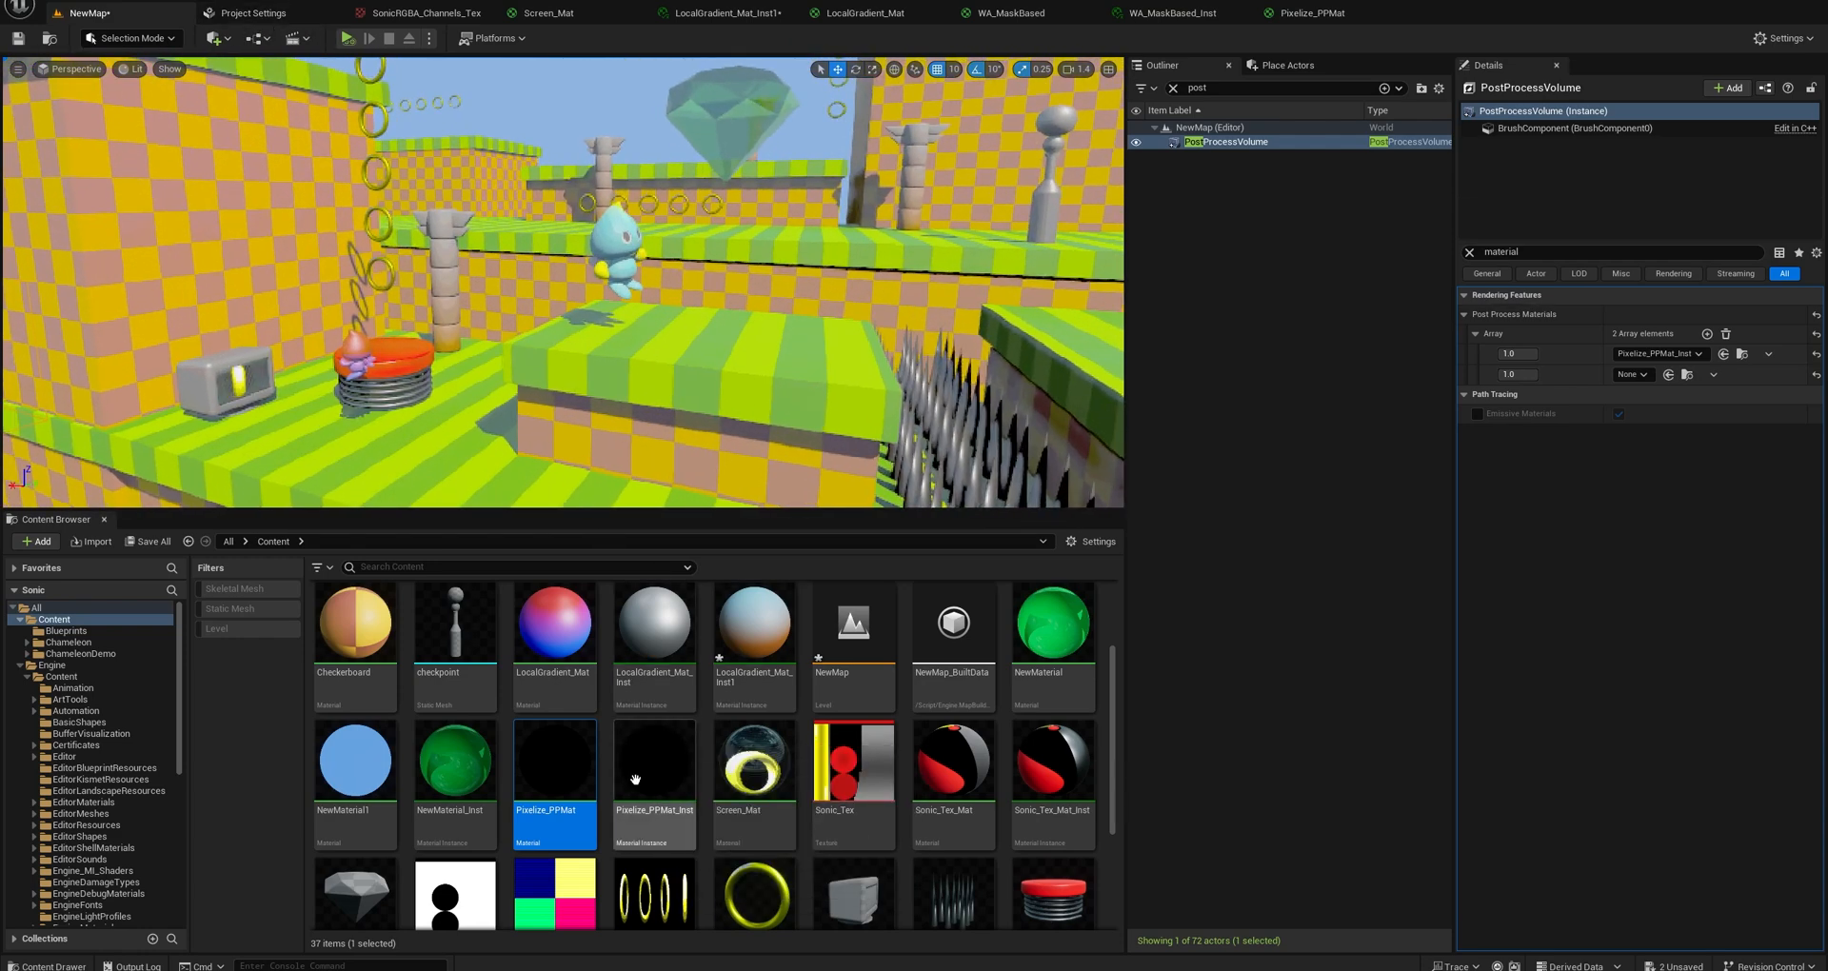
Open Pixelize_PPMat_Inst, return to the NewMap level, and set the PostProcessVolume's global Saturation to 1.2 after trying 1.1.
double_click(659, 789)
click(88, 12)
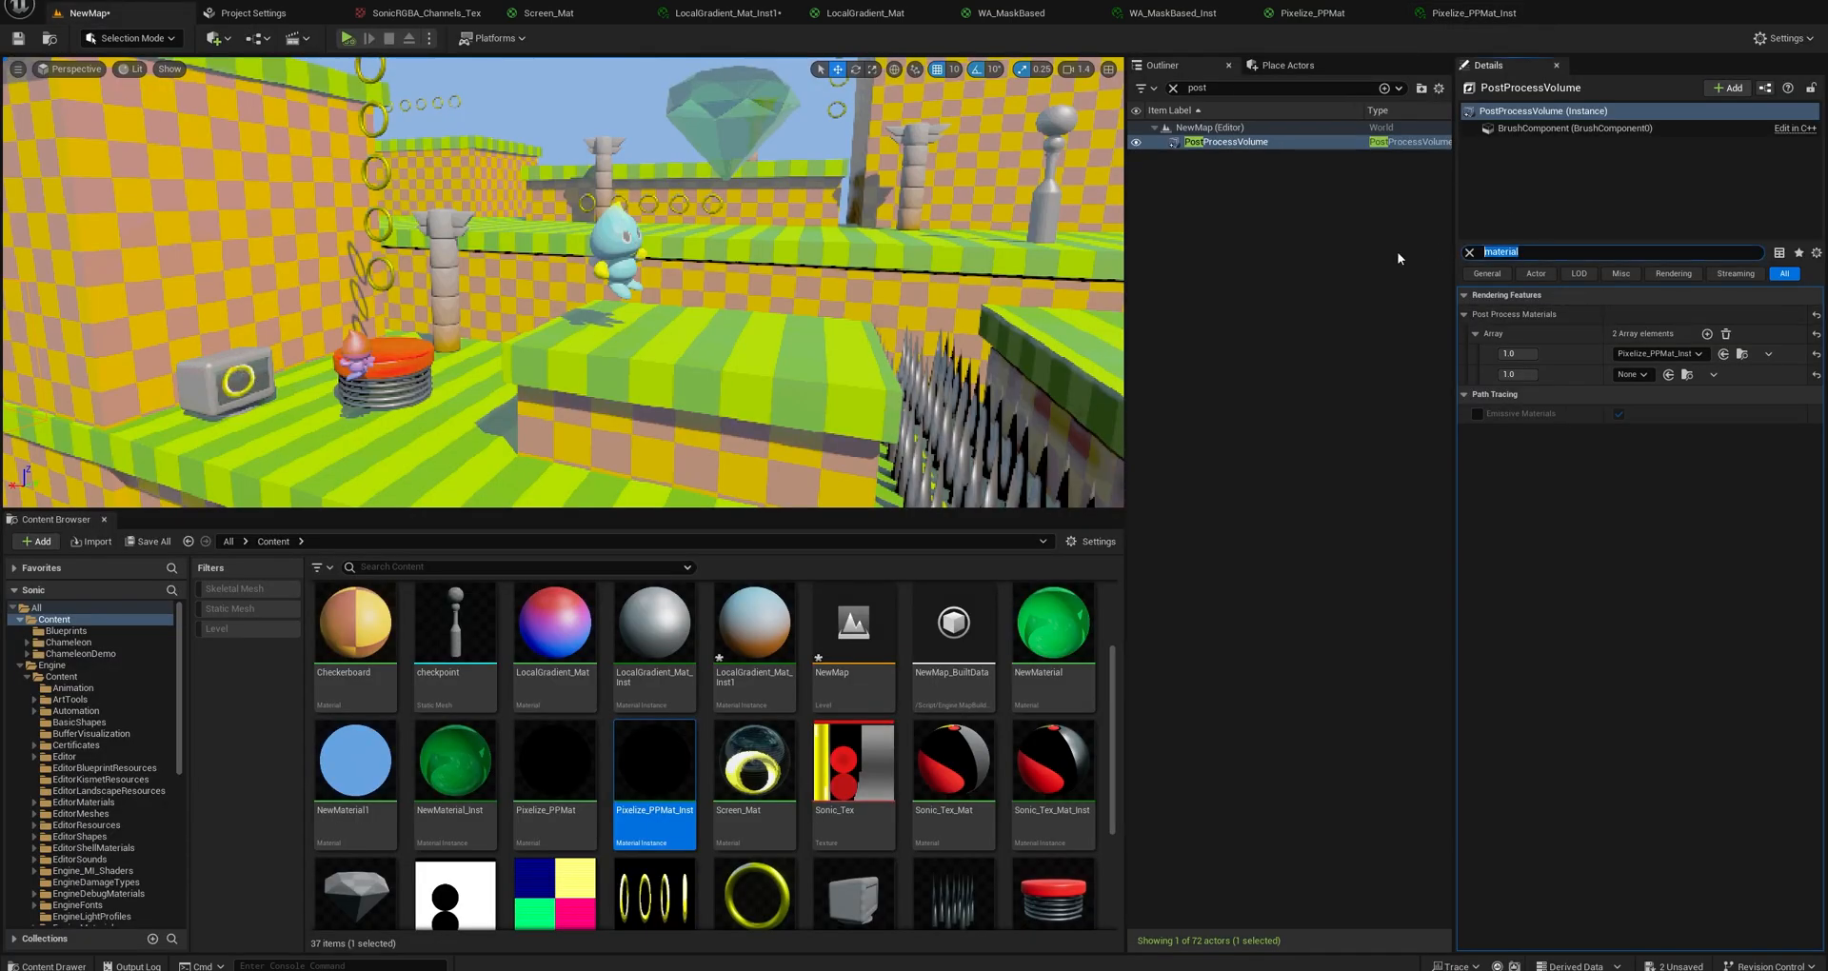
text(sat)
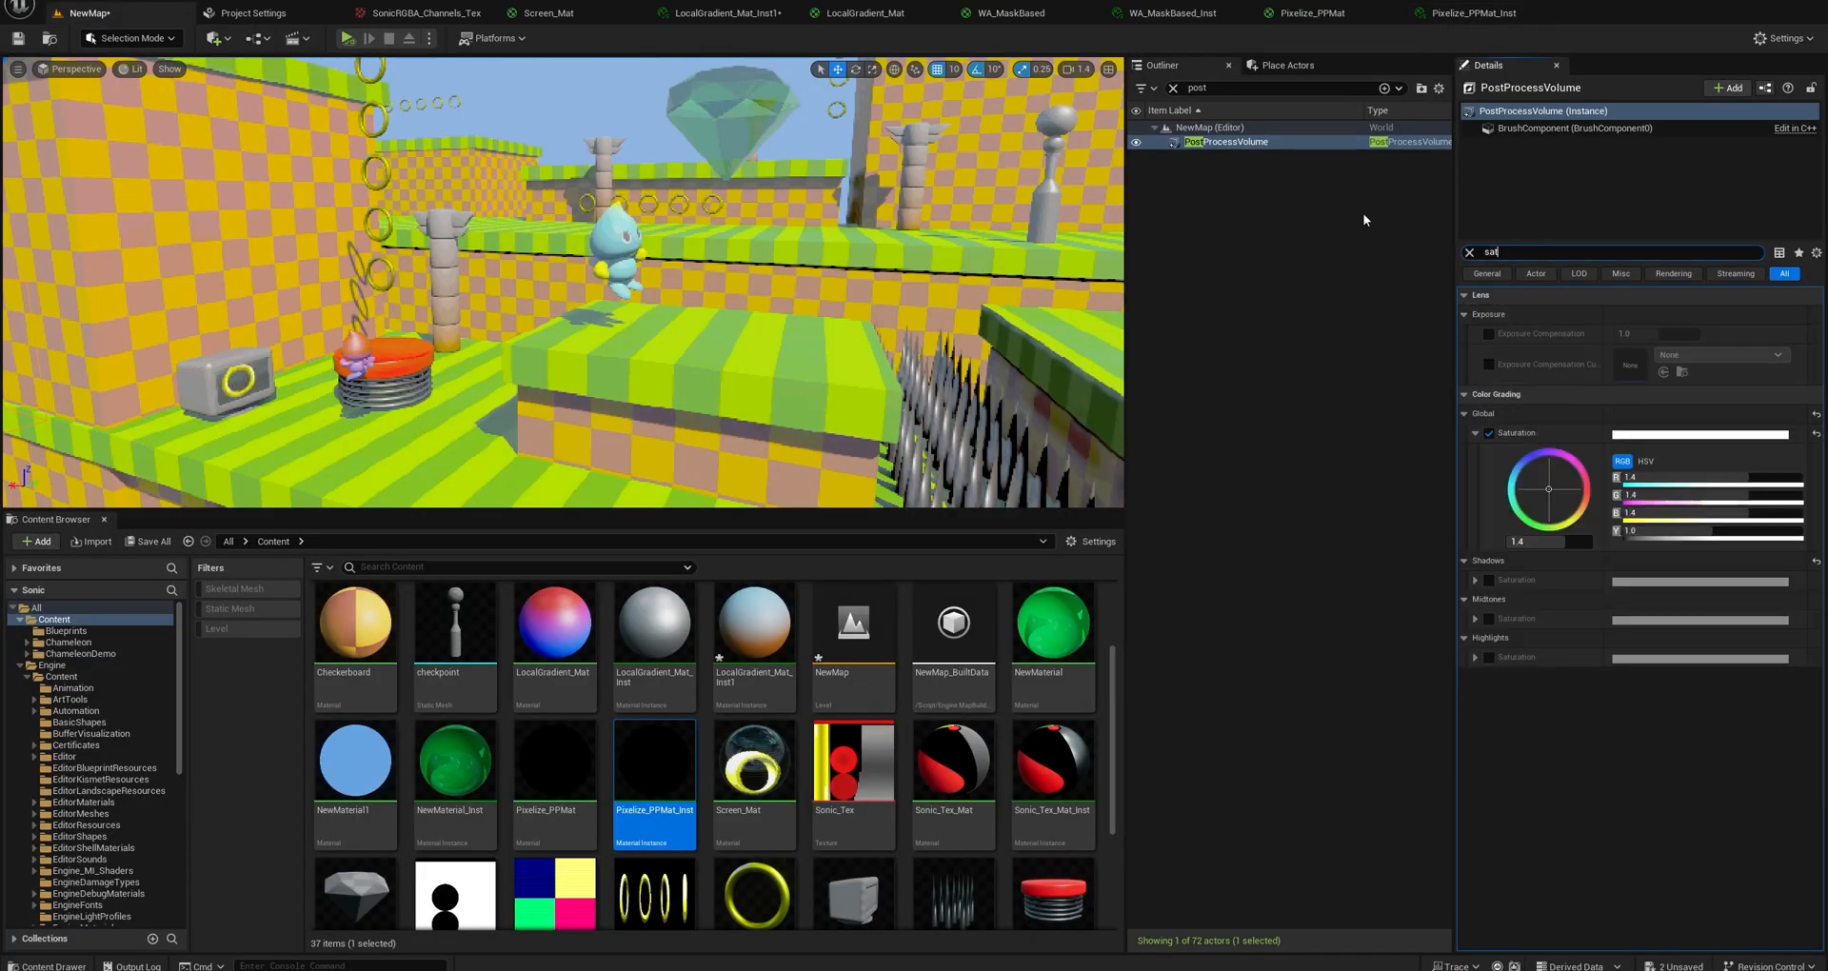
click(1490, 434)
click(1555, 543)
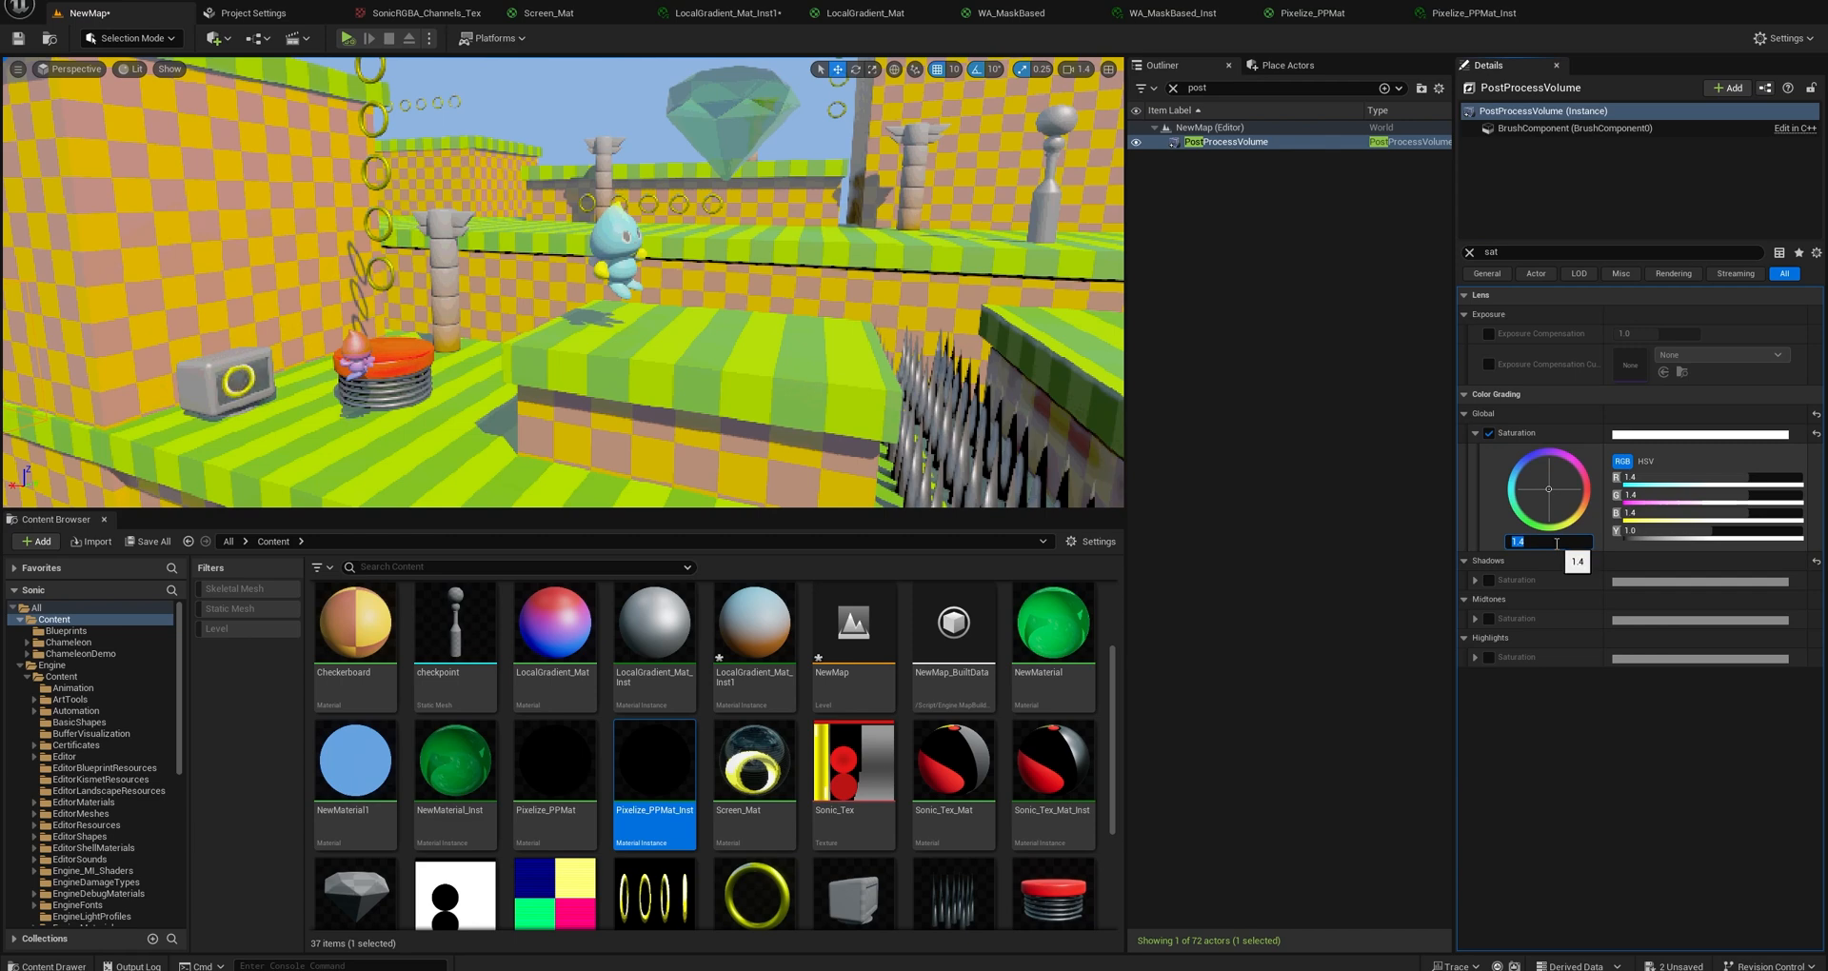
text(1.1)
key(Return)
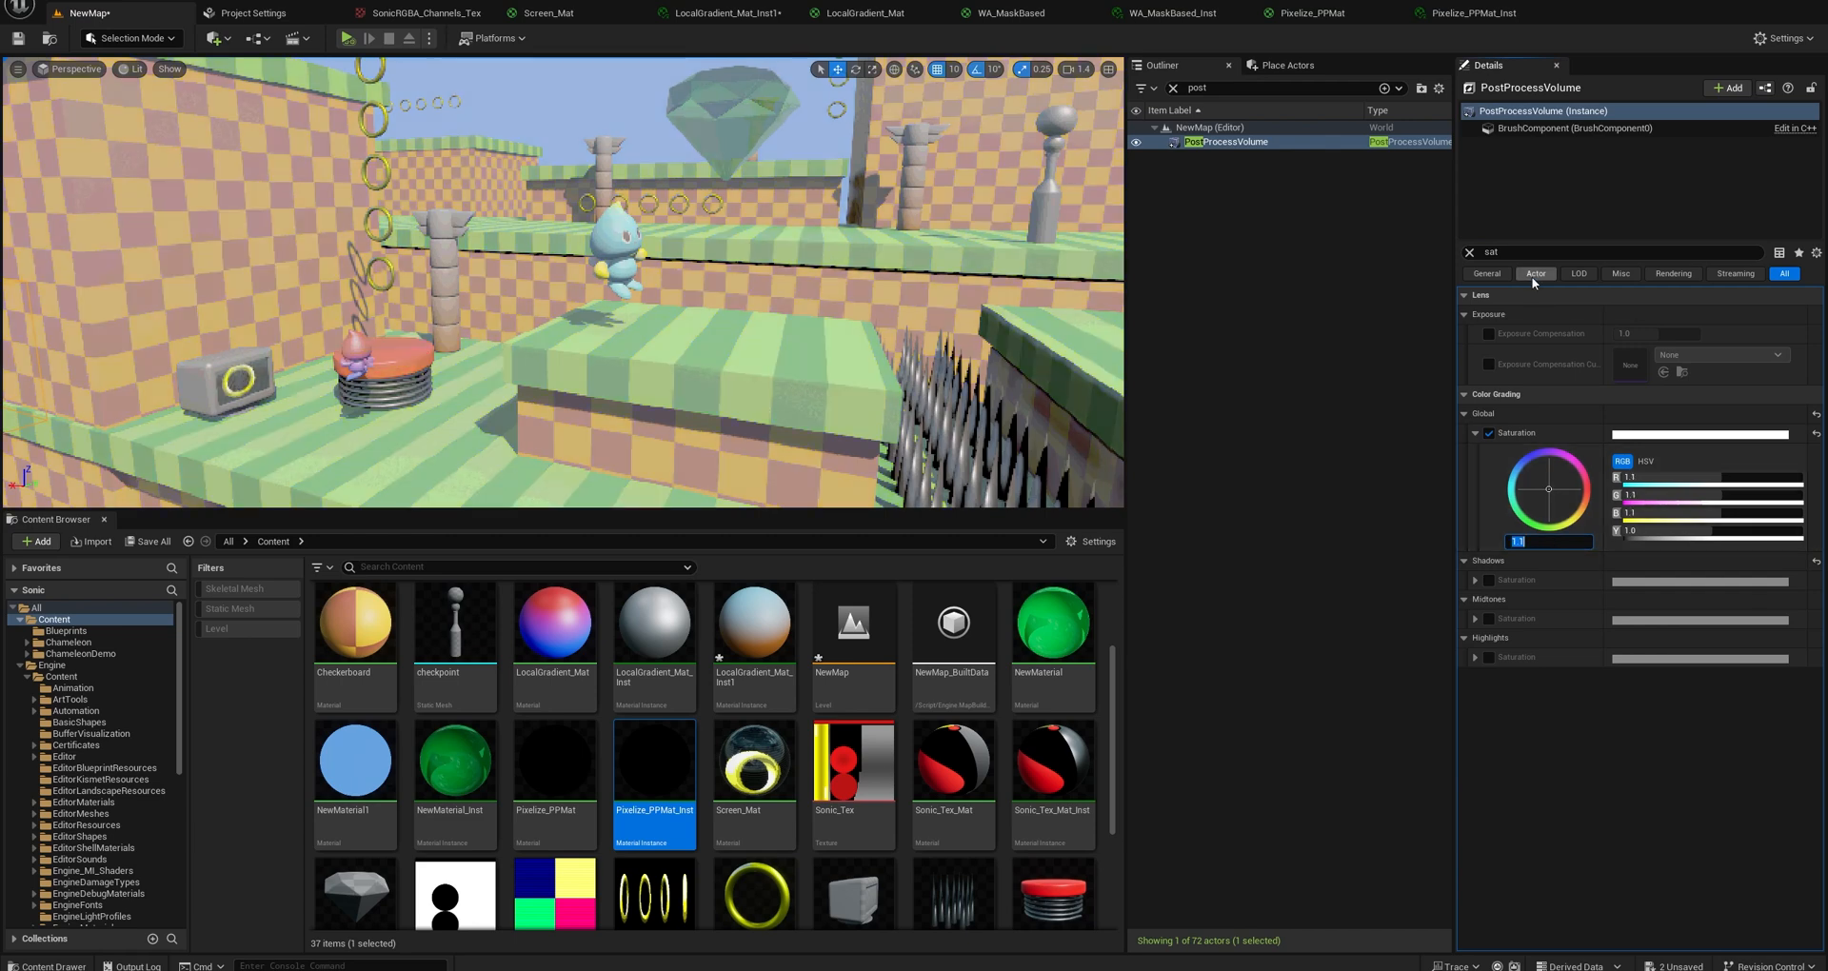
text(1.2)
key(Return)
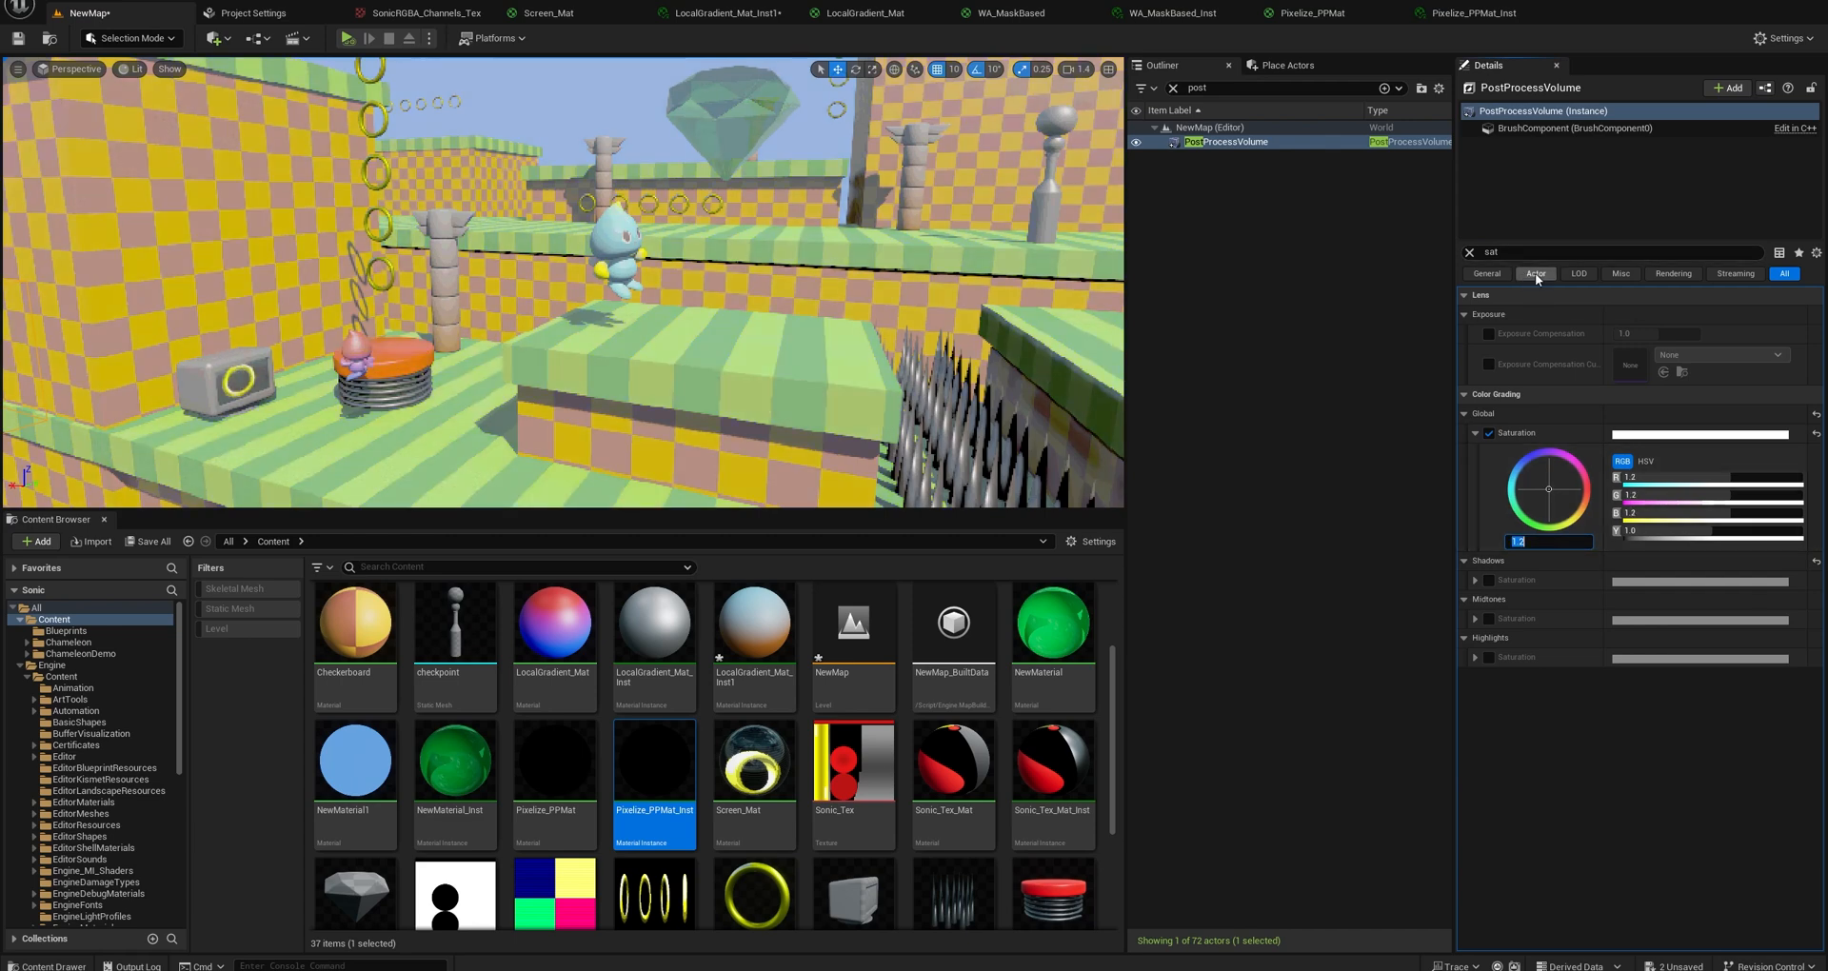
Adjust the PostProcessVolume's Film settings to a Slope of about 0.96, Toe of about 0.30 and Shoulder of about 0.24.
click(1511, 251)
double_click(1511, 251)
text(film)
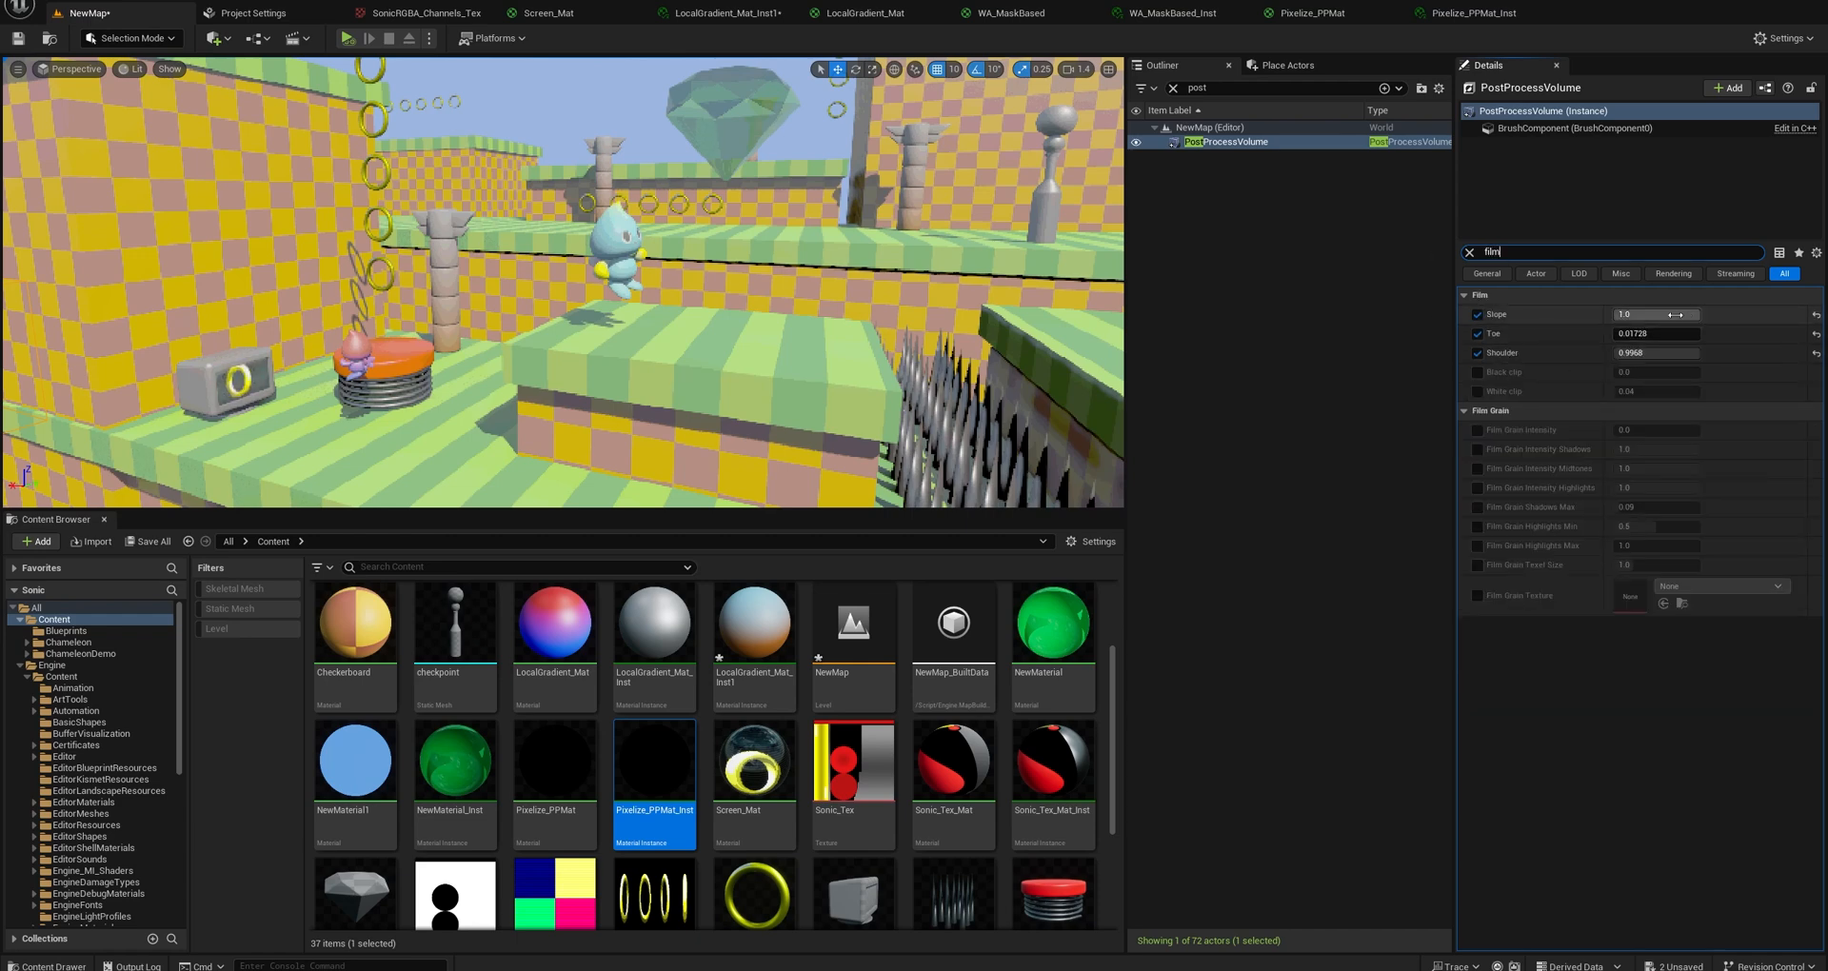
drag(1657, 314, 1762, 335)
mouse_move(1652, 352)
mouse_down()
mouse_move(1585, 352)
mouse_move(1659, 335)
mouse_up()
drag(1642, 334, 1639, 334)
Find the PostProcessVolume's Gamma settings and set the global Gamma to 1.0.
text(gamma)
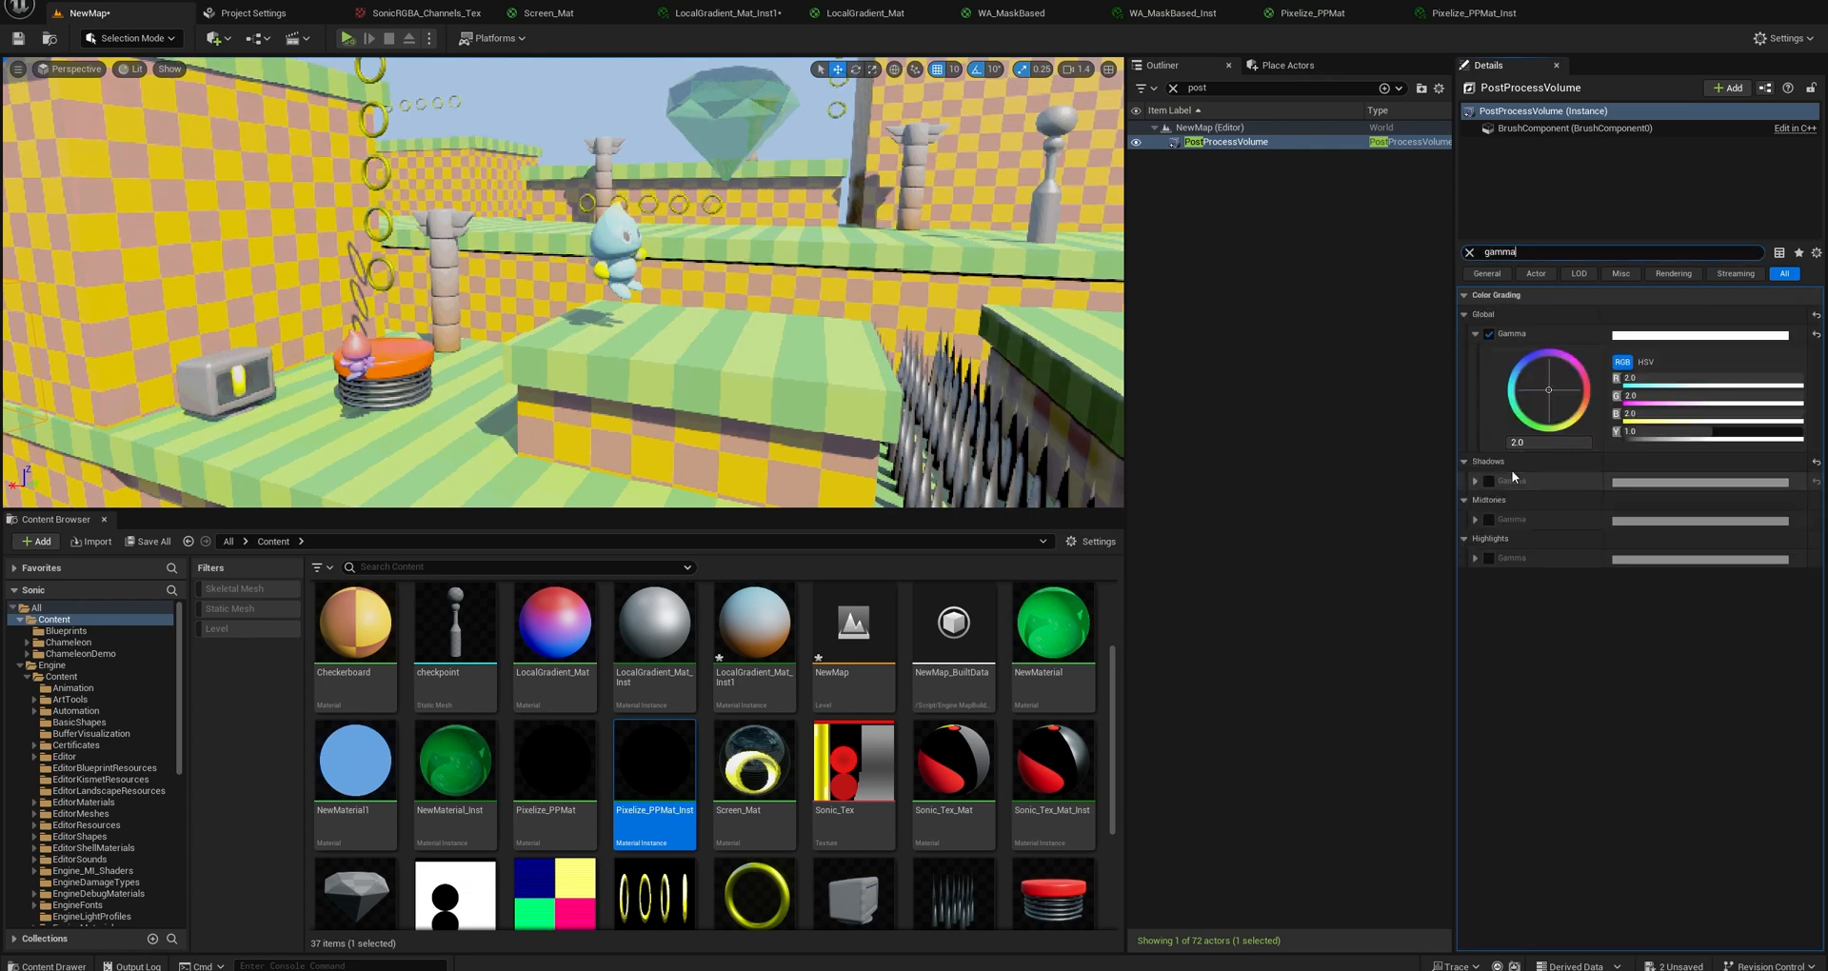
click(1551, 440)
text(1)
key(Return)
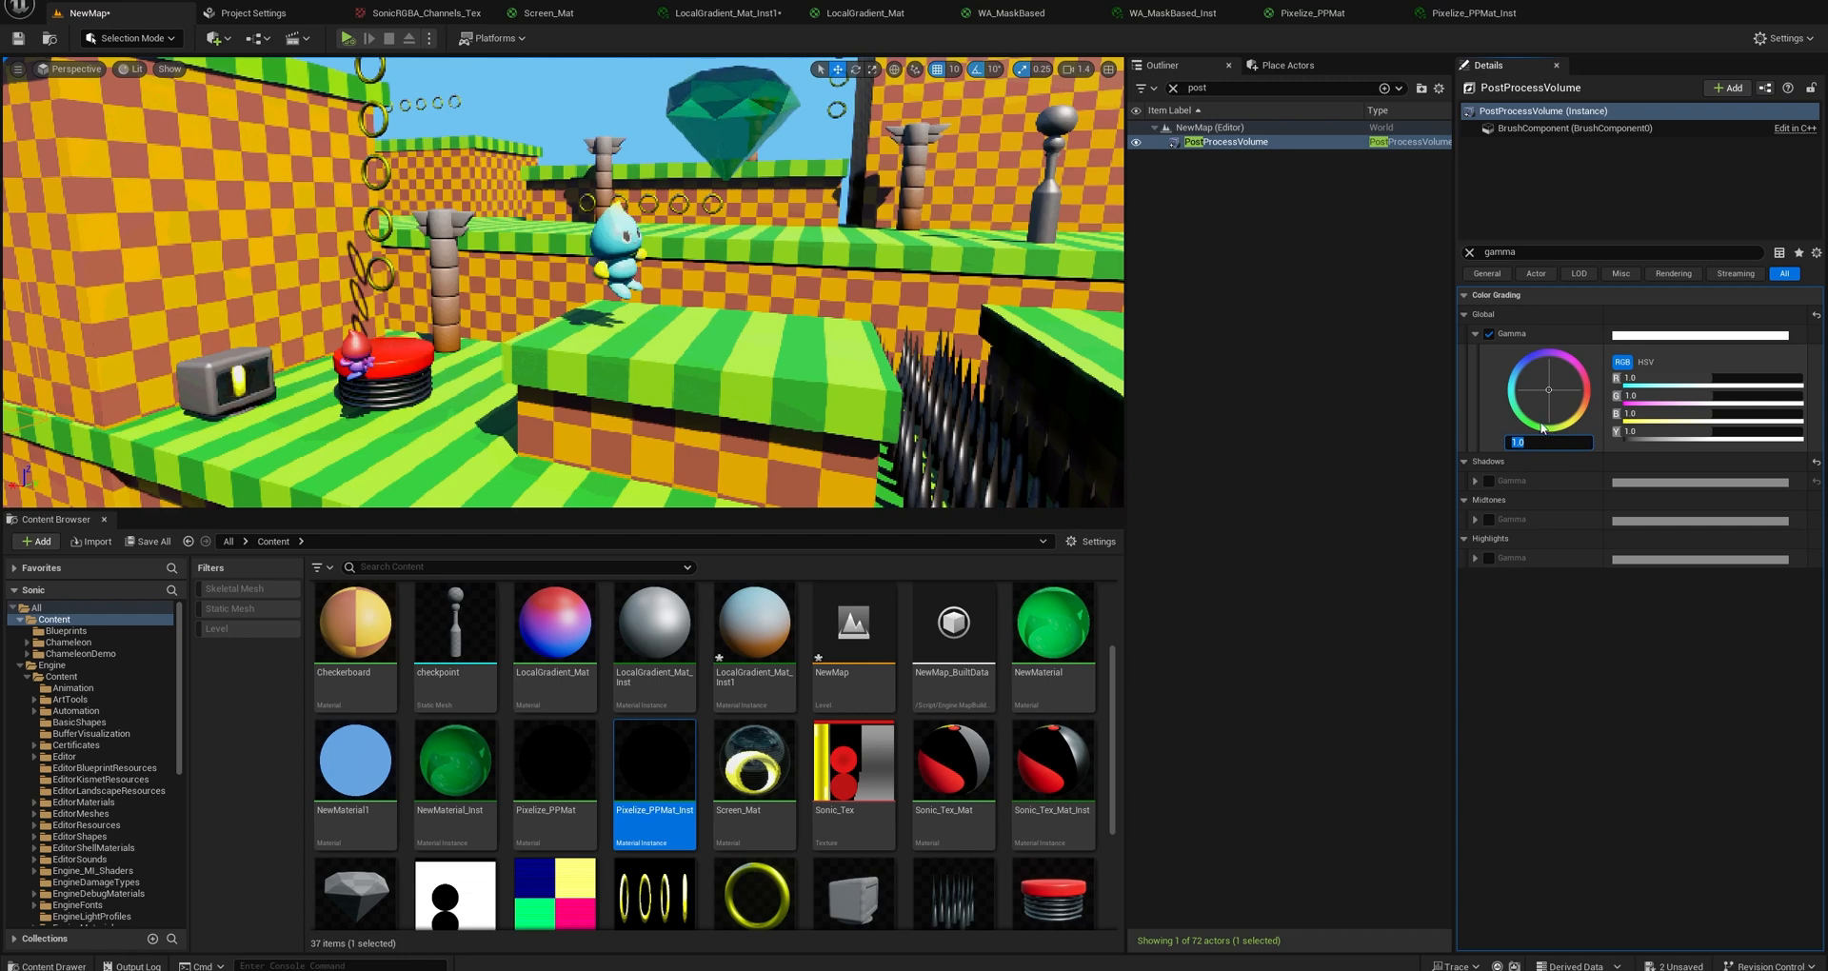
Readjust the PostProcessVolume's Film settings to a Slope of about 0.79, Toe of about 0.35 and Shoulder of about 0.38.
click(1482, 252)
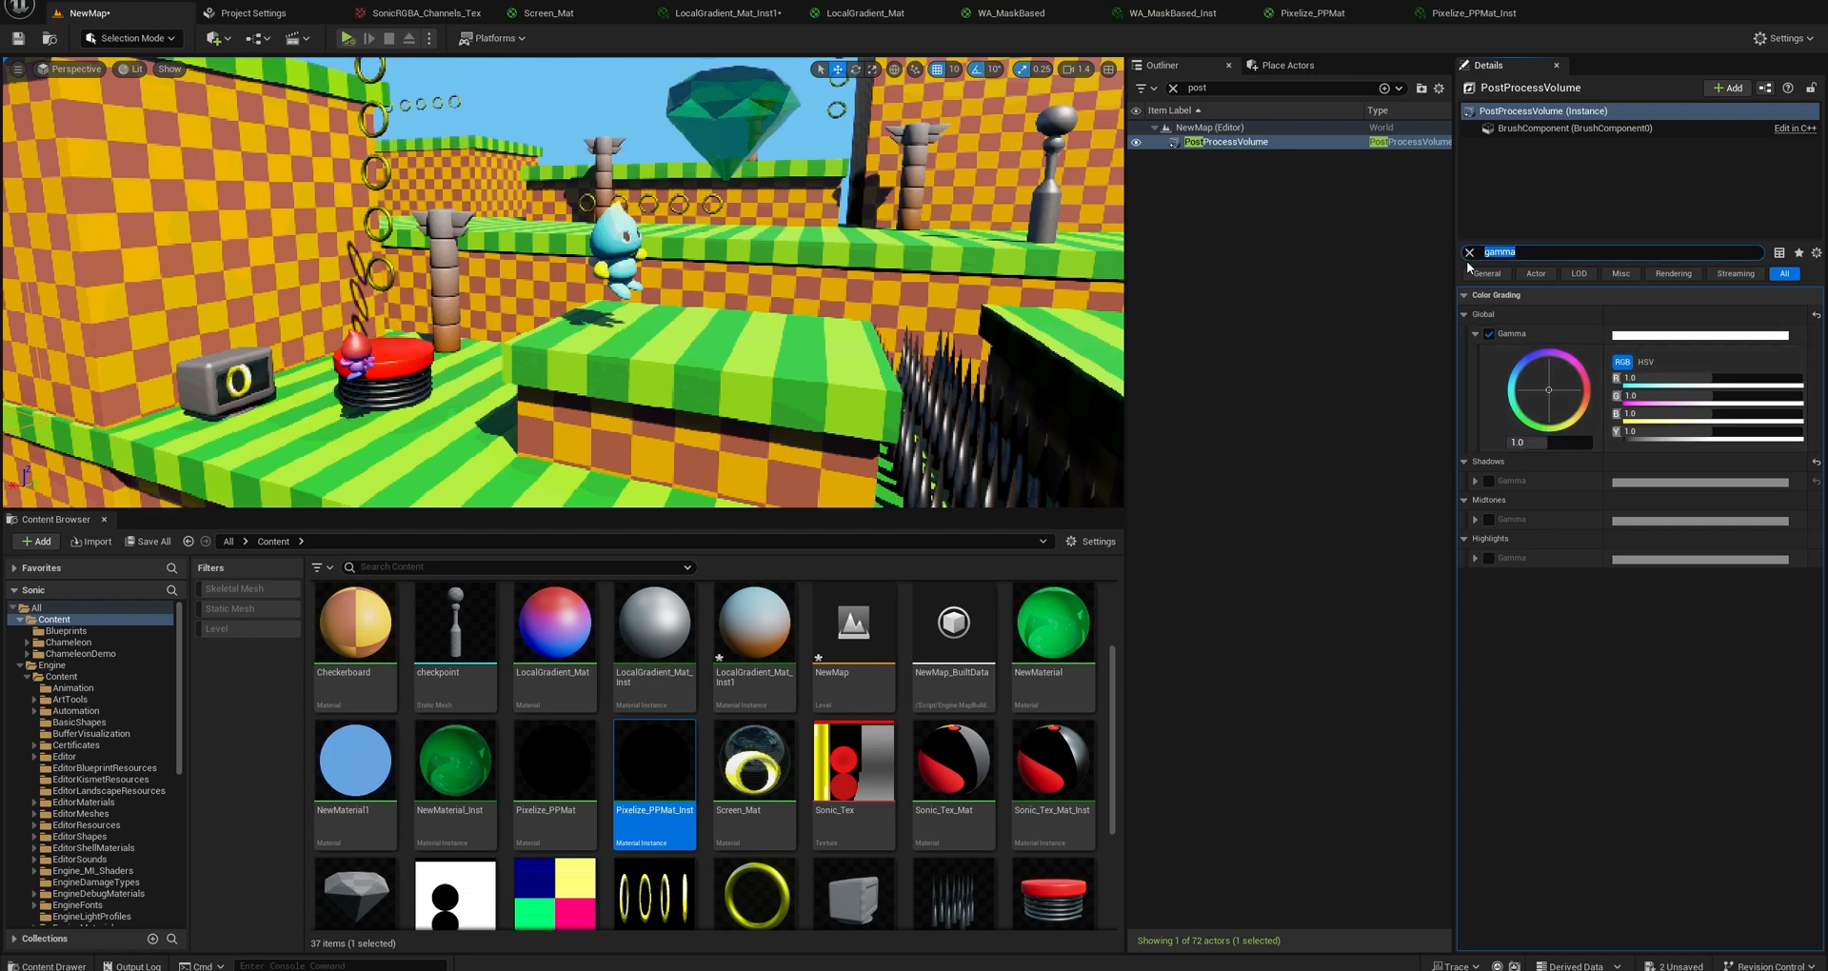
text(film)
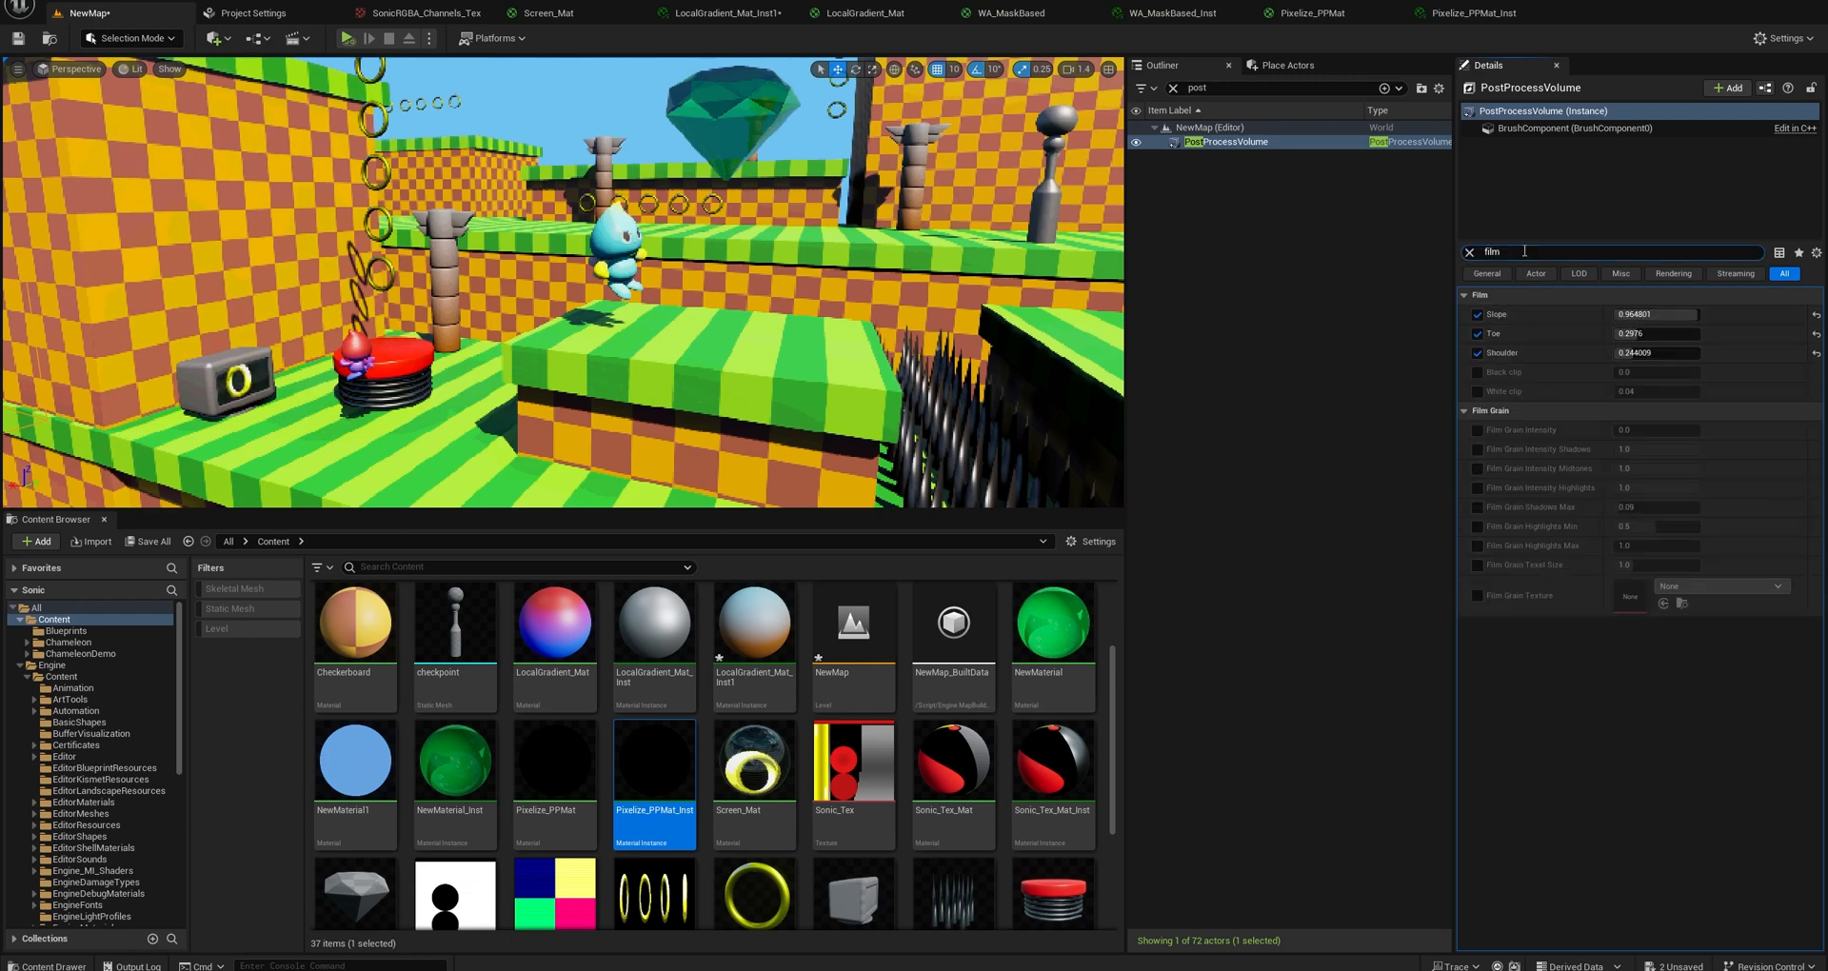
mouse_move(1639, 334)
mouse_down()
mouse_move(1664, 334)
mouse_move(1642, 334)
mouse_move(1657, 354)
mouse_move(1680, 314)
mouse_up()
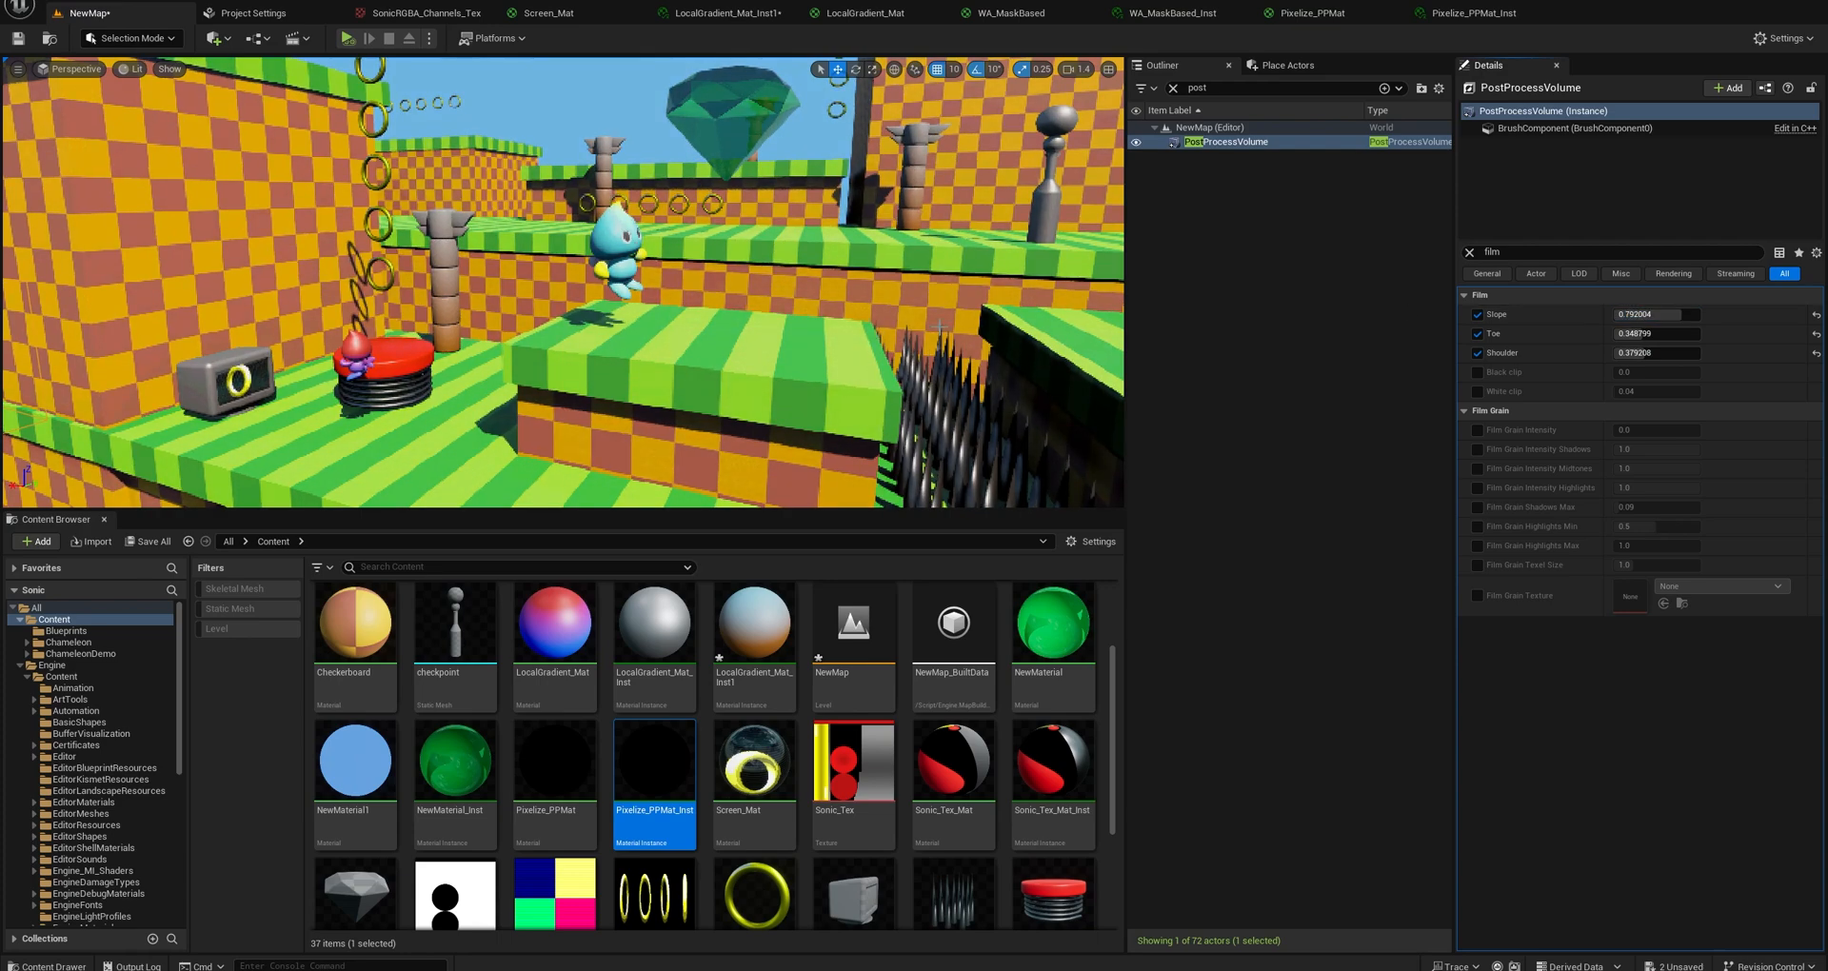
Set the PostProcessVolume's global Gamma to 1.25.
key(s)
right_drag(609, 285, 658, 303)
key(w)
key(e)
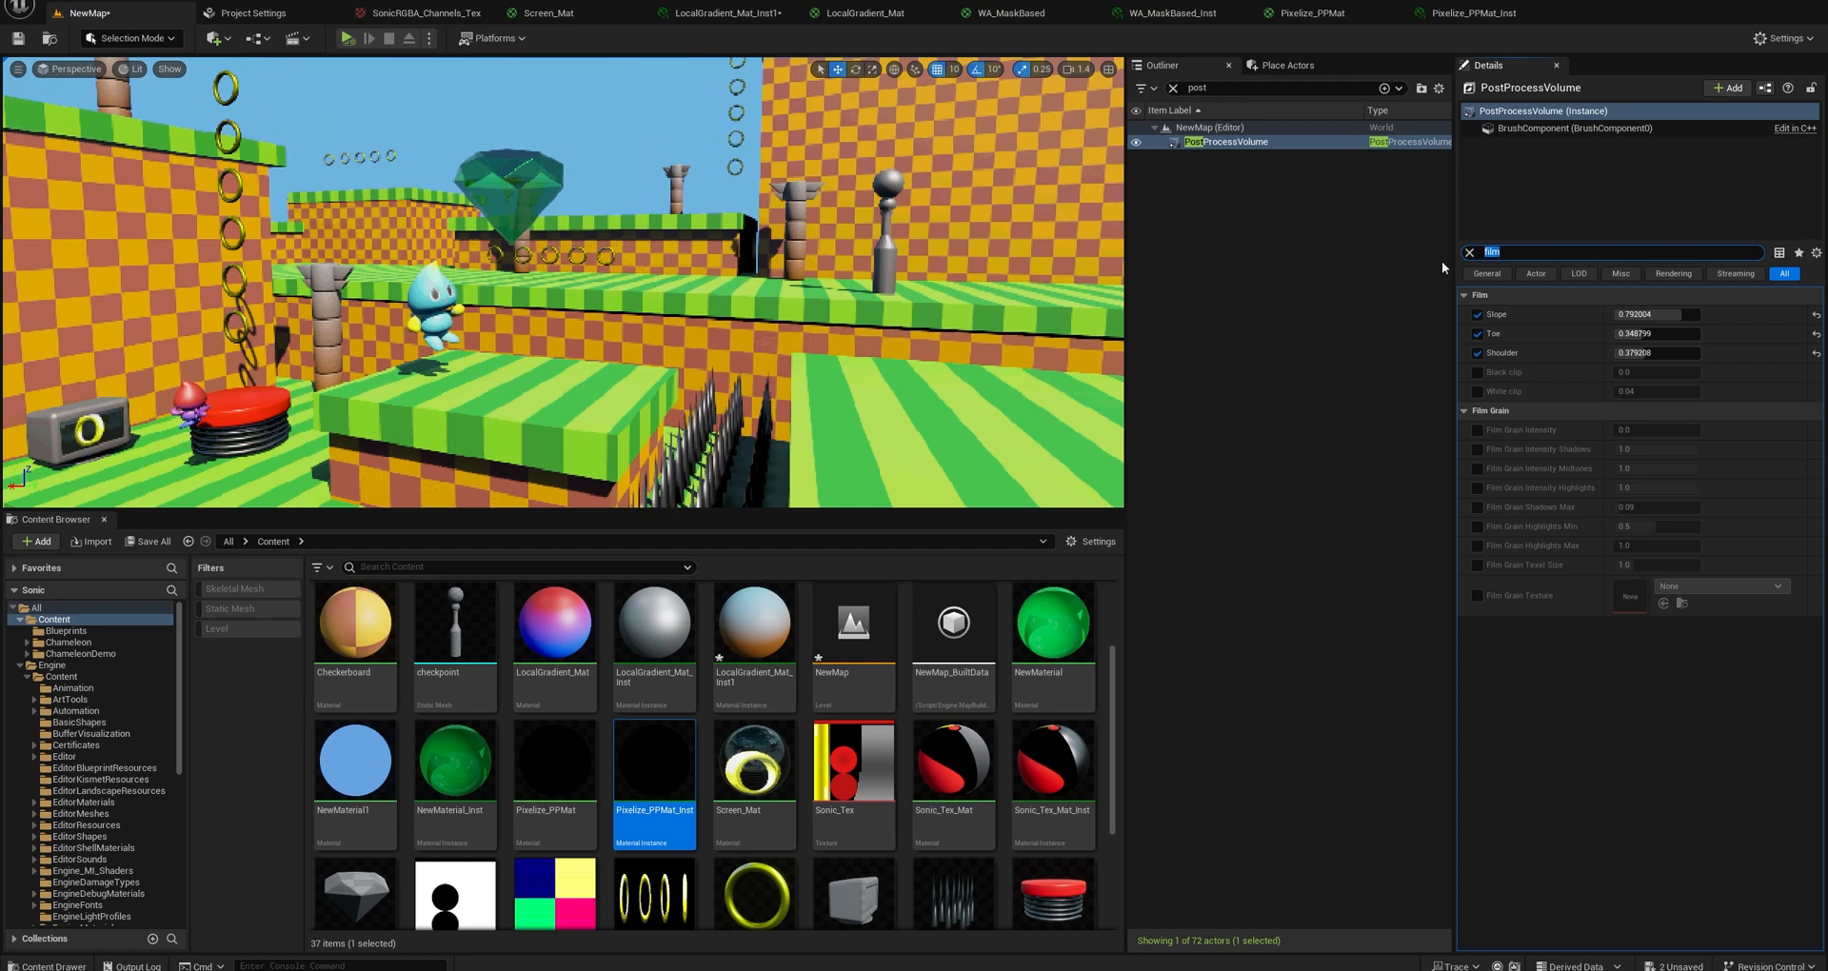
text(sat)
key(BackSpace)
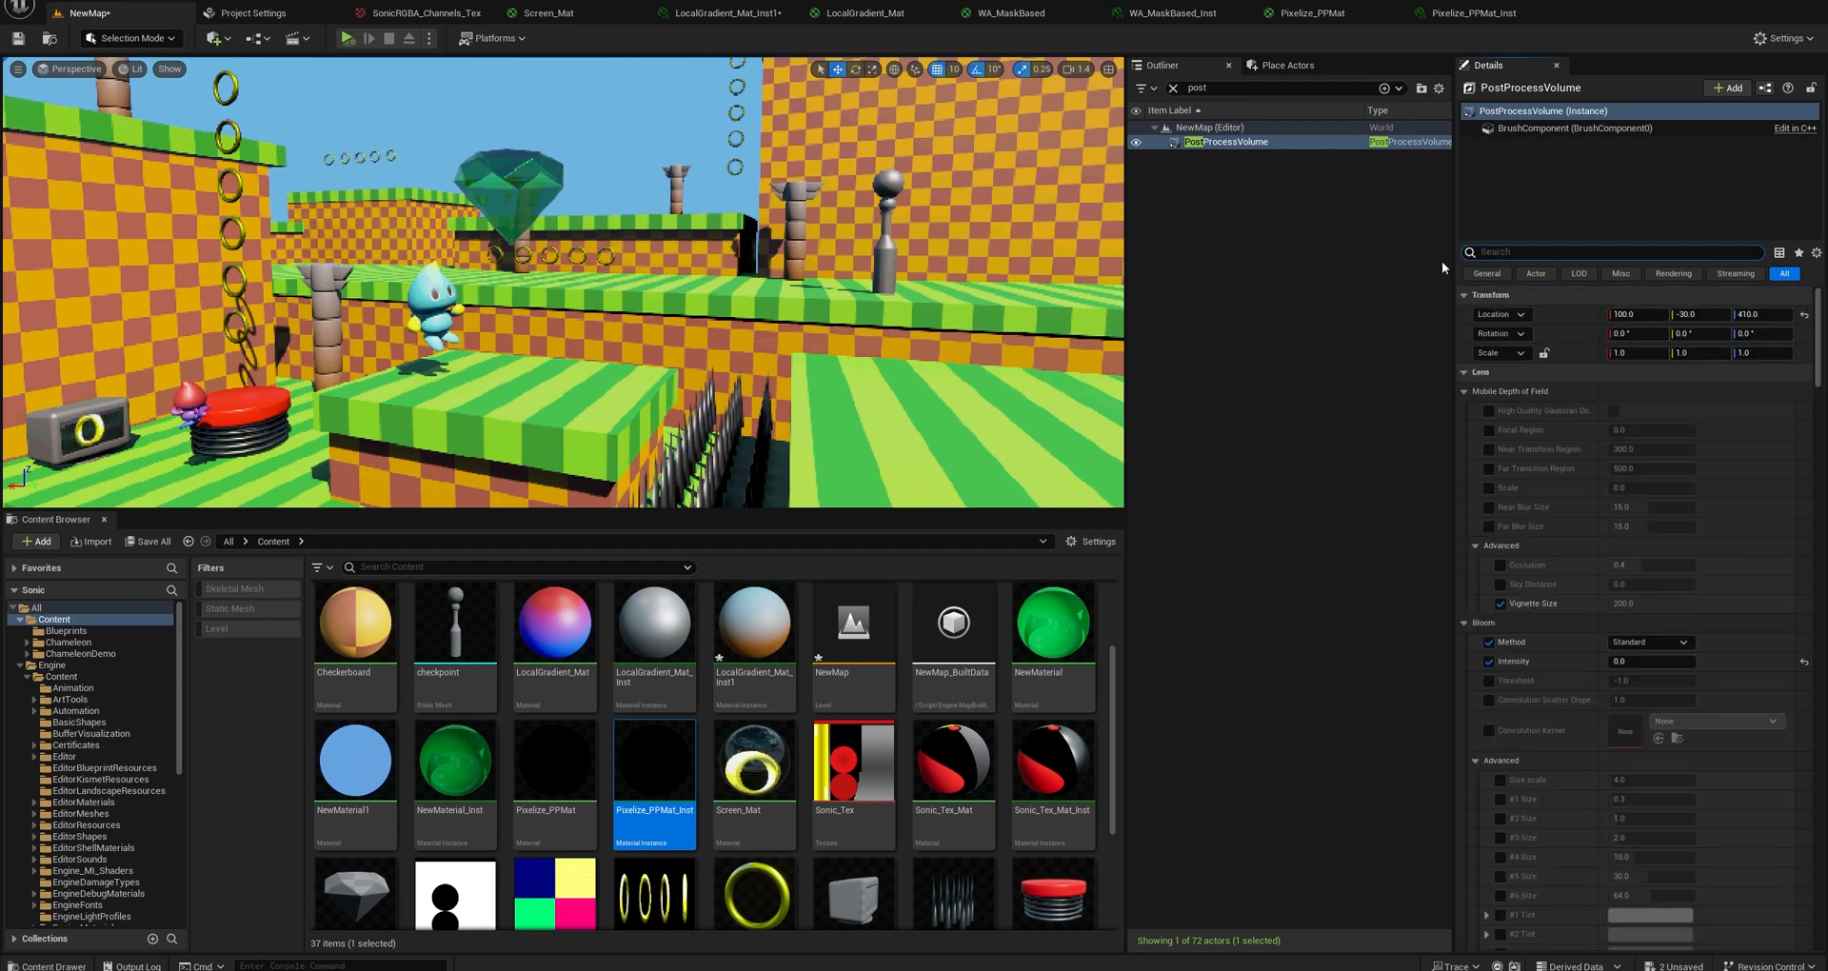
text(gamma)
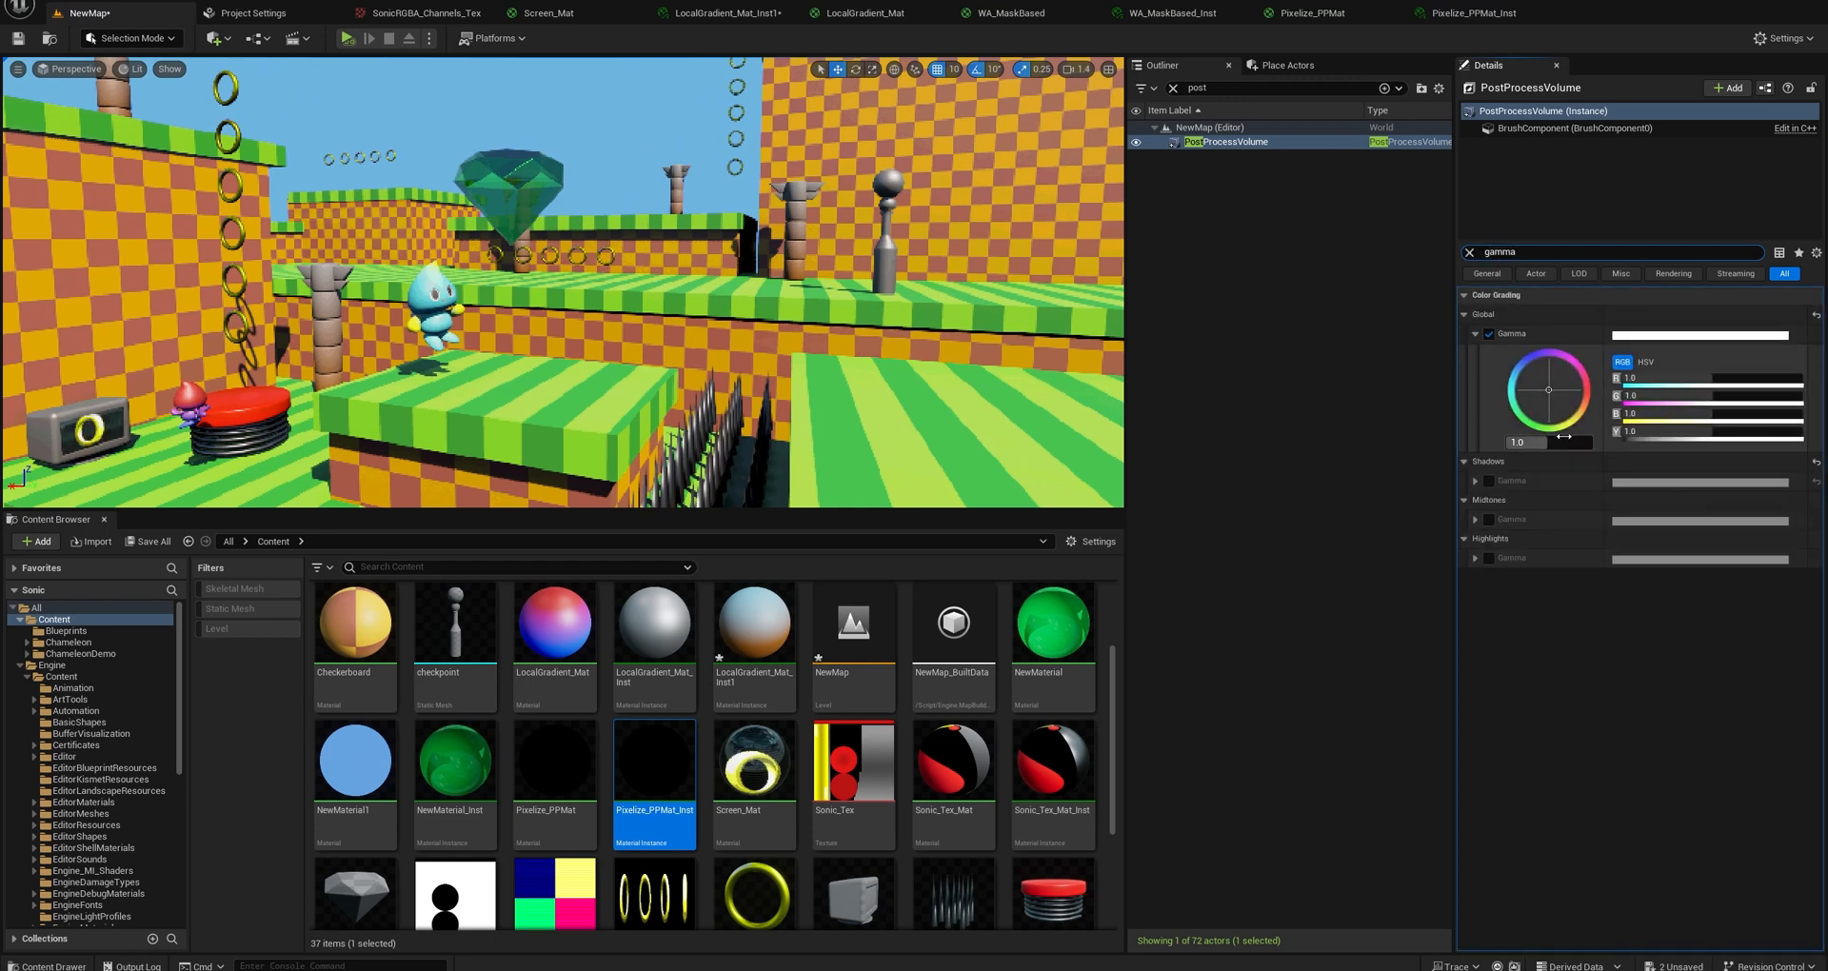
click(1563, 444)
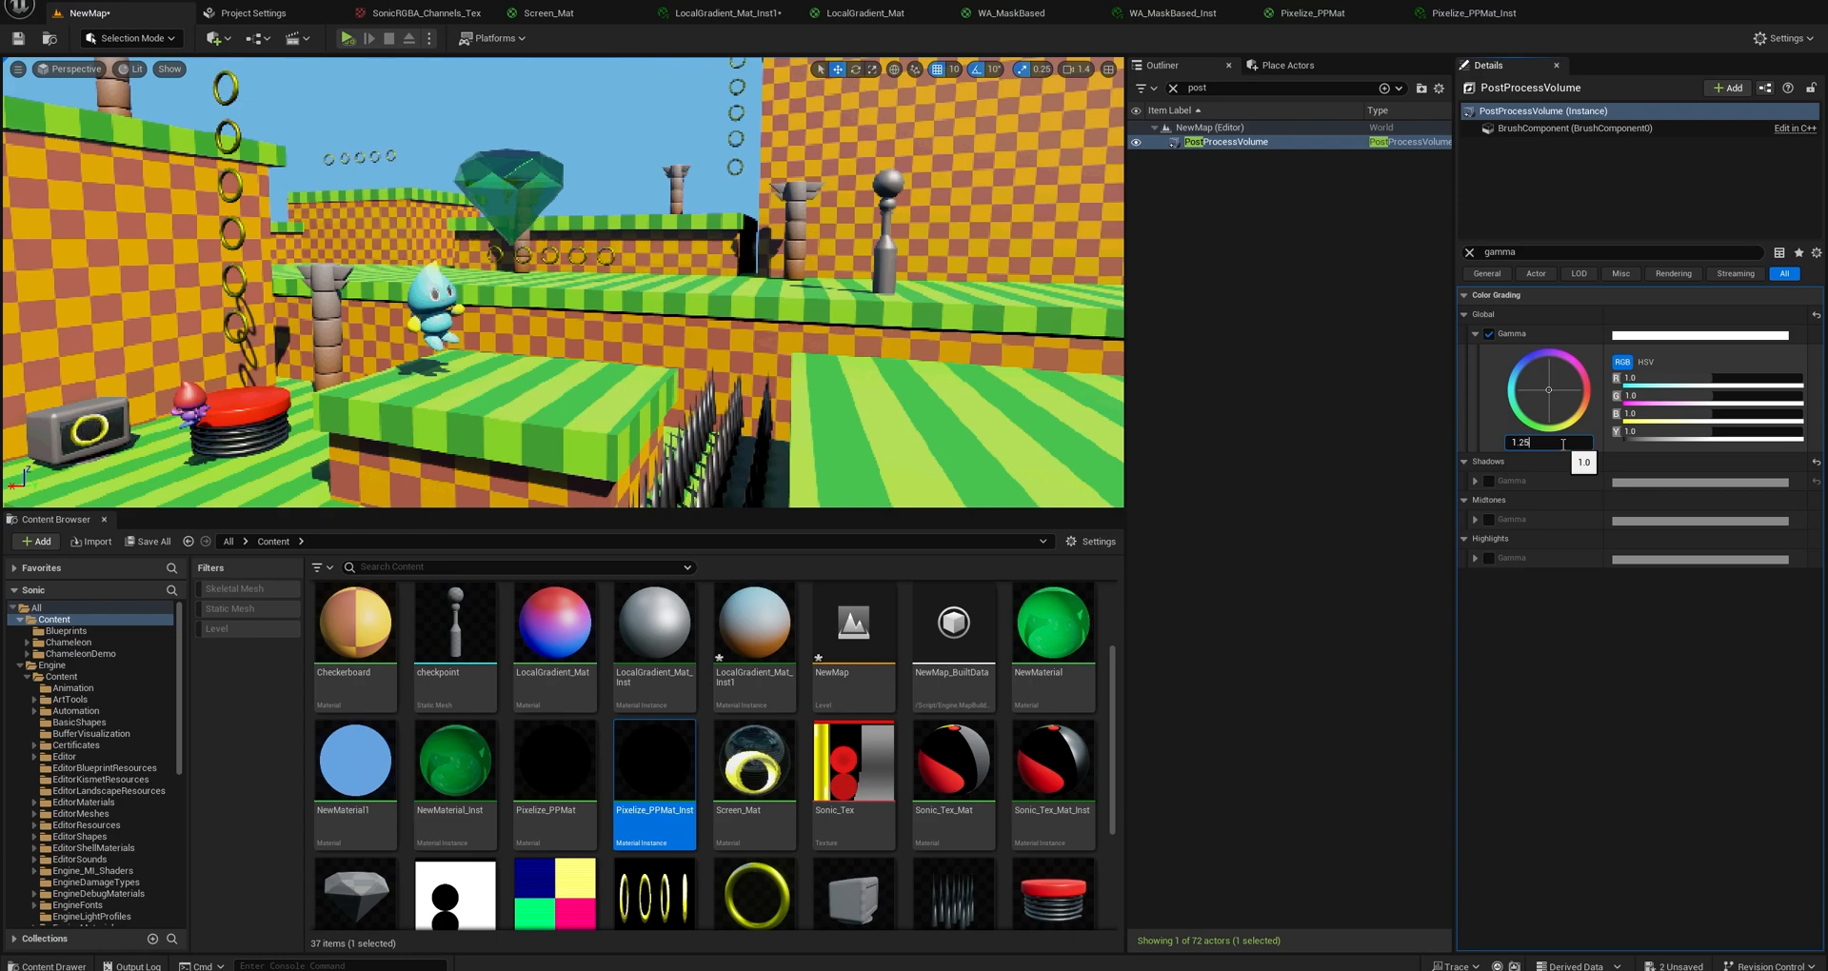
key(Return)
Select CineCameraActor2 in the level and display its sensor dimensions in the expanded Filmback settings.
right_drag(666, 285, 617, 331)
key(s)
click(457, 298)
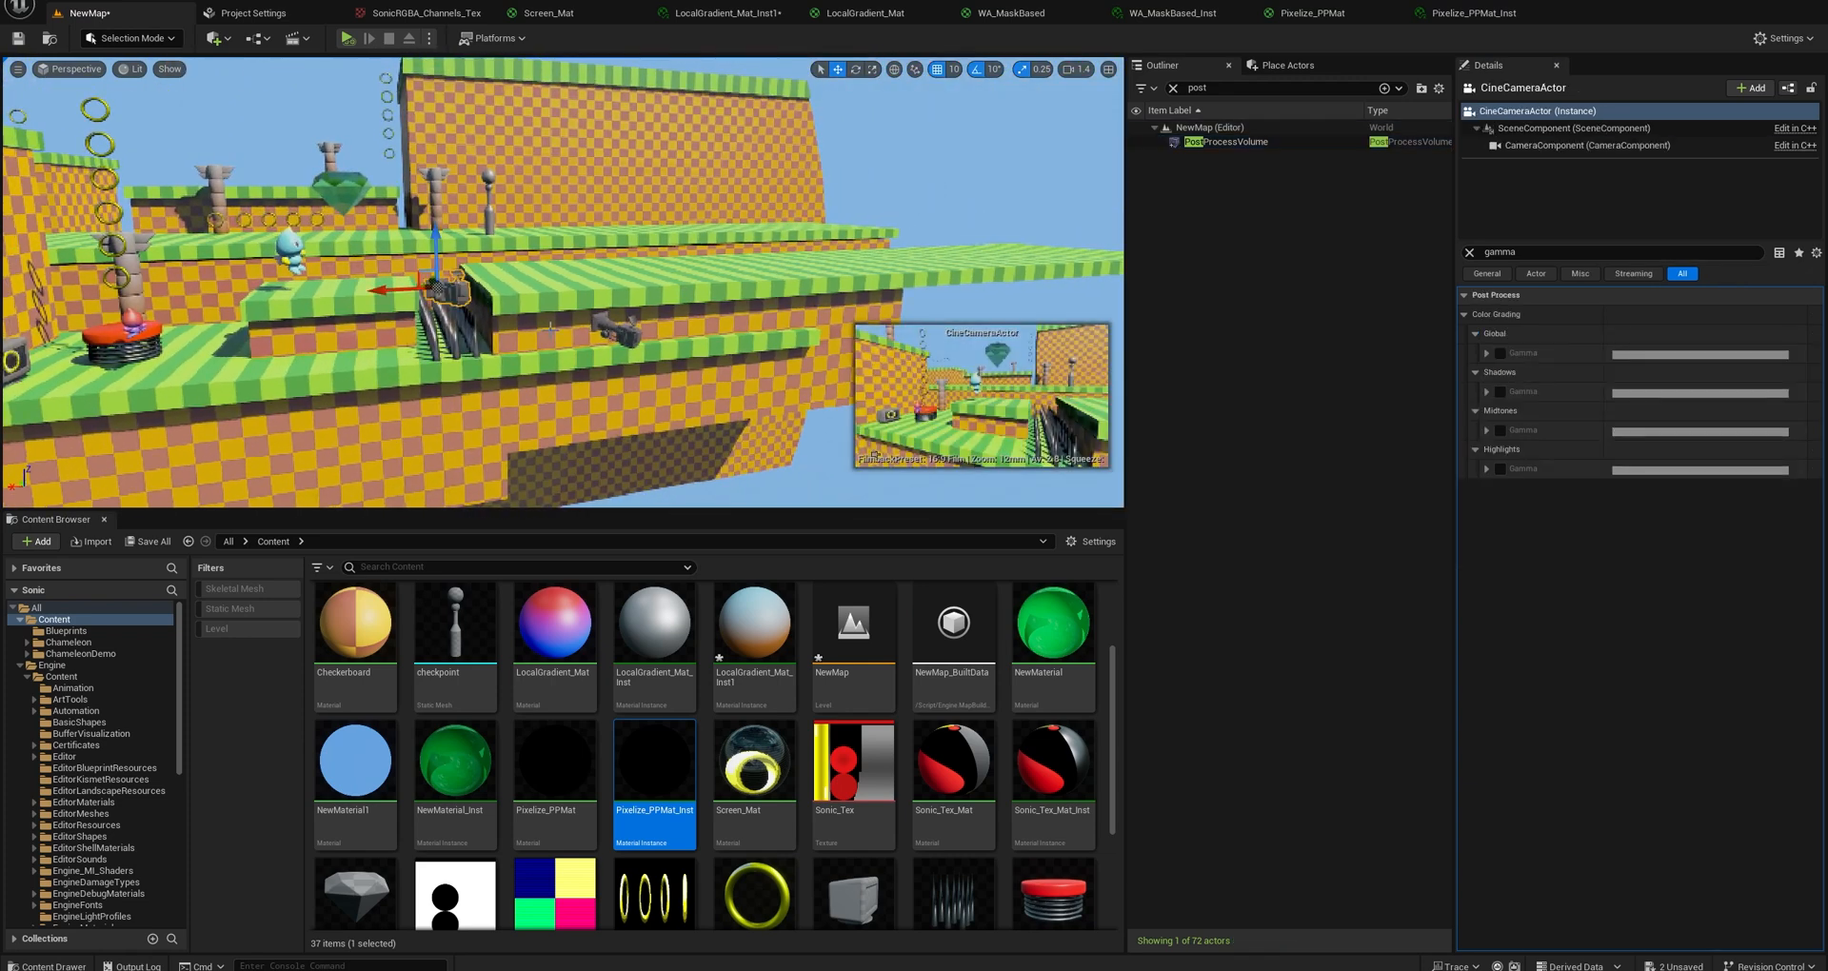
click(627, 333)
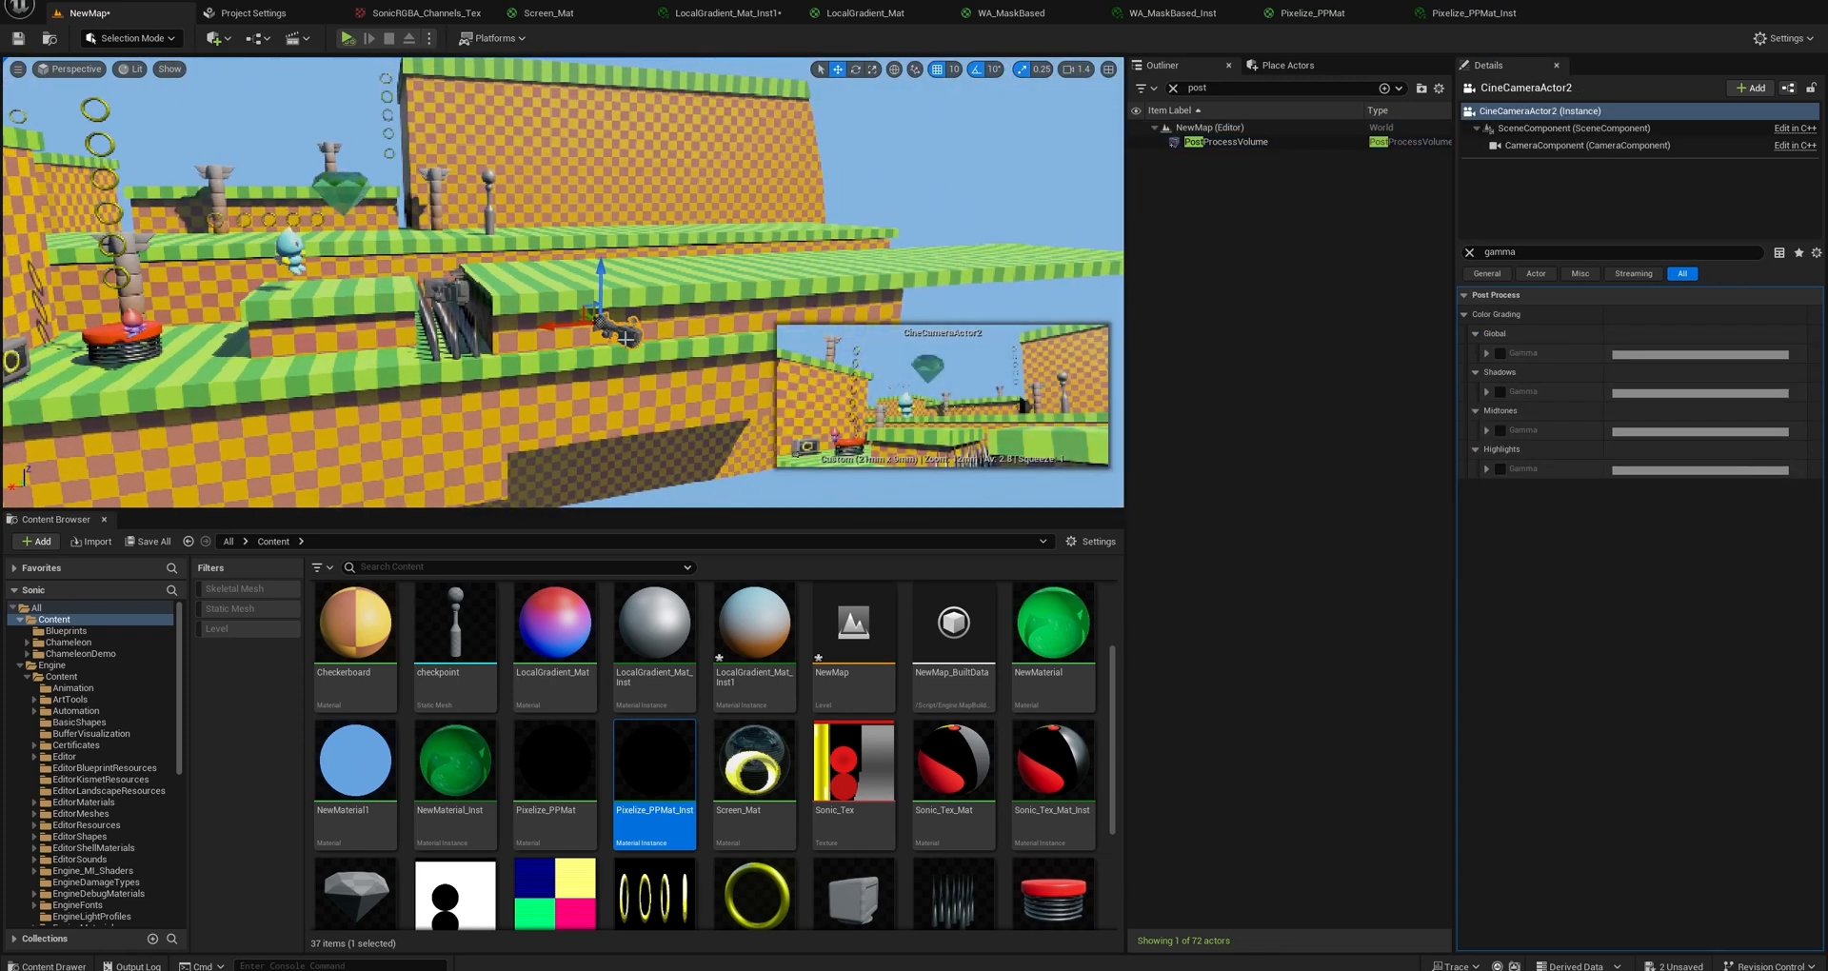
right_click(627, 337)
mouse_move(838, 417)
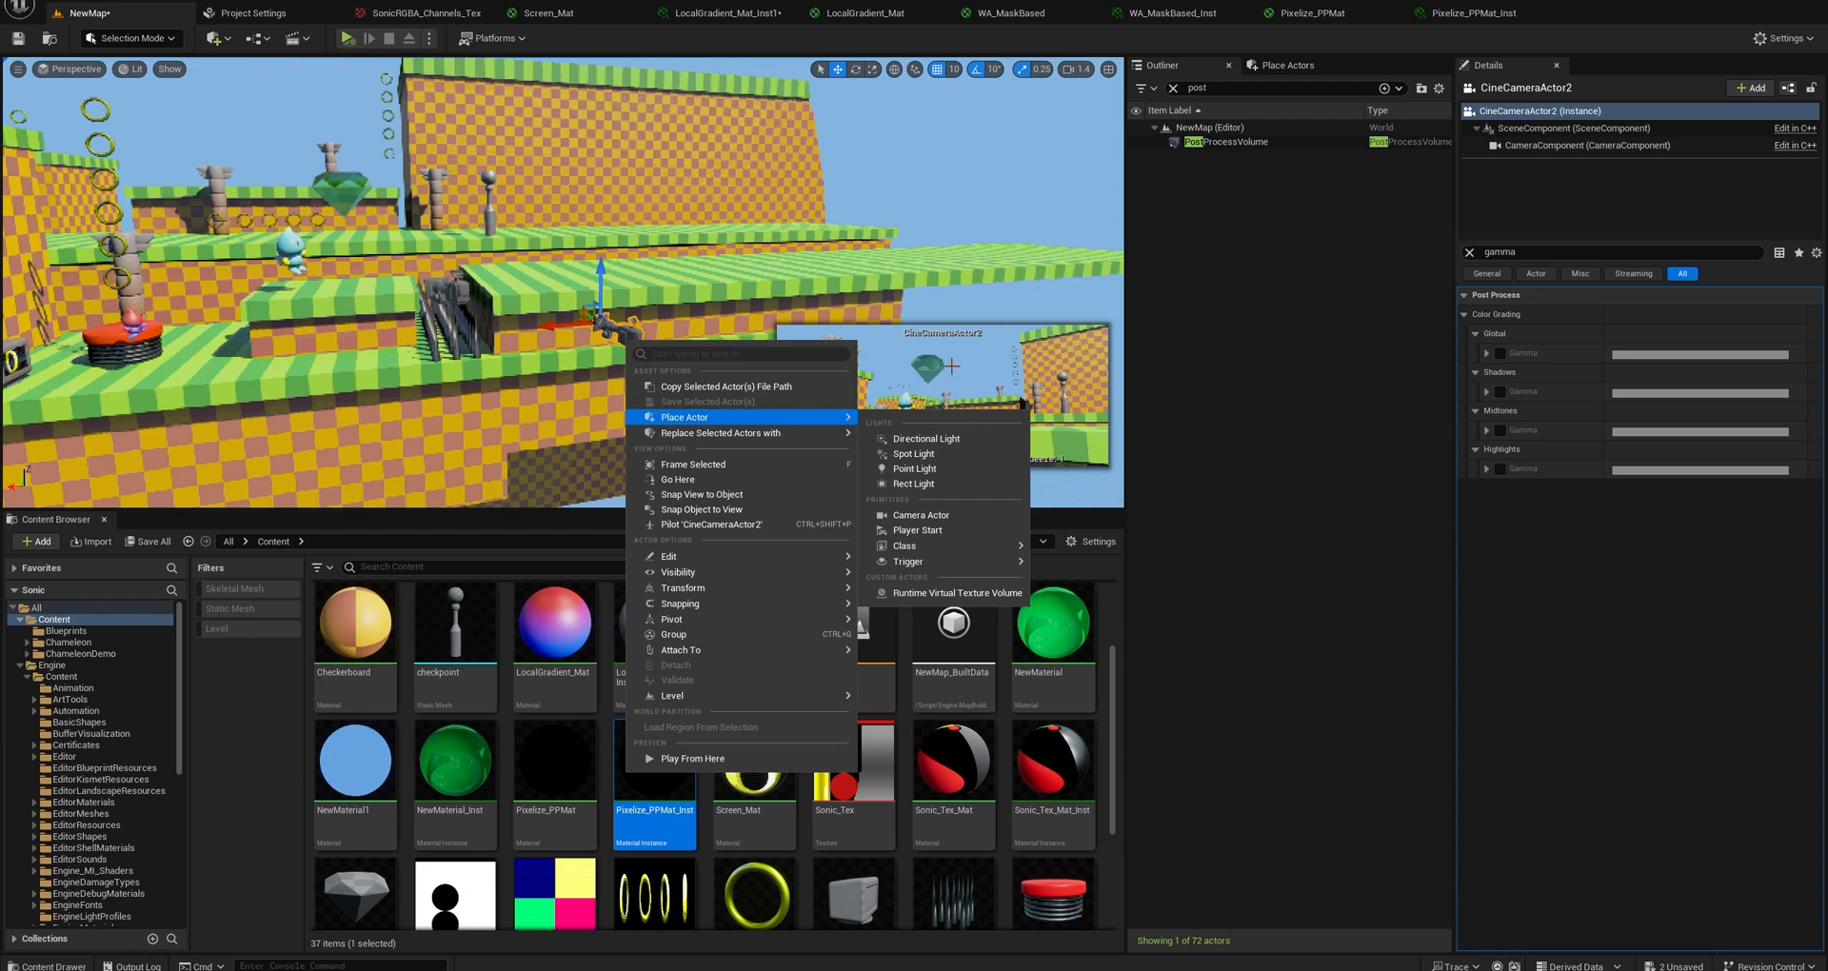
click(621, 335)
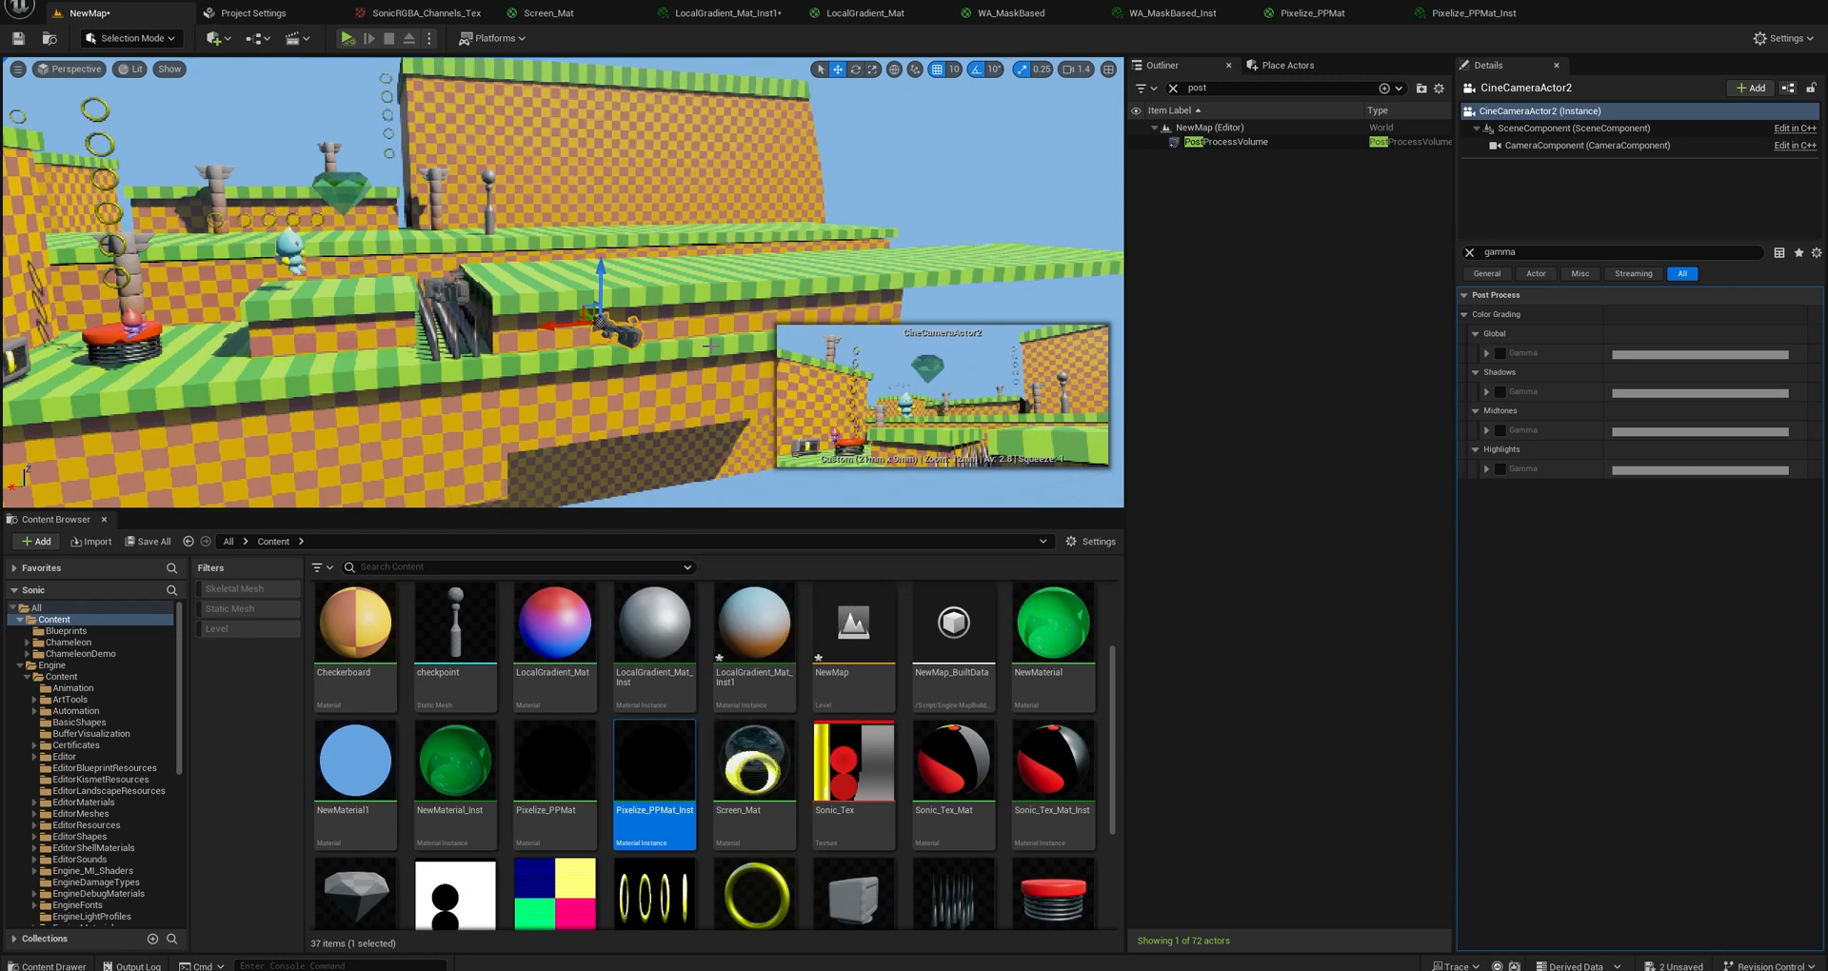
click(1469, 252)
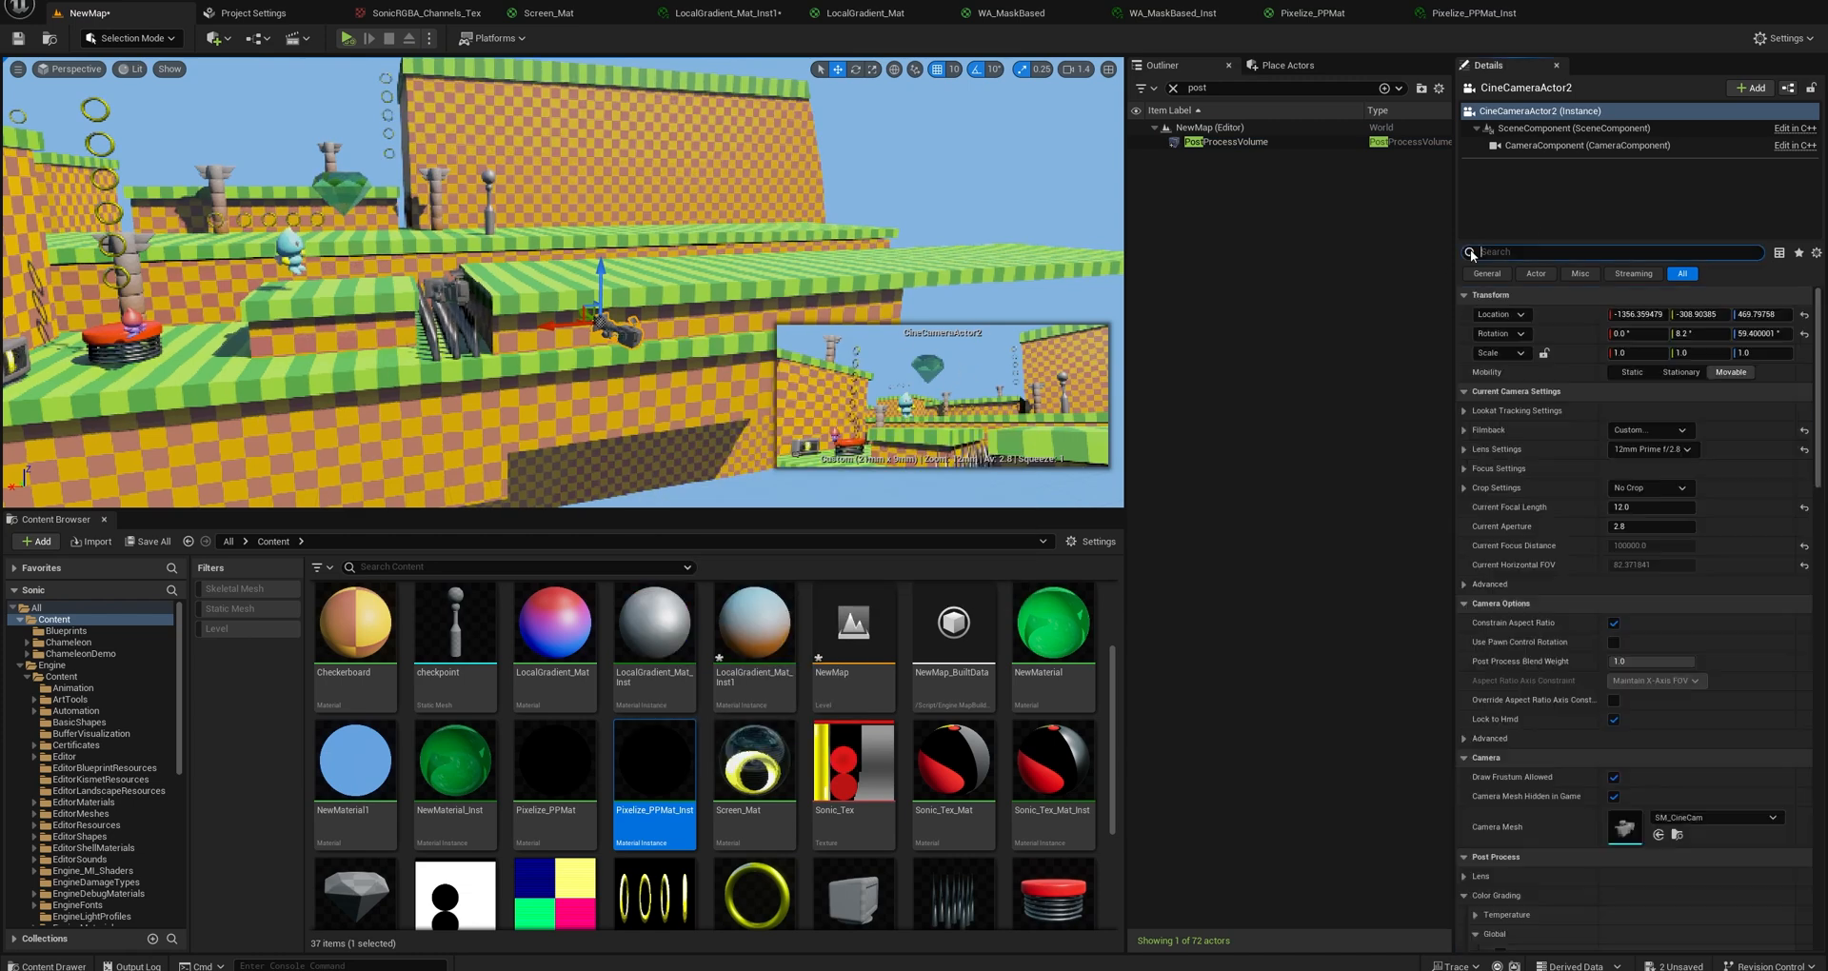
click(1465, 431)
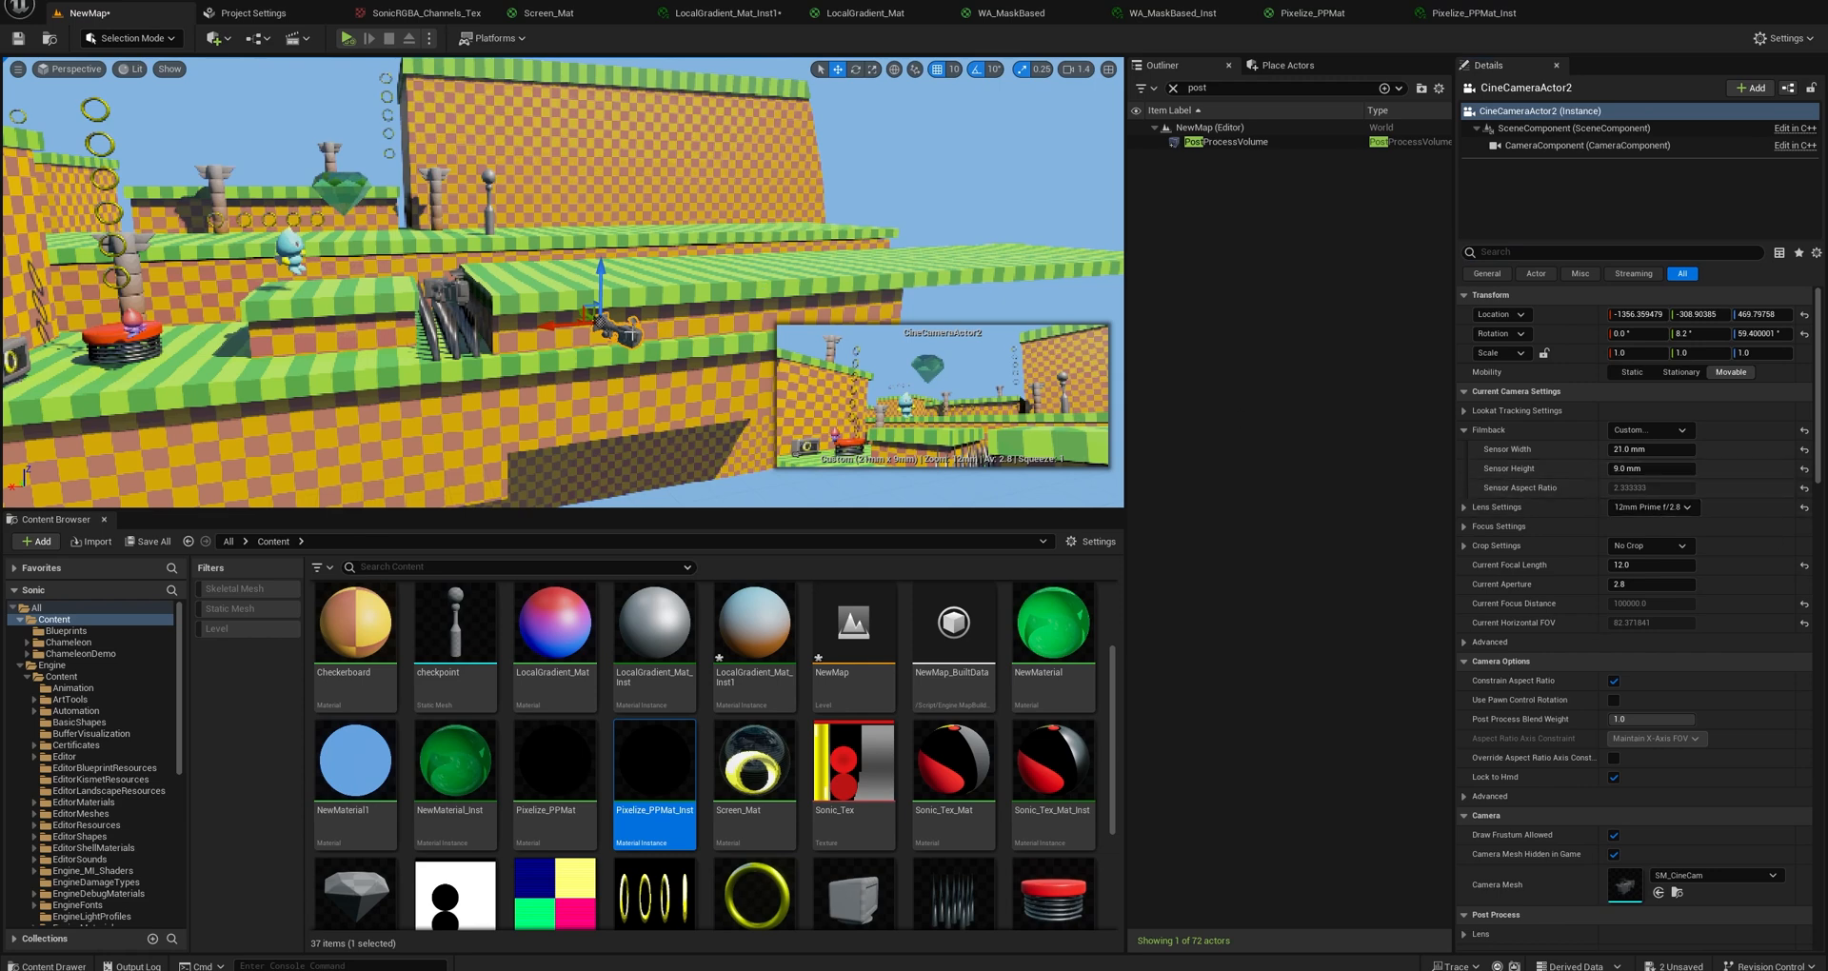
Pilot CineCameraActor2 and turn it to a pitch of about 7.2° and a yaw of about 59.2°, resizing the viewport to check the framing.
right_click(633, 335)
click(733, 524)
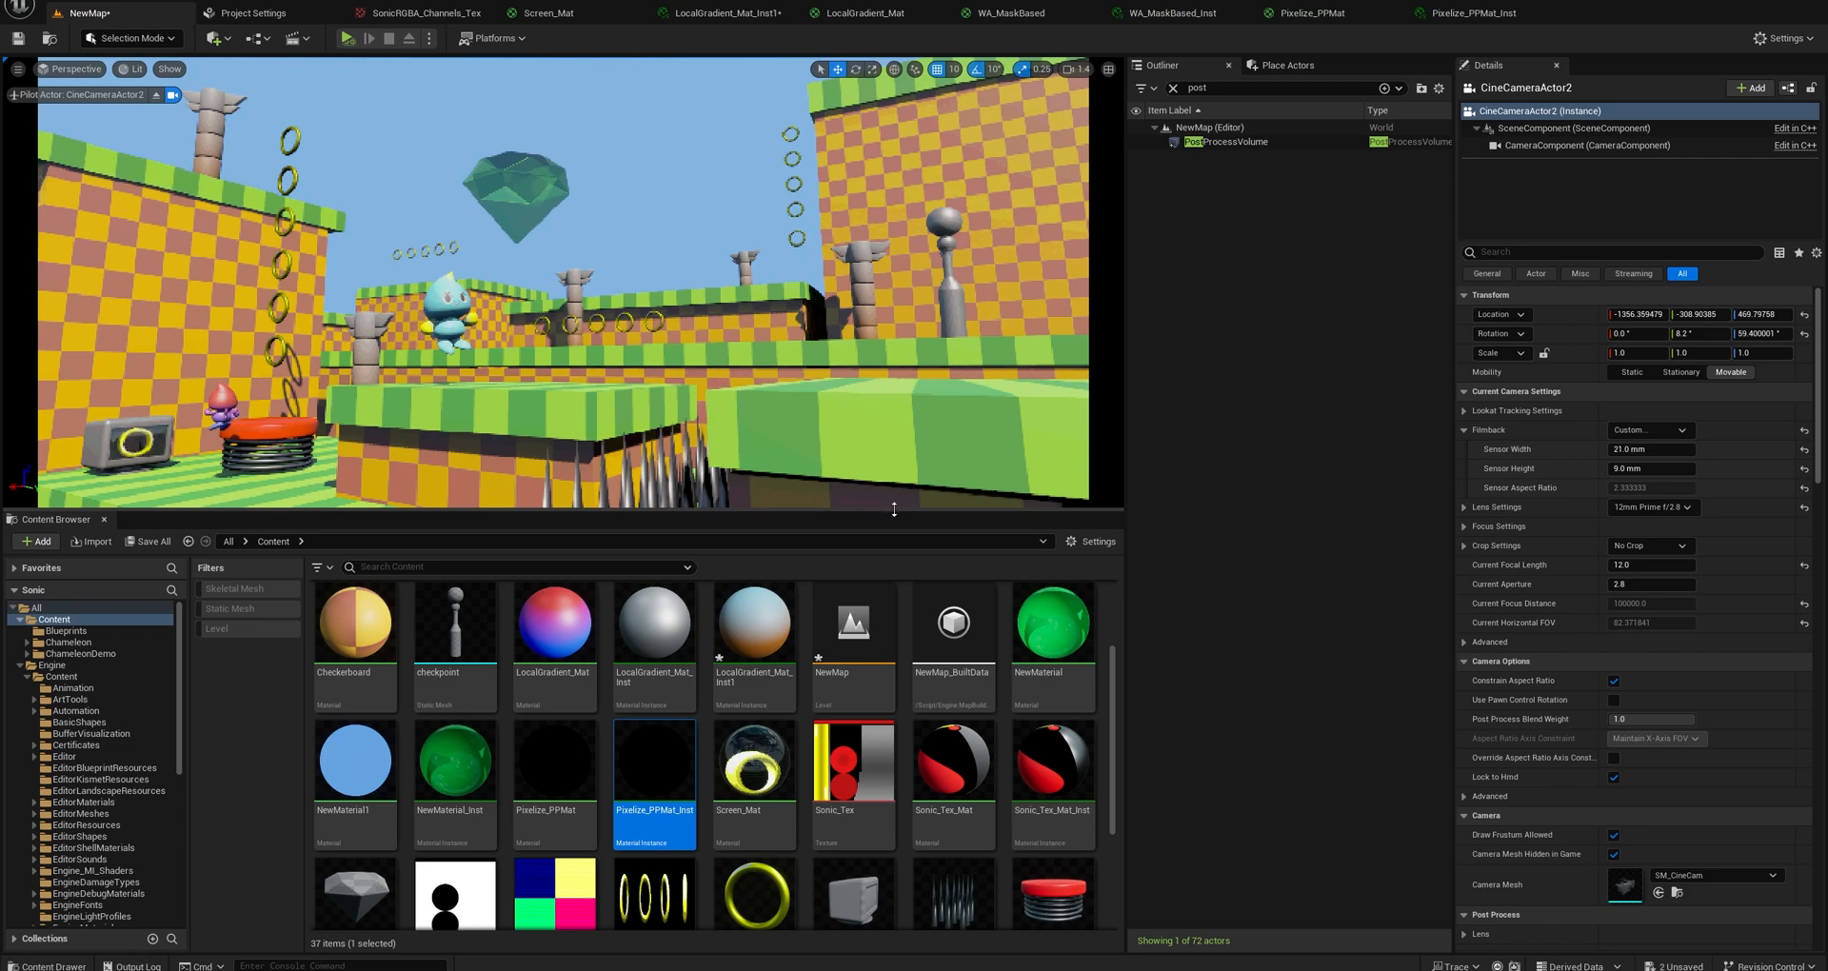
drag(894, 509, 894, 745)
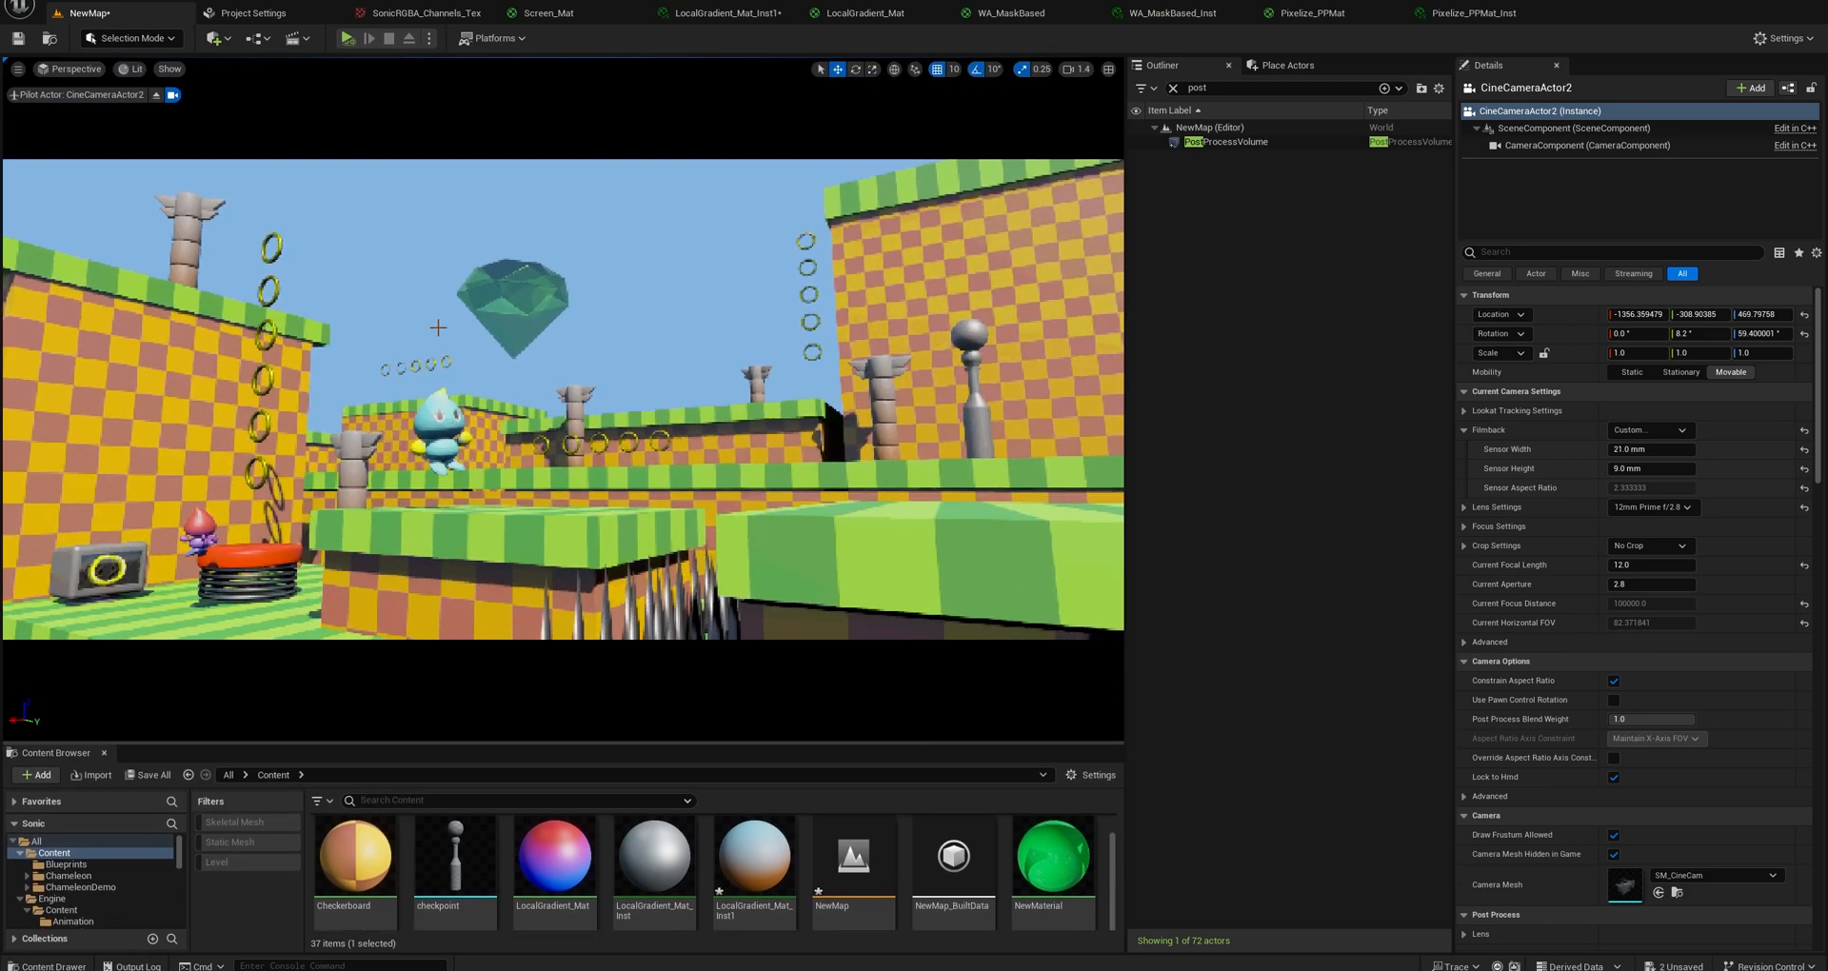
right_drag(438, 328, 508, 278)
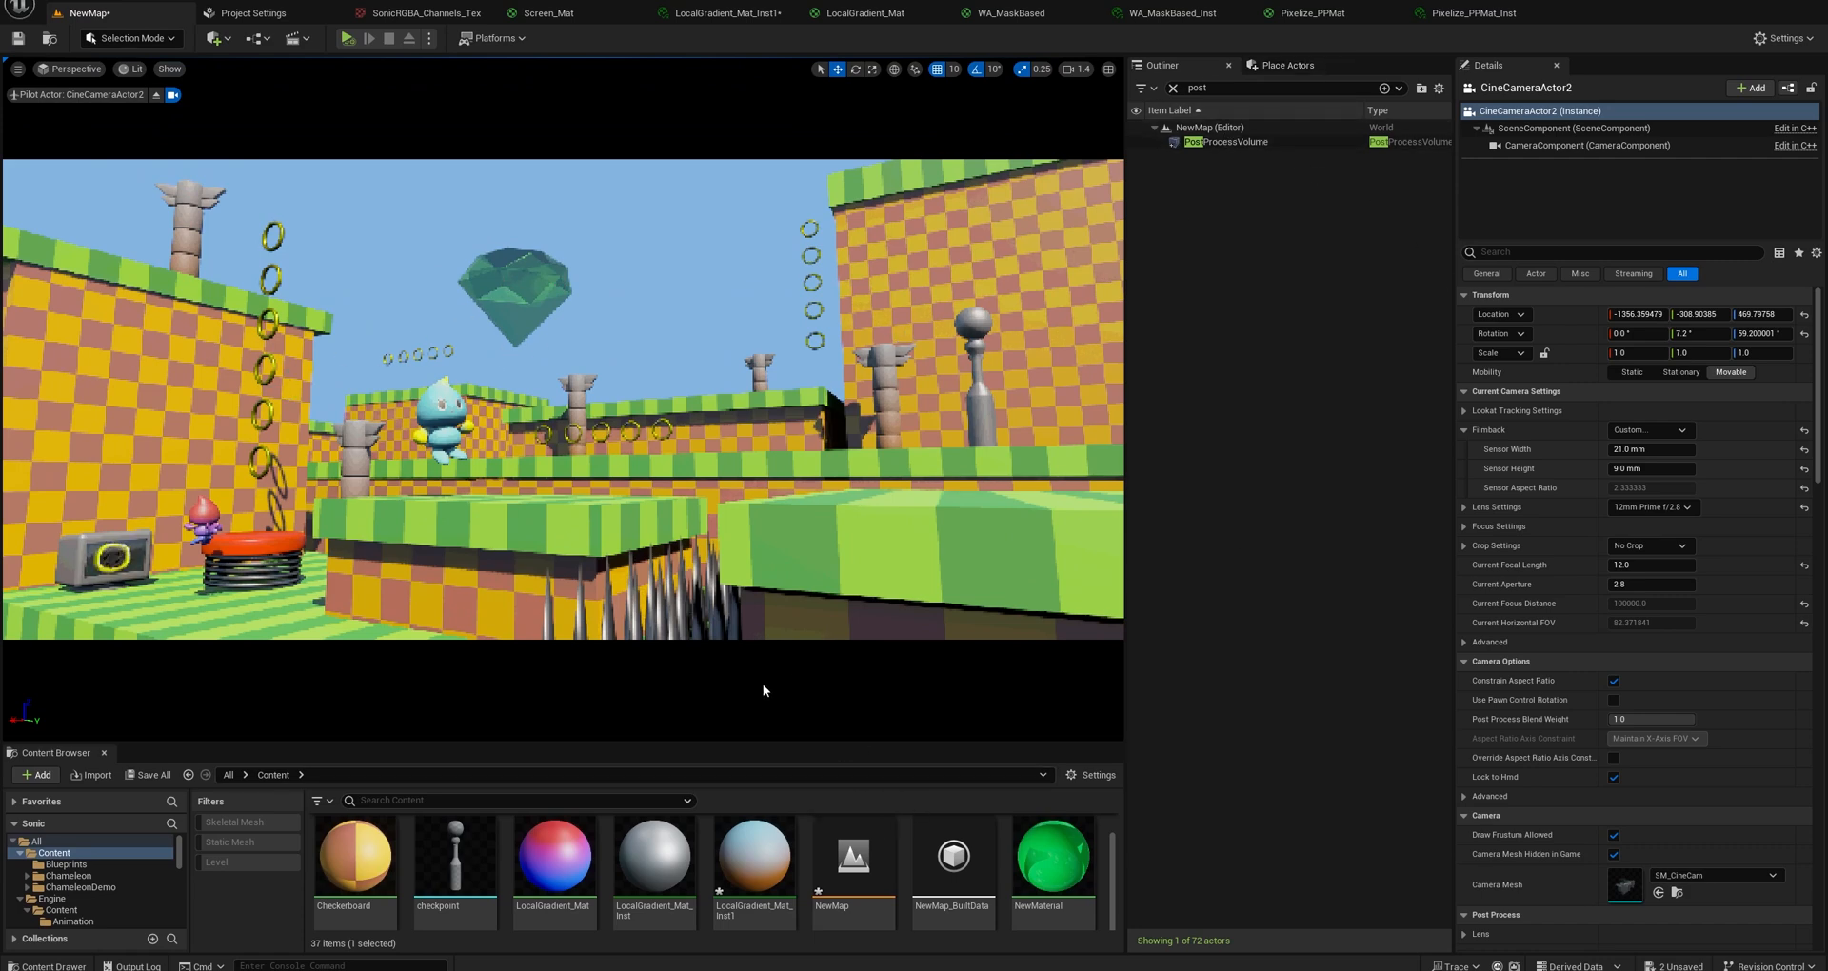
drag(747, 743, 772, 529)
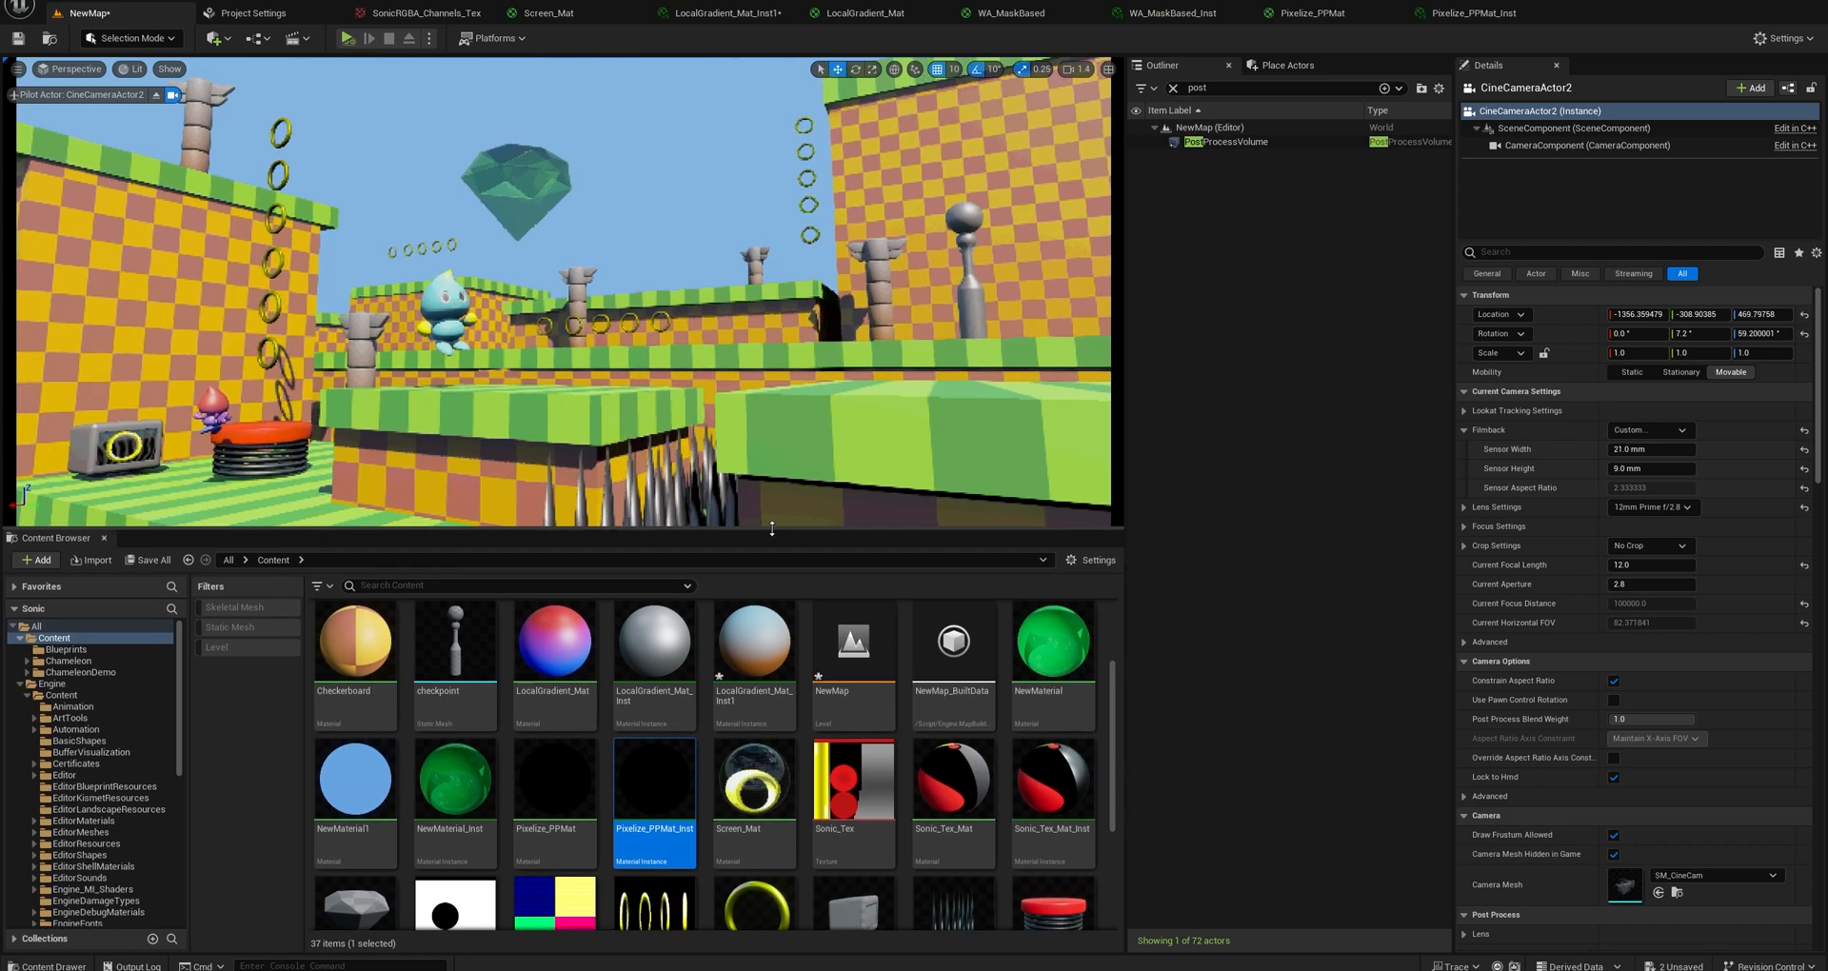
In Pixelize_PPMat_Inst, set PixelSize to 1.5 and the number-of-colours parameter to 16, and save the instance.
double_click(654, 781)
click(1315, 170)
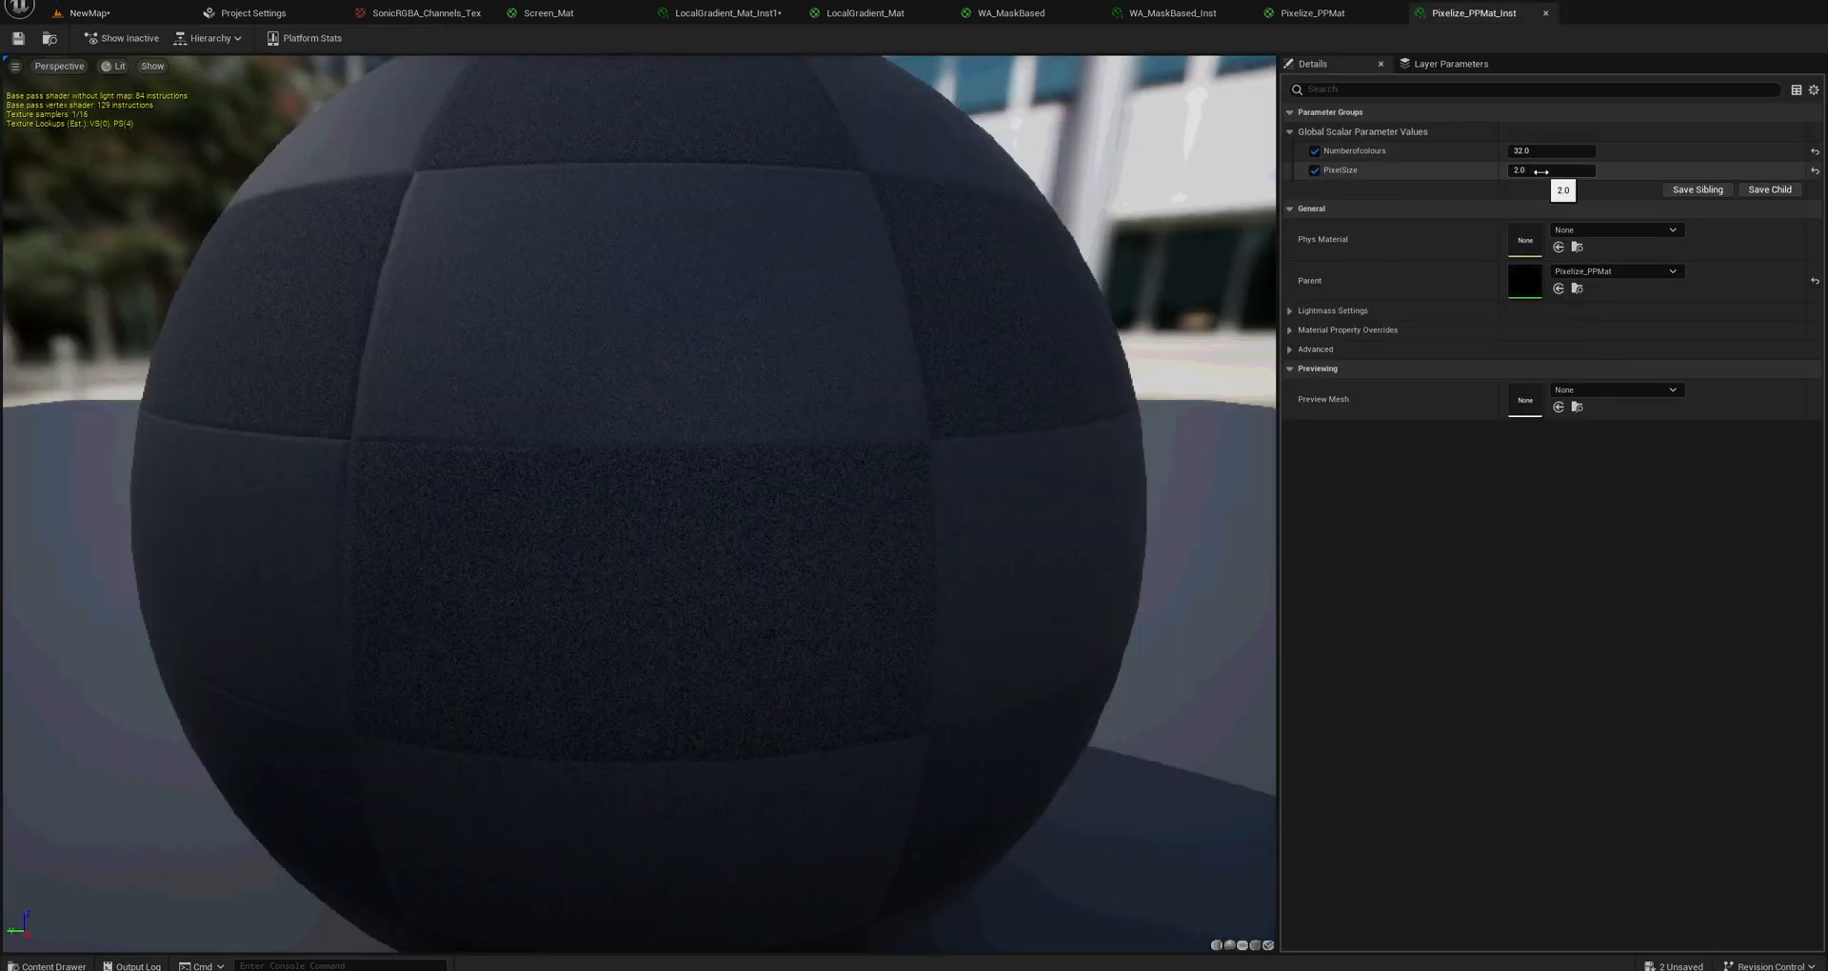
click(89, 13)
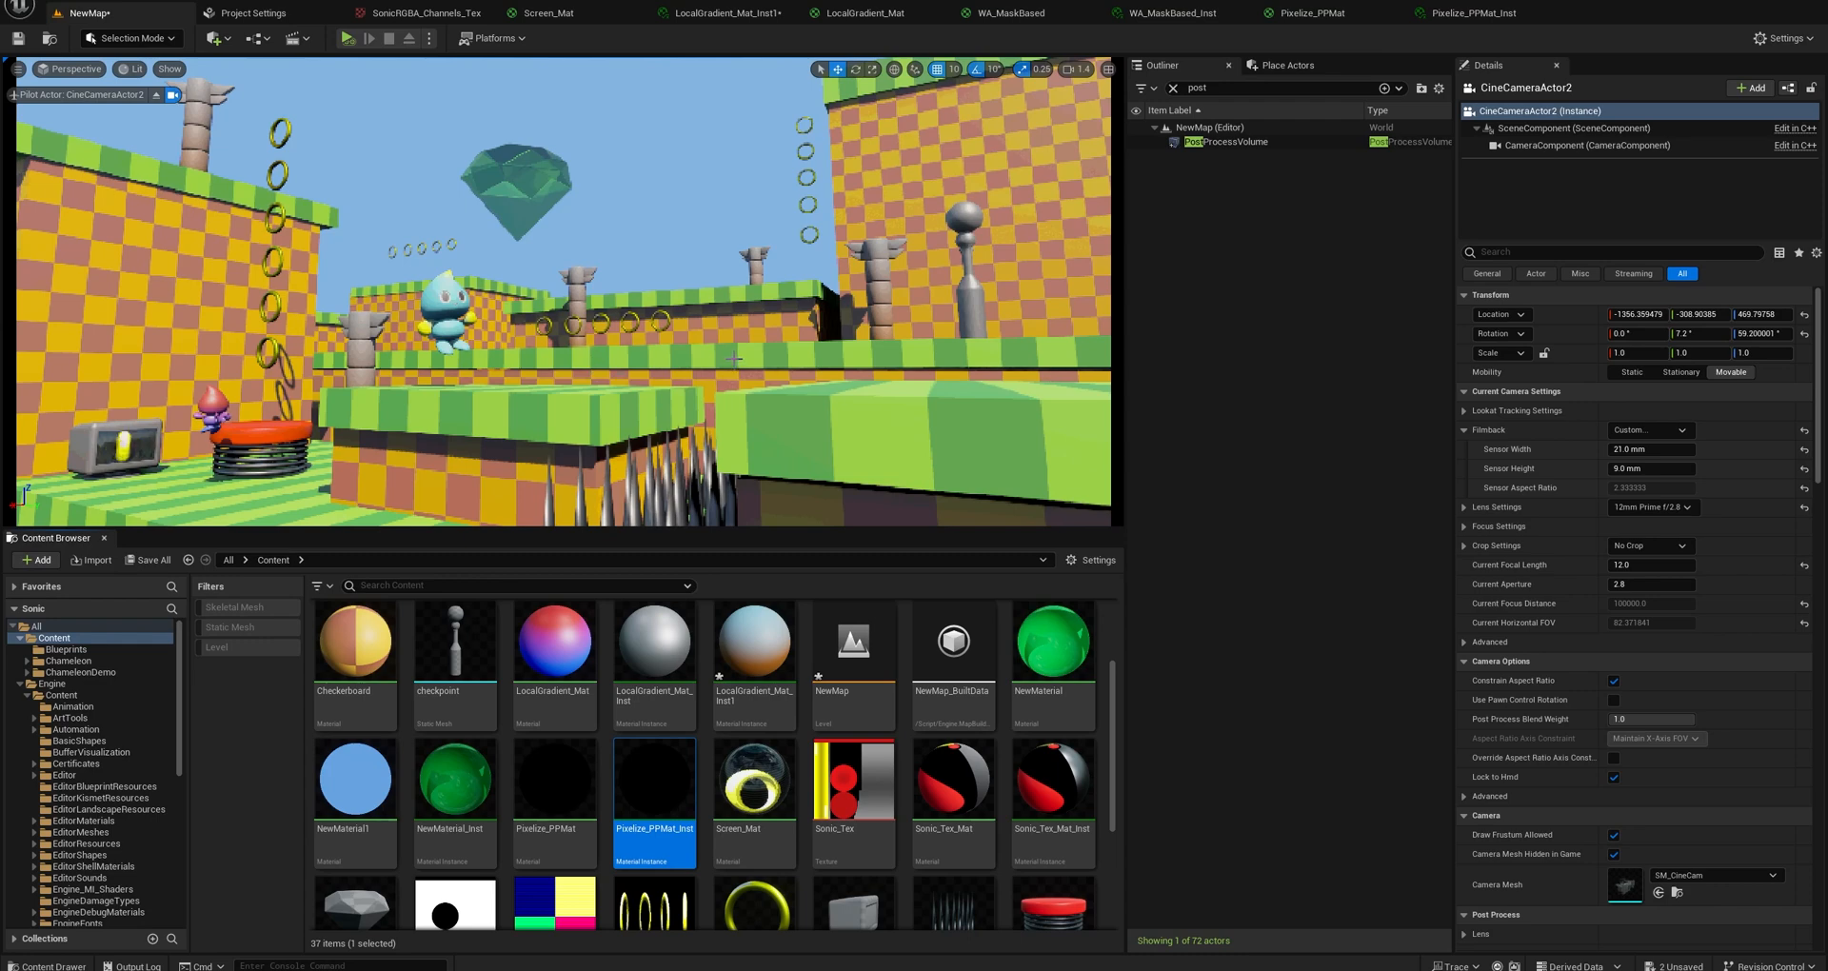
click(1475, 12)
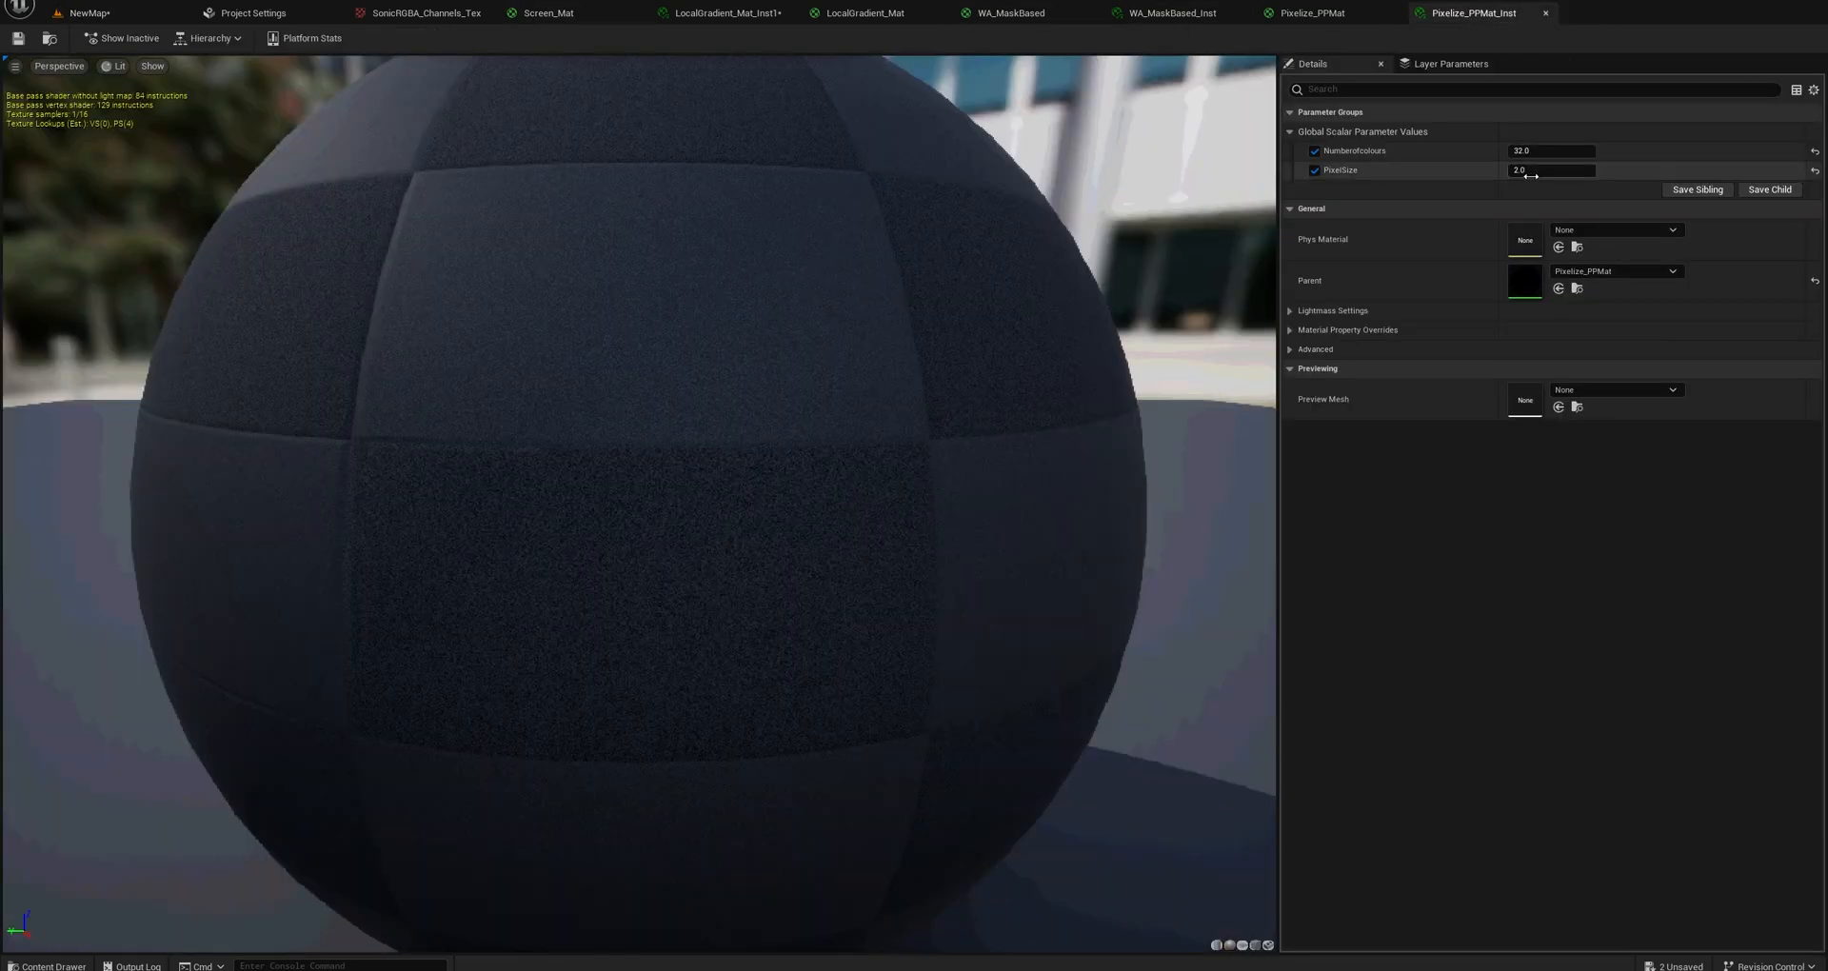
text(1.5)
click(1528, 152)
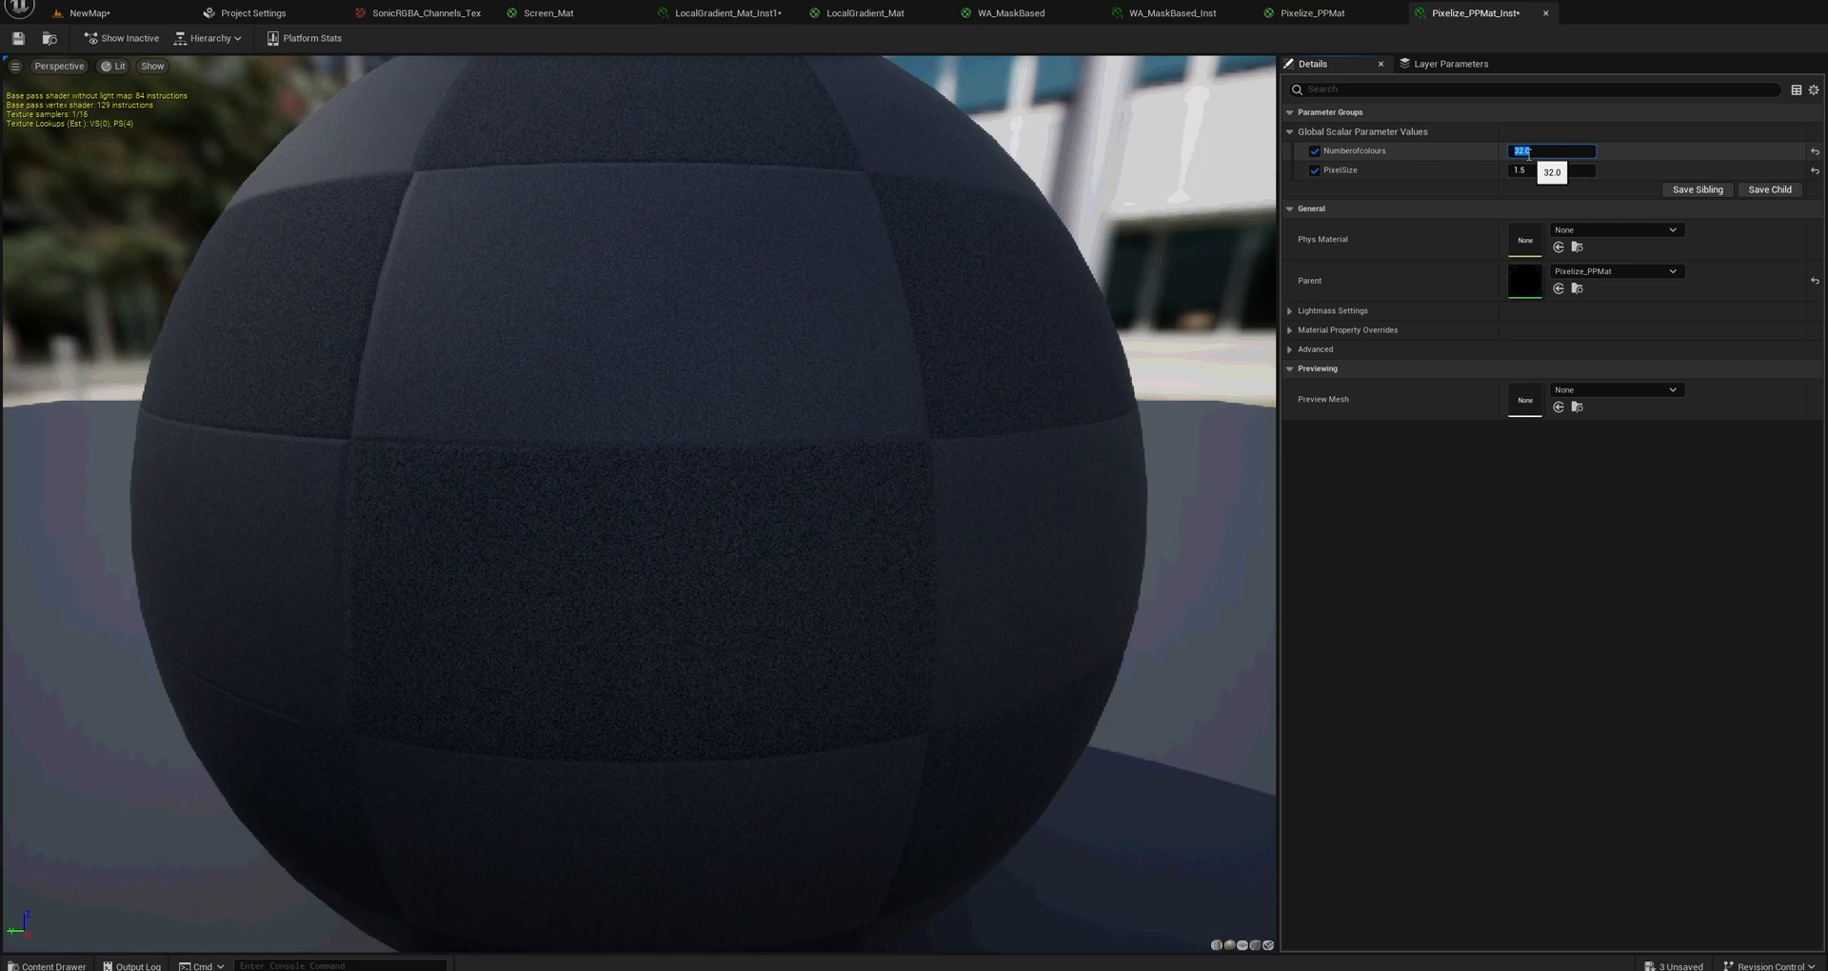
text(16)
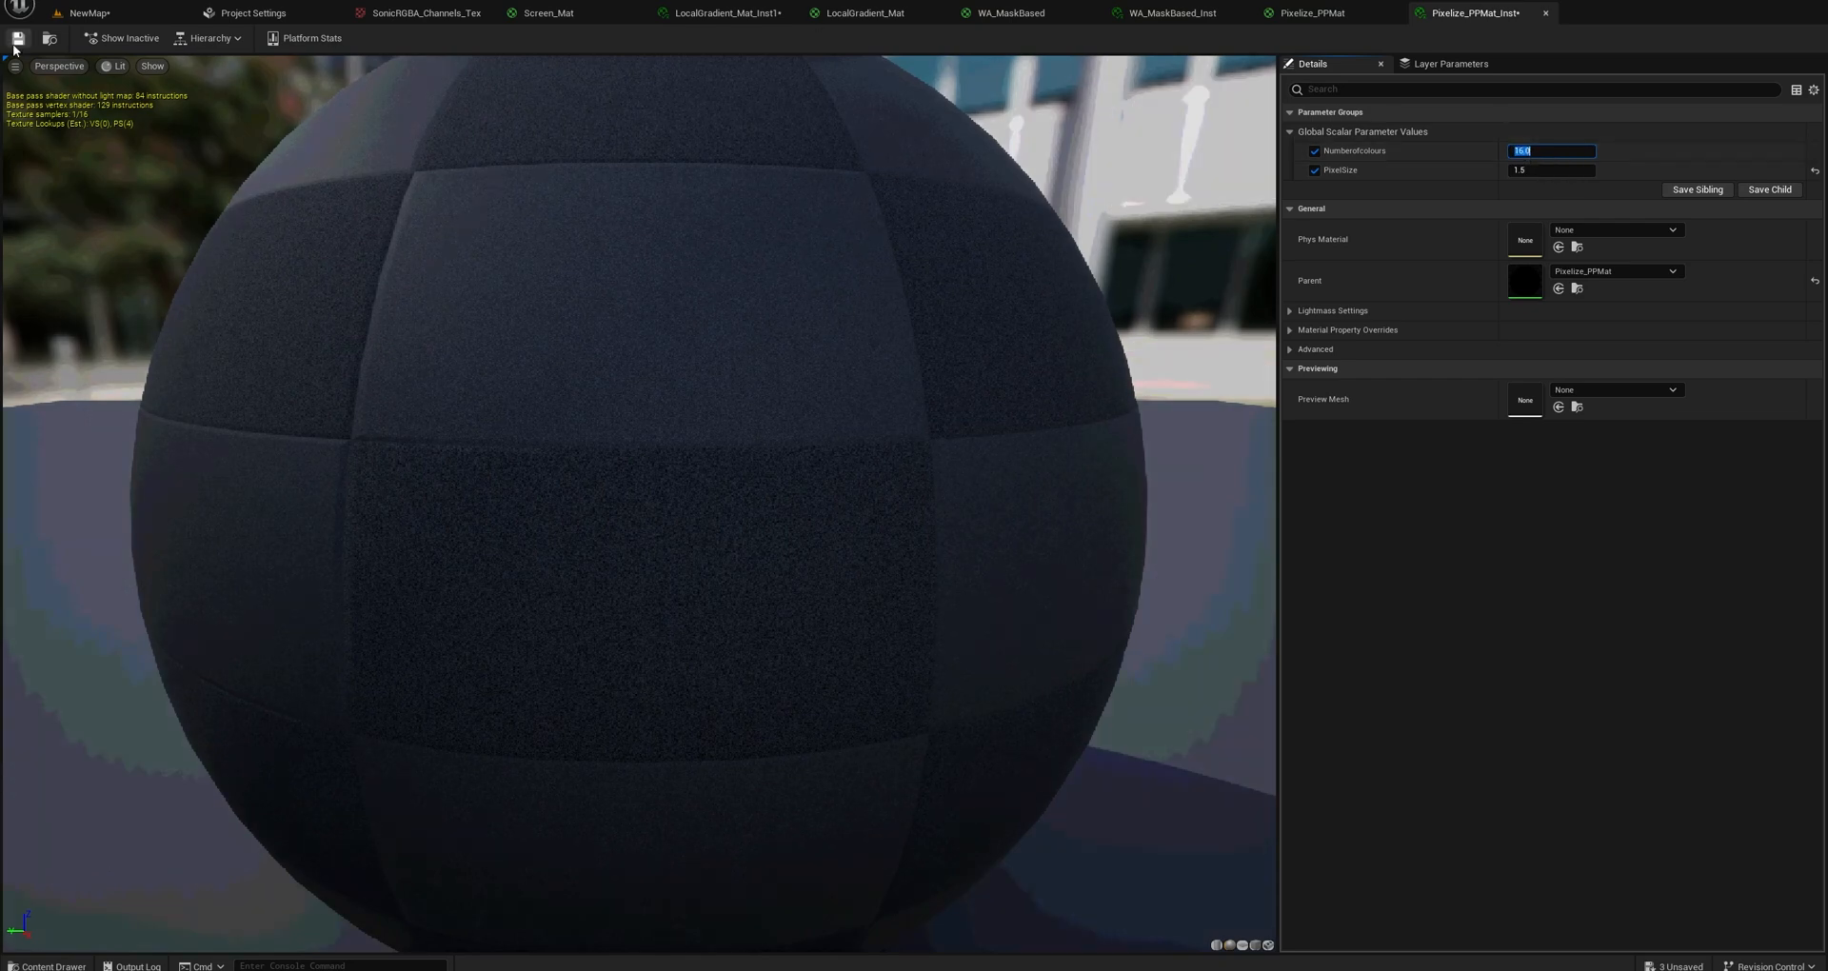
click(17, 38)
Return to the NewMap level and reframe the piloted CineCameraActor2 to a pitch of about 5.2° and a yaw of about 58.8°.
click(89, 13)
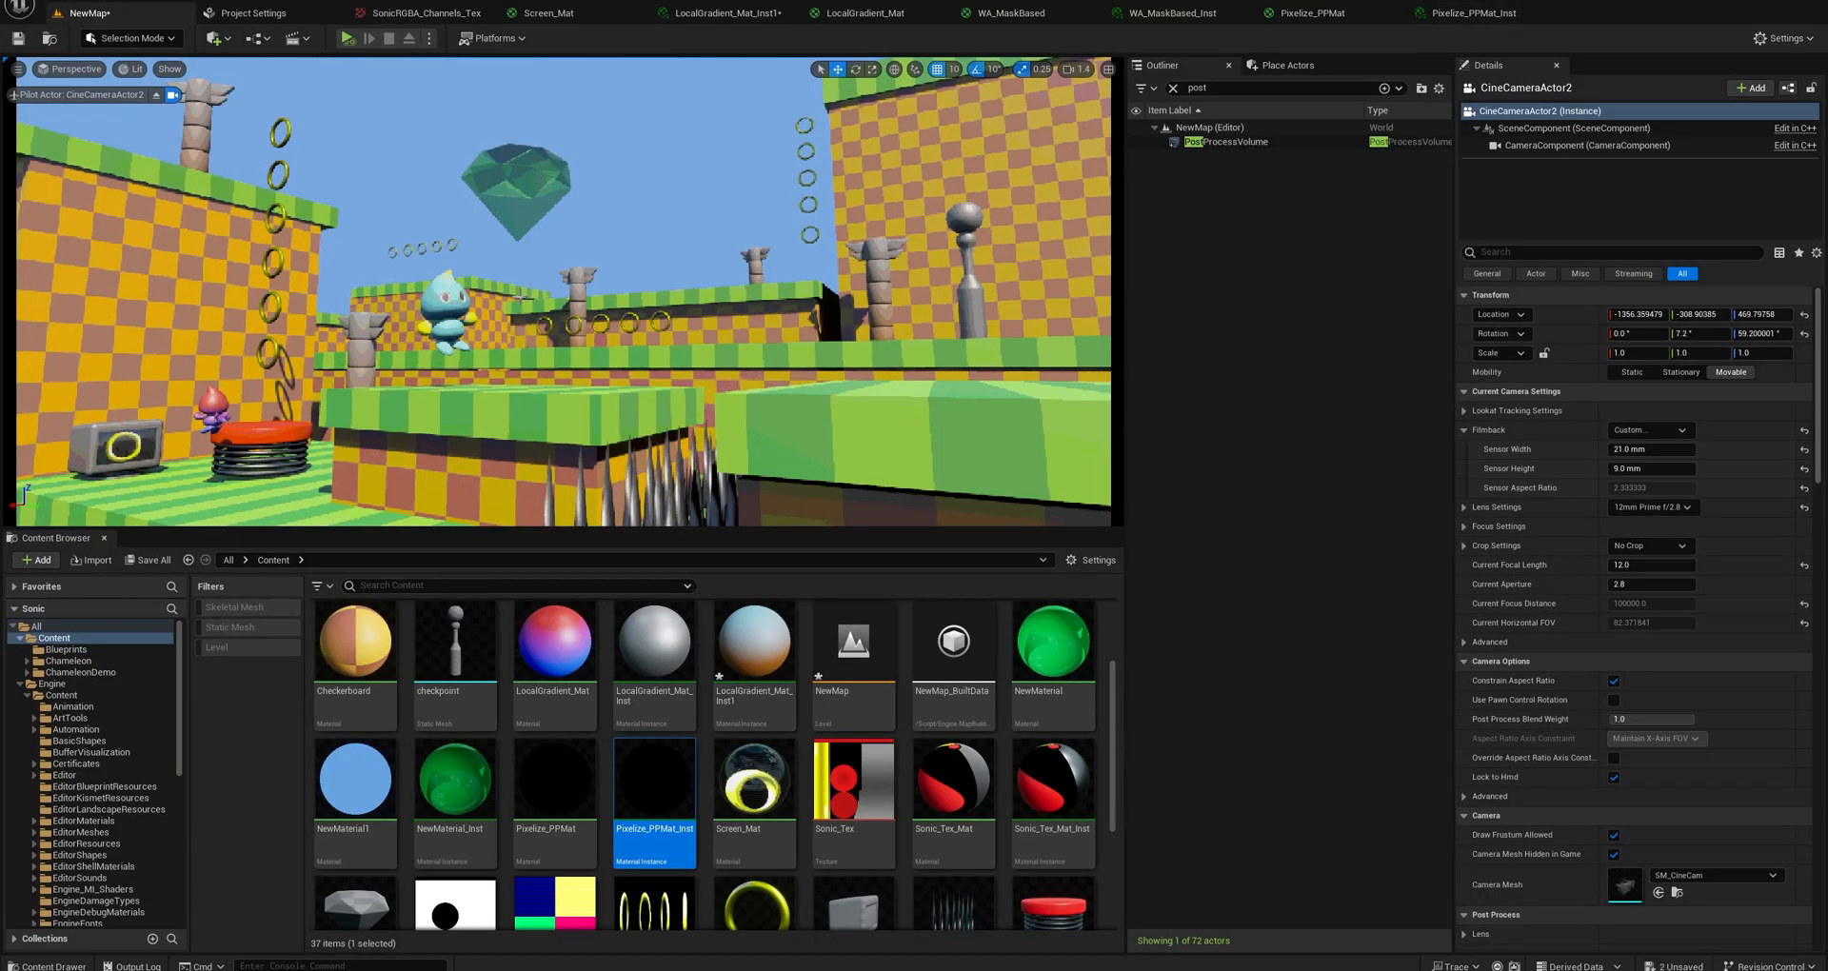
drag(457, 286, 517, 319)
right_drag(518, 303, 511, 311)
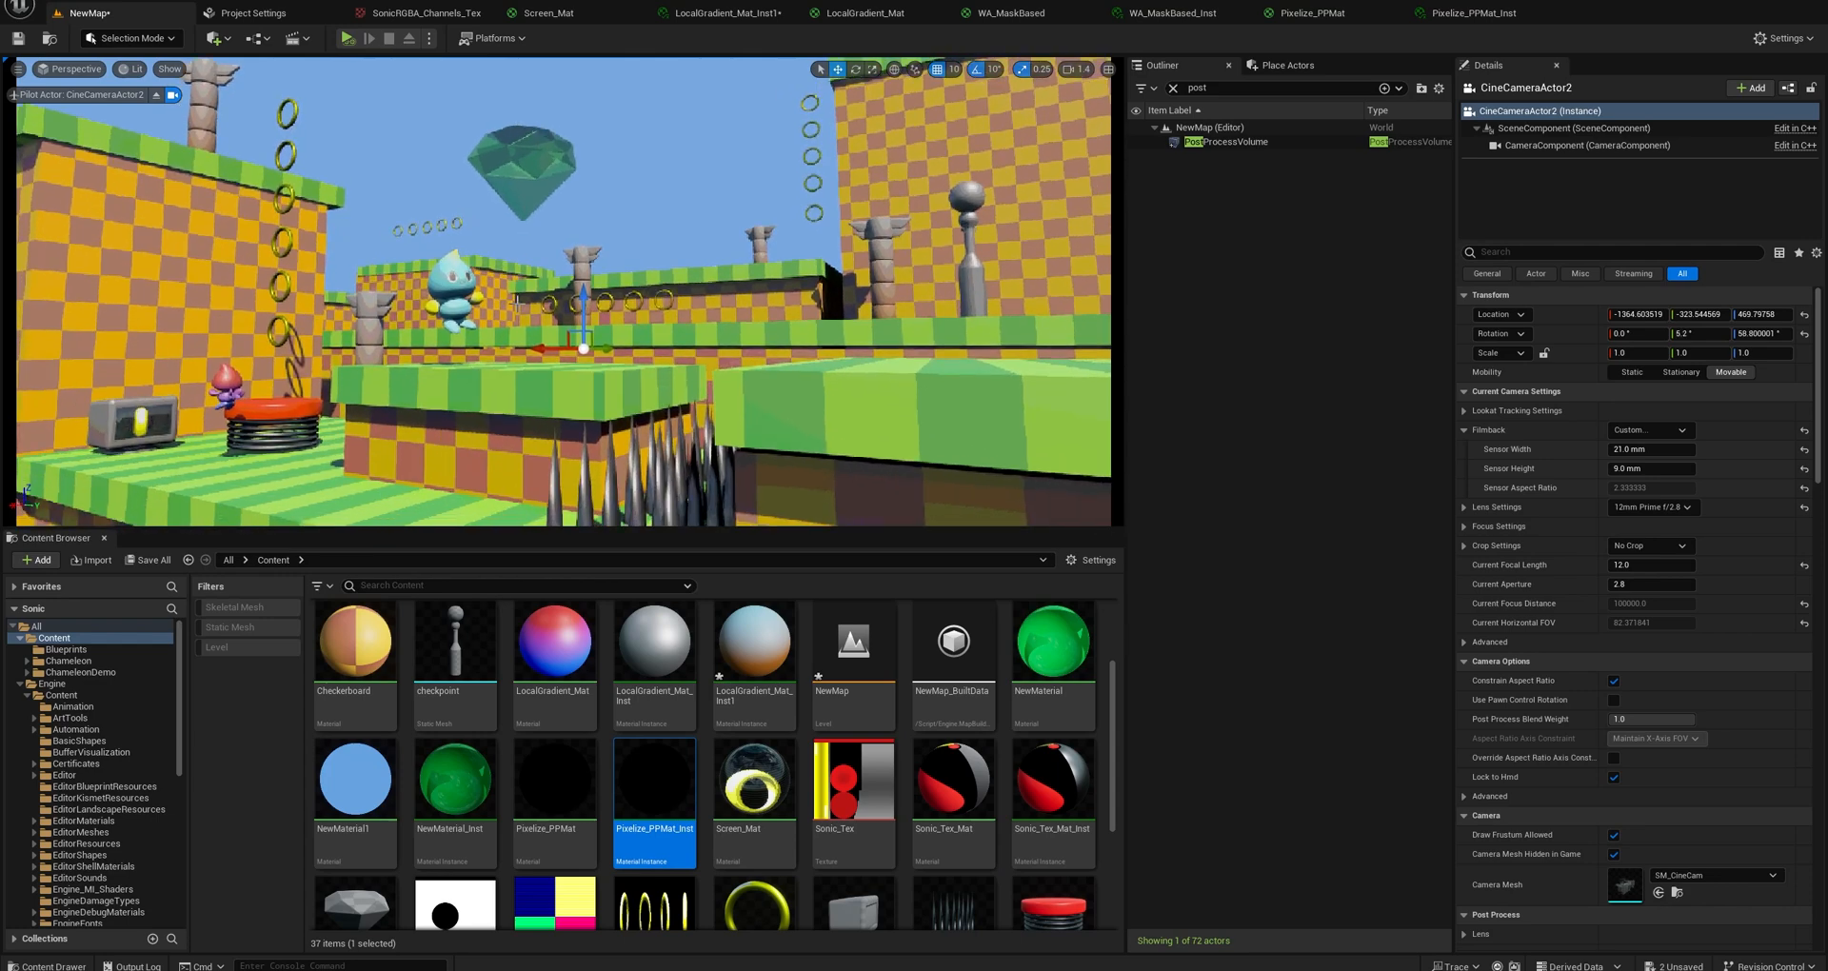
In Pixelize_PPMat_Inst, set PixelSize to 1 and the number-of-colours parameter to 64.
click(1474, 13)
click(1540, 176)
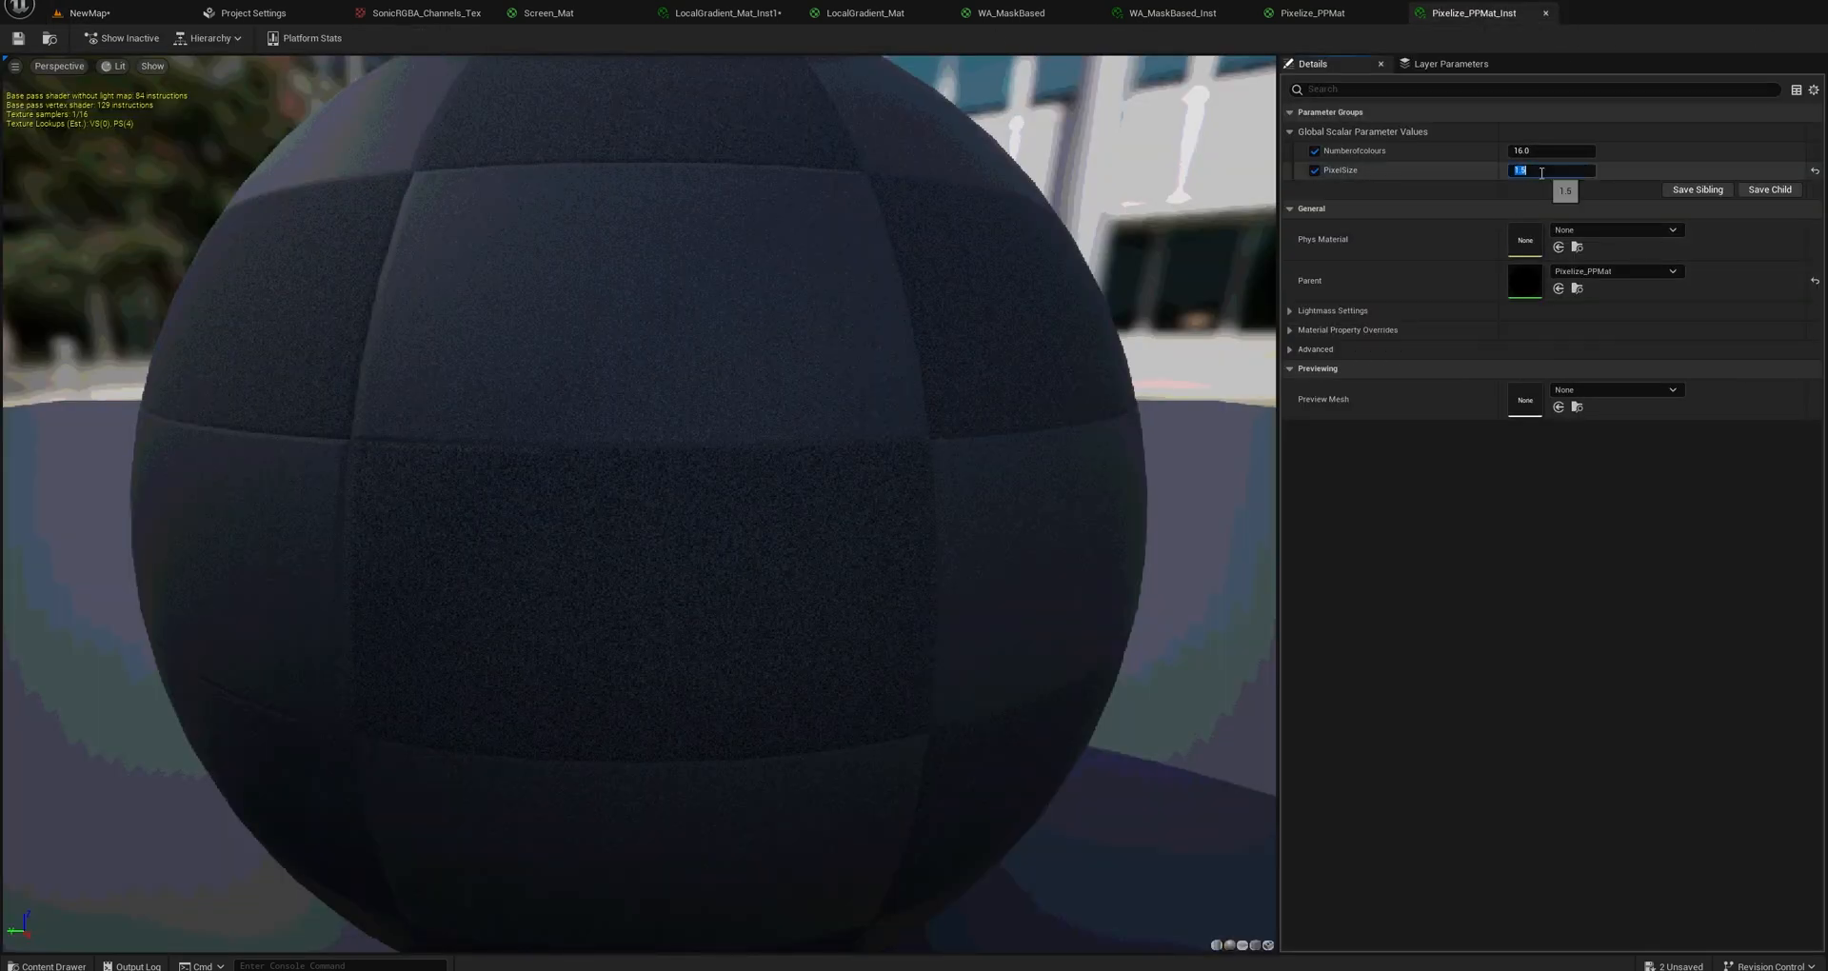
text(1)
key(Return)
click(1527, 150)
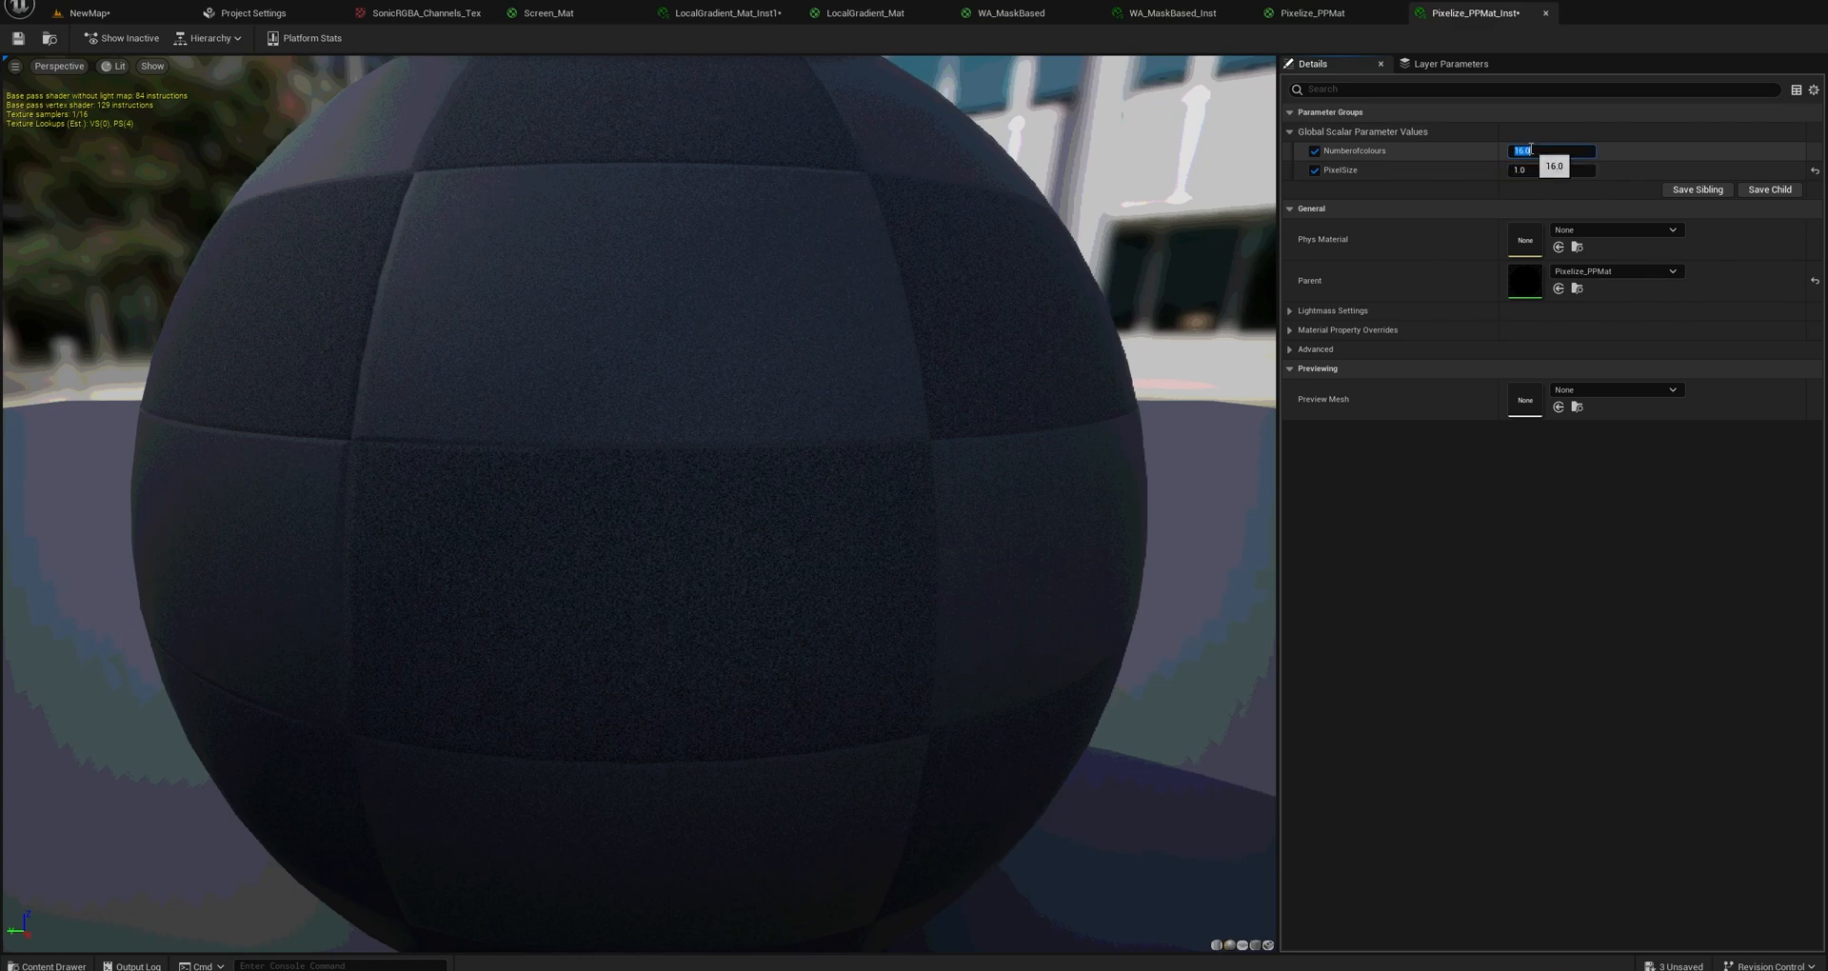
text(64)
key(Return)
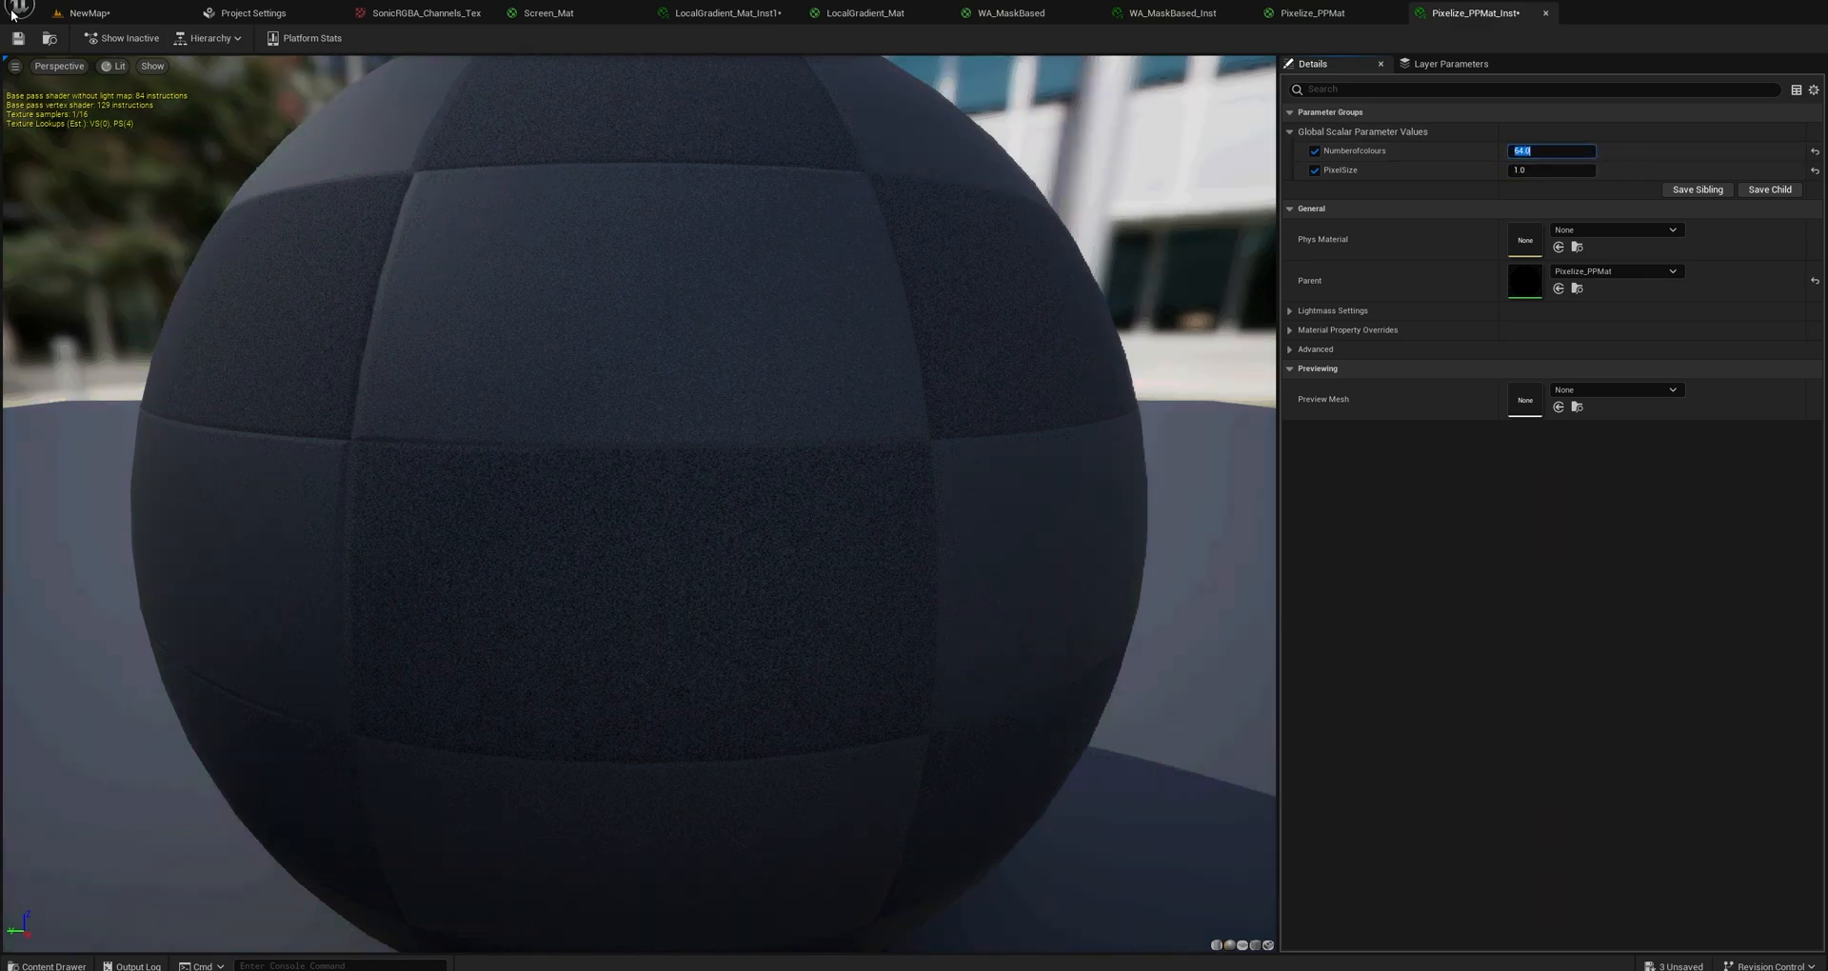
Save Pixelize_PPMat_Inst, return to the NewMap level and turn the piloted CineCameraActor2 to a pitch of about 6.4° and a yaw of about 59.4°.
click(17, 38)
click(105, 13)
right_drag(542, 284, 545, 278)
key(e)
key(a)
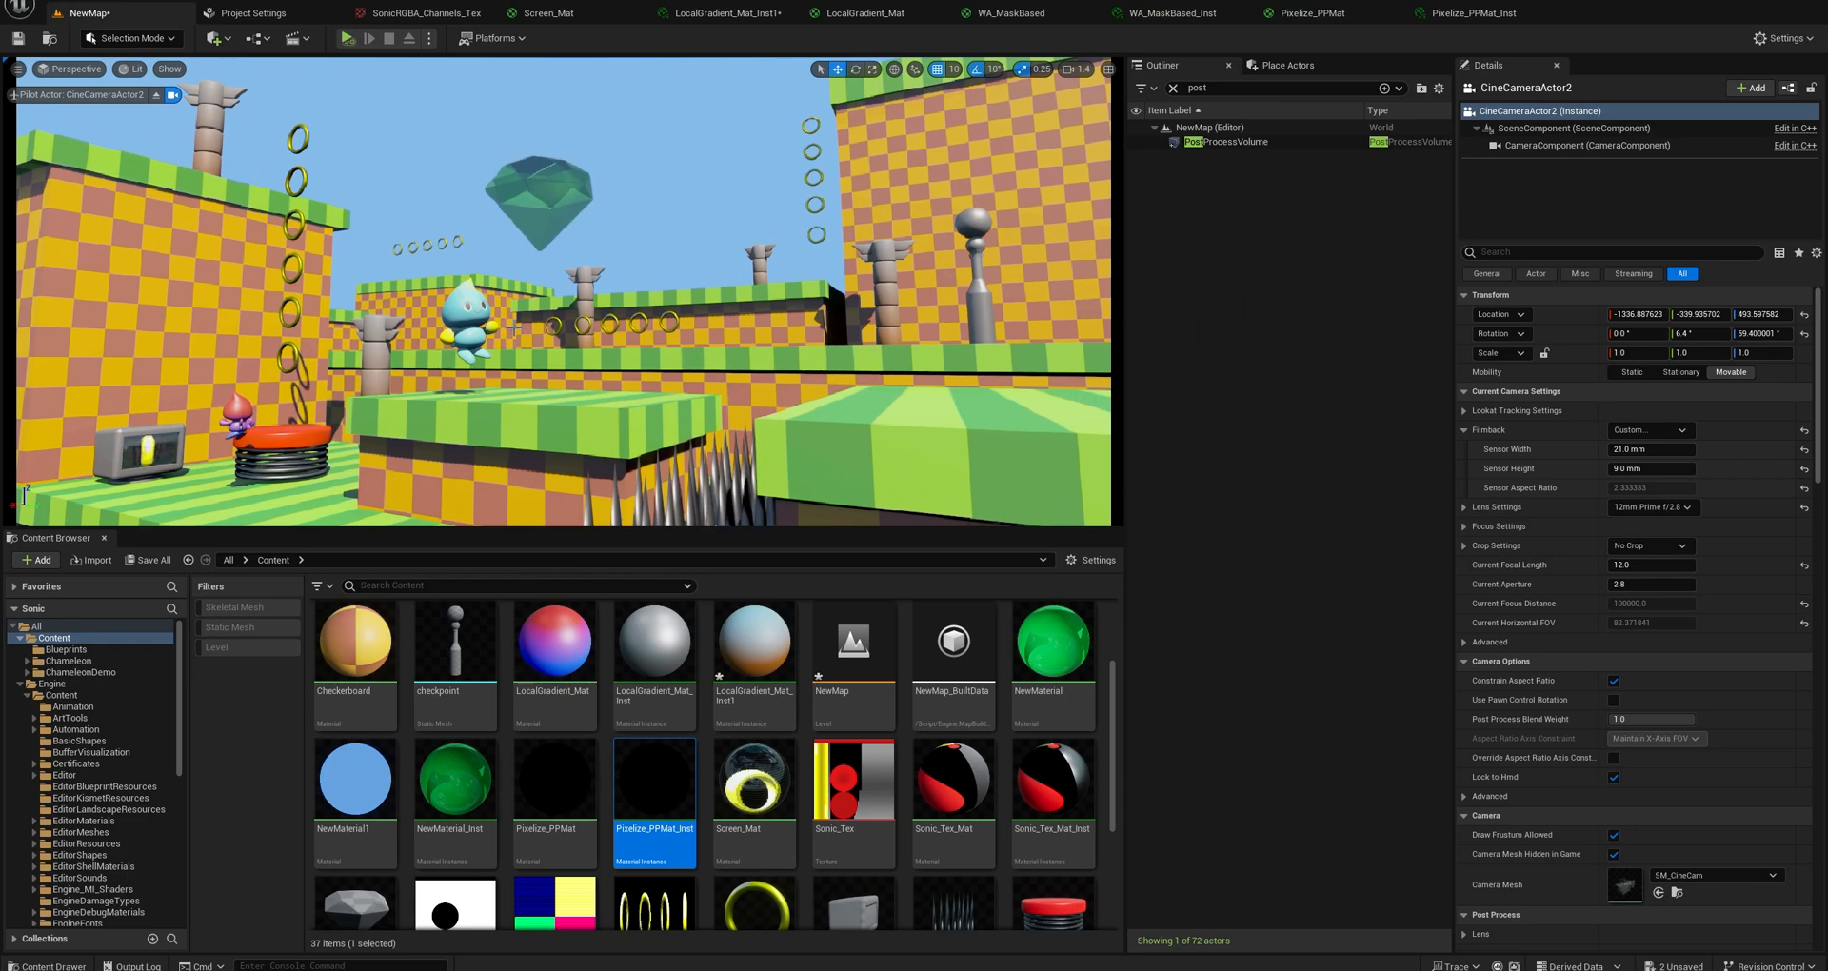
Fly the piloted camera in past the blue character to examine the rings and the totem up close.
key(w)
right_drag(464, 307, 296, 127)
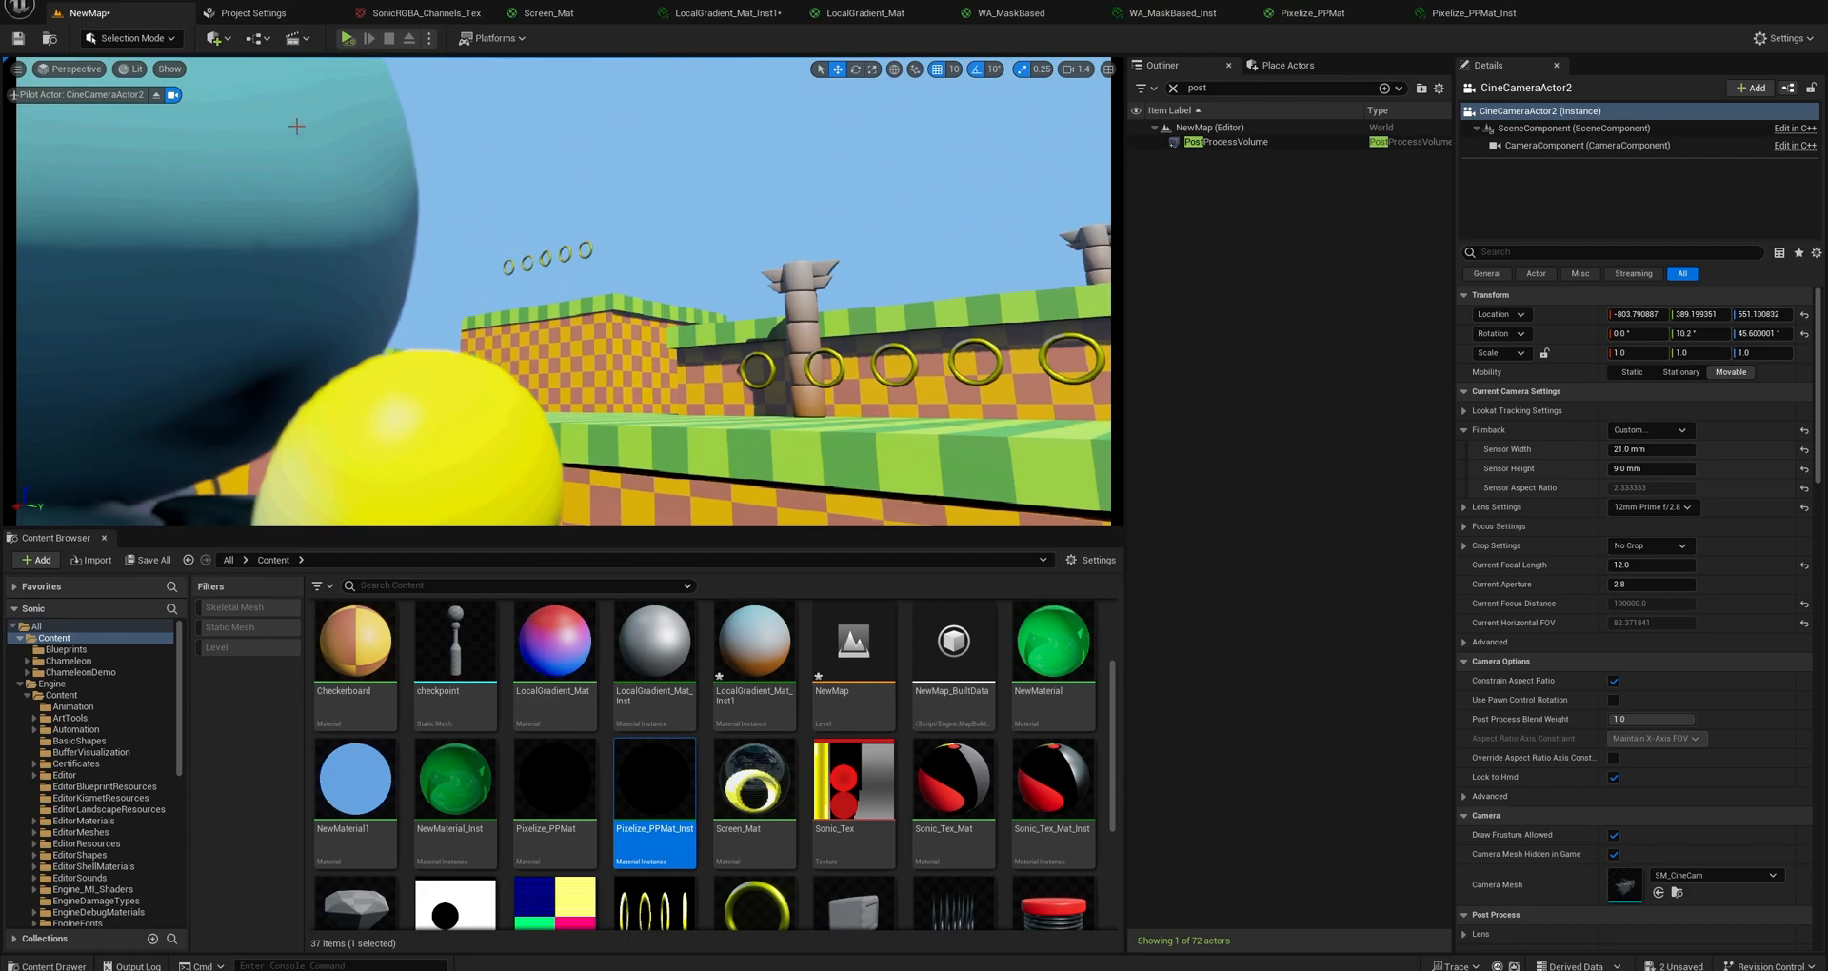
key(s)
right_drag(334, 303, 459, 369)
key(q)
key(a)
key(w)
key(s)
key(d)
key(a)
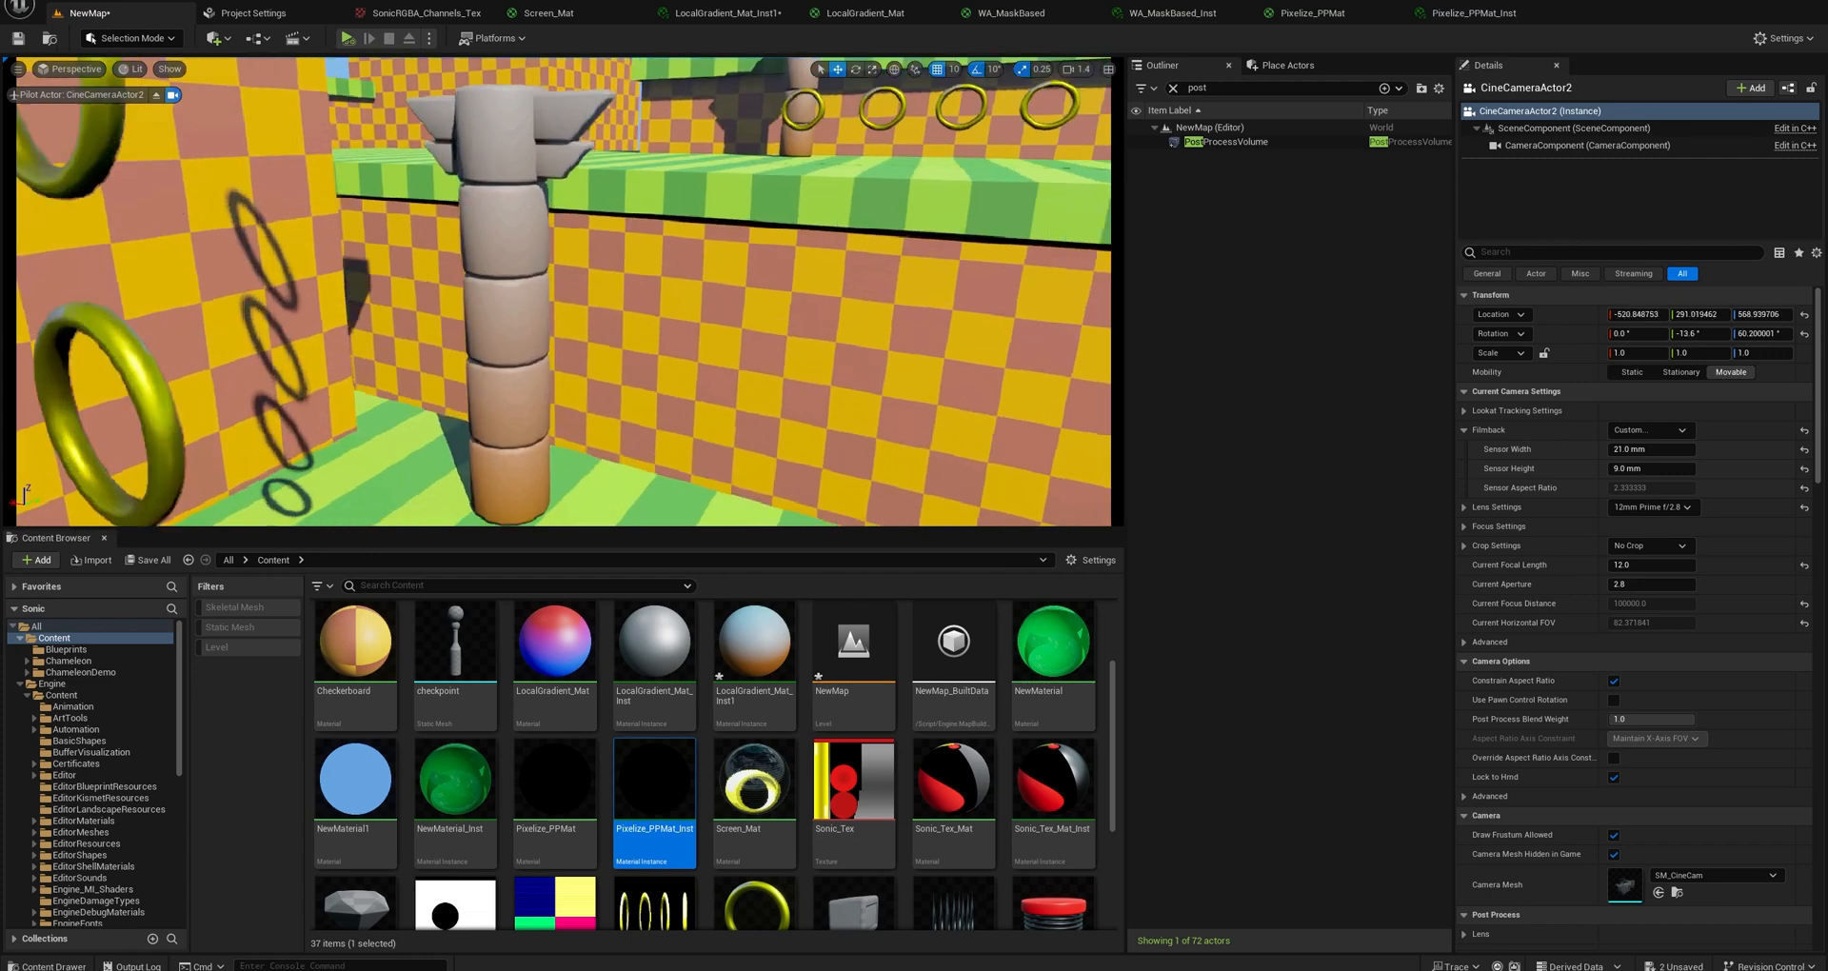
Select the totem, inspect the spring, monitor and rings around it, and select a ring in the vertical row in front of it.
click(512, 322)
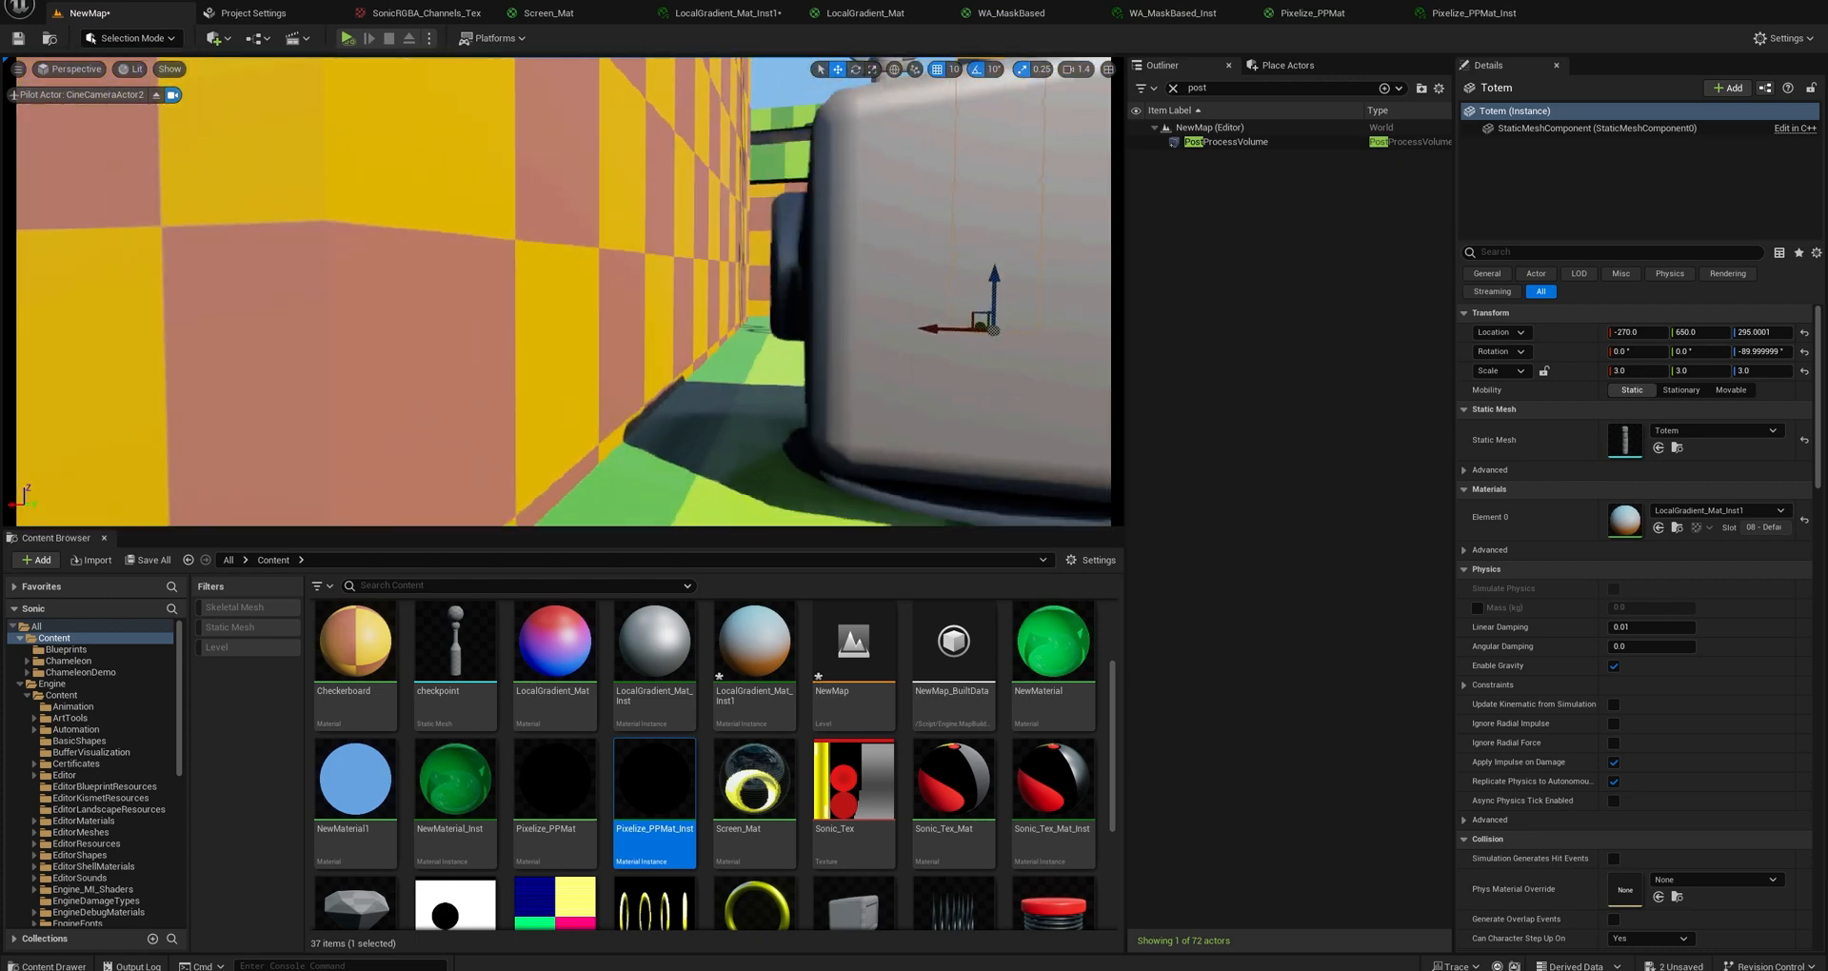
middle_drag(564, 291, 556, 358)
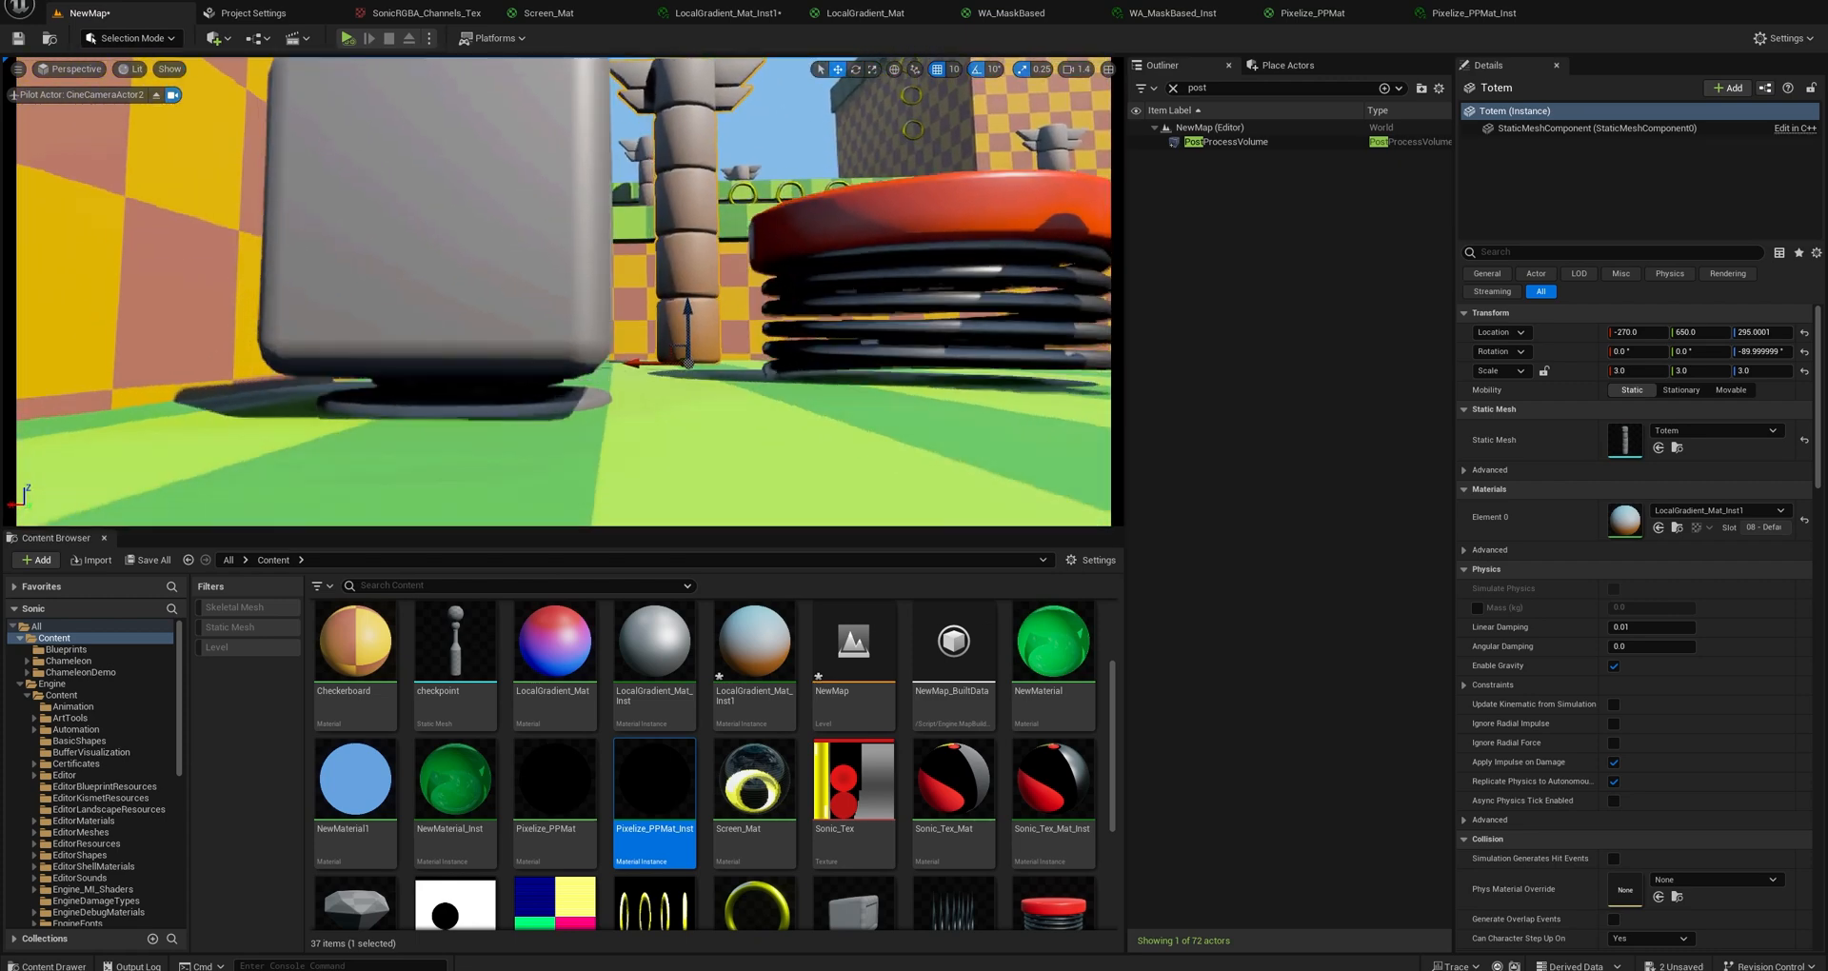
right_drag(563, 291, 476, 314)
right_drag(743, 290, 765, 299)
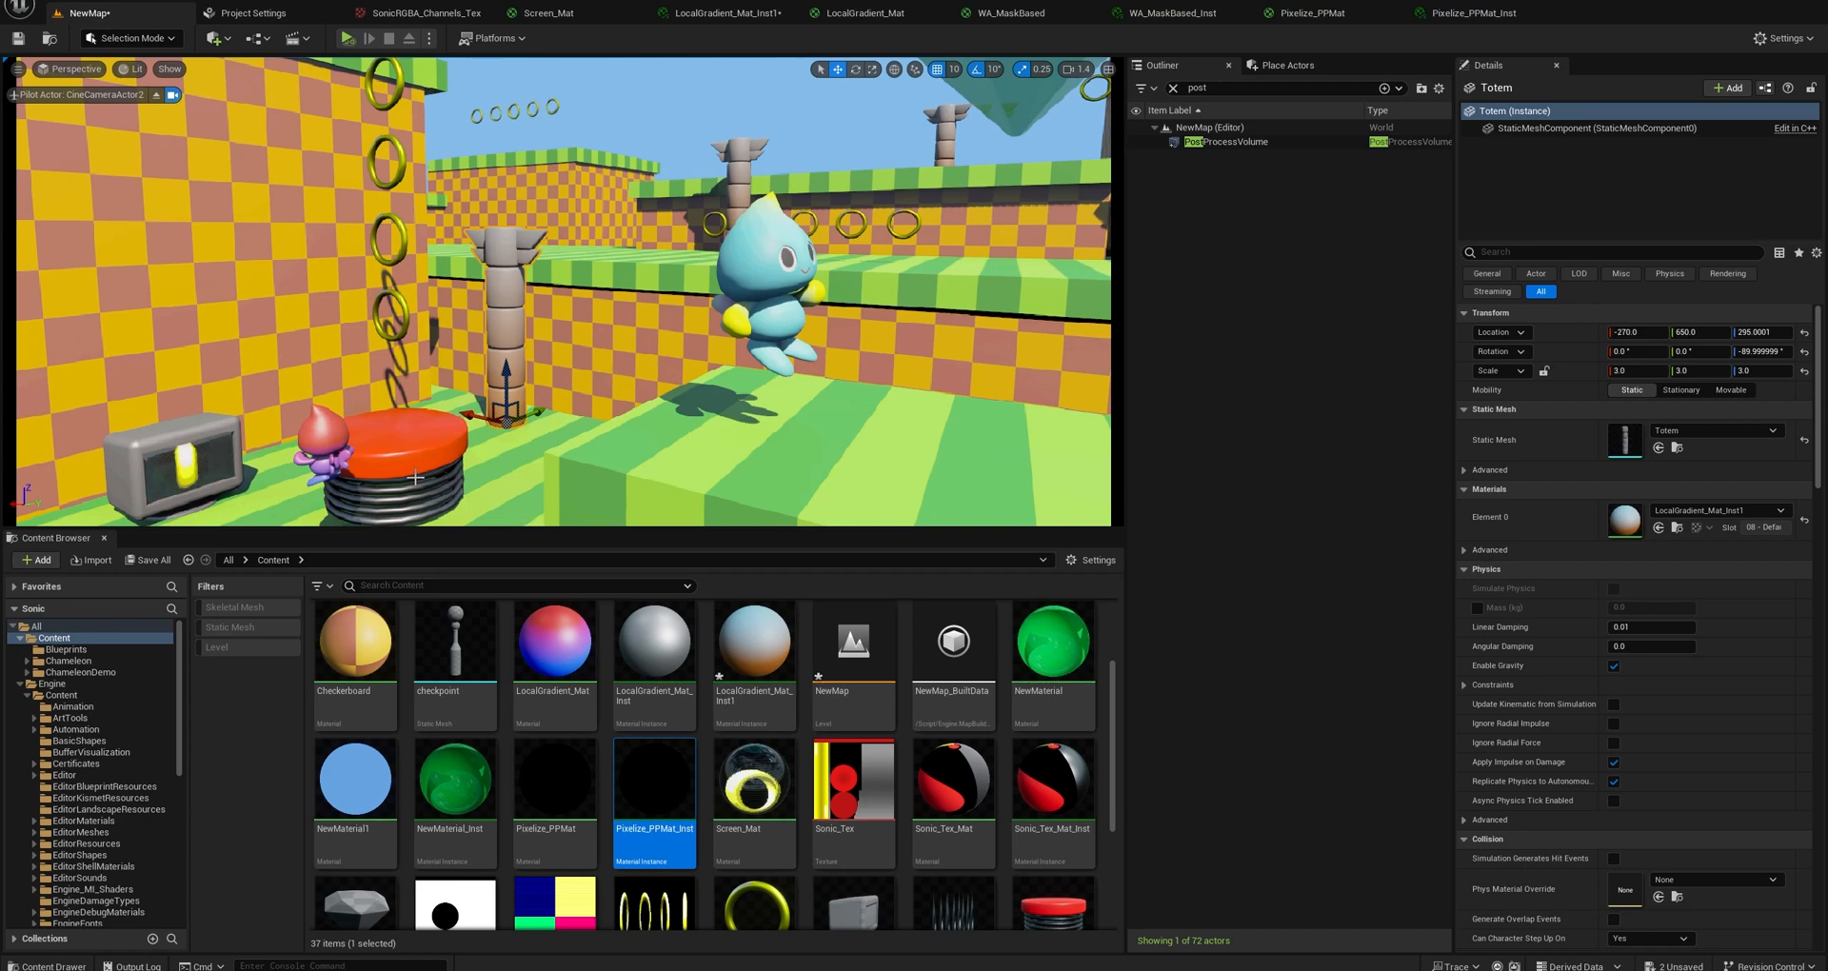
right_drag(448, 377, 503, 299)
key(e)
key(s)
key(w)
key(s)
key(a)
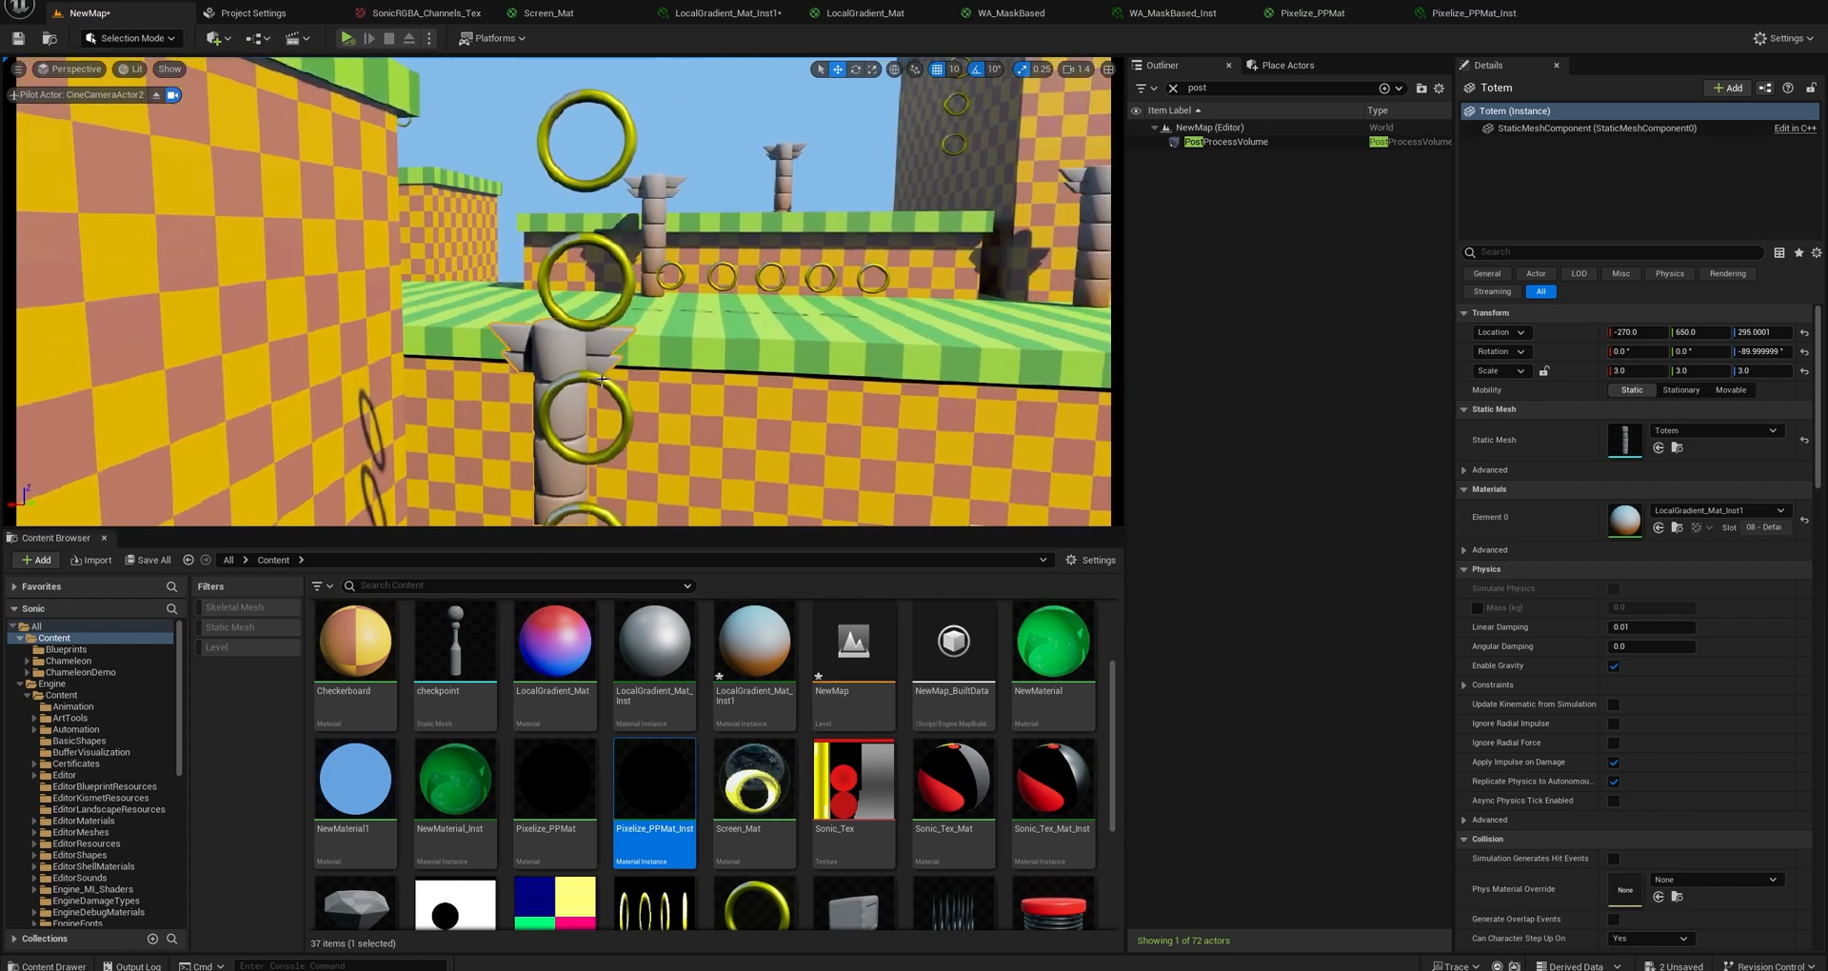
click(617, 383)
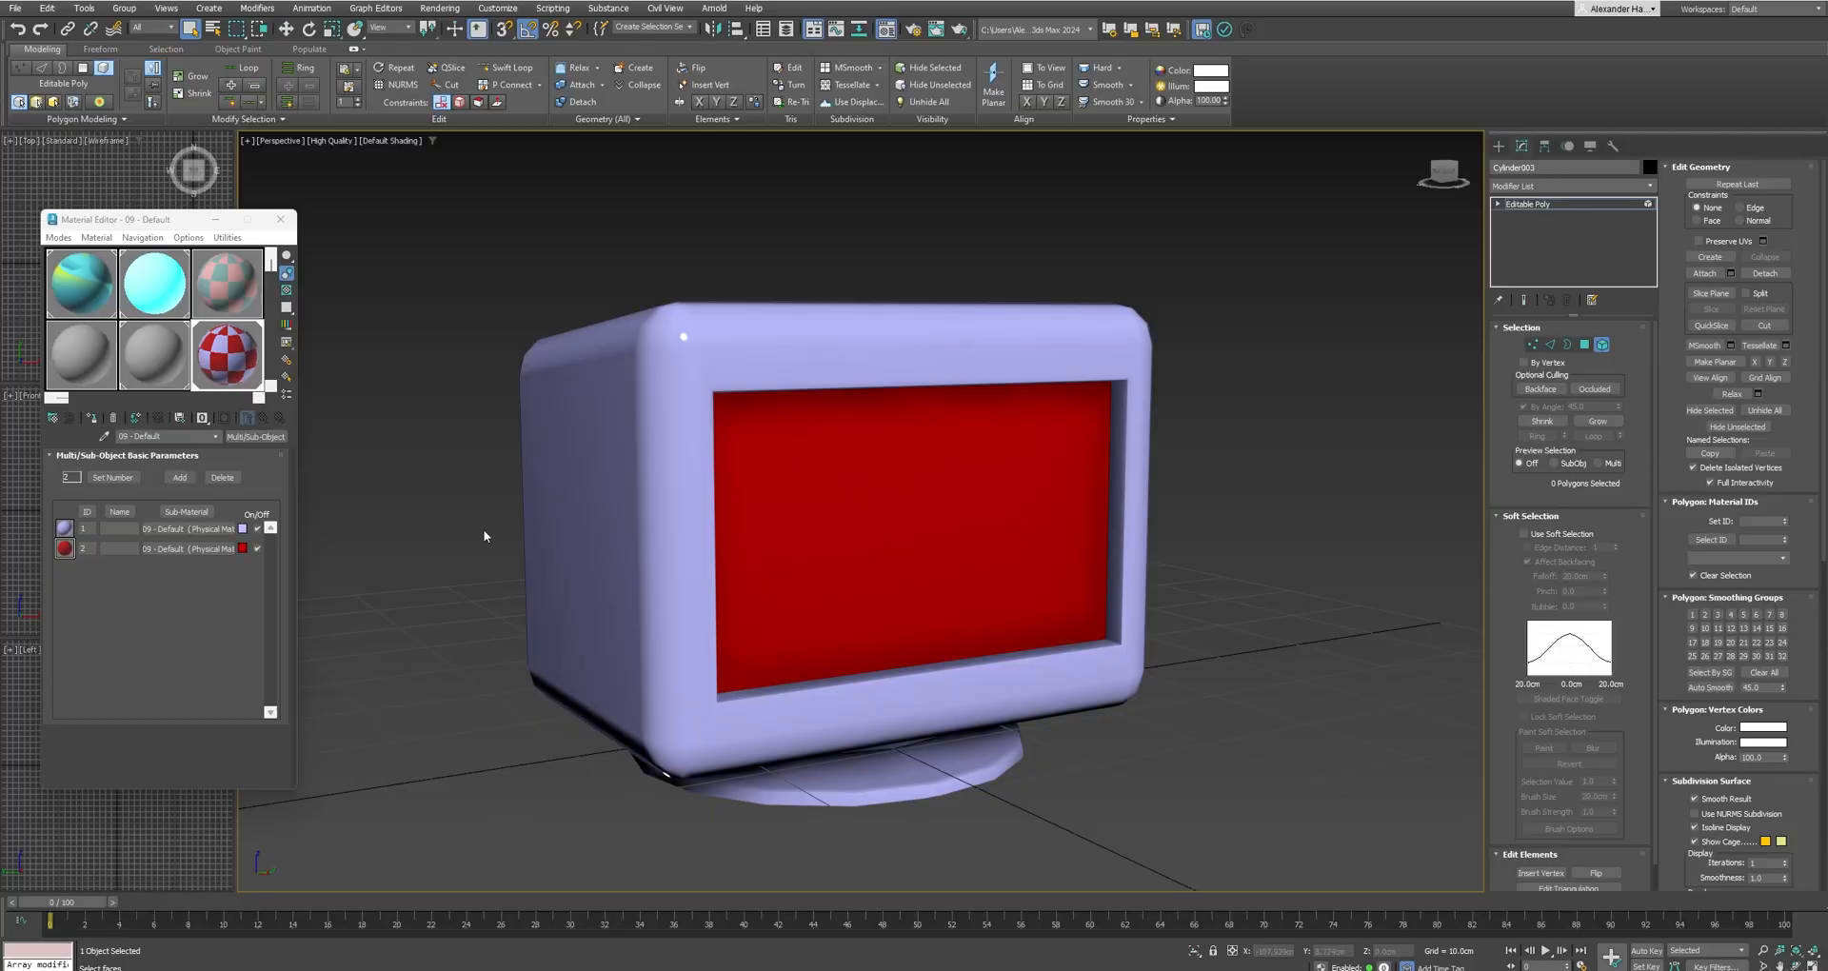
Switch to 3ds Max and unhide all hidden objects in the scene.
right_click(438, 514)
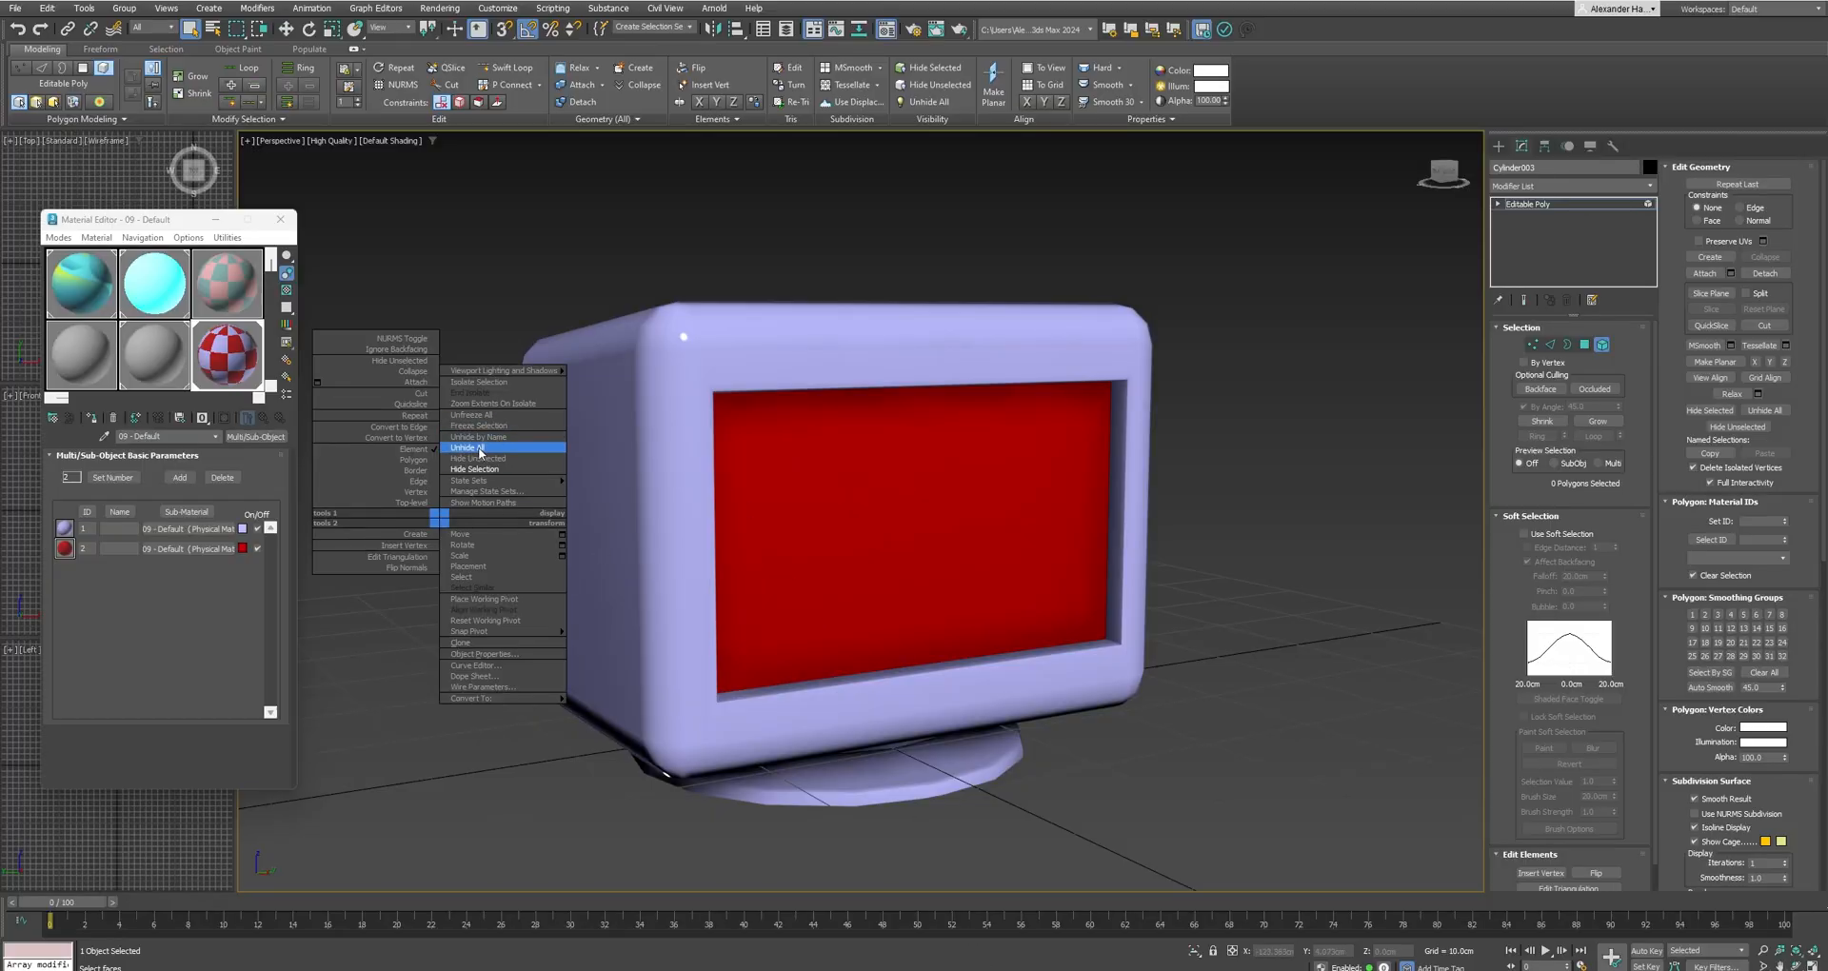
click(462, 448)
right_click(664, 454)
click(685, 480)
scroll(523, 540, down, 10)
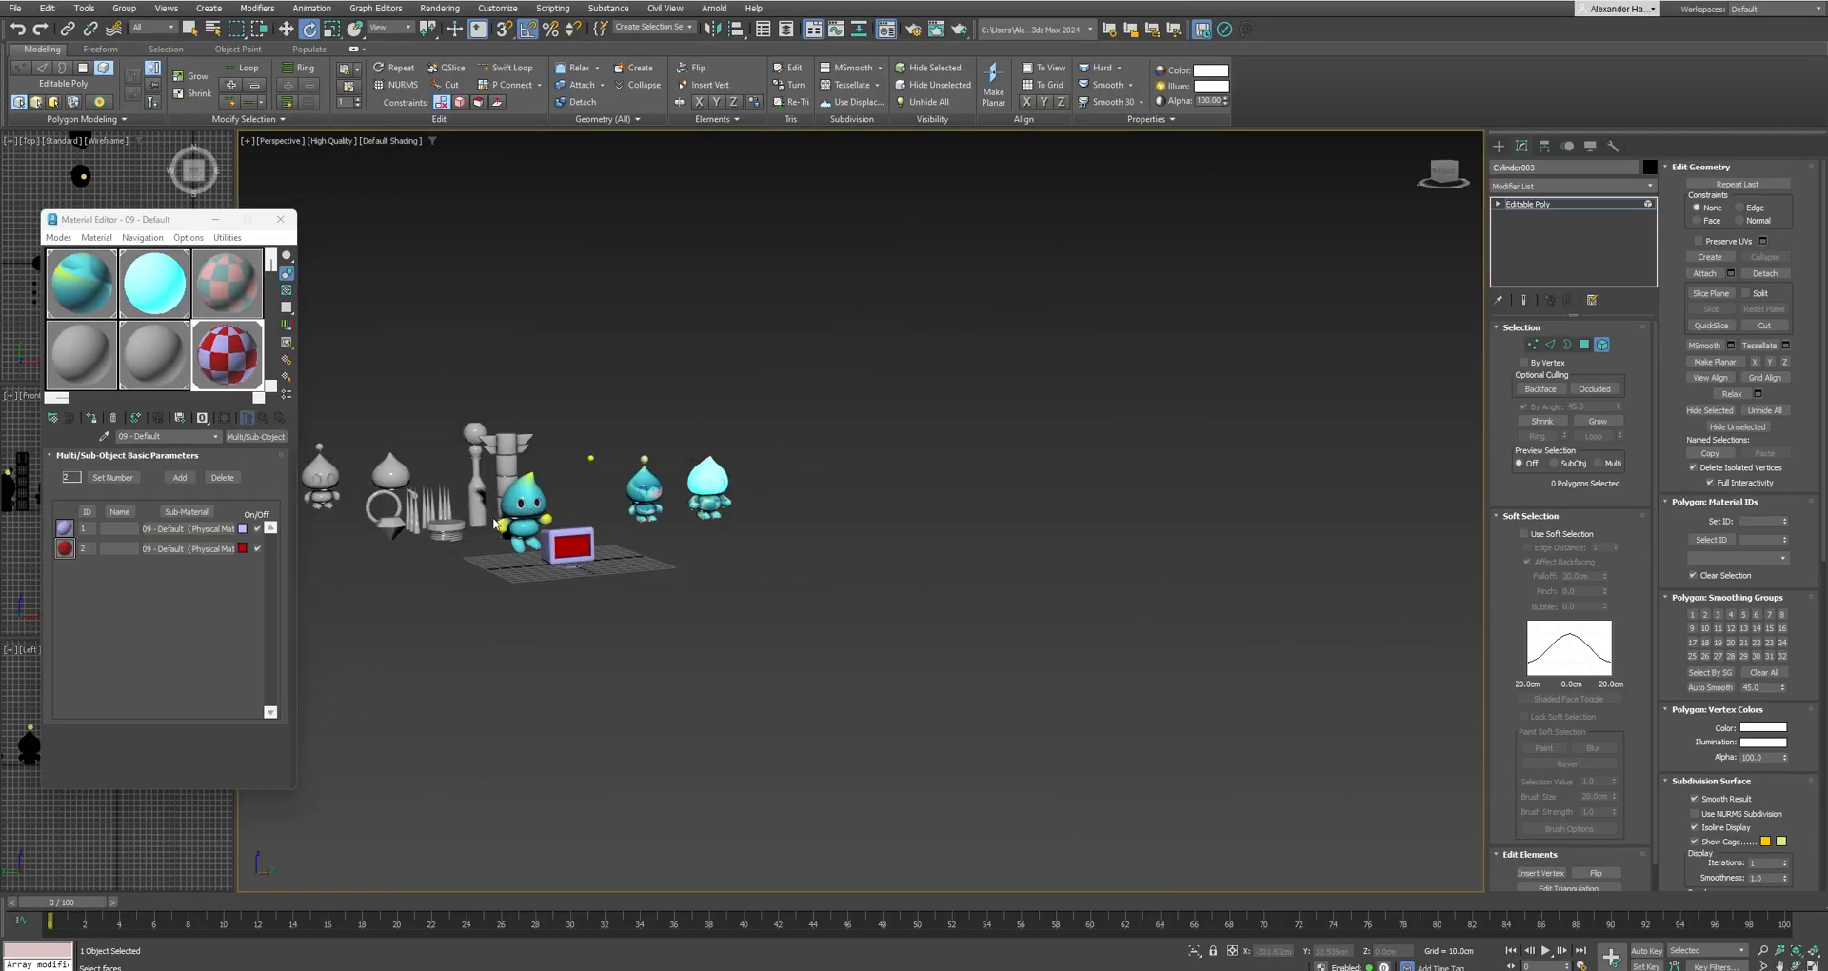
scroll(351, 491, up, 4)
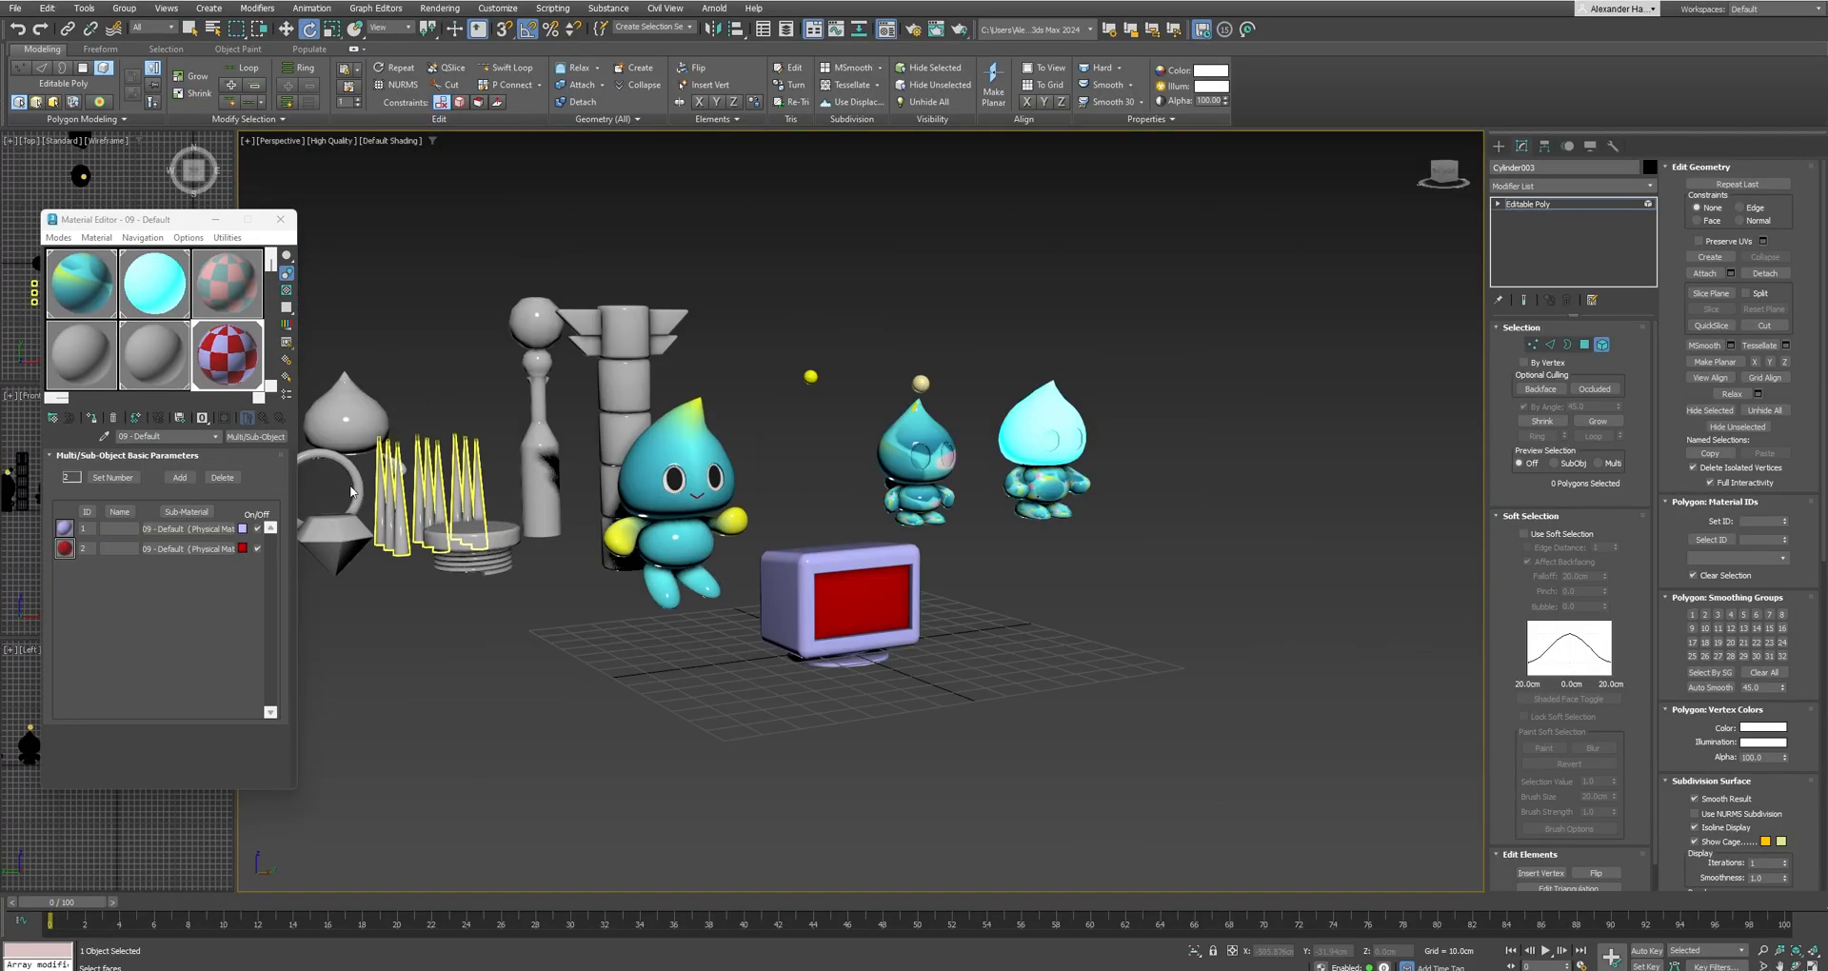
Leave the monitor's sub-object editing, select the ring torus and thicken it with a Push modifier set to 2.0 cm.
click(1498, 146)
click(357, 490)
key(z)
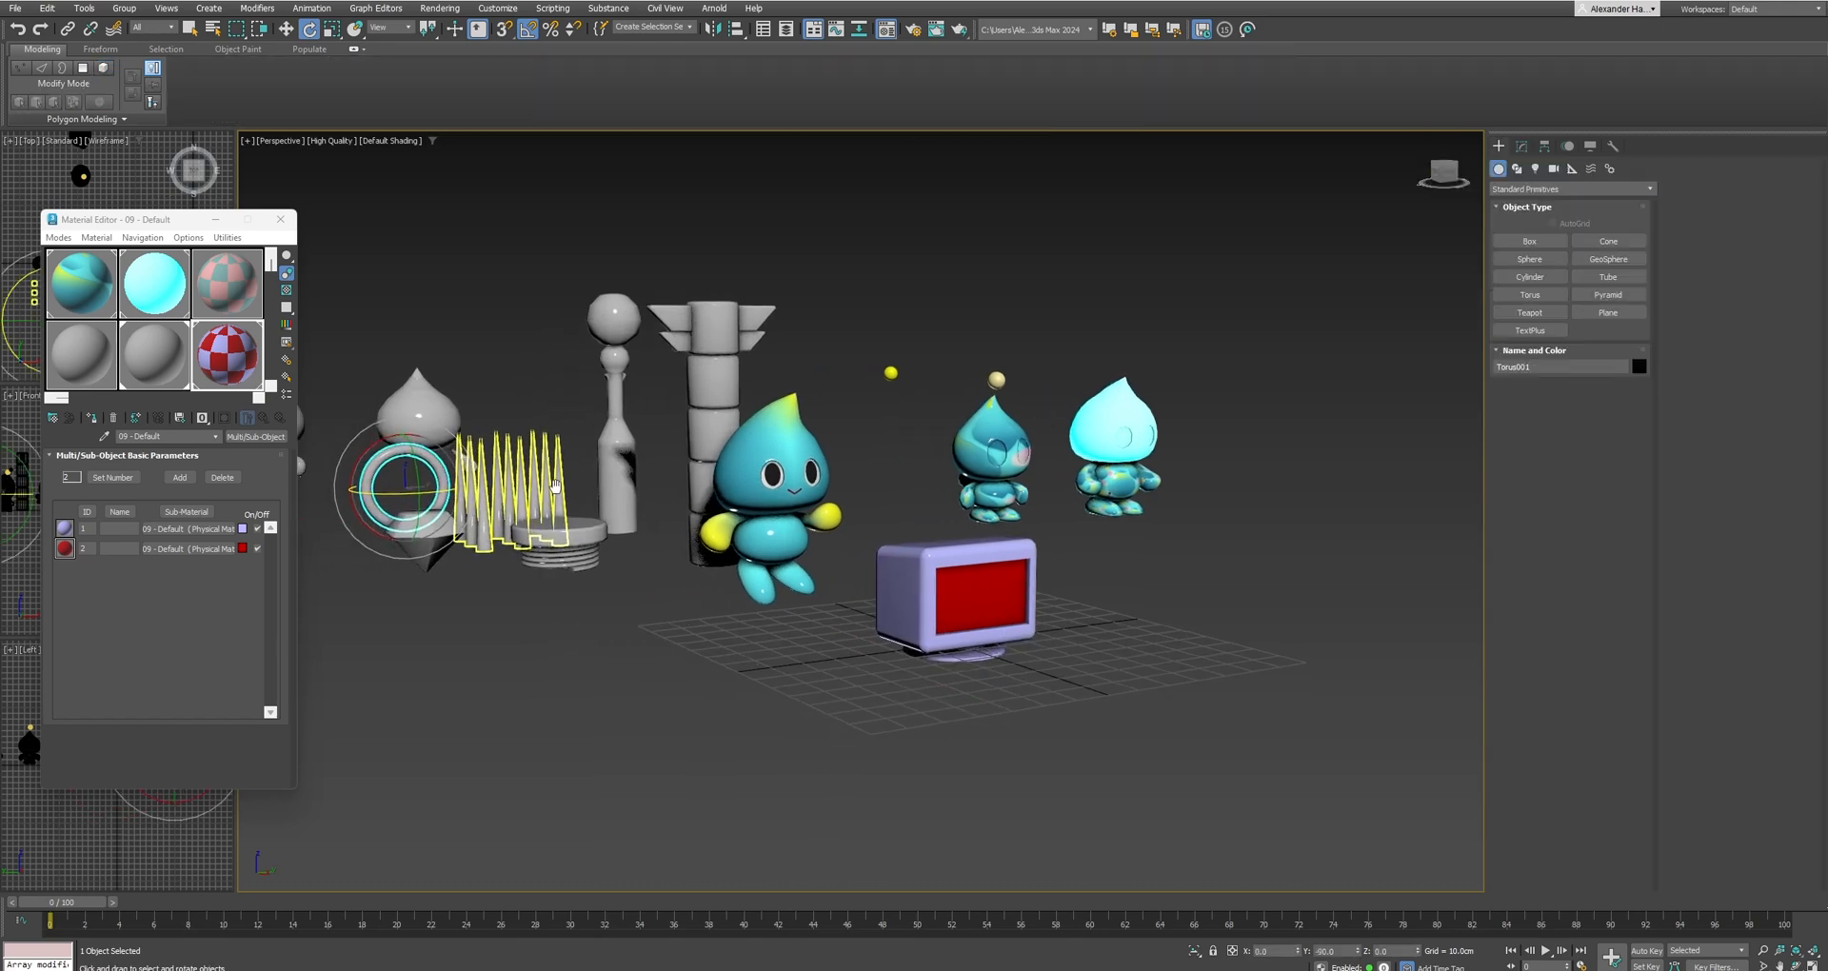
click(1521, 145)
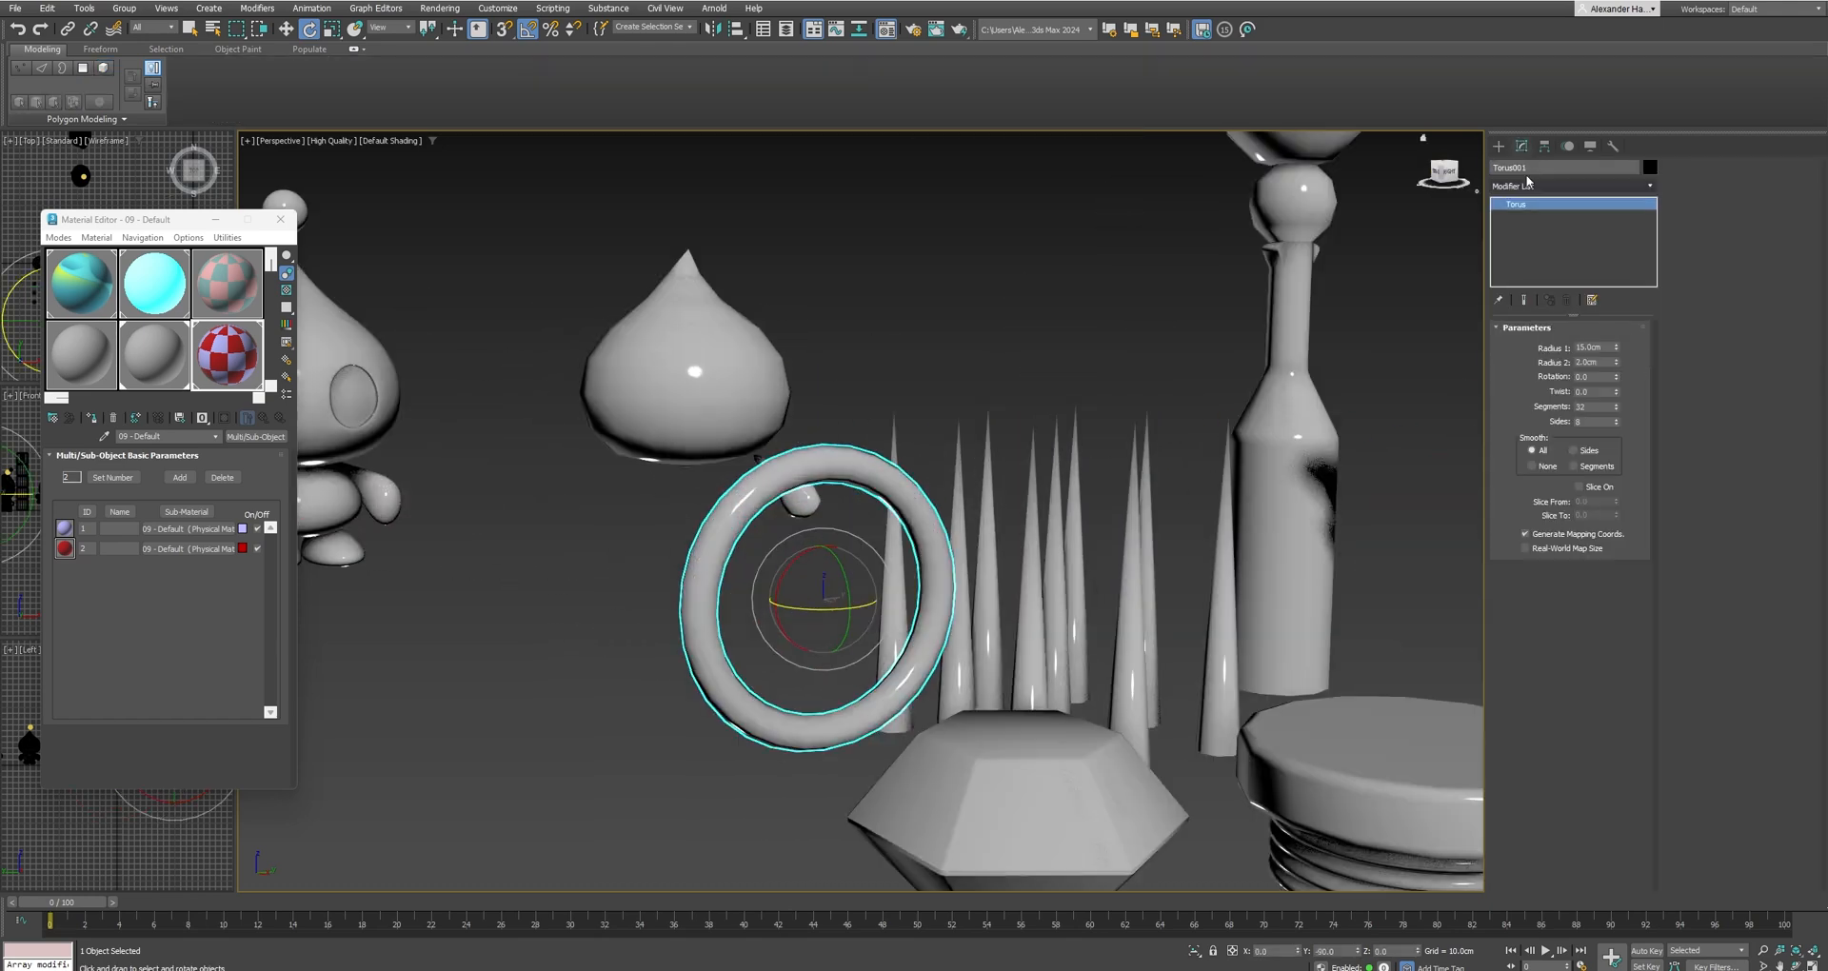
click(1545, 188)
text(push)
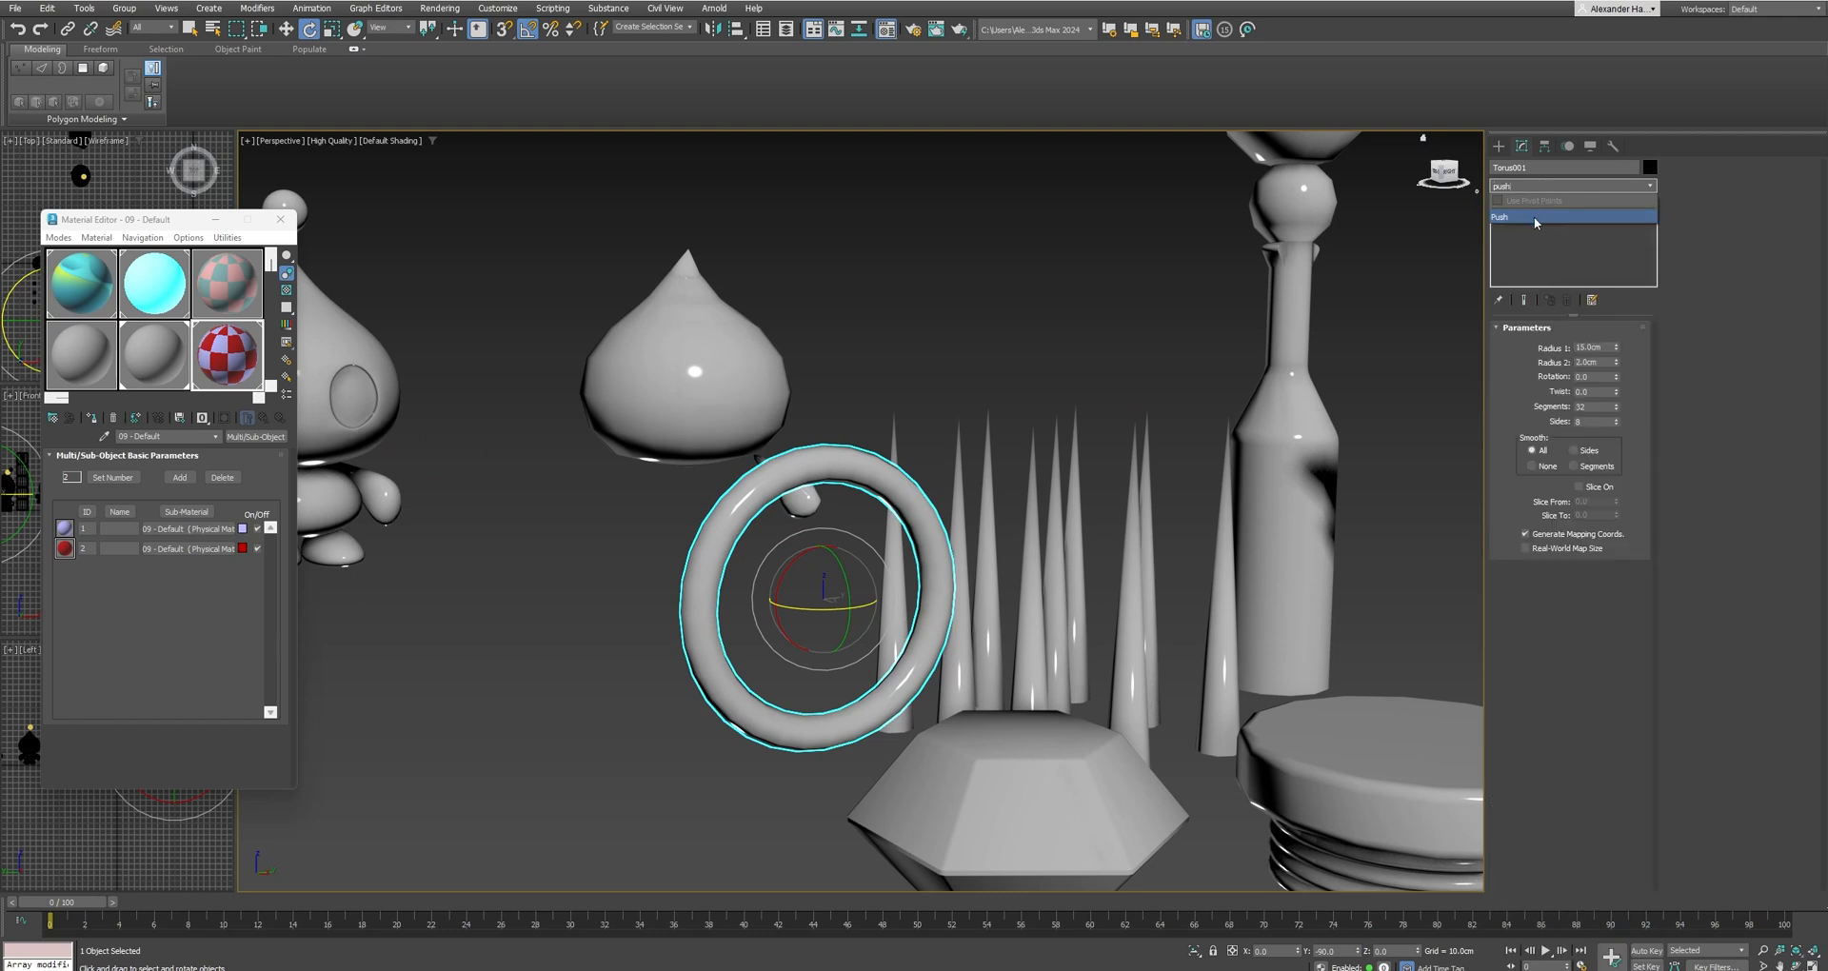
click(1534, 220)
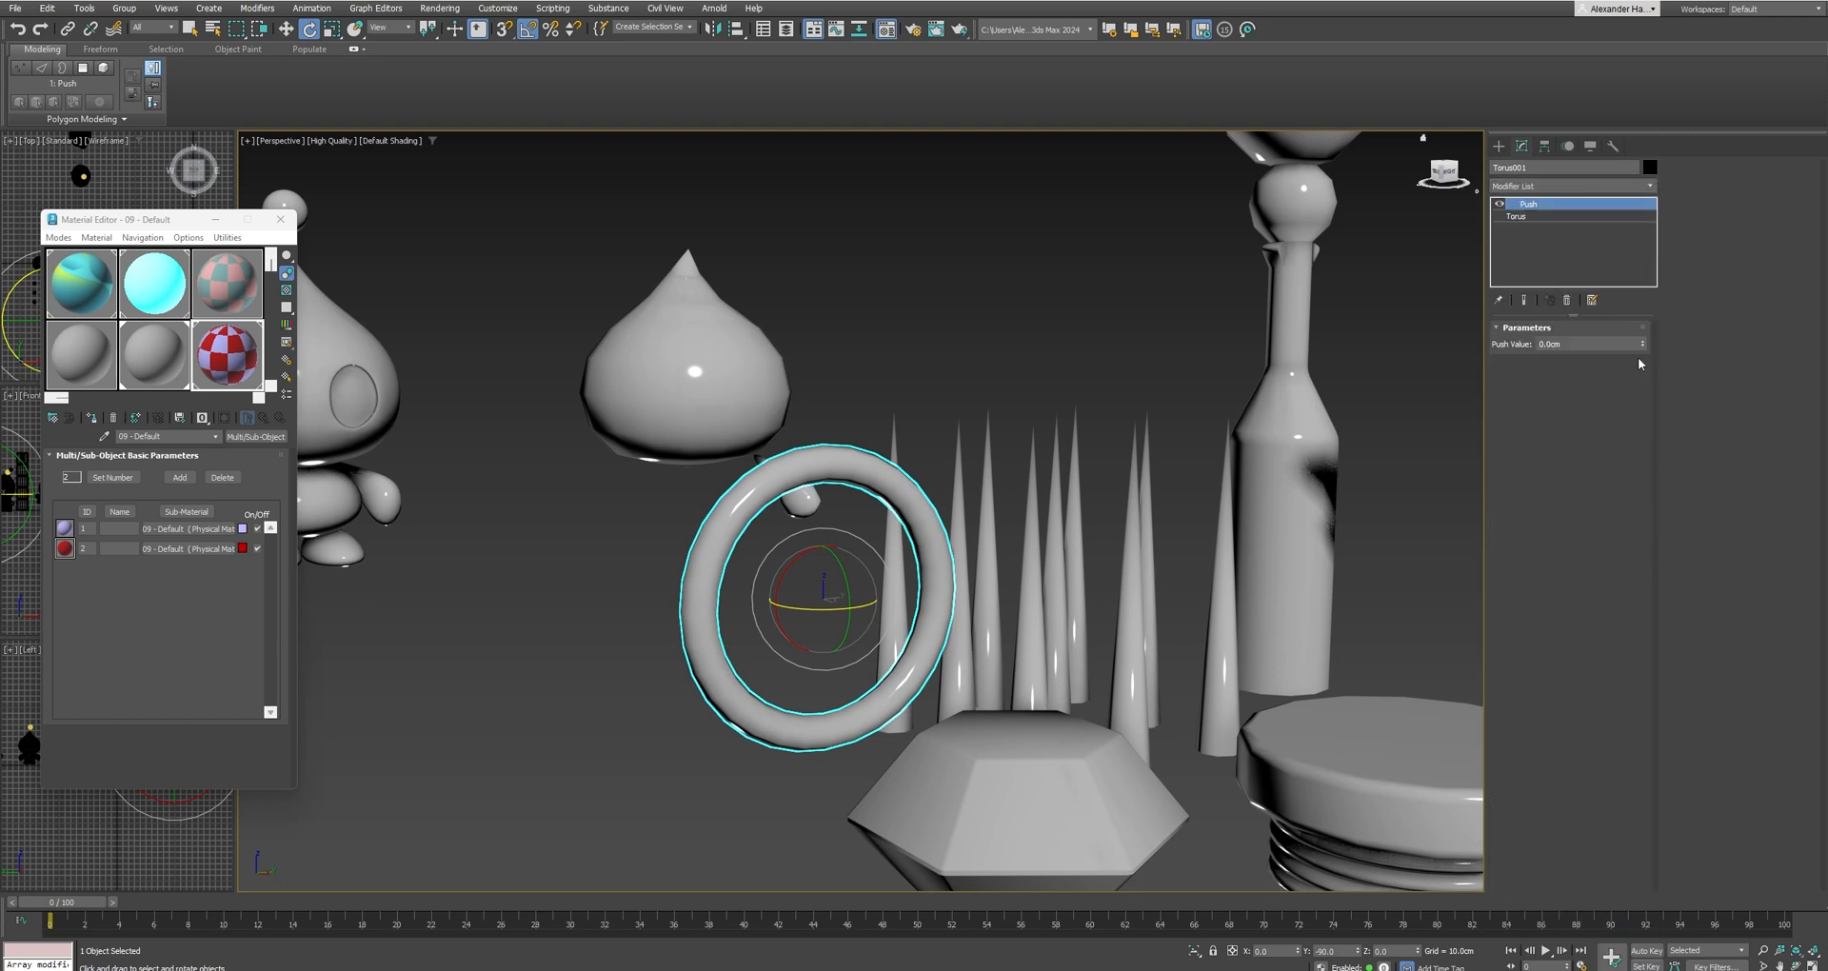
mouse_move(1643, 344)
mouse_down()
mouse_move(1648, 288)
mouse_move(1647, 313)
mouse_up()
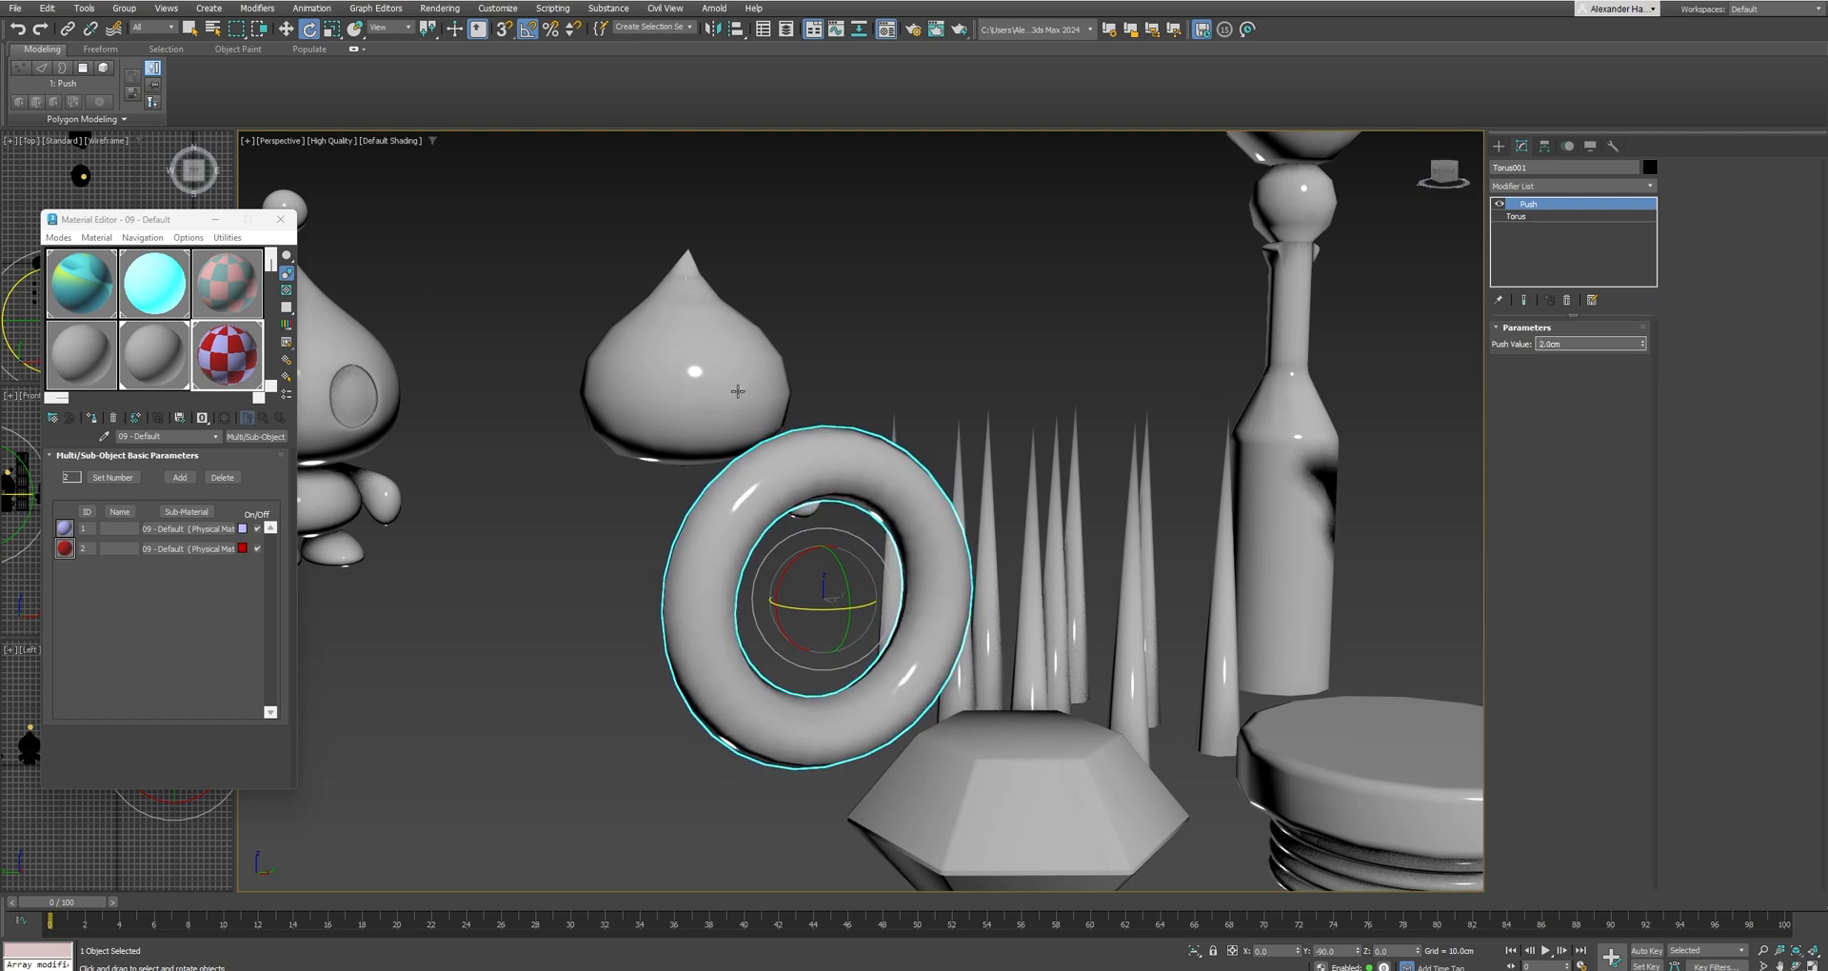
Move the thickened ring to the world origin by setting its X, Y and Z position to 0.
click(1498, 146)
scroll(891, 314, down, 8)
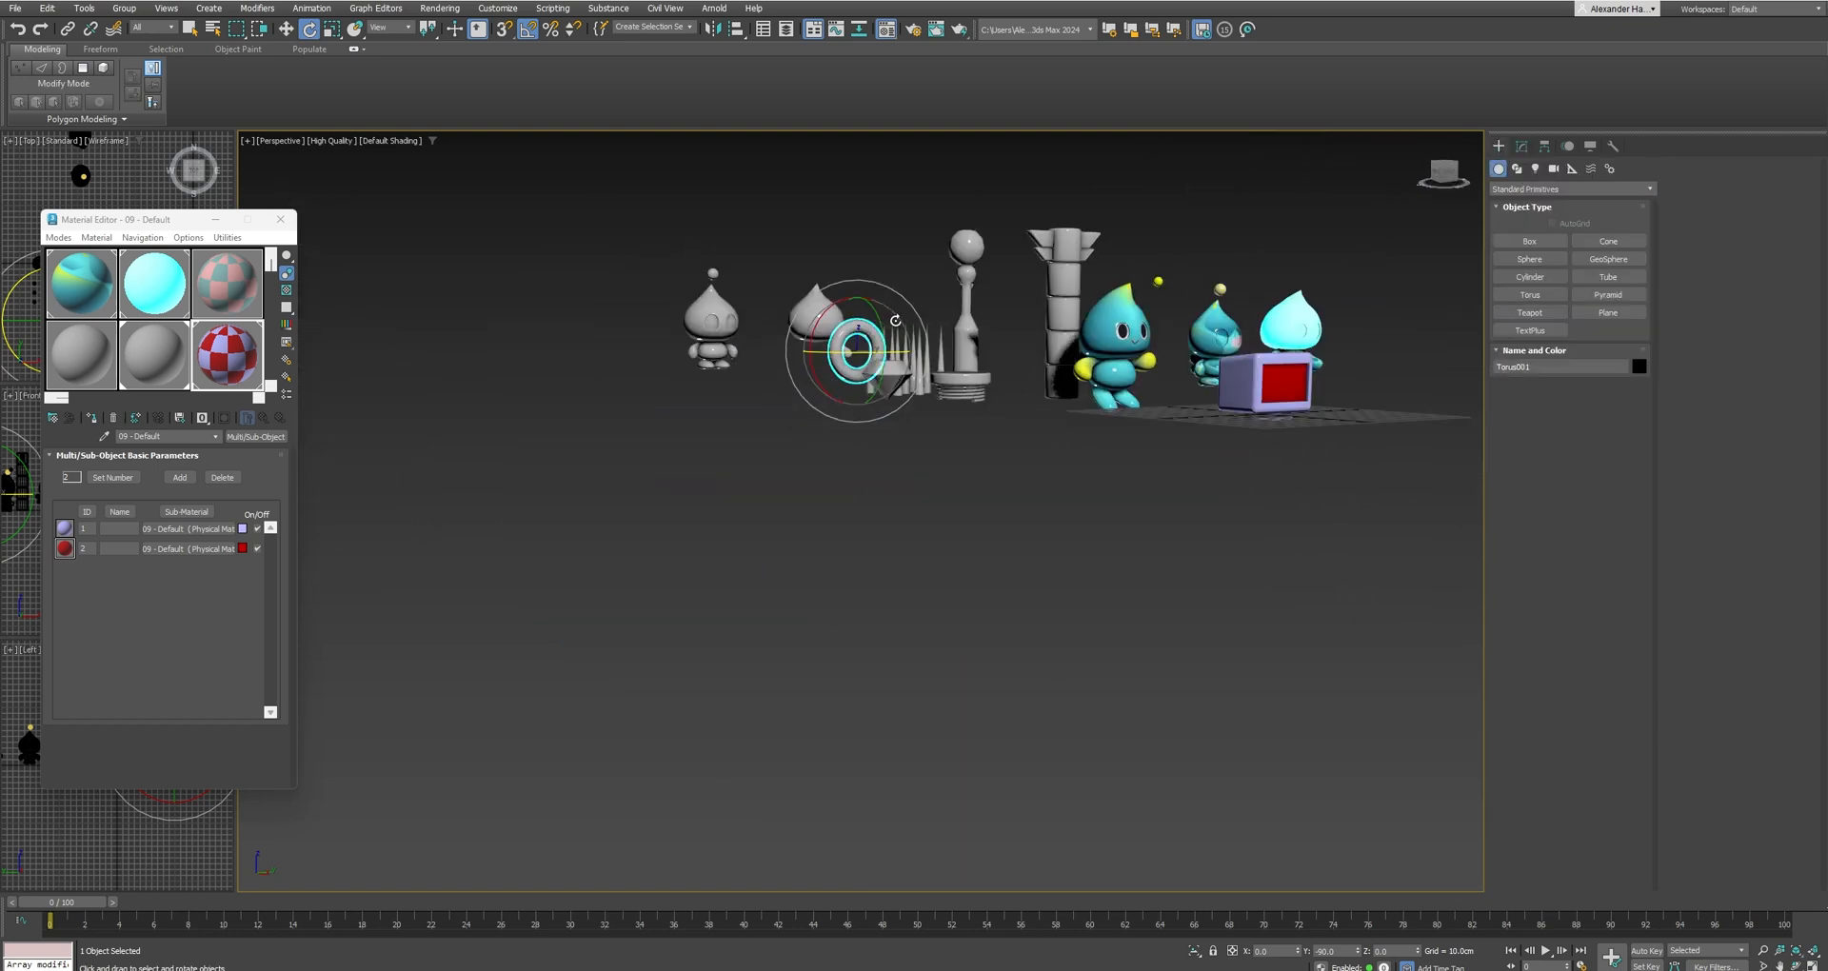
alt+middle_drag(895, 321, 910, 419)
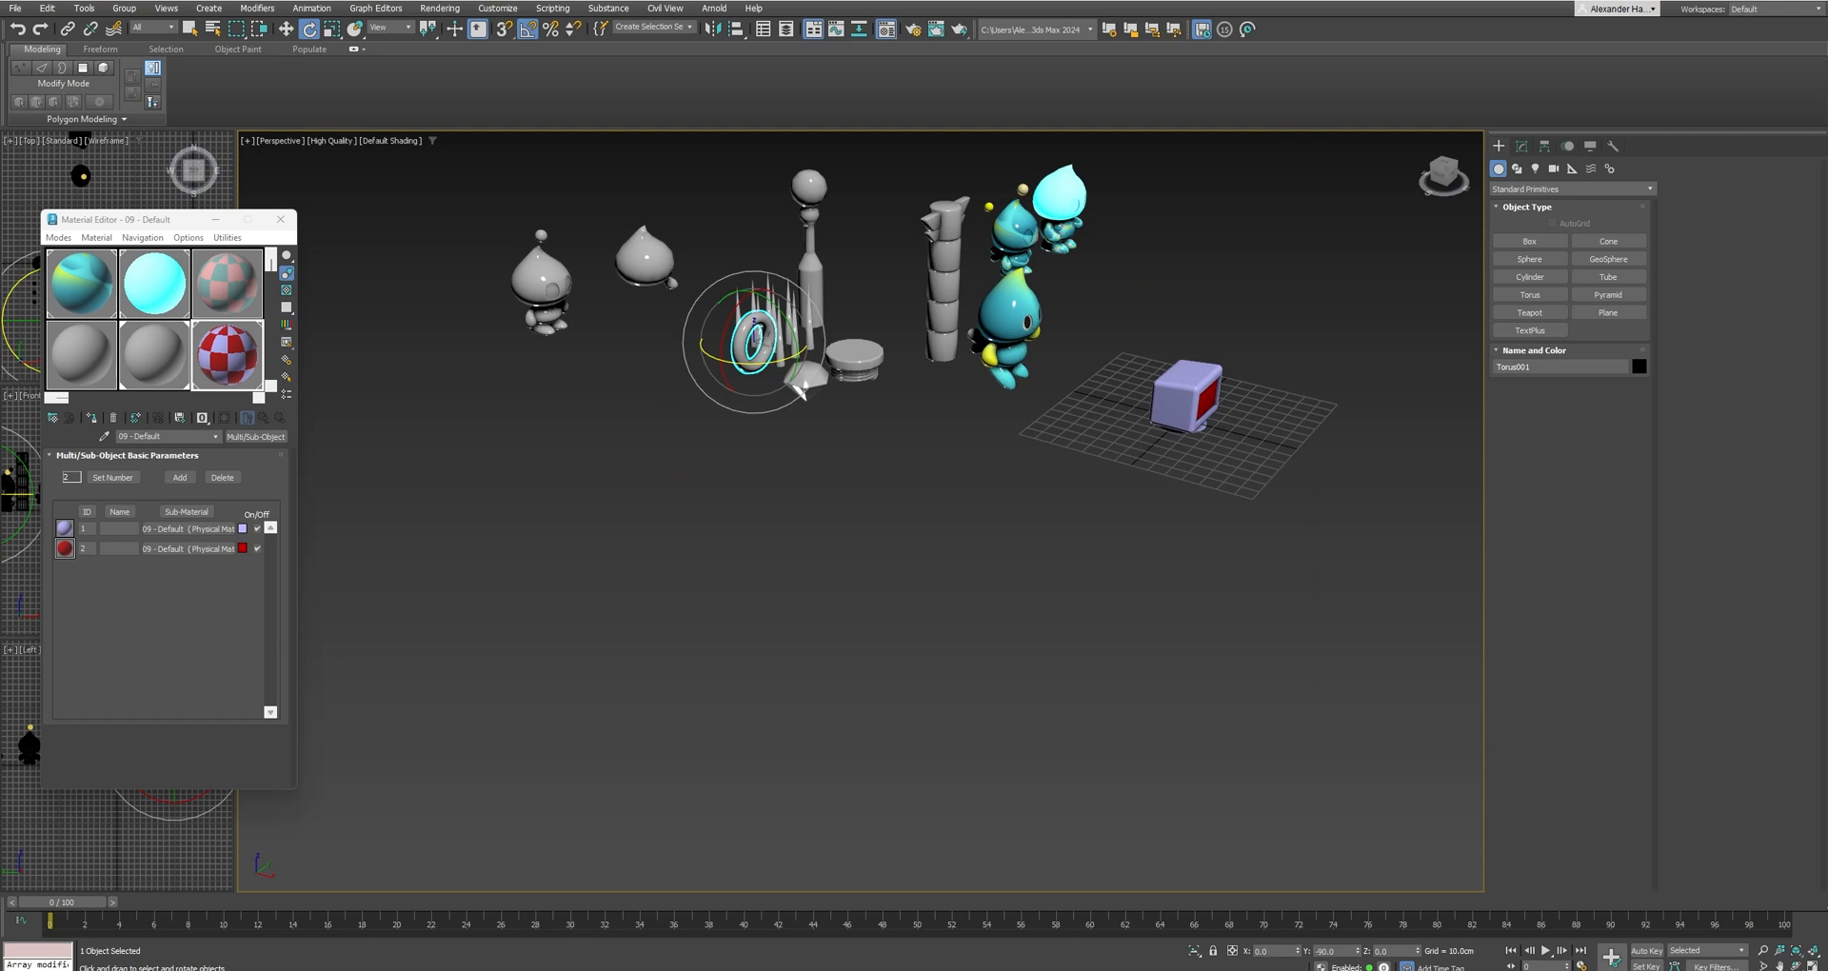
key(w)
right_click(1299, 952)
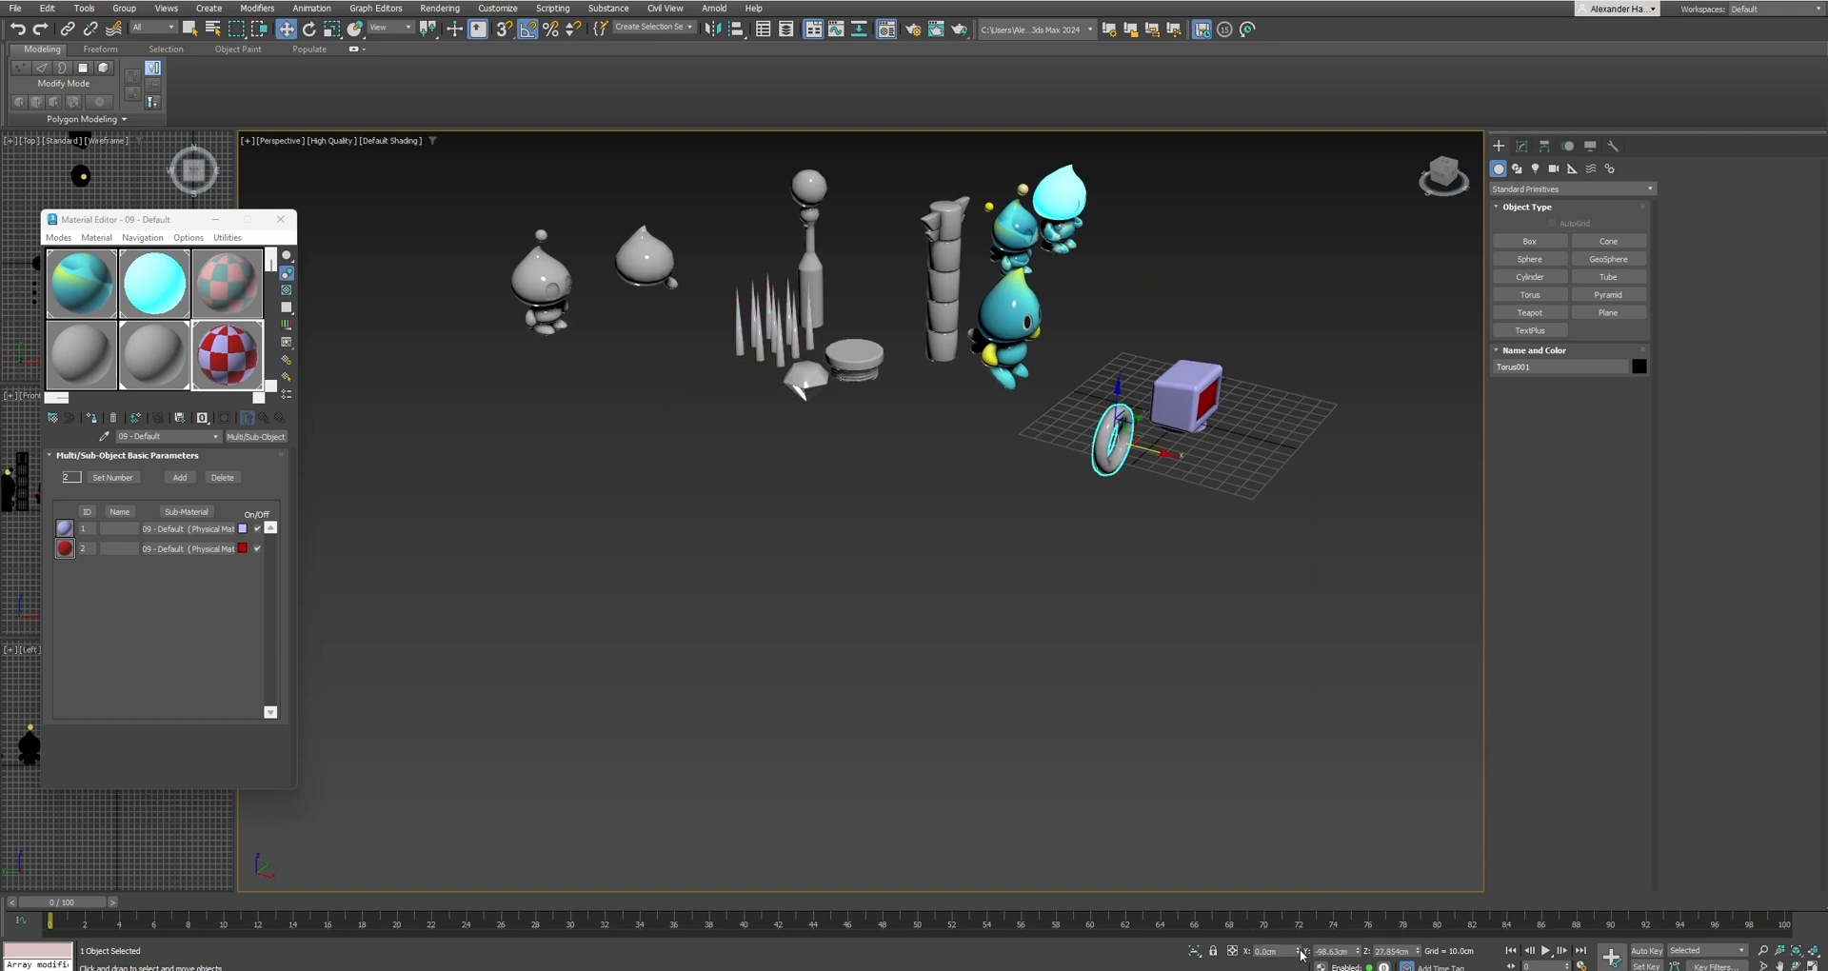
right_click(1359, 954)
right_click(1418, 952)
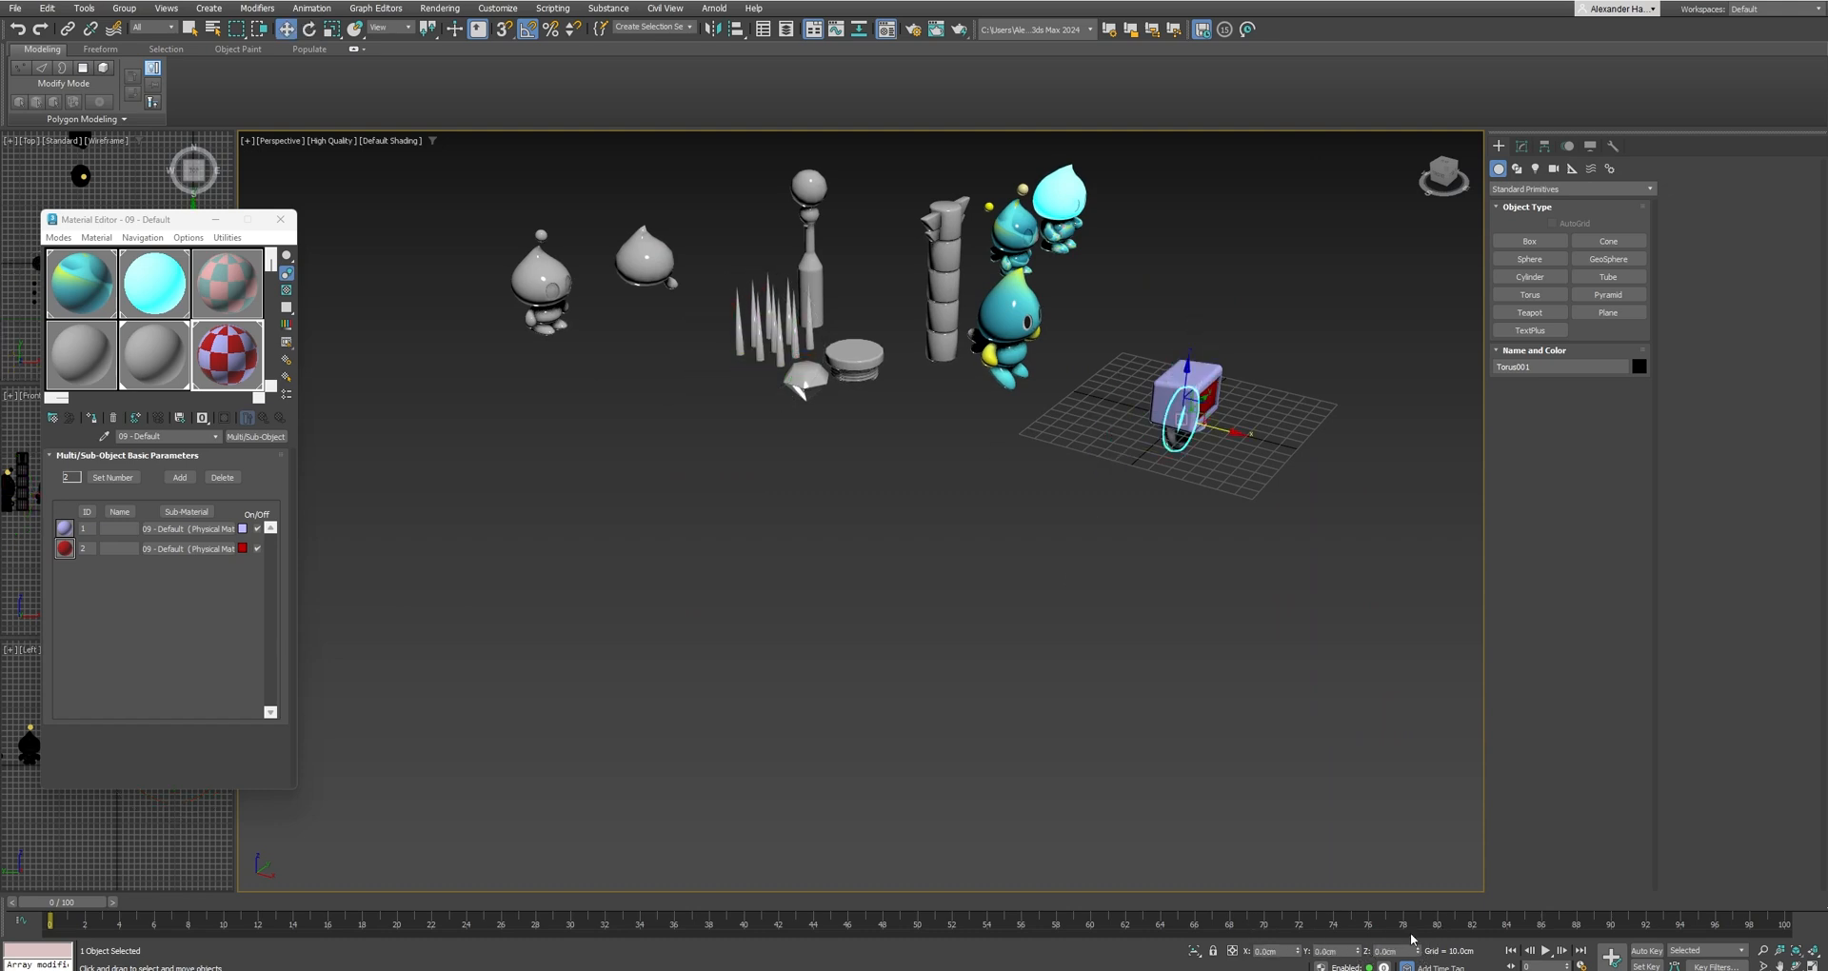
Move the monitor aside along X and raise the ring above the grid to a Z position of about 27 cm.
drag(1188, 386, 1192, 323)
click(1195, 392)
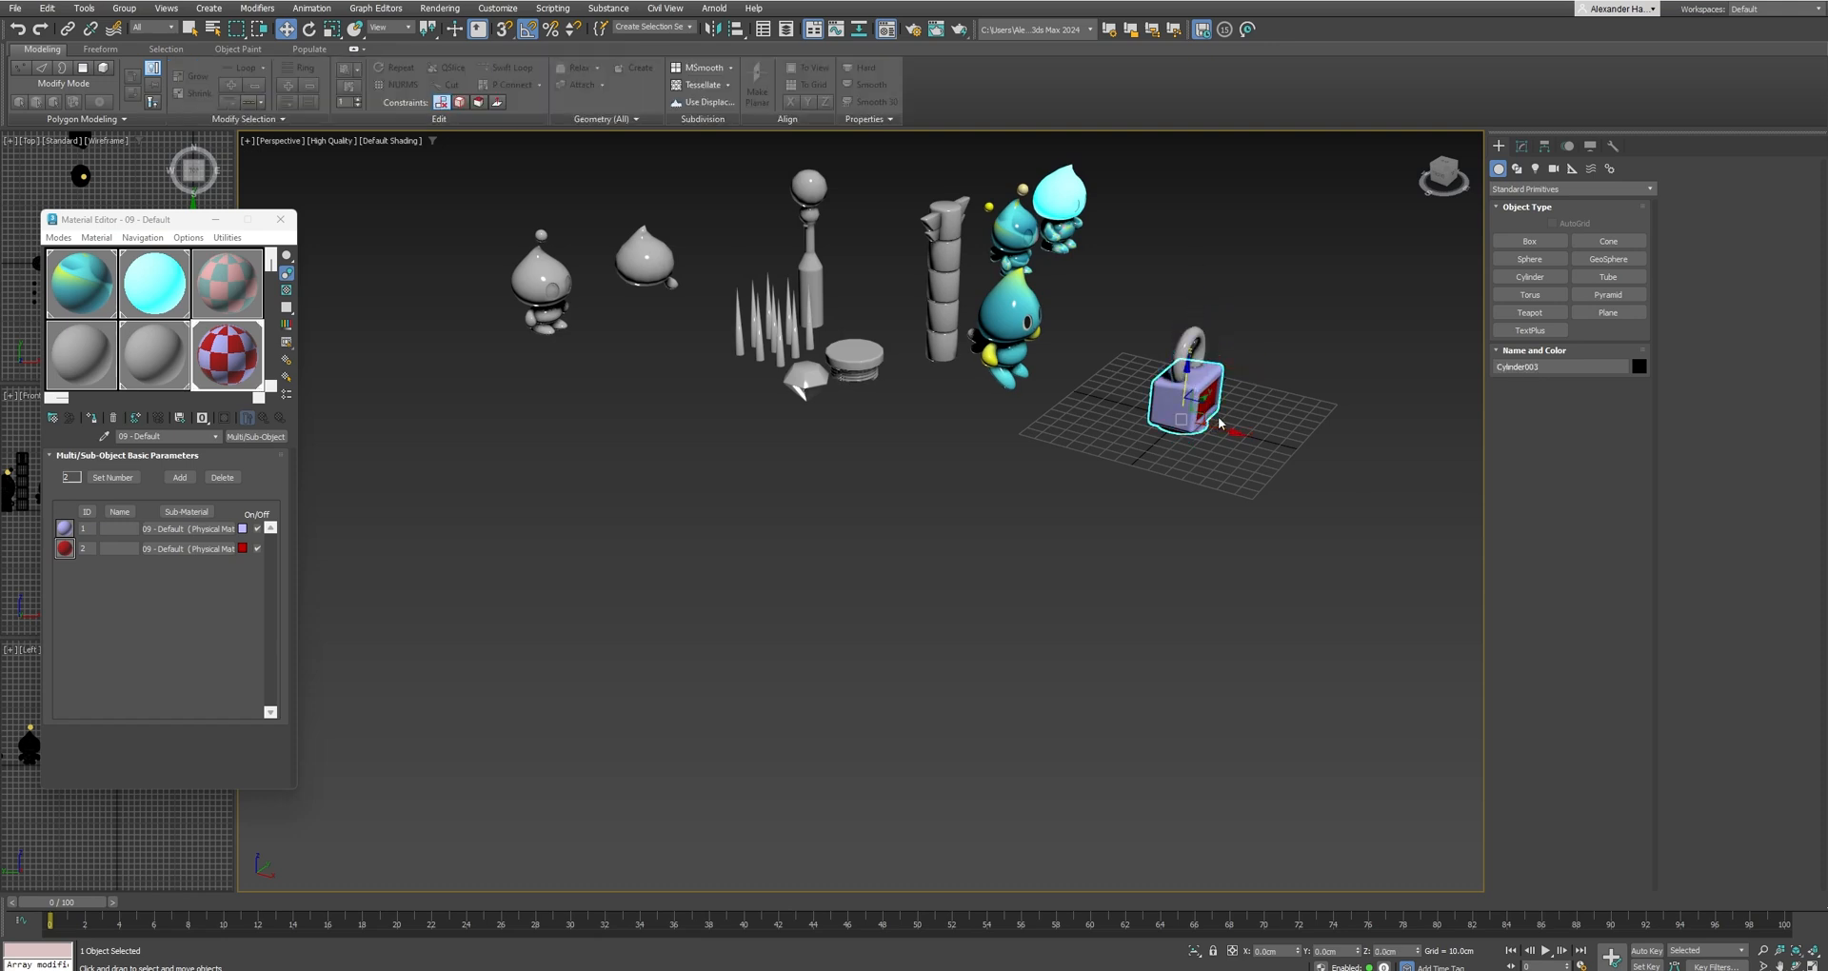
drag(1219, 423, 1379, 388)
click(1200, 390)
scroll(1169, 407, up, 3)
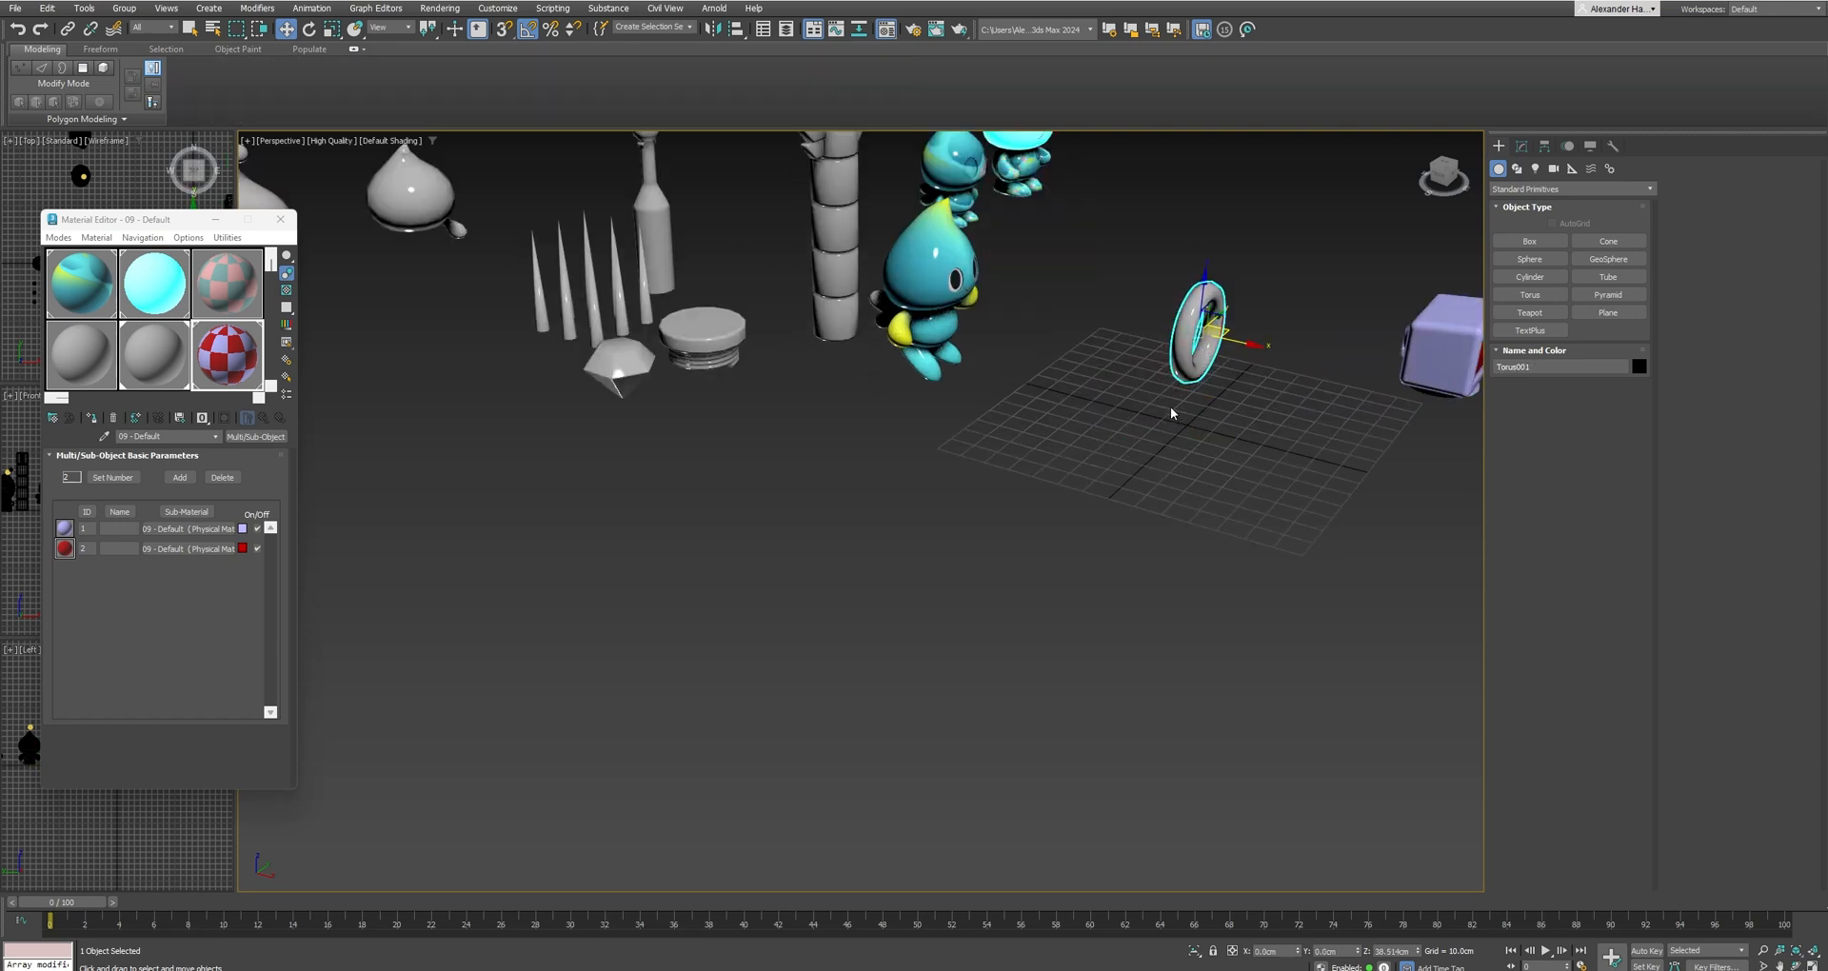
scroll(1169, 408, up, 4)
alt+middle_drag(1181, 410, 1145, 383)
middle_drag(1145, 383, 1071, 488)
drag(1135, 327, 1137, 389)
Export only the selected ring as an FBX file to the Desktop, keeping the current FBX export settings.
click(16, 7)
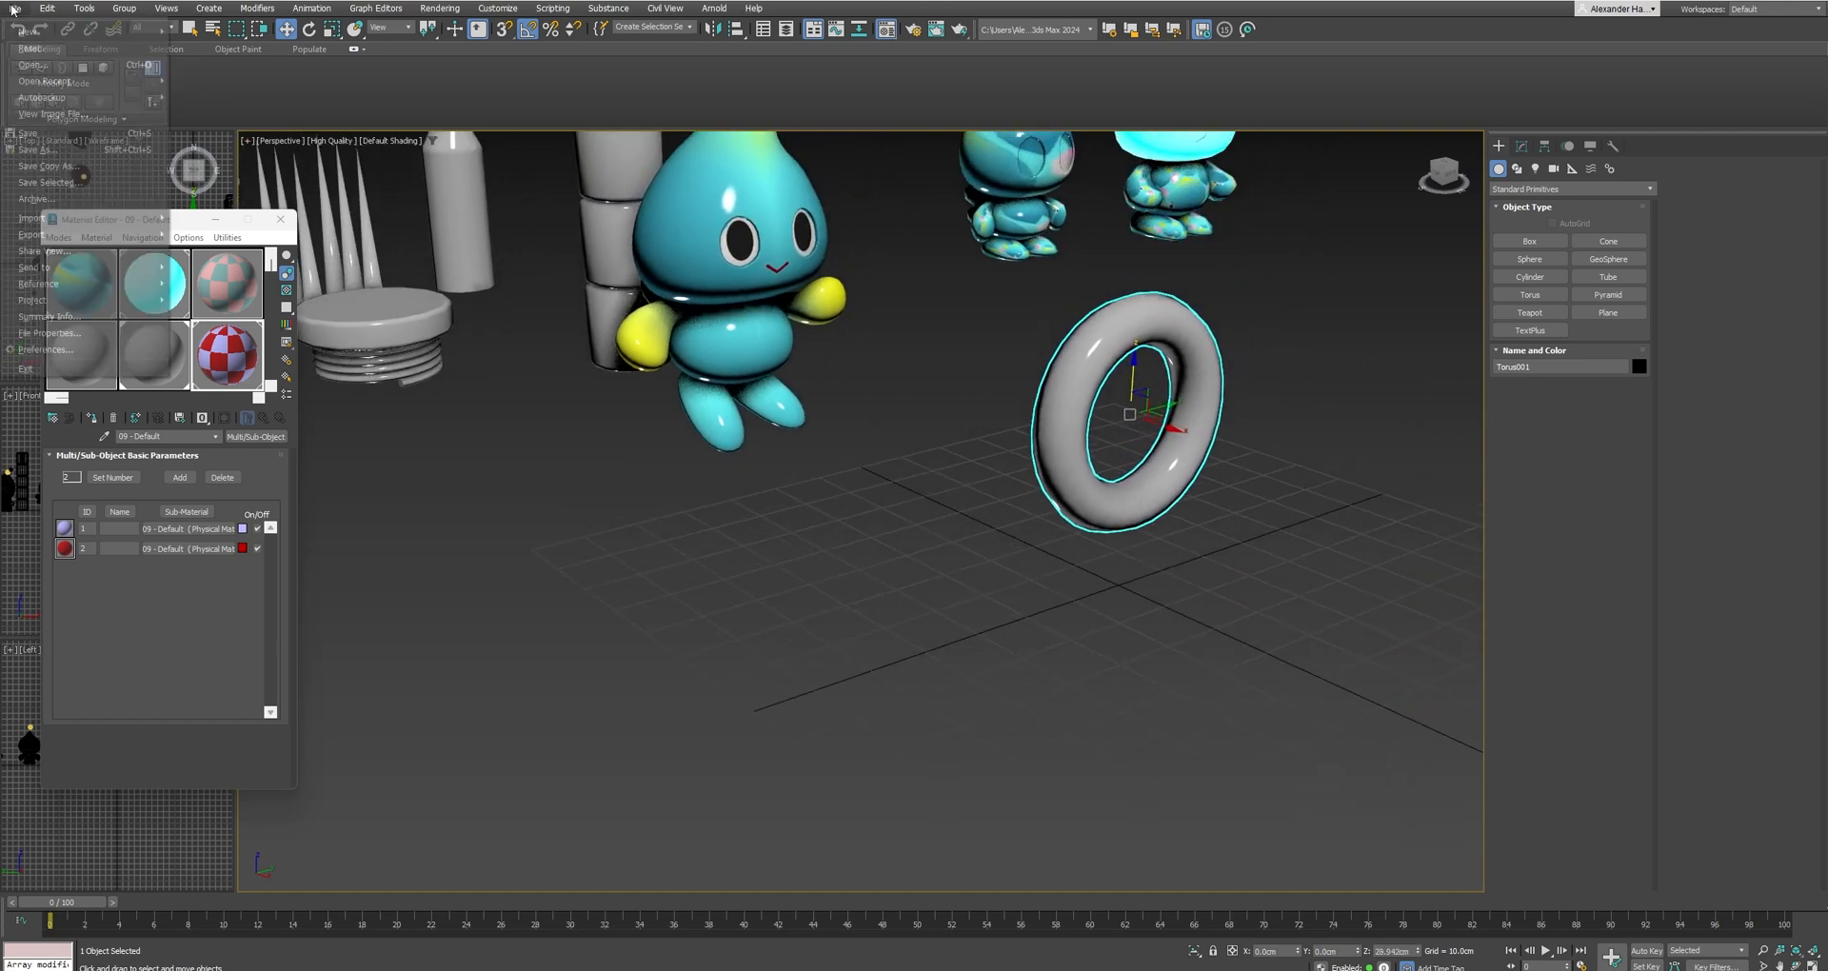
mouse_move(84, 236)
click(212, 255)
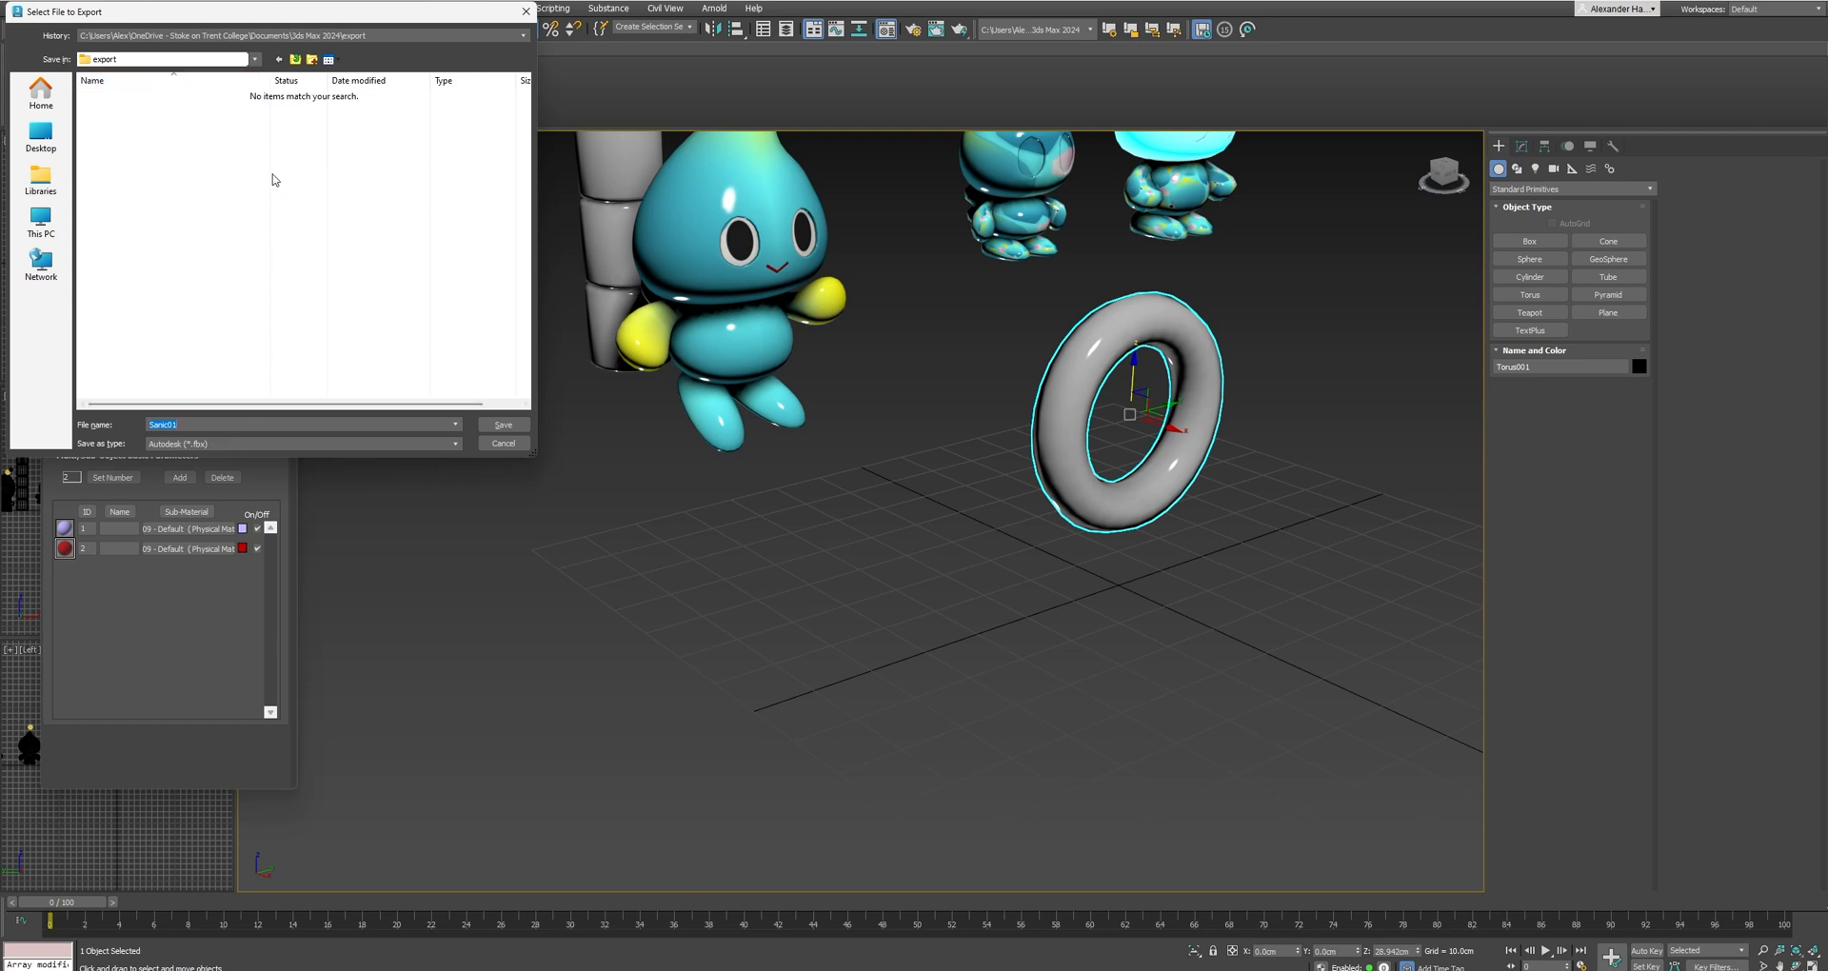
click(40, 138)
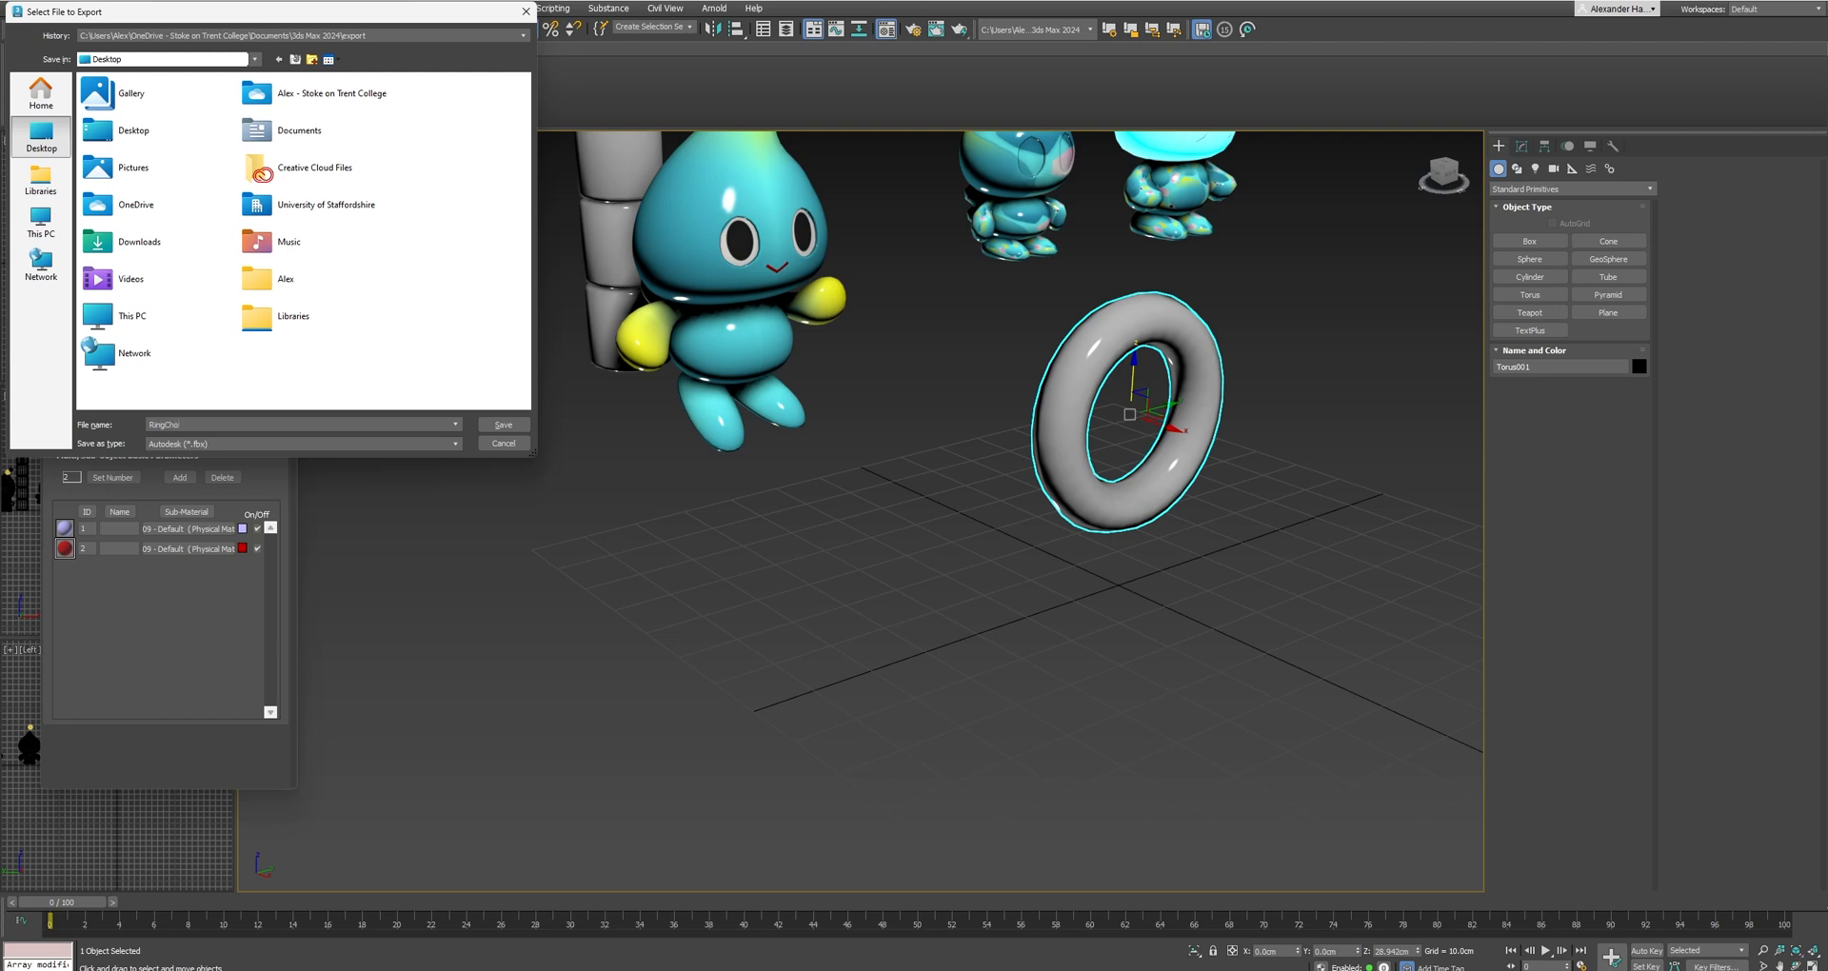
key(Return)
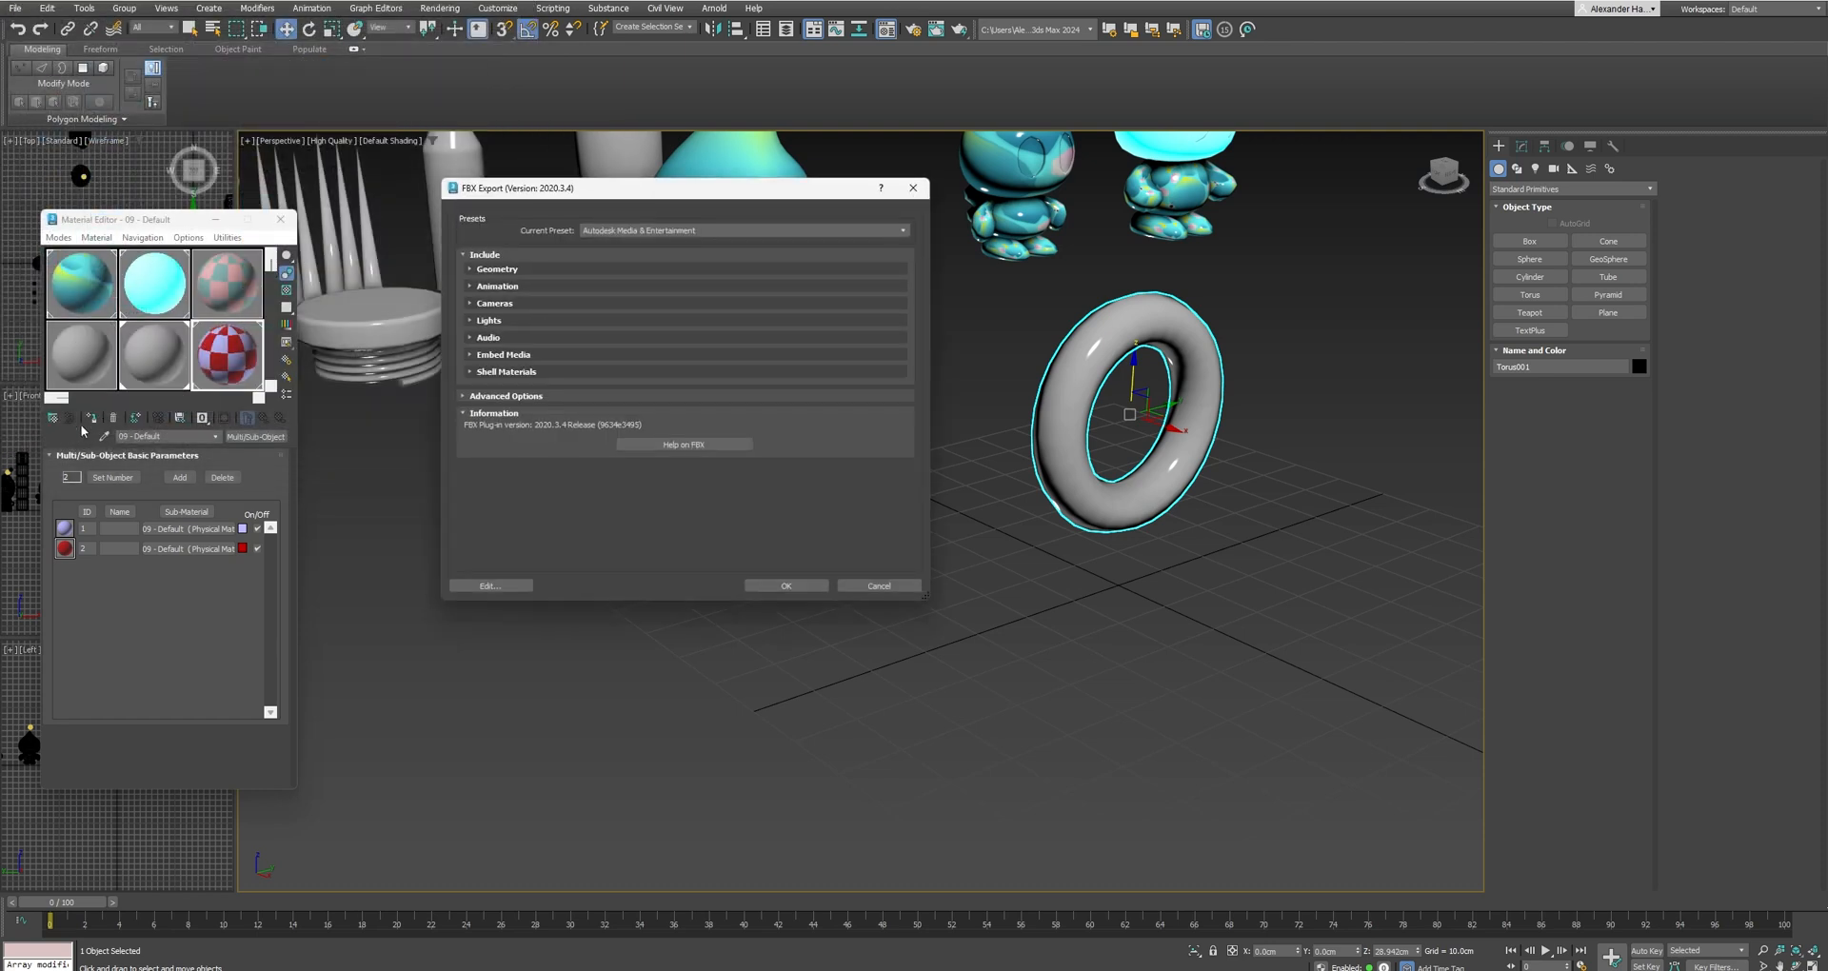
click(786, 586)
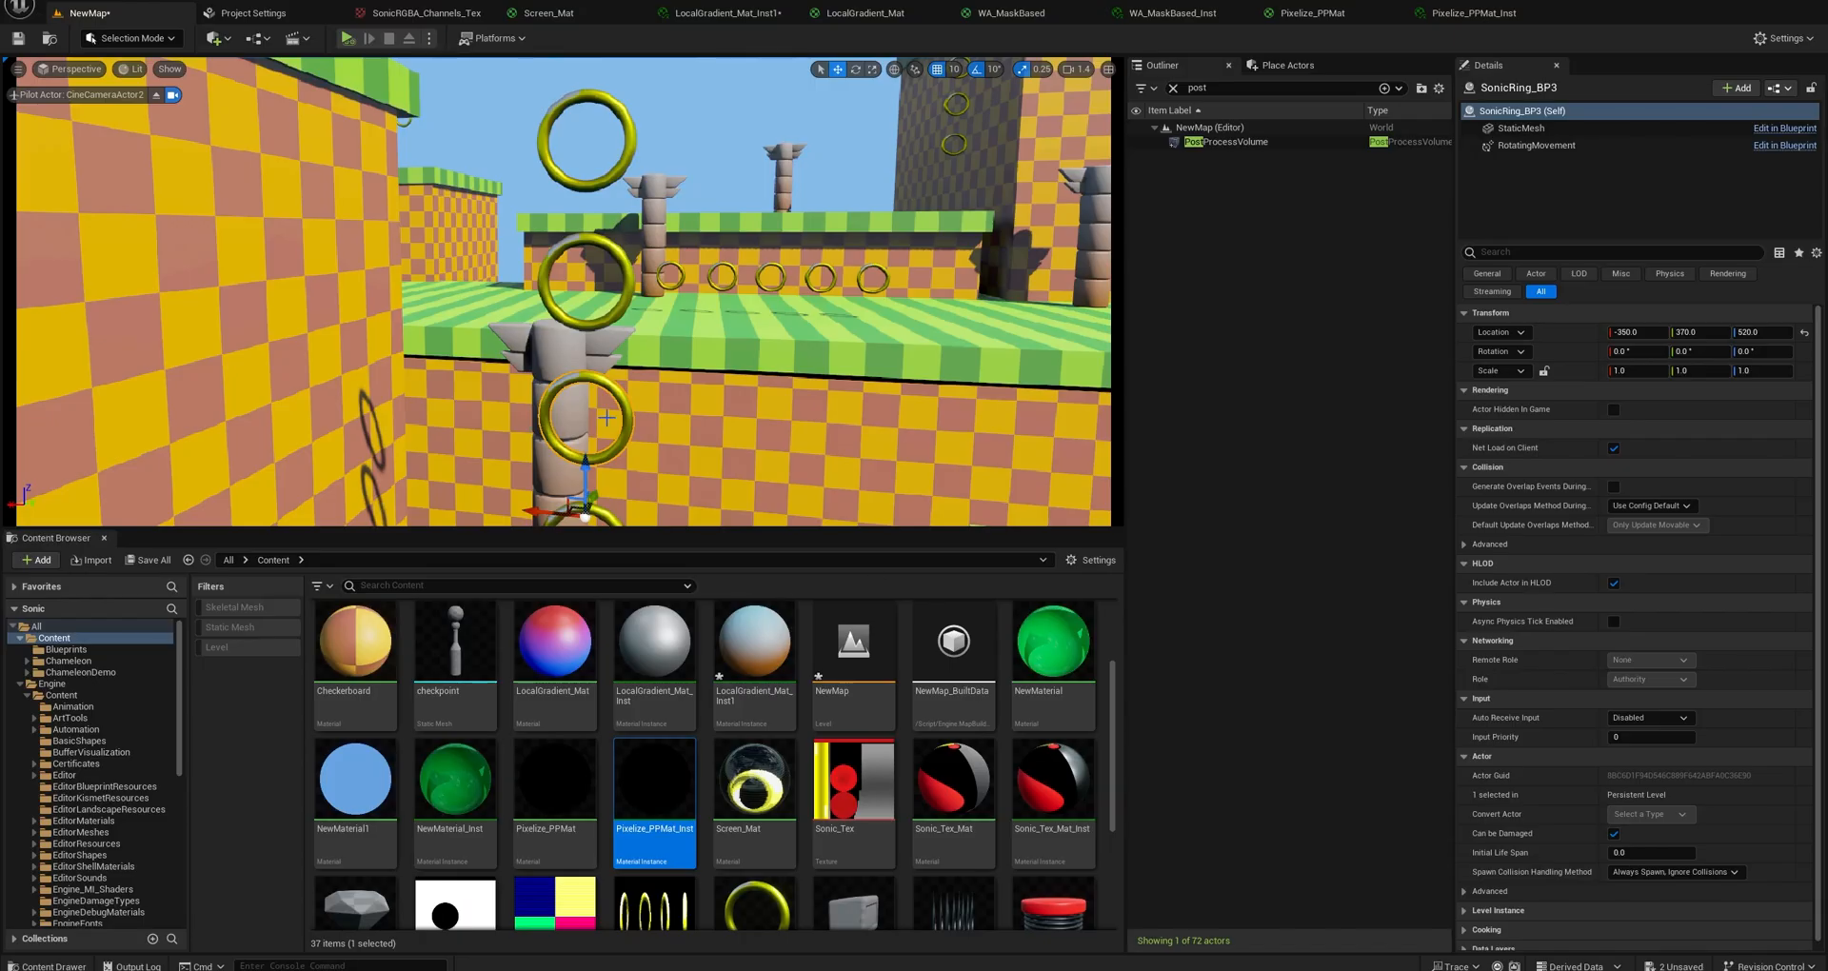
Switch back to Unreal Editor, locate the selected ring's SonicRing_BP asset in the project and look through its available asset actions.
right_click(625, 410)
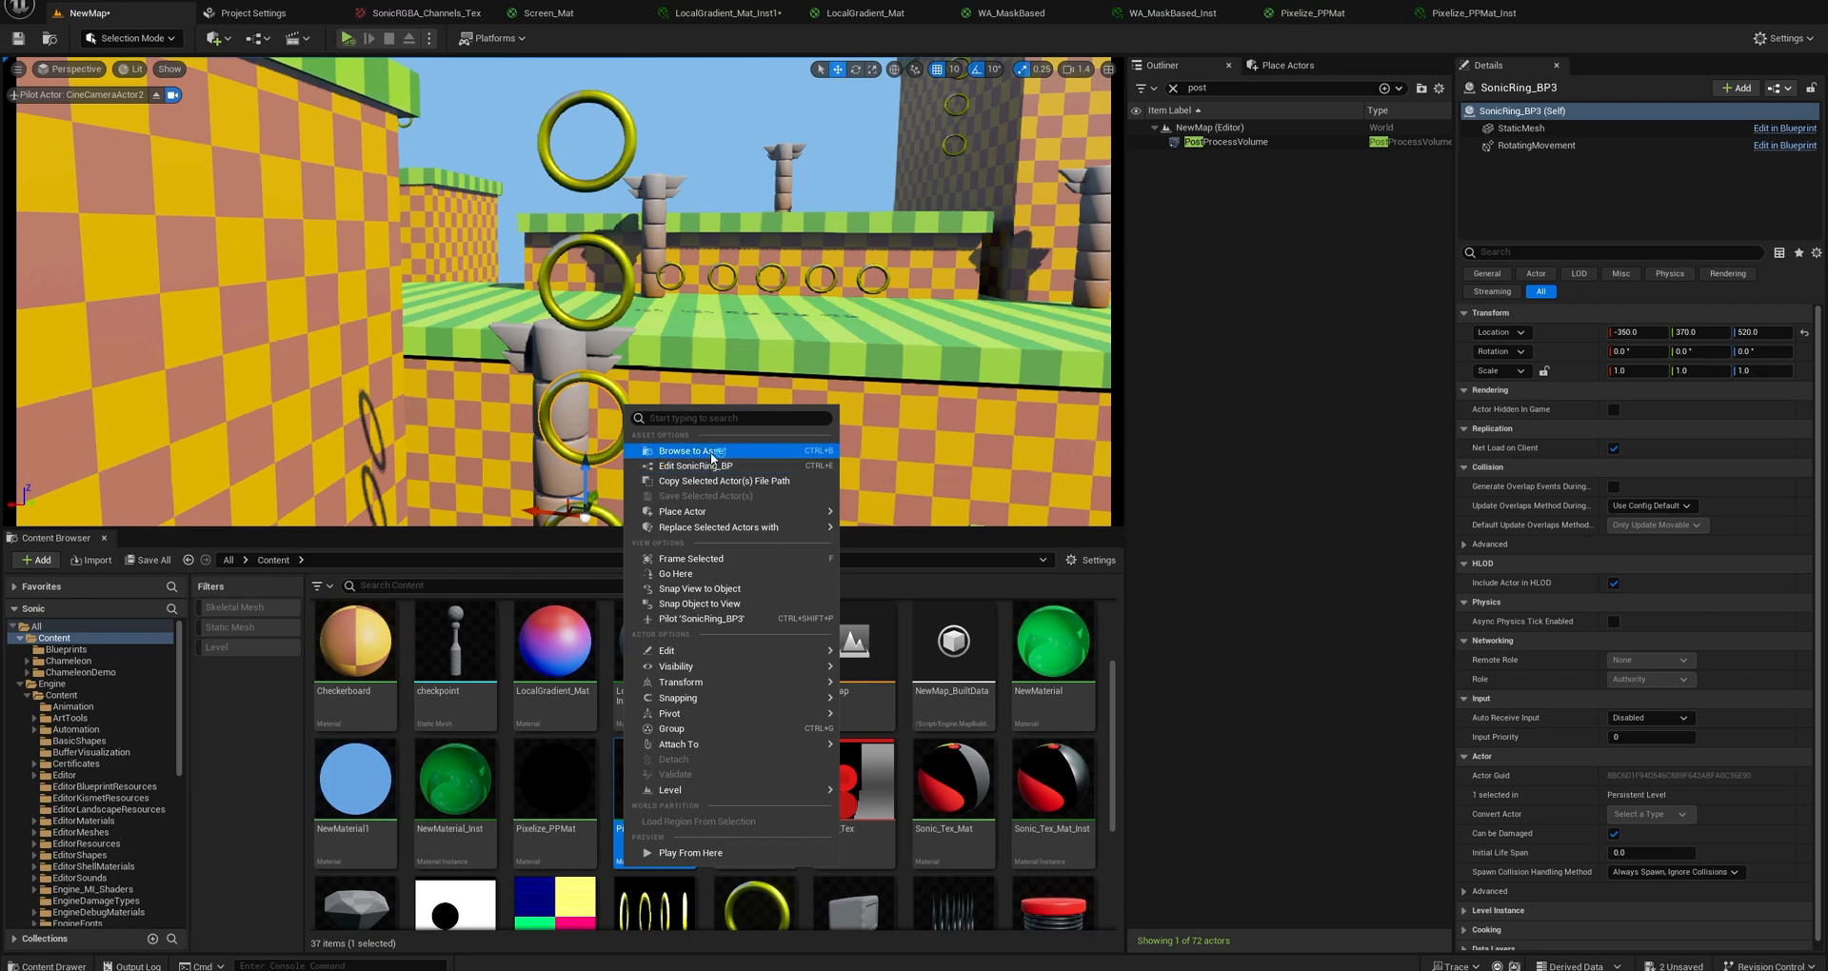
click(667, 463)
right_click(353, 663)
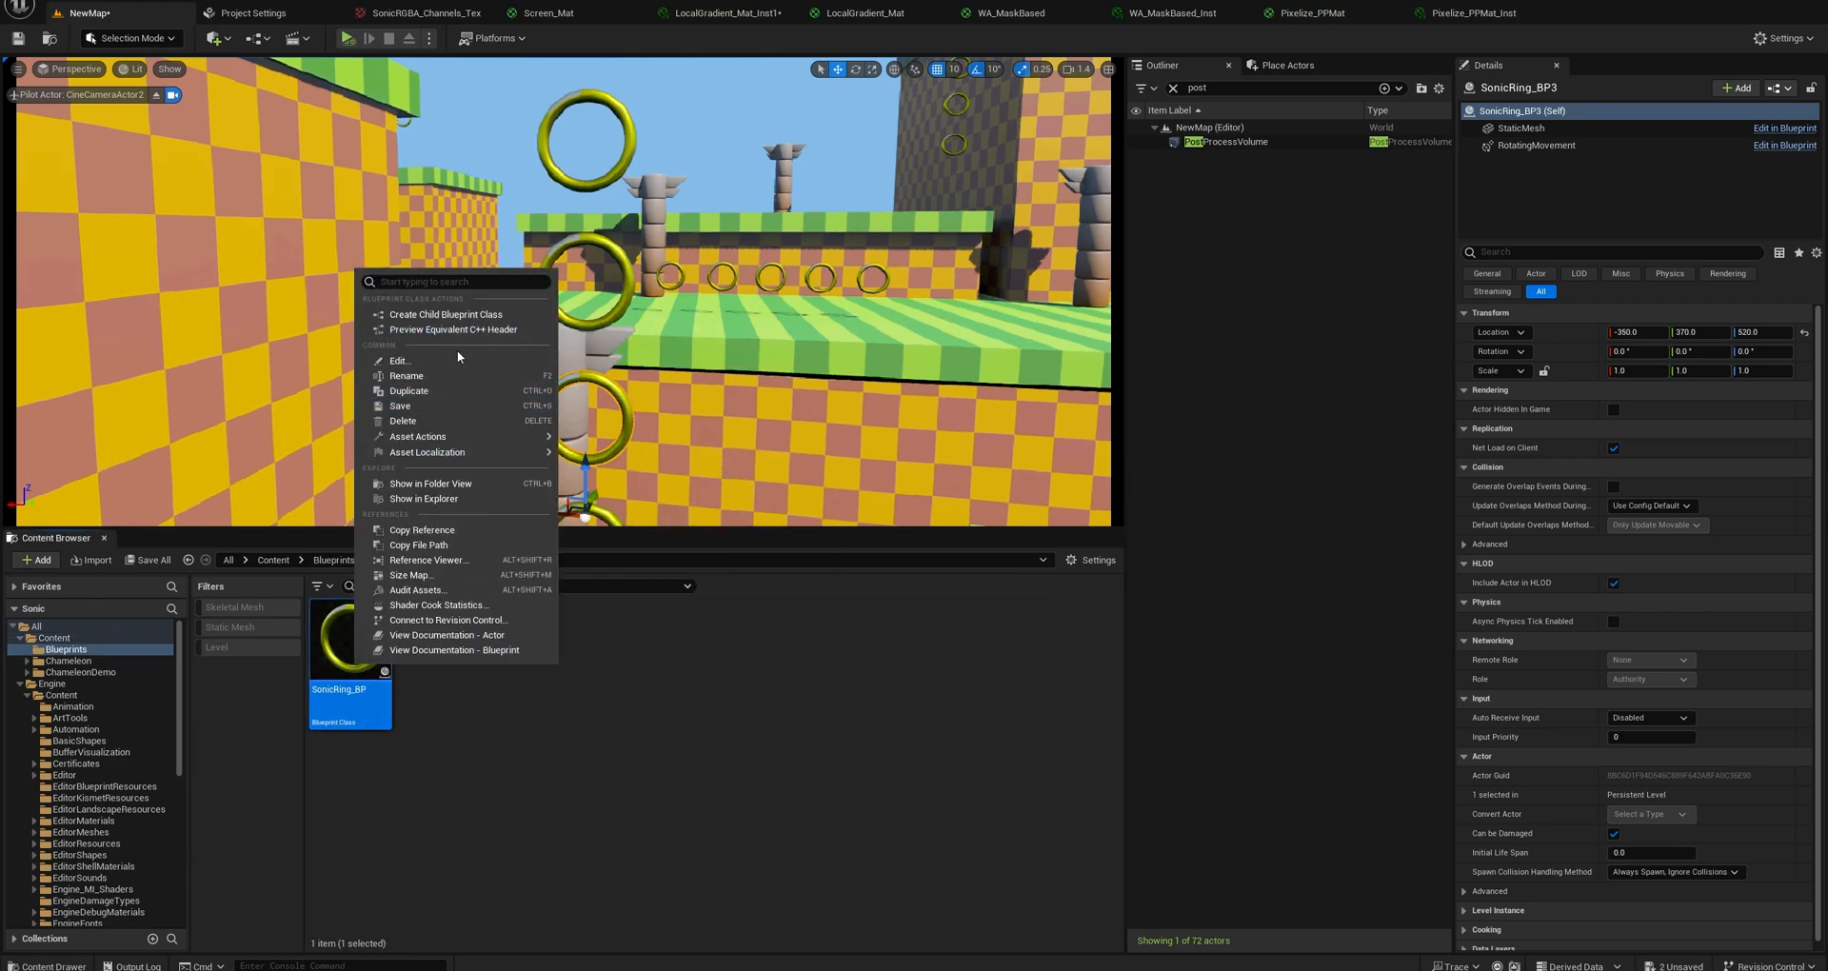
mouse_move(471, 436)
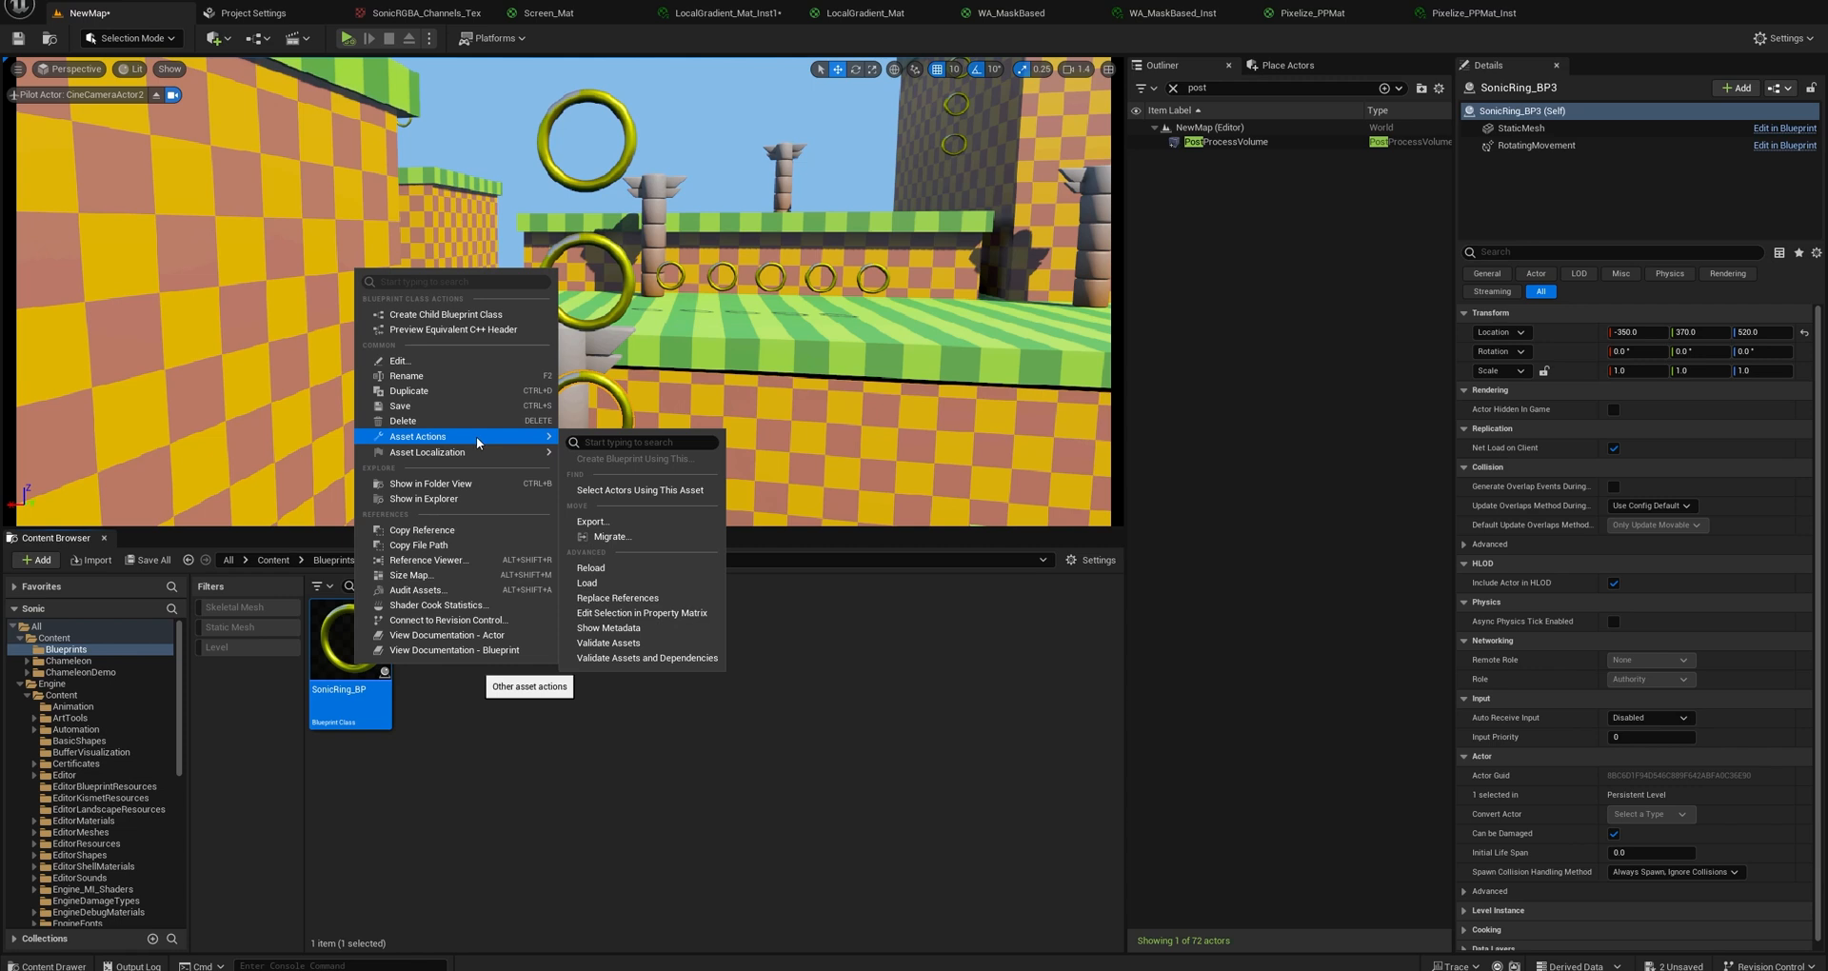
click(409, 700)
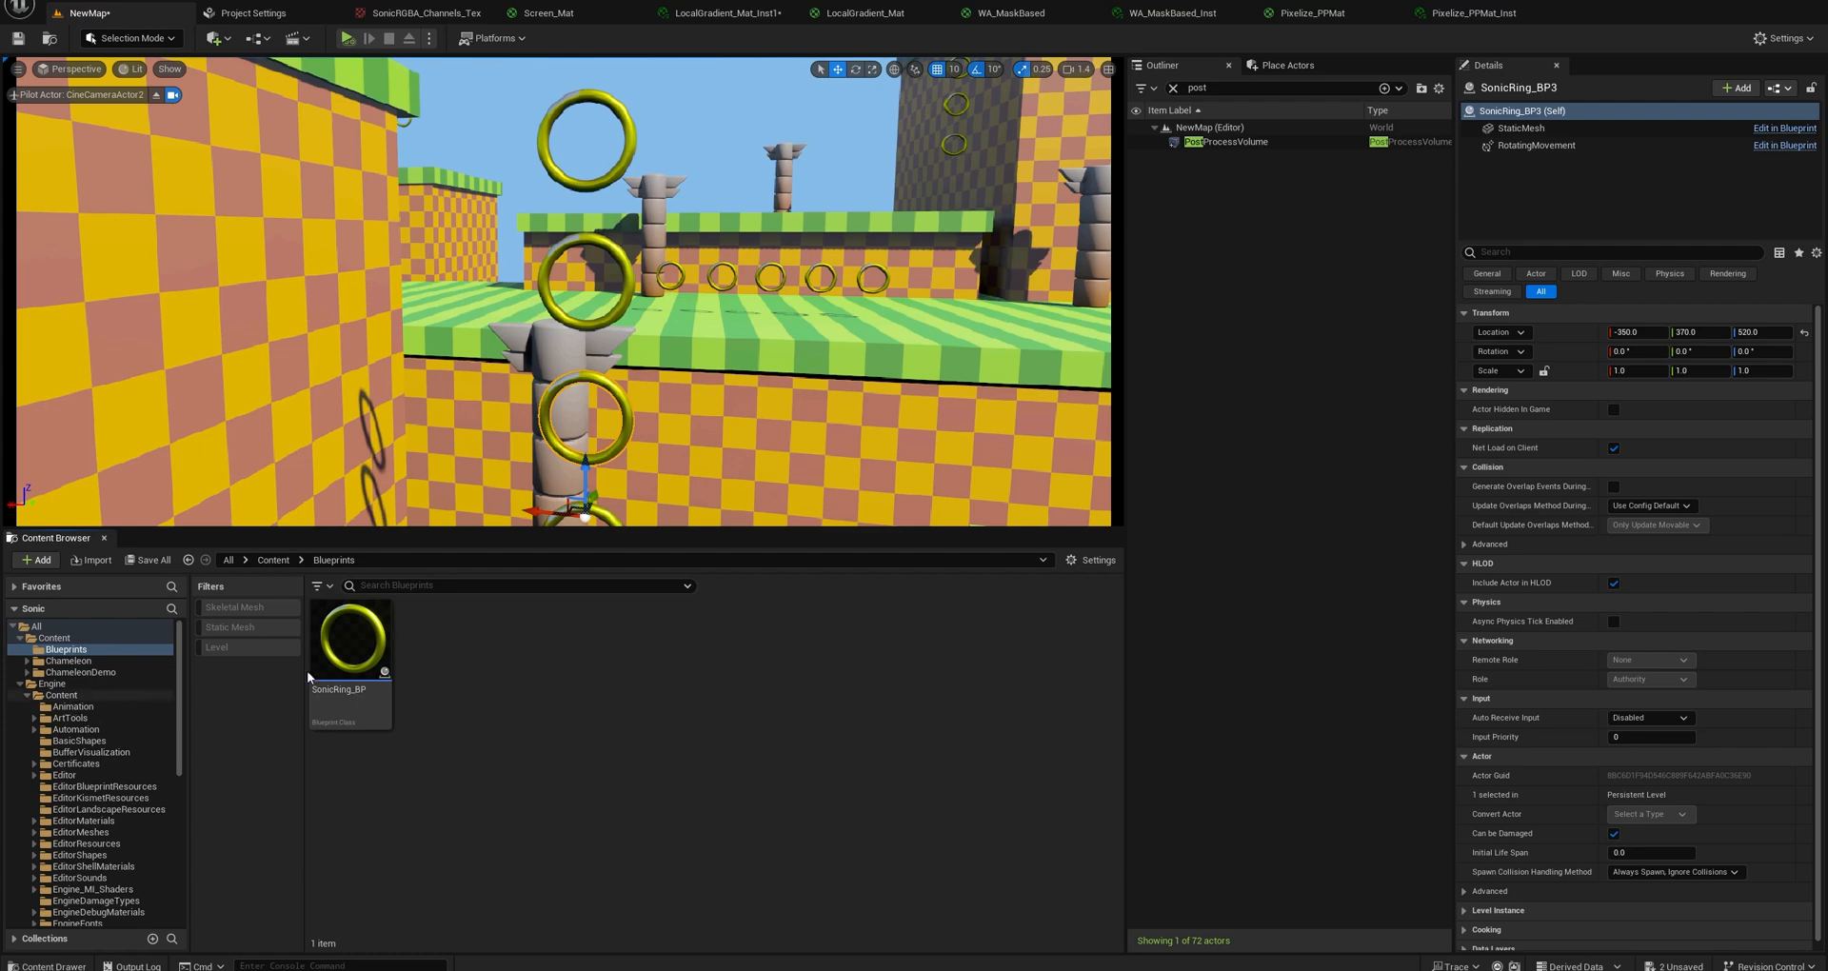
Reimport the SonicRing_SM static mesh from the Content folder with the new file RingChonky.fbx on the Desktop, accepting the material match.
click(52, 639)
scroll(762, 762, down, 6)
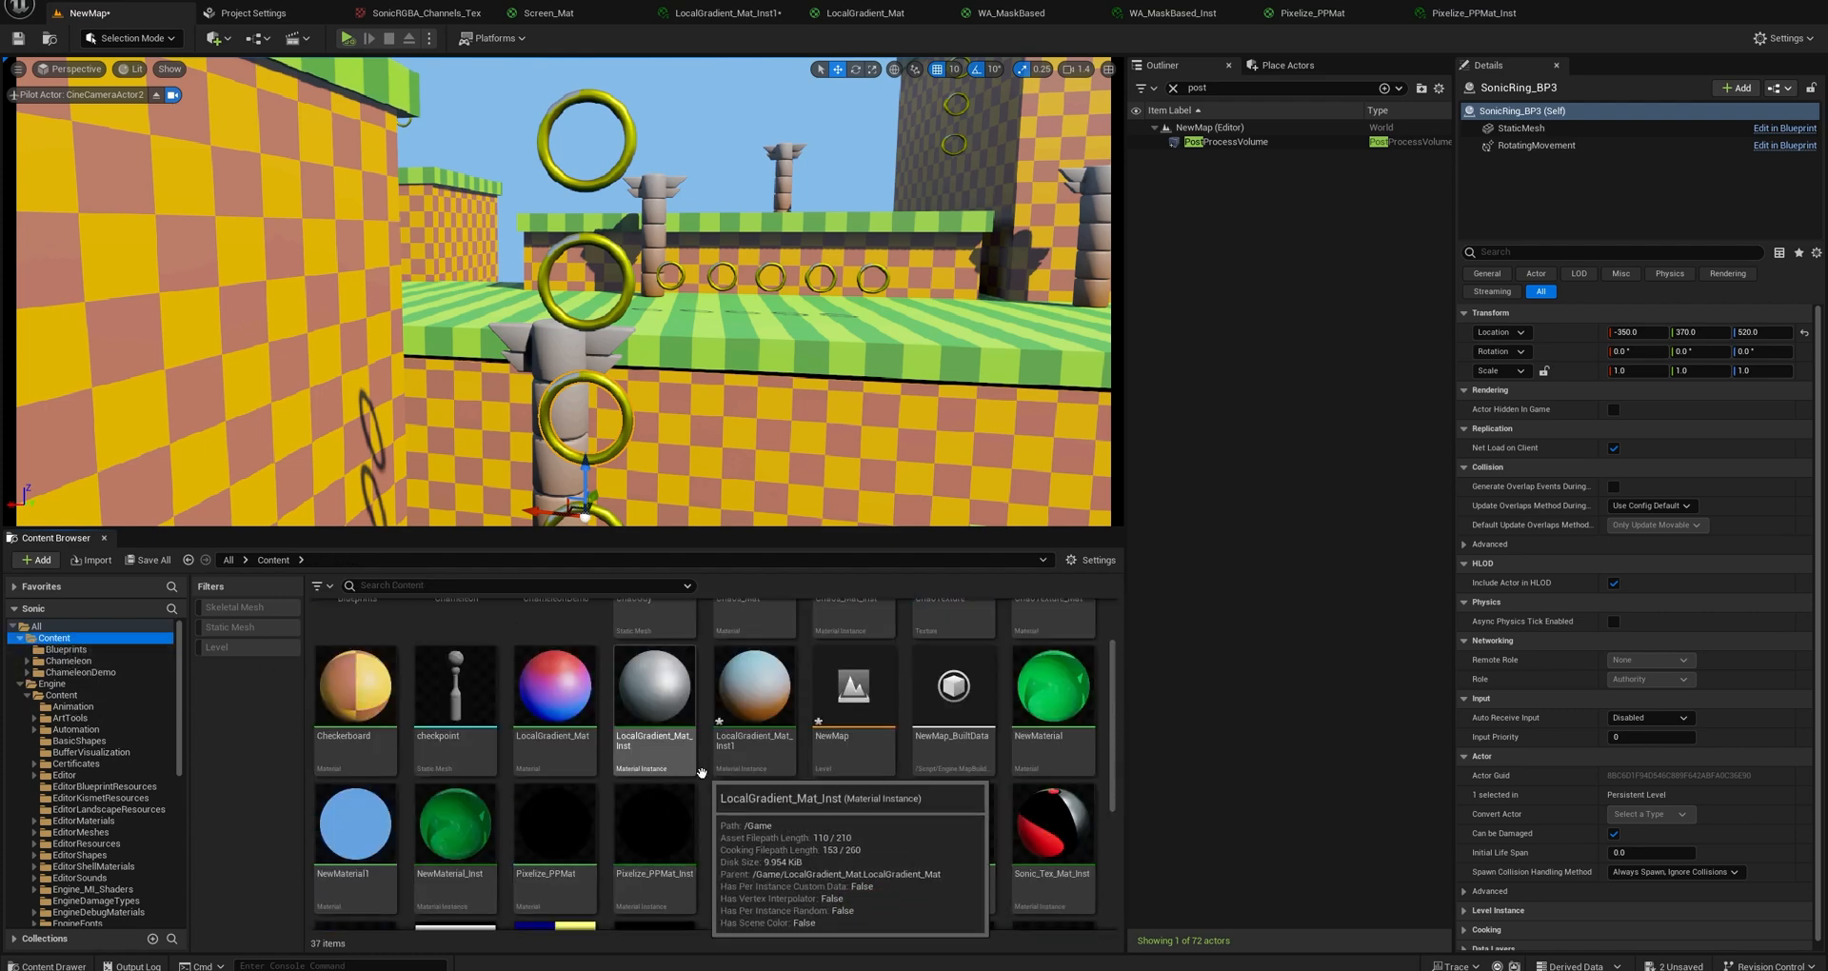
click(763, 763)
right_click(764, 763)
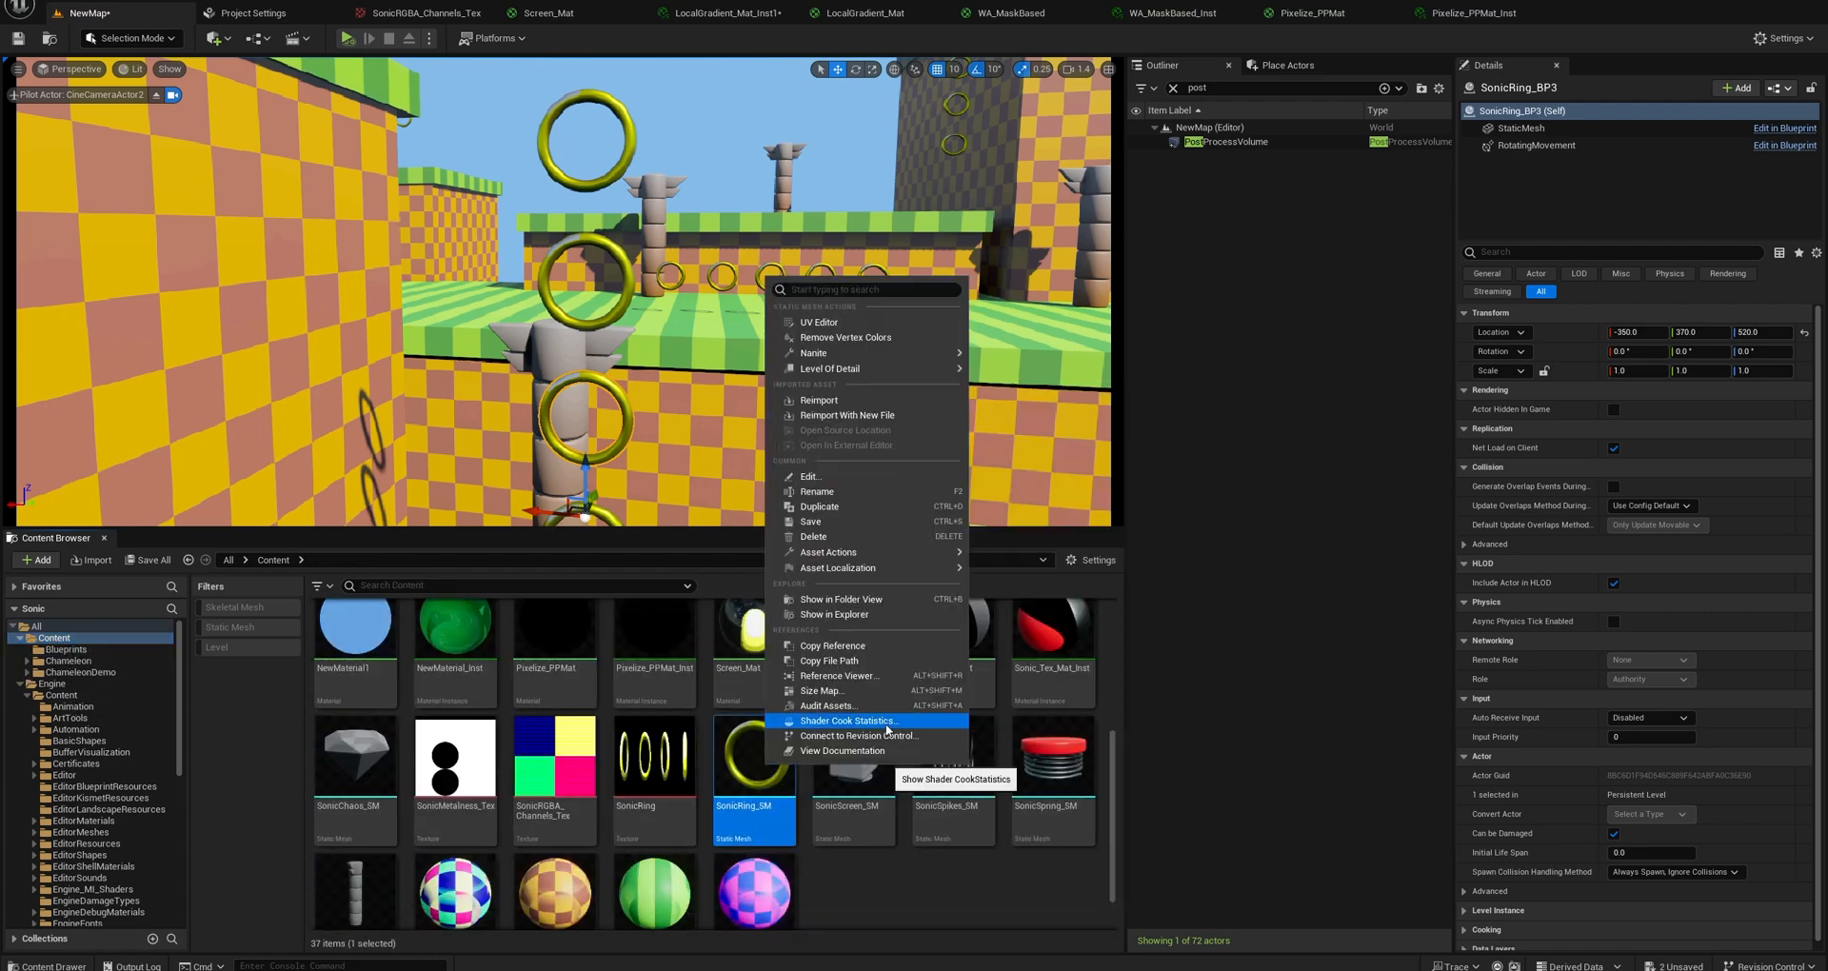
mouse_move(868, 556)
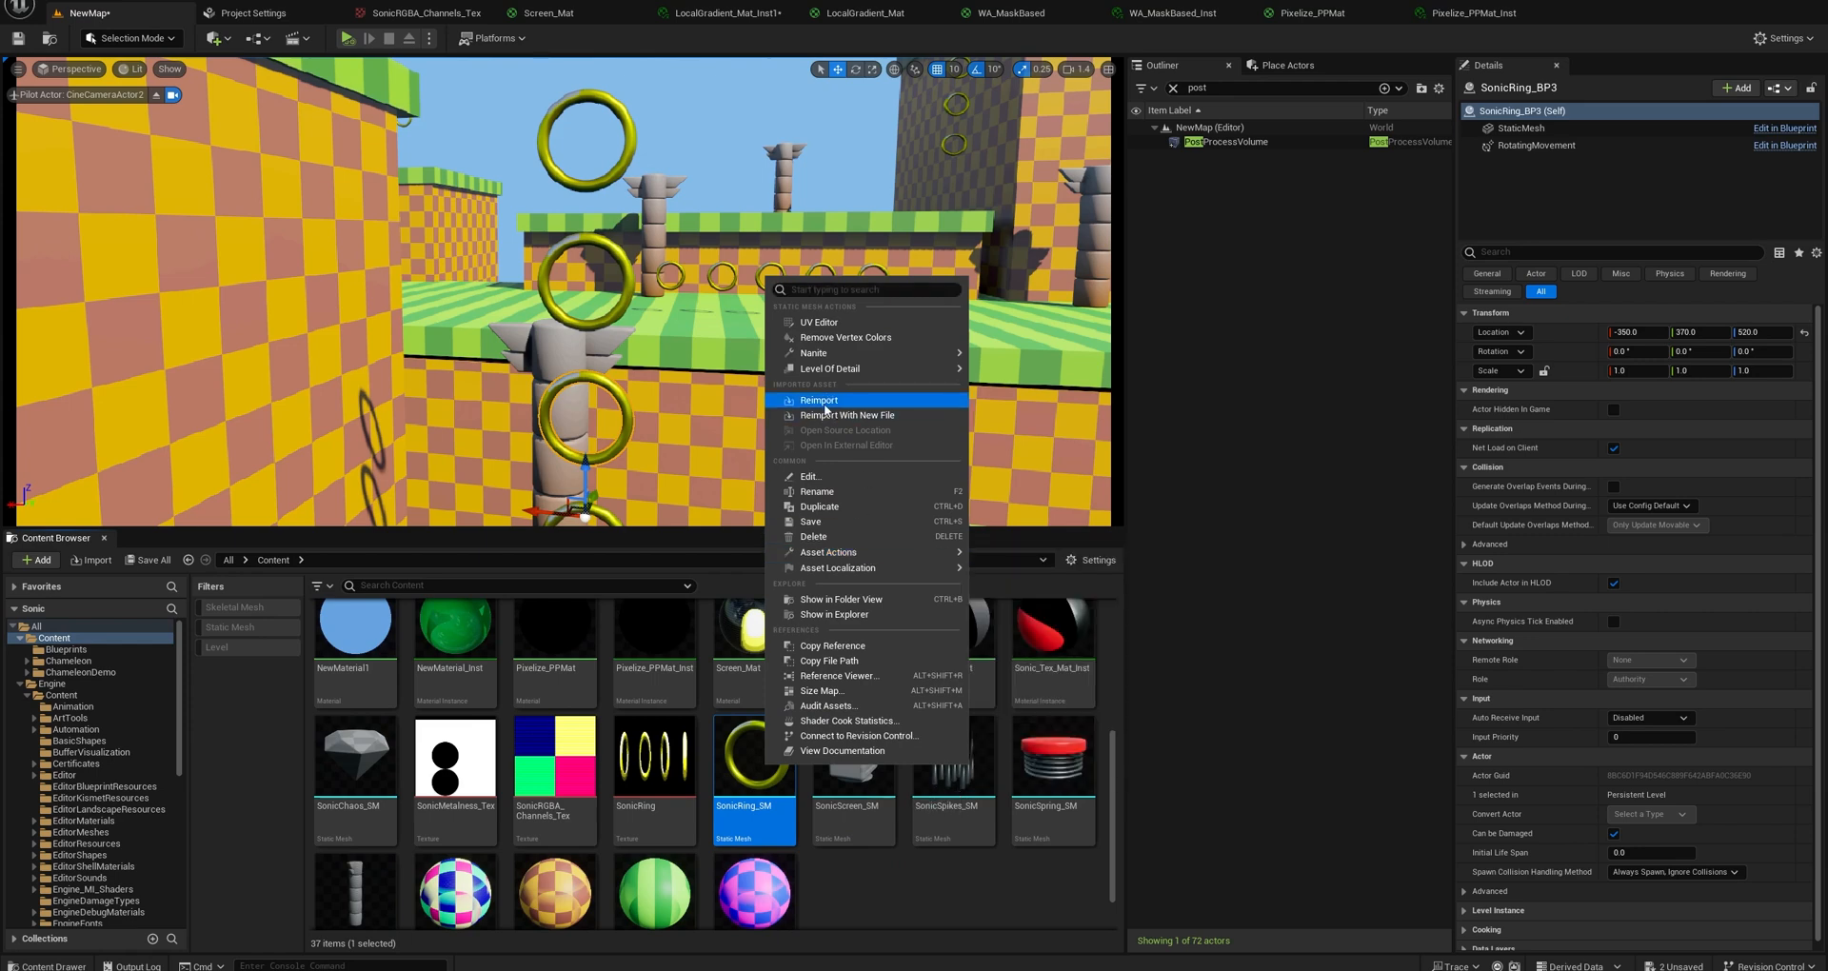
click(869, 419)
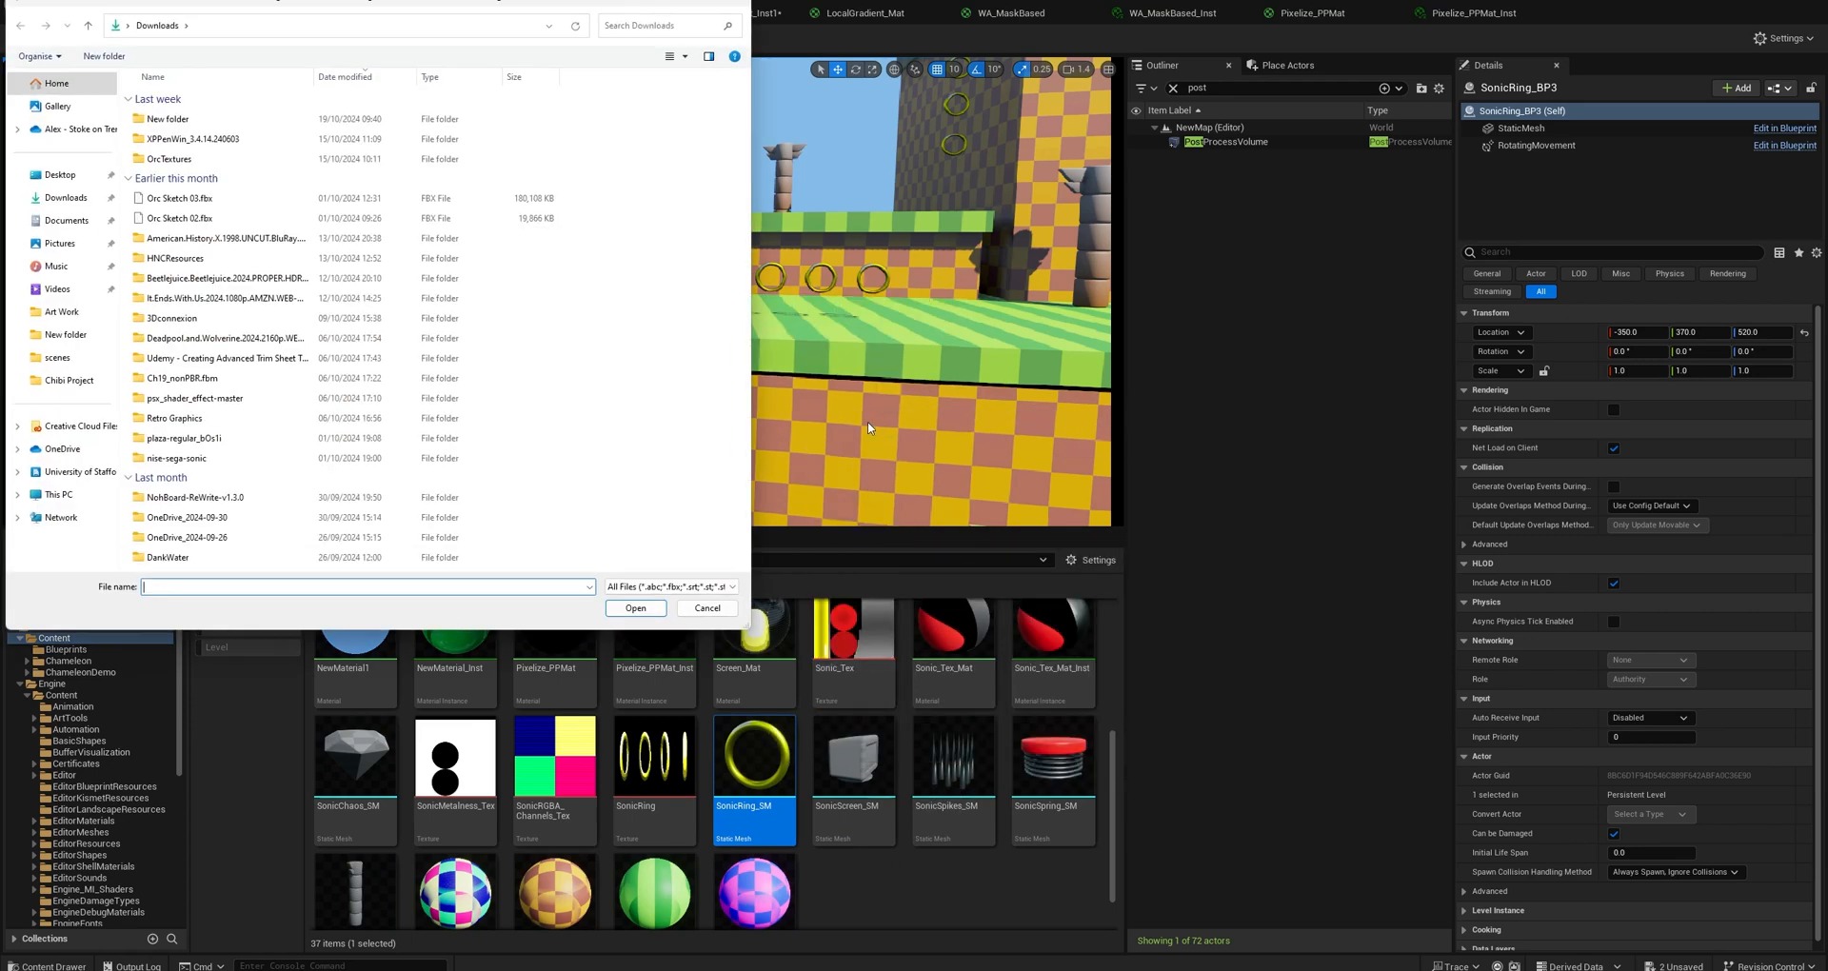
click(61, 177)
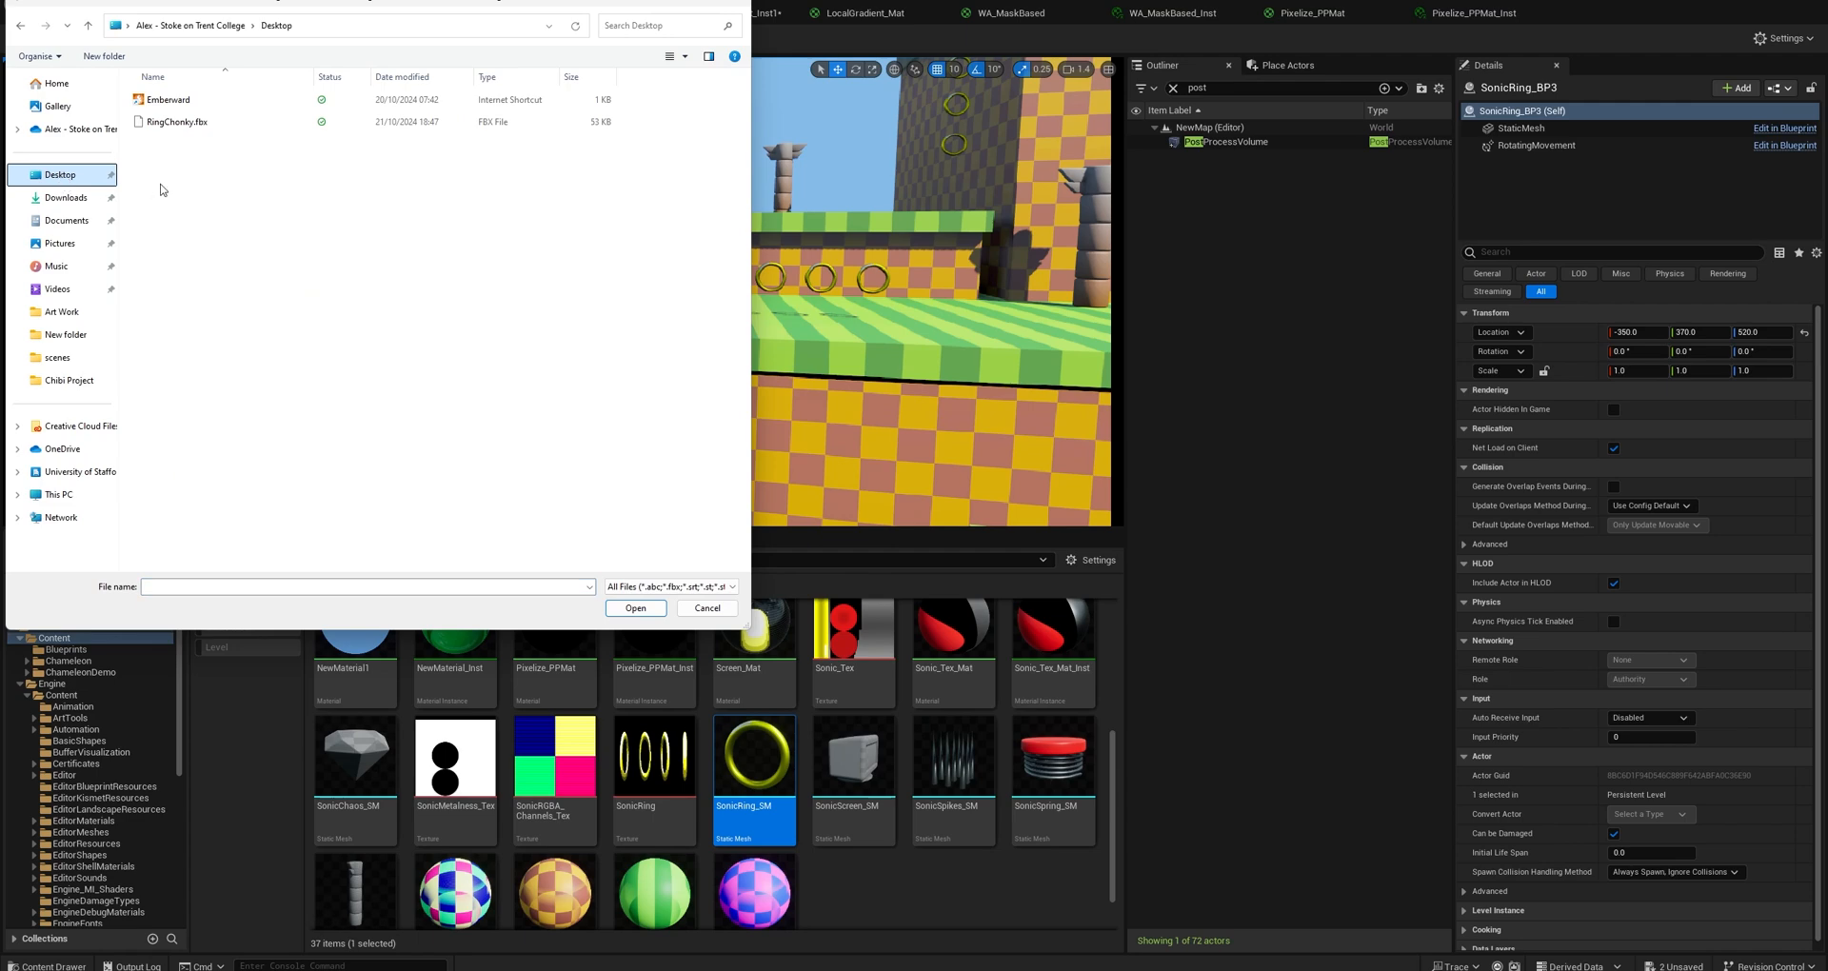
double_click(171, 122)
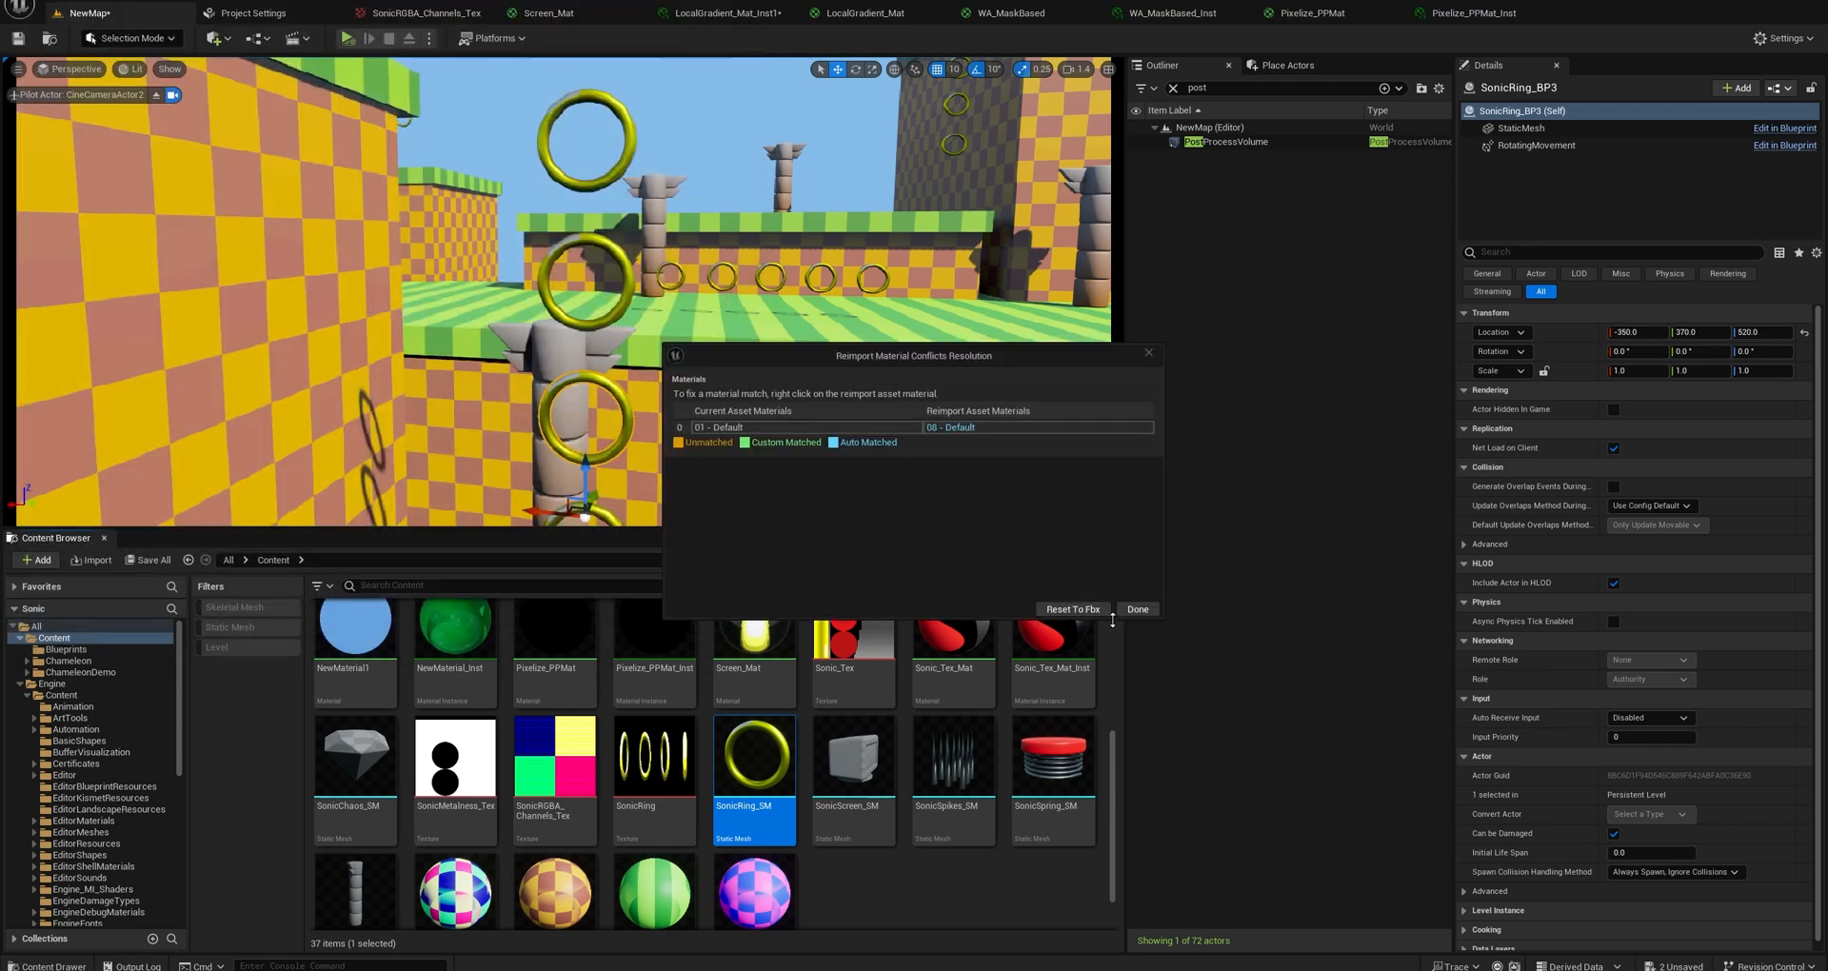
click(1138, 610)
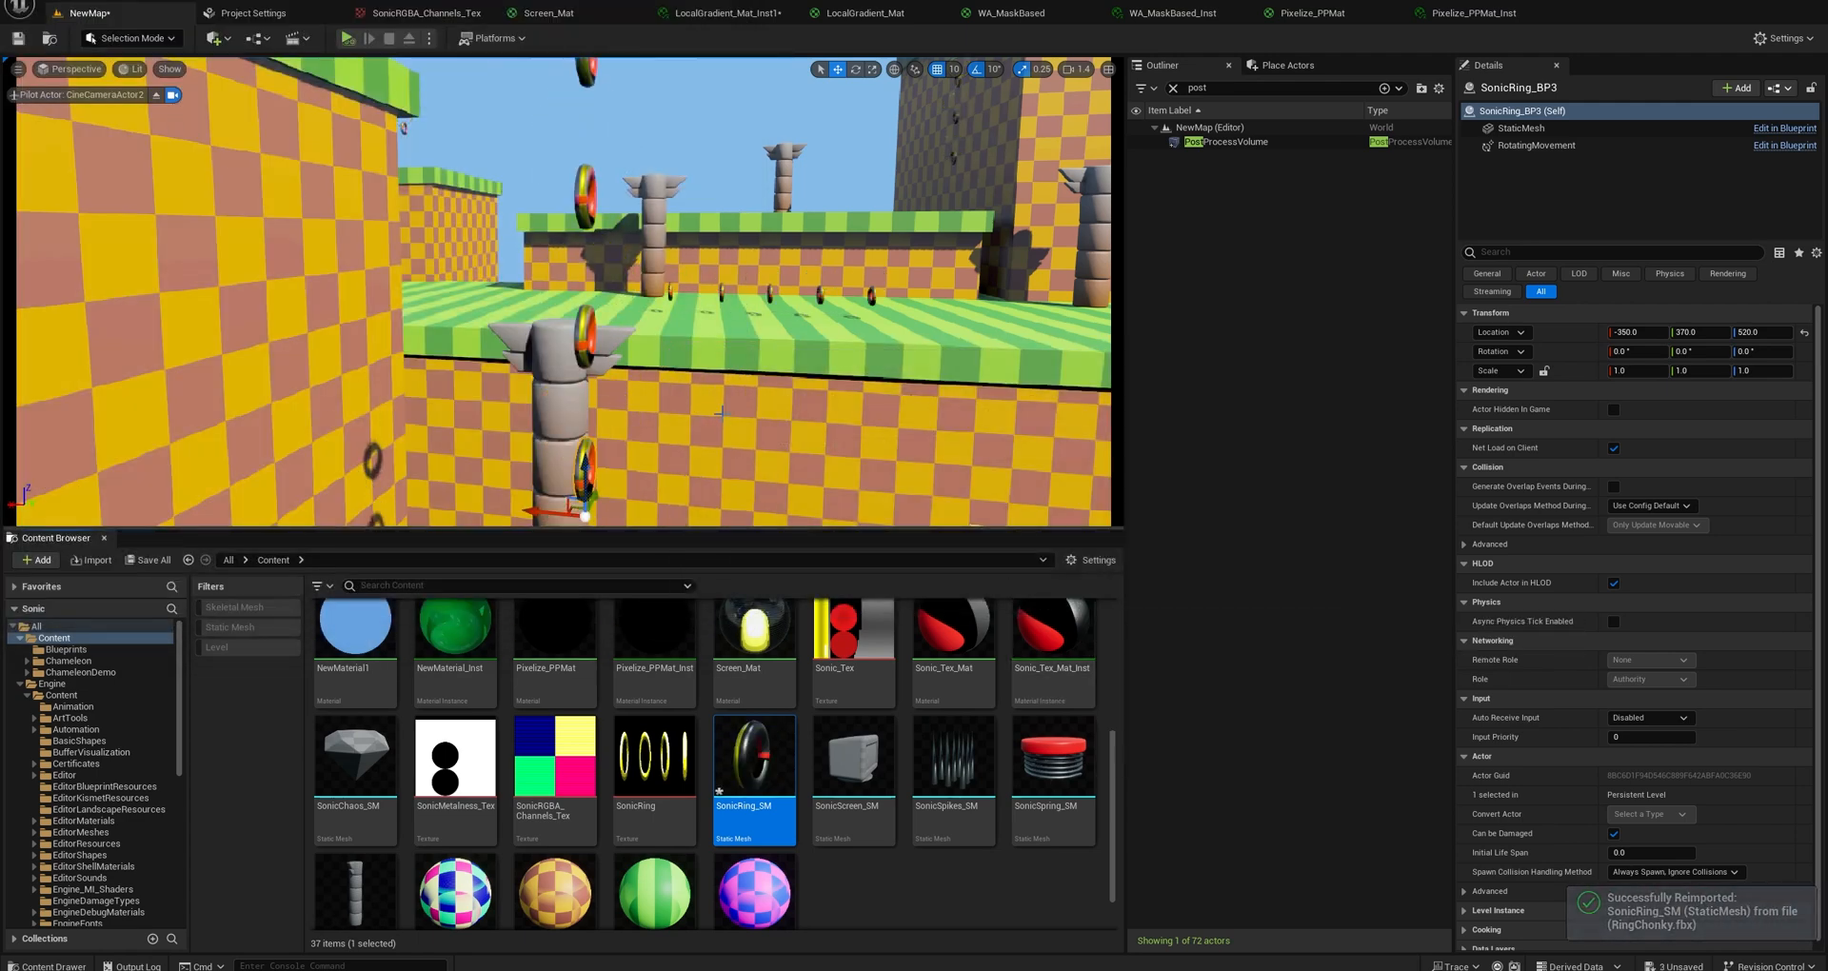
Examine the reimported rings in the level up close and browse the project's materials for a suitable replacement.
right_drag(652, 400, 574, 408)
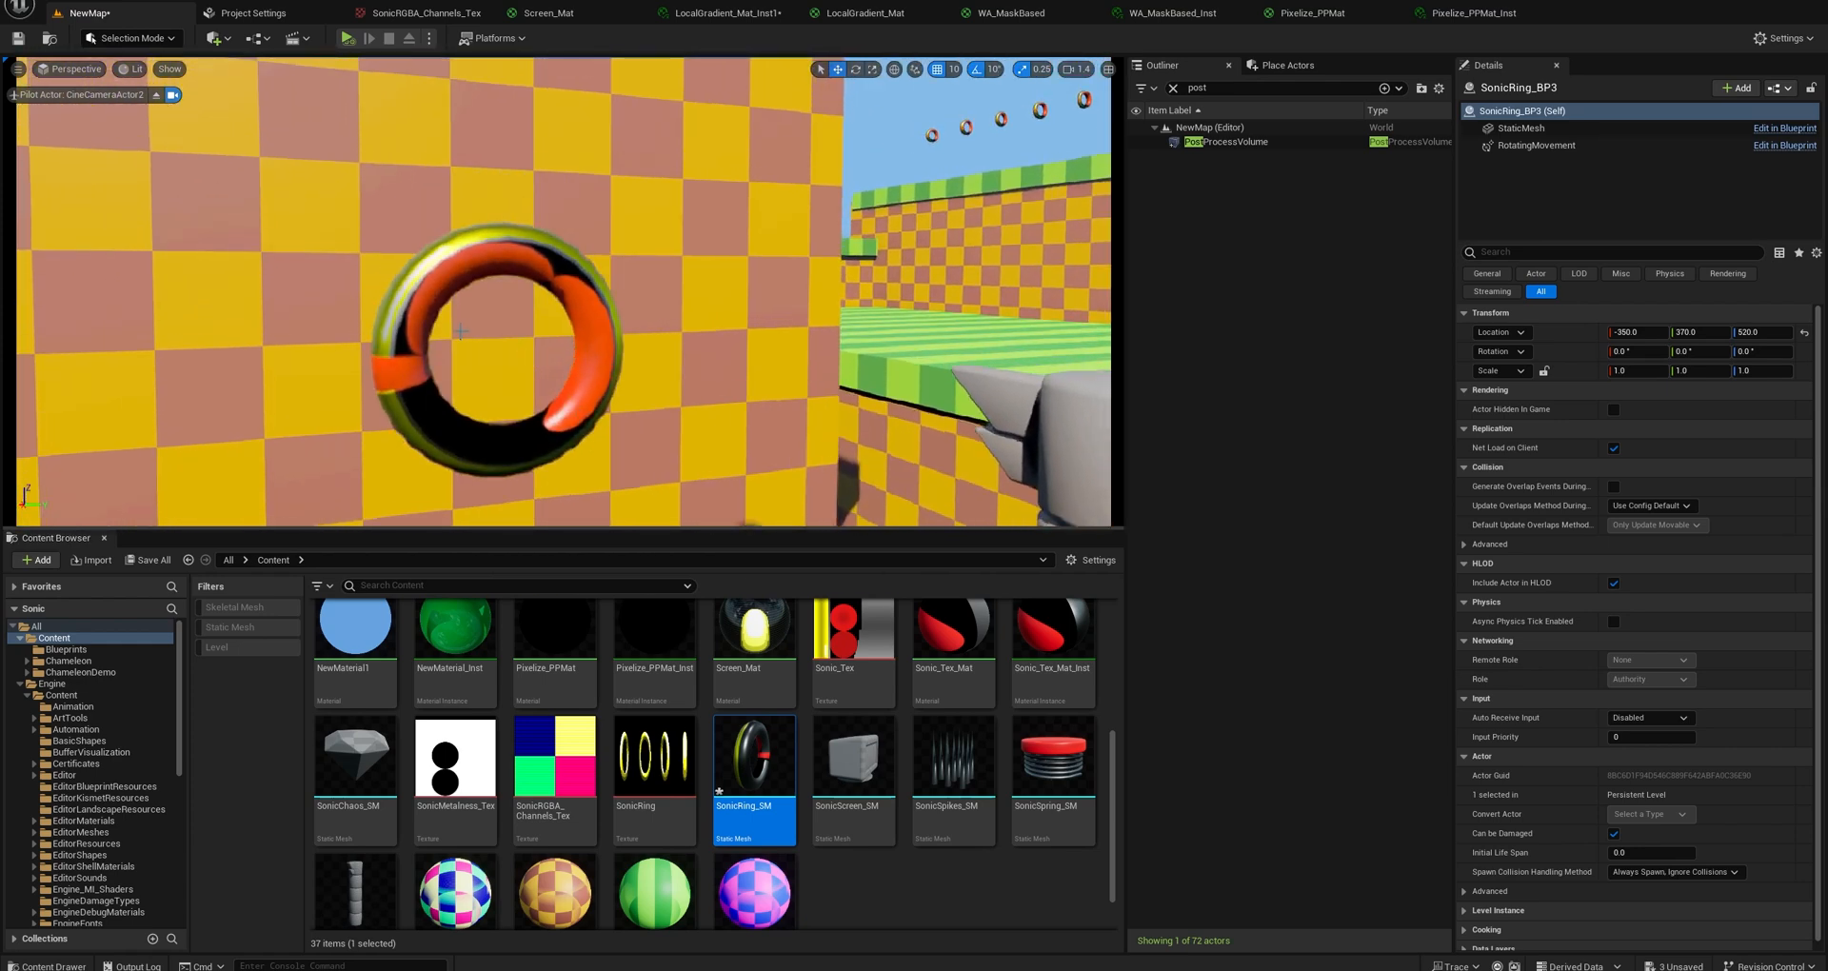
scroll(546, 460, down, 6)
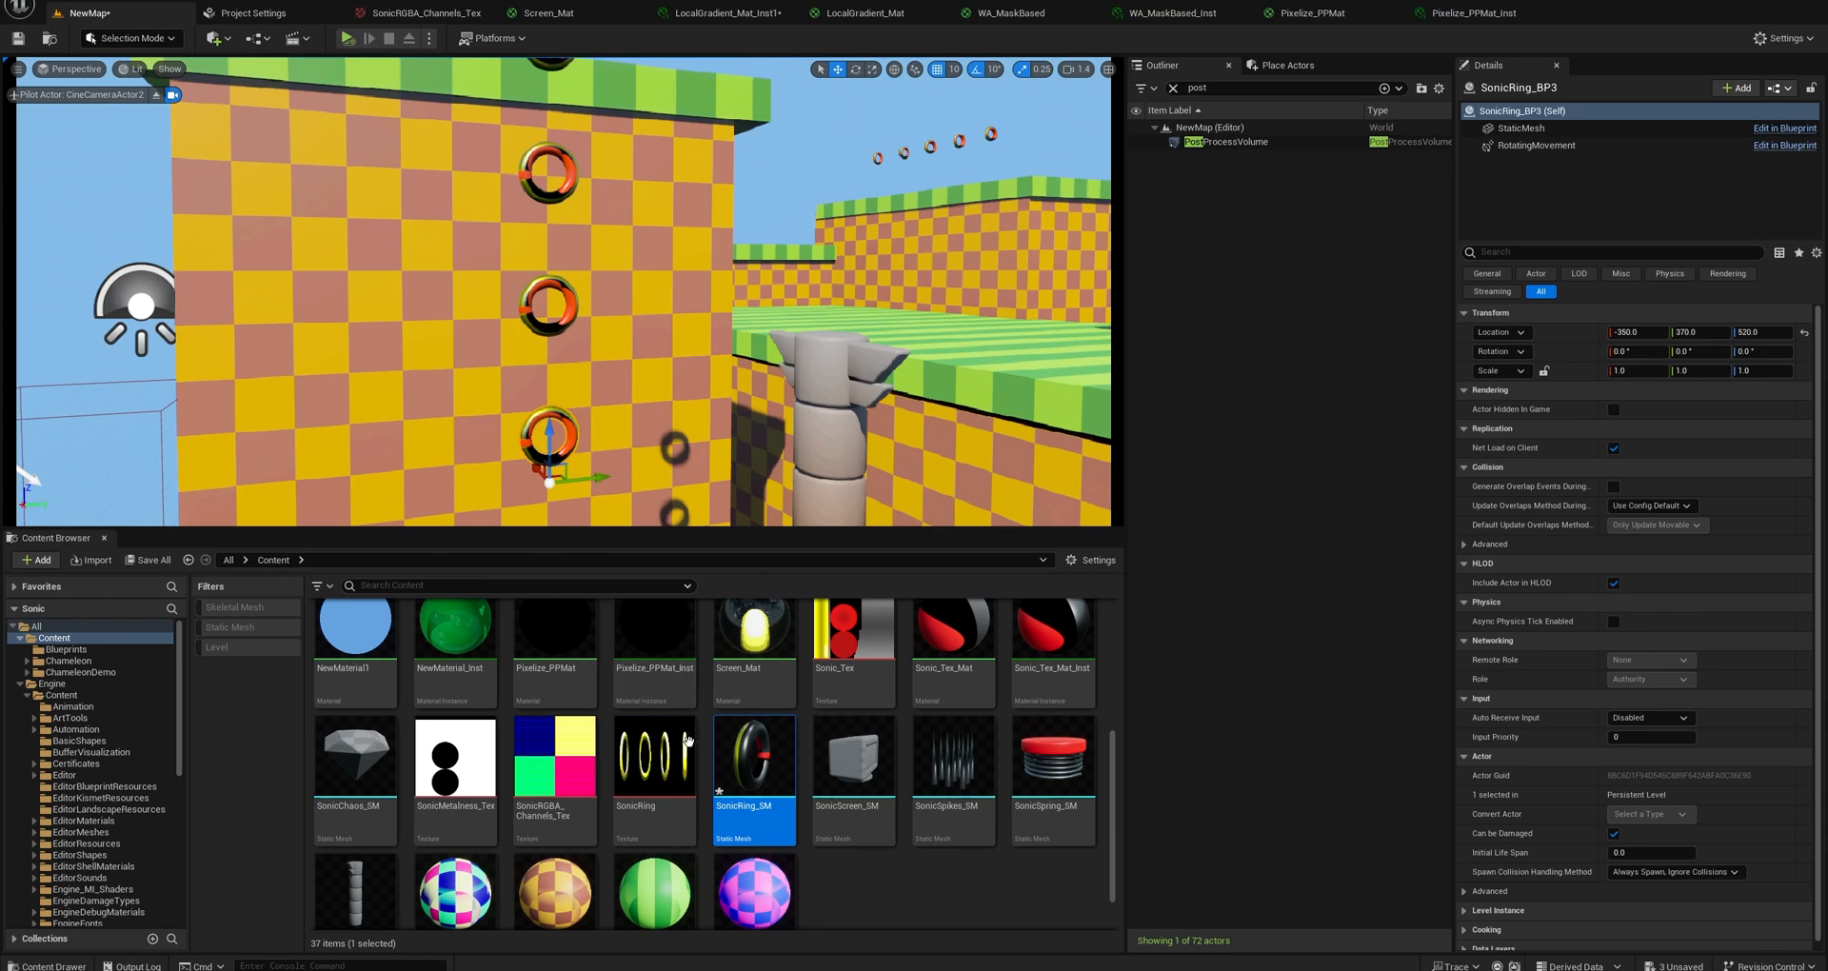
scroll(687, 739, up, 4)
scroll(727, 705, down, 1)
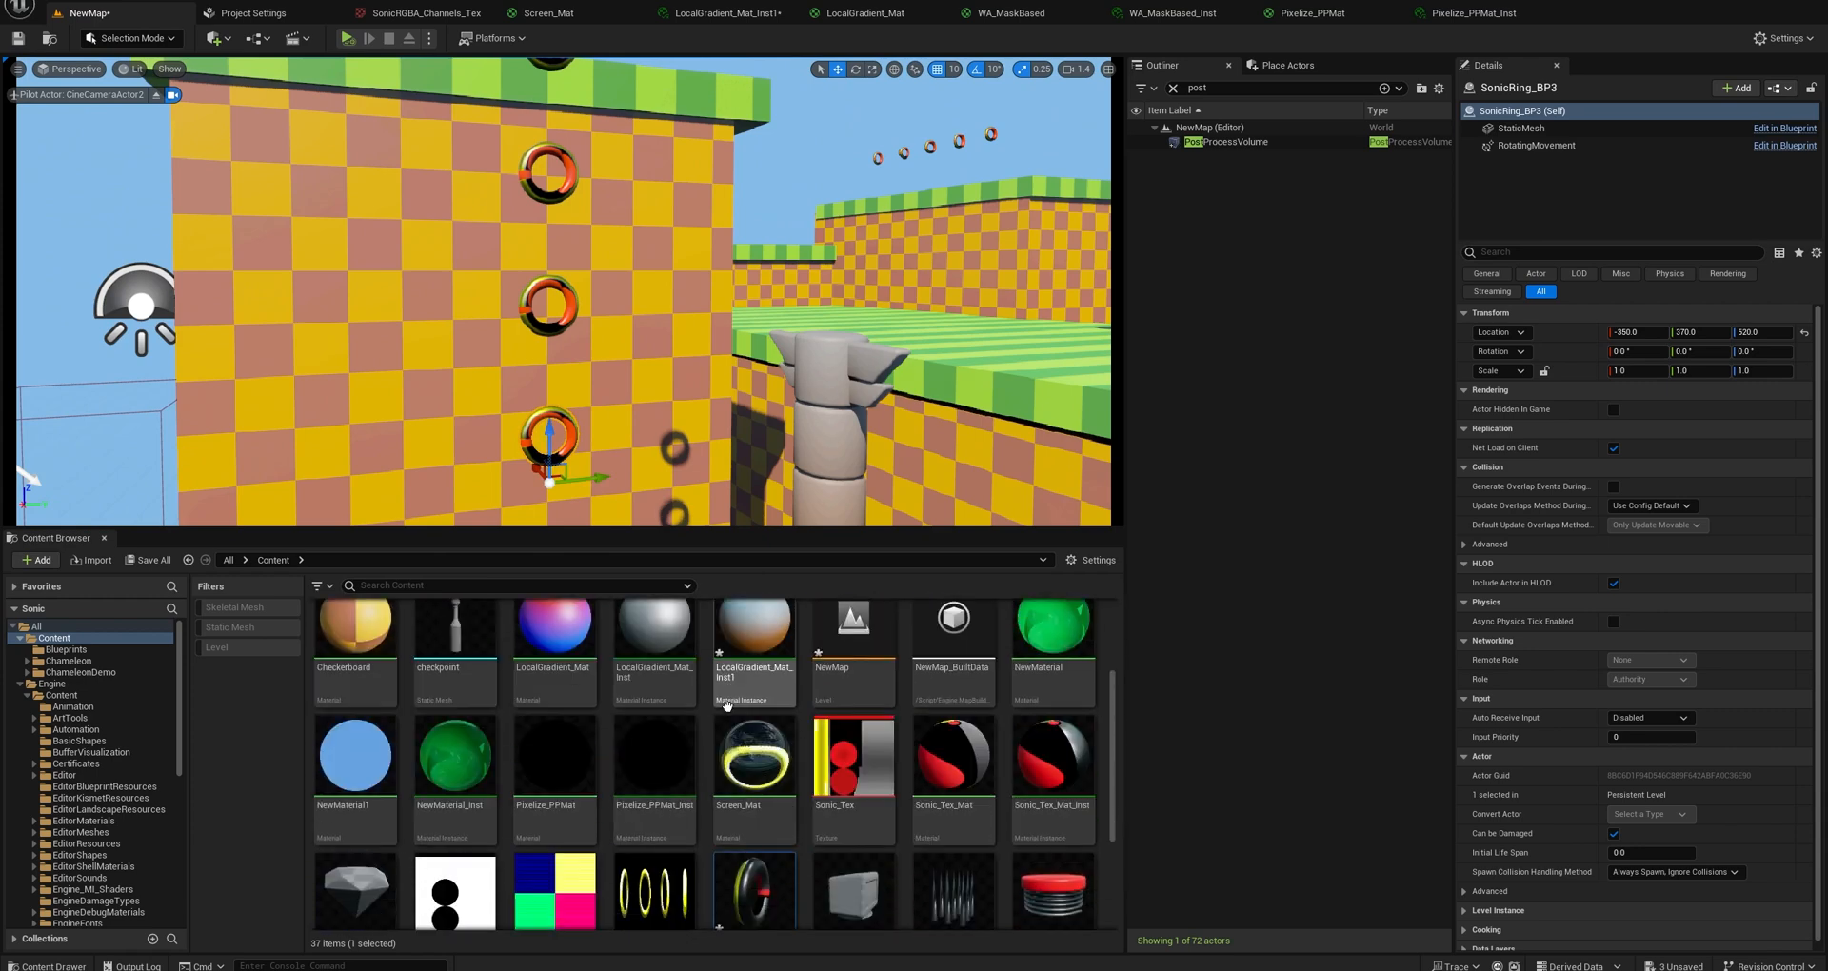
scroll(727, 705, down, 1)
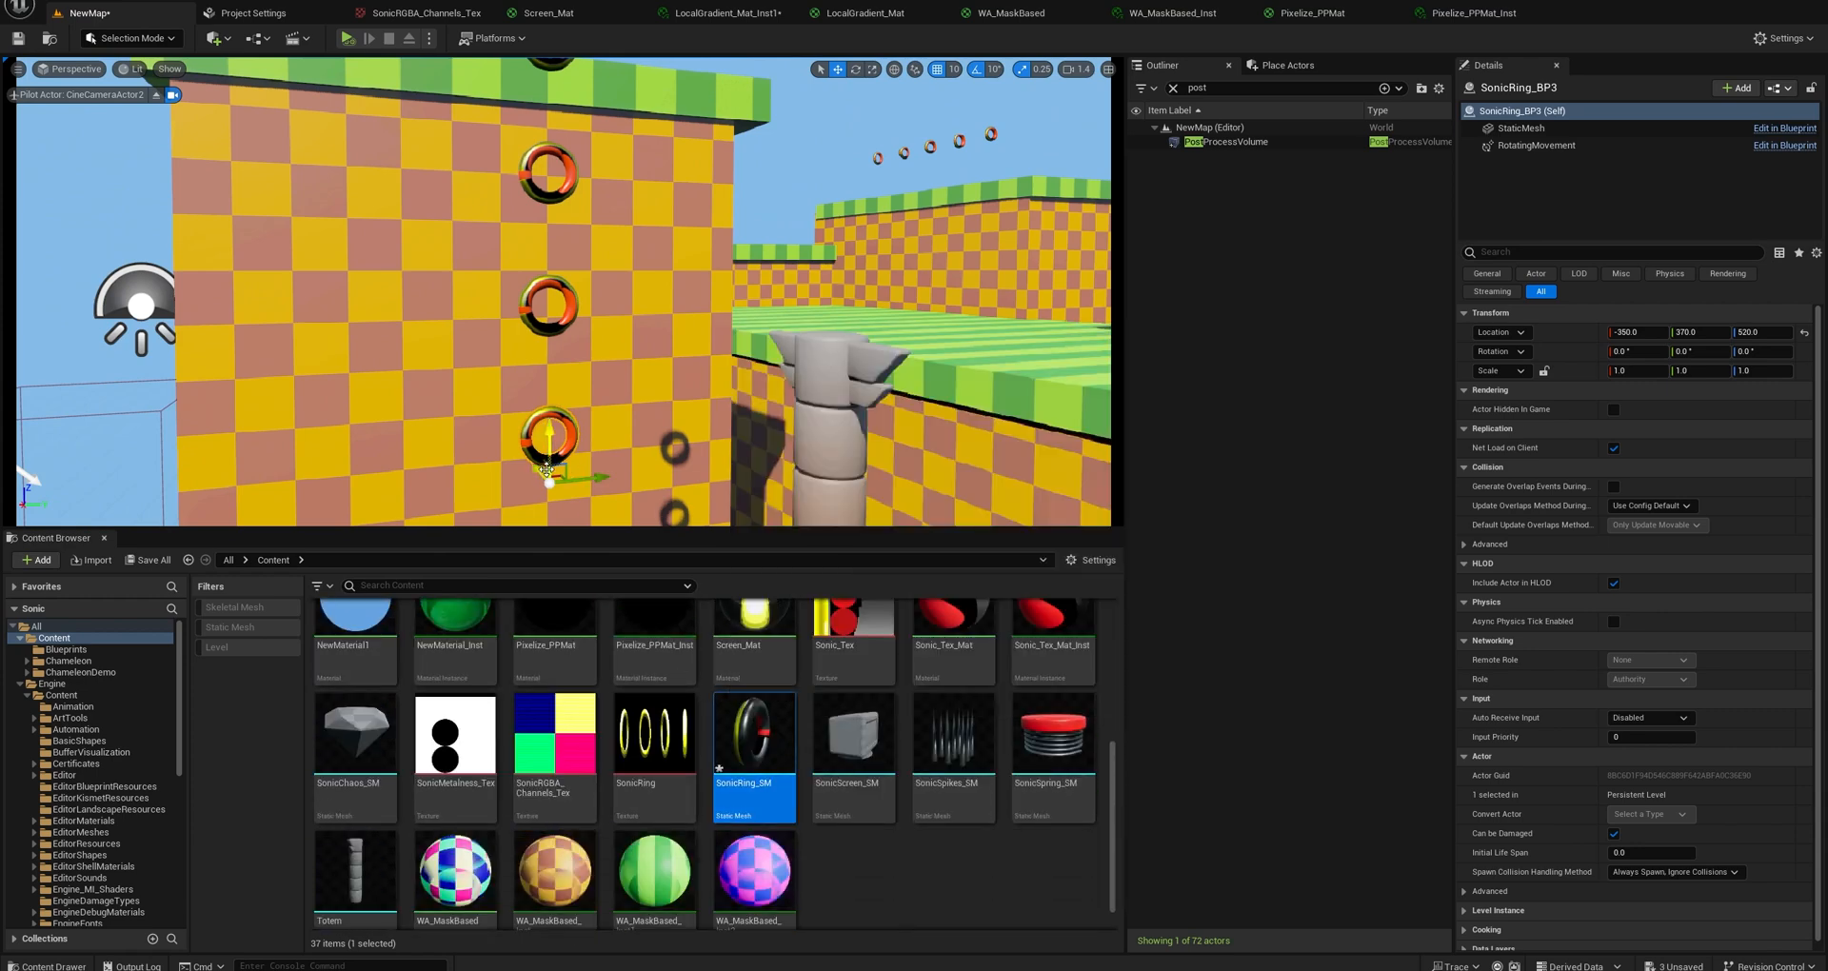
middle_drag(549, 453, 549, 611)
scroll(549, 453, up, 1)
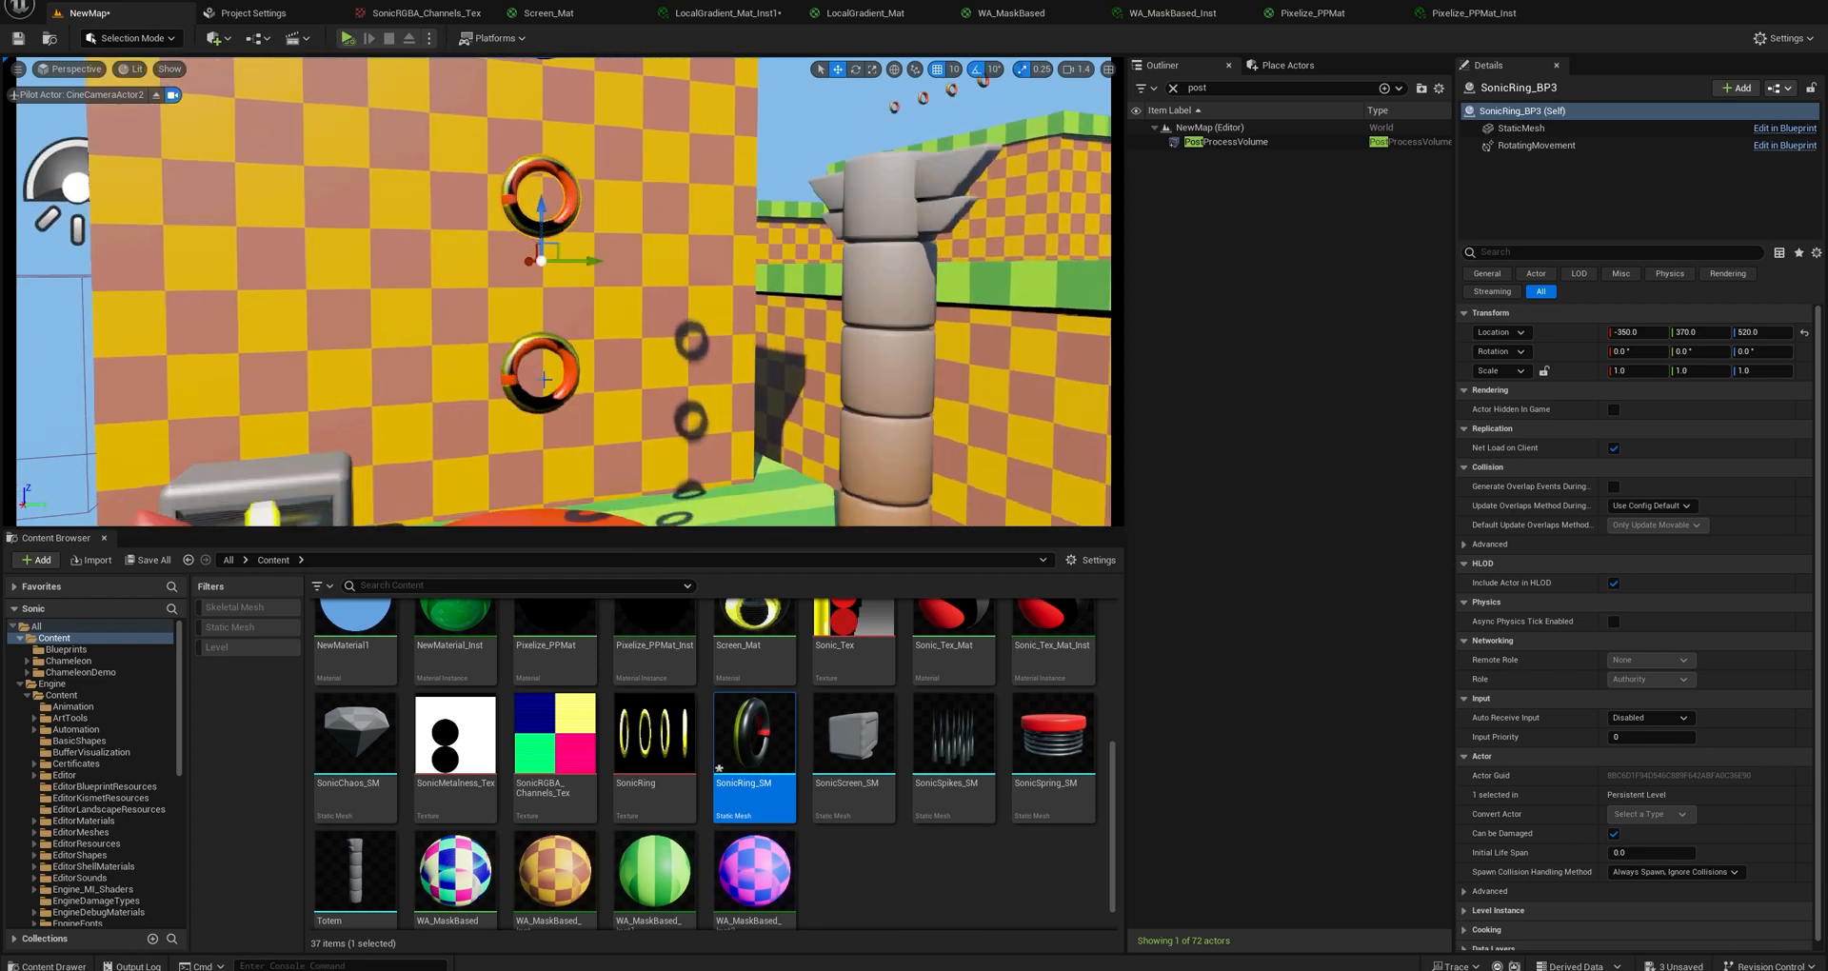
scroll(764, 720, up, 1)
scroll(763, 721, up, 2)
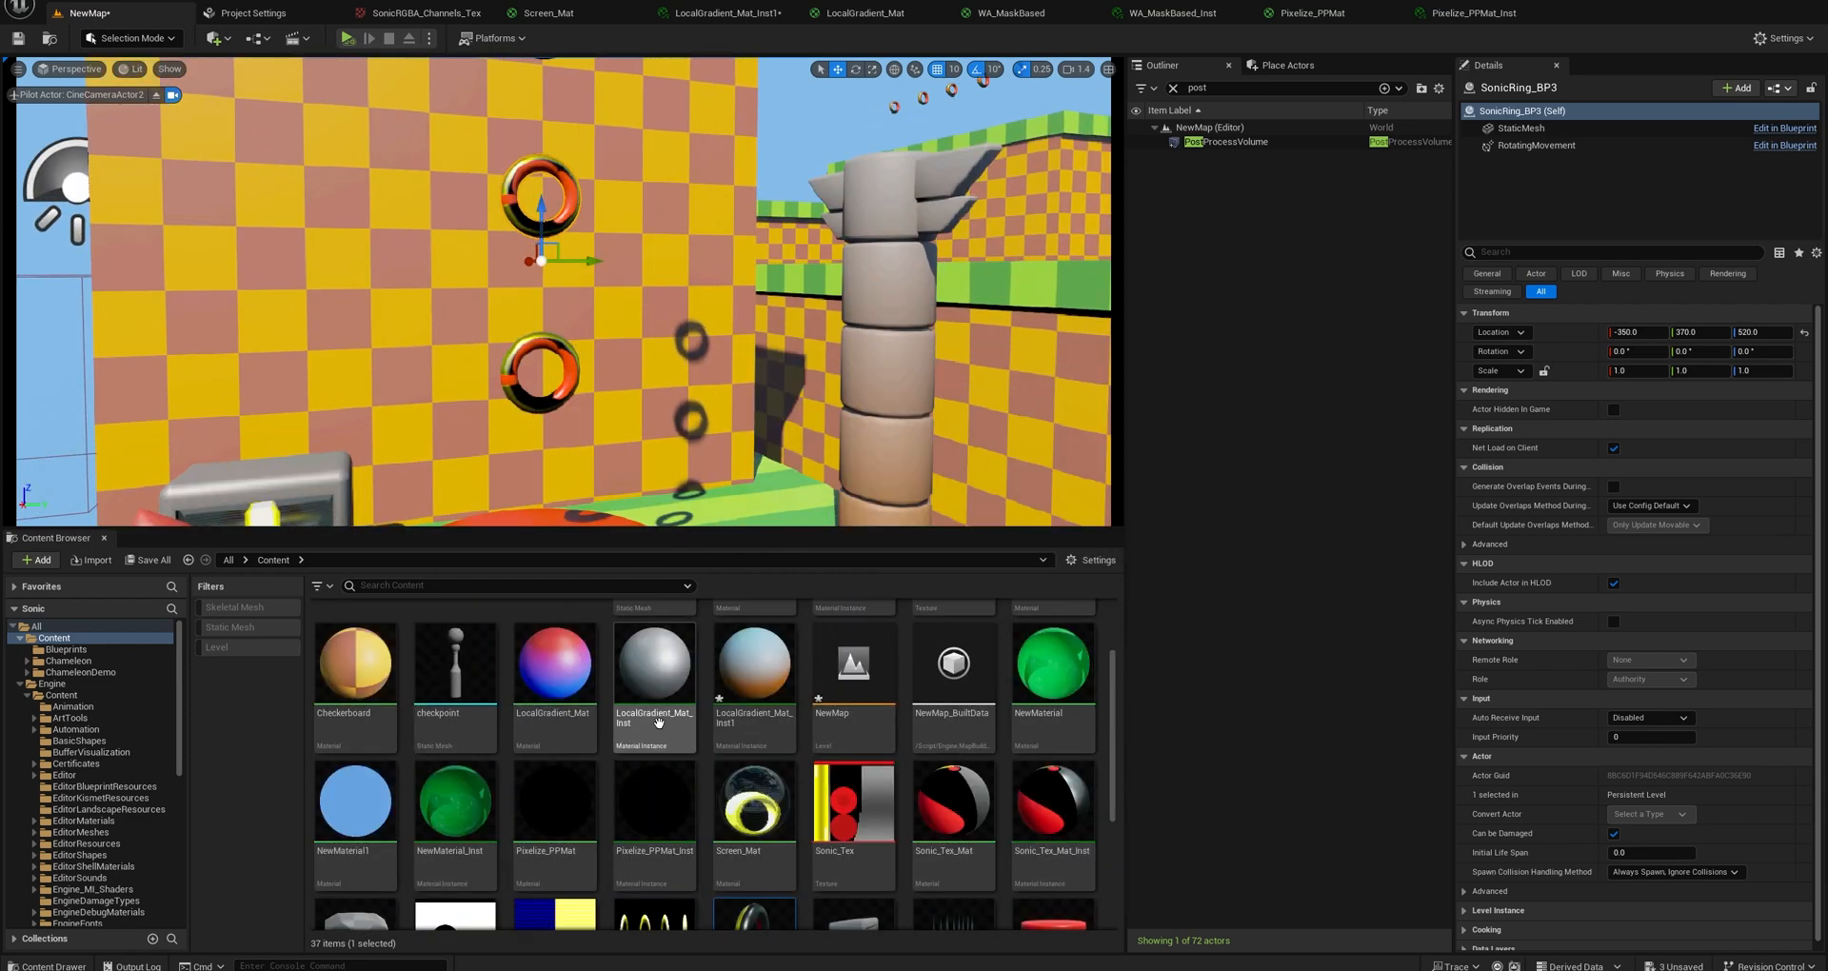
Duplicate the LocalGradient_Mat_Inst1 material instance and assign the copy to the static mesh of the lower ring, SonicRing_BP2.
click(754, 776)
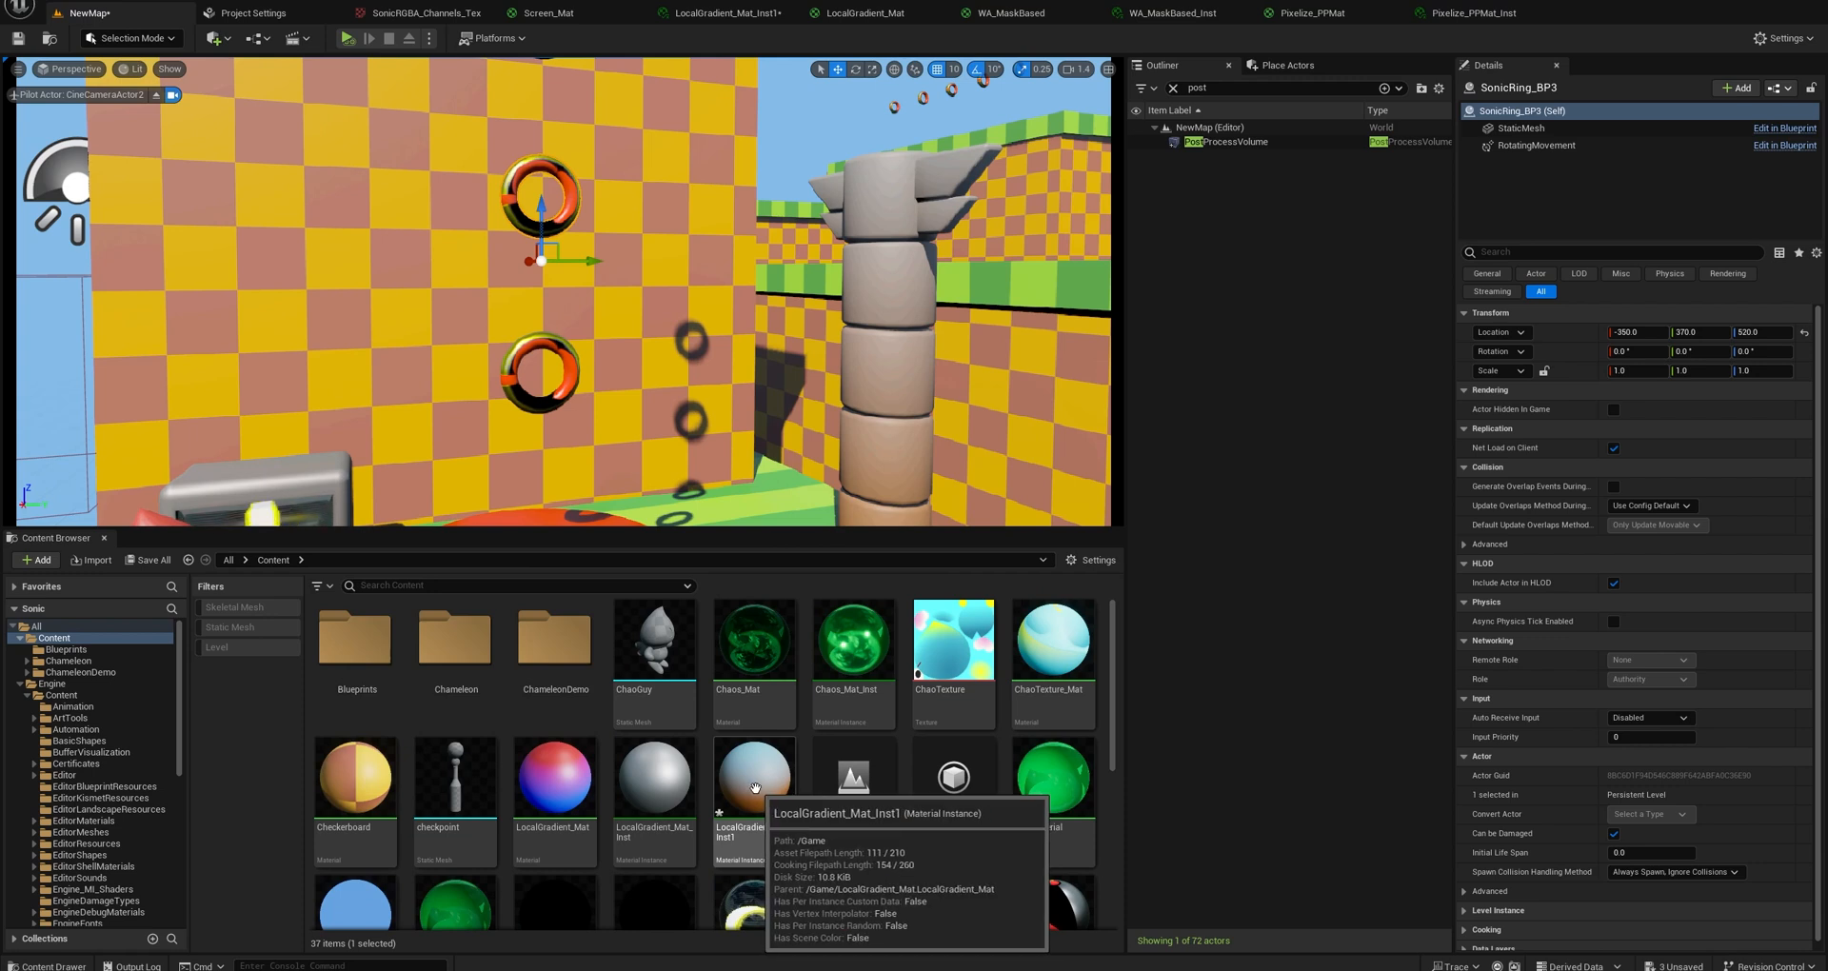
drag(757, 779, 546, 401)
right_click(761, 783)
click(806, 528)
click(547, 404)
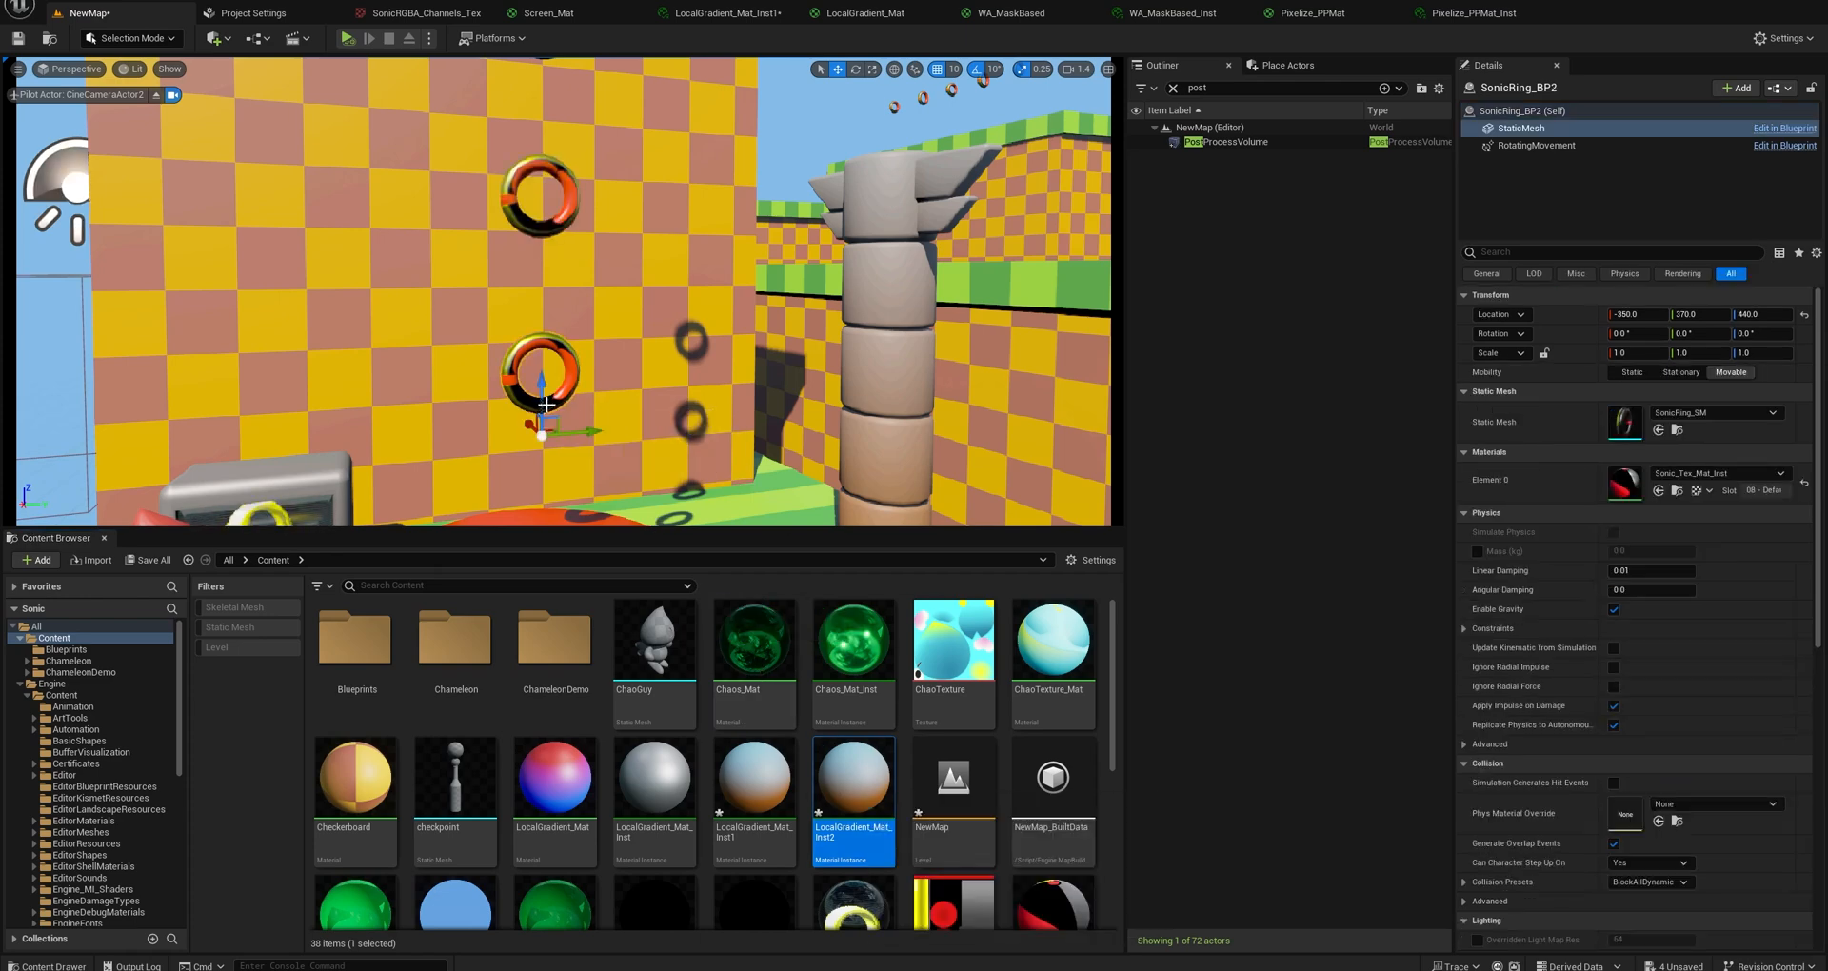
drag(854, 781, 1666, 495)
key(f)
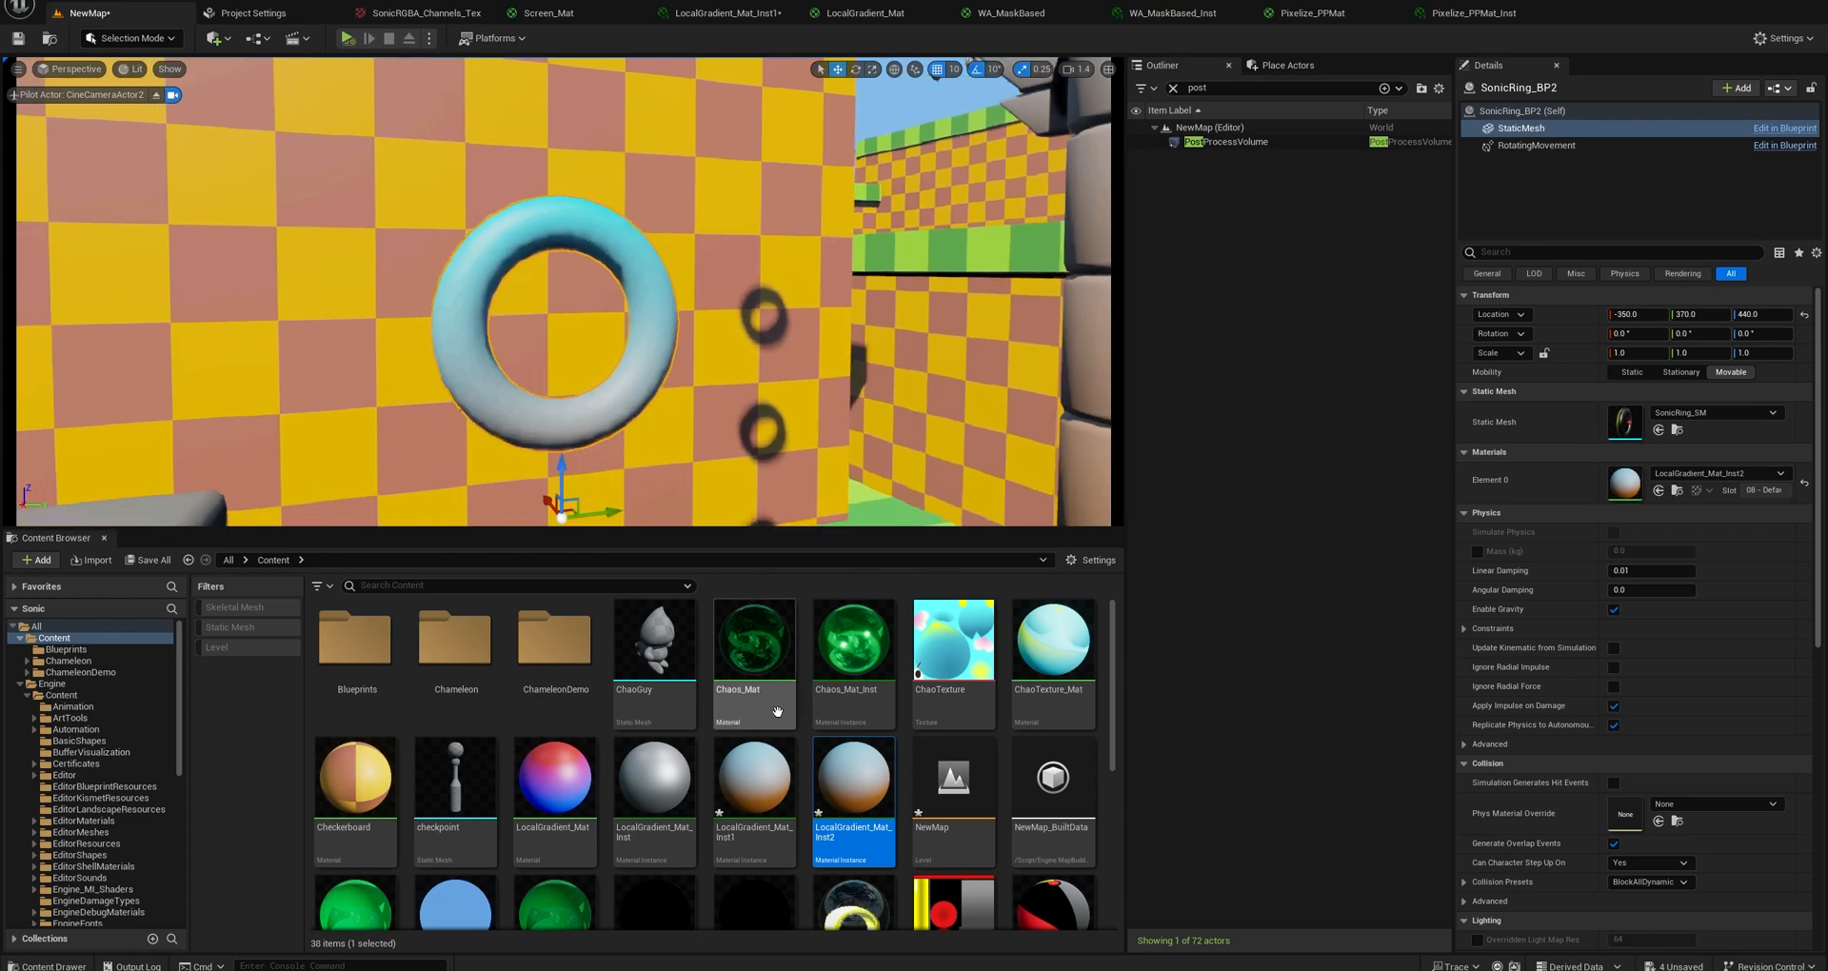
Set the C1 colour of LocalGradient_Mat_Inst2 to a full-brightness yellow, hex sRGB FFDC00.
double_click(850, 769)
click(947, 271)
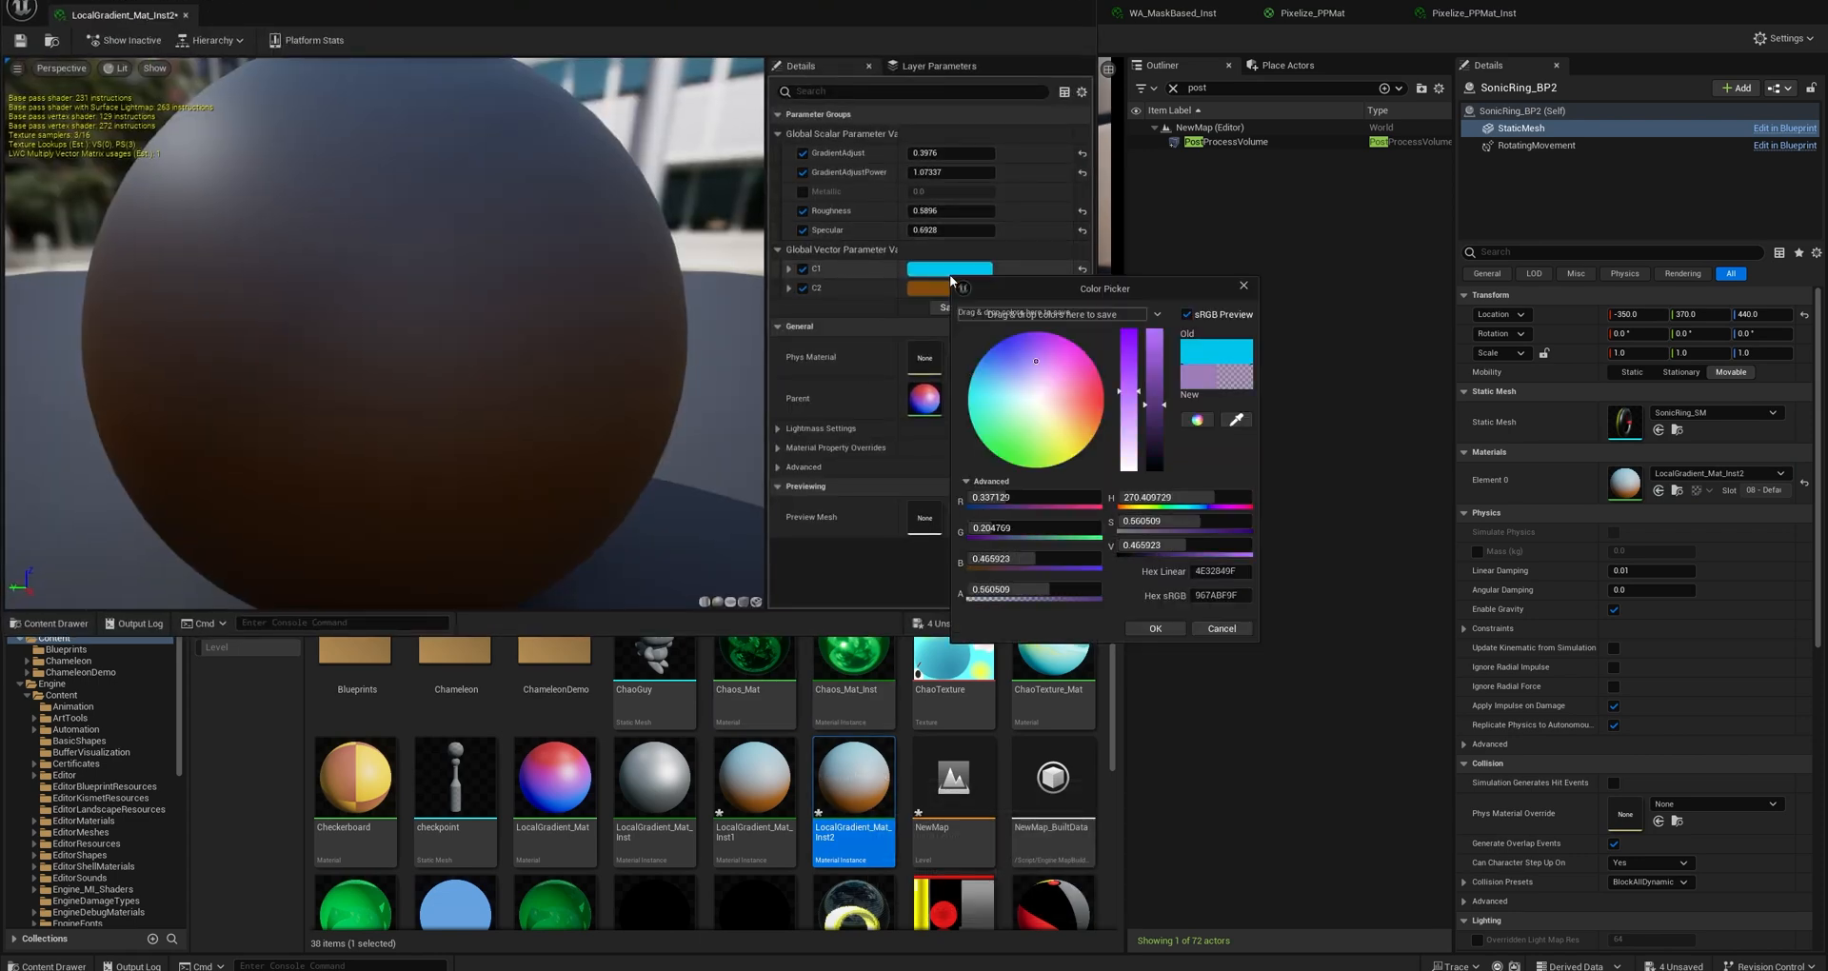
drag(1055, 434, 1087, 448)
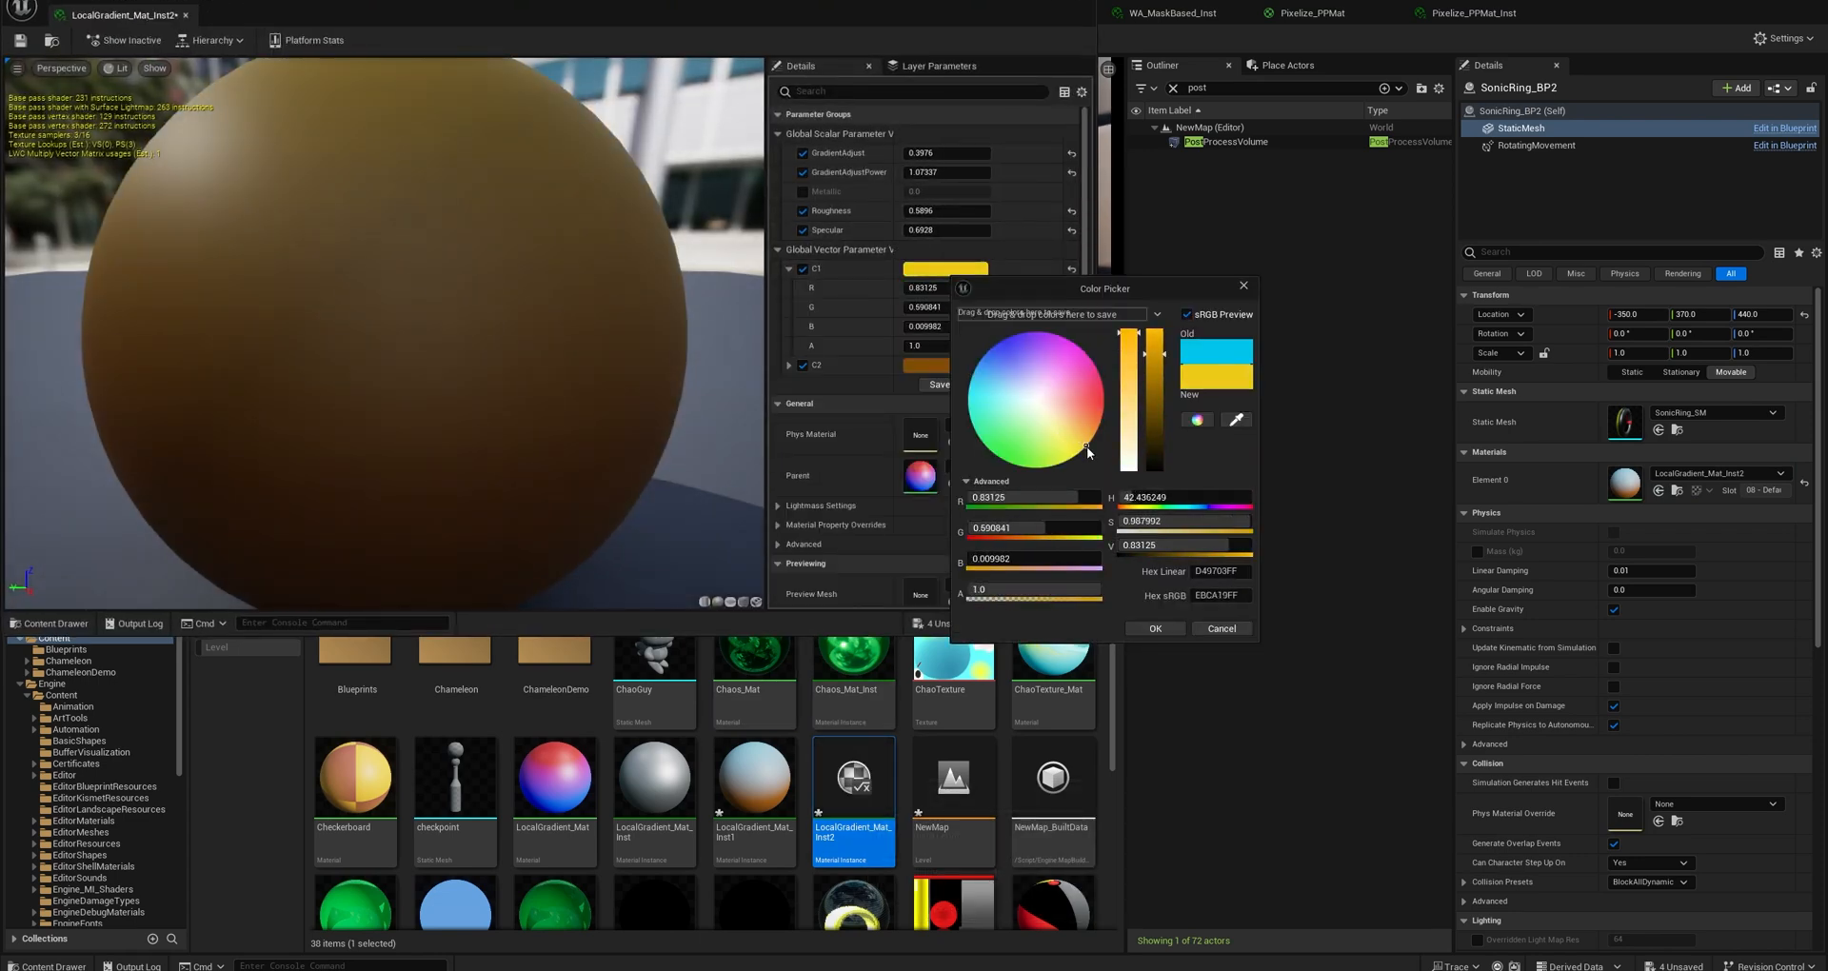
click(1155, 628)
click(947, 269)
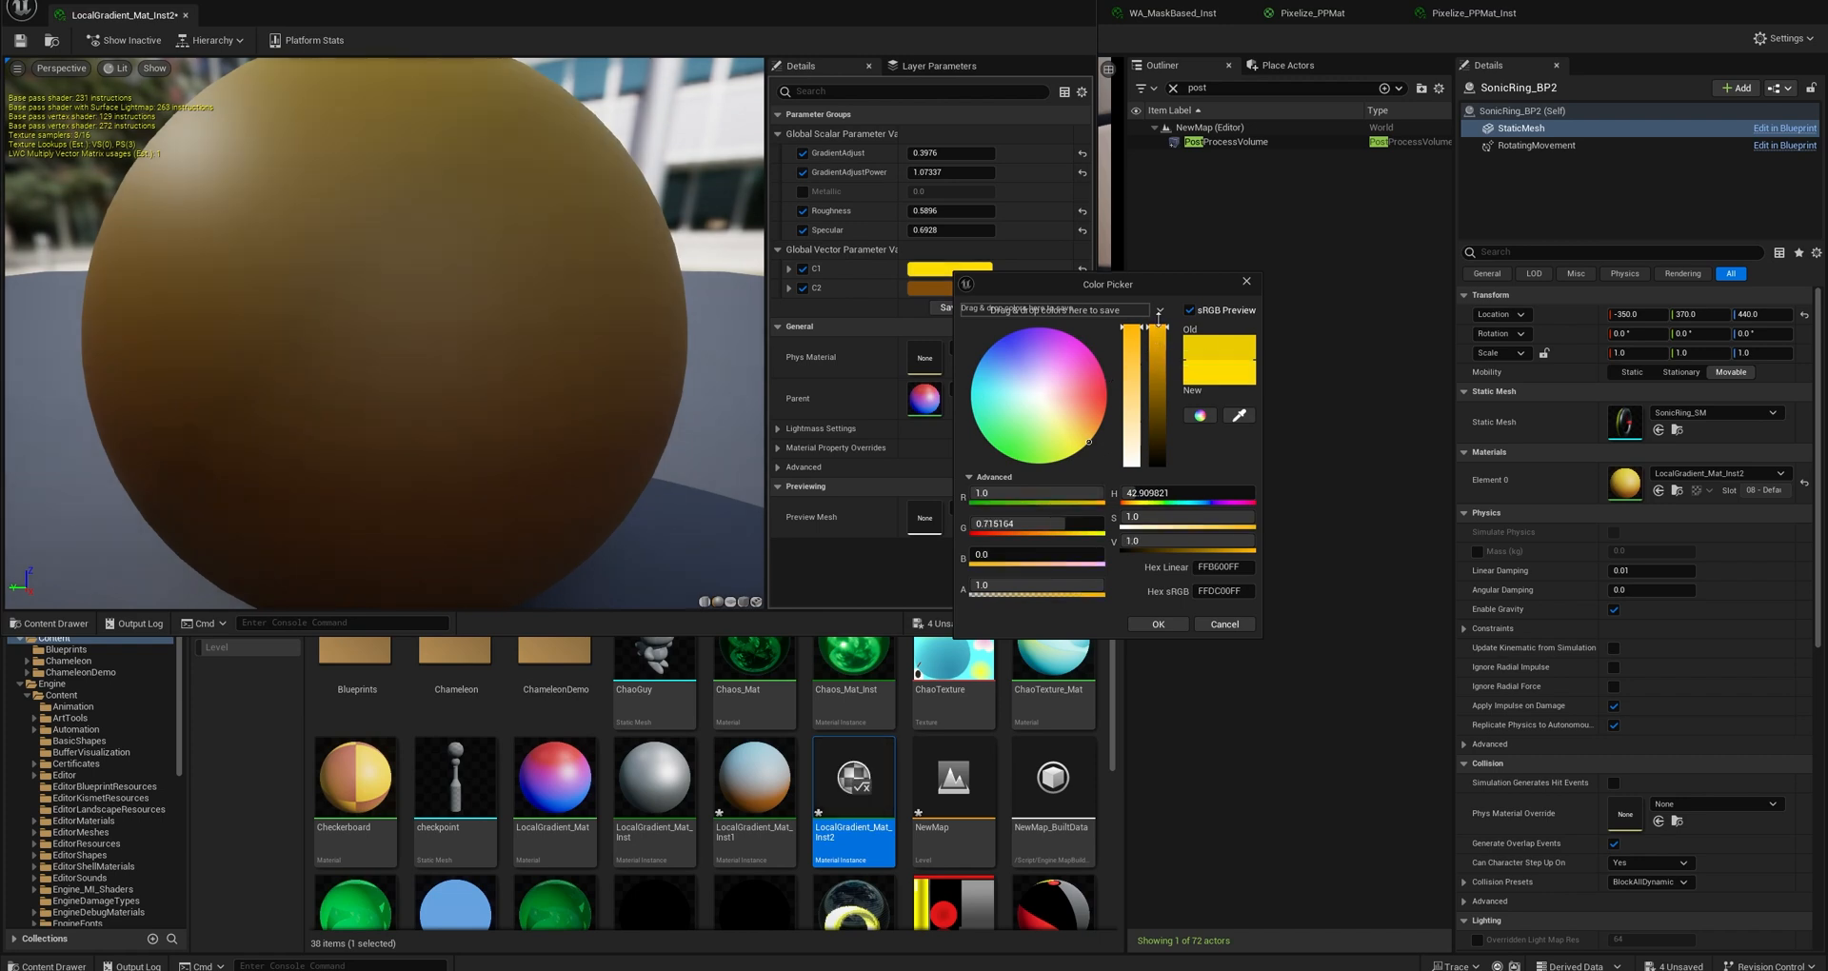
click(1157, 625)
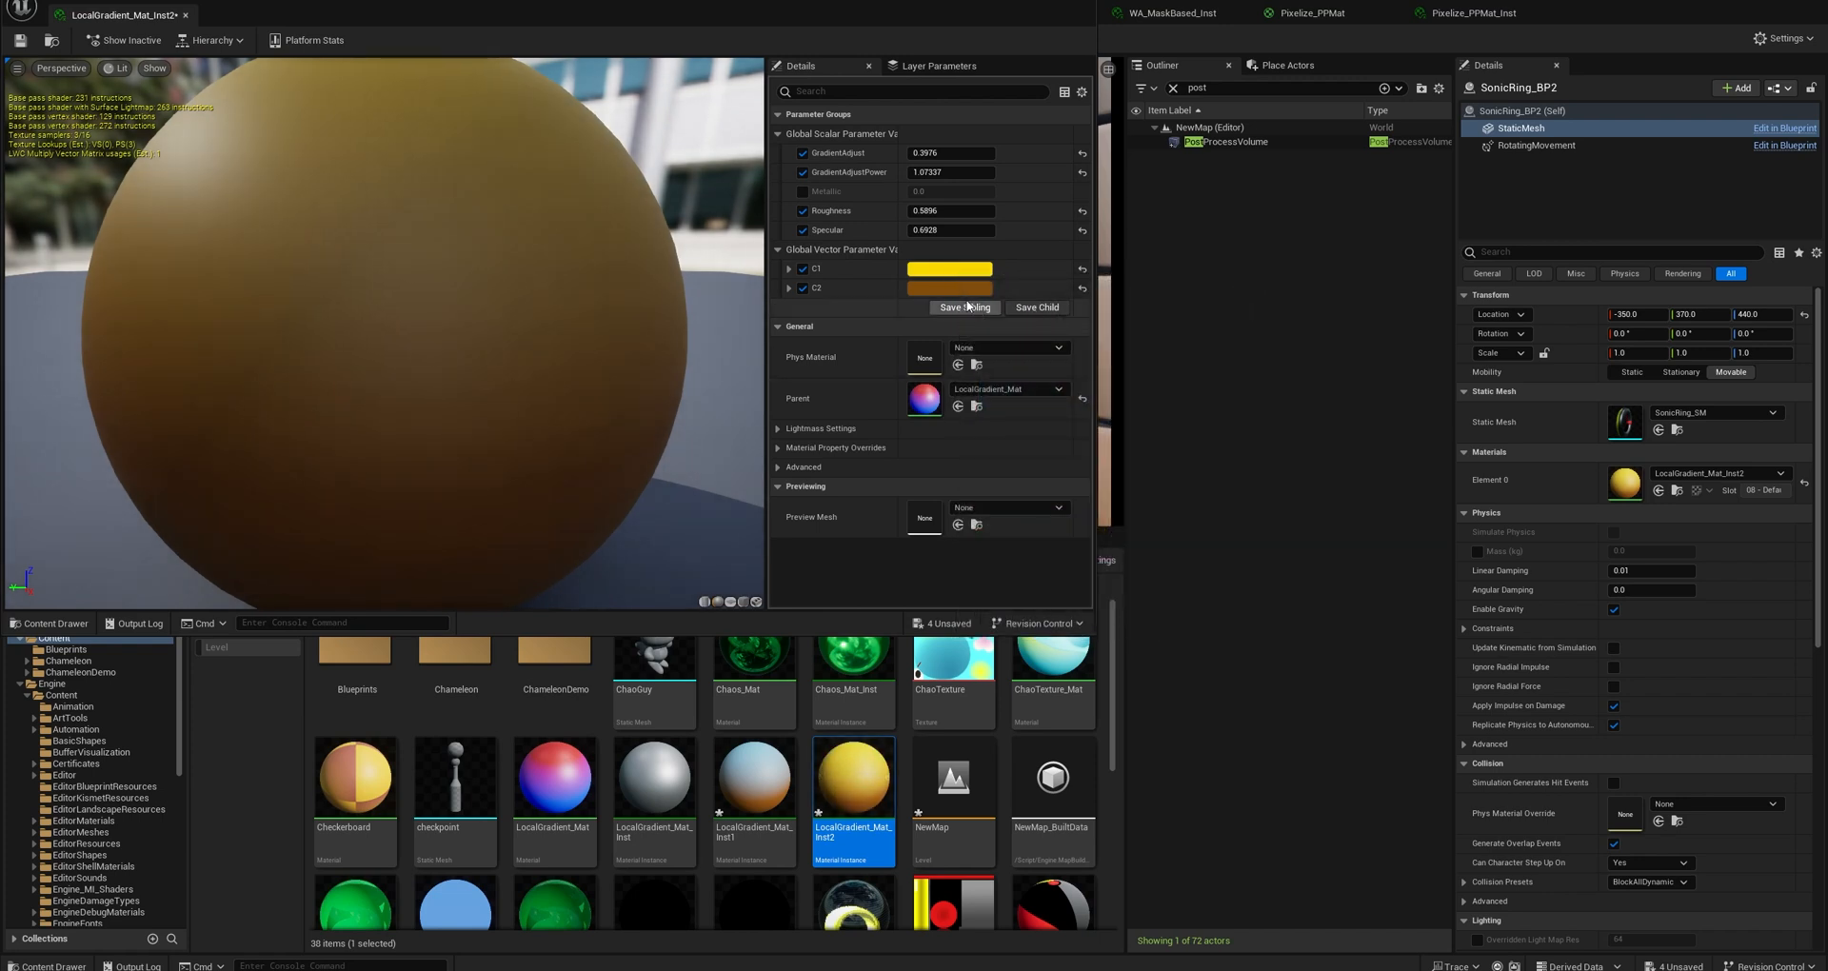
Set the C2 colour of LocalGradient_Mat_Inst2 to a dark olive yellow, hex sRGB 838221.
click(949, 288)
drag(1124, 436, 1091, 470)
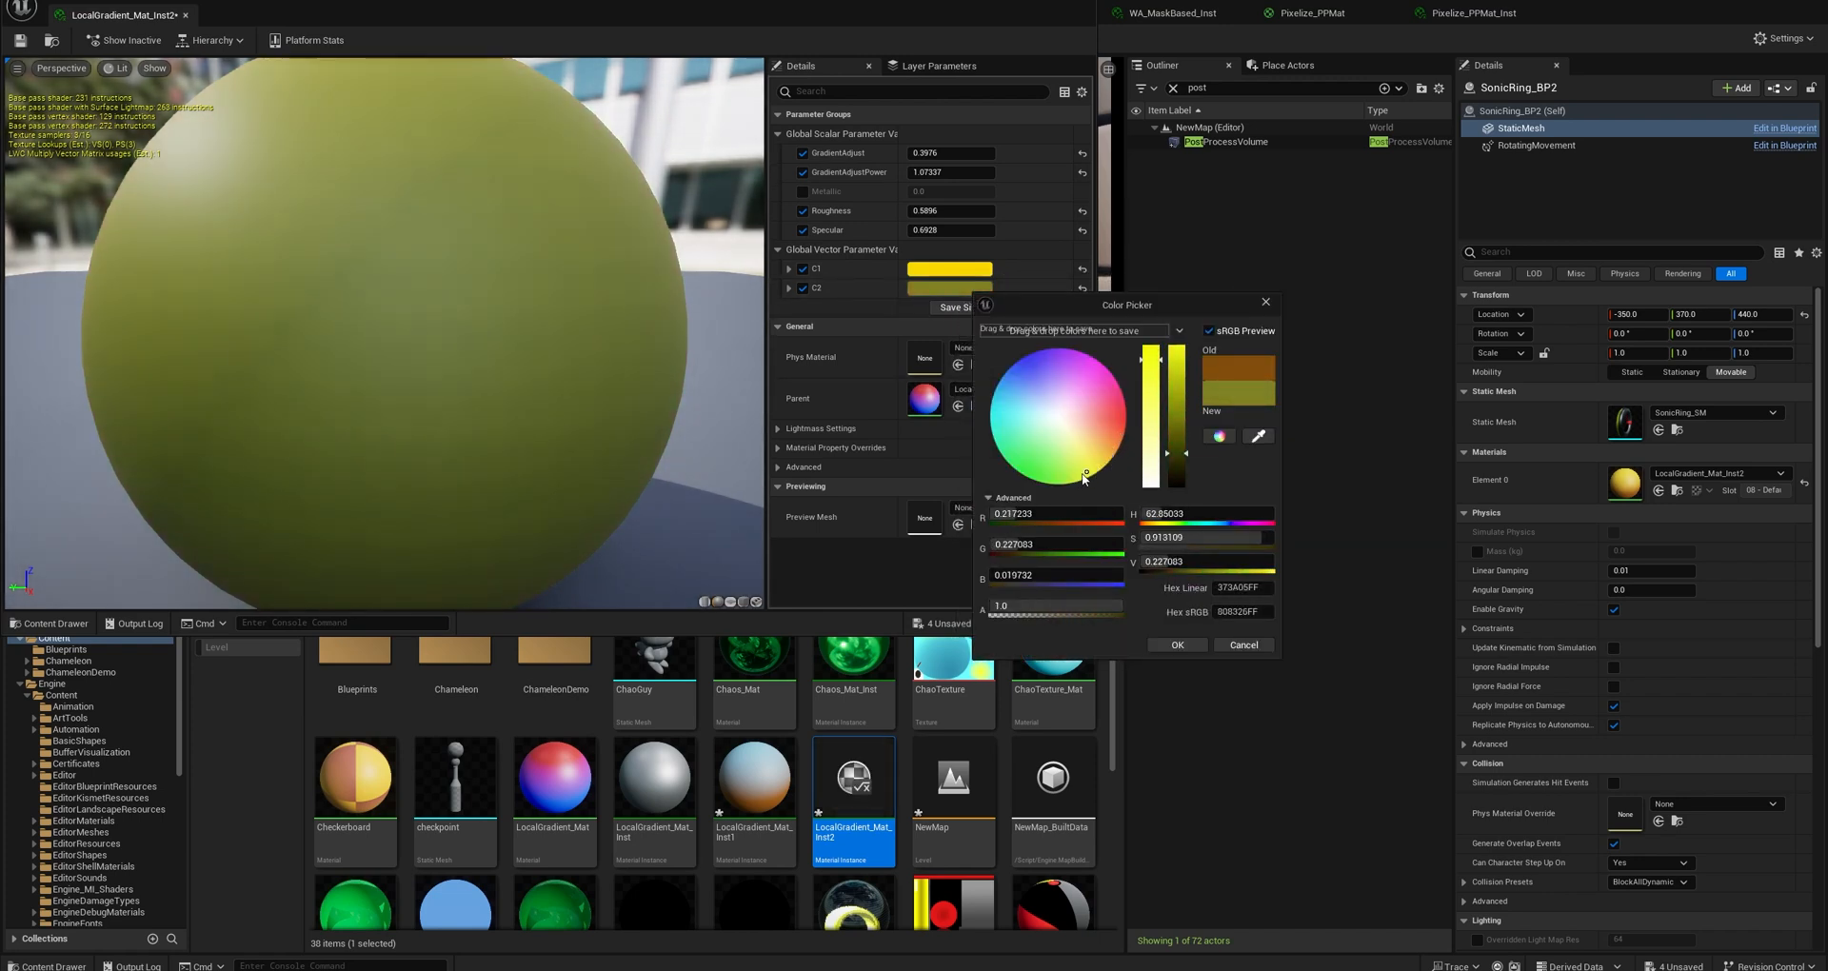
click(1183, 645)
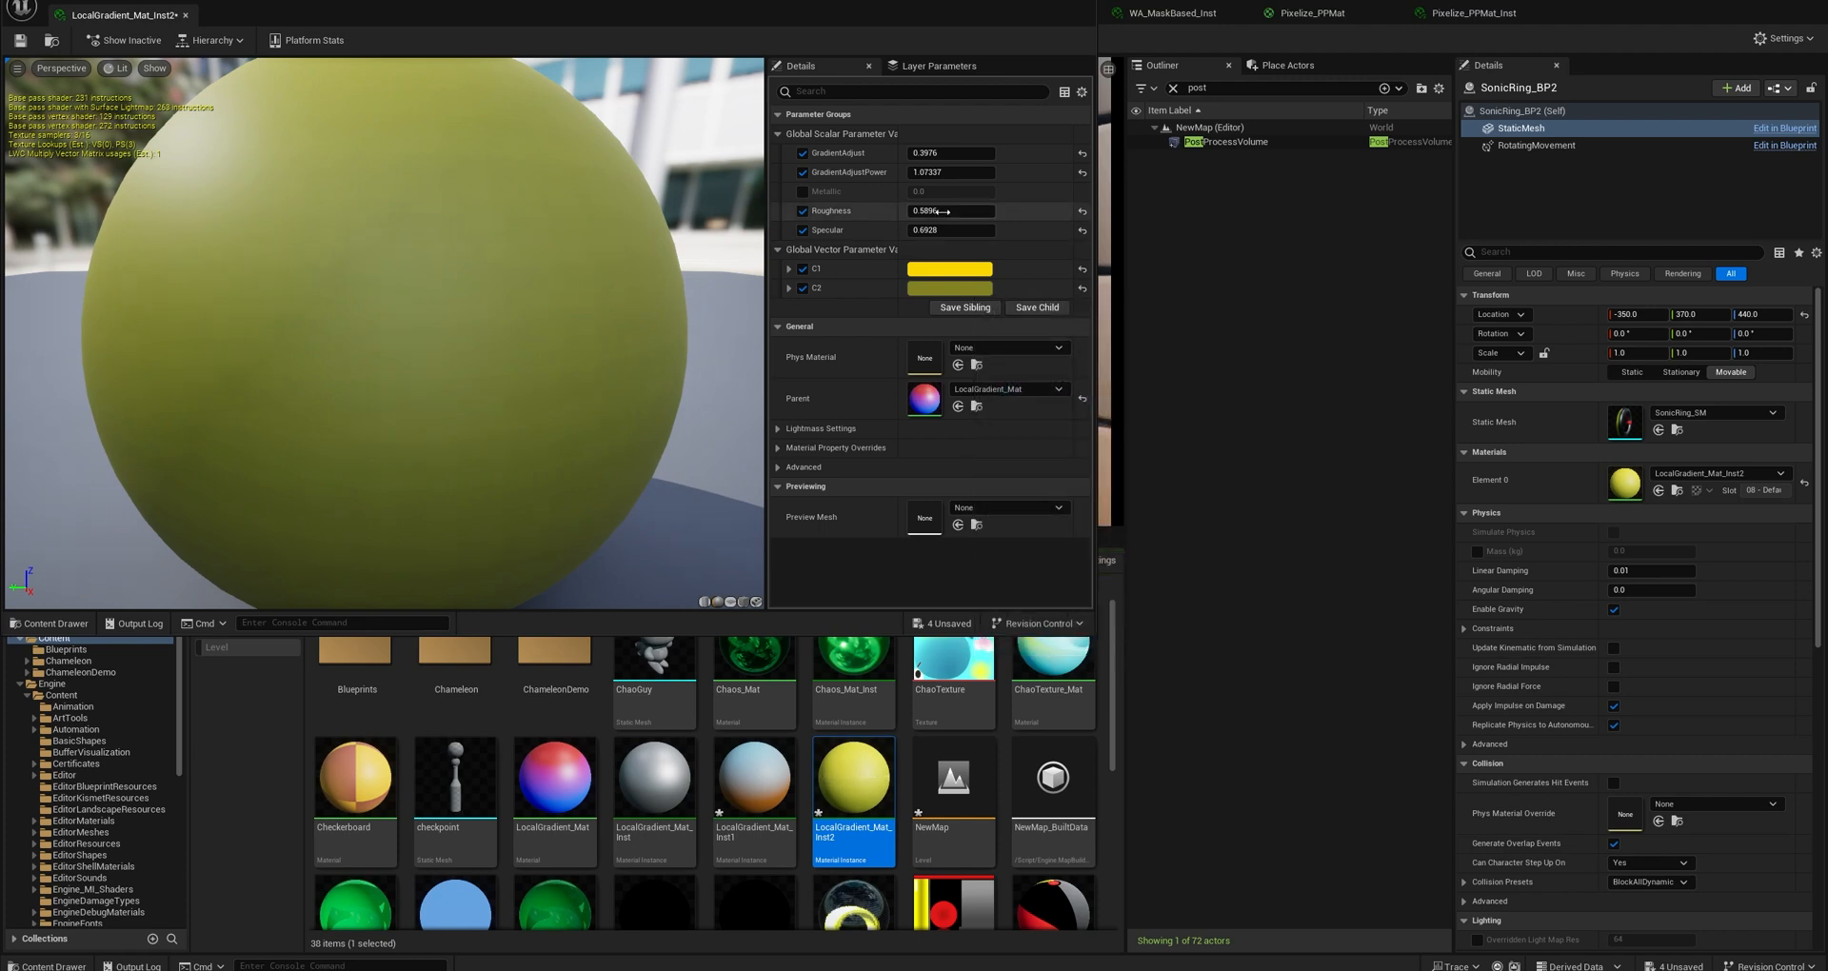
Override the material instance's Metallic parameter with about 0.81, save it, dock its editor beside the level and return to the level.
click(802, 193)
drag(939, 192, 999, 193)
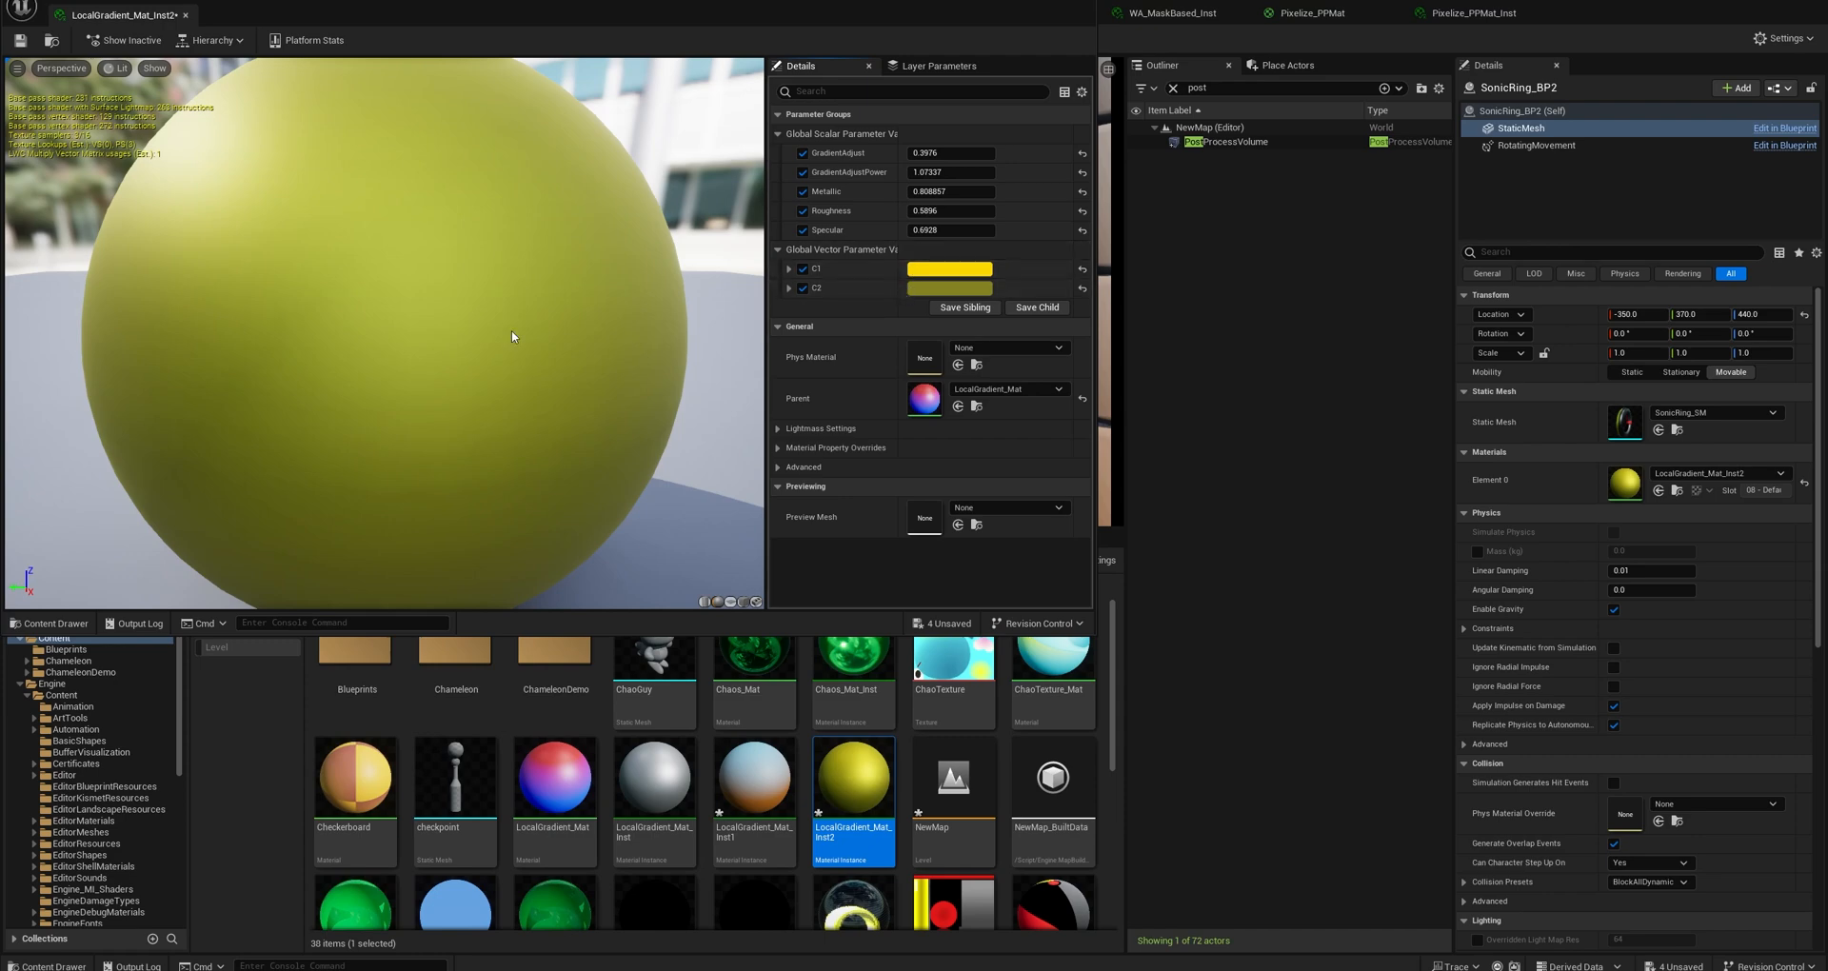
drag(512, 336, 513, 337)
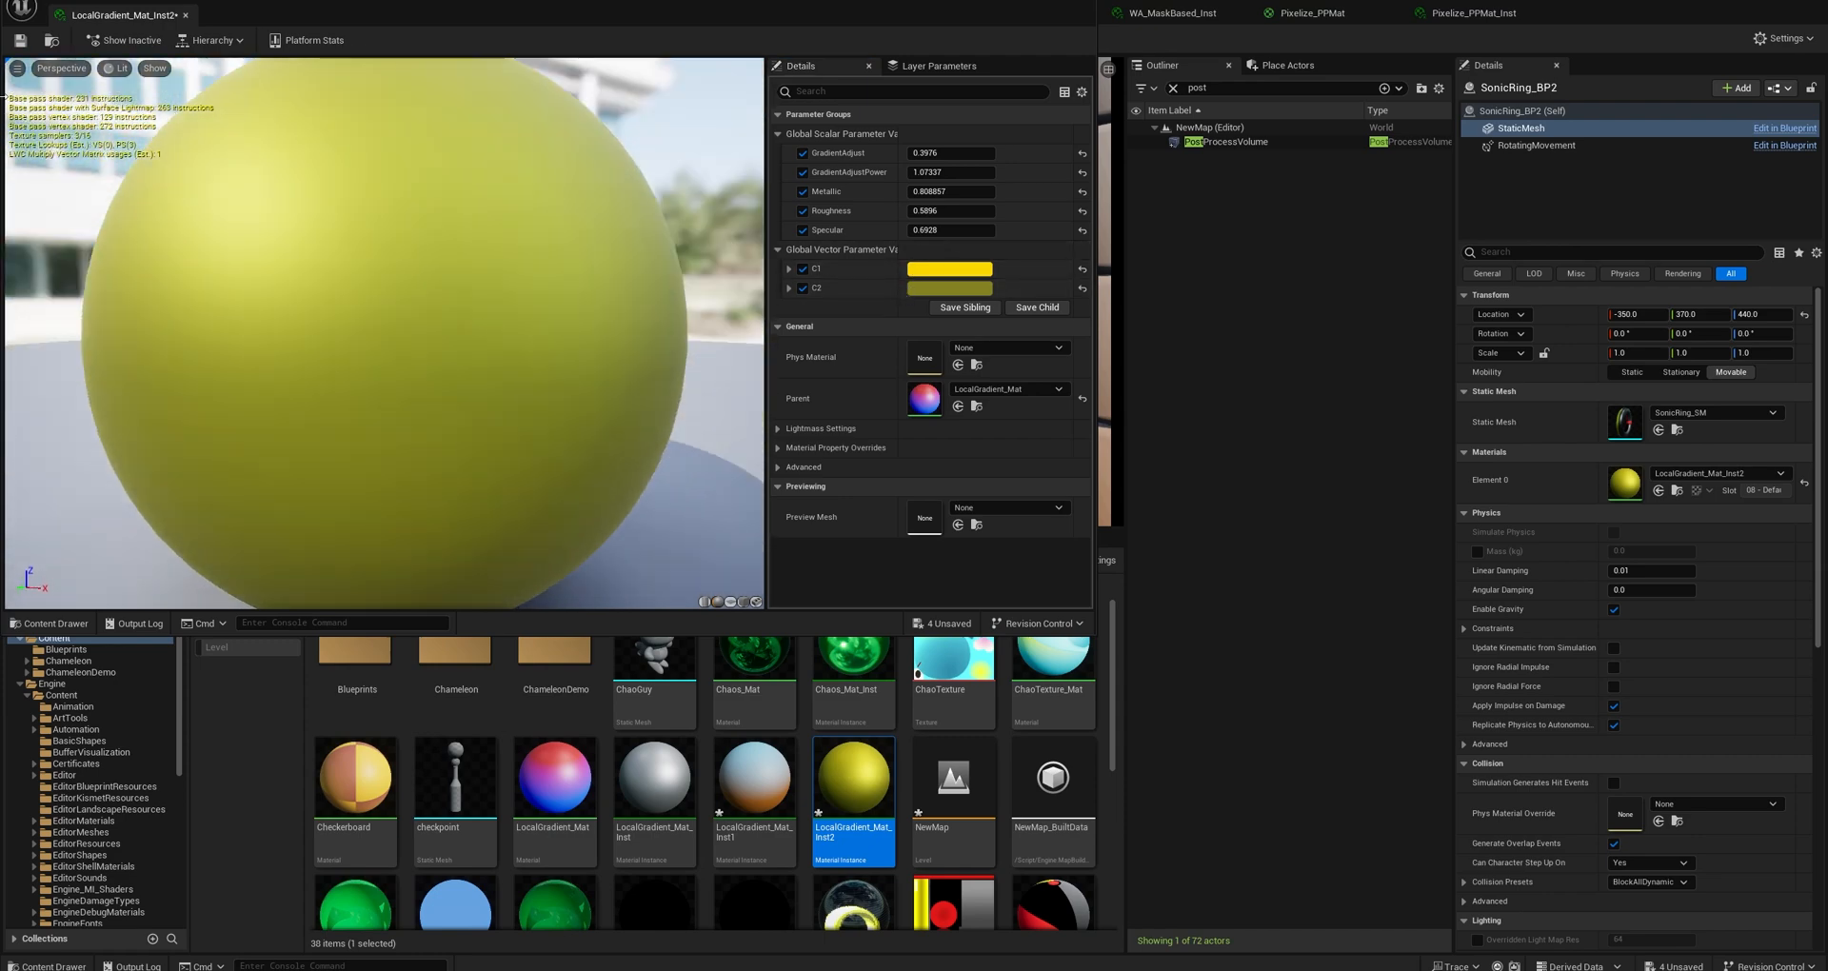
drag(111, 21, 322, 17)
click(130, 15)
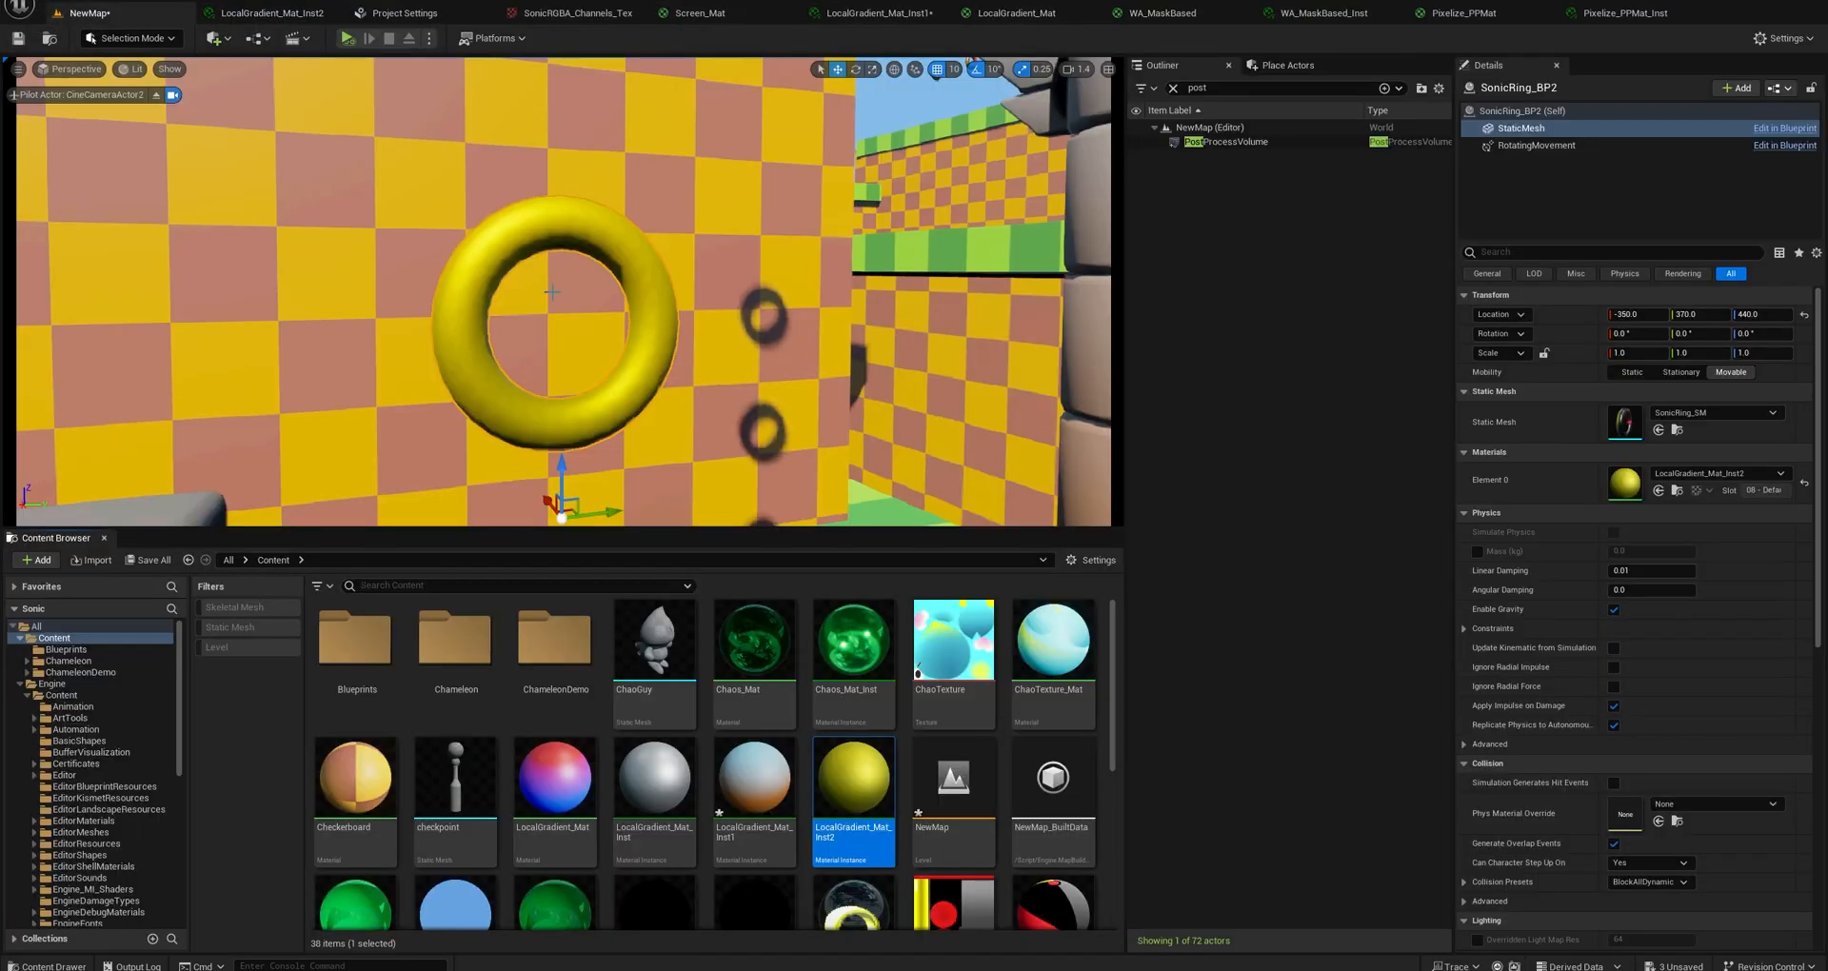
Create a new blueprint in the Blueprints folder from the reimported SonicRing_SM static mesh.
scroll(552, 293, down, 5)
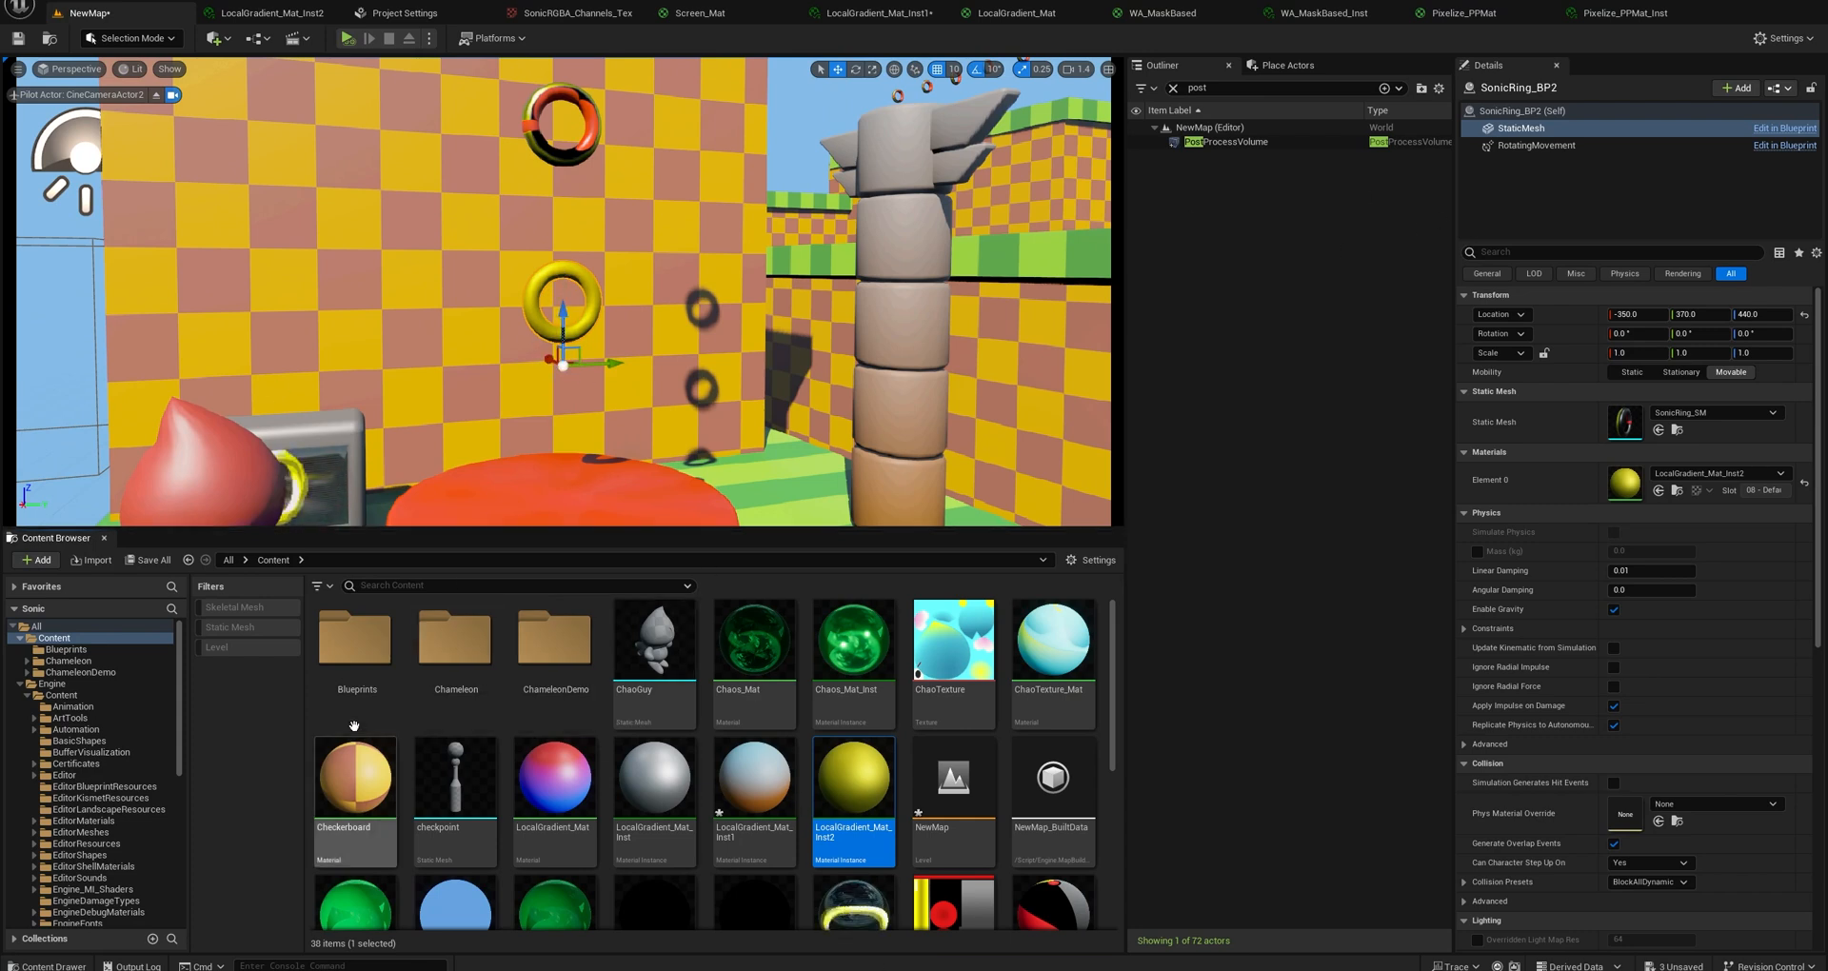
scroll(834, 825, down, 3)
scroll(834, 825, down, 5)
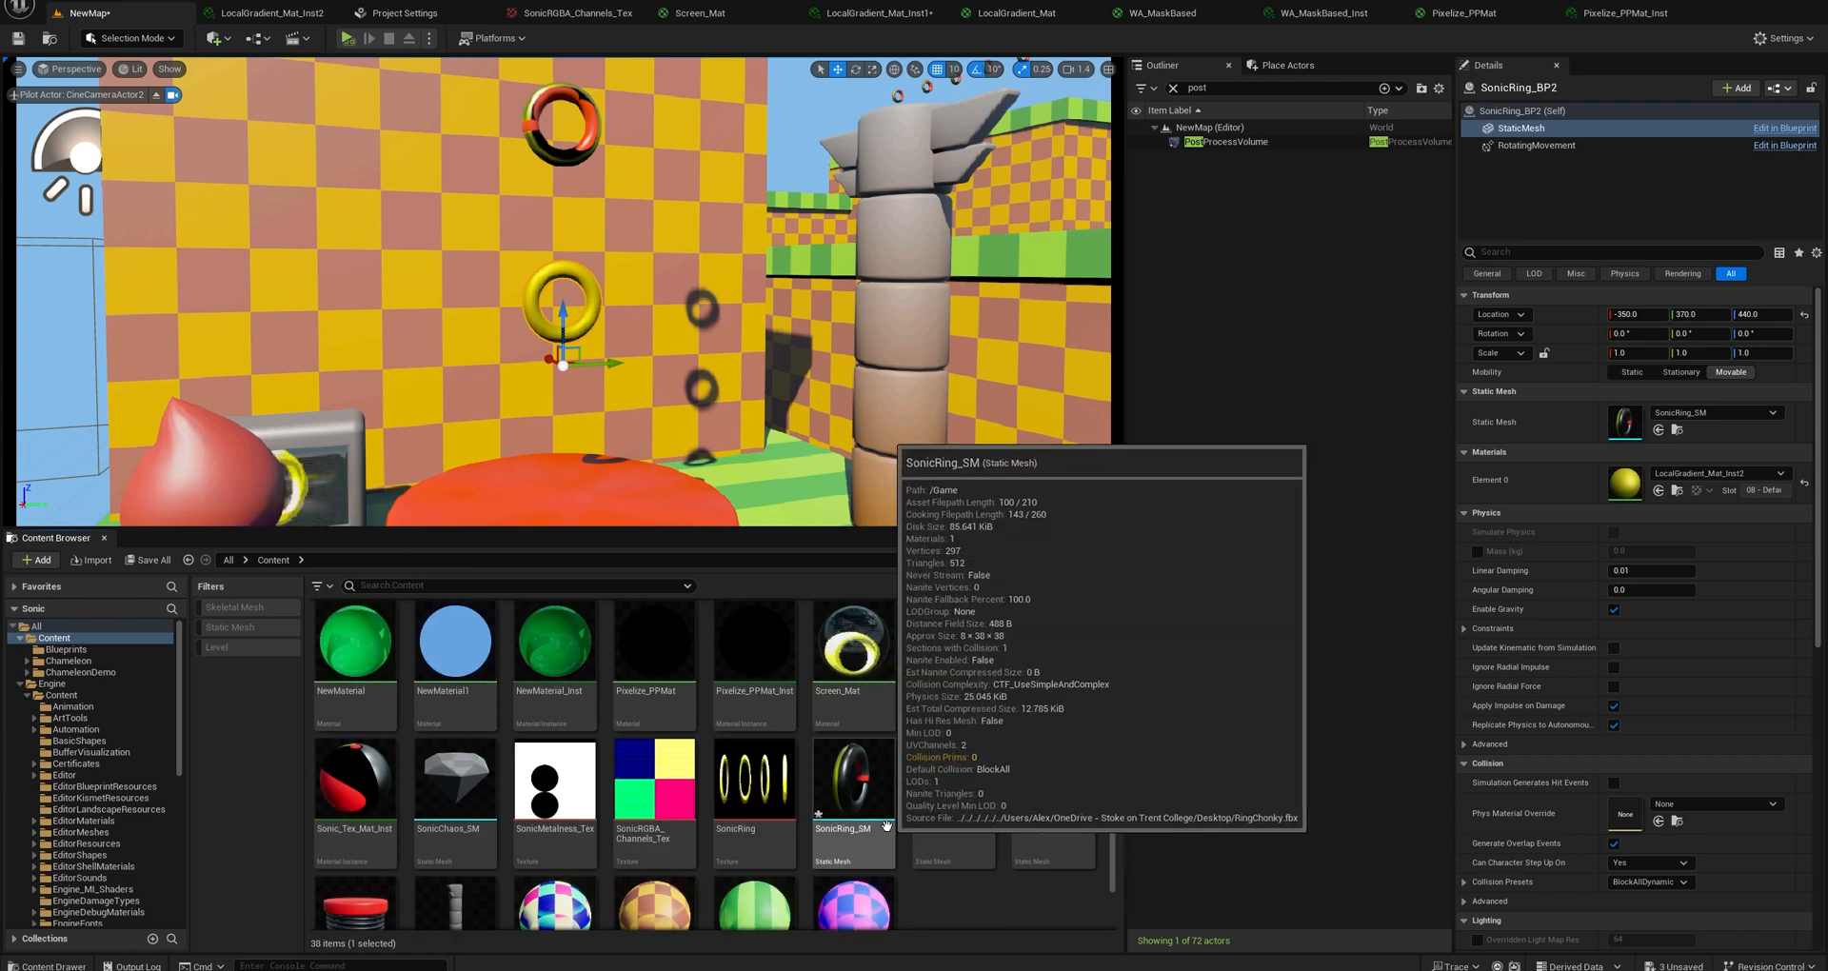
scroll(878, 828, up, 6)
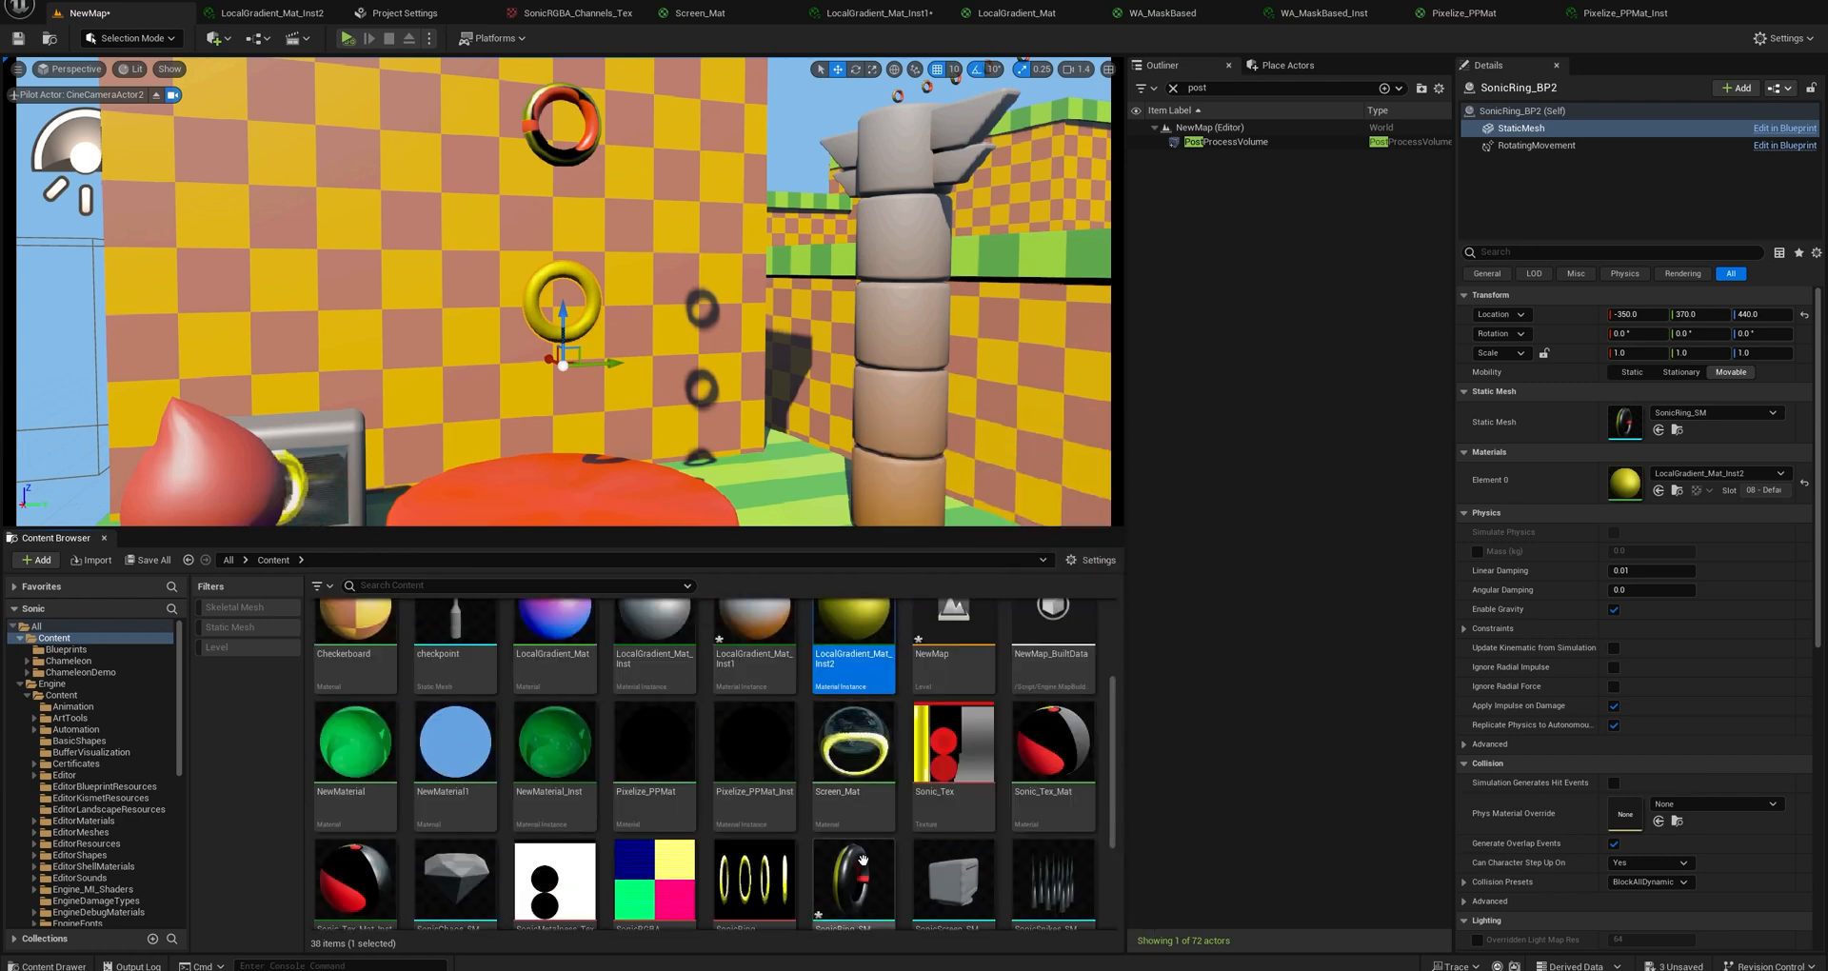
scroll(878, 828, down, 3)
click(861, 819)
right_click(863, 819)
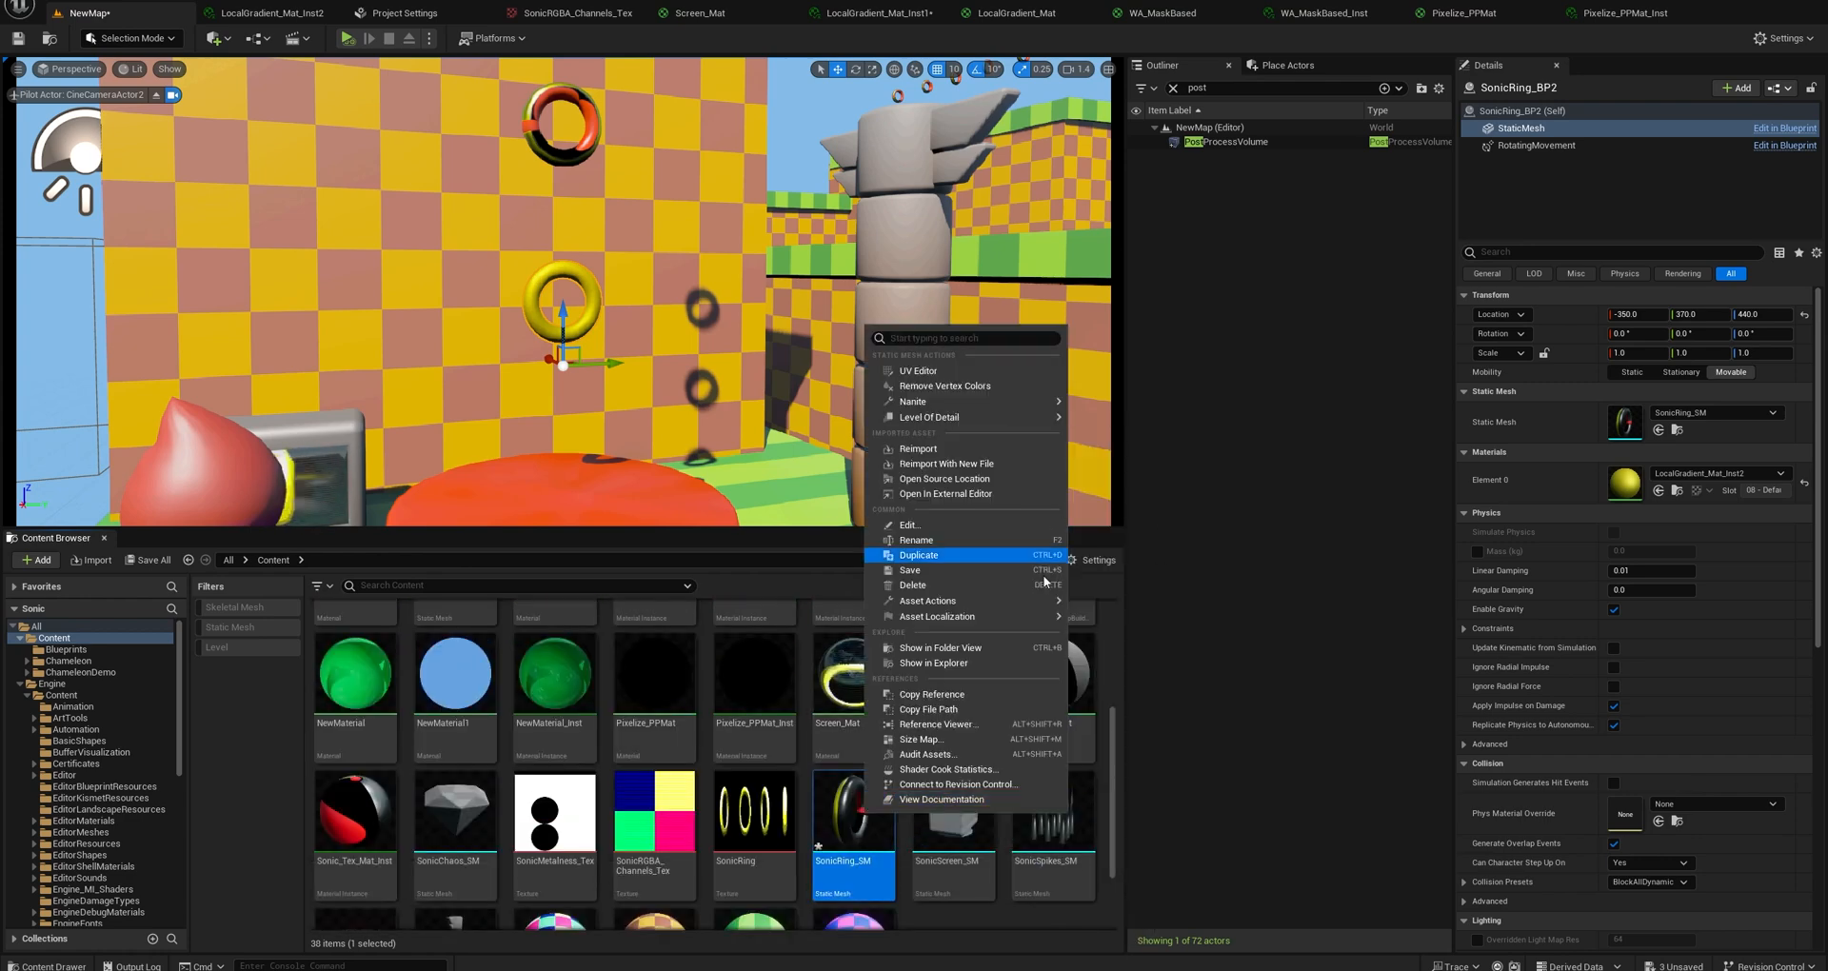
mouse_move(1025, 604)
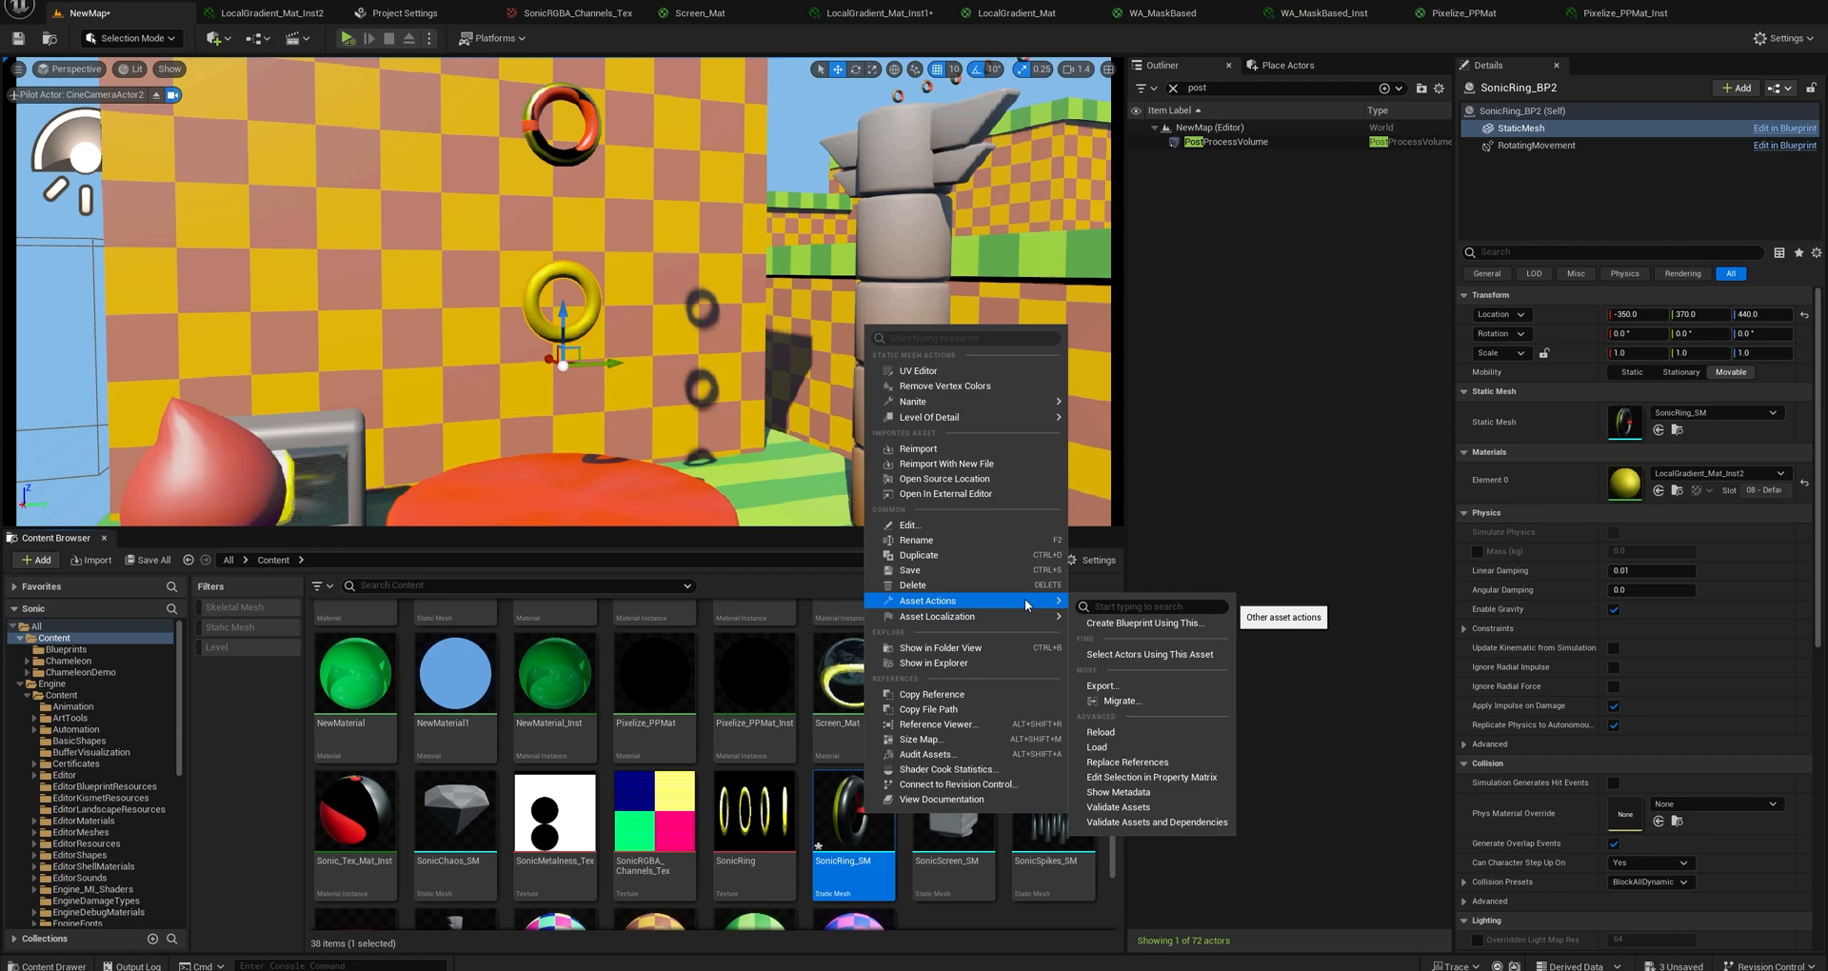
click(1132, 624)
click(962, 638)
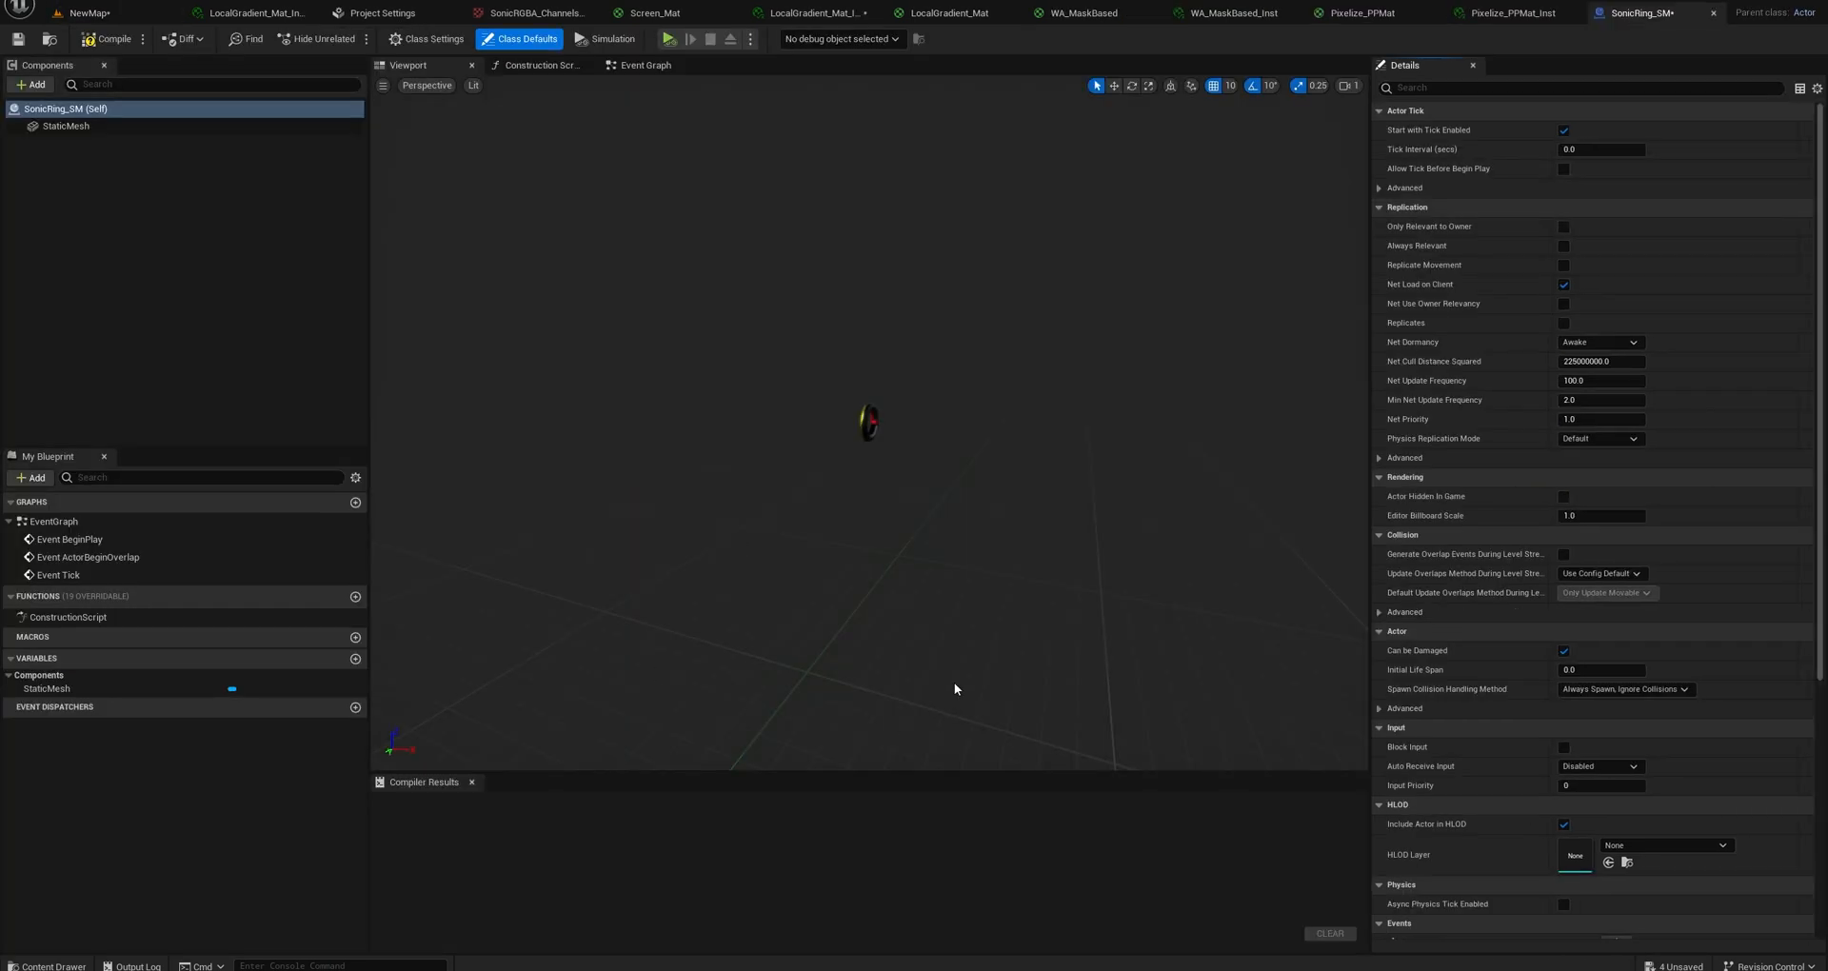
Add a Rotating Movement component to the new ring blueprint and compile it.
click(85, 129)
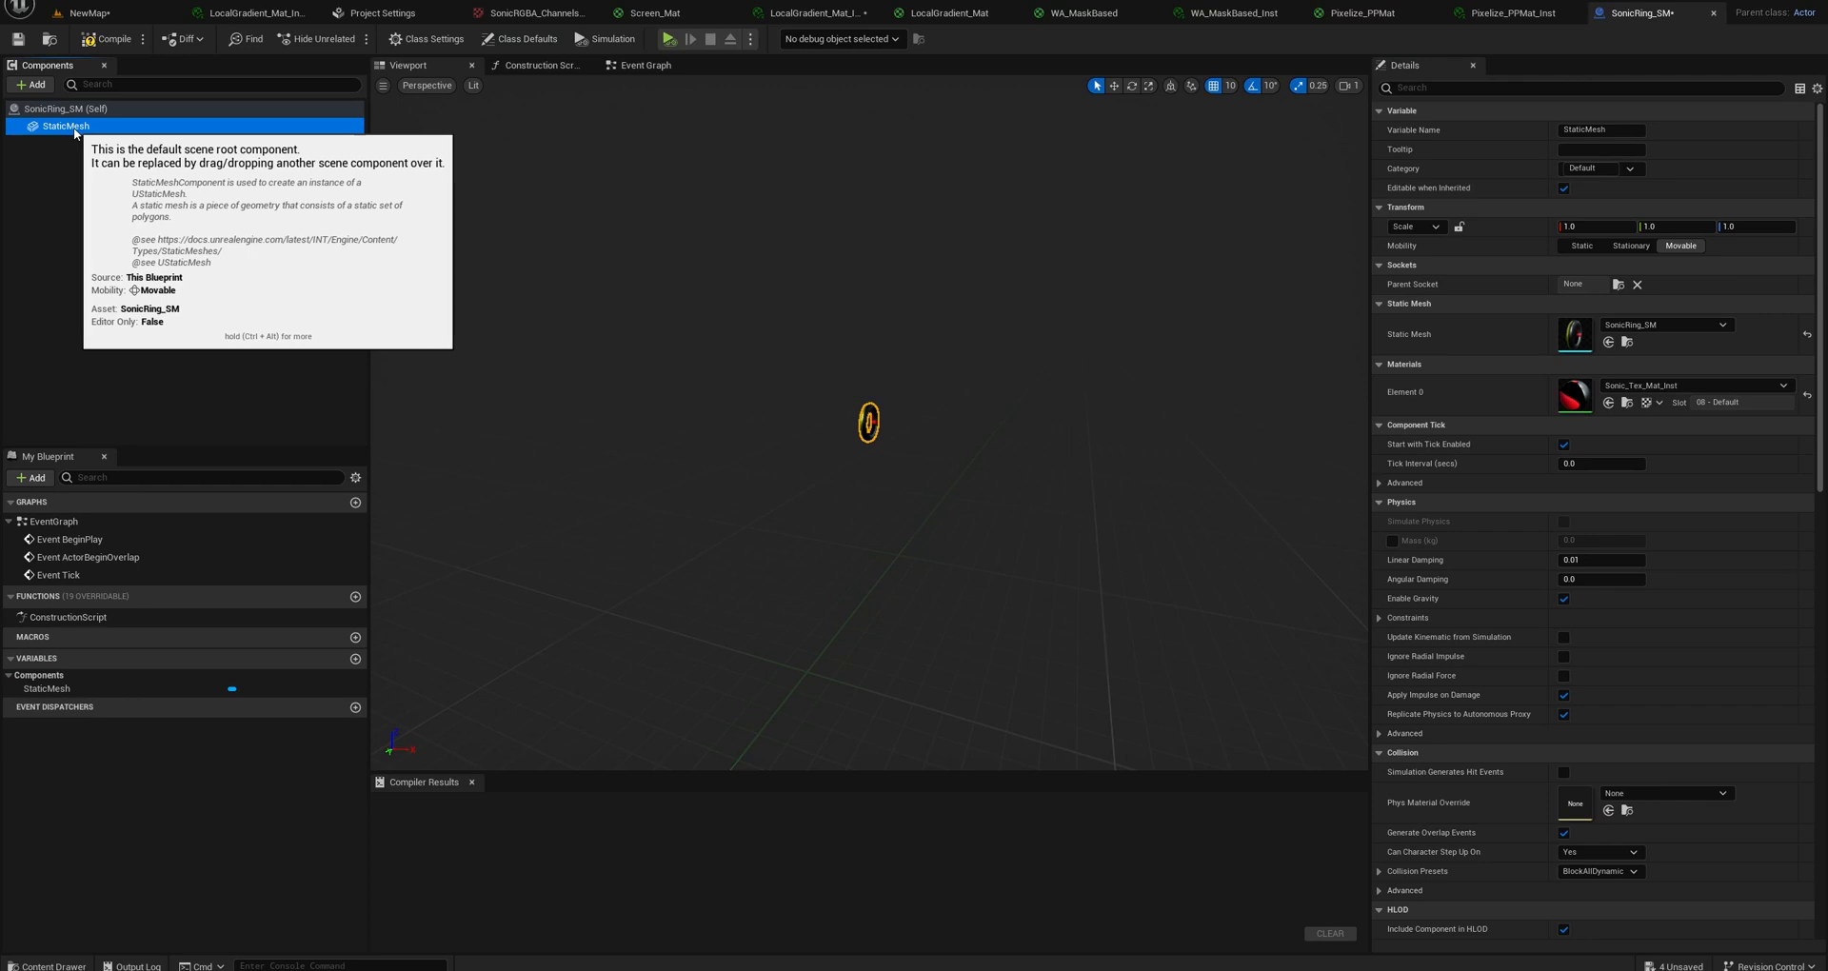
click(46, 90)
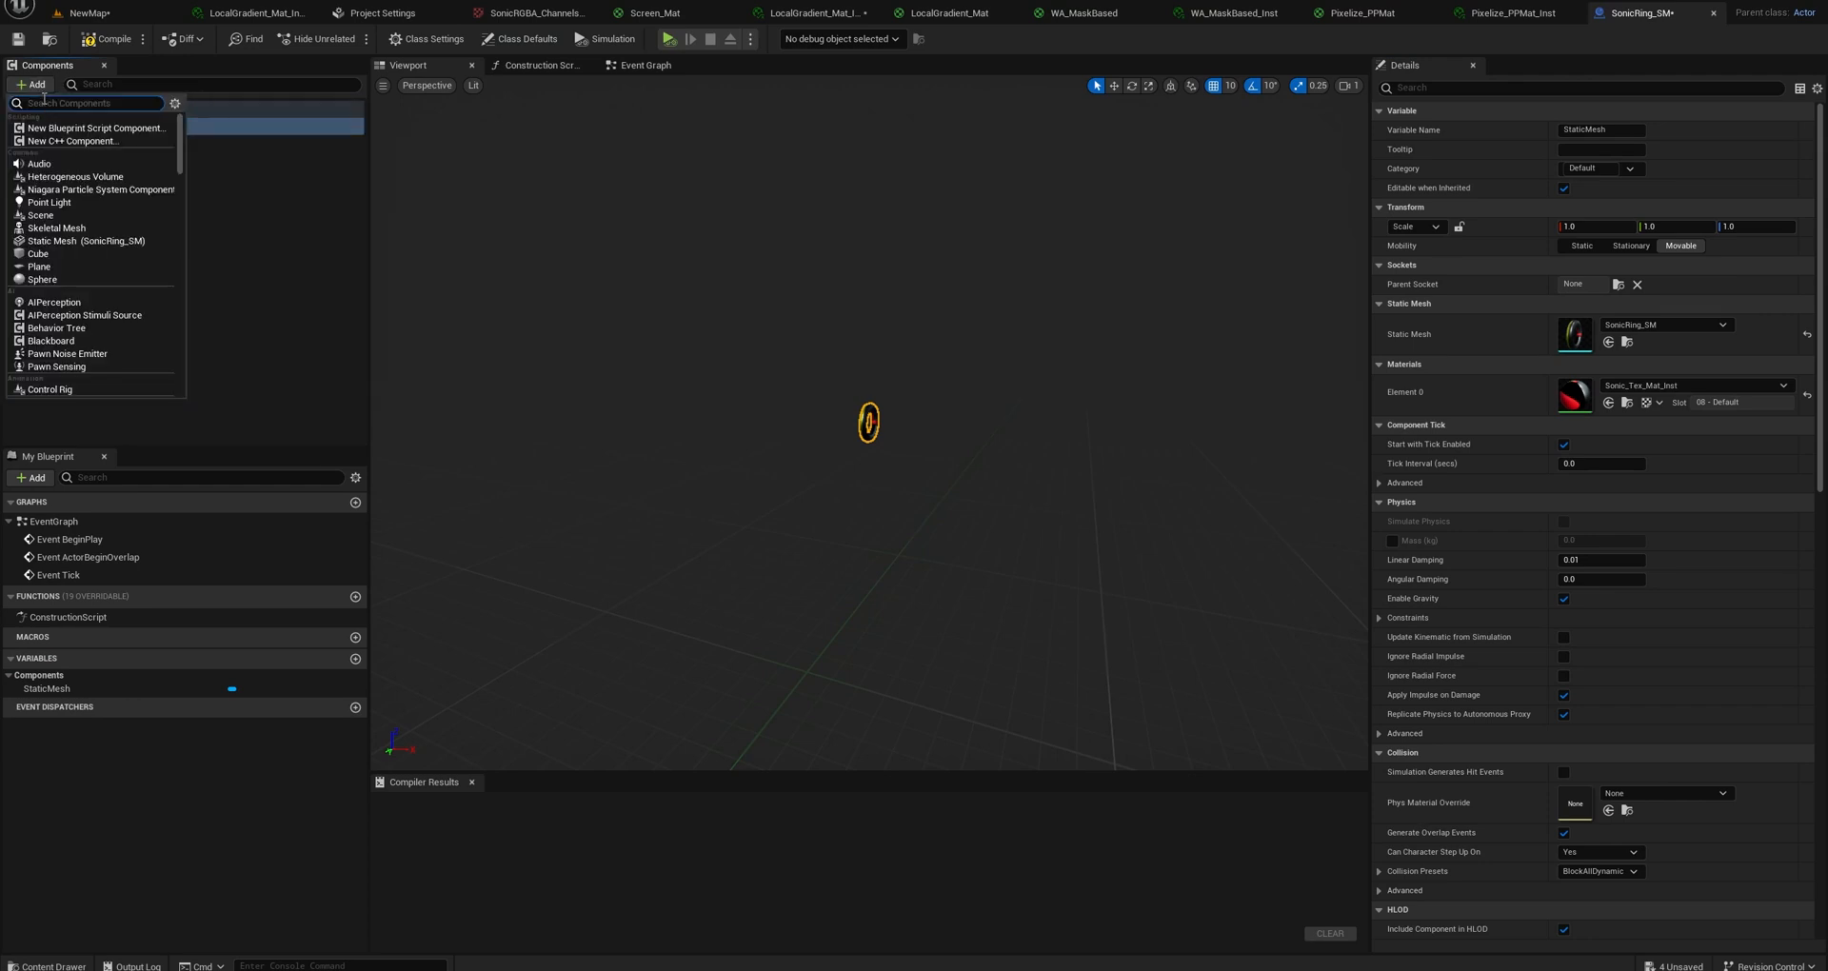
text(rot)
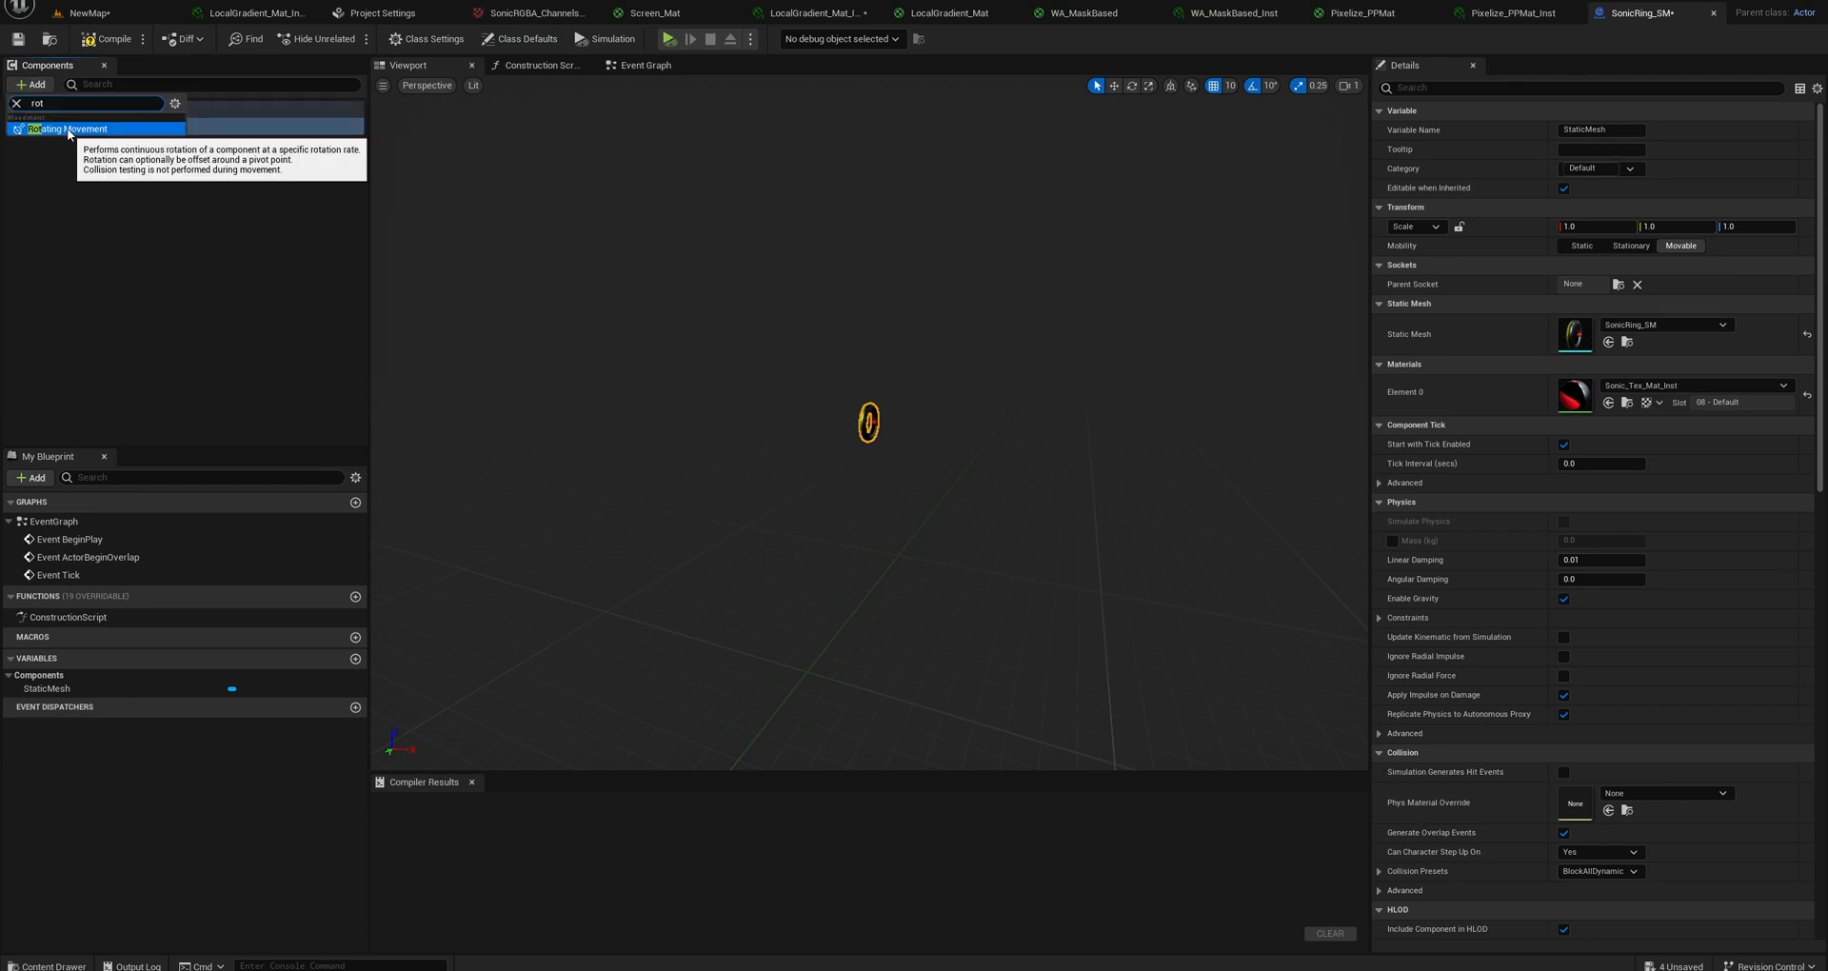
click(68, 129)
click(108, 39)
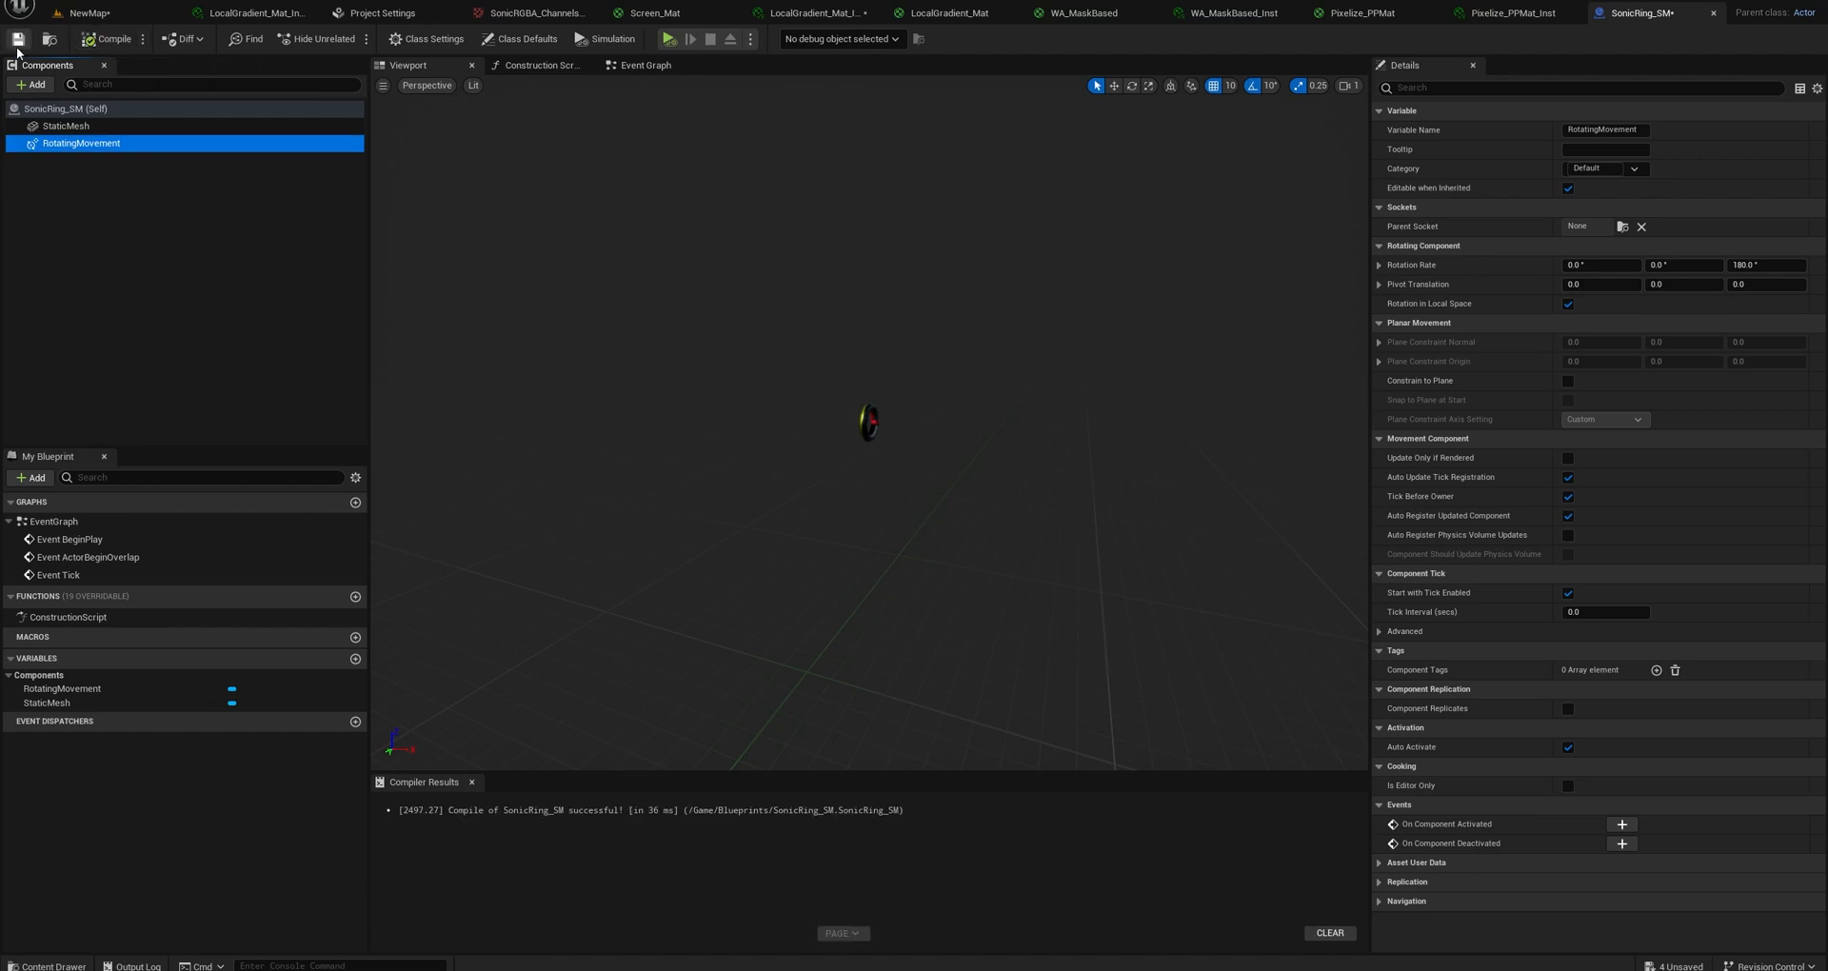
Place the SonicRing_SM blueprint from the Blueprints folder on the green platform in the level and raise it to Z 510.
click(128, 15)
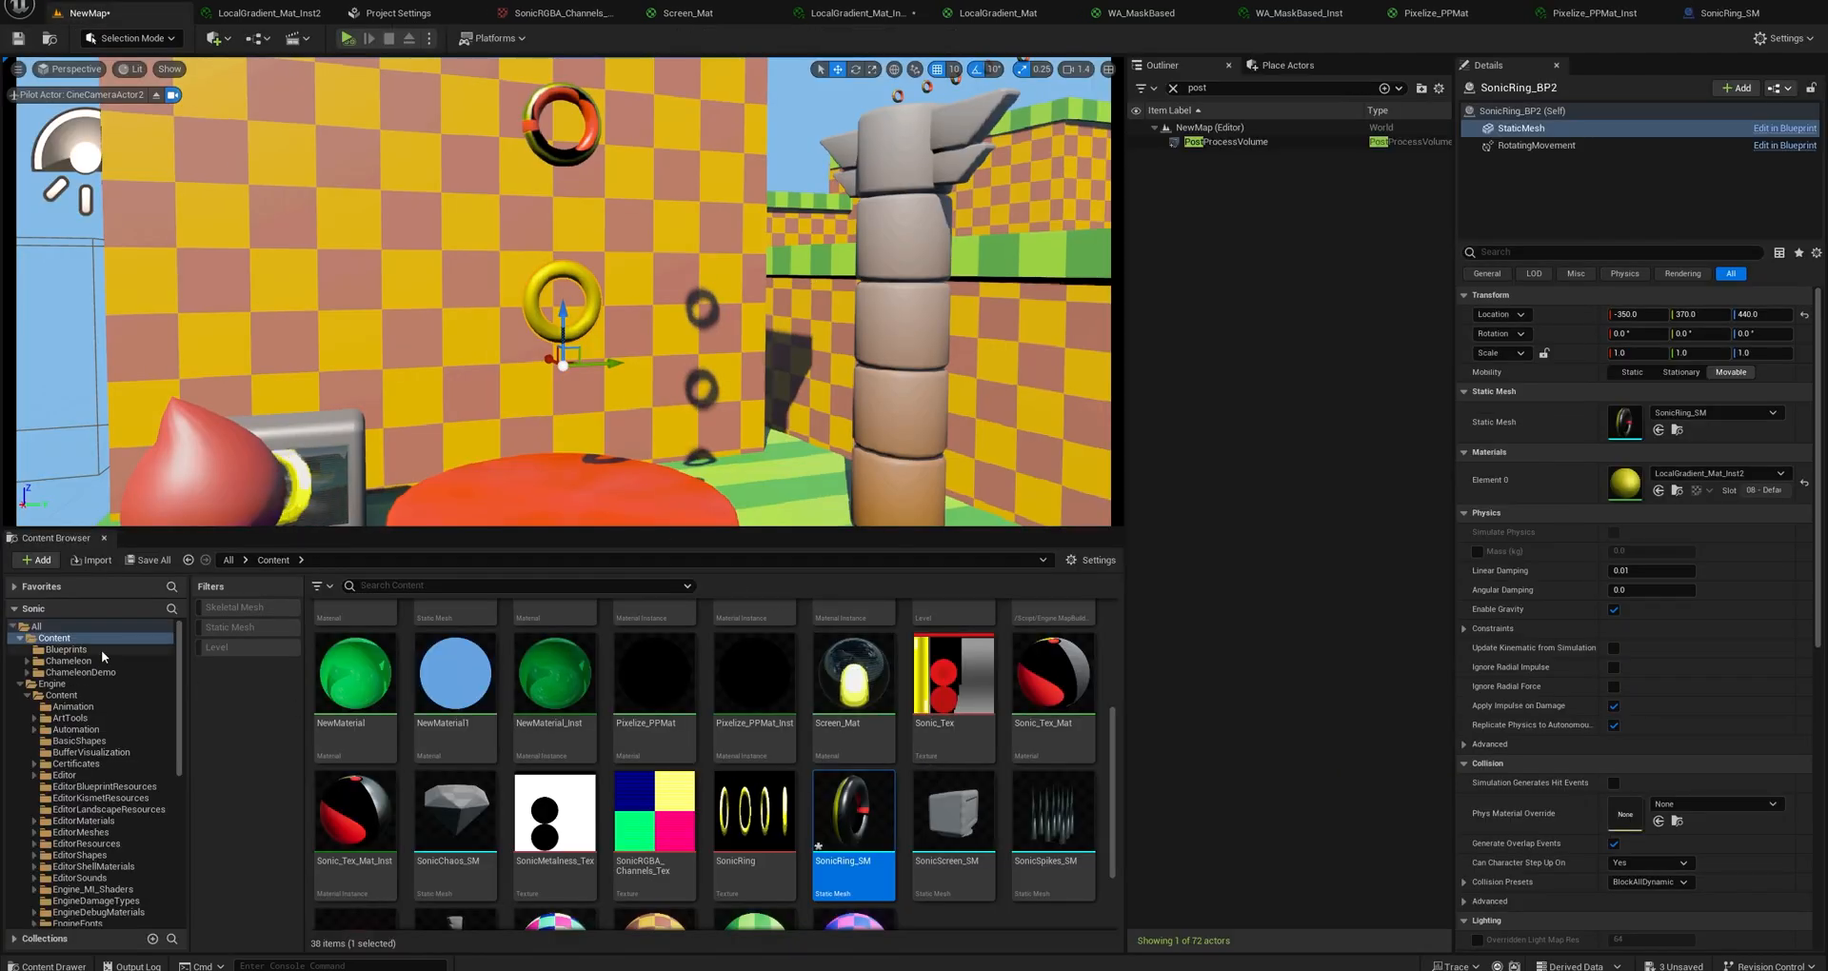
click(65, 650)
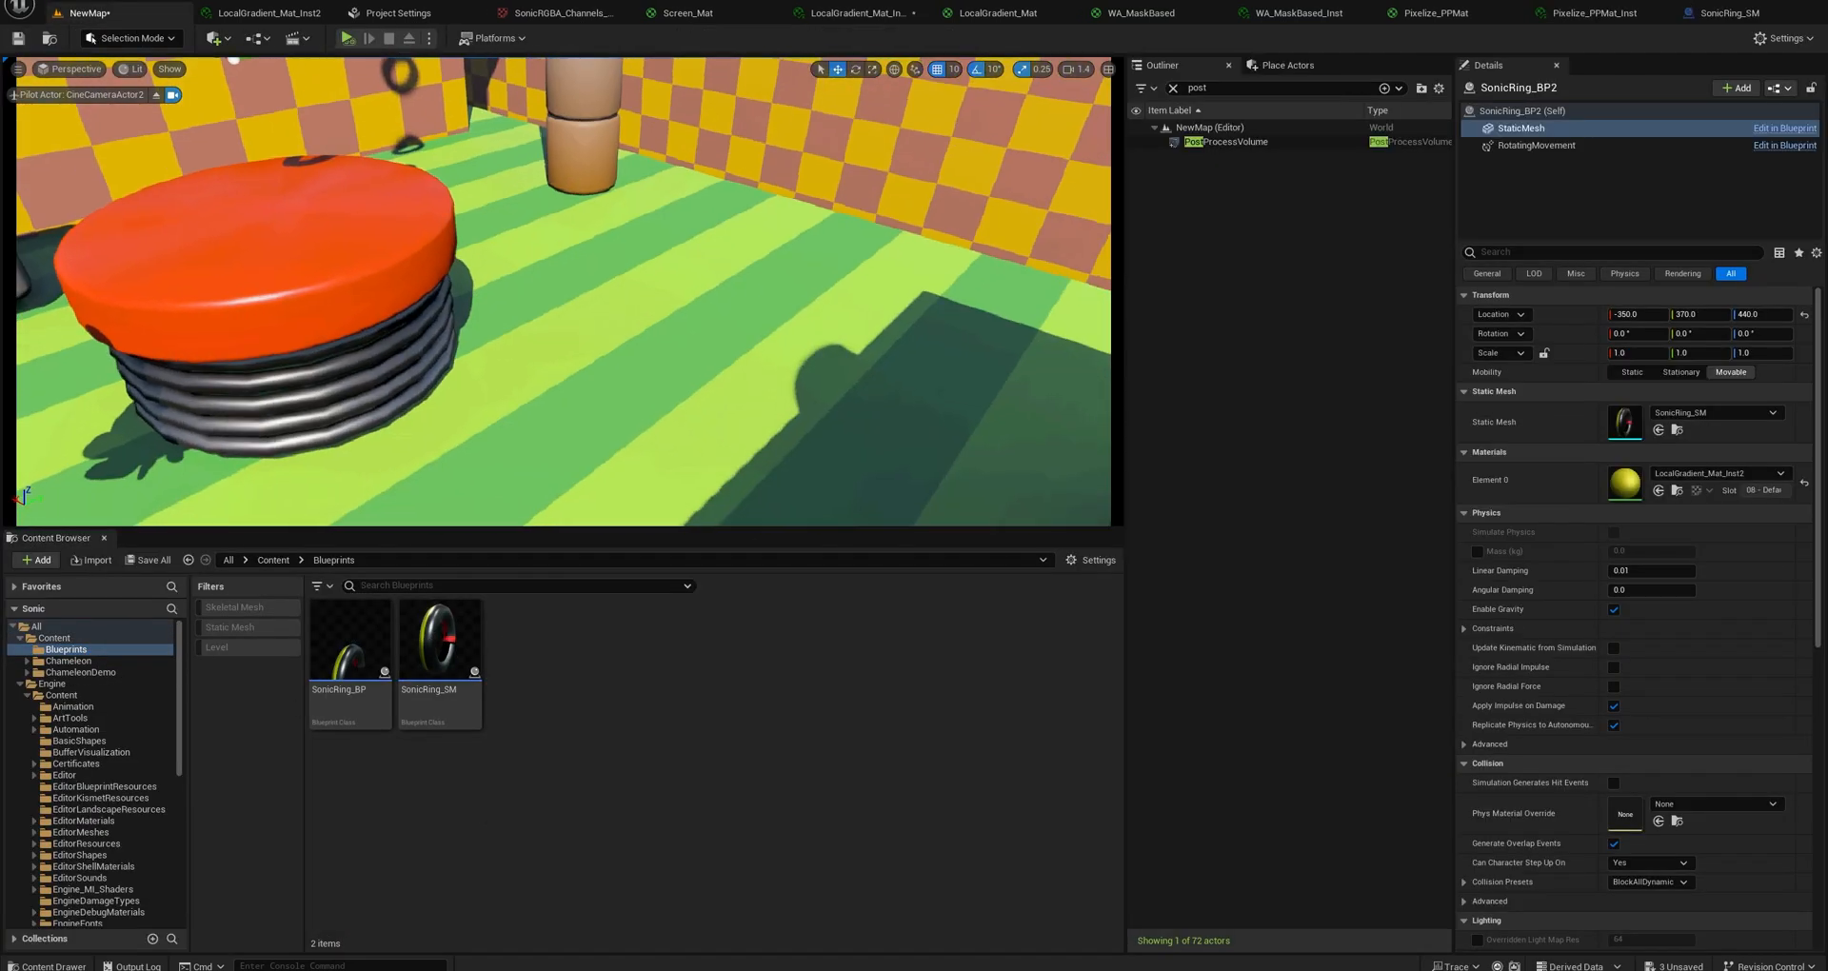
click(462, 661)
drag(492, 597, 765, 402)
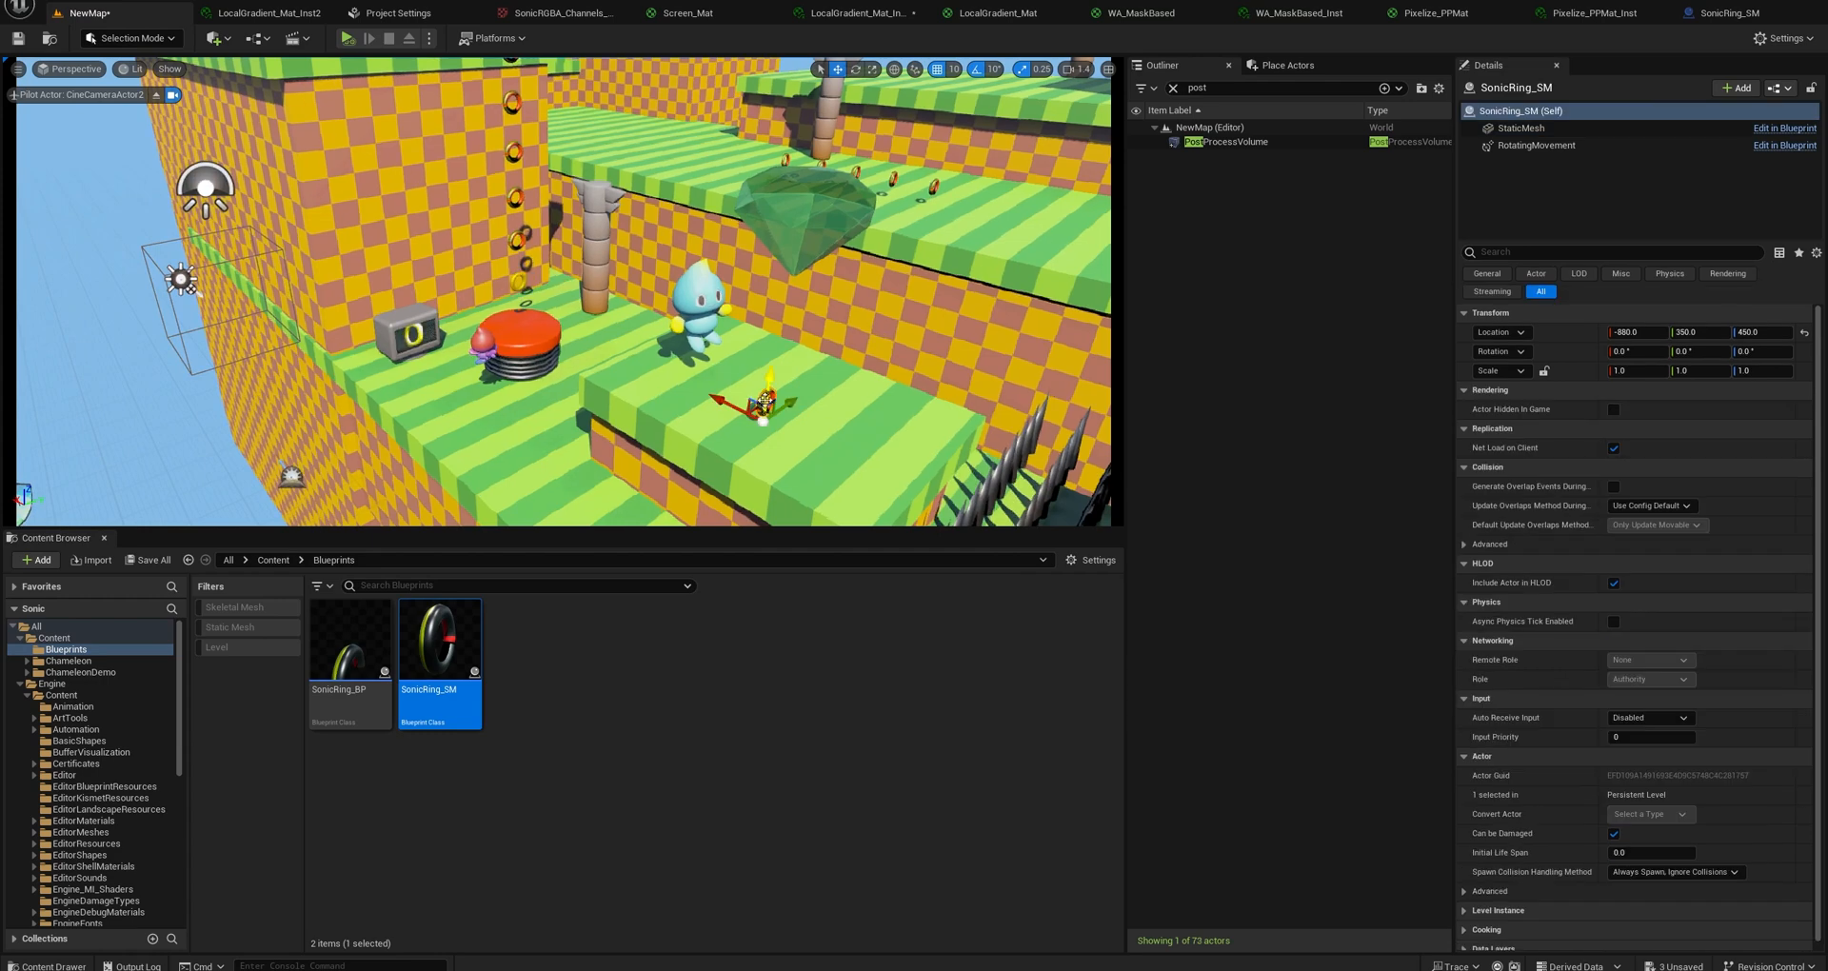
right_drag(764, 402, 809, 334)
key(w)
key(s)
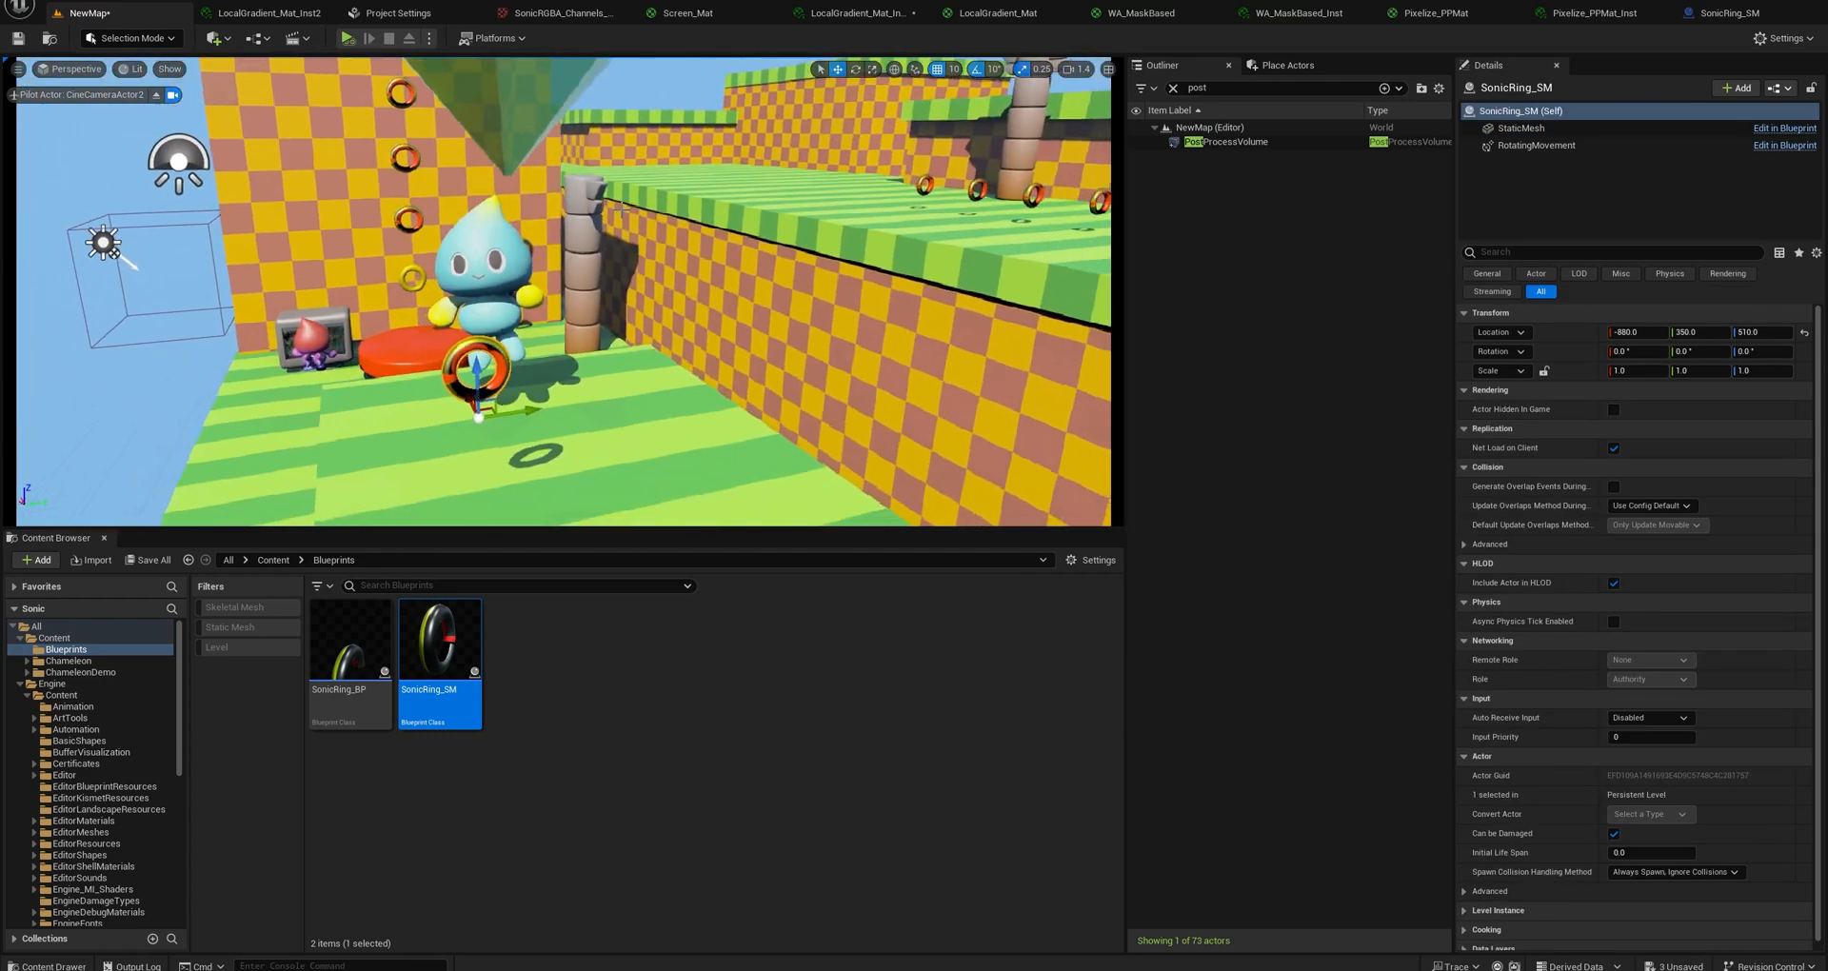
Play the level to check the ring rotation, open the SonicRing_BP blueprint and end the play session.
click(348, 38)
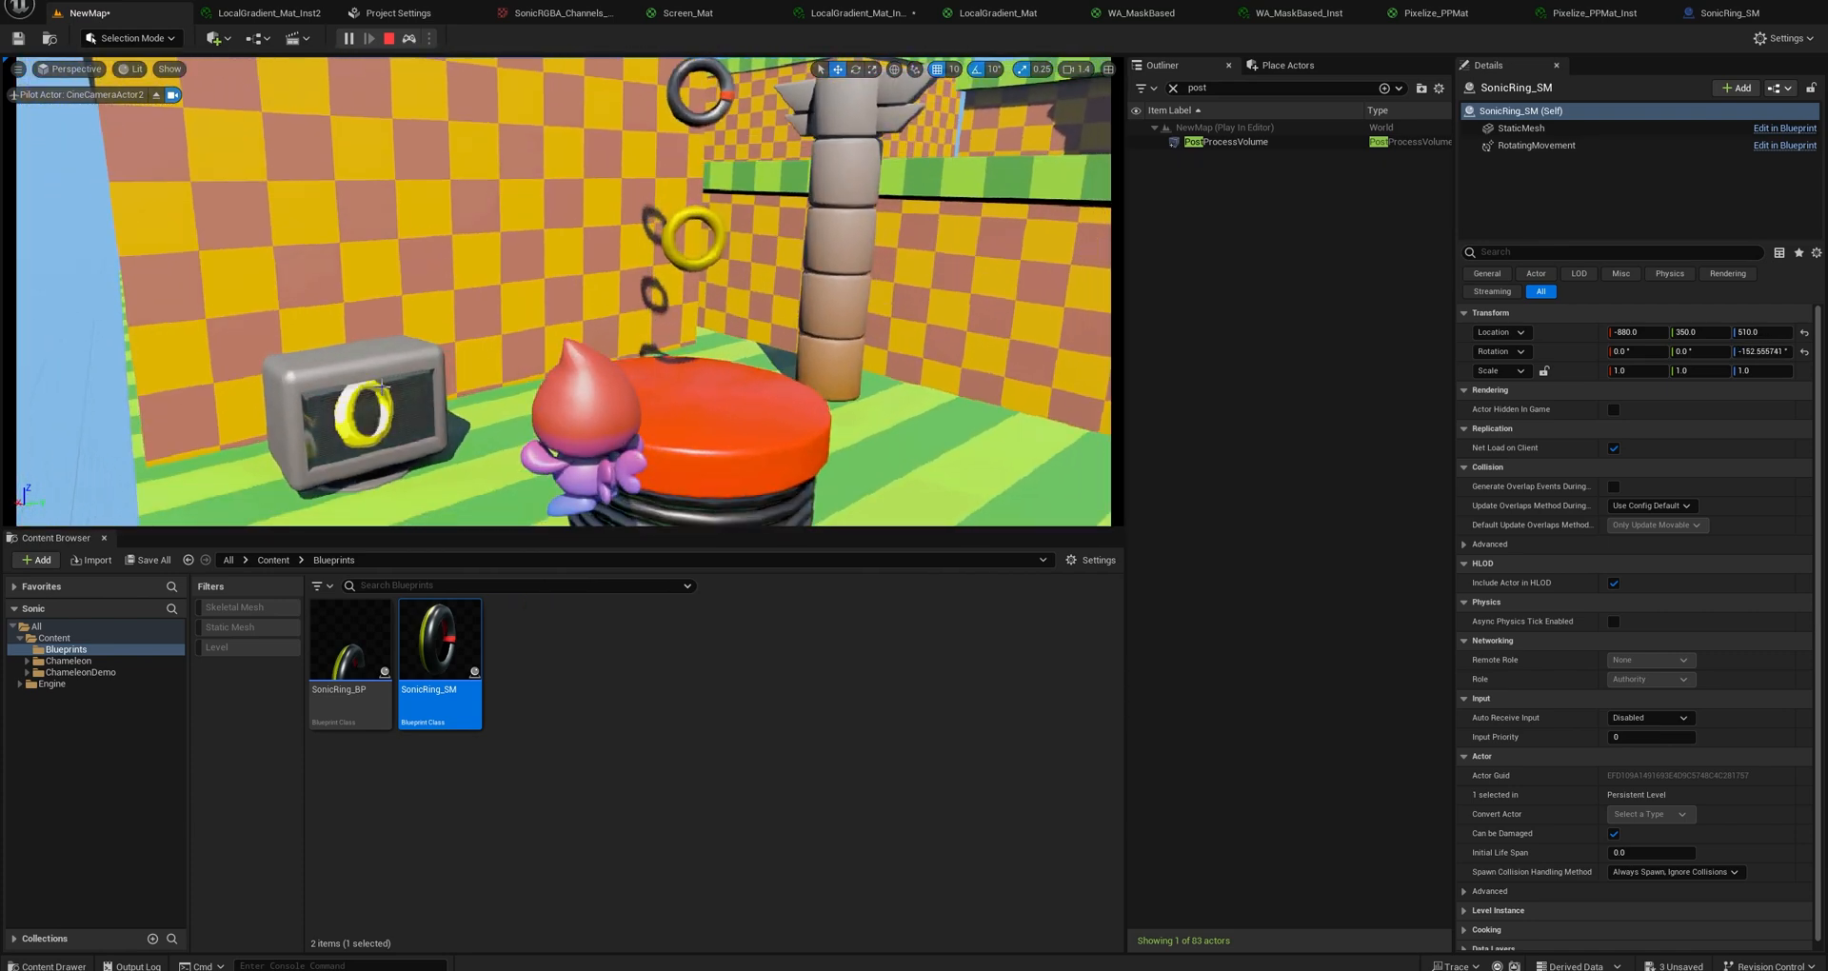
double_click(348, 630)
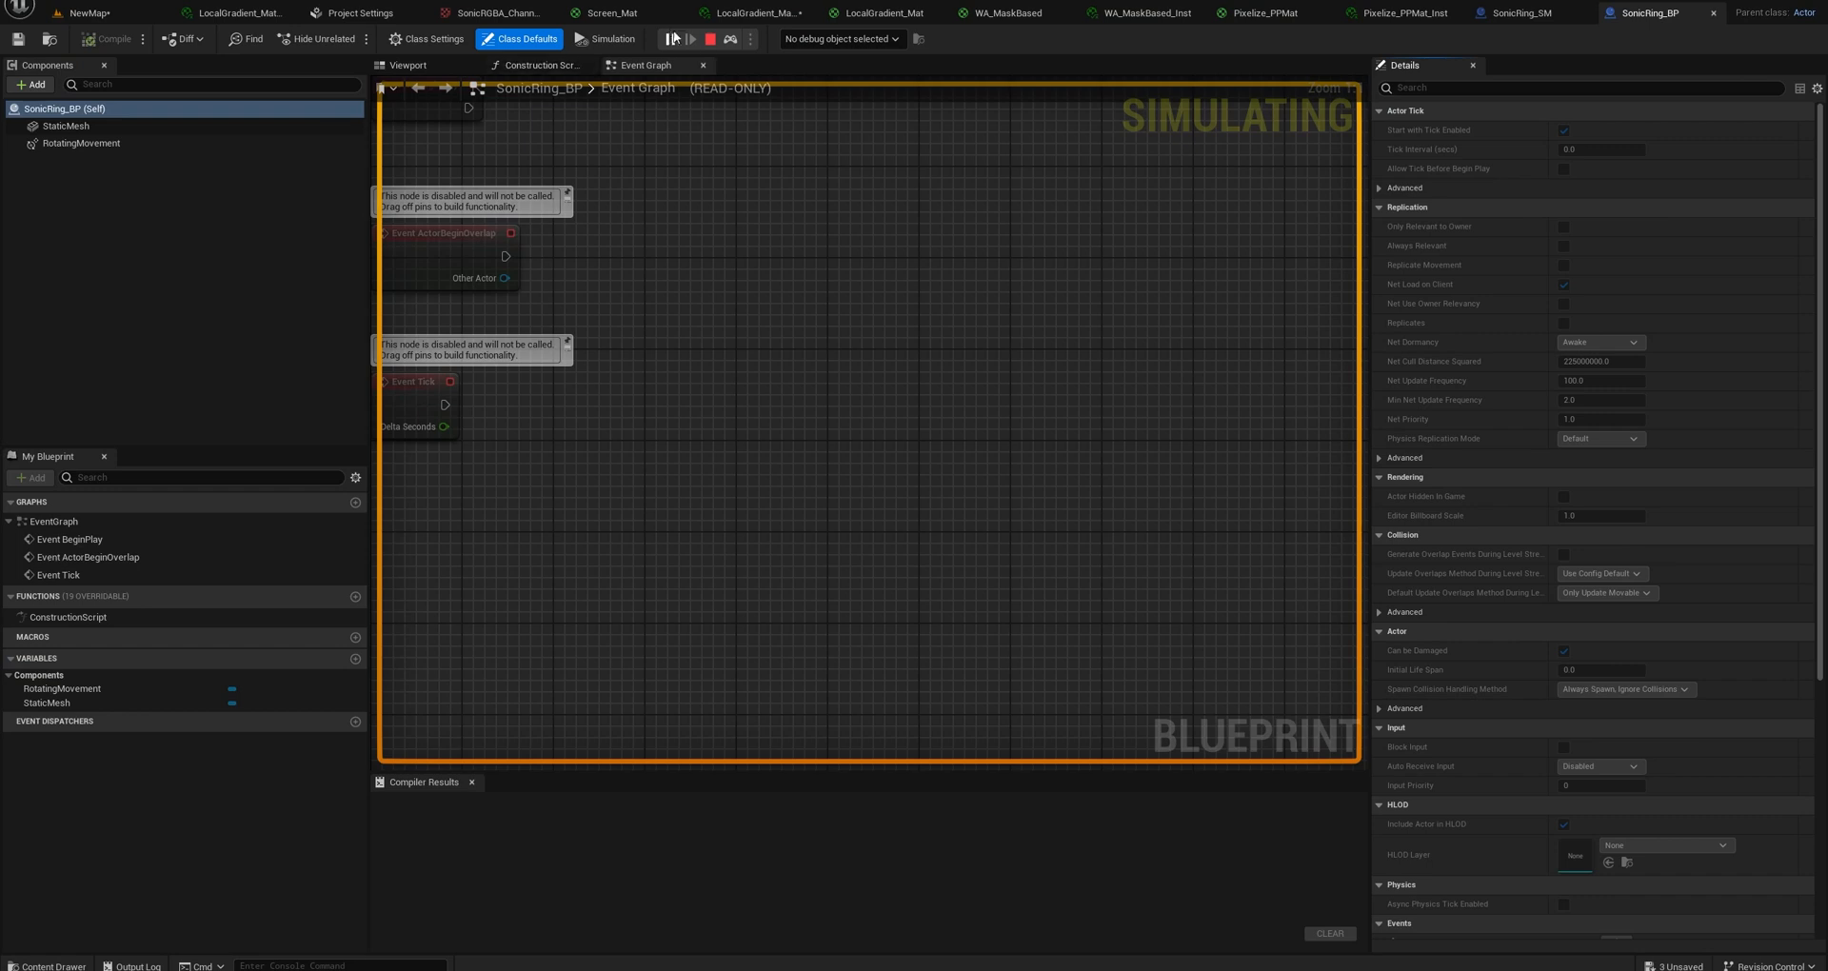
click(709, 39)
Assign LocalGradient_Mat_Inst2 to the StaticMesh component of SonicRing_BP, compile the blueprint and return to the level.
click(65, 126)
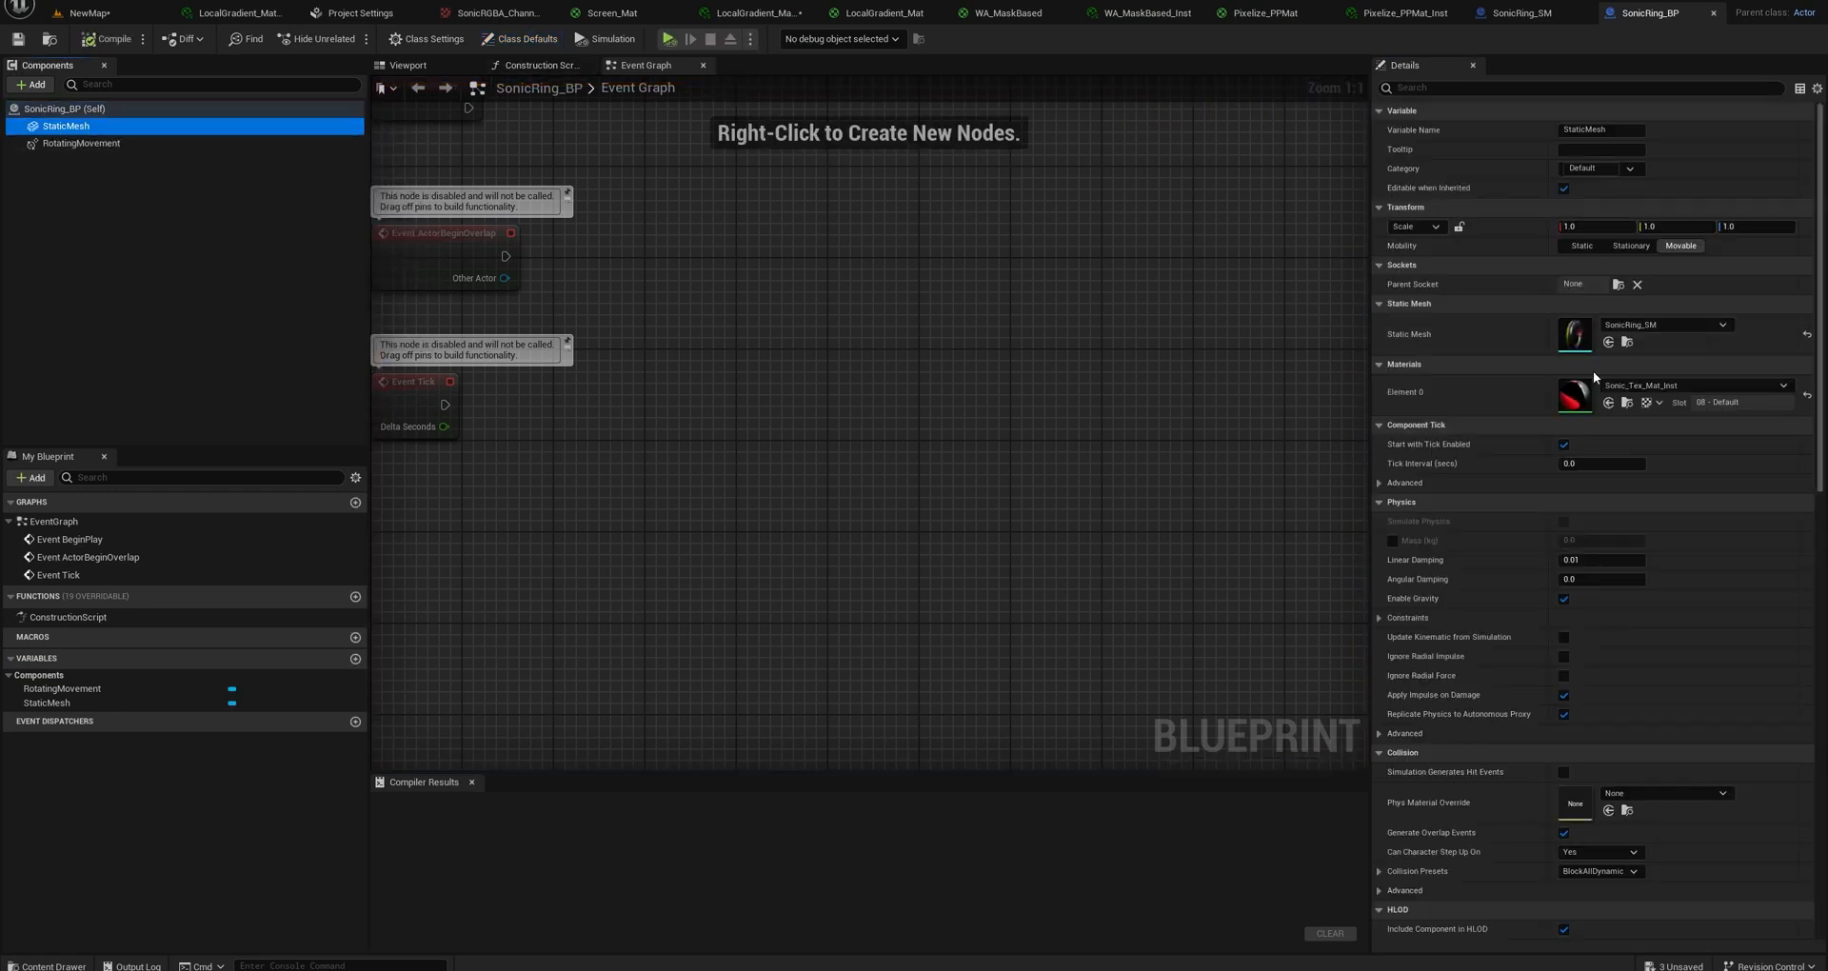
click(87, 12)
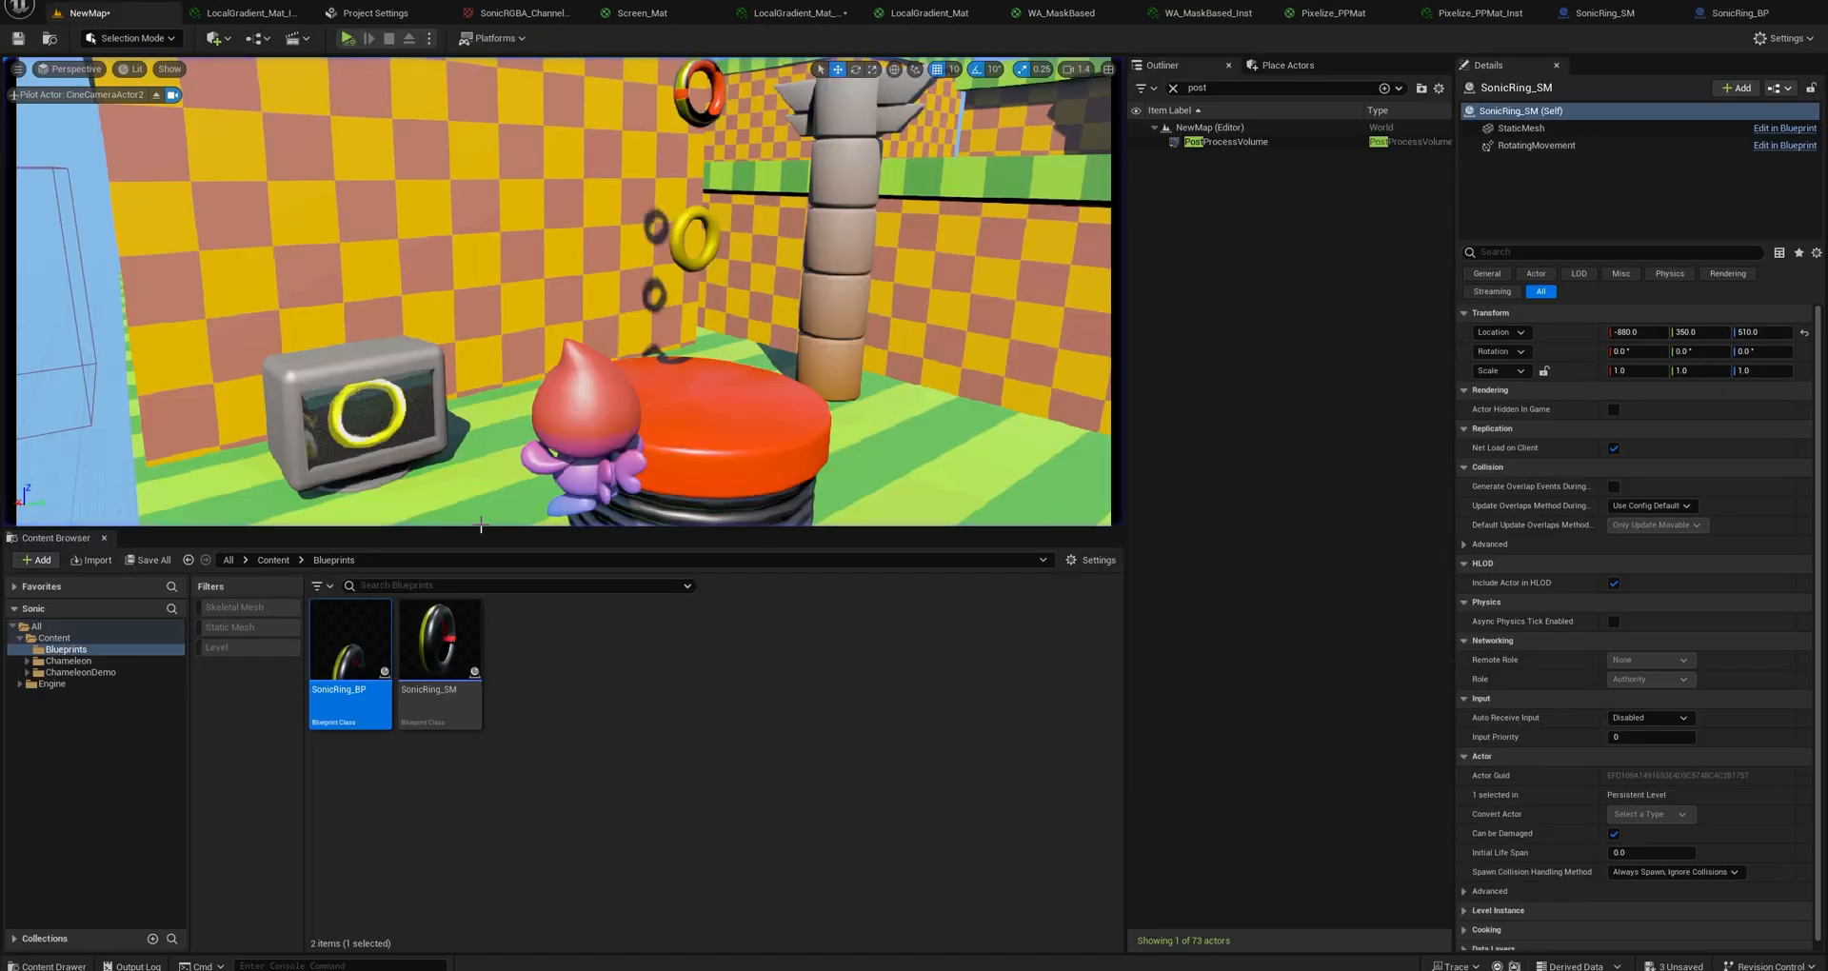
click(54, 638)
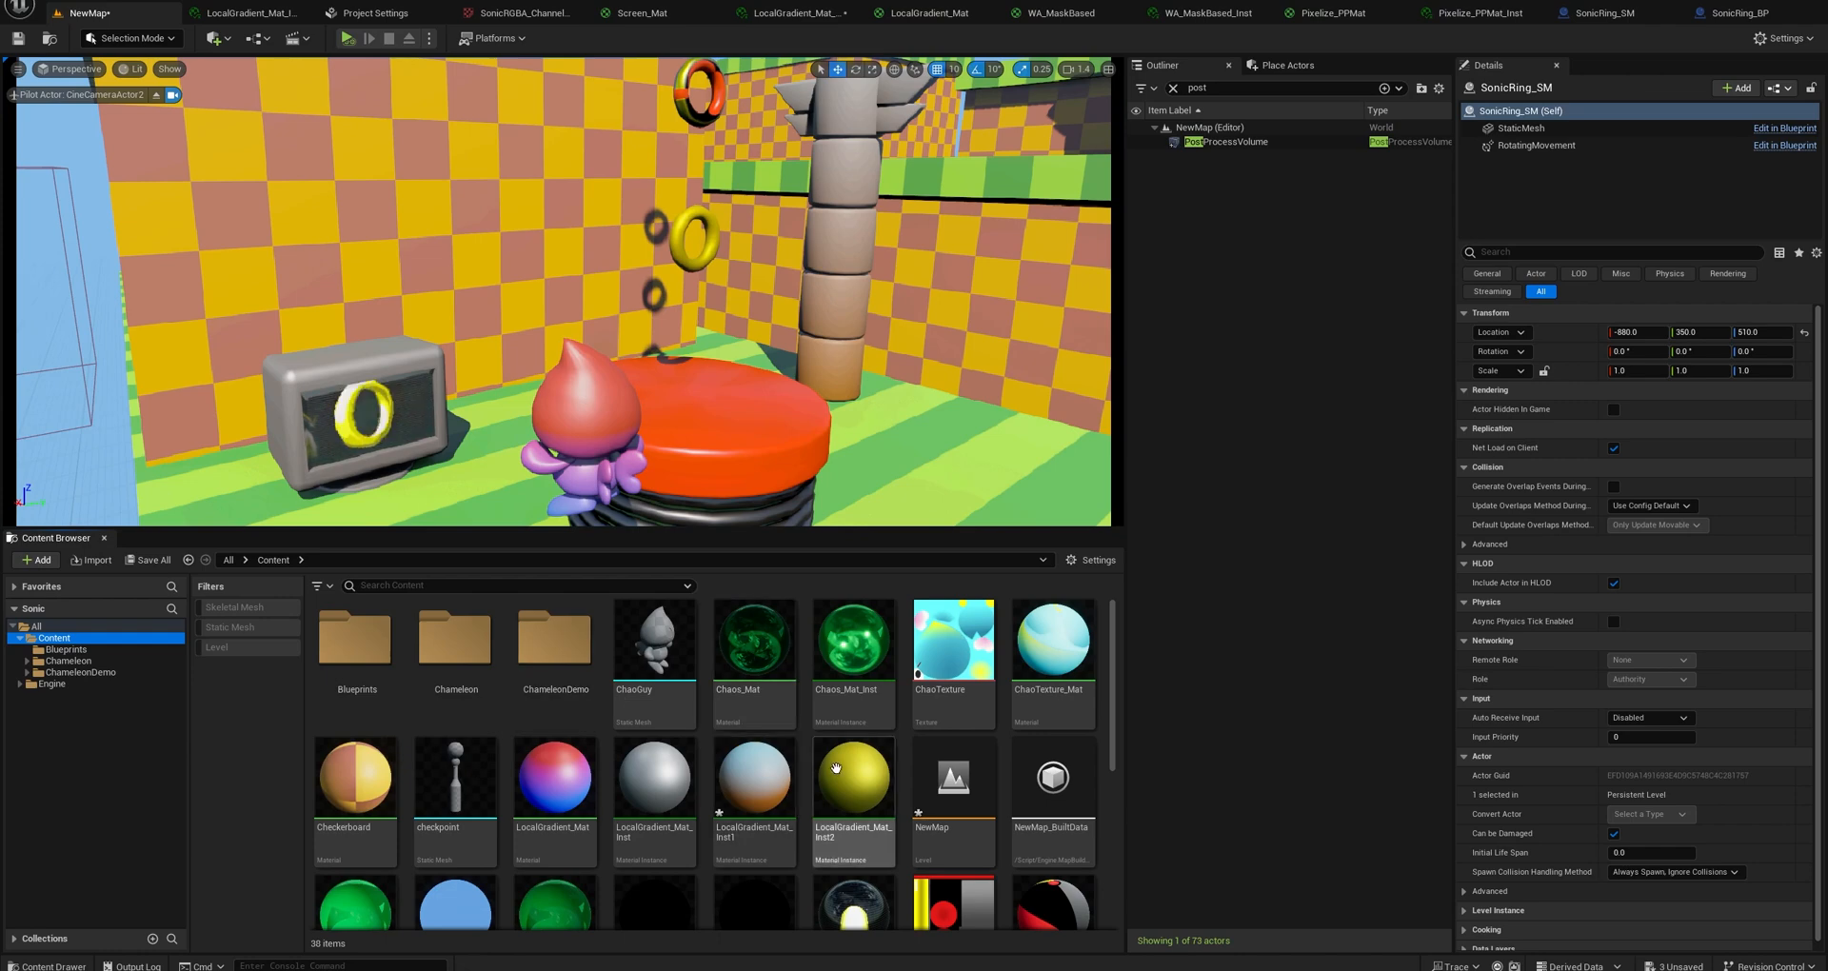
click(854, 791)
click(1739, 12)
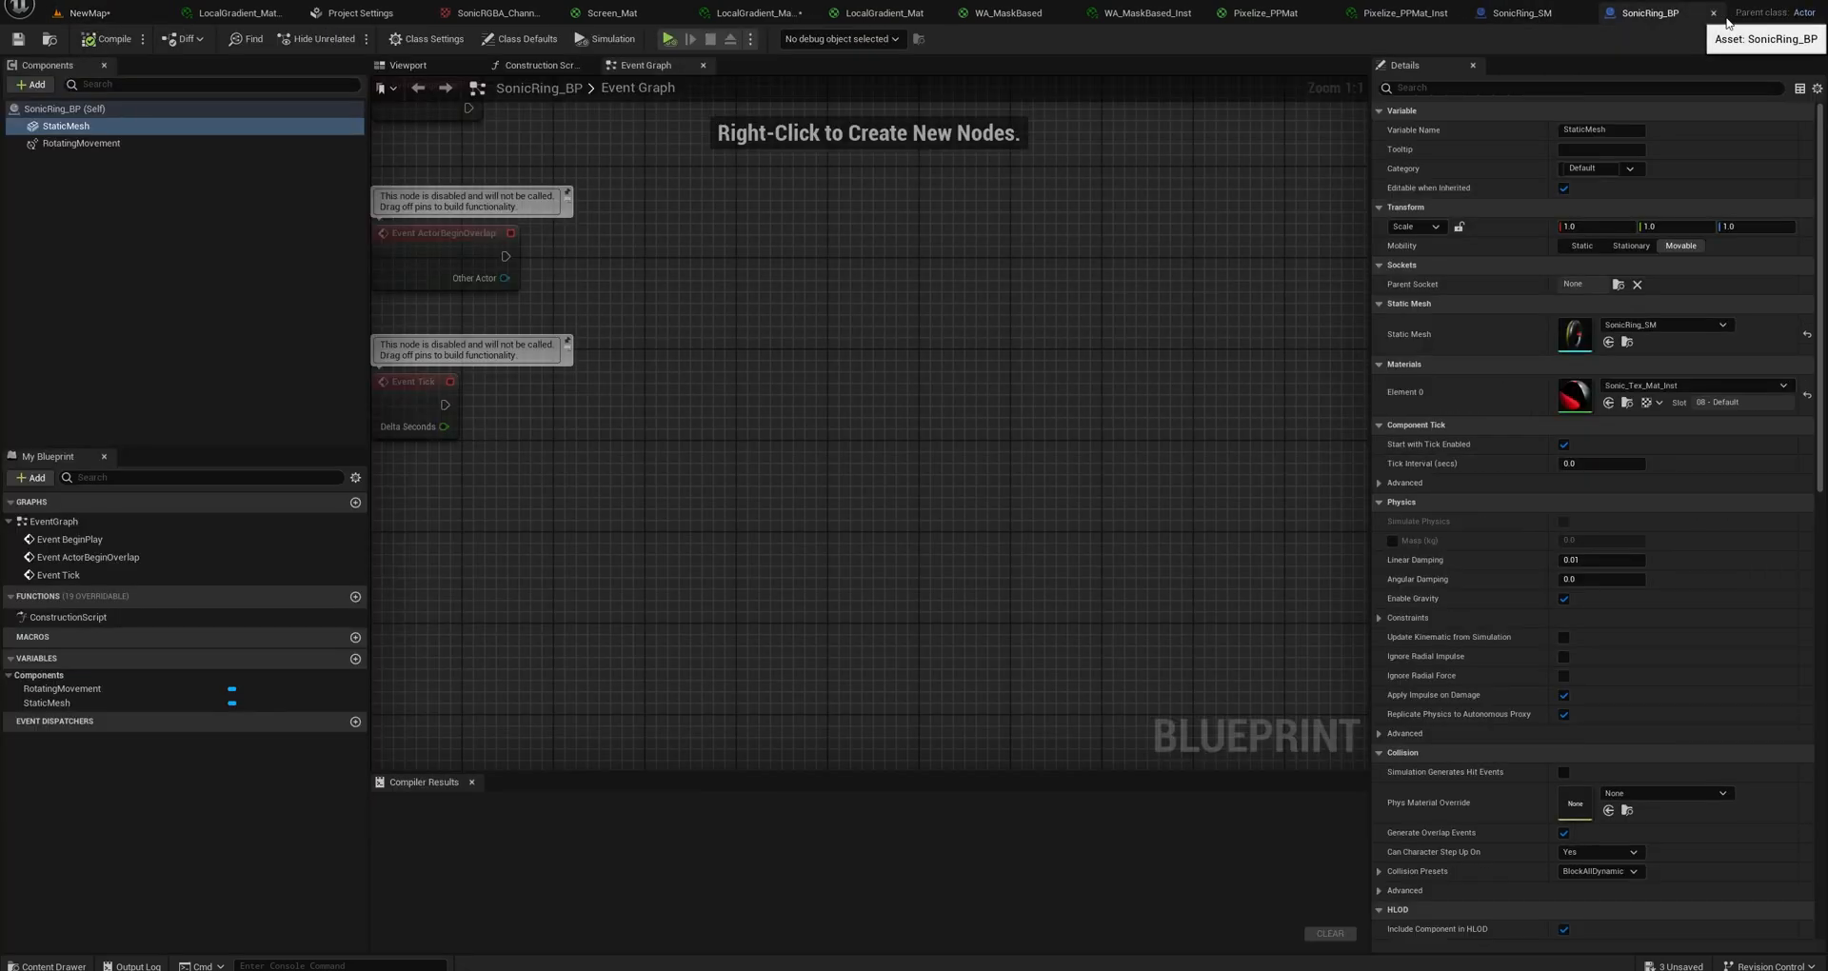
click(1609, 403)
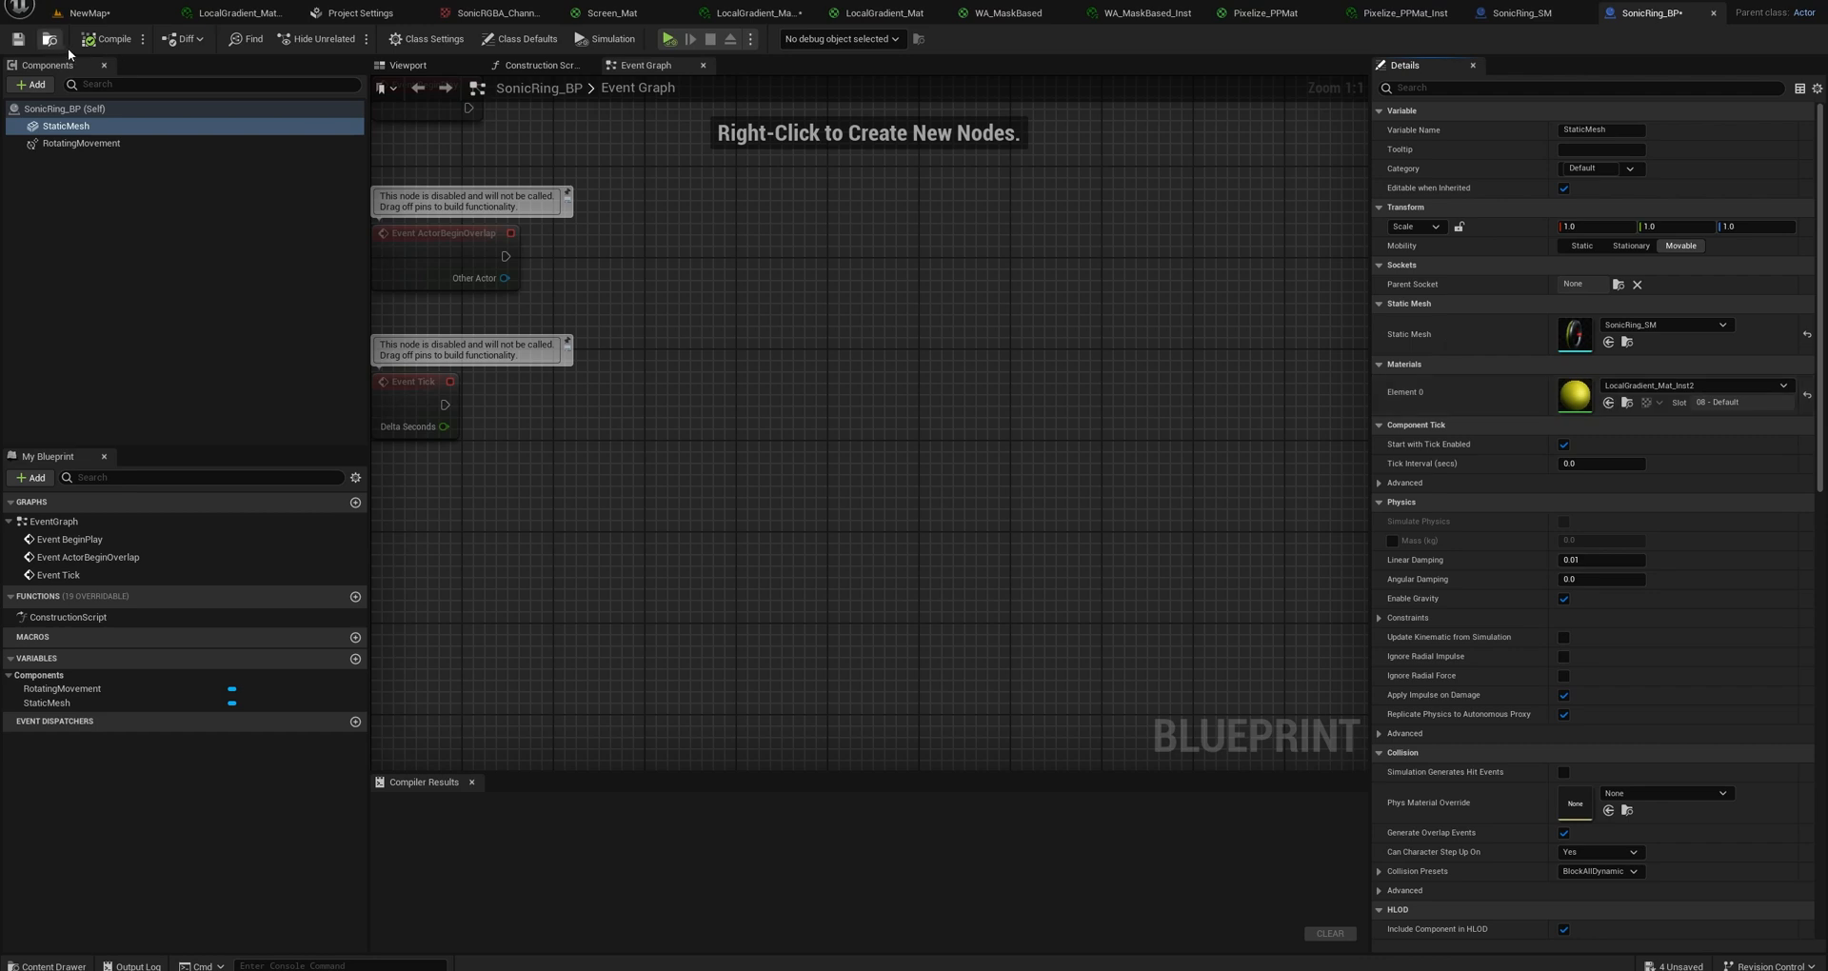
click(106, 39)
click(117, 17)
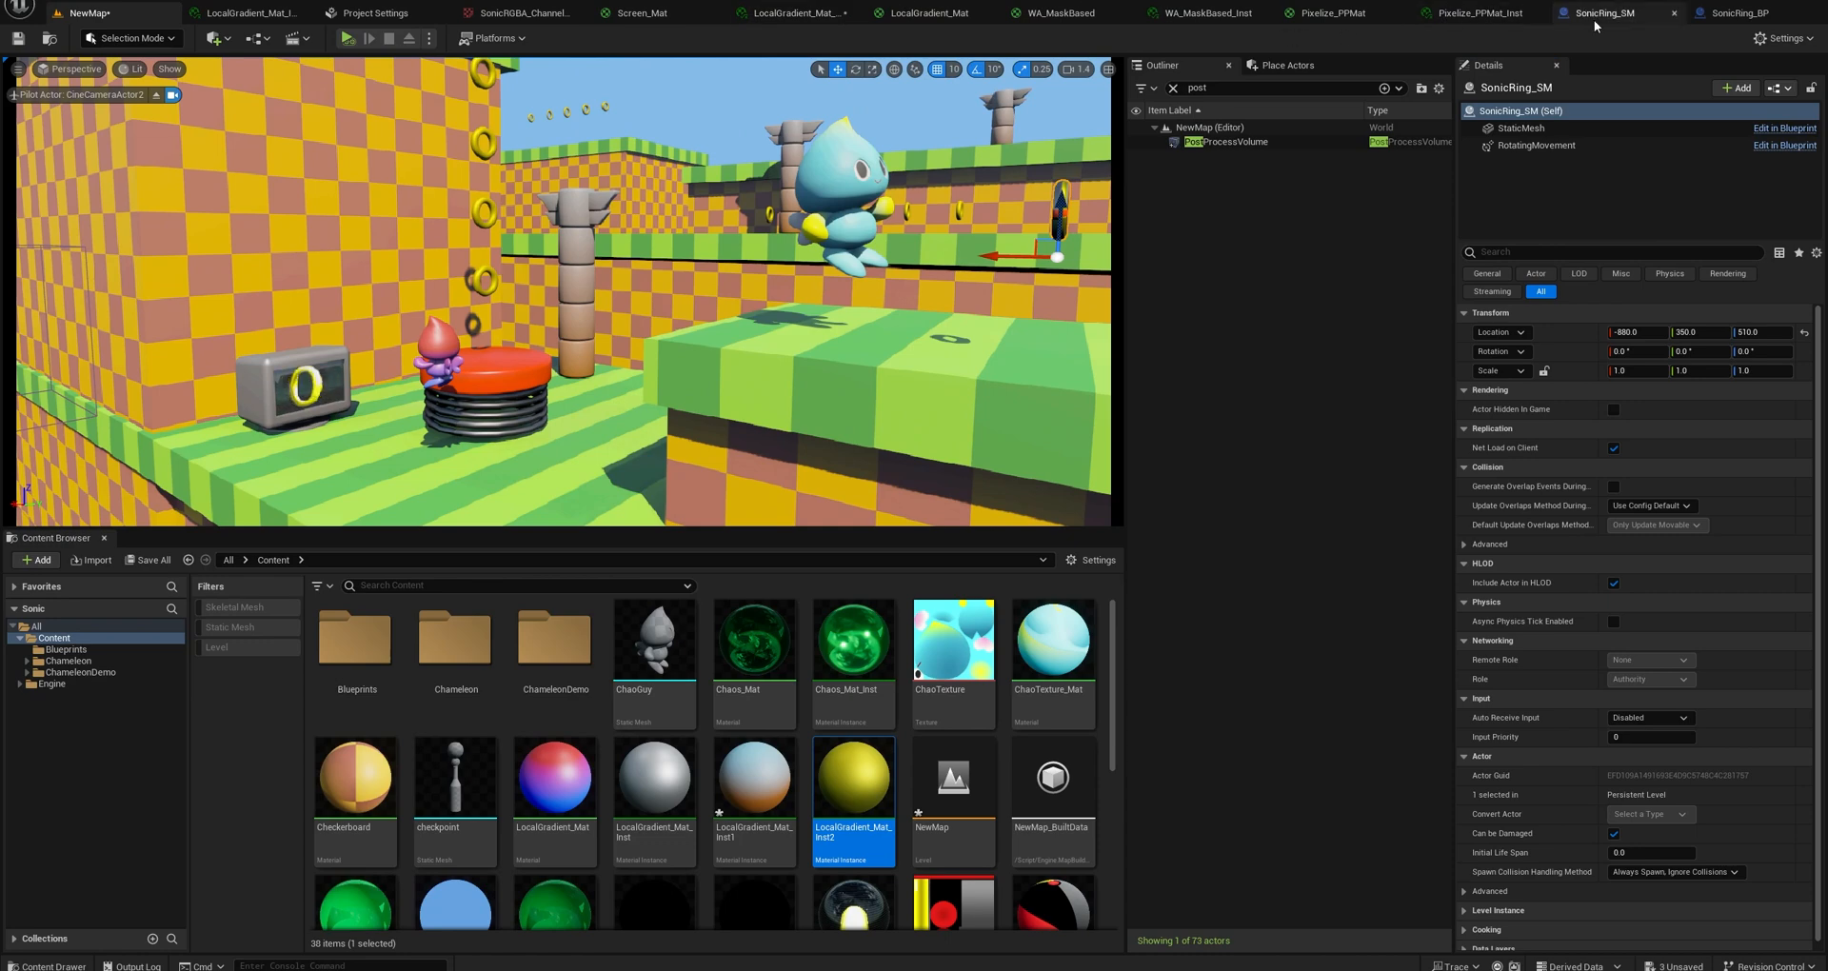
Scale the StaticMesh of SonicRing_BP uniformly to 2.0 with locked proportions, compile it and return to the level.
click(1719, 16)
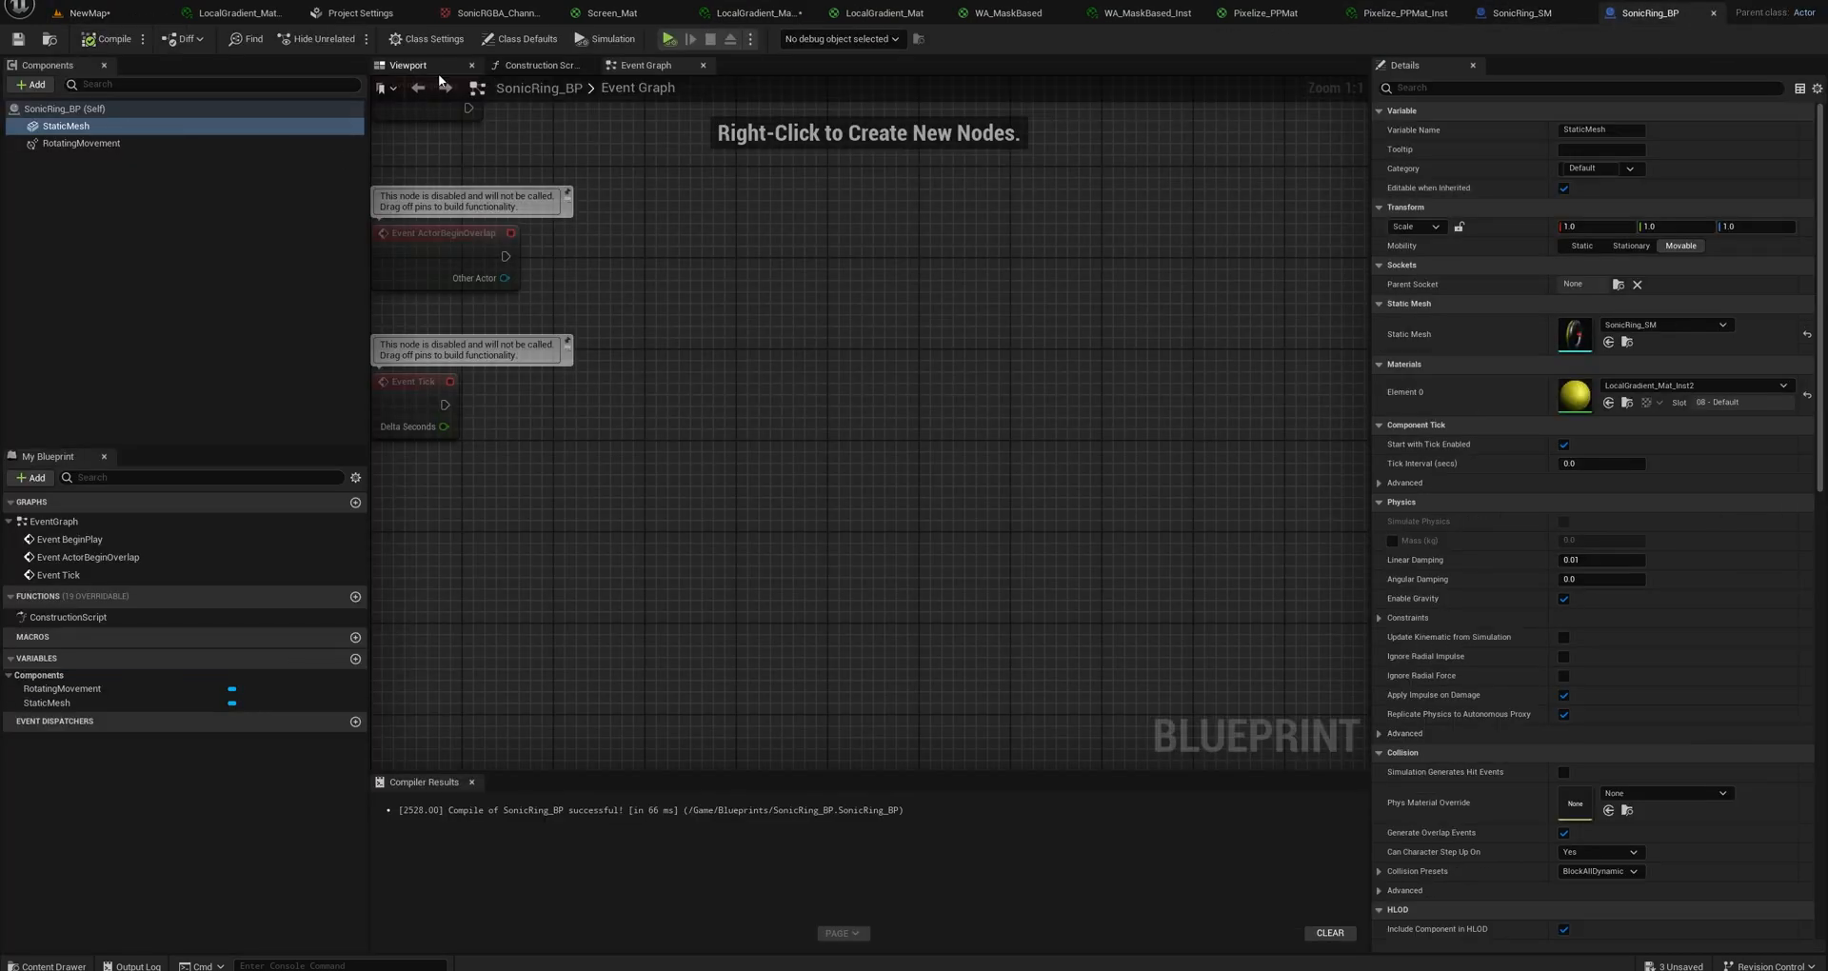
click(409, 64)
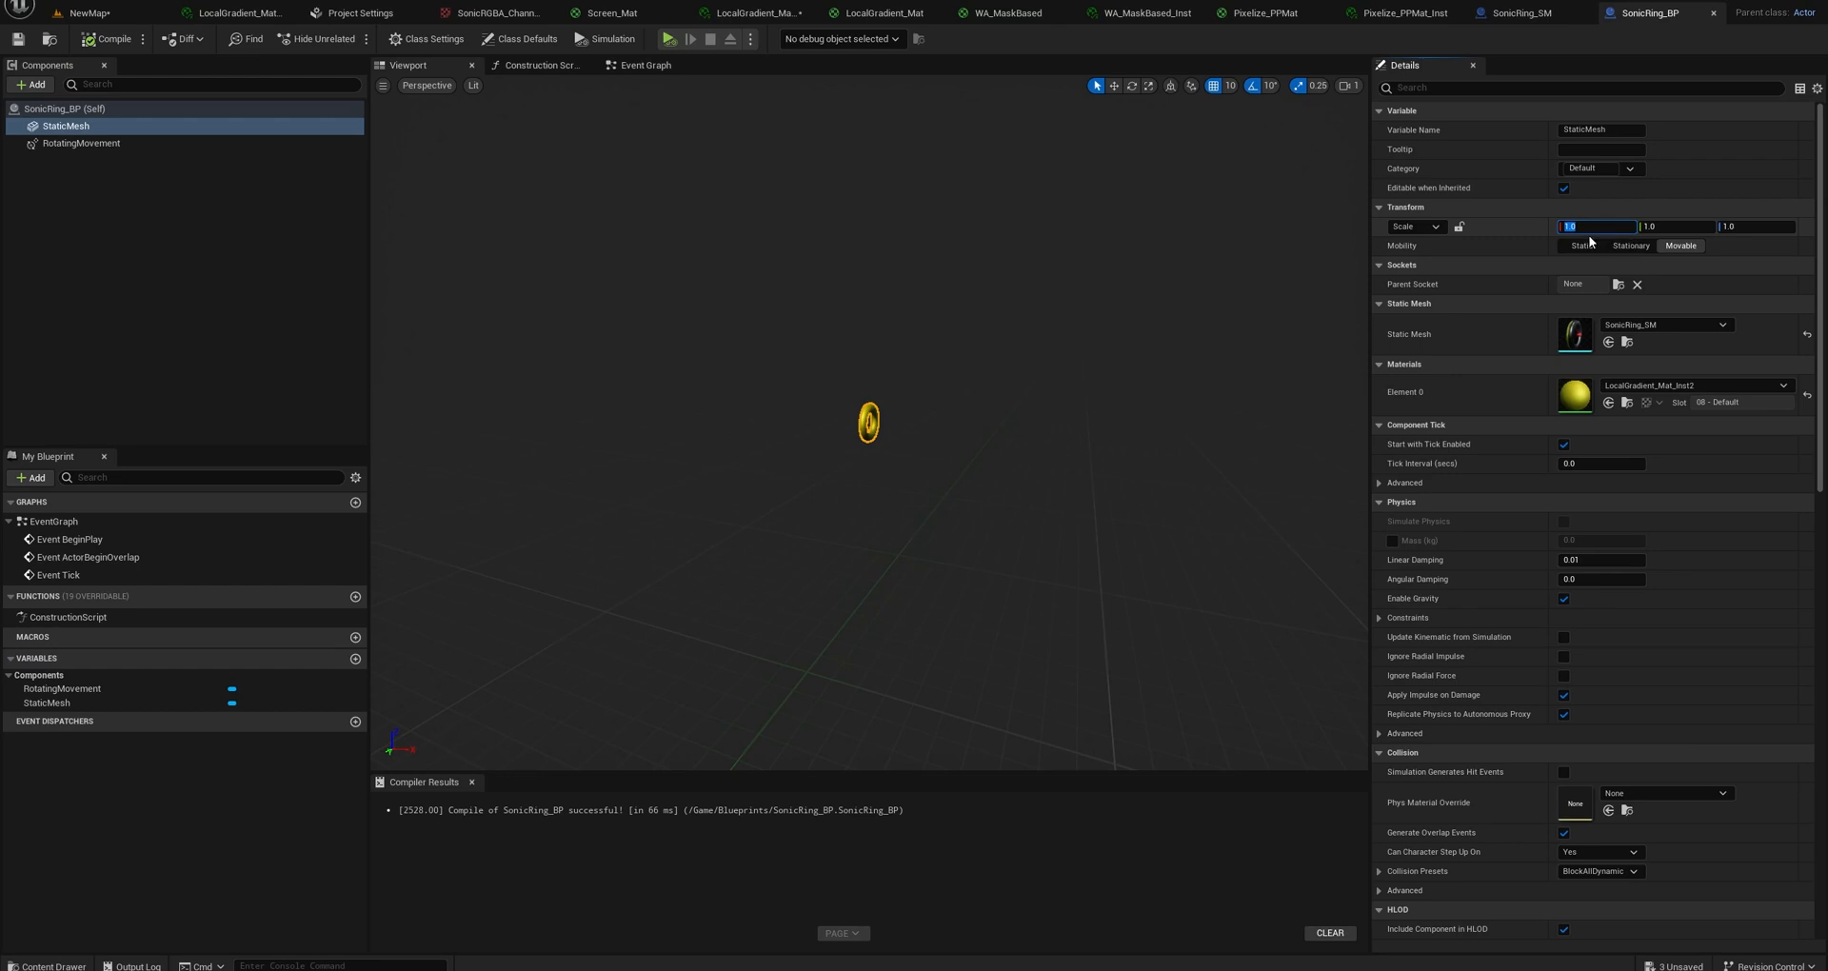
click(1459, 228)
click(89, 12)
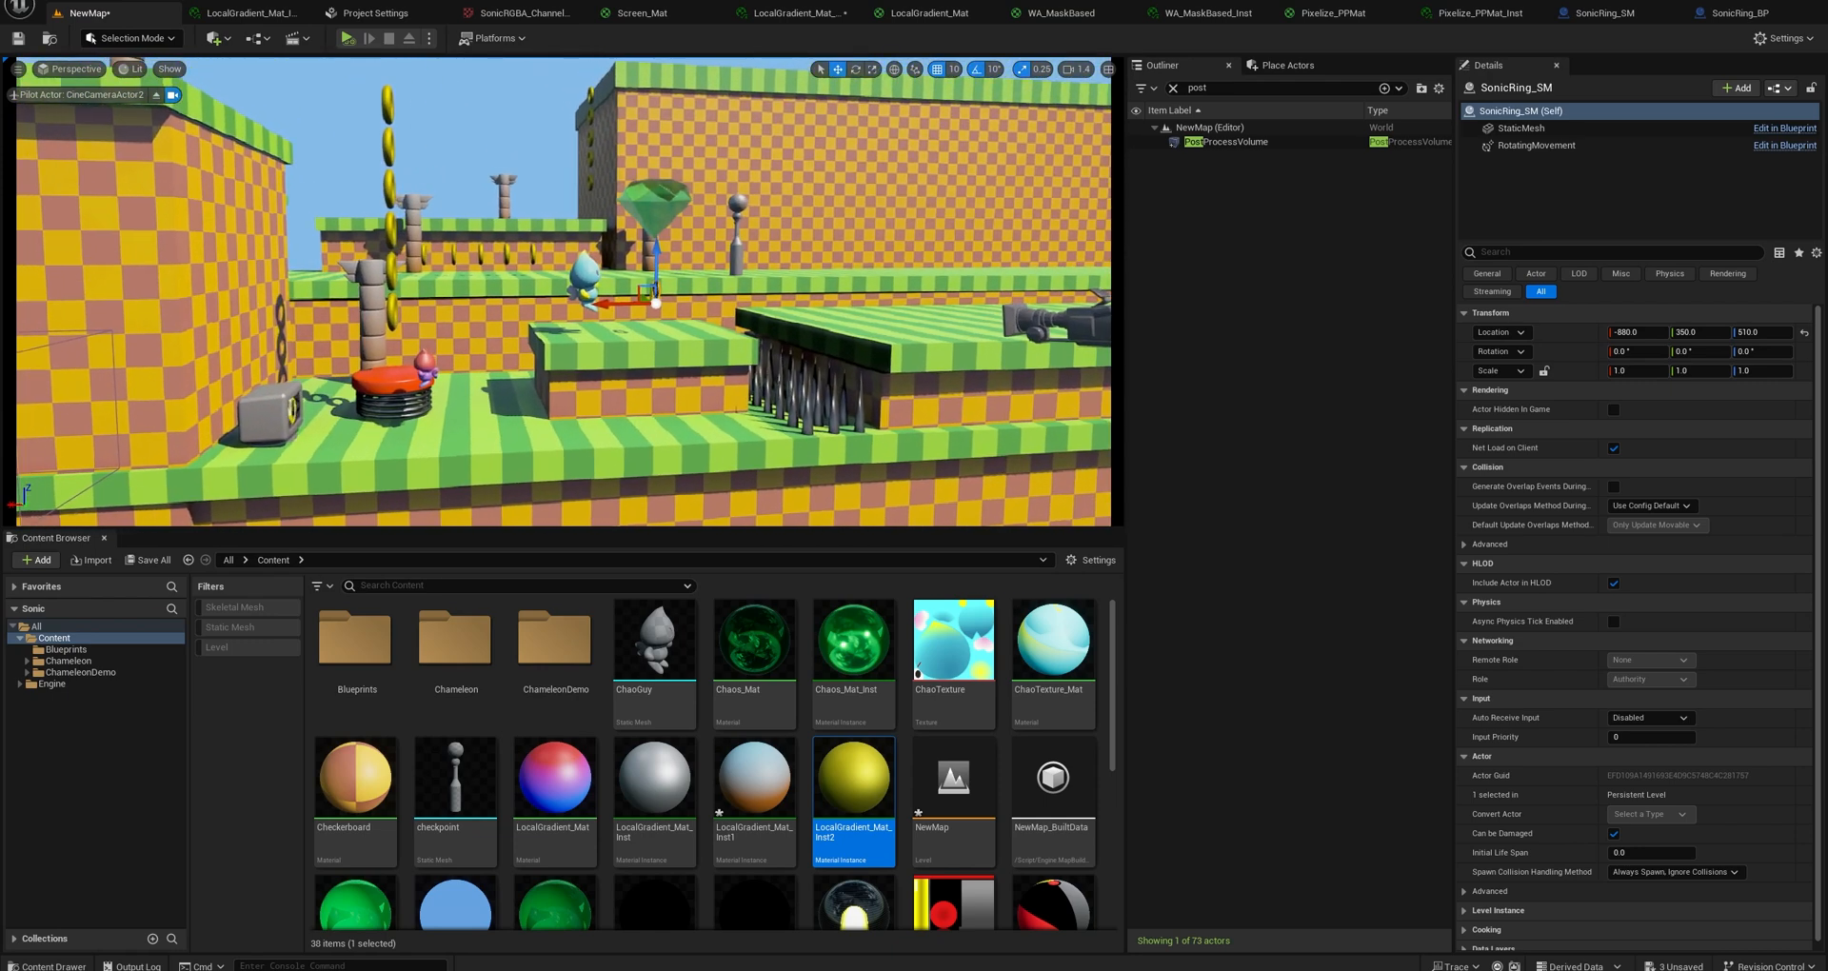
Pilot the CineCameraActor and re-aim it to about -0.2° pitch and 64.2° yaw.
click(614, 336)
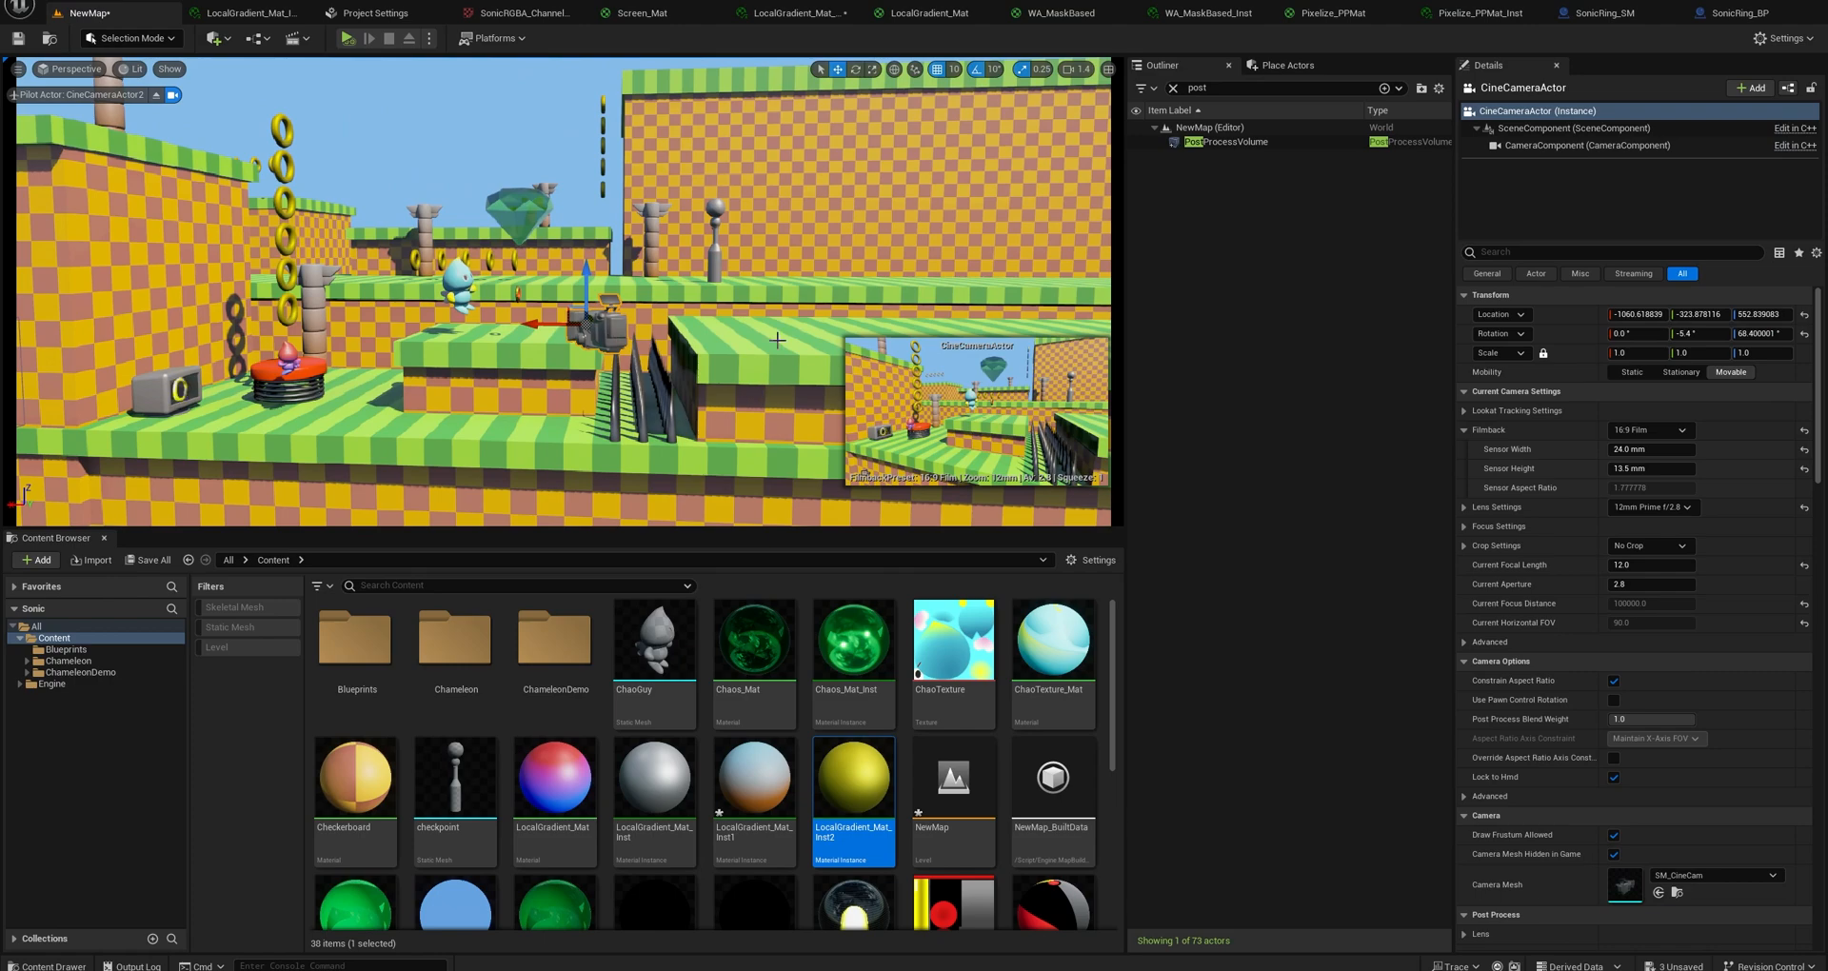
key(s)
right_drag(777, 339, 740, 326)
scroll(777, 340, up, 4)
key(w)
key(w)
key(s)
key(w)
right_click(838, 291)
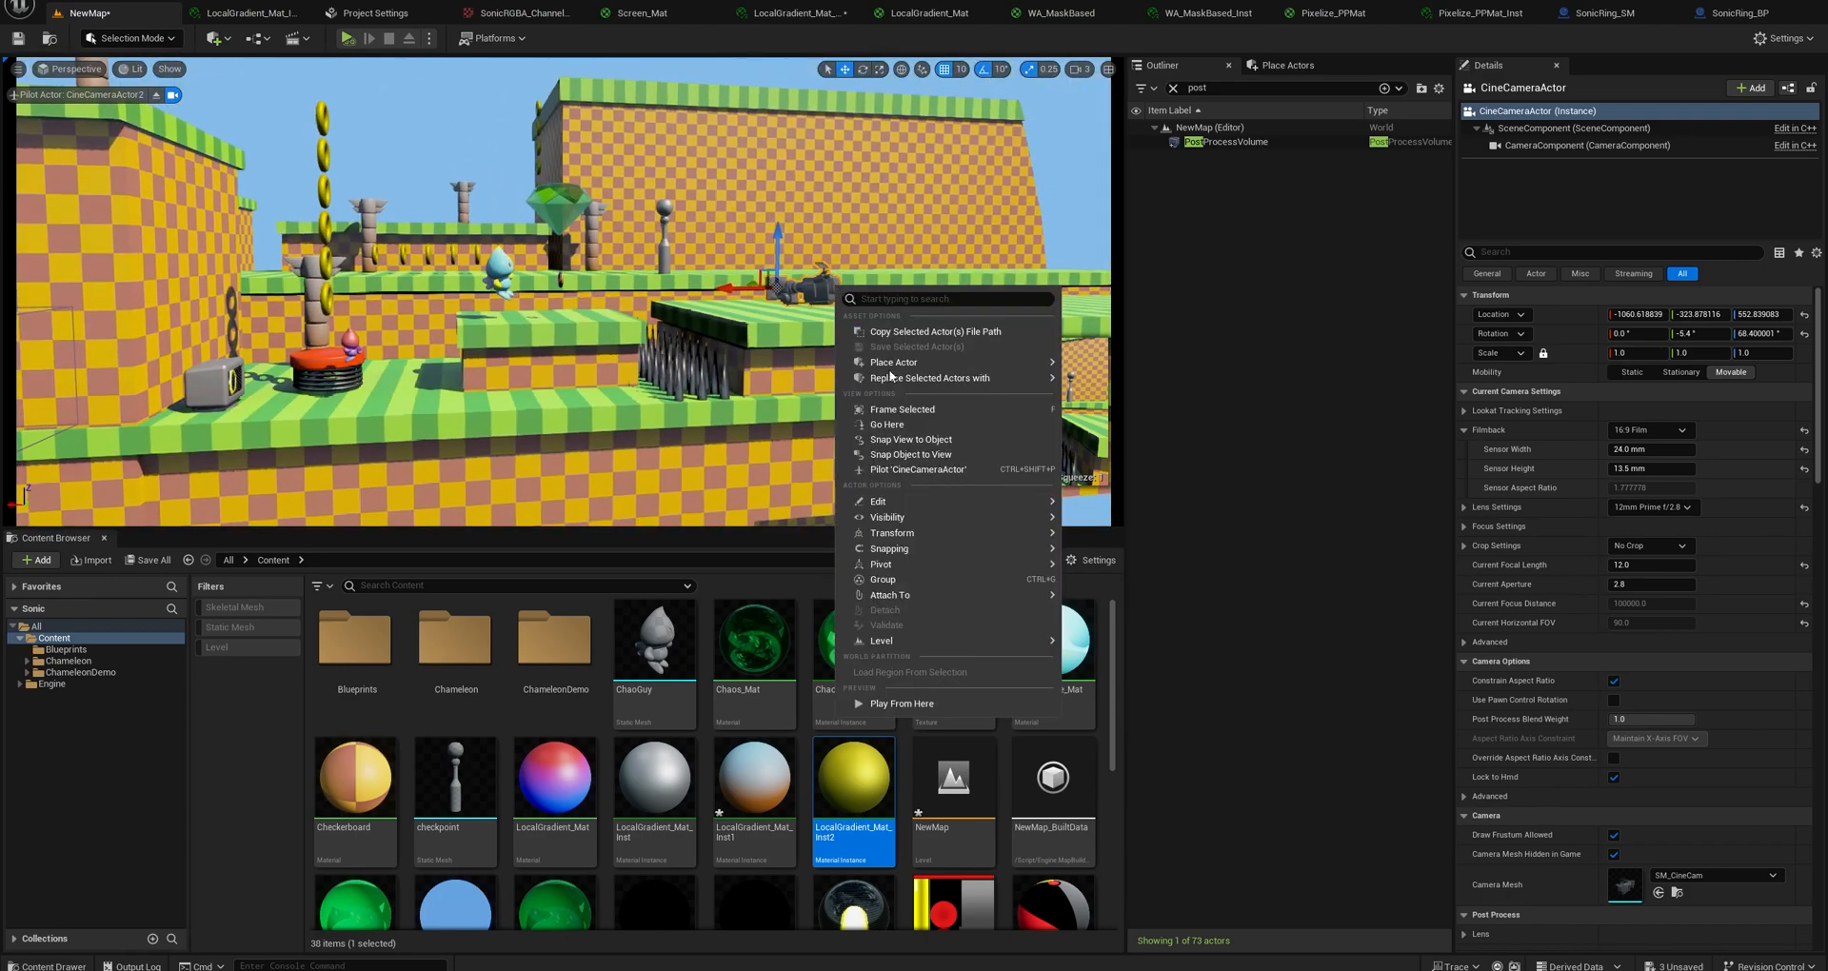
click(912, 469)
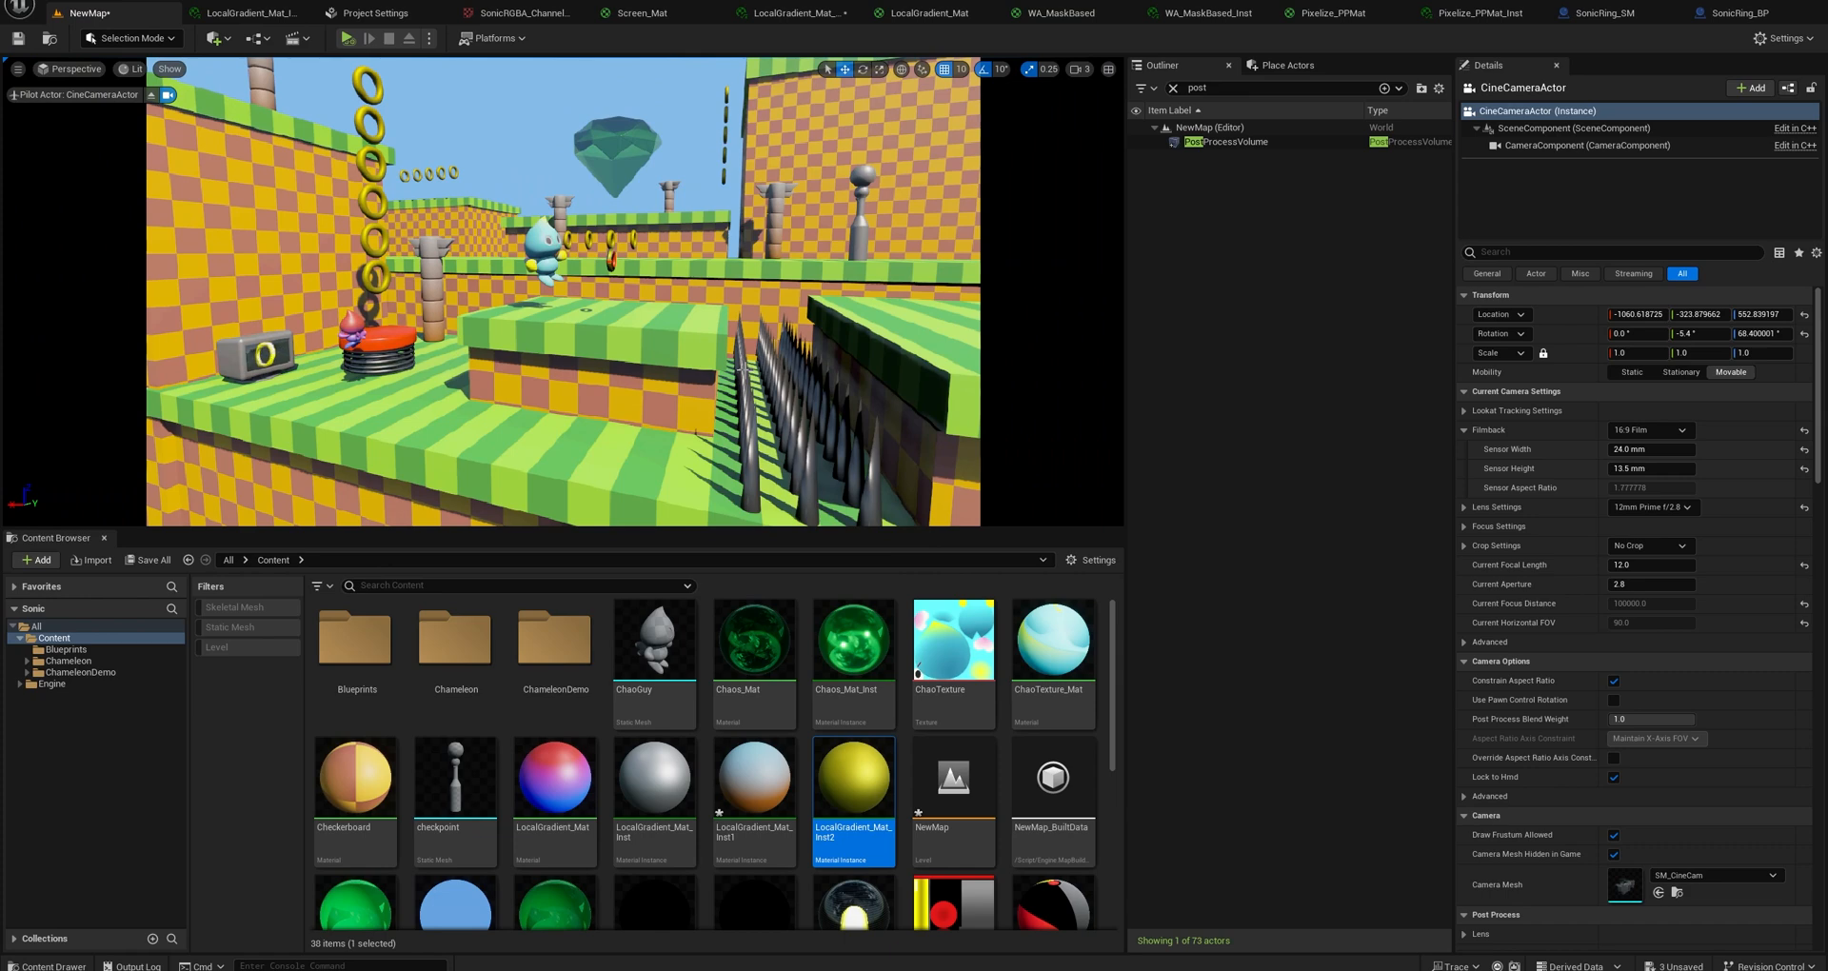
right_drag(571, 304, 519, 281)
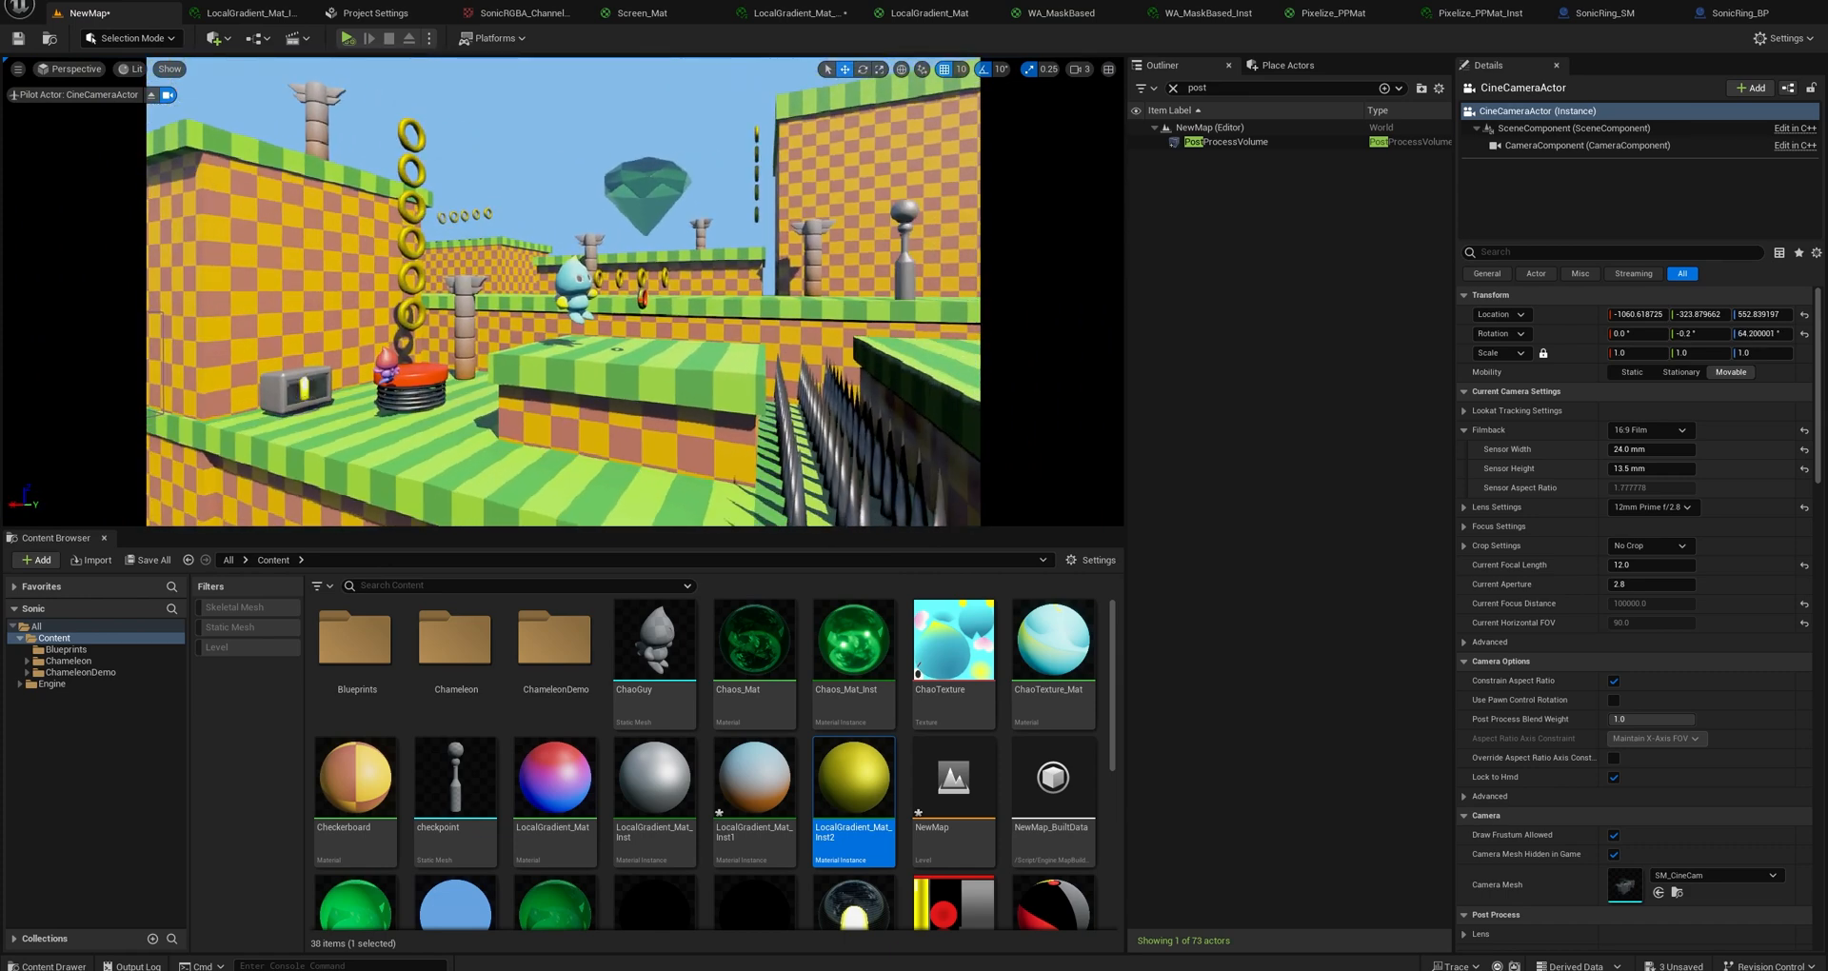
Delete the ChaoGuy2 character beside the red spring and slightly adjust the piloted camera's framing.
click(387, 365)
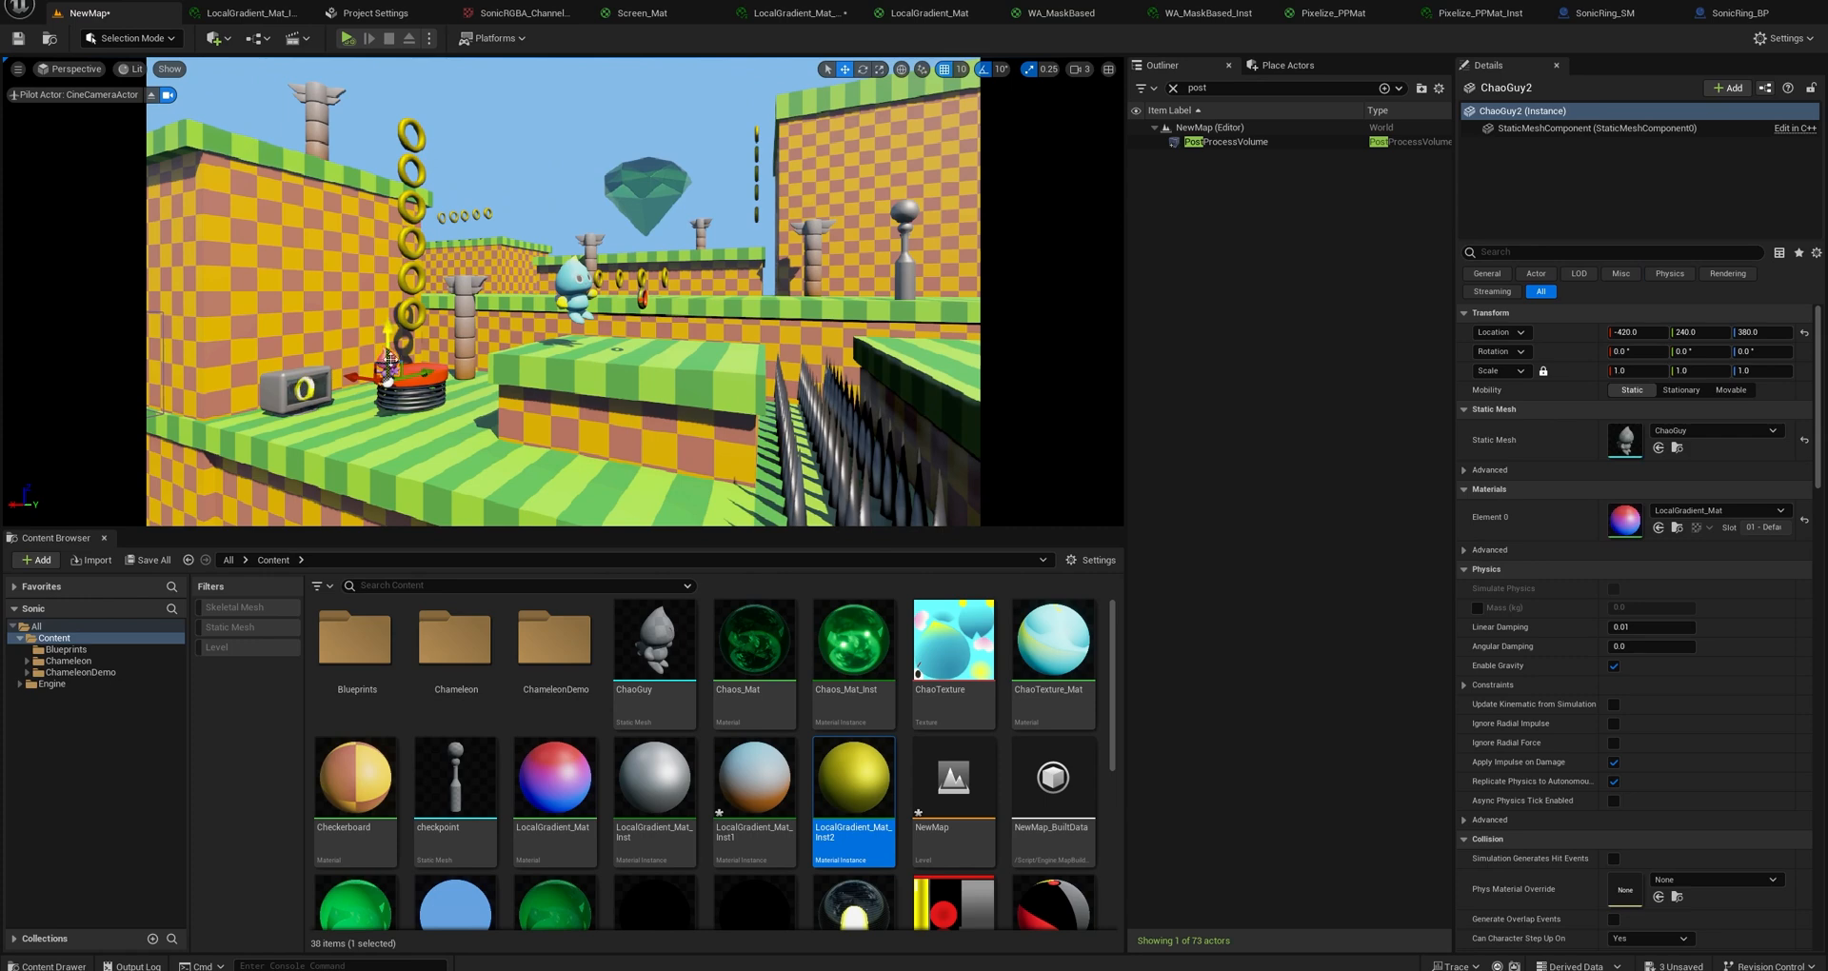
key(Delete)
right_drag(645, 322, 639, 307)
key(d)
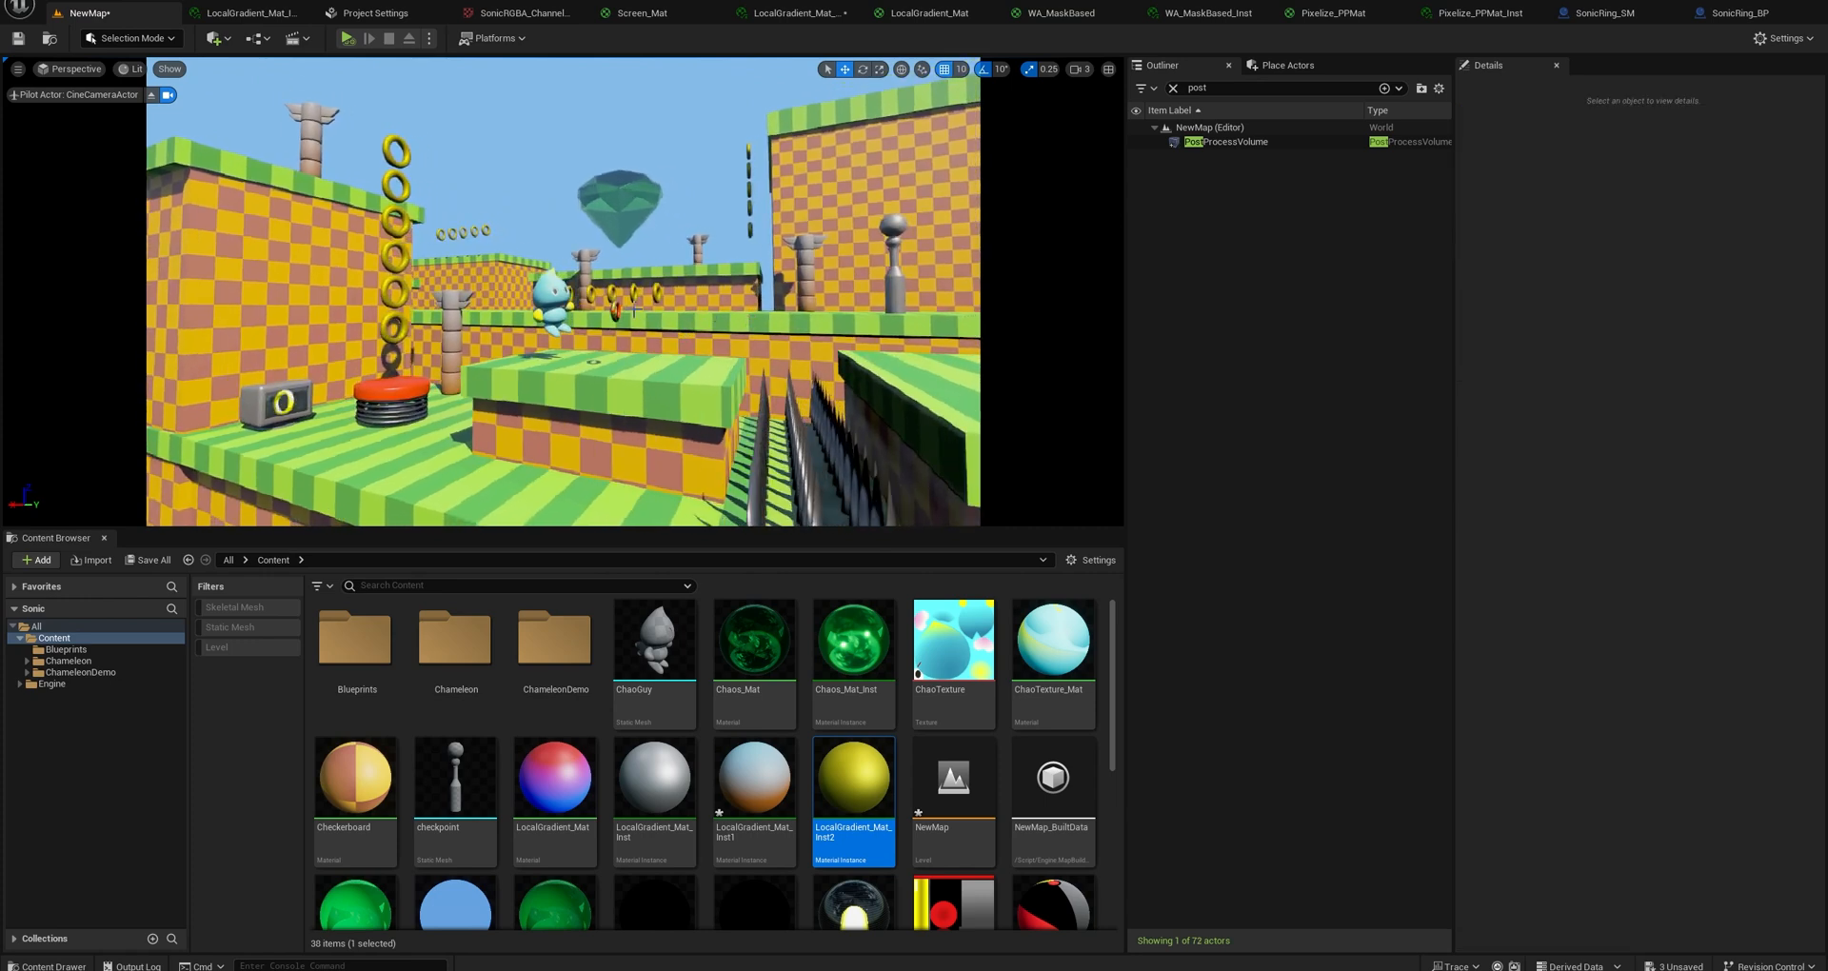